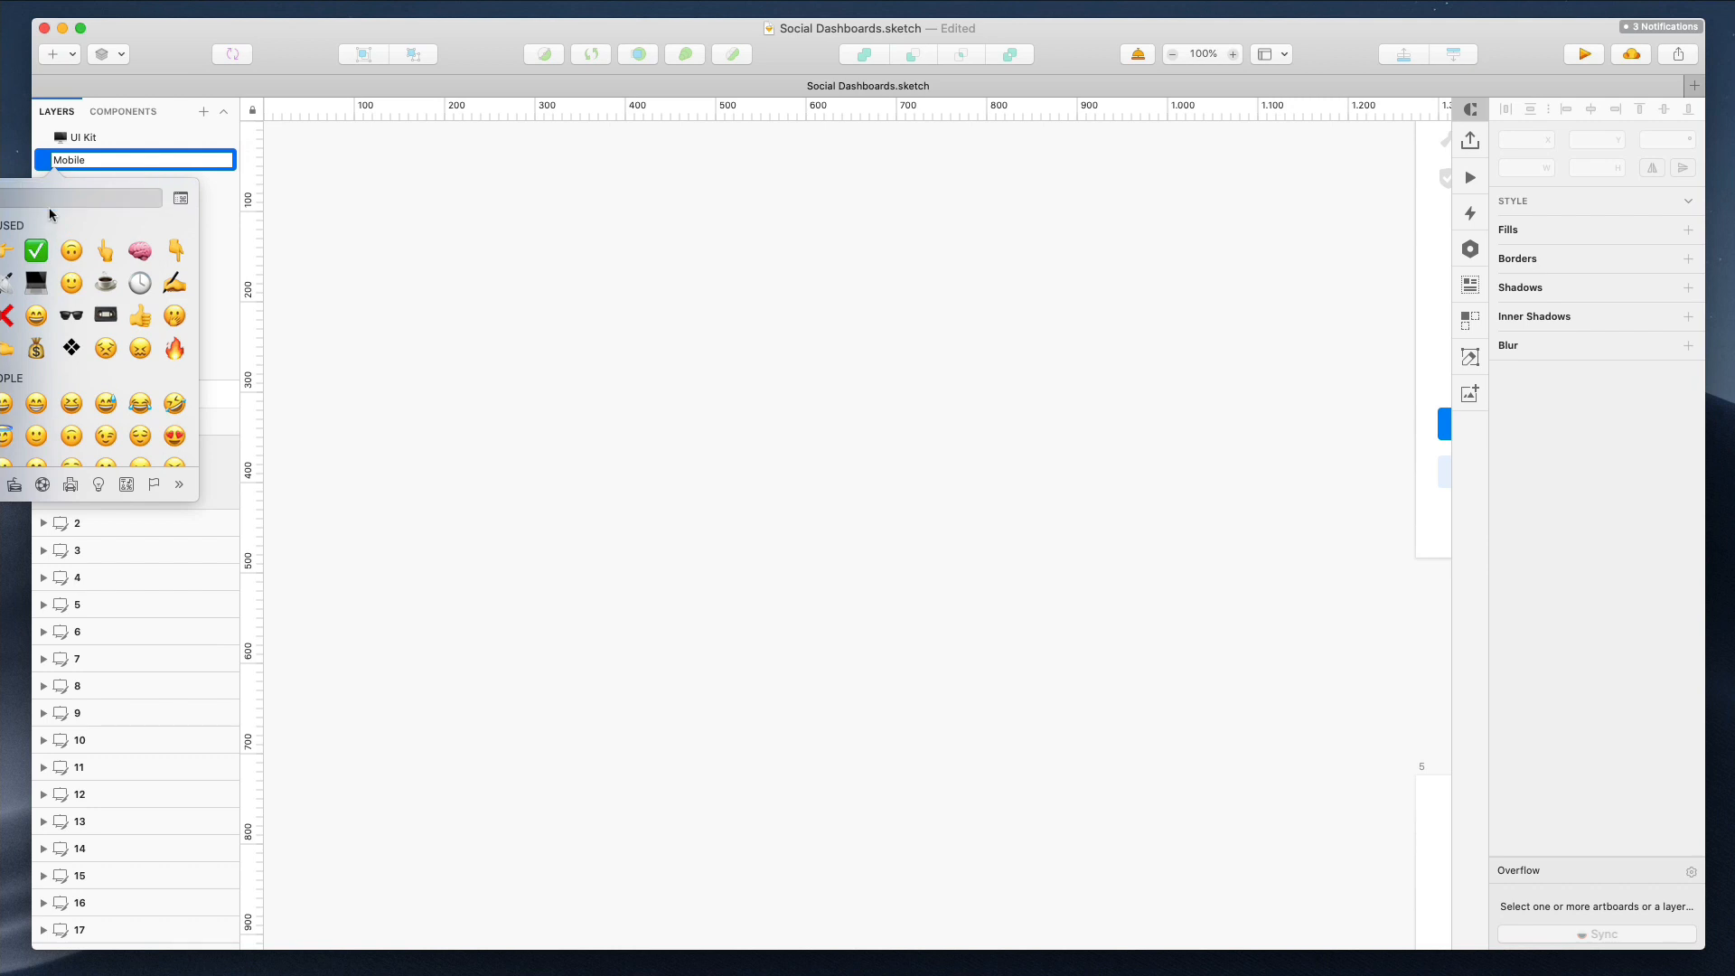
Add a mobile phone emoji in front of the Mobile page name, searching the emoji picker for "ob"
text(ob)
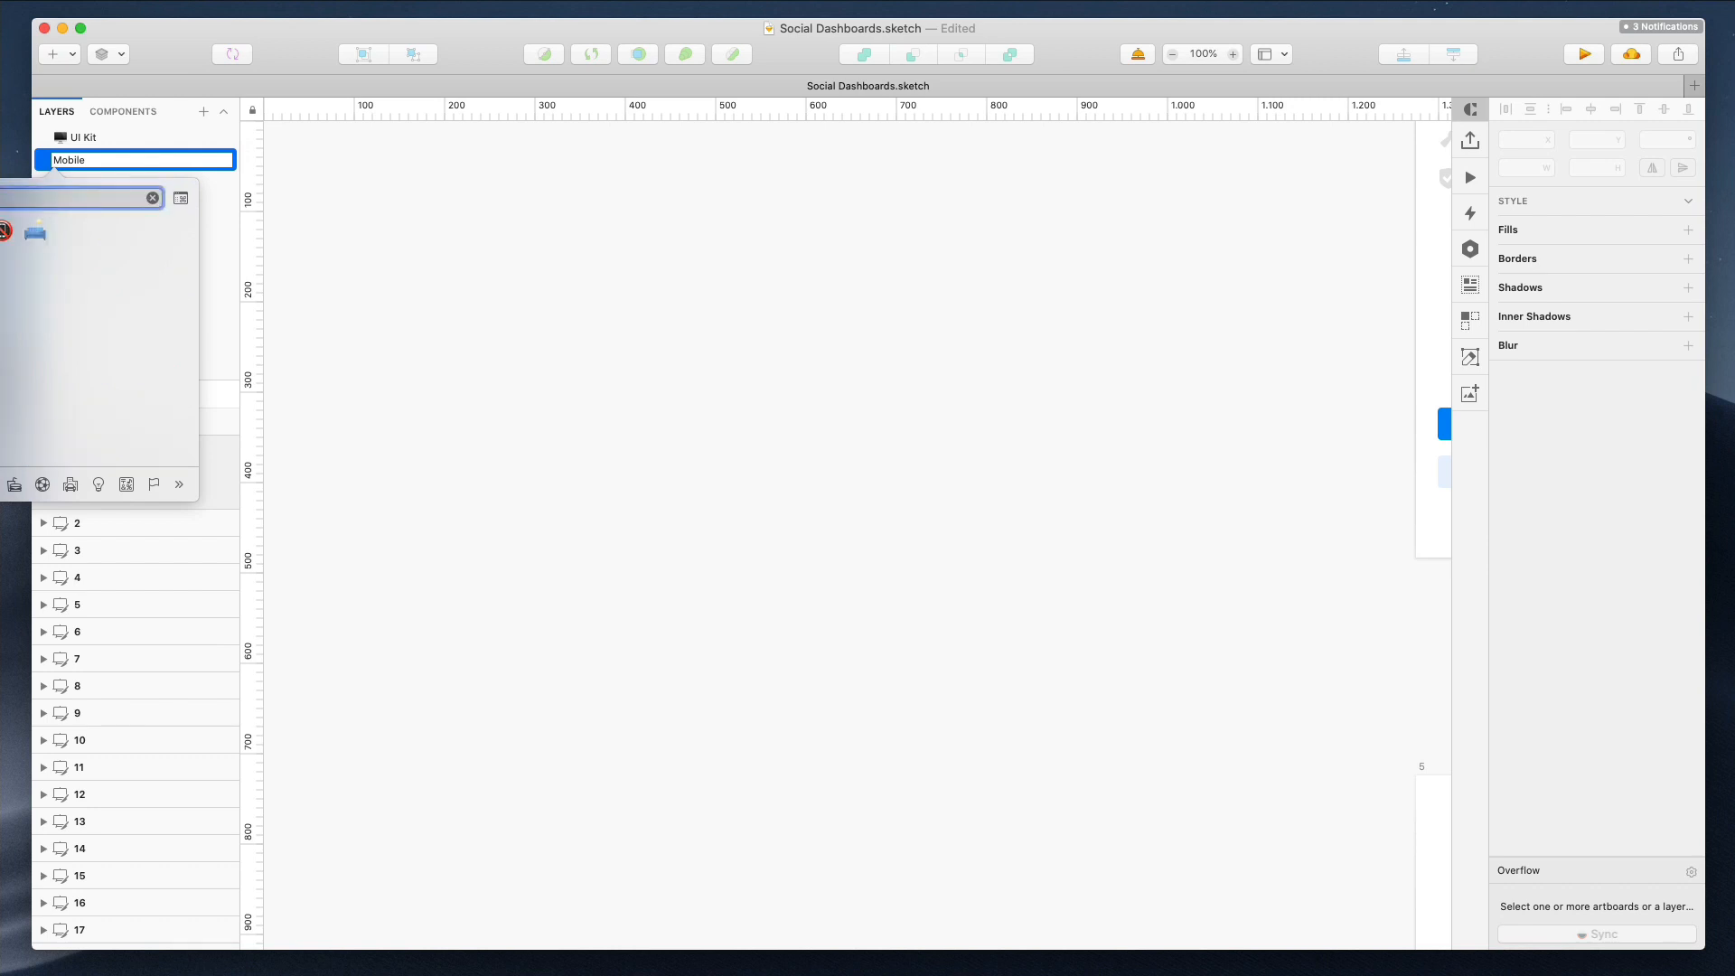
key(Return)
key(Return)
Insert a new iPhone 11 artboard on the Mobile page and place it left of artboard 1
scroll(529, 219, down, 10)
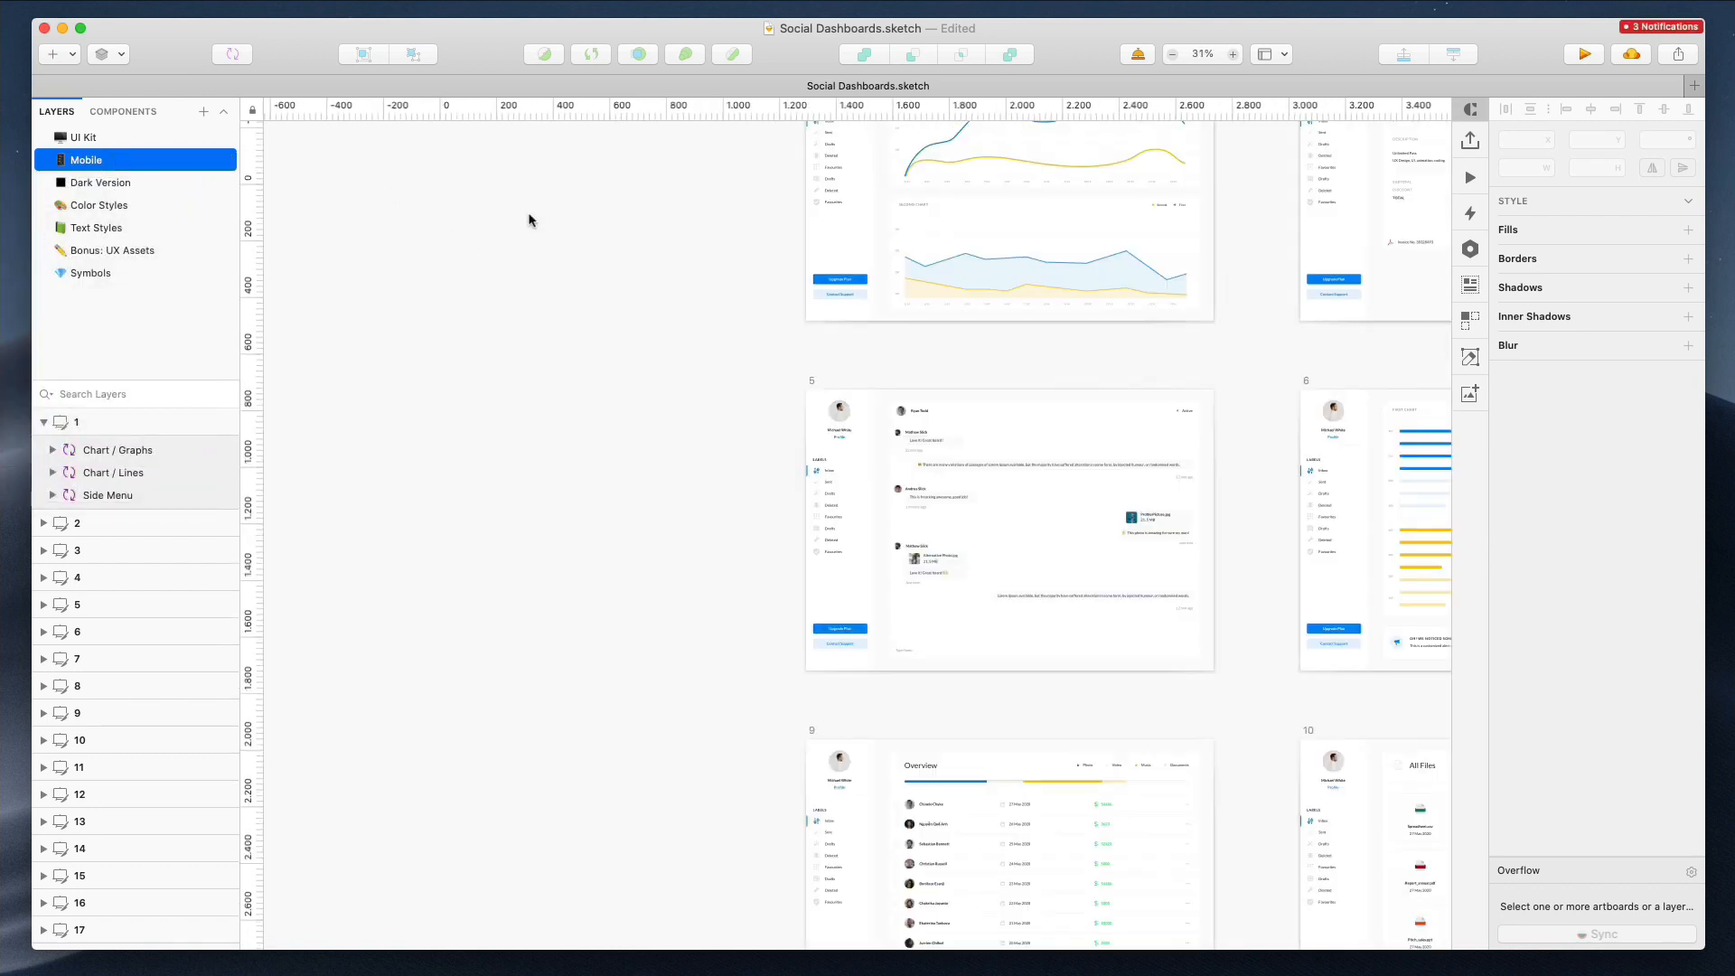
scroll(528, 271, up, 6)
scroll(530, 272, left, 3)
scroll(530, 273, down, 2)
drag(76, 57, 74, 57)
click(72, 57)
click(135, 205)
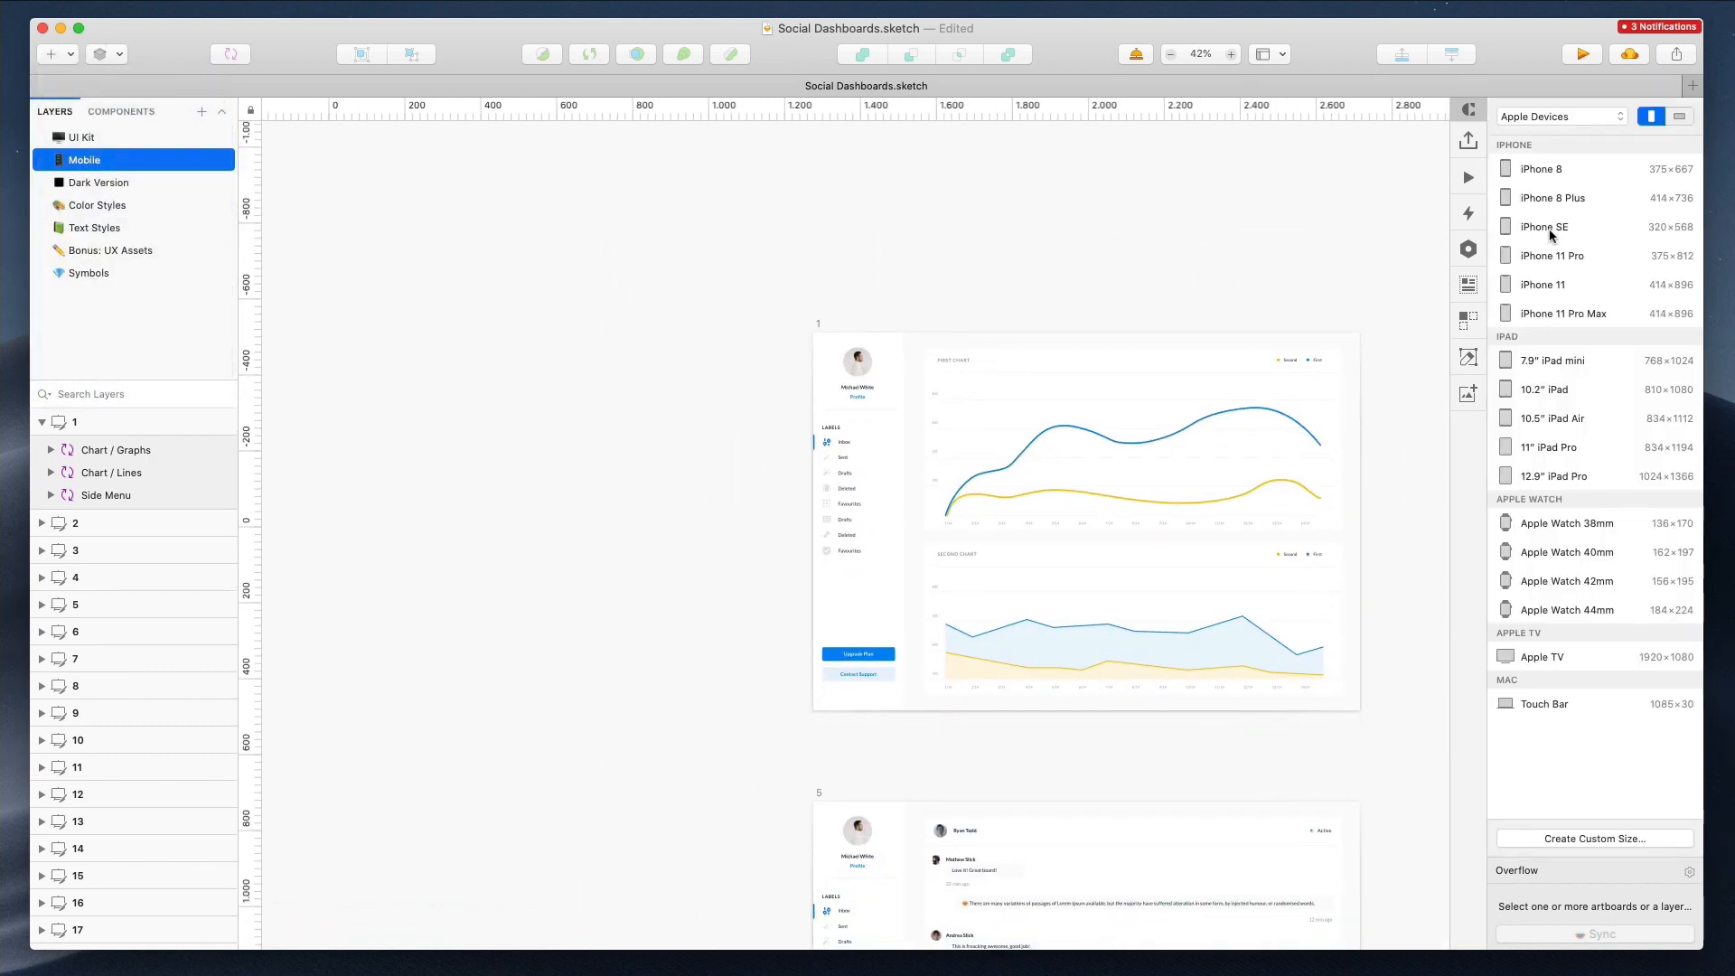
click(1571, 288)
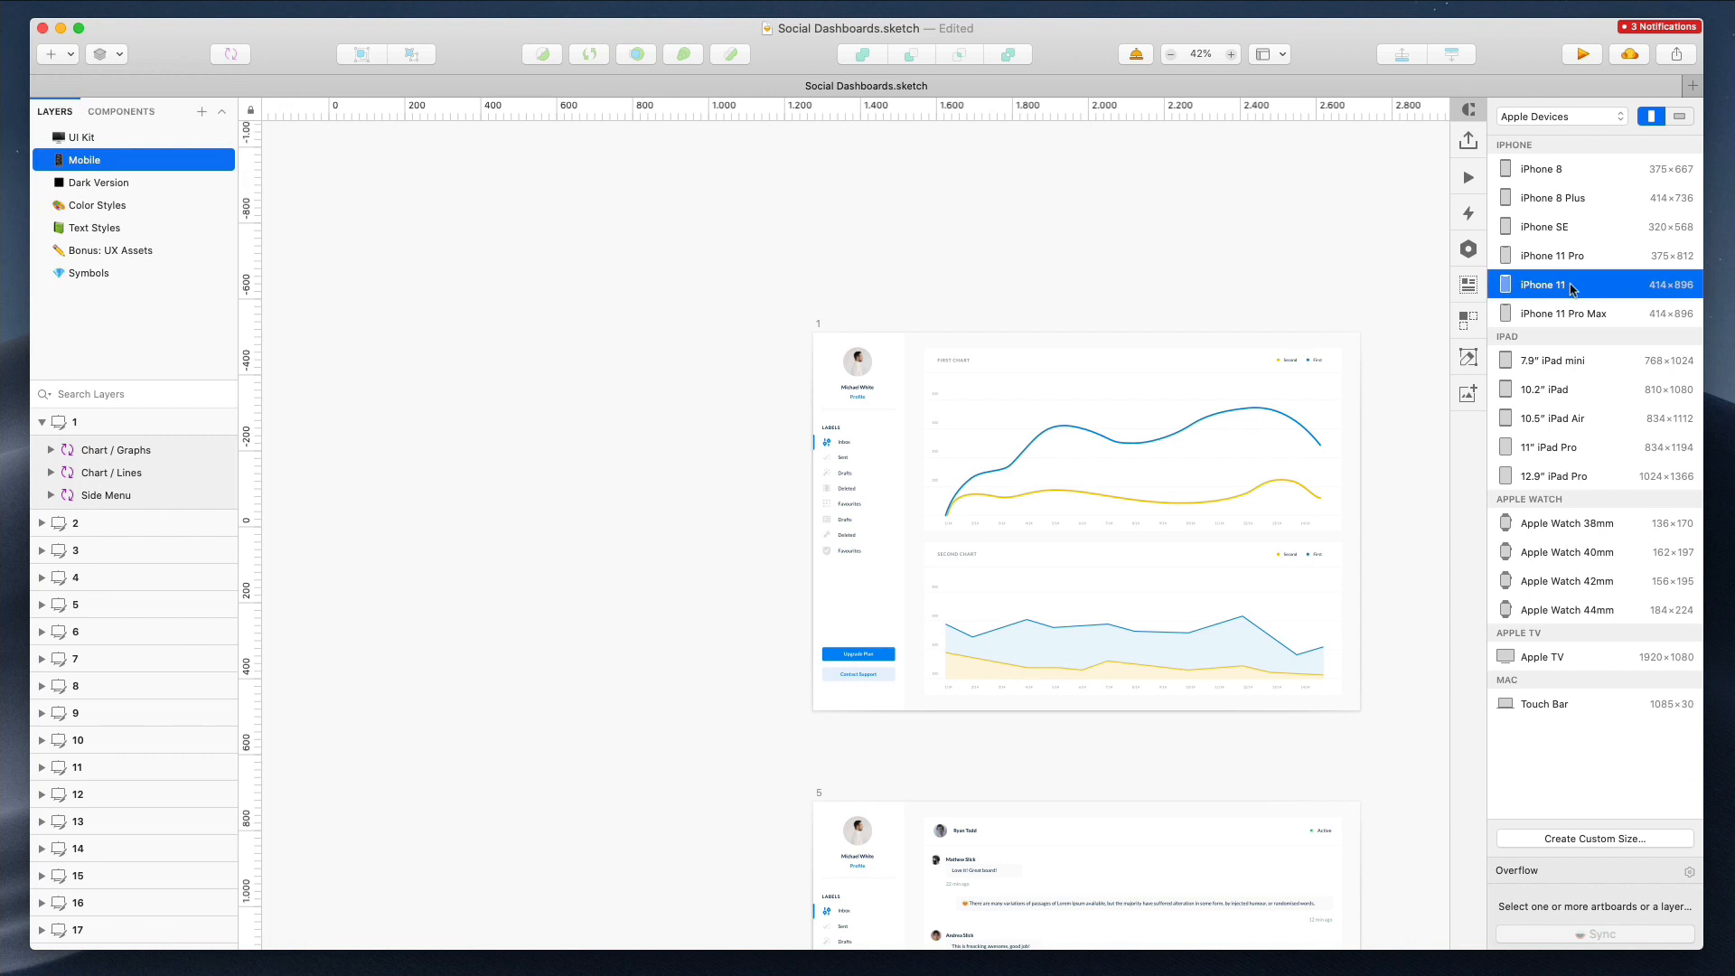
drag(1321, 863, 373, 180)
Move the Chart / Lines symbol from artboard 1 into the iPhone 11 artboard
scroll(313, 152, up, 5)
scroll(312, 152, up, 3)
drag(528, 294, 557, 293)
scroll(557, 293, right, 2)
click(568, 159)
drag(1098, 285, 582, 341)
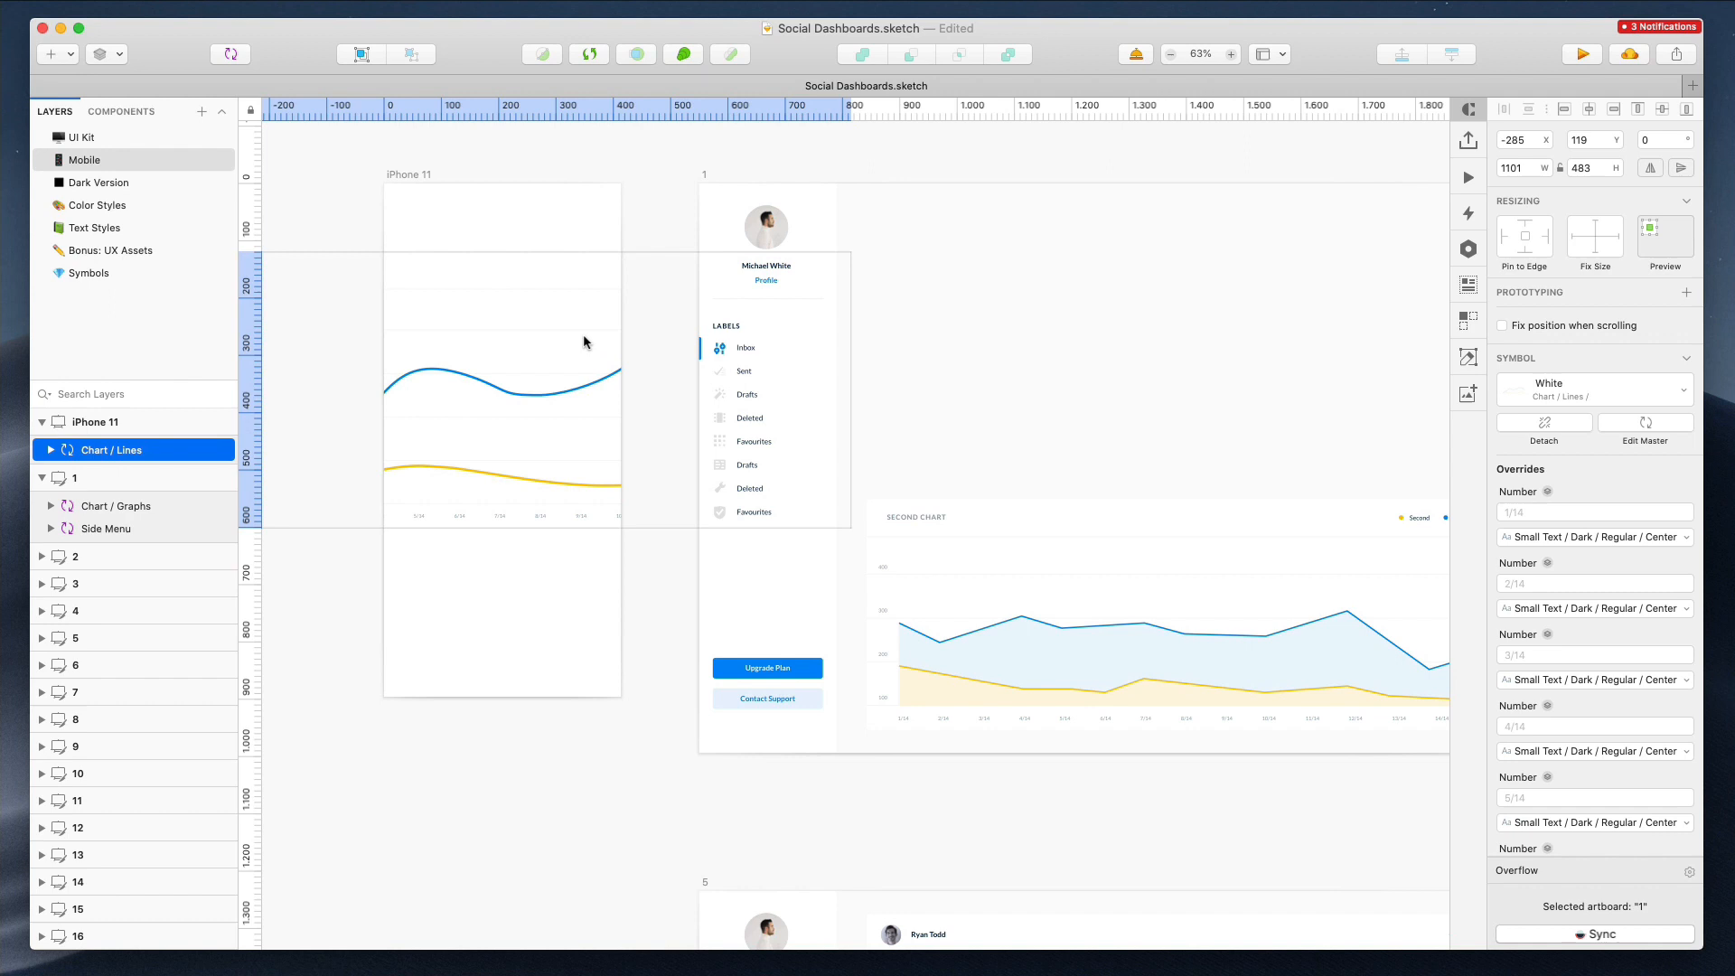
Position the chart near the top of the iPhone 11 artboard and resize it to about 524 × 316
drag(536, 255, 534, 302)
drag(435, 372, 608, 309)
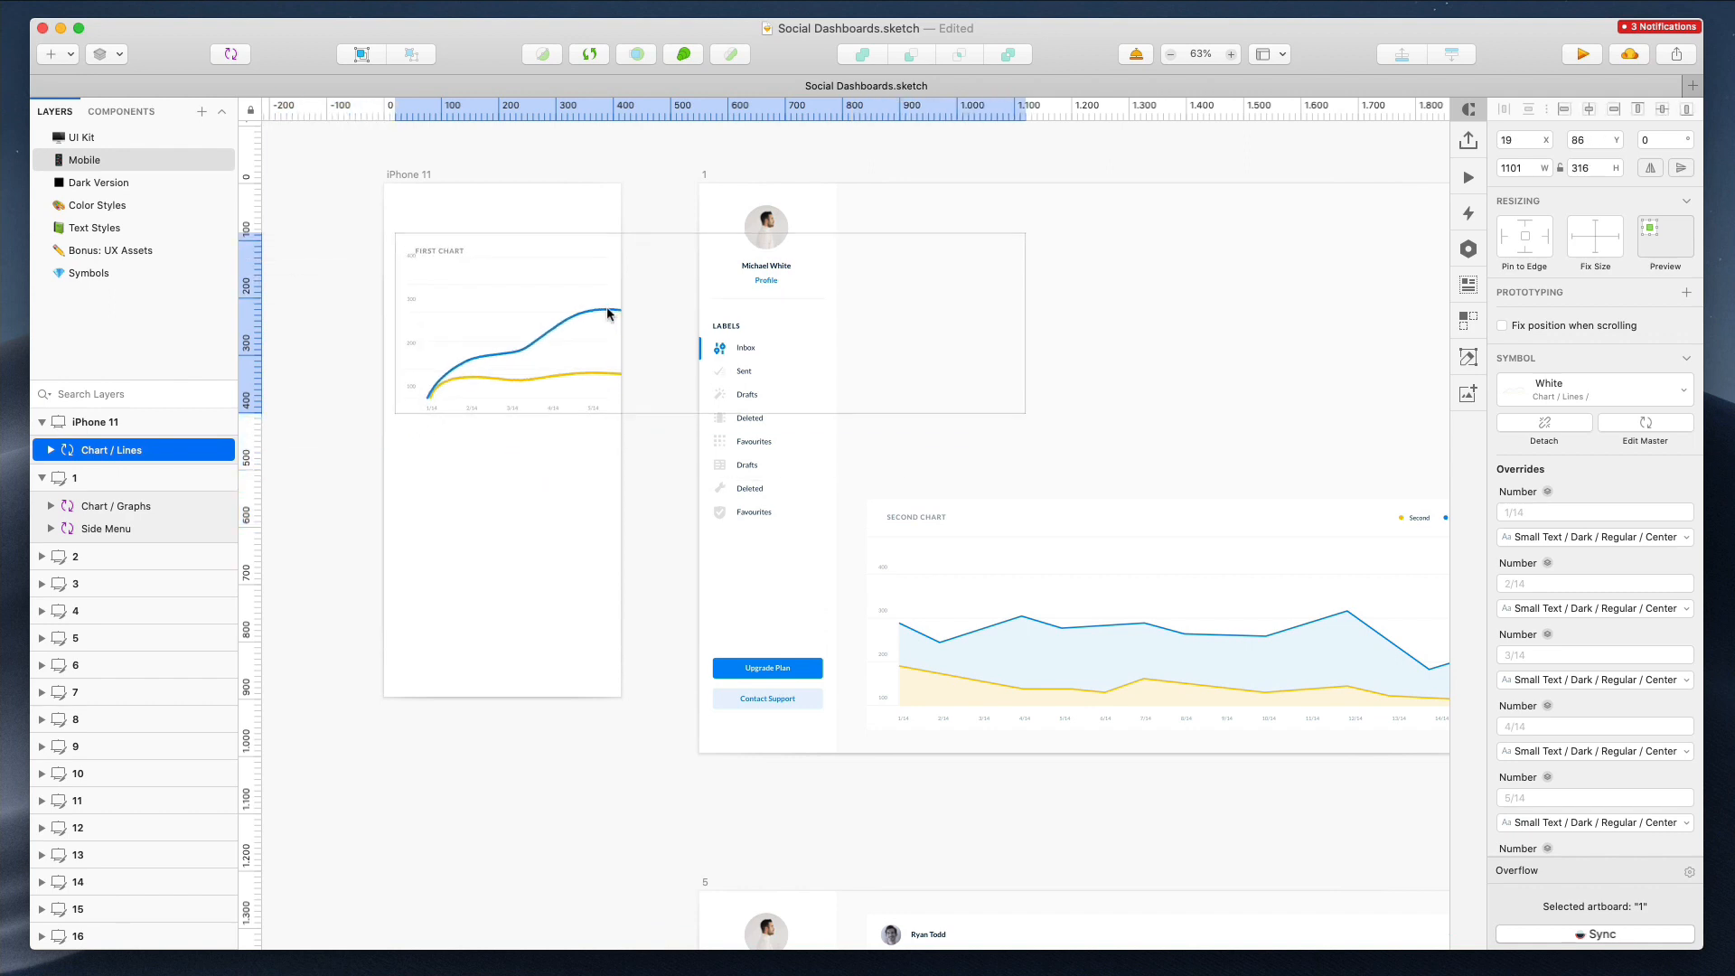
drag(1025, 322, 693, 321)
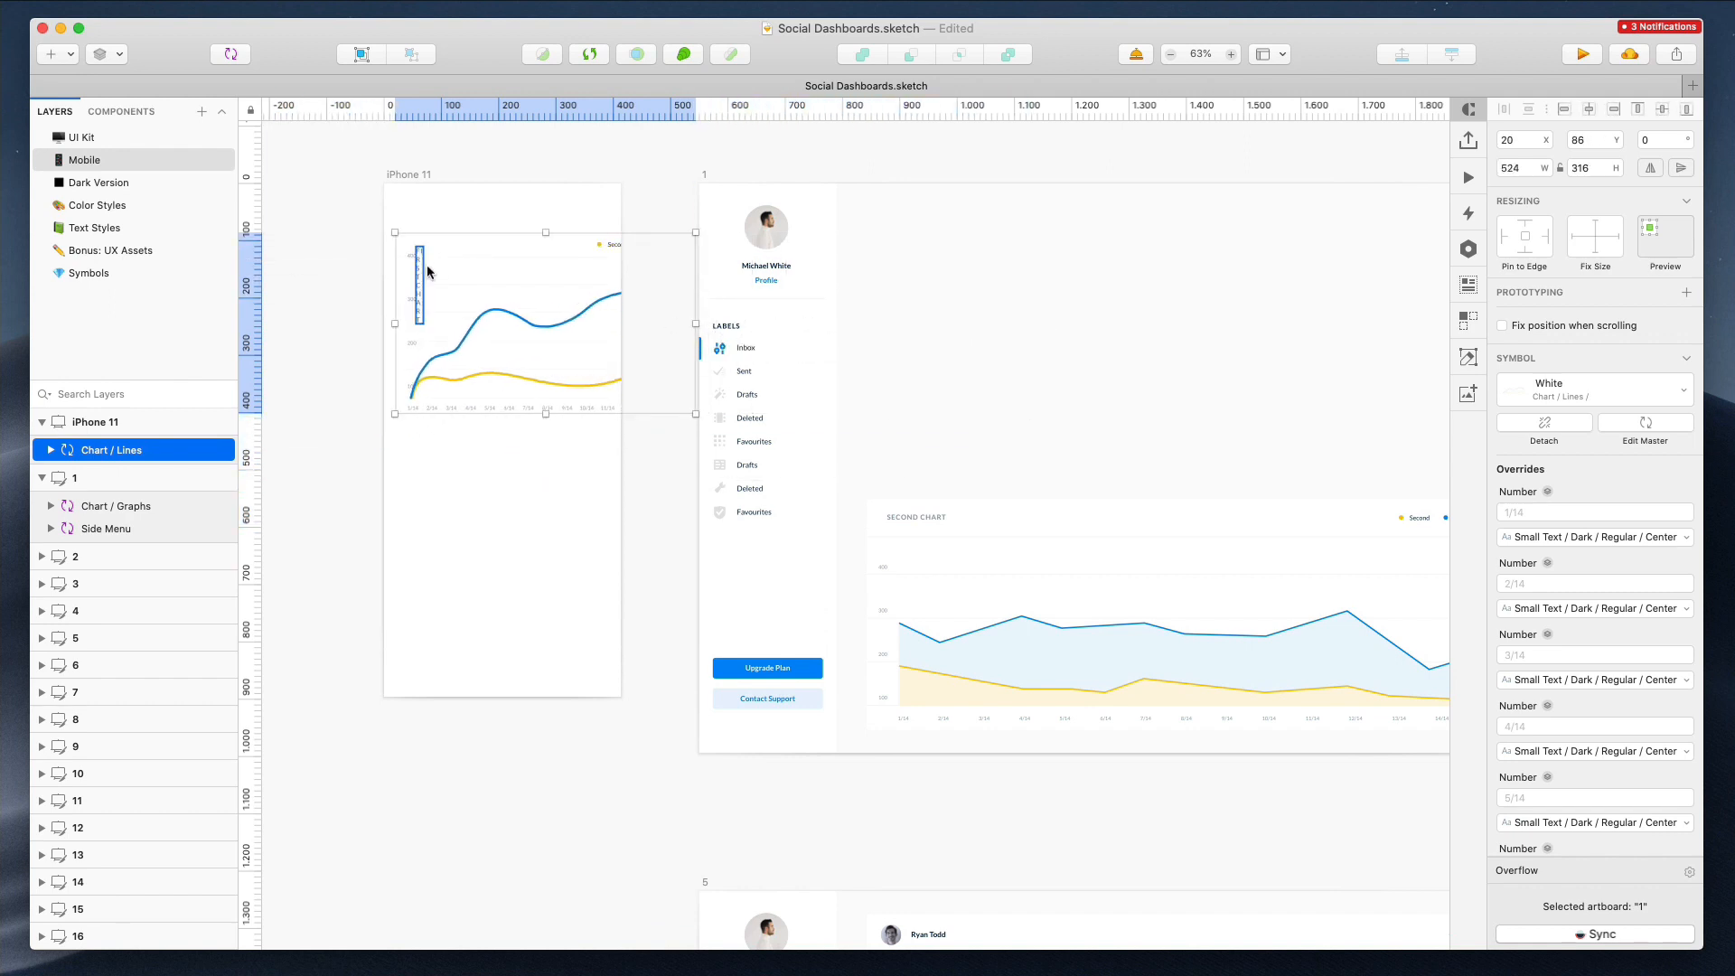
Zoom in and examine the chart instance's text override before reselecting the artboard
scroll(427, 264, up, 3)
scroll(452, 595, up, 3)
double_click(410, 422)
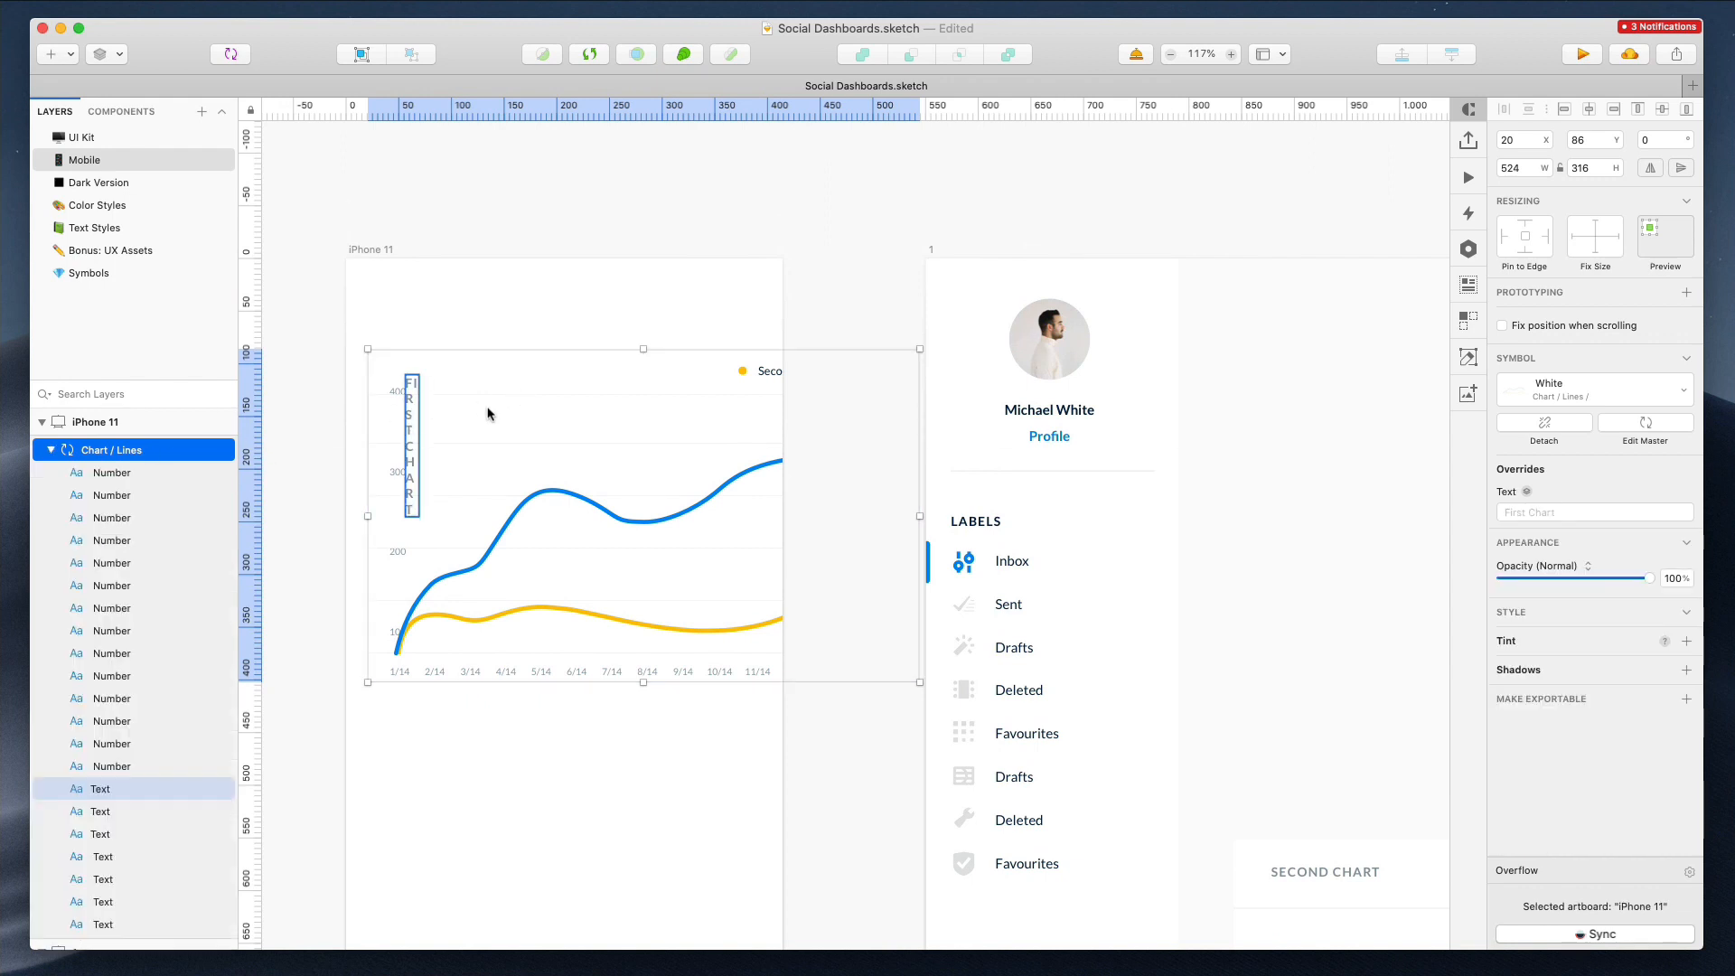
click(362, 253)
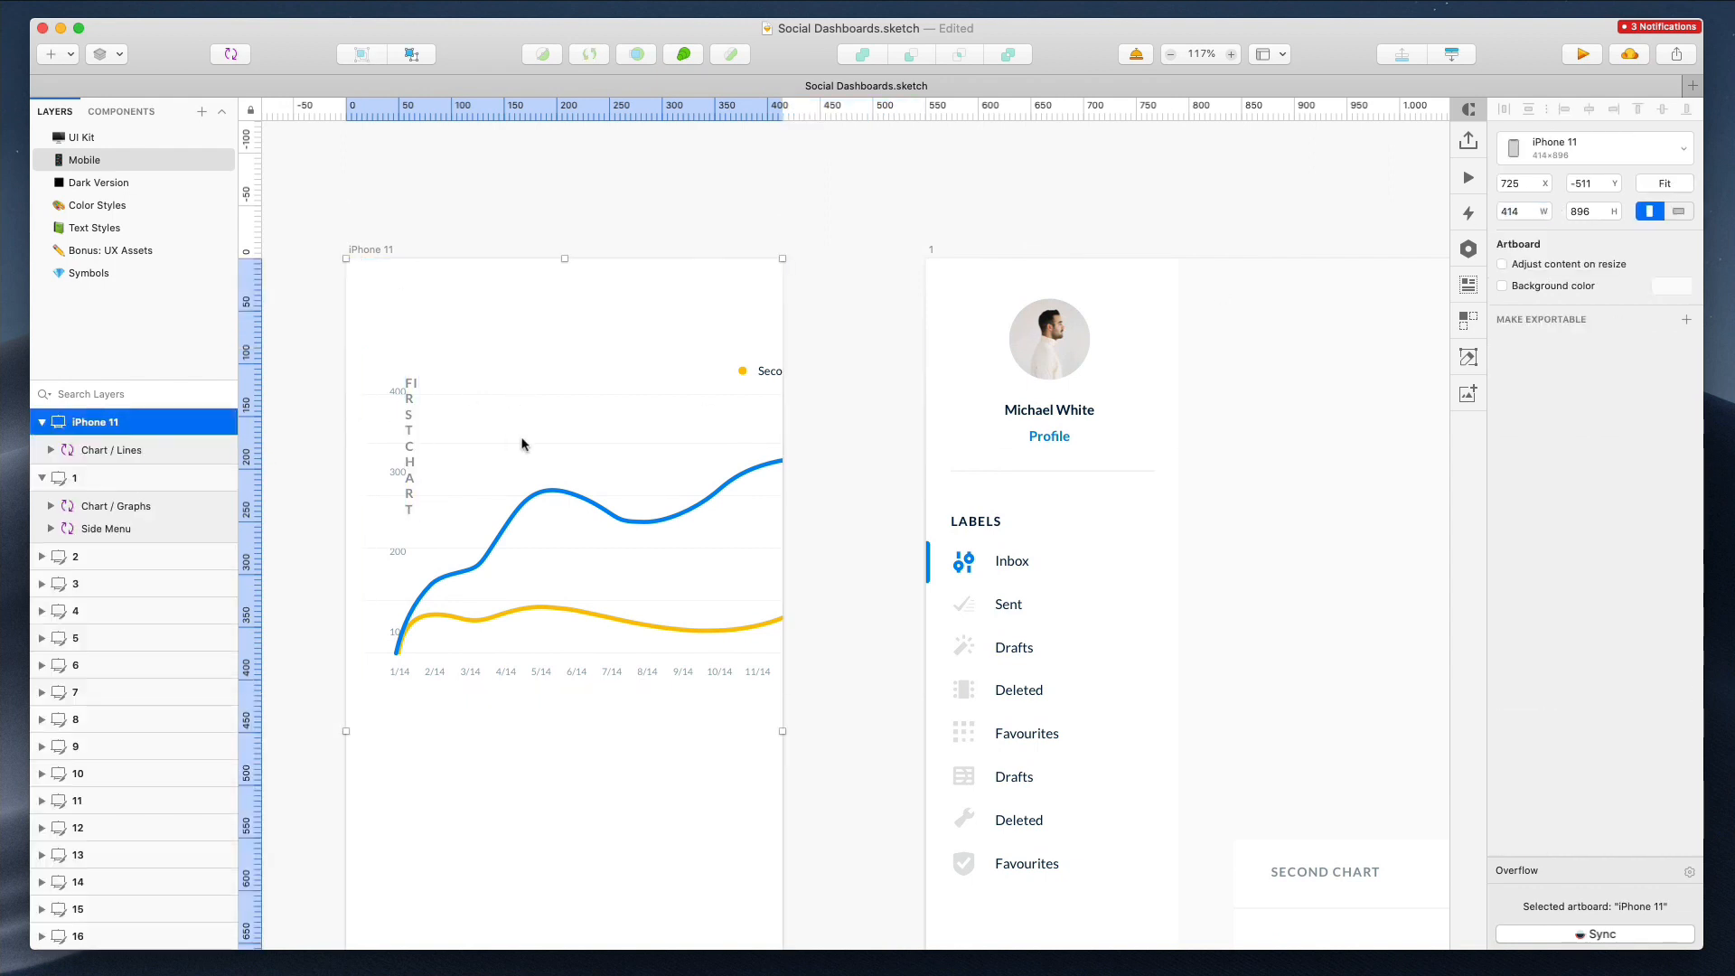
Open the chart's symbol master on the Symbols page, inspect it, and return to the chart on the Mobile page
double_click(581, 464)
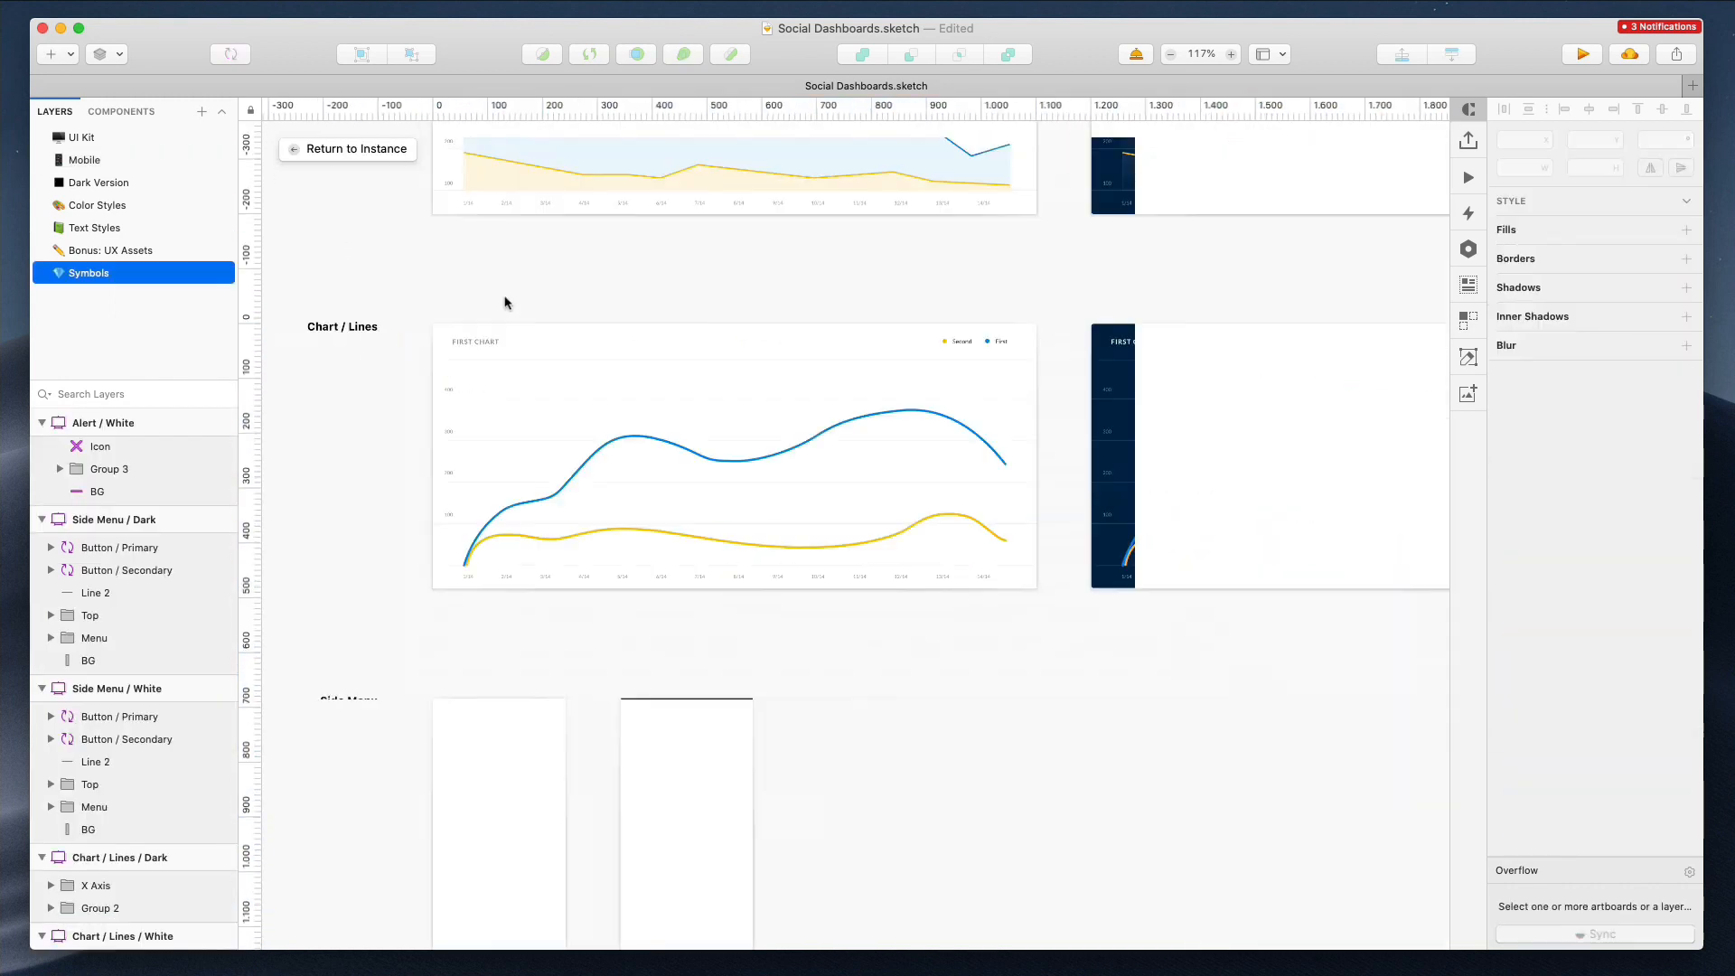
click(455, 311)
scroll(554, 376, down, 1)
drag(553, 376, 1050, 621)
key(super+2)
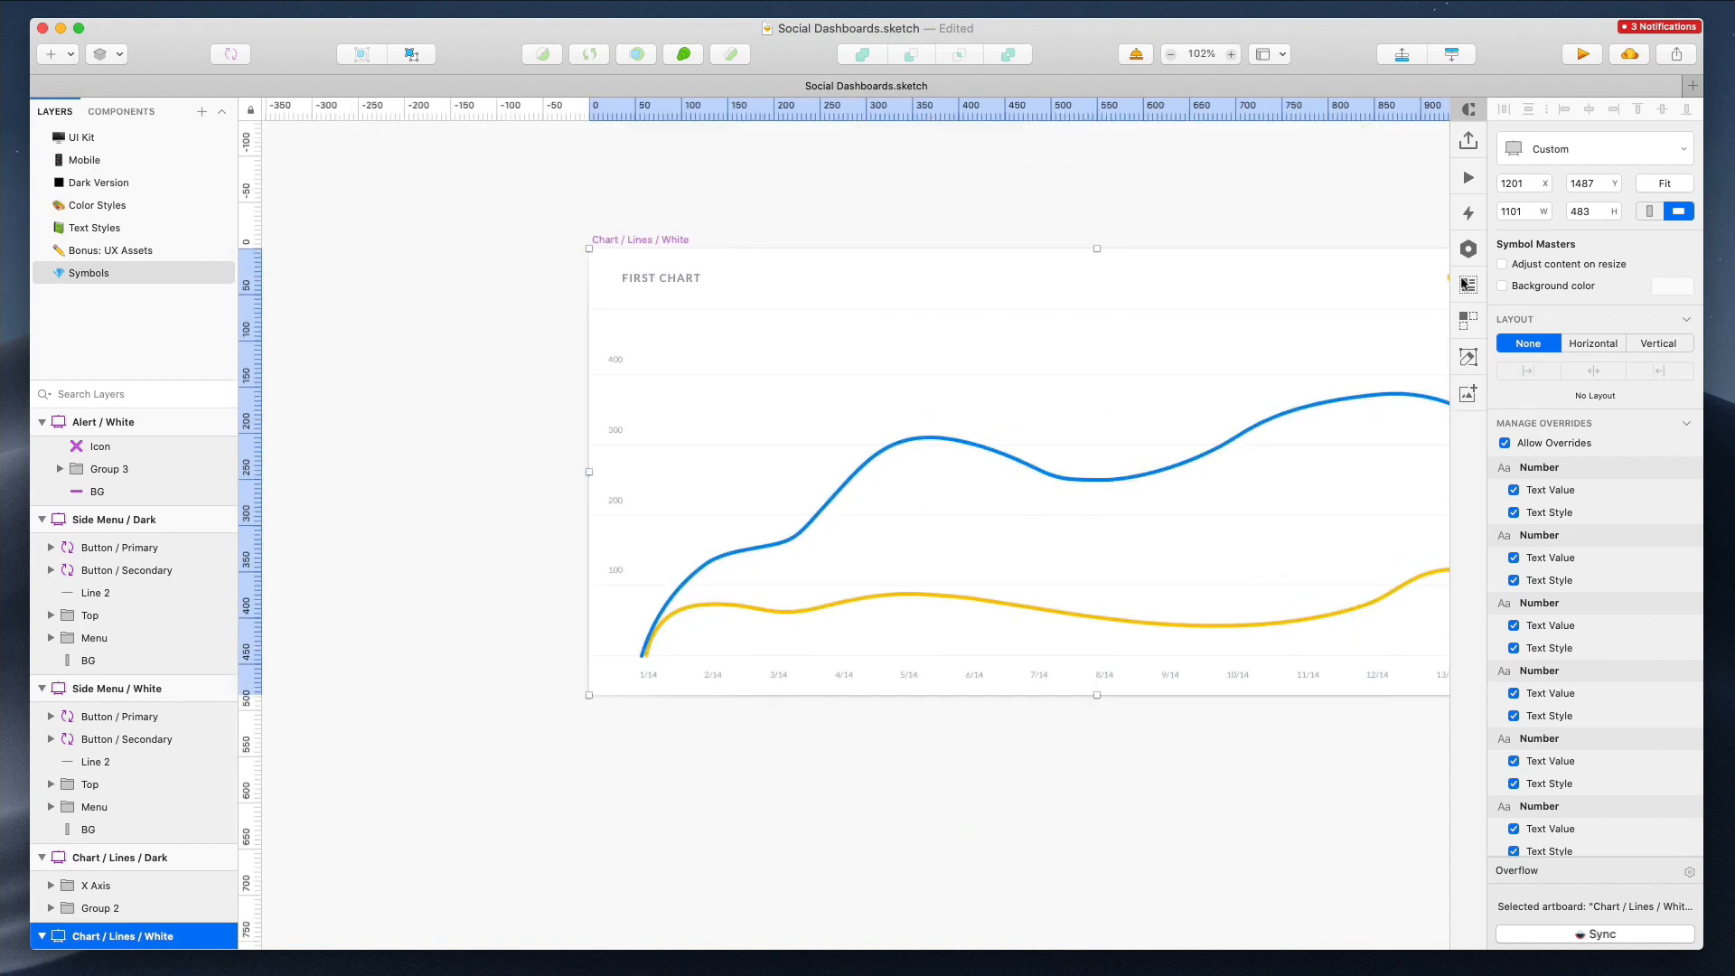
click(628, 205)
click(602, 242)
click(102, 163)
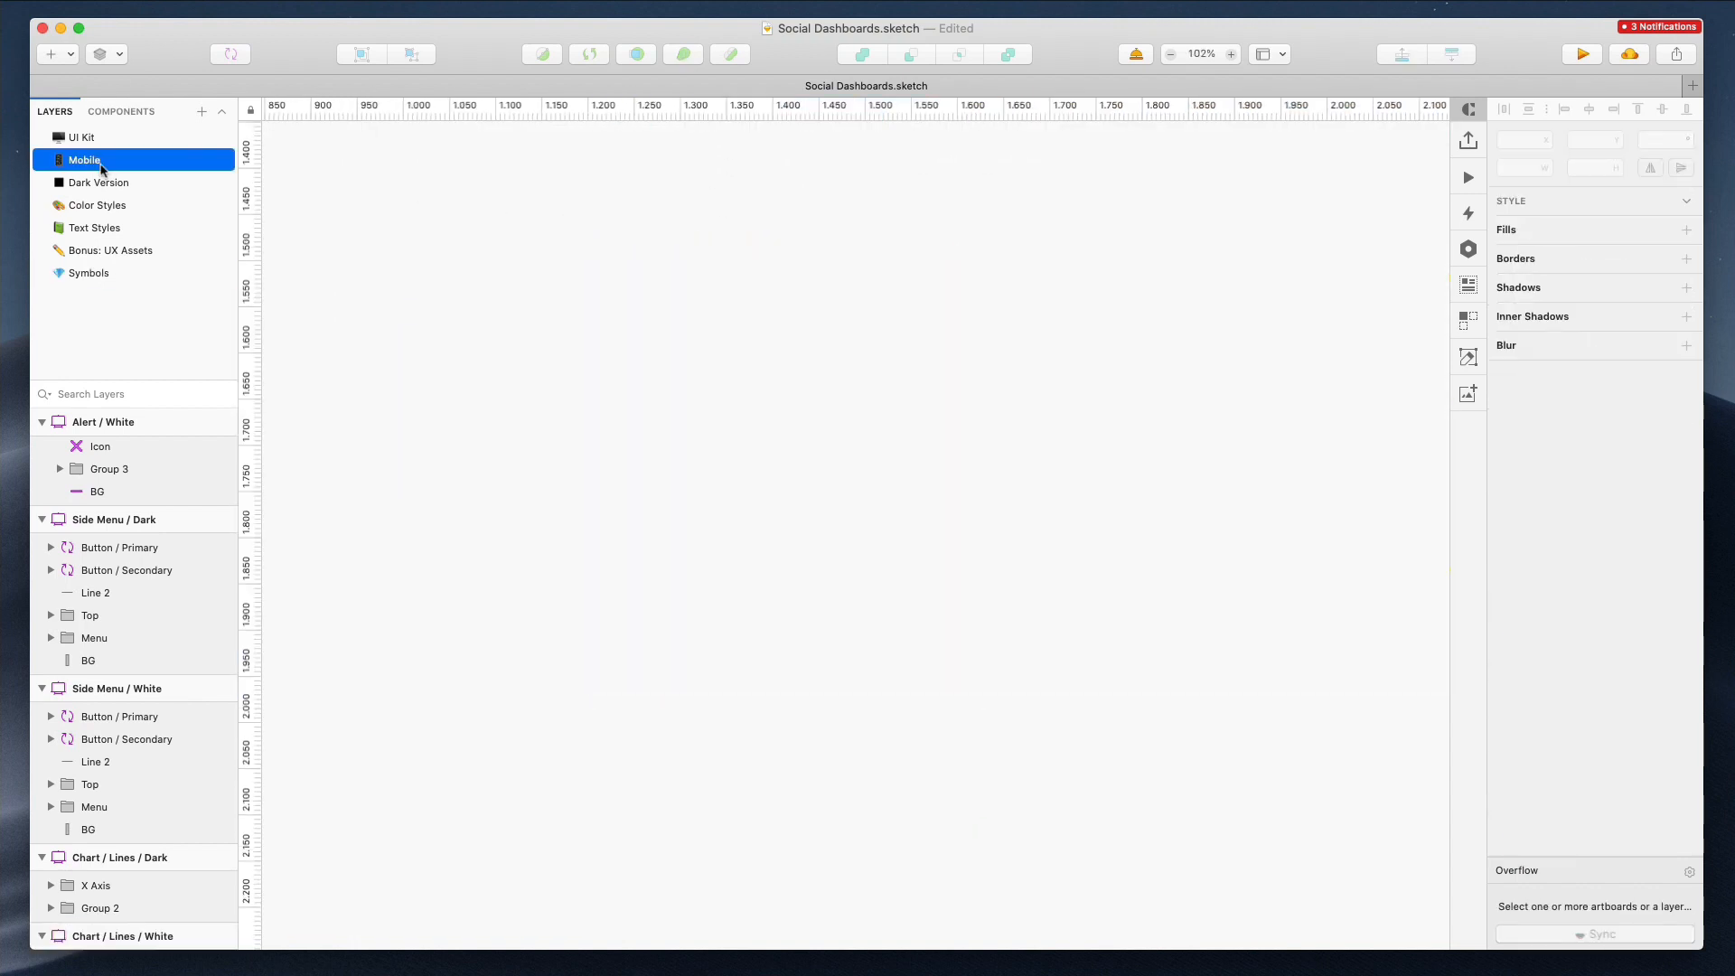
key(super+2)
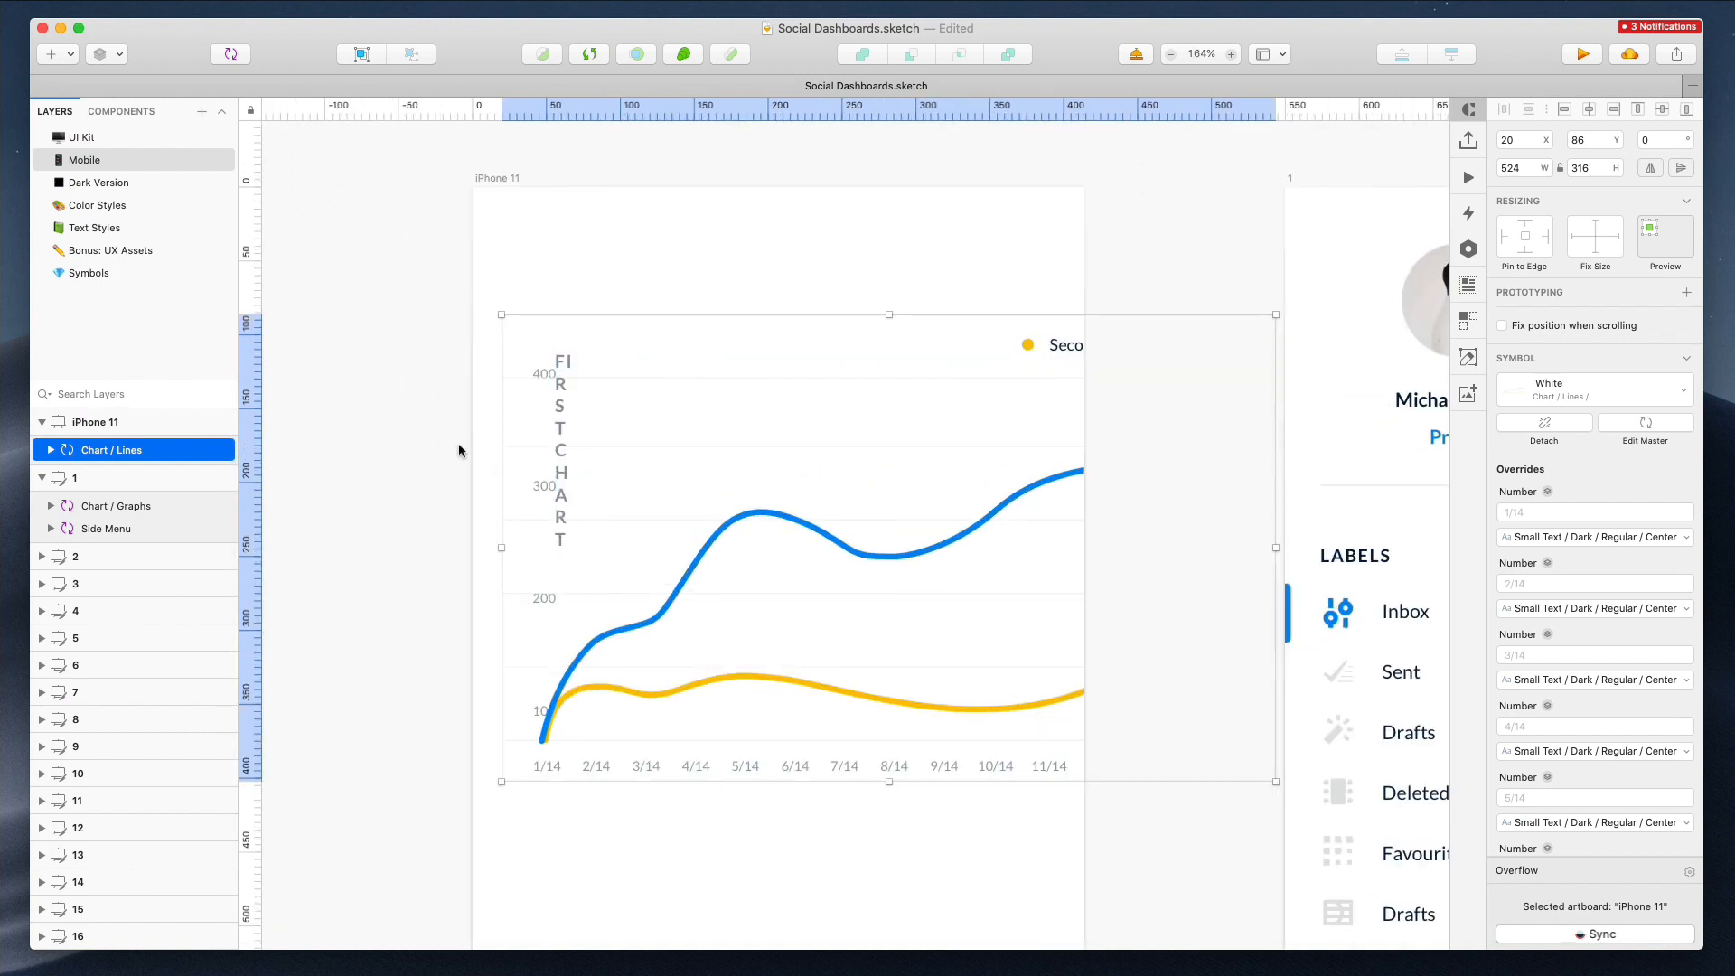
Detach the chart instance from its symbol
right_click(718, 421)
click(804, 964)
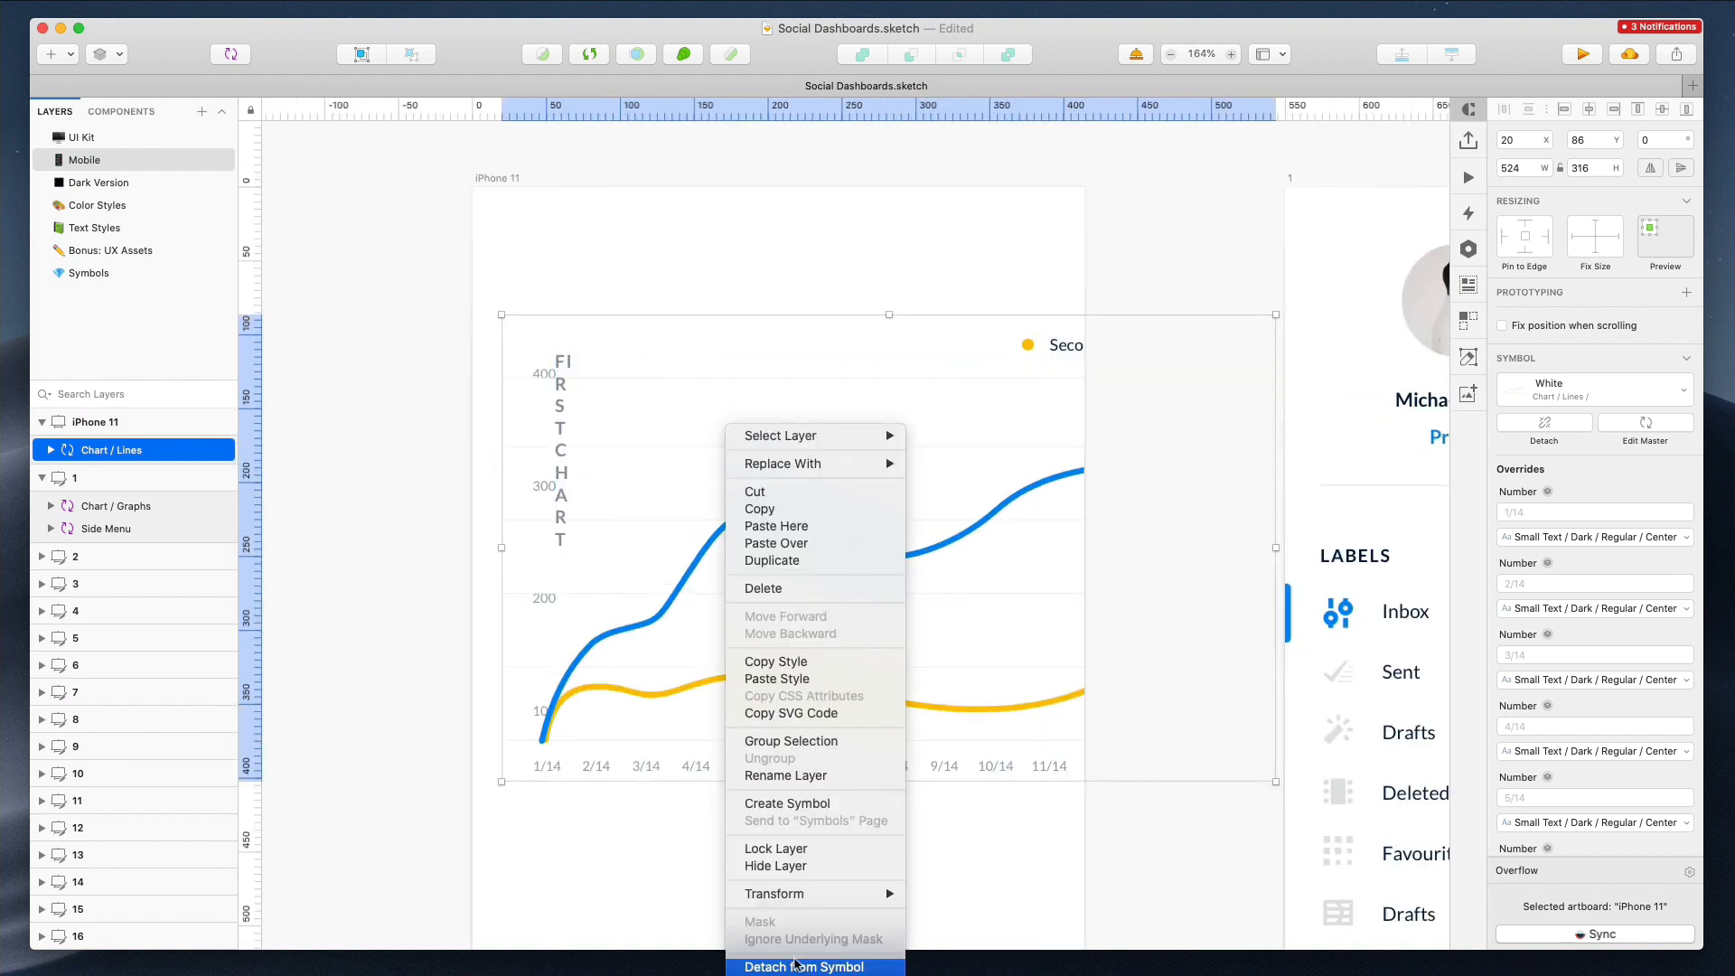
Move the chart's Second / First legend group leftwards inside the iPhone 11 artboard
super+click(564, 363)
click(1527, 666)
drag(615, 361, 594, 328)
drag(1054, 348, 862, 348)
scroll(862, 346, down, 5)
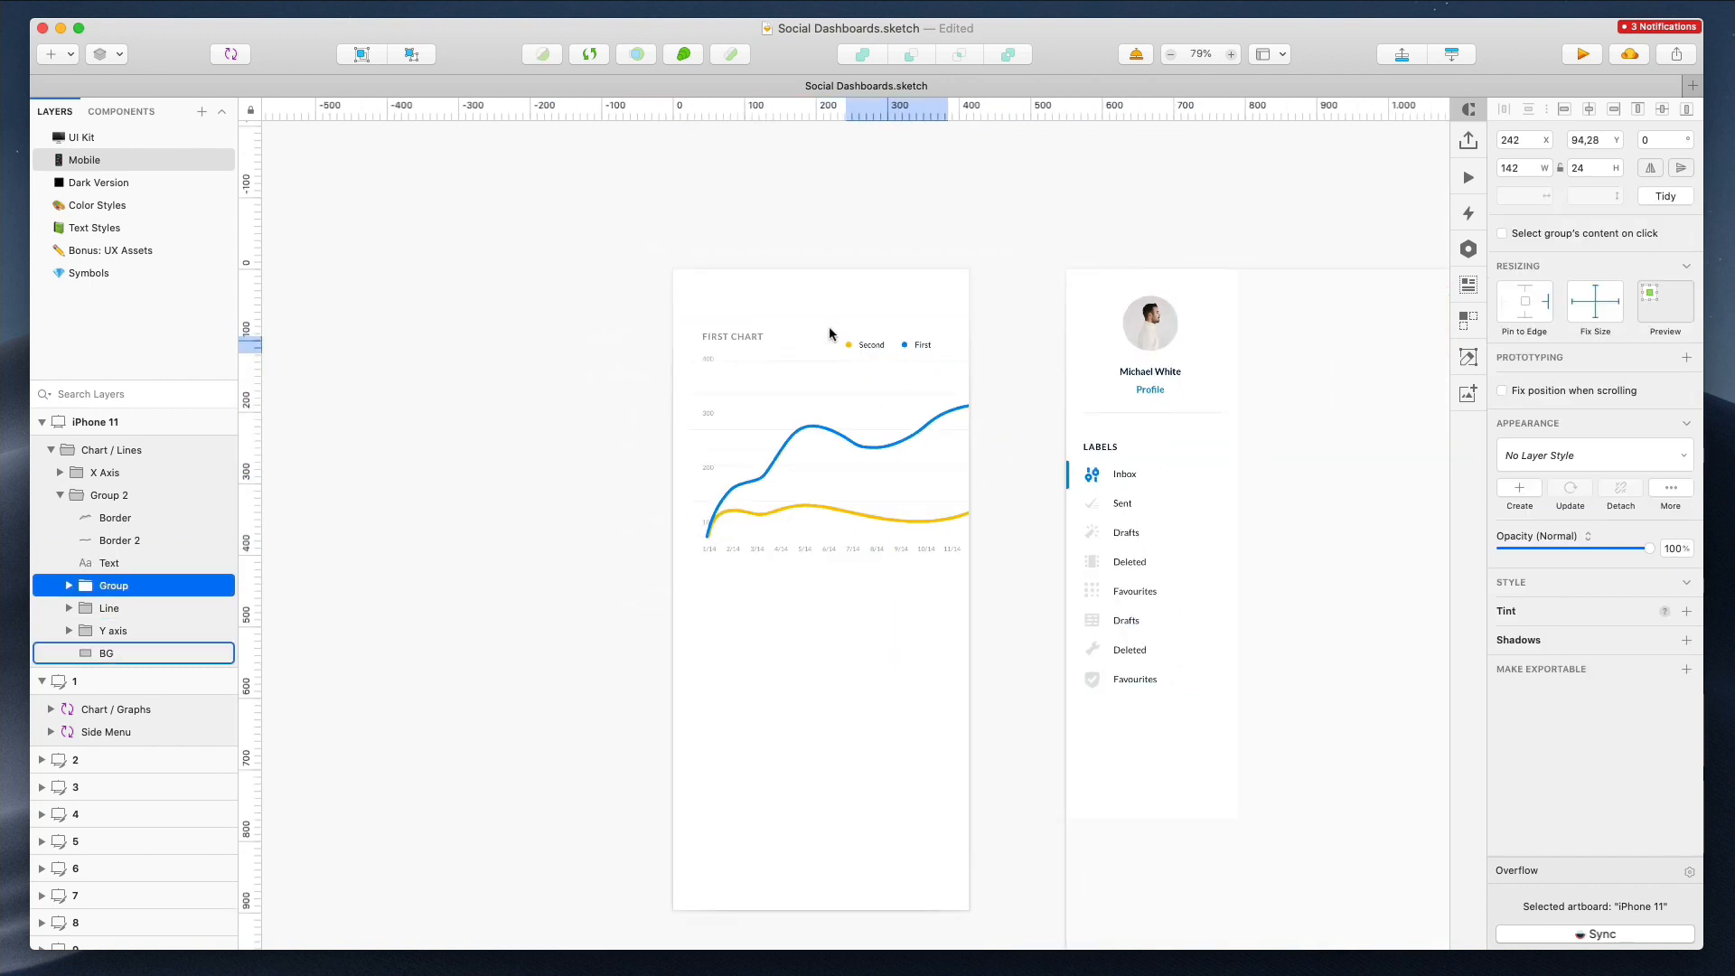
Open the iPhone 11 artboard's layout settings and set the grid to 2 columns
click(701, 271)
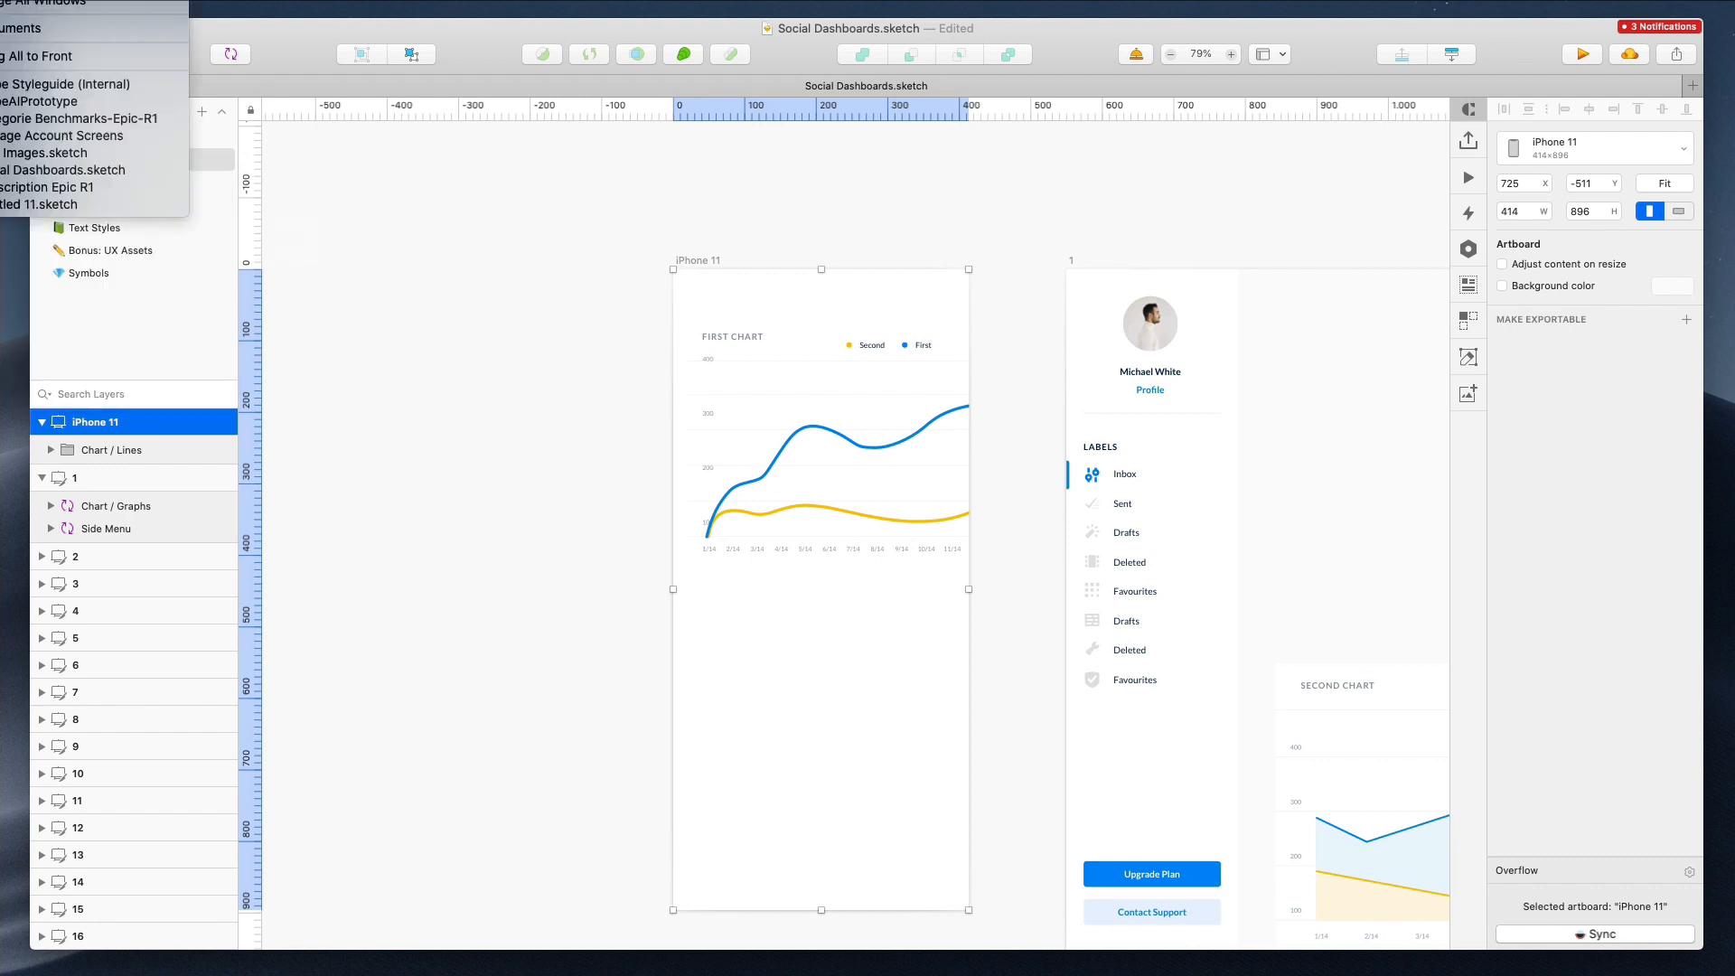
mouse_move(43, 174)
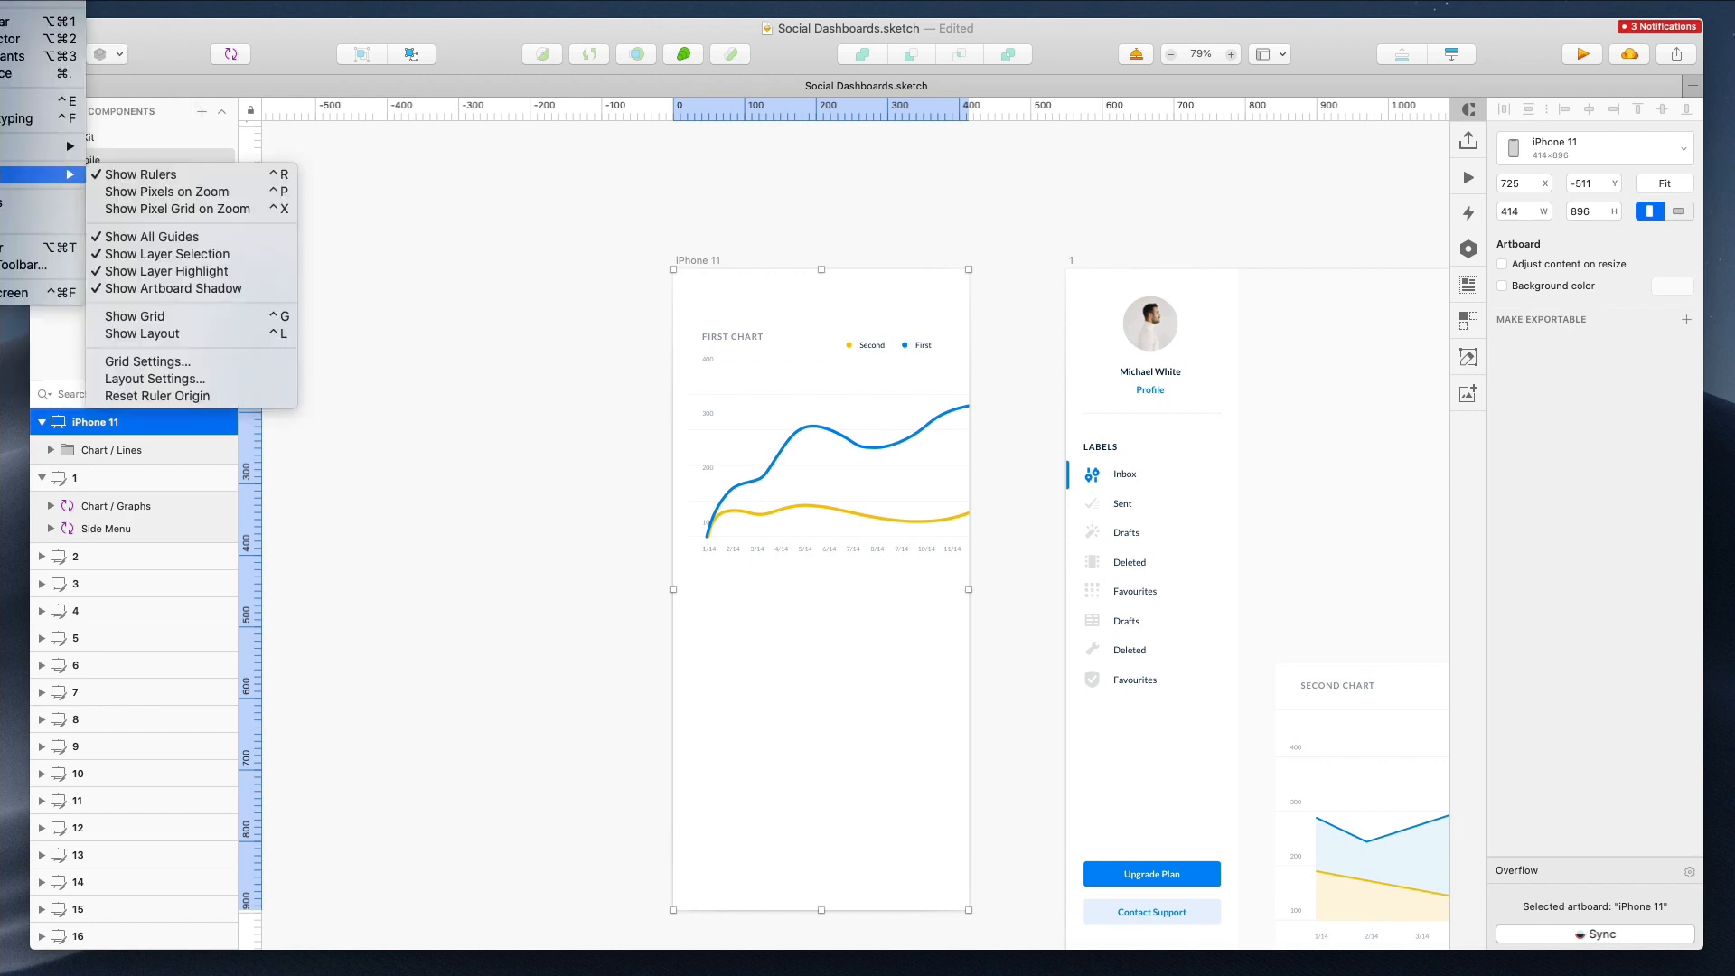
click(194, 363)
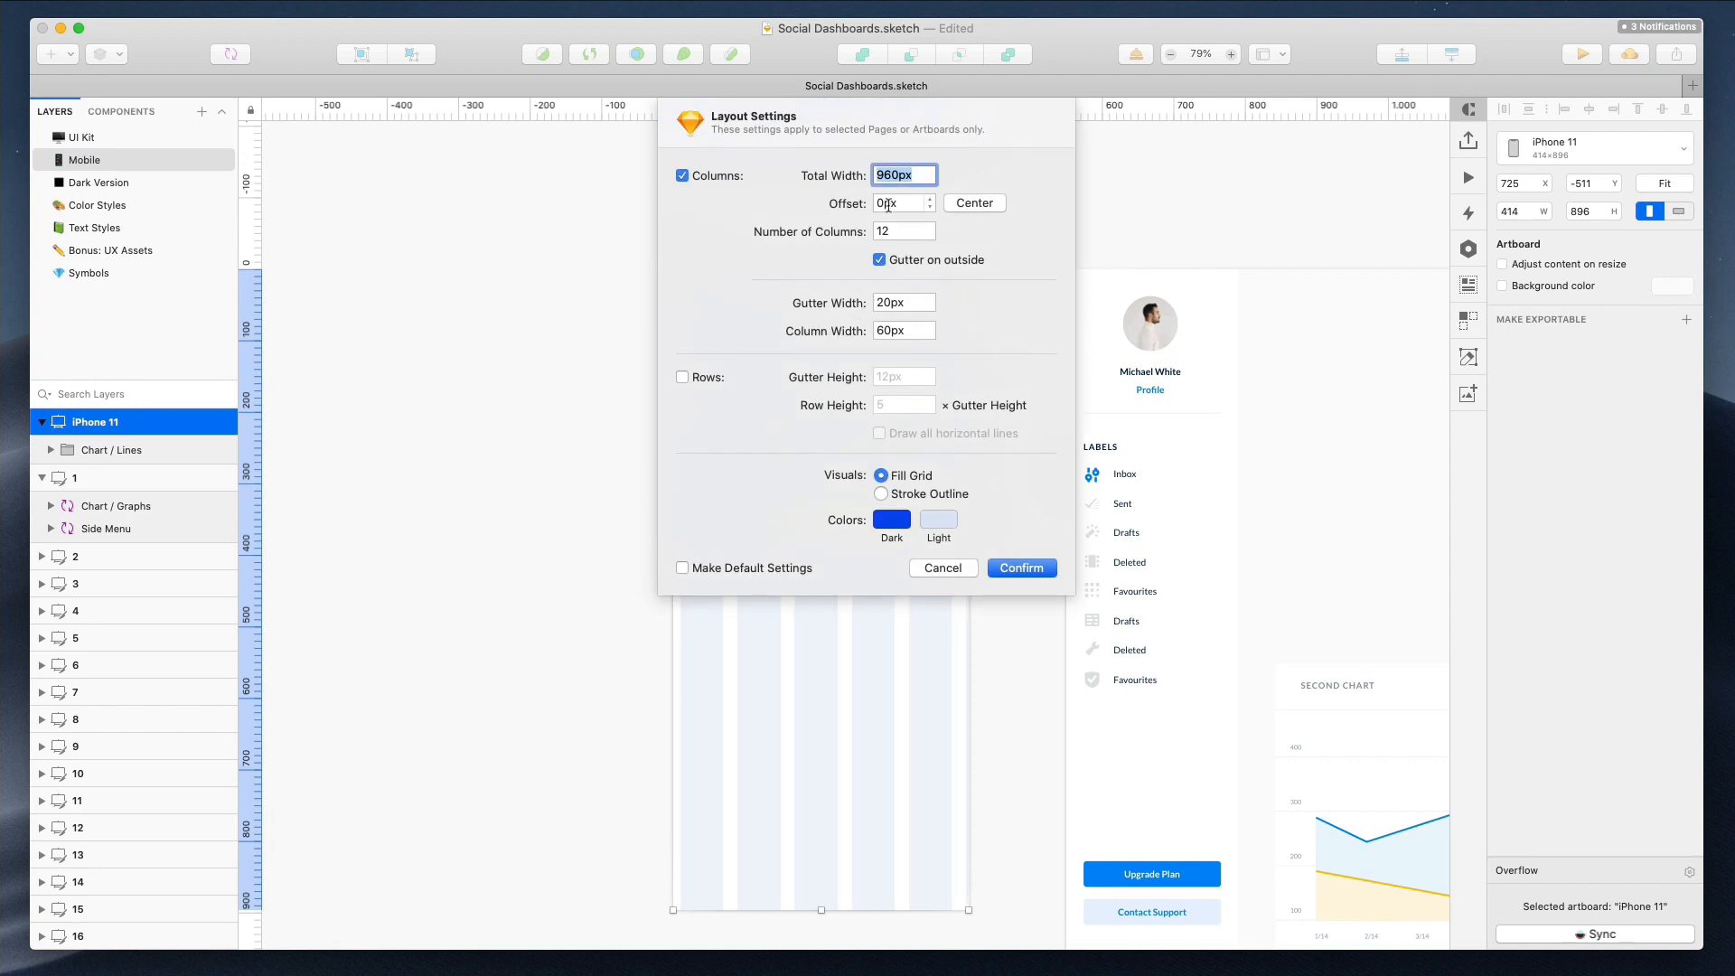
key(Tab)
key(Tab)
text(1)
key(Return)
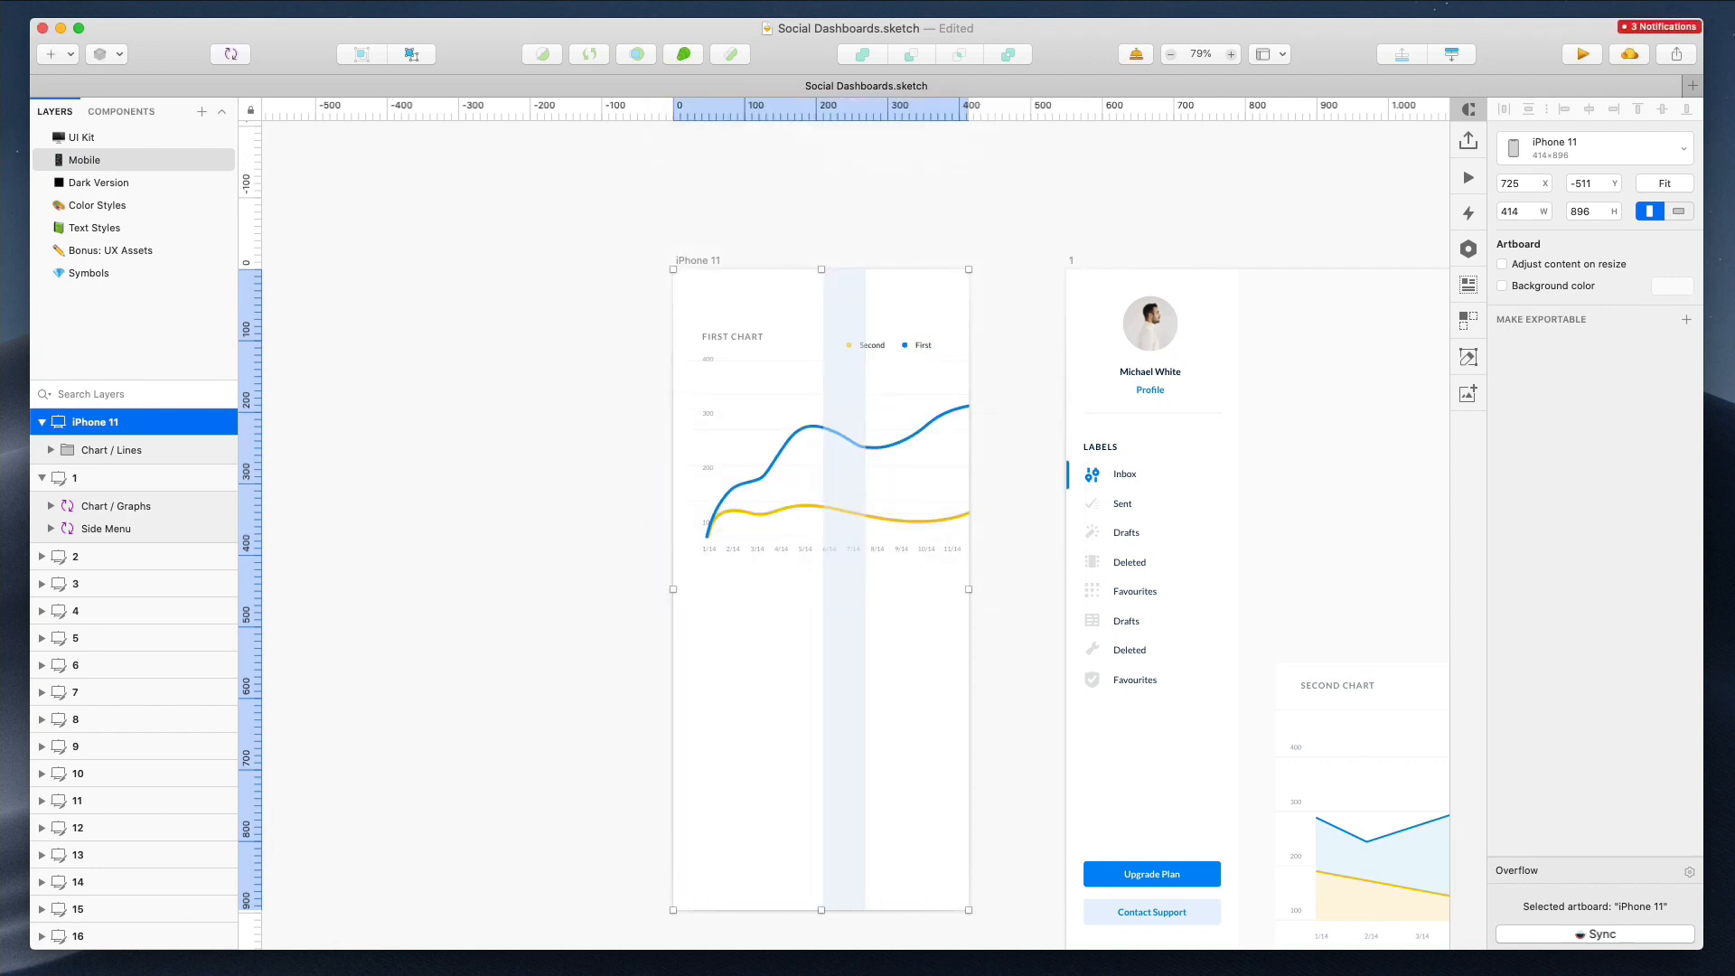
Reopen the layout settings and raise the total width to 1010 px
click(0, 0)
mouse_move(9, 174)
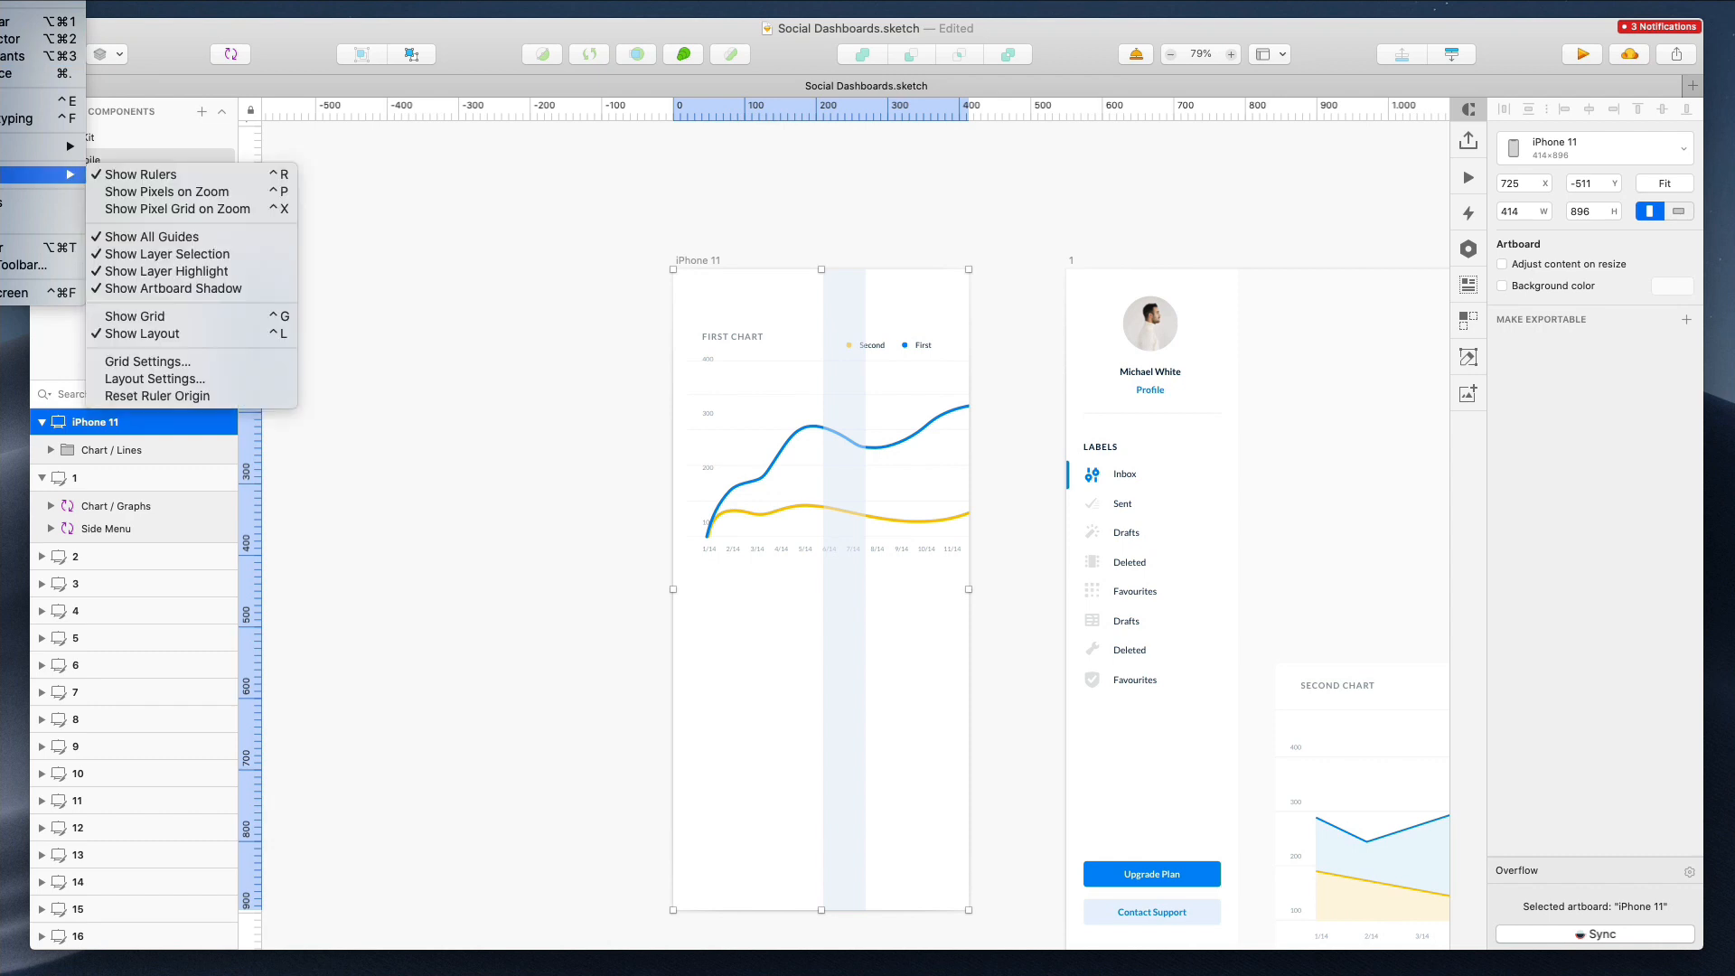
click(154, 379)
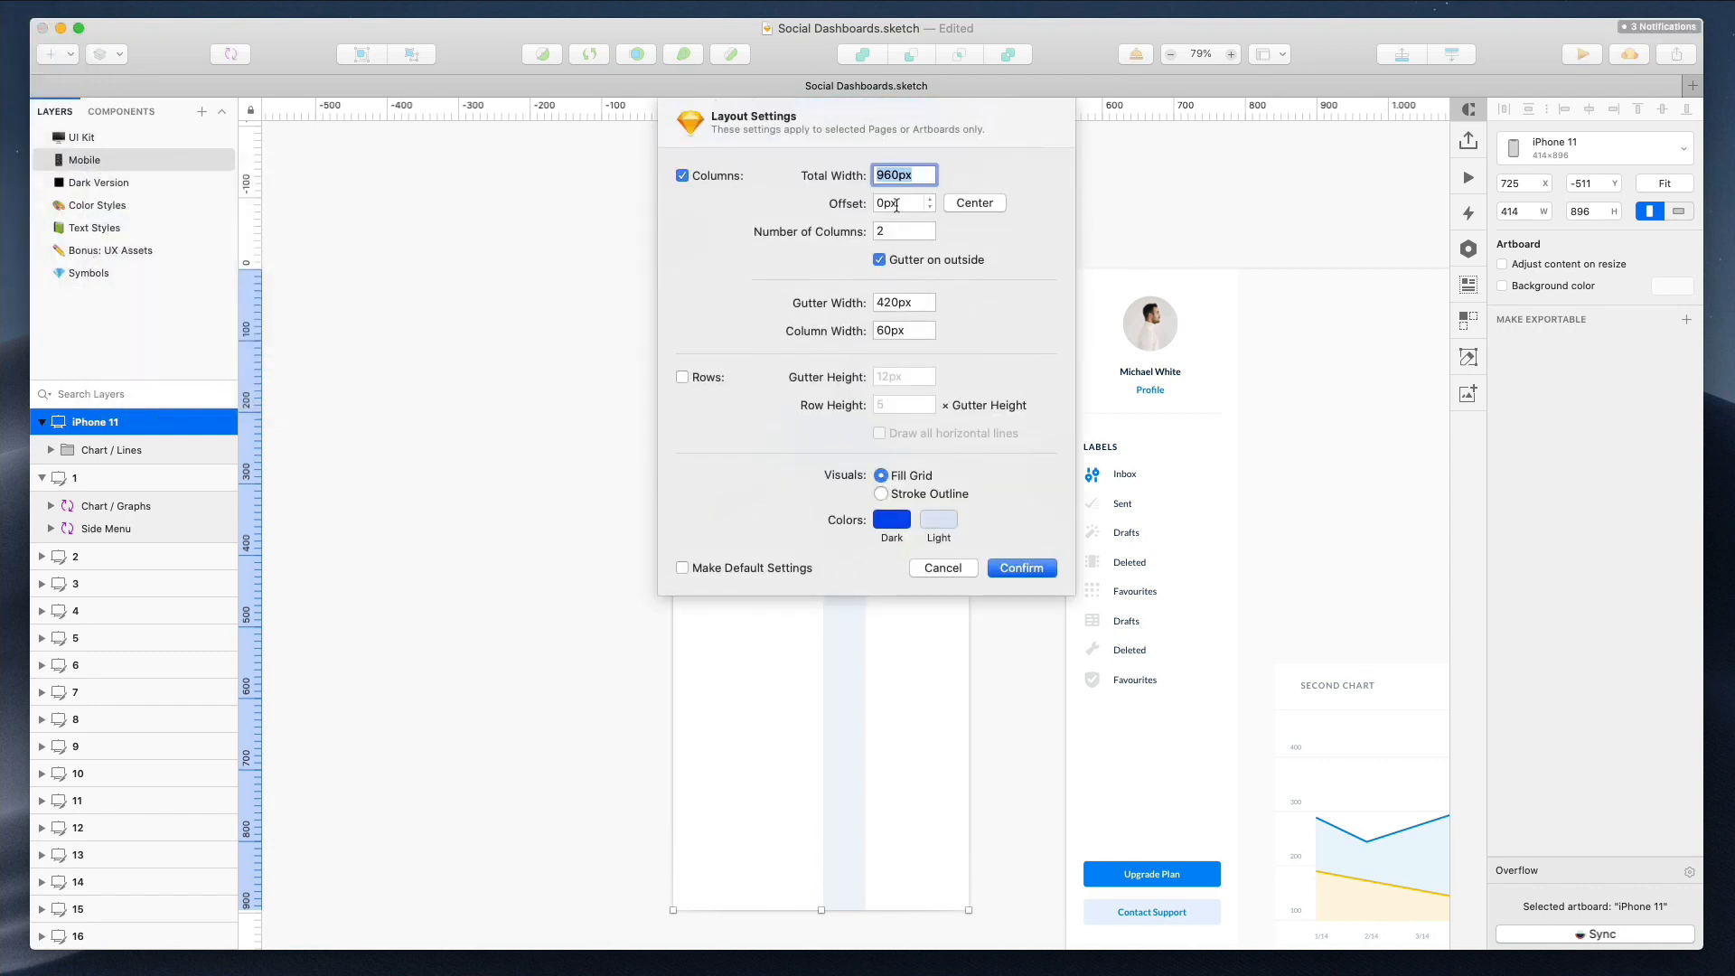
key(shift+Up)
key(shift+Up)
key(shift+Up)
key(shift+Up)
key(shift+Up)
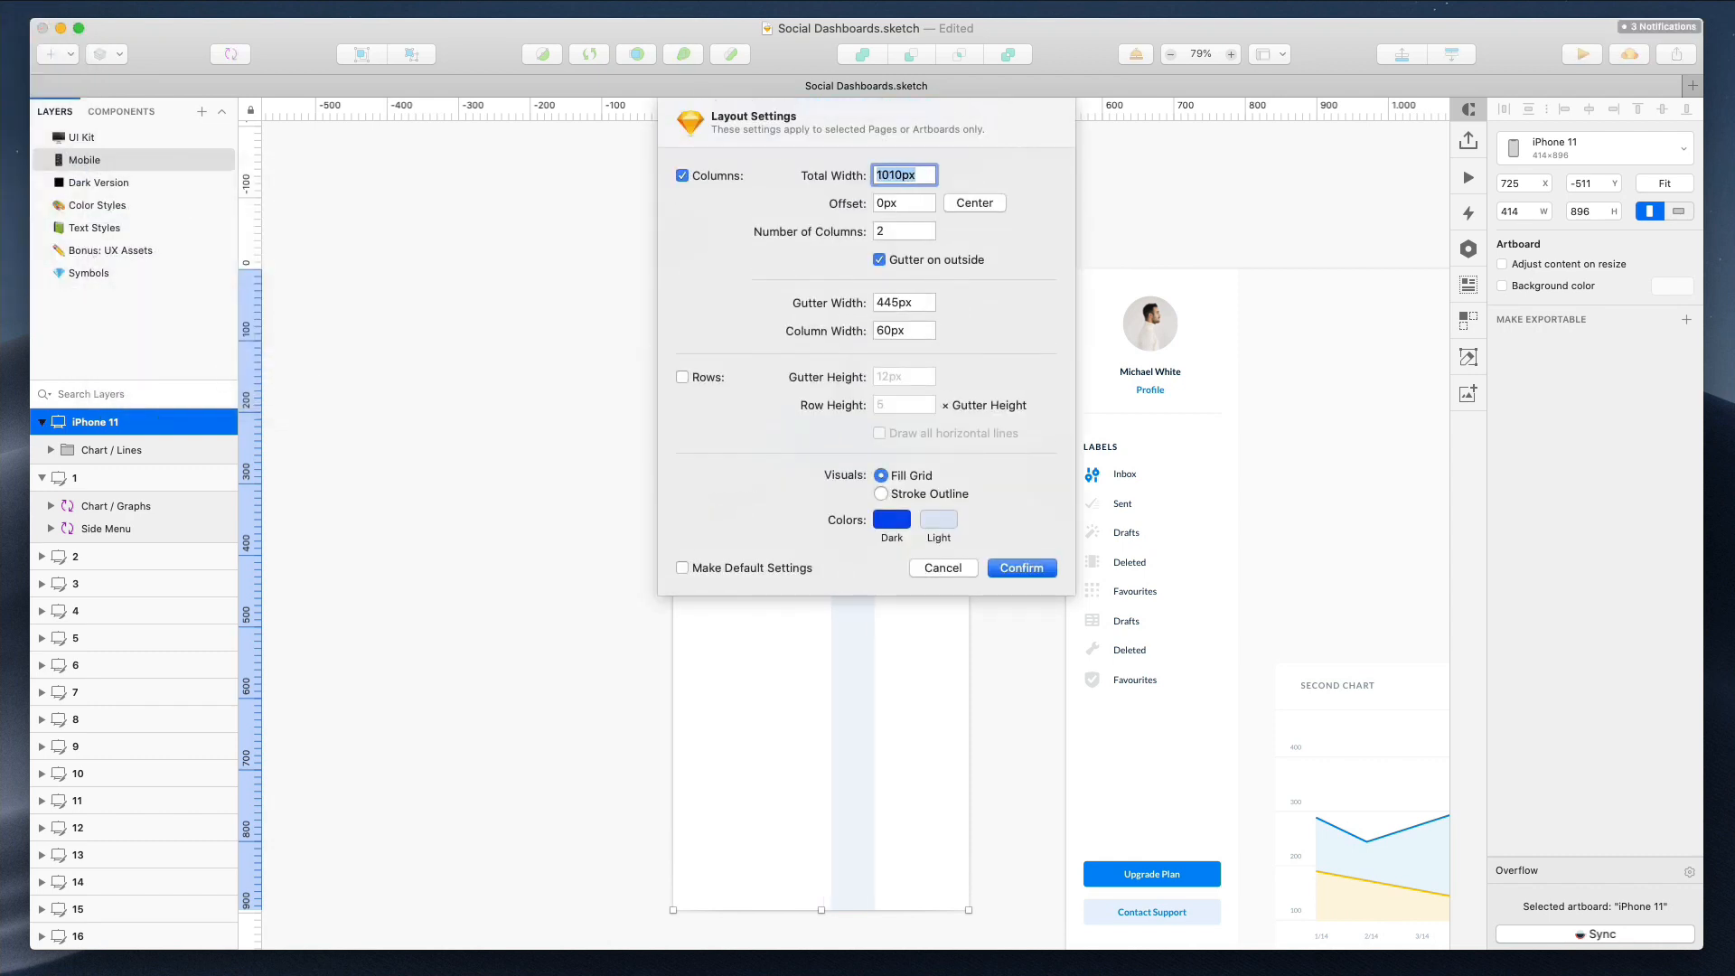
Toggle Gutter on outside off and back on, then center the grid
click(880, 260)
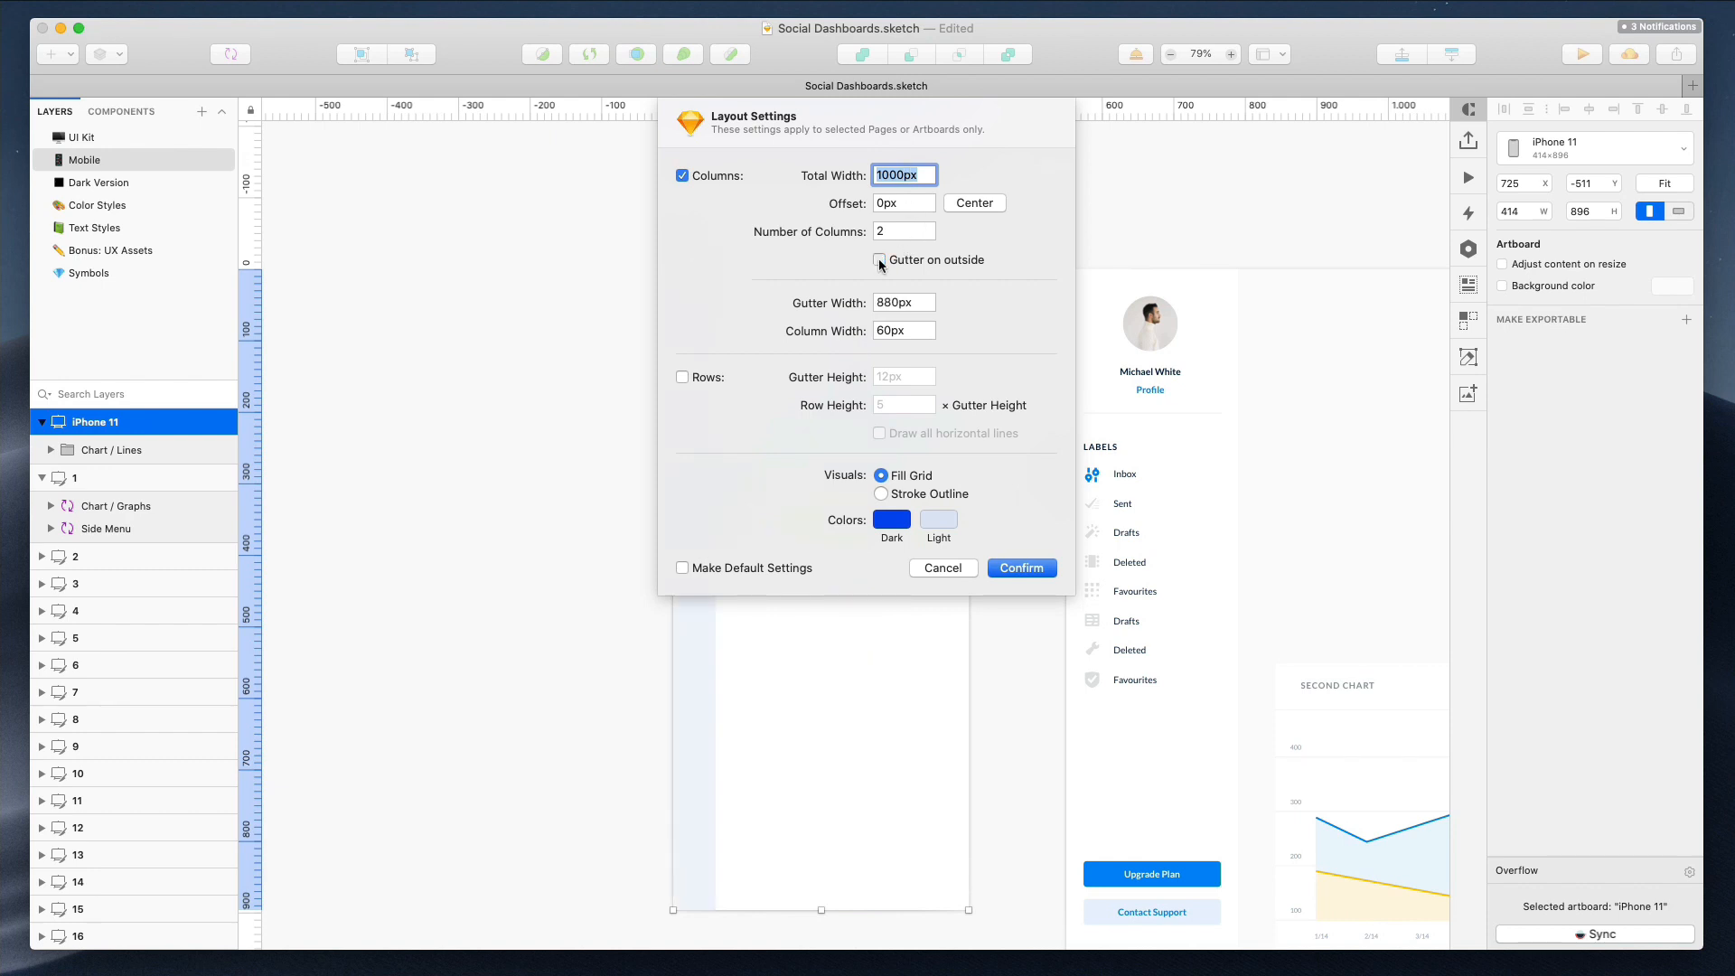
click(880, 261)
click(970, 203)
Lower the gutter width to 230 px
click(907, 303)
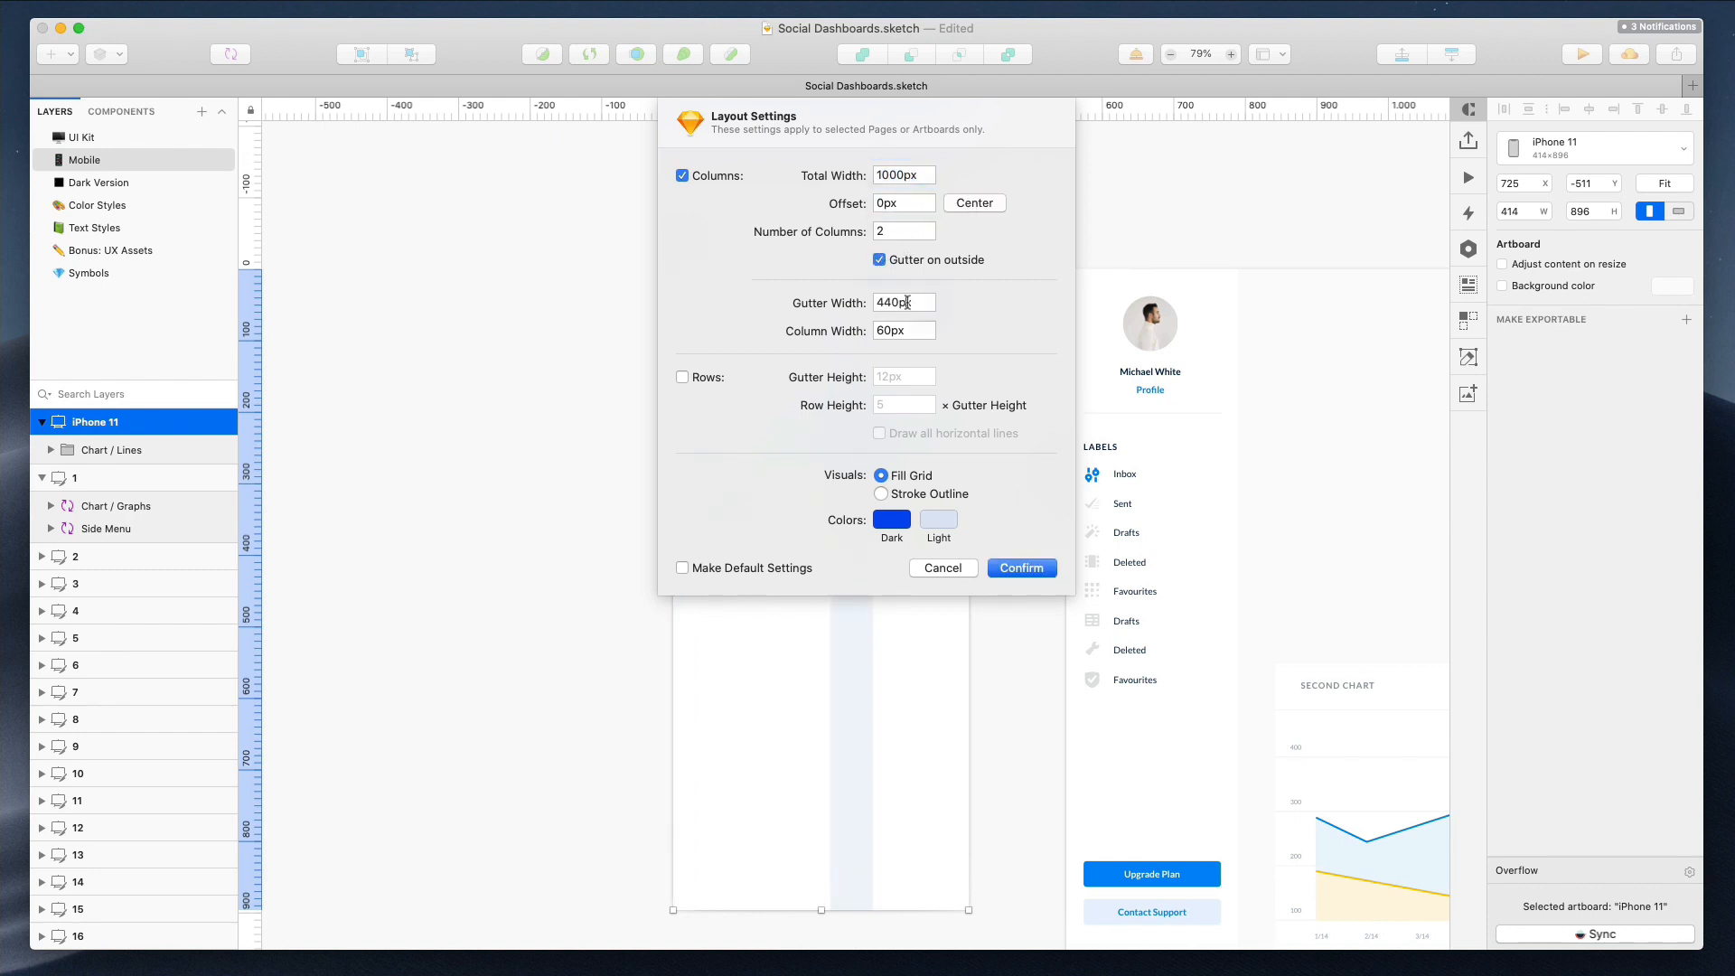
key(shift+Down)
key(shift+Down)
key(shift+Down)
key(shift+Down)
key(shift+Down)
key(shift+Down)
key(shift+Down)
key(shift+Down)
key(shift+Down)
key(shift+Down)
key(shift+Down)
key(shift+Down)
key(shift+Down)
key(shift+Down)
key(shift+Down)
key(shift+Down)
key(shift+Down)
key(shift+Down)
key(shift+Down)
key(shift+Down)
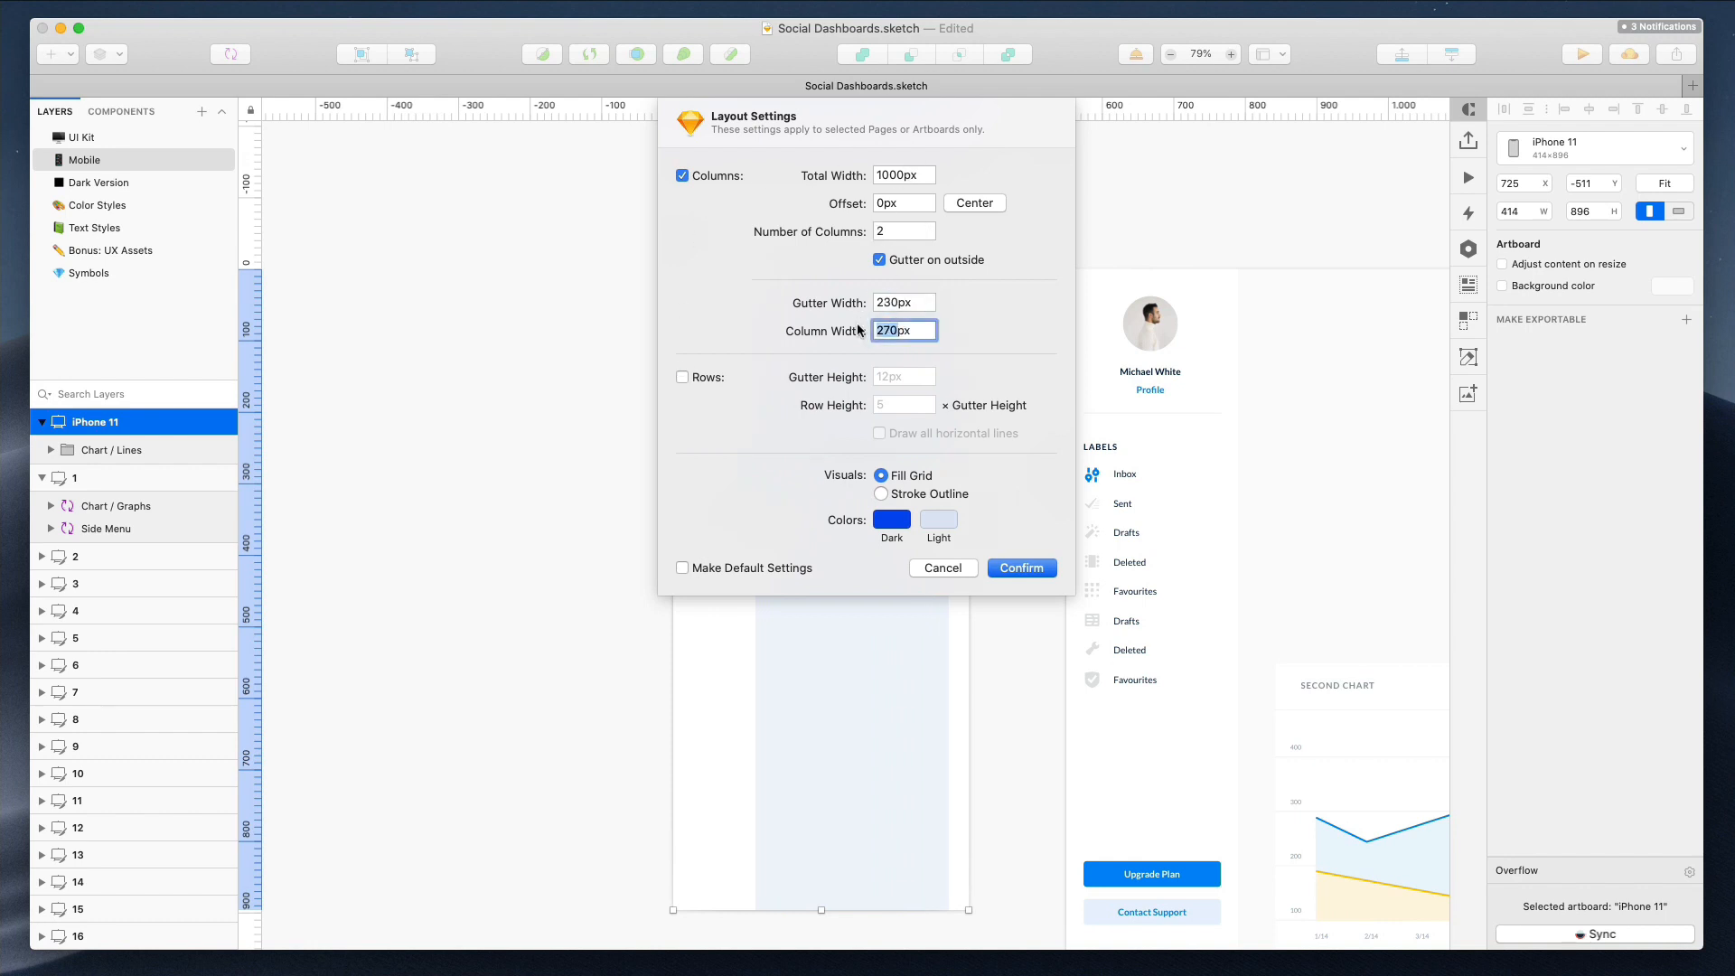
Turn off Gutter on outside and raise the offset to 130 px
click(891, 235)
click(880, 261)
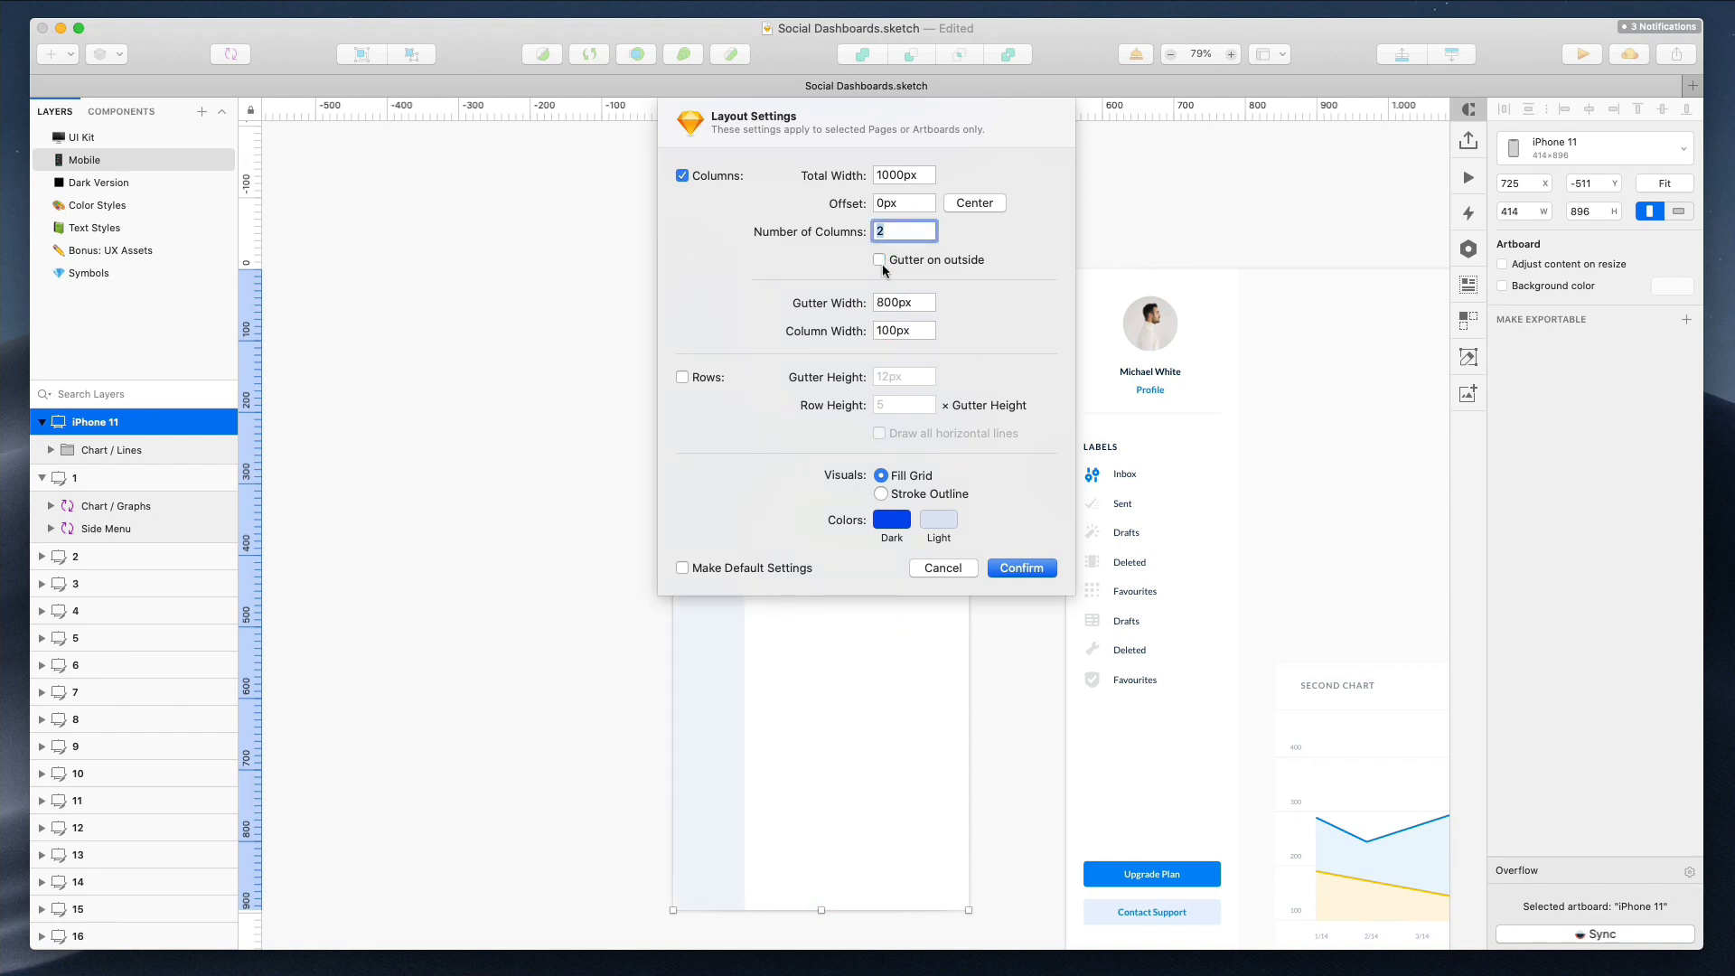
click(891, 203)
key(shift+Up)
key(shift+Up)
key(shift+Up)
key(shift+Up)
key(shift+Up)
key(shift+Up)
key(shift+Up)
key(shift+Up)
key(shift+Up)
key(shift+Up)
key(shift+Up)
key(shift+Up)
key(shift+Up)
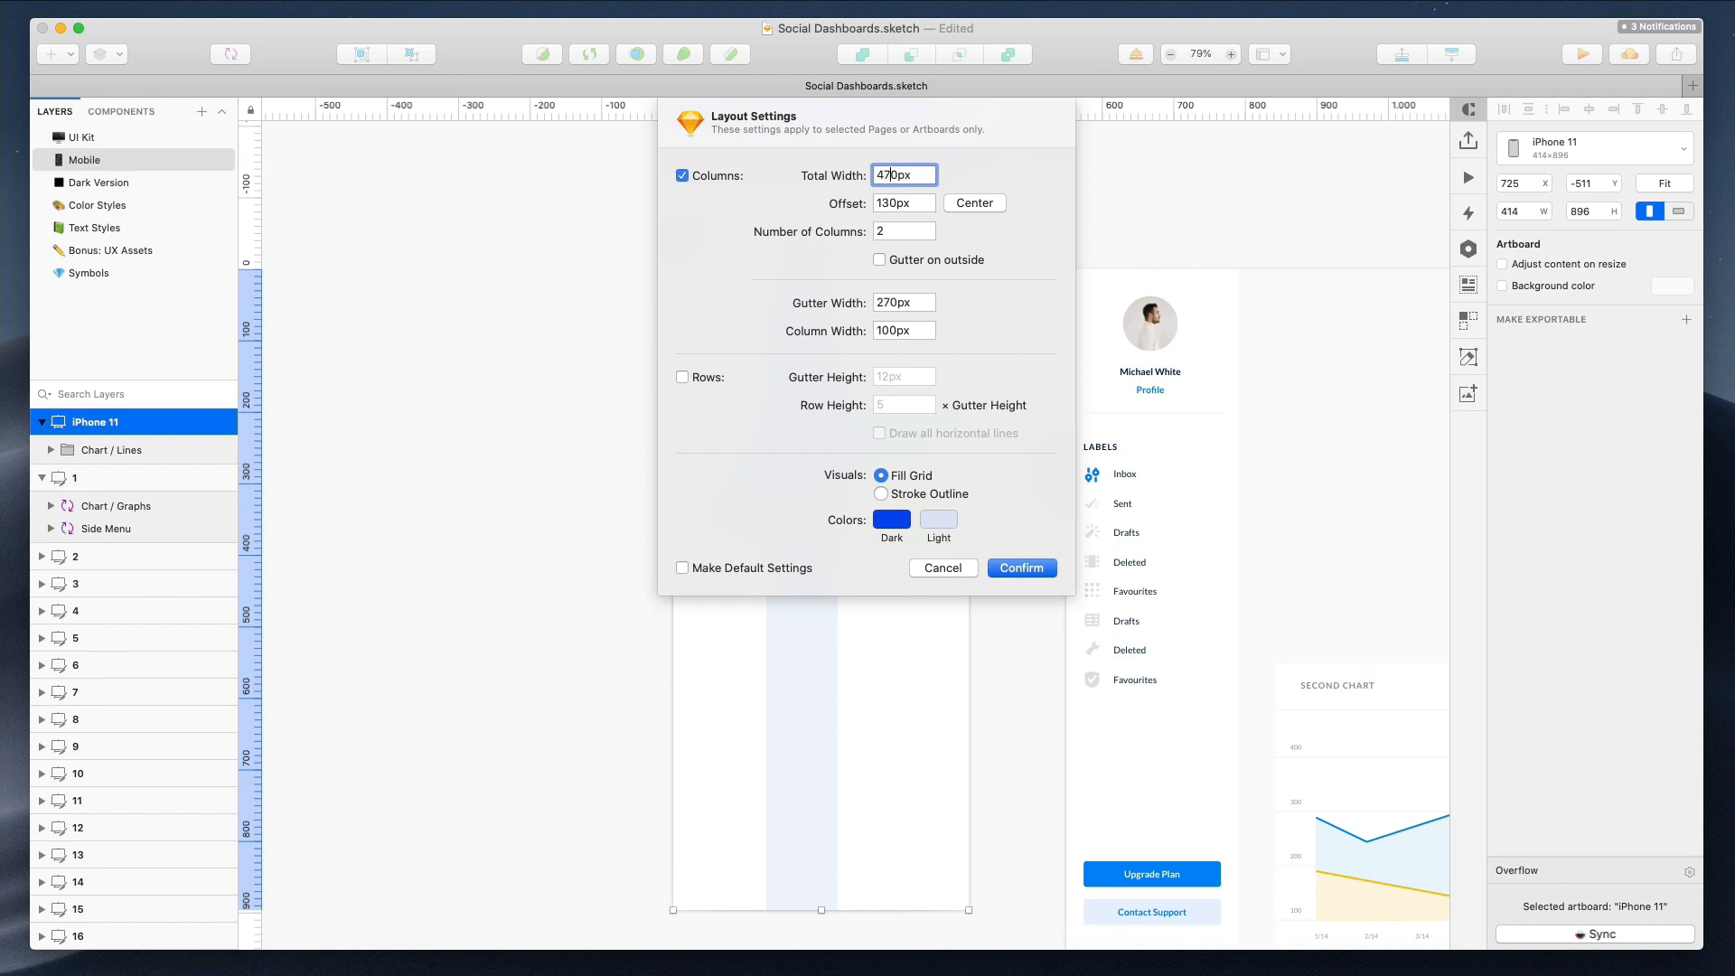
Reduce the total width to 230 px and center the grid
key(shift+Down)
key(shift+Down)
key(shift+Down)
key(shift+Down)
key(shift+Down)
key(shift+Down)
key(shift+Down)
key(shift+Down)
key(shift+Down)
key(shift+Down)
key(shift+Down)
key(shift+Down)
key(shift+Down)
key(shift+Down)
key(shift+Down)
click(974, 204)
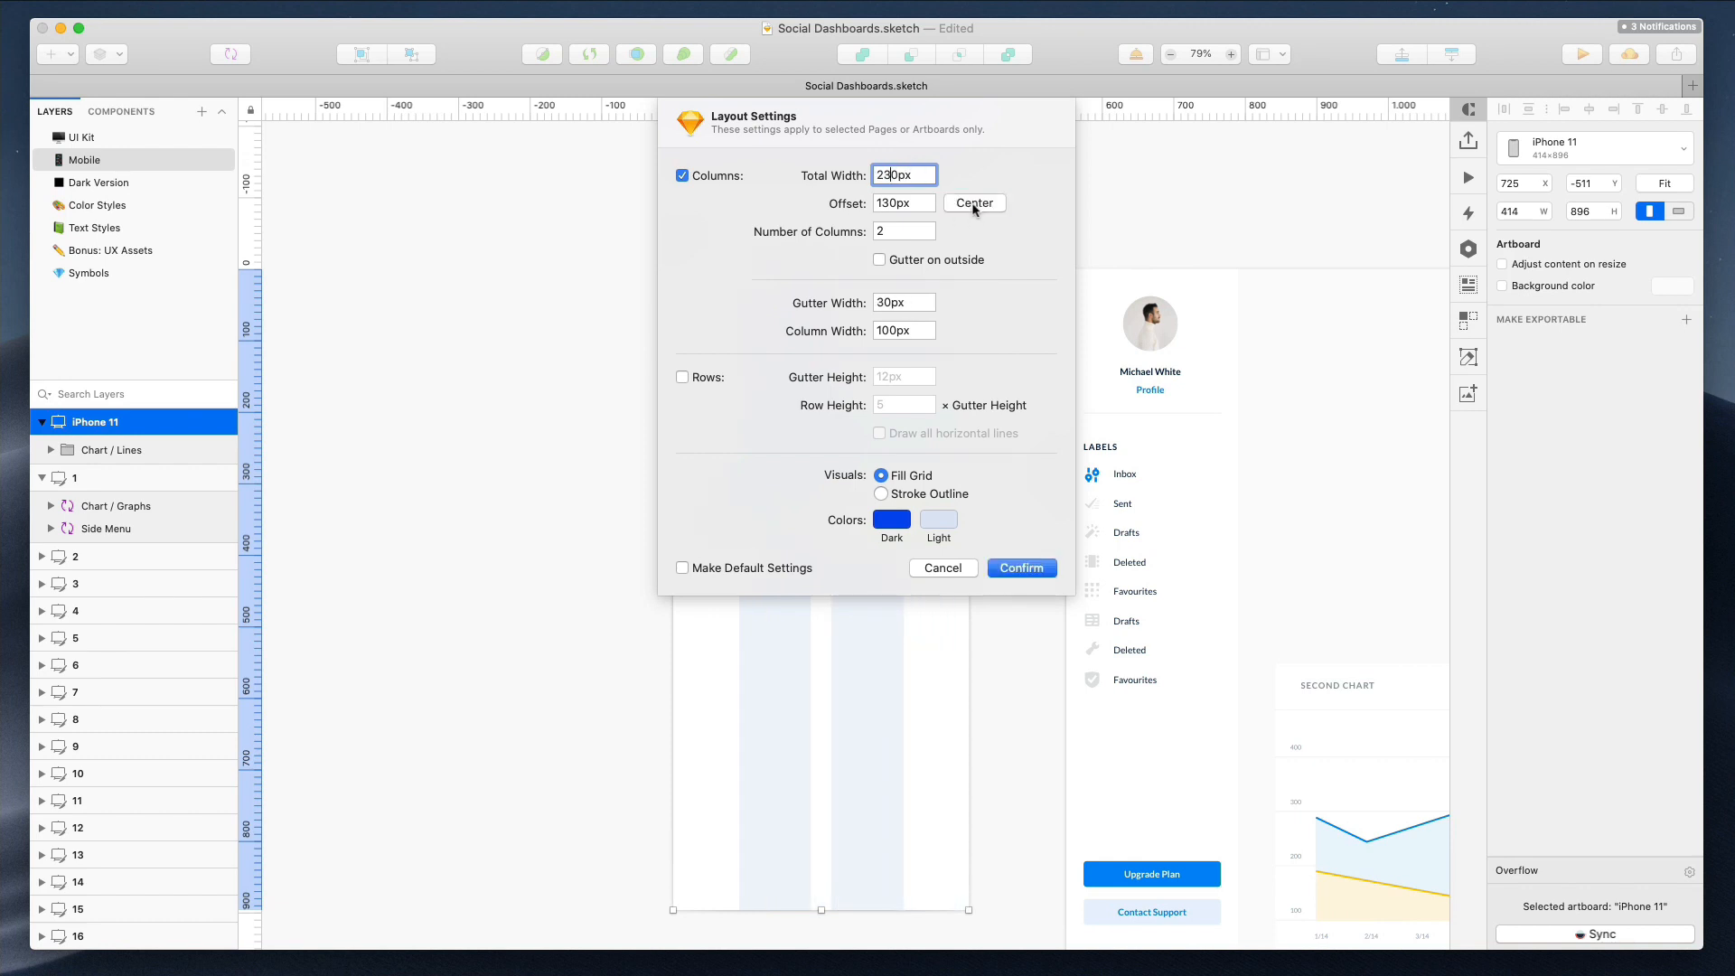
click(892, 231)
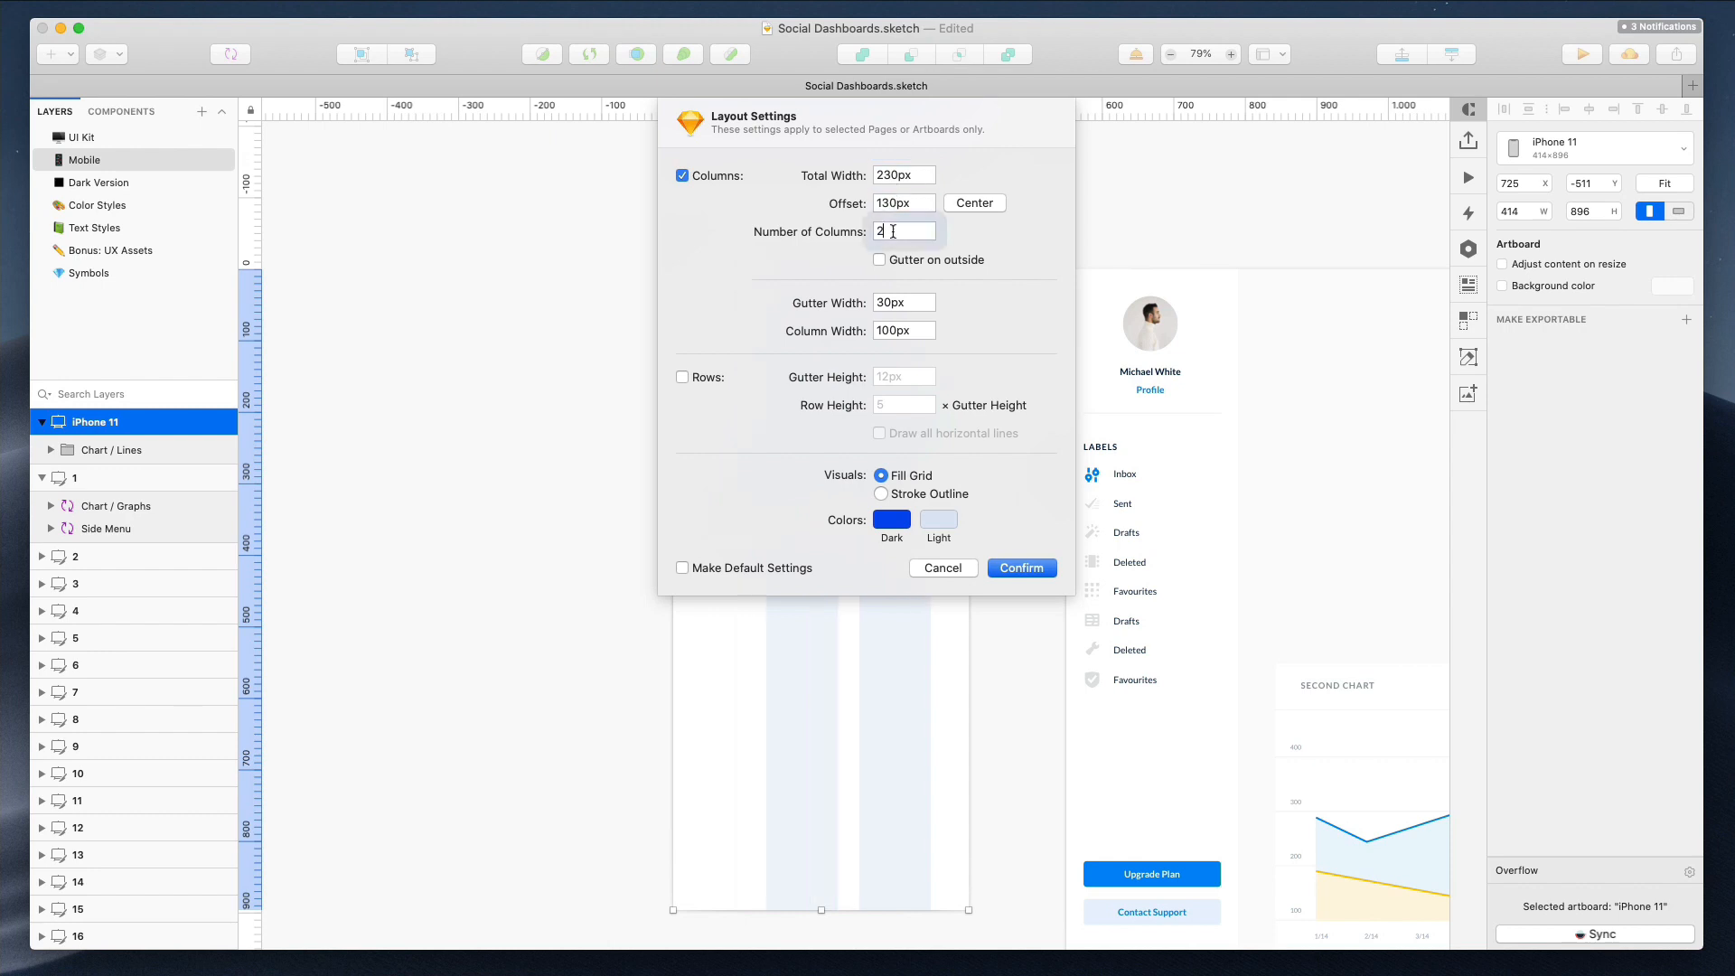
Adjust the column width to 105 px and the gutter width to 20 px, recentering the grid
click(893, 329)
key(shift+Up)
click(974, 203)
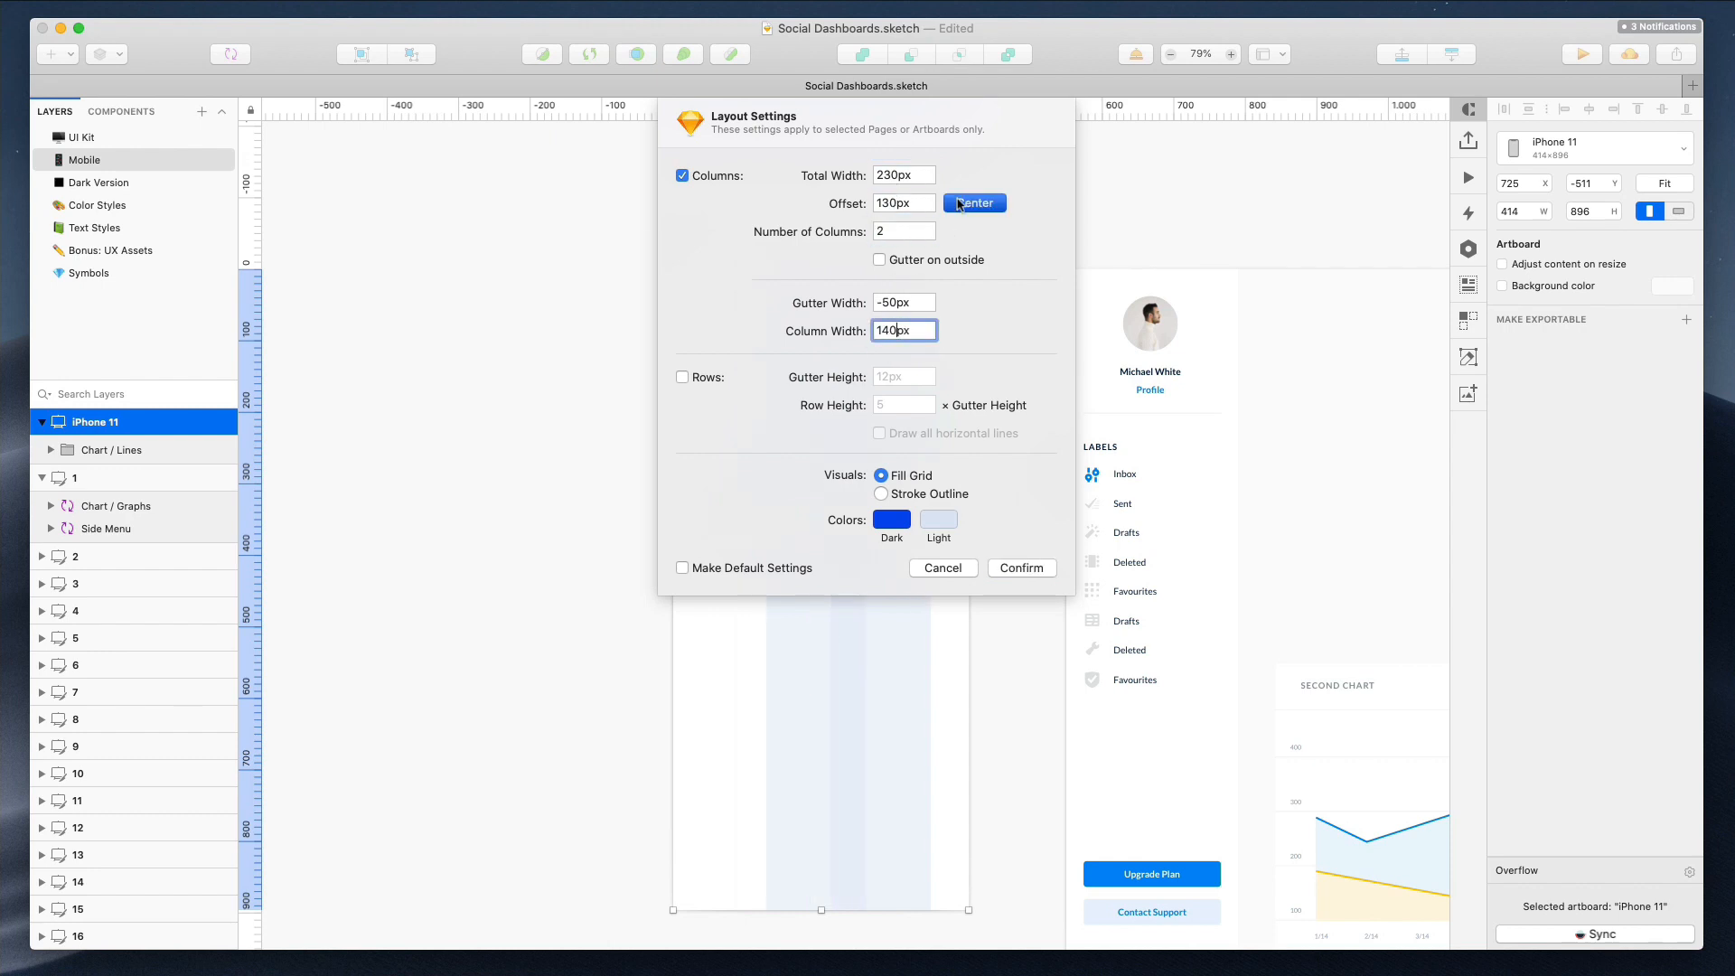
key(shift+Up)
key(shift+Up)
key(shift+Up)
key(shift+Up)
key(shift+Up)
key(shift+Up)
key(shift+Up)
key(shift+Up)
key(shift+Up)
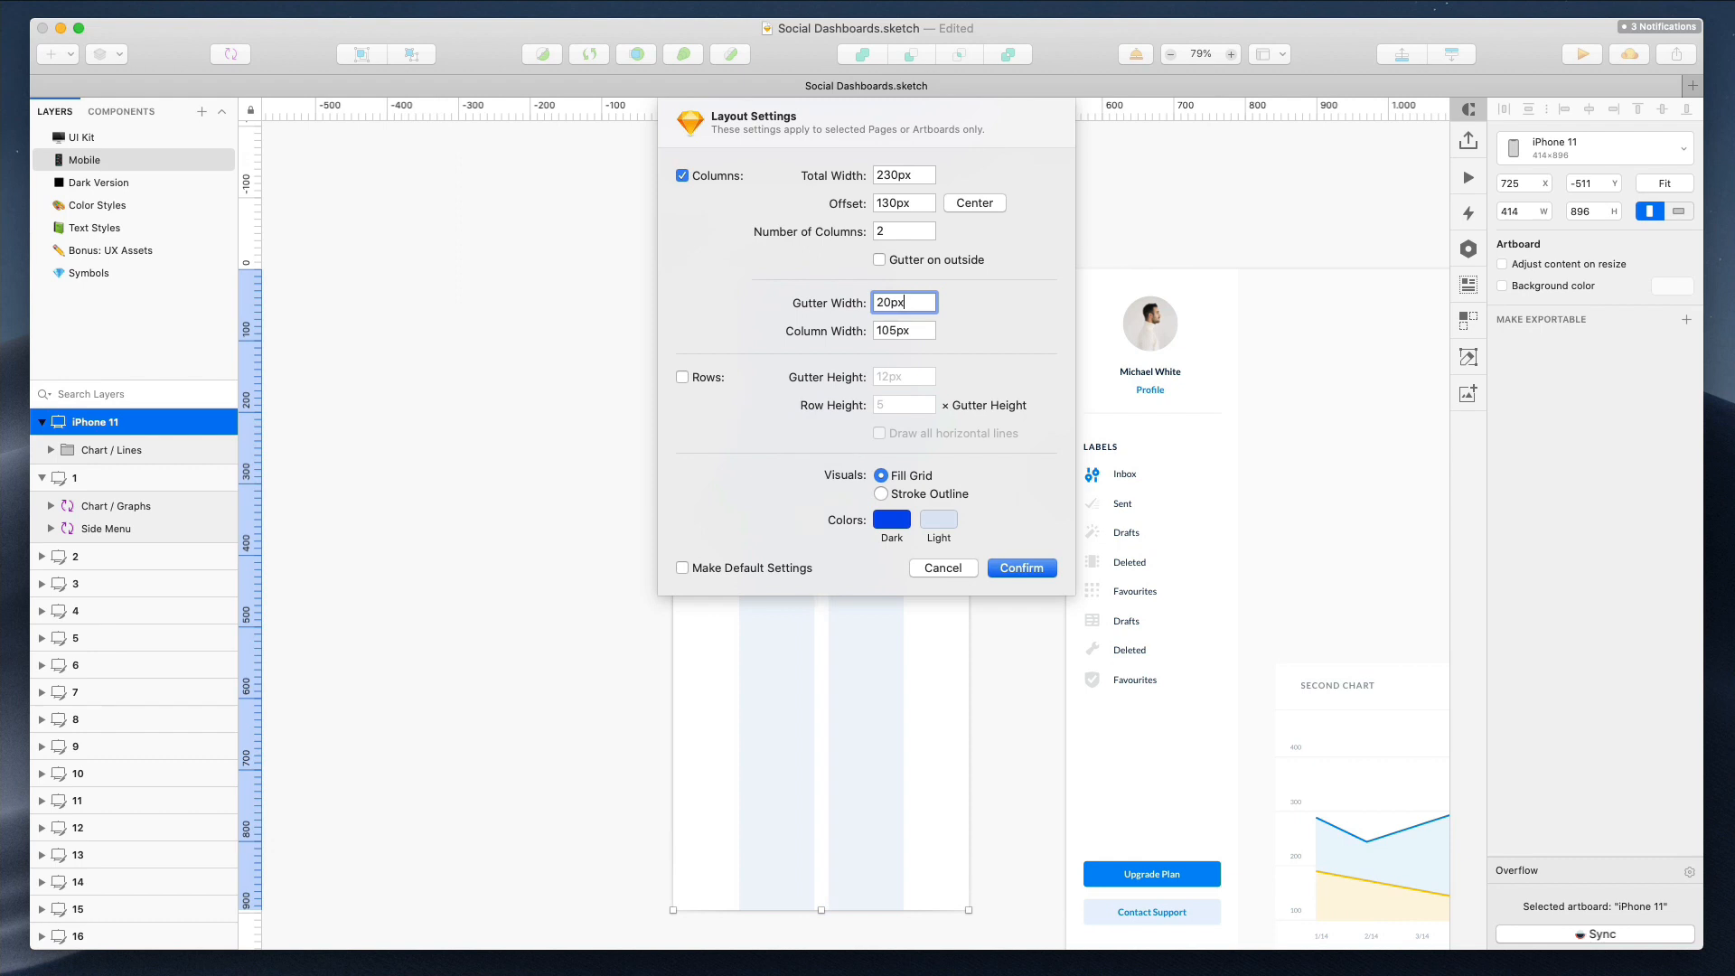
Set the total width to 360 px and recenter the grid at an 80 px offset
click(897, 202)
key(shift+Down)
key(shift+Down)
key(shift+Down)
key(shift+Down)
key(shift+Down)
click(897, 181)
key(shift+Up)
key(shift+Up)
key(shift+Up)
key(shift+Up)
key(shift+Up)
key(shift+Up)
key(shift+Up)
key(shift+Up)
key(shift+Up)
key(shift+Up)
key(Up)
click(965, 204)
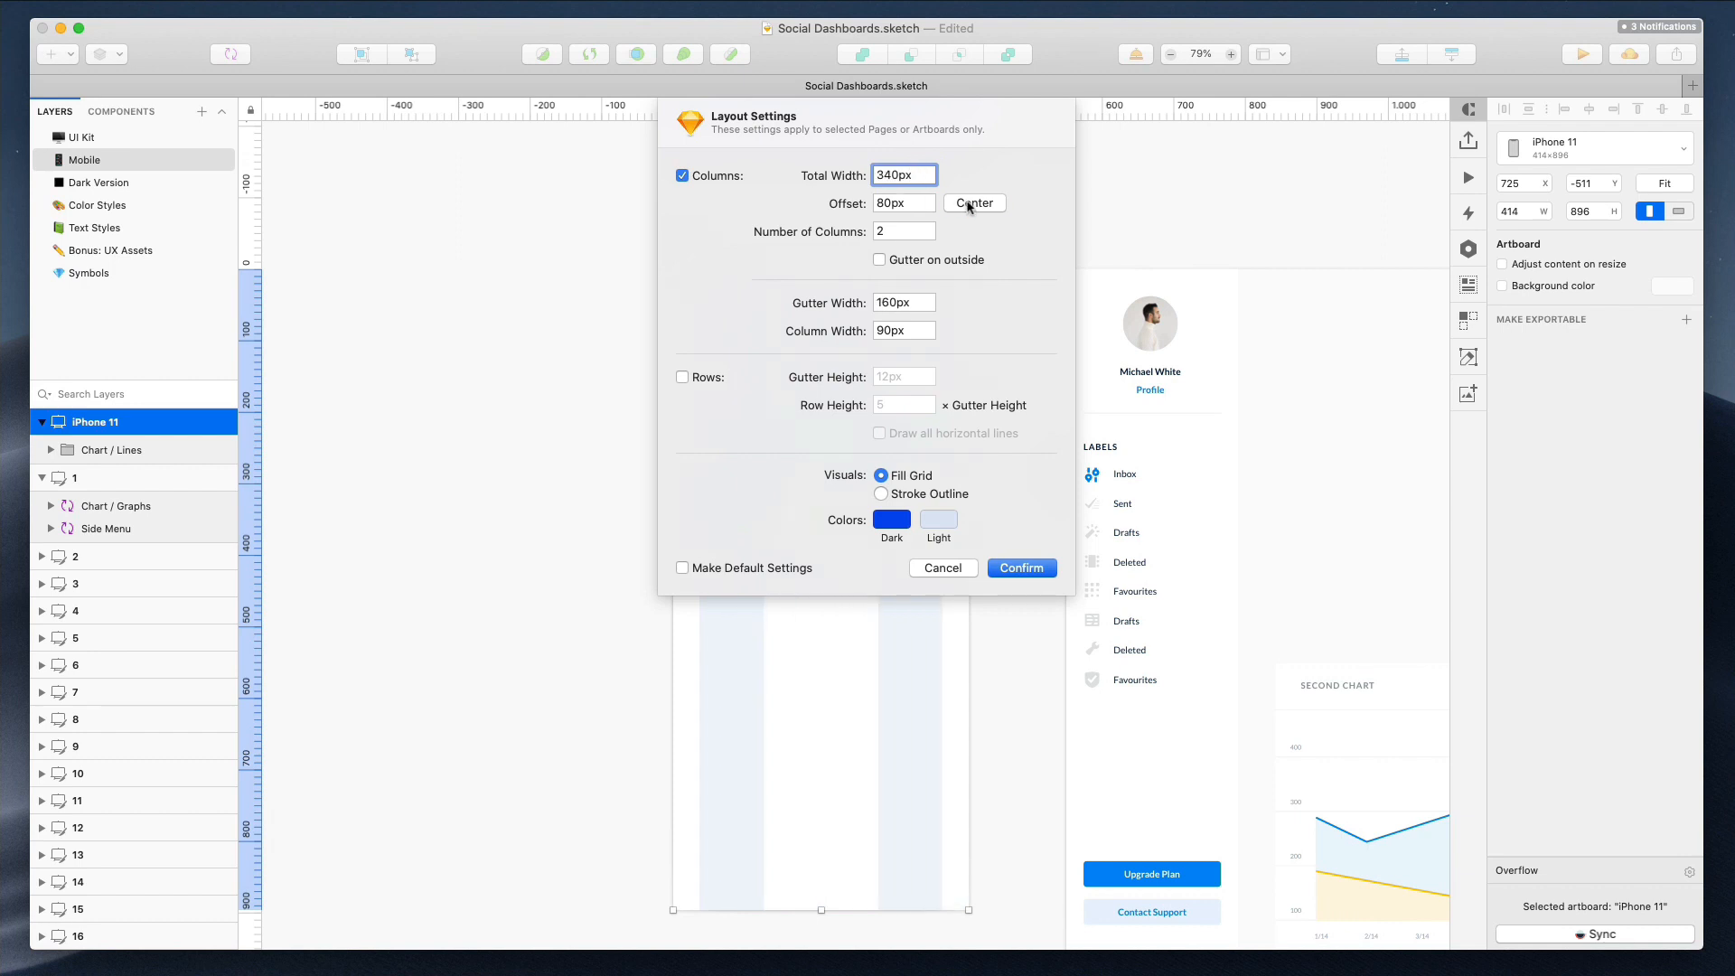
key(Up)
key(Up)
click(964, 204)
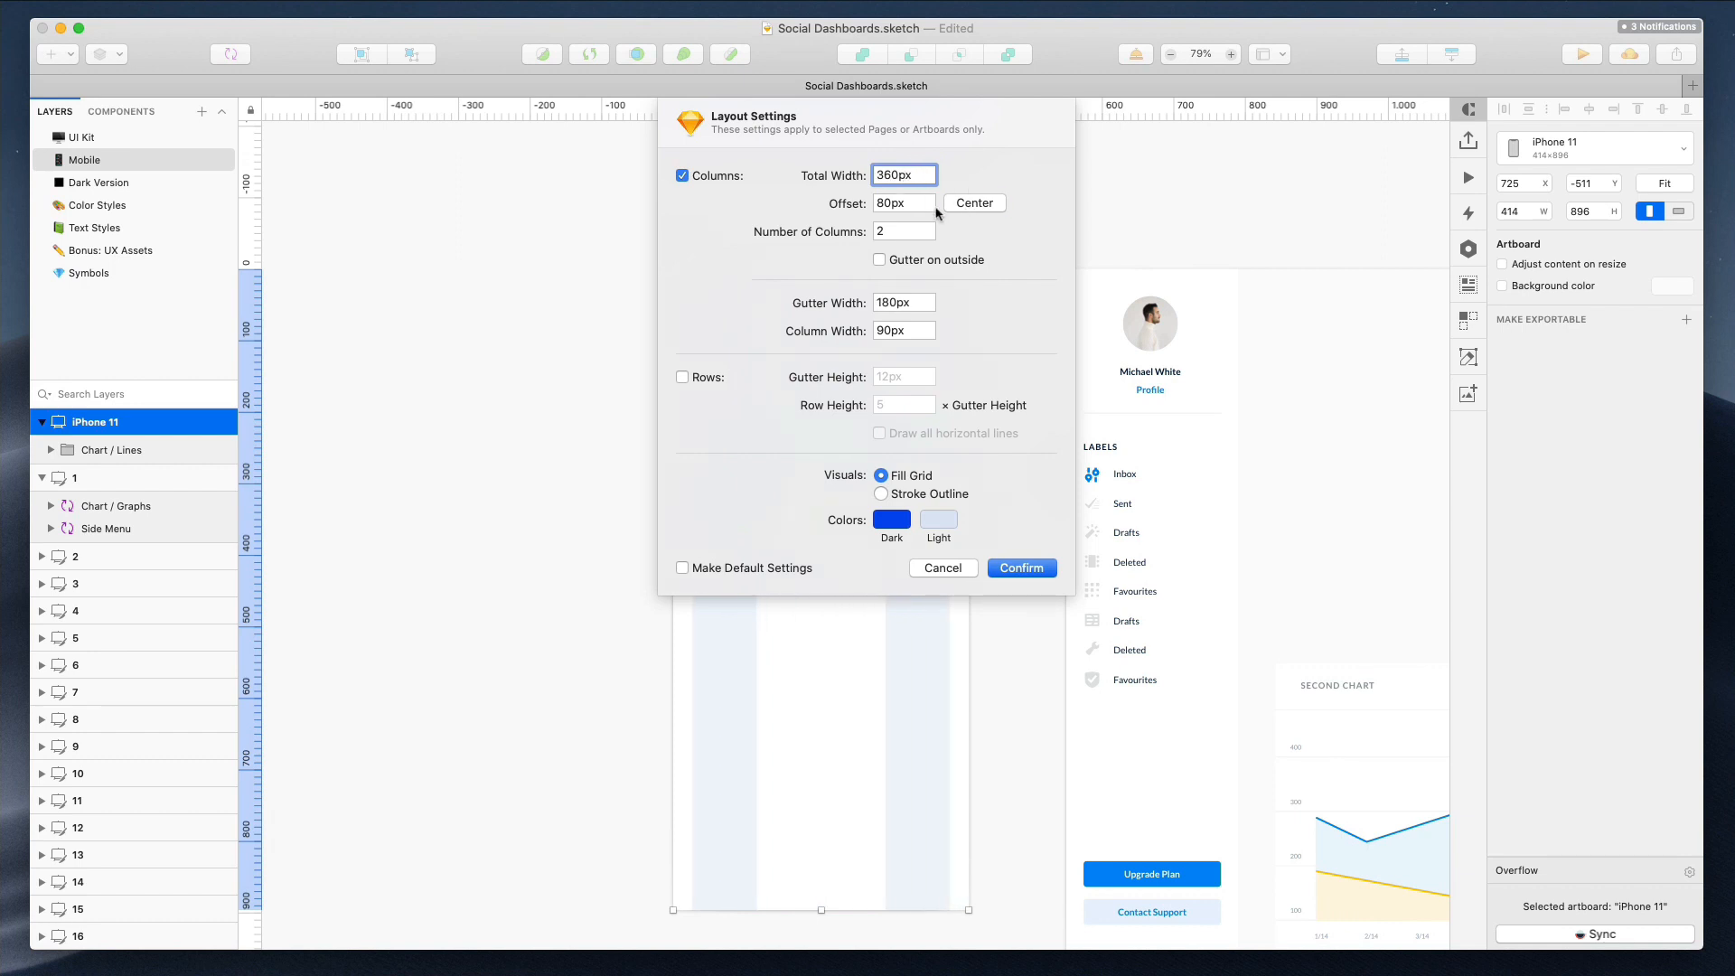
Set the column width to 172 px with a 16 px gutter, recenter the grid and confirm the layout settings
click(892, 328)
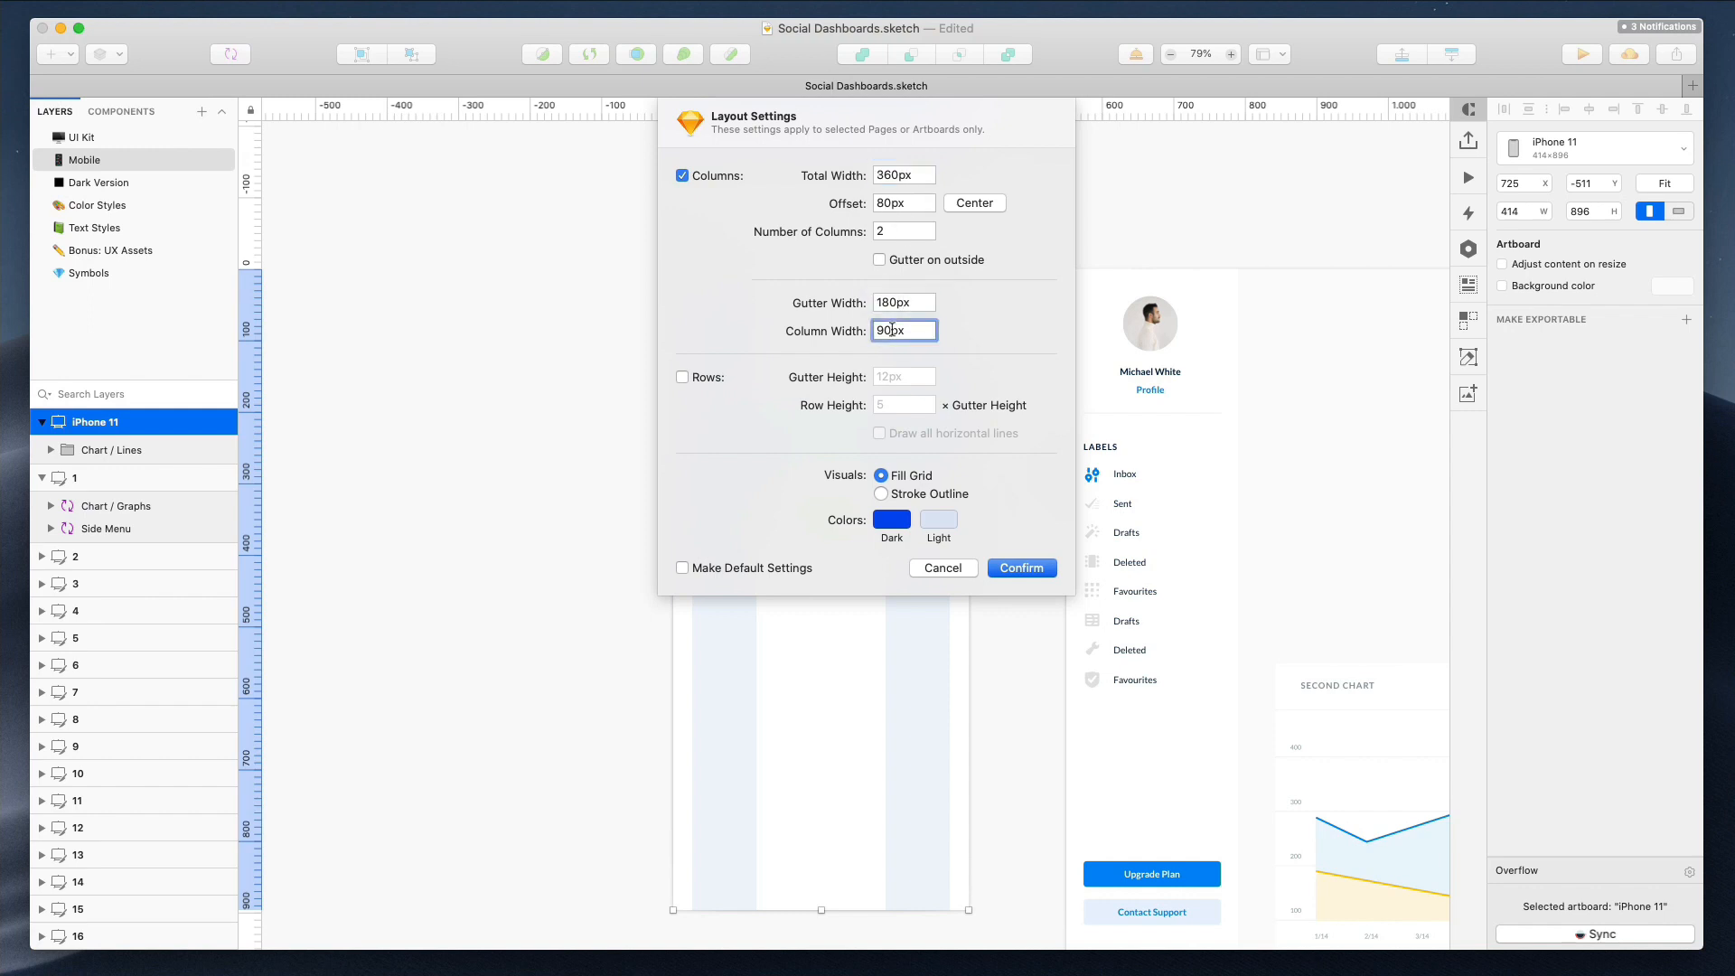
key(shift+Up)
key(shift+Up)
key(shift+Up)
key(shift+Up)
key(shift+Up)
key(shift+Up)
key(shift+Up)
key(shift+Up)
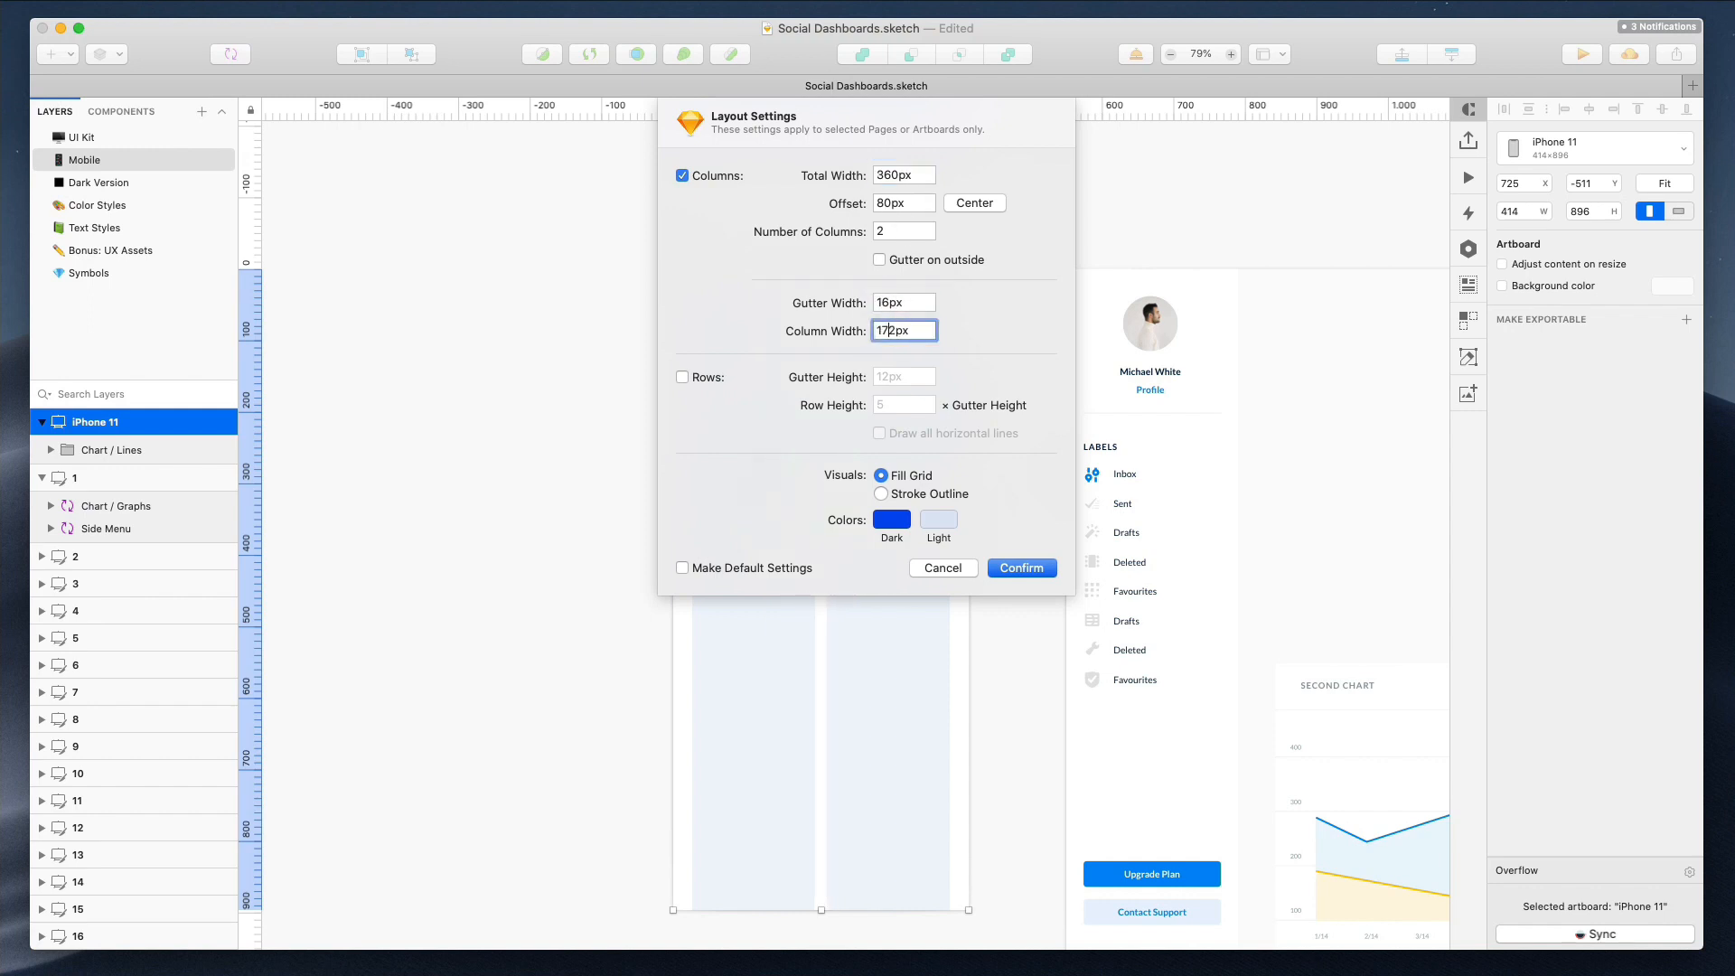
click(982, 200)
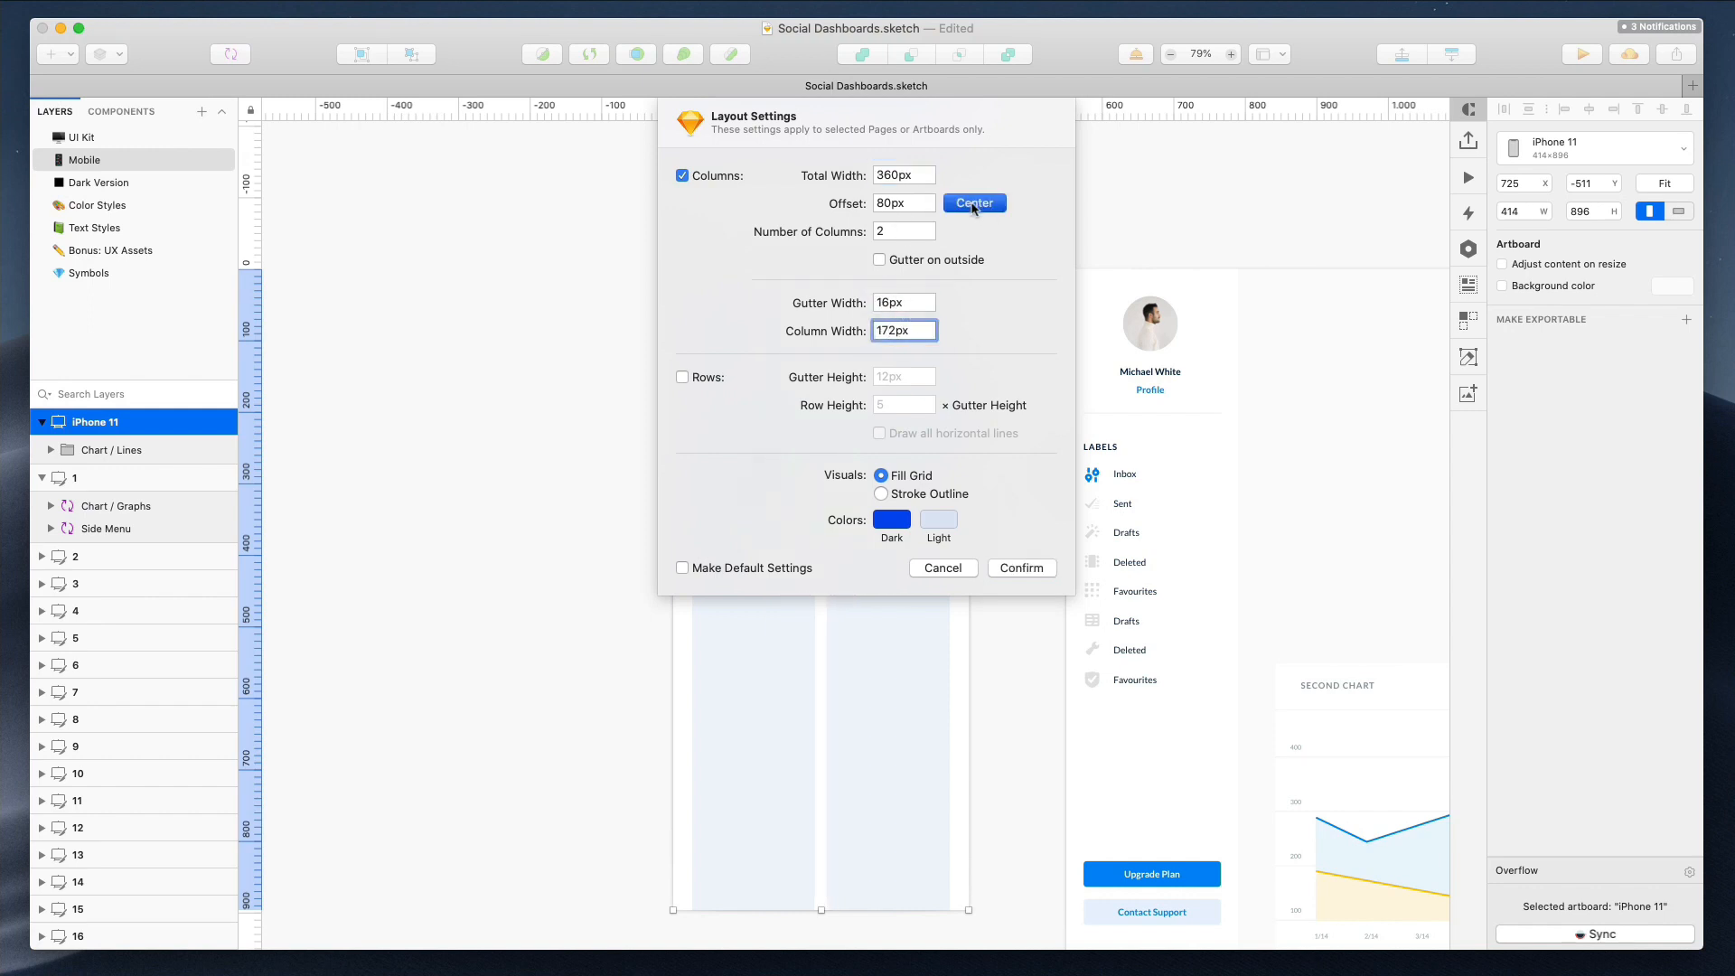
click(1021, 568)
Nudge the first chart's title and y-axis labels slightly right to align with the grid column
click(780, 457)
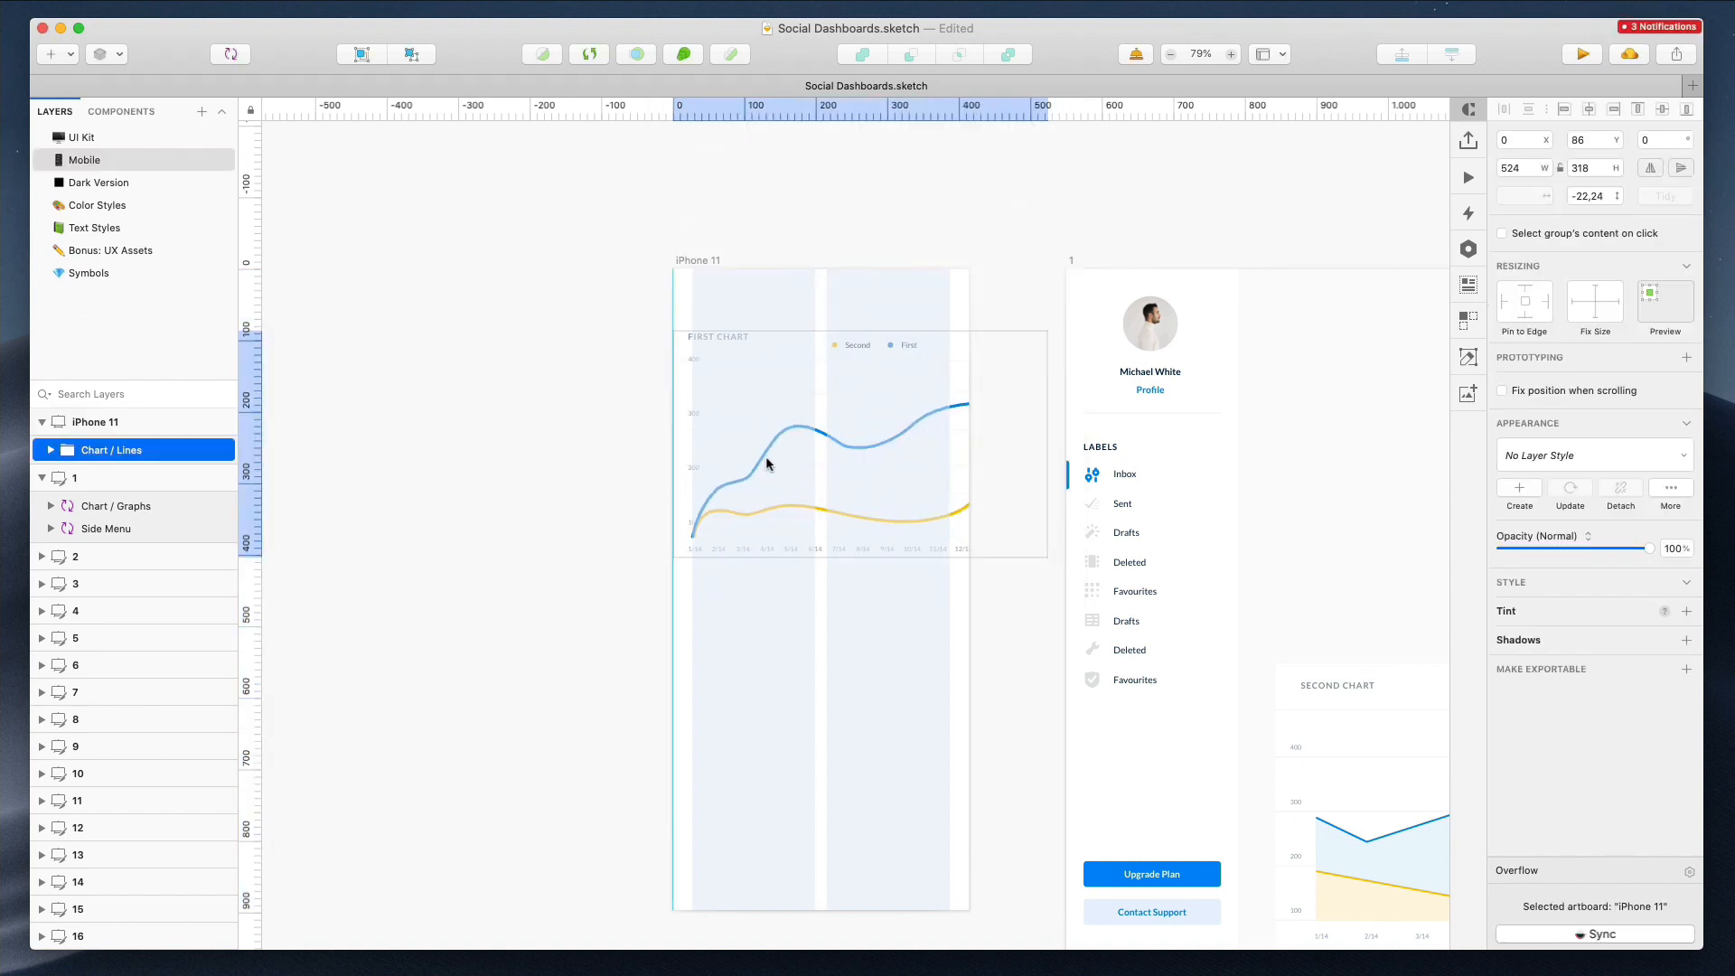
key(super+2)
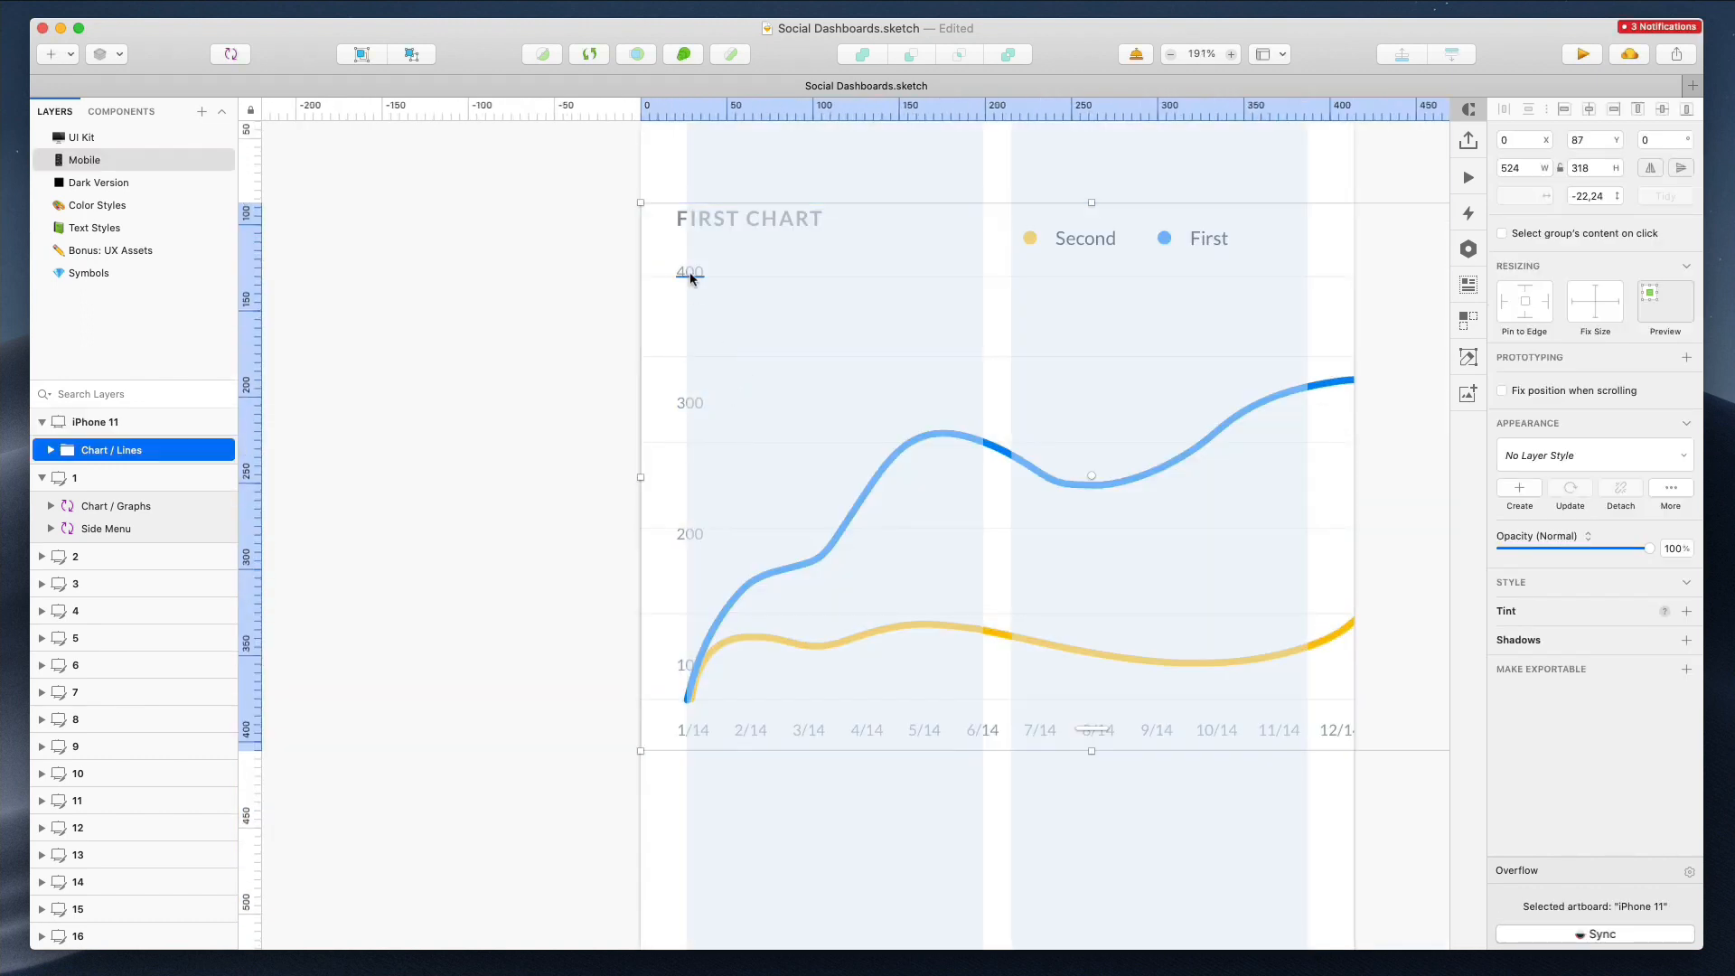
super+click(689, 271)
shift+super+click(716, 224)
shift+super+click(690, 403)
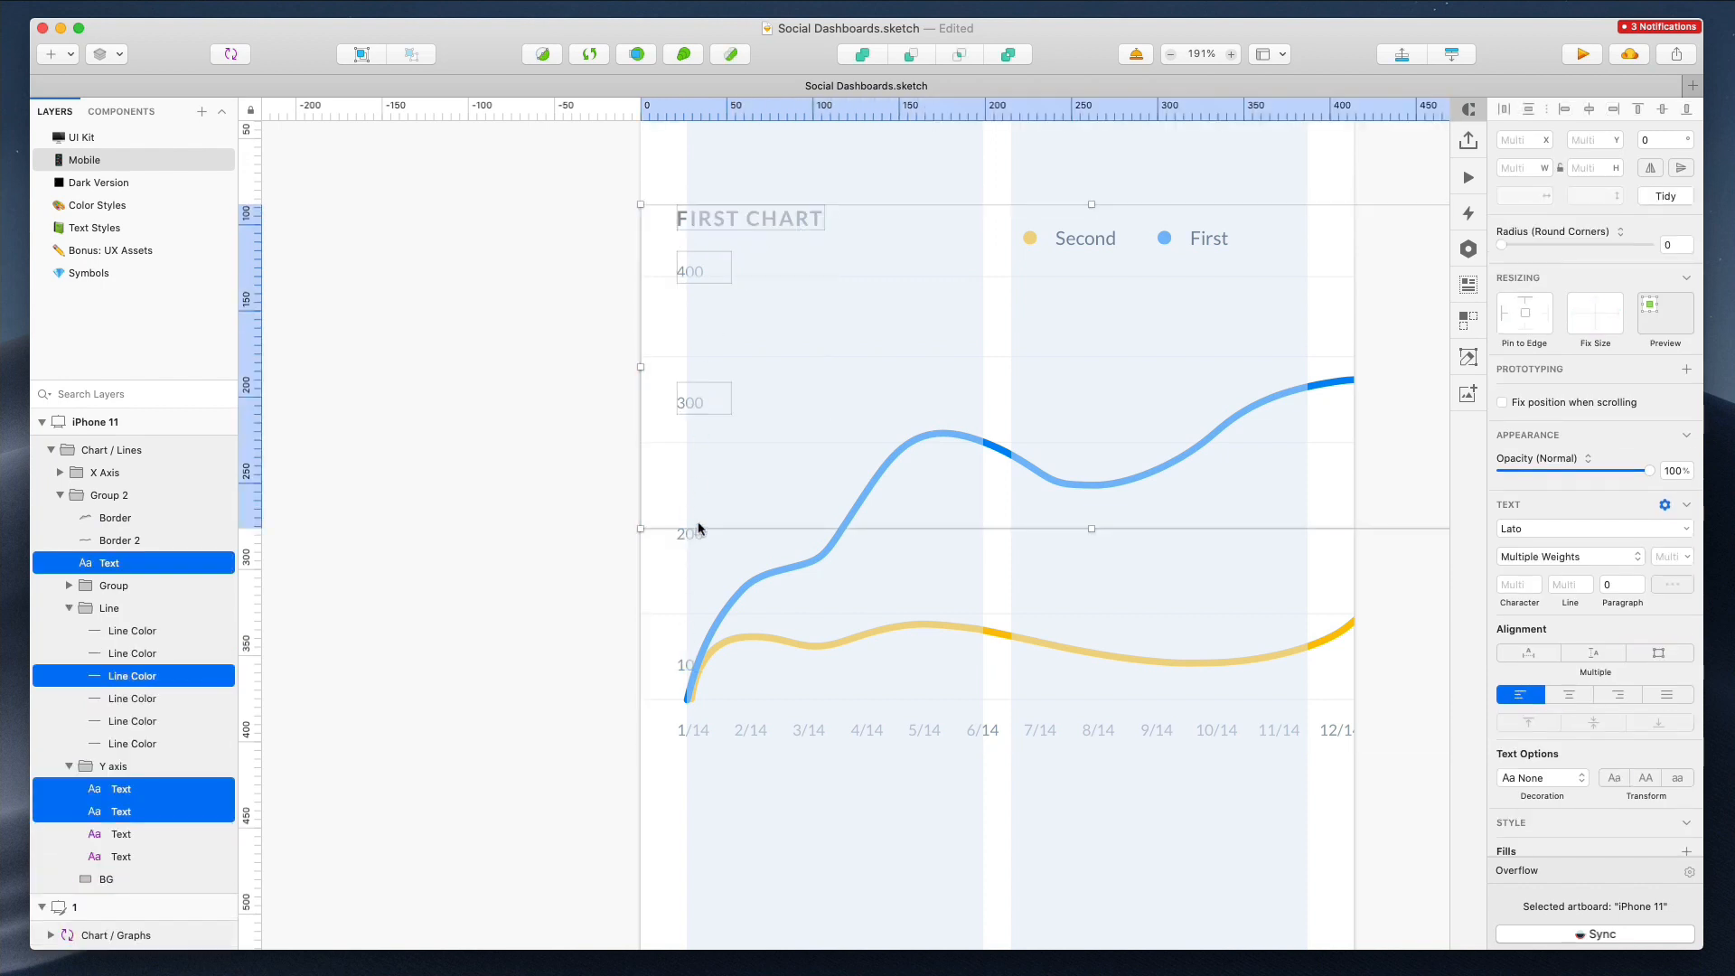
shift+super+click(695, 539)
shift+super+click(689, 659)
key(Right)
key(Right)
key(Right)
key(Right)
key(Right)
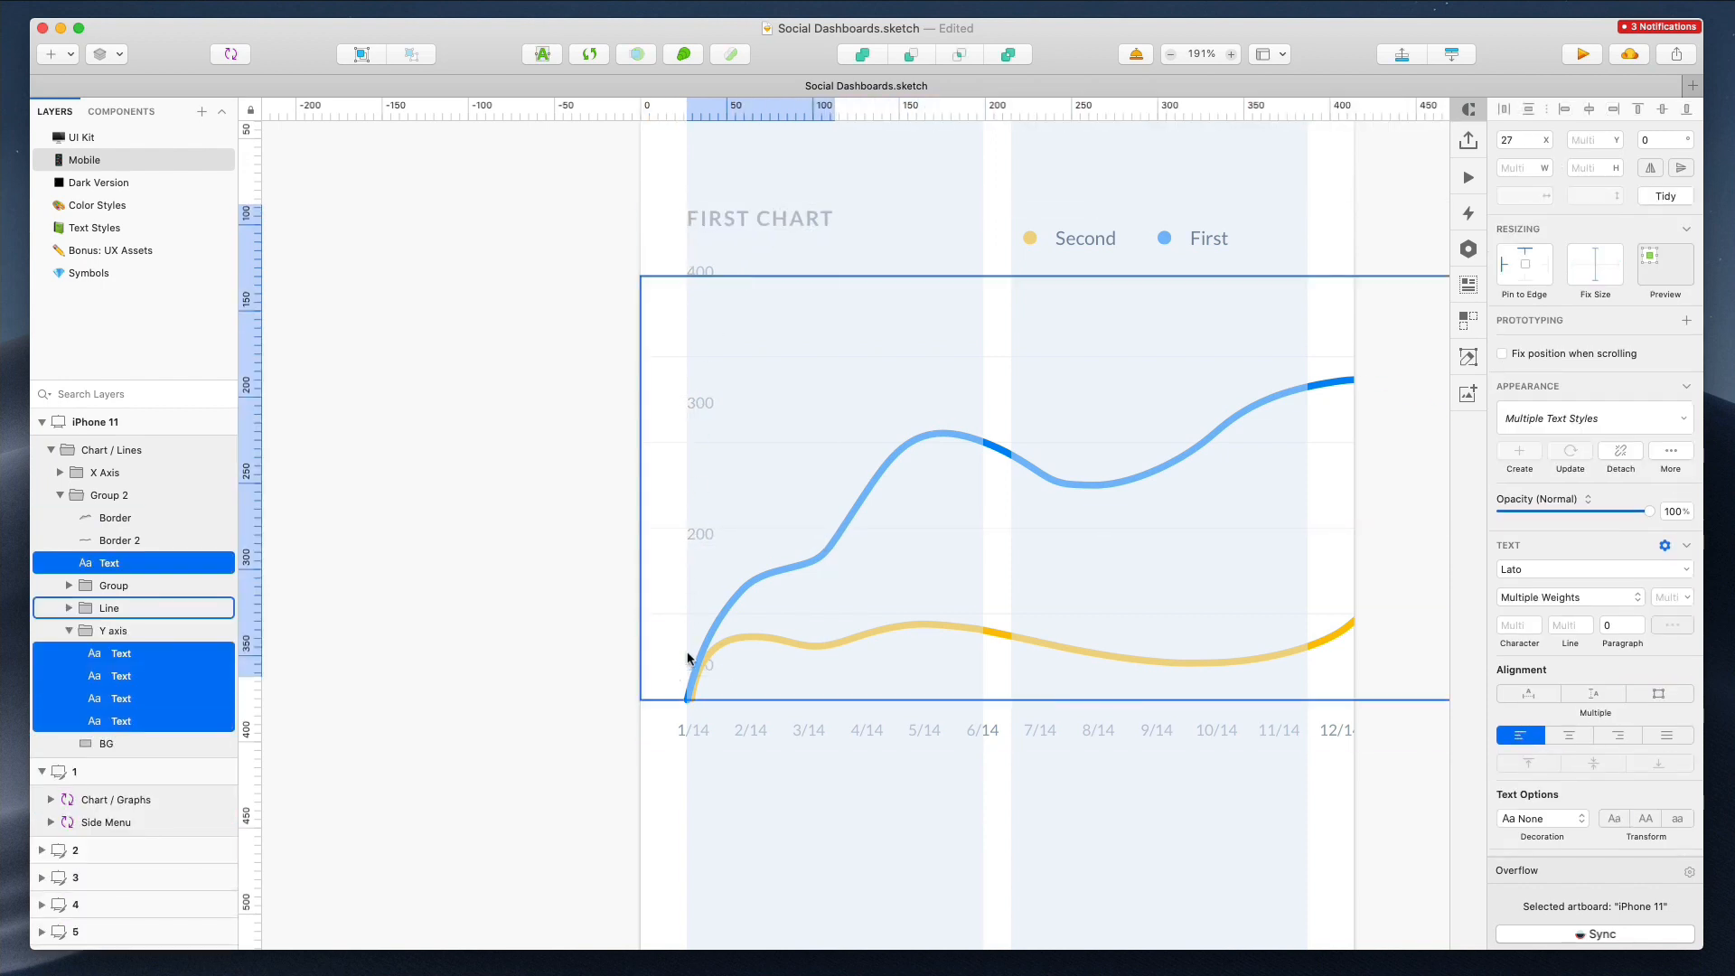
Shift the chart's x-axis labels and the two border lines into alignment with the grid columns
drag(609, 715, 1424, 793)
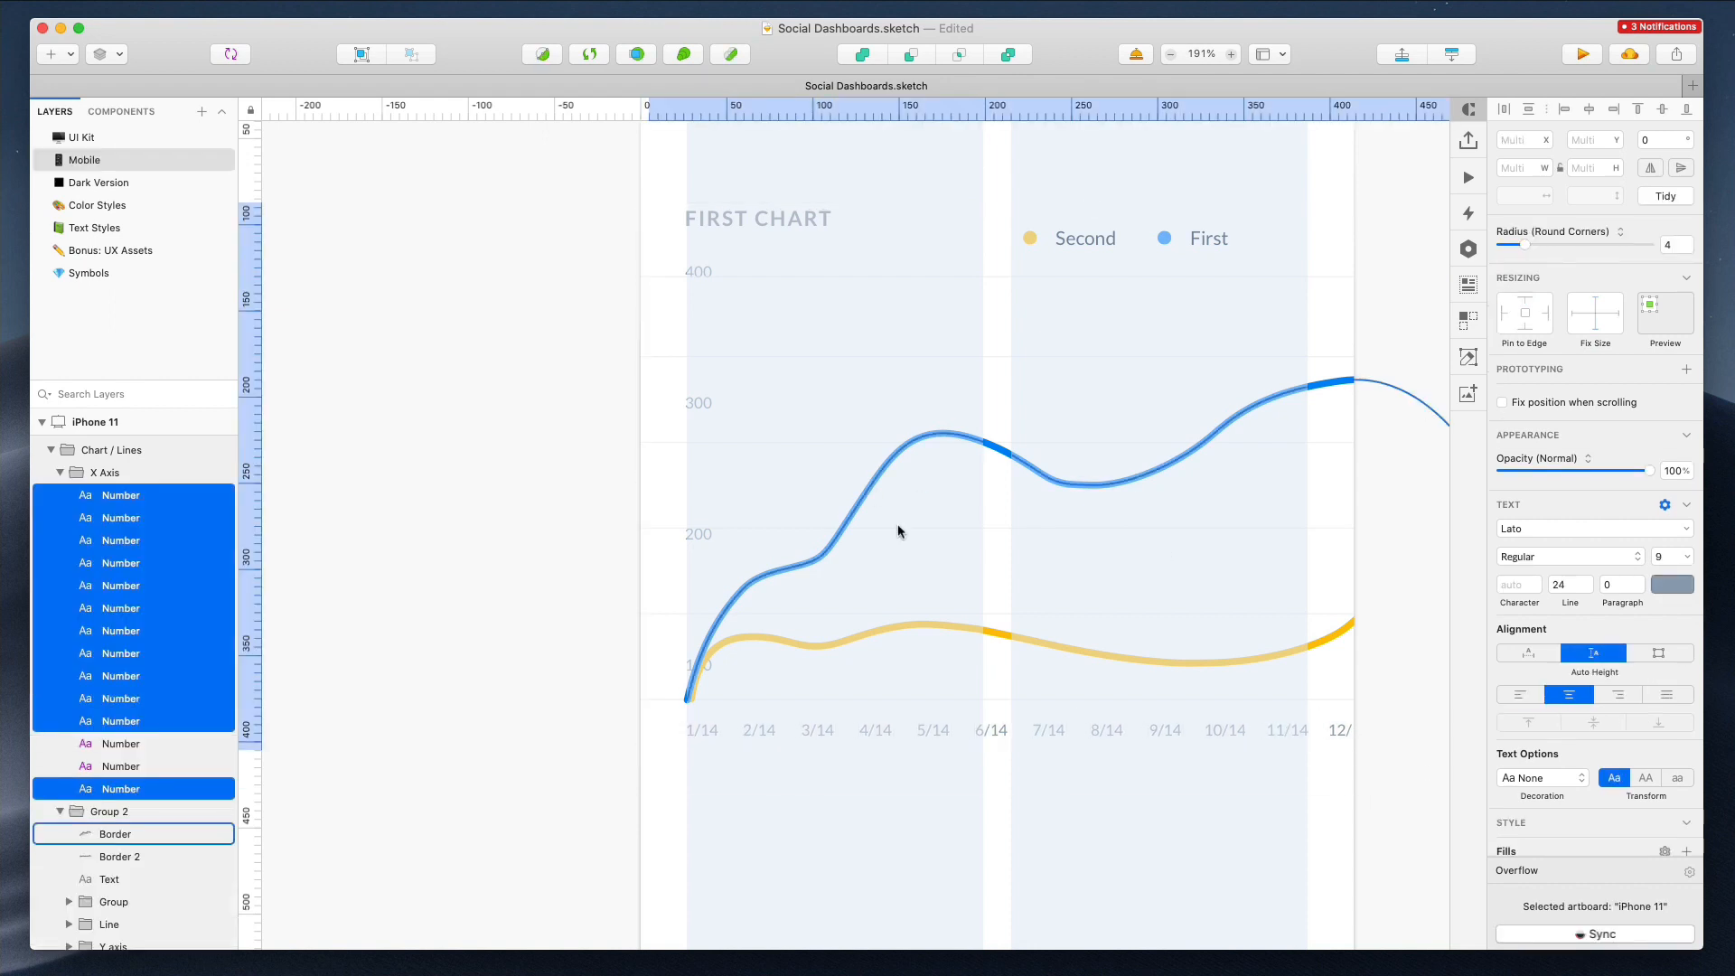
click(870, 490)
shift+click(923, 628)
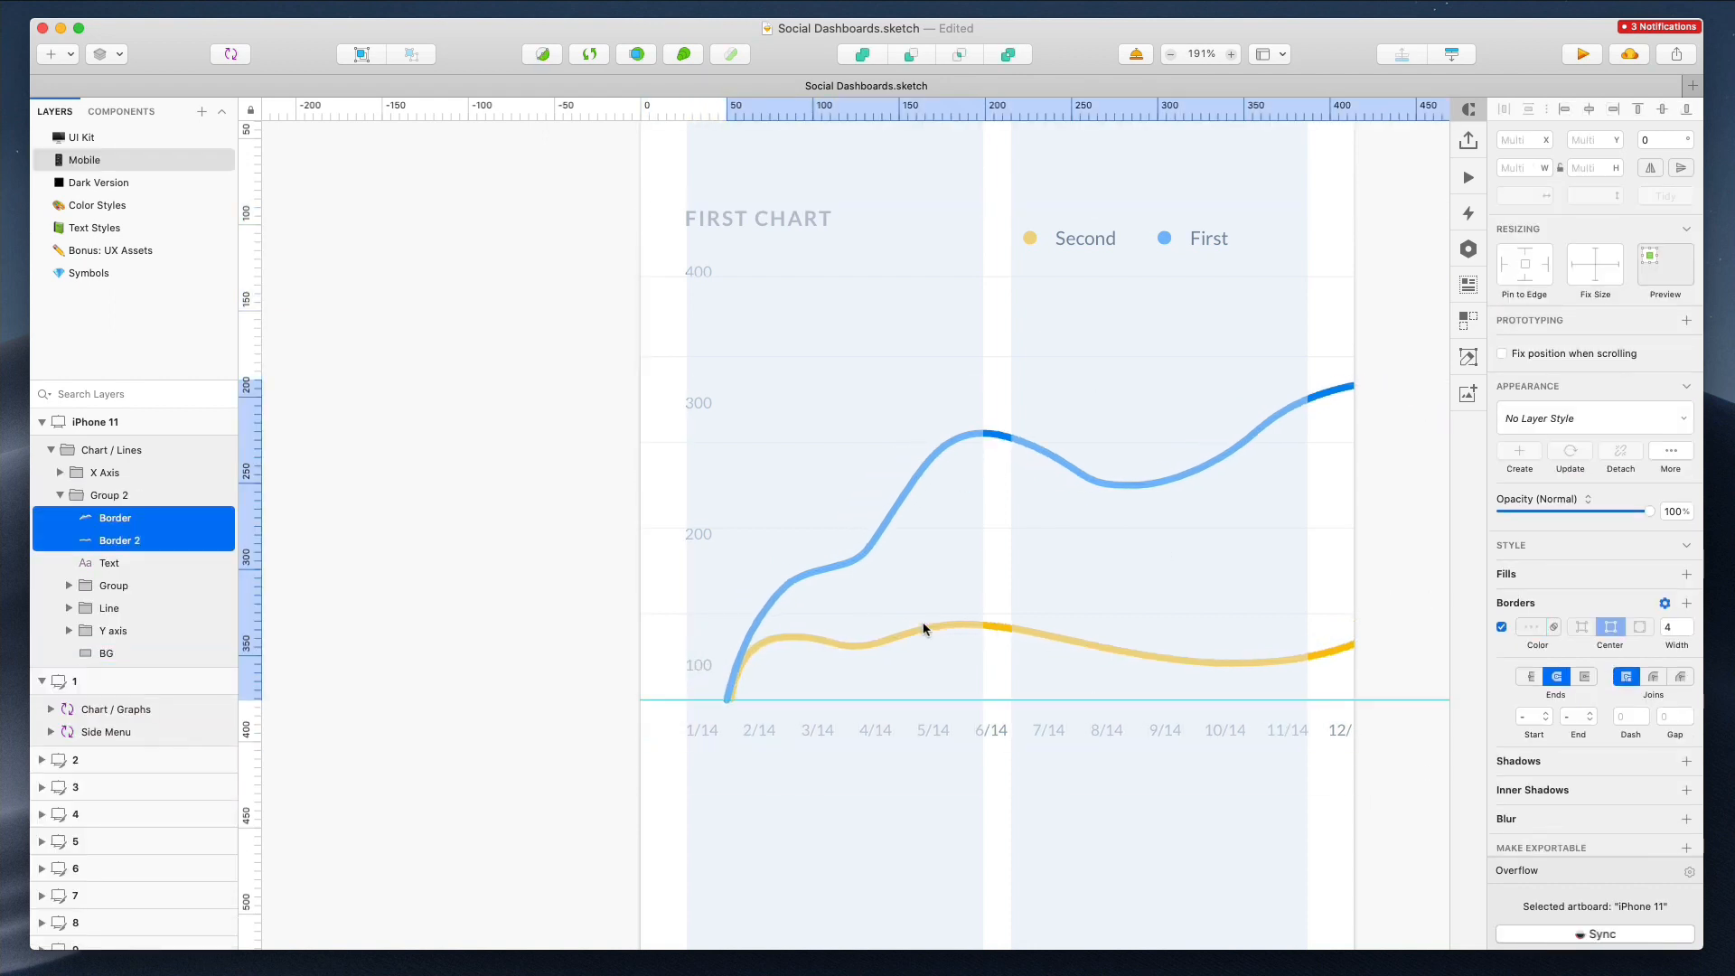
key(Left)
key(Left)
key(Left)
Reduce the chart lines' border width and nudge the chart legend slightly
click(1688, 621)
click(1688, 630)
click(1688, 631)
click(1688, 631)
scroll(1108, 441, down, 5)
drag(1096, 335, 1101, 330)
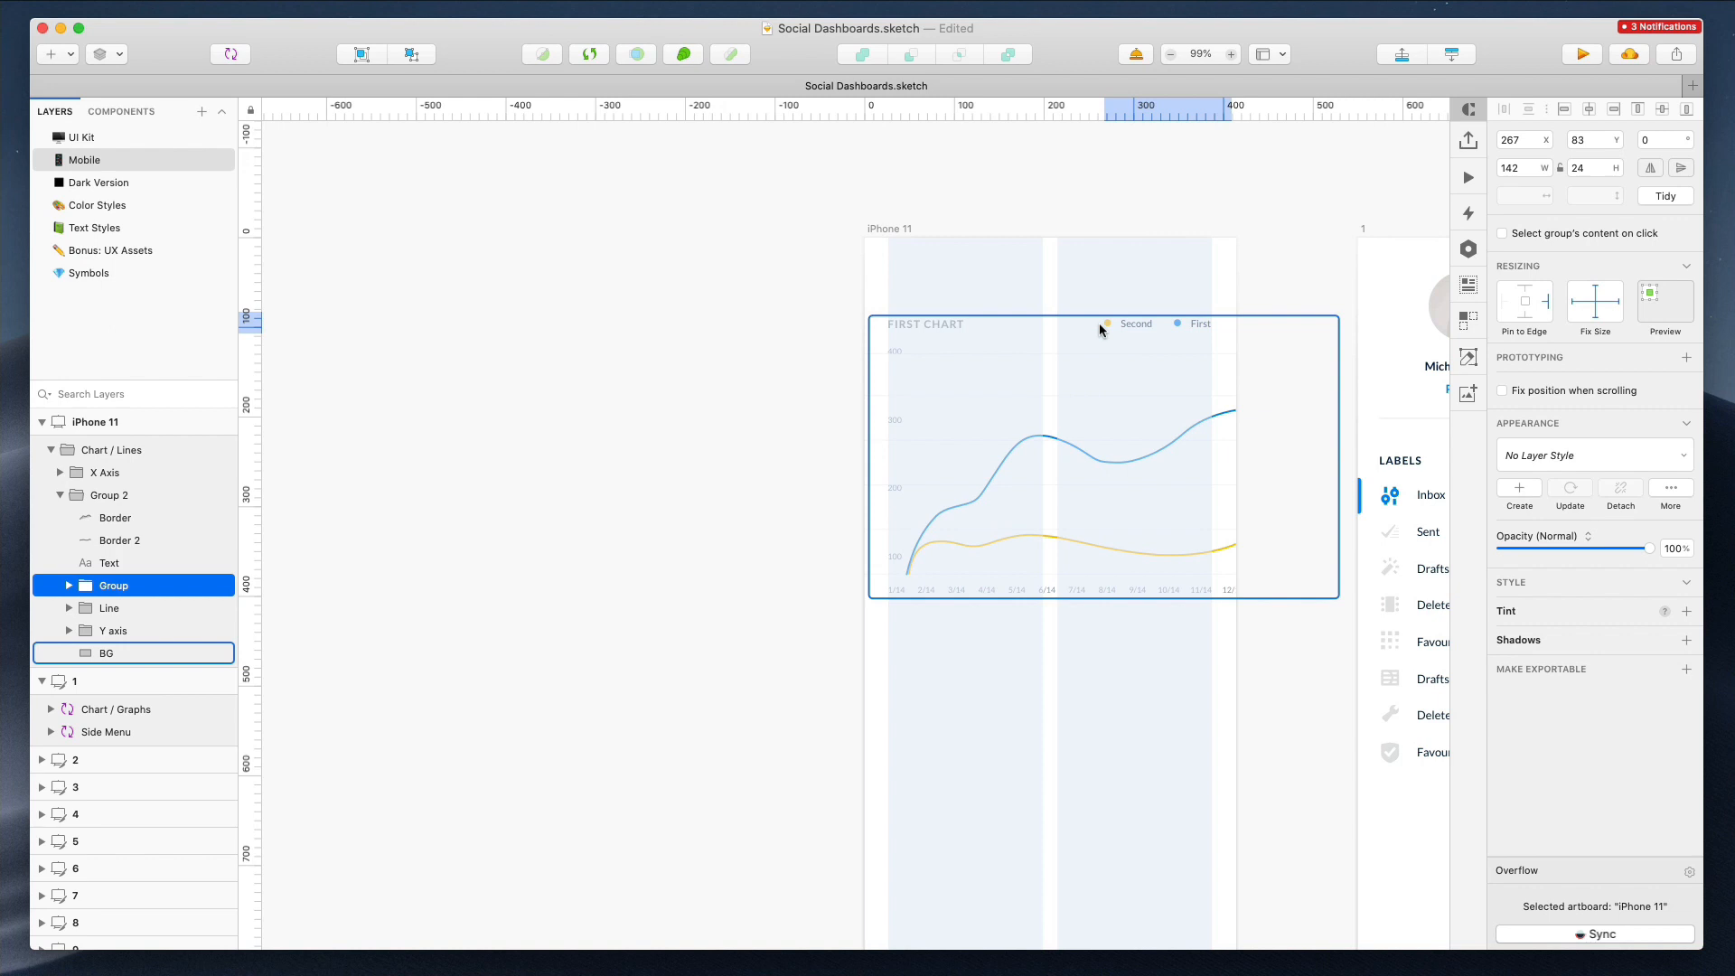
Draw a 414 × 68 px header rectangle across the top of the iPhone 11 artboard
click(1209, 207)
scroll(1209, 207, right, 5)
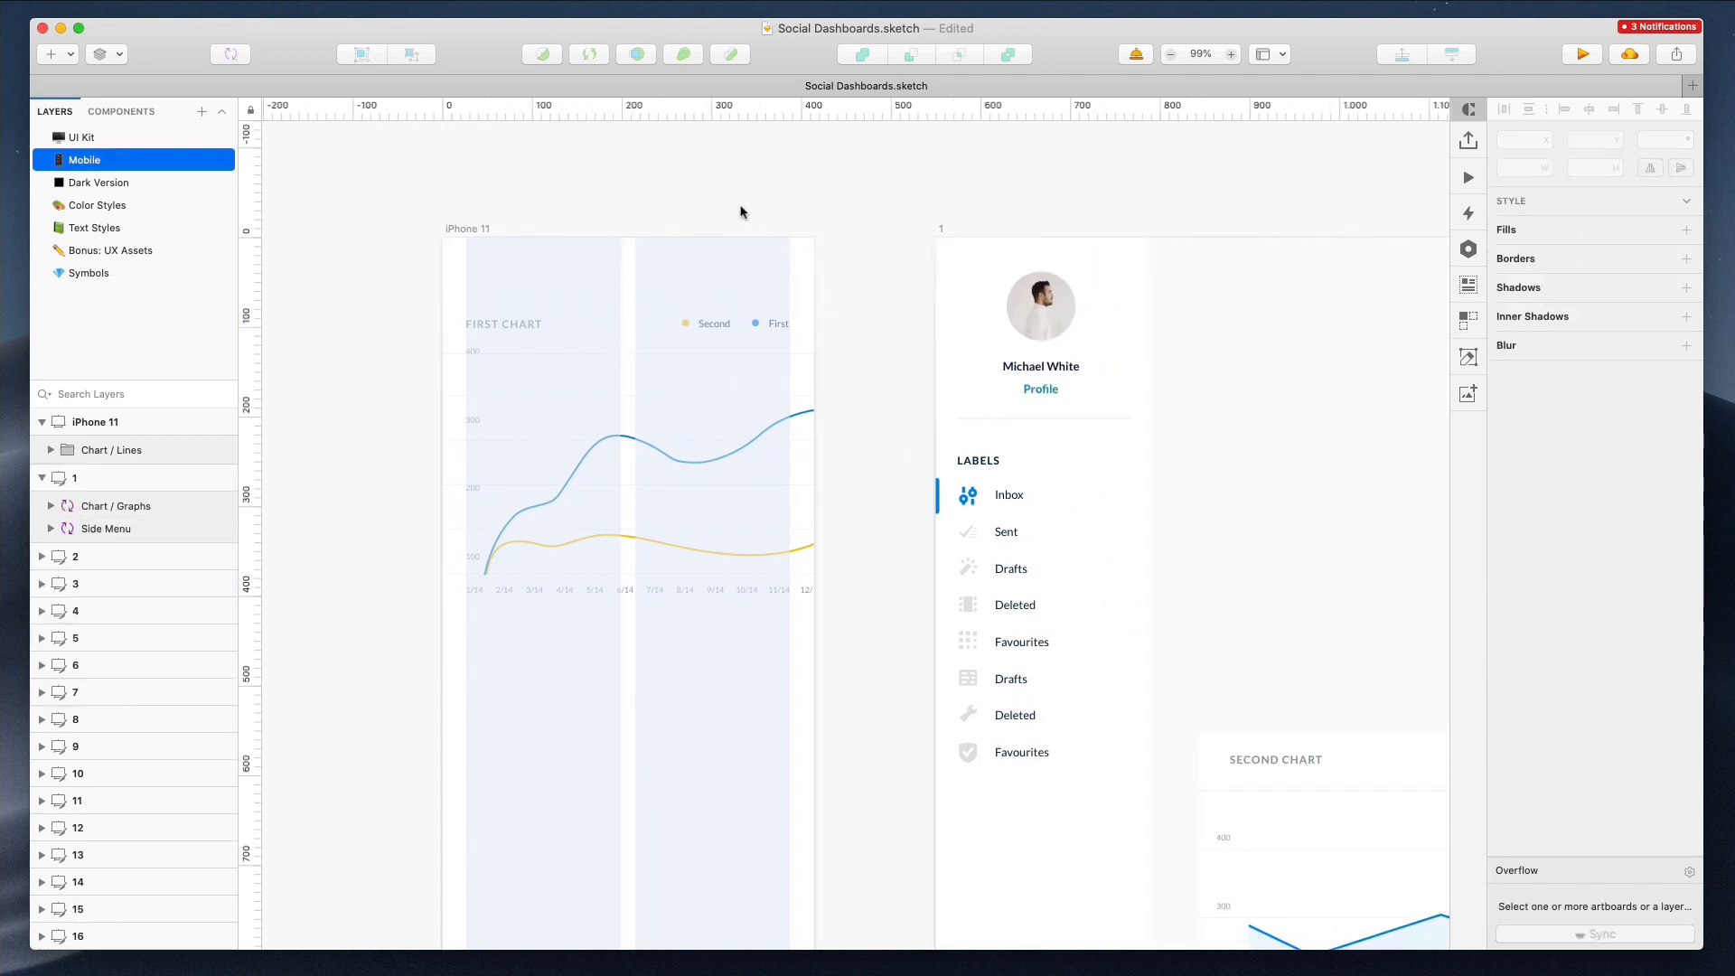
drag(443, 238, 812, 305)
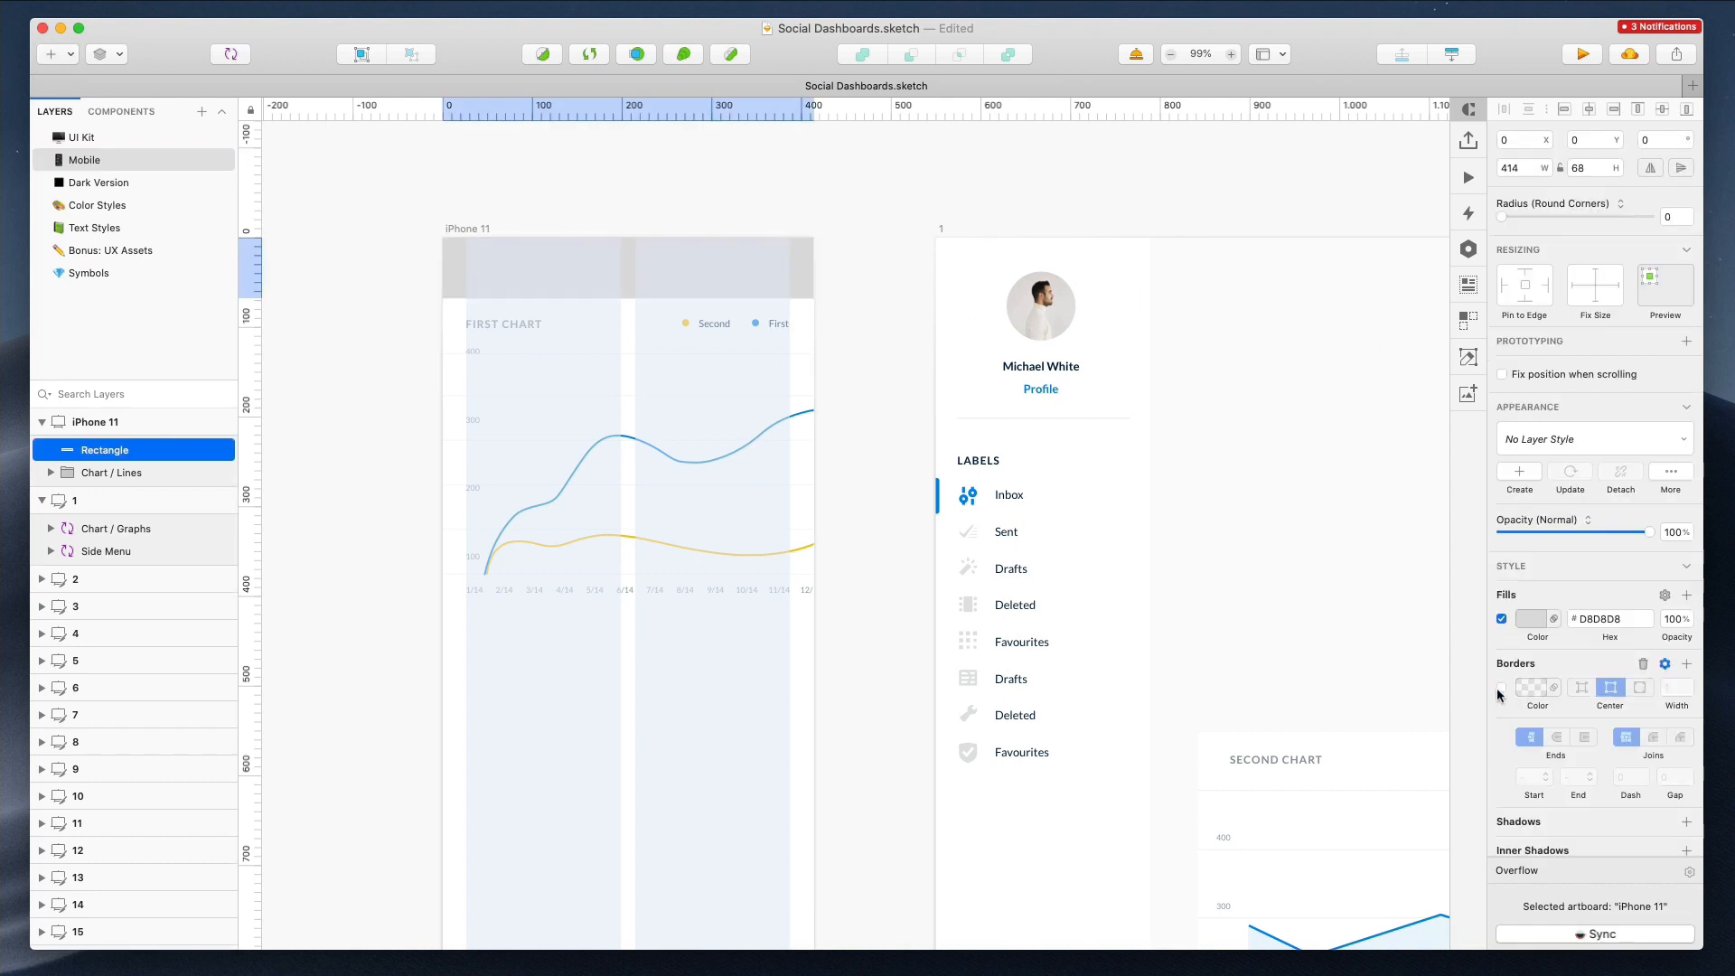
Fill the header rectangle with FFFFFF and add a soft drop shadow to it
scroll(1686, 766, down, 3)
click(1686, 764)
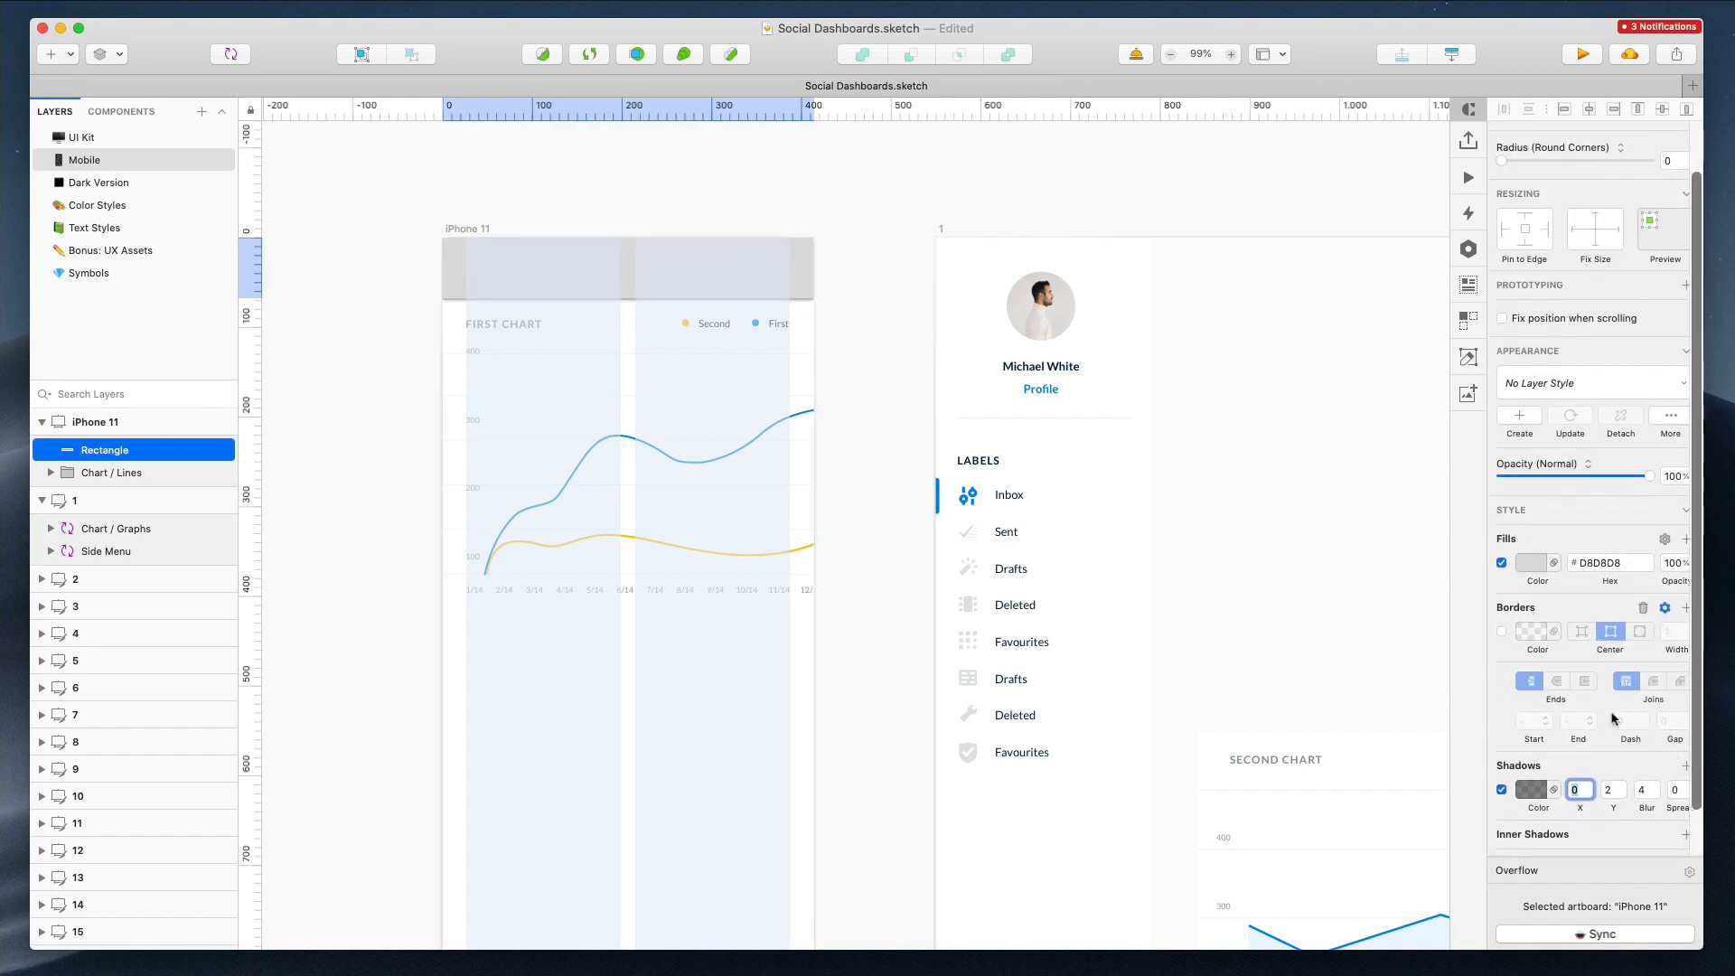
click(1530, 564)
text(fff)
key(Return)
click(1575, 563)
click(1640, 788)
text(14)
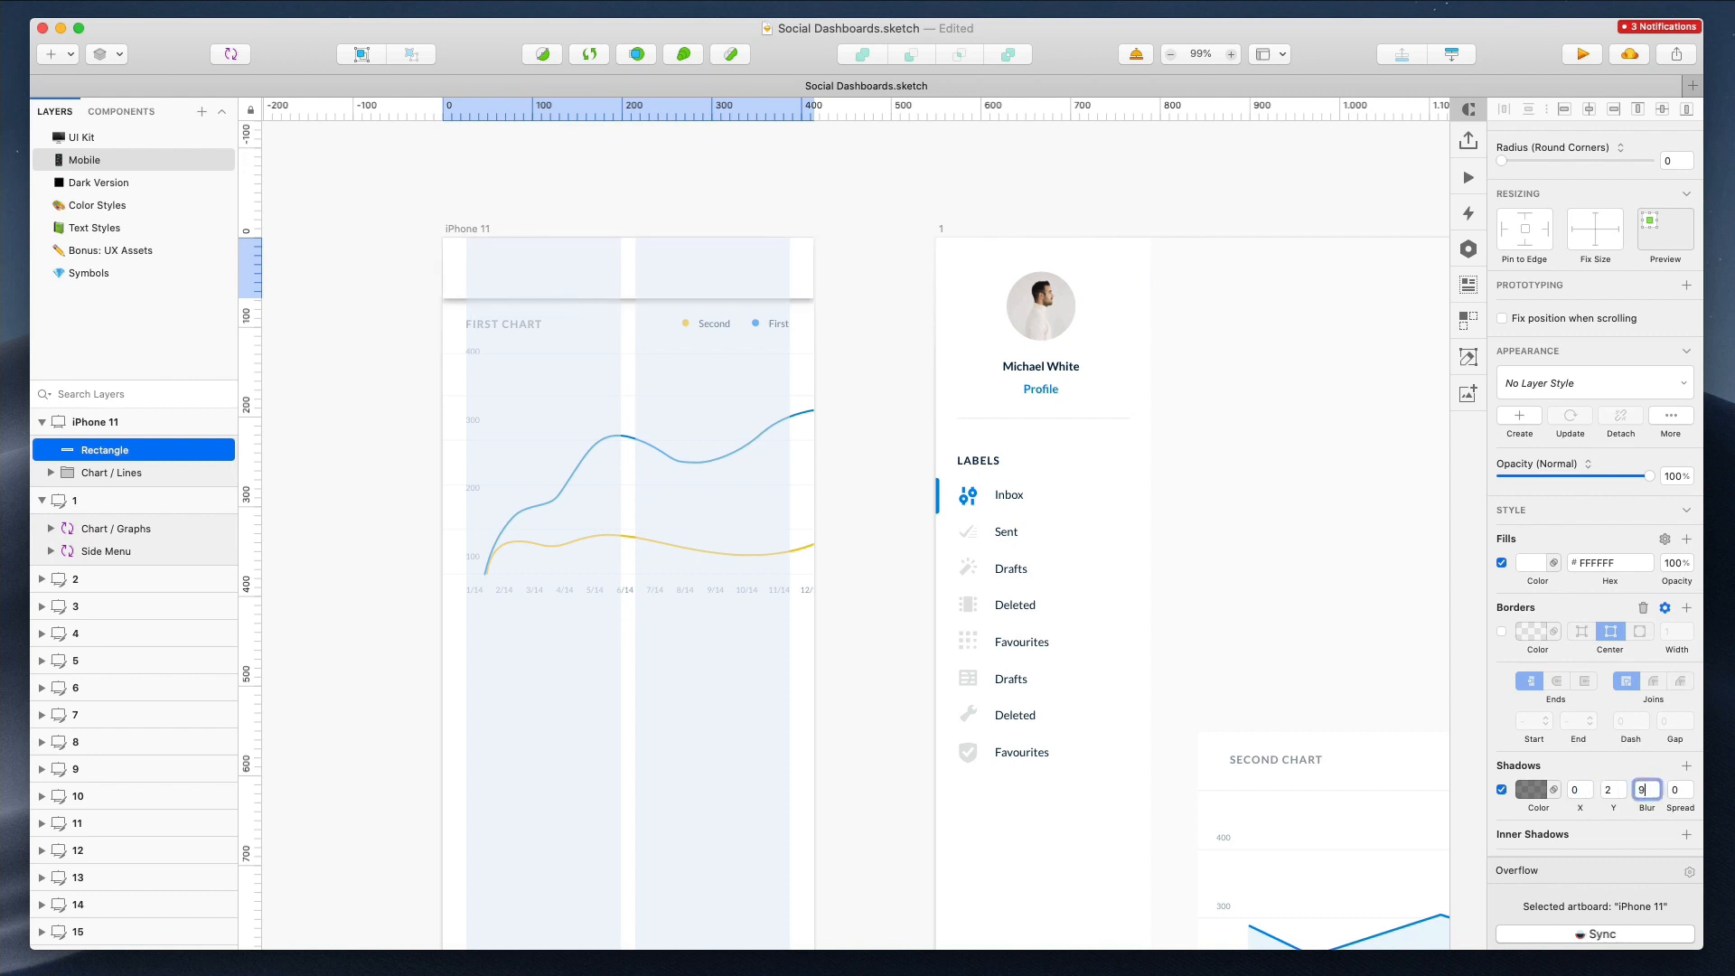
click(1531, 789)
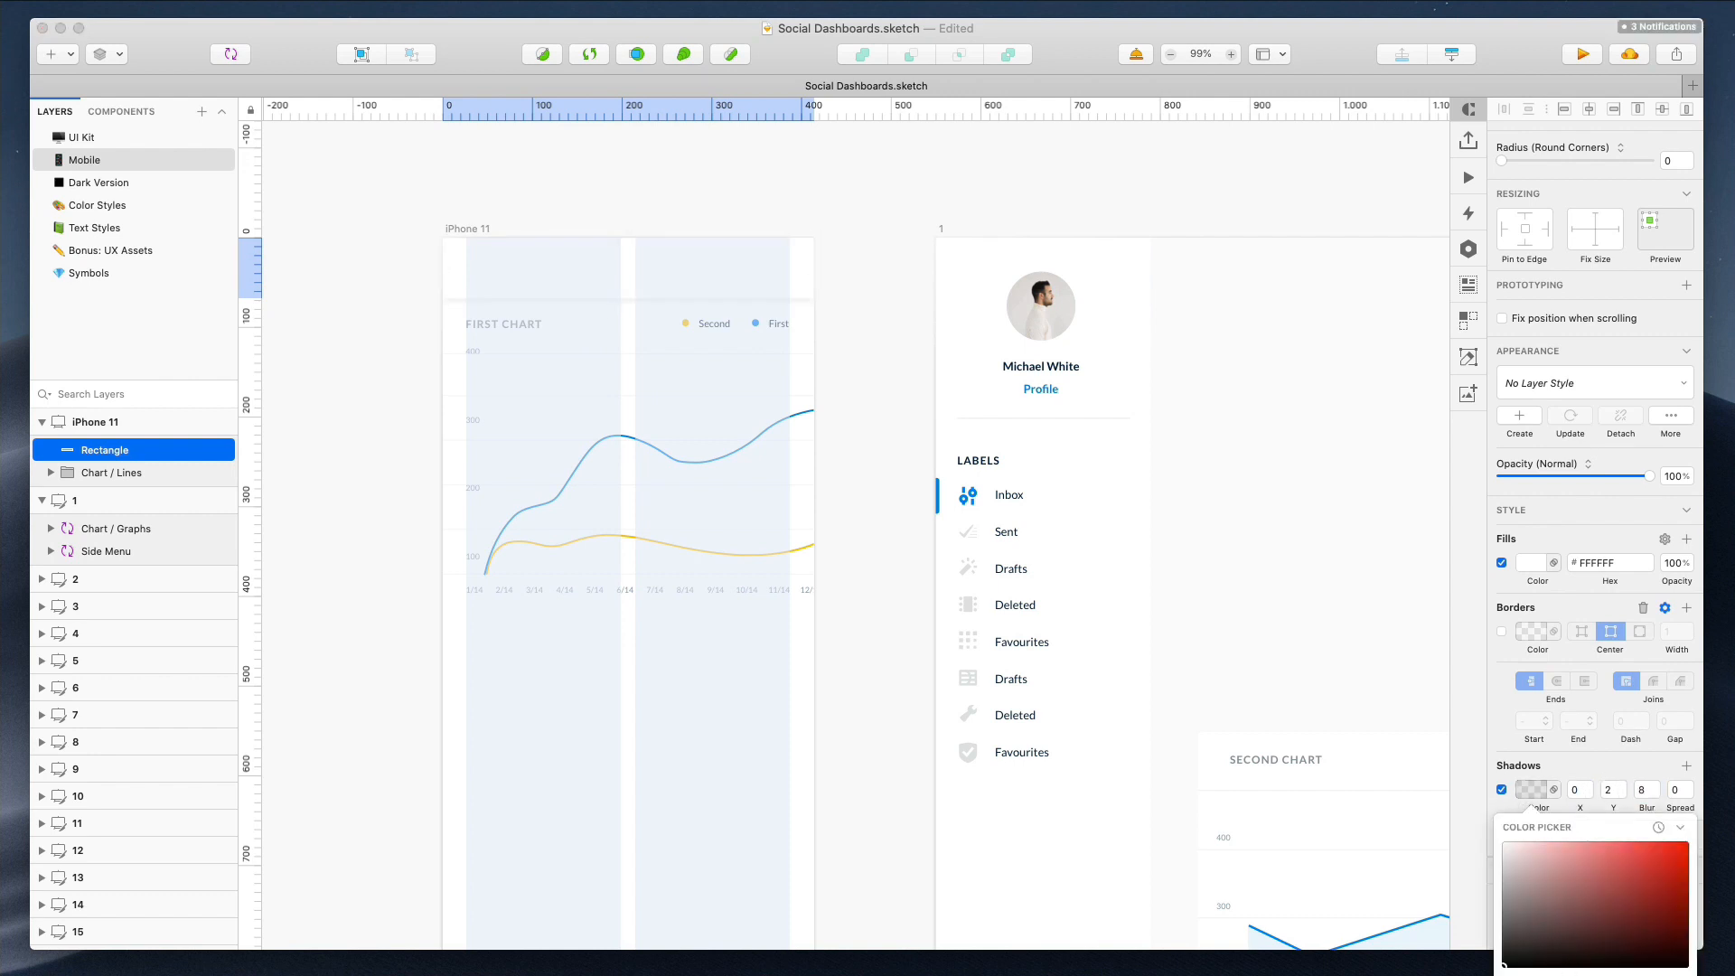
Reposition the chart title, legend and plot so they sit below the header bar
click(480, 335)
super+click(487, 329)
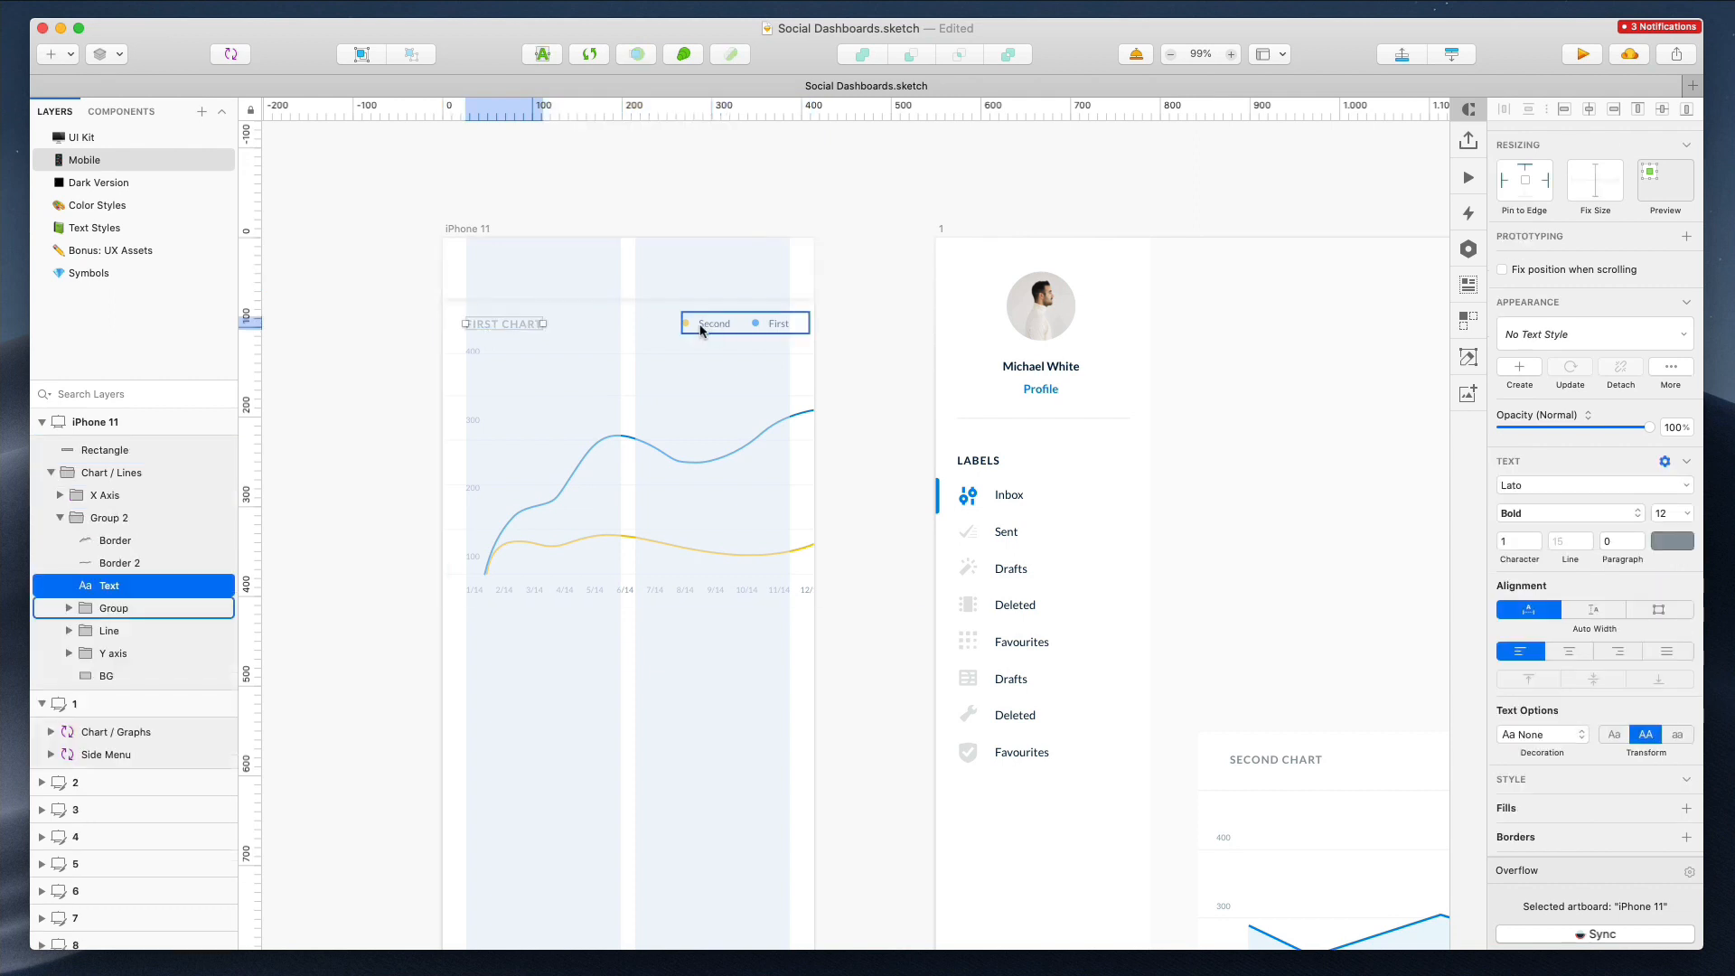
shift+click(701, 328)
key(shift+Up)
key(shift+Up)
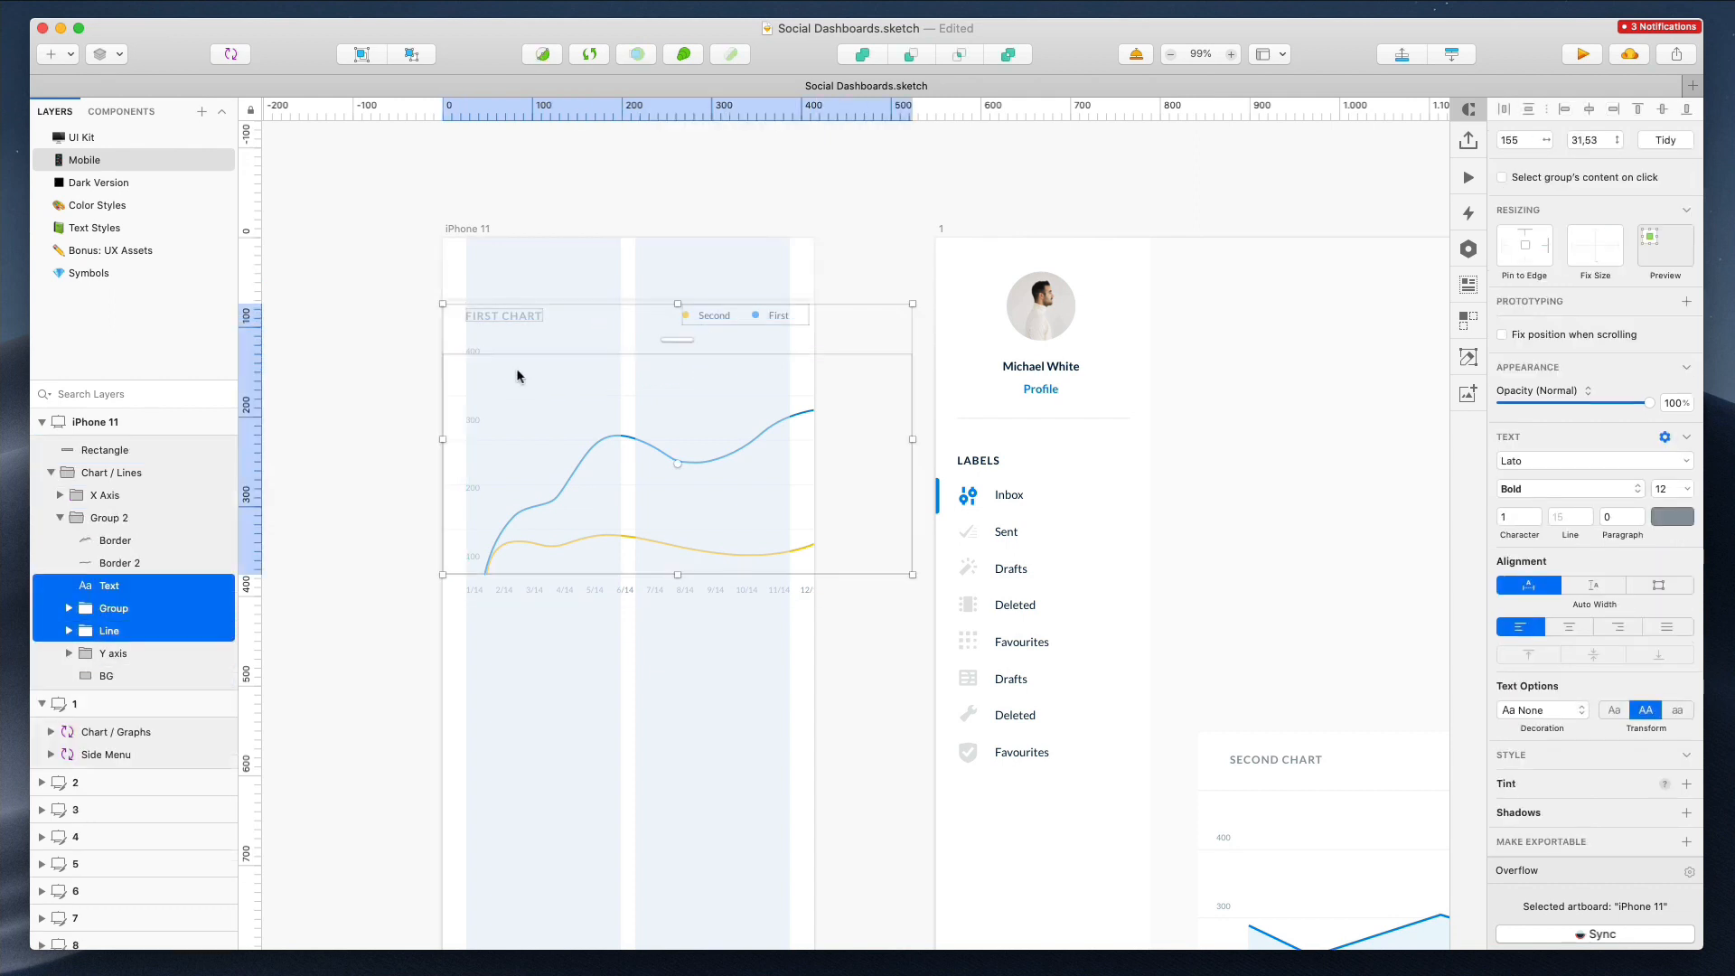
click(349, 310)
click(532, 346)
key(shift+Down)
key(shift+Down)
click(380, 290)
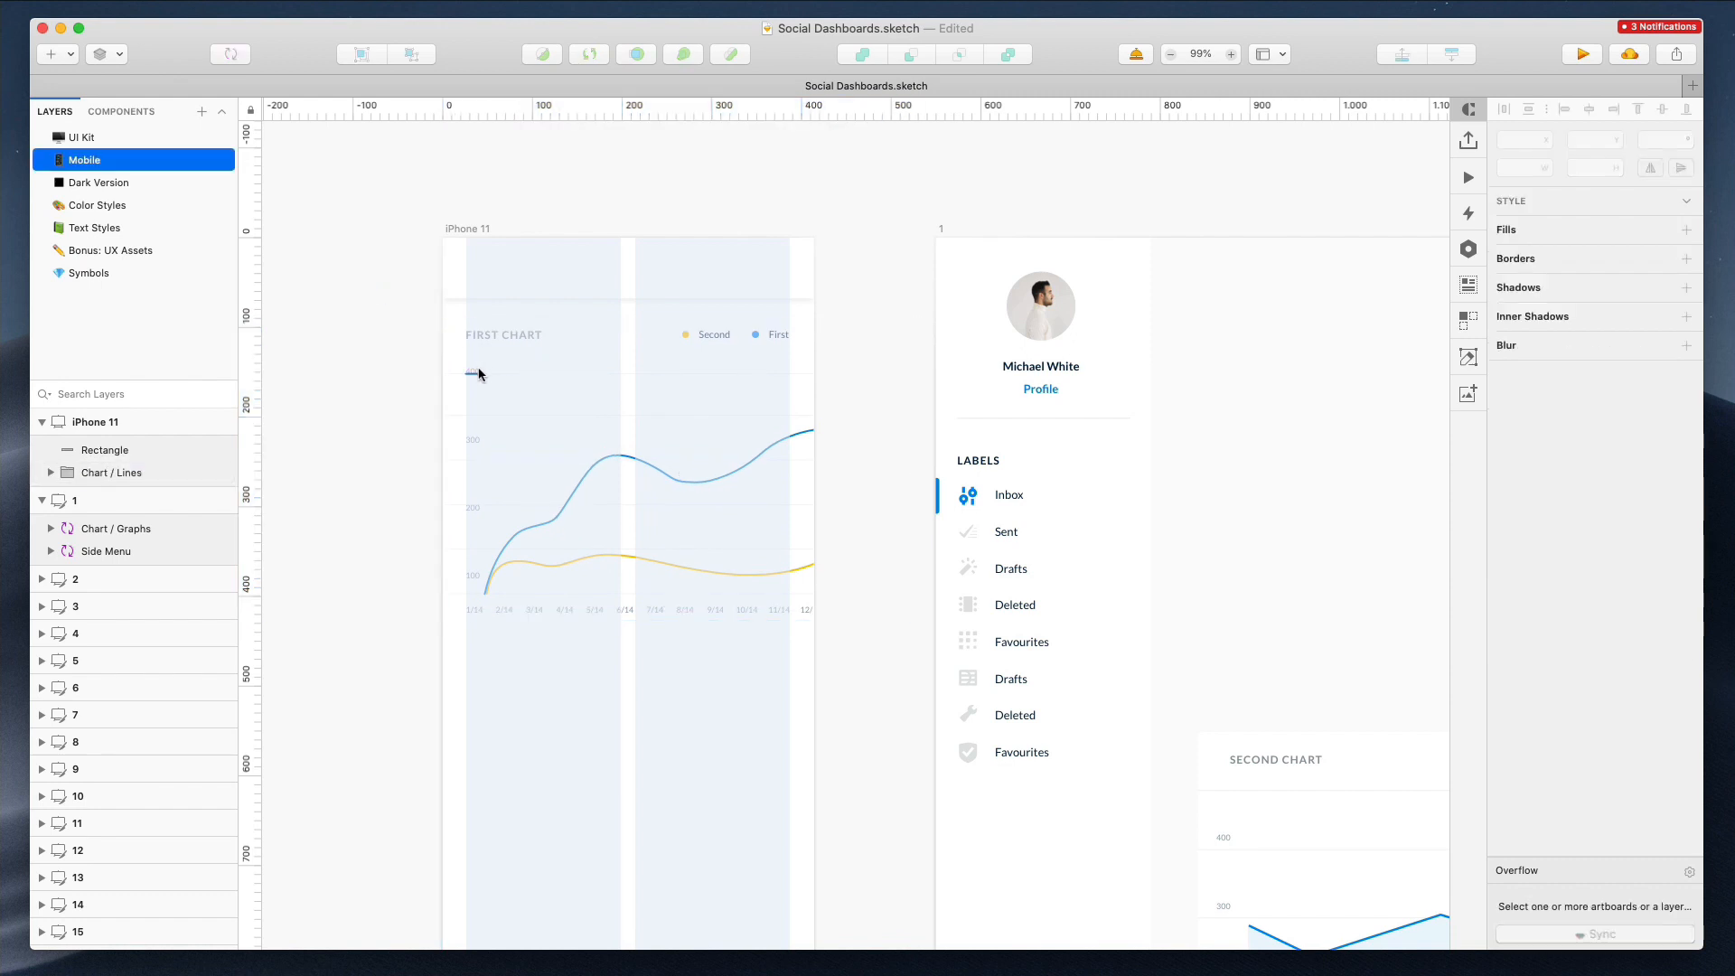
Move the 400 y-axis label down and nudge the 100 label up on the first chart
super+click(475, 371)
scroll(473, 368, up, 5)
drag(475, 369, 475, 430)
scroll(475, 430, down, 4)
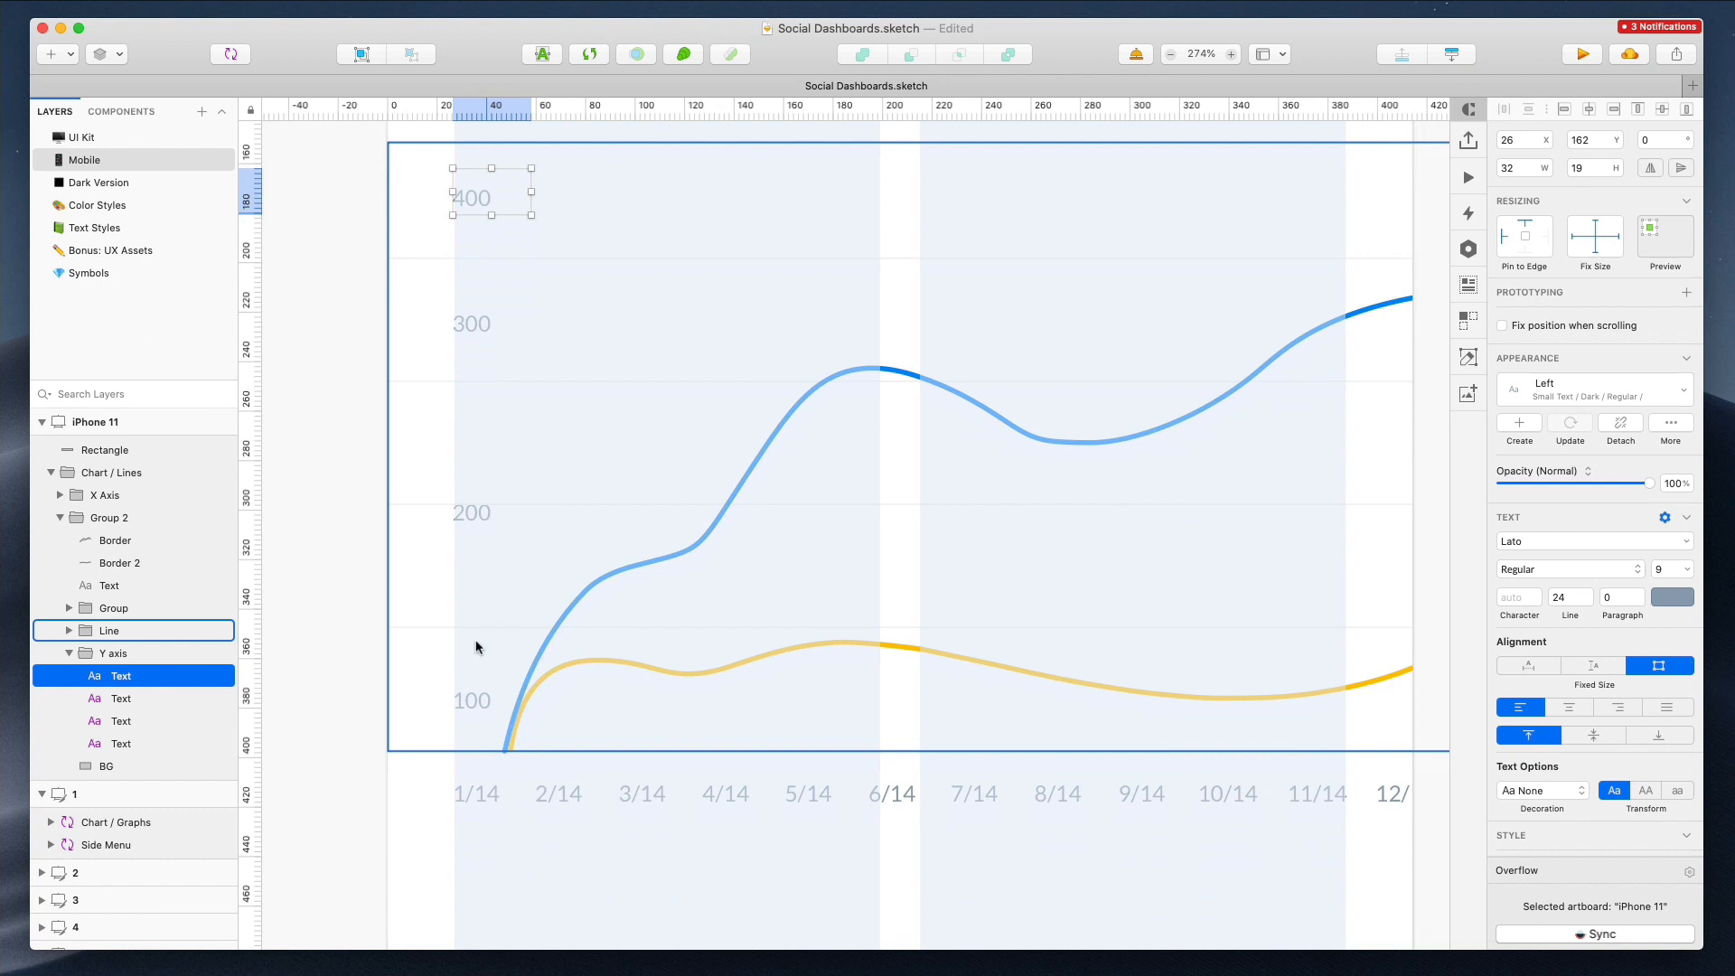
super+click(477, 695)
shift+click(476, 693)
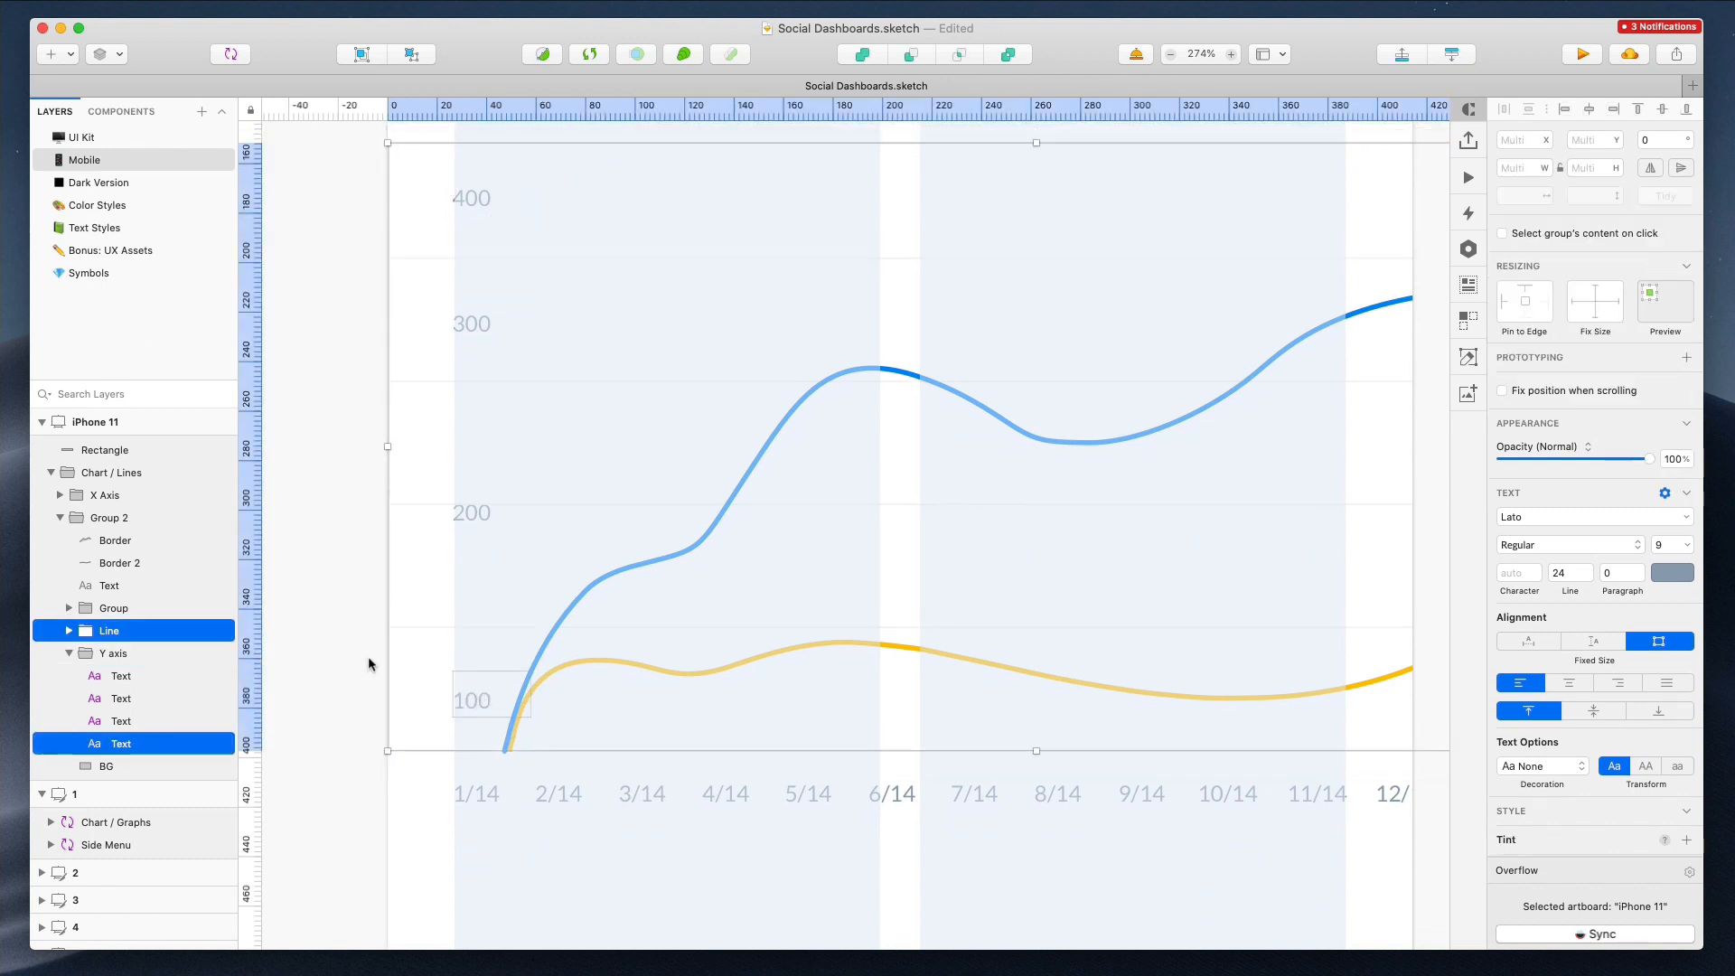
click(368, 659)
super+click(475, 696)
key(shift+Up)
key(Up)
key(Up)
key(Up)
key(Up)
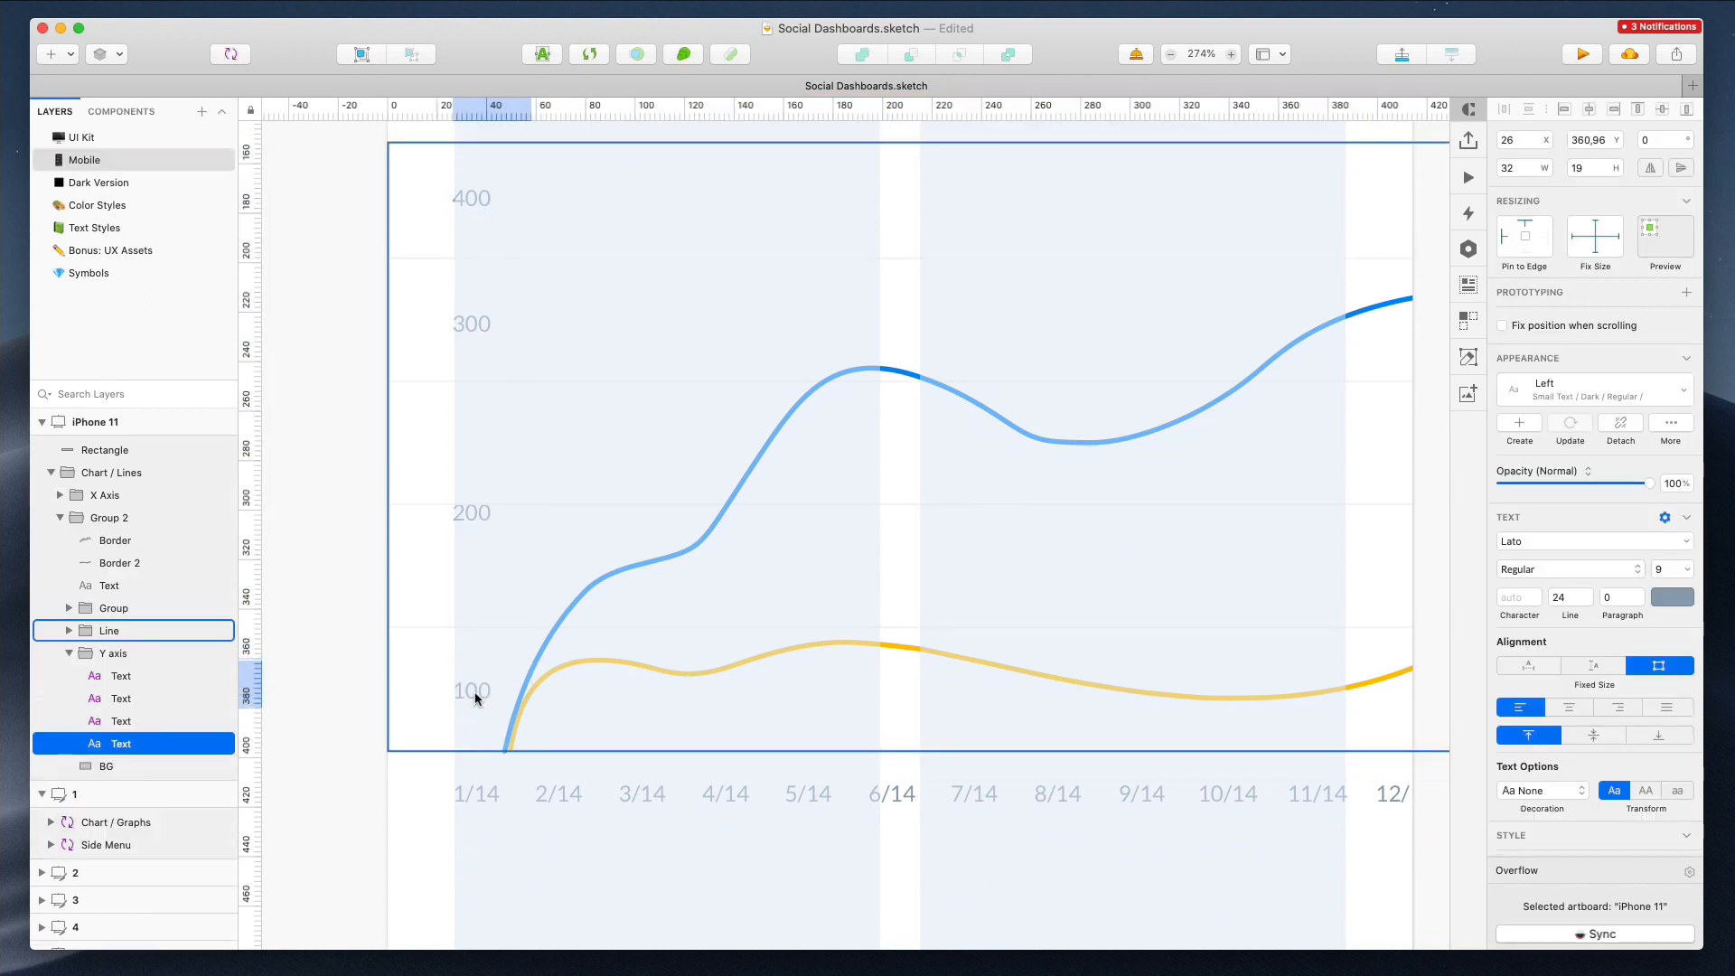
Shift the 200, 300 and 400 y-axis labels down so the labels are evenly spaced
shift+super+click(488, 506)
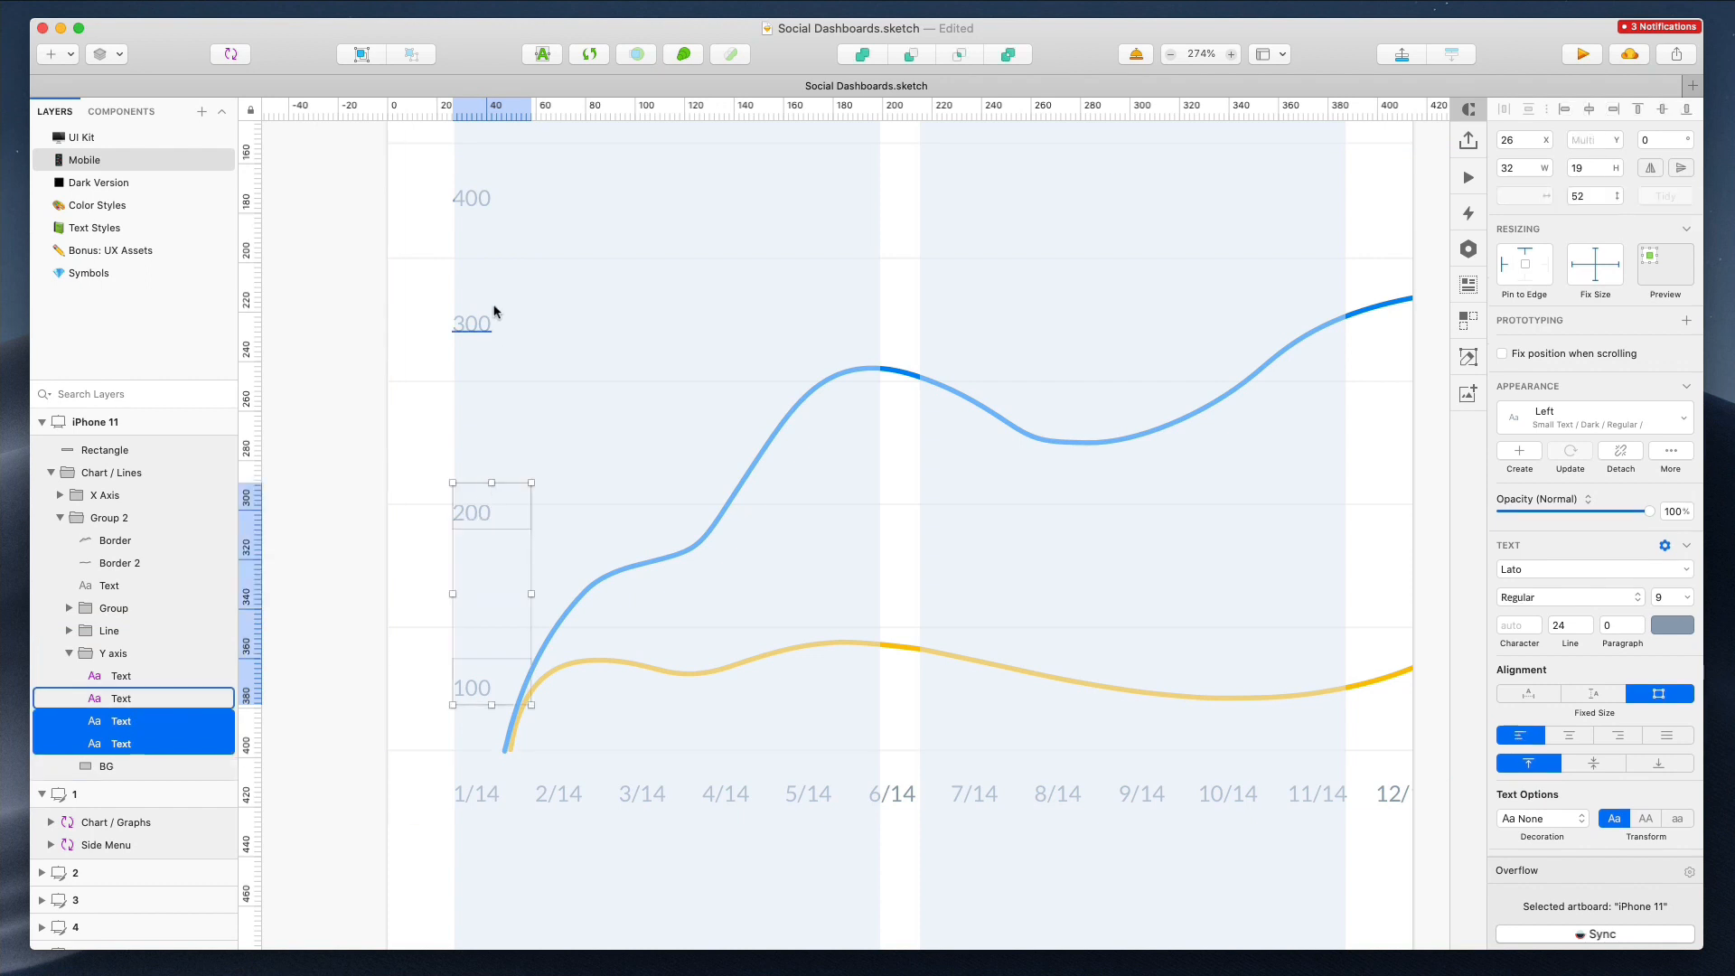
click(475, 513)
key(shift+Down)
key(shift+Down)
key(shift+Down)
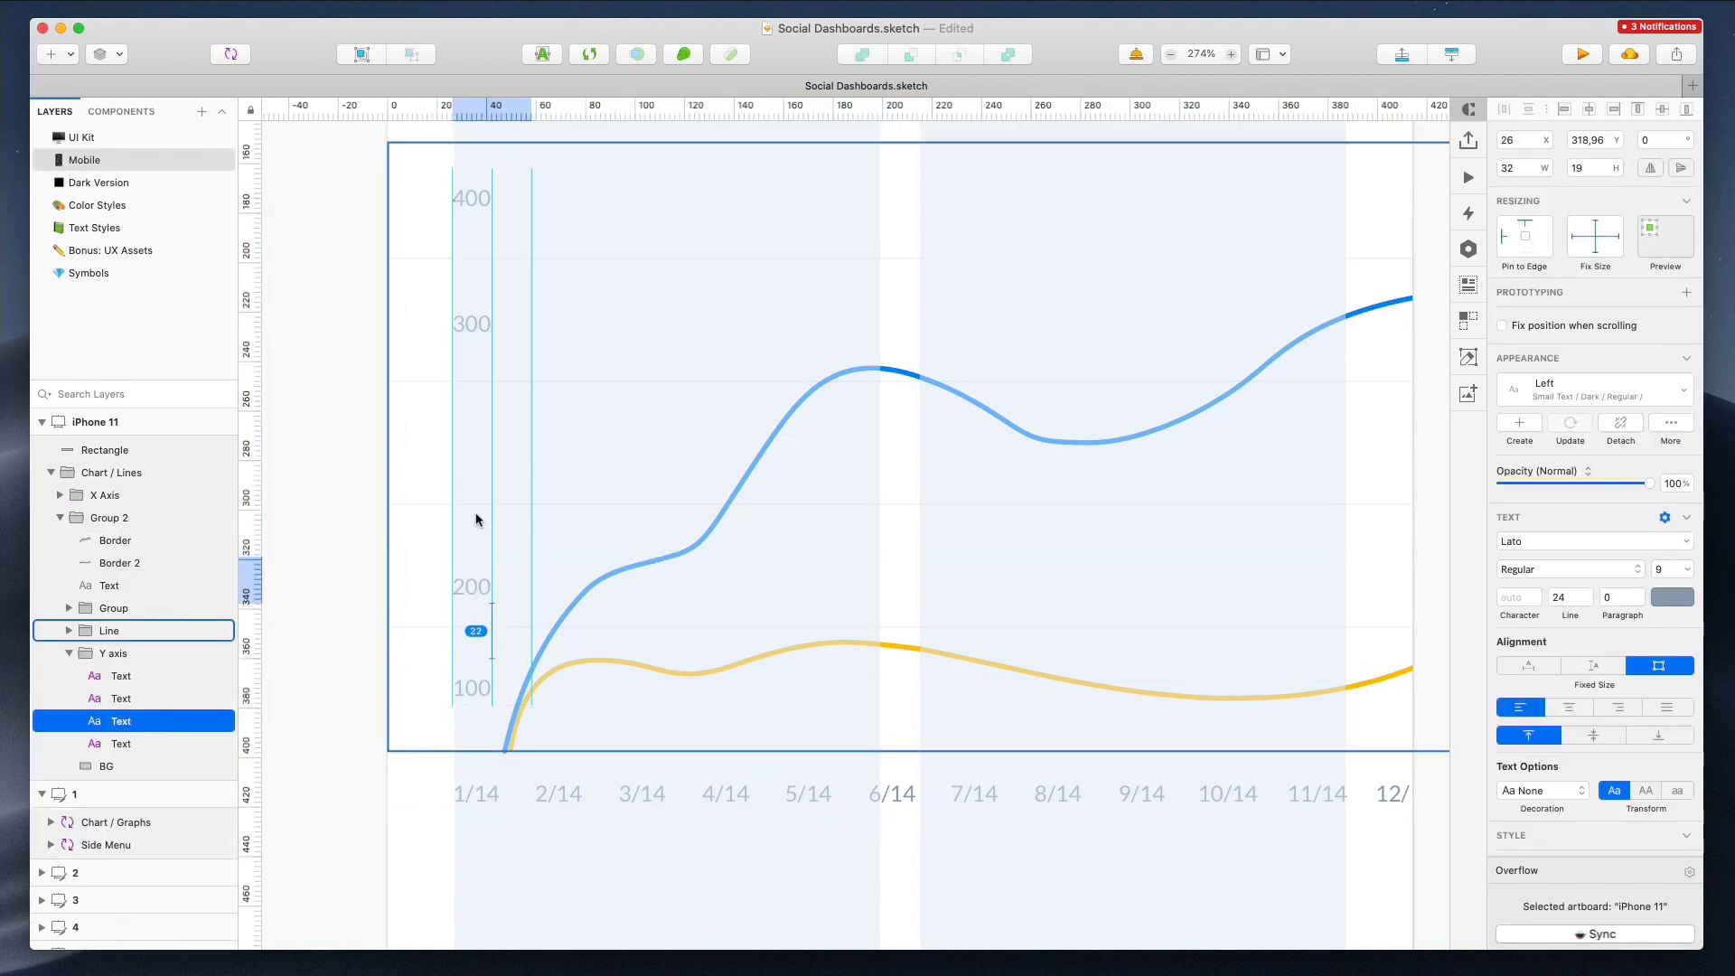
click(477, 321)
key(shift+Down)
key(shift+Down)
key(shift+Down)
key(shift+Down)
click(476, 200)
key(shift+Down)
key(shift+Down)
key(shift+Down)
key(shift+Down)
key(shift+Down)
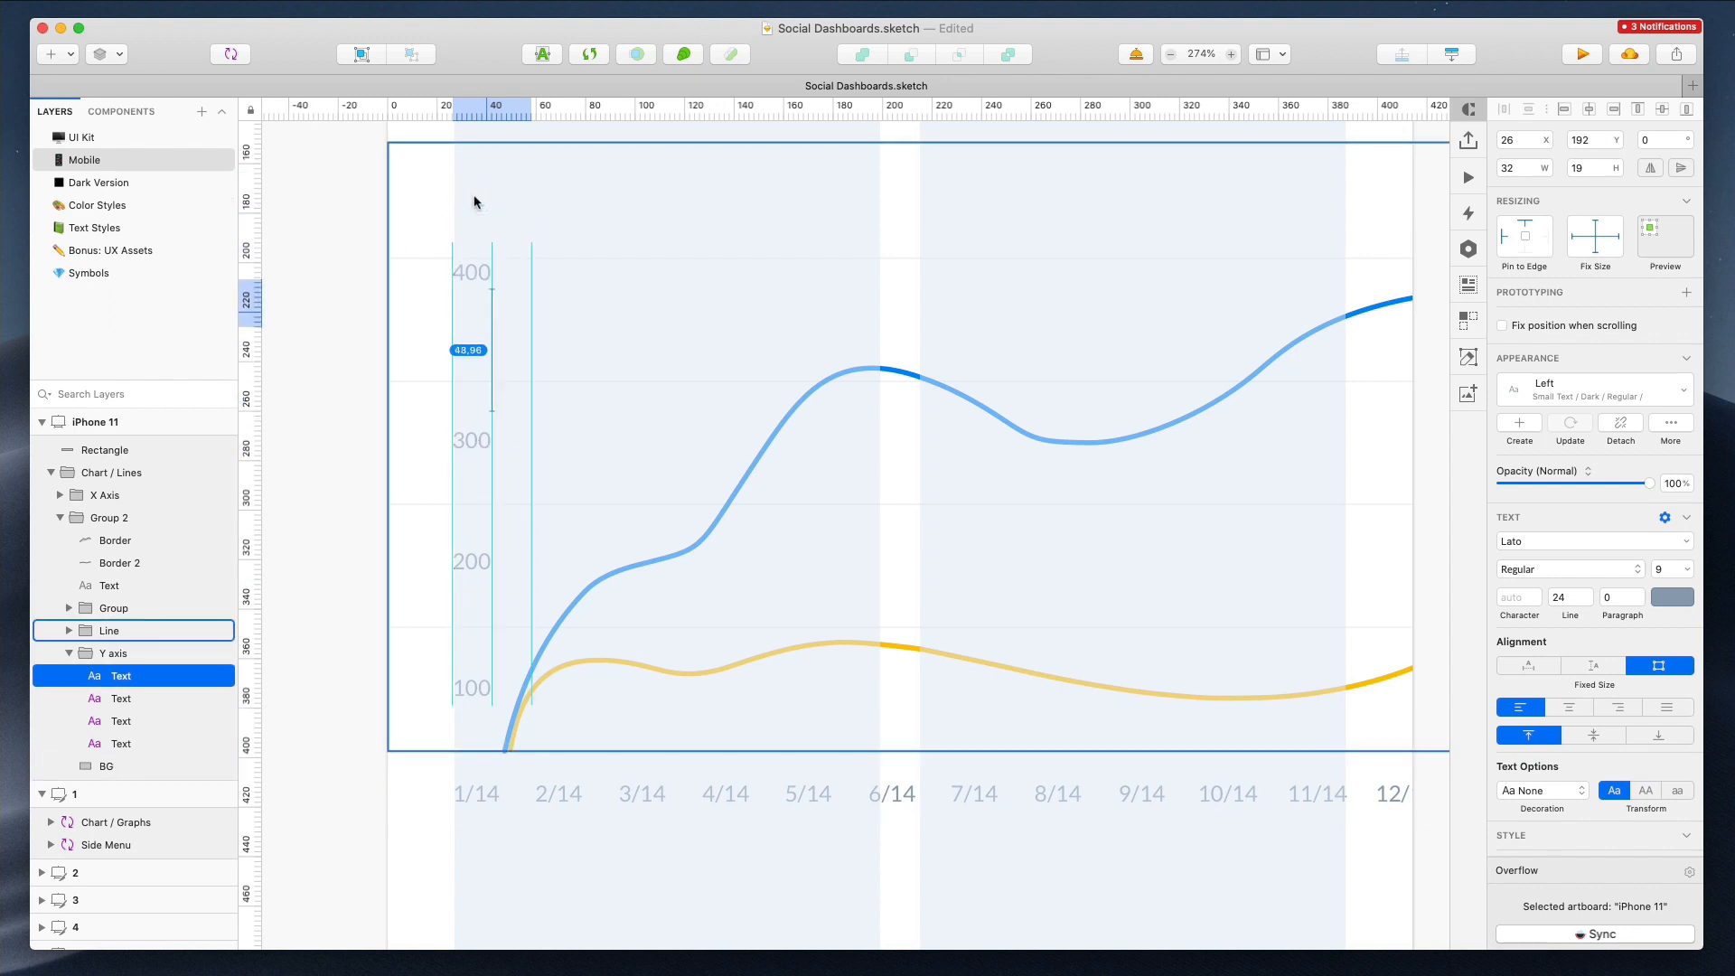
key(Down)
key(Down)
key(Down)
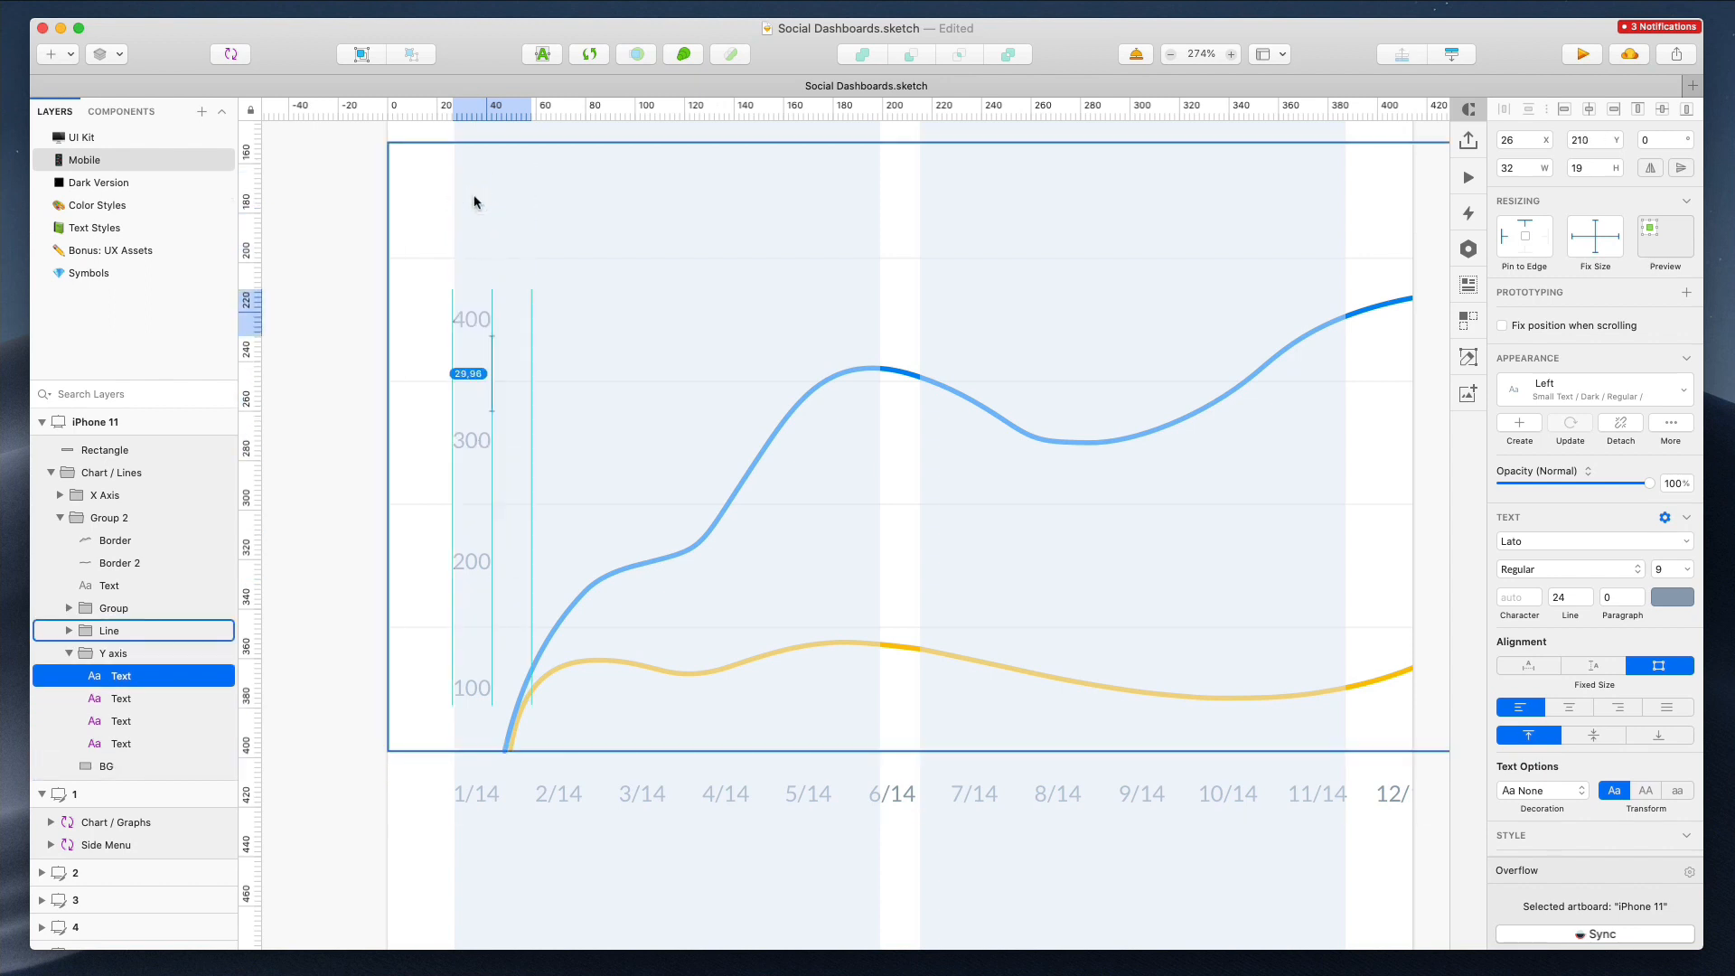
Try to delete the element selected at the chart's top-left edge
key(super+1)
click(463, 280)
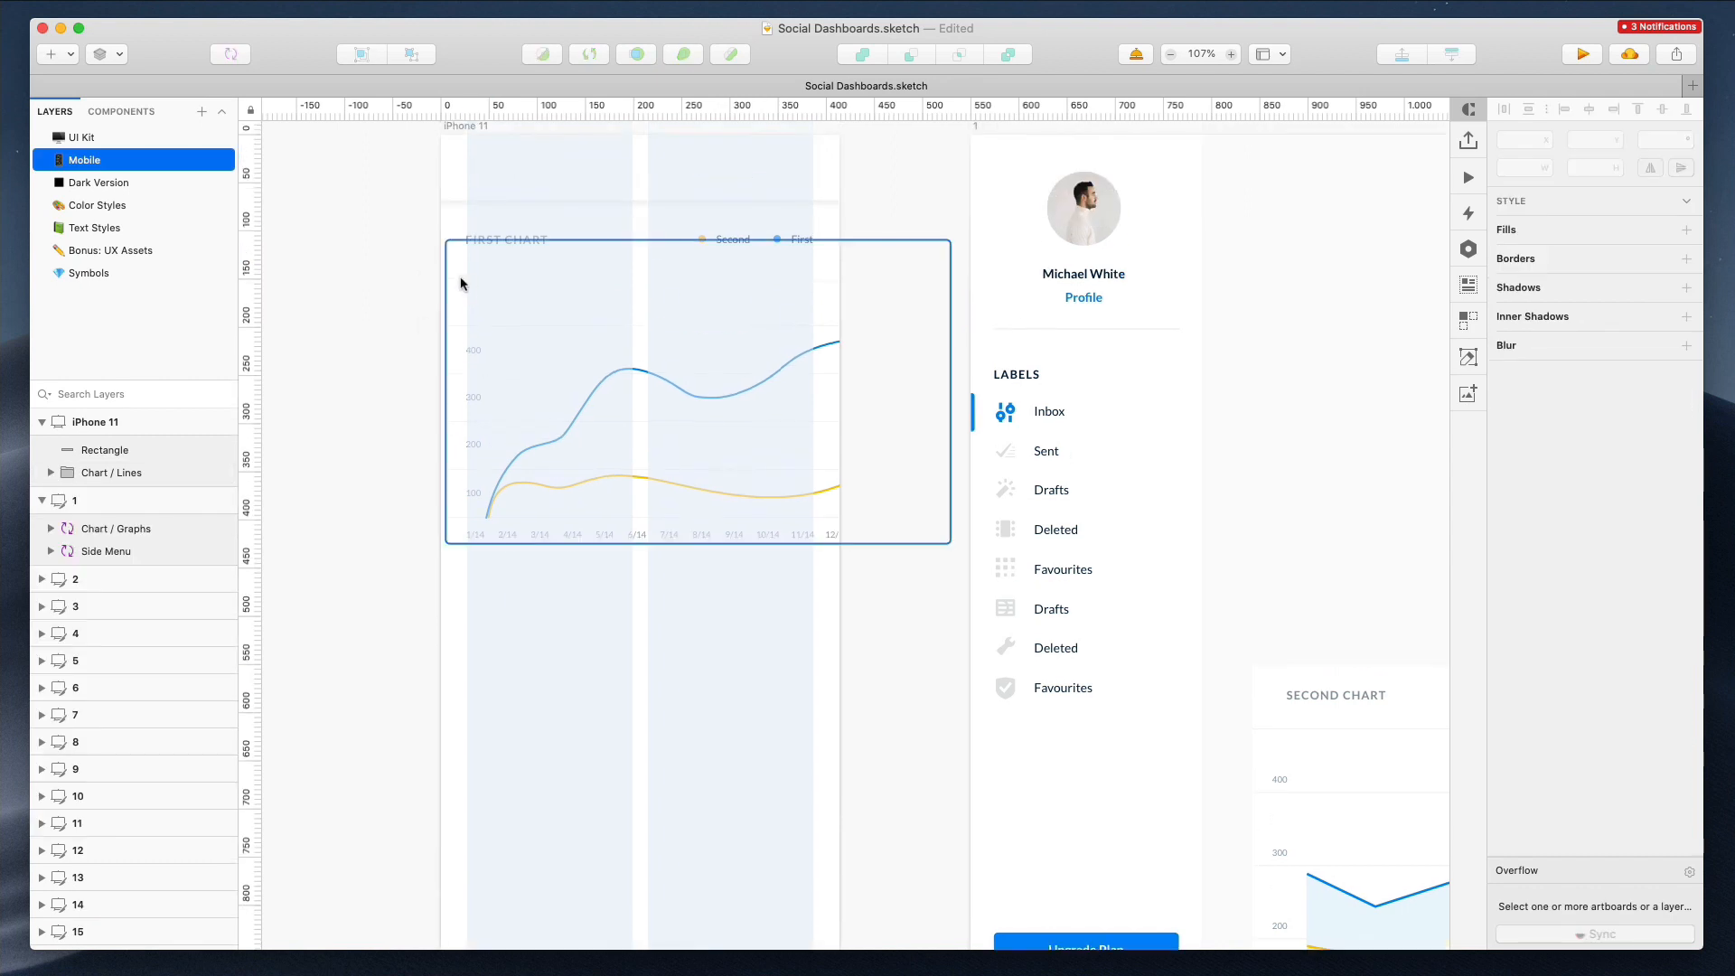
super+click(442, 281)
key(Delete)
Select all of the first chart's contents and move them up 30 px
drag(380, 279, 873, 643)
key(shift+Up)
key(shift+Up)
key(shift+Up)
key(shift+Up)
key(shift+Up)
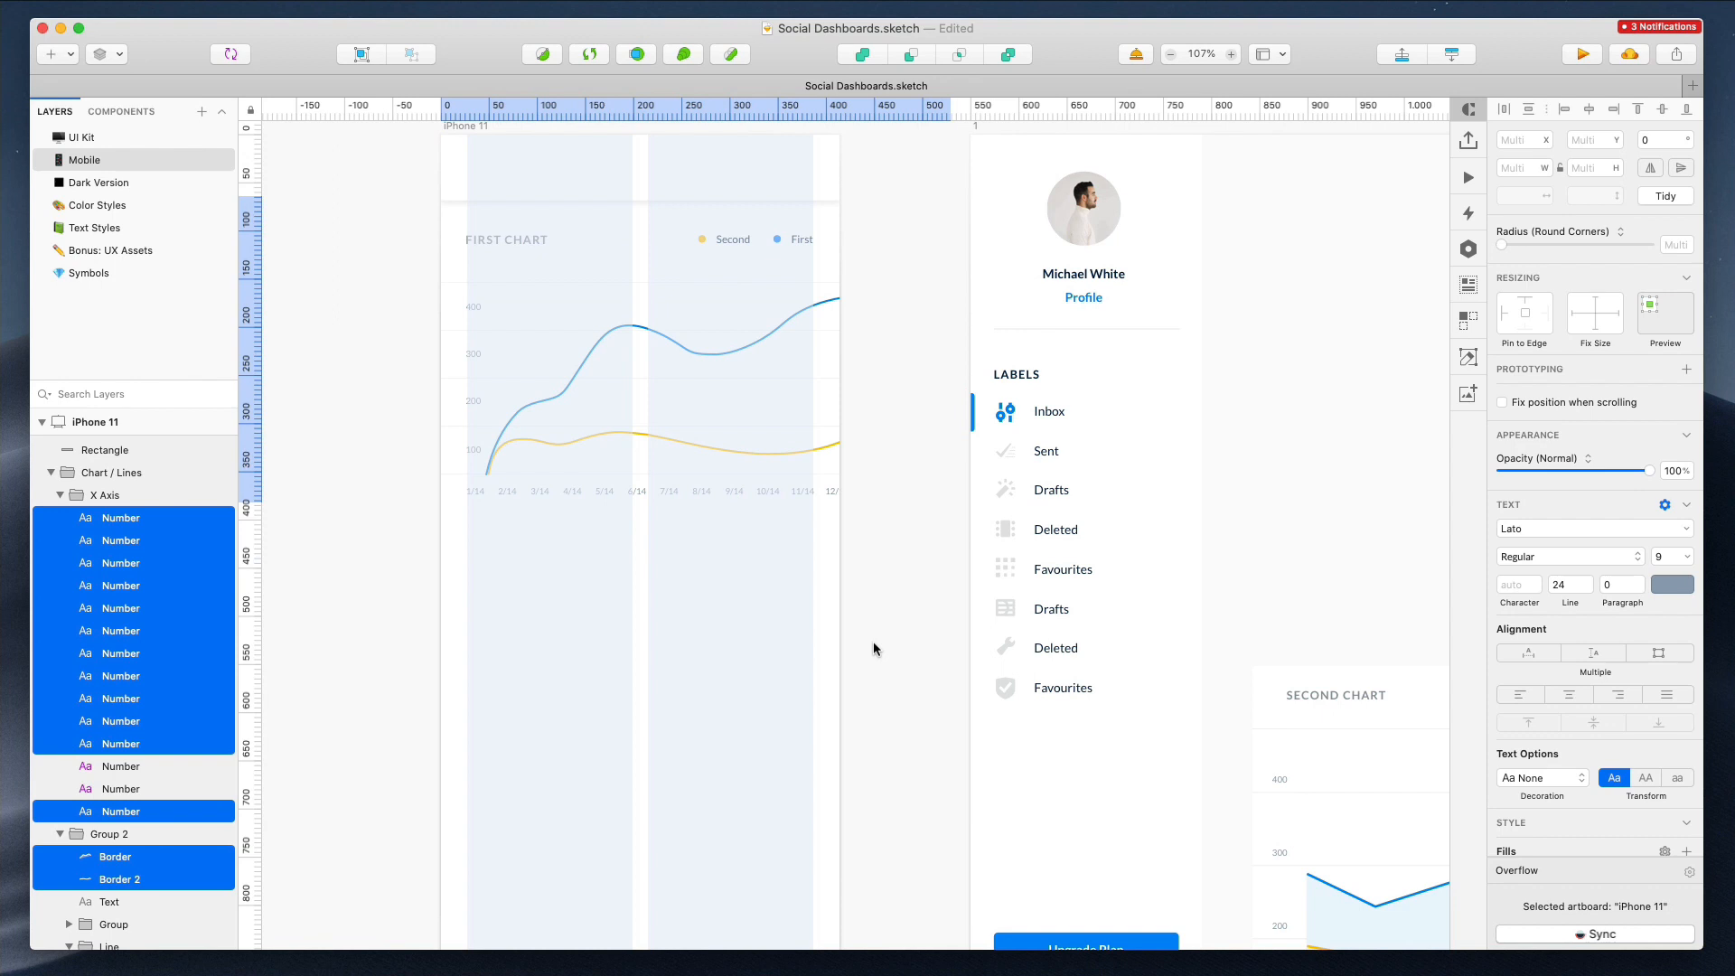
click(598, 575)
scroll(598, 571, down, 5)
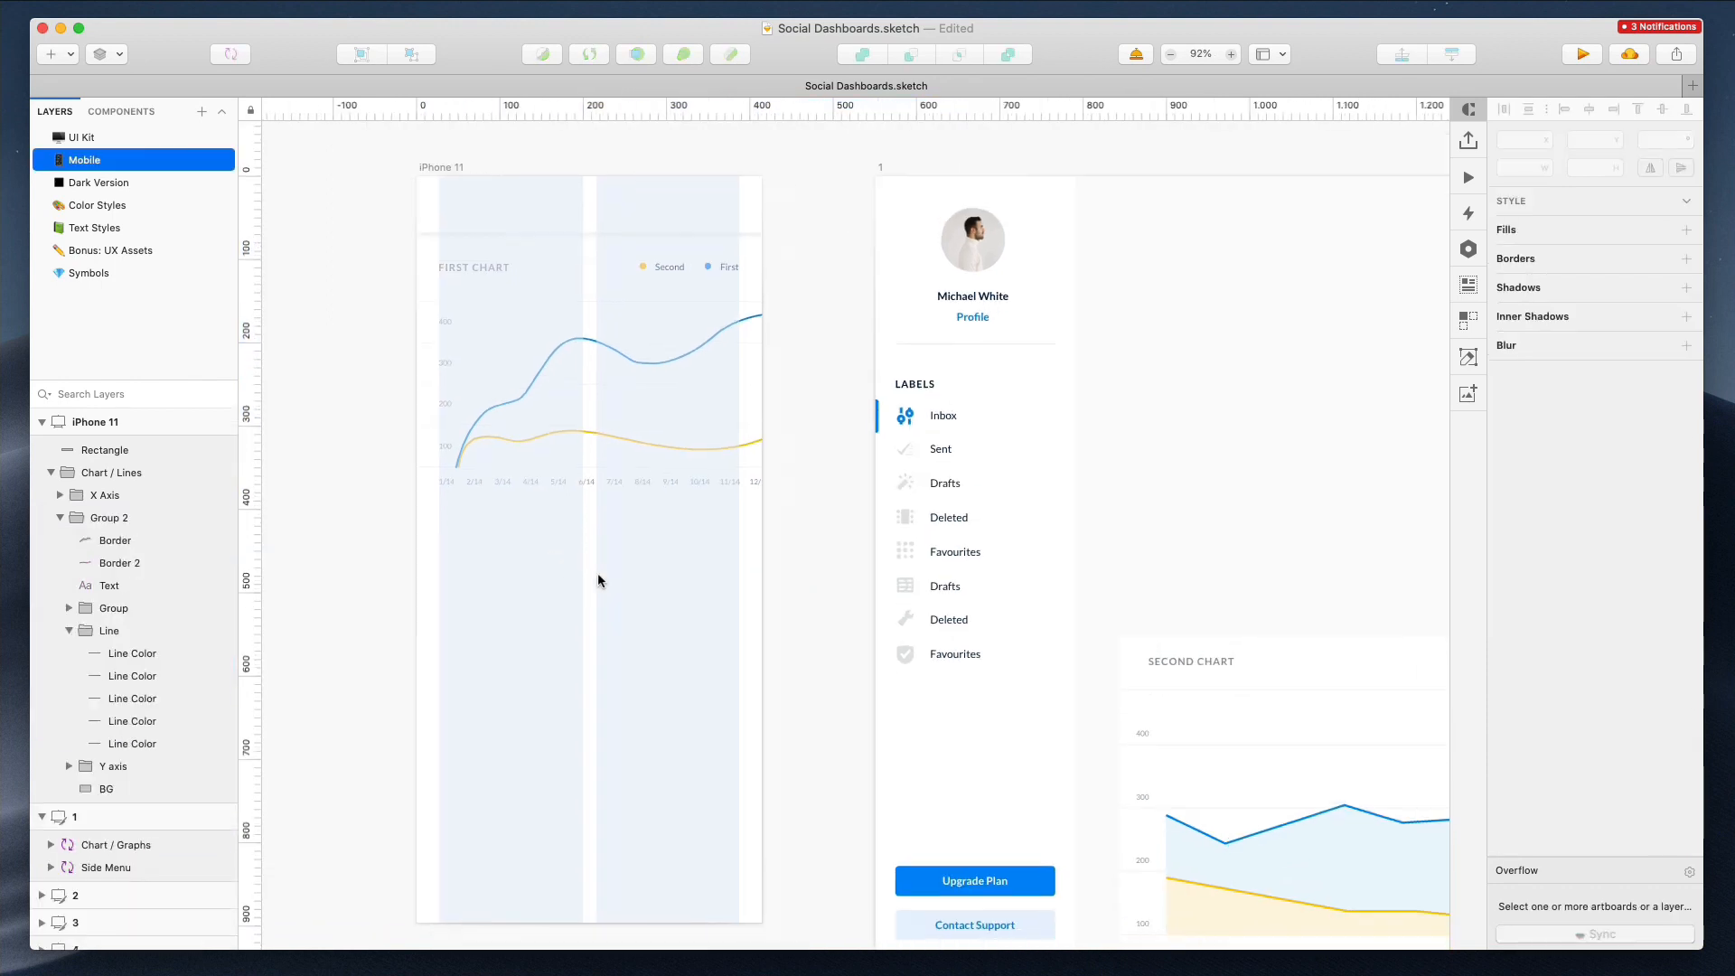
Move the second chart from the desktop artboard into the iPhone 11 artboard and detach it from its symbol
drag(1005, 625, 501, 548)
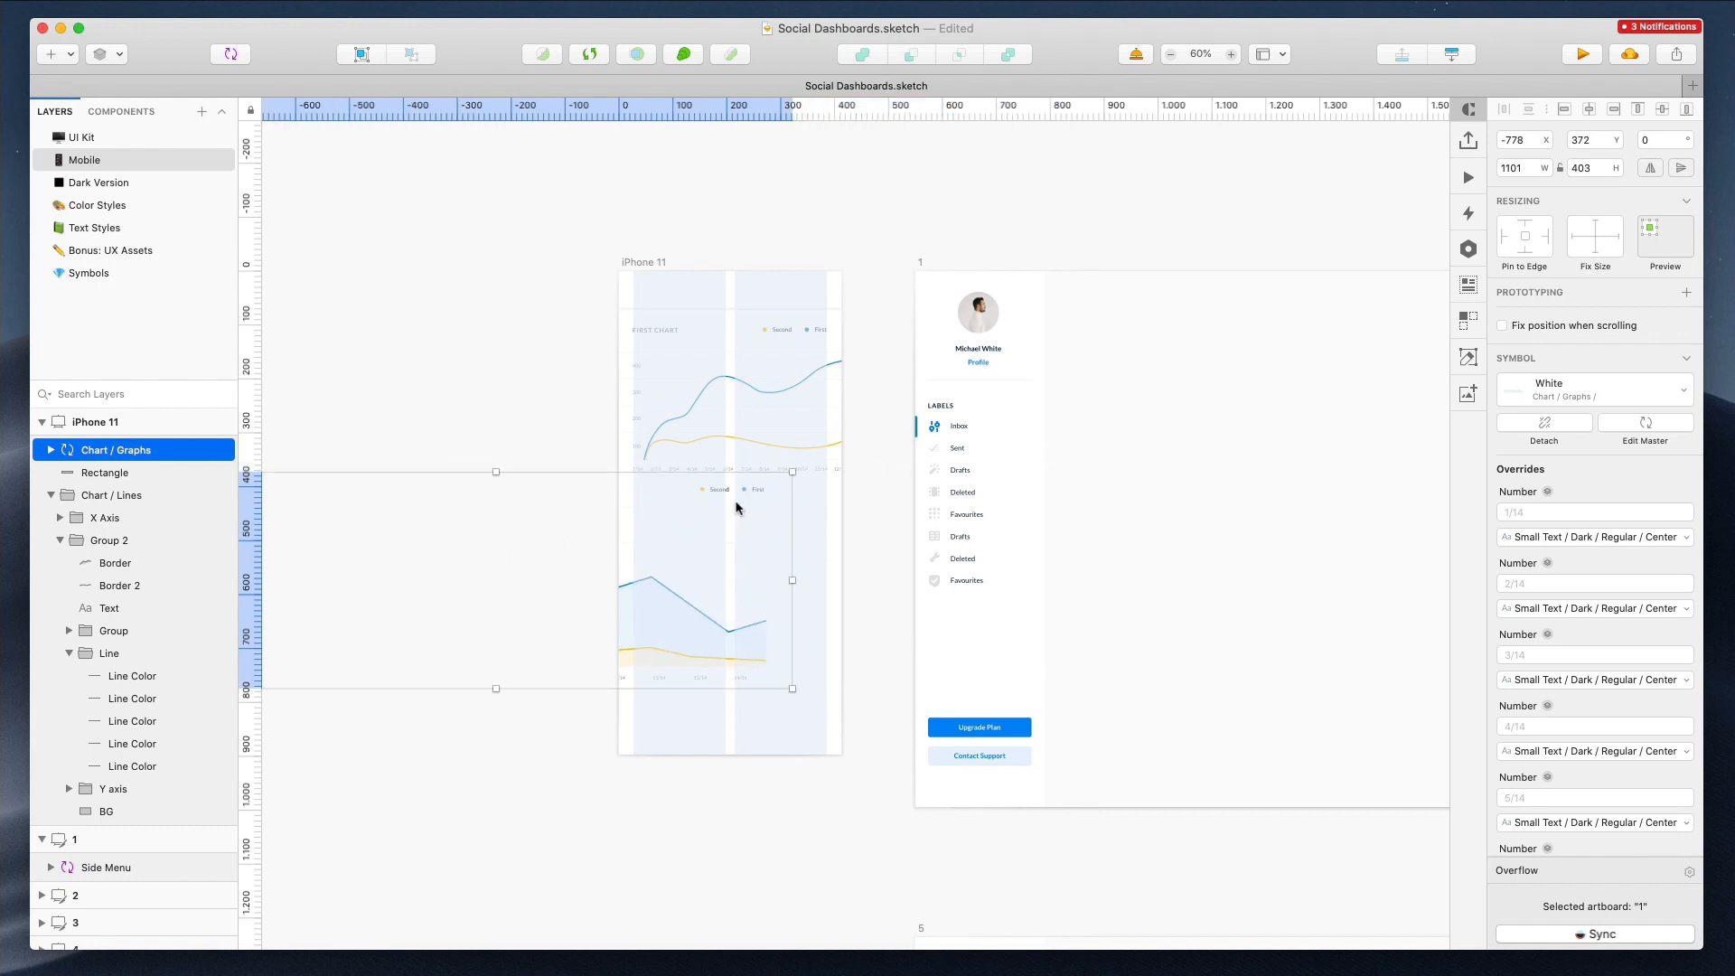
double_click(720, 491)
key(Escape)
right_click(750, 533)
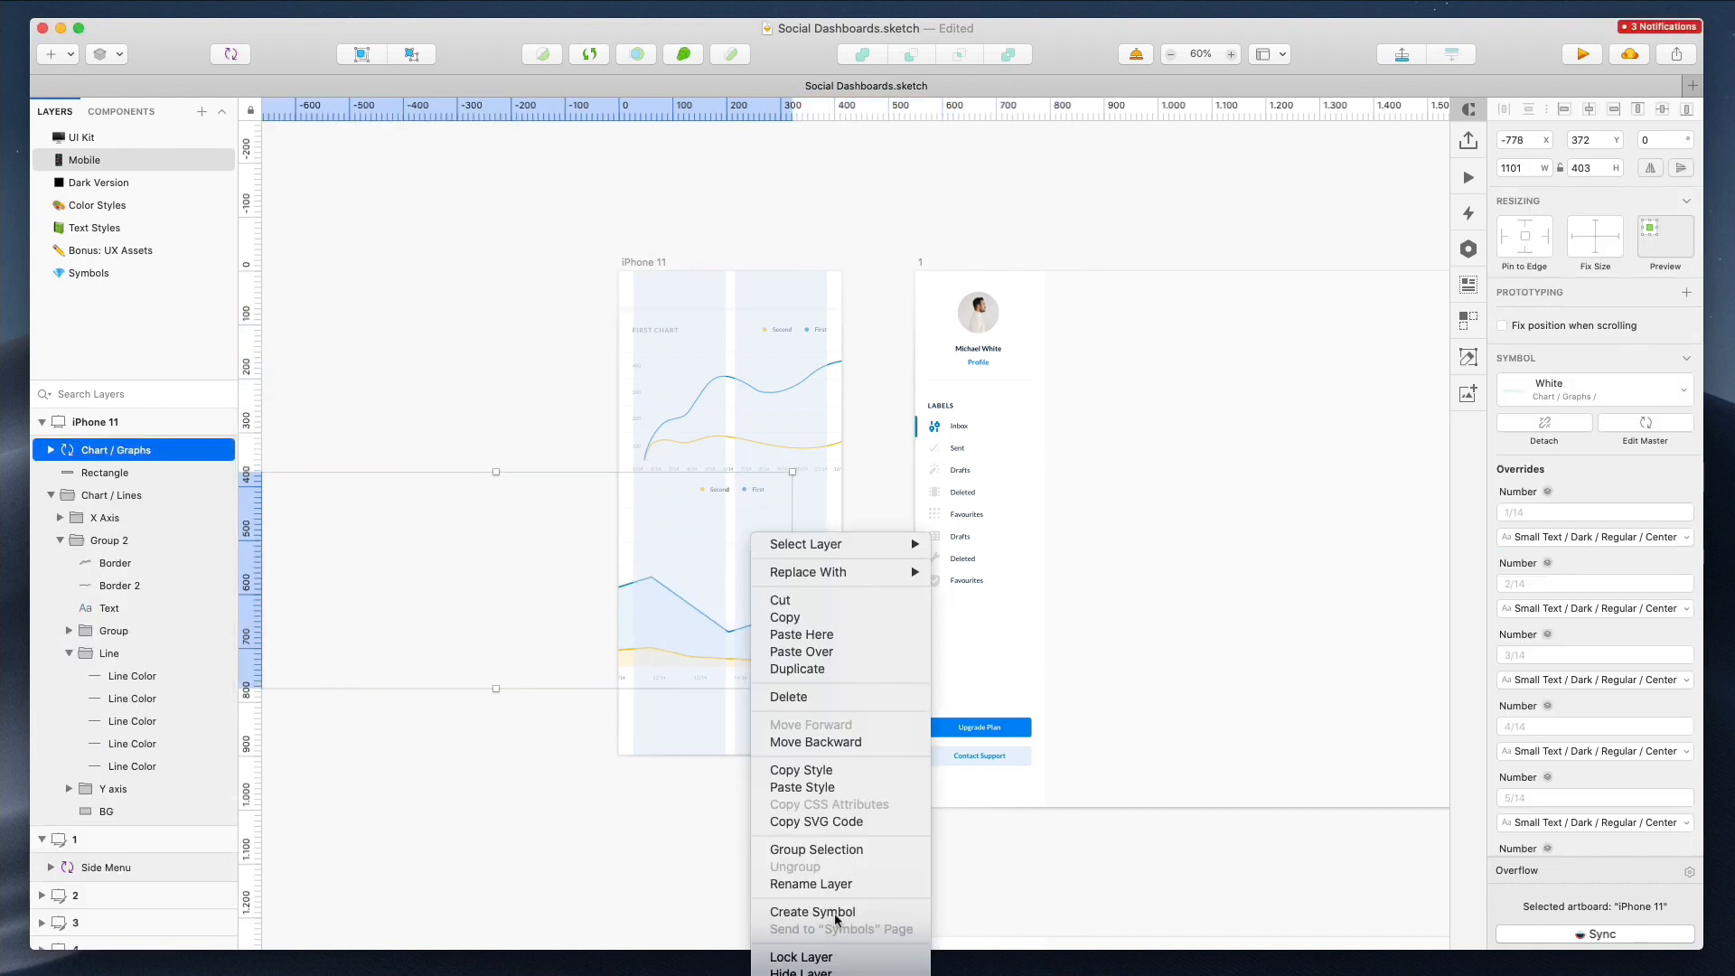
click(814, 975)
Resize the second chart to fit the mobile artboard and reposition its contents
drag(792, 580, 843, 581)
double_click(801, 496)
double_click(795, 490)
drag(795, 490, 621, 493)
key(Escape)
drag(714, 590, 810, 590)
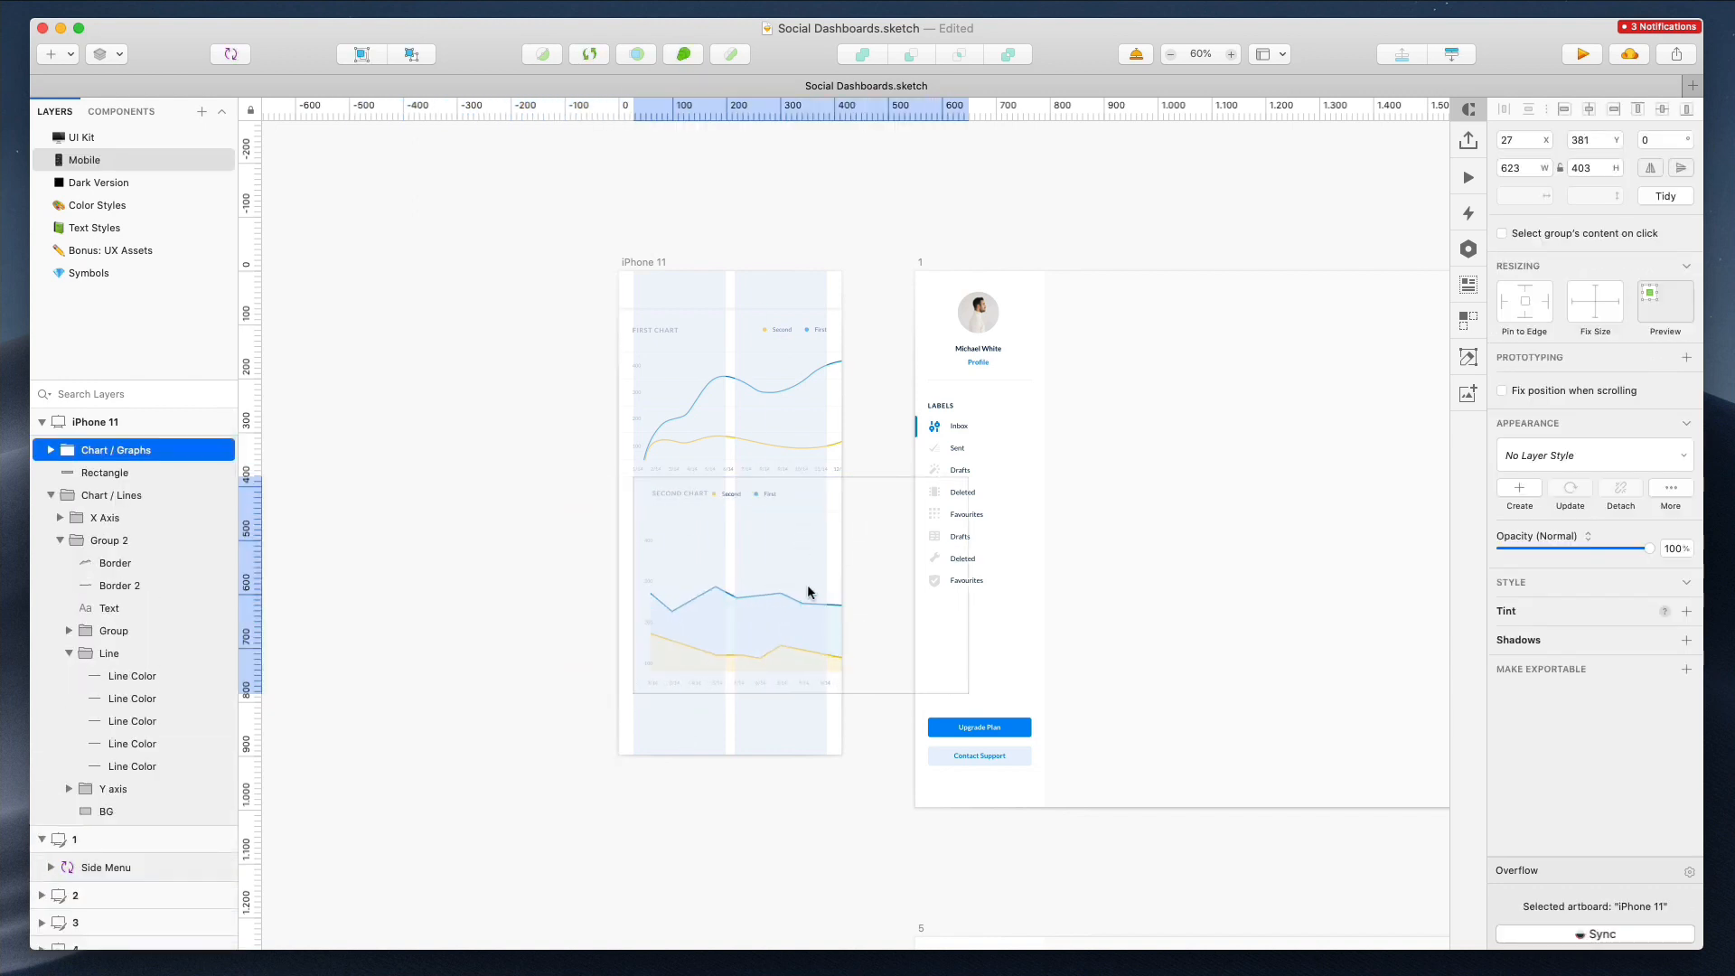
Move the second chart's legend to the right, aligned with the first chart's legend
scroll(690, 530, up, 5)
scroll(689, 530, up, 2)
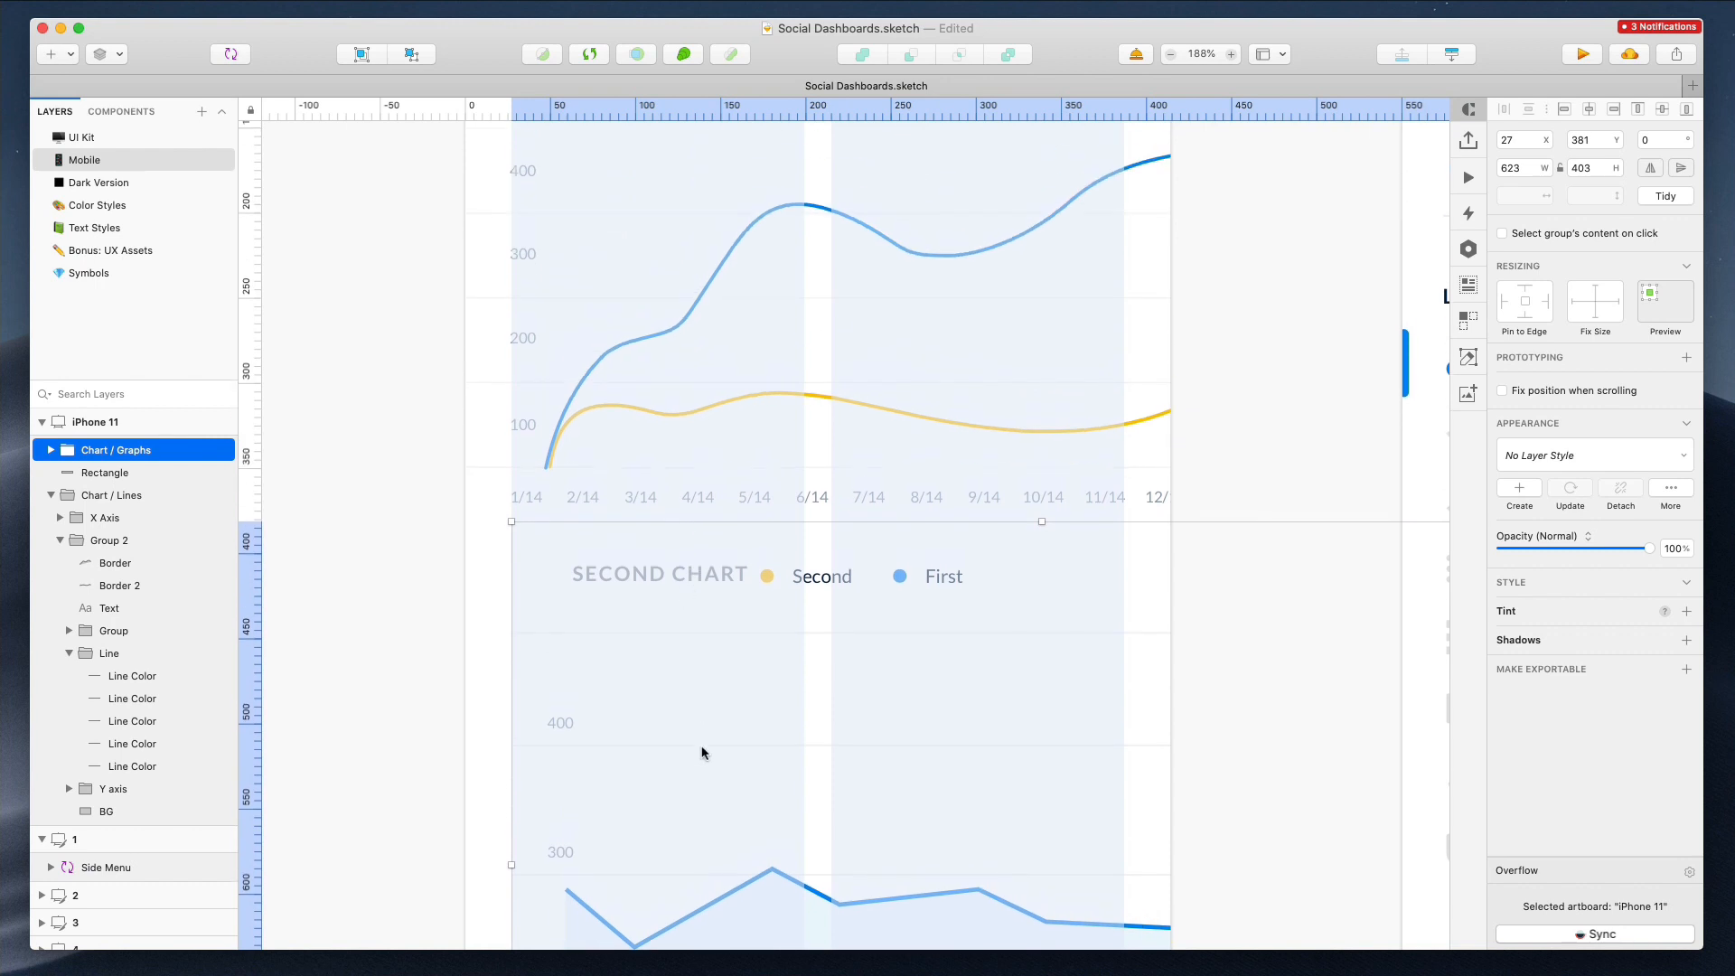
drag(702, 753, 659, 747)
double_click(601, 576)
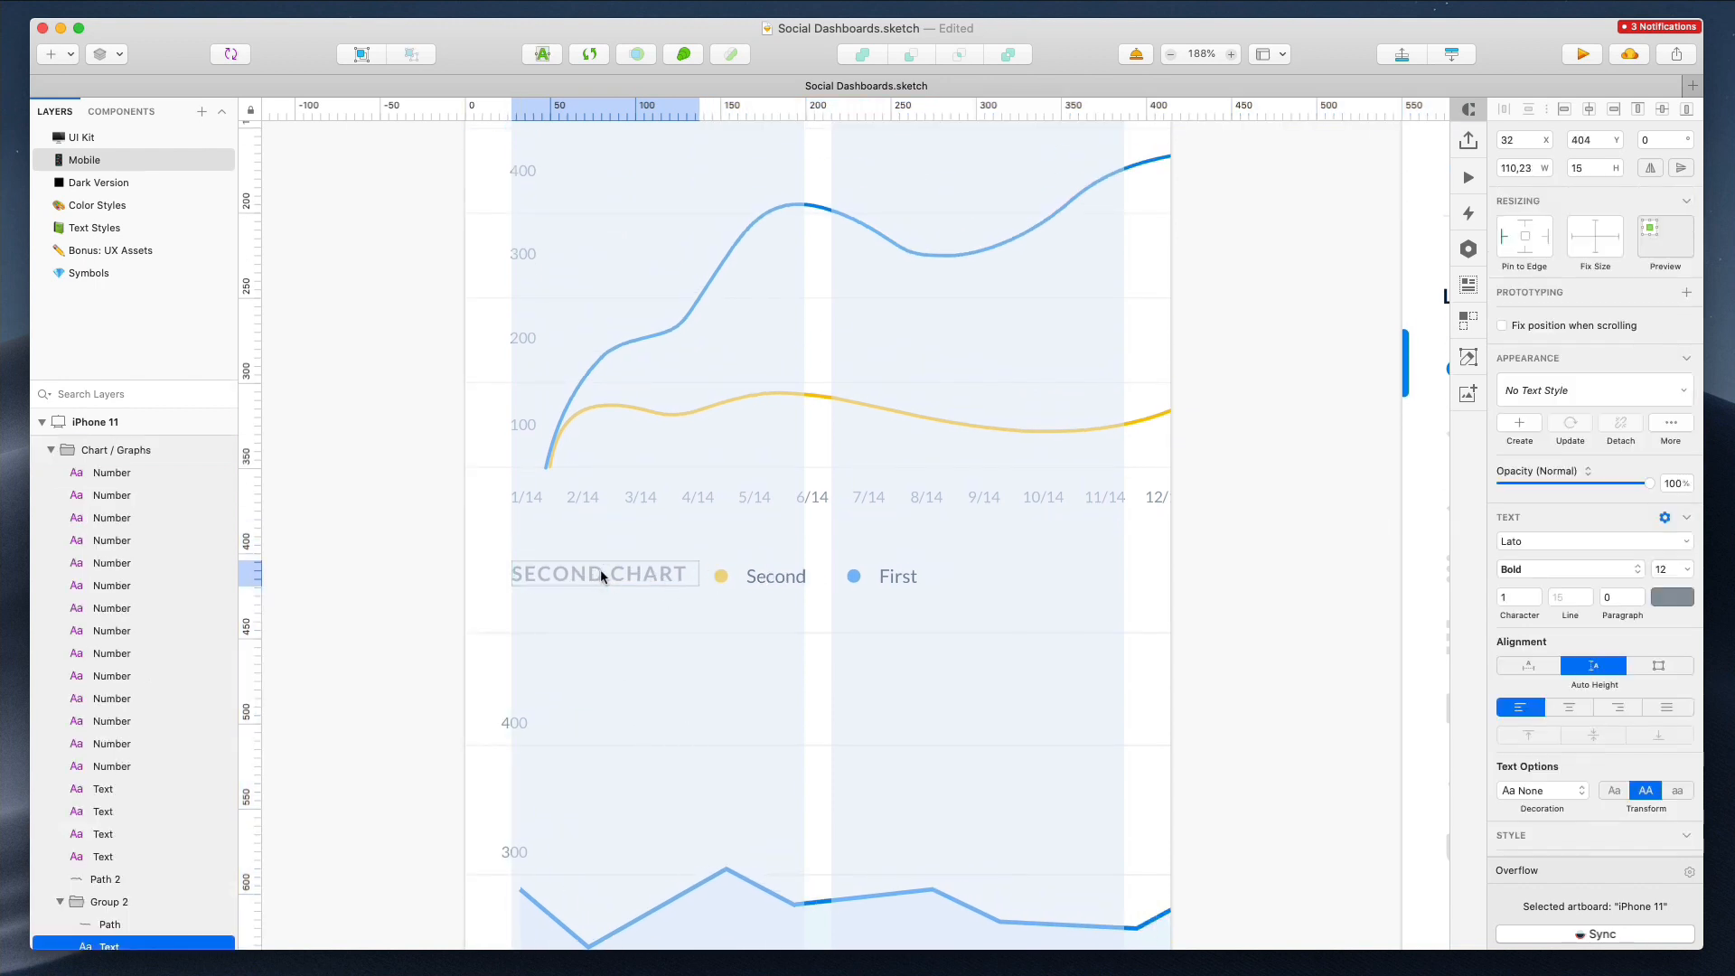
drag(763, 578, 951, 569)
scroll(951, 569, down, 5)
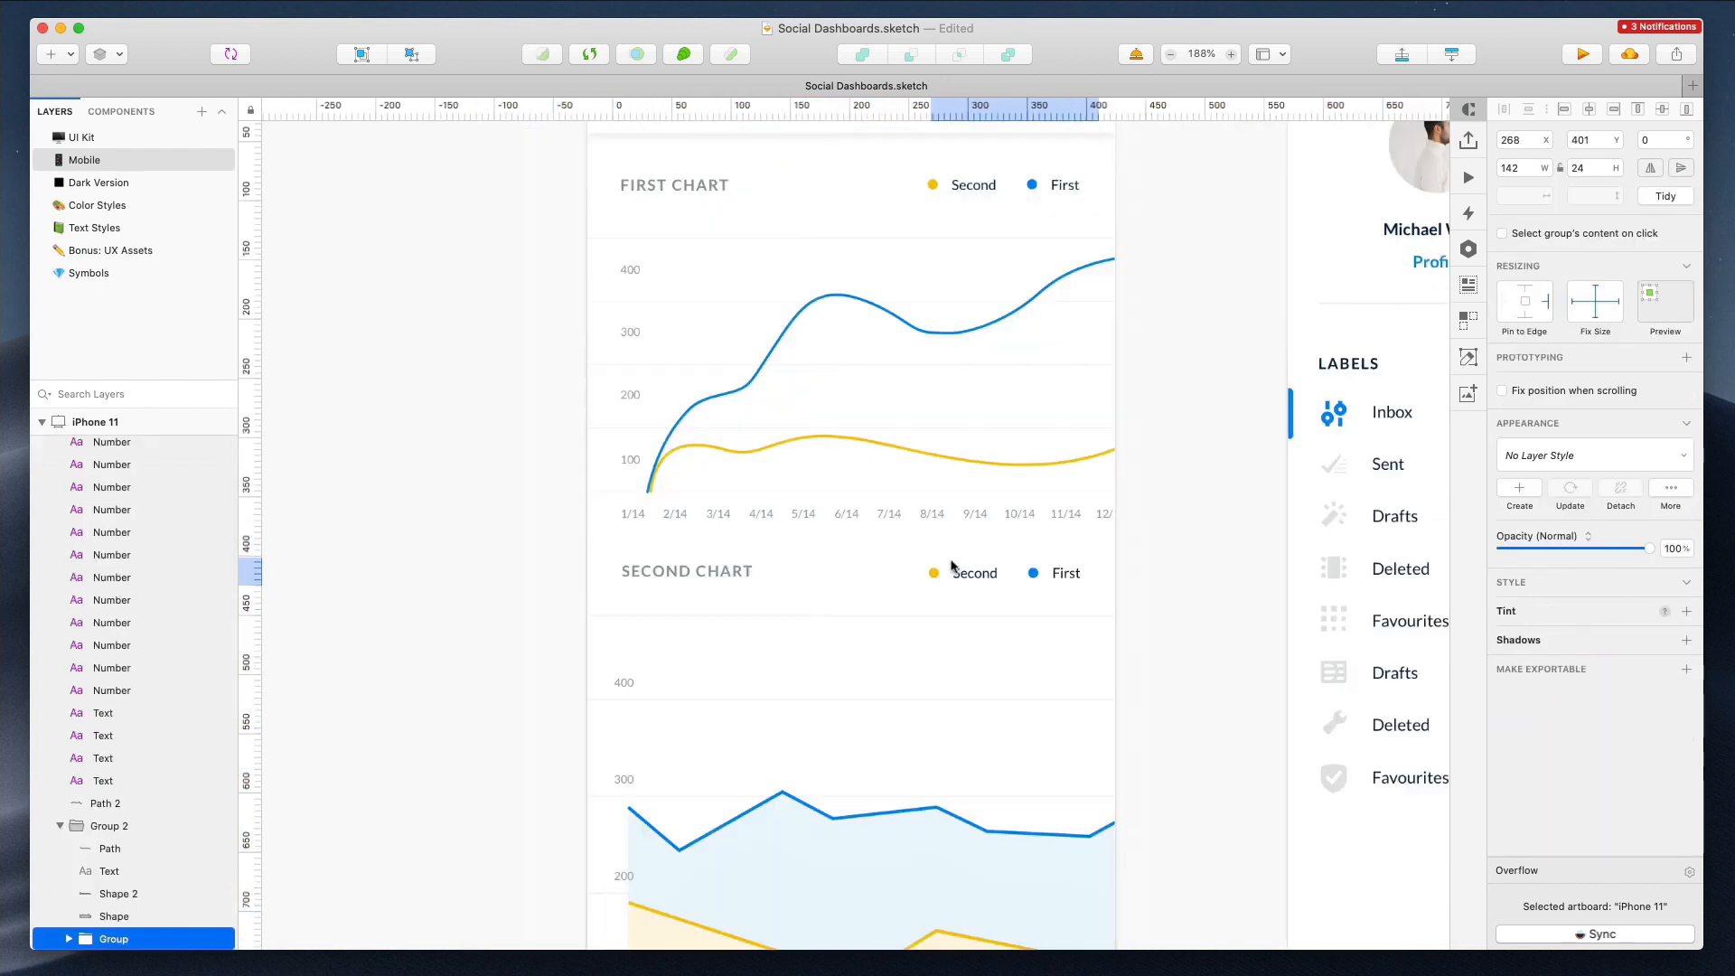
scroll(951, 566, up, 5)
scroll(952, 567, down, 5)
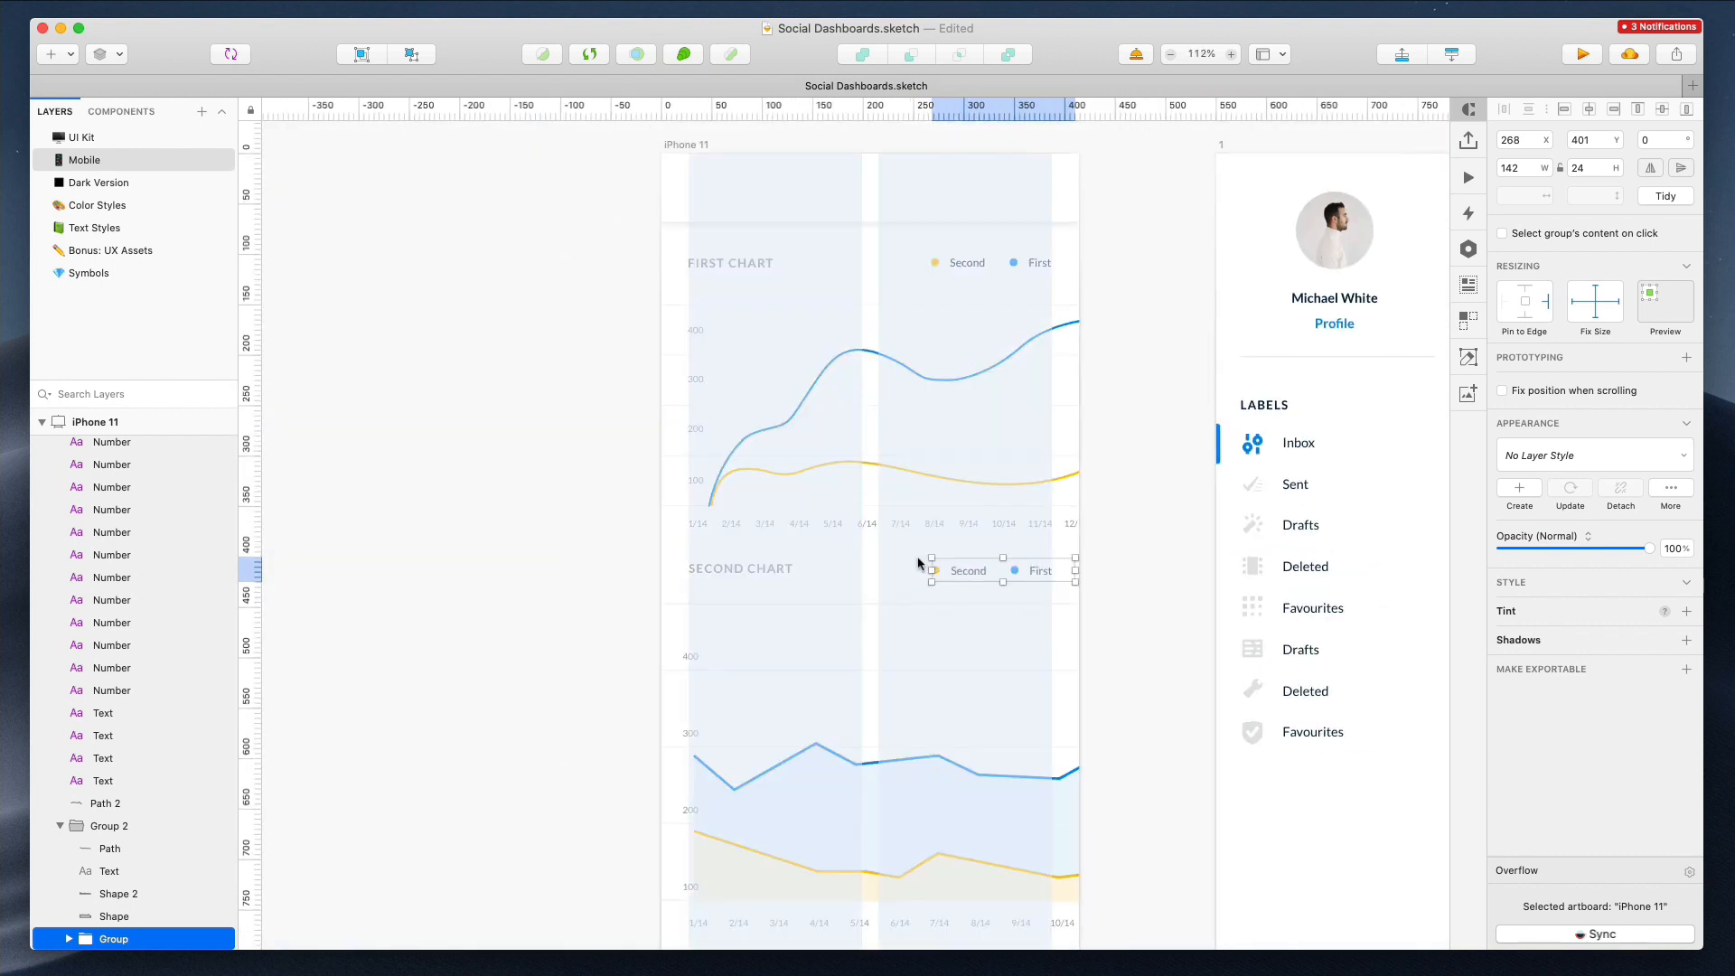
click(642, 551)
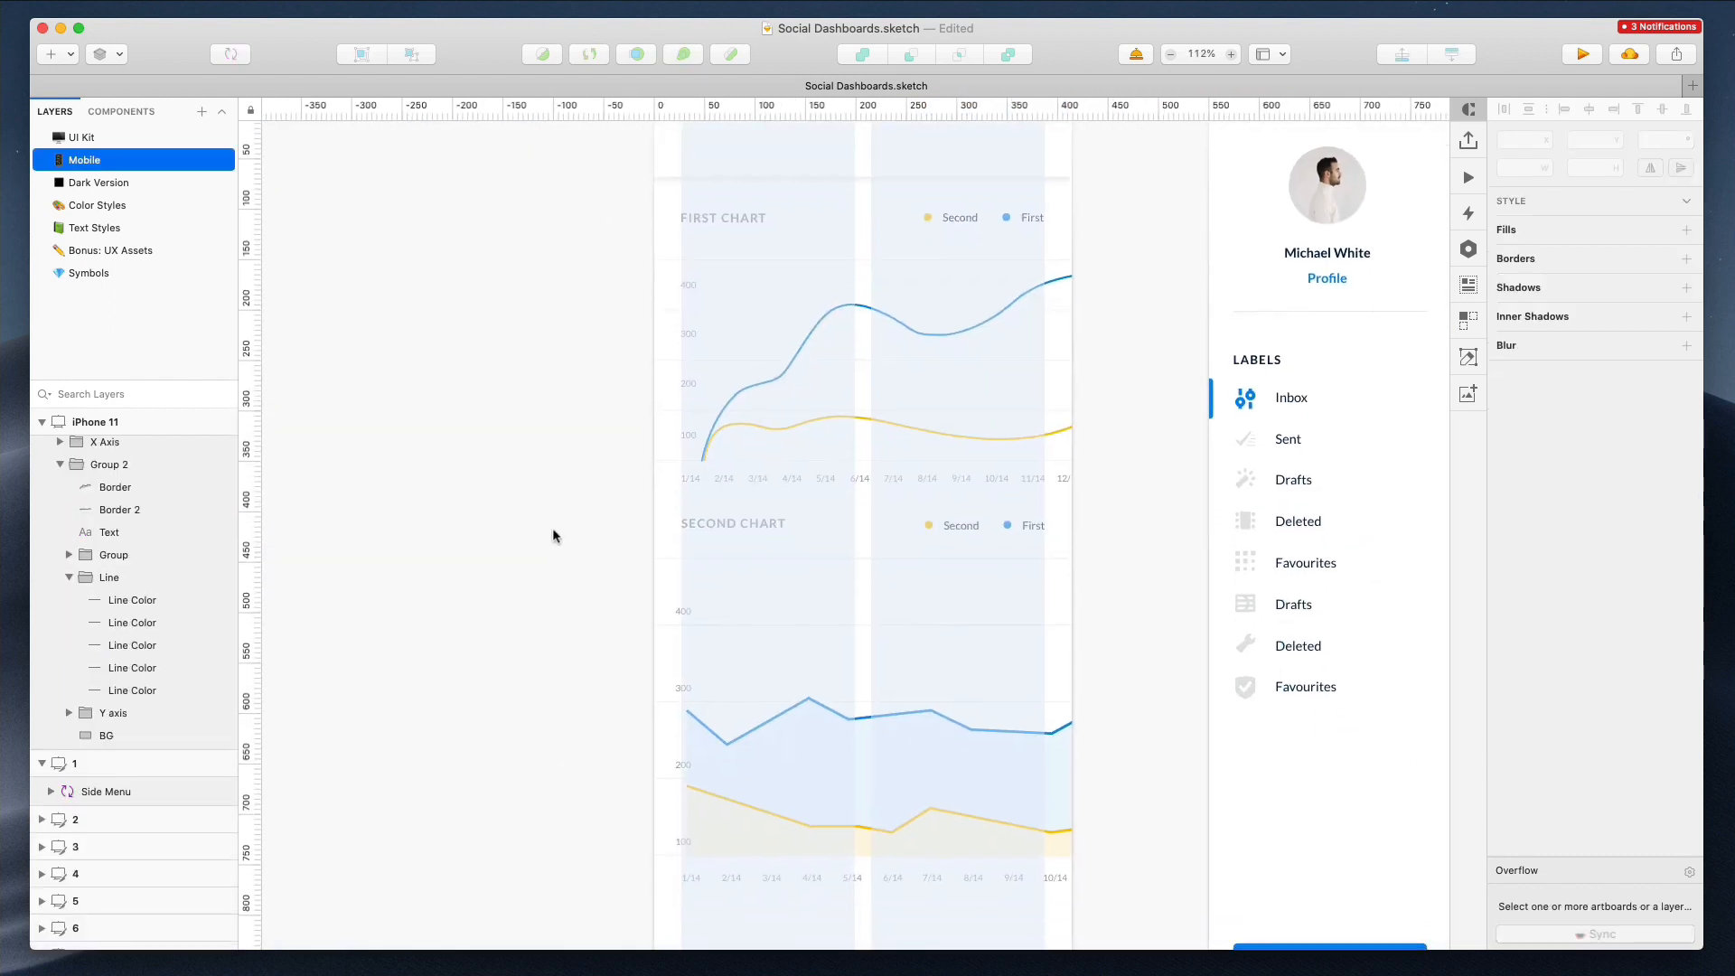
Shift the second chart's line and area paths slightly to the right, clear of the Y-axis labels
scroll(754, 519, down, 4)
click(757, 506)
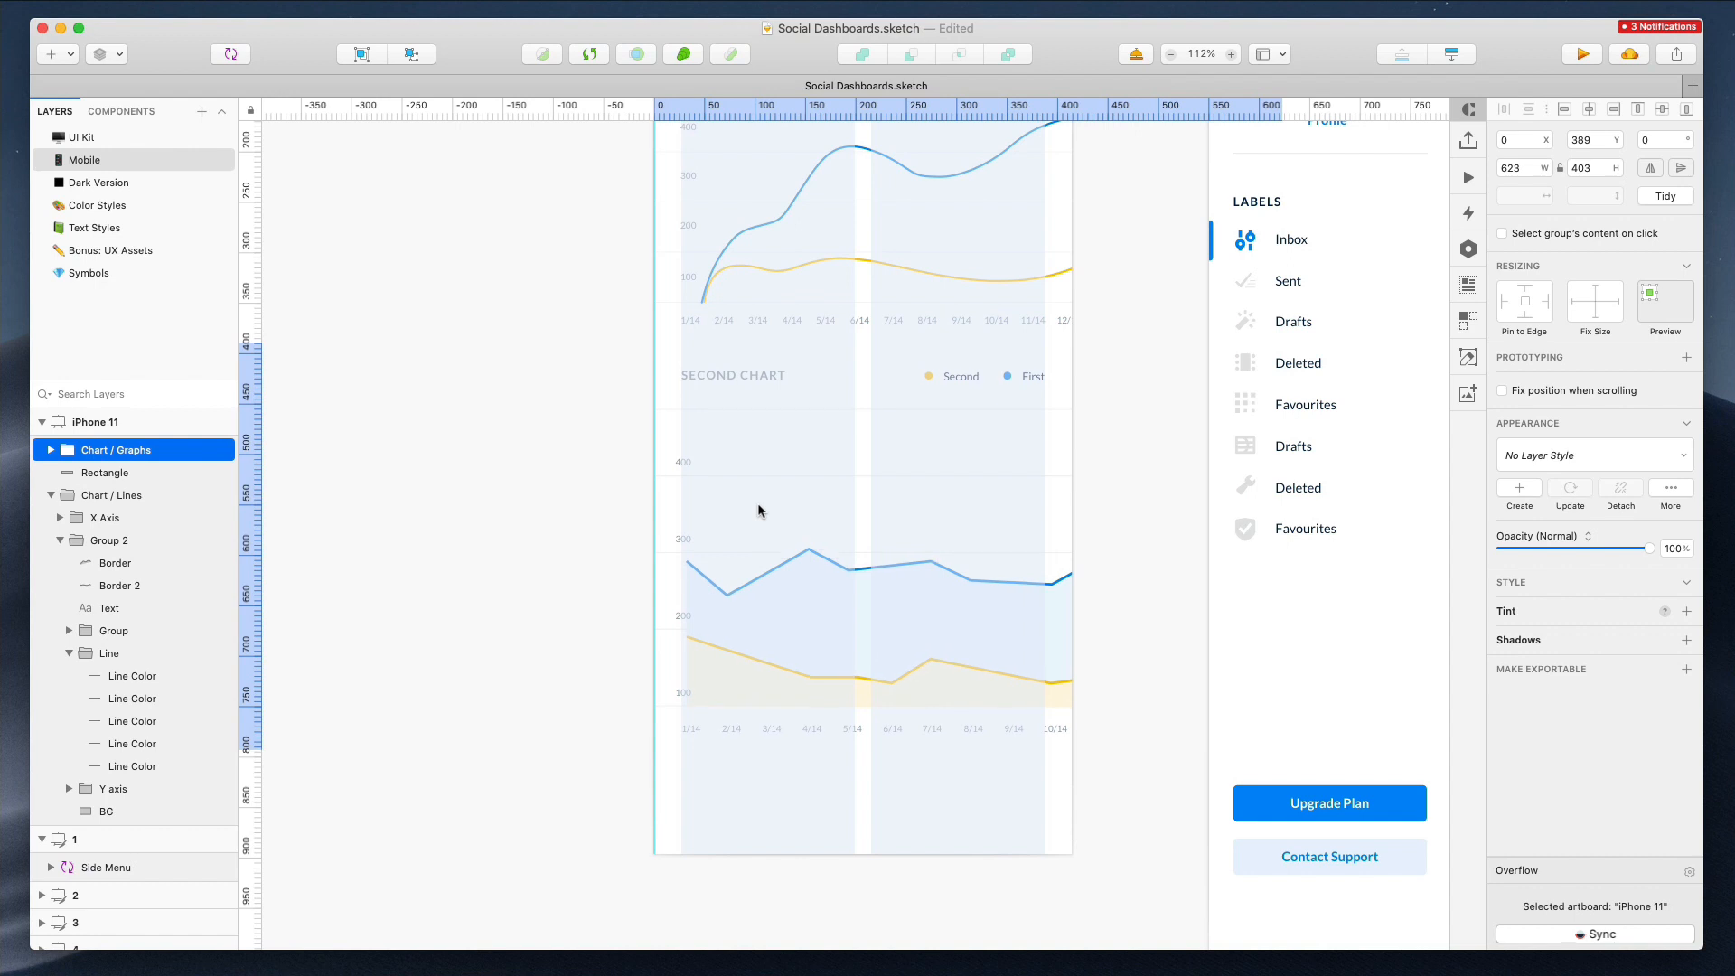
click(574, 504)
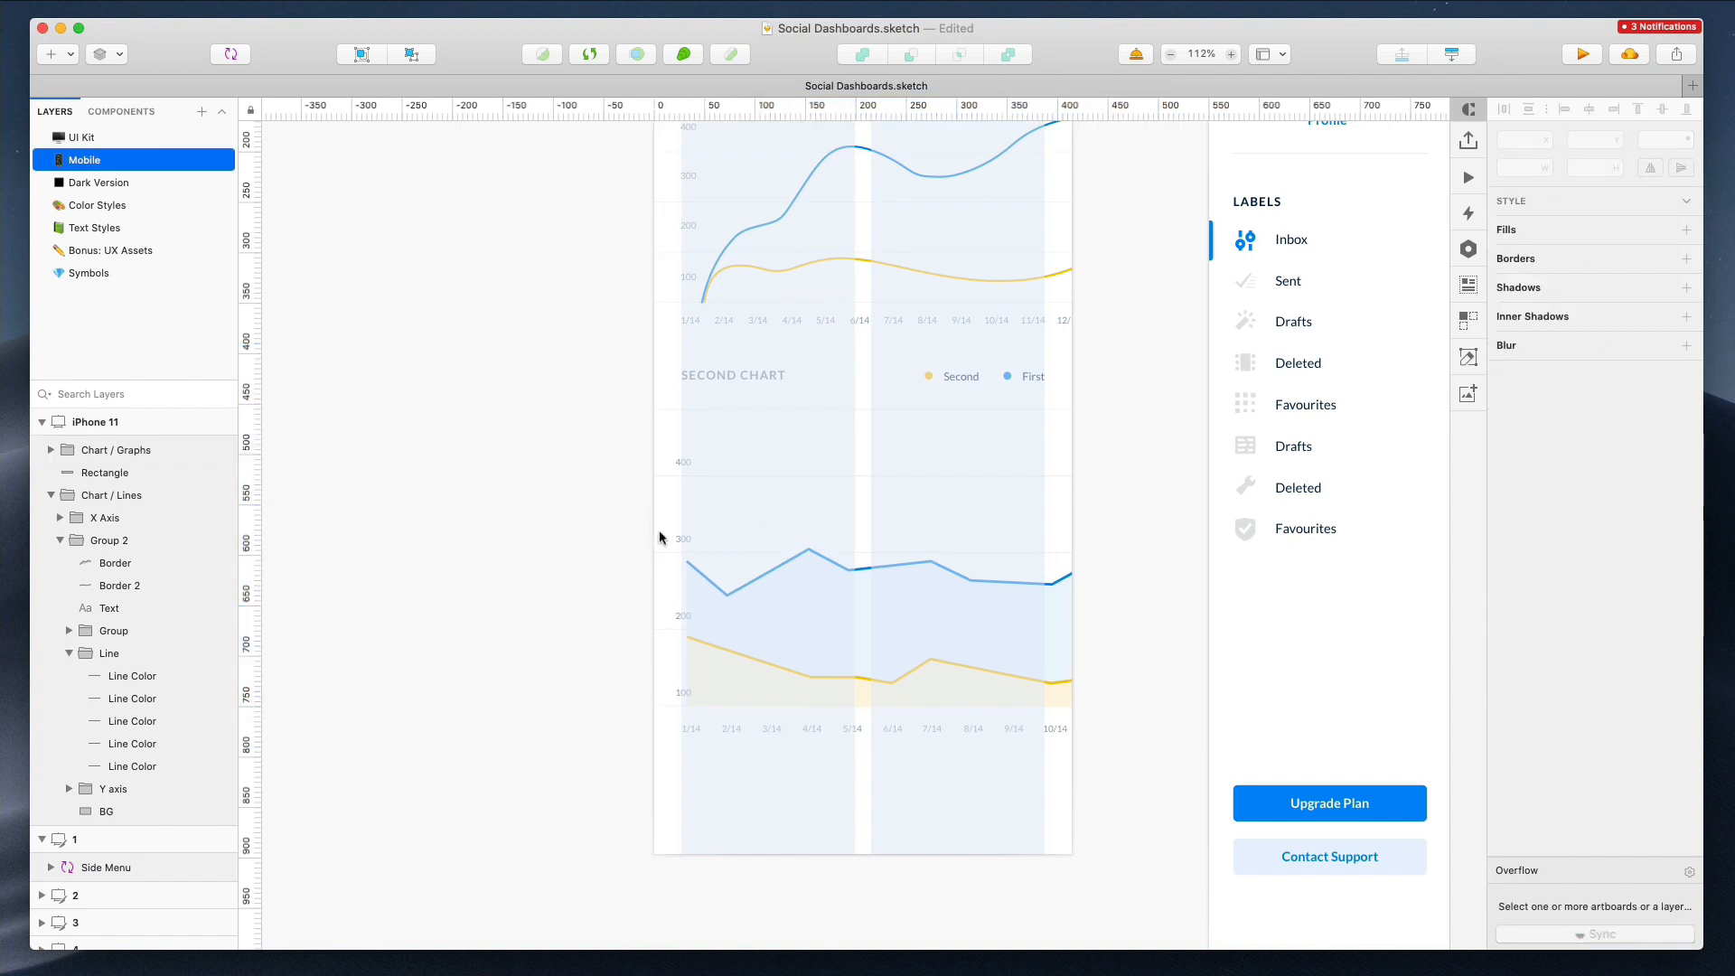
click(730, 589)
shift+click(741, 616)
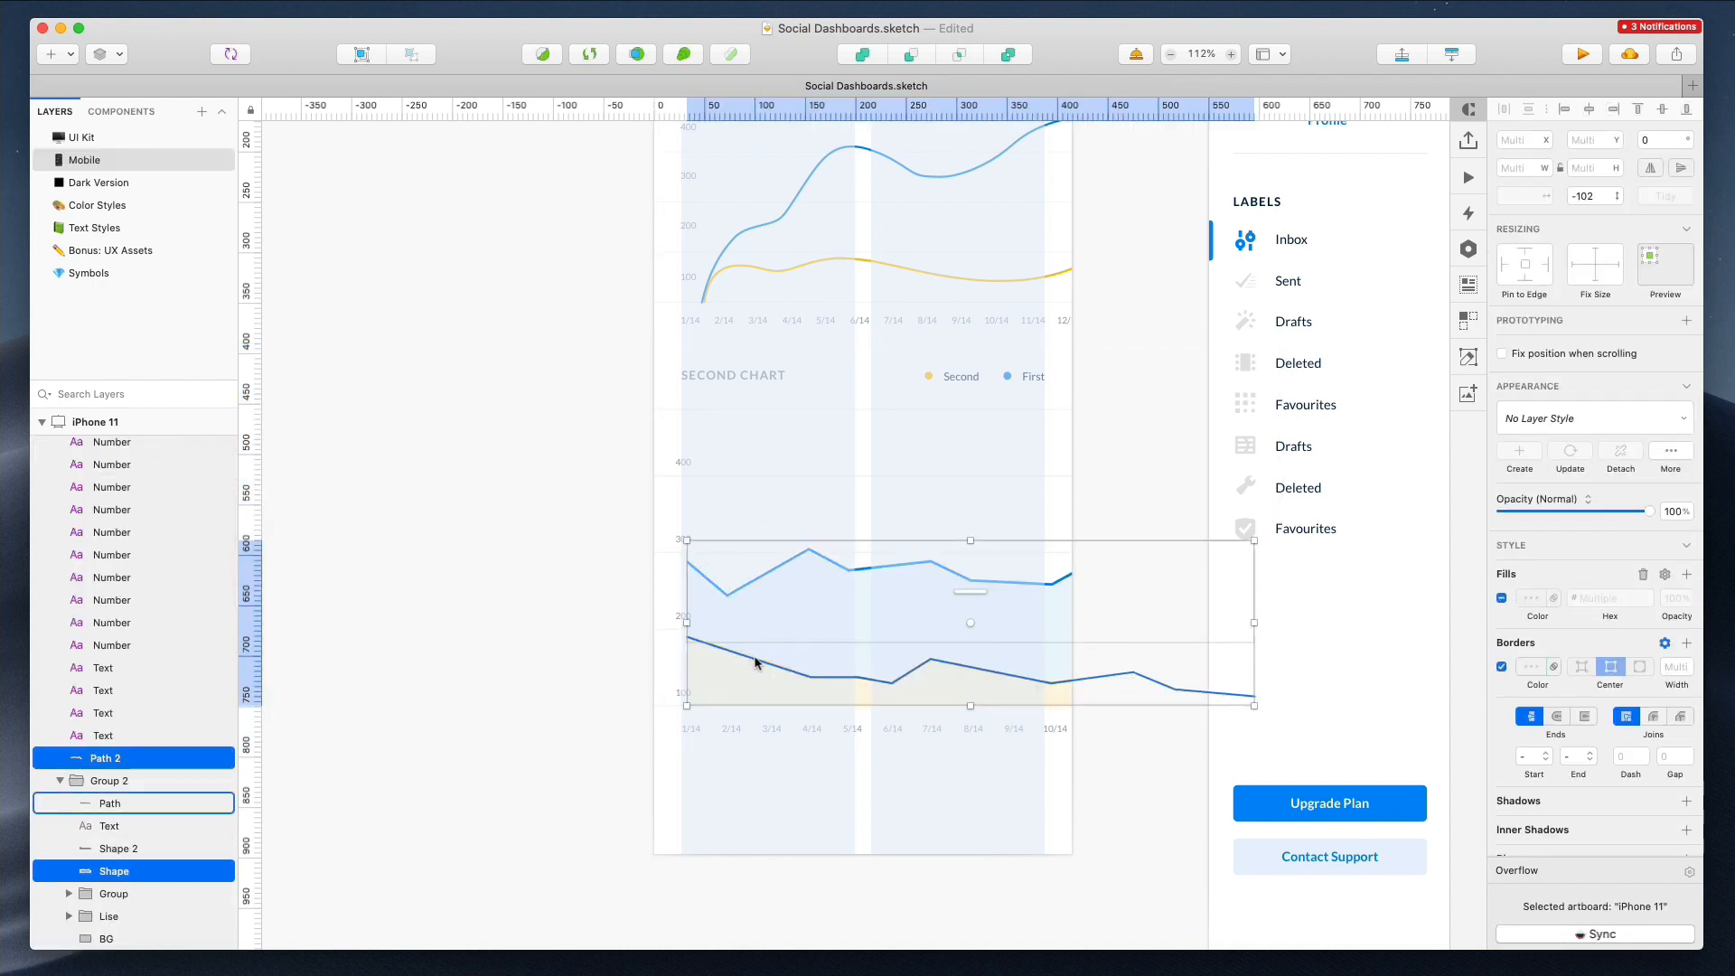
shift+click(756, 659)
shift+click(734, 672)
drag(721, 672, 733, 673)
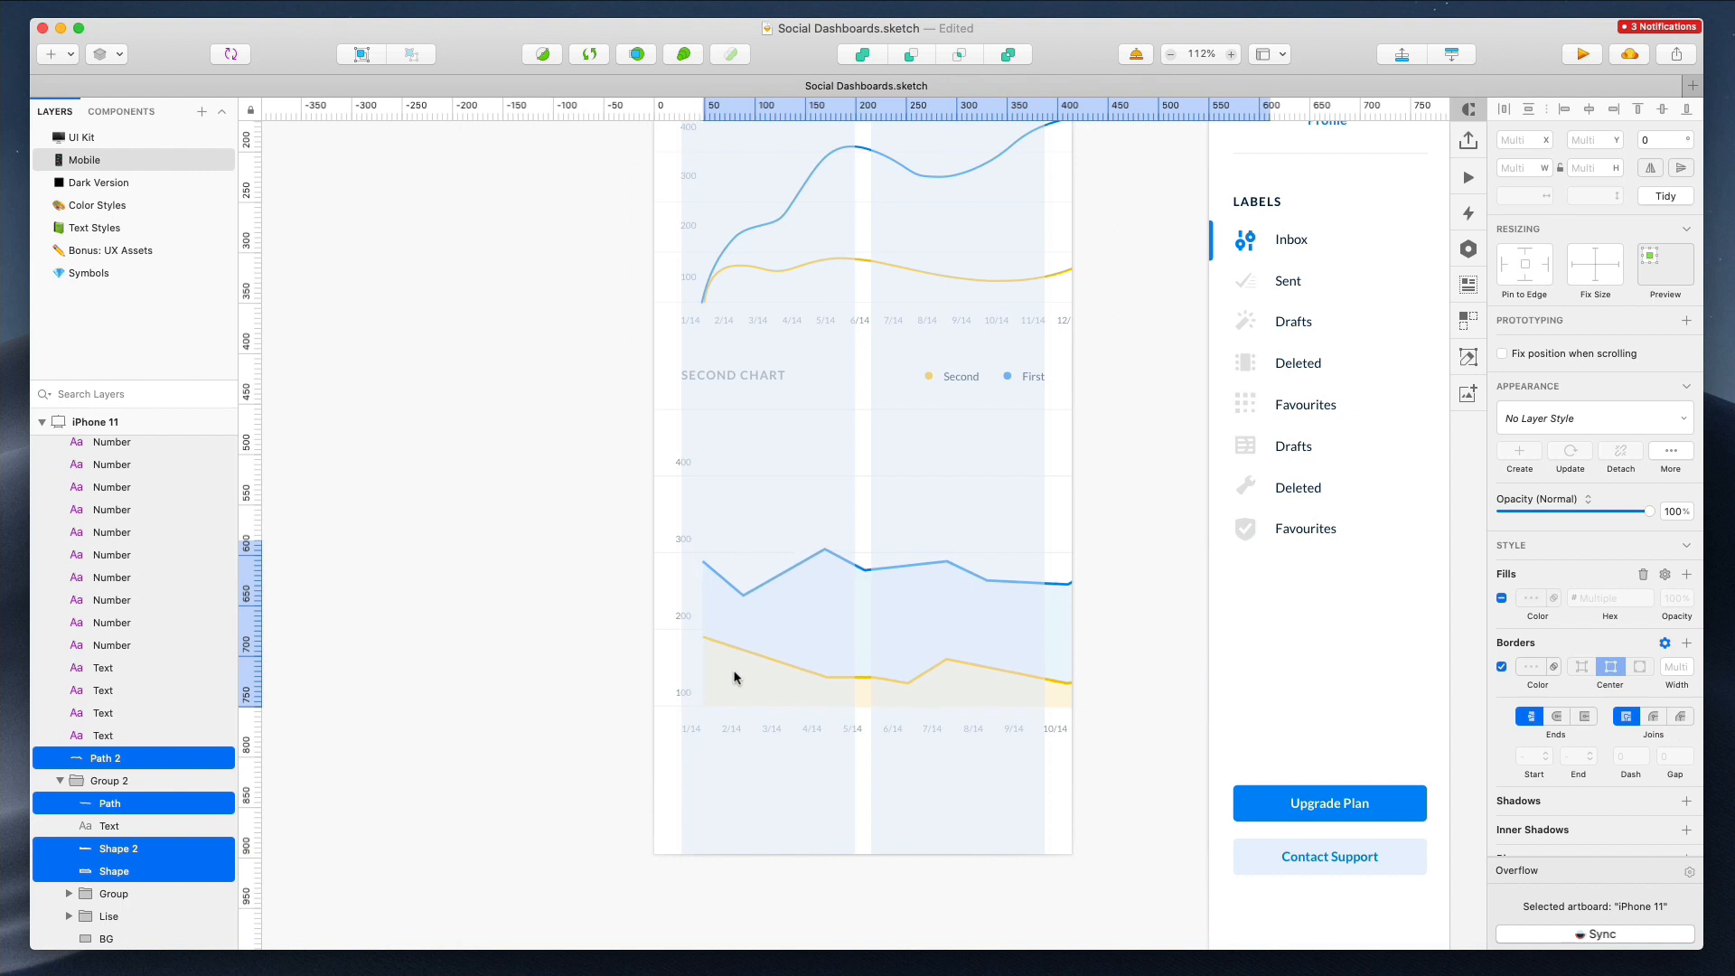
click(684, 462)
shift+click(684, 539)
shift+click(684, 617)
shift+click(683, 694)
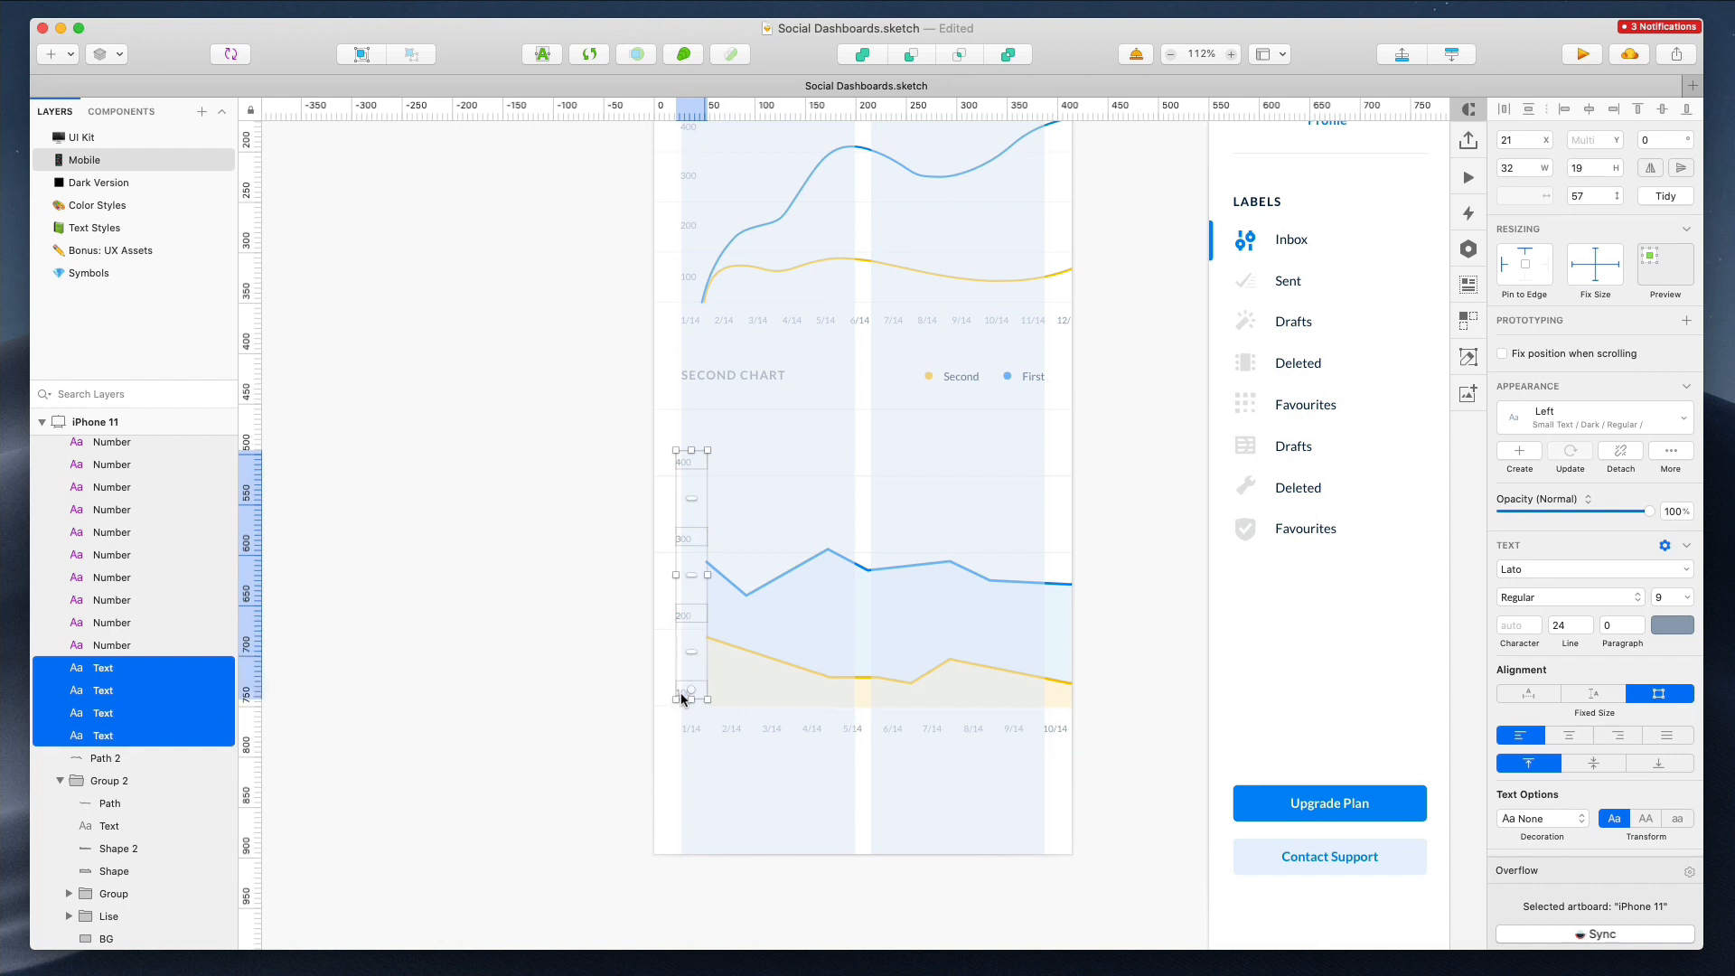
click(595, 591)
Detach the side menu on desktop artboard 1 from its symbol
scroll(595, 591, down, 5)
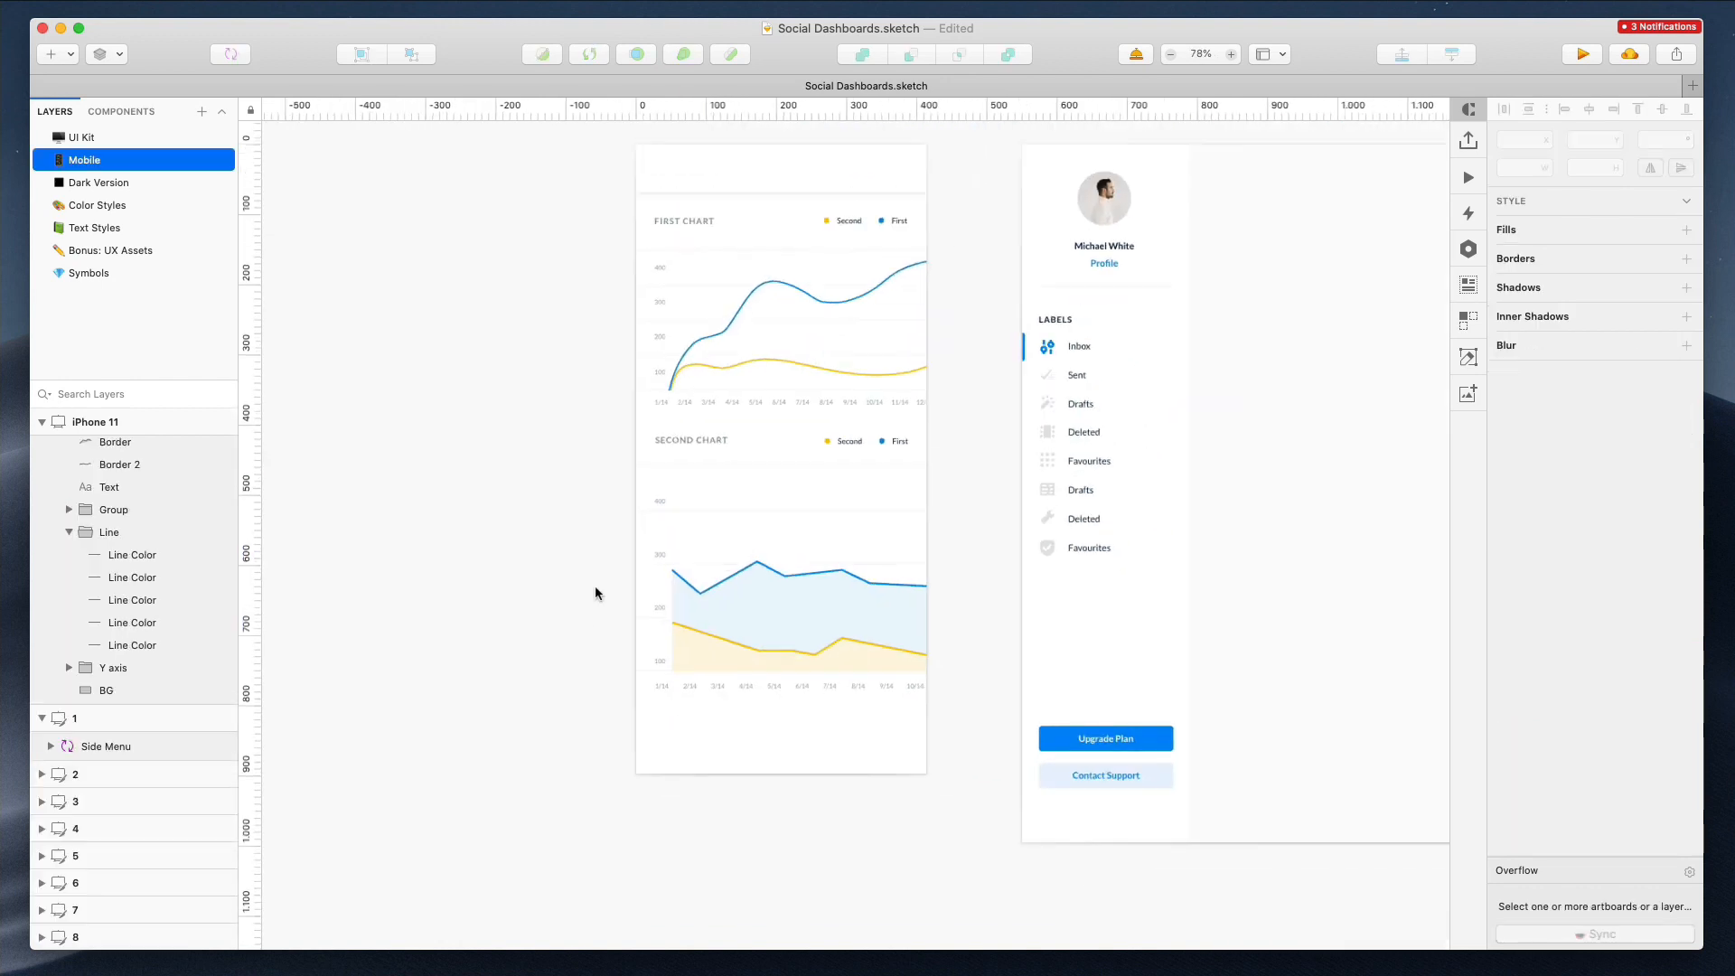
scroll(595, 591, right, 3)
scroll(595, 591, up, 2)
scroll(632, 280, up, 5)
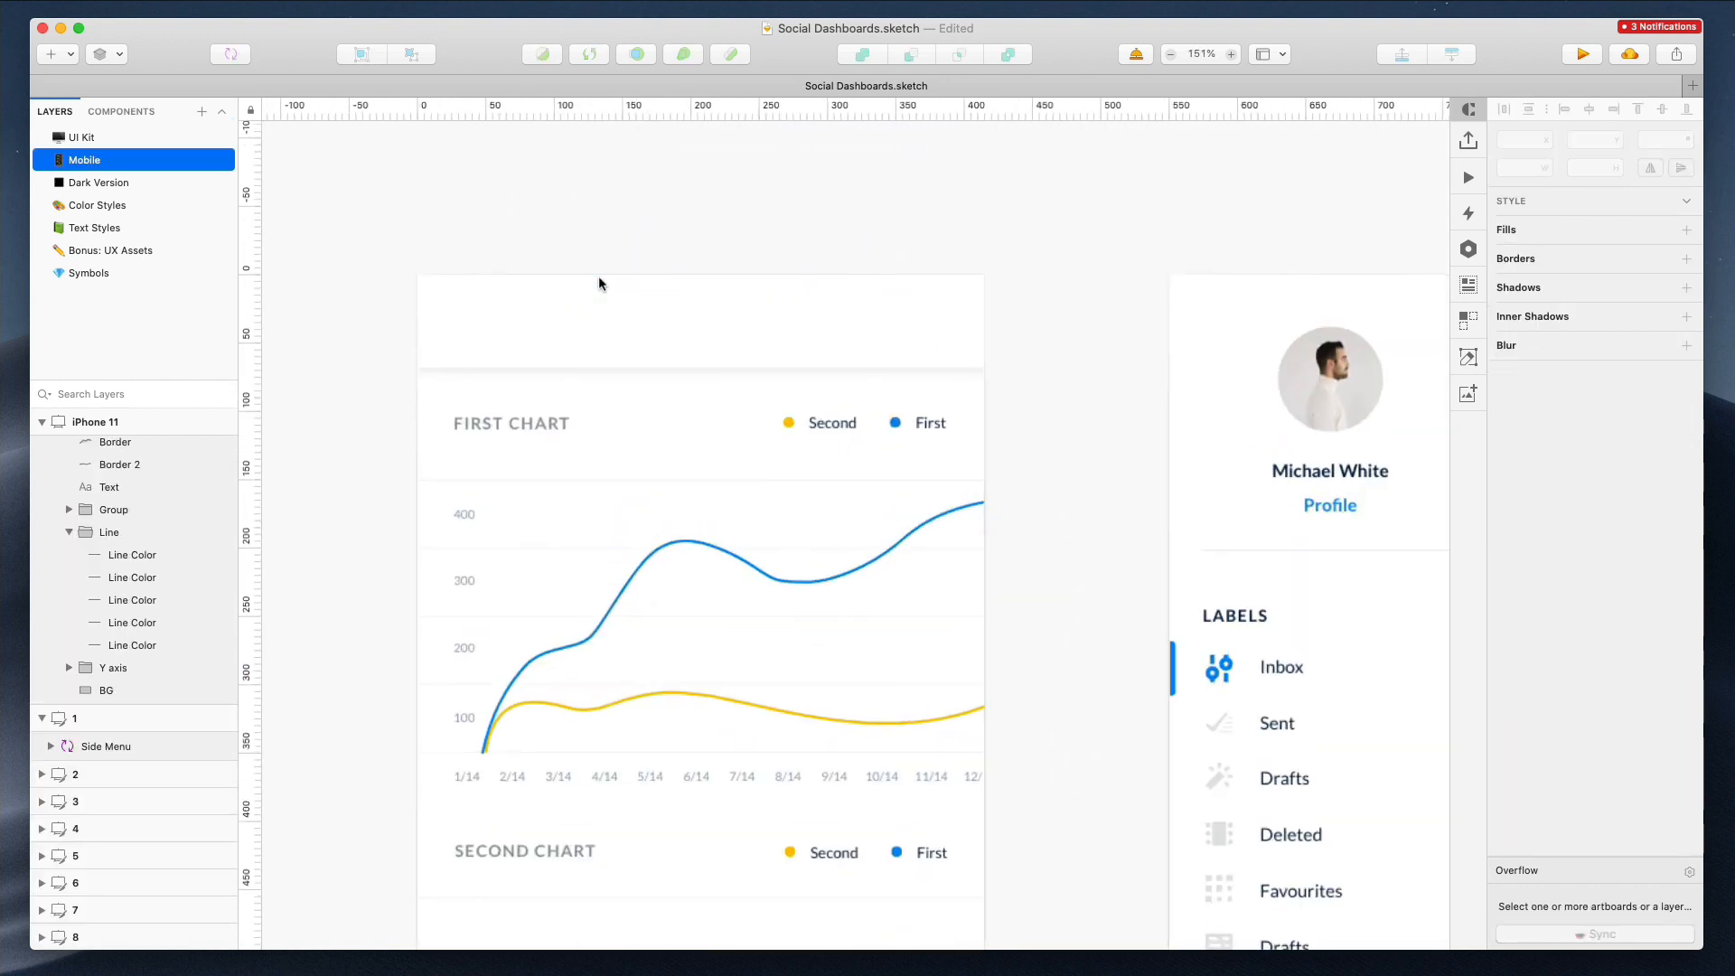
click(1334, 390)
scroll(1335, 388, right, 5)
right_click(1145, 378)
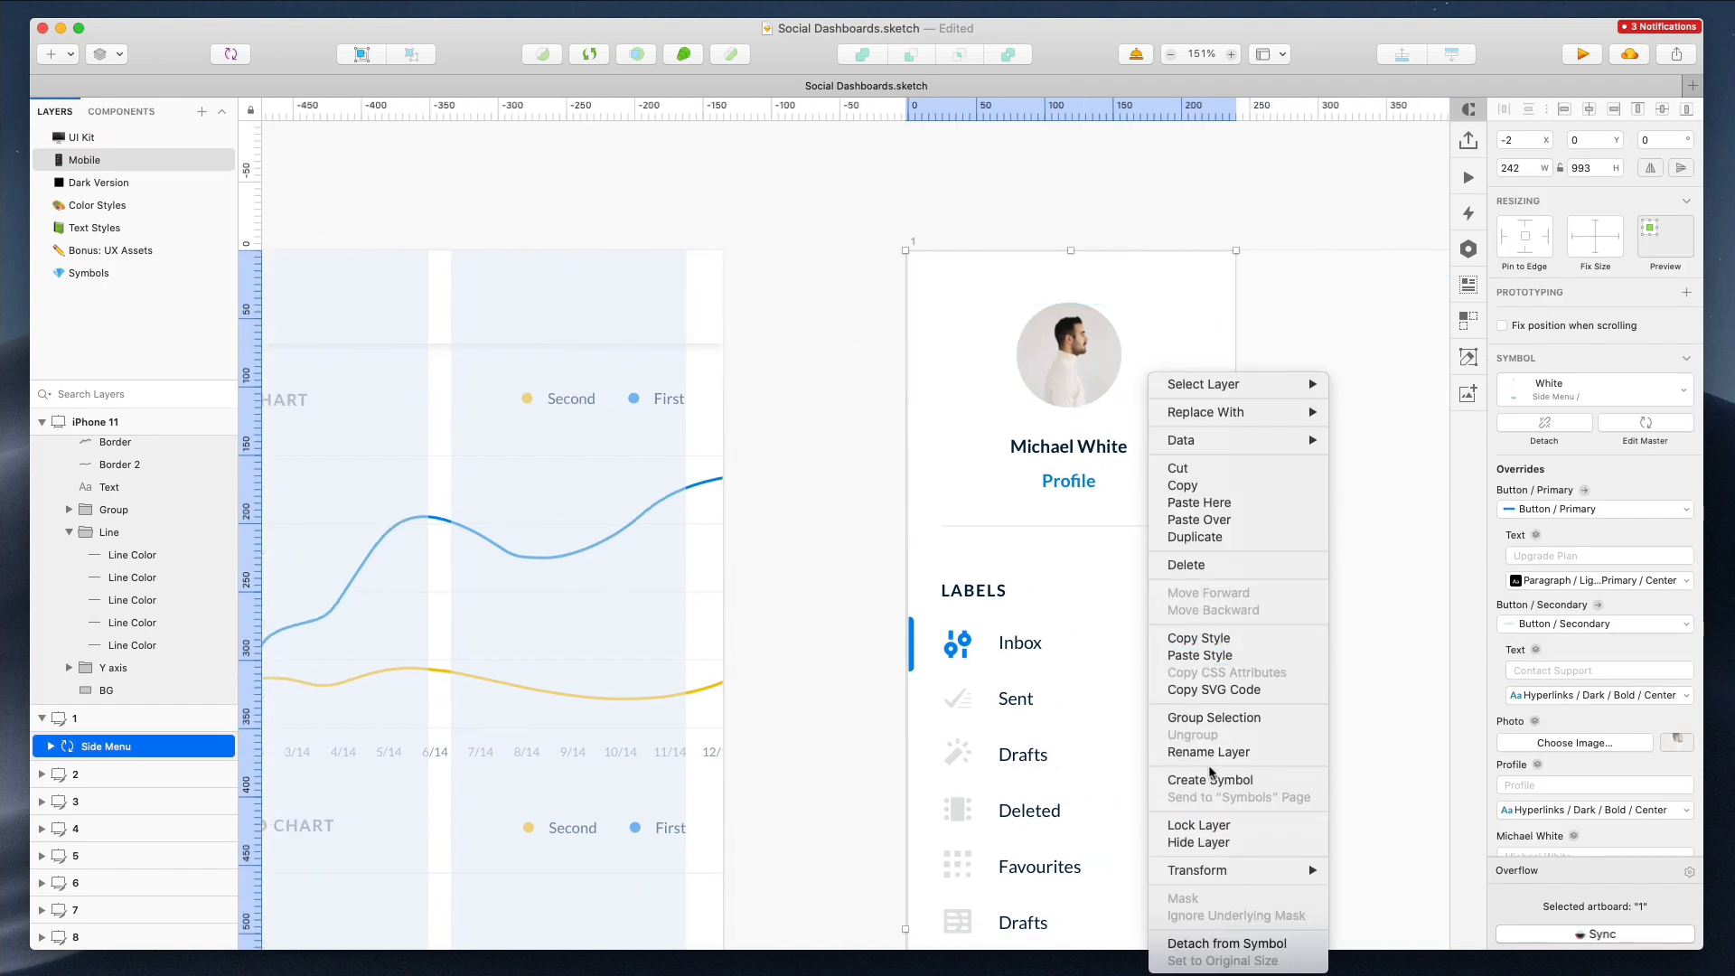
click(1183, 943)
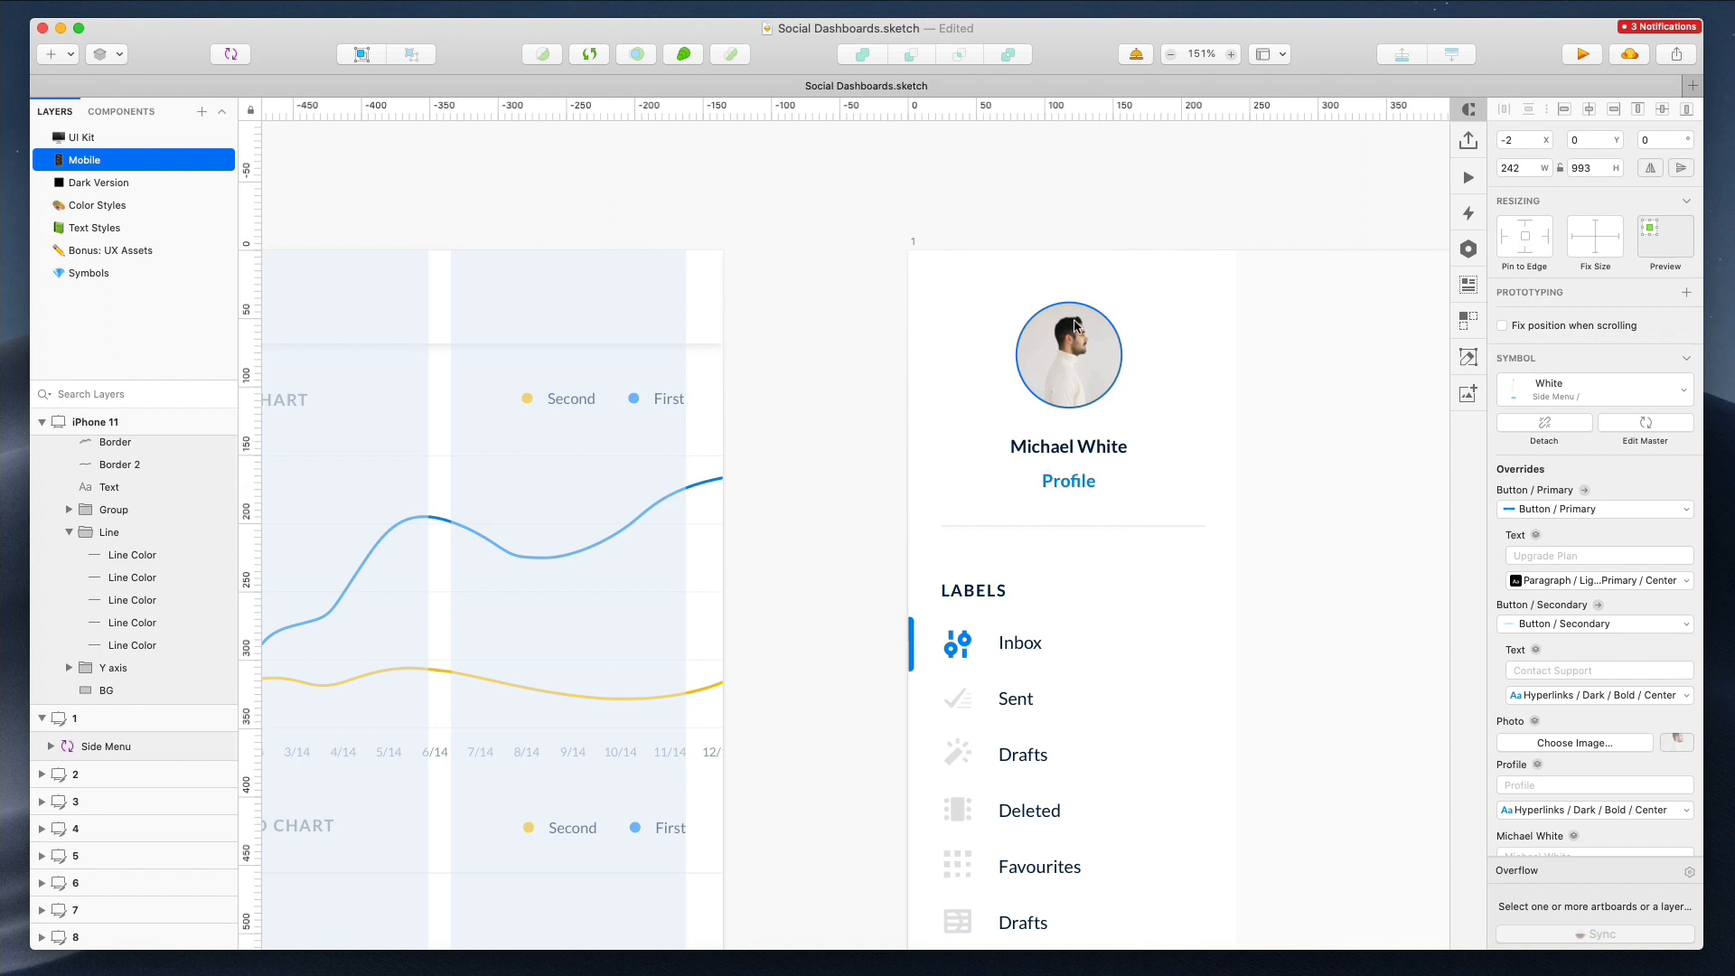
Copy the side menu's profile photo into the iPhone 11 header and place it, about 37 px, at the header's left edge
super+click(1088, 372)
scroll(534, 252, left, 3)
scroll(524, 352, up, 3)
click(600, 397)
key(super+v)
drag(428, 480, 956, 415)
drag(875, 530, 950, 451)
scroll(957, 416, down, 5)
scroll(964, 368, up, 2)
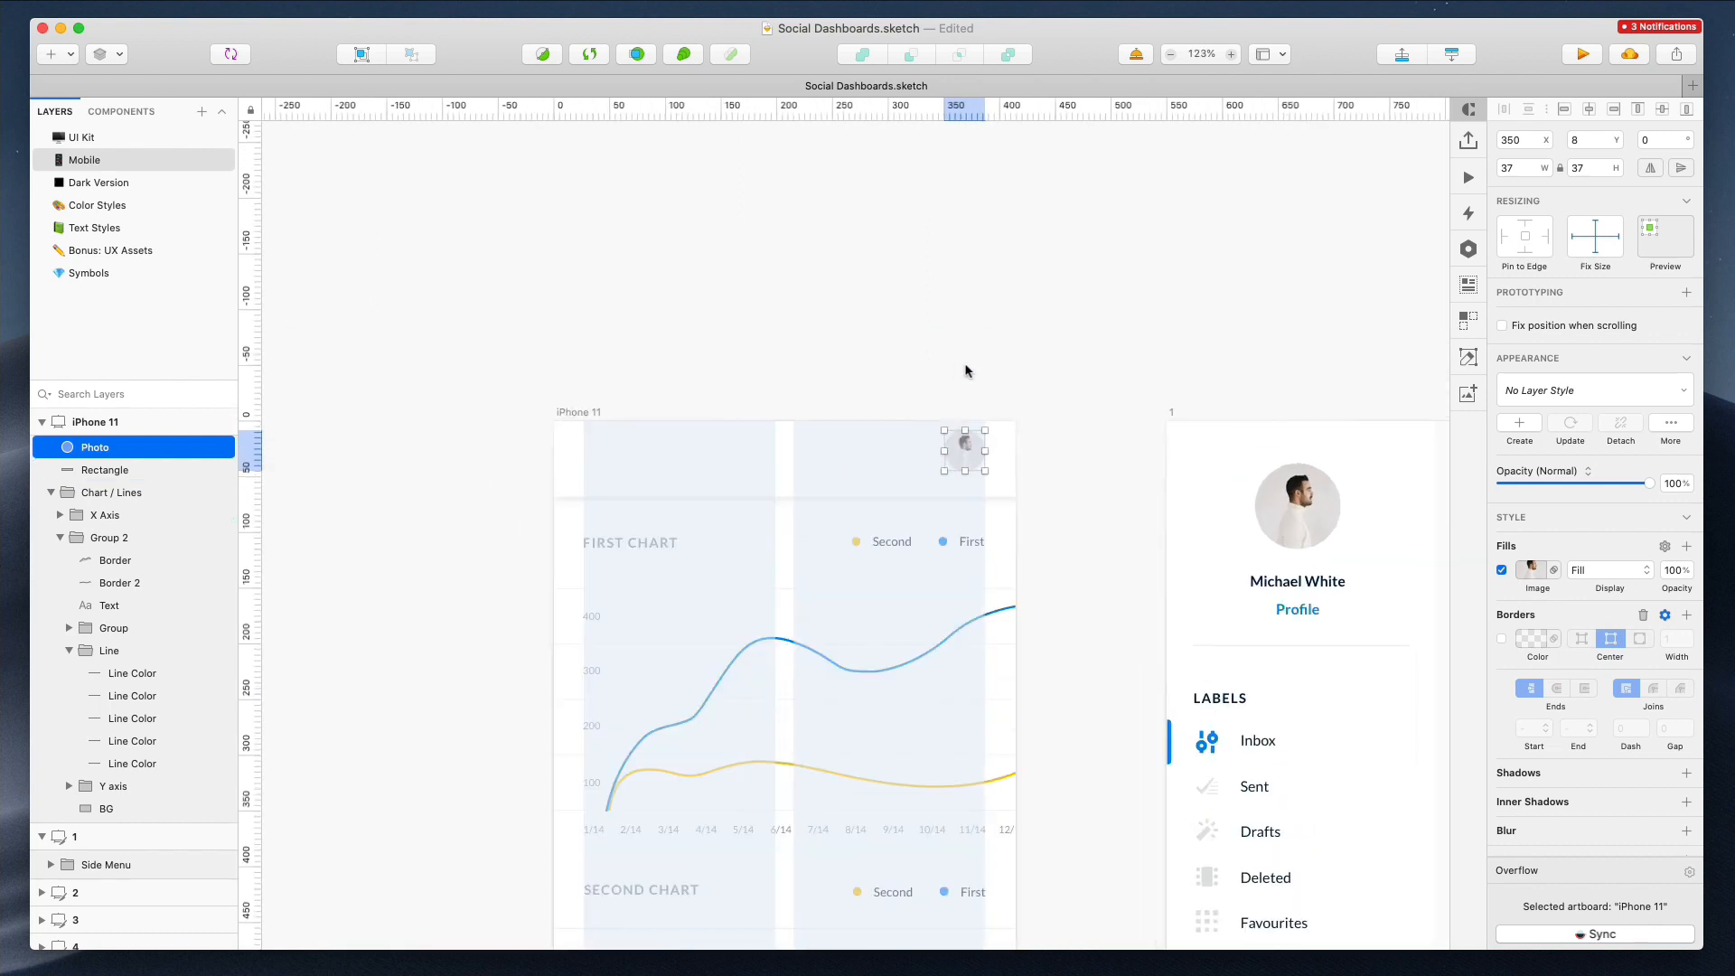
scroll(965, 368, down, 4)
scroll(965, 368, up, 4)
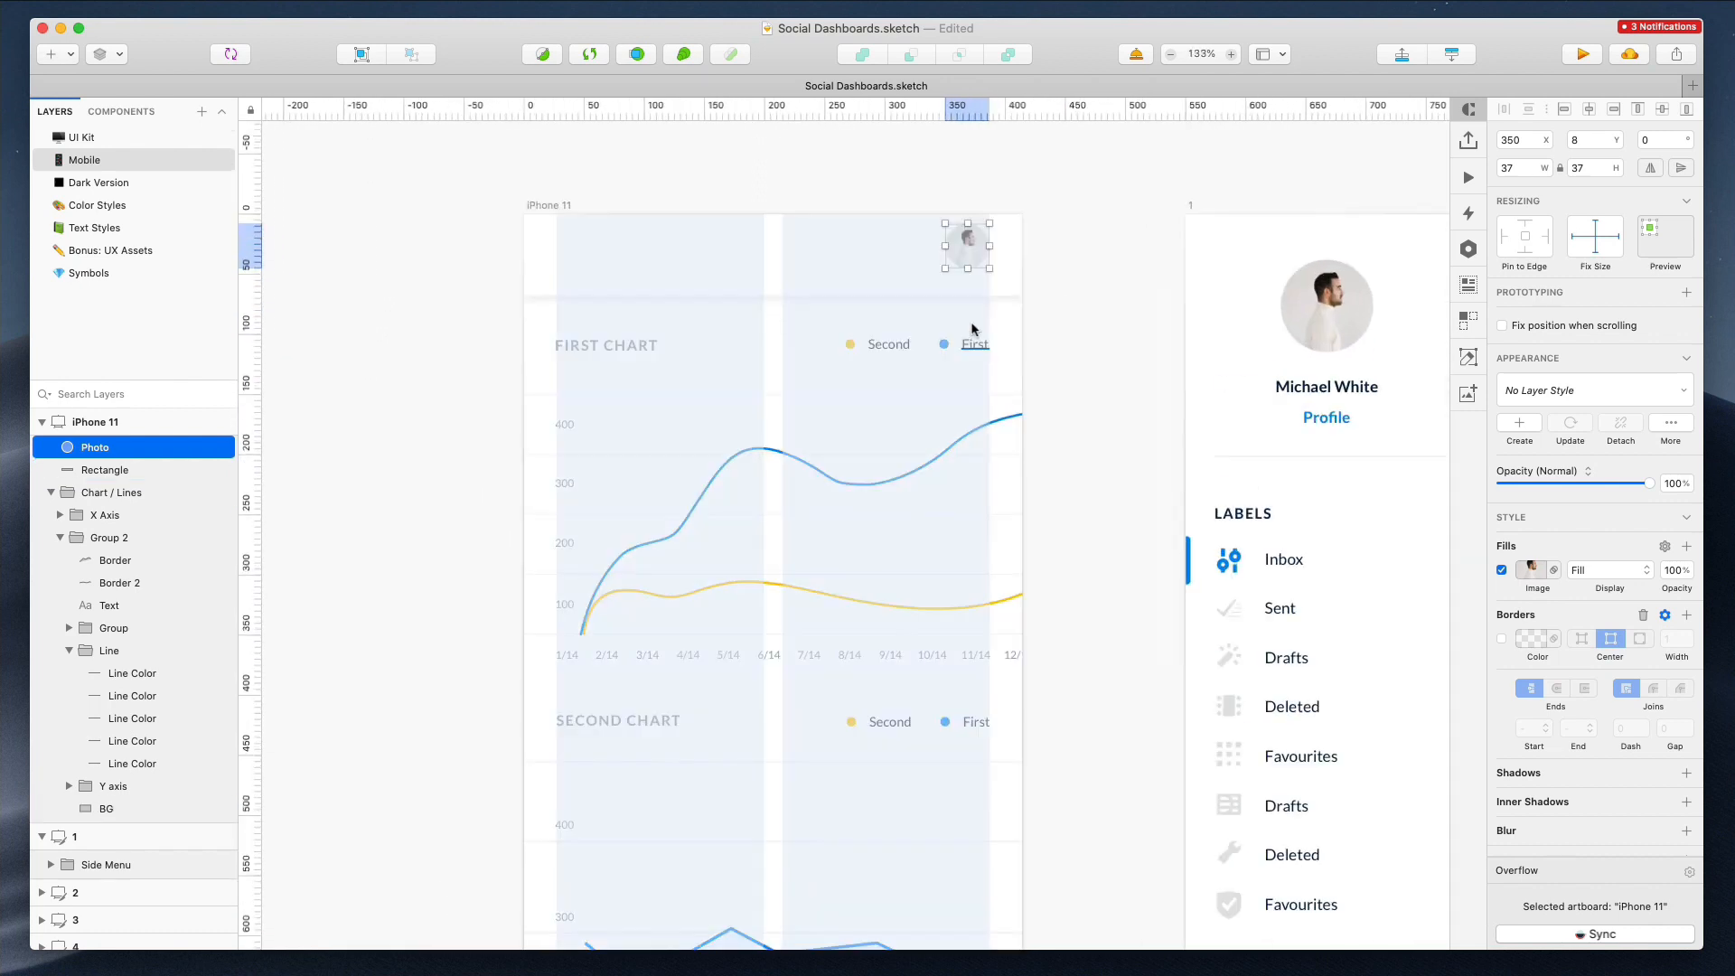
drag(968, 259, 589, 259)
click(659, 174)
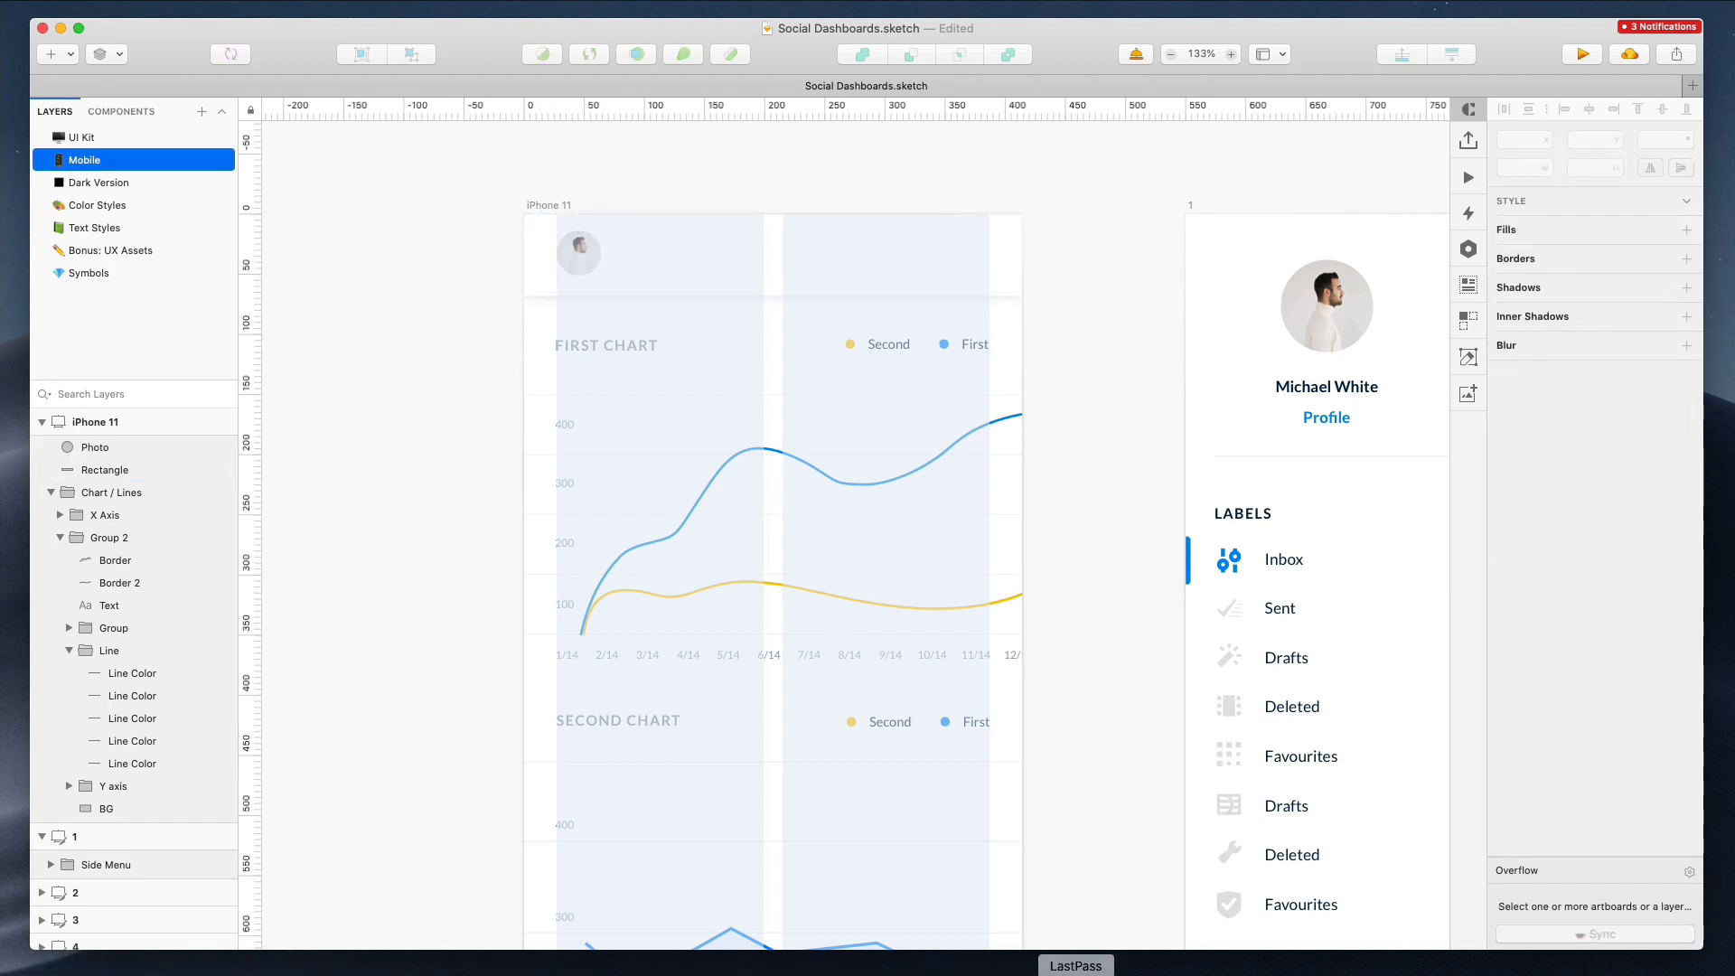
Insert a hamburger icon from Nucleo into the header's right side and rename its layer Hamburger
click(462, 974)
drag(1057, 373, 695, 281)
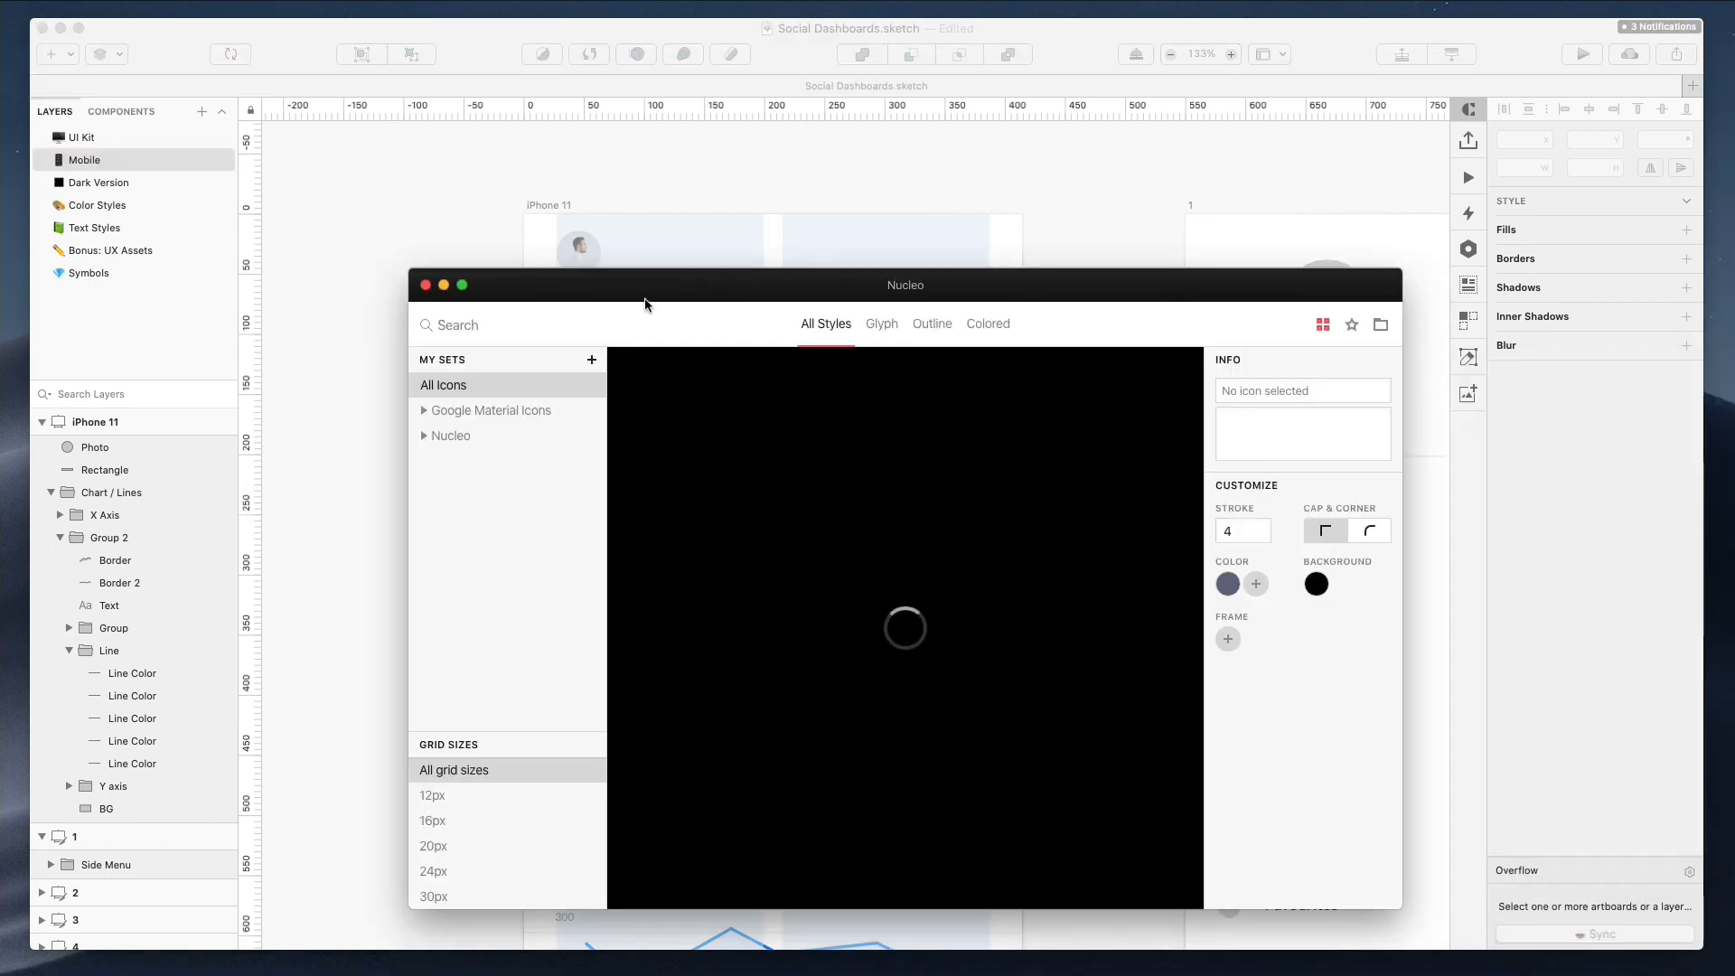
text(hamburger)
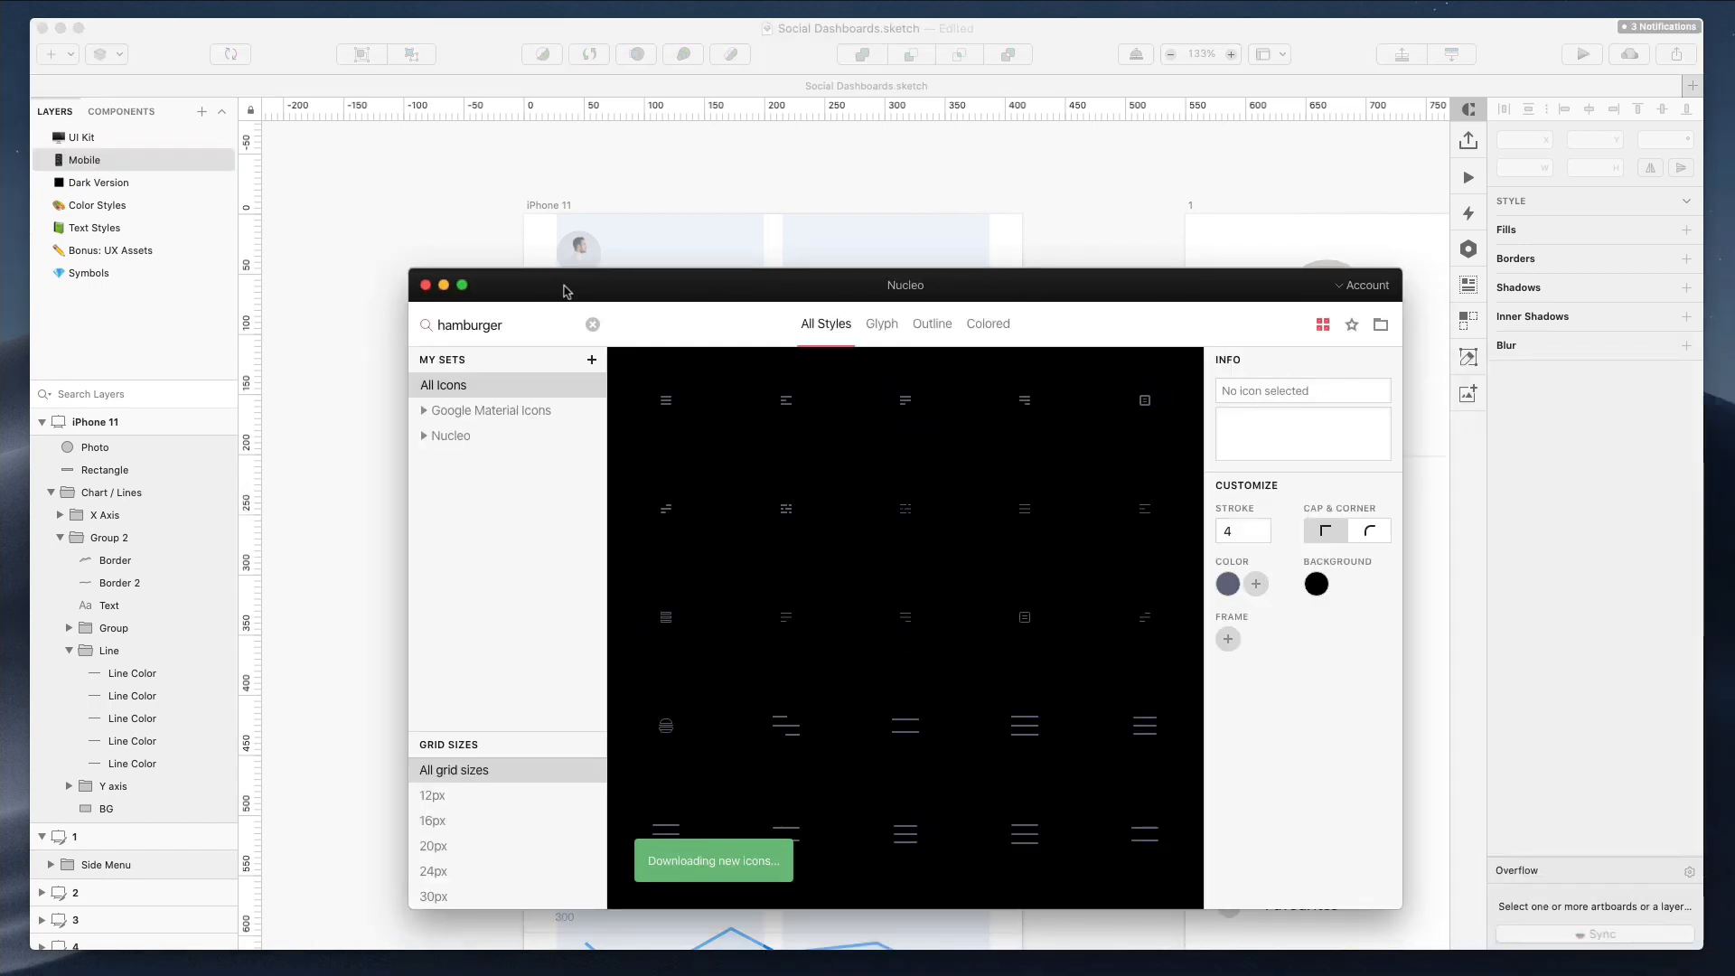
drag(1022, 723, 936, 245)
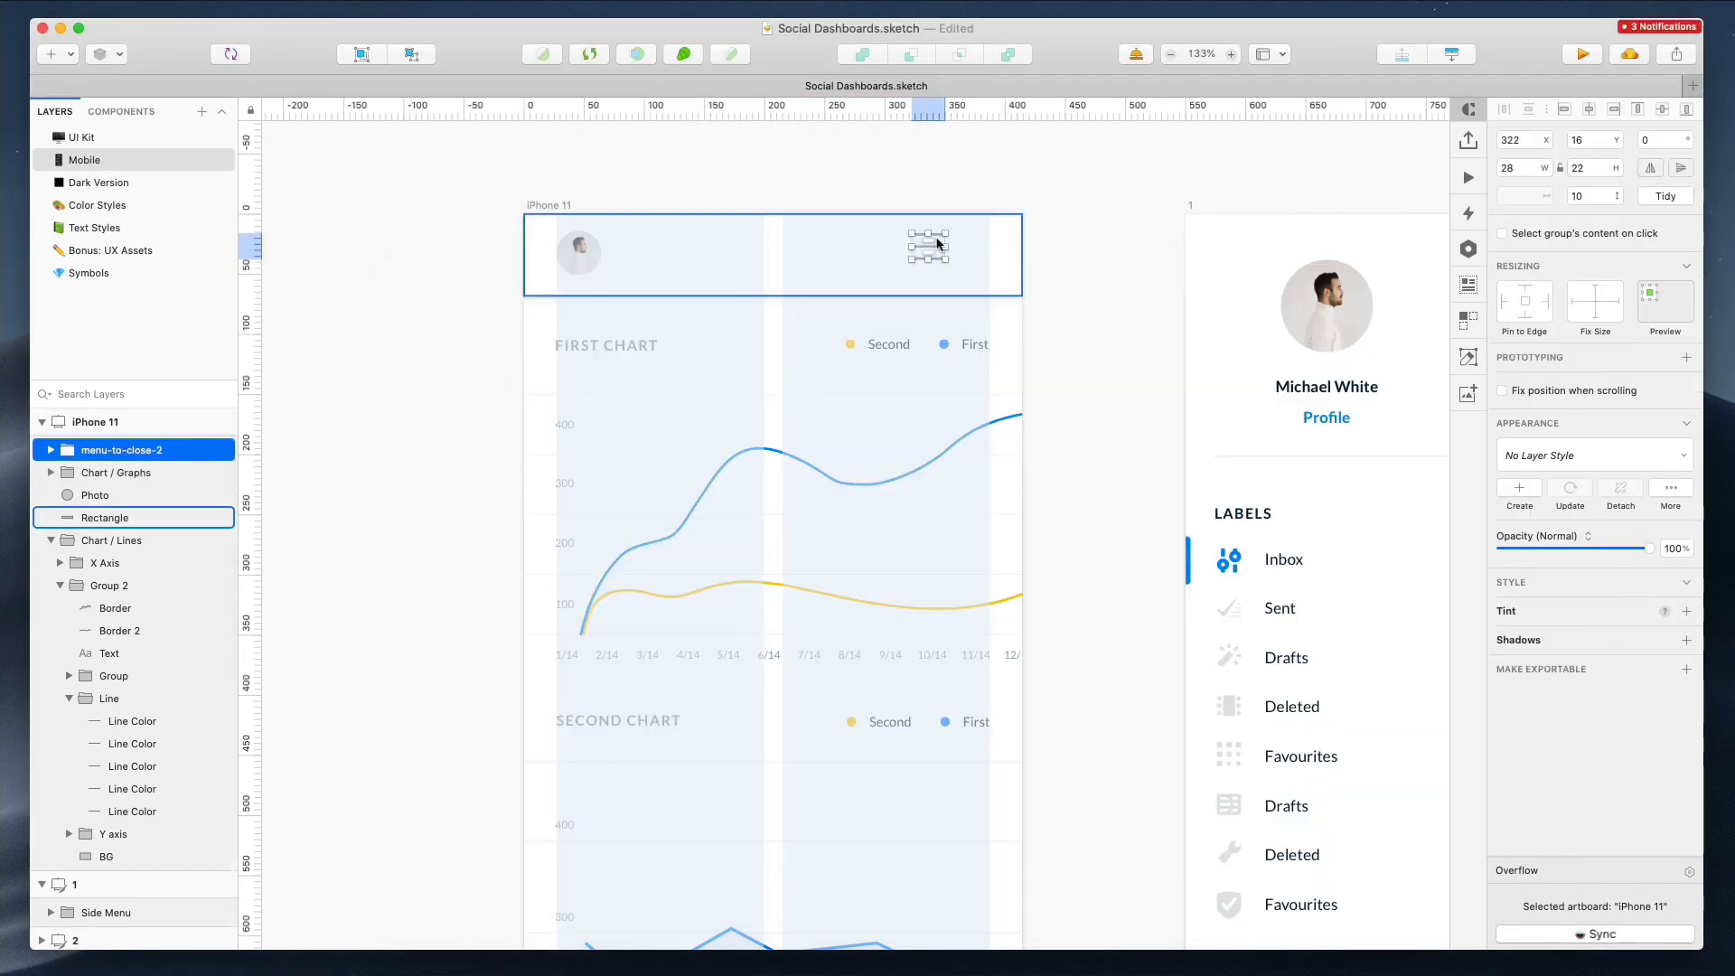
key(super+r)
text(H)
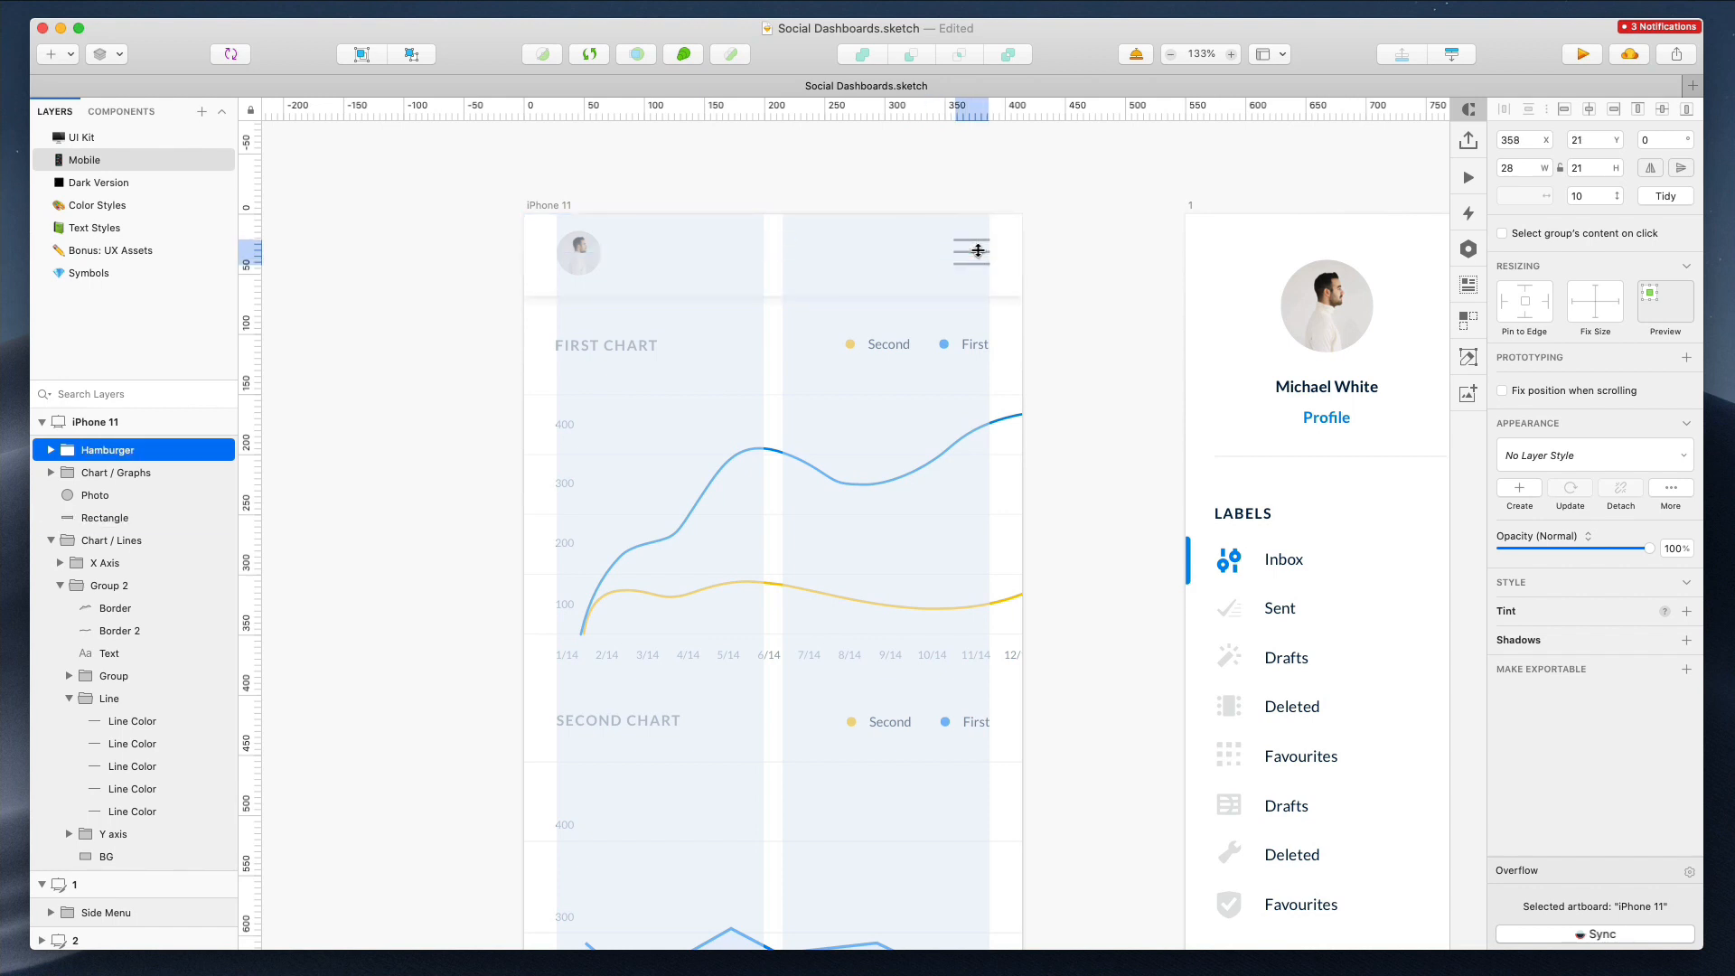
Group the header rectangle, photo and hamburger icon and turn them into a symbol named Header / Mobile
click(783, 195)
click(579, 253)
shift+click(1008, 253)
shift+click(976, 256)
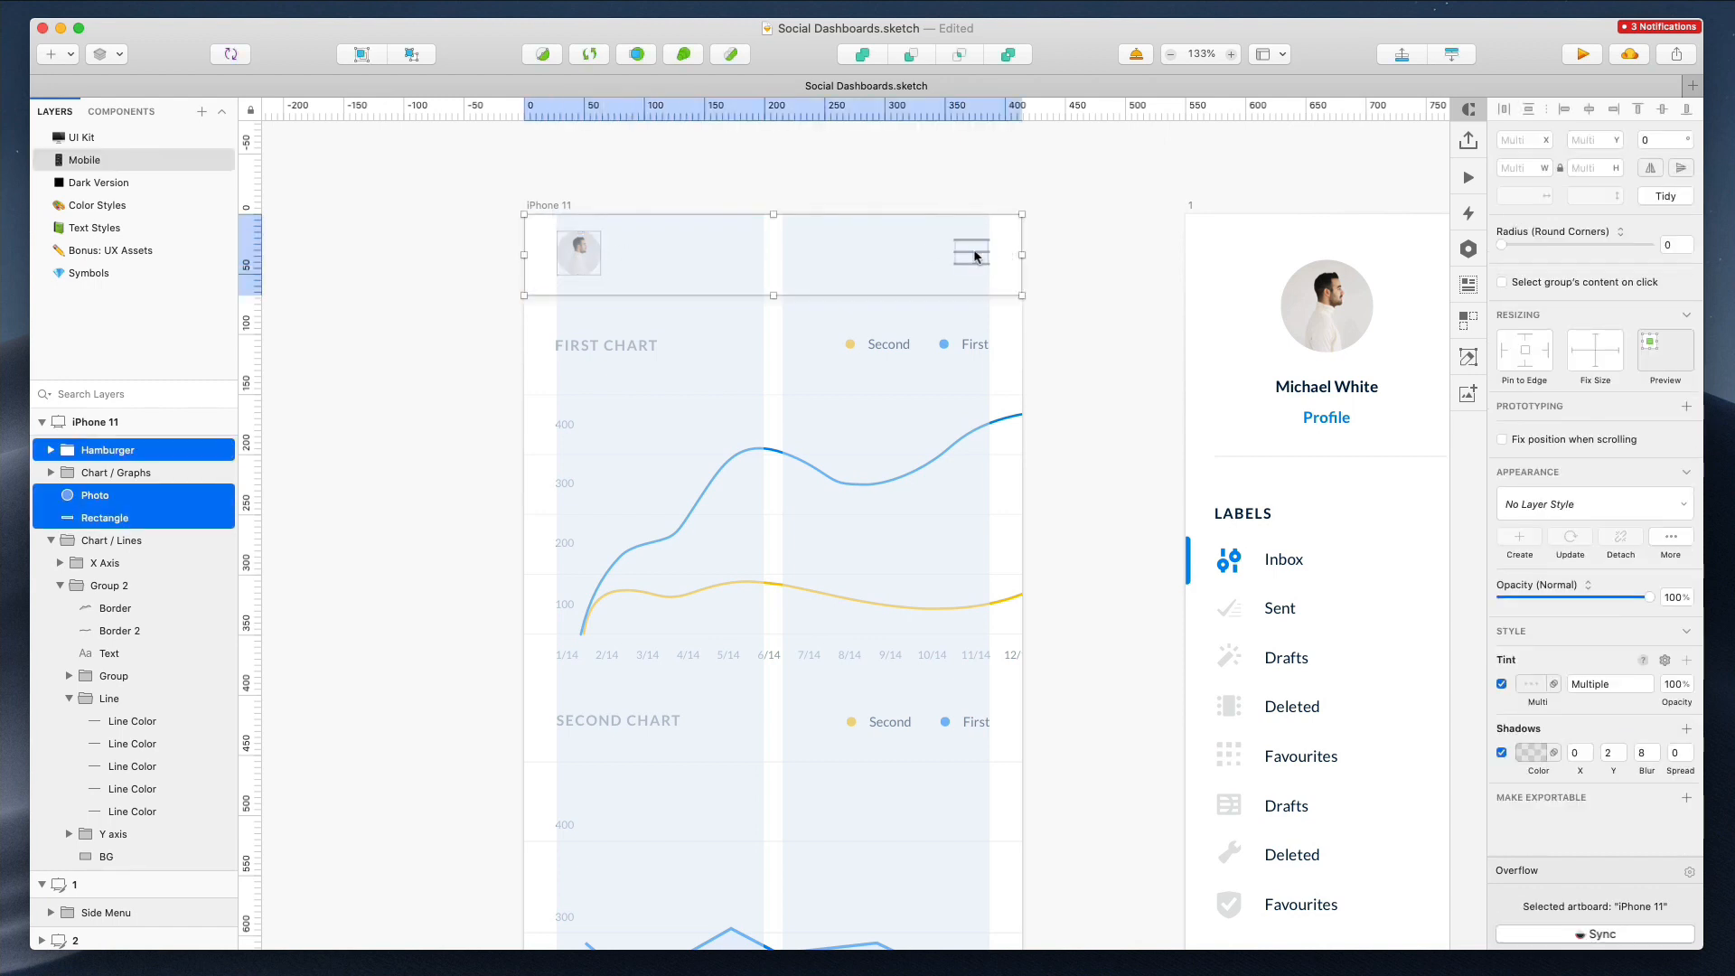
key(super+g)
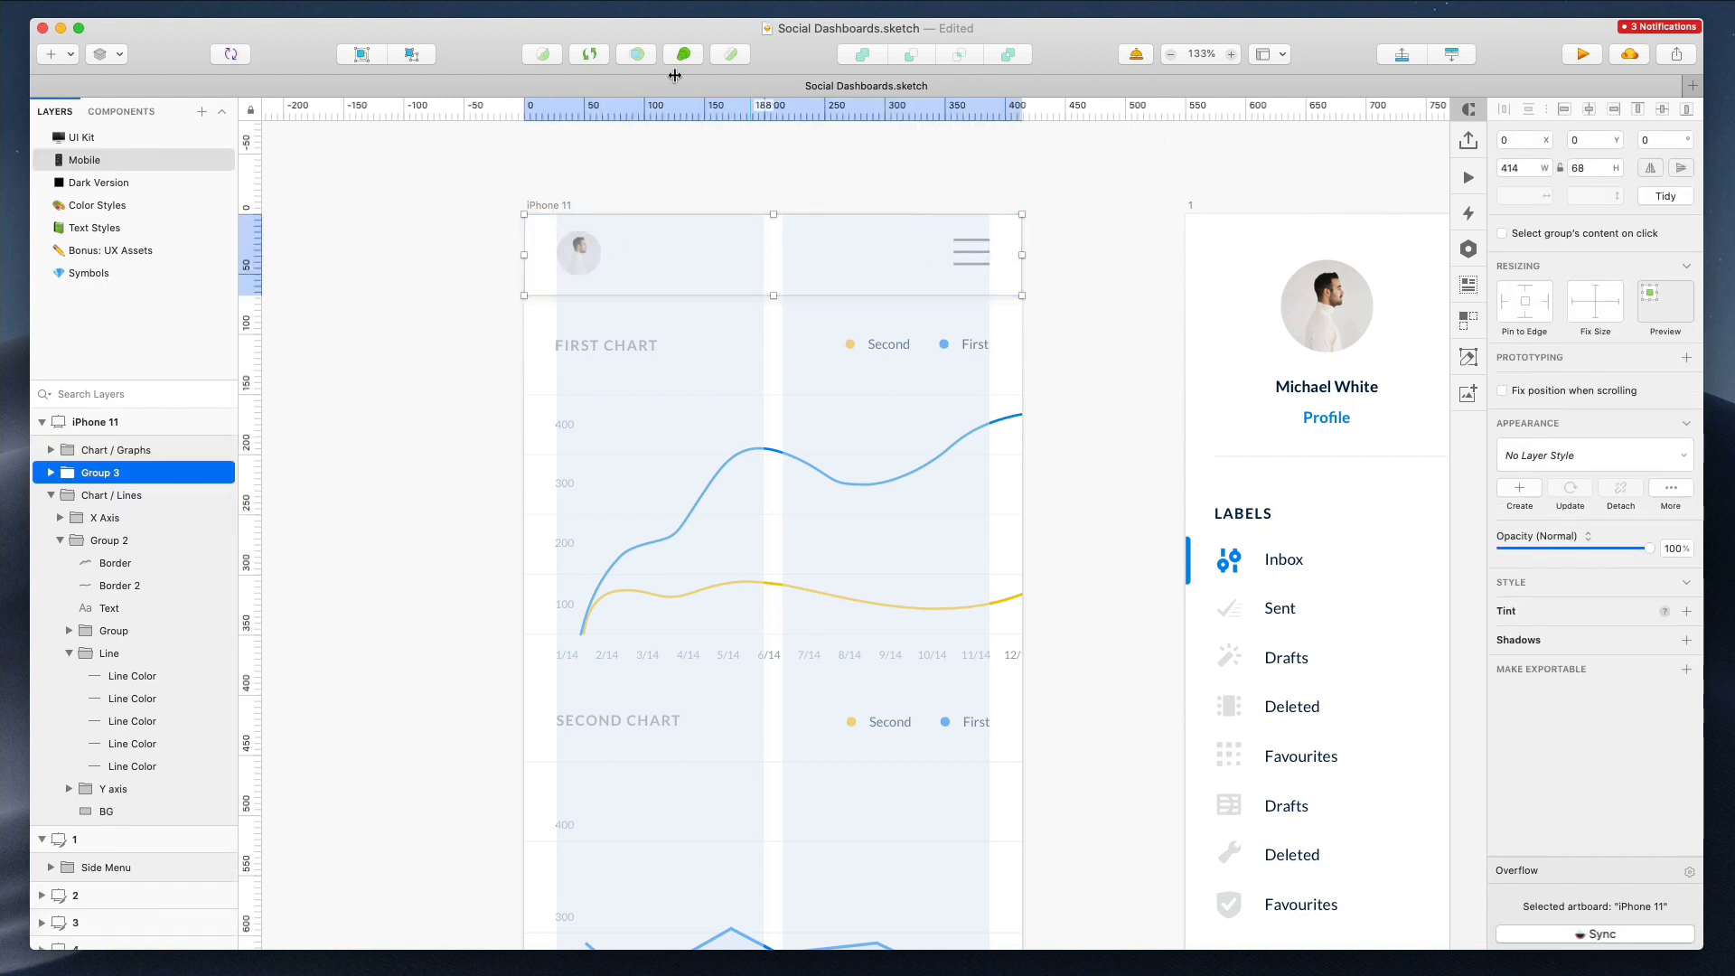
click(233, 55)
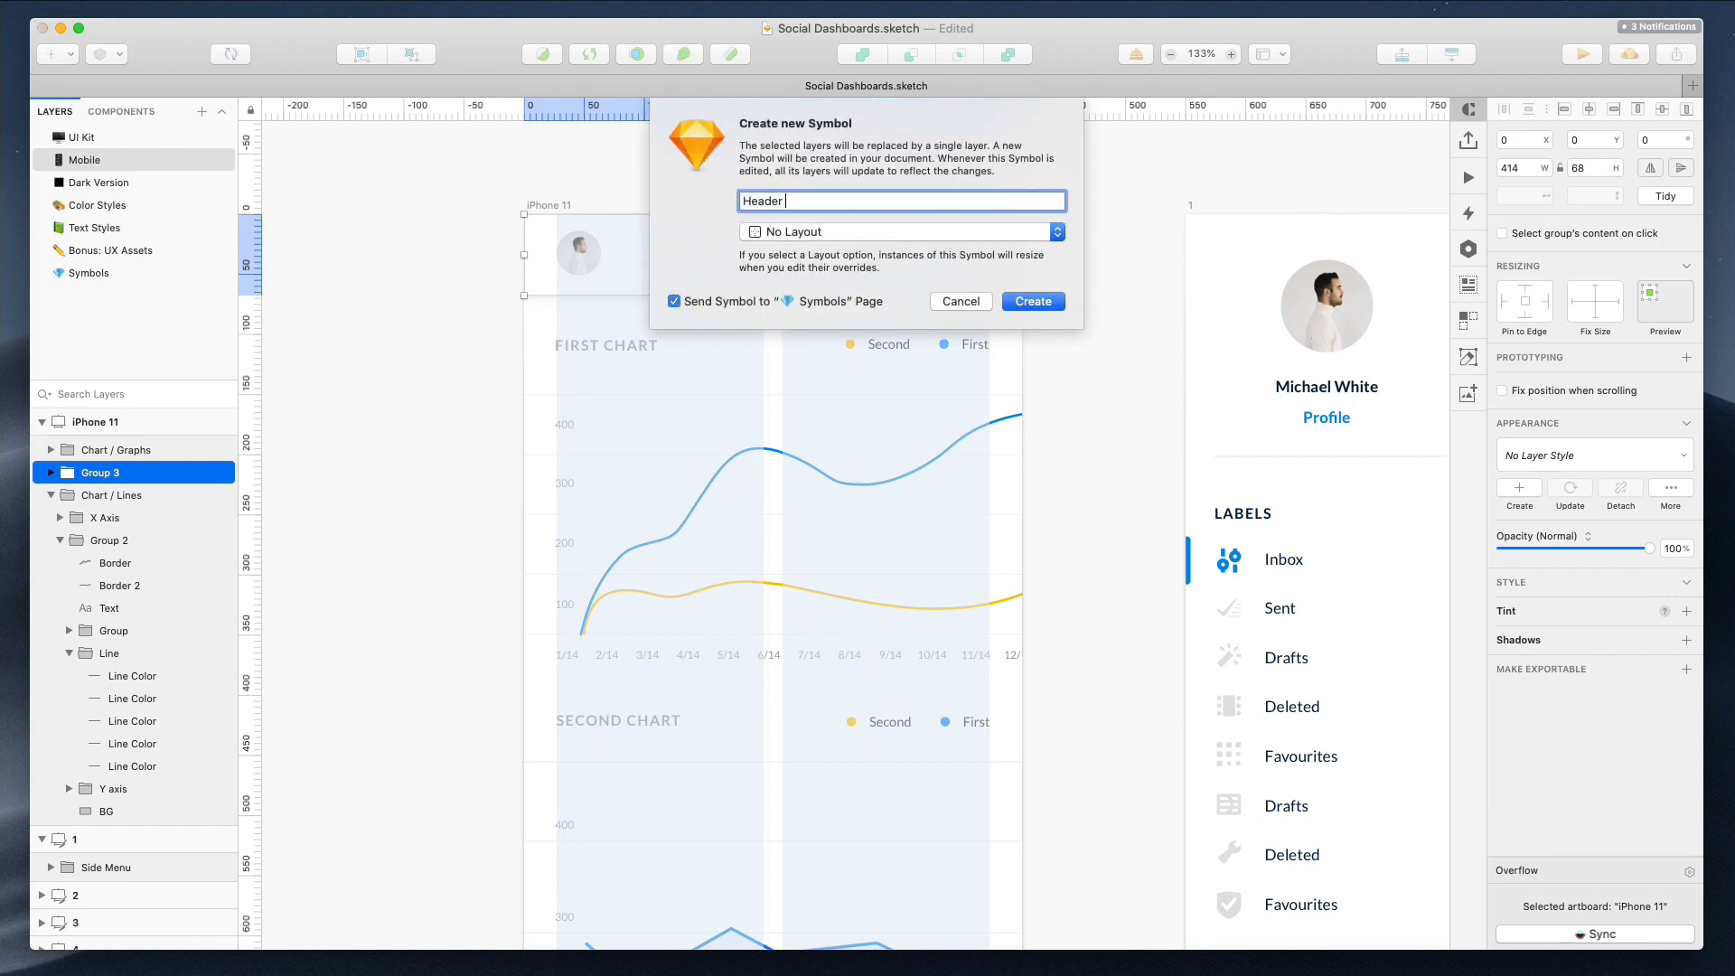
text(Header / Mobile)
key(Return)
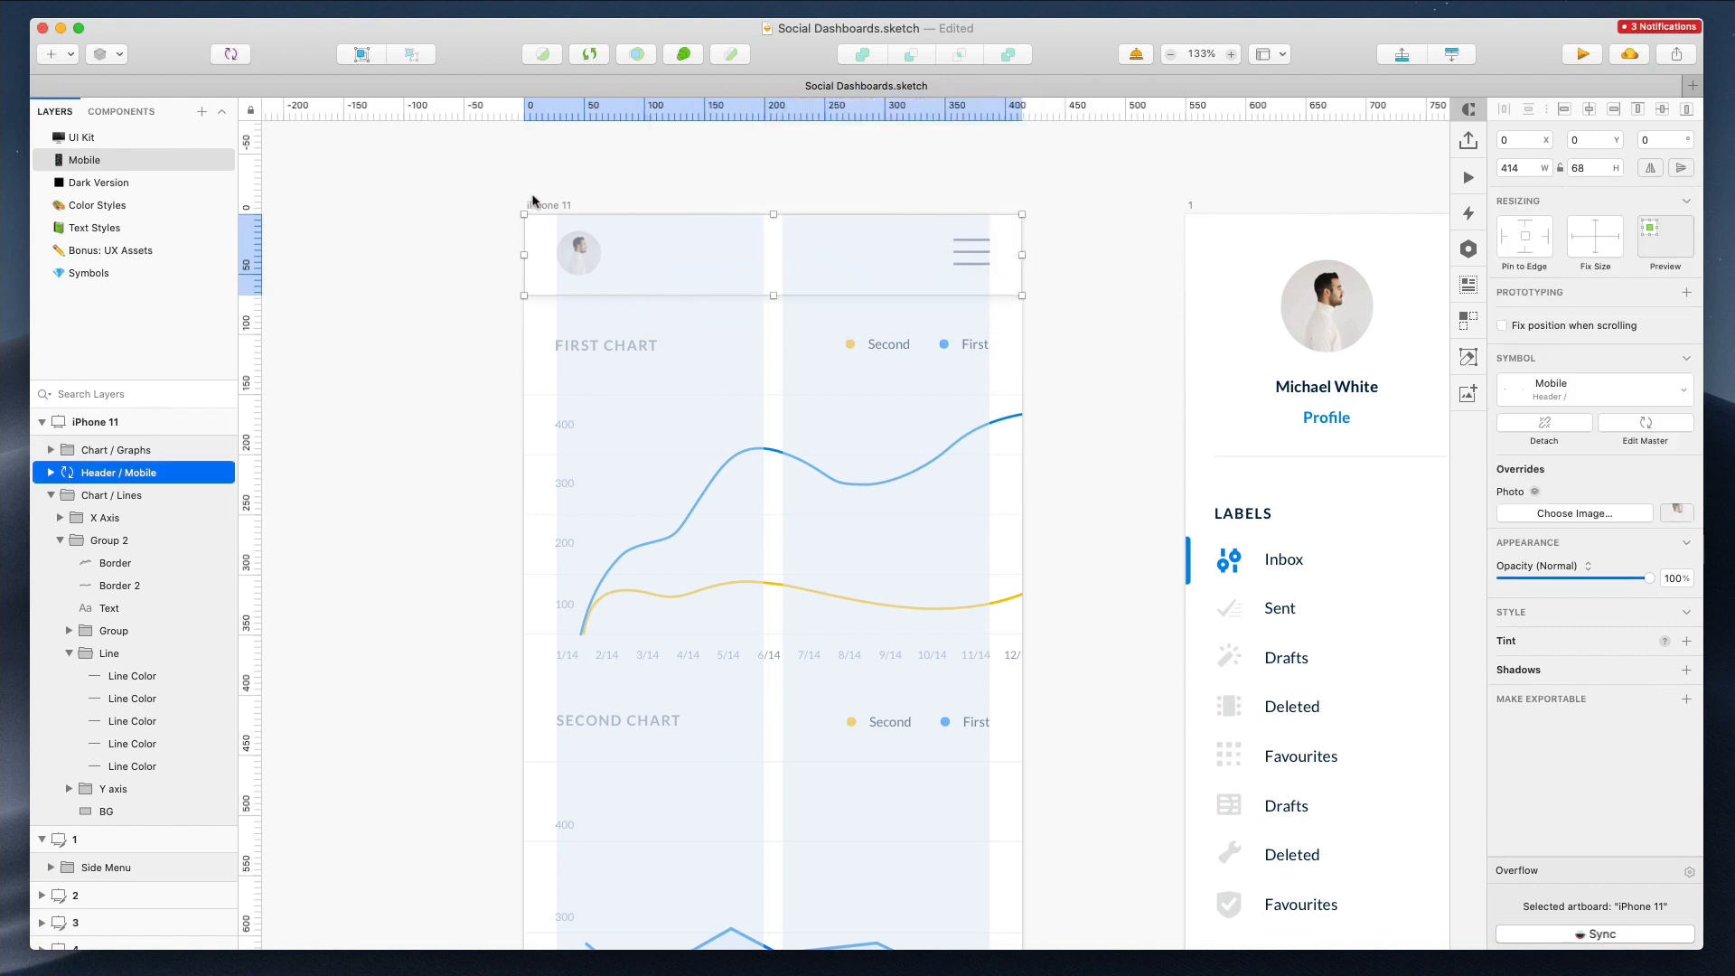
Rename the iPhone 11 artboard as 1
click(543, 208)
double_click(543, 206)
text(1)
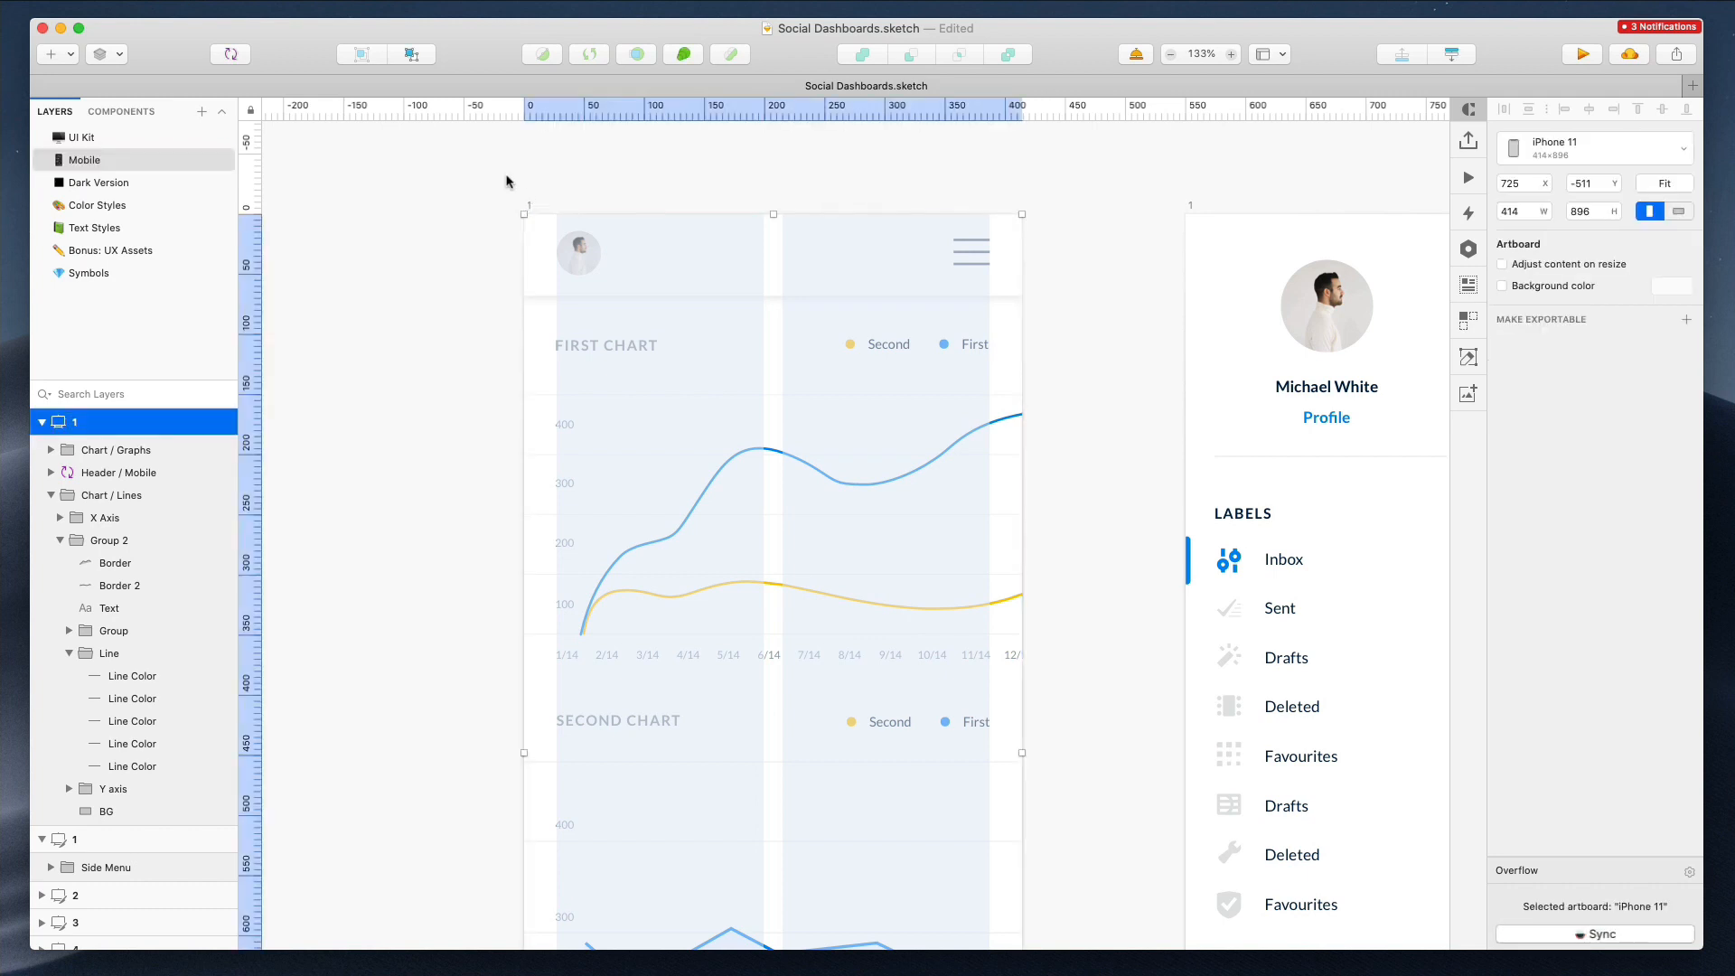
Delete the desktop artboard 1 and move the mobile artboard into its place beside artboard 2
click(506, 181)
scroll(506, 181, down, 5)
click(694, 177)
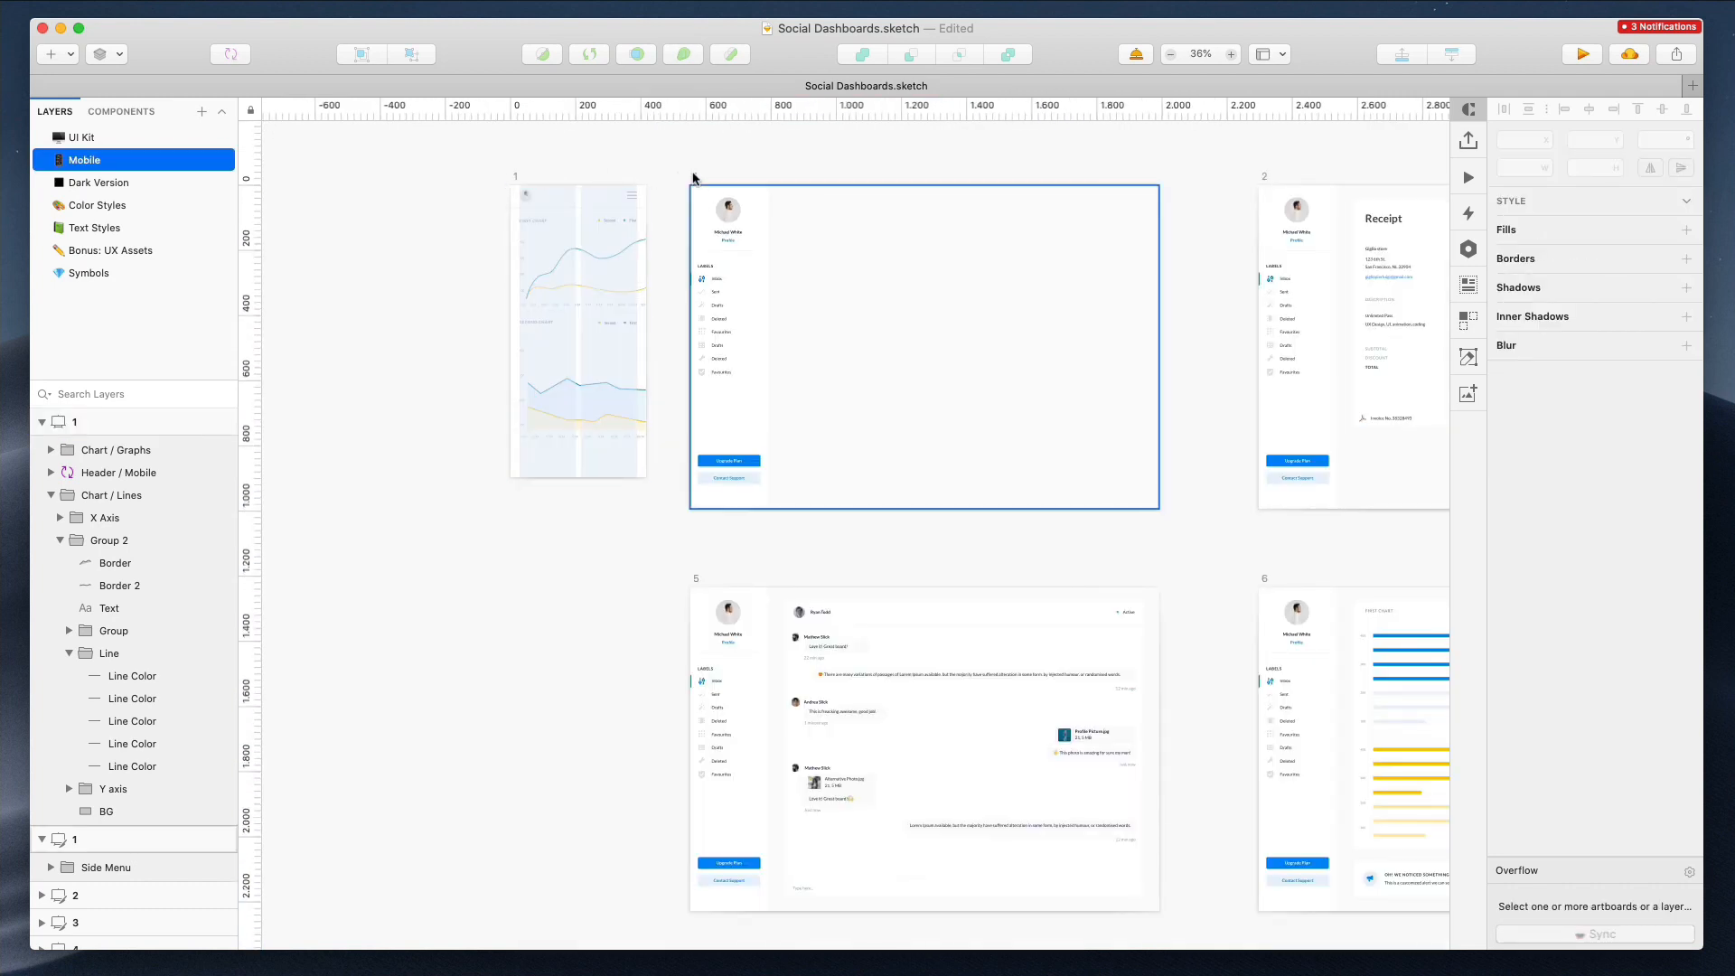
key(Delete)
click(515, 181)
drag(570, 239, 853, 232)
alt+drag(851, 230, 1076, 224)
scroll(1127, 222, up, 3)
scroll(1127, 228, right, 12)
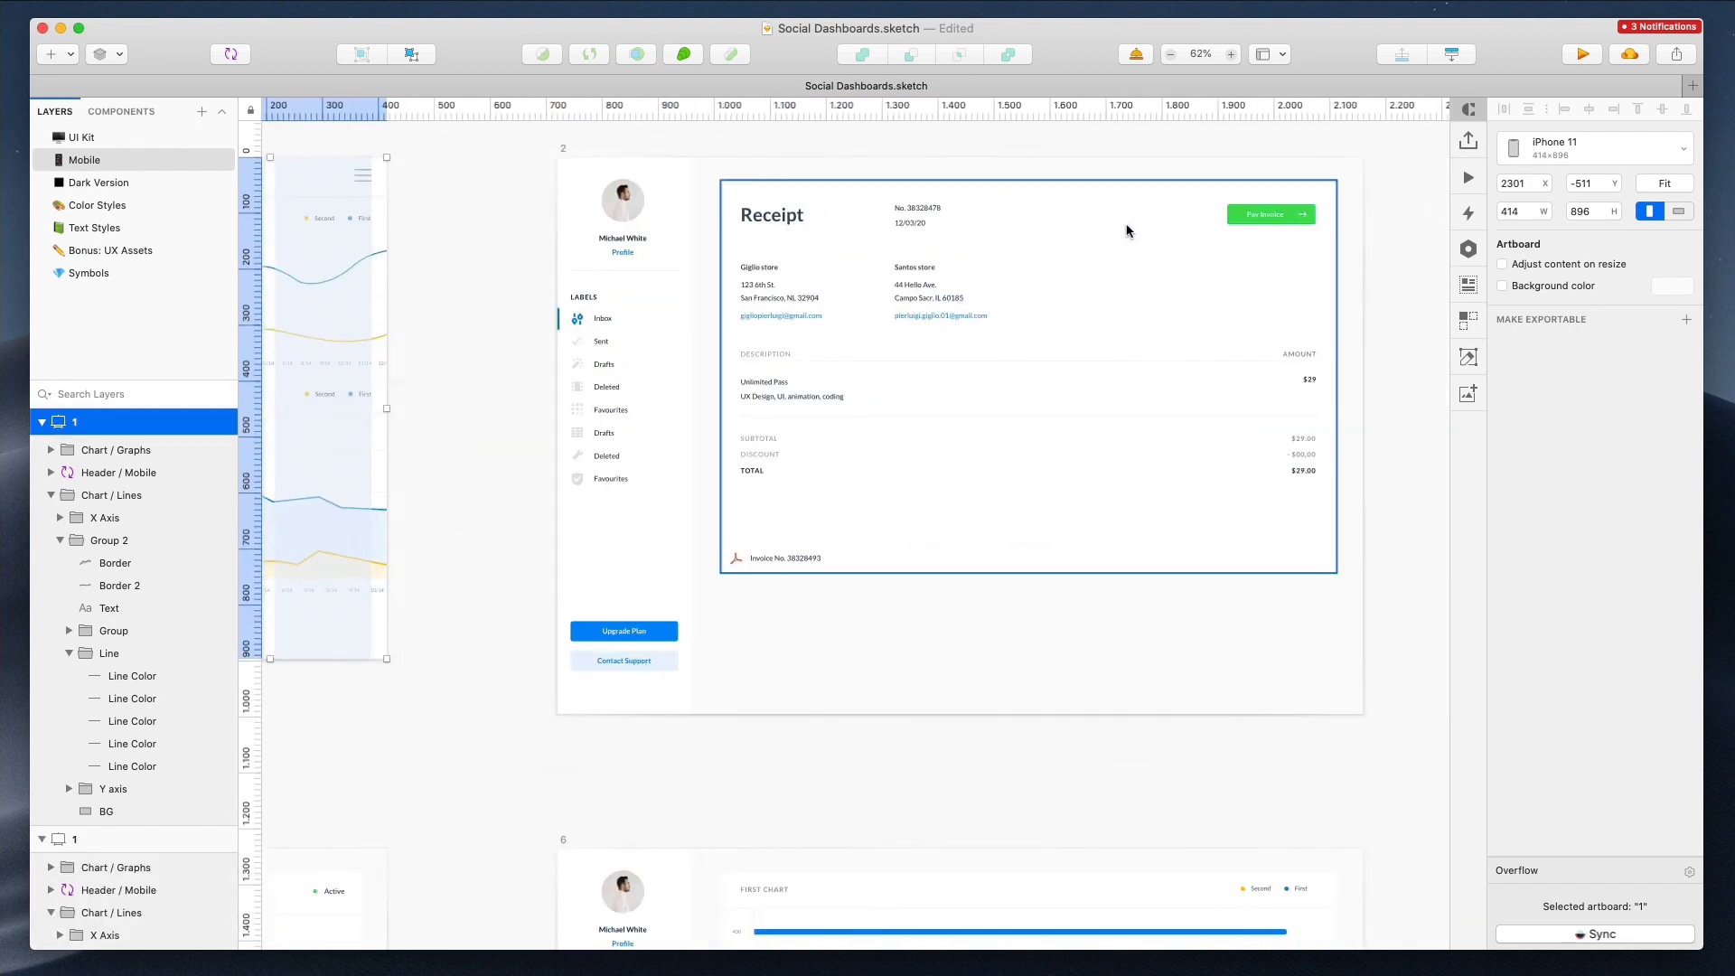
Delete both charts from the mobile artboard
scroll(423, 346, left, 3)
click(491, 350)
shift+click(495, 539)
key(Delete)
Move the Pay Invoice button left on the receipt in artboard 2
scroll(1052, 383, right, 4)
scroll(1052, 389, right, 1)
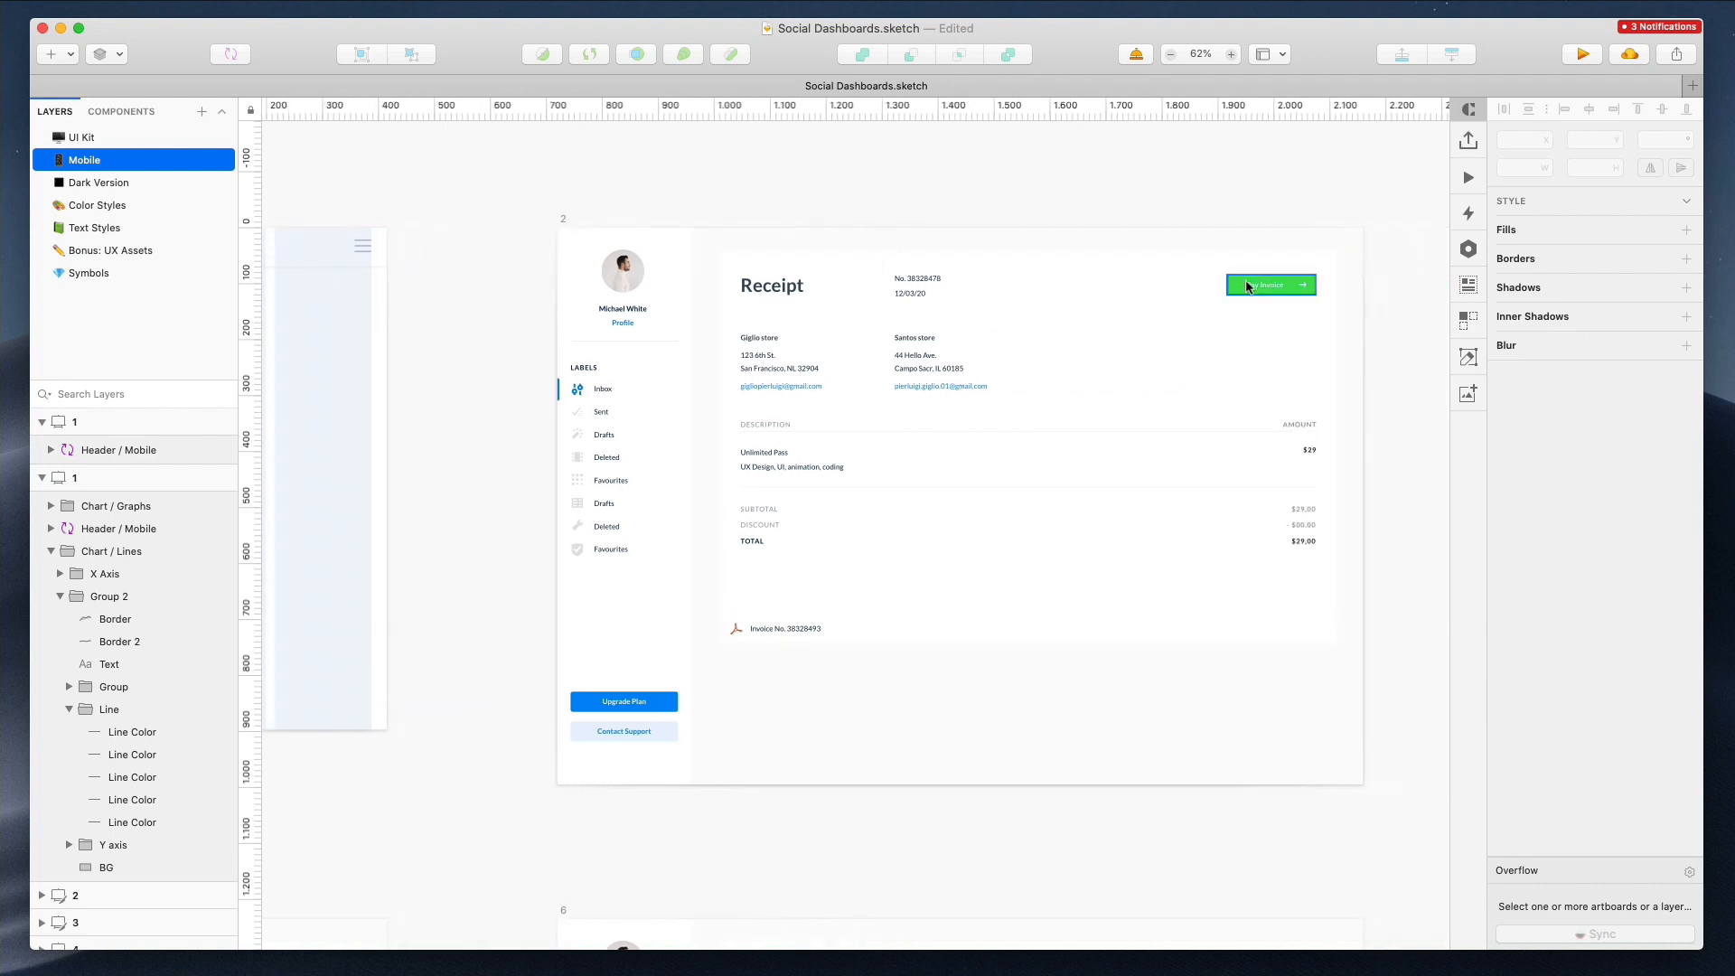
drag(1265, 284, 1016, 285)
scroll(1016, 285, left, 5)
drag(798, 407, 1446, 702)
drag(1434, 597, 1005, 438)
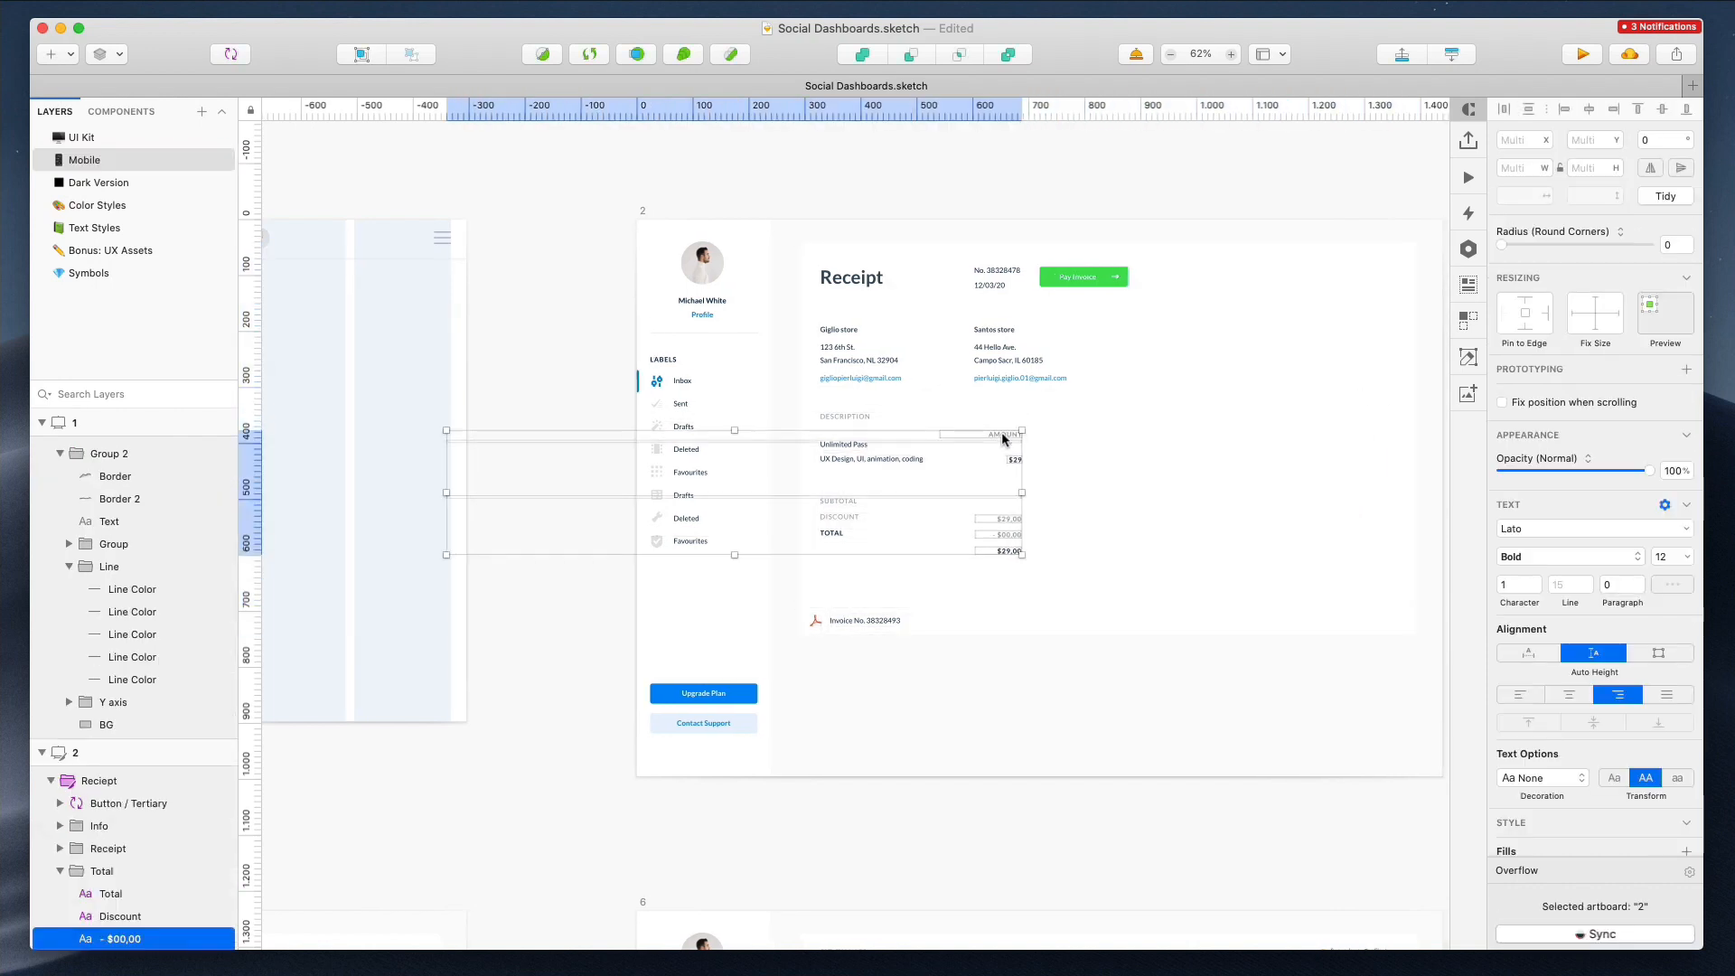
key(super+z)
Move the receipt's amount column left, closer to the item descriptions
drag(1231, 660, 1271, 407)
drag(1231, 712, 1259, 583)
drag(1383, 504, 931, 504)
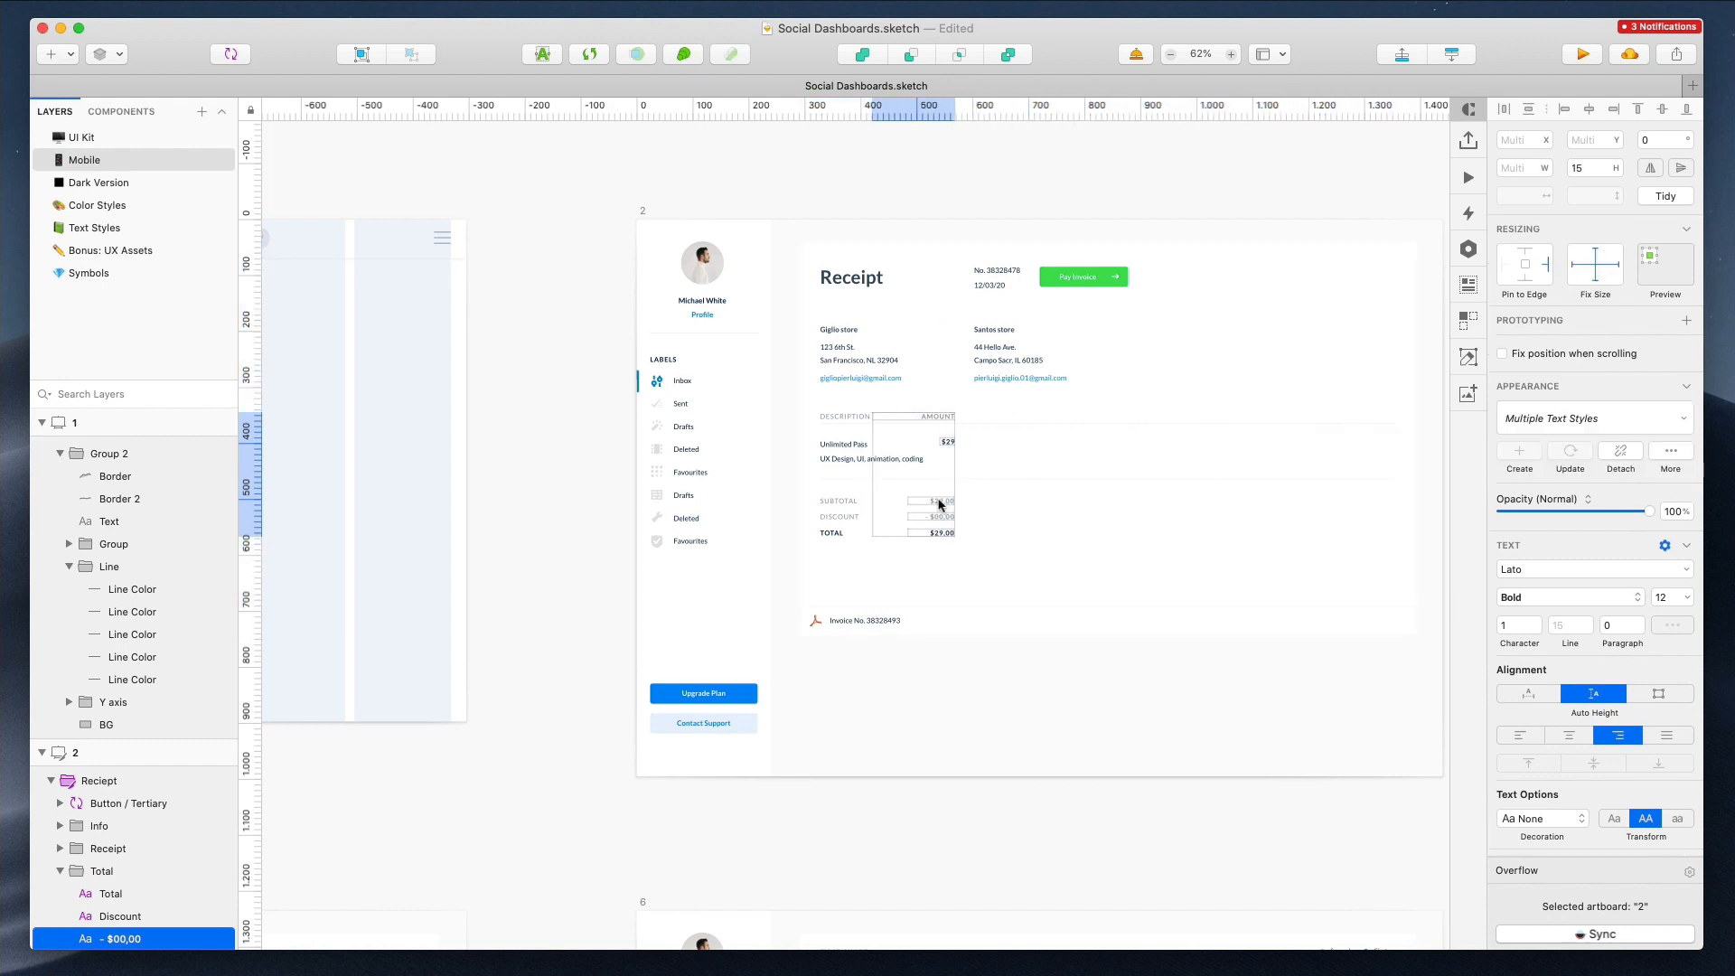
Delete the receipt's second store address column
scroll(992, 488, up, 2)
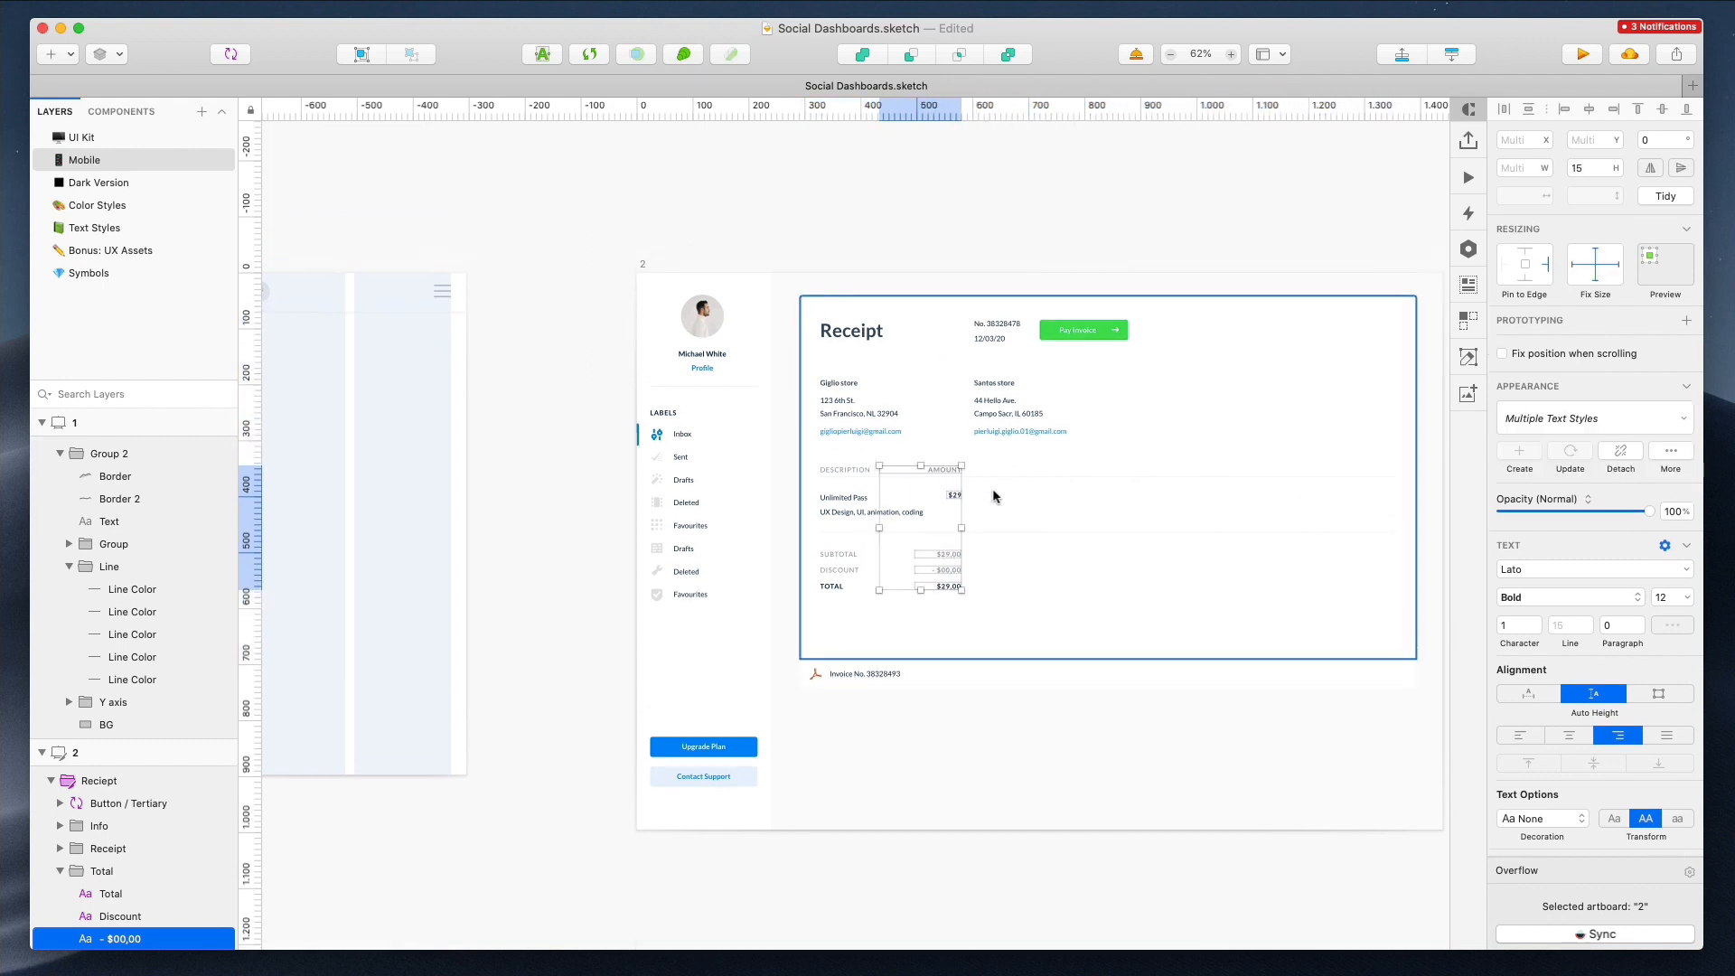
super+click(986, 385)
shift+super+click(995, 416)
shift+super+click(996, 431)
key(Delete)
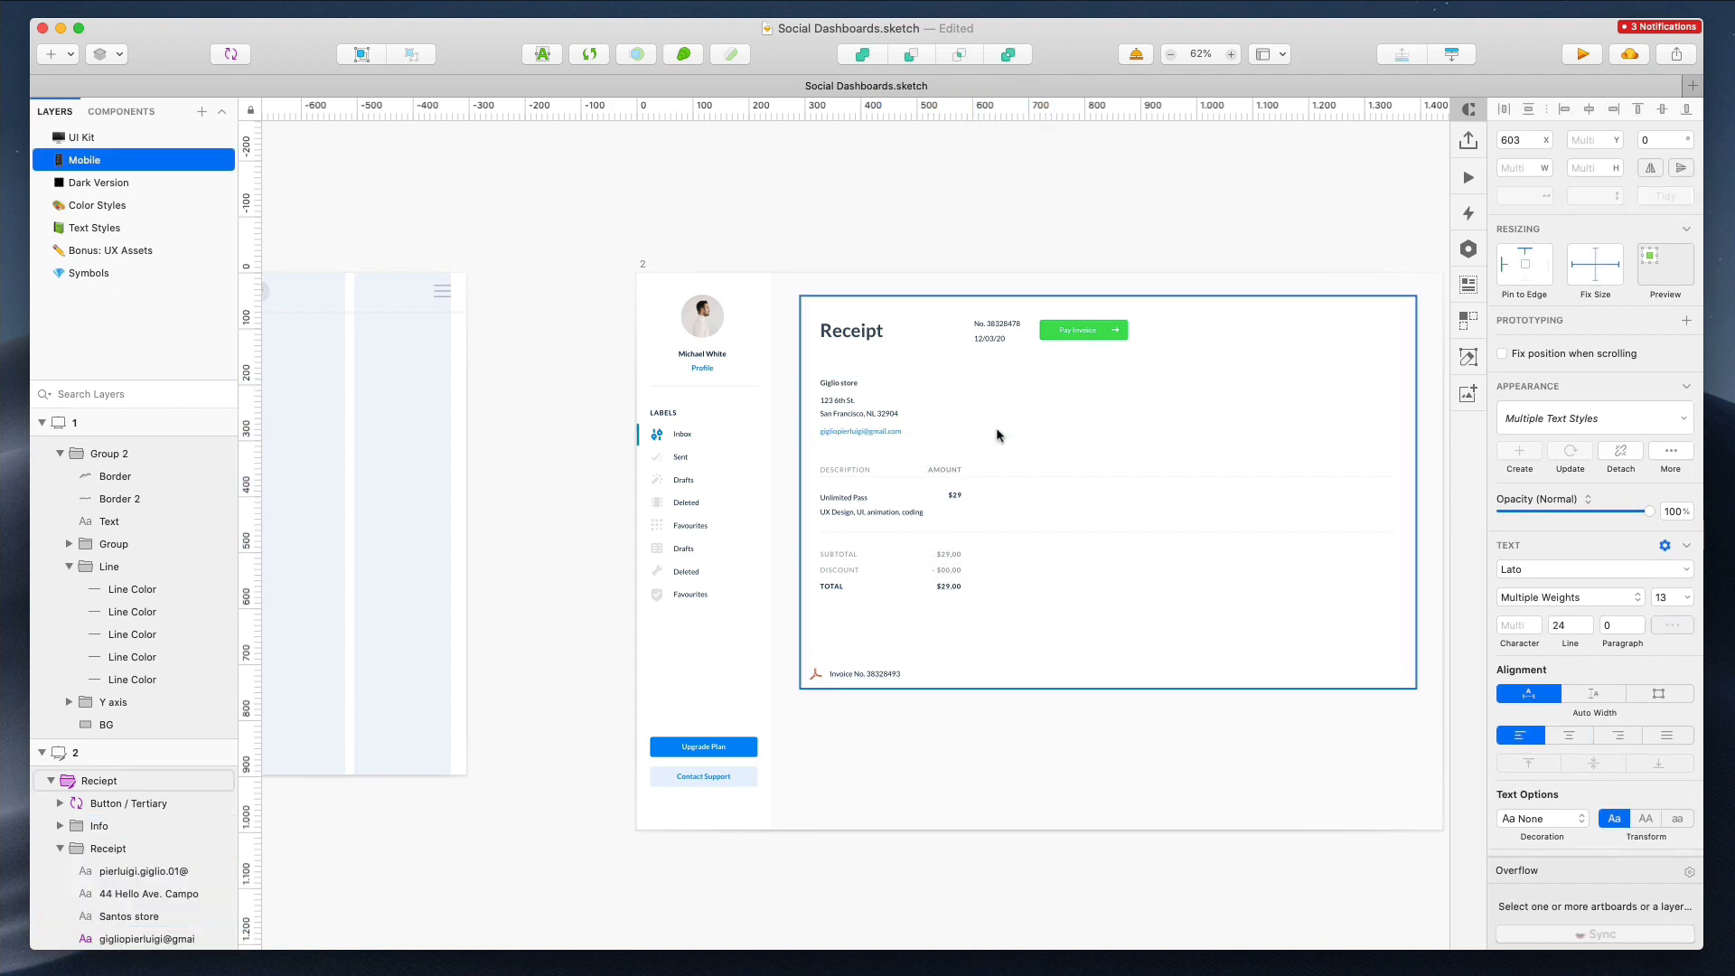
Move the Pay Invoice button and invoice number further left, next to the Receipt title
super+click(985, 332)
shift+super+click(1097, 334)
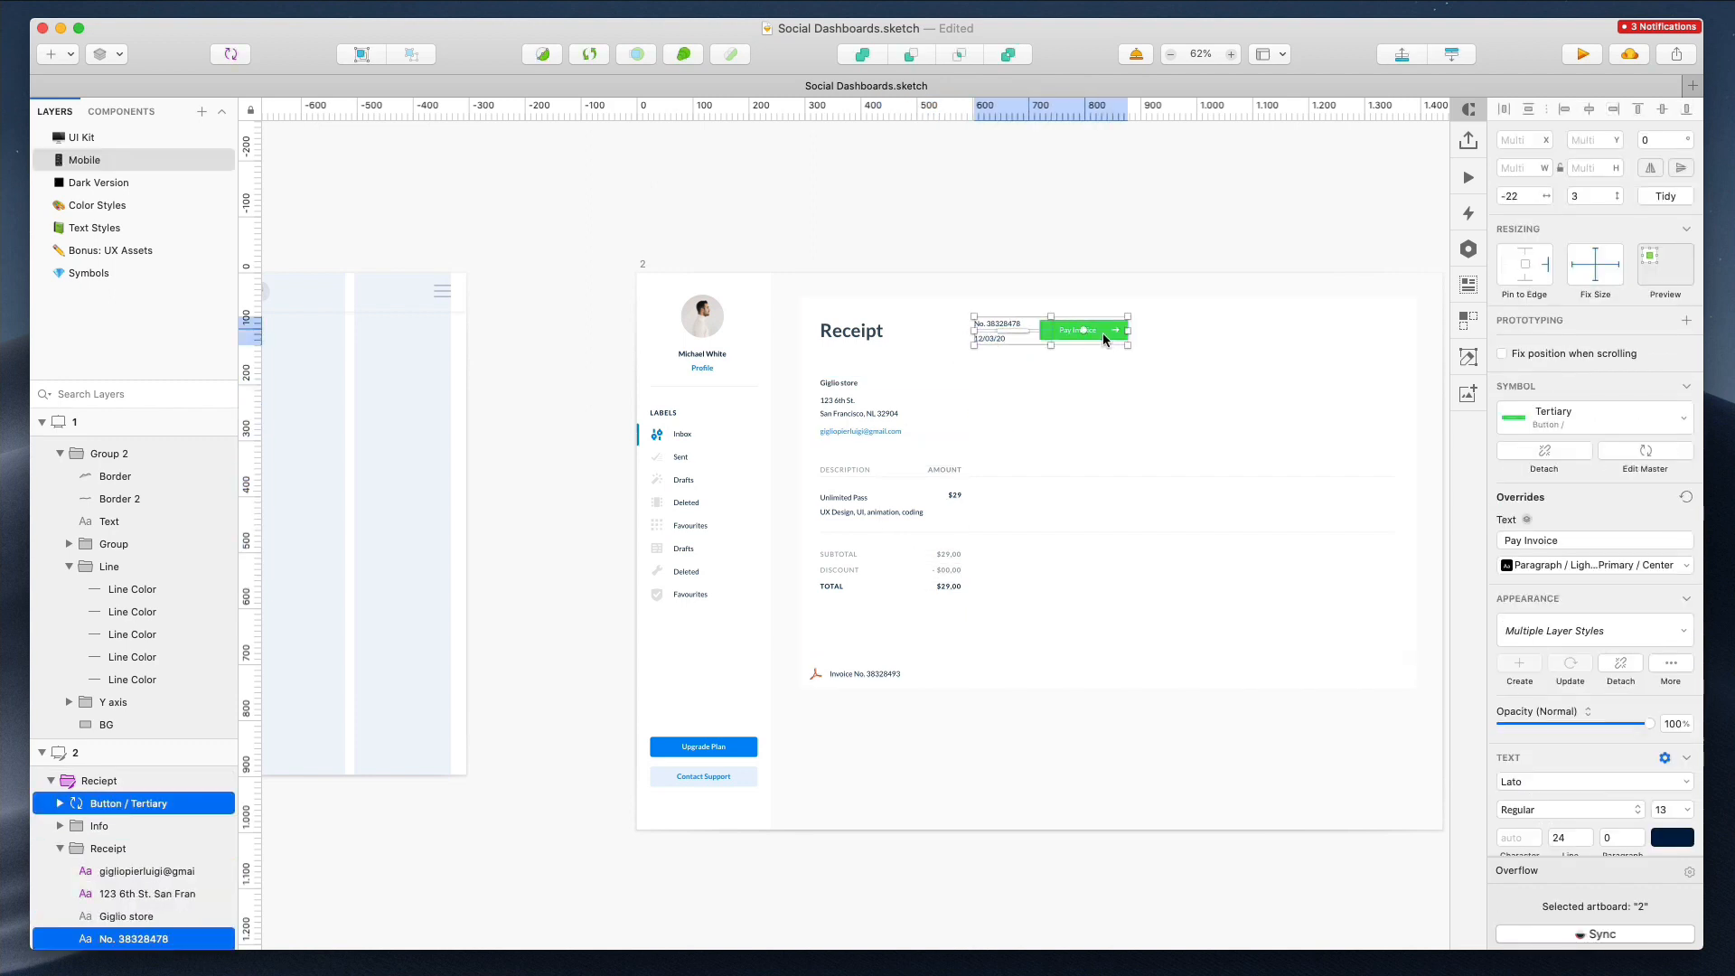
drag(1103, 332, 1017, 334)
key(Escape)
Place the invoice number and date text beneath the Pay Invoice button
super+click(911, 327)
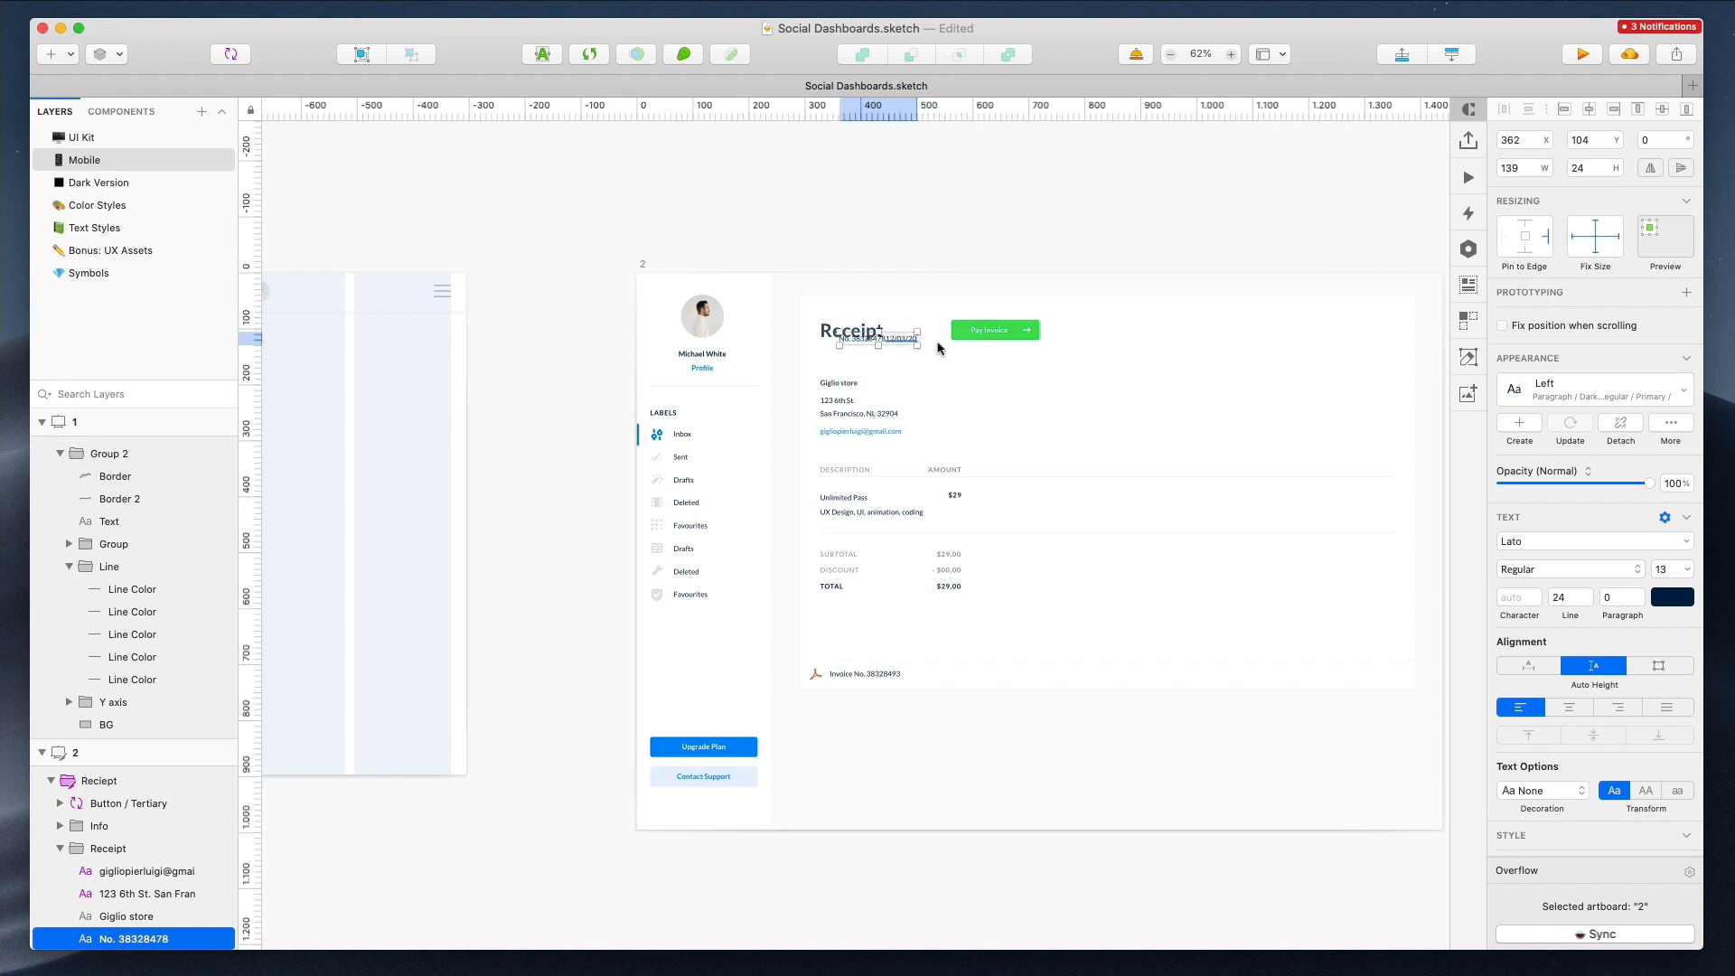
click(1534, 665)
shift+super+click(900, 340)
drag(908, 338, 1045, 369)
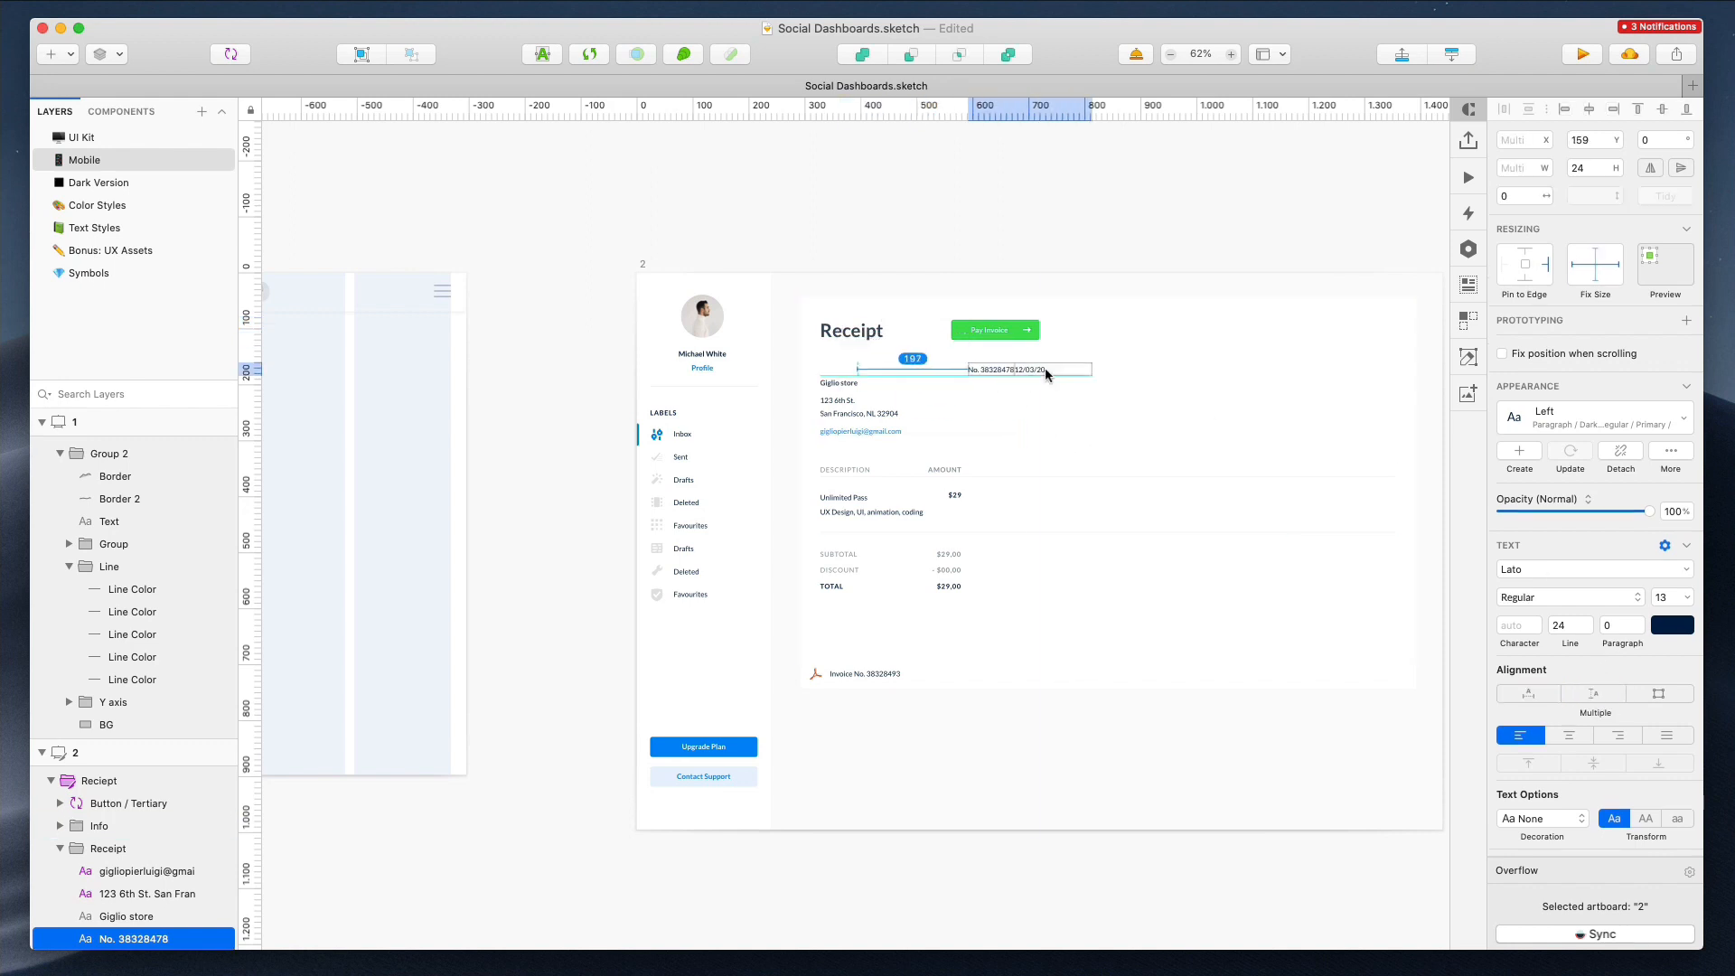
scroll(1002, 329, up, 10)
scroll(999, 323, down, 1)
key(Down)
key(Down)
key(Up)
key(Up)
key(Down)
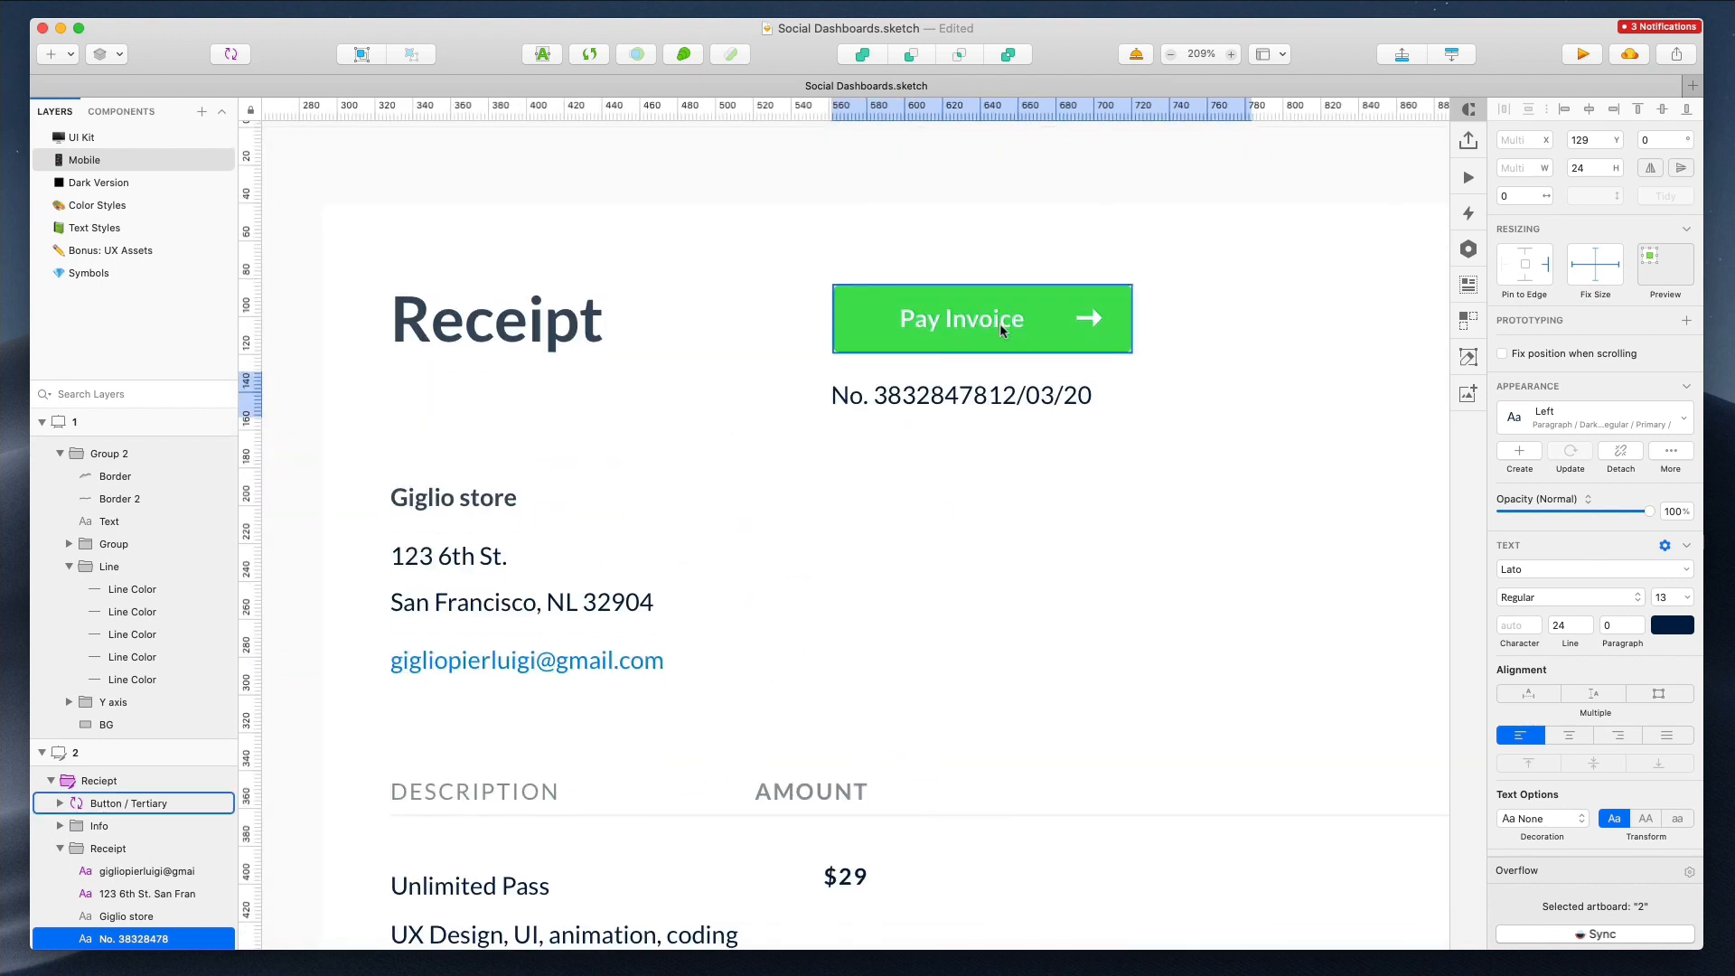
Separate the date from the invoice number and set the date text to auto width
click(1009, 202)
drag(1022, 394, 1048, 395)
click(1530, 667)
scroll(1096, 402, down, 6)
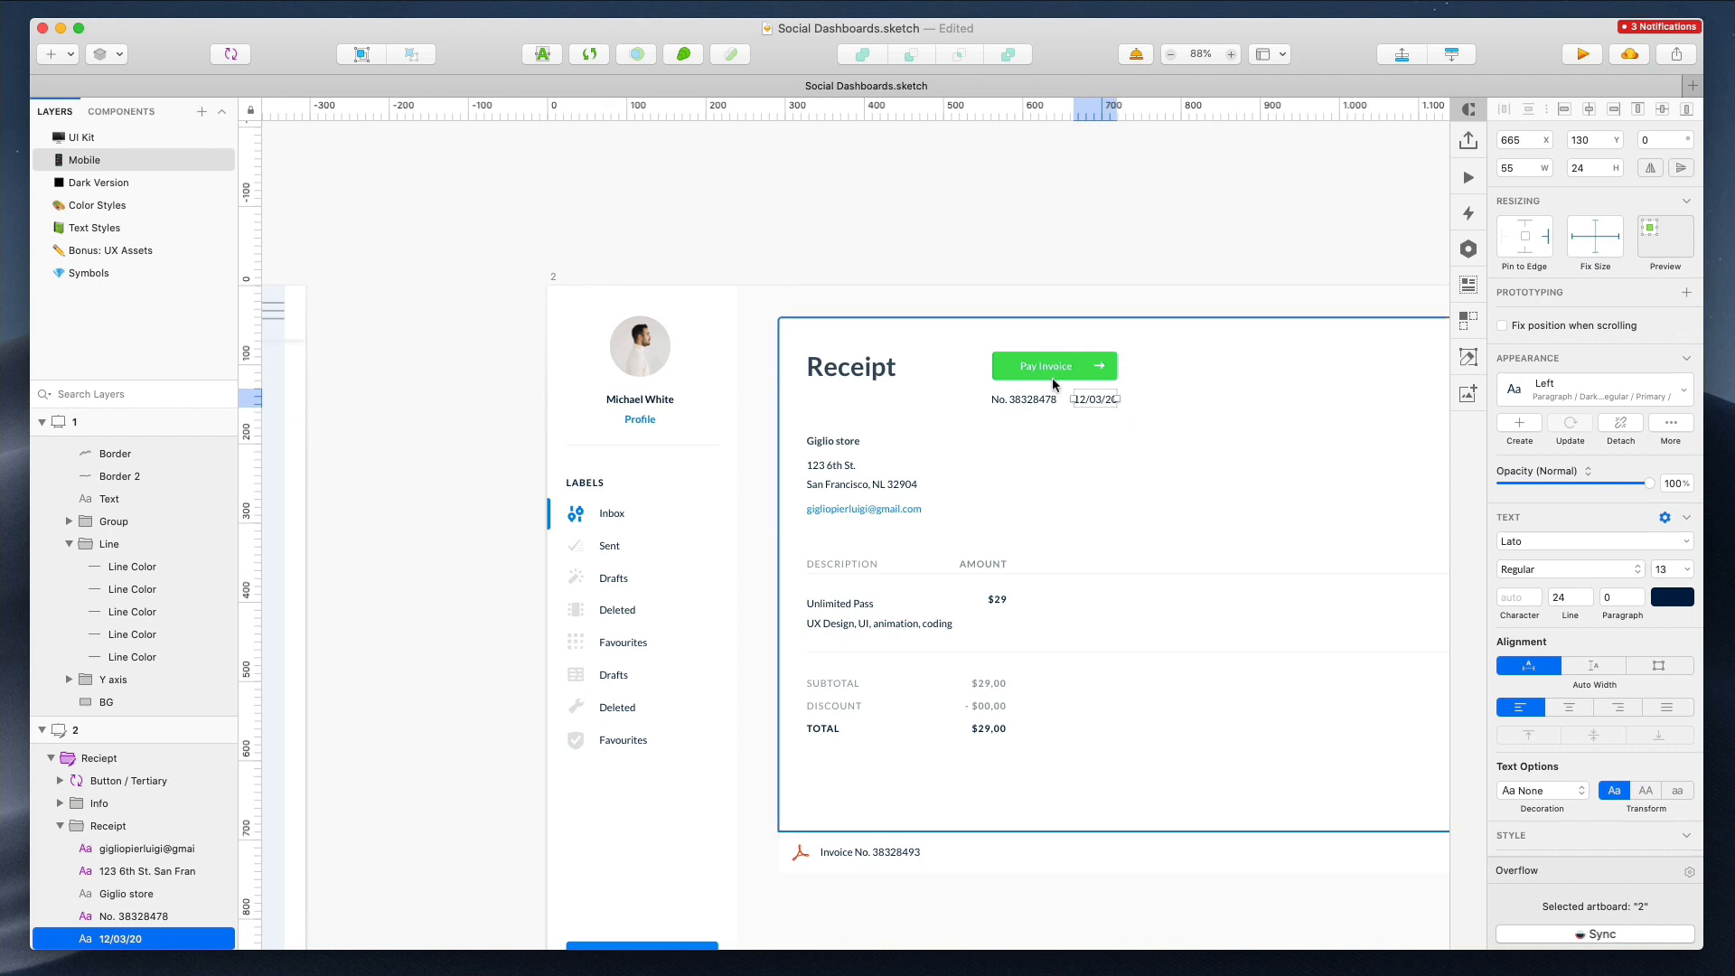
Move the Pay Invoice button, invoice number and date left together
shift+click(1024, 400)
shift+click(1051, 374)
drag(1050, 374, 1028, 375)
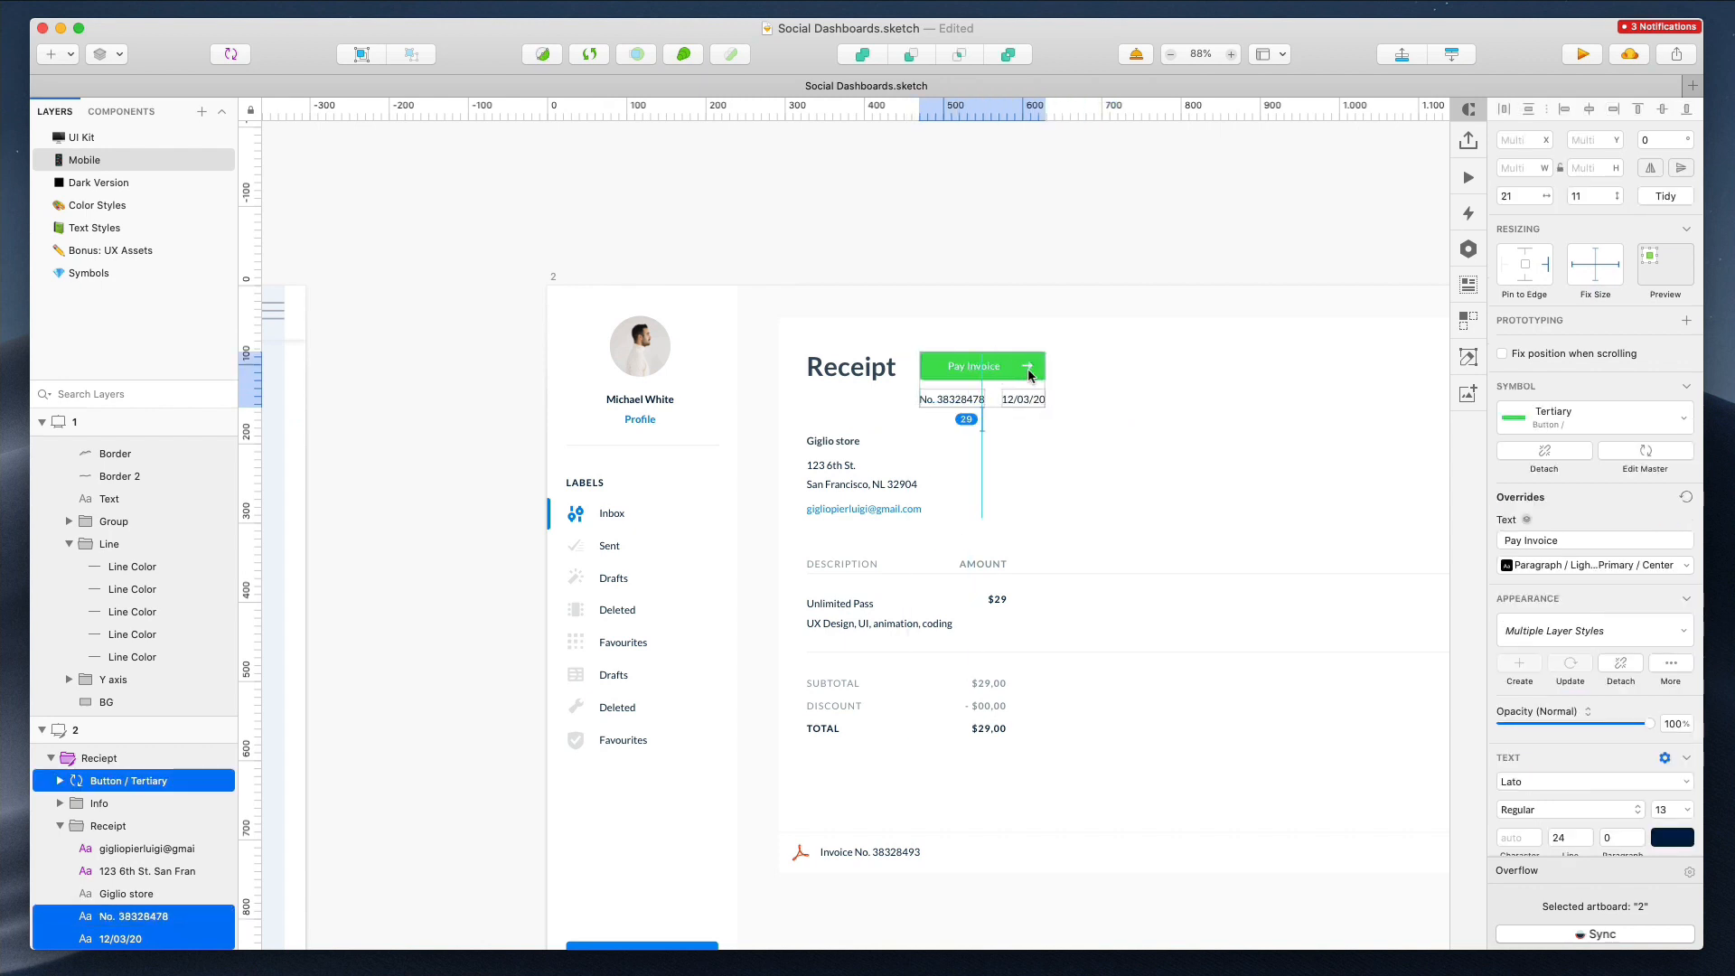
click(1034, 278)
Nudge the invoice number and date down slightly below the button
click(969, 400)
shift+click(1026, 401)
mouse_move(1031, 402)
mouse_down()
mouse_move(927, 408)
mouse_move(1031, 408)
mouse_up()
click(1038, 279)
scroll(1038, 280, down, 3)
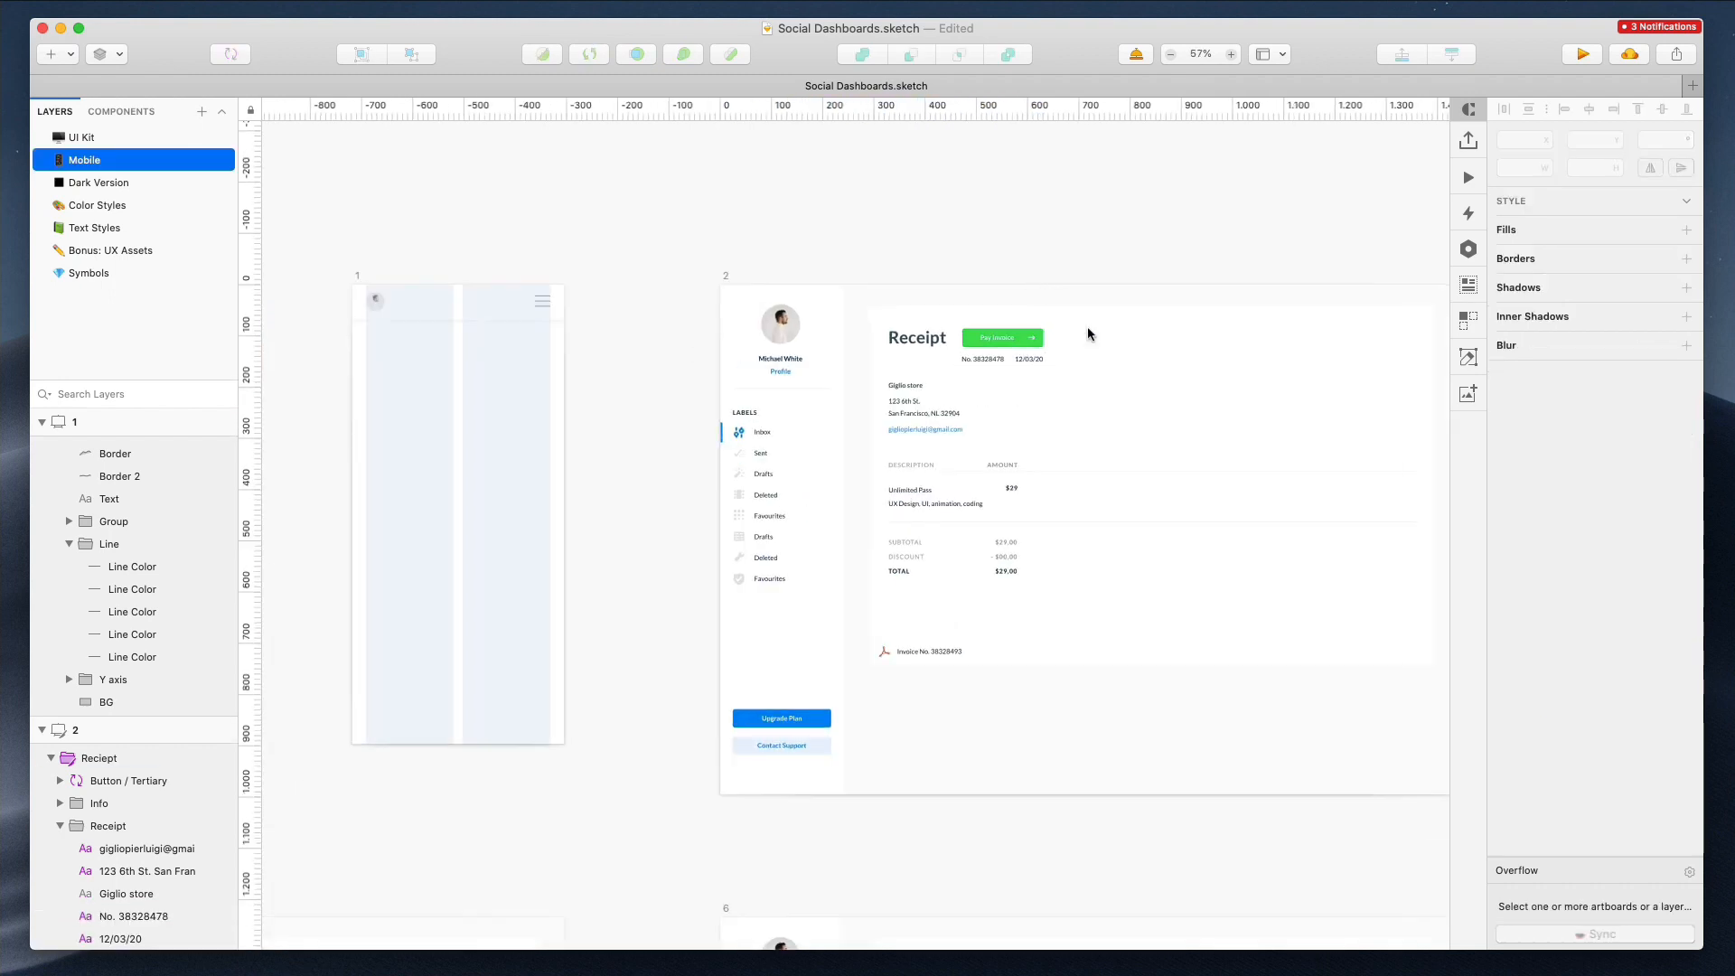
Narrow the receipt card to 624 px wide and move it onto the first mobile artboard
drag(1354, 490, 1375, 419)
drag(1433, 486, 1062, 486)
click(994, 340)
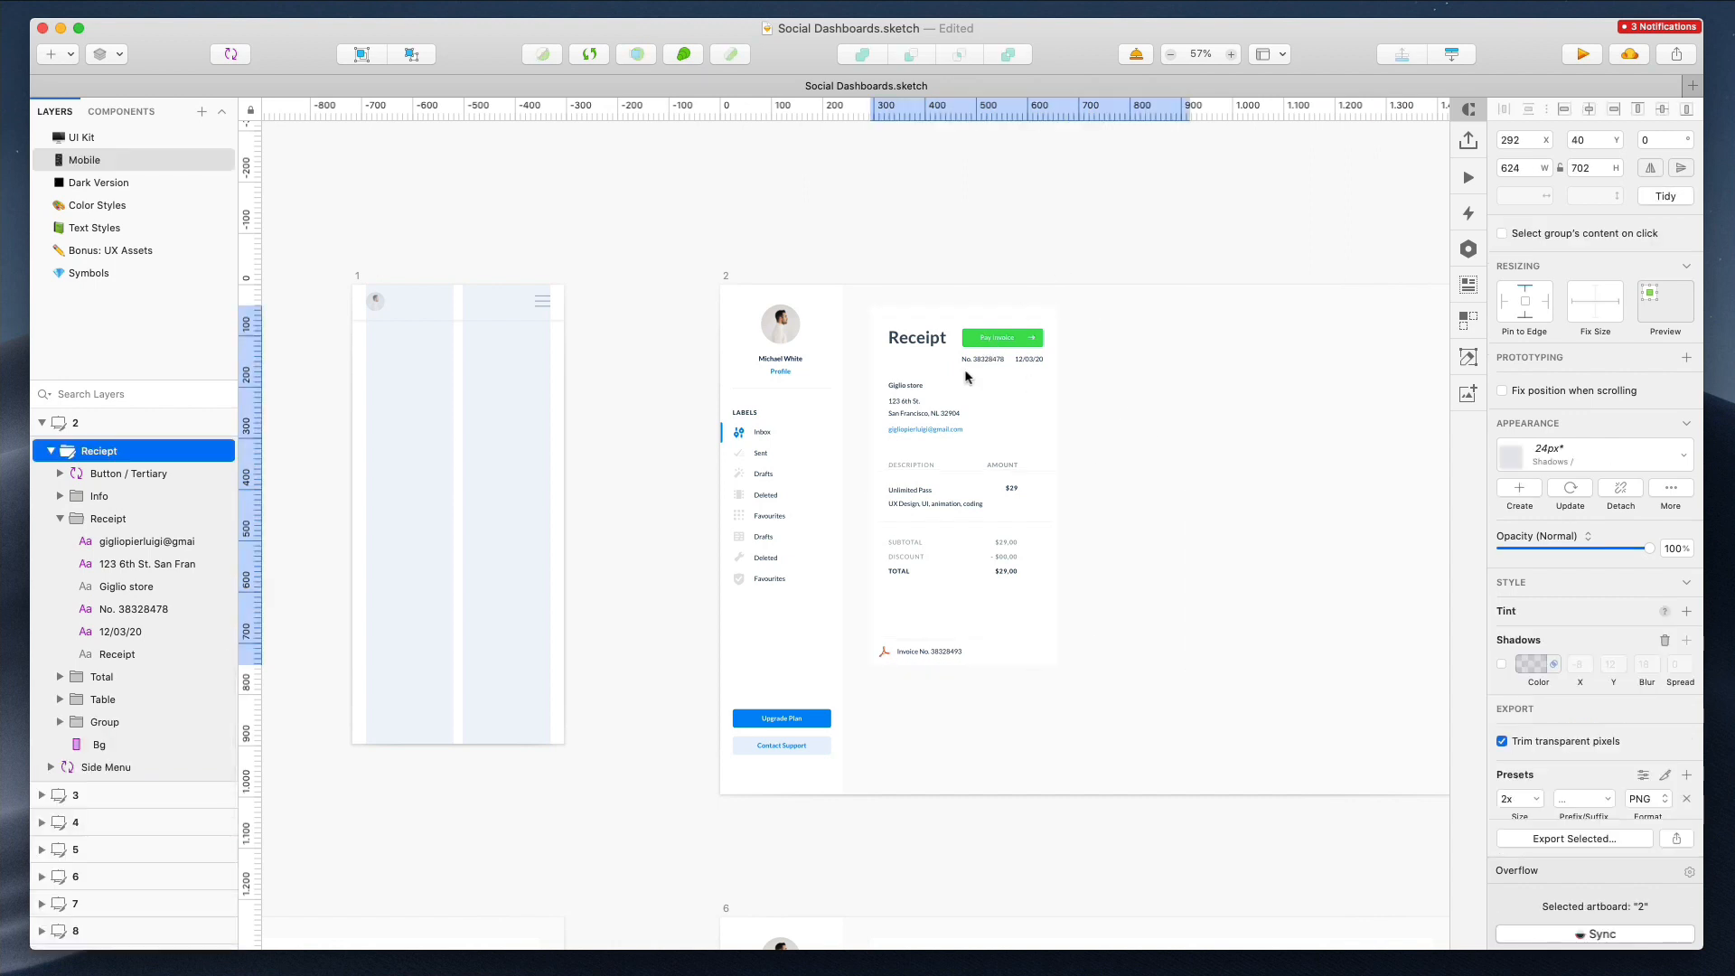
drag(948, 383, 443, 412)
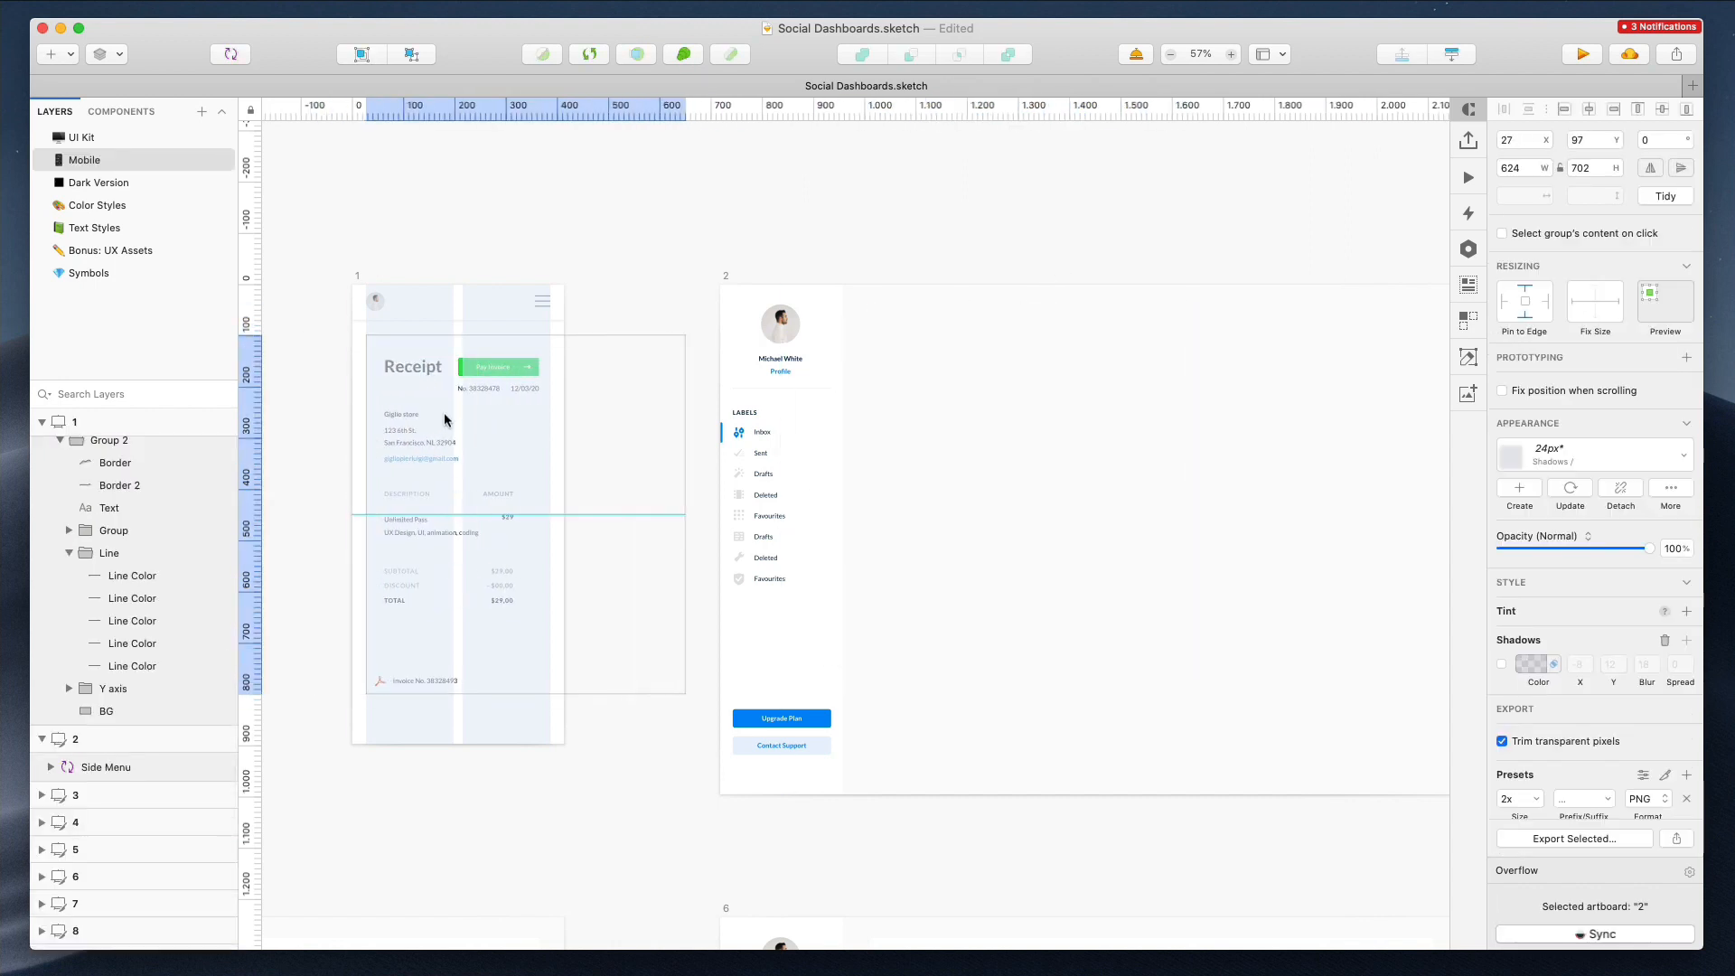
Shift the receipt group left within the mobile artboard and delete its card background
scroll(383, 352, up, 5)
drag(574, 496, 515, 499)
click(1051, 276)
click(778, 322)
key(Delete)
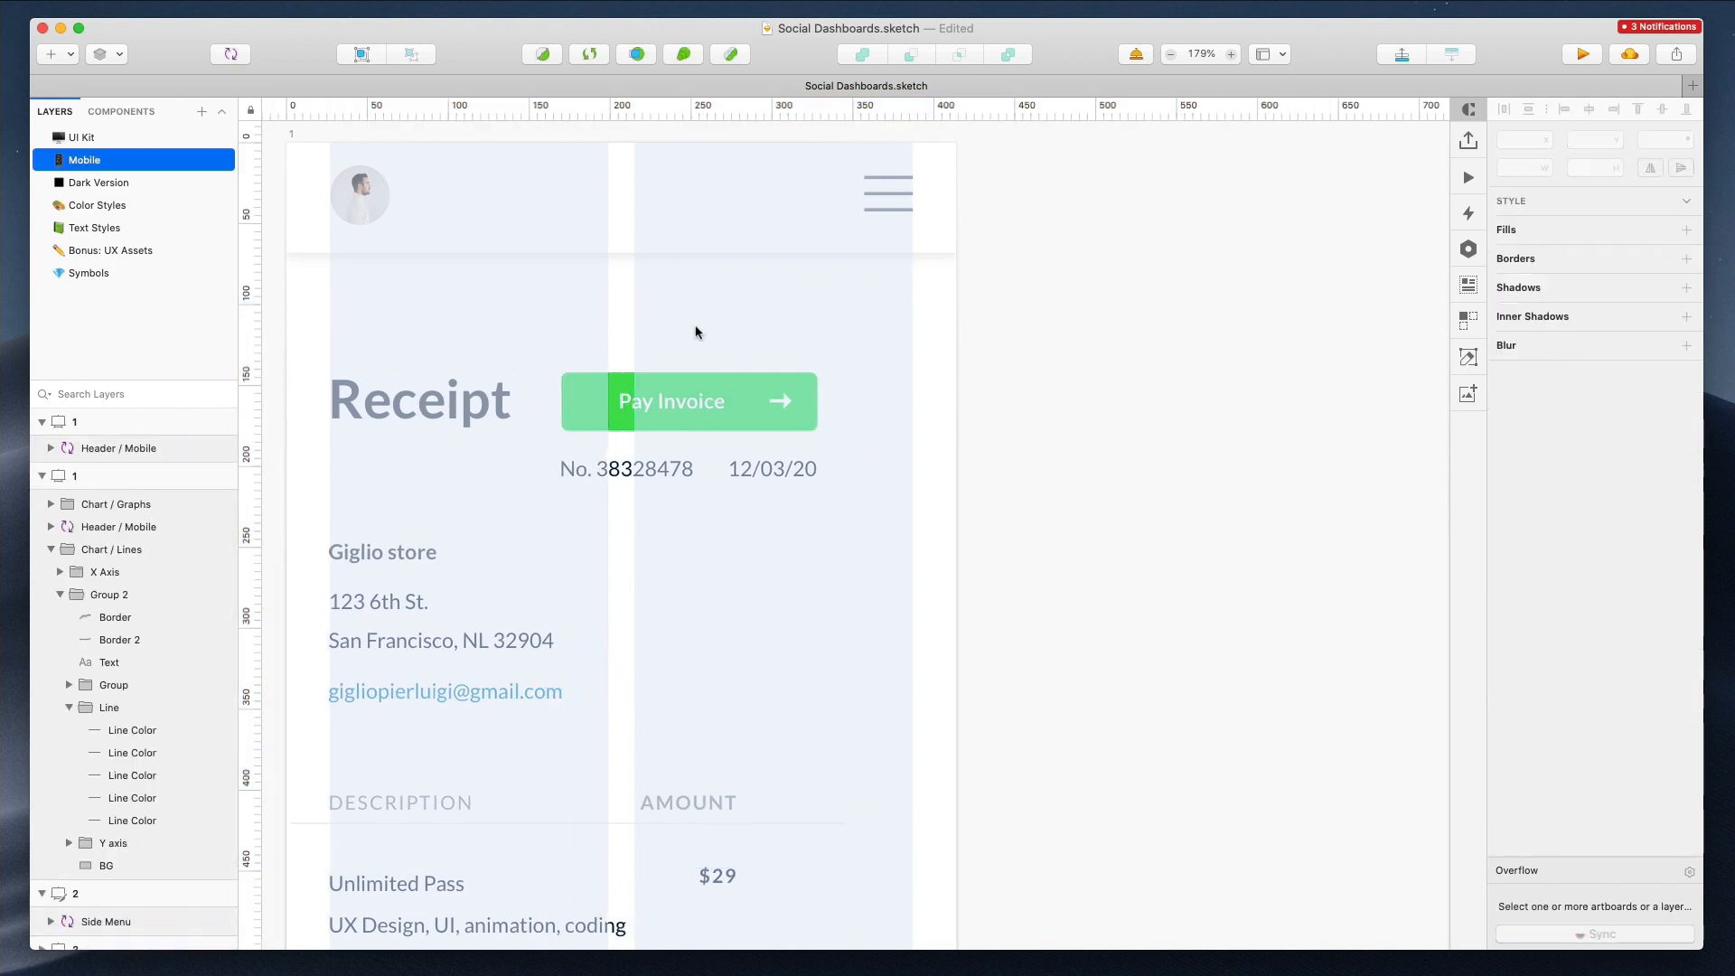
Move the Pay Invoice button, invoice number and date right to the artboard's content edge
scroll(650, 351, down, 3)
scroll(651, 350, left, 3)
click(620, 307)
drag(619, 301, 619, 304)
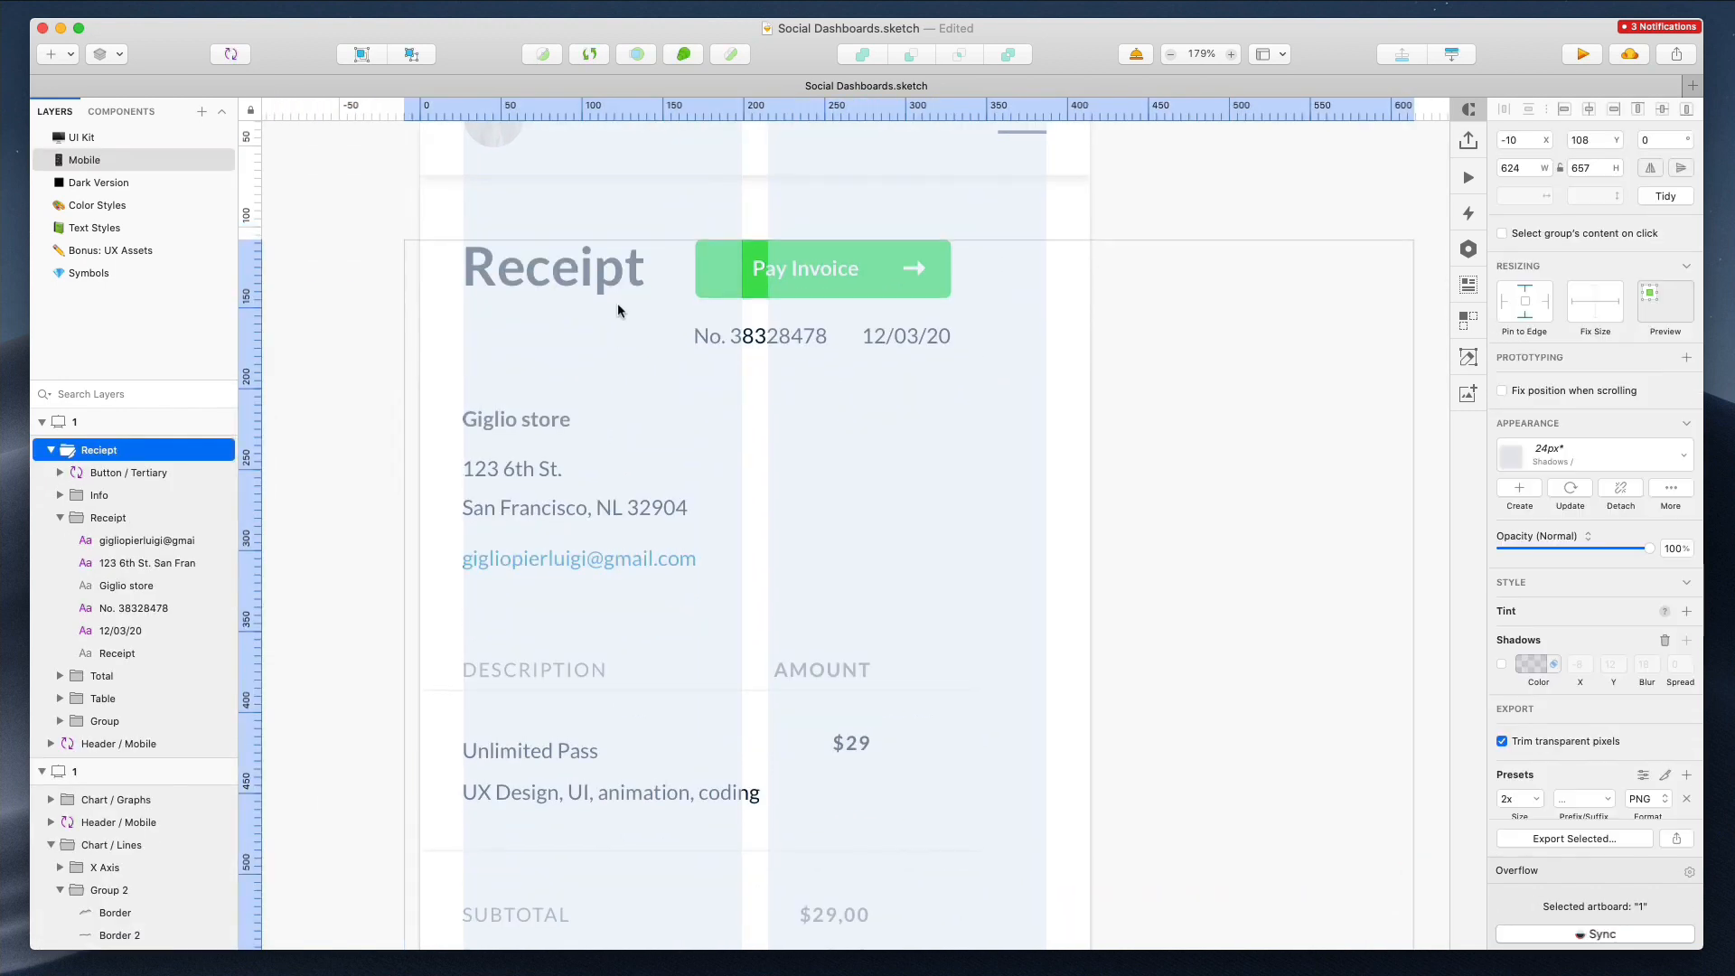
super+click(800, 268)
shift+super+click(784, 335)
drag(898, 338, 961, 264)
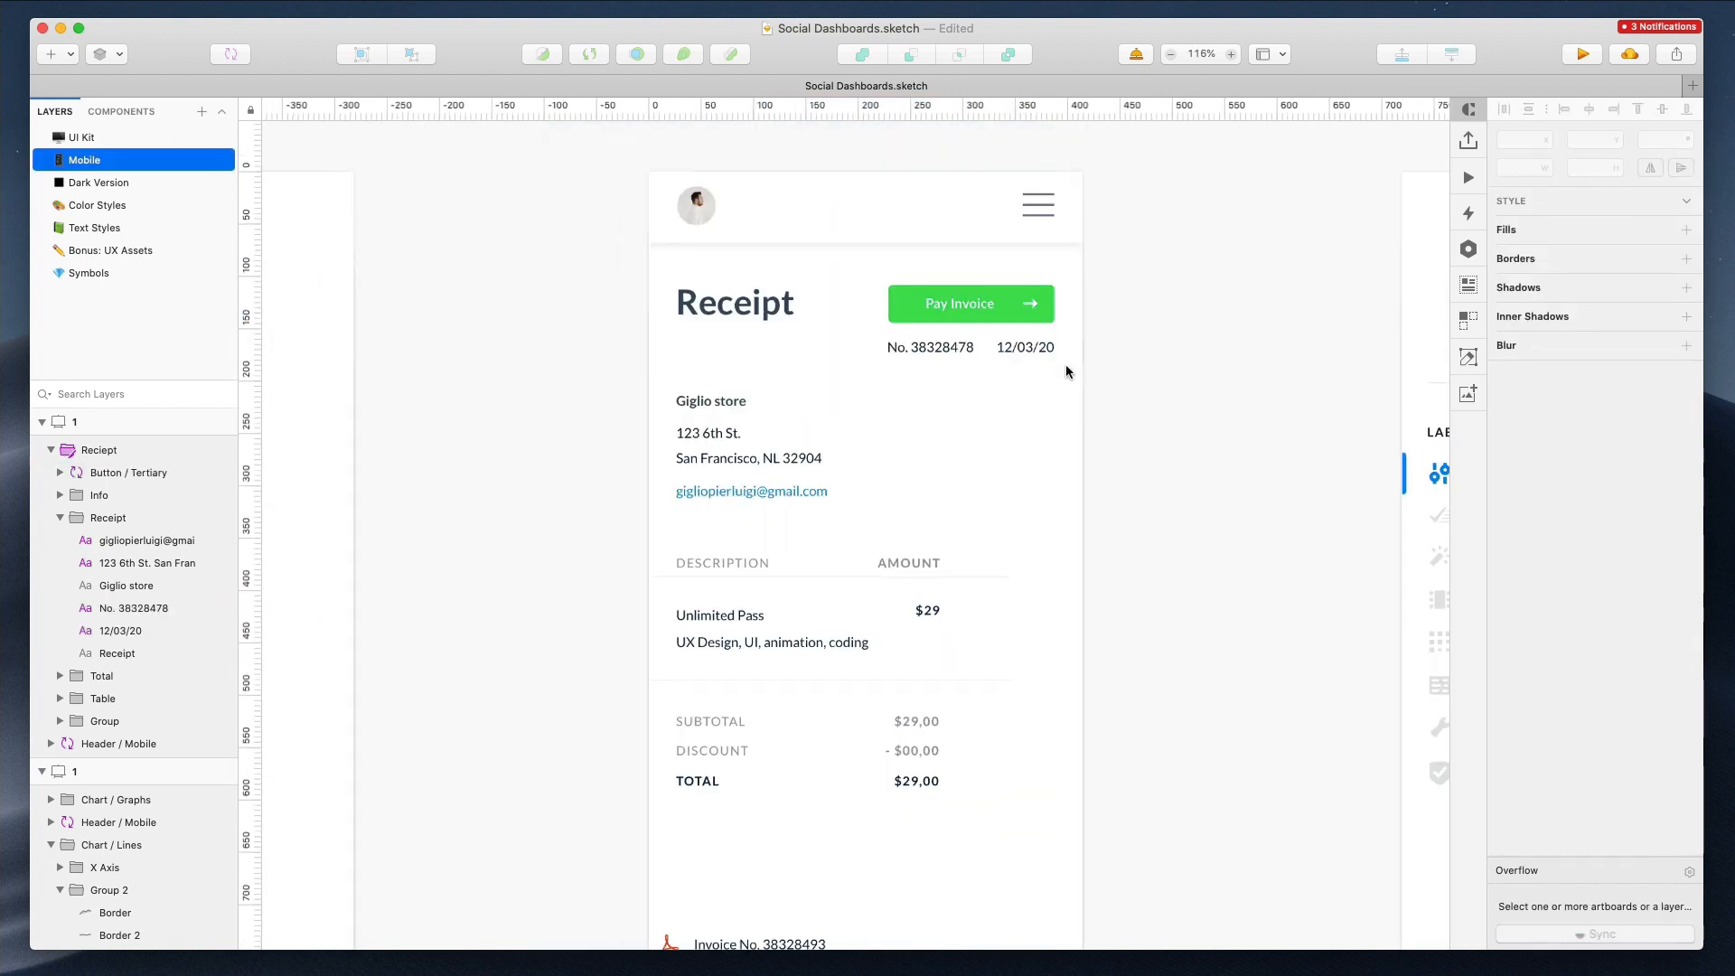
key(ctrl+l)
scroll(627, 389, down, 5)
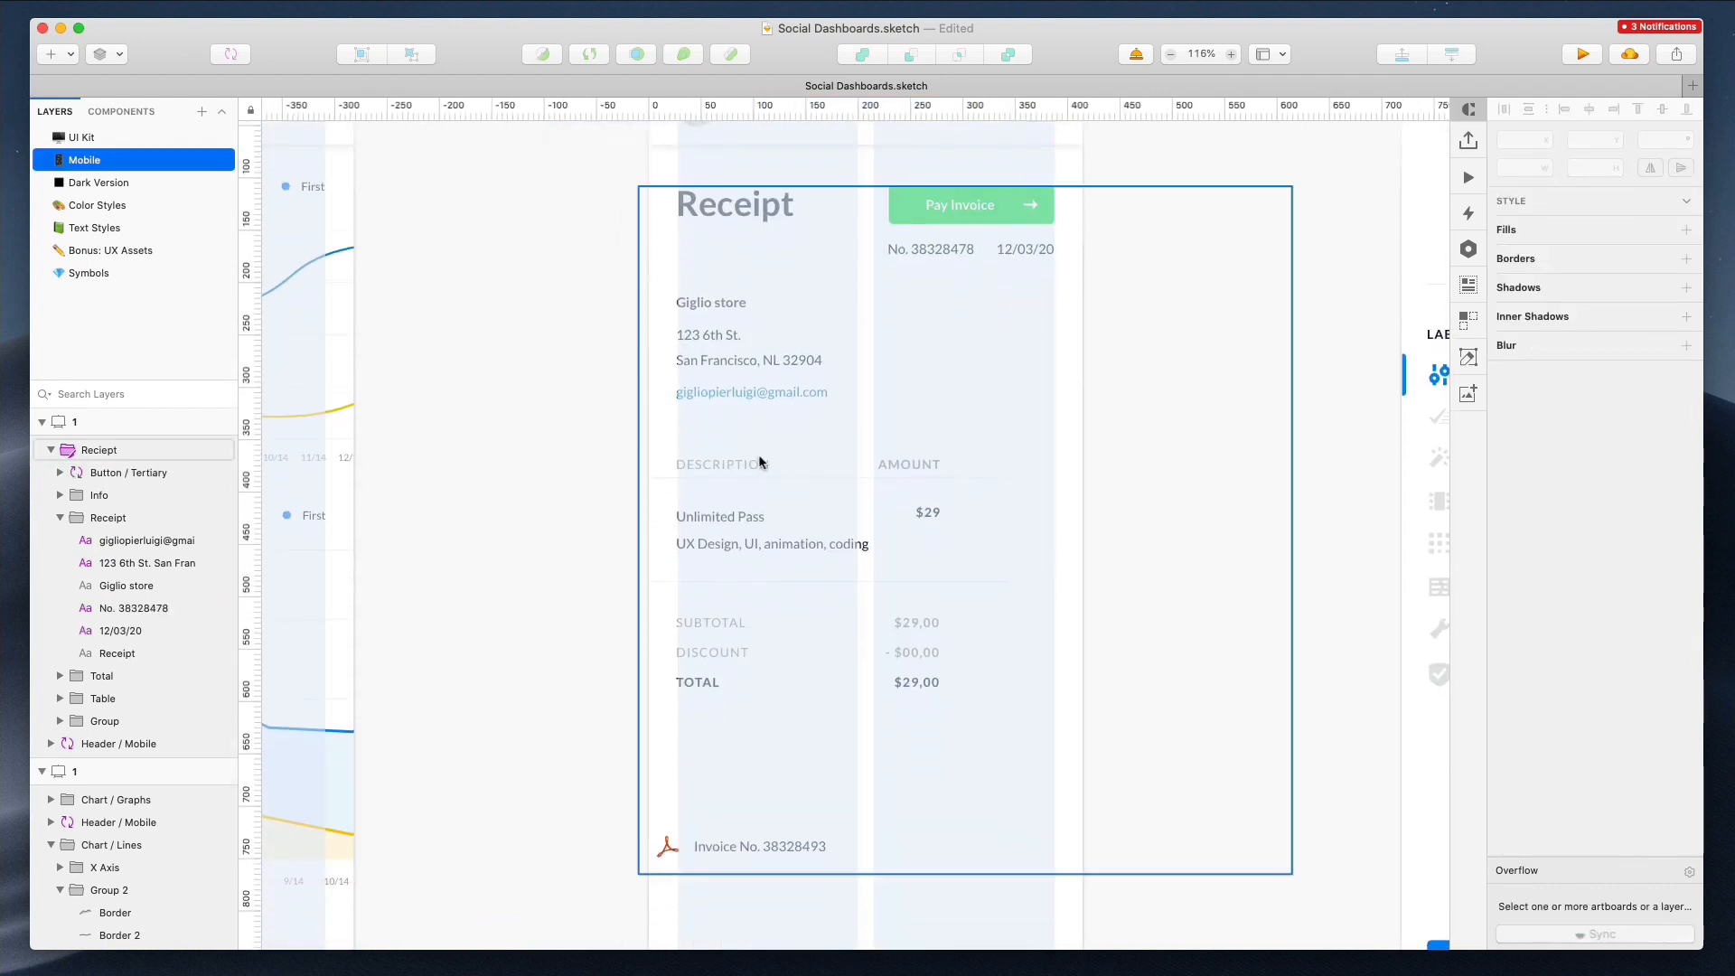
Nudge the invoice footer 13 px right and delete its top background line
click(757, 454)
click(599, 744)
drag(615, 779, 869, 829)
key(shift+Right)
key(Right)
key(Right)
key(Right)
key(Right)
key(Right)
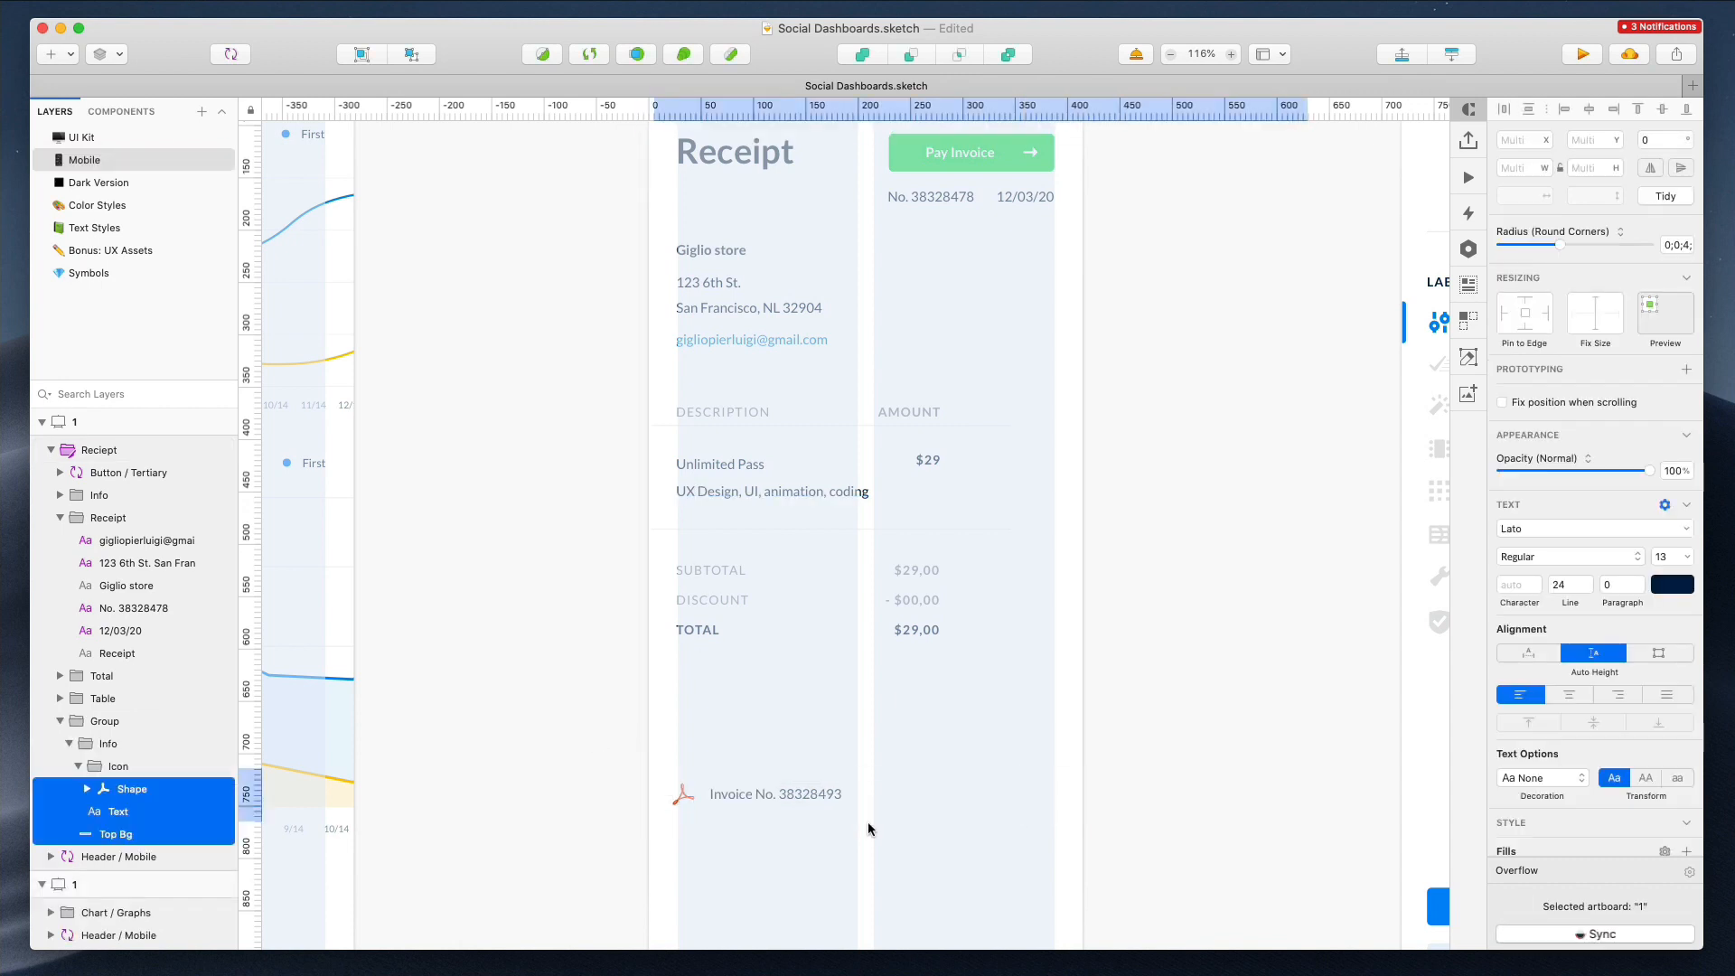
click(678, 788)
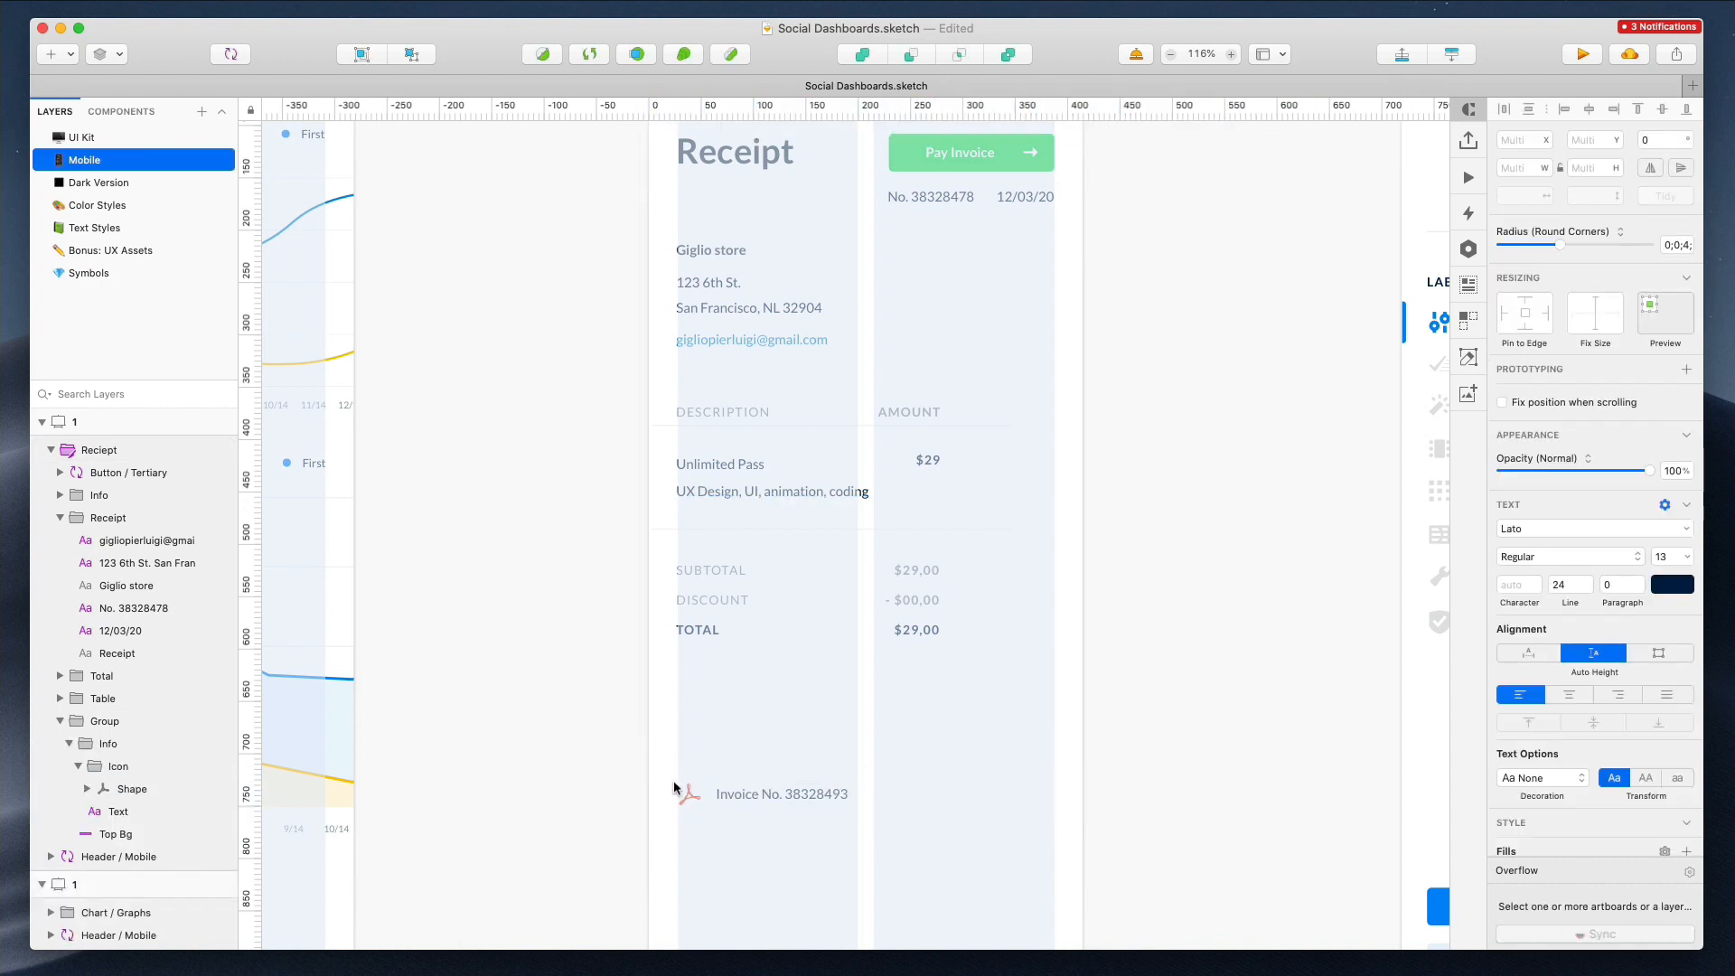
key(Delete)
Move the invoice footer up beneath the totals and set its text to auto width
super+click(693, 794)
shift+super+click(762, 795)
drag(764, 795, 772, 690)
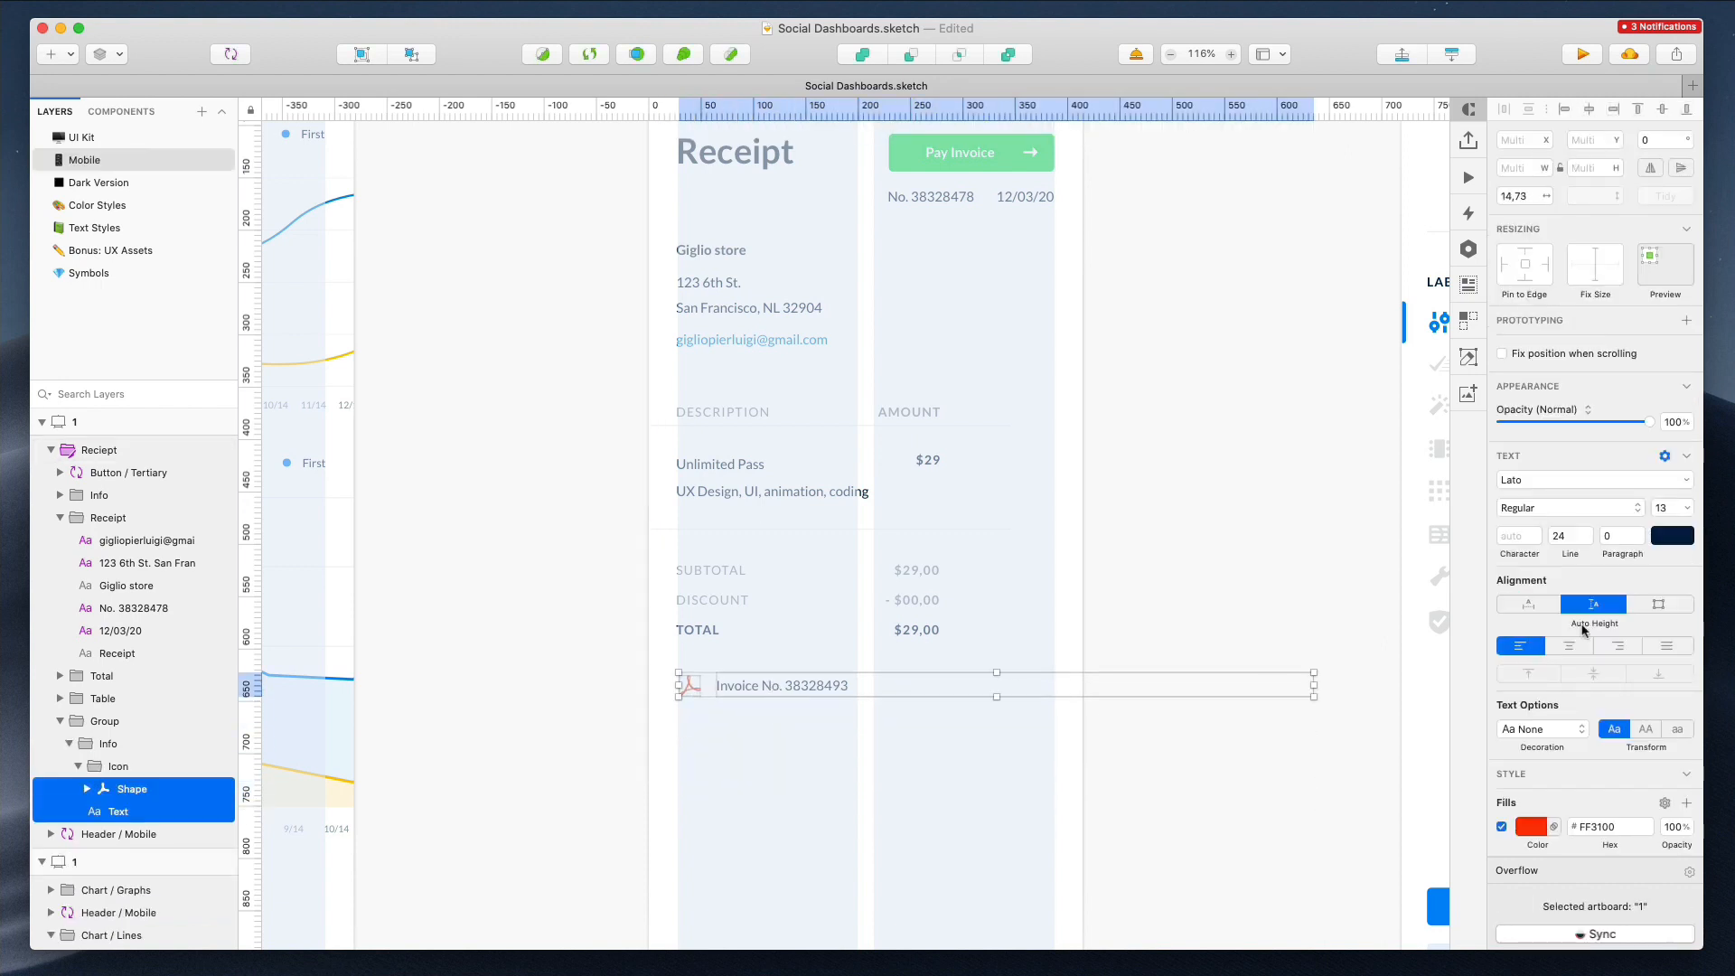
click(1528, 603)
click(1086, 761)
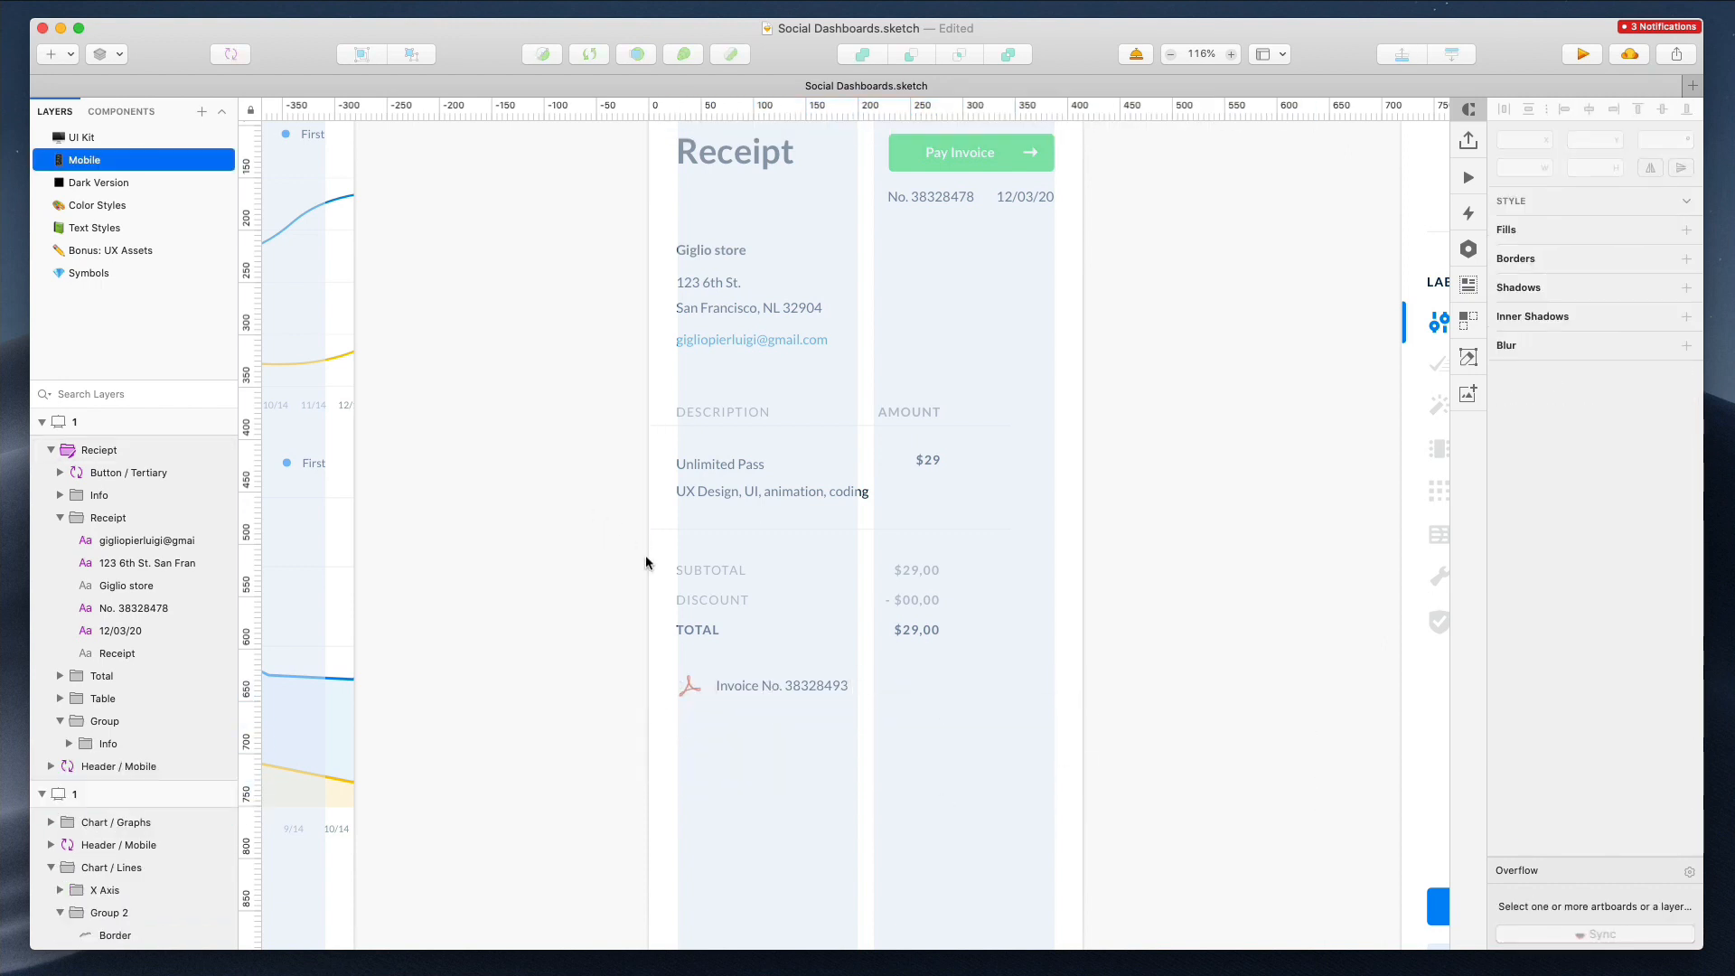
Set the item description text in the price row to auto width
click(694, 531)
shift+click(952, 424)
drag(1025, 474, 1084, 473)
click(956, 499)
click(952, 481)
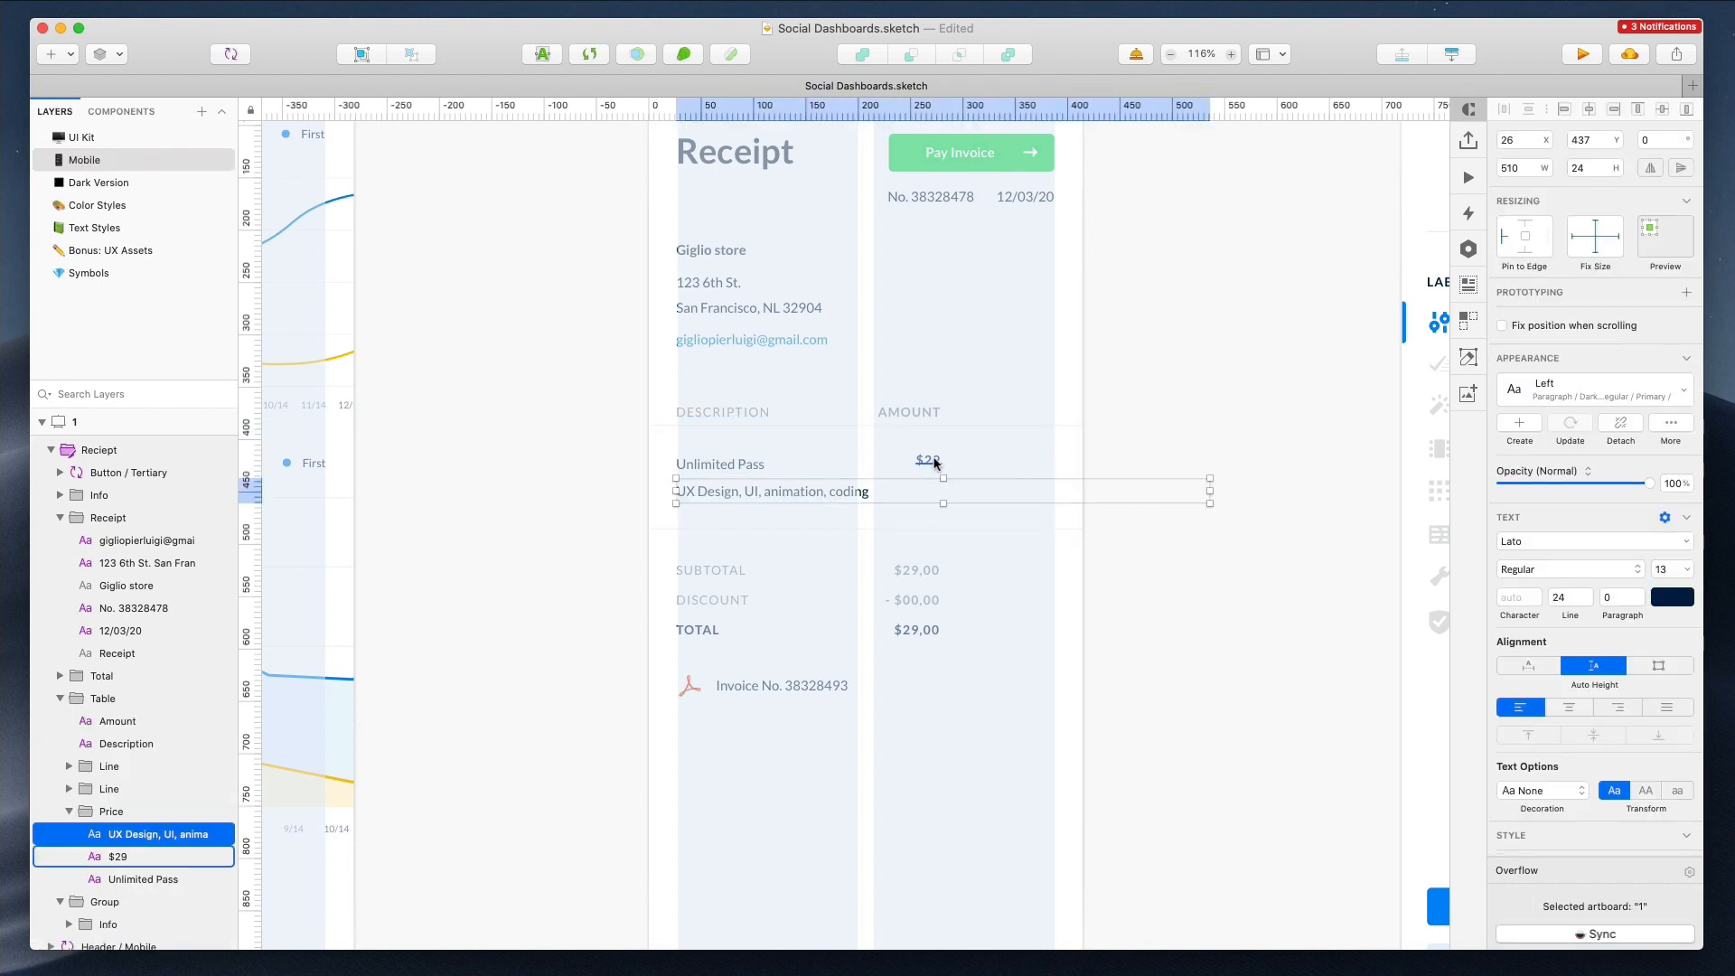
click(1528, 666)
drag(669, 453, 1001, 483)
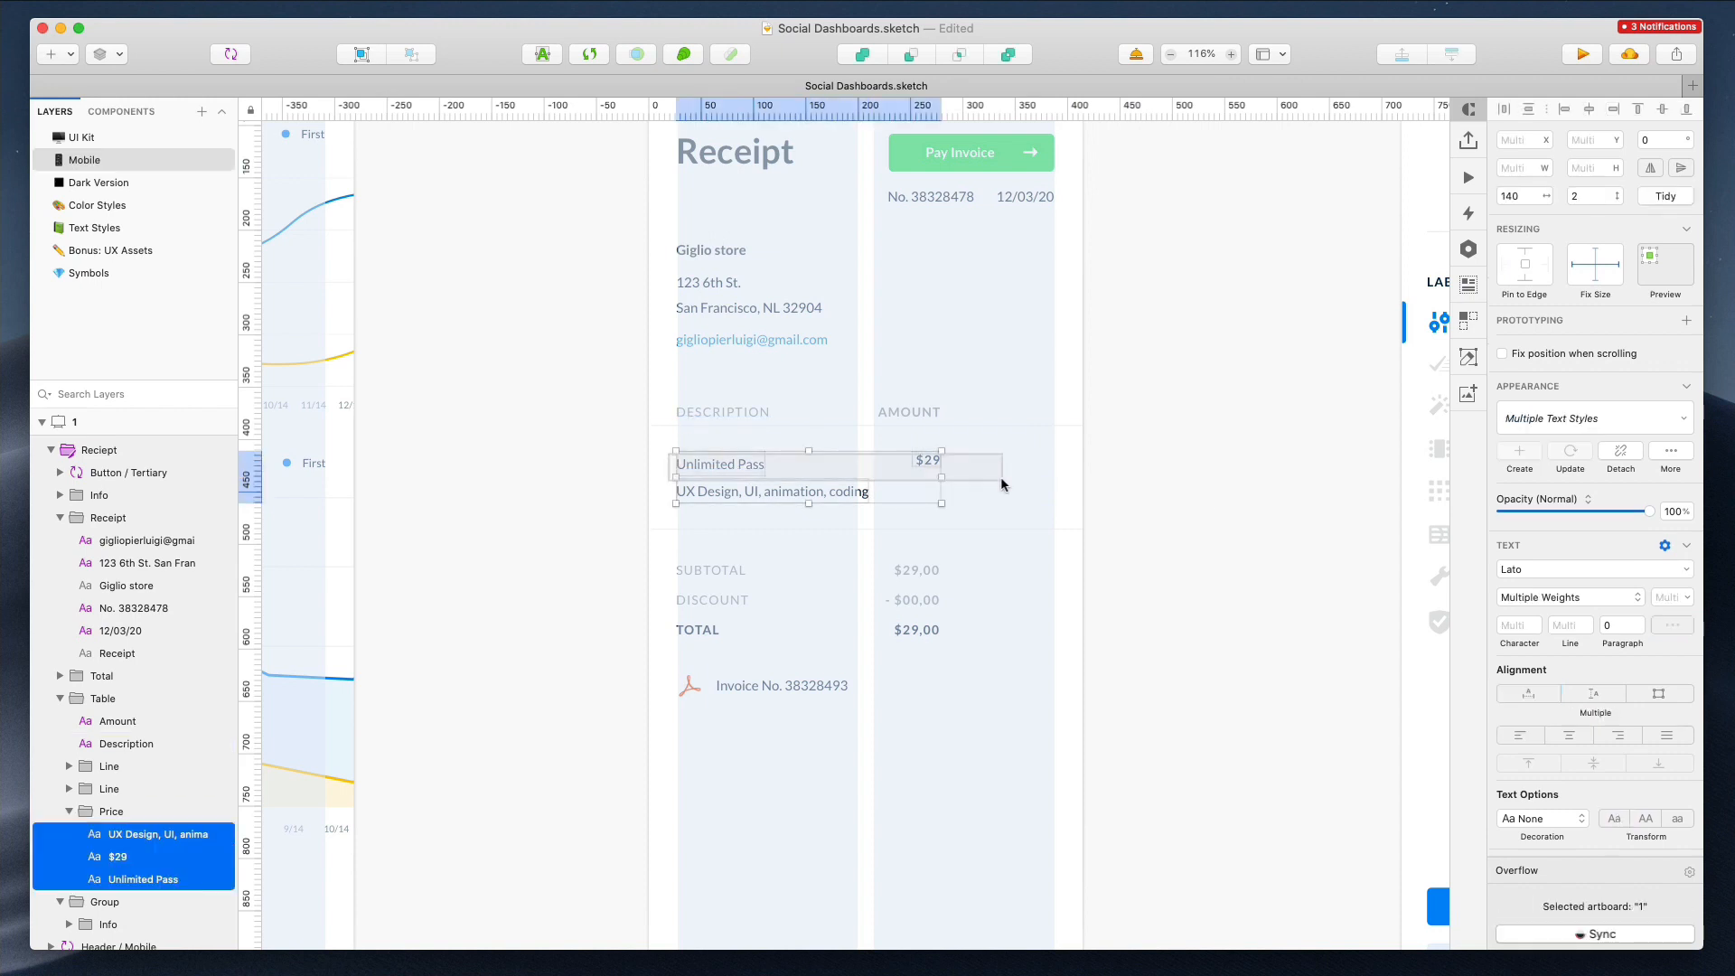
Ungroup the store info group in the receipt
click(723, 336)
drag(596, 233, 858, 345)
click(710, 292)
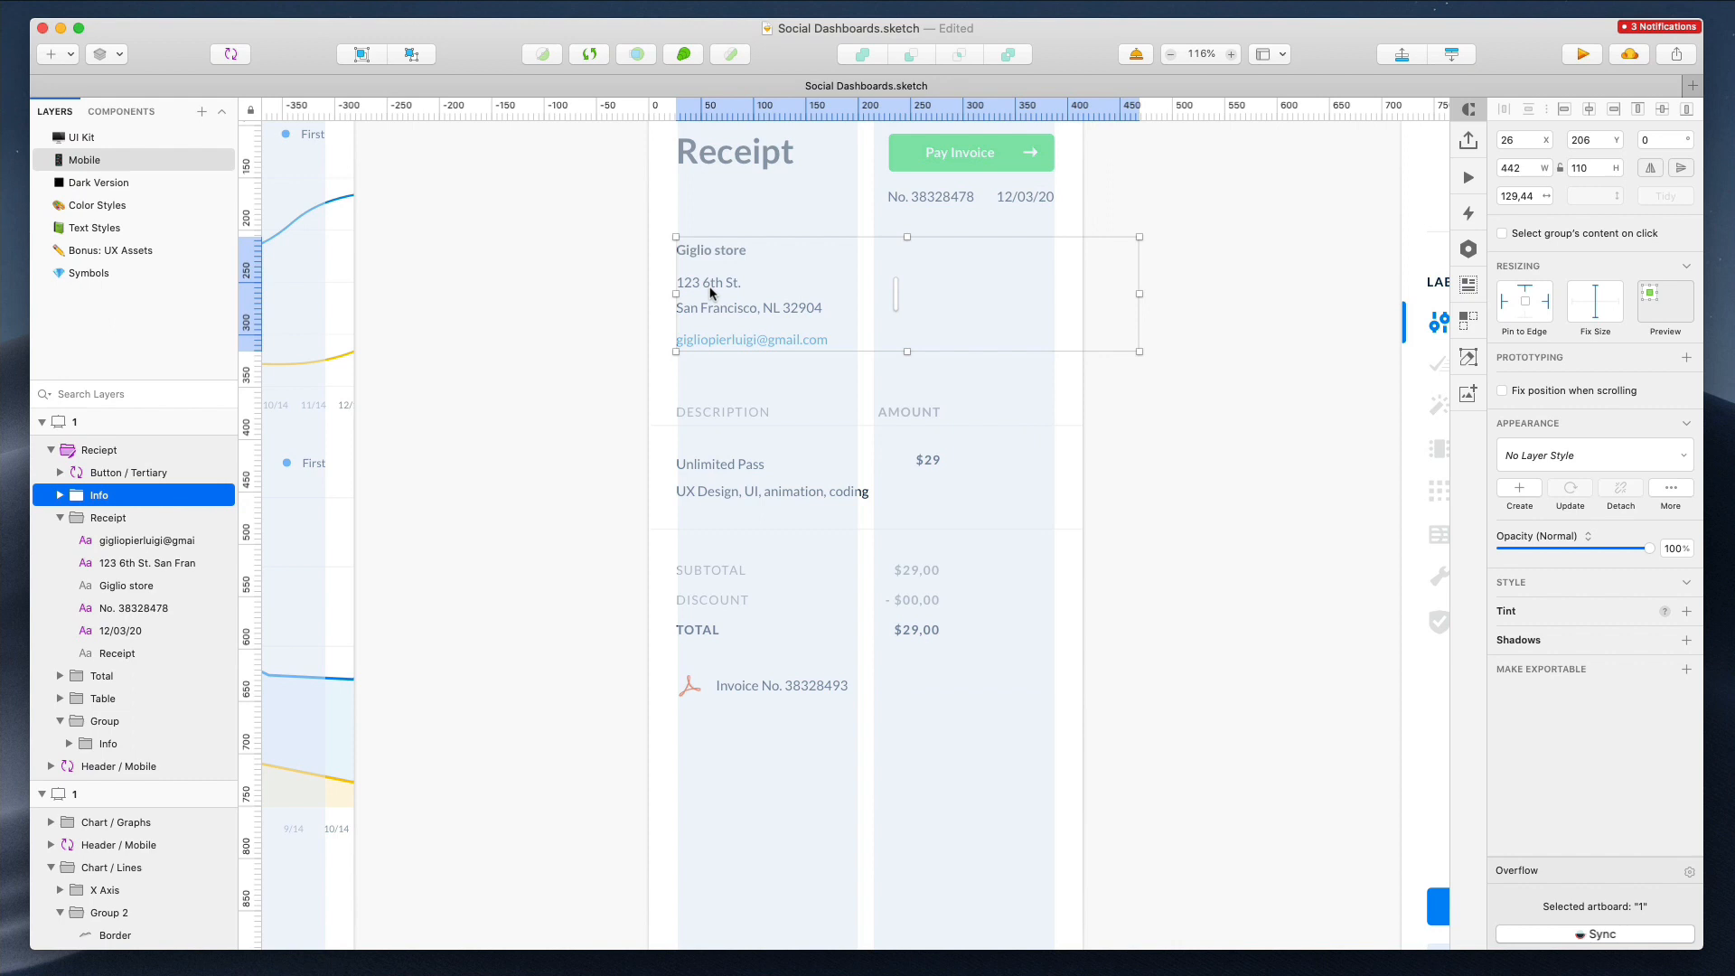
key(super+shift+g)
Select the receipt content below the header and nudge it down 3 px
click(757, 196)
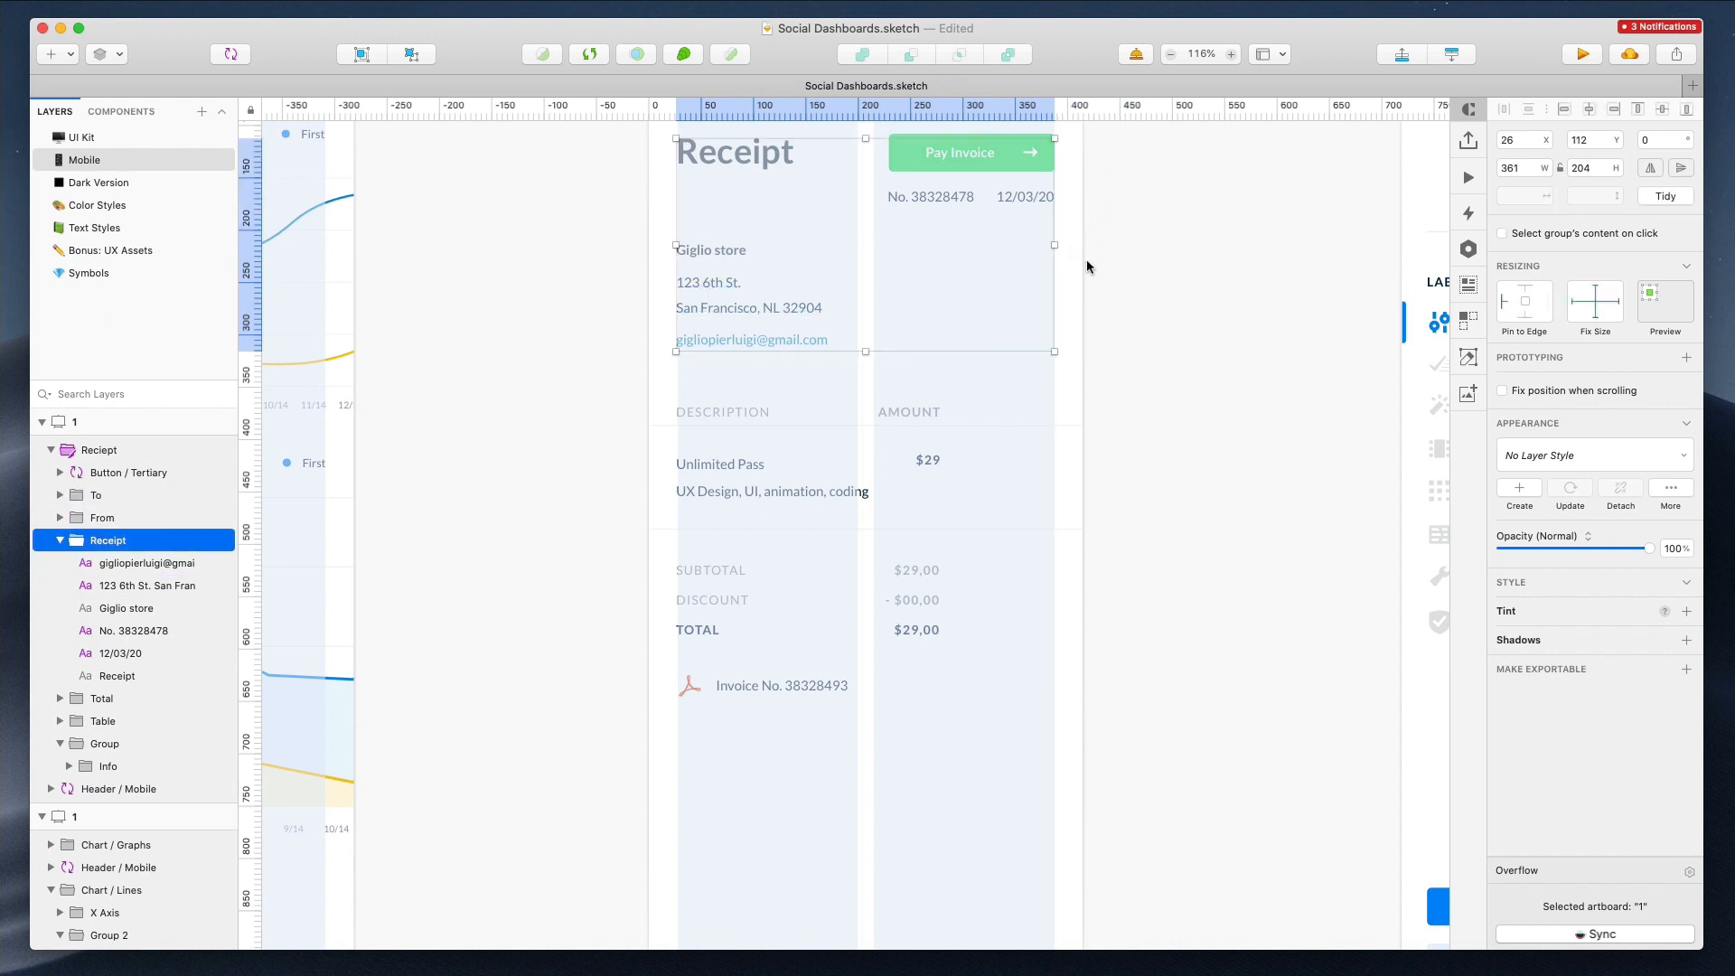
drag(1125, 228, 853, 365)
drag(531, 217, 1219, 376)
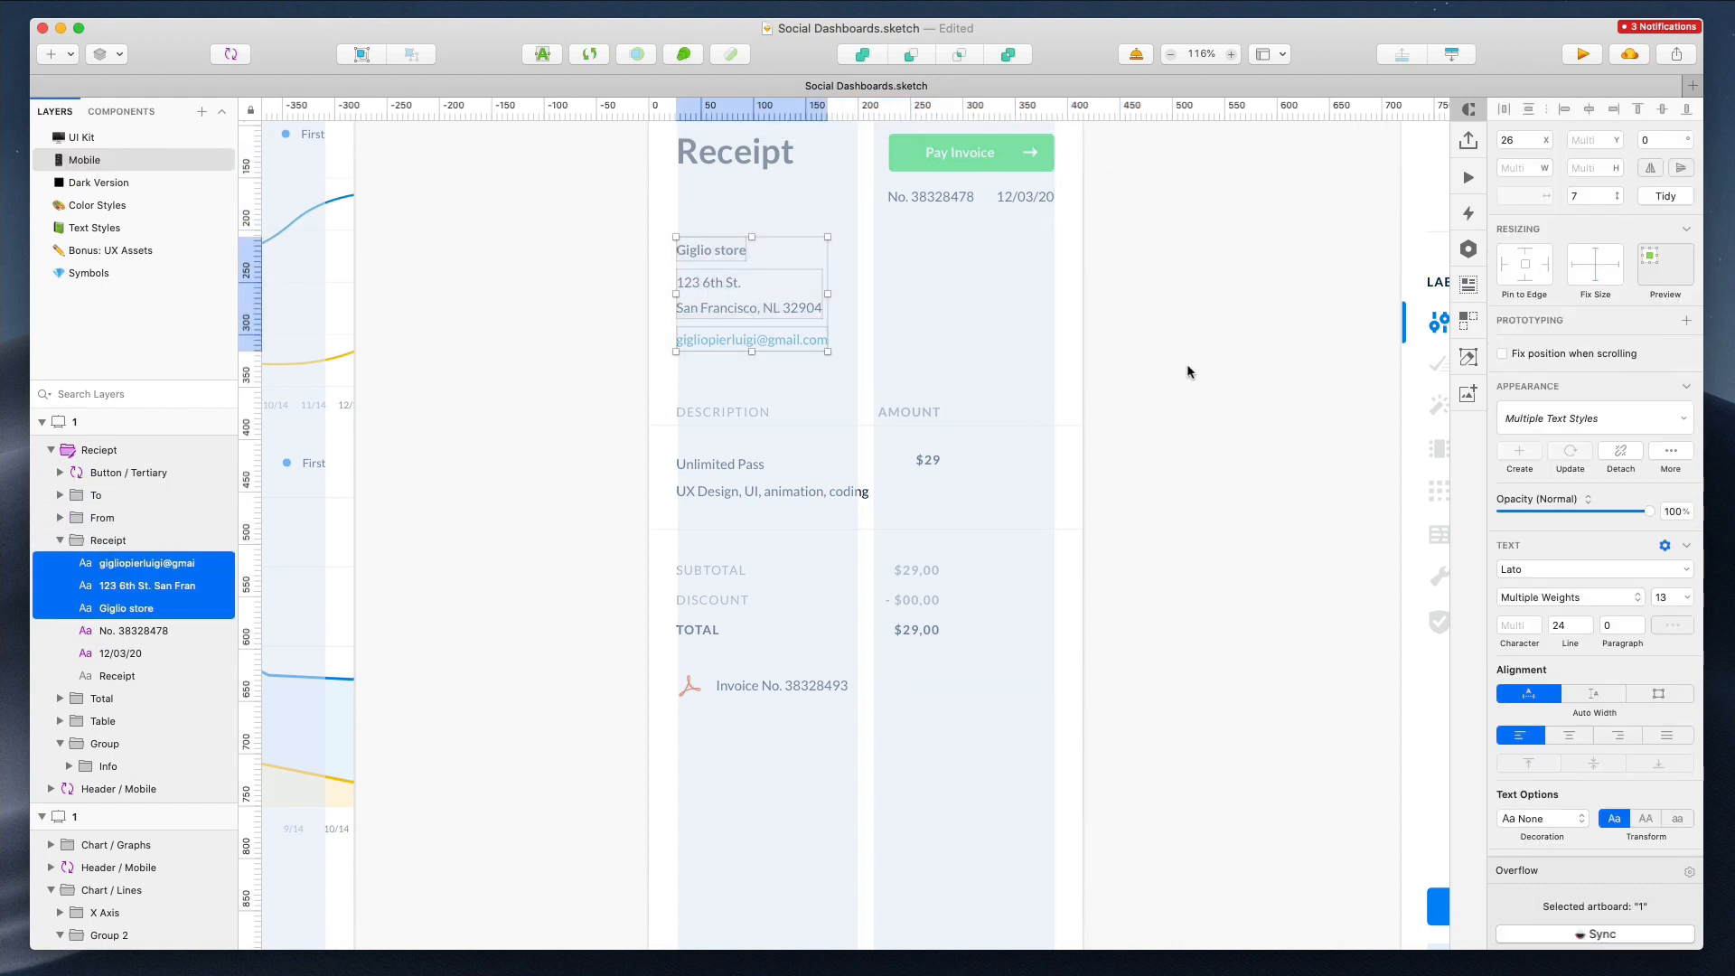
click(750, 253)
scroll(750, 253, up, 3)
drag(604, 346, 1044, 828)
key(Down)
key(Down)
key(Down)
key(Down)
key(Down)
key(Down)
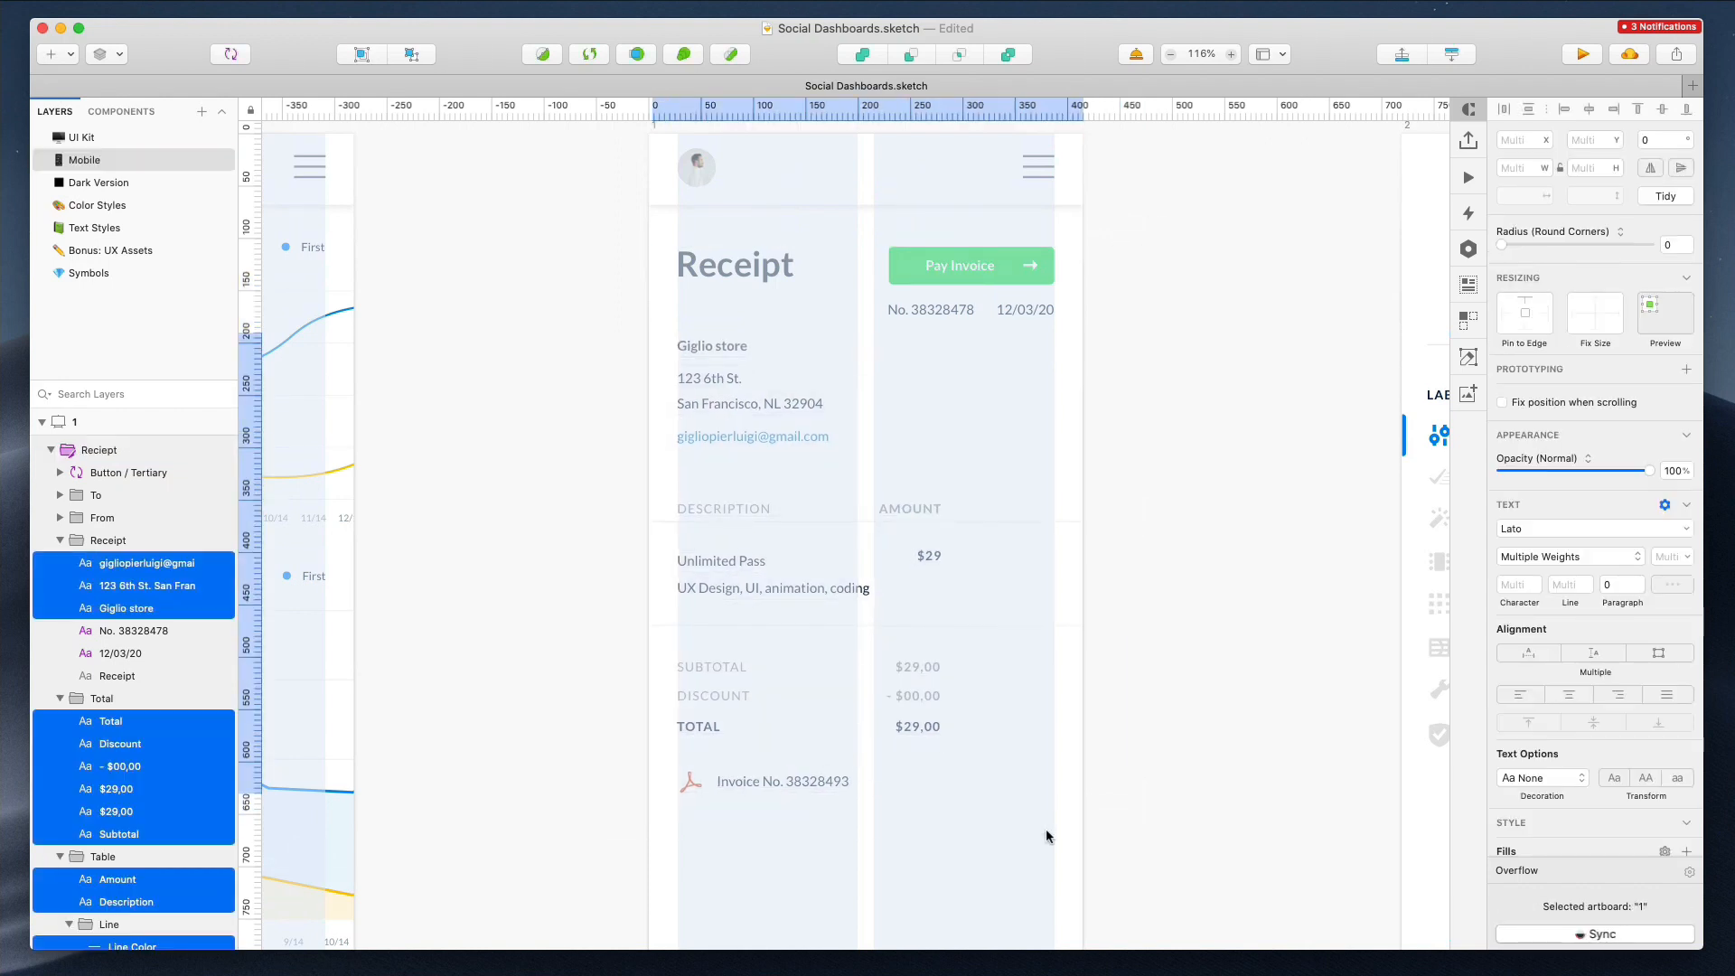
Shorten the receipt mobile artboard to 760 px tall
click(1144, 381)
scroll(1145, 381, down, 5)
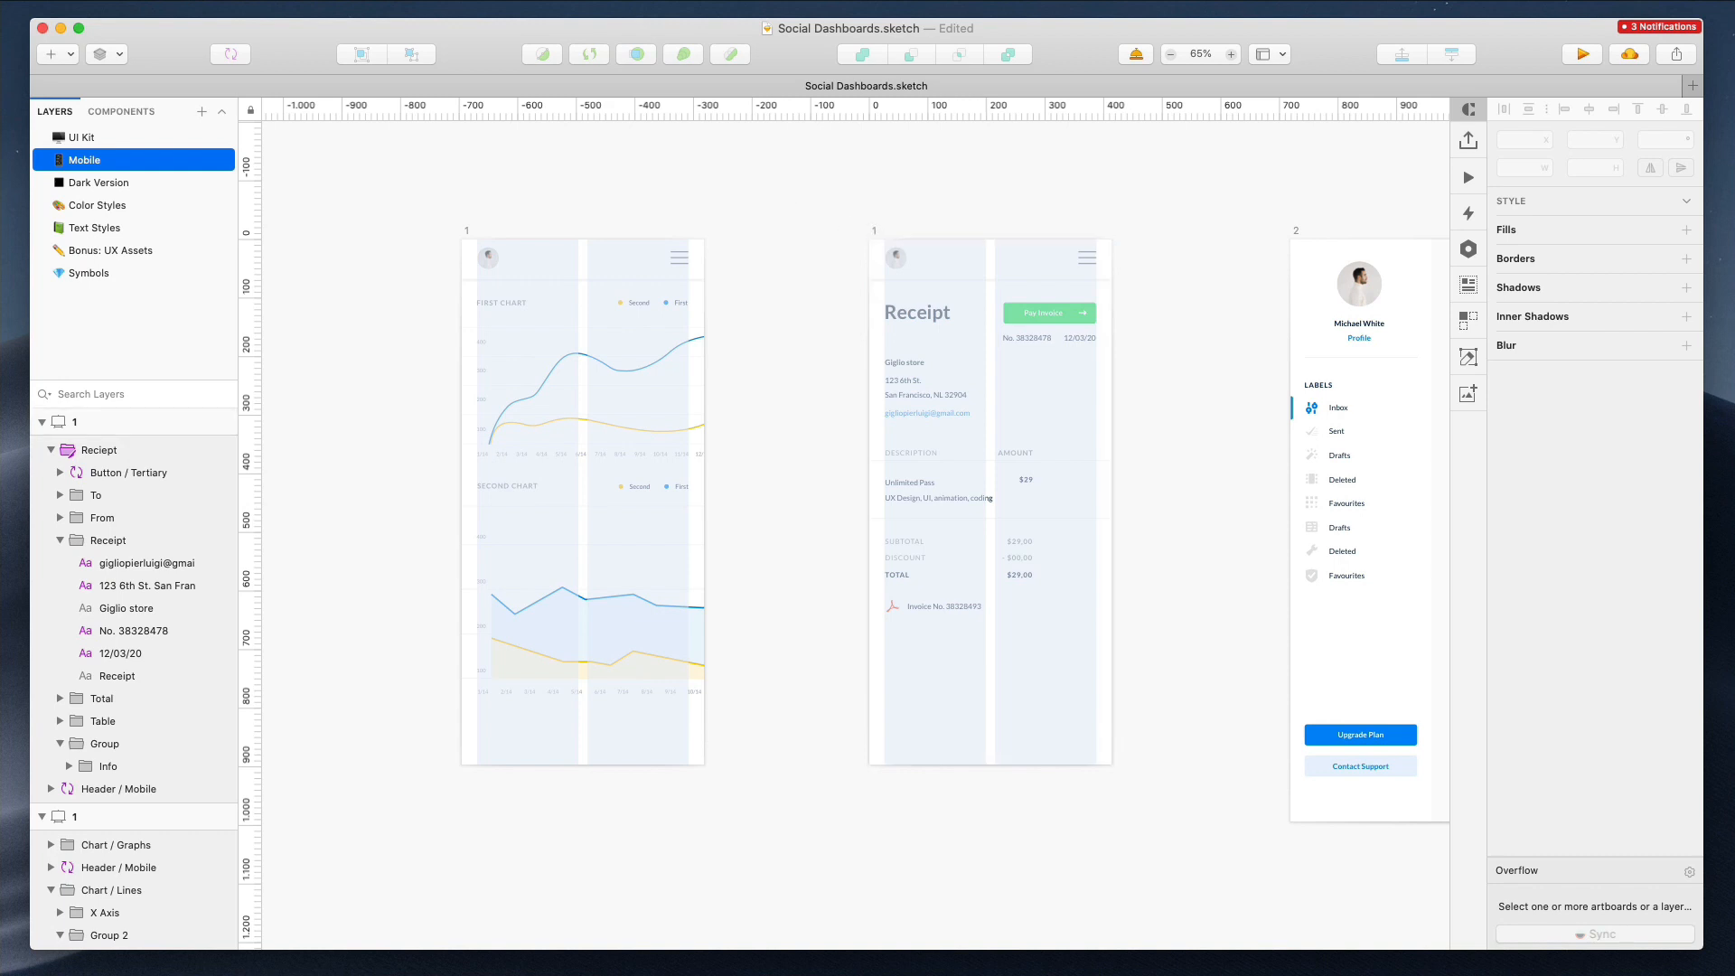
click(871, 233)
drag(991, 763, 988, 644)
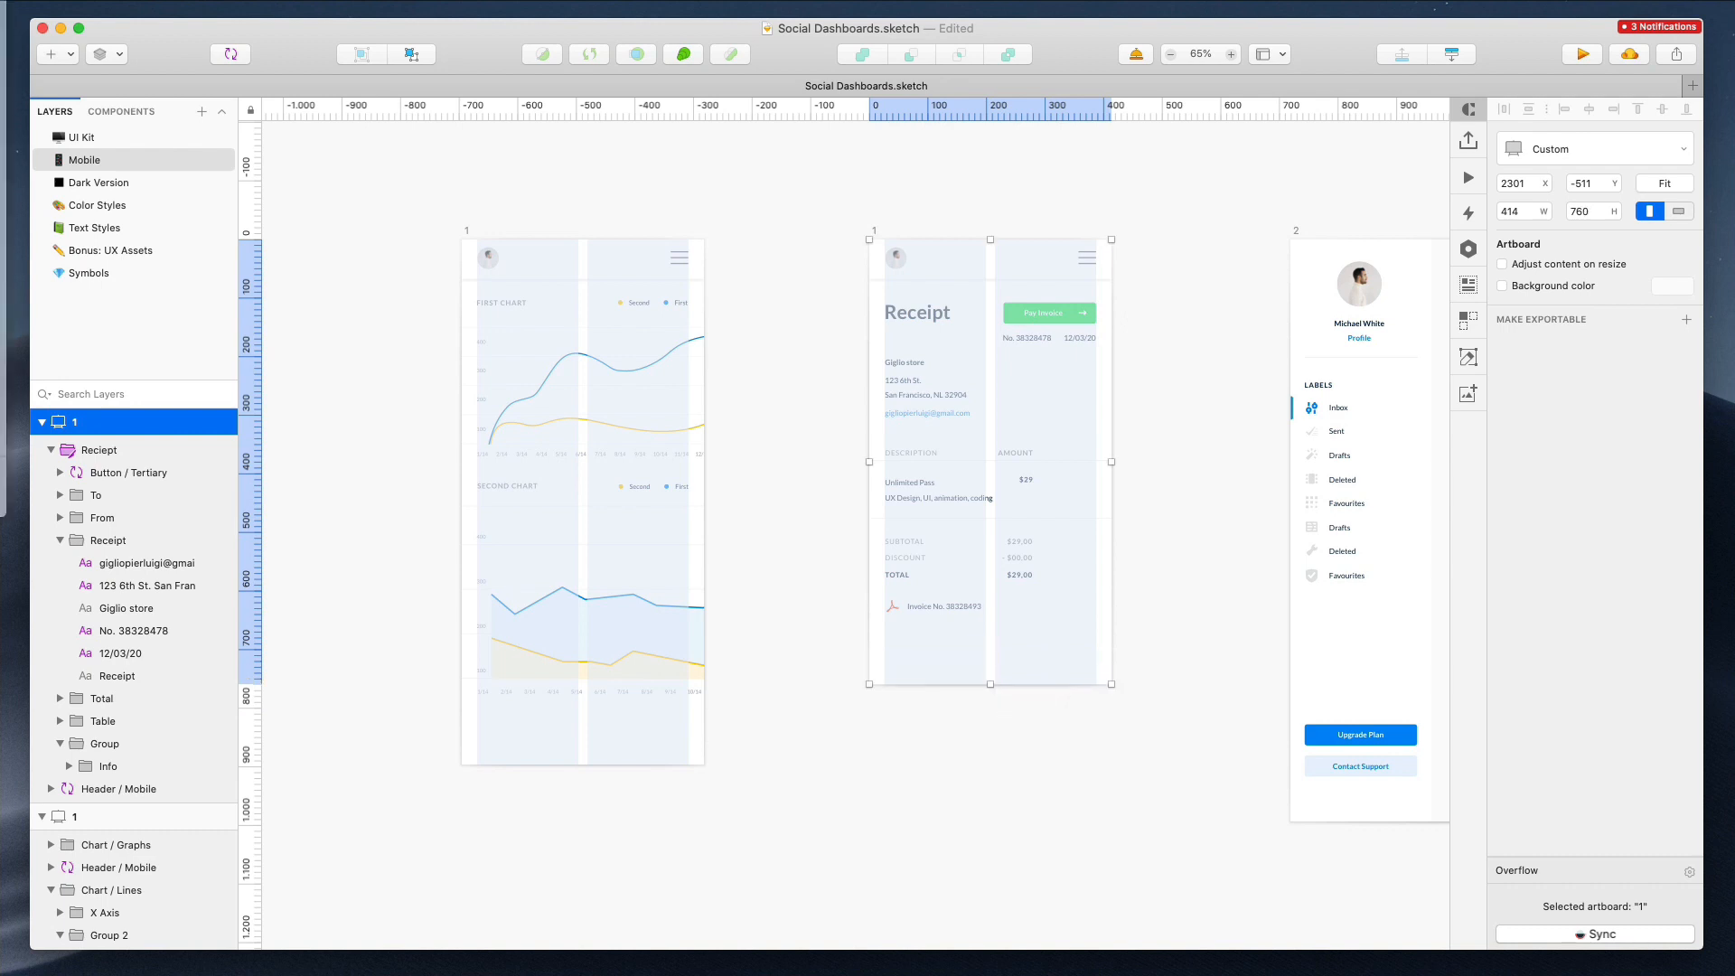
Hide the layout grids on the receipt and chart mobile artboards
mouse_move(3, 172)
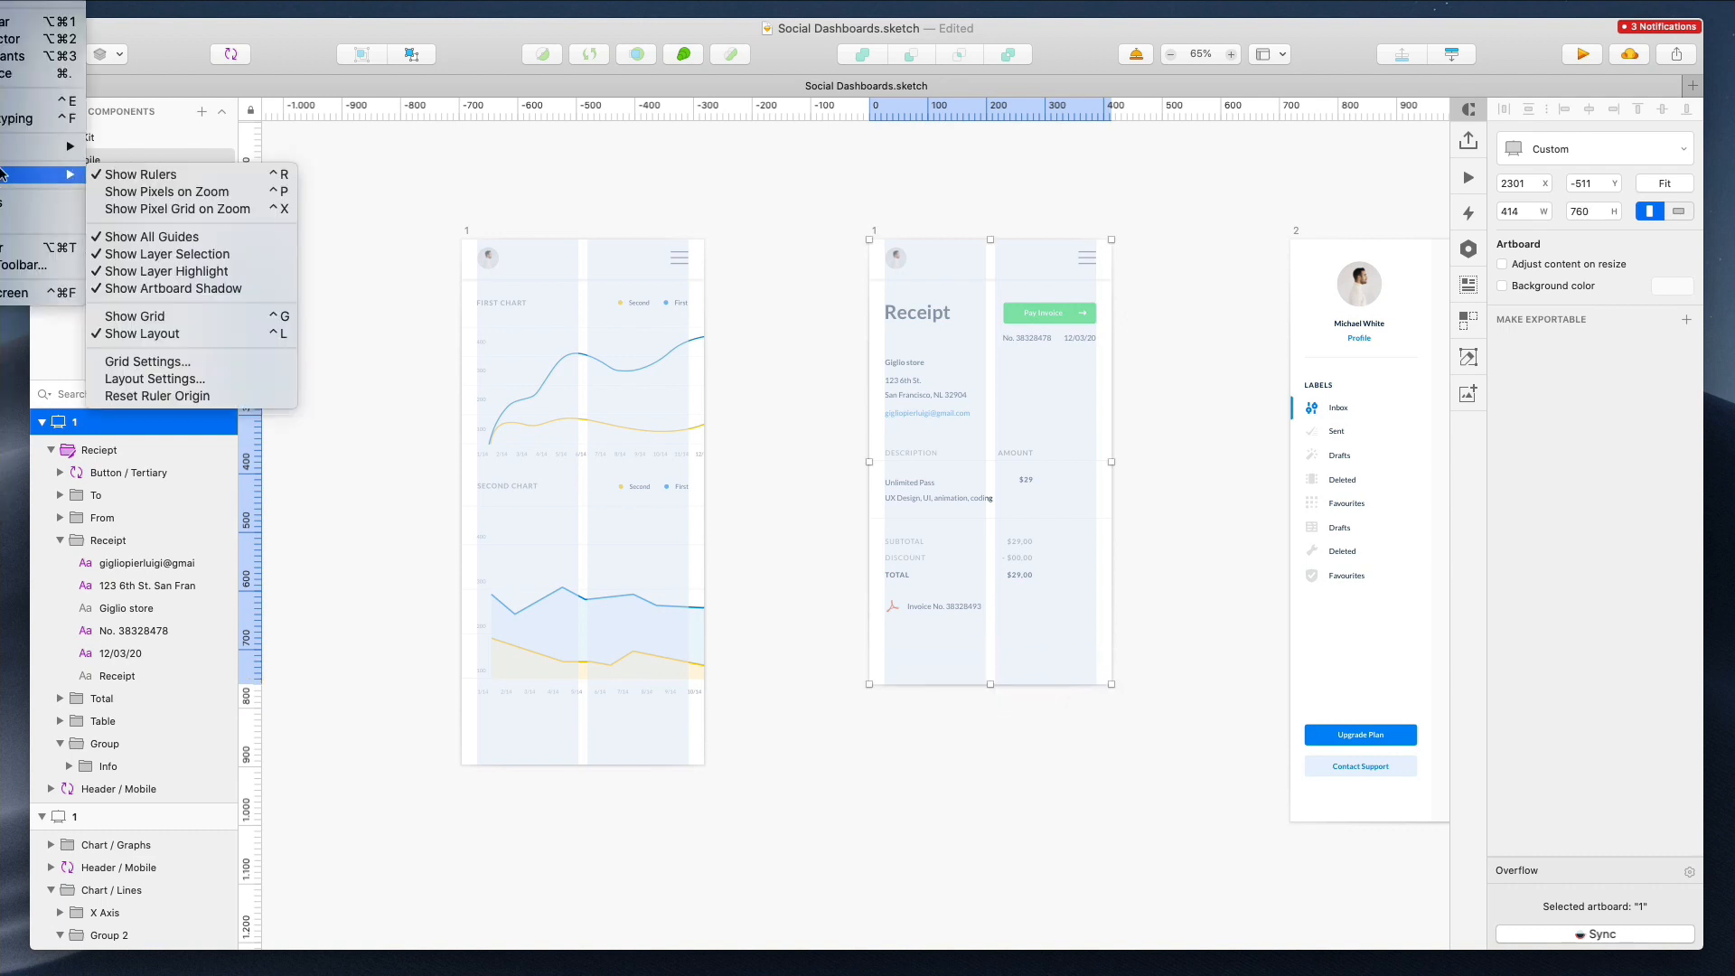
click(142, 334)
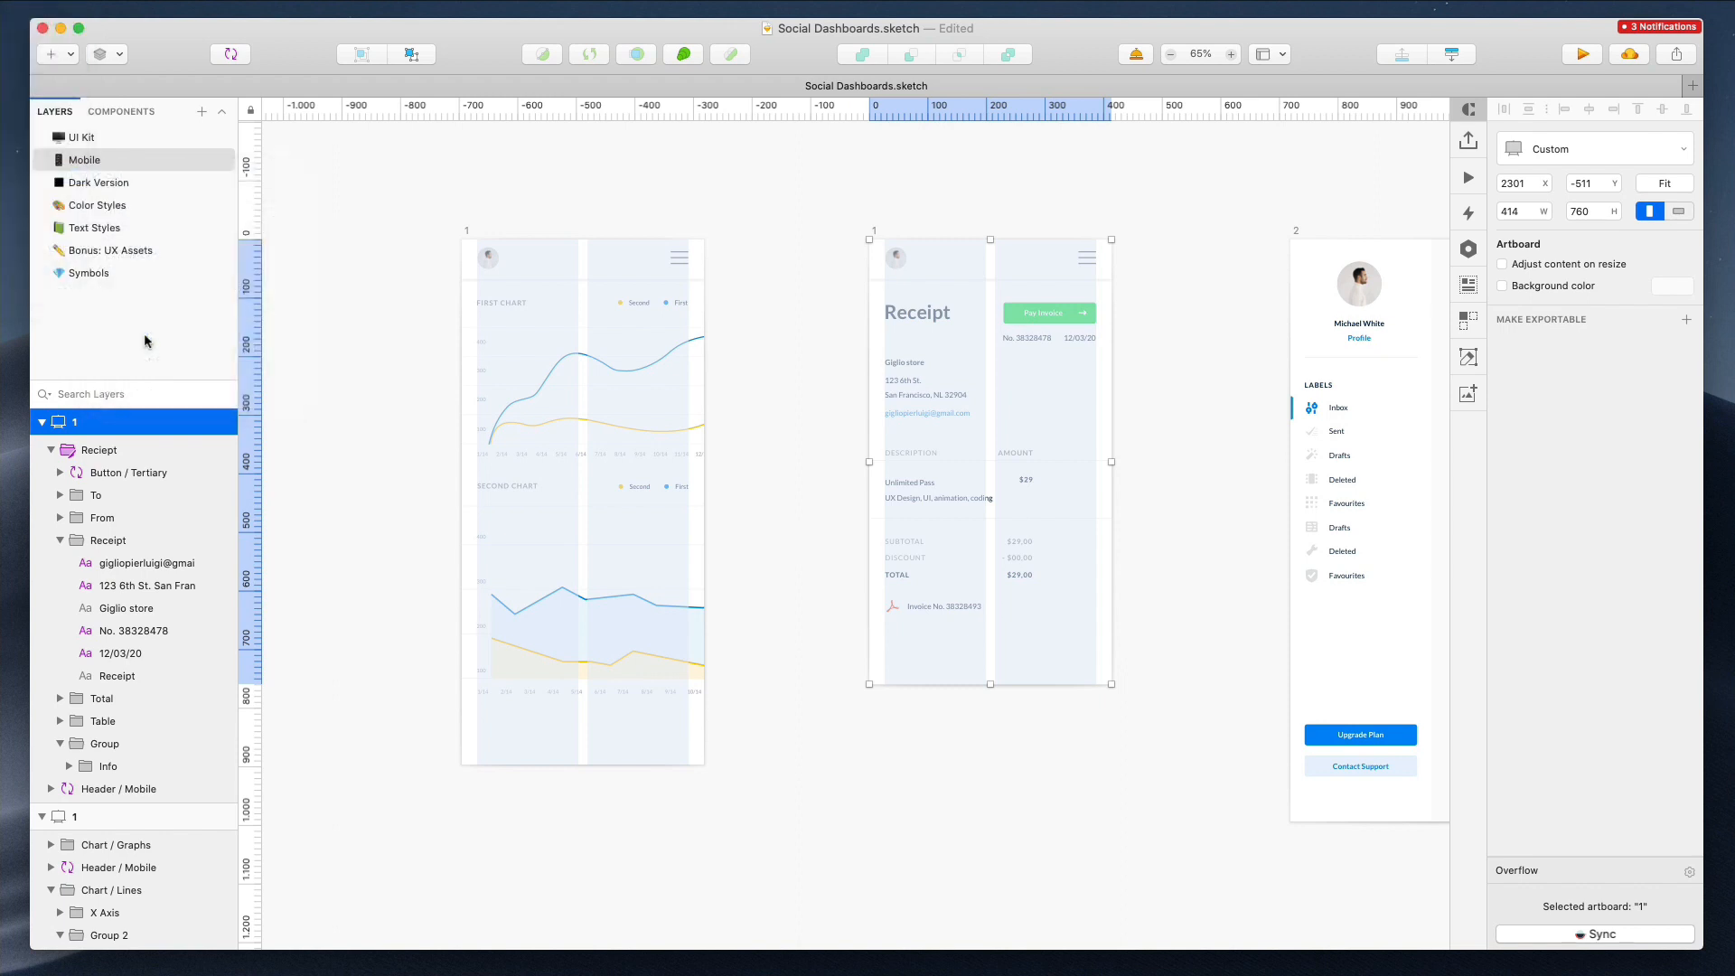
click(815, 187)
scroll(815, 187, right, 2)
scroll(816, 187, right, 1)
scroll(405, 231, right, 1)
click(395, 232)
click(2, 2)
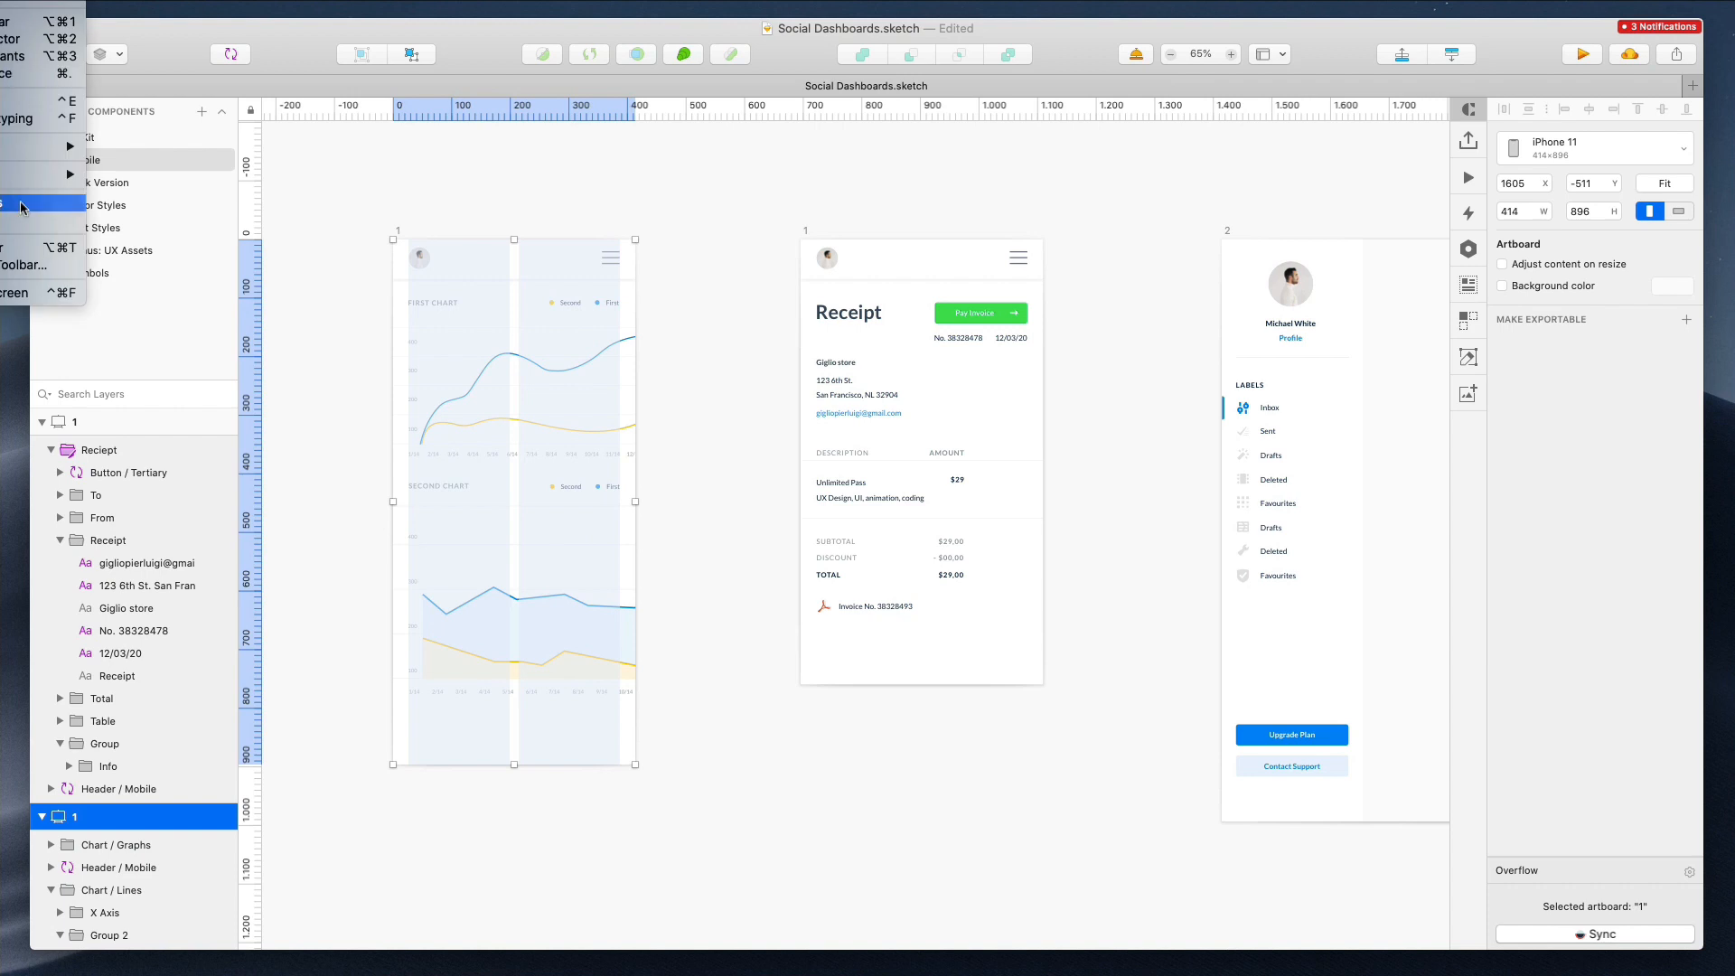
mouse_move(45, 174)
click(174, 334)
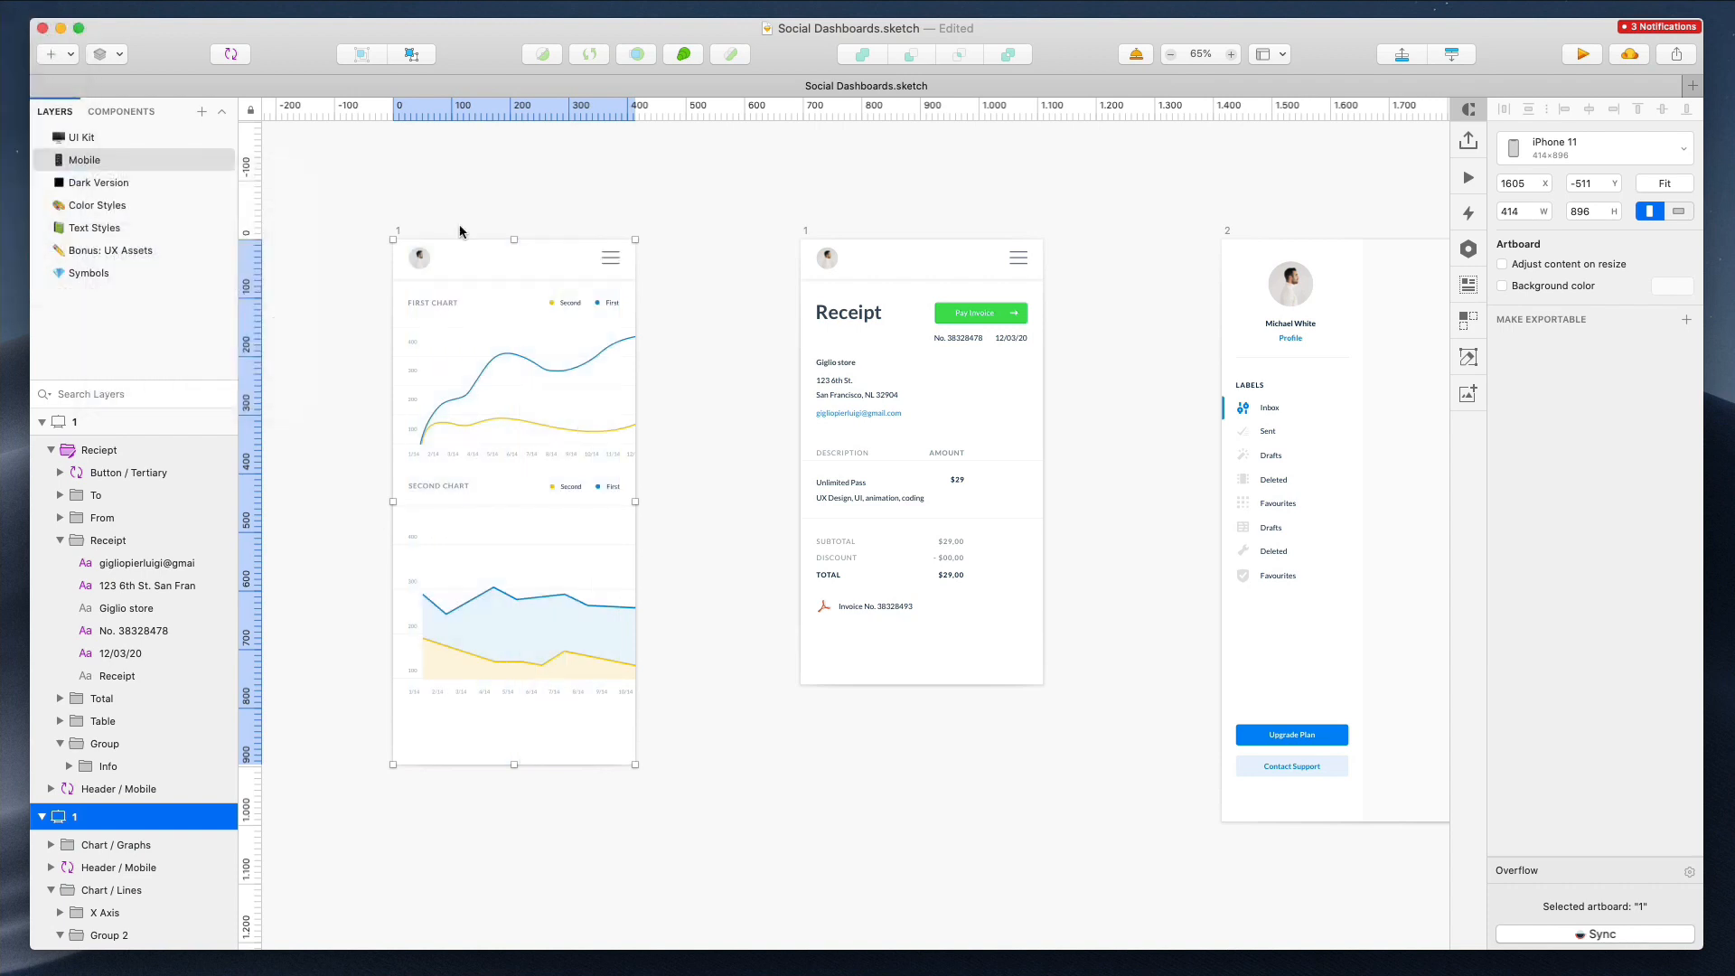
click(663, 200)
Undo both layout-grid changes
scroll(663, 201, left, 5)
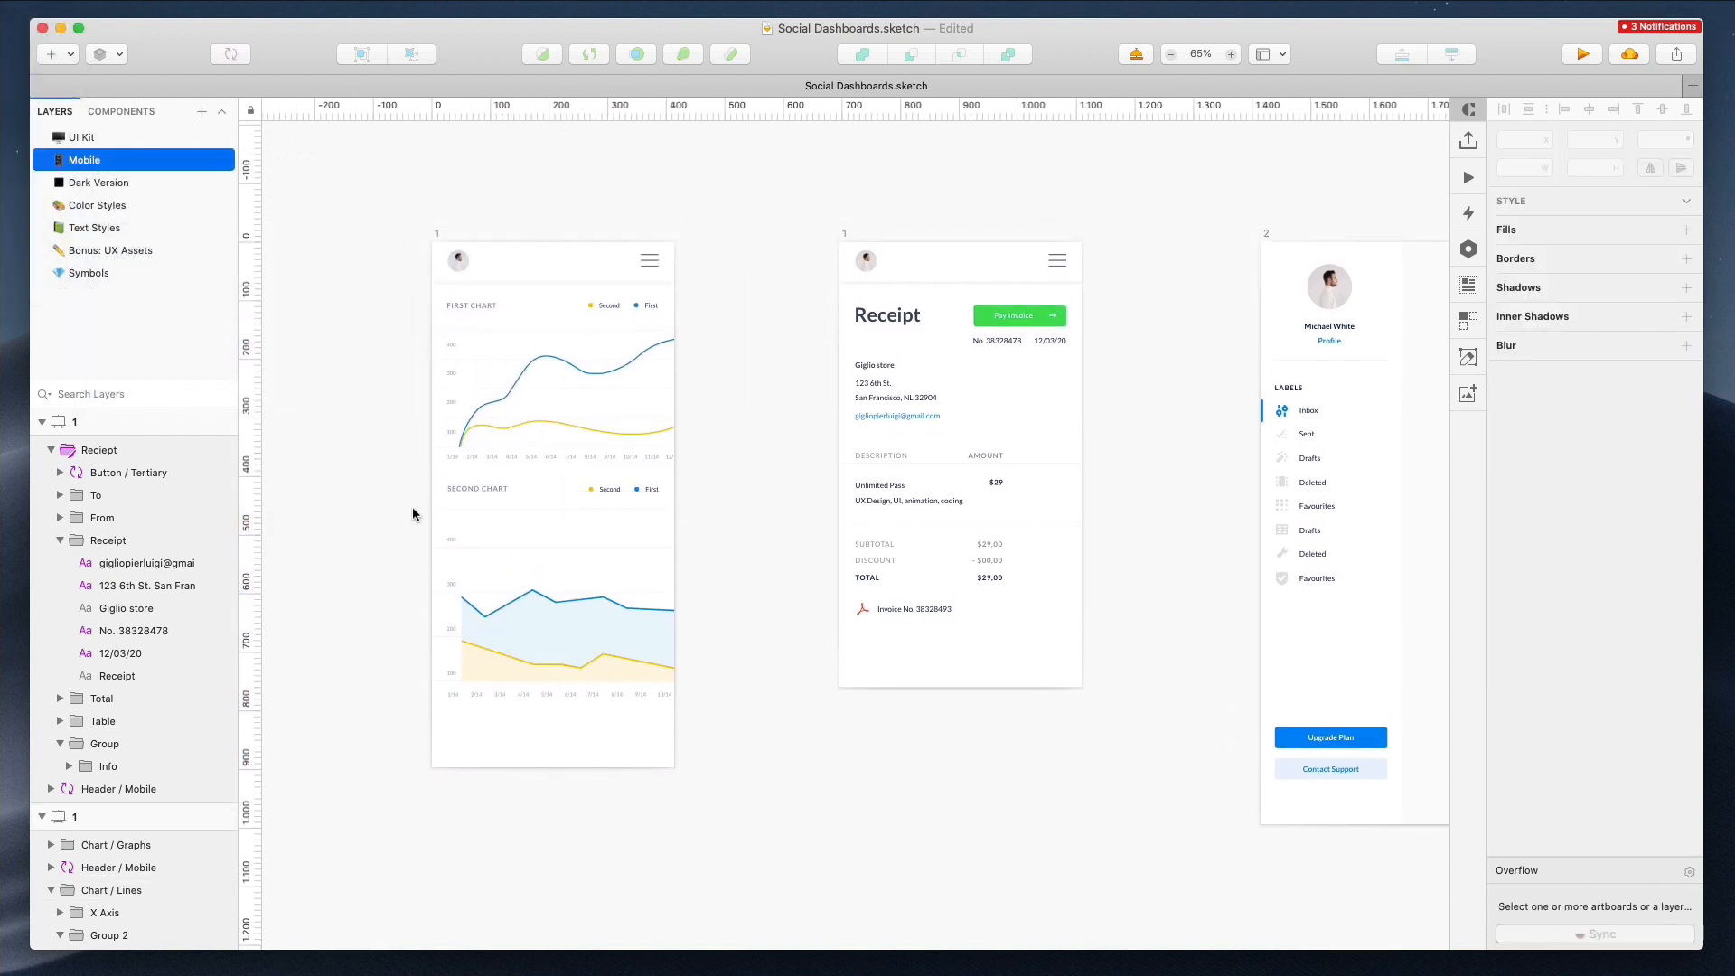
scroll(302, 423, right, 3)
key(super+z)
key(super+z)
click(1042, 169)
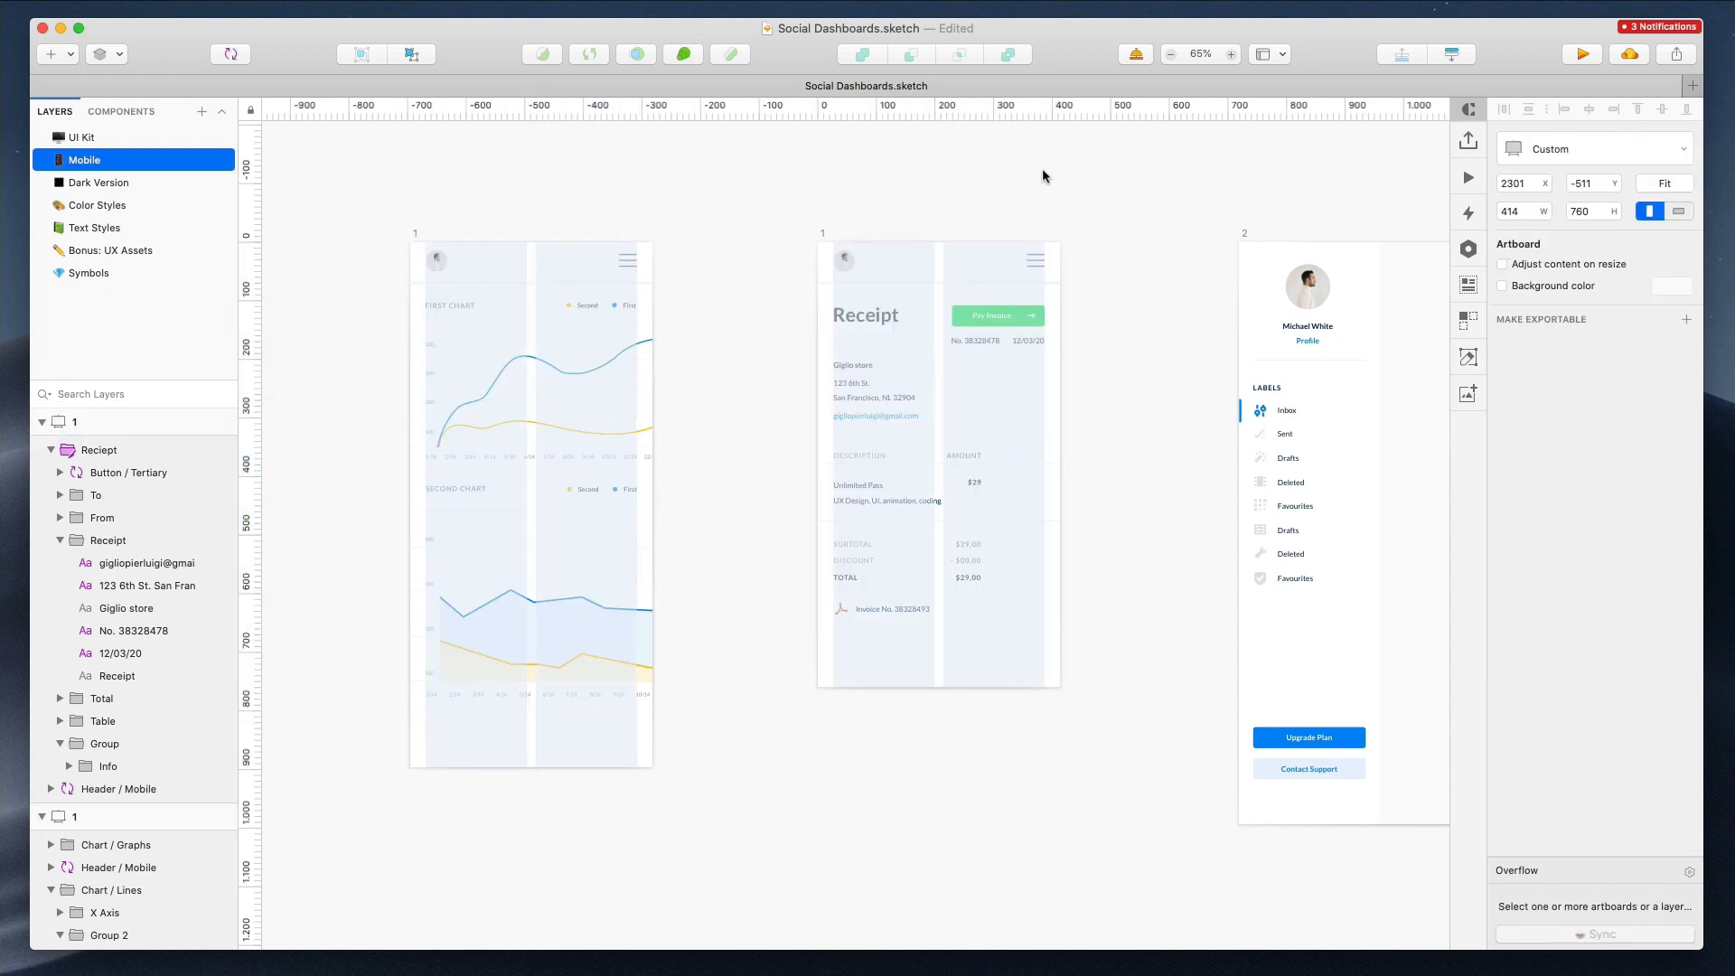
Rename the receipt artboard to 2 and duplicate it
scroll(1043, 169, right, 15)
click(788, 233)
key(BackSpace)
scroll(485, 230, left, 5)
double_click(440, 234)
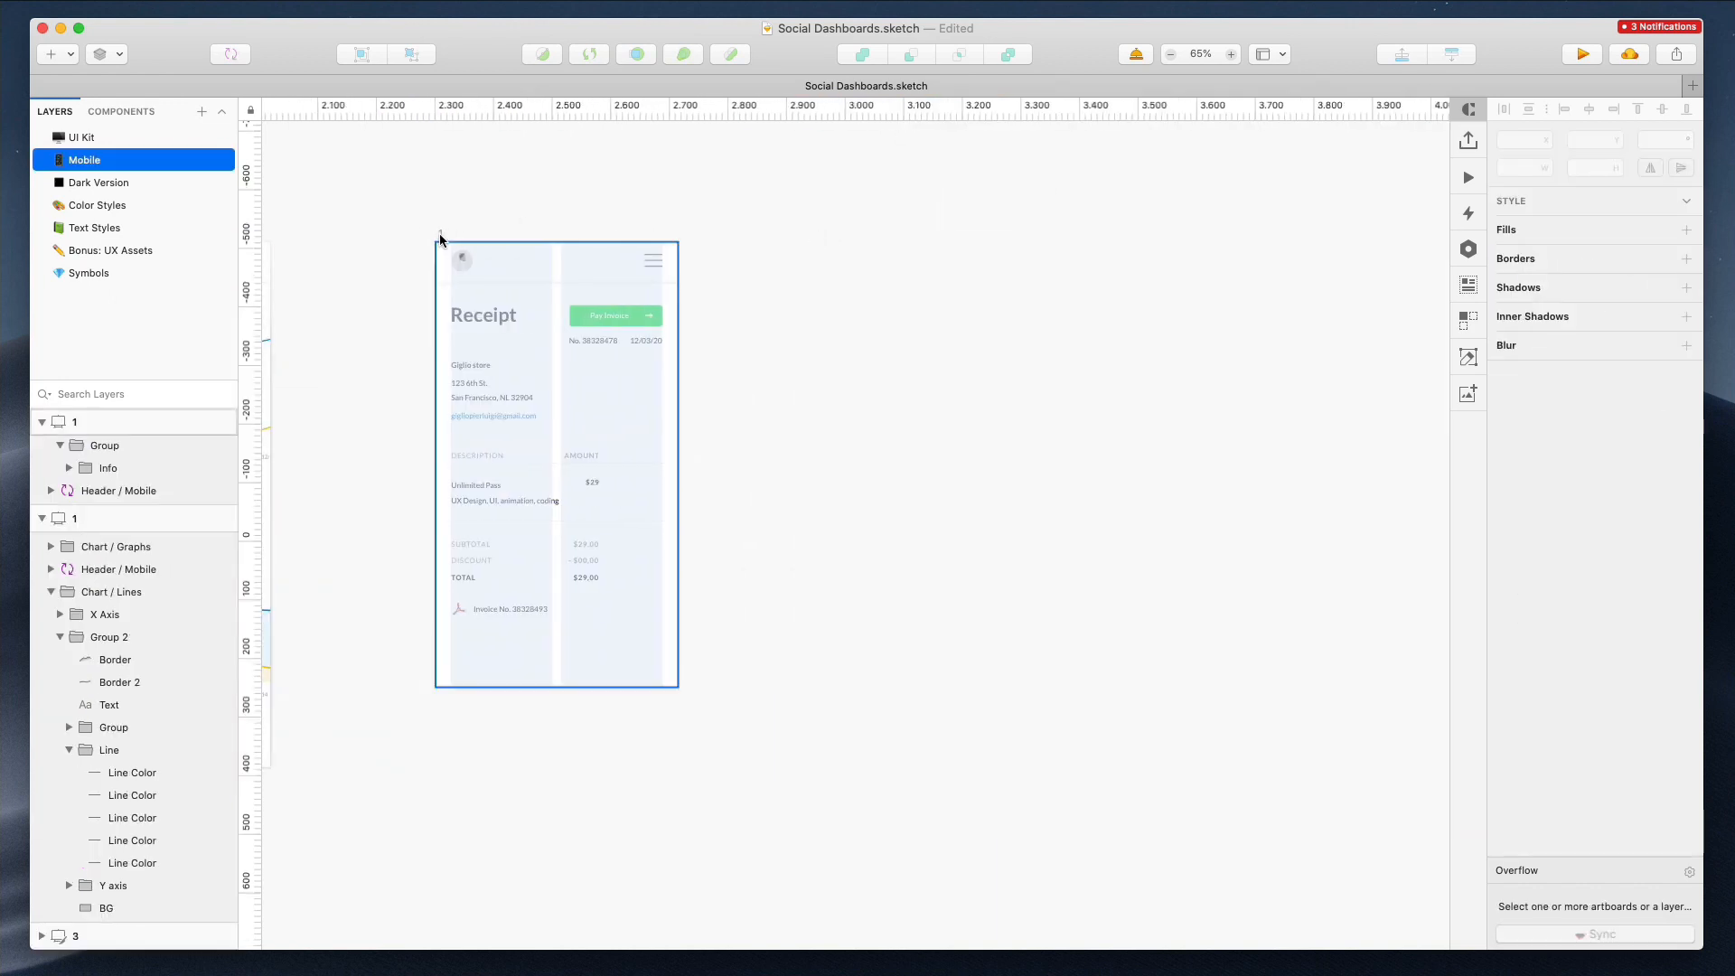
click(482, 184)
click(441, 235)
drag(539, 301, 912, 306)
Move artboard 3 closer to the mobile artboards
scroll(911, 307, down, 5)
scroll(911, 307, down, 1)
scroll(921, 293, right, 5)
click(1043, 270)
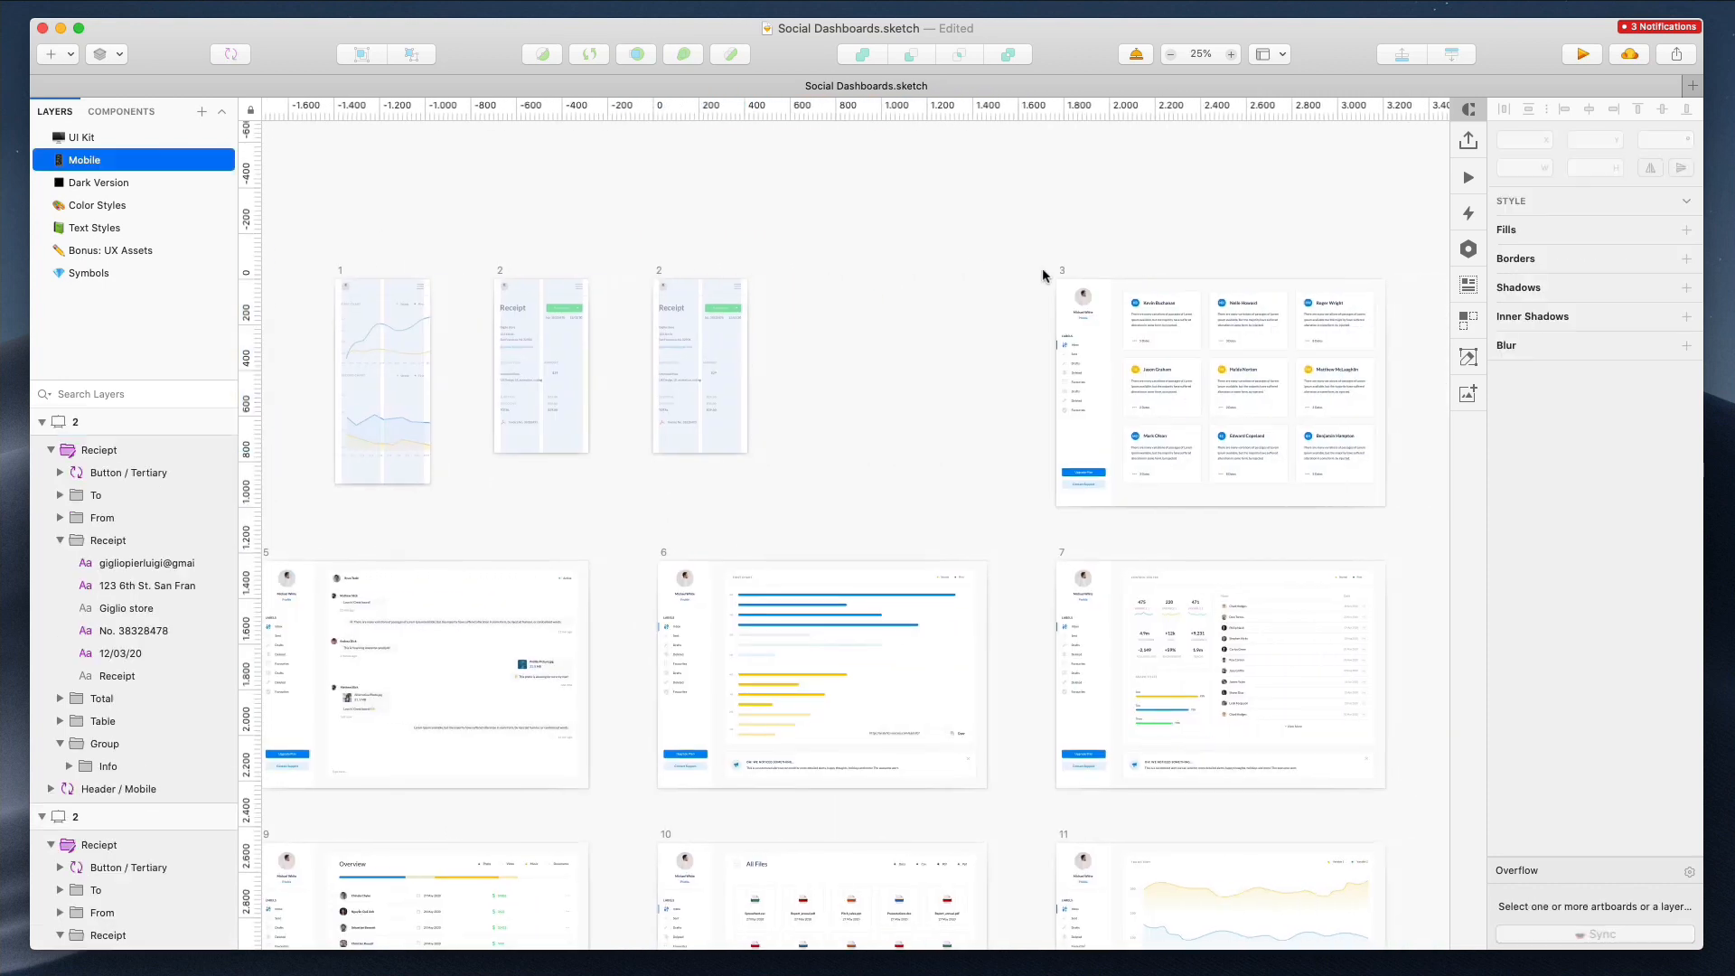
click(1061, 270)
drag(1135, 323, 863, 326)
scroll(716, 317, up, 3)
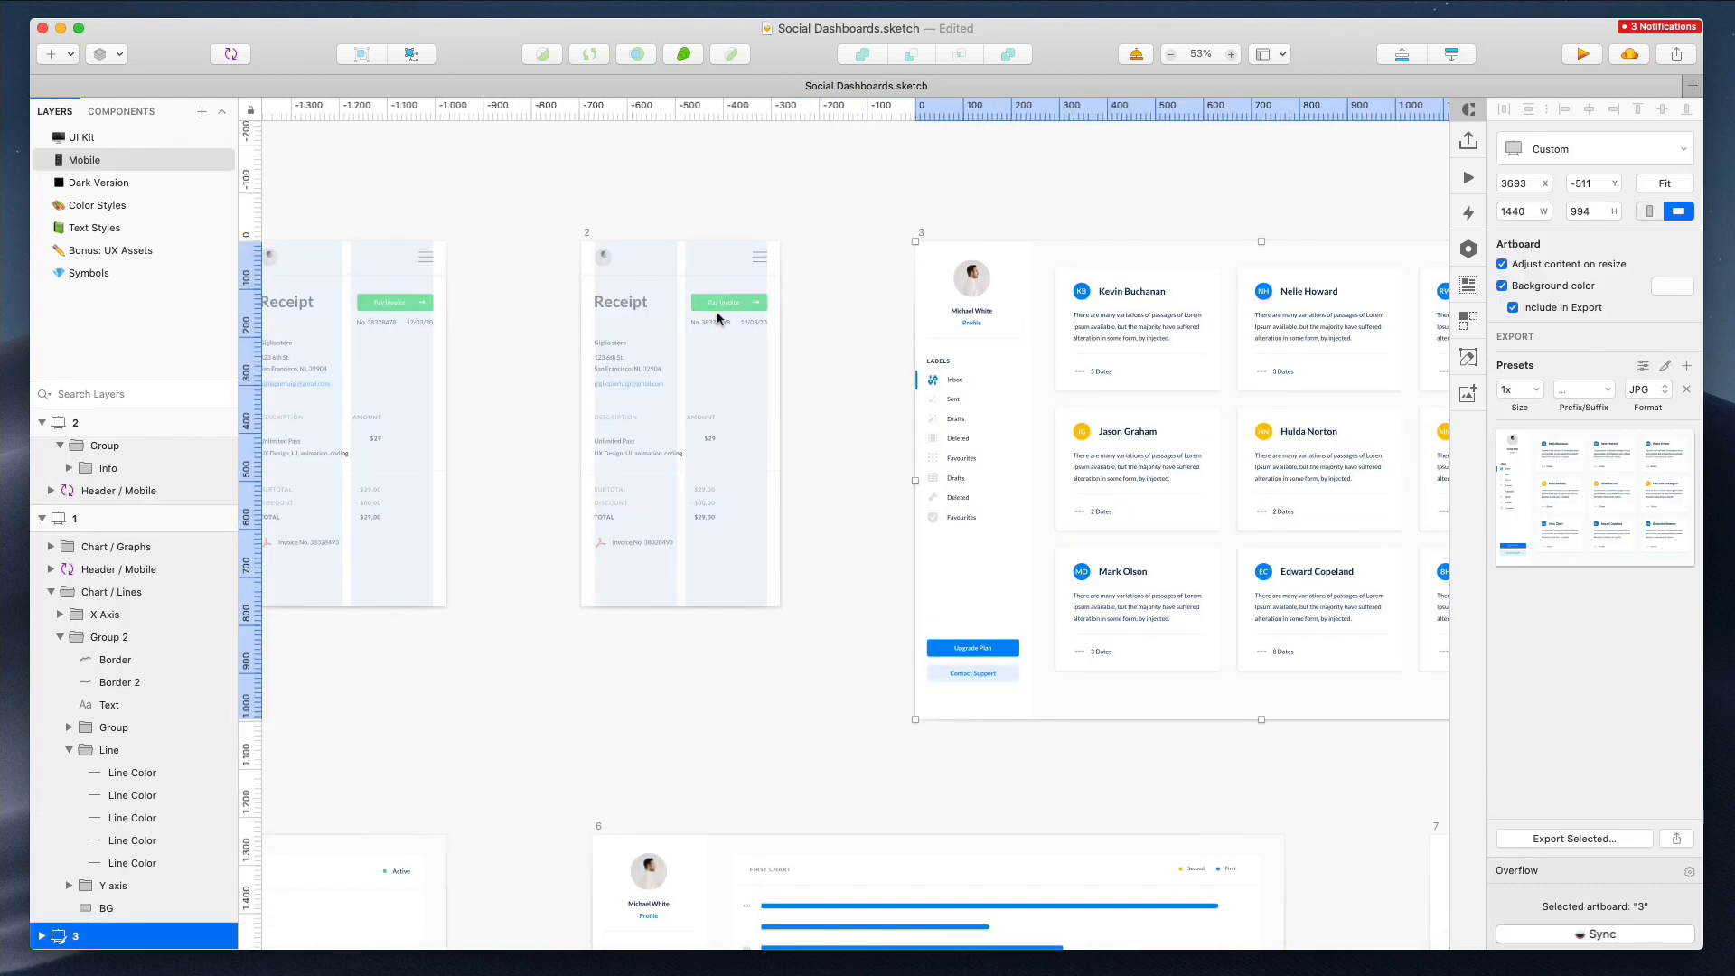
Extend the duplicated artboard downward and delete its receipt group
drag(680, 607, 680, 790)
click(784, 583)
click(629, 301)
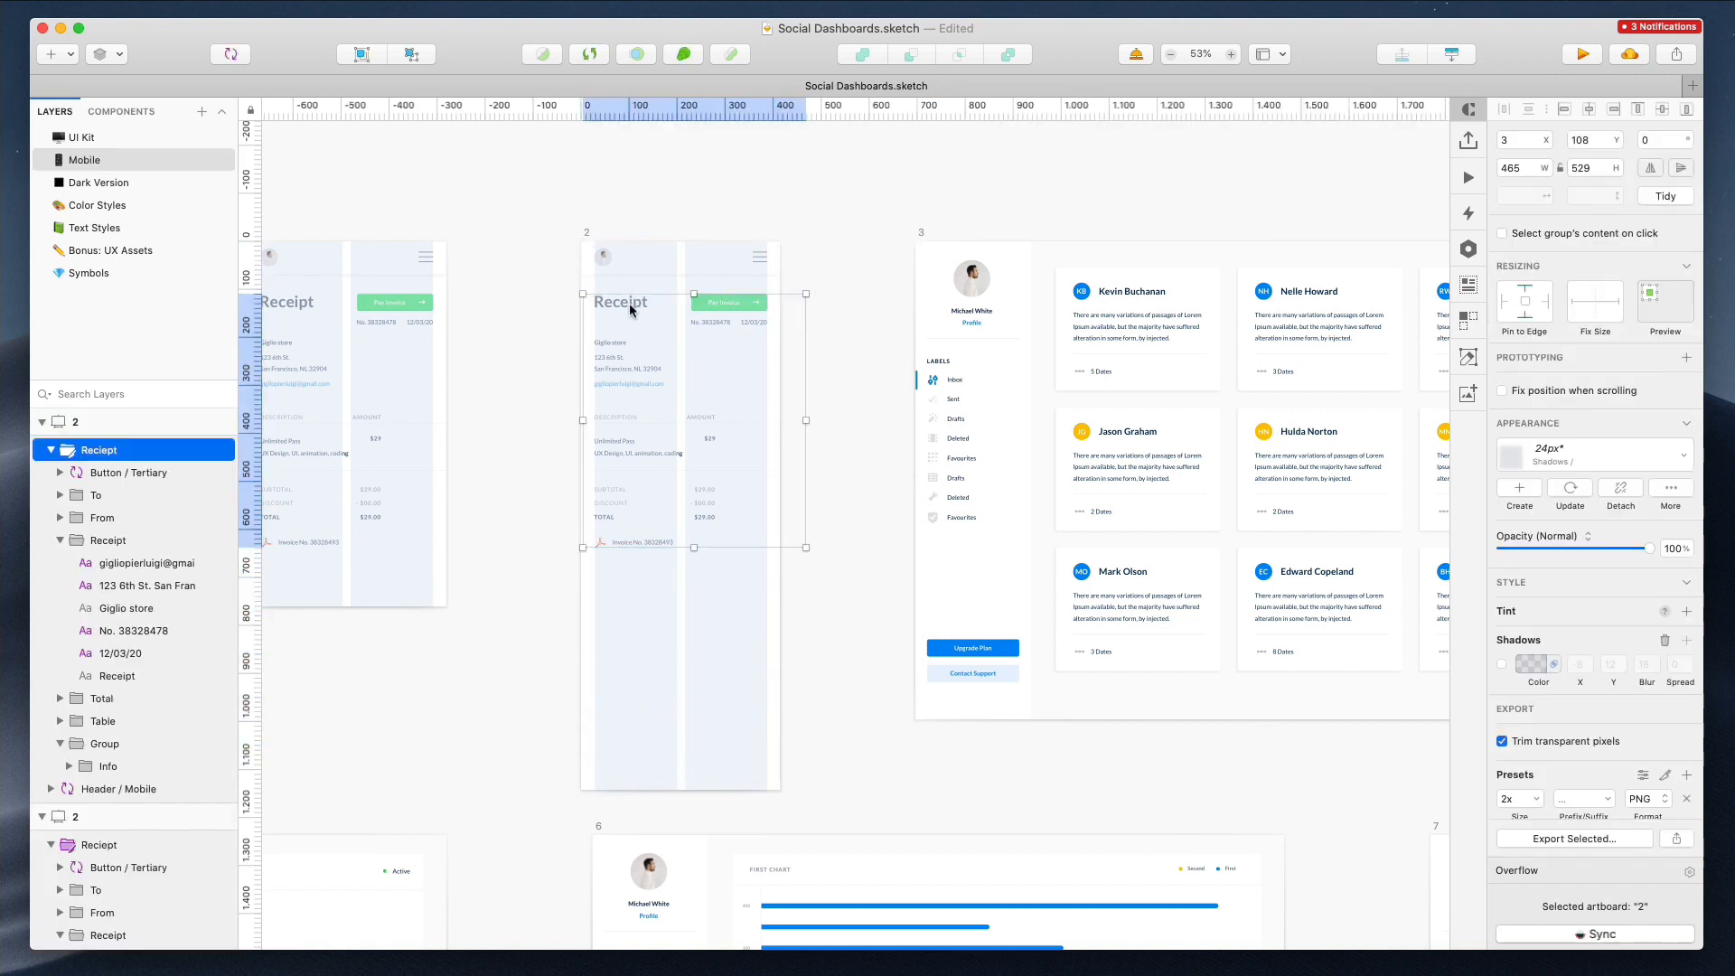
key(Delete)
Copy the three contact cards from artboard 3 into the duplicated mobile artboard and widen them to 360 px
click(1134, 362)
shift+click(1148, 460)
shift+click(1140, 601)
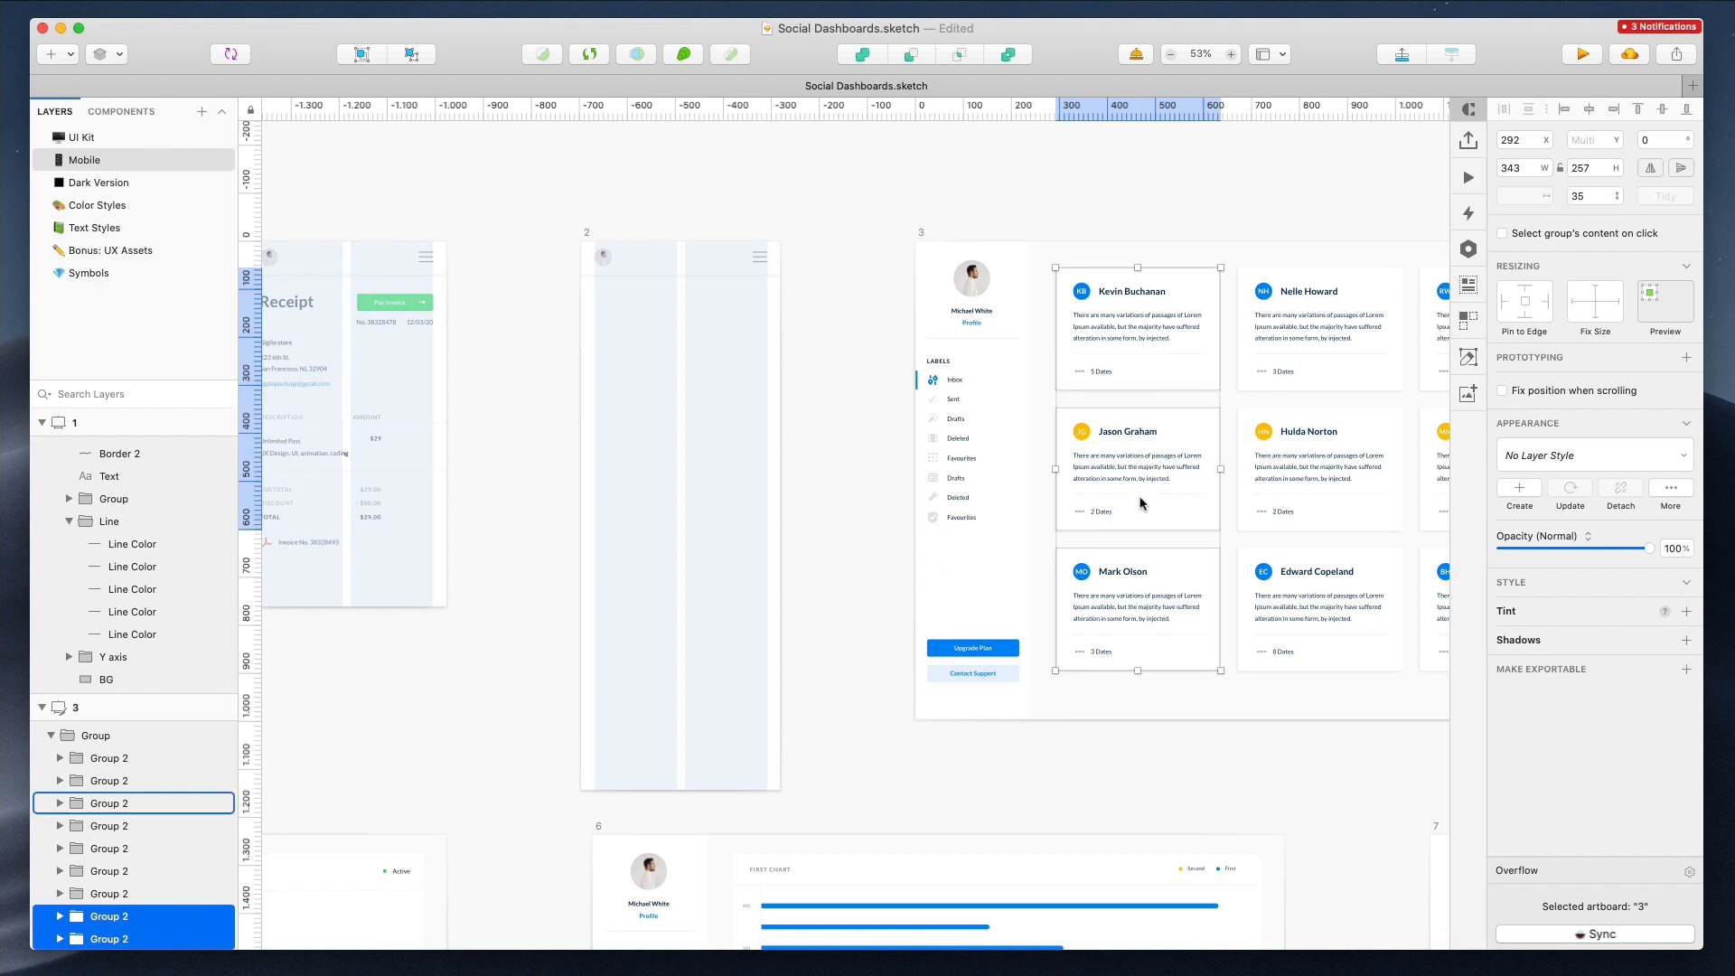
key(super+c)
click(611, 240)
key(super+v)
scroll(674, 342, up, 5)
key(ctrl+l)
drag(660, 370, 648, 372)
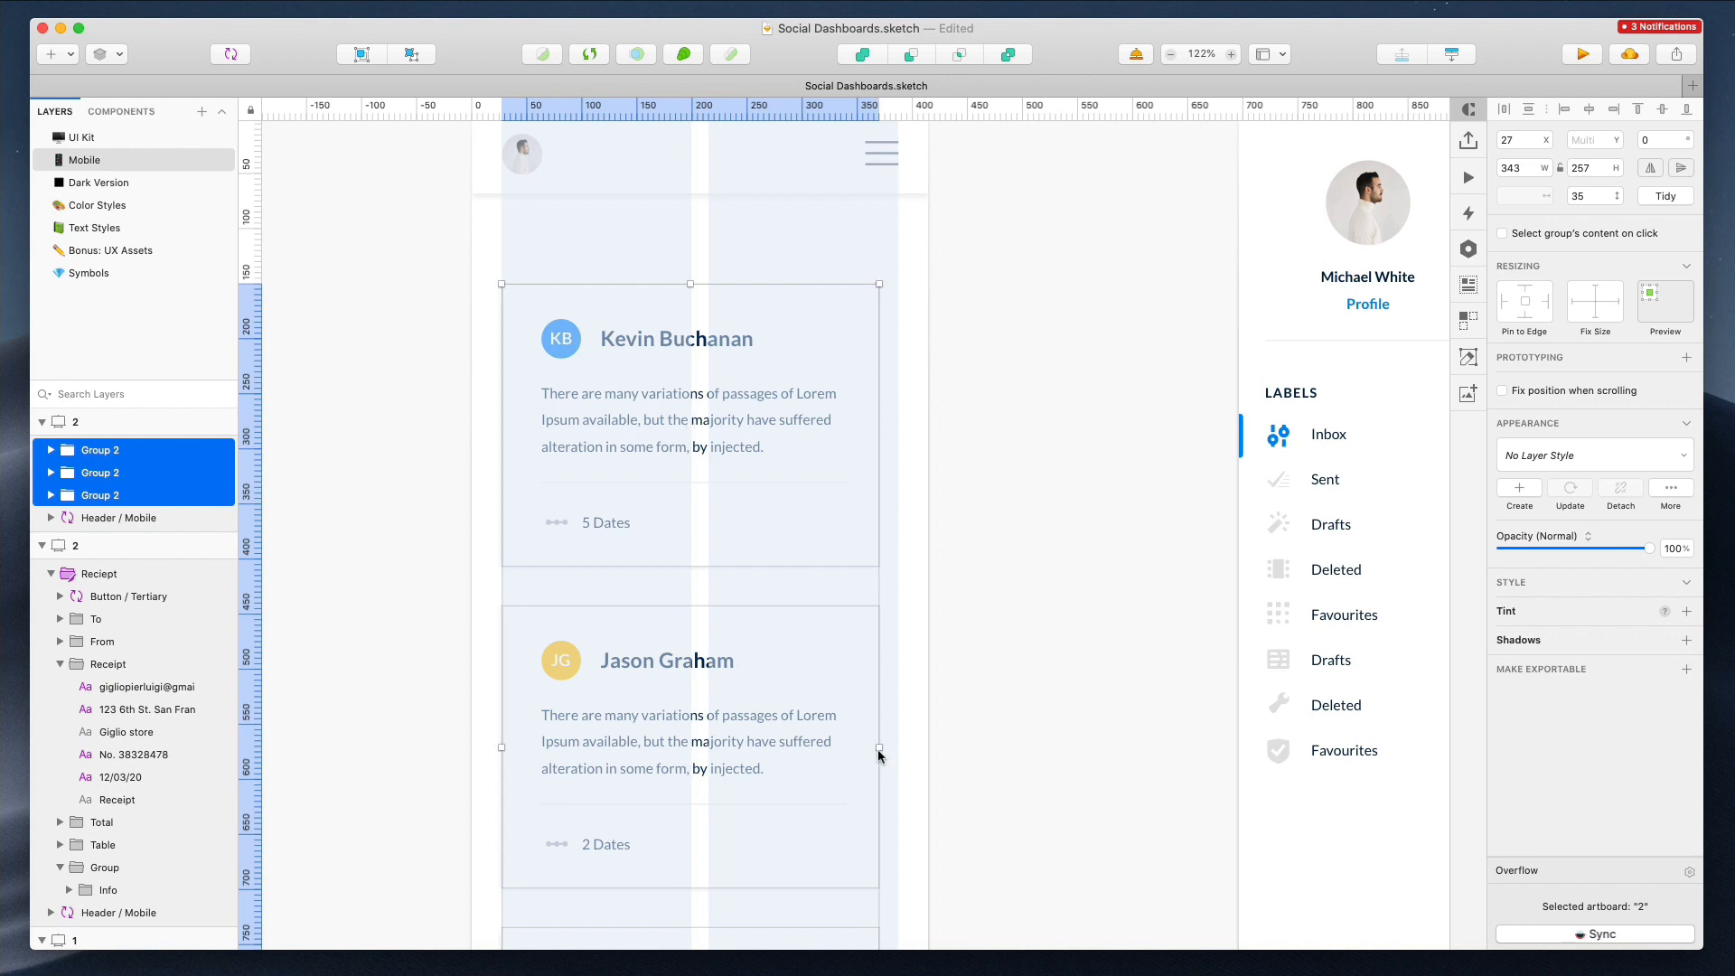
drag(840, 728, 835, 662)
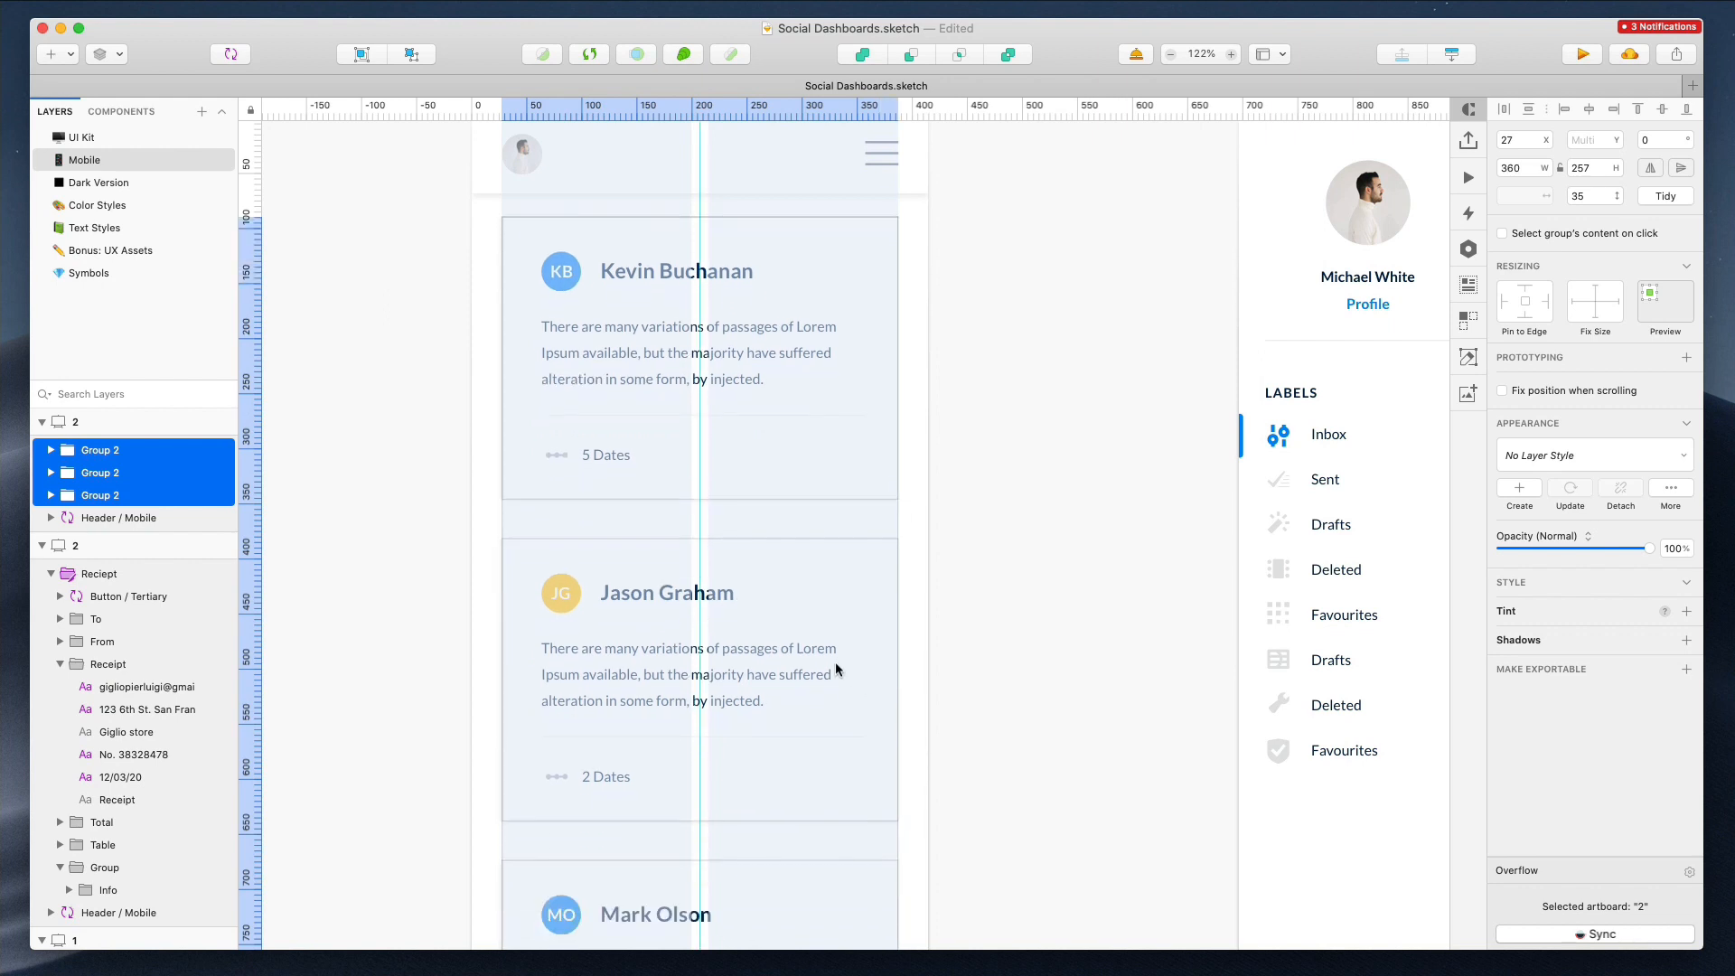
Shift the pasted cards up slightly and duplicate the Jason Graham card beneath the Mark Olson card
click(1050, 427)
scroll(1049, 426, down, 3)
scroll(1050, 431, left, 3)
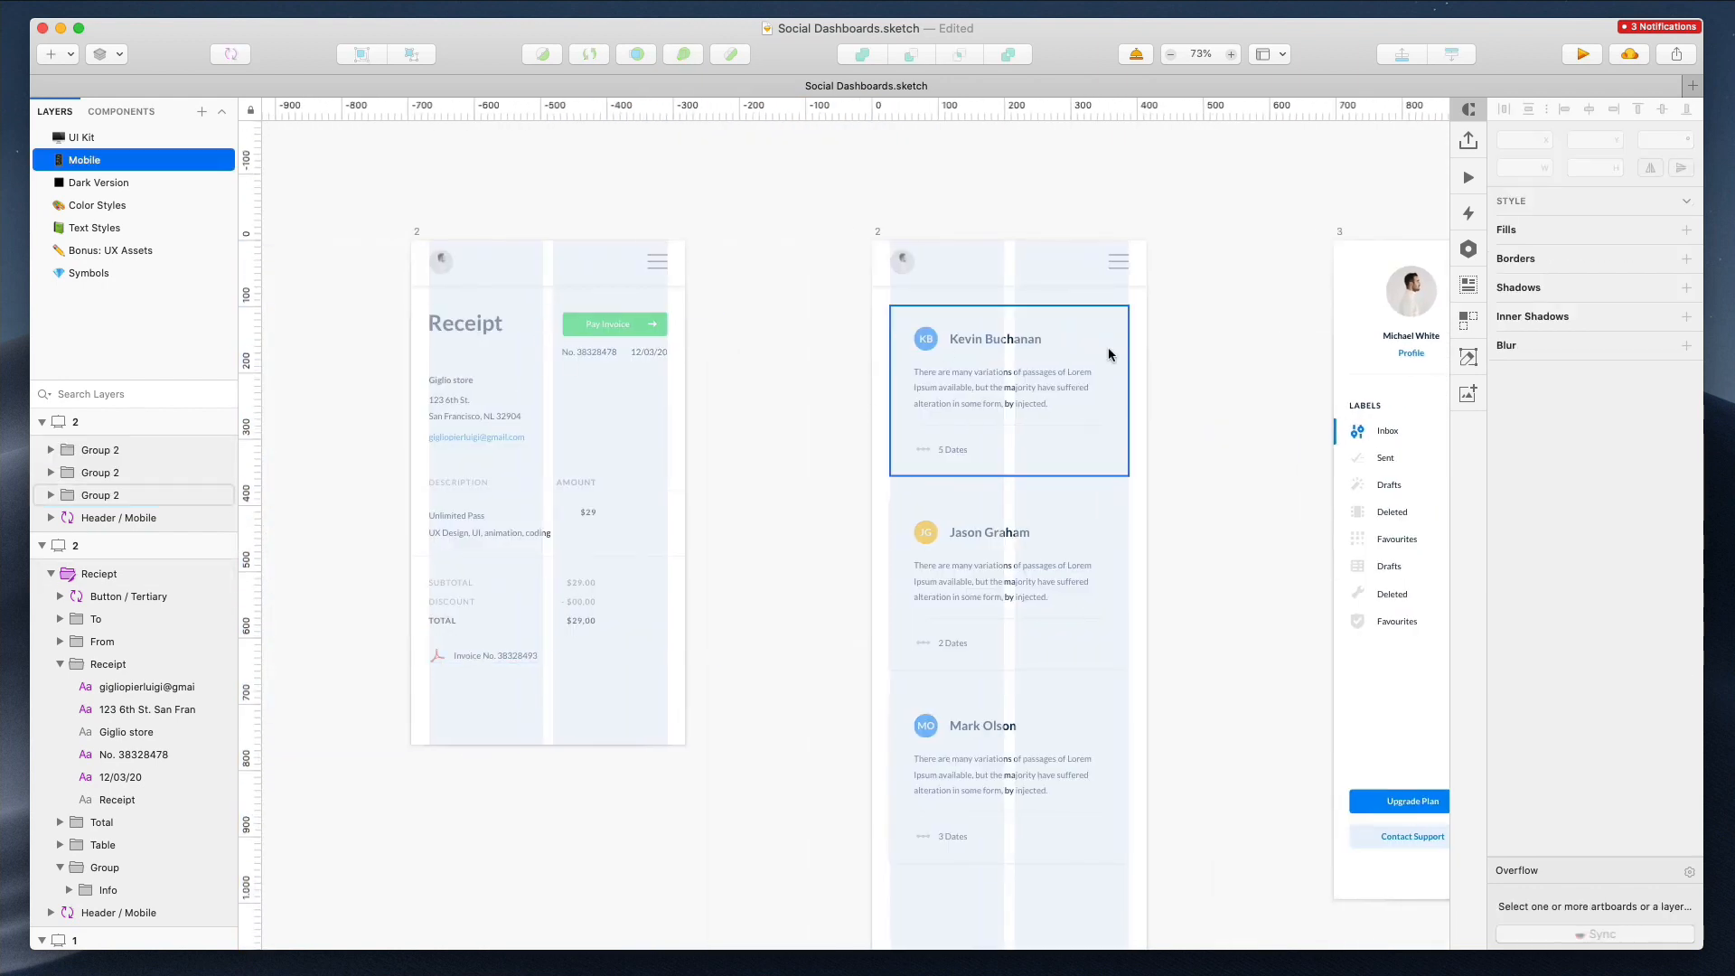
scroll(917, 357, down, 3)
drag(826, 242, 1130, 770)
drag(1019, 354, 1024, 343)
click(1013, 409)
drag(1013, 409, 1003, 770)
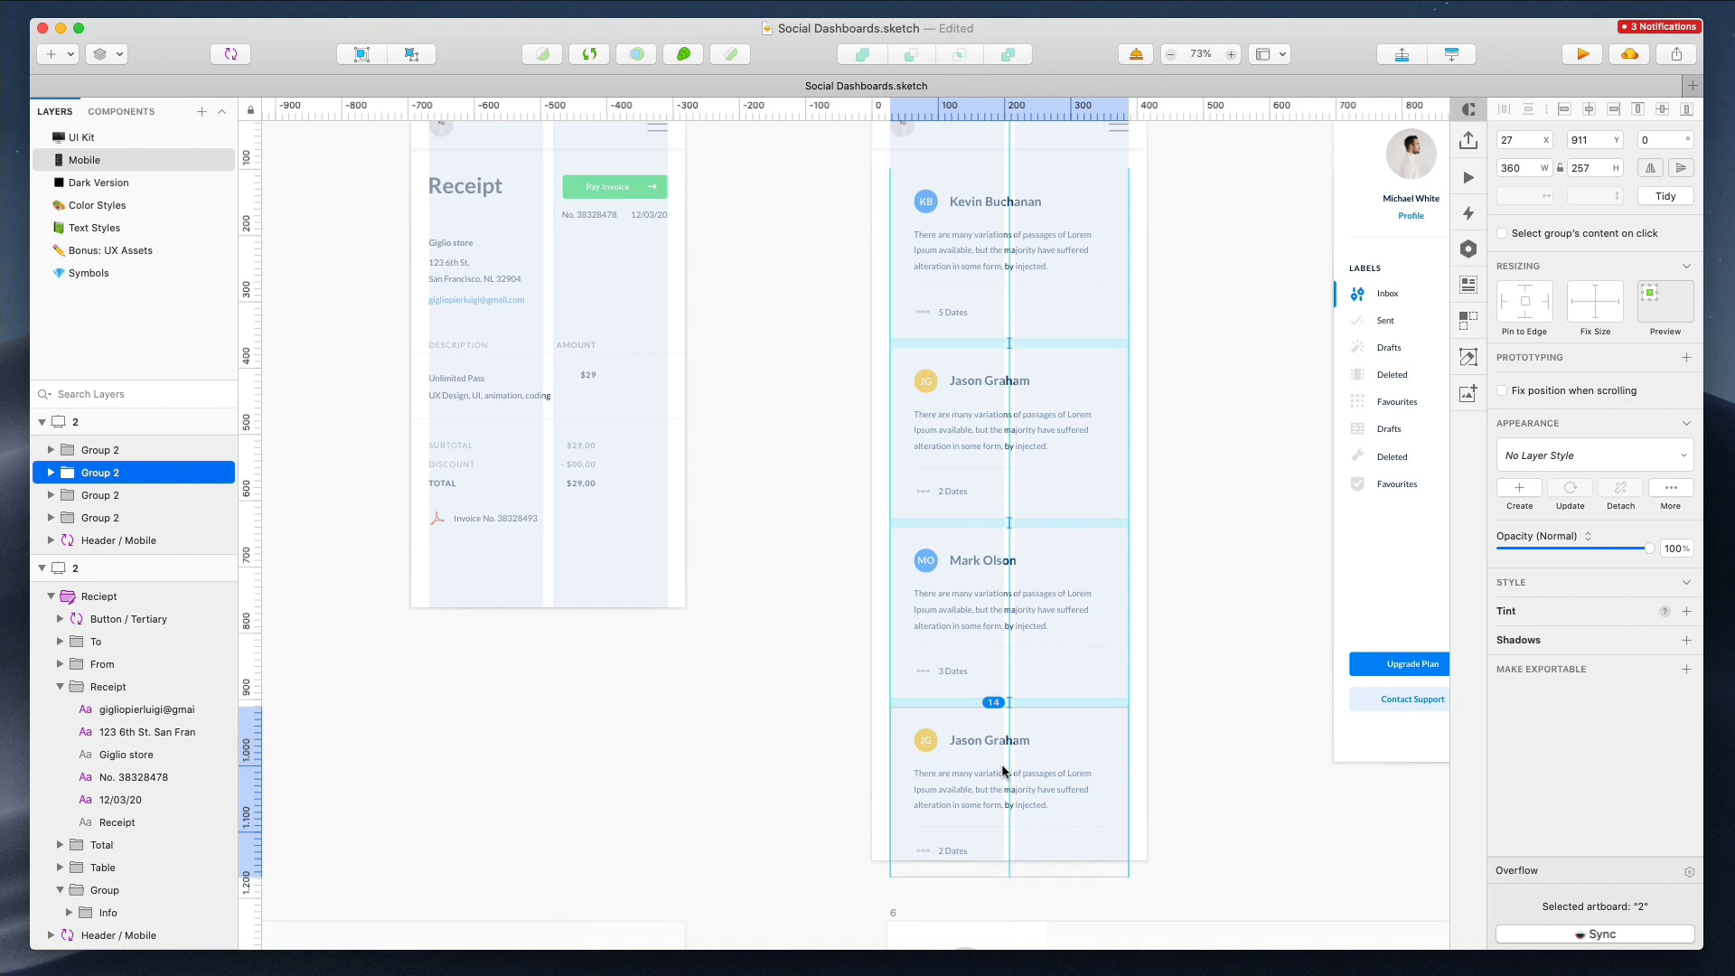
Sort artboard 1's layers in the layer list by their vertical position on the canvas
click(823, 564)
scroll(823, 564, down, 4)
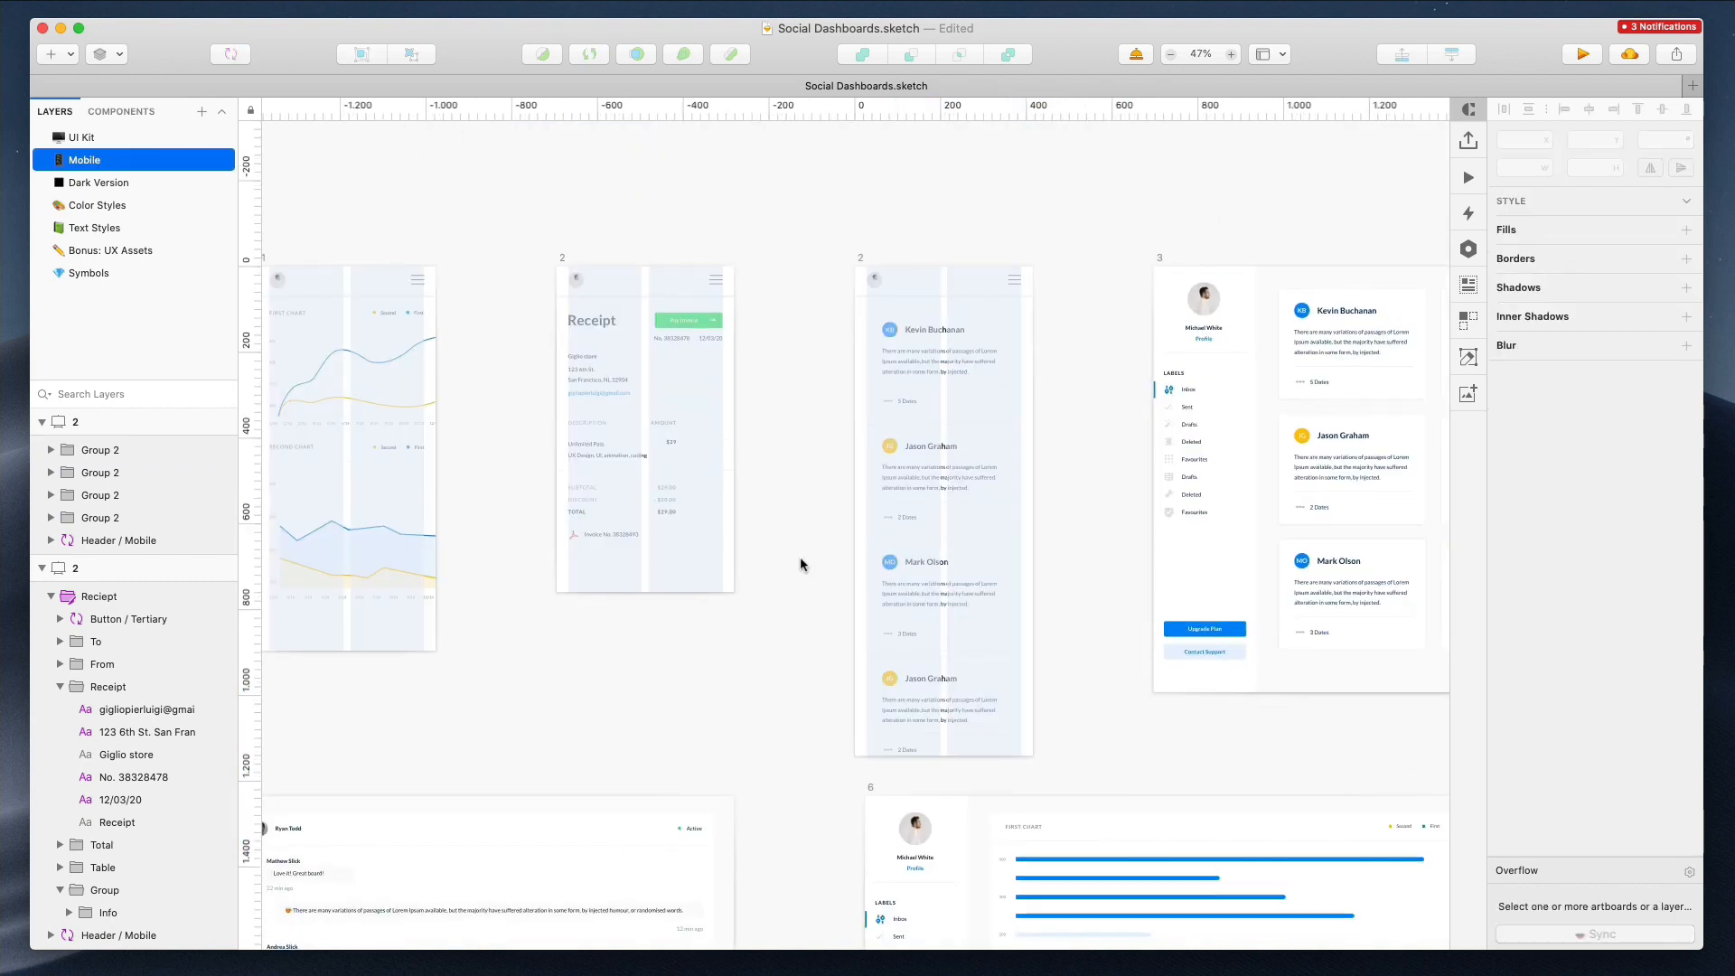
scroll(821, 556, right, 3)
click(758, 259)
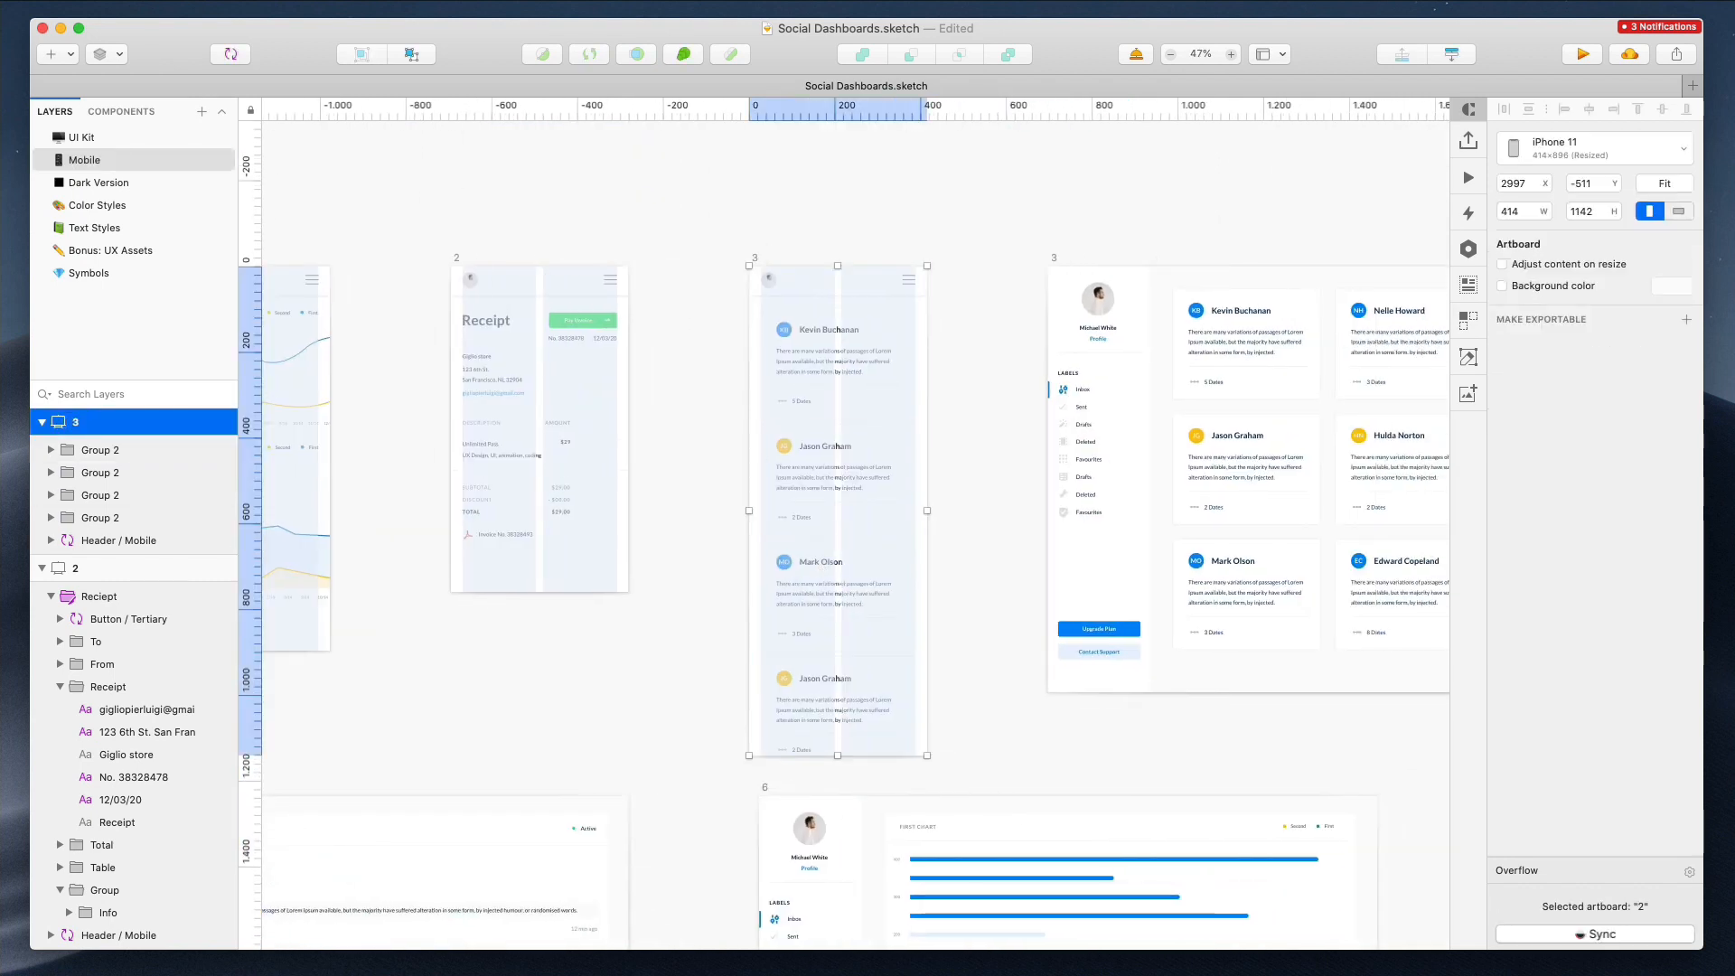
click(709, 230)
scroll(709, 229, left, 7)
scroll(525, 325, up, 6)
scroll(530, 323, up, 3)
click(530, 323)
scroll(113, 557, down, 4)
scroll(639, 423, down, 5)
drag(468, 322, 664, 795)
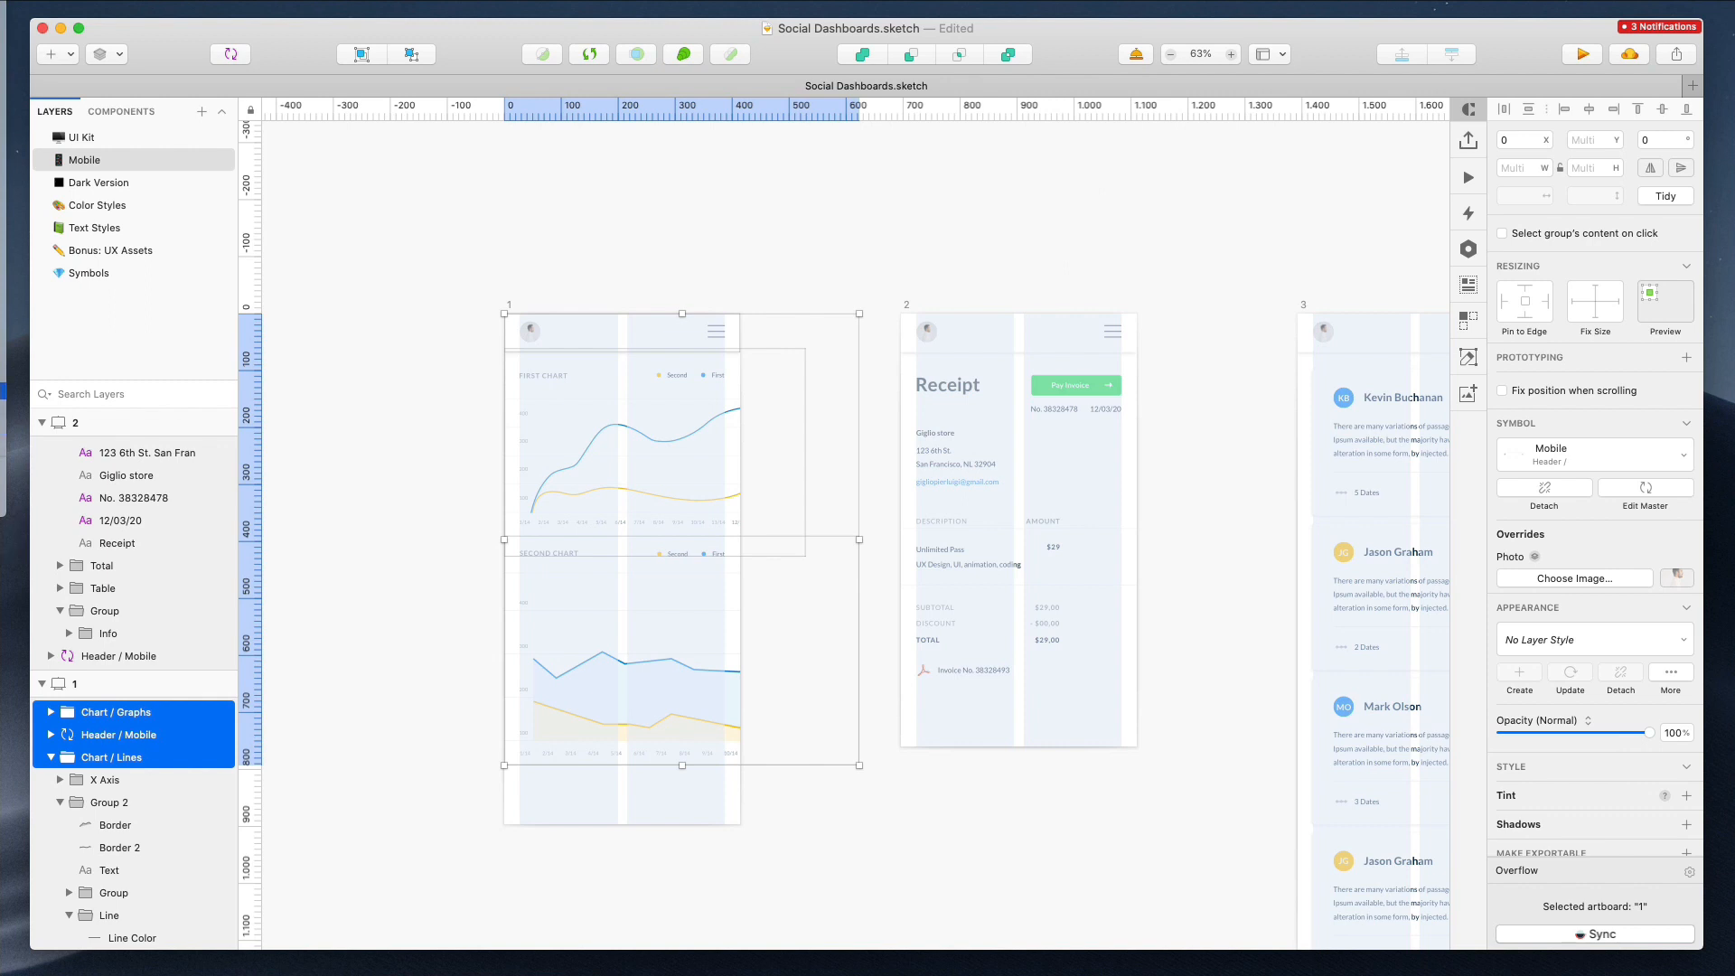
mouse_move(3, 270)
click(210, 299)
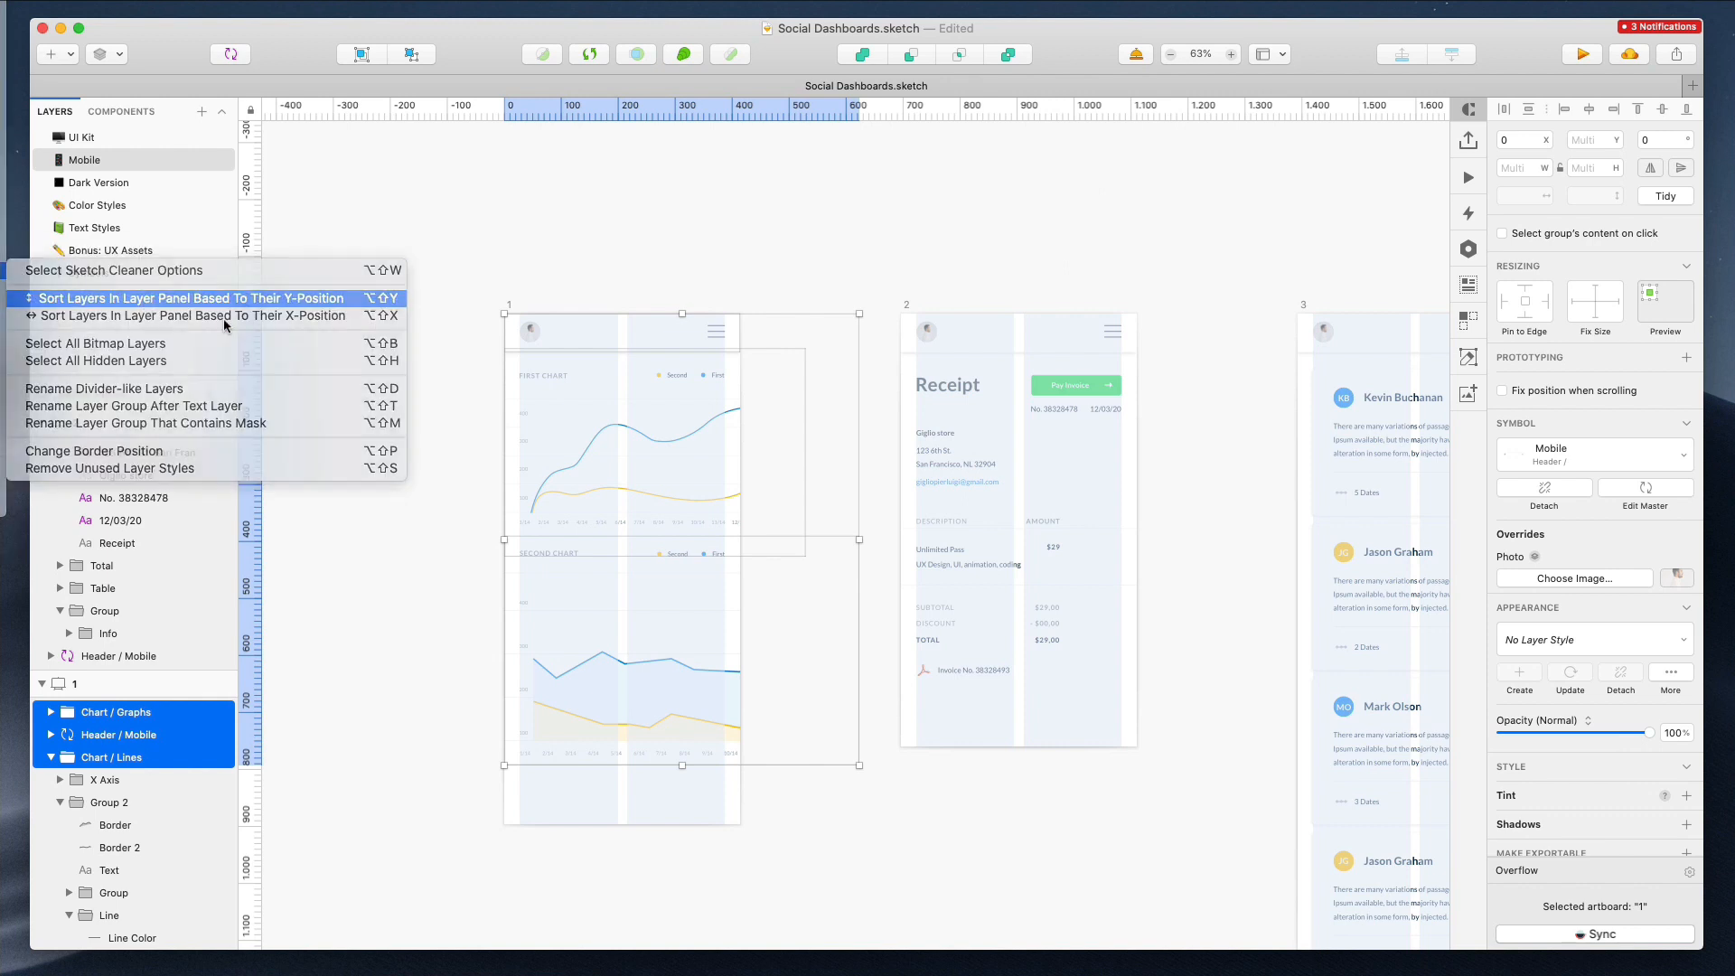
click(578, 251)
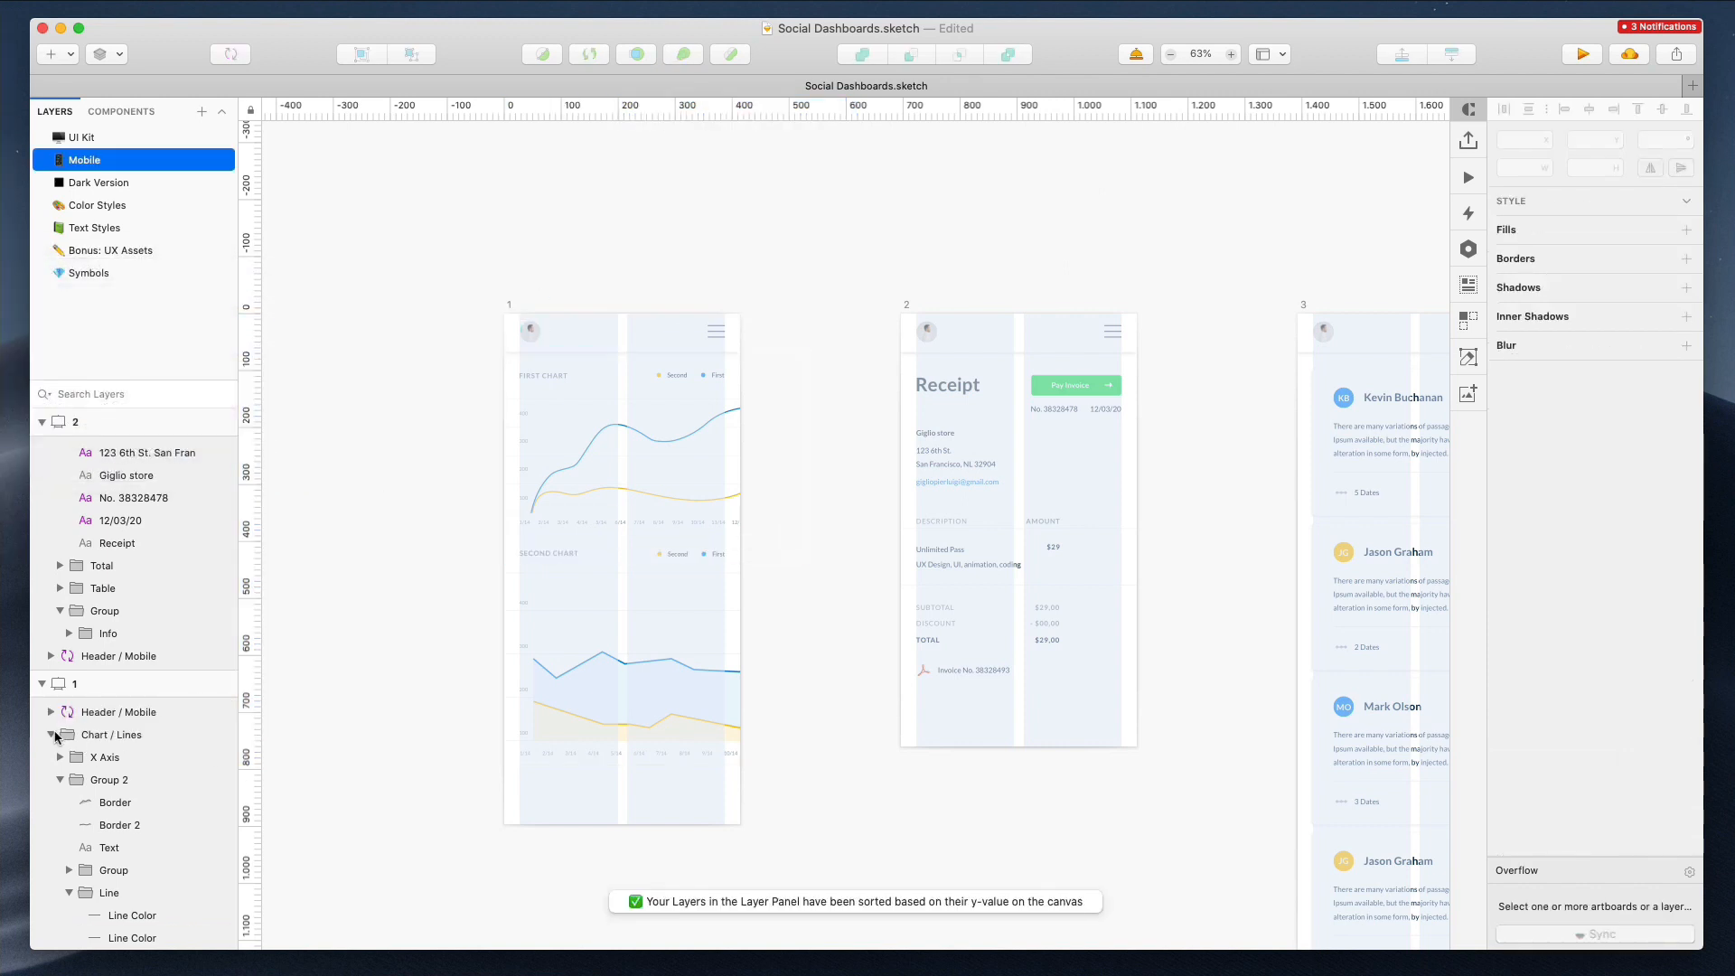
click(61, 779)
click(51, 733)
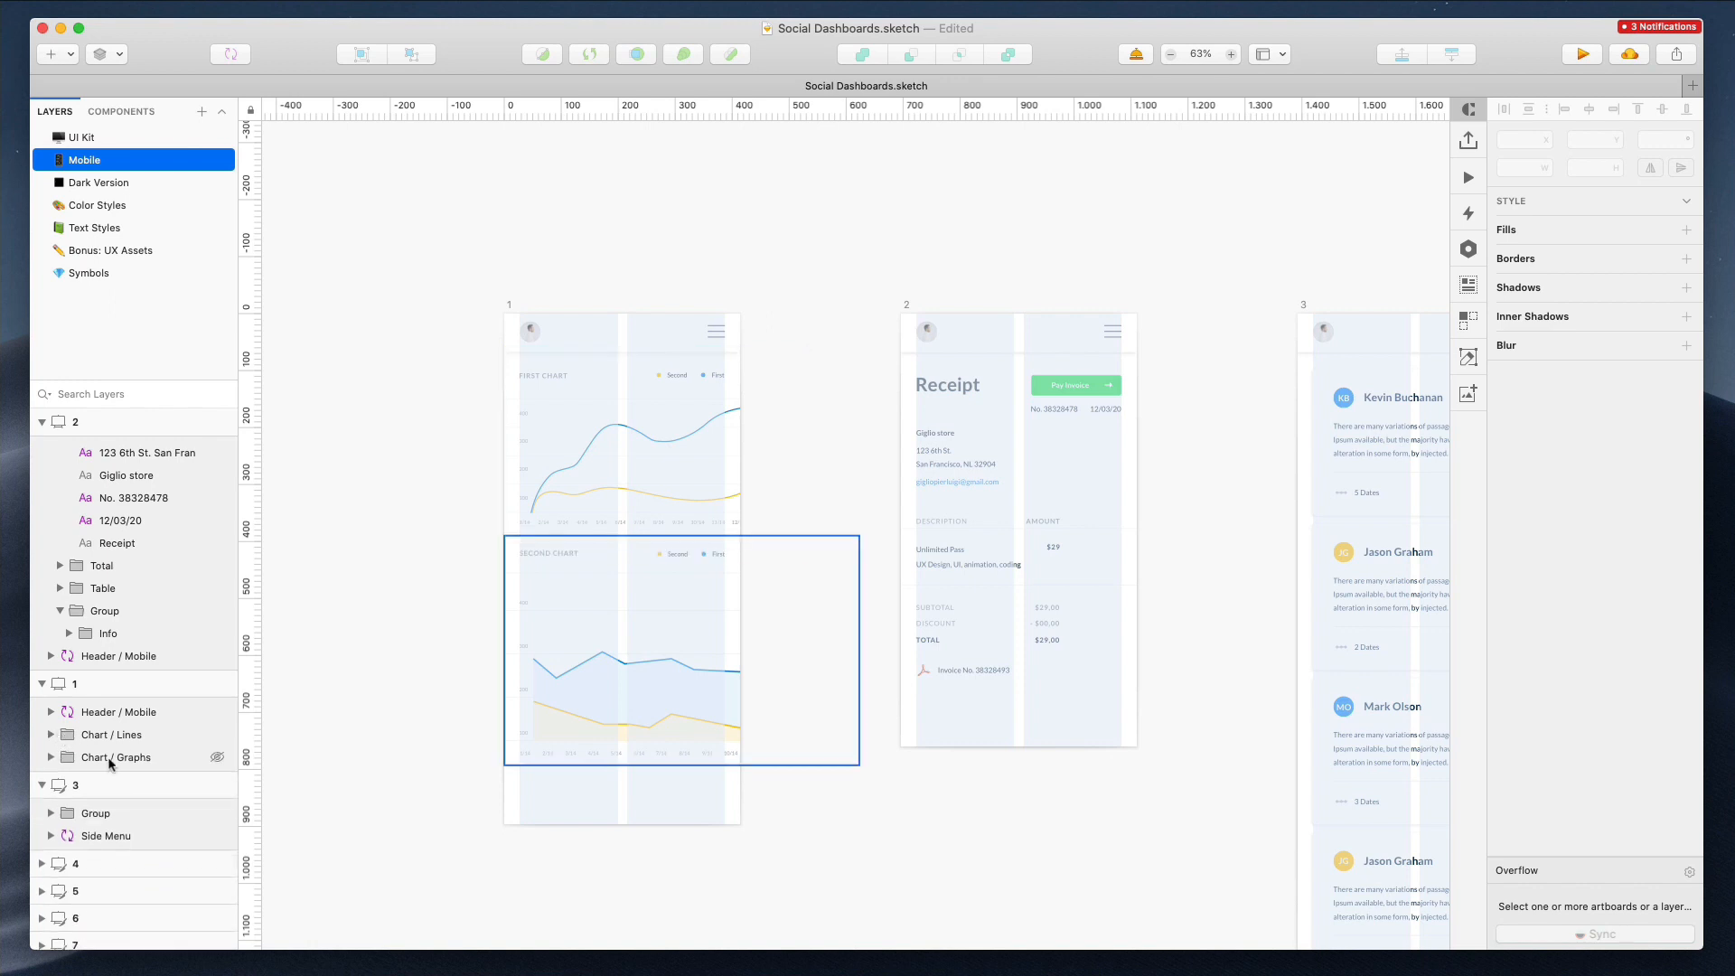
click(507, 313)
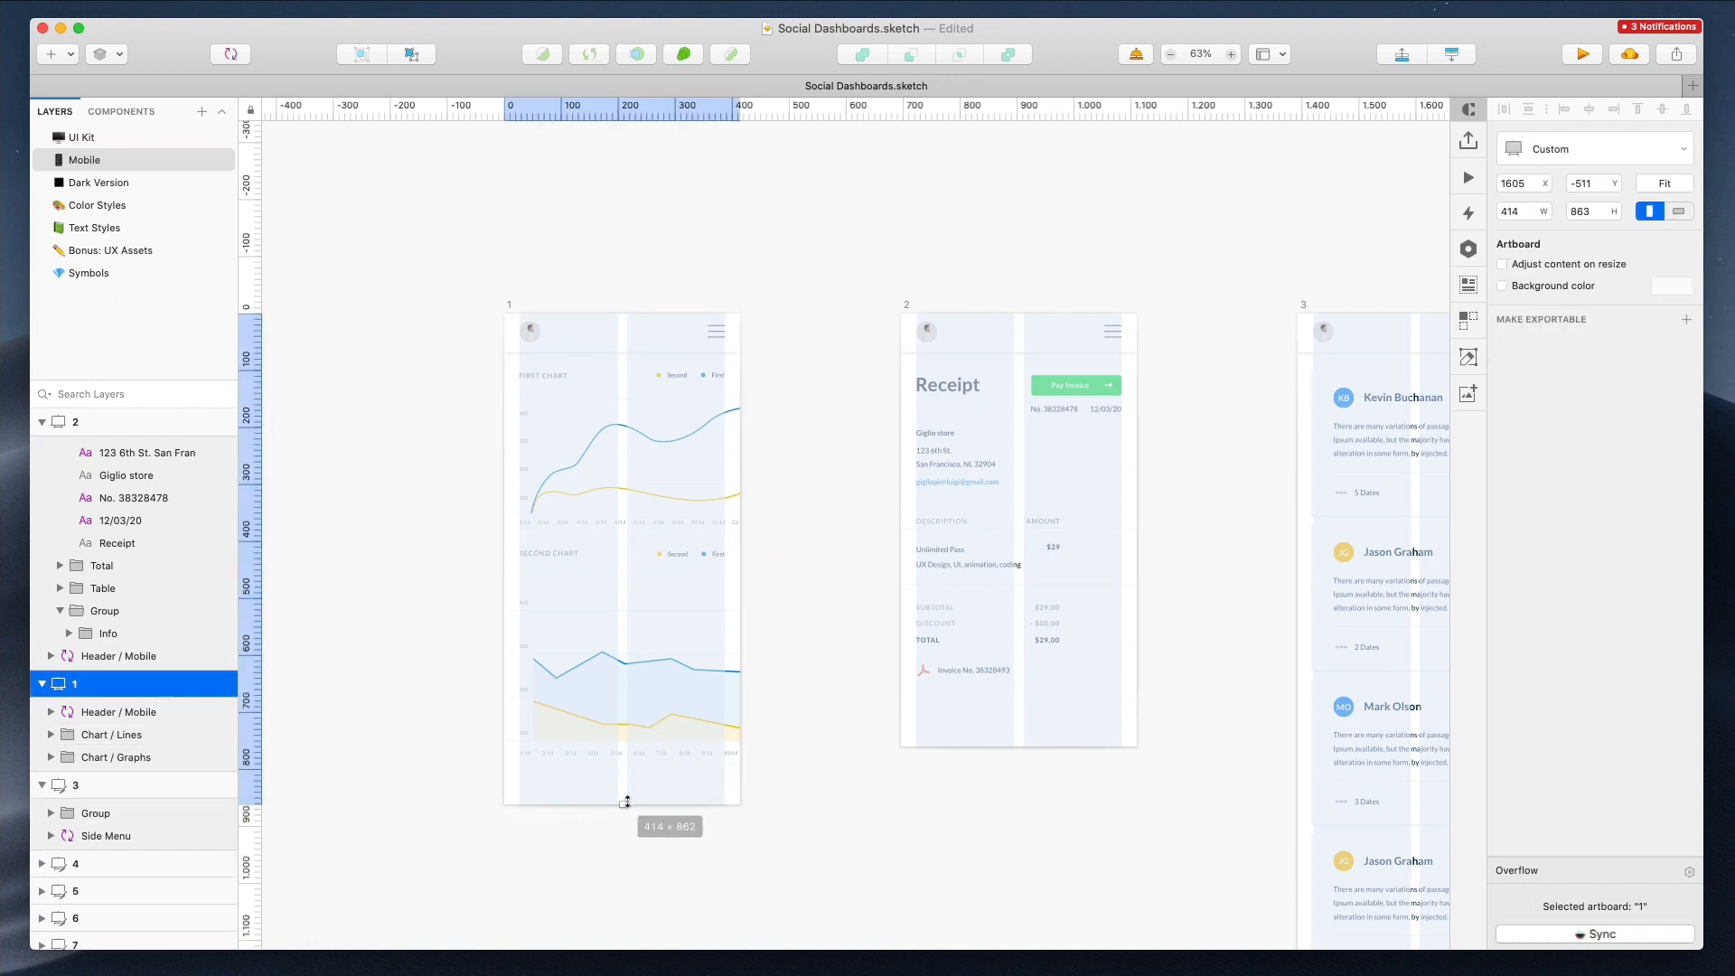
Reorder artboard 2's layers so Header / Mobile sits above the Reciept group
click(940, 298)
click(934, 407)
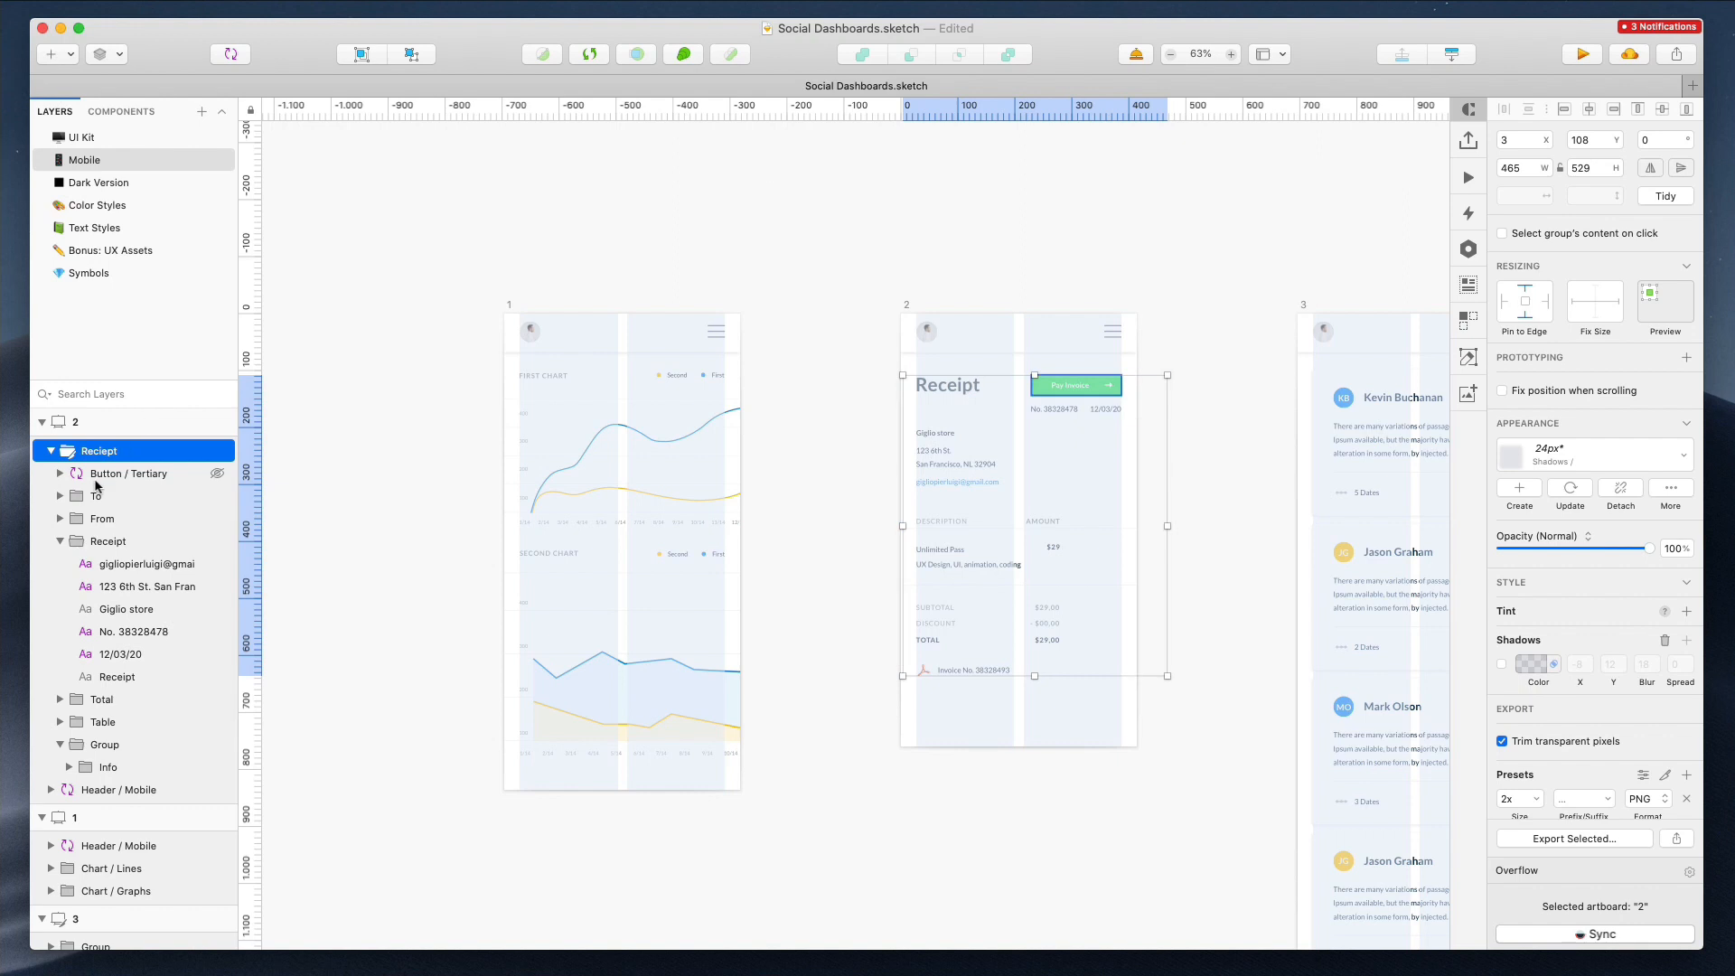
click(52, 451)
drag(113, 473, 91, 509)
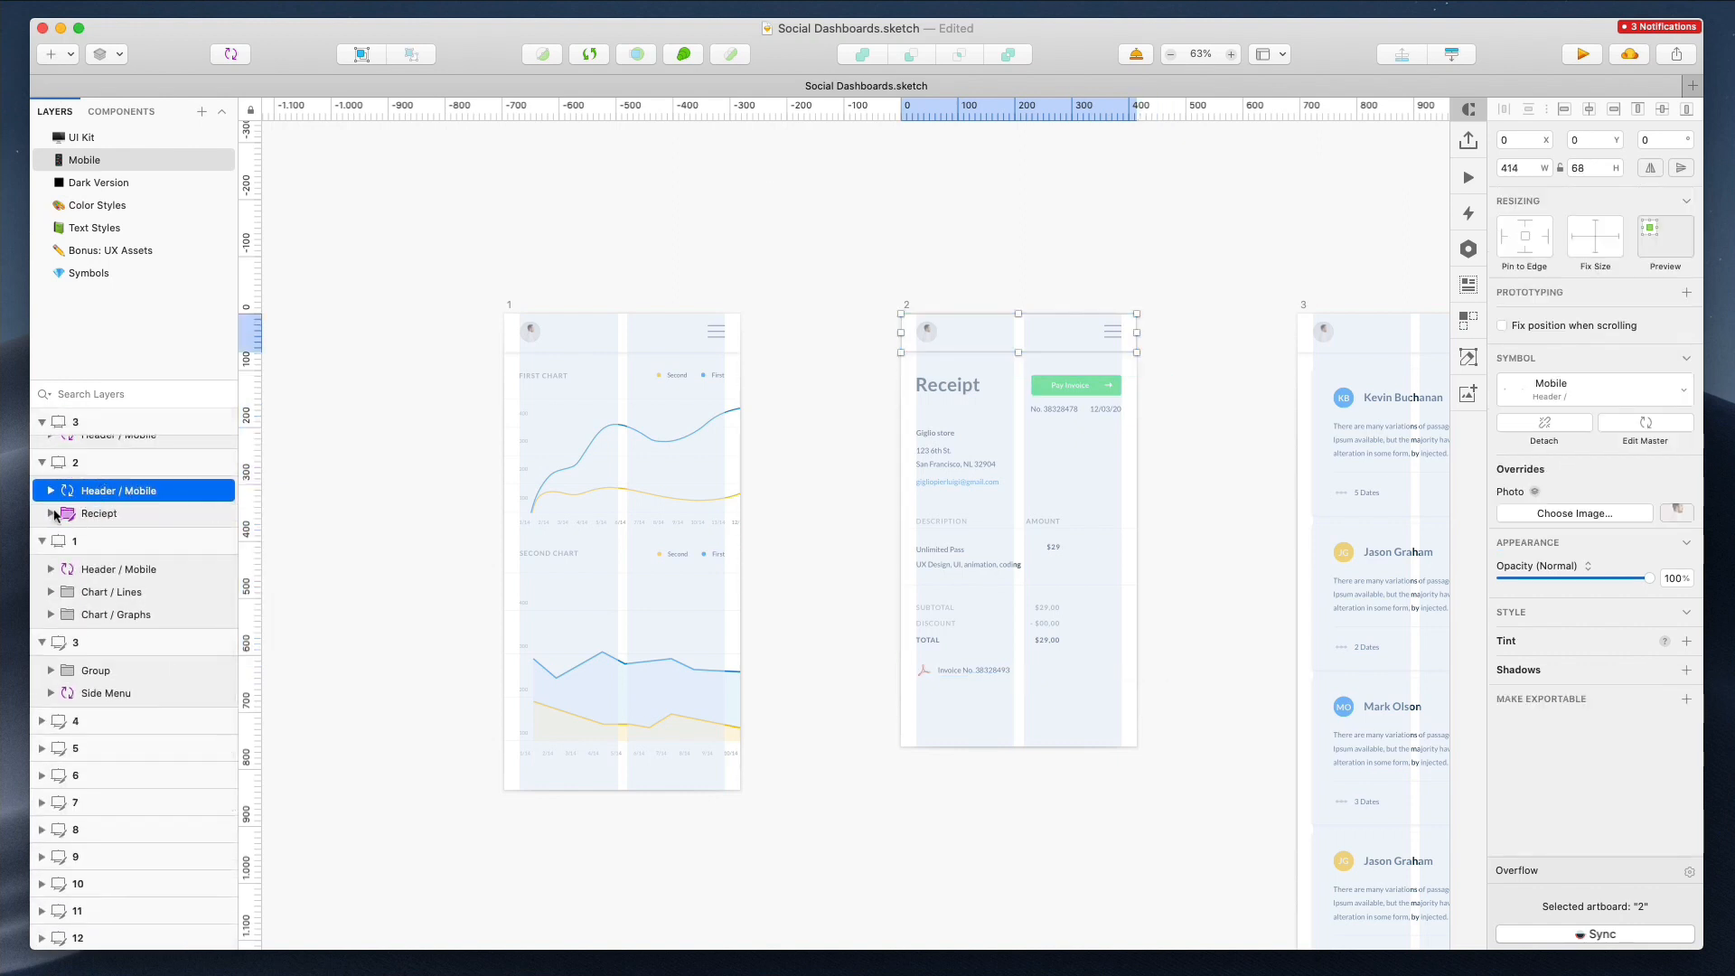
click(51, 513)
click(63, 604)
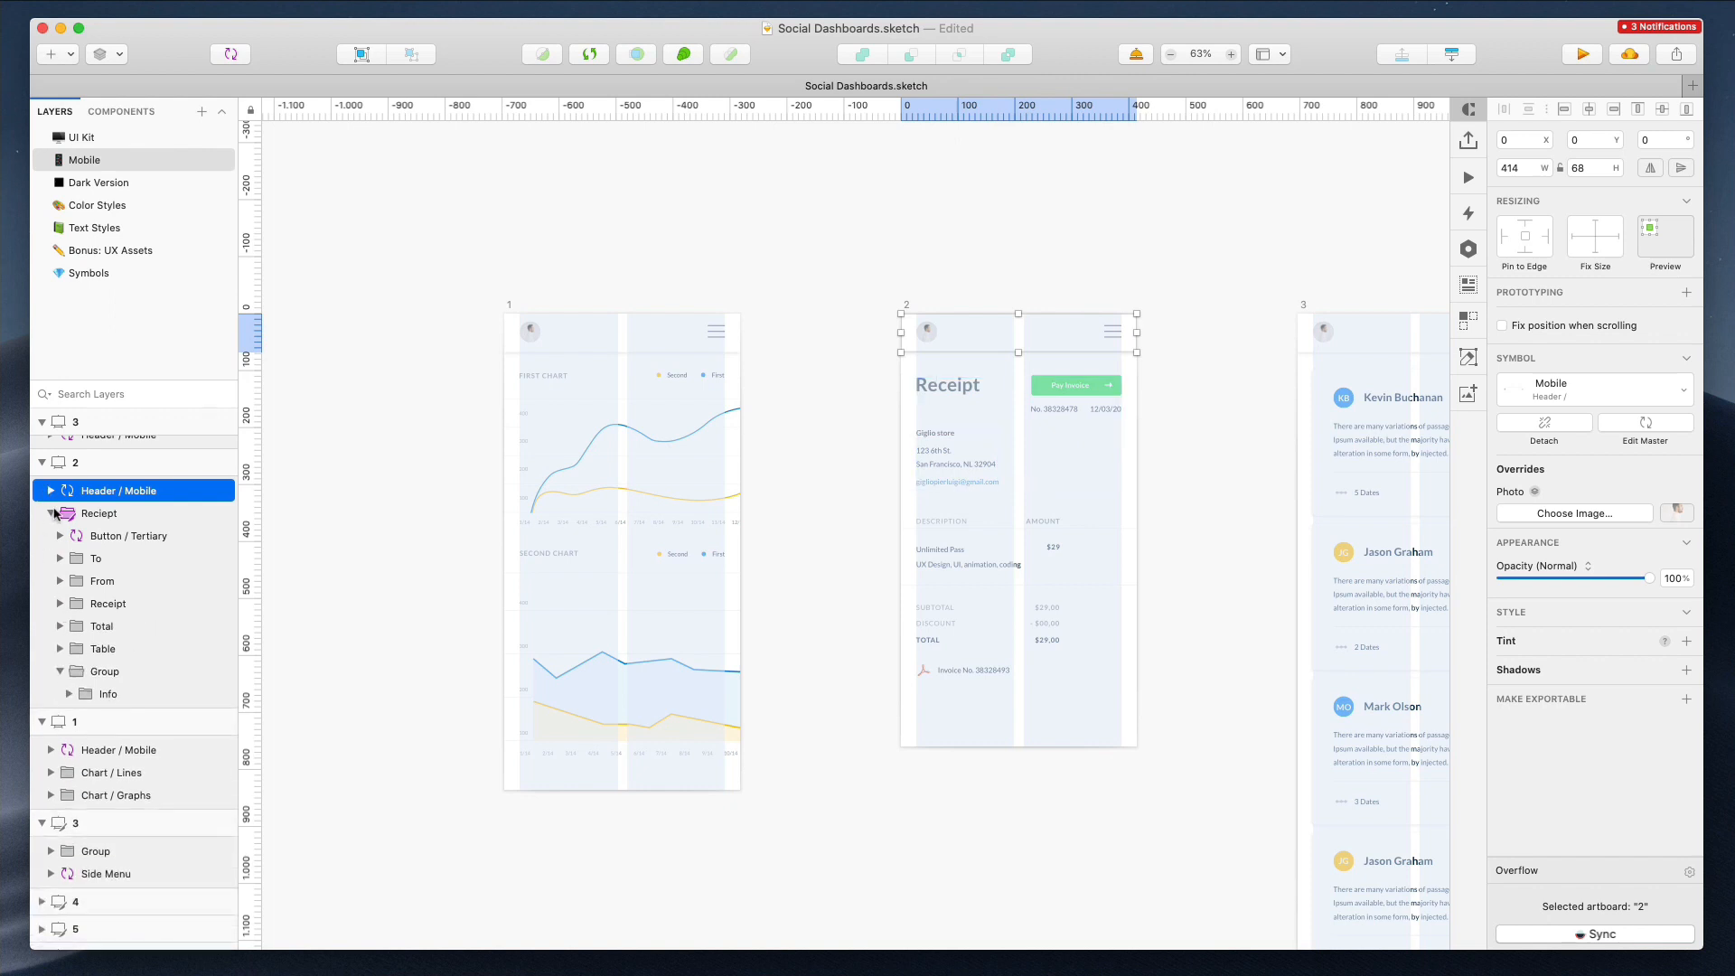
click(52, 513)
click(430, 312)
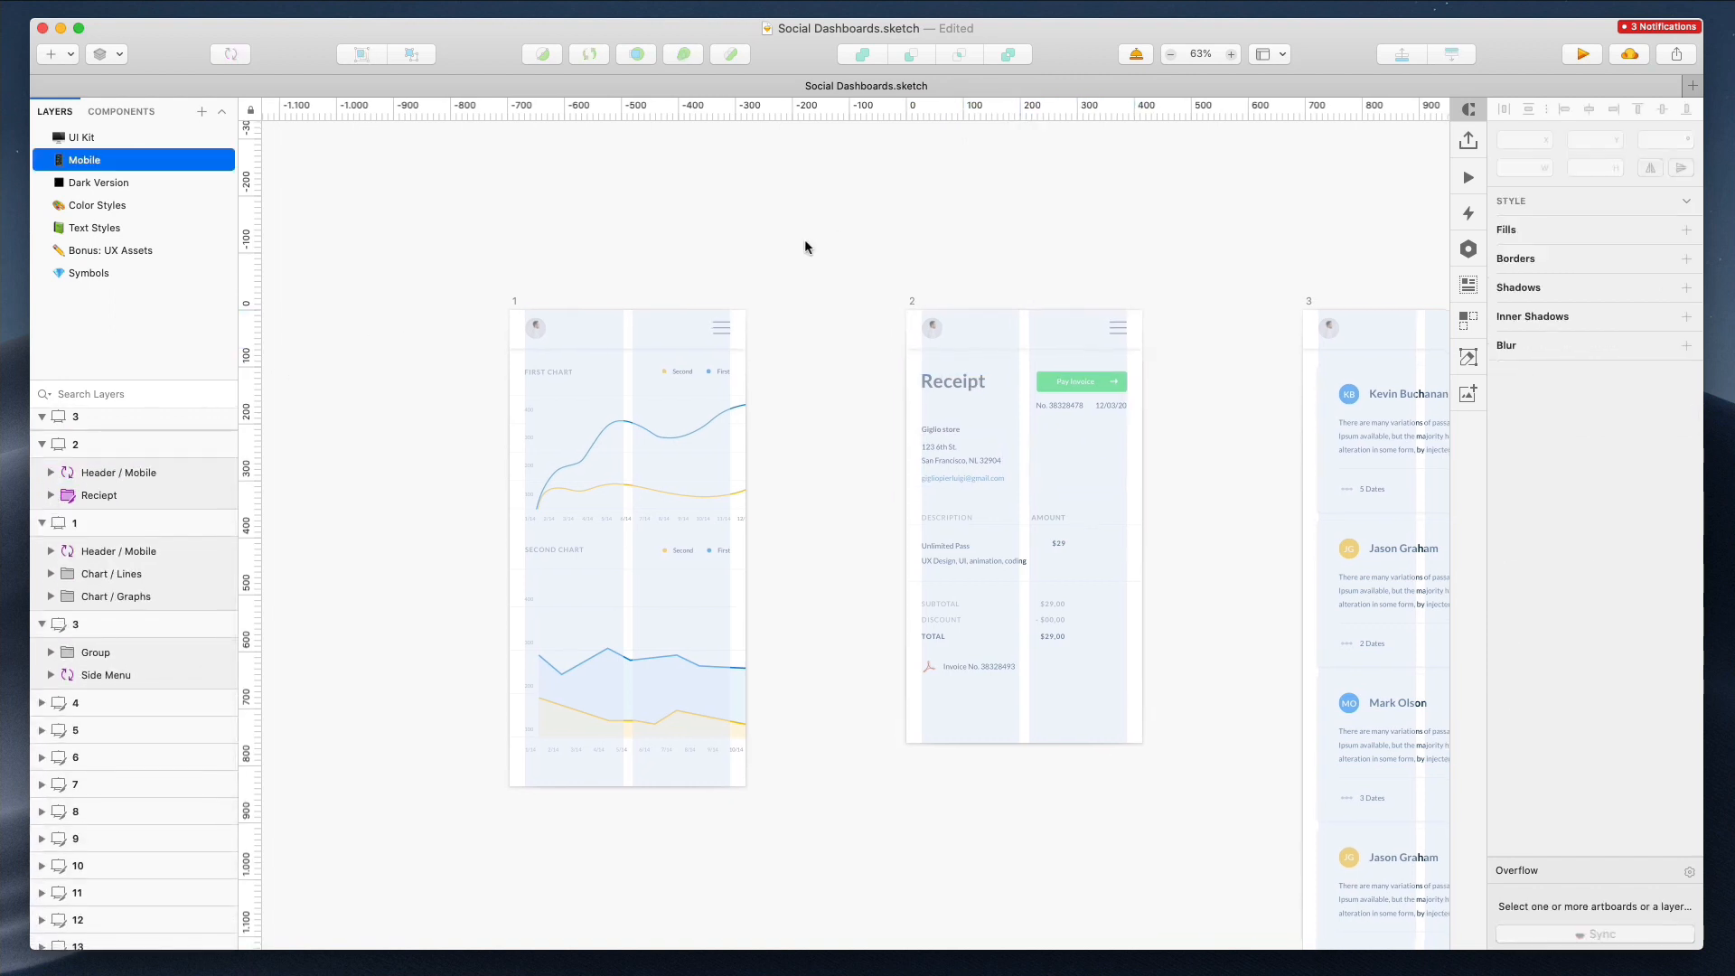
Sort the four contact card layers in the duplicated artboard by vertical position and rename them as a numeric sequence
scroll(808, 289, right, 10)
click(795, 389)
scroll(678, 407, down, 2)
drag(691, 342, 846, 914)
click(0, 0)
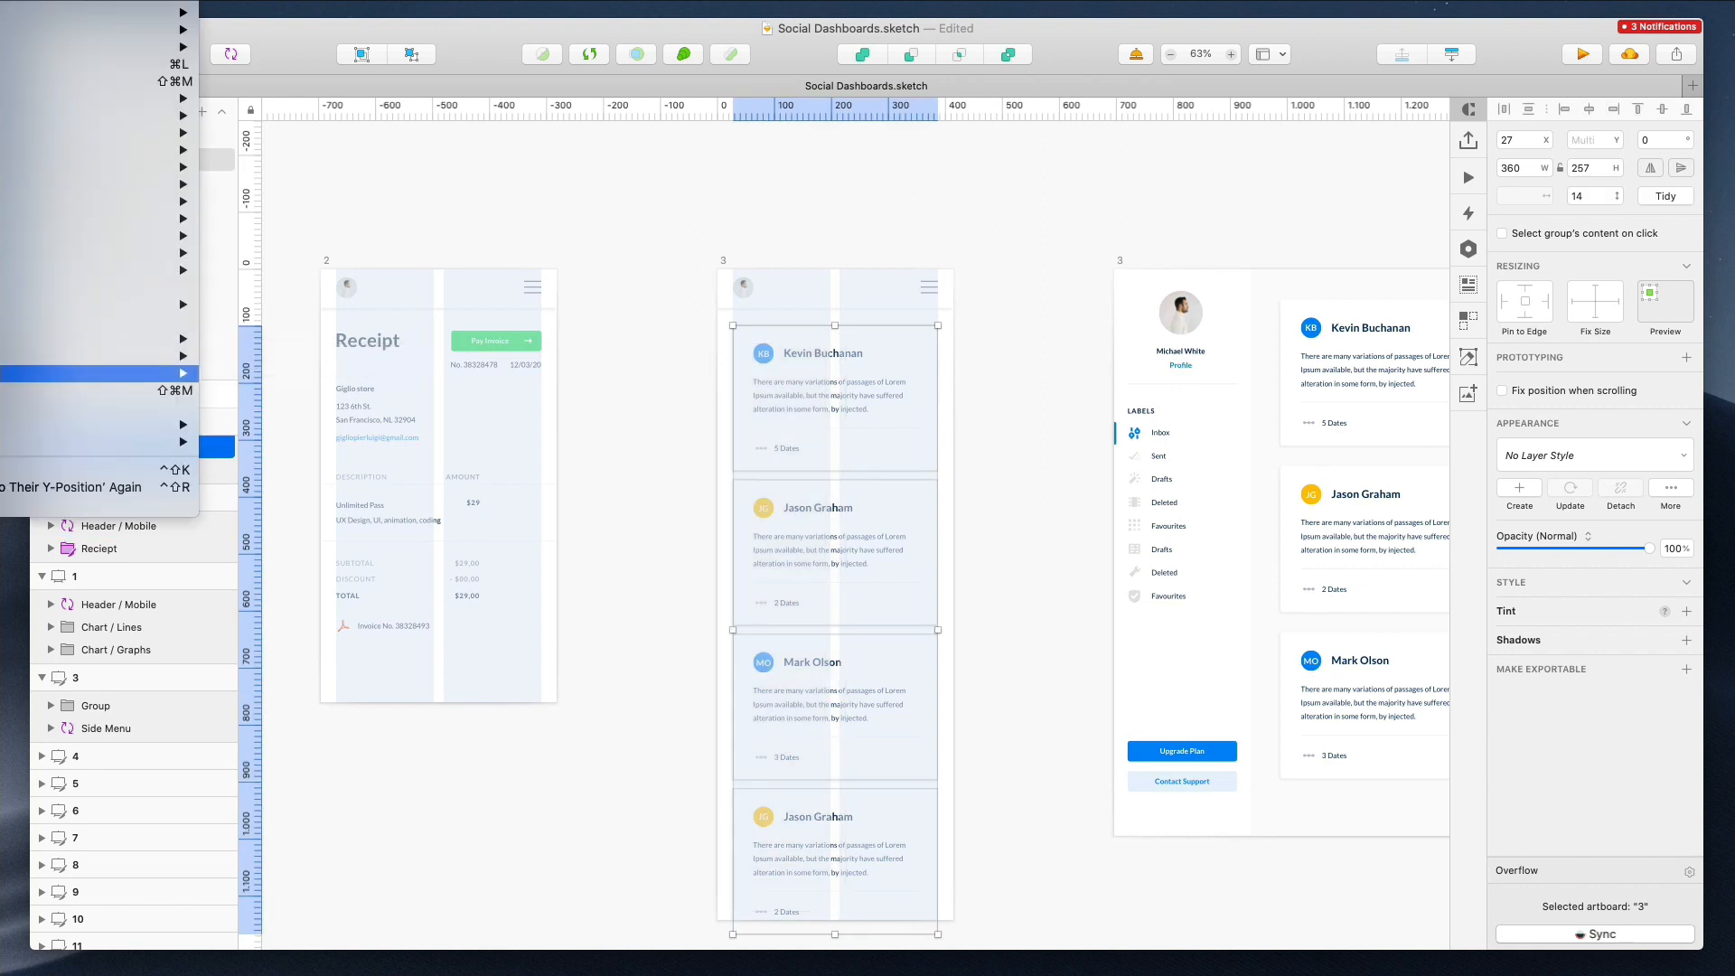
mouse_move(185, 272)
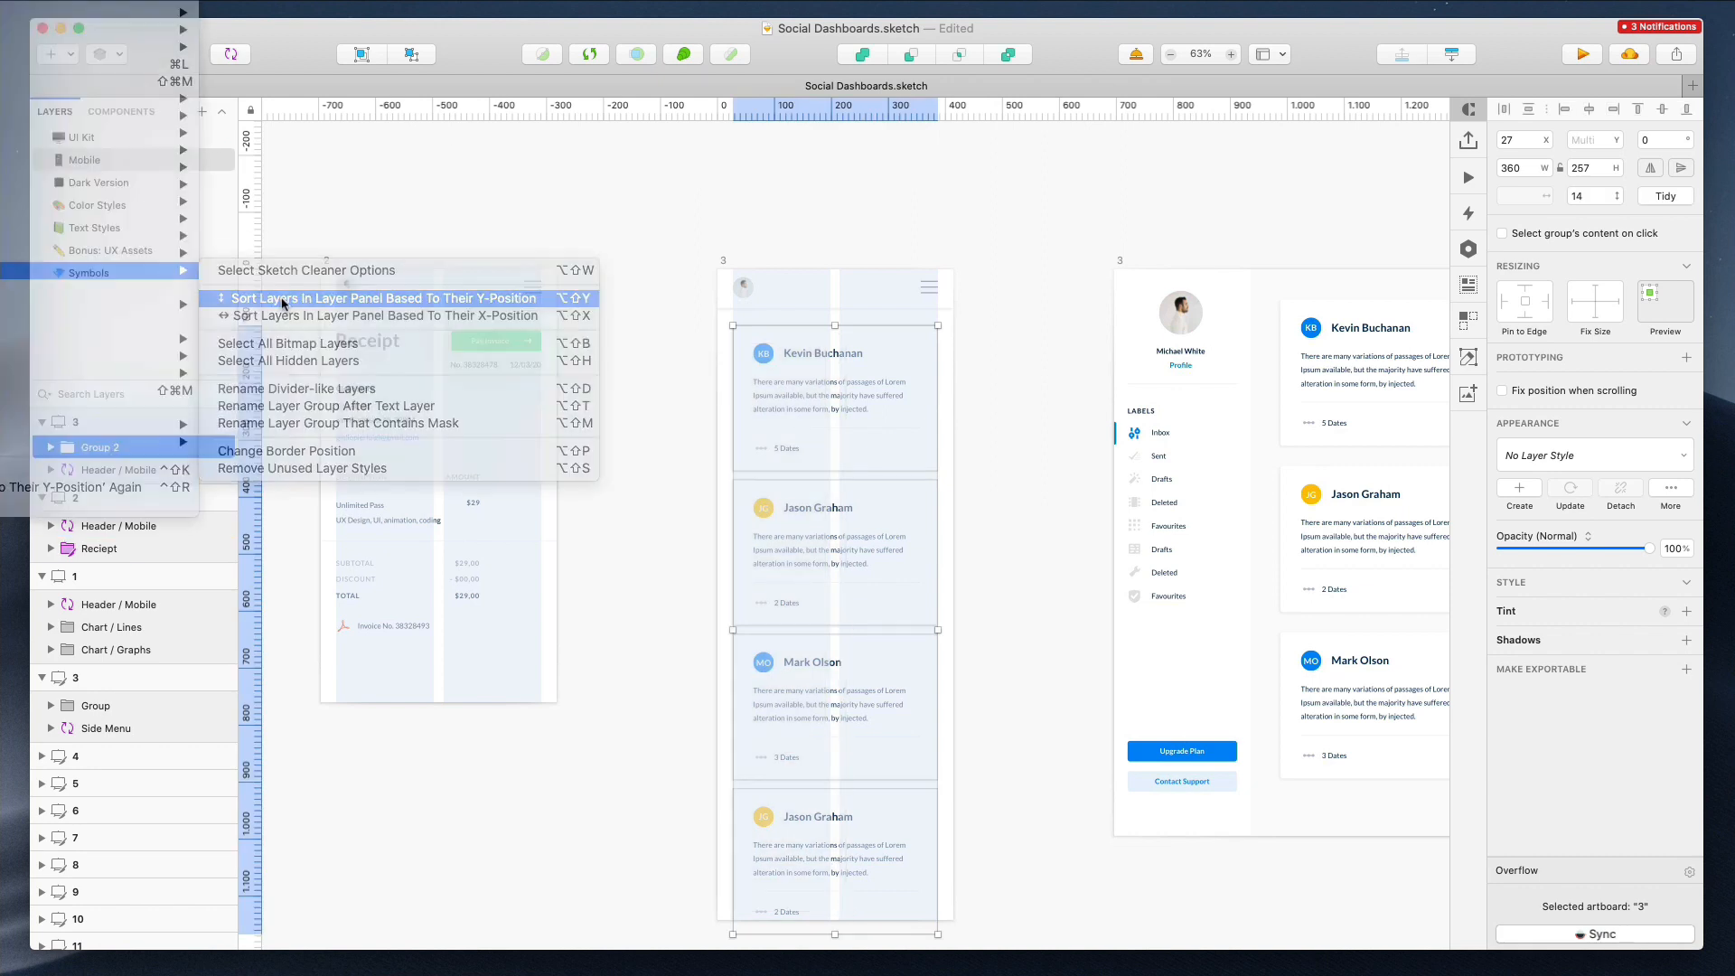
click(282, 304)
key(super+f)
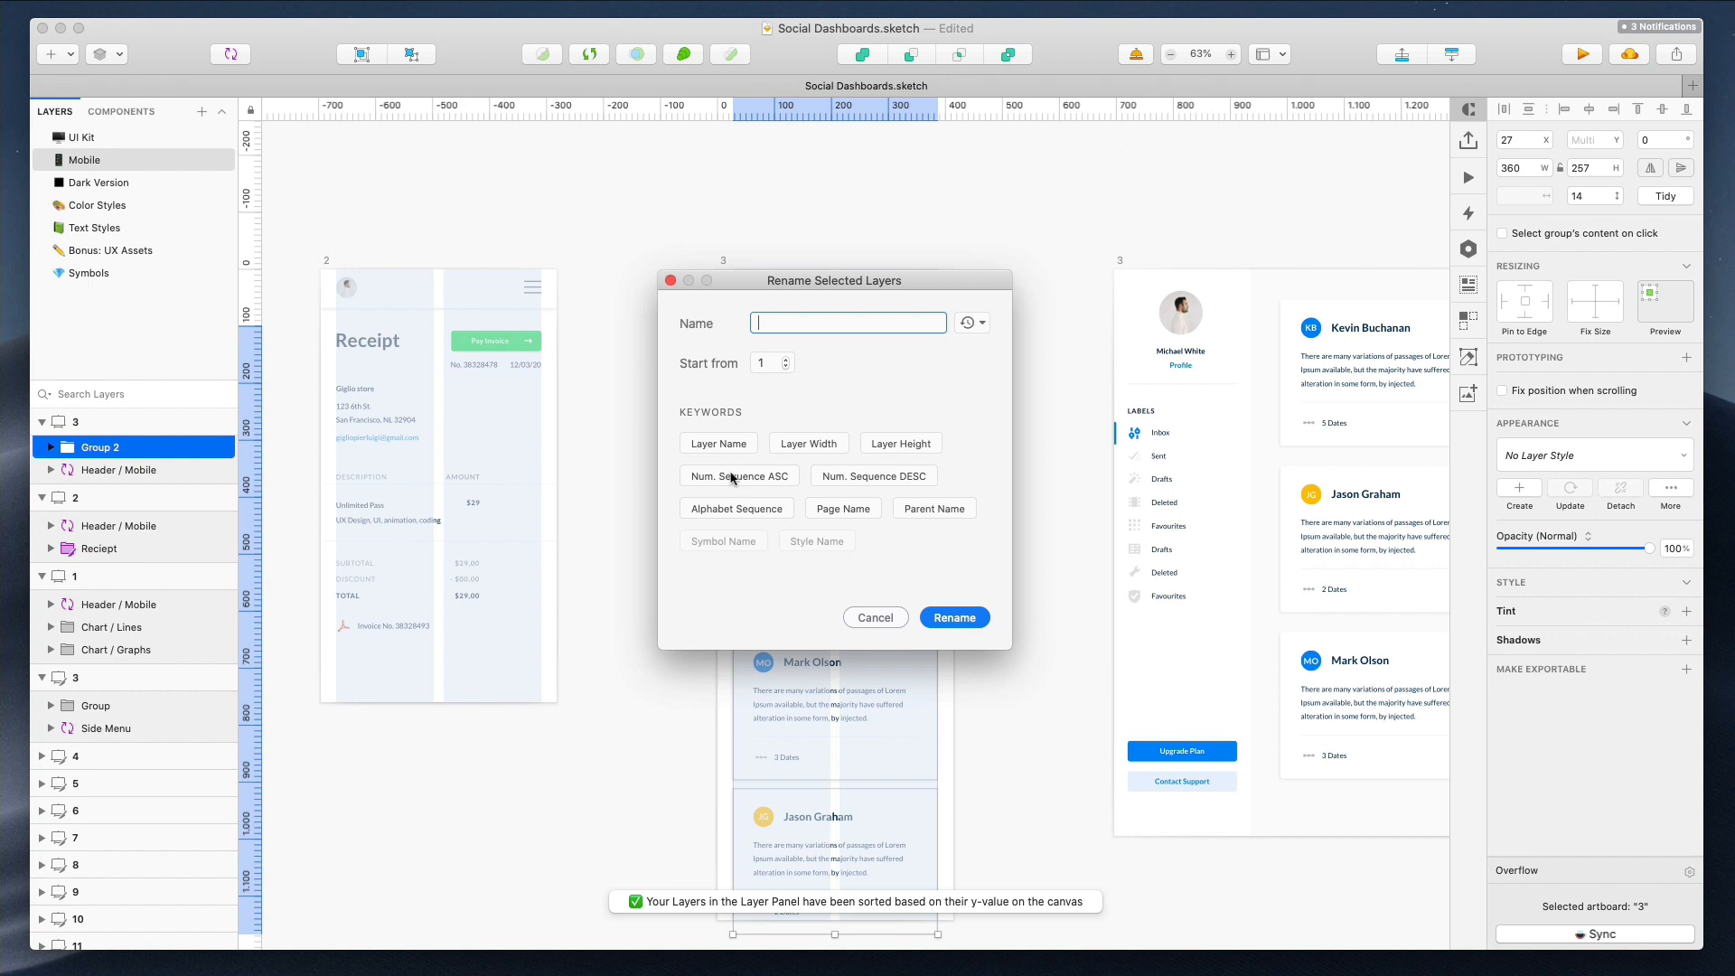
click(949, 615)
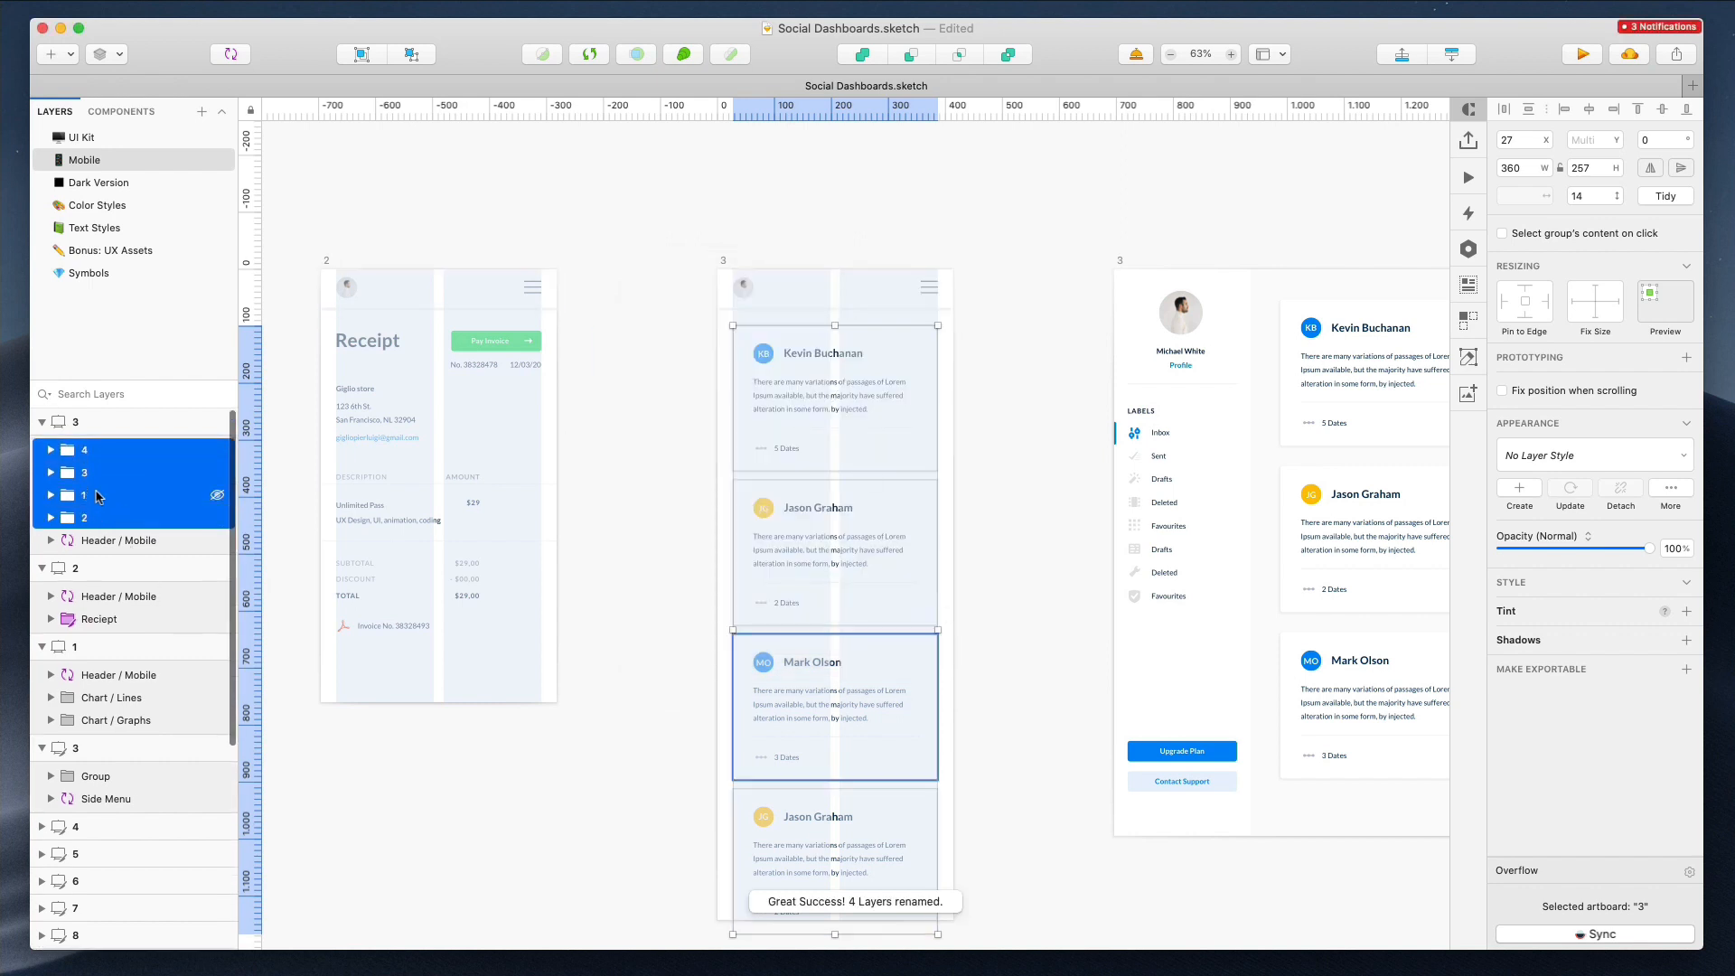
Reorder the numbered card layers so they run from 1 to 4
click(106, 496)
drag(97, 472, 118, 443)
click(117, 539)
click(864, 145)
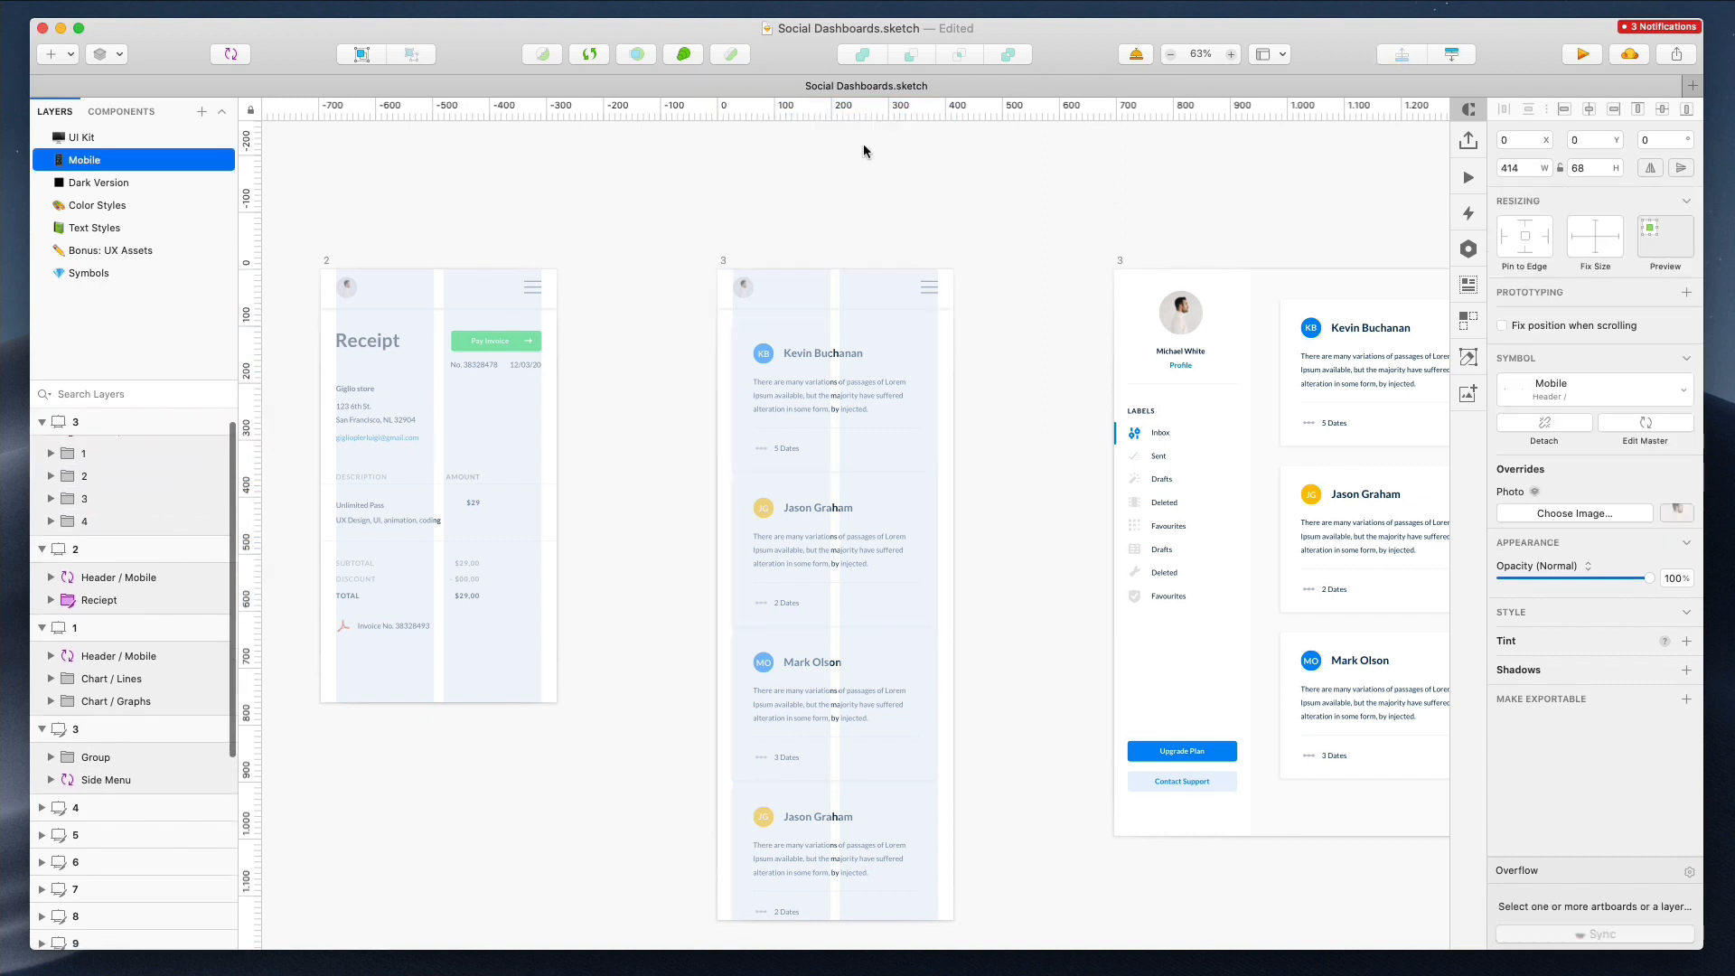
Delete the original desktop artboard 3 with the contact cards
scroll(864, 145, right, 4)
click(932, 265)
key(Delete)
Move the desktop Login artboard 4 next to the mobile artboards
scroll(933, 265, down, 5)
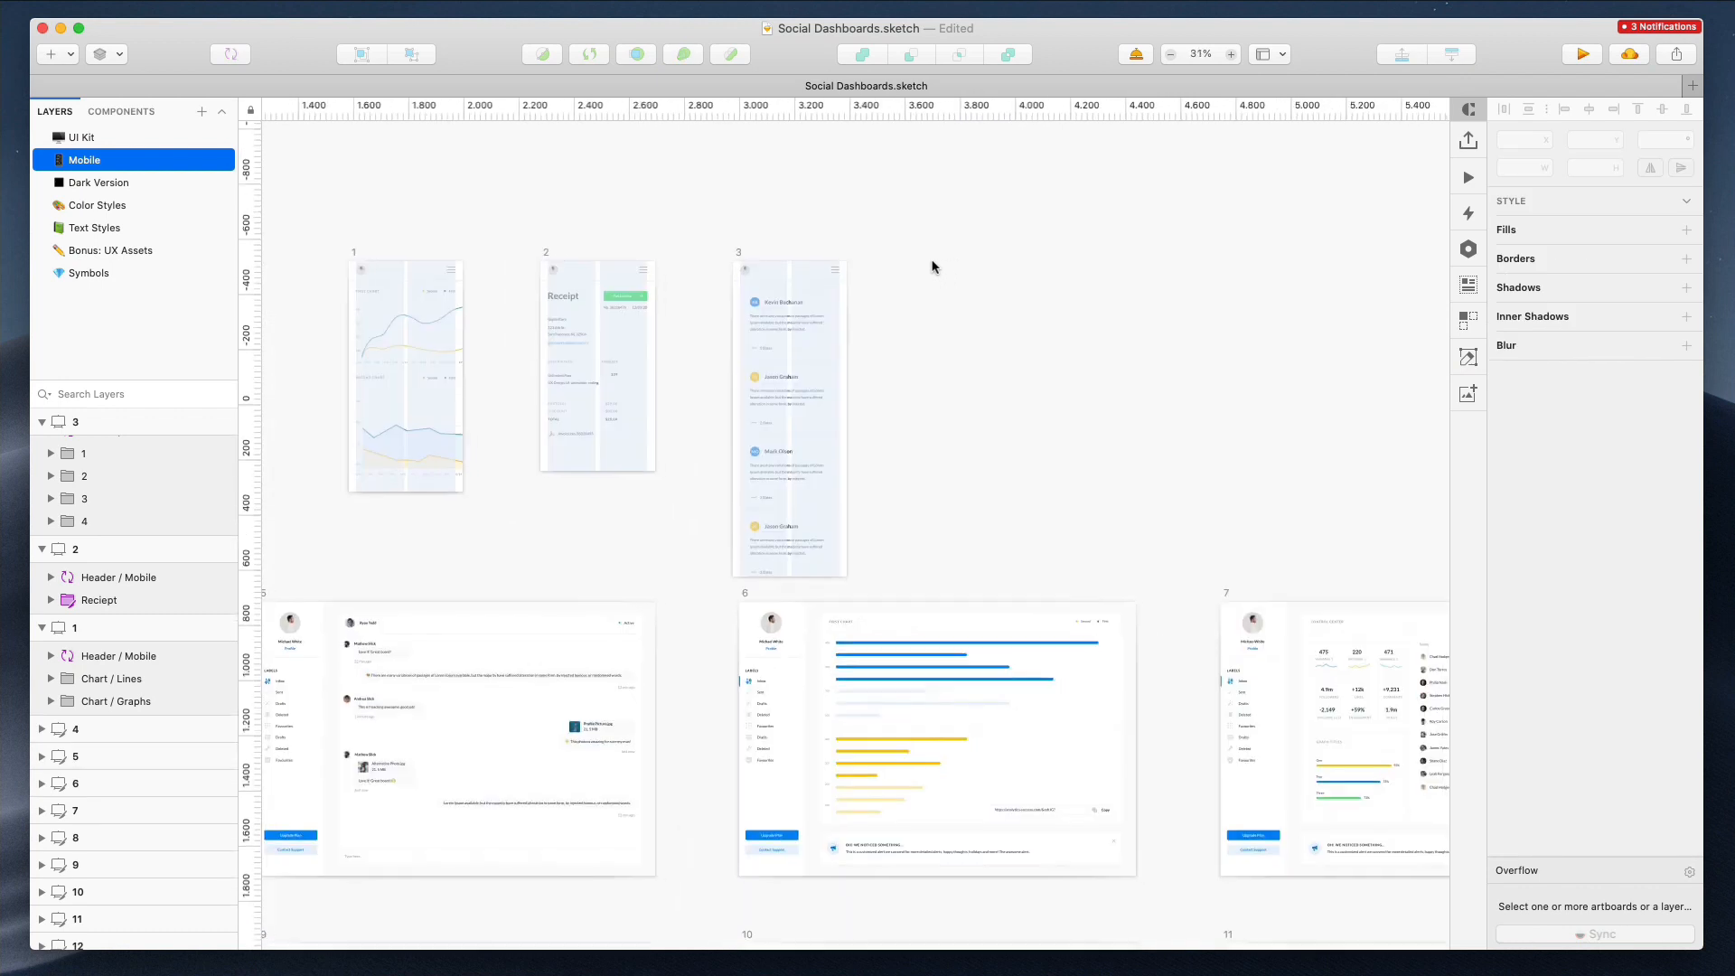
scroll(933, 266, right, 6)
click(1136, 261)
drag(1267, 322, 625, 329)
scroll(627, 329, left, 4)
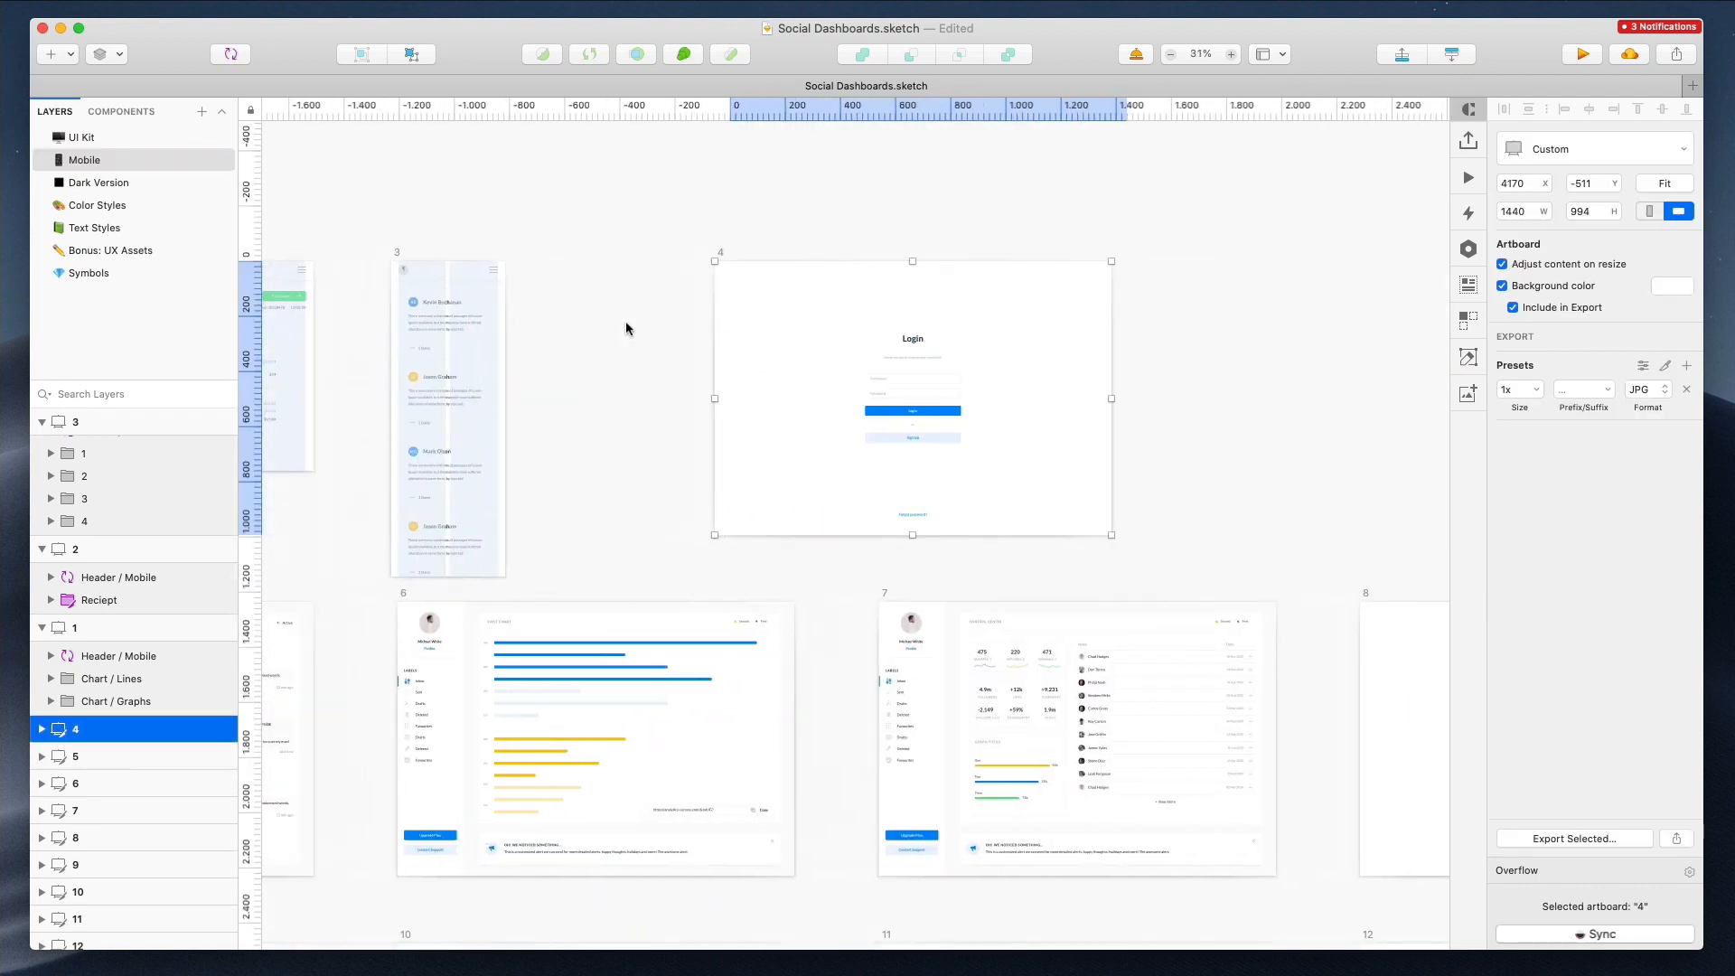
Duplicate the mobile contact-card artboard beside itself
click(492, 255)
drag(509, 294, 671, 289)
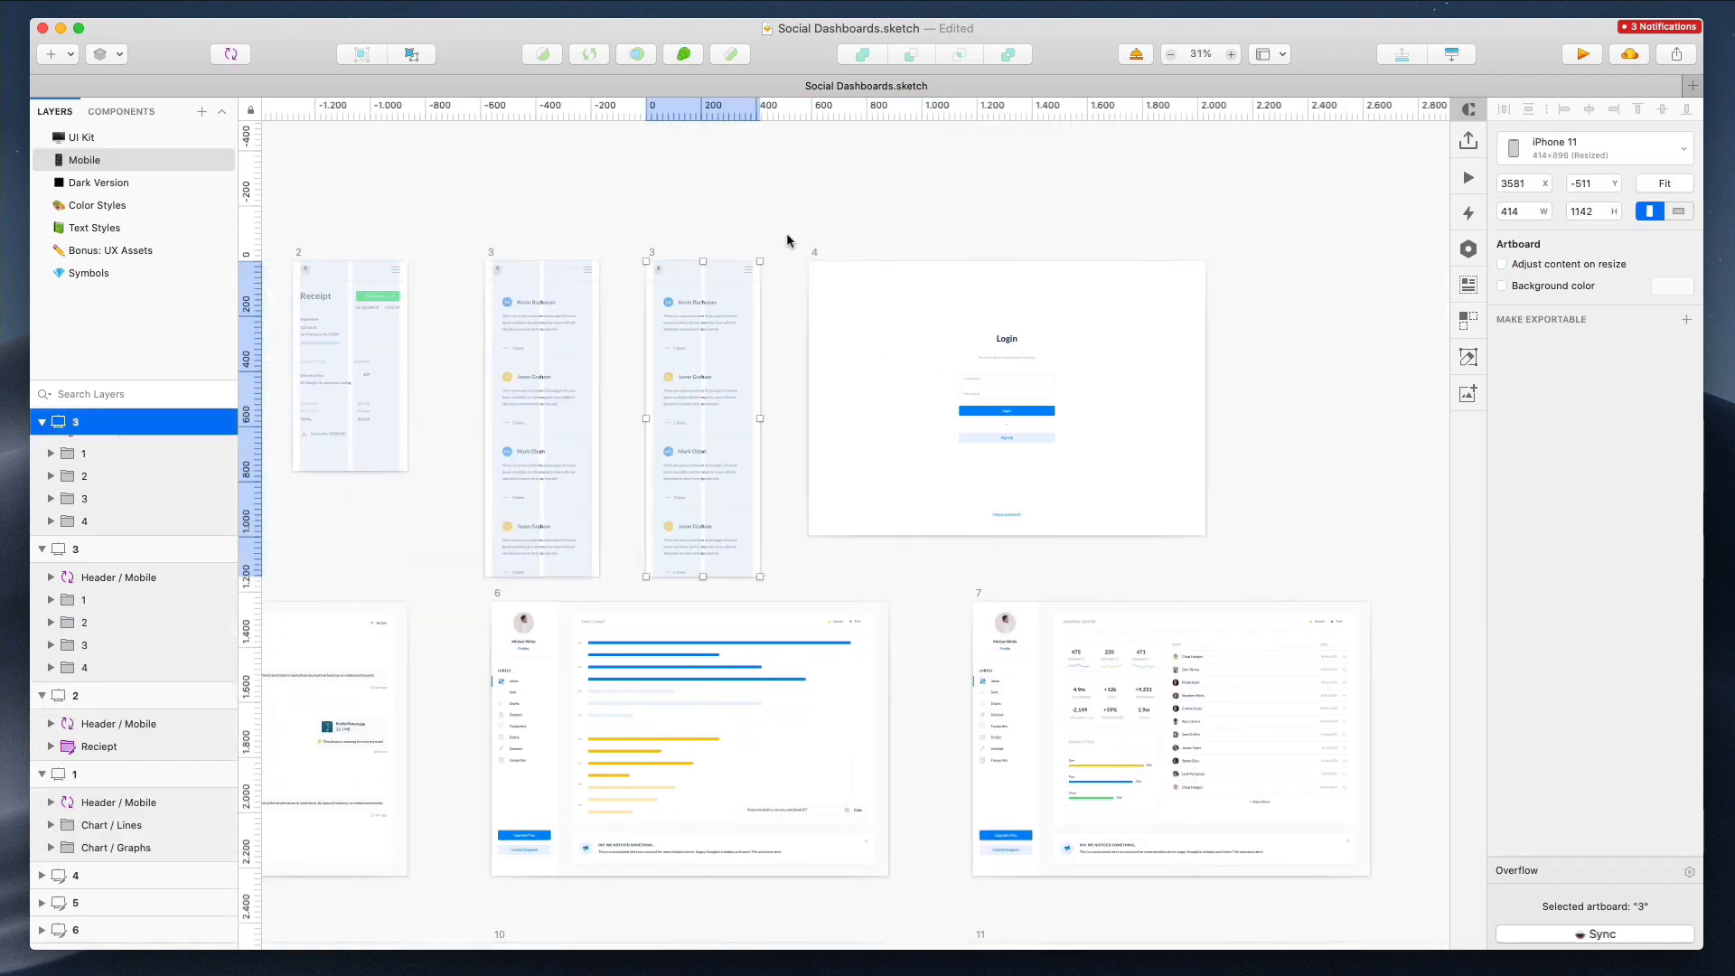
click(792, 286)
scroll(794, 289, up, 5)
scroll(794, 289, down, 2)
click(536, 229)
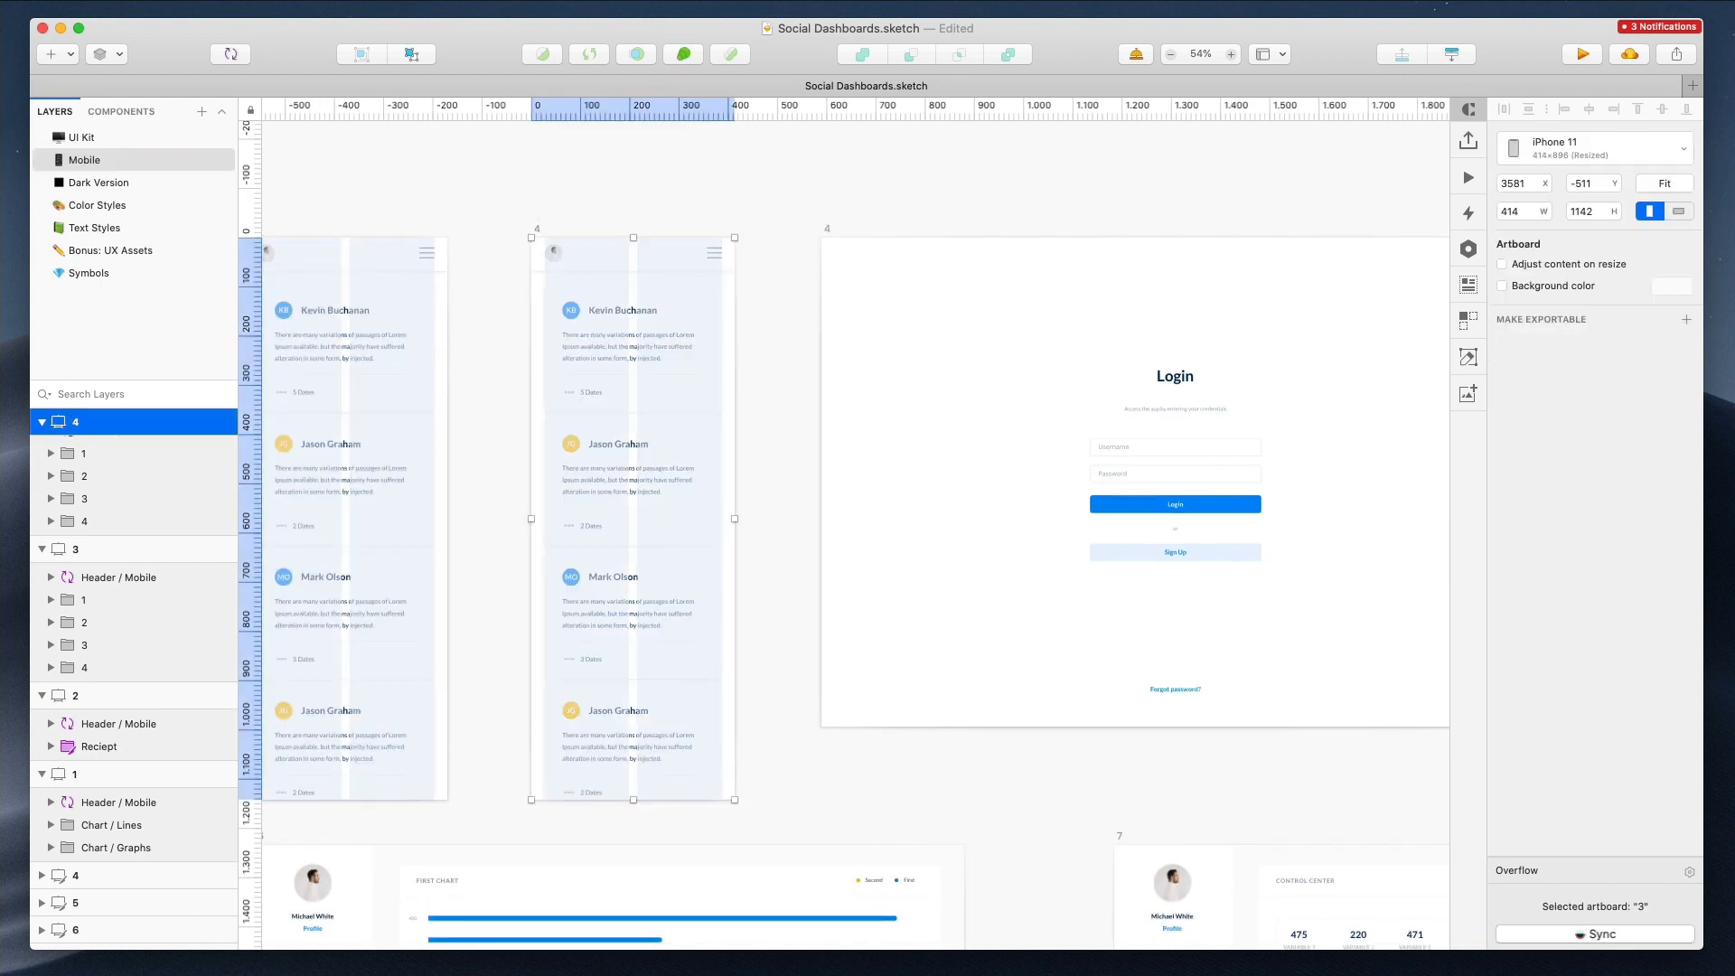
Delete the contact cards from the duplicated mobile artboard
click(804, 199)
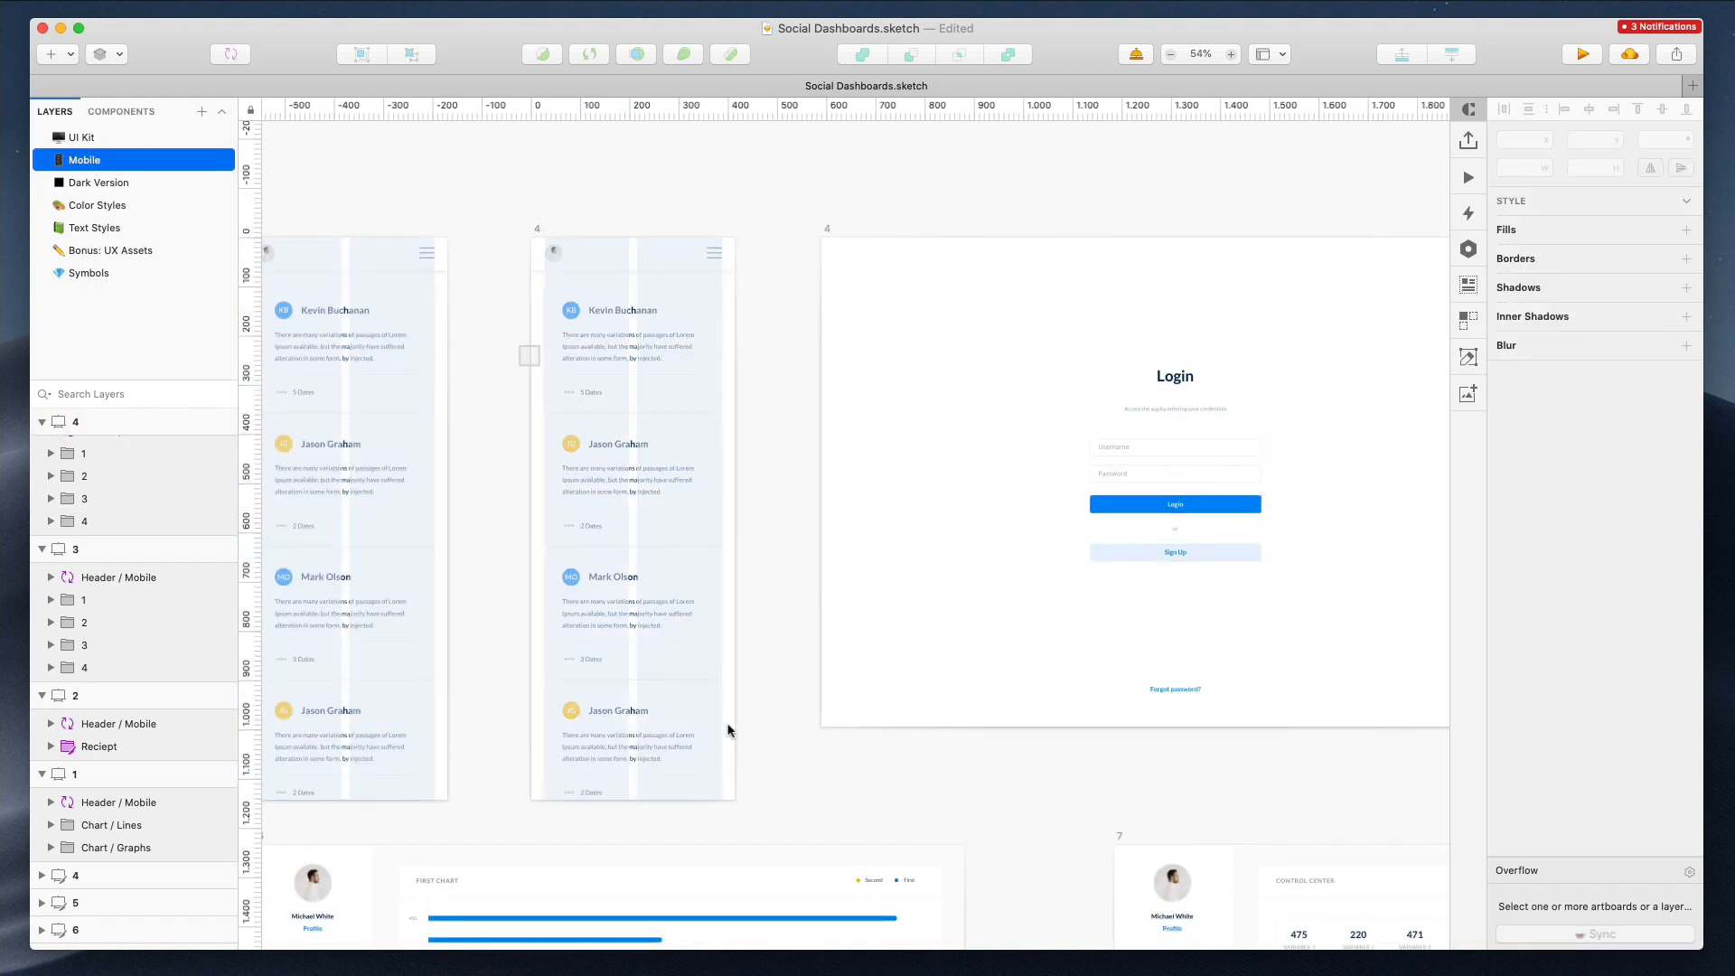
drag(727, 730, 734, 739)
key(Delete)
Move the login form from the desktop Login artboard into the new mobile artboard and widen it to 360 px
drag(983, 299, 1275, 760)
drag(1203, 492, 660, 427)
scroll(568, 332, up, 5)
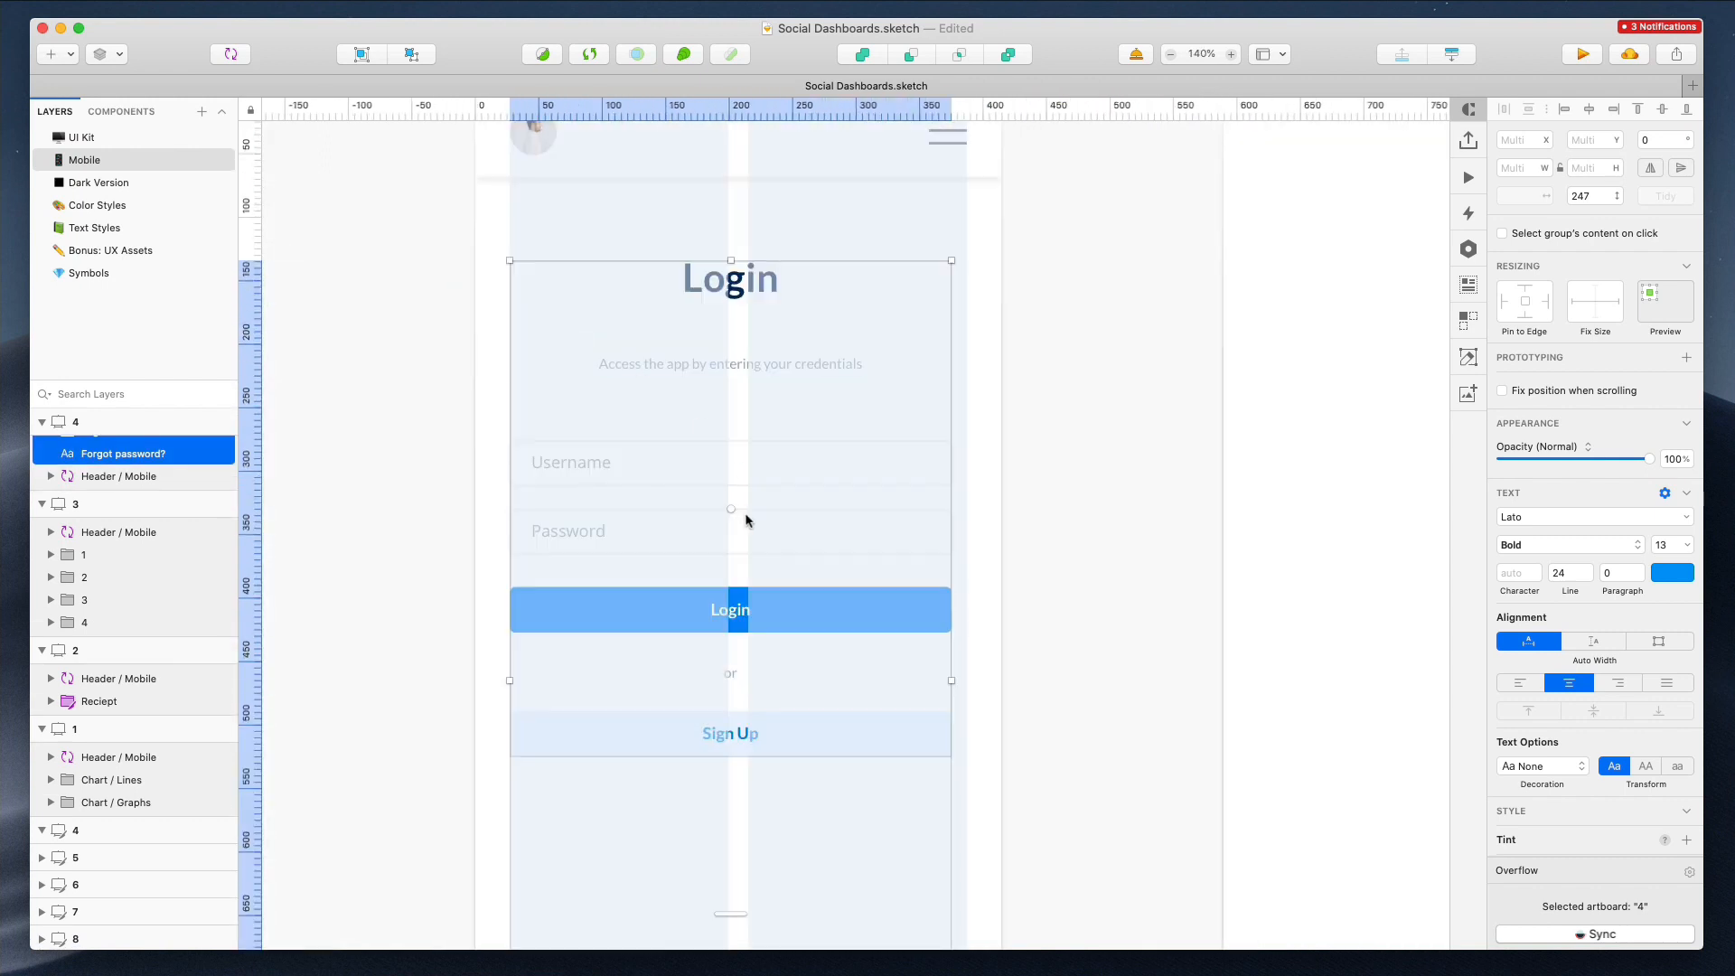
drag(953, 676, 968, 678)
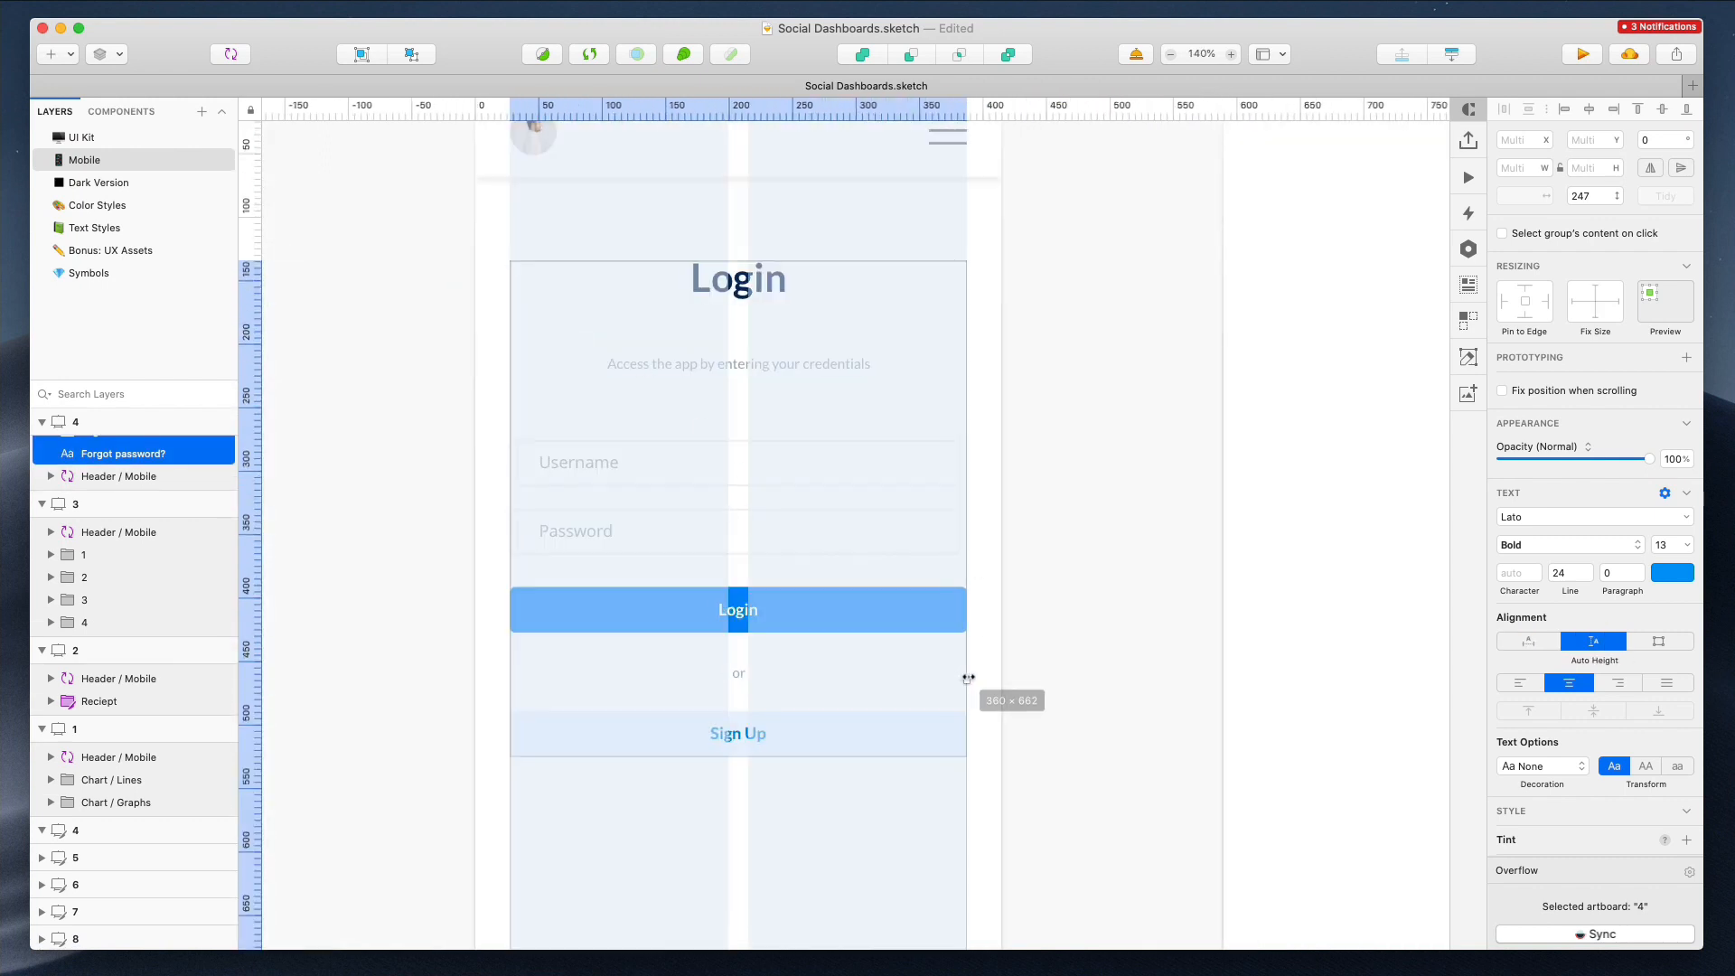
Widen the Username and Password fields to about 358 px
double_click(757, 518)
shift+click(657, 467)
drag(647, 465, 648, 466)
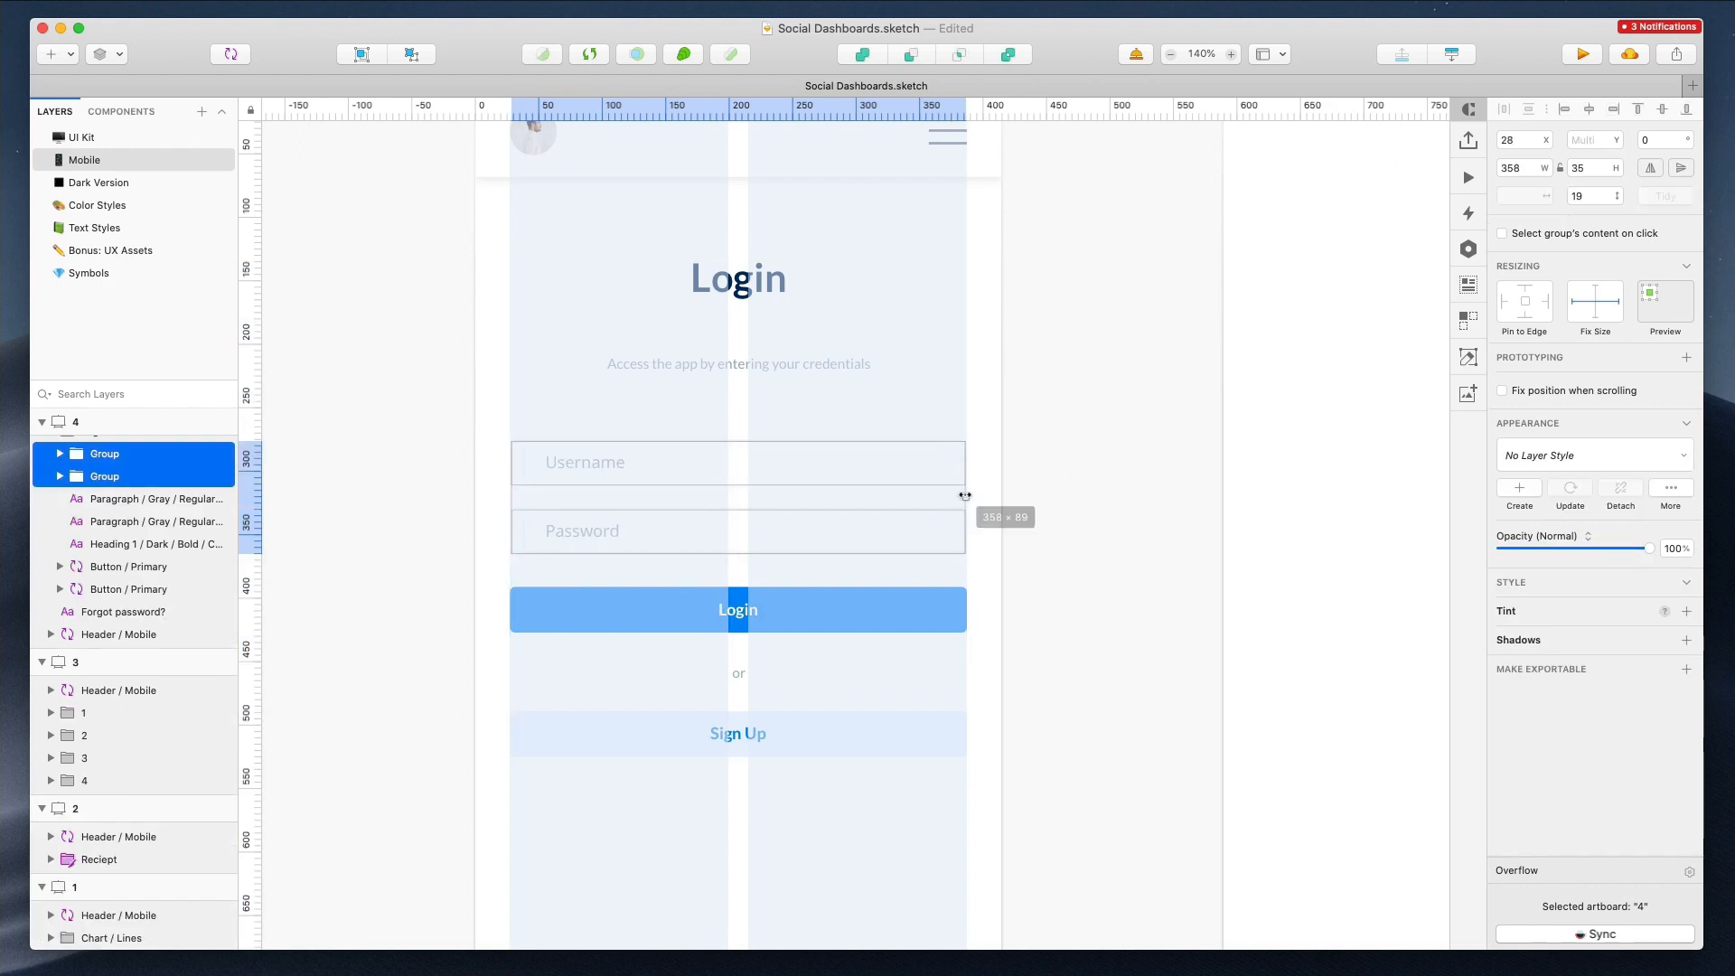
key(Return)
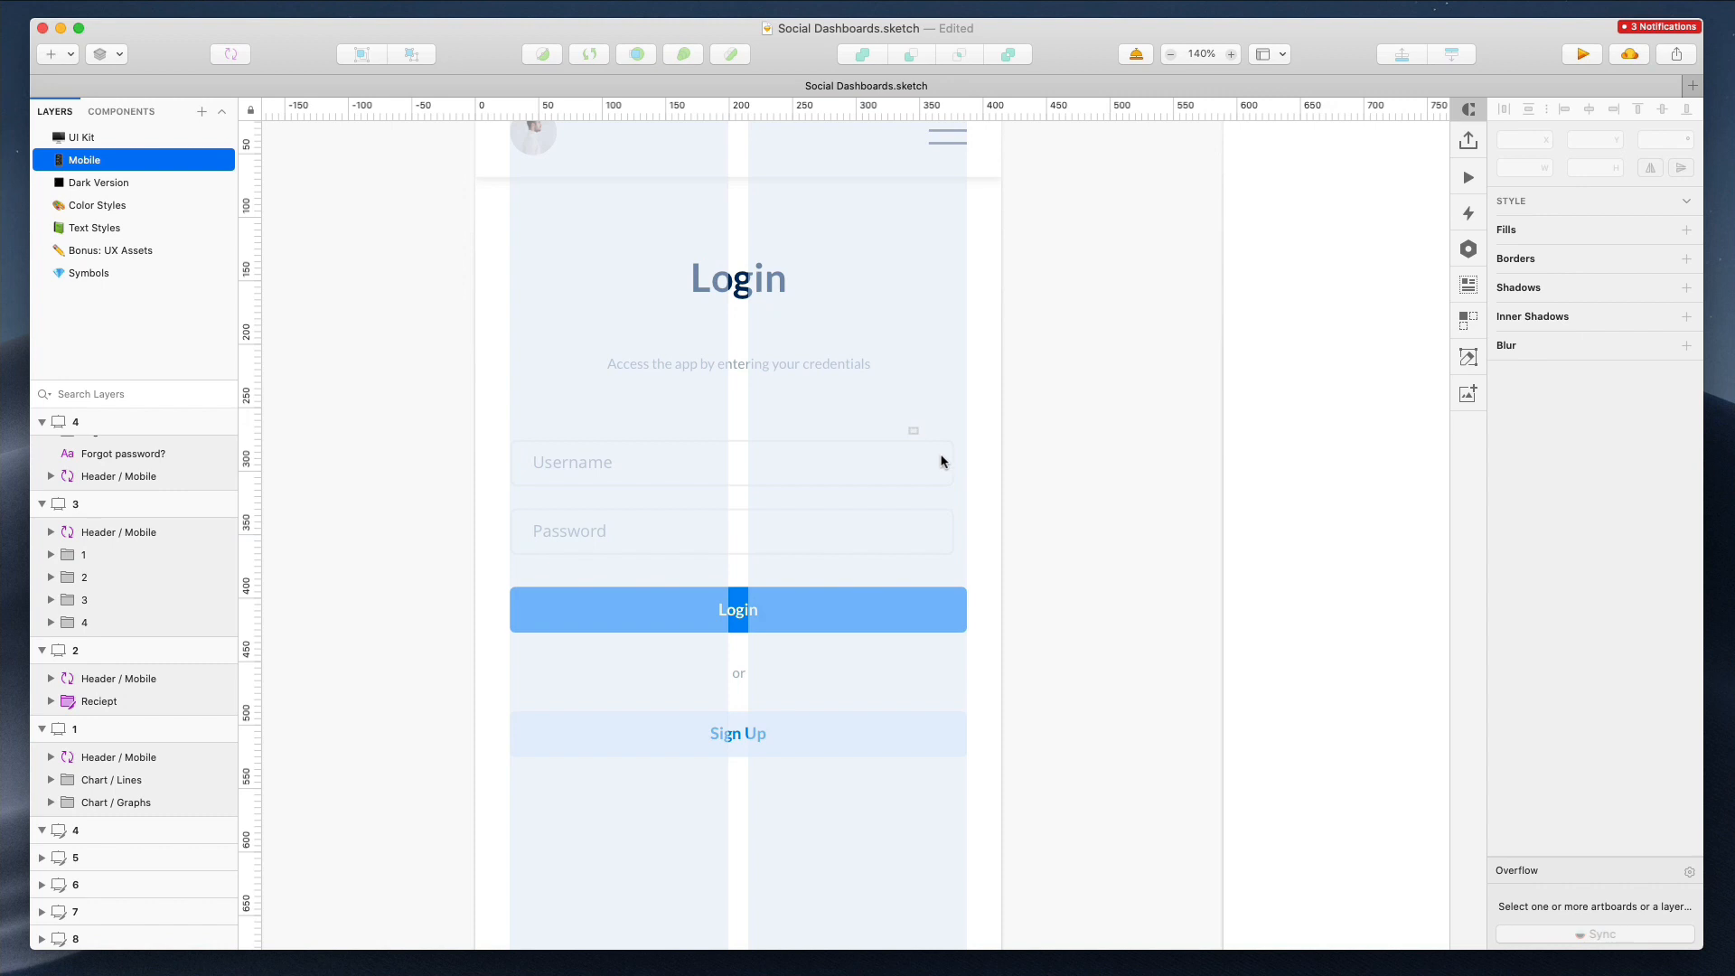
click(988, 418)
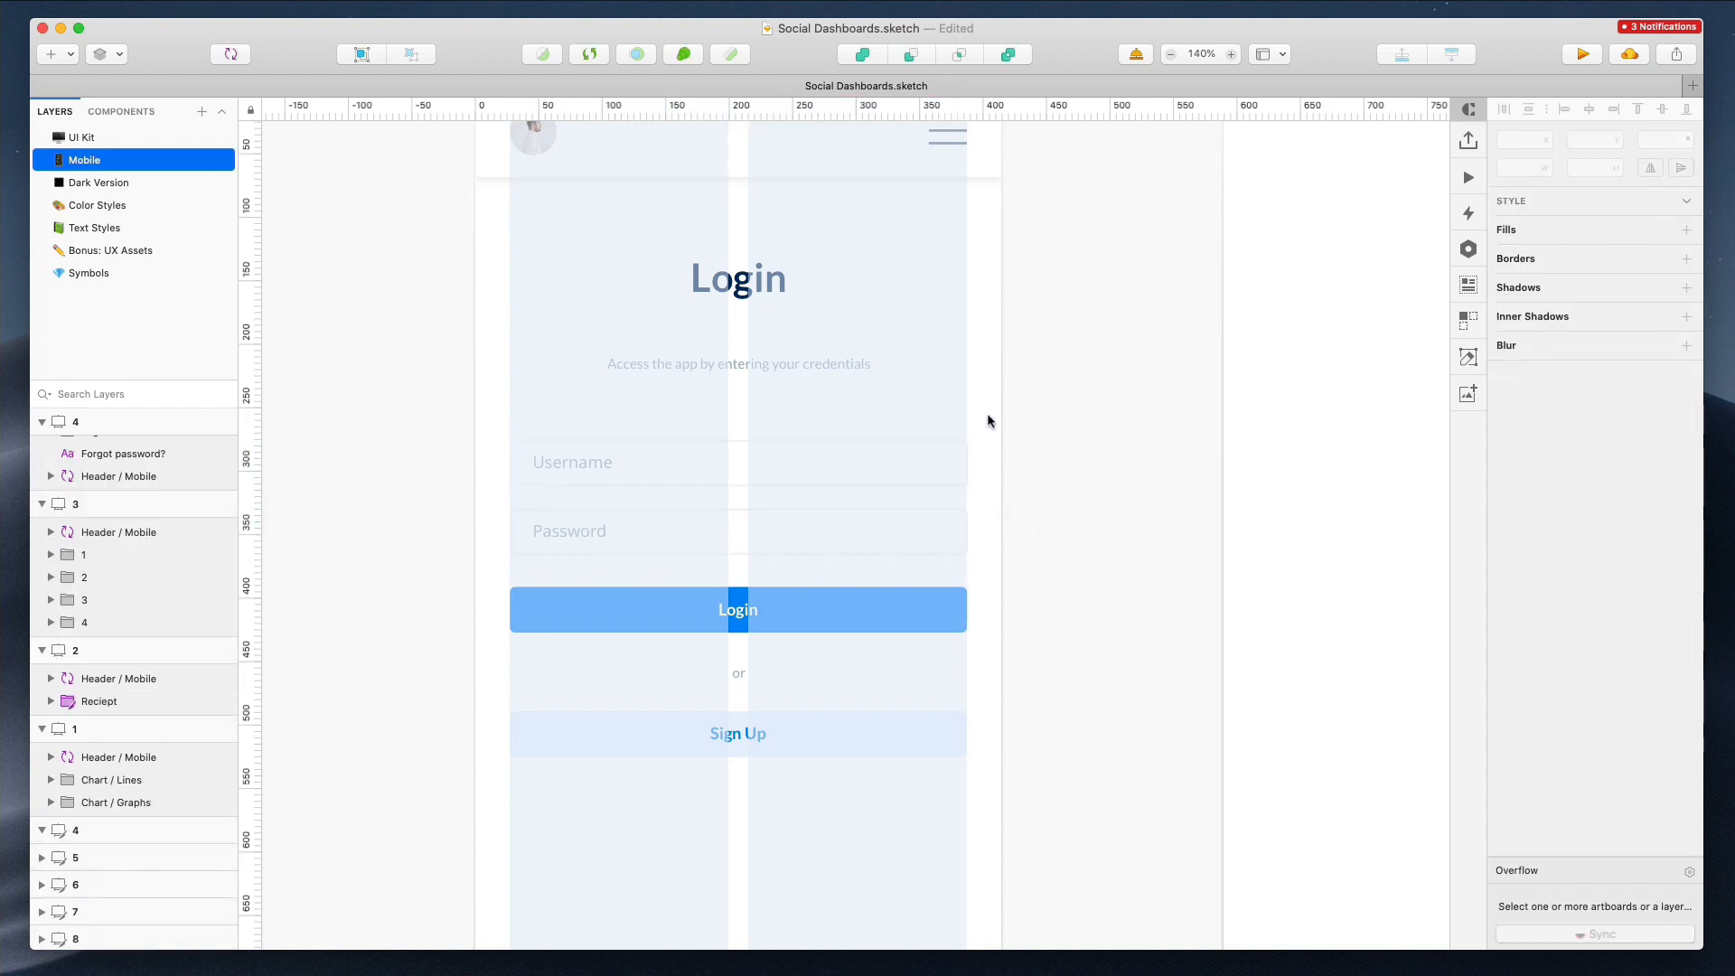
Move the Forgot password? link up below the Sign Up button
scroll(747, 380, down, 5)
drag(759, 930, 759, 713)
scroll(759, 710, down, 5)
Shorten the mobile login artboard to 719 px tall
key(super+a)
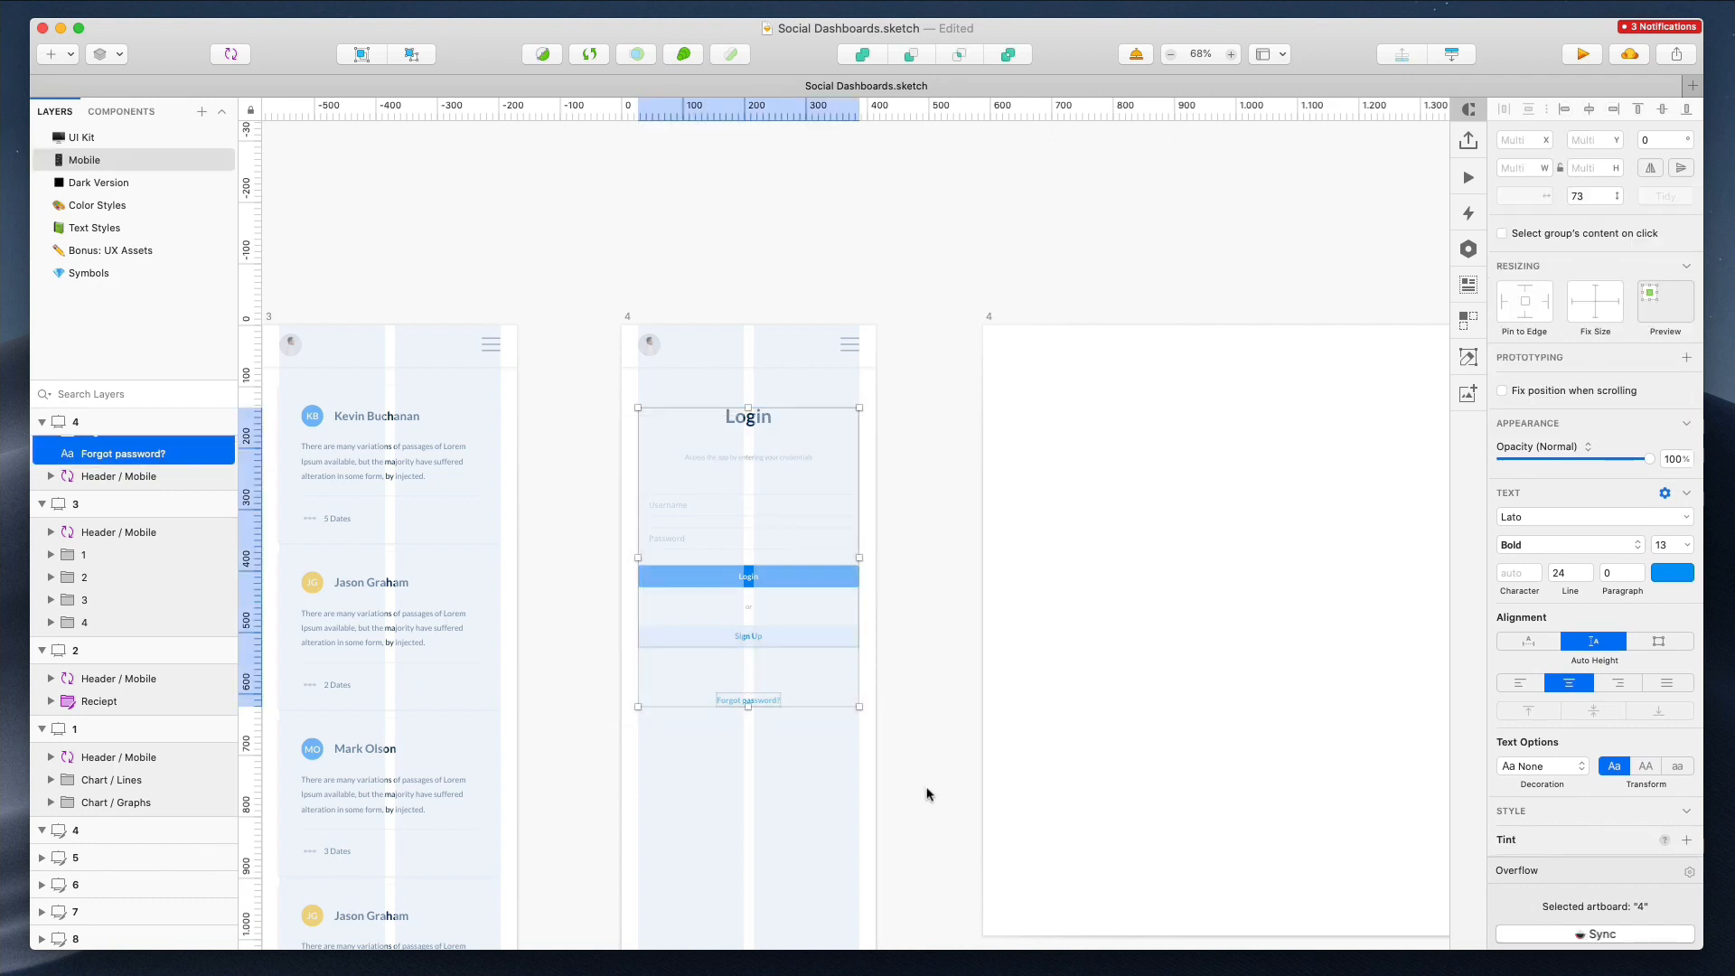
click(627, 316)
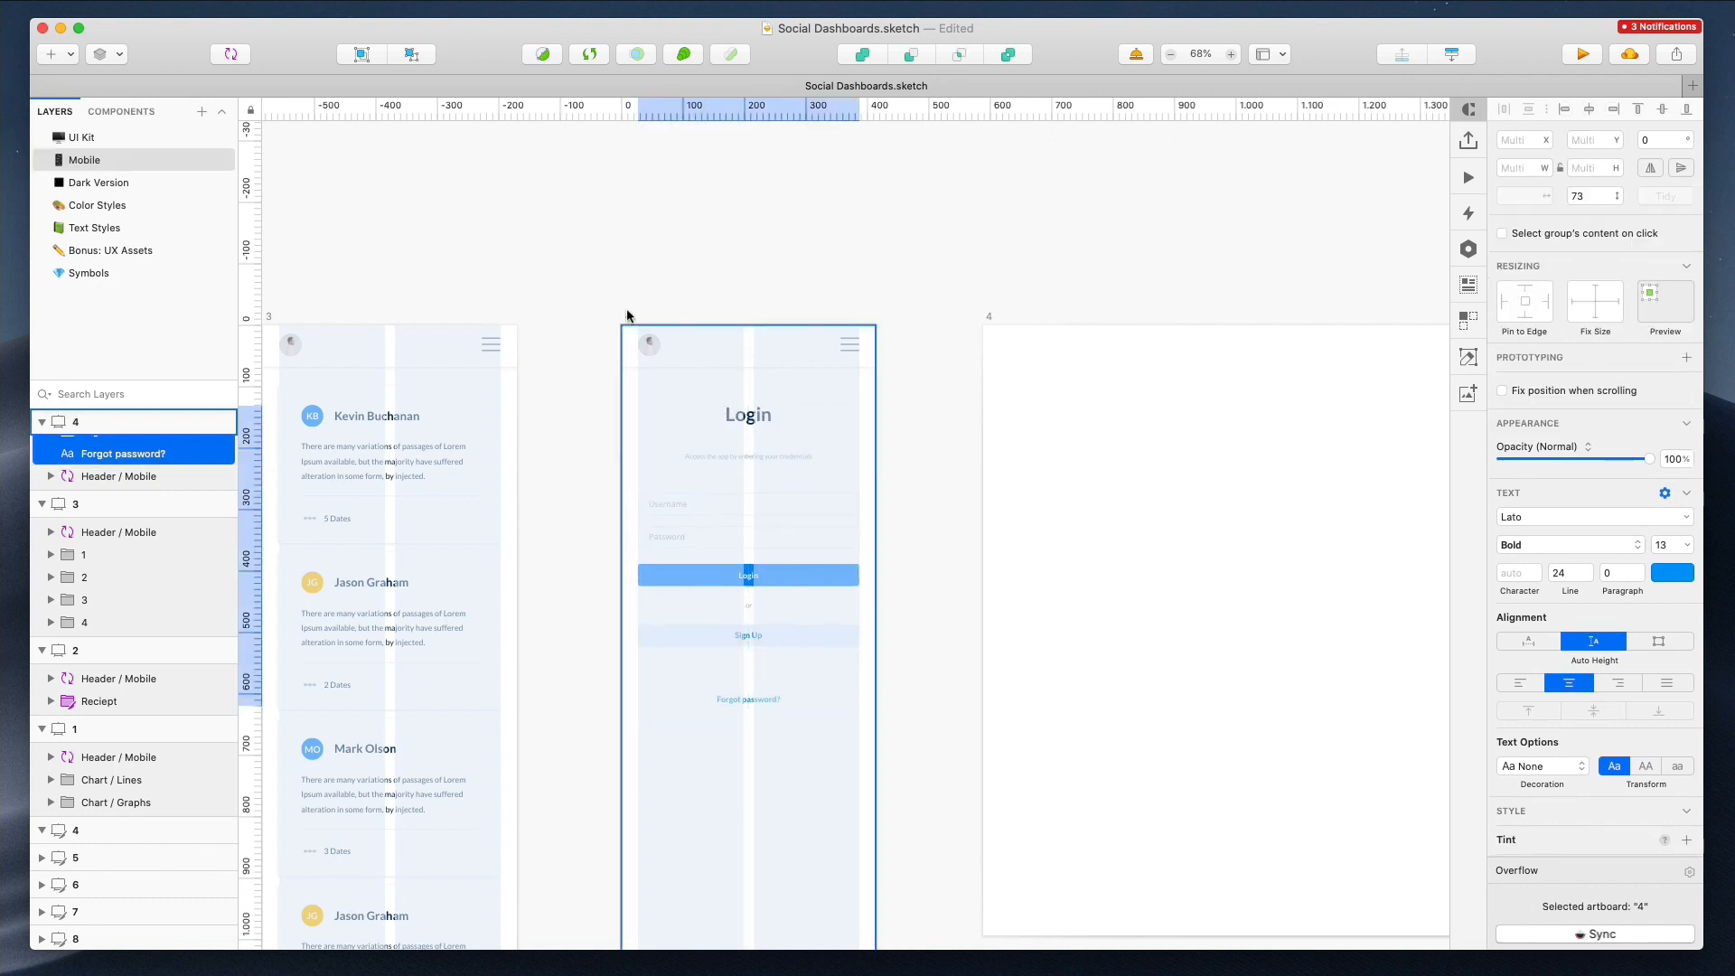
scroll(897, 562, down, 5)
drag(749, 855, 751, 568)
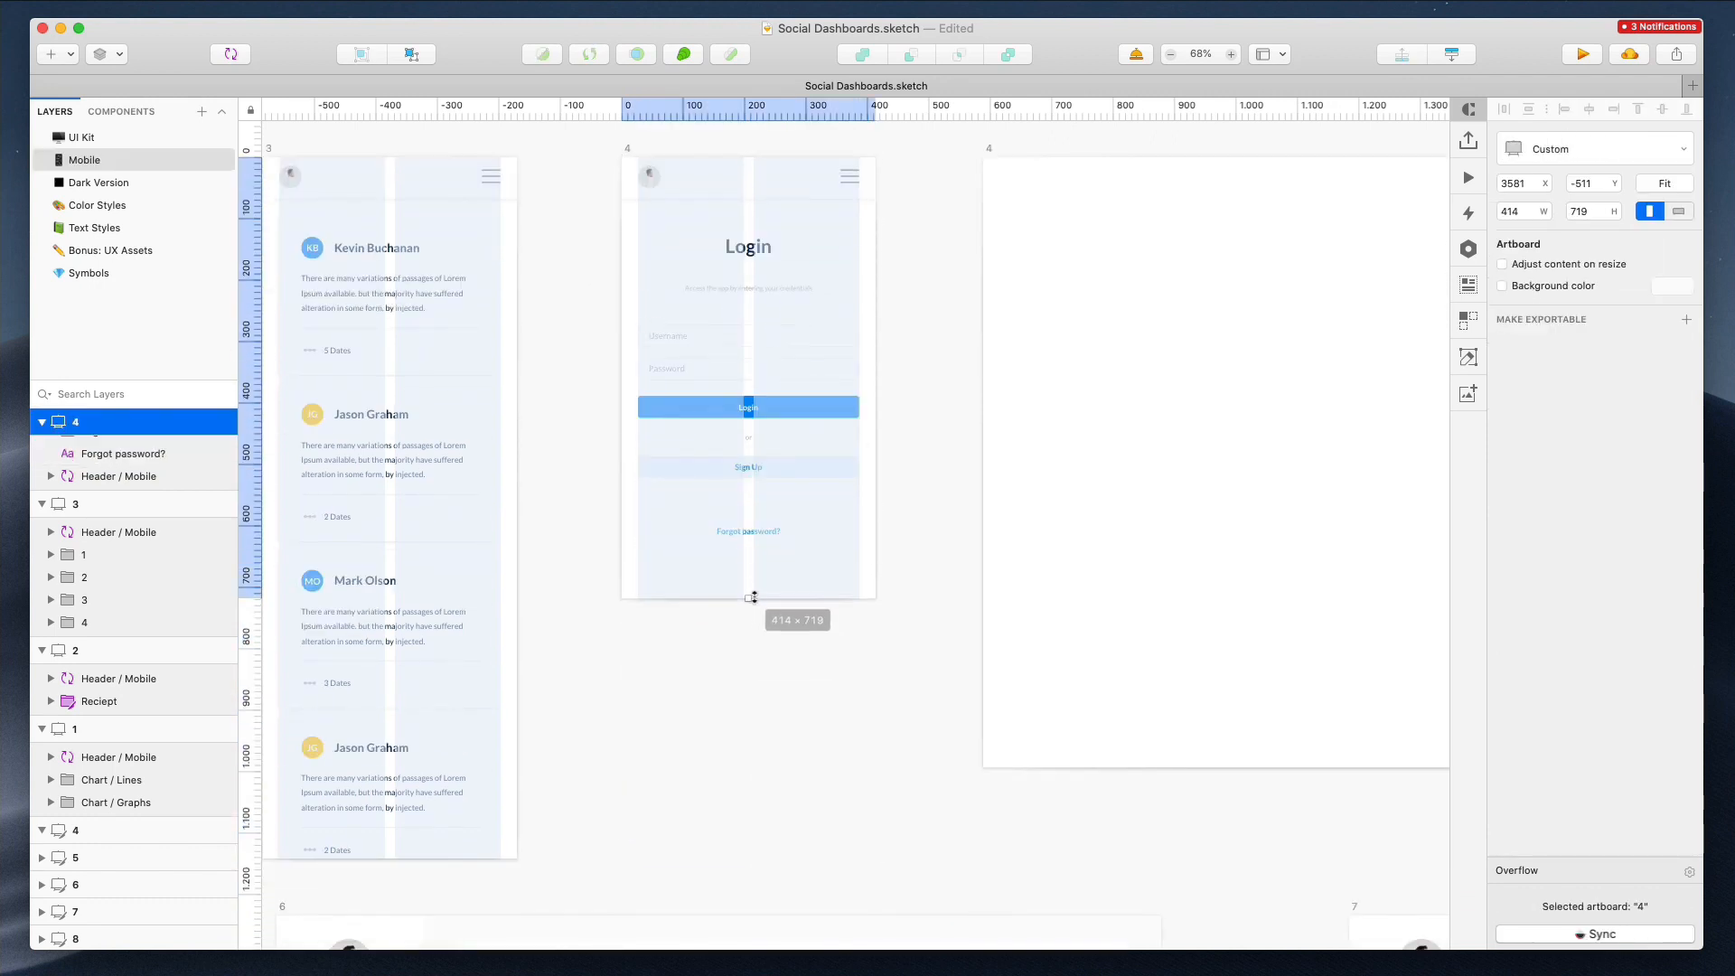
click(810, 613)
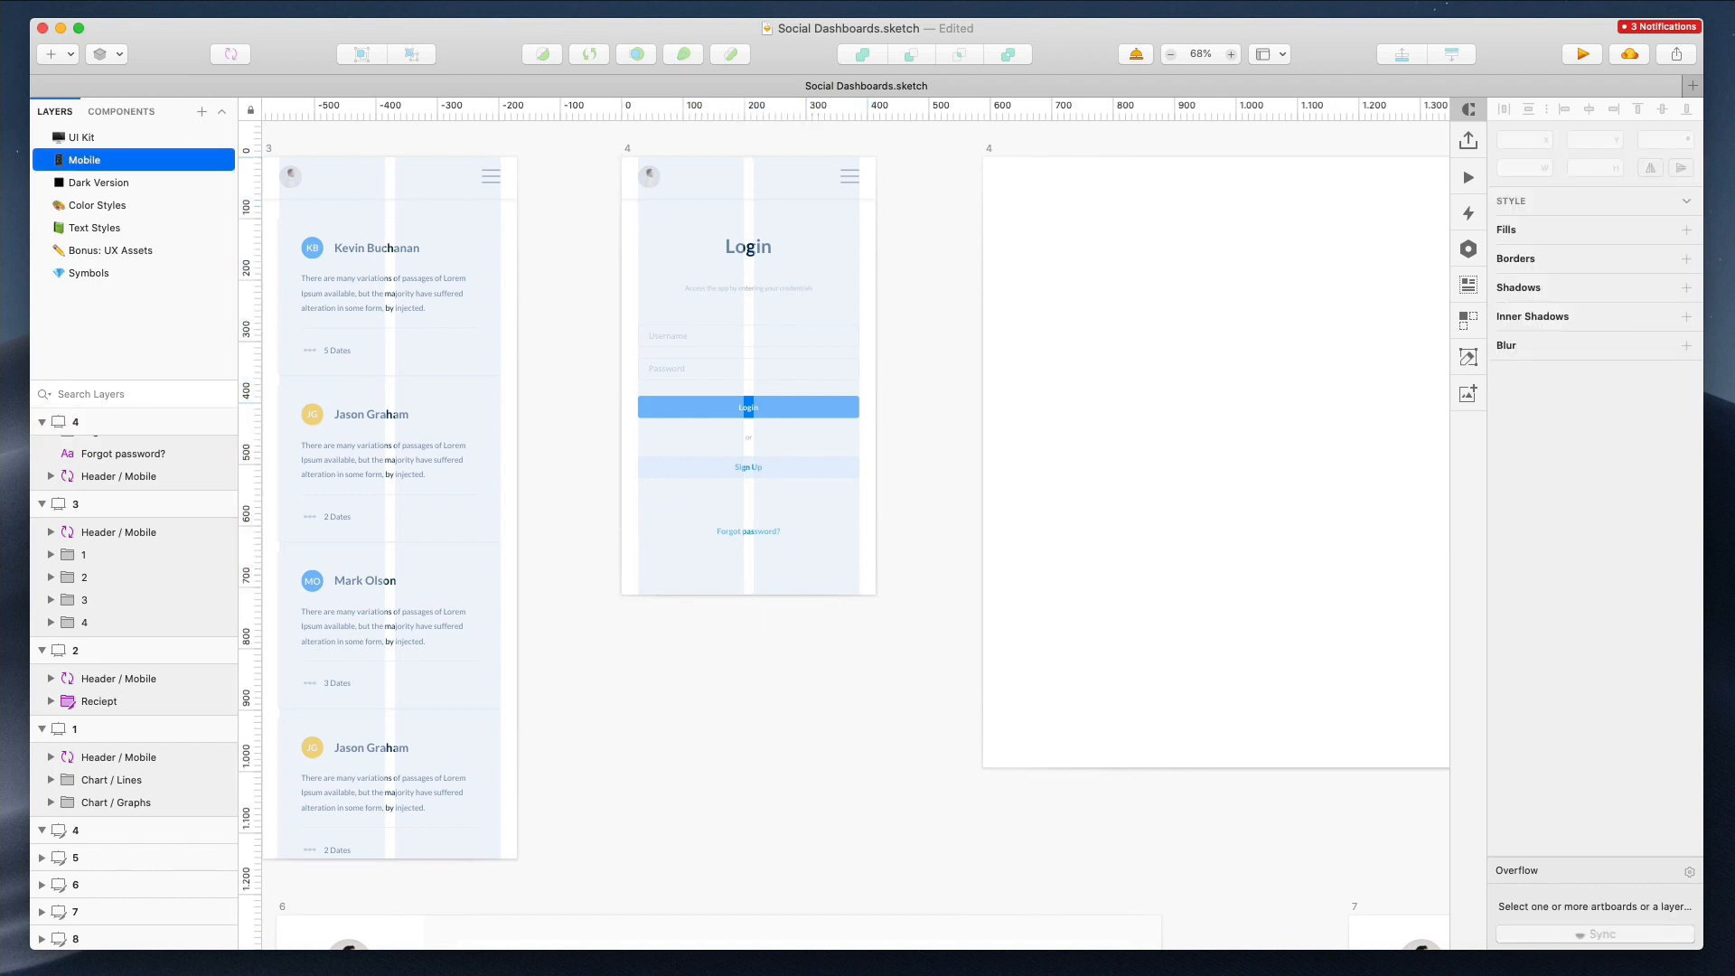
Delete the desktop Login artboard
click(989, 149)
key(Delete)
Move desktop artboard 5 up into the top row beside the mobile artboards
scroll(992, 175, down, 5)
scroll(990, 172, right, 8)
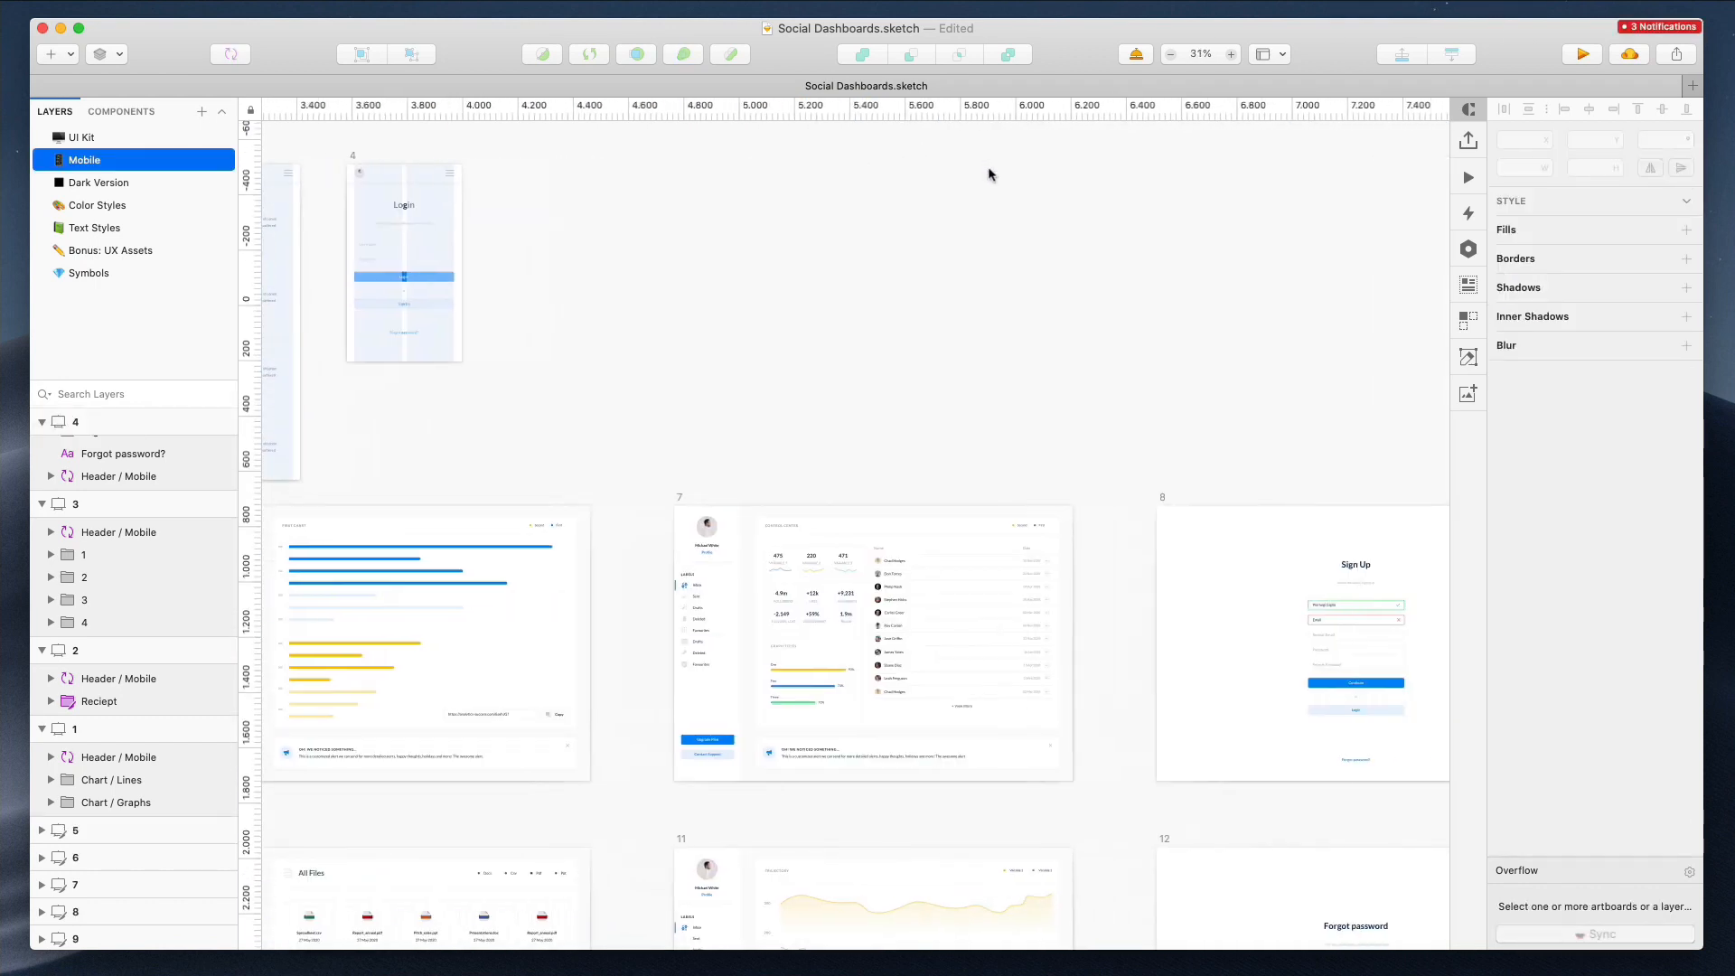
scroll(1201, 452, down, 4)
scroll(997, 474, left, 3)
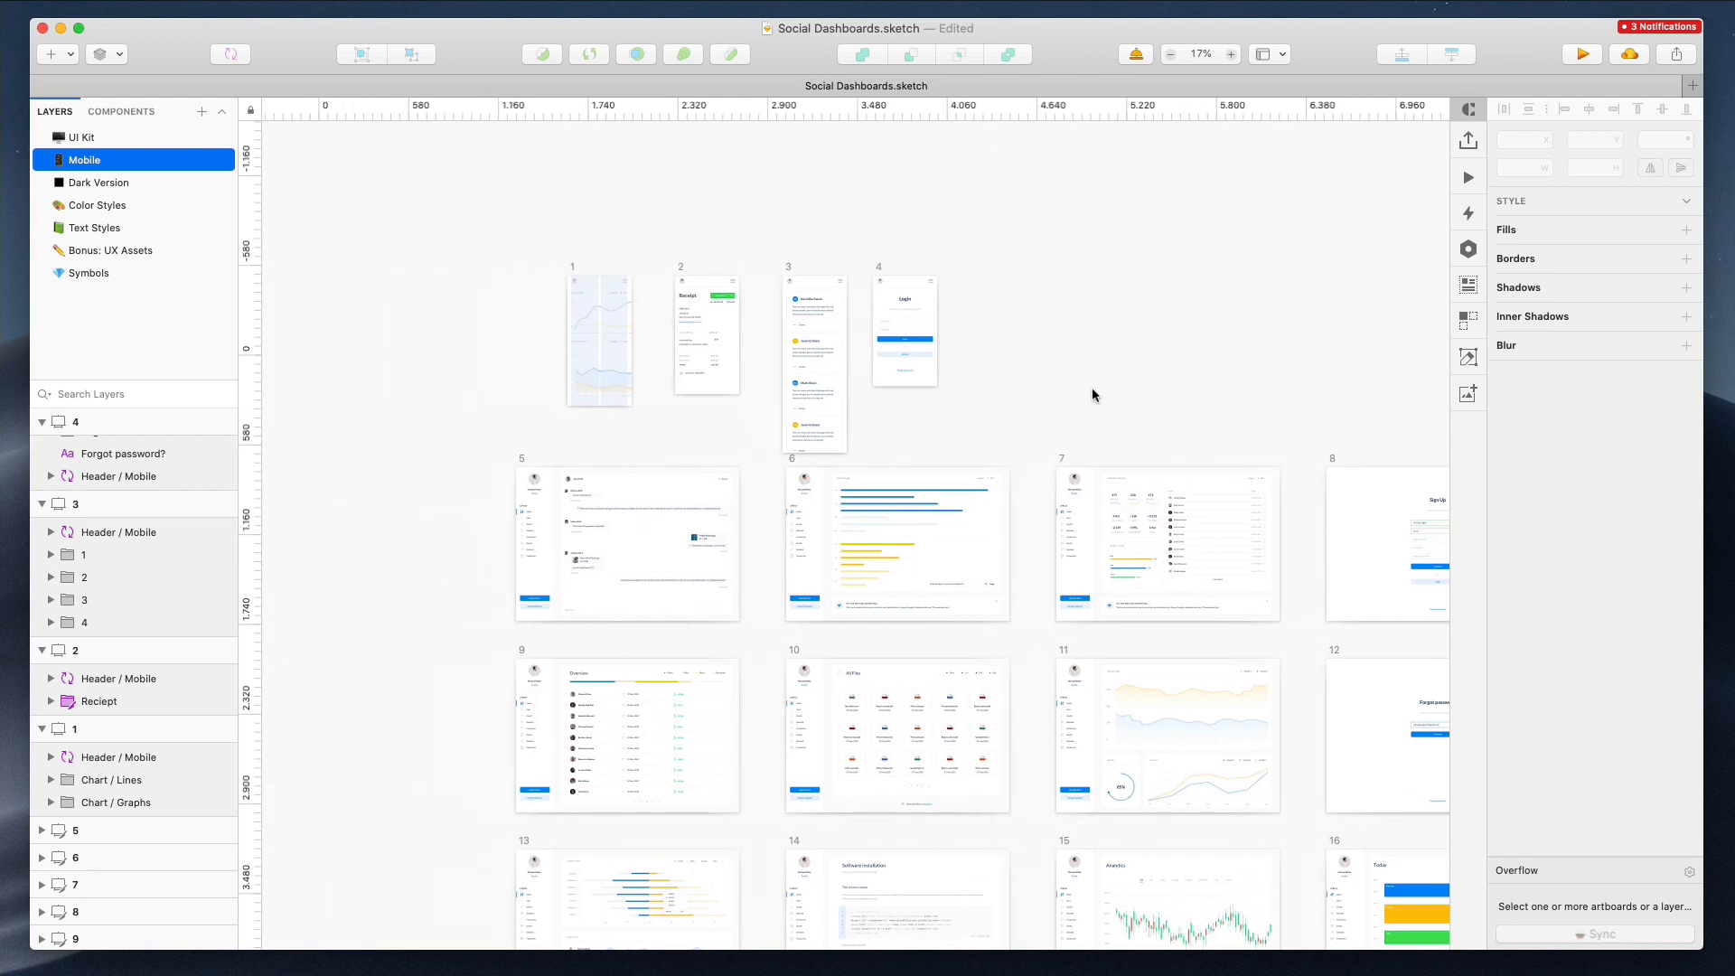
click(521, 461)
drag(608, 545, 1129, 276)
scroll(1129, 277, down, 4)
scroll(1129, 276, right, 2)
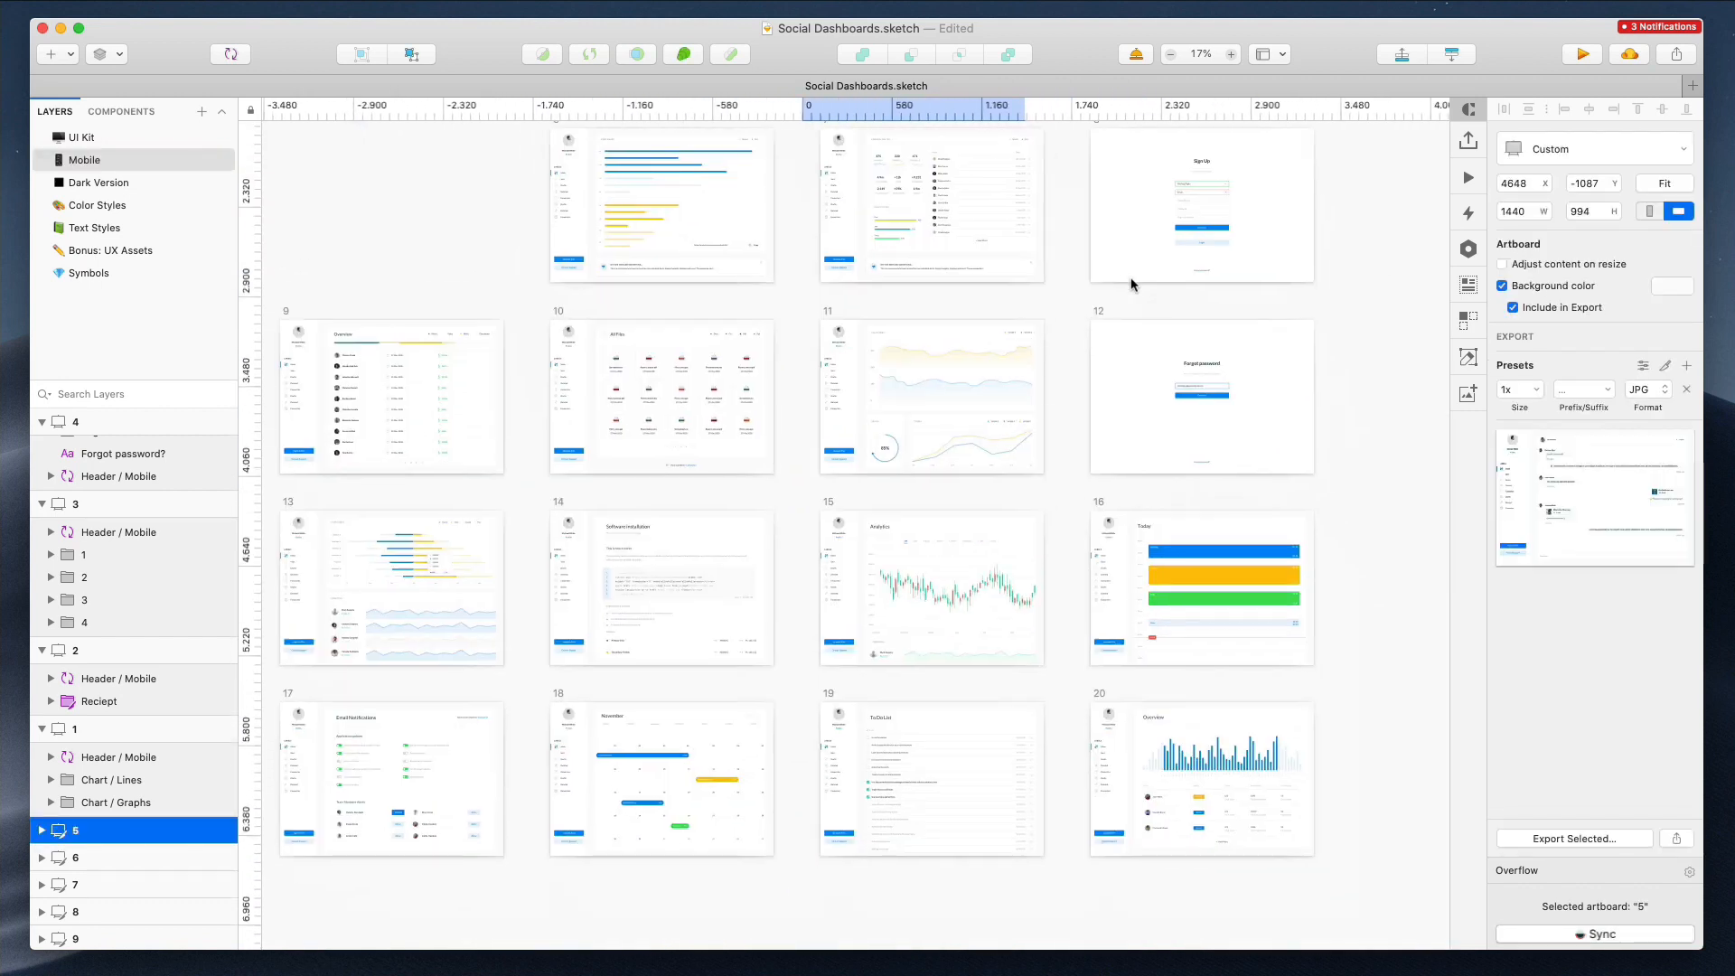
scroll(1130, 276, up, 3)
scroll(793, 188, up, 5)
drag(1145, 181, 1196, 355)
Zoom in to examine artboard 5's chat screen
scroll(459, 183, up, 5)
scroll(466, 197, down, 5)
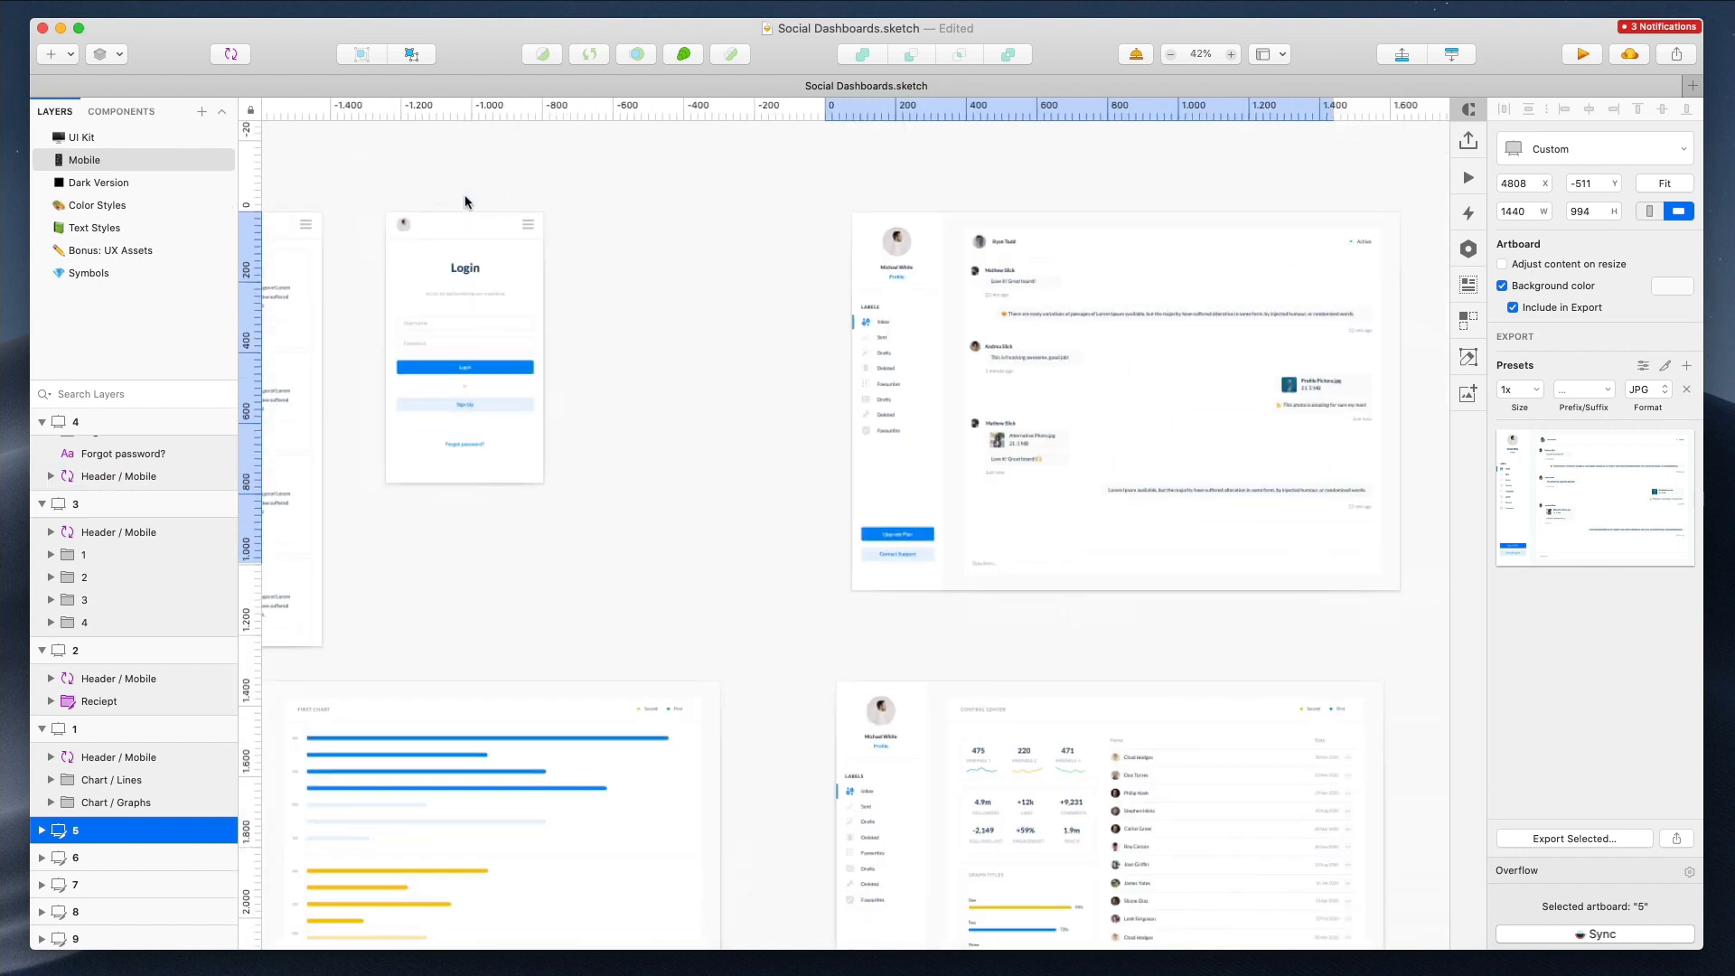
scroll(799, 292, up, 3)
scroll(799, 290, right, 3)
click(1138, 163)
scroll(1098, 206, up, 5)
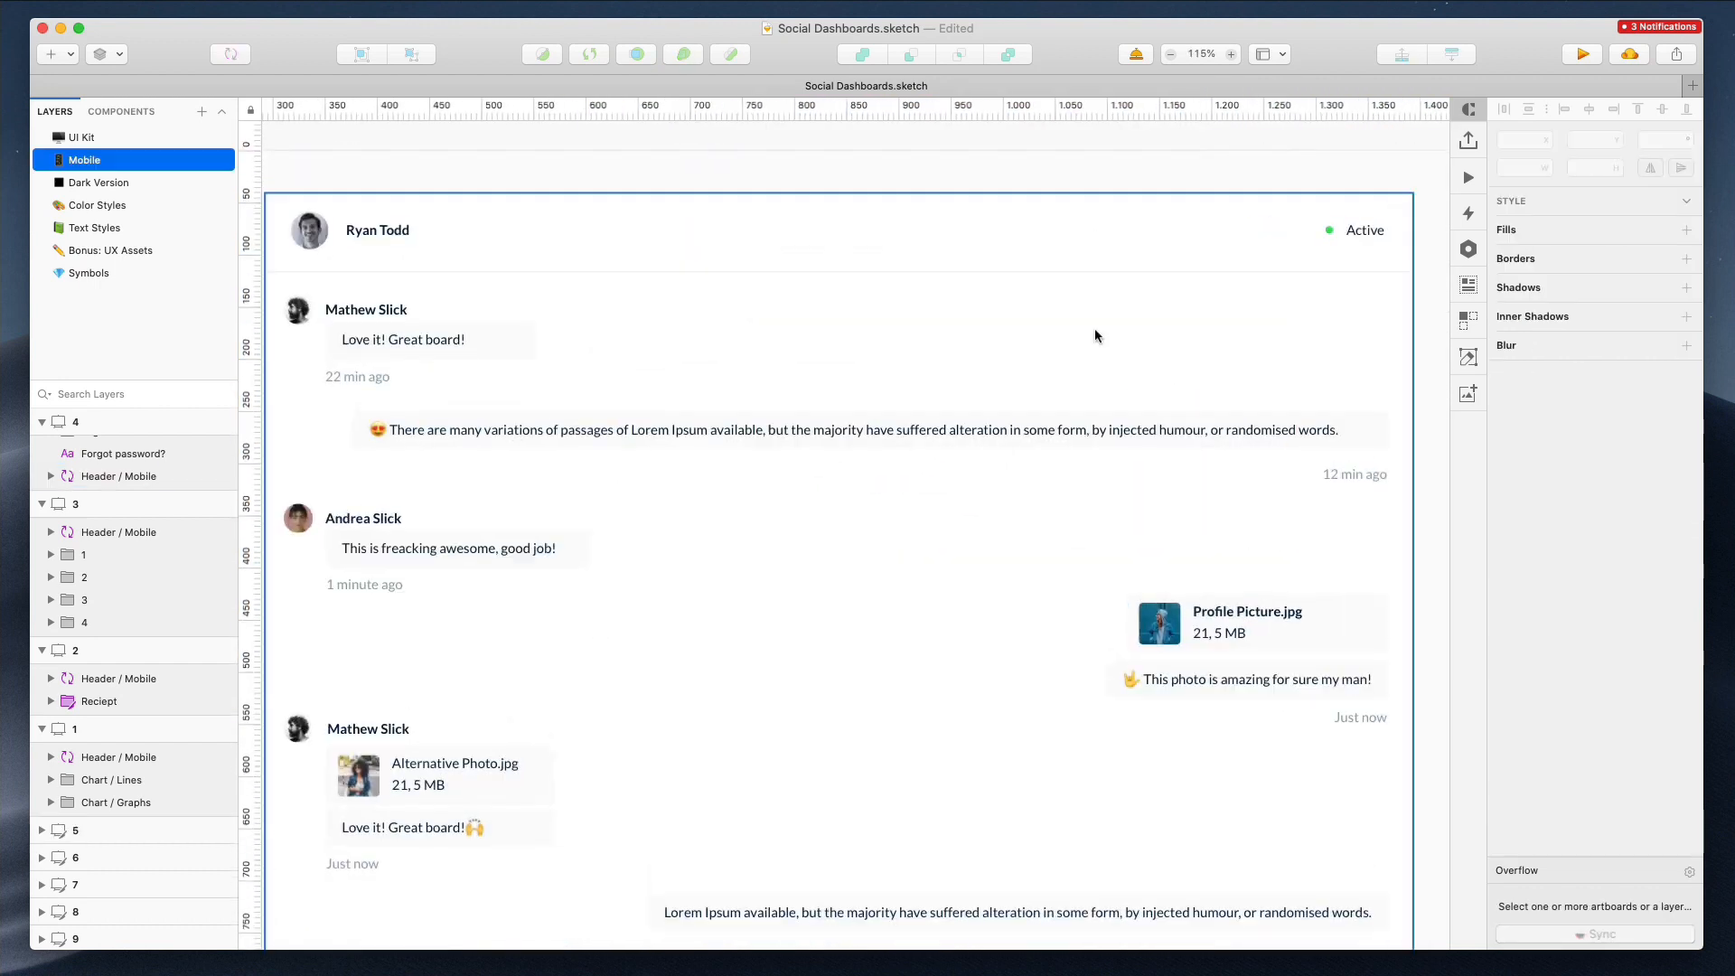
Ungroup the Chat group in desktop artboard 5
click(958, 431)
right_click(954, 432)
click(893, 945)
click(846, 150)
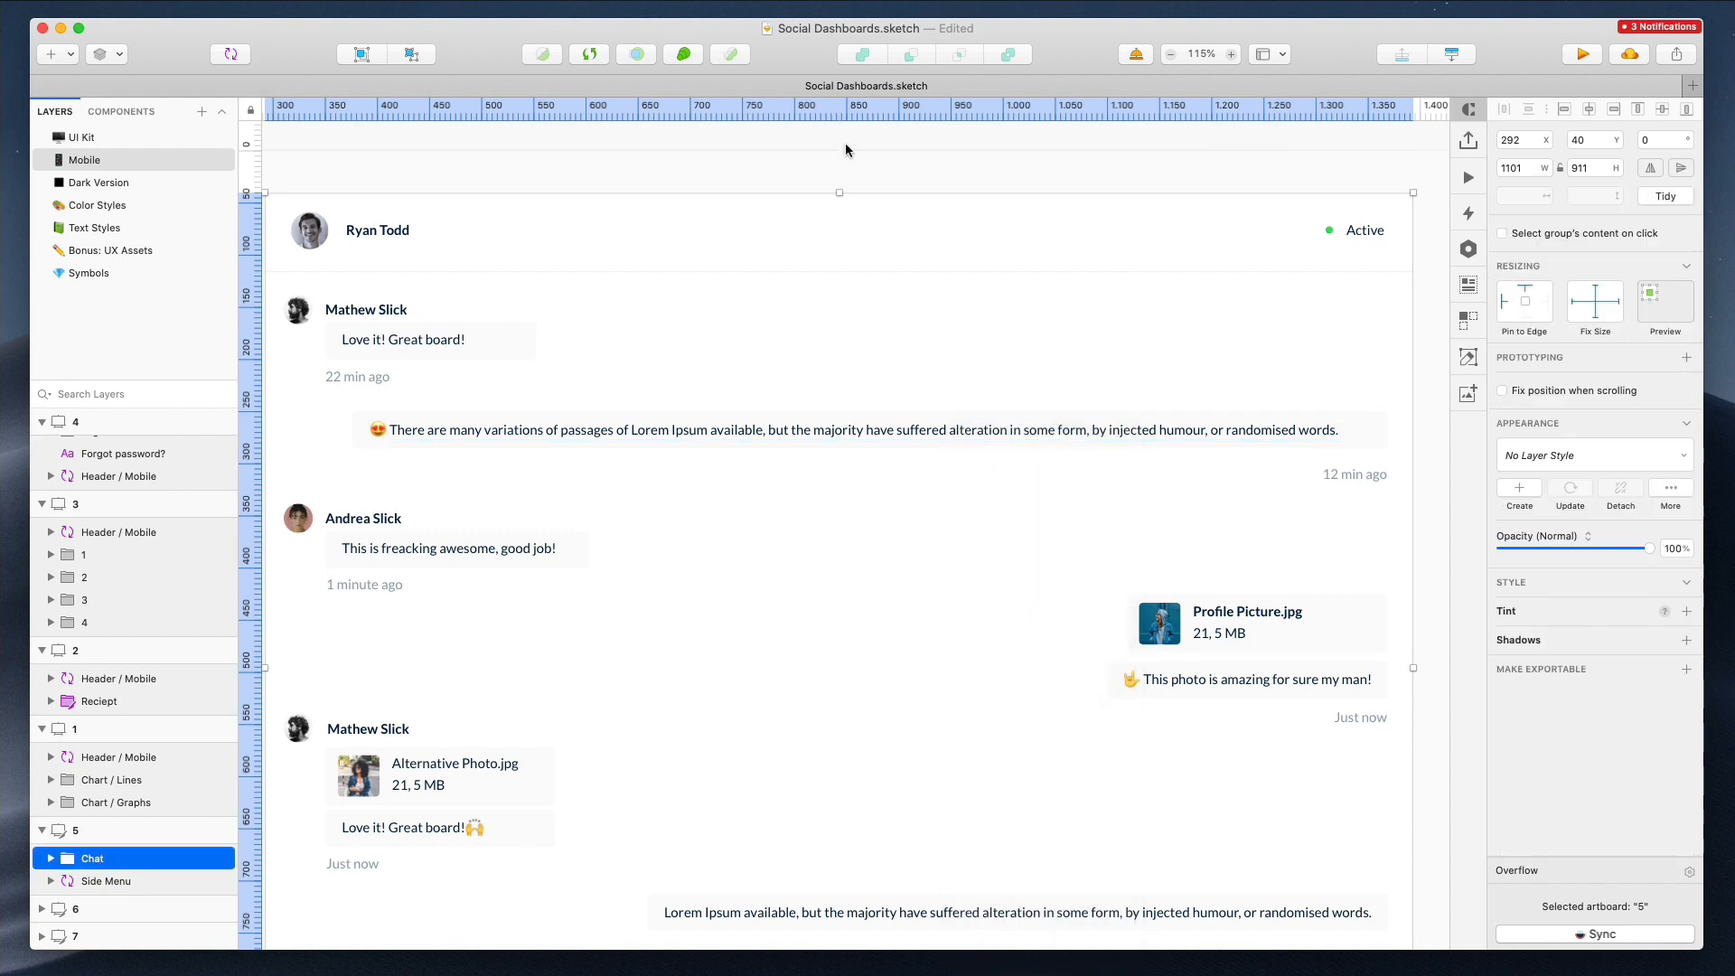
key(super+shift+g)
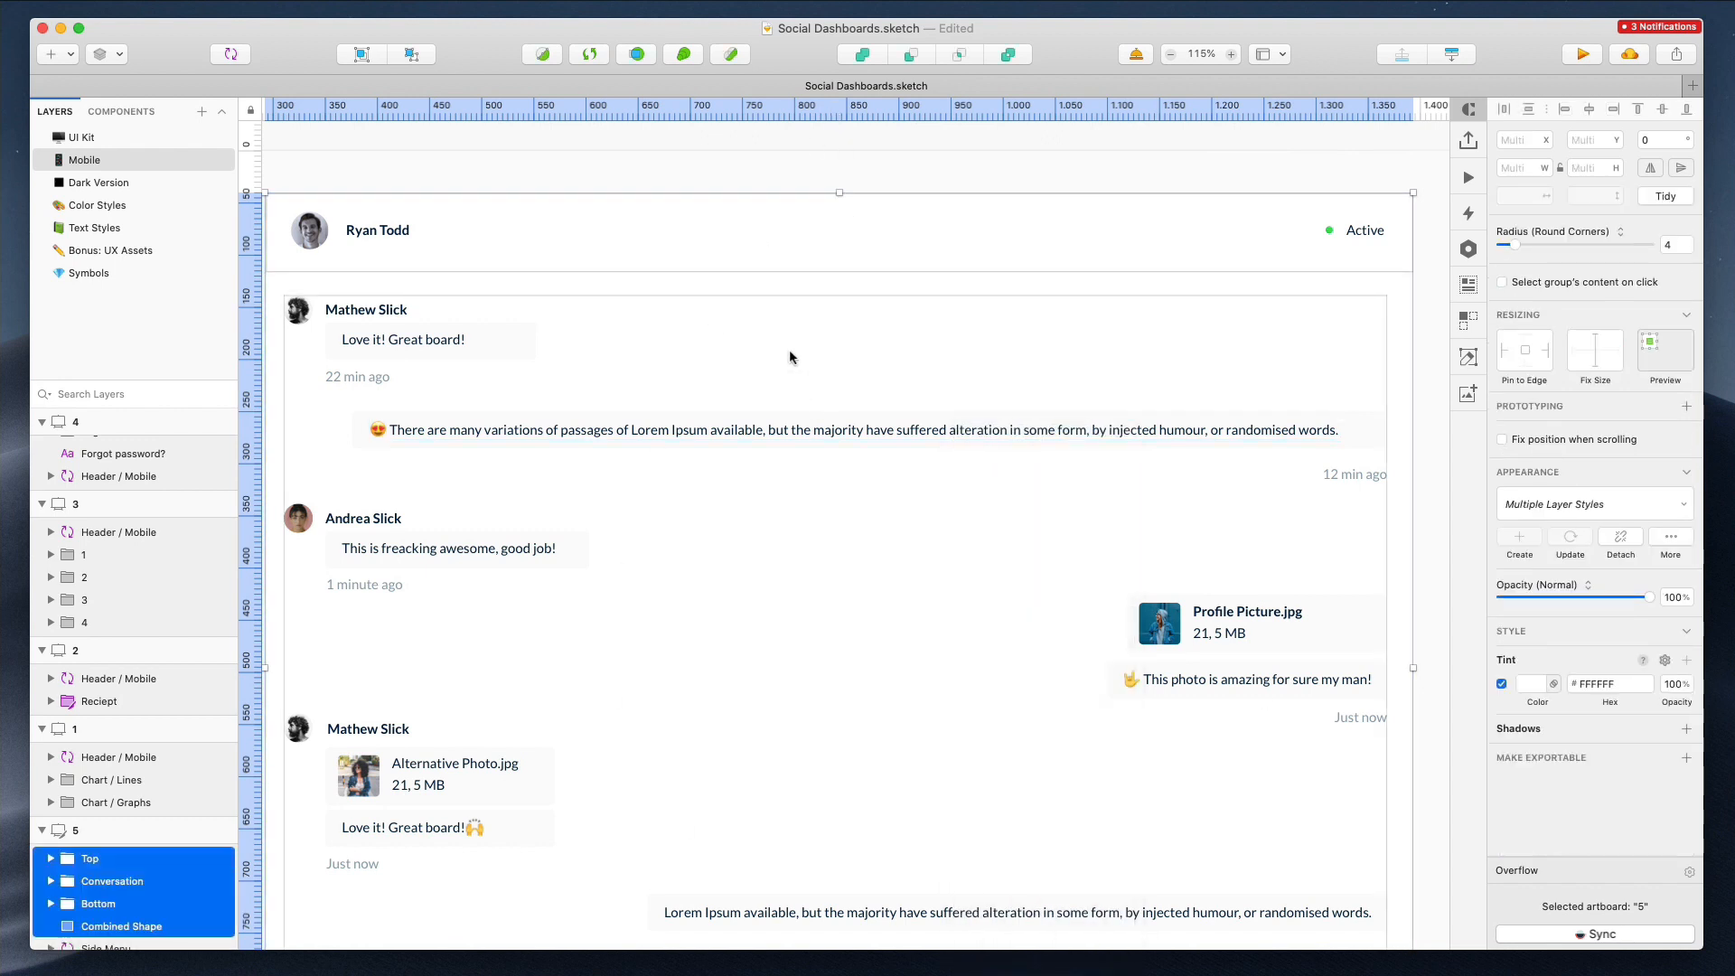
Shorten the emoji message text to "There are many variations of passages."
click(775, 159)
super+click(742, 437)
double_click(632, 428)
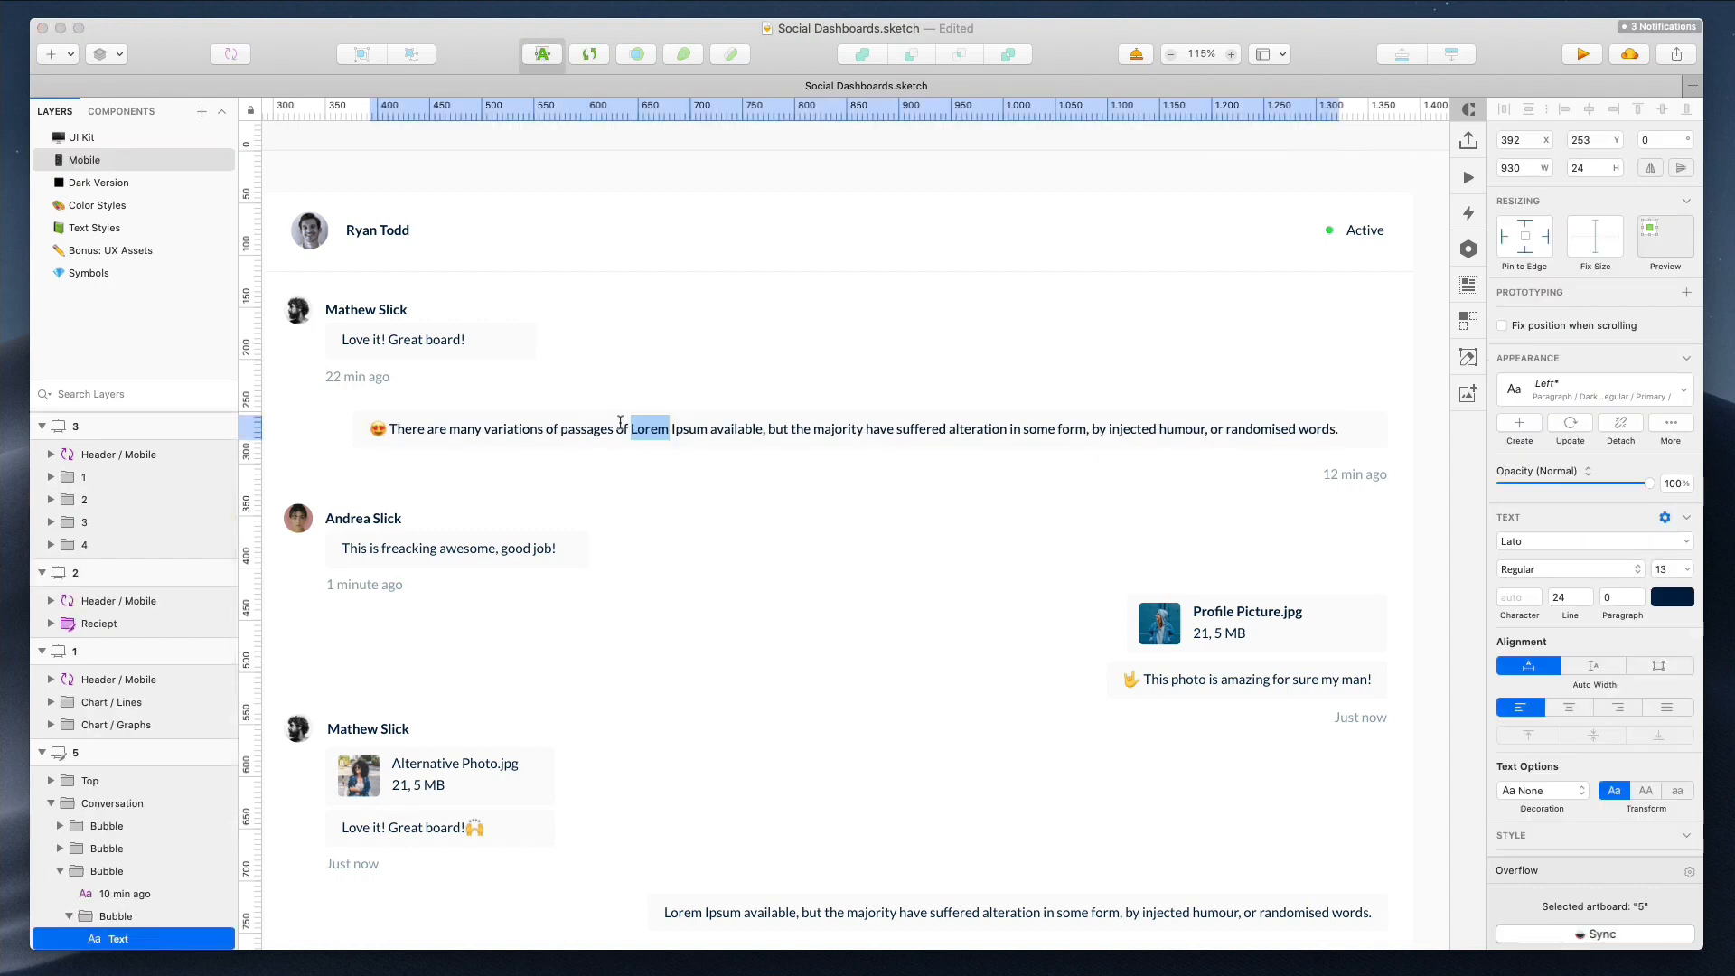
drag(620, 428, 1622, 449)
text(.)
Shorten the last chat message to "The majority have suffered alteration."
click(923, 363)
scroll(815, 508, down, 5)
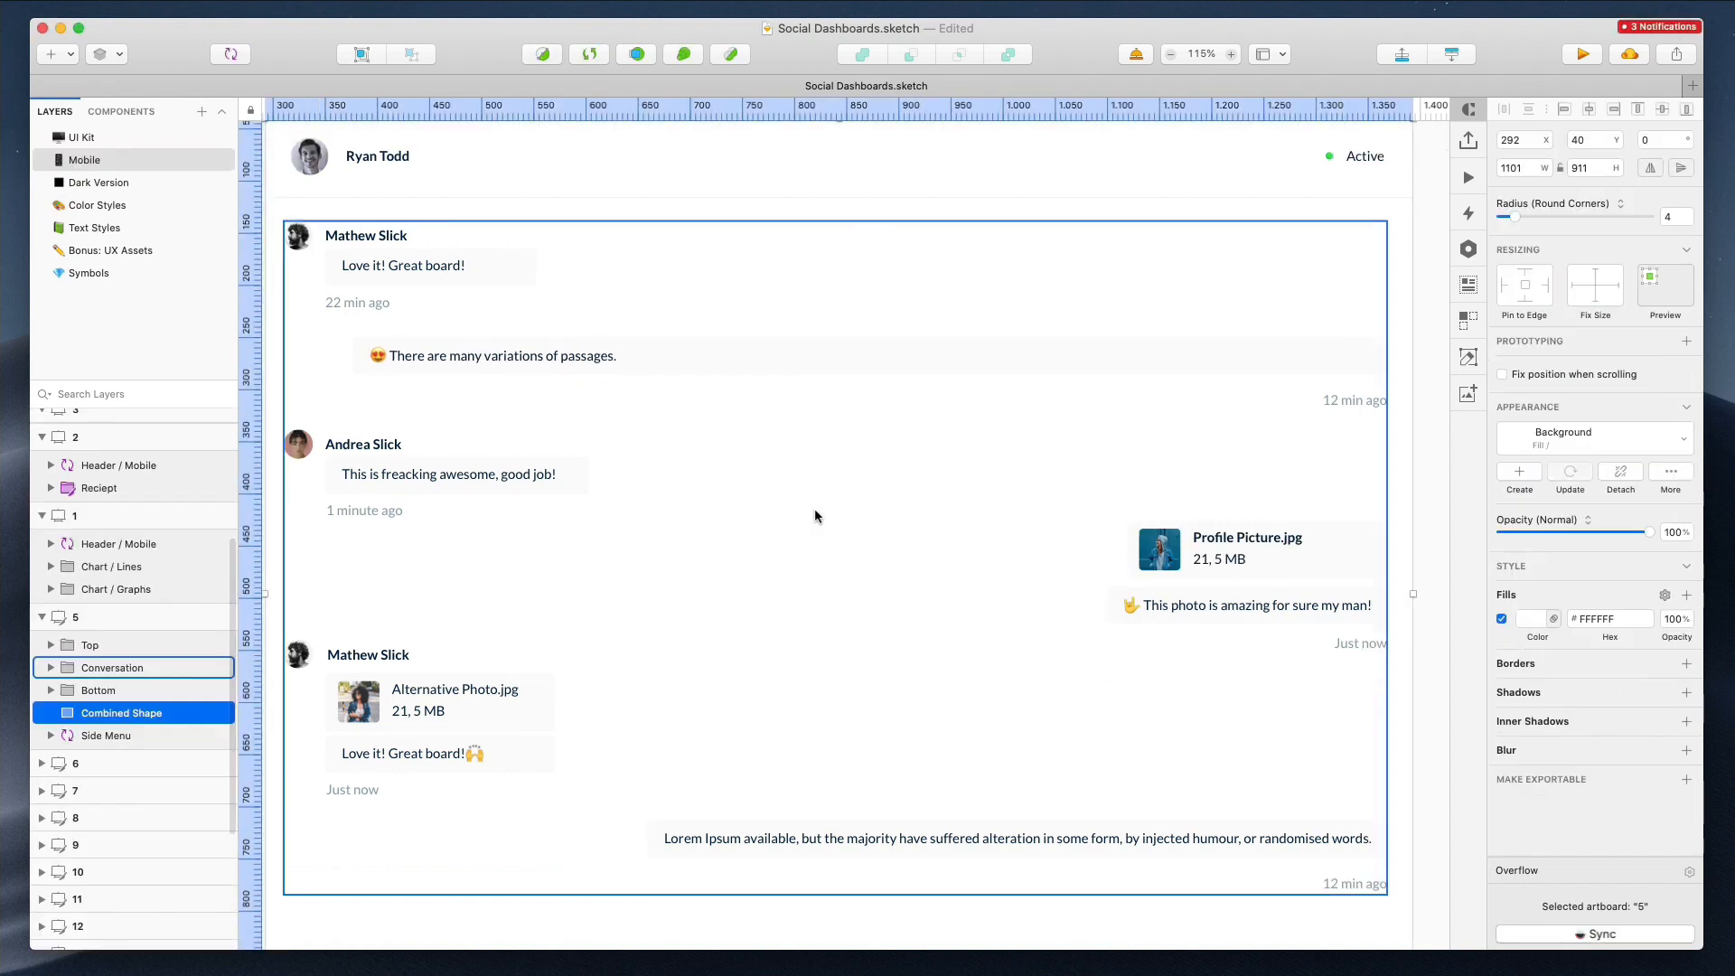
super+double_click(813, 696)
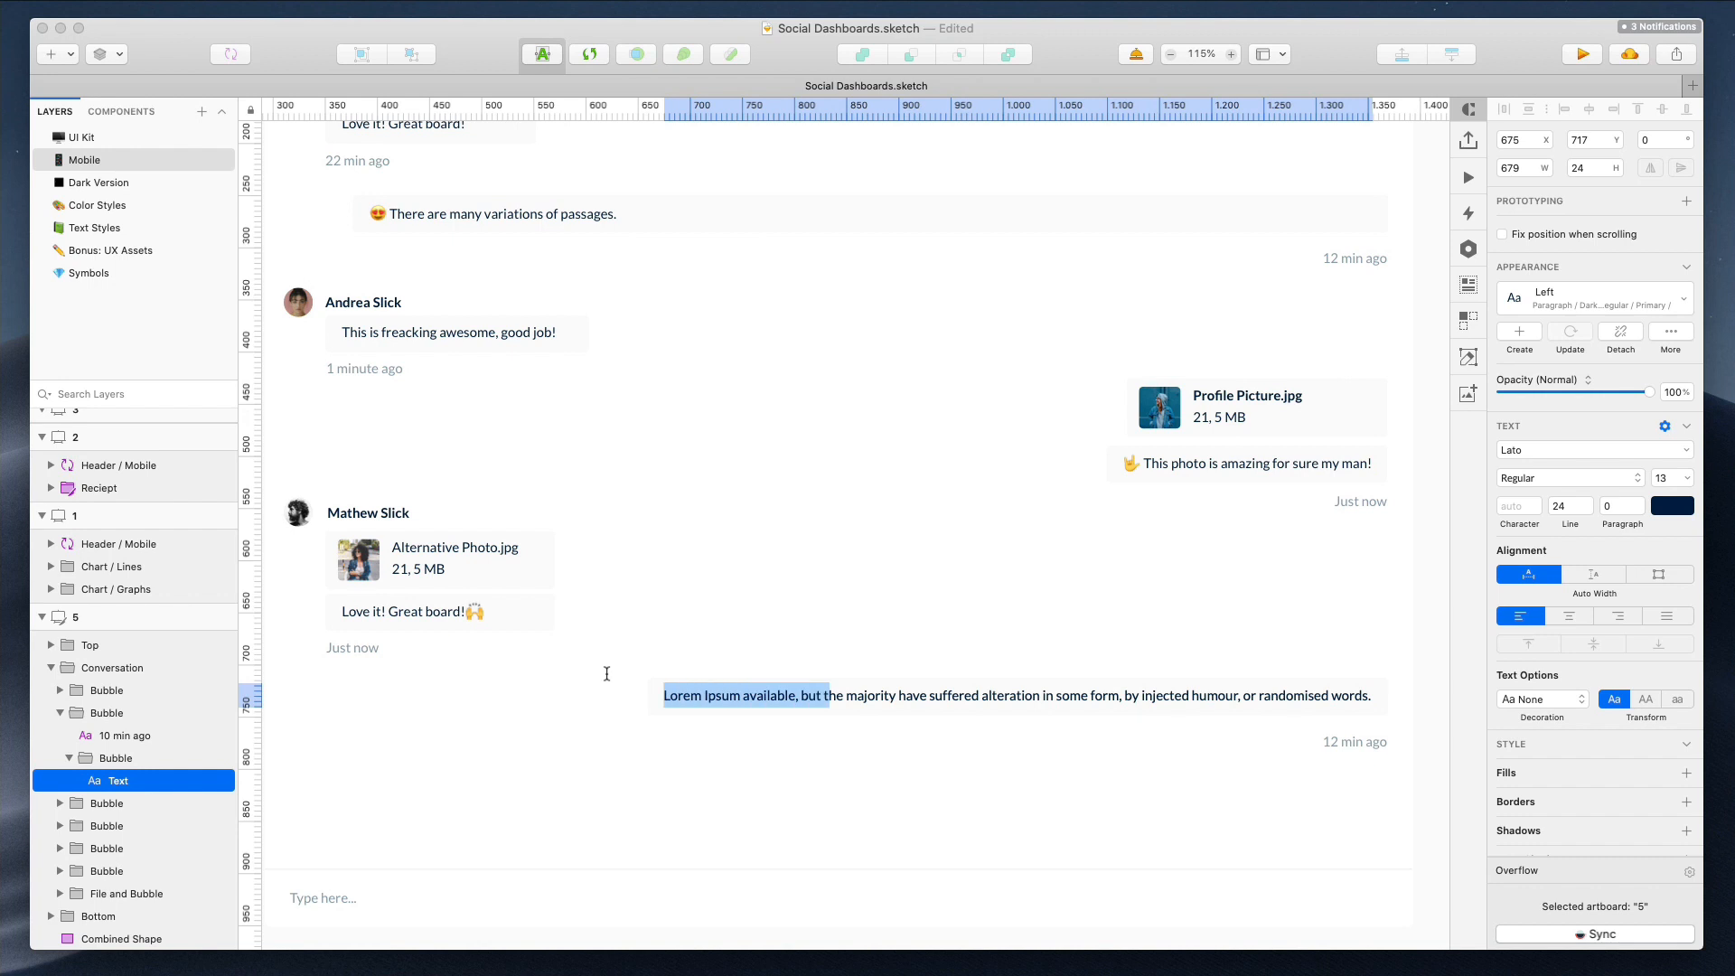
text(T)
drag(886, 693, 1281, 705)
text(.)
click(1206, 714)
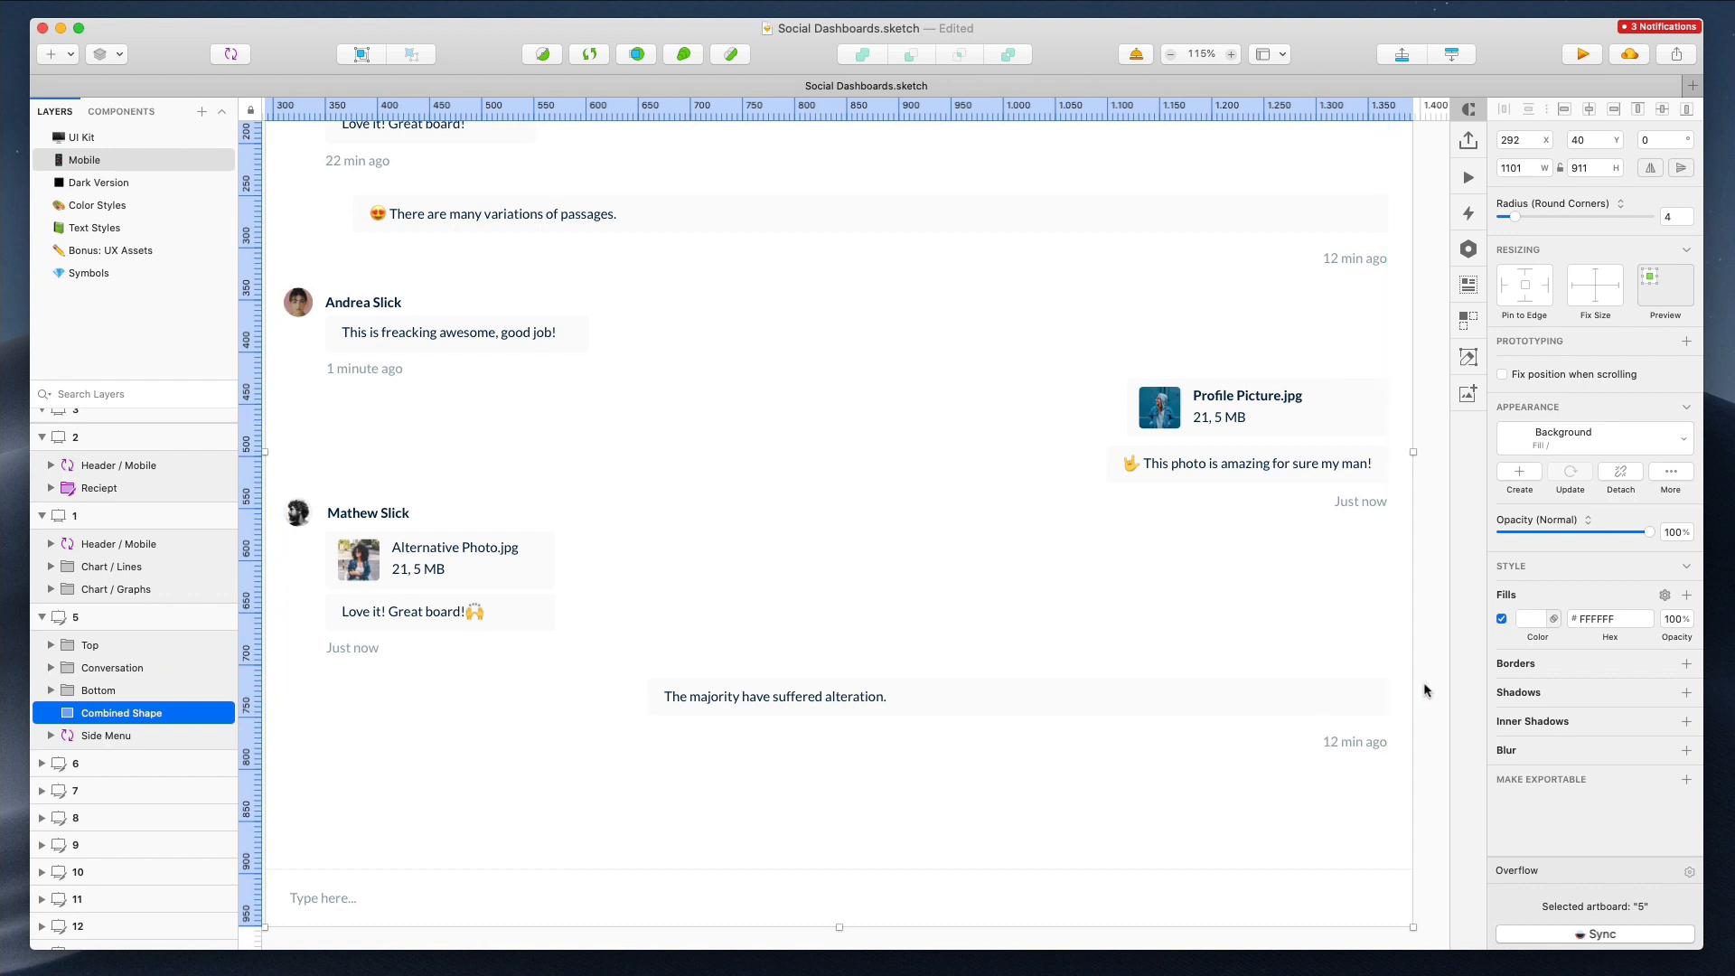
Set the last message bubble's background layers to ignore the underlying mask
shift+click(1334, 702)
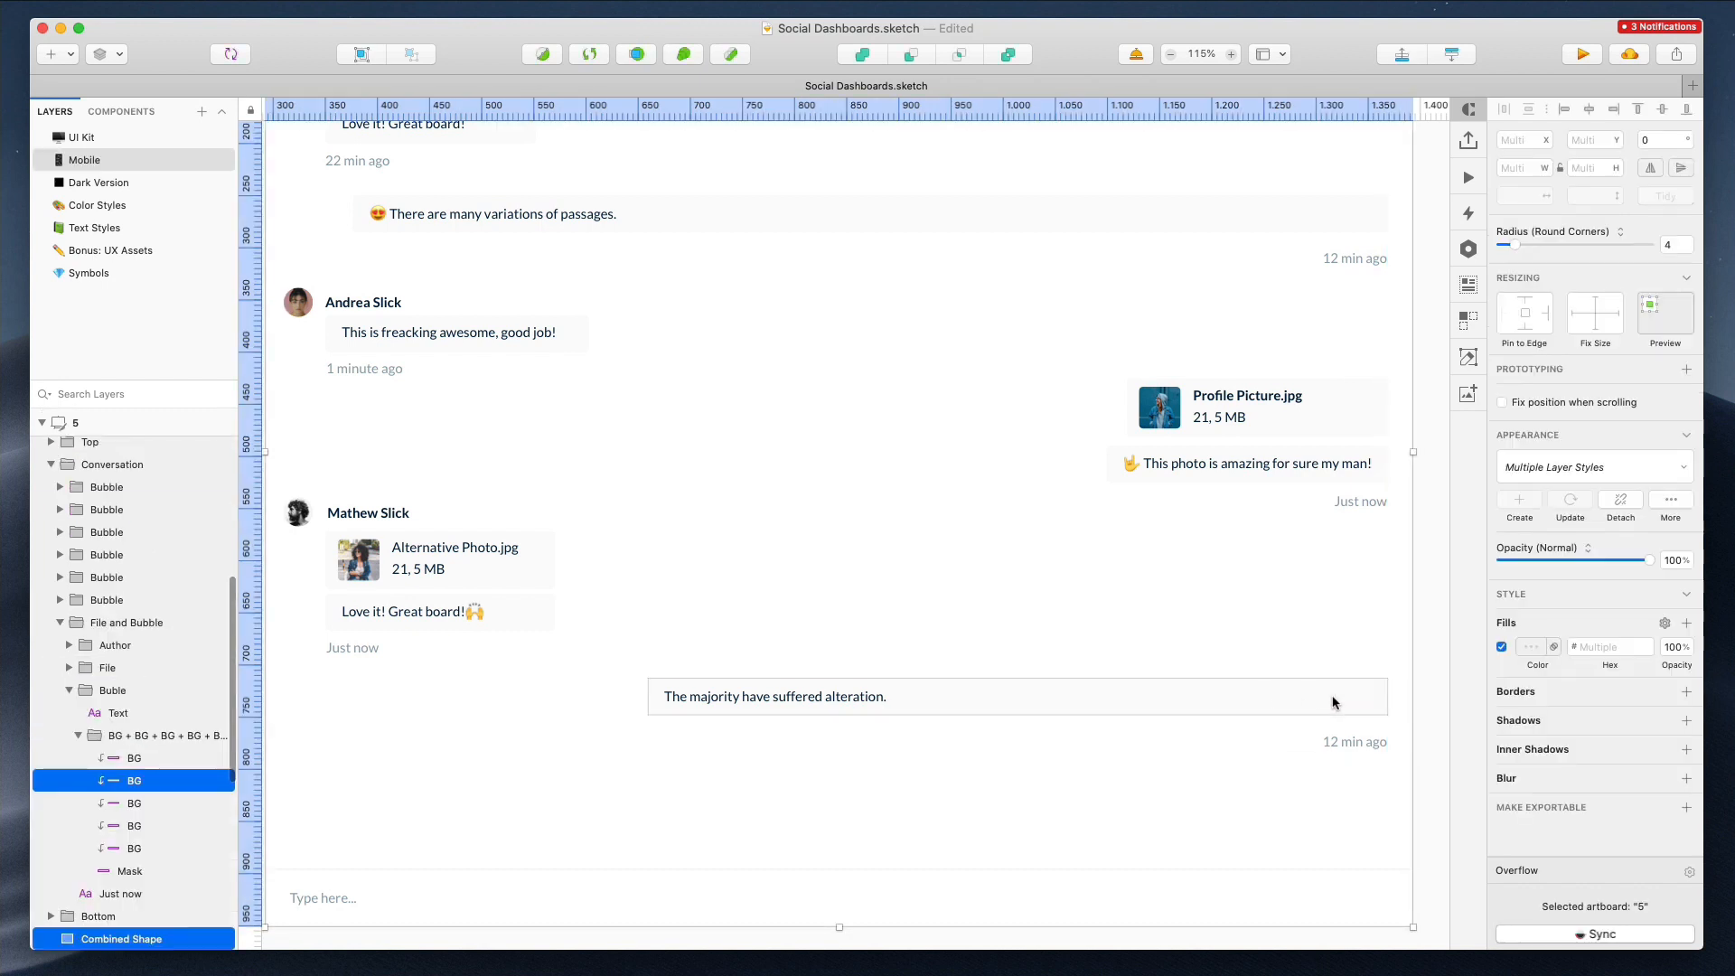
click(134, 848)
shift+click(135, 758)
right_click(149, 762)
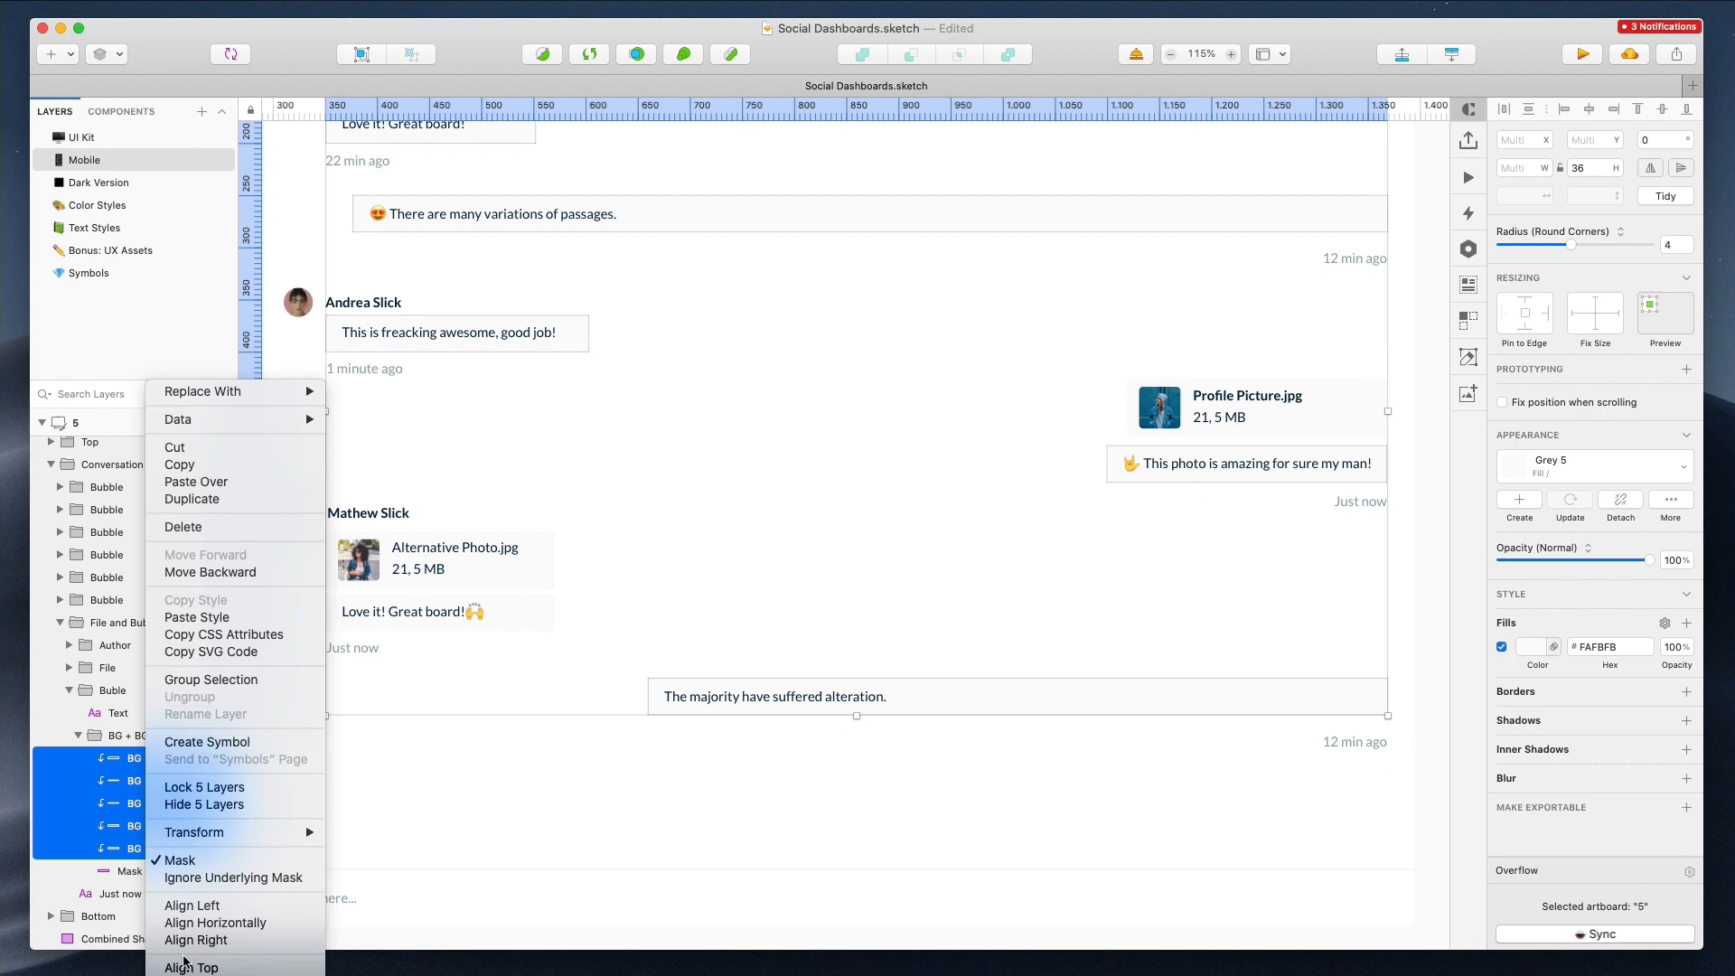
click(223, 879)
Narrow the last message bubble to about 243 px wide so it fits its shortened text
click(1429, 649)
super+click(1322, 690)
shift+click(1125, 230)
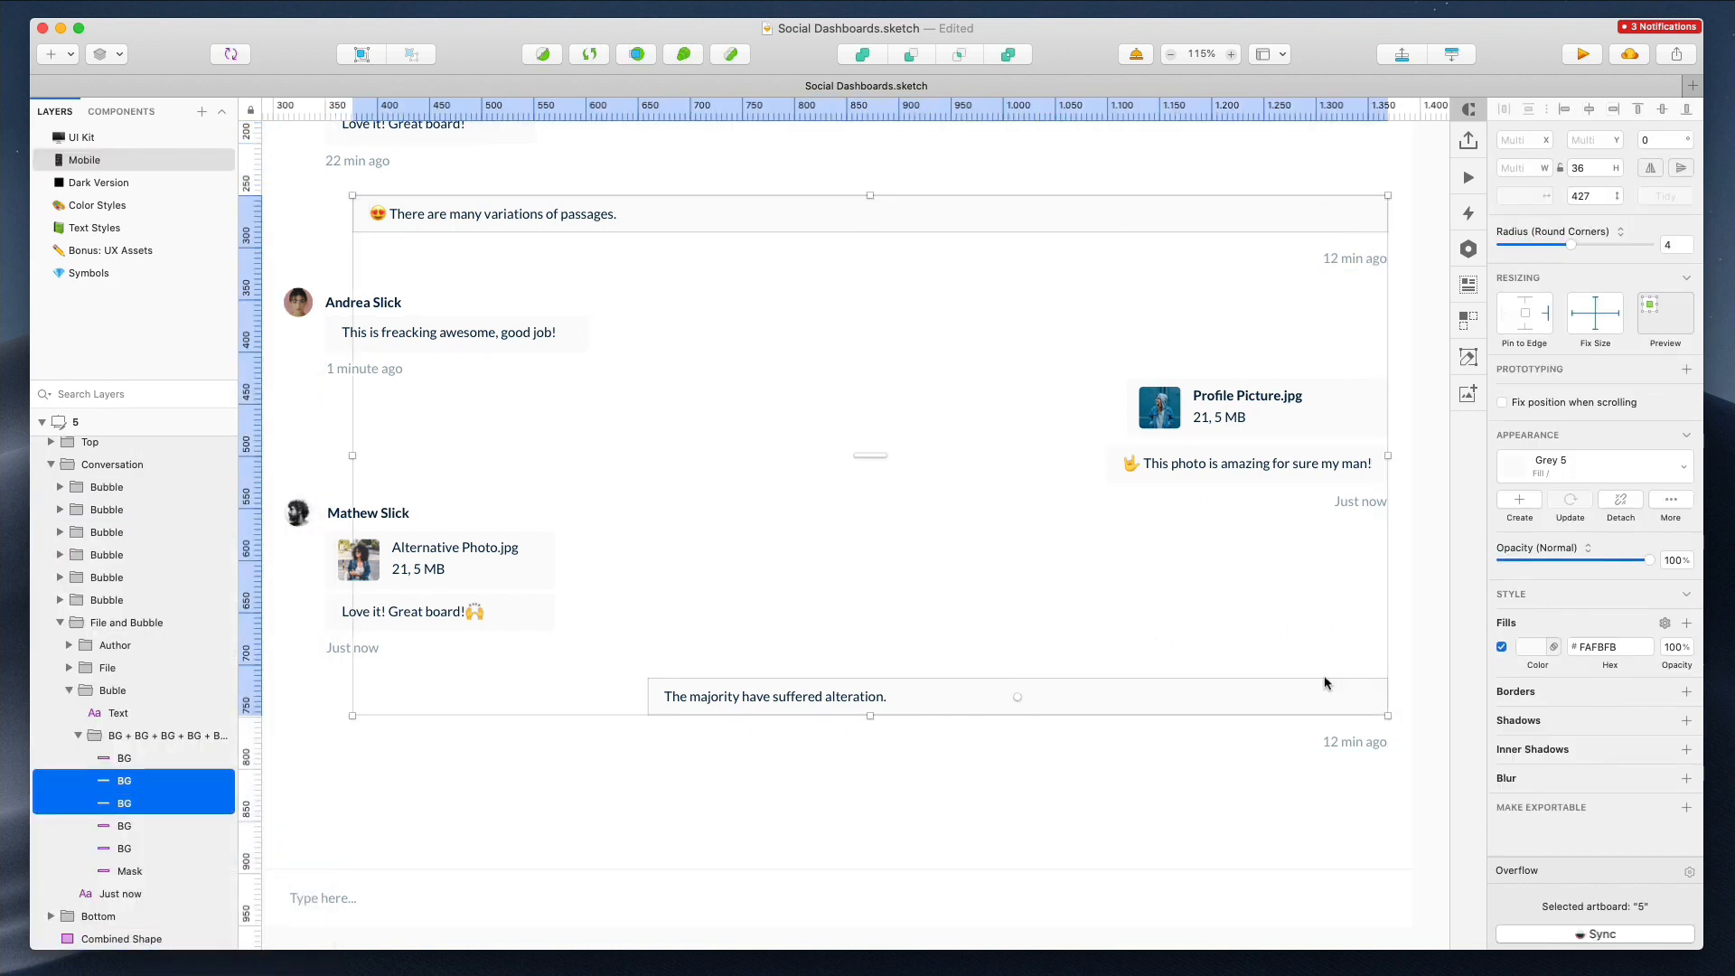
click(1410, 681)
super+click(1355, 697)
drag(1388, 697, 901, 698)
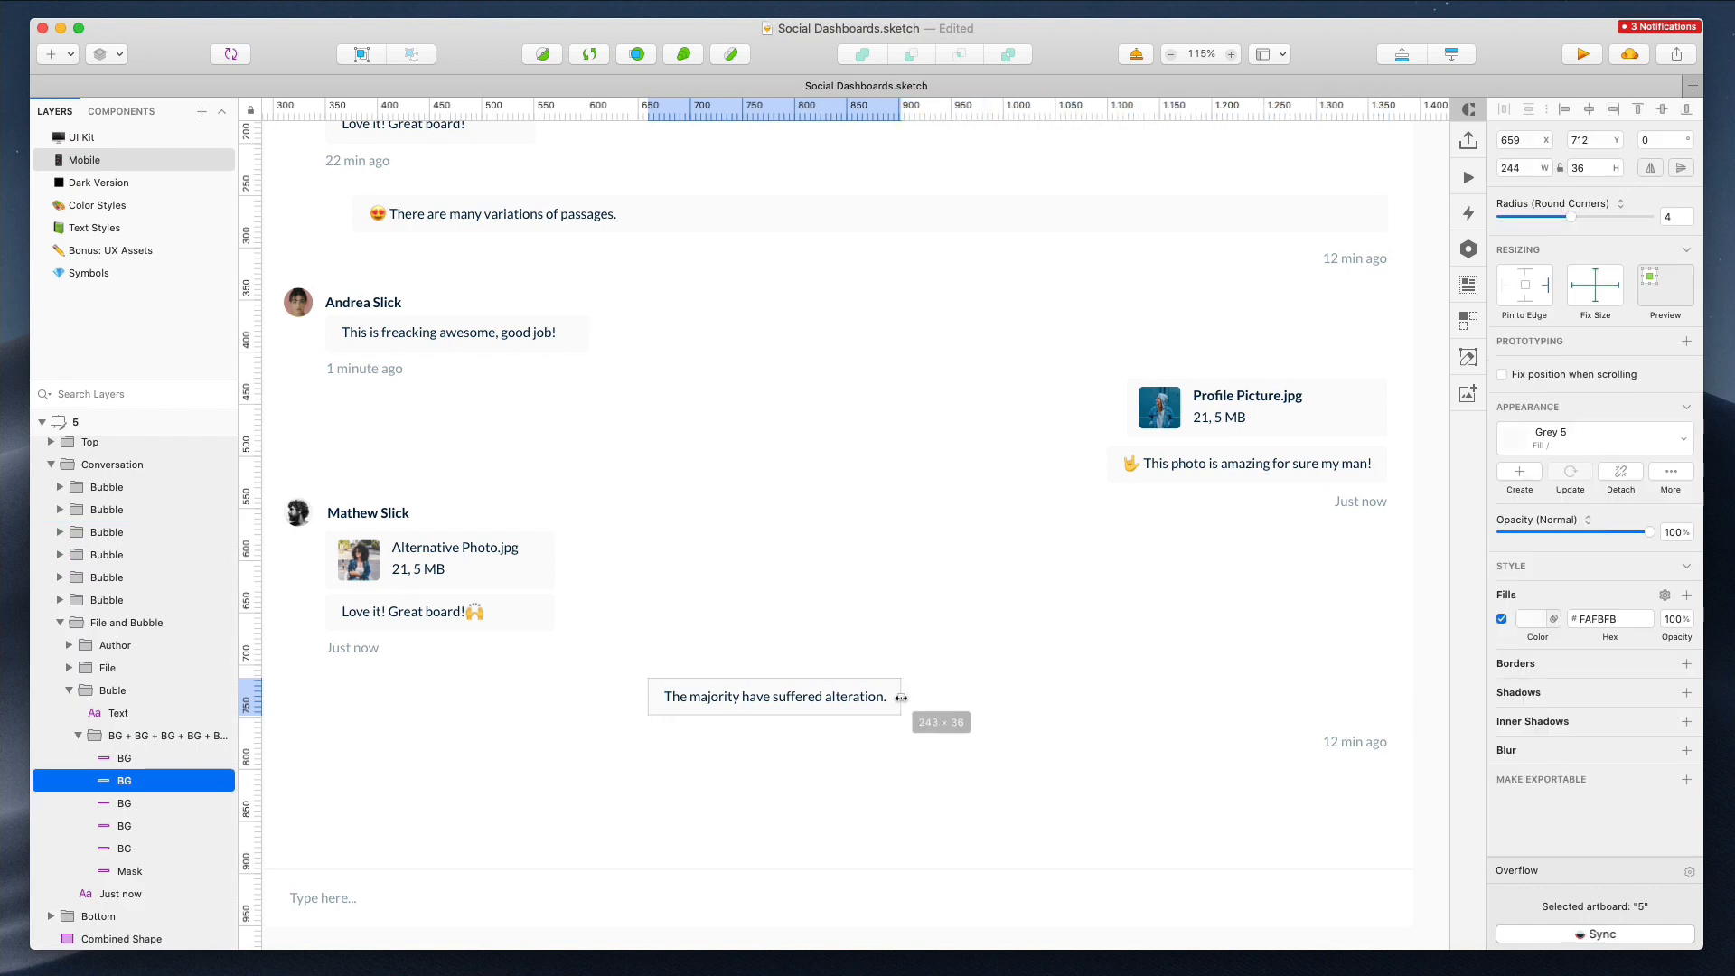
Narrow the "There are many variations of passages." bubble to about 269 px wide
click(1363, 217)
super+click(1363, 217)
drag(1386, 217, 634, 216)
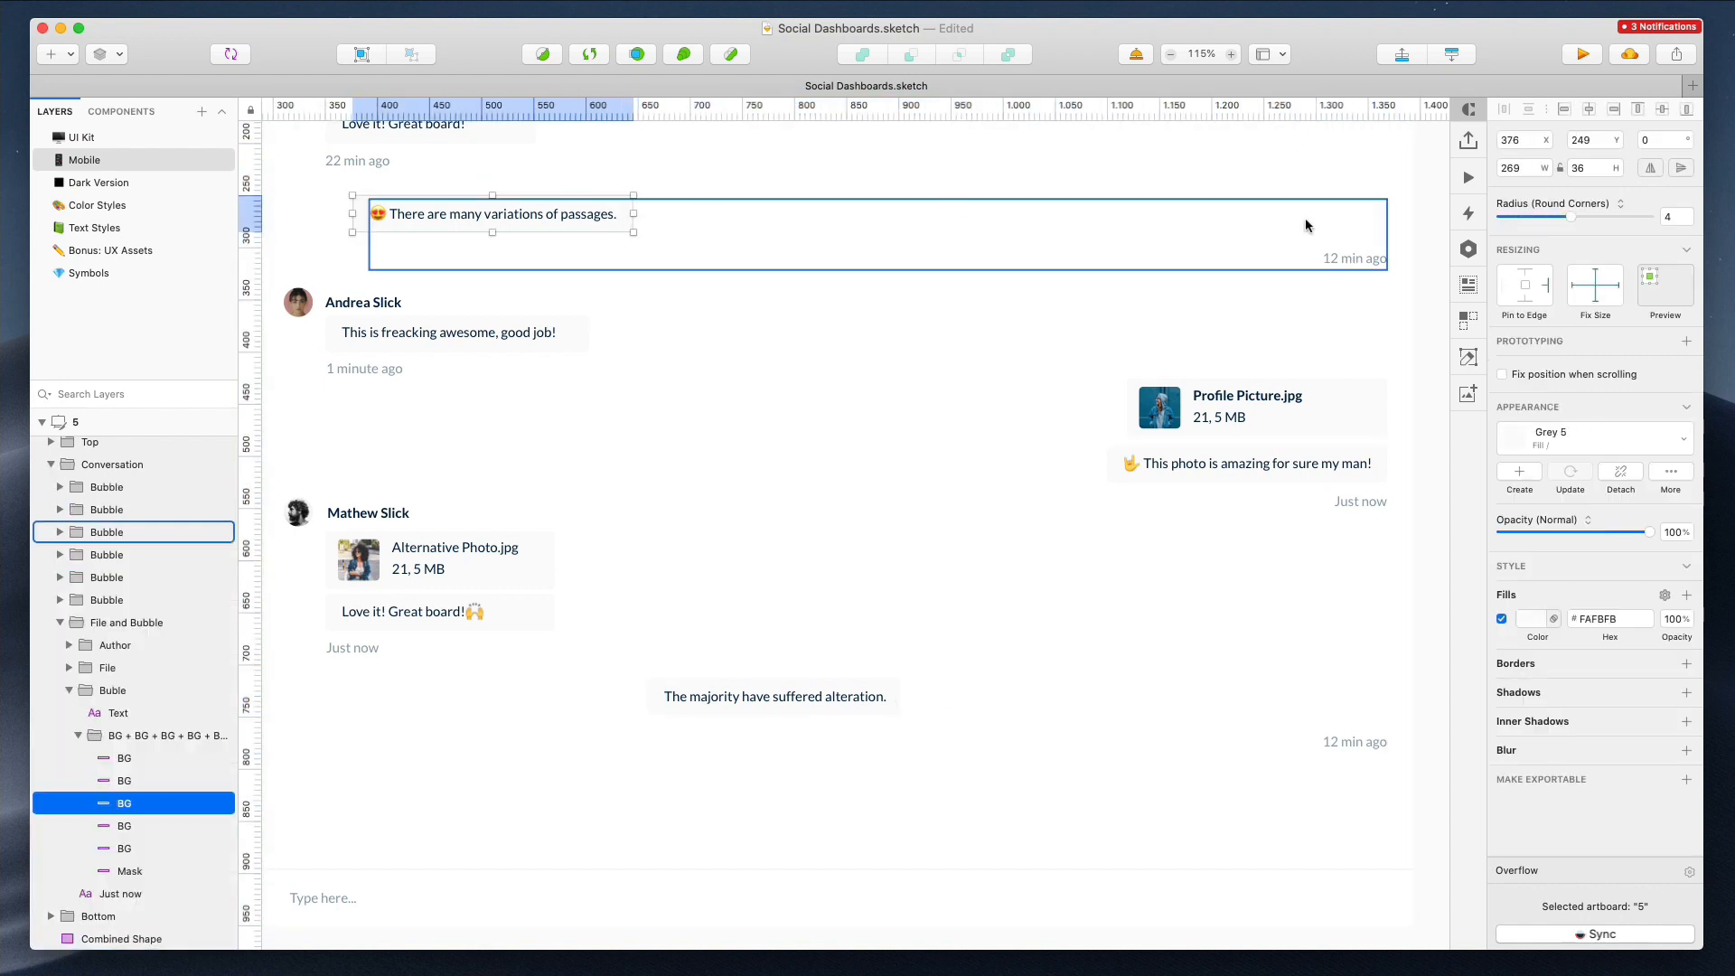
Move both "12 min ago" timestamps left so they sit under their shortened bubbles
super+click(1355, 257)
shift+click(1346, 746)
drag(1346, 745, 883, 752)
click(882, 222)
drag(881, 259, 616, 258)
Move the last message bubble left so it lines up with the narrowed conversation column
super+click(812, 693)
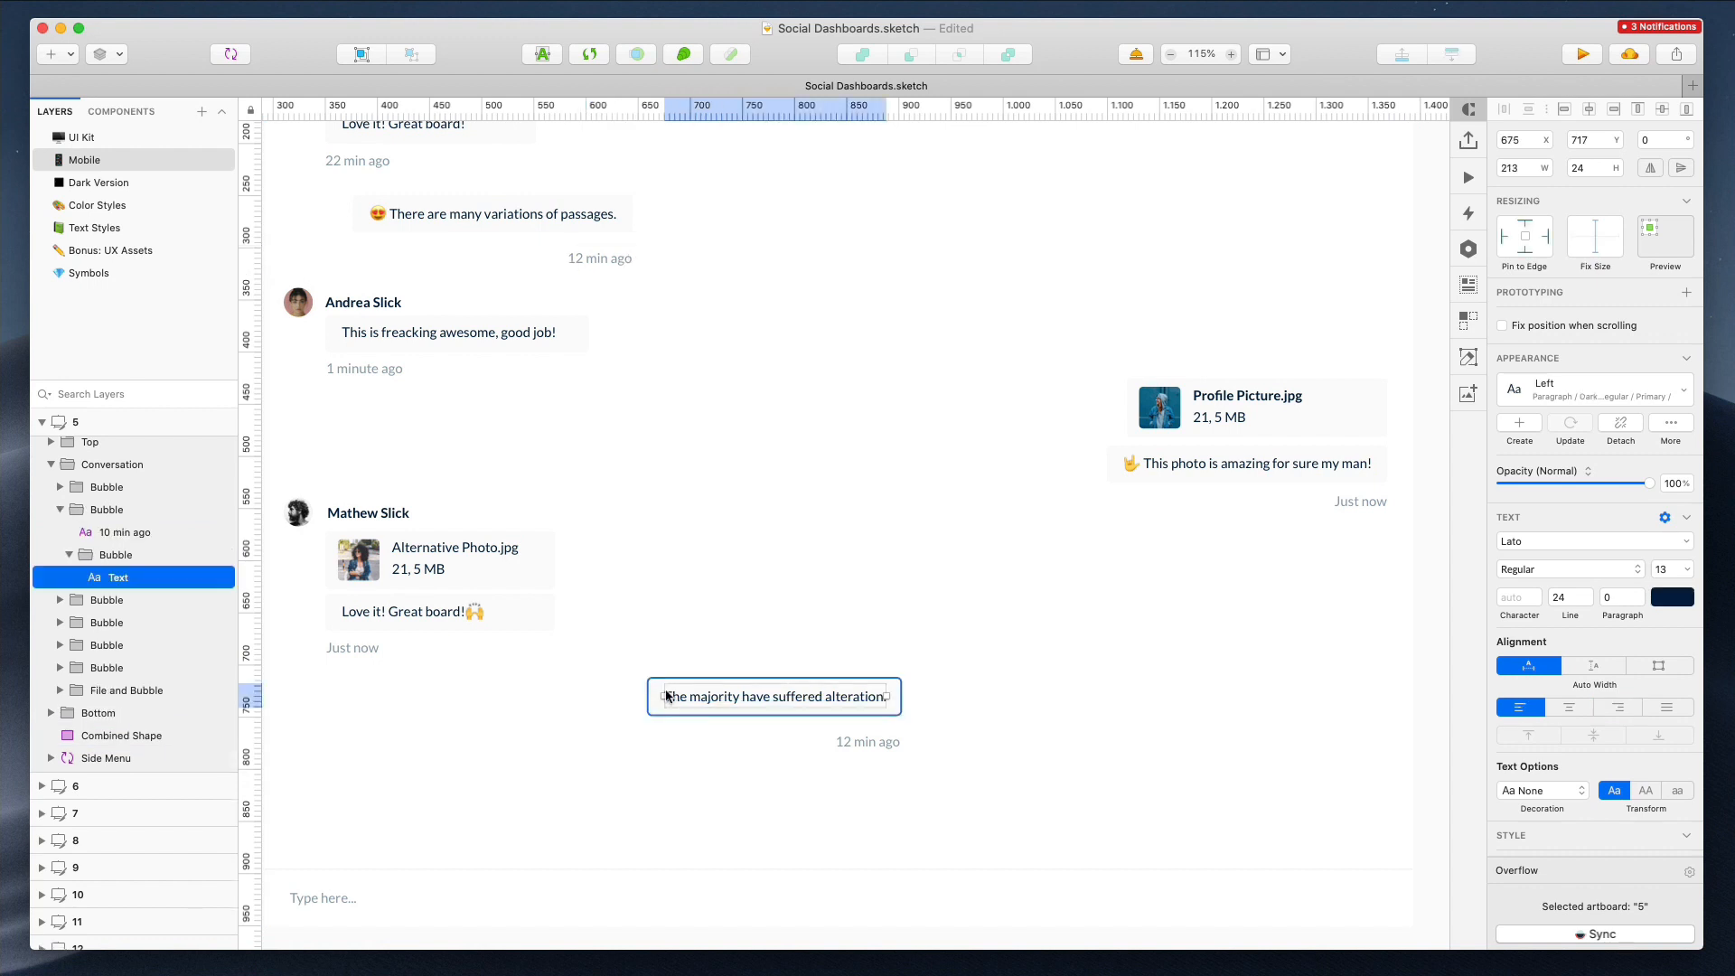
shift+super+click(657, 699)
shift+super+click(861, 741)
drag(863, 696, 595, 697)
Move the Profile Picture.jpg file bubble left into the narrowed conversation column
click(1253, 411)
shift+click(1337, 459)
drag(1337, 458, 583, 452)
Nudge the Profile Picture.jpg bubble and its photo caption bubble down together
scroll(744, 405, up, 4)
scroll(745, 405, left, 2)
scroll(753, 403, down, 1)
click(696, 618)
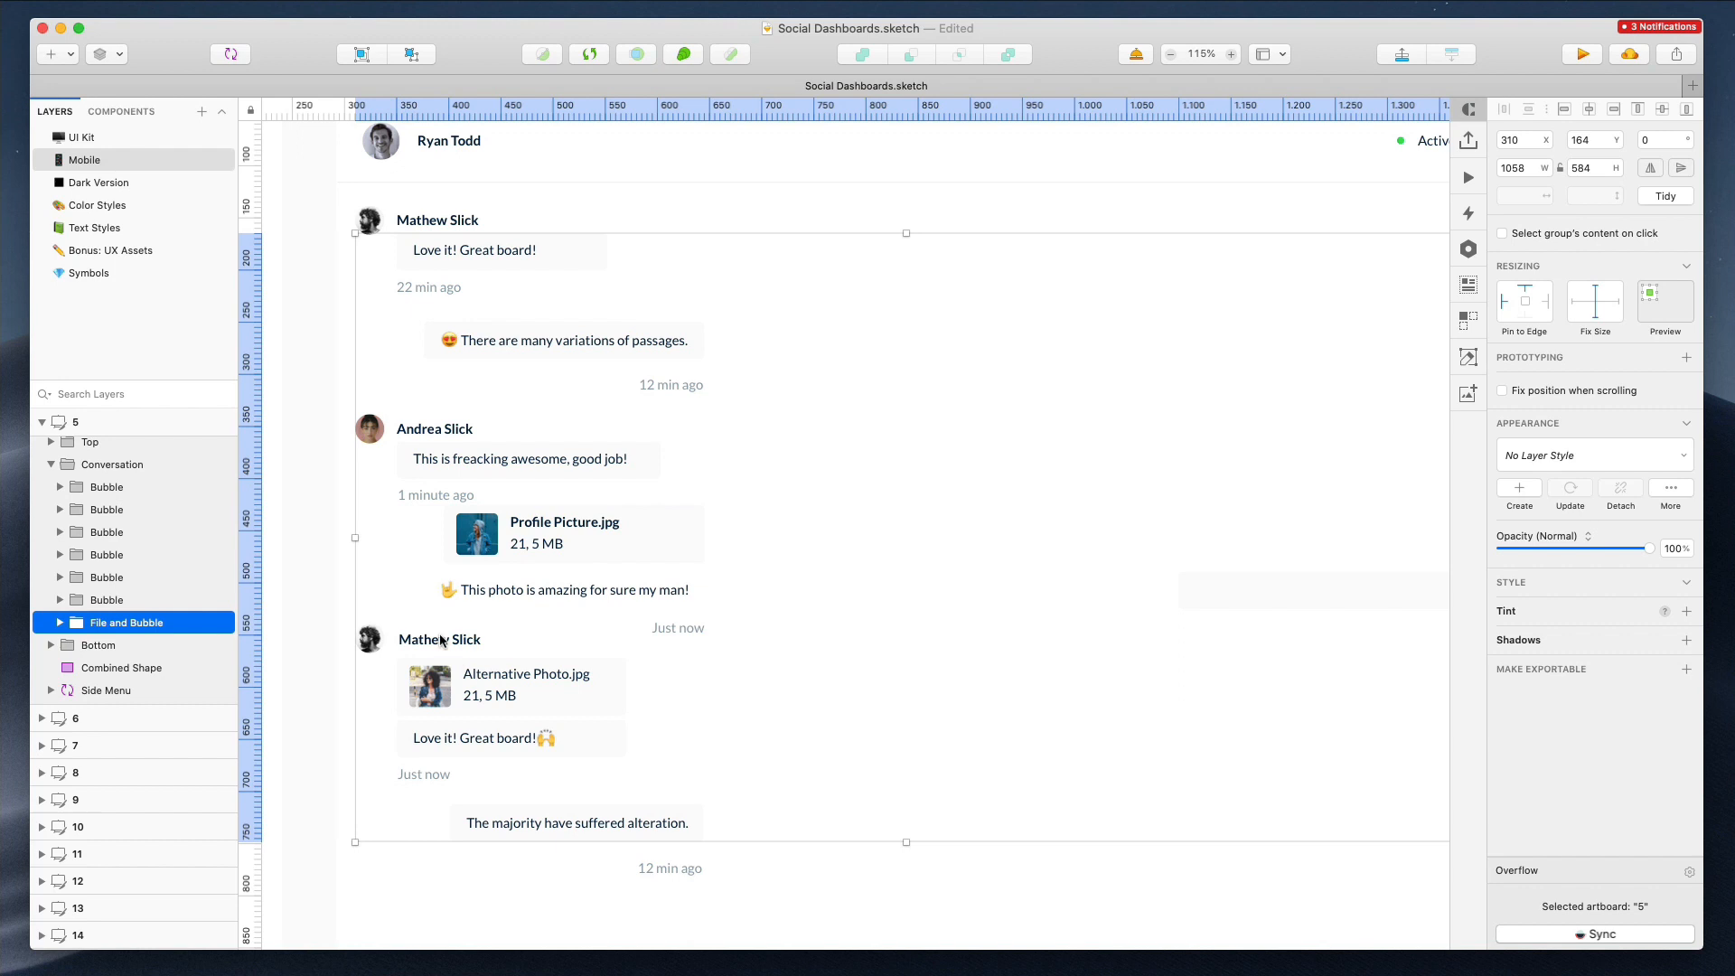
scroll(576, 380, down, 1)
click(518, 493)
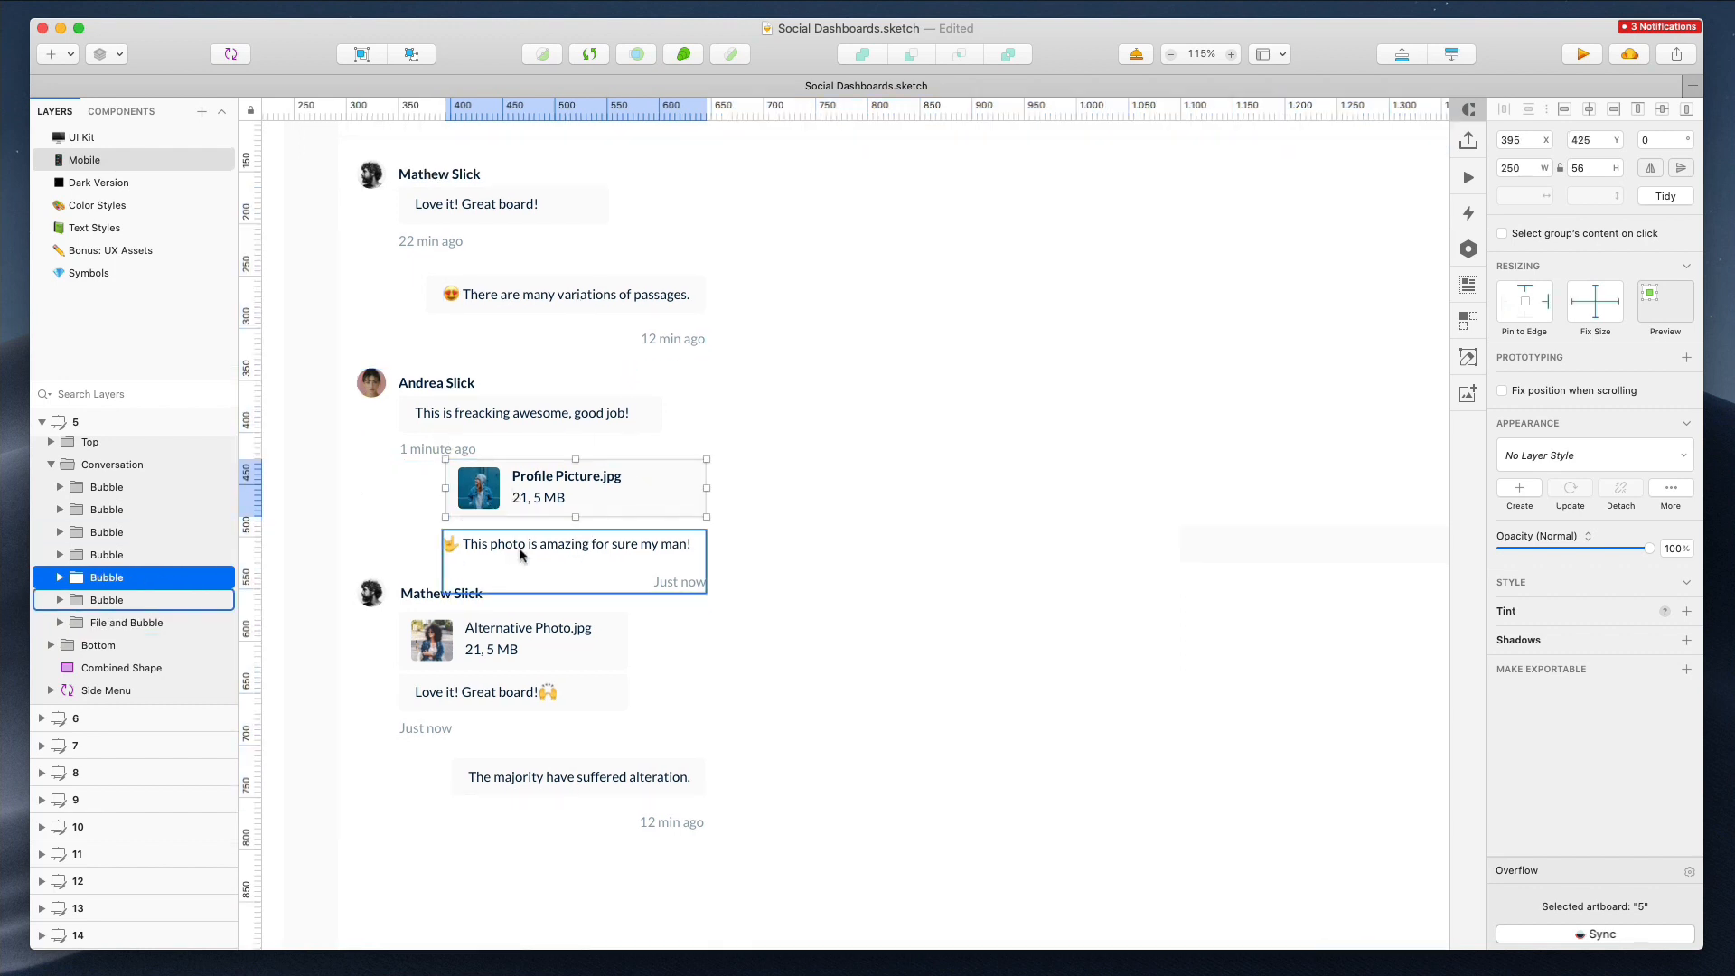
shift+click(522, 552)
key(shift+Down)
key(Down)
key(Down)
key(Down)
key(Down)
key(Down)
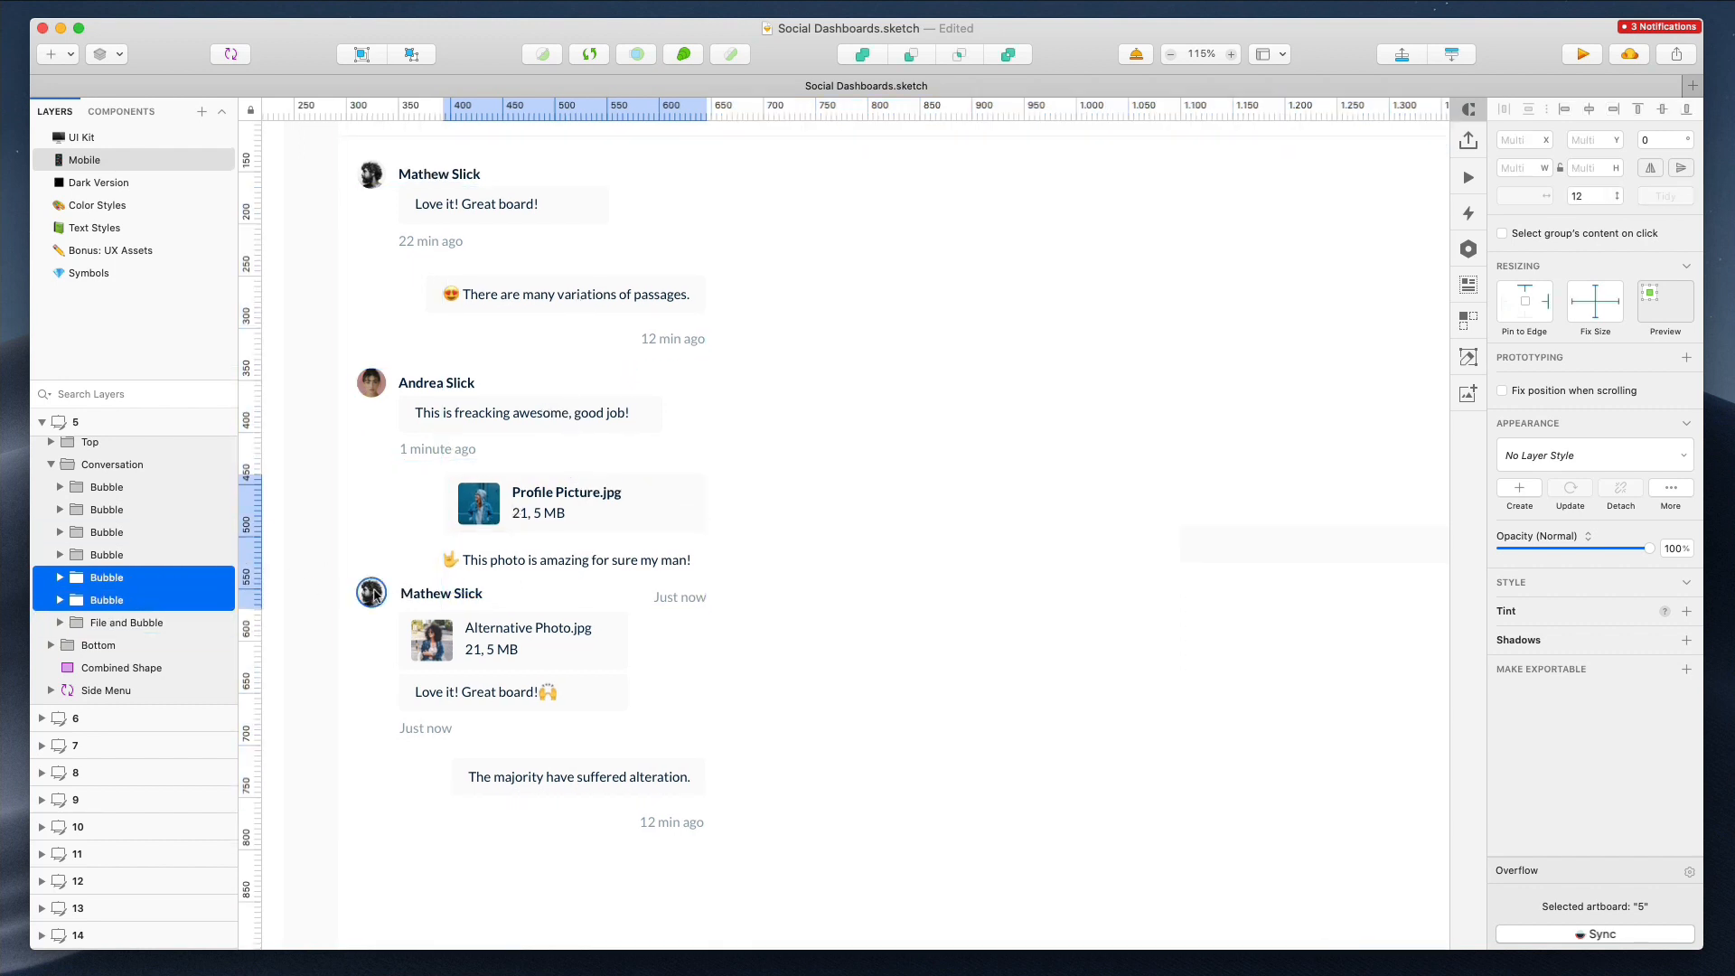
Nudge the second Mathew Slick message group and the last message bubble further down
super+click(368, 591)
shift+super+click(435, 597)
shift+click(448, 635)
shift+click(451, 696)
shift+click(465, 693)
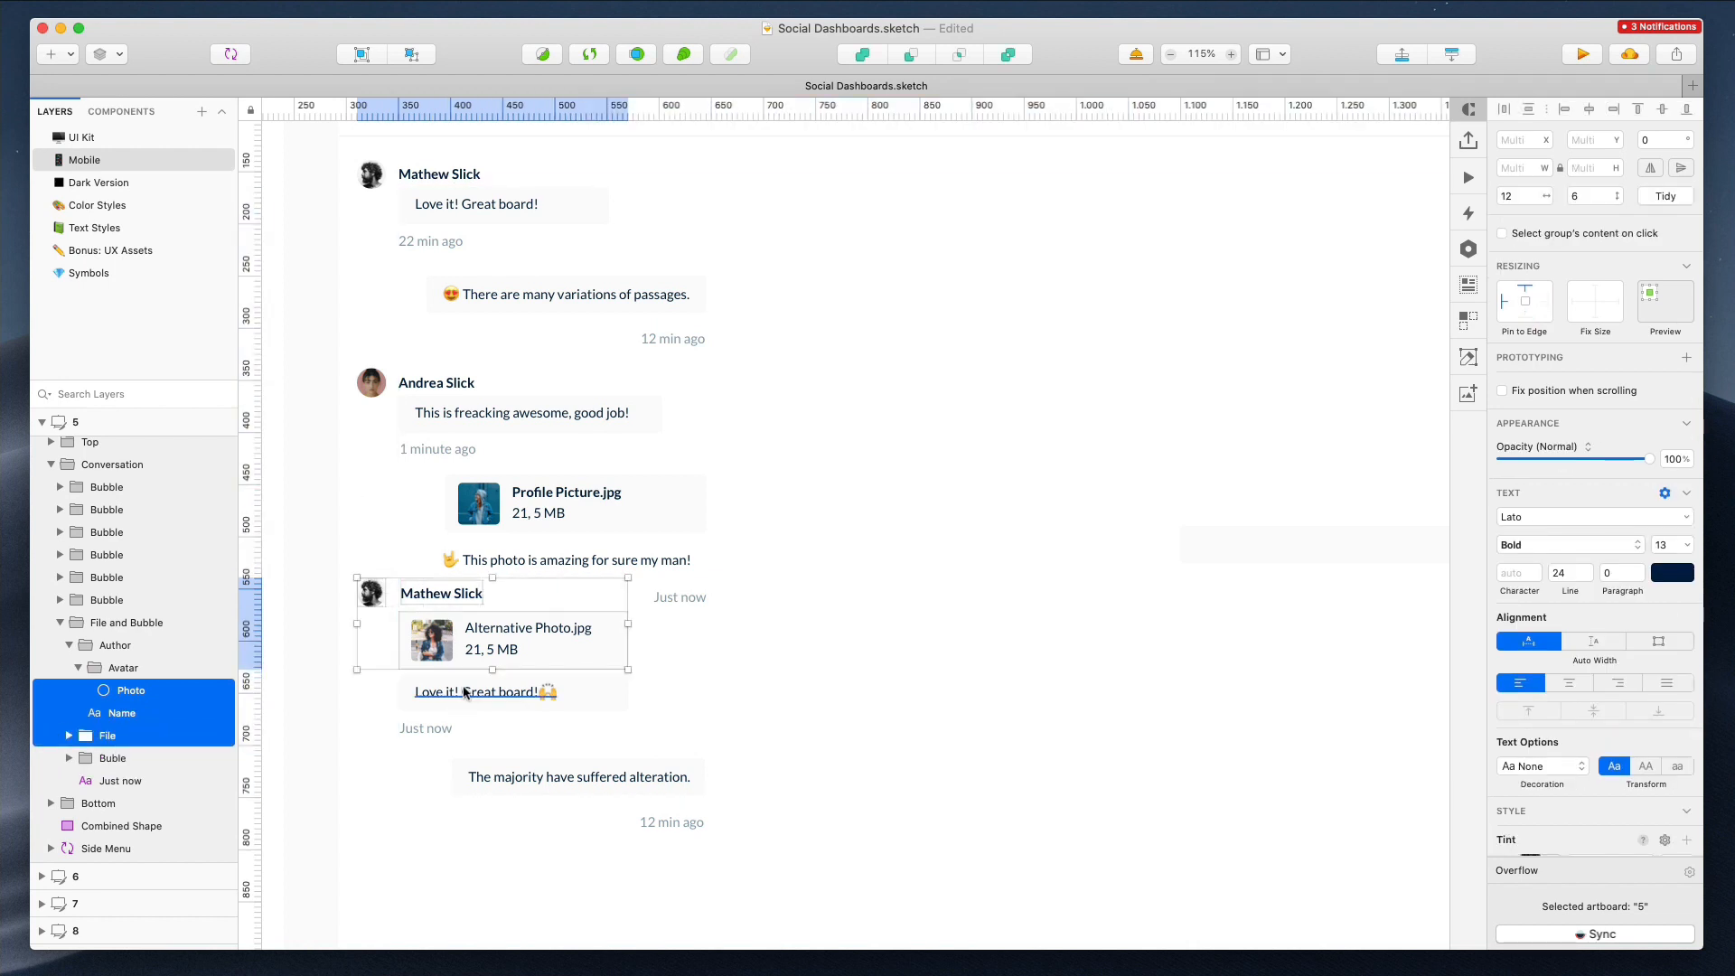
shift+super+click(463, 694)
shift+super+click(410, 693)
shift+click(592, 770)
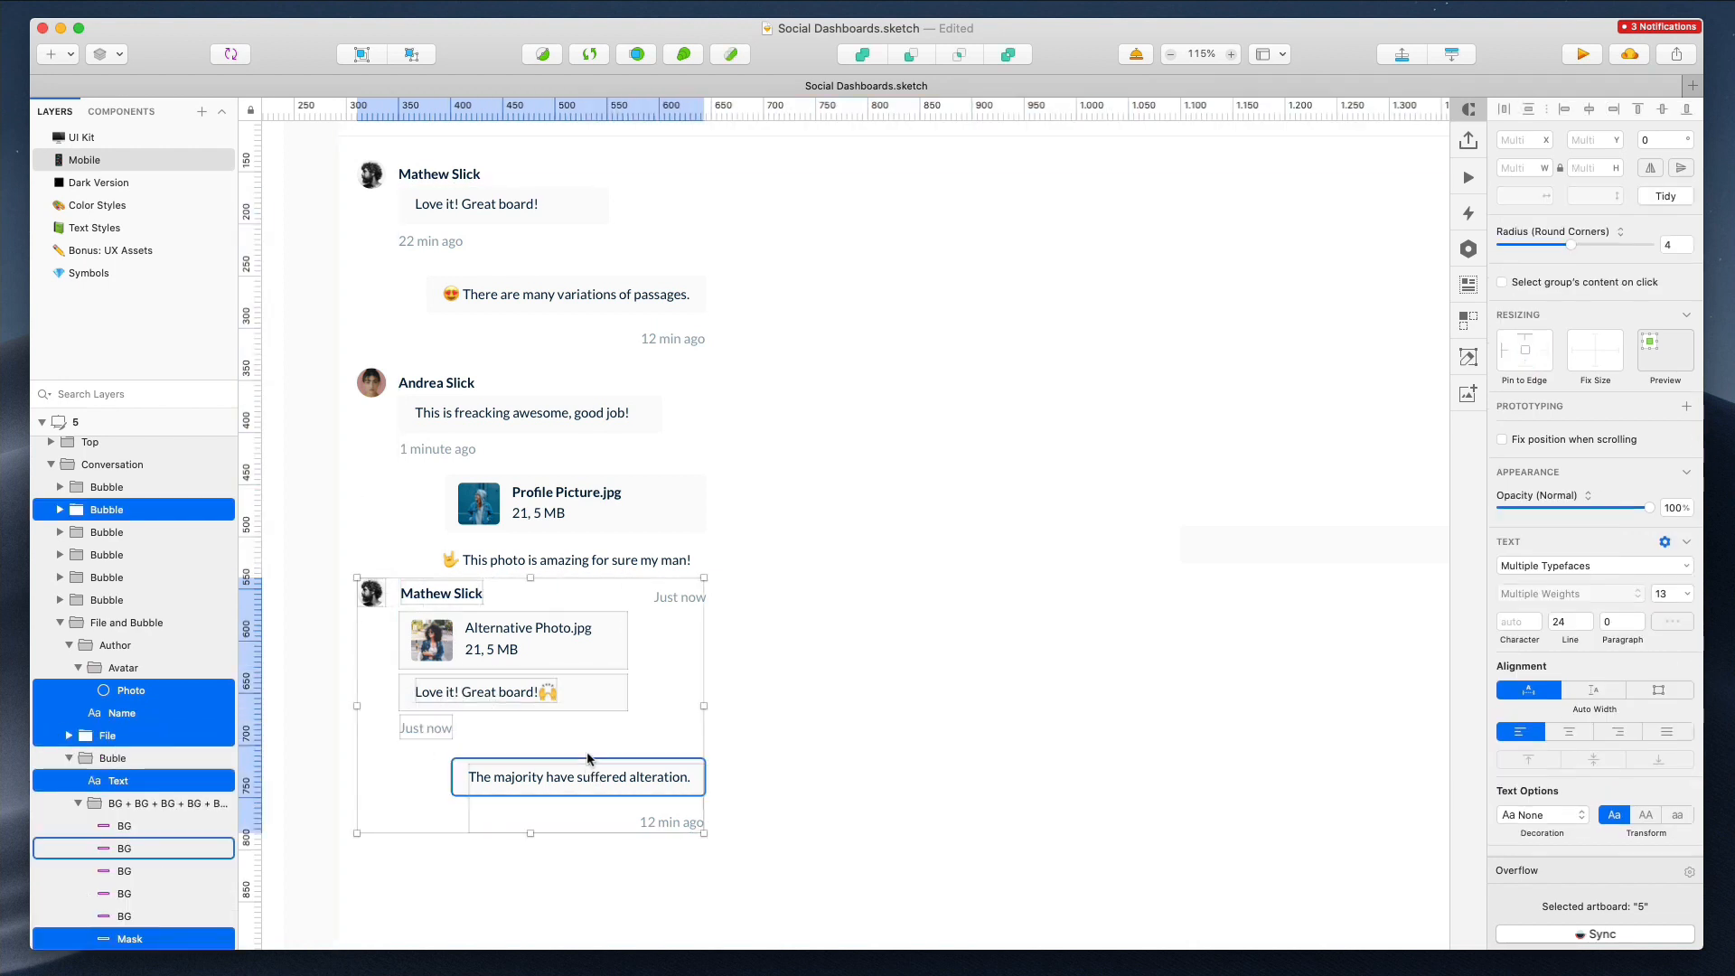
key(shift+Down)
key(shift+Down)
key(Down)
key(Down)
key(Down)
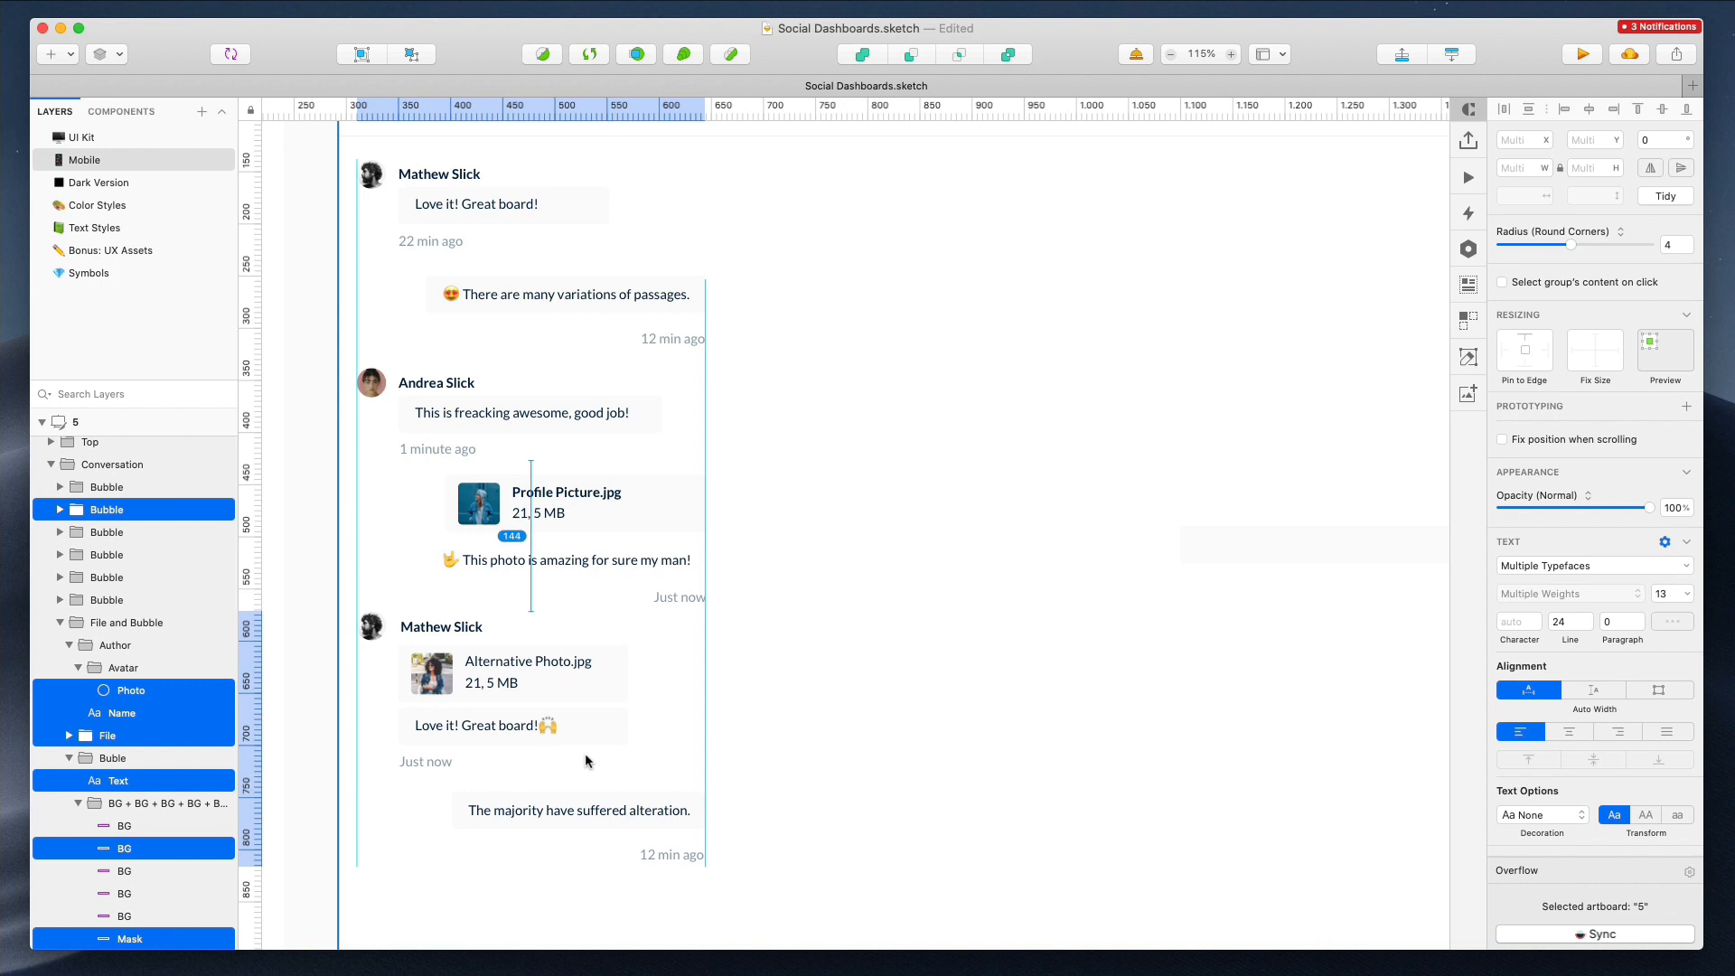
Move the green Active status indicator left to the narrowed column's right edge
scroll(522, 481, down, 5)
click(723, 227)
super+click(981, 281)
shift+click(999, 282)
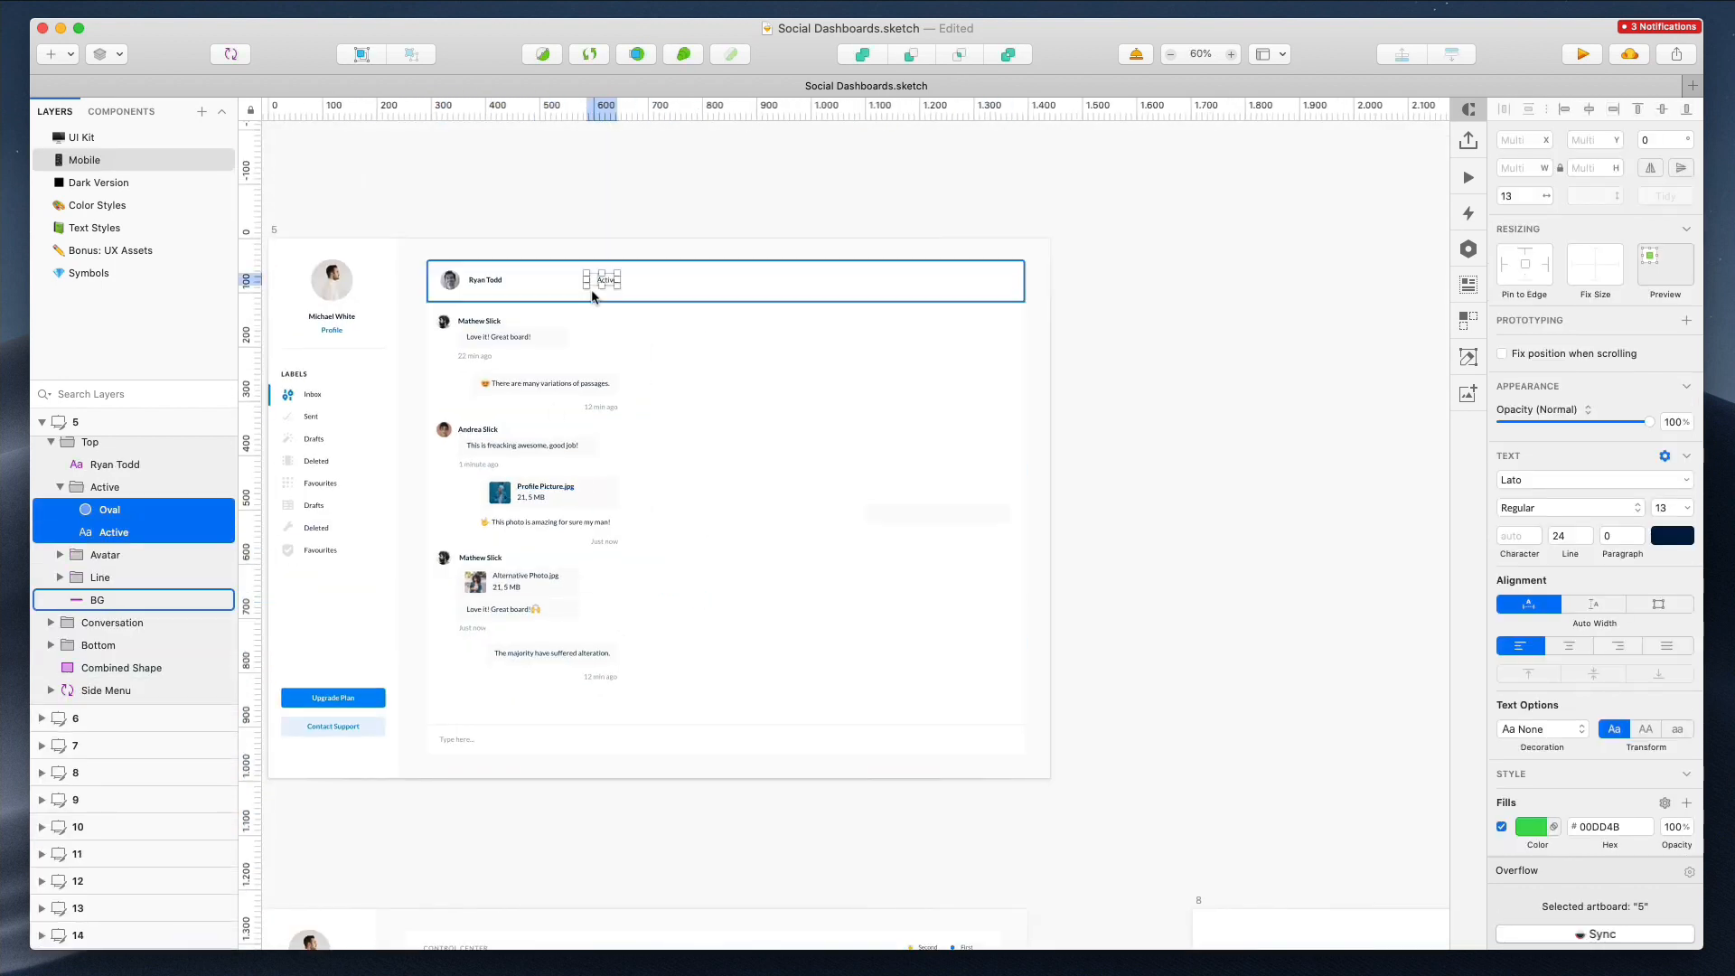
scroll(592, 289, up, 10)
scroll(592, 289, down, 1)
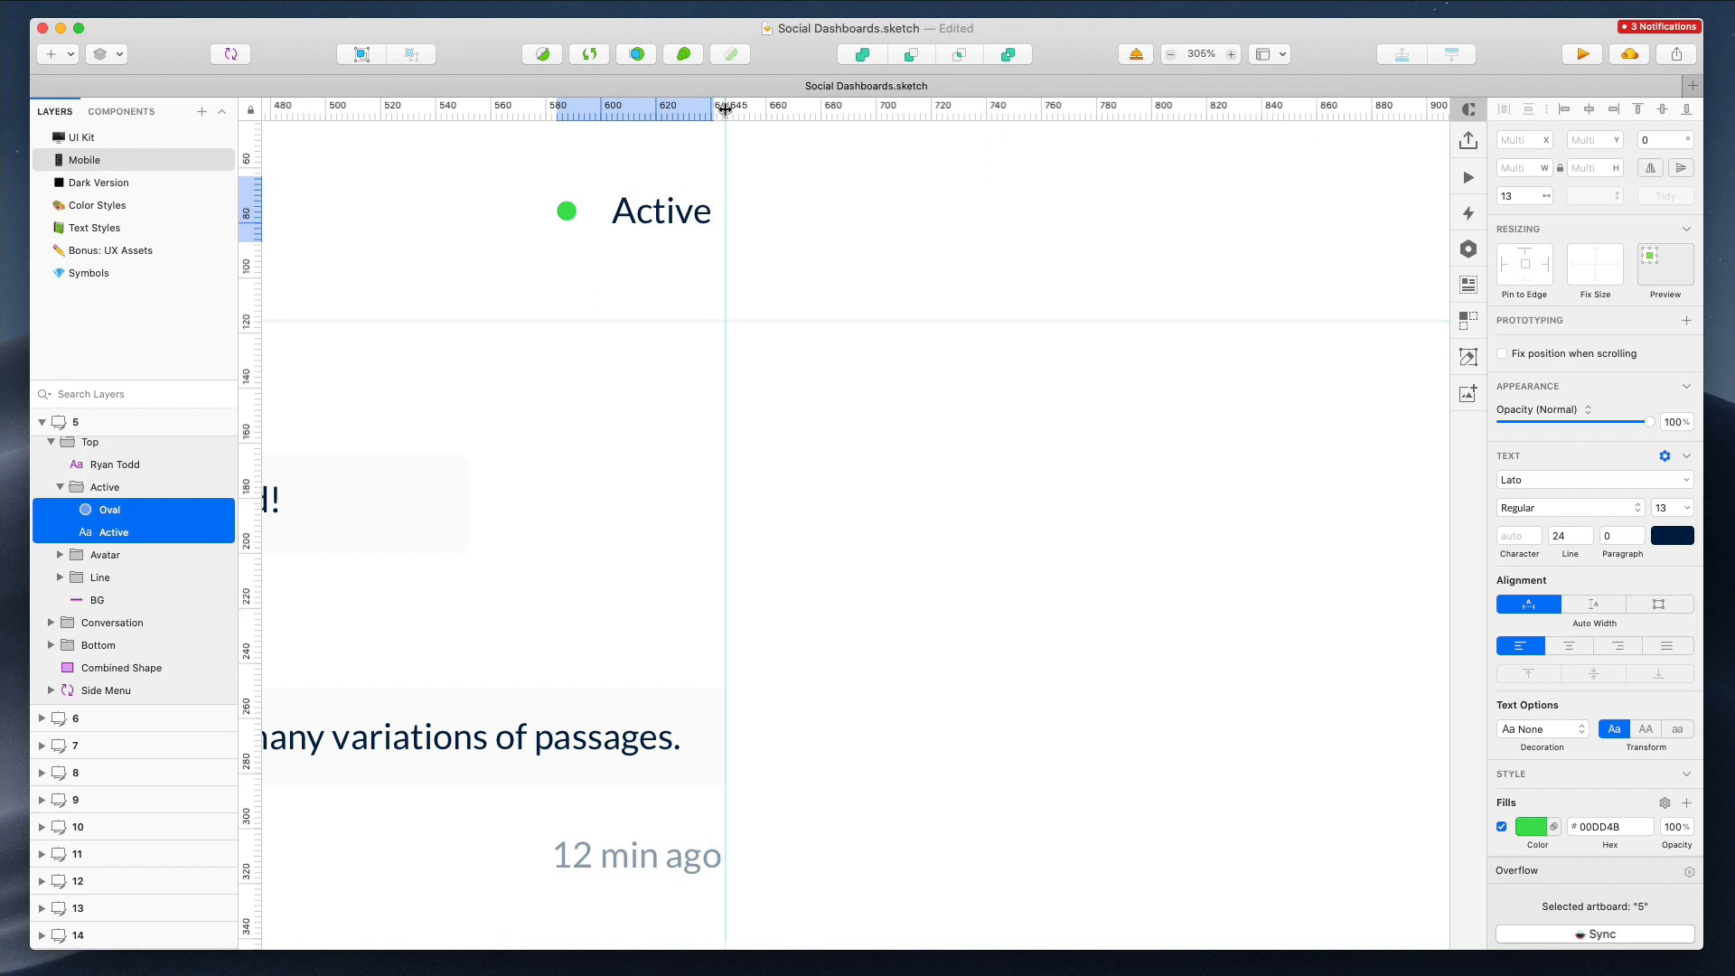
scroll(741, 294, down, 10)
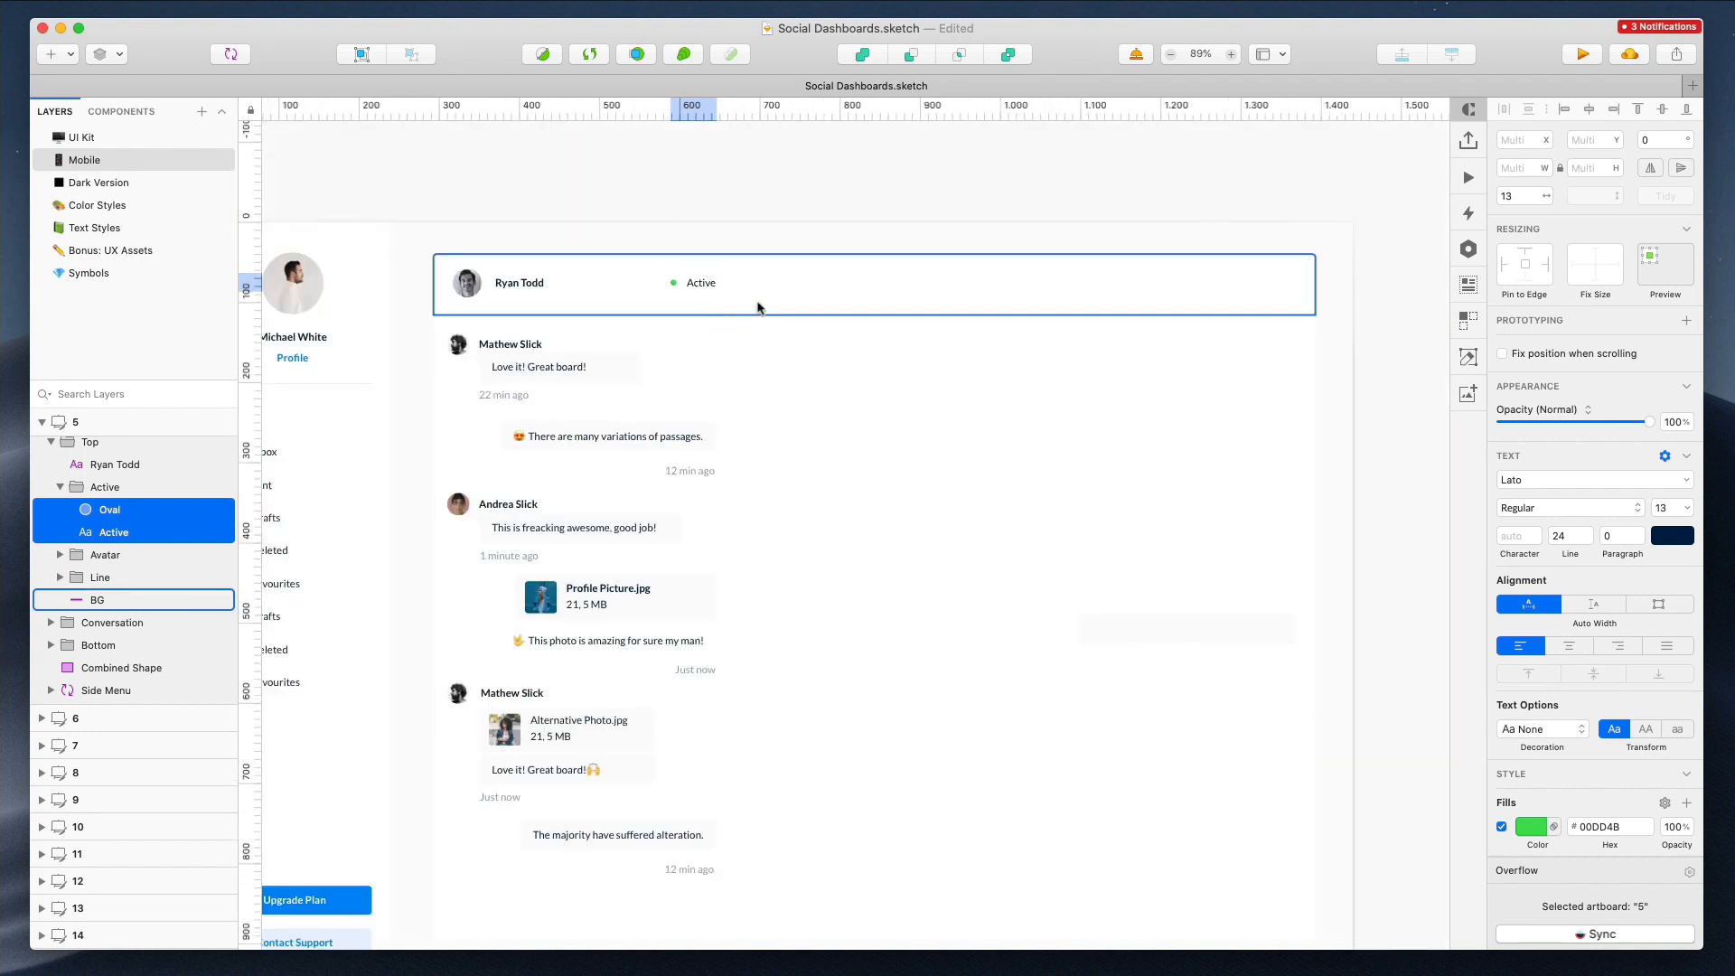
Narrow the "This photo is amazing for sure my man!" caption bubble to about 269 px wide
drag(1076, 533, 663, 542)
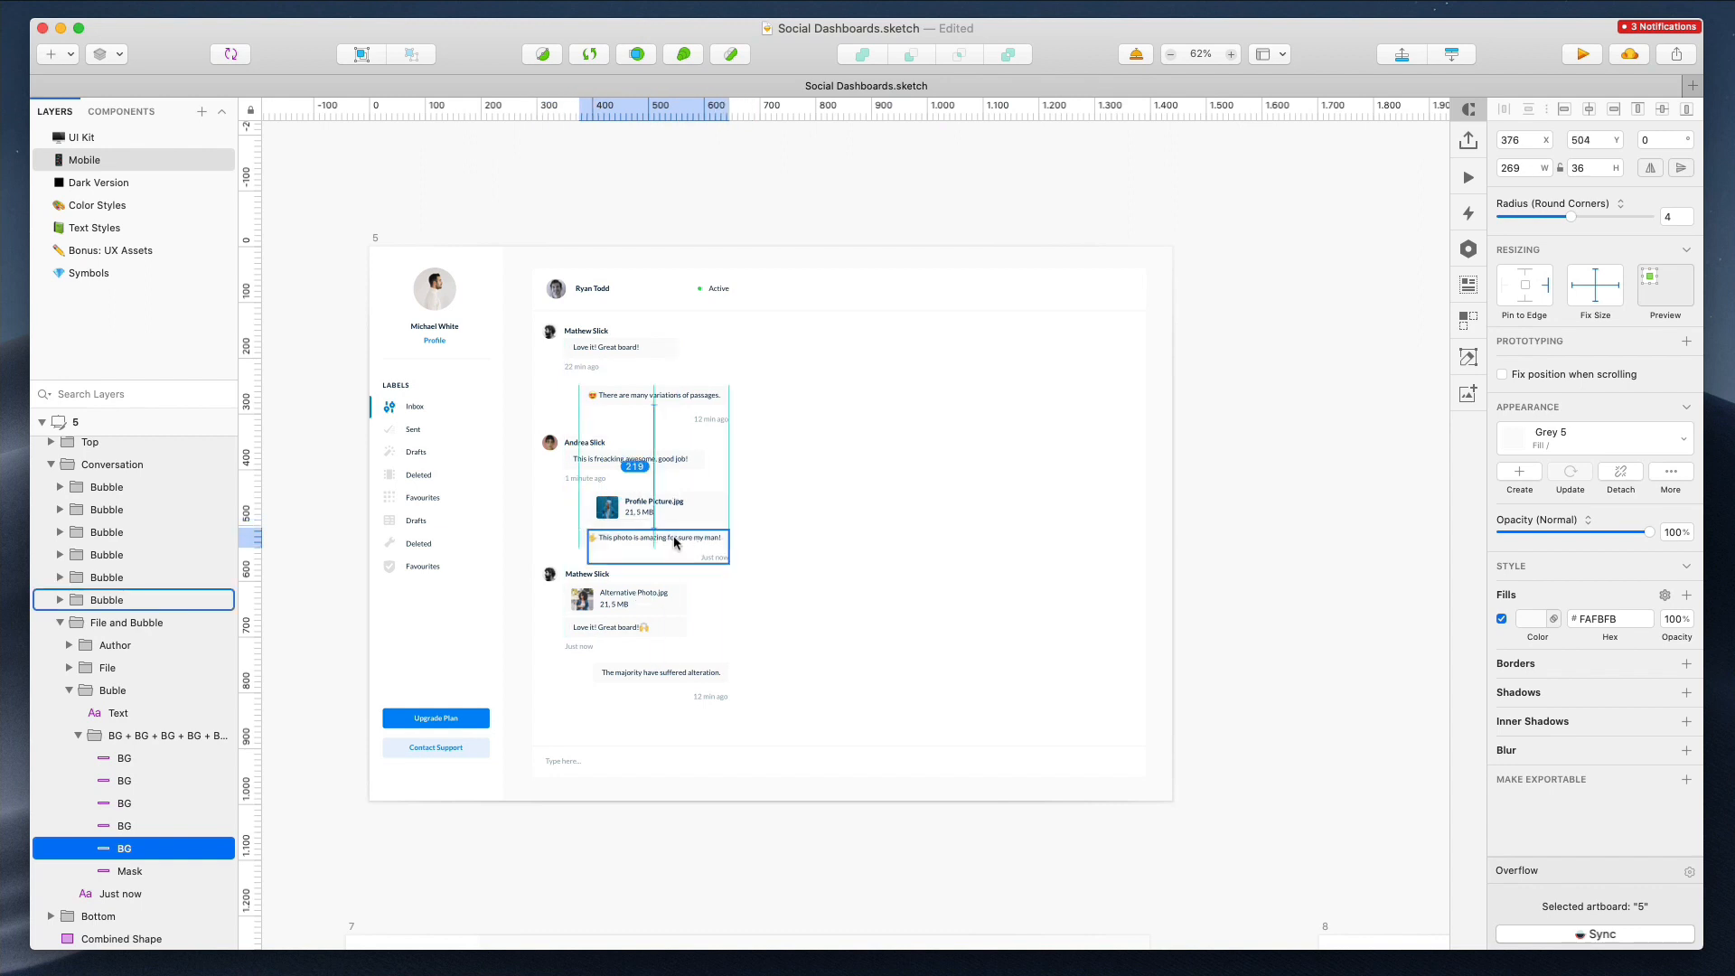
scroll(692, 492, up, 10)
scroll(692, 492, down, 10)
Resize the chat header background, divider line and chat background to 372 px wide
drag(843, 271, 730, 539)
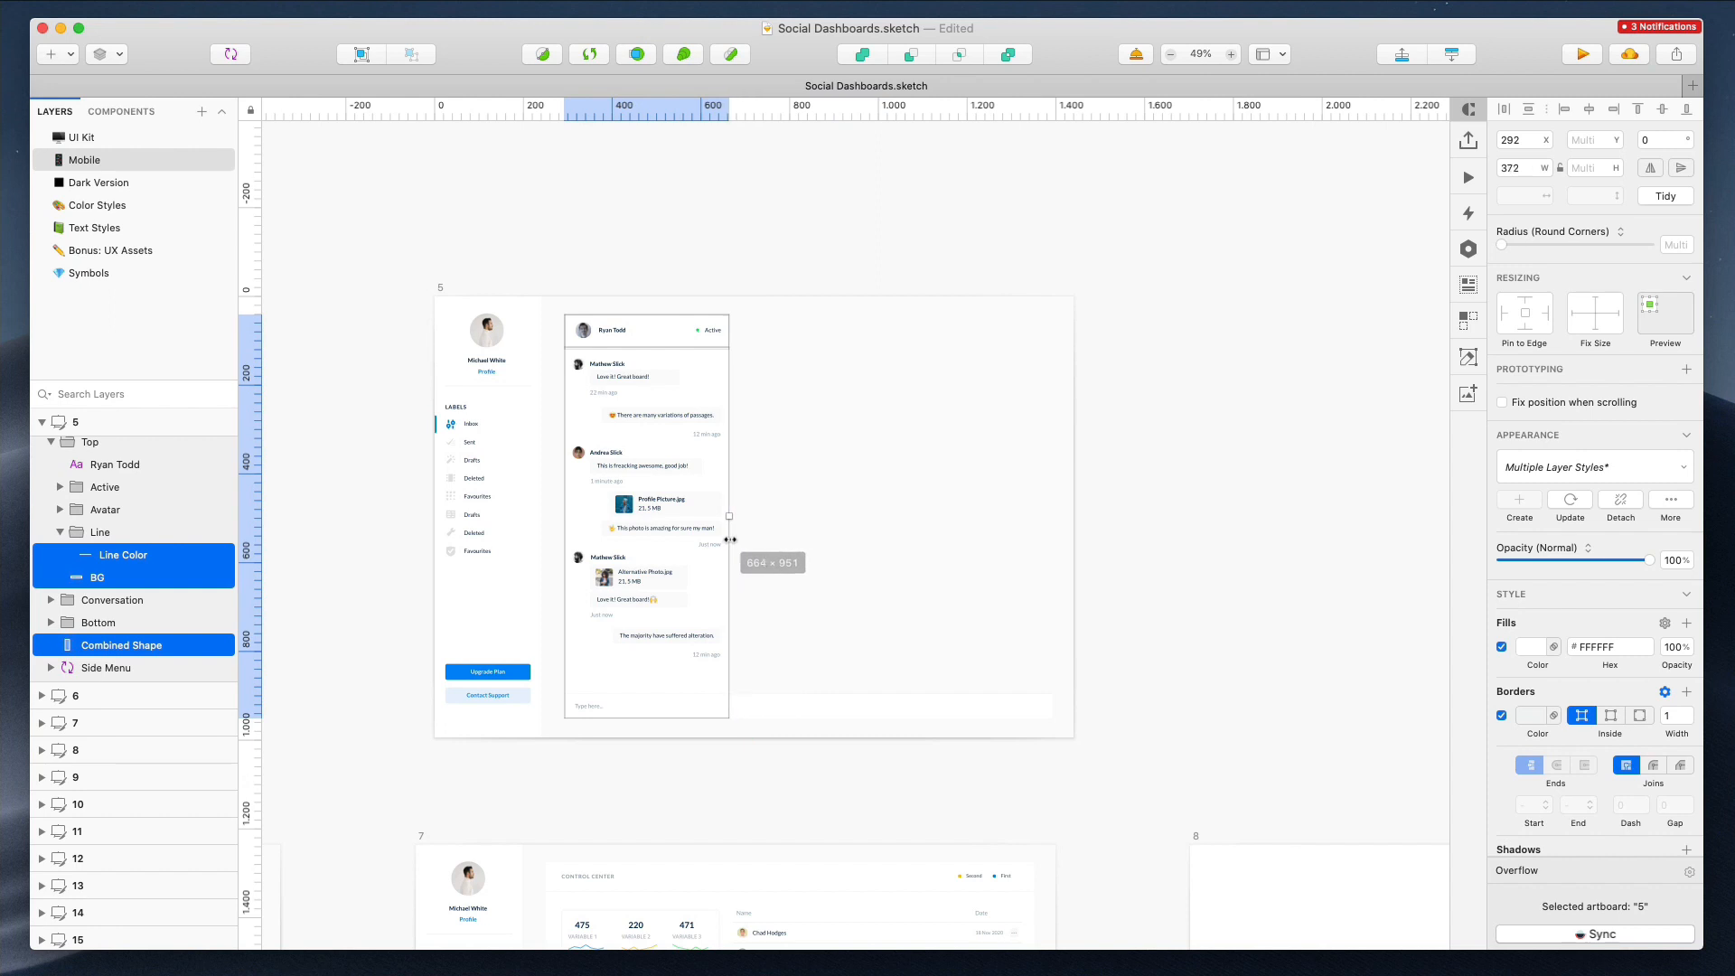
drag(848, 679, 730, 714)
scroll(732, 714, up, 8)
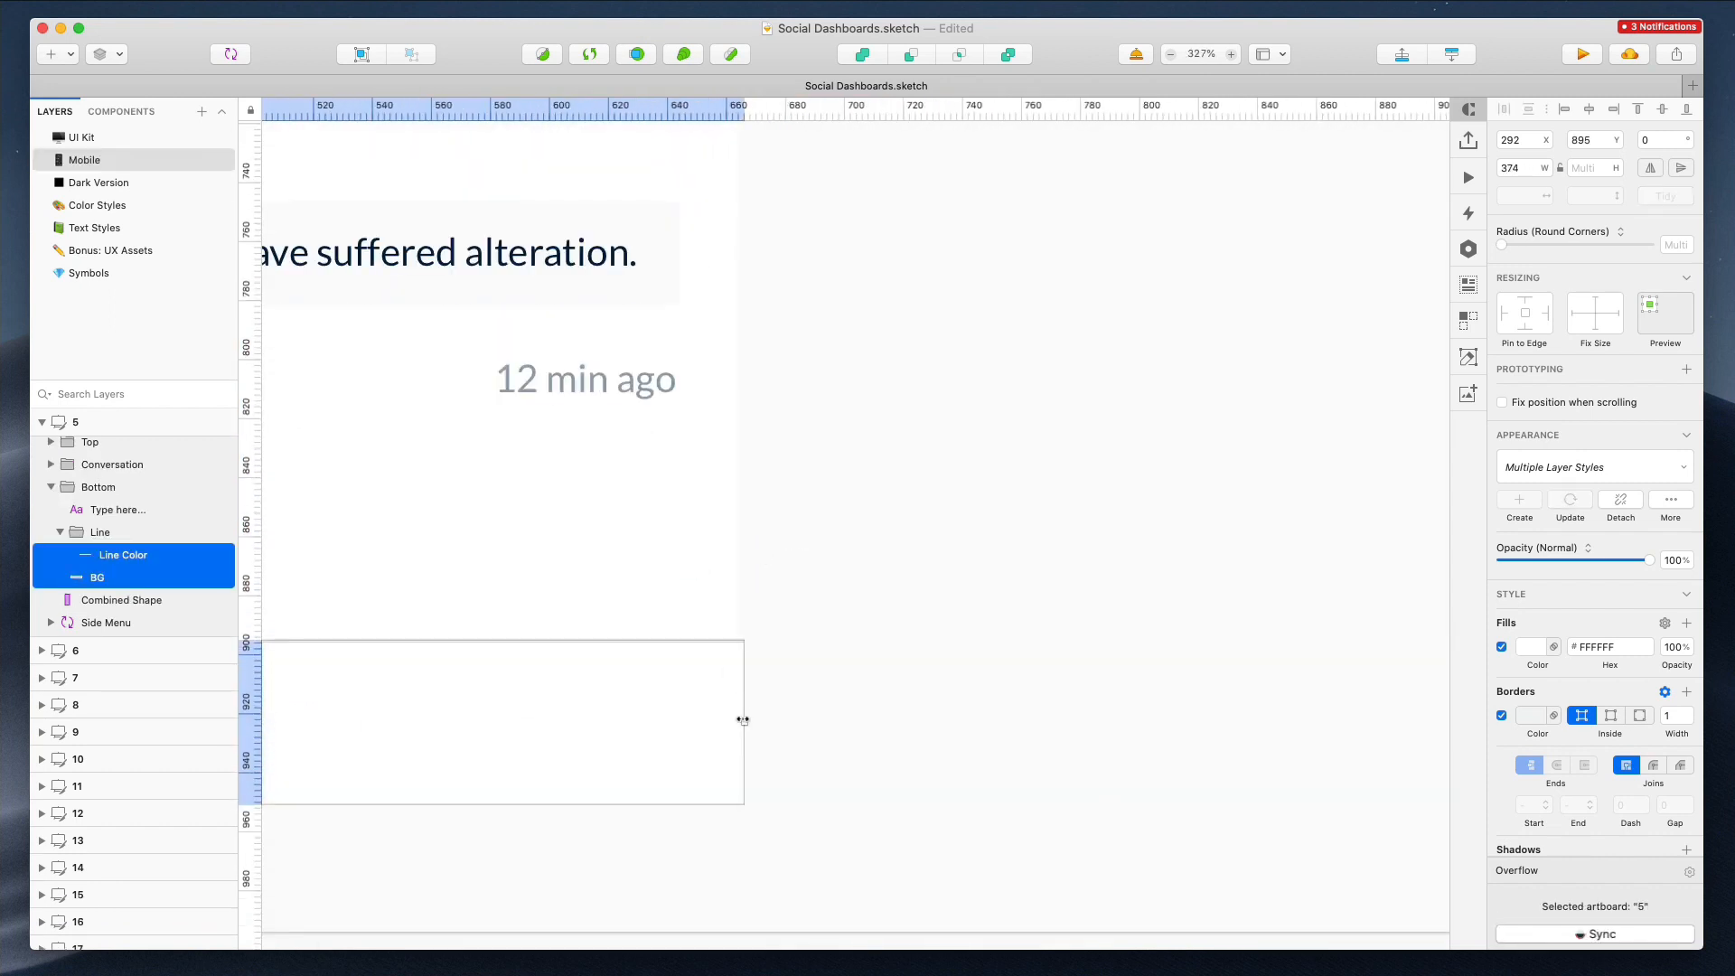
scroll(786, 596, down, 8)
click(855, 562)
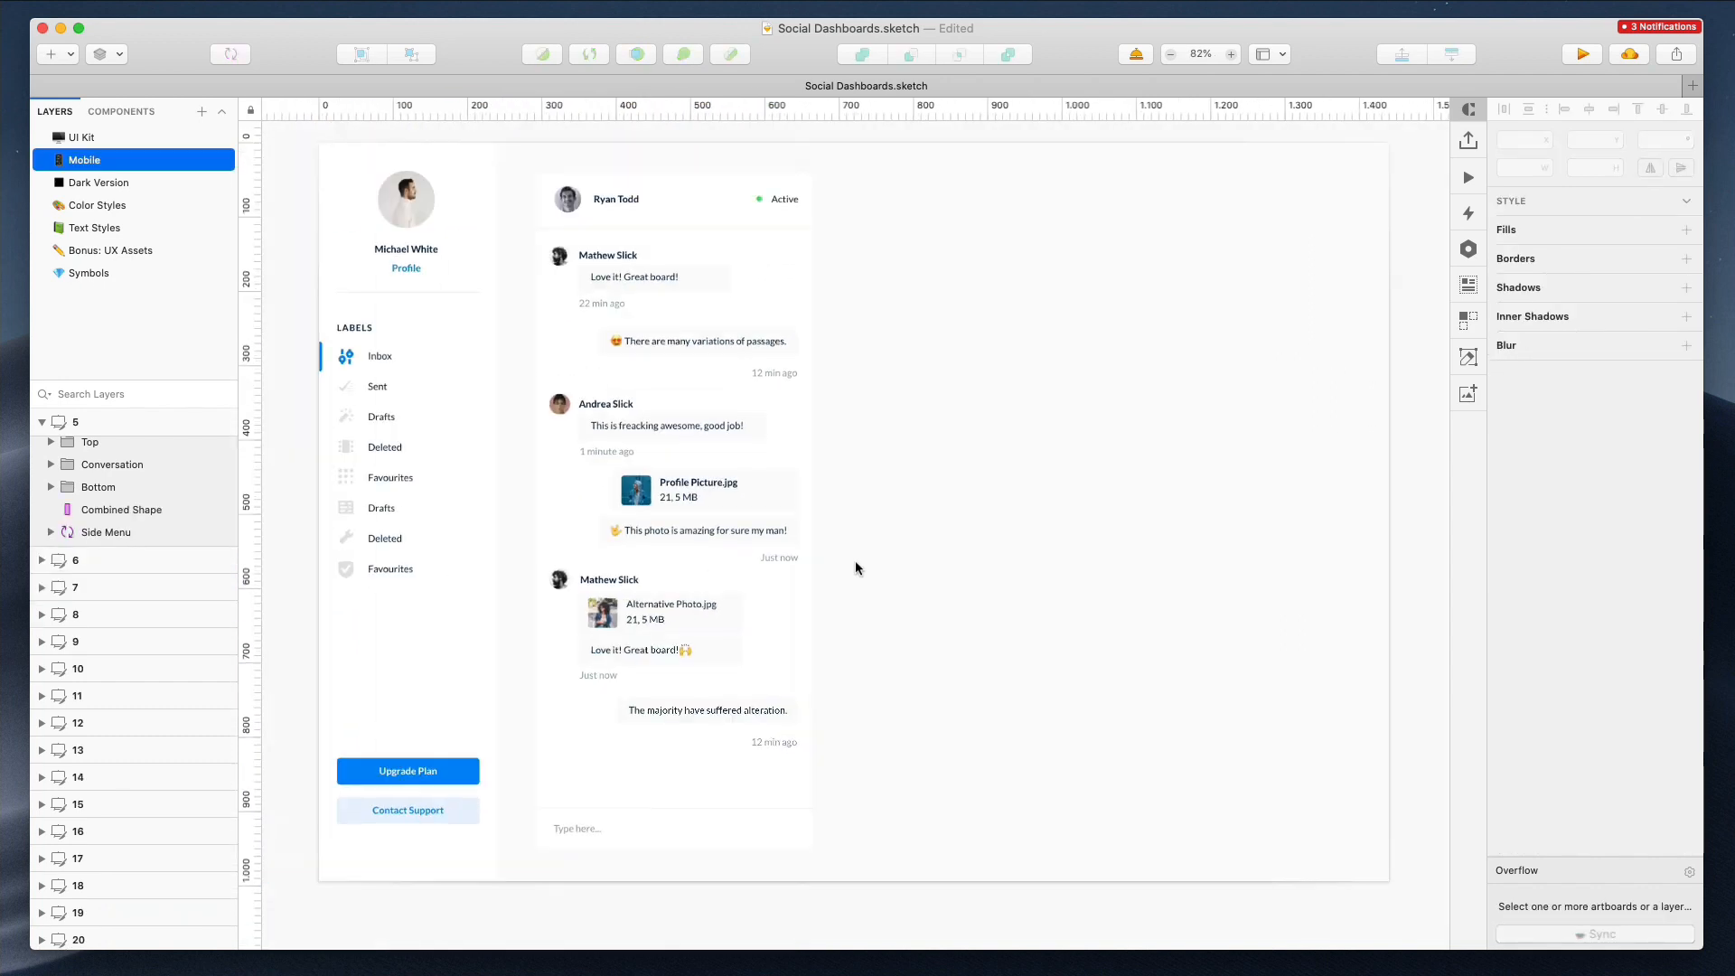
Duplicate mobile artboard 3 beside the others and delete its content, keeping only the mobile header
scroll(857, 568, down, 5)
scroll(705, 392, left, 6)
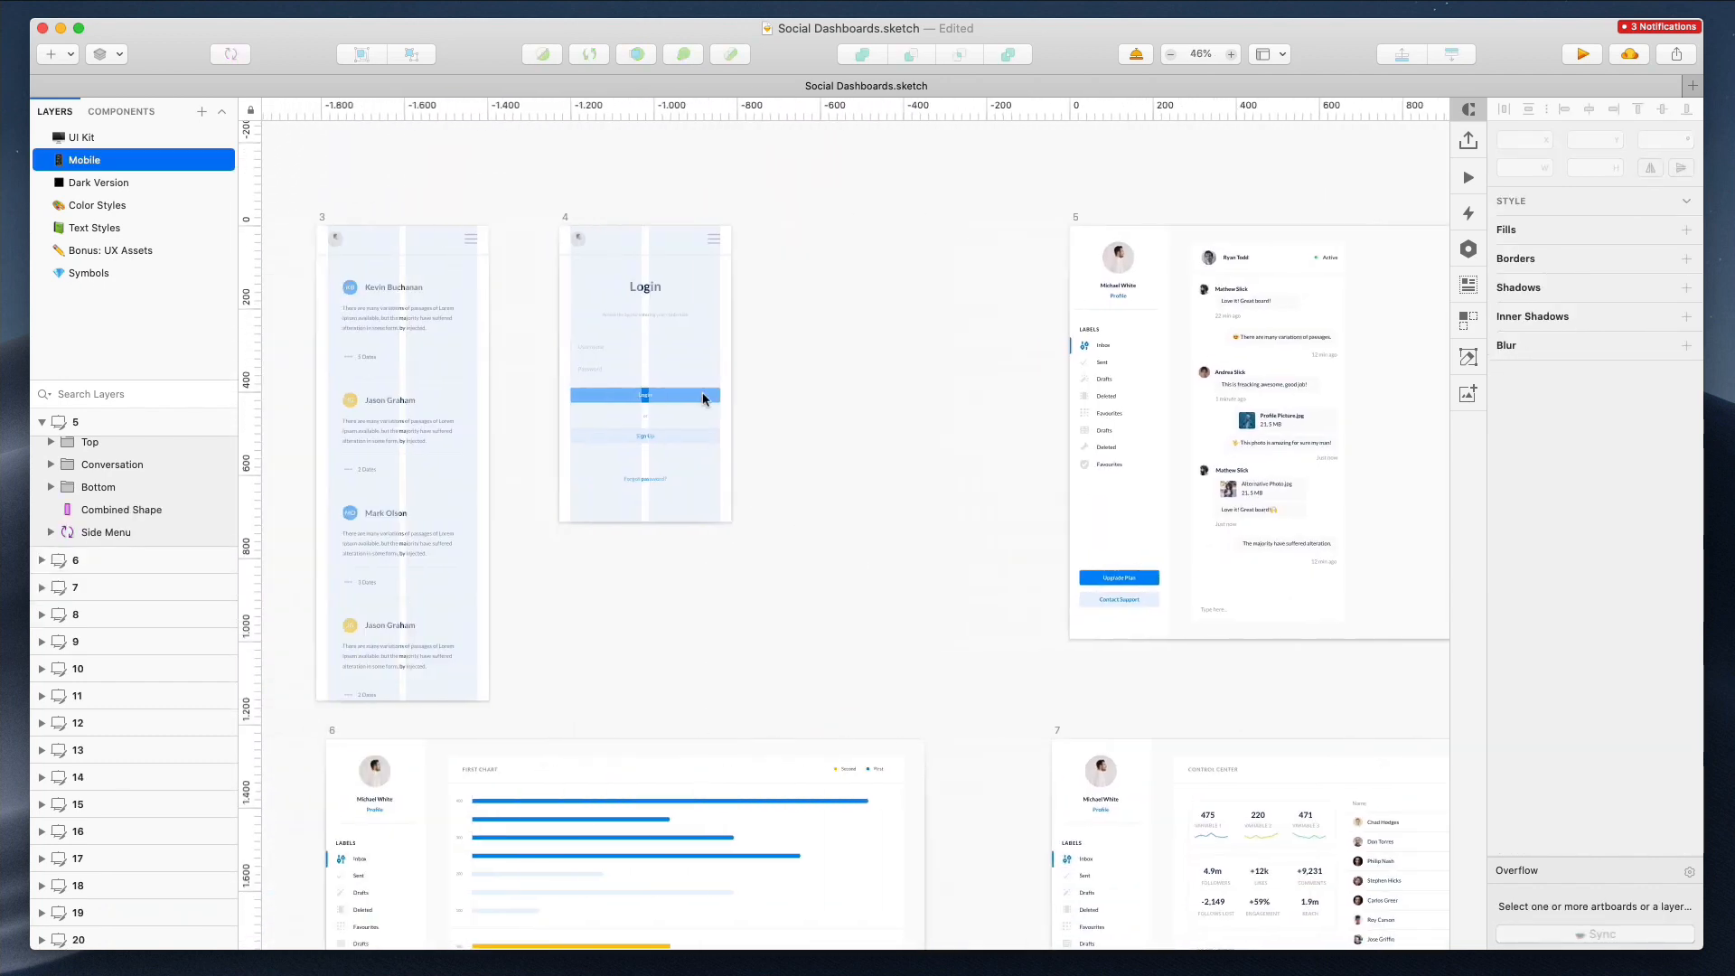
click(338, 219)
alt+drag(344, 257, 989, 682)
click(1002, 170)
key(Delete)
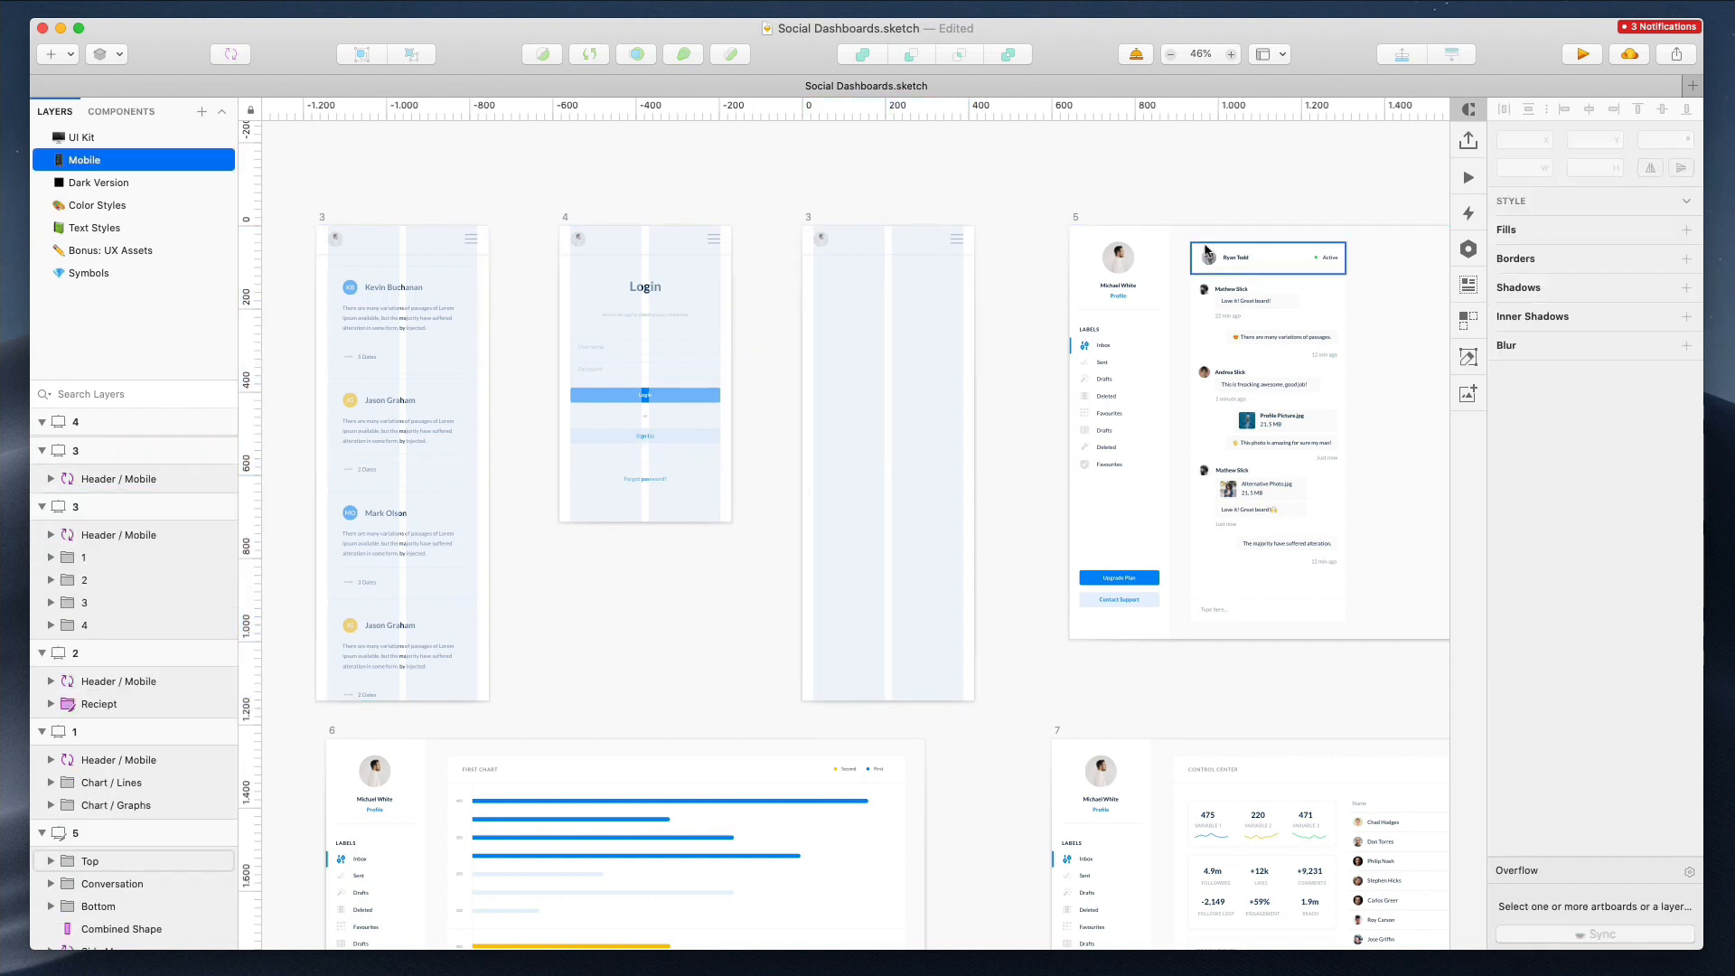
Group the chat content of artboard 5 and move it into the new mobile artboard
drag(1435, 636, 1430, 666)
key(super+g)
drag(1282, 337, 900, 368)
Position the chat group against the mobile artboard's left edge just below the mobile header
scroll(907, 293, up, 5)
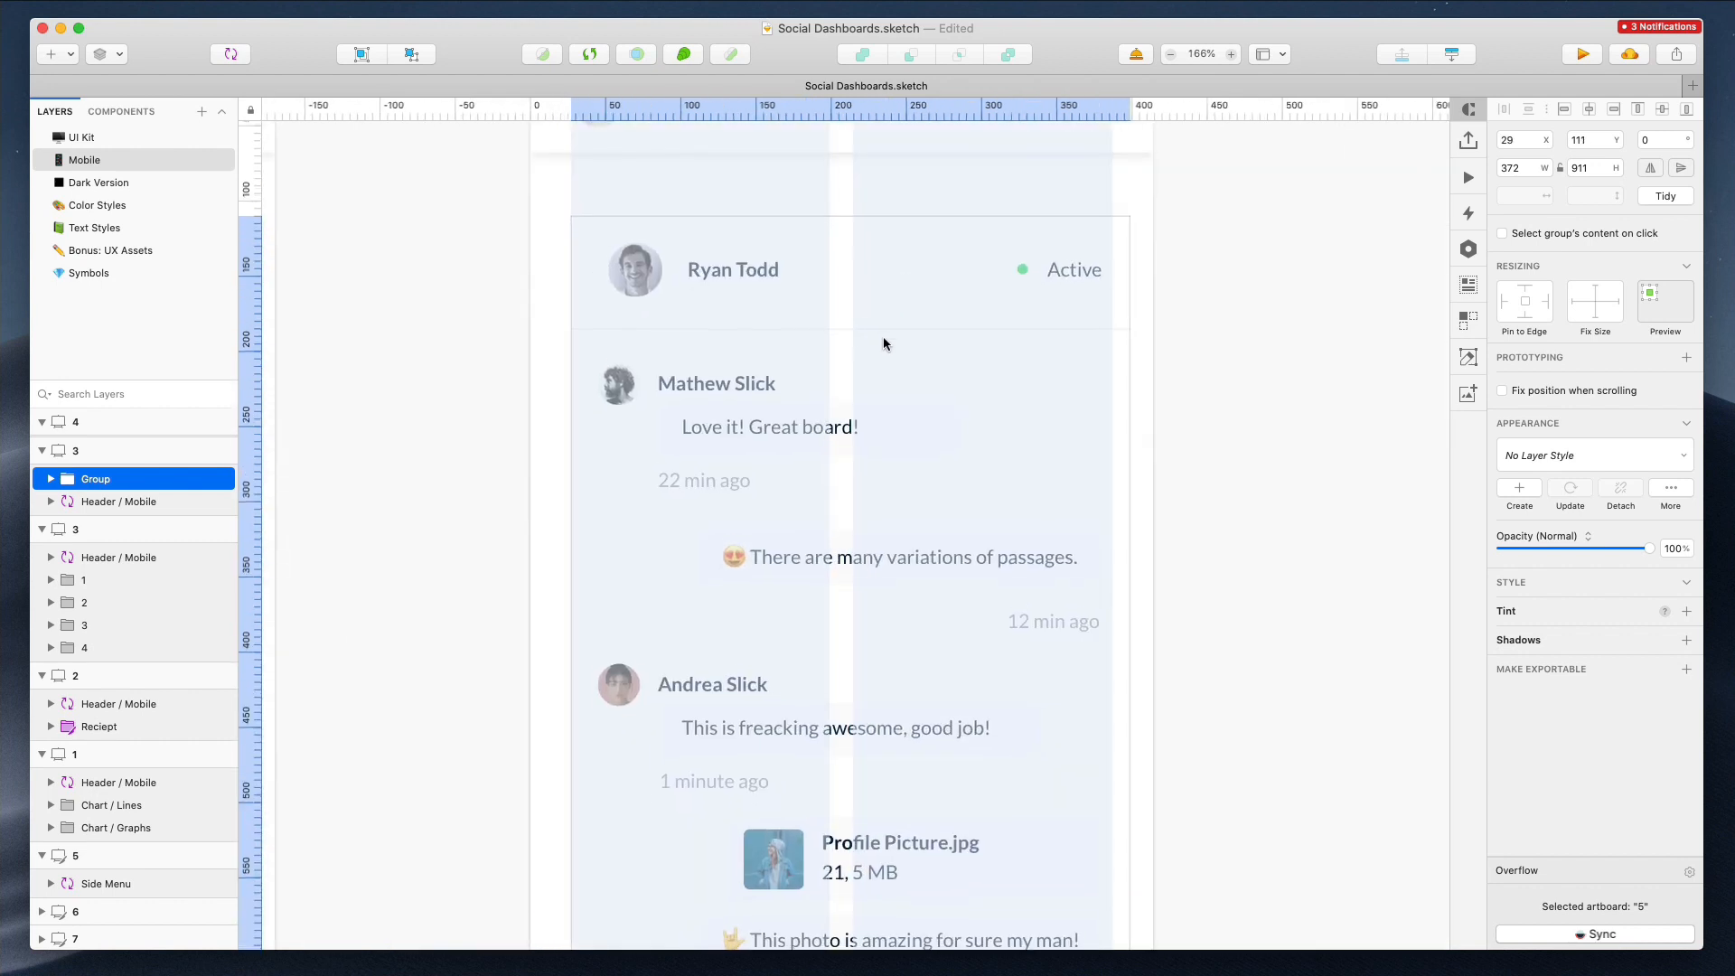
scroll(882, 327, down, 3)
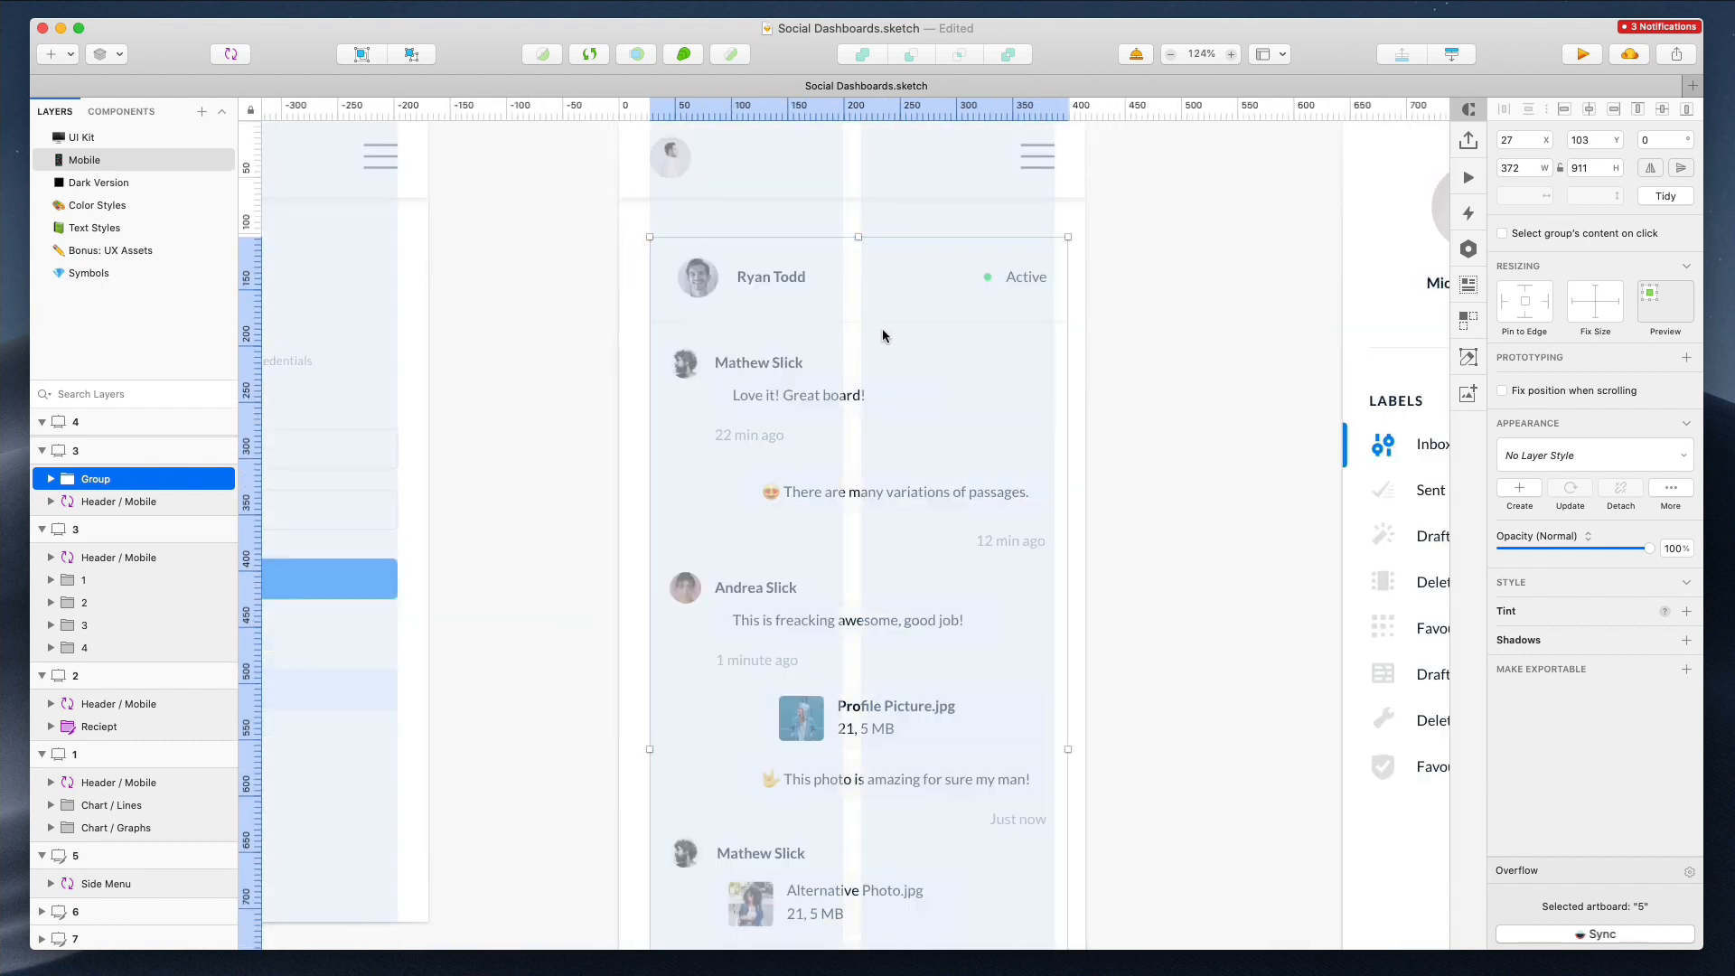
drag(882, 327, 860, 329)
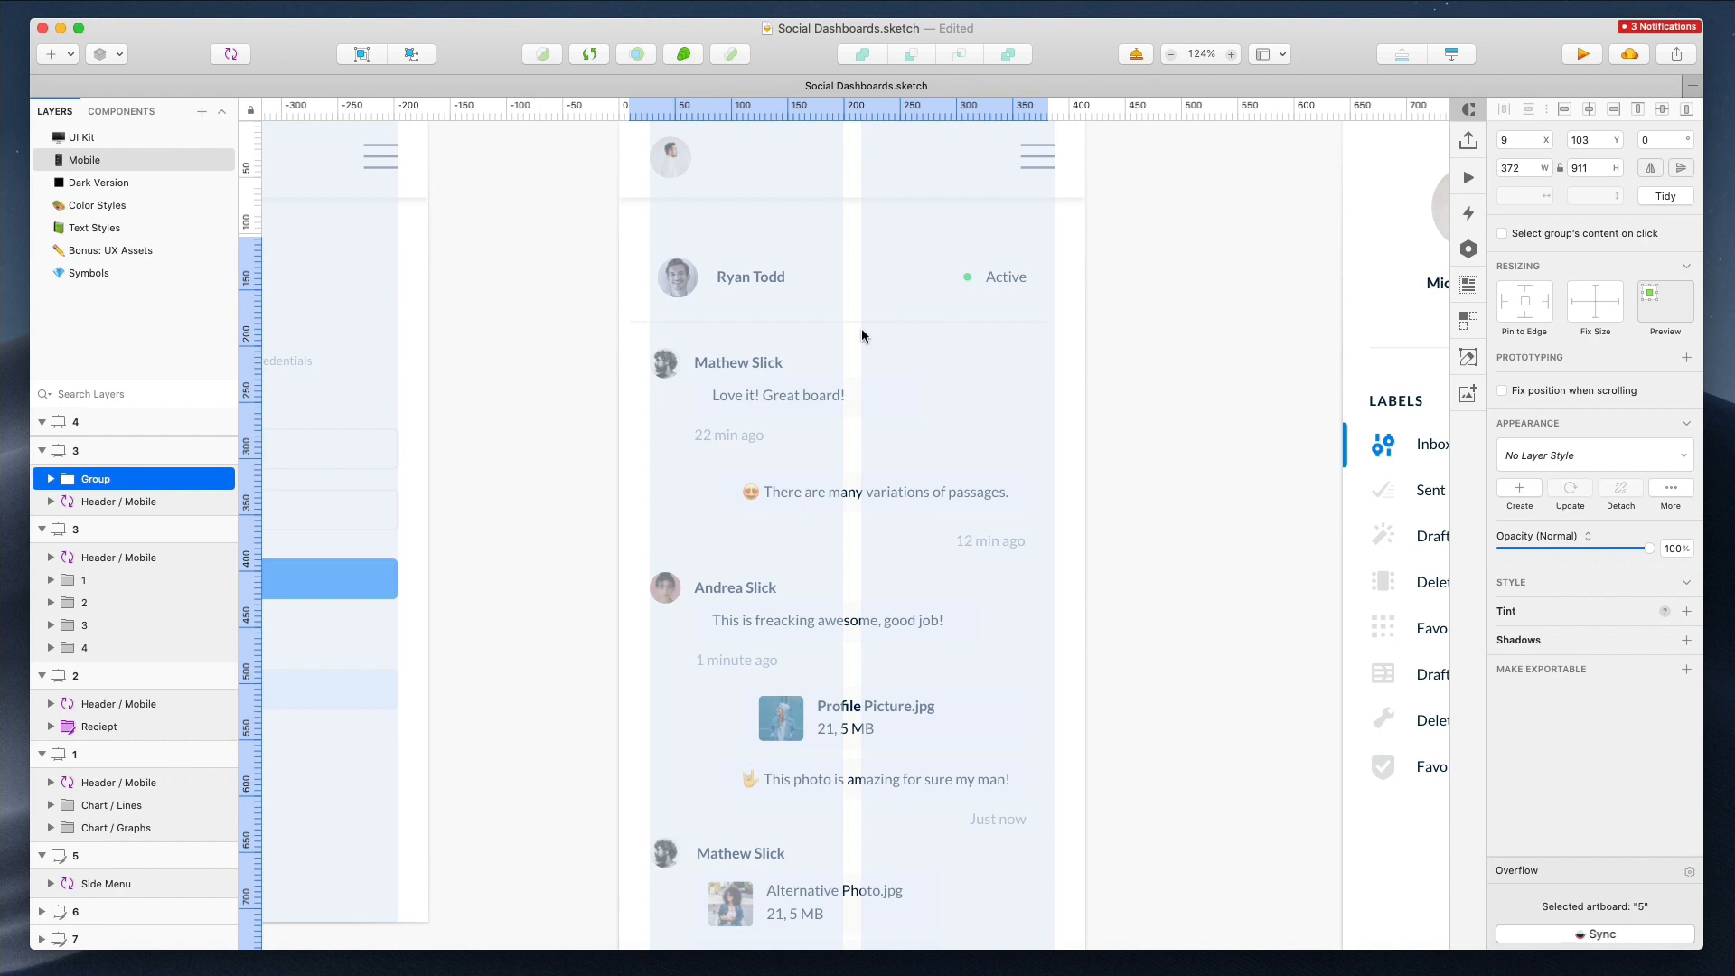
drag(880, 329, 880, 294)
Stretch the header background, divider line and chat background to the full mobile artboard width
drag(641, 315, 623, 284)
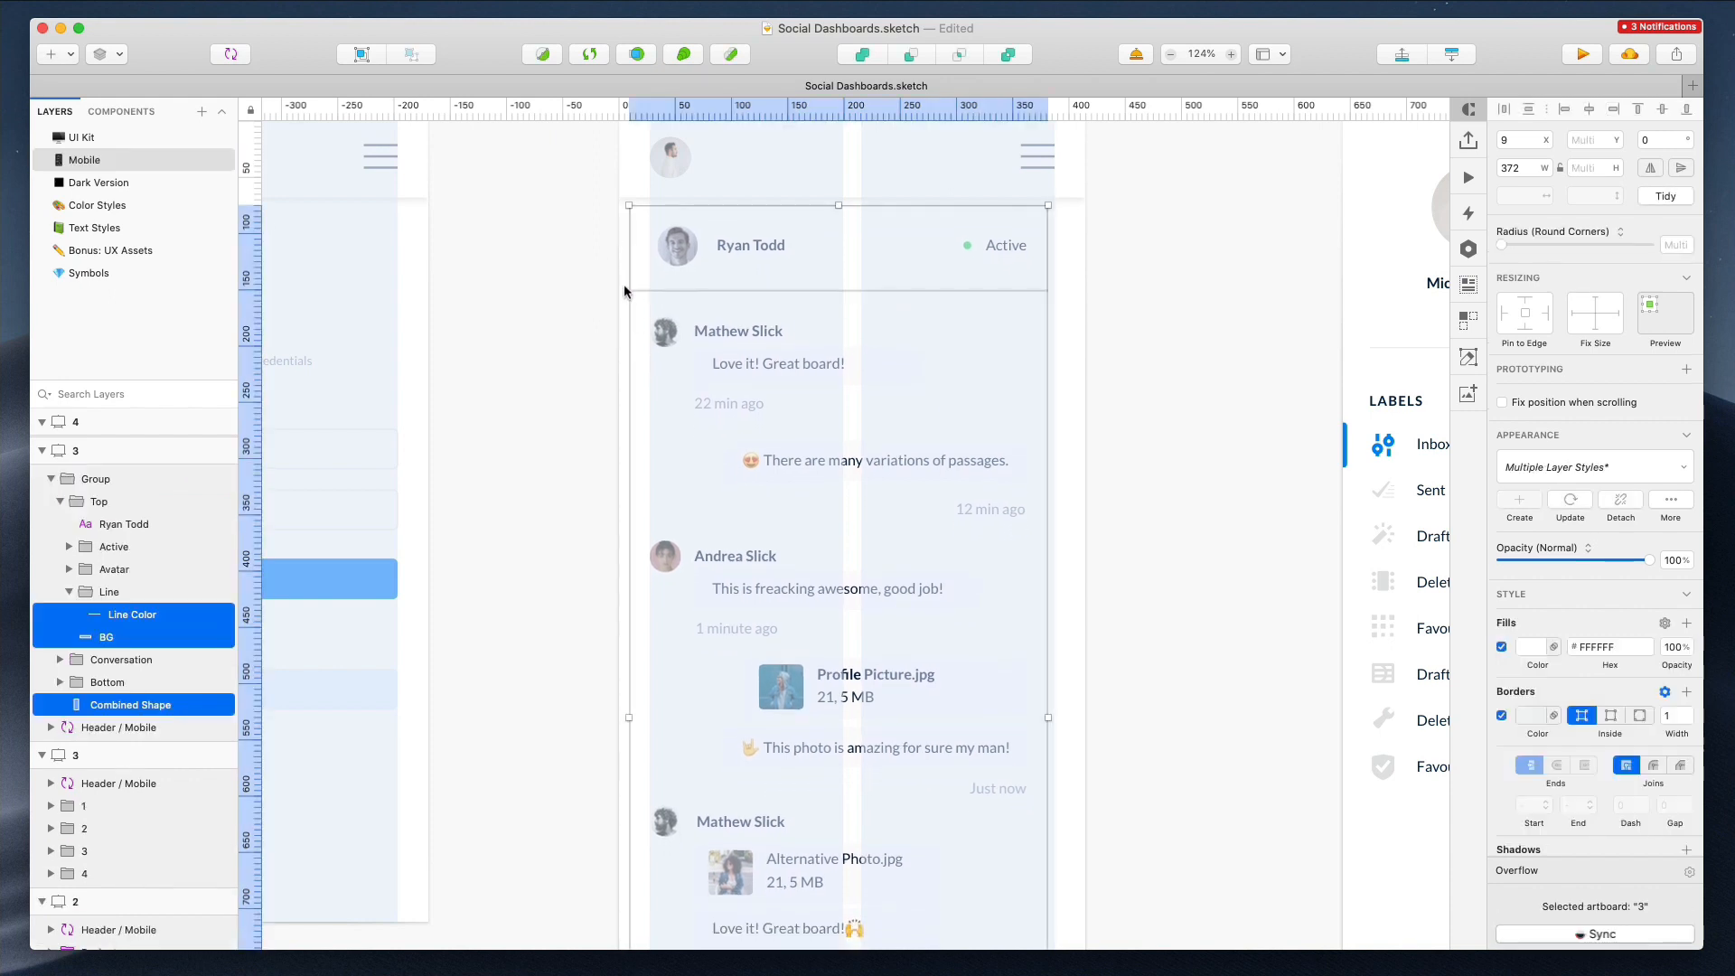
drag(630, 714, 620, 717)
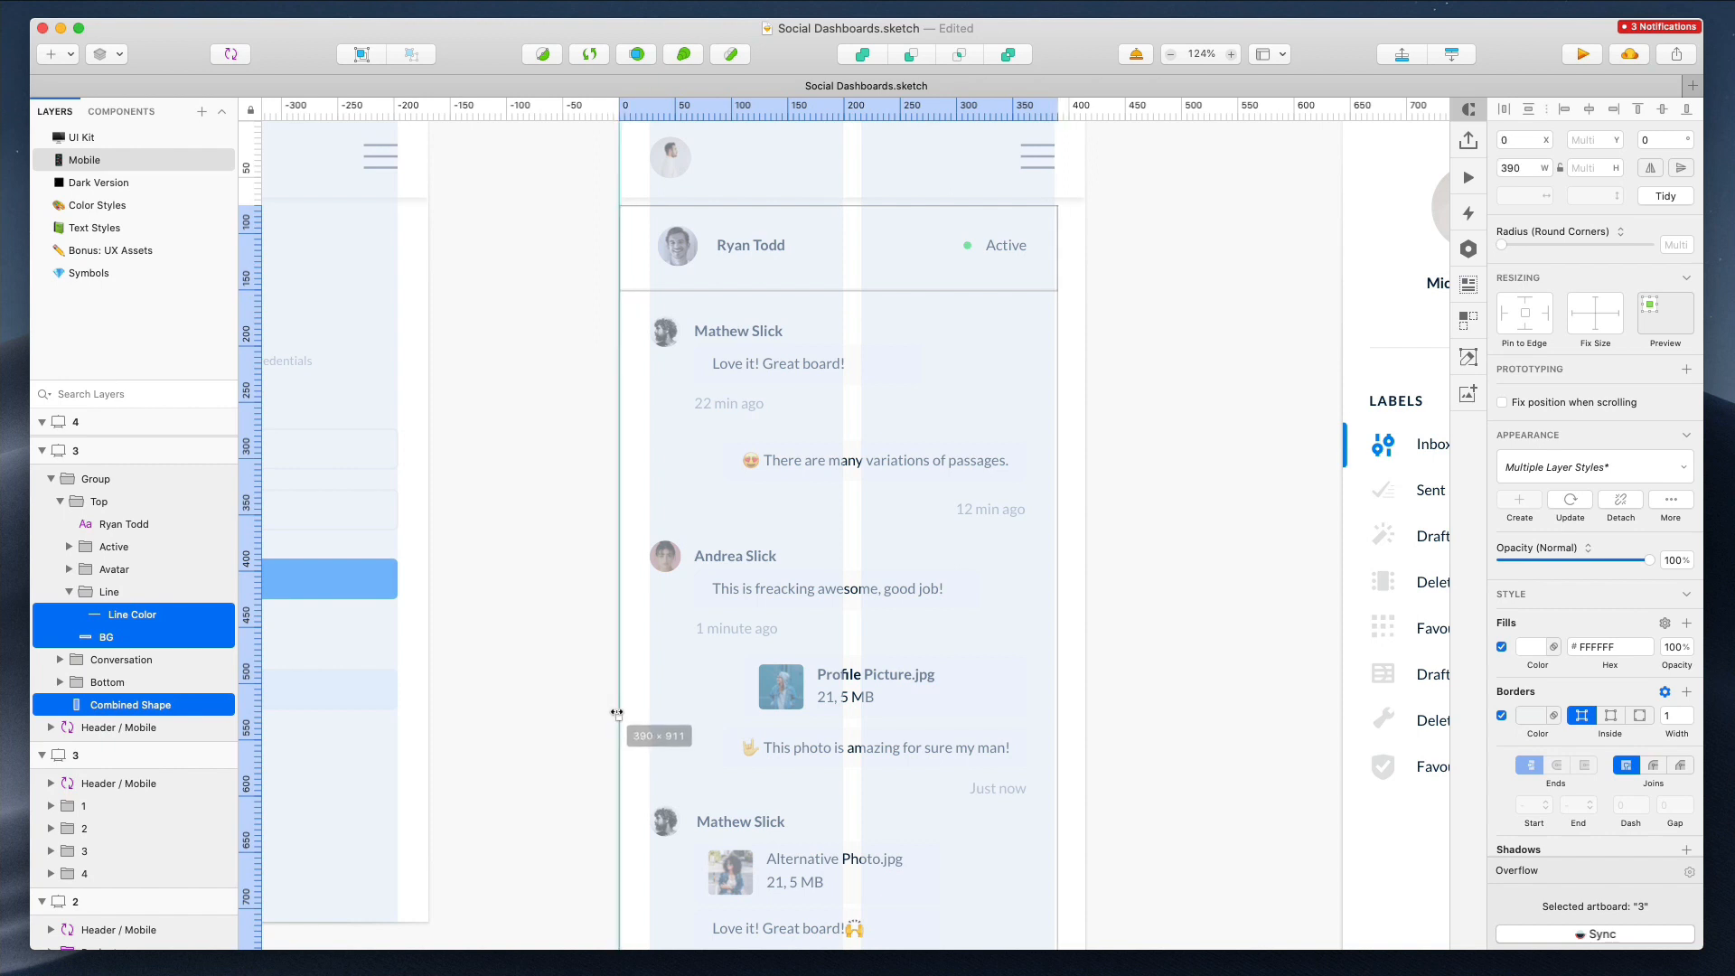
drag(1065, 718, 1085, 713)
Delete the chat header's background and the chat's outer background shape
click(1139, 594)
super+click(911, 222)
key(Delete)
scroll(961, 275, down, 2)
click(1054, 233)
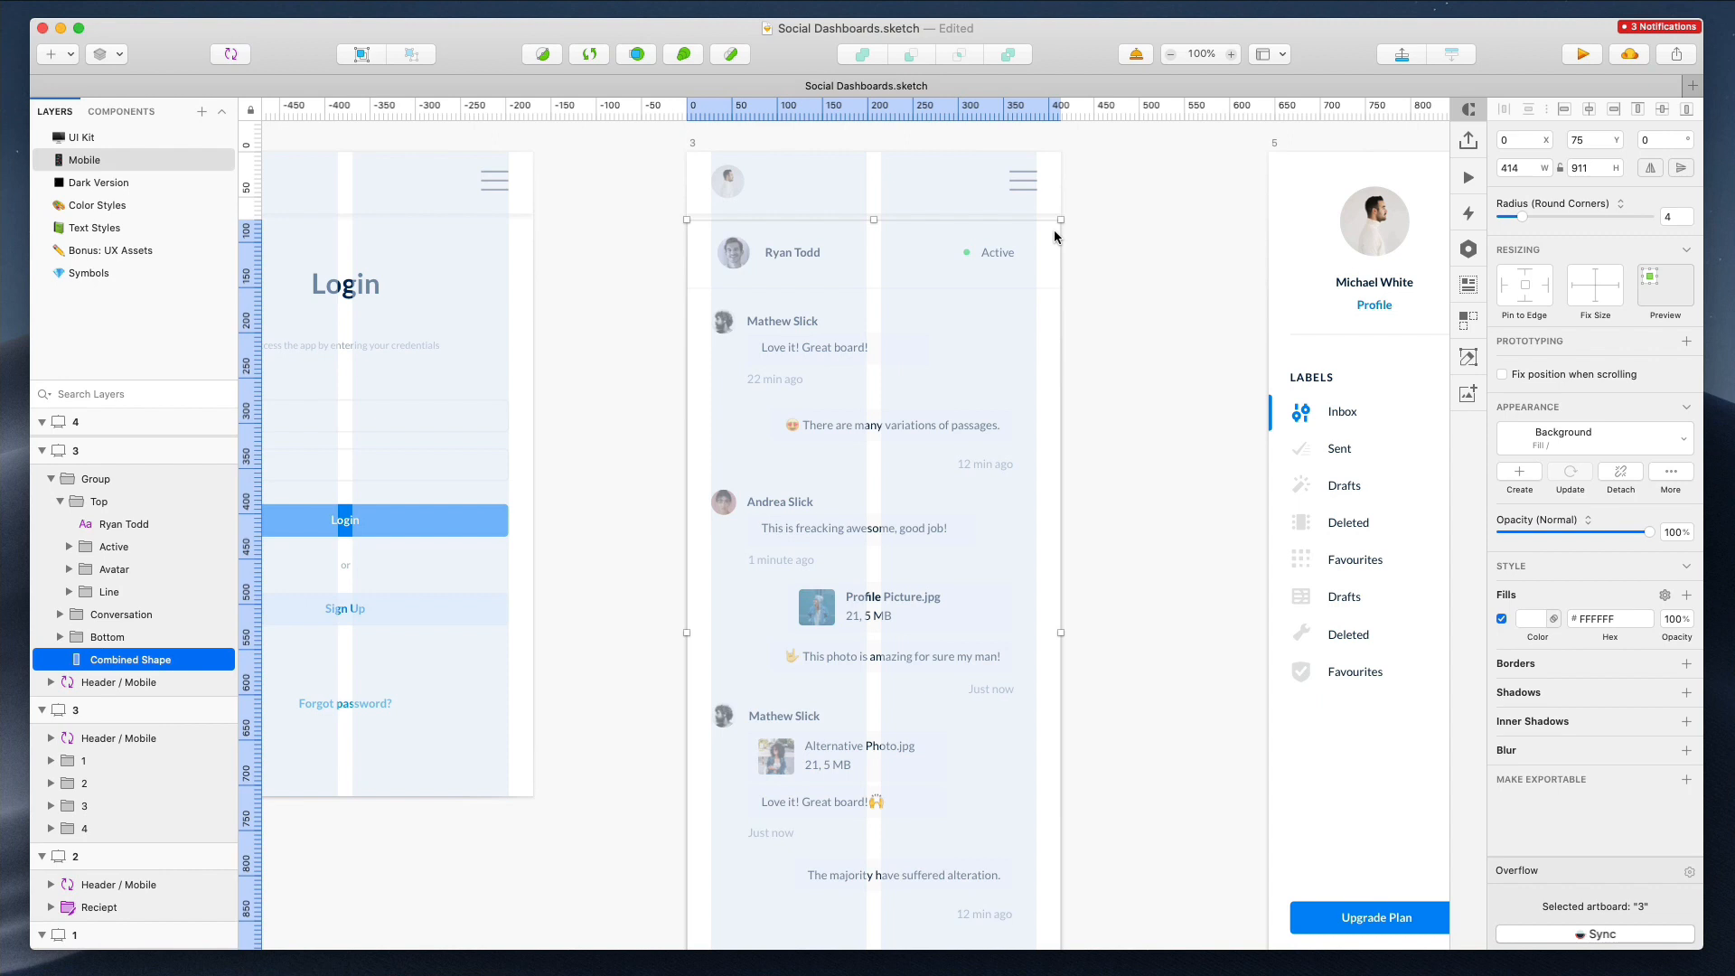
key(Delete)
Move the Active status label to the right edge of the mobile chat header
click(730, 254)
scroll(728, 254, down, 3)
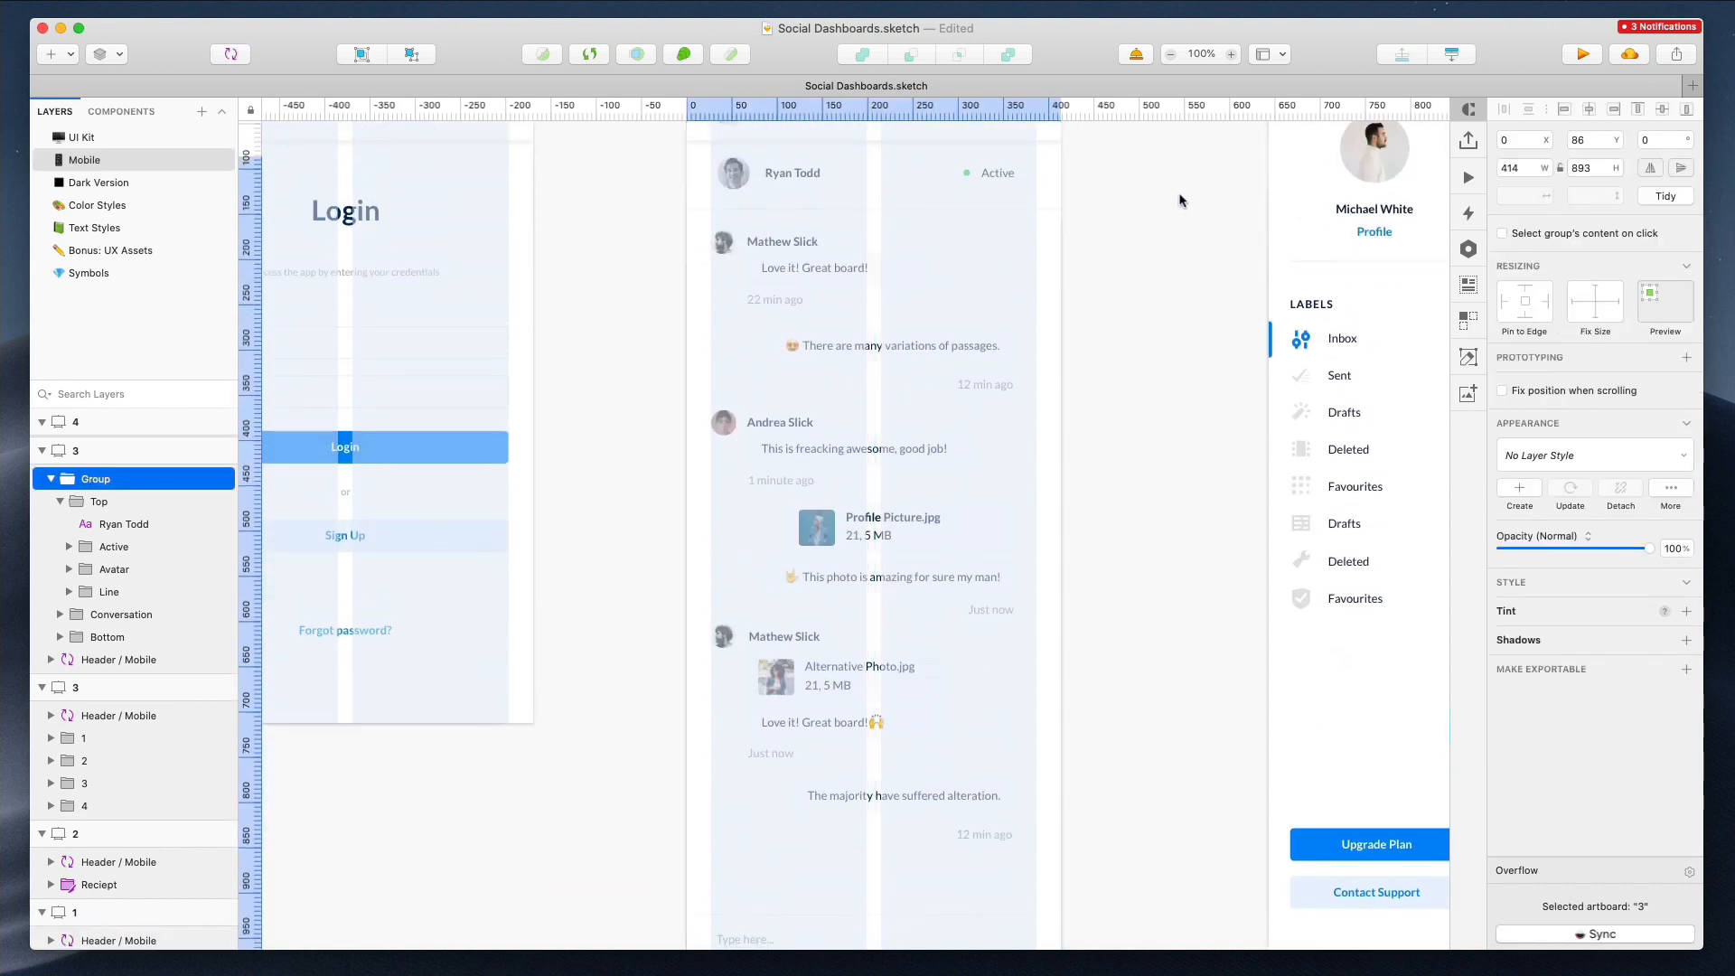
super+click(730, 172)
shift+super+click(795, 173)
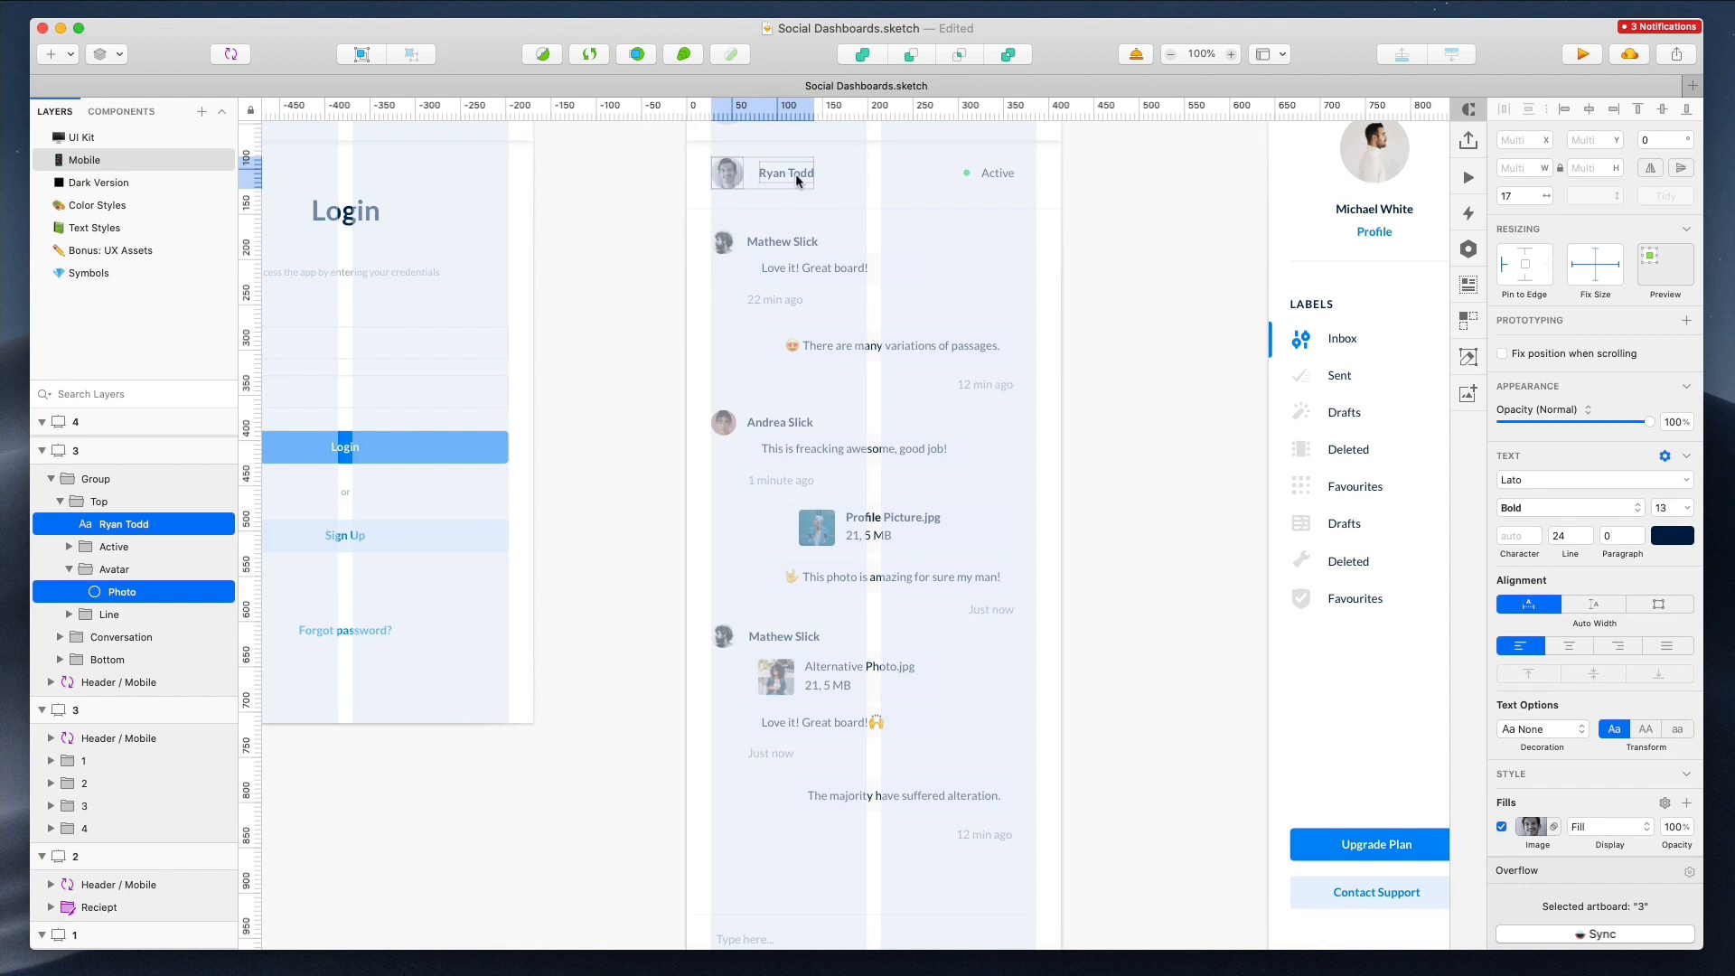
super+click(967, 172)
shift+super+click(991, 175)
drag(984, 174, 1005, 173)
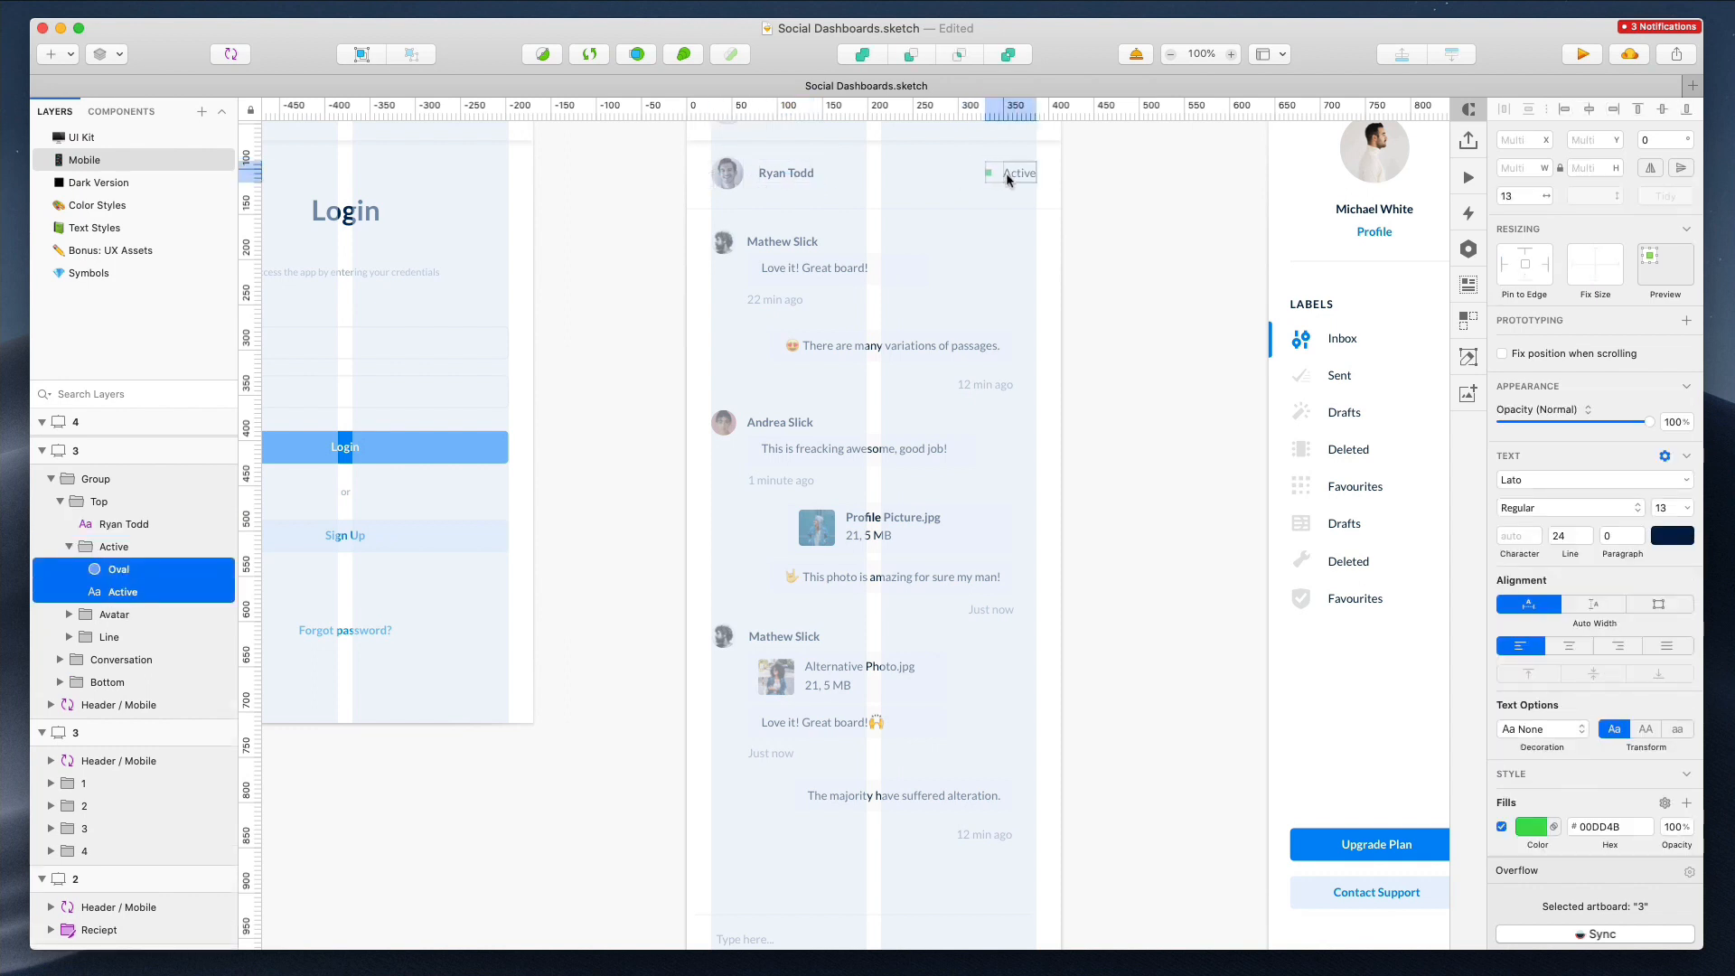
Shift the right-aligned chat messages and their timestamps toward the mobile artboard's right edge
click(1154, 226)
scroll(1174, 241, down, 5)
drag(1053, 293, 798, 403)
drag(802, 639, 783, 645)
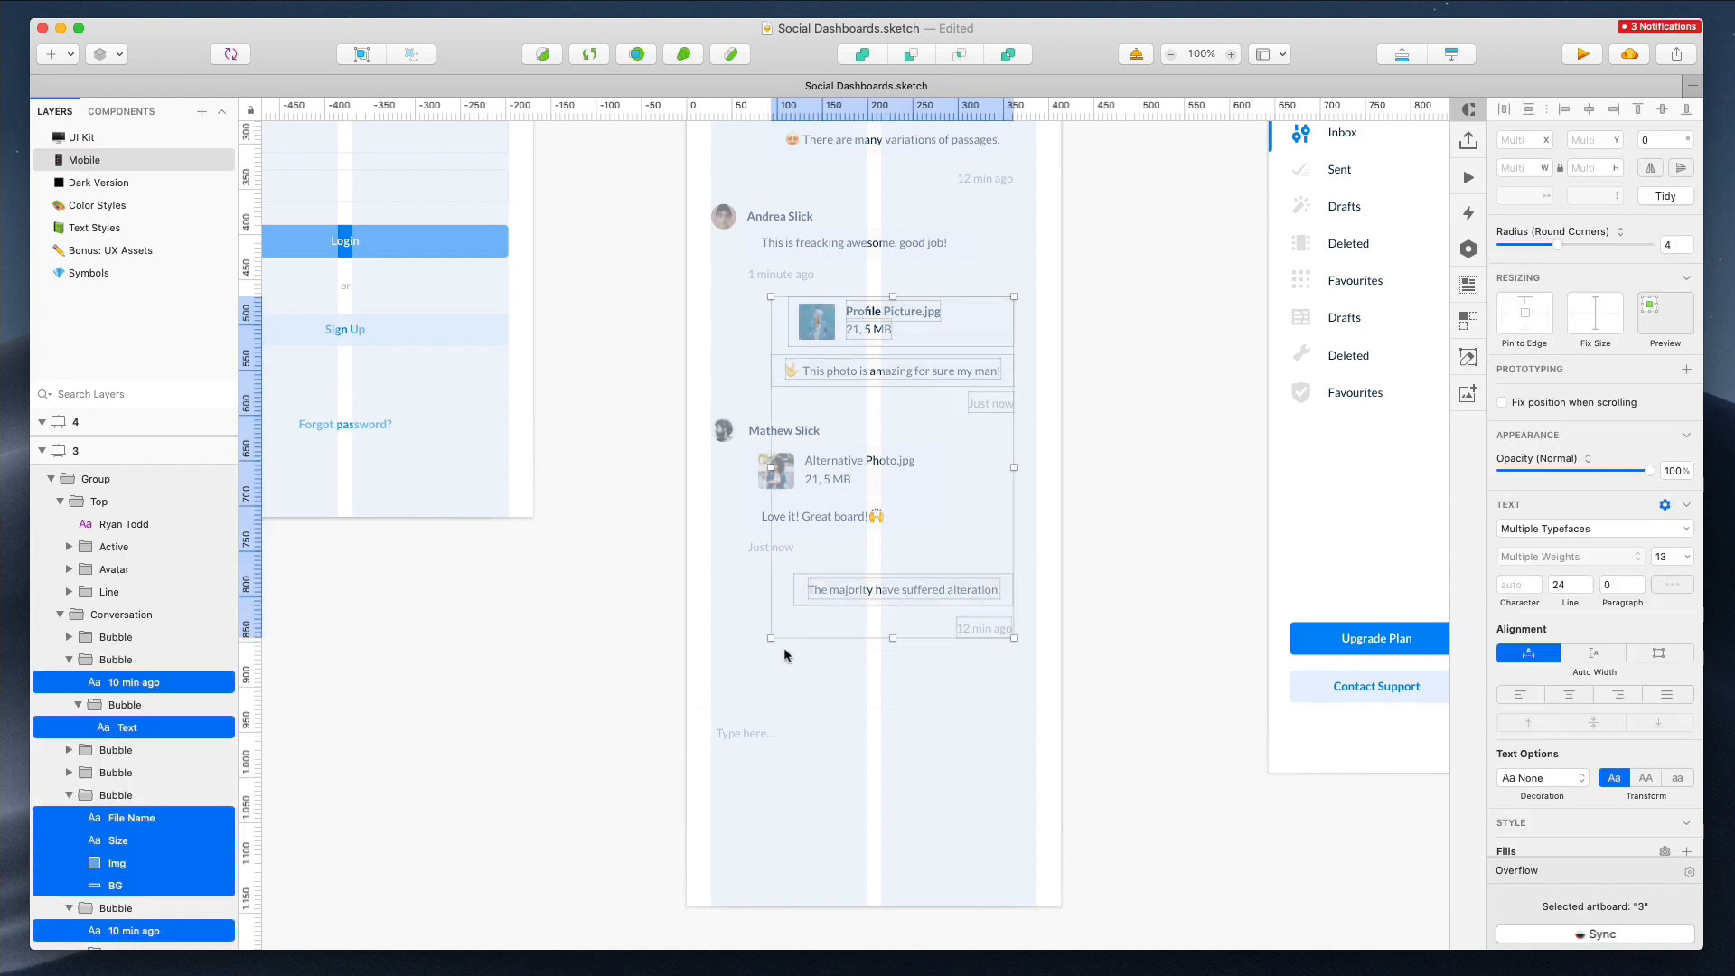
scroll(954, 389, up, 4)
drag(864, 333, 914, 295)
Shorten the mobile chat artboard to 975 px high so it ends just below the message input
scroll(1121, 390, down, 6)
click(746, 605)
double_click(824, 579)
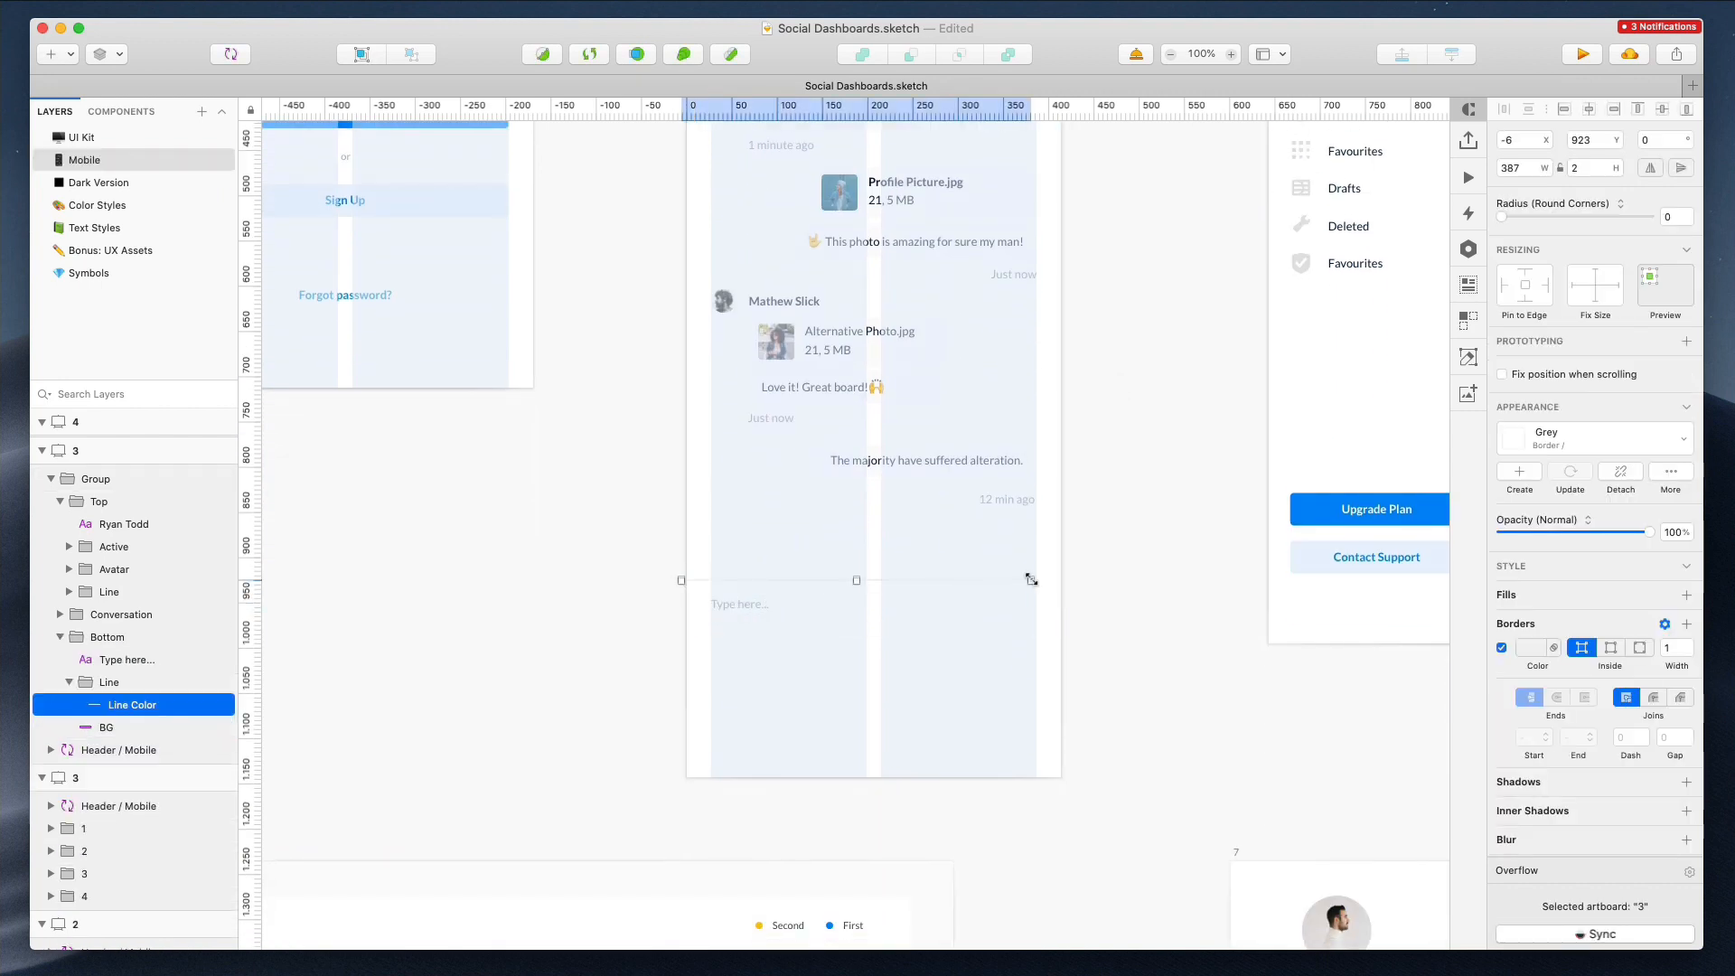
click(1108, 555)
scroll(1086, 549, down, 5)
scroll(903, 126, up, 2)
click(870, 171)
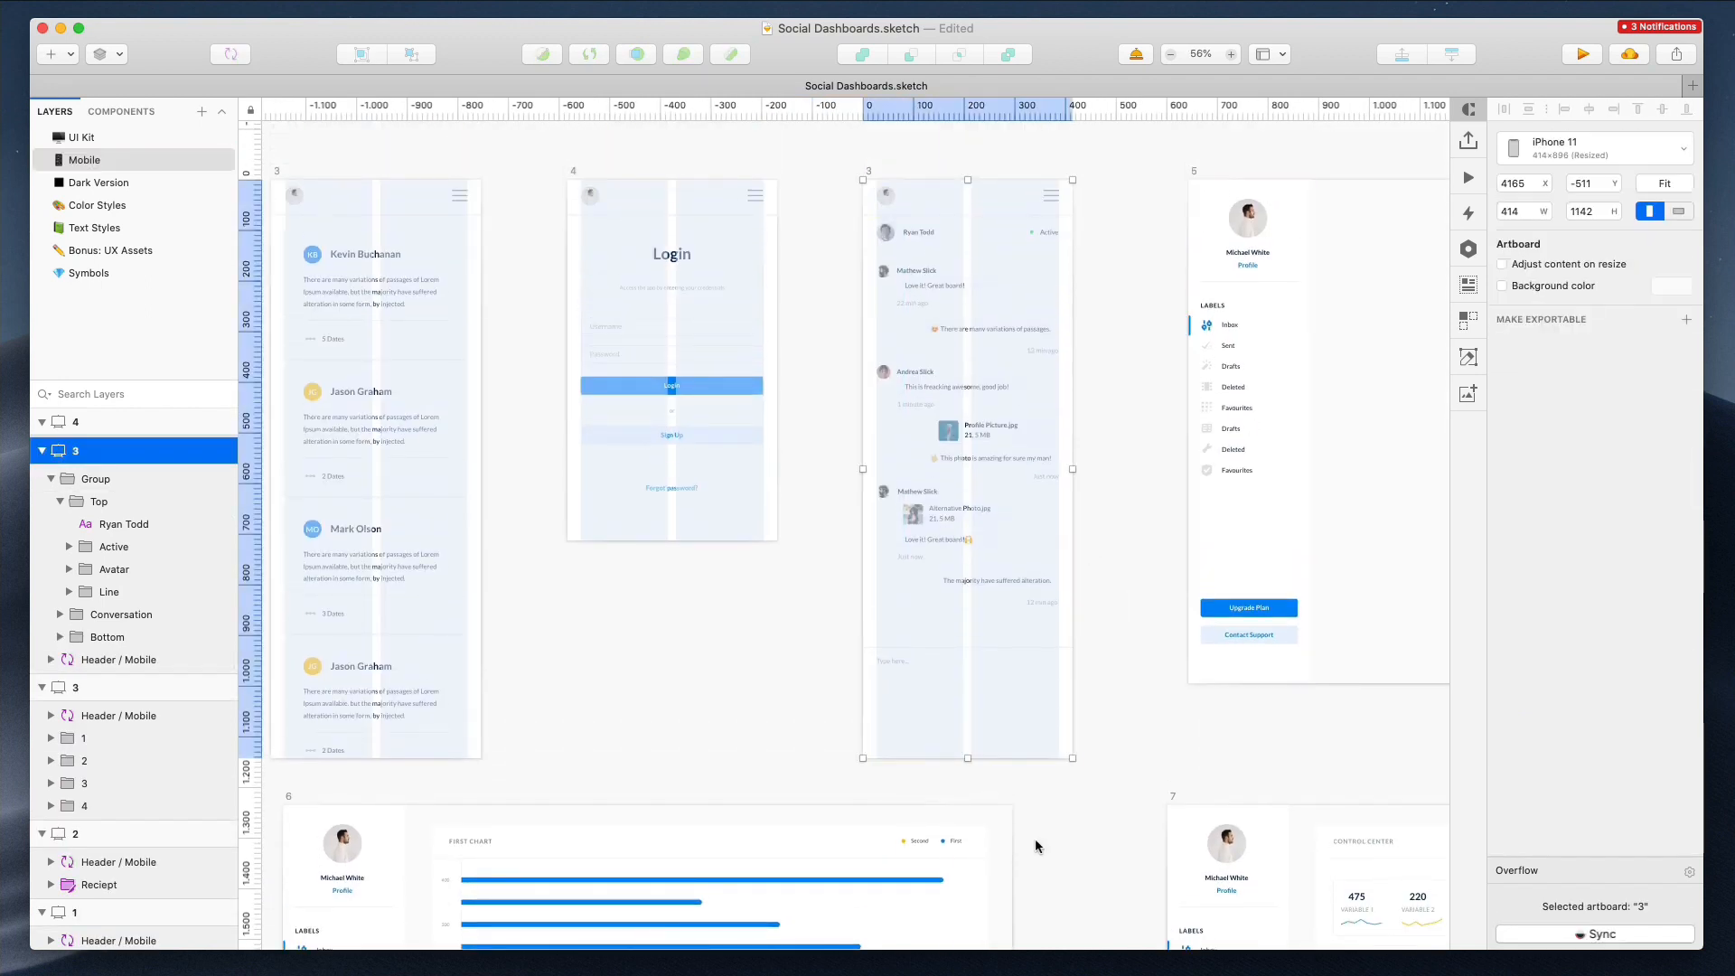
drag(968, 755, 954, 672)
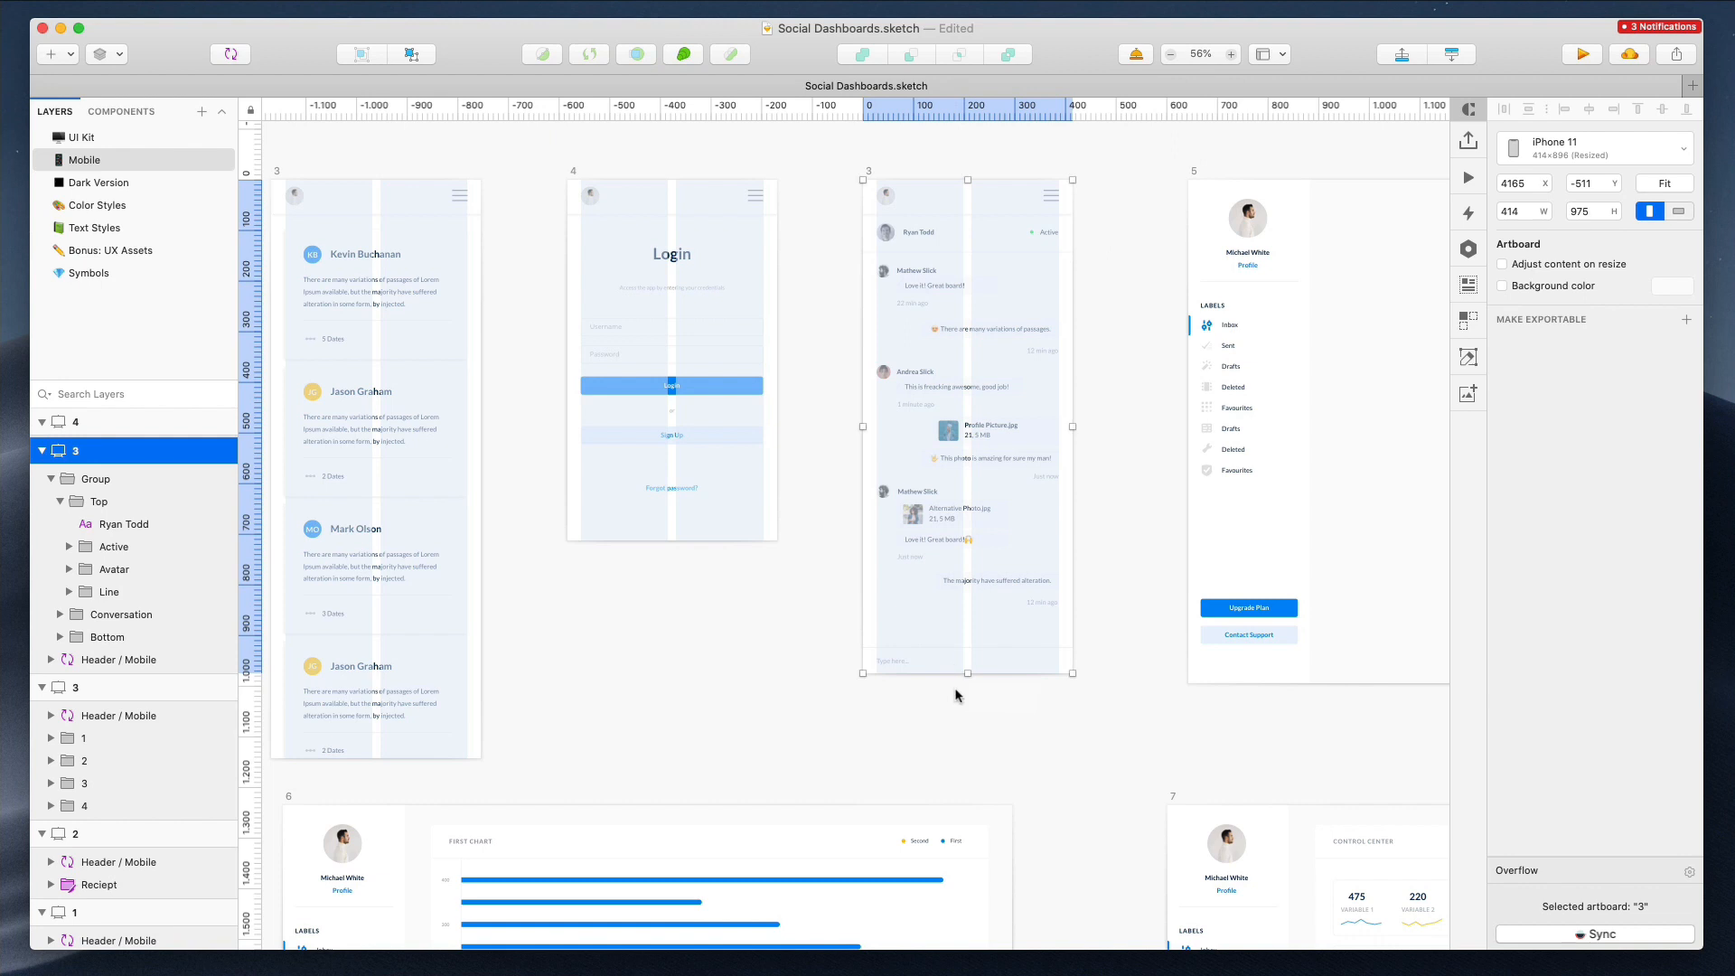
click(956, 690)
Remove the original desktop chat artboard 5 and rename the mobile chat artboard to 5
scroll(960, 549, up, 3)
scroll(960, 545, down, 4)
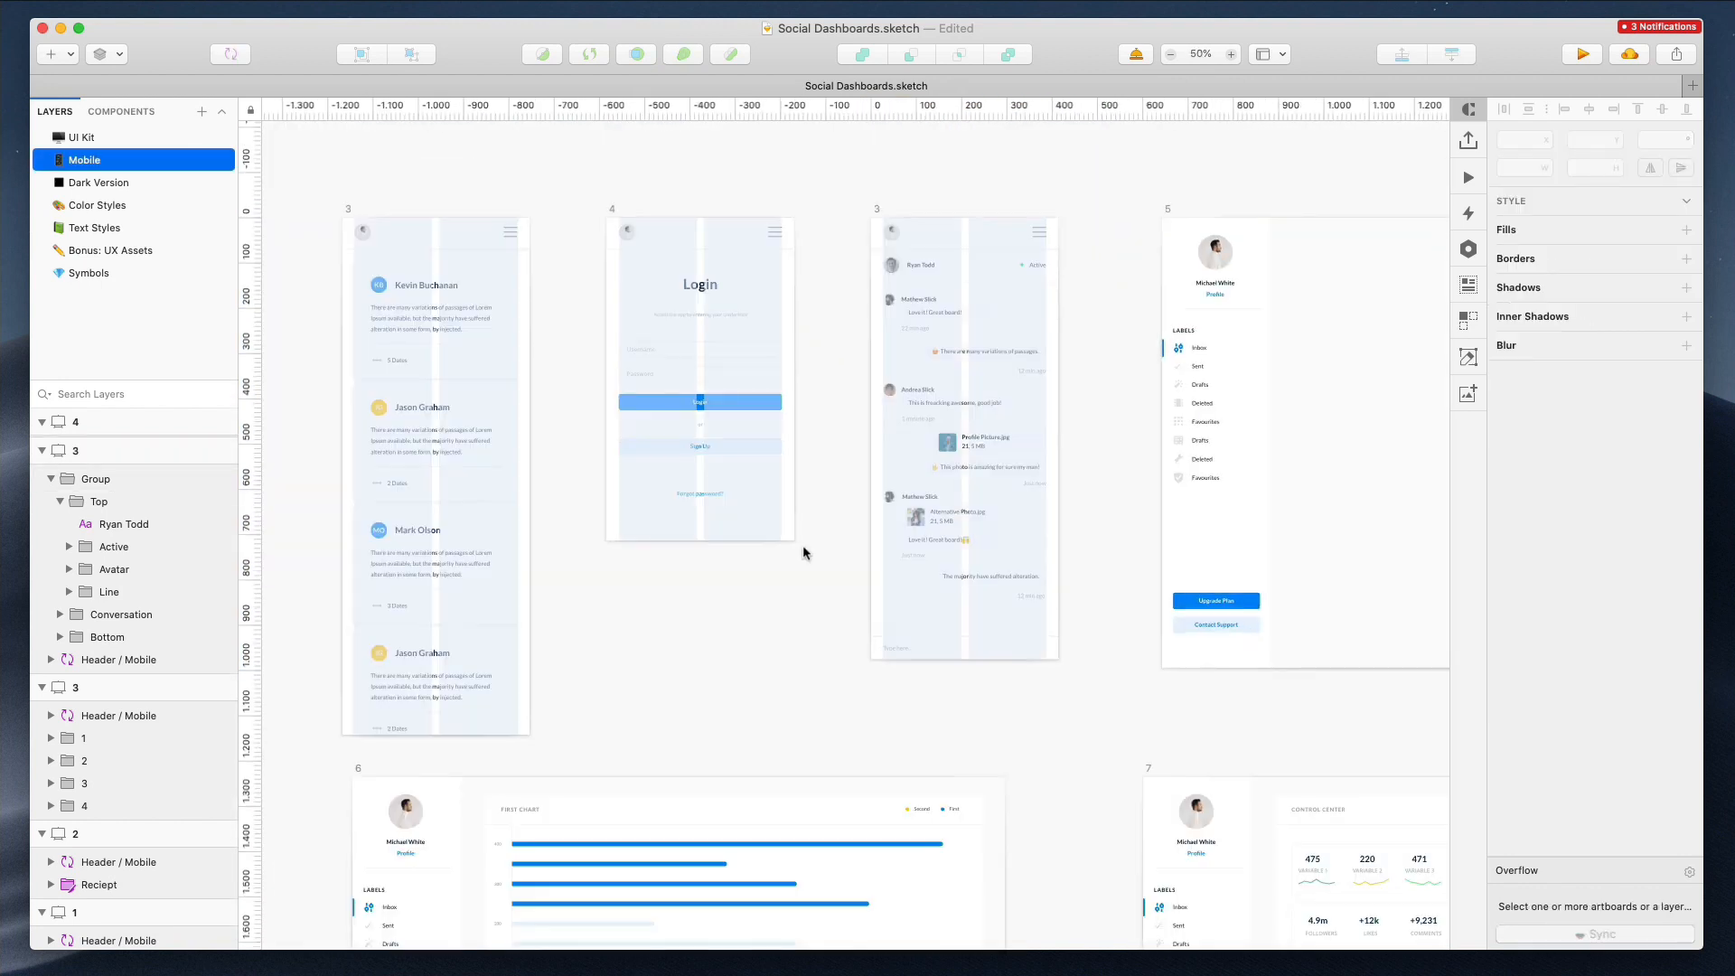
scroll(802, 545, right, 8)
click(767, 213)
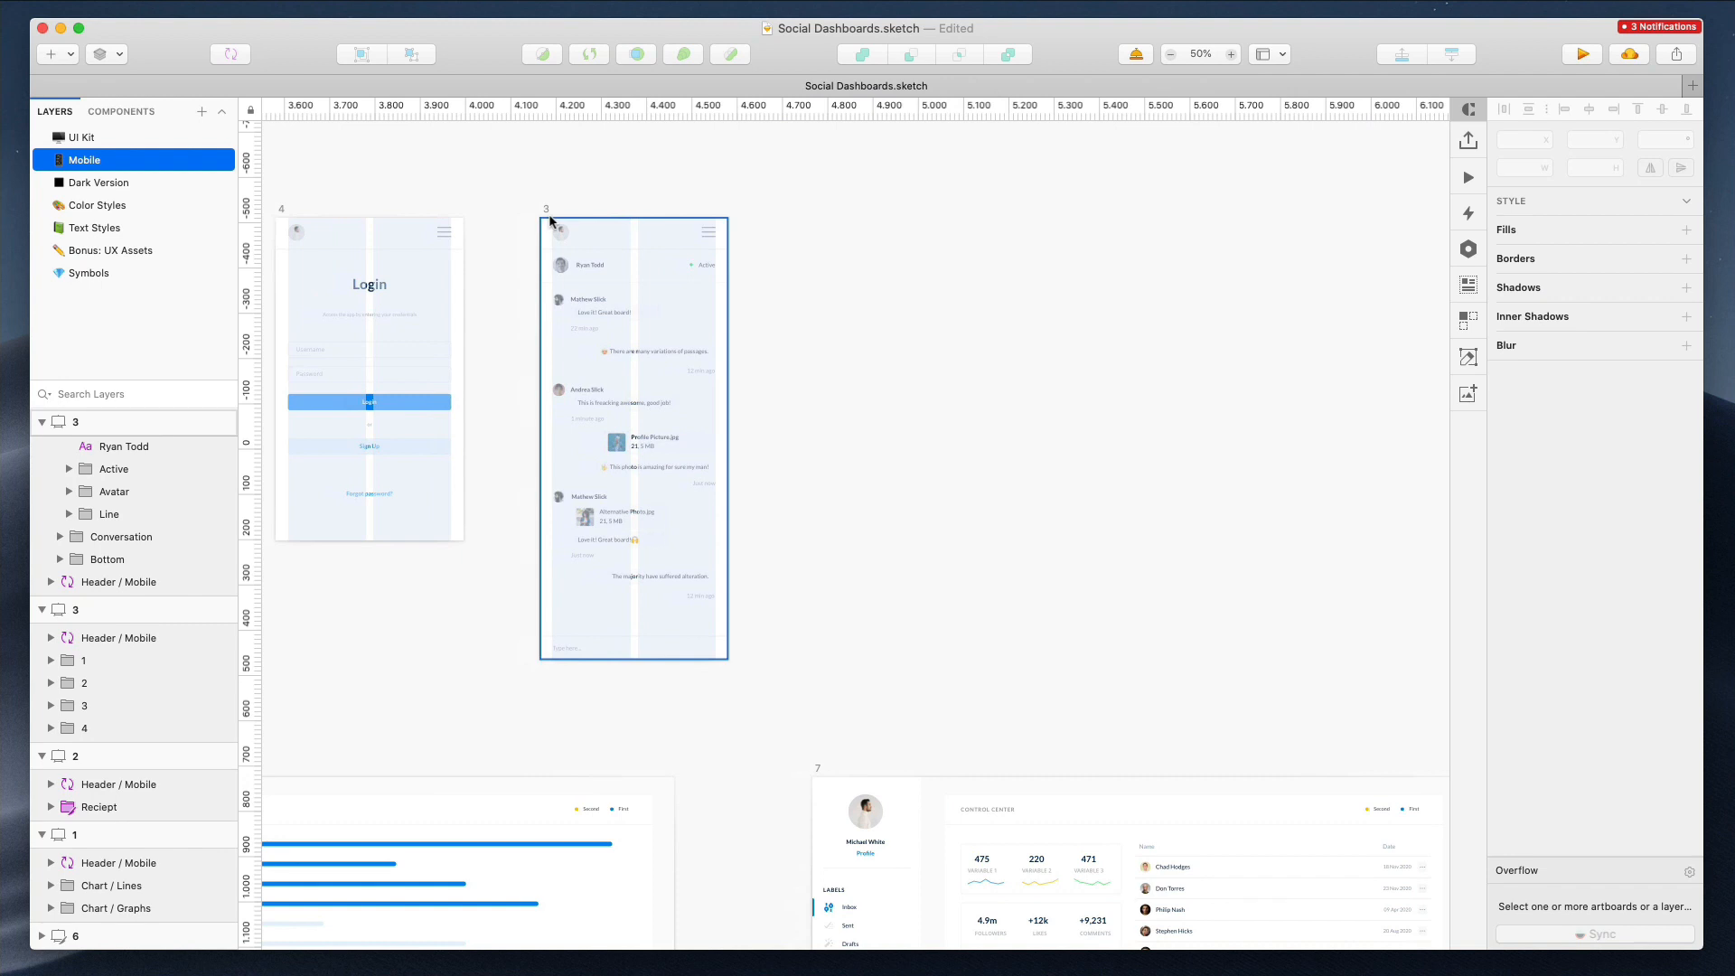
click(547, 211)
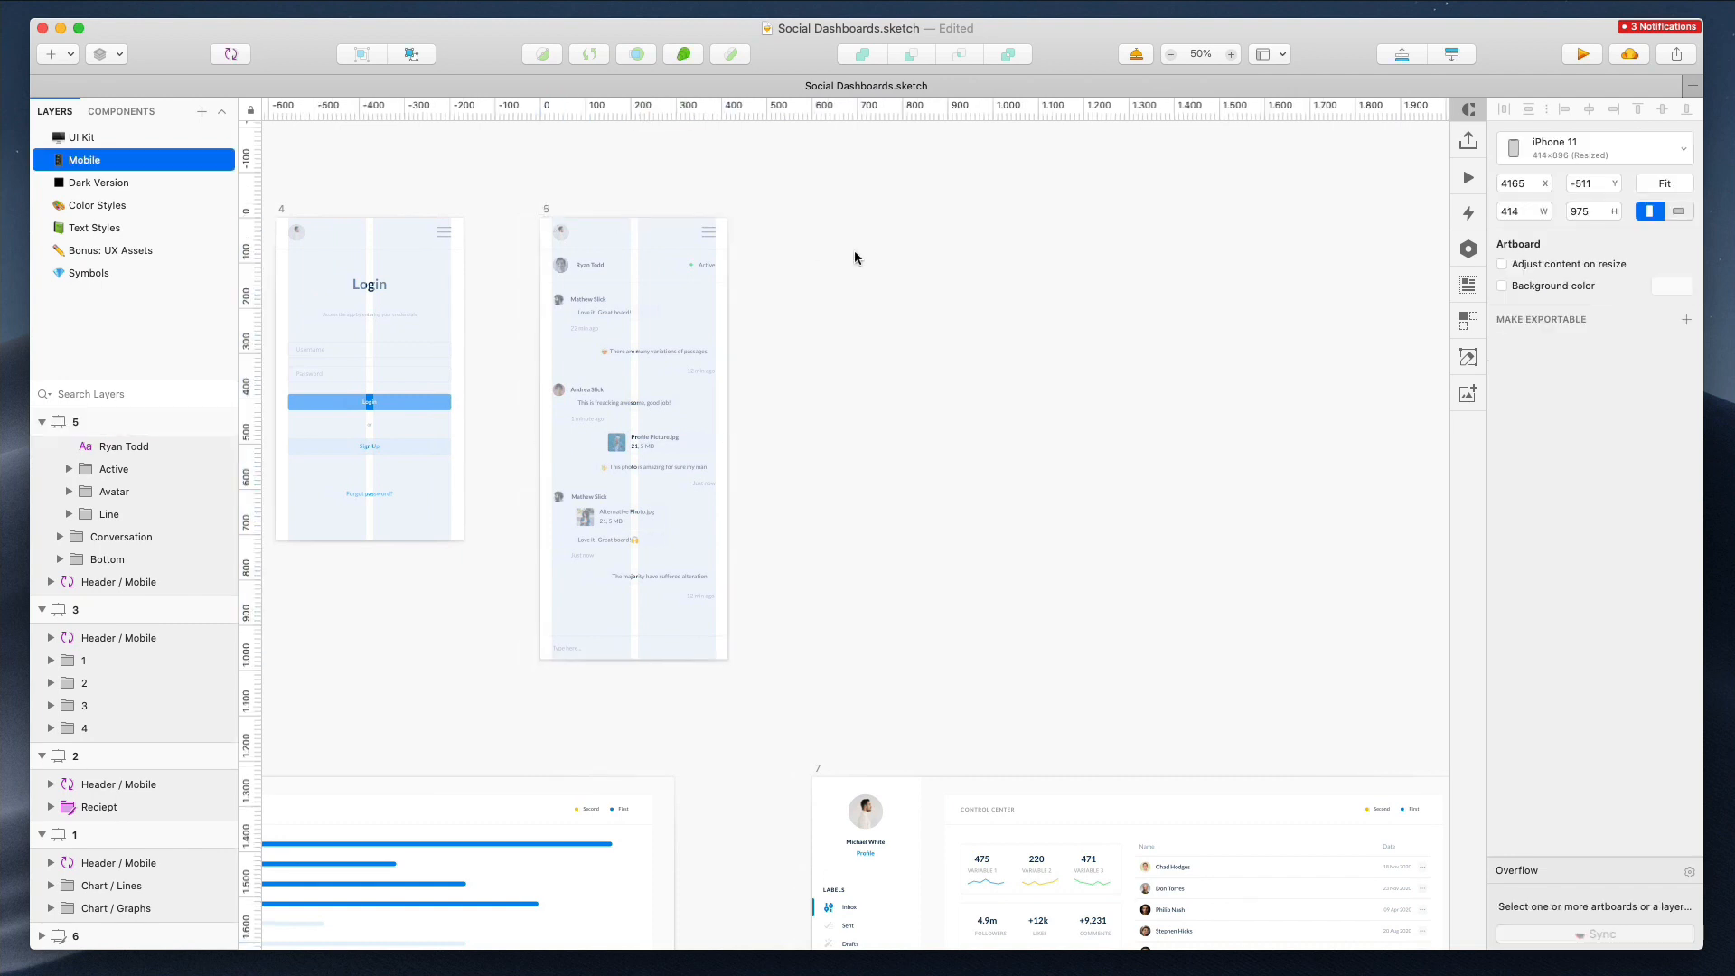
Duplicate the mobile chat artboard and place the copy just left of the desktop chart artboard 6
scroll(854, 259, down, 3)
click(657, 501)
drag(646, 482, 1123, 217)
scroll(1087, 230, up, 5)
click(643, 233)
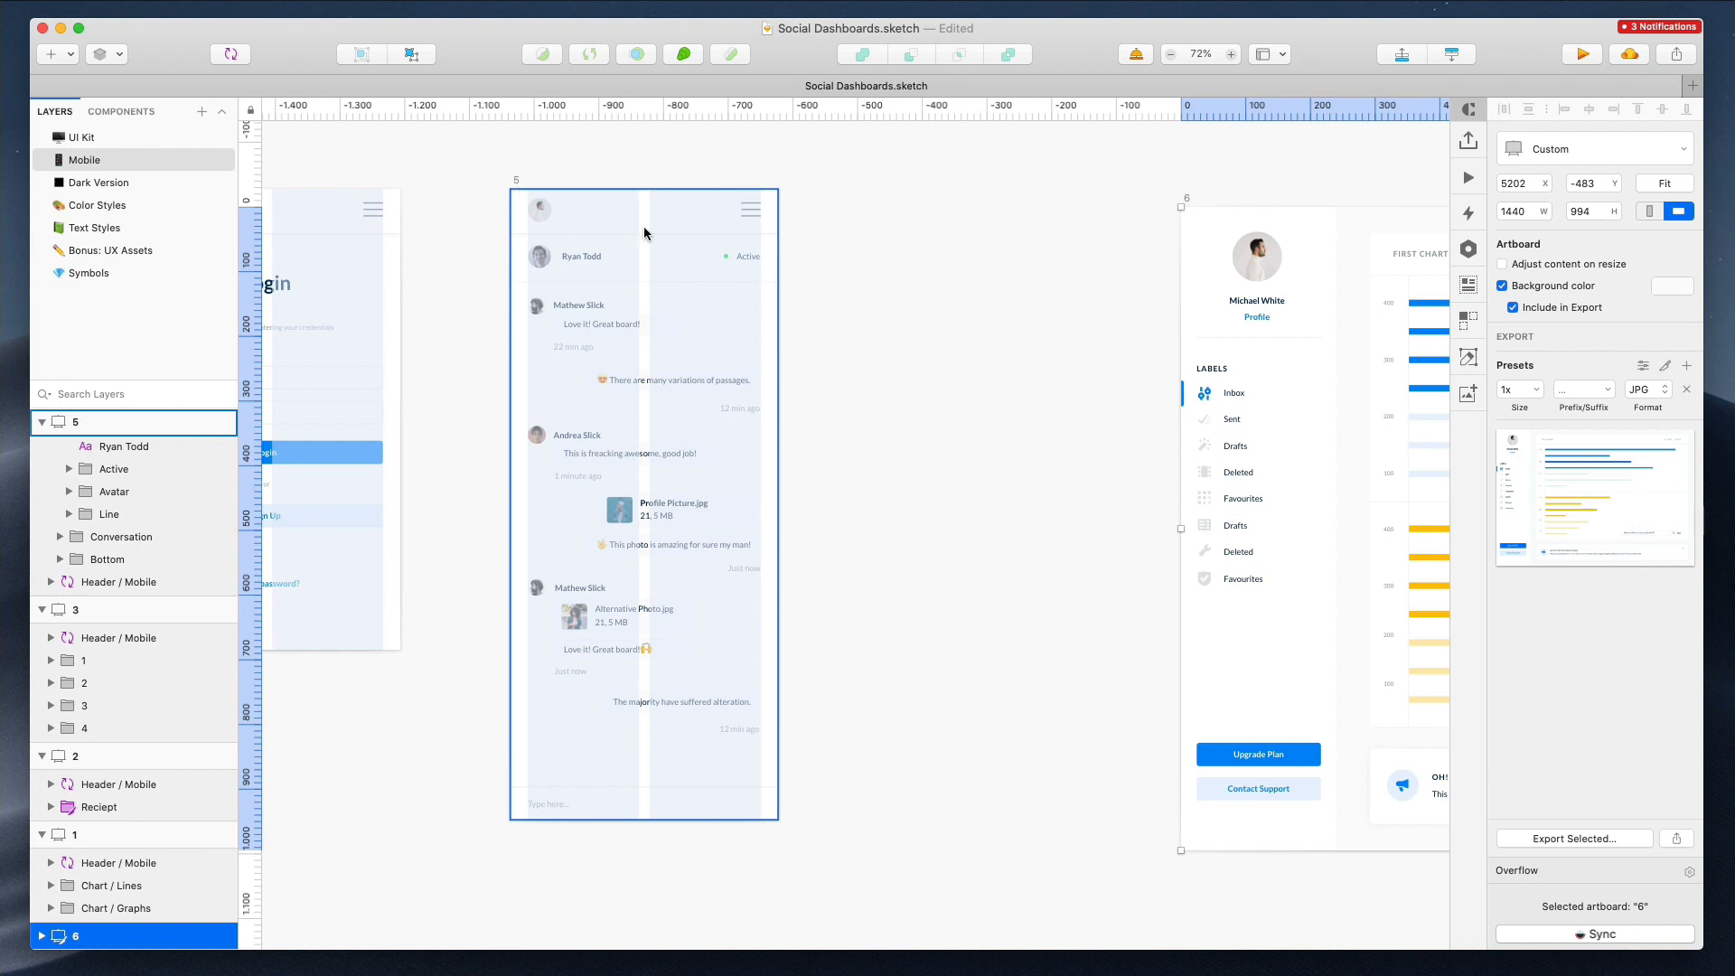
alt+drag(642, 232, 1011, 257)
scroll(1021, 244, right, 10)
scroll(1012, 222, right, 4)
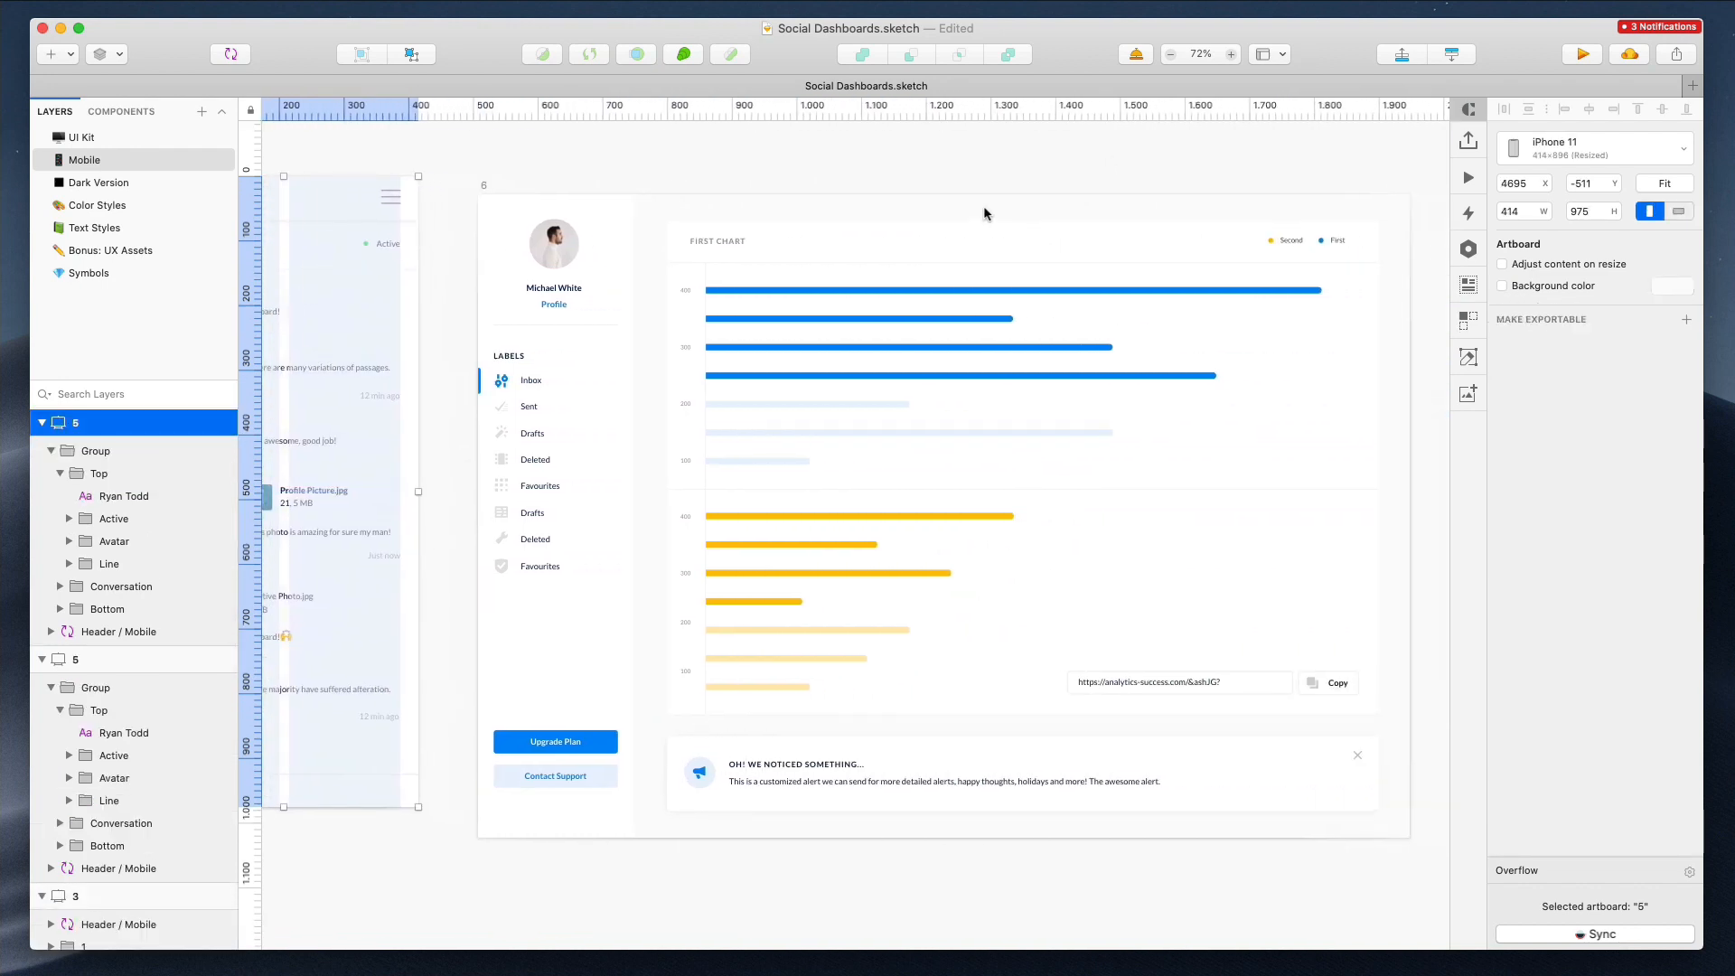
Narrow the chart content group of artboard 6 to about 827 px wide
click(1208, 310)
shift+click(1263, 753)
drag(1379, 515, 1200, 516)
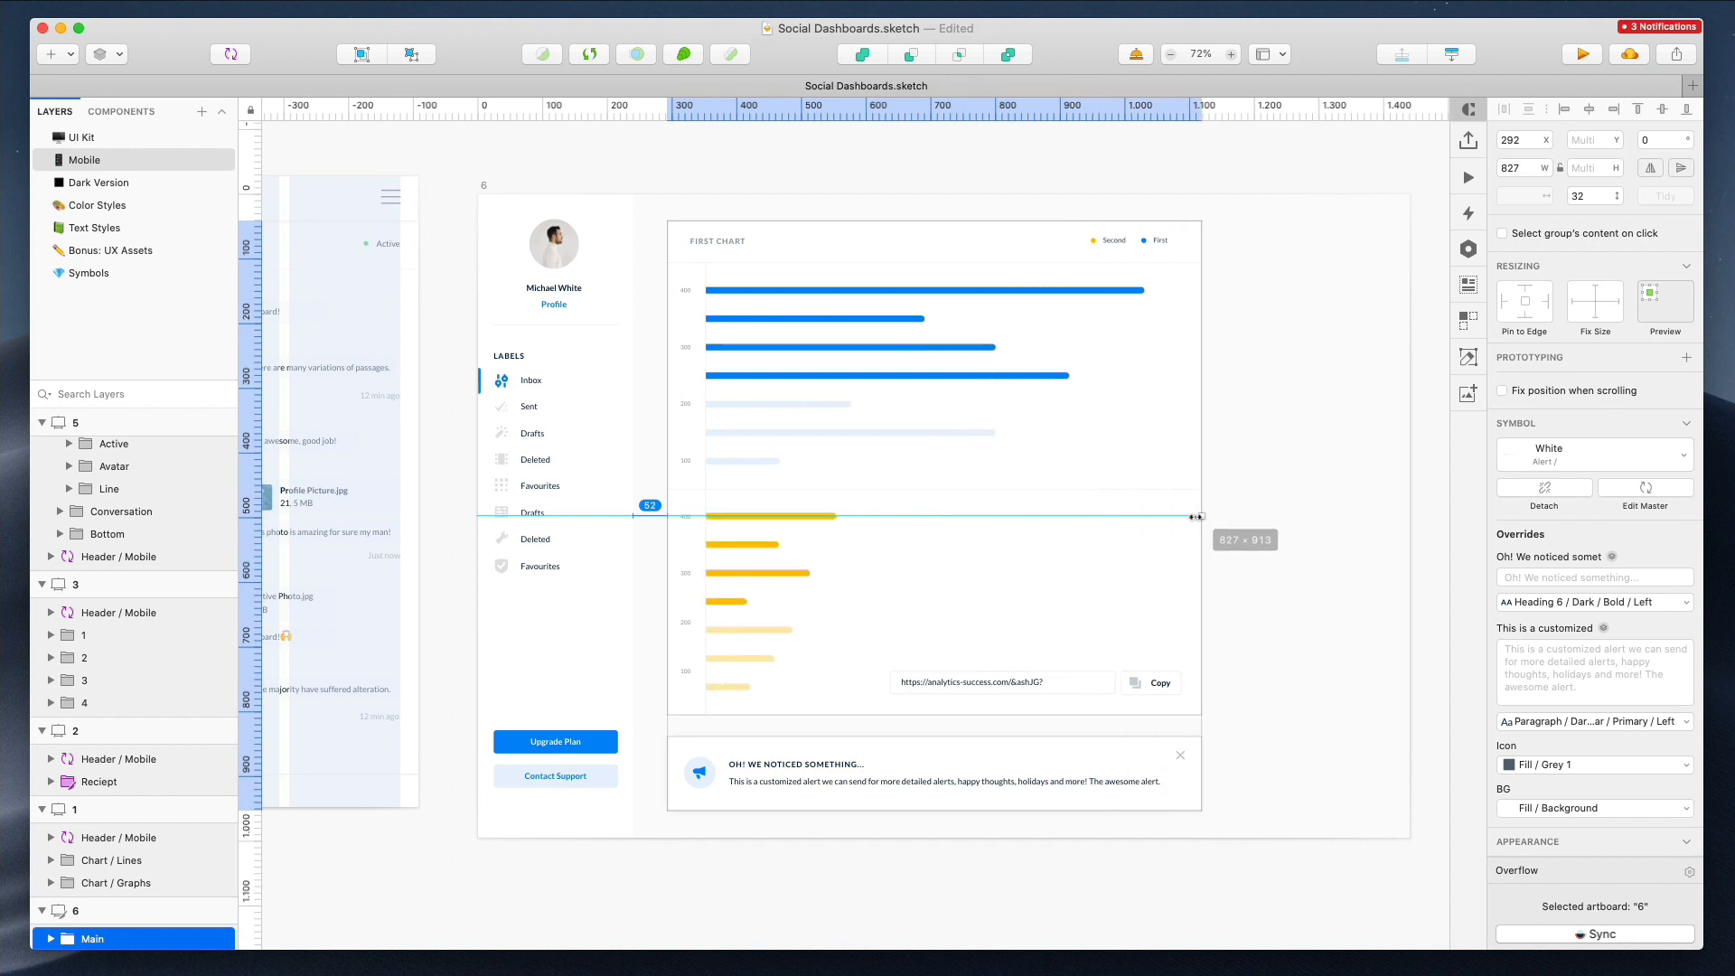
Narrow the first chart's bars to about 301 px and move the chart legend left toward the title
double_click(867, 371)
drag(1144, 369, 880, 376)
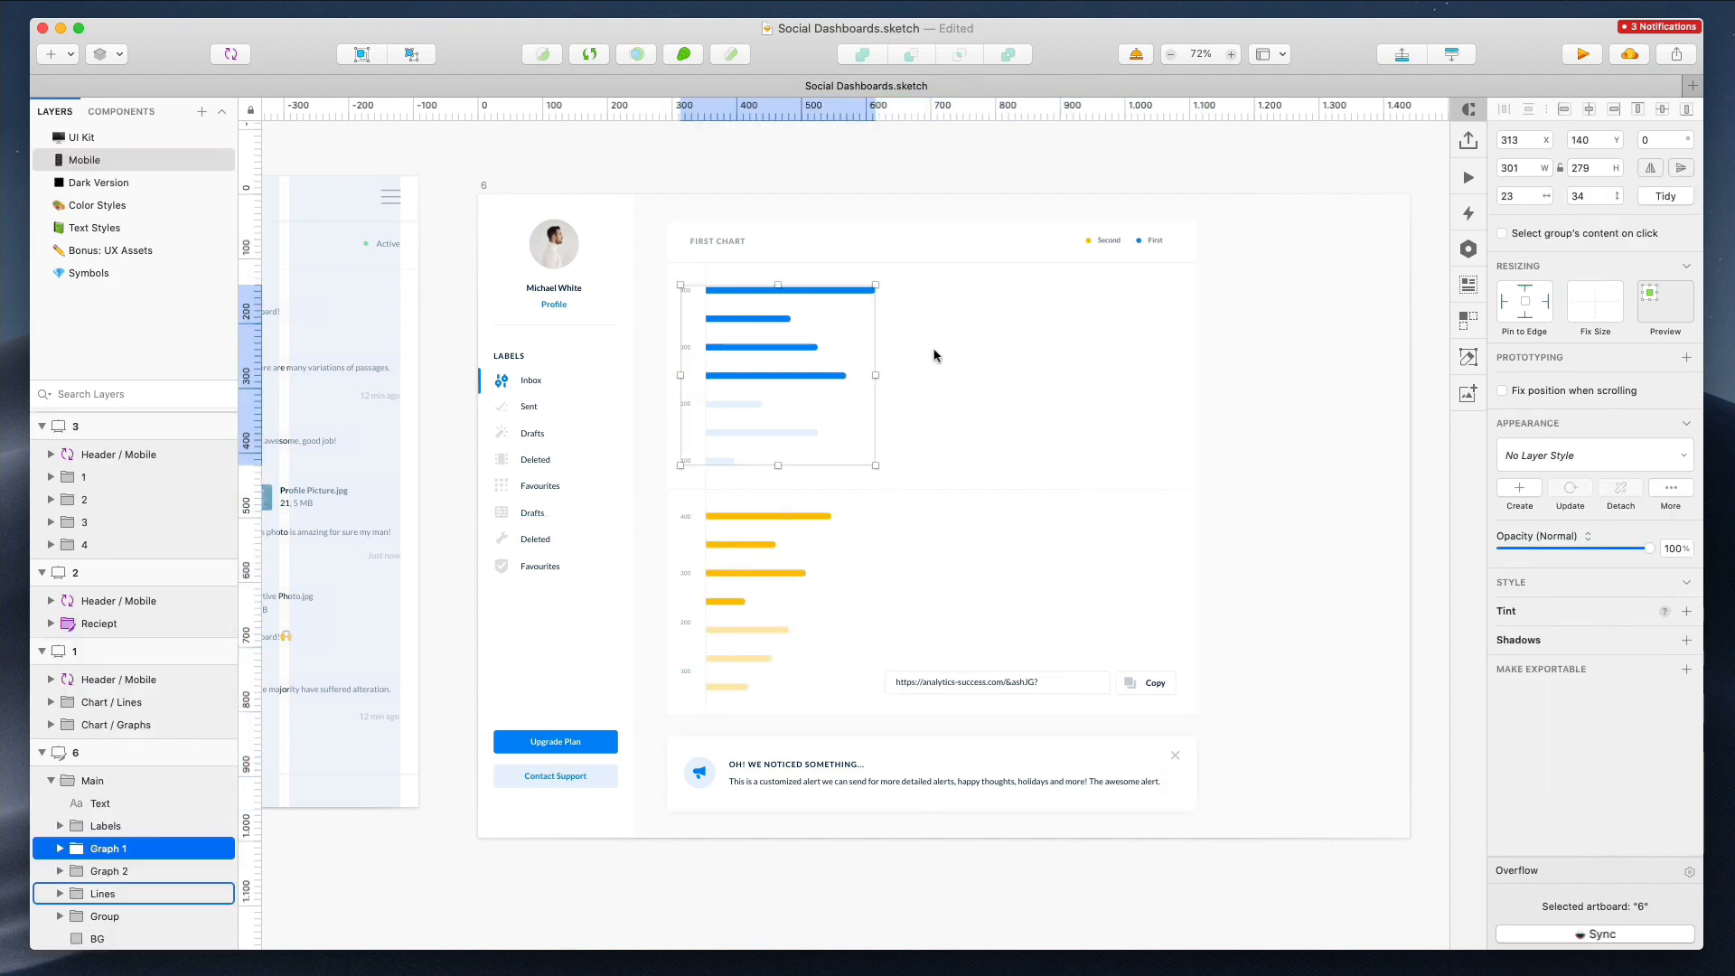
click(1095, 245)
drag(1104, 241, 822, 242)
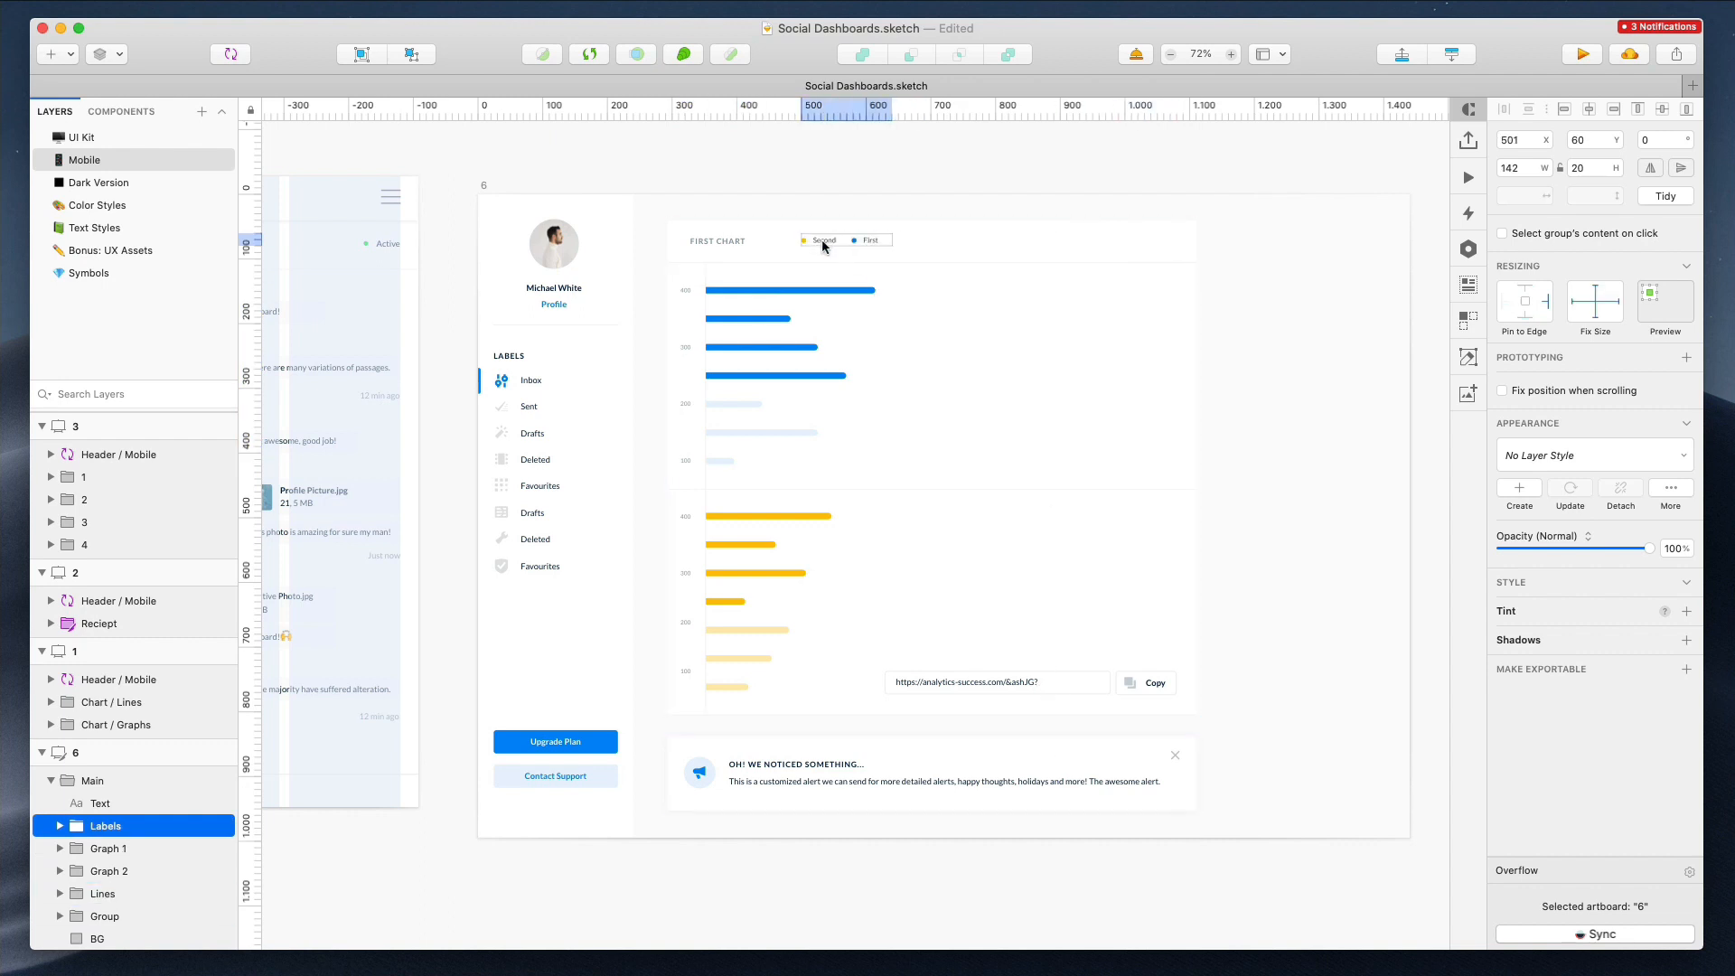
Narrow the URL input to 247 px and place the Copy button beneath it
double_click(1039, 688)
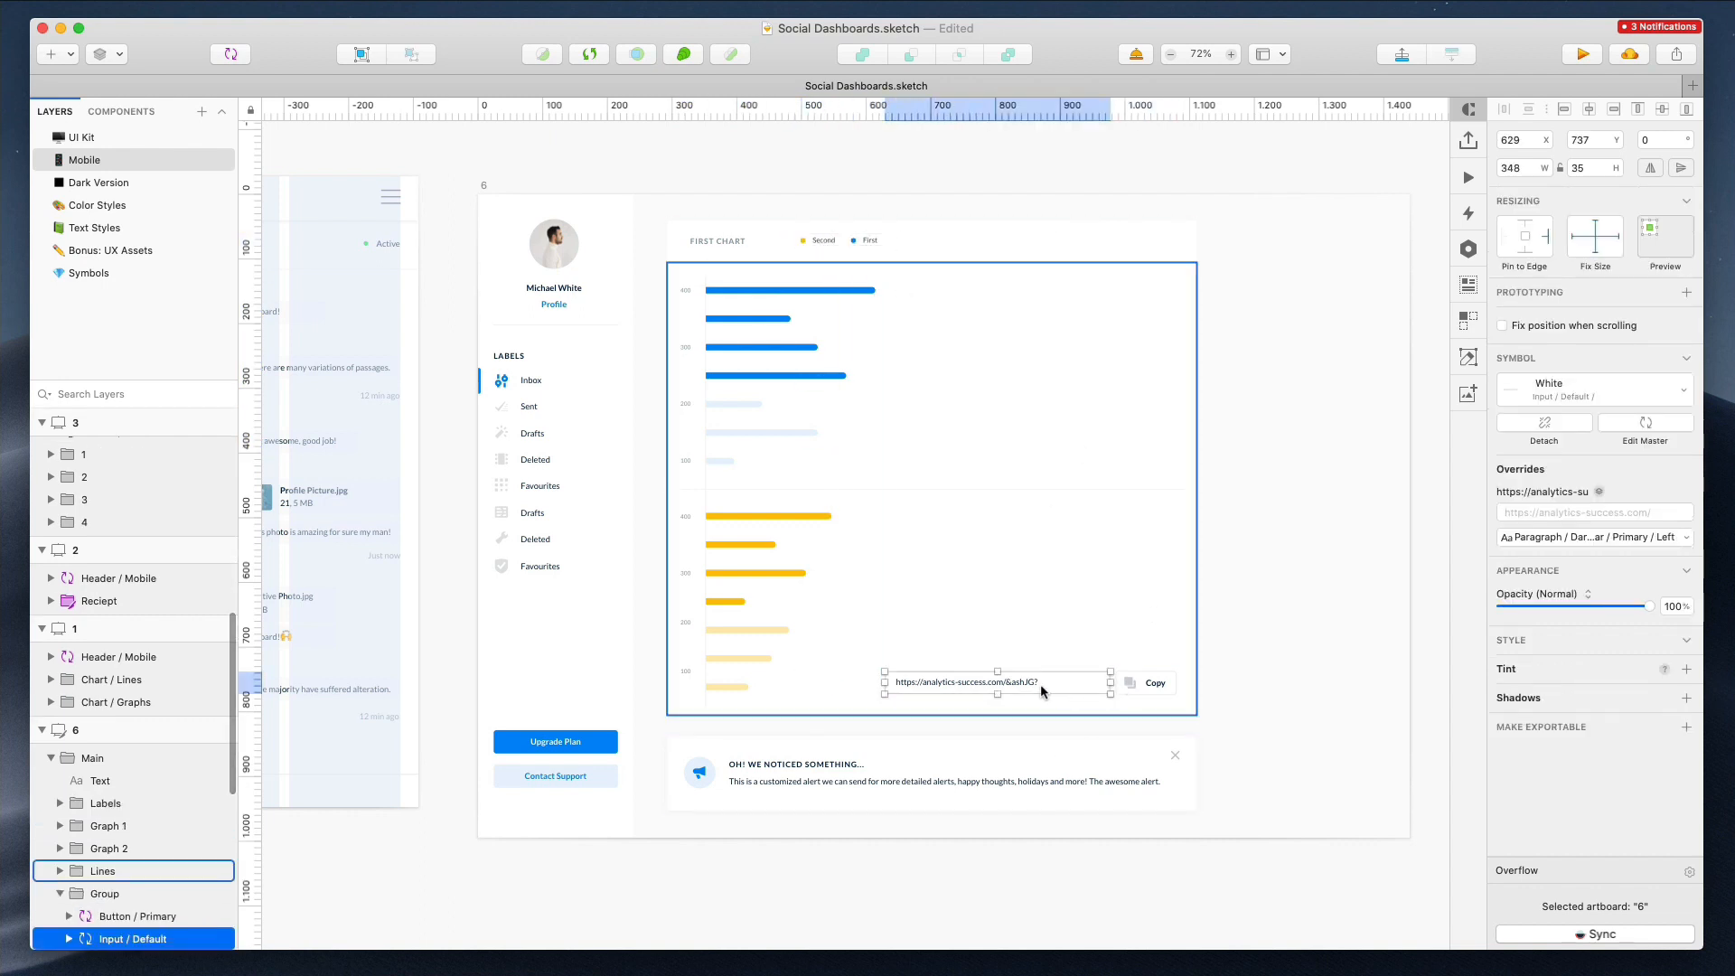
drag(1110, 682, 1049, 682)
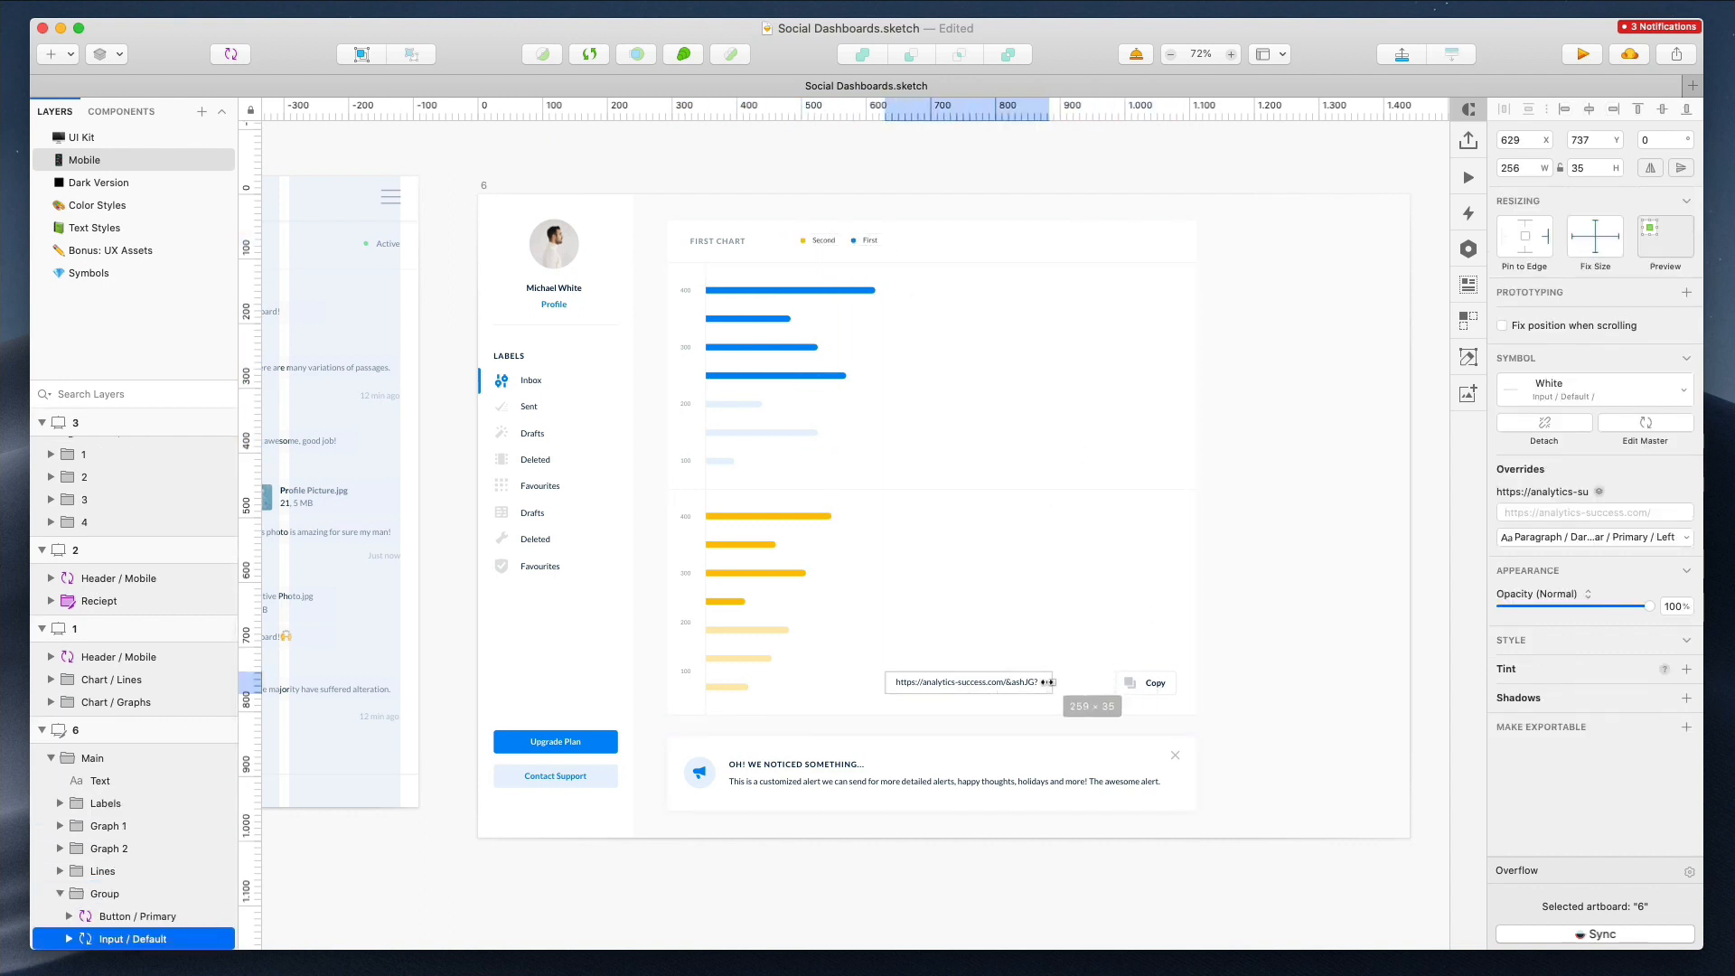
click(1160, 684)
double_click(1162, 685)
drag(1140, 685, 970, 715)
key(super+z)
super+click(1155, 686)
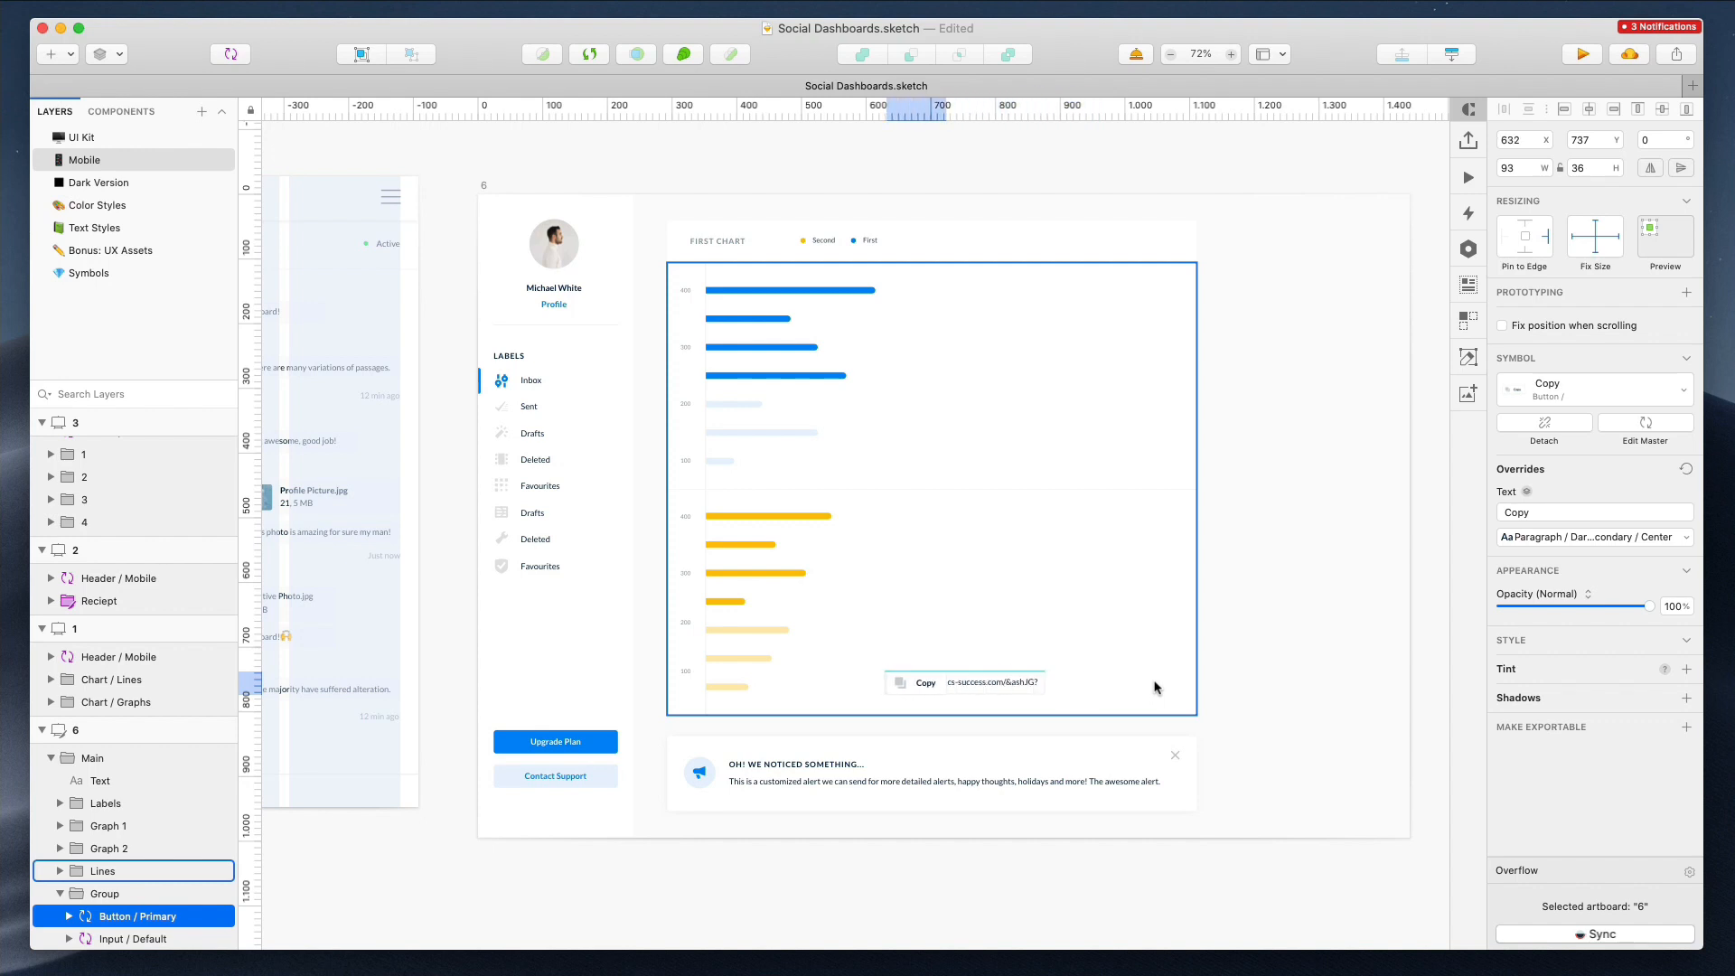
shift+super+click(952, 685)
drag(972, 684, 941, 691)
key(super+z)
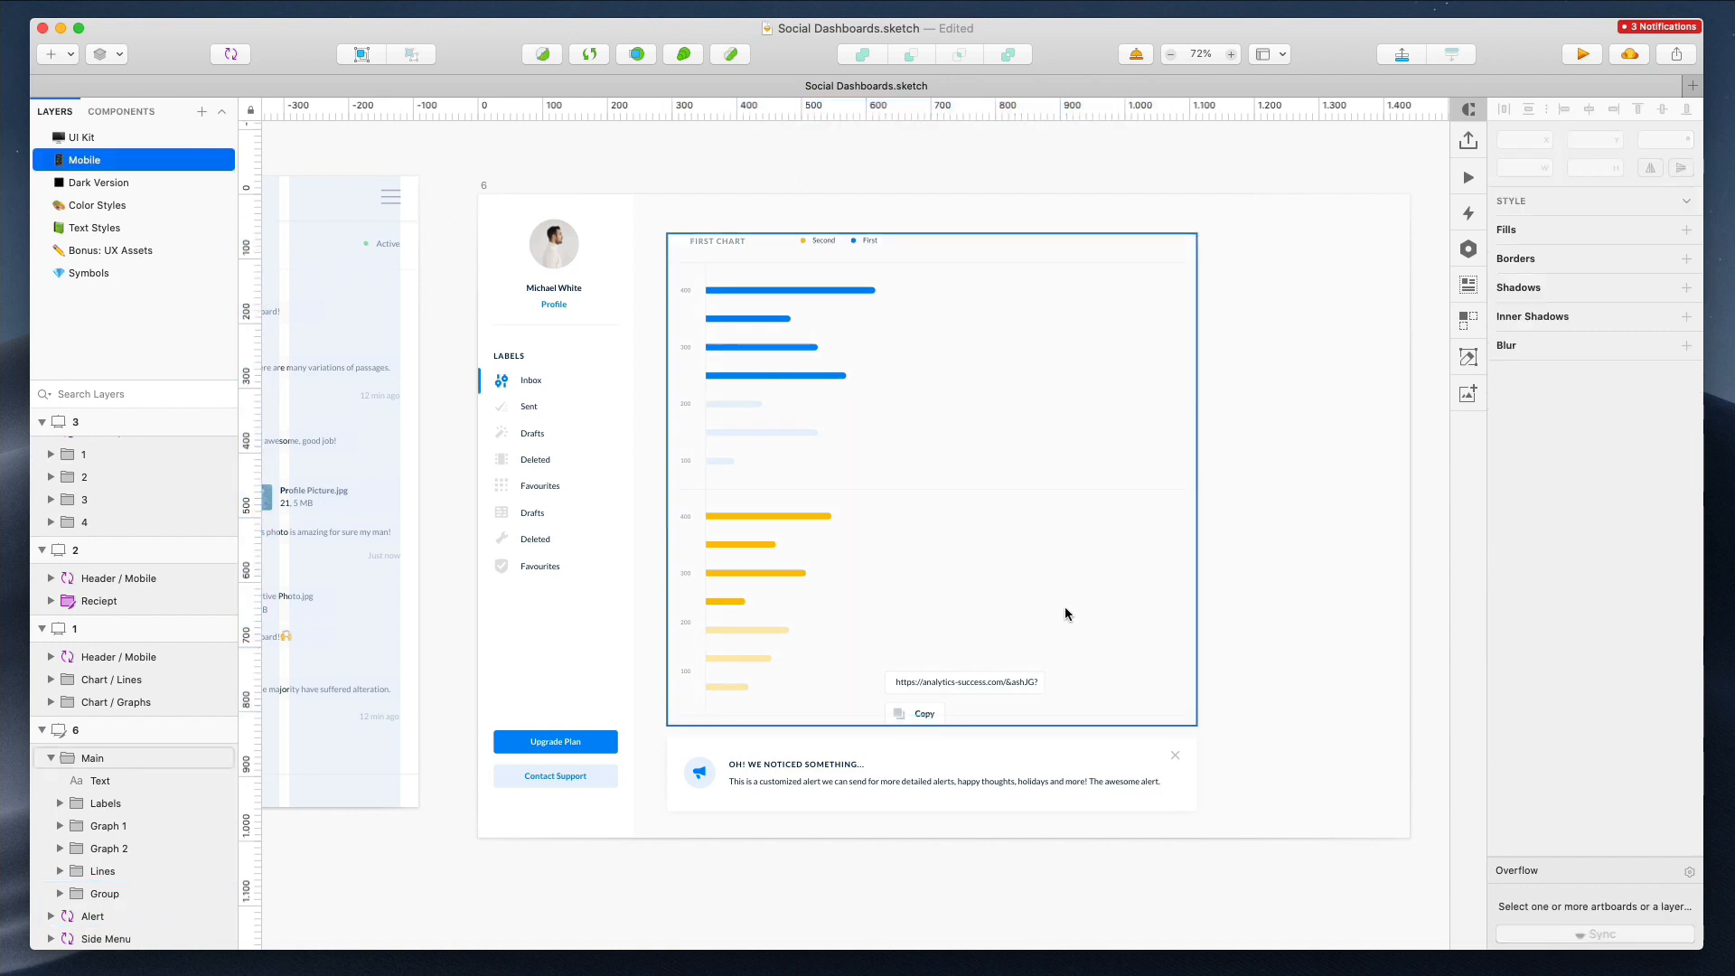
Delete the horizontal divider line beneath the charts
super+click(963, 683)
shift+super+click(913, 713)
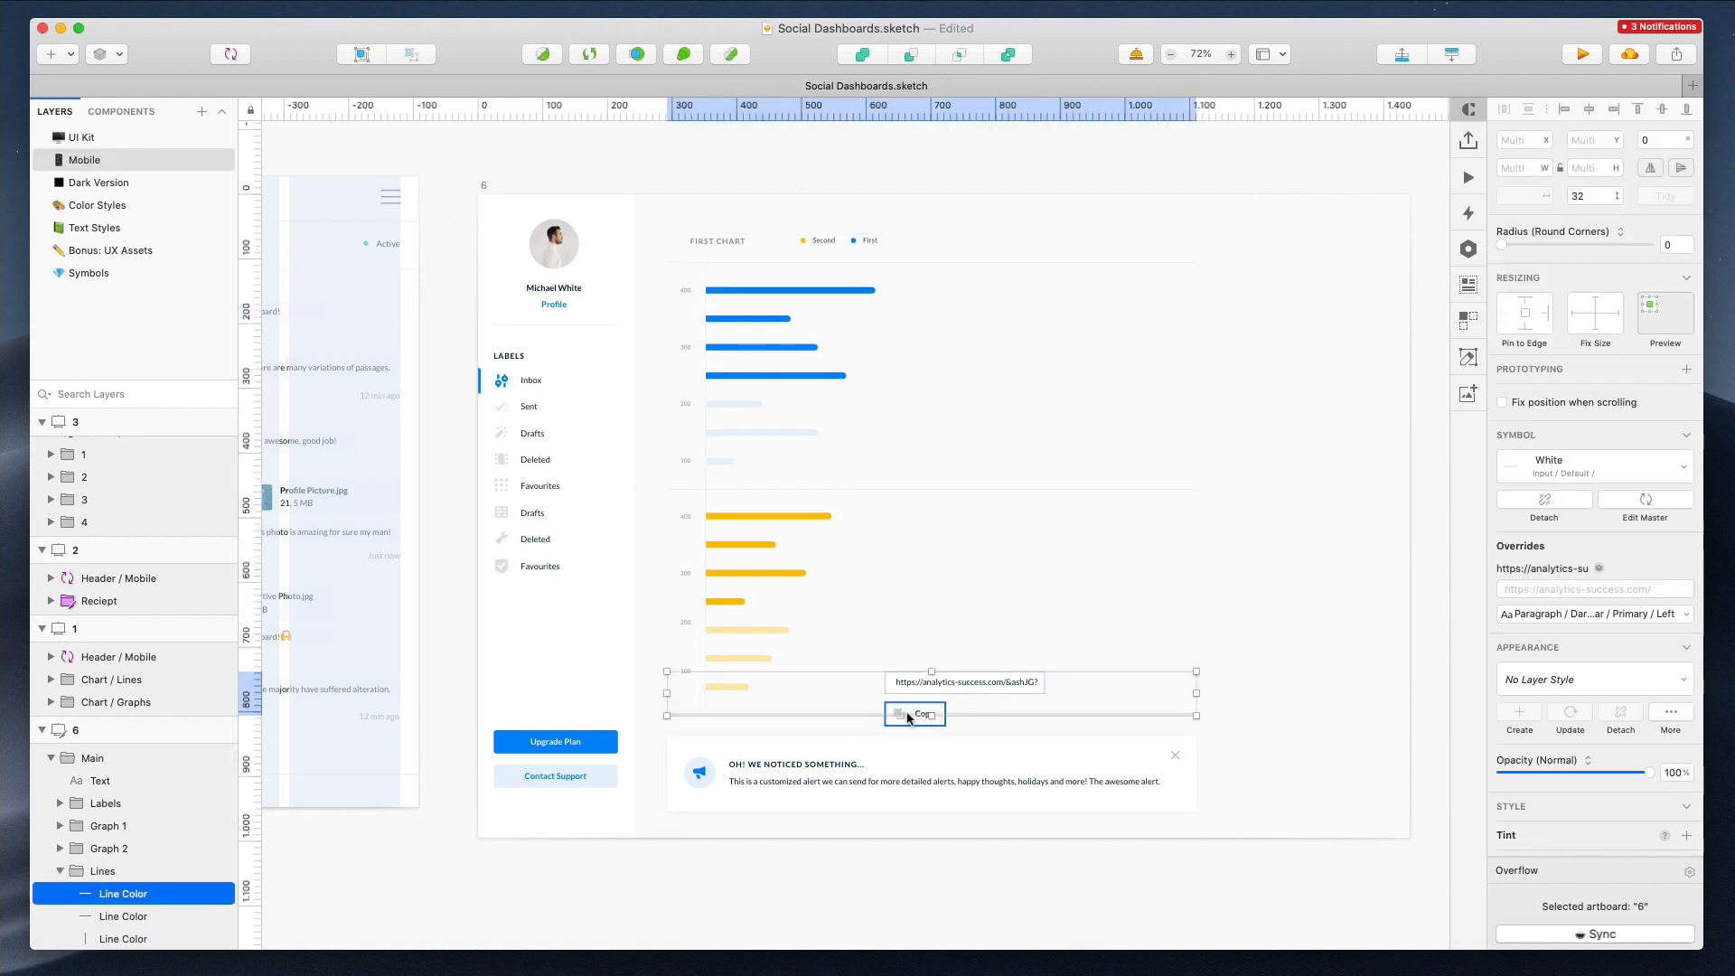
click(859, 719)
super+click(865, 712)
key(Delete)
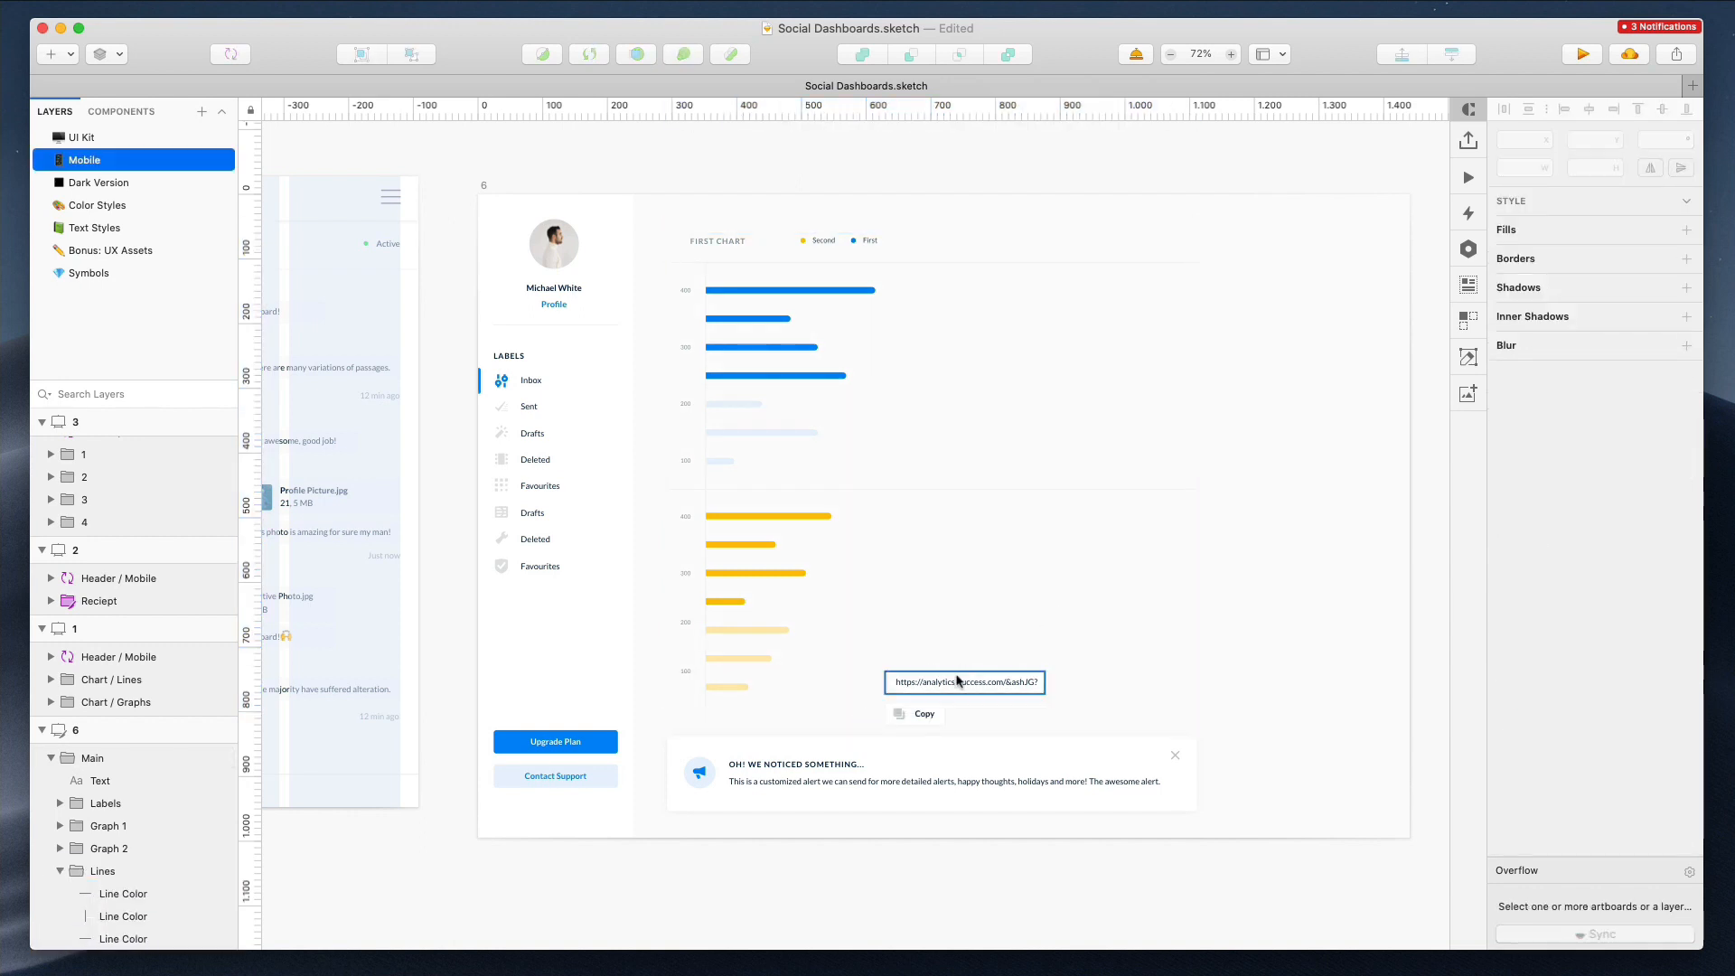
Move the URL input and Copy button together to the left, aligned with the charts
super+click(961, 683)
shift+super+click(937, 706)
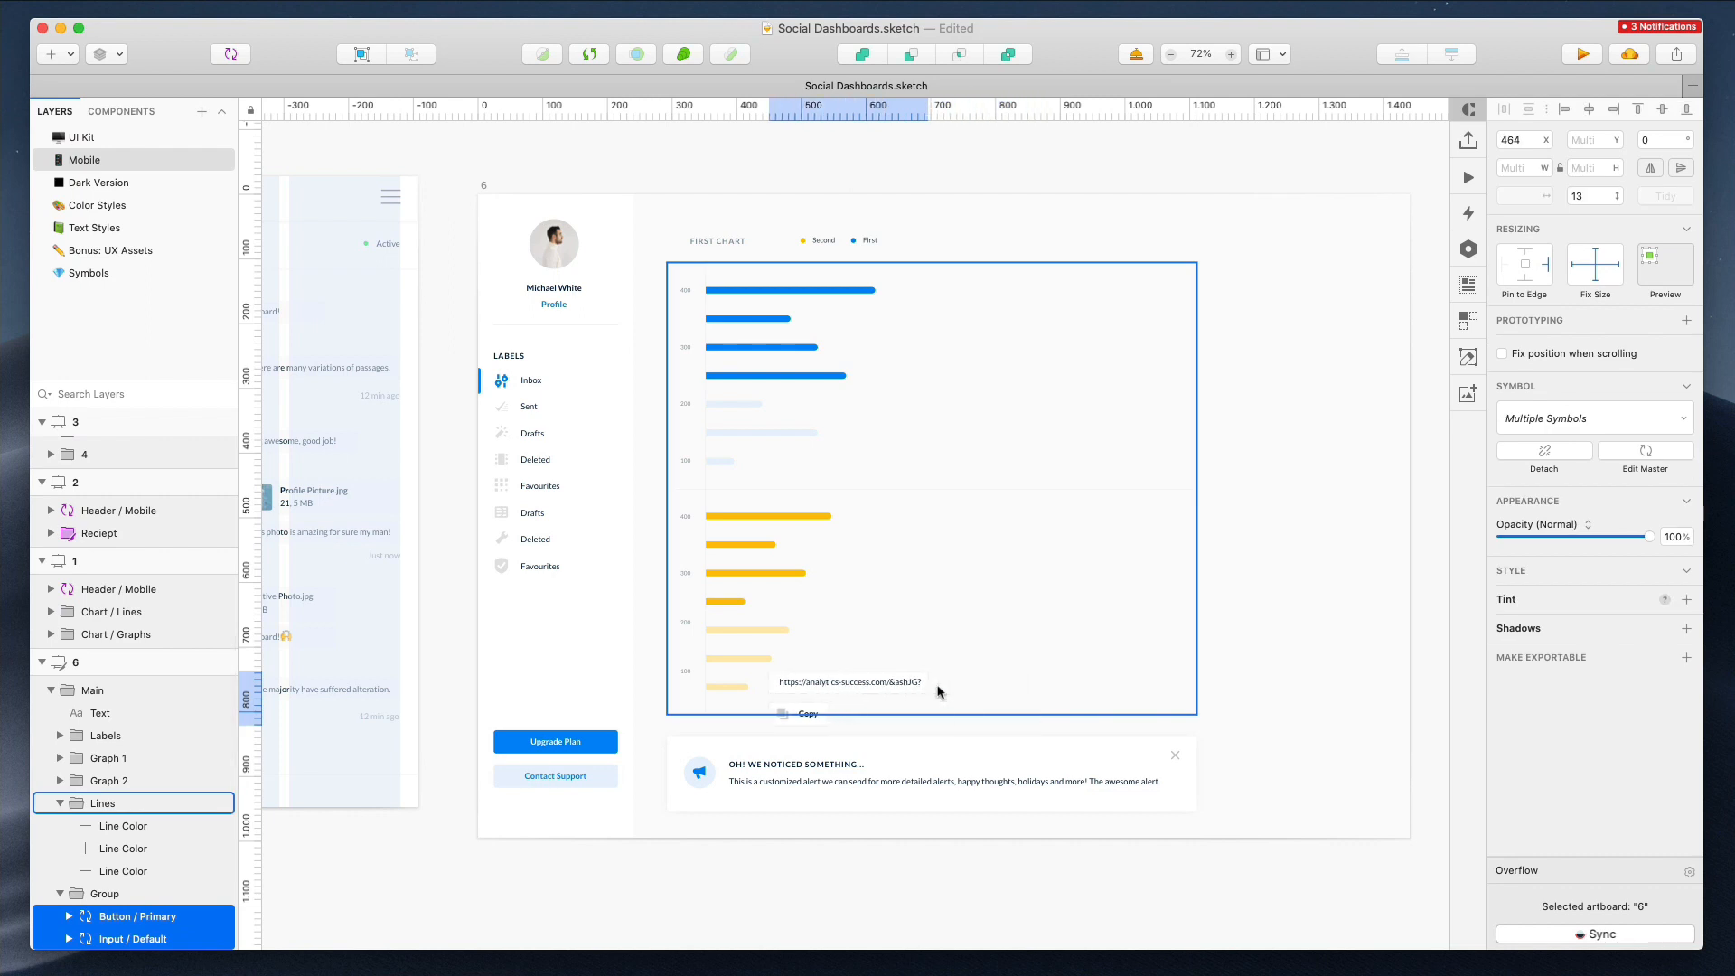
key(shift+Left)
key(shift+Left)
key(shift+Left)
key(shift+Left)
key(shift+Left)
key(shift+Left)
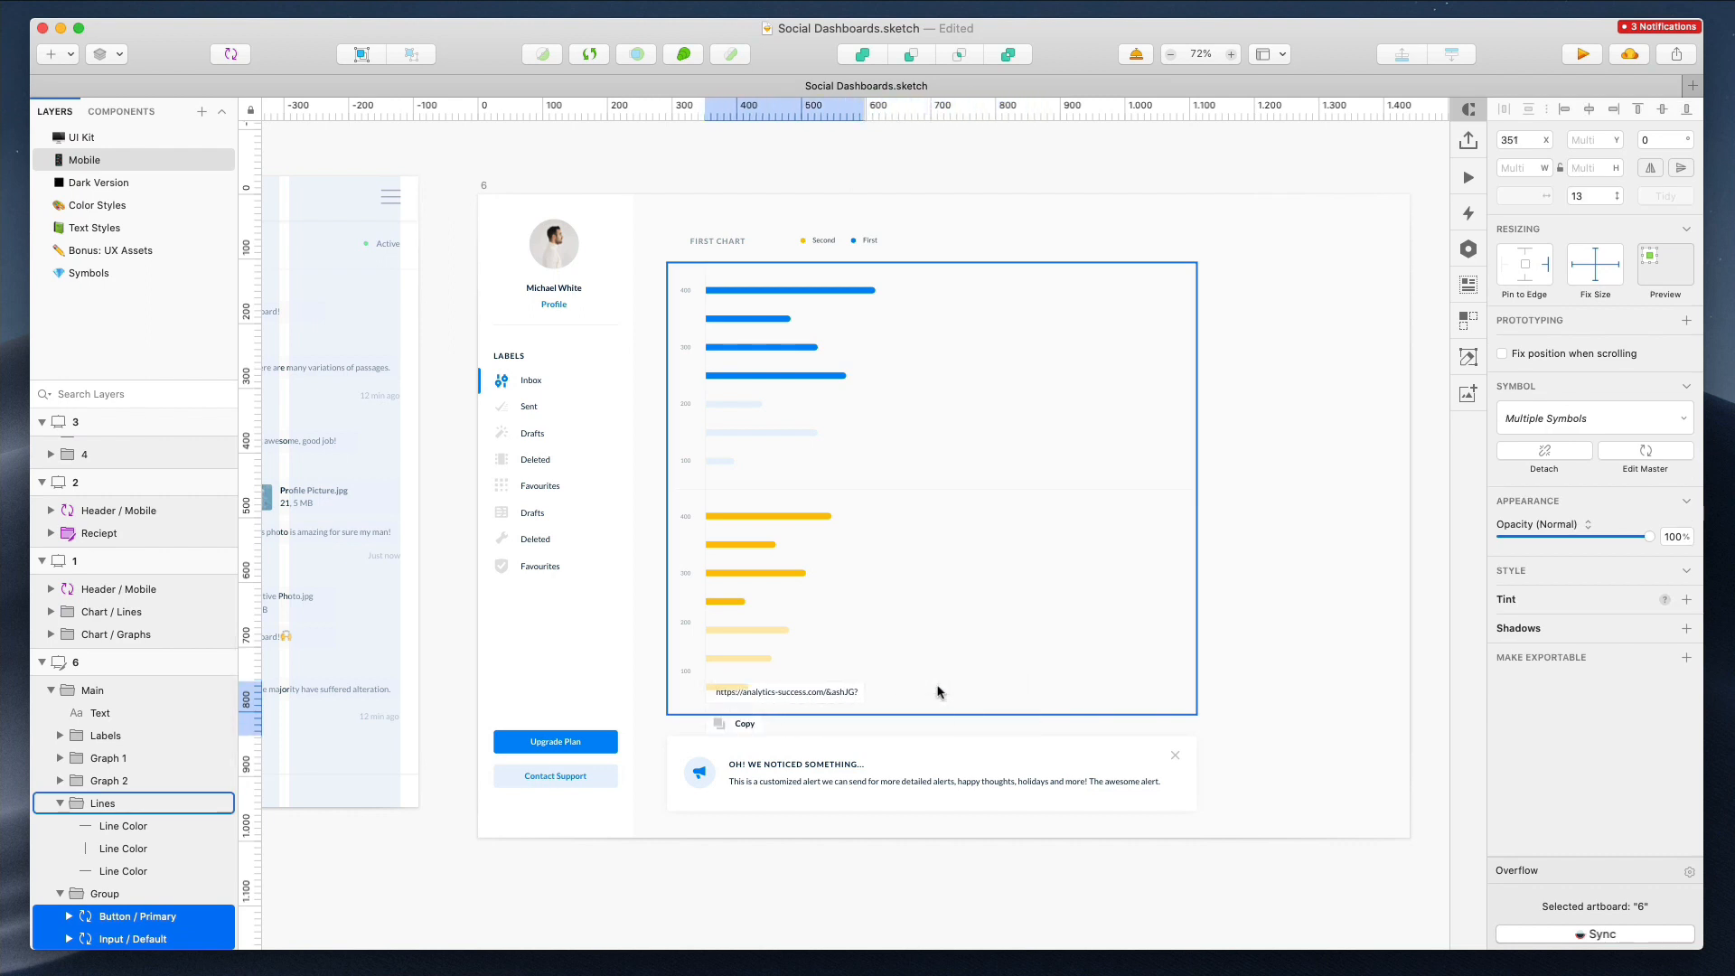
Enlarge the chart card of artboard 6 so it encloses the URL input and Copy button, moving the alert below it
click(794, 573)
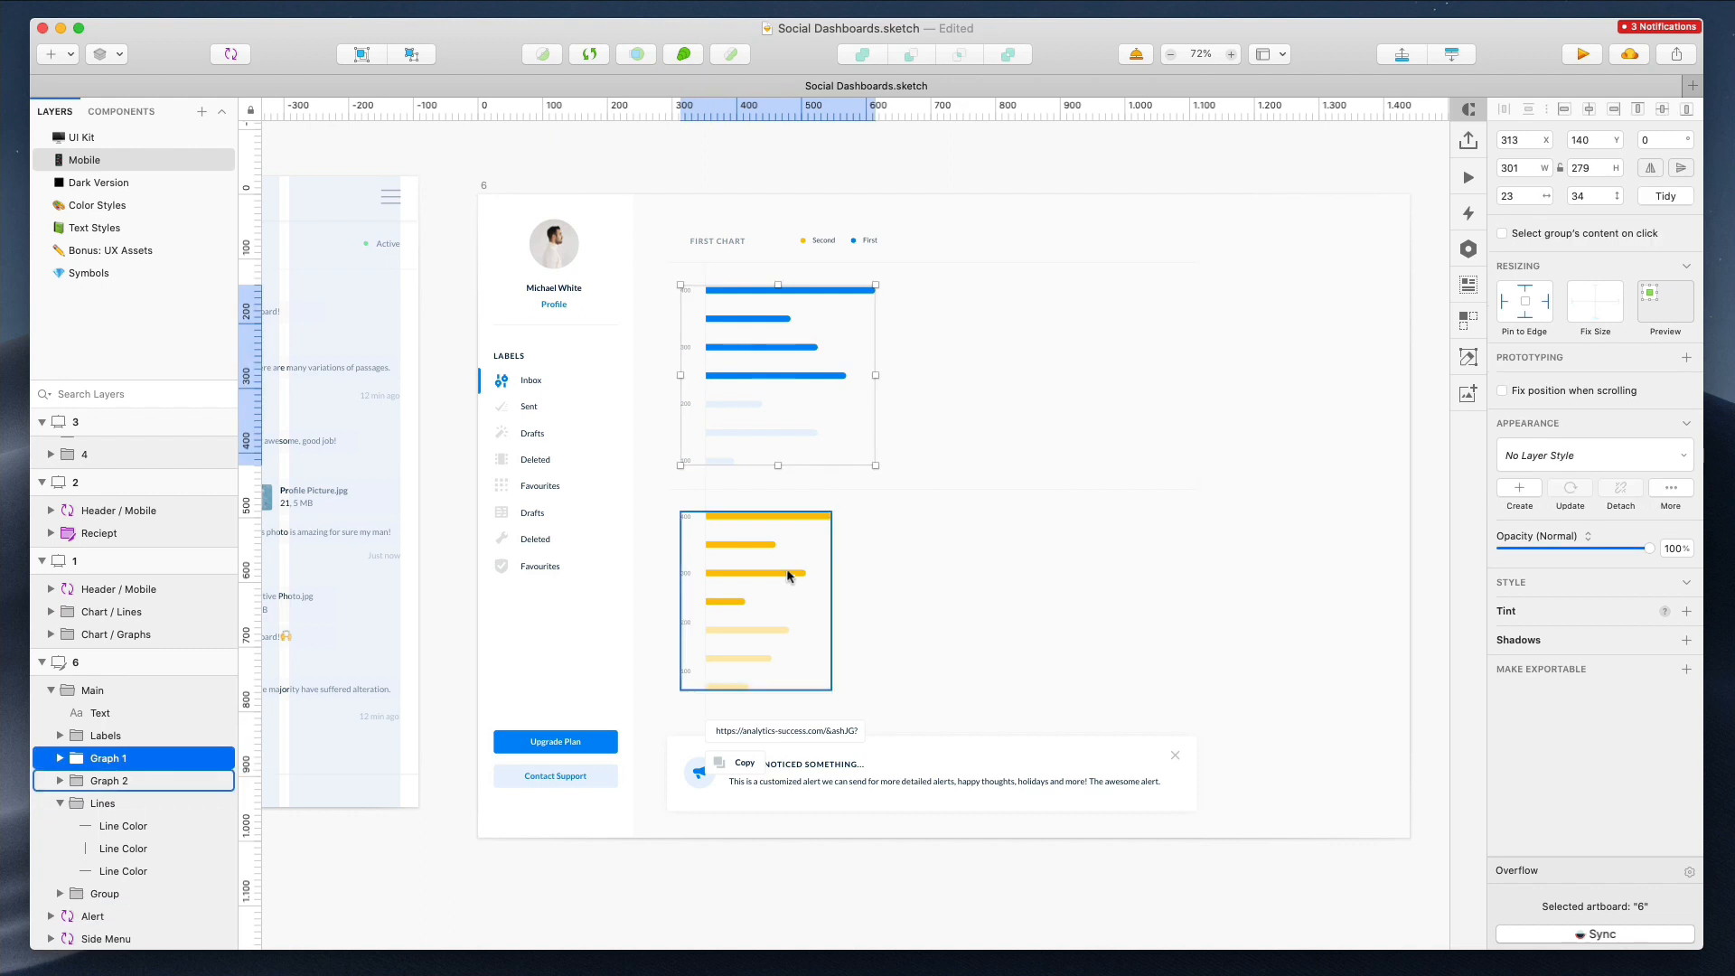
shift+click(813, 416)
shift+click(923, 708)
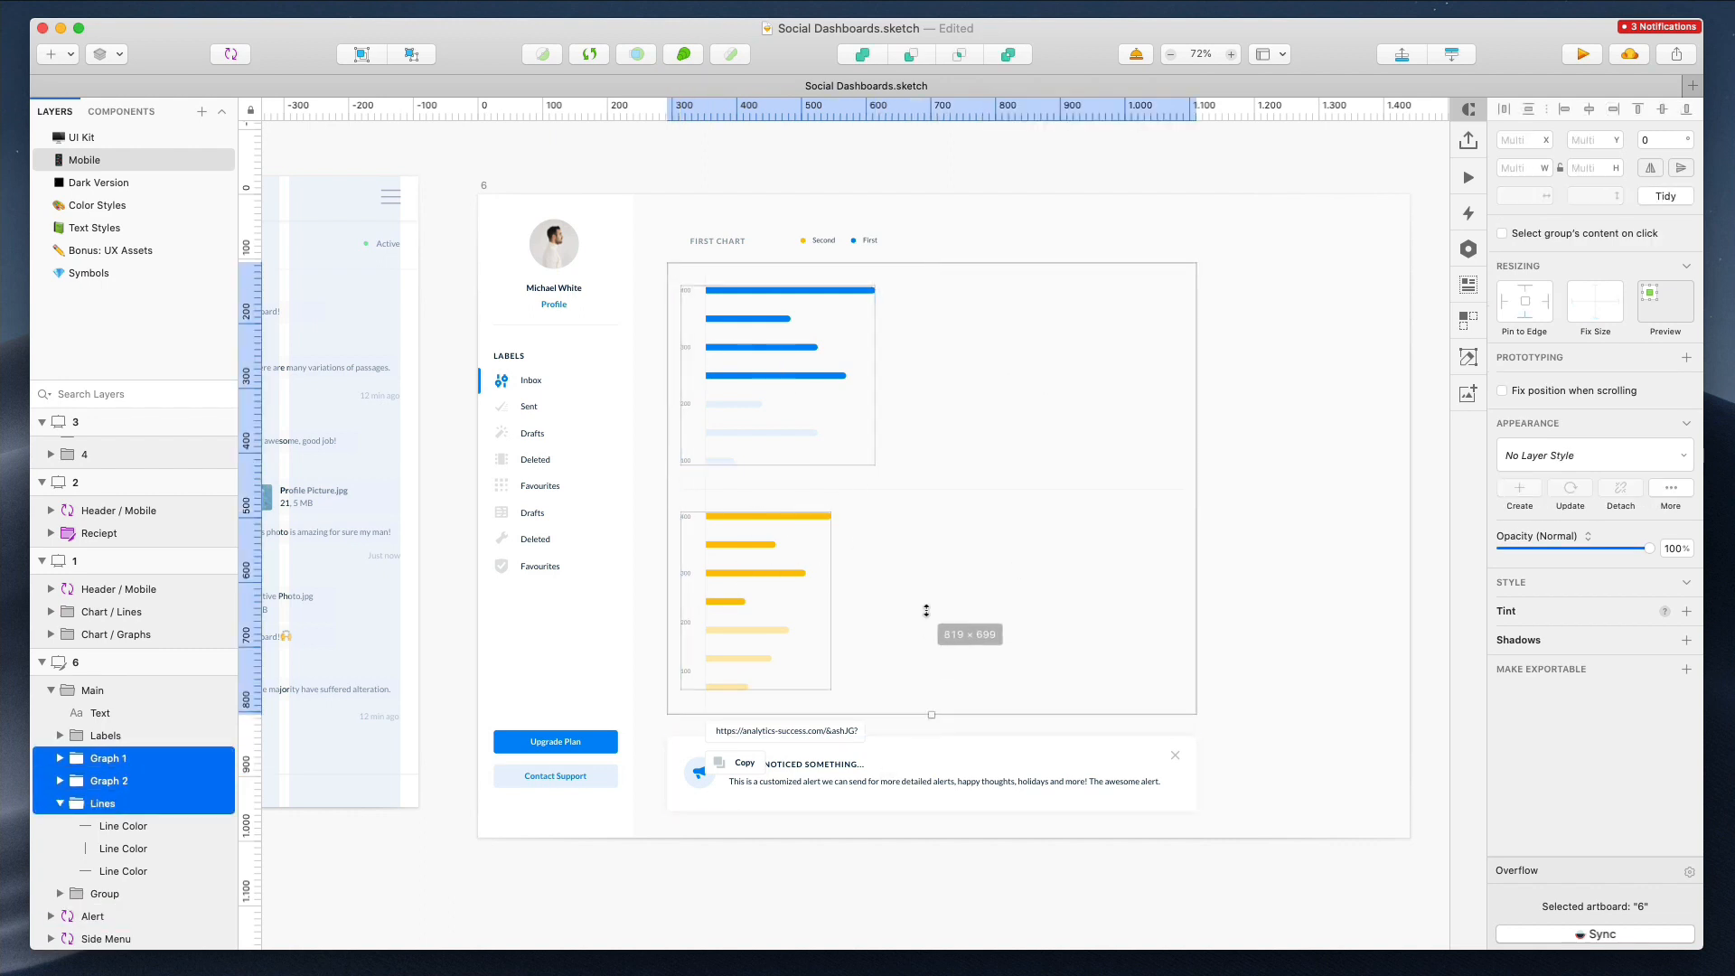
click(842, 784)
drag(843, 784, 840, 838)
click(760, 693)
drag(932, 773, 983, 543)
key(super+z)
key(super+z)
click(1288, 464)
click(832, 304)
key(shift+super+g)
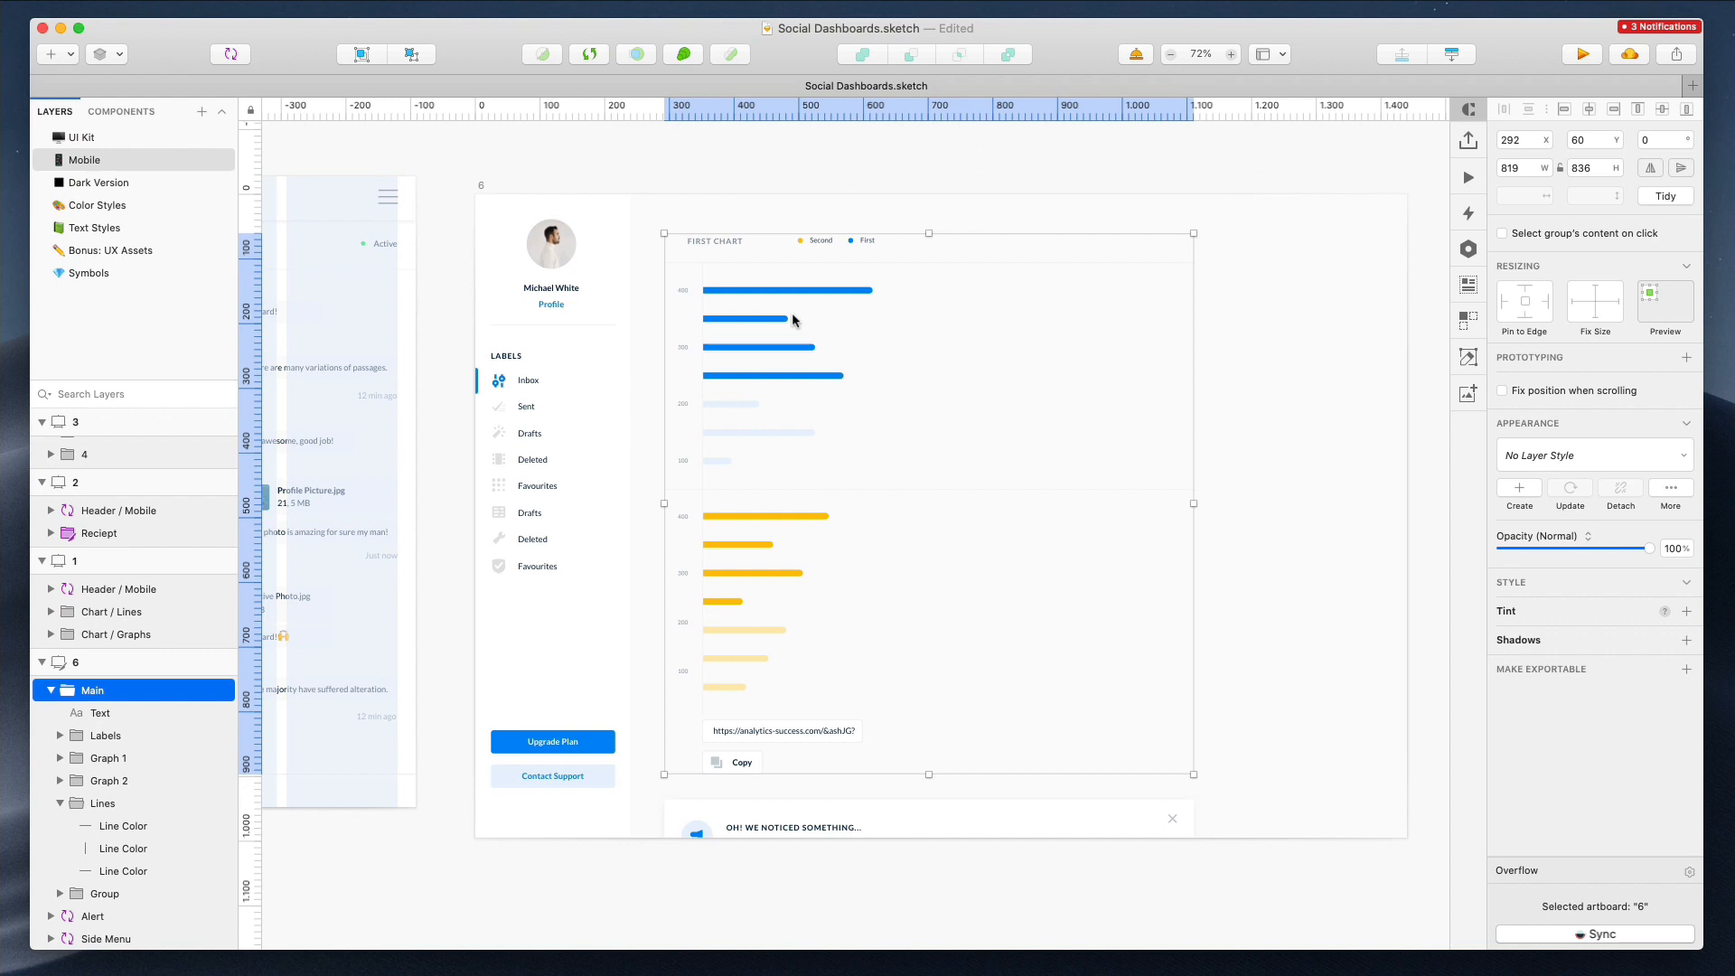
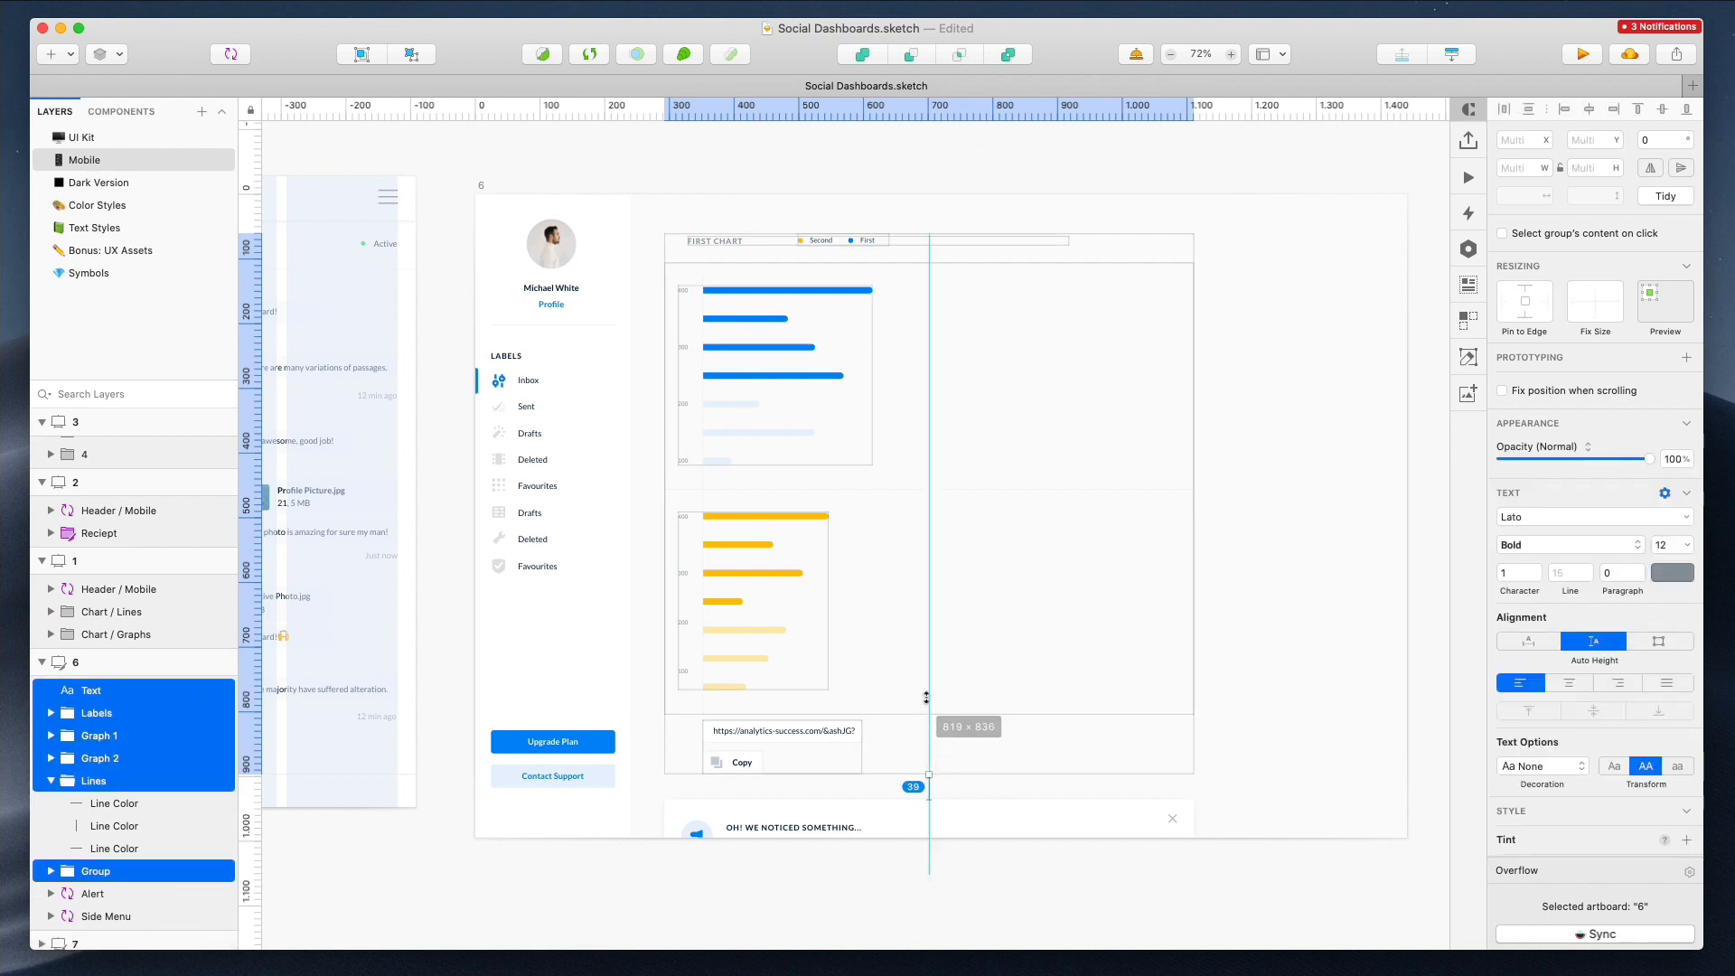
Try to shorten both graphs of artboard 6 vertically by resizing them
click(794, 348)
shift+click(728, 581)
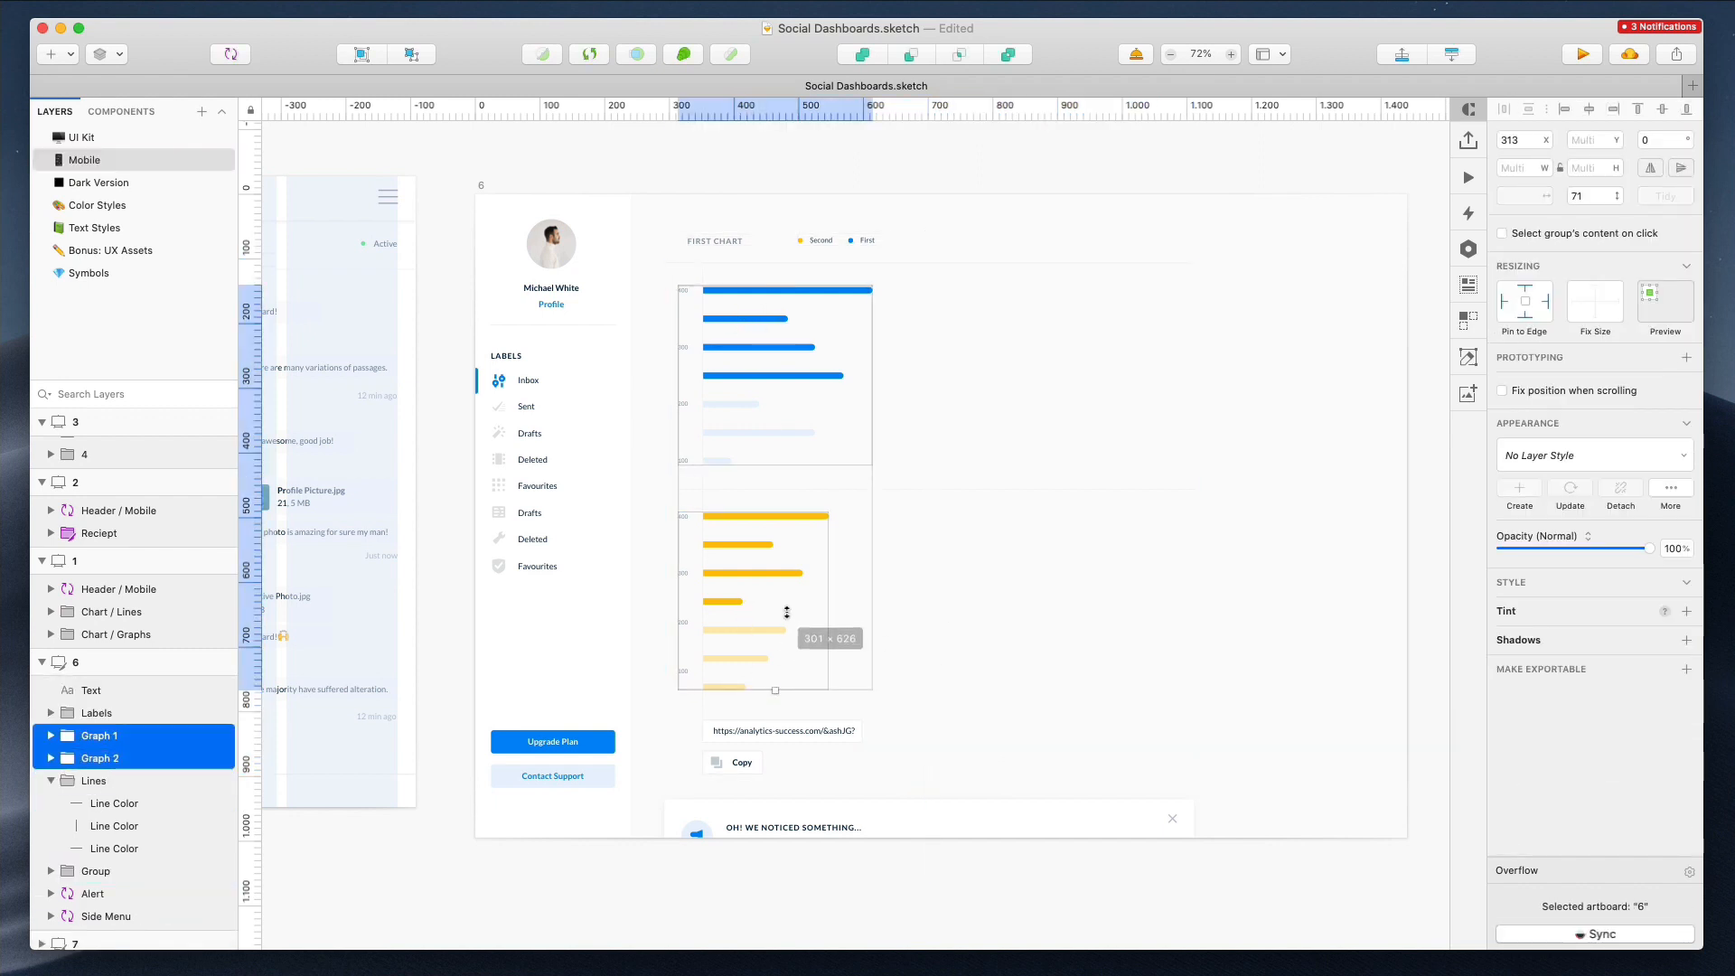
drag(775, 691, 783, 621)
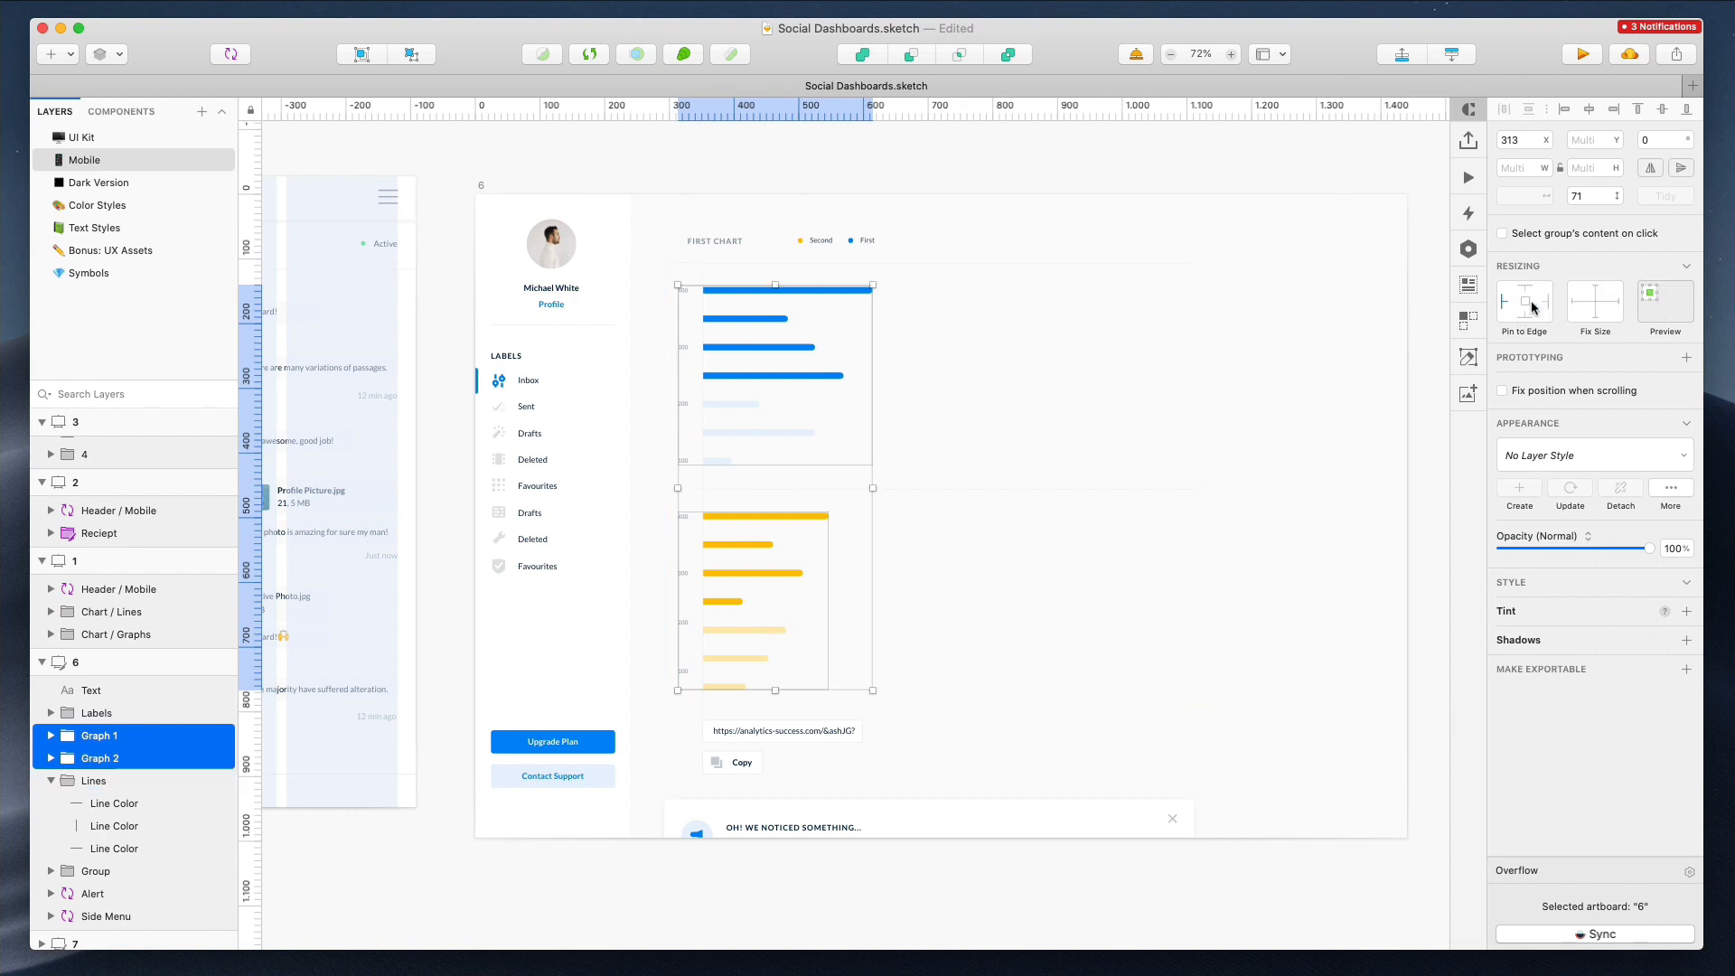
drag(776, 690, 776, 611)
click(726, 553)
super+click(724, 552)
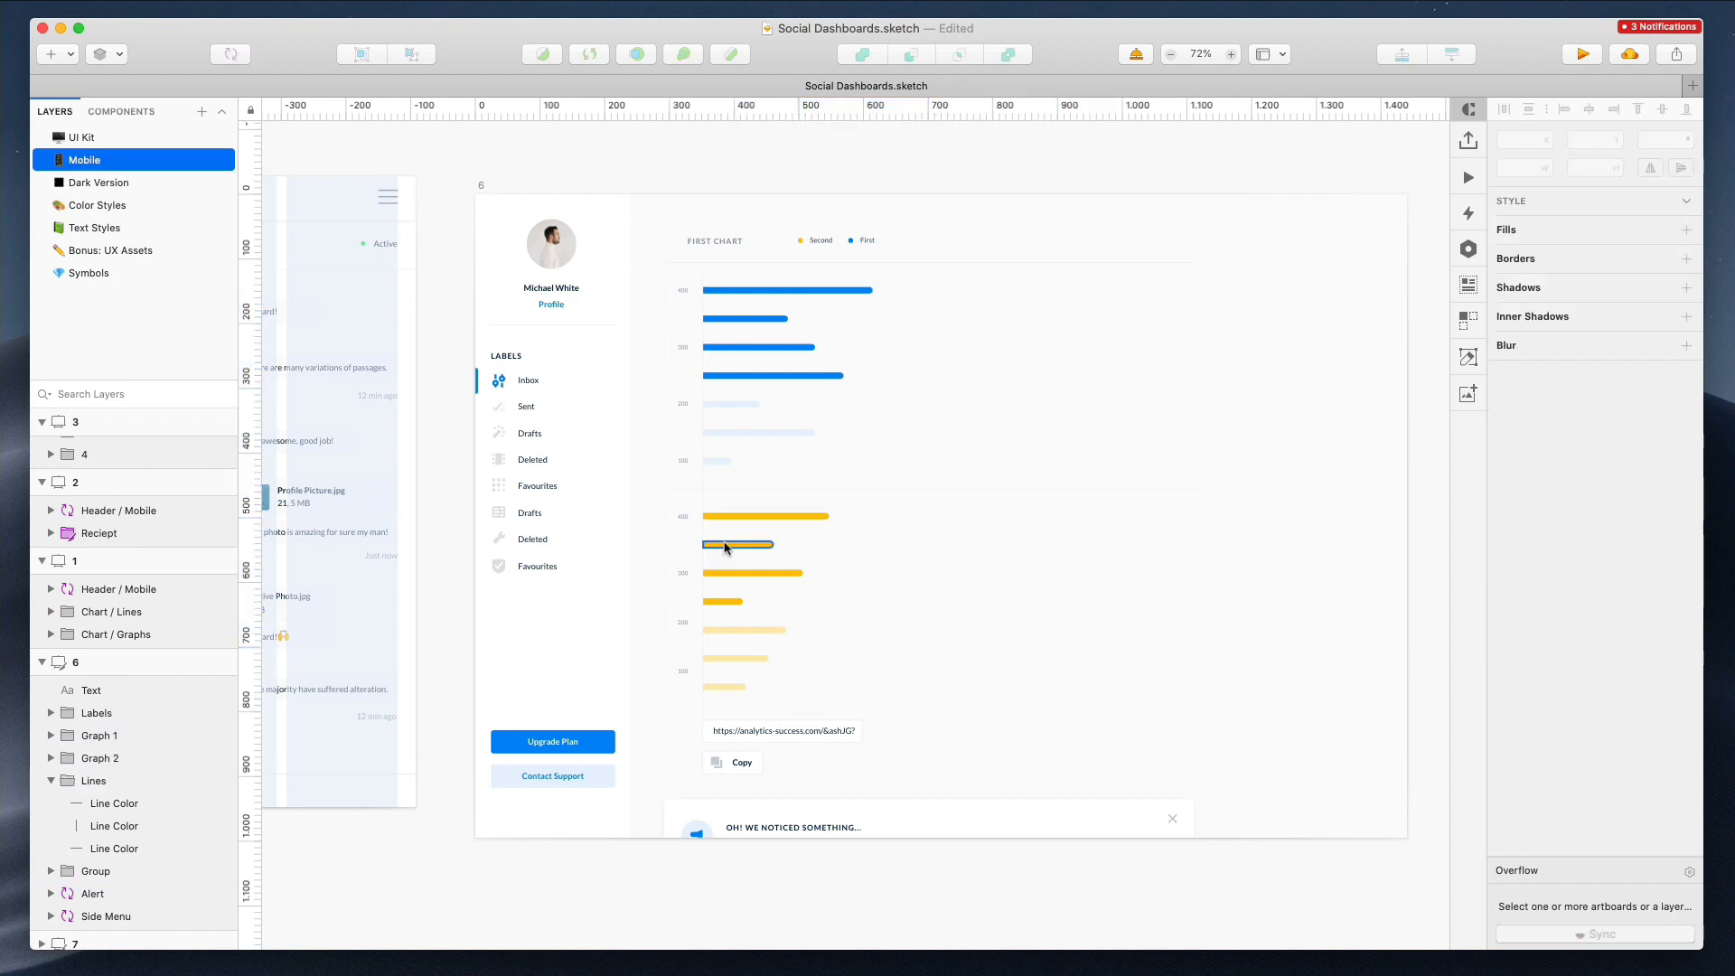
Ungroup Graph 1 and Graph 2 in artboard 6
super+click(722, 545)
super+click(703, 526)
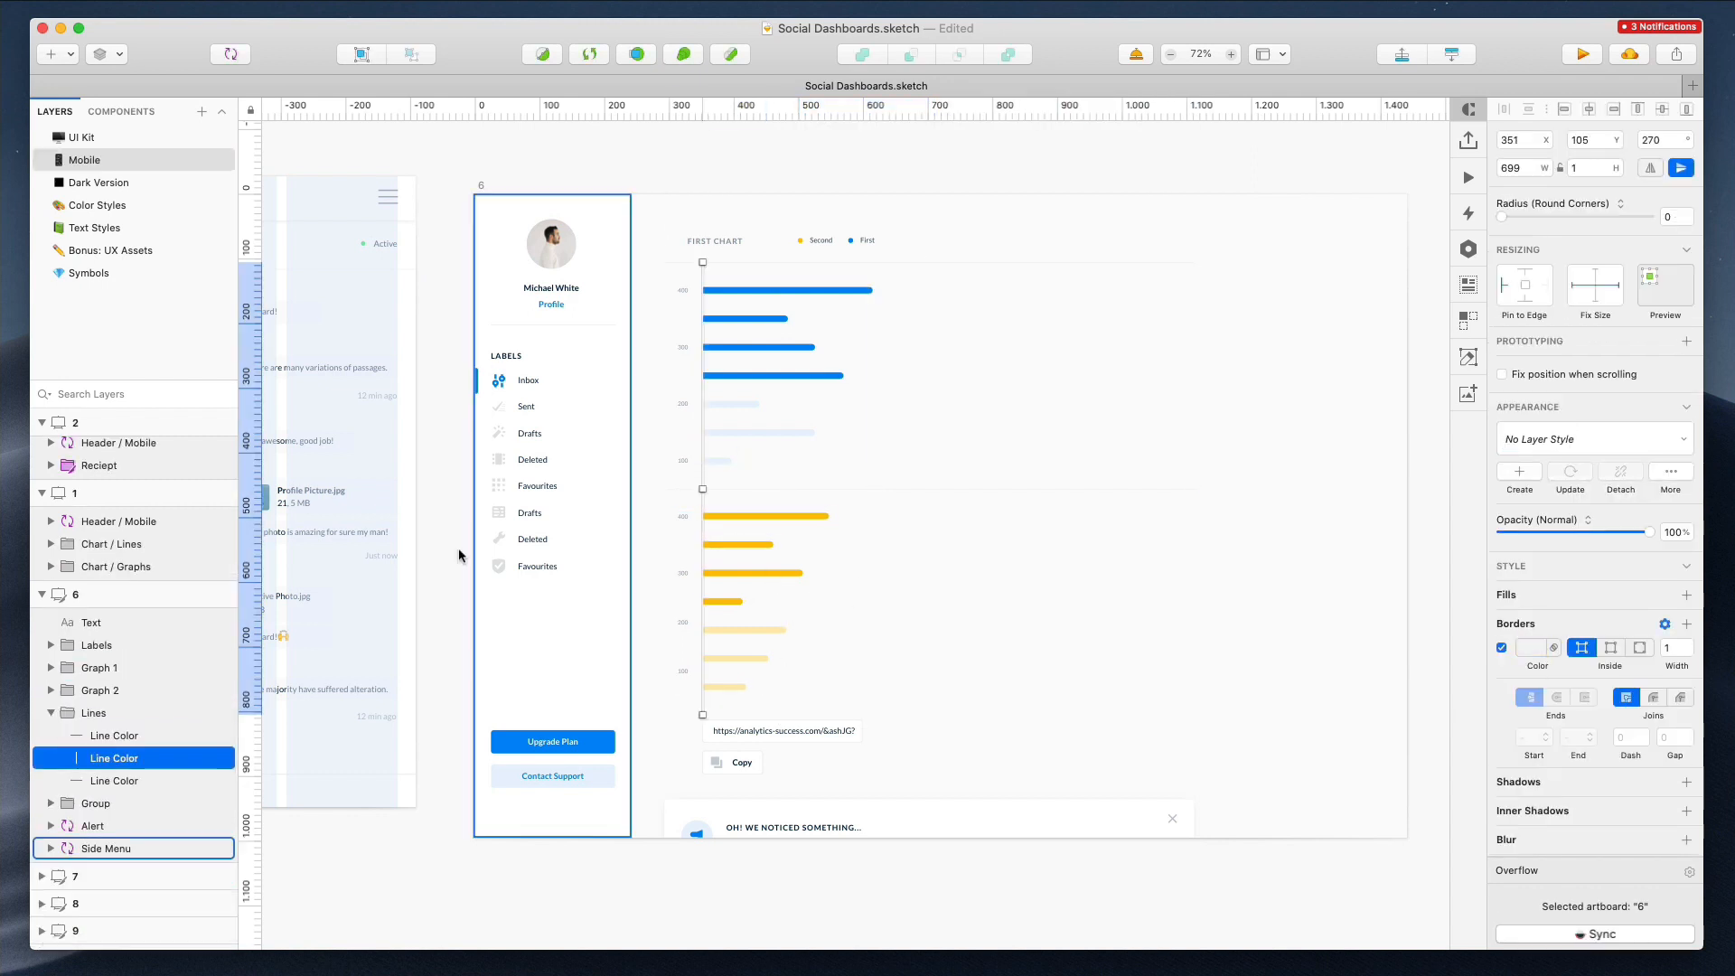
click(88, 690)
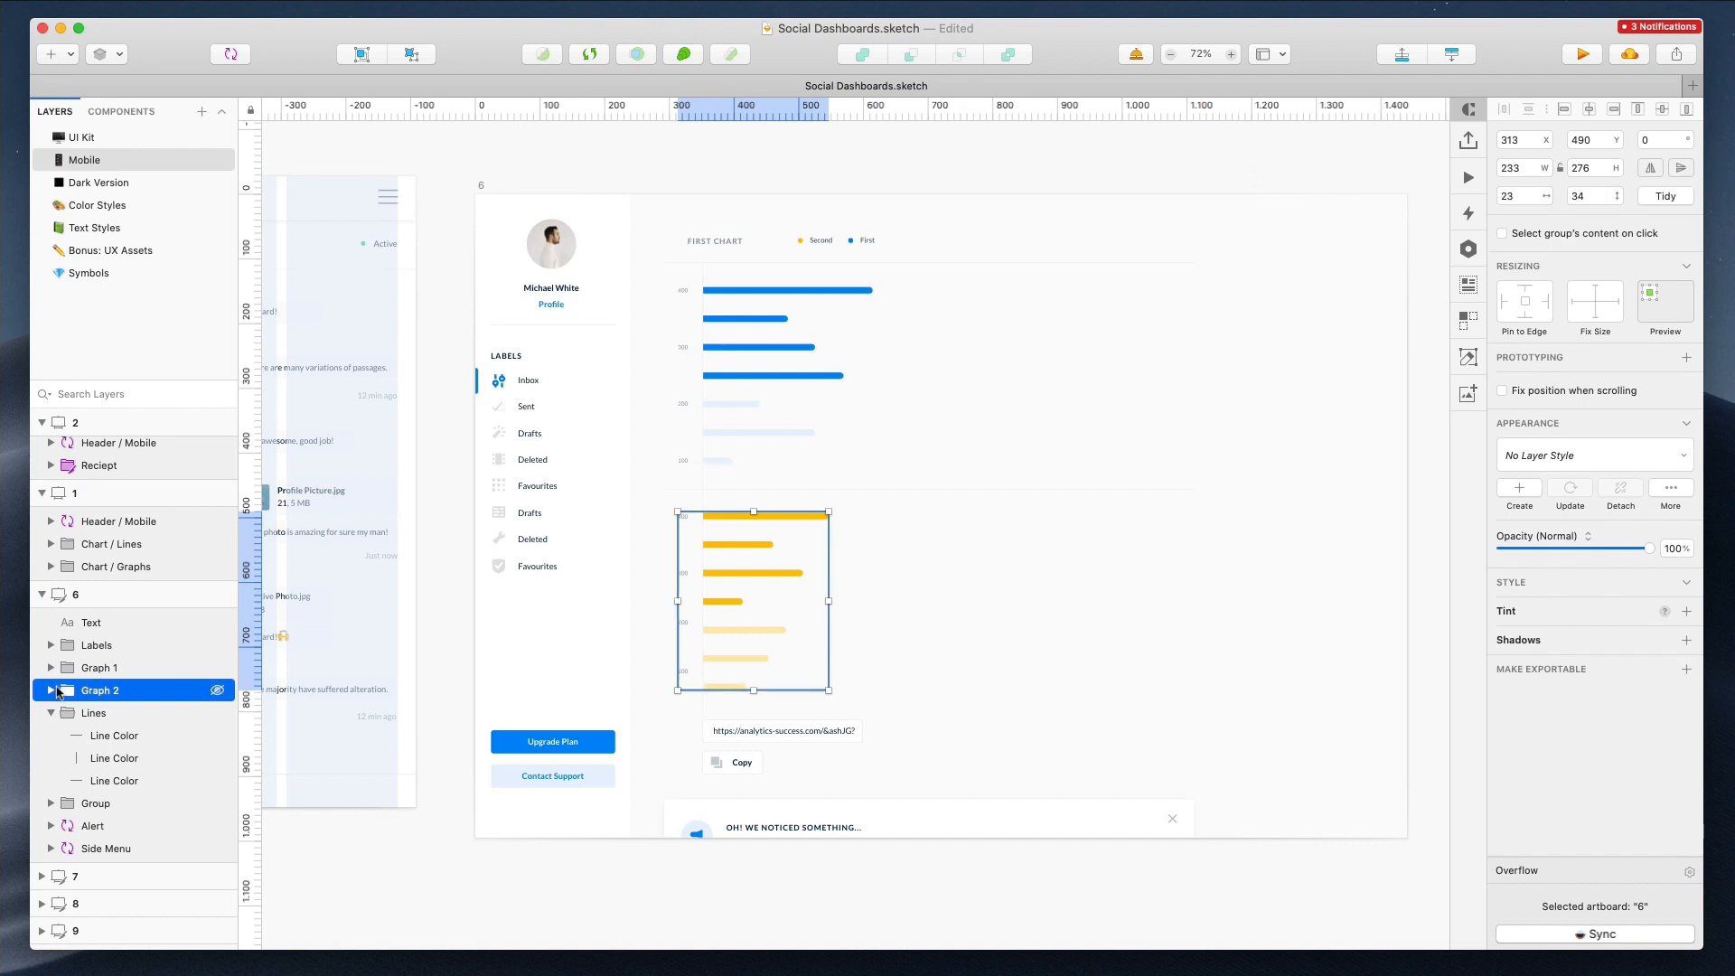
click(53, 690)
click(108, 734)
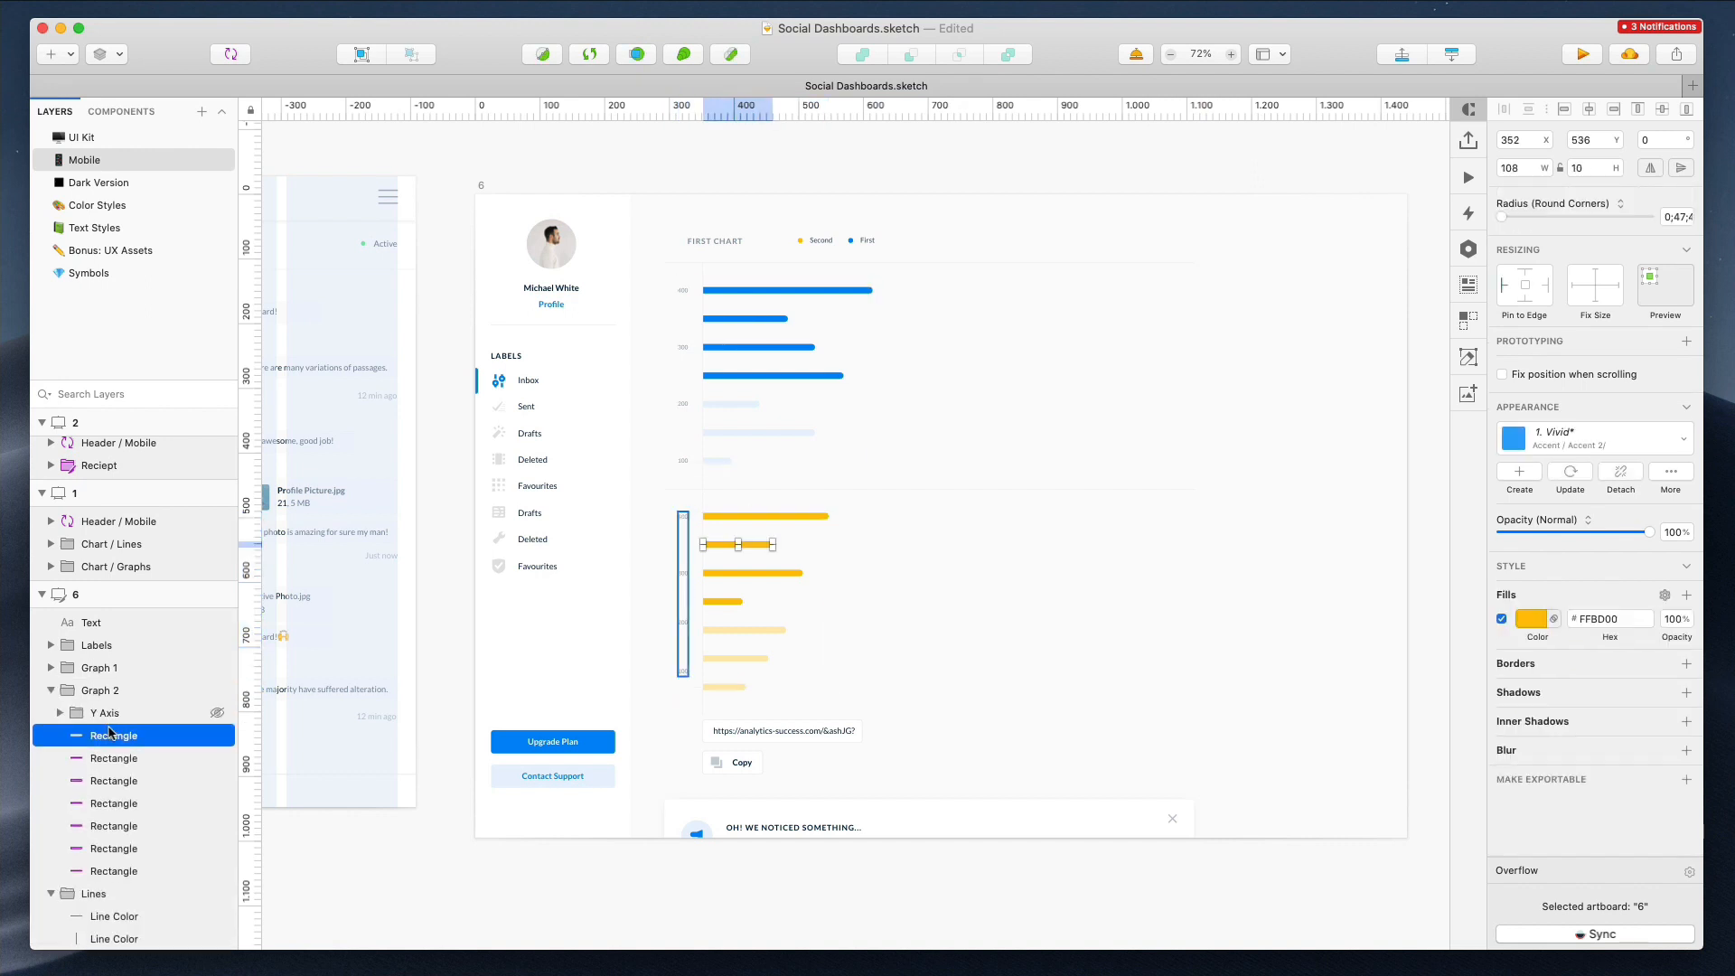
click(733, 471)
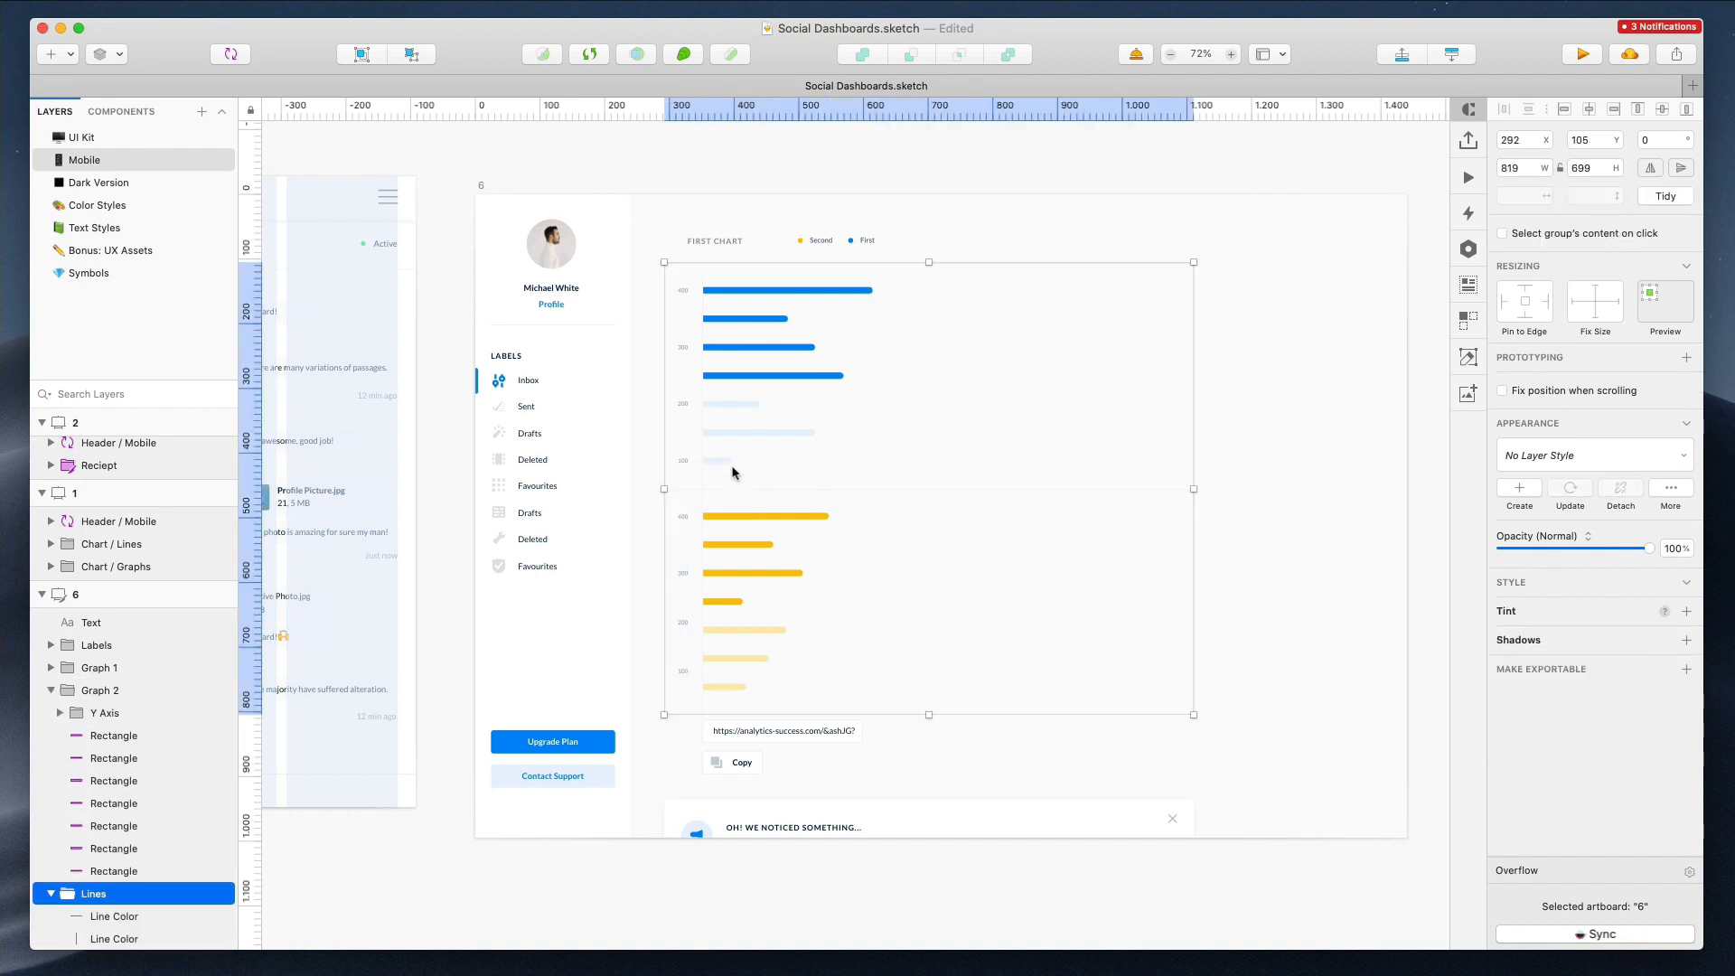
click(733, 472)
click(736, 312)
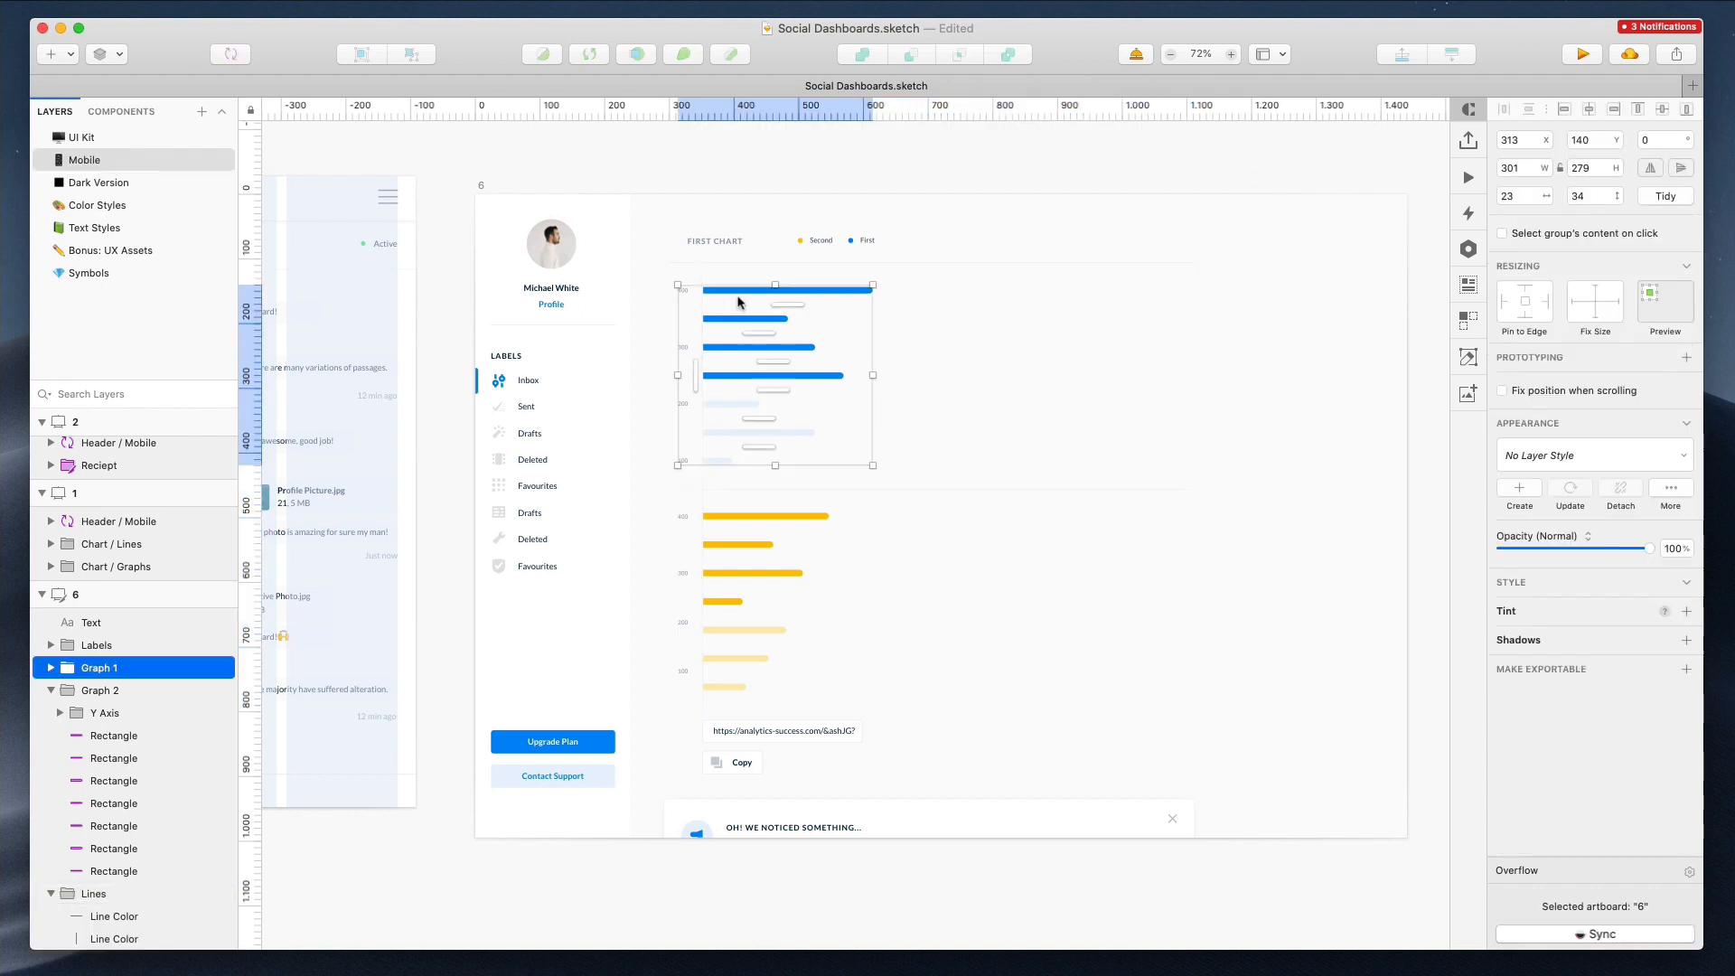
shift+click(734, 541)
key(super+shift+g)
drag(777, 691, 778, 676)
drag(785, 596, 784, 596)
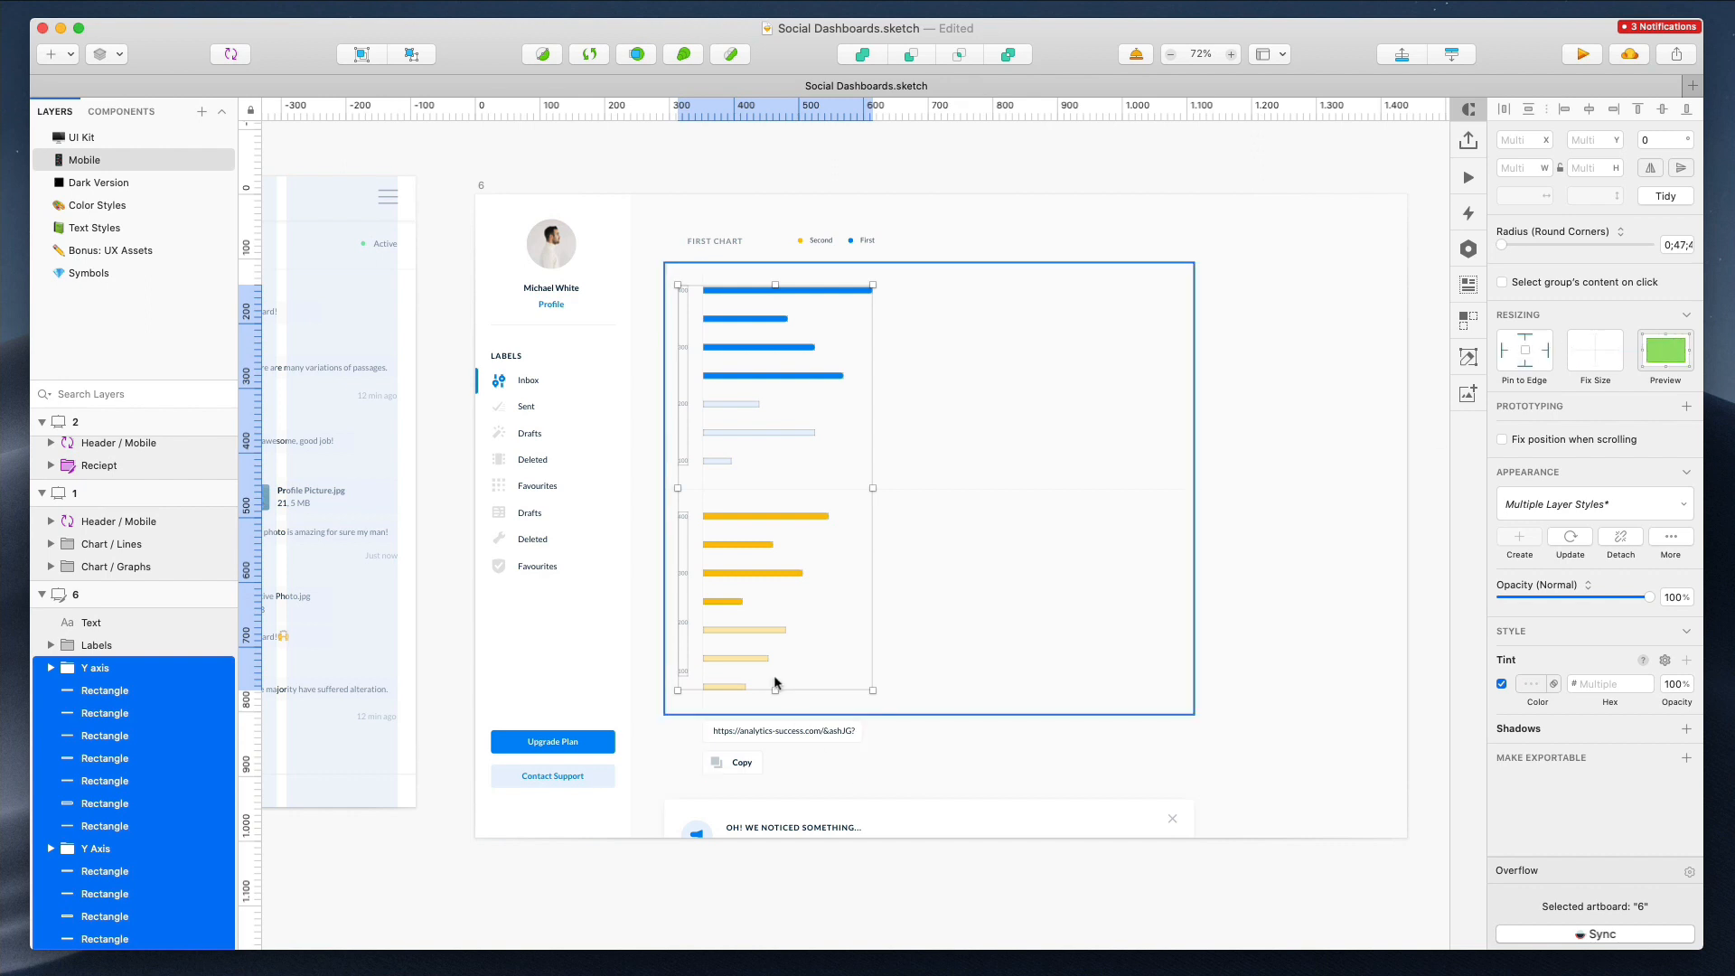
Select all bar rectangles of both charts and compress the charts vertically
scroll(217, 678, down, 4)
click(1159, 606)
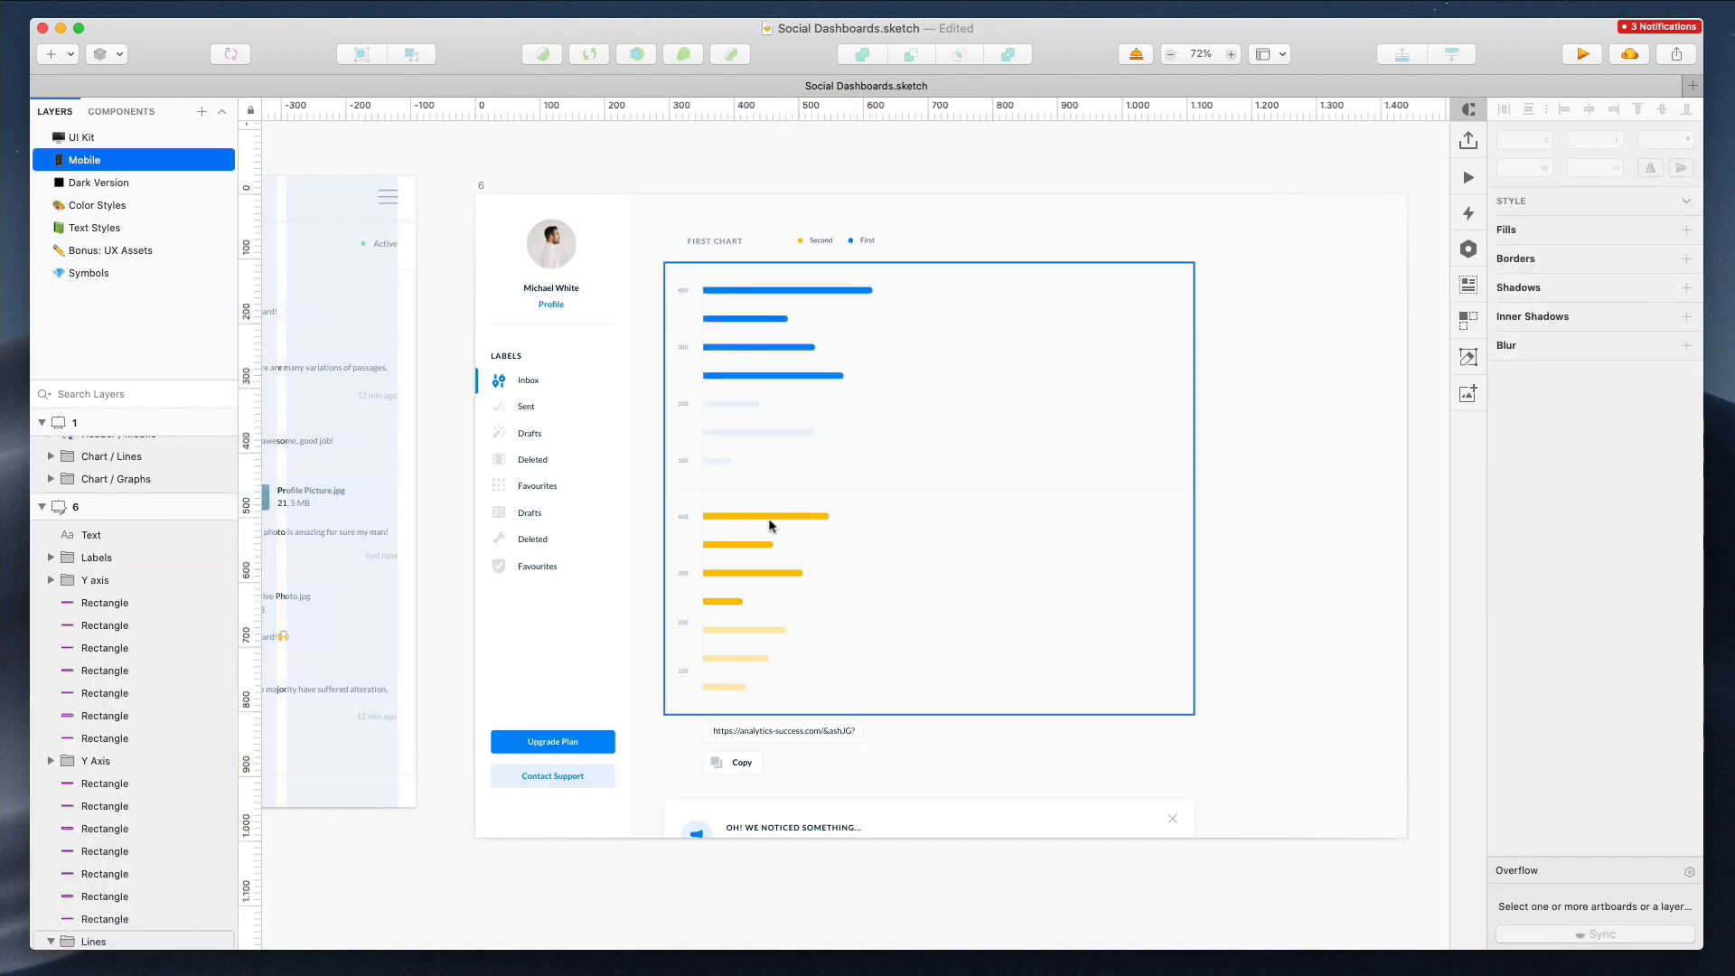
click(771, 516)
scroll(771, 516, left, 1)
shift+click(130, 780)
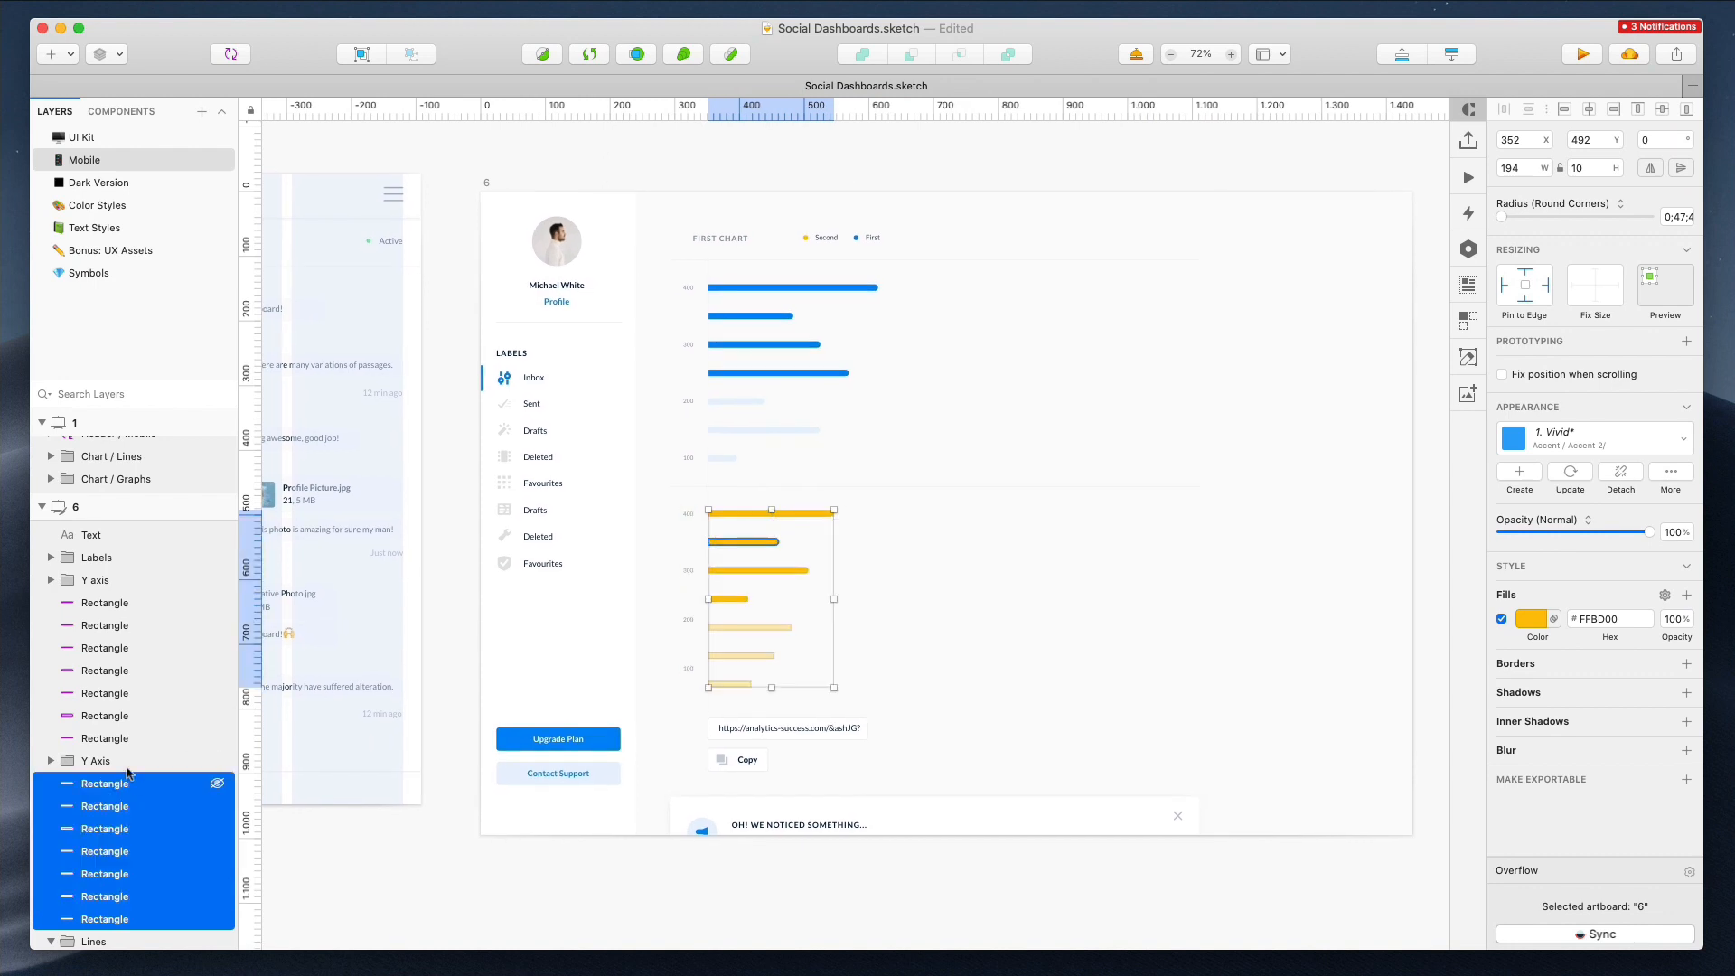
super+click(122, 737)
super+click(122, 715)
super+click(124, 692)
super+click(126, 670)
super+click(131, 646)
super+click(137, 624)
super+click(135, 603)
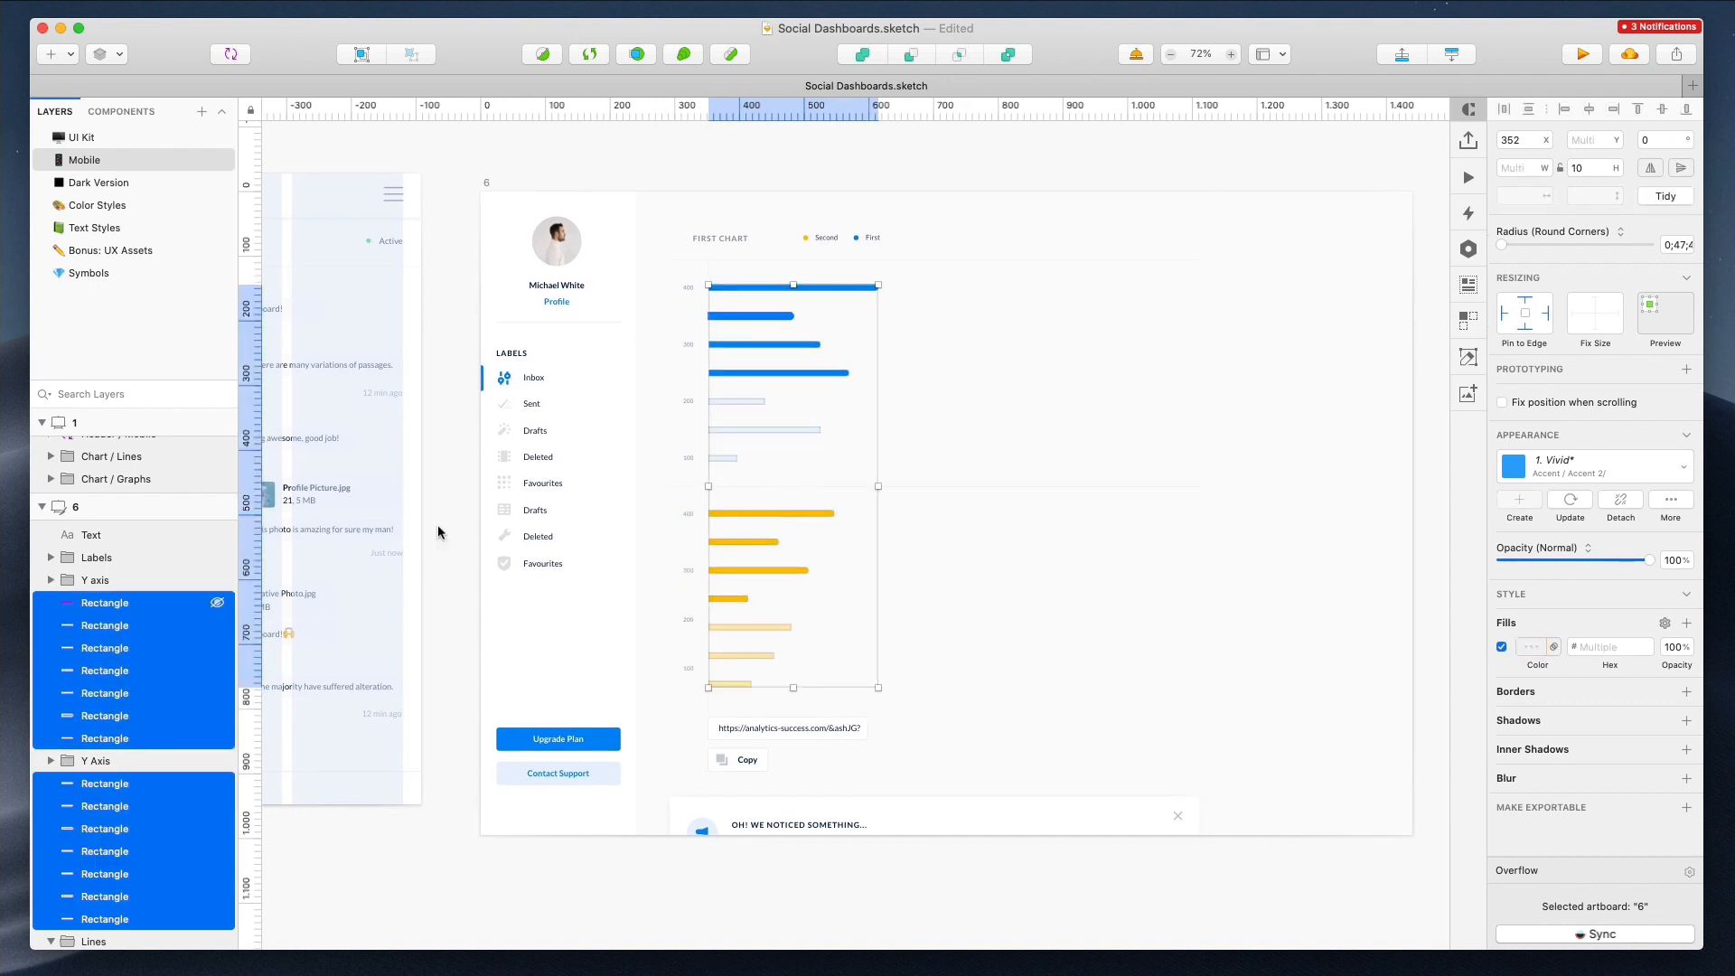
drag(794, 686, 796, 578)
key(super+z)
drag(668, 283, 935, 595)
click(876, 659)
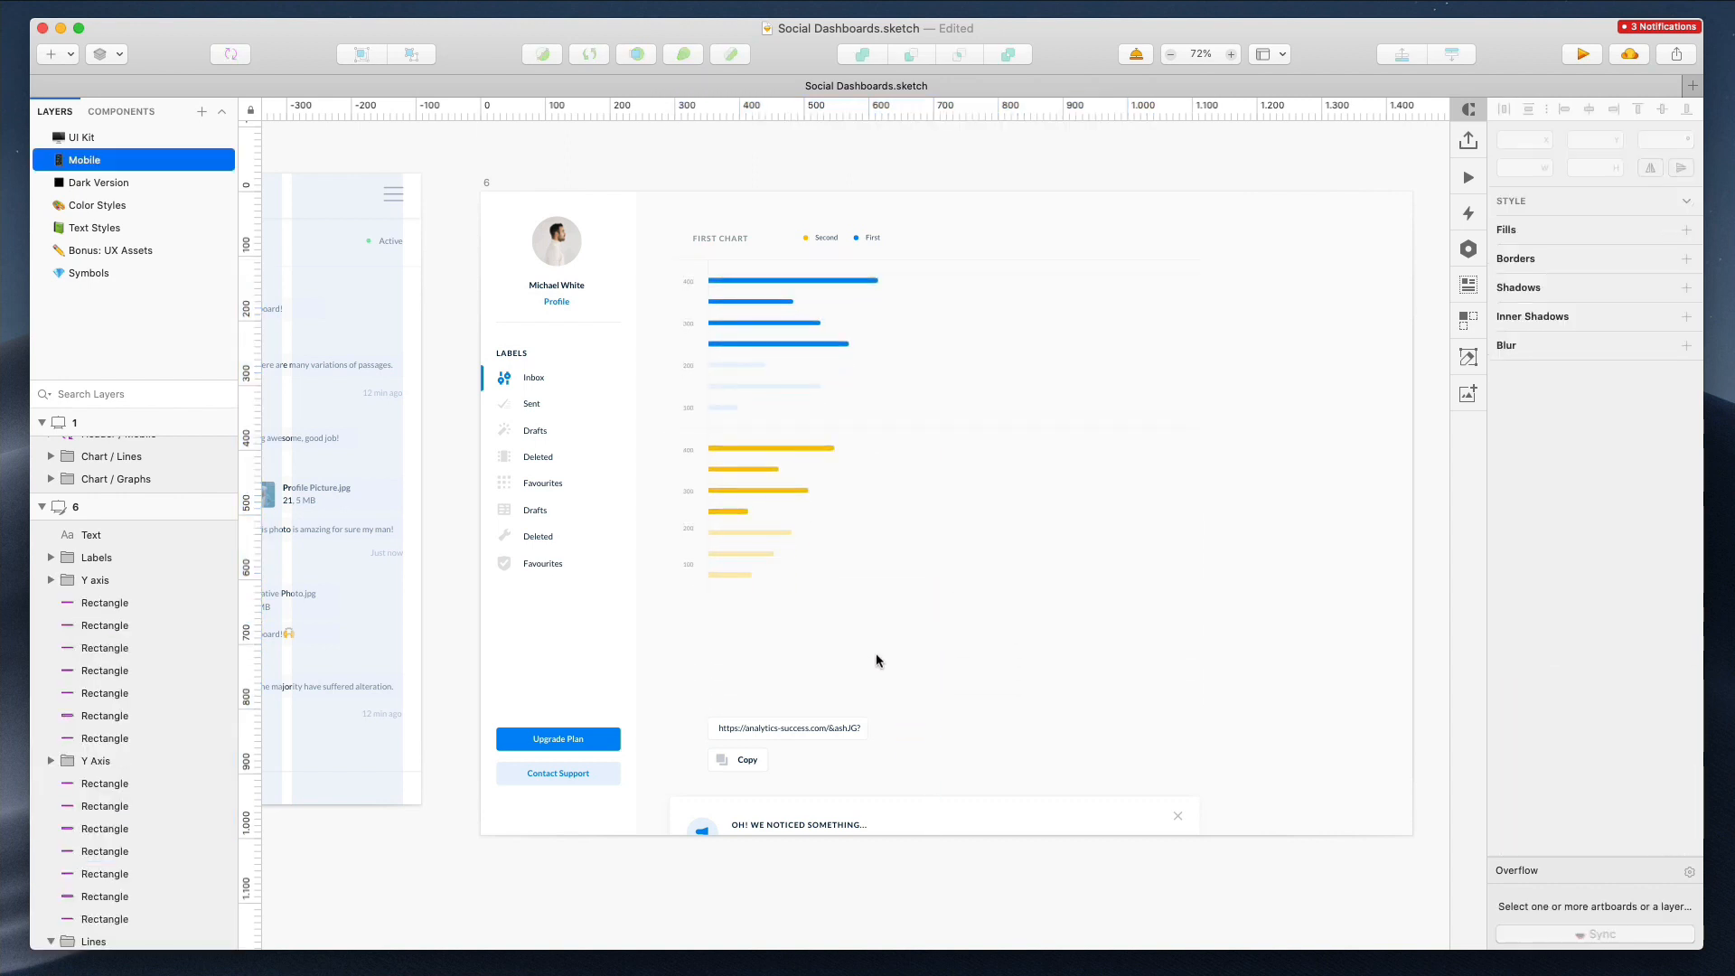
Set the height of all selected chart bars to 6
drag(666, 271, 933, 526)
click(926, 563)
drag(953, 272, 714, 390)
drag(870, 567, 732, 408)
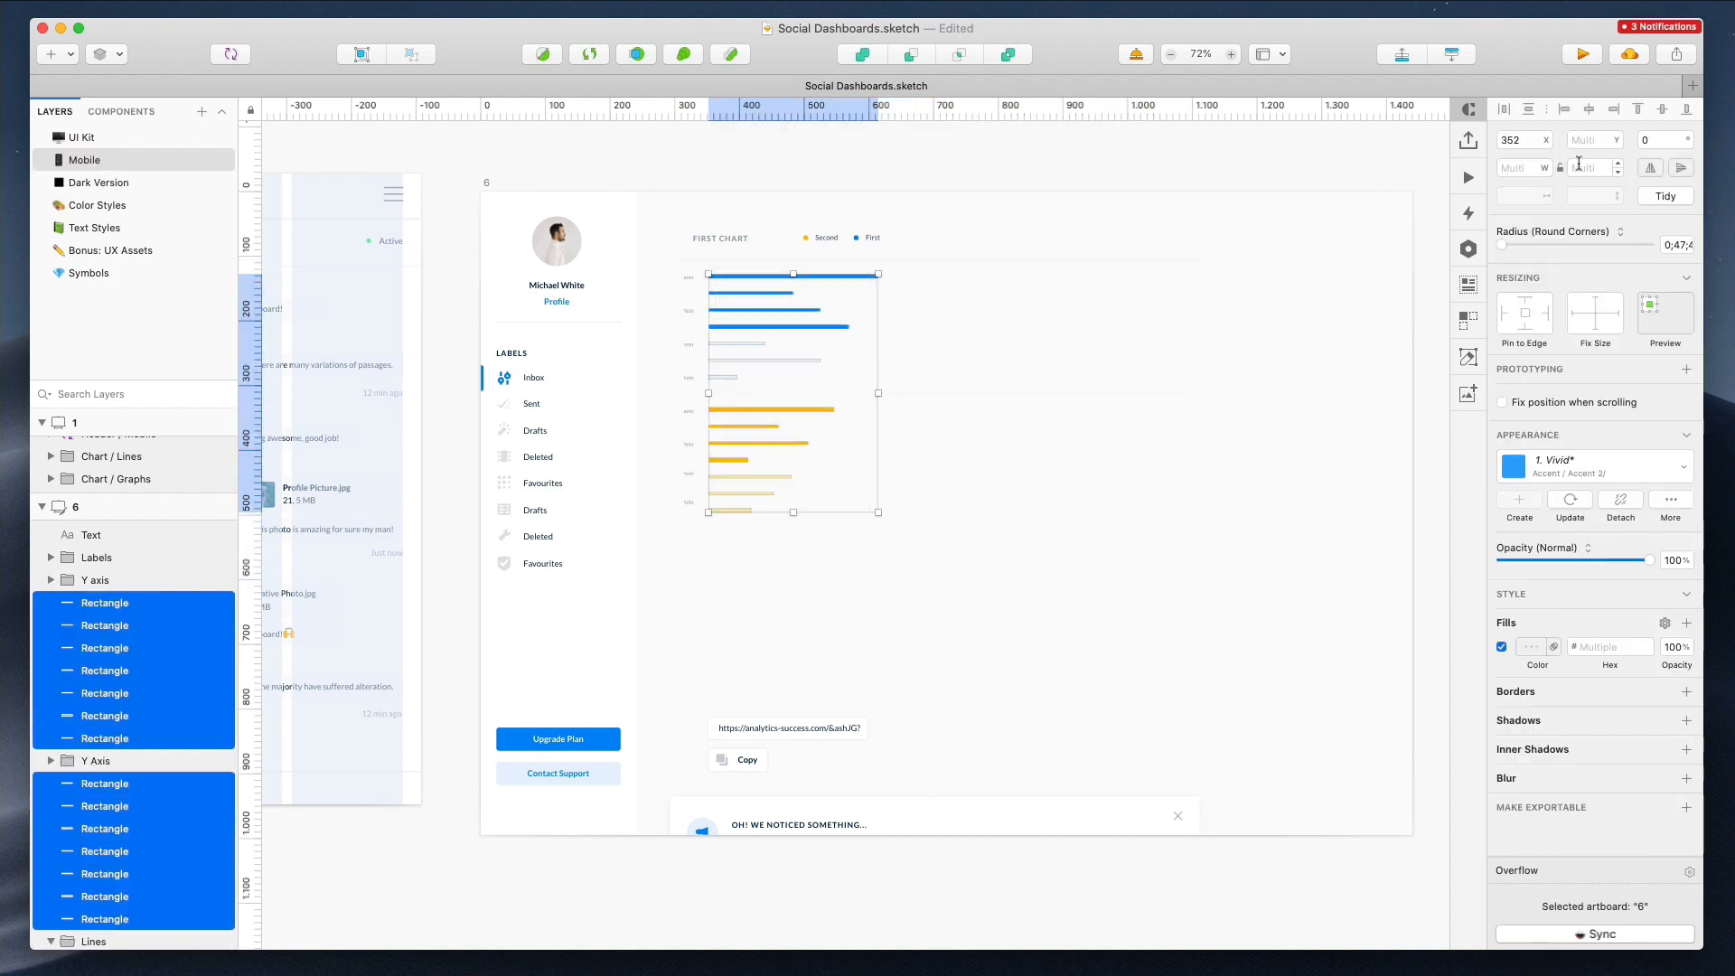
key(Up)
key(Down)
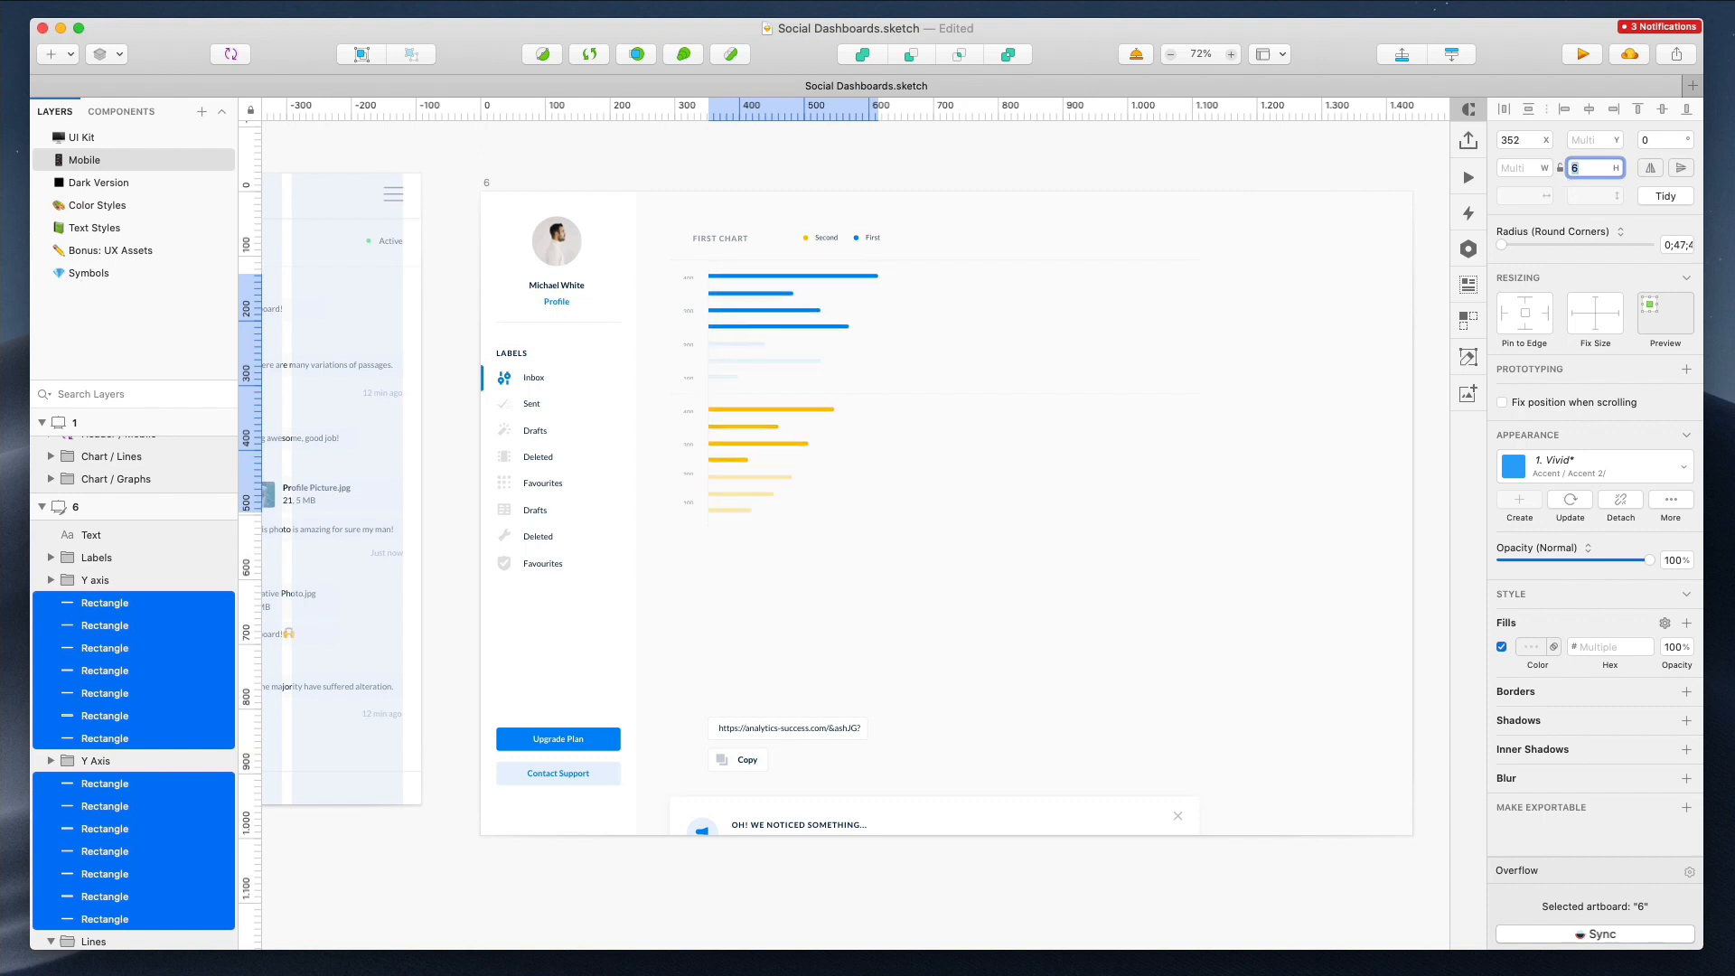
Move the URL input and alert up beneath the charts and narrow the alert to 360 px wide
drag(674, 273, 693, 534)
click(1531, 654)
click(937, 606)
drag(755, 739, 763, 561)
drag(817, 811, 817, 619)
drag(1199, 643, 902, 641)
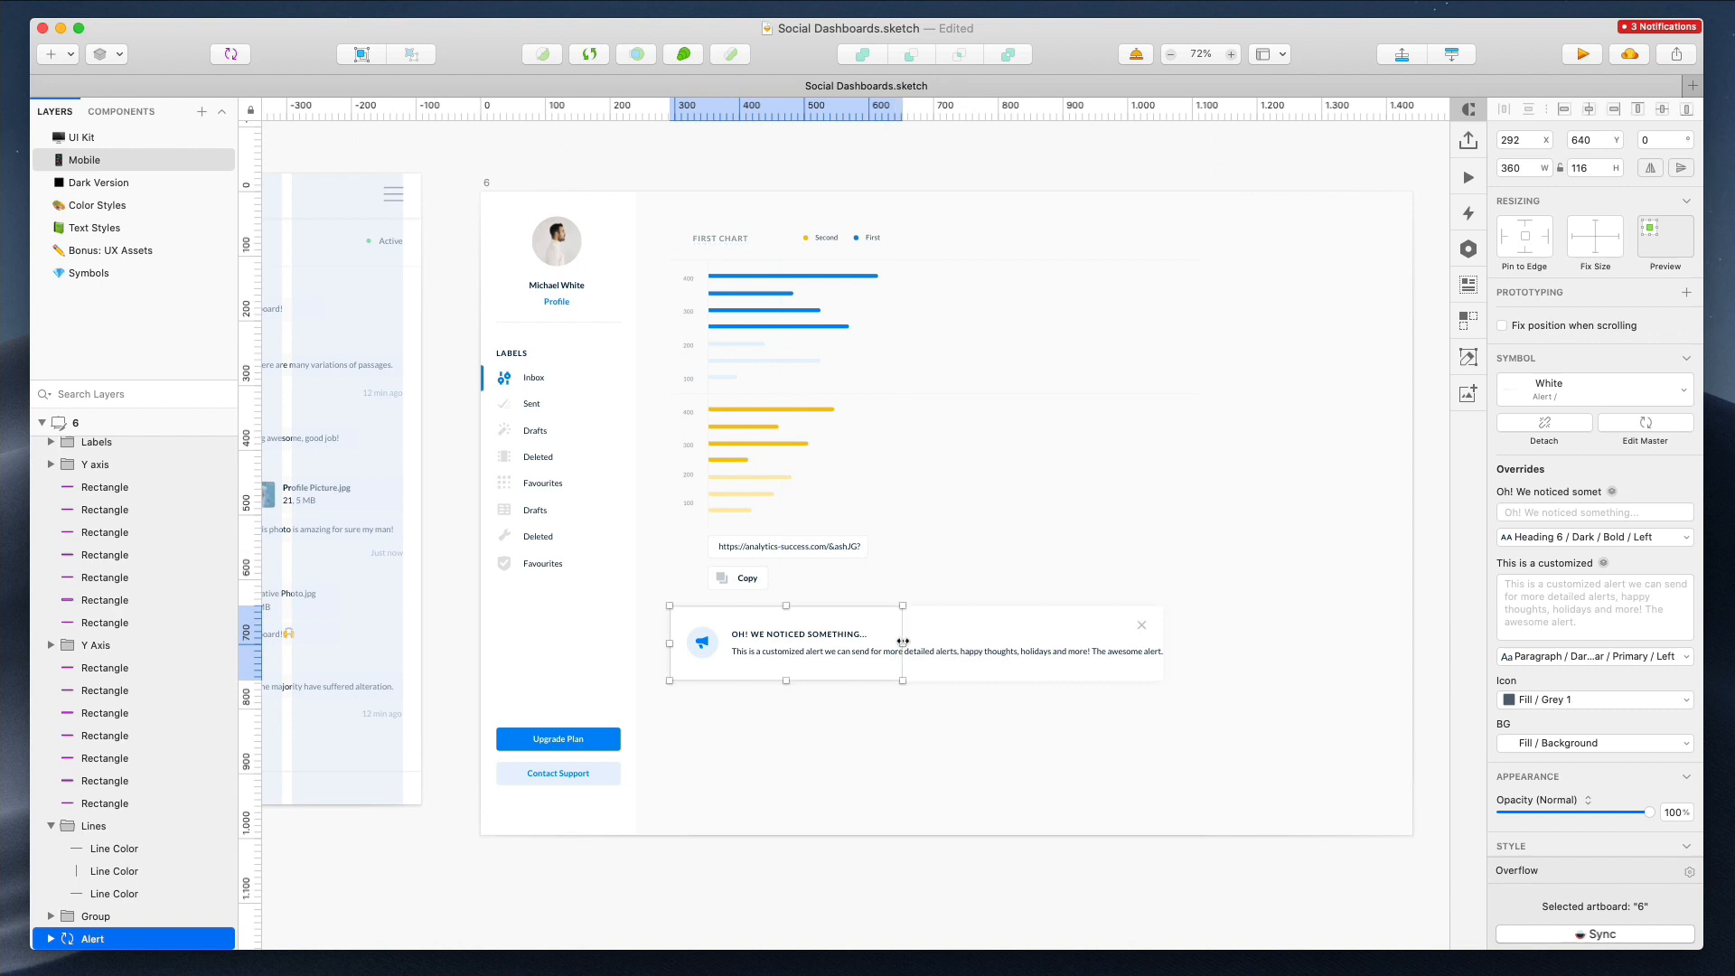
Detach the alert from its symbol and narrow its message text so it wraps inside the alert
click(921, 652)
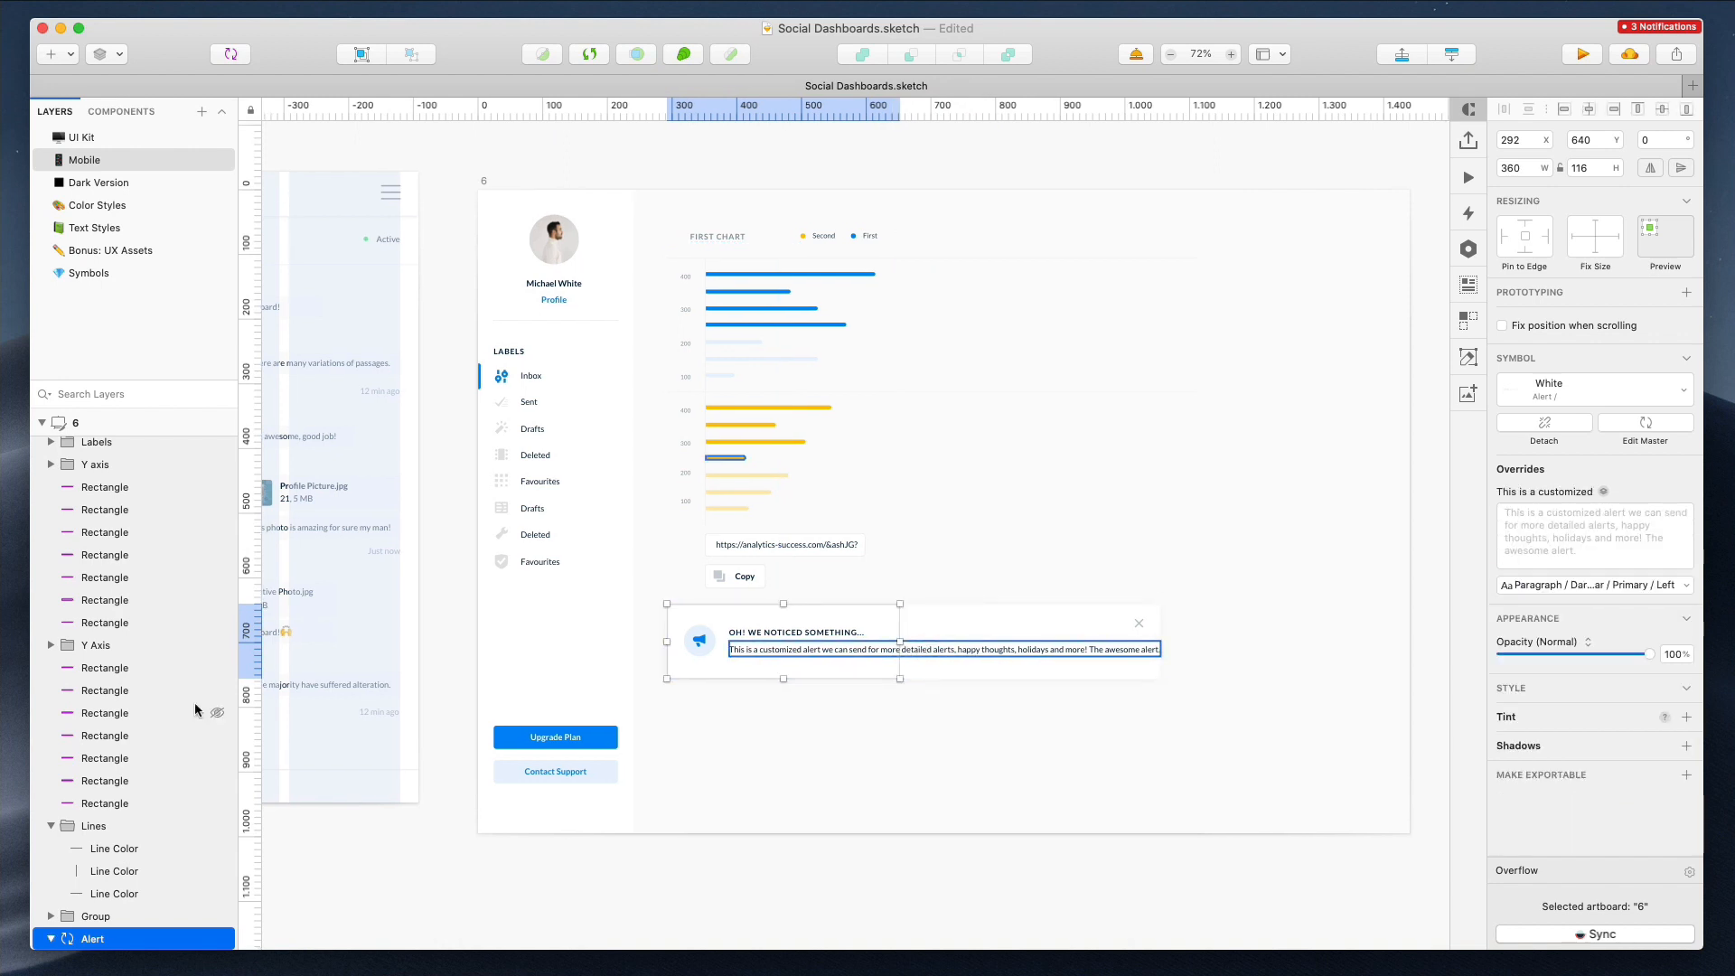
right_click(806, 646)
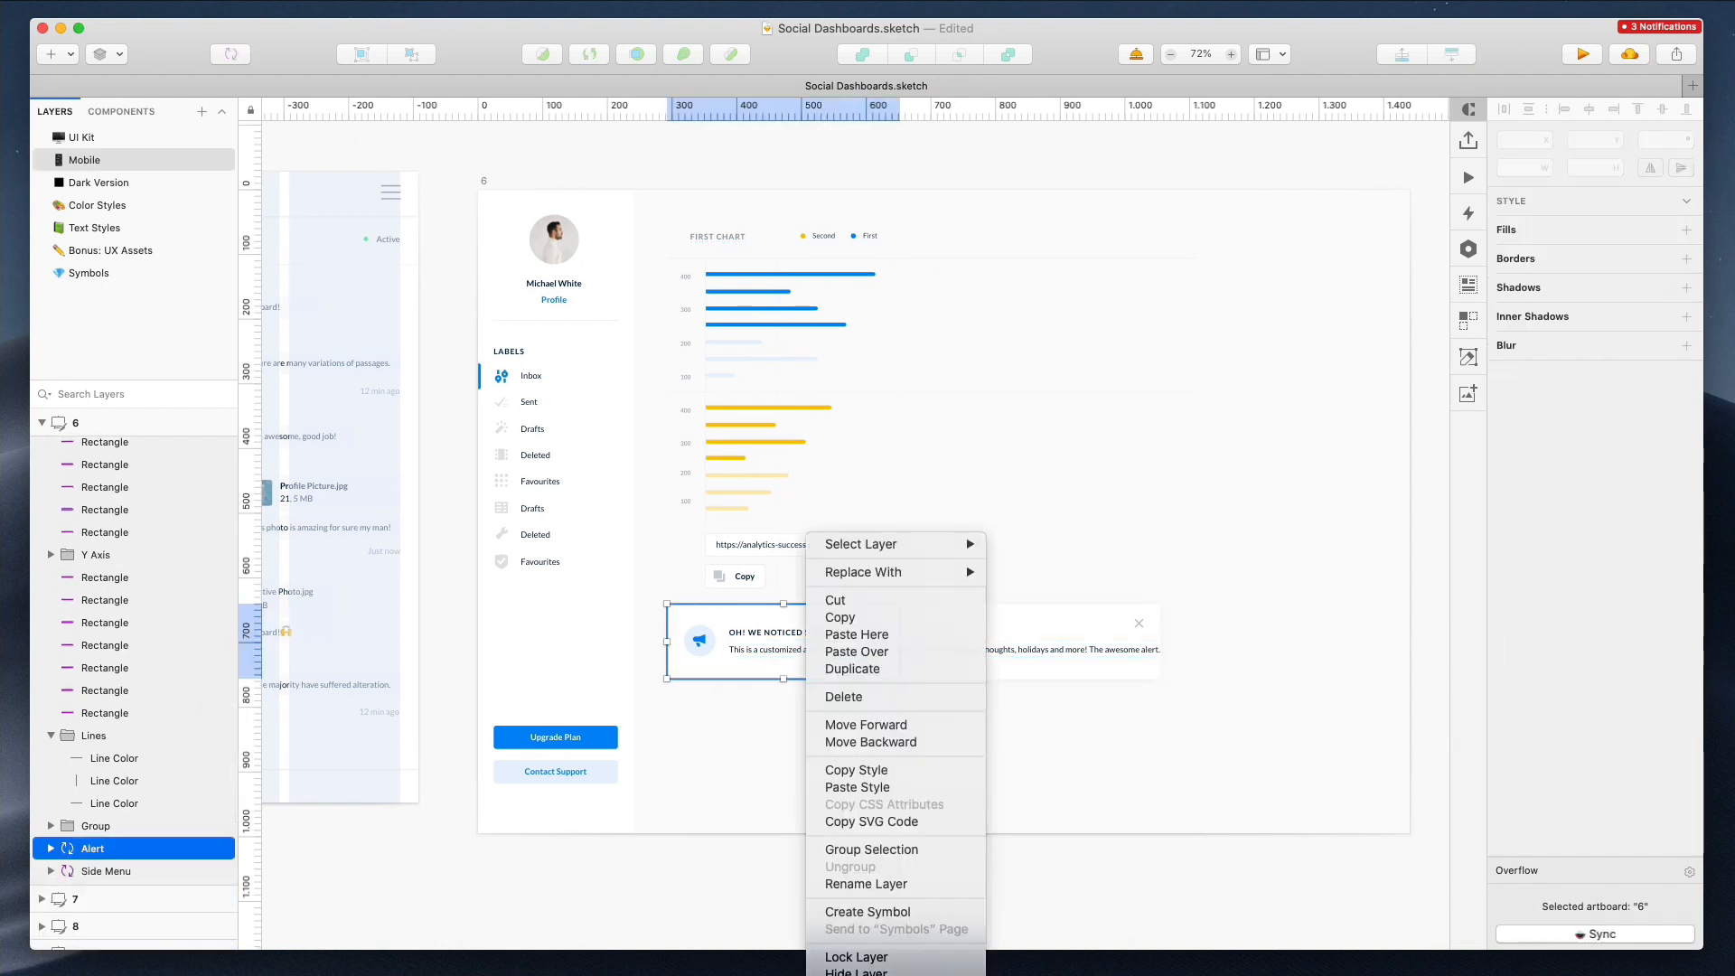
click(859, 974)
click(778, 728)
super+click(810, 652)
drag(1160, 649, 817, 674)
Move the alert's close icon inward and resize the alert background to 371 × 171
click(941, 645)
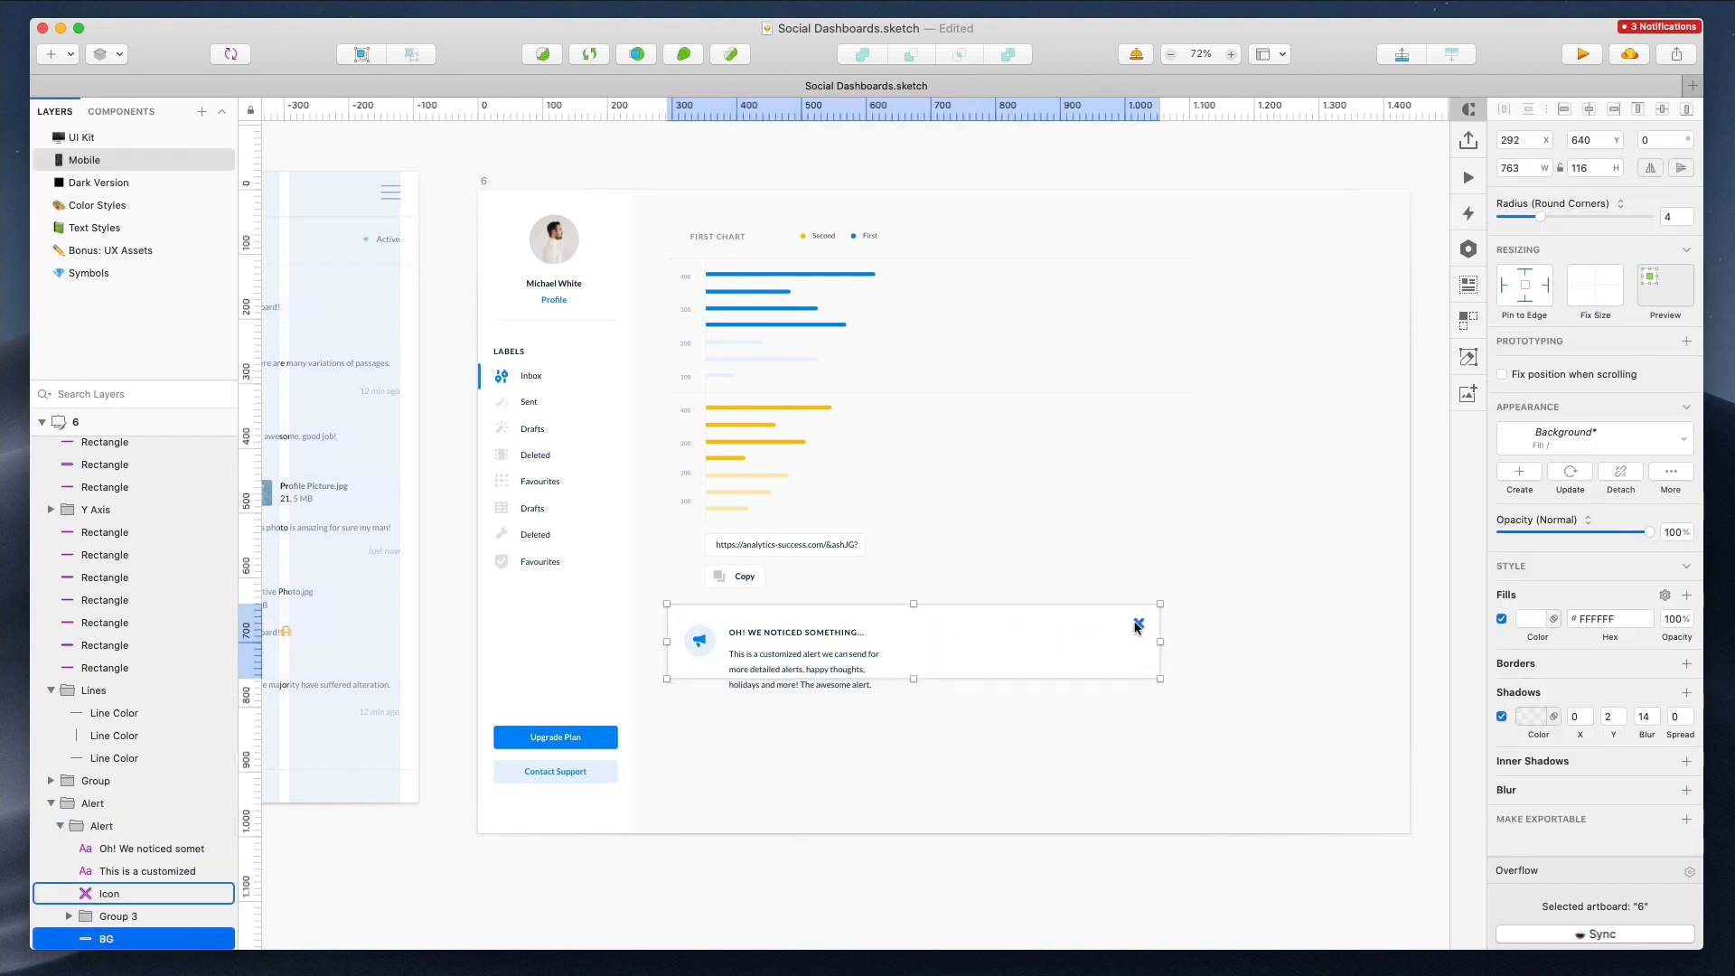
click(1138, 624)
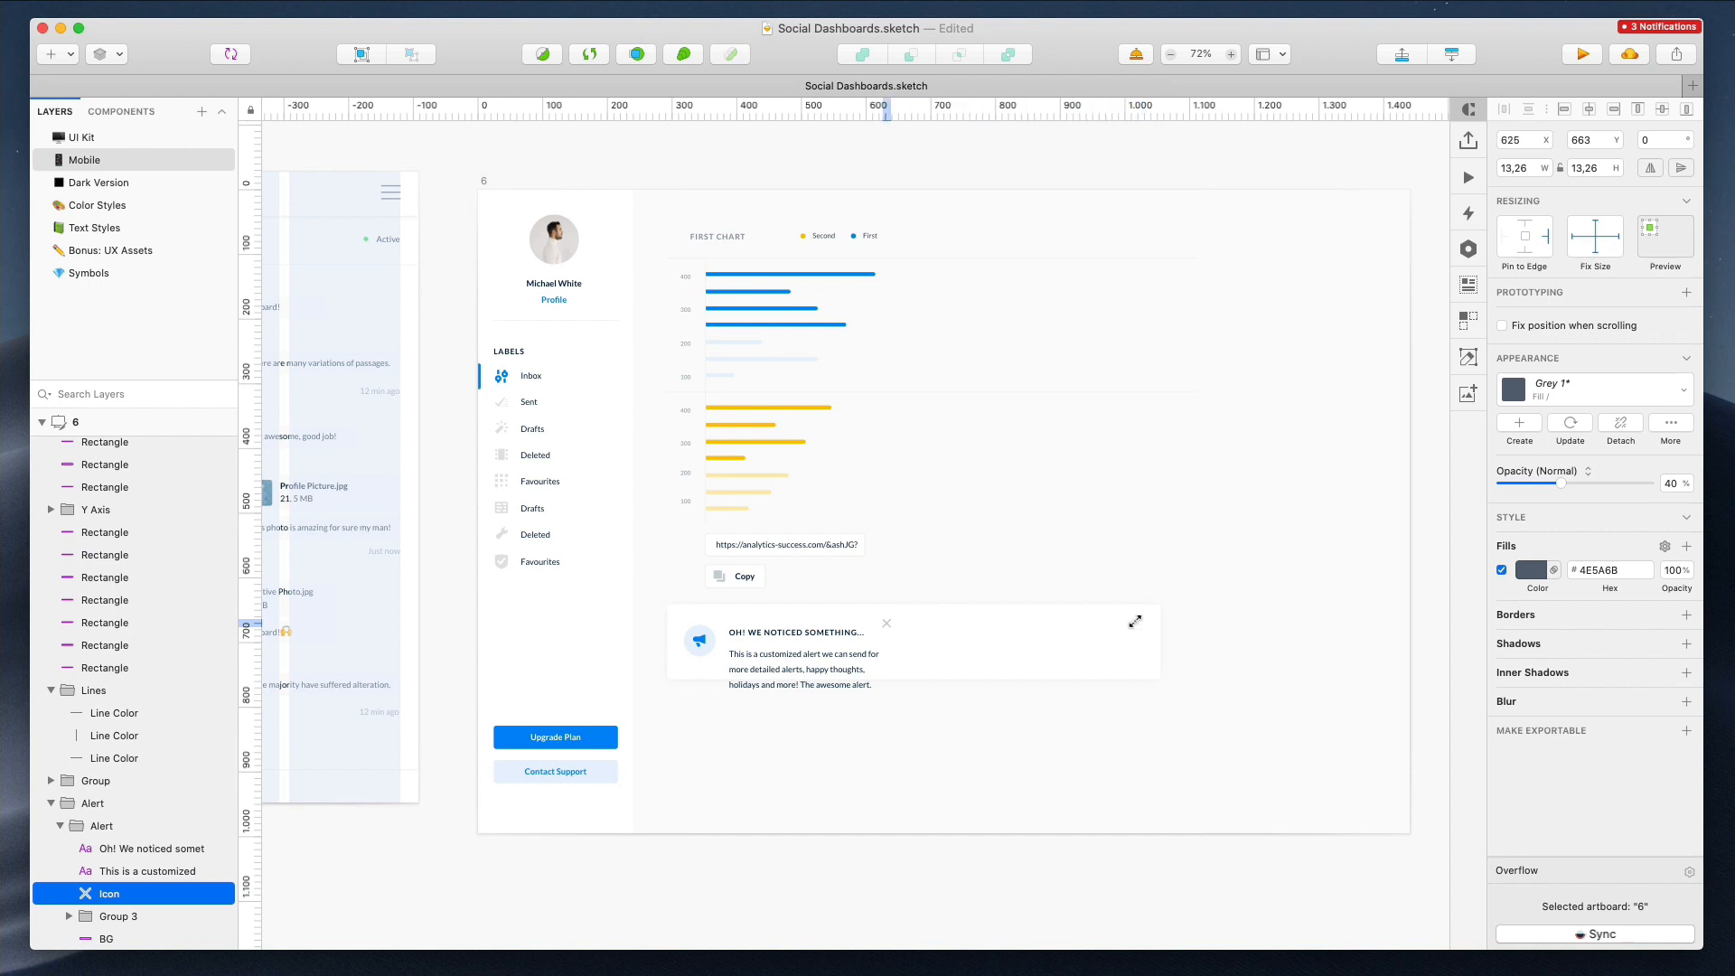
click(1150, 674)
drag(1159, 679, 906, 708)
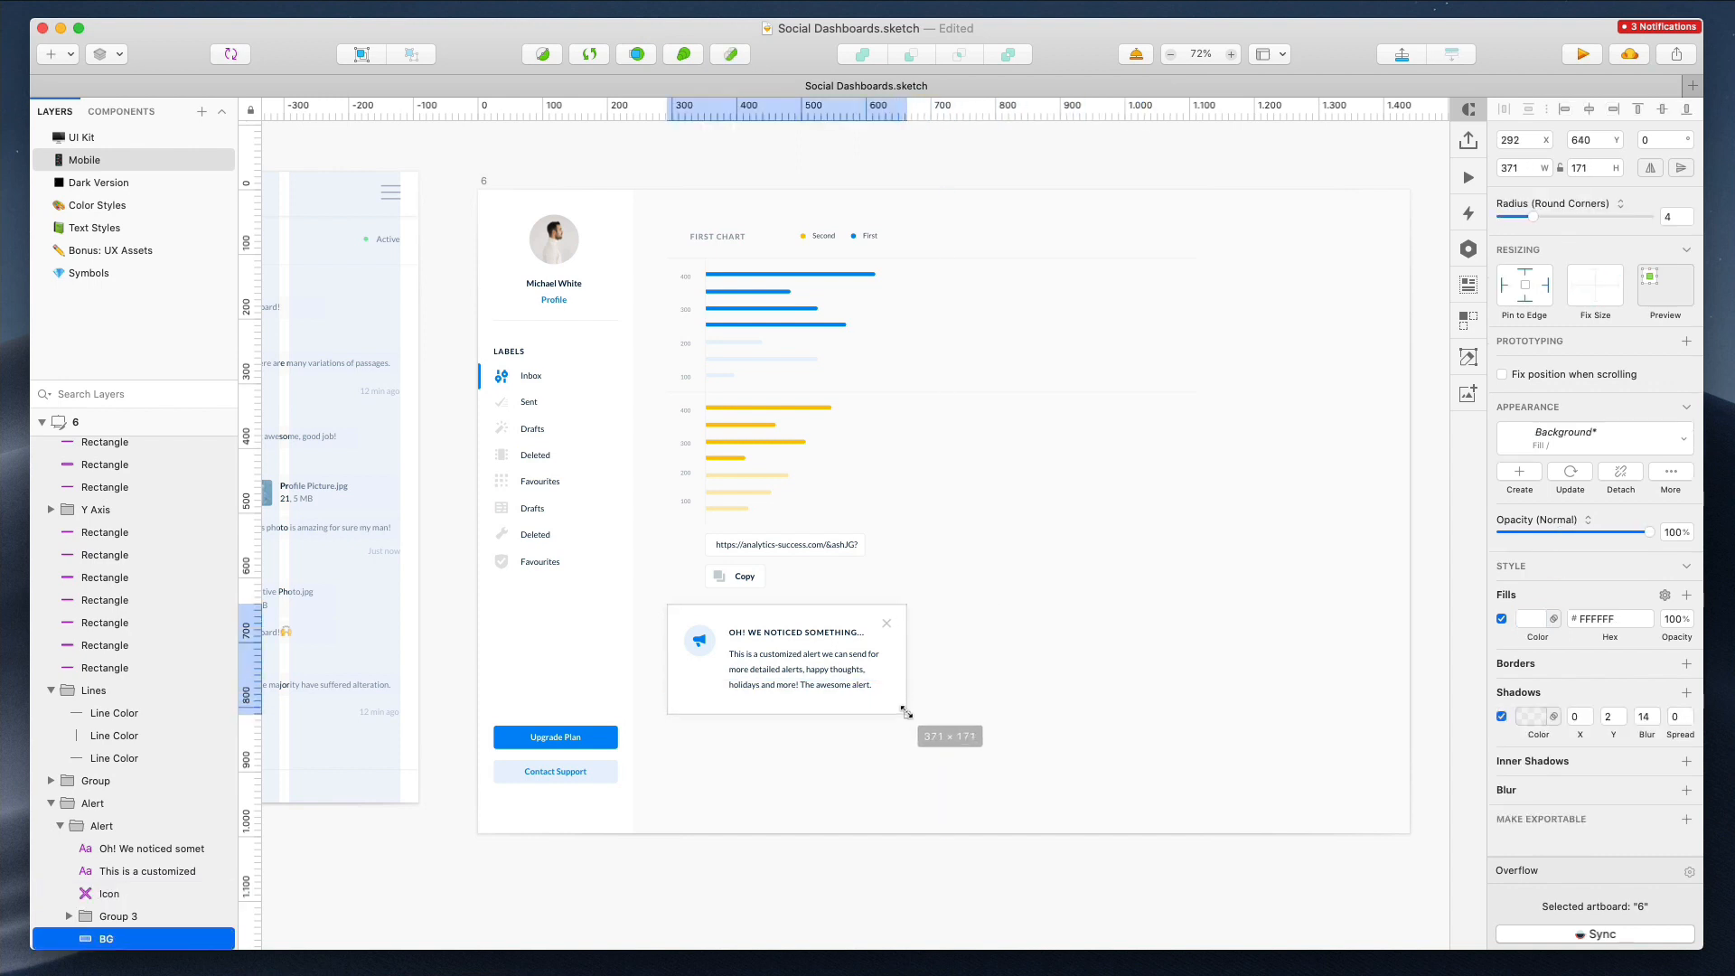
click(990, 693)
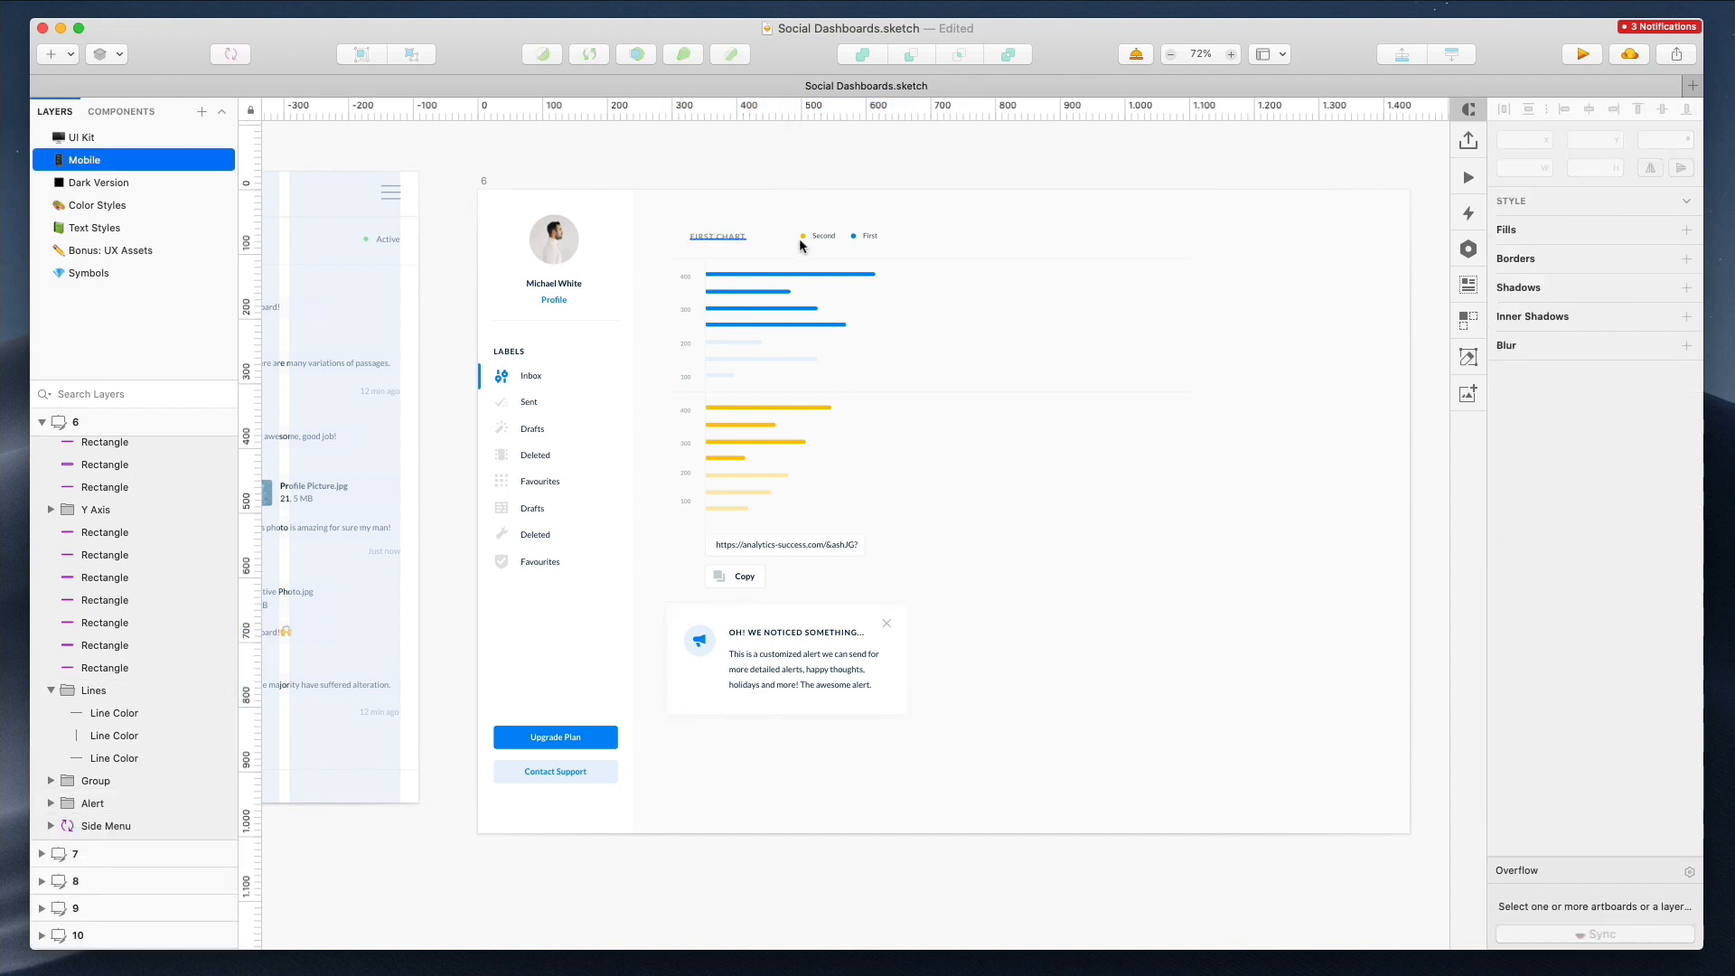
Shorten the horizontal divider lines of the charts to 369 px wide
drag(979, 227, 1212, 593)
drag(1304, 209, 1116, 450)
drag(1196, 325, 903, 328)
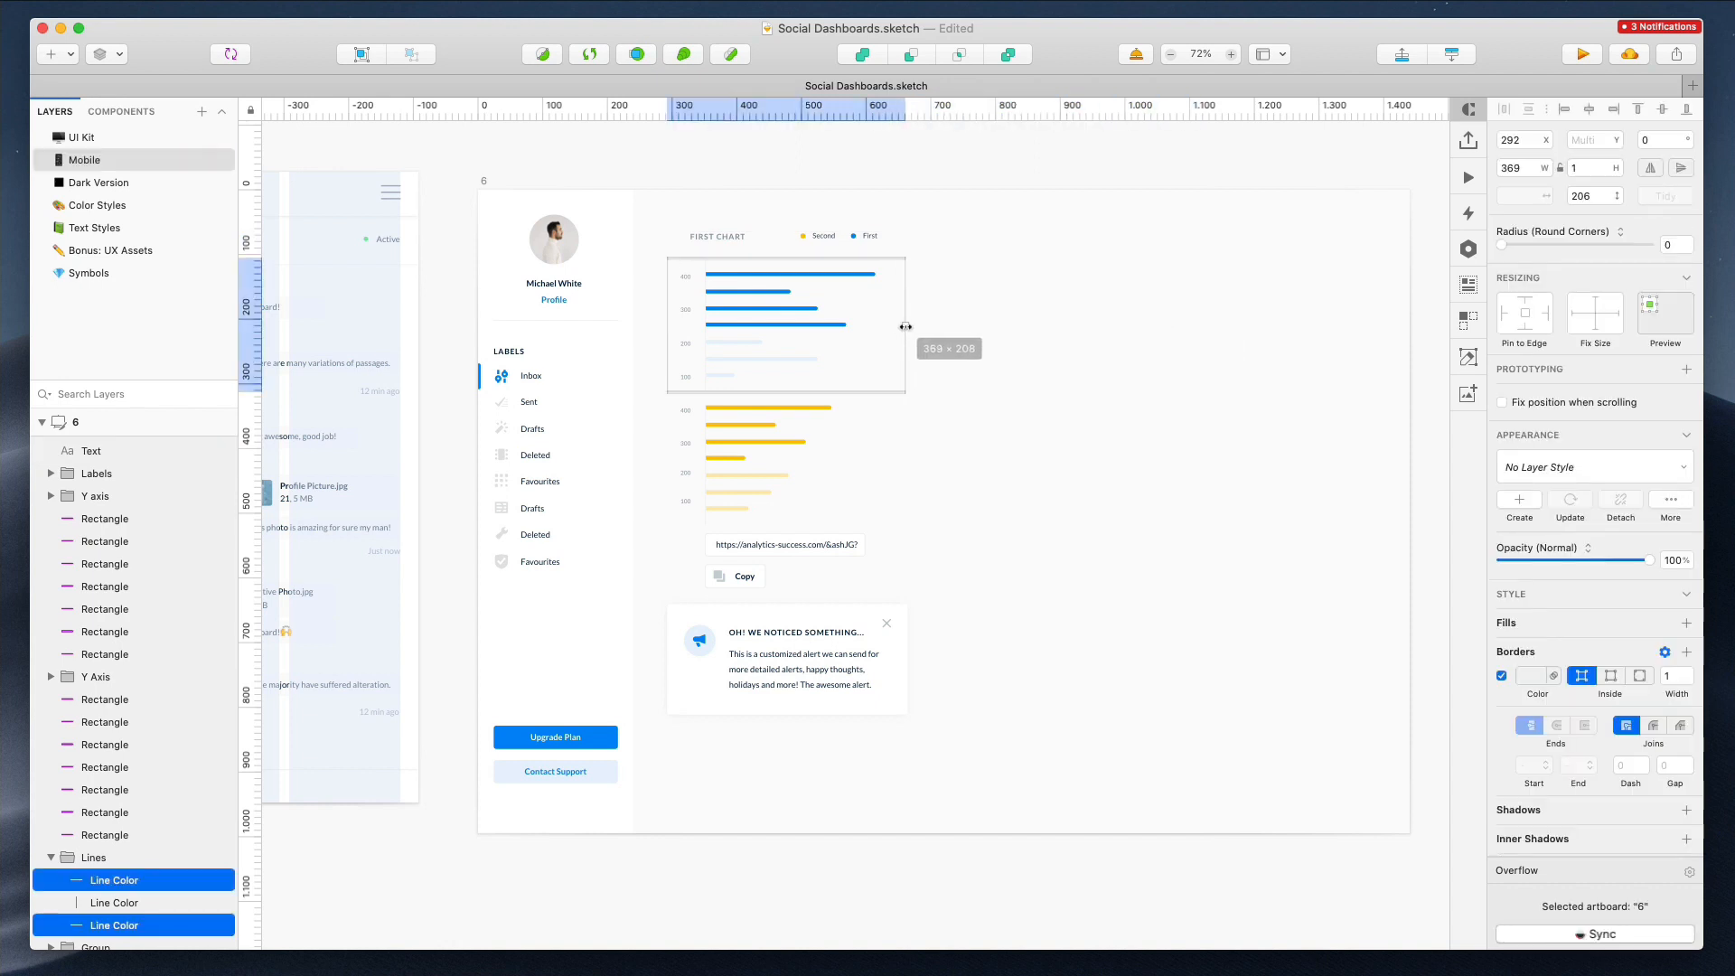
Group the first chart's axis labels and bars and name the group 1
click(763, 243)
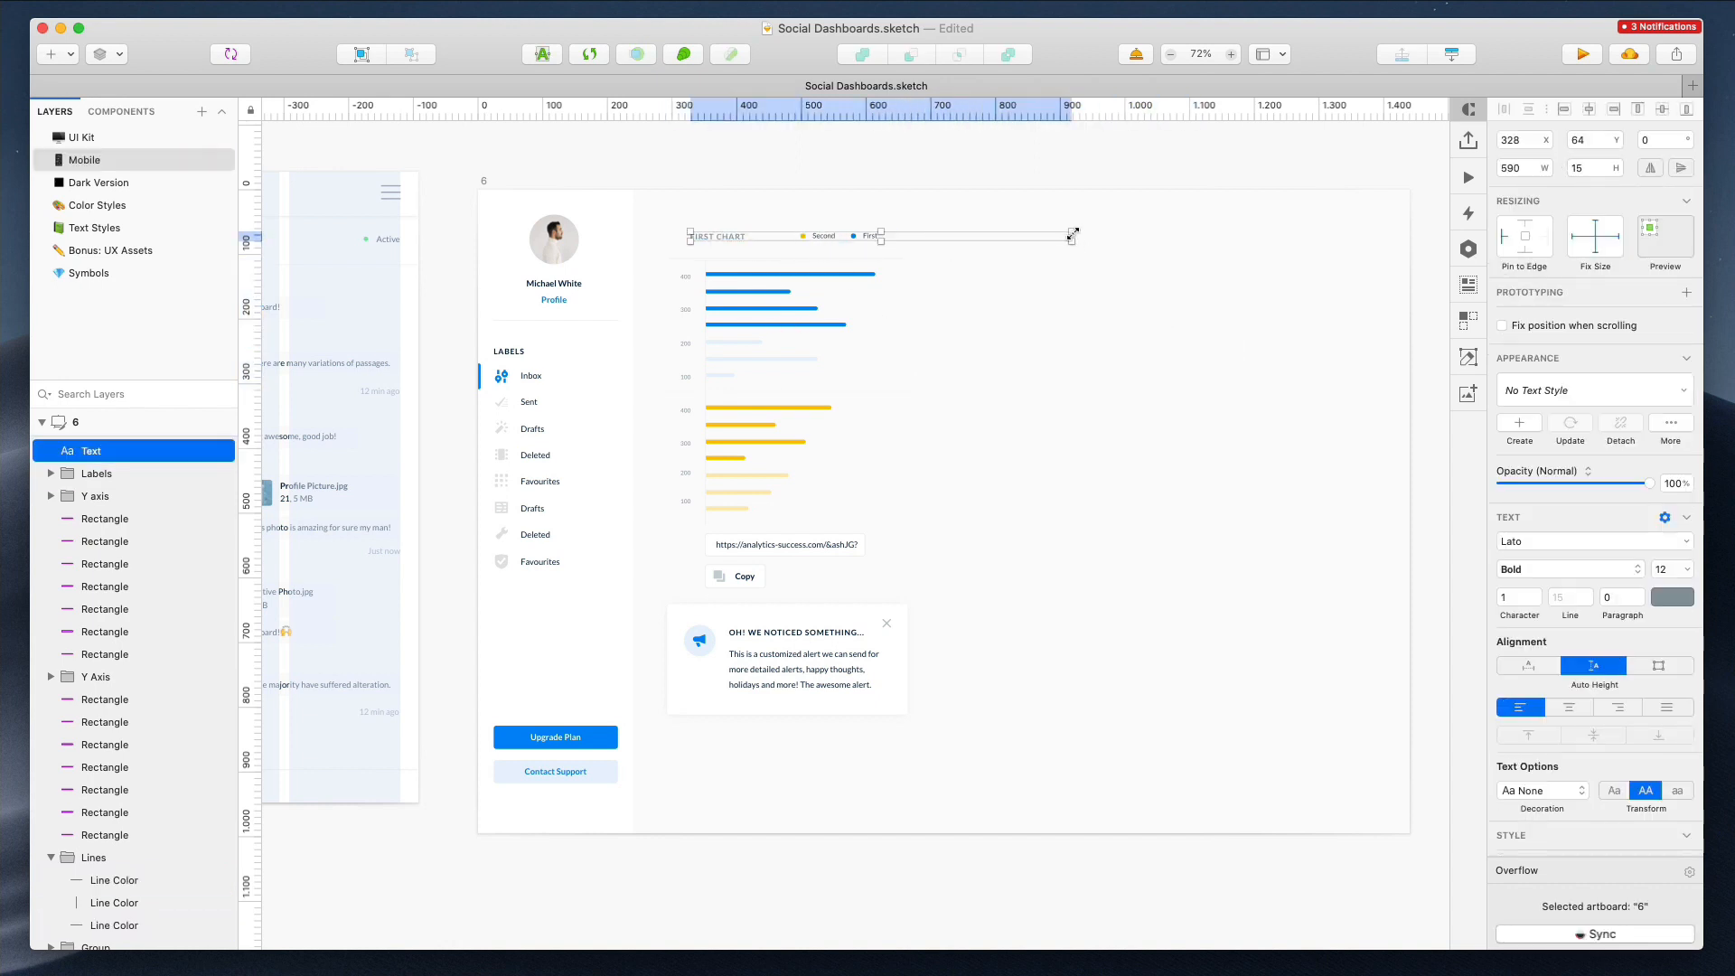
drag(1071, 241, 946, 750)
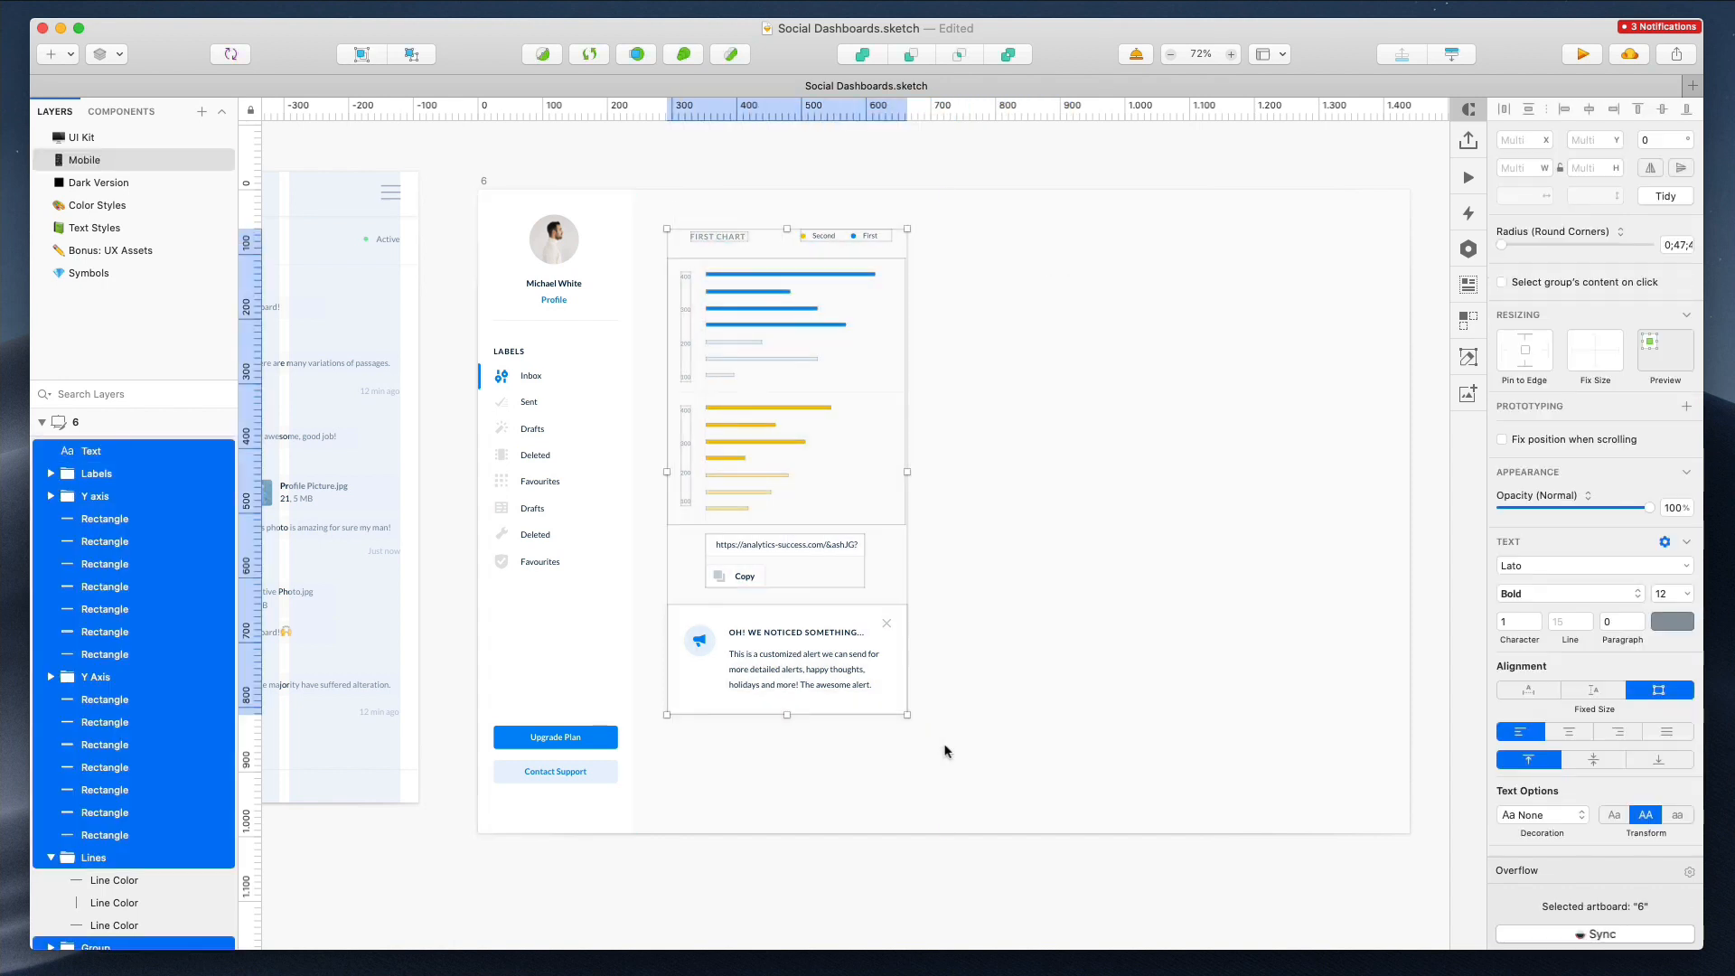
drag(982, 205, 666, 572)
click(643, 250)
drag(654, 267, 809, 385)
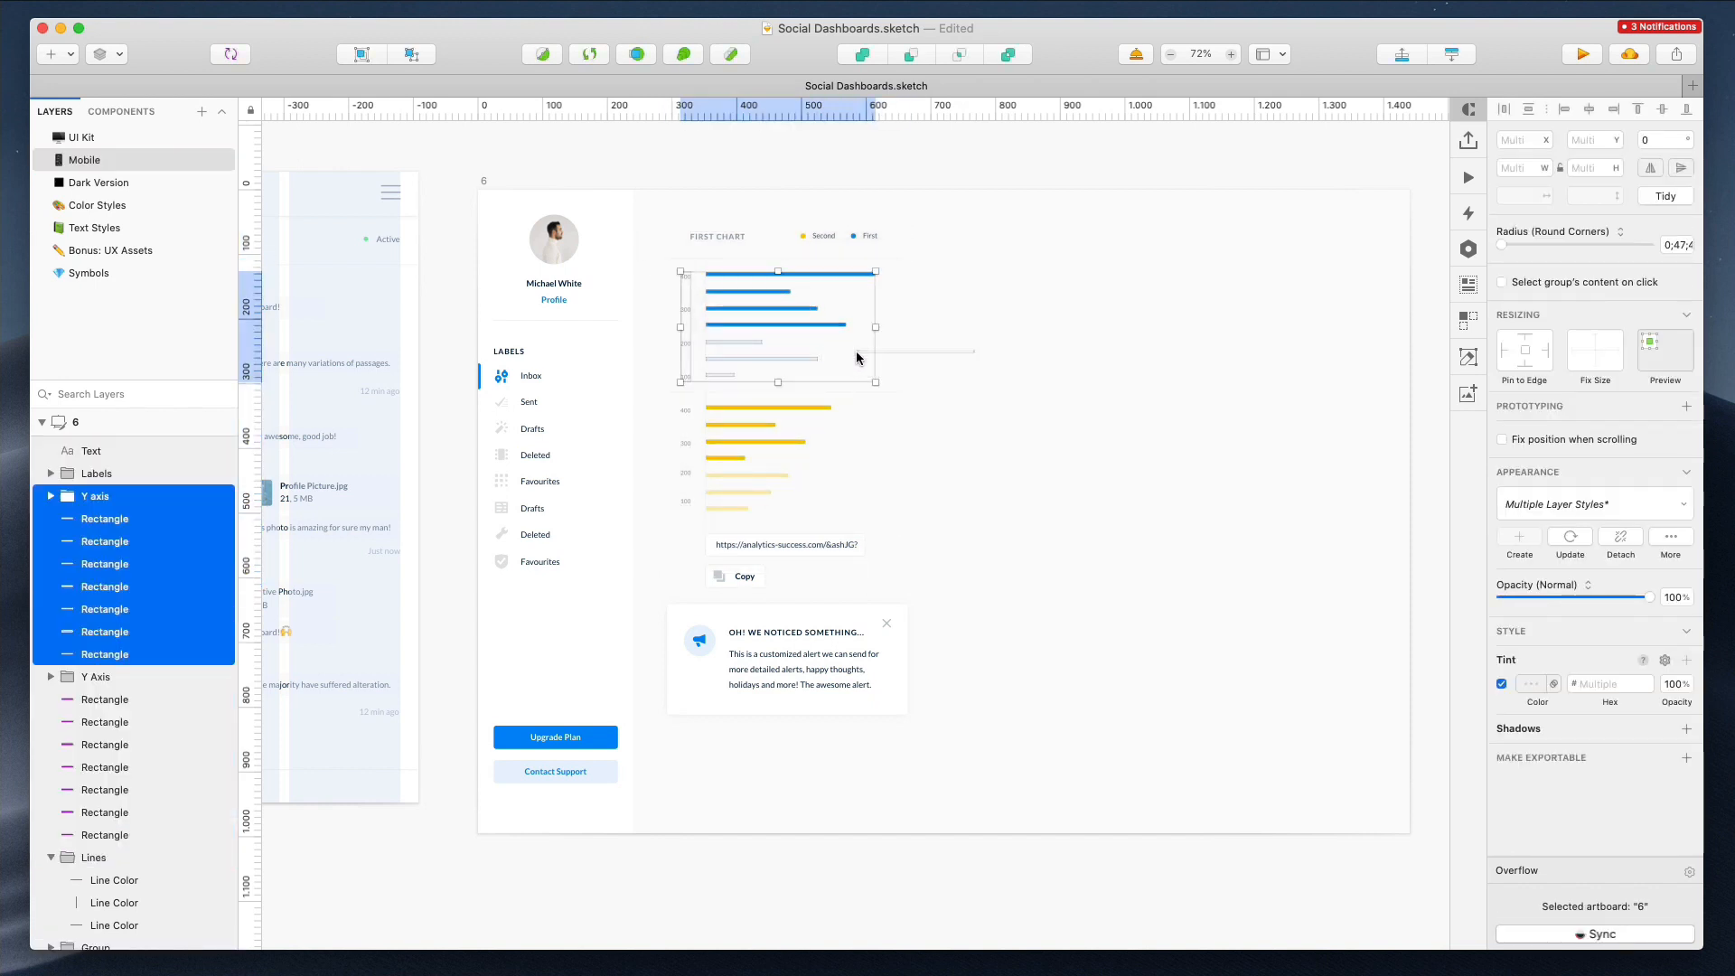
key(super+g)
key(super+r)
text(1)
key(Return)
Group the second chart's axis labels and bars and name the group 2
drag(676, 408, 825, 523)
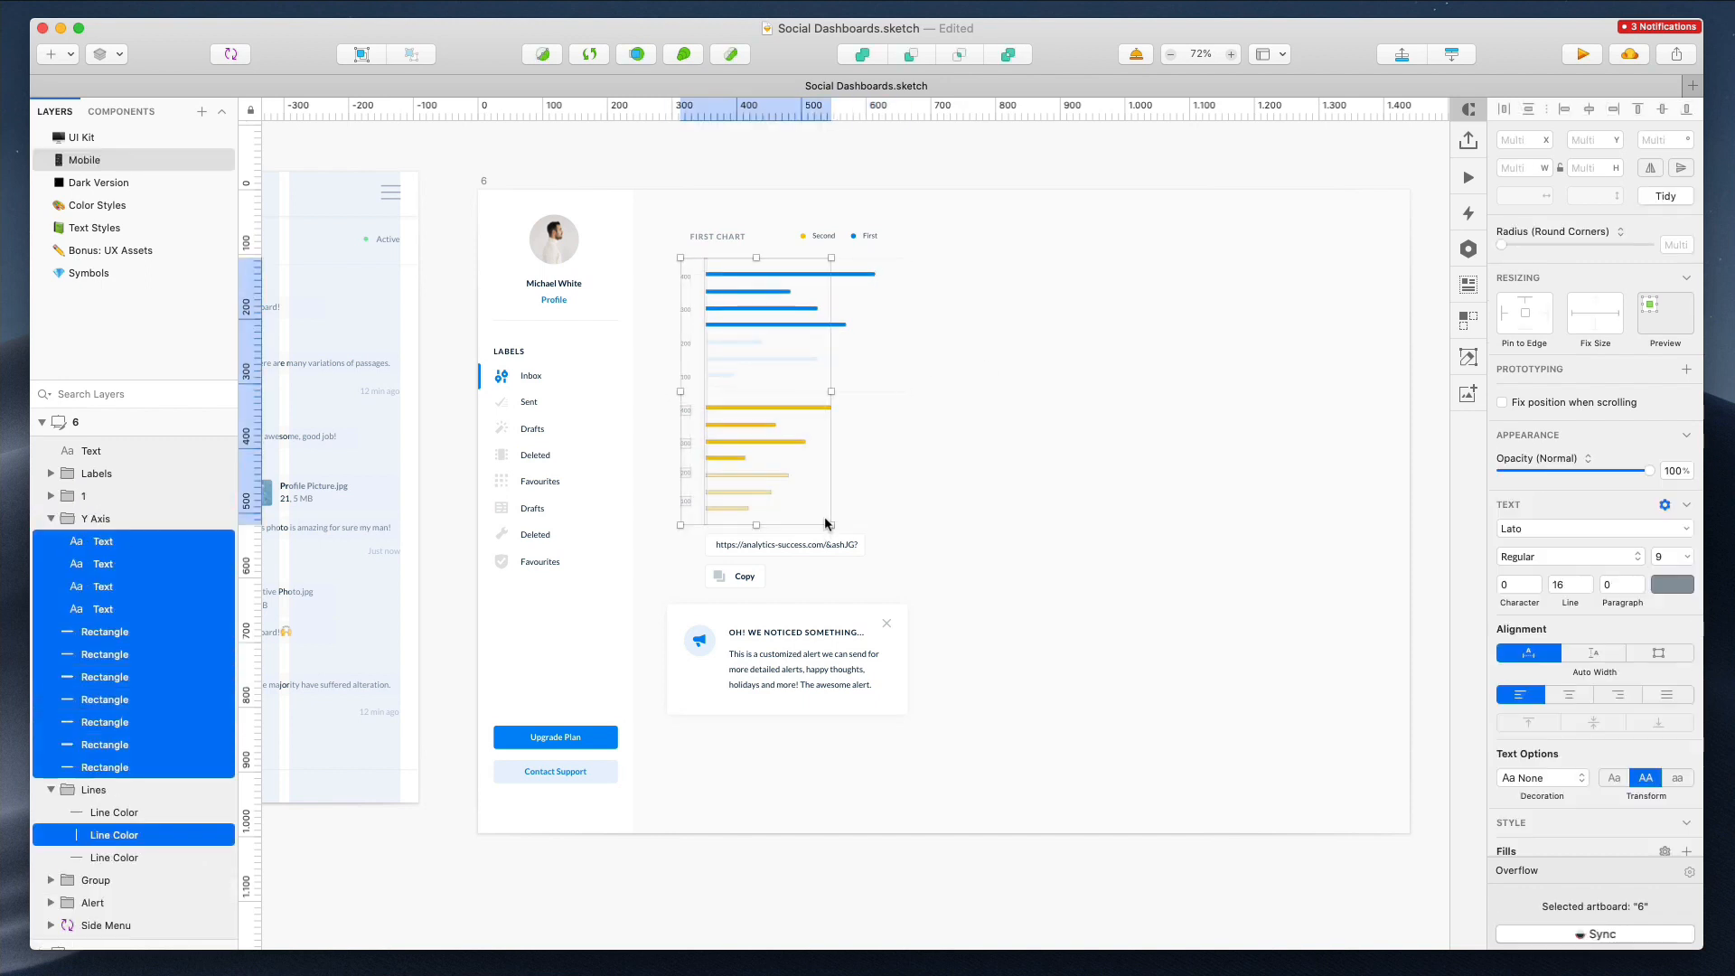
shift+click(706, 528)
key(super+g)
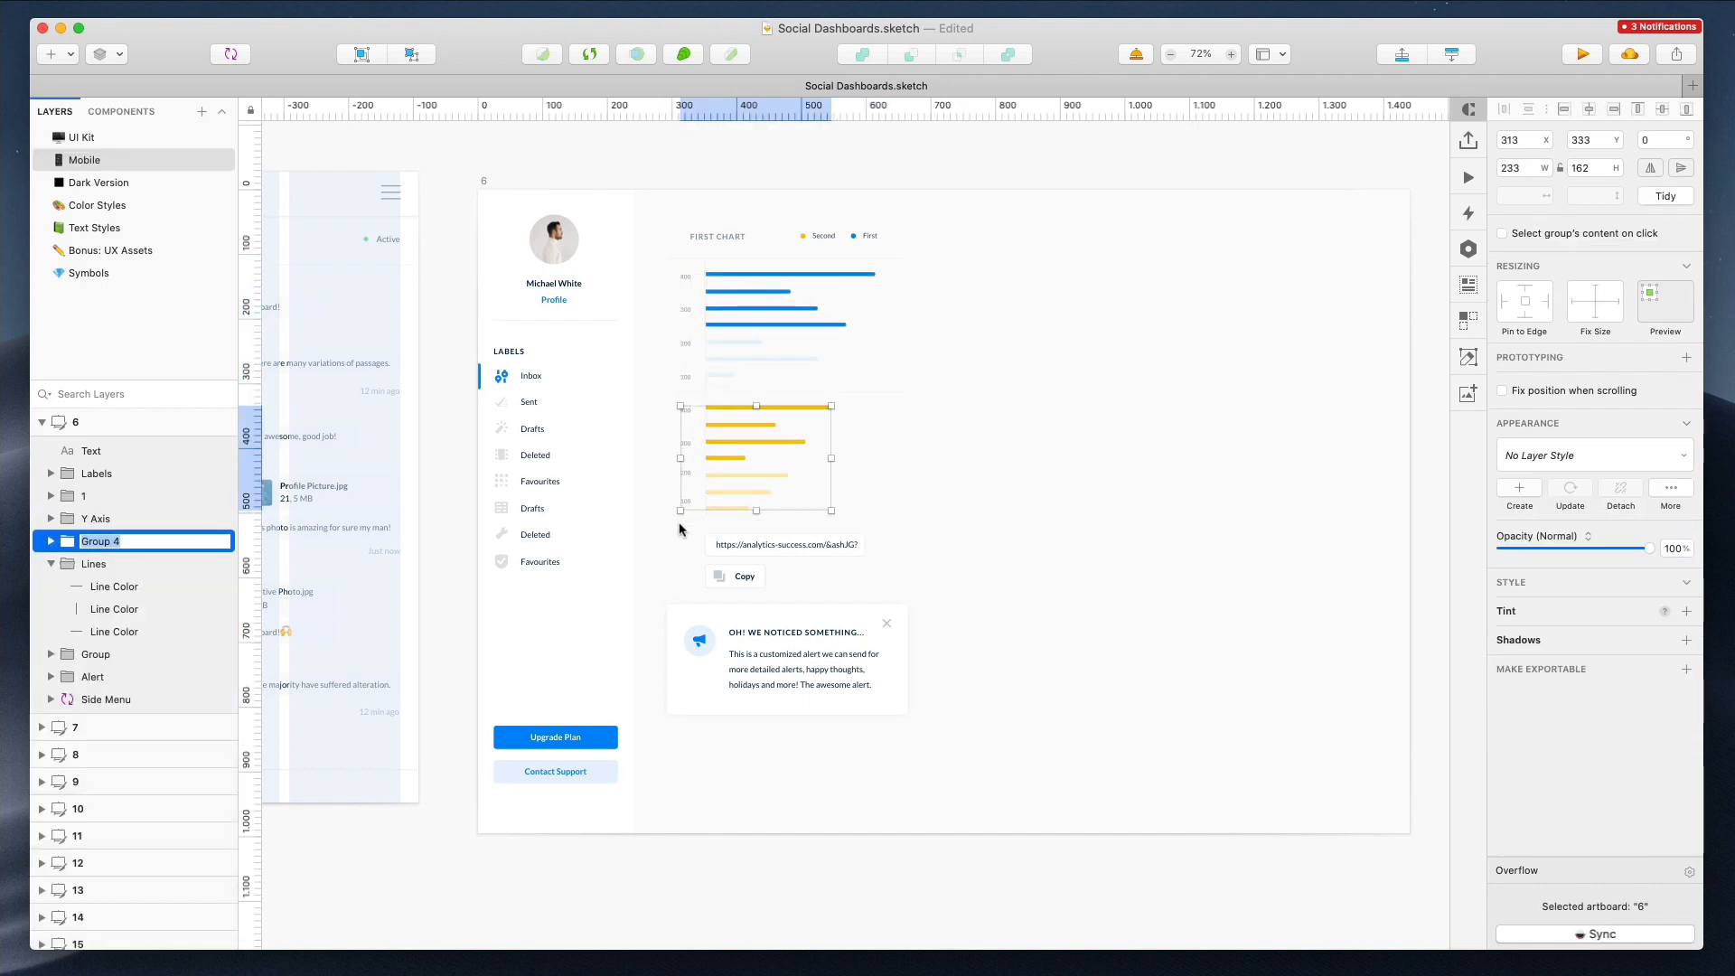
click(714, 238)
Move the chart, URL input and alert elements from artboard 6 onto the mobile artboard 5
scroll(588, 271, left, 6)
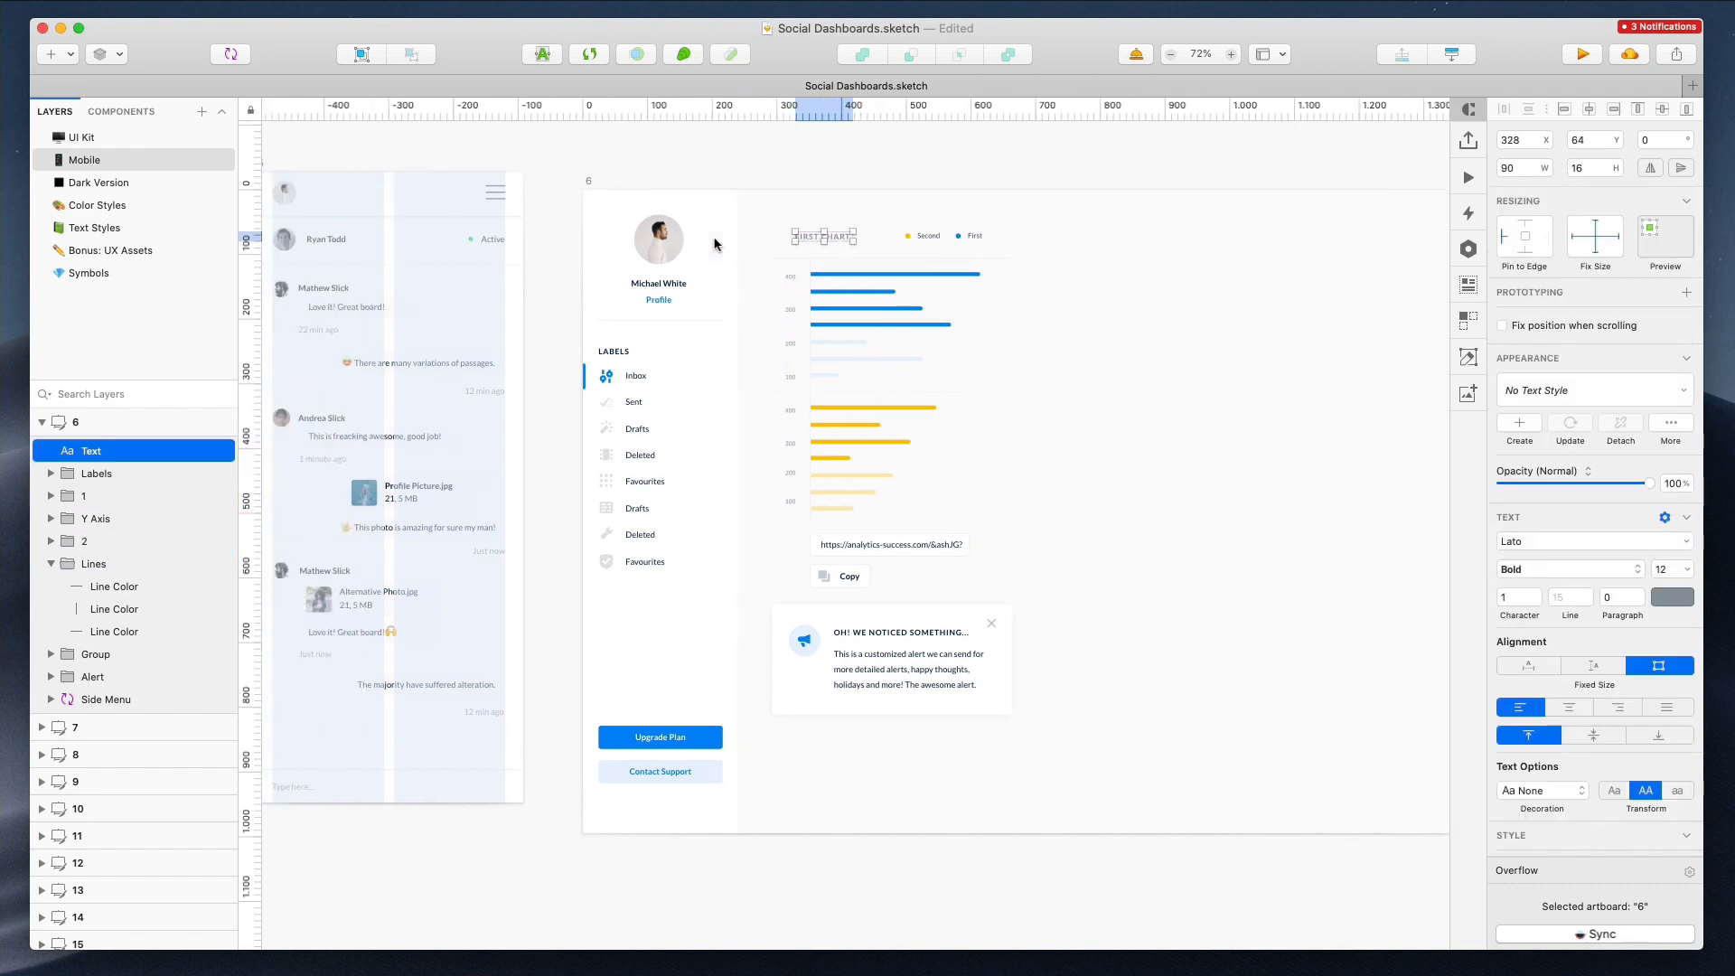
click(480, 259)
key(Delete)
drag(911, 204, 1265, 802)
key(super+z)
drag(1056, 450, 542, 449)
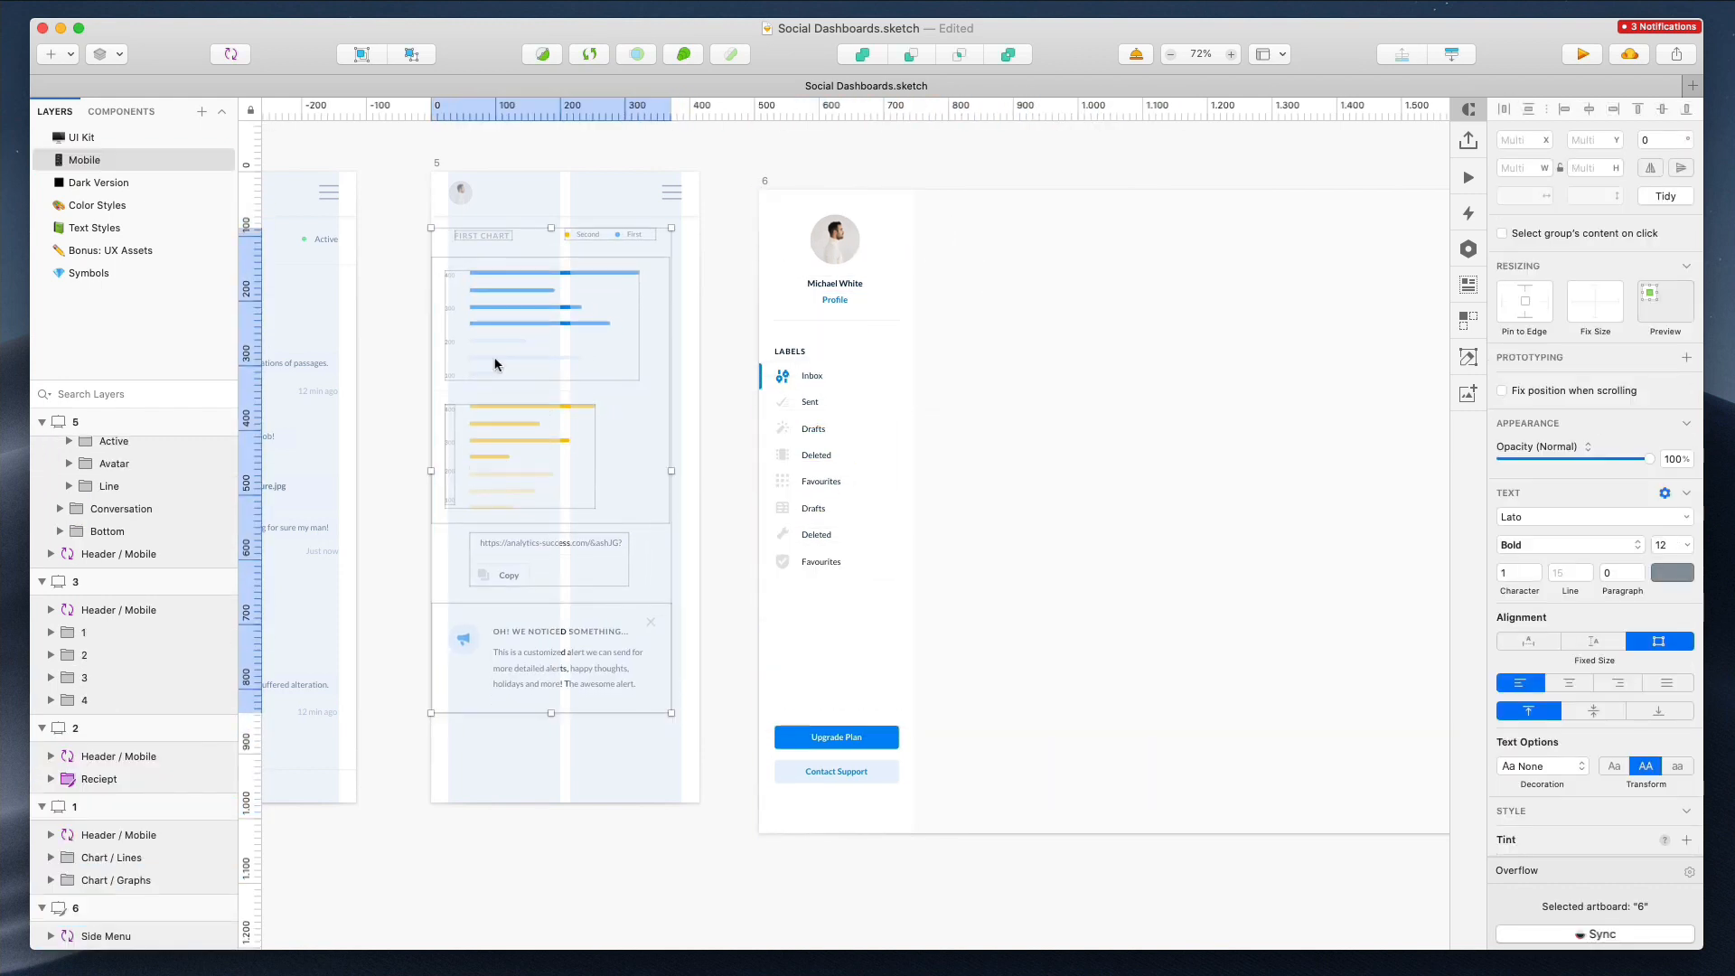
Adjust the position and width of the chart divider lines on mobile artboard 5
scroll(443, 209, up, 10)
key(Down)
key(Down)
key(Up)
key(Up)
key(Down)
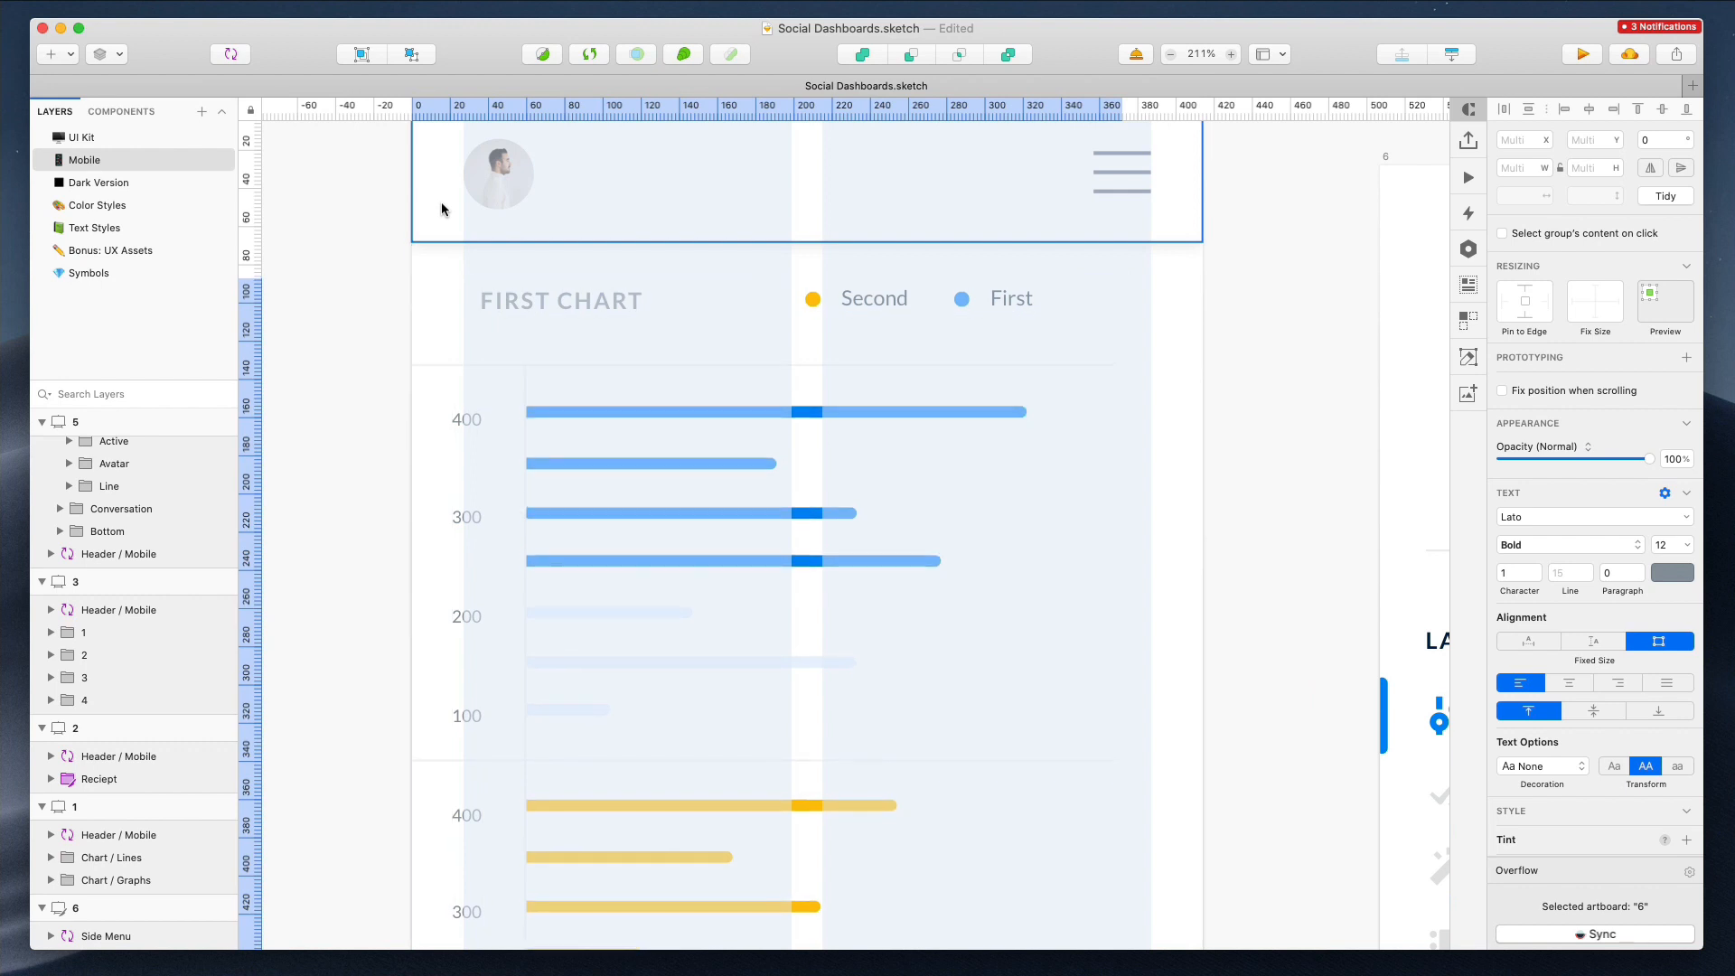
click(1181, 357)
scroll(1182, 358, down, 8)
scroll(1180, 358, right, 4)
mouse_move(1077, 335)
mouse_down()
mouse_move(1038, 853)
mouse_move(1001, 757)
mouse_up()
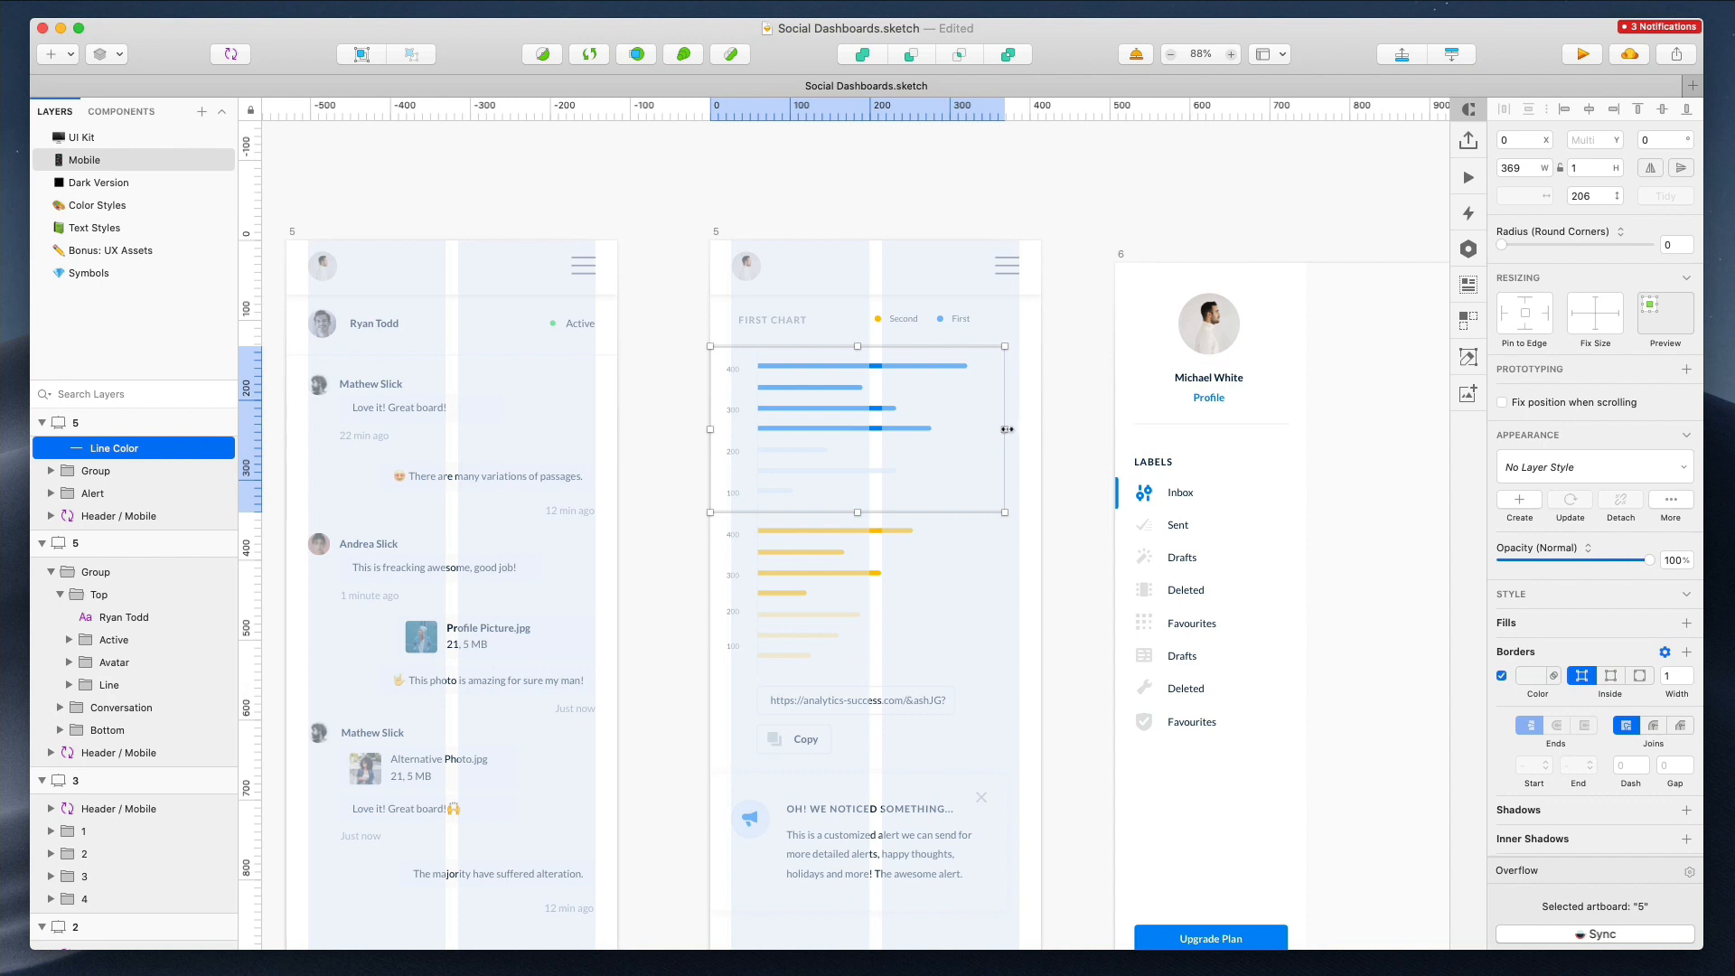
click(1064, 421)
scroll(1022, 502, down, 3)
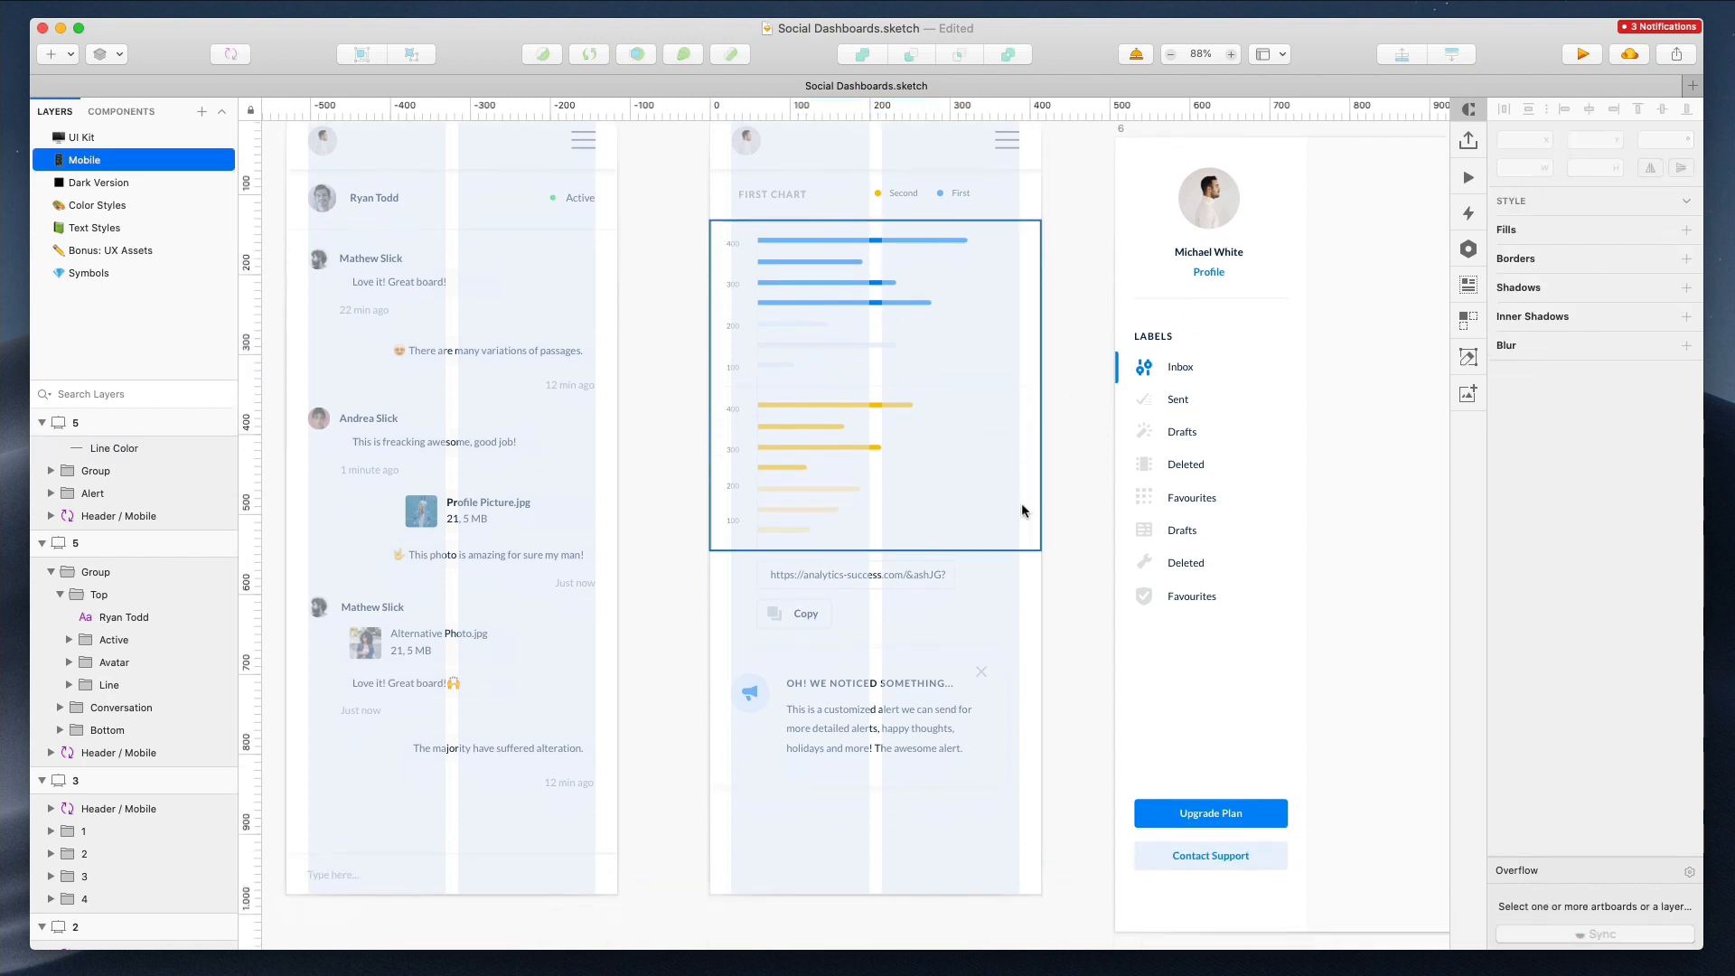
Resize the alert background on mobile artboard 5 to 360 × 171 and reselect the alert group
drag(820, 679, 838, 679)
double_click(1022, 707)
click(1030, 697)
drag(1033, 722, 1019, 713)
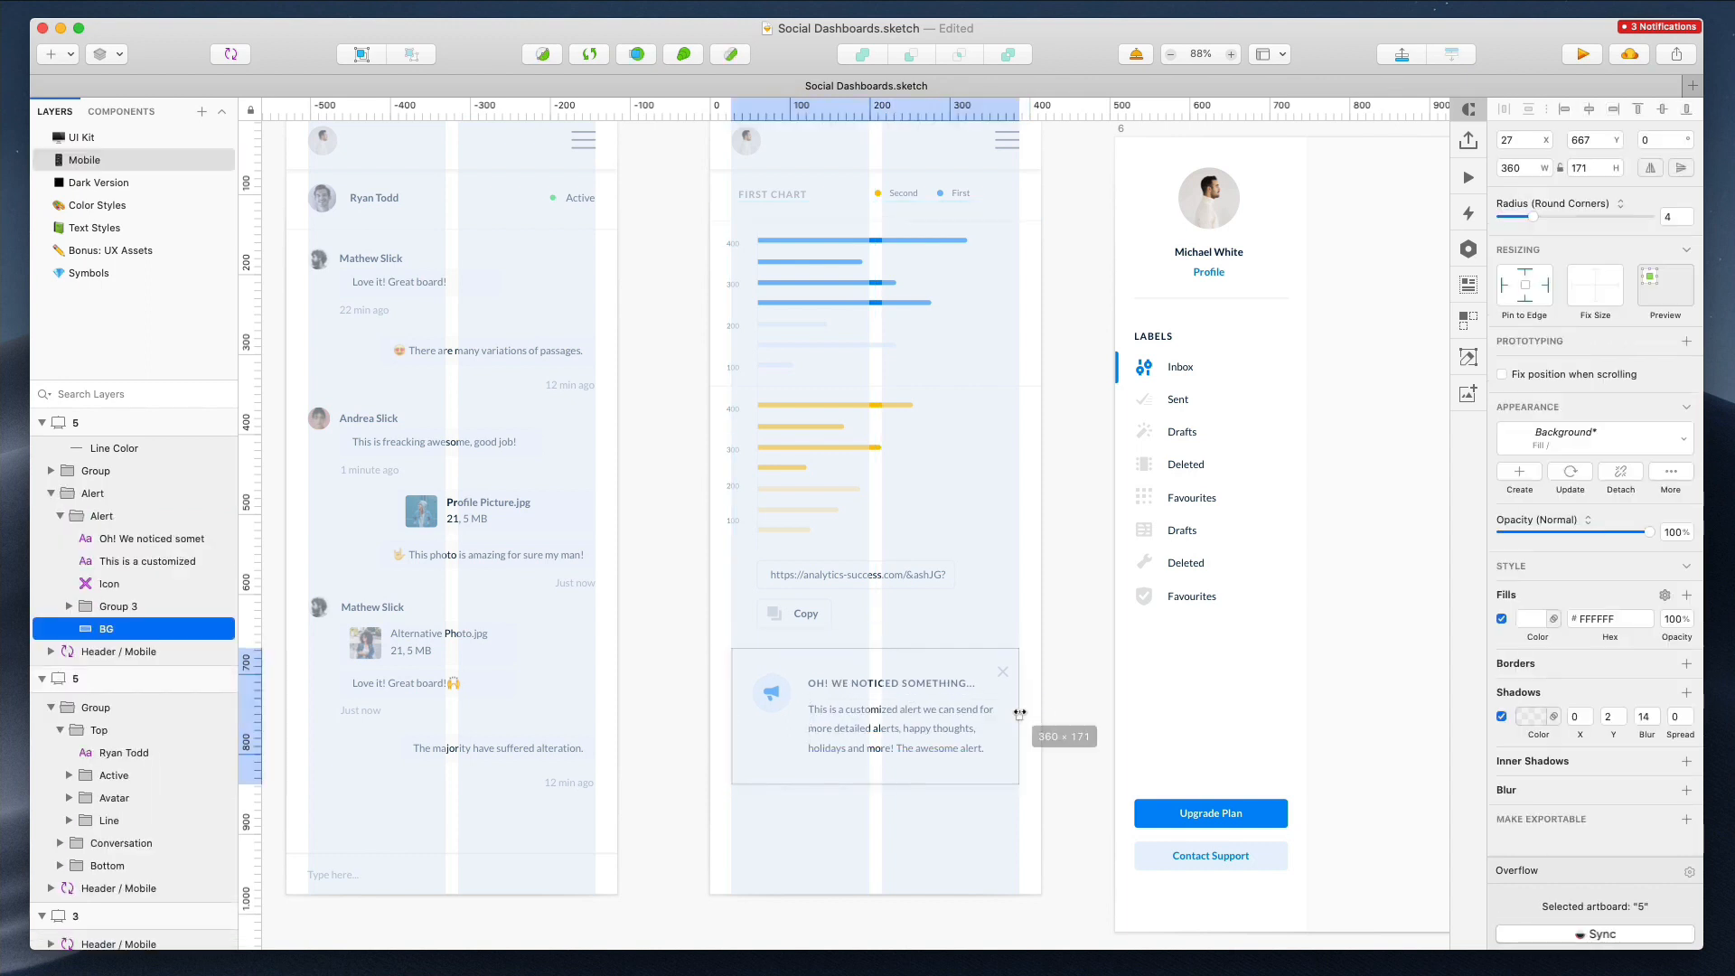
click(1043, 691)
double_click(771, 696)
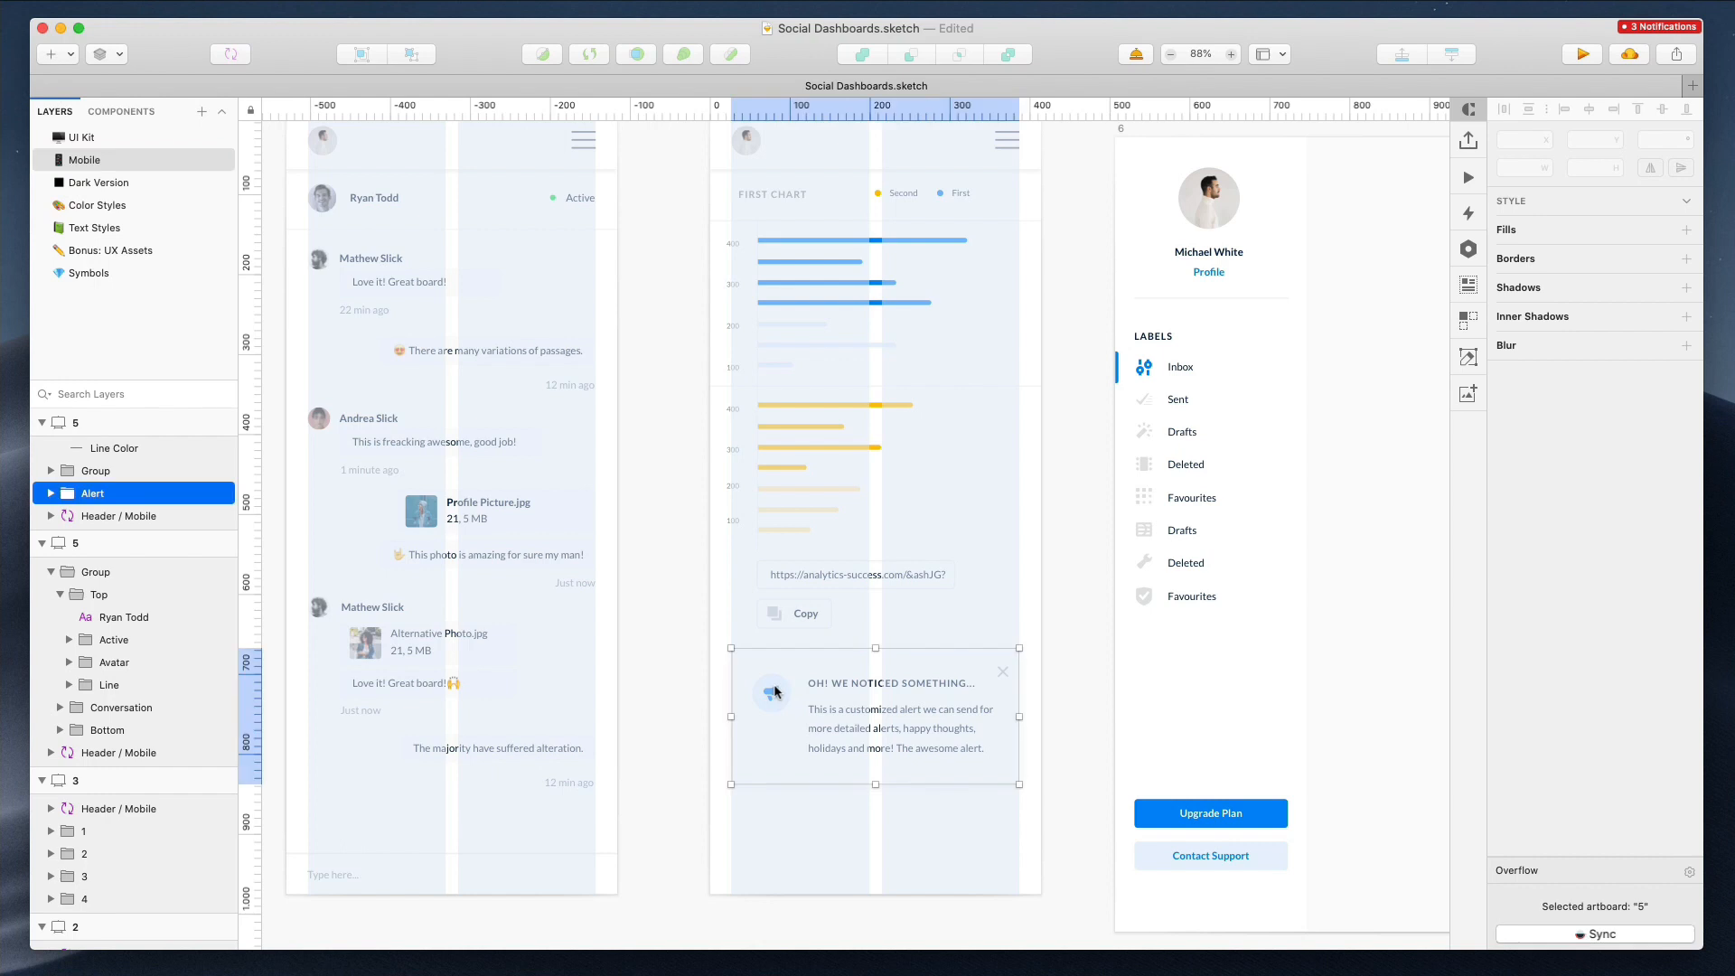
Resize the alert background on mobile artboard 5 to 360 × 164
double_click(771, 695)
shift+click(772, 696)
shift+click(777, 680)
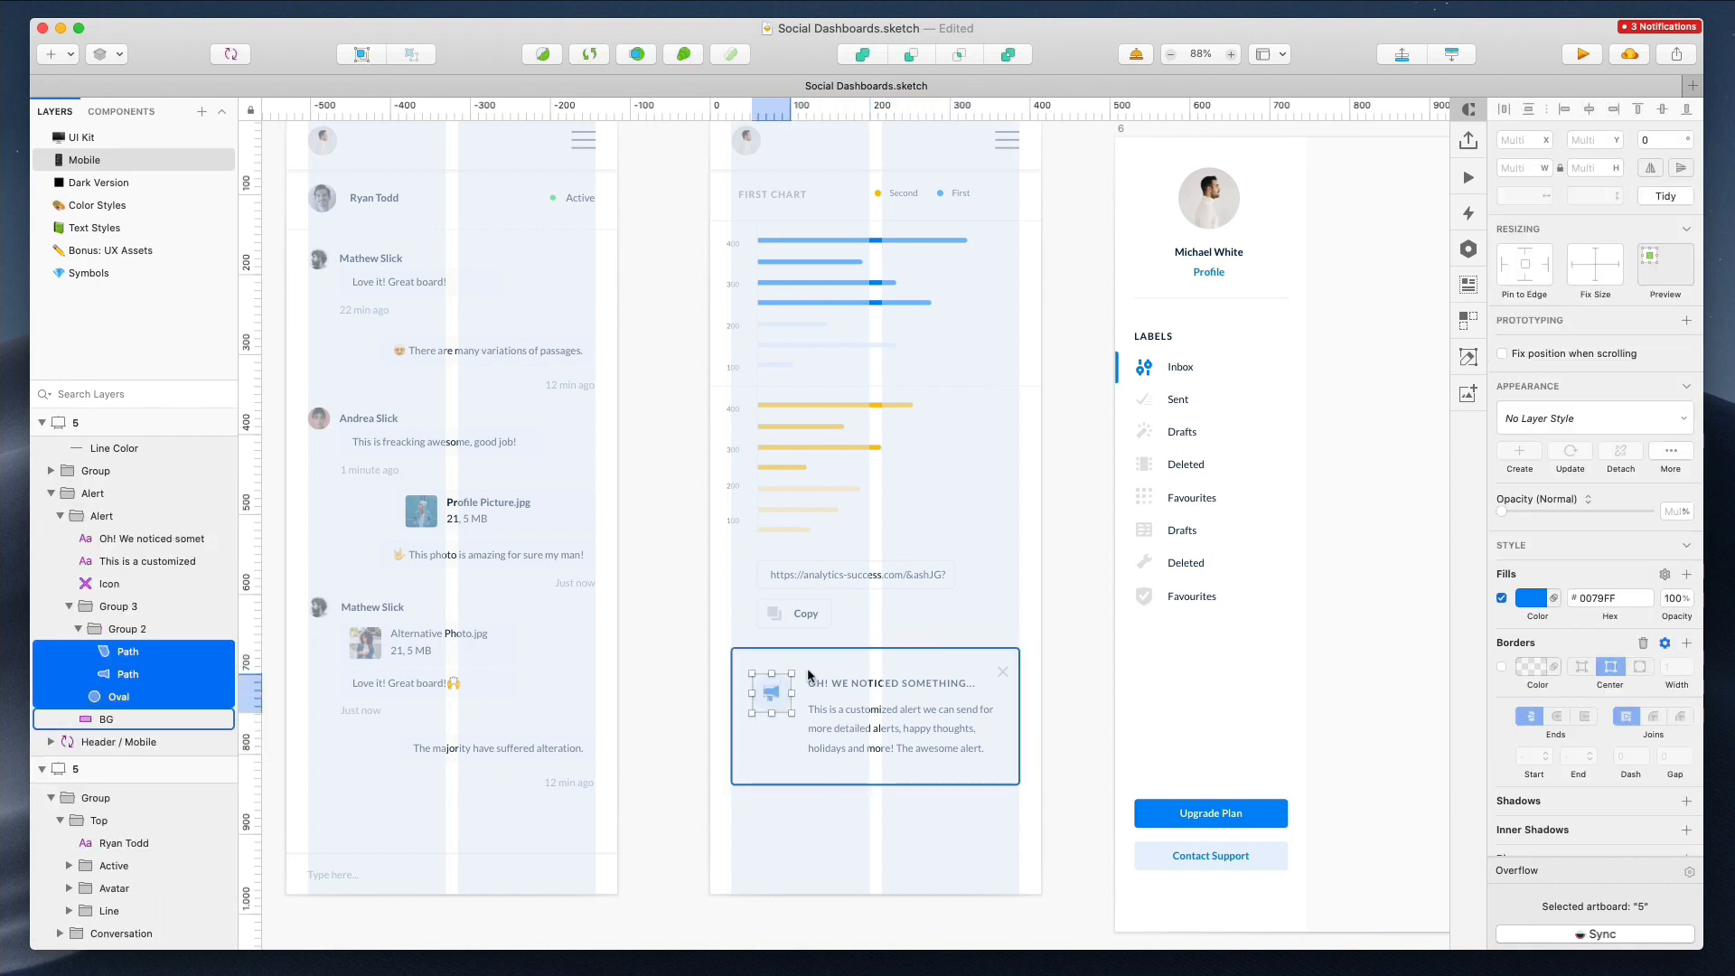
click(805, 668)
shift+click(849, 723)
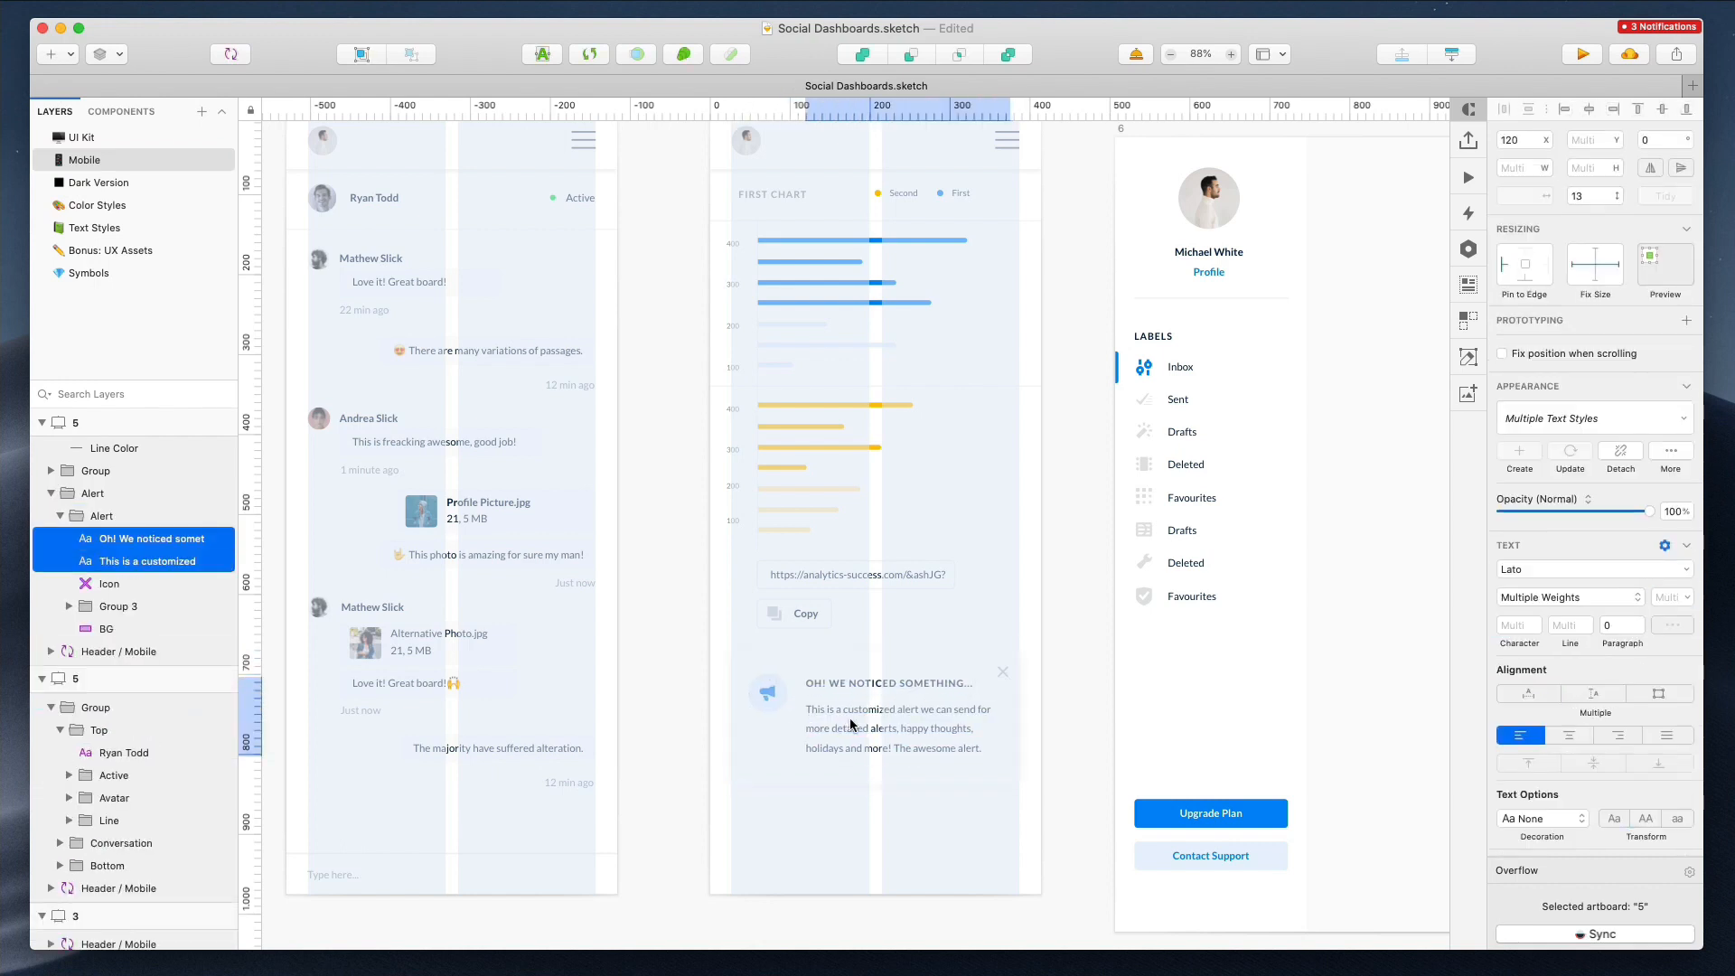
click(1001, 671)
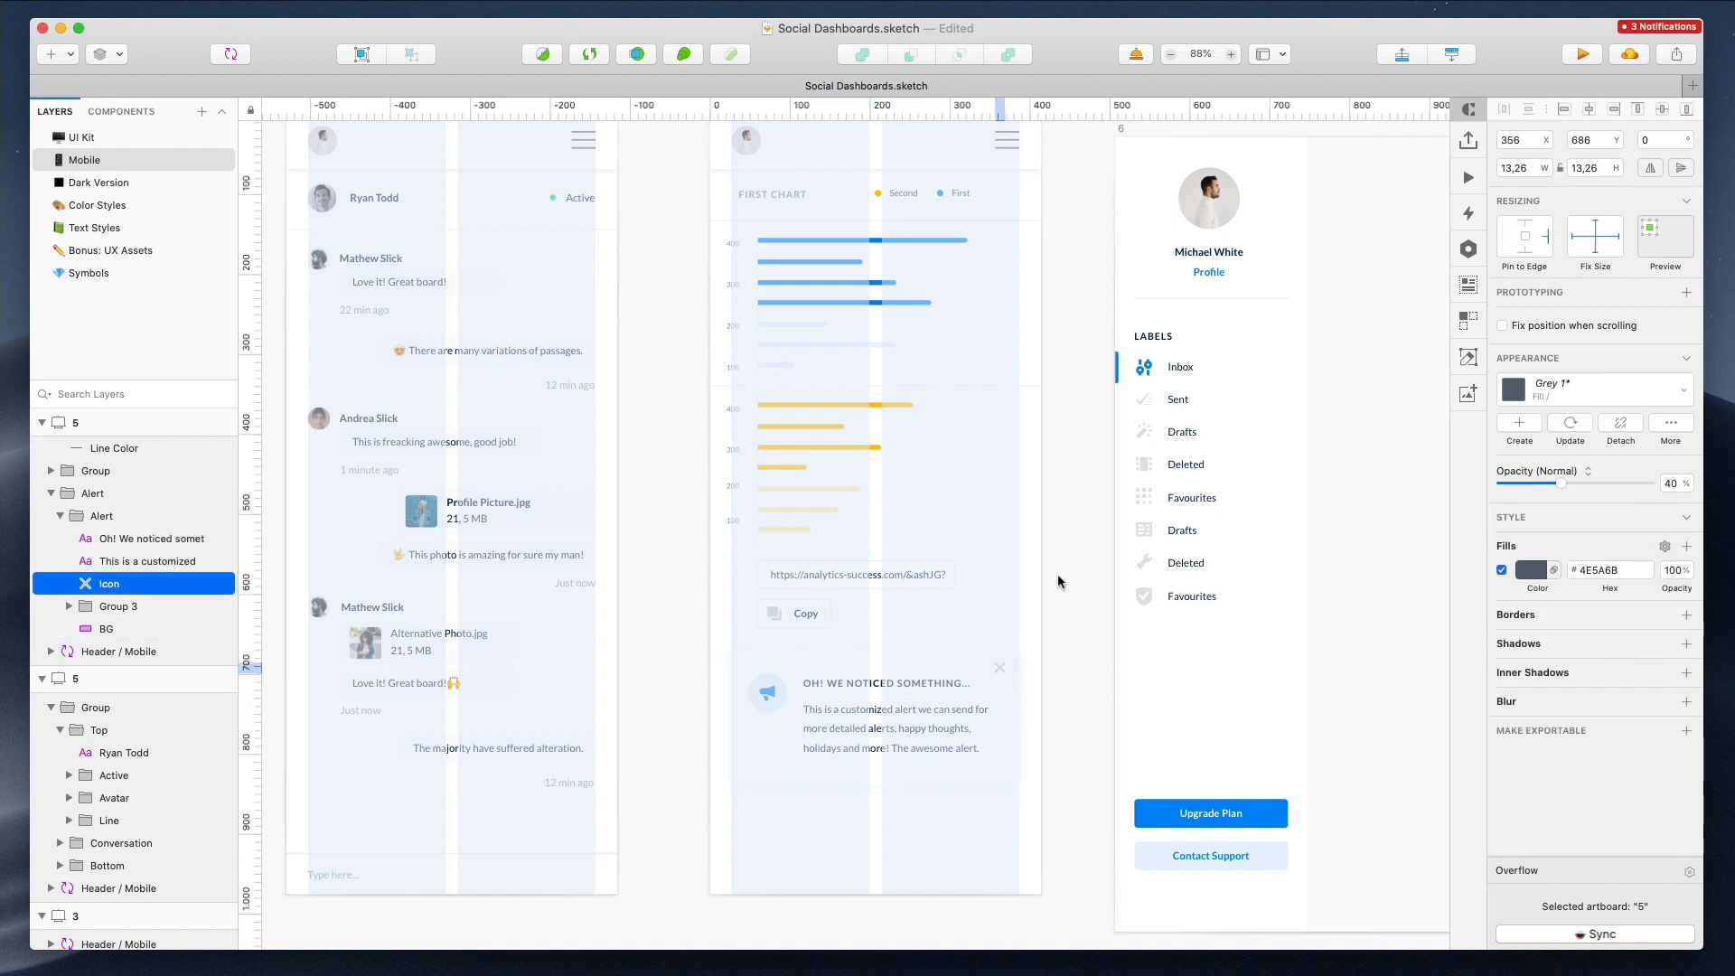
click(790, 657)
drag(876, 785, 878, 777)
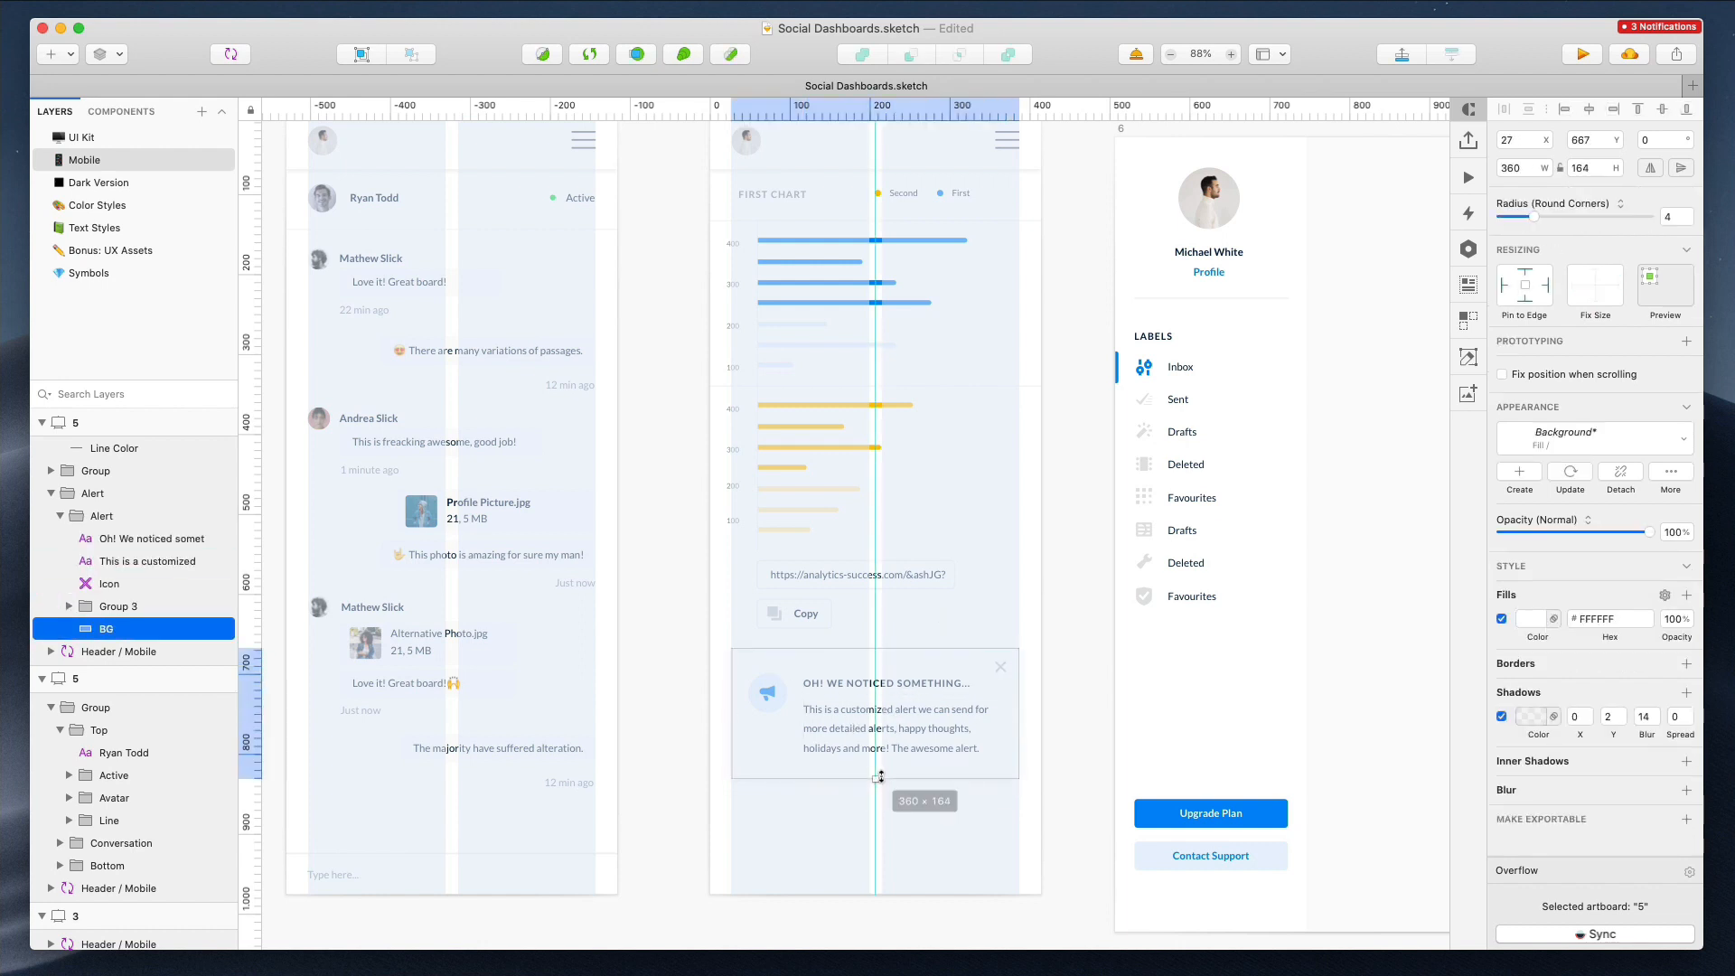
click(886, 795)
Delete the desktop artboard 6 that held the profile side menu
scroll(885, 795, down, 5)
scroll(865, 427, up, 3)
scroll(940, 316, down, 5)
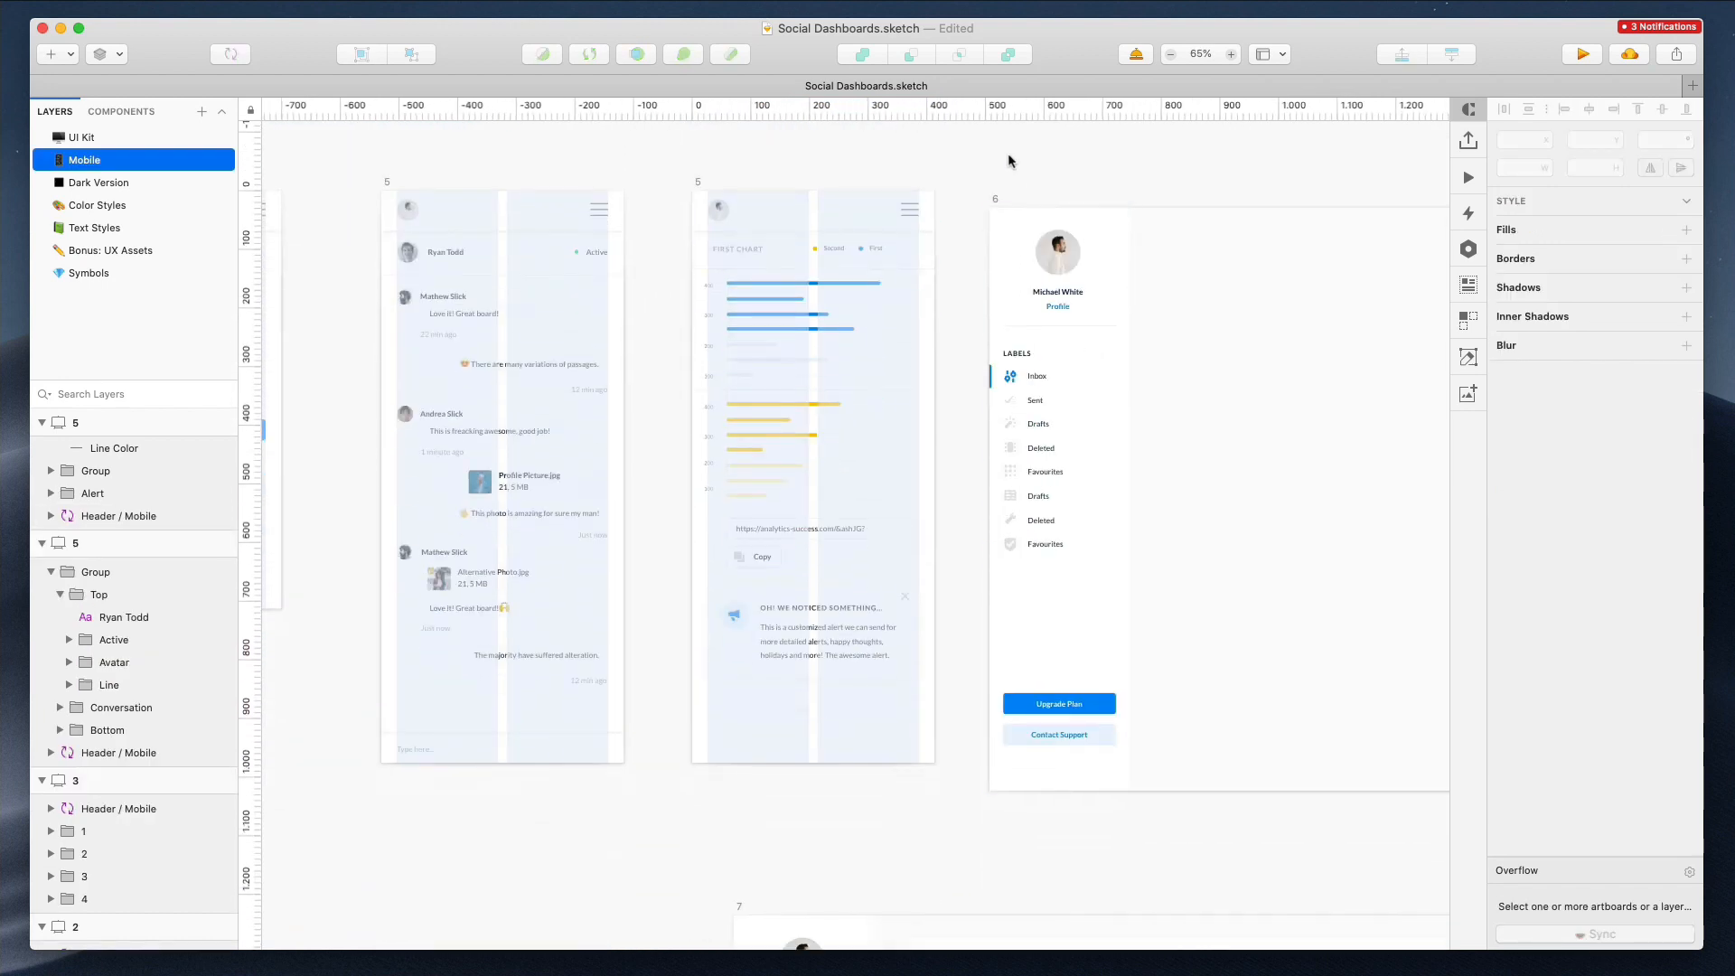
click(993, 206)
key(Delete)
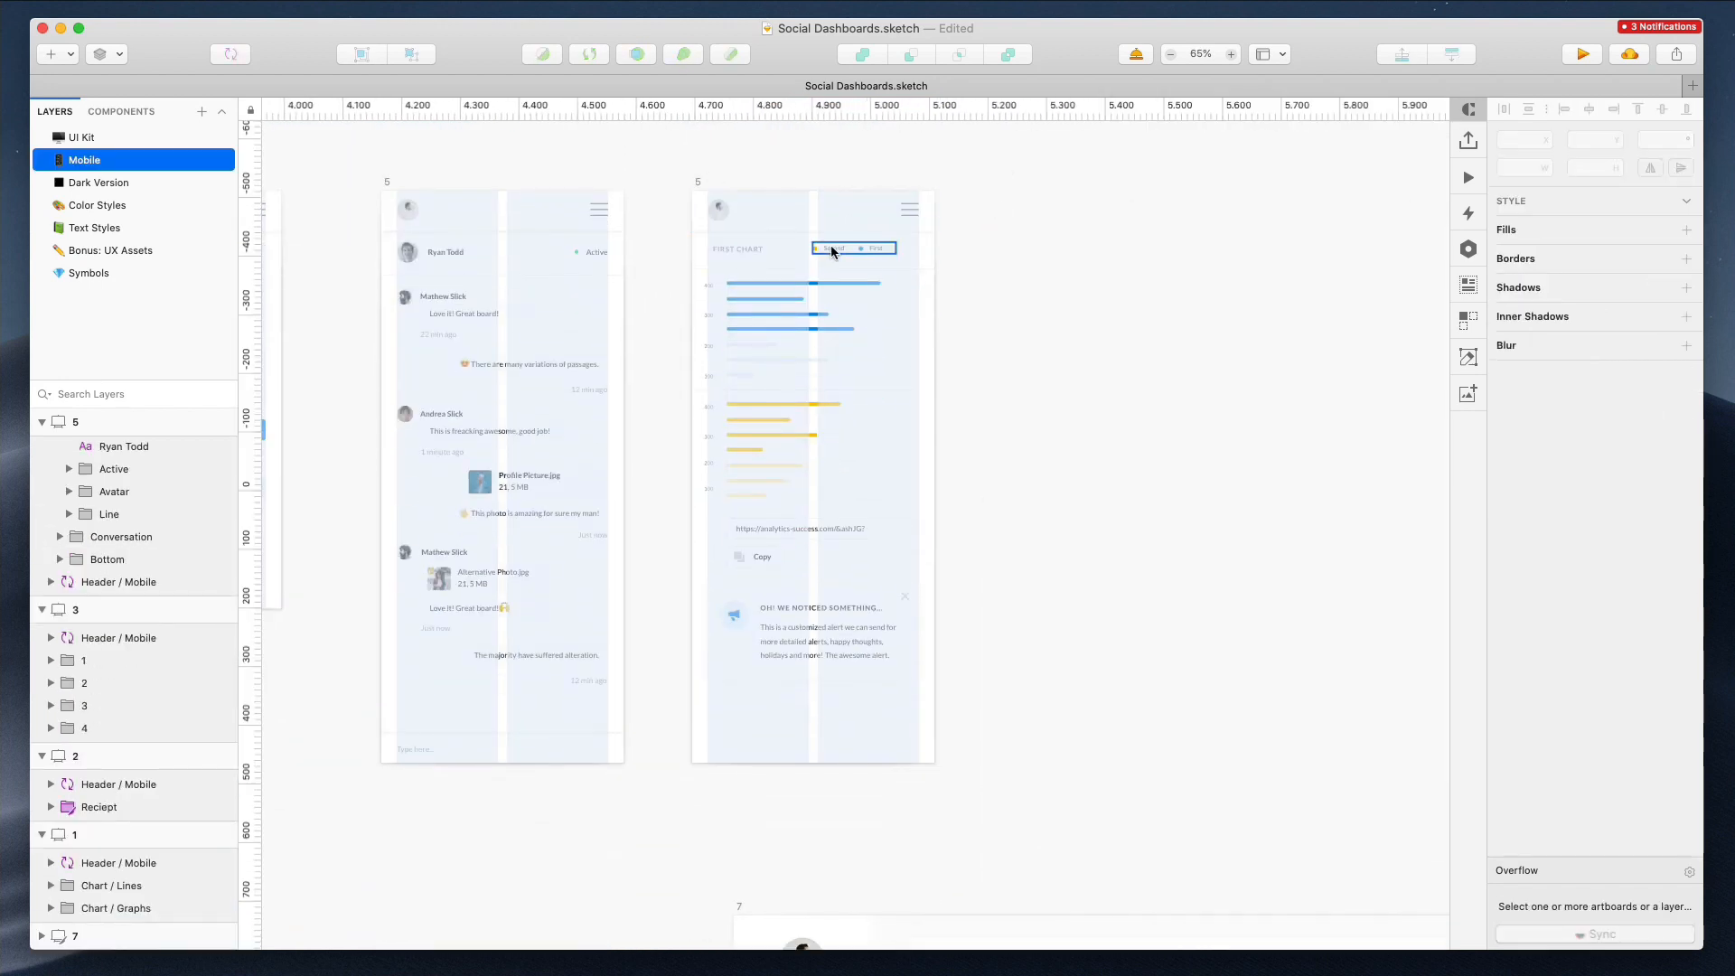
Rename the chart mobile artboard as 6 and shorten its height to fit its content
click(828, 246)
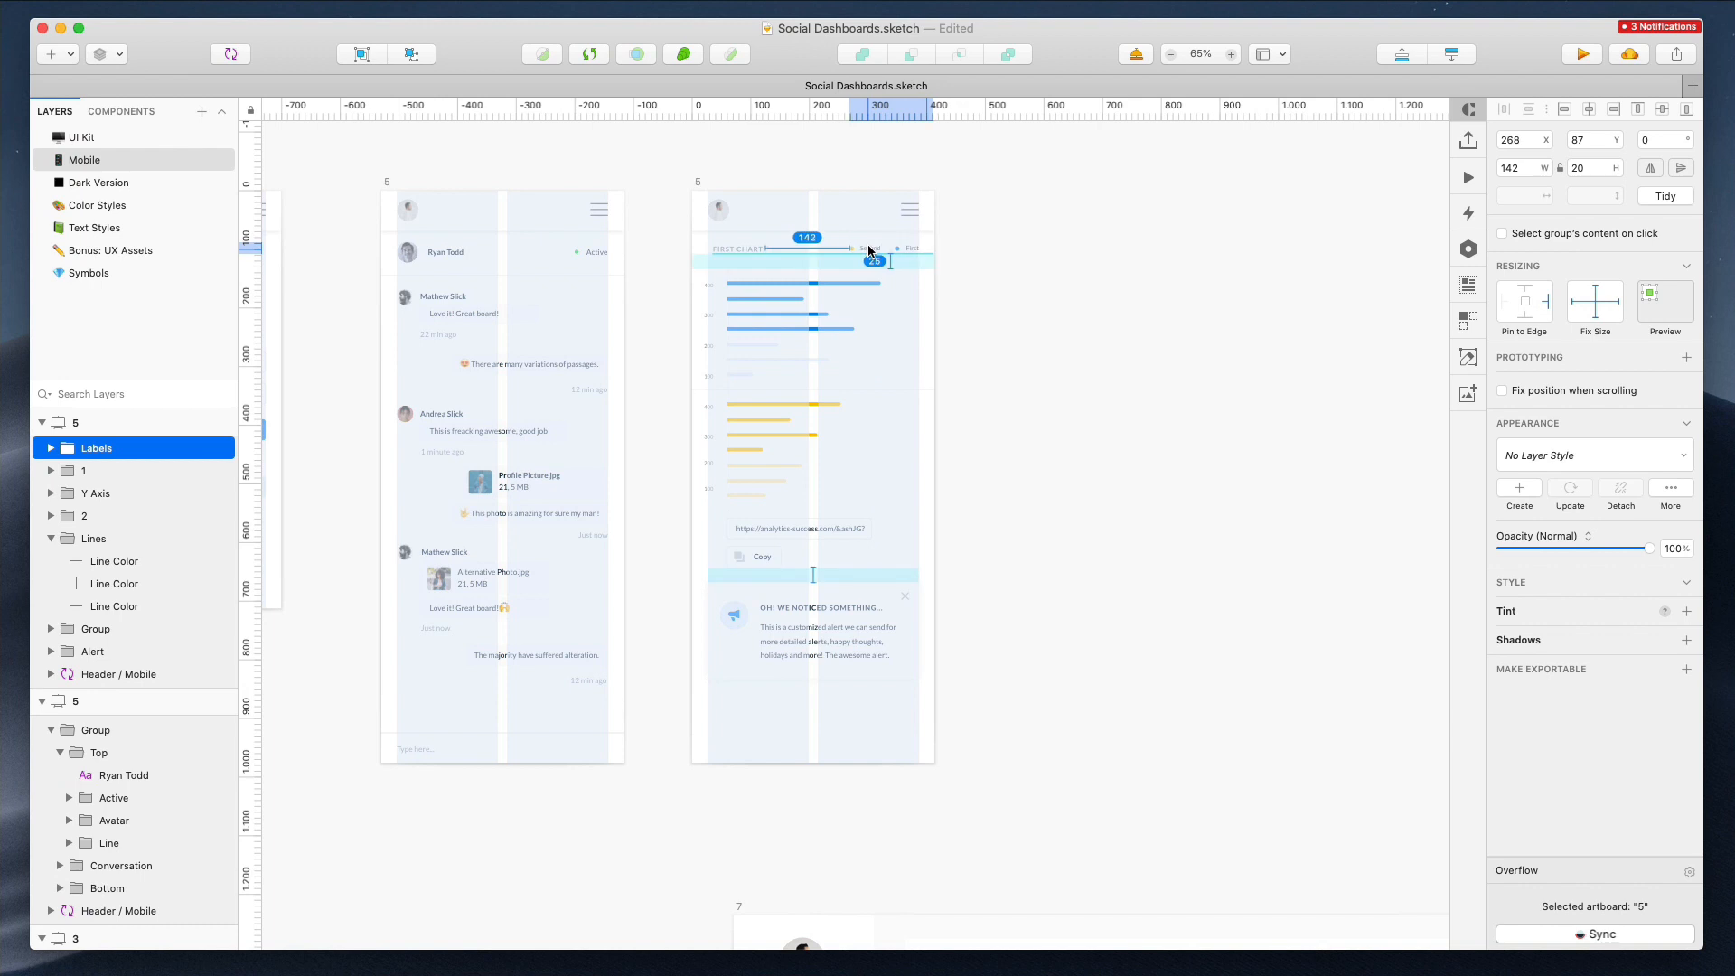
click(739, 248)
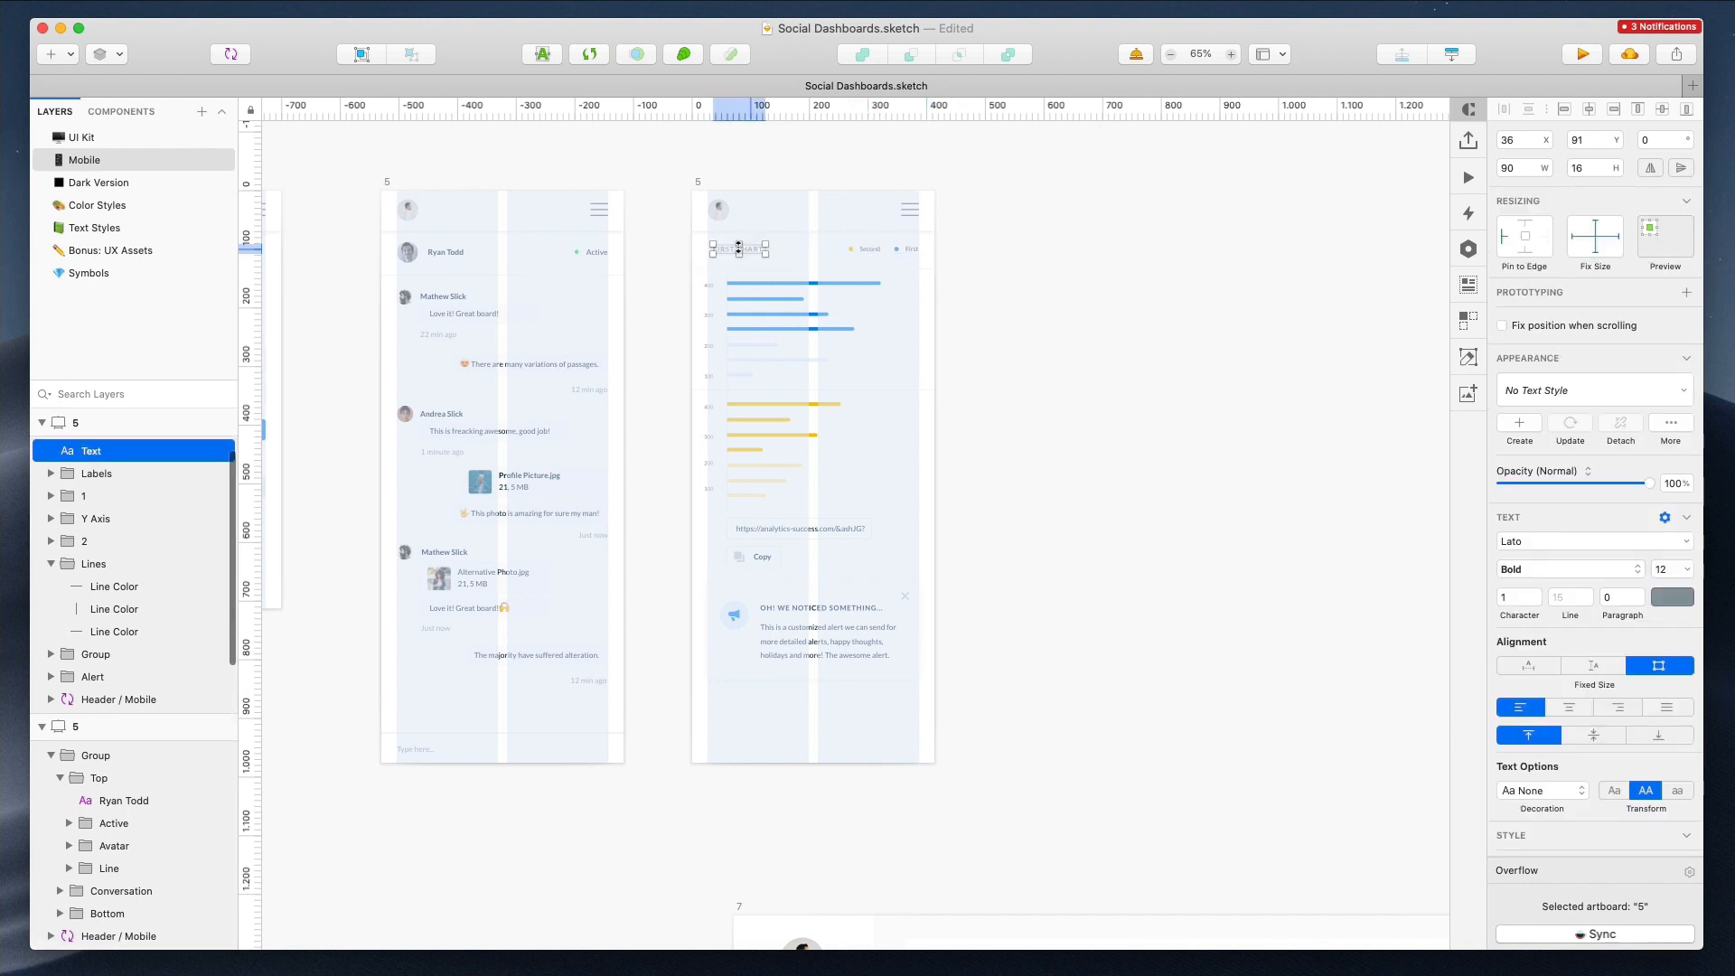
click(698, 182)
double_click(698, 181)
text(6)
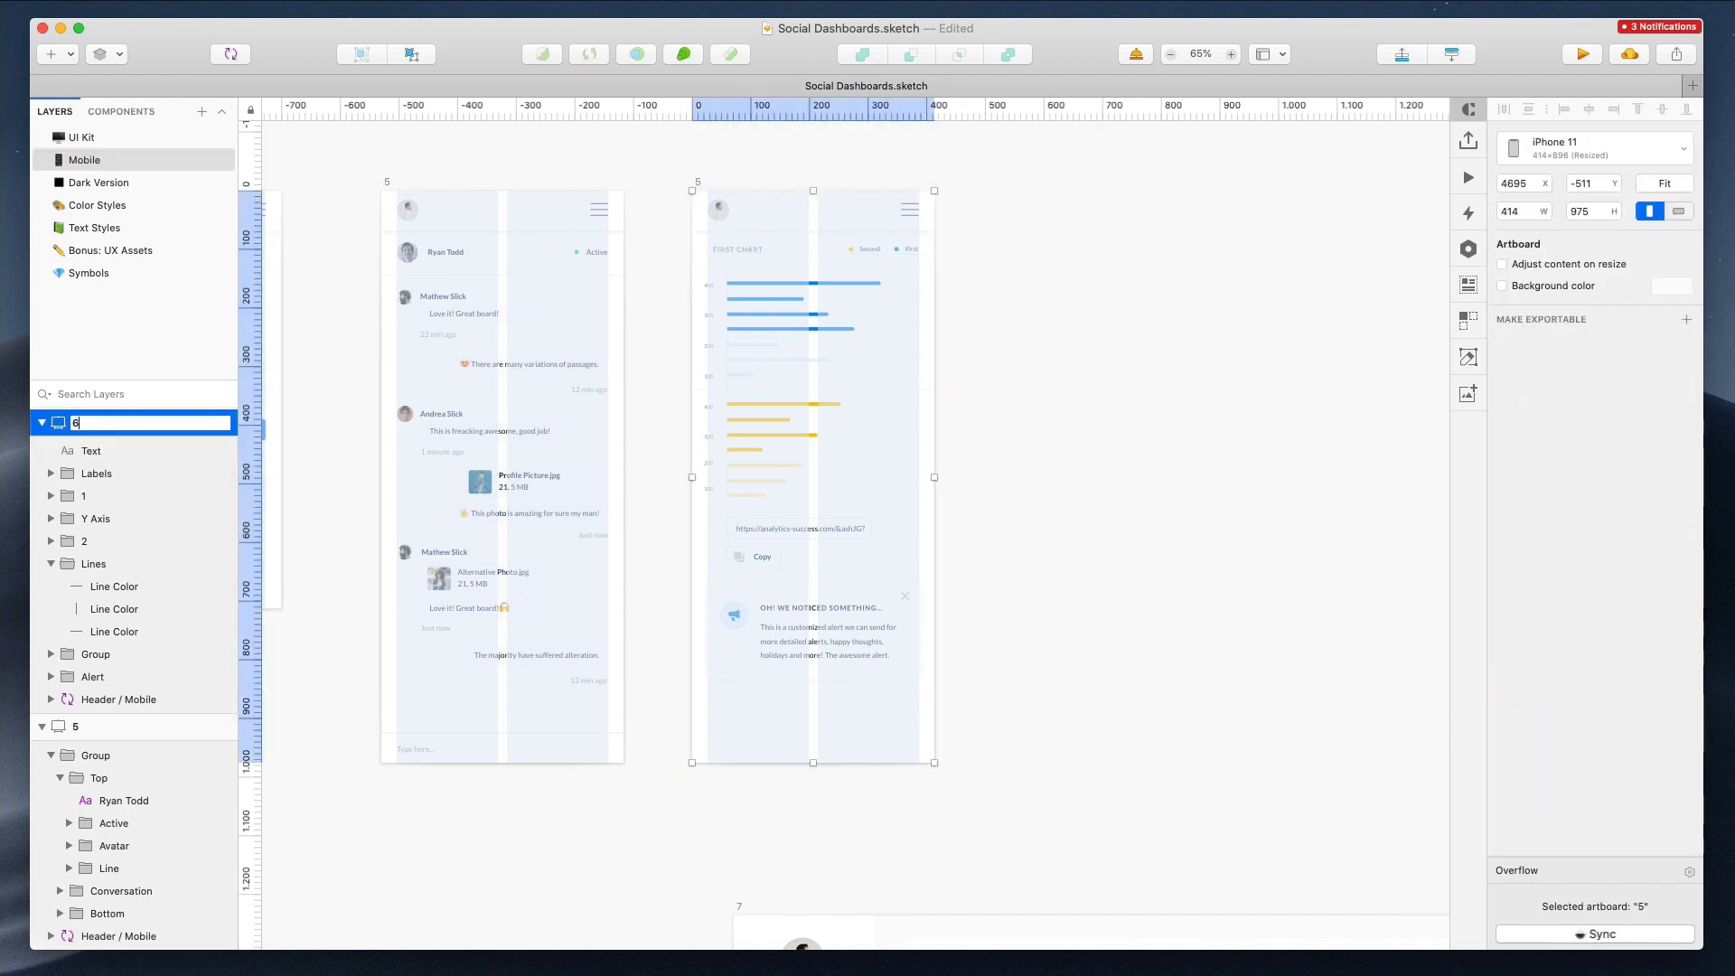
drag(808, 759, 815, 709)
Nudge the chat input bar elements on artboard 5 up by 3 px
drag(365, 716, 553, 775)
key(Up)
key(Up)
key(Up)
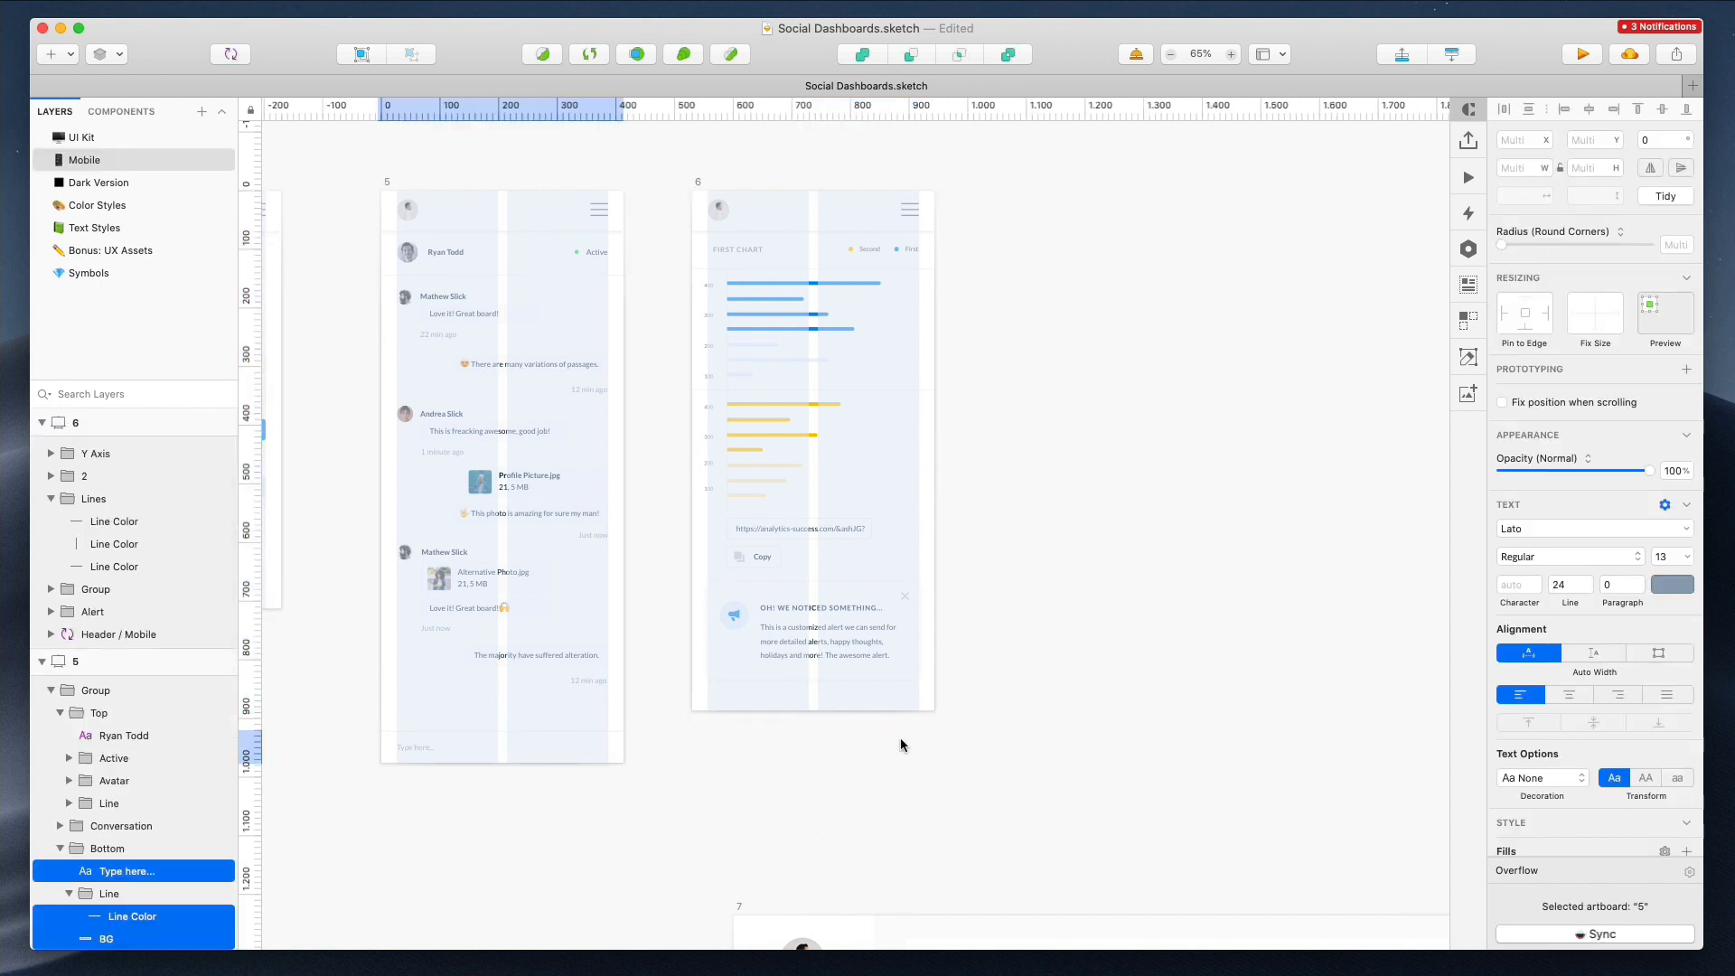
key(Escape)
Duplicate the chat mobile artboard and place the copy to the right of artboard 6
scroll(900, 737, down, 8)
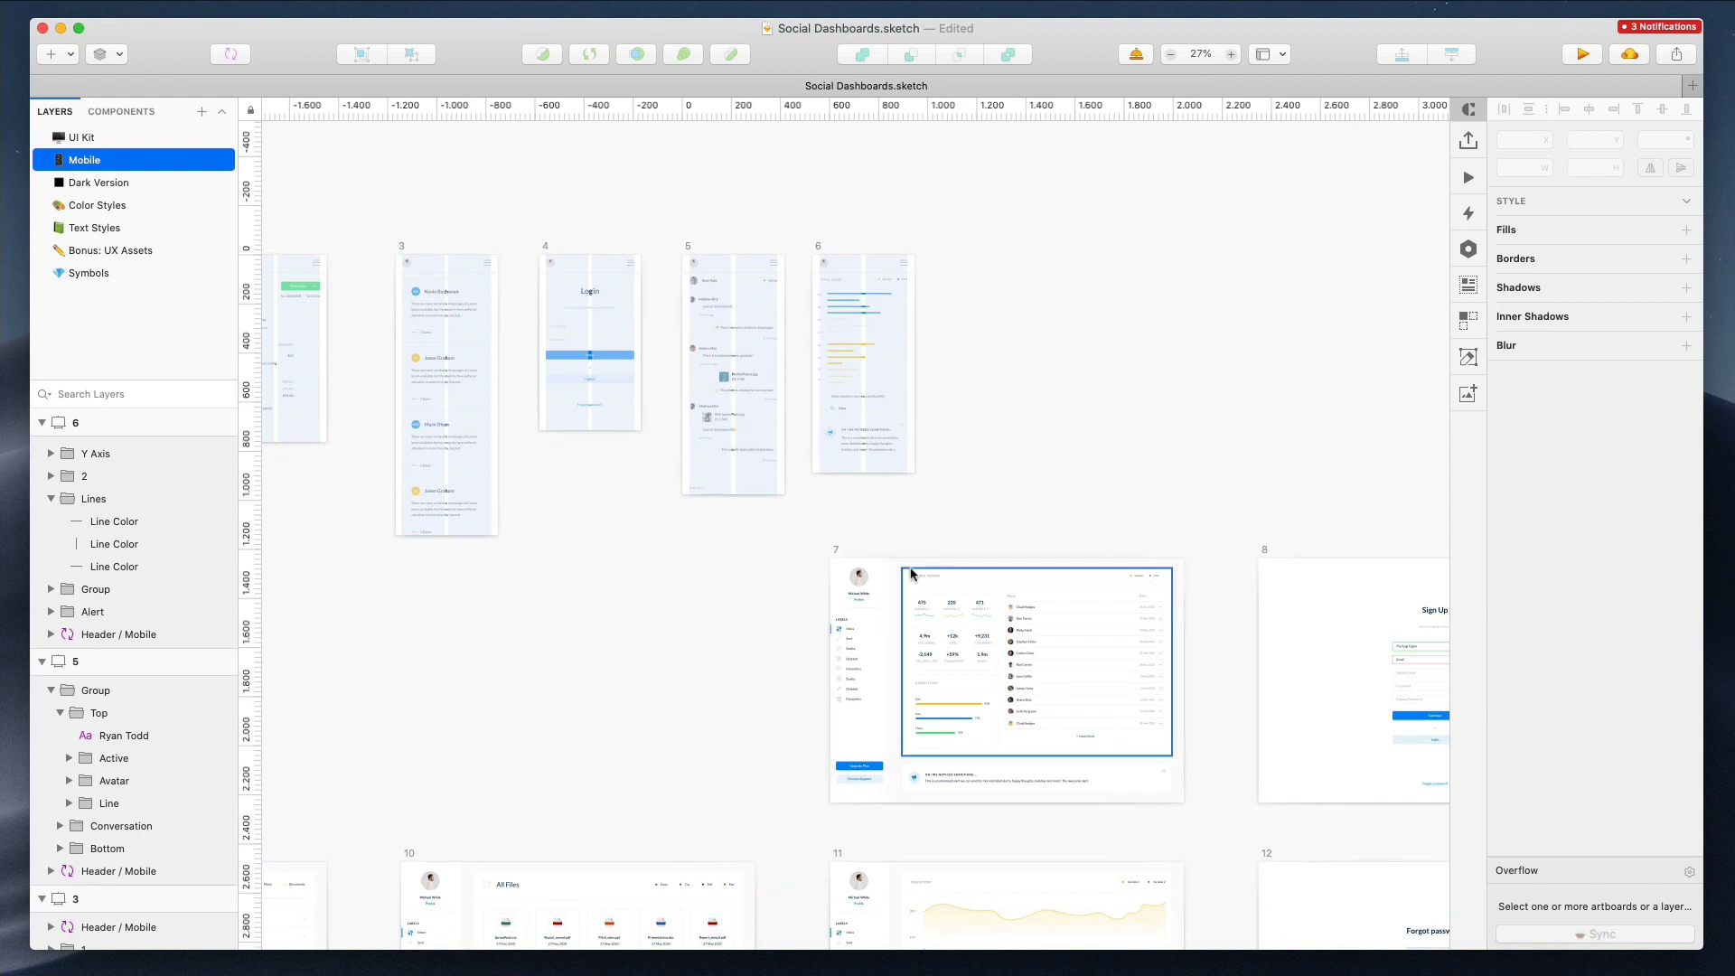
alt+drag(687, 257, 991, 320)
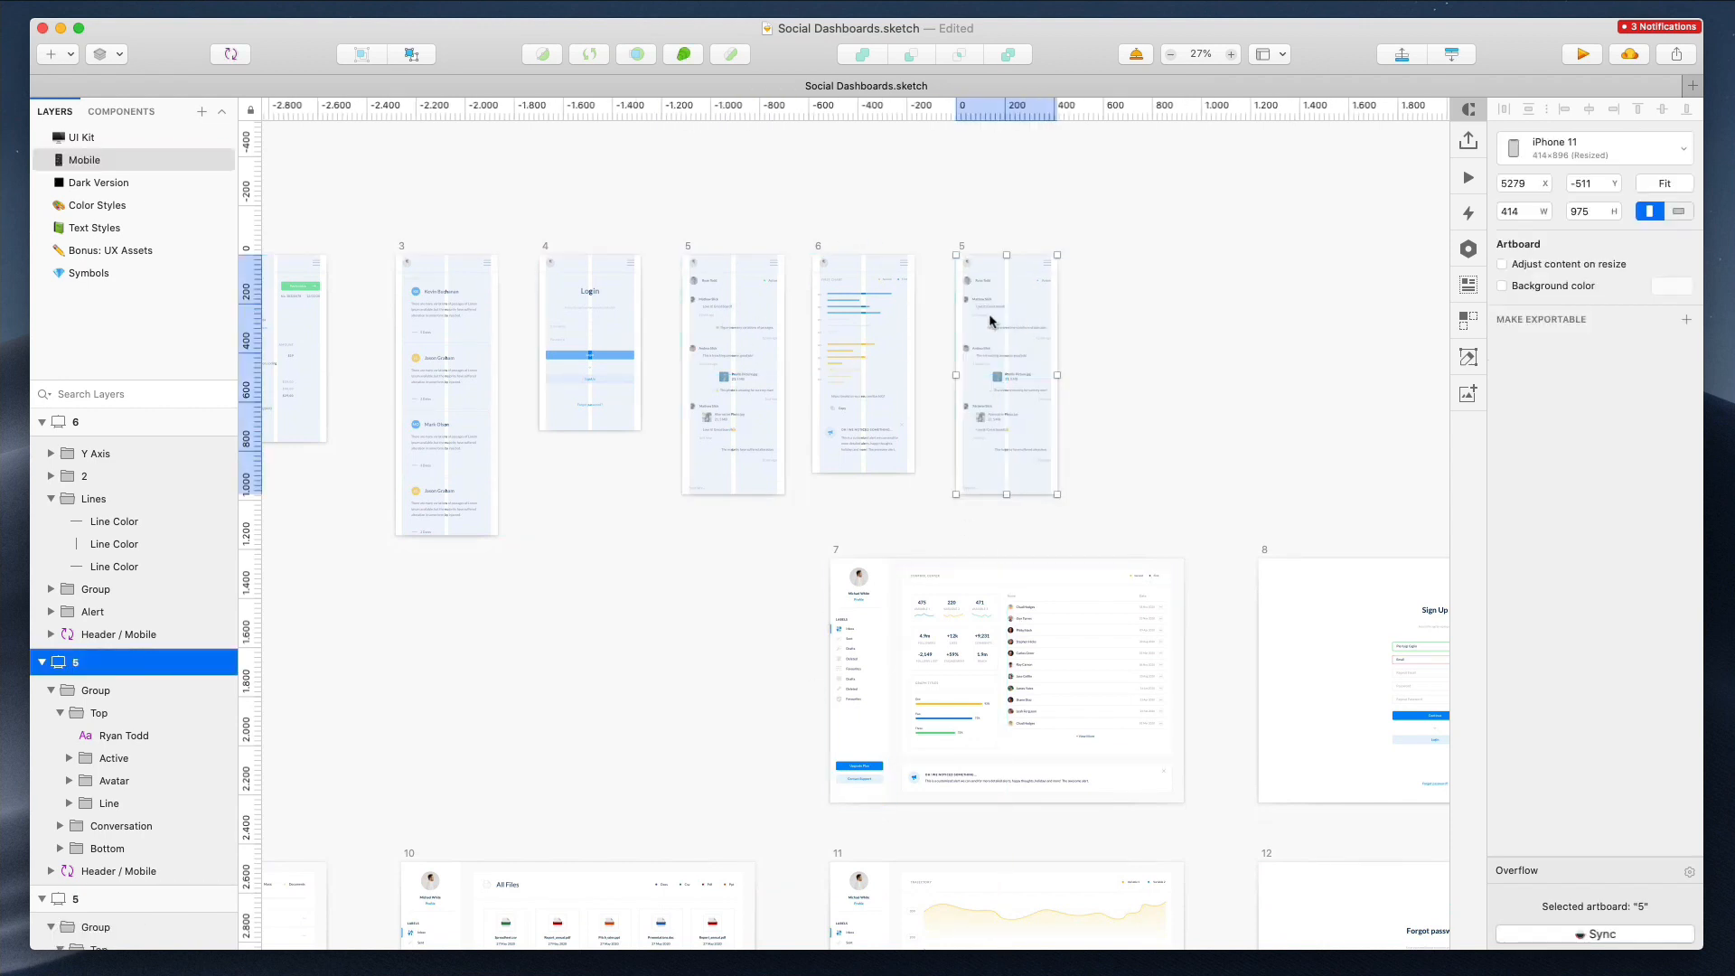
key(Escape)
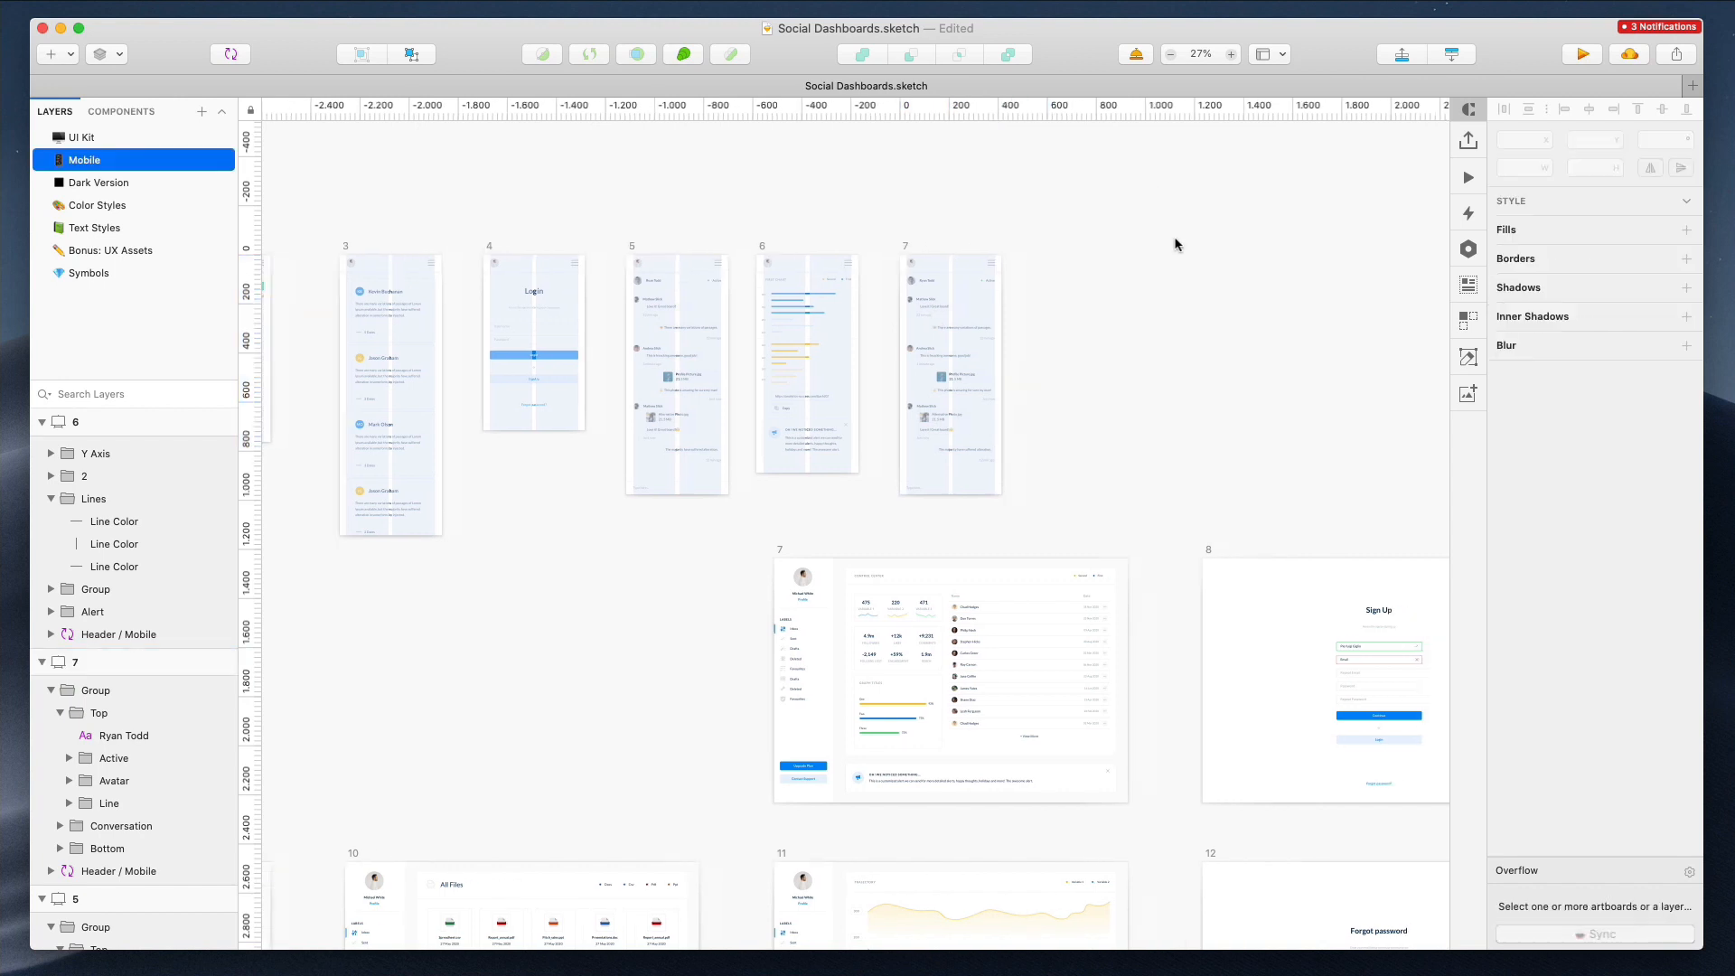
Narrow the members table columns on desktop artboard 7, undoing the last adjustment
scroll(902, 592, up, 8)
drag(698, 460, 949, 835)
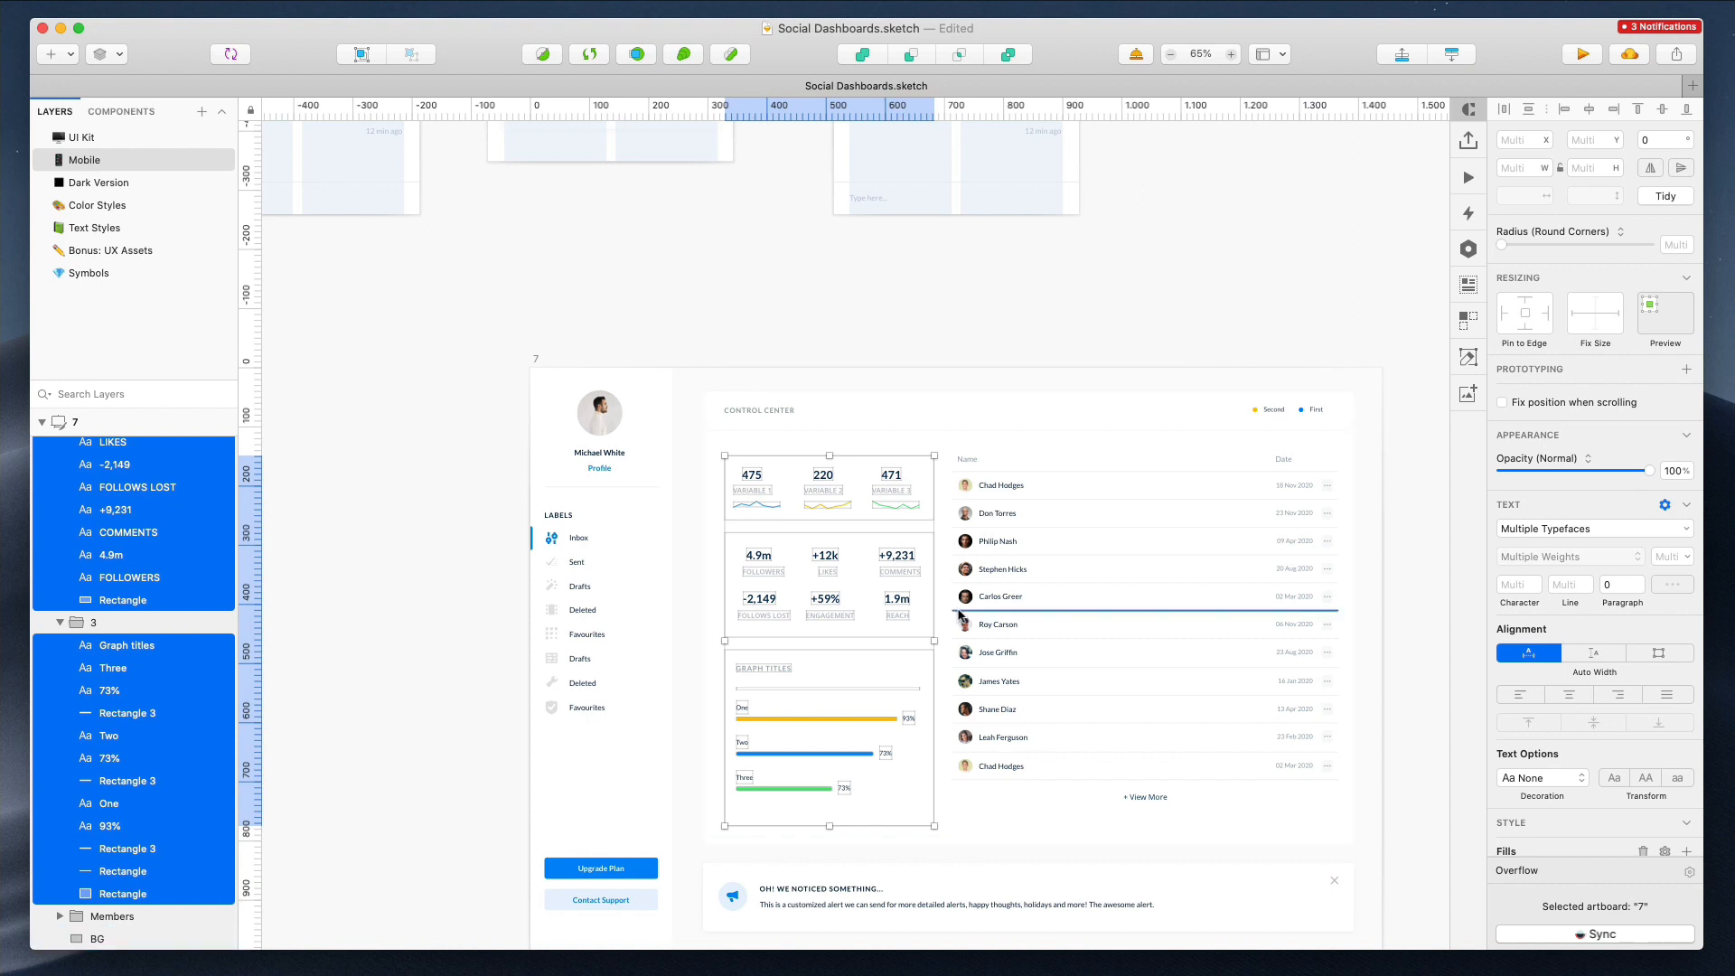
click(980, 492)
drag(1337, 628, 1065, 622)
scroll(1066, 622, up, 1)
super+click(1154, 795)
drag(1154, 796, 1065, 793)
click(1160, 461)
click(1509, 664)
drag(1171, 458, 1140, 458)
key(super+z)
Resize the members table group on desktop artboard 7 to 296 px wide
super+click(1027, 486)
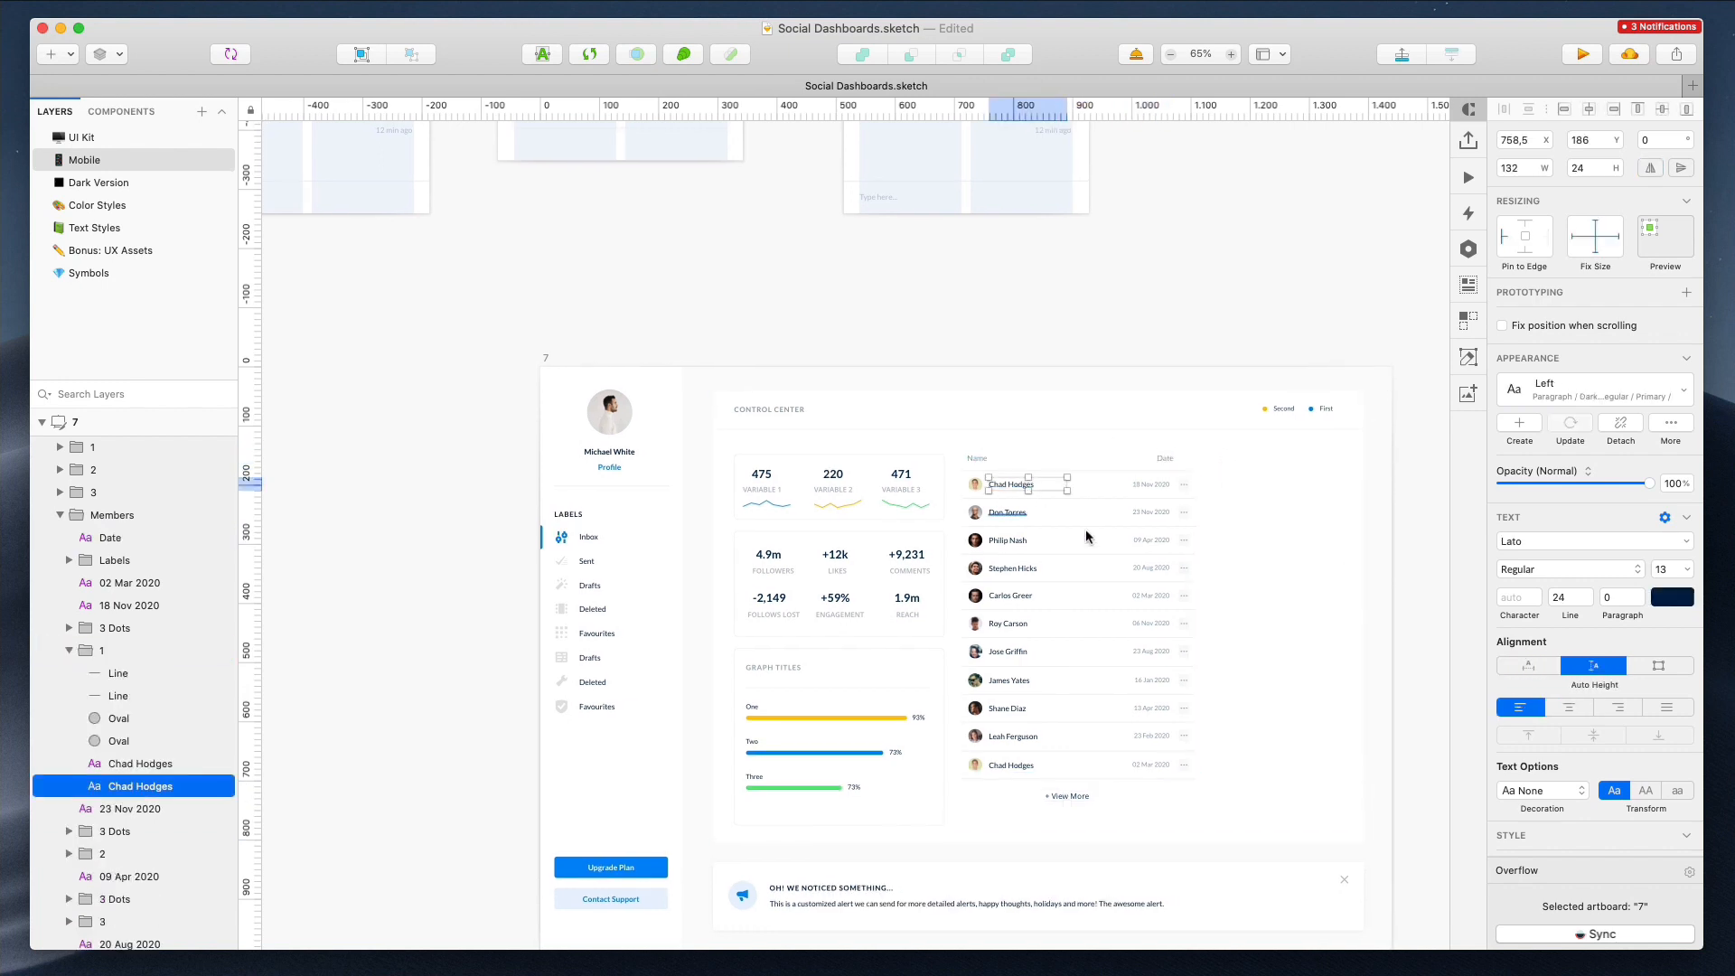
super+click(1148, 486)
super+click(1034, 484)
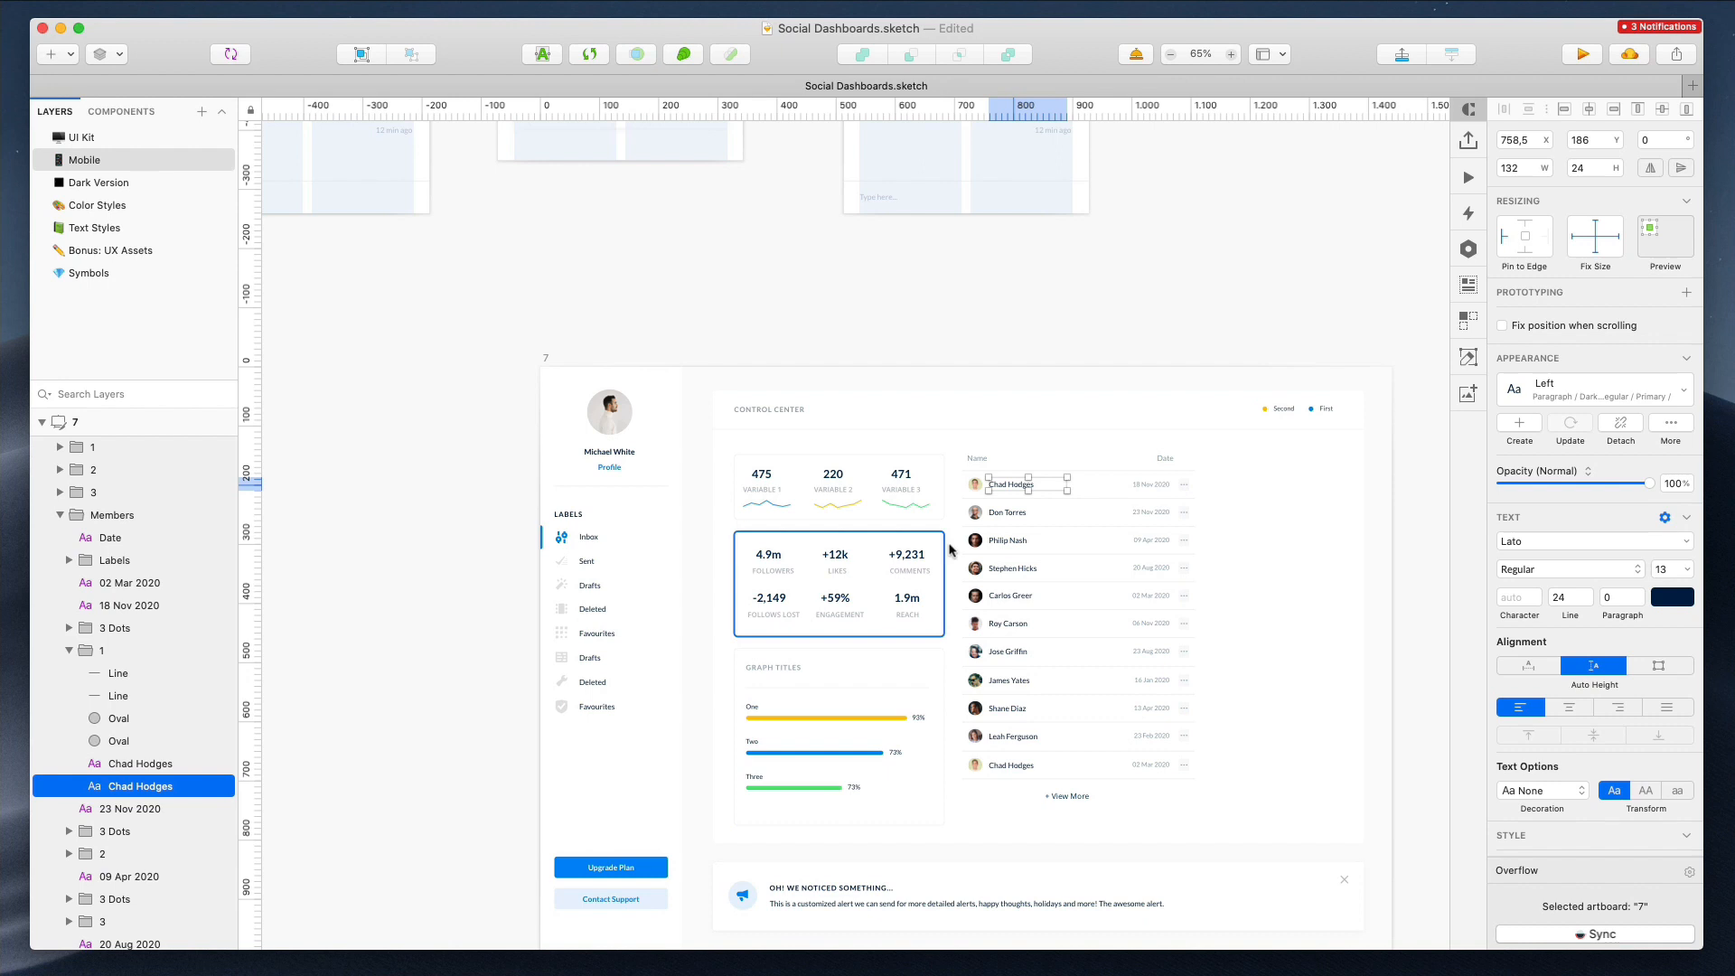
shift+super+click(1007, 512)
shift+super+click(1008, 540)
shift+super+click(1012, 568)
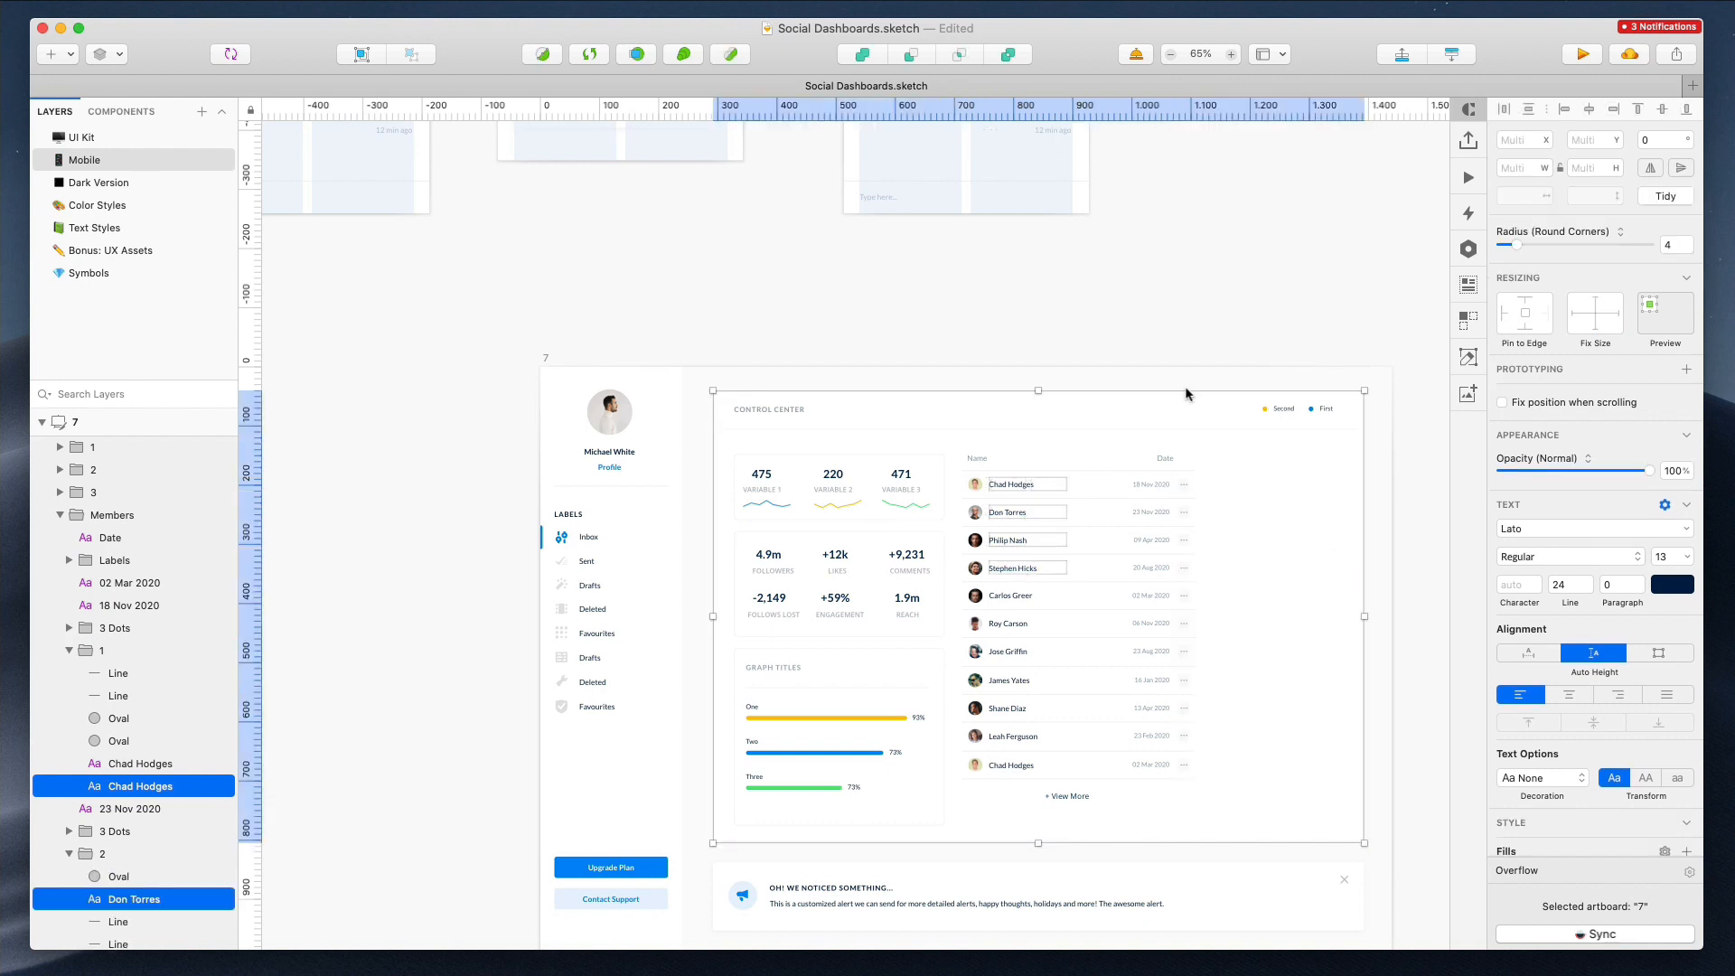
click(1197, 351)
double_click(1055, 520)
drag(1192, 624, 1131, 617)
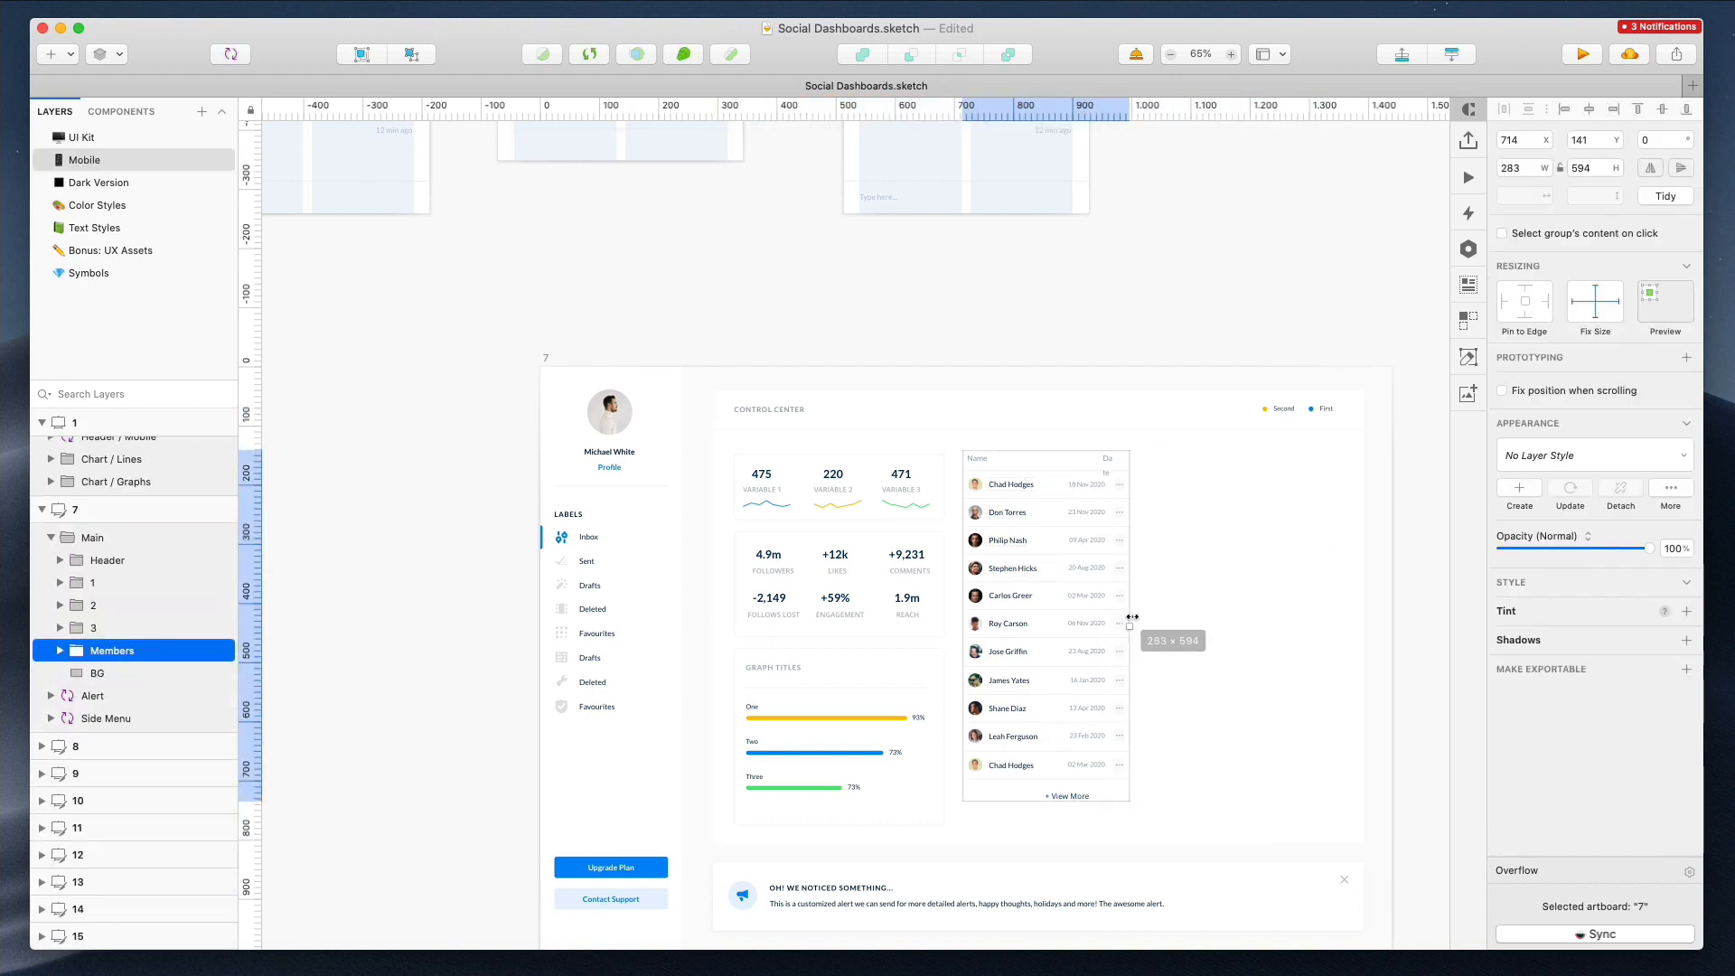
Delete the chat content from the duplicated mobile artboard 7
click(1115, 364)
scroll(1115, 364, up, 8)
scroll(1115, 364, right, 3)
scroll(1115, 367, down, 5)
scroll(874, 307, up, 2)
click(959, 289)
key(Delete)
Copy the alert from artboard 6 into mobile artboard 7 and move it lower
click(718, 556)
click(862, 224)
key(ctrl+v)
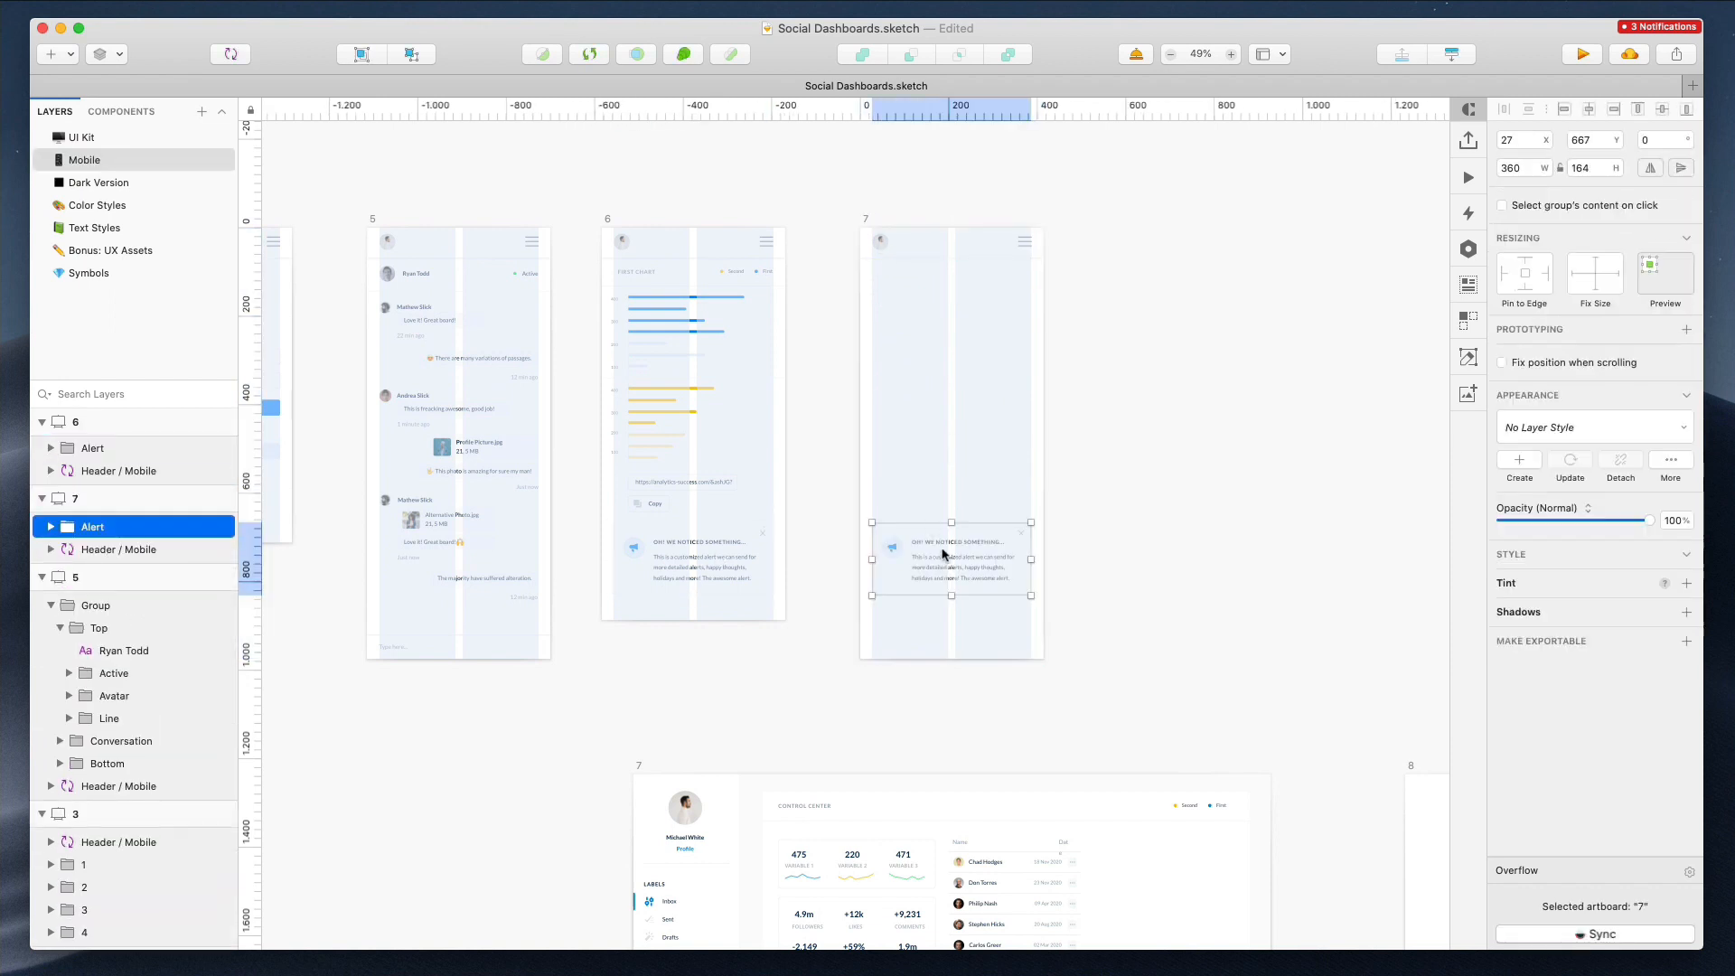
drag(941, 554, 946, 610)
Copy the Control Center title, stat cards and graph groups from desktop artboard 7 into mobile artboard 7
scroll(1108, 528, down, 5)
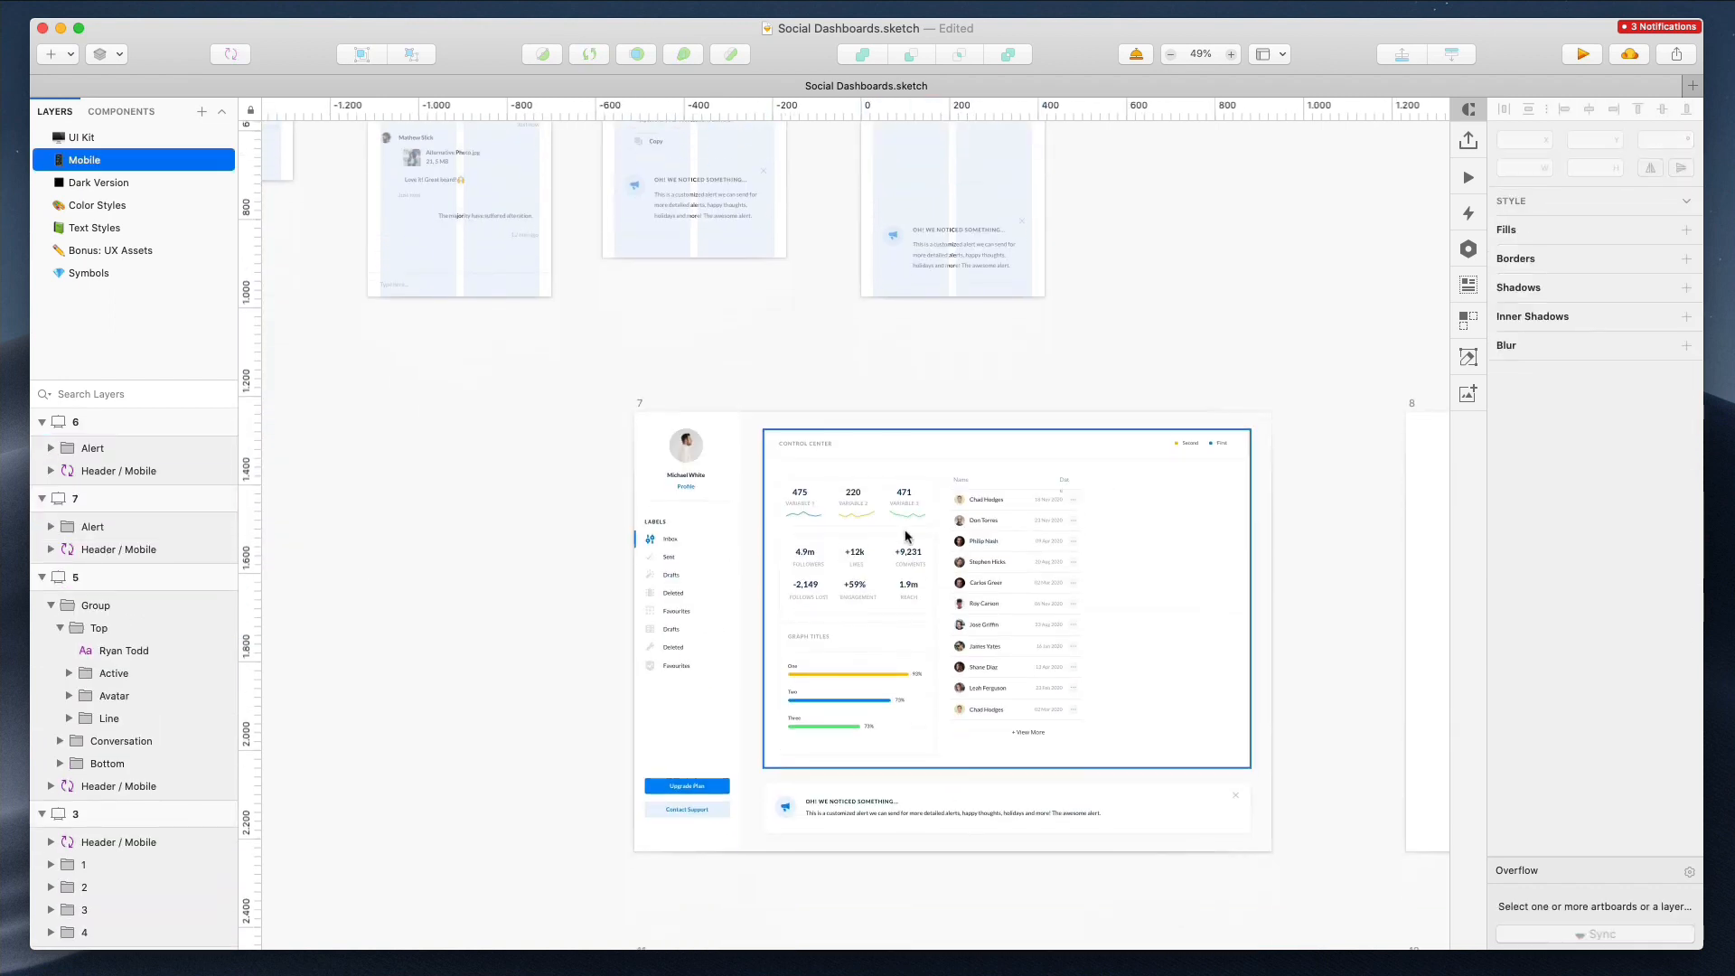
click(809, 506)
shift+click(835, 596)
shift+click(844, 694)
drag(861, 557, 879, 526)
key(super+z)
shift+click(804, 444)
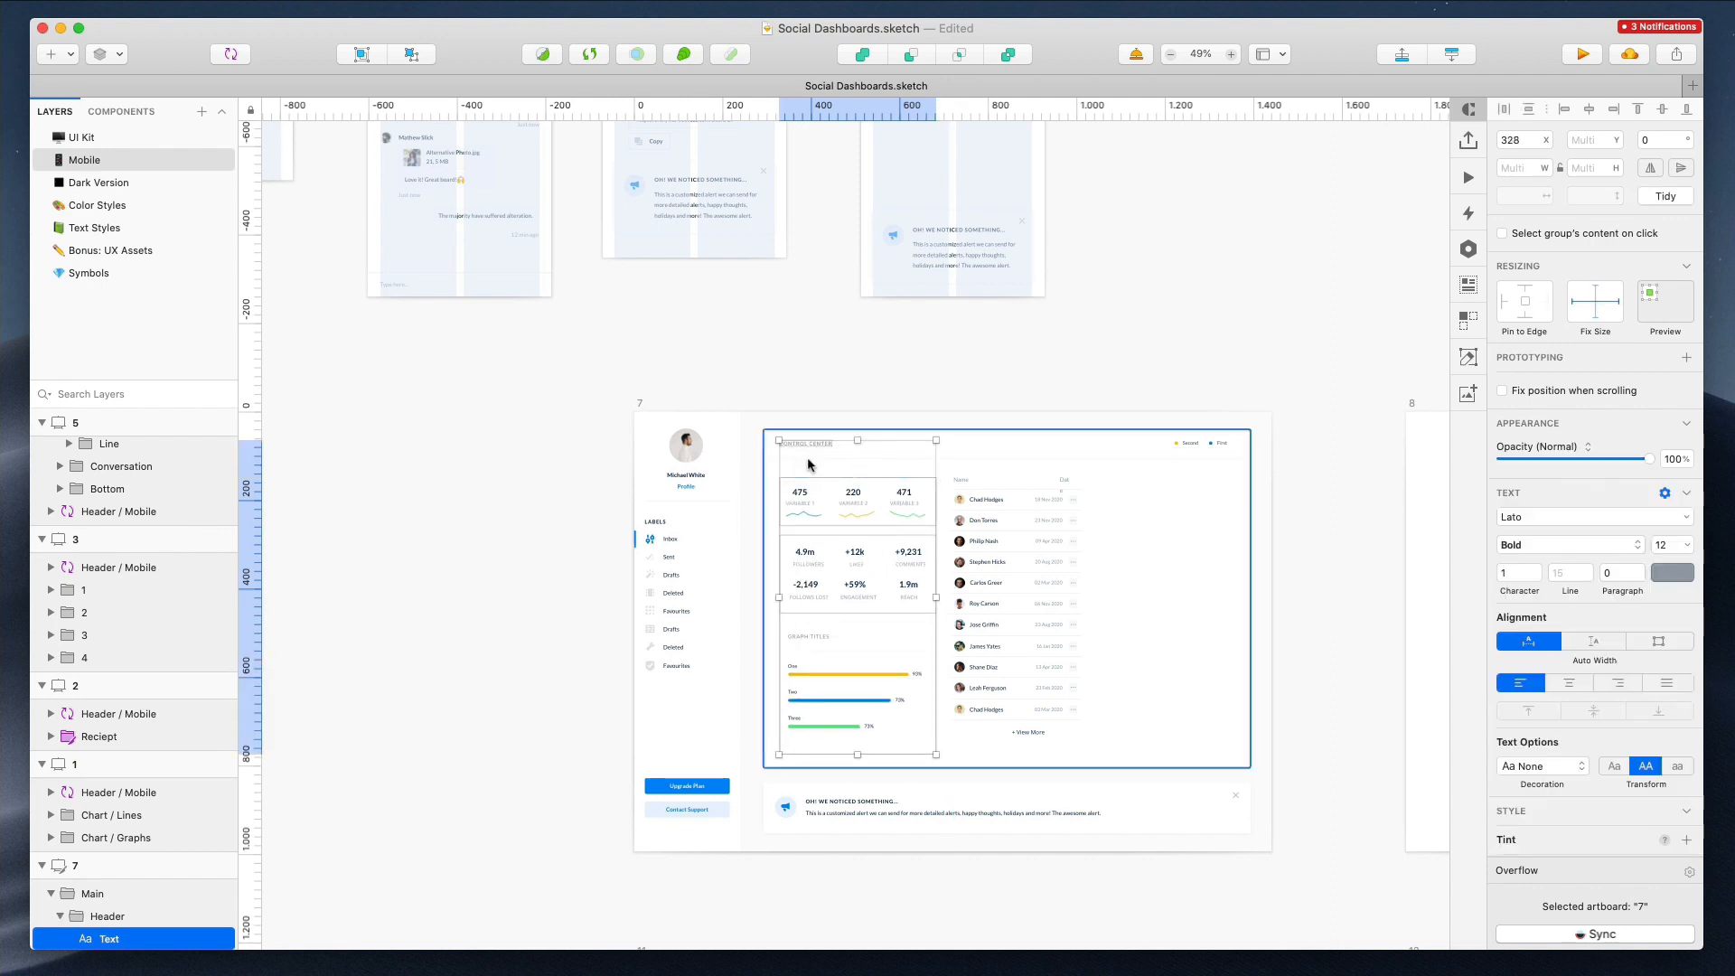
scroll(1032, 255, up, 5)
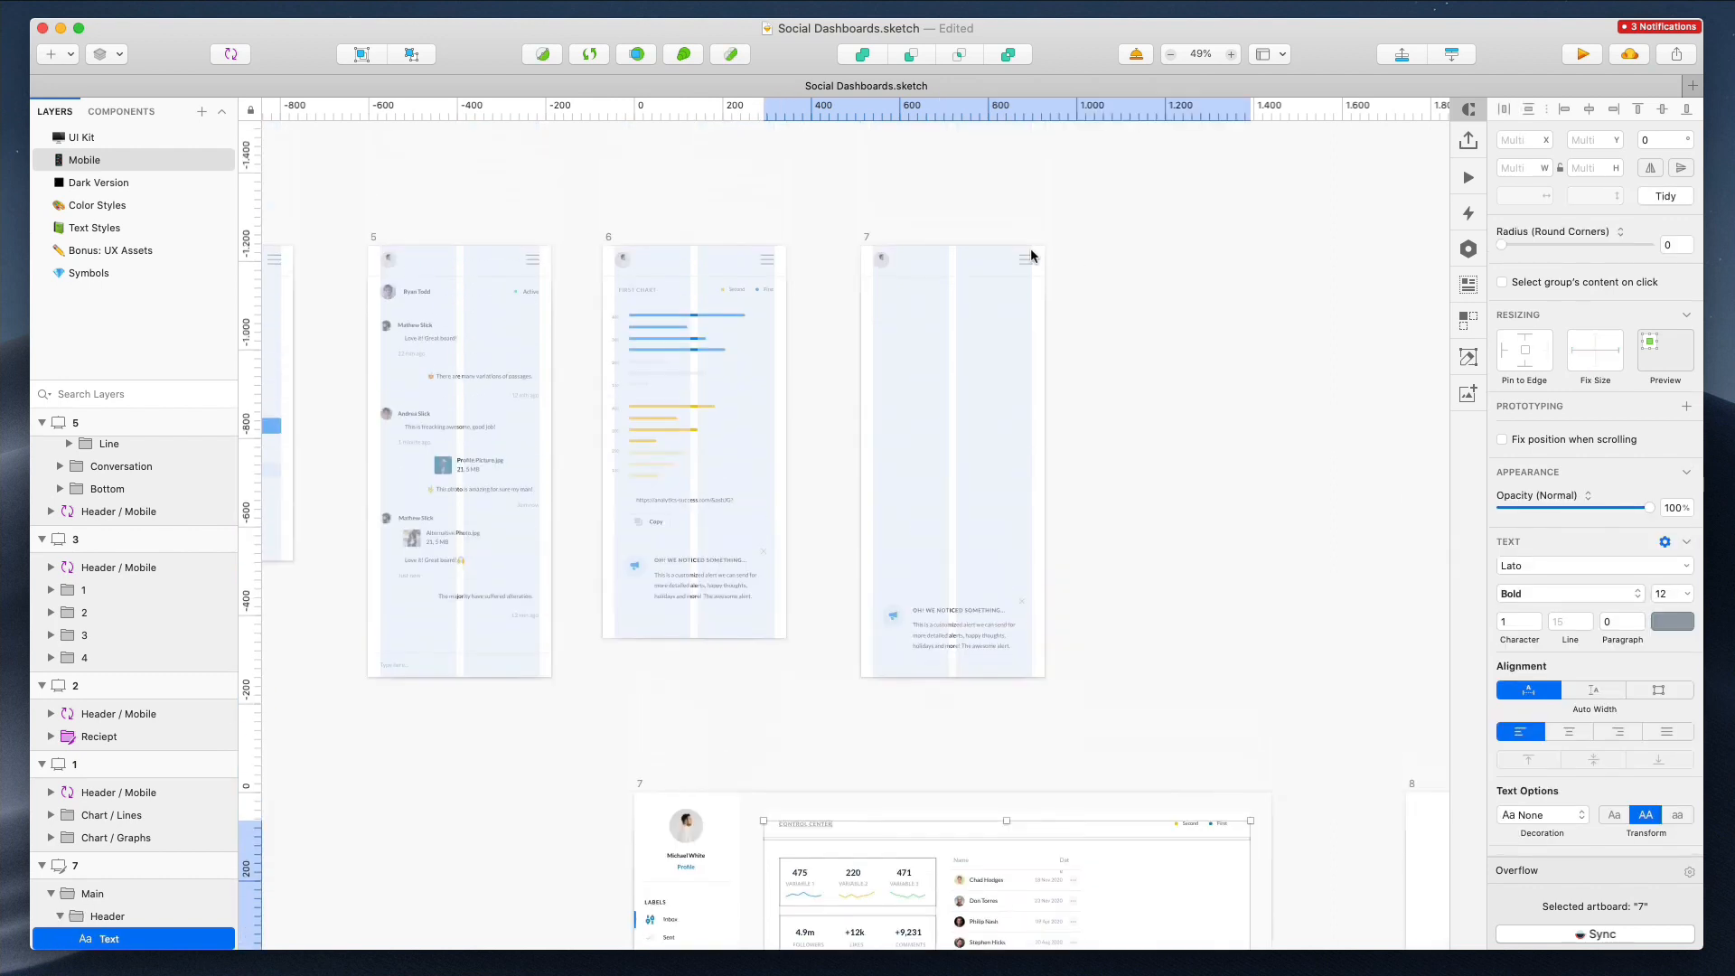
click(869, 240)
key(super+v)
Position the pasted dashboard elements below the mobile header on artboard 7
scroll(882, 393, up, 5)
drag(882, 391, 1109, 332)
key(shift+Right)
key(Right)
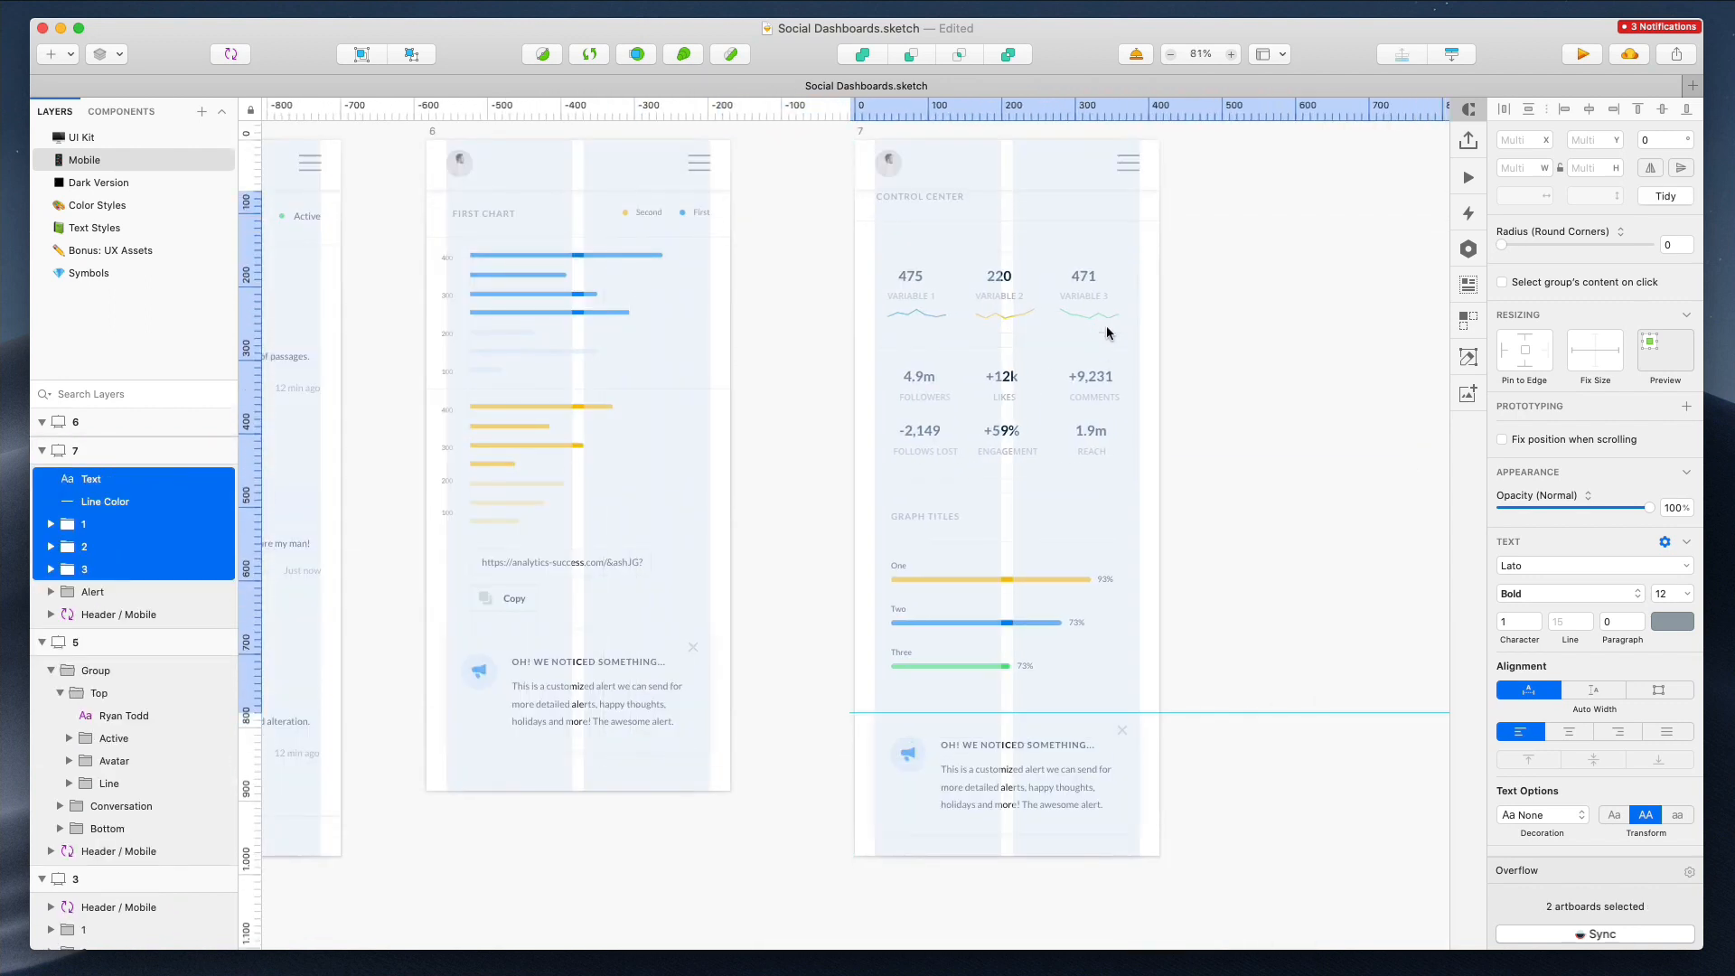
key(shift+Down)
key(shift+Down)
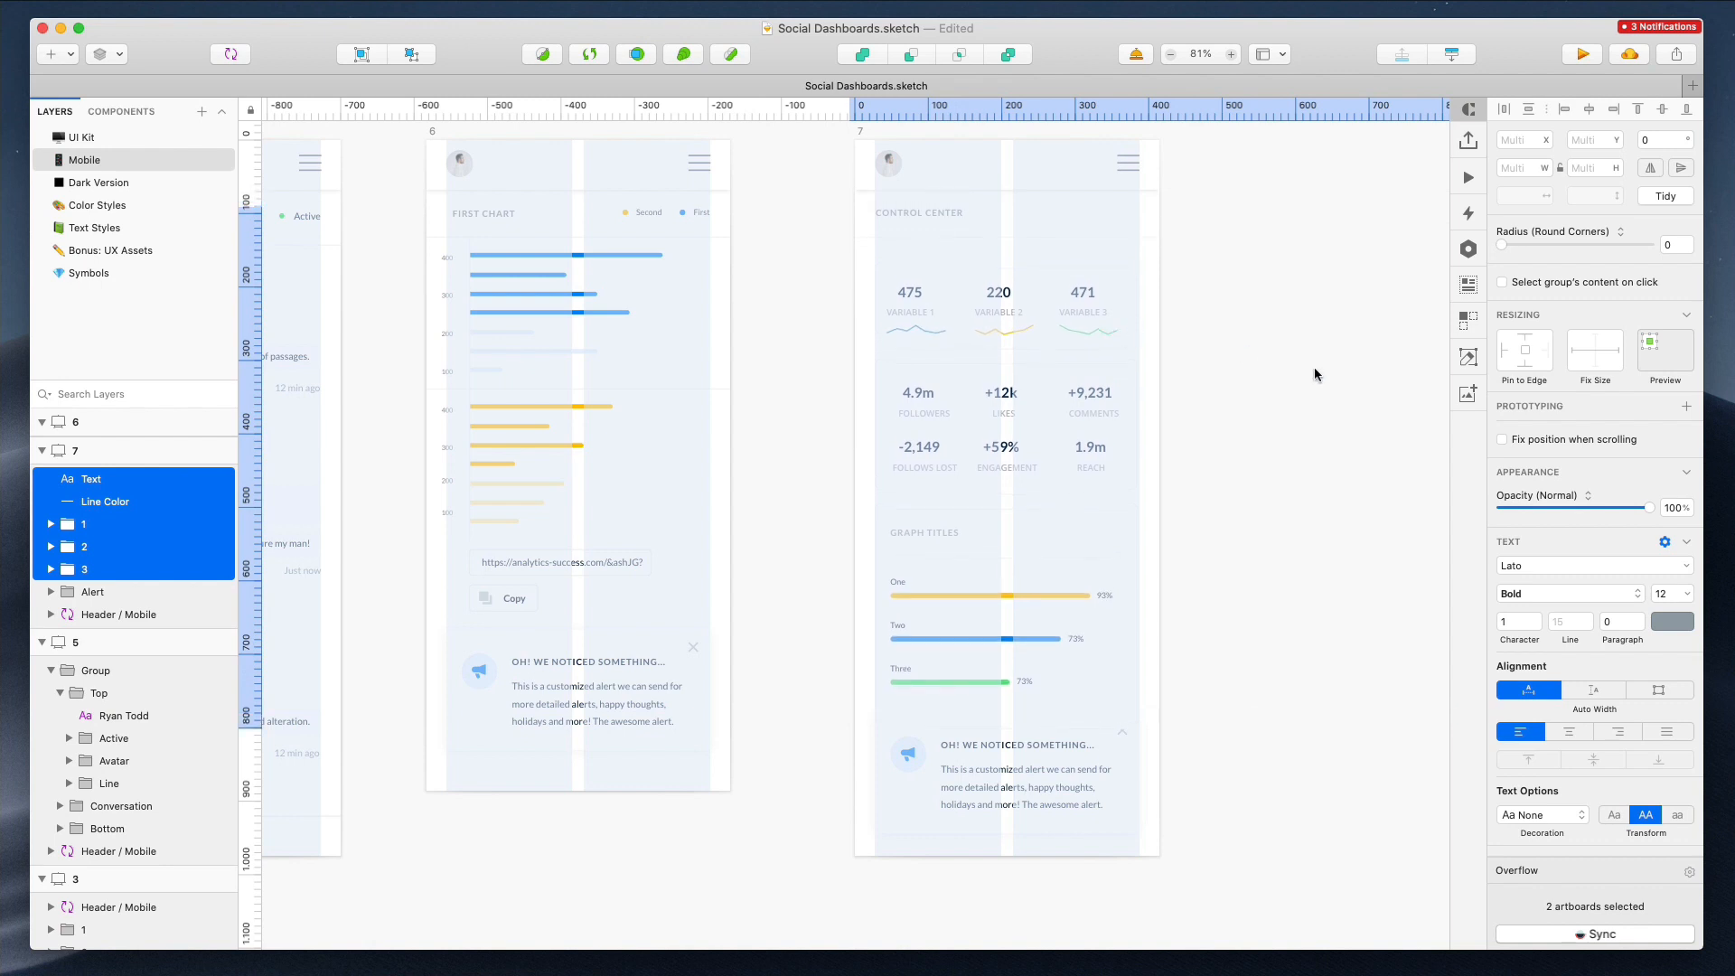
Move the alert down and lengthen mobile artboard 7 to 1178 px tall
click(1253, 395)
drag(967, 771, 966, 805)
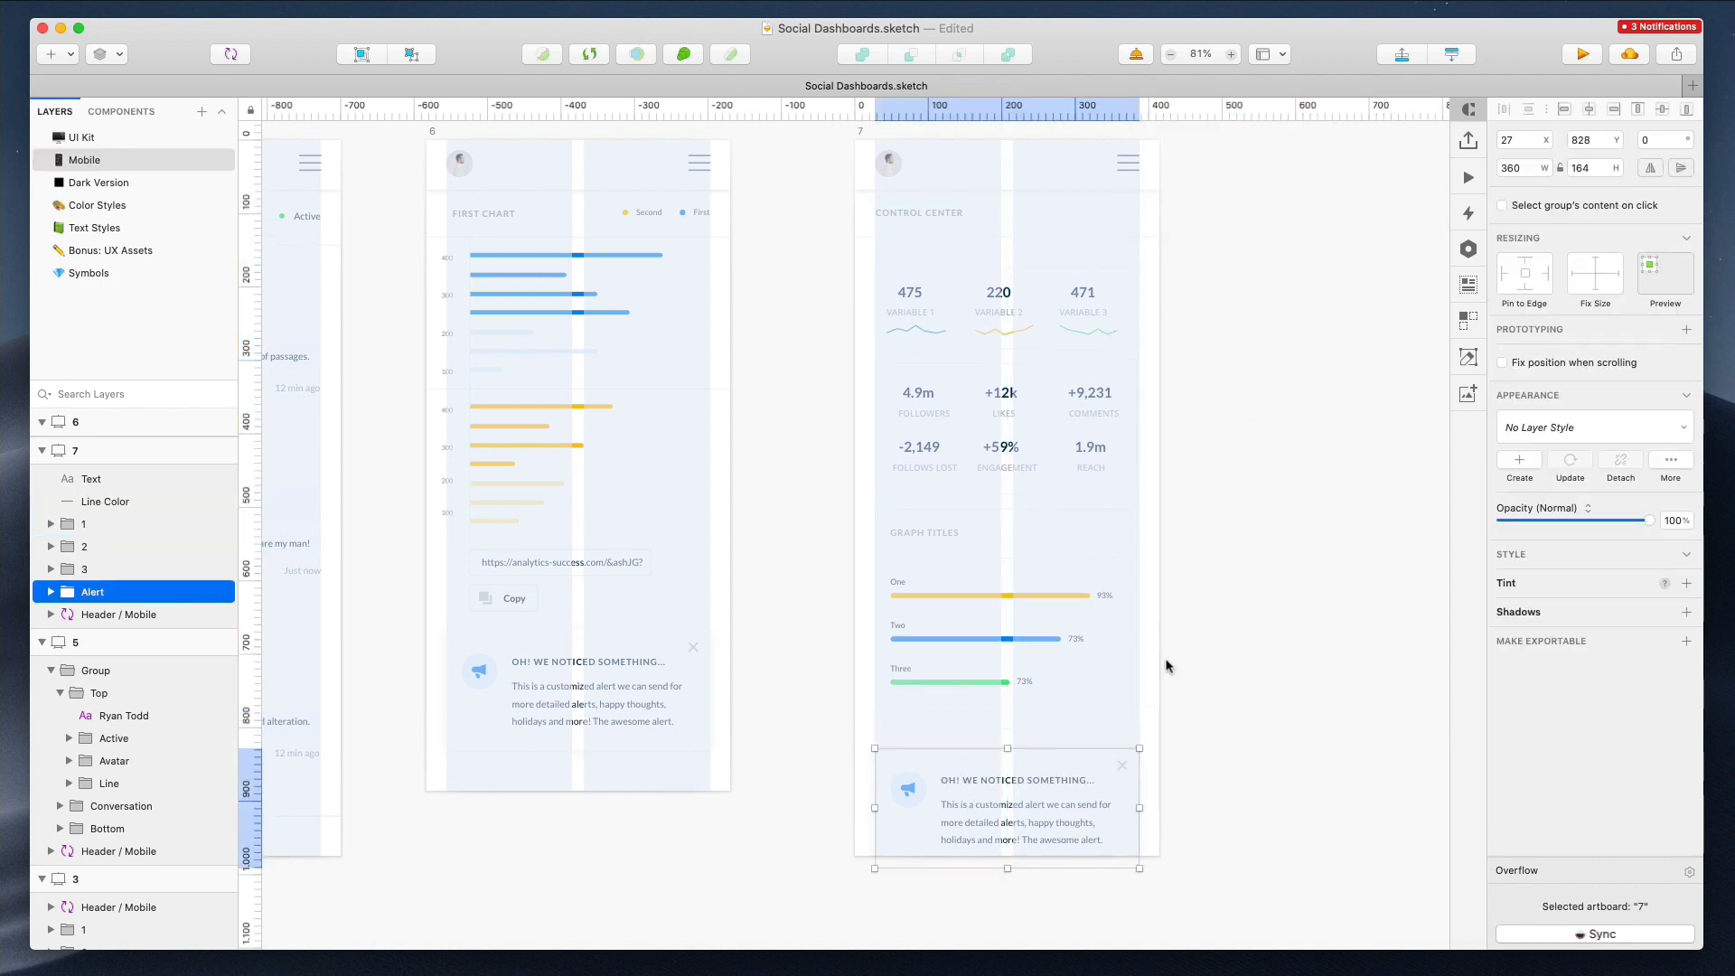
scroll(1273, 607, down, 5)
click(1044, 341)
scroll(1043, 341, down, 8)
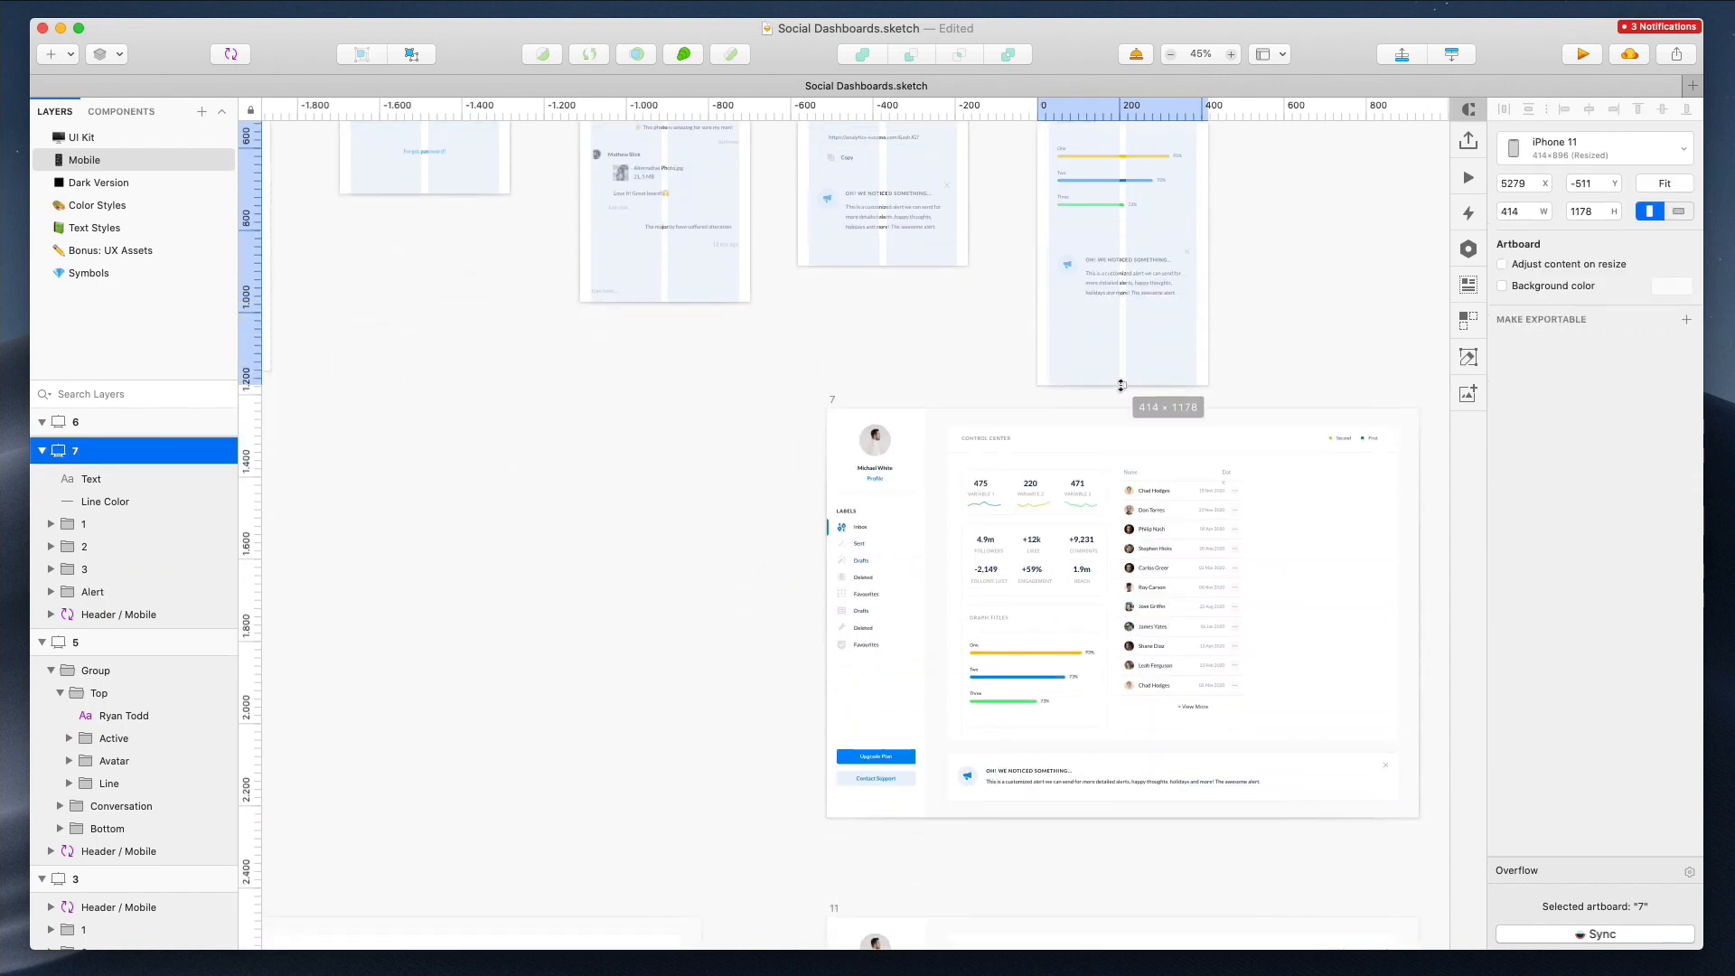
Move desktop artboard 7 up beside the row of mobile artboards
scroll(1238, 309, down, 5)
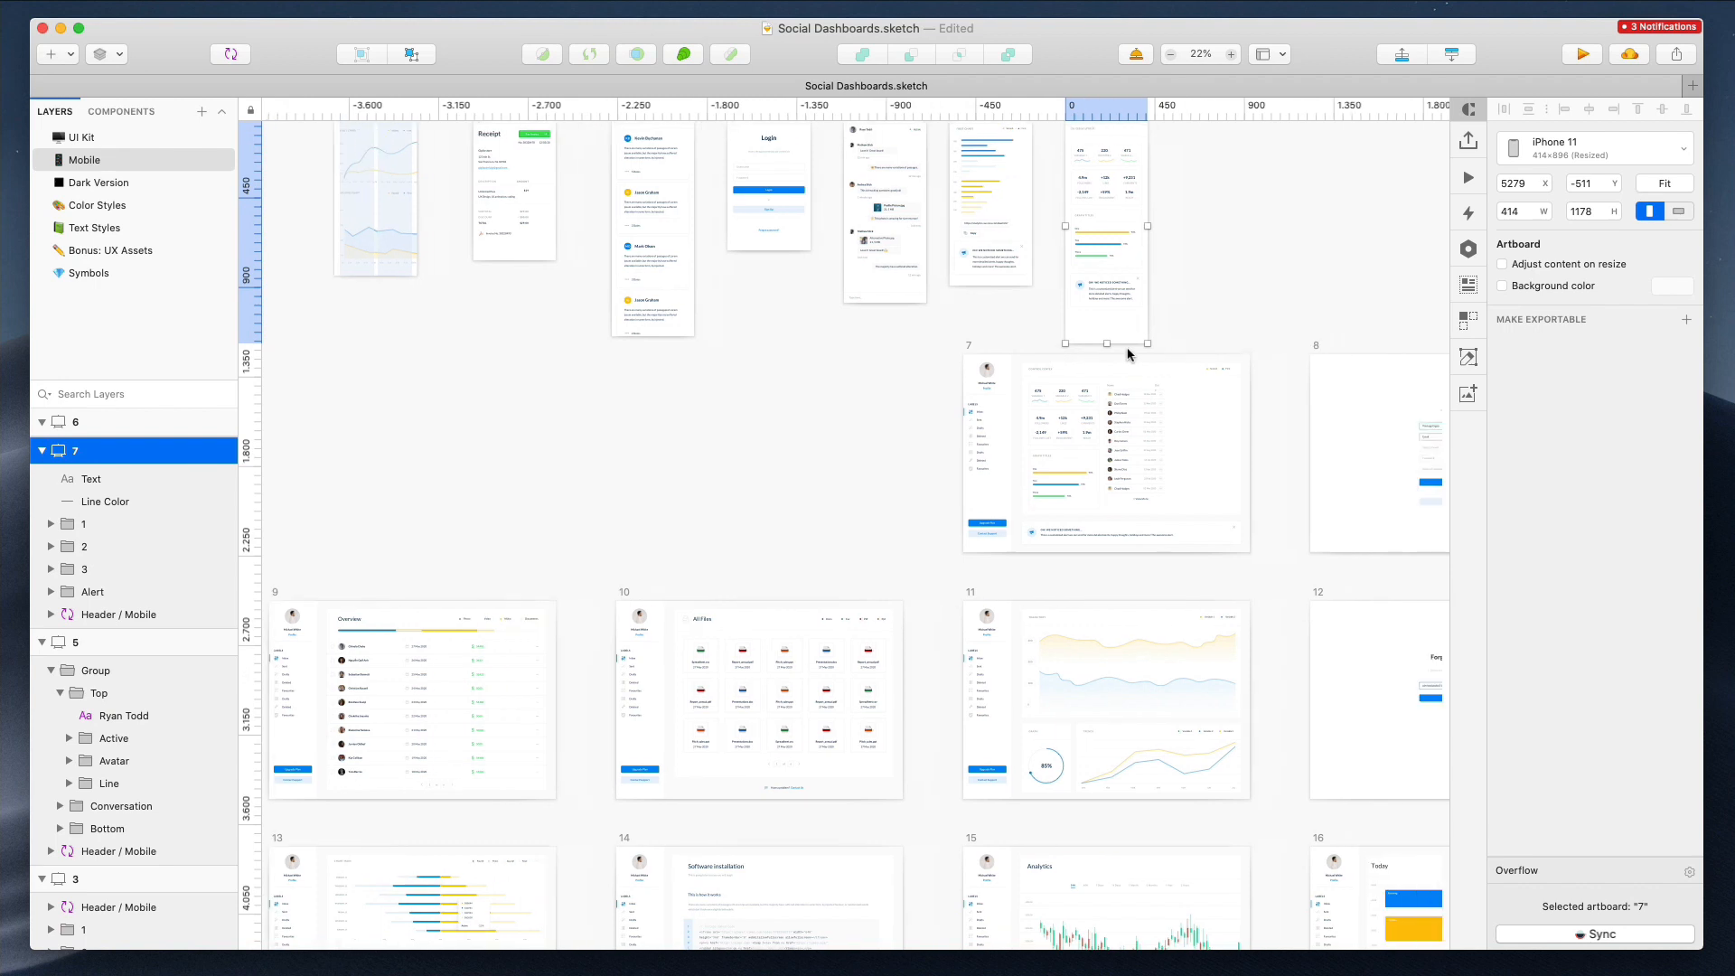
click(886, 387)
drag(886, 388, 1165, 172)
Extend mobile artboard 7 to 1706 px tall and move the alert further down
scroll(1050, 154, down, 3)
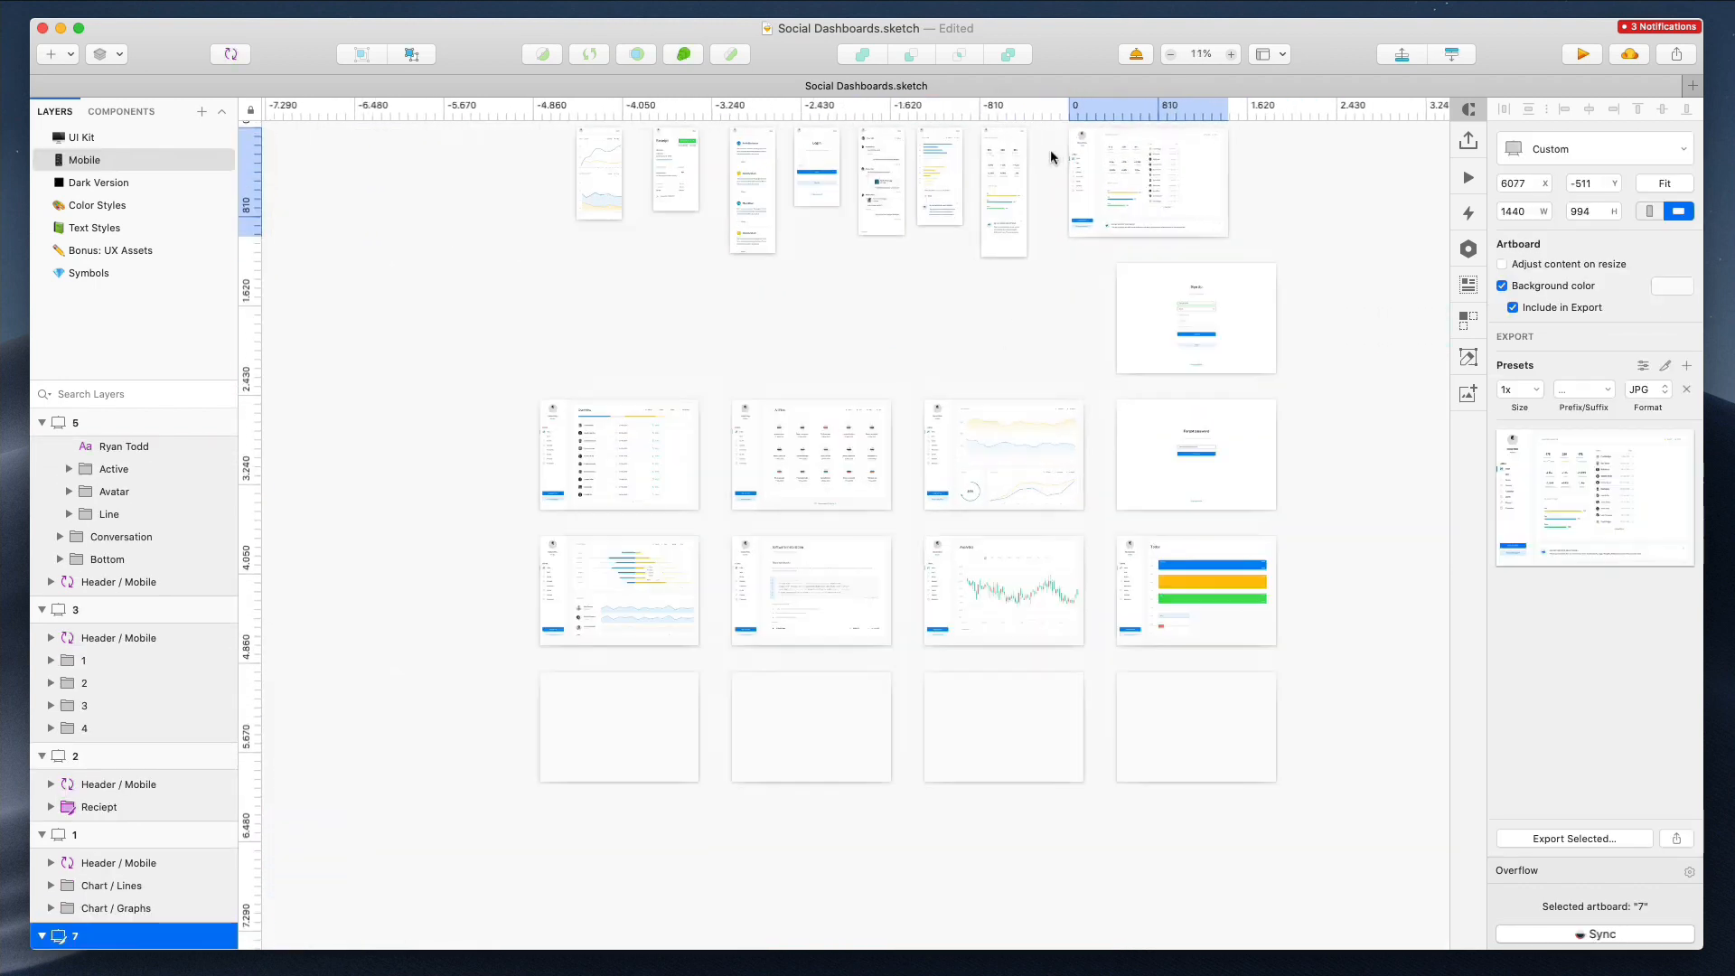
scroll(1050, 153, up, 8)
scroll(1050, 151, up, 3)
click(992, 242)
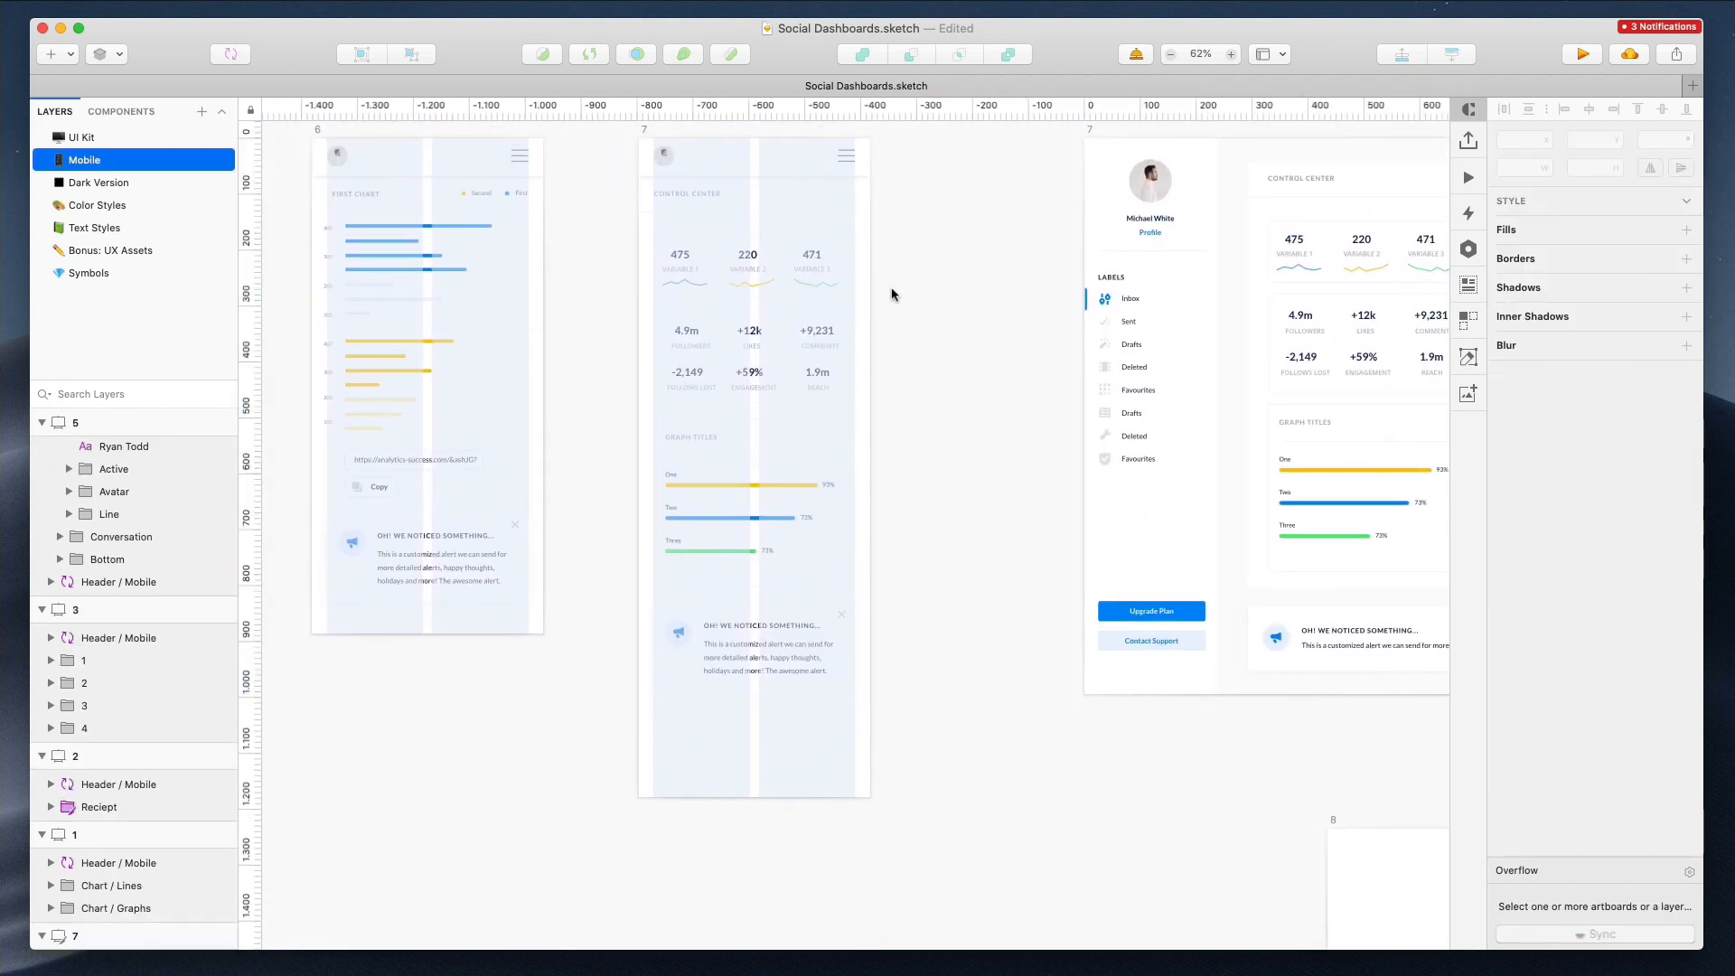
click(651, 135)
scroll(930, 194, down, 5)
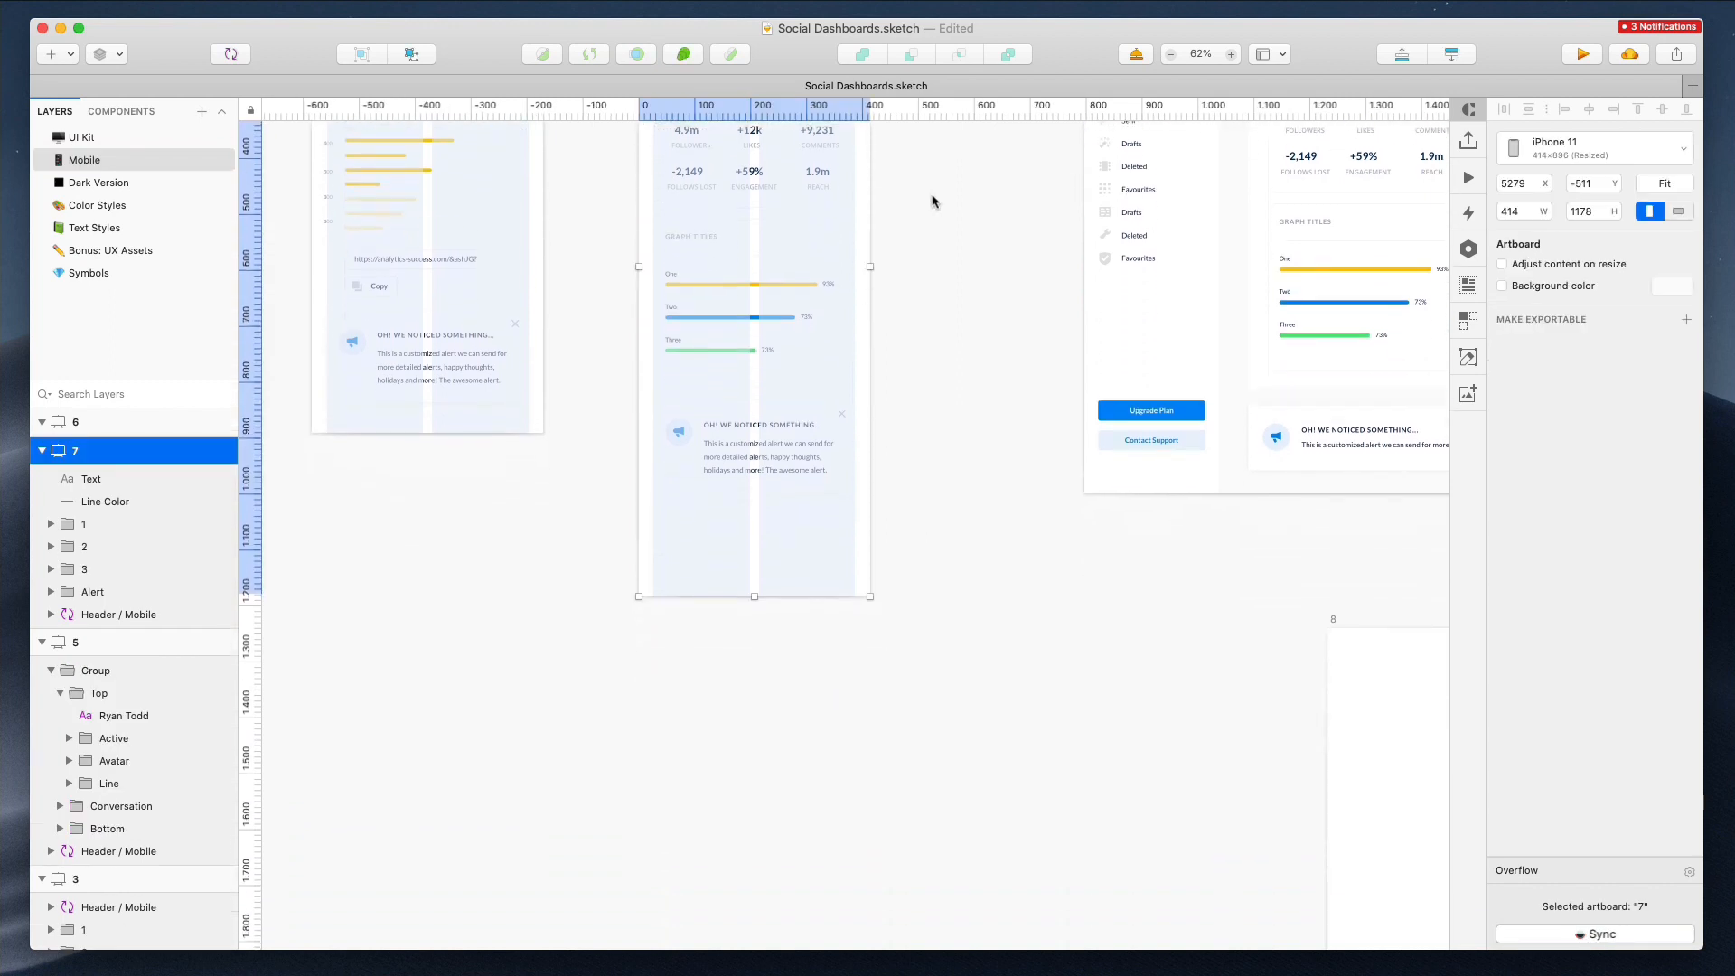
scroll(753, 563, up, 1)
drag(750, 563, 748, 880)
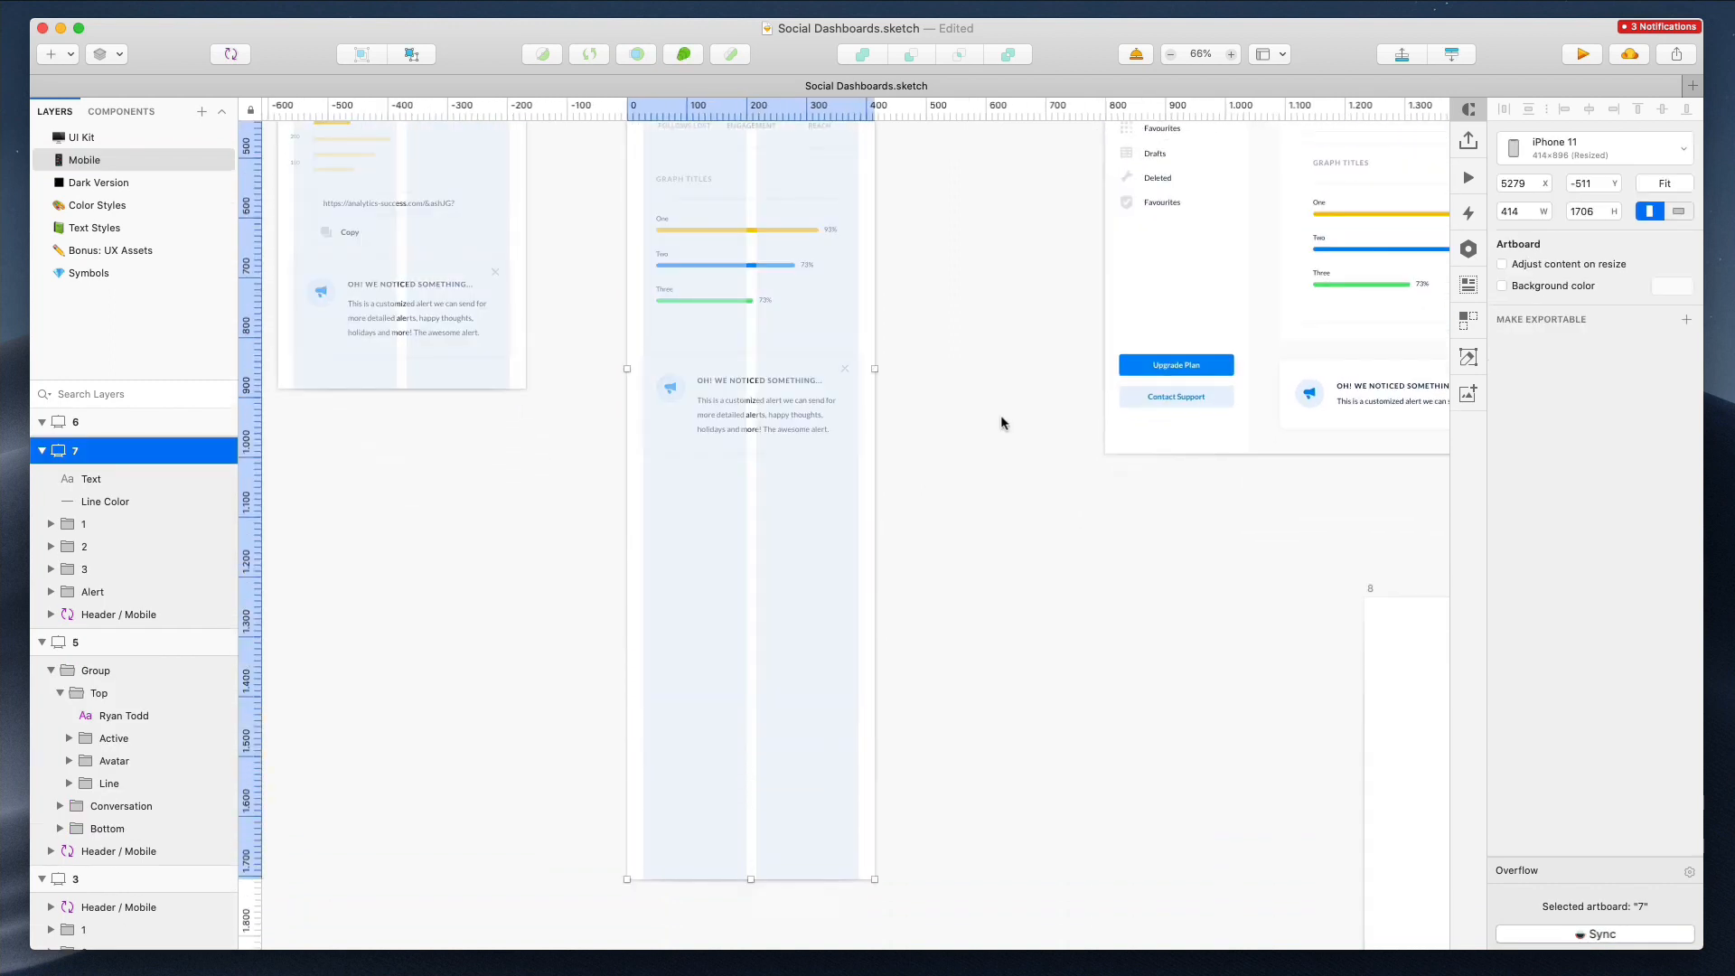
click(998, 419)
drag(767, 396, 748, 811)
click(926, 491)
Copy the members table from desktop artboard 7 into mobile artboard 7 and widen it to 359 px
scroll(926, 491, up, 9)
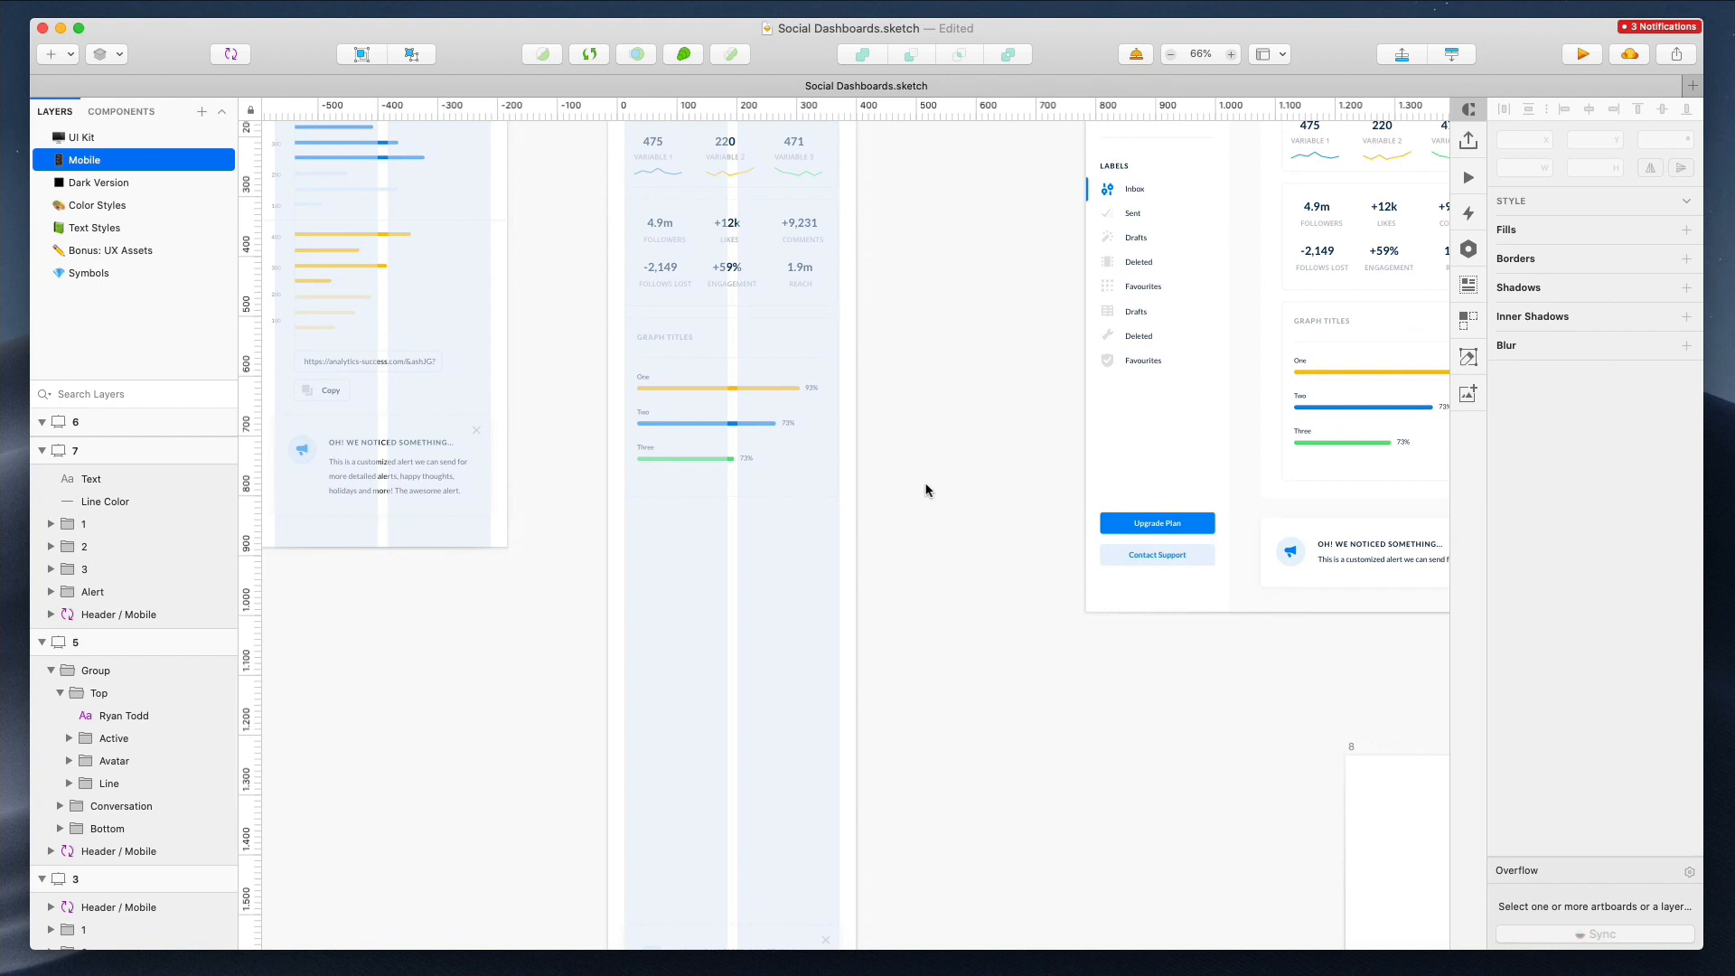
scroll(926, 491, right, 6)
double_click(1324, 468)
scroll(1296, 458, down, 7)
scroll(1295, 458, left, 8)
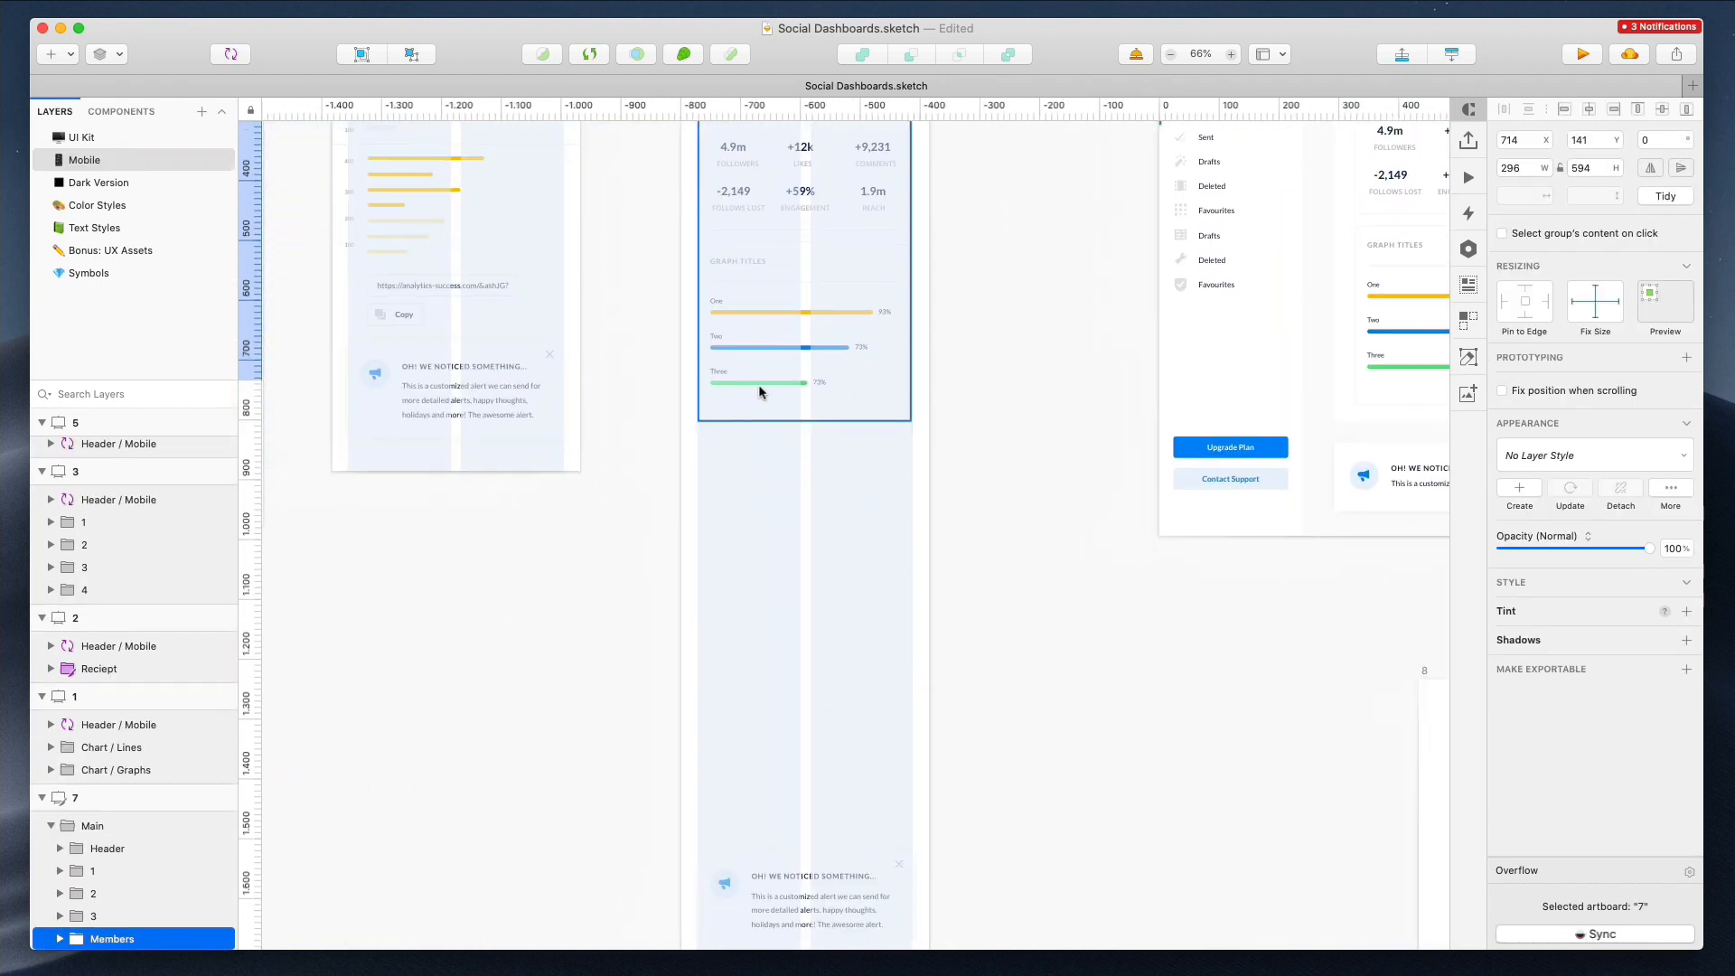
click(730, 377)
key(super+v)
drag(767, 446, 750, 527)
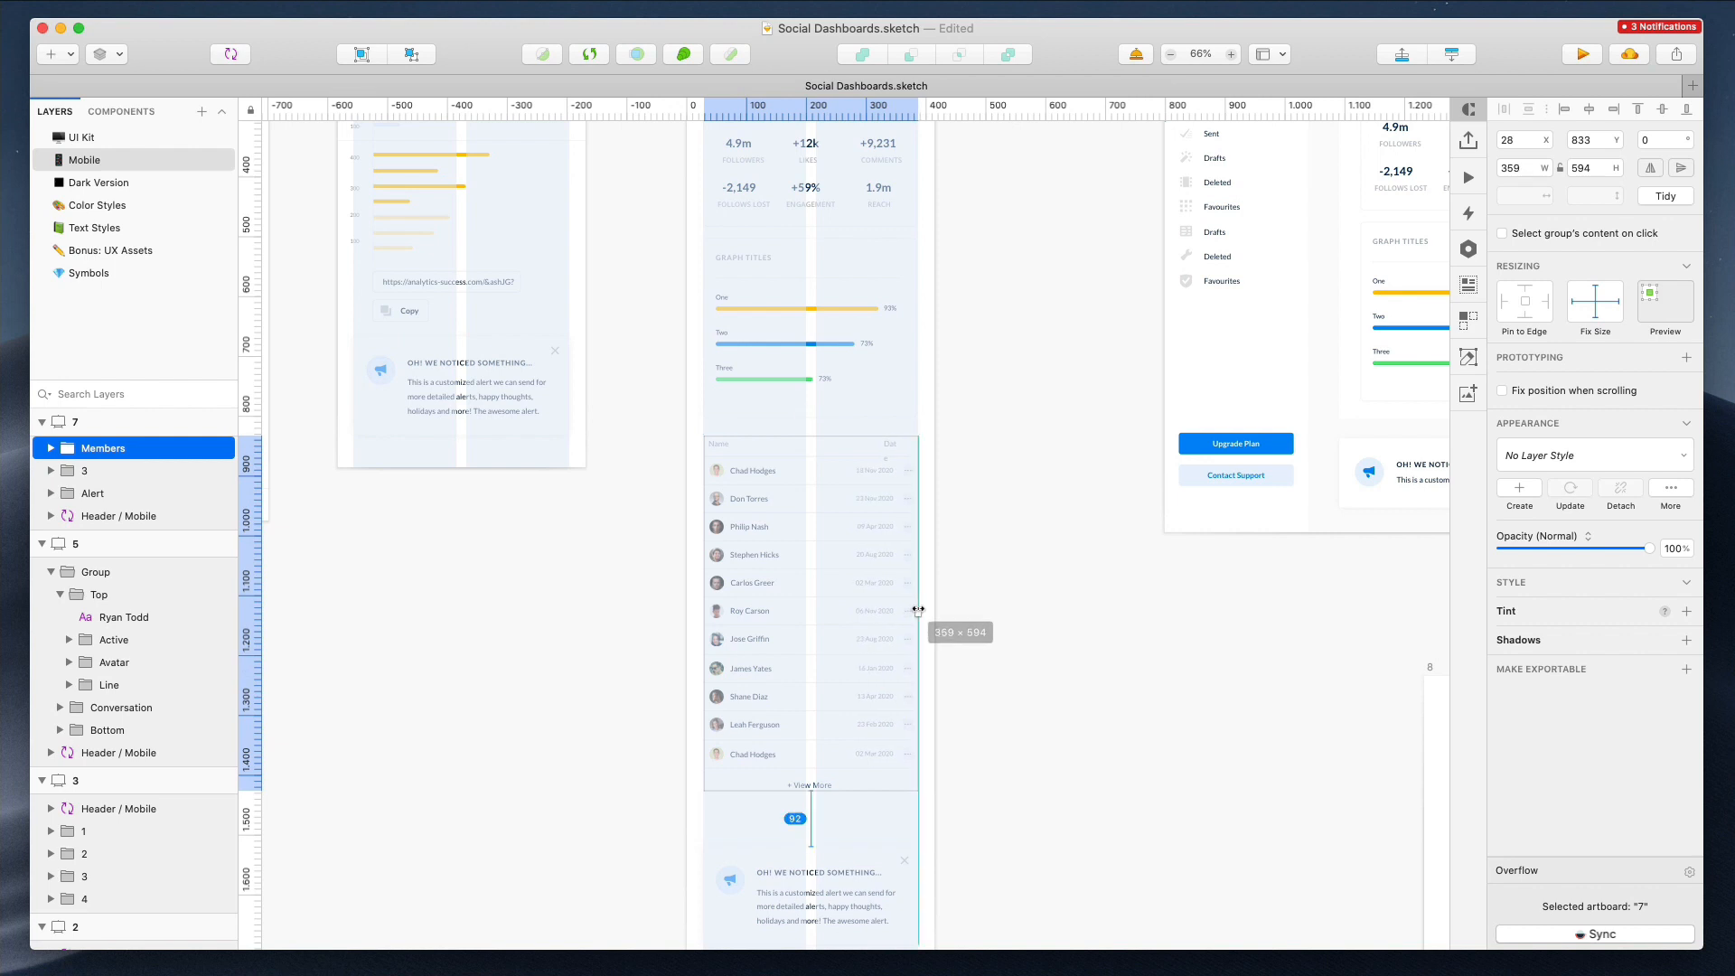
click(1528, 665)
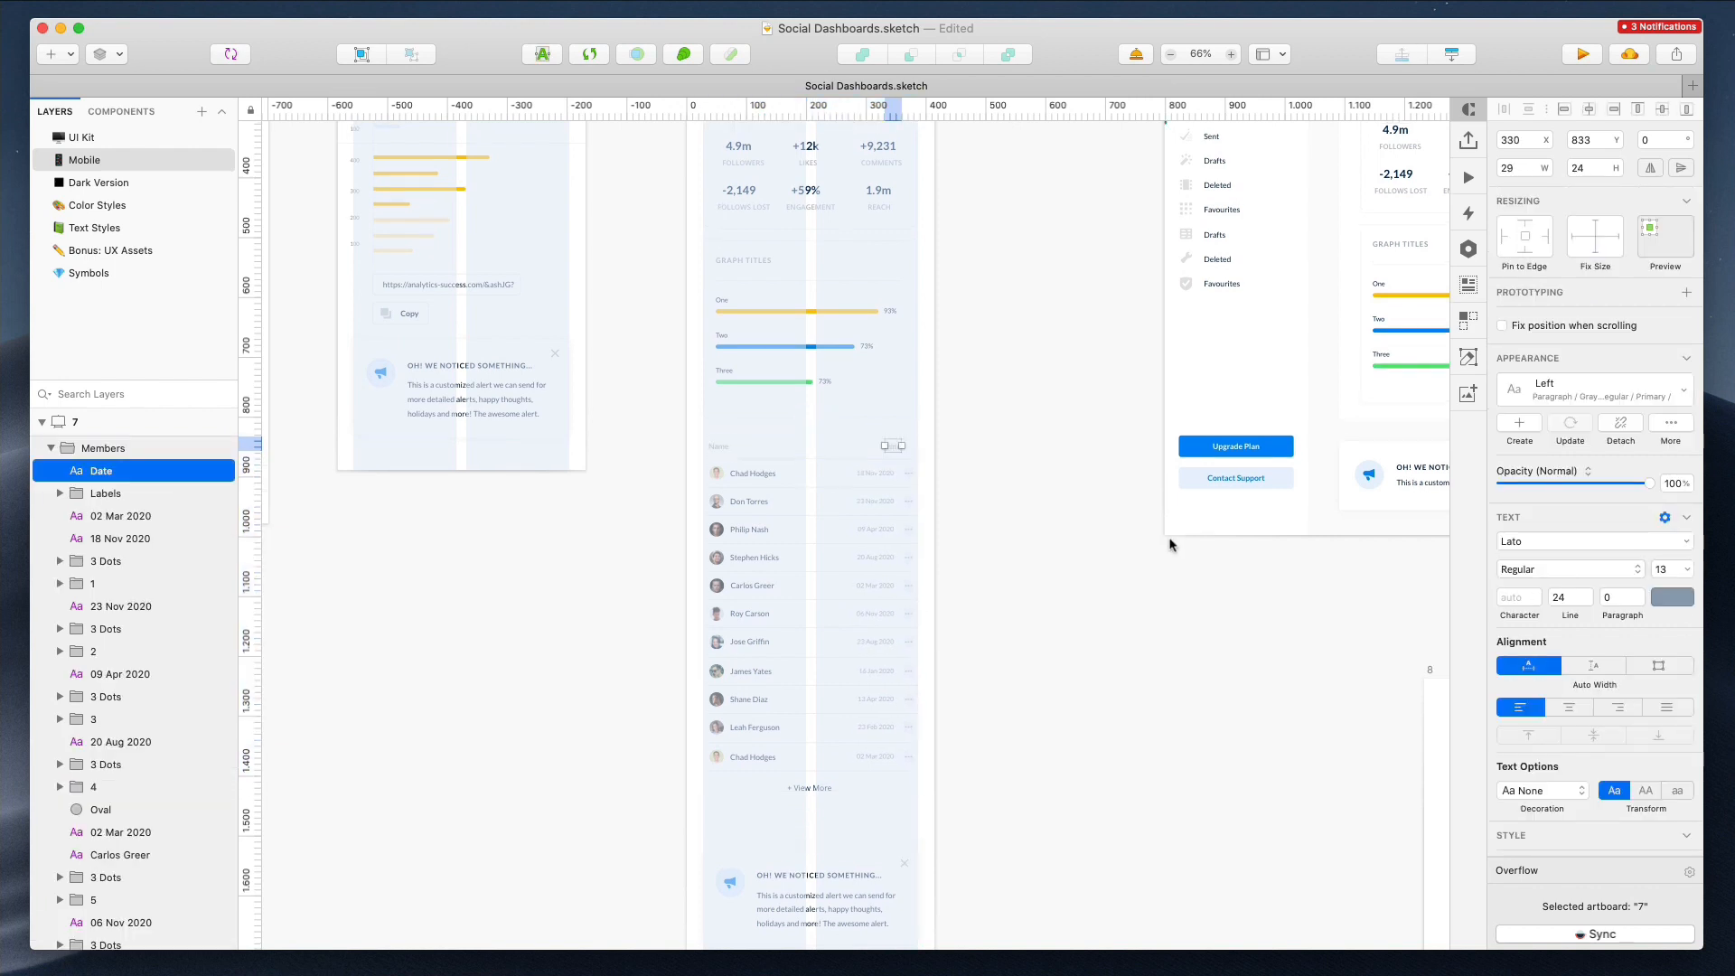
scroll(903, 457, up, 5)
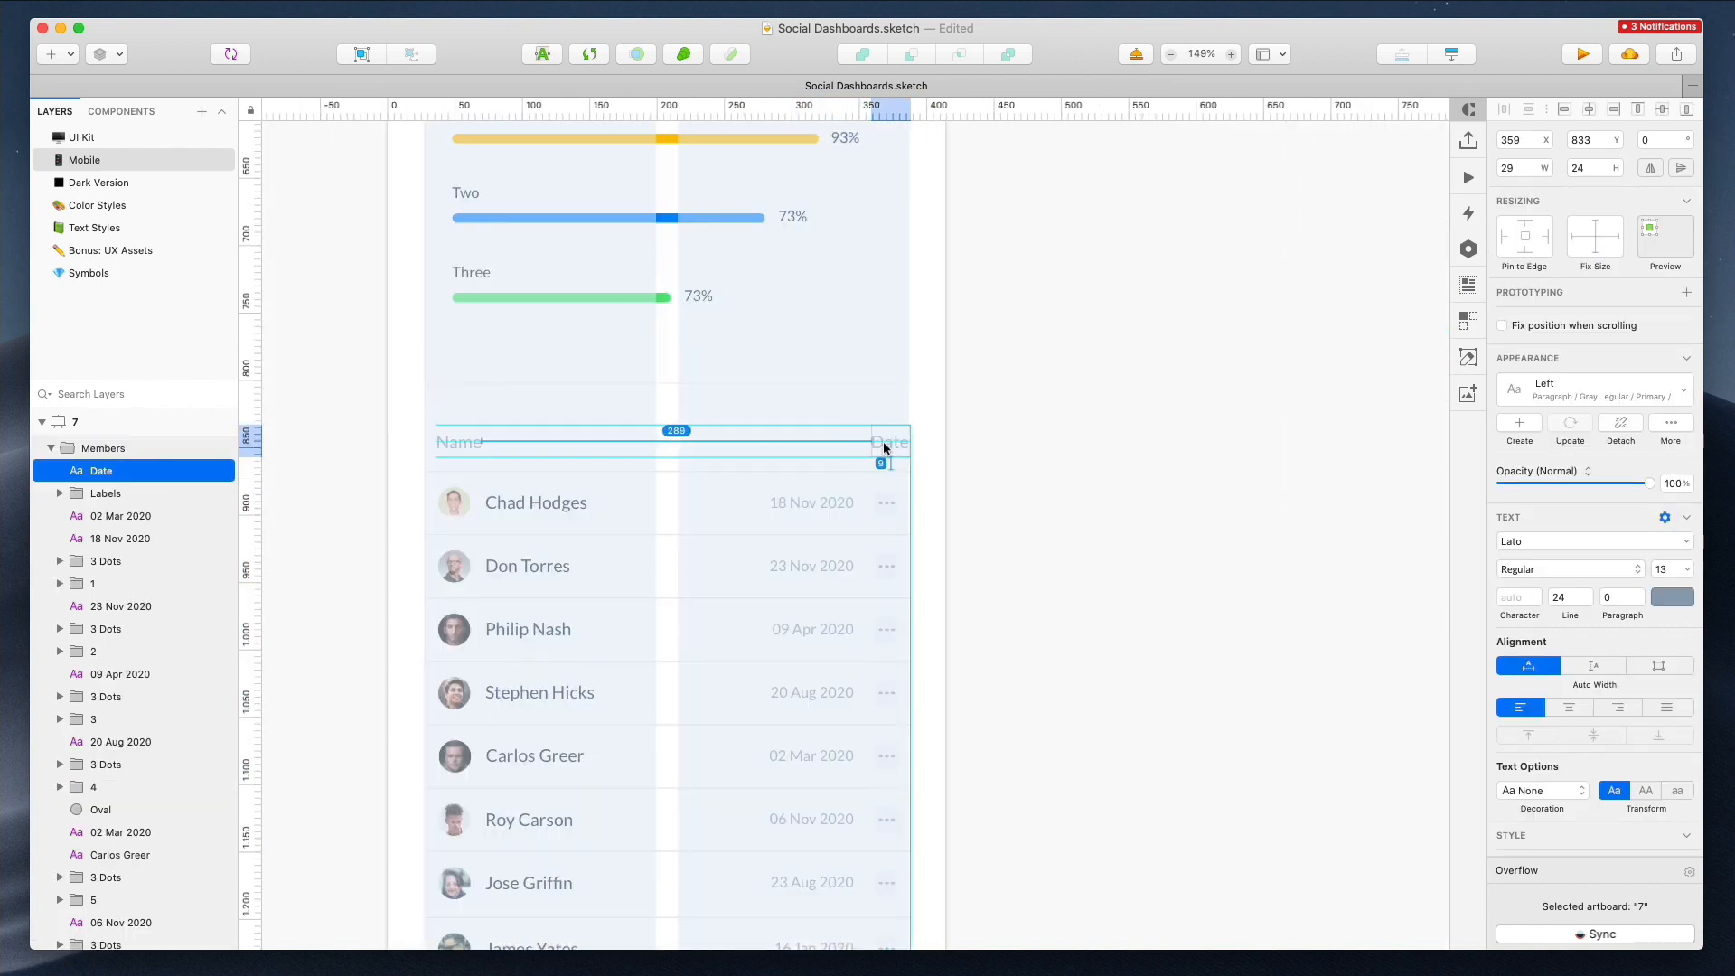
click(956, 425)
scroll(930, 465, down, 4)
scroll(931, 465, down, 2)
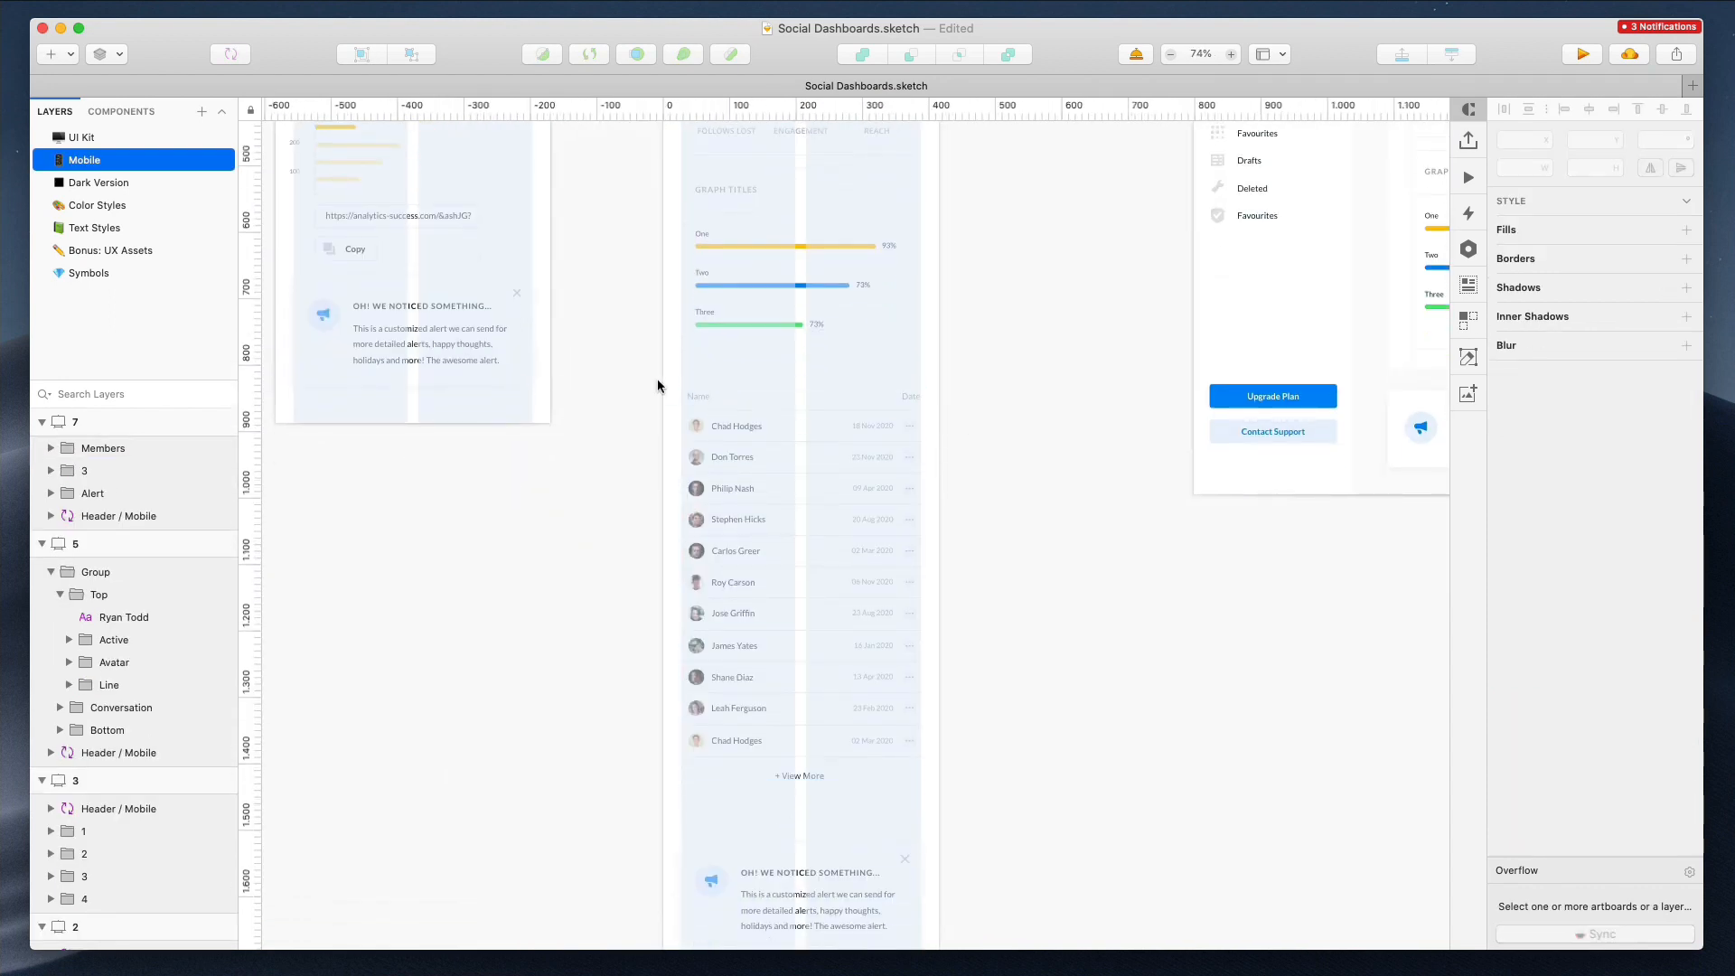
scroll(658, 378, up, 5)
scroll(1026, 388, up, 6)
scroll(714, 299, down, 4)
Select the members table and the stats group in mobile artboard 7 and nudge them down 3 px
drag(699, 292, 871, 719)
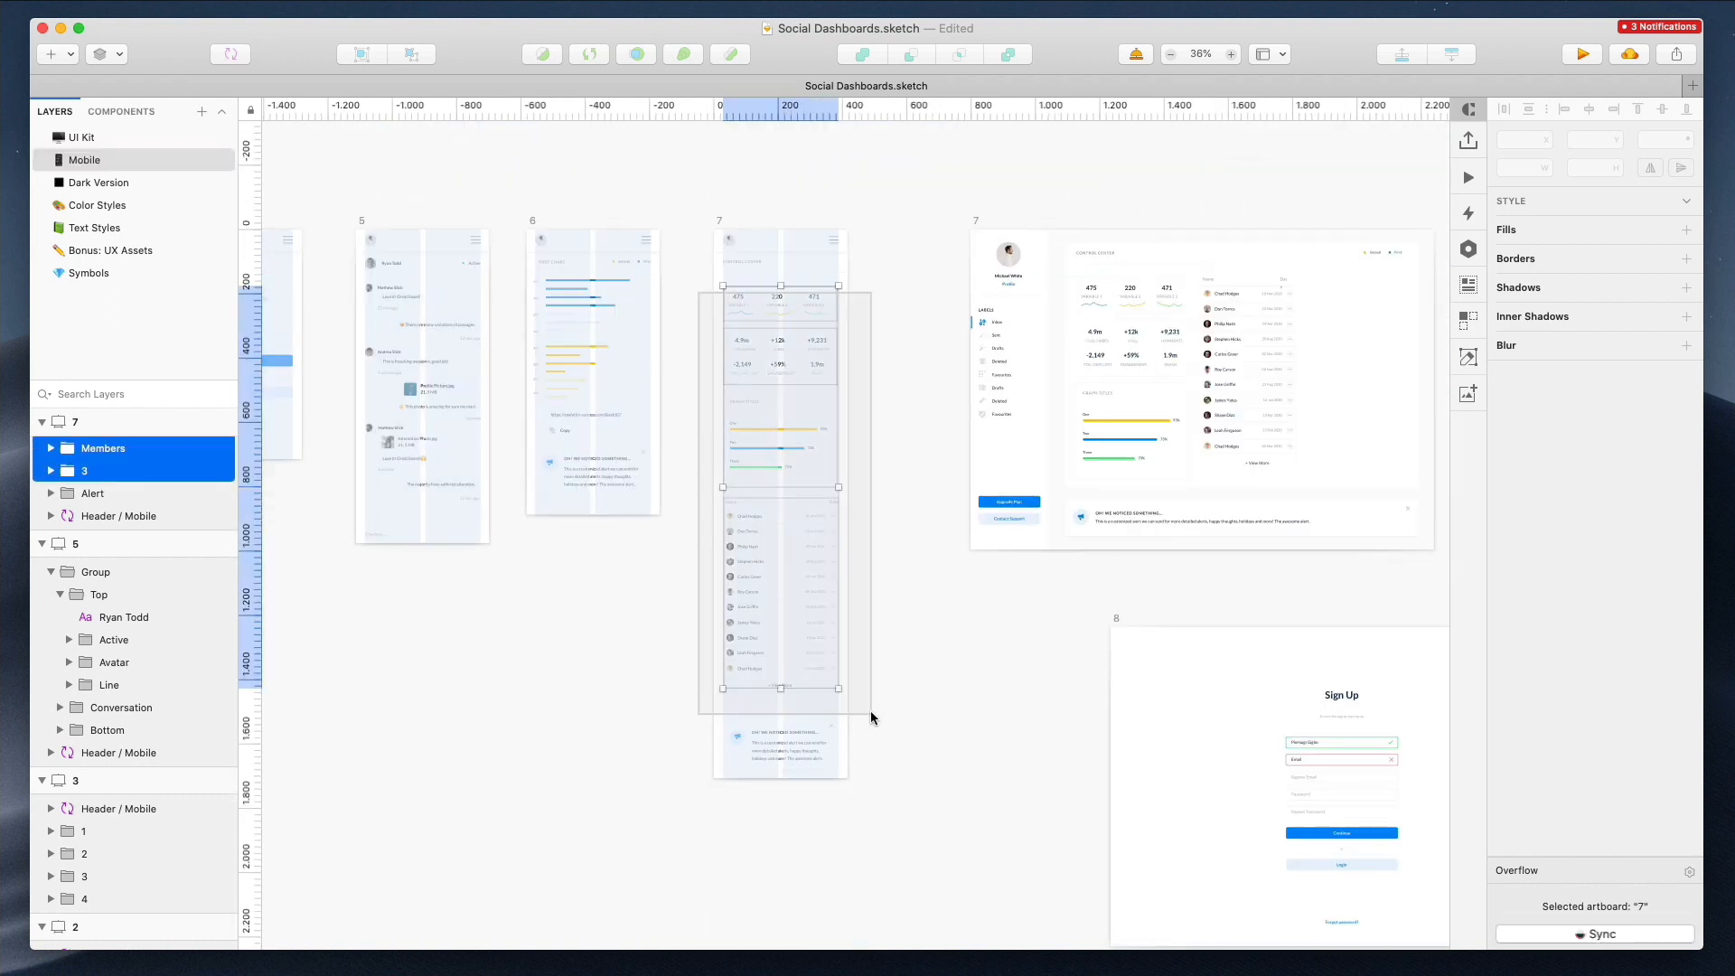
scroll(833, 302, up, 5)
key(Down)
key(Down)
key(Down)
key(Down)
key(Down)
key(Down)
key(Down)
key(Down)
key(Down)
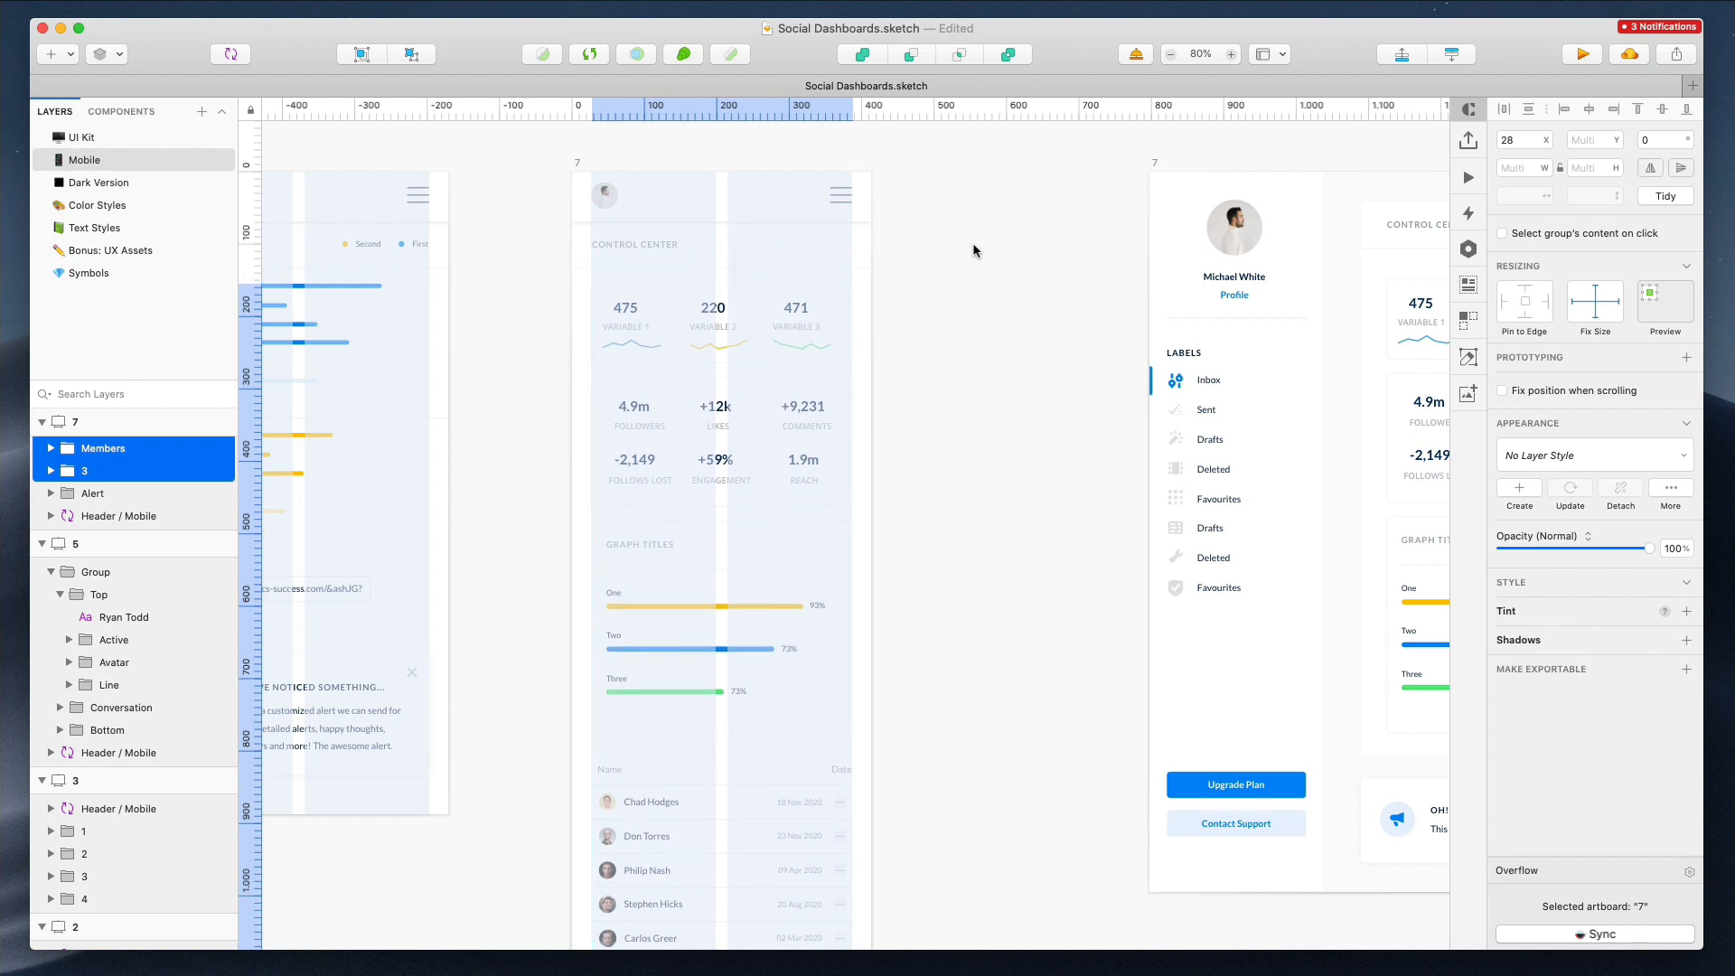
Move the alert in mobile artboard 7 up closer to the members table
click(663, 244)
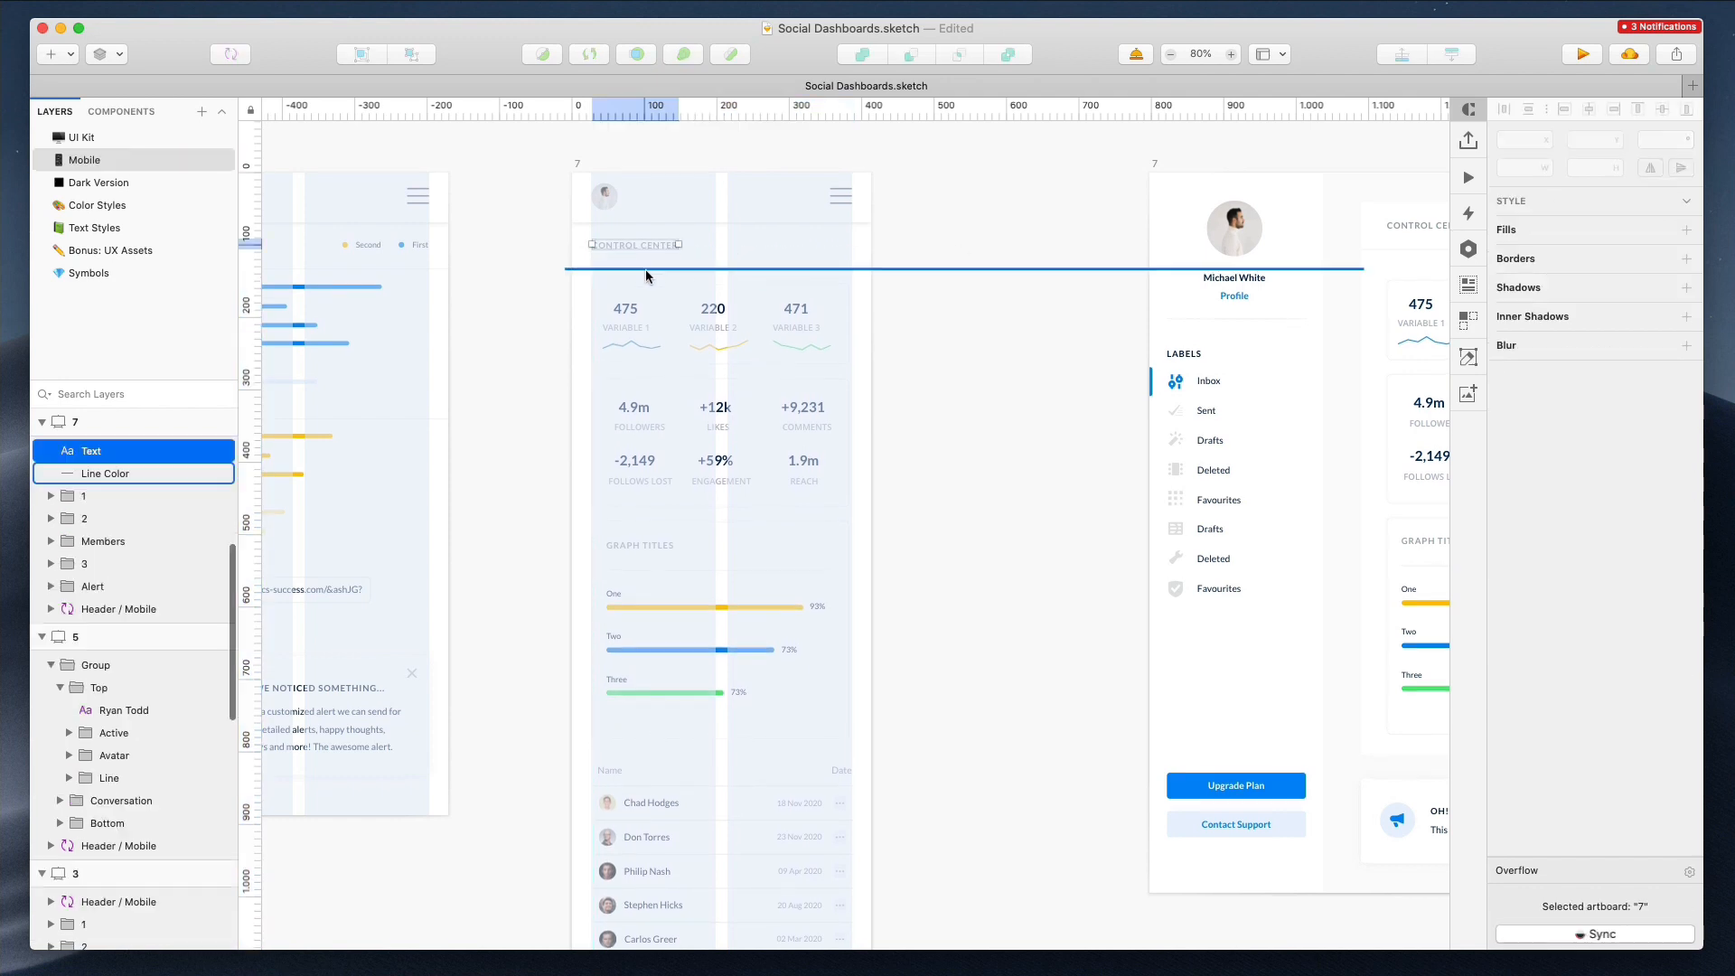
shift+click(645, 268)
drag(557, 318, 816, 905)
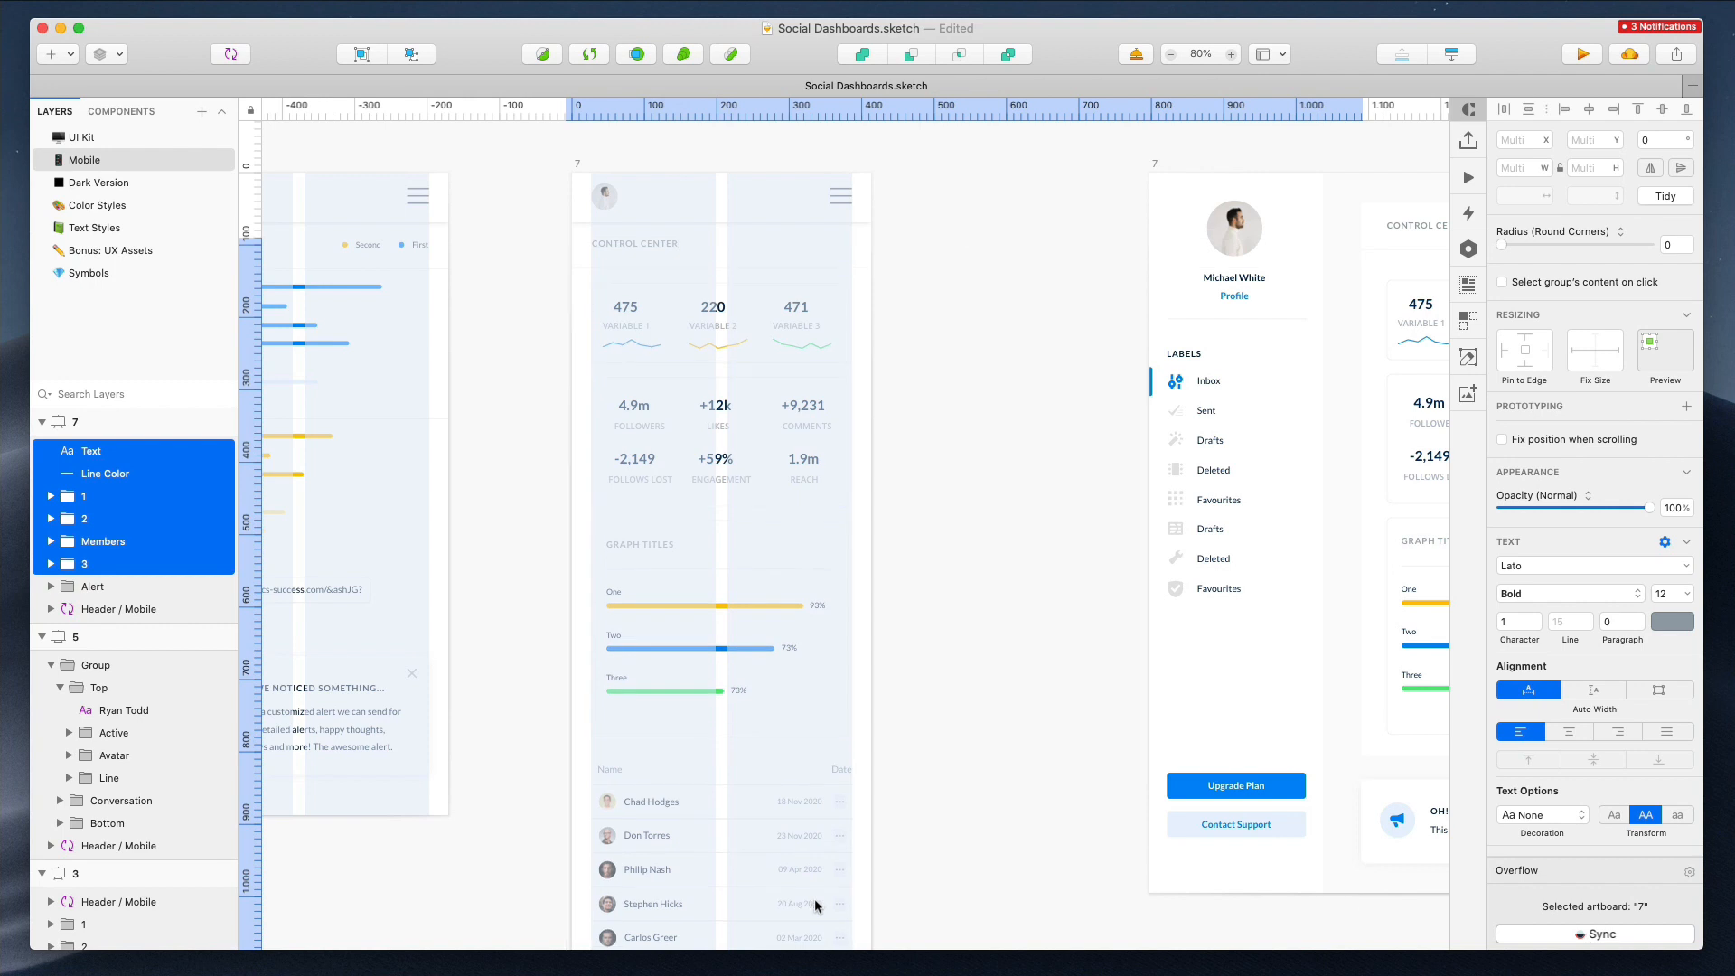
click(898, 787)
scroll(898, 787, down, 11)
drag(691, 783, 694, 714)
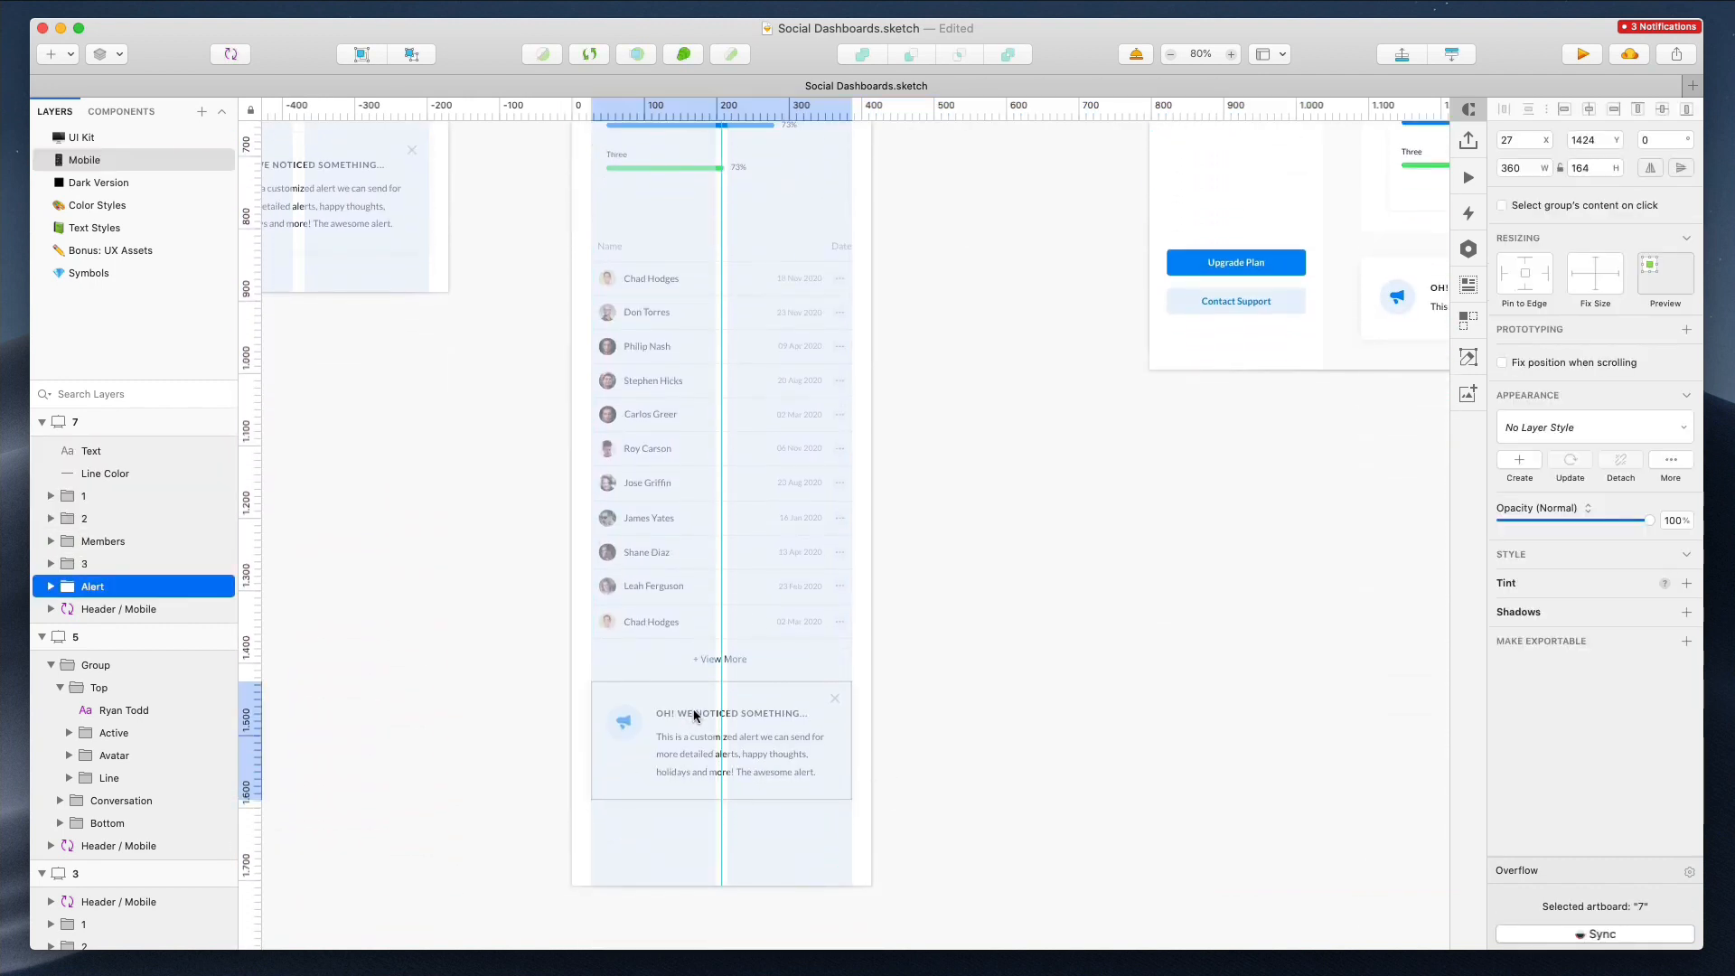
click(959, 521)
Shorten mobile artboard 7 to about 1630 px tall
scroll(956, 518, down, 6)
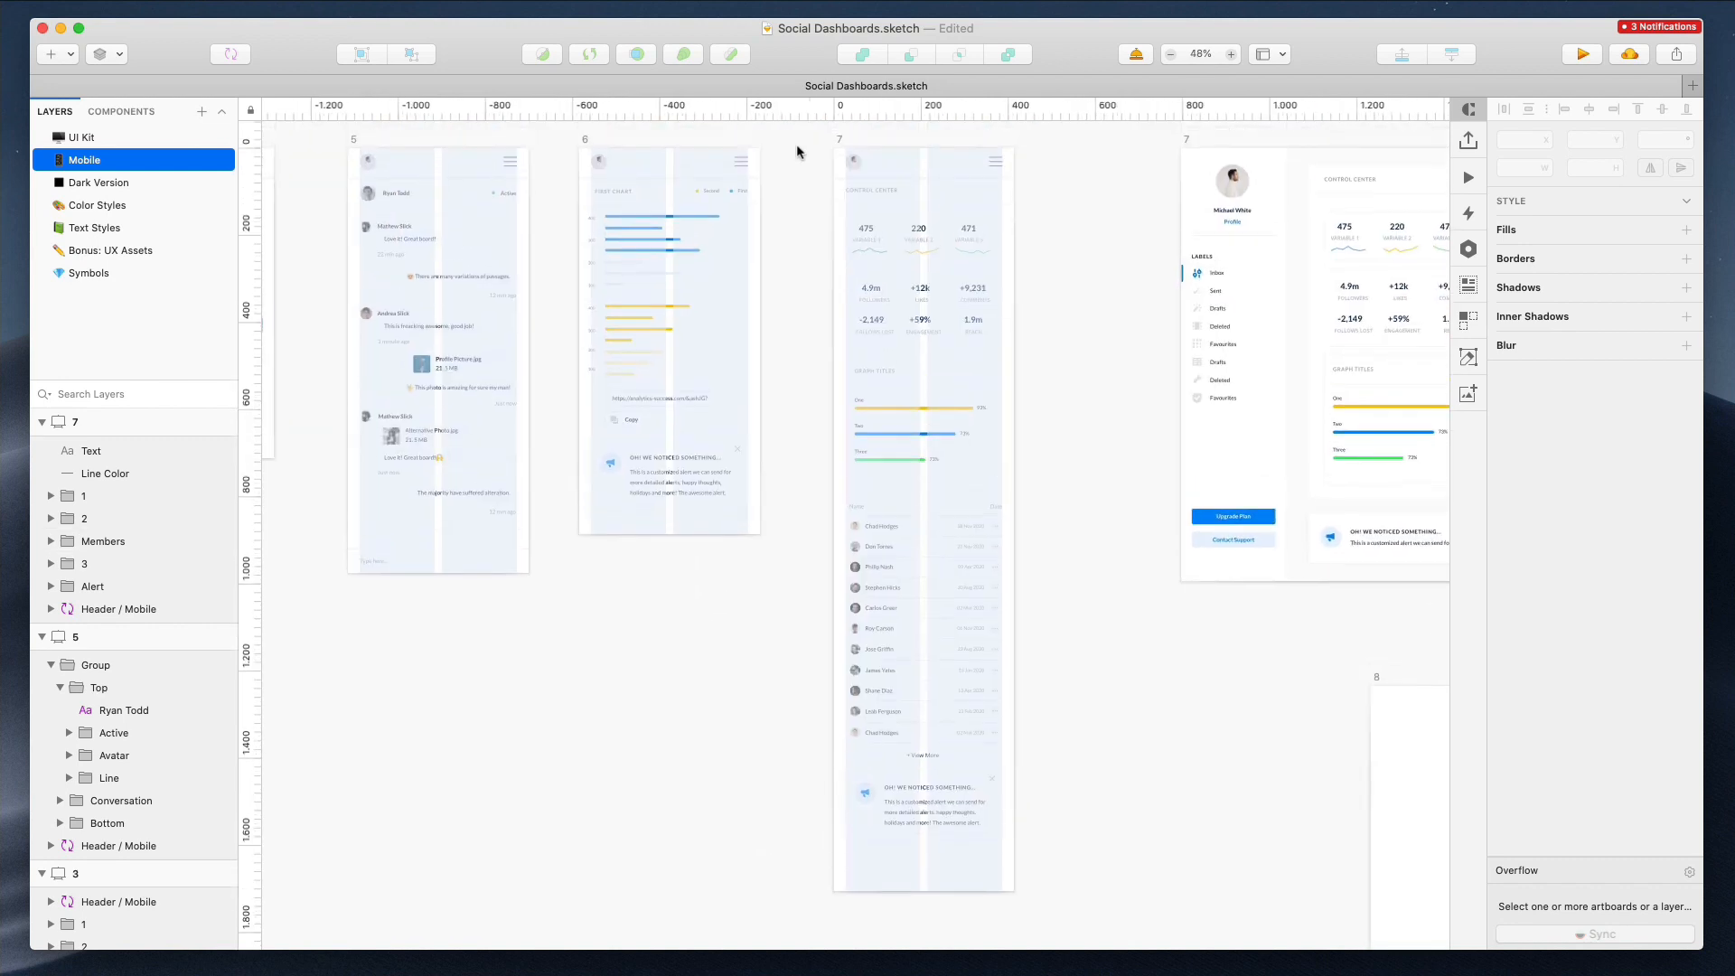
click(839, 138)
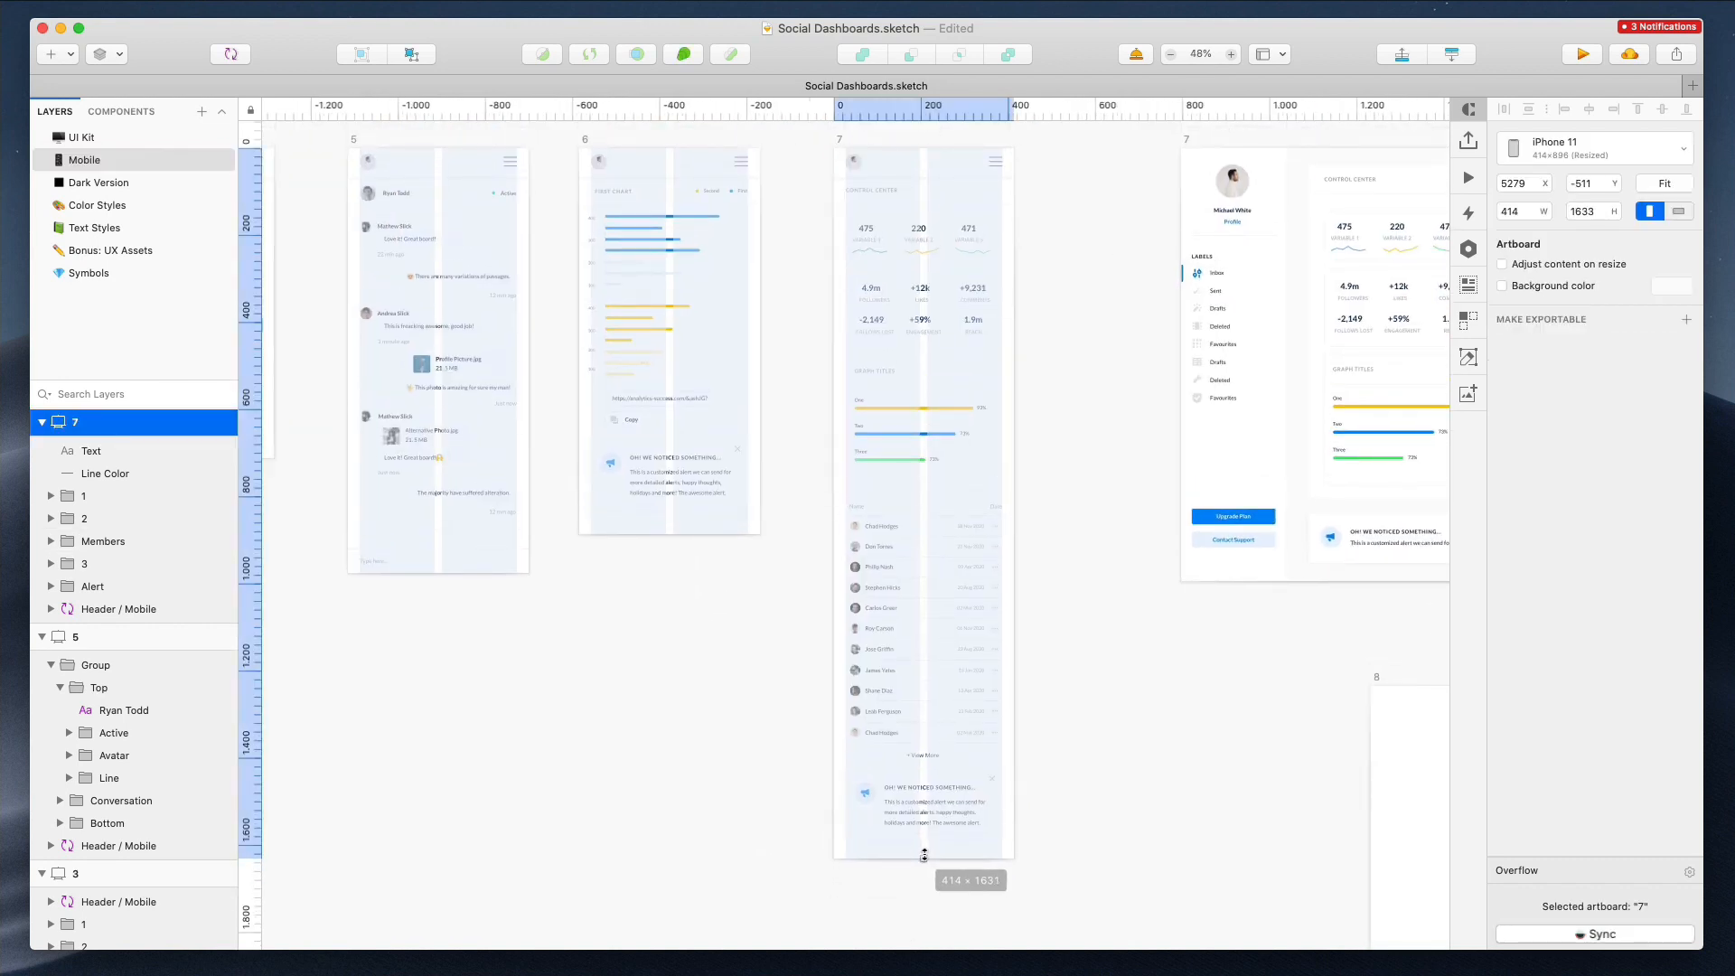
click(683, 775)
Copy the chart legend from desktop artboard 7 and paste it into mobile artboard 7 level with the Control Center title
scroll(681, 773, right, 10)
scroll(682, 772, up, 4)
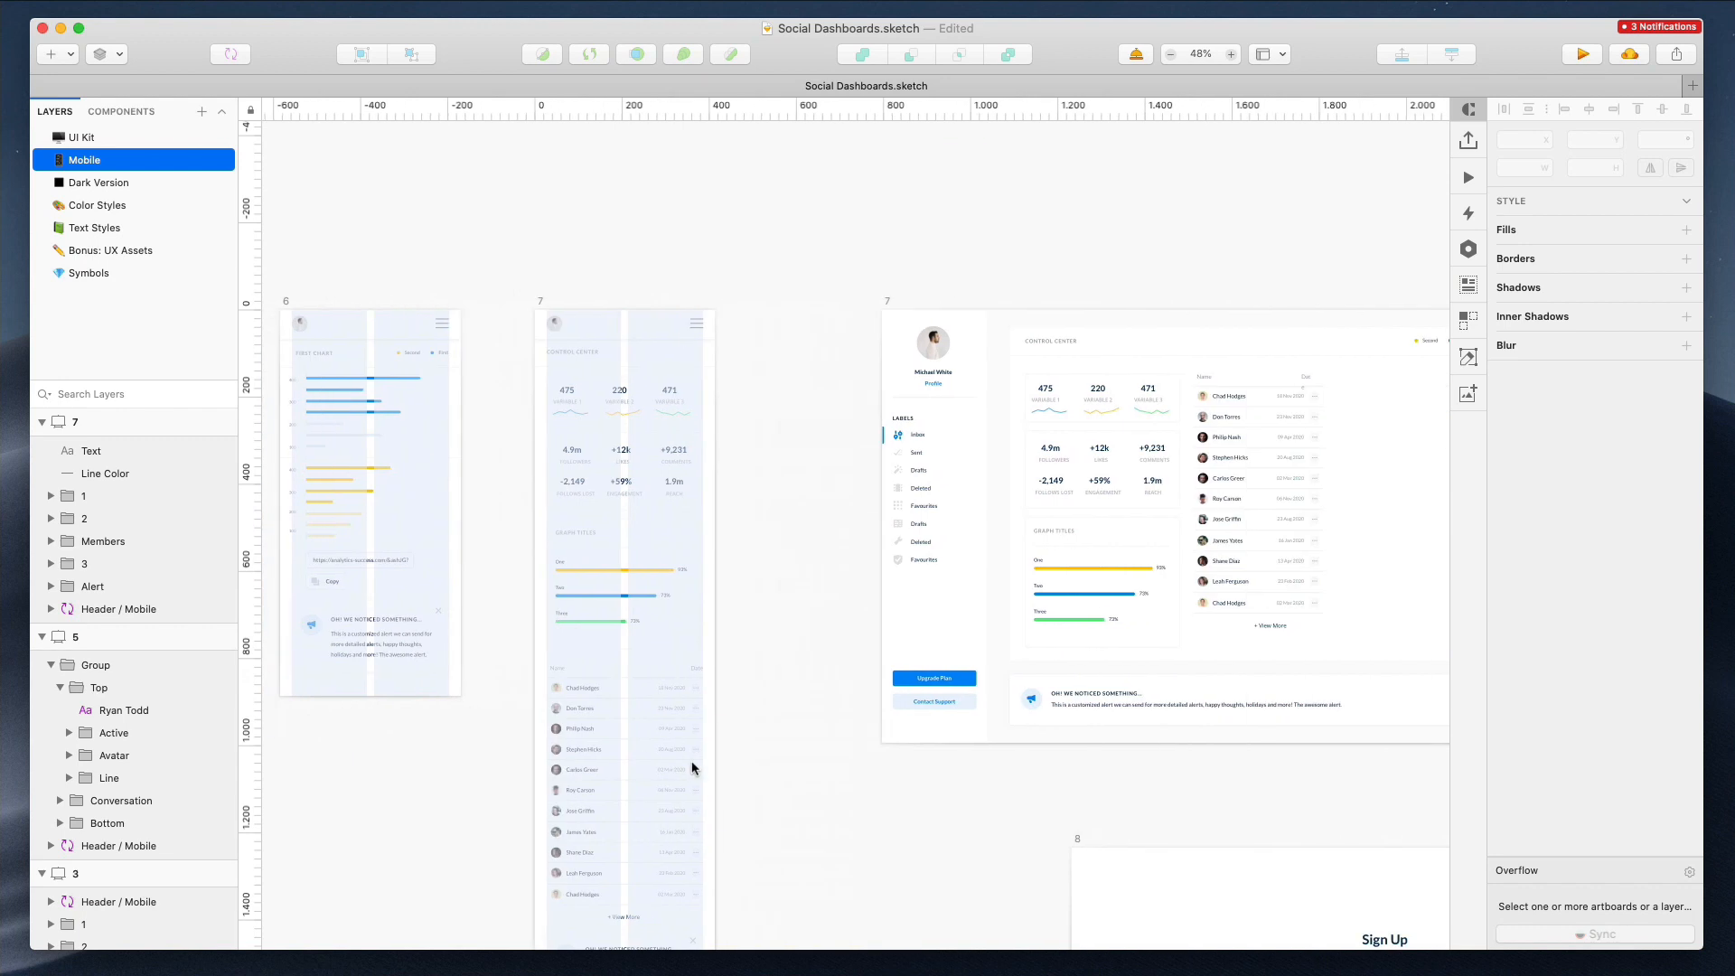
click(1326, 341)
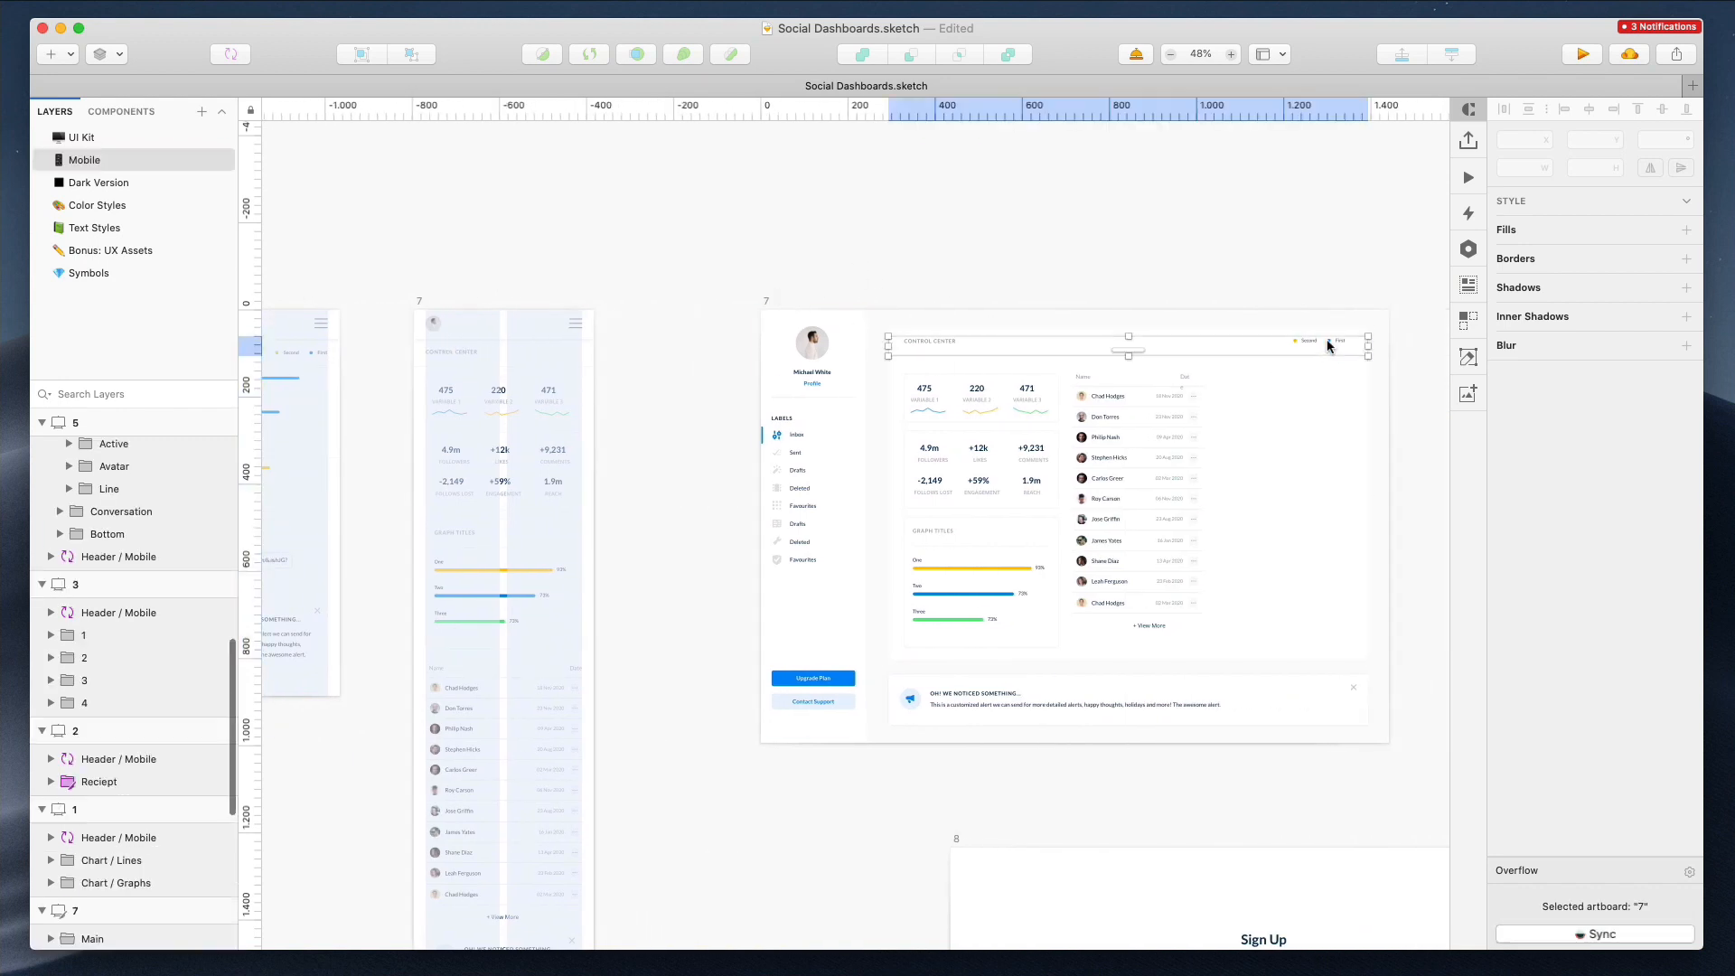
scroll(488, 344, up, 10)
click(420, 396)
key(super+v)
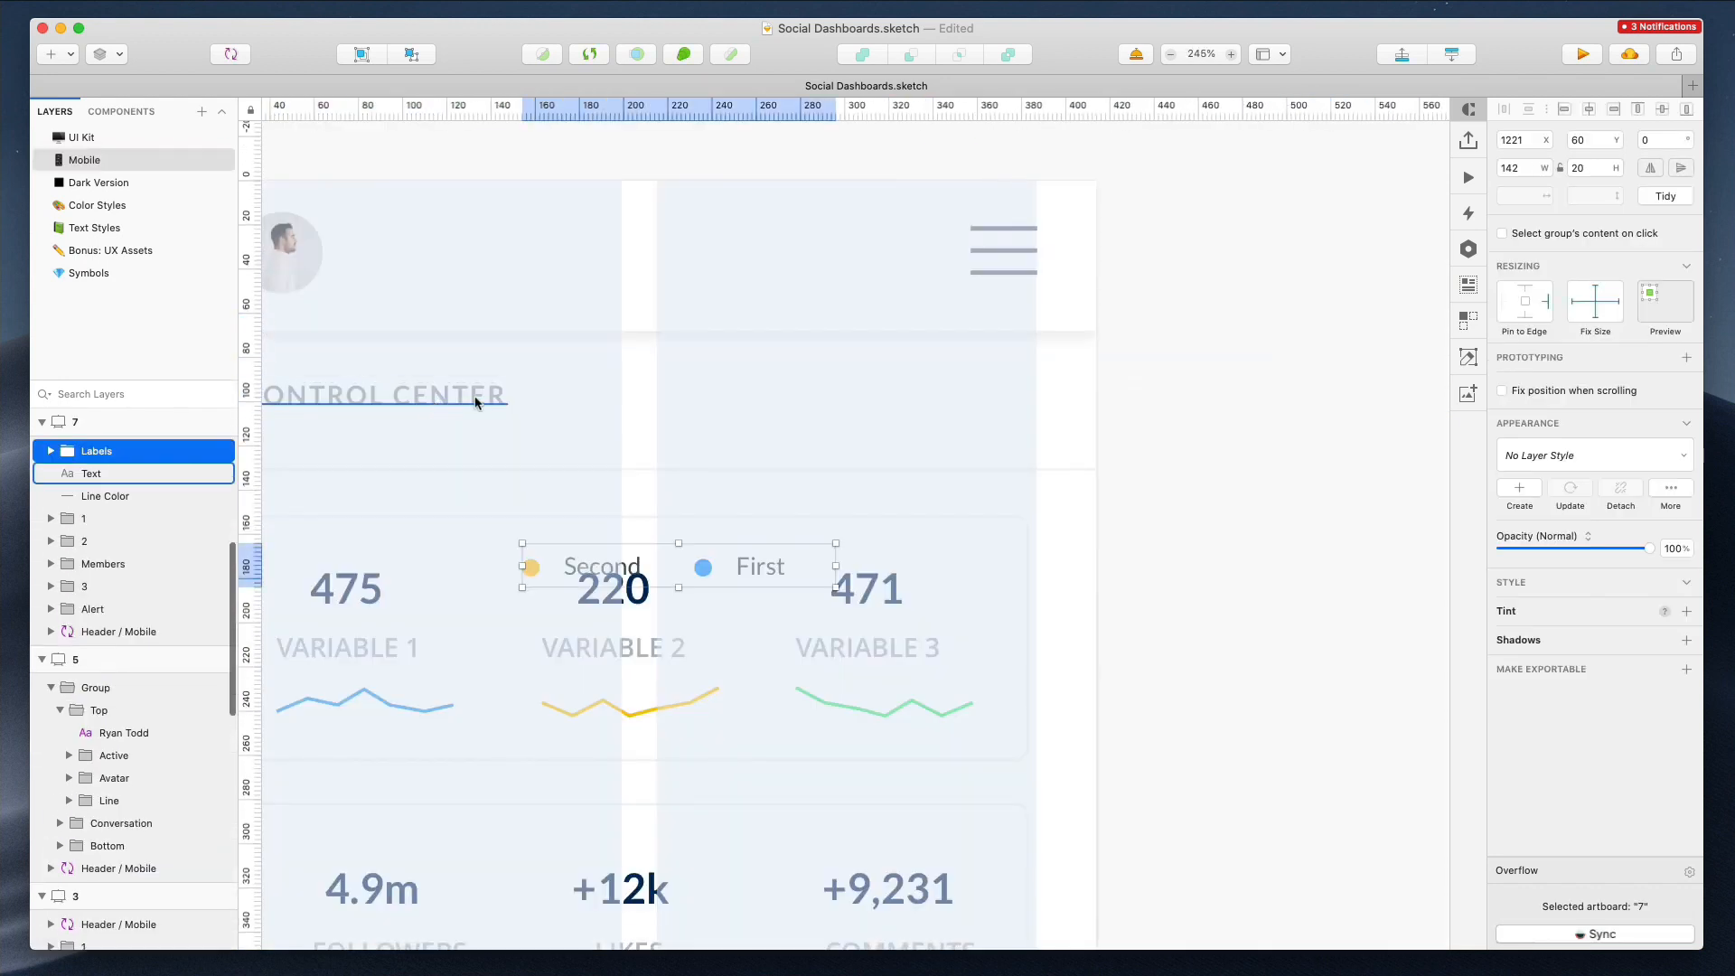
key(shift+Up)
key(shift+Up)
key(shift+Up)
key(shift+Up)
key(shift+Up)
key(shift+Up)
key(shift+Up)
key(shift+Down)
key(Up)
key(Up)
key(Up)
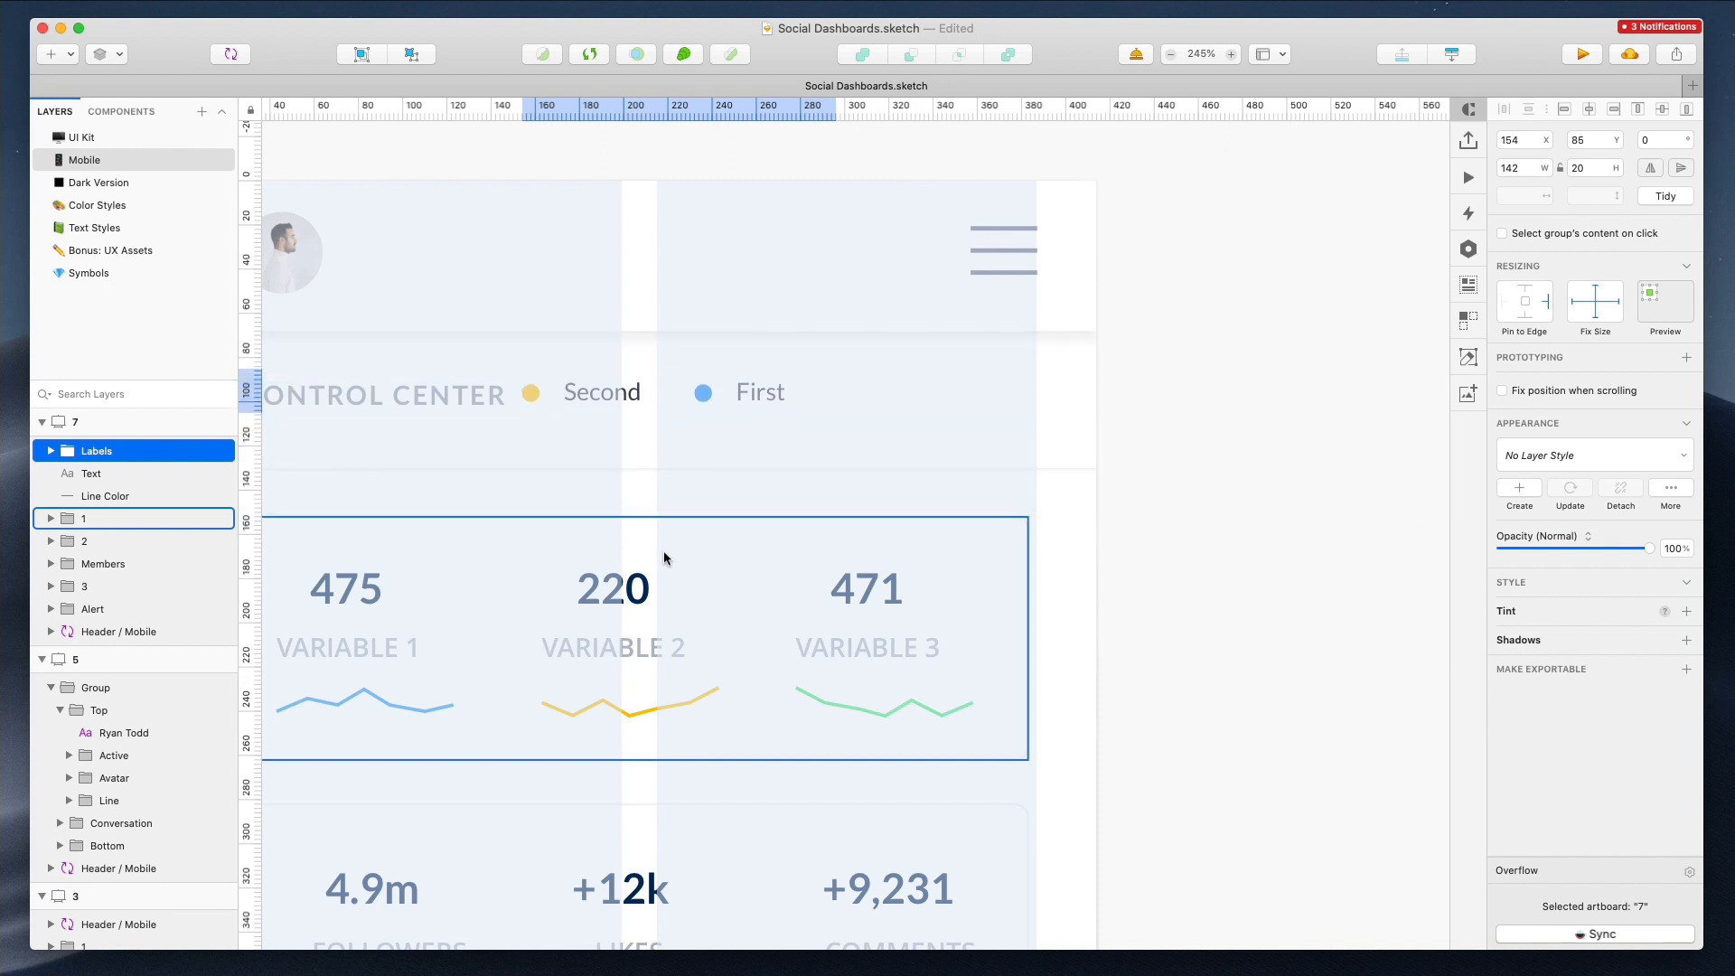
Nudge the pasted legend right to align with the mobile artboard's right edge
key(shift+Right)
key(shift+Right)
key(shift+Right)
key(shift+Right)
key(shift+Right)
key(shift+Right)
key(shift+Right)
key(shift+Right)
key(shift+Left)
key(shift+Right)
key(Left)
key(Left)
key(Left)
key(Left)
key(Left)
key(Left)
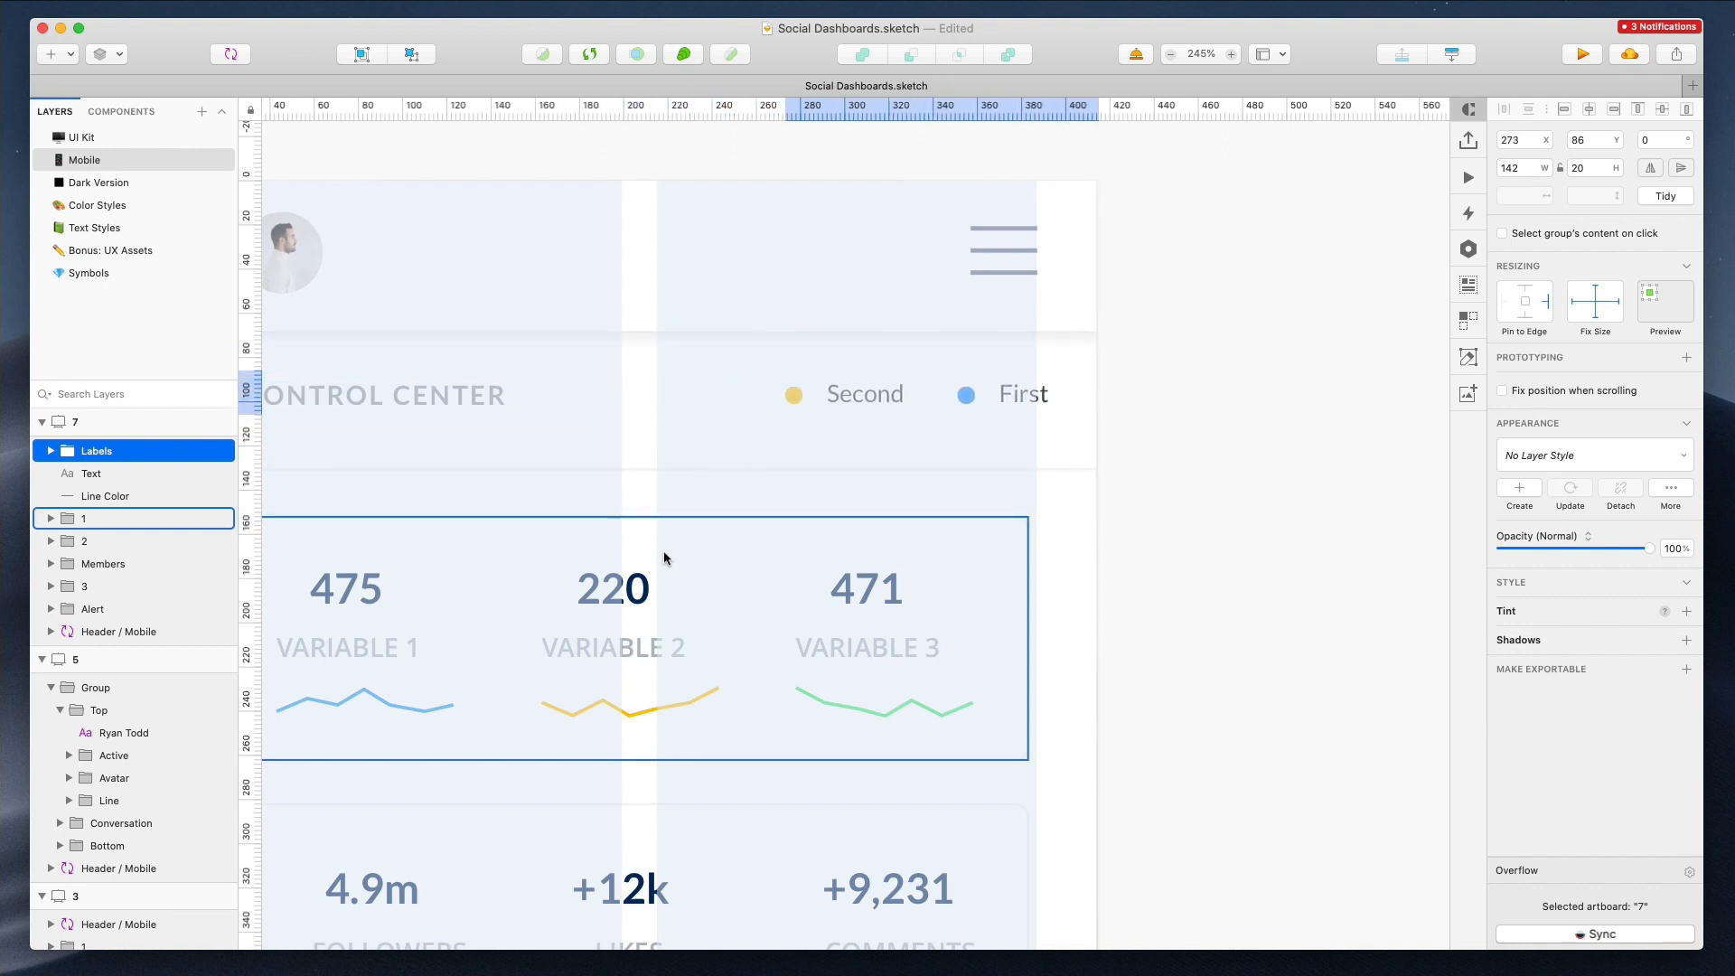
click(1009, 576)
Delete desktop artboard 7
scroll(879, 601, down, 10)
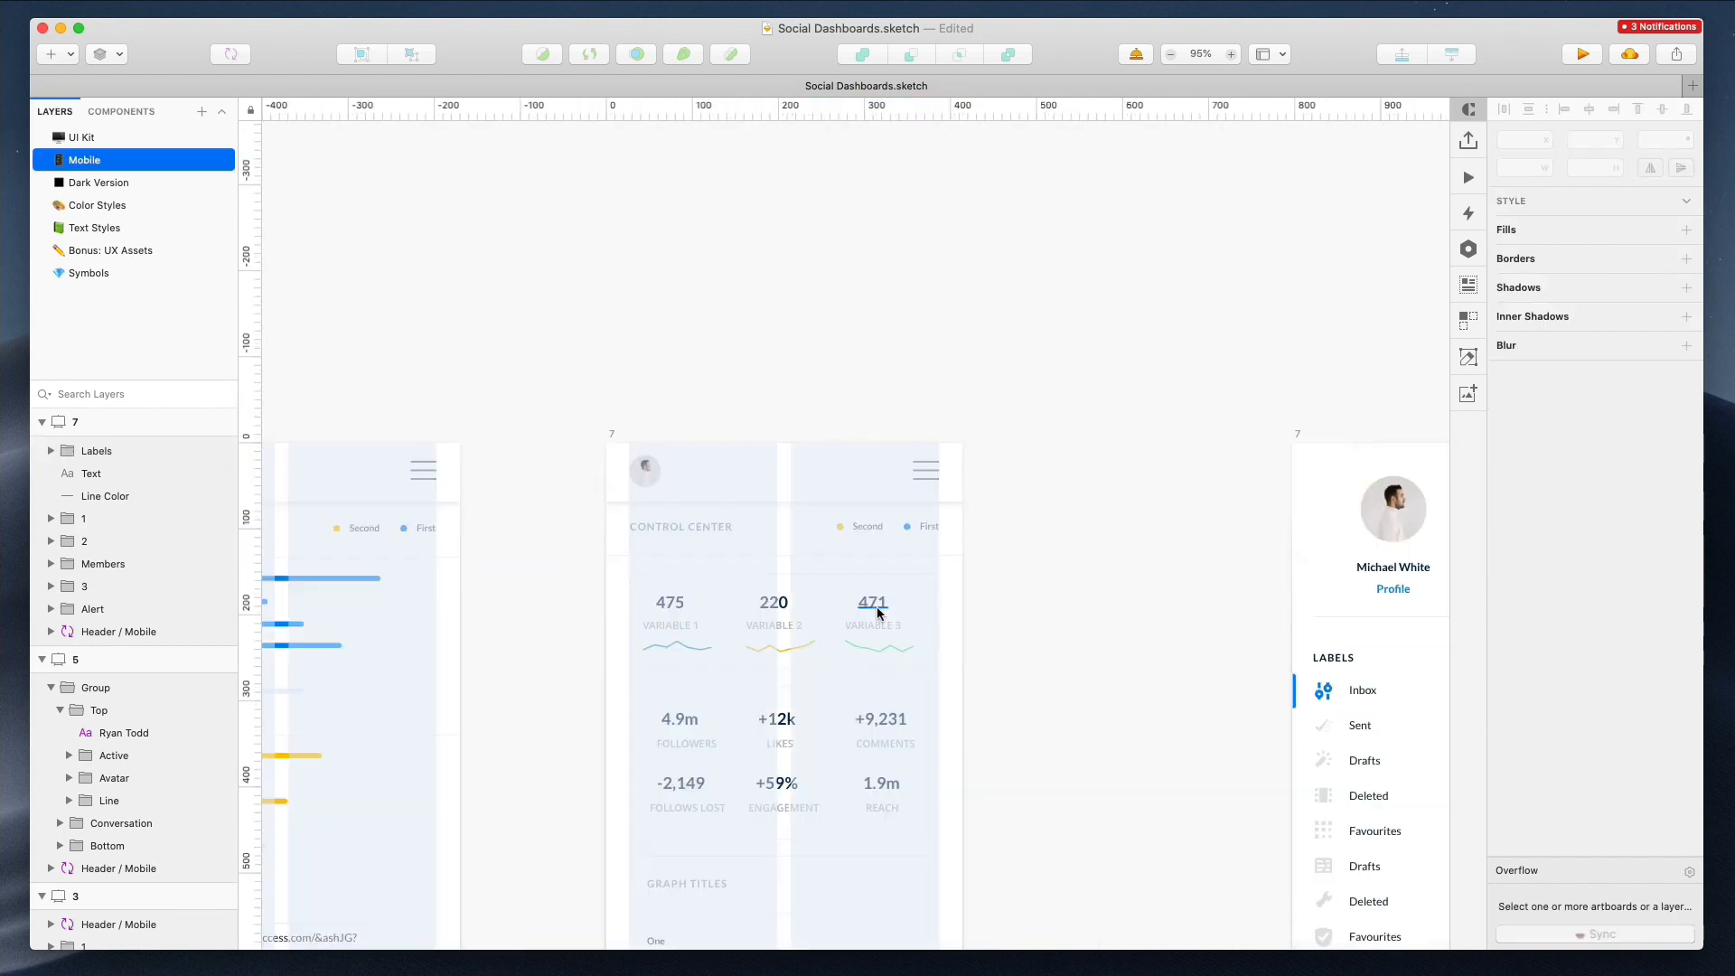
scroll(877, 614, down, 5)
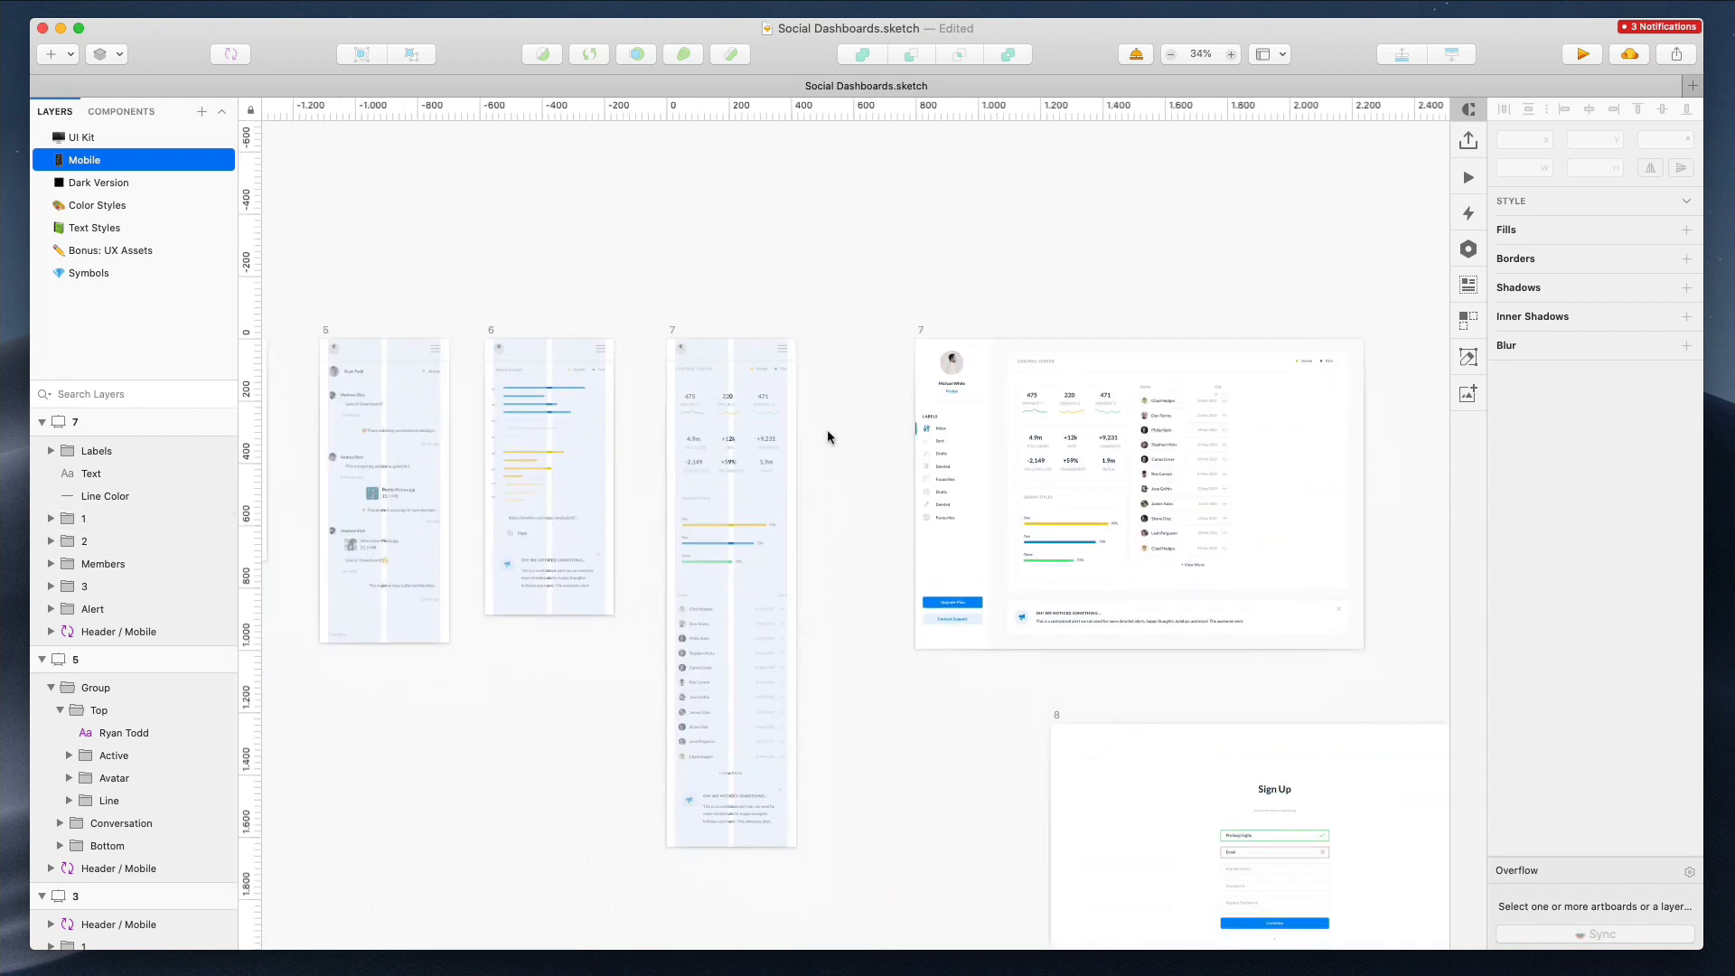
click(918, 334)
key(Delete)
Duplicate mobile artboard 7
scroll(919, 338, down, 5)
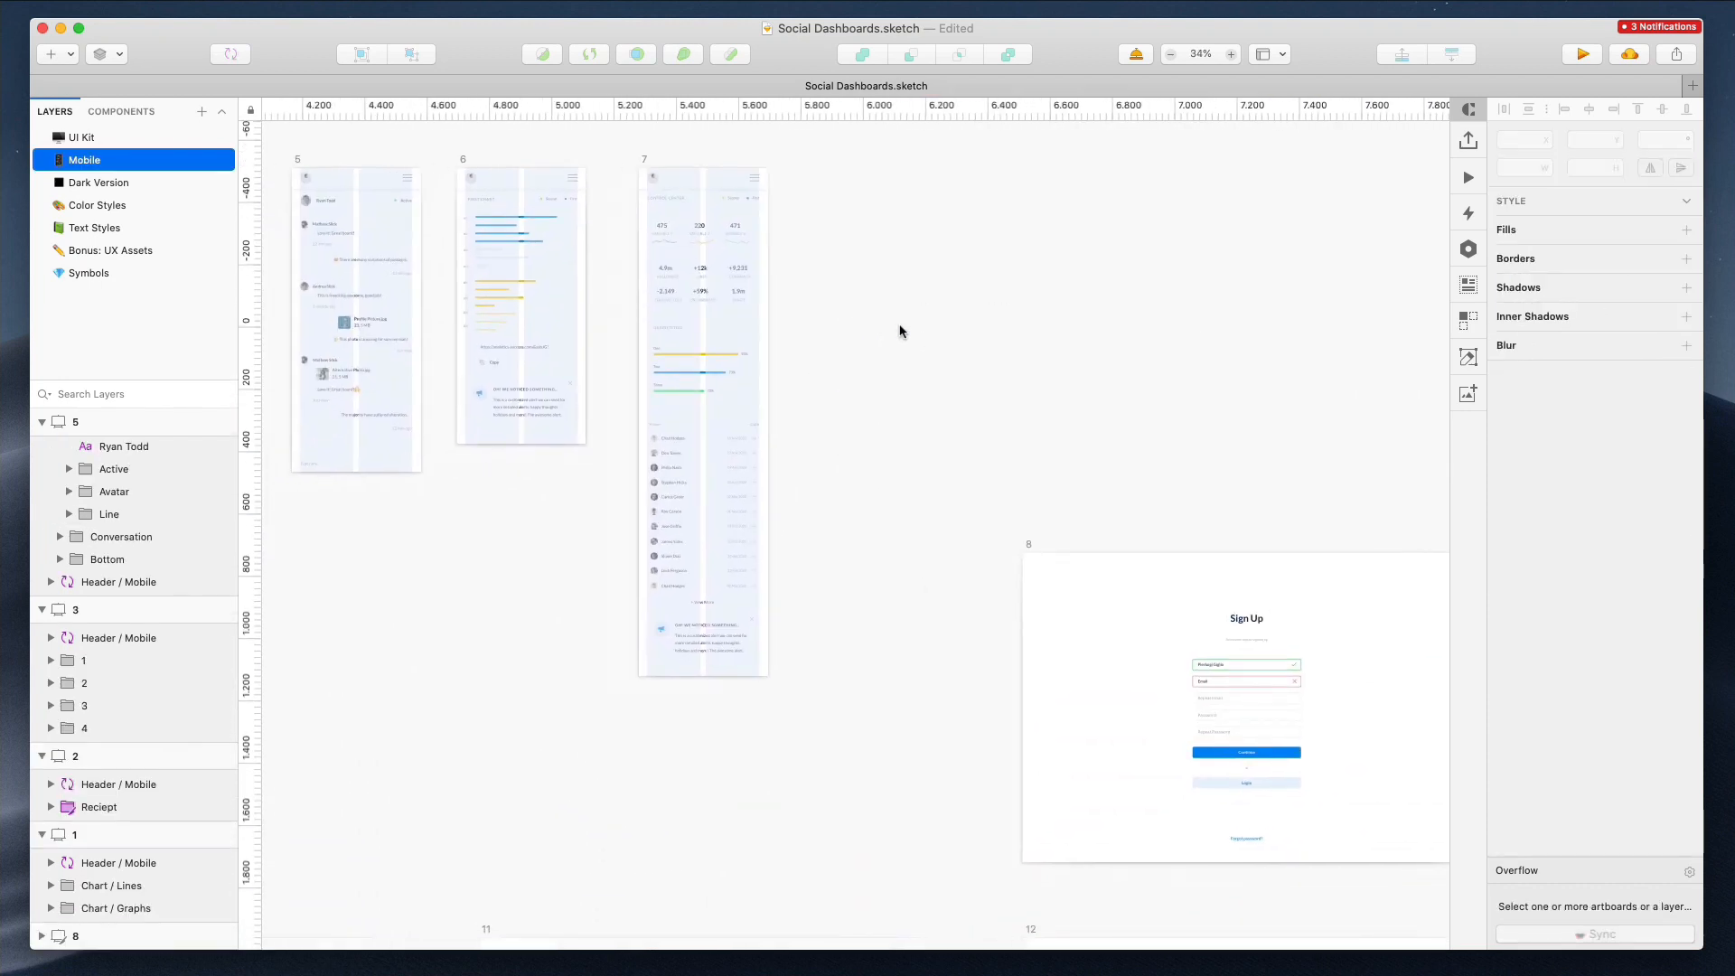
click(642, 166)
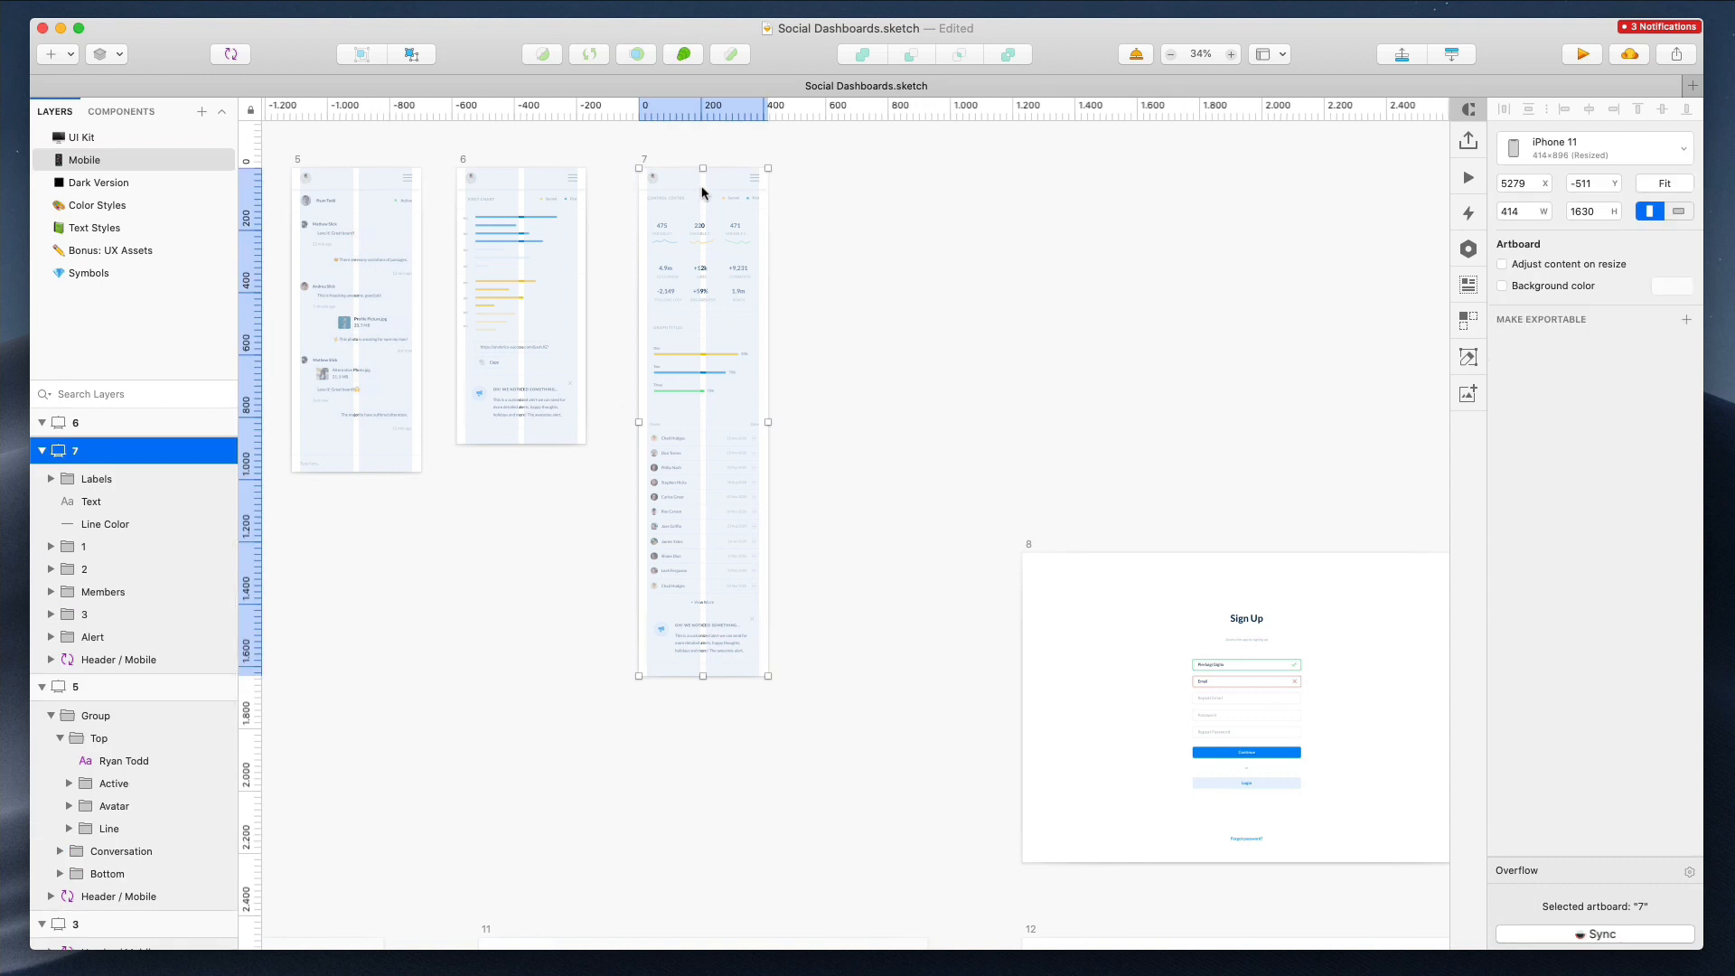
key(super+d)
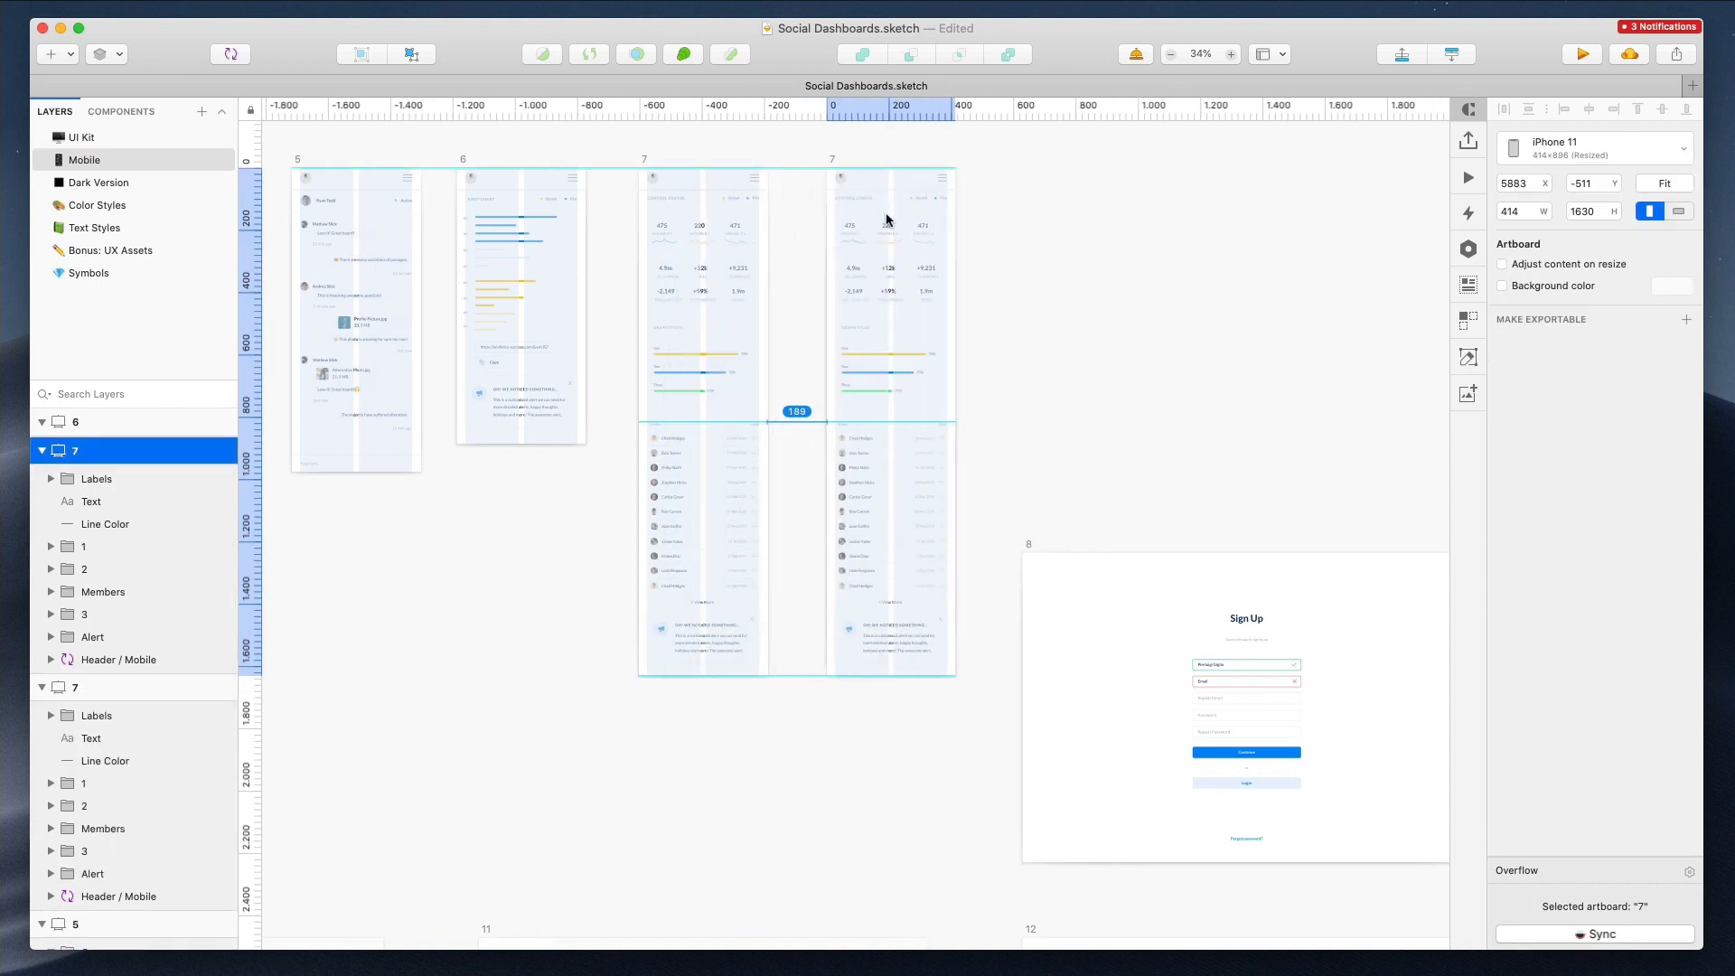
Delete all content except the header from the duplicated mobile artboard
scroll(1022, 286, right, 3)
click(691, 211)
drag(691, 200, 853, 651)
key(Delete)
Move the sign-up form from desktop artboard 8 into the duplicated mobile artboard and fit it to 360 px wide
drag(1052, 598, 1198, 859)
drag(1156, 673, 794, 267)
scroll(773, 209, up, 5)
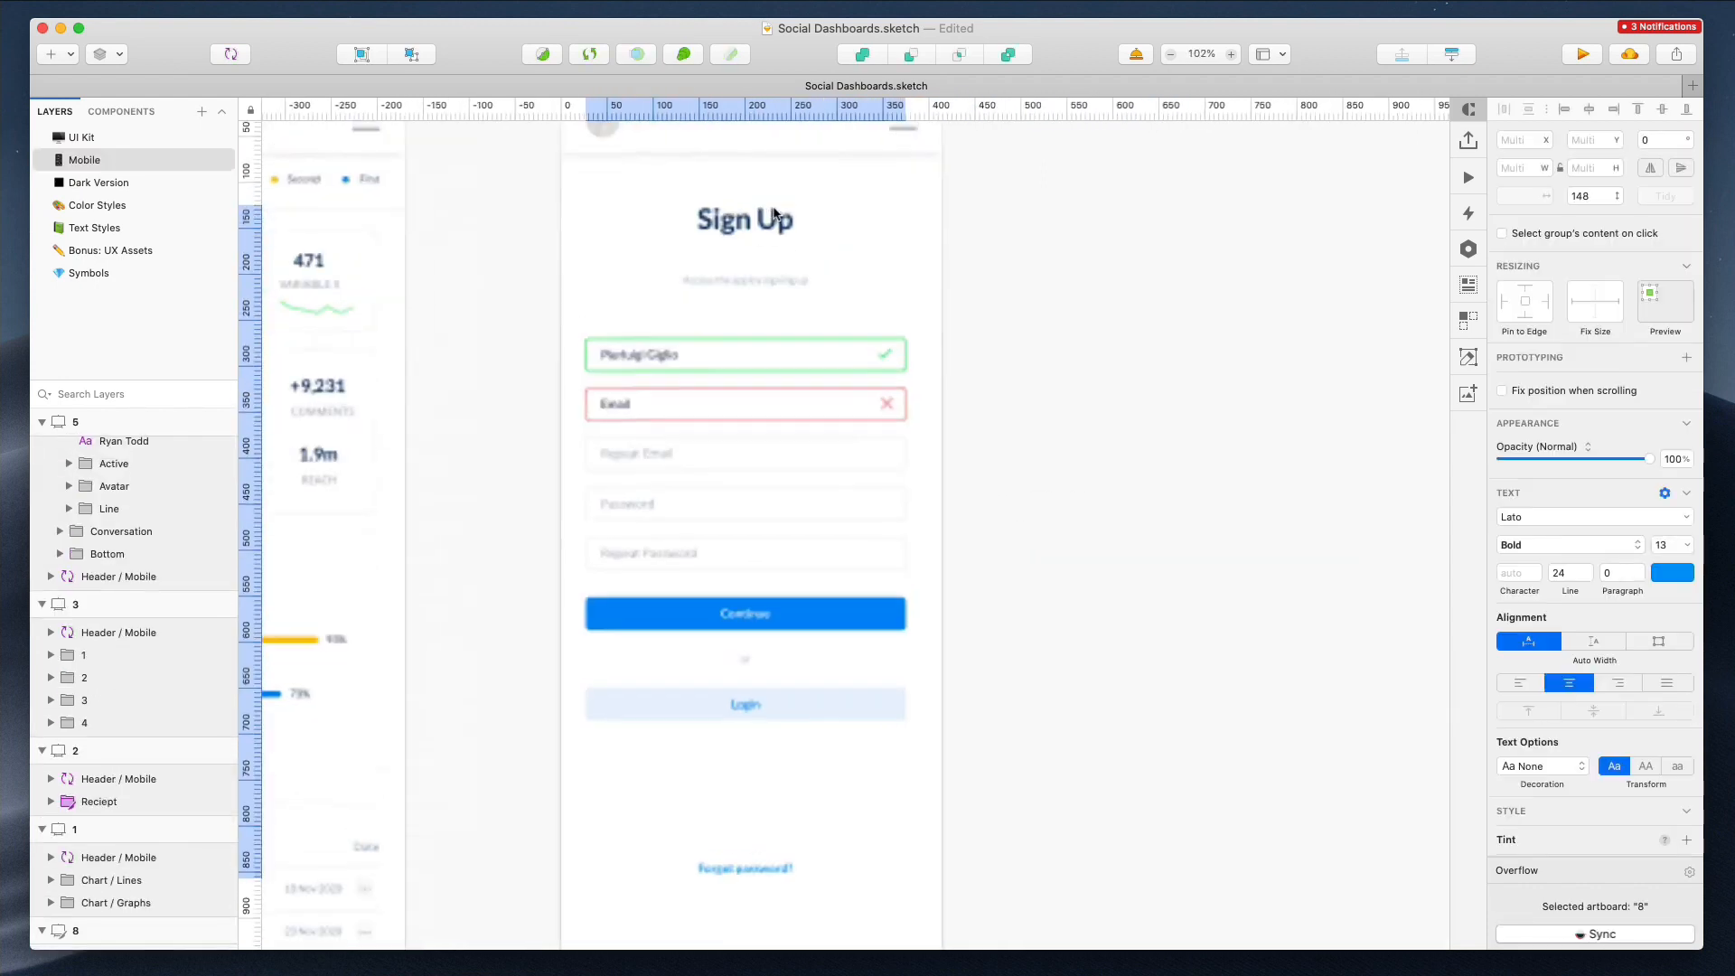
mouse_move(911, 564)
mouse_down()
mouse_move(912, 729)
mouse_move(918, 549)
mouse_up()
key(super+z)
click(965, 378)
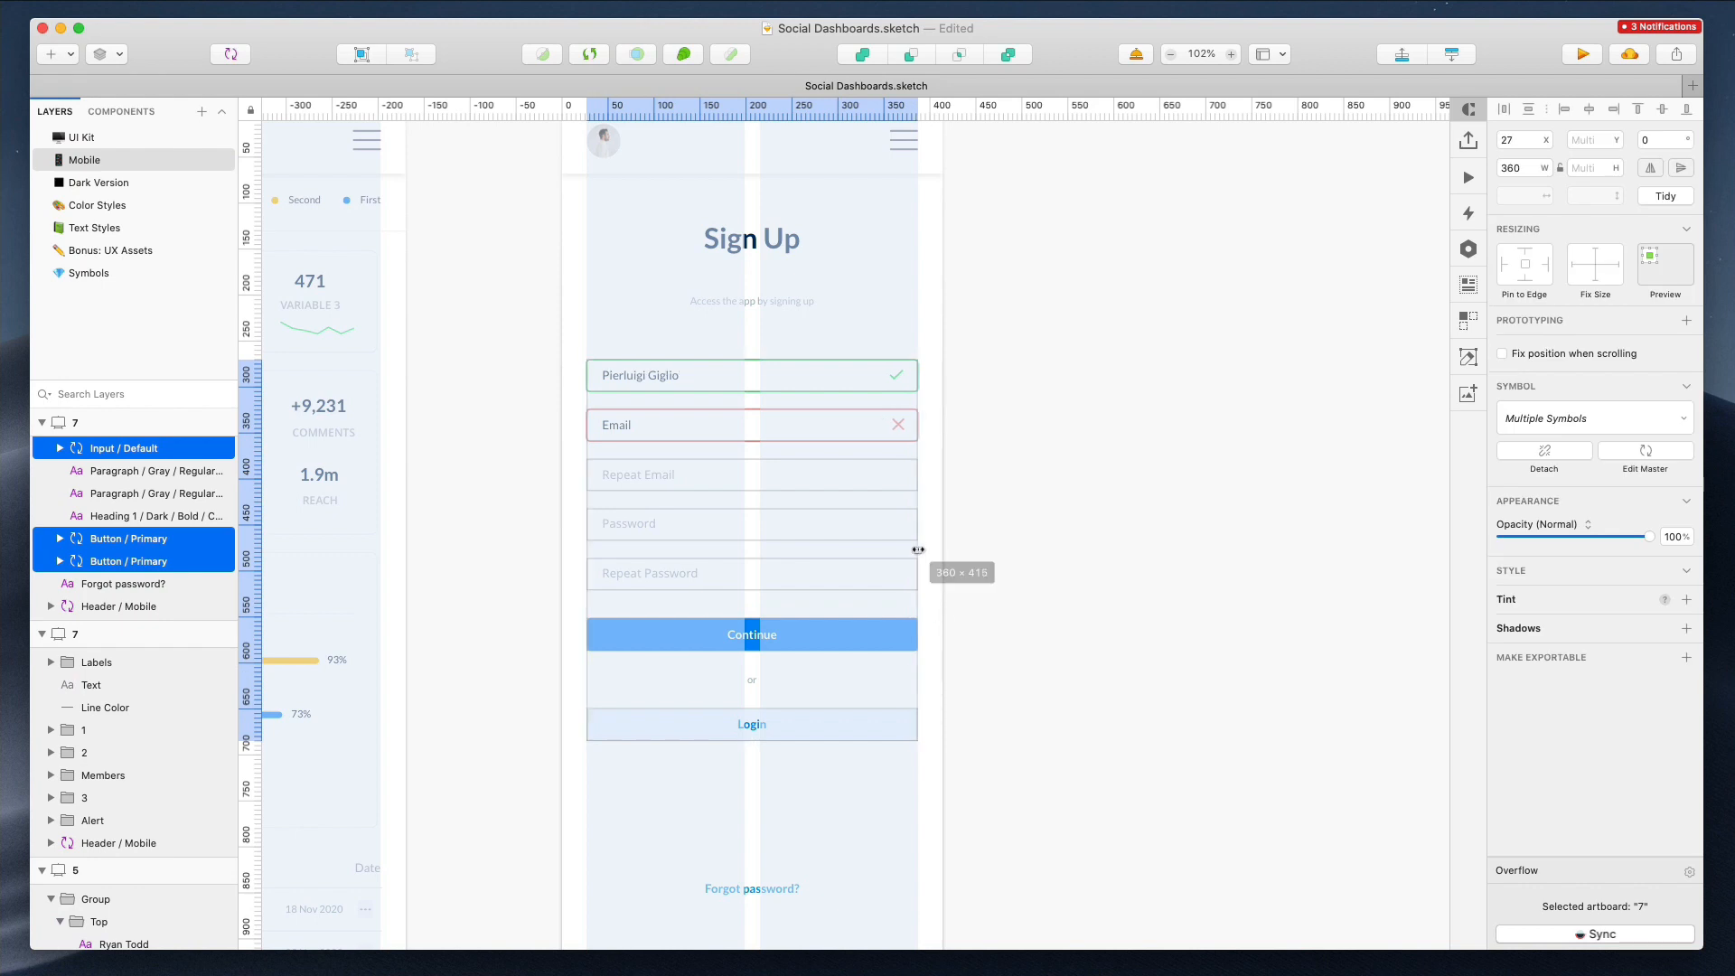
click(986, 537)
Rename the new mobile artboard as 8
scroll(934, 503, up, 3)
scroll(672, 469, down, 2)
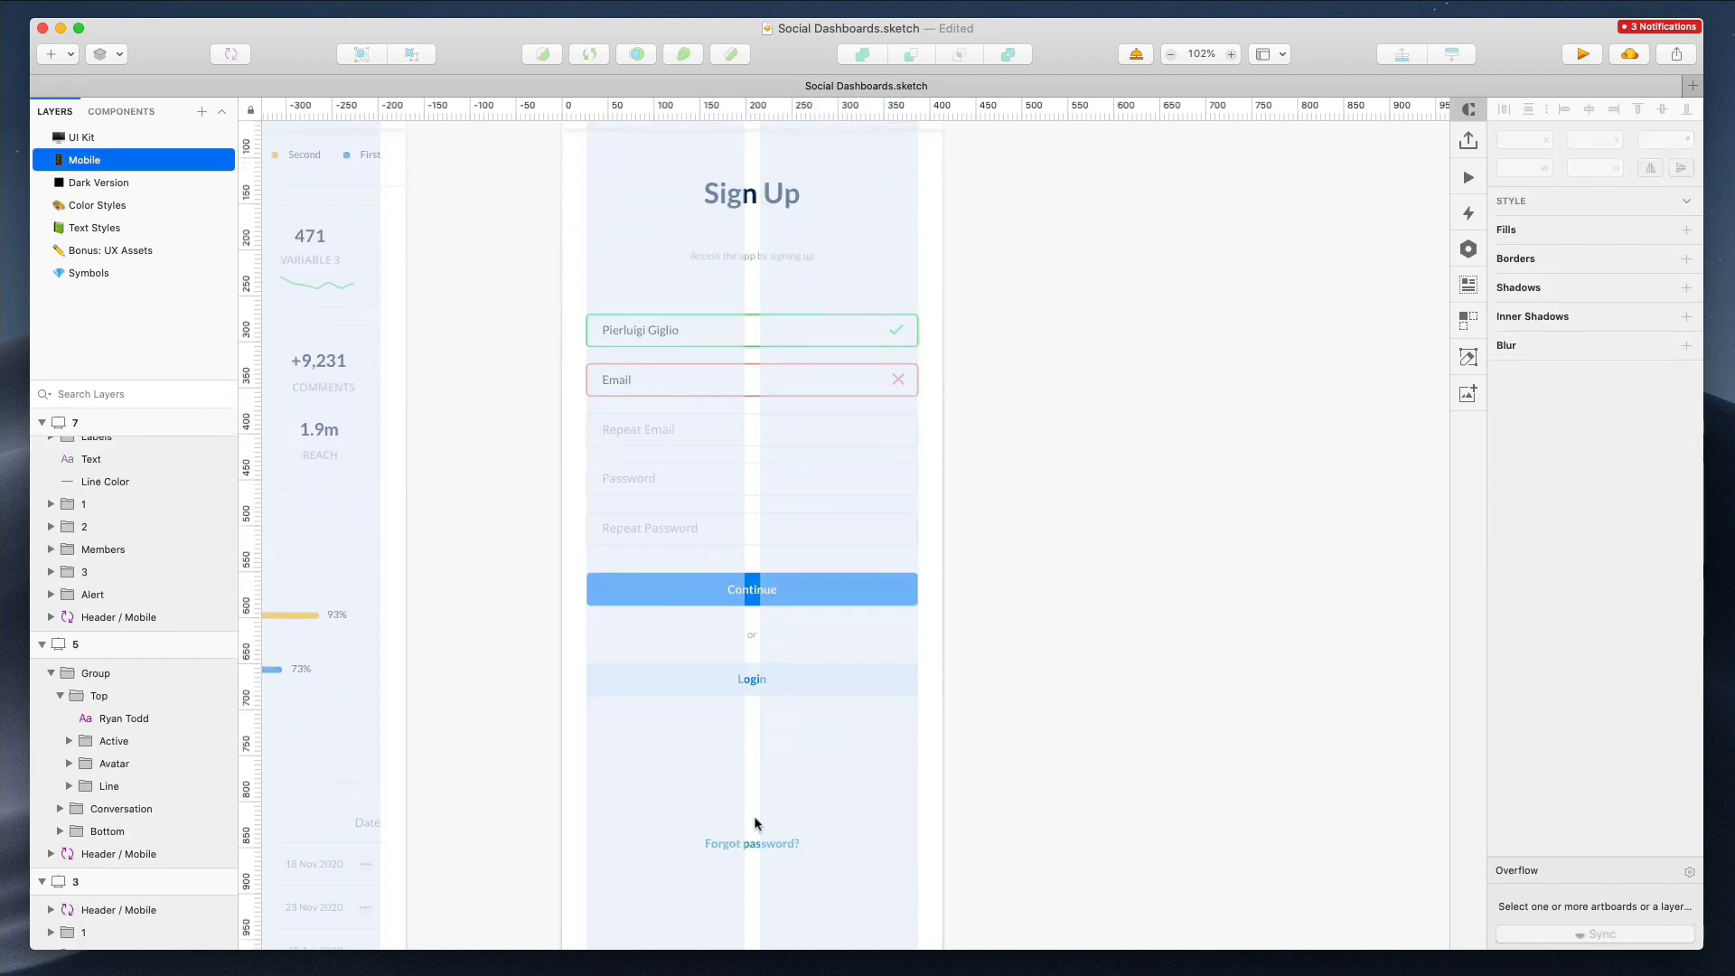
click(754, 842)
scroll(756, 773, down, 4)
scroll(756, 773, left, 3)
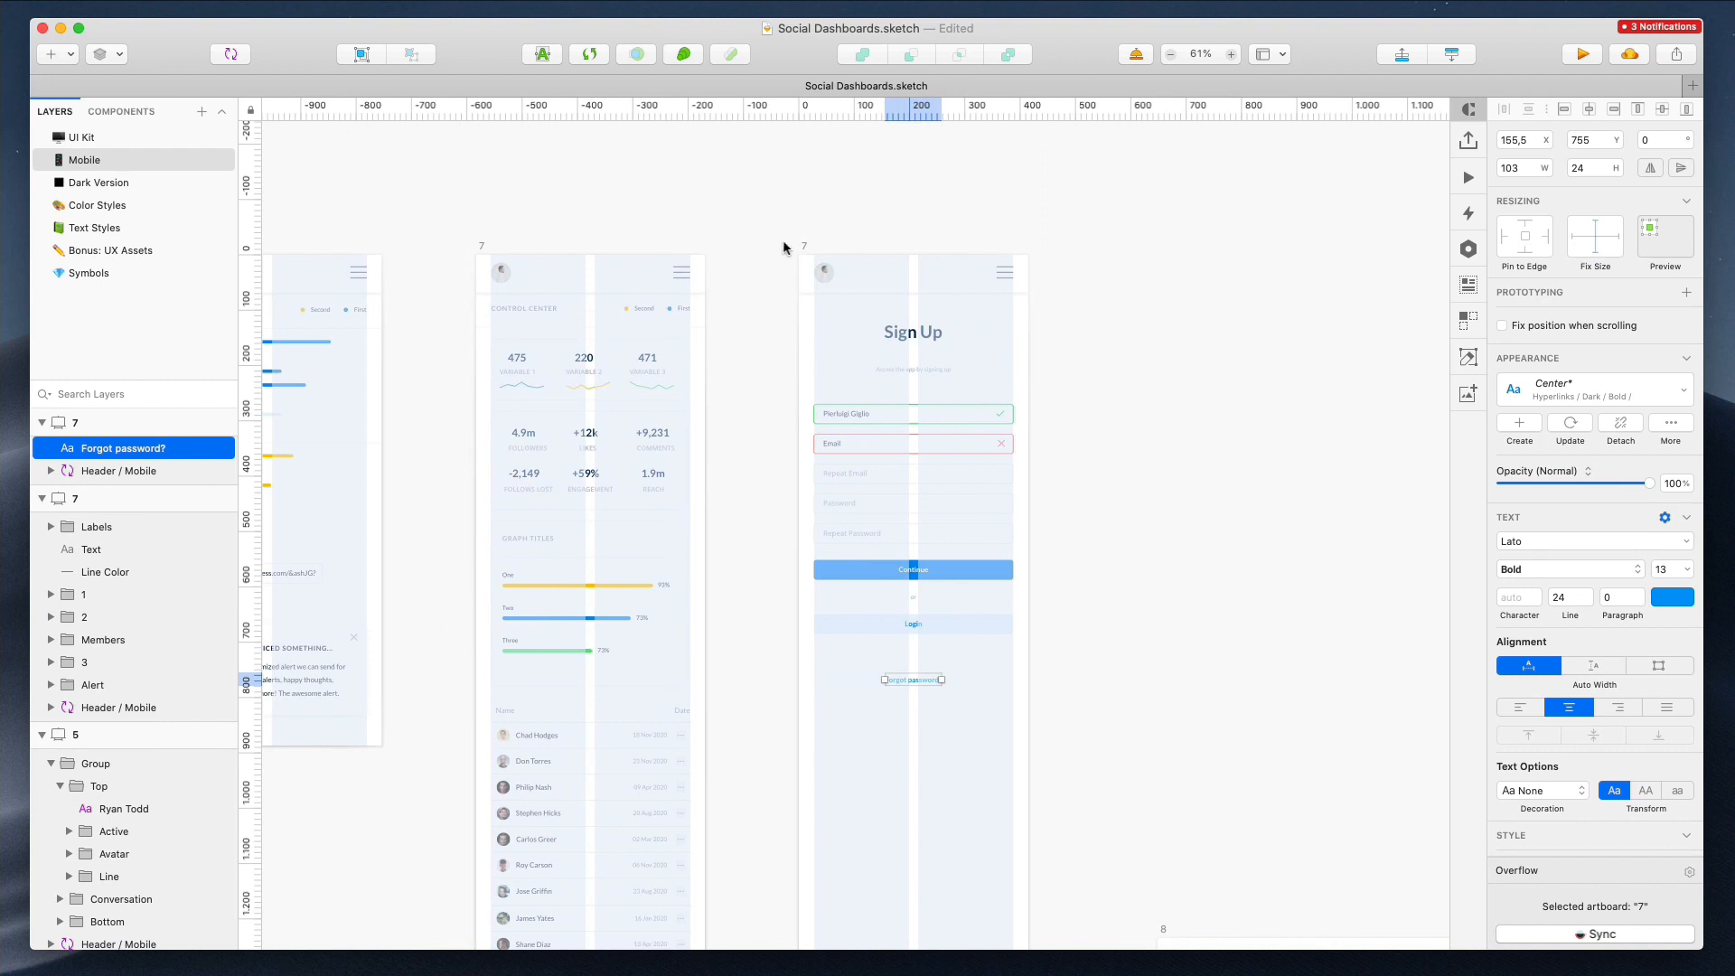
click(804, 248)
key(Return)
scroll(1068, 693, down, 5)
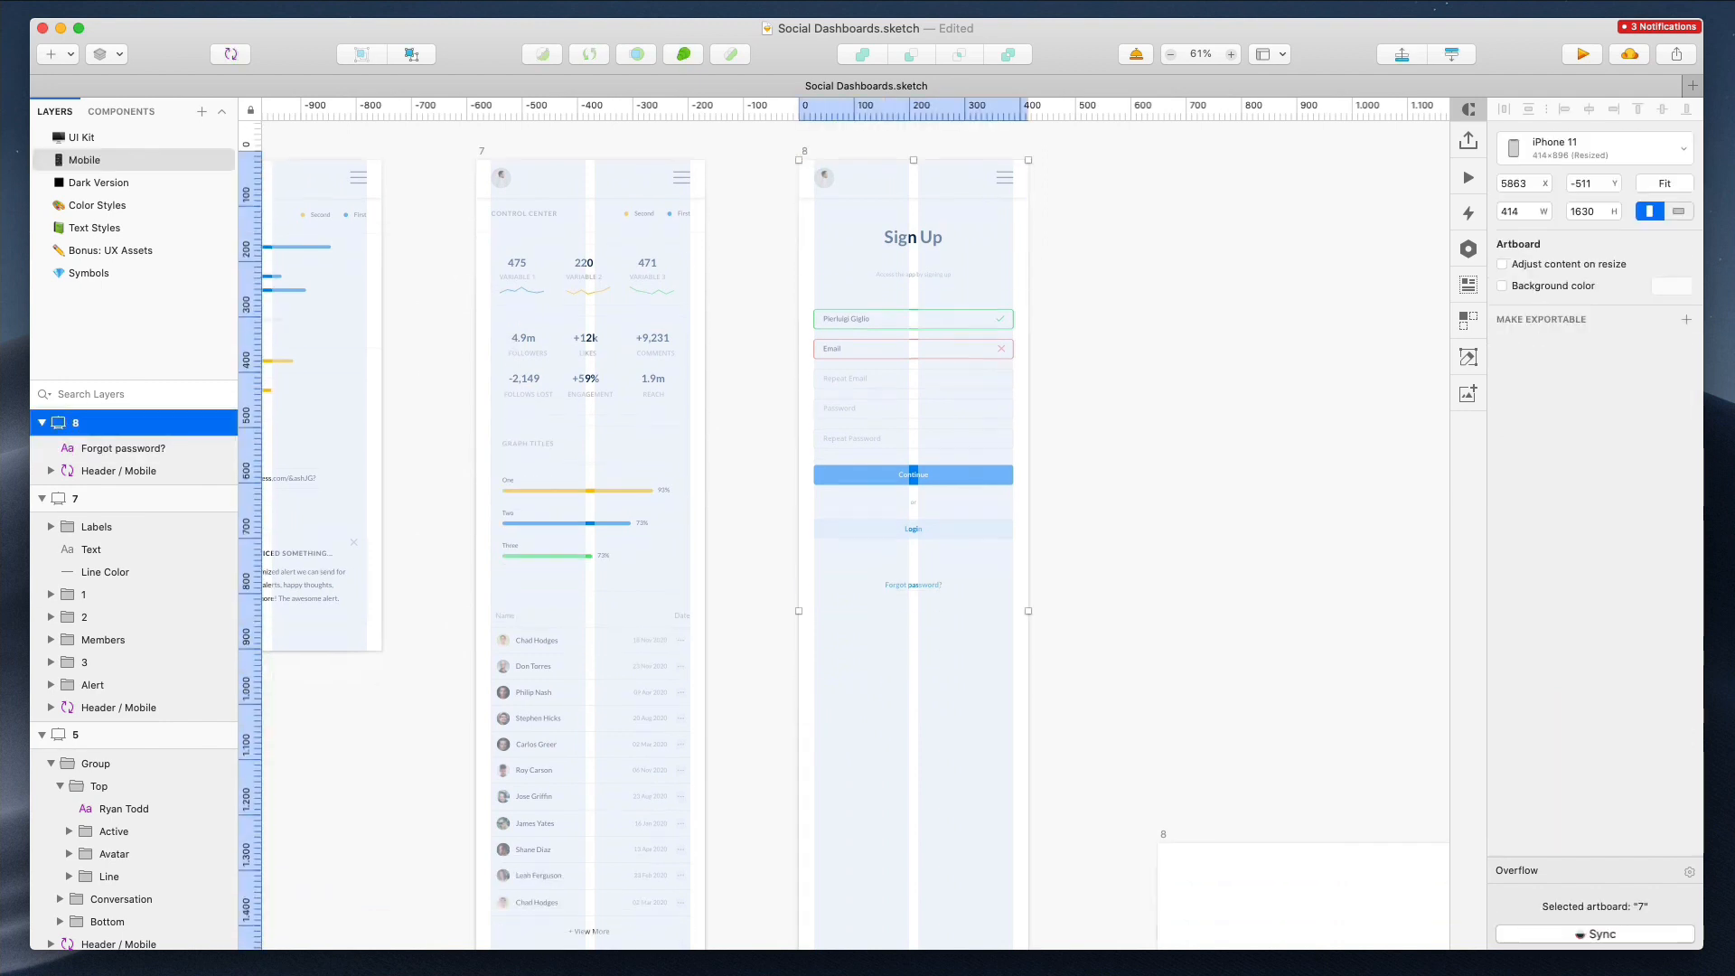
Shorten mobile artboard 8 to 865 px tall
click(774, 401)
scroll(773, 401, up, 6)
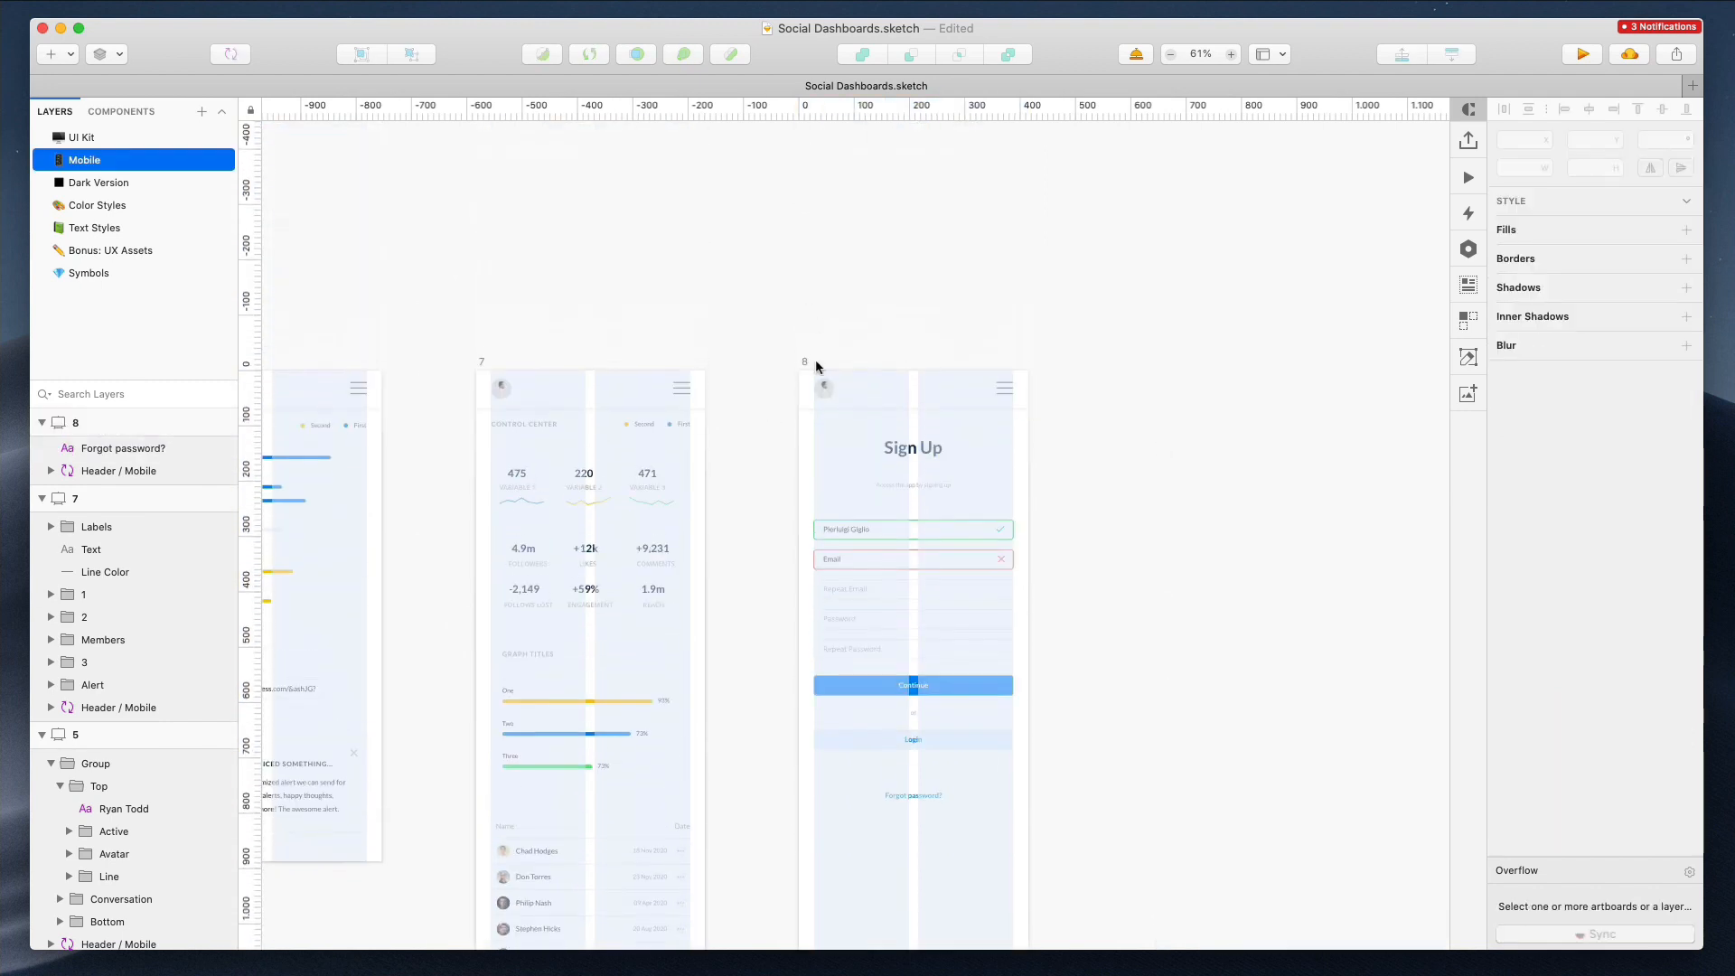
click(812, 363)
scroll(1204, 222, down, 5)
drag(907, 813, 923, 436)
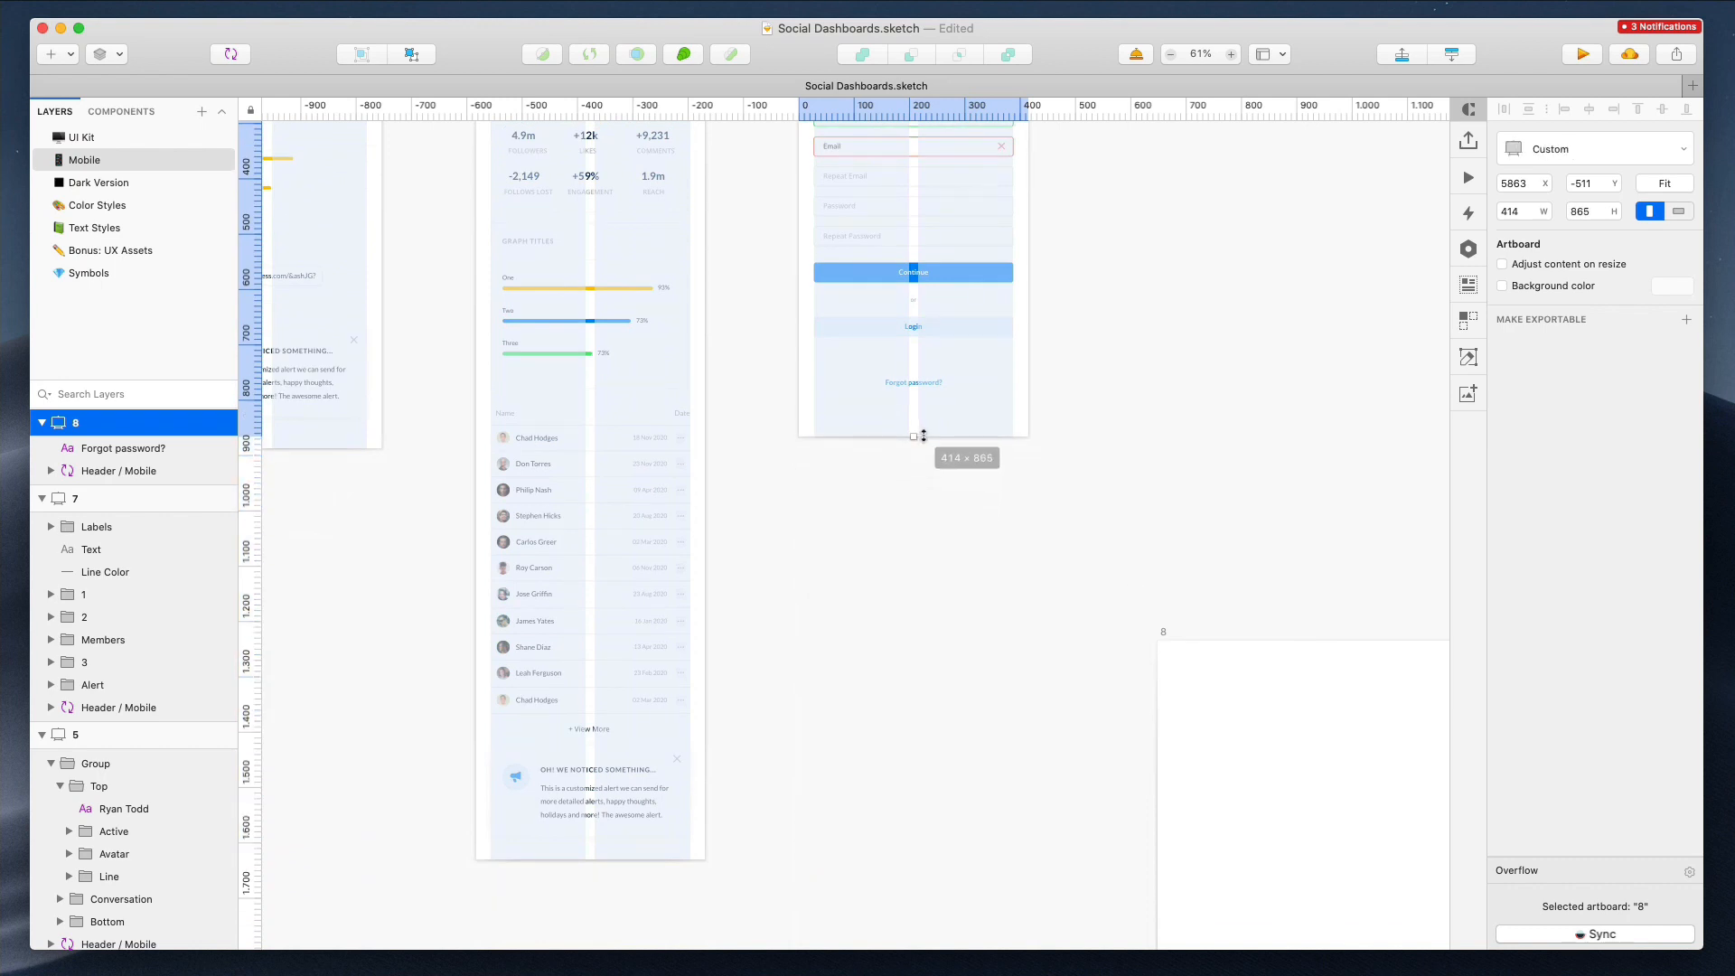
click(973, 454)
Delete desktop artboard 8
super+scroll(973, 454, down, 3)
scroll(966, 473, left, 4)
scroll(966, 473, up, 1)
scroll(966, 473, right, 7)
scroll(966, 474, down, 1)
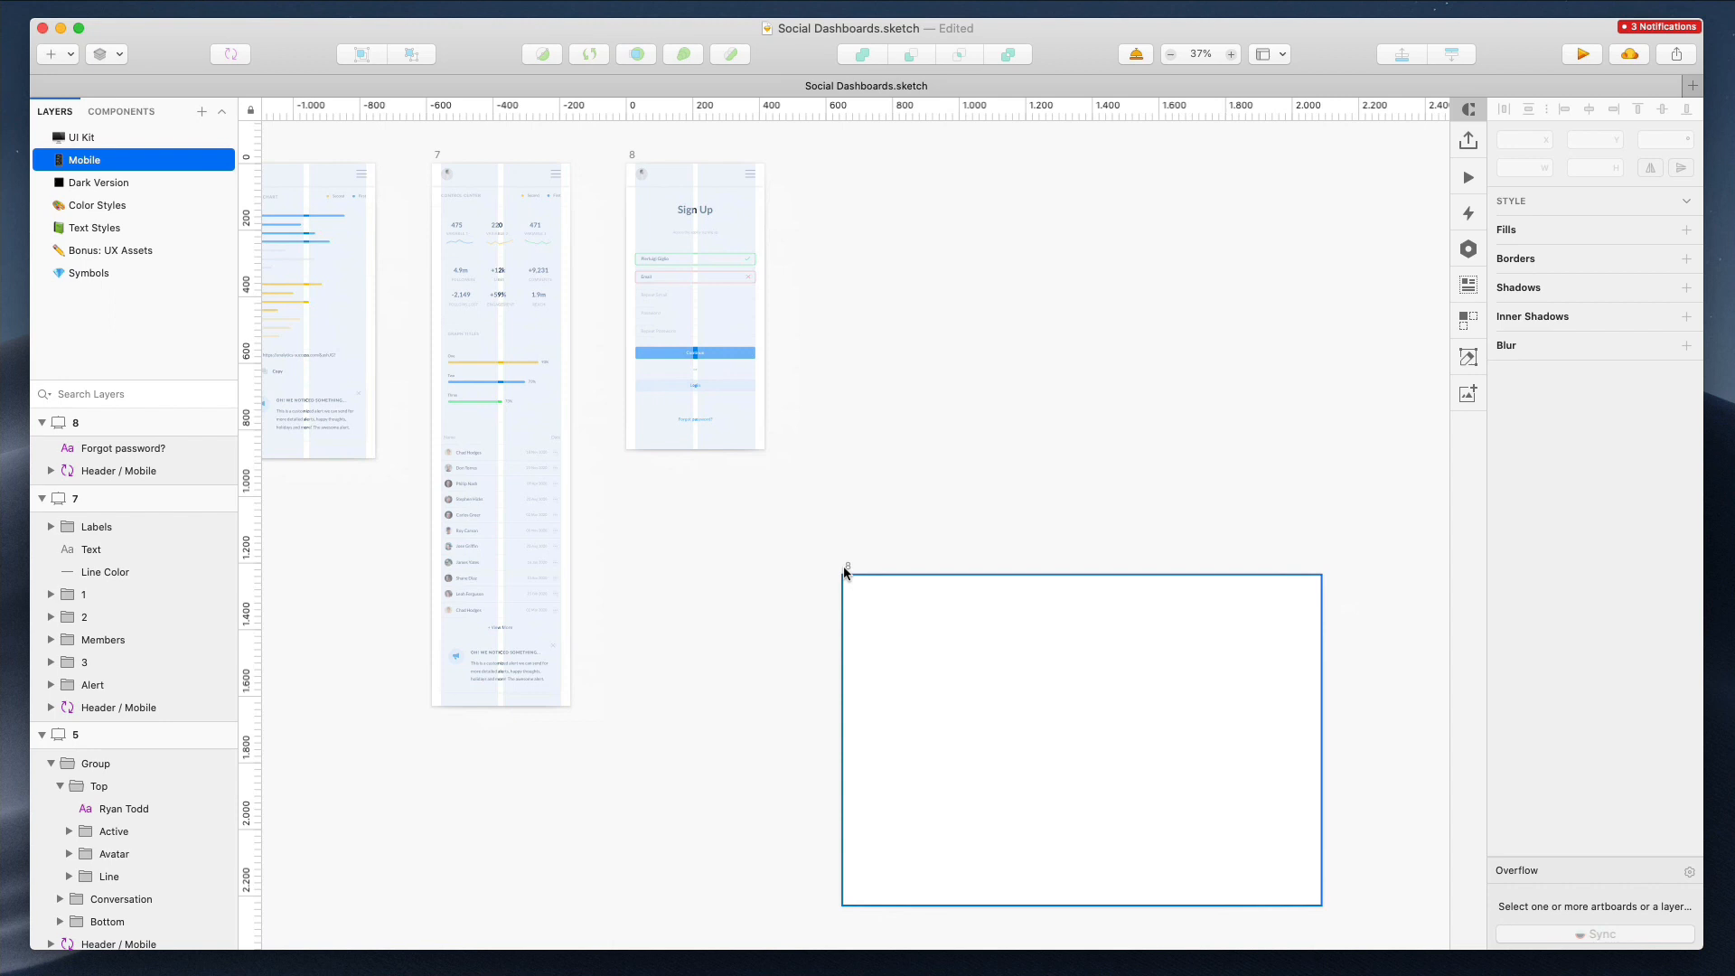
click(845, 570)
key(Delete)
Move desktop artboard 9 up beside the row of mobile artboards
scroll(965, 413, down, 5)
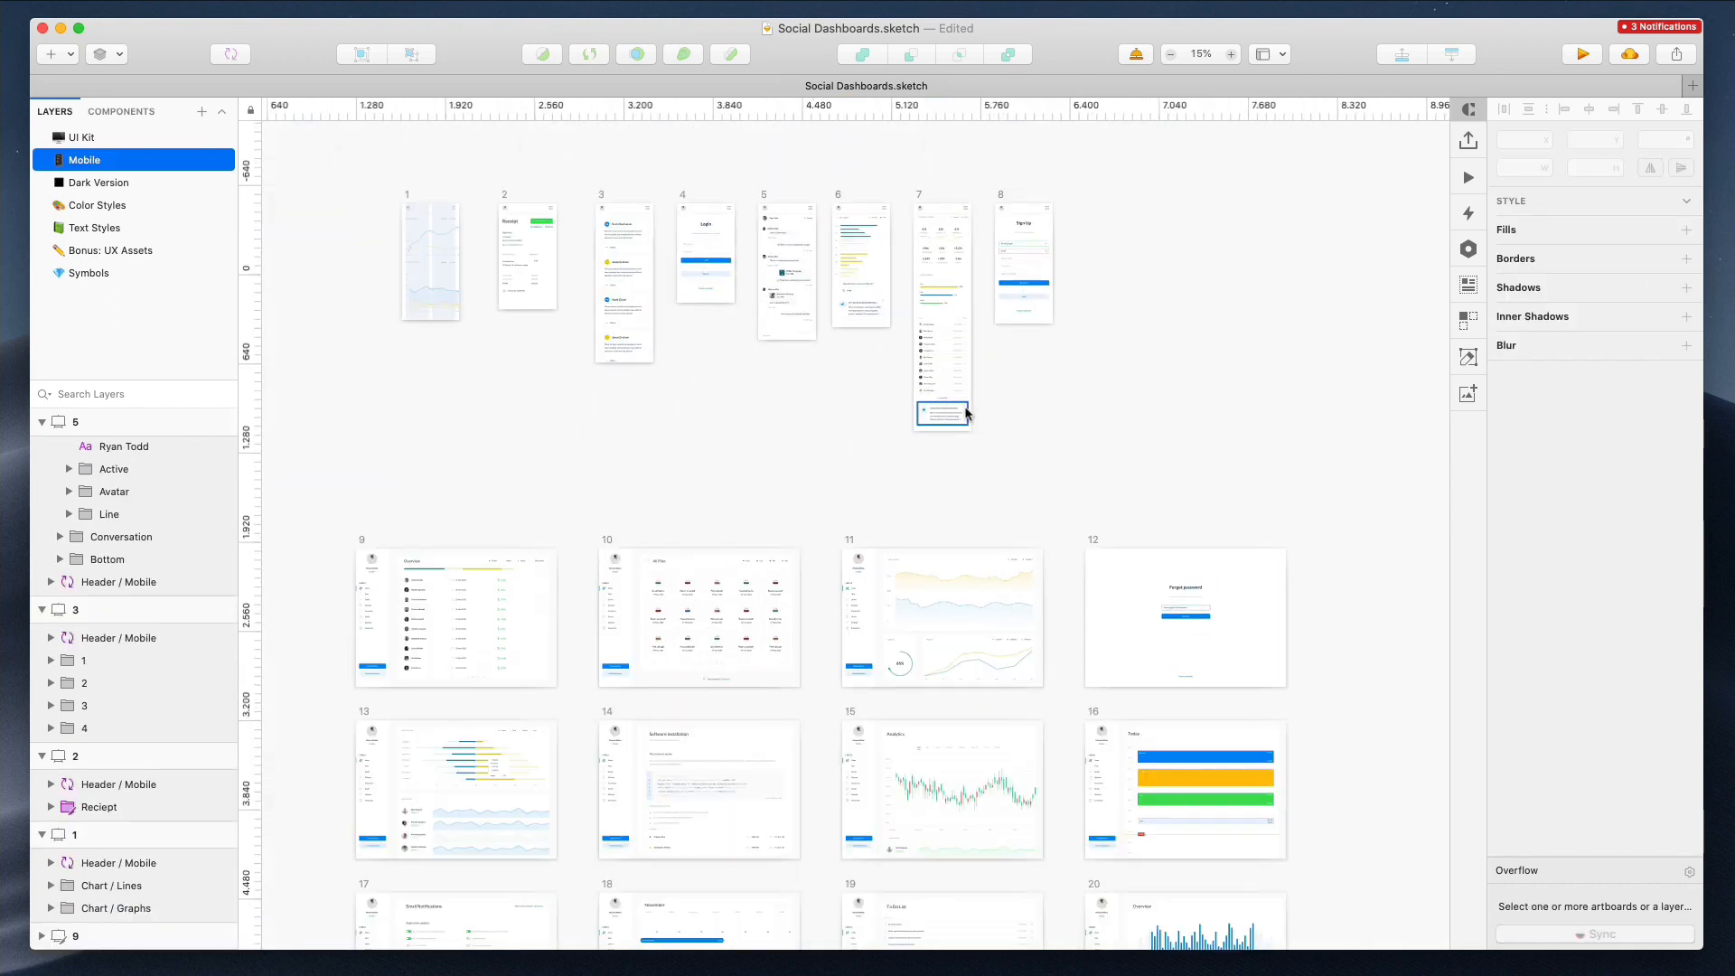
click(362, 542)
drag(430, 596, 1215, 253)
scroll(1082, 182, up, 5)
scroll(1082, 180, up, 3)
click(1082, 180)
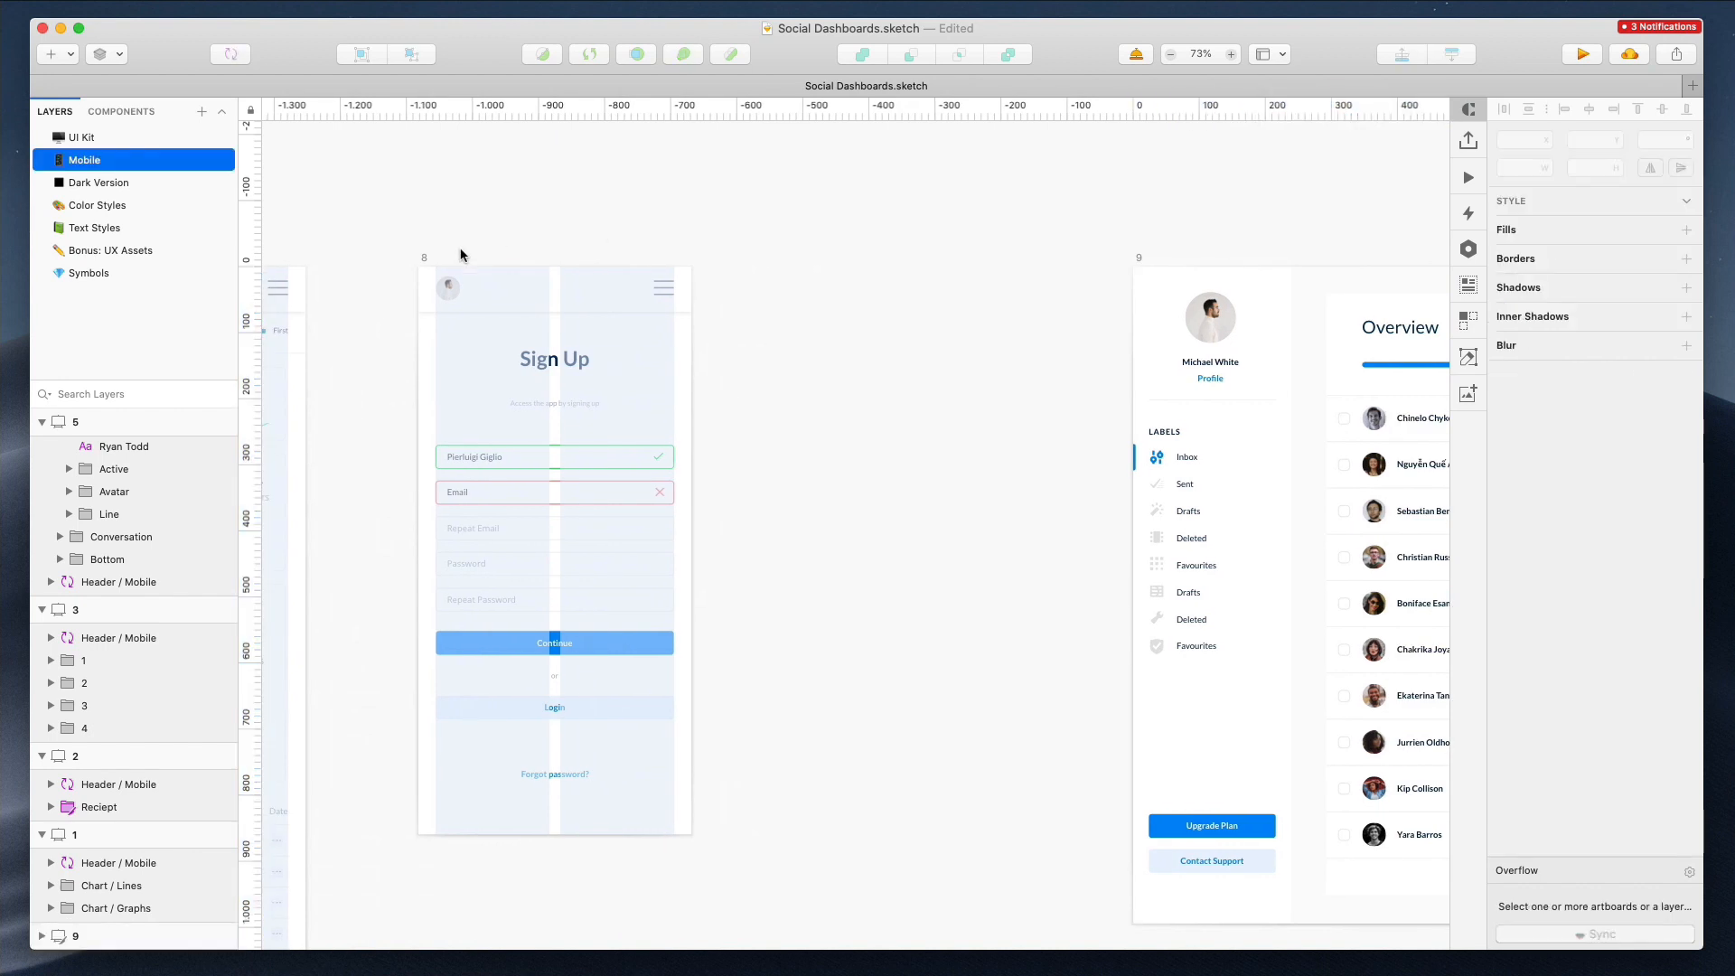
Duplicate mobile artboard 7 and place the copy between mobile artboard 8 and desktop artboard 9
scroll(442, 256, down, 2)
scroll(437, 248, left, 4)
drag(324, 156, 994, 215)
scroll(903, 217, right, 8)
click(870, 219)
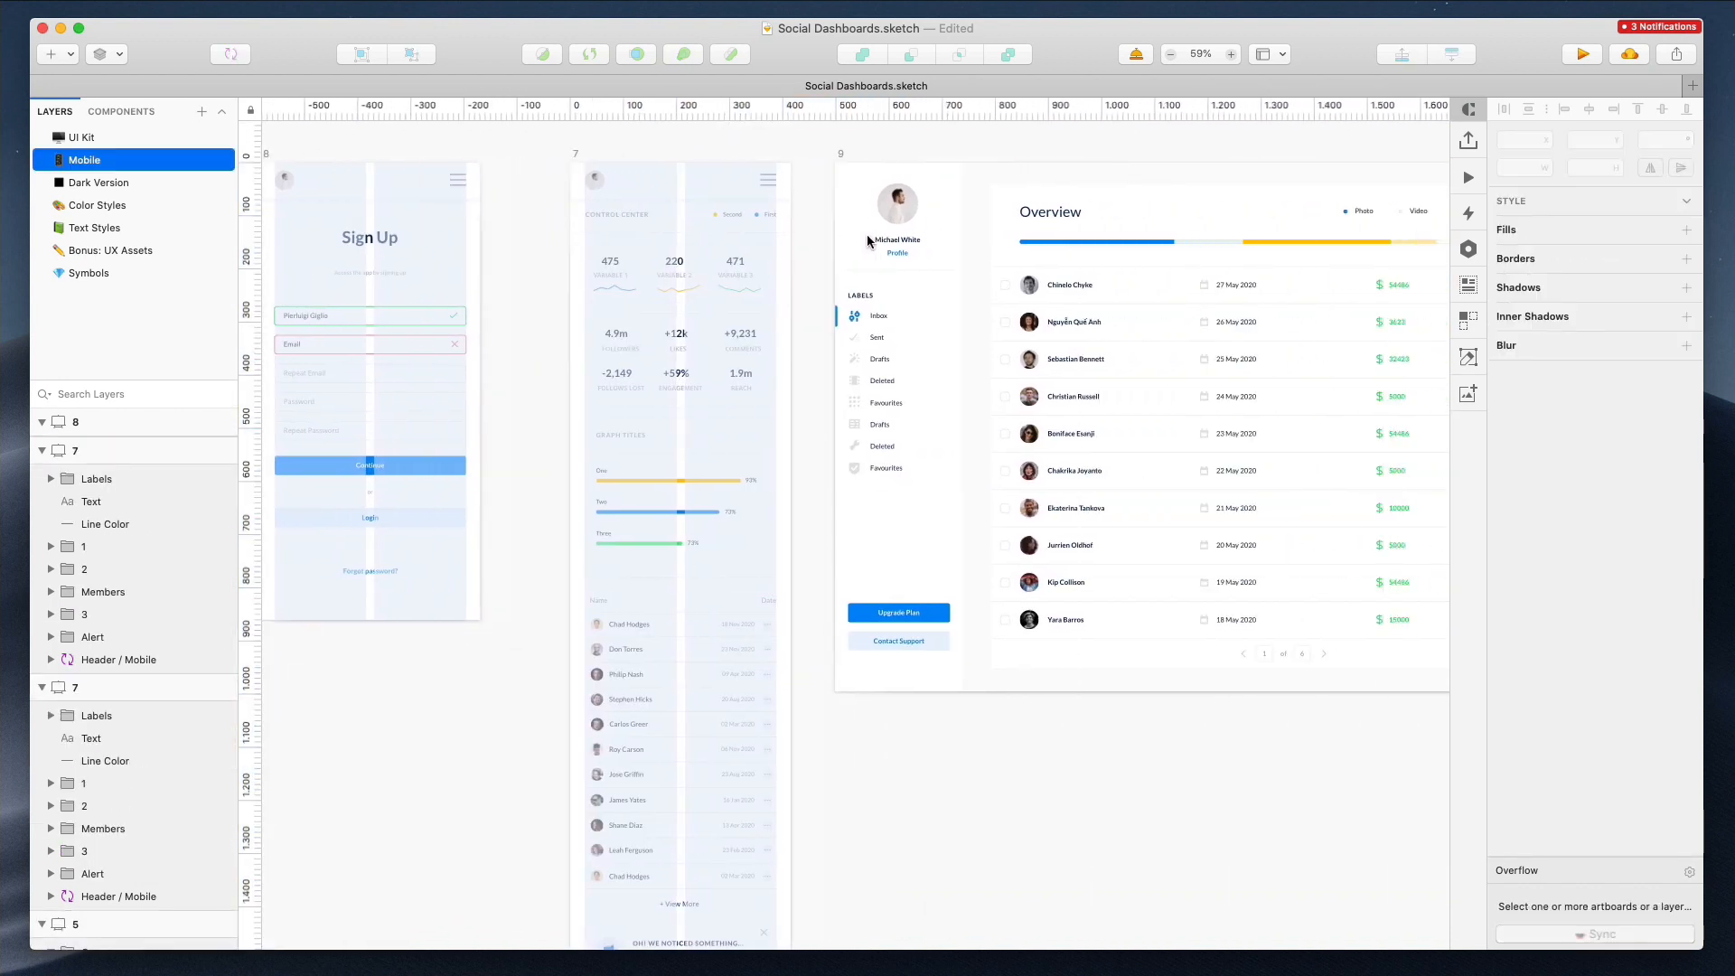
Move the Overview legend in desktop artboard 9 next to the Overview title
scroll(1048, 223, right, 2)
double_click(1146, 218)
click(1235, 147)
drag(1194, 213, 995, 215)
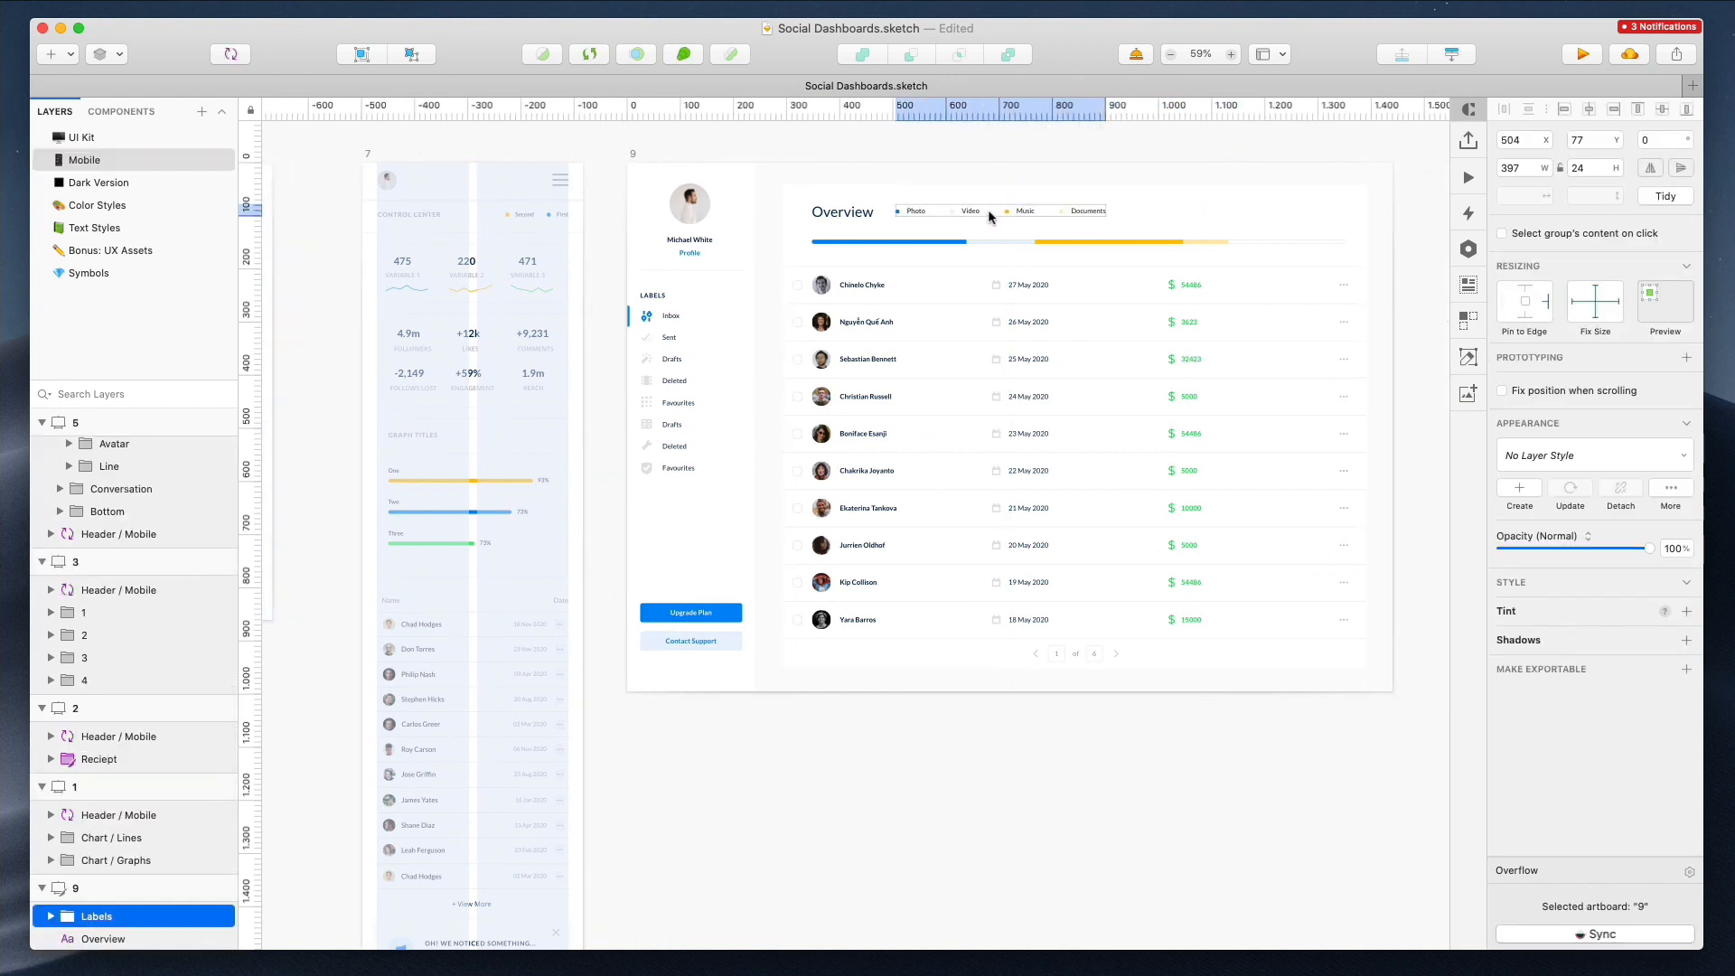
Rearrange the legend into two rows, Photo and Video above Music and Documents, and nudge it into place
scroll(991, 216, up, 5)
click(736, 274)
shift+click(942, 283)
drag(941, 283, 917, 312)
shift+click(1162, 272)
shift+click(1365, 282)
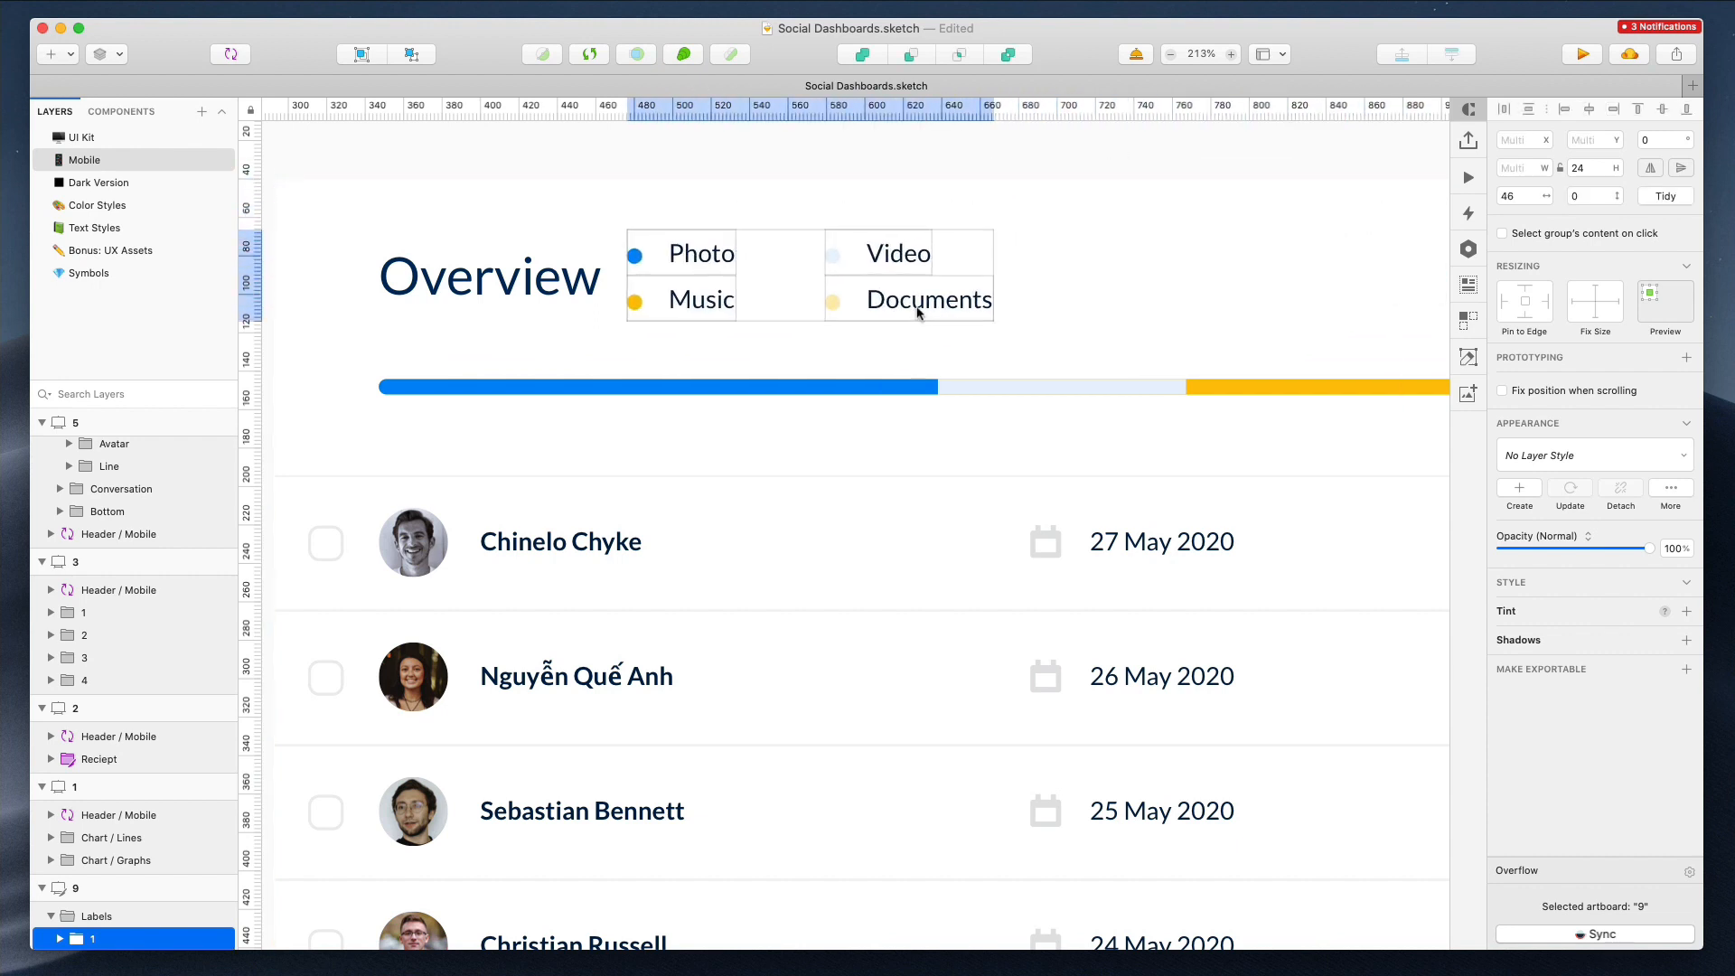
key(Up)
key(shift+Right)
key(shift+Right)
key(shift+Right)
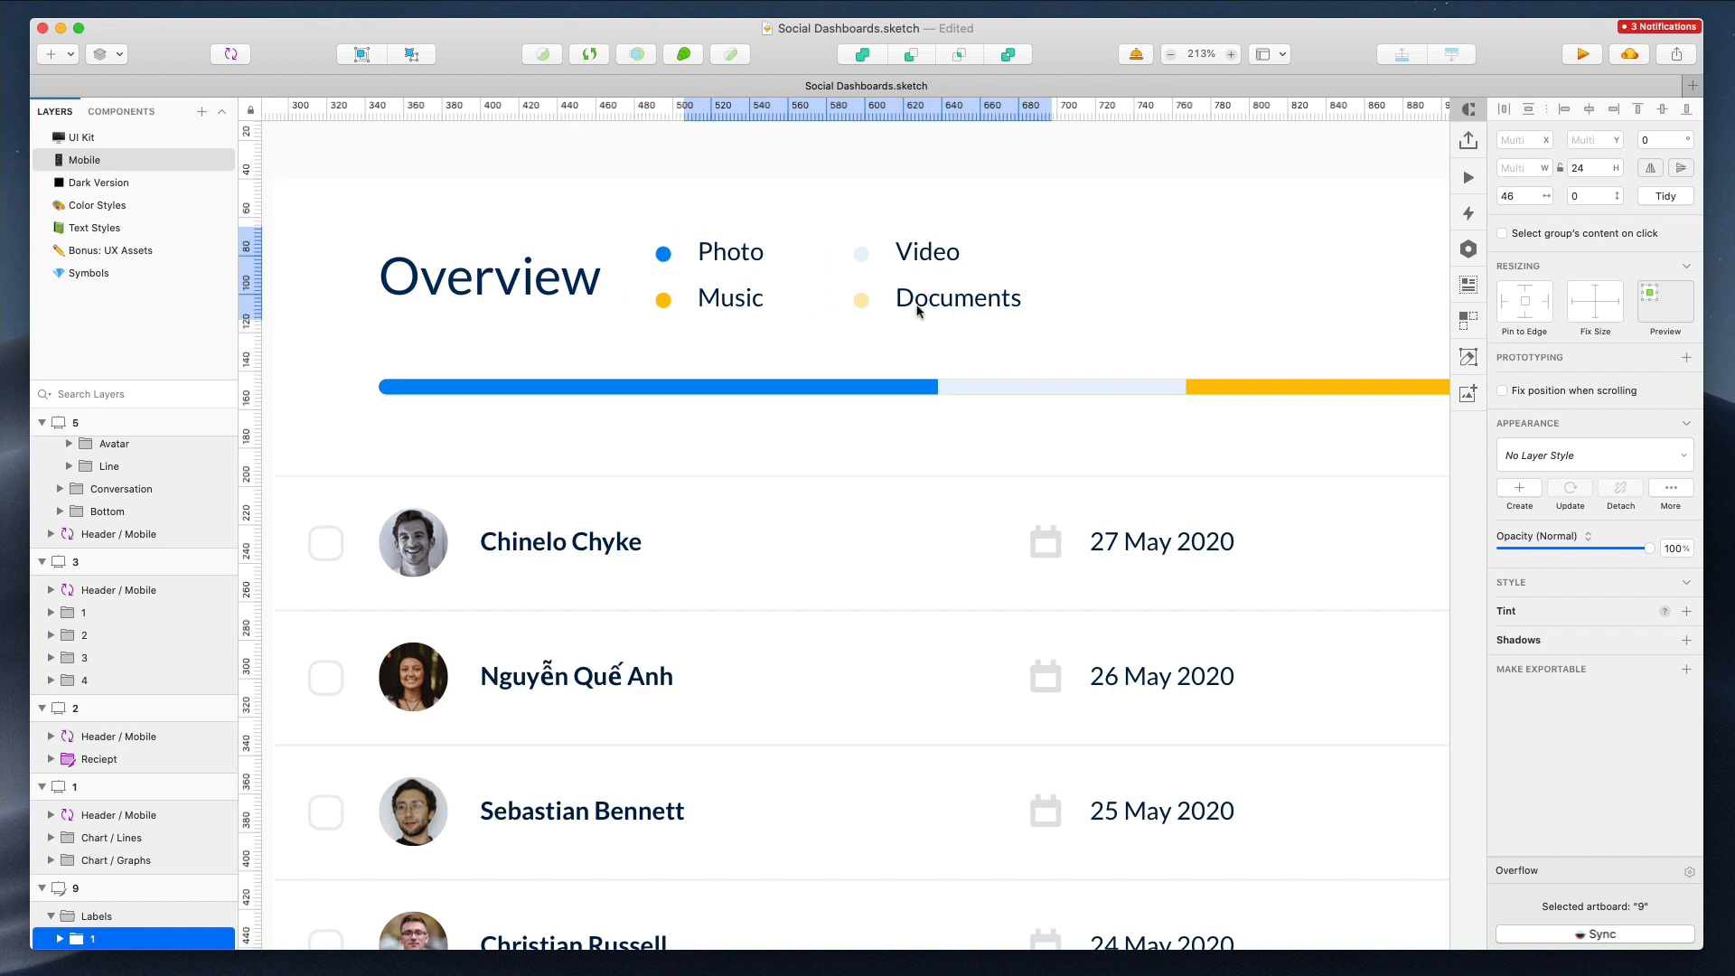
Shorten the progress bar in desktop artboard 9 to 550 px wide
scroll(919, 310, down, 6)
click(1010, 344)
scroll(1385, 341, up, 6)
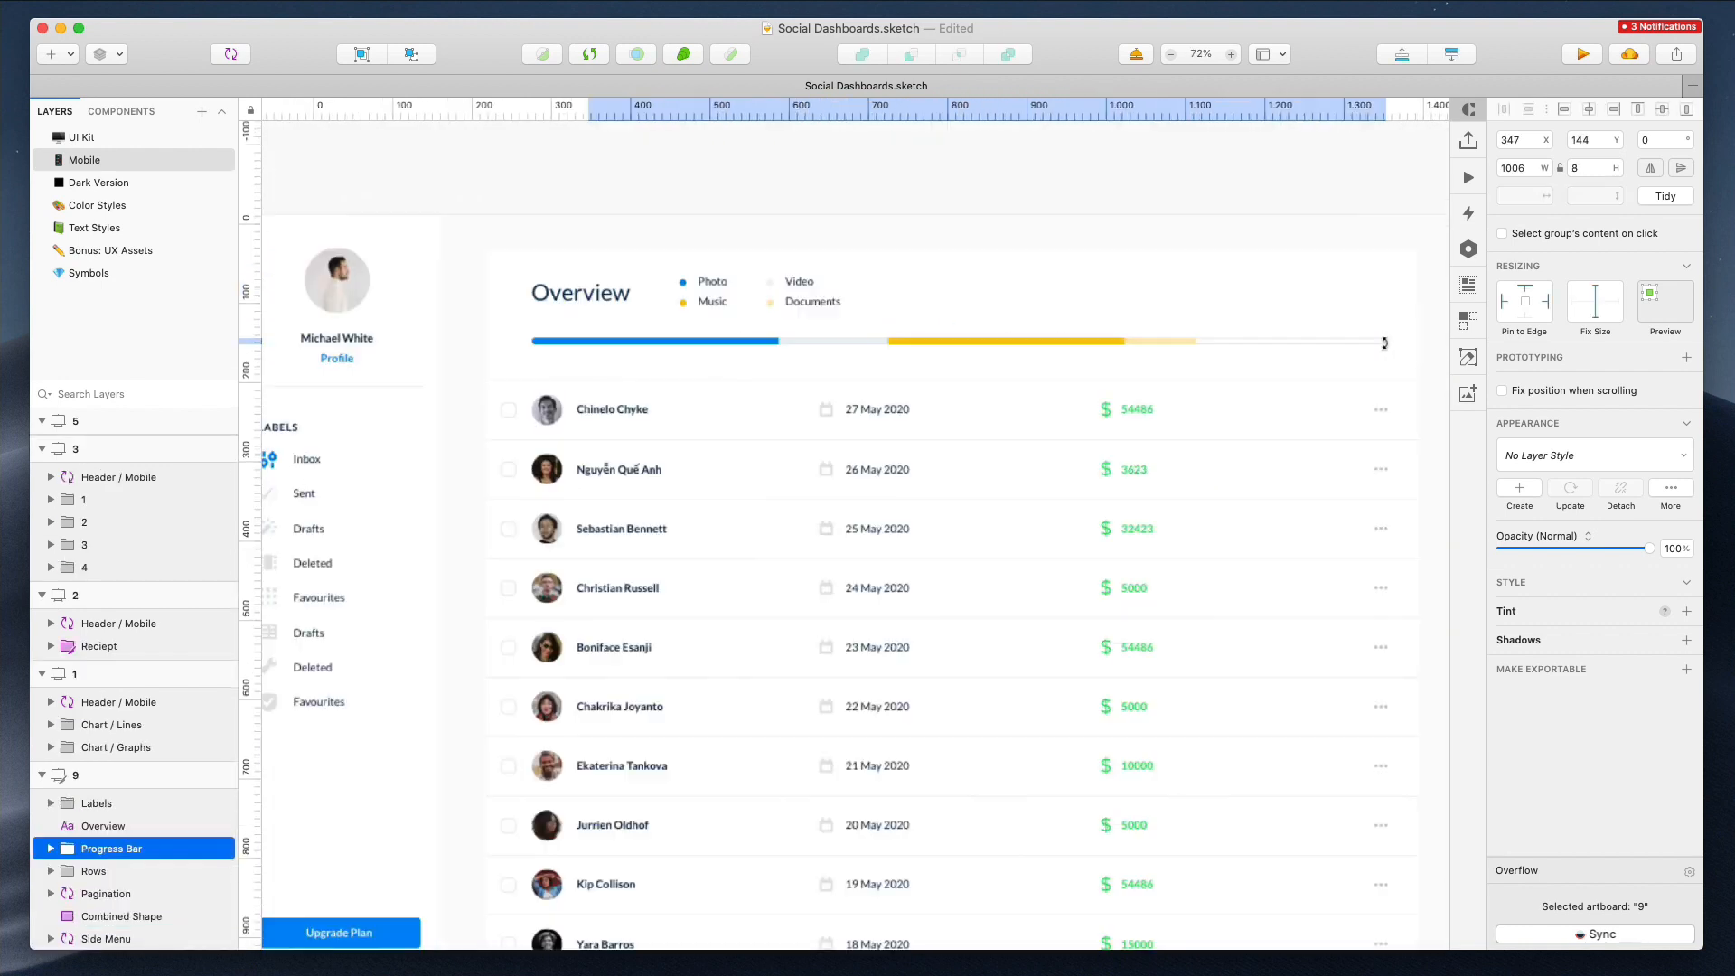
drag(1385, 342, 329, 371)
scroll(336, 371, left, 5)
scroll(337, 370, down, 5)
scroll(1023, 335, up, 5)
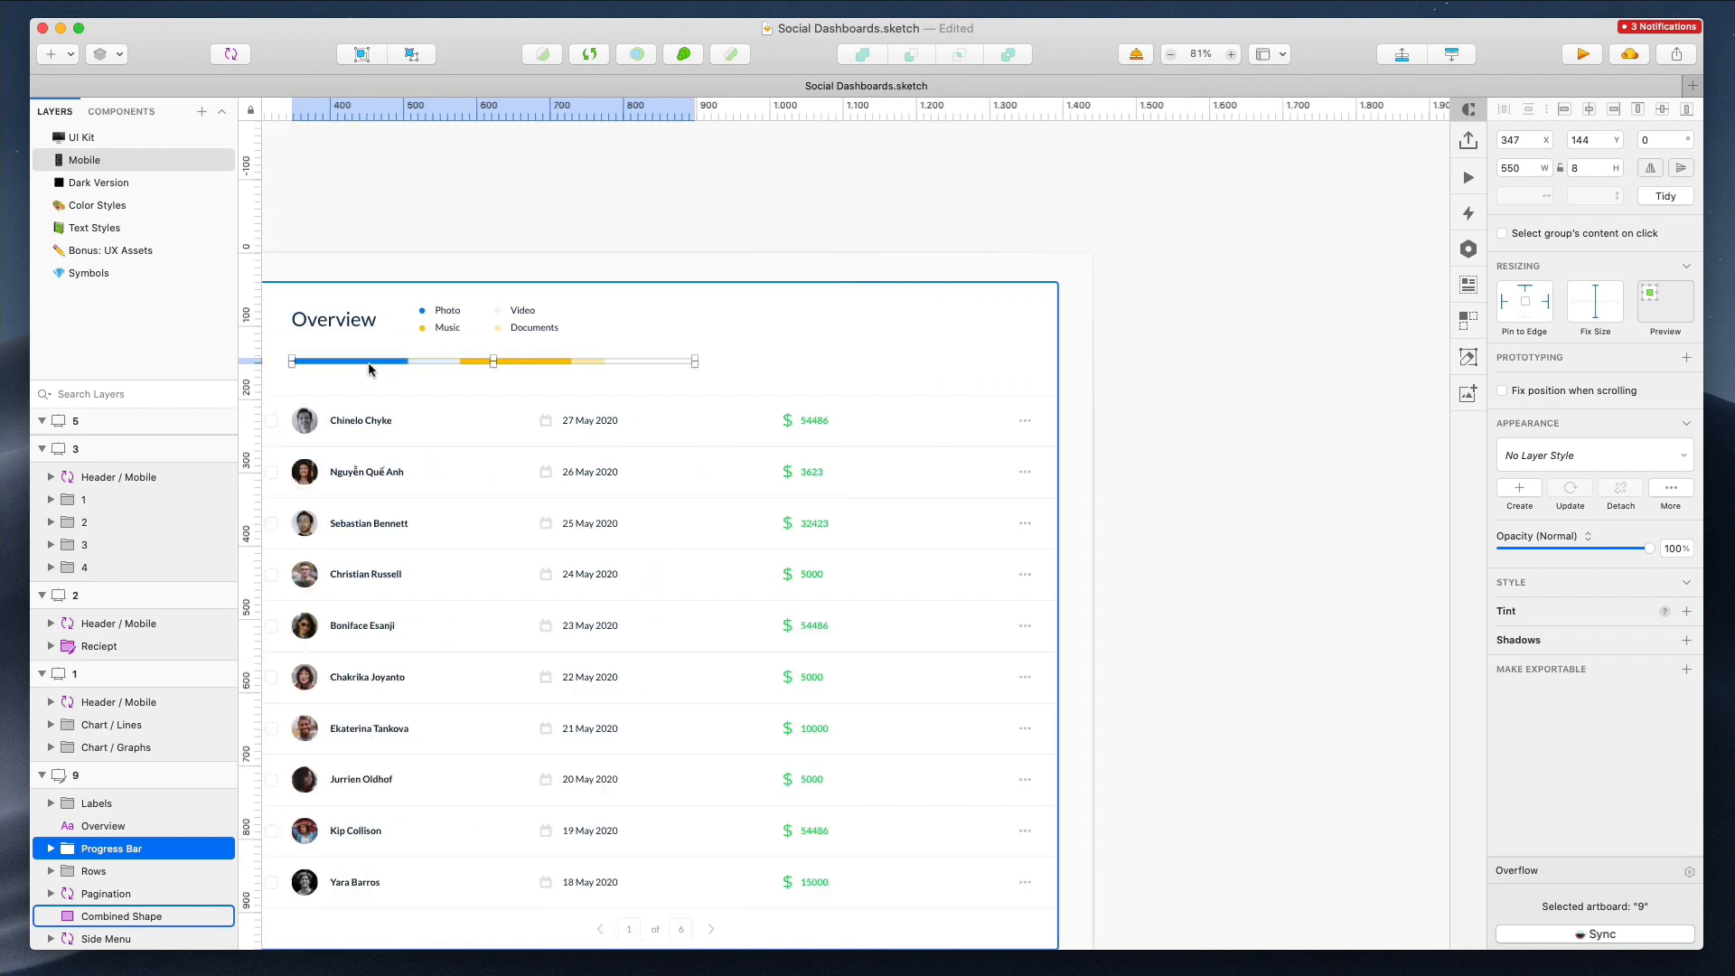
Shorten the progress bar in desktop artboard 9 to 341 px wide
drag(1156, 359, 602, 359)
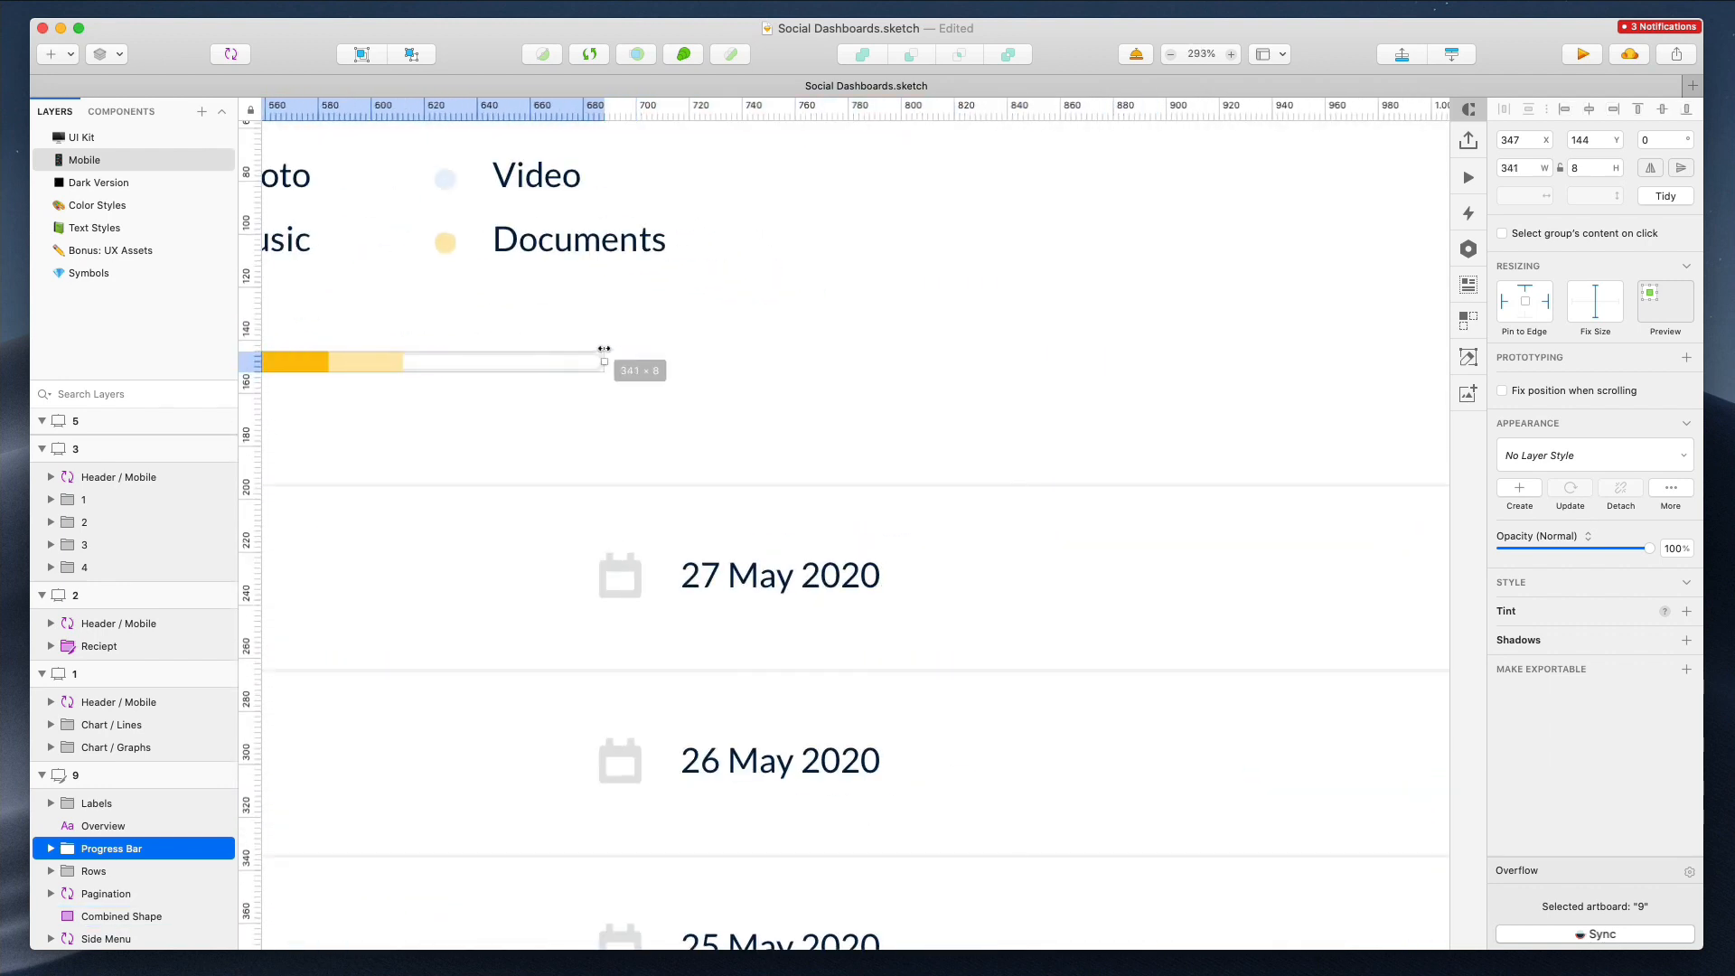
scroll(602, 359, down, 6)
click(636, 301)
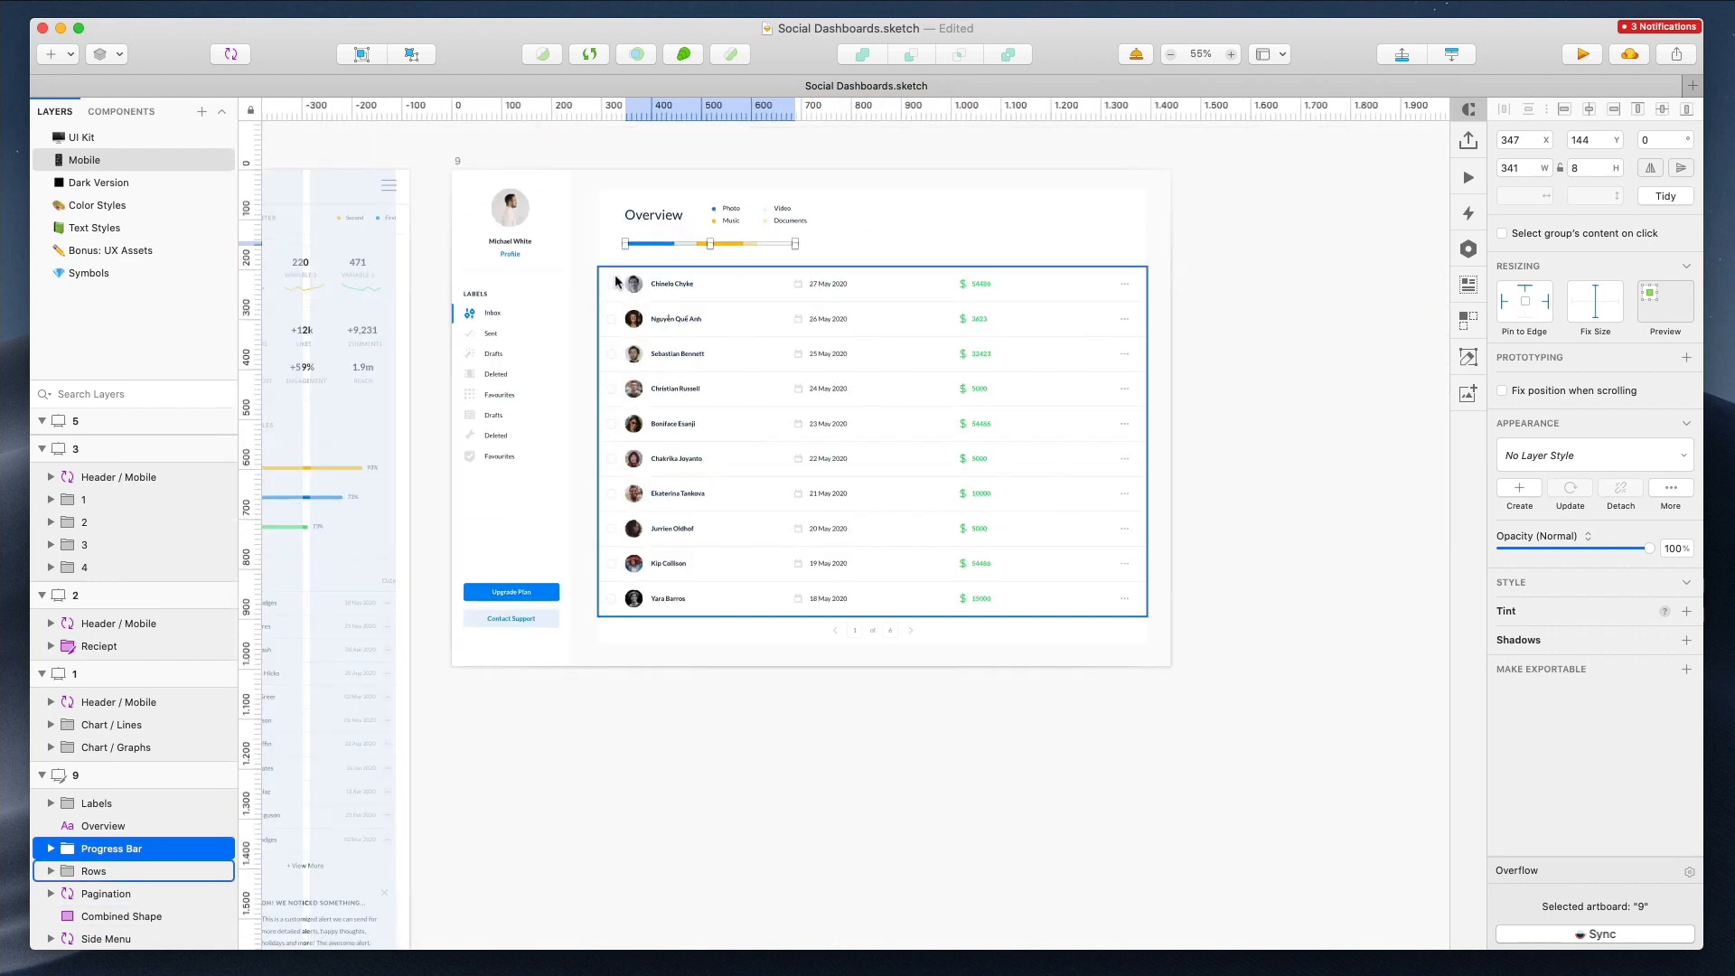
drag(873, 636, 874, 553)
scroll(821, 376, up, 4)
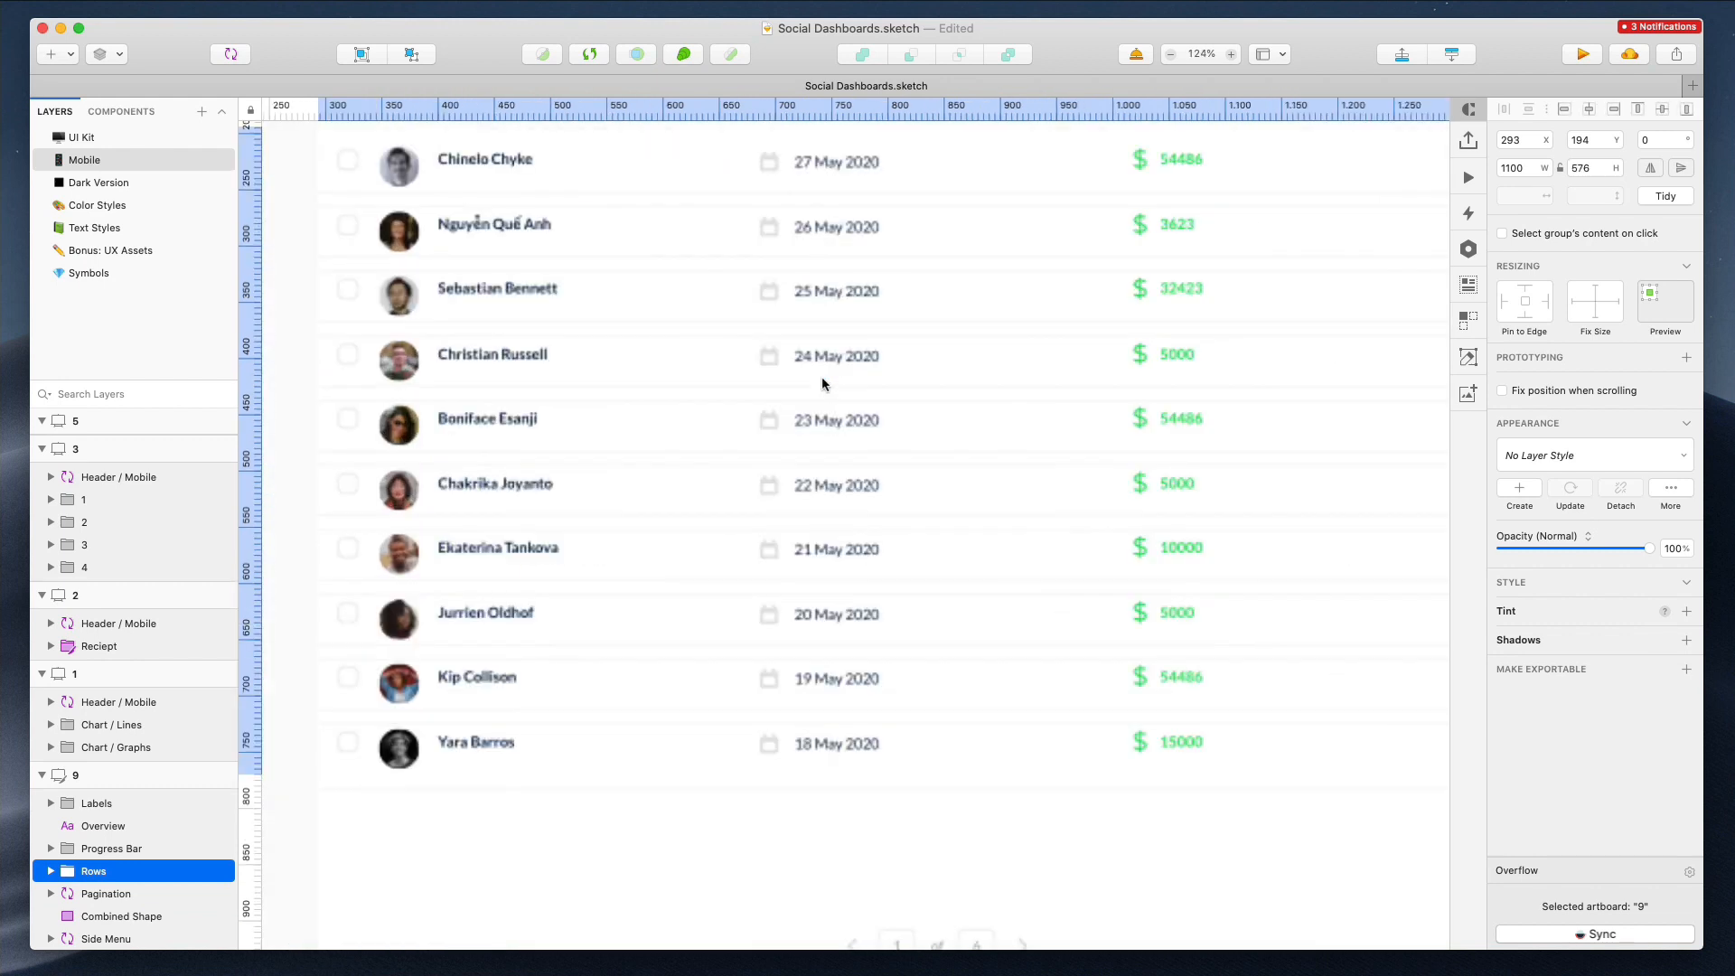
scroll(821, 376, down, 4)
key(super+z)
Narrow the Rows group of the Overview table to 911 px wide
click(1242, 372)
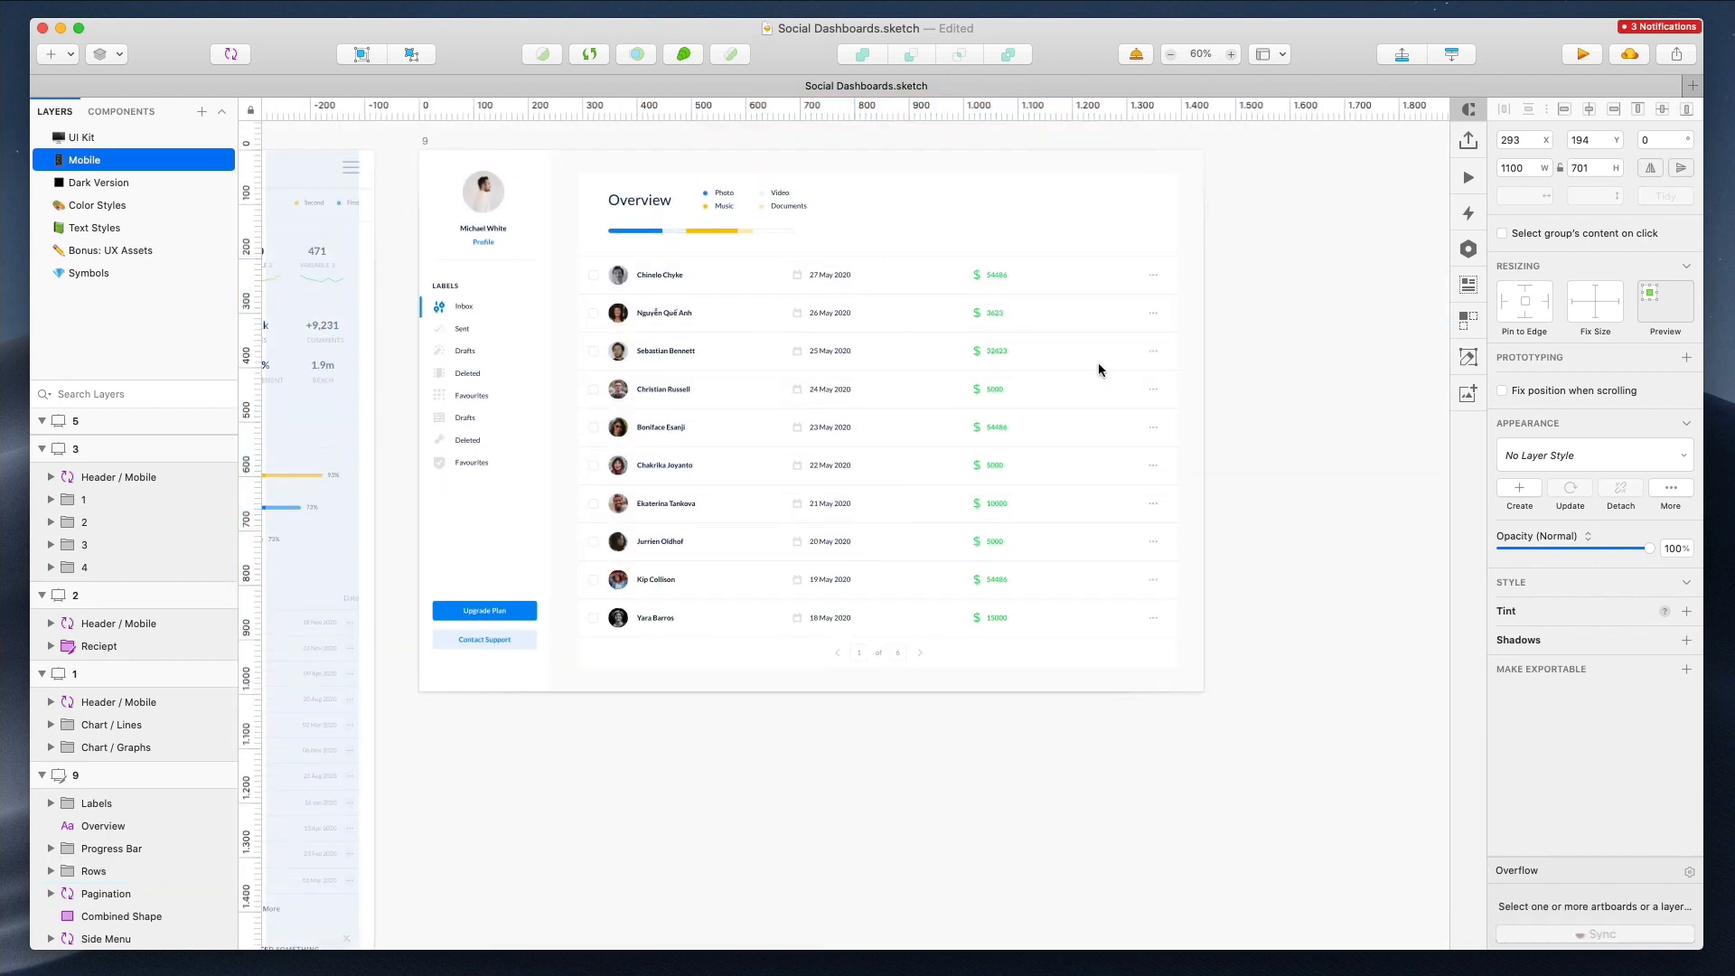
click(1143, 349)
drag(1175, 444, 1074, 445)
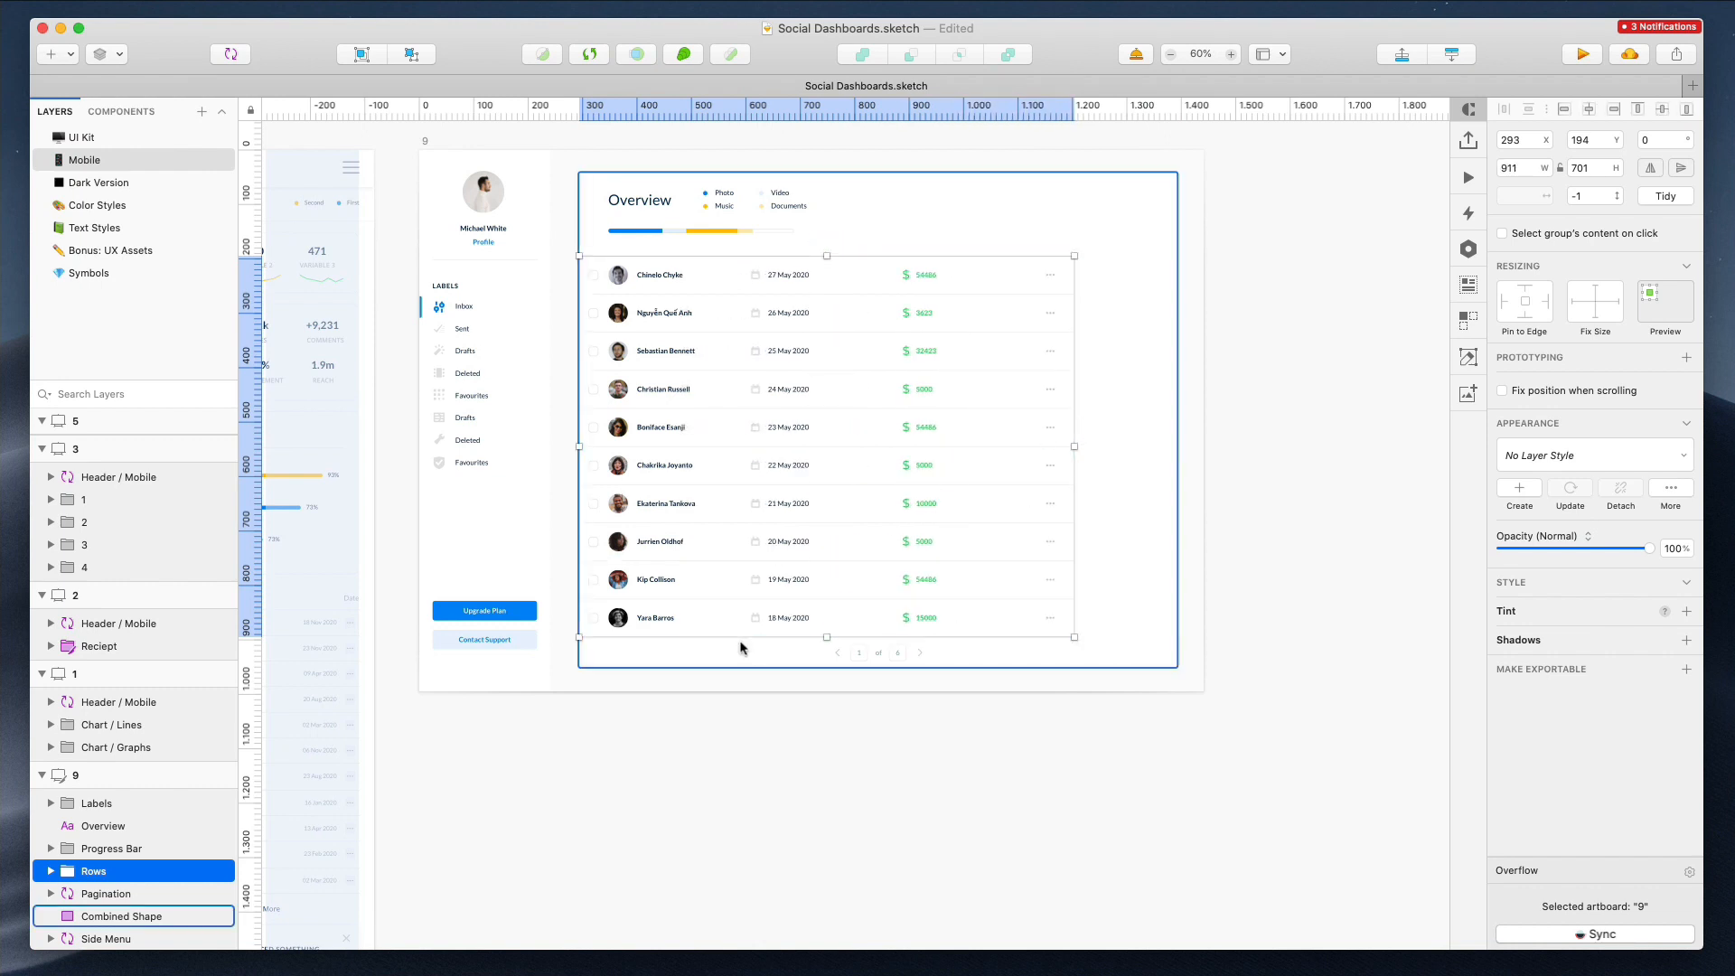
Select all table rows and delete their date and amount columns
click(767, 615)
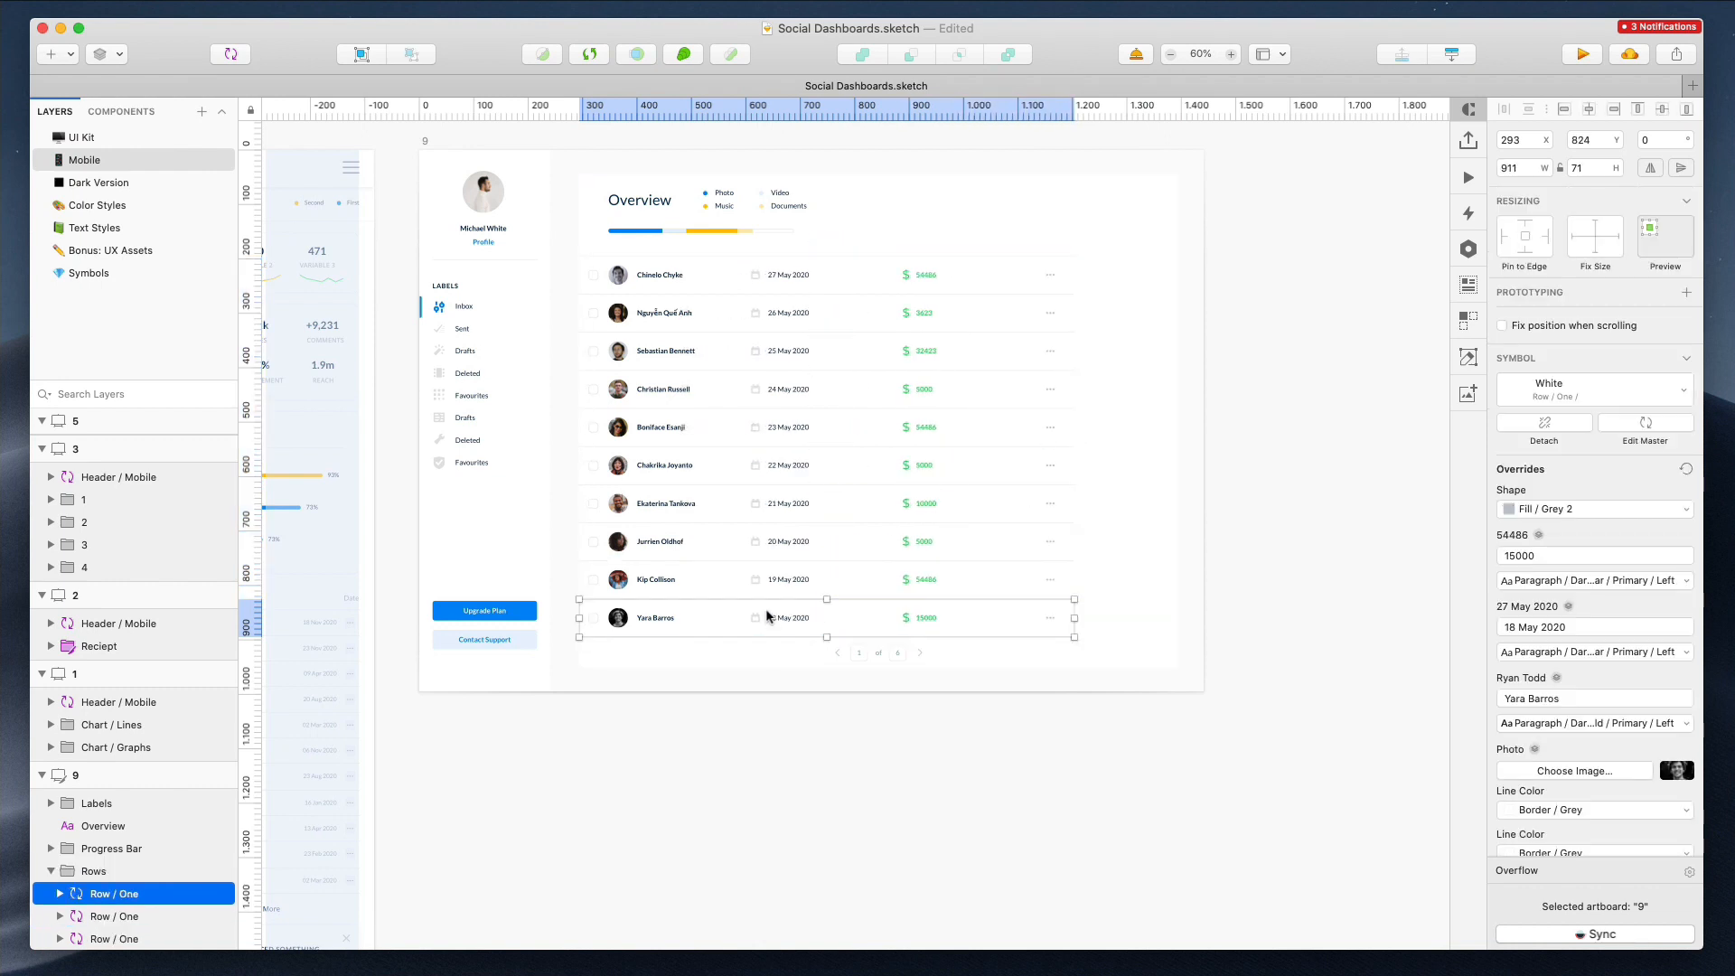
scroll(169, 818, down, 5)
shift+click(136, 773)
right_click(134, 775)
click(201, 973)
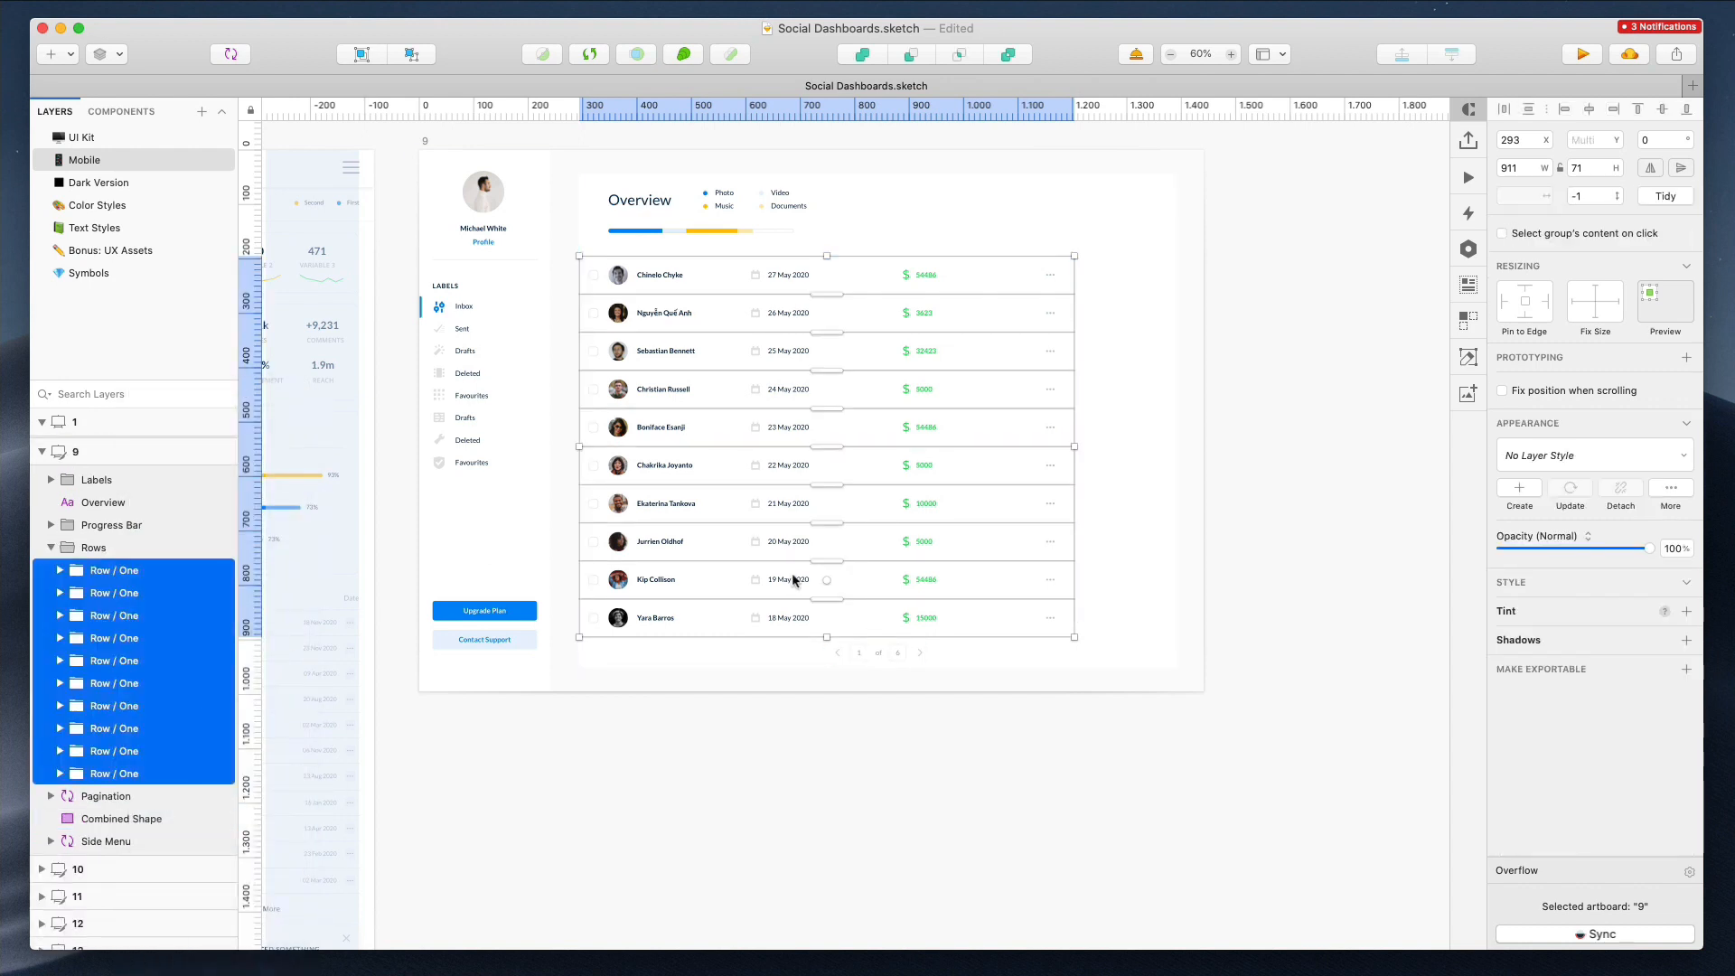
drag(868, 652, 806, 775)
drag(757, 719, 957, 254)
drag(996, 706, 1002, 241)
key(BackSpace)
super+click(1050, 274)
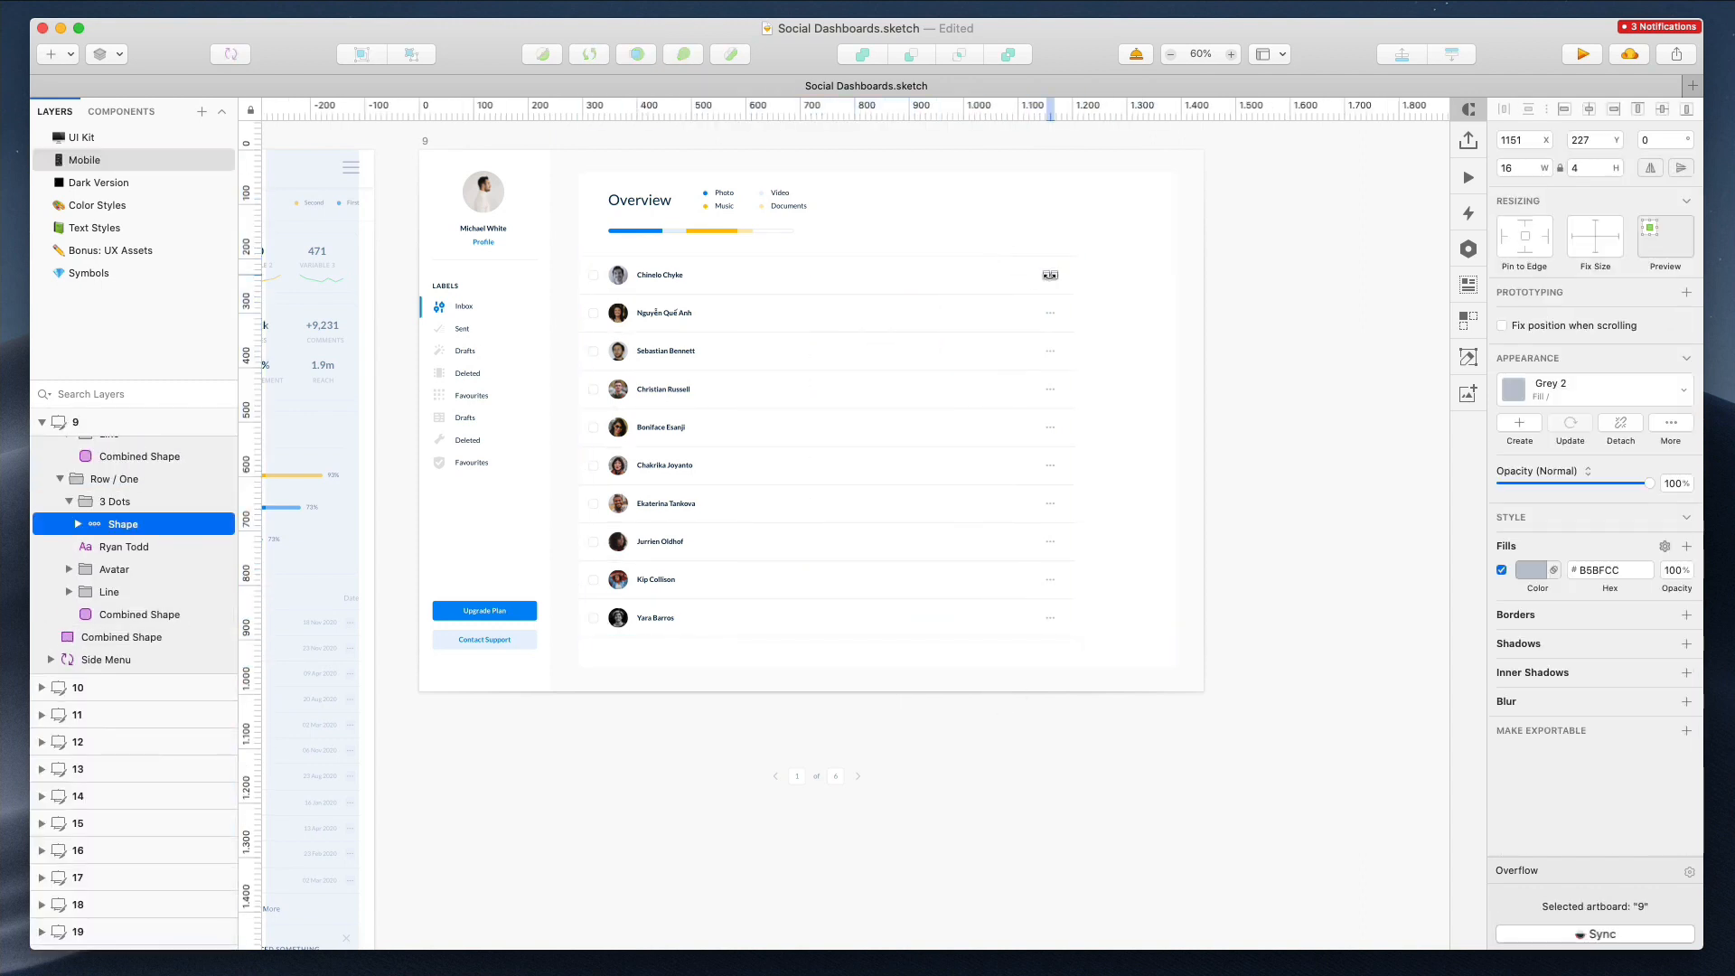
scroll(1147, 594, up, 3)
click(1254, 307)
drag(1274, 191, 946, 826)
click(950, 812)
scroll(921, 768, down, 3)
scroll(836, 569, left, 4)
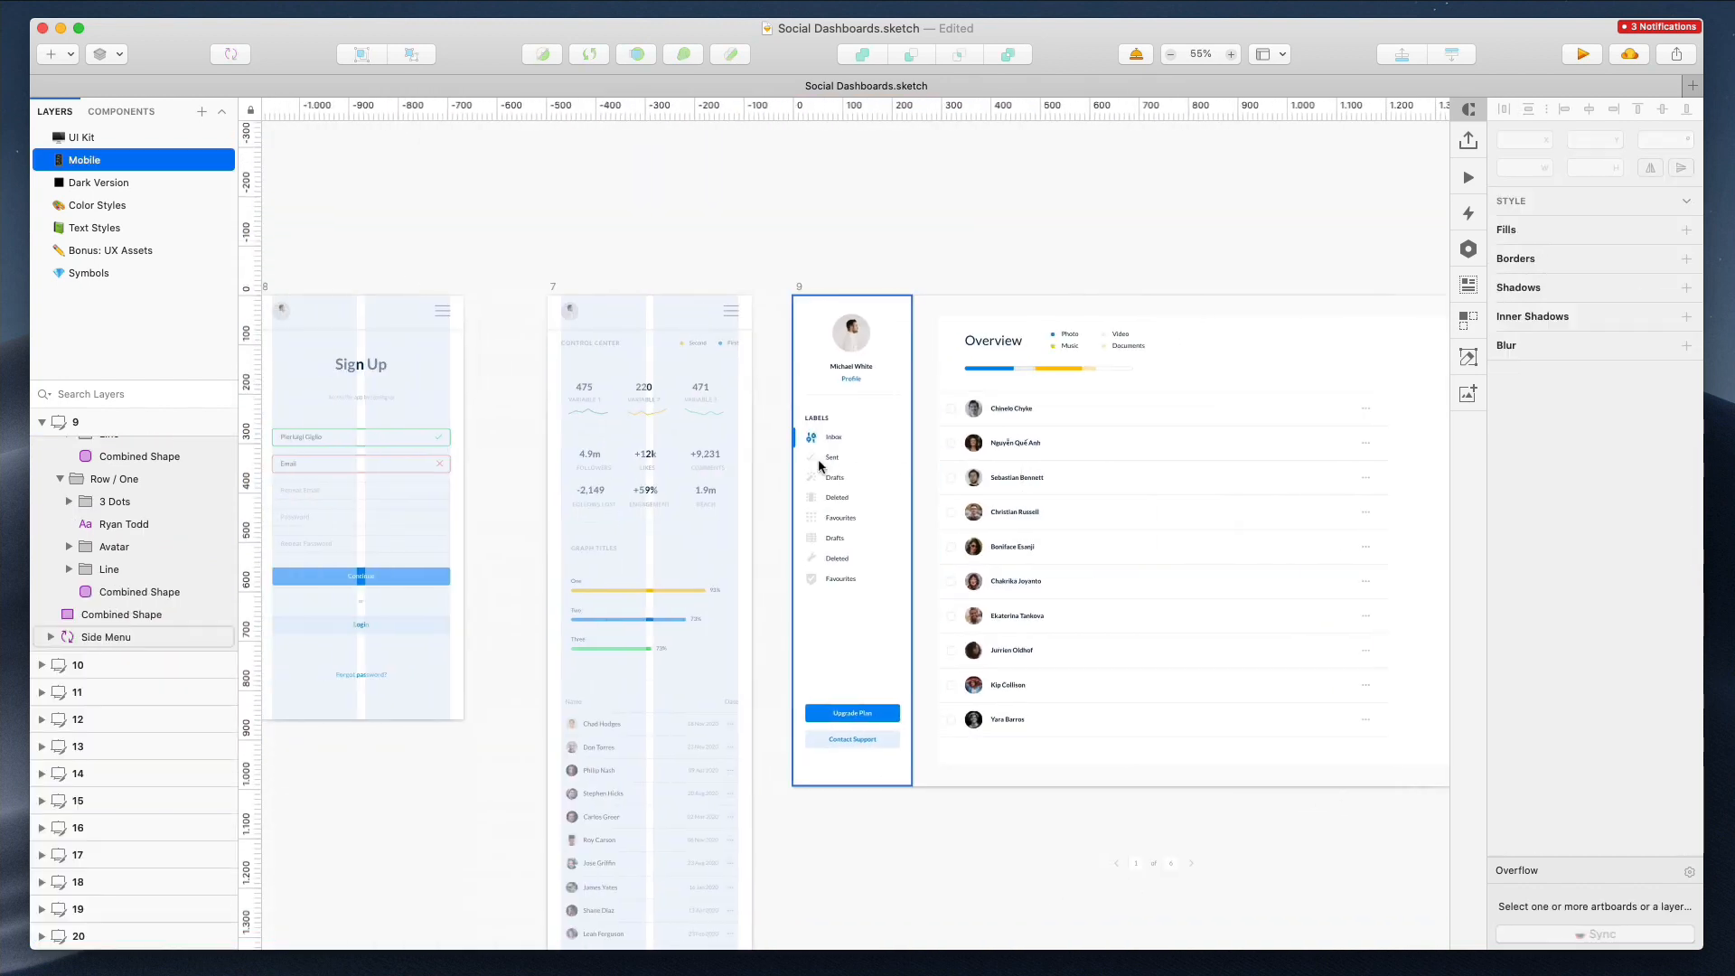
Clear the contents of the duplicated mobile artboard 7, keeping only its header
scroll(811, 457, down, 3)
scroll(811, 456, down, 3)
scroll(810, 457, left, 4)
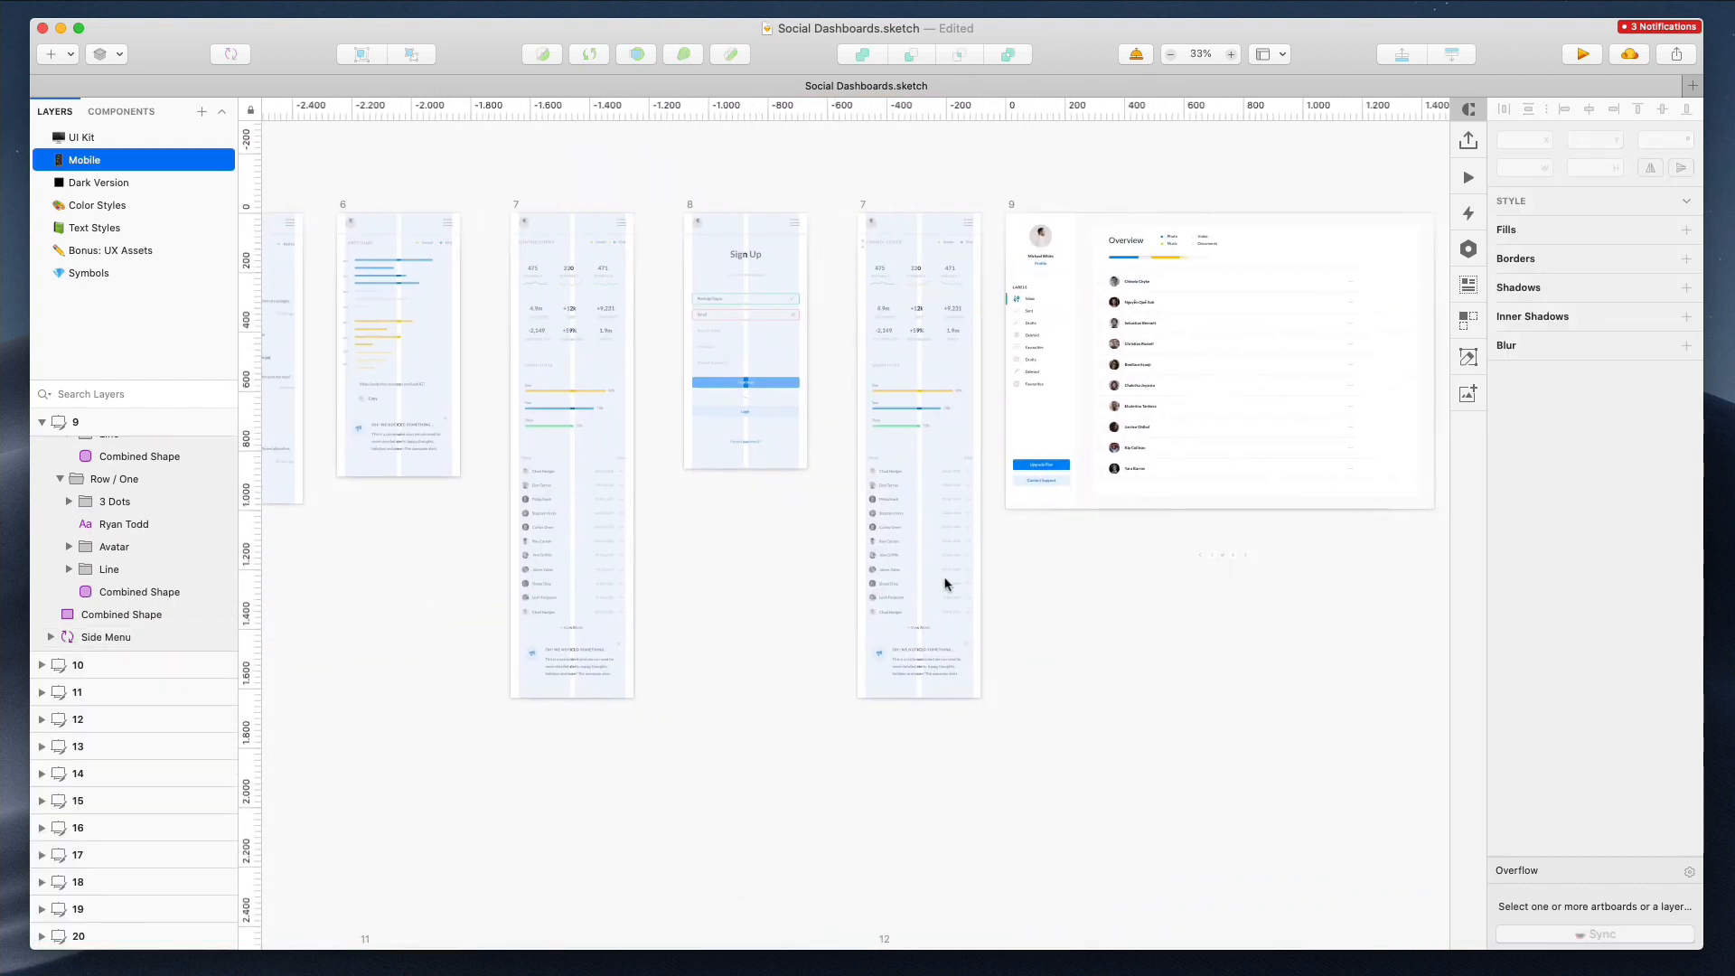
drag(945, 584, 972, 670)
key(Delete)
Move the three-dot icons of every row left, closer to the names
scroll(1172, 184, up, 3)
scroll(985, 225, right, 2)
drag(944, 235, 1434, 729)
drag(1355, 282, 1356, 283)
drag(1329, 747, 1349, 250)
key(shift+Left)
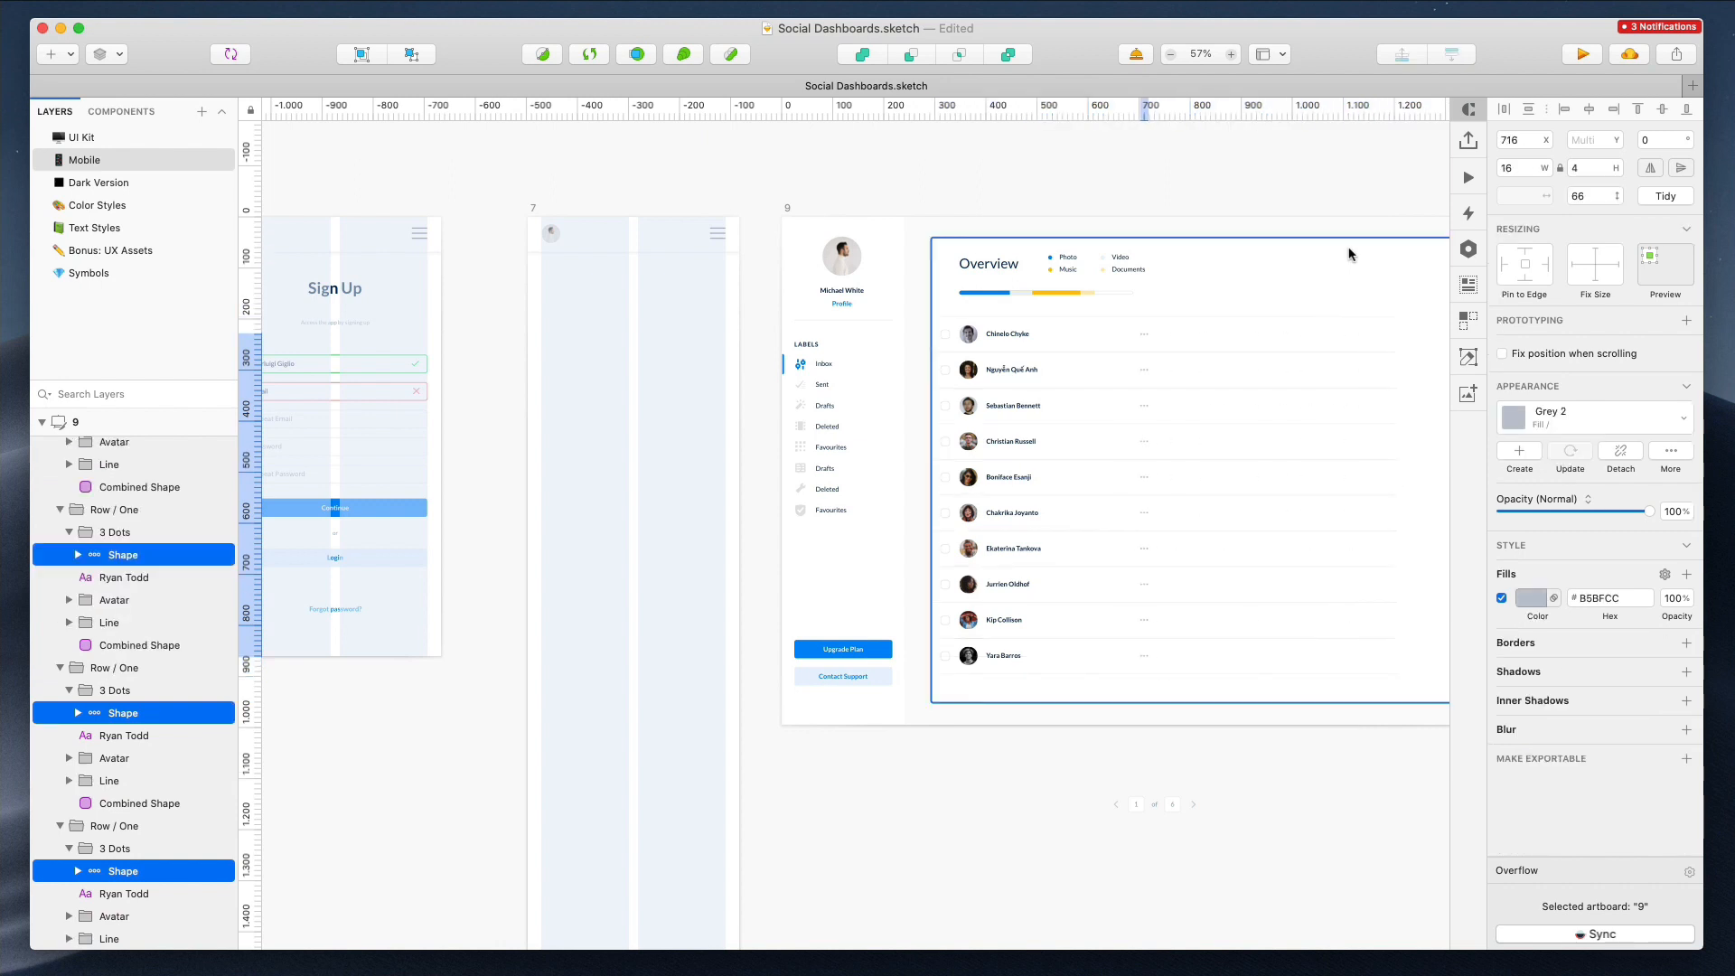
Delete the white background shape behind the Overview table in desktop artboard 9
drag(1038, 286, 645, 363)
key(ctrl+z)
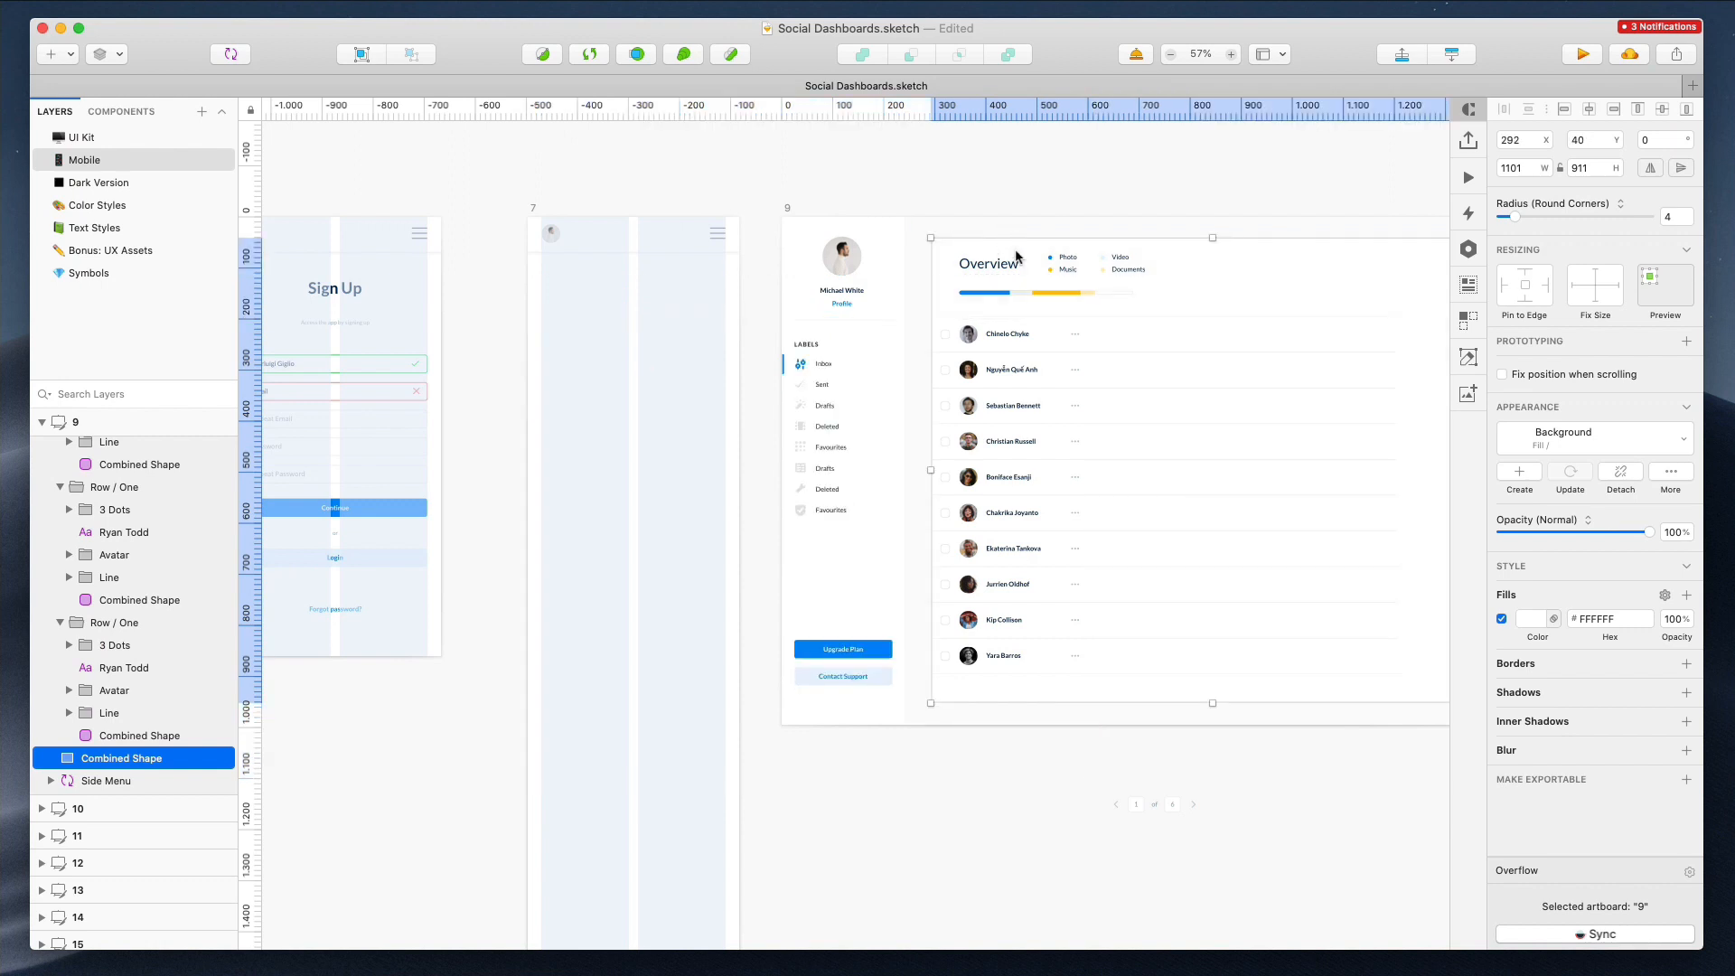
key(Delete)
Shorten the row divider lines to 396 px wide
drag(928, 227, 1253, 757)
drag(1353, 736, 1368, 205)
drag(1397, 495, 1133, 475)
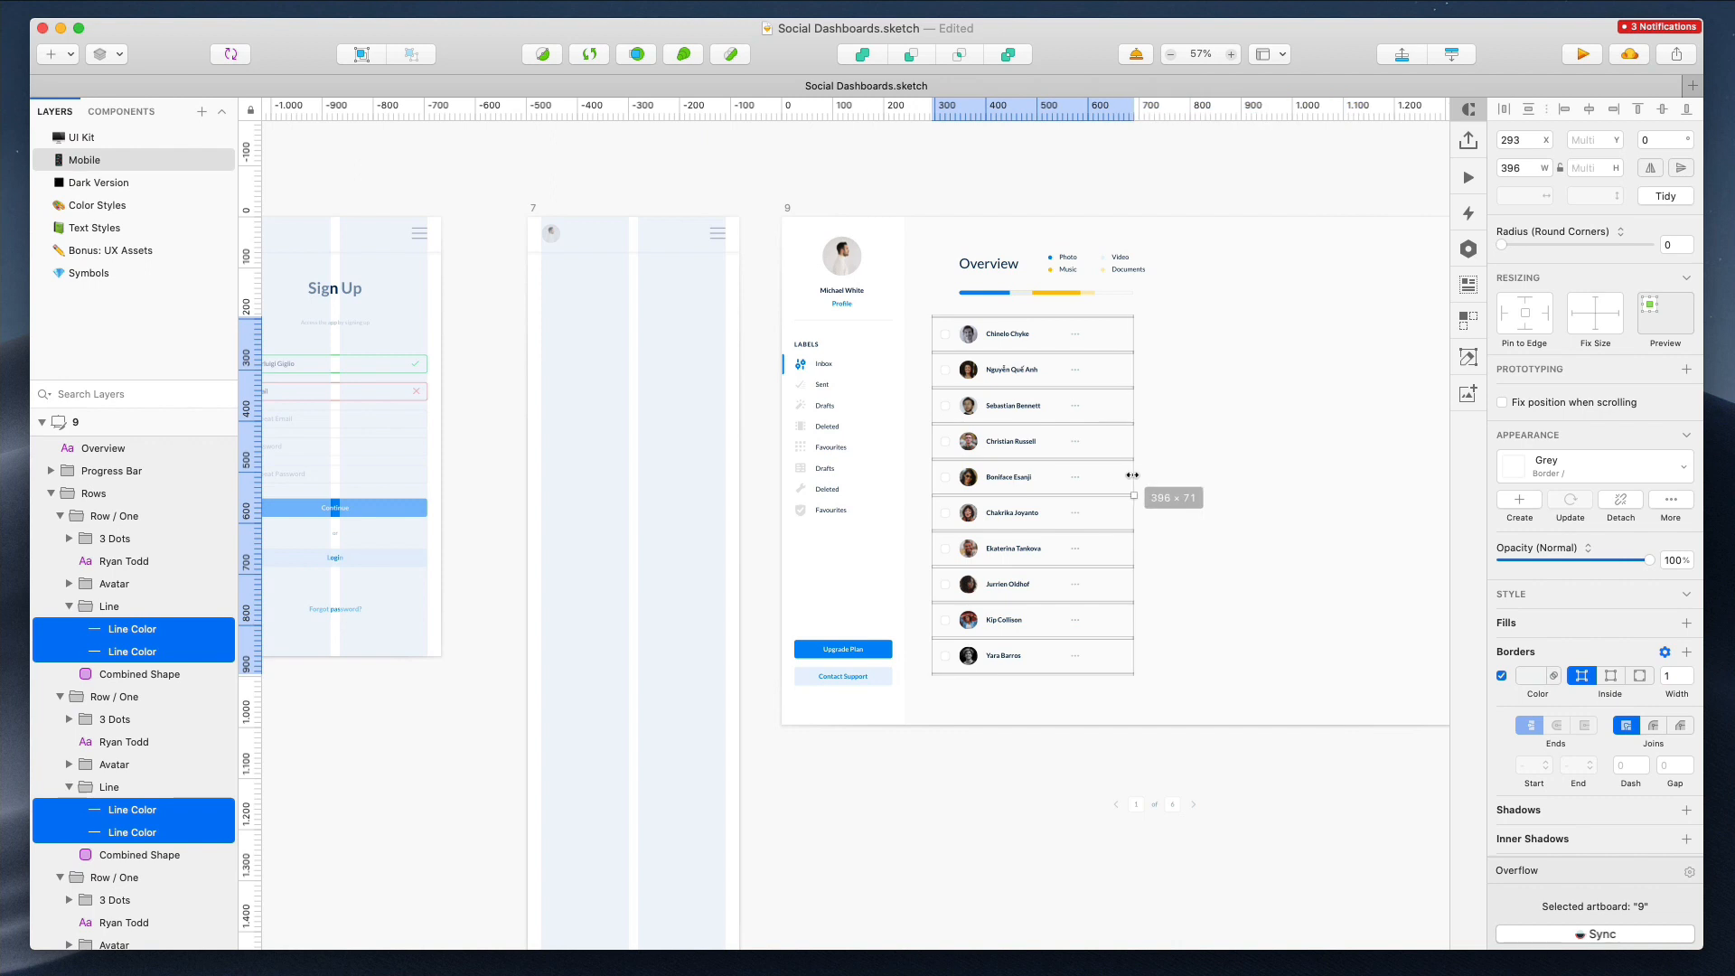
Move the Overview title, legend, progress bar and rows into the emptied mobile artboard 7
mouse_move(942, 224)
mouse_down()
mouse_move(1150, 538)
mouse_move(1214, 705)
mouse_up()
drag(1065, 368, 659, 410)
scroll(610, 325, up, 5)
scroll(485, 428, down, 1)
drag(482, 440, 503, 429)
scroll(502, 429, down, 2)
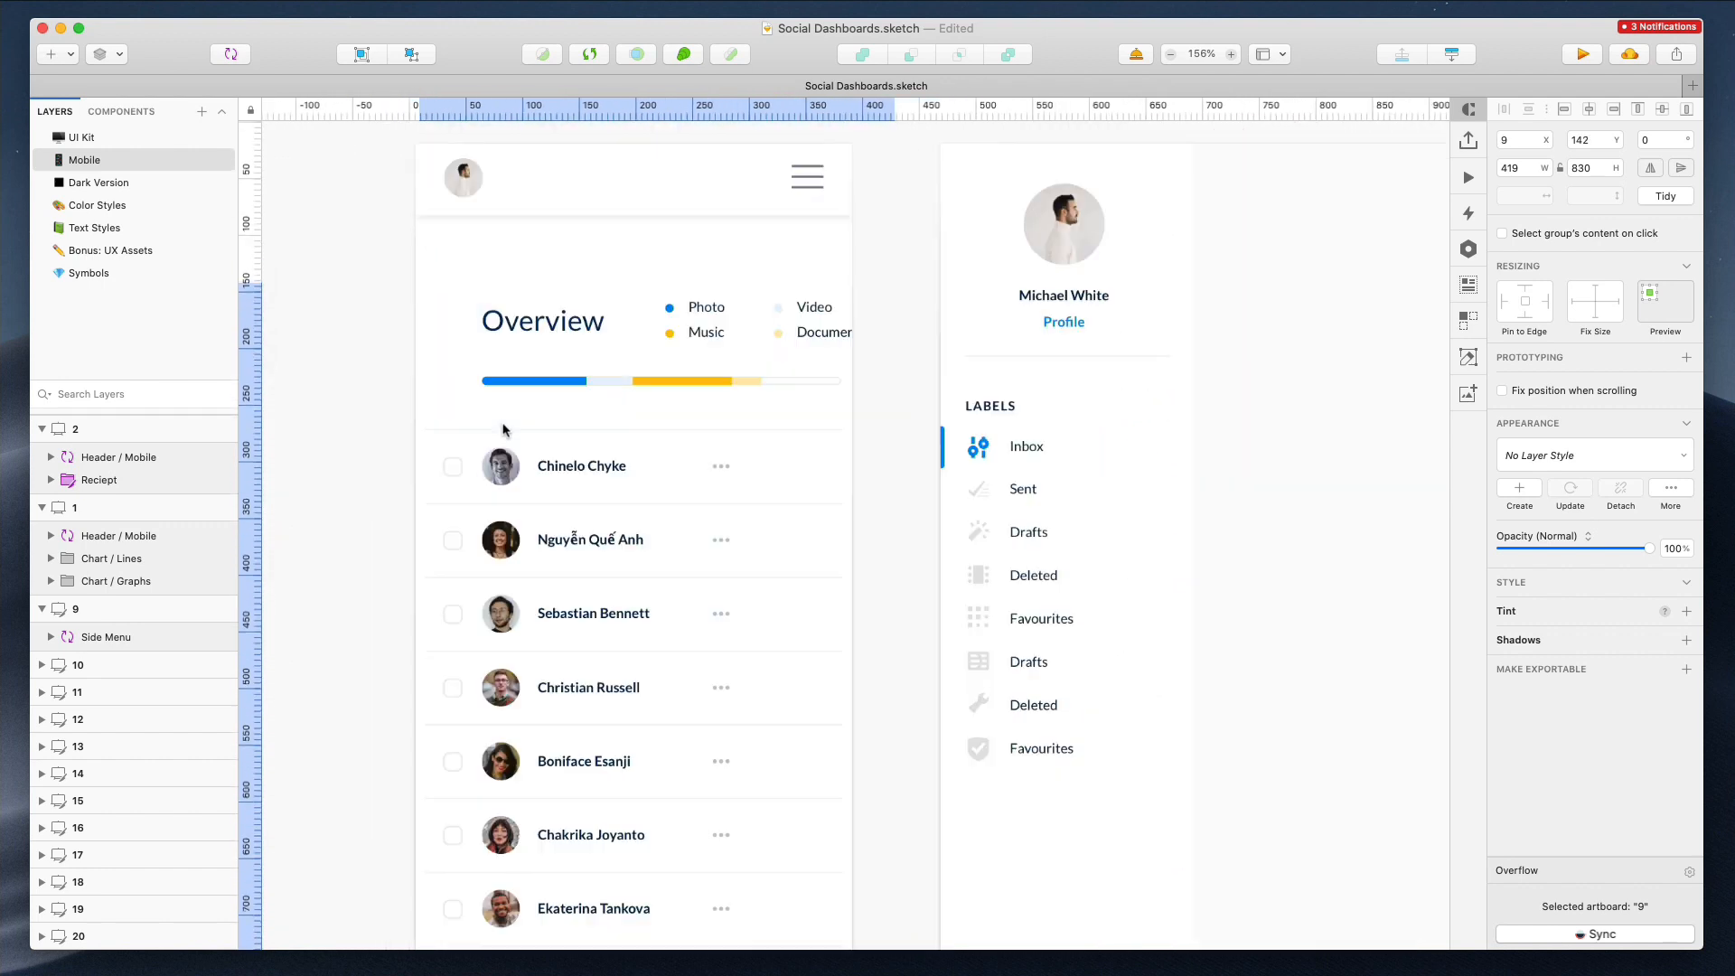
Widen the row divider lines to 414 px so they span the mobile artboard
scroll(505, 430, down, 1)
scroll(505, 430, down, 5)
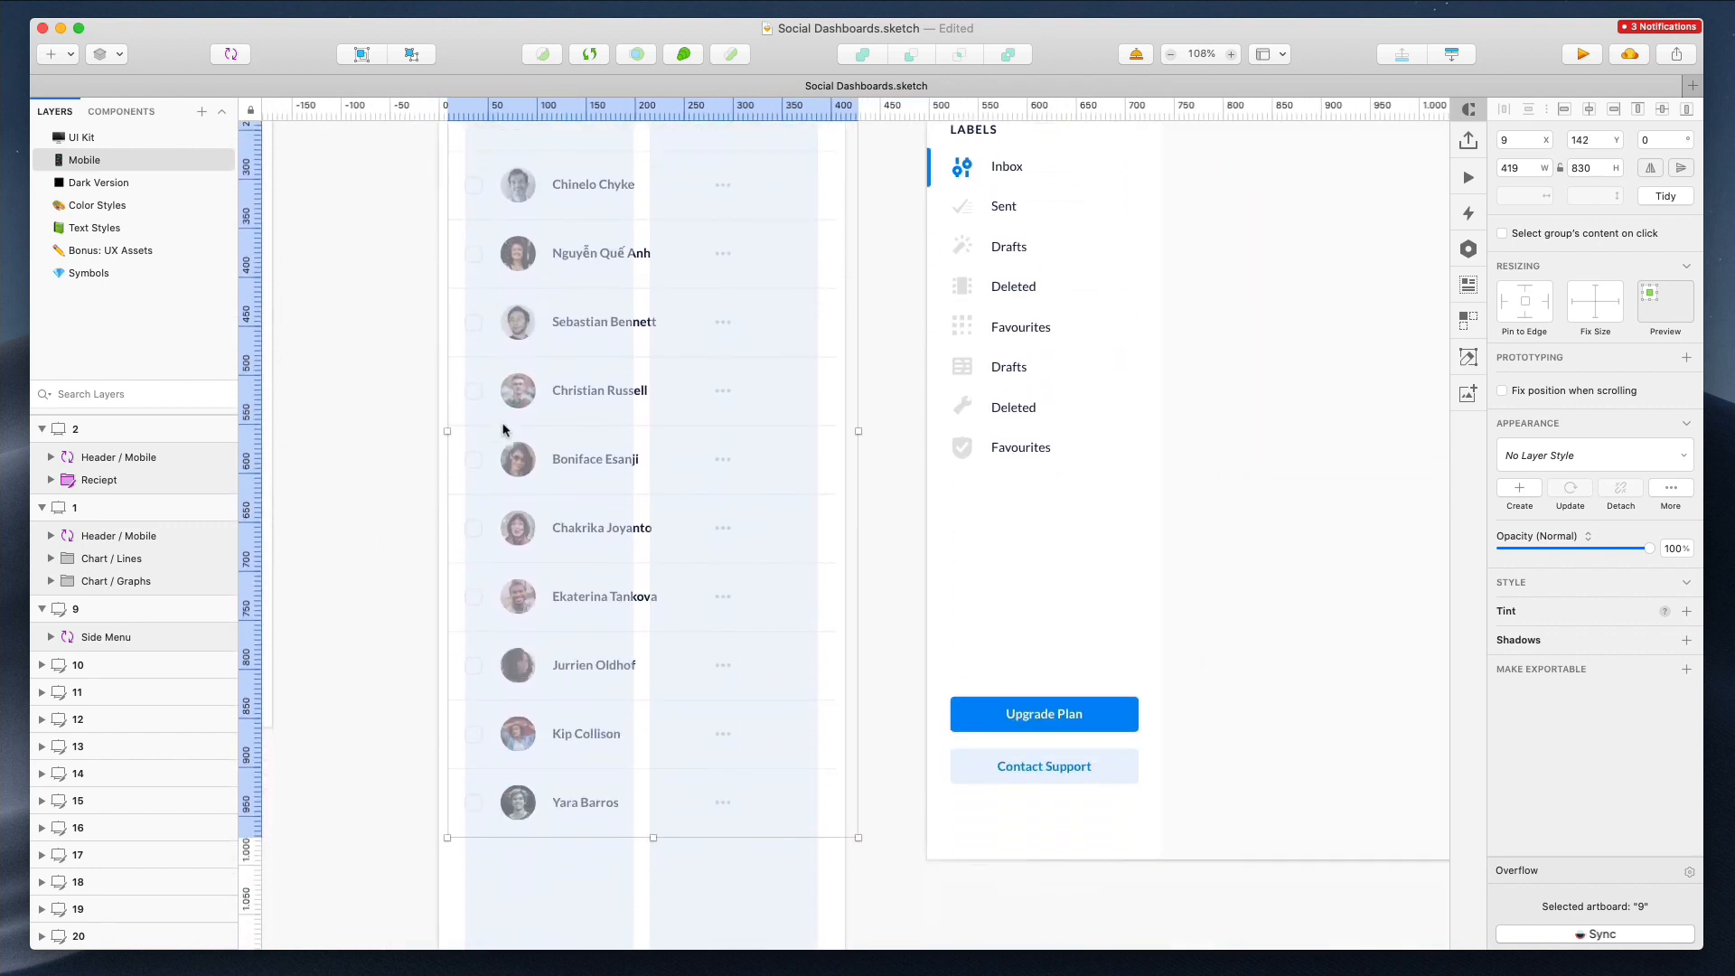
click(637, 843)
scroll(506, 708, down, 2)
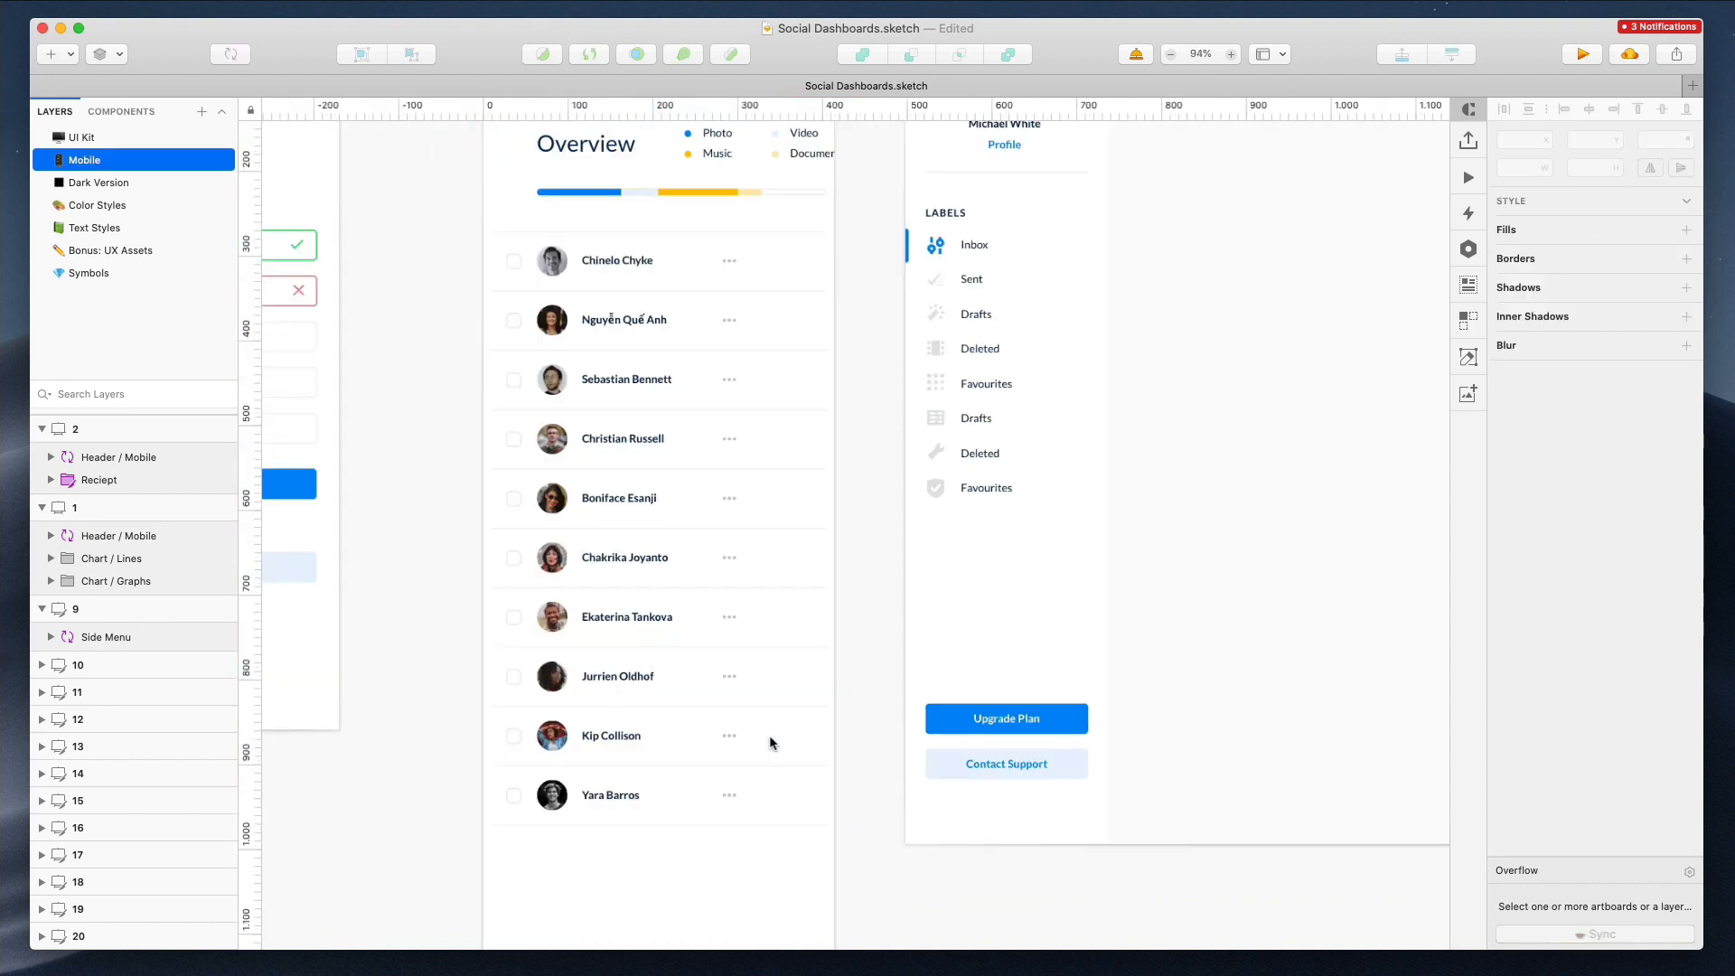
drag(830, 678, 808, 869)
drag(829, 529, 838, 527)
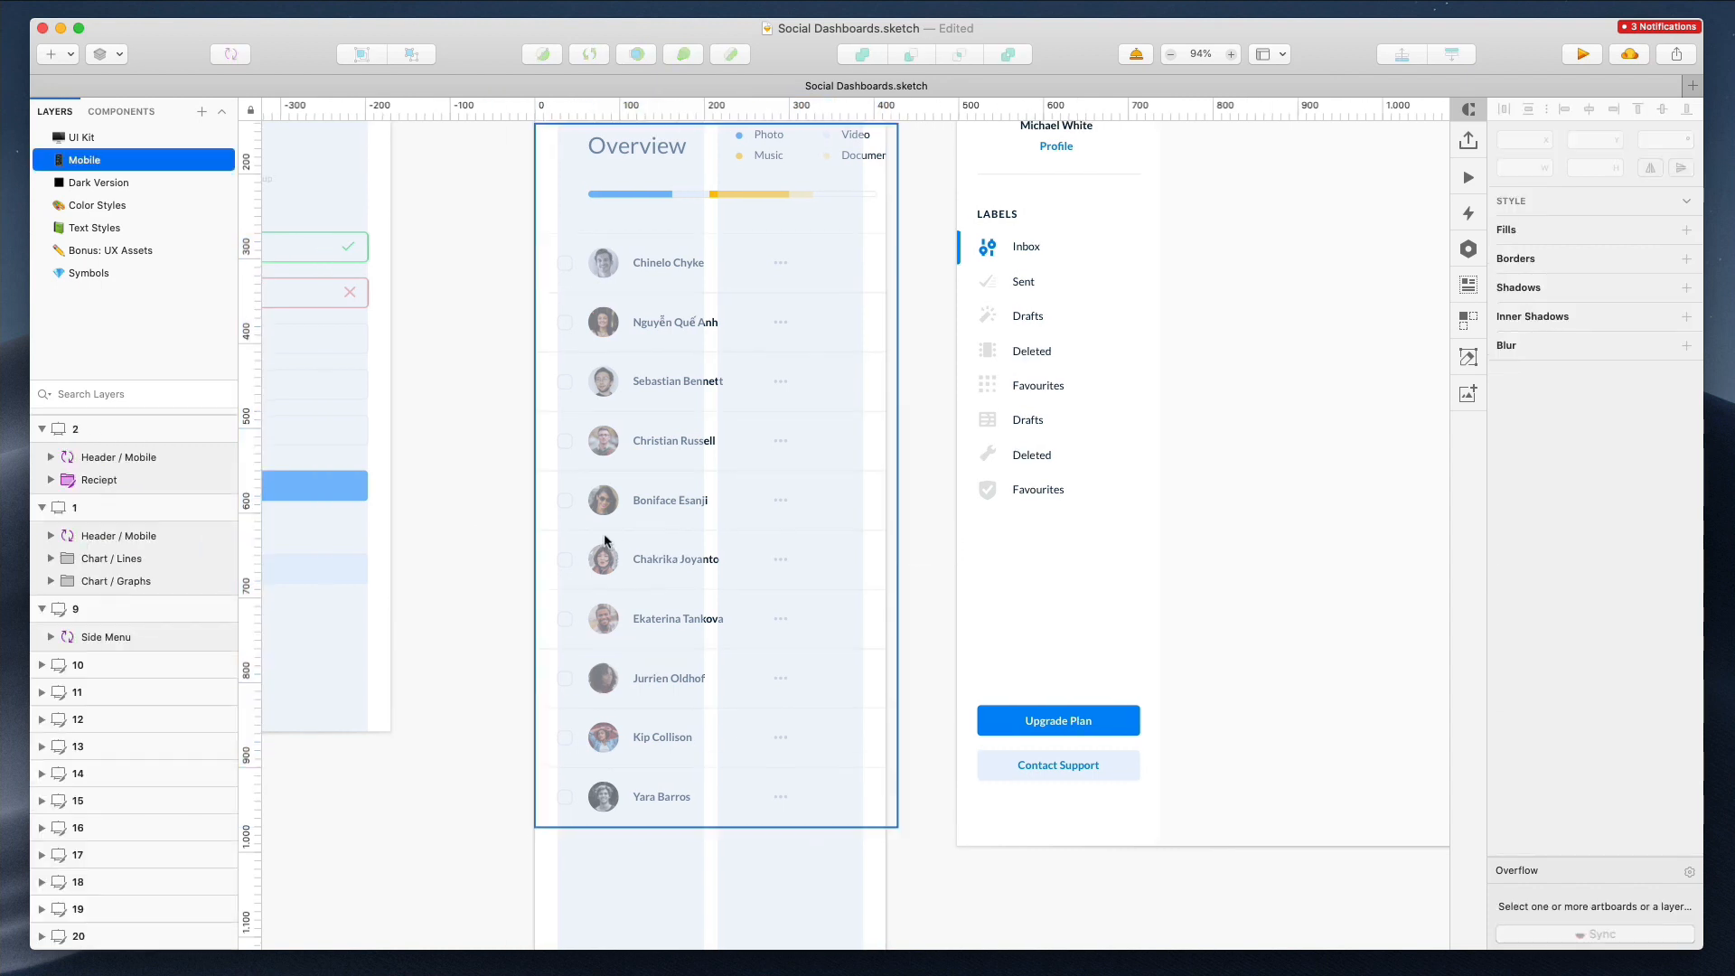
Shift the three-dot icons of all rows 30 px to the right
scroll(844, 811, up, 1)
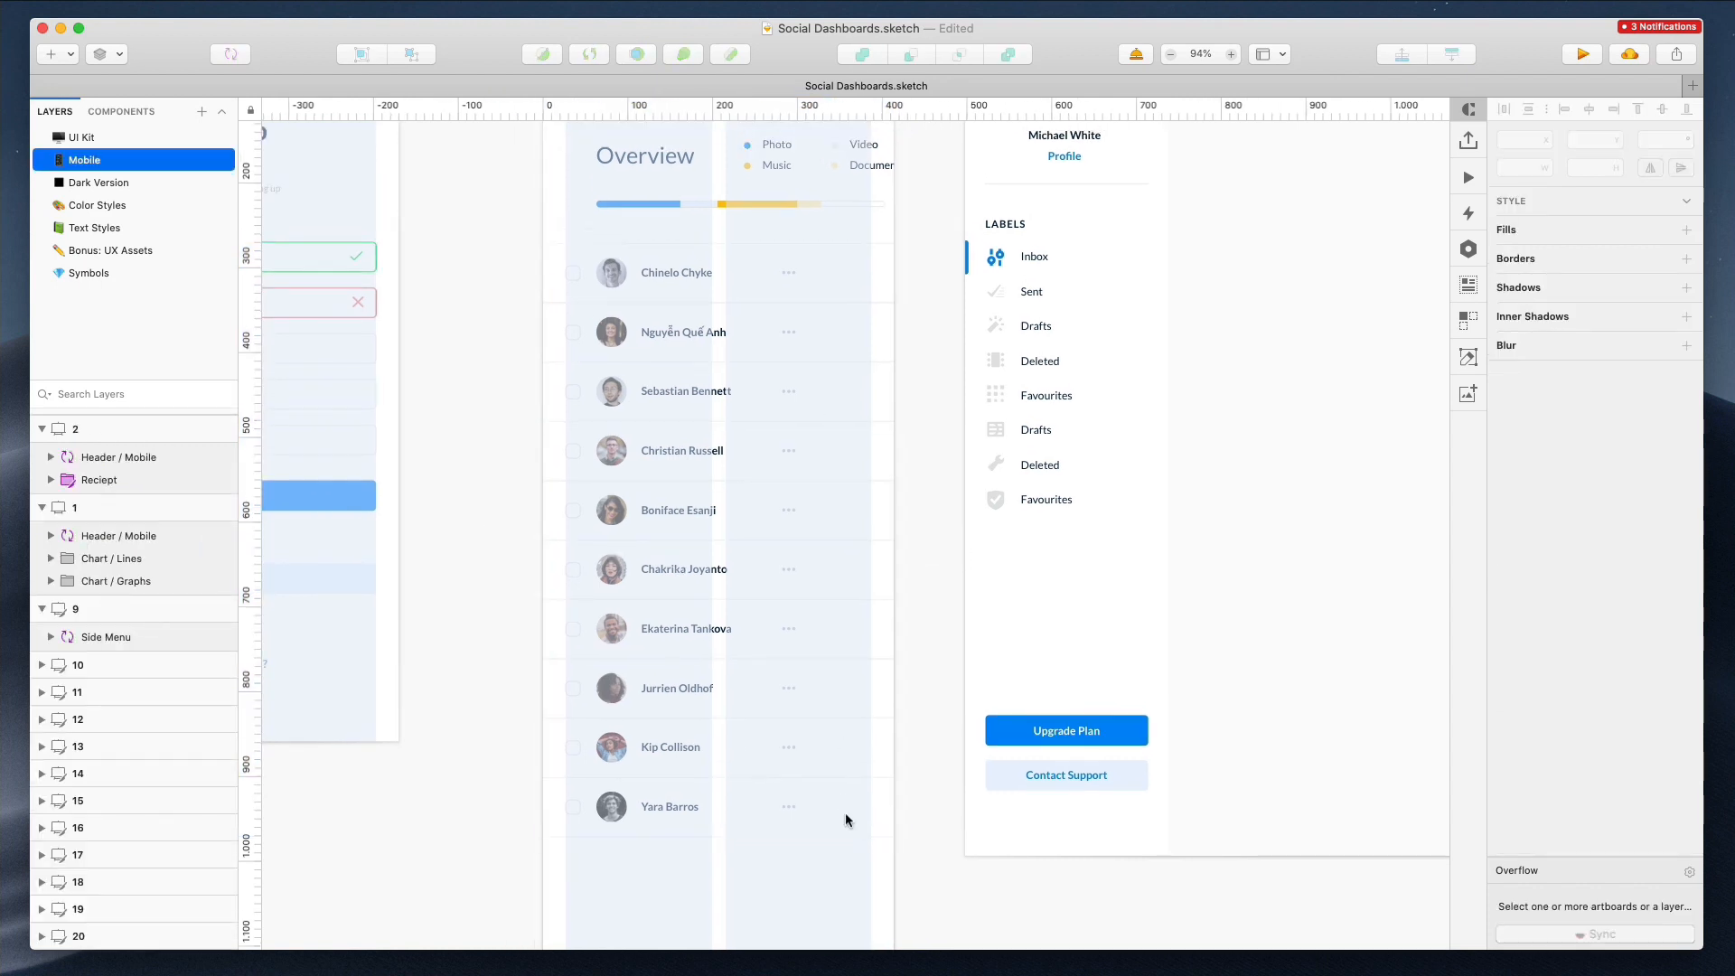
drag(767, 269, 784, 264)
drag(841, 913, 885, 271)
key(shift+Right)
key(shift+Right)
key(shift+Right)
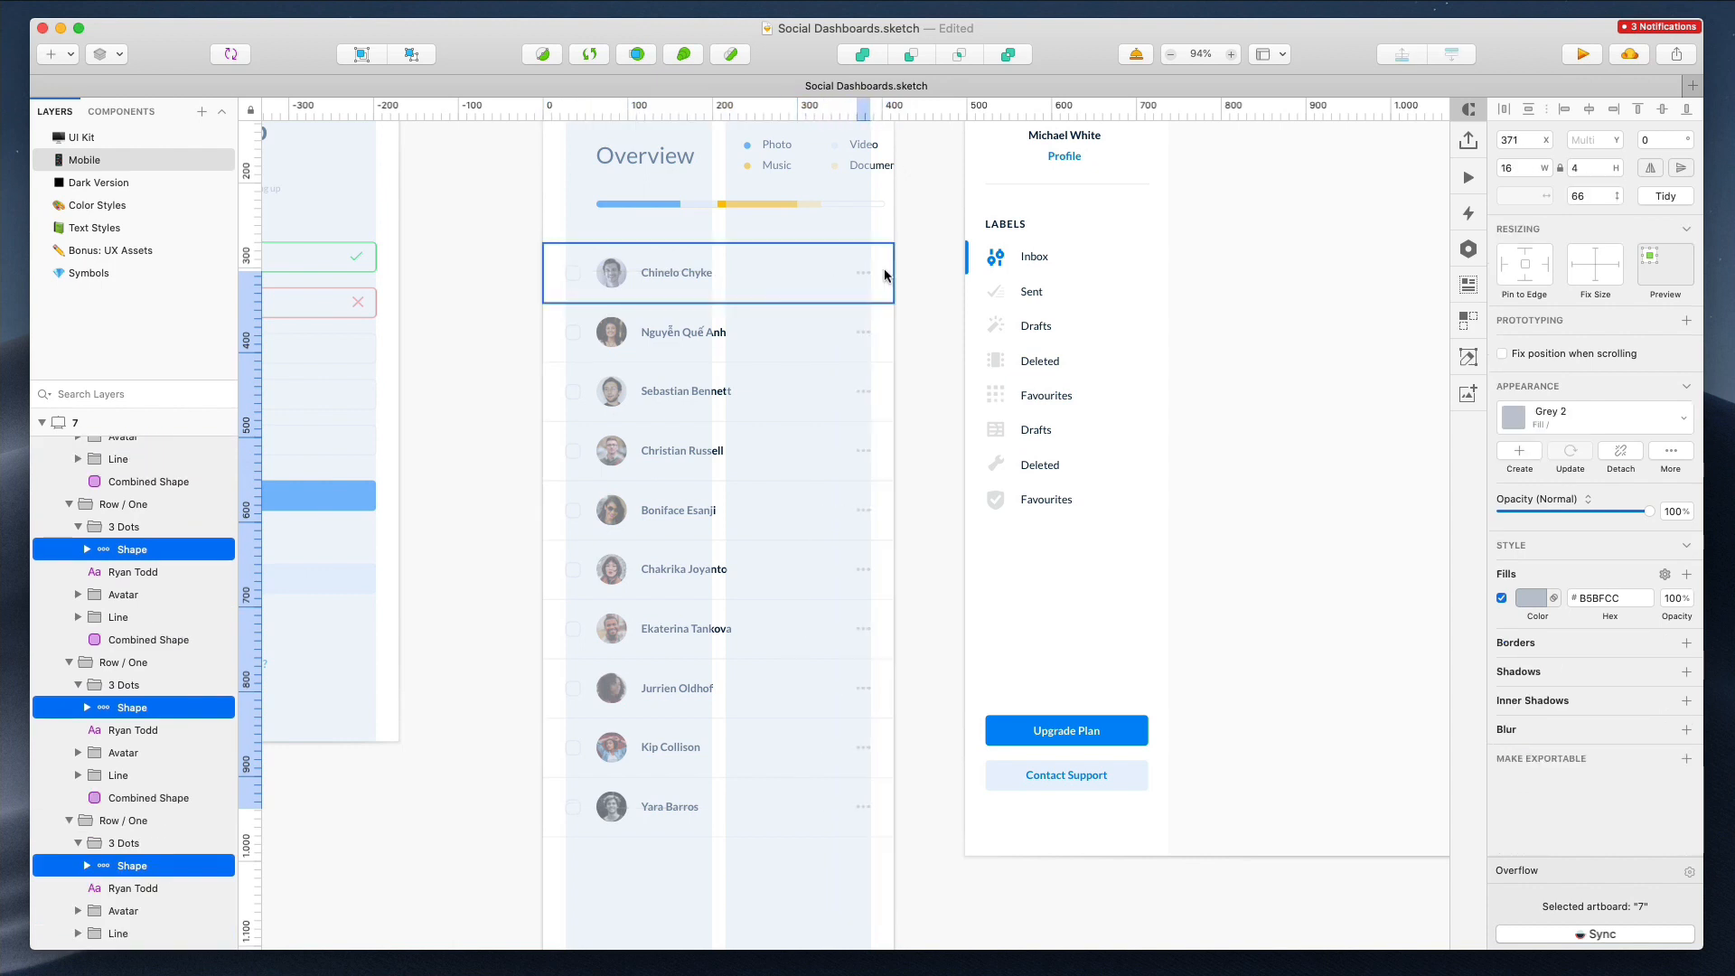
Reposition the Overview legend and the Photo and Music entries so the legend fits the mobile width
scroll(884, 275, up, 3)
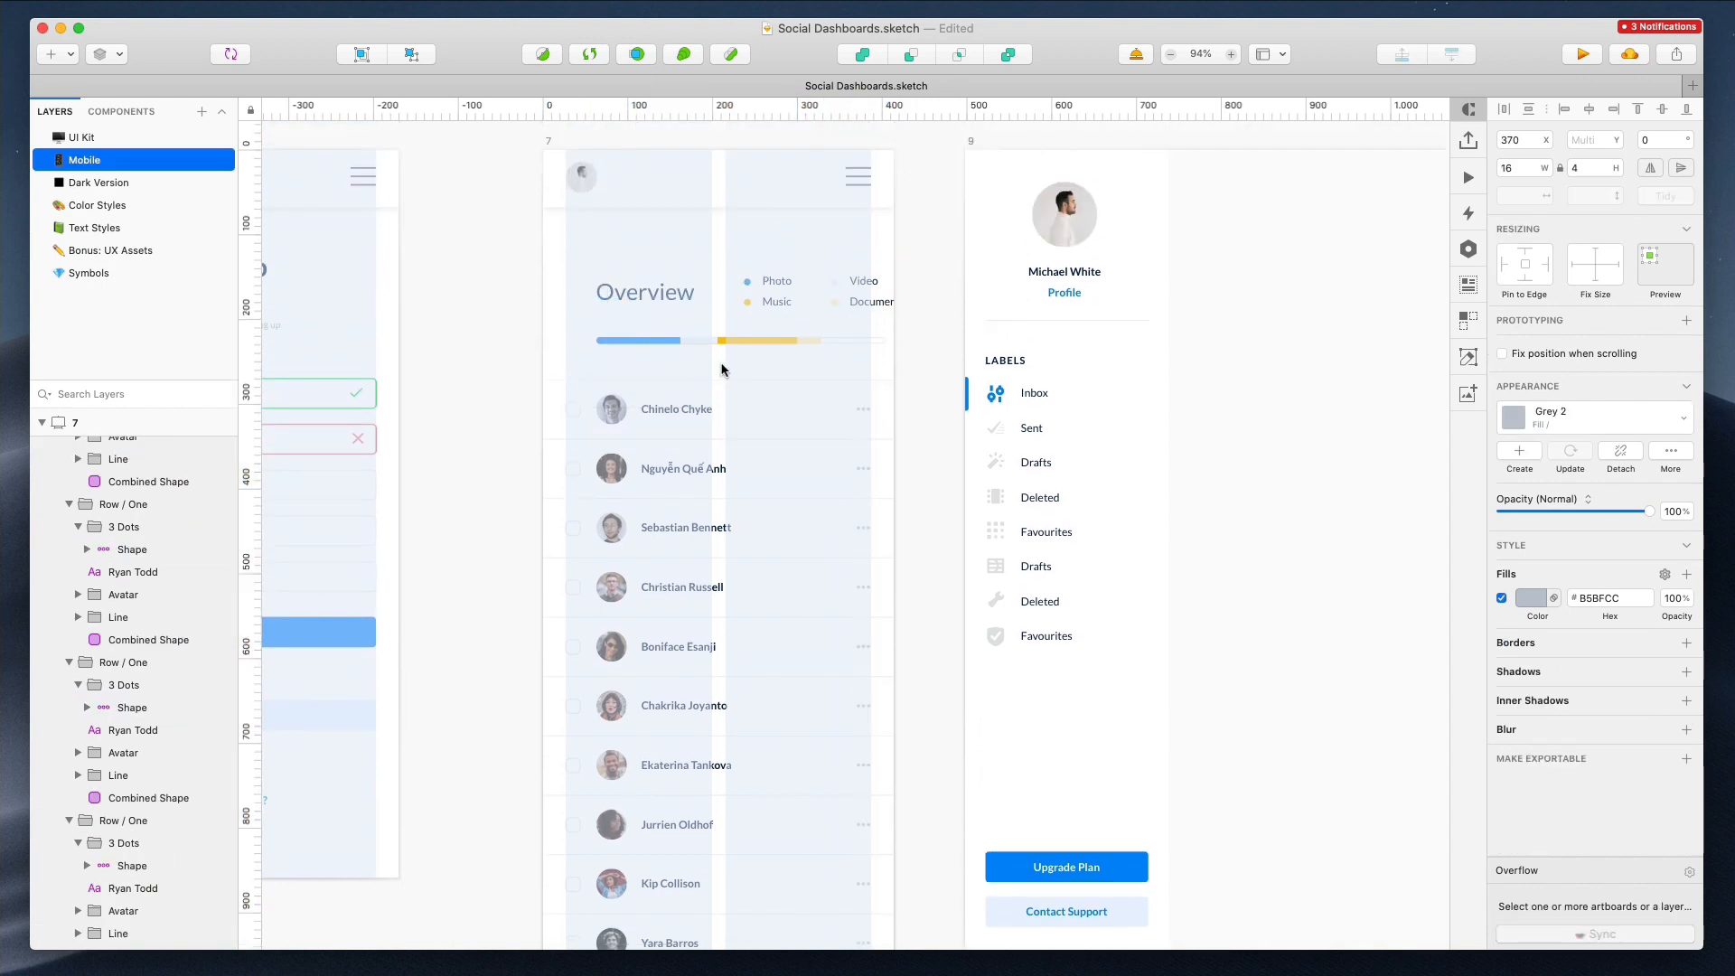
click(577, 264)
double_click(649, 301)
drag(550, 326, 800, 340)
drag(773, 281, 742, 286)
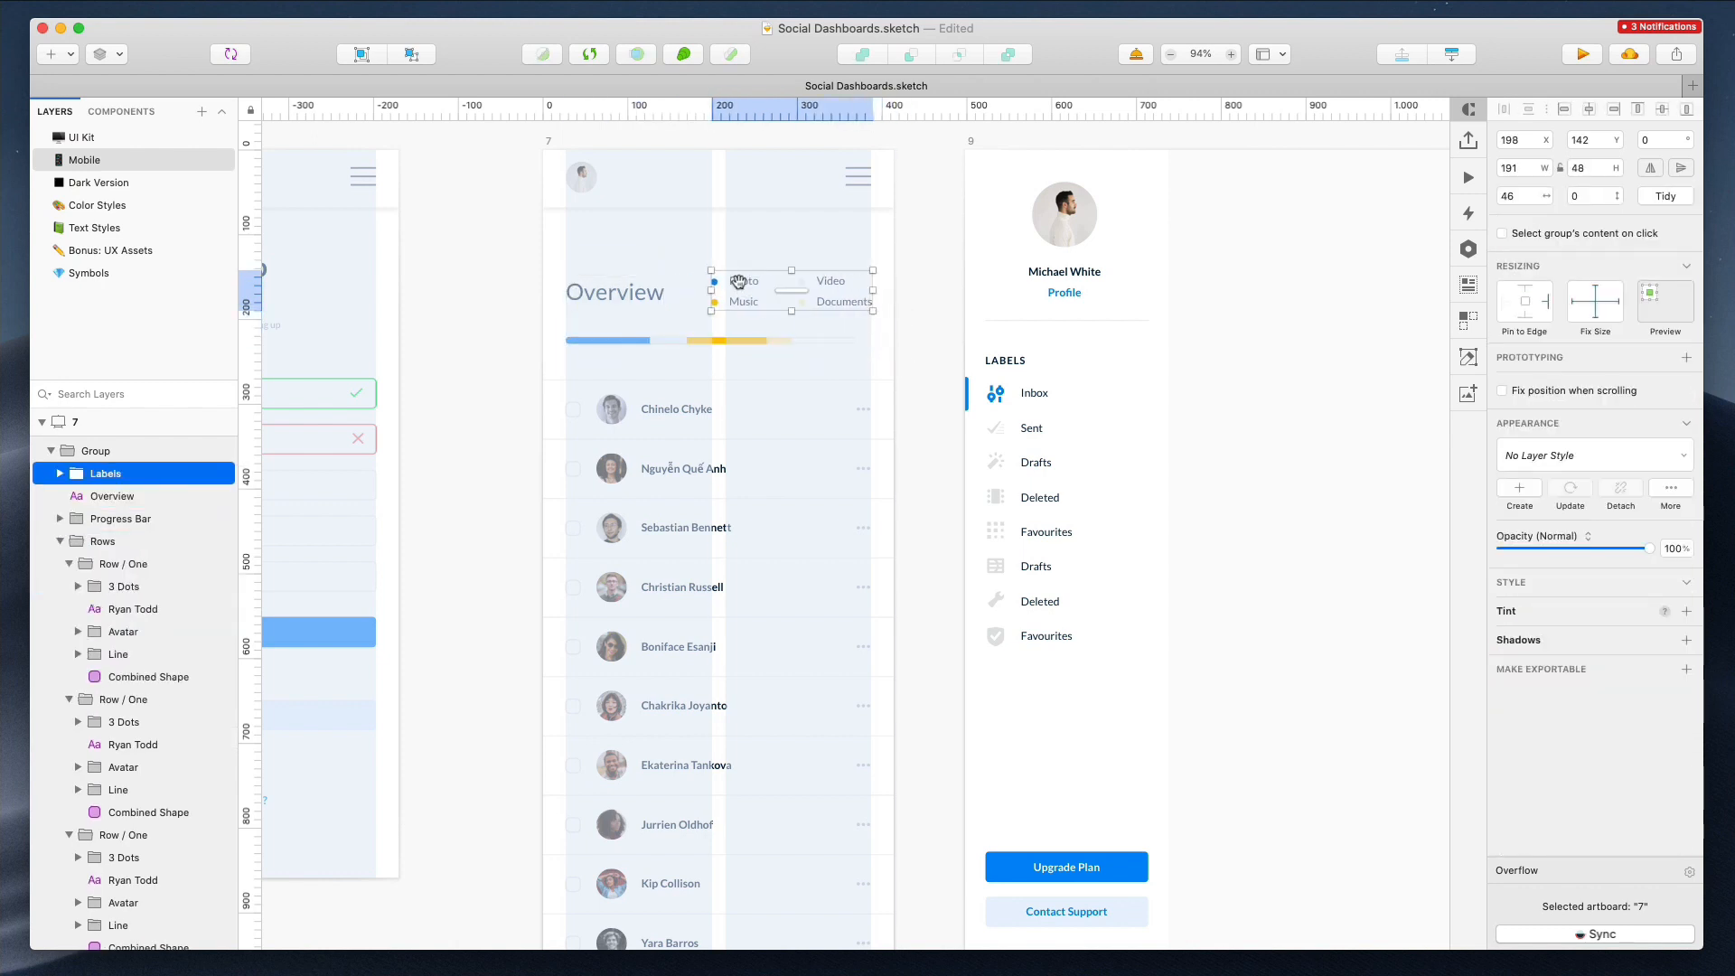
click(744, 257)
super+click(736, 284)
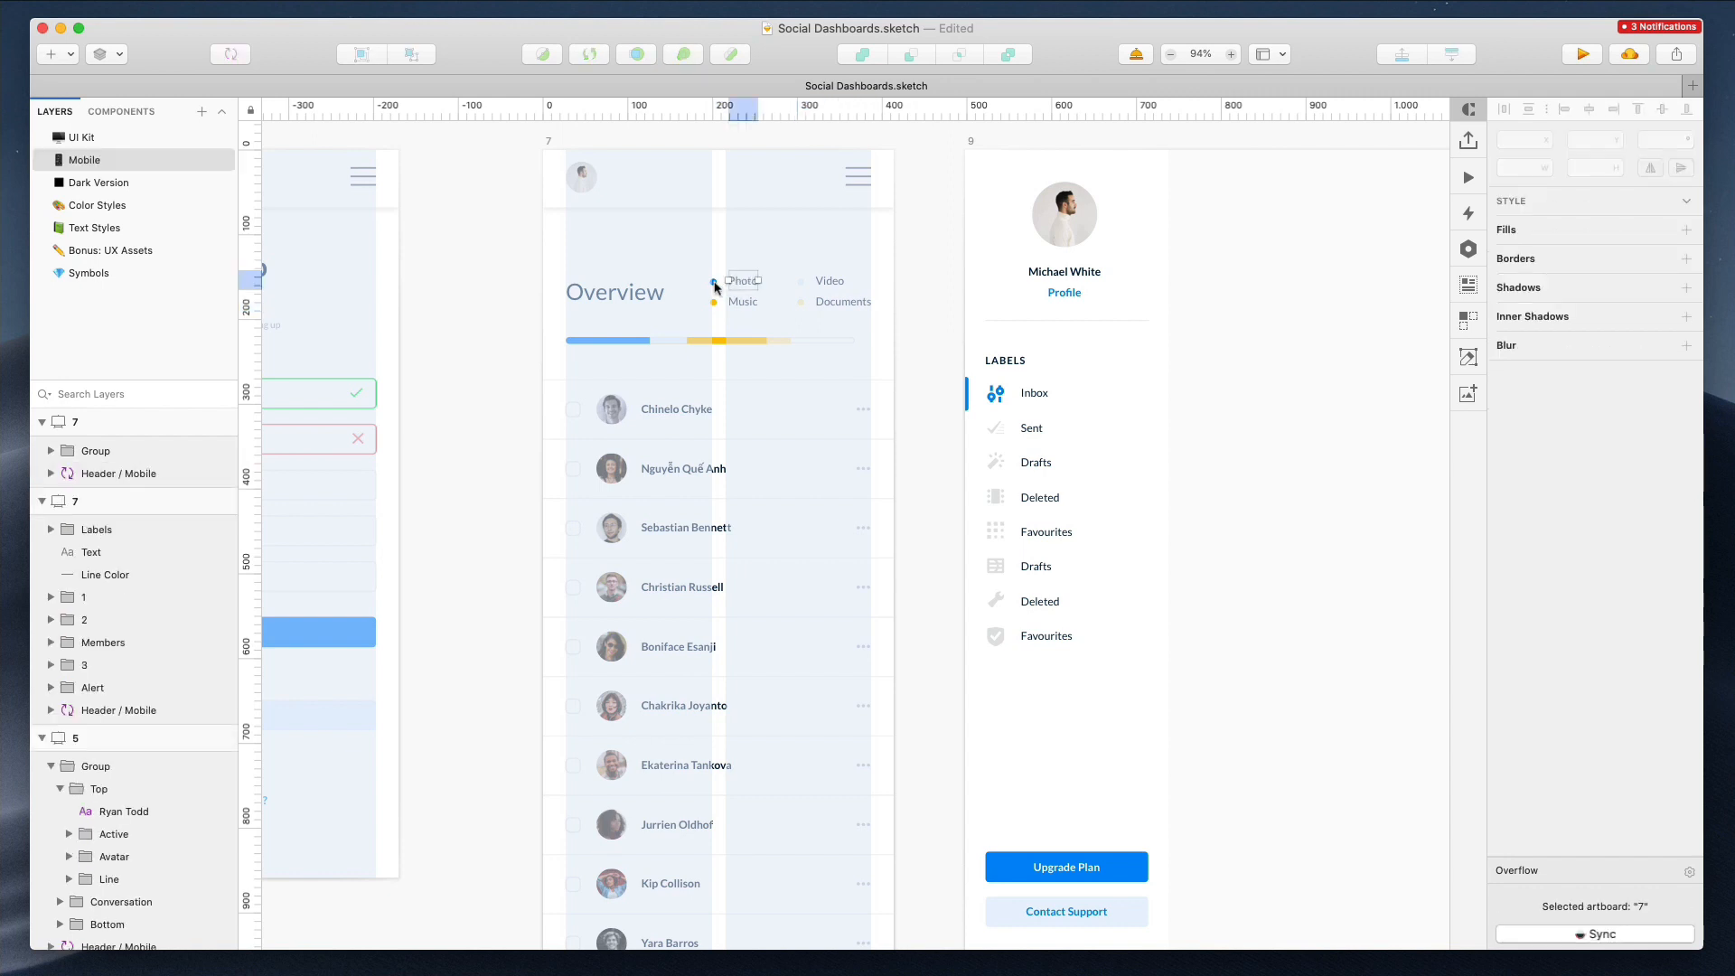
shift+super+click(713, 282)
shift+super+click(713, 303)
shift+super+click(748, 307)
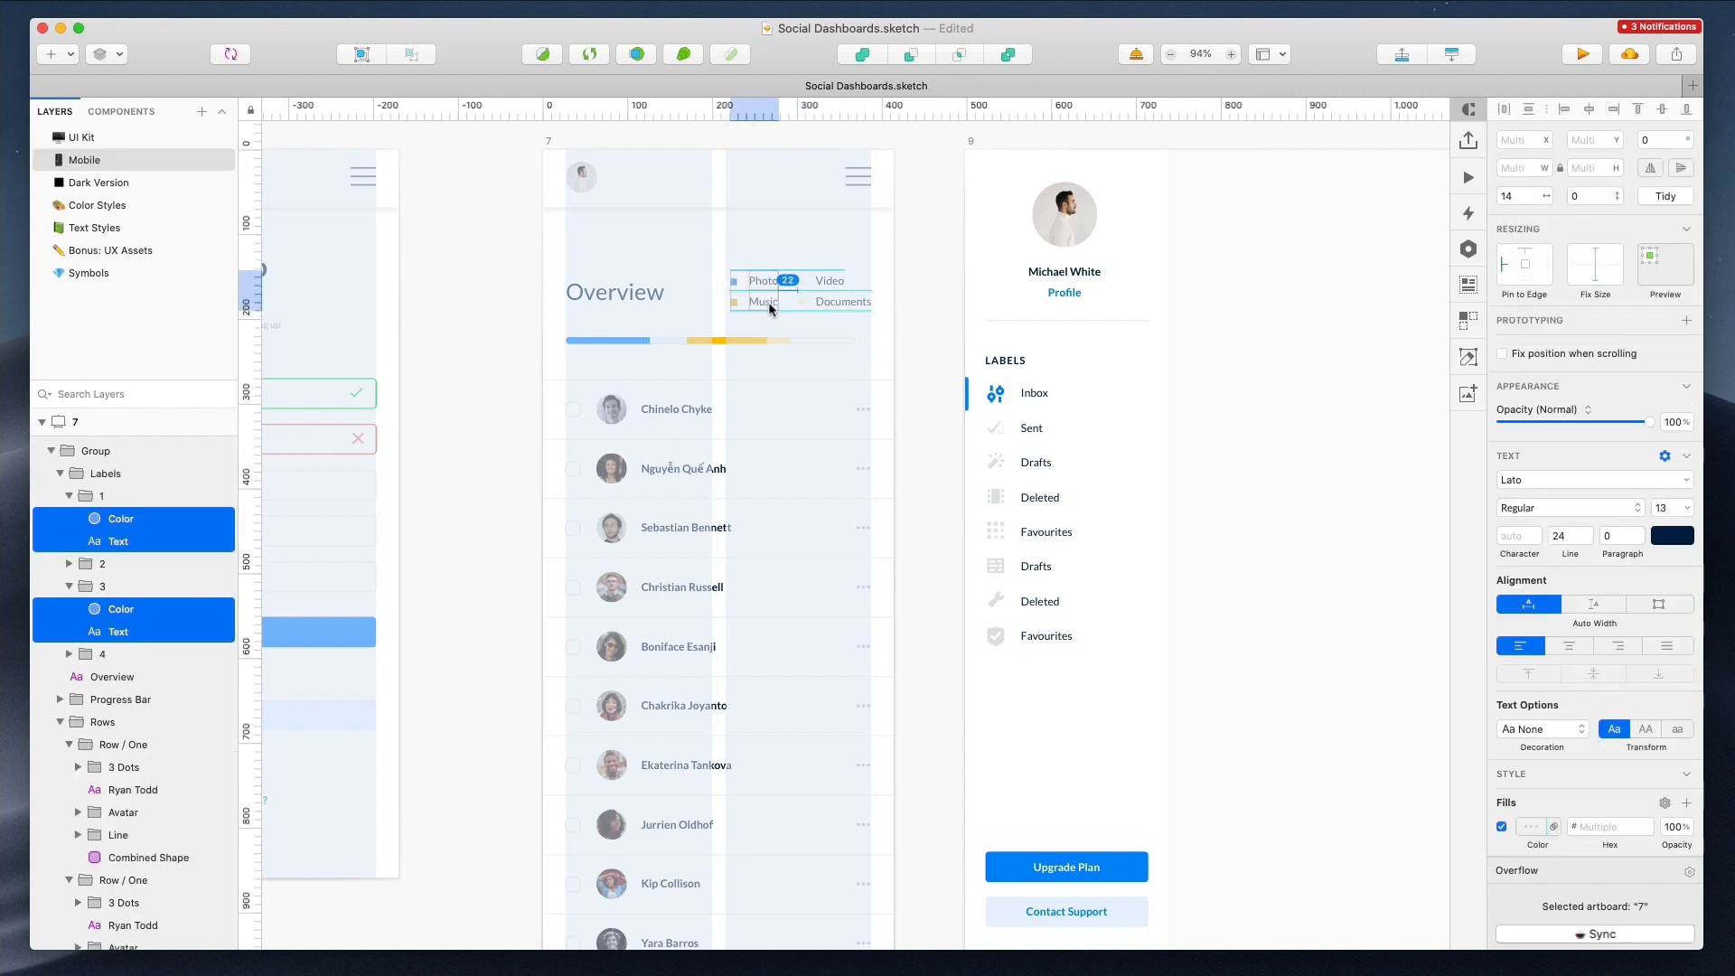
click(704, 271)
Move the Overview content in mobile artboard 7 up by 30 px
scroll(690, 268, down, 3)
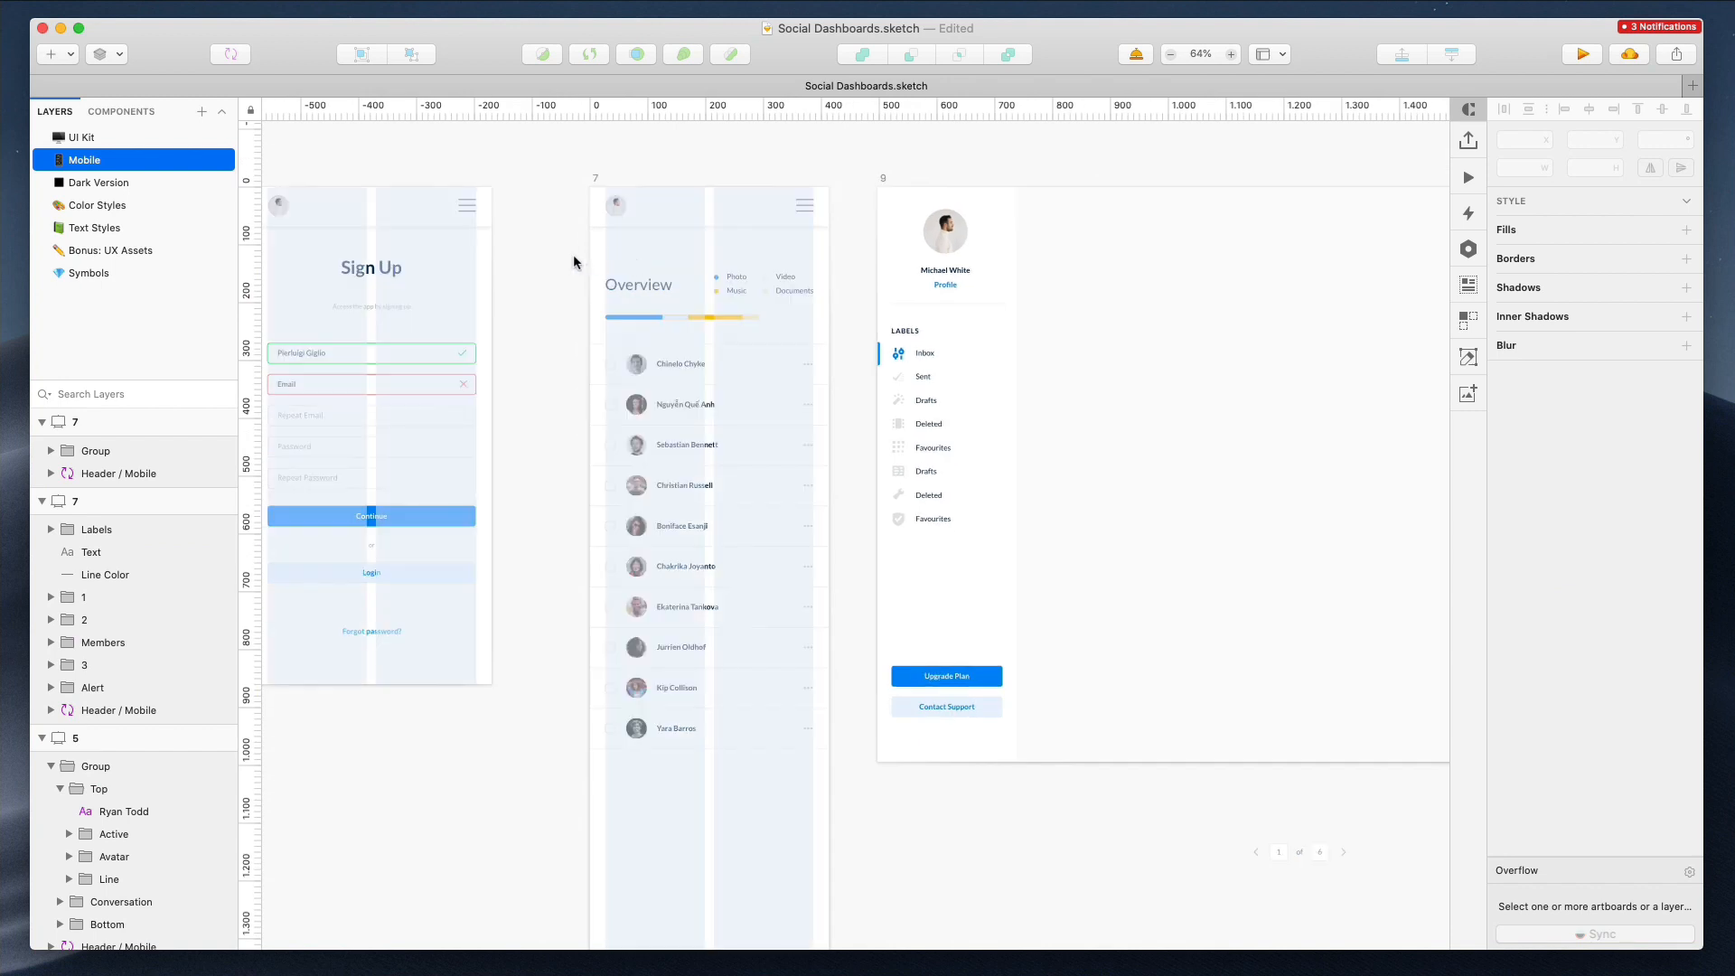
drag(846, 756, 848, 787)
key(shift+Up)
key(shift+Up)
key(shift+Up)
key(shift+Up)
key(shift+Up)
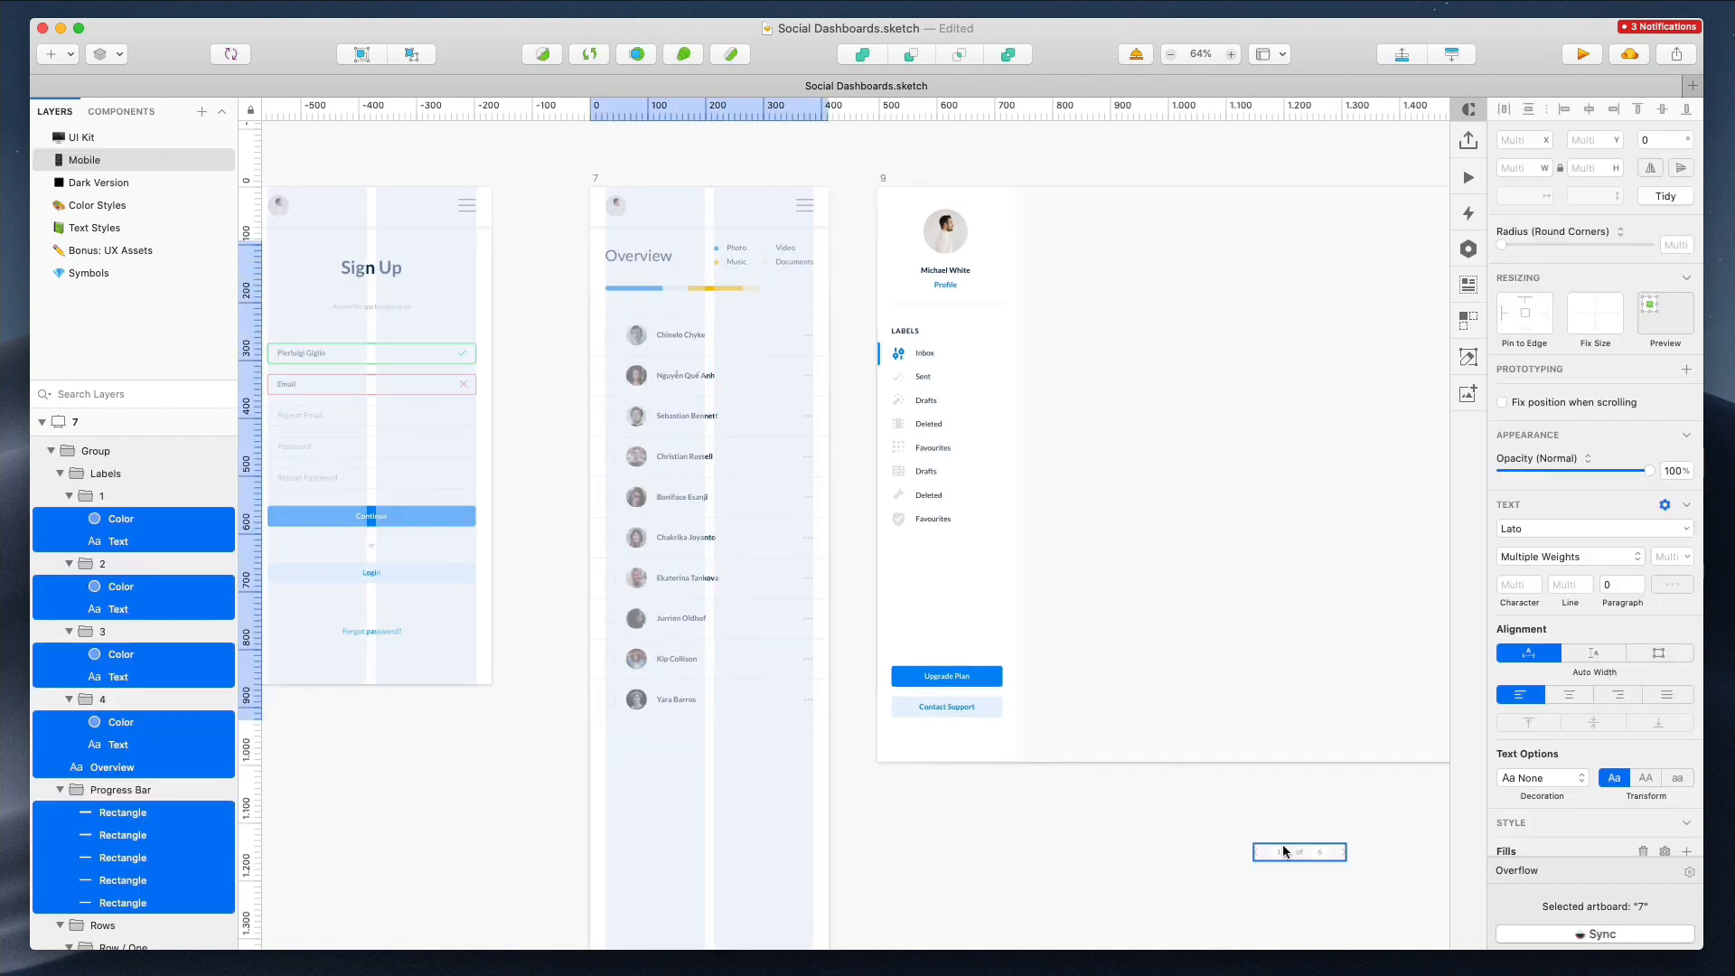
Move the pagination below the rows in mobile artboard 7 and shorten the artboard to fit
drag(1283, 851, 689, 747)
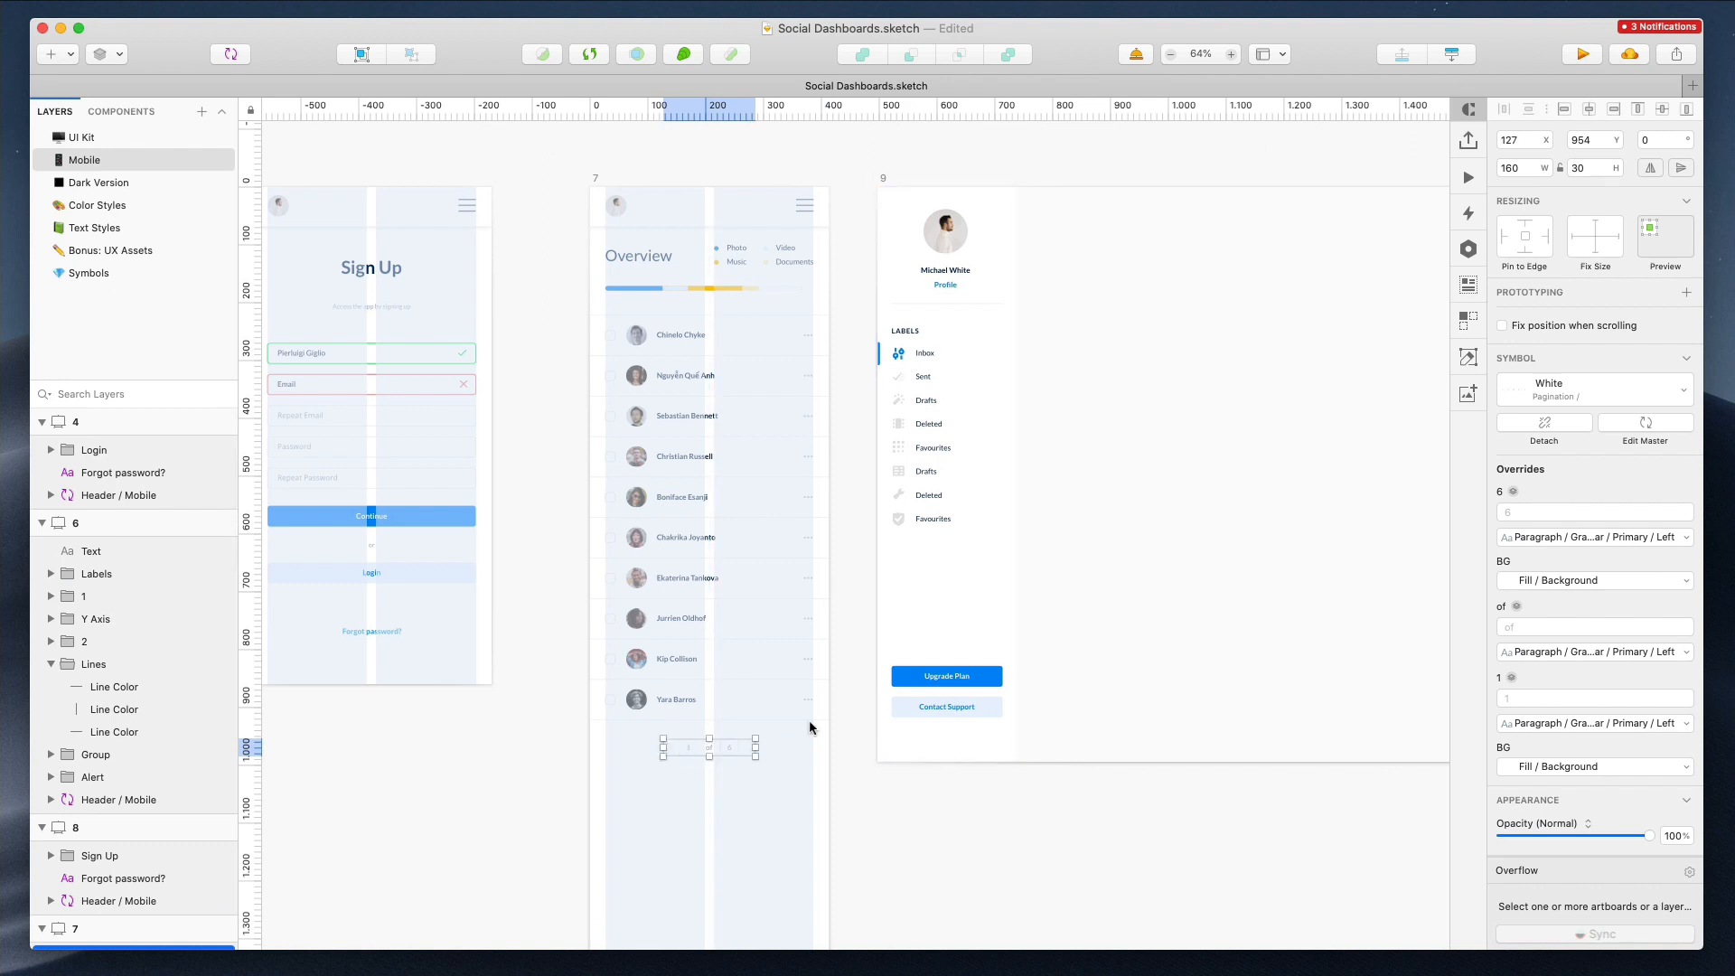
click(589, 176)
scroll(591, 177, left, 3)
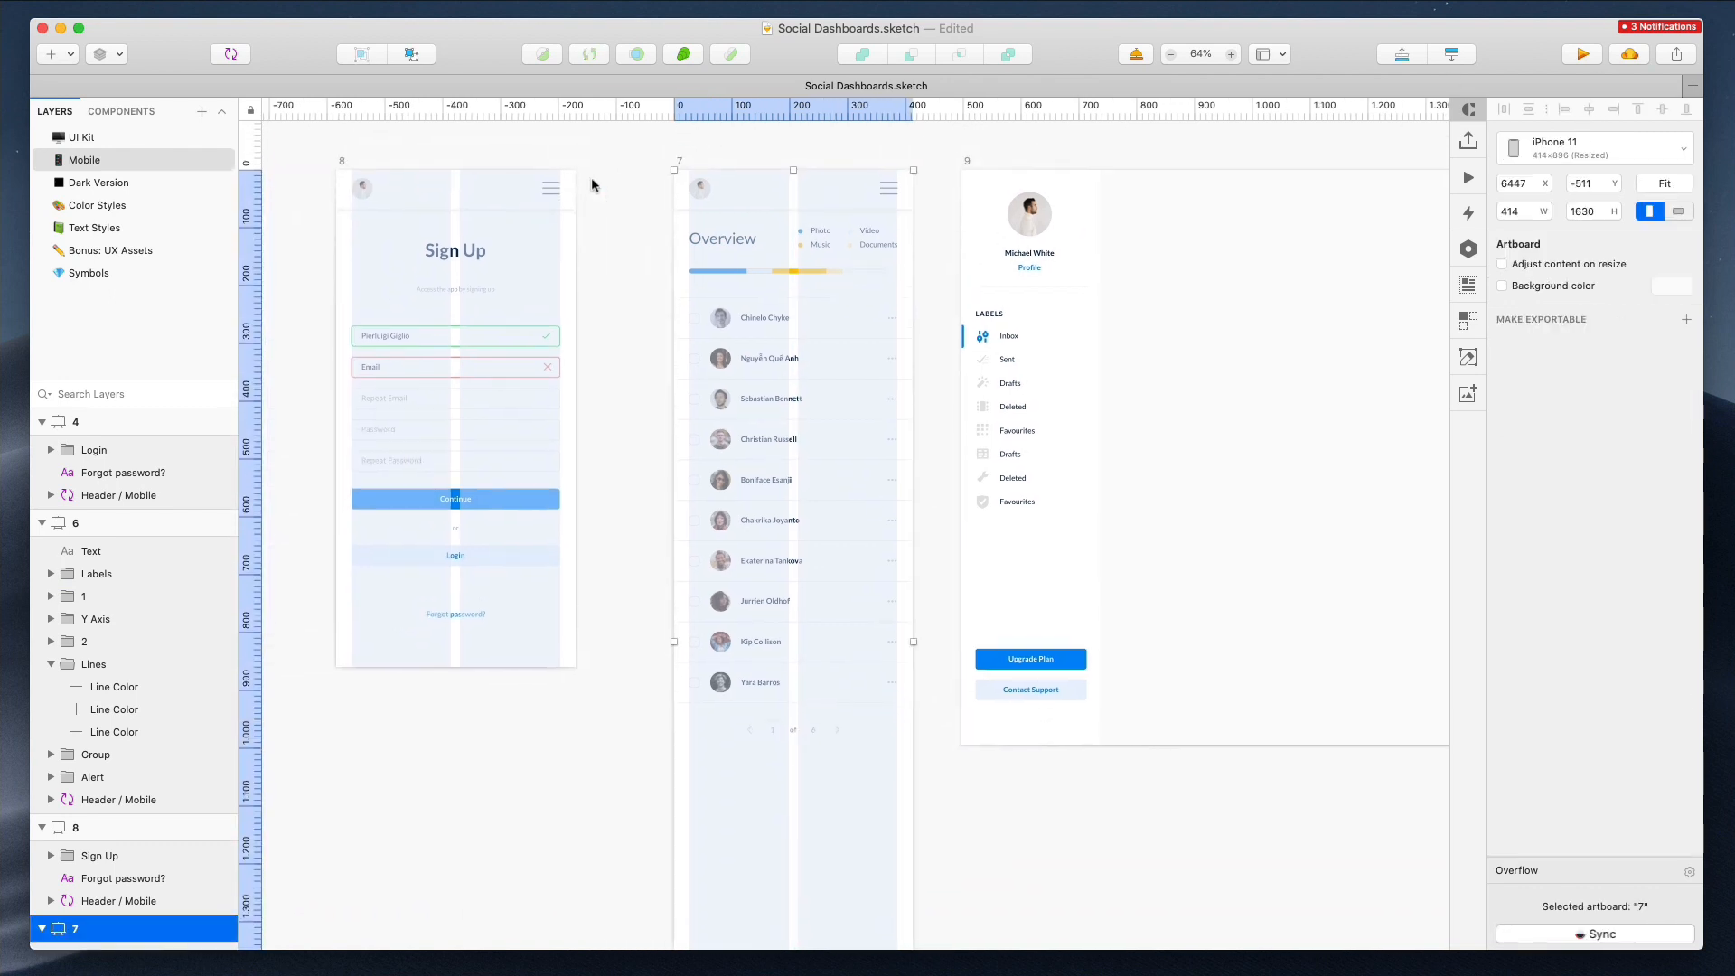
key(Return)
scroll(836, 673, down, 10)
drag(795, 671, 819, 326)
Select the mobile artboards and set their width to 375 px
click(96, 288)
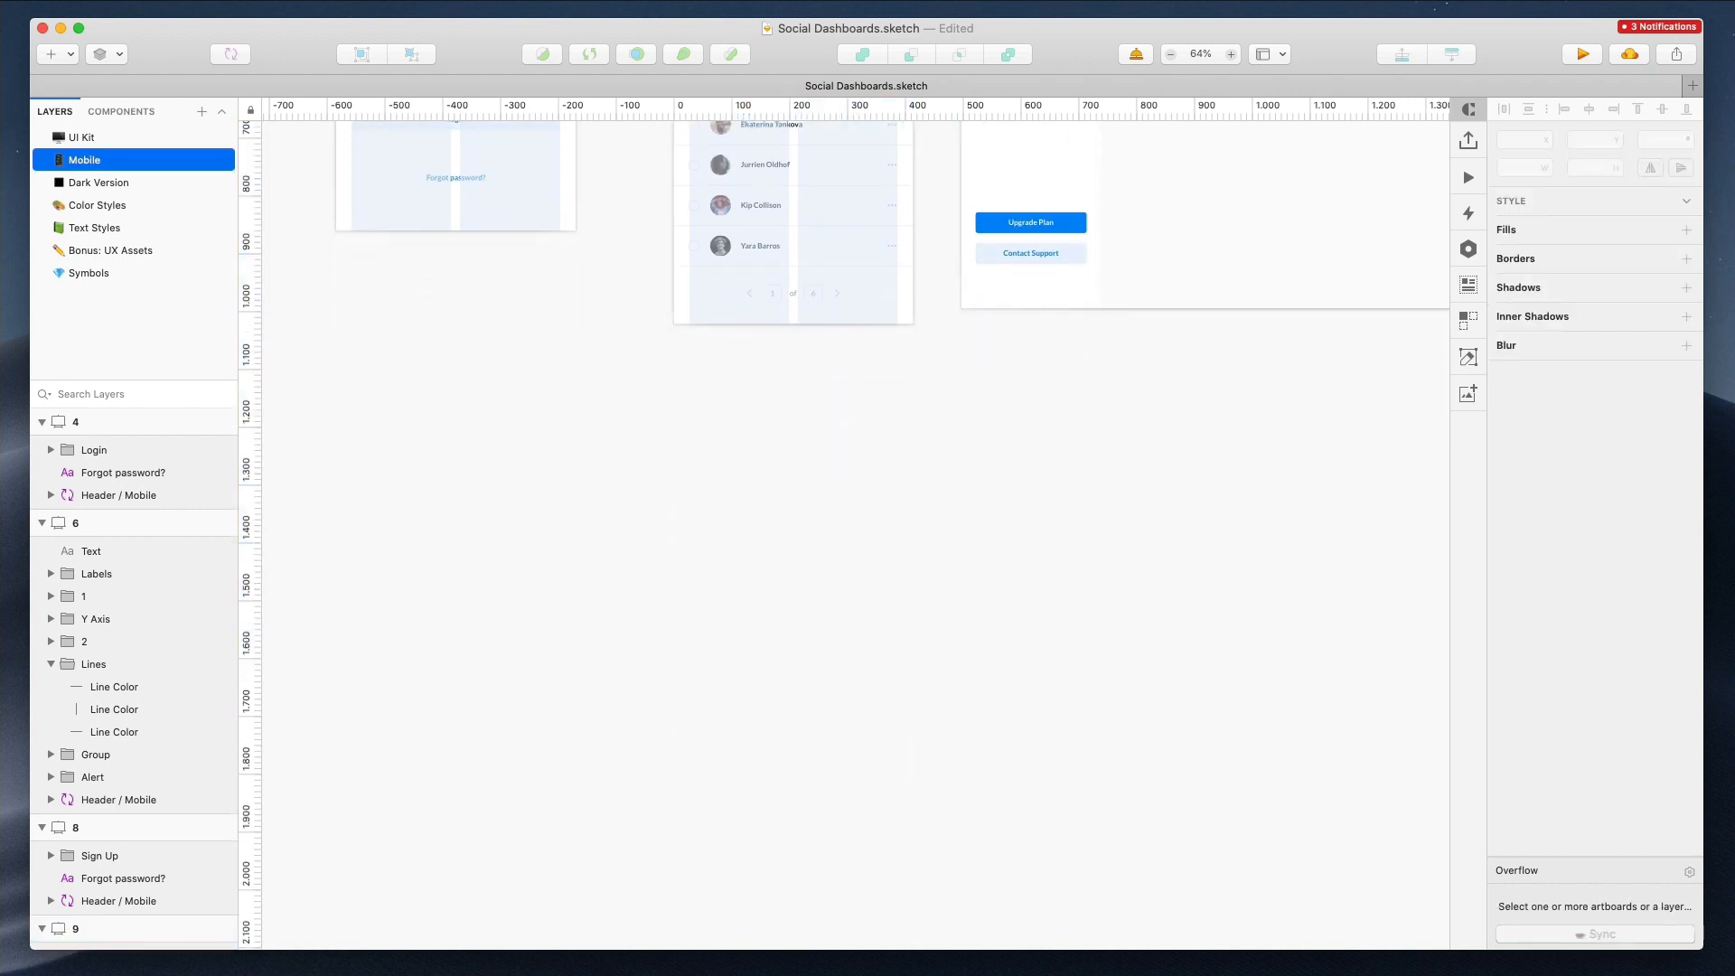
click(488, 438)
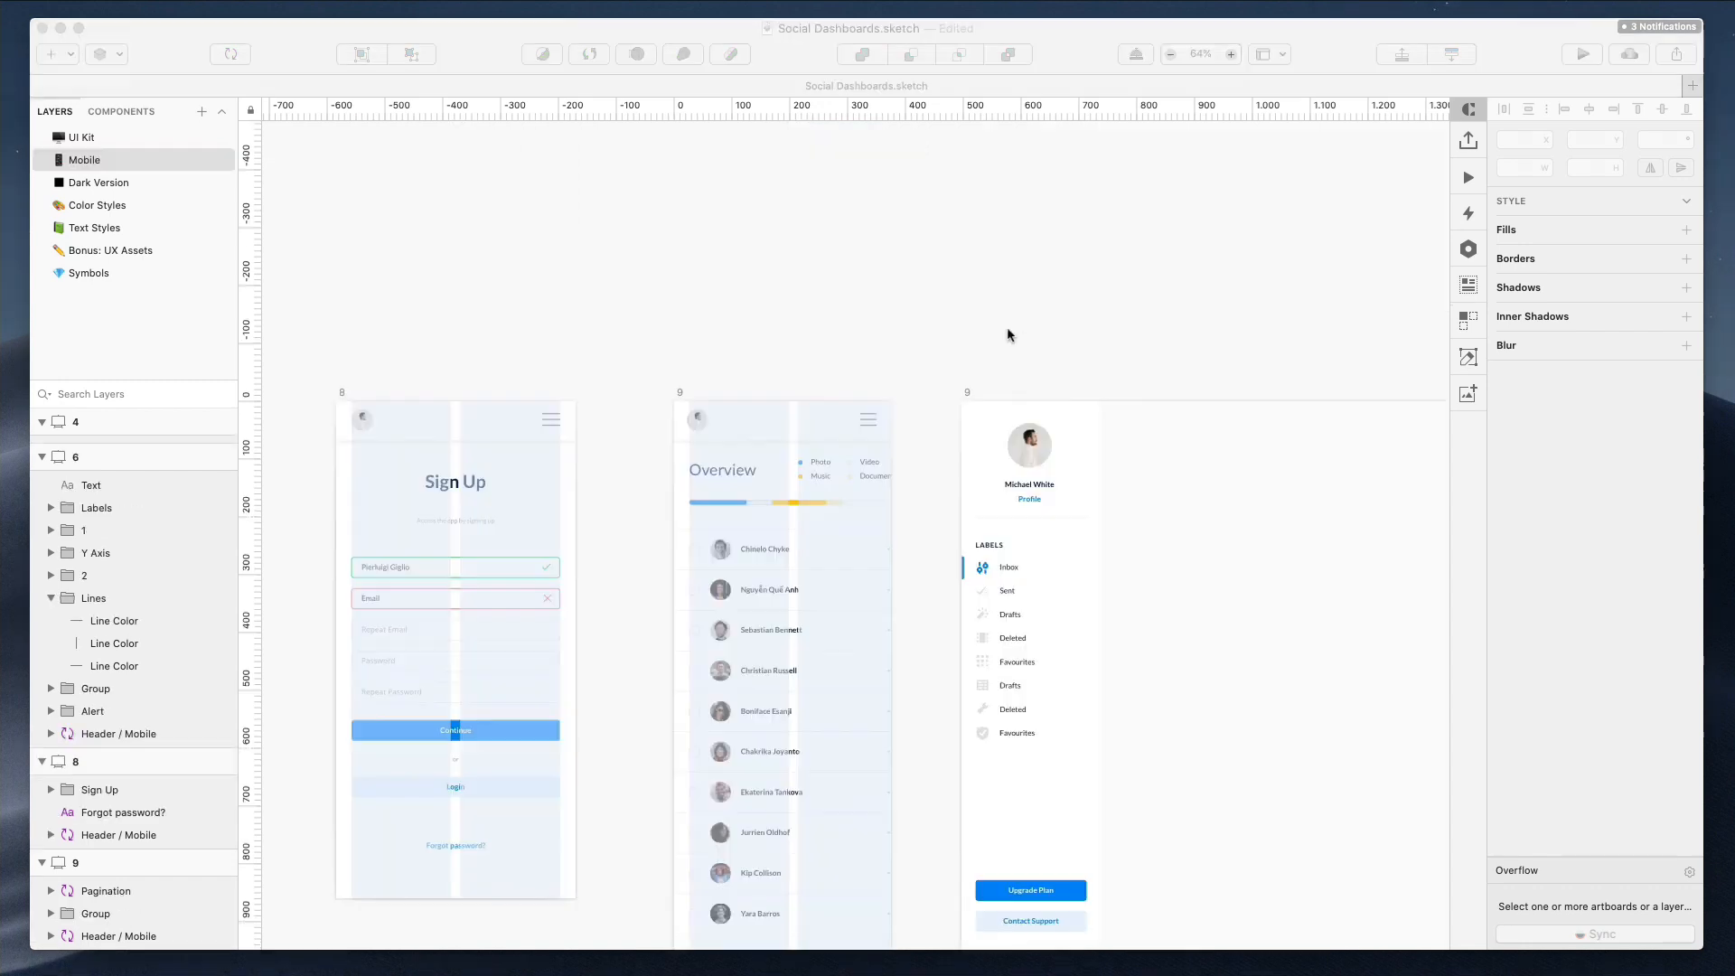
click(1010, 336)
scroll(999, 333, down, 4)
scroll(810, 369, down, 5)
scroll(810, 368, left, 3)
scroll(811, 368, left, 2)
drag(309, 336, 1162, 668)
text(375)
key(Return)
Inspect the headers and widths across the resized mobile artboards
click(727, 386)
scroll(725, 386, up, 5)
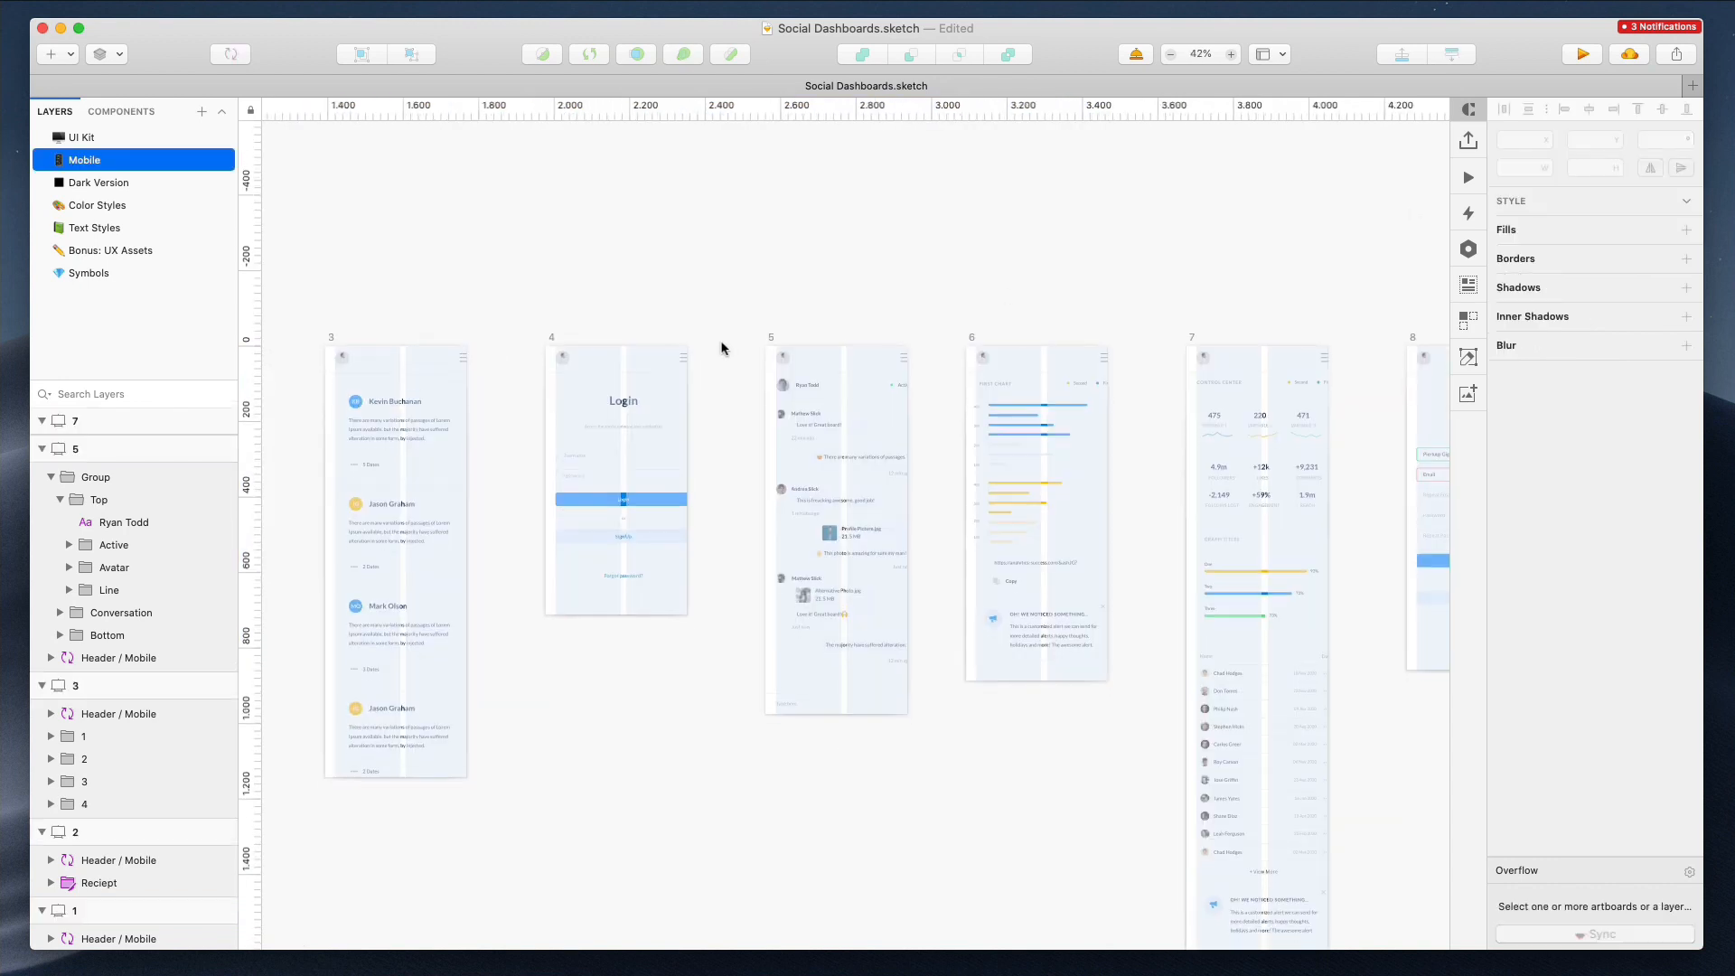
scroll(721, 341, down, 5)
scroll(367, 348, left, 3)
drag(1230, 335, 1317, 353)
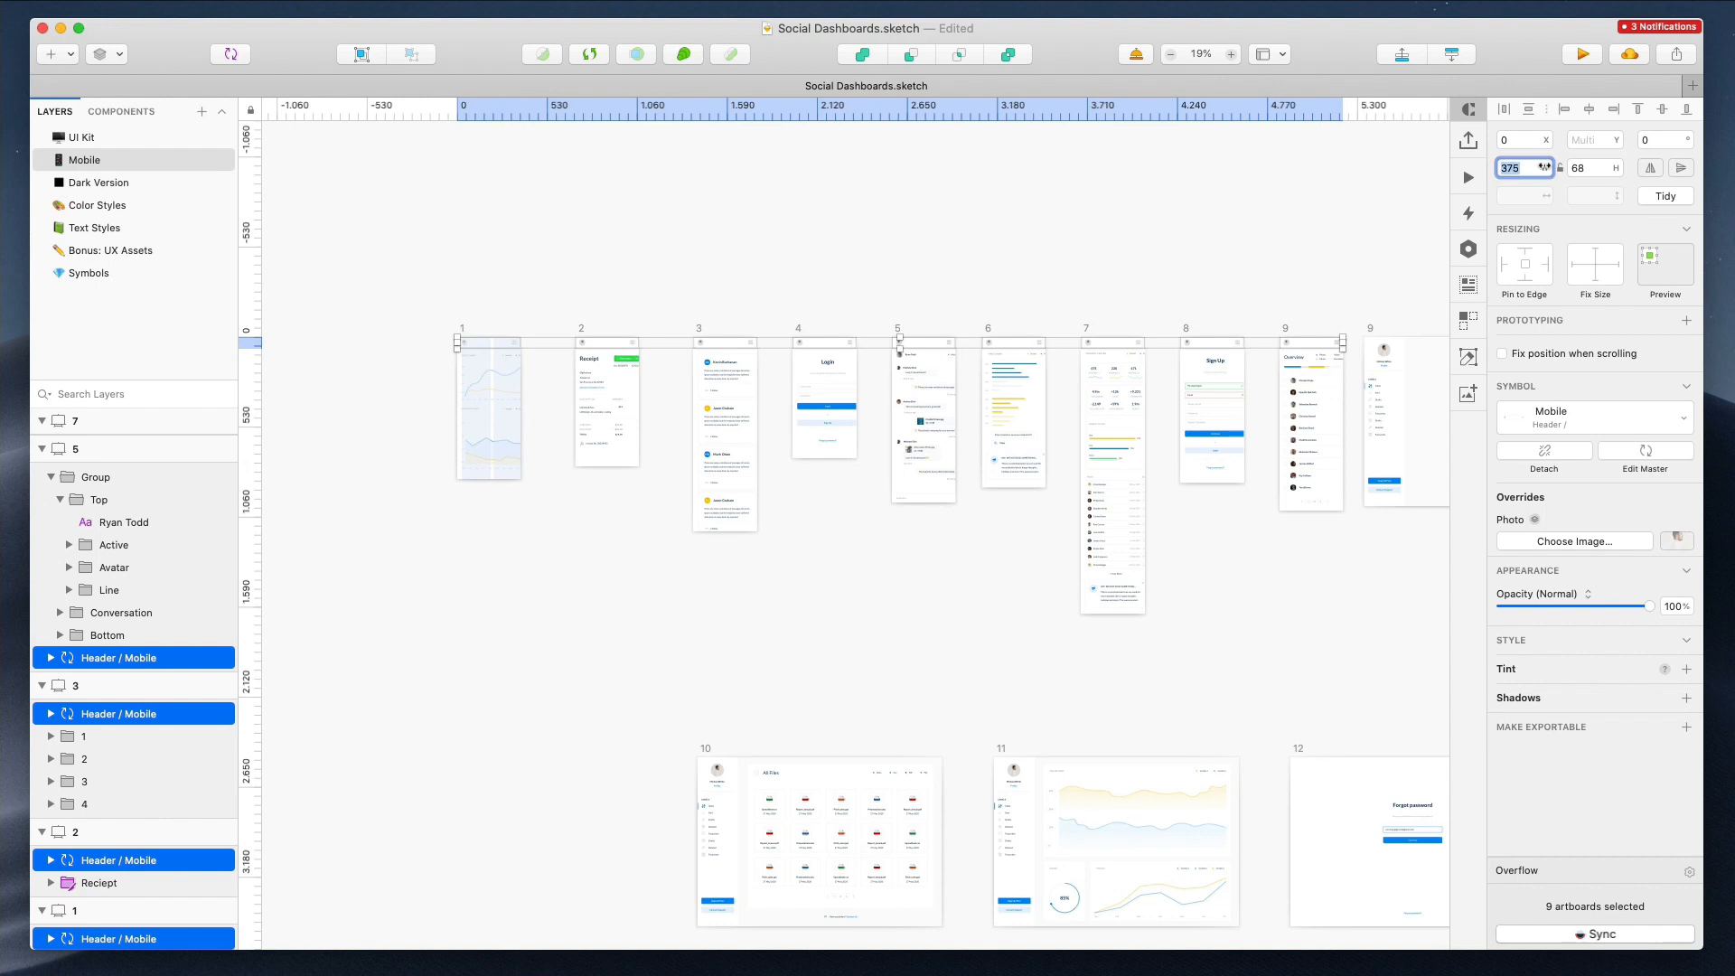
click(1182, 298)
scroll(1182, 298, up, 10)
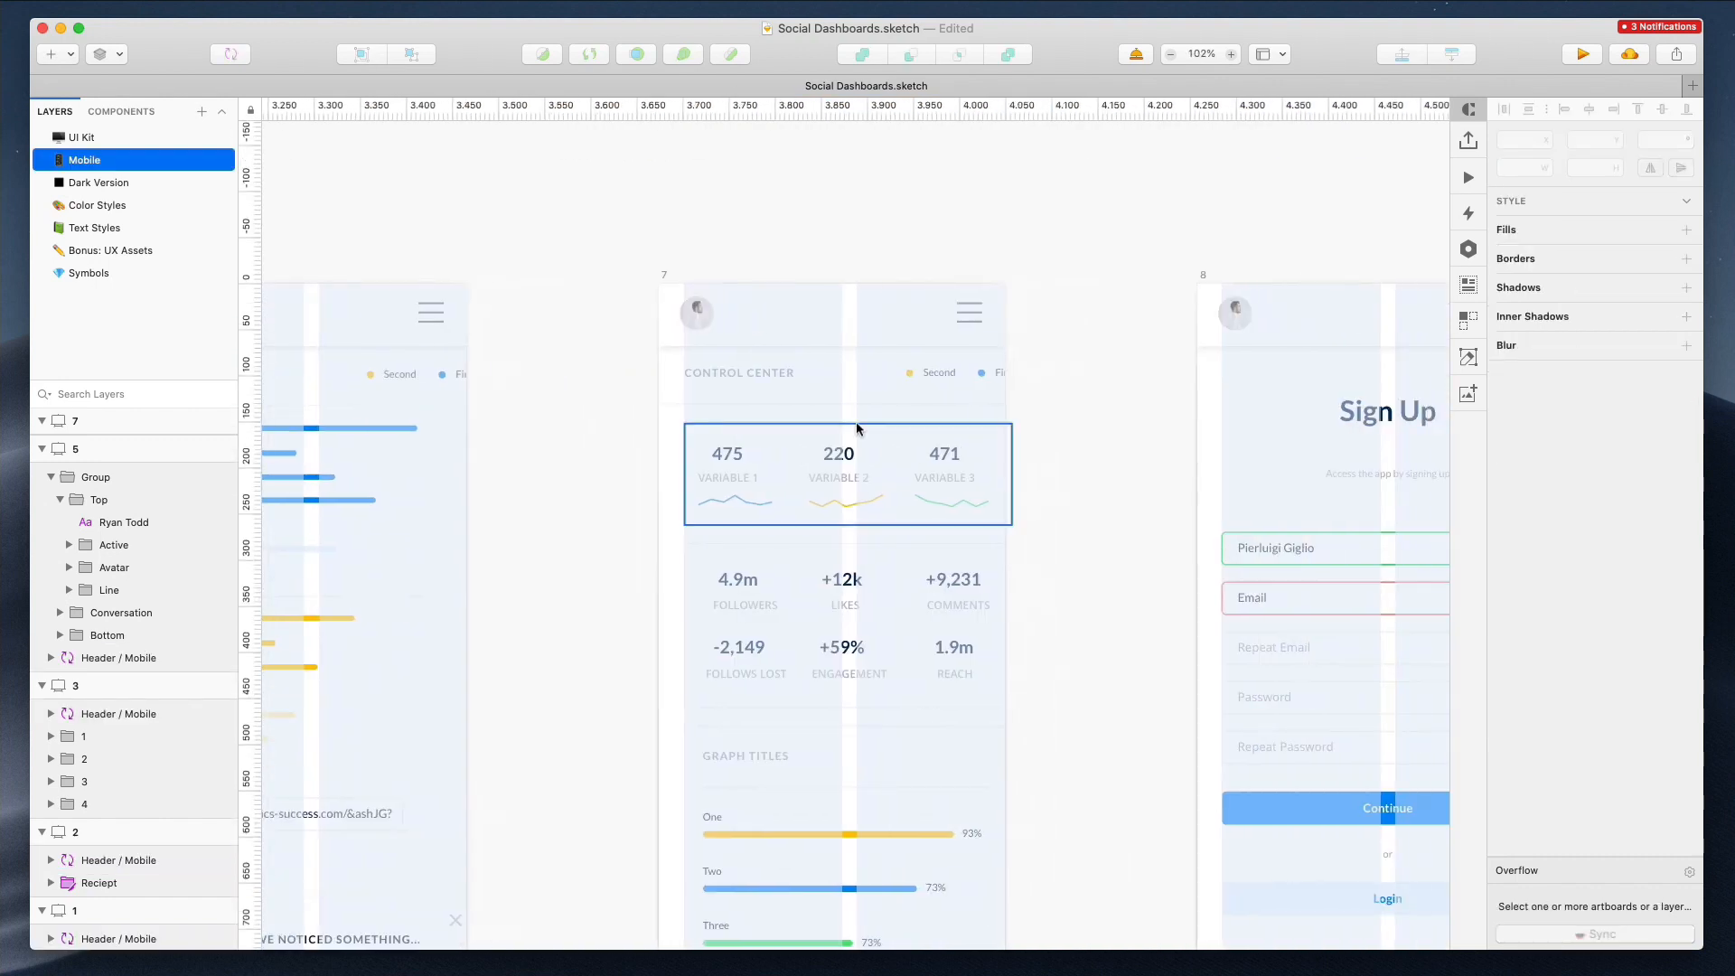
scroll(640, 271, down, 10)
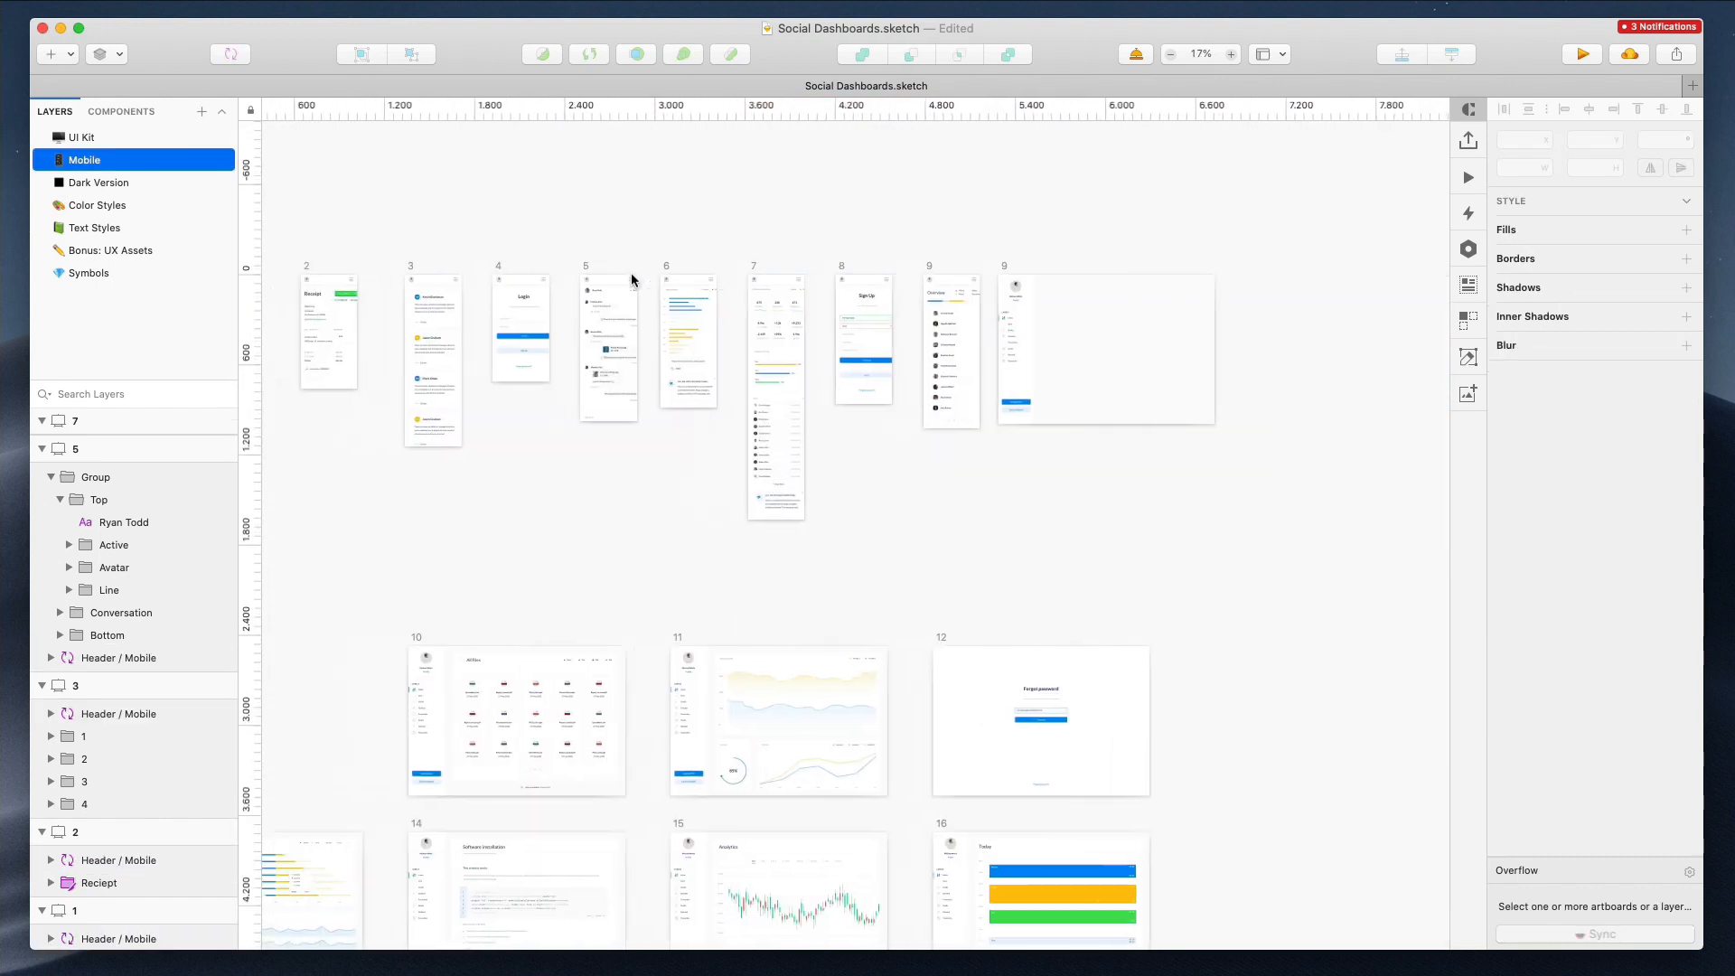
drag(1100, 531, 1111, 543)
scroll(531, 277, up, 6)
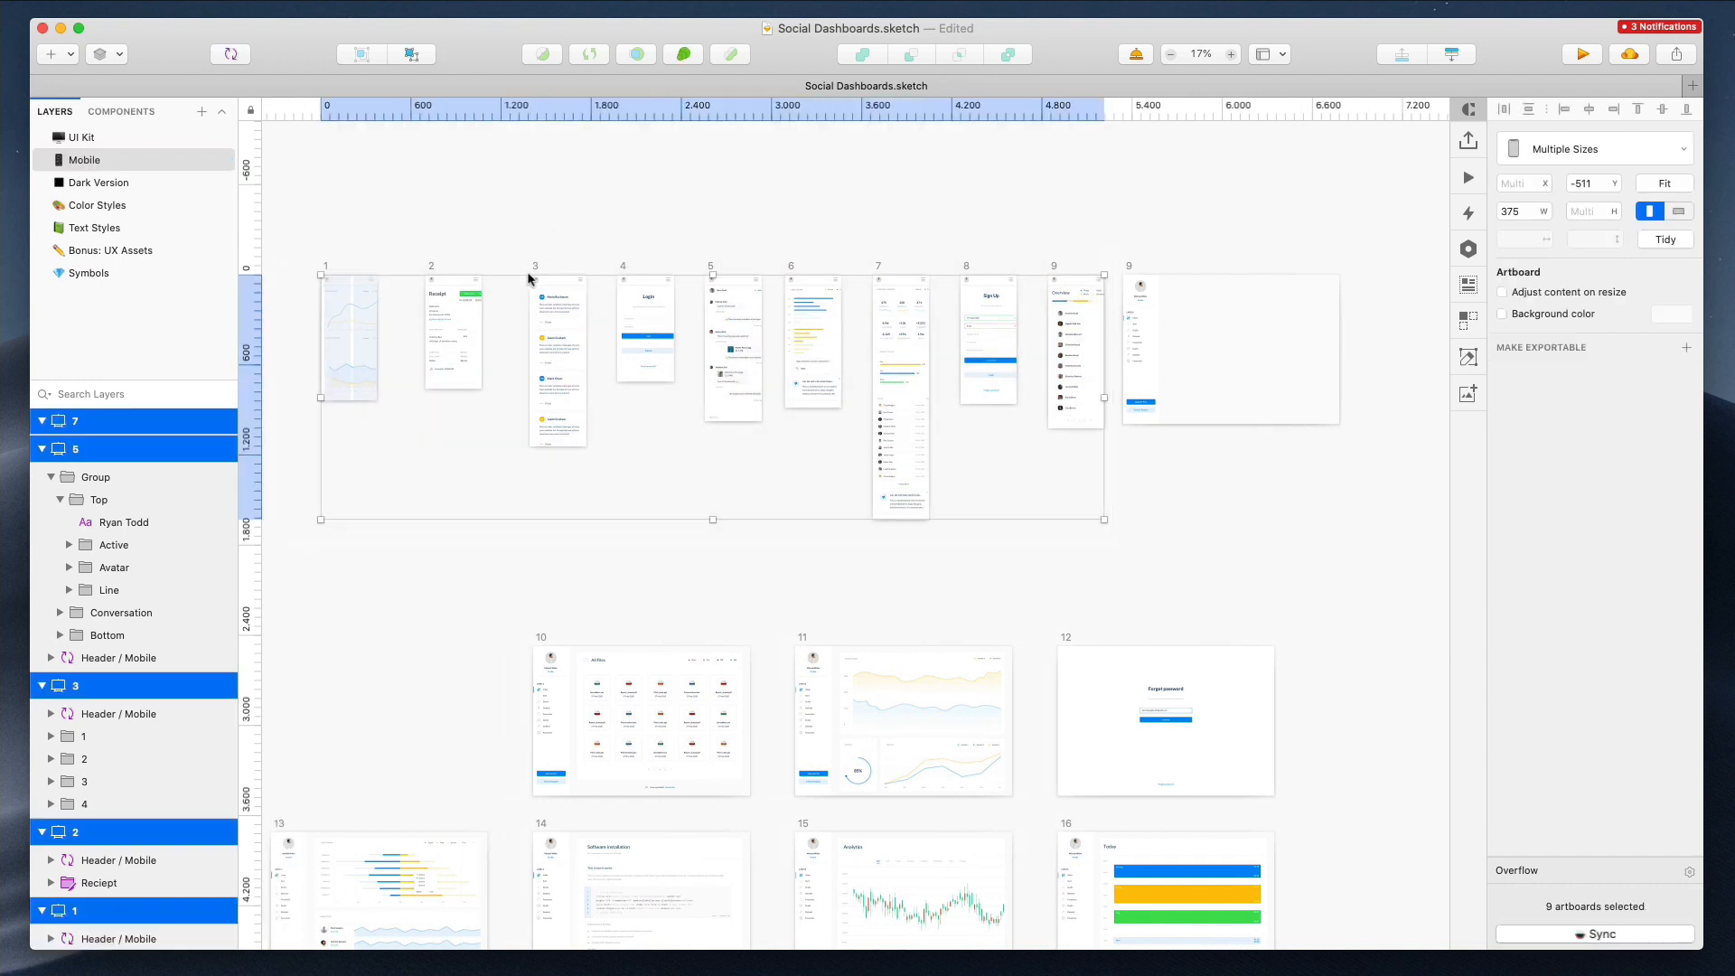
click(0, 0)
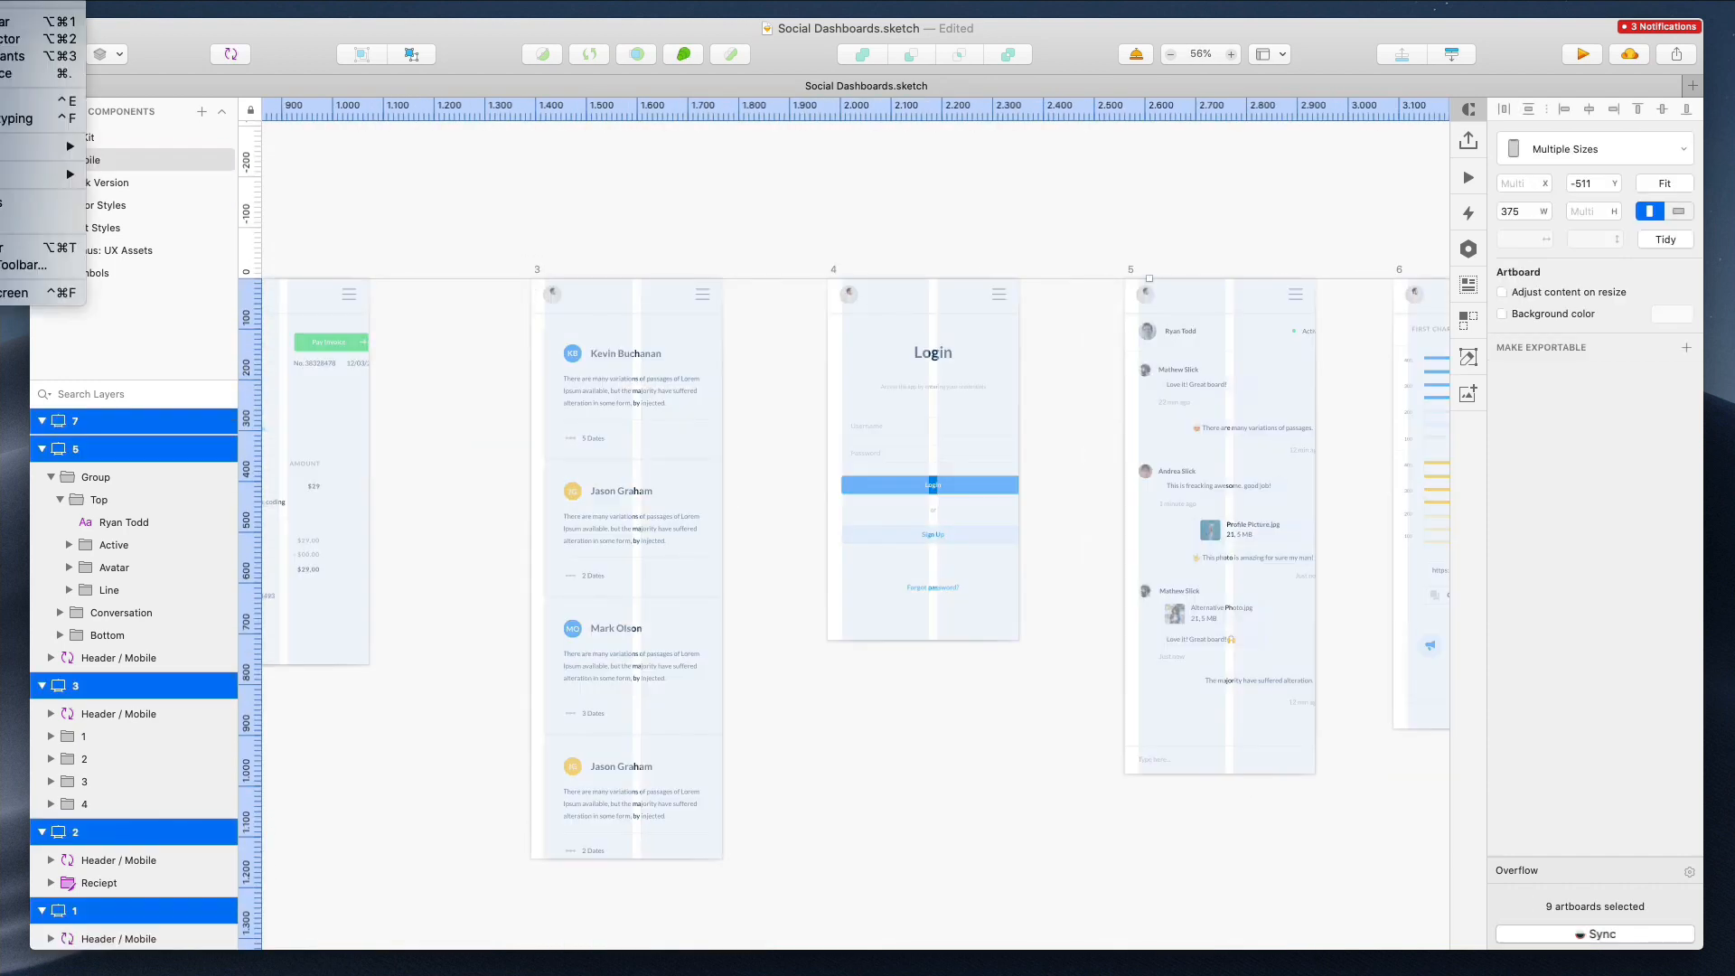
mouse_move(54, 175)
click(168, 321)
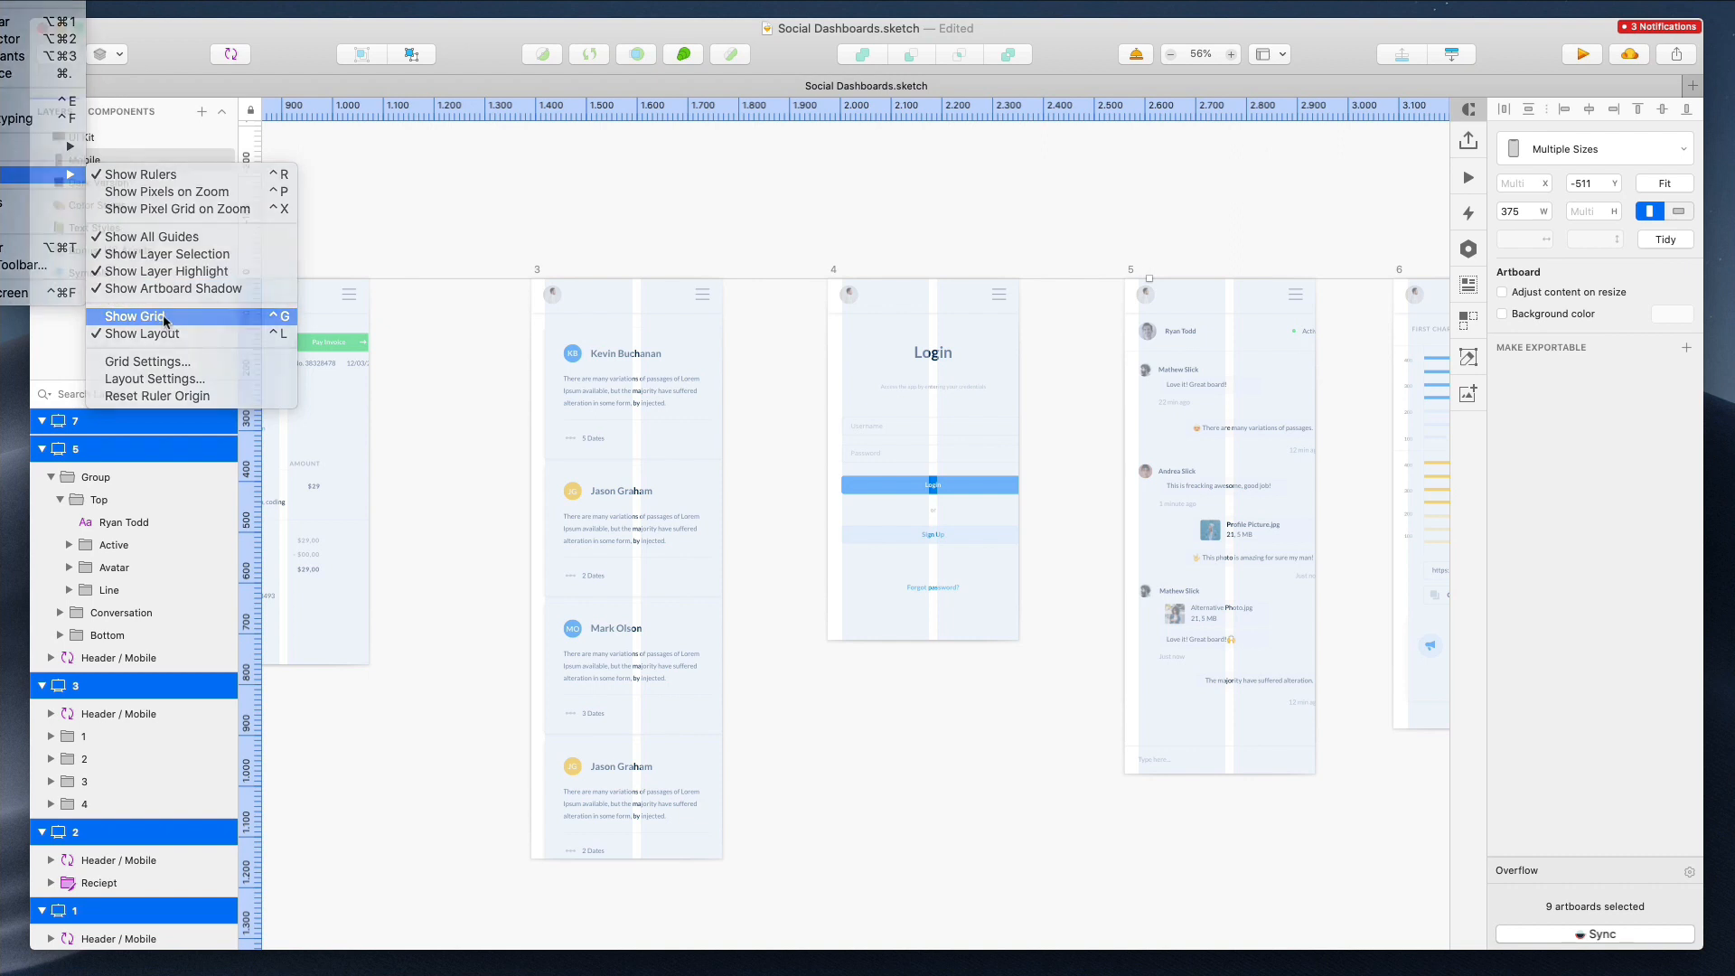
click(0, 0)
mouse_move(55, 175)
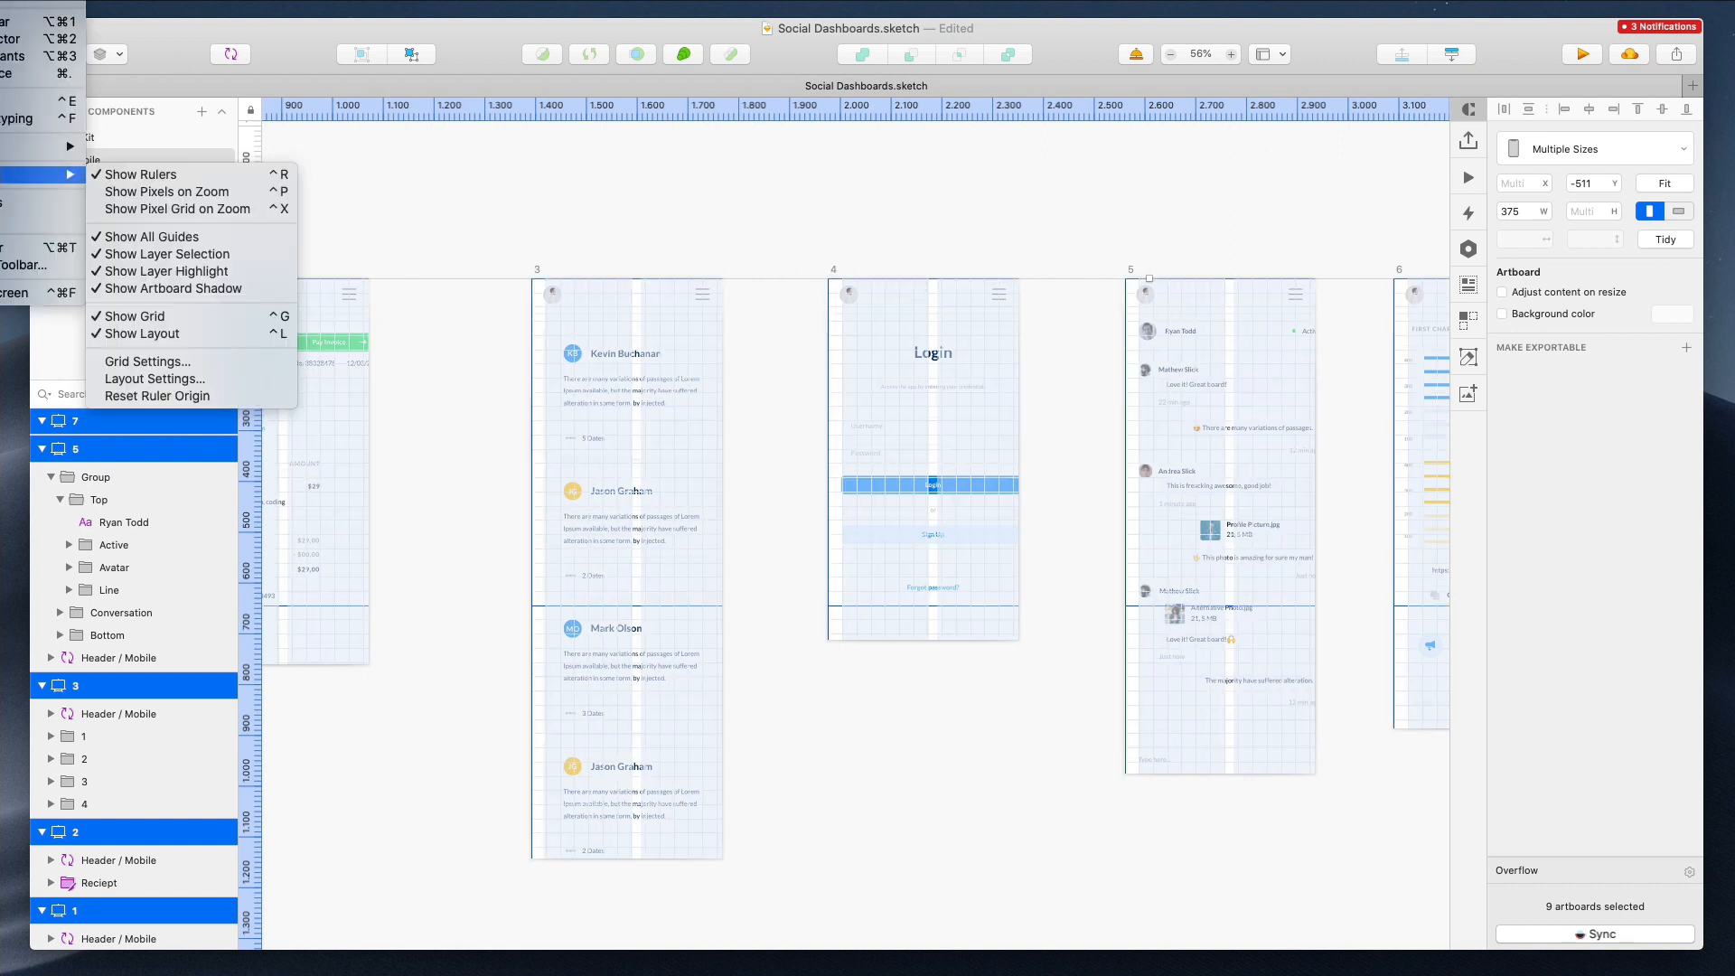
click(169, 320)
click(0, 0)
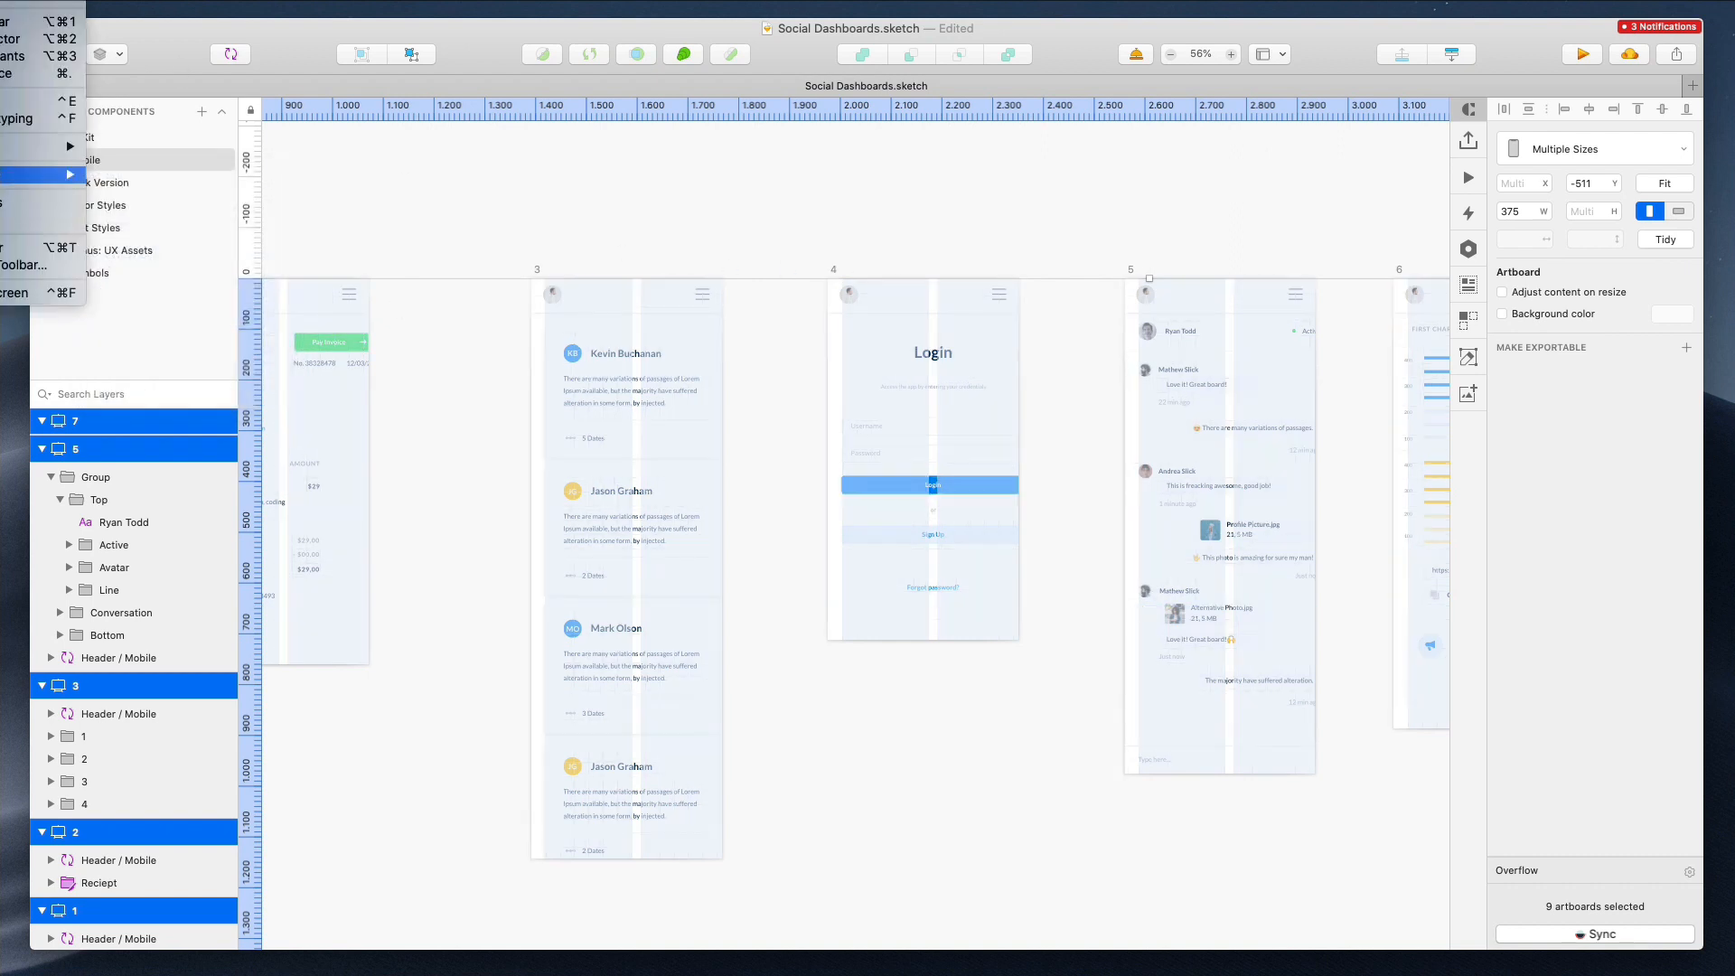
click(210, 335)
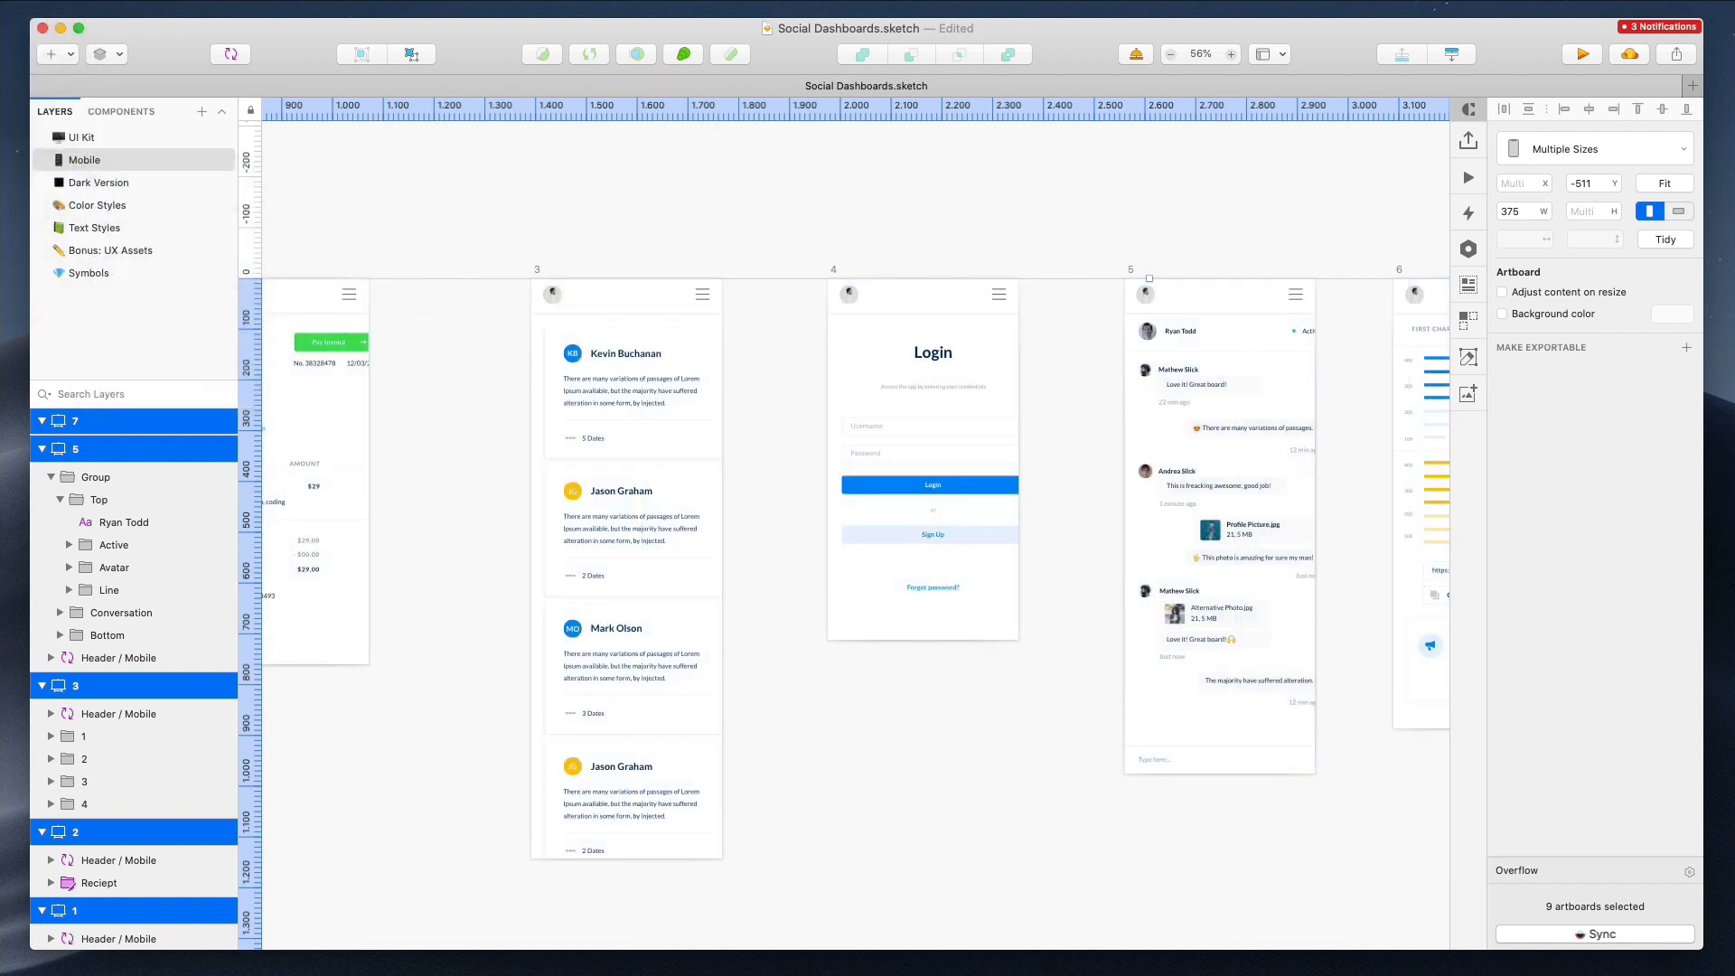
click(0, 0)
click(145, 339)
click(0, 0)
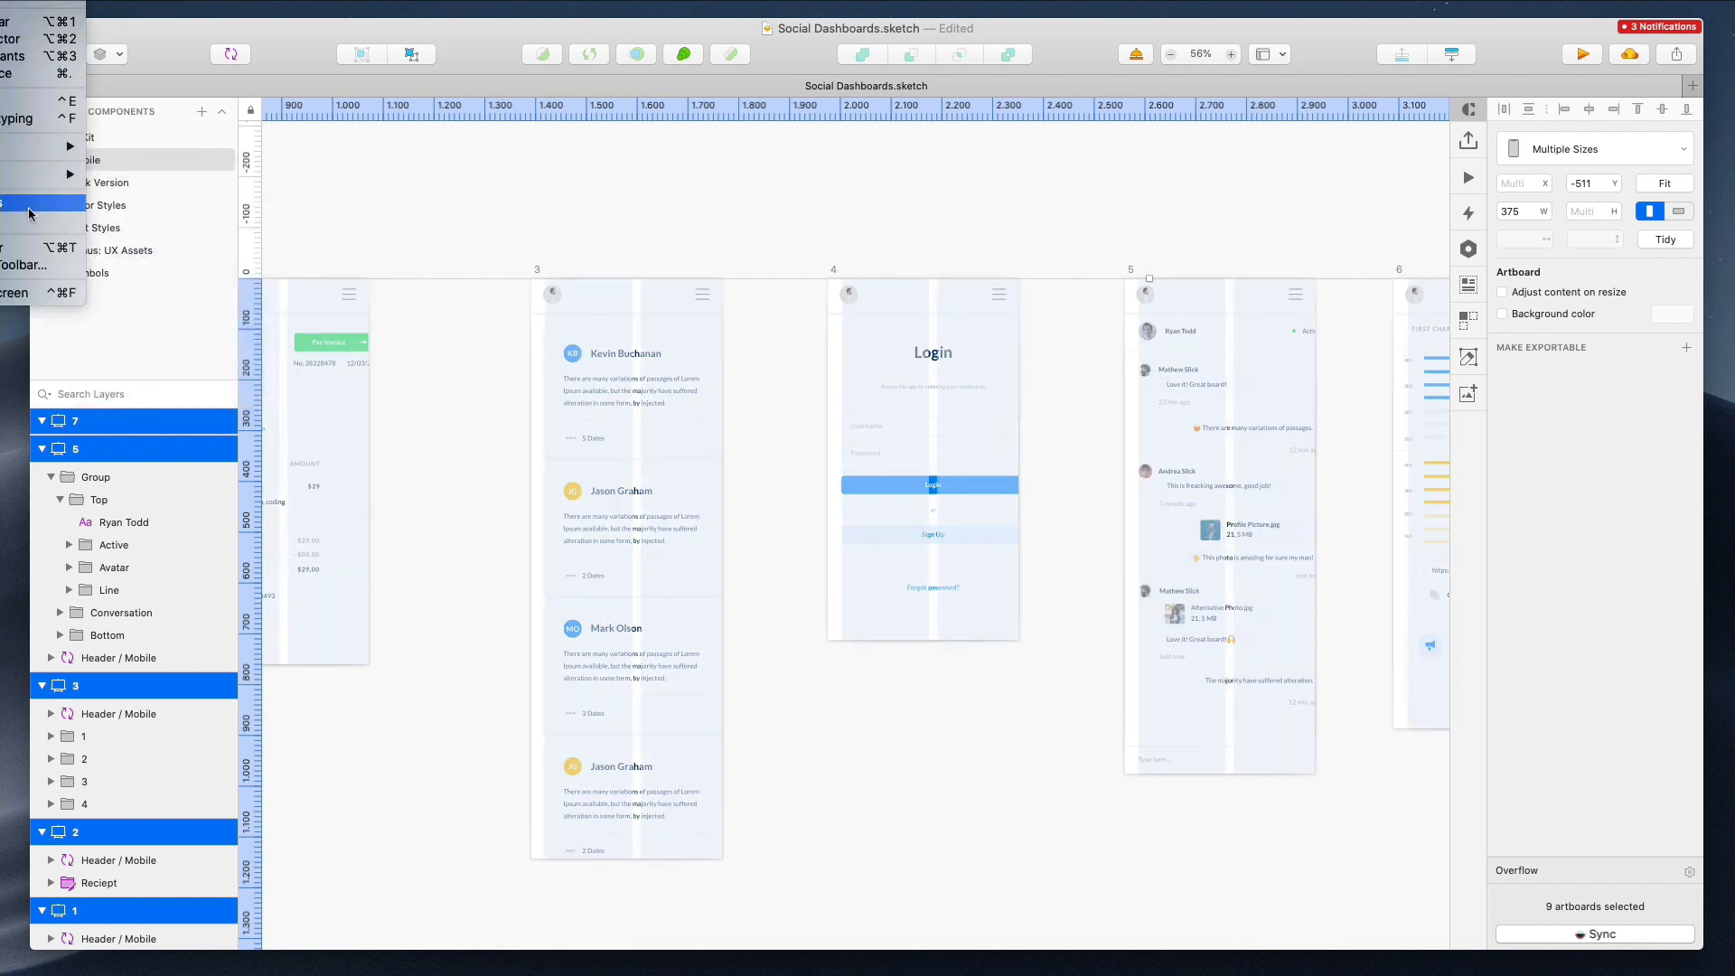
Set the mobile layout grid to a 336 px total width with a 20 px gutter between its two columns
mouse_move(28, 214)
click(165, 388)
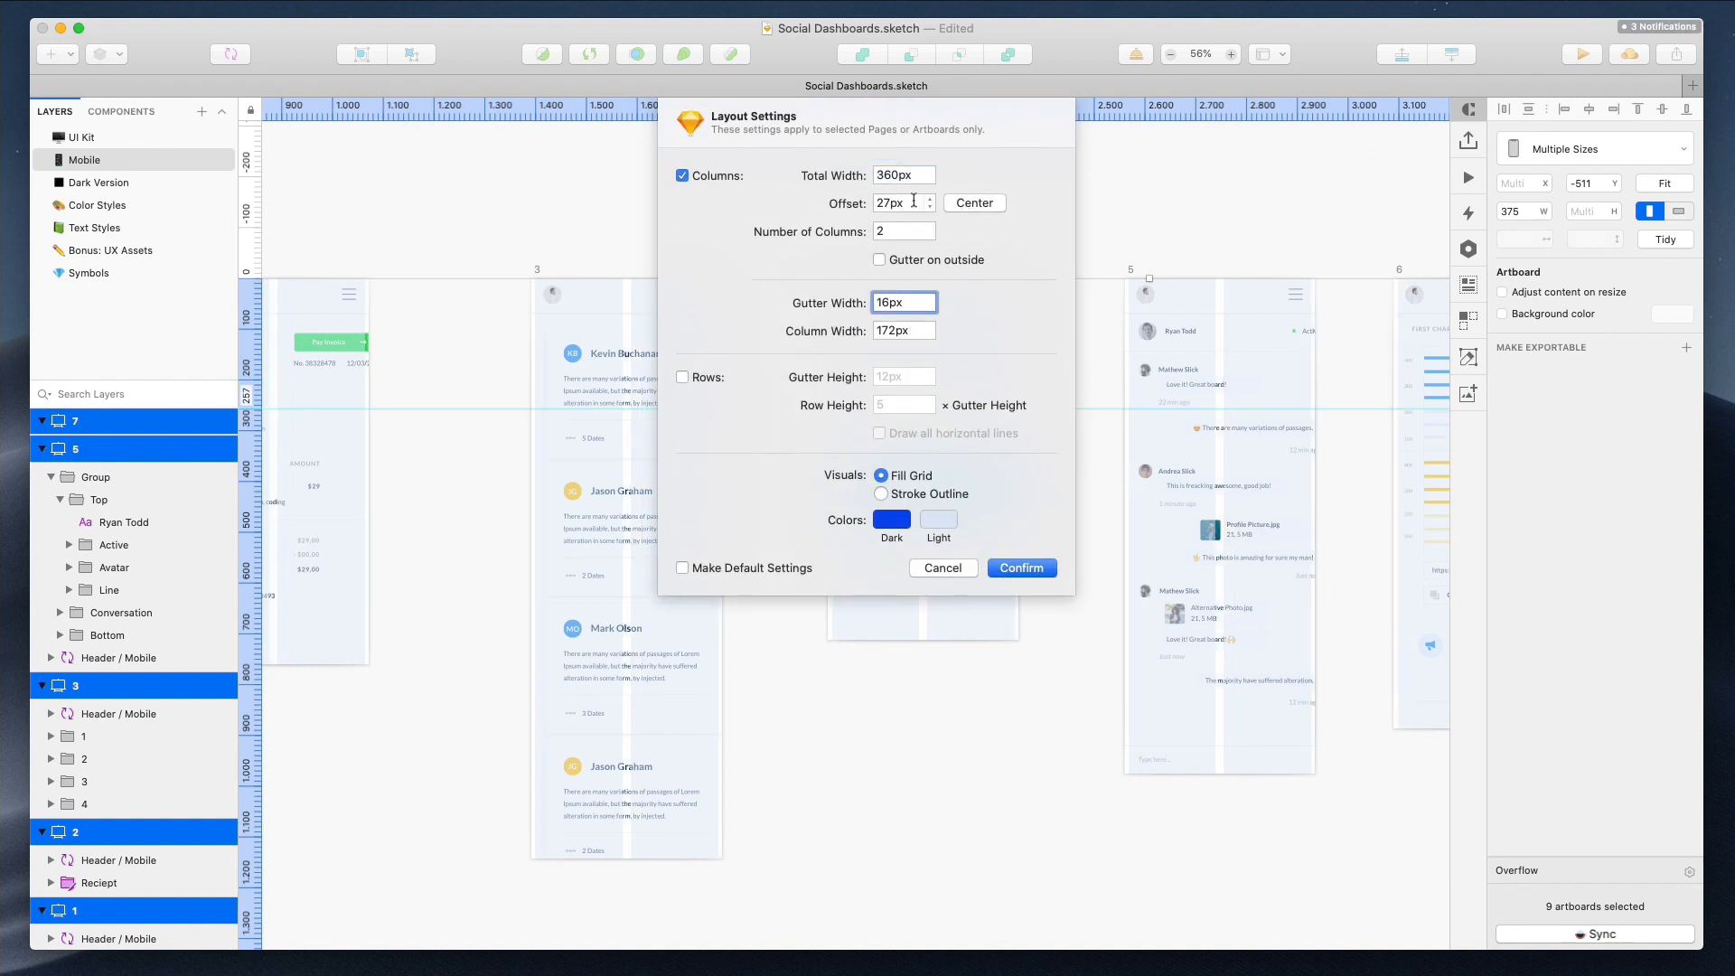
click(963, 203)
click(904, 173)
key(shift+Up)
key(shift+Down)
key(shift+Down)
click(956, 204)
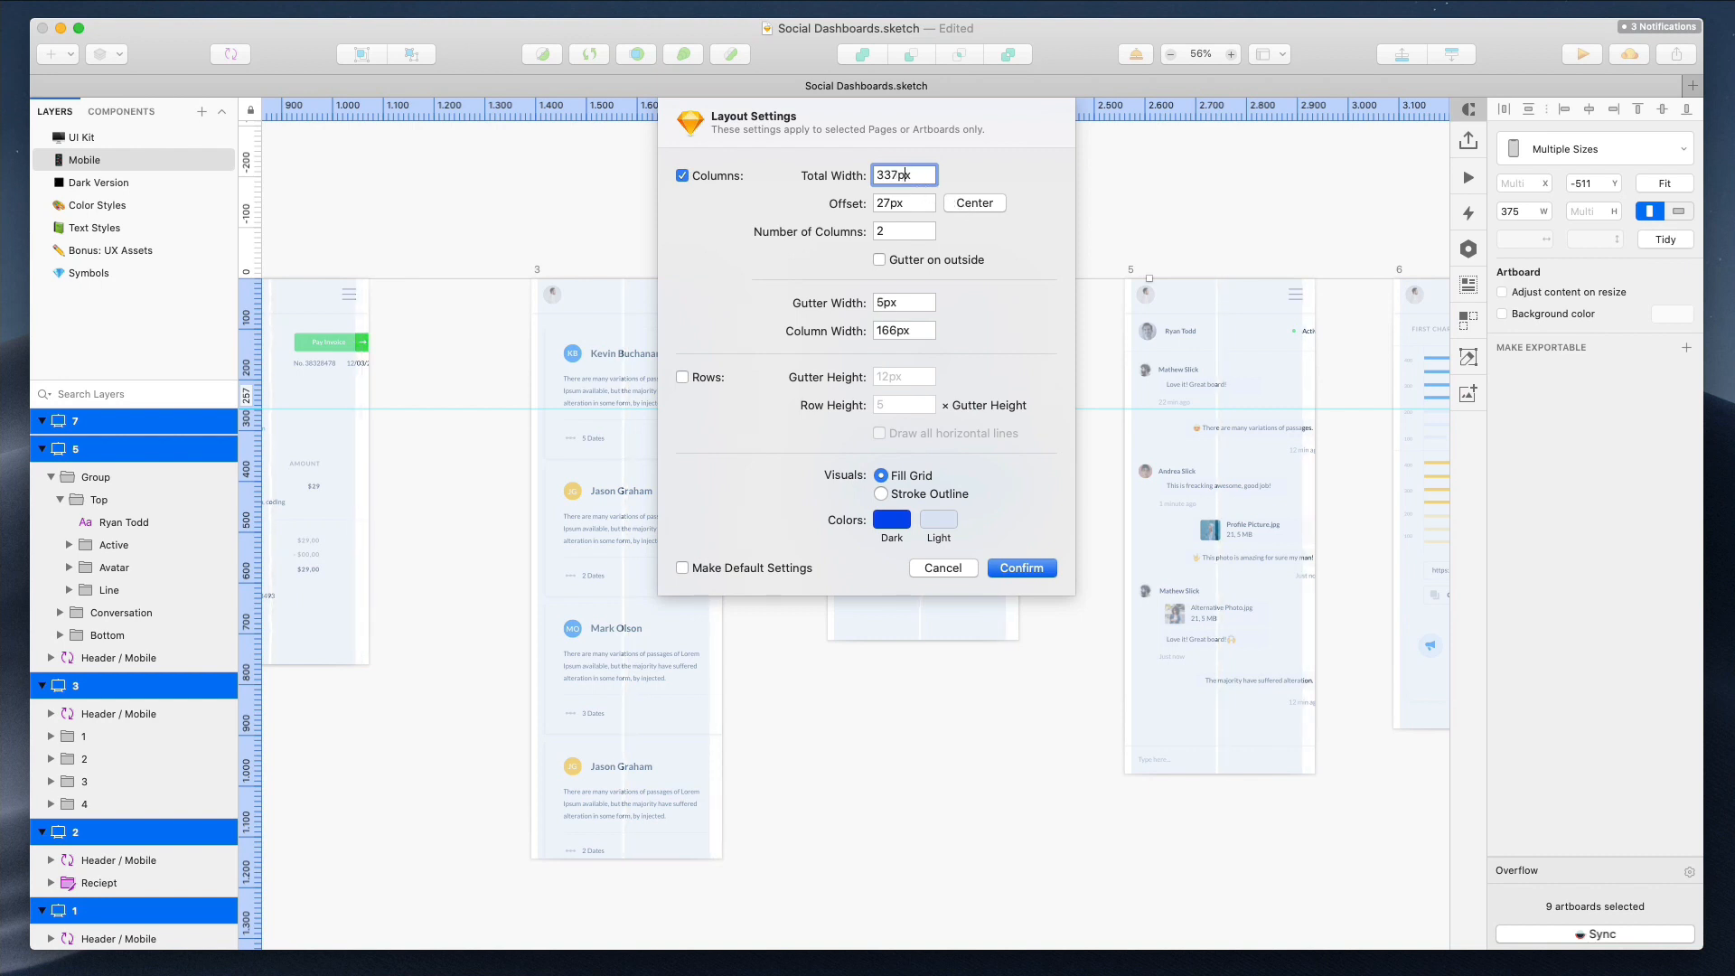
click(956, 203)
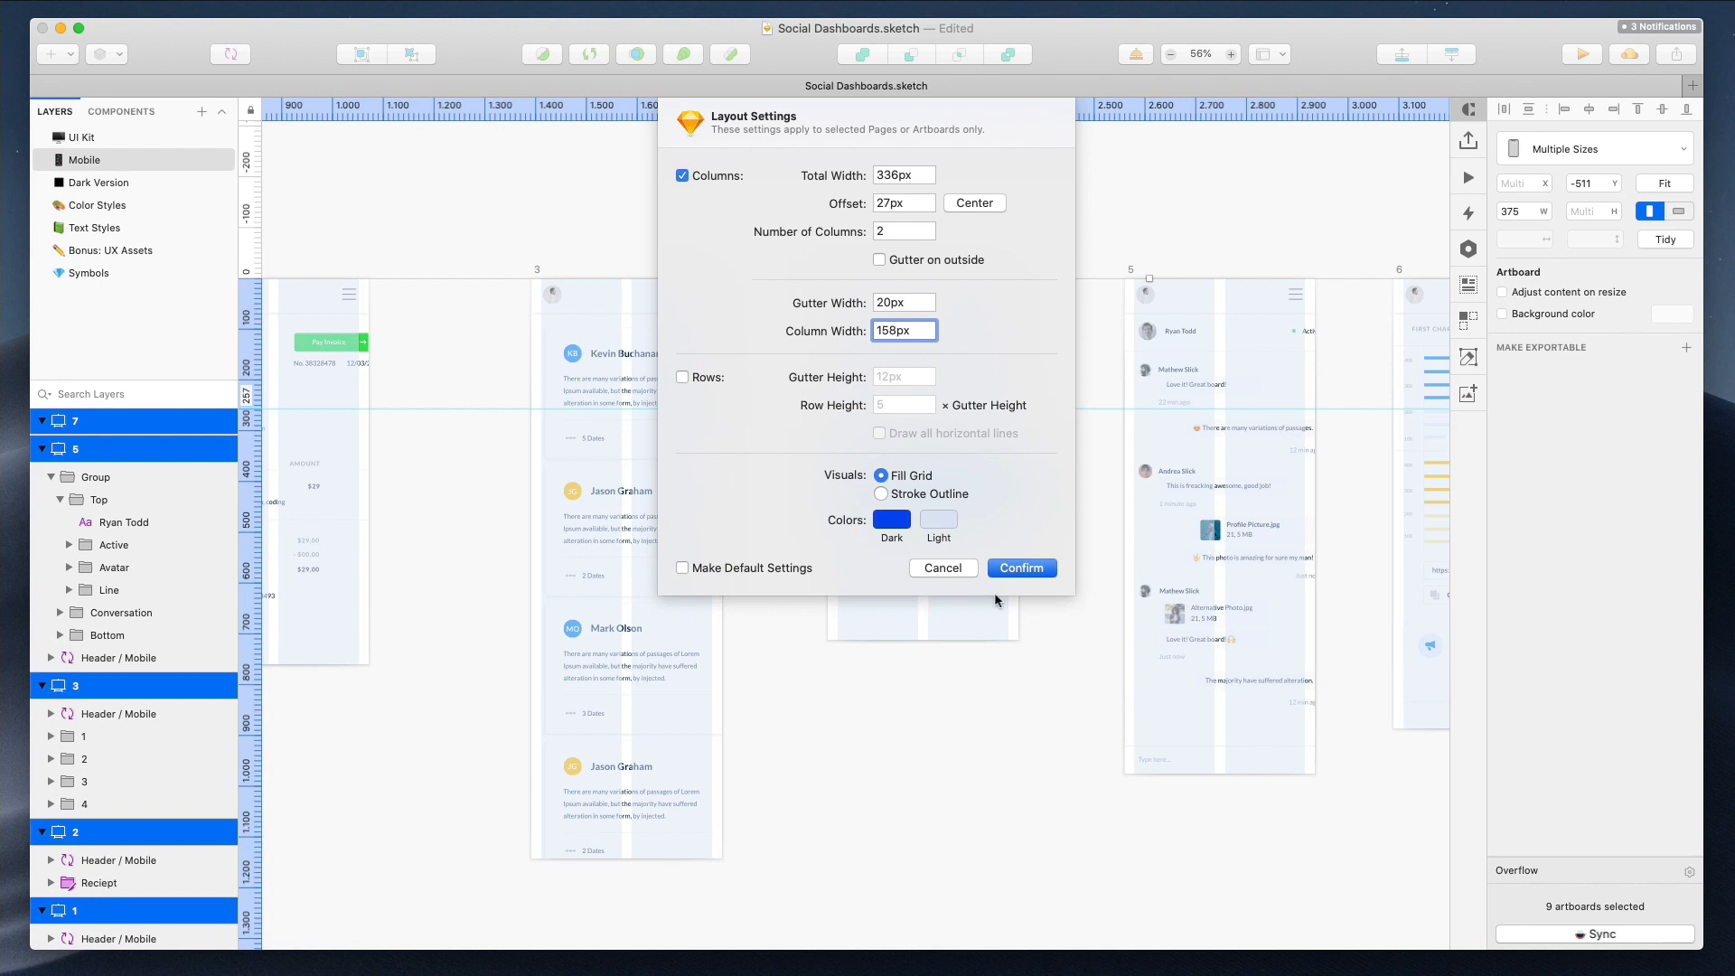
click(1019, 566)
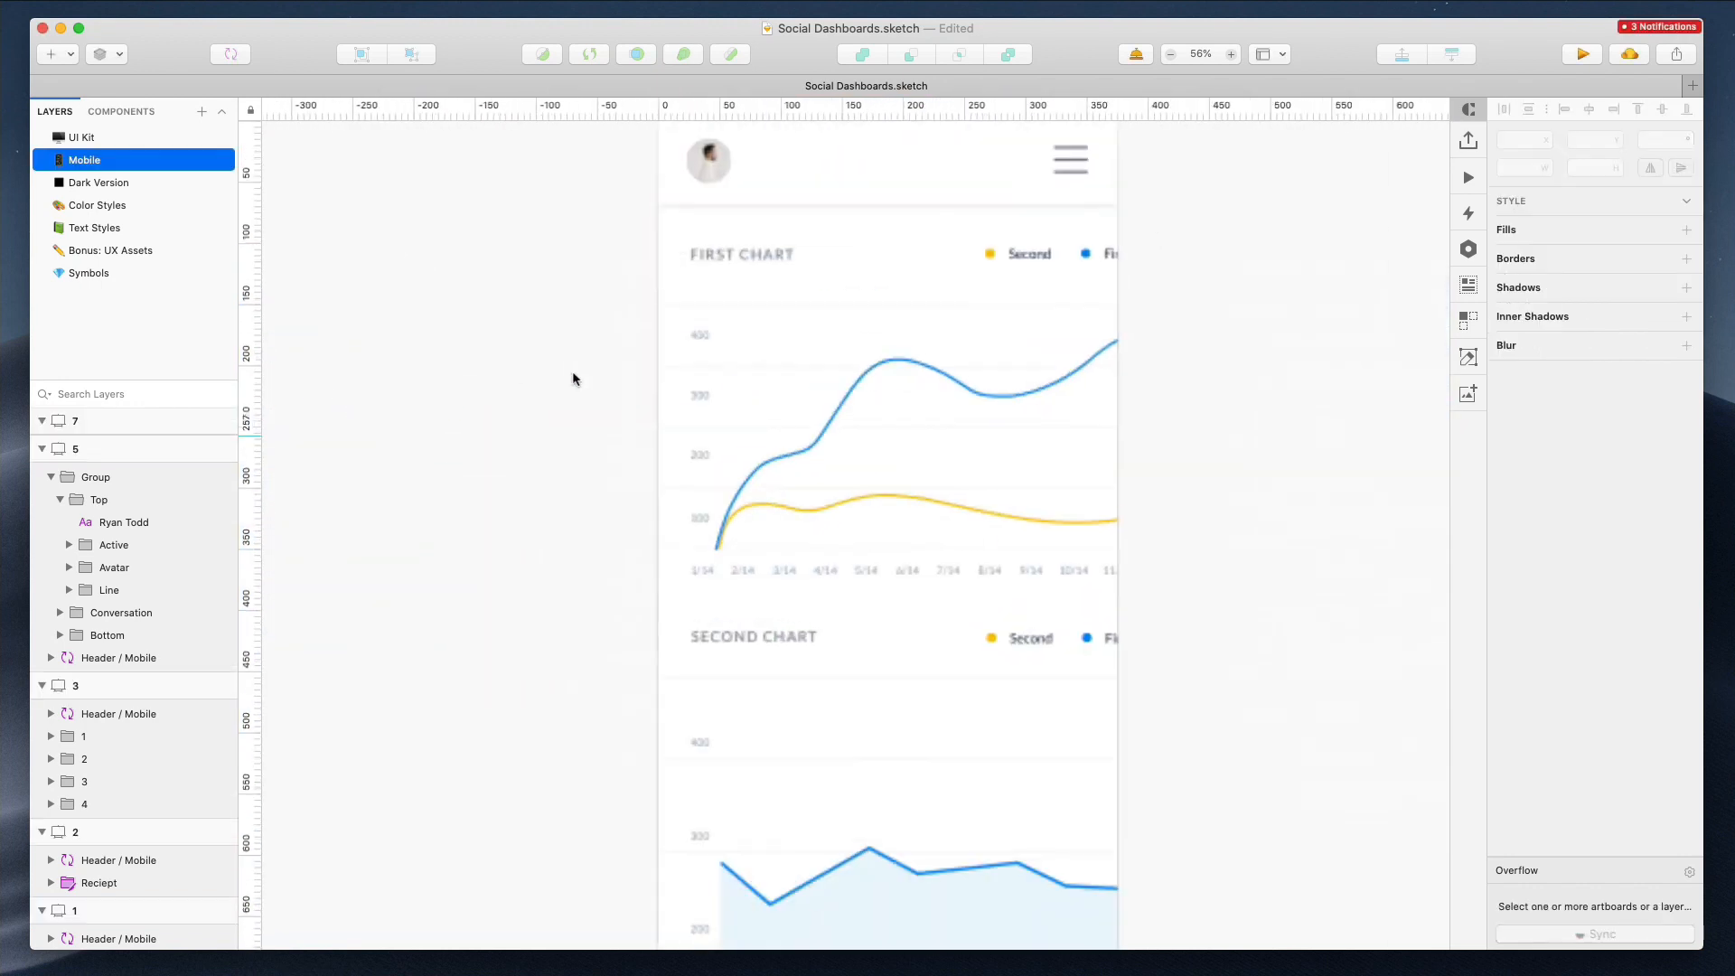
Move the First Chart legend in artboard 1 left so it fits inside the layout columns
scroll(712, 271, up, 1)
scroll(712, 271, down, 2)
click(993, 218)
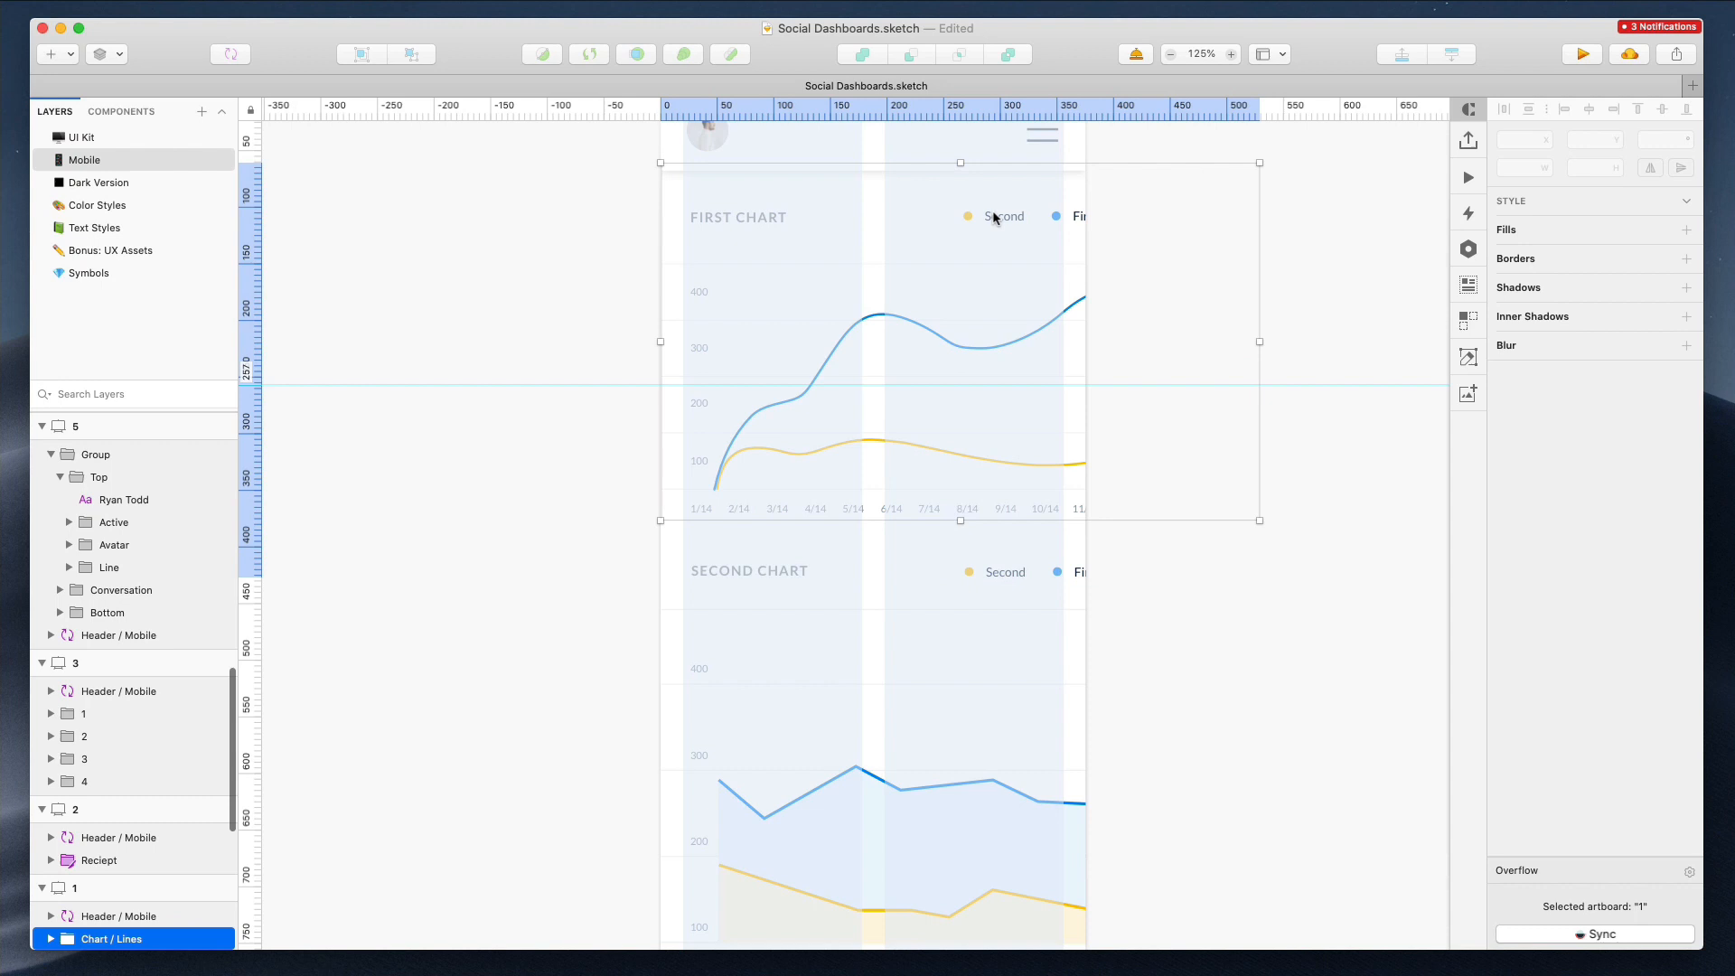
double_click(992, 217)
double_click(1001, 217)
drag(1003, 218, 961, 219)
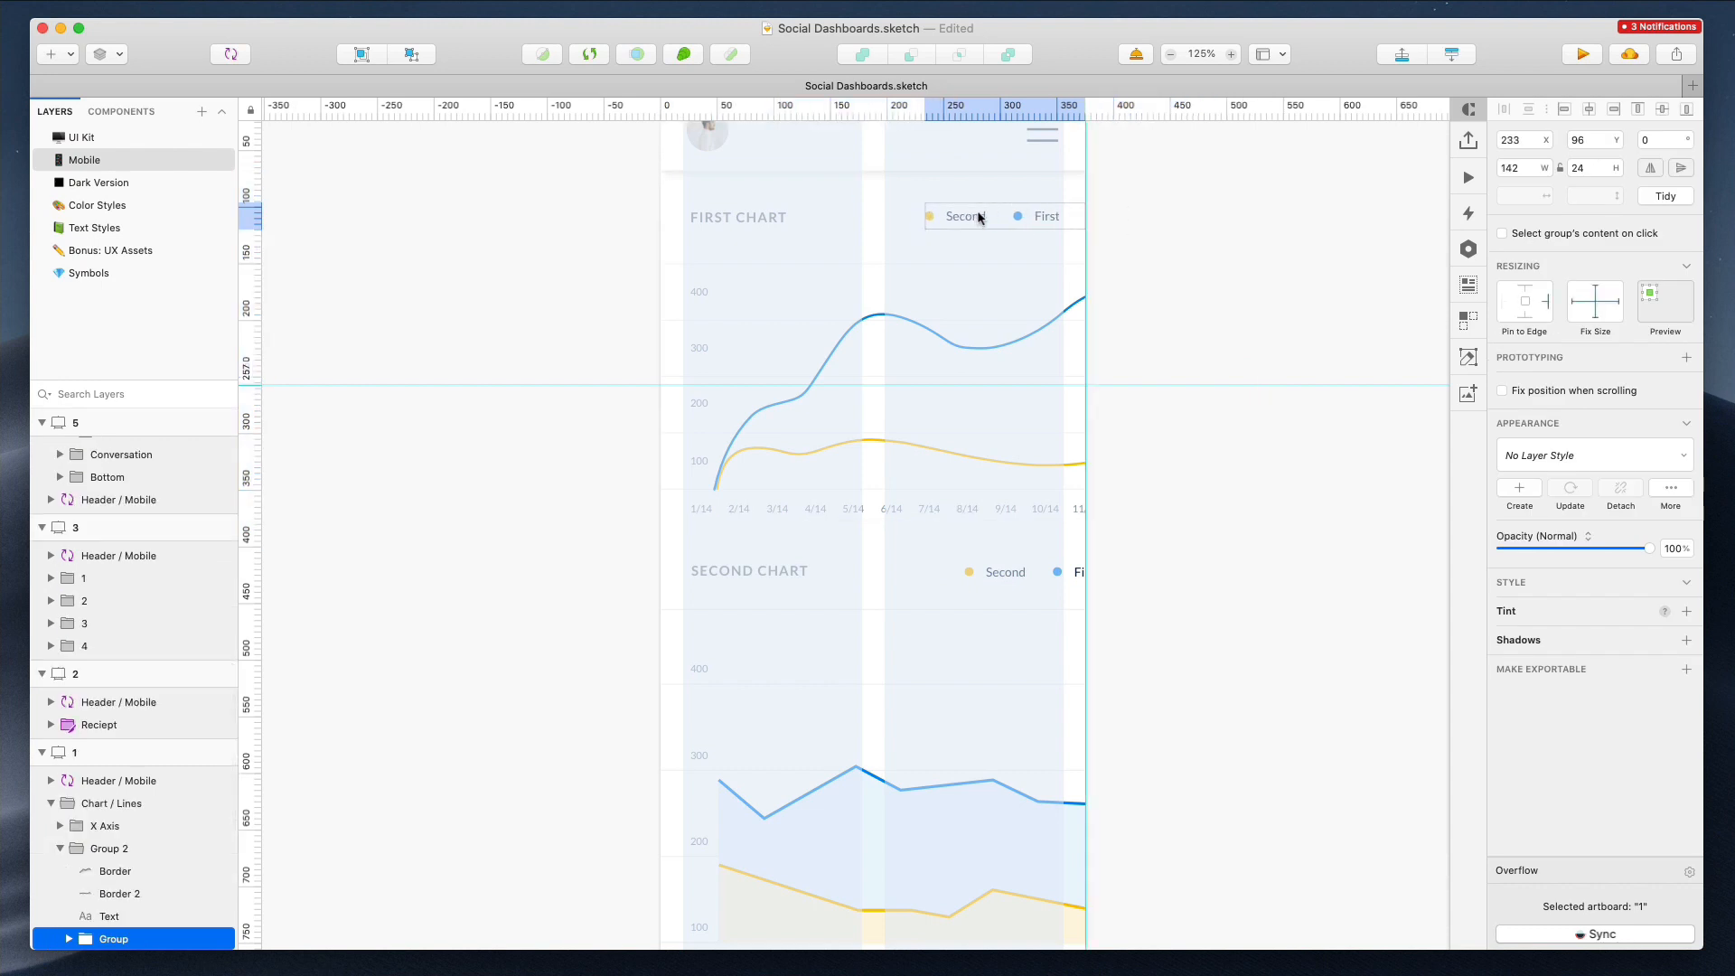
Move the Second Chart legend left to line up with the first chart's legend
click(999, 576)
double_click(1005, 575)
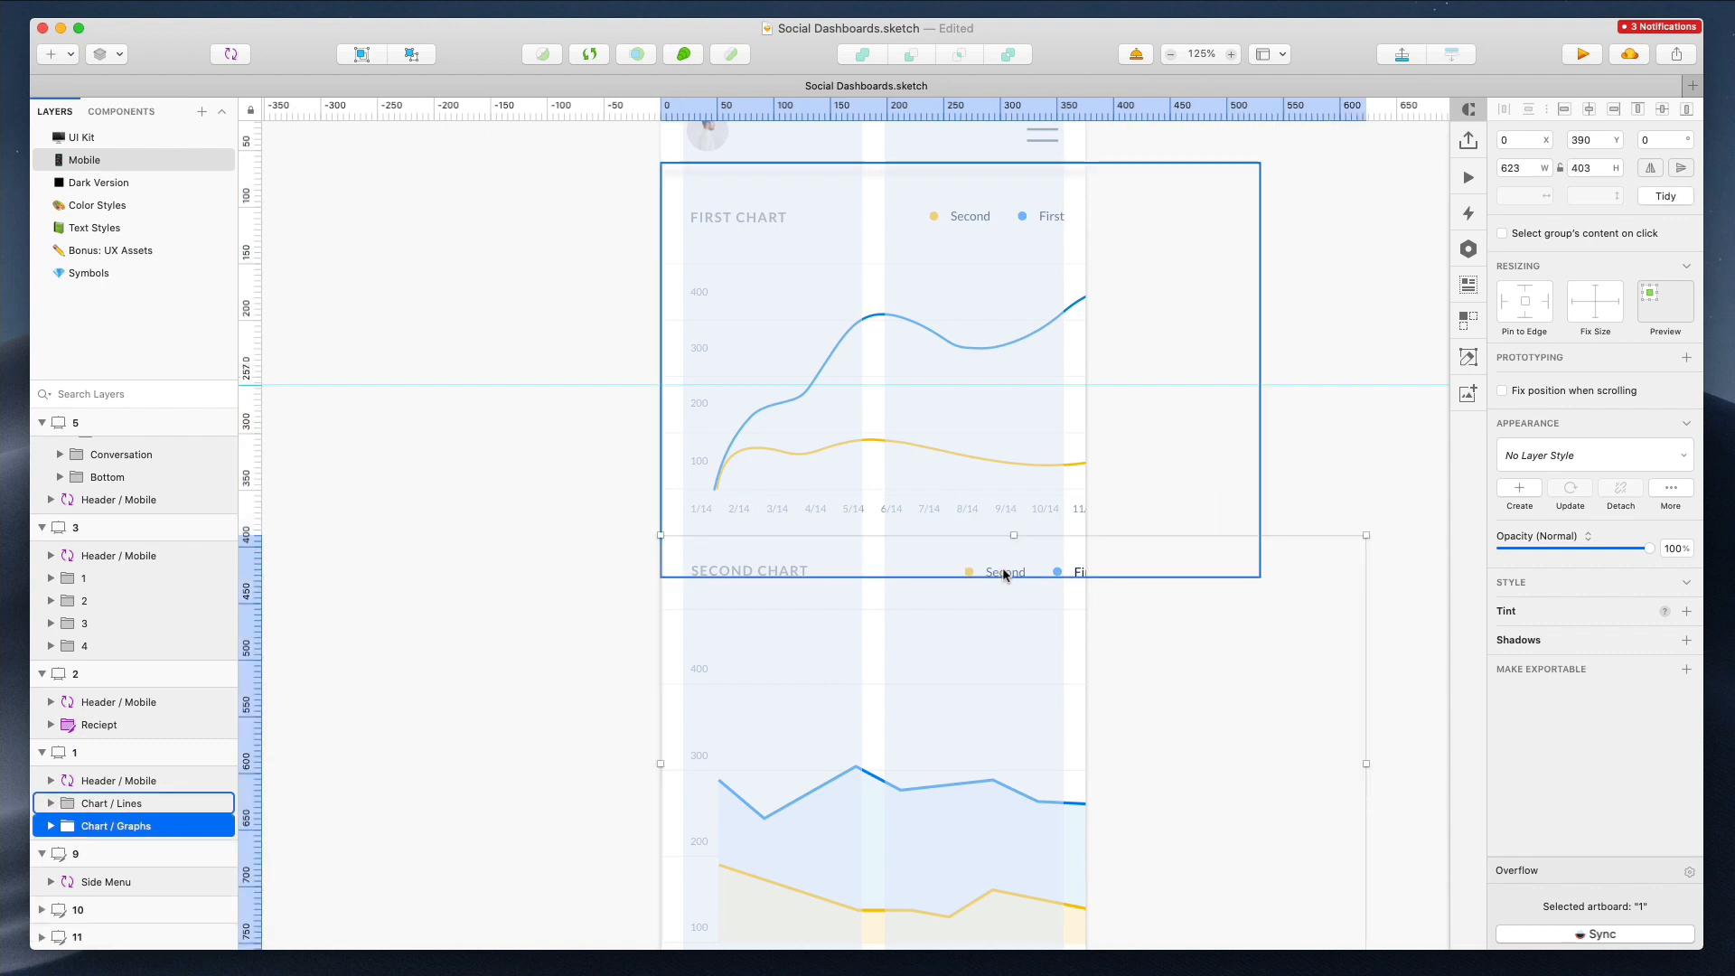
click(139, 860)
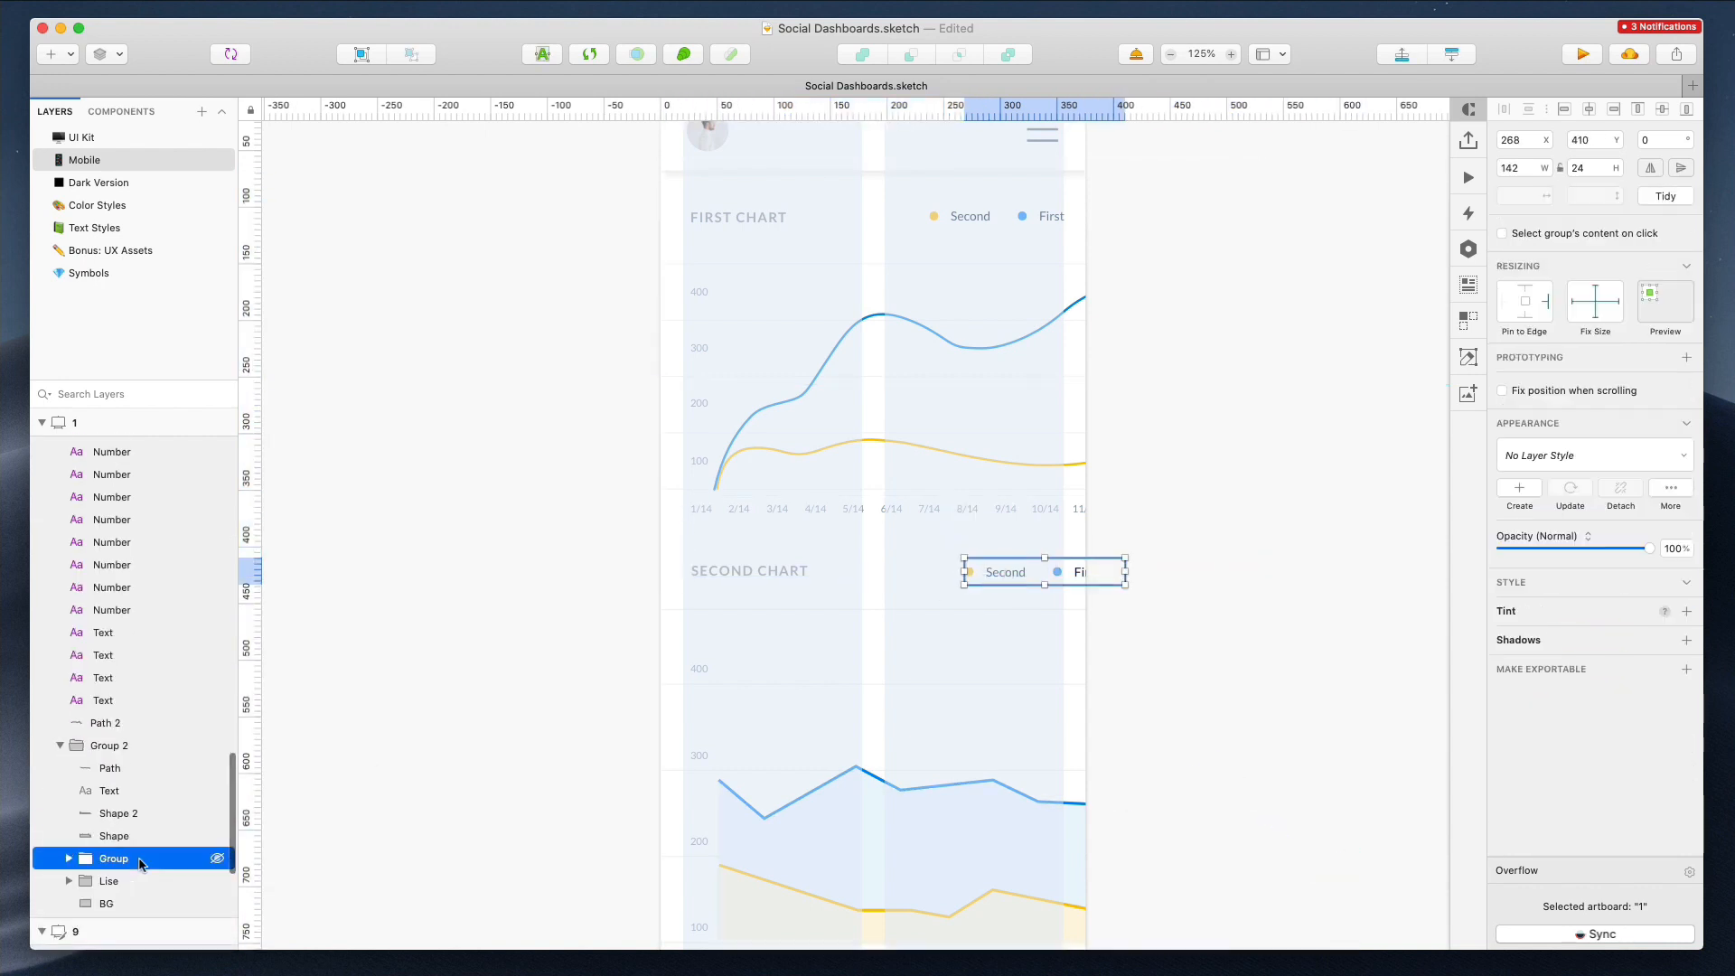
Align both chart titles and the first chart's y-axis labels to the layout's left margin
click(764, 571)
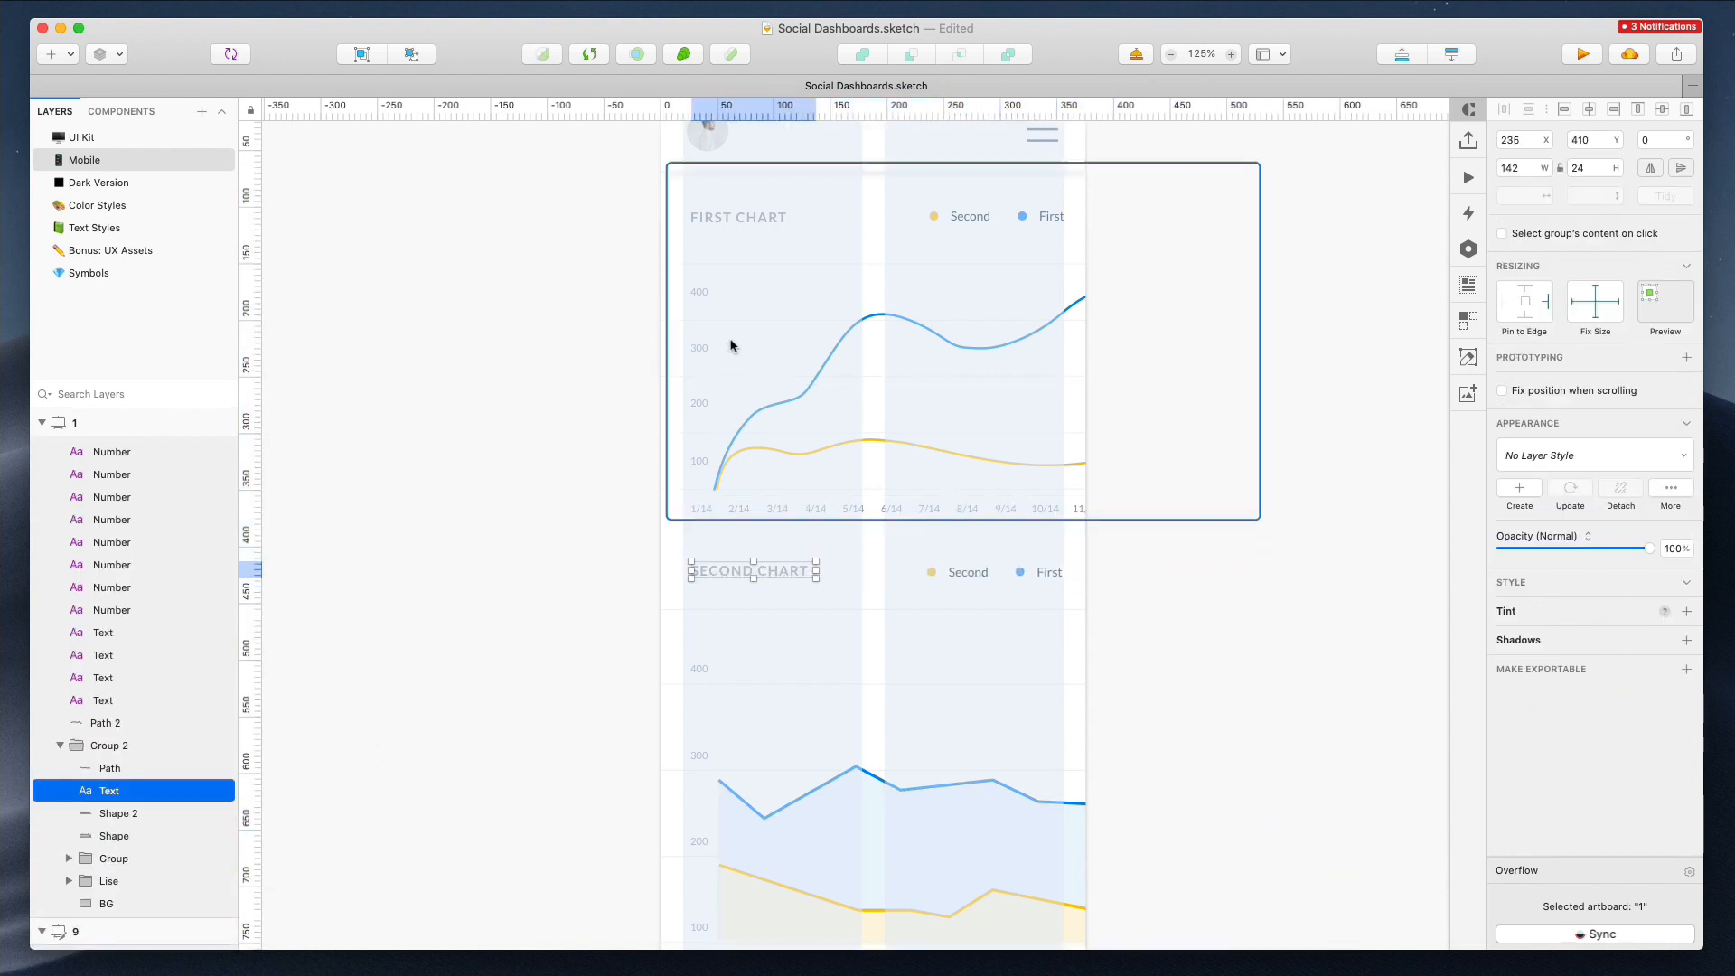
shift+super+click(699, 461)
shift+super+click(696, 401)
shift+super+click(713, 344)
shift+super+click(705, 291)
shift+super+click(736, 217)
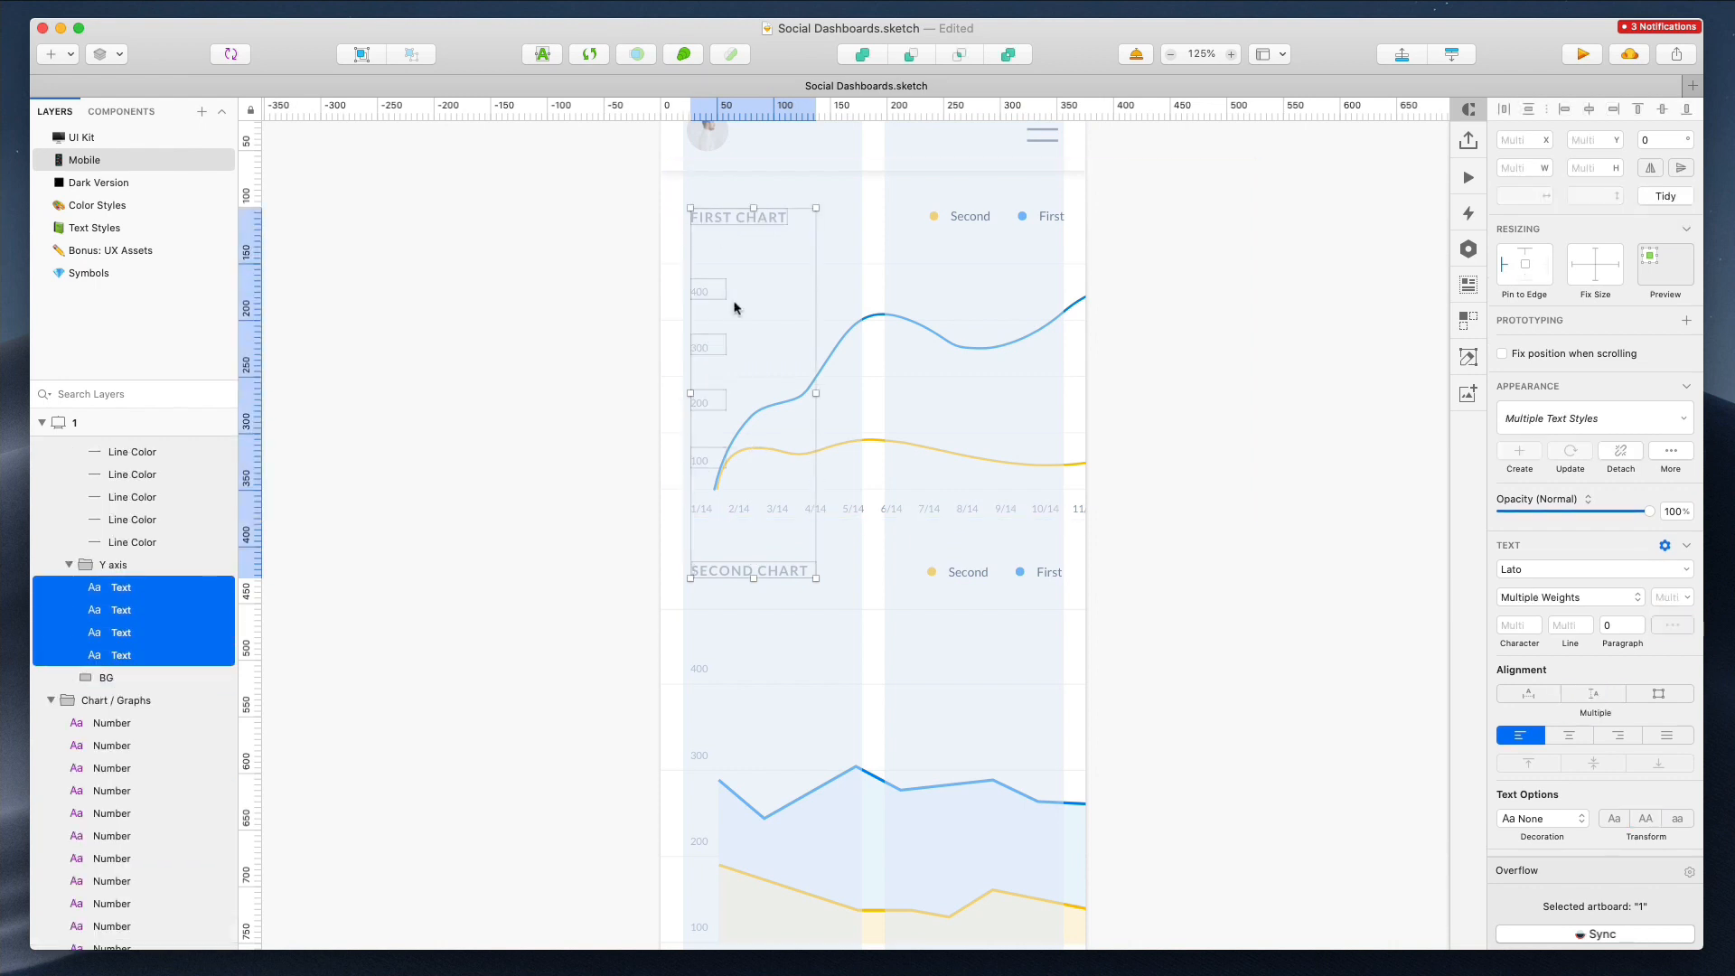
shift+super+click(700, 517)
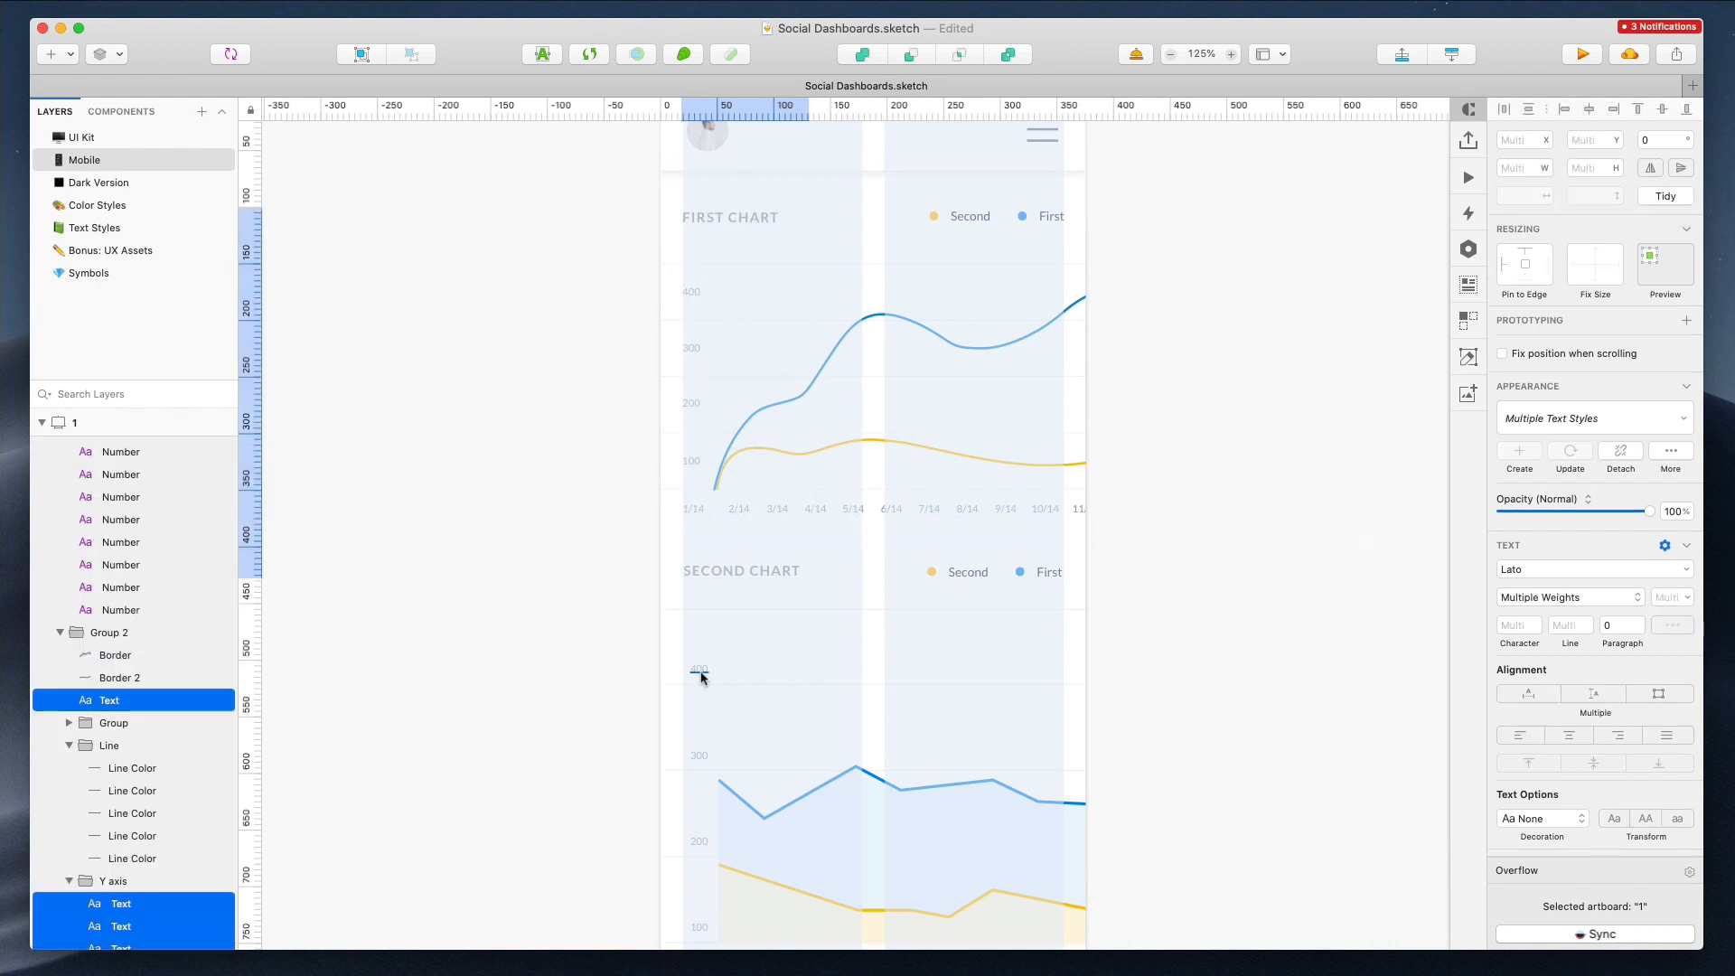
Nudge the second chart's y-axis and x-axis labels right to line up with the layout margin
super+click(700, 673)
scroll(701, 669, down, 4)
shift+super+click(702, 586)
shift+super+click(702, 671)
shift+super+click(697, 757)
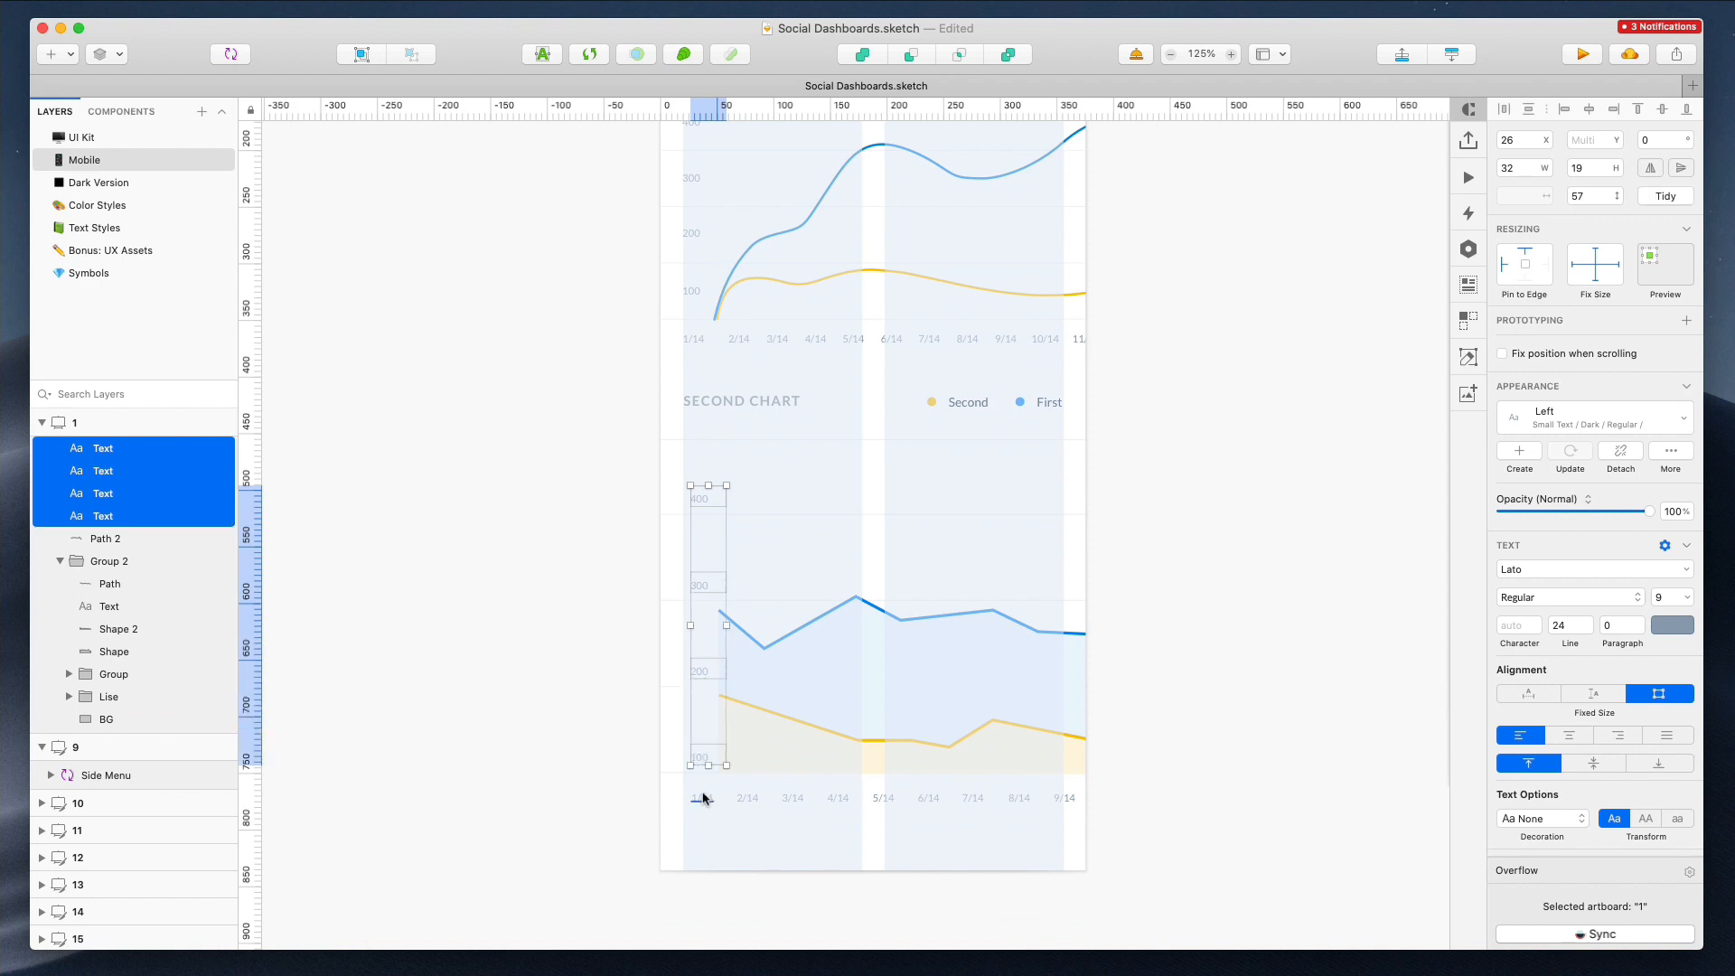
shift+super+click(703, 798)
key(Right)
key(Right)
key(Right)
key(Right)
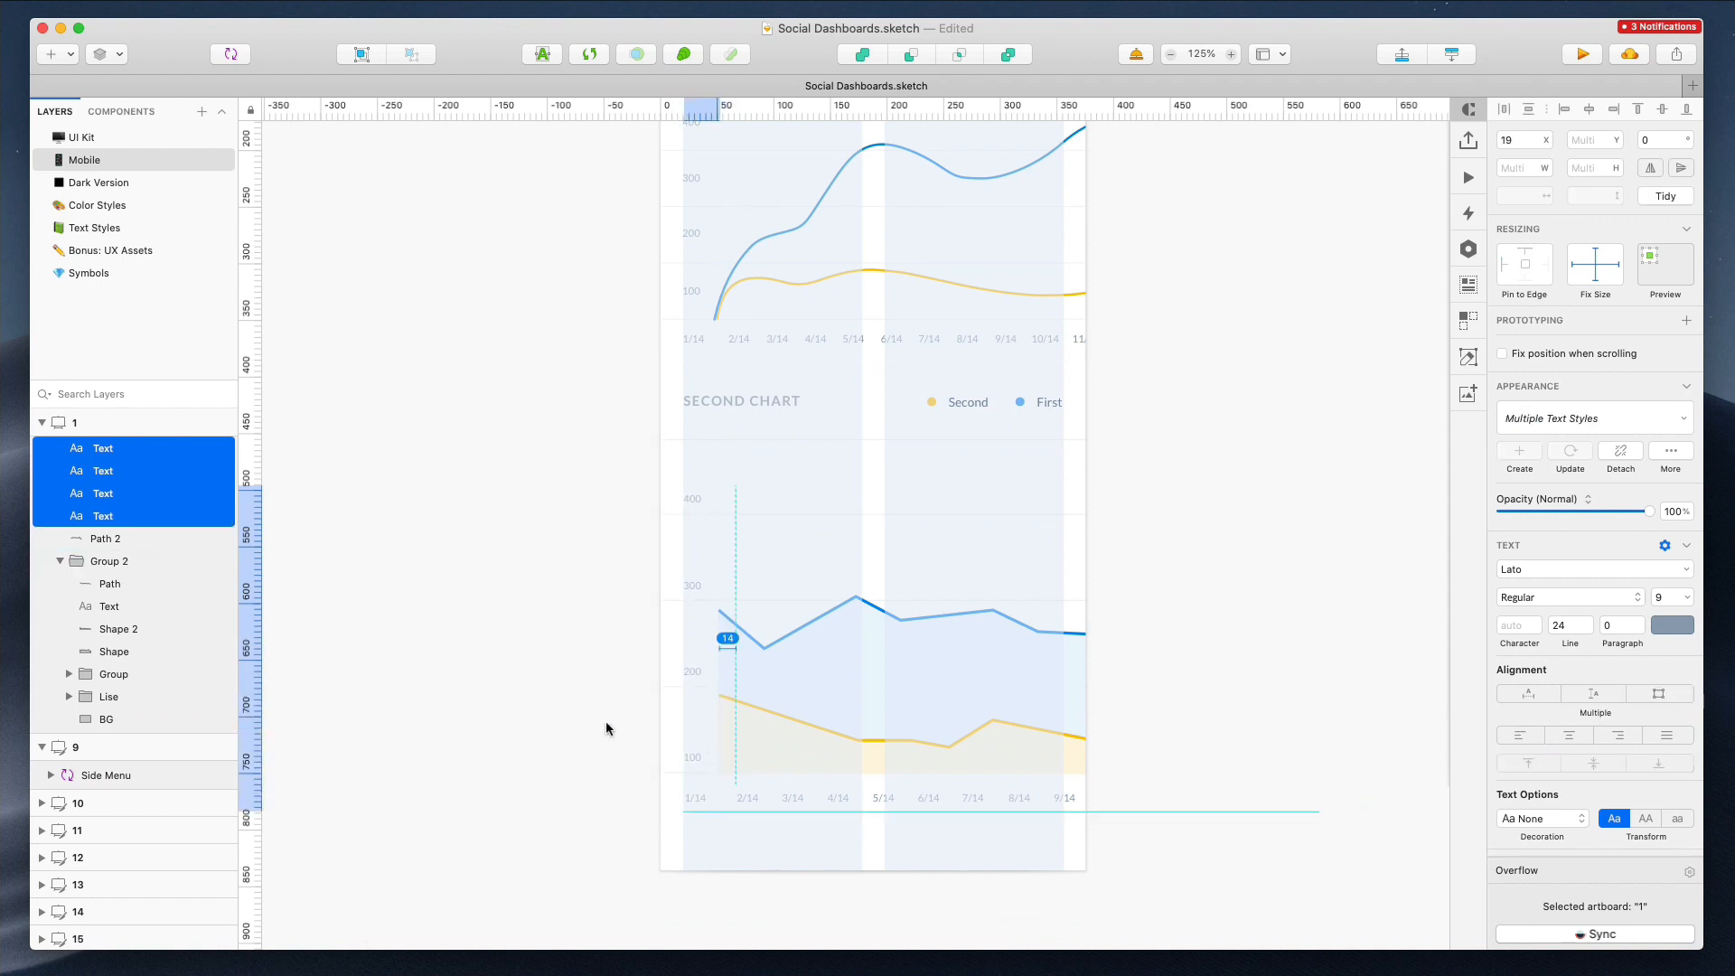
click(494, 632)
Move the Pay Invoice button with the invoice number and date left to the layout's right edge in the Receipt artboard
scroll(494, 633, down, 3)
scroll(494, 632, right, 5)
scroll(494, 638, right, 3)
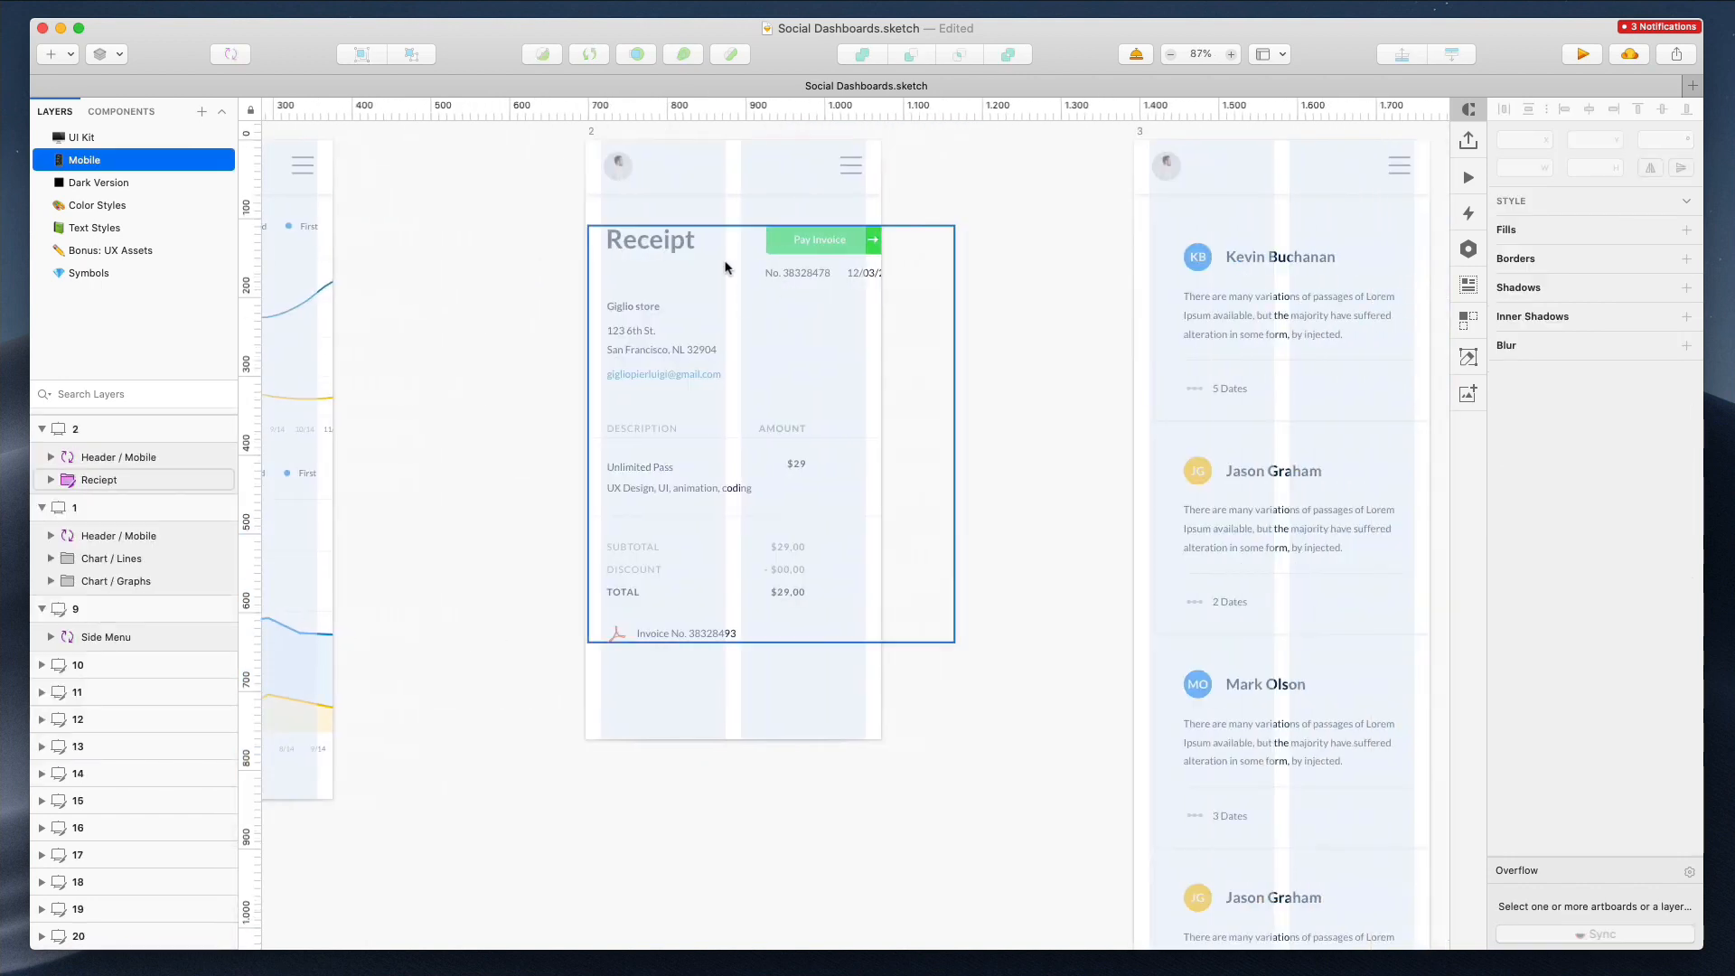
double_click(848, 247)
shift+super+click(811, 273)
shift+super+click(870, 274)
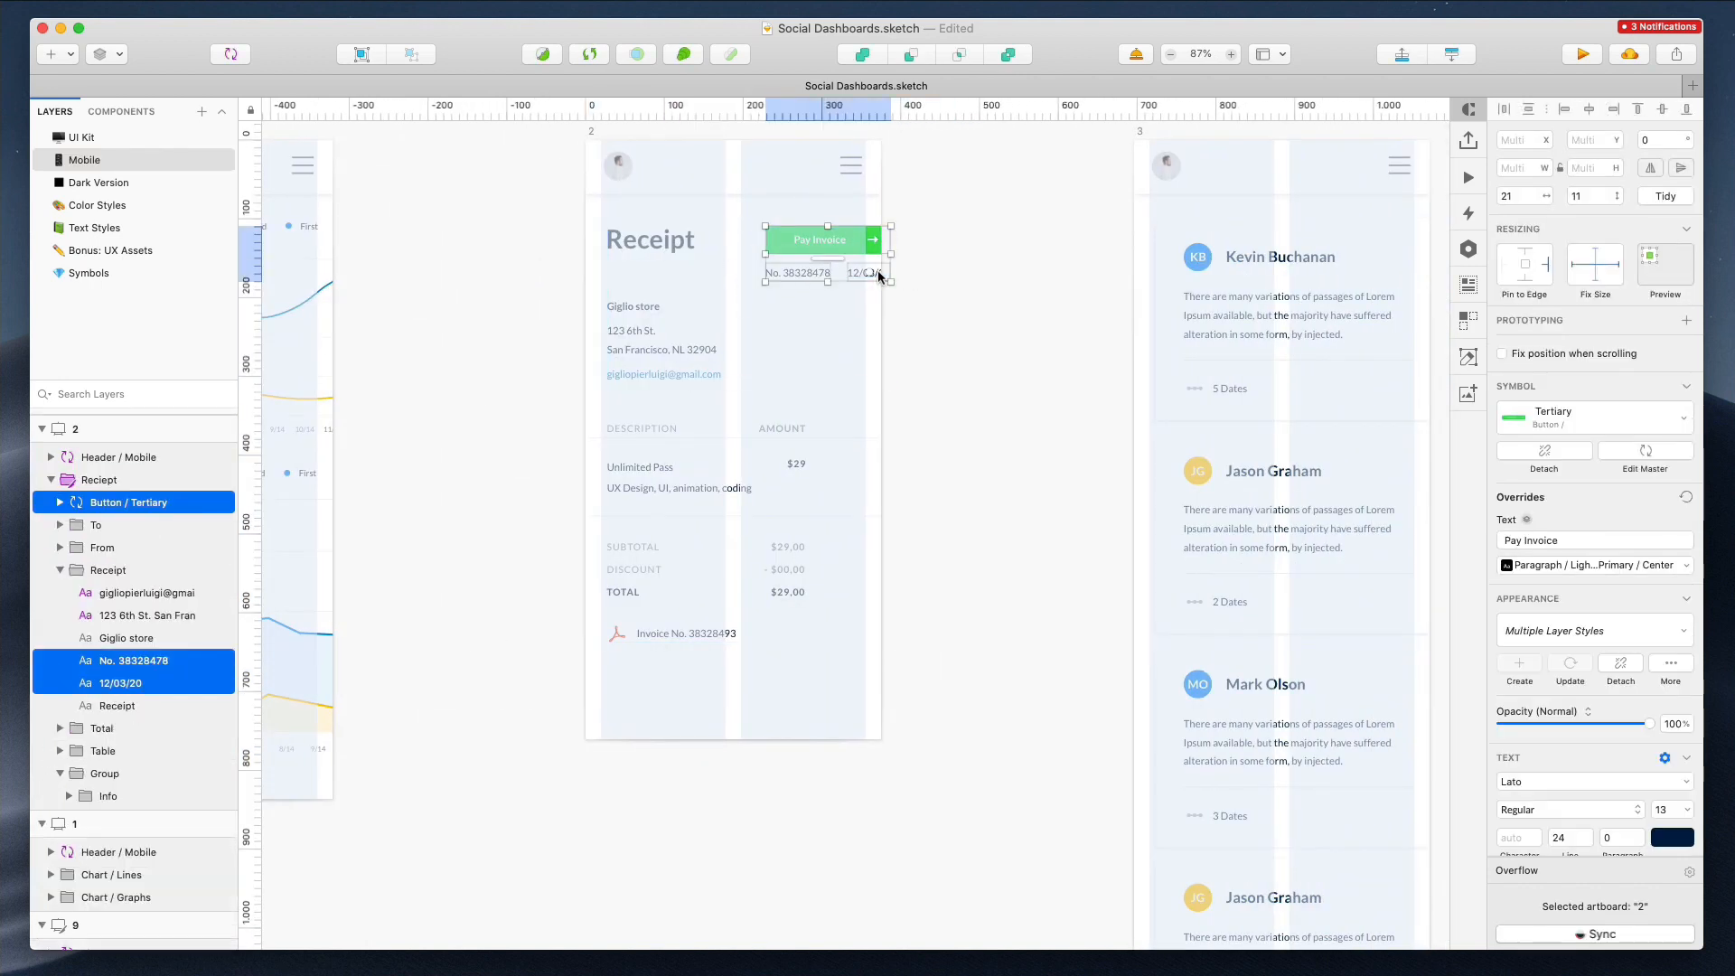
drag(869, 274, 853, 269)
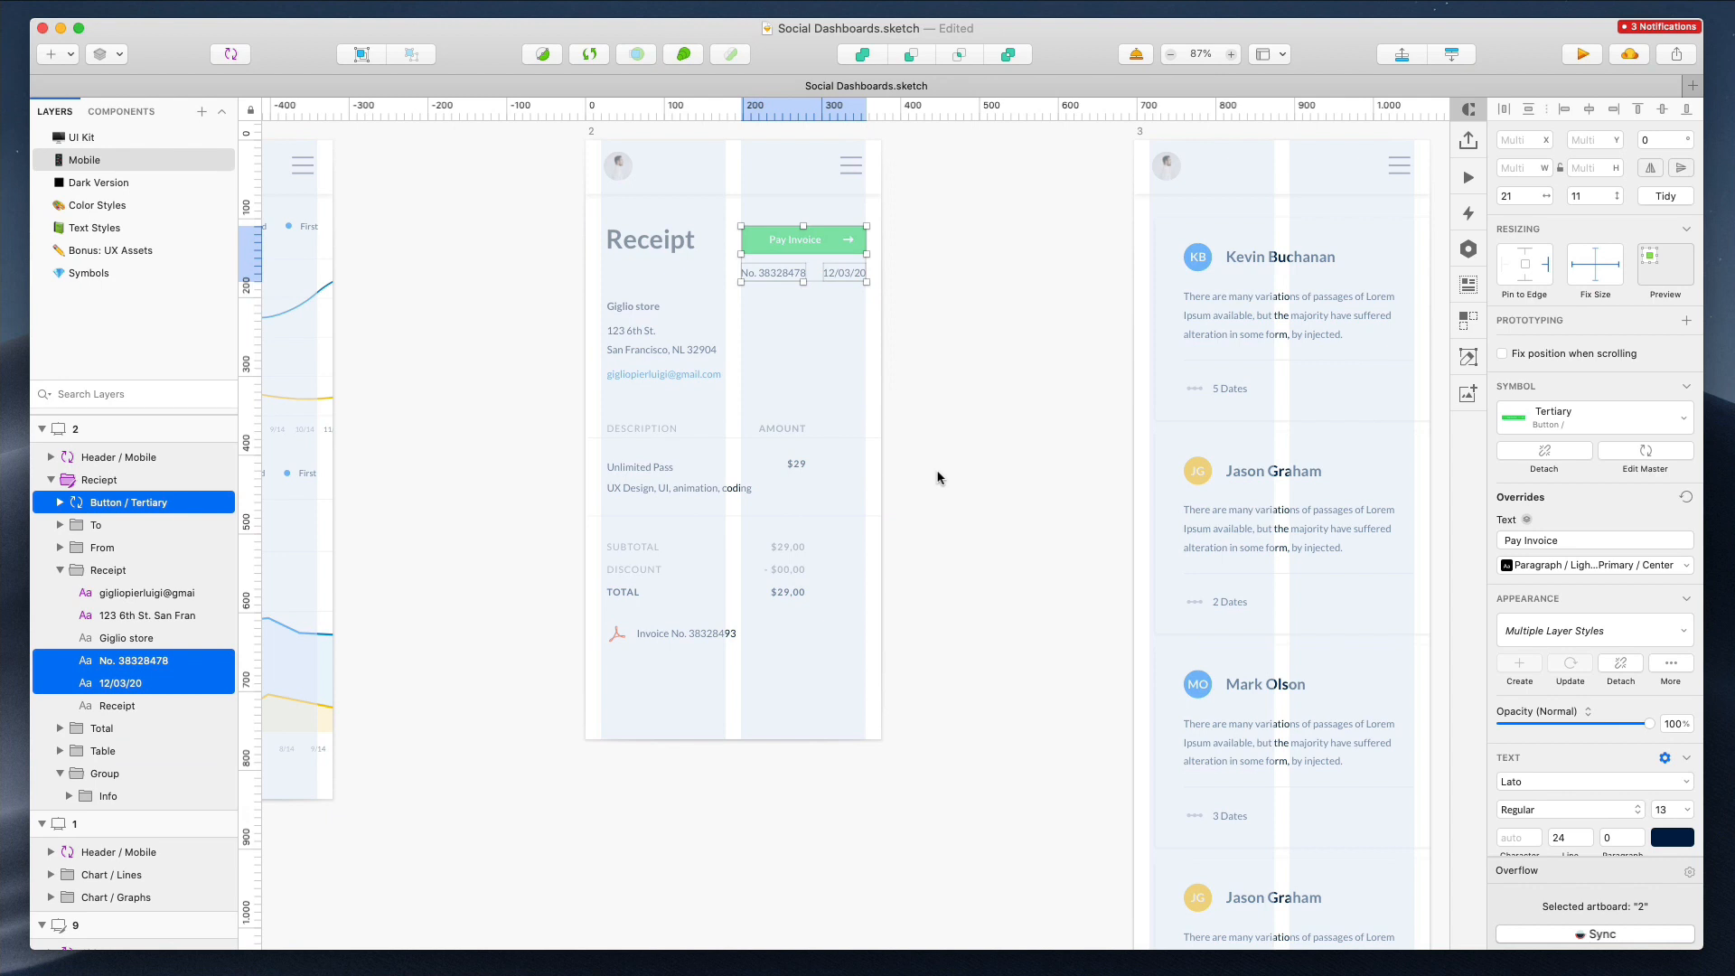
Shift the remaining Receipt content left to align with the layout's left margin
drag(578, 245, 696, 658)
drag(581, 567, 589, 628)
drag(639, 472, 632, 467)
click(495, 465)
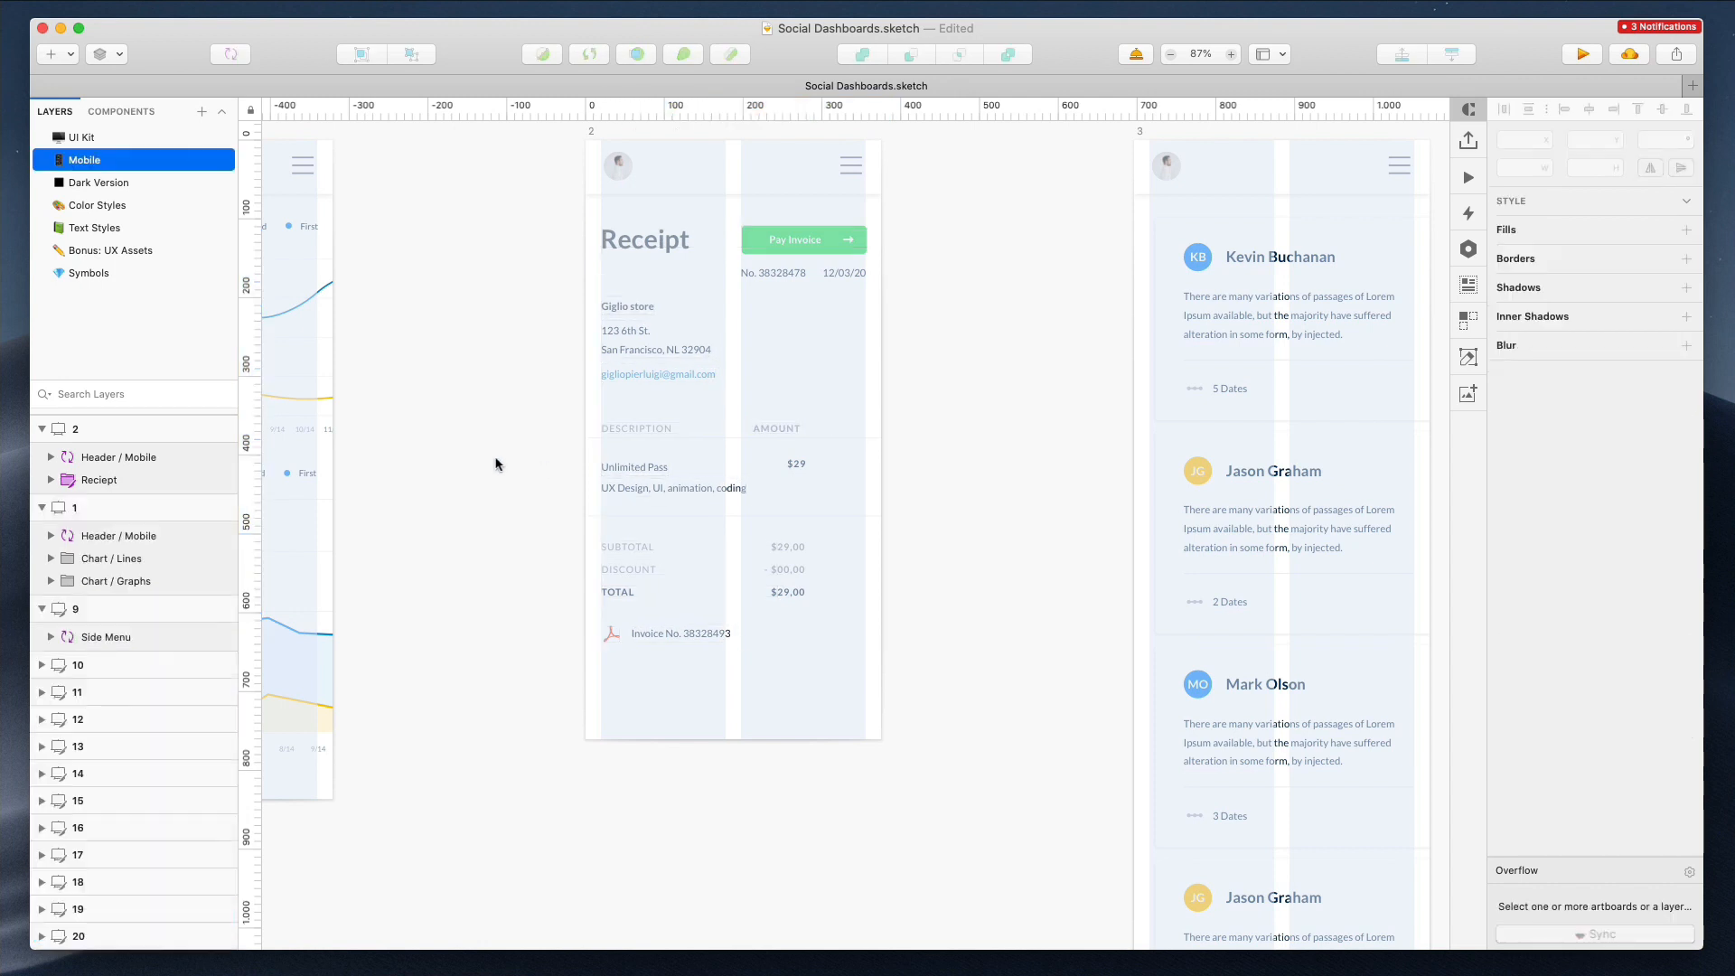
Narrow the four message cards in artboard 3 to fit within the layout width
scroll(495, 462, right, 5)
click(1094, 288)
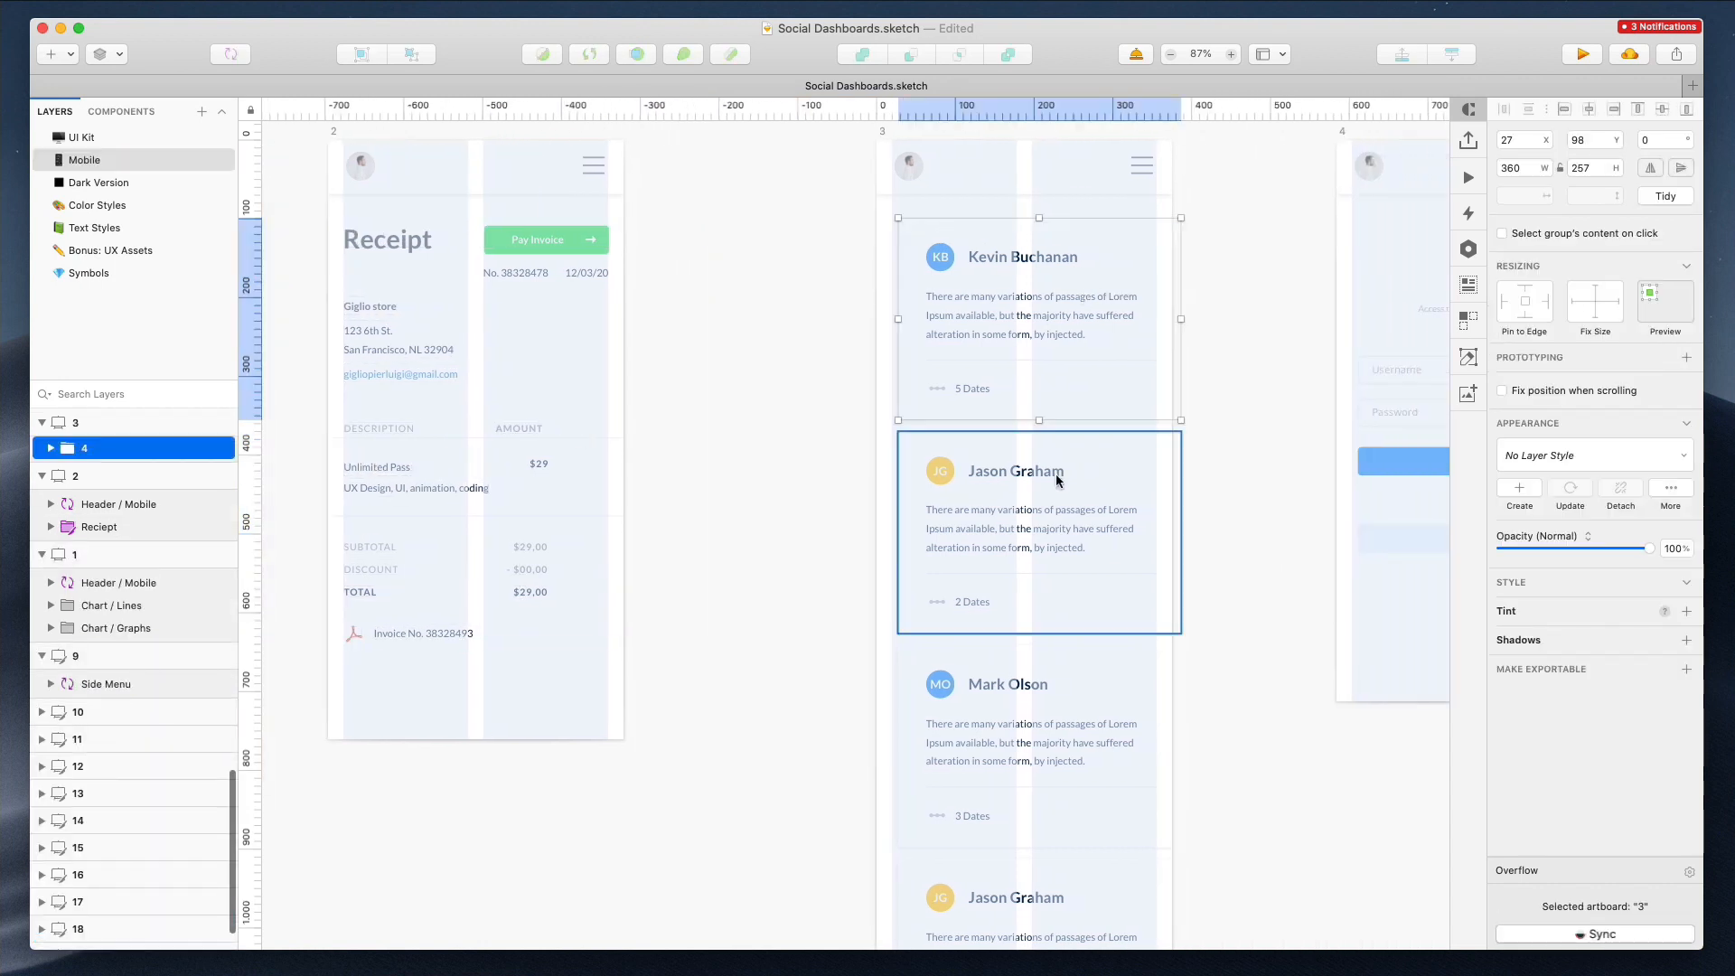
shift+click(1056, 475)
scroll(1058, 506, down, 4)
shift+click(1065, 555)
shift+click(1050, 712)
key(shift+Left)
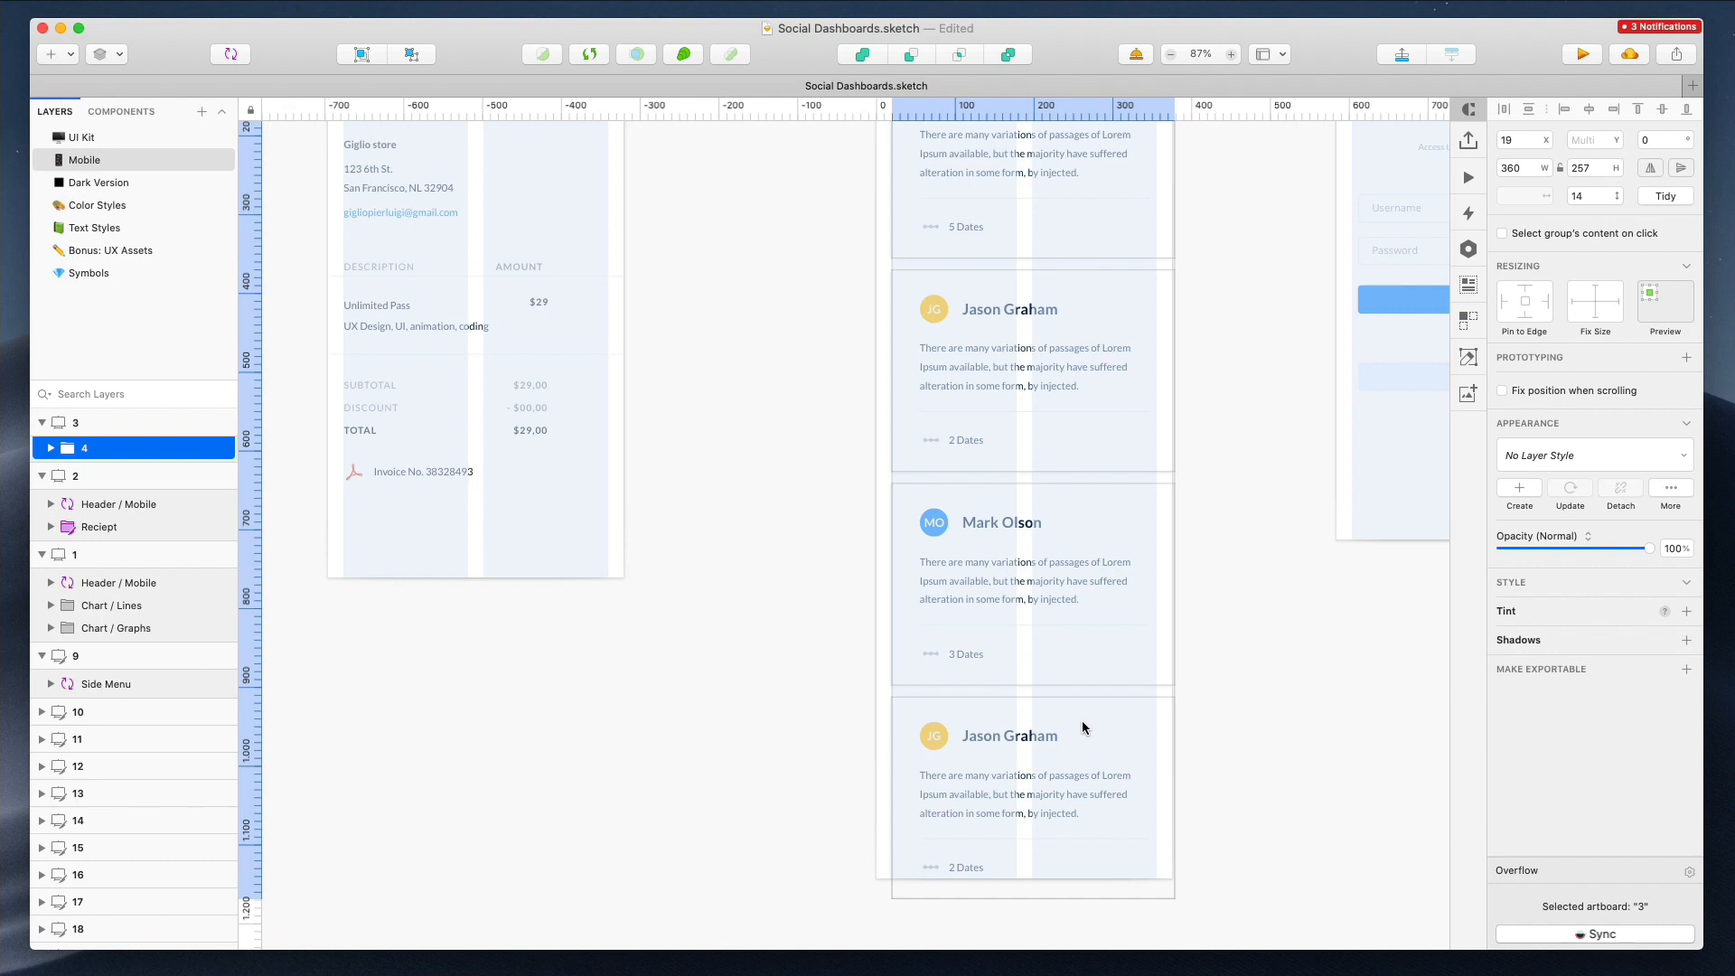
drag(1172, 478, 1156, 477)
click(1207, 477)
scroll(1207, 477, right, 9)
scroll(1207, 477, up, 4)
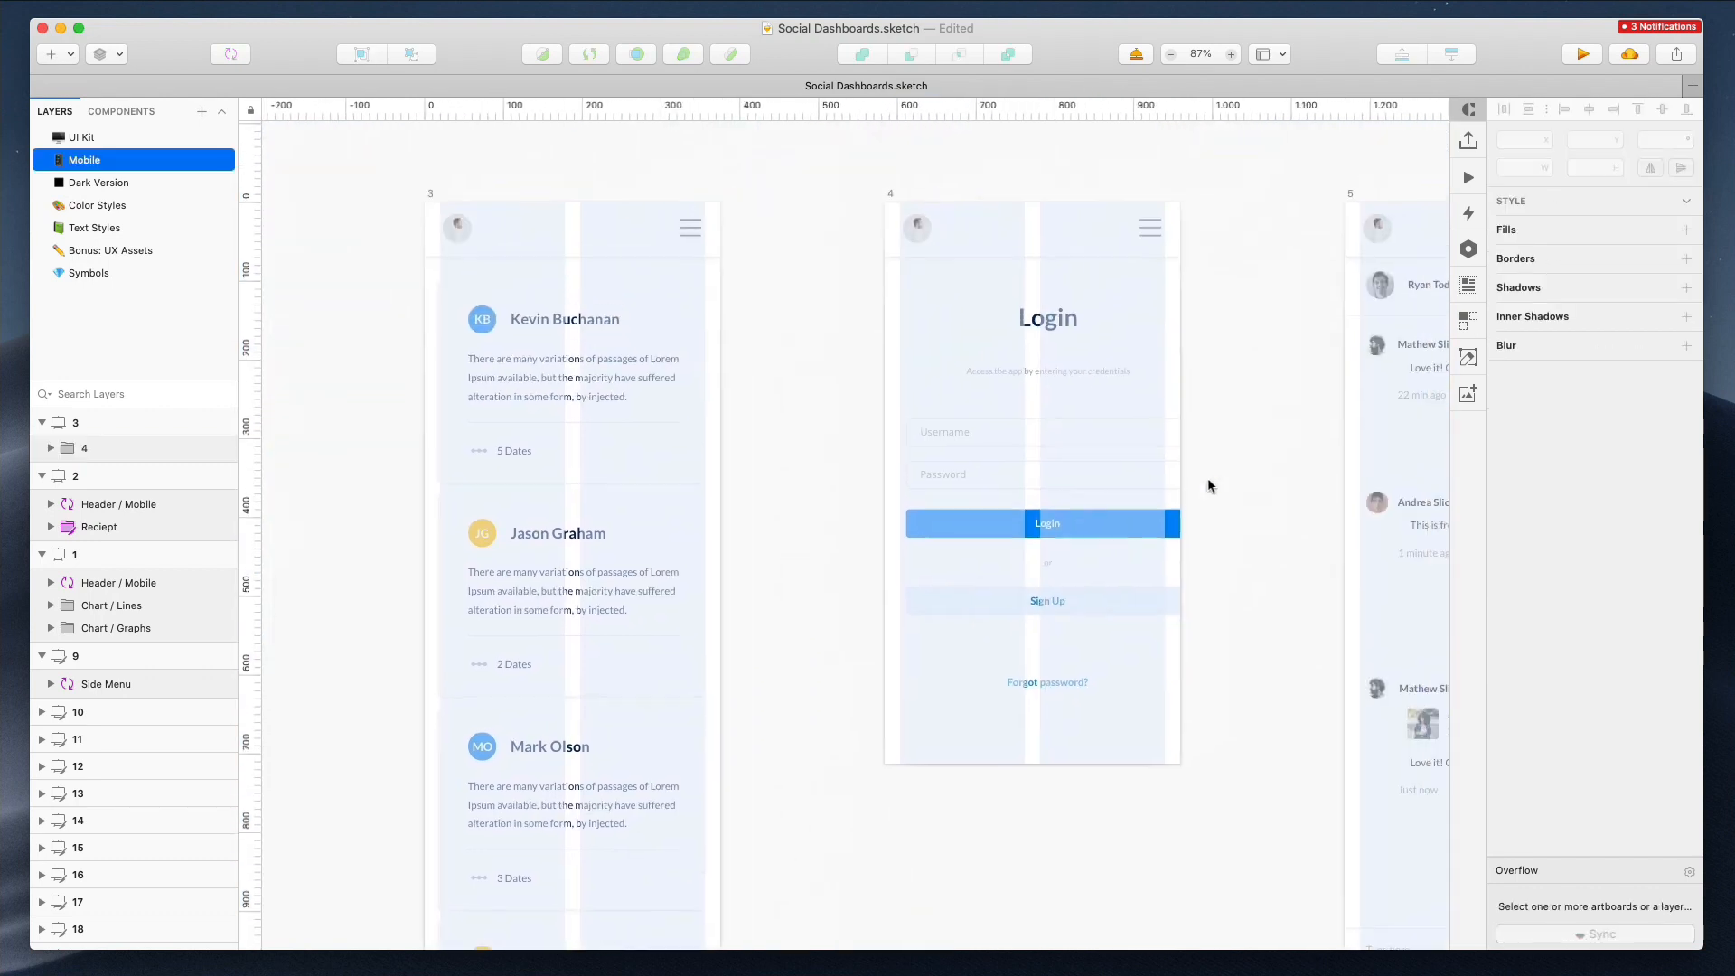
Resize the login inputs and buttons in artboard 4 to 336 px wide within the layout
drag(848, 310, 1177, 744)
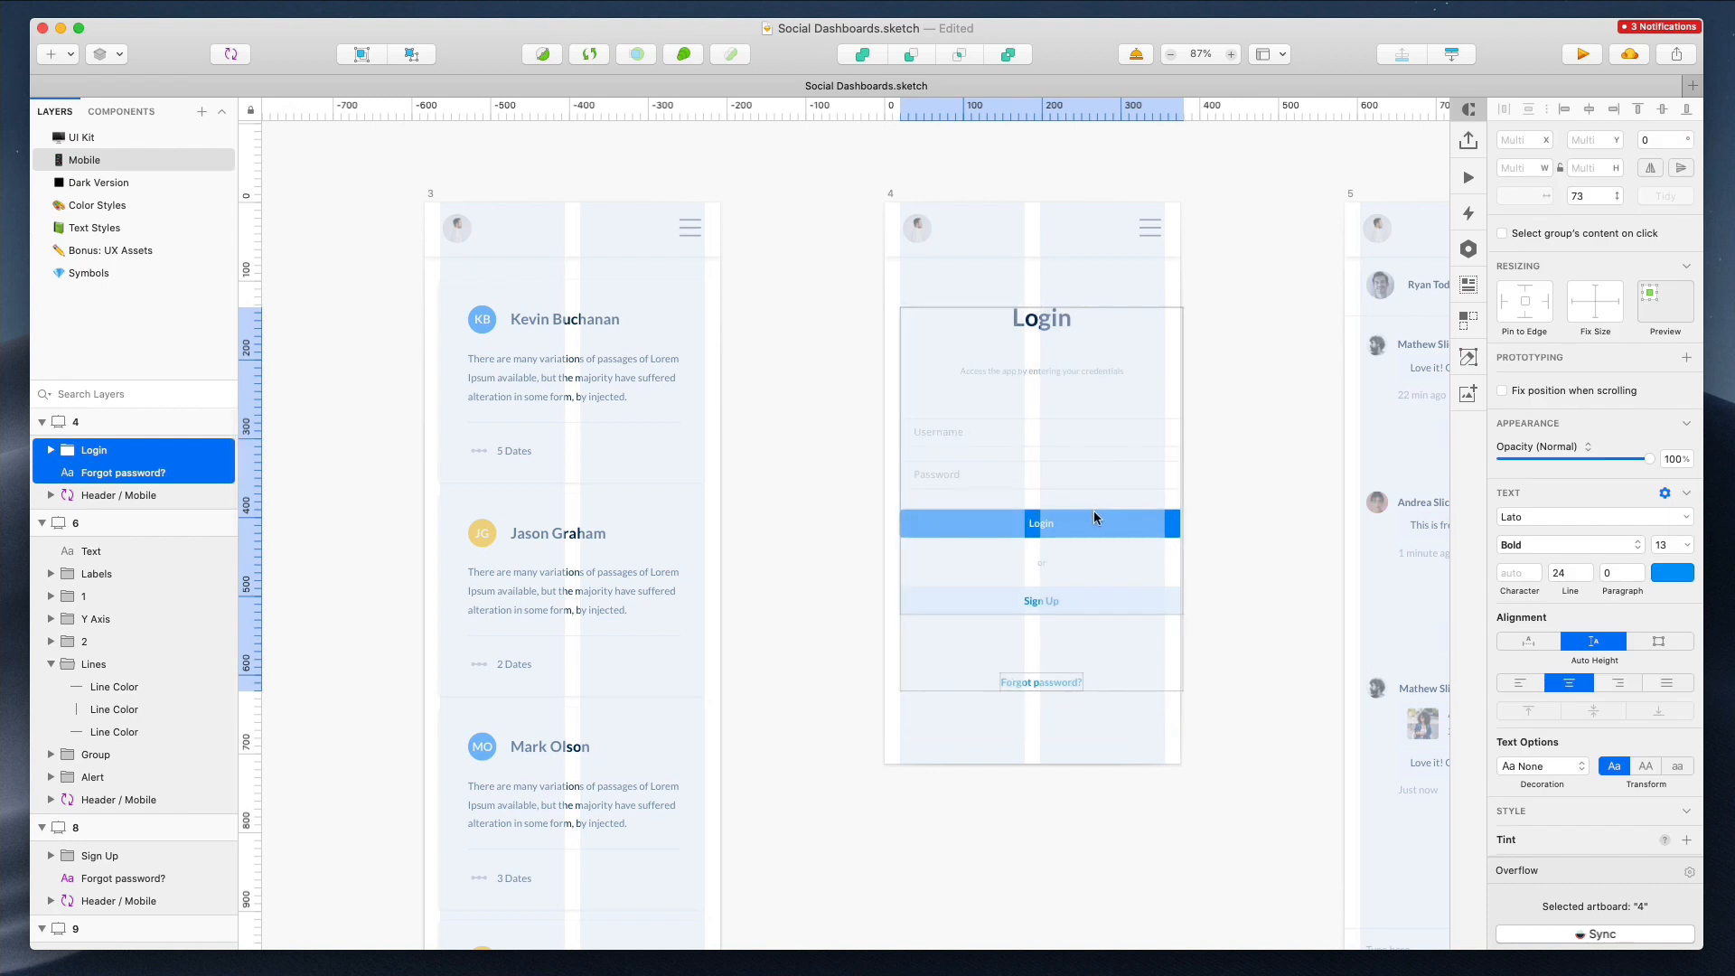
drag(1180, 498, 1157, 495)
drag(1214, 418, 1174, 625)
drag(1179, 514, 1159, 514)
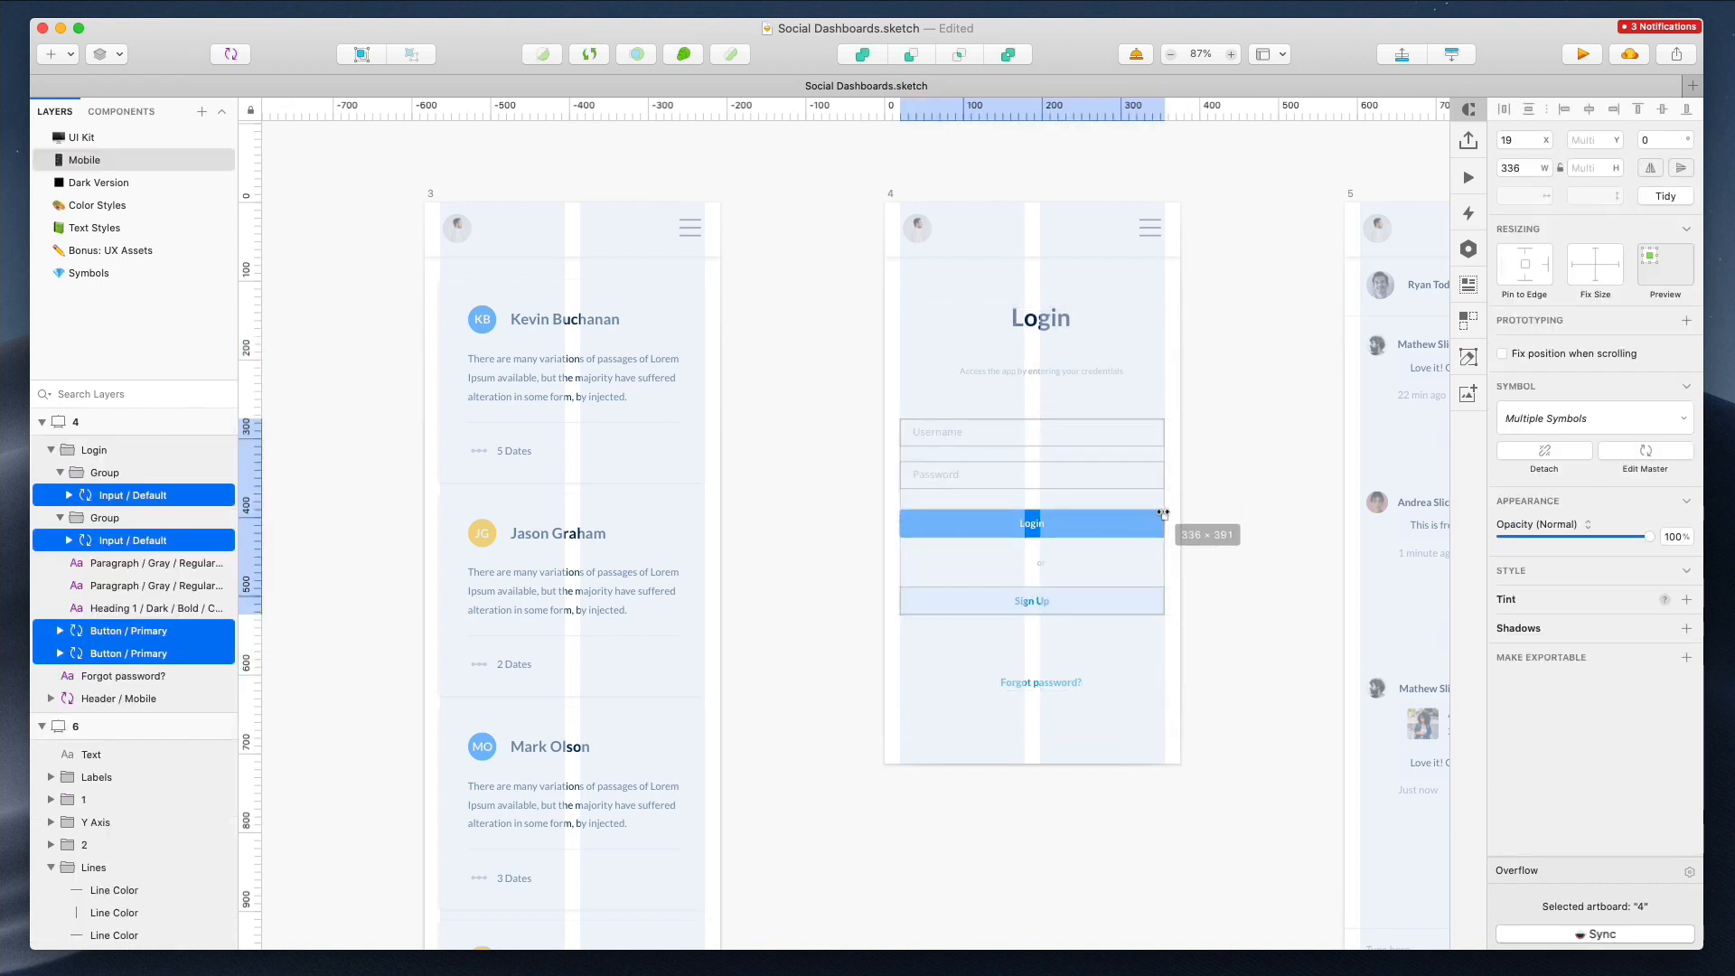
Center the 'or' and 'Forgot password?' texts within the login form
click(1041, 562)
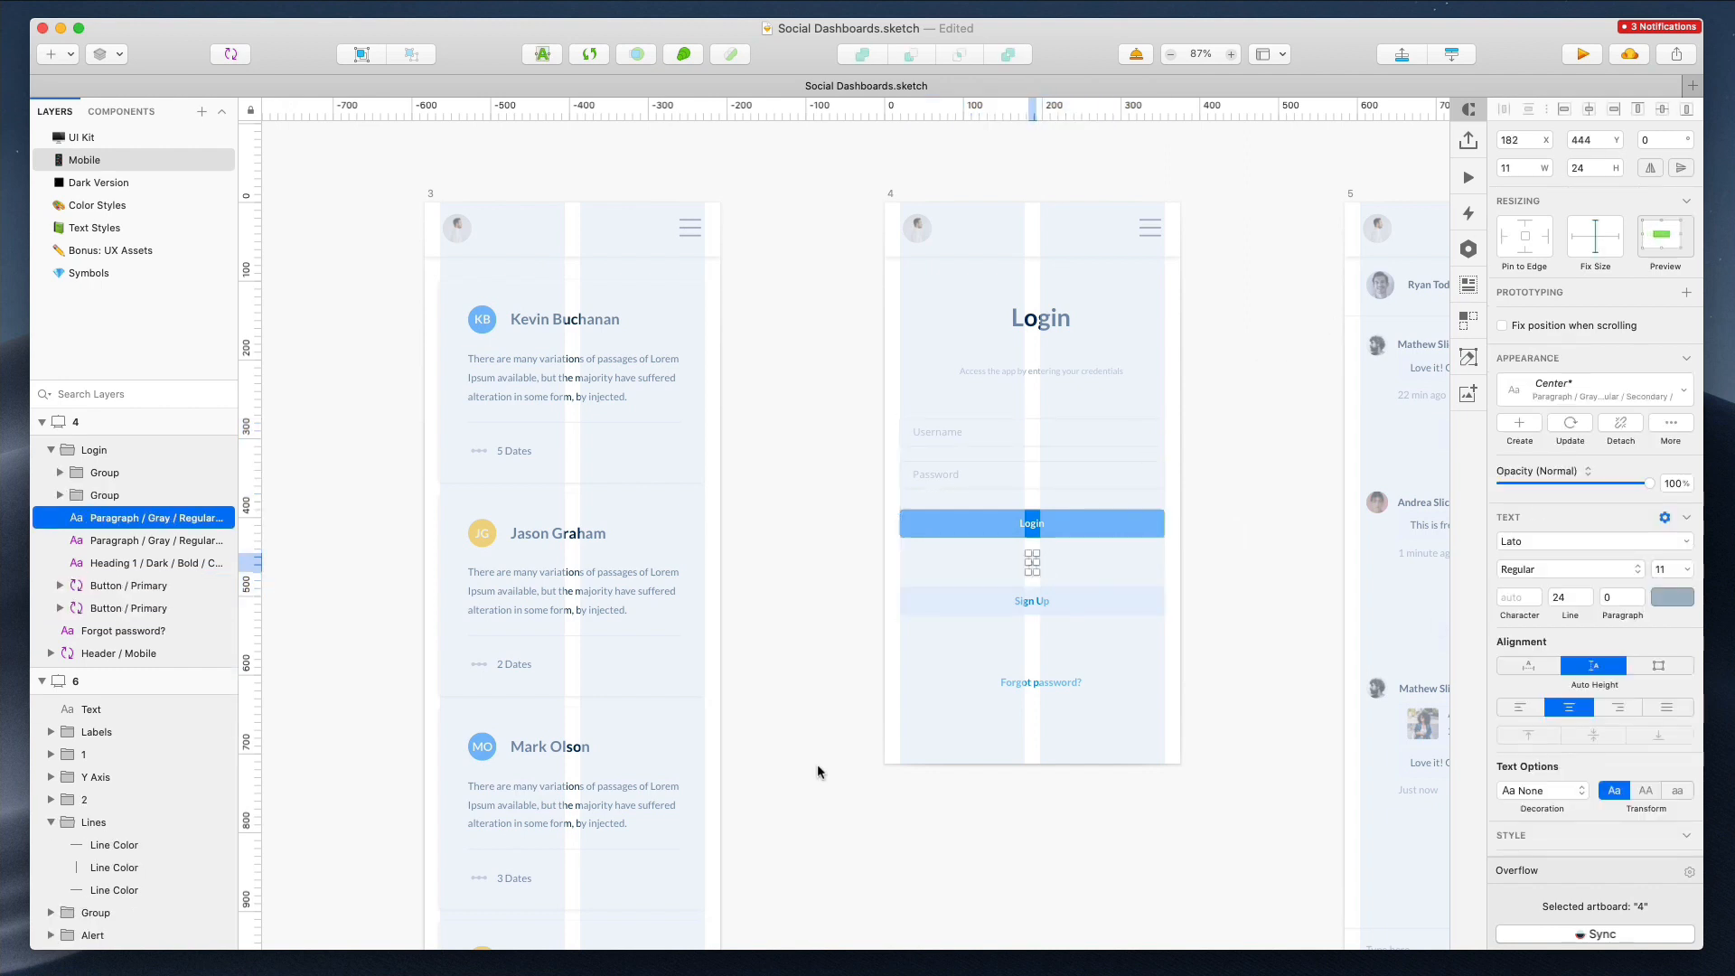
click(1040, 682)
click(1267, 362)
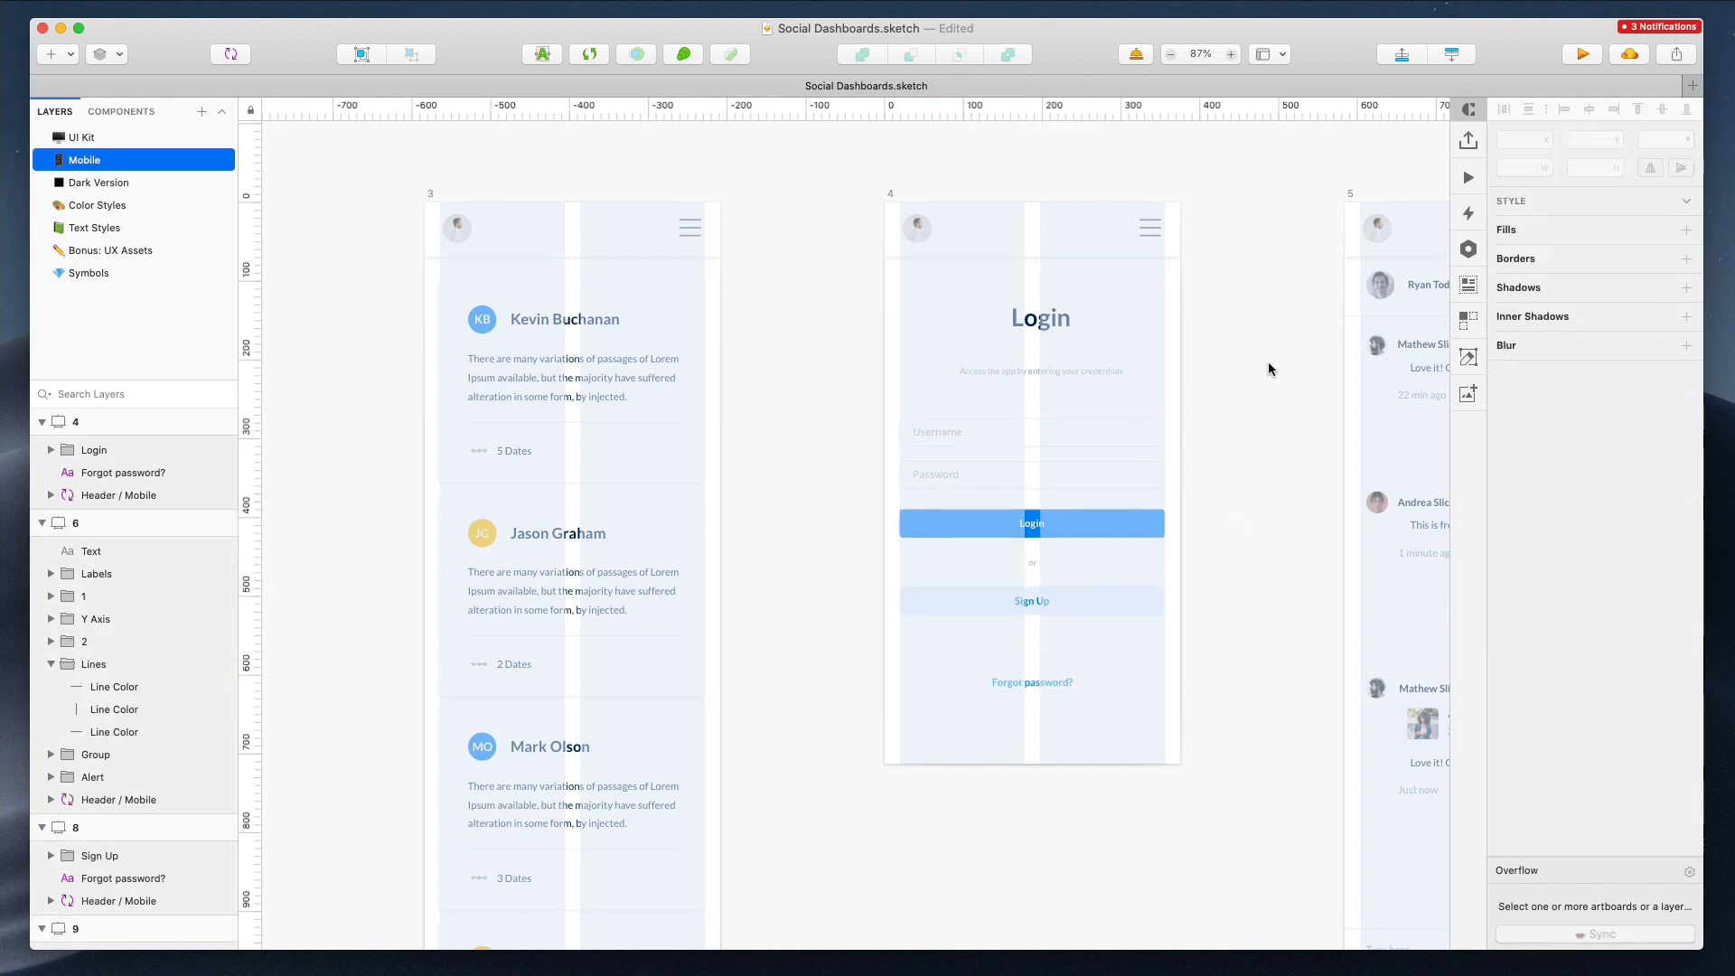
Move the first reply bubble and its timestamp in chat artboard 5 left to the layout's right edge
scroll(1267, 361, right, 10)
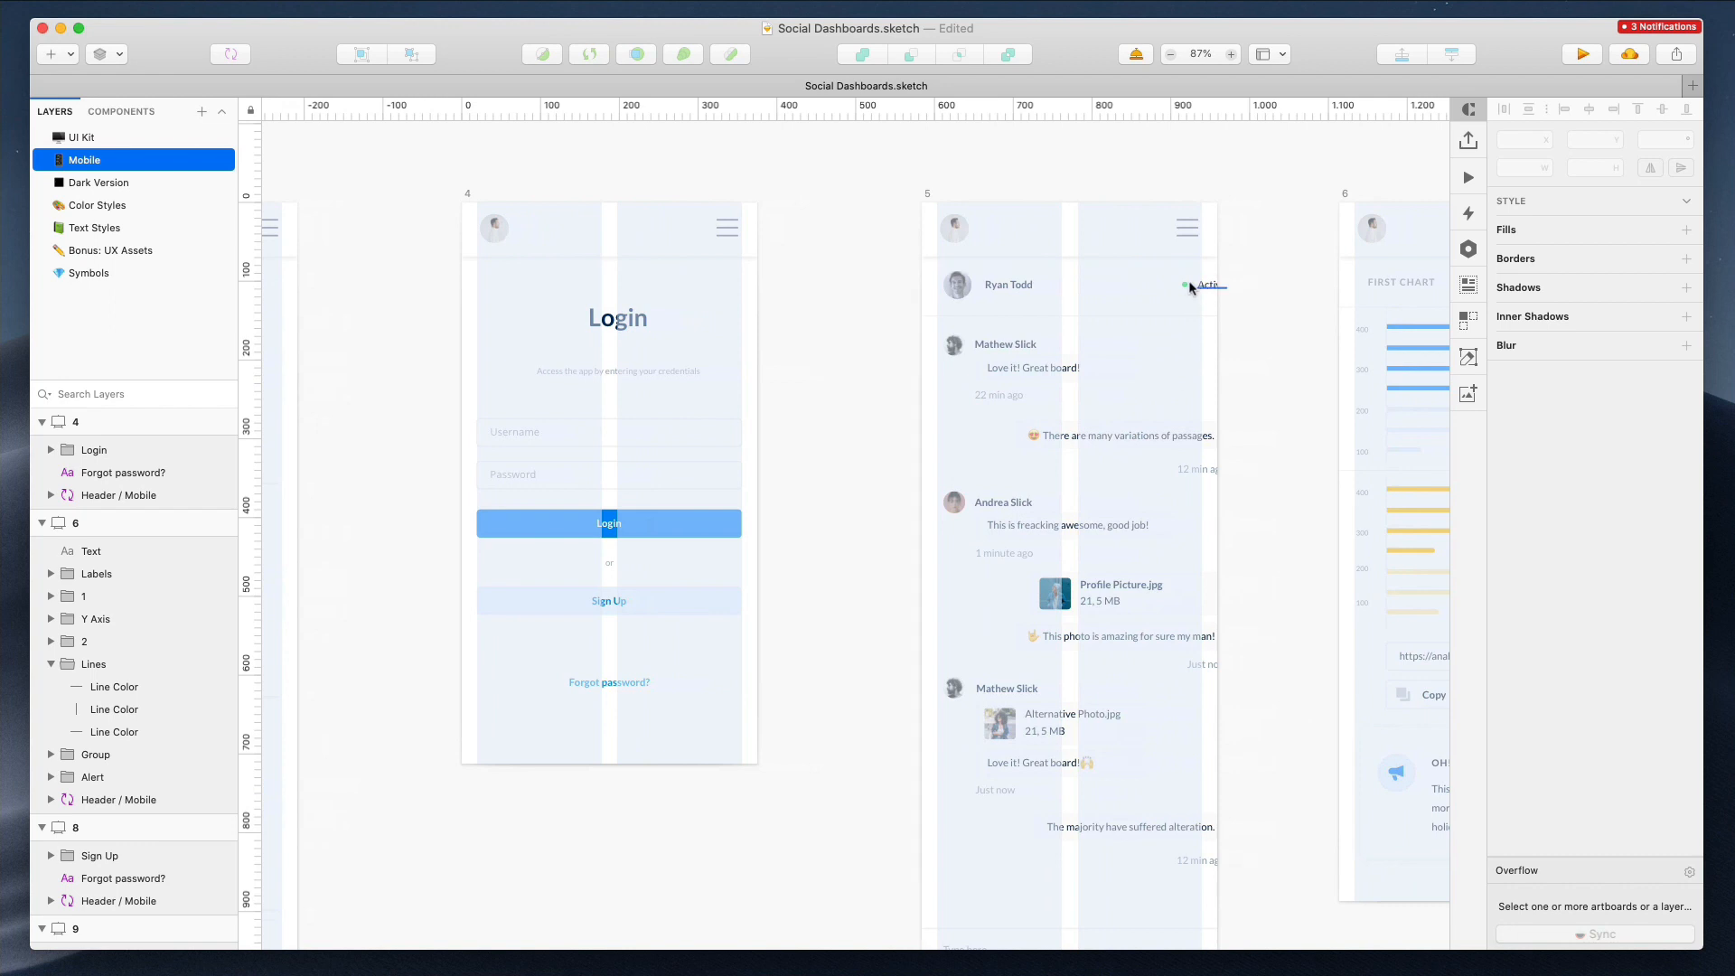
click(1207, 289)
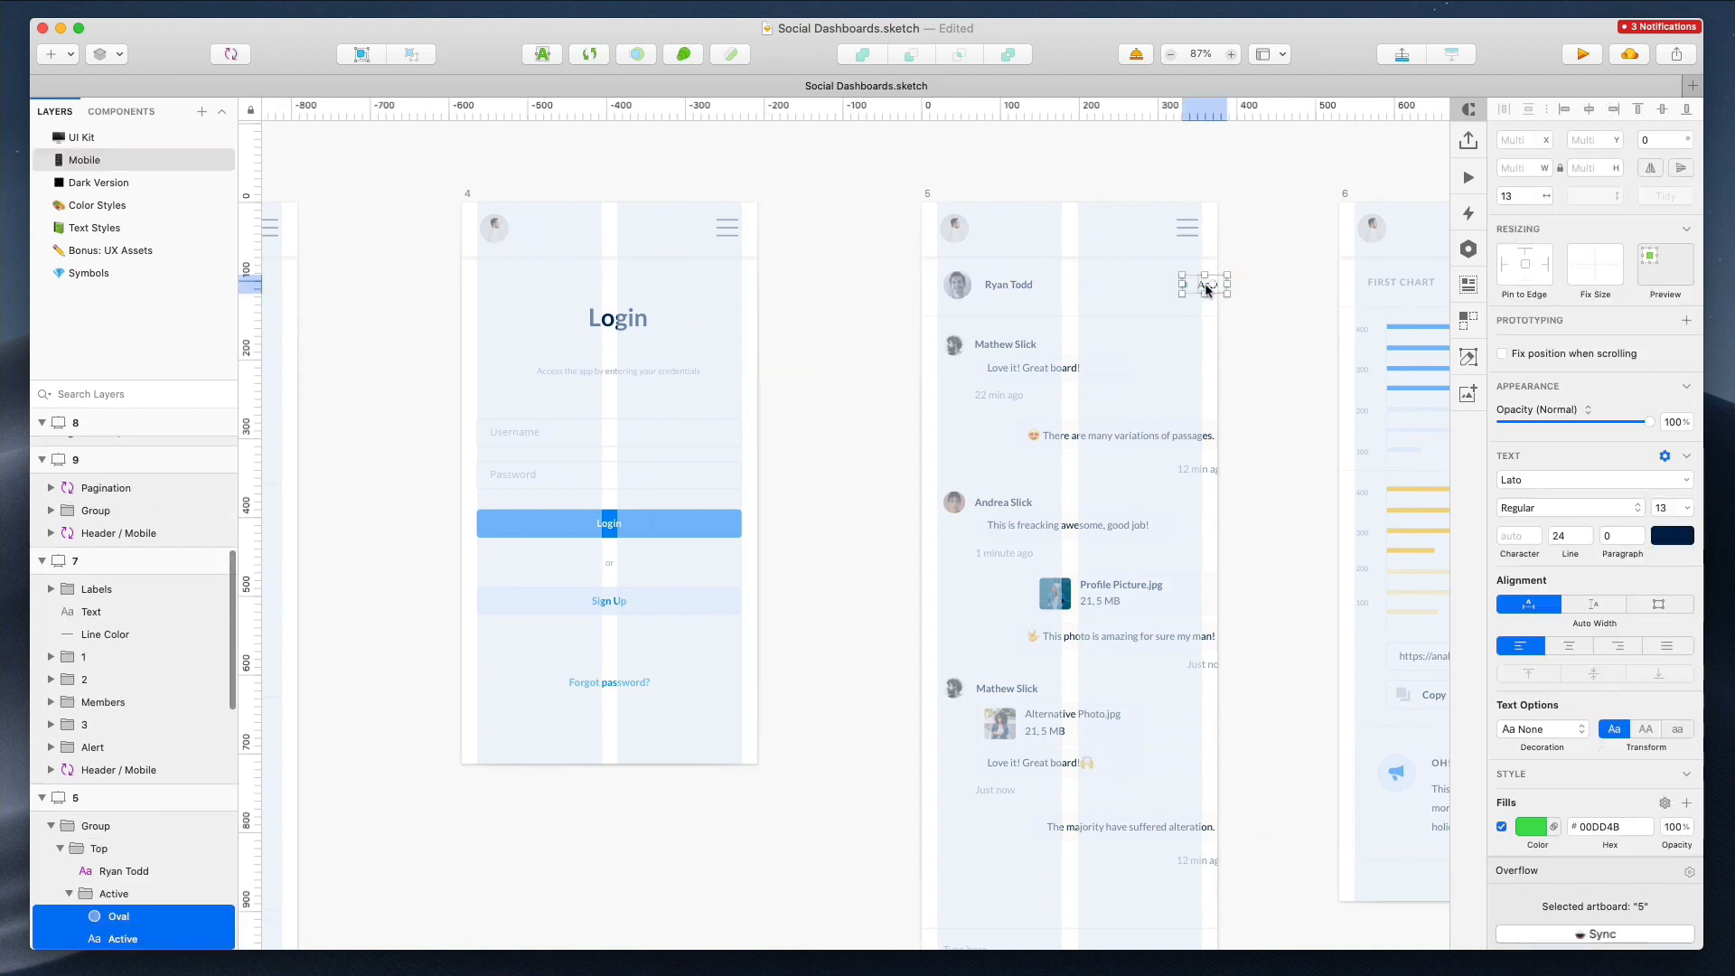
click(1148, 440)
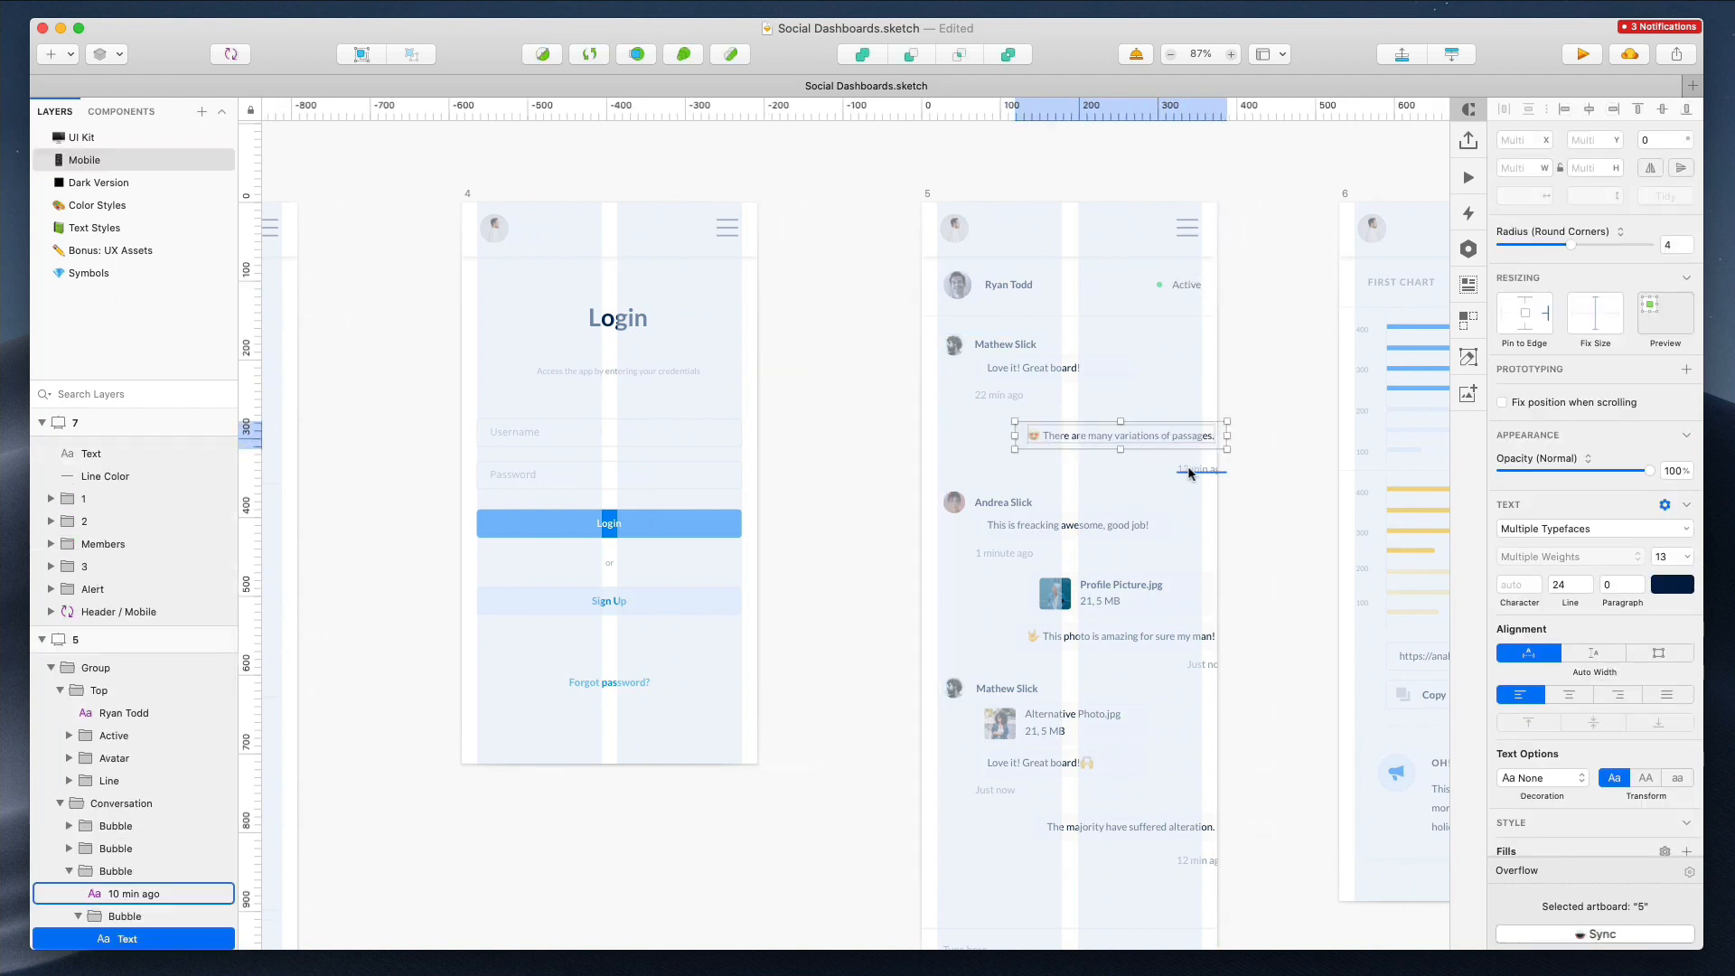
drag(1189, 473, 1162, 437)
click(1235, 406)
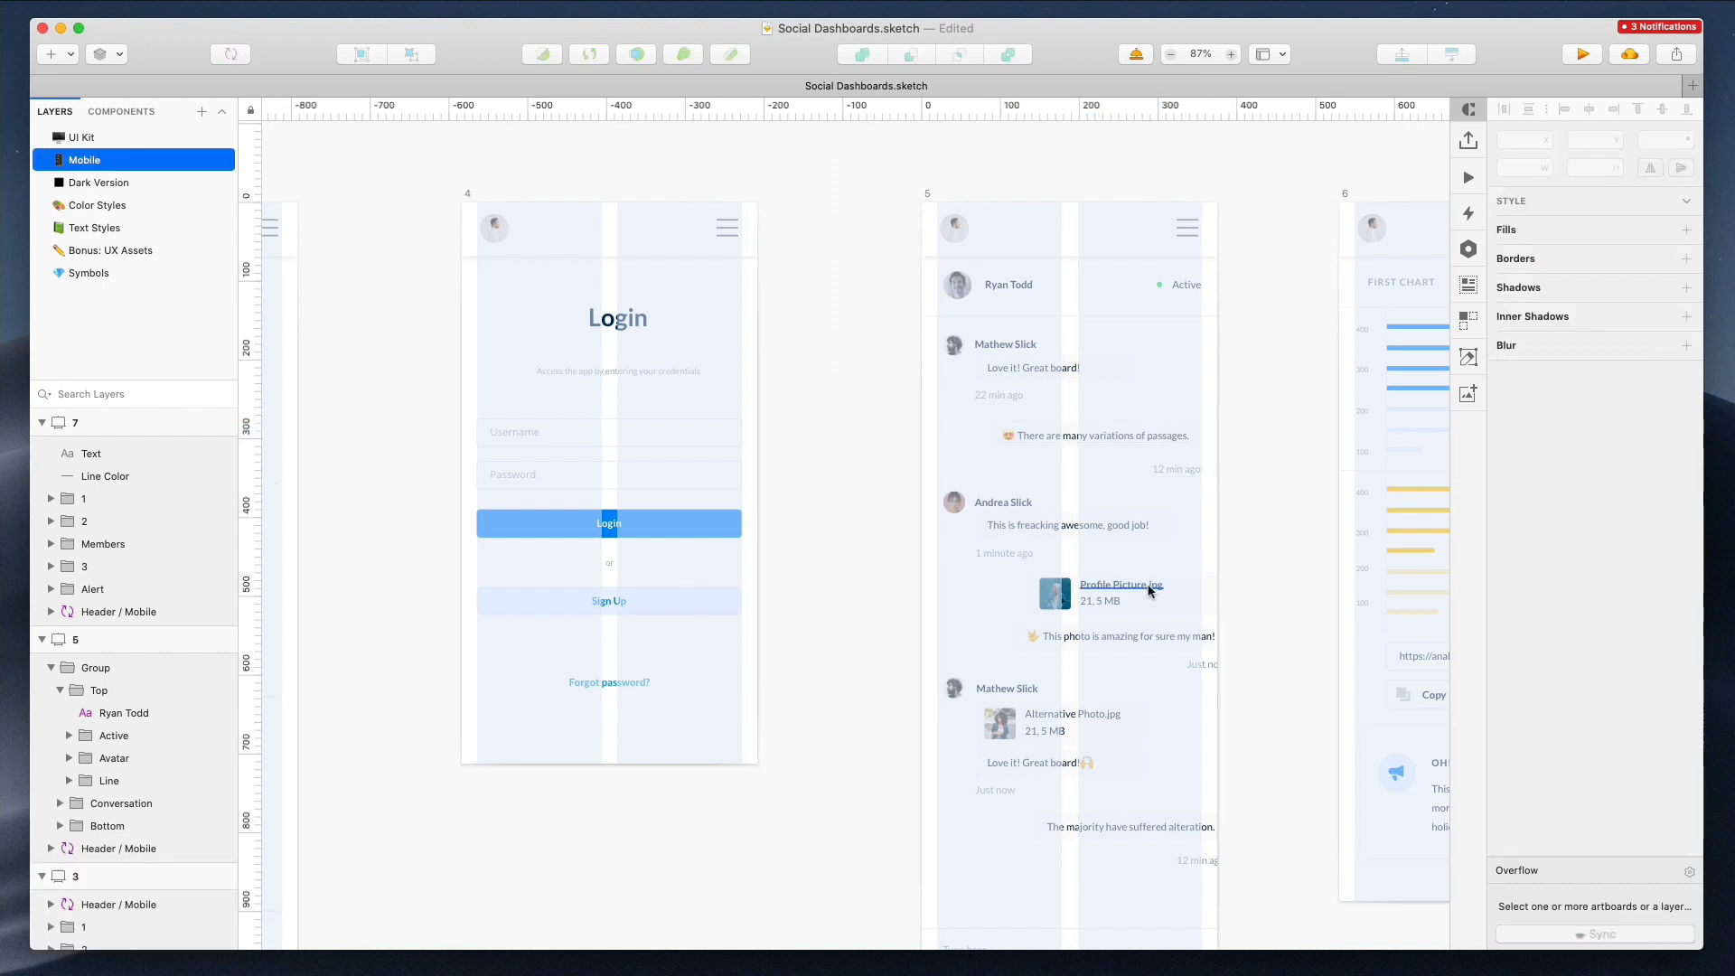
Align the remaining right-side chat bubbles and timestamps in artboard 5 to the layout's right edge
click(1211, 593)
click(1179, 634)
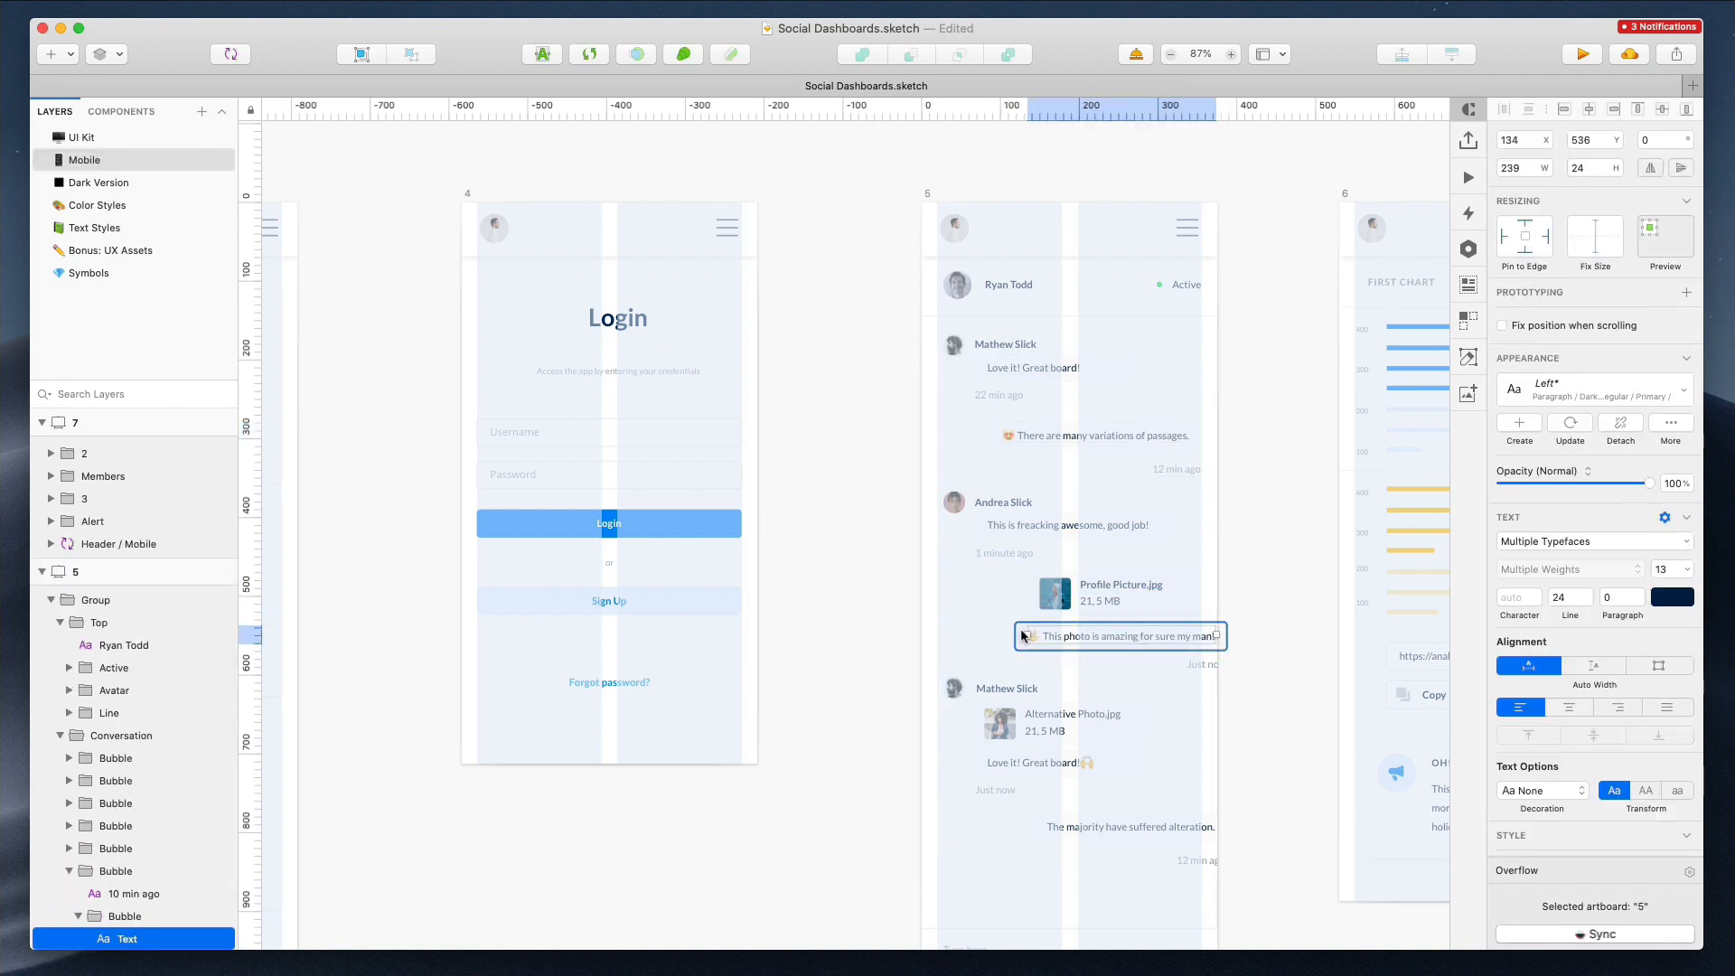
shift+click(1022, 636)
shift+click(1200, 665)
scroll(1178, 658, down, 3)
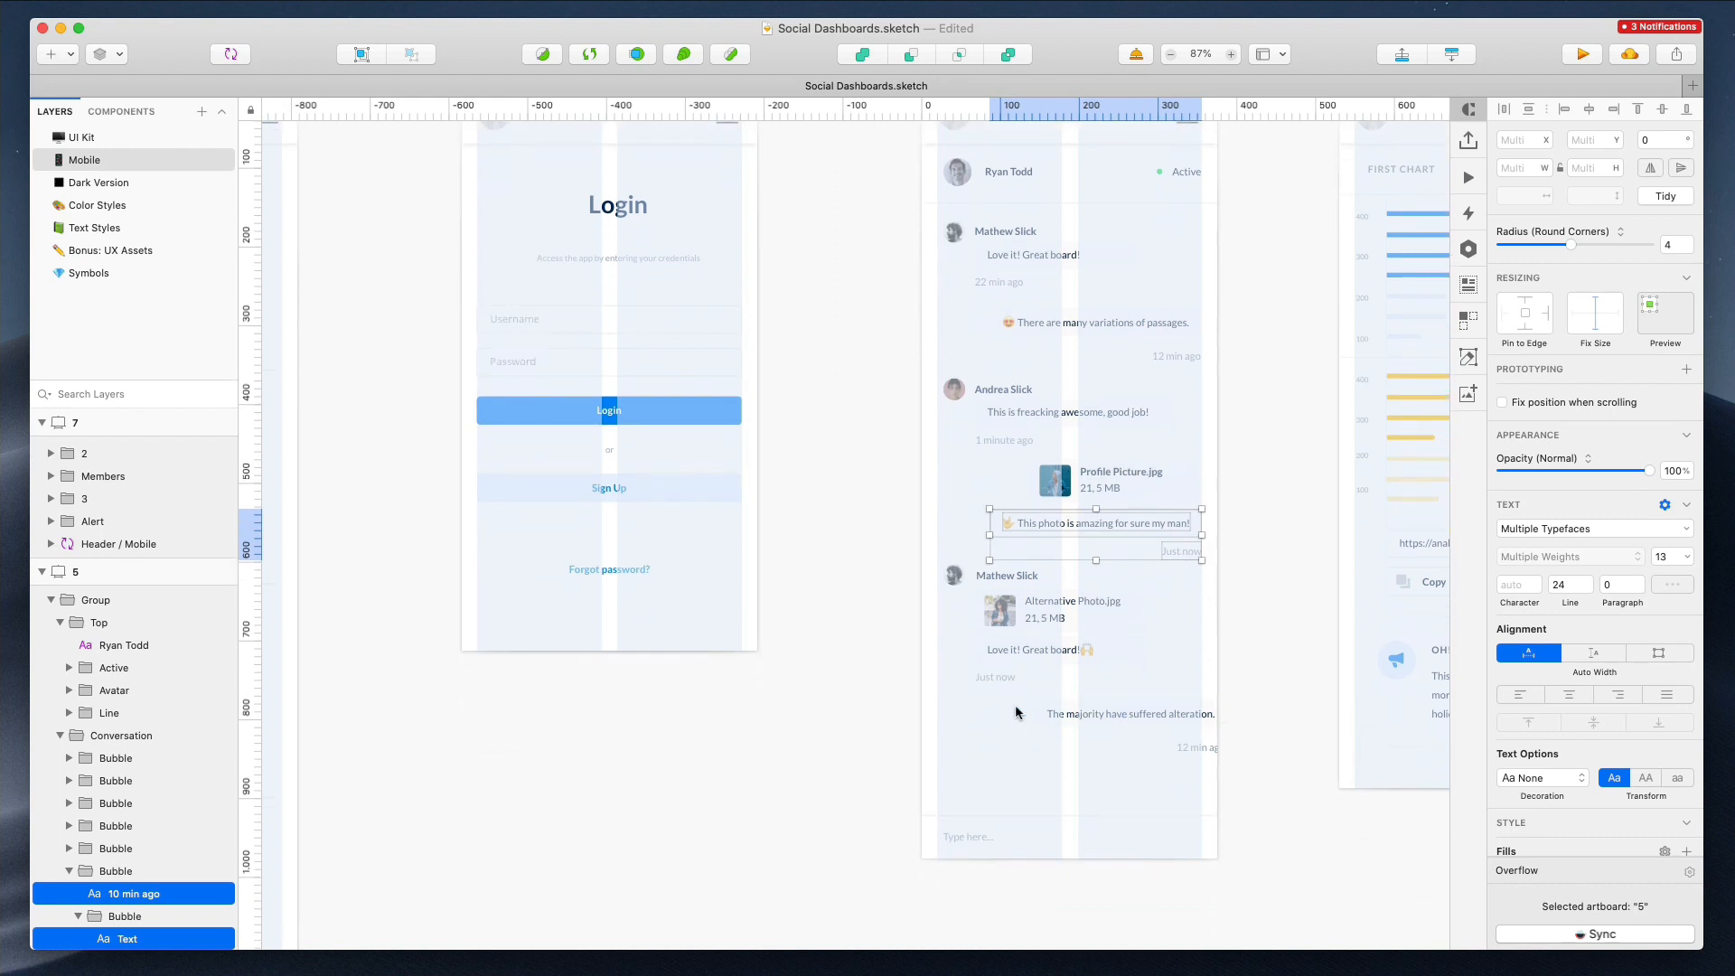
shift+click(1200, 758)
drag(1177, 713, 1175, 713)
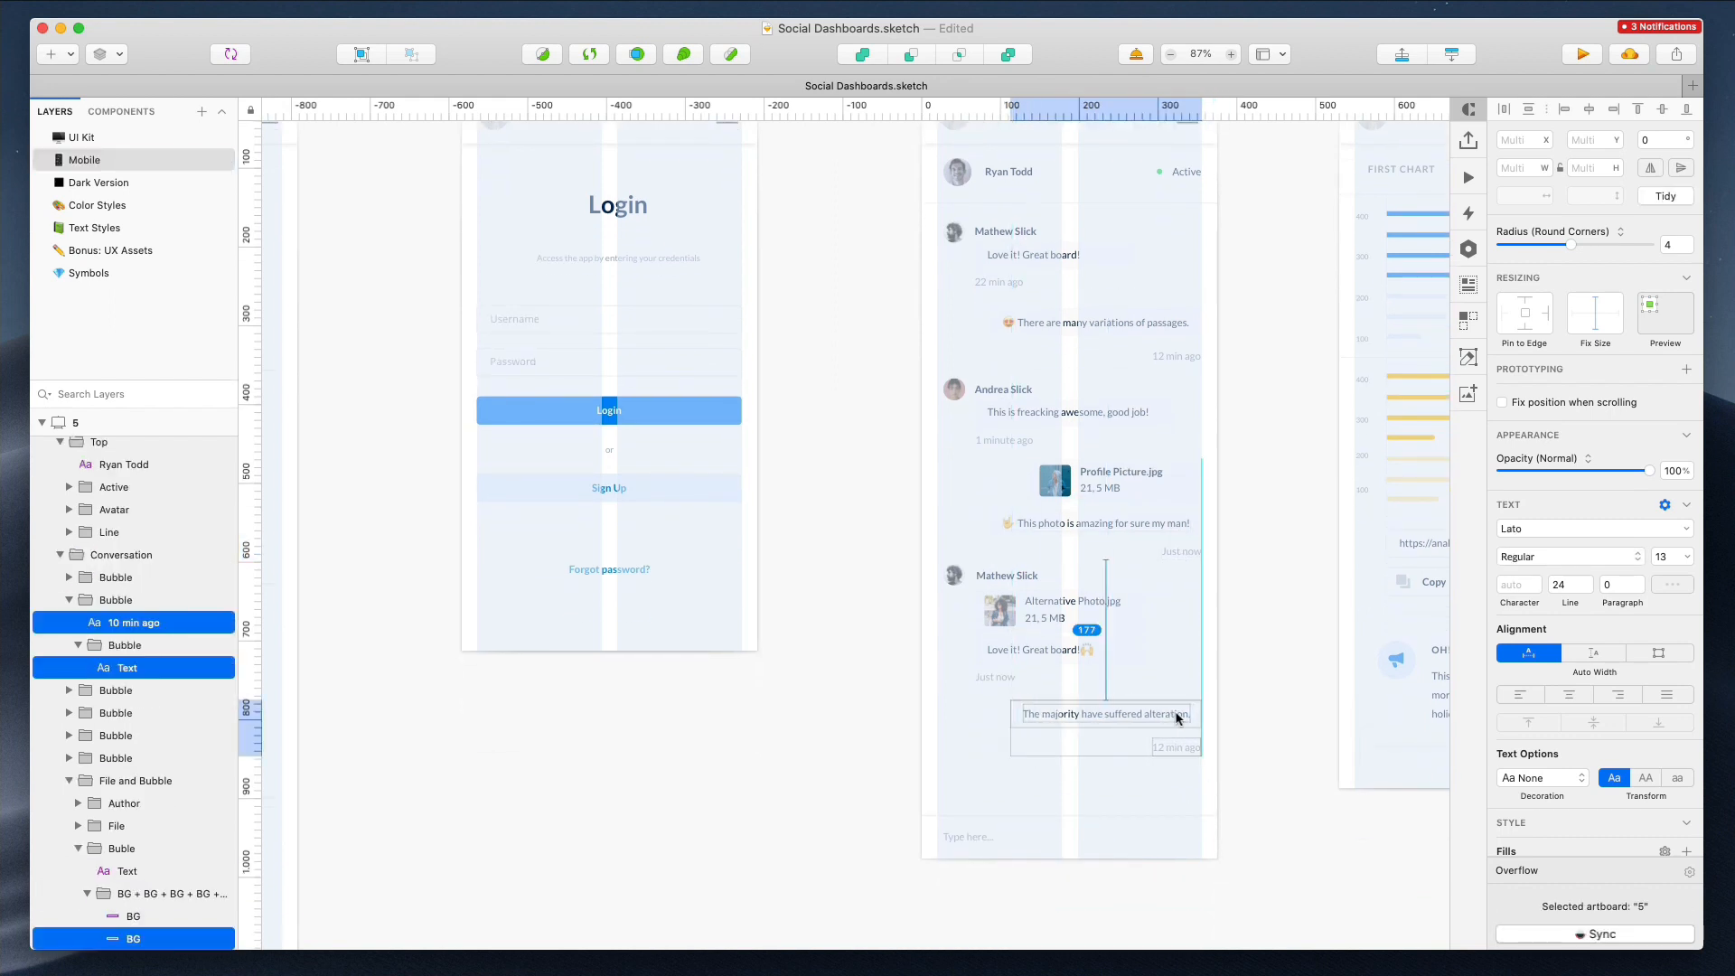
Inspect the left-side chat bubbles and header items of artboard 5 against the layout grid
click(972, 833)
drag(898, 221, 993, 689)
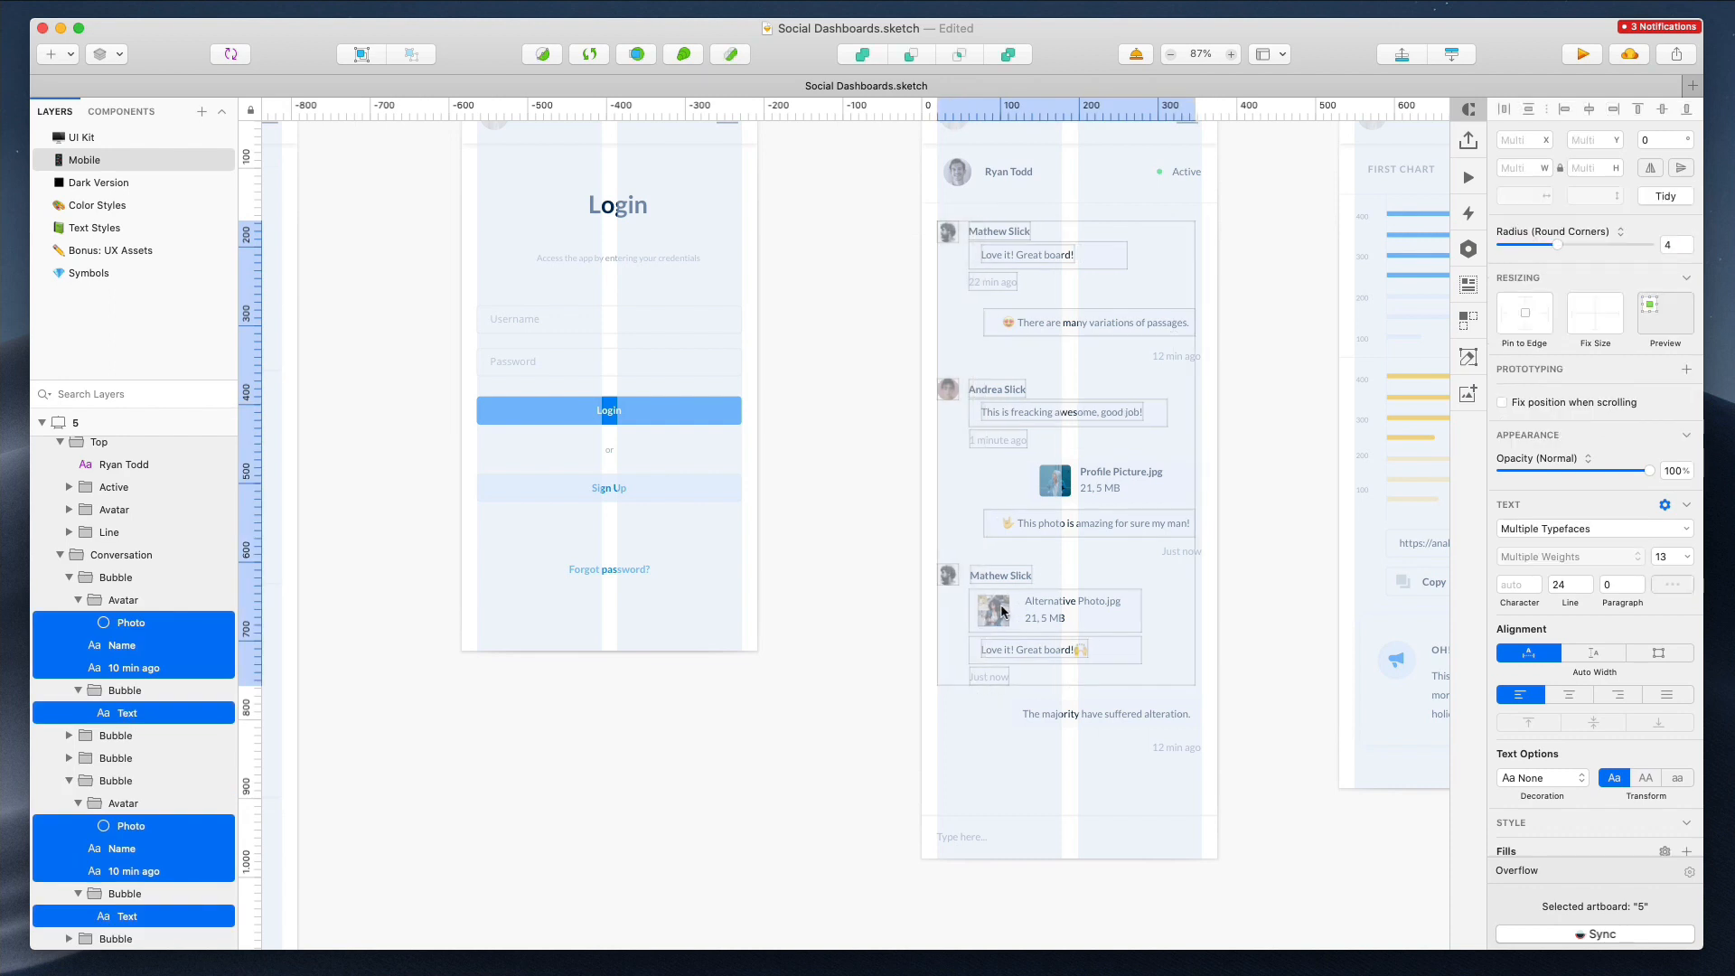
click(853, 488)
scroll(853, 488, right, 1)
drag(870, 175, 1015, 201)
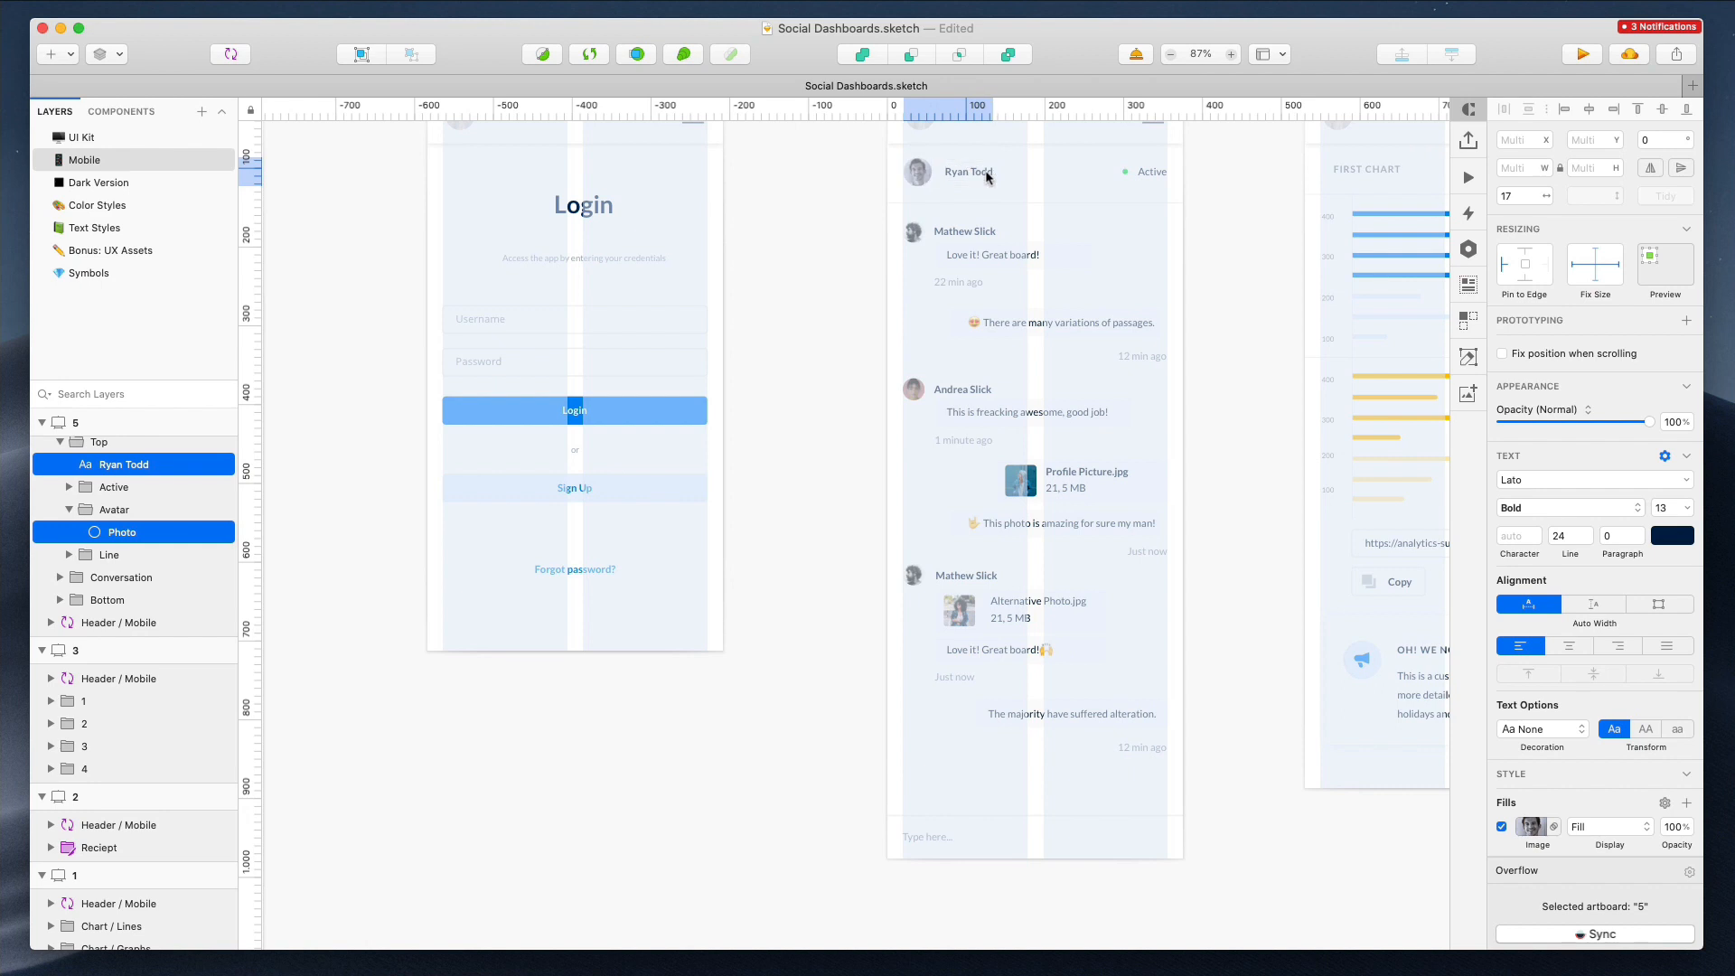
scroll(988, 176, right, 2)
scroll(988, 176, up, 2)
scroll(988, 176, left, 8)
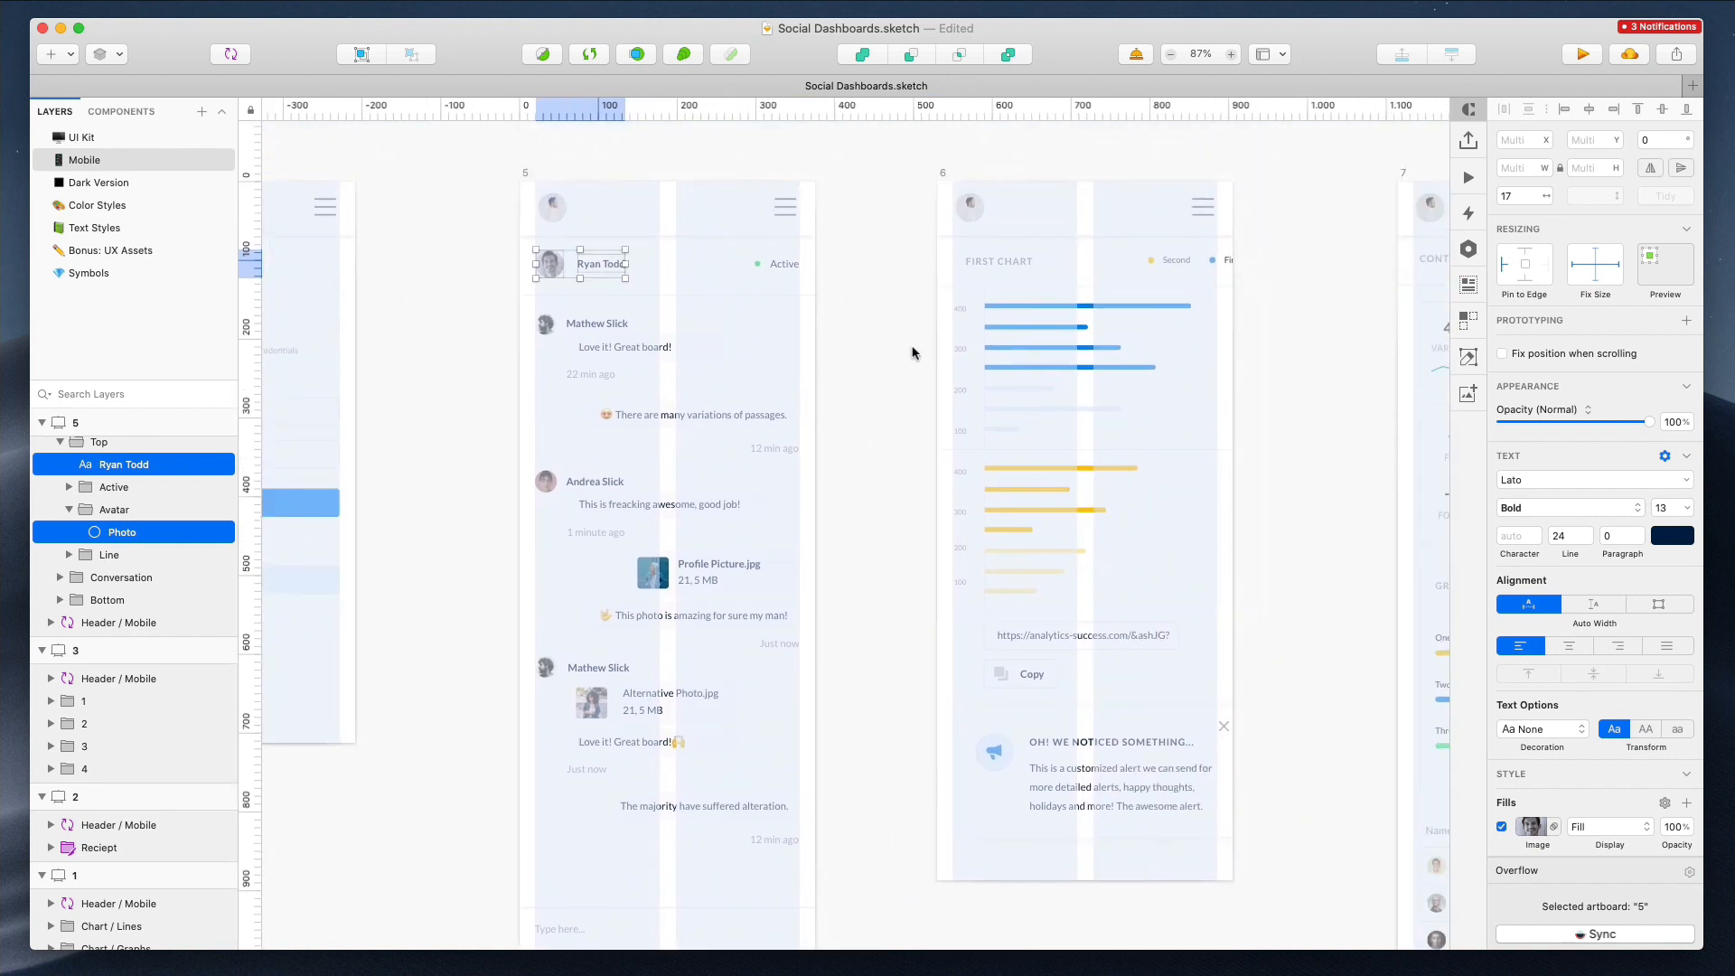
Move and narrow the alert card in artboard 6 to fit within the layout width
drag(1010, 762, 1000, 762)
drag(1232, 772, 1197, 767)
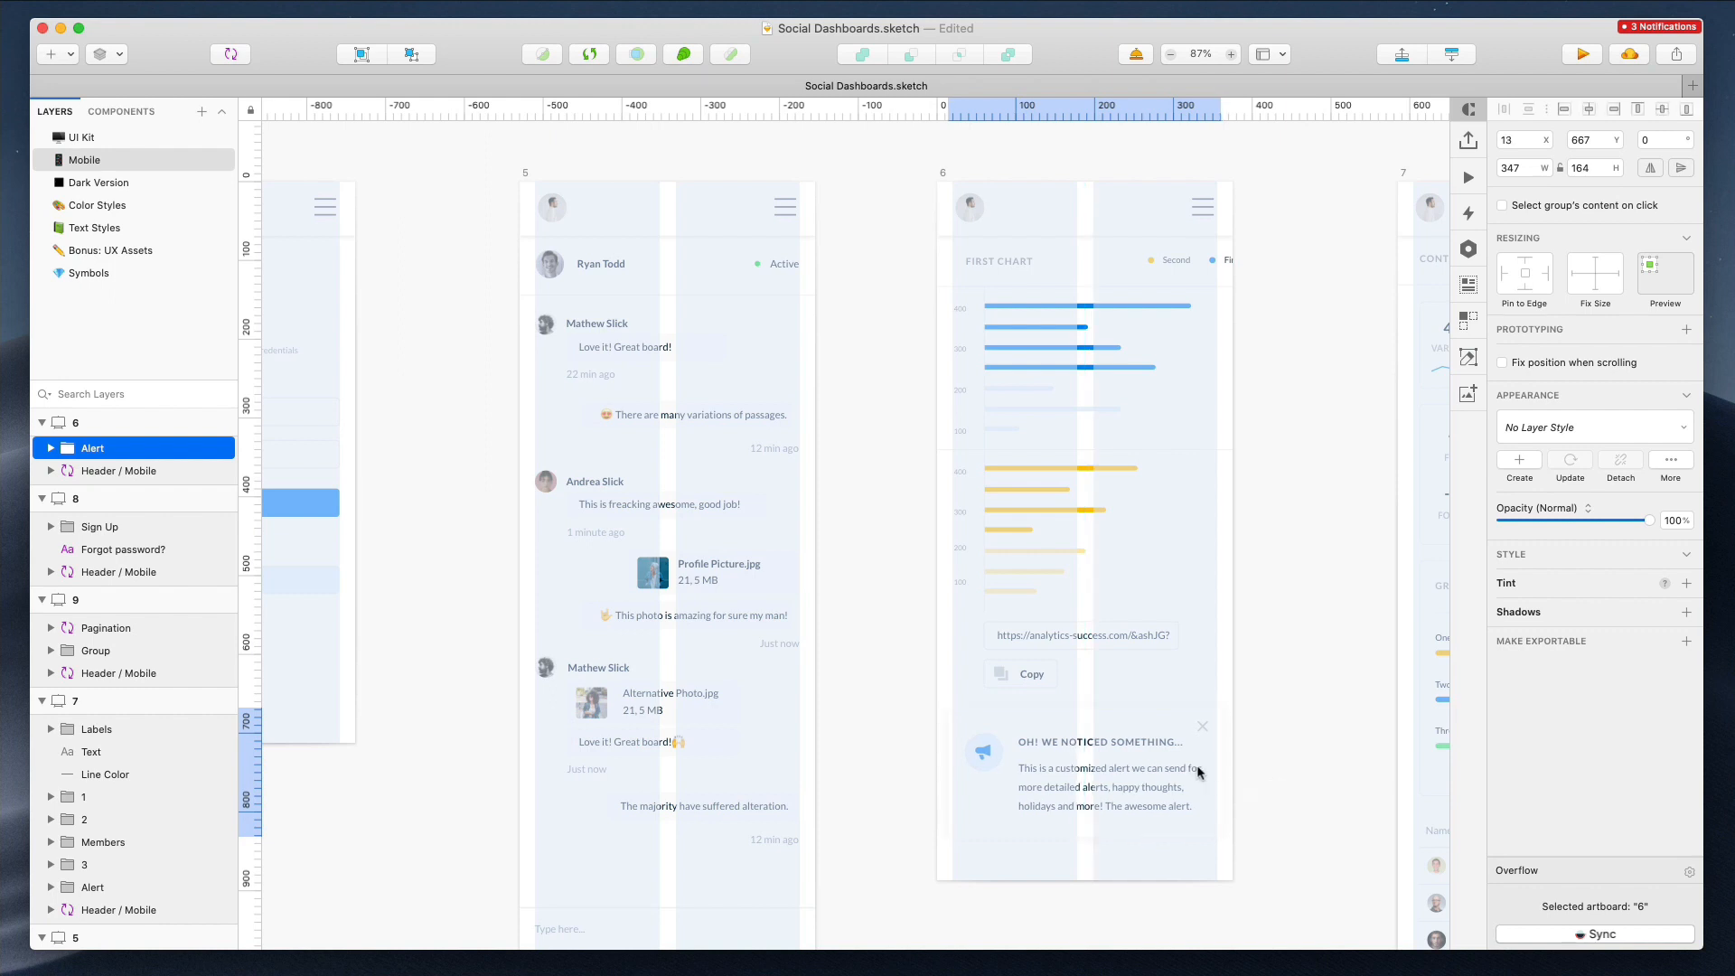
click(1064, 258)
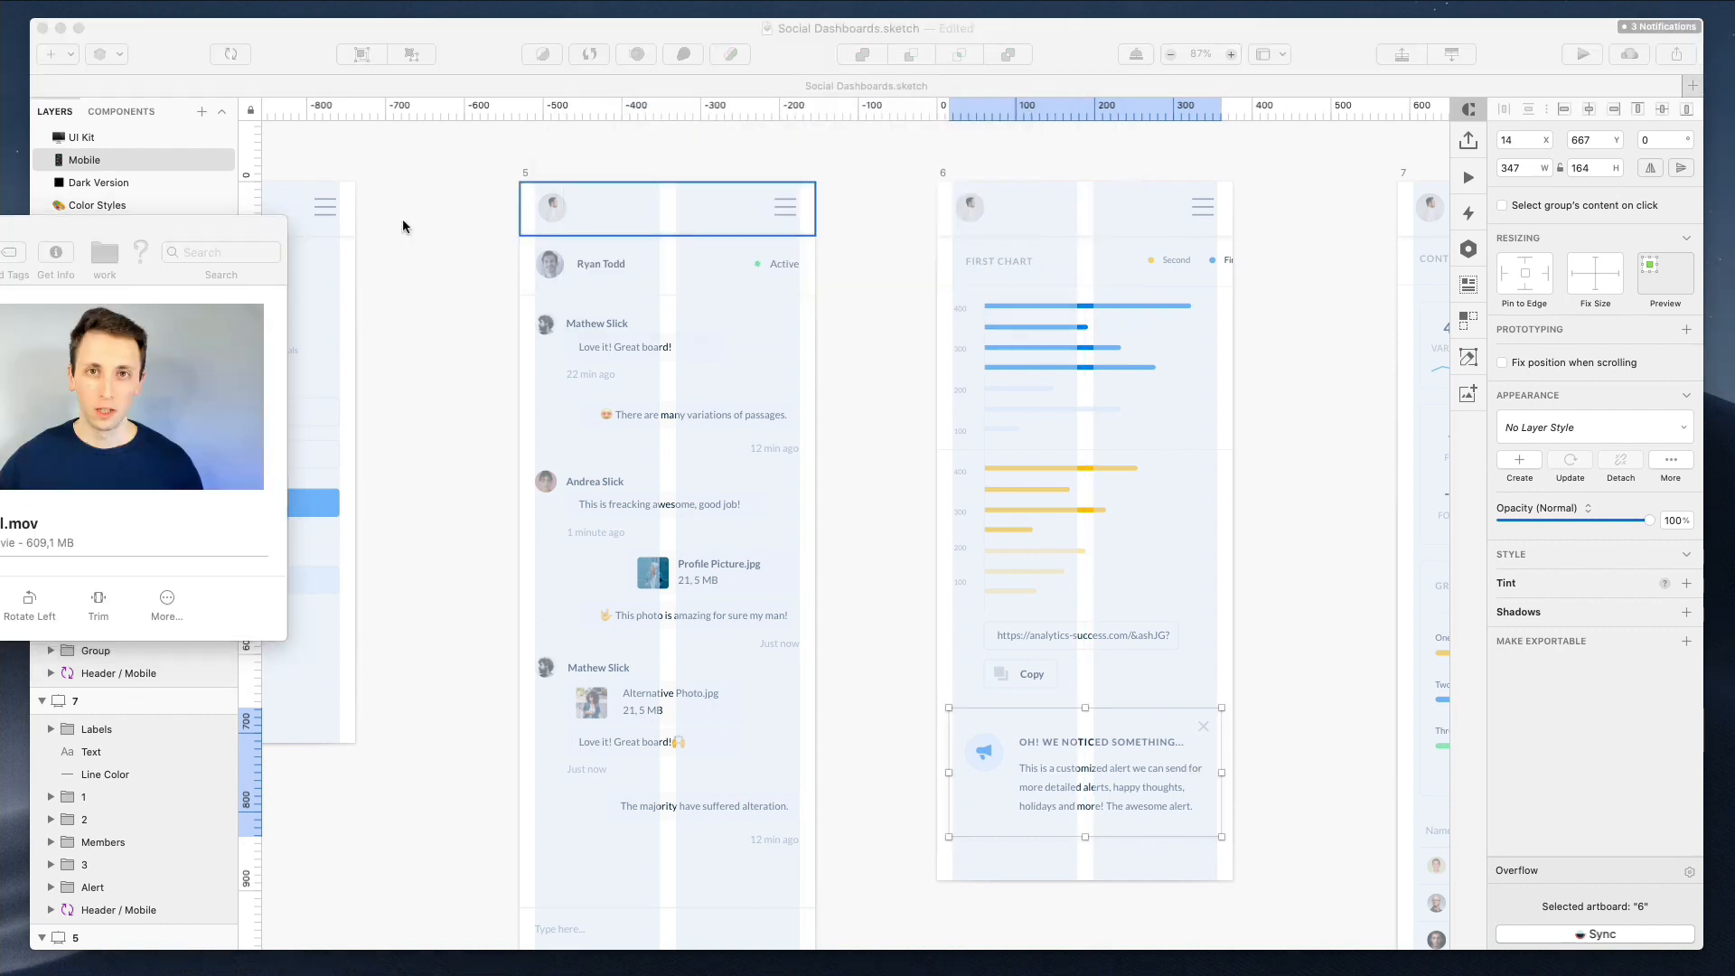
drag(173, 220, 0, 220)
scroll(678, 349, right, 6)
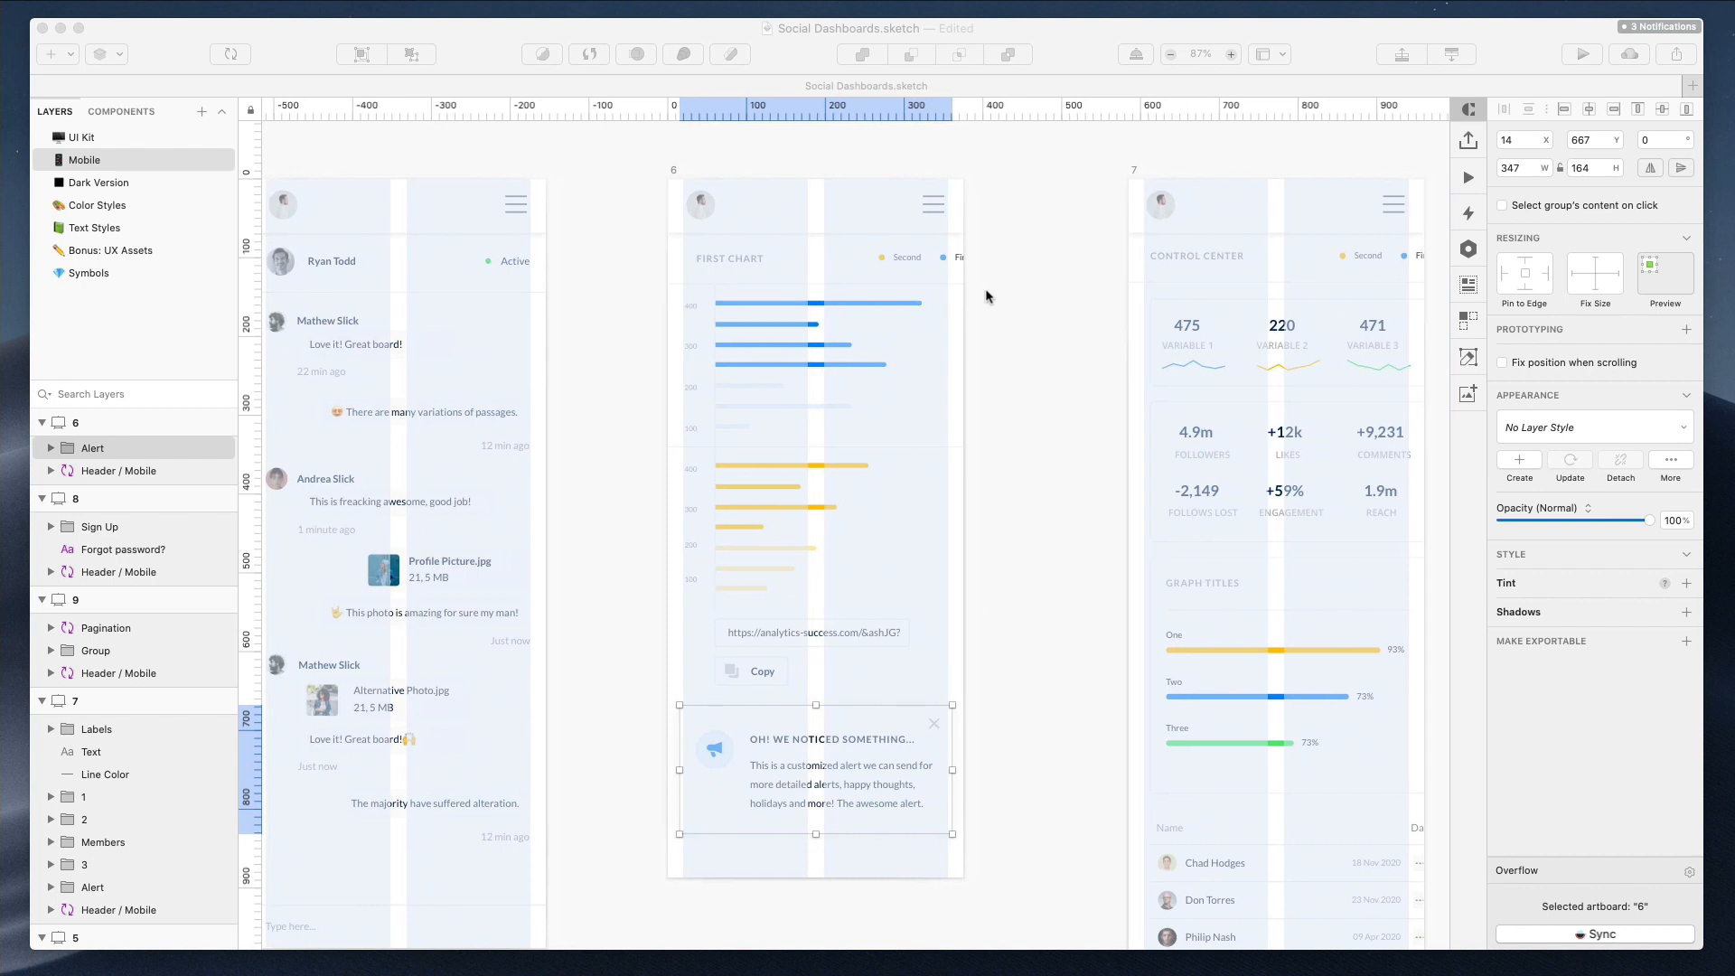
Shift the top sections and chart legend labels of artboard 7 left toward the layout's edges
click(907, 260)
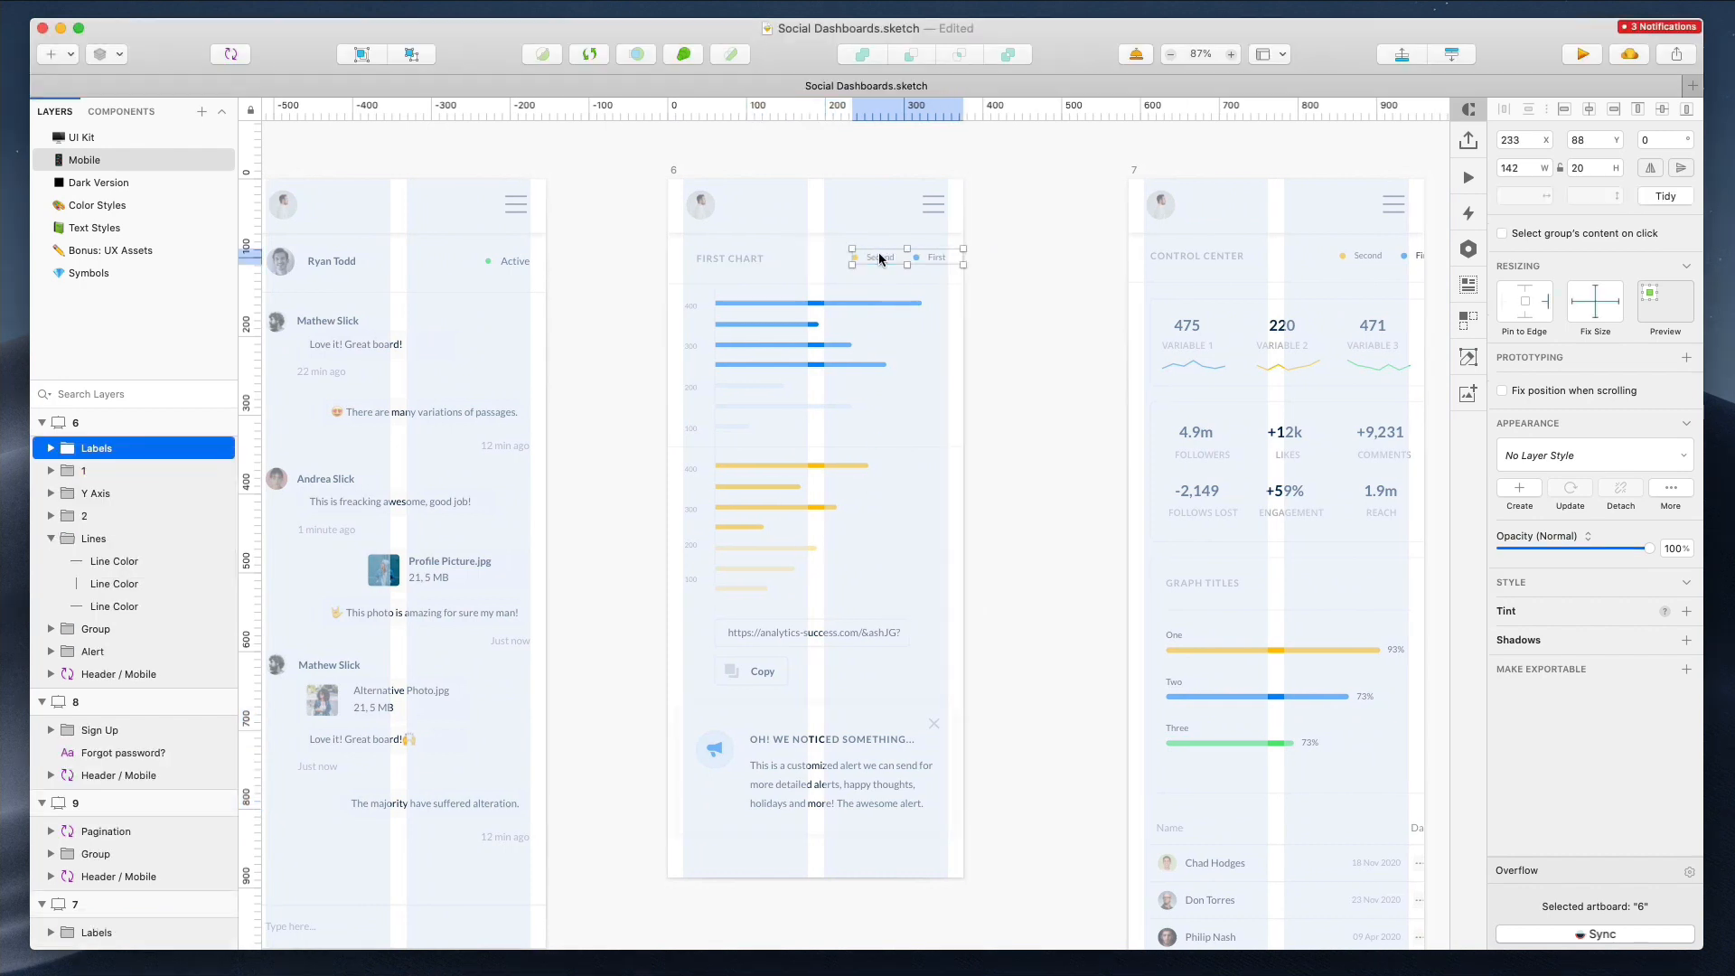
click(1046, 258)
scroll(1043, 258, right, 2)
scroll(1042, 261, down, 3)
scroll(1048, 249, down, 2)
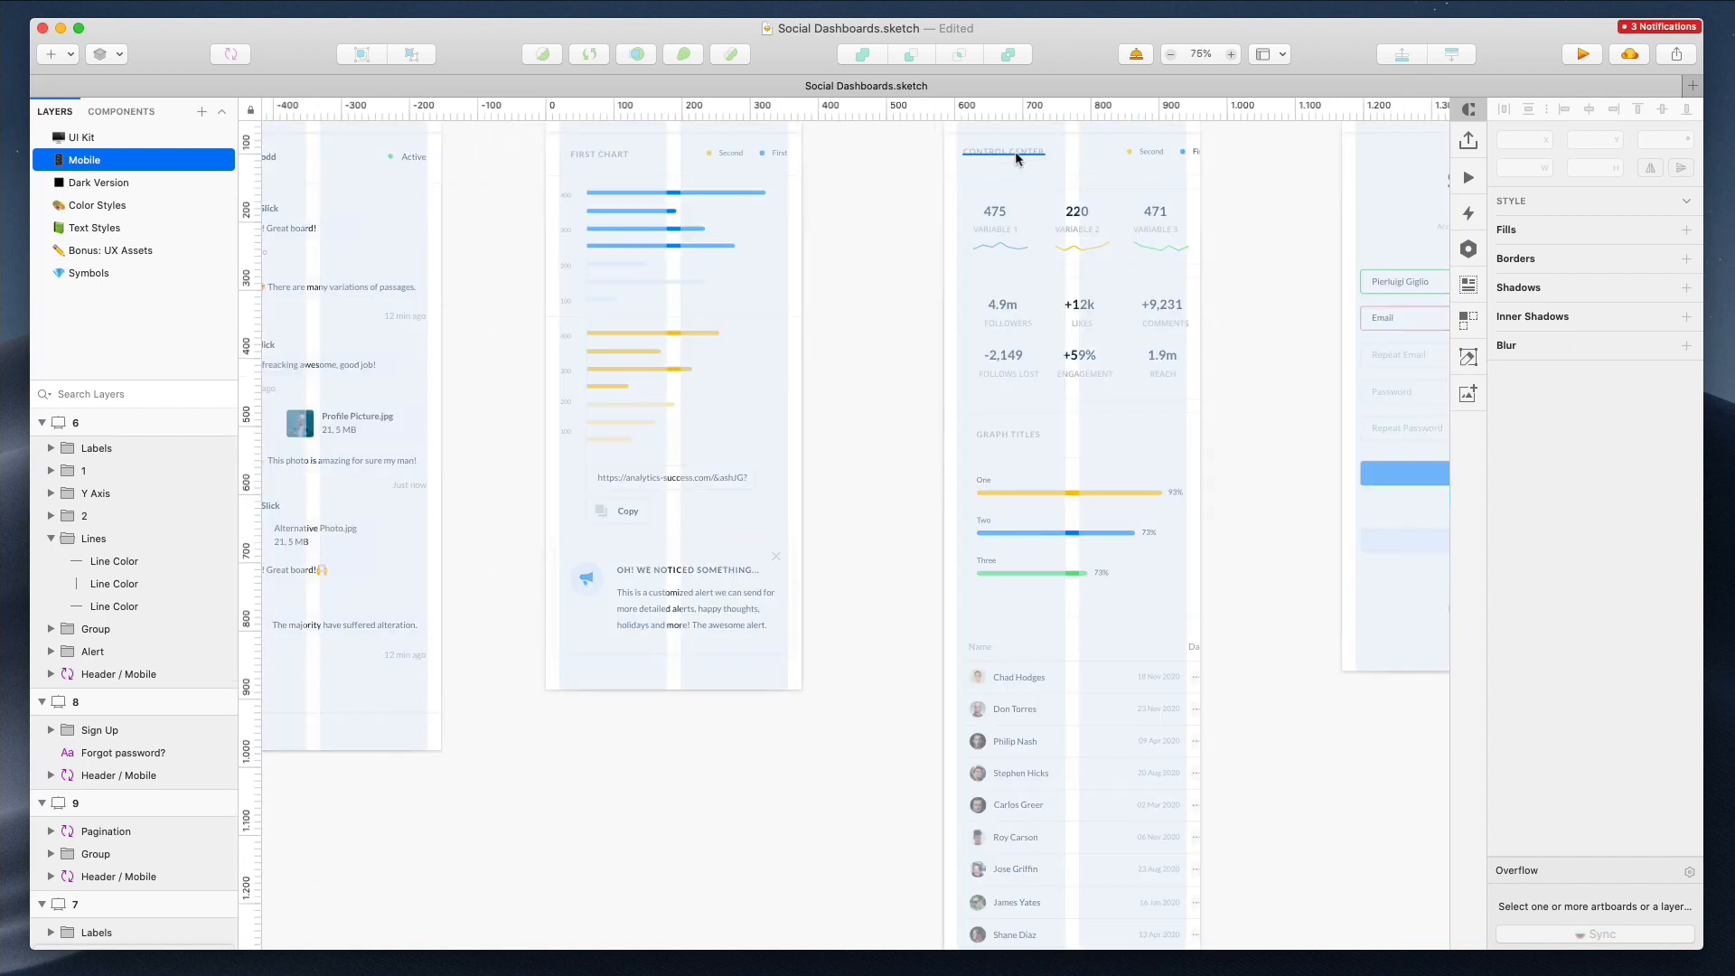
click(1014, 155)
shift+click(986, 217)
shift+click(1034, 383)
shift+click(1034, 508)
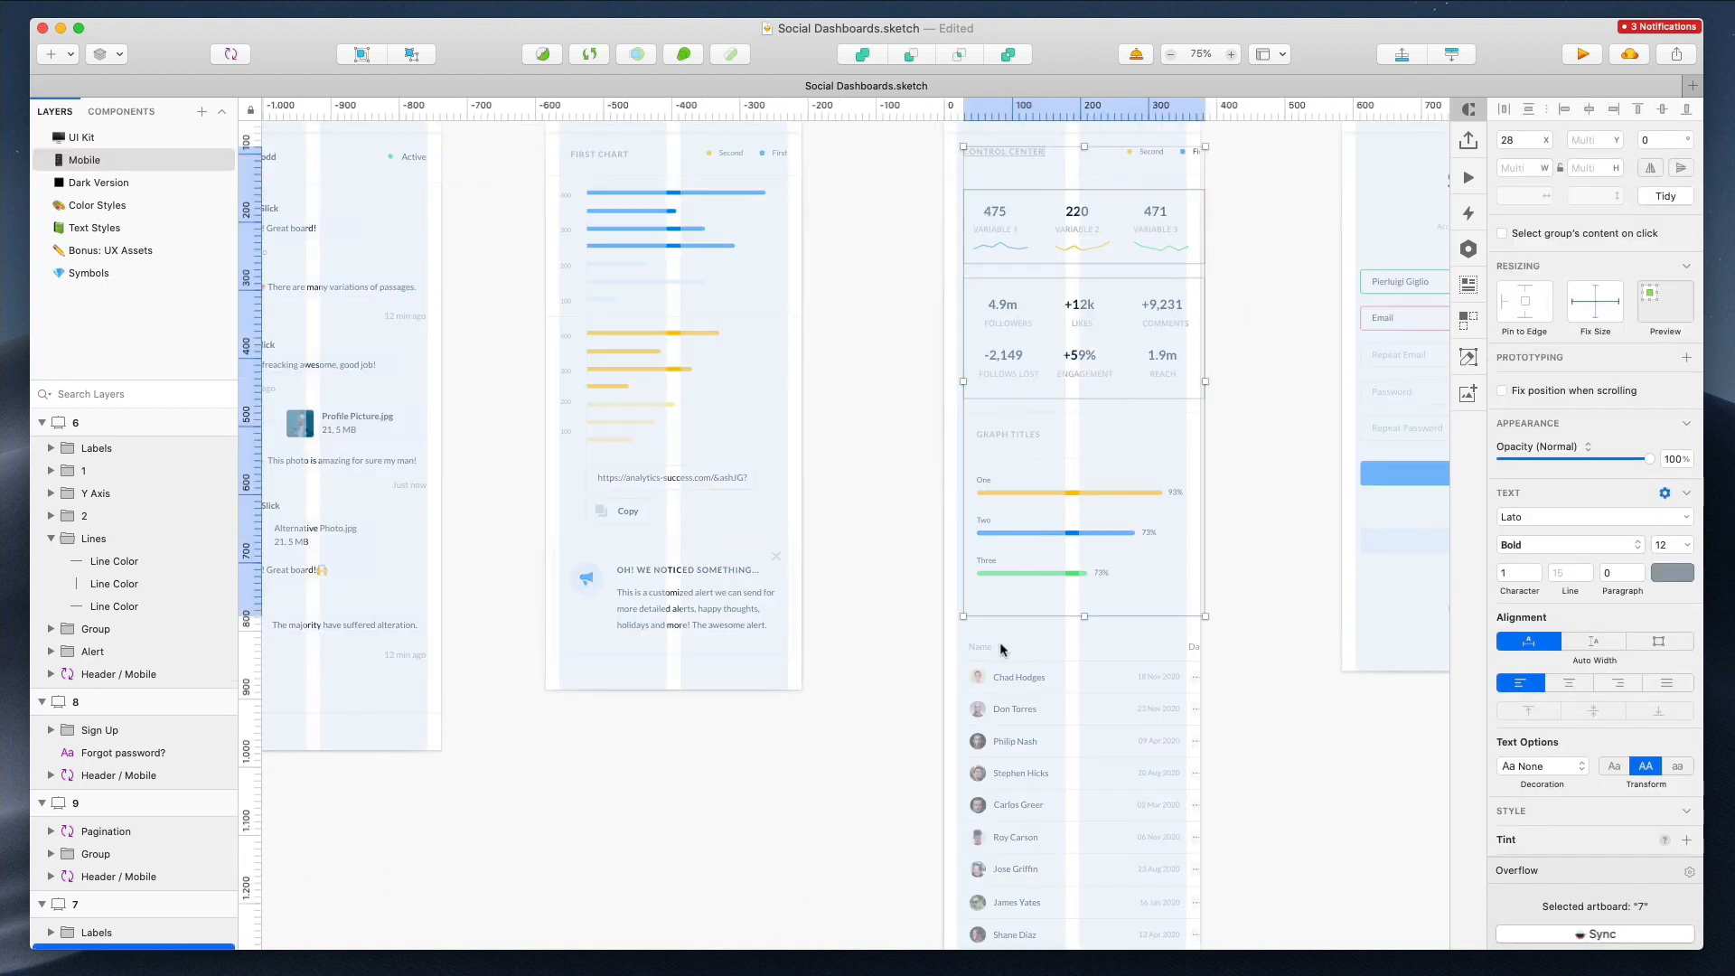
scroll(987, 676, down, 3)
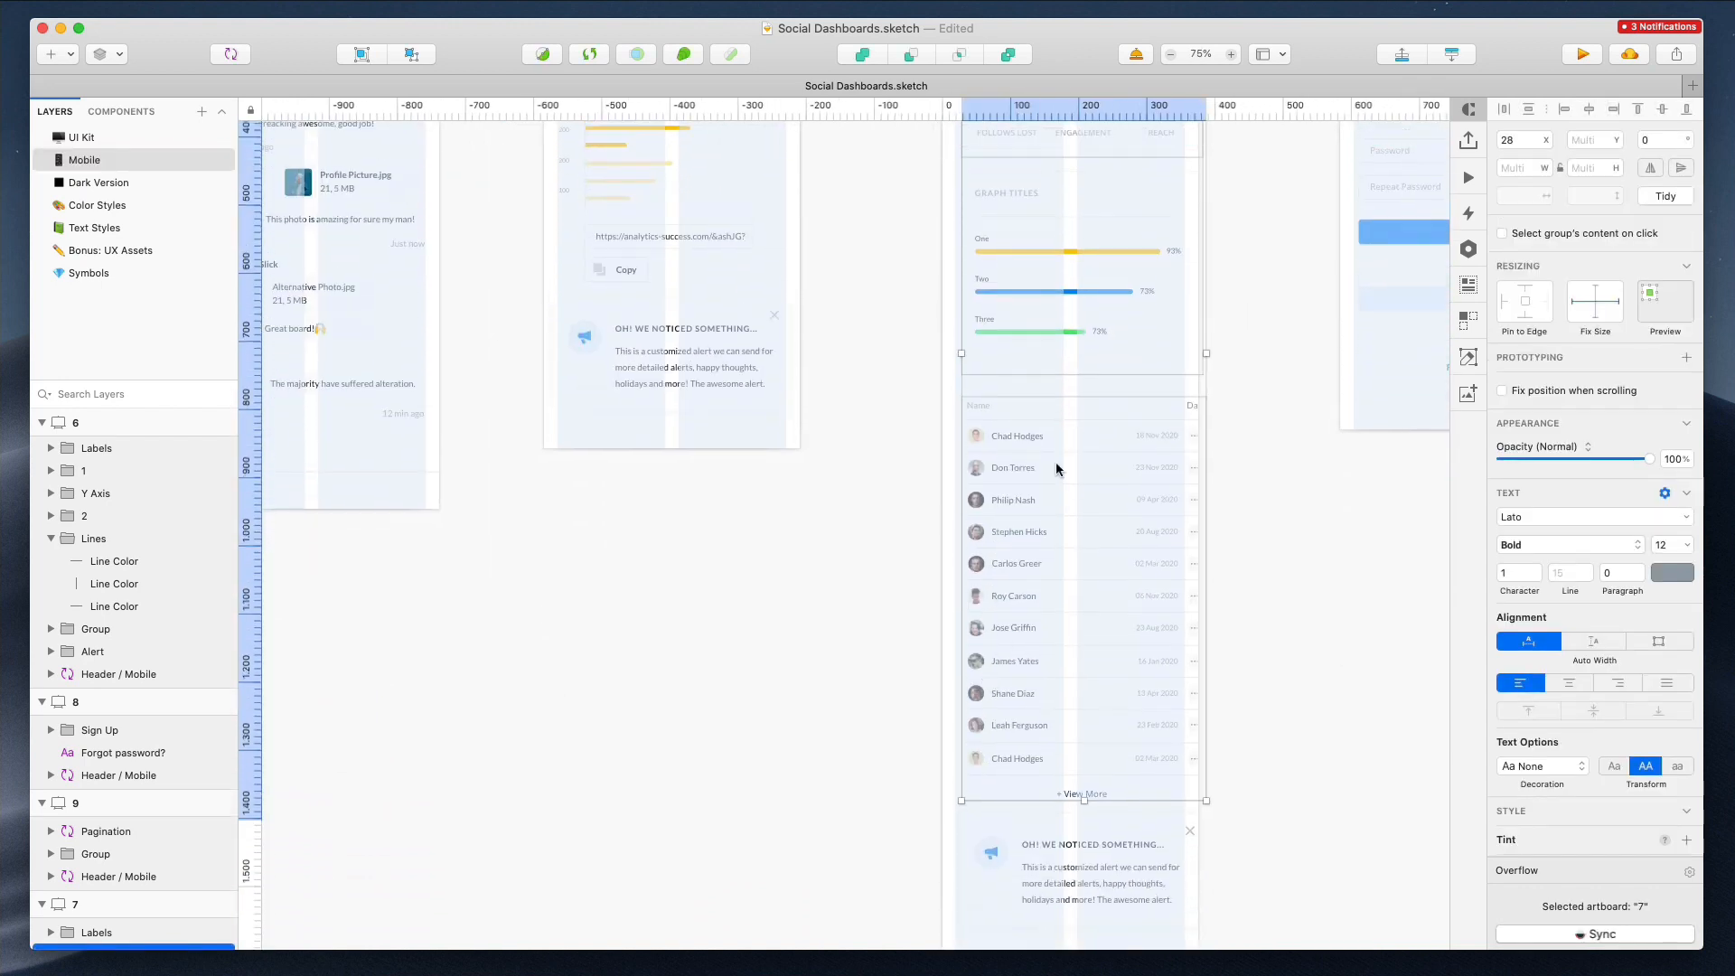
scroll(1033, 372, up, 5)
drag(1032, 372, 1026, 373)
drag(1147, 287, 1127, 287)
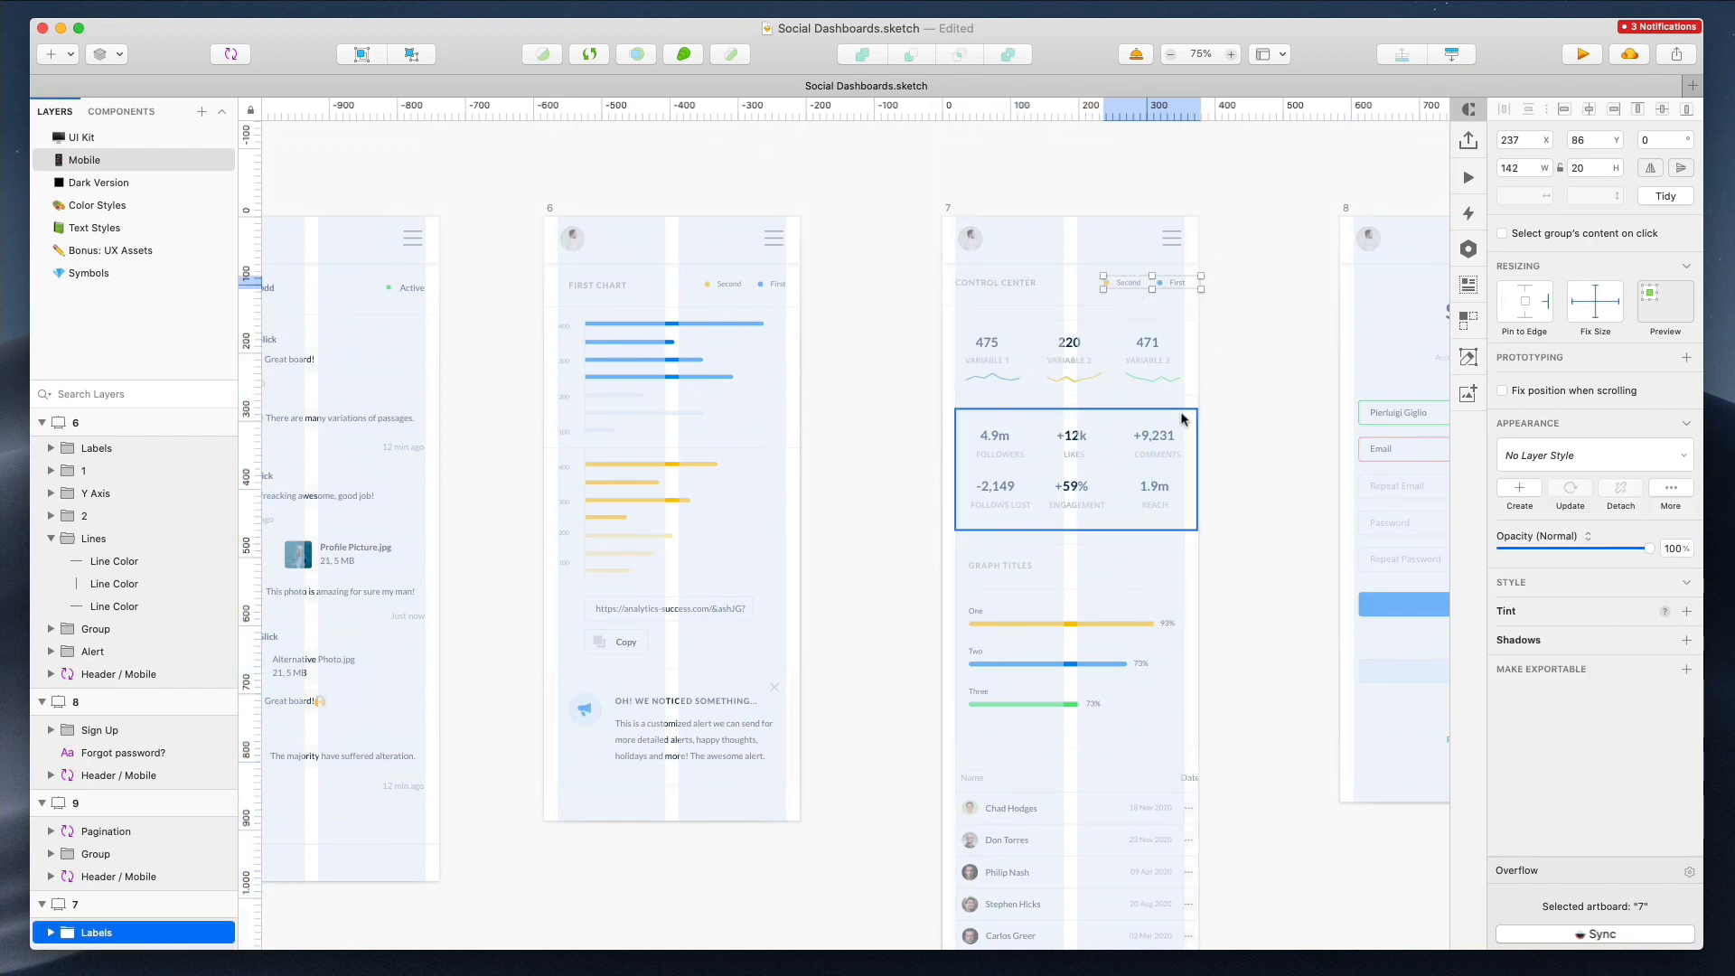
Try to narrow the stats and graph sections of artboard 7 to the layout width
drag(1249, 353, 1174, 670)
drag(1196, 533, 1182, 534)
key(super+z)
drag(900, 322, 1208, 735)
click(1614, 778)
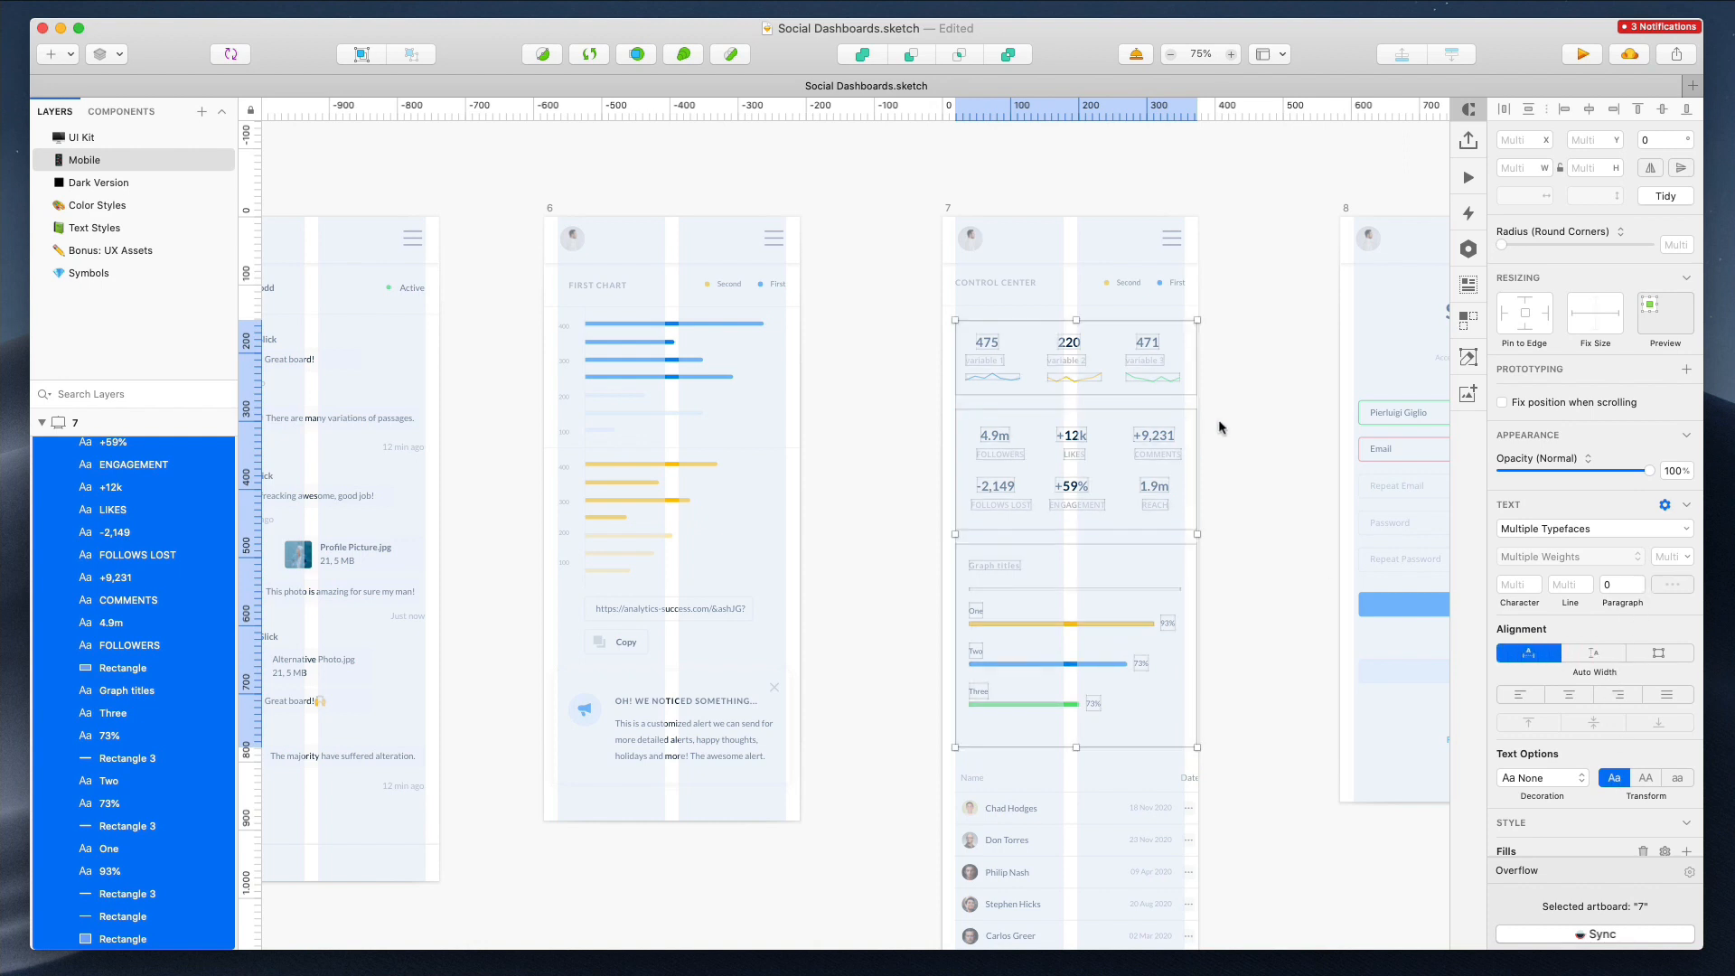
drag(1193, 535, 1183, 536)
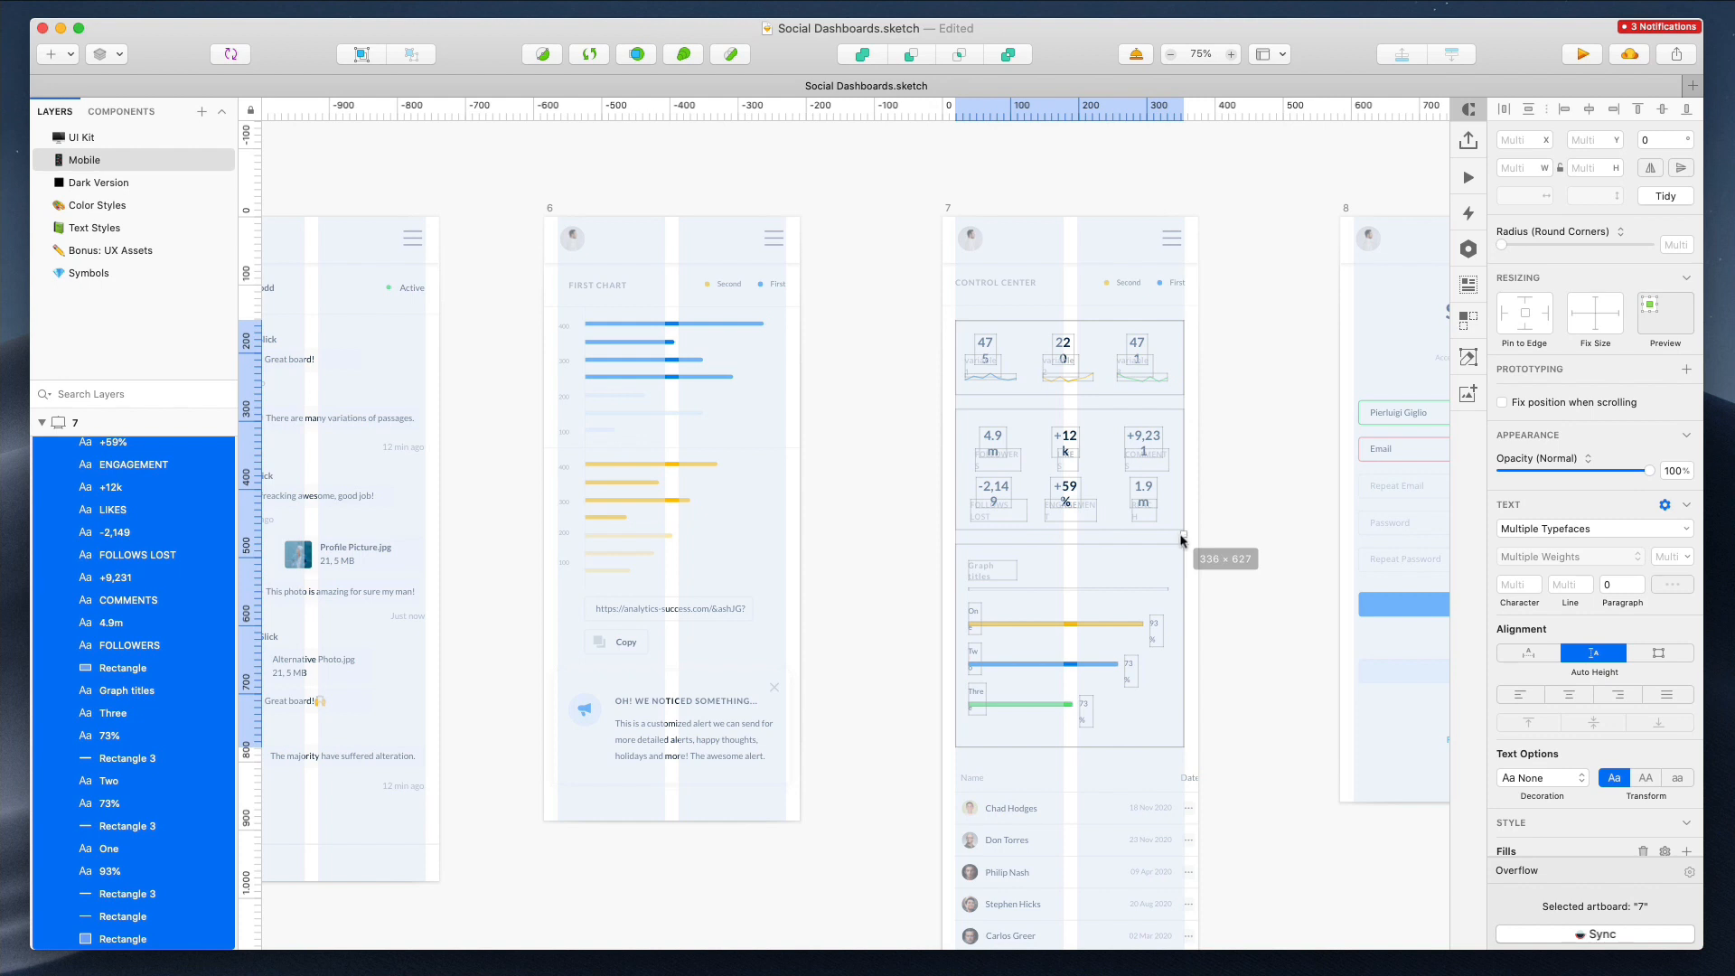
key(super+z)
drag(1179, 534, 1184, 533)
key(super+z)
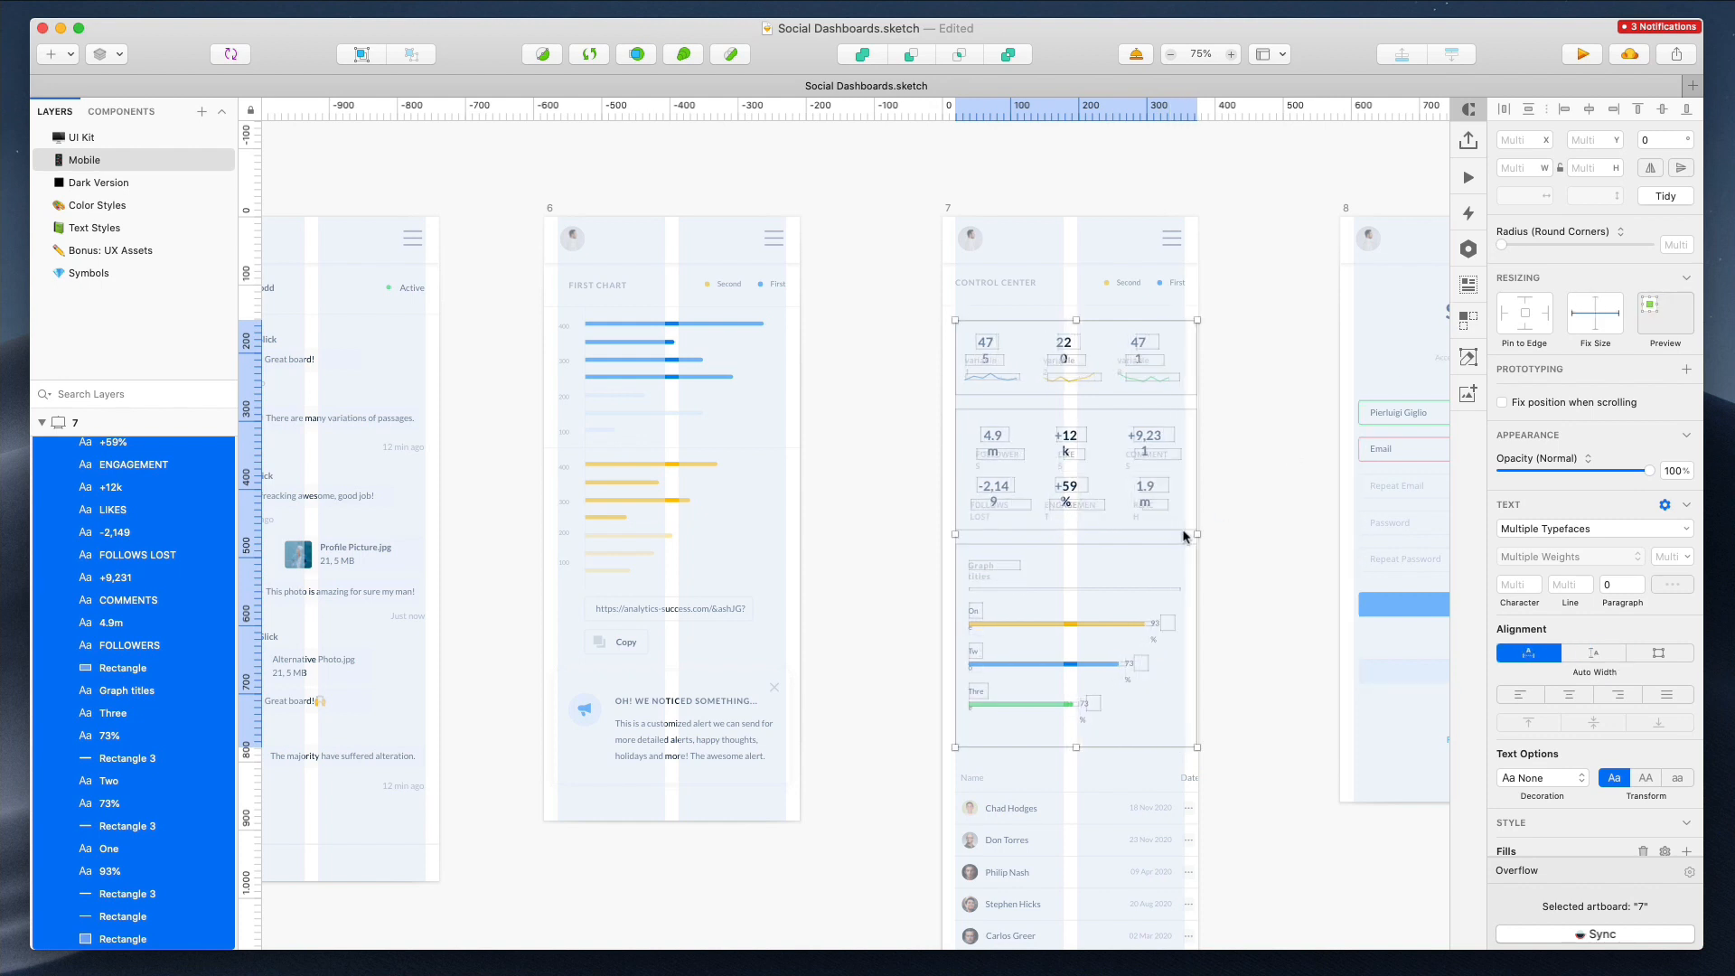
key(super+g)
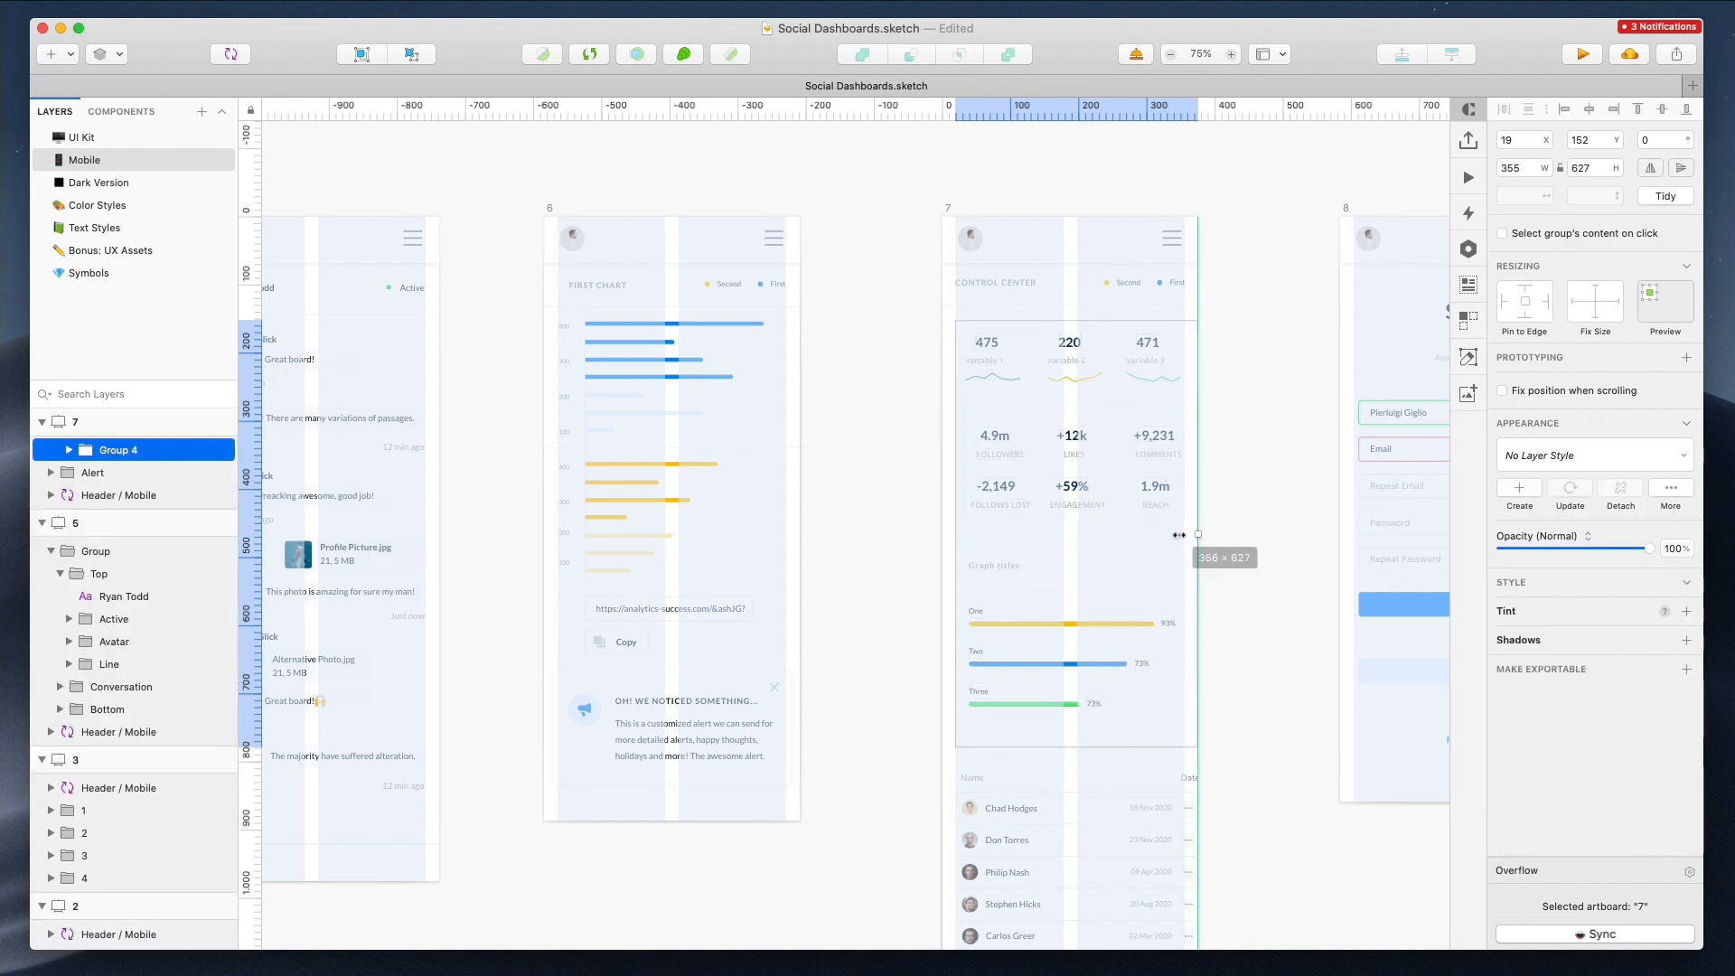
key(super+shift+g)
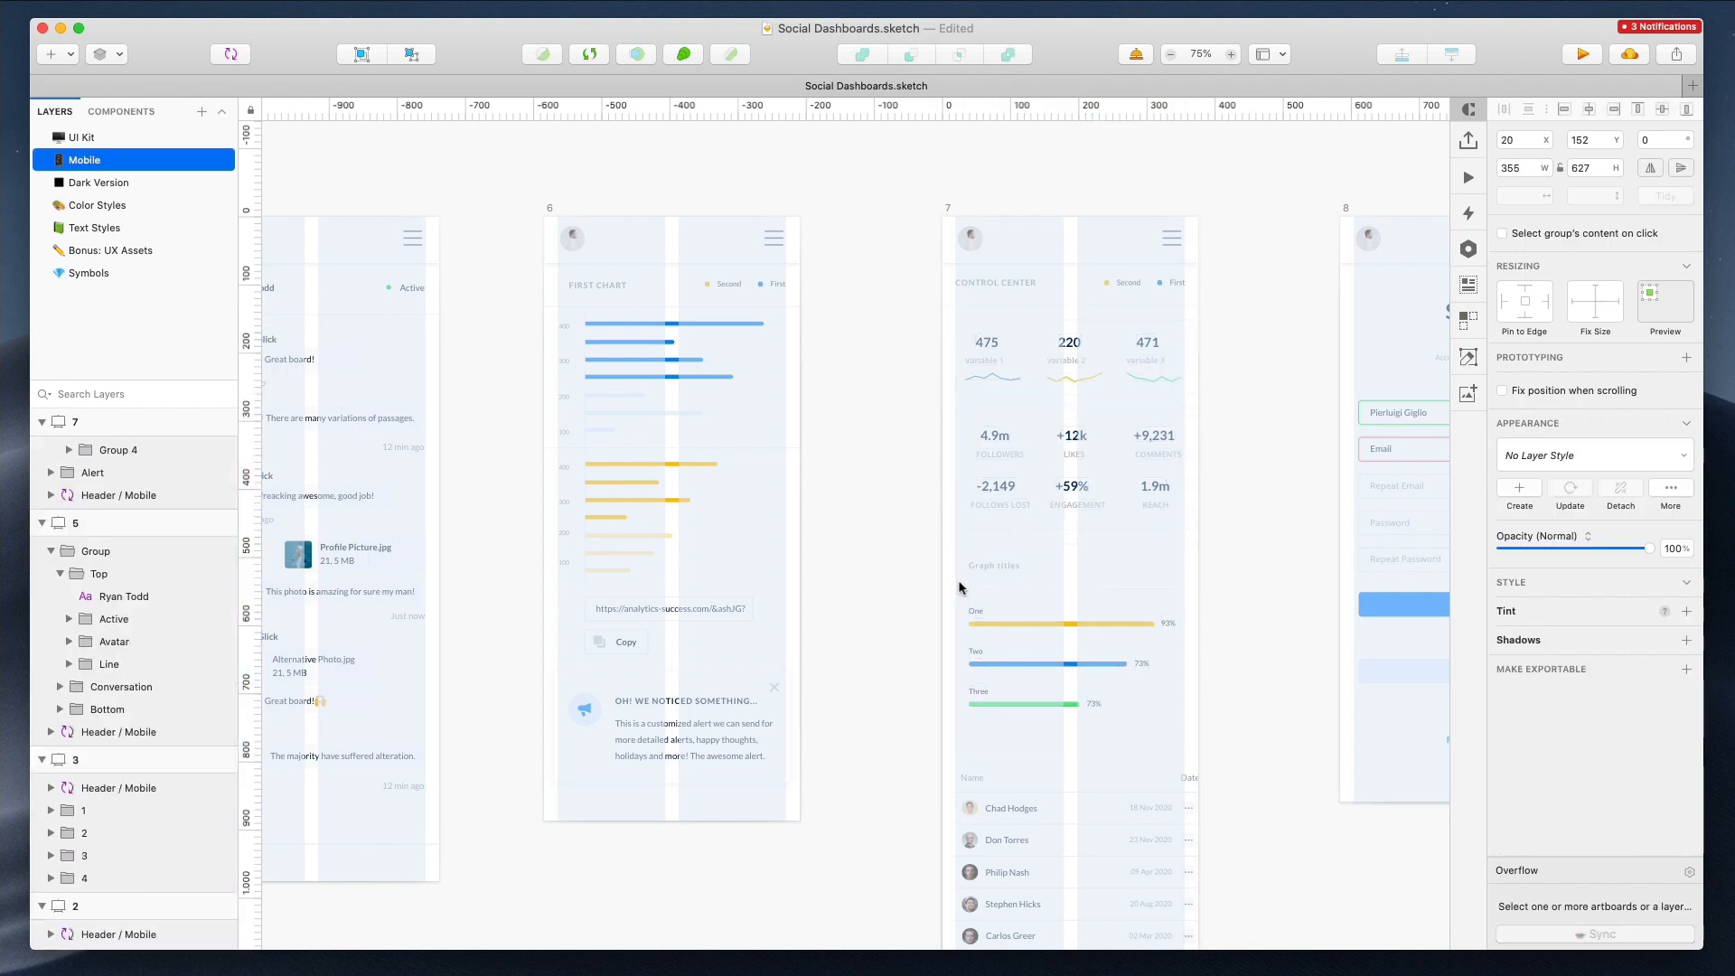
Narrow the stats and graph section boxes of artboard 7 to 335 px wide
shift+click(970, 361)
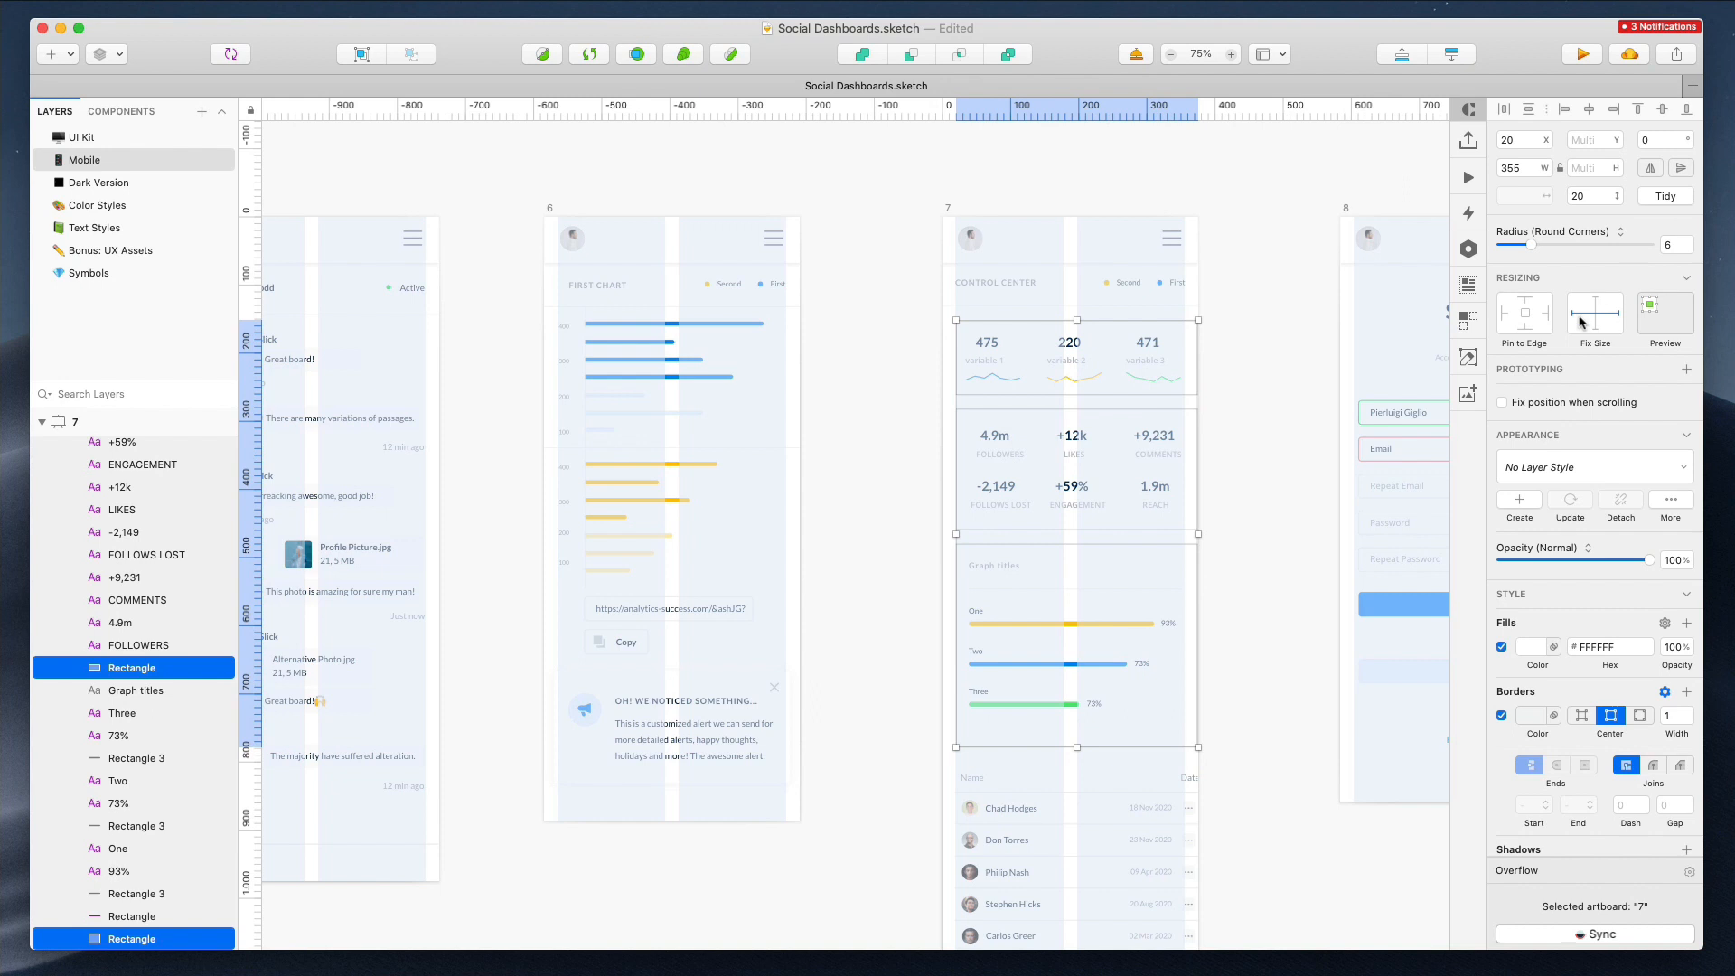
click(1273, 406)
click(1136, 447)
drag(1247, 338, 965, 696)
drag(1193, 536, 1181, 535)
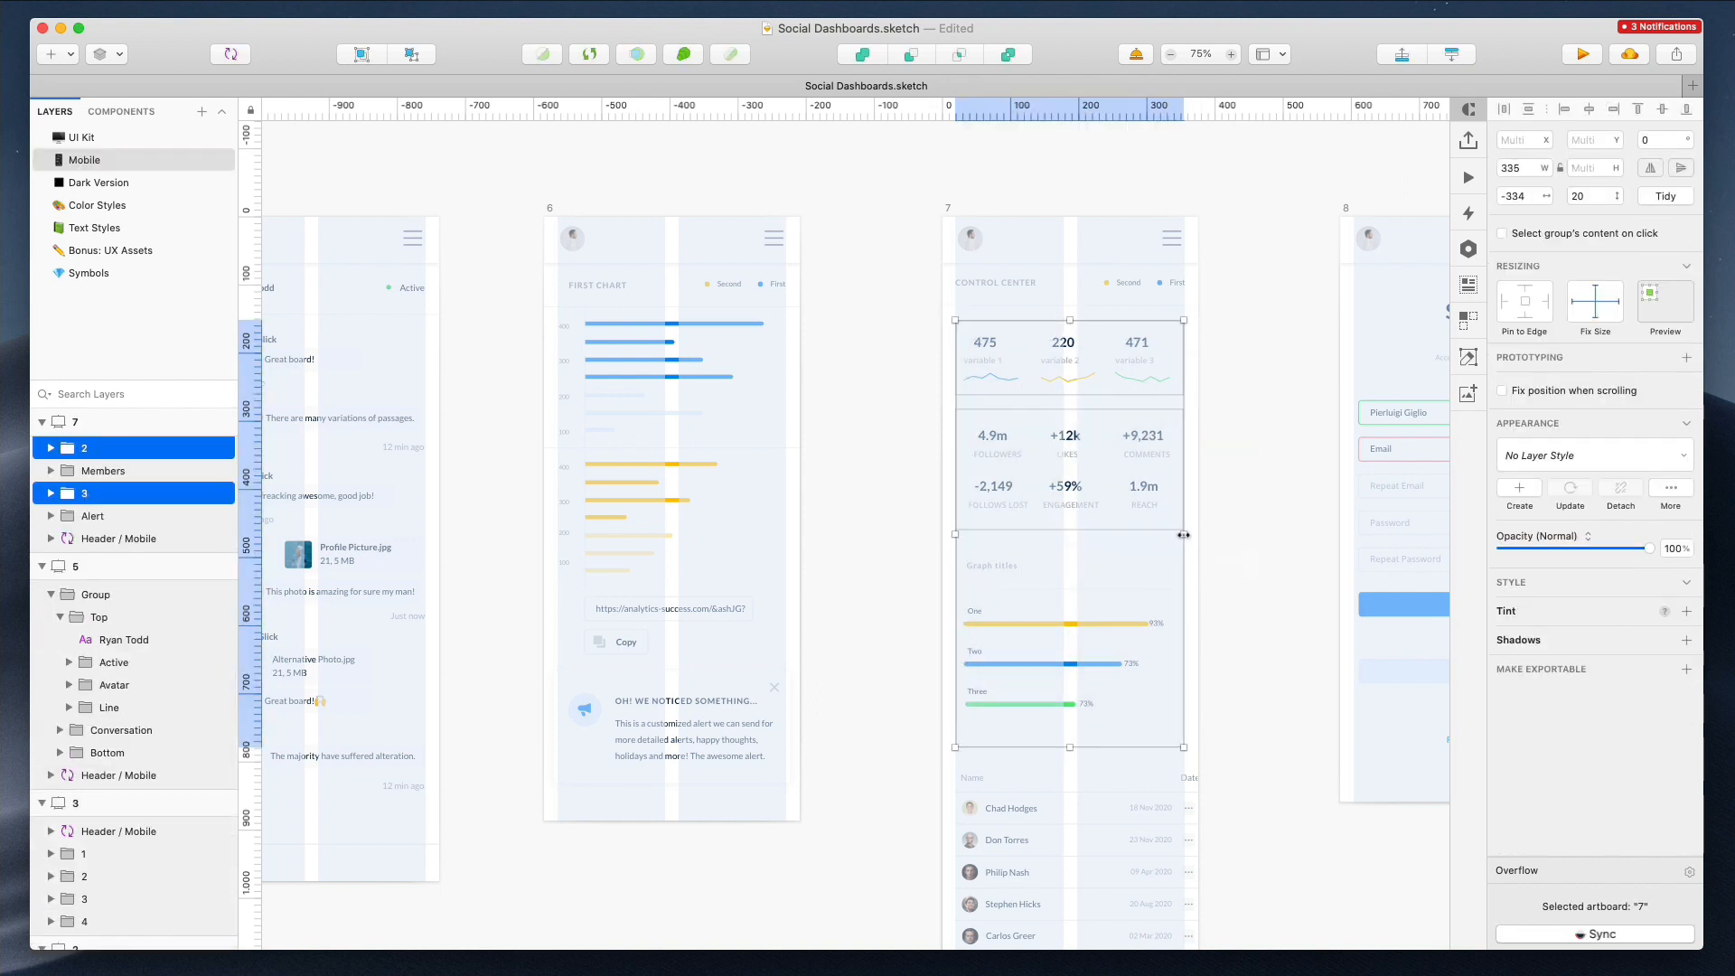
Resize the members list in artboard 7 to 336 px wide and right-align its Date header
scroll(1125, 750, down, 5)
click(1175, 633)
drag(1198, 674, 1182, 674)
click(1173, 490)
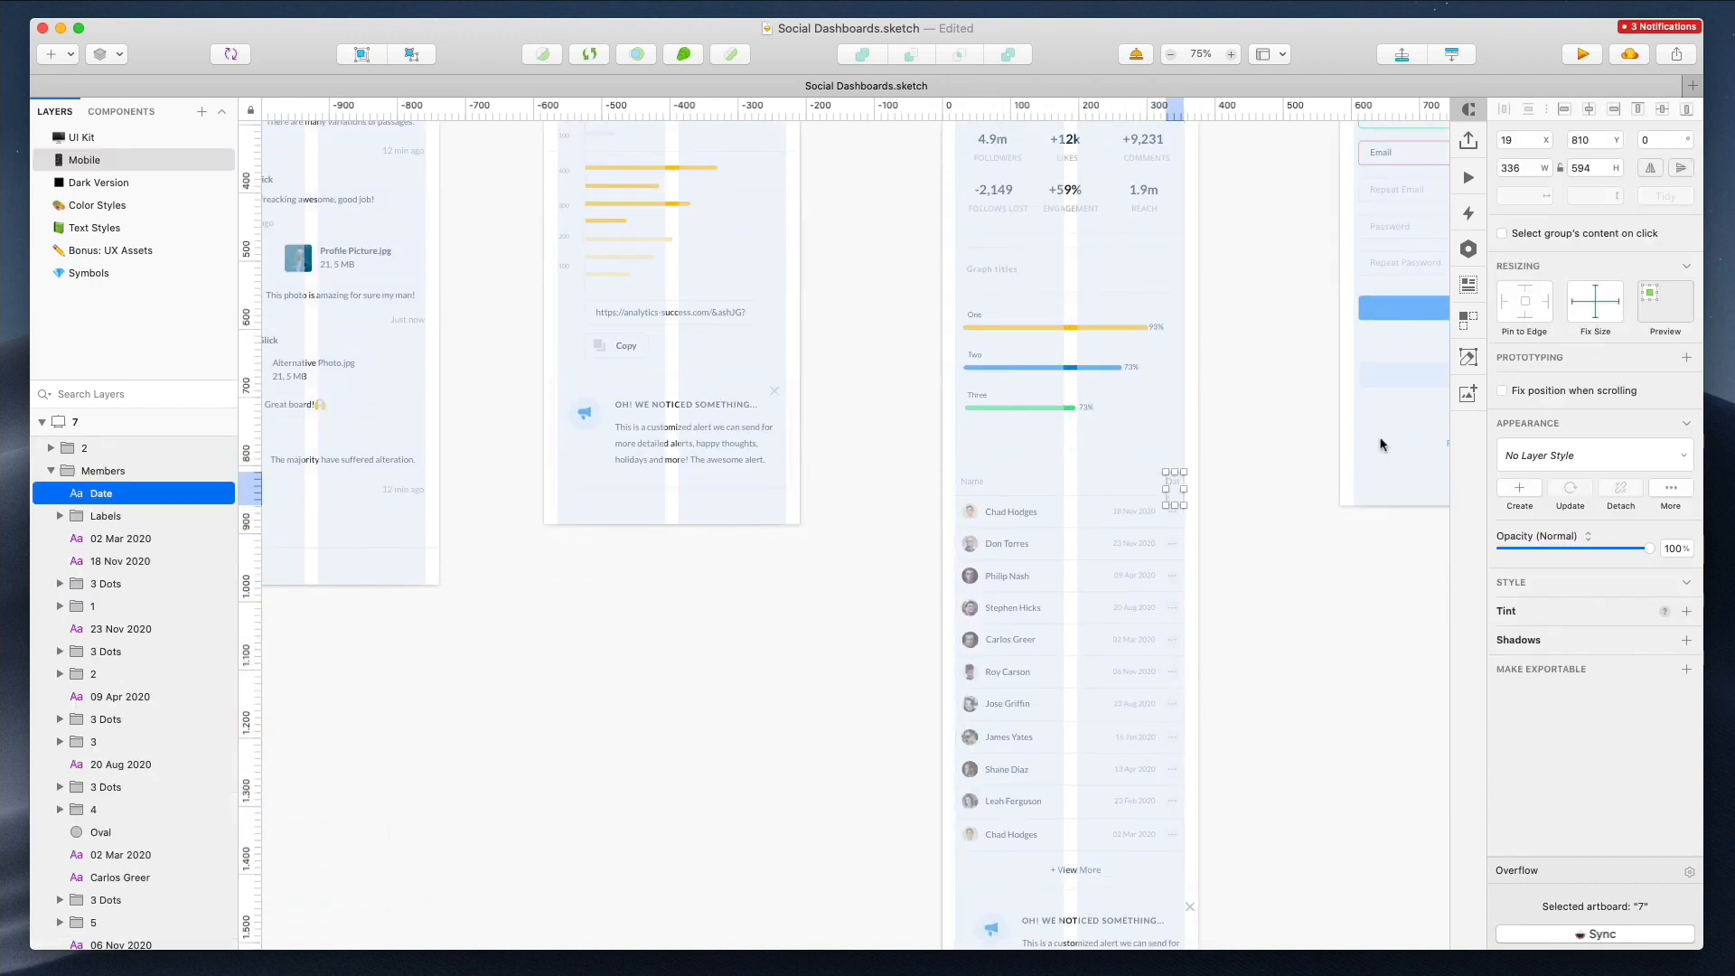
click(1621, 710)
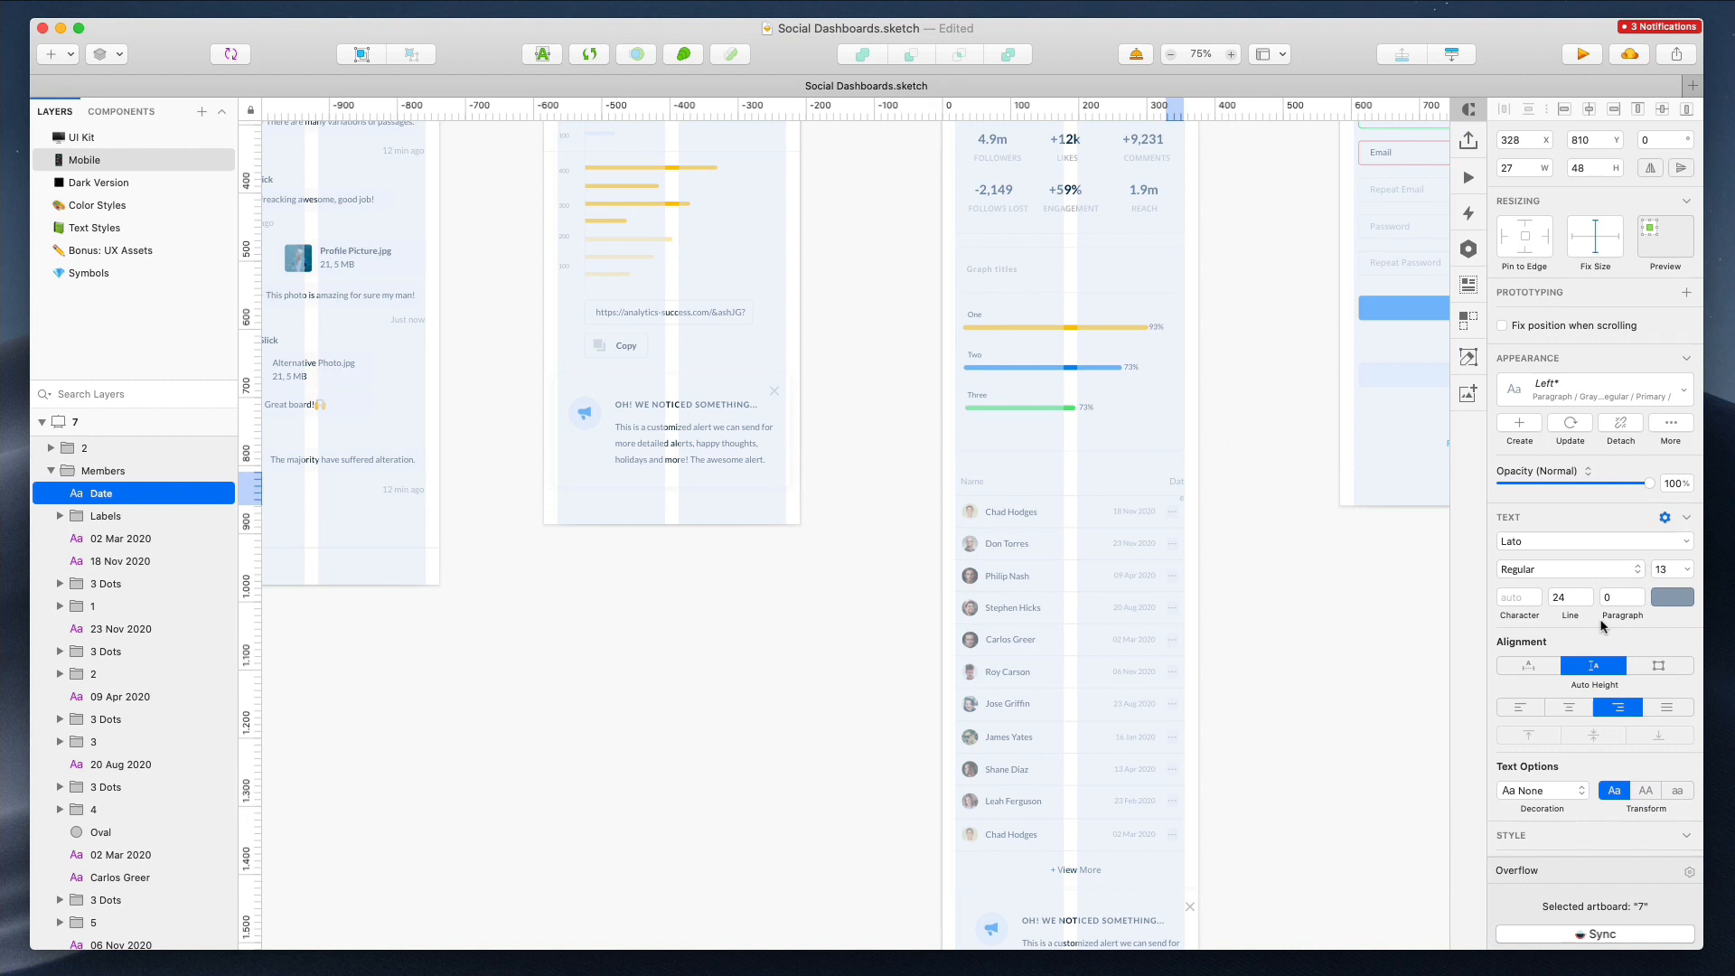
Move the members list's dates and action dots to the layout's right edge
scroll(1247, 542, up, 4)
click(1225, 512)
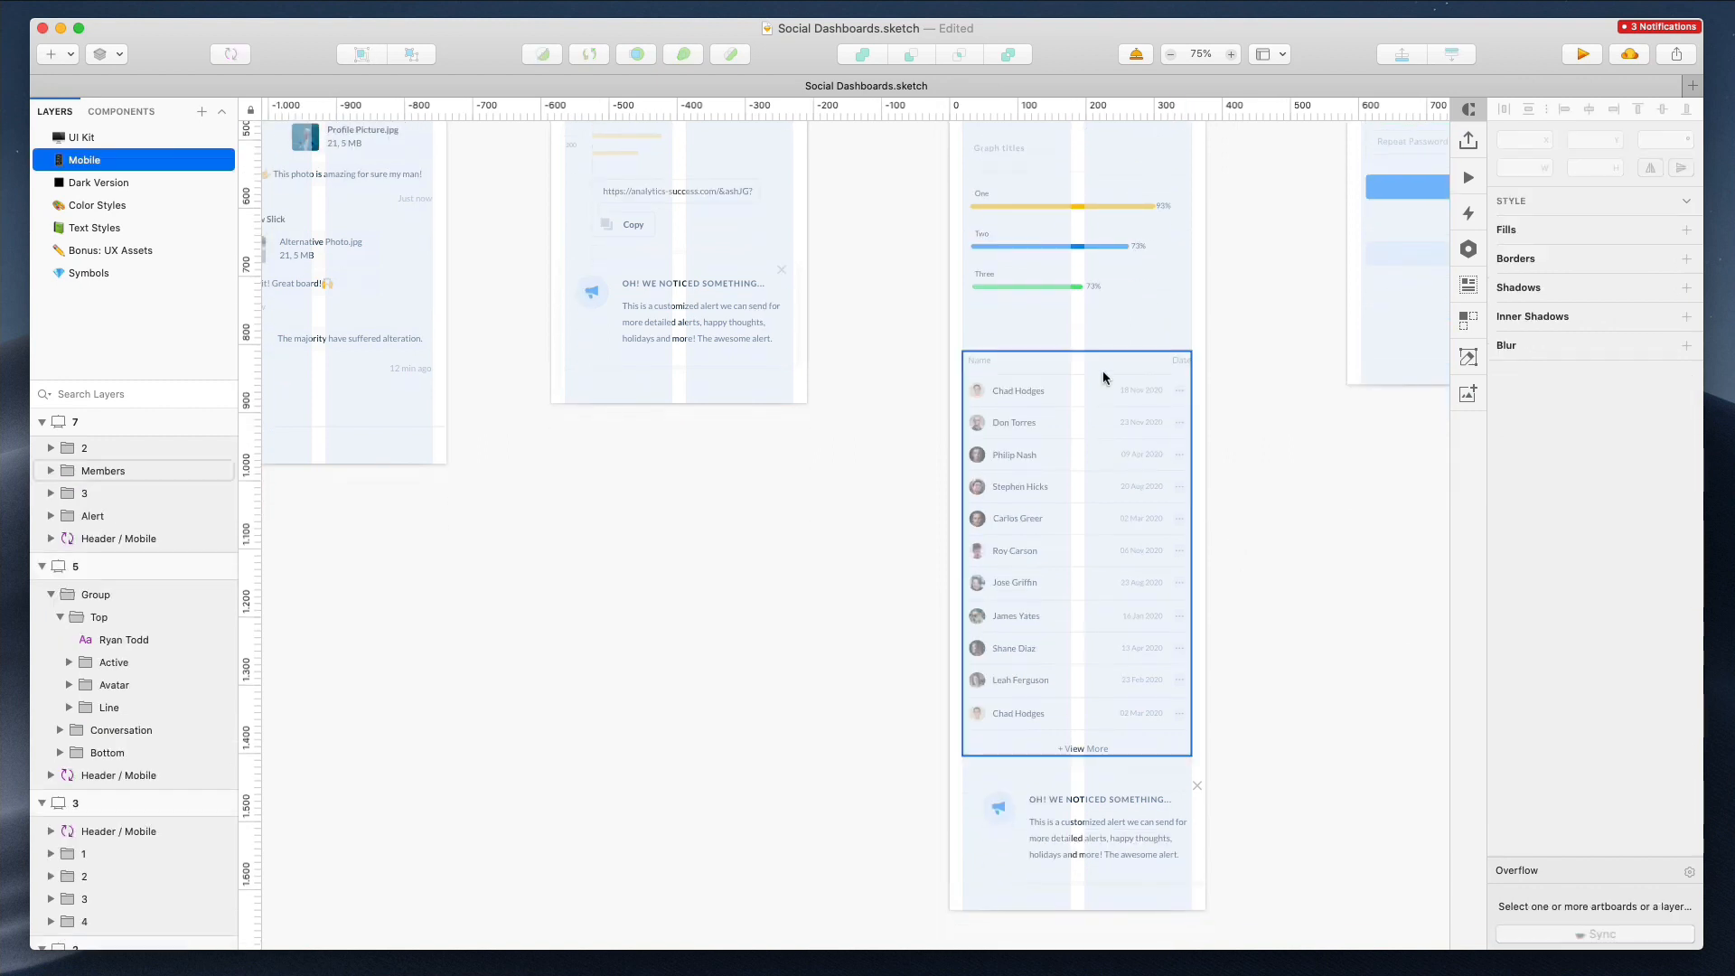
scroll(1103, 380, down, 2)
scroll(1027, 512, up, 4)
scroll(1028, 512, down, 4)
scroll(1084, 465, down, 3)
scroll(1143, 407, up, 5)
scroll(1287, 334, down, 3)
drag(1278, 254, 1051, 844)
drag(1055, 280, 1210, 268)
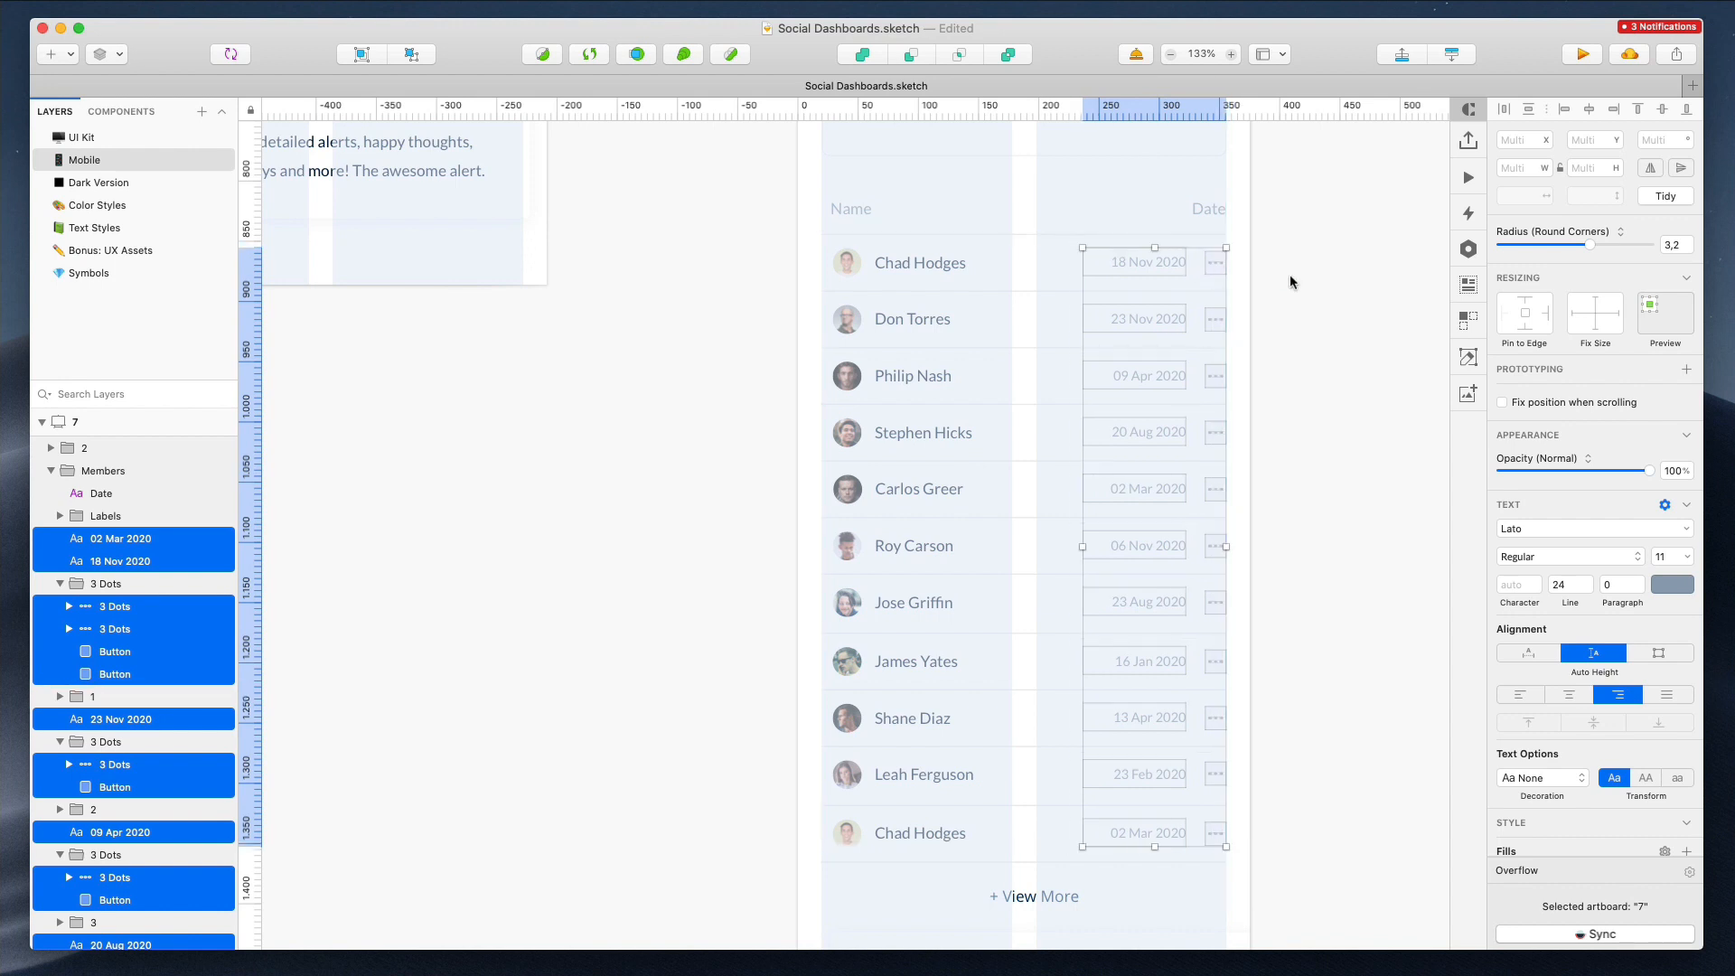
Adjust the bottom alert in artboard 7, moving its close icon and resizing its background
scroll(1289, 279, down, 5)
click(1179, 637)
drag(1179, 637, 1161, 638)
double_click(1200, 623)
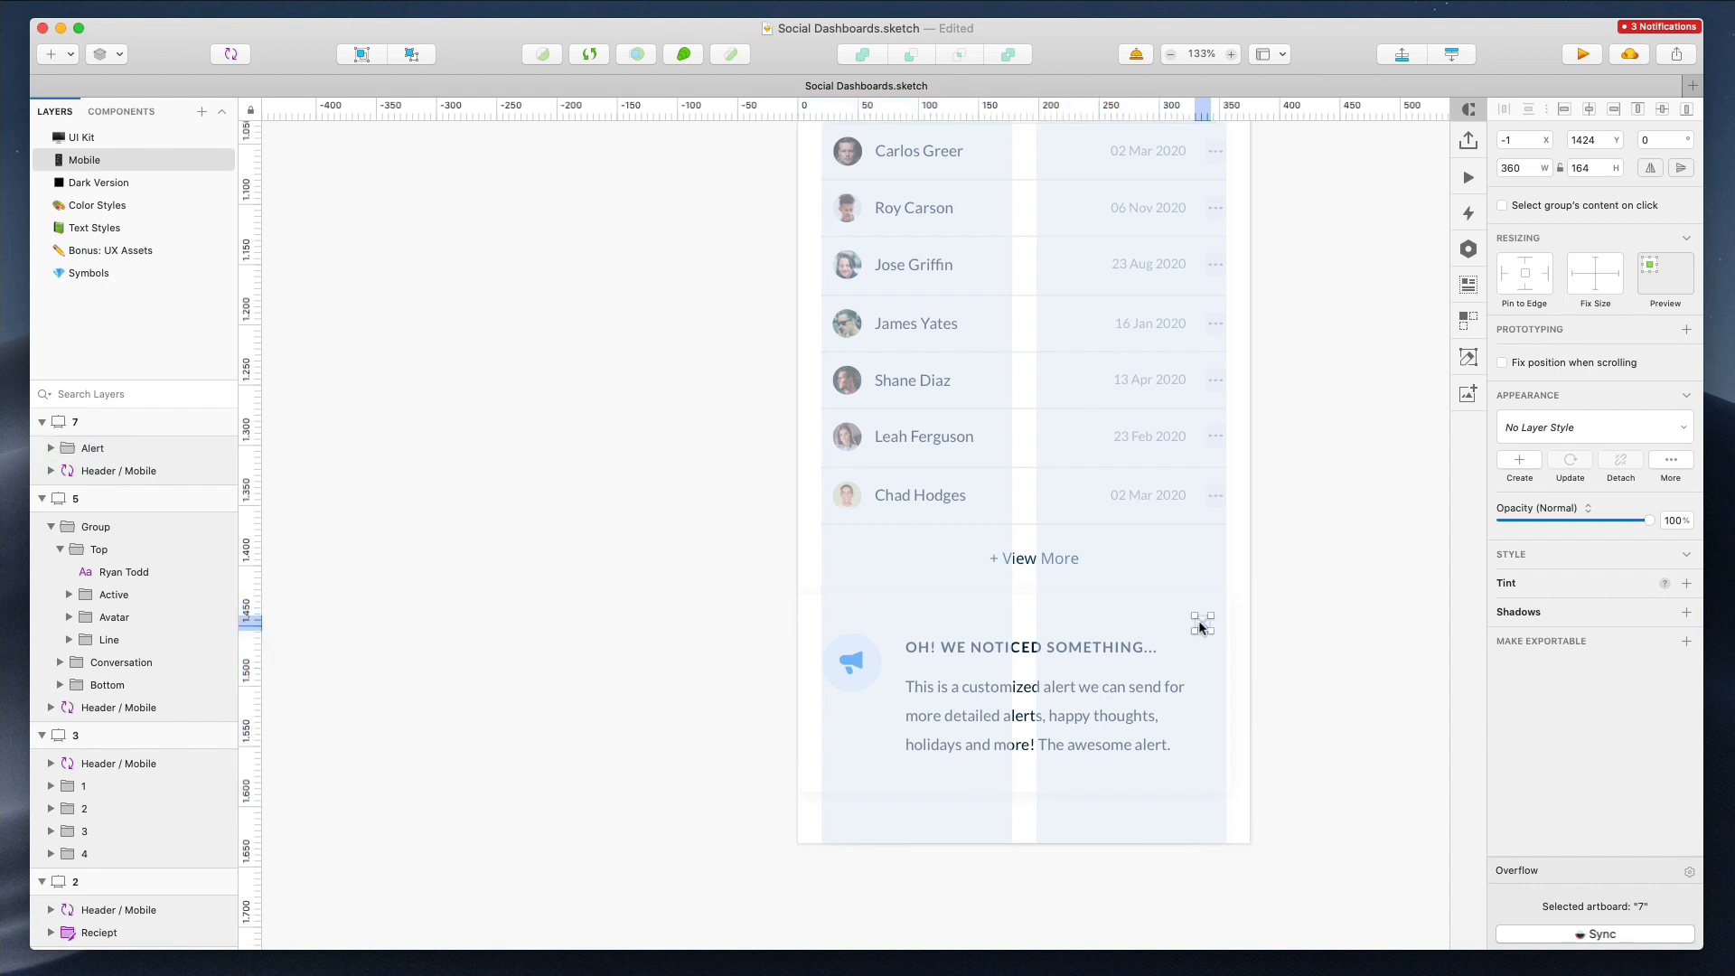
click(1195, 623)
drag(1230, 691, 1259, 691)
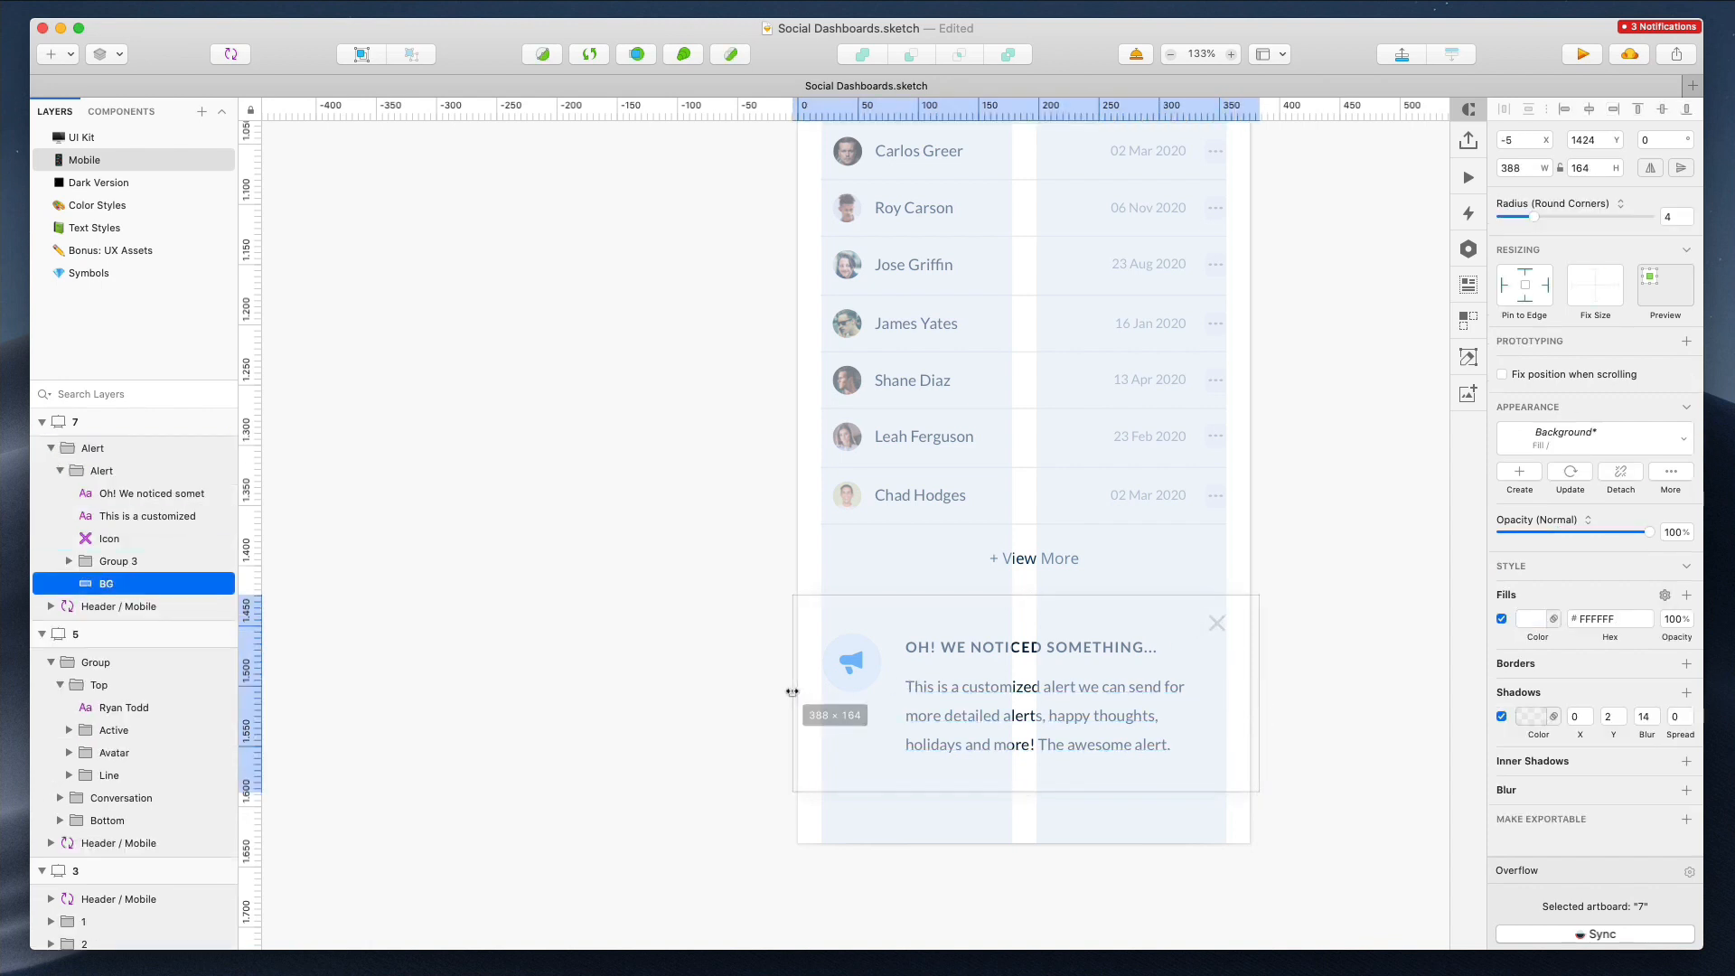
drag(789, 691, 789, 691)
click(1392, 394)
scroll(1391, 394, down, 6)
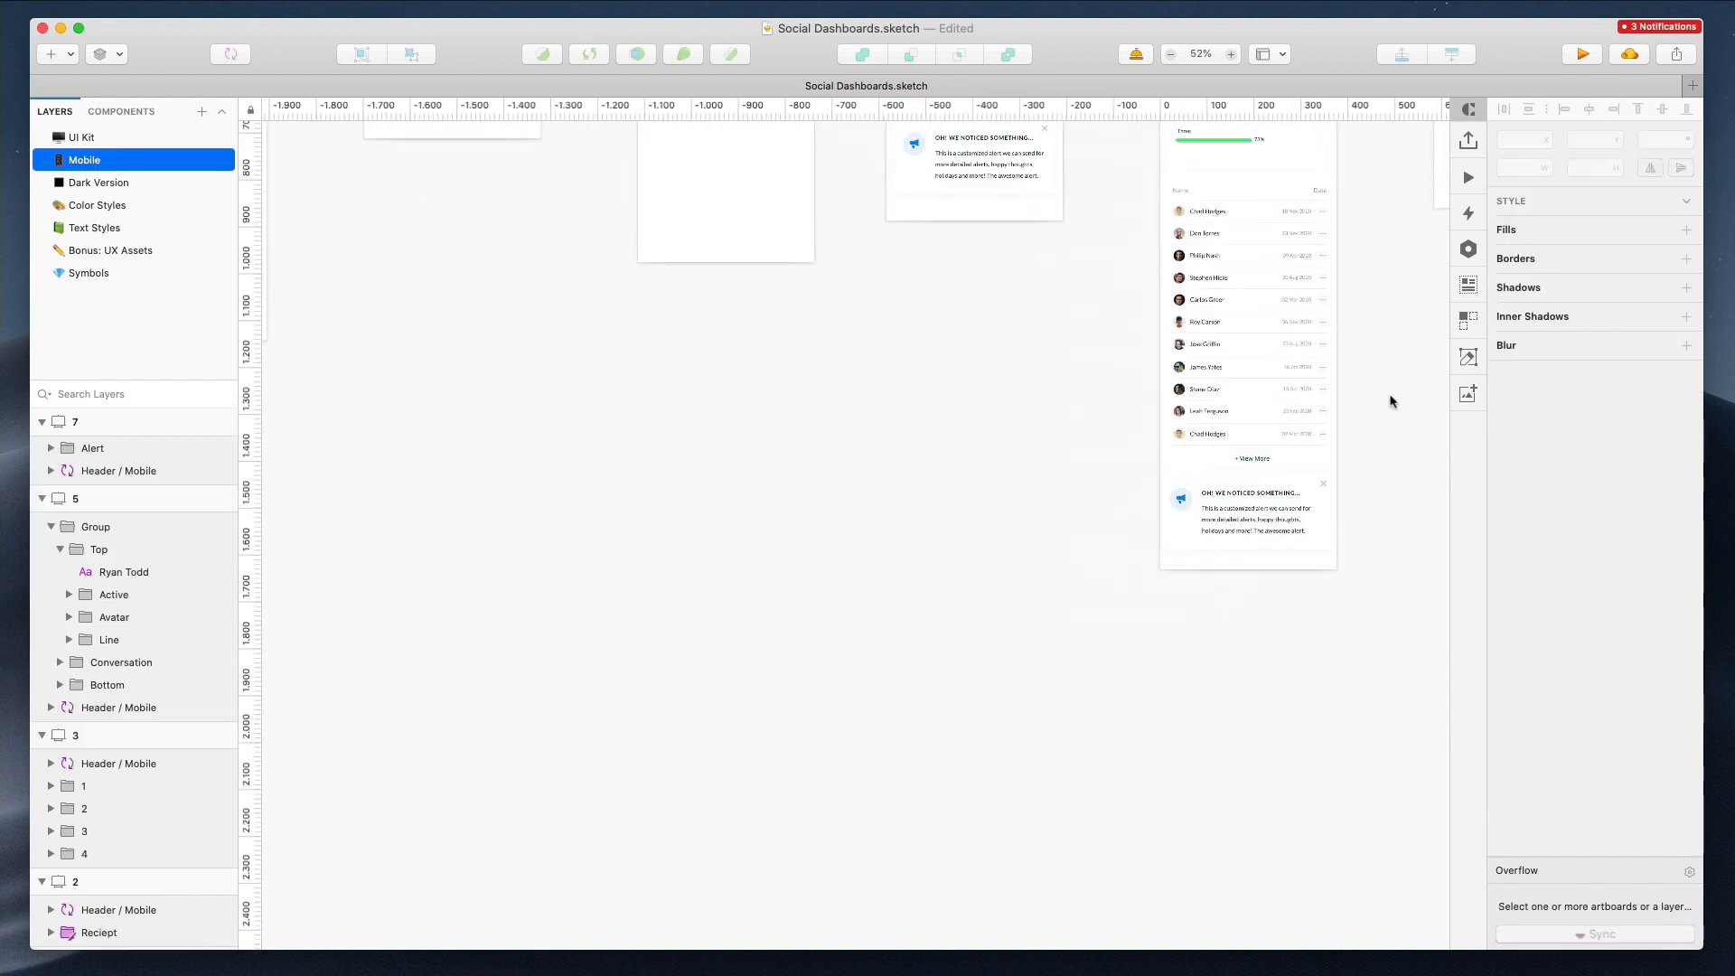
Resize the sign-up inputs and the Continue and Login buttons in artboard 8 to 328 px wide
scroll(1391, 394, up, 5)
scroll(1391, 394, right, 6)
scroll(1082, 347, up, 6)
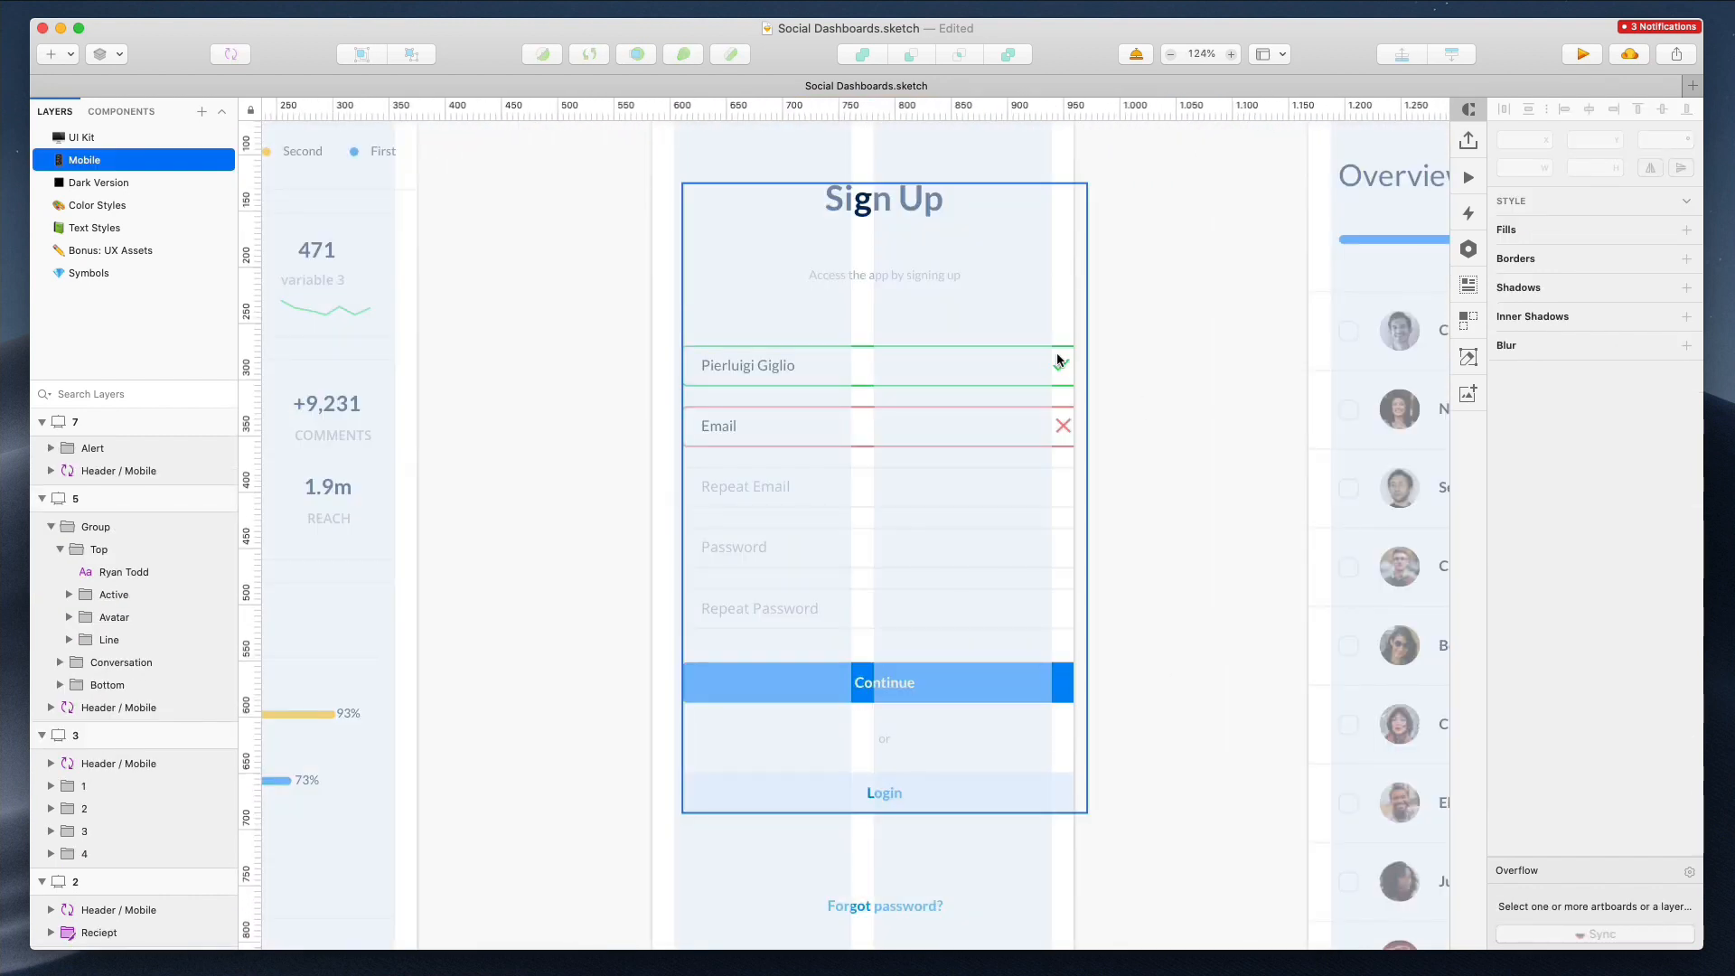
click(1057, 362)
drag(1098, 359, 1071, 626)
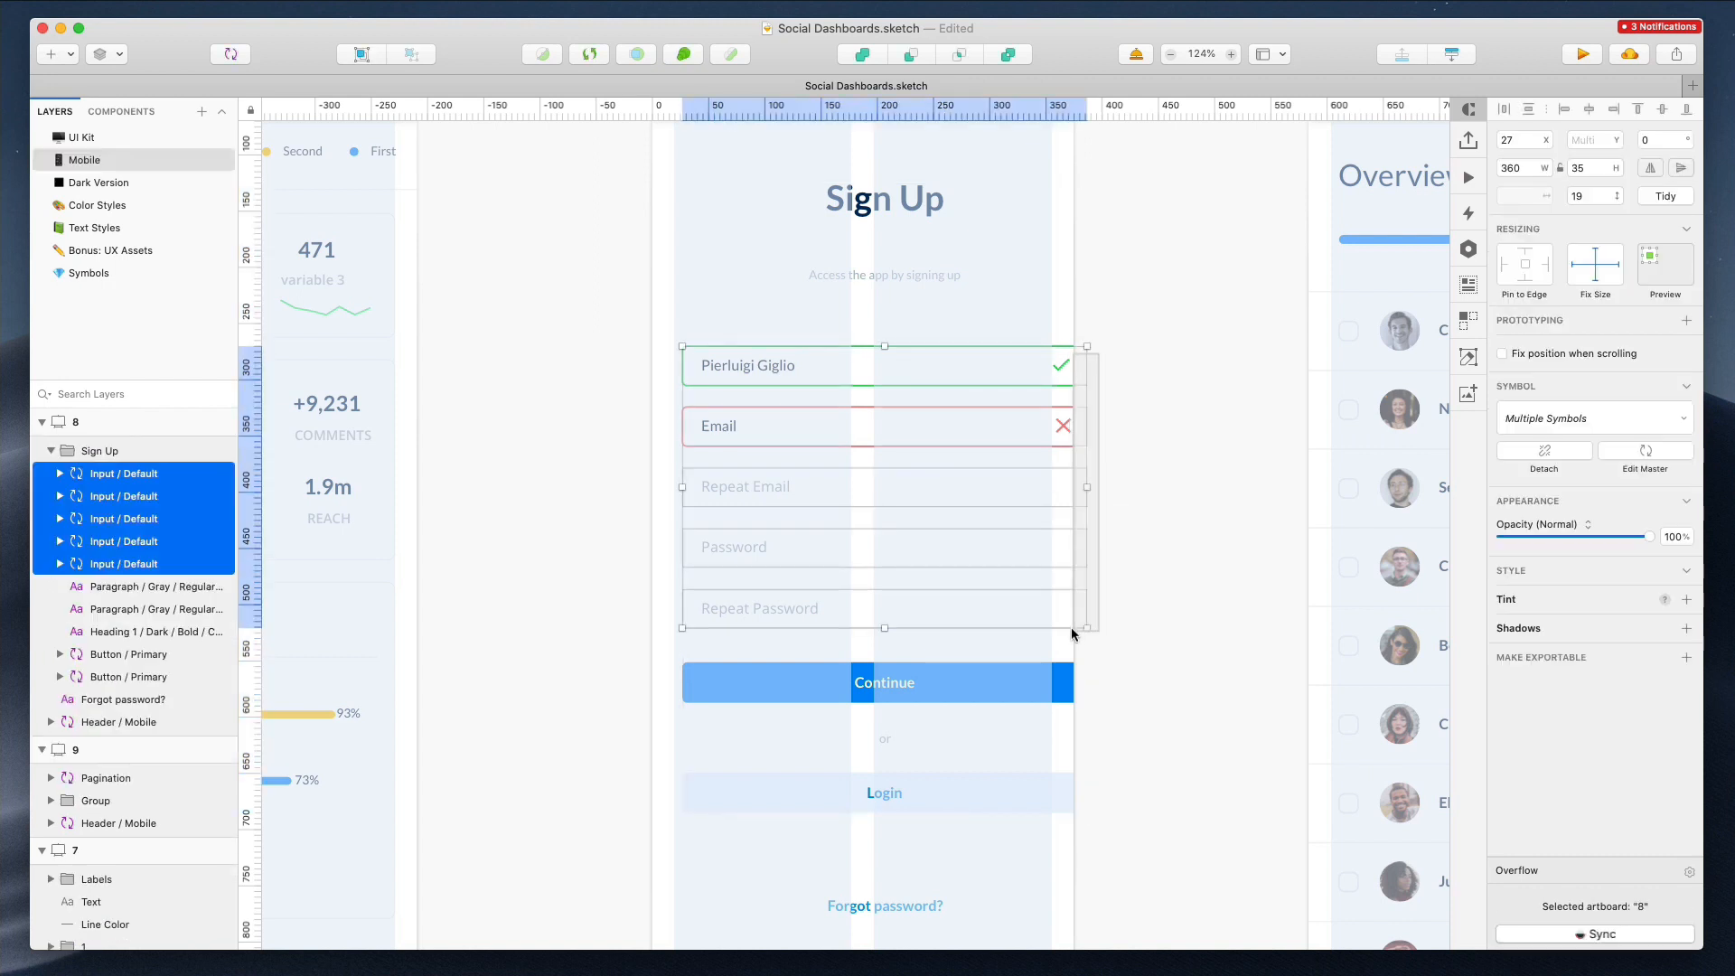
drag(1086, 487, 1048, 487)
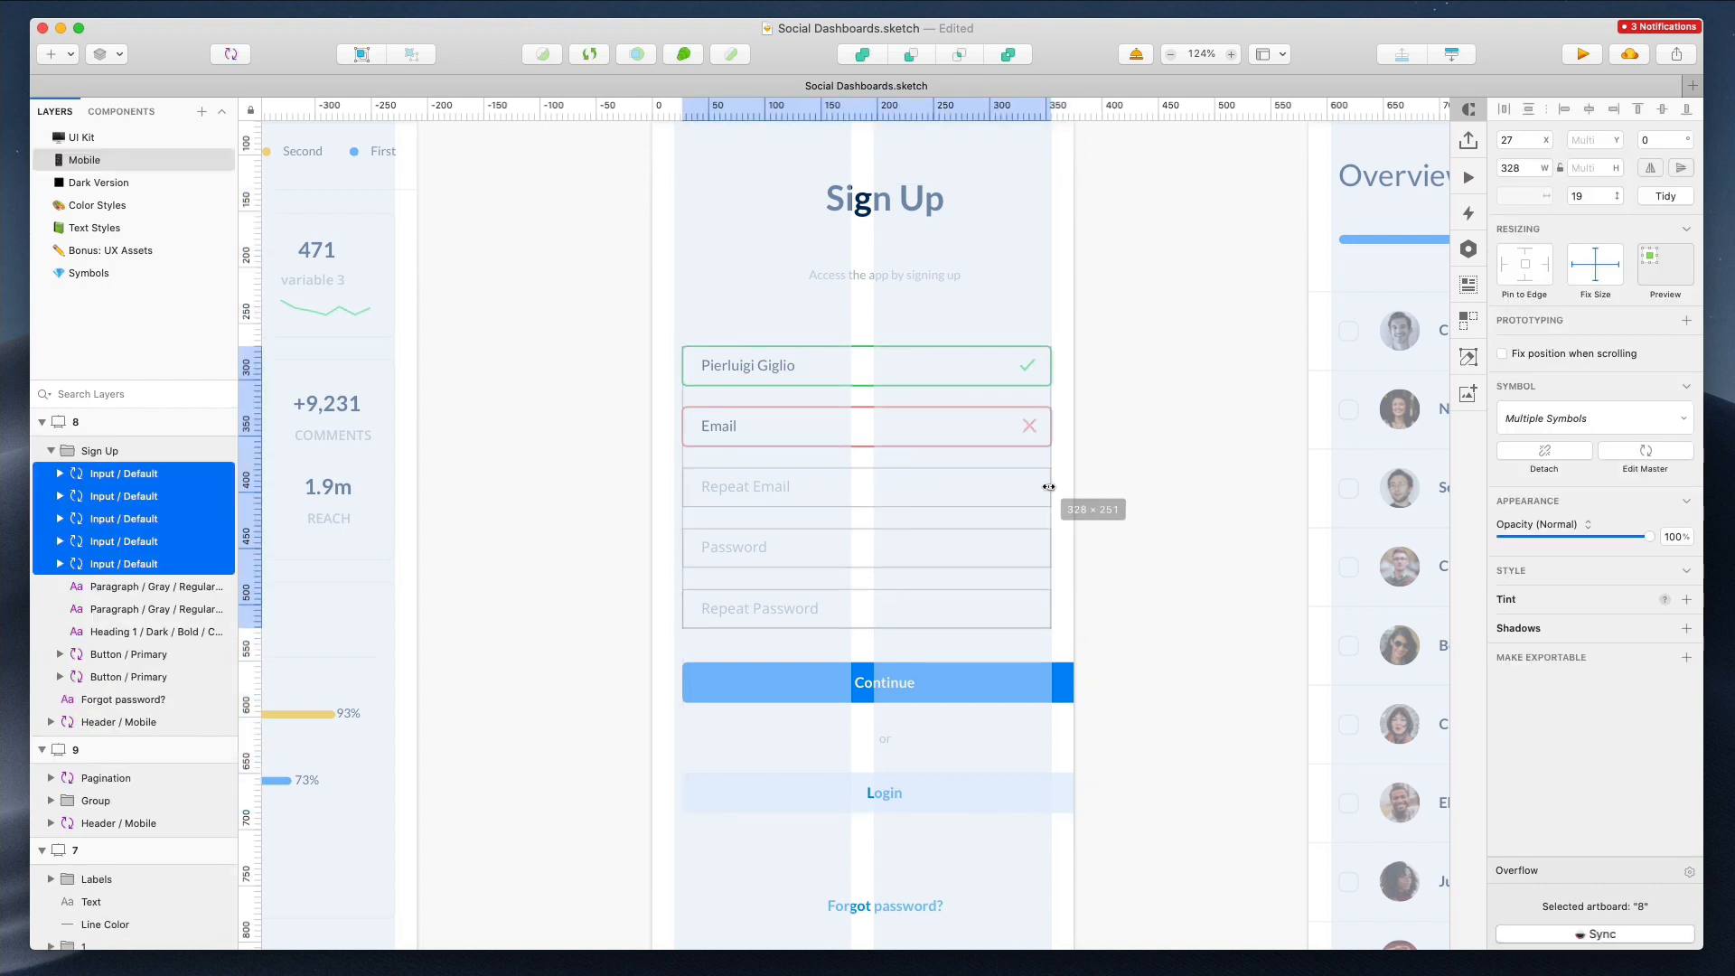
click(1048, 696)
shift+click(1055, 782)
drag(1089, 738, 1051, 737)
Center the 'or' and 'Forgot password?' texts within the sign-up form
scroll(1053, 715, down, 5)
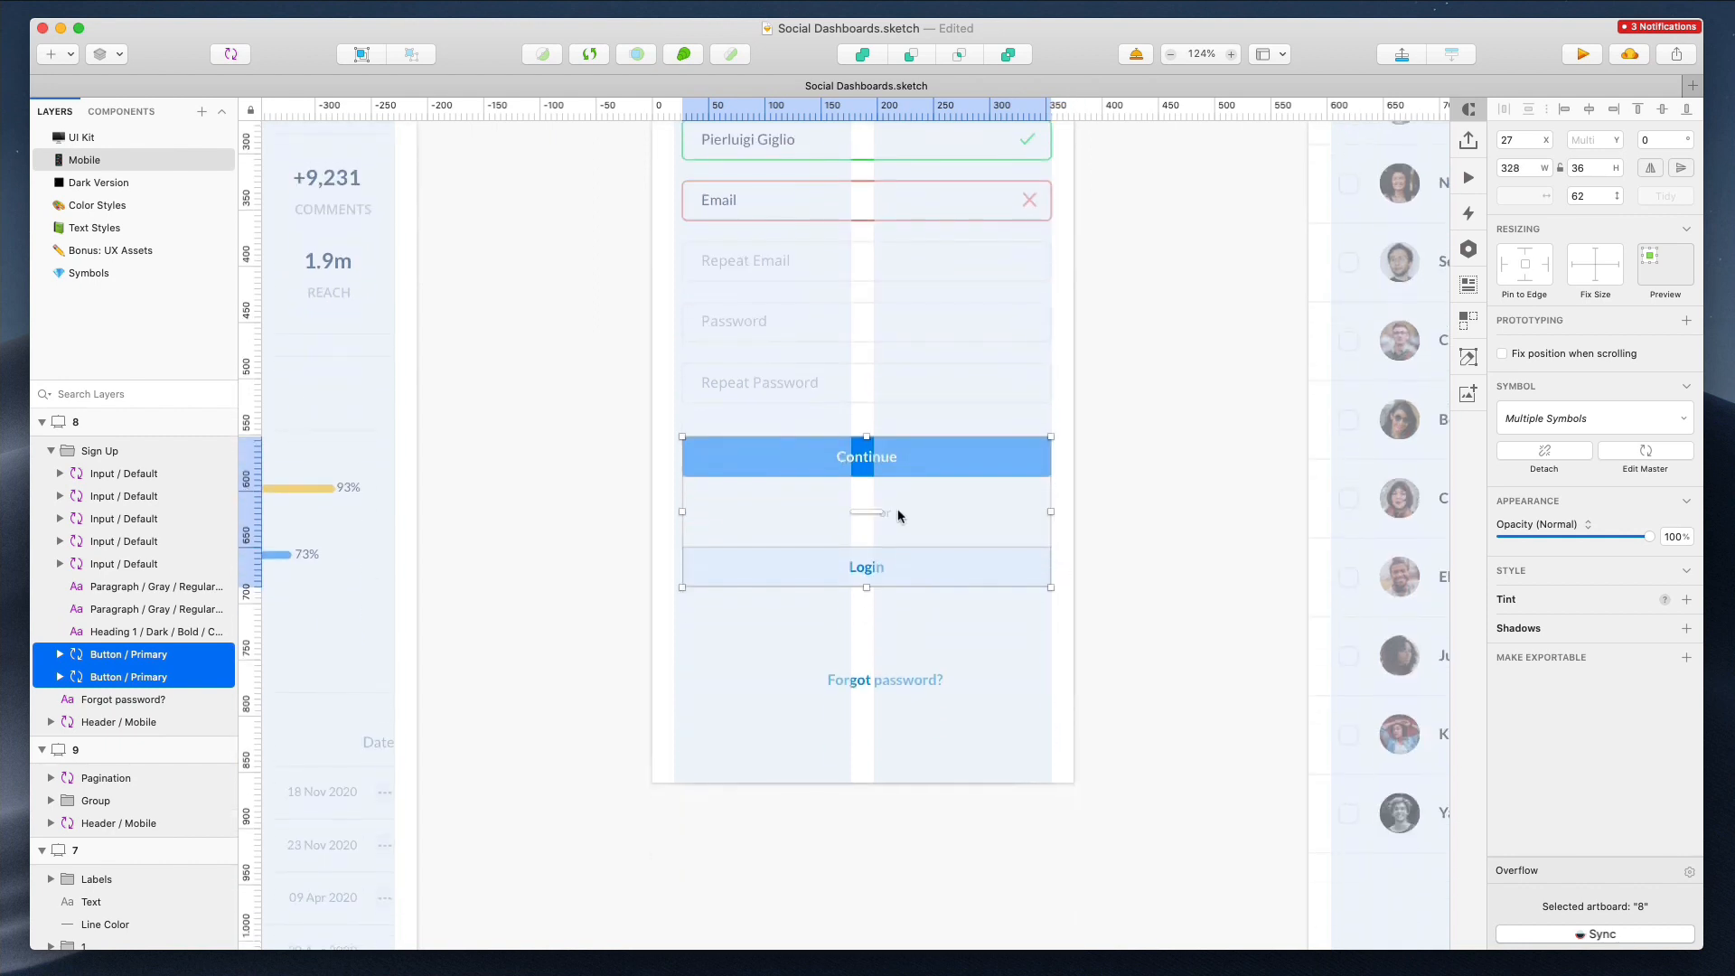
click(885, 513)
click(915, 683)
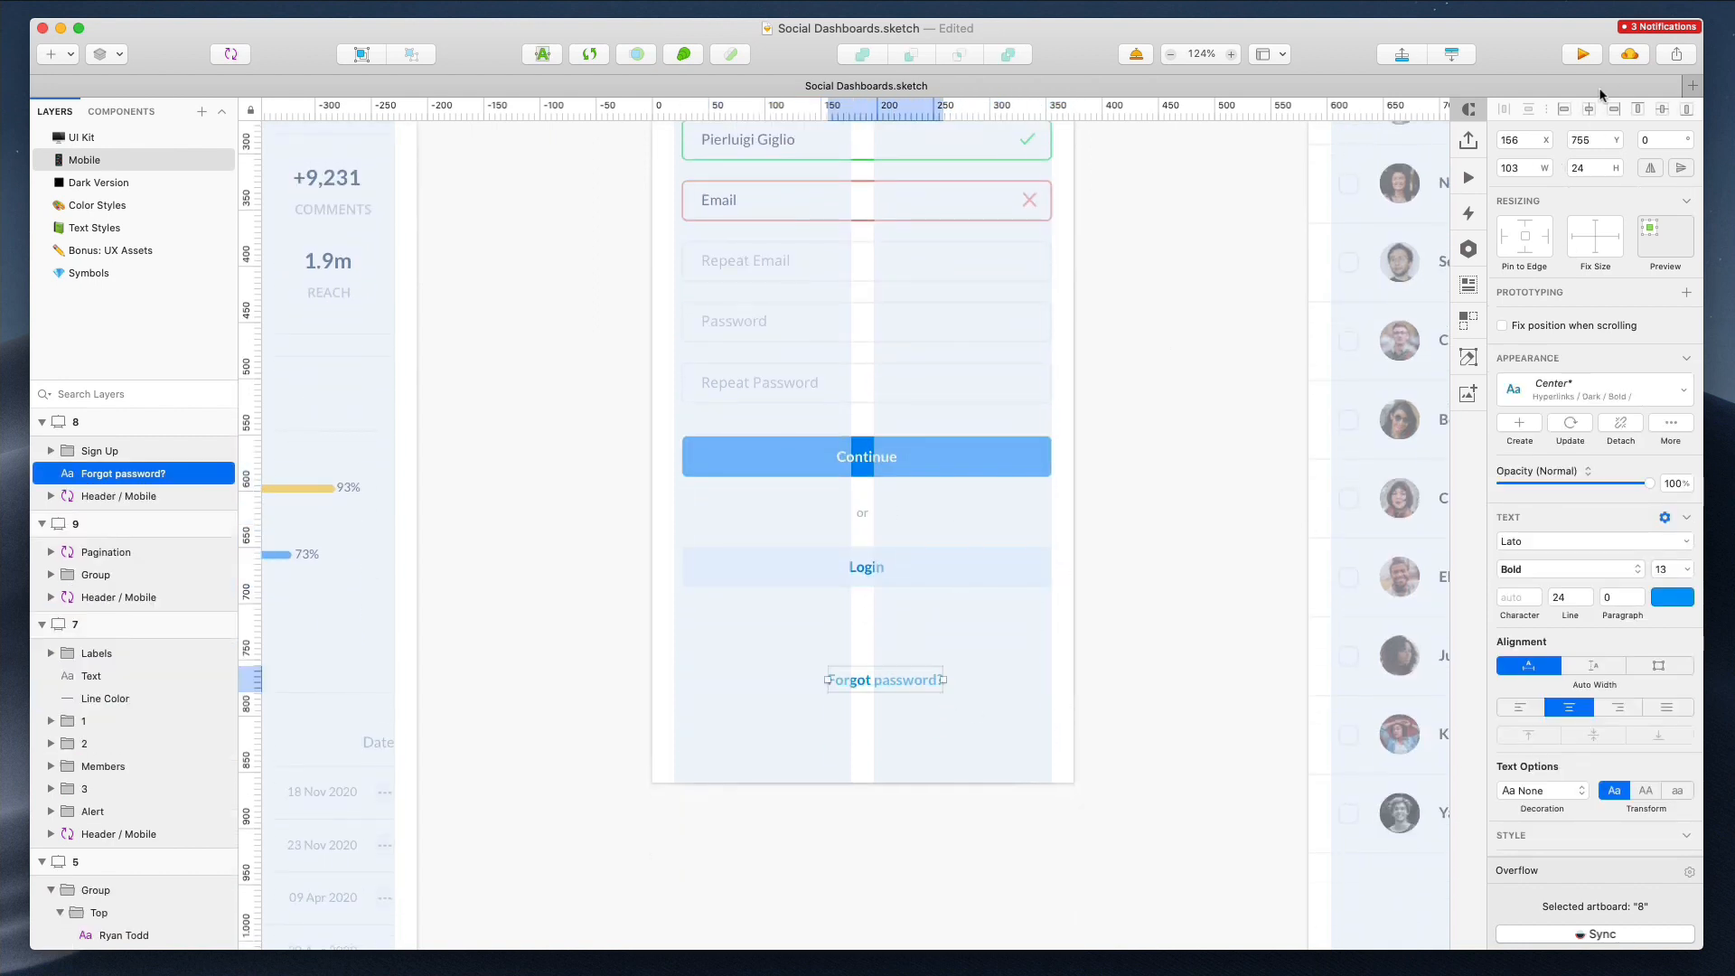
click(1102, 493)
Resize the Sign Up form group to 336 px wide starting at the layout's left edge
scroll(1103, 493, up, 3)
click(694, 444)
click(677, 455)
click(690, 452)
drag(683, 459, 674, 459)
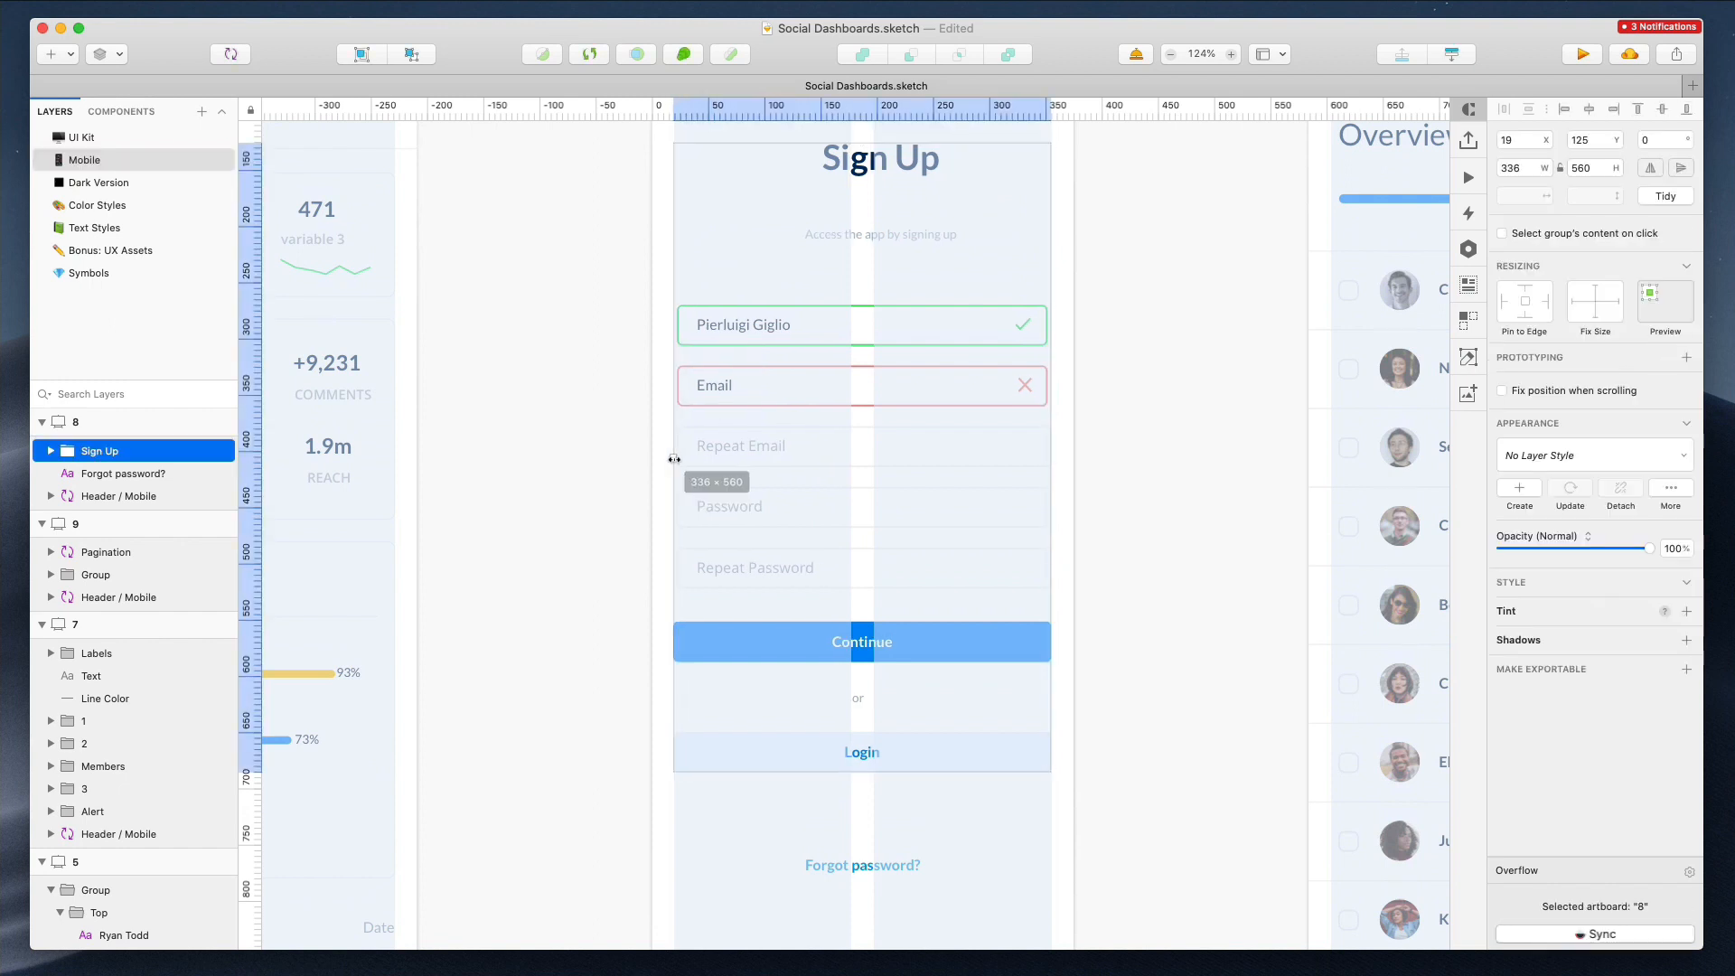
Resize the five sign-up input fields in artboard 8 to 336 px wide, matching the Sign Up group
drag(642, 321, 679, 568)
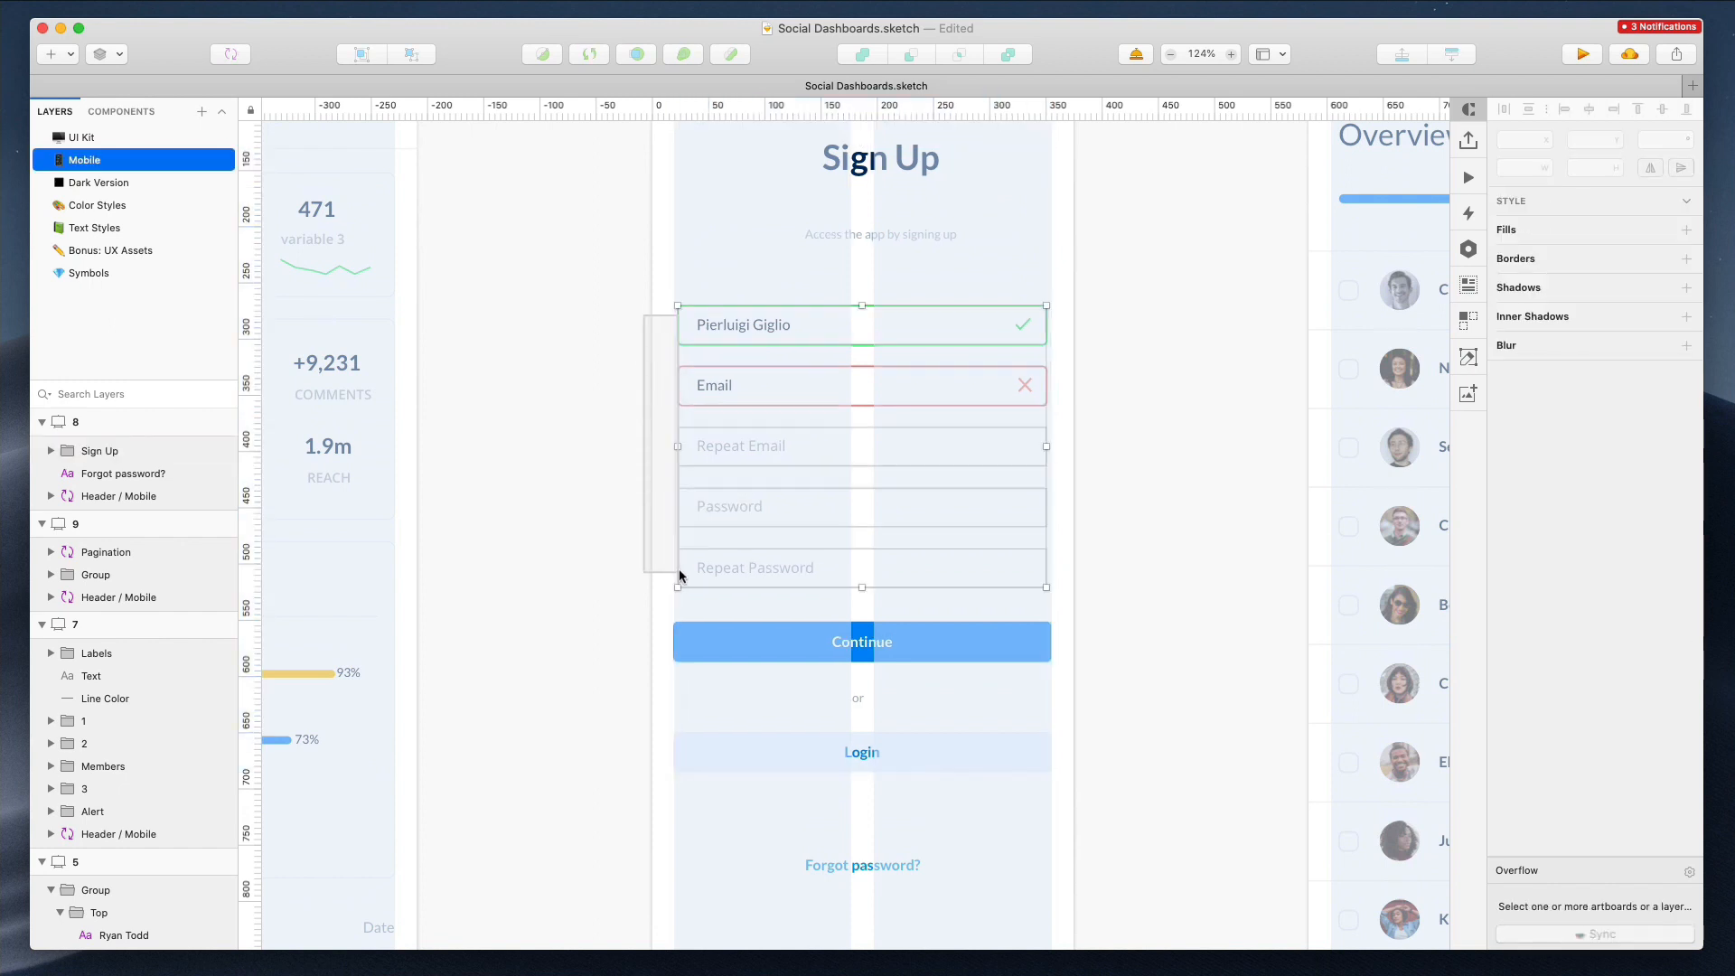
drag(676, 443, 671, 444)
click(667, 424)
drag(1099, 317, 1042, 555)
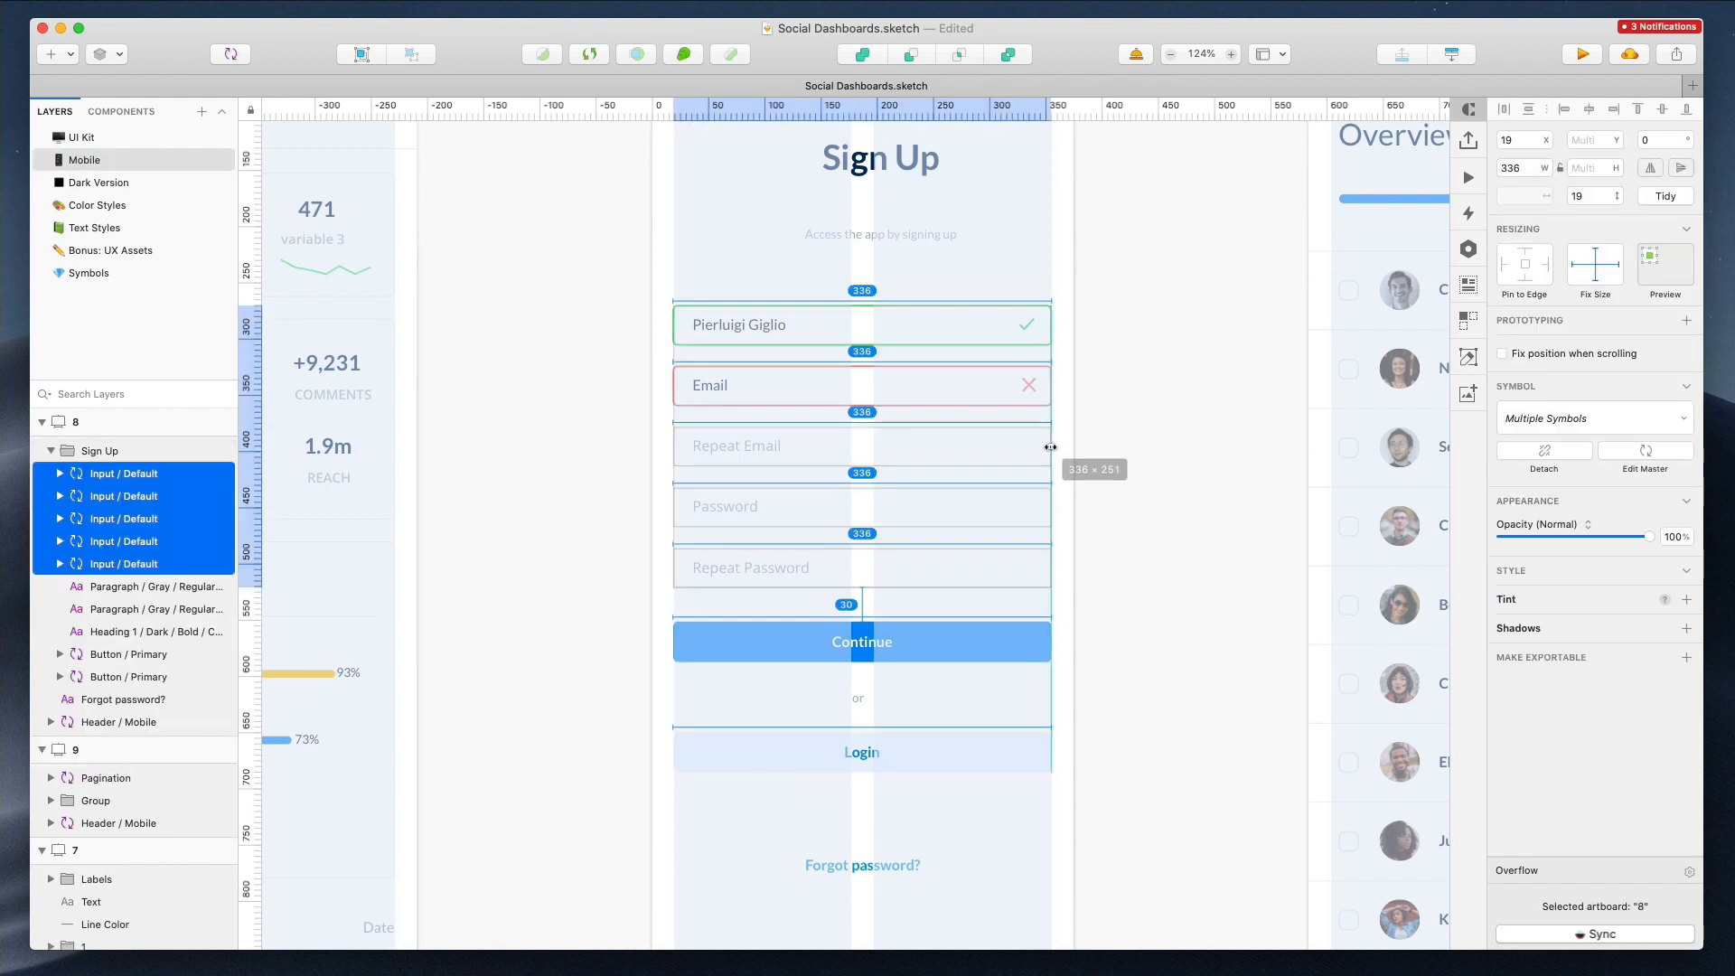
Inspect the Sign Up heading and its subtitle text in artboard 8
scroll(1126, 452, down, 5)
click(995, 323)
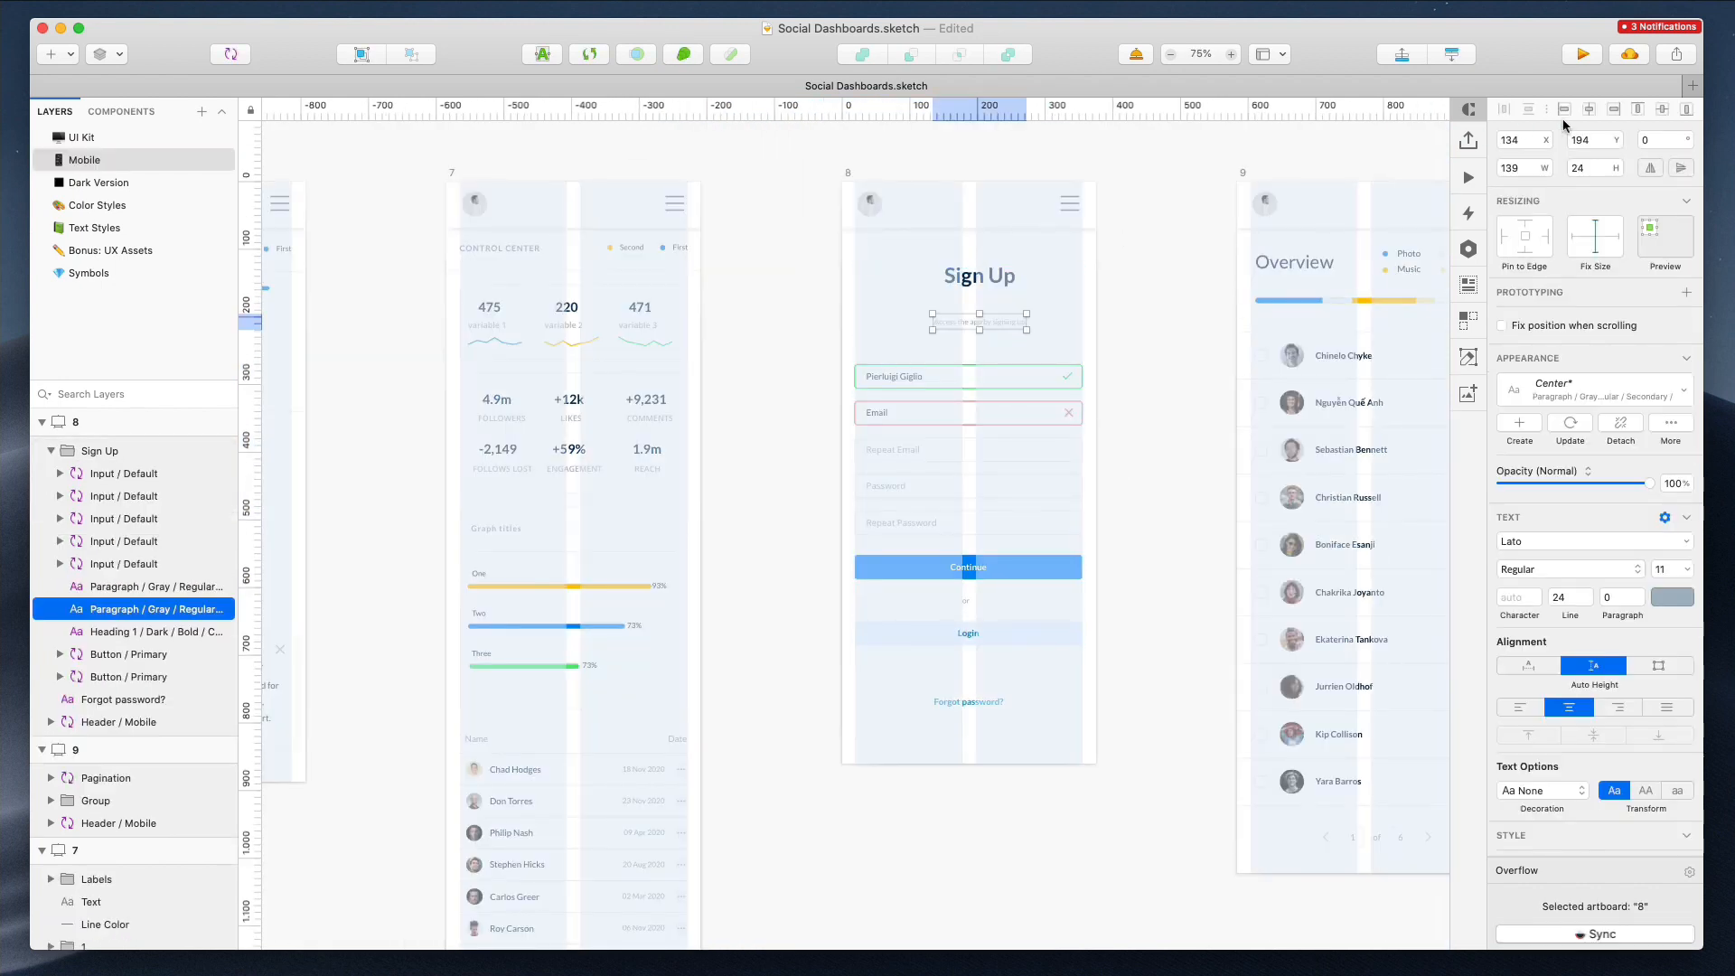
click(1010, 285)
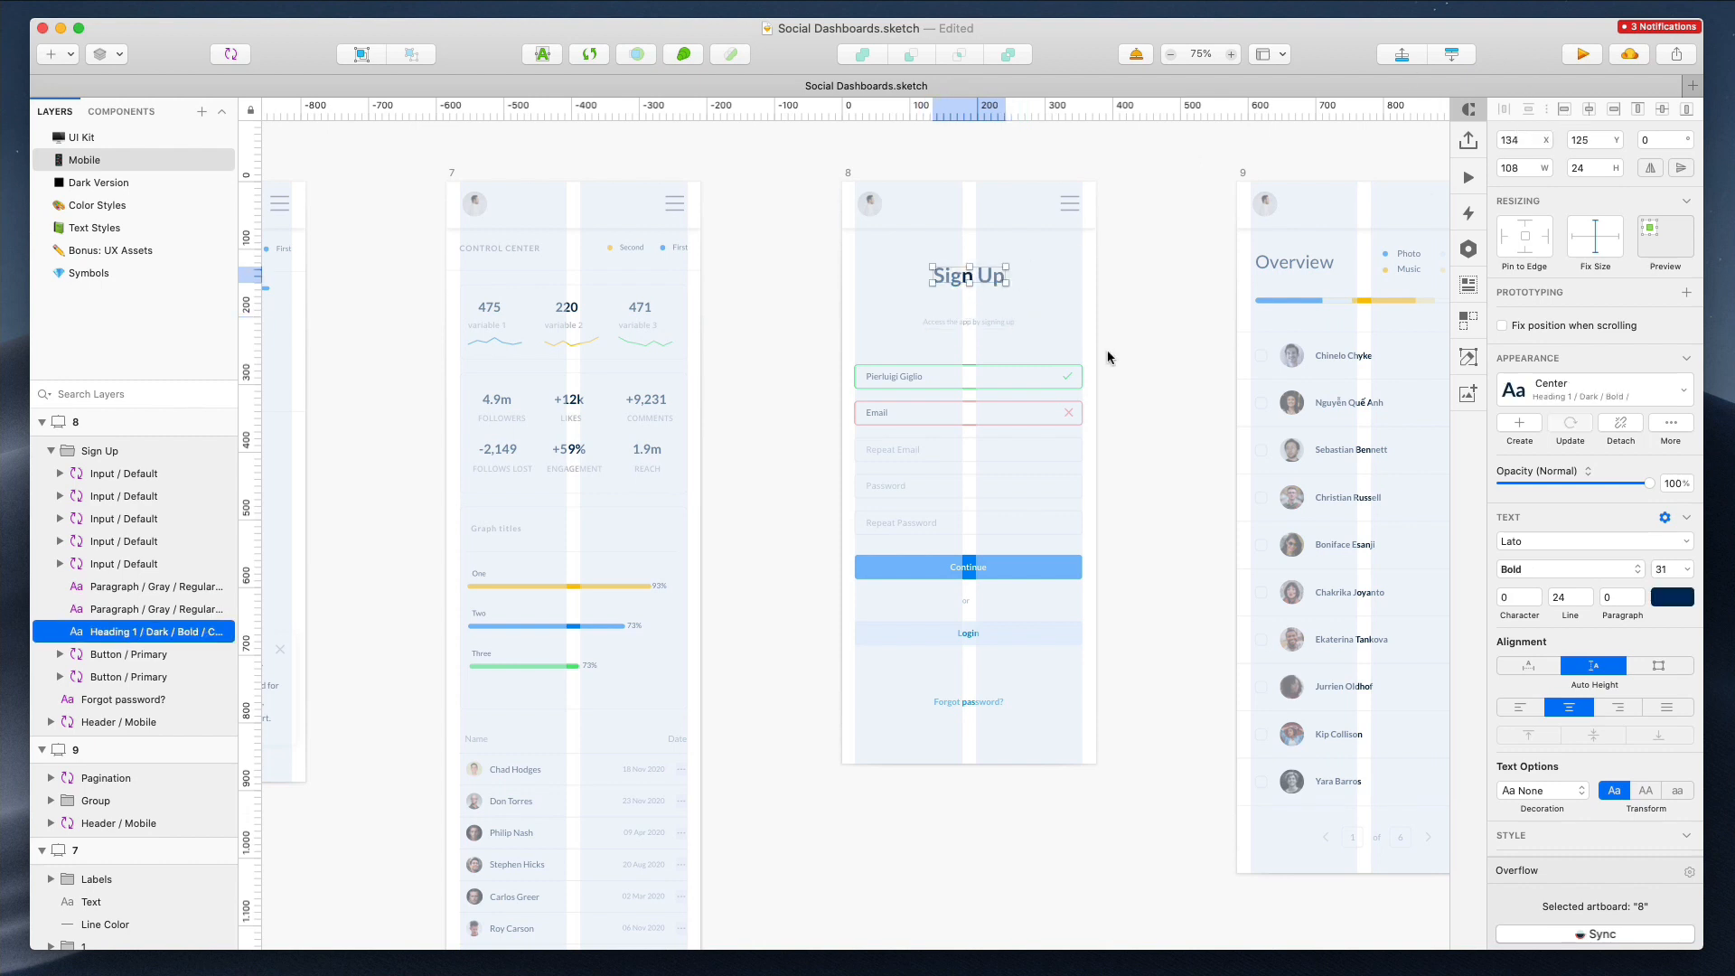
click(1111, 356)
Resize the Overview artboard 9 to 375 px wide
scroll(1142, 349, right, 6)
scroll(757, 327, up, 3)
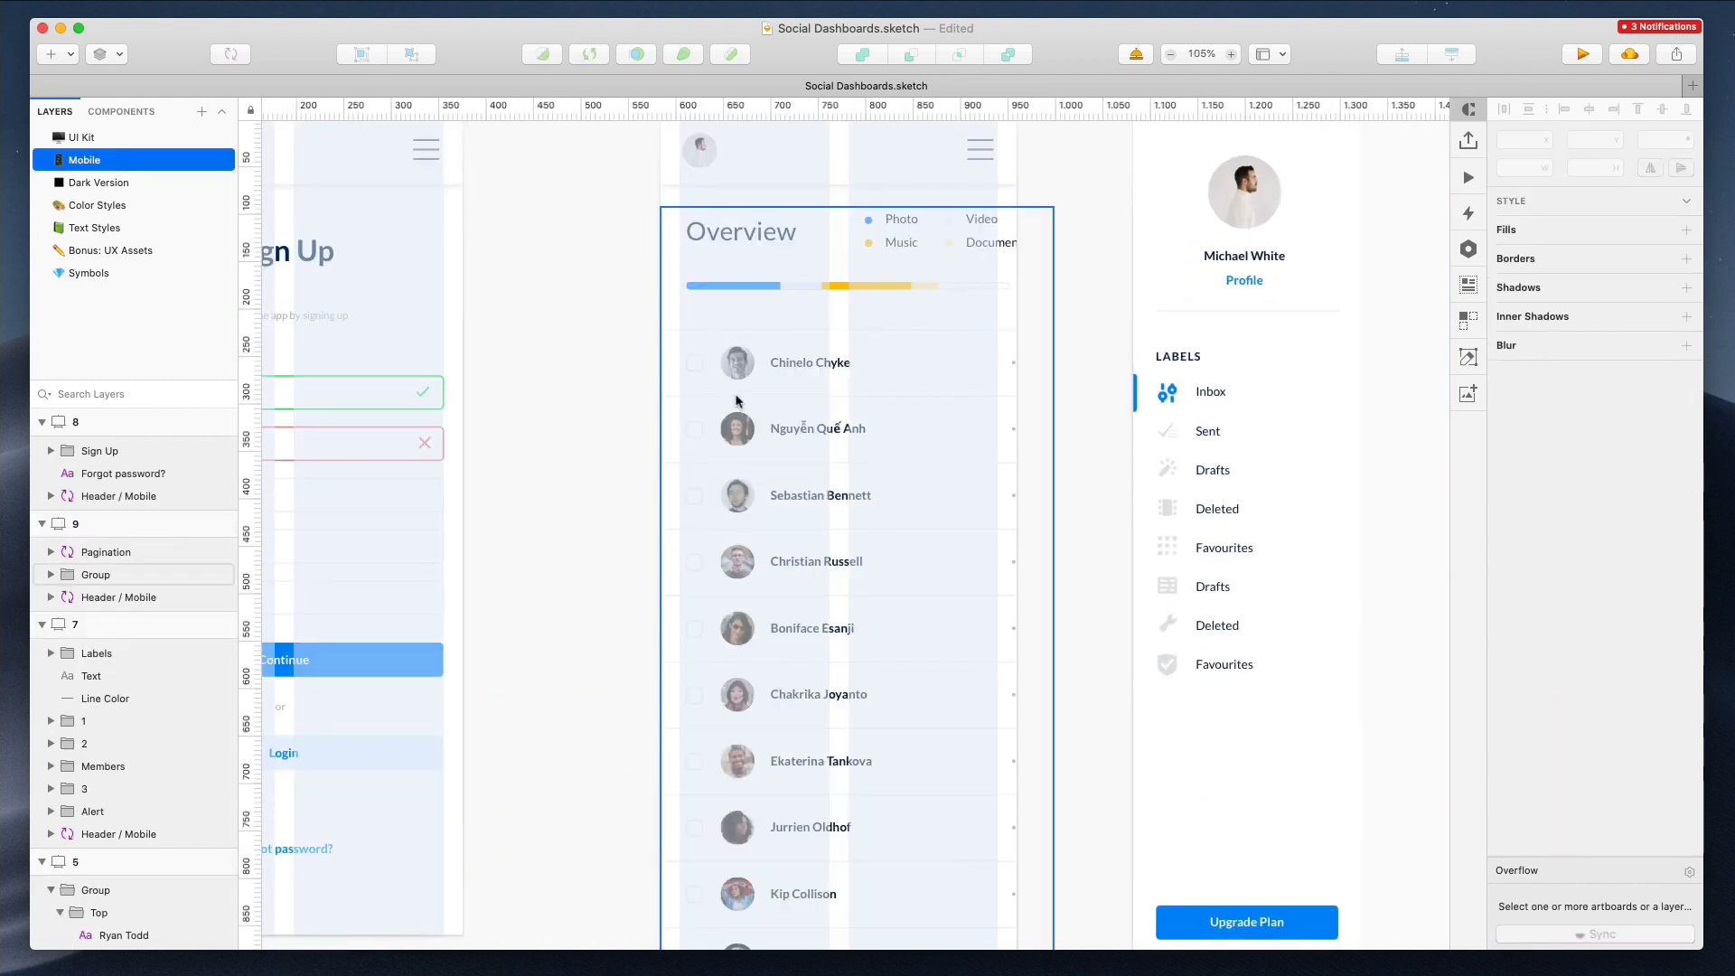
click(871, 390)
drag(1053, 612, 1015, 598)
Inspect the Overview heading and the pagination in artboard 9
double_click(800, 240)
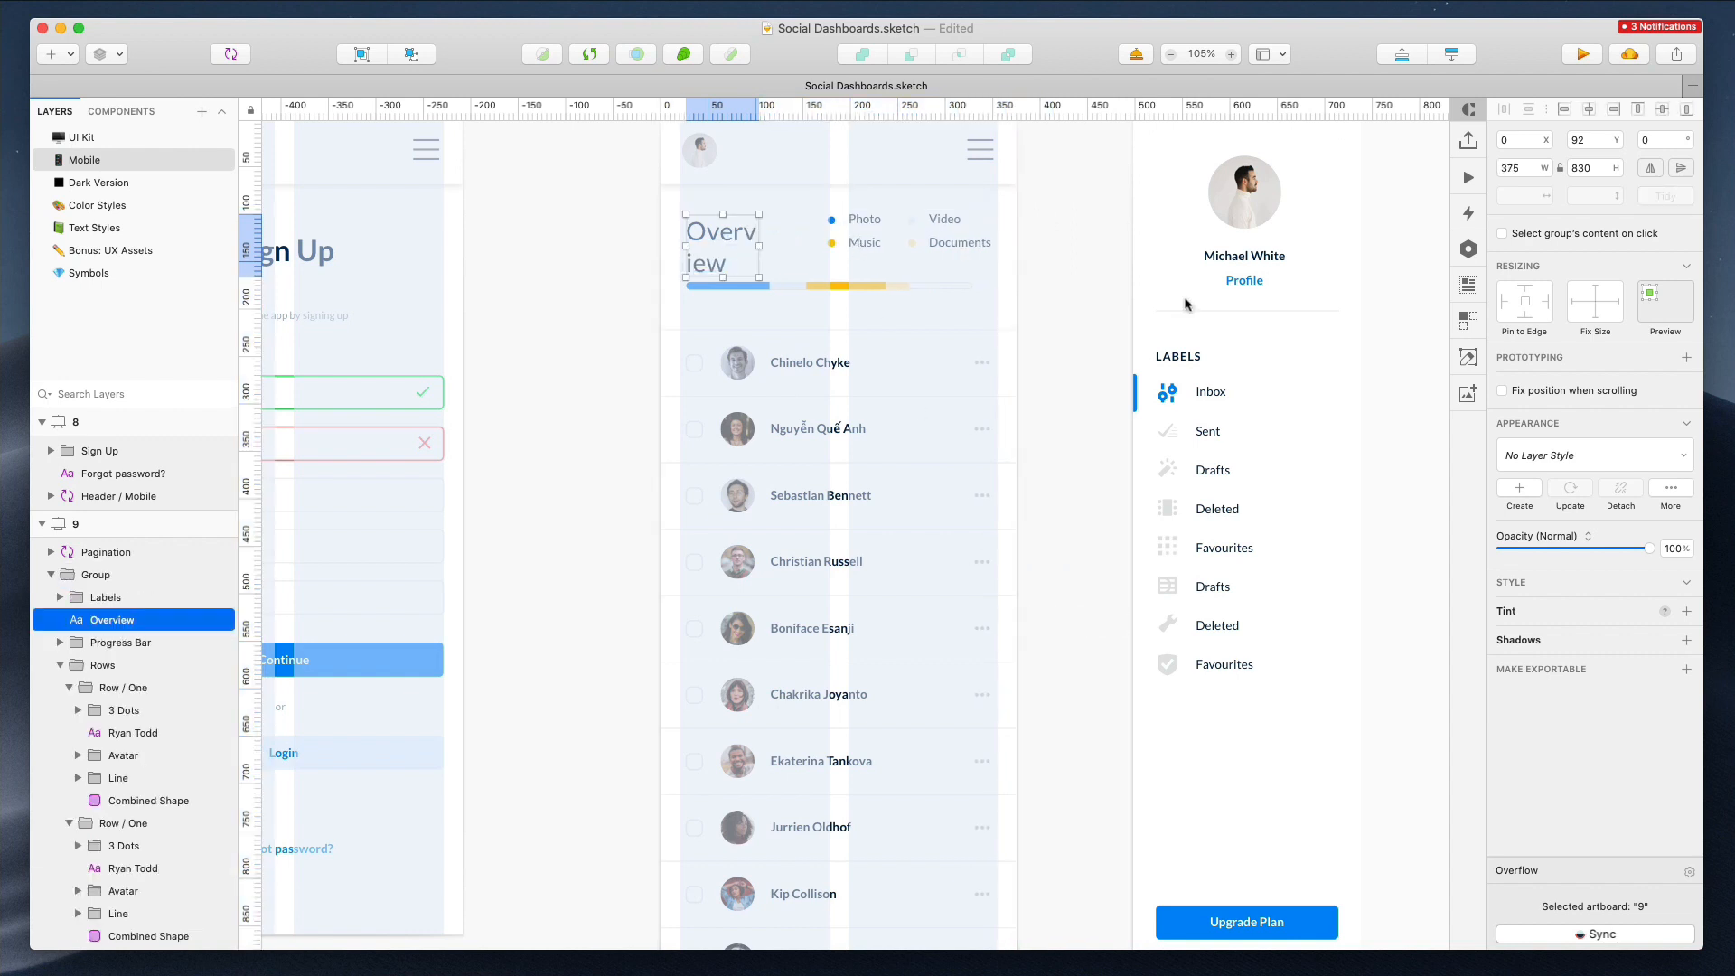
scroll(1077, 522, down, 2)
scroll(904, 678, down, 3)
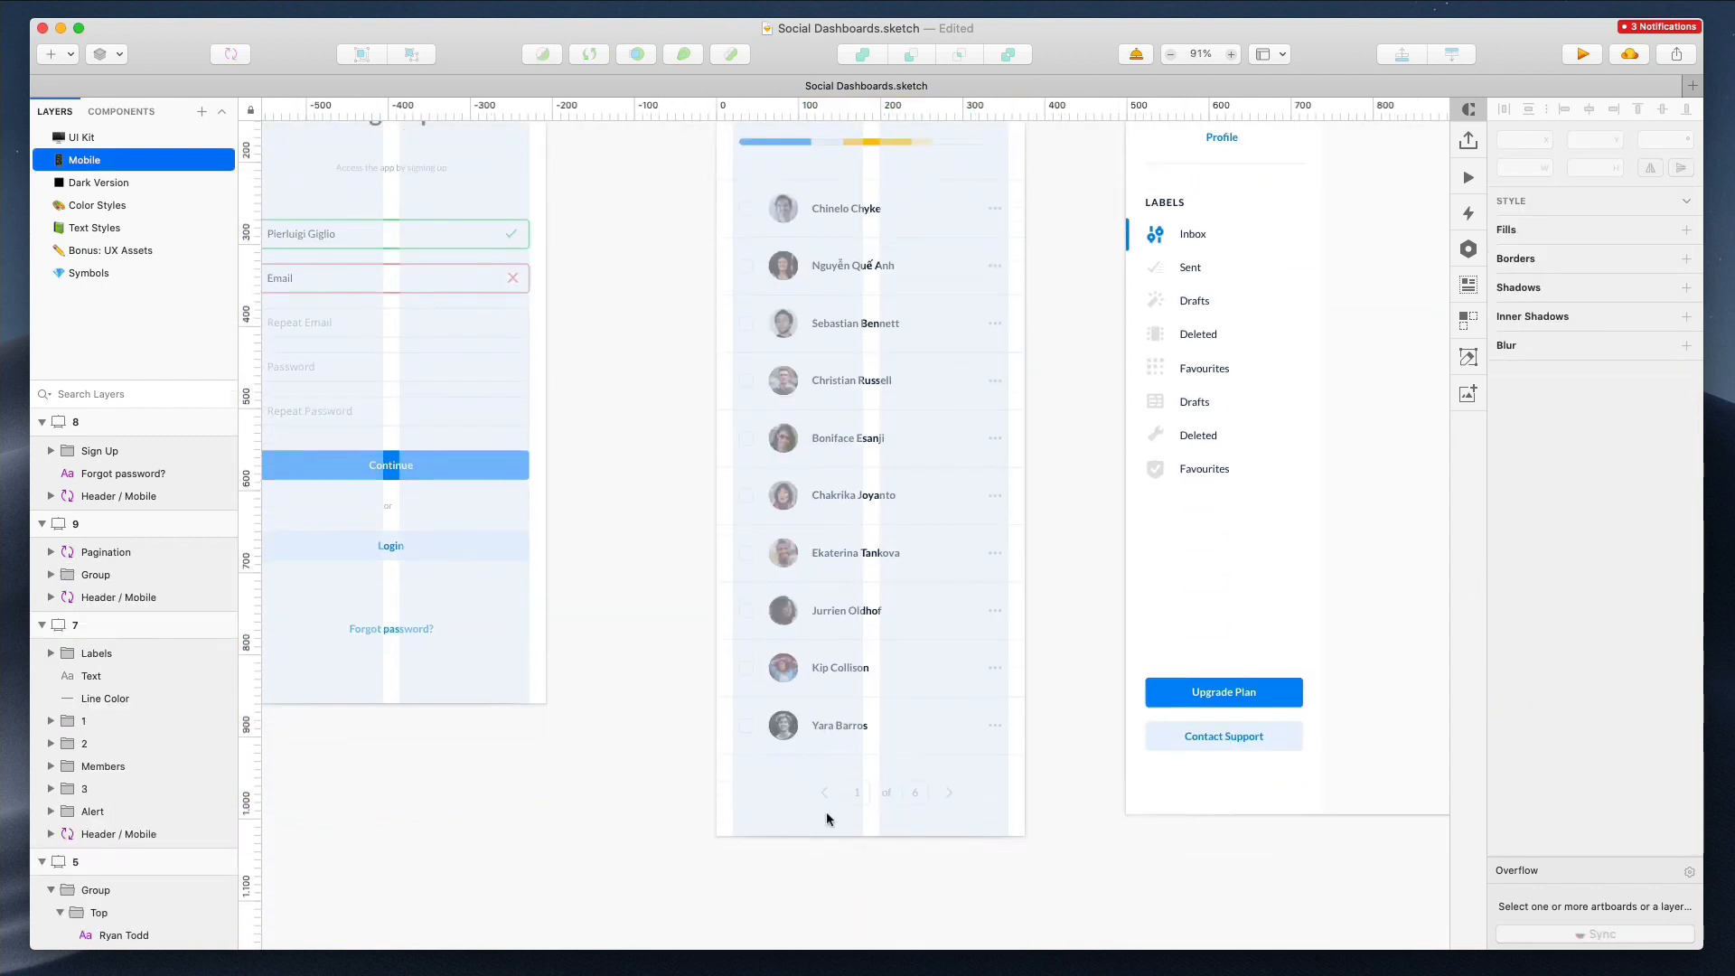
click(826, 803)
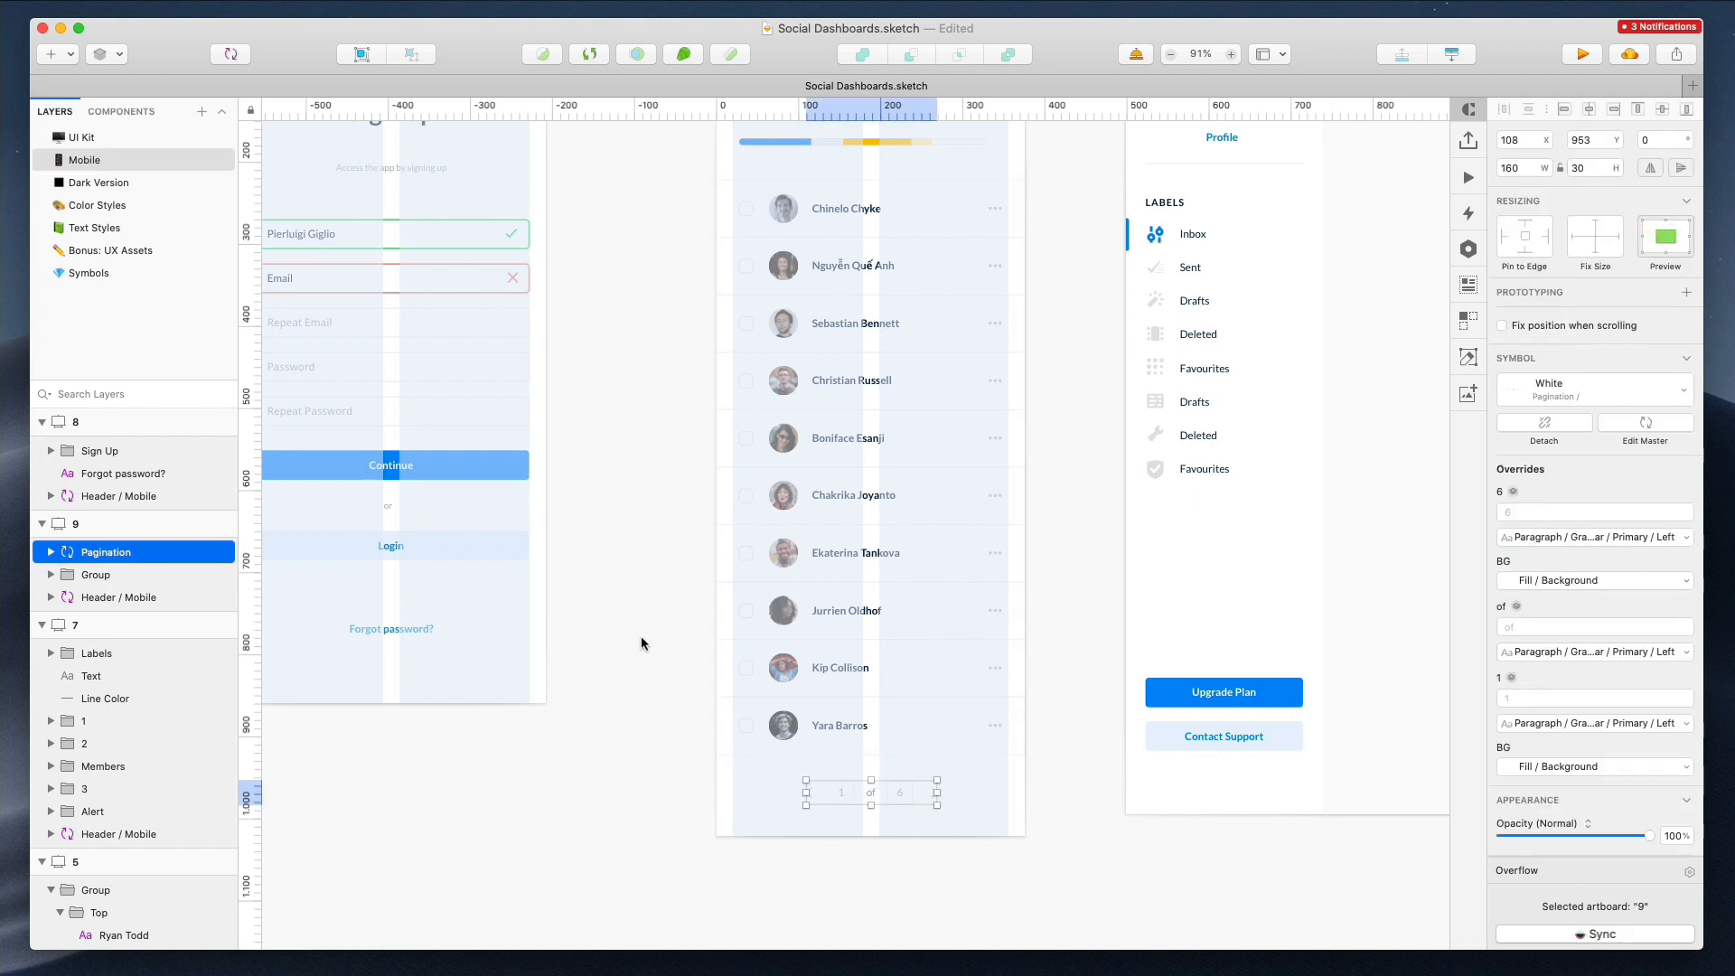
click(622, 616)
scroll(622, 617, down, 5)
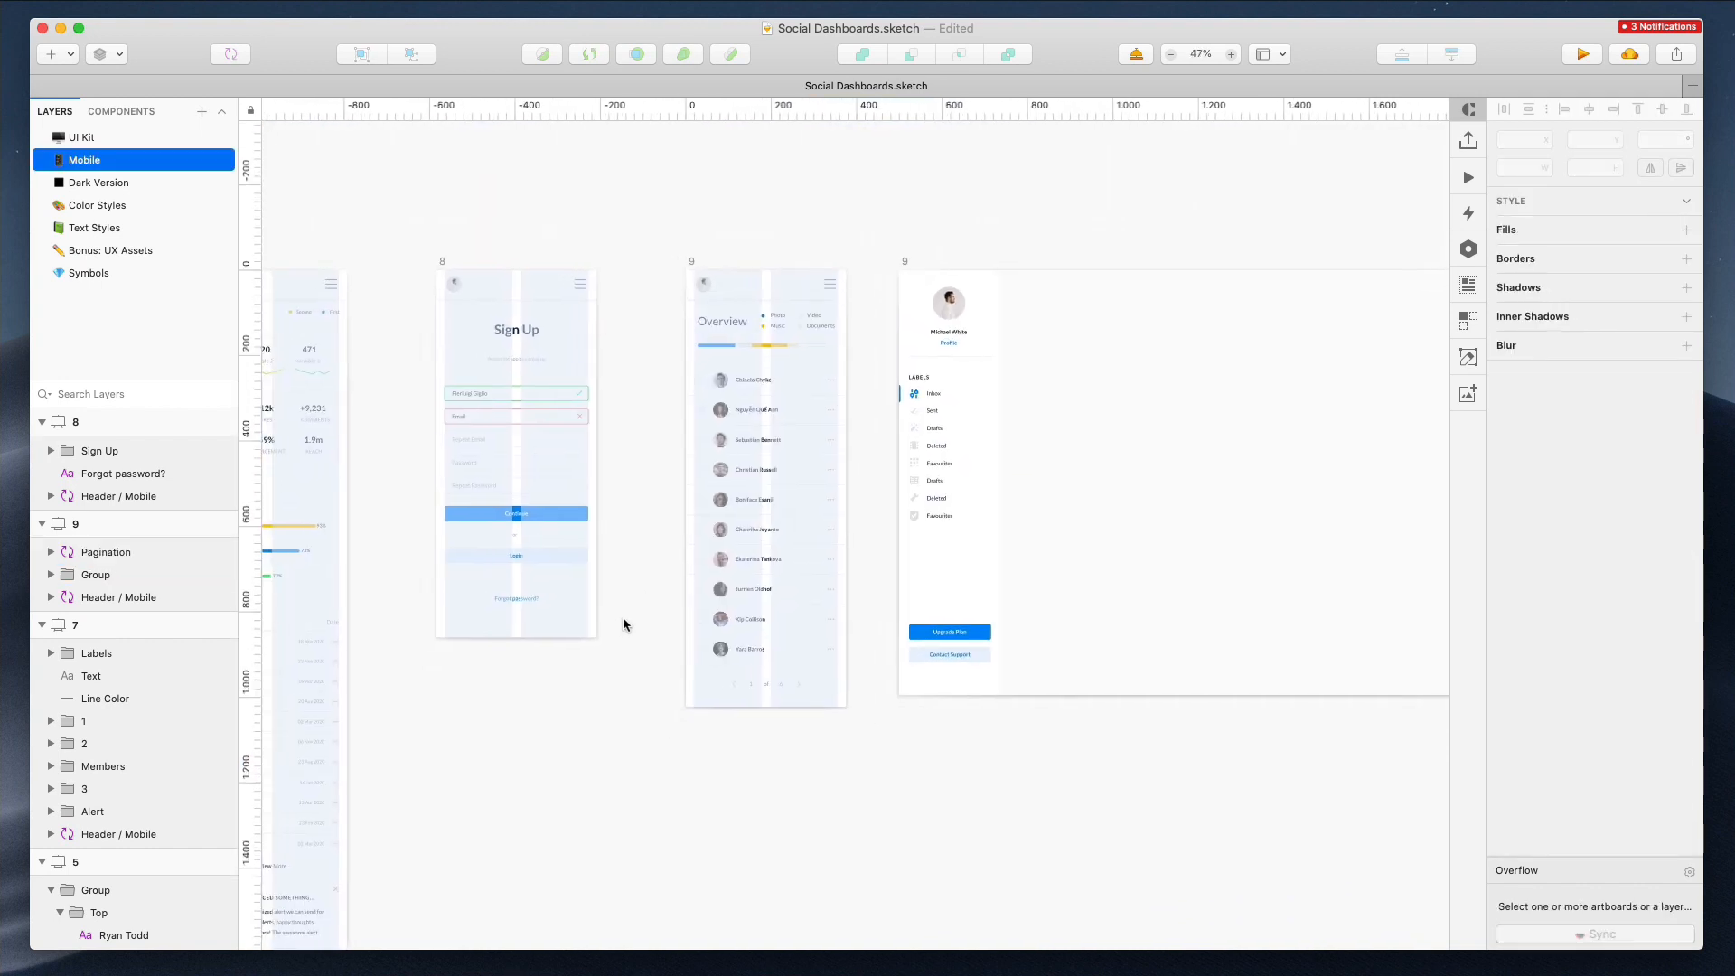
Delete the desktop sidebar artboard placed beside the mobile Overview artboard
click(904, 266)
key(Delete)
Move artboard 10, the All Files desktop screen, next to the mobile artboards
scroll(903, 268, down, 12)
scroll(903, 268, right, 10)
scroll(903, 271, up, 4)
scroll(903, 271, right, 7)
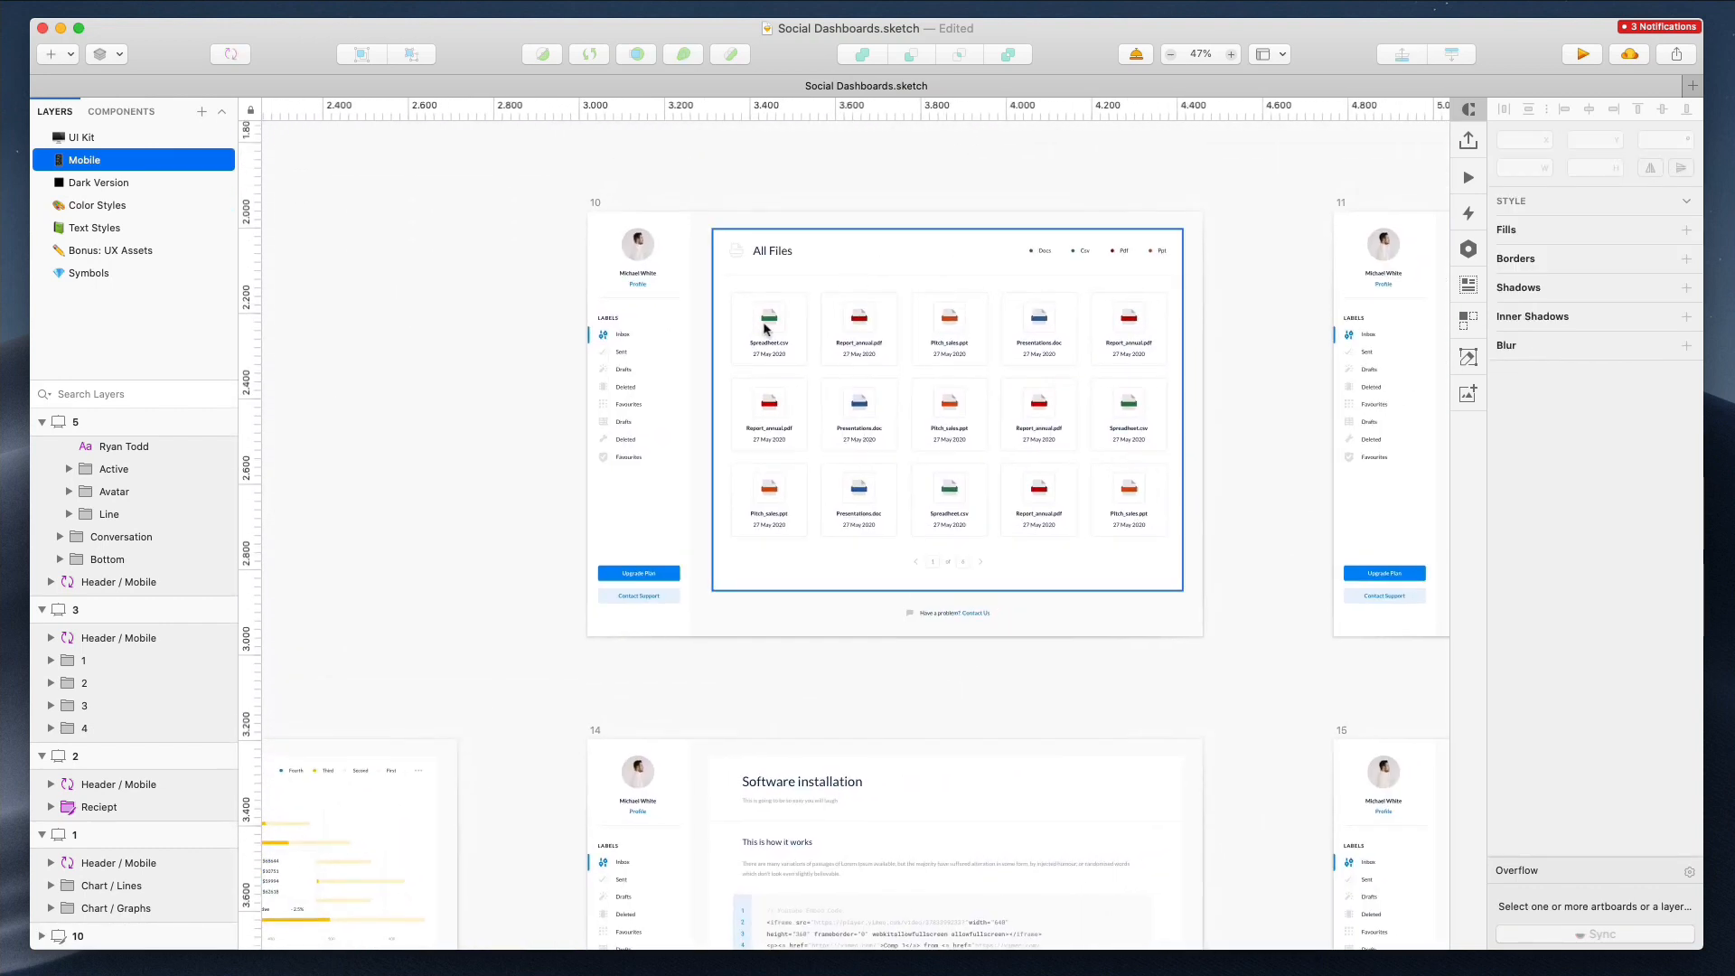
scroll(765, 327, down, 3)
click(682, 260)
scroll(682, 262, right, 4)
scroll(682, 262, up, 3)
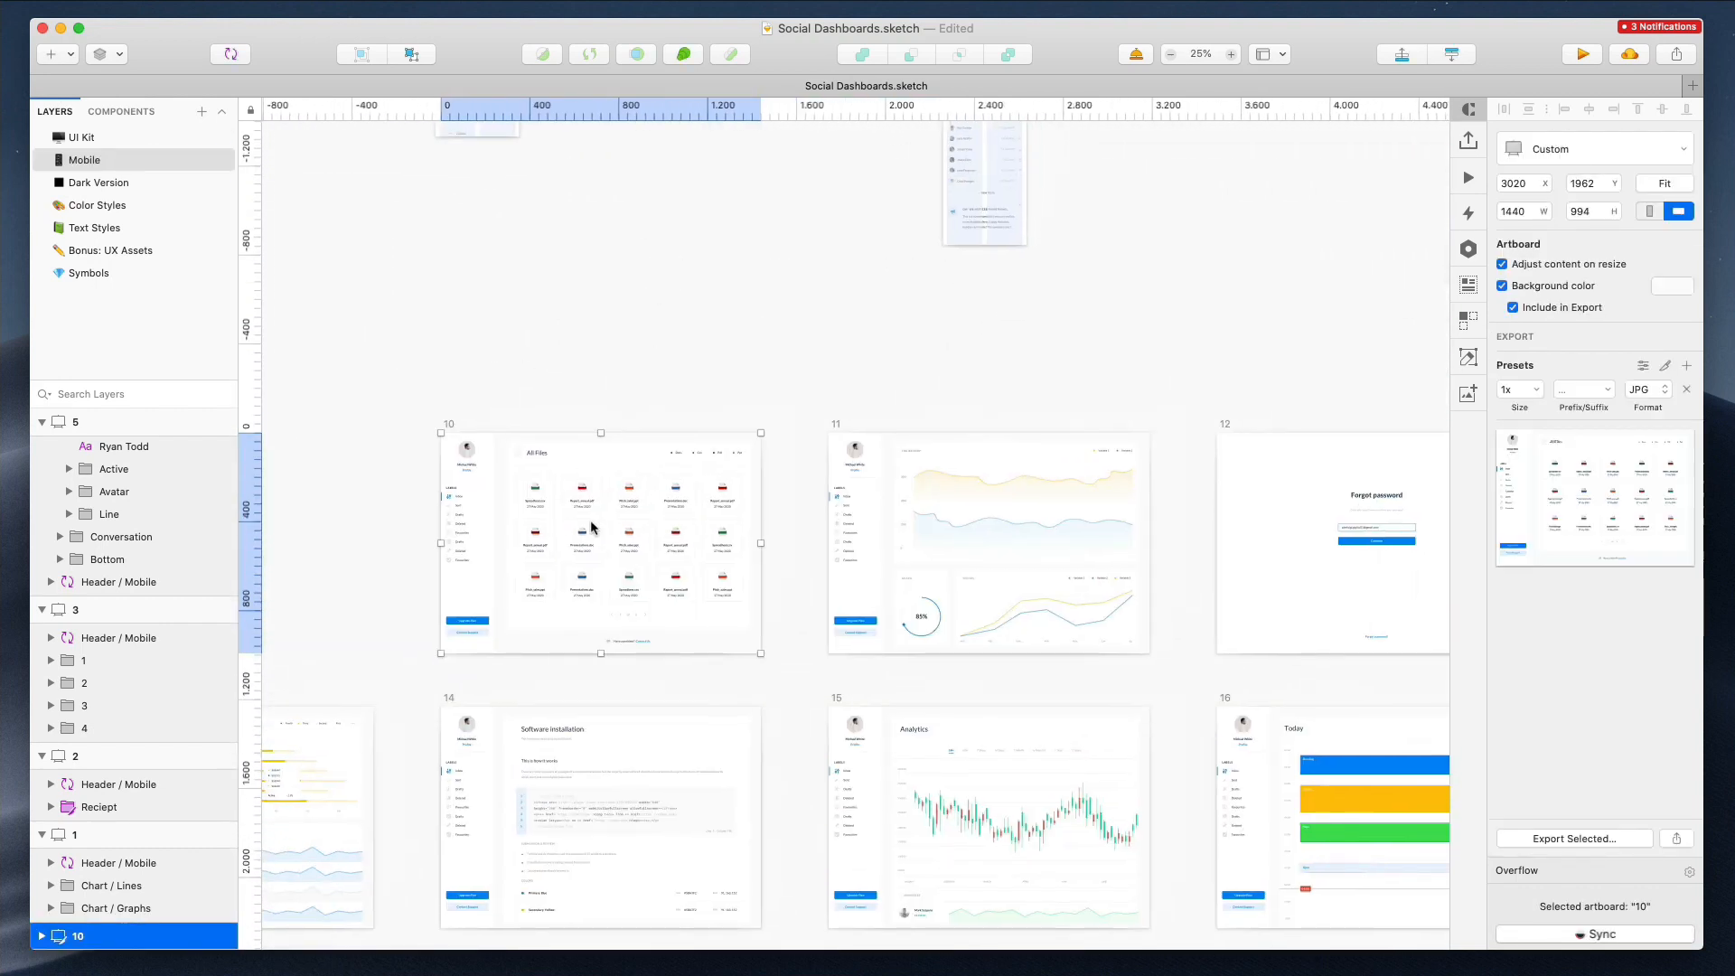
drag(583, 529, 1364, 156)
Duplicate the mobile Overview artboard 9 beside the original
scroll(1284, 224, up, 5)
scroll(1284, 224, right, 2)
drag(1123, 599, 1284, 483)
scroll(1283, 479, up, 3)
drag(939, 359, 1123, 356)
scroll(1111, 407, up, 3)
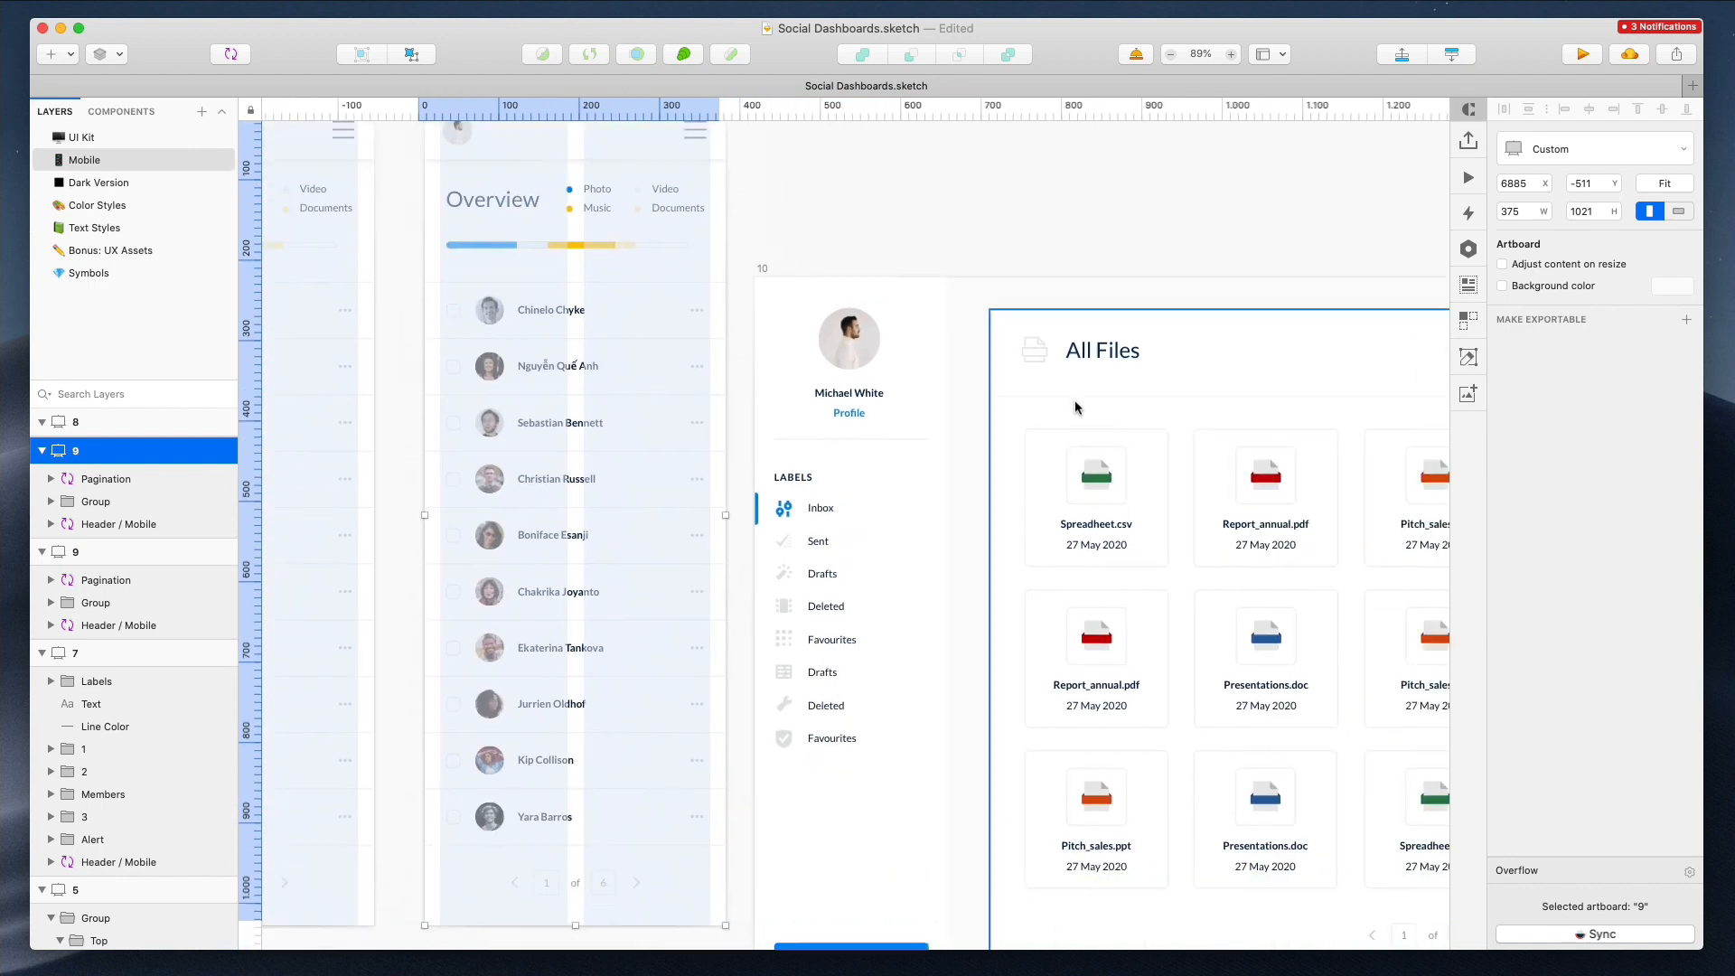
scroll(1076, 400, right, 3)
Group and copy the All Files heading with its file icon in artboard 10
drag(864, 291, 983, 345)
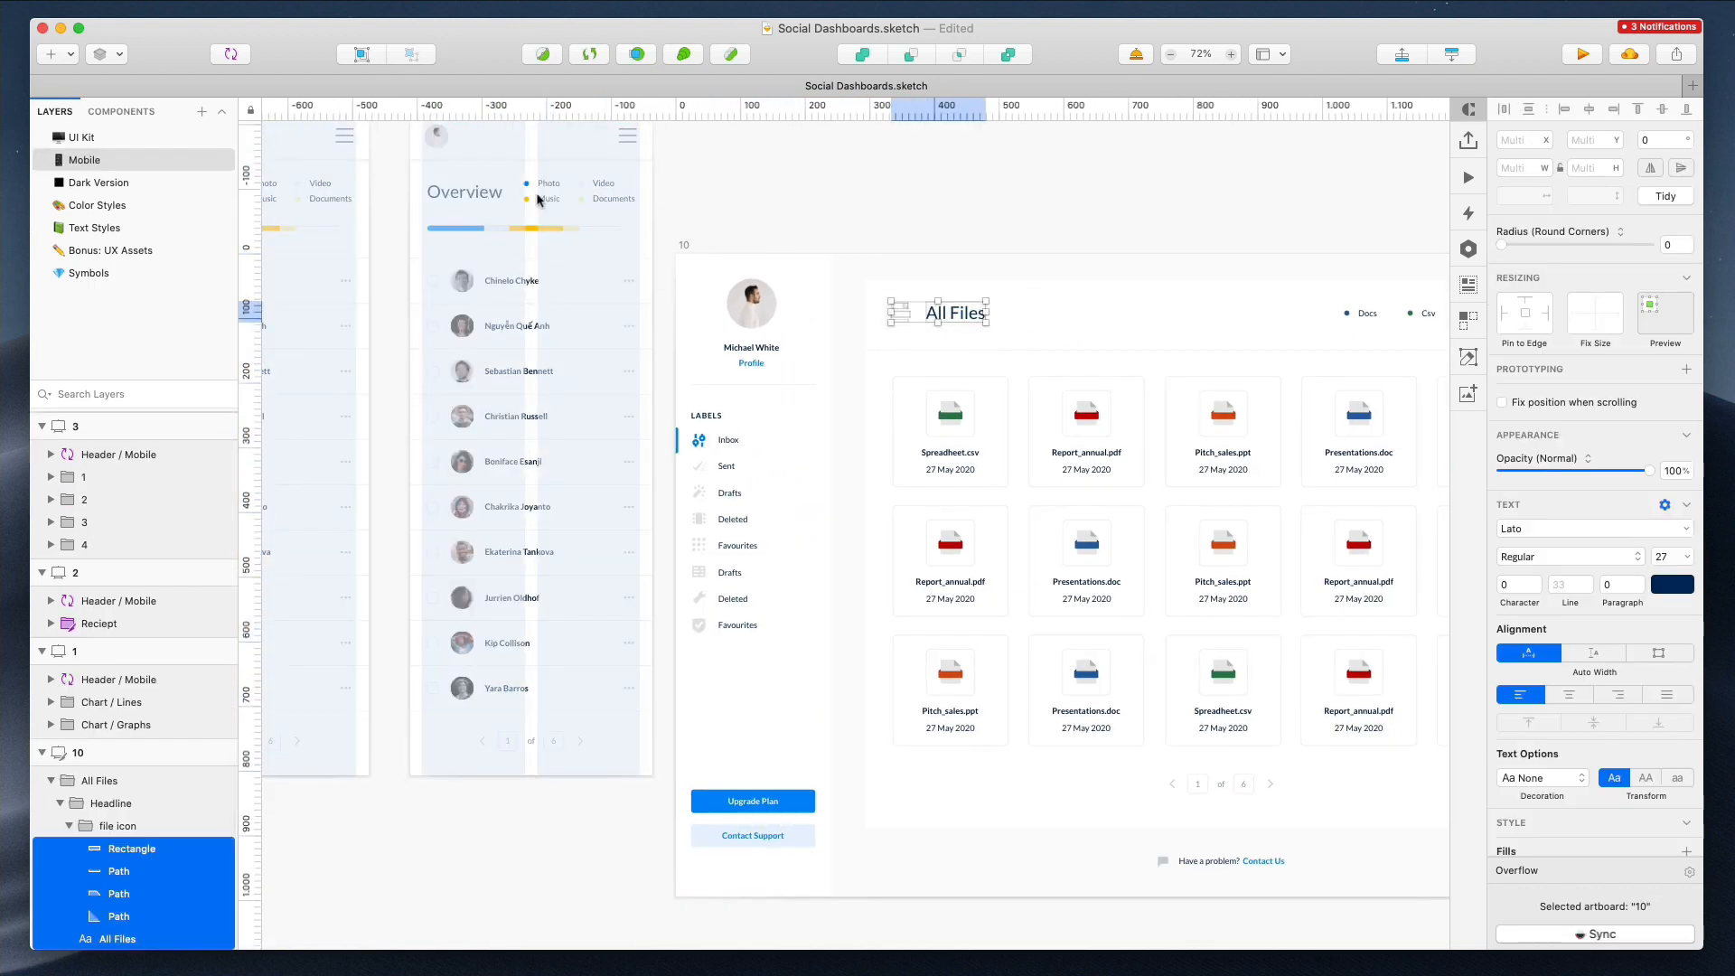
key(super+g)
Replace the Overview heading in the duplicated mobile artboard with the pasted All Files heading and icon at the top left
scroll(469, 152, up, 5)
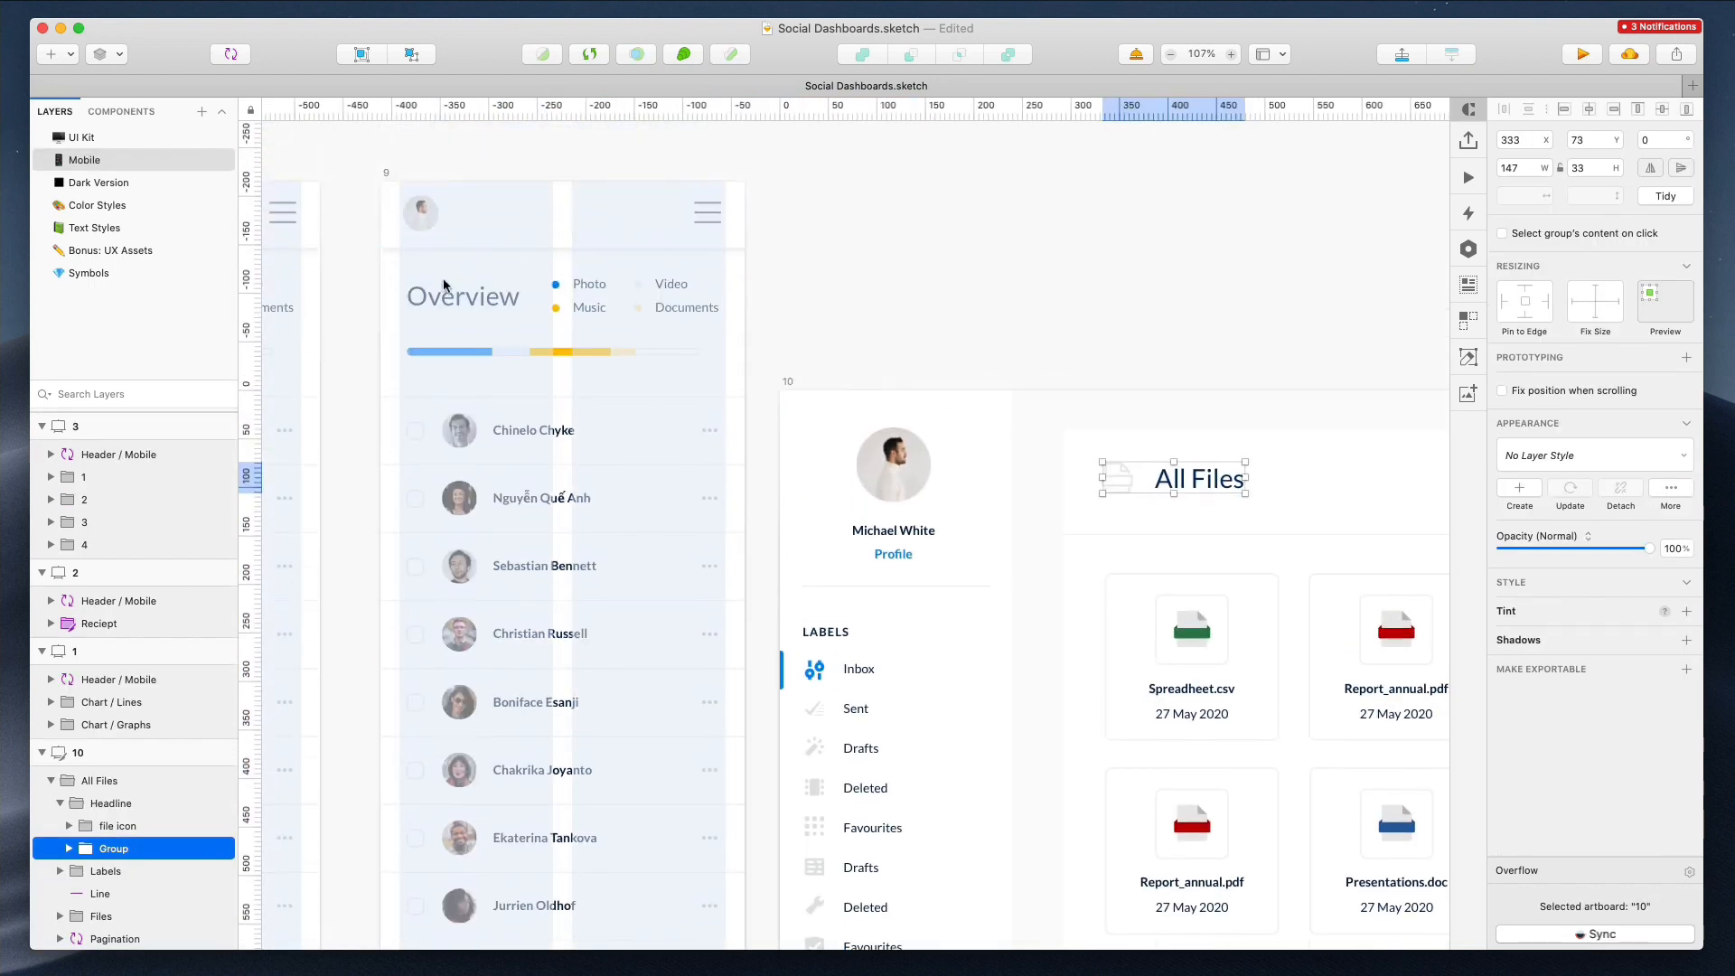
click(461, 291)
key(Delete)
key(super+v)
drag(578, 487, 492, 298)
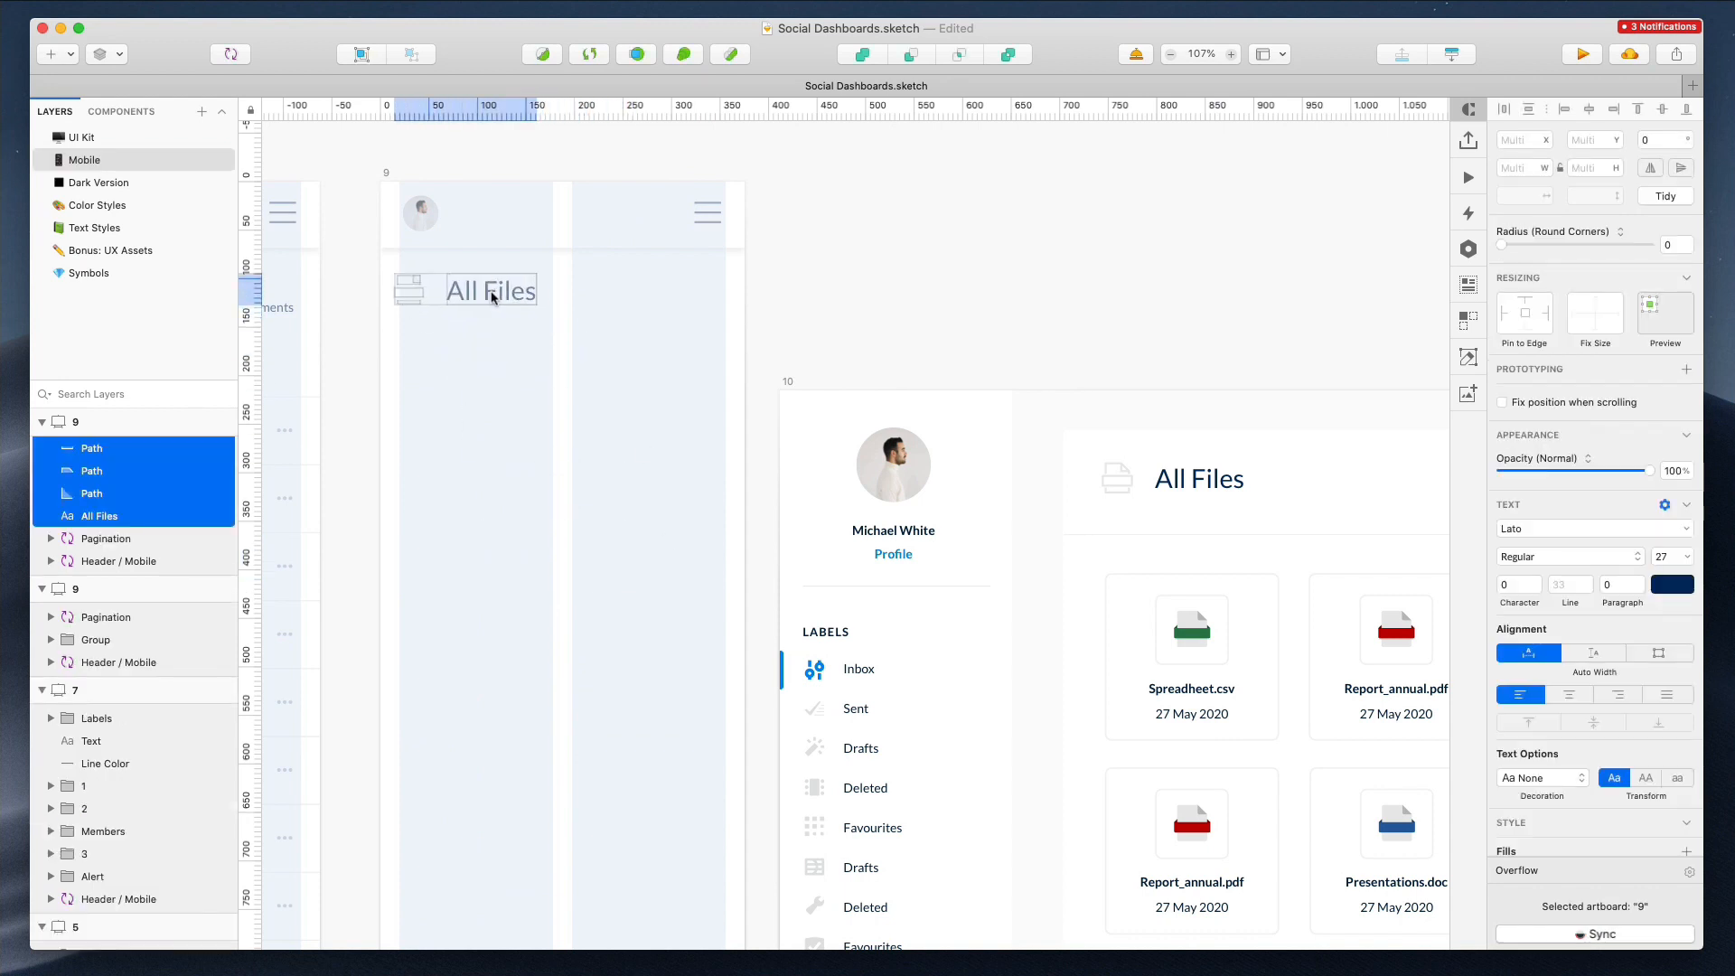
Group the pasted file icon shapes and name the group icon
drag(385, 276, 427, 333)
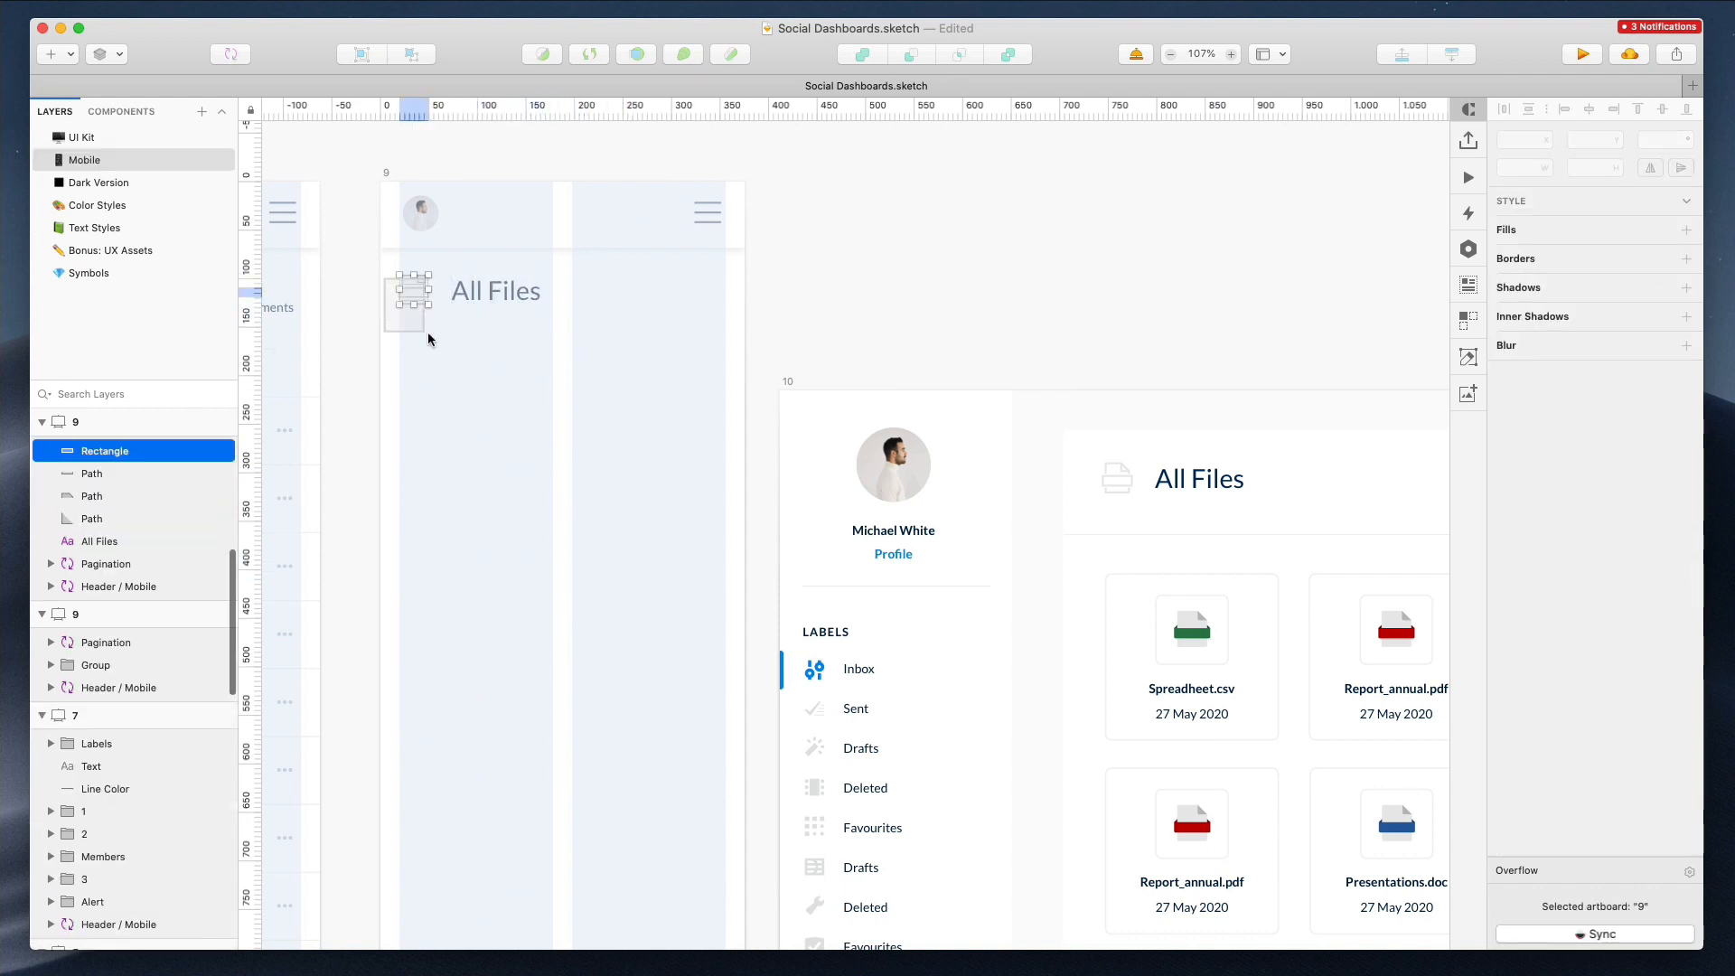
key(super+g)
key(Return)
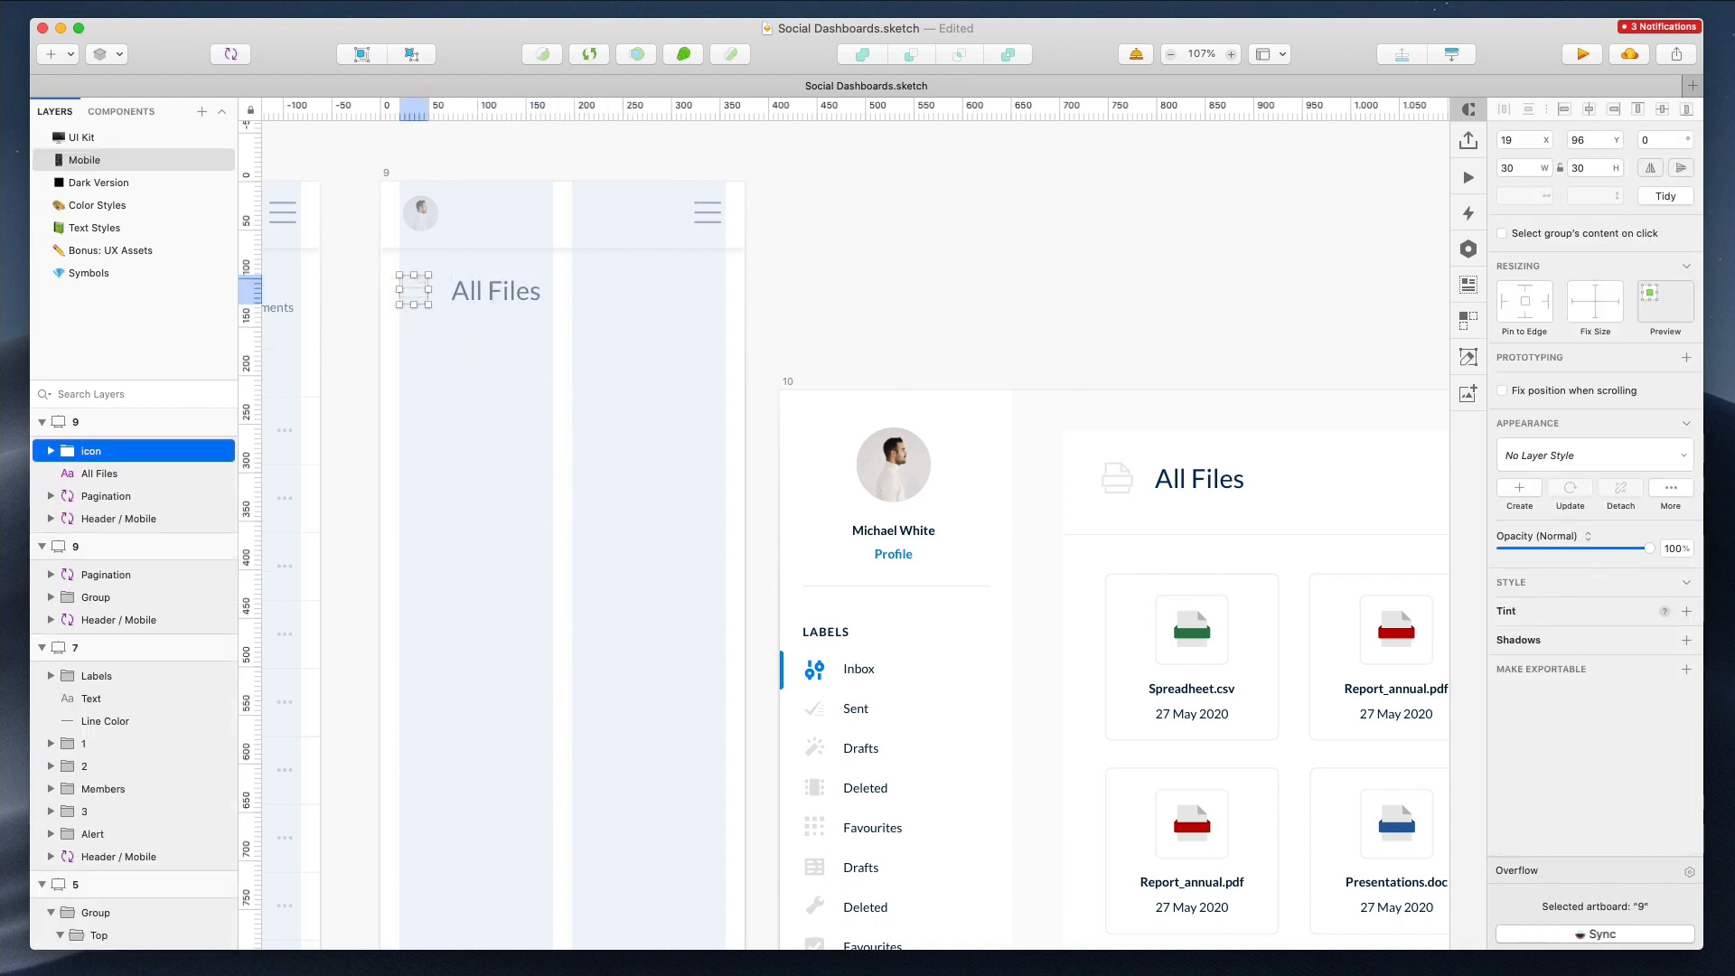
Examine the Docs, Csv, Pdf and Ppt legend items in artboard 10's header
click(844, 391)
scroll(844, 390, down, 3)
double_click(1158, 345)
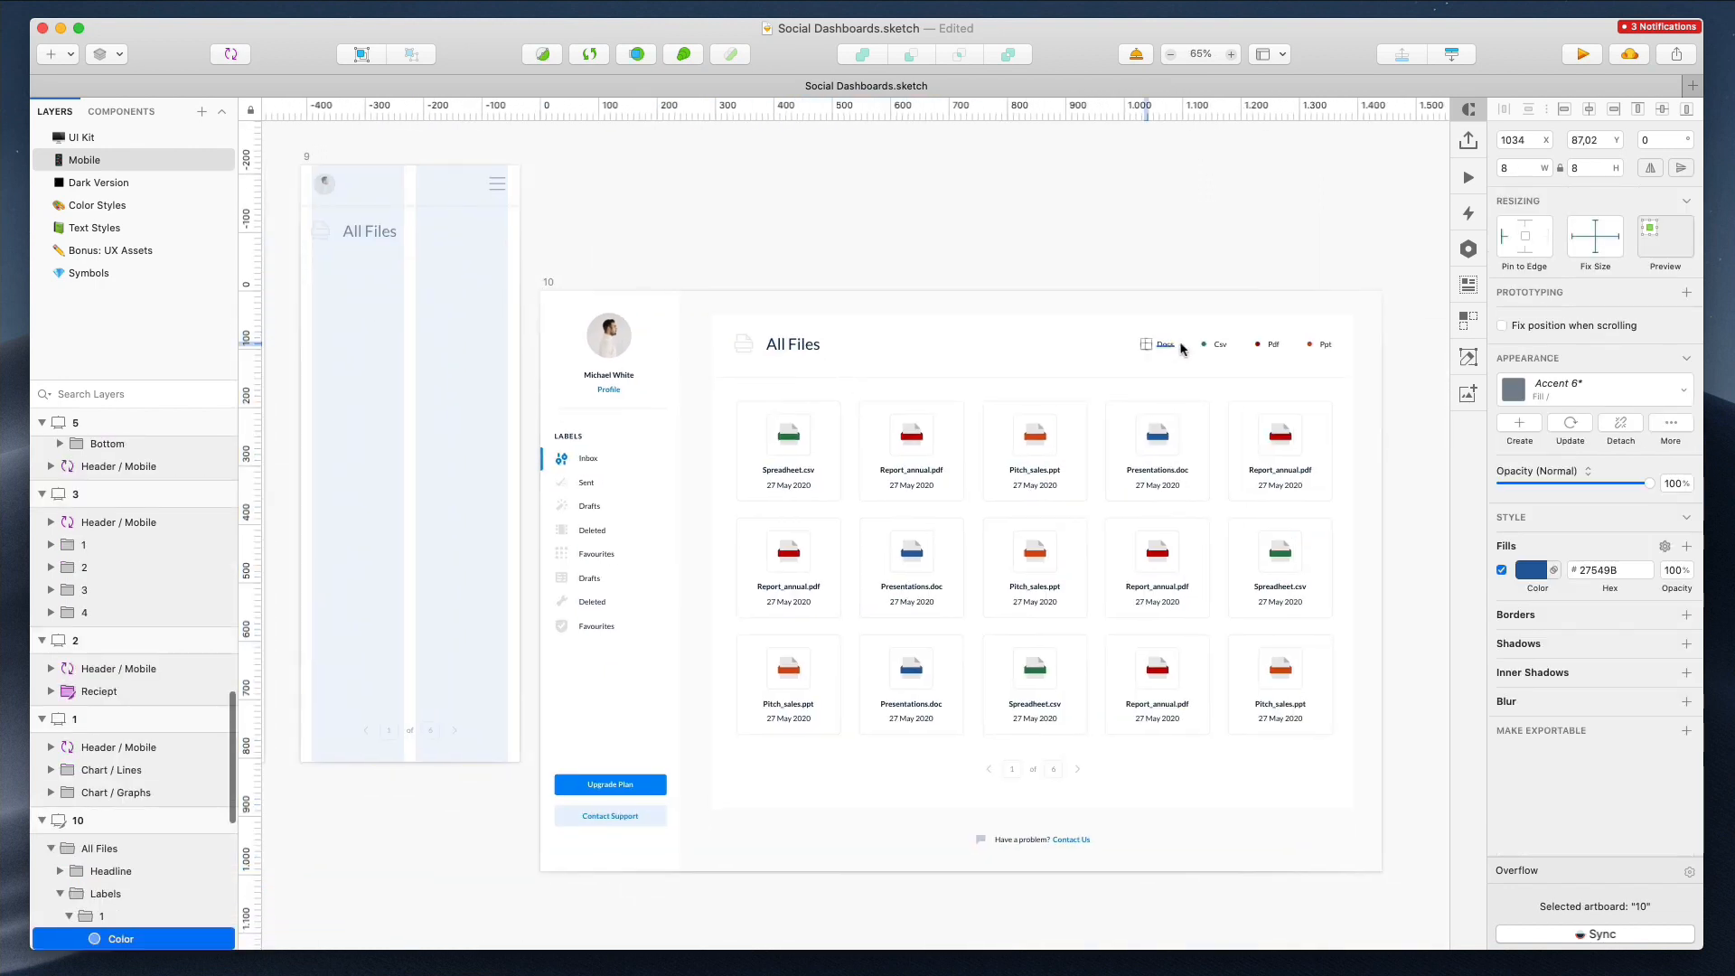
shift+click(1211, 344)
drag(1220, 344, 1327, 329)
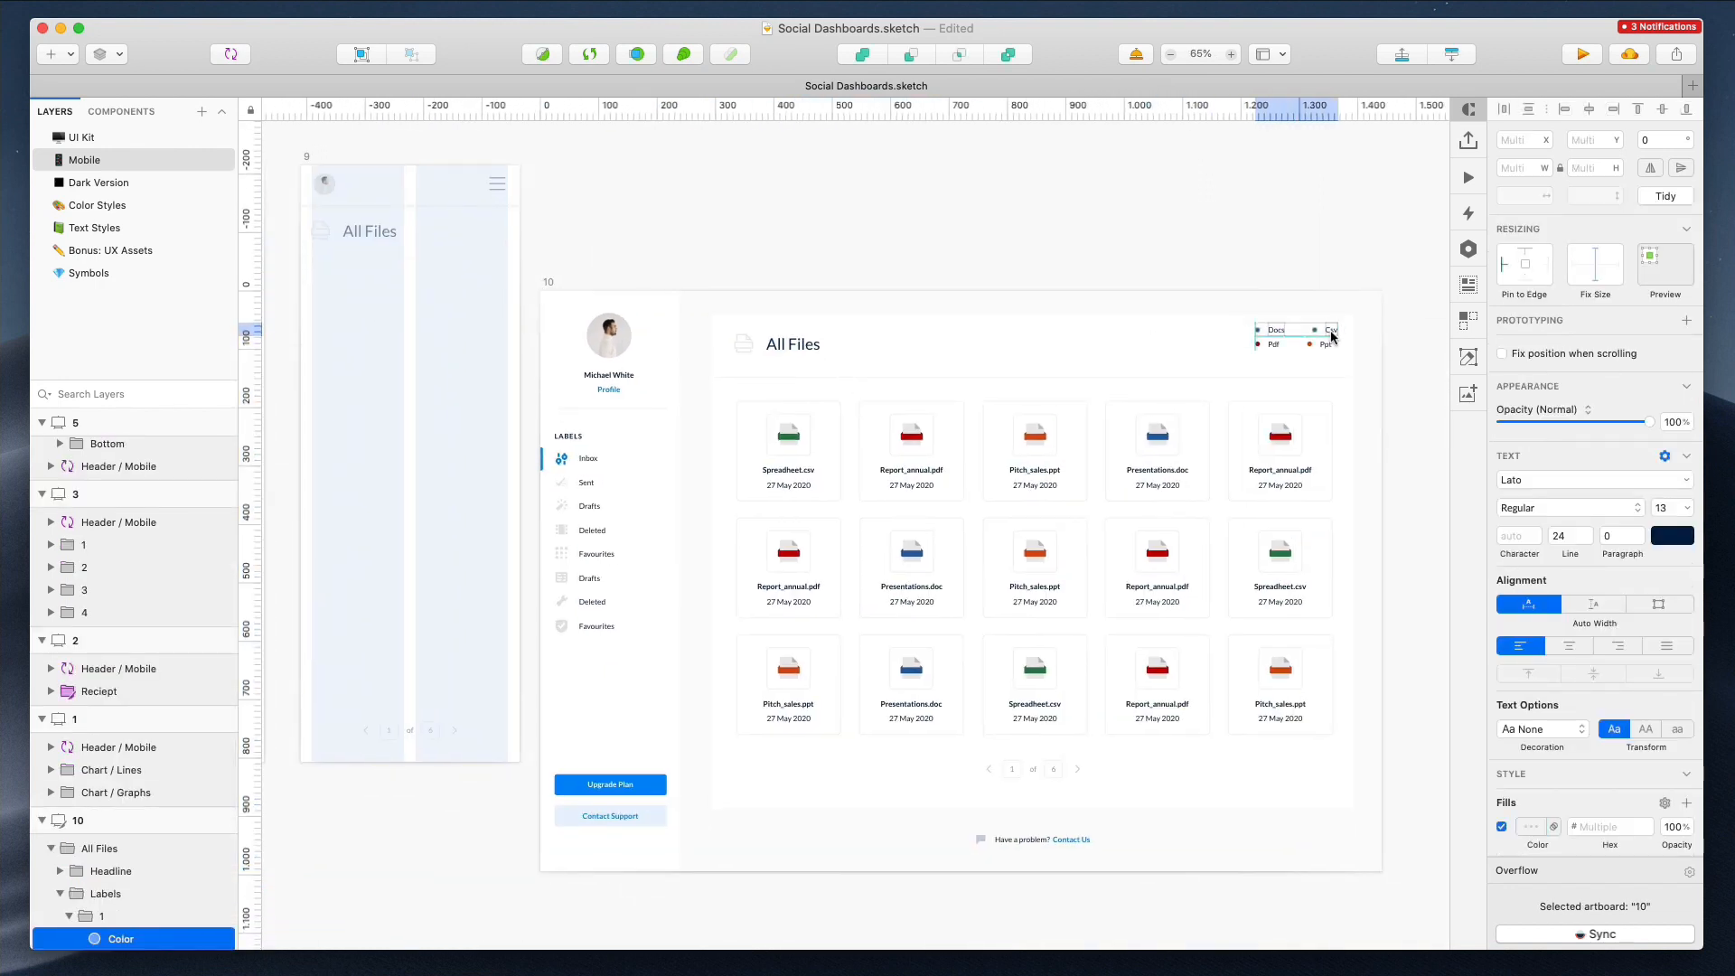
scroll(1331, 334, up, 5)
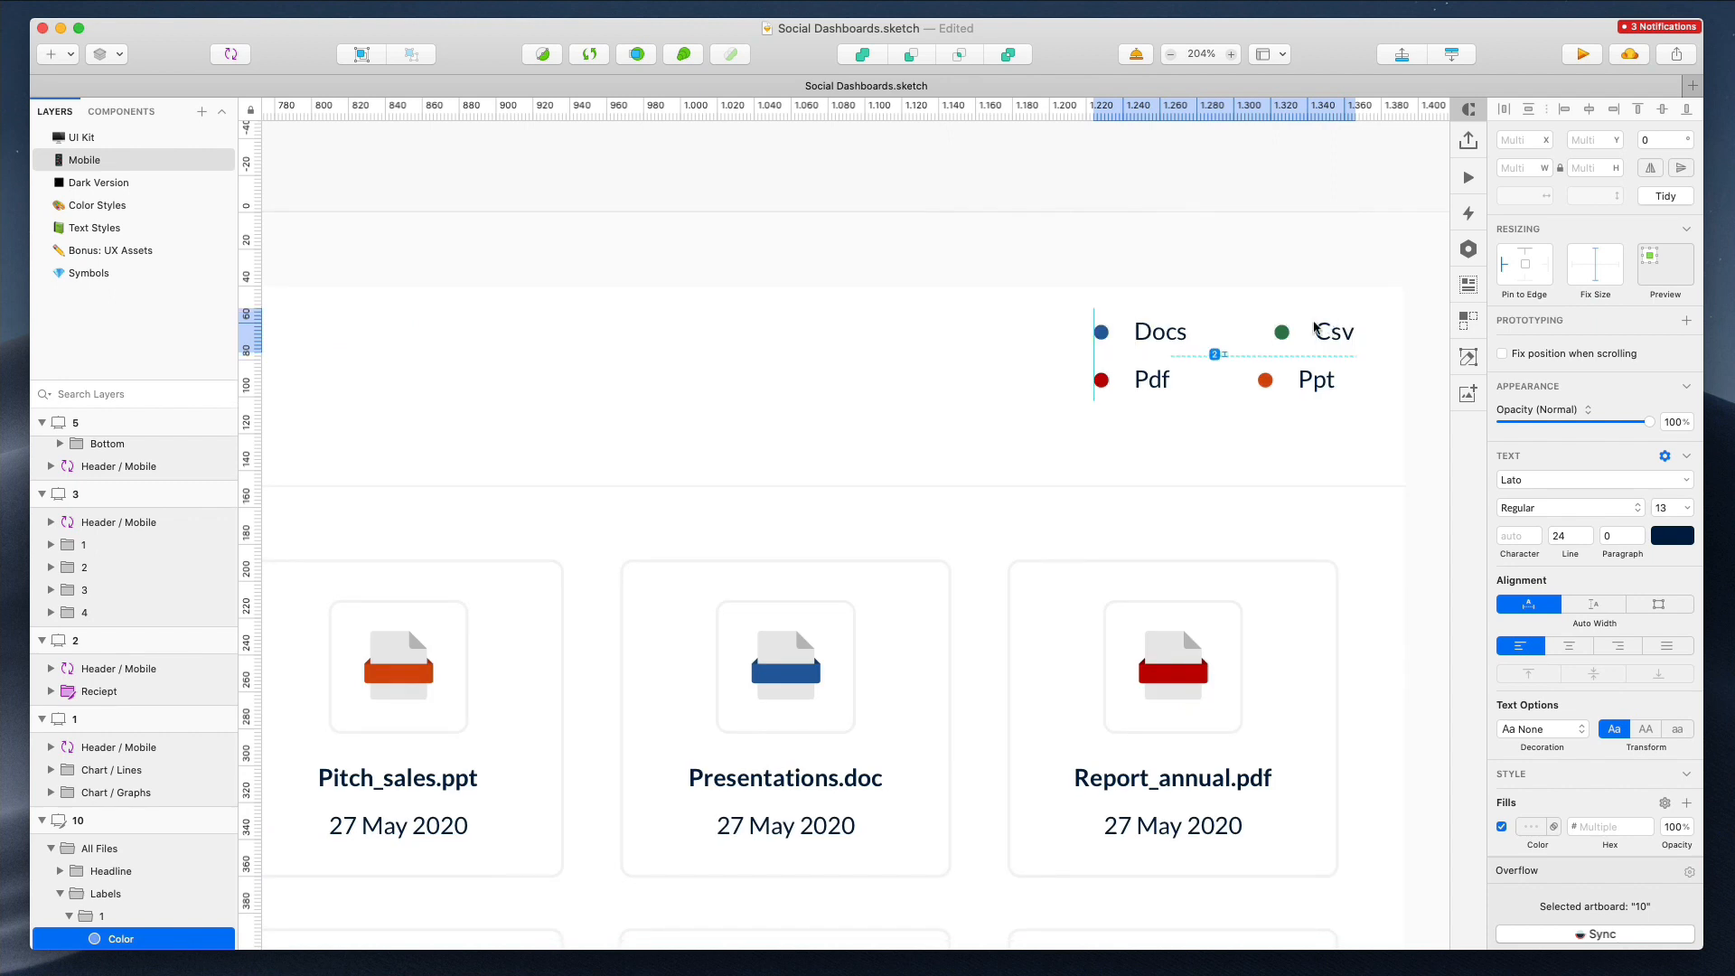
click(1315, 273)
super+click(1283, 333)
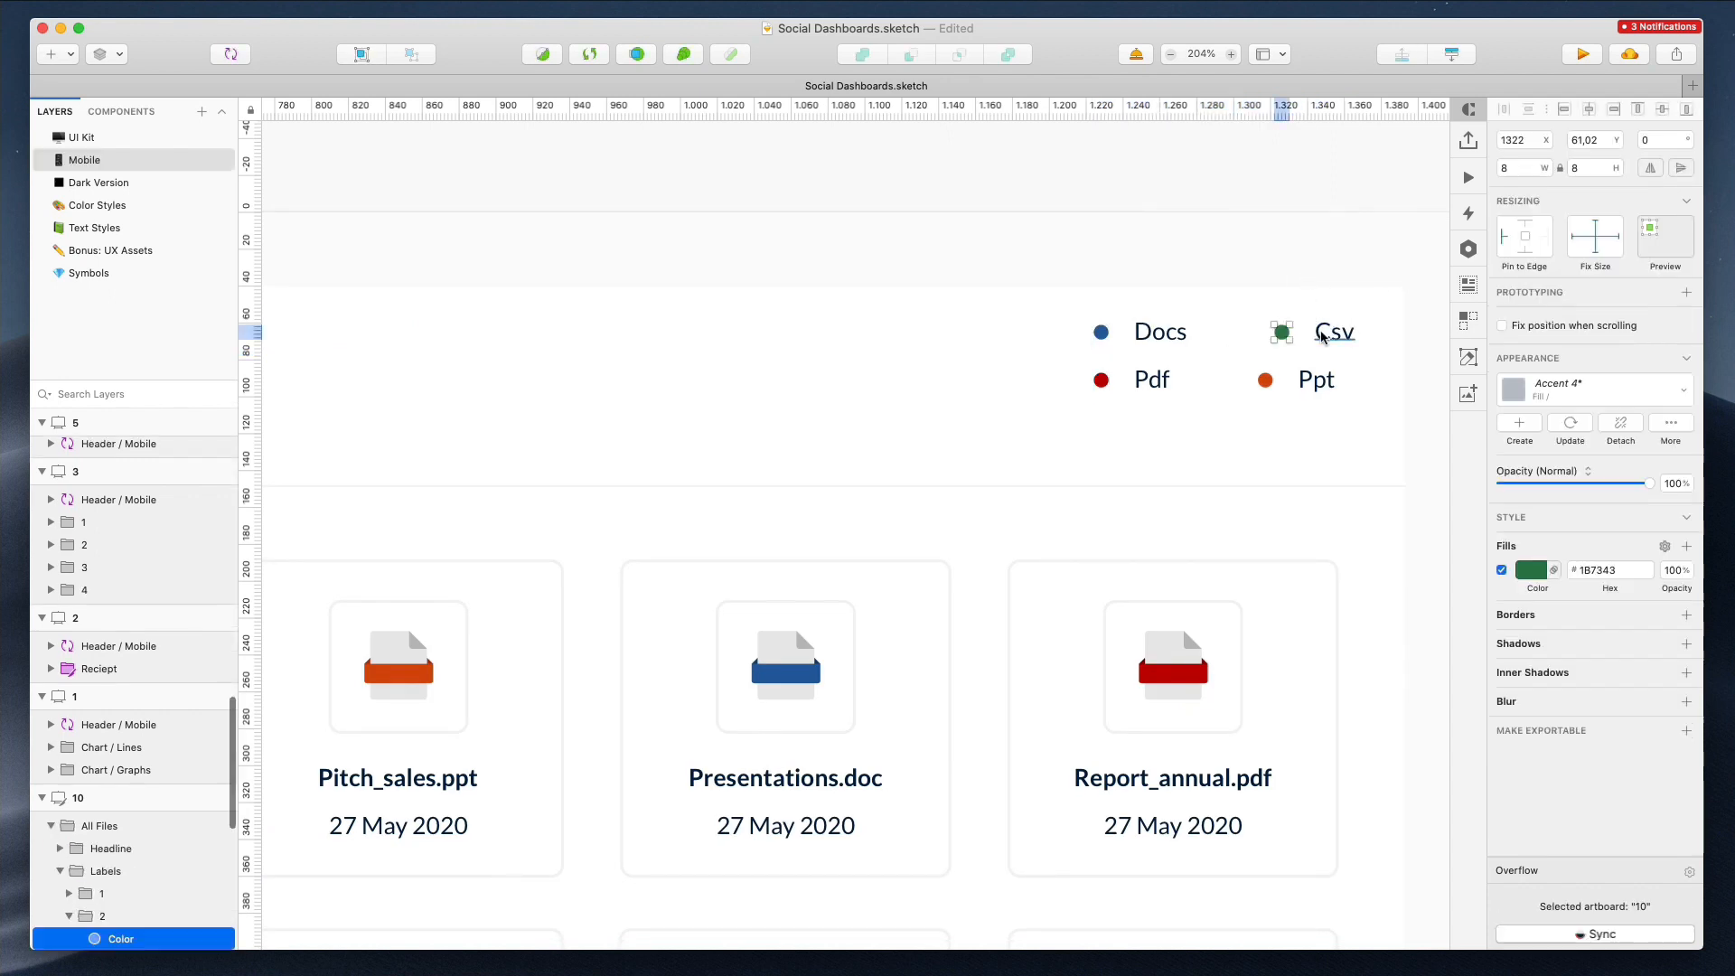
shift+super+click(1326, 334)
drag(1327, 335, 1327, 335)
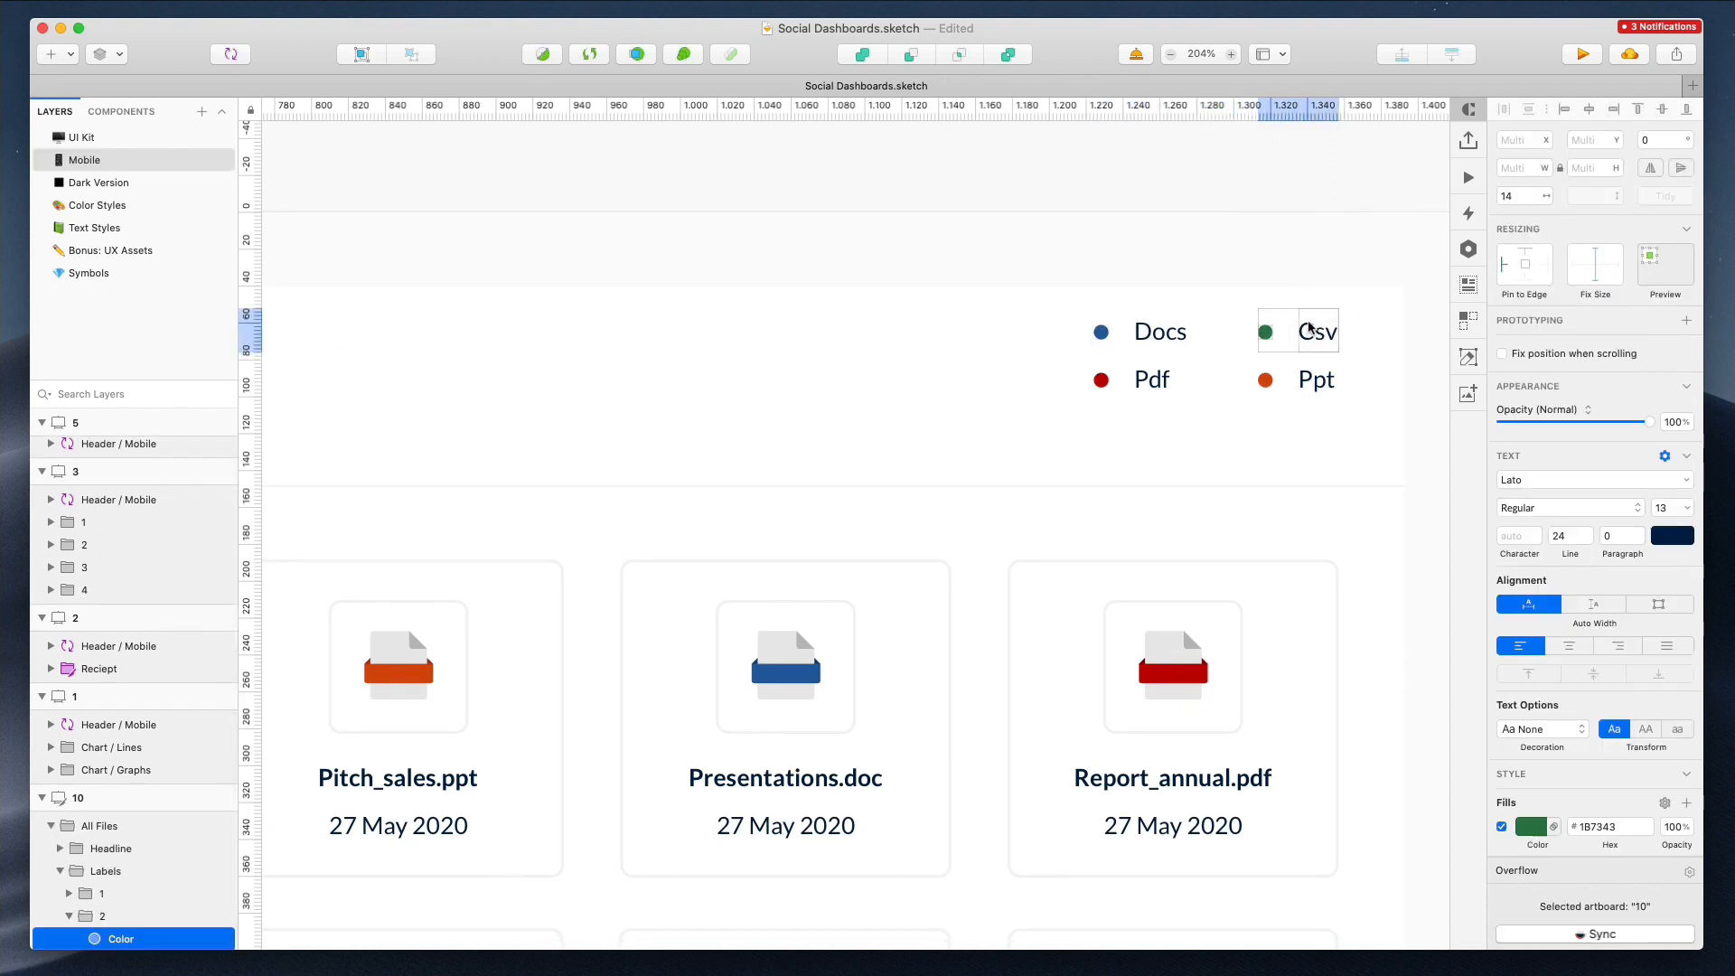
click(1150, 332)
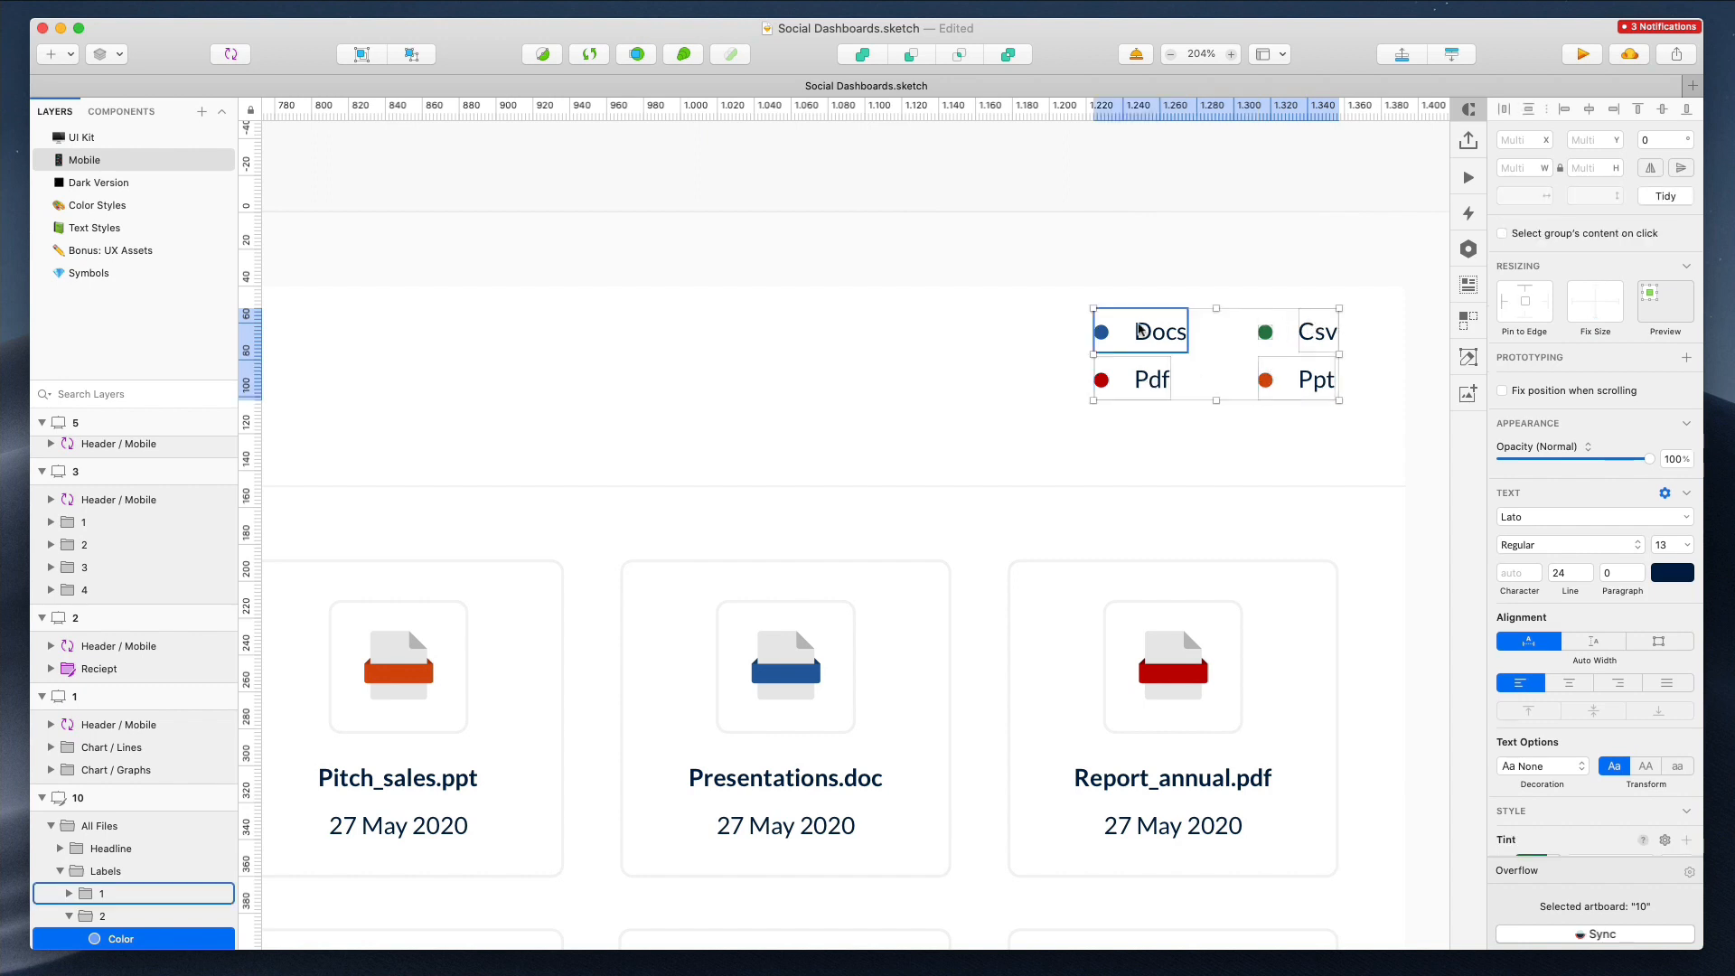
Group the Csv legend dot with its label in artboard 10
scroll(1144, 331, down, 4)
scroll(1140, 329, down, 2)
click(1201, 304)
scroll(1200, 309, up, 5)
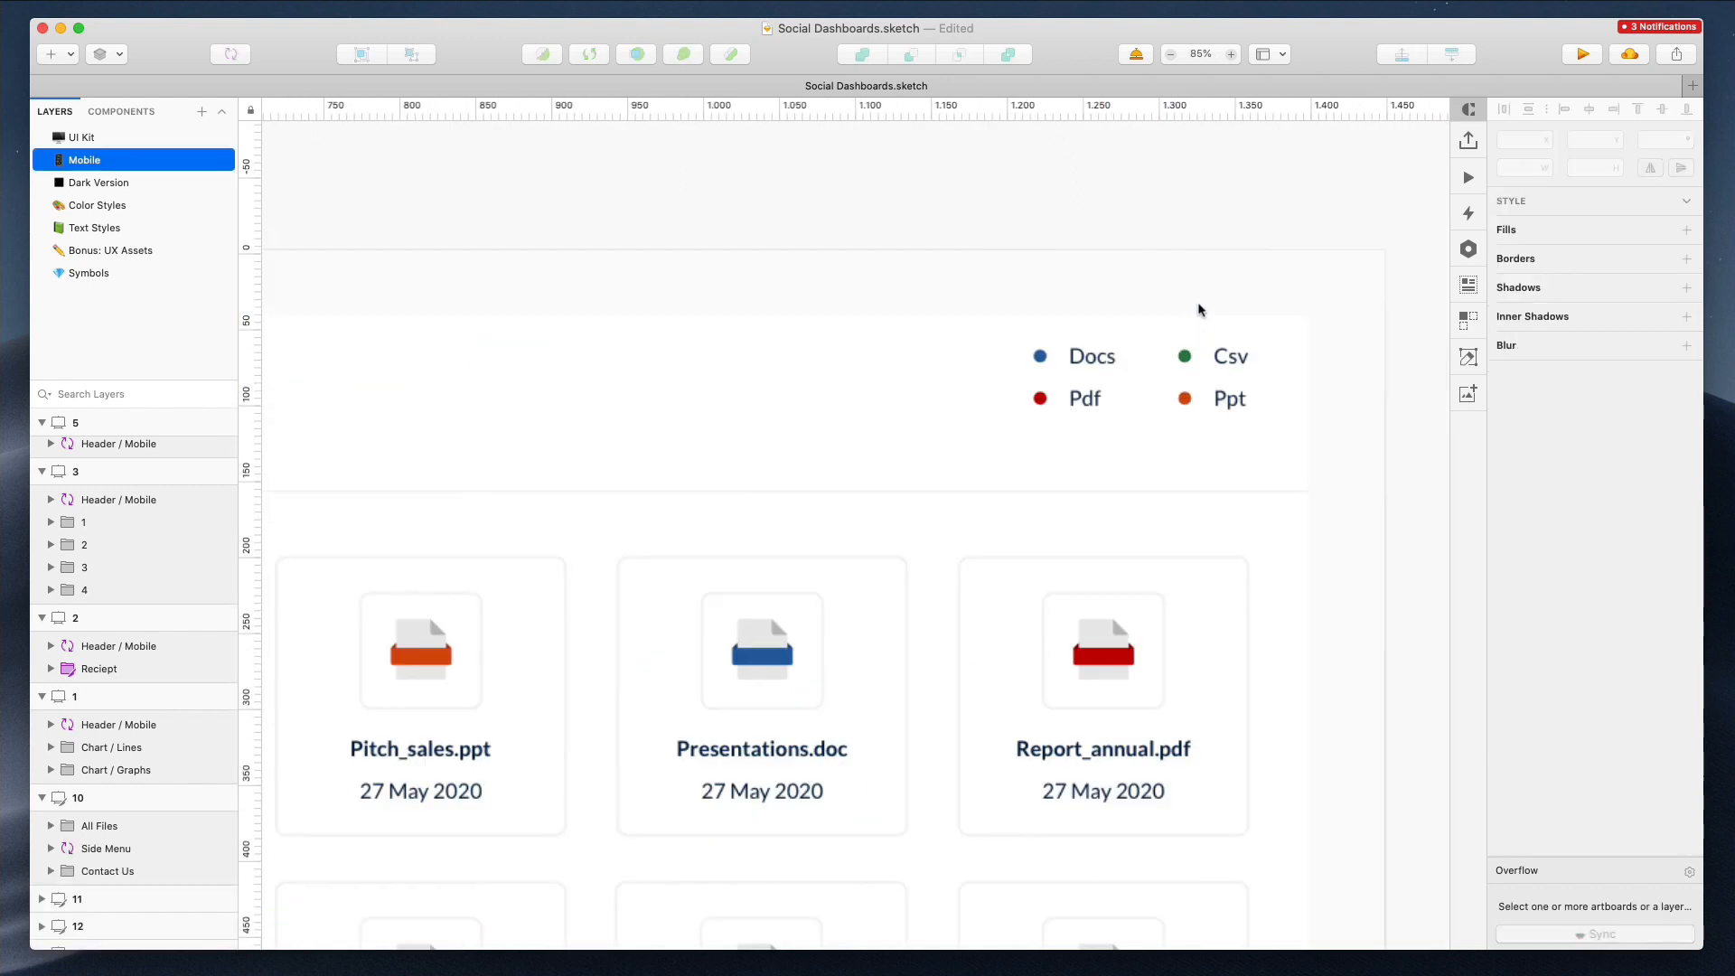
super+click(1182, 367)
shift+super+click(1250, 375)
key(super+g)
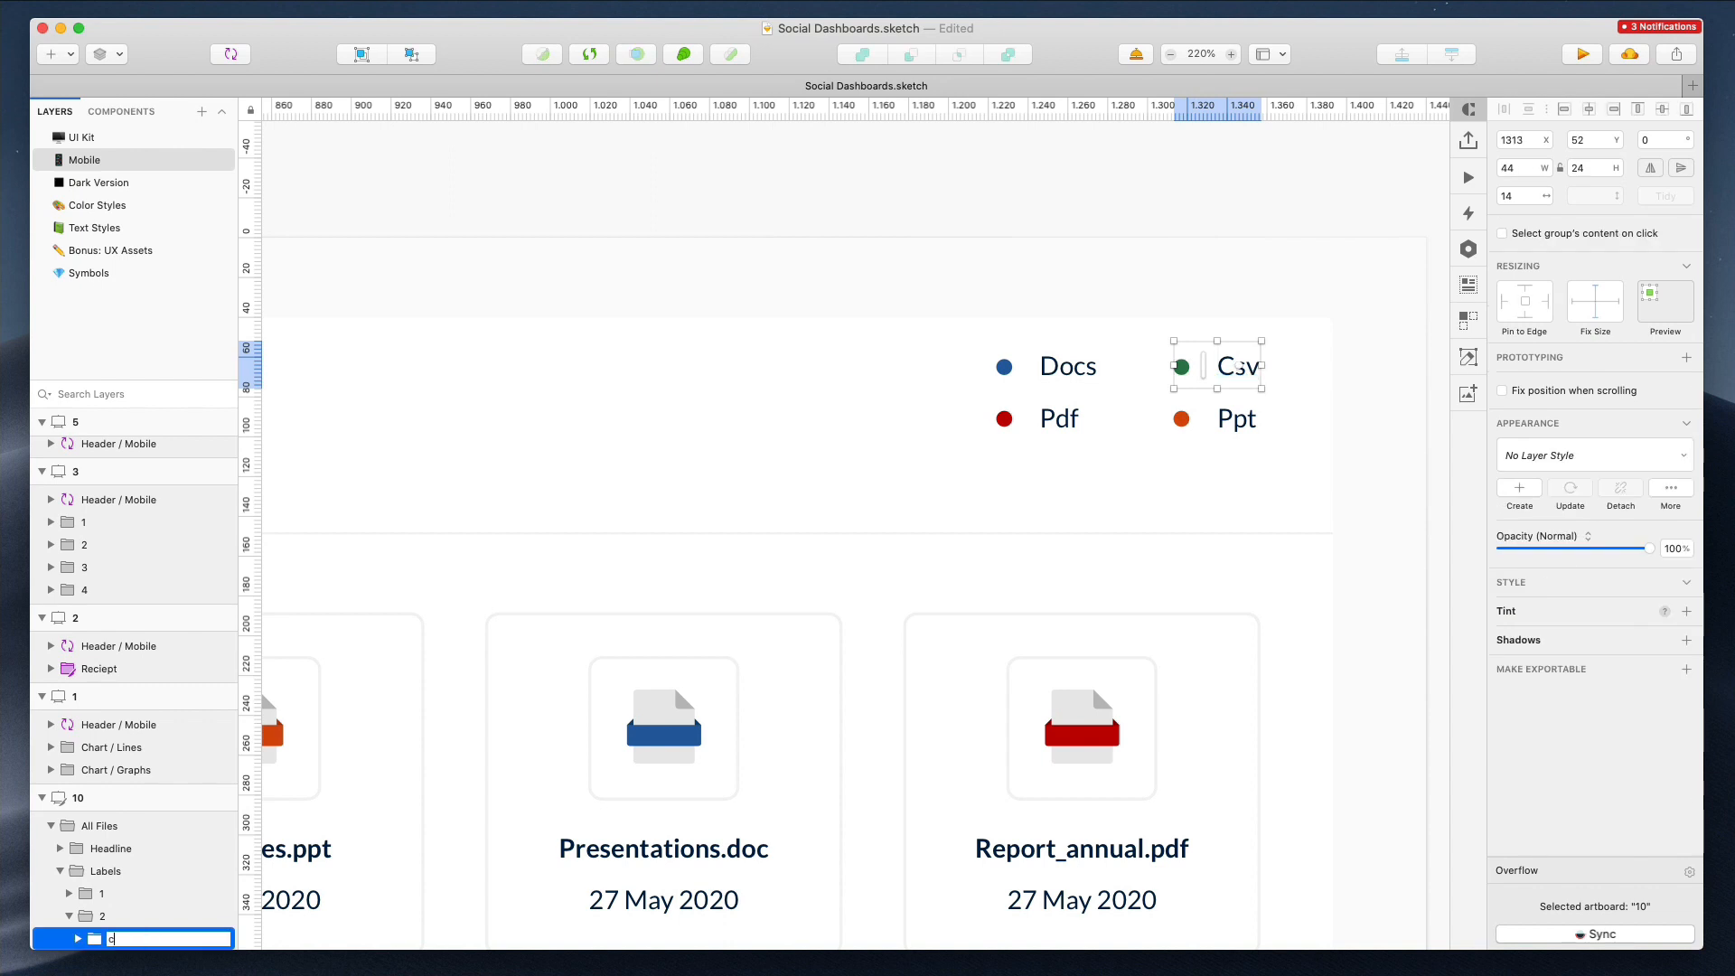
click(1209, 419)
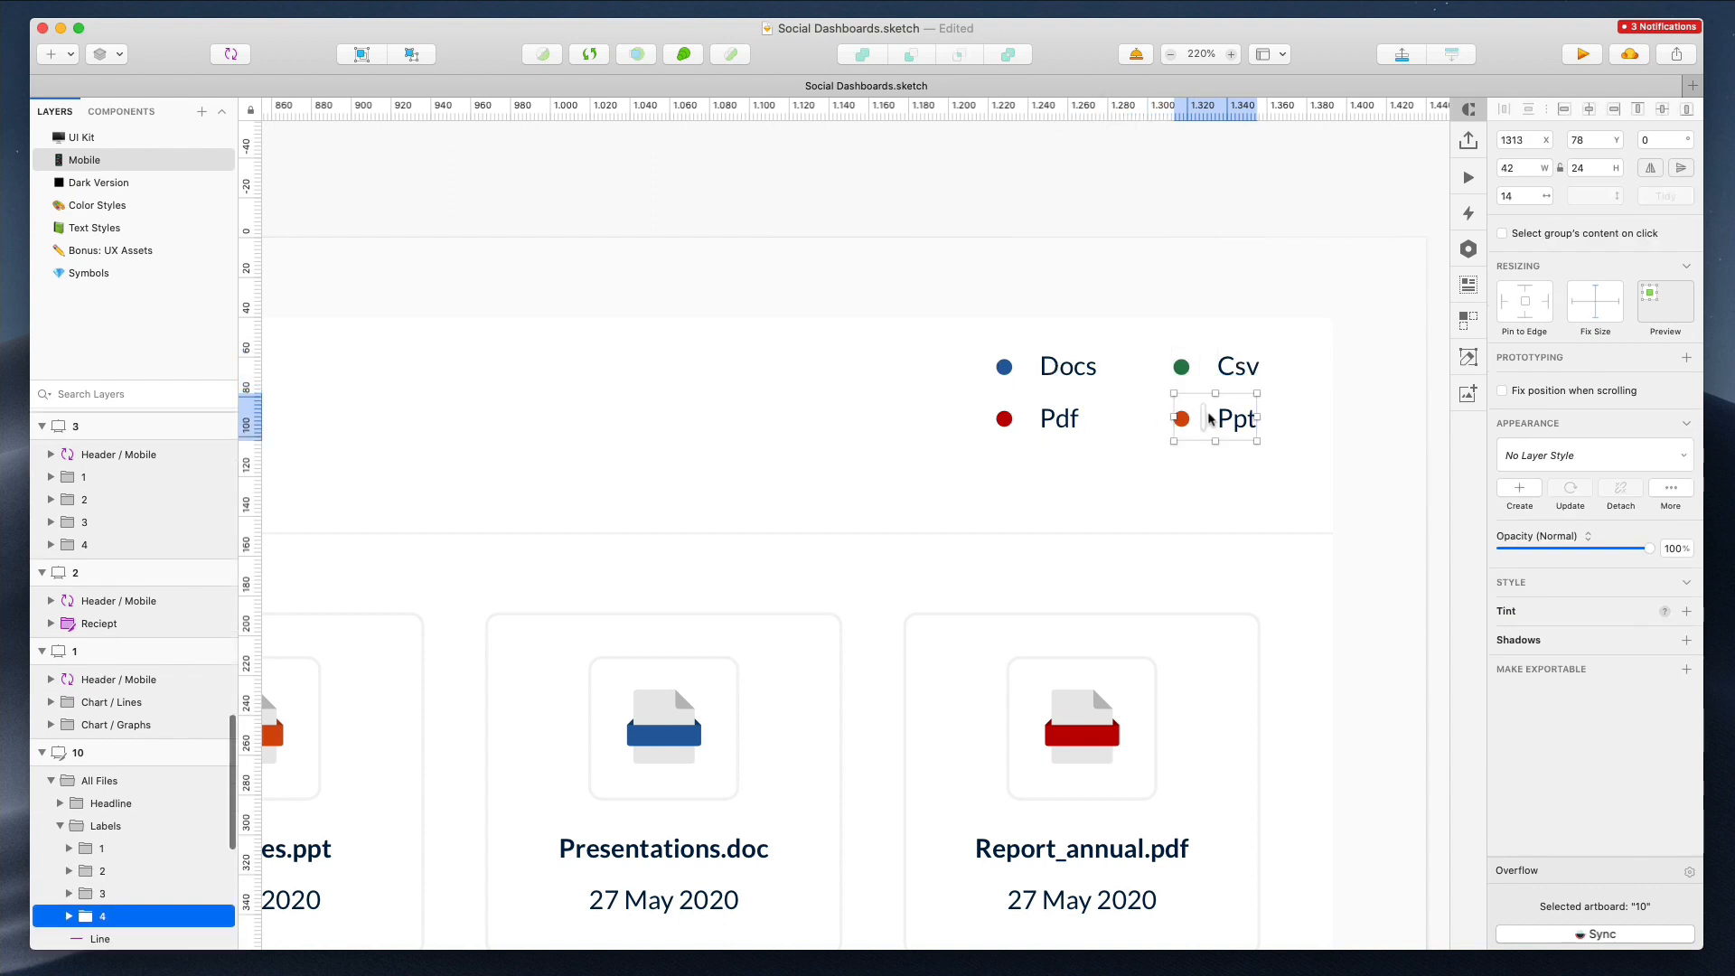
Try to paste the four file-type legend items into the mobile All Files artboard
click(1185, 371)
shift+click(1066, 371)
shift+click(1062, 417)
shift+click(1198, 420)
scroll(1198, 420, down, 5)
scroll(1198, 420, down, 5)
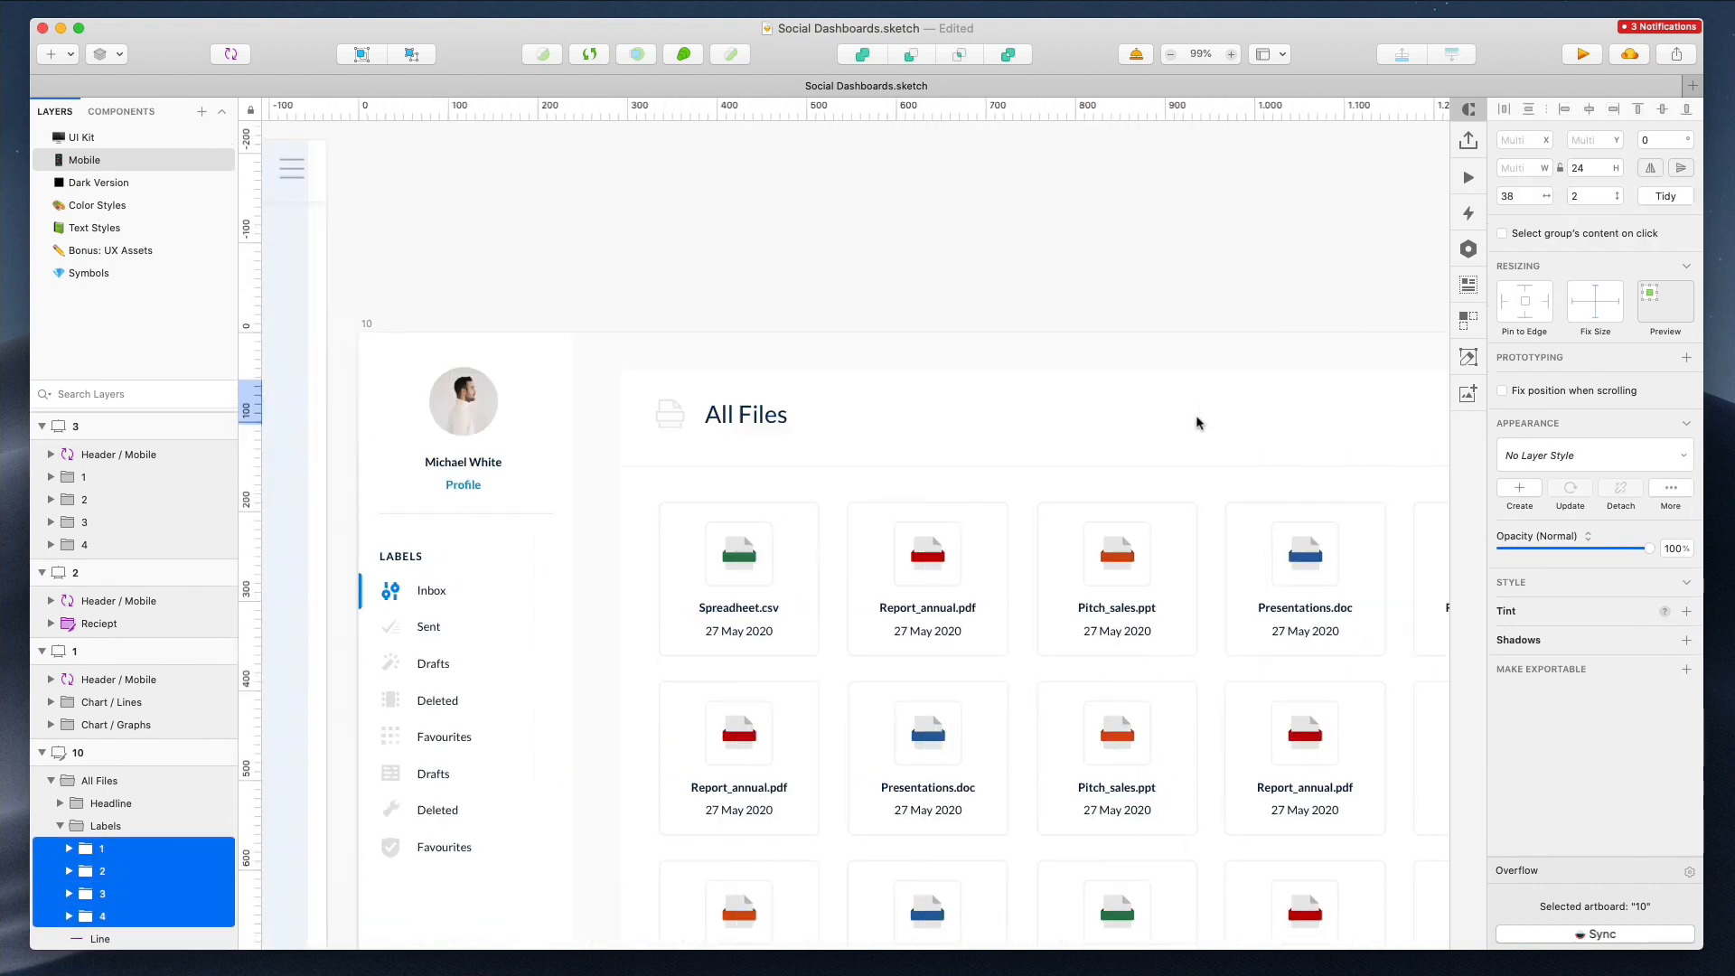
click(601, 310)
click(595, 307)
key(super+v)
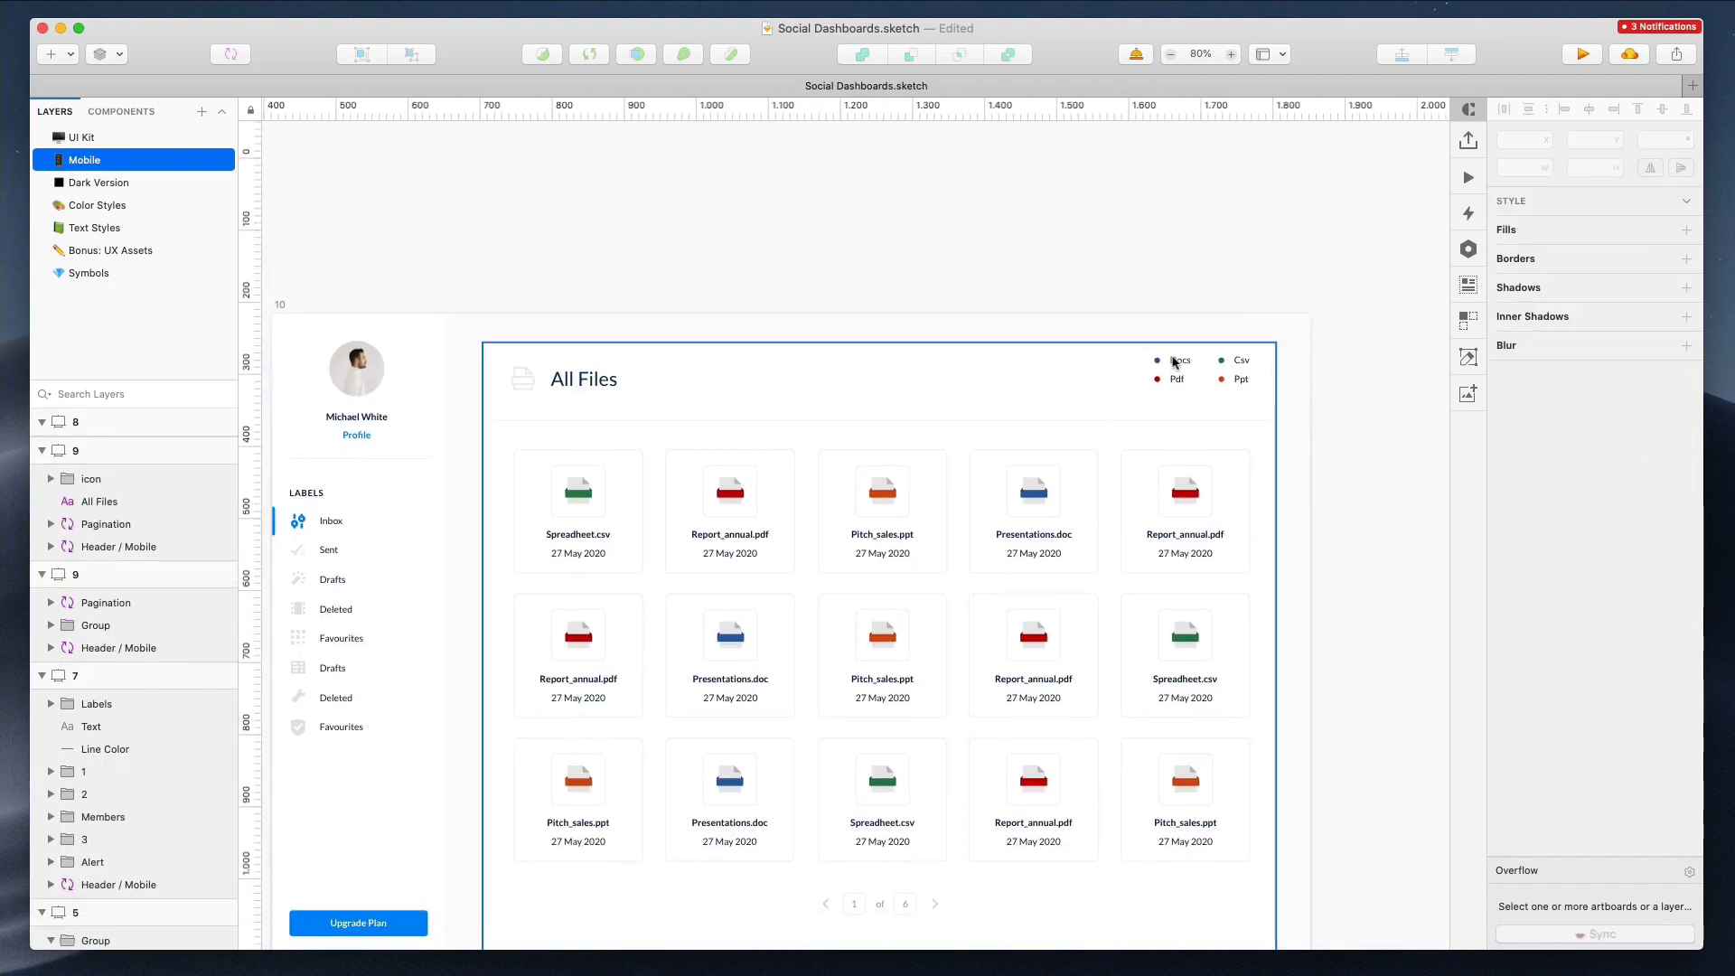
Copy the file-type legend from artboard 10 and paste it at the top right of the mobile All Files artboard
double_click(1174, 366)
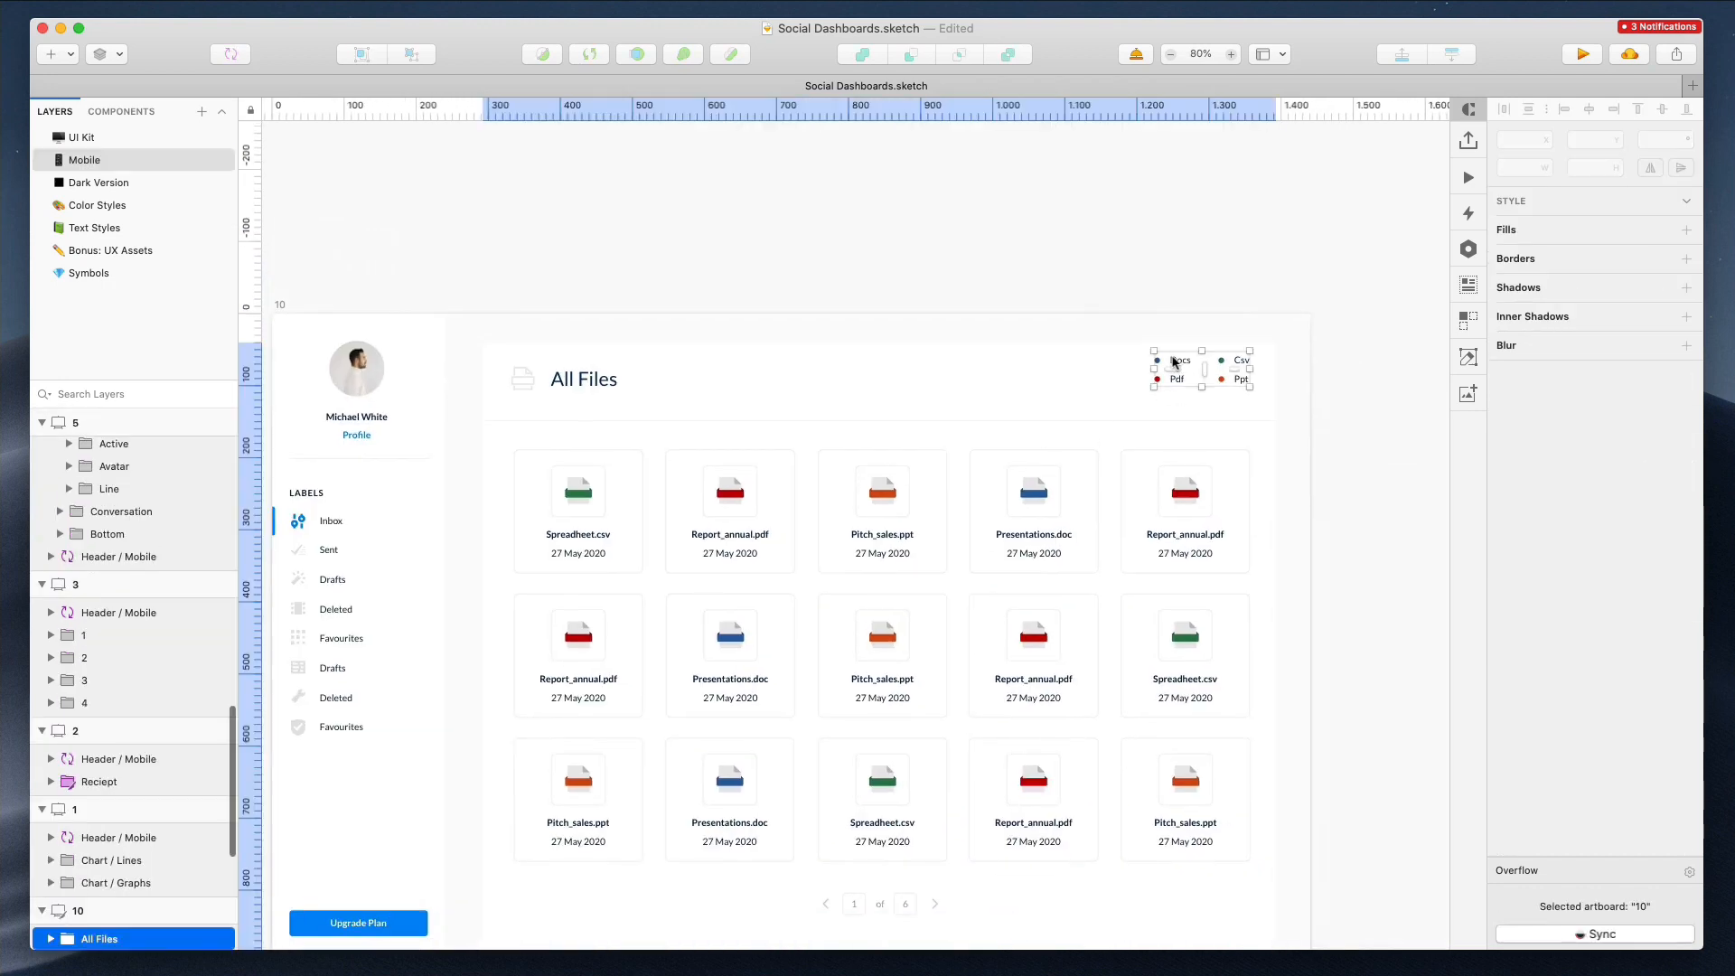
scroll(960, 325, left, 8)
scroll(741, 162, up, 5)
click(748, 180)
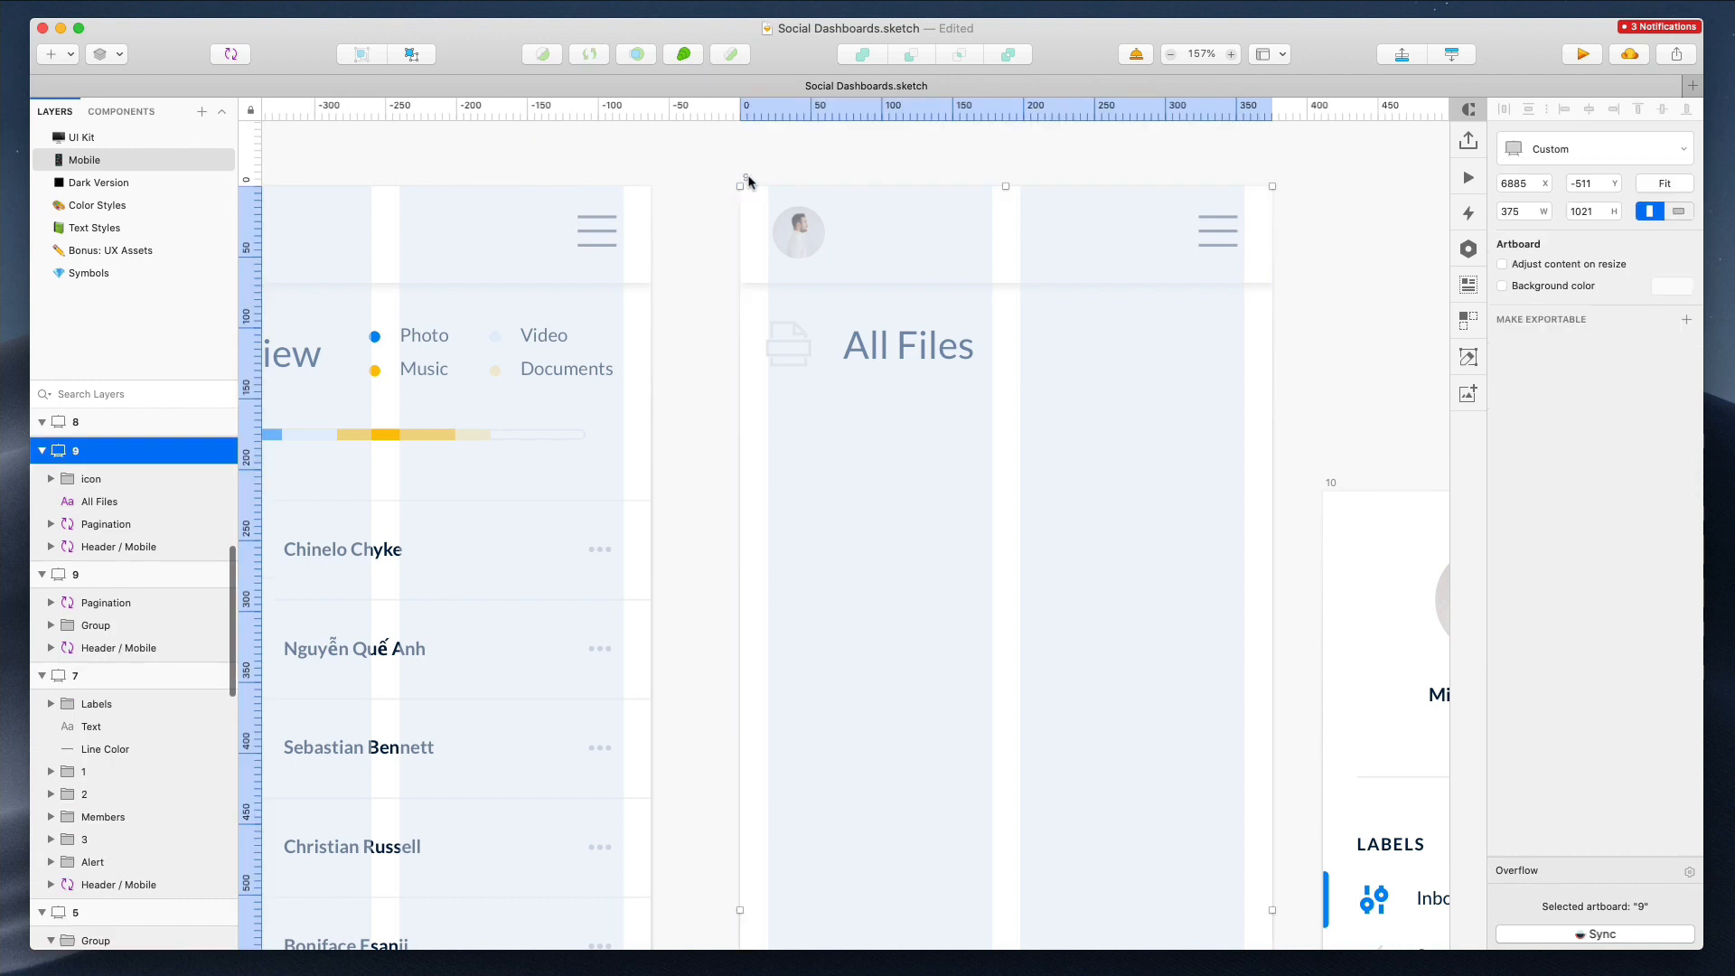
key(super+v)
drag(1074, 560, 1223, 333)
click(1061, 431)
Copy six file cards, the pagination and the help link from artboard 10 into the mobile All Files artboard below the heading
scroll(1061, 431, down, 5)
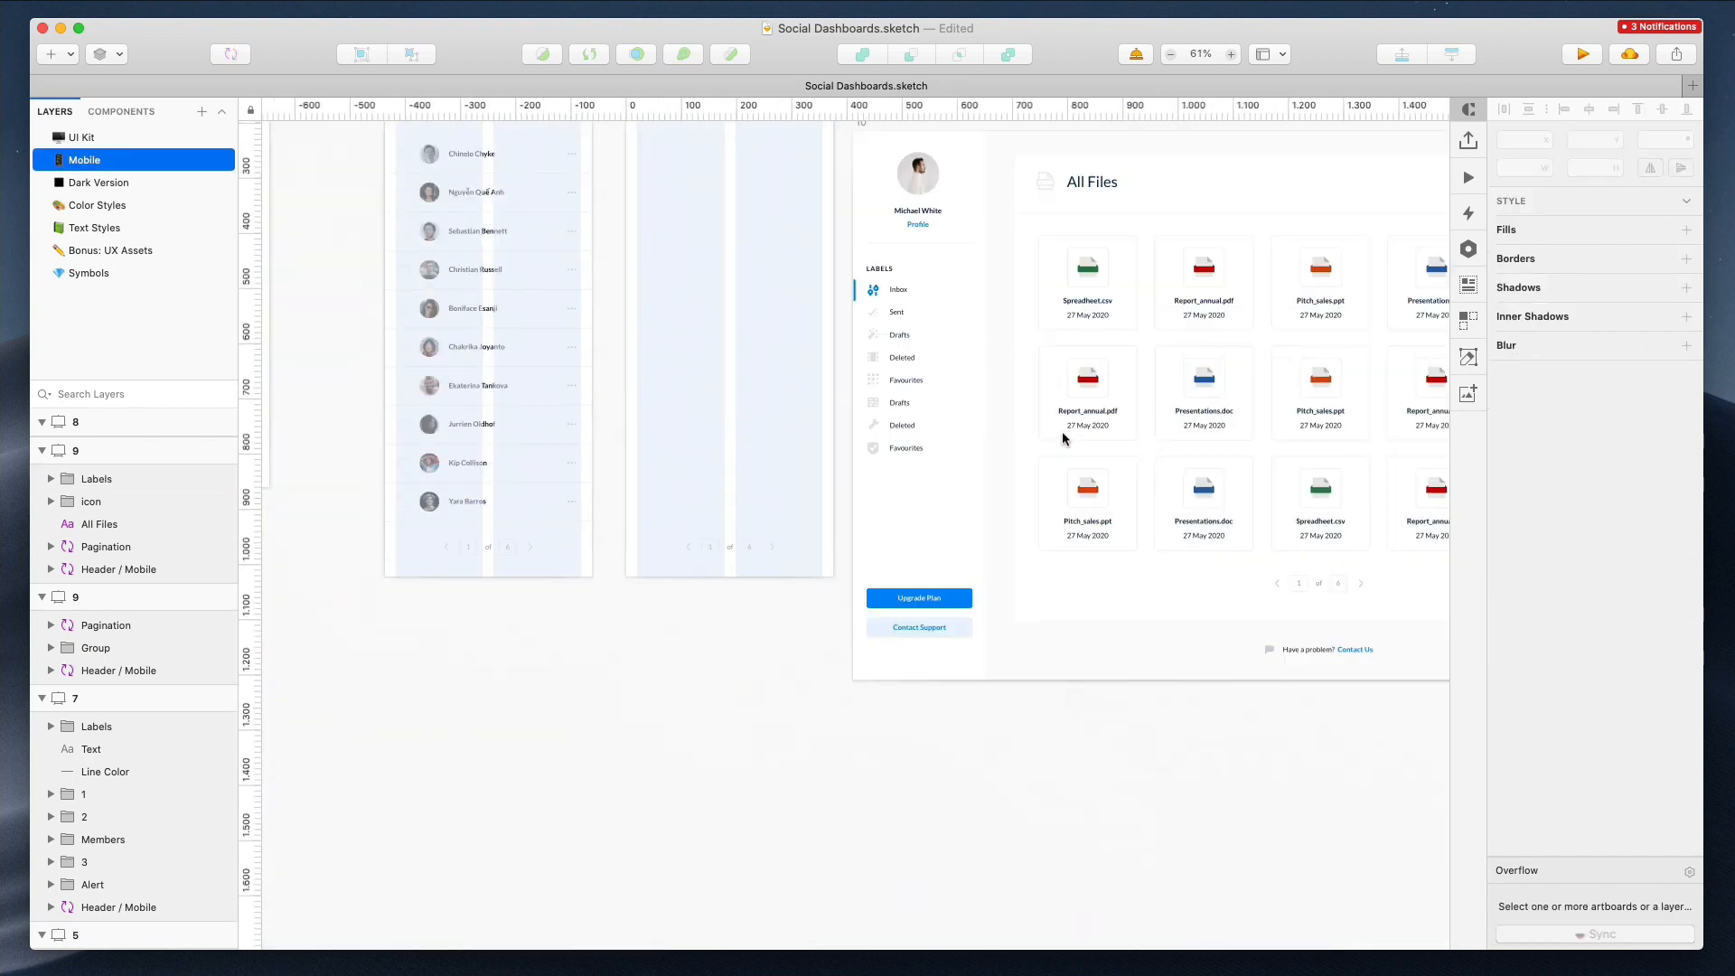
click(1026, 304)
super+click(1026, 305)
shift+click(1125, 303)
shift+click(1123, 391)
shift+click(1019, 407)
shift+click(1025, 506)
shift+click(1125, 524)
shift+click(1236, 597)
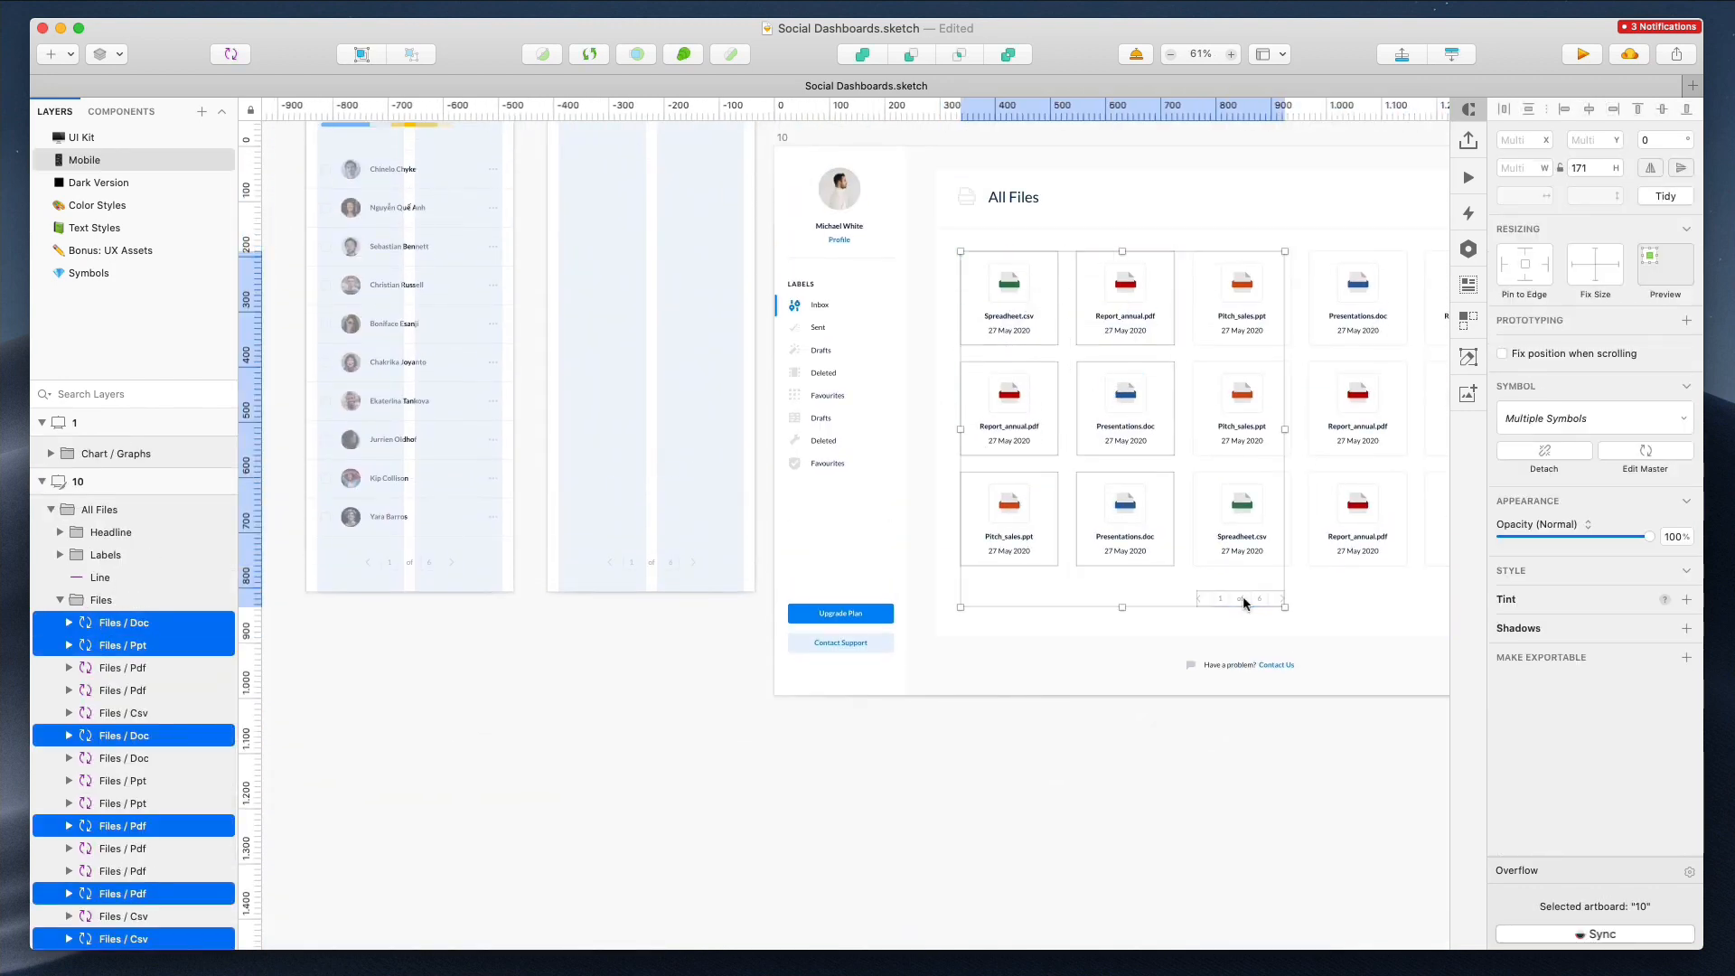
shift+click(1244, 668)
scroll(768, 298, up, 5)
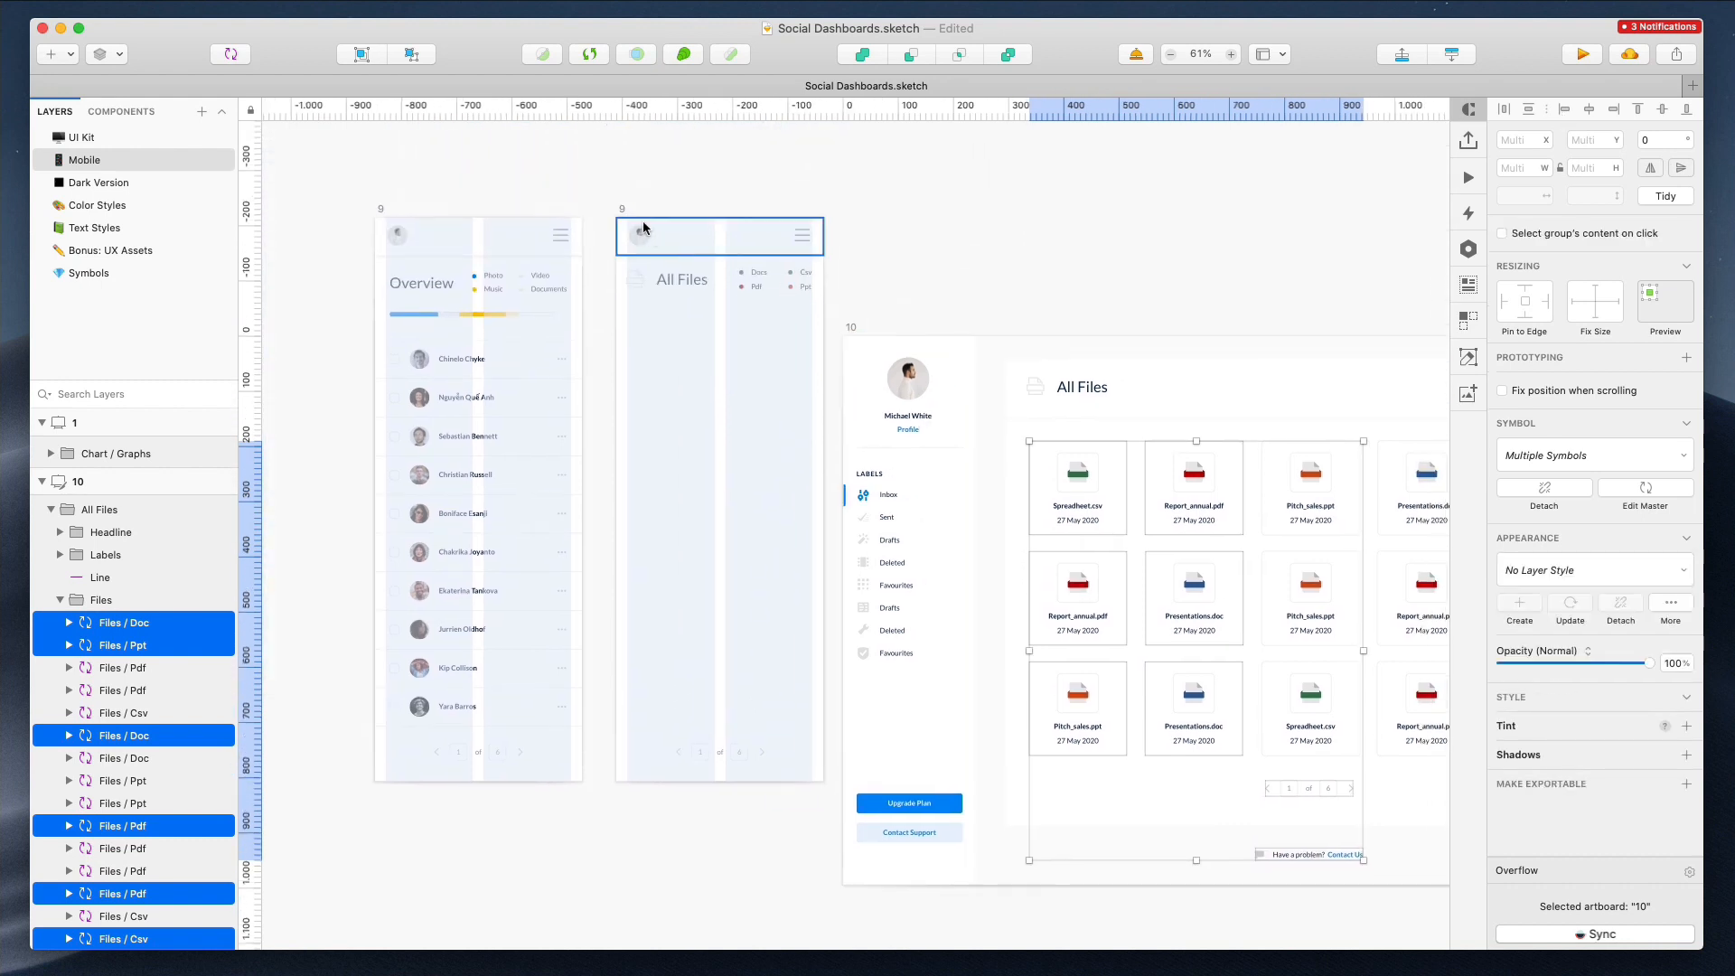
click(643, 227)
key(super+v)
click(897, 735)
drag(897, 735, 739, 693)
Shift the left and right columns of file cards inward to fit the two-column layout grid
scroll(760, 577, down, 3)
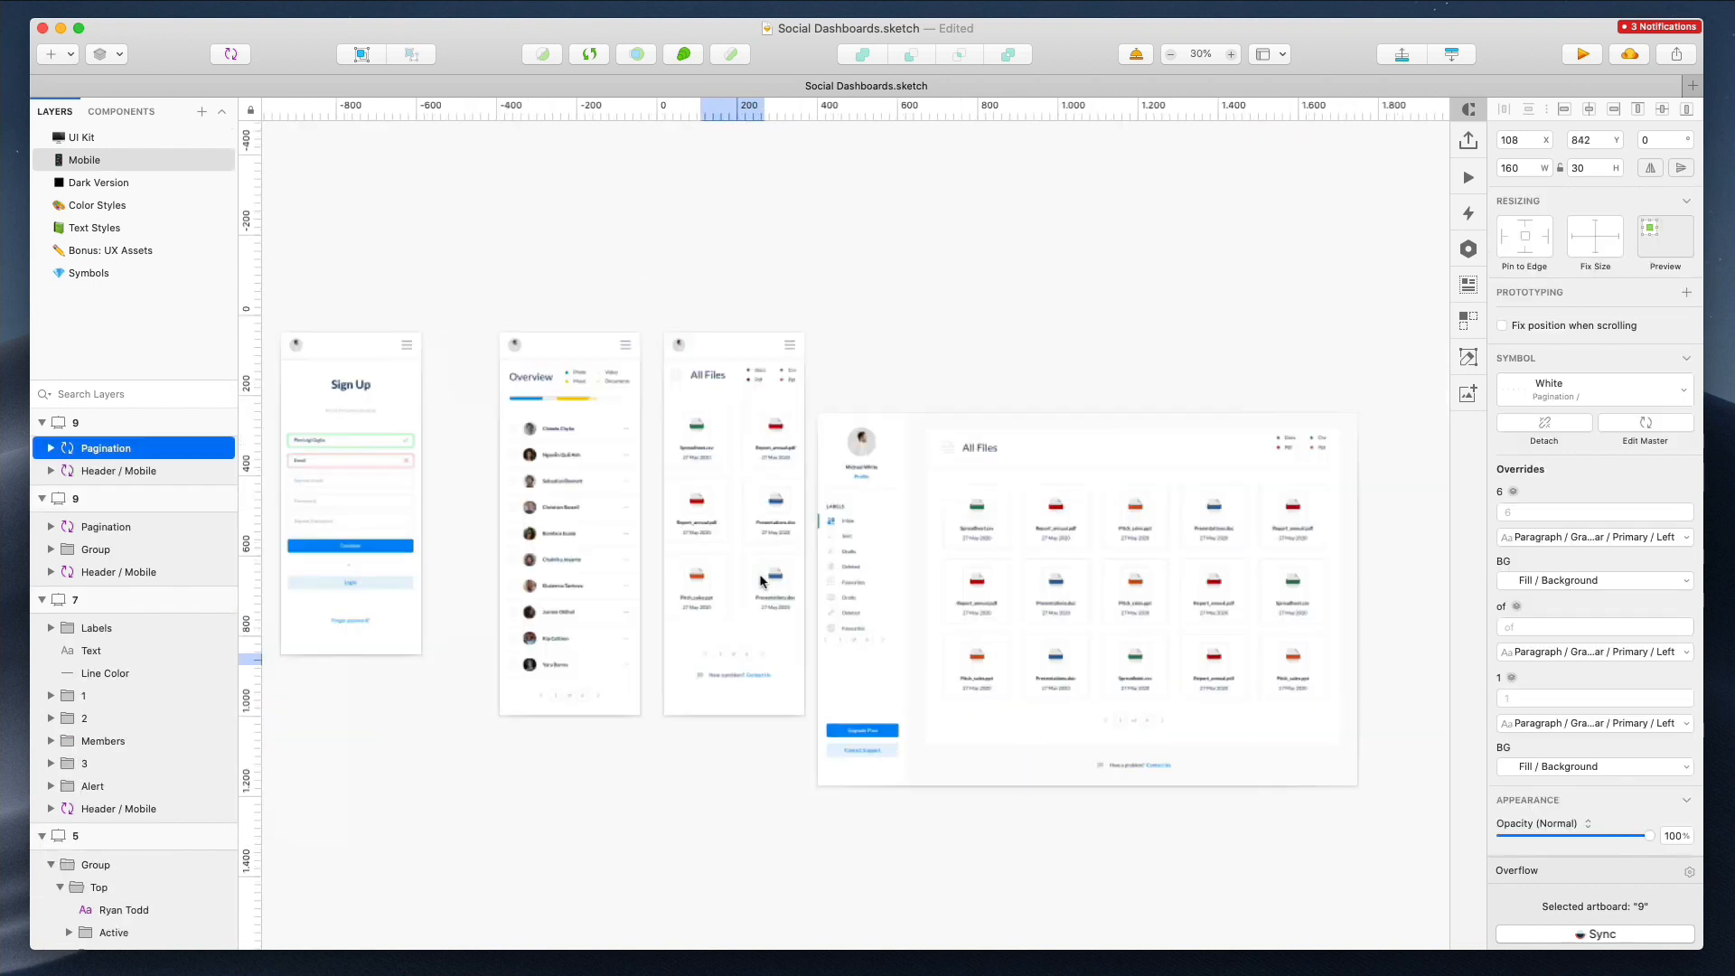
scroll(760, 576, up, 7)
drag(482, 193, 637, 585)
drag(493, 392, 515, 393)
drag(696, 218, 785, 562)
drag(882, 392, 859, 392)
Move the pagination and the help link up 20 px in the mobile All Files artboard
click(657, 792)
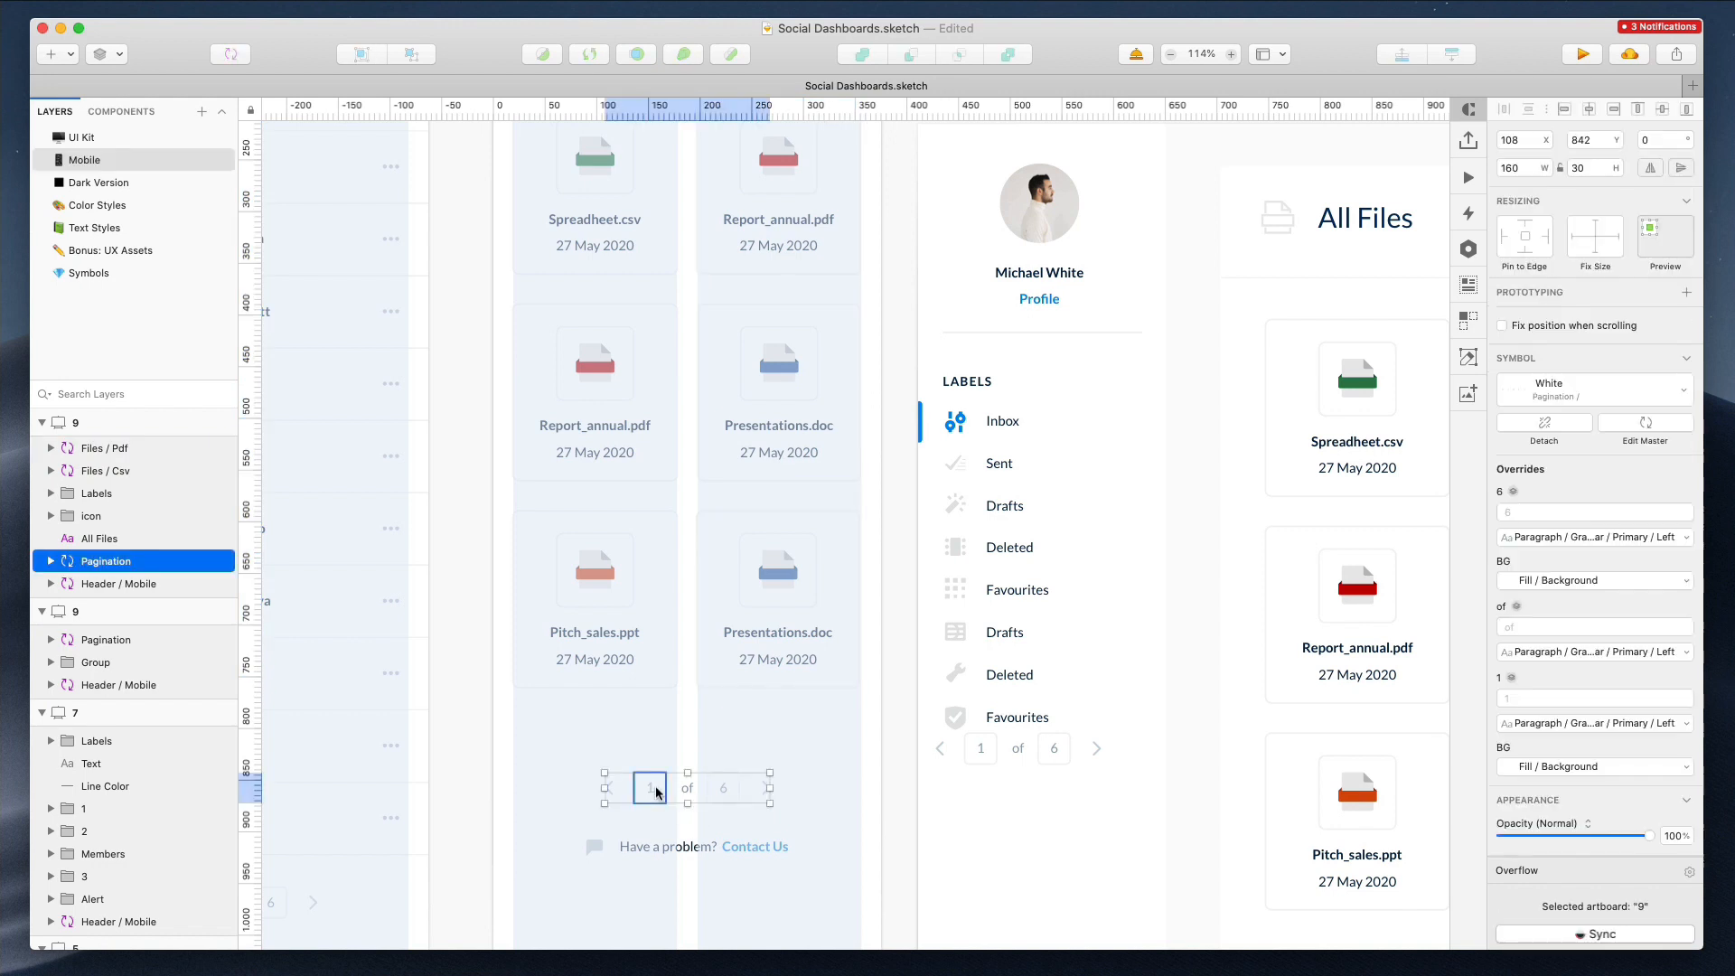
drag(554, 728, 838, 893)
key(shift+Up)
key(shift+Up)
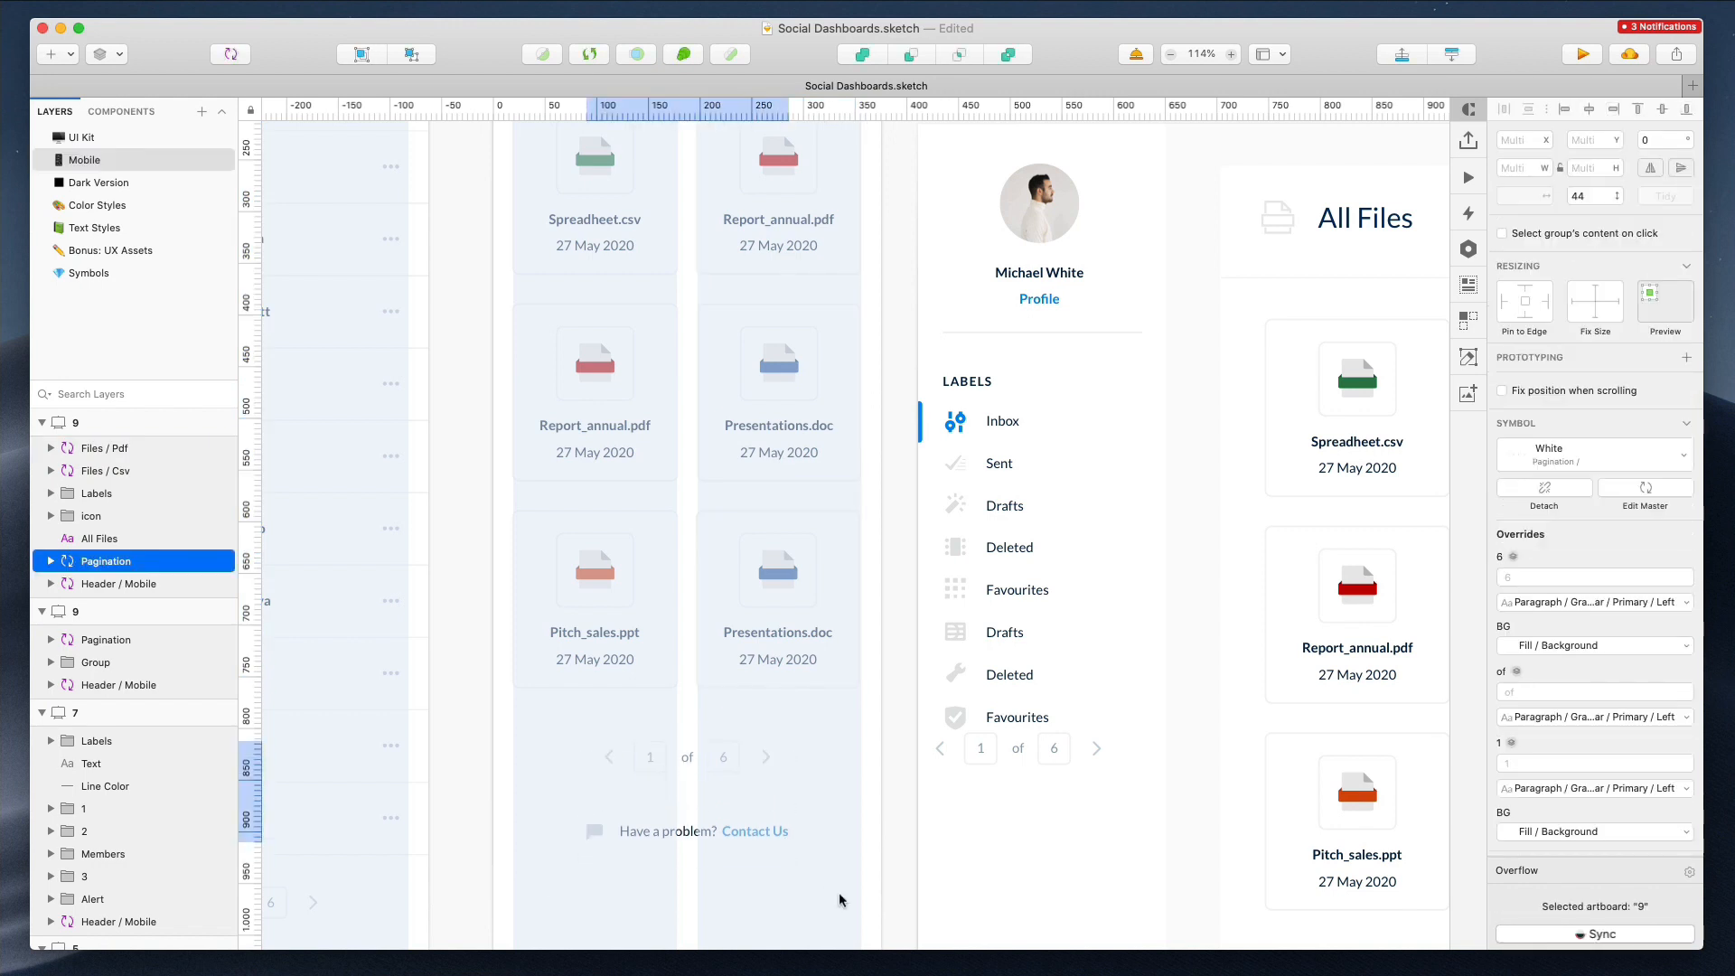
Review the finished mobile All Files artboard beside the mobile Overview artboard
scroll(852, 597, down, 4)
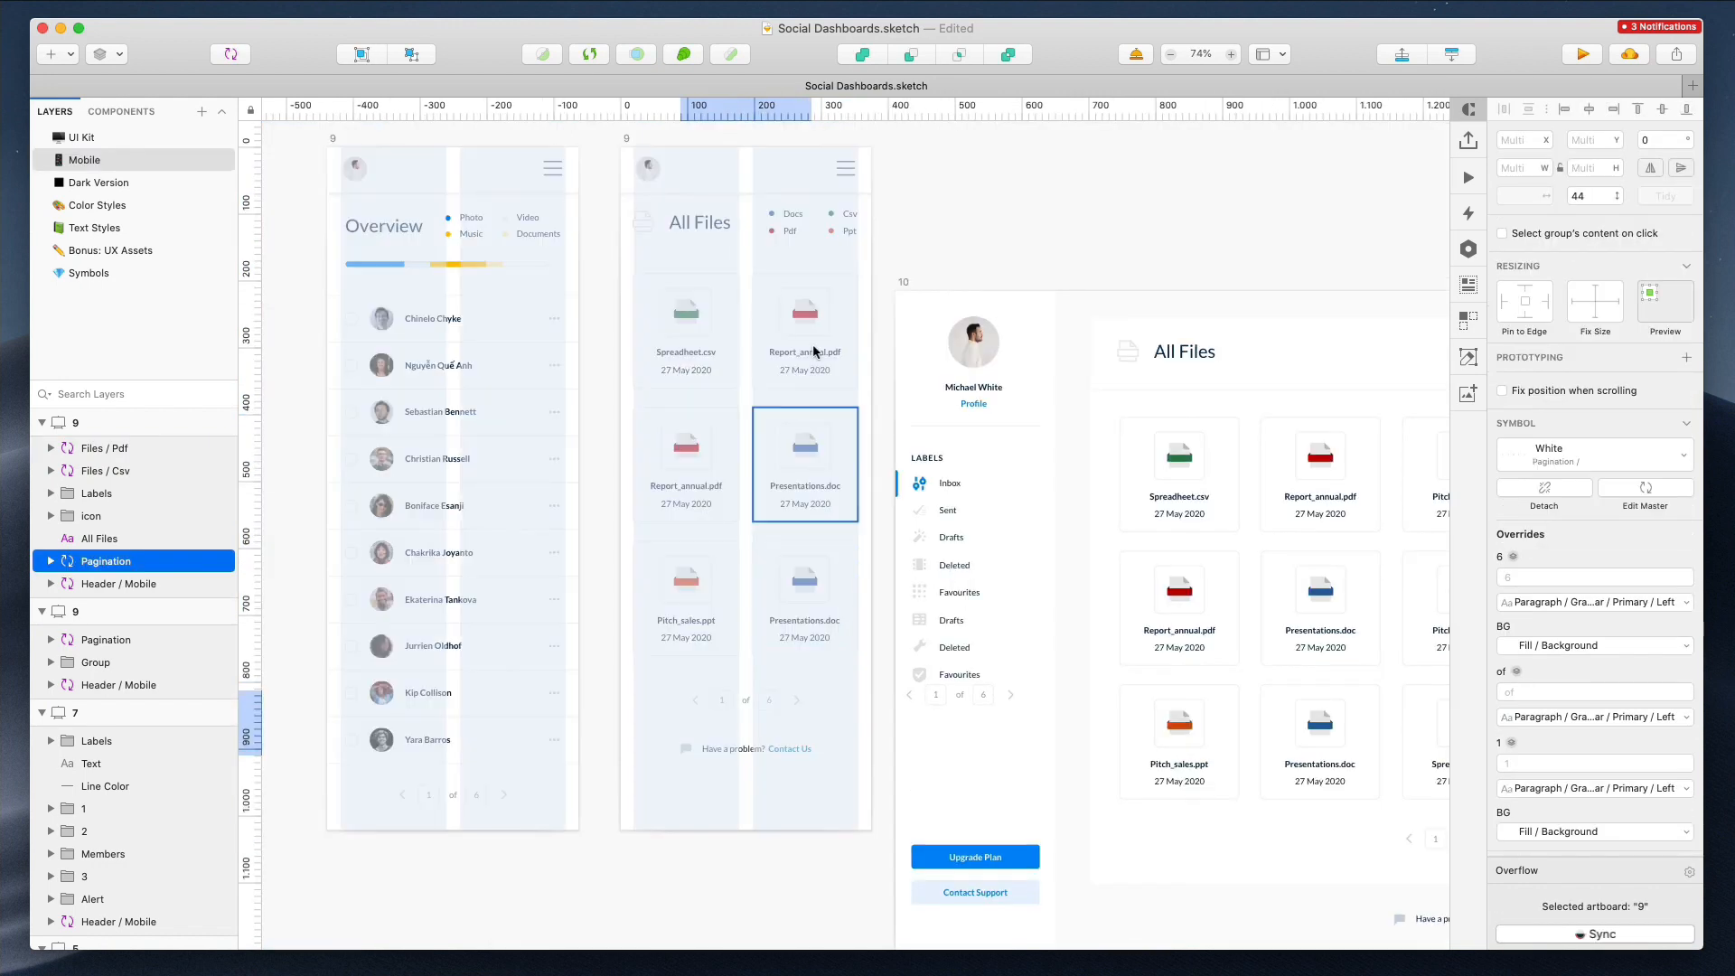
click(921, 255)
click(847, 222)
click(1005, 210)
scroll(1028, 209, right, 5)
scroll(1029, 208, down, 4)
scroll(1029, 207, up, 3)
scroll(1030, 208, left, 1)
scroll(697, 217, up, 2)
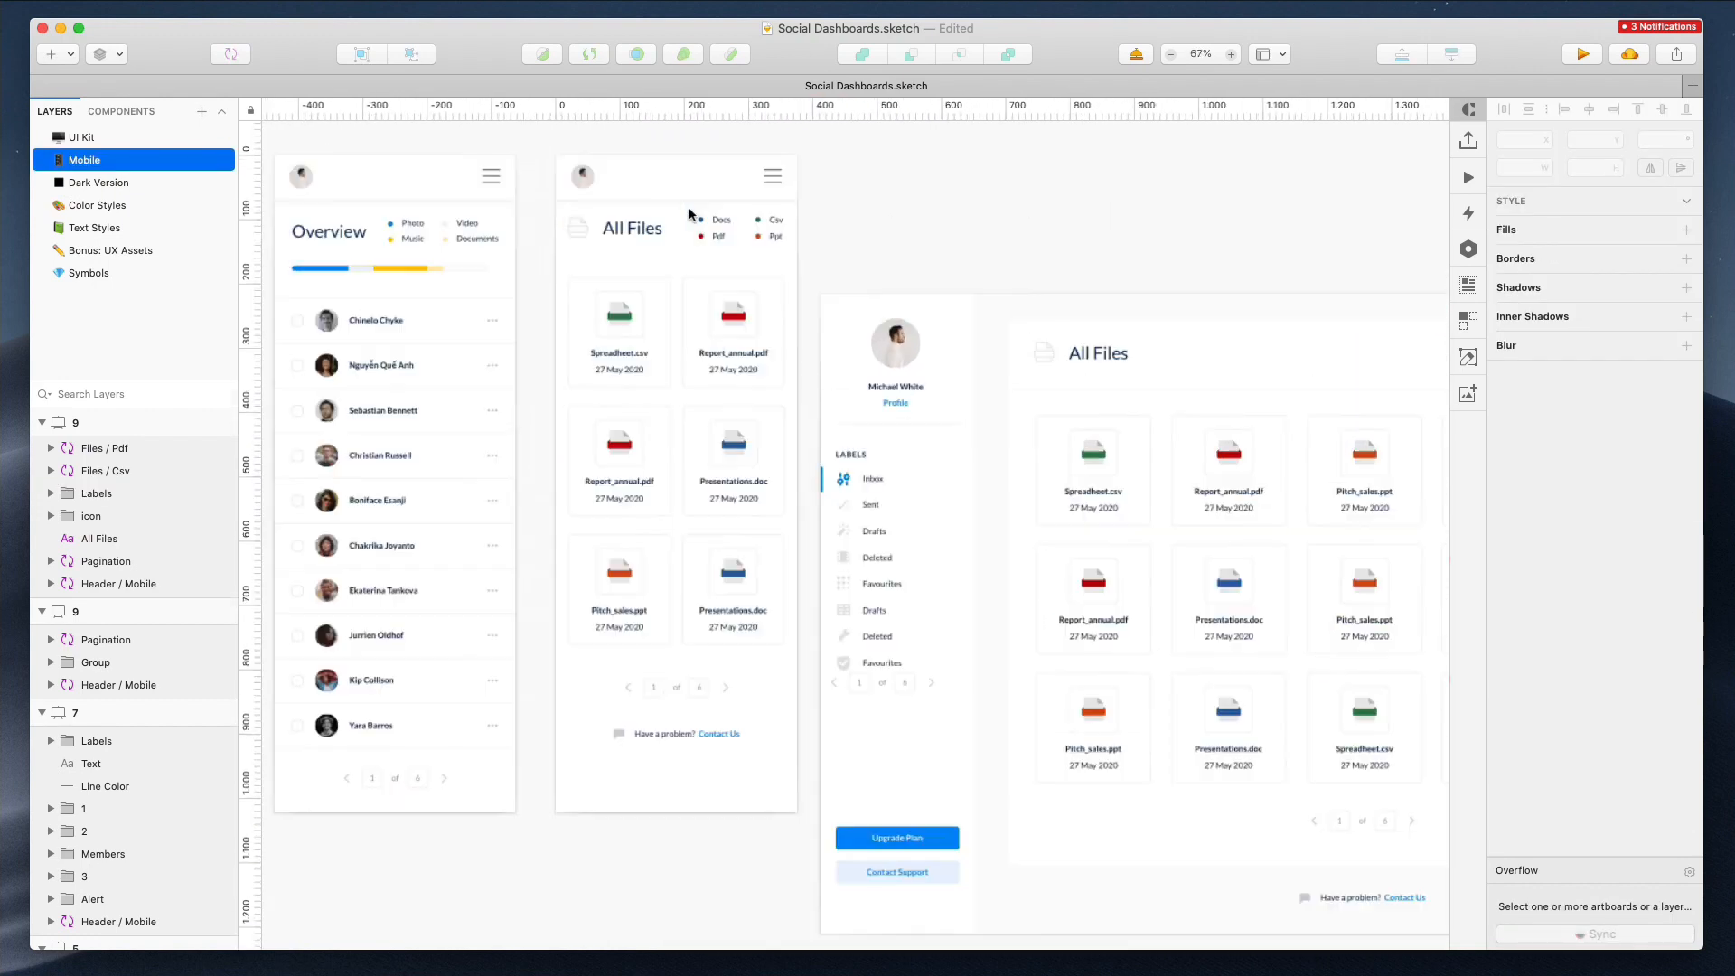
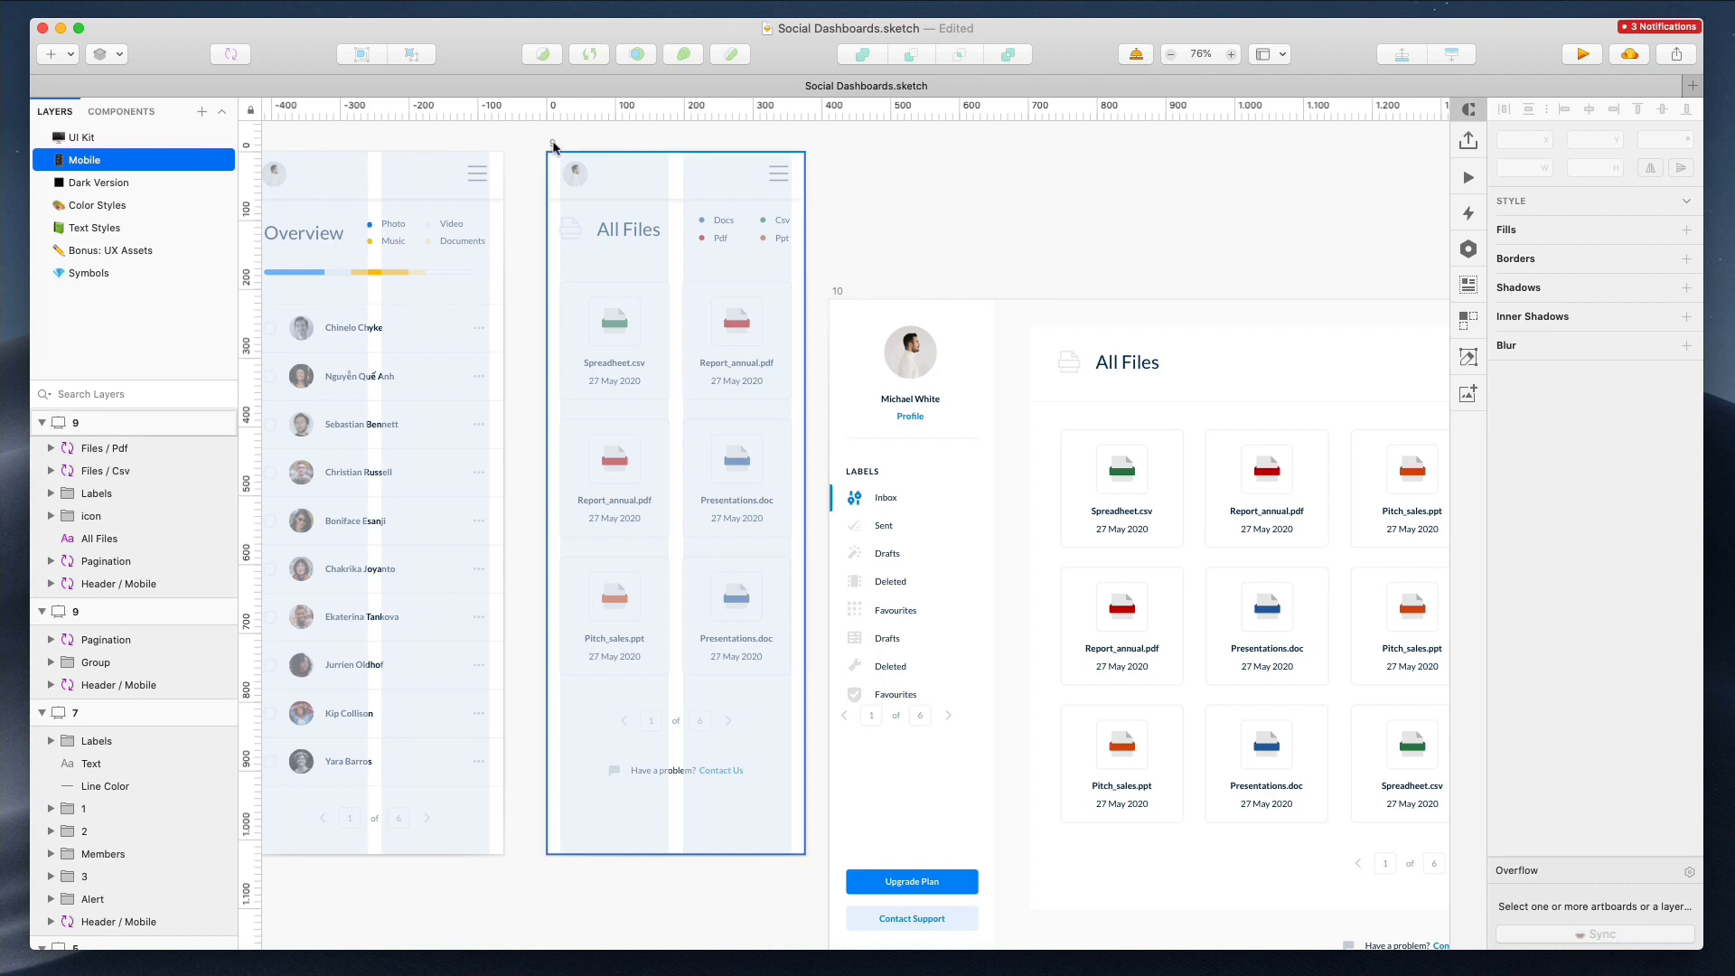
Shorten the mobile All Files artboard from its bottom edge to fit its content
double_click(552, 143)
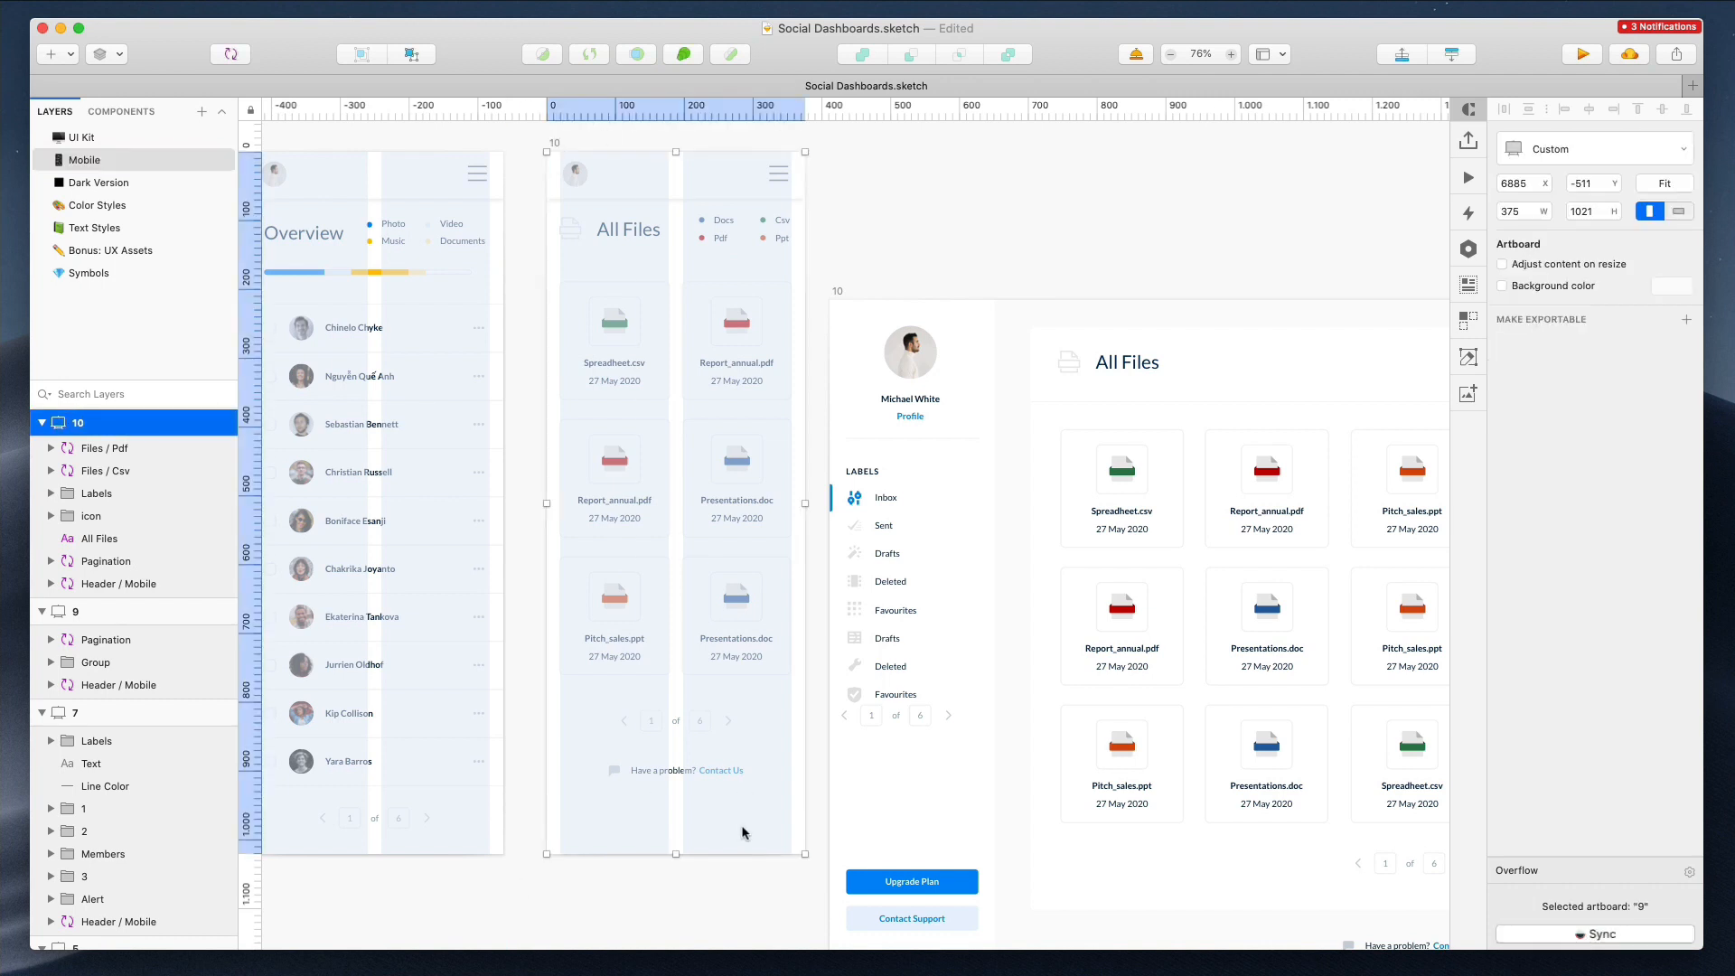
drag(676, 854, 677, 805)
click(703, 840)
scroll(703, 840, down, 3)
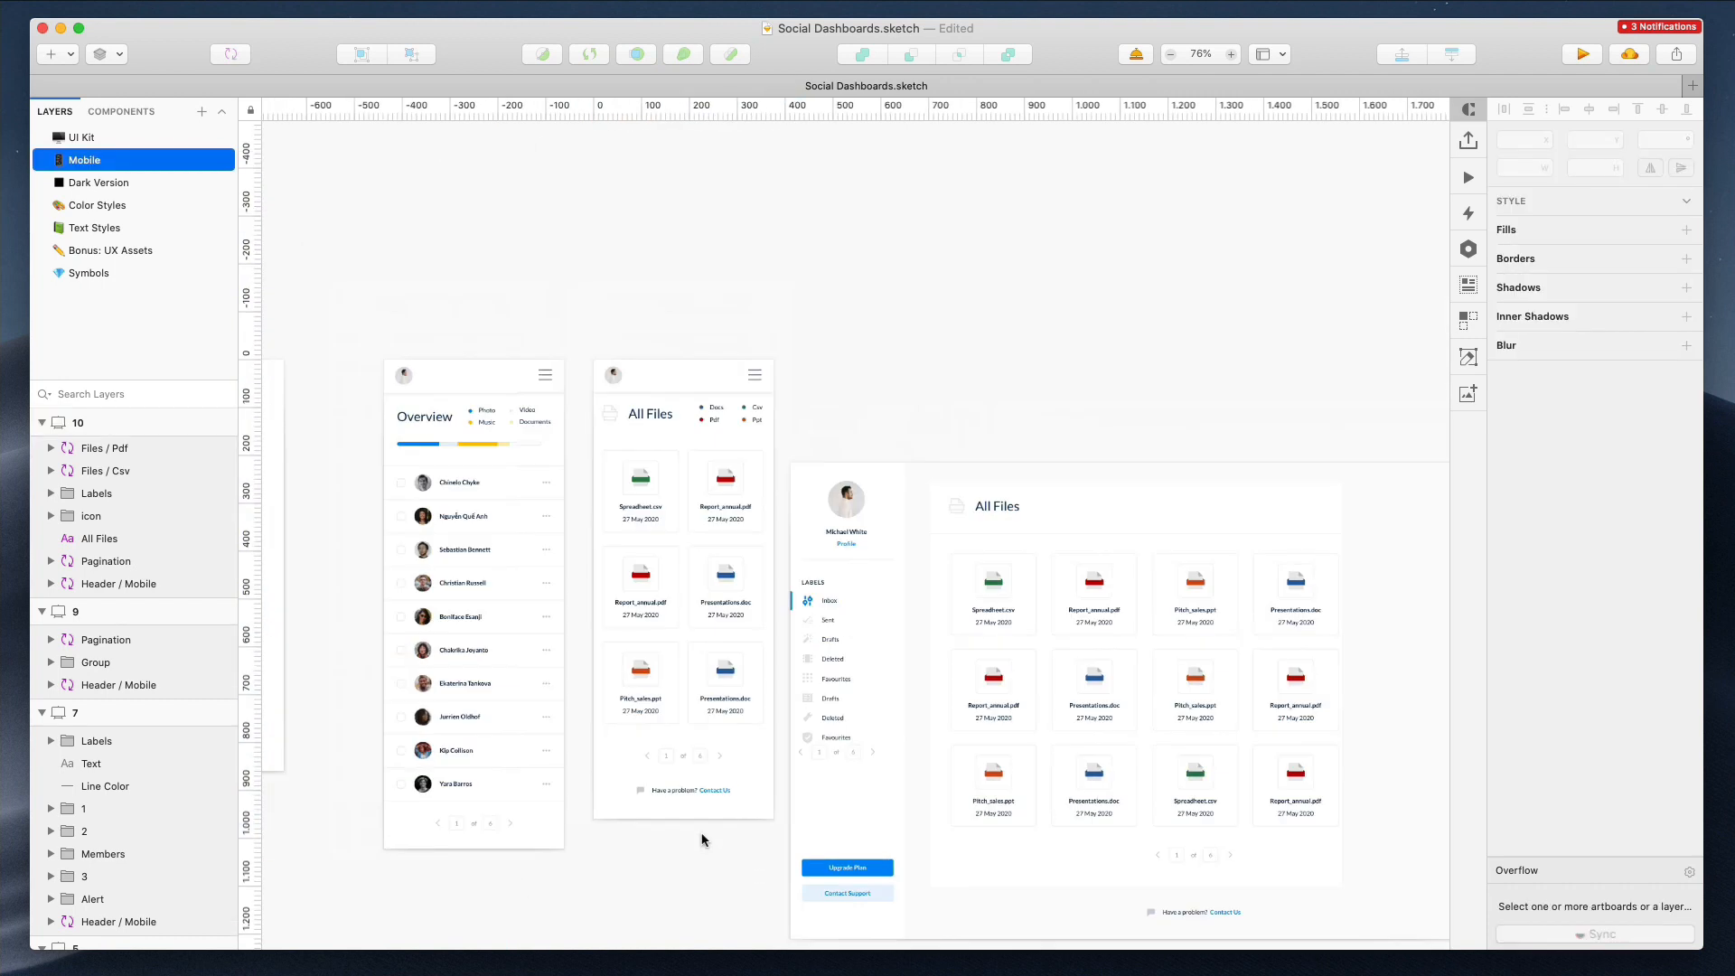
scroll(701, 818, down, 2)
scroll(701, 817, left, 2)
click(894, 370)
key(Delete)
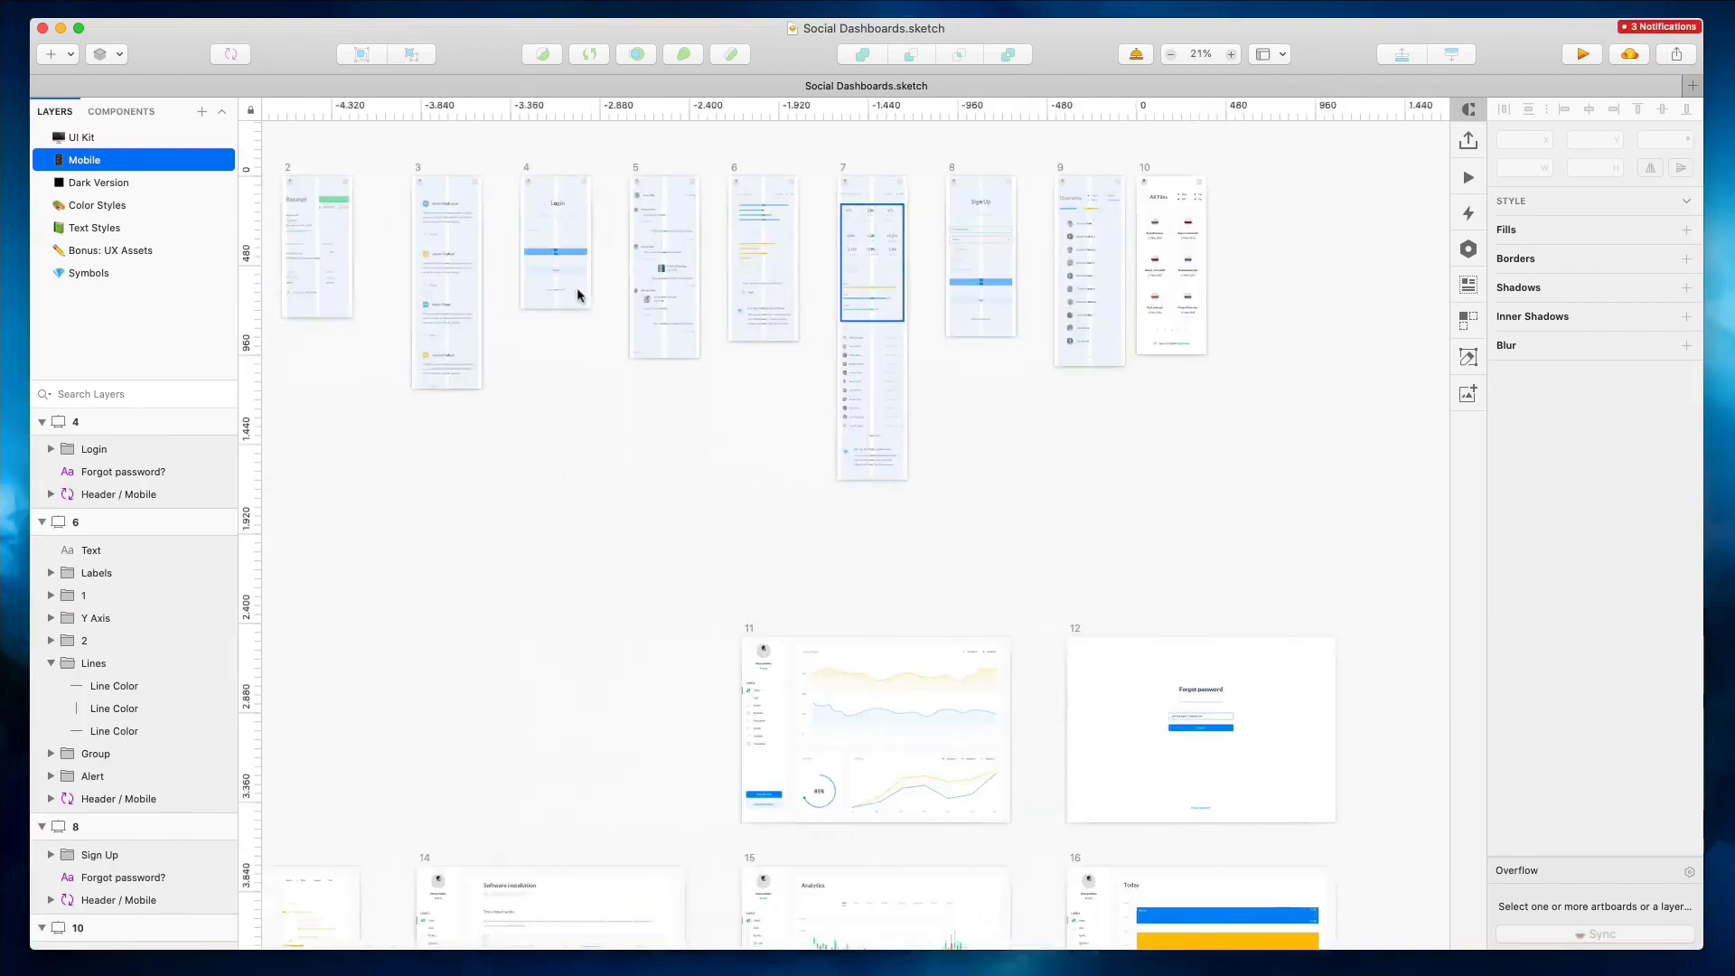
scroll(577, 292, left, 3)
scroll(577, 292, down, 3)
scroll(578, 291, right, 1)
scroll(576, 288, up, 3)
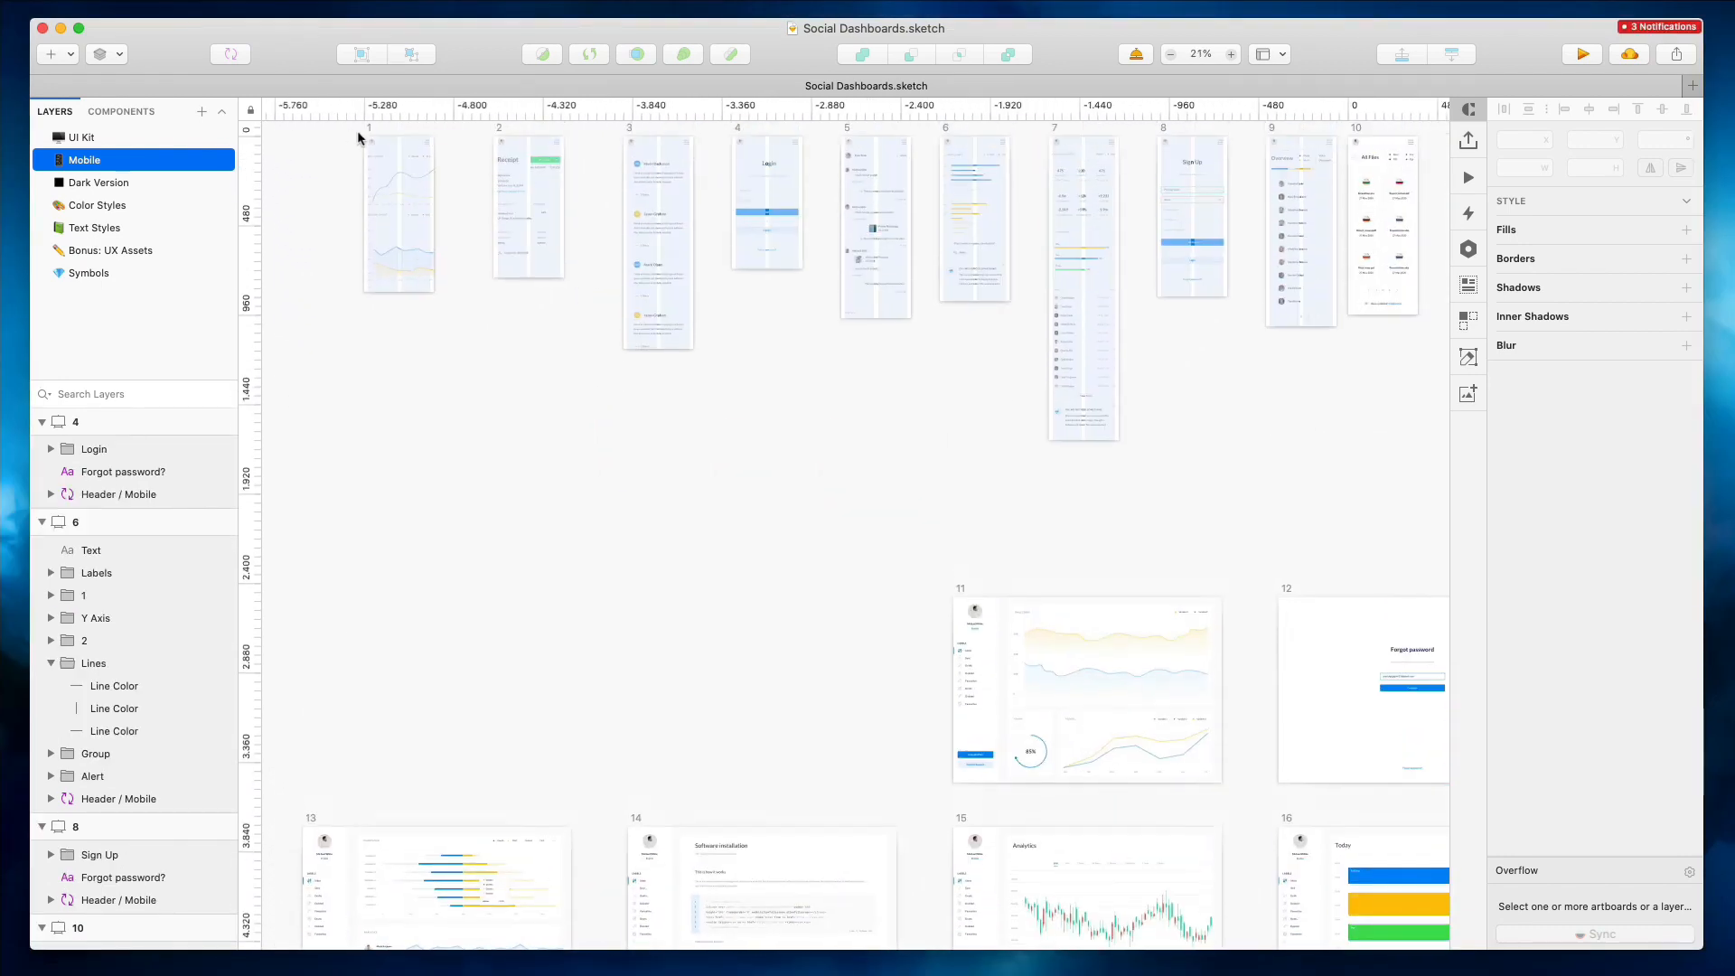
Duplicate mobile artboard 1 and position the copy next to desktop analytics artboard 11
click(368, 126)
alt+drag(389, 170, 389, 533)
click(960, 586)
drag(1023, 647, 539, 549)
scroll(459, 535, up, 5)
scroll(459, 535, left, 5)
click(674, 399)
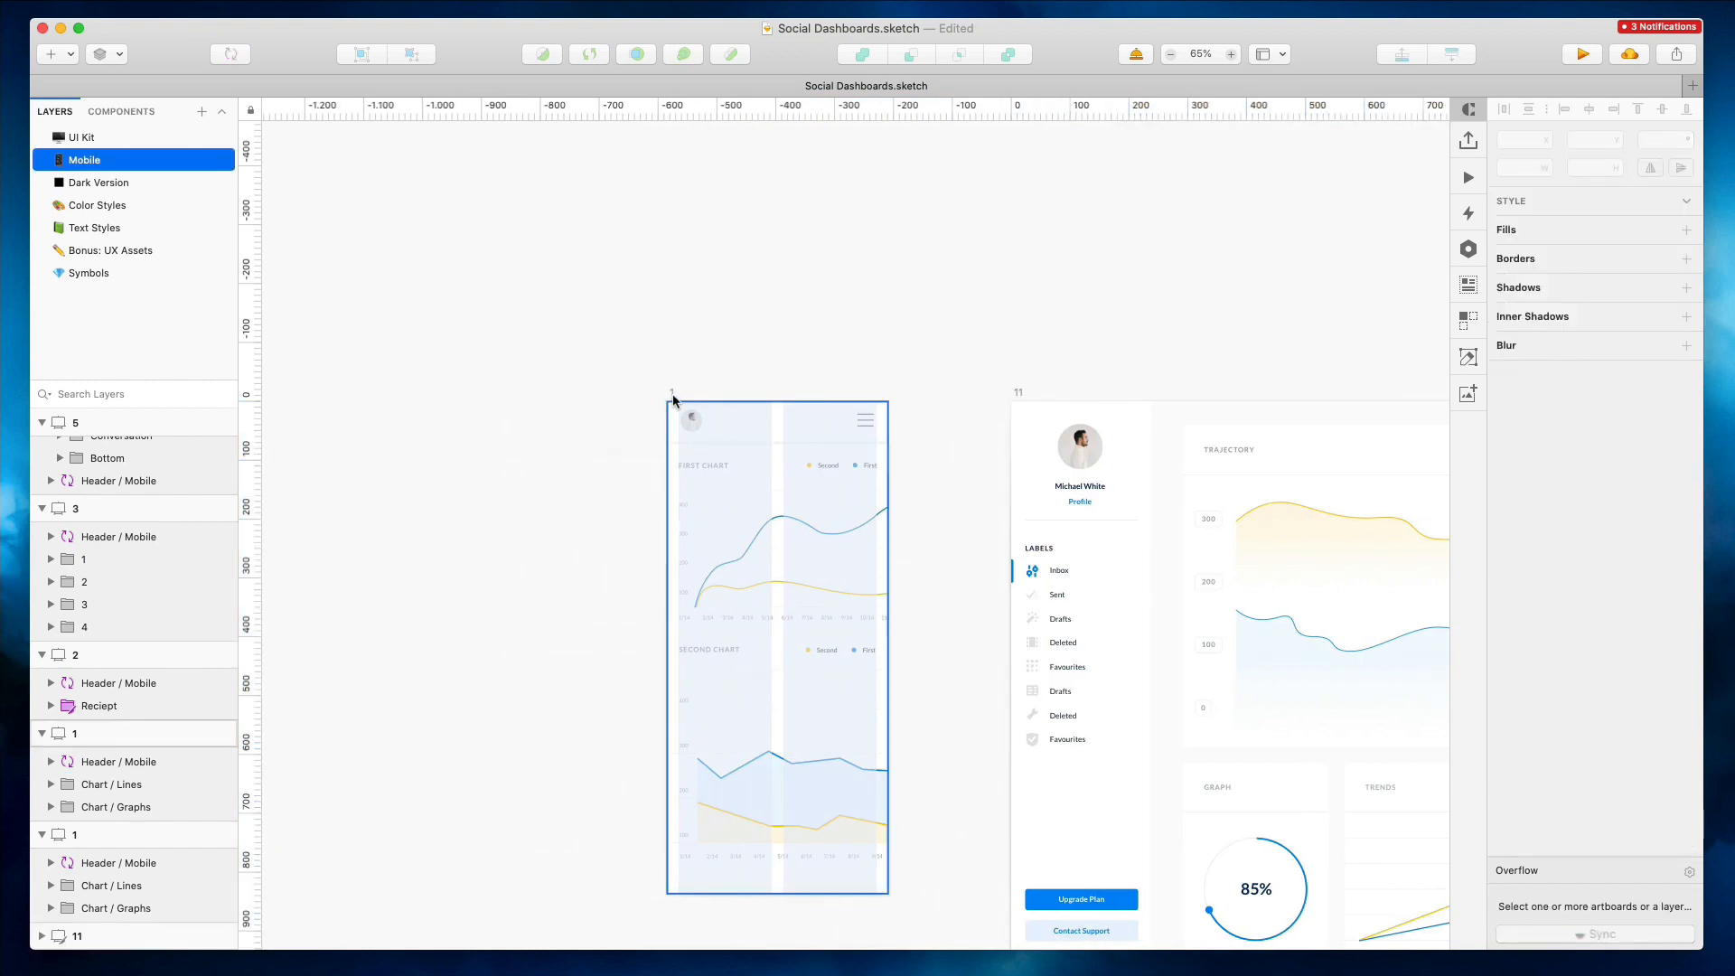
click(674, 398)
alt+drag(746, 506, 362, 506)
scroll(564, 495, down, 4)
scroll(564, 495, right, 3)
scroll(868, 150, up, 3)
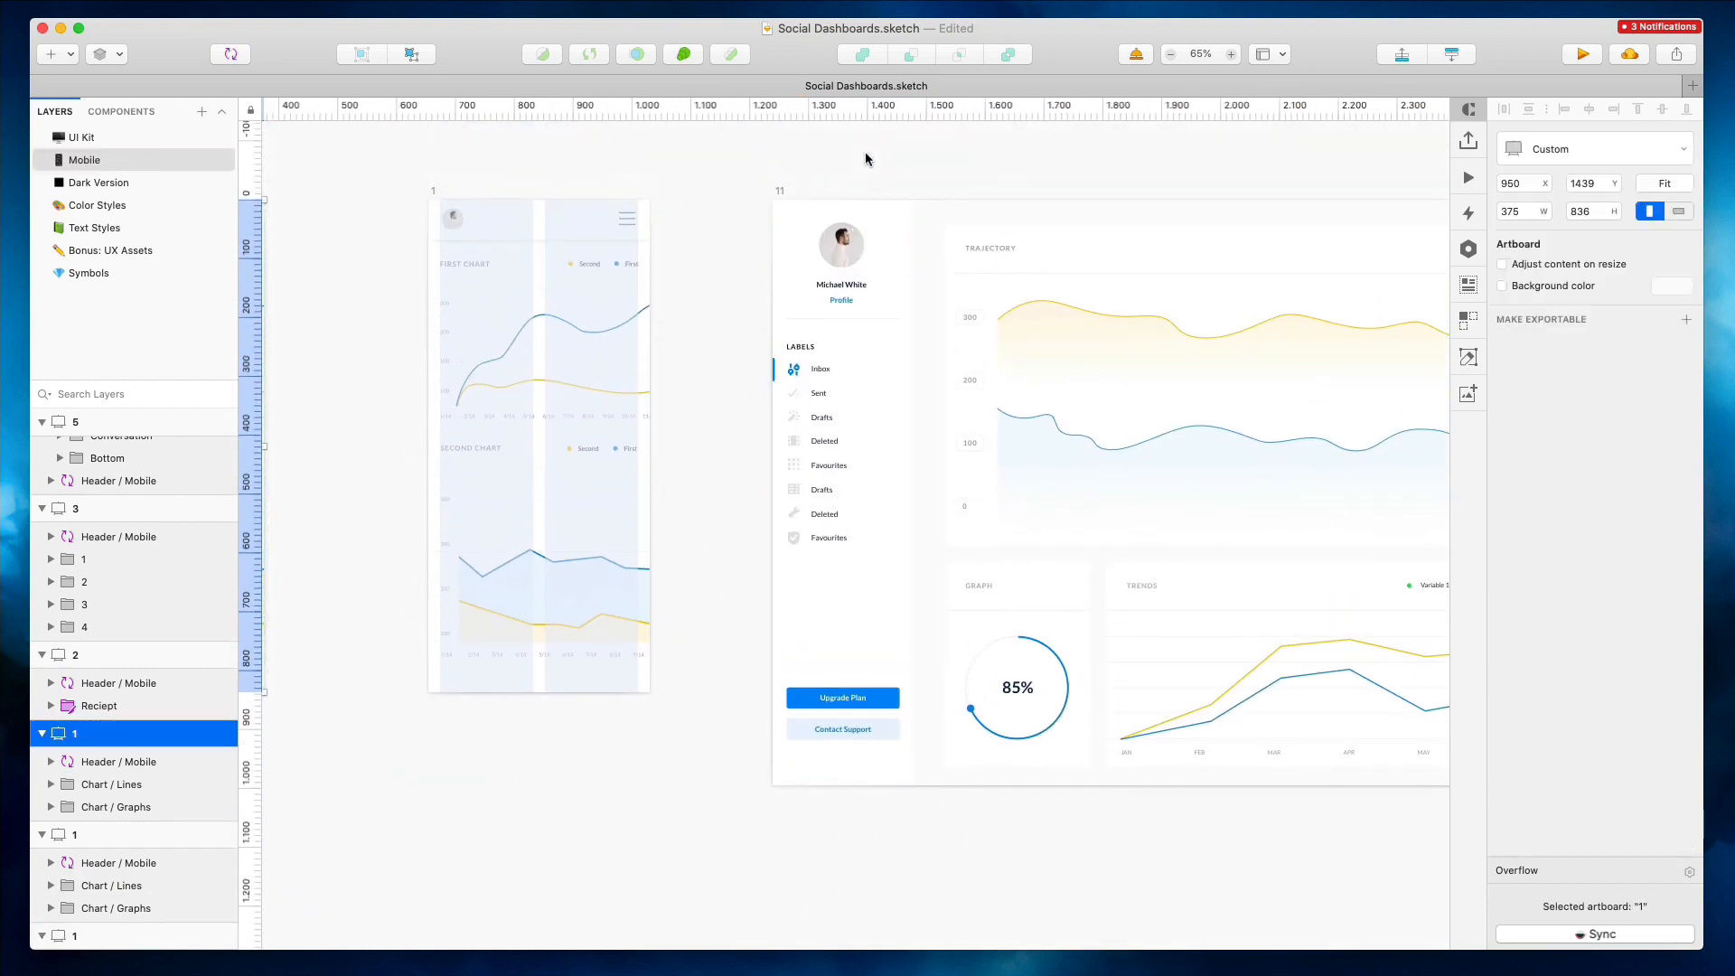
Delete both charts from the duplicated mobile artboard 1
click(554, 348)
key(Delete)
click(531, 507)
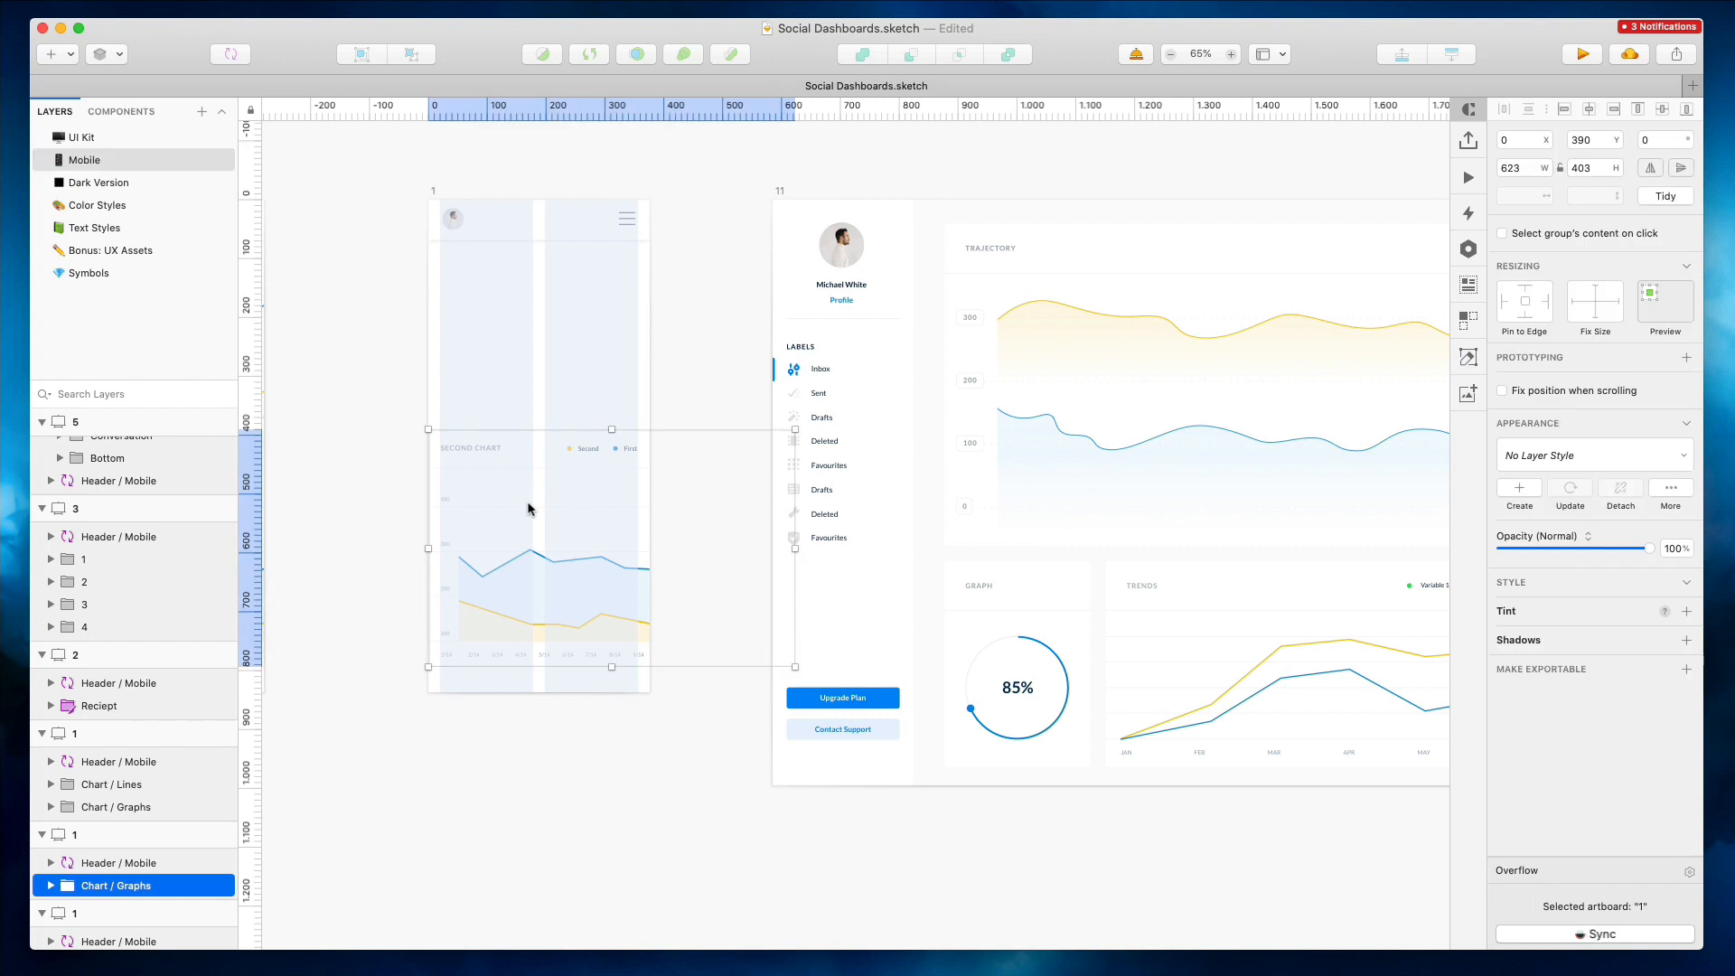
key(Delete)
Detach the Trajectory chart in artboard 11 from its symbol
click(1091, 240)
key(Delete)
scroll(1092, 241, right, 1)
key(super+z)
right_click(1089, 240)
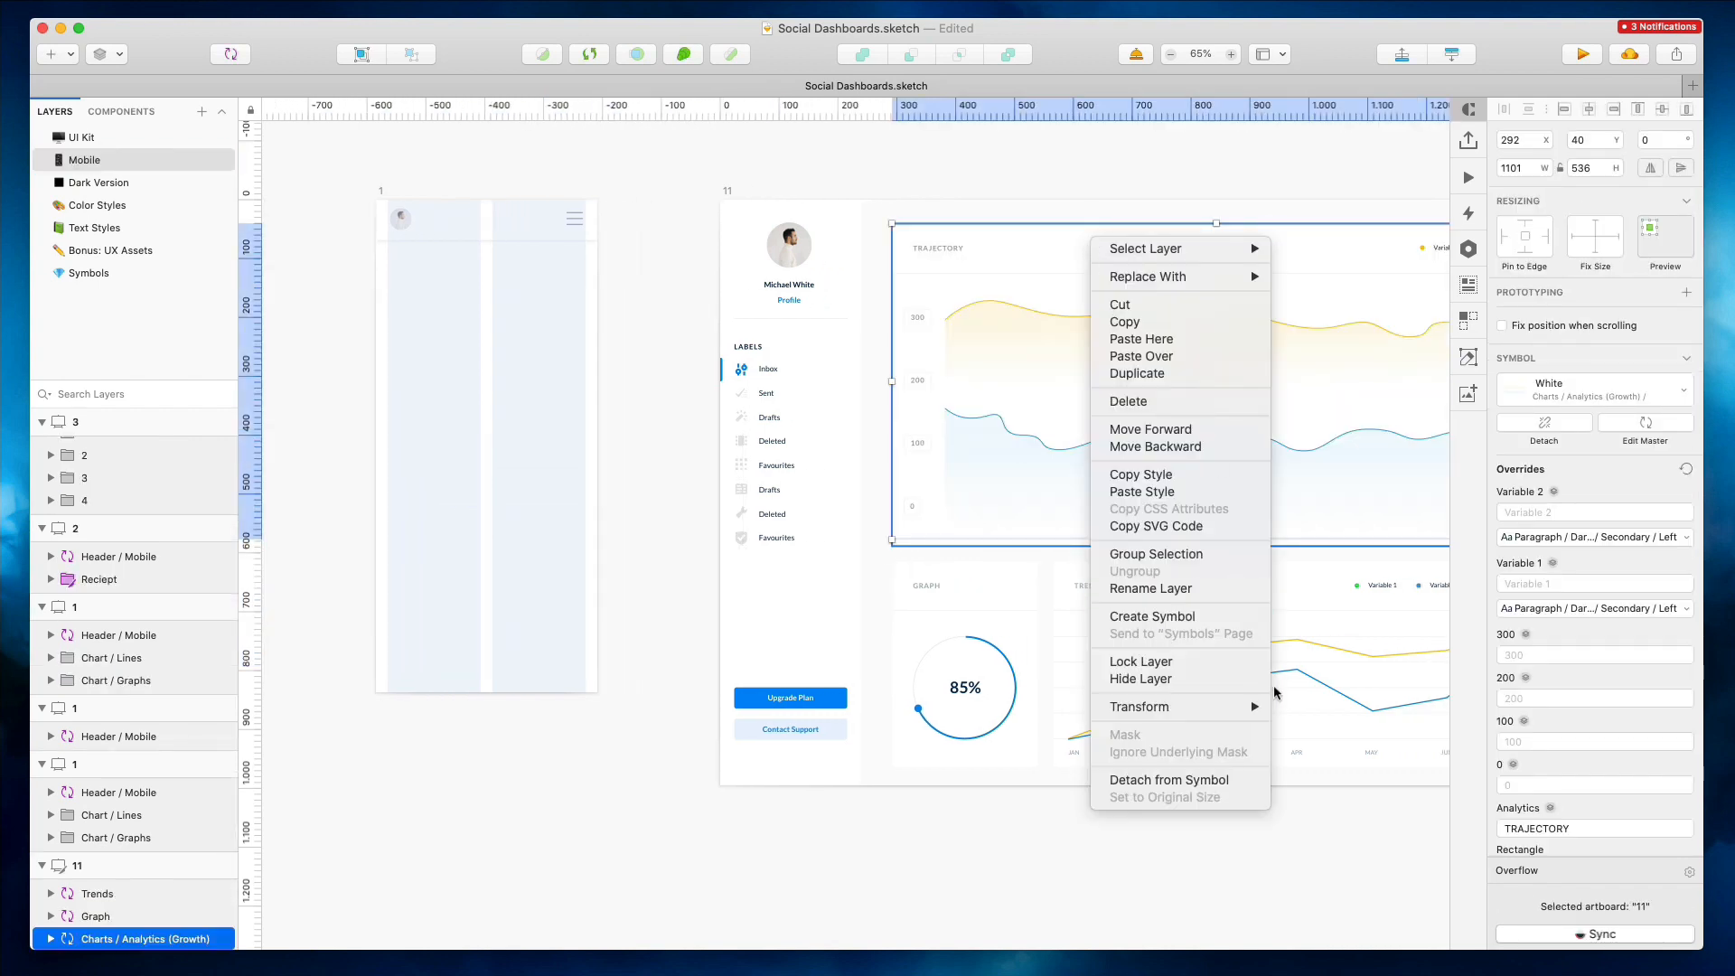
click(1169, 780)
Move the Variable 1 / Variable 2 legend next to the Trajectory title in the detached chart
drag(1103, 329, 1308, 341)
scroll(1308, 341, right, 3)
click(1349, 253)
drag(1349, 253, 971, 269)
click(1198, 188)
click(1252, 271)
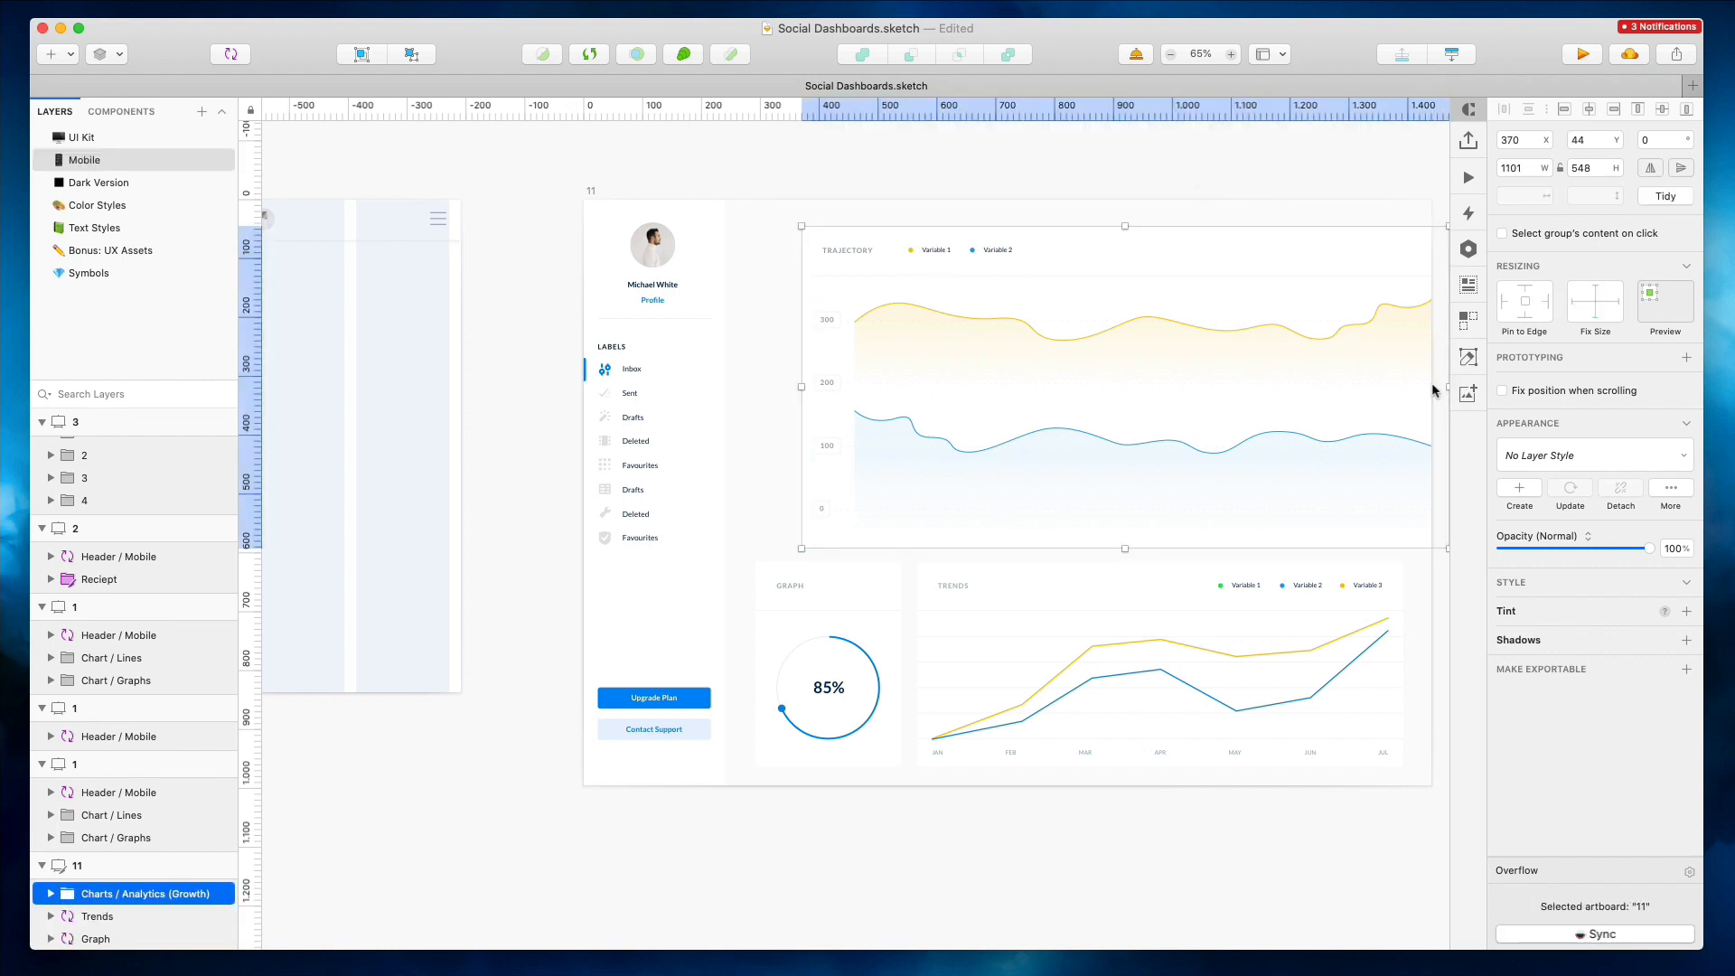
scroll(1432, 391, right, 2)
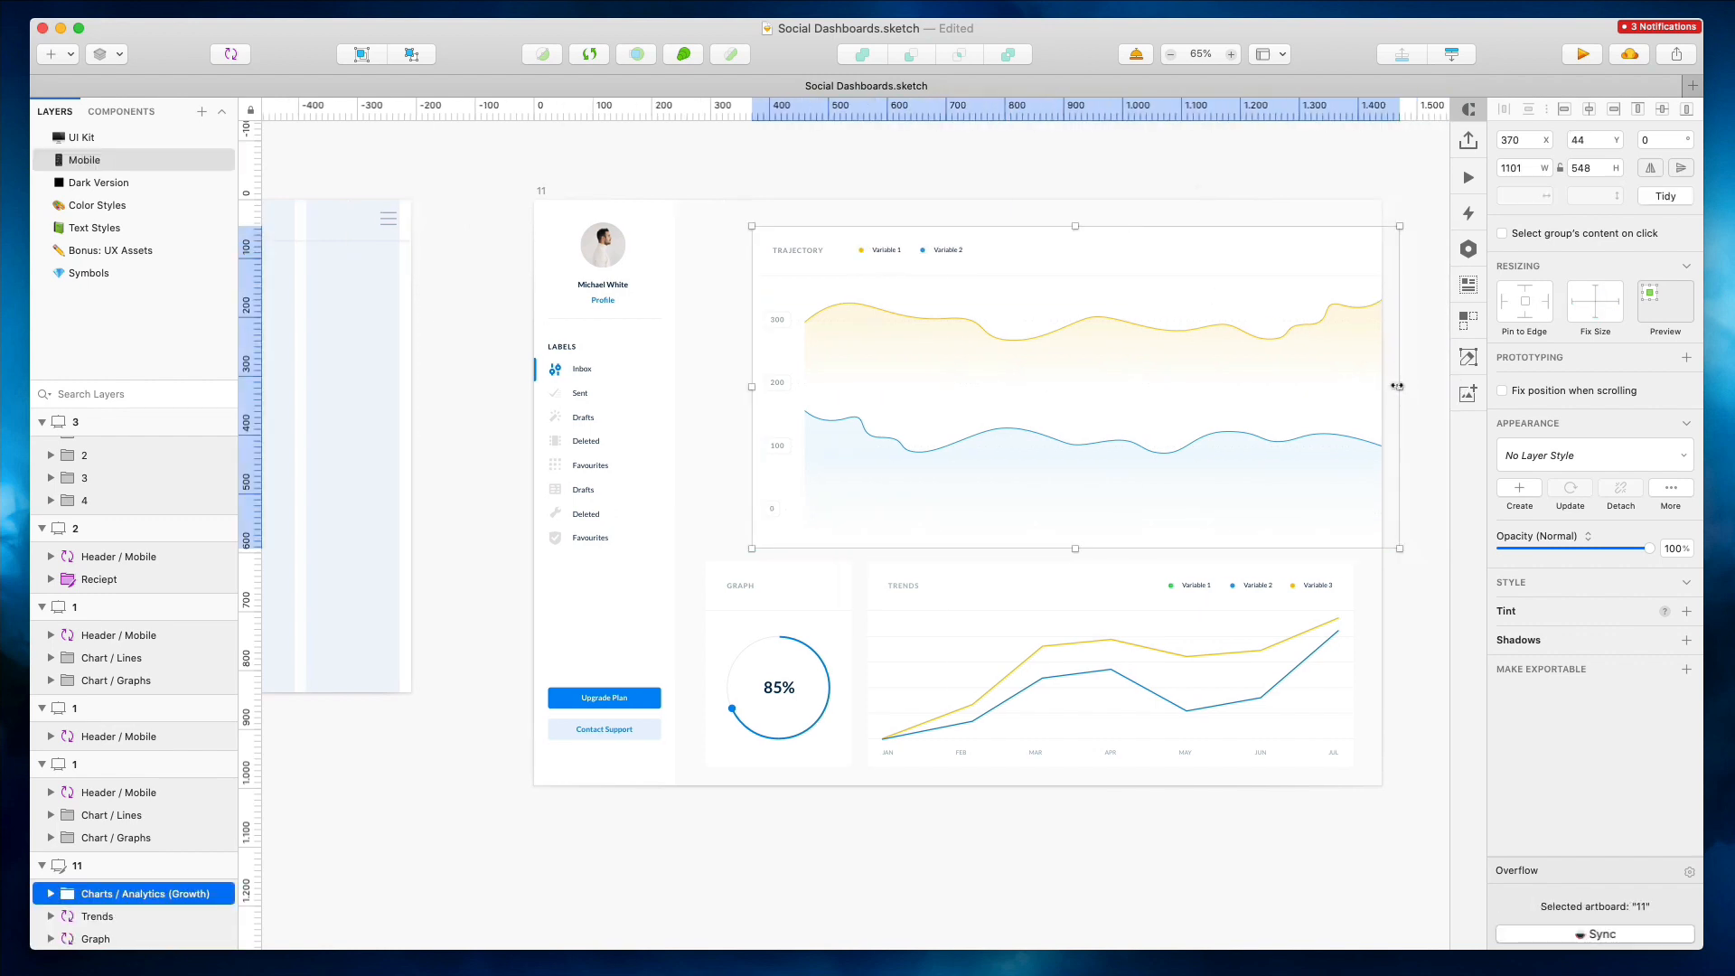
Delete the background layers from the detached Trajectory chart
double_click(813, 250)
key(Delete)
click(833, 228)
key(Delete)
Move the Trajectory chart from artboard 11 into mobile artboard 1
drag(767, 223, 1095, 272)
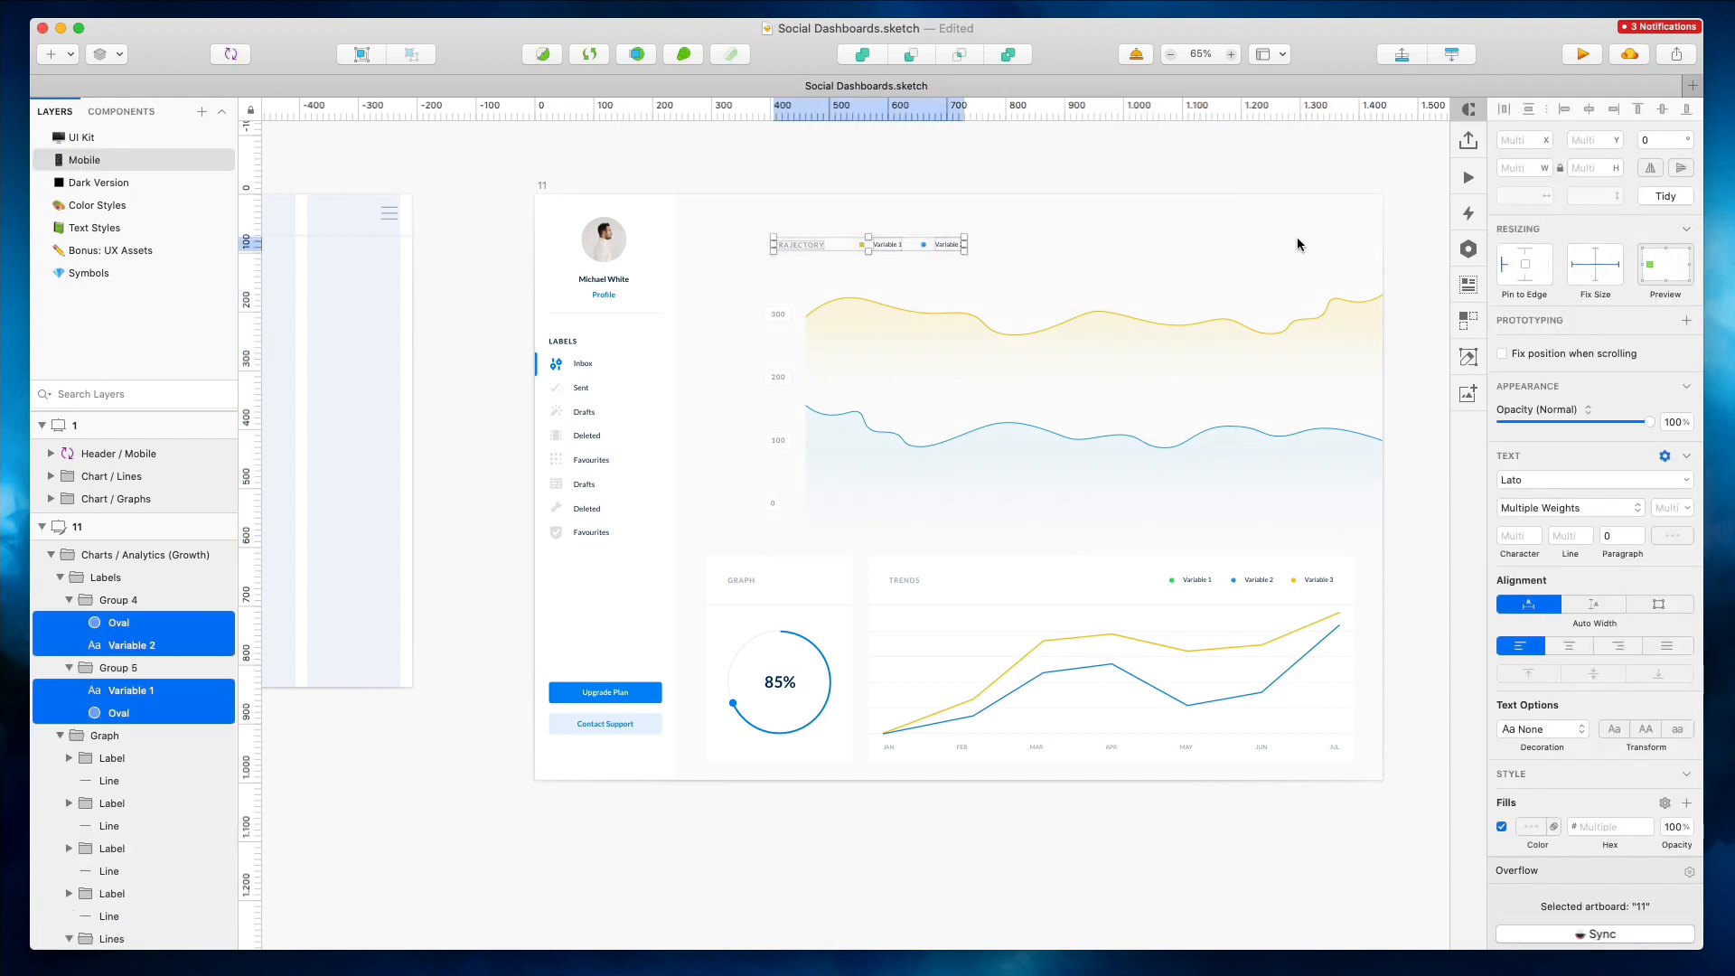
click(1018, 321)
scroll(1018, 322, left, 5)
drag(1019, 322, 549, 343)
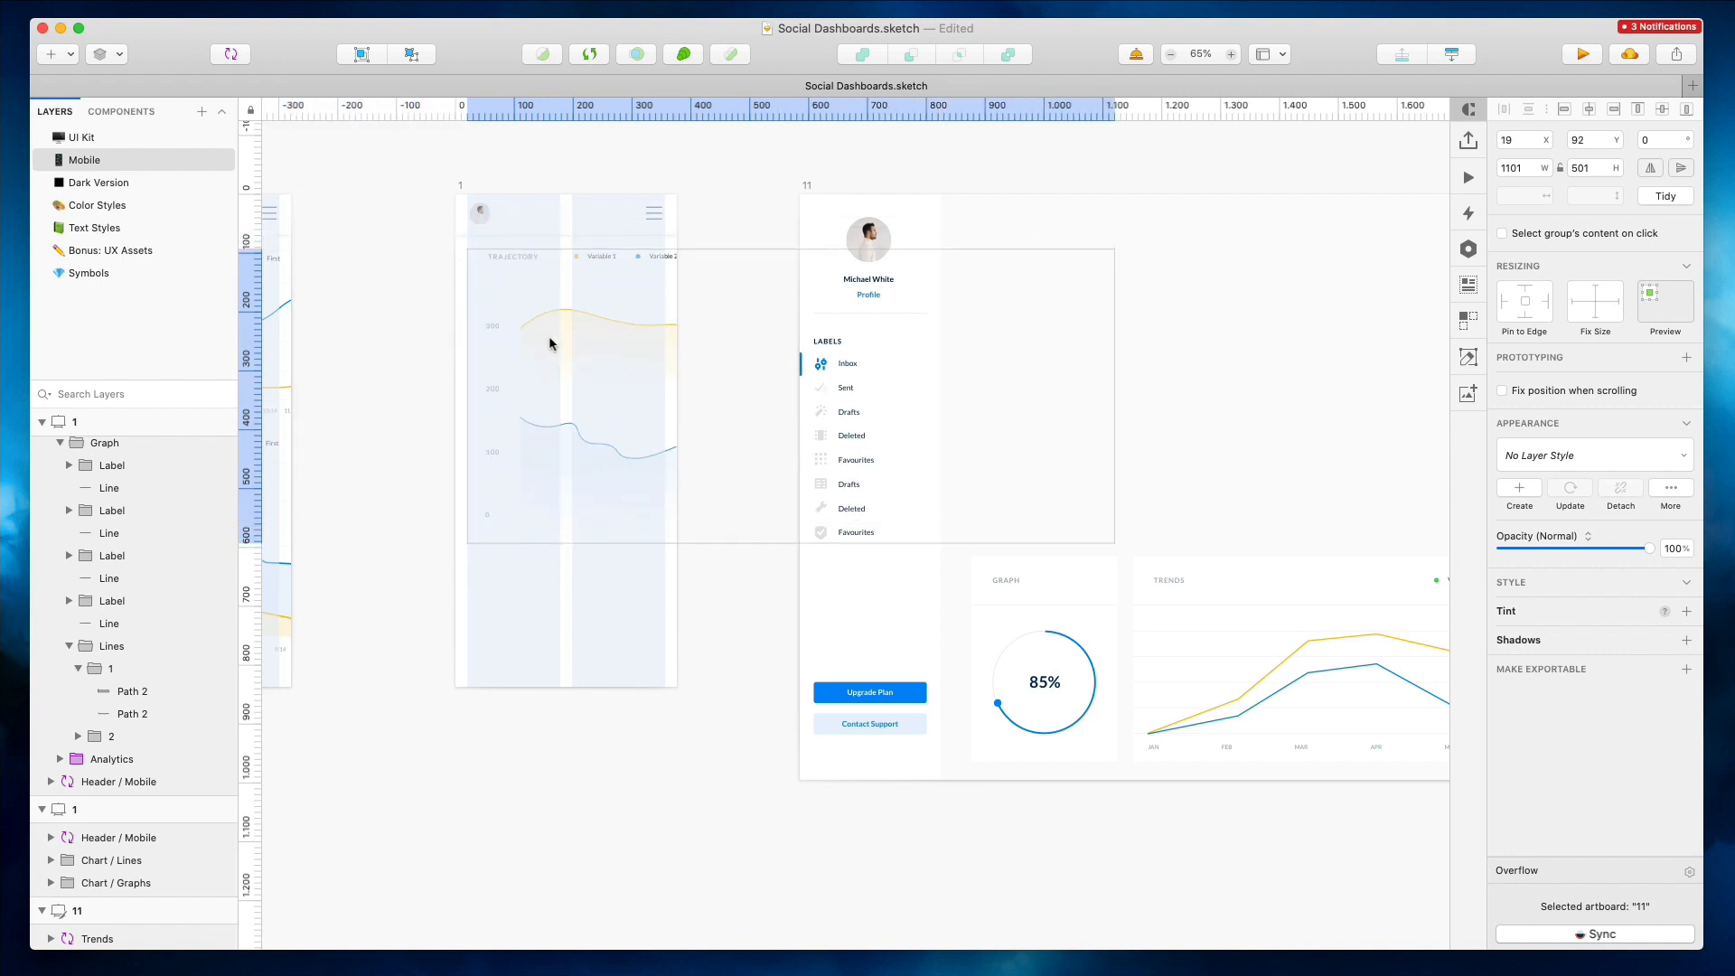
Select the chart's four line paths and narrow them to about 282 px wide
scroll(550, 343, up, 5)
drag(1425, 459, 1404, 413)
super+click(713, 393)
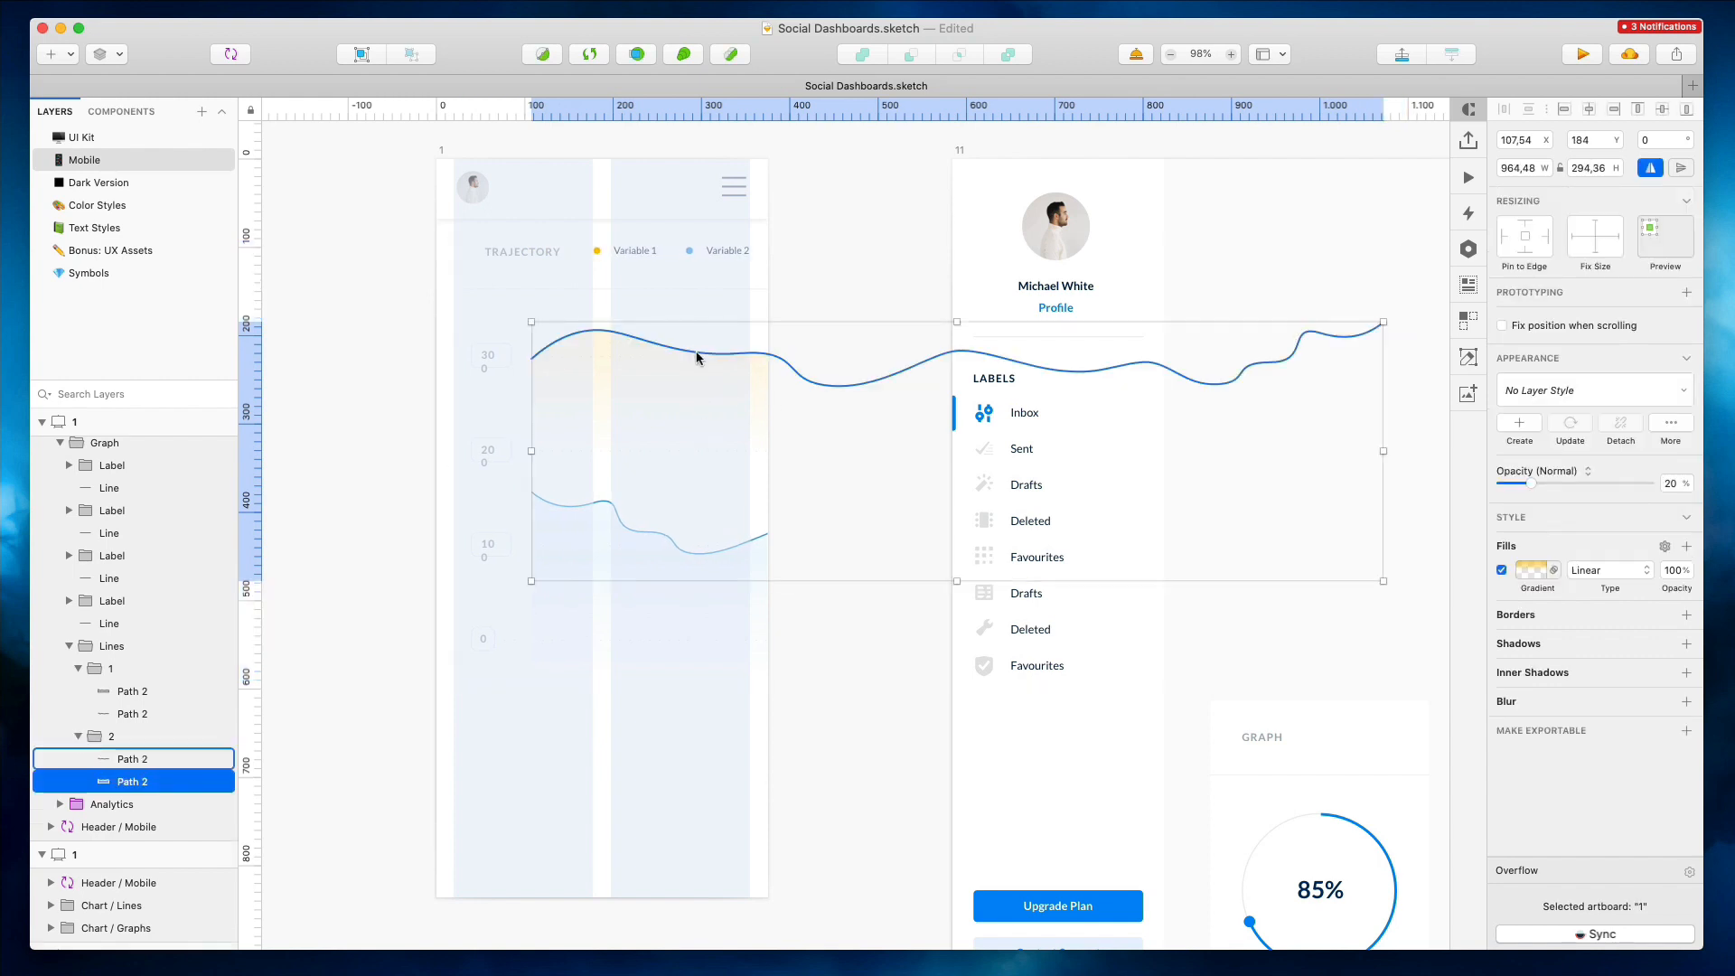
shift+super+click(698, 353)
shift+super+click(637, 536)
shift+super+click(639, 533)
drag(1383, 499, 781, 475)
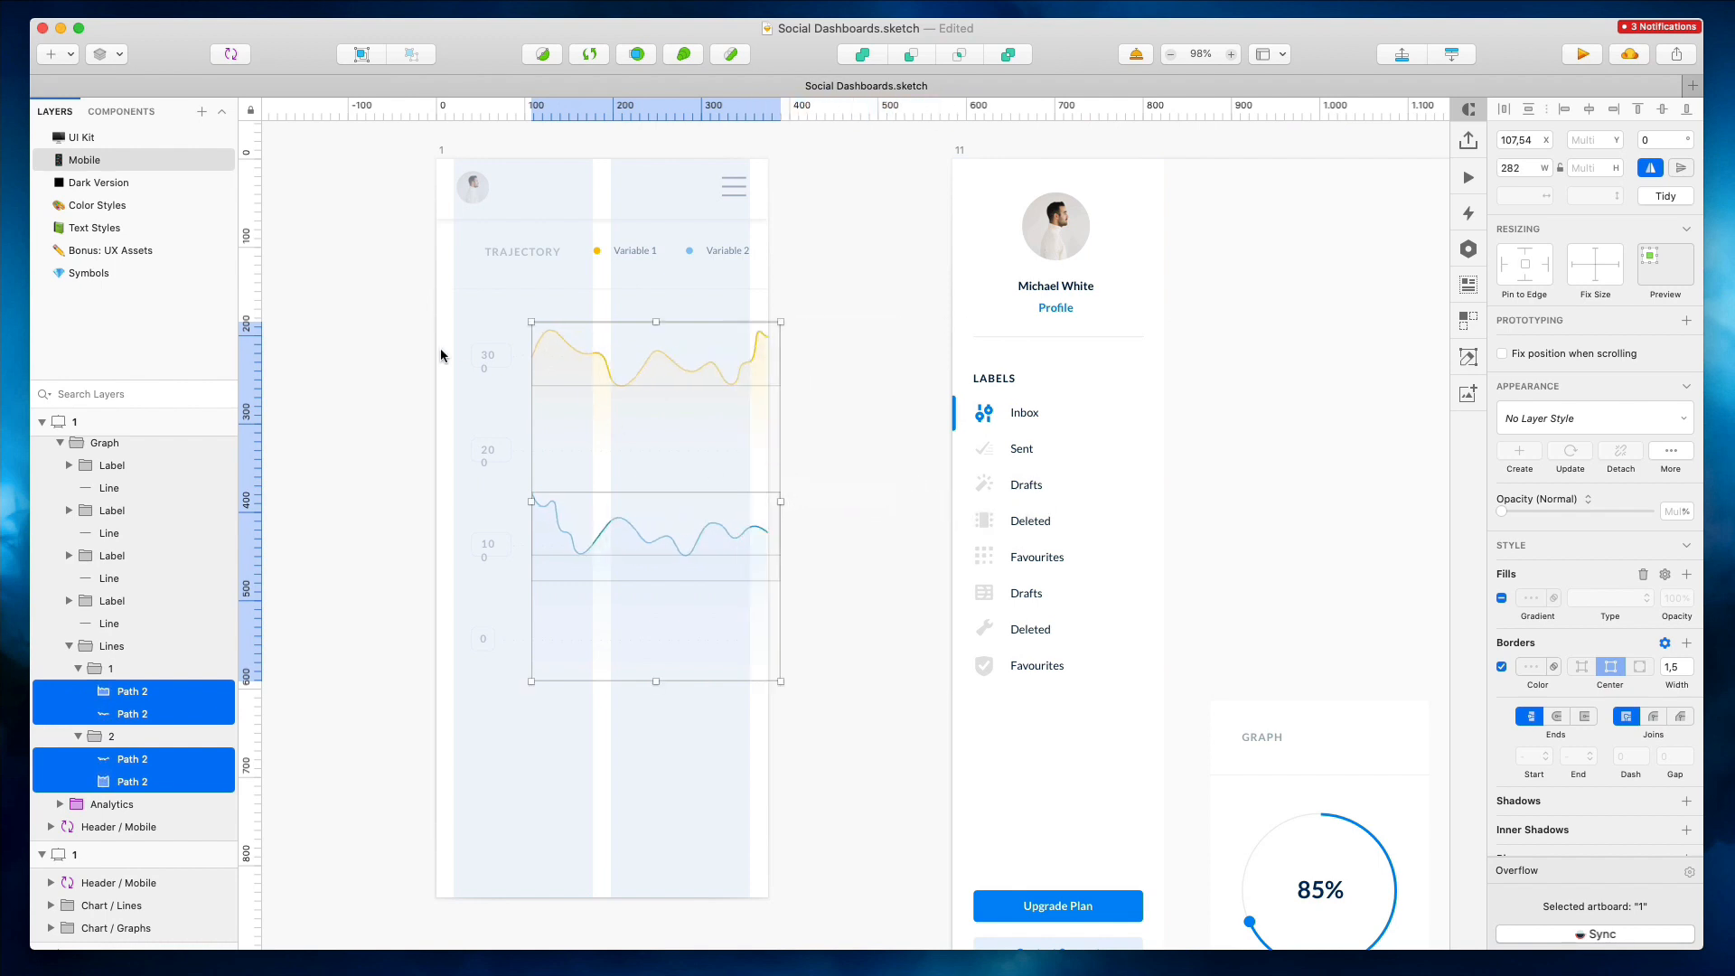
Select the chart's y-axis value labels with their backgrounds and nudge them left
super+click(488, 356)
shift+super+click(488, 452)
shift+super+click(488, 545)
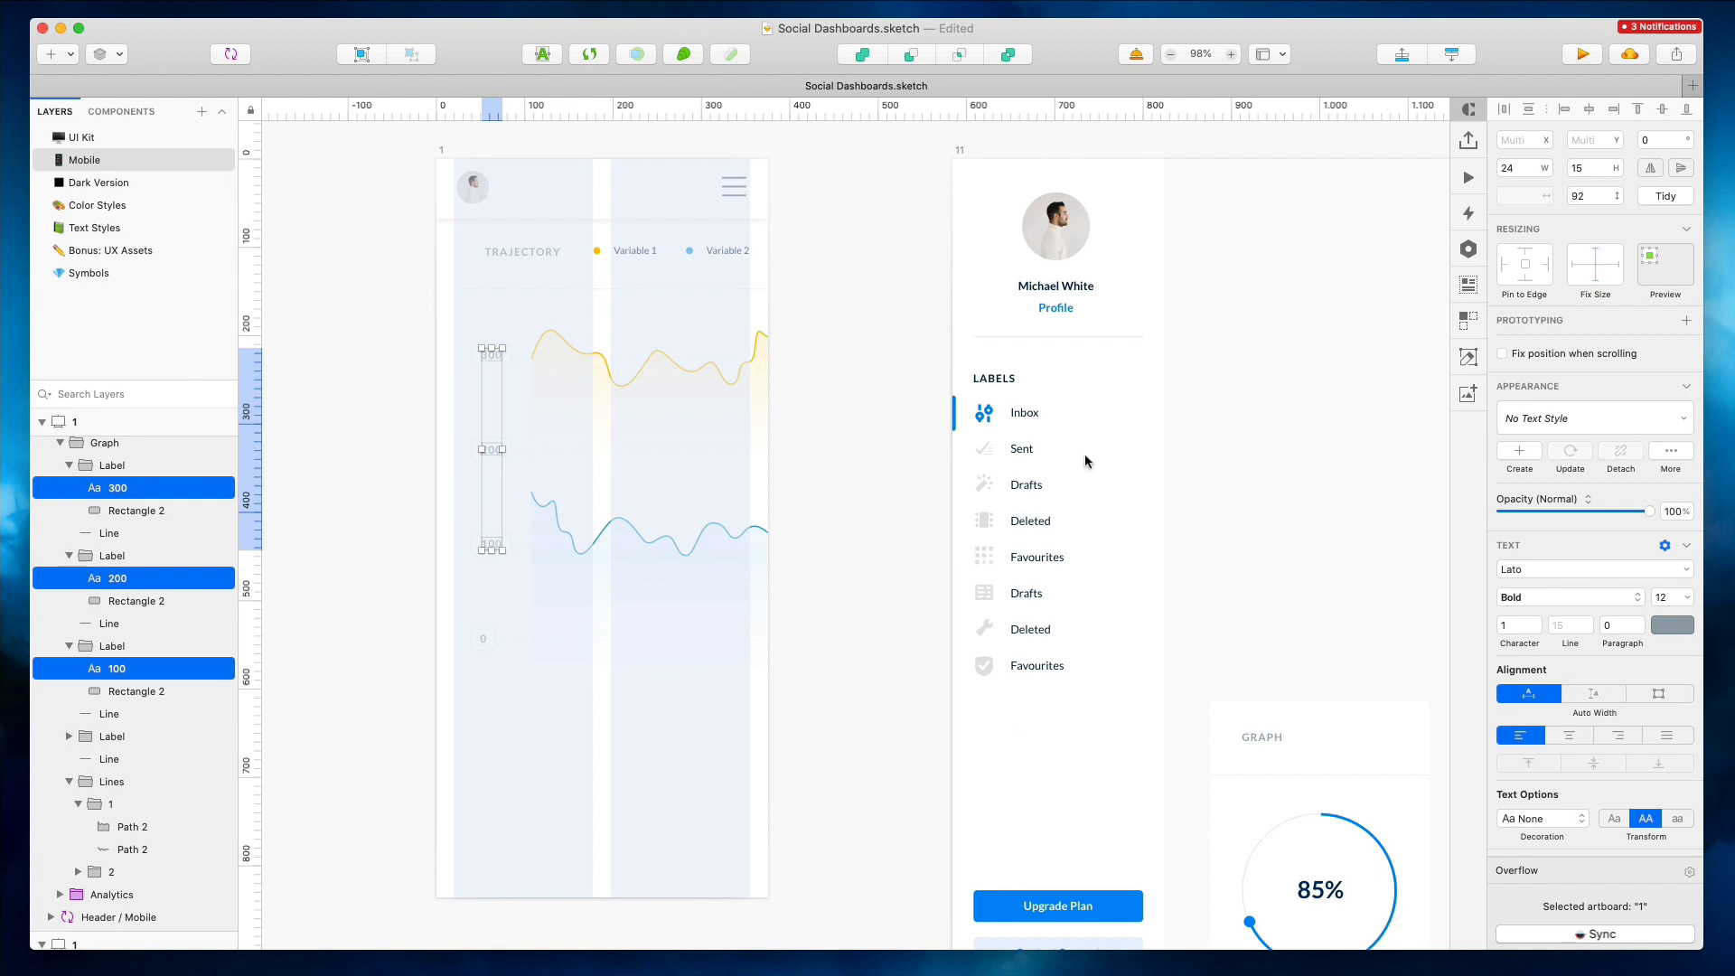
scroll(556, 388, up, 5)
scroll(371, 359, left, 2)
scroll(372, 359, down, 3)
click(373, 340)
drag(420, 315, 507, 805)
drag(515, 325, 515, 275)
key(shift+Left)
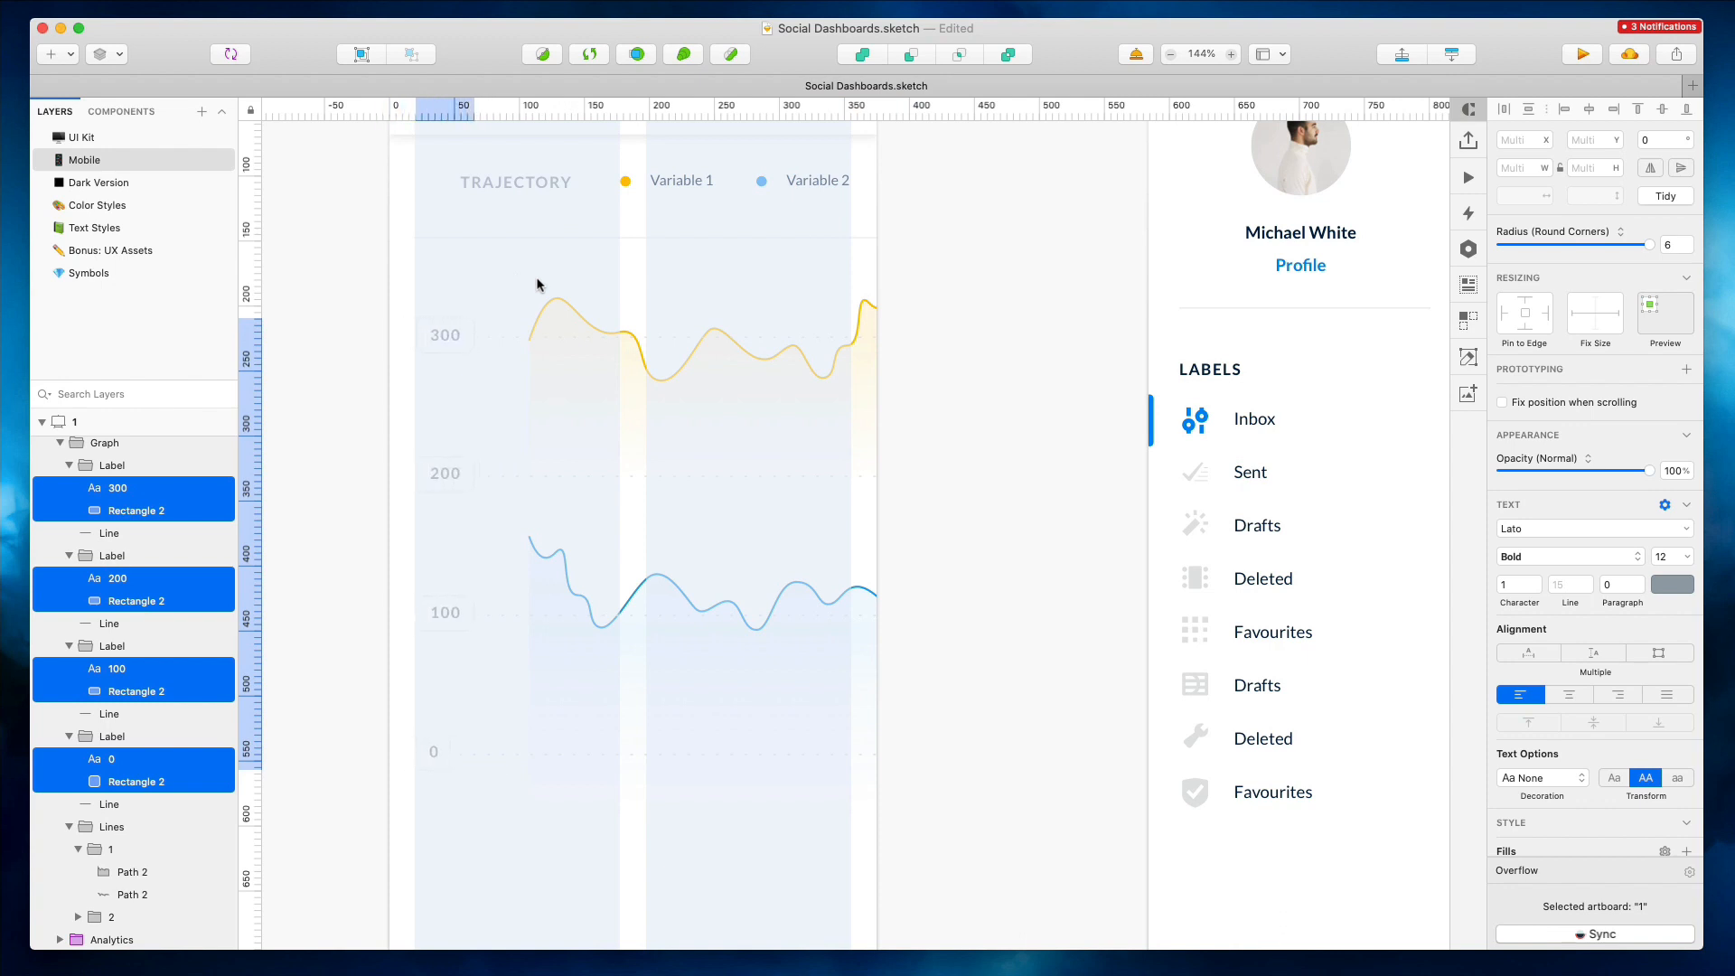
Shift the chart's grid lines and curves left and stretch the curves to the artboard's right edge
drag(503, 271, 991, 750)
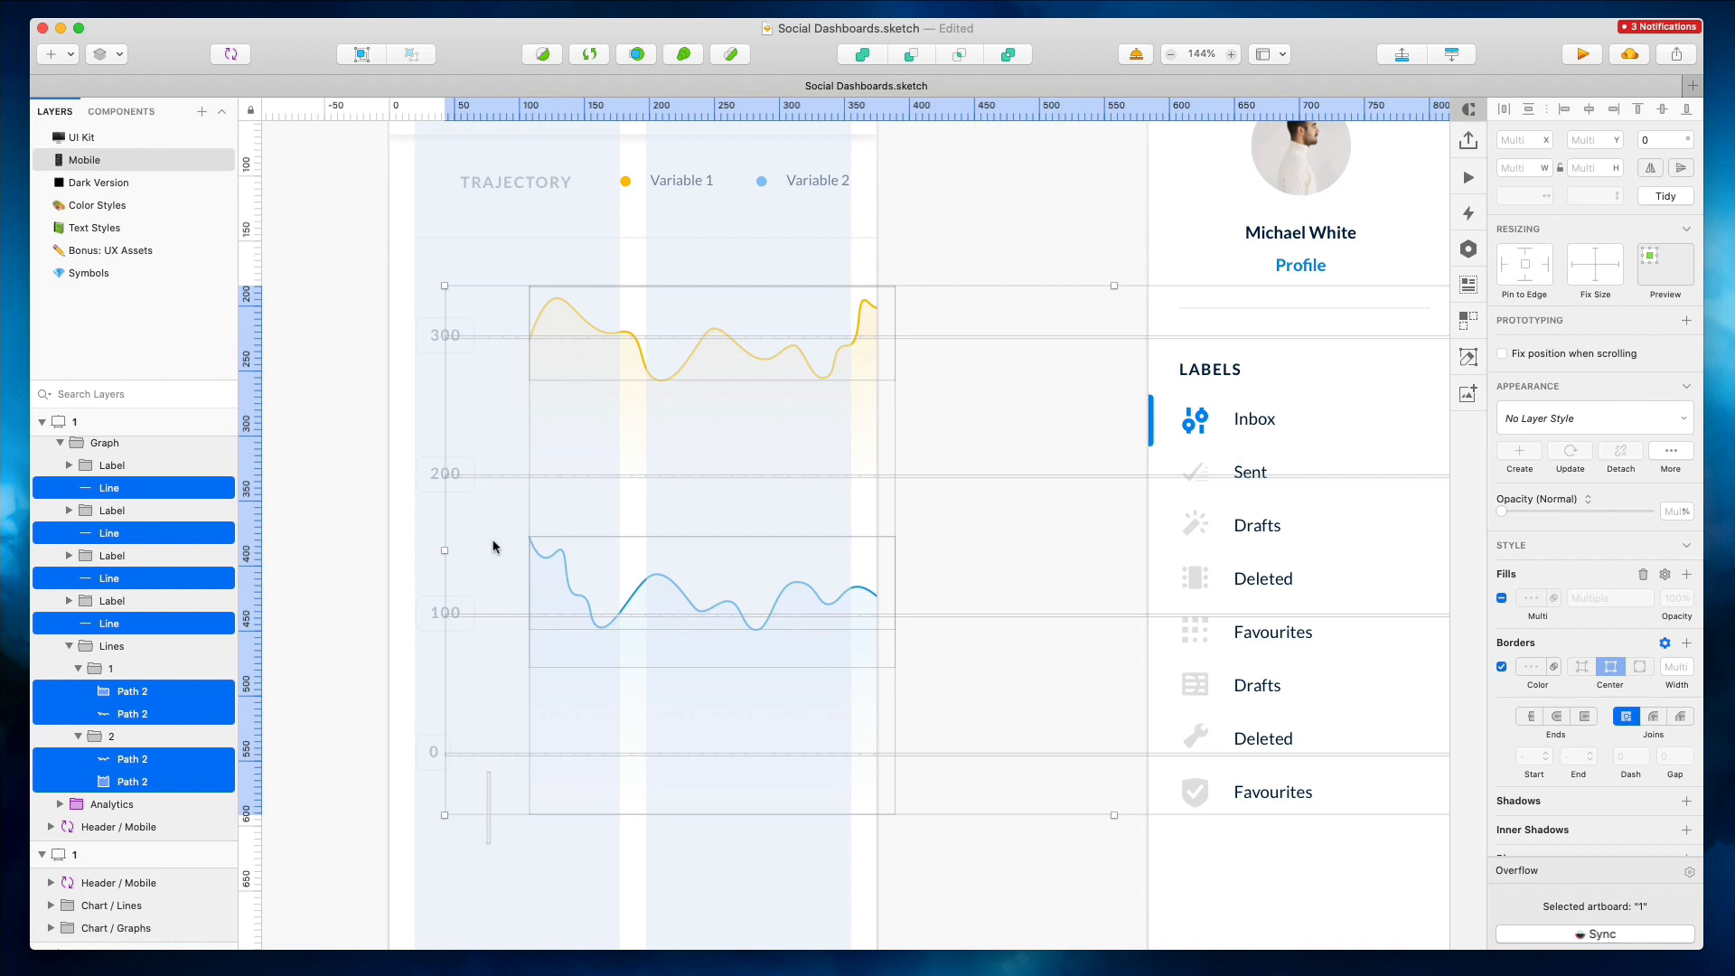
drag(493, 541, 497, 289)
key(shift+Left)
key(shift+Left)
key(shift+Left)
key(Left)
key(Left)
key(Left)
key(Left)
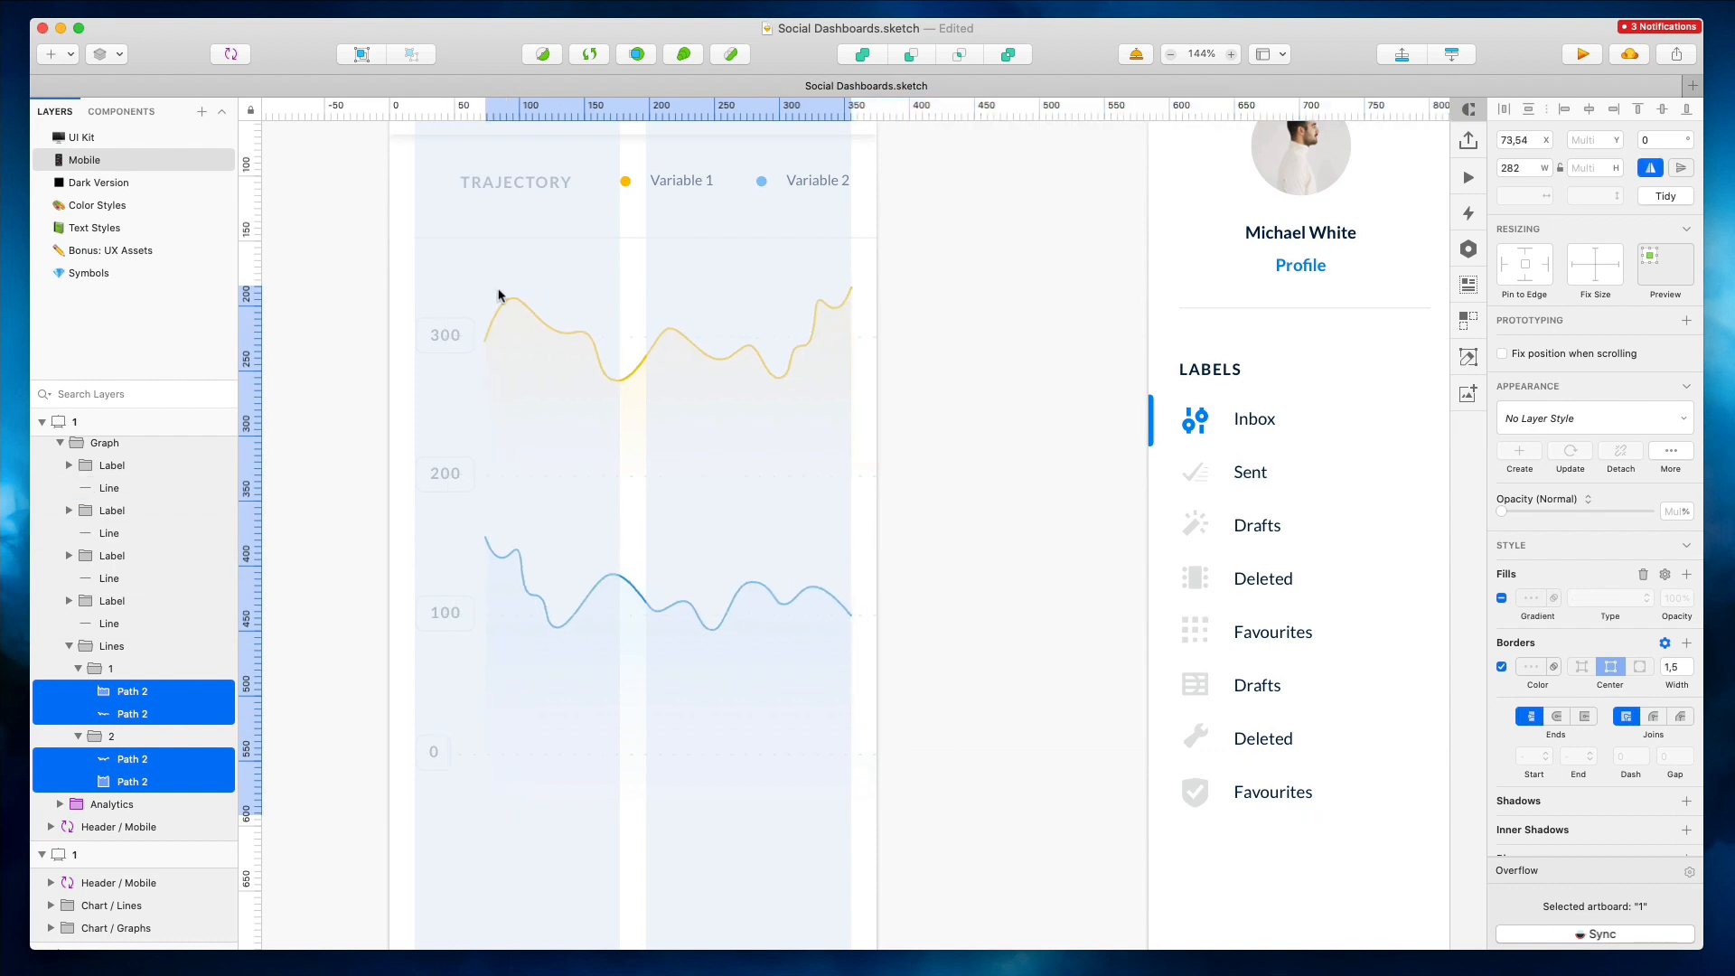
drag(851, 551, 877, 546)
click(967, 443)
scroll(967, 443, up, 2)
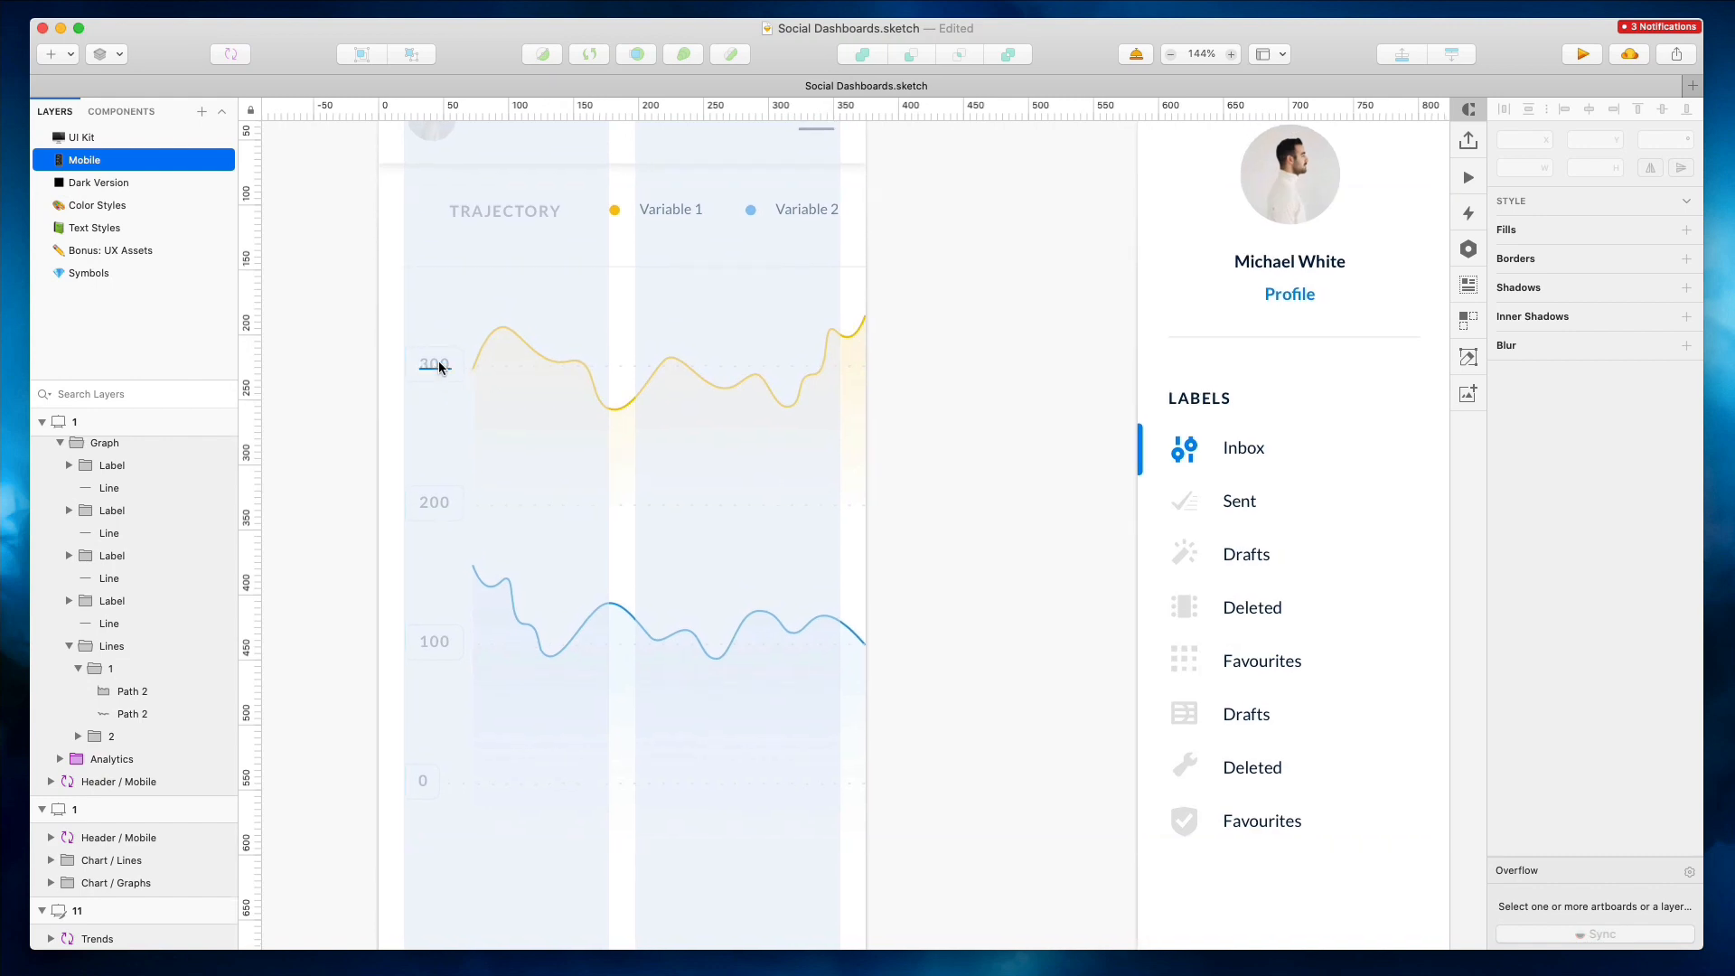
Align the Trajectory title with the y-axis labels at the artboard's left margin
click(426, 363)
shift+click(441, 502)
shift+click(436, 641)
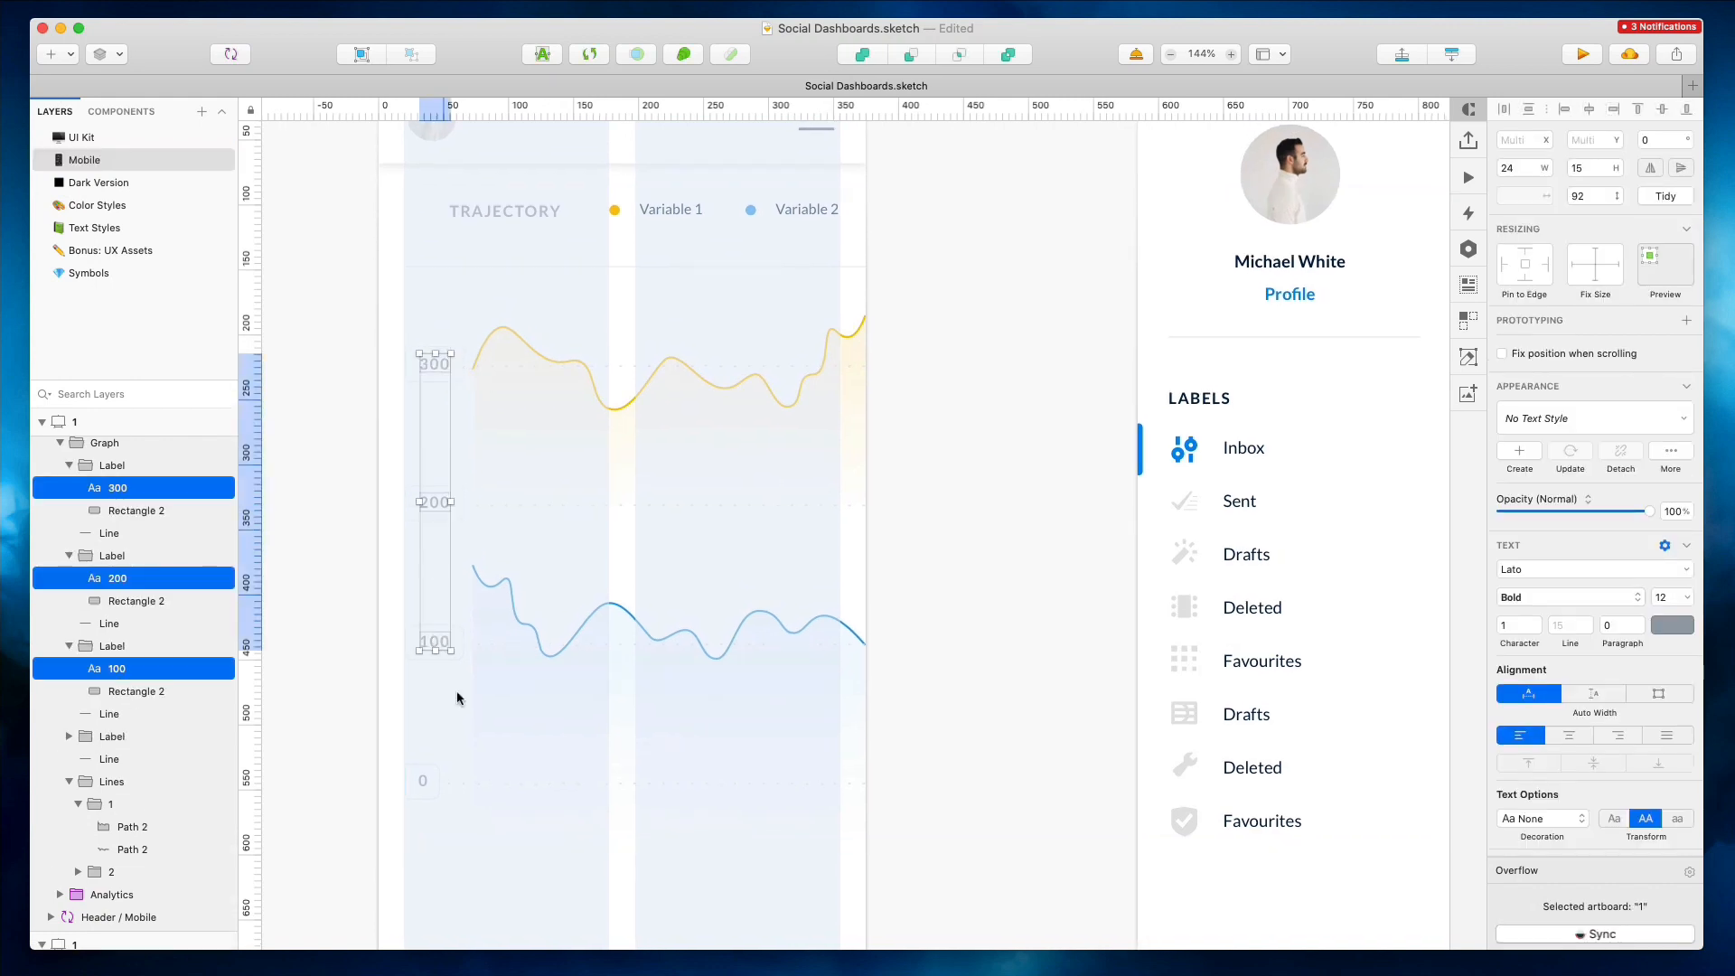
shift+click(423, 775)
click(377, 638)
scroll(380, 578, up, 4)
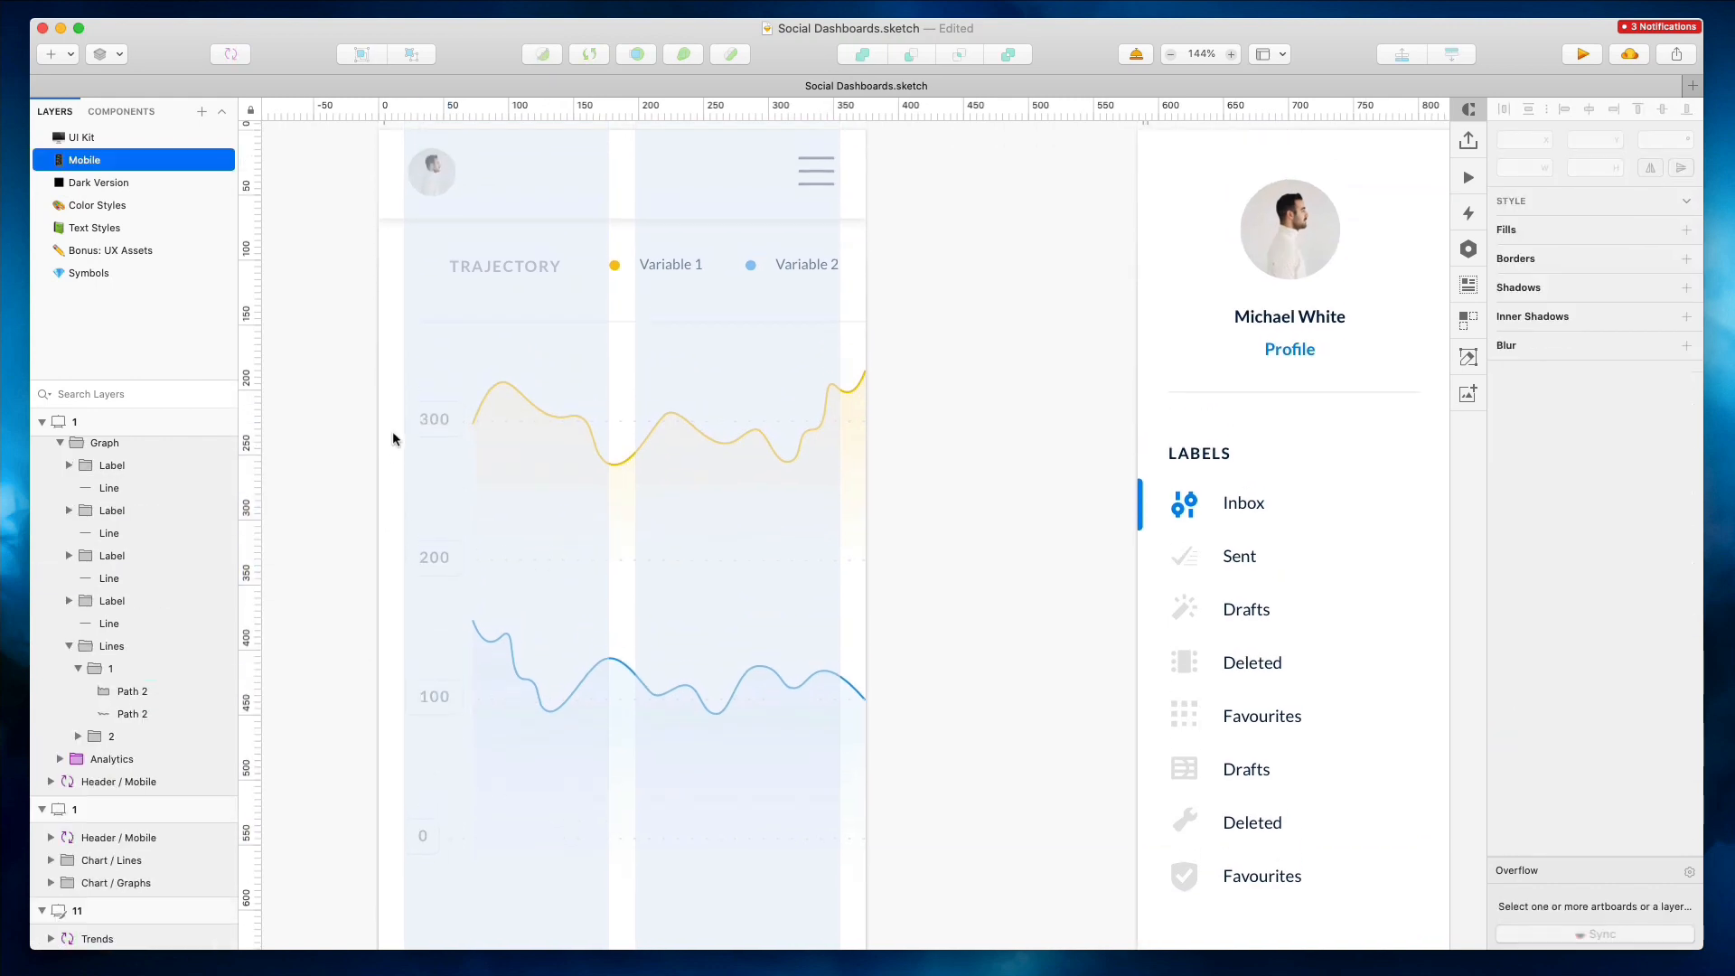
click(517, 266)
click(642, 268)
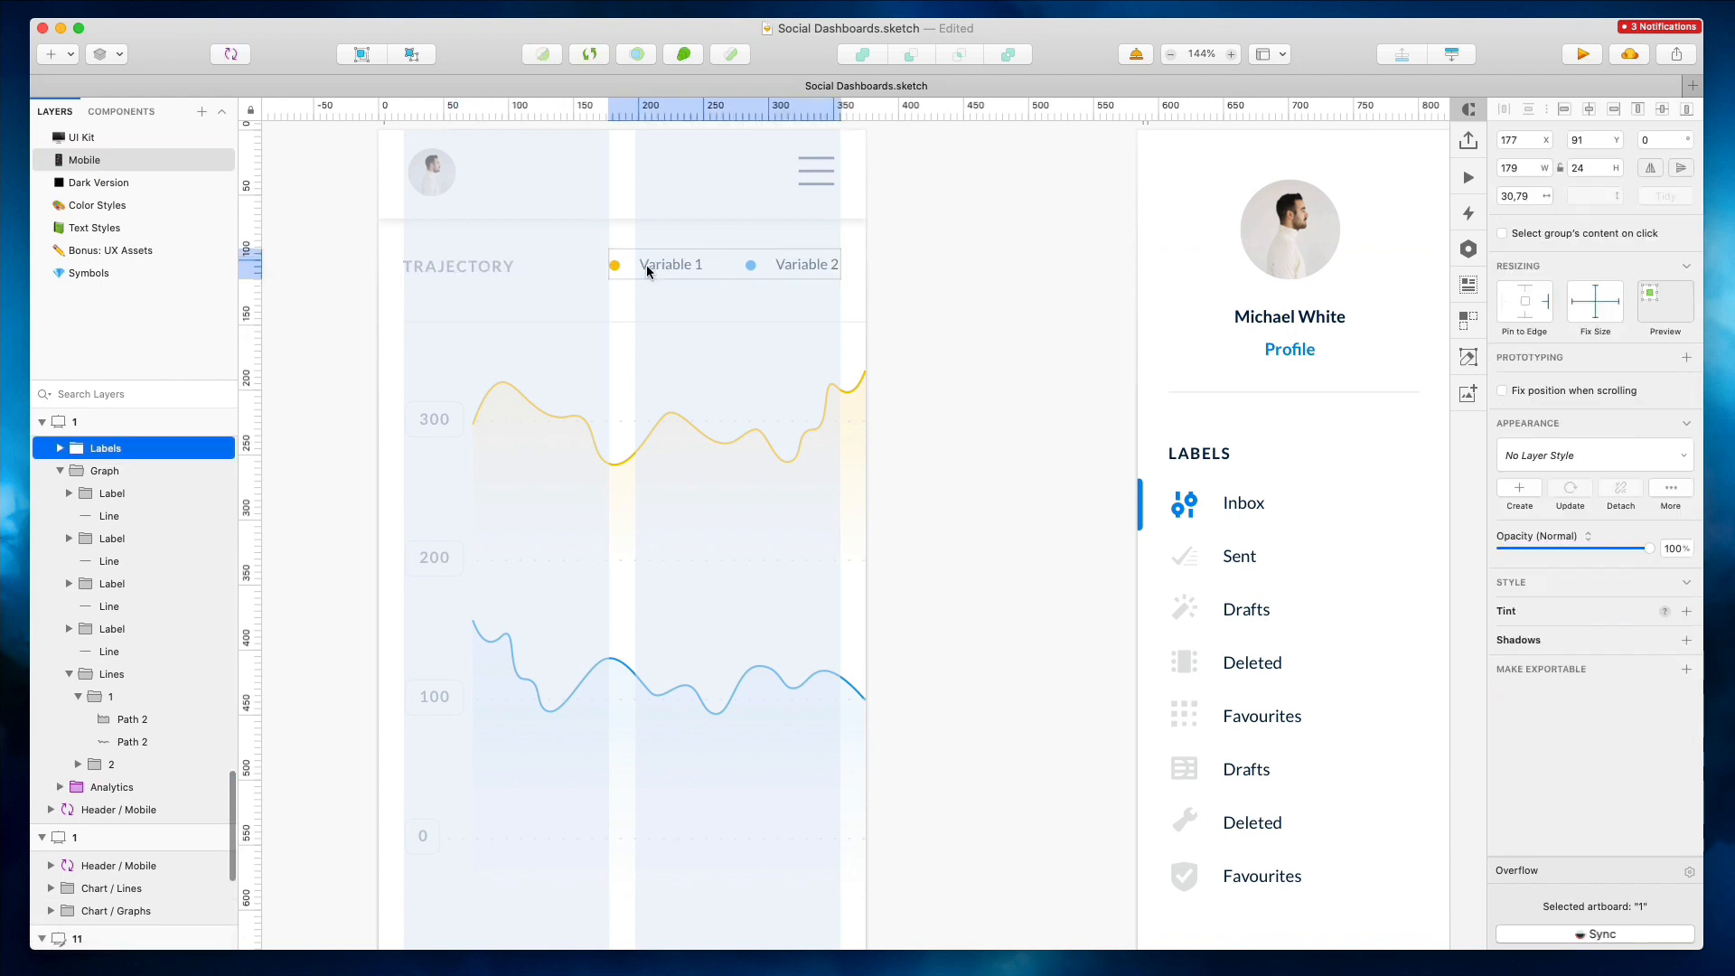
click(475, 271)
key(Right)
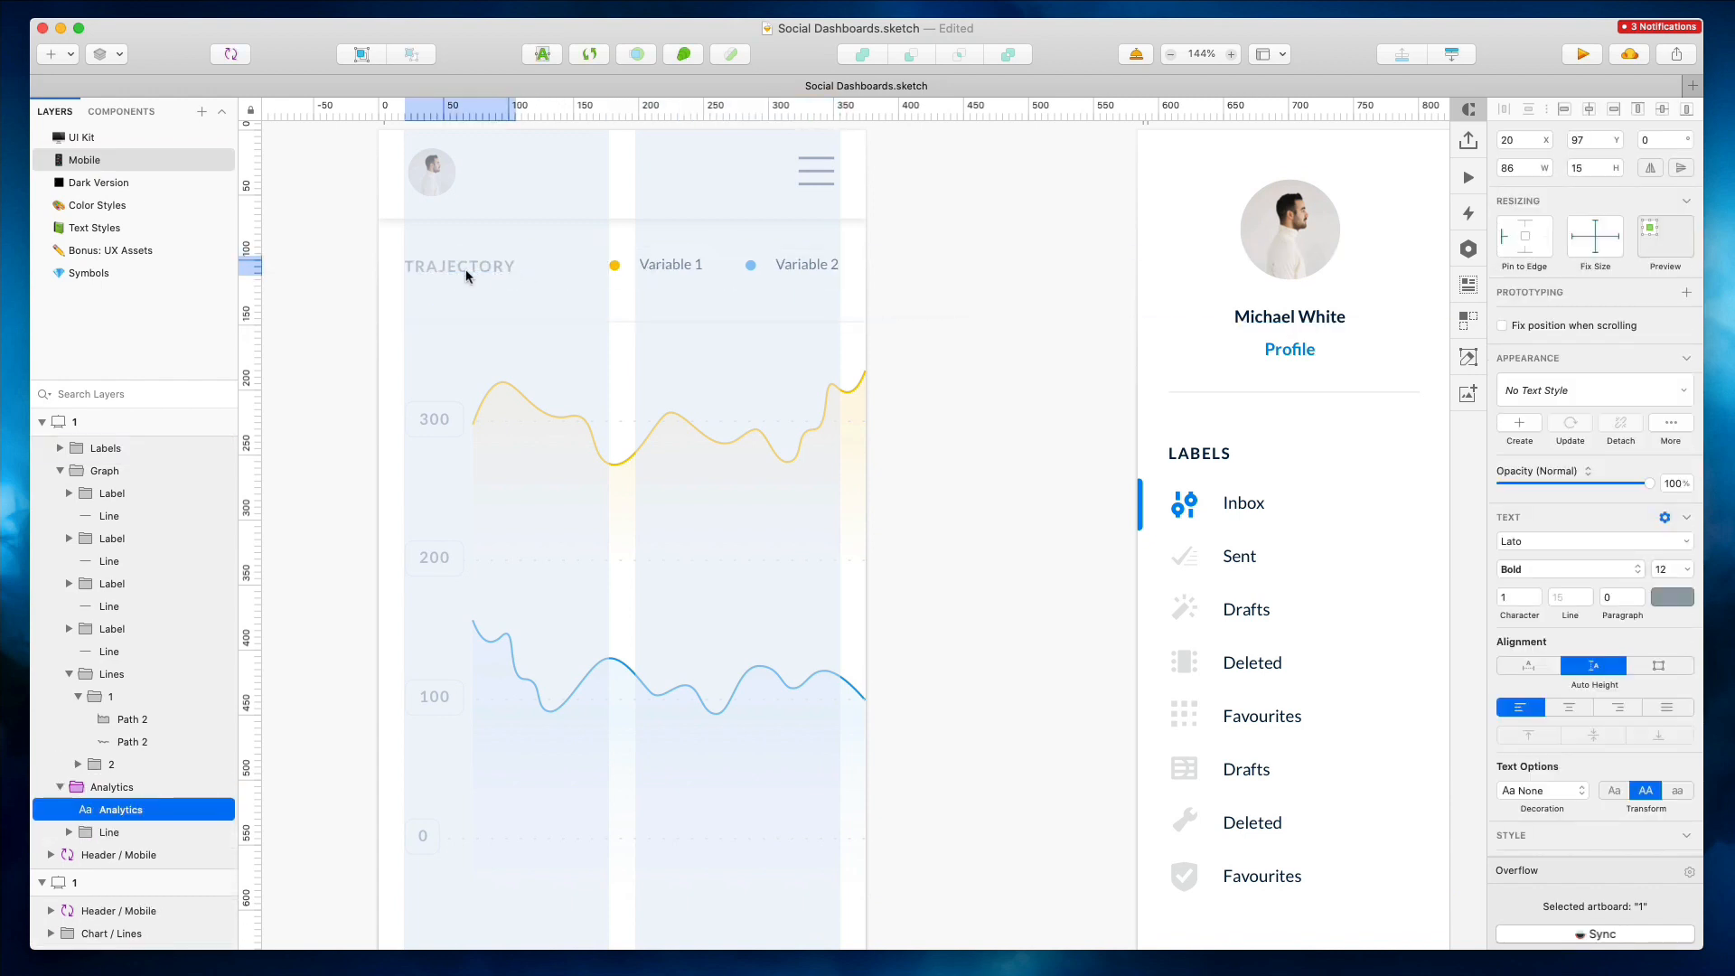
Lengthen mobile artboard 1 downward from its bottom edge
scroll(387, 294, down, 5)
scroll(388, 295, left, 5)
scroll(387, 294, down, 2)
click(566, 335)
scroll(565, 335, down, 3)
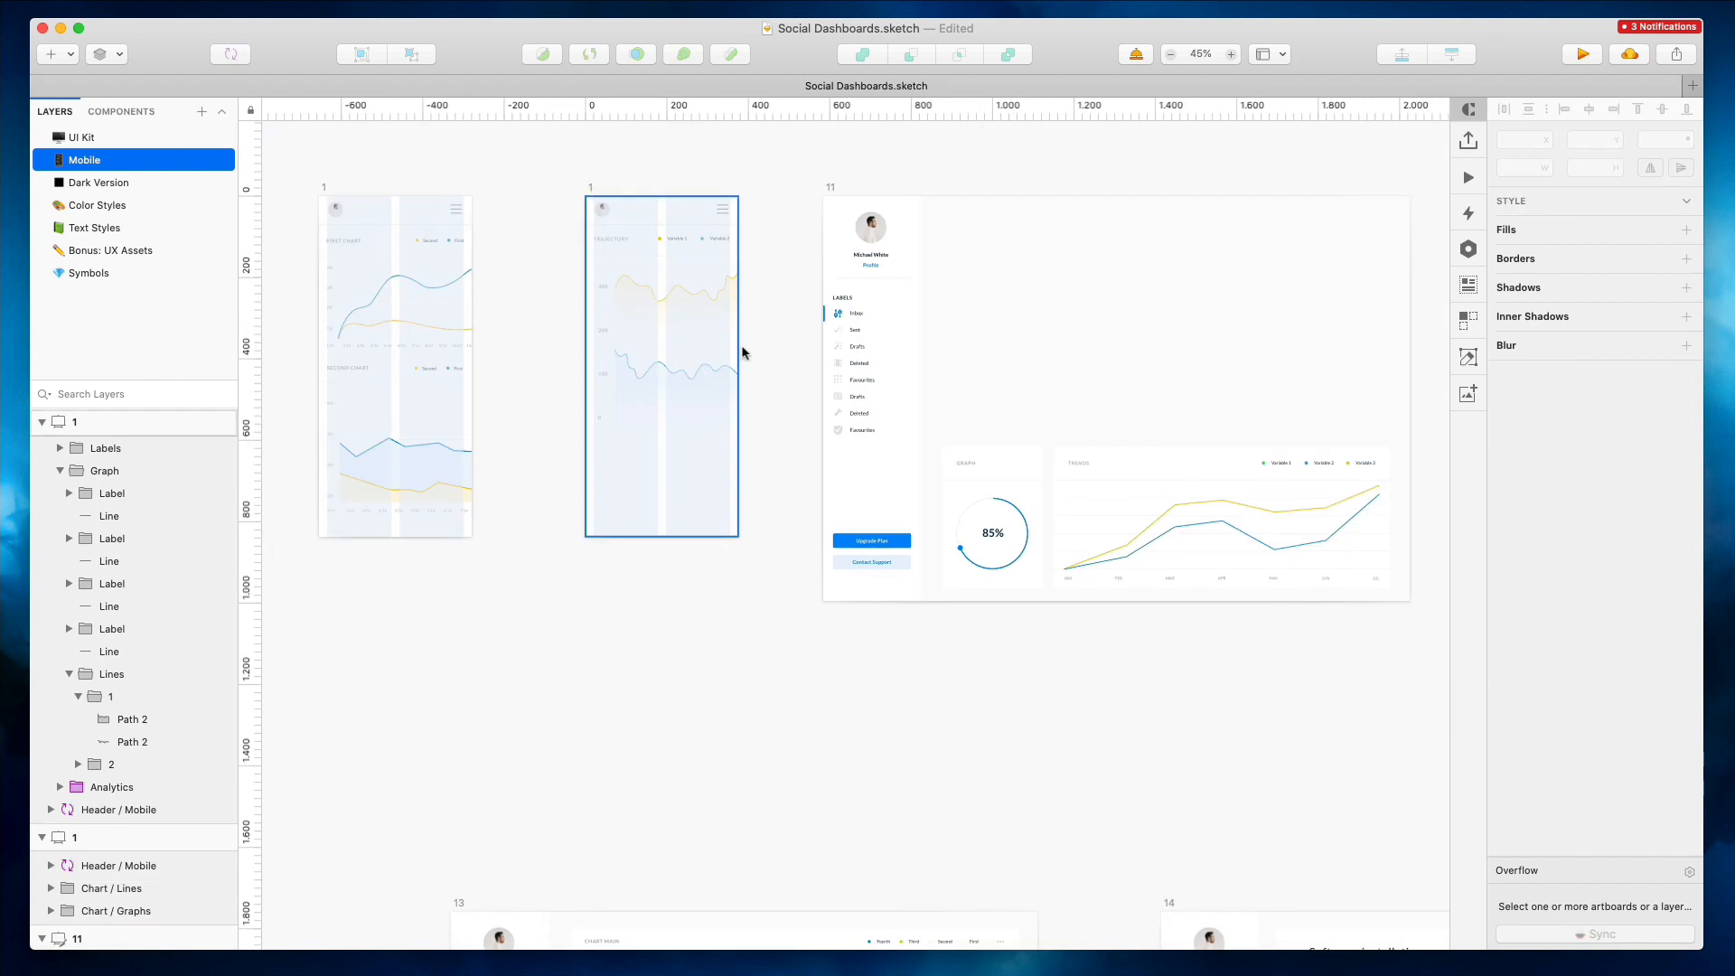
click(658, 531)
drag(659, 537, 662, 744)
Move the Graph card from artboard 11 into mobile artboard 1 and detach it from its symbol
drag(980, 522, 673, 455)
right_click(677, 465)
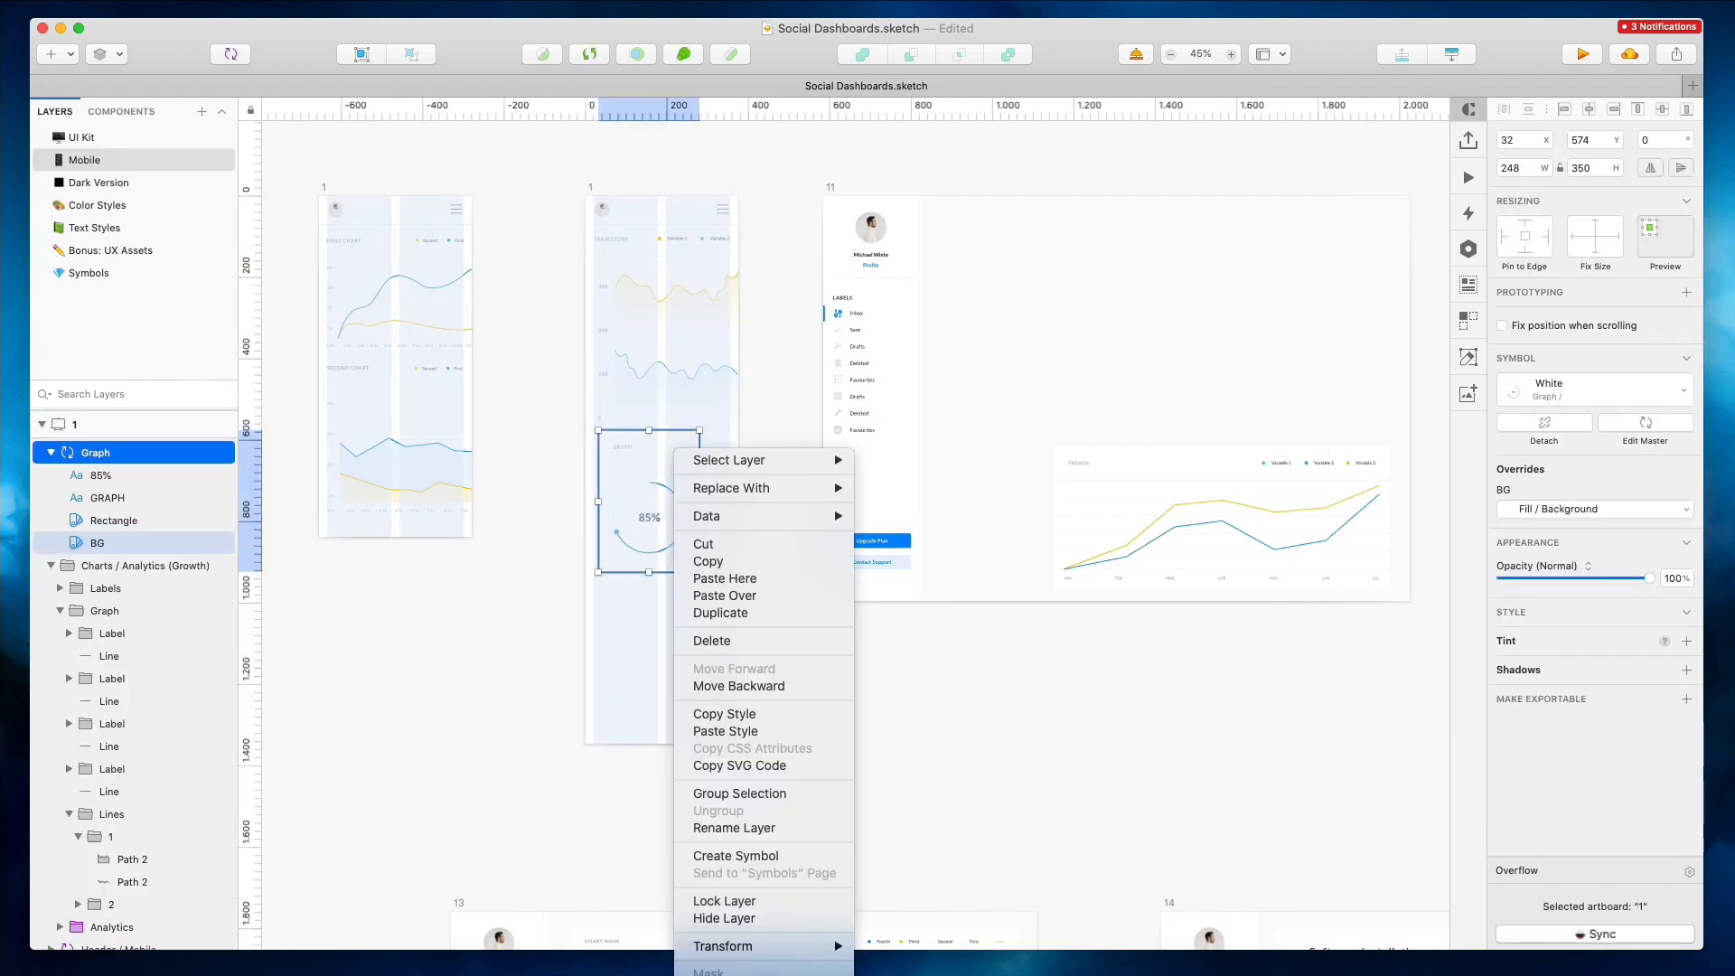
click(741, 975)
Delete the Graph card's background layer
super+click(677, 444)
key(Delete)
scroll(670, 441, up, 5)
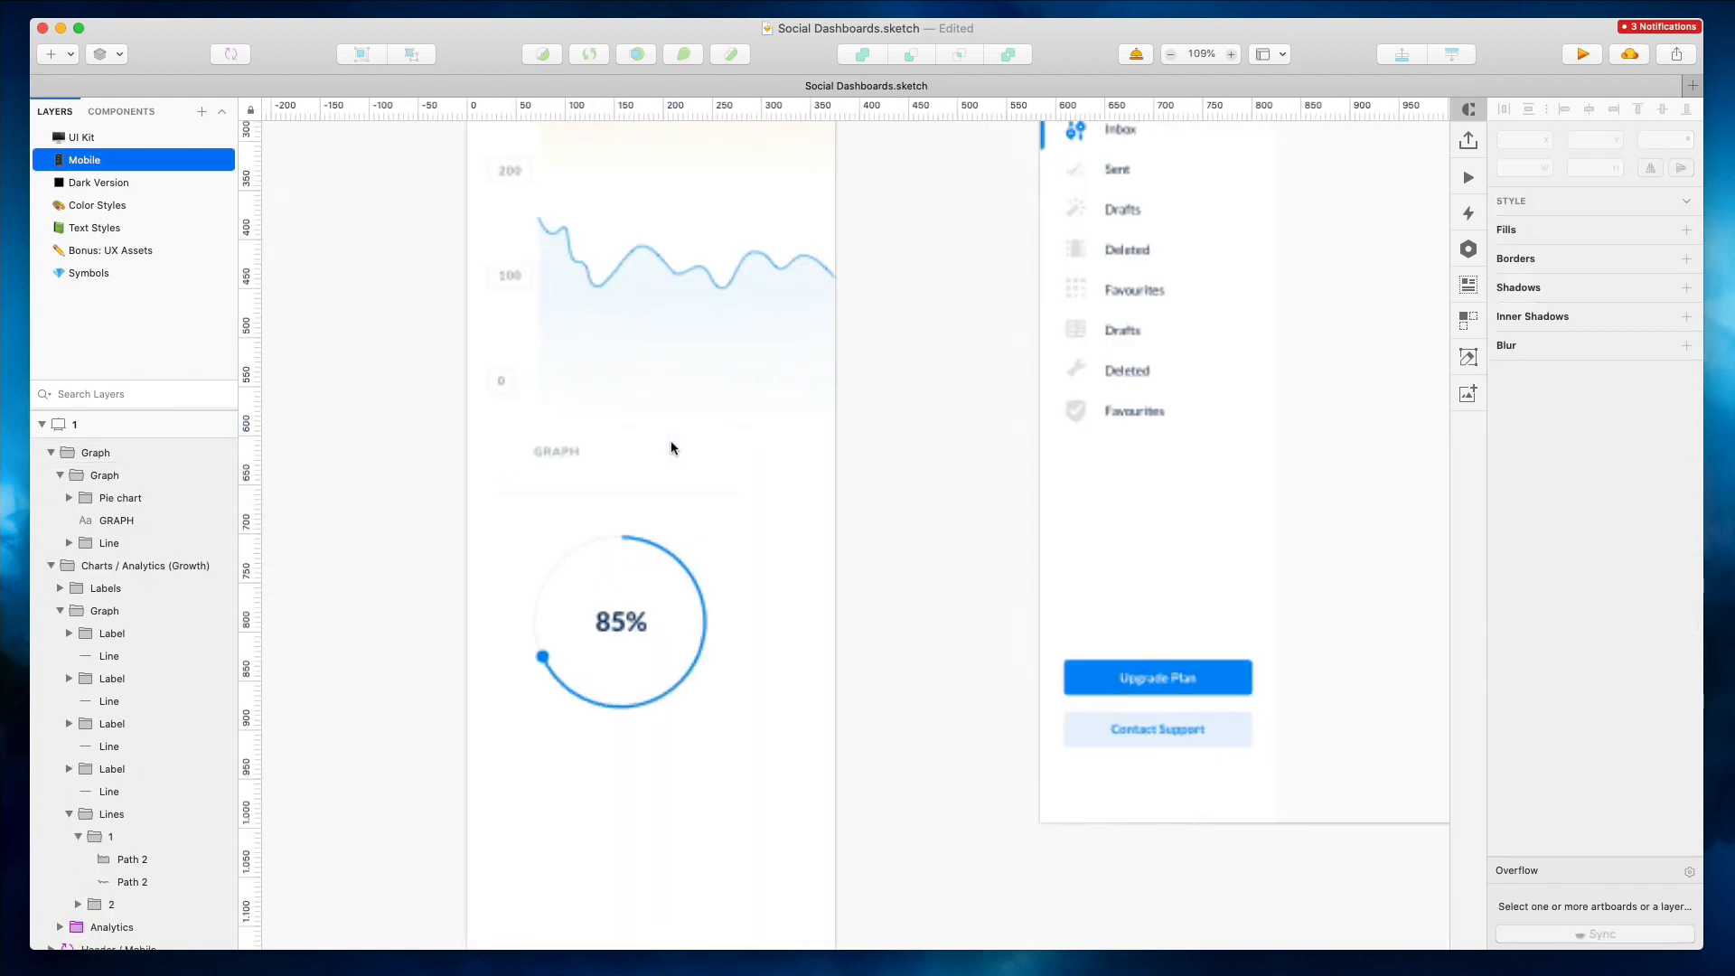
Align the GRAPH title to the left margin and double the width of the divider line below it
drag(566, 457, 512, 438)
super+click(530, 439)
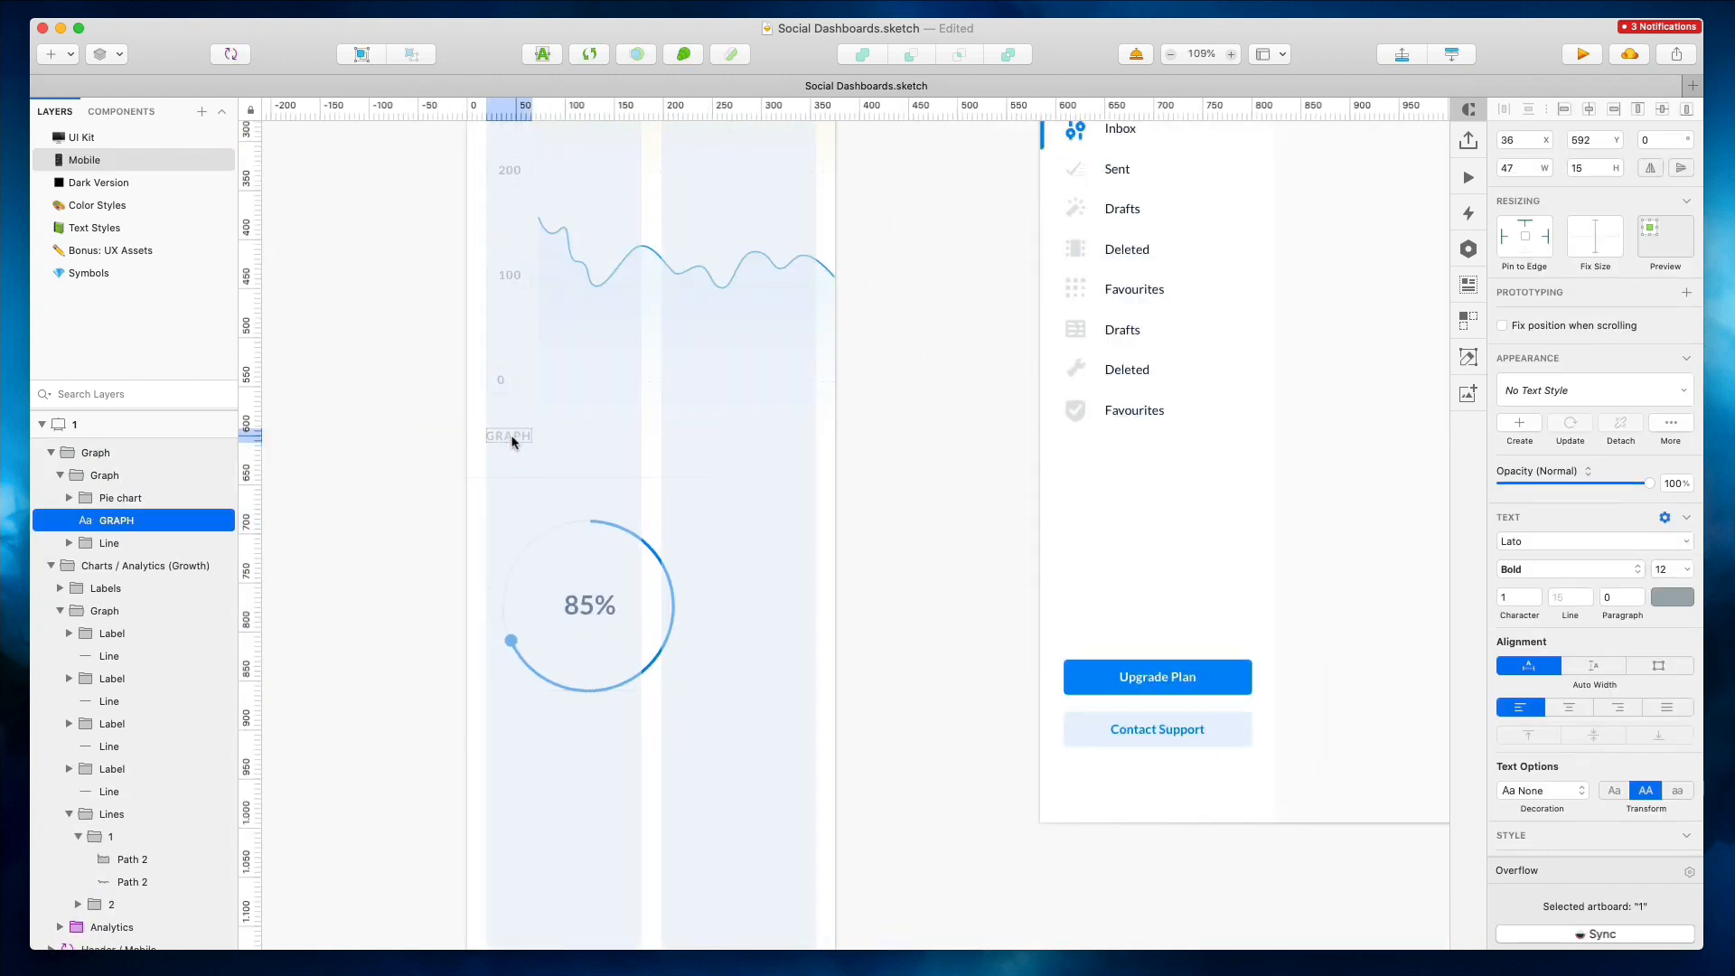
super+click(674, 479)
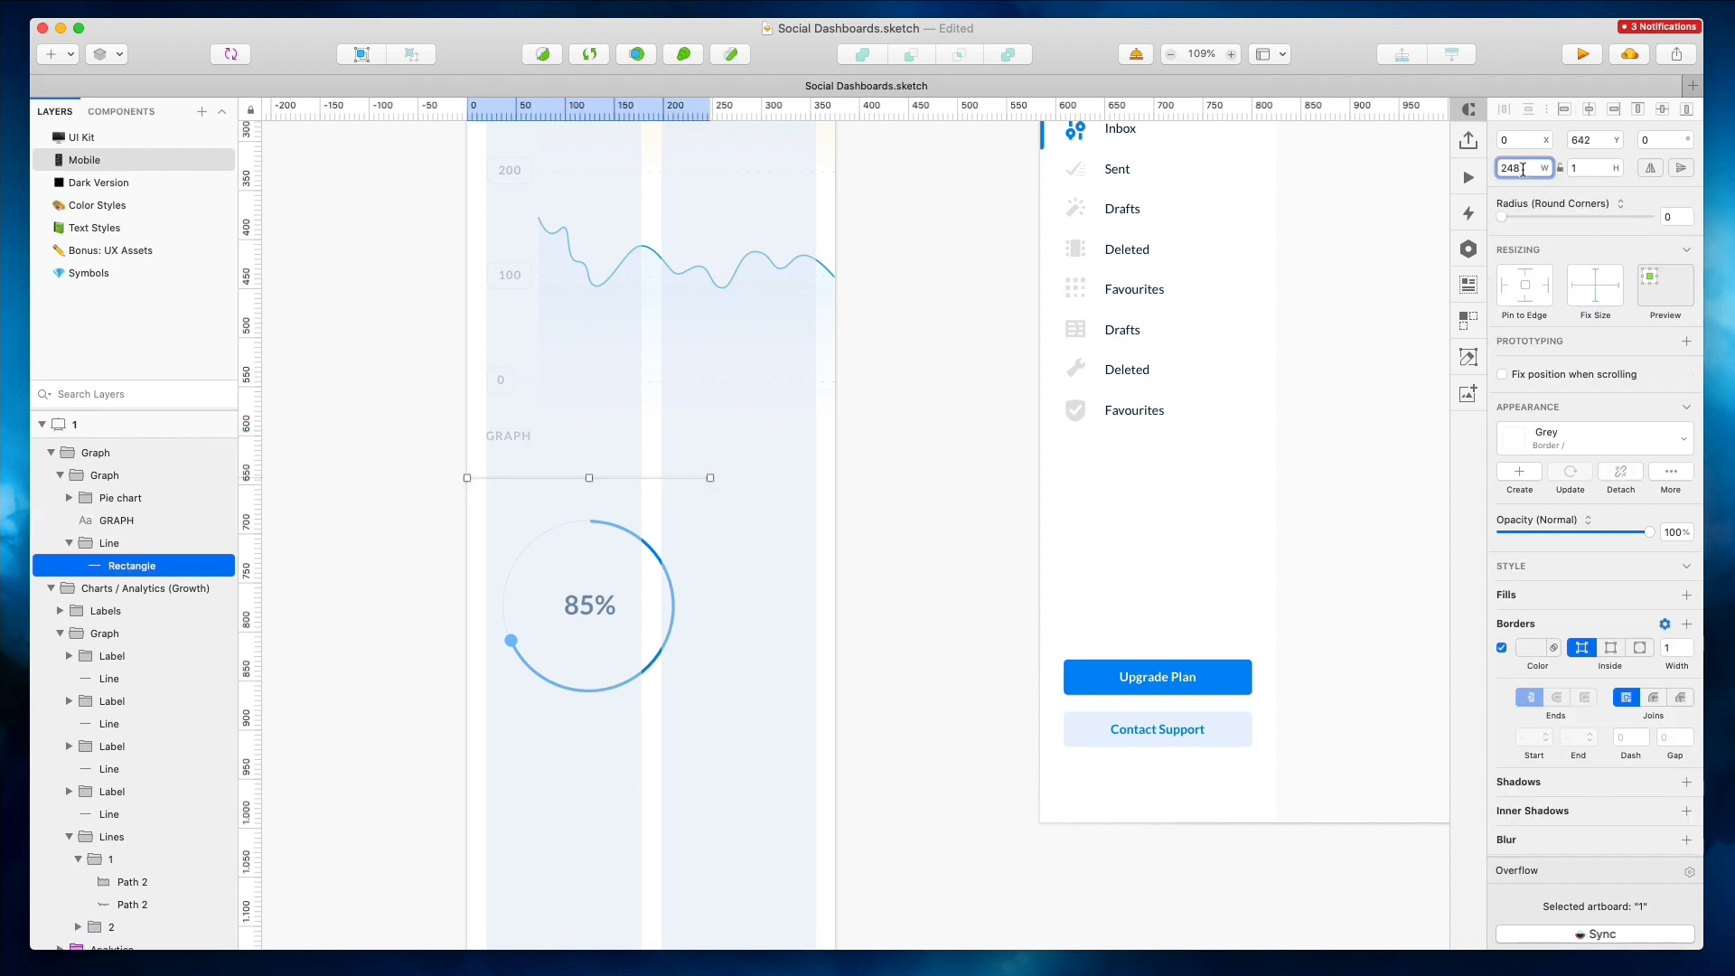
text(*2)
key(Return)
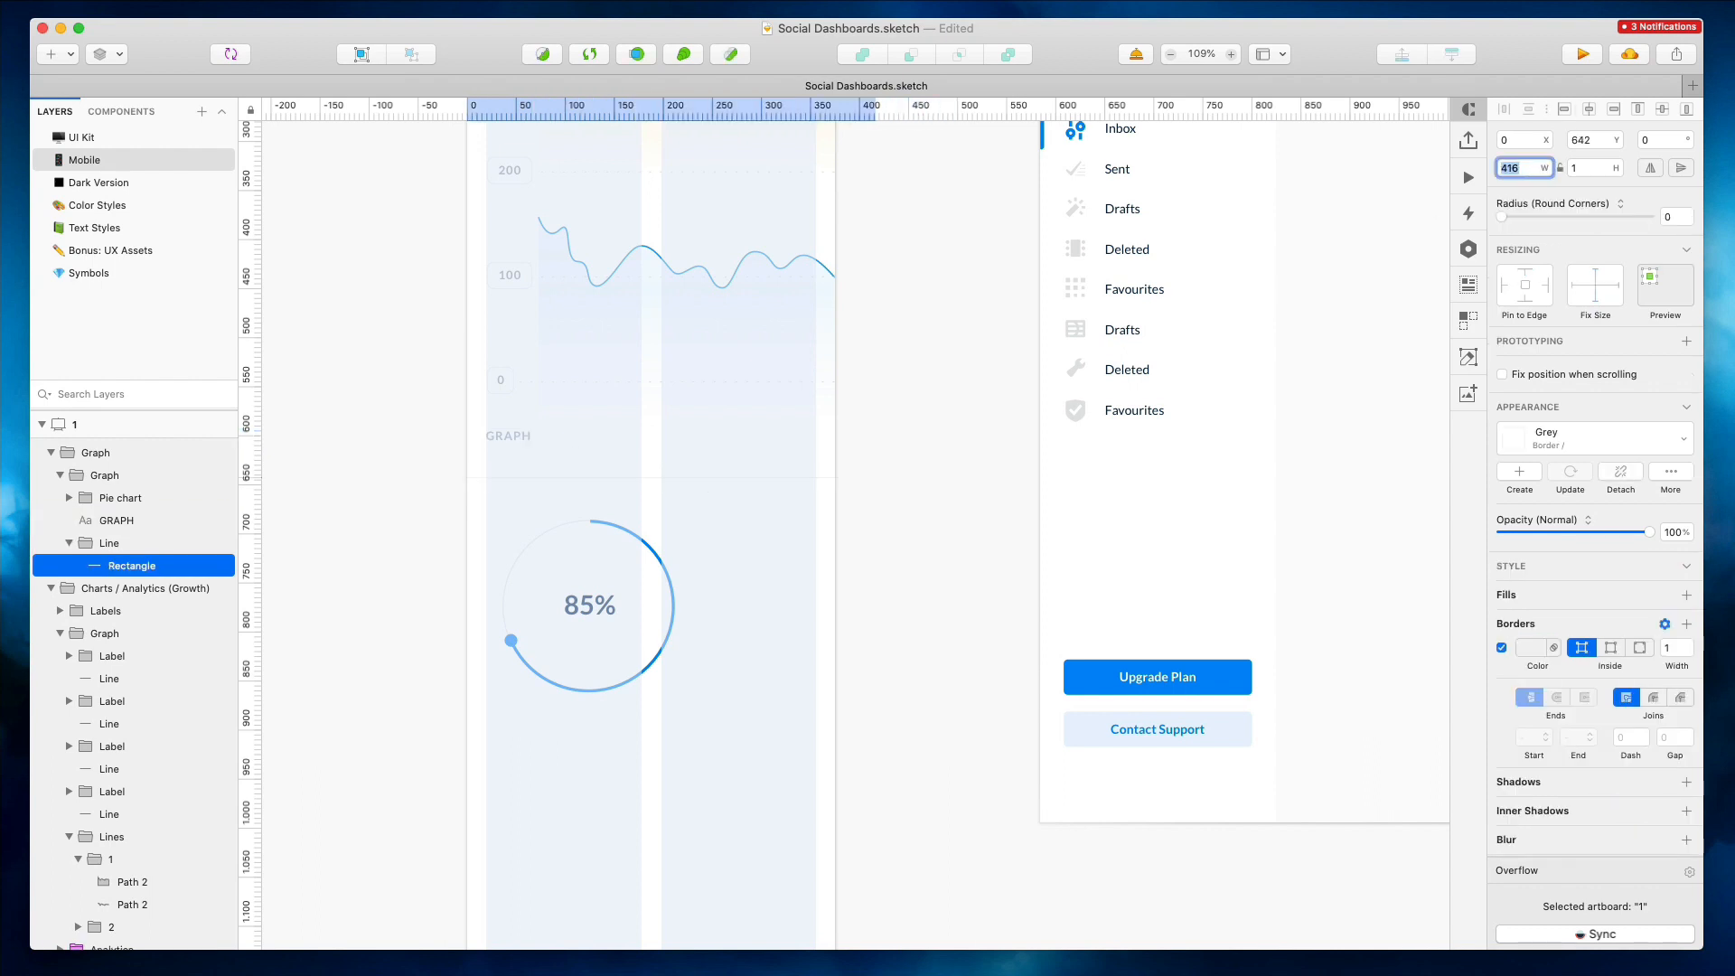
Set the GRAPH title's Y position to 602 and center the pie chart horizontally in the artboard
super+click(491, 475)
super+click(492, 477)
super+click(502, 435)
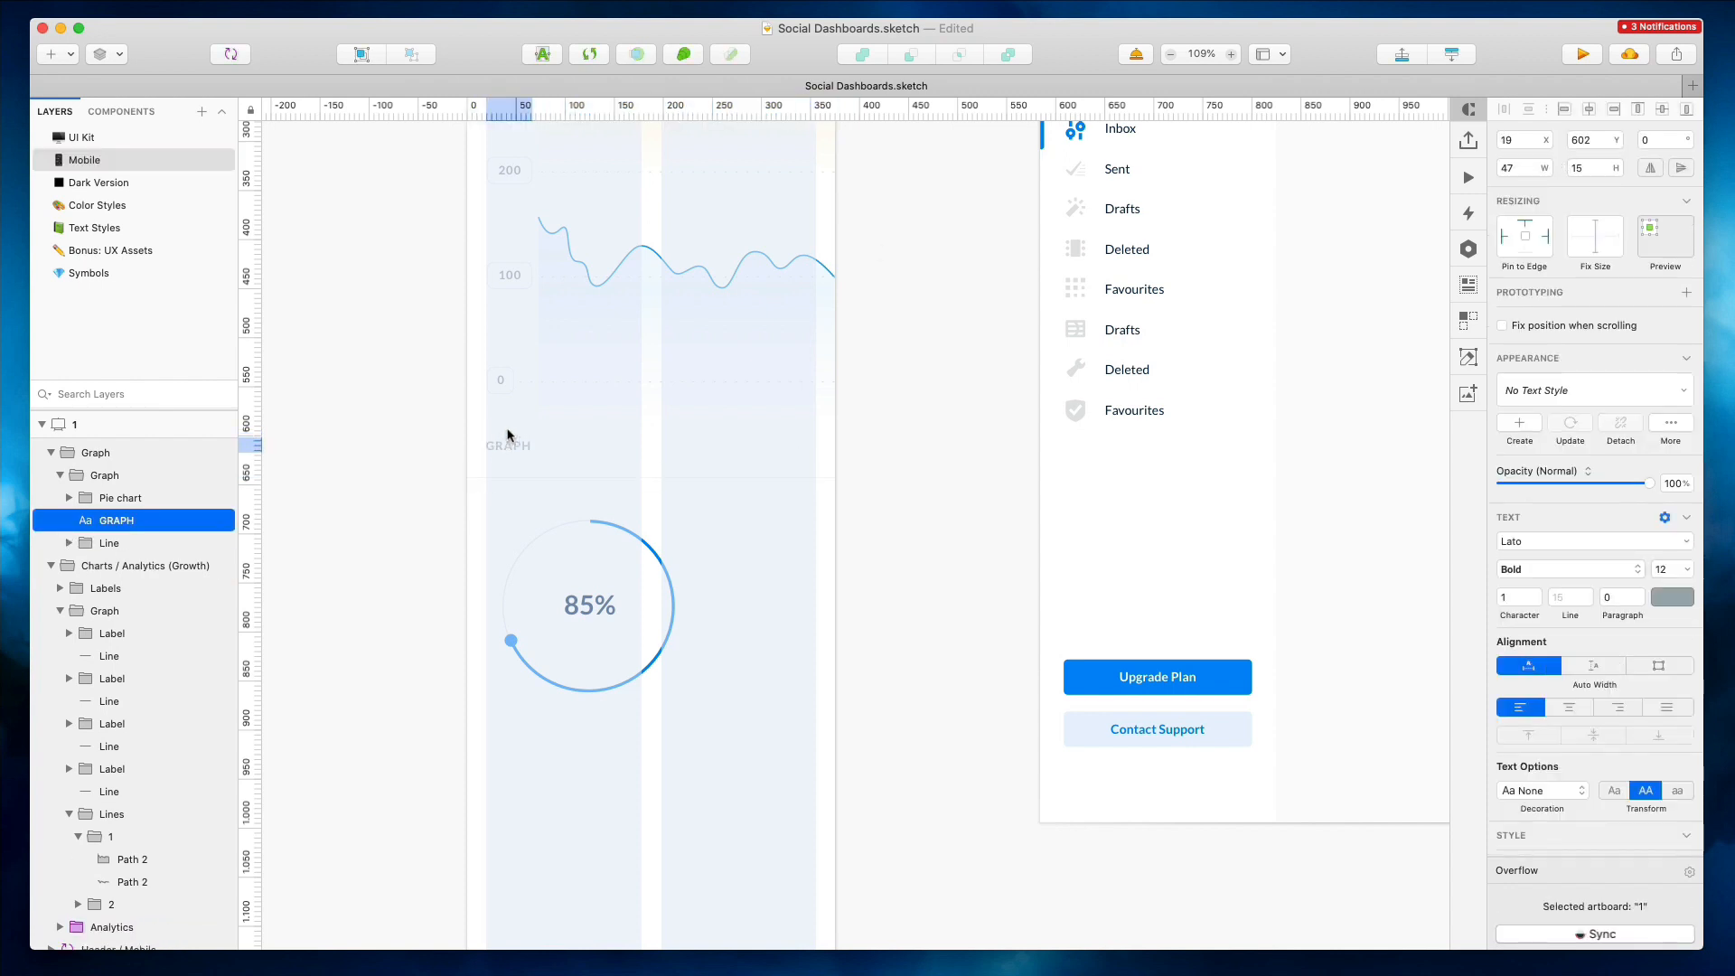
click(571, 565)
click(1589, 109)
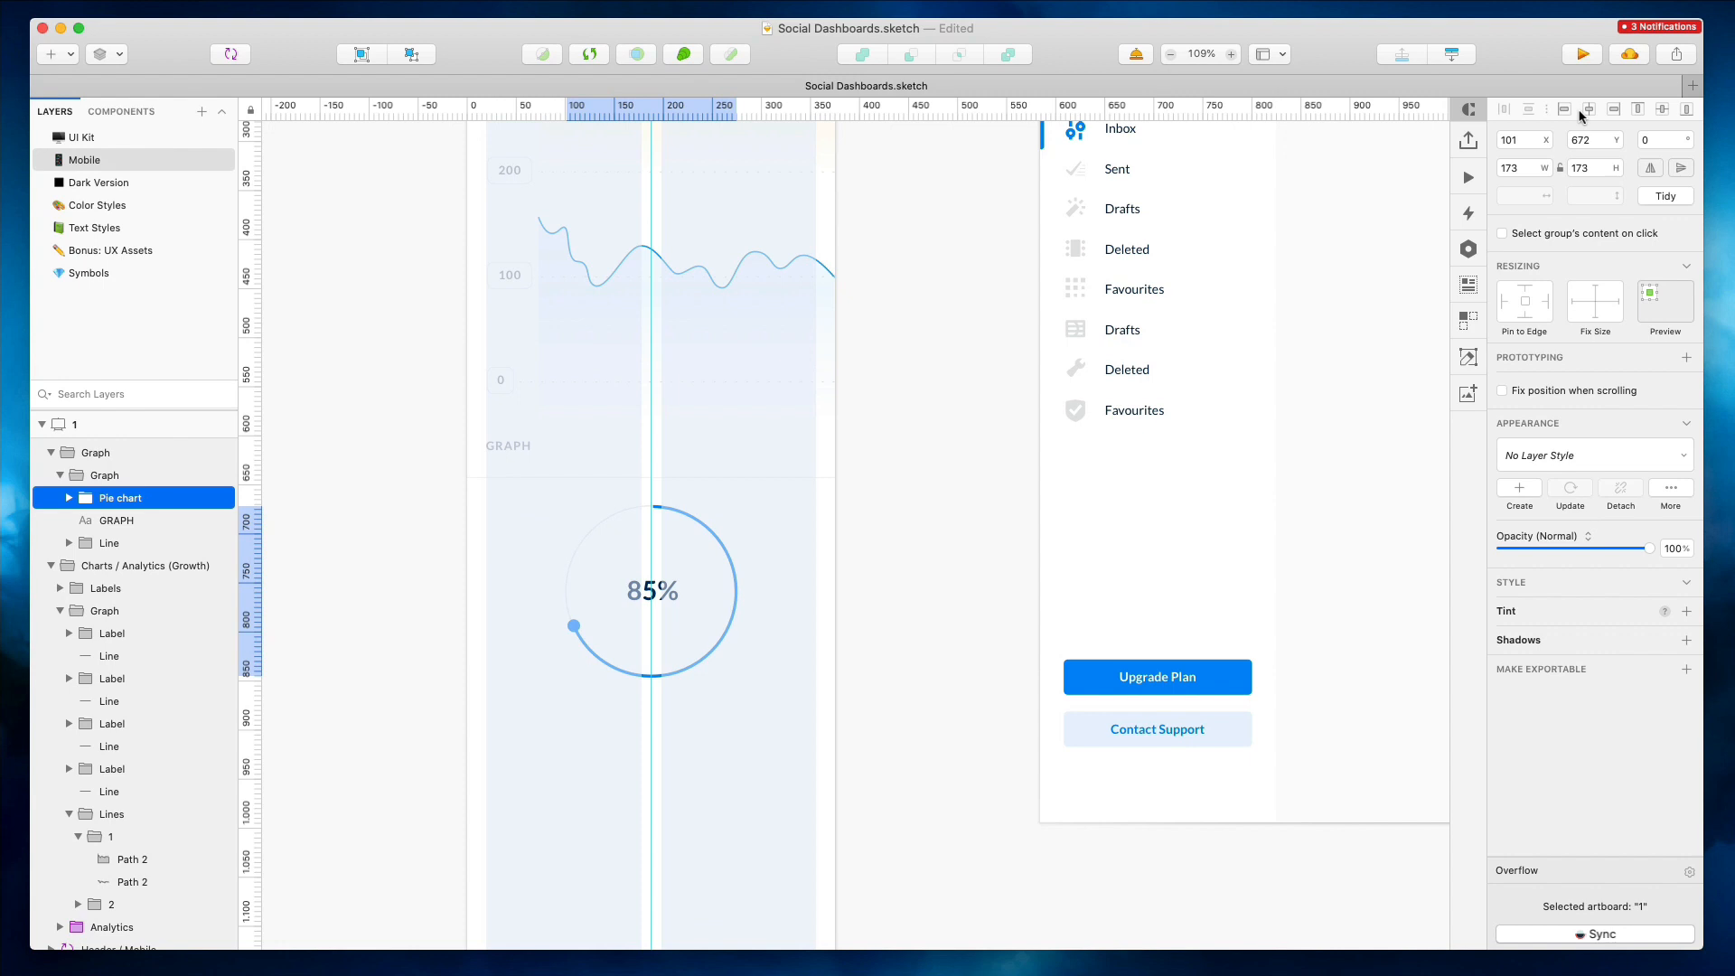
Shorten the Trajectory chart group vertically so it sits directly above the Graph card
scroll(889, 463, down, 3)
click(889, 463)
click(616, 453)
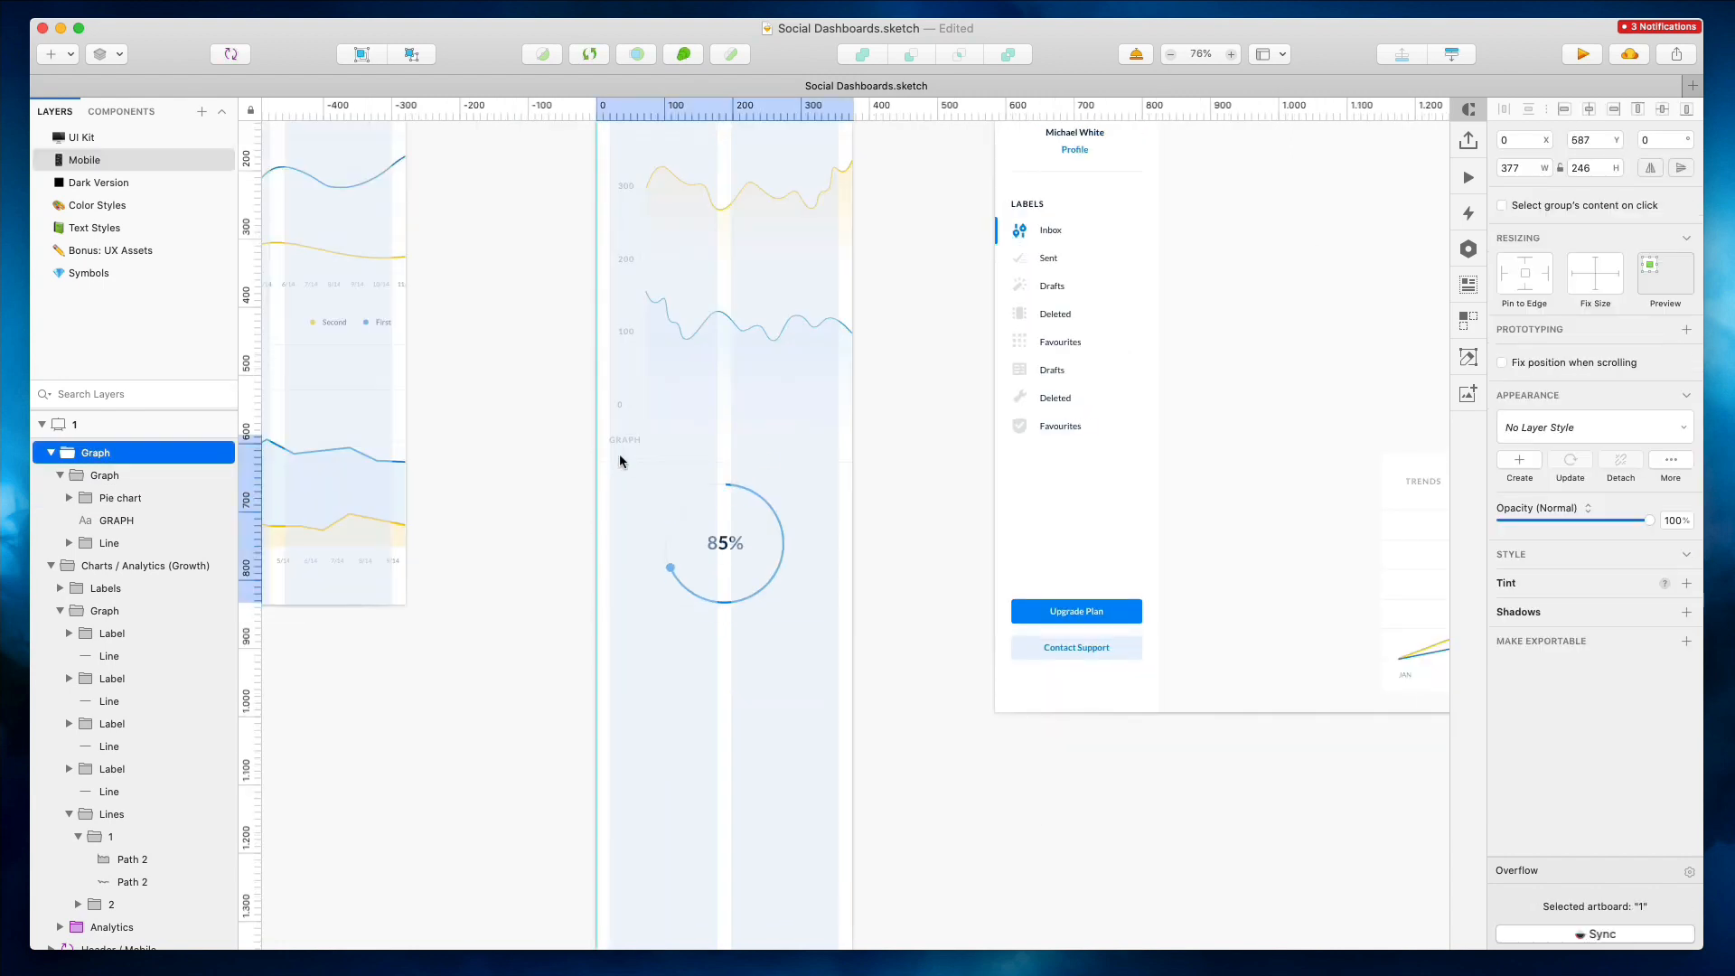
scroll(619, 458, up, 3)
click(704, 430)
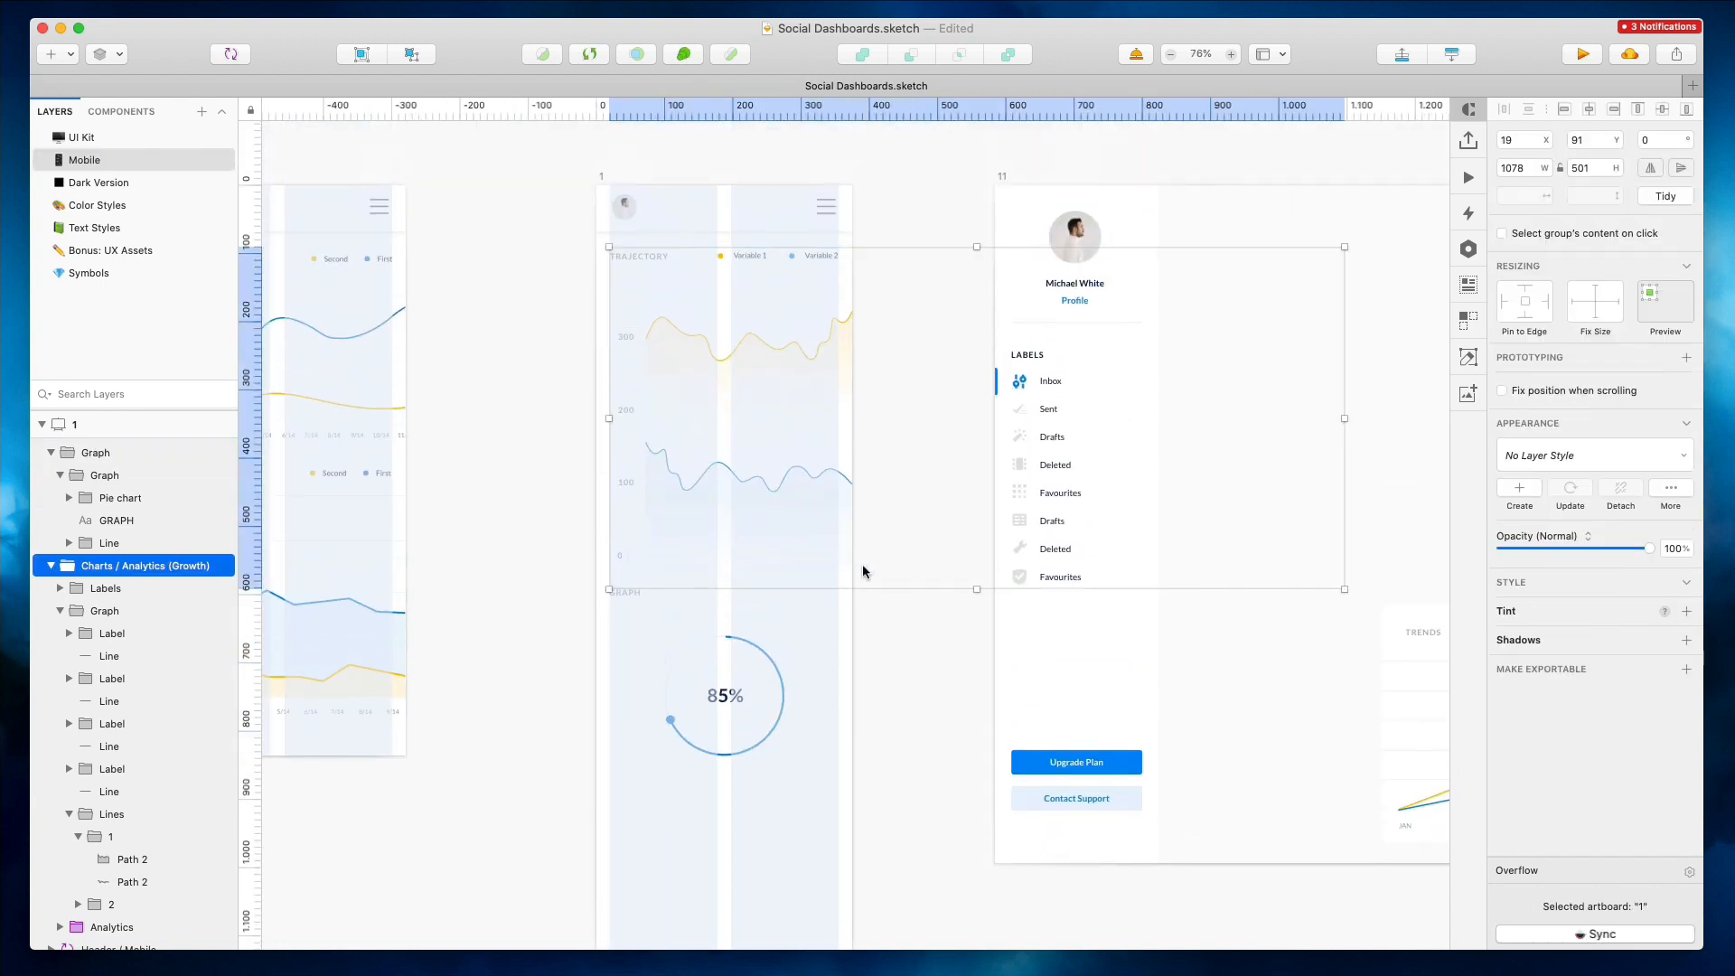
drag(976, 583, 977, 464)
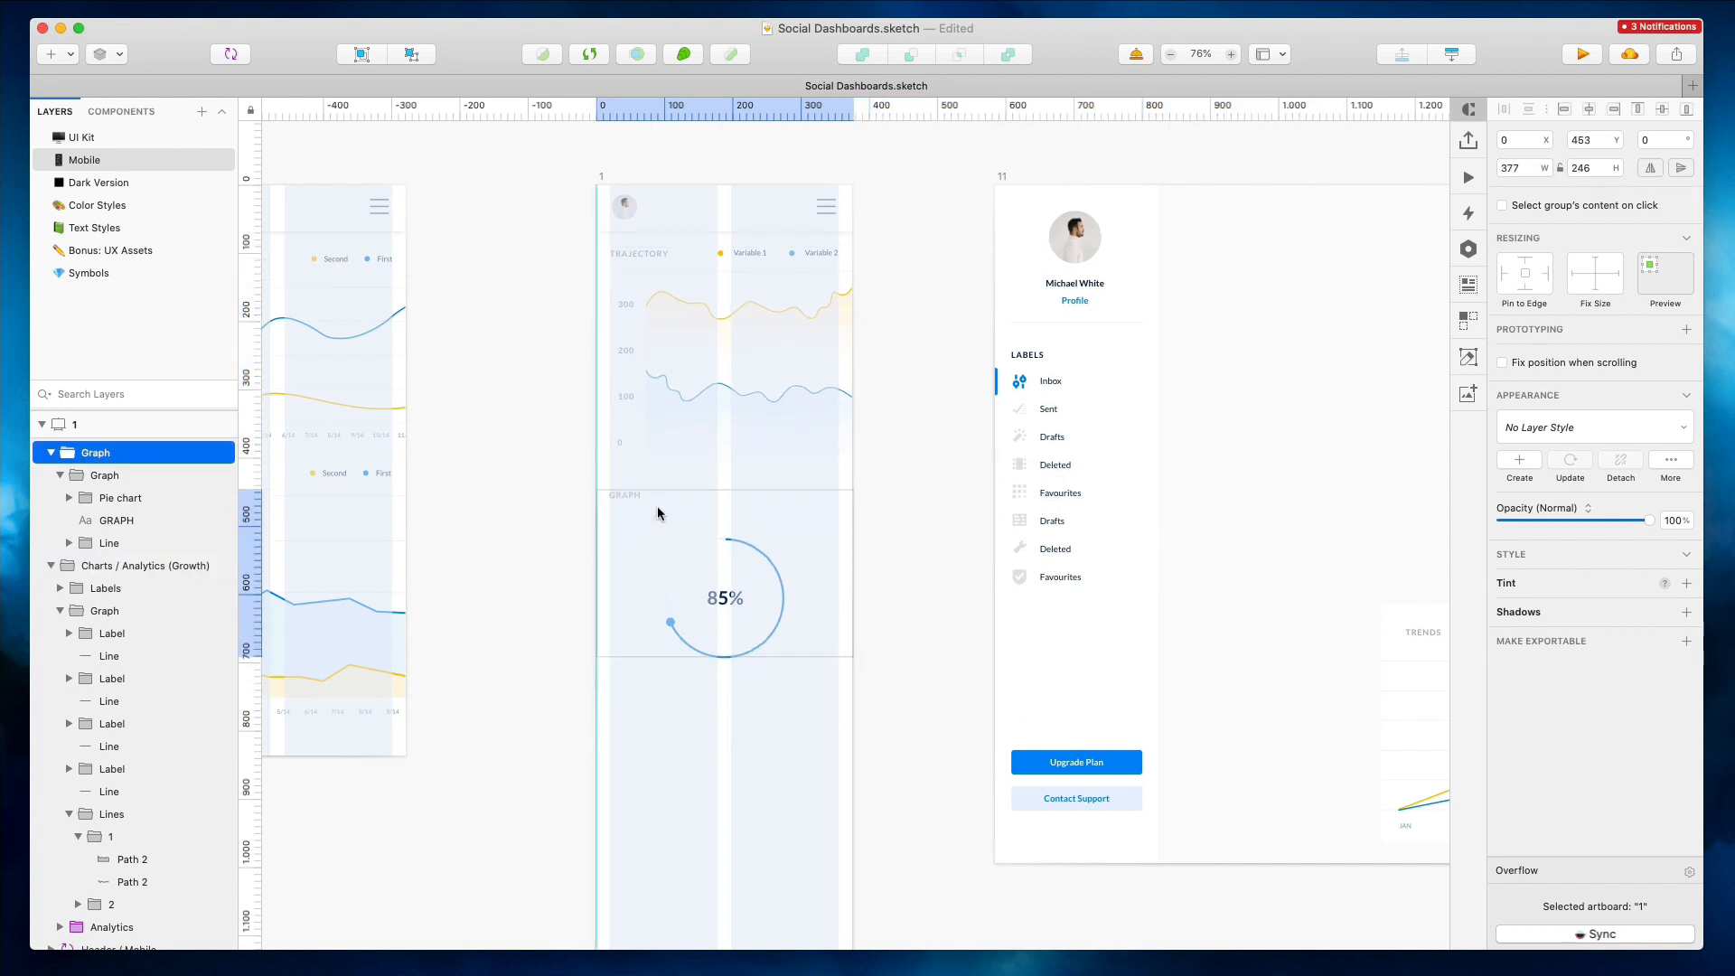
Detach the Trends chart symbol in artboard 11 into editable layers
scroll(1054, 556, right, 5)
click(1088, 674)
right_click(1089, 675)
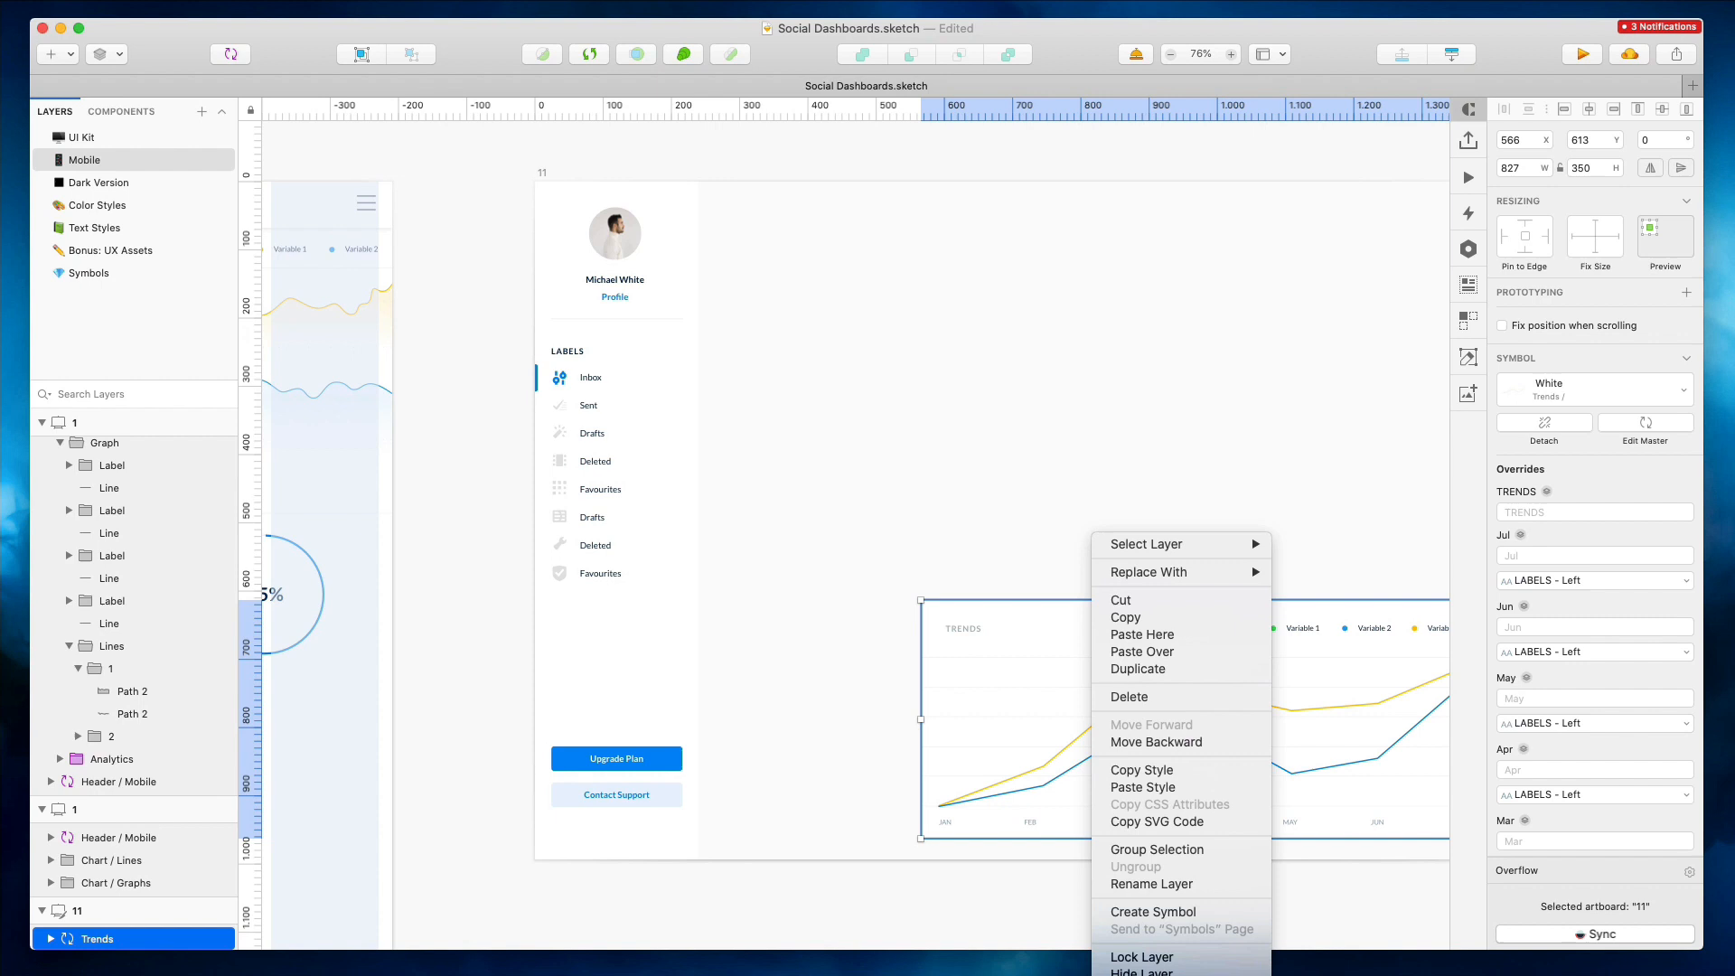
click(1142, 974)
Move the Trends chart's legend labels left, next to the TRENDS title
scroll(1142, 620, right, 2)
scroll(1142, 620, down, 2)
double_click(1141, 497)
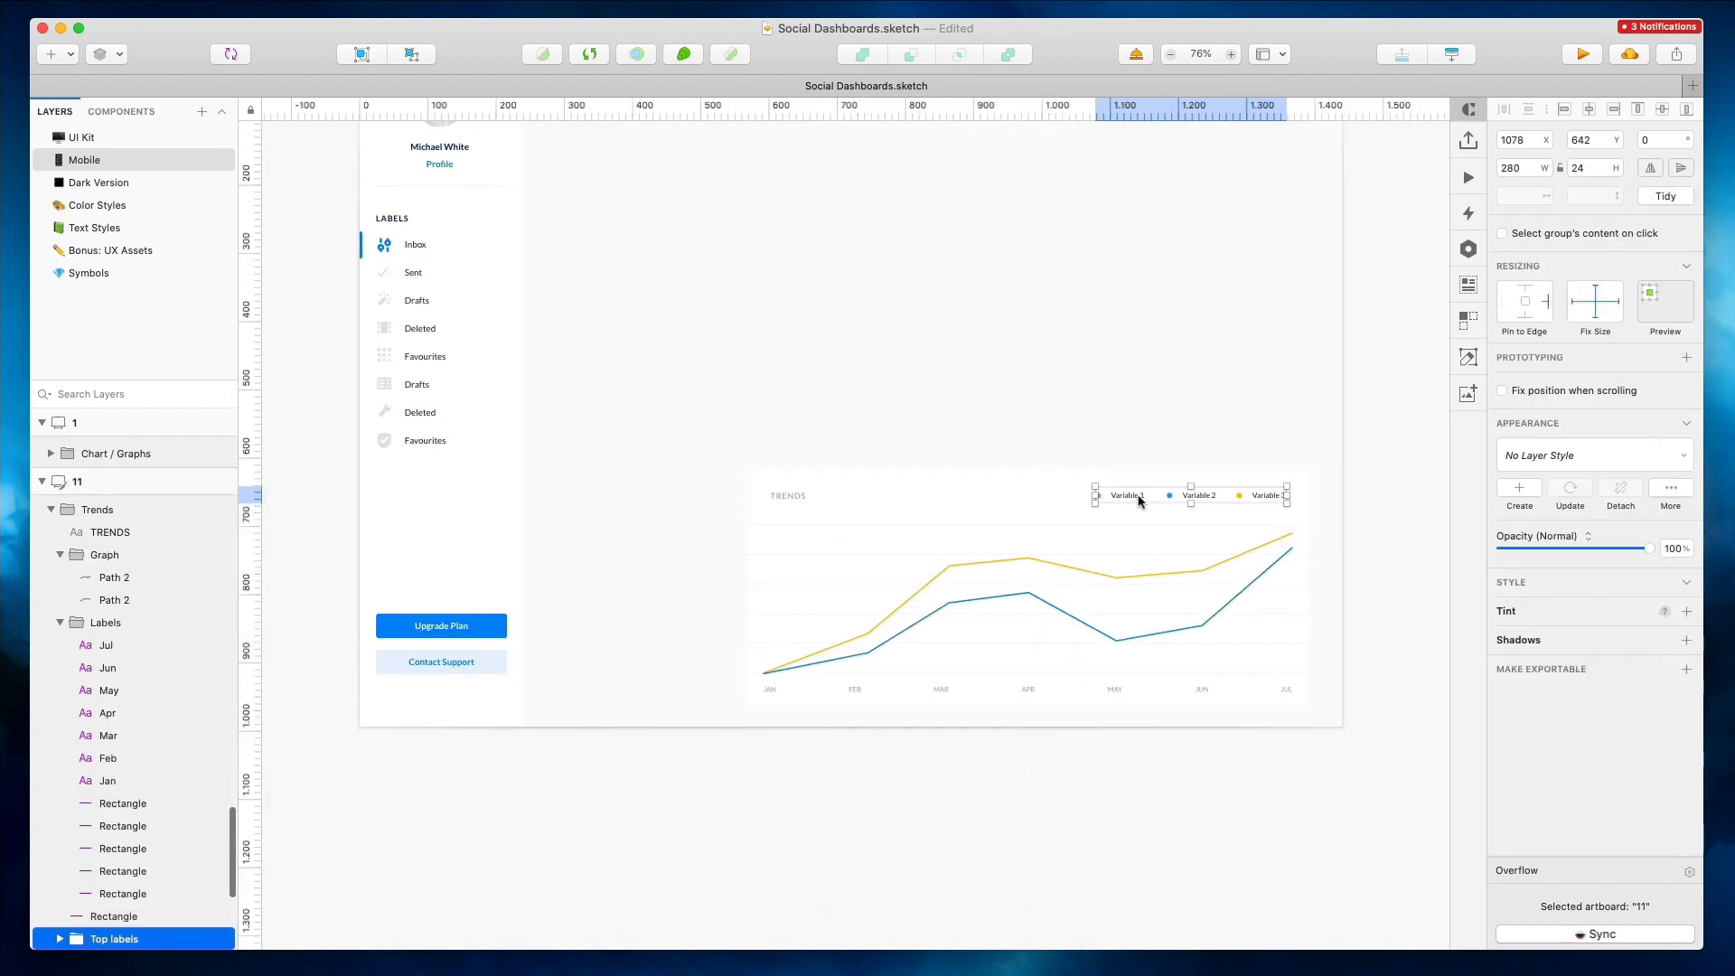
drag(1139, 497, 916, 498)
scroll(887, 497, left, 2)
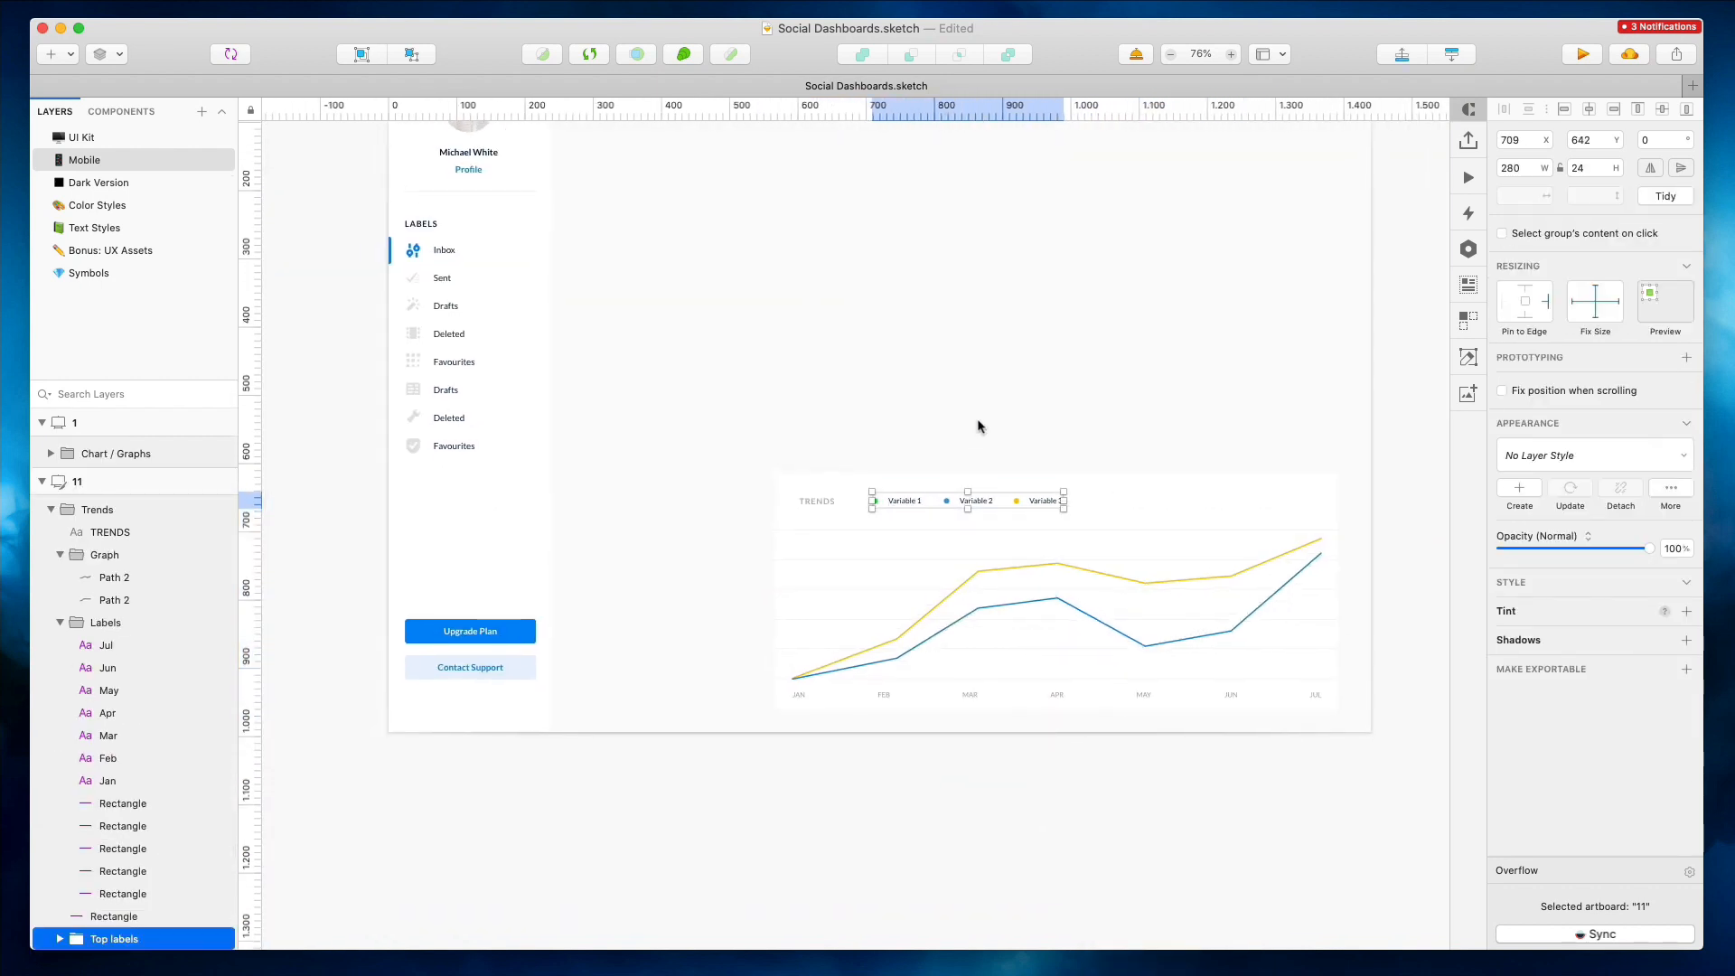
Delete the Variable 1 legend label and its dot from the Trends chart
double_click(904, 496)
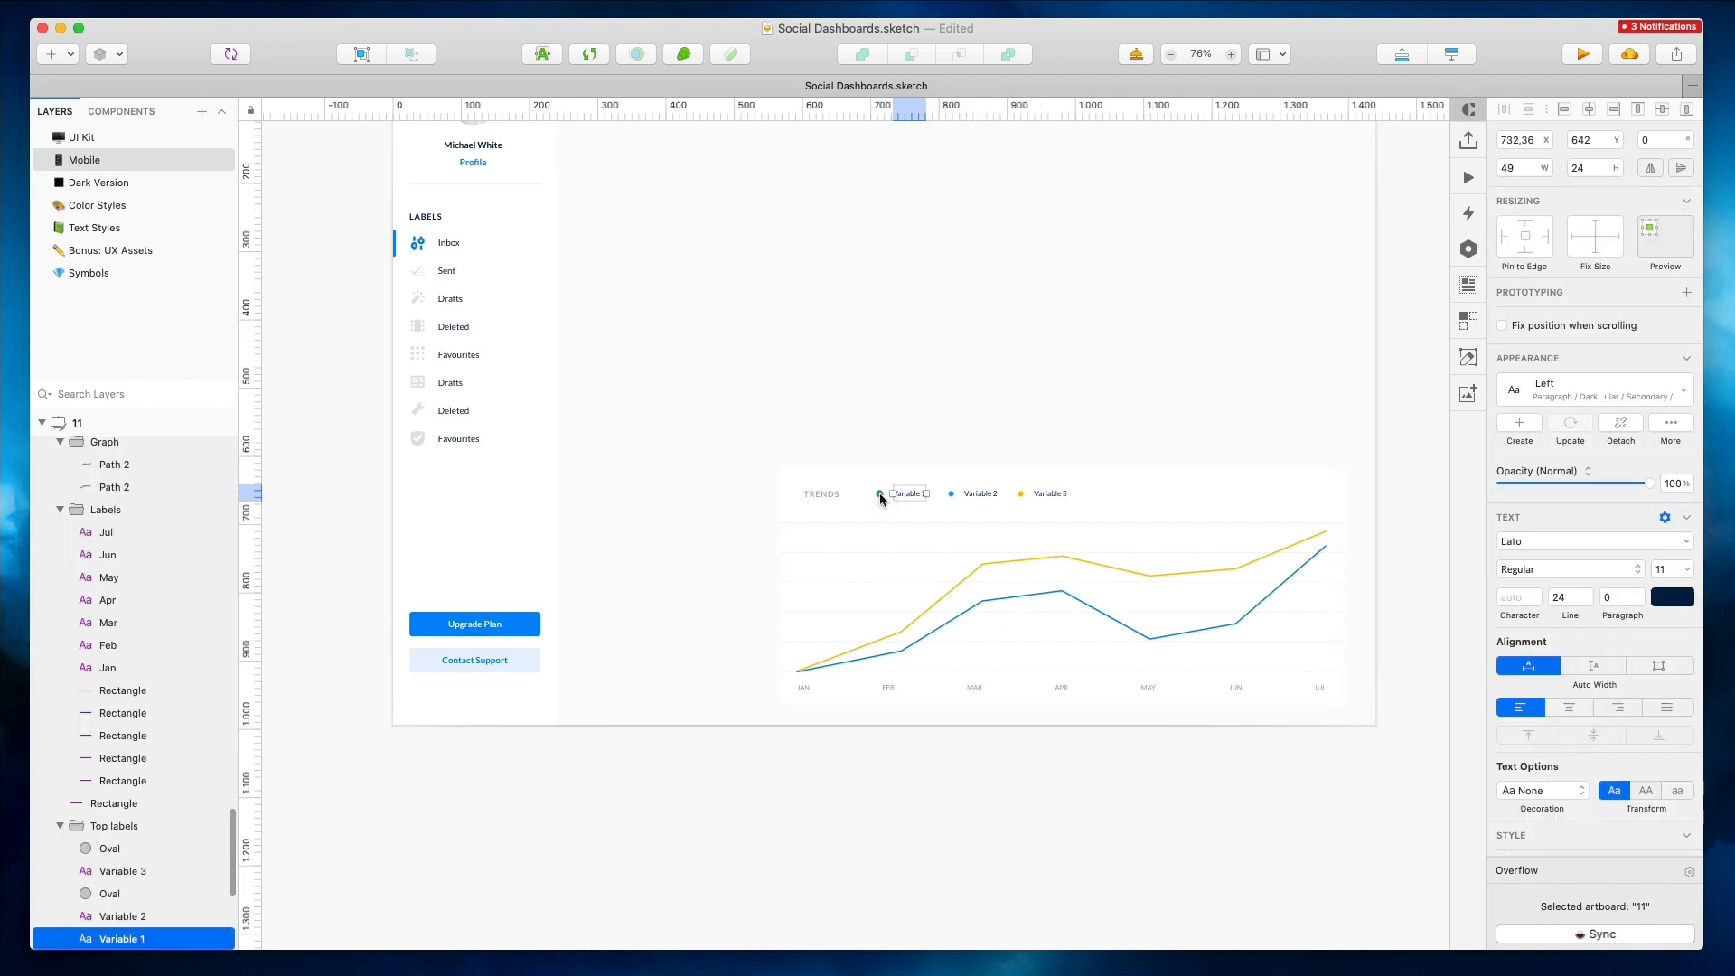
shift+click(879, 494)
key(Delete)
Select all the Trends chart elements and group them together
double_click(974, 494)
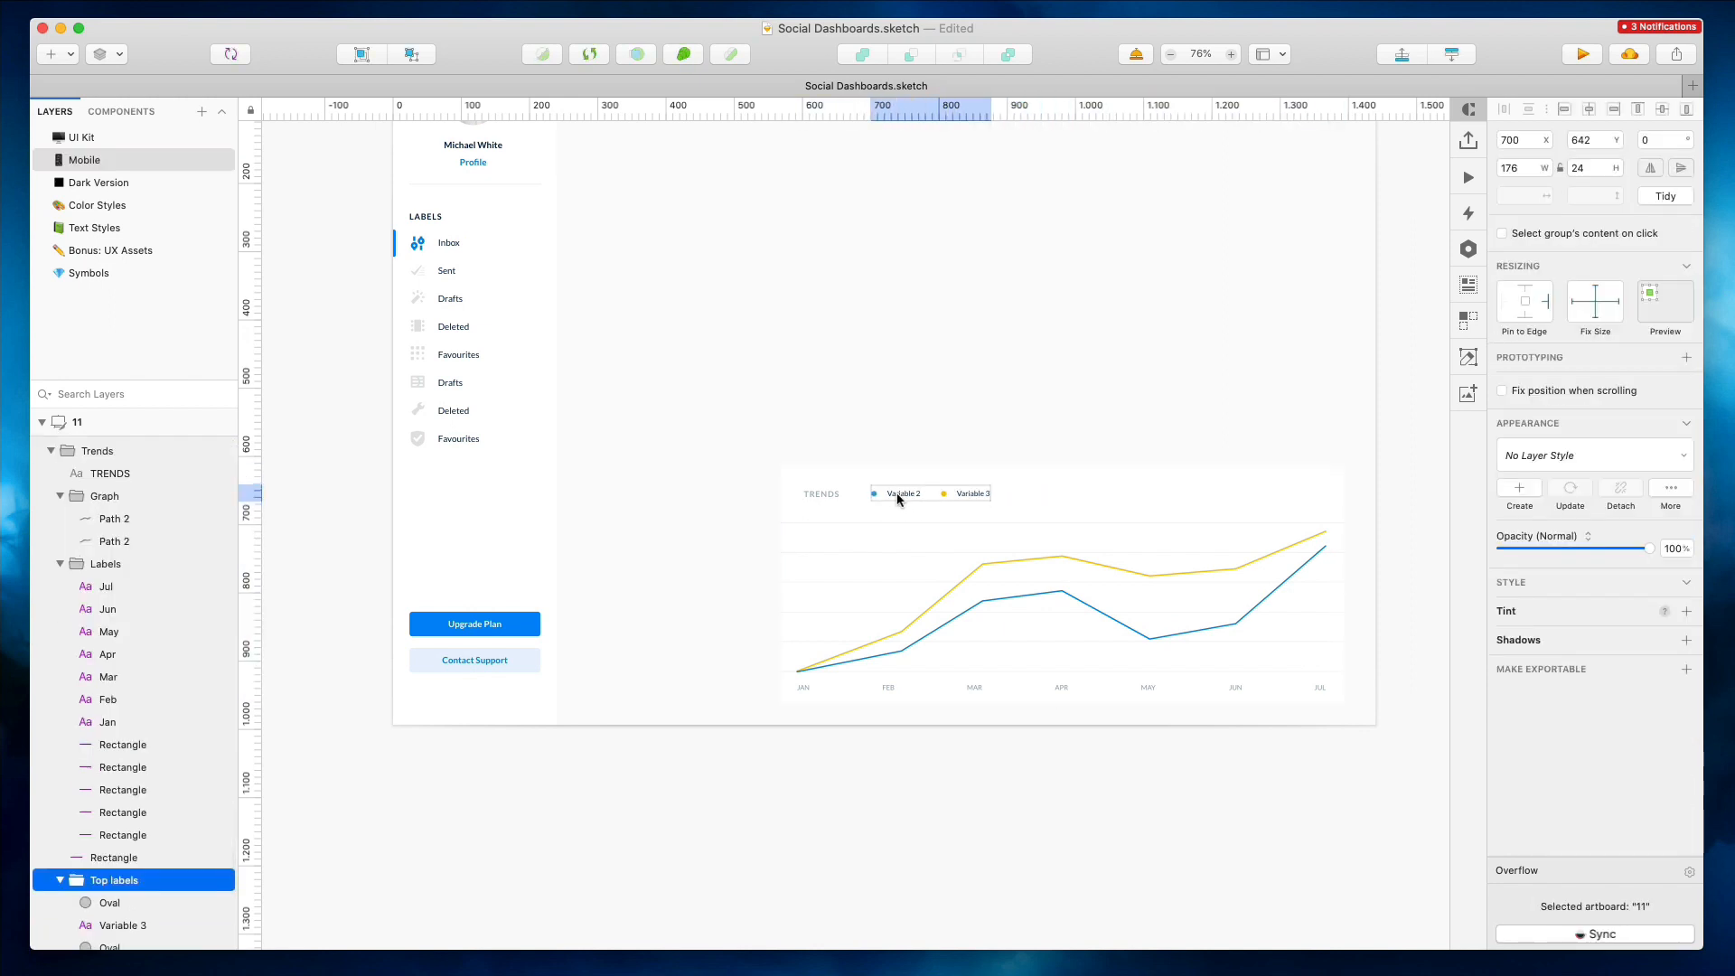
shift+click(820, 494)
drag(753, 518, 1346, 720)
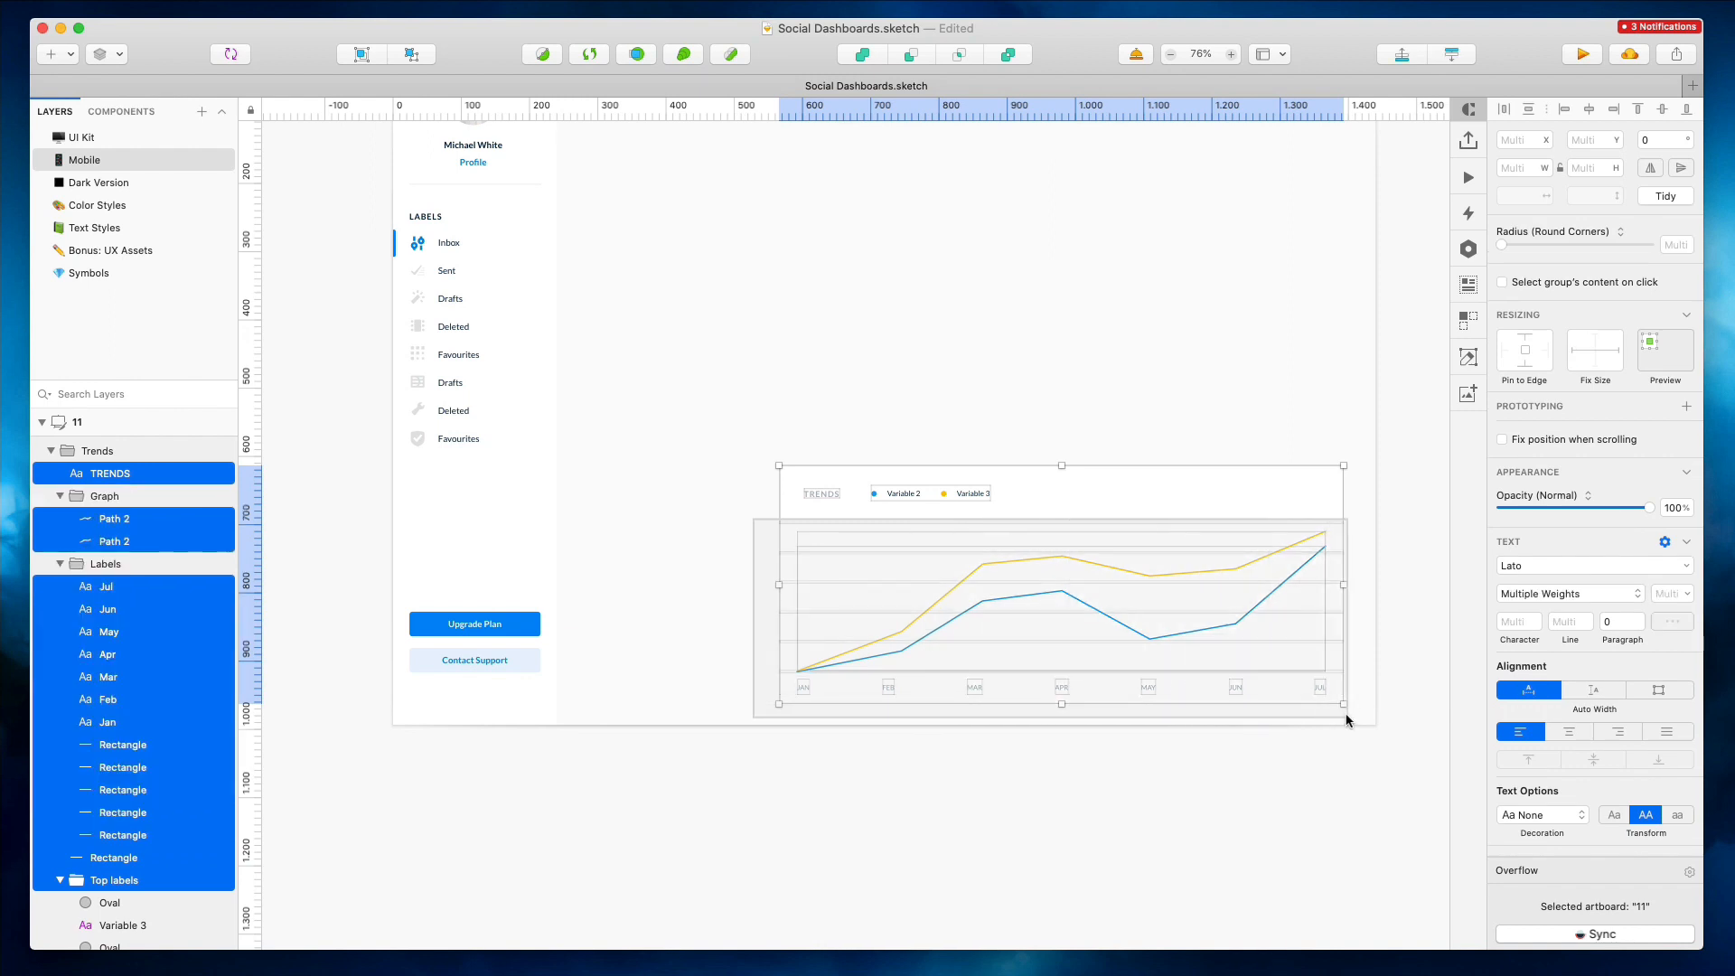
key(super+g)
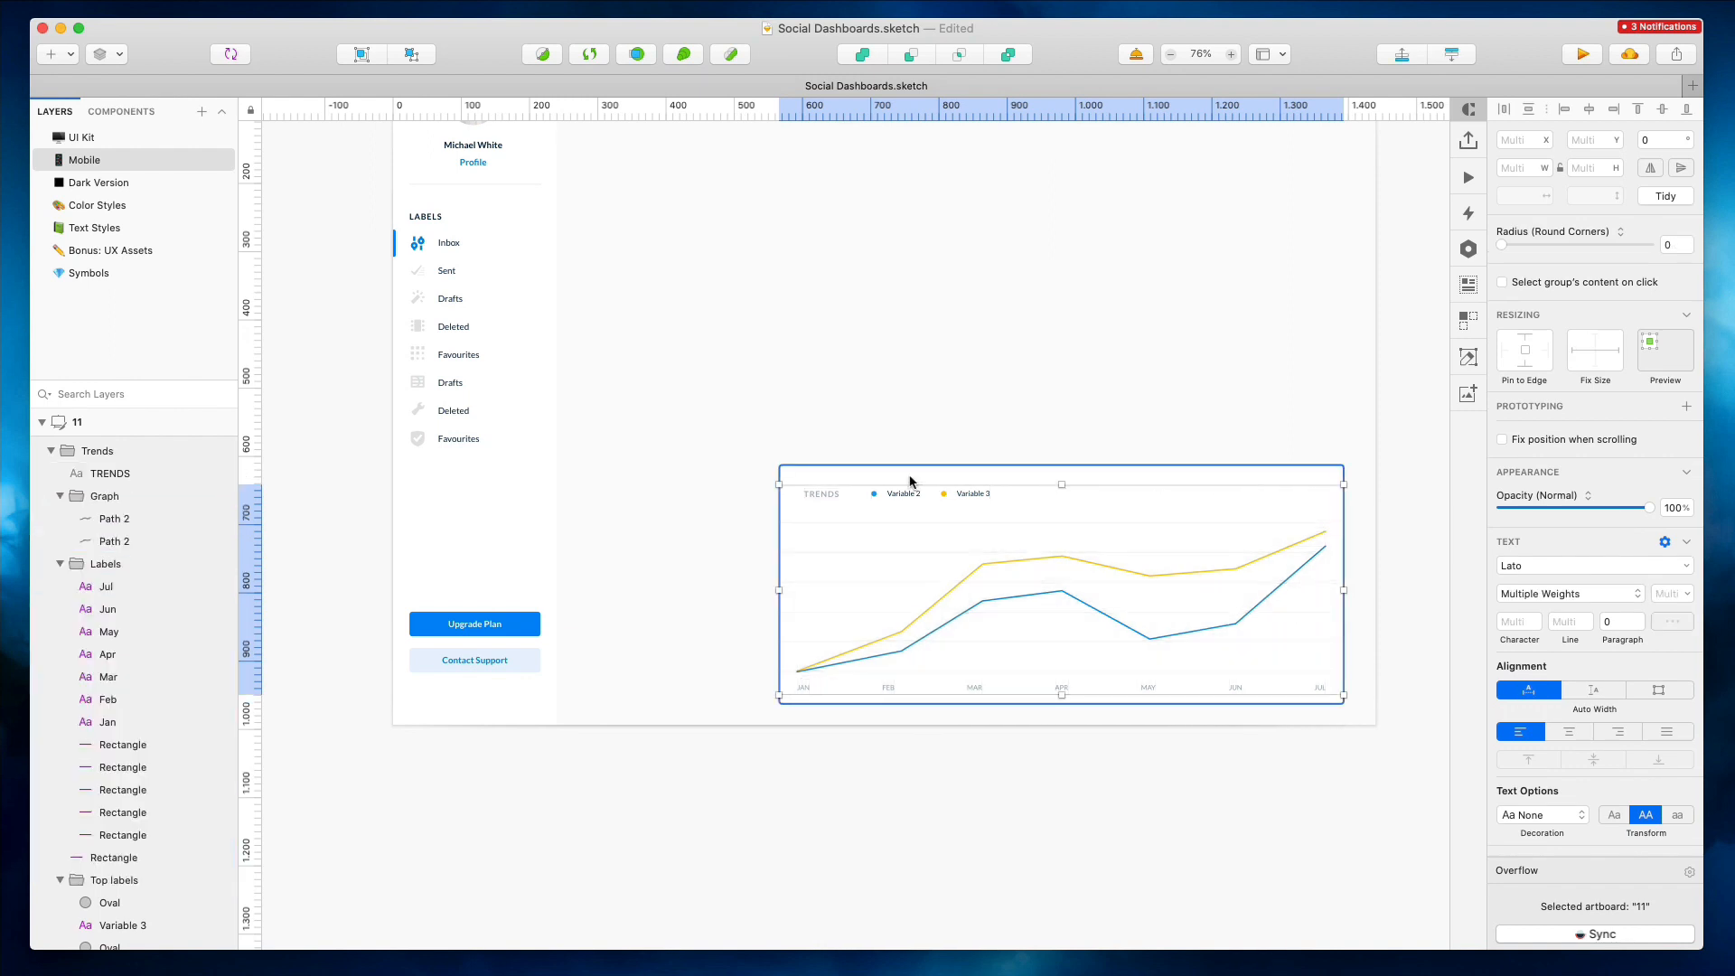
Move the grouped Trends chart into mobile artboard 1 below the Graph card and shift its legend right
scroll(1216, 538, left, 5)
drag(1216, 538, 626, 648)
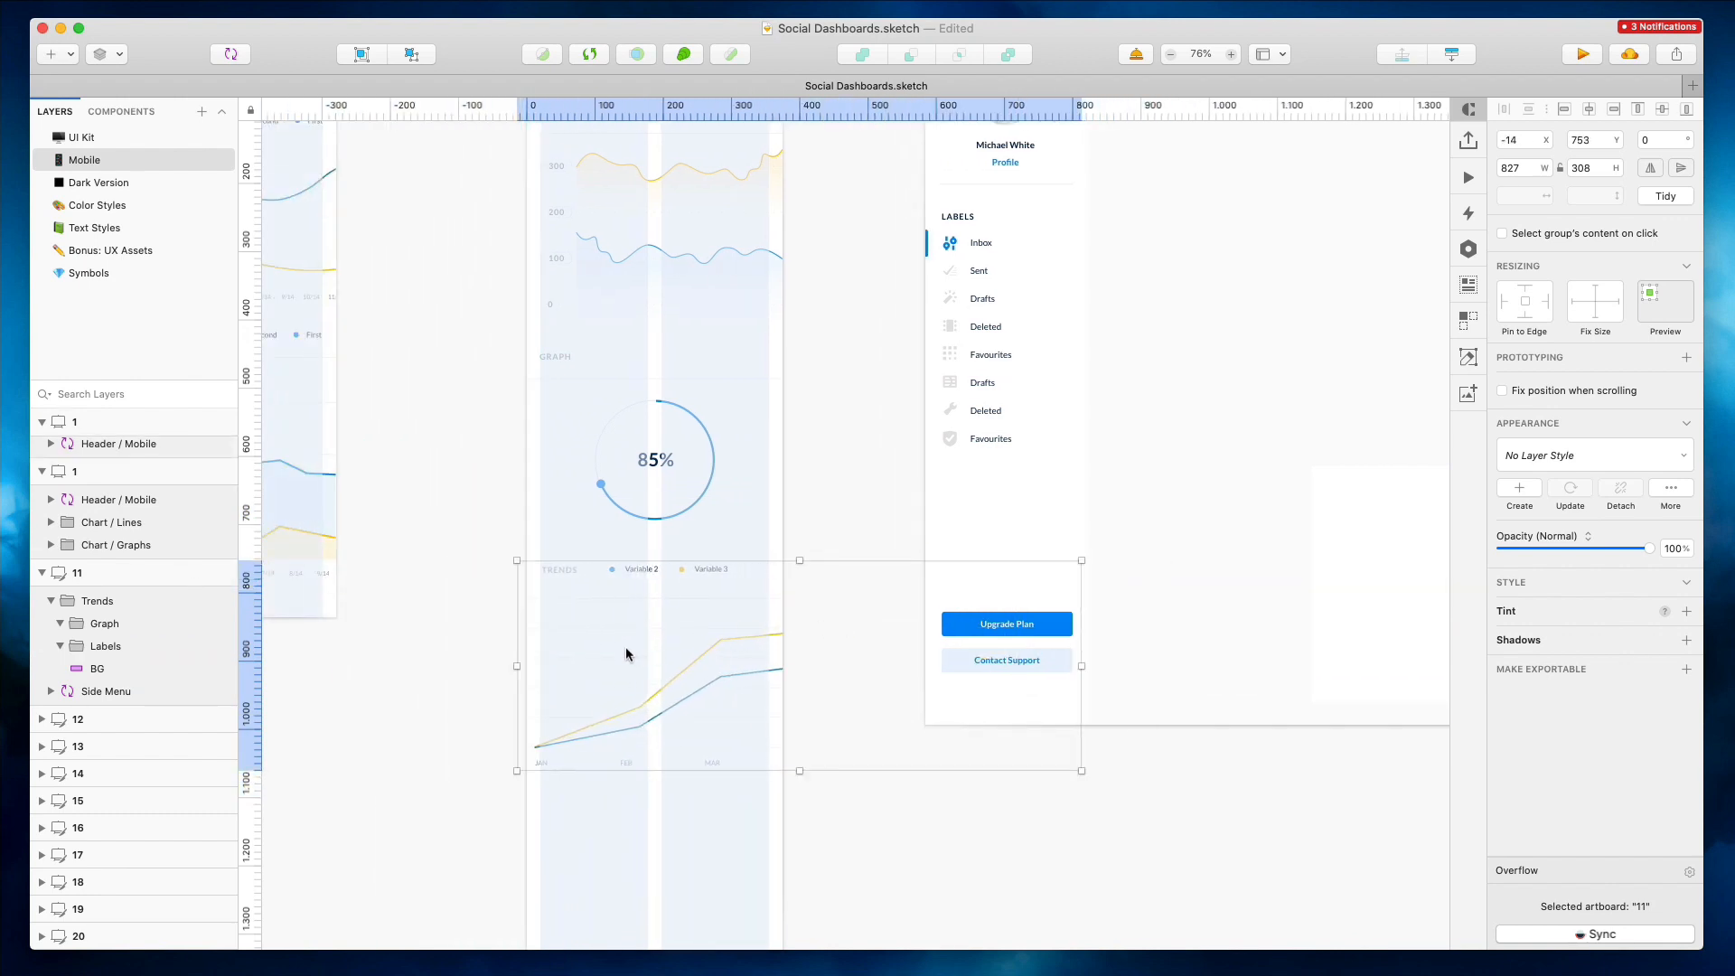
drag(642, 567, 681, 567)
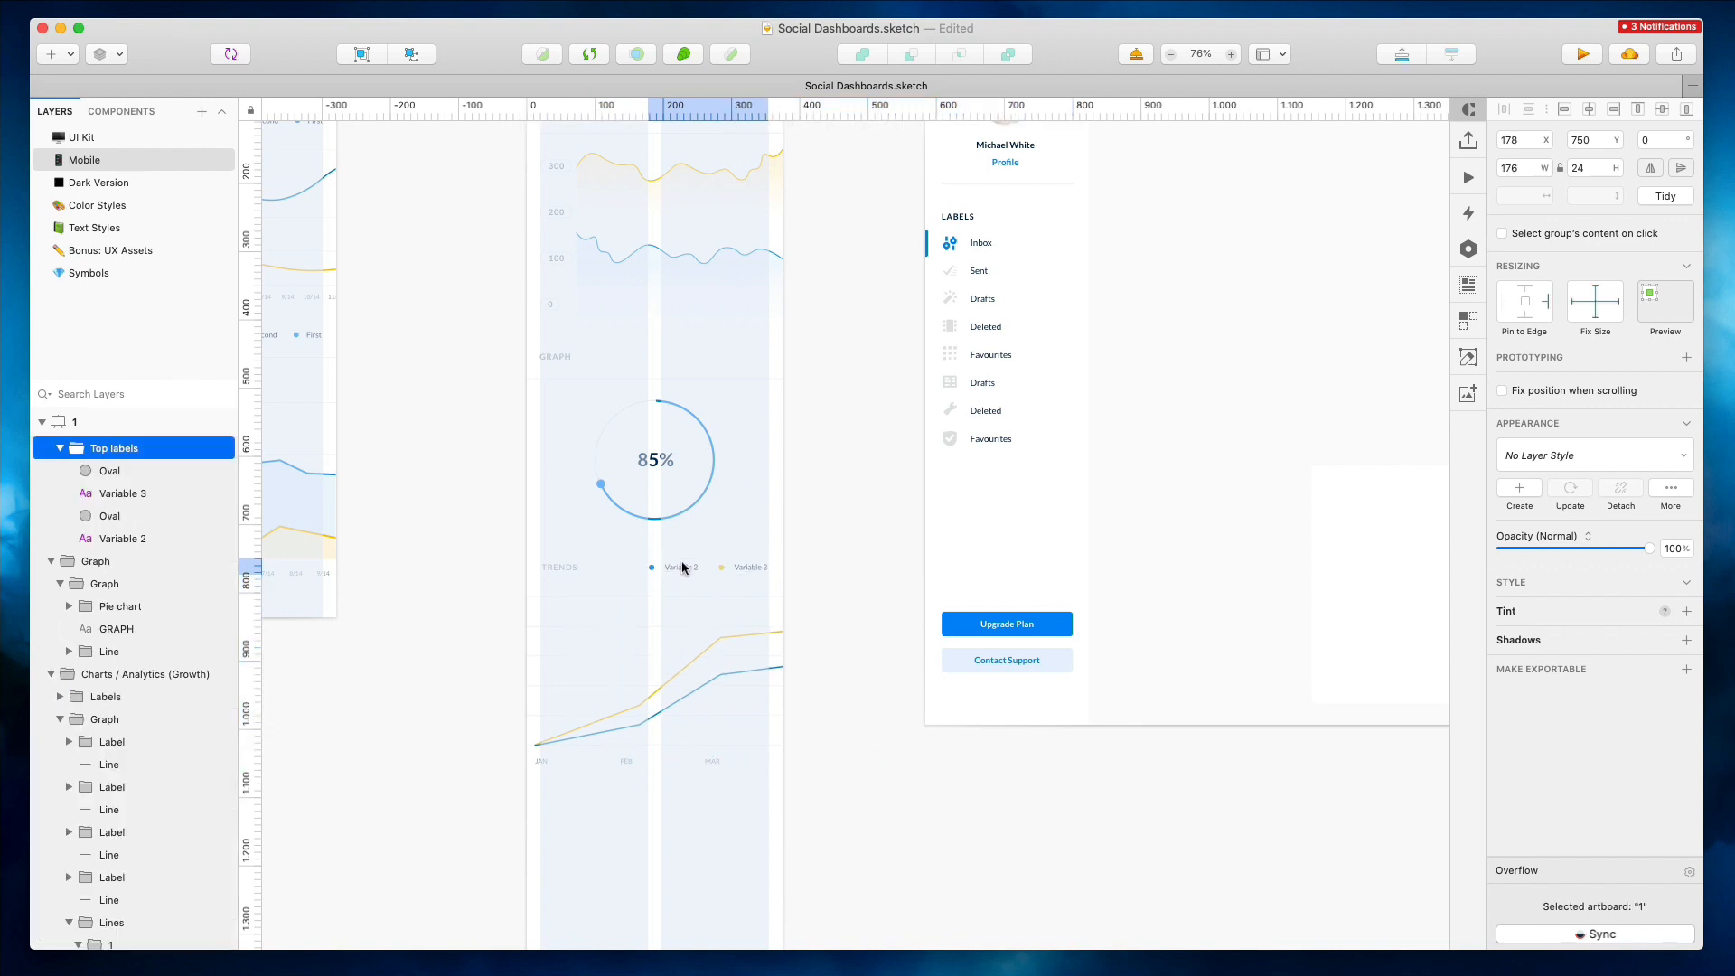
Rename the mobile analytics artboard as 11
click(815, 508)
scroll(815, 509, up, 4)
scroll(814, 509, down, 5)
scroll(814, 508, down, 4)
scroll(813, 508, up, 3)
scroll(647, 294, up, 3)
click(620, 189)
scroll(620, 194, down, 3)
drag(716, 792, 715, 676)
scroll(880, 671, up, 3)
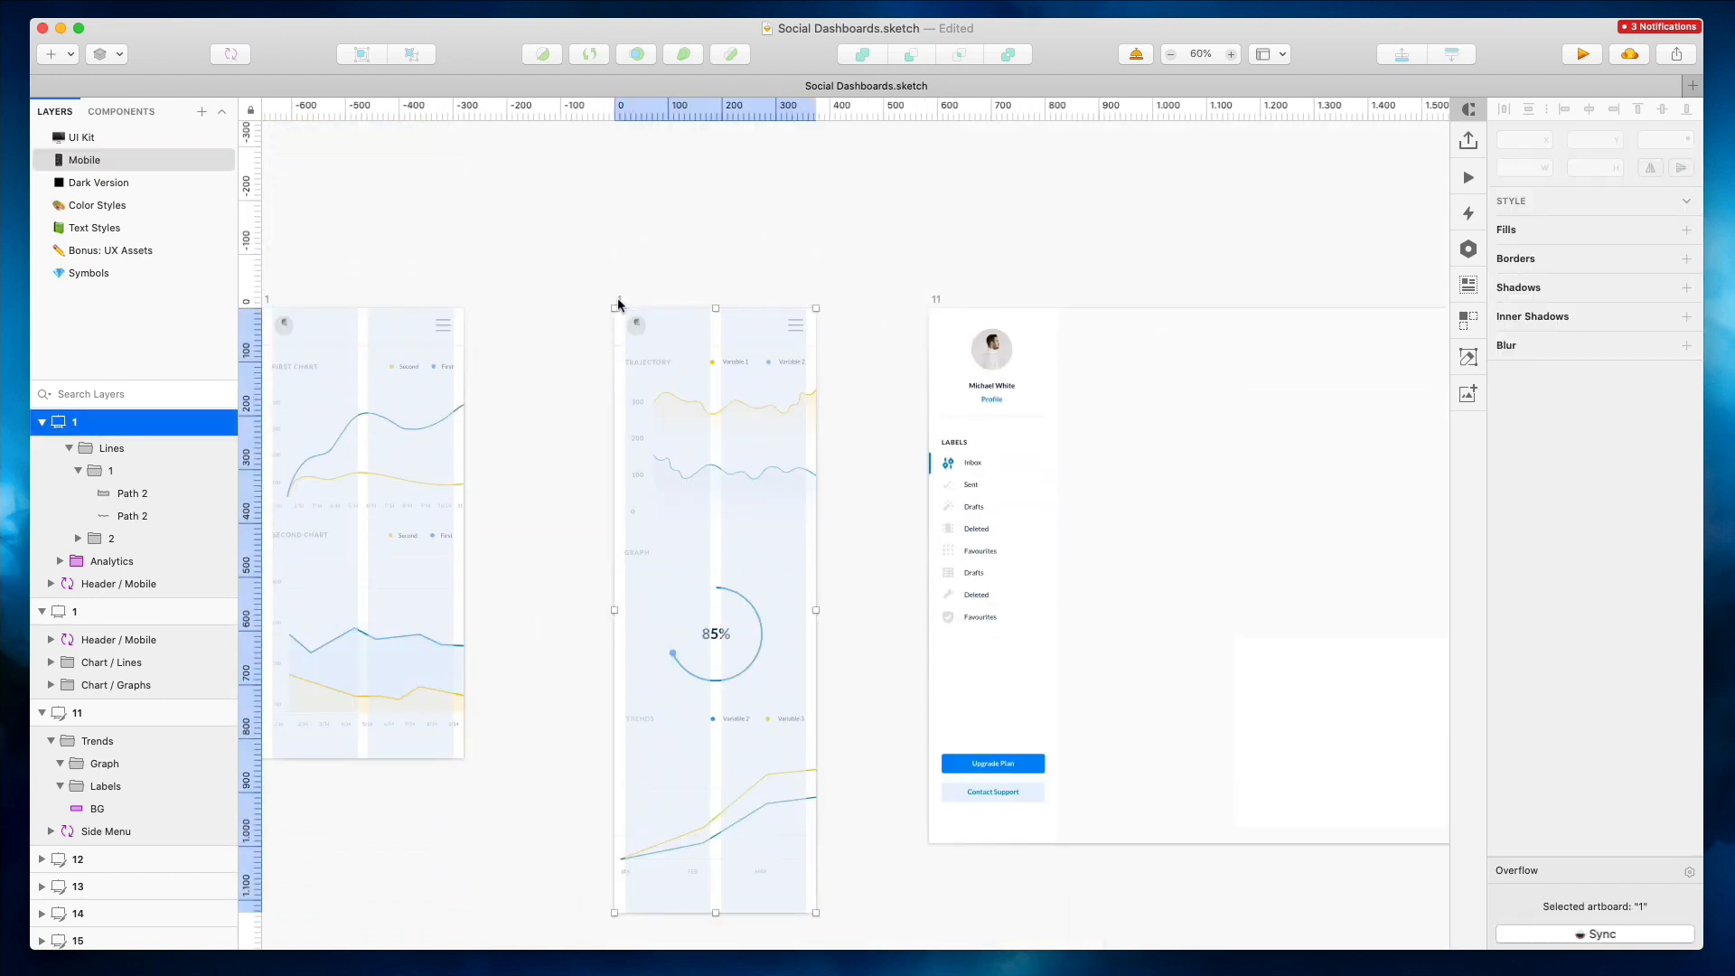
double_click(618, 299)
click(698, 237)
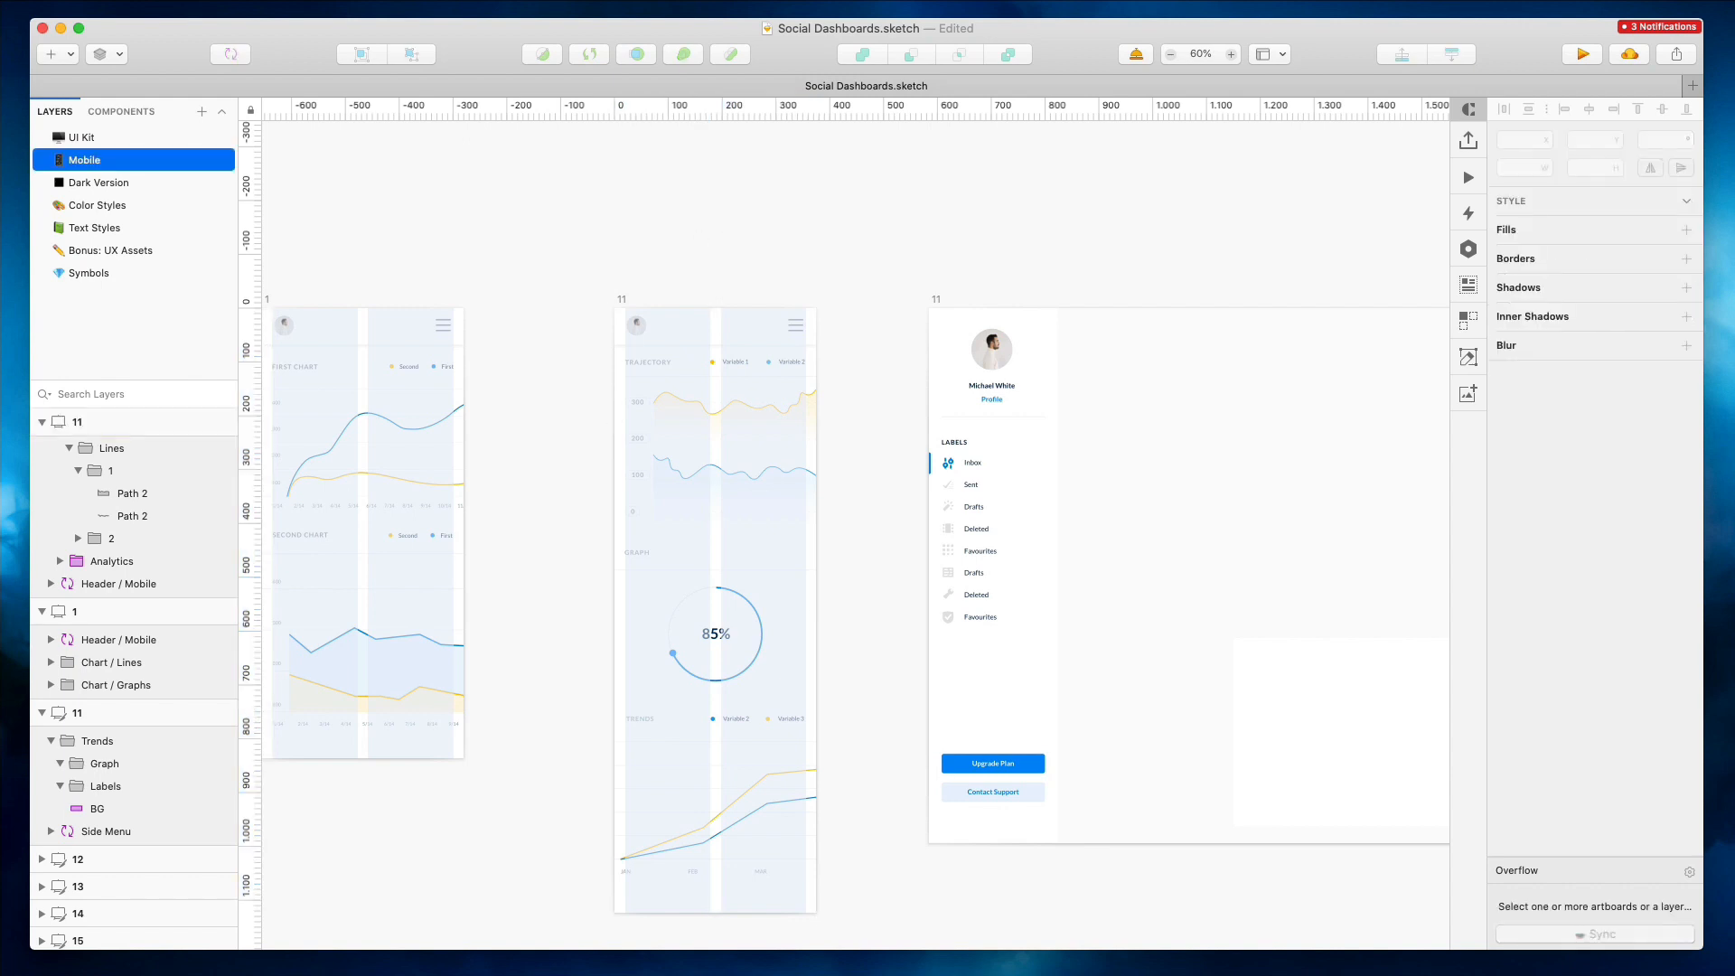
Delete the desktop artboard 11 and the older mobile chart artboard
scroll(881, 232, left, 1)
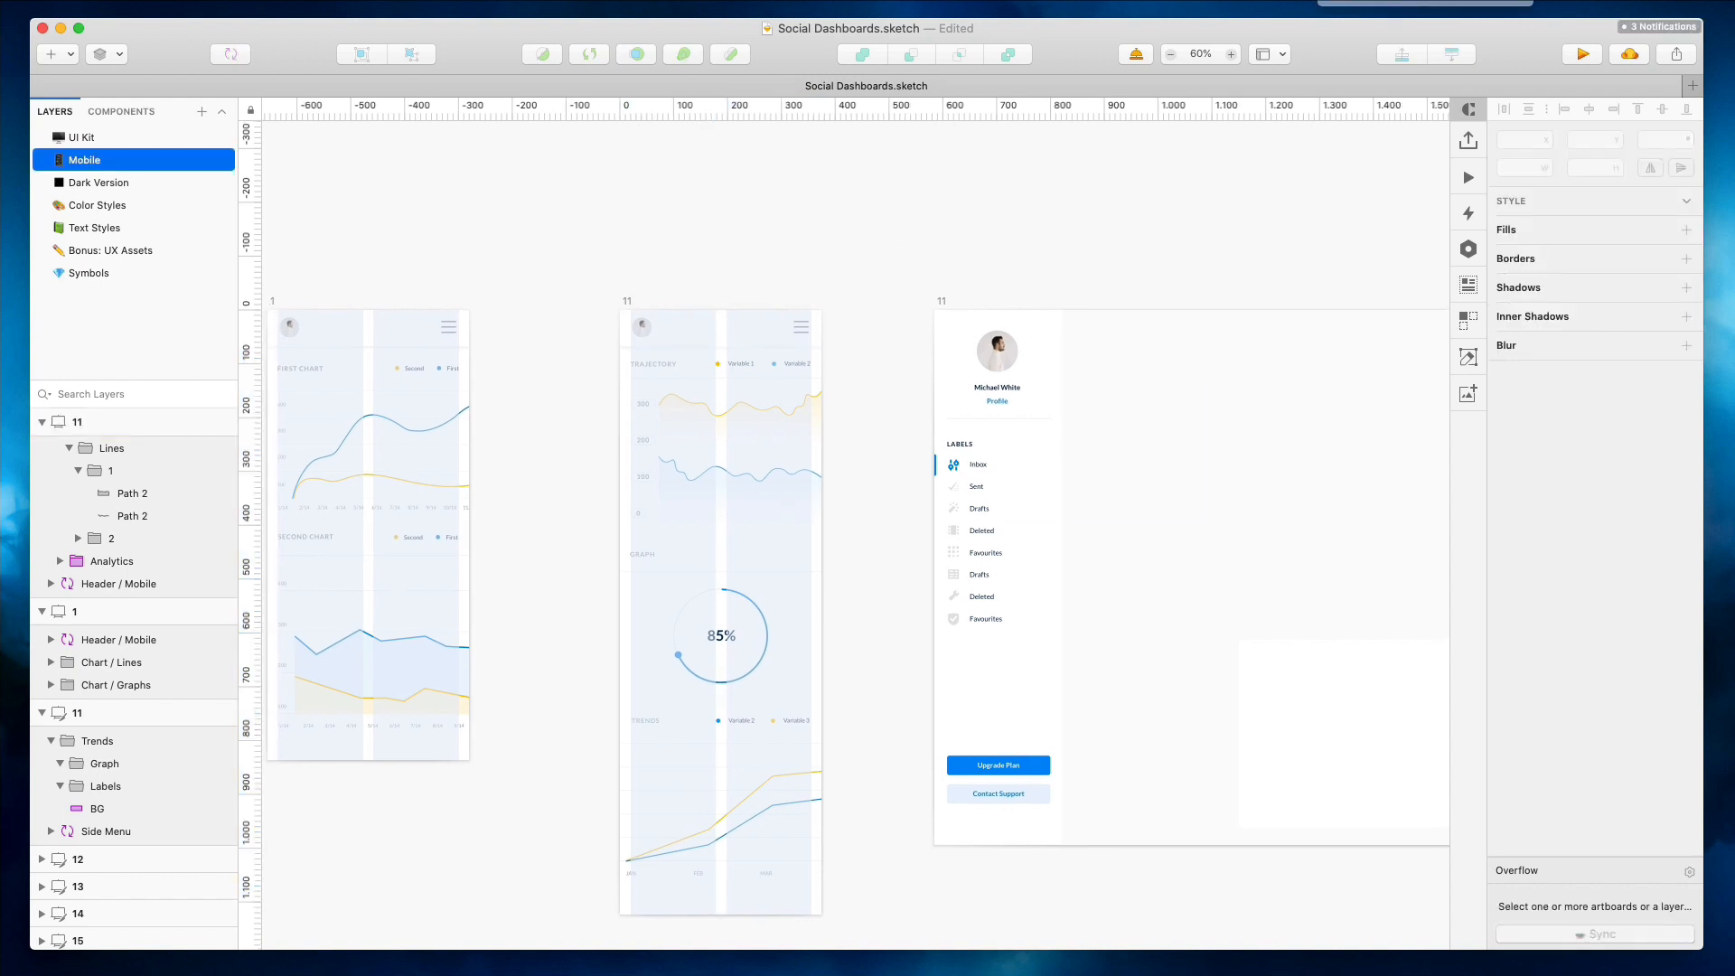
click(937, 305)
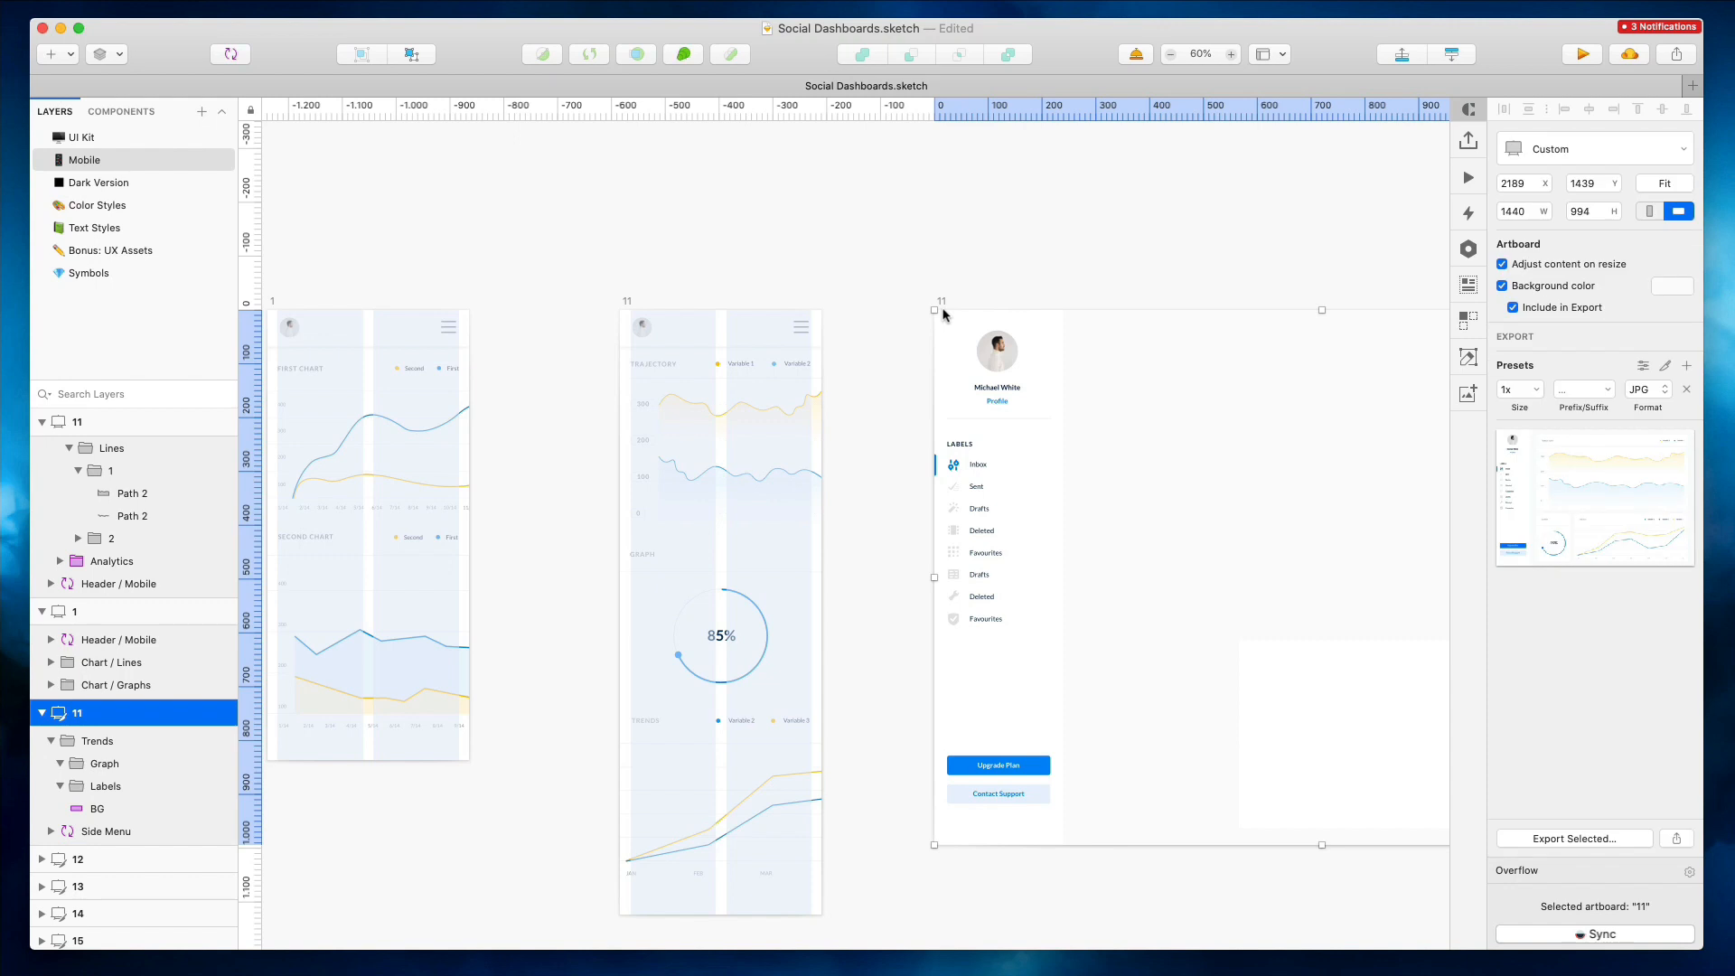
key(BackSpace)
scroll(723, 344, left, 3)
click(428, 274)
key(BackSpace)
Duplicate the mobile artboard 11 beside the original
scroll(429, 271, right, 4)
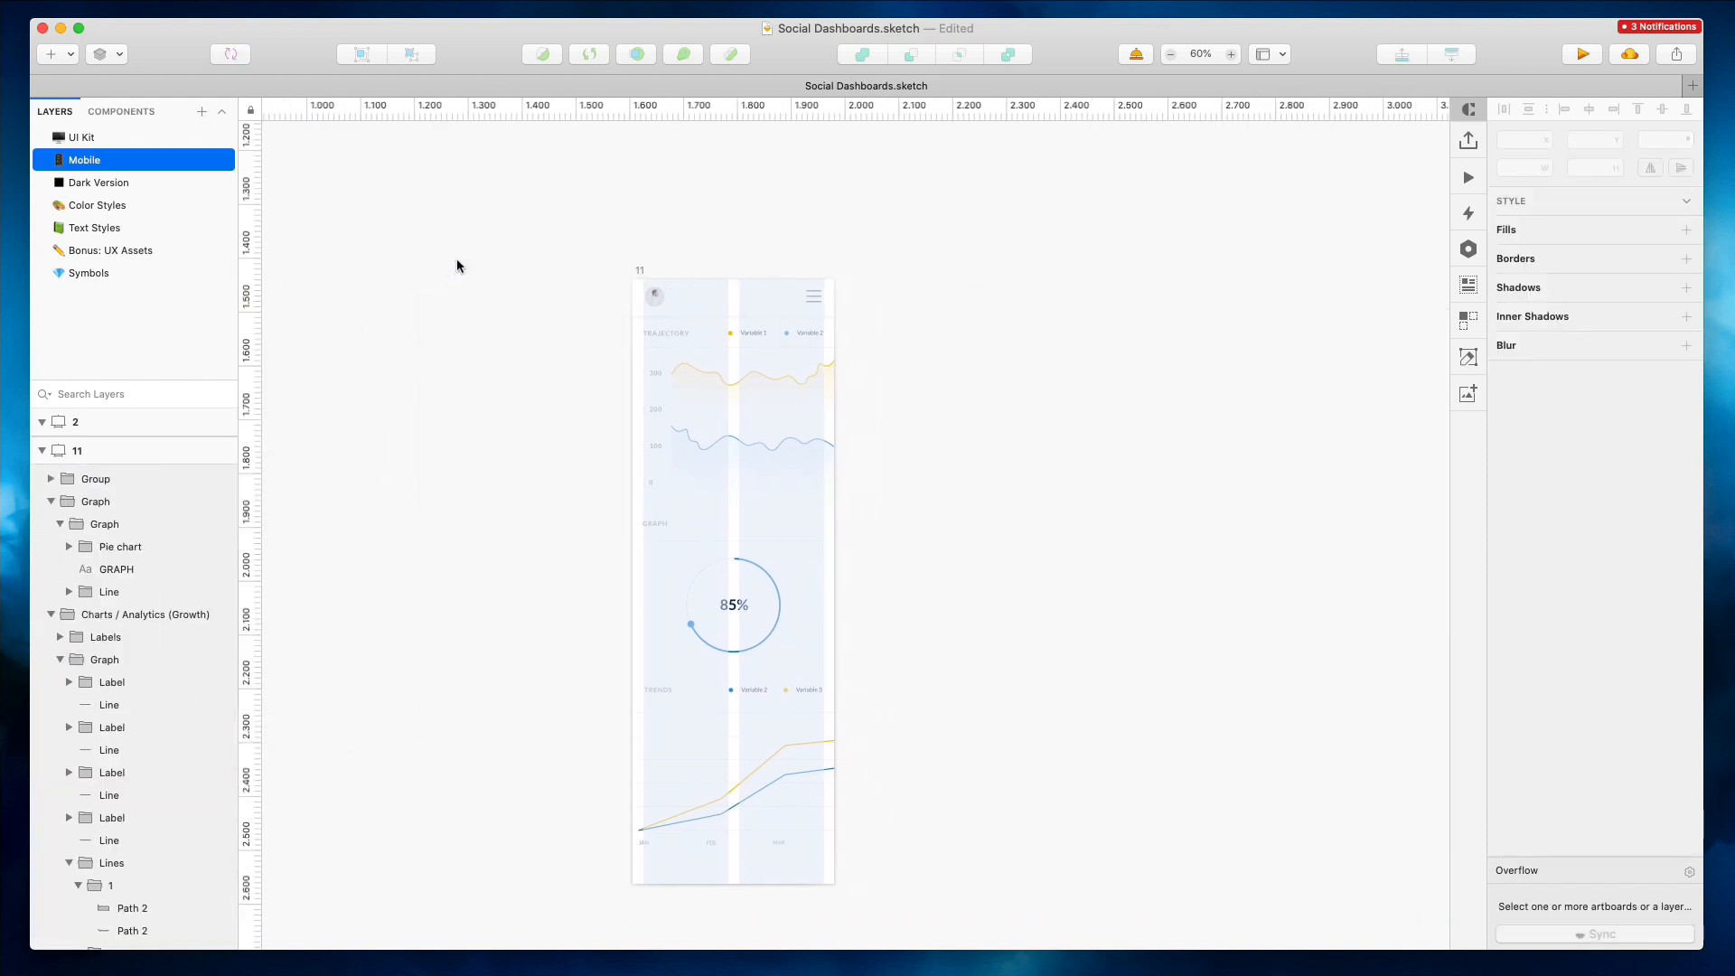
click(647, 269)
alt+drag(741, 430, 1029, 419)
Move the Forgot password artboard 12 next to the two mobile artboards
scroll(1029, 418, right, 5)
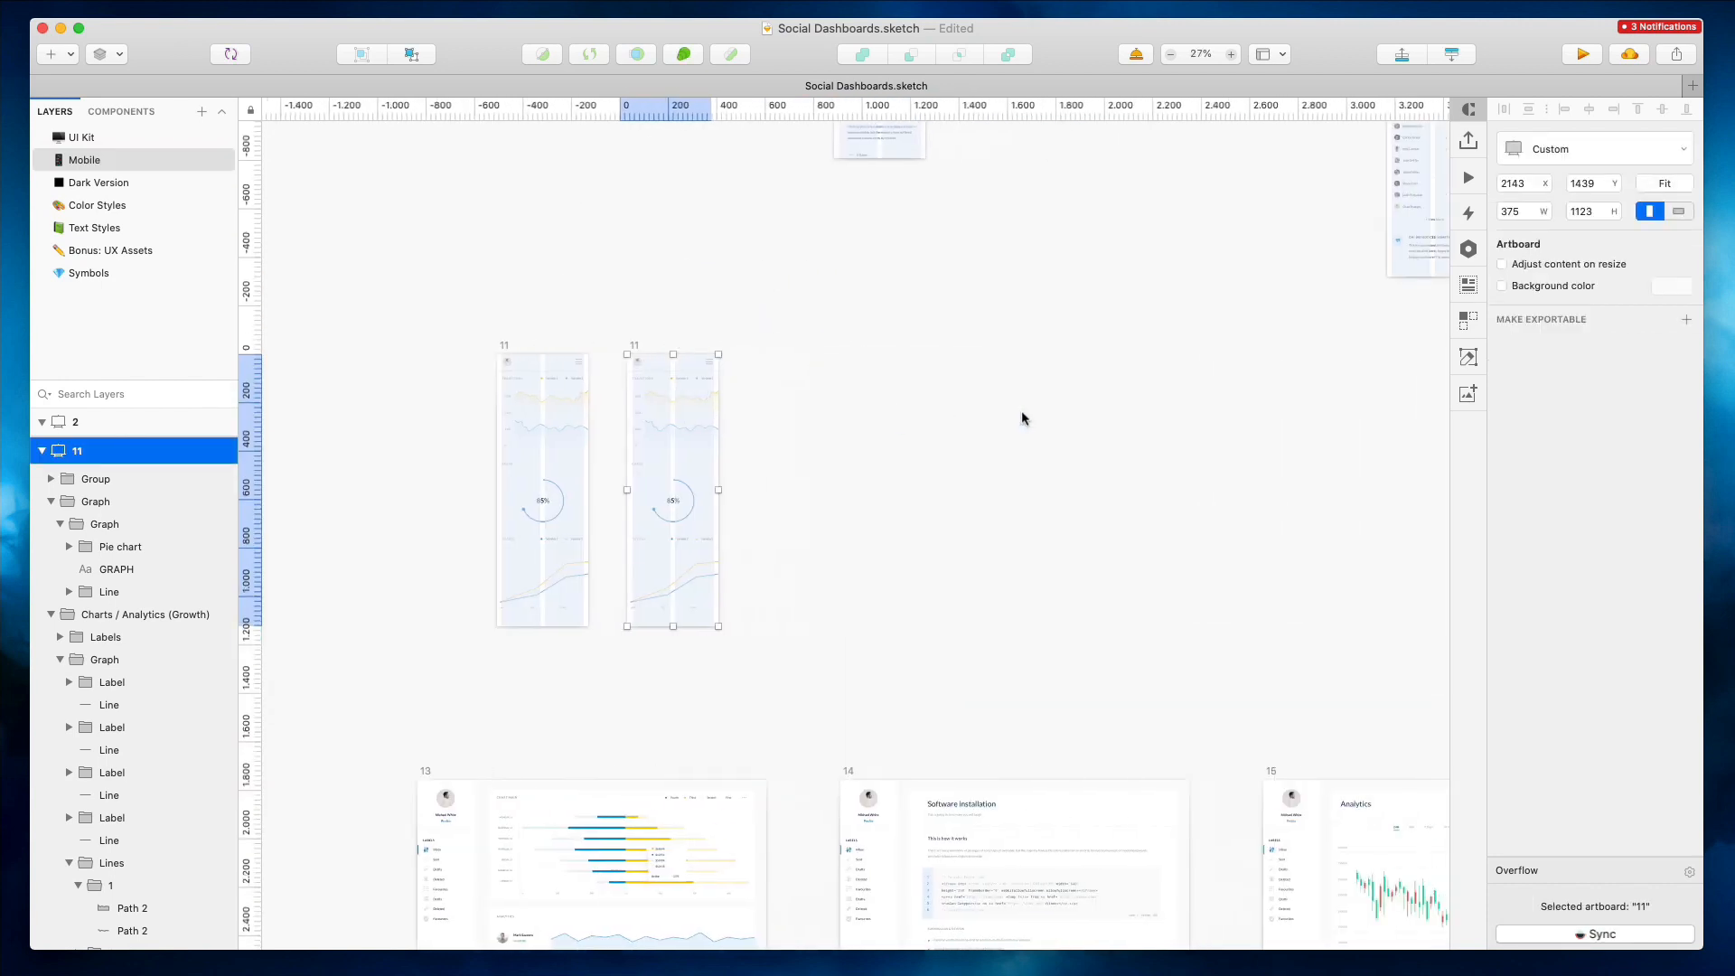
scroll(1029, 419, down, 4)
click(1029, 418)
scroll(1030, 418, right, 4)
click(1123, 447)
drag(1050, 460, 636, 375)
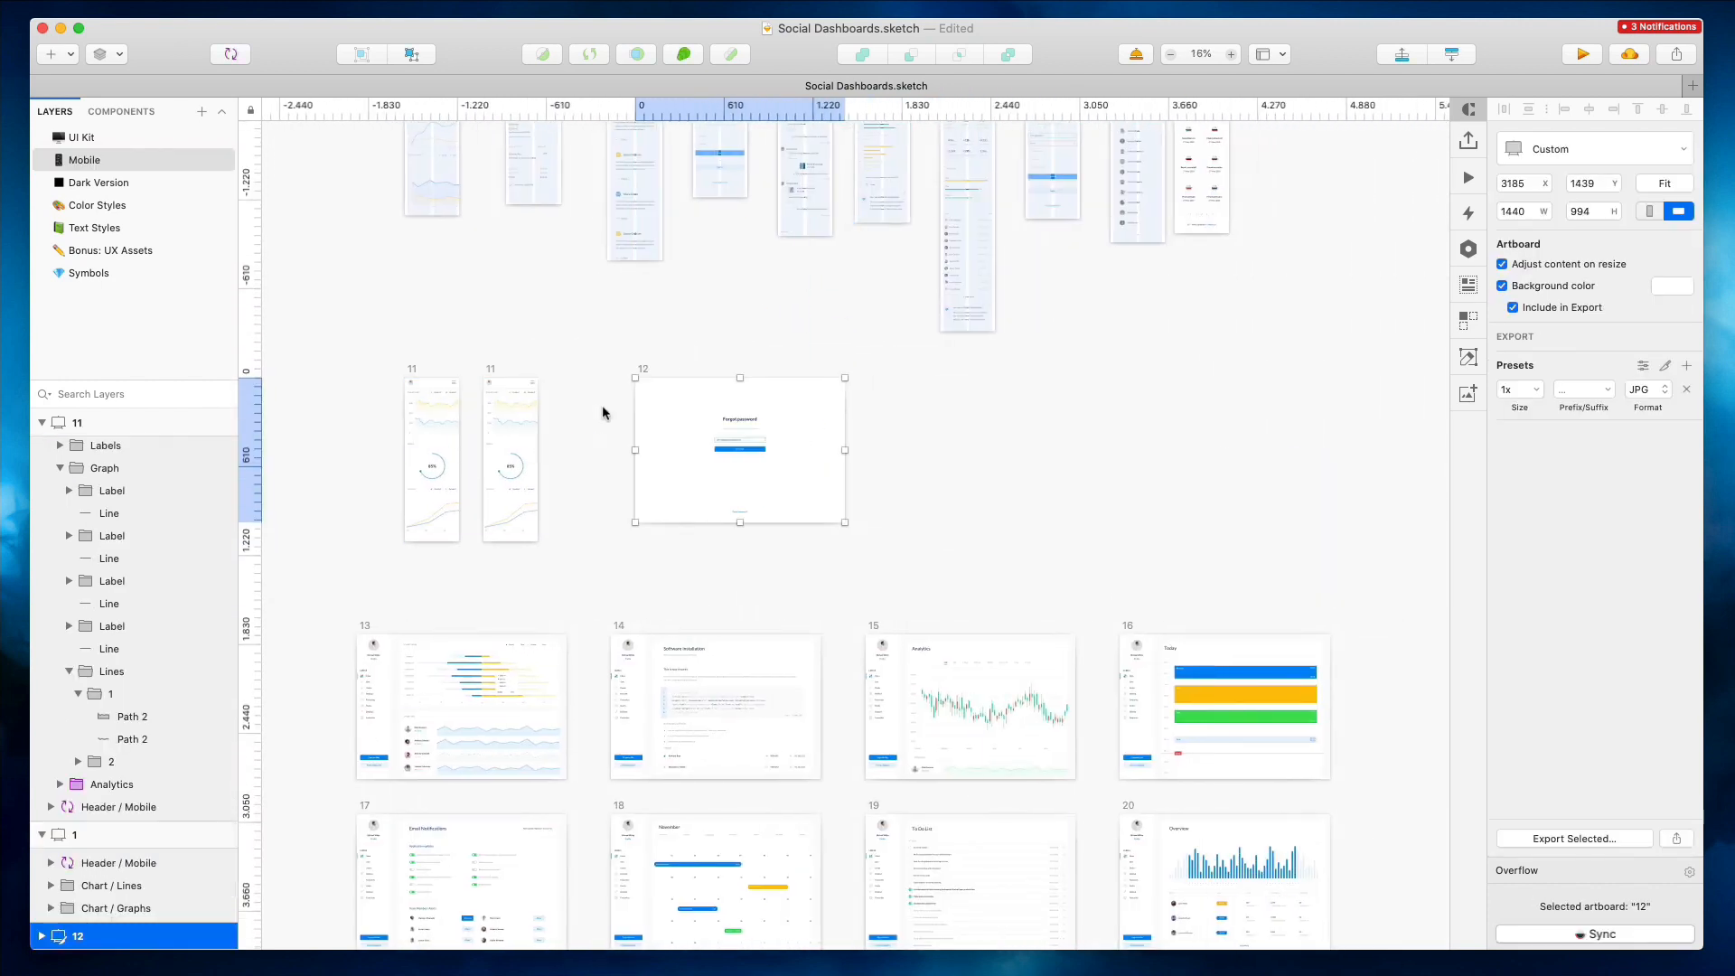
Delete the charts from the duplicated mobile artboard, keeping only its header
scroll(535, 361, up, 5)
scroll(539, 362, left, 4)
click(538, 361)
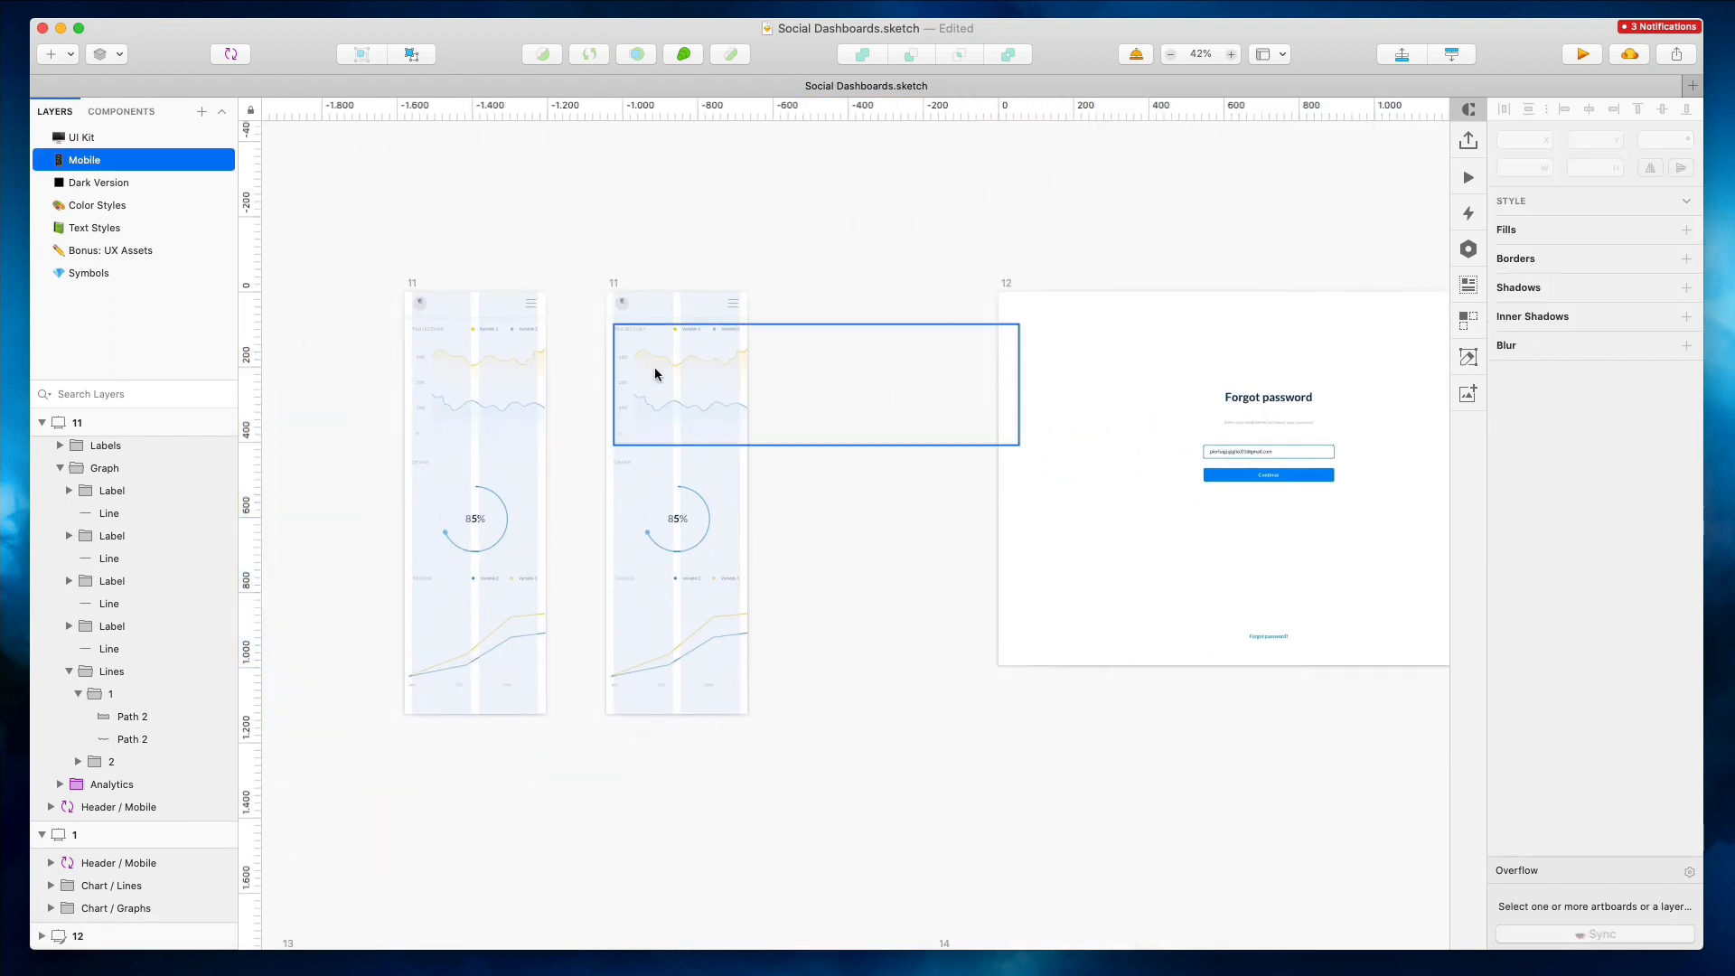
click(672, 476)
key(Delete)
click(685, 612)
key(Delete)
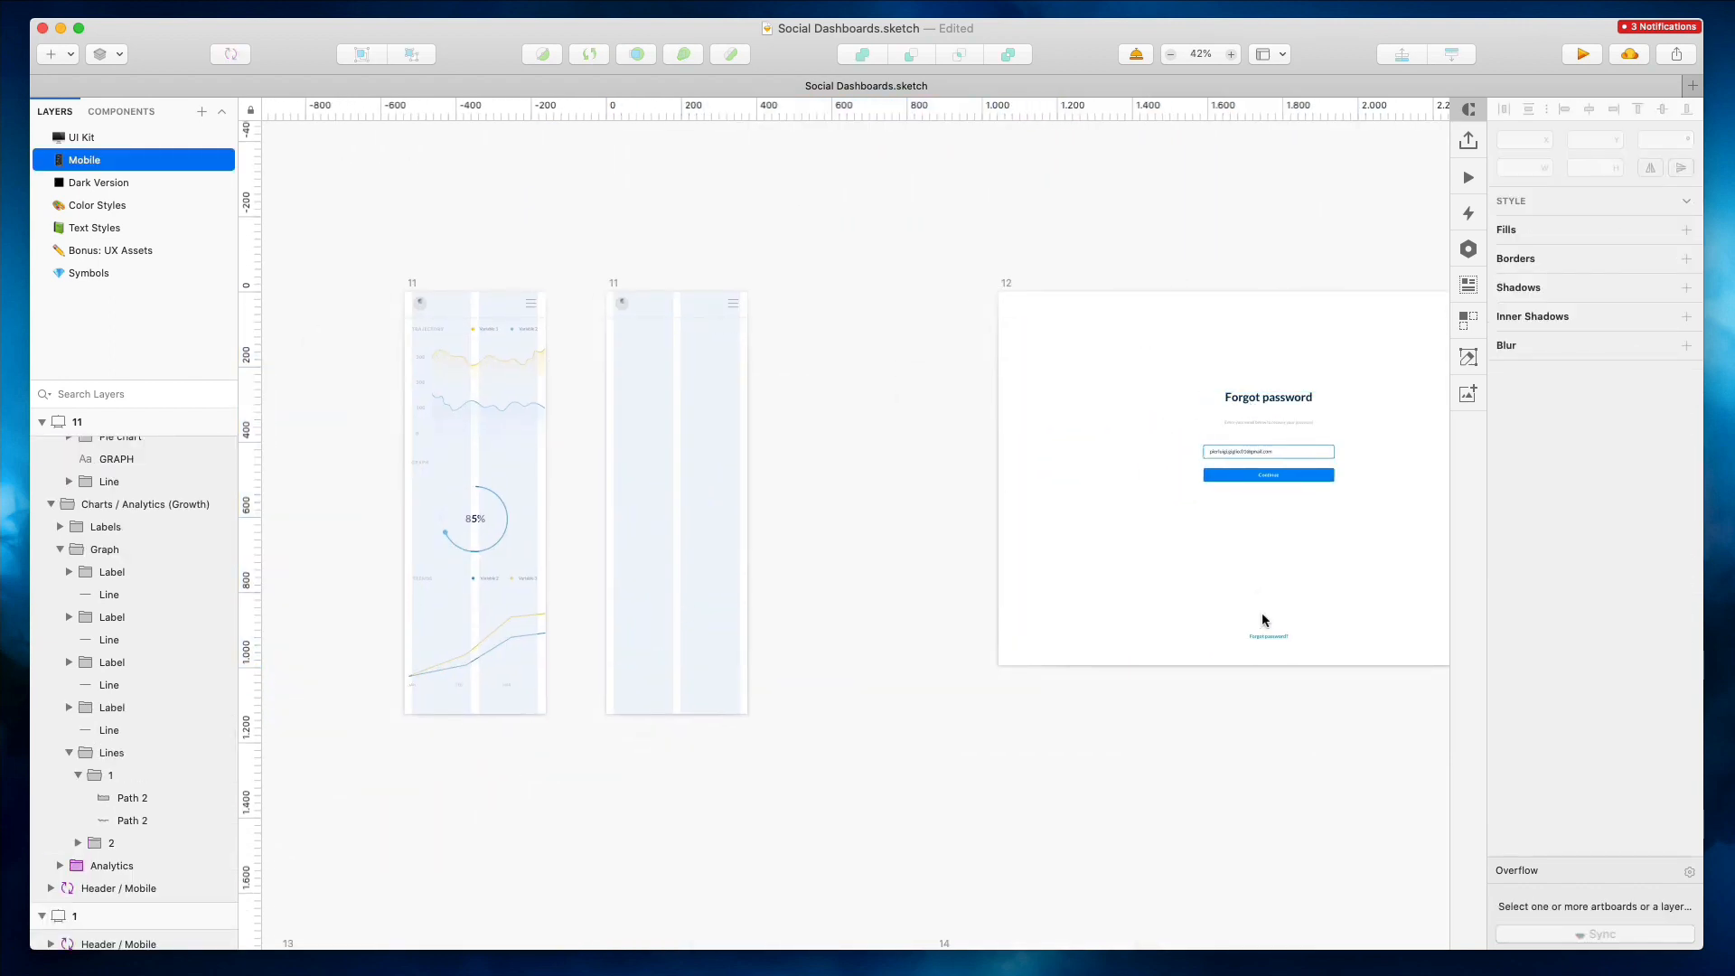
Move all the Forgot password content into the duplicated mobile artboard
key(super+a)
drag(1266, 457, 689, 421)
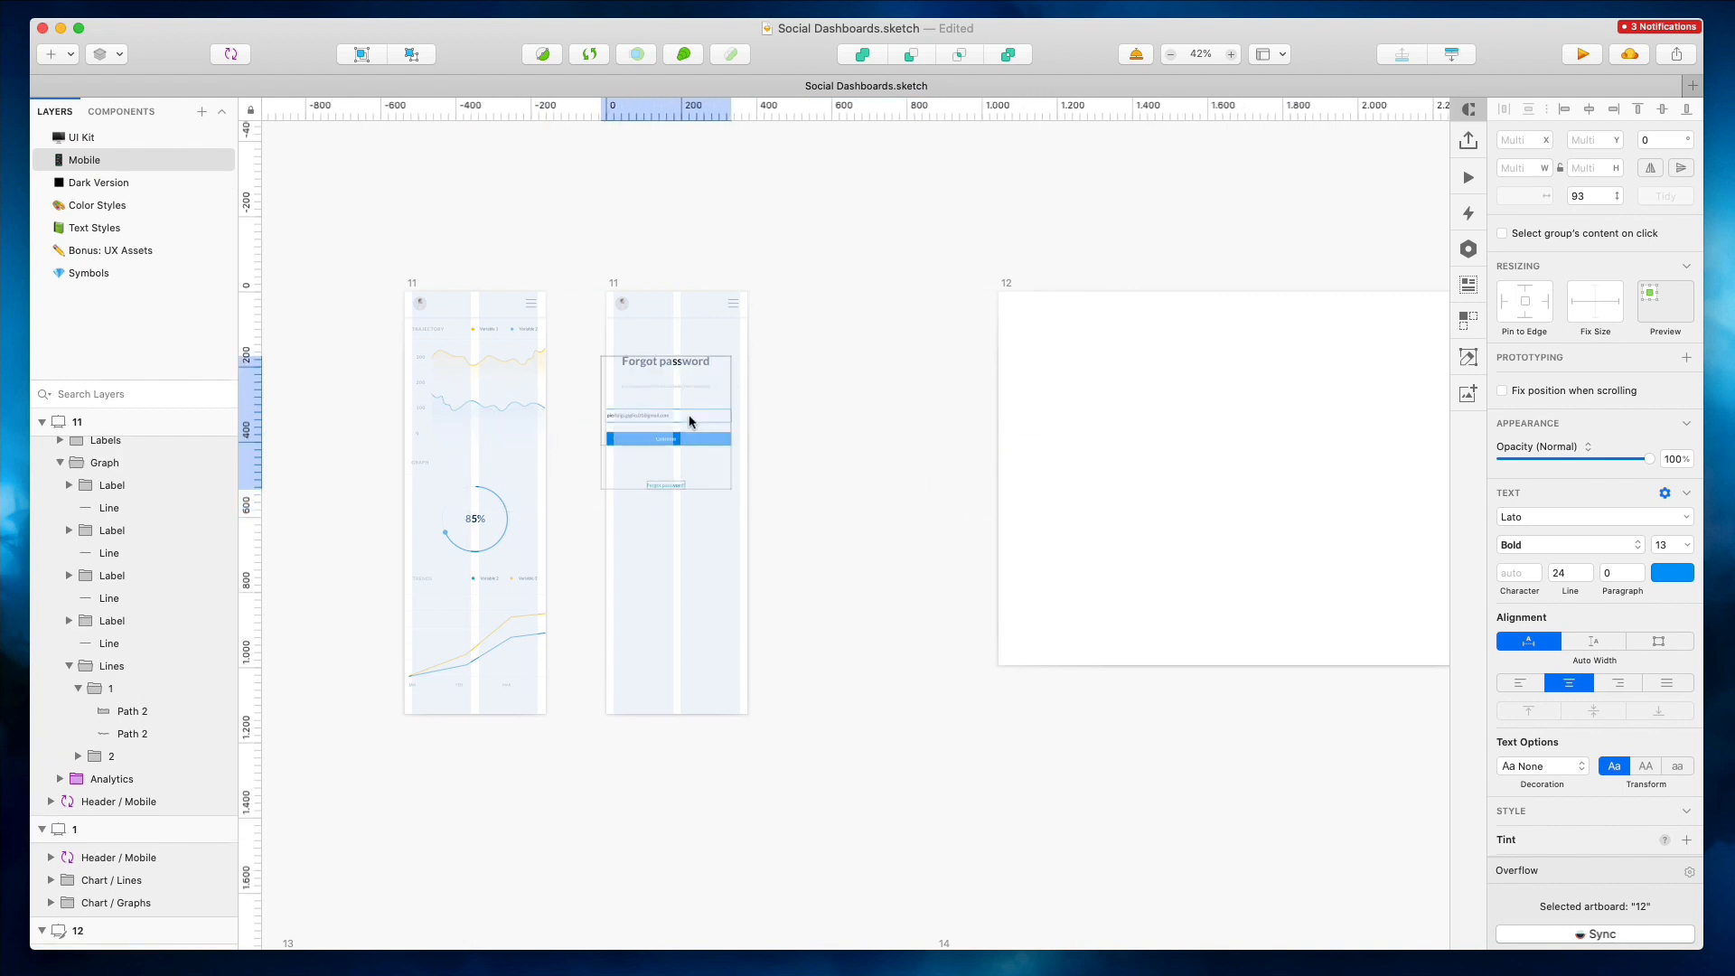
scroll(672, 357, up, 5)
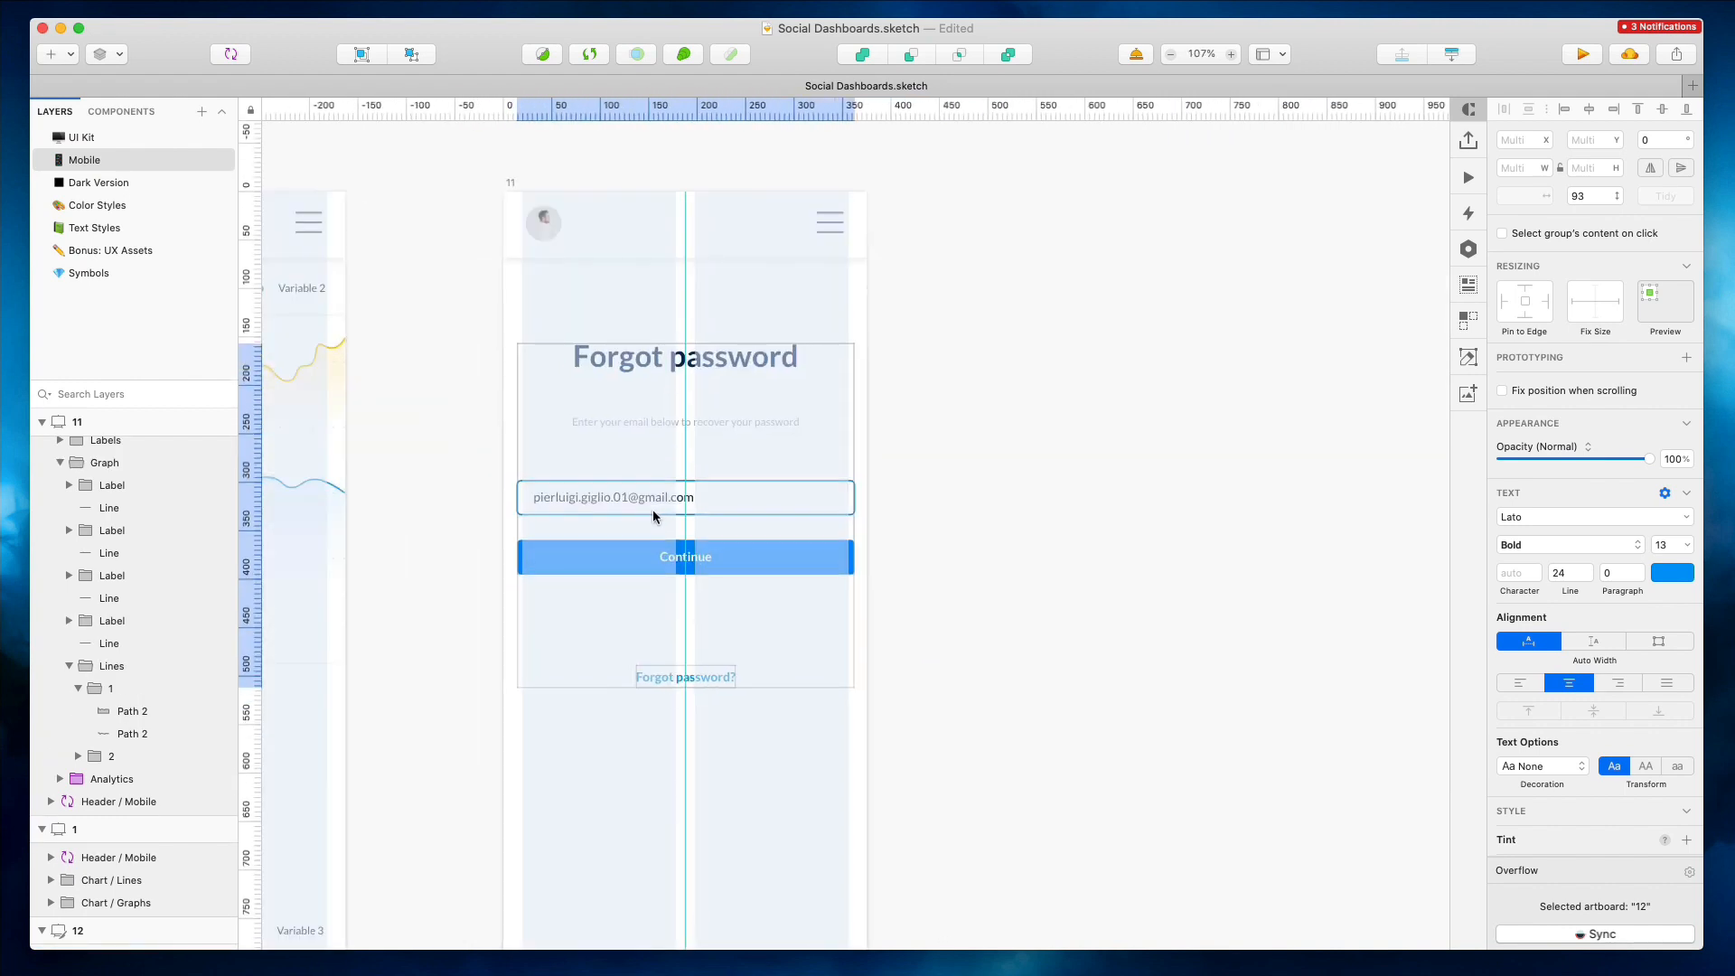
drag(517, 514, 534, 512)
key(super+z)
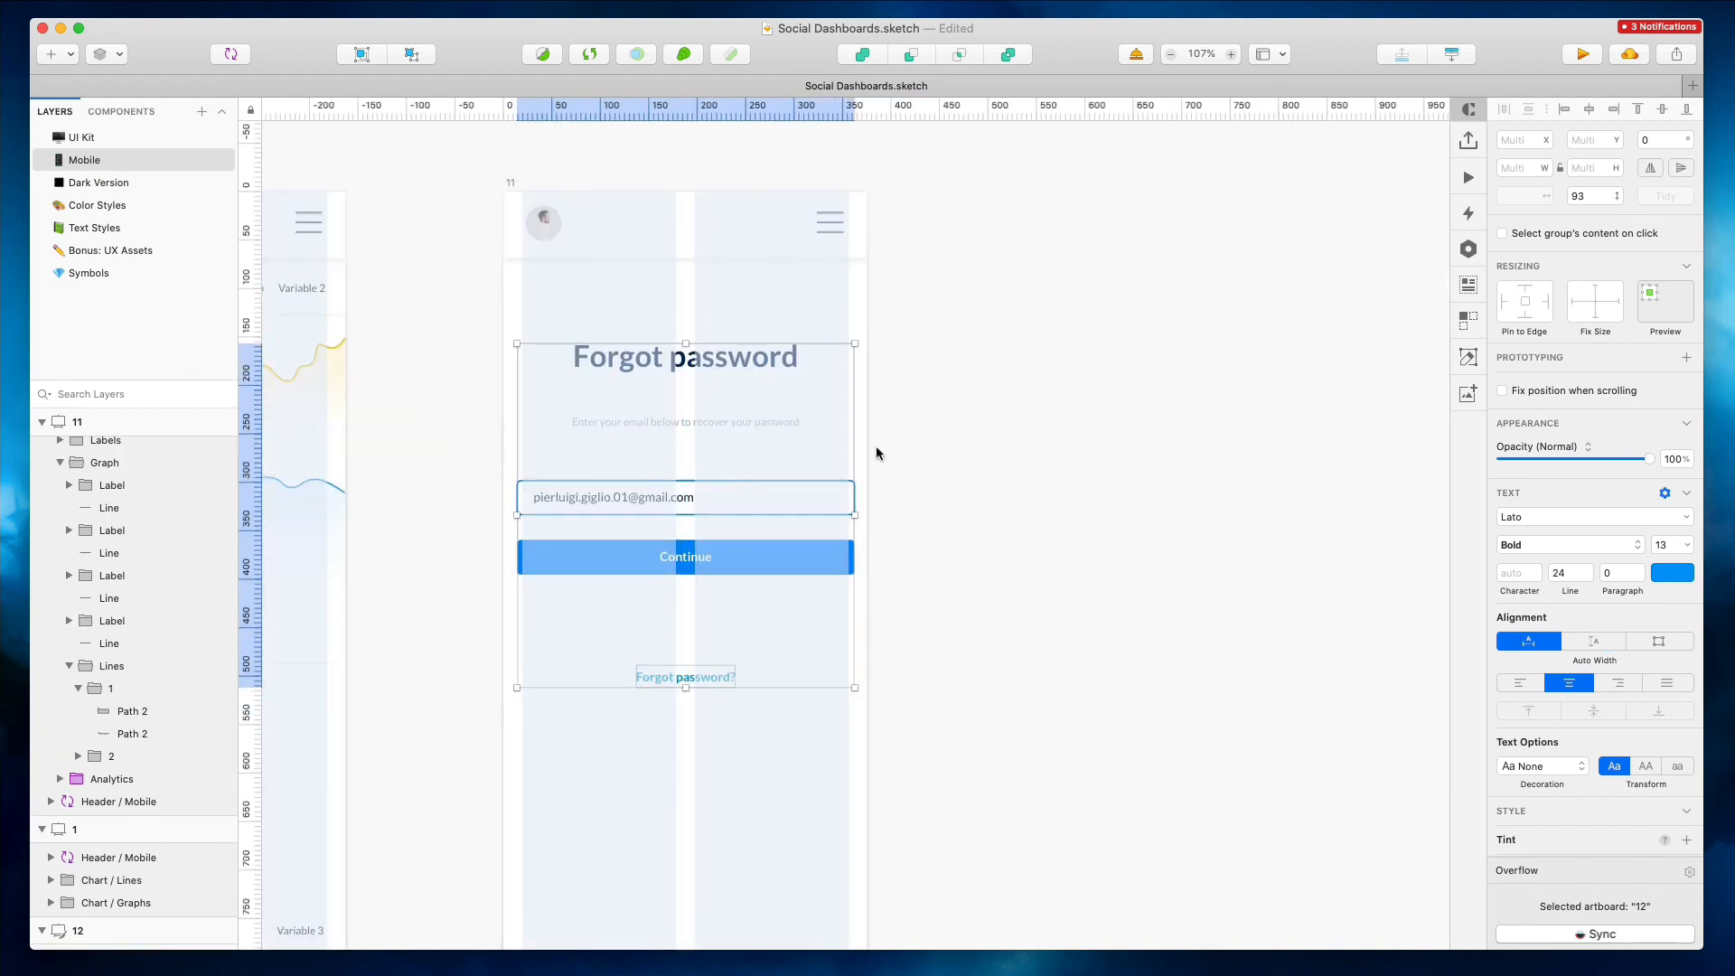
click(876, 449)
click(834, 497)
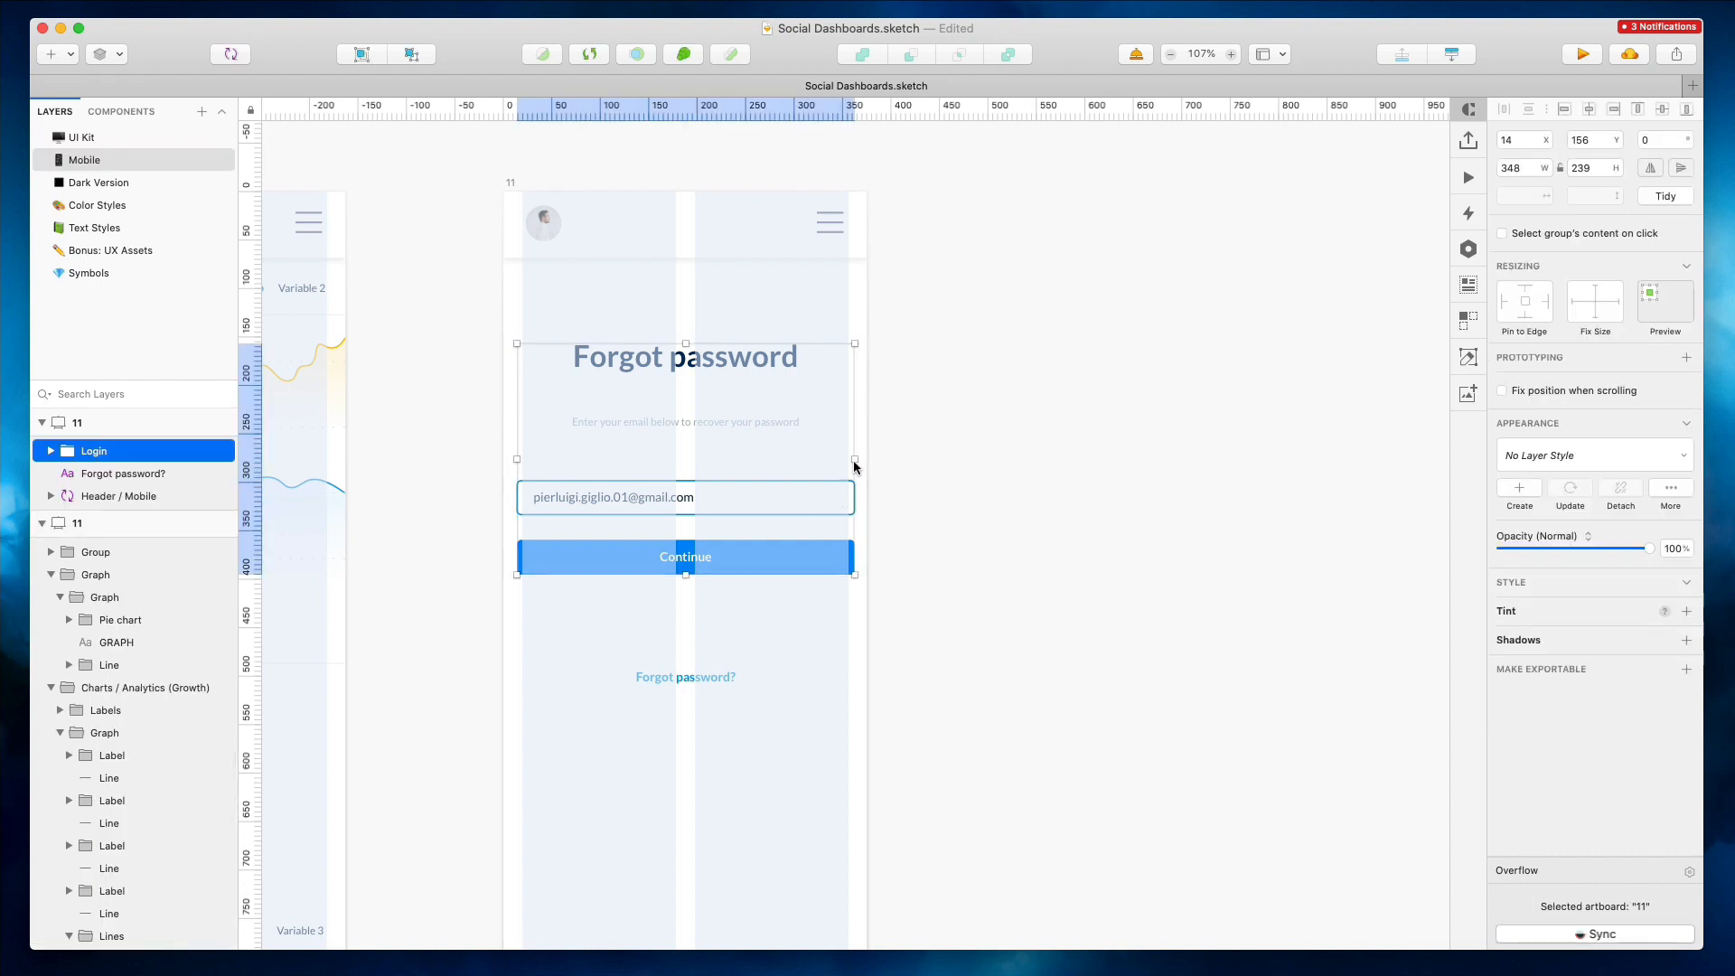
double_click(810, 494)
shift+click(827, 546)
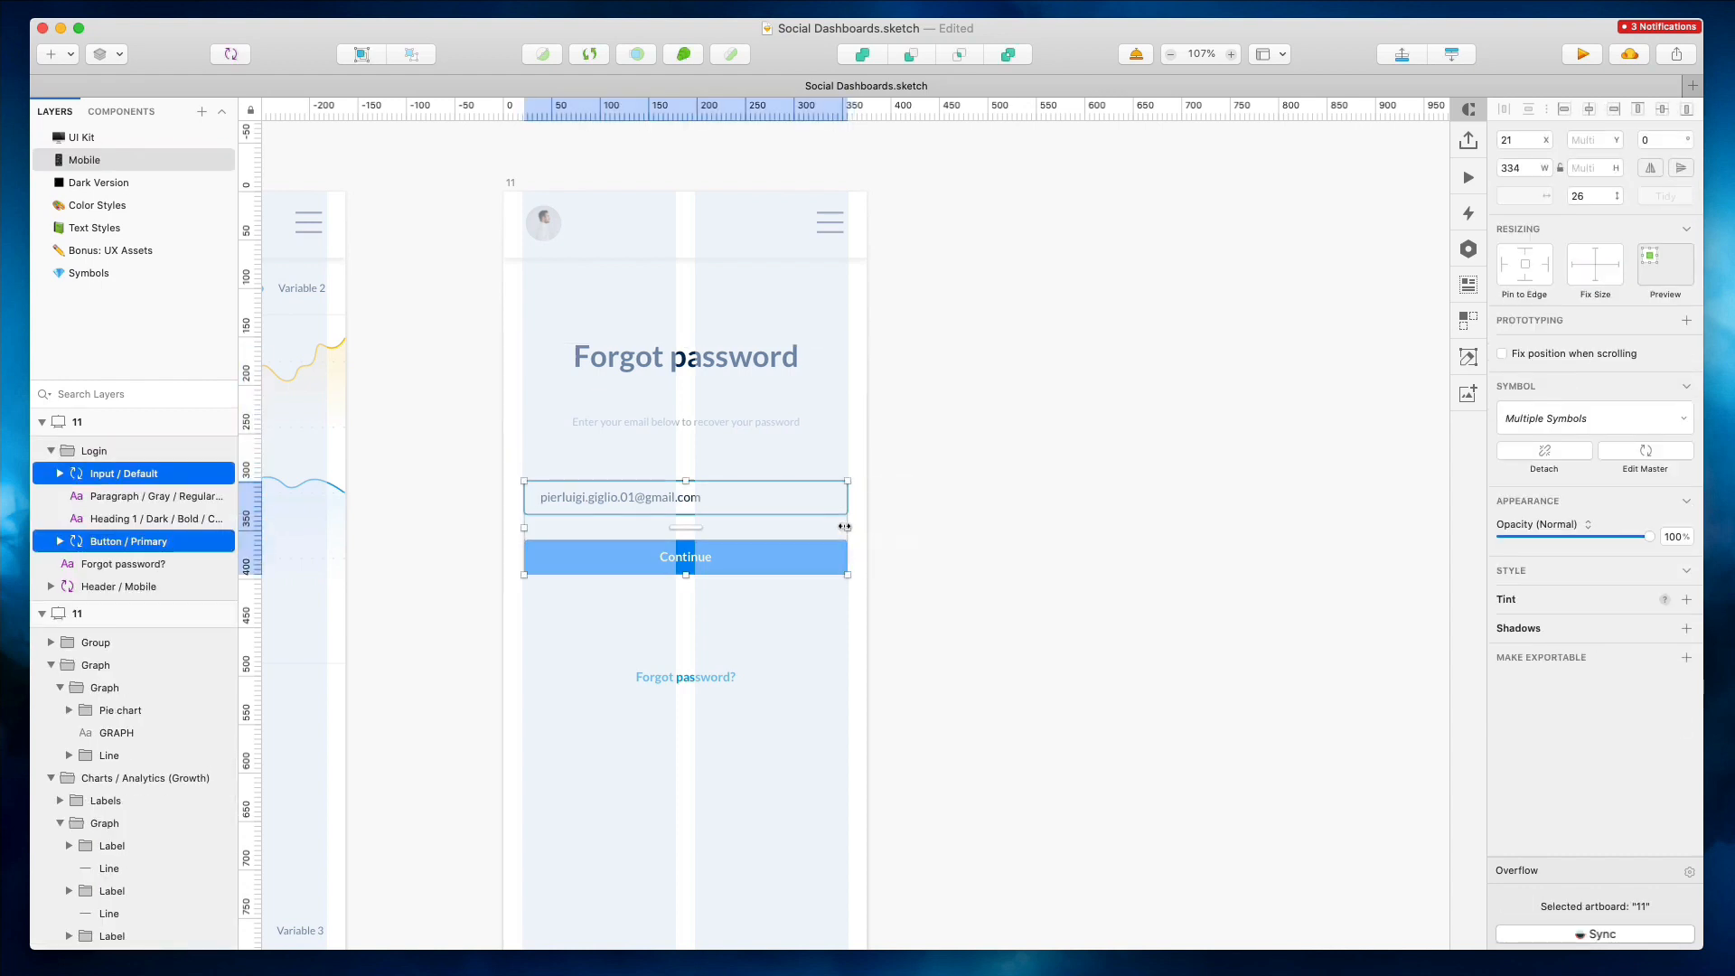
key(Escape)
Nudge the login form and Forgot password? link up by 20 px
click(678, 365)
shift+click(693, 672)
key(shift+Up)
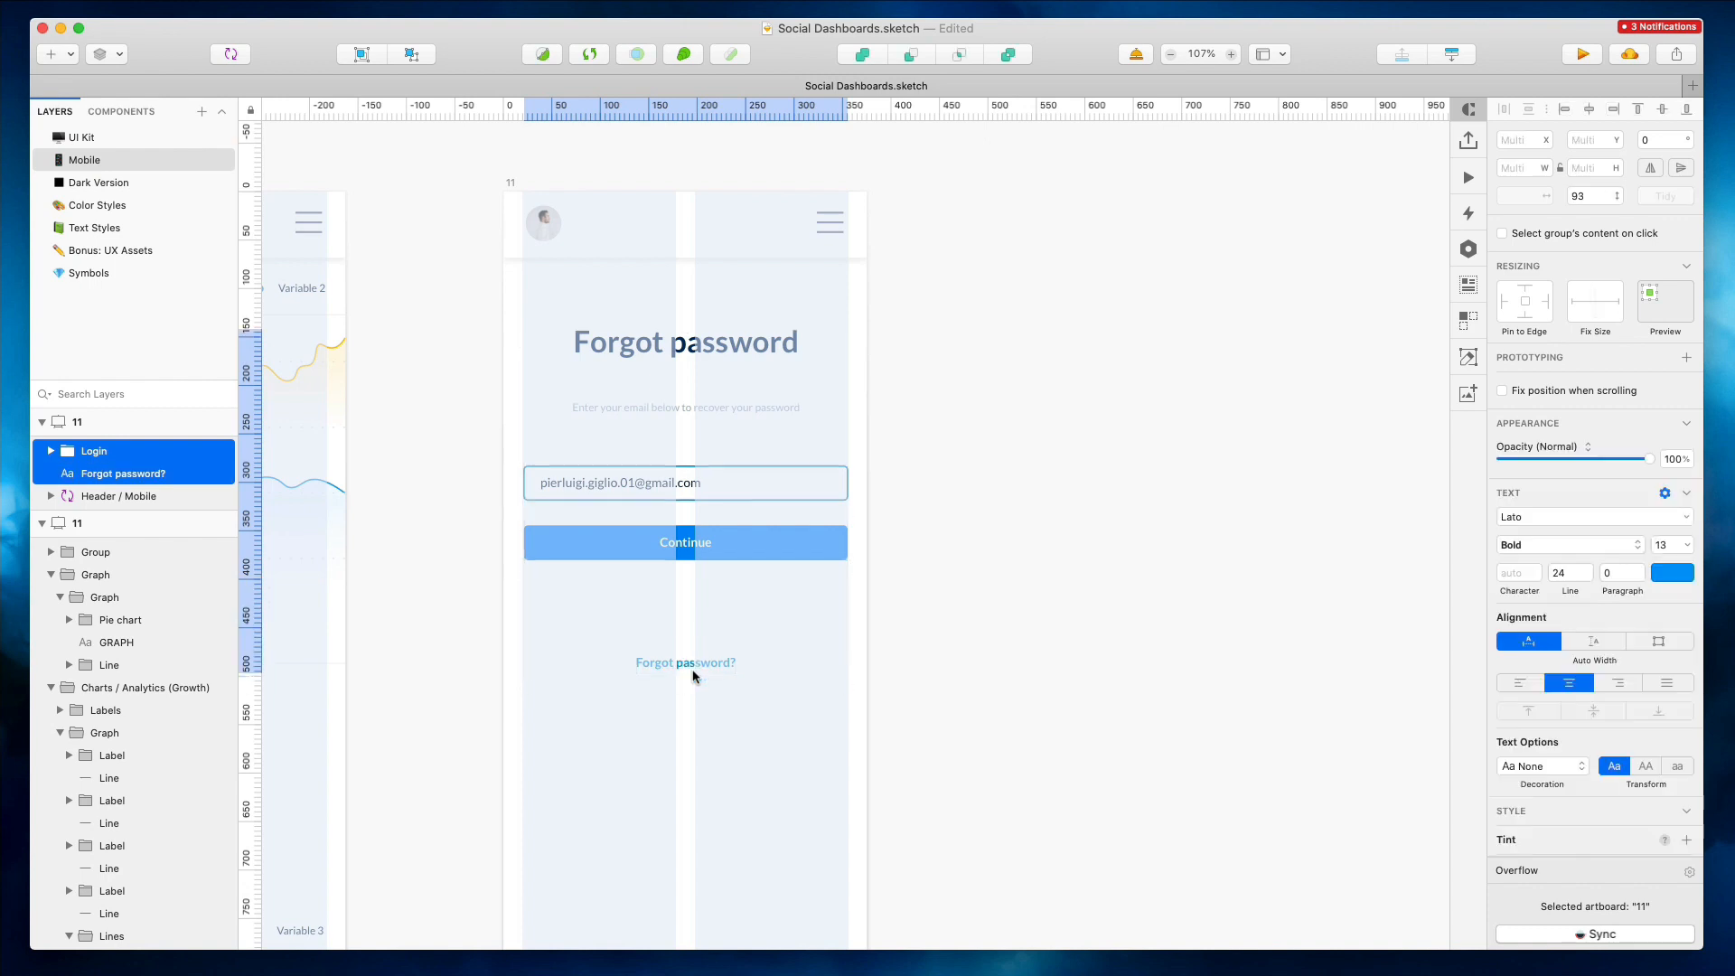
key(shift+Up)
Shorten the login artboard to about 375 × 702
click(942, 309)
scroll(942, 309, down, 5)
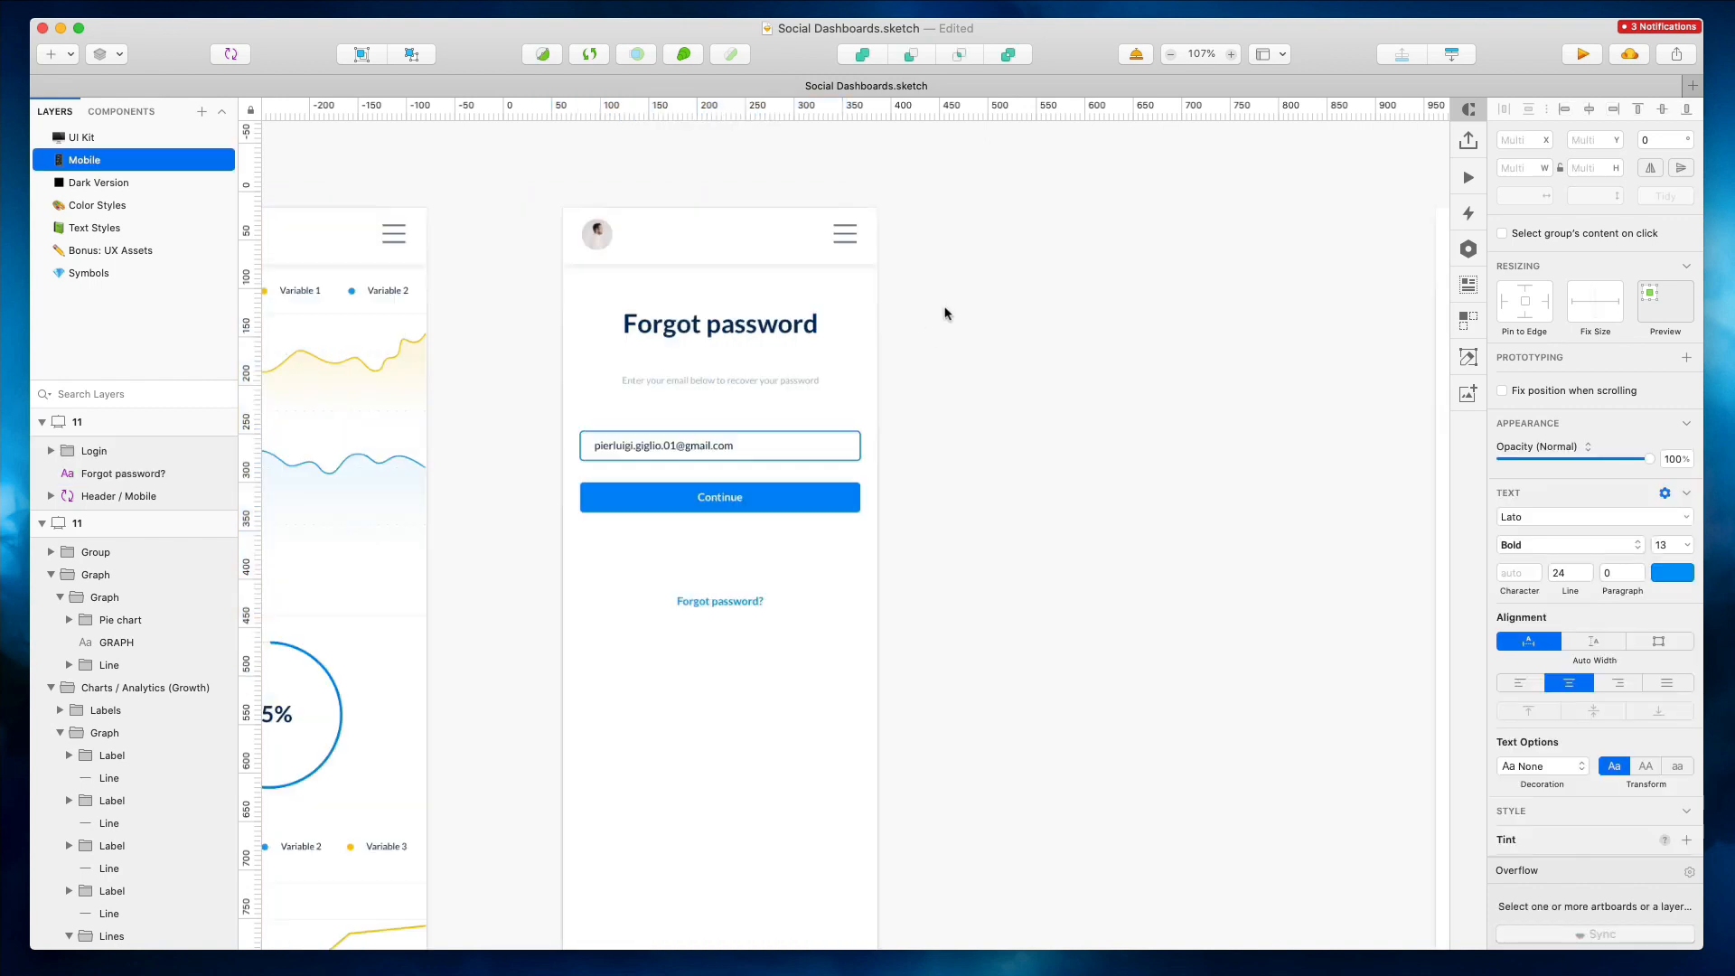
click(662, 226)
scroll(1053, 204, down, 2)
drag(782, 878, 783, 583)
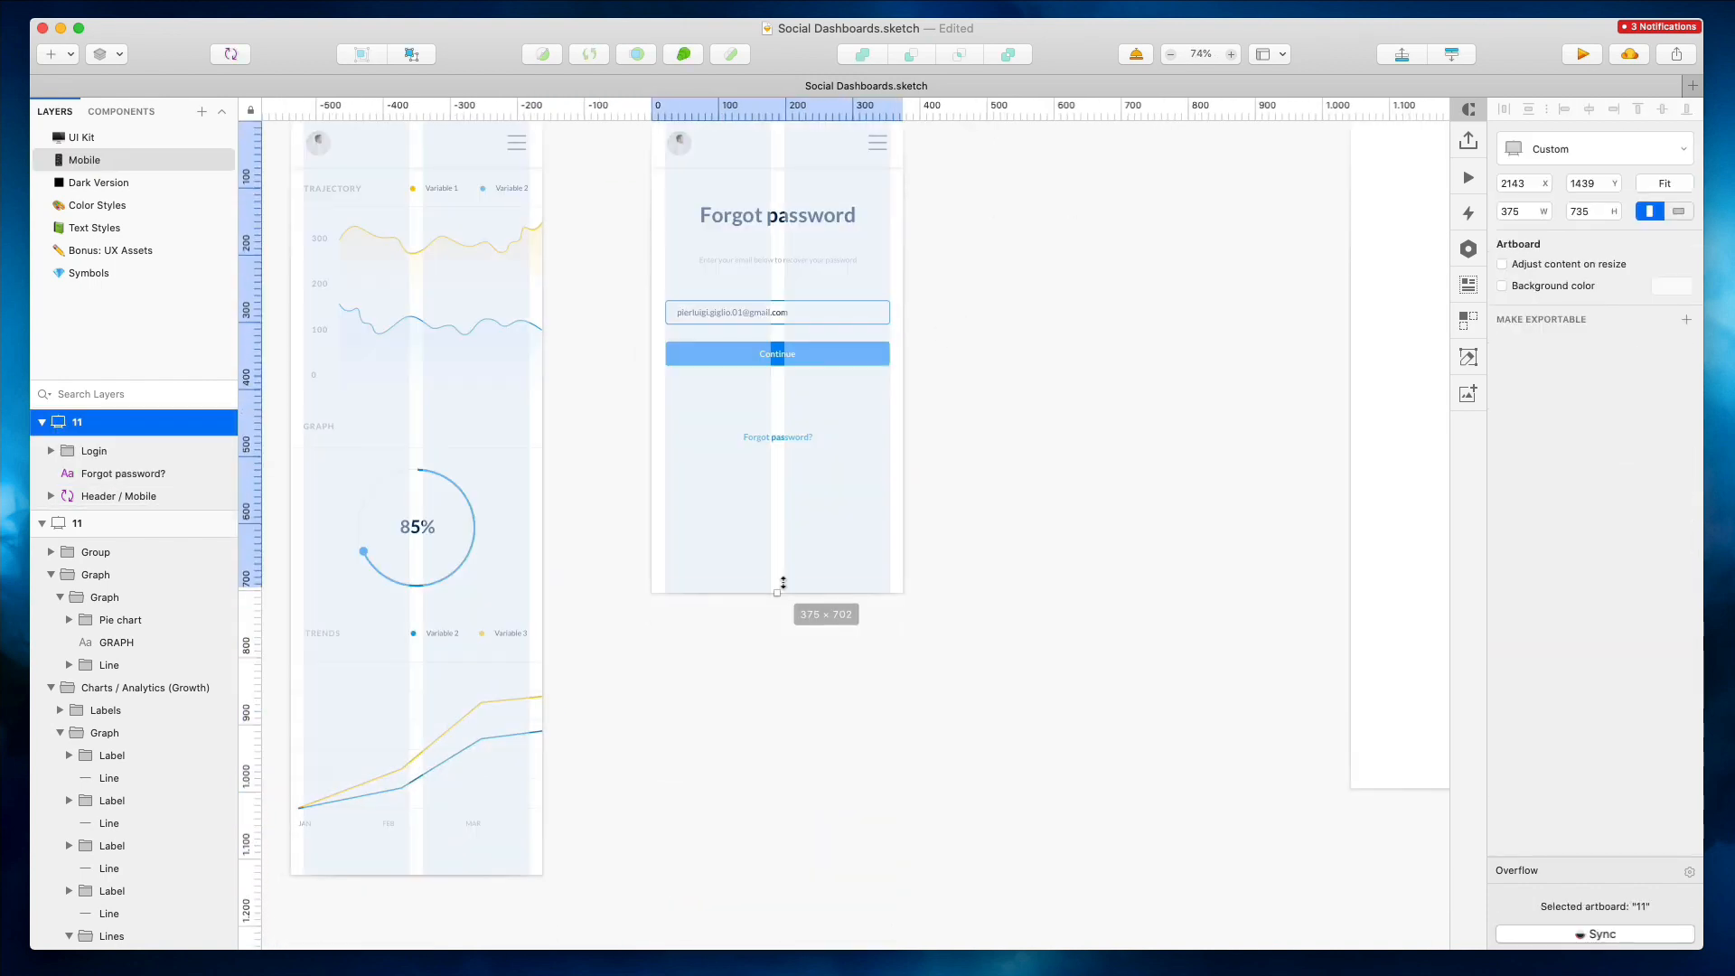
Move the login form and Forgot password? link down by 33 px
scroll(1084, 364, up, 3)
click(1085, 364)
drag(635, 271, 881, 594)
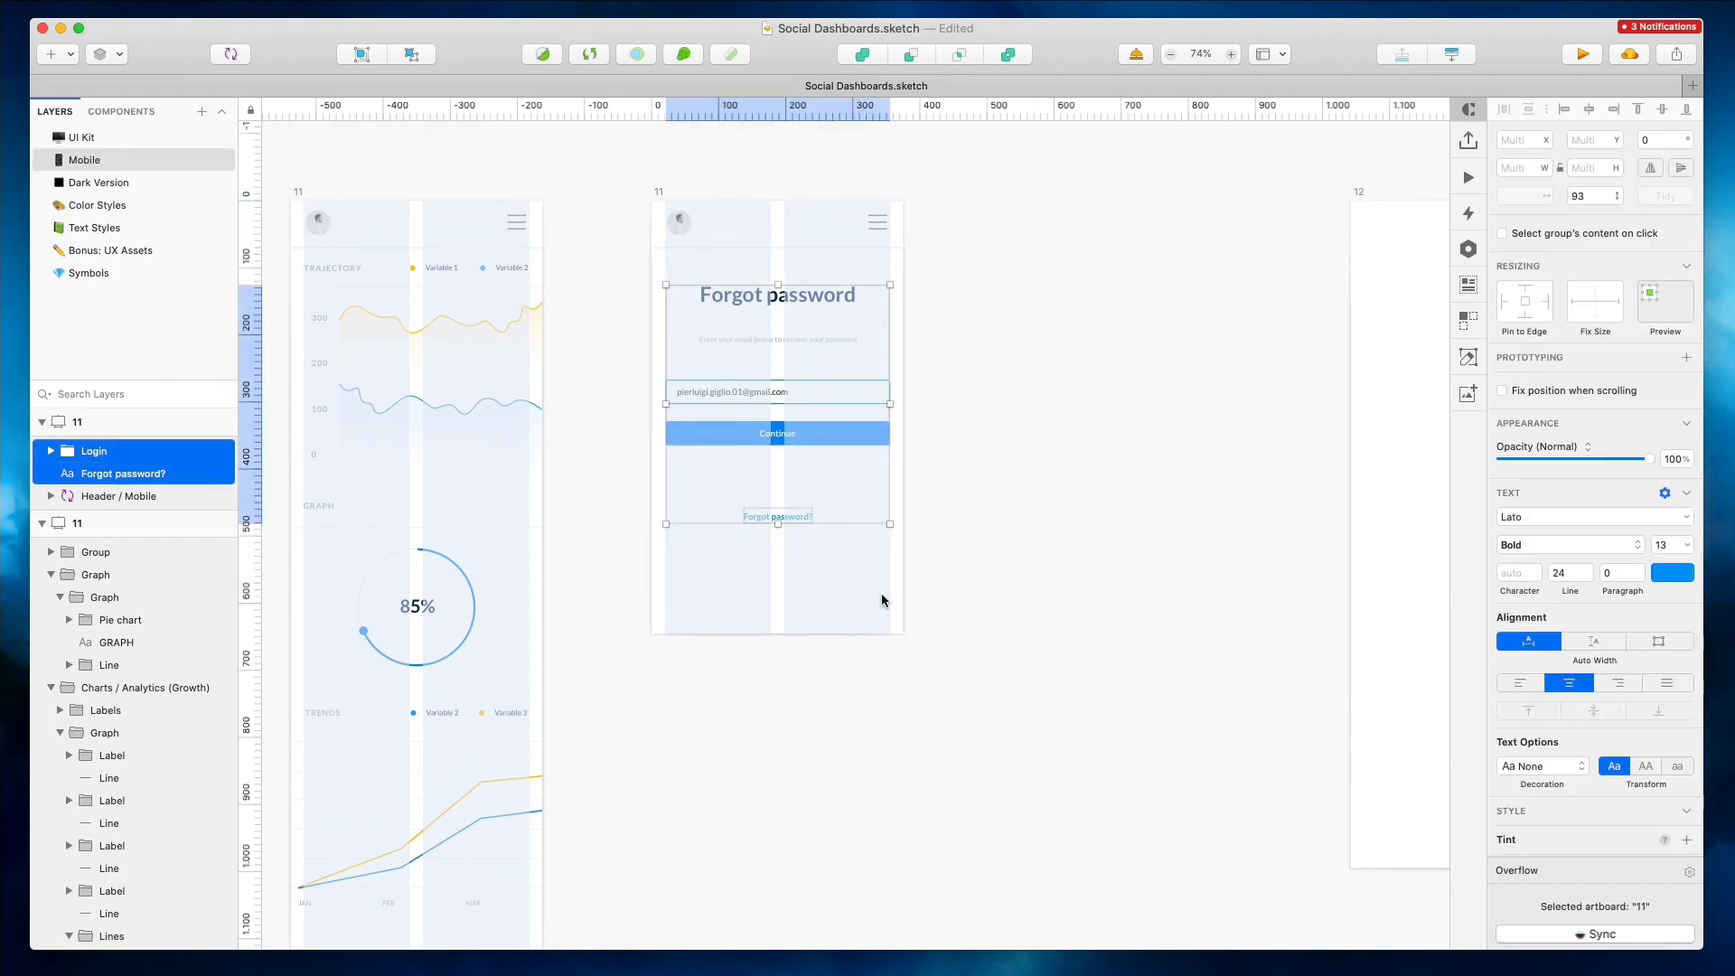
key(shift+Down)
key(shift+Down)
key(shift+Down)
key(Down)
key(Down)
key(Down)
key(Down)
key(Down)
key(Down)
key(Down)
key(Down)
scroll(1075, 338, down, 2)
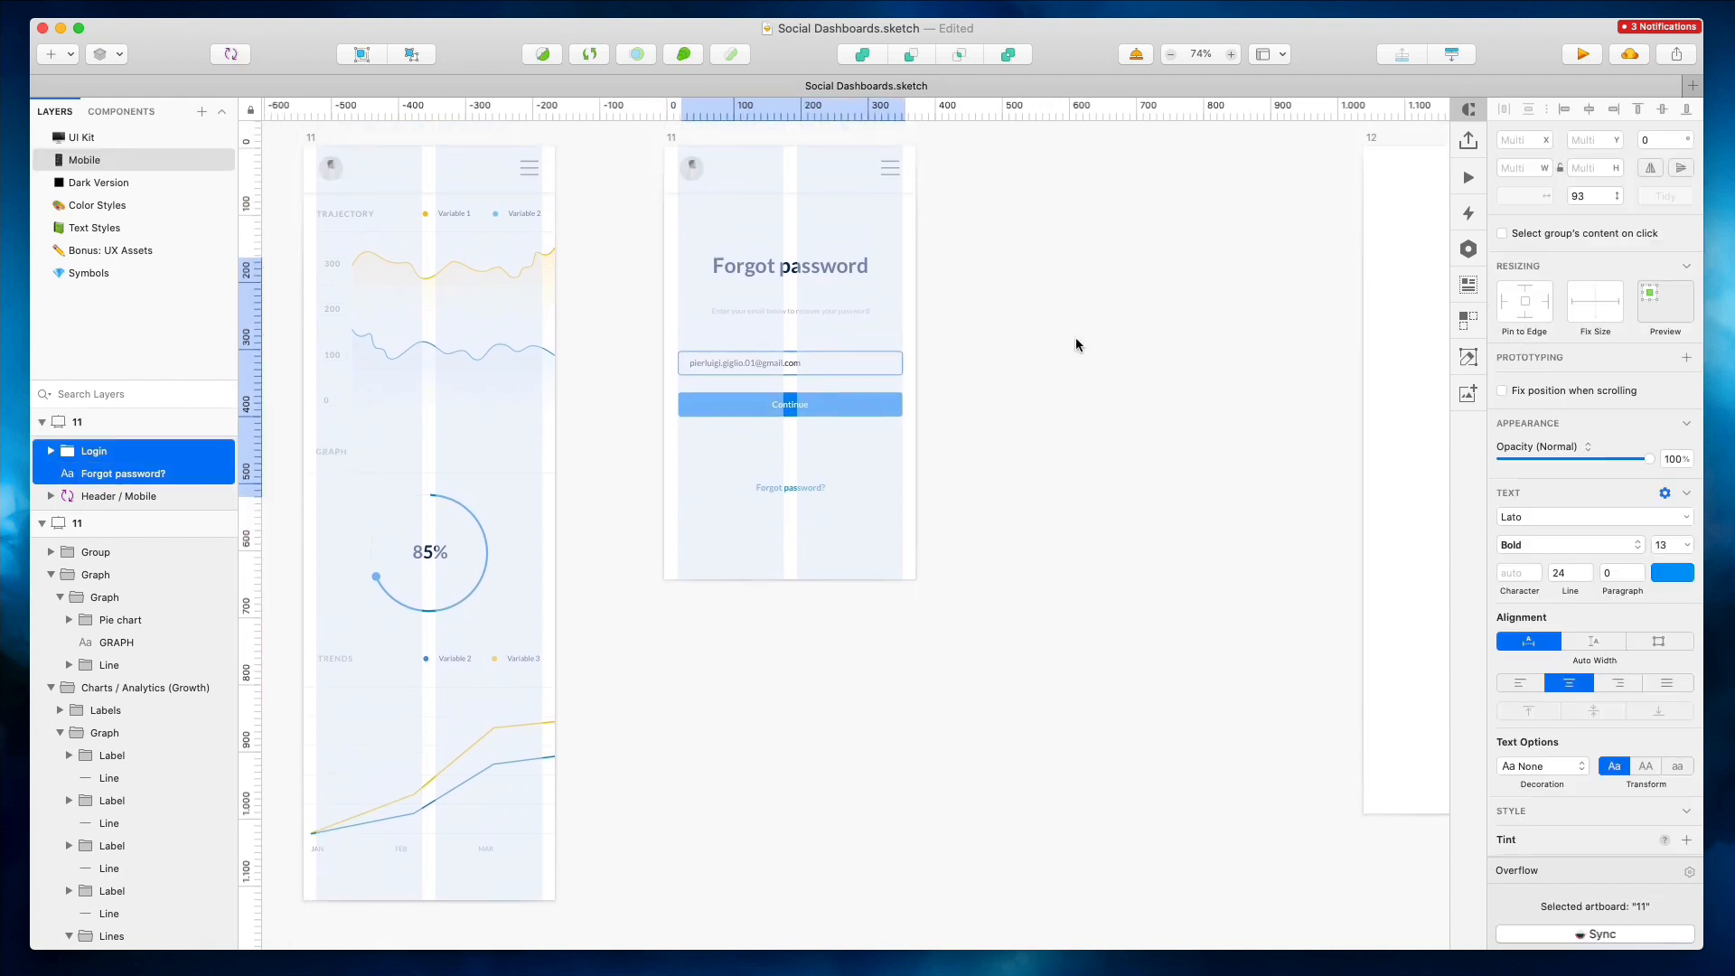
Rename the login artboard as 12
scroll(1075, 338, up, 2)
click(1075, 338)
double_click(687, 182)
text(12)
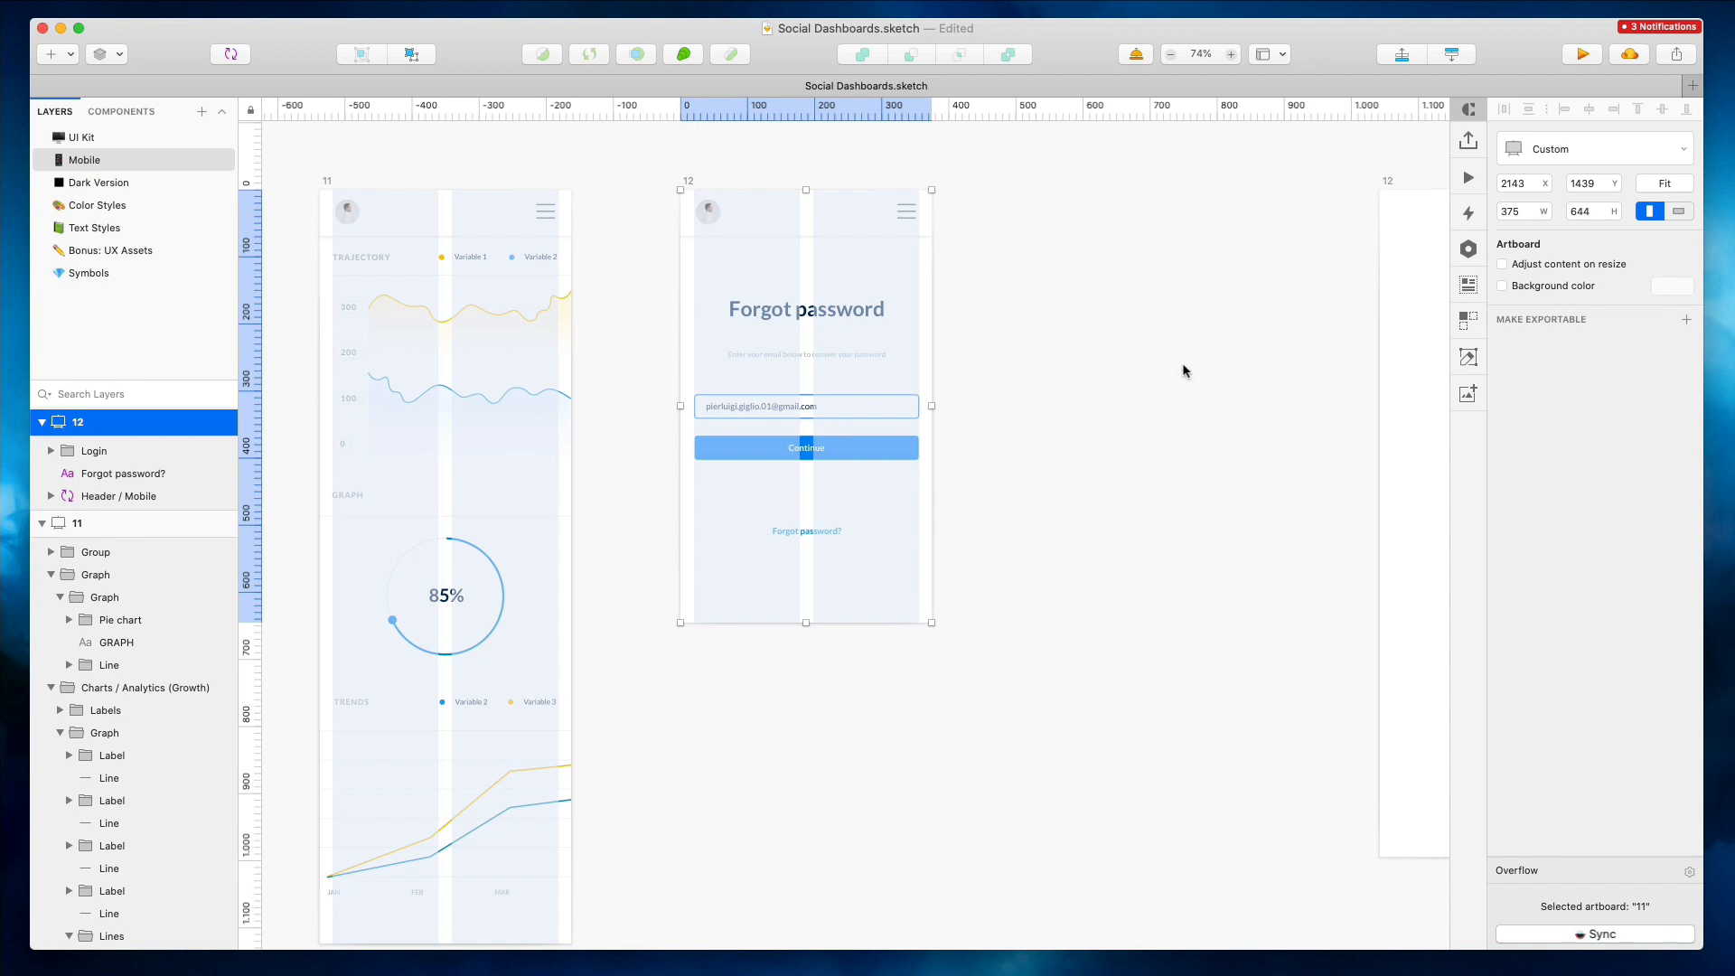
Lengthen artboard 12 to a height of 717
click(1183, 371)
drag(806, 622, 808, 669)
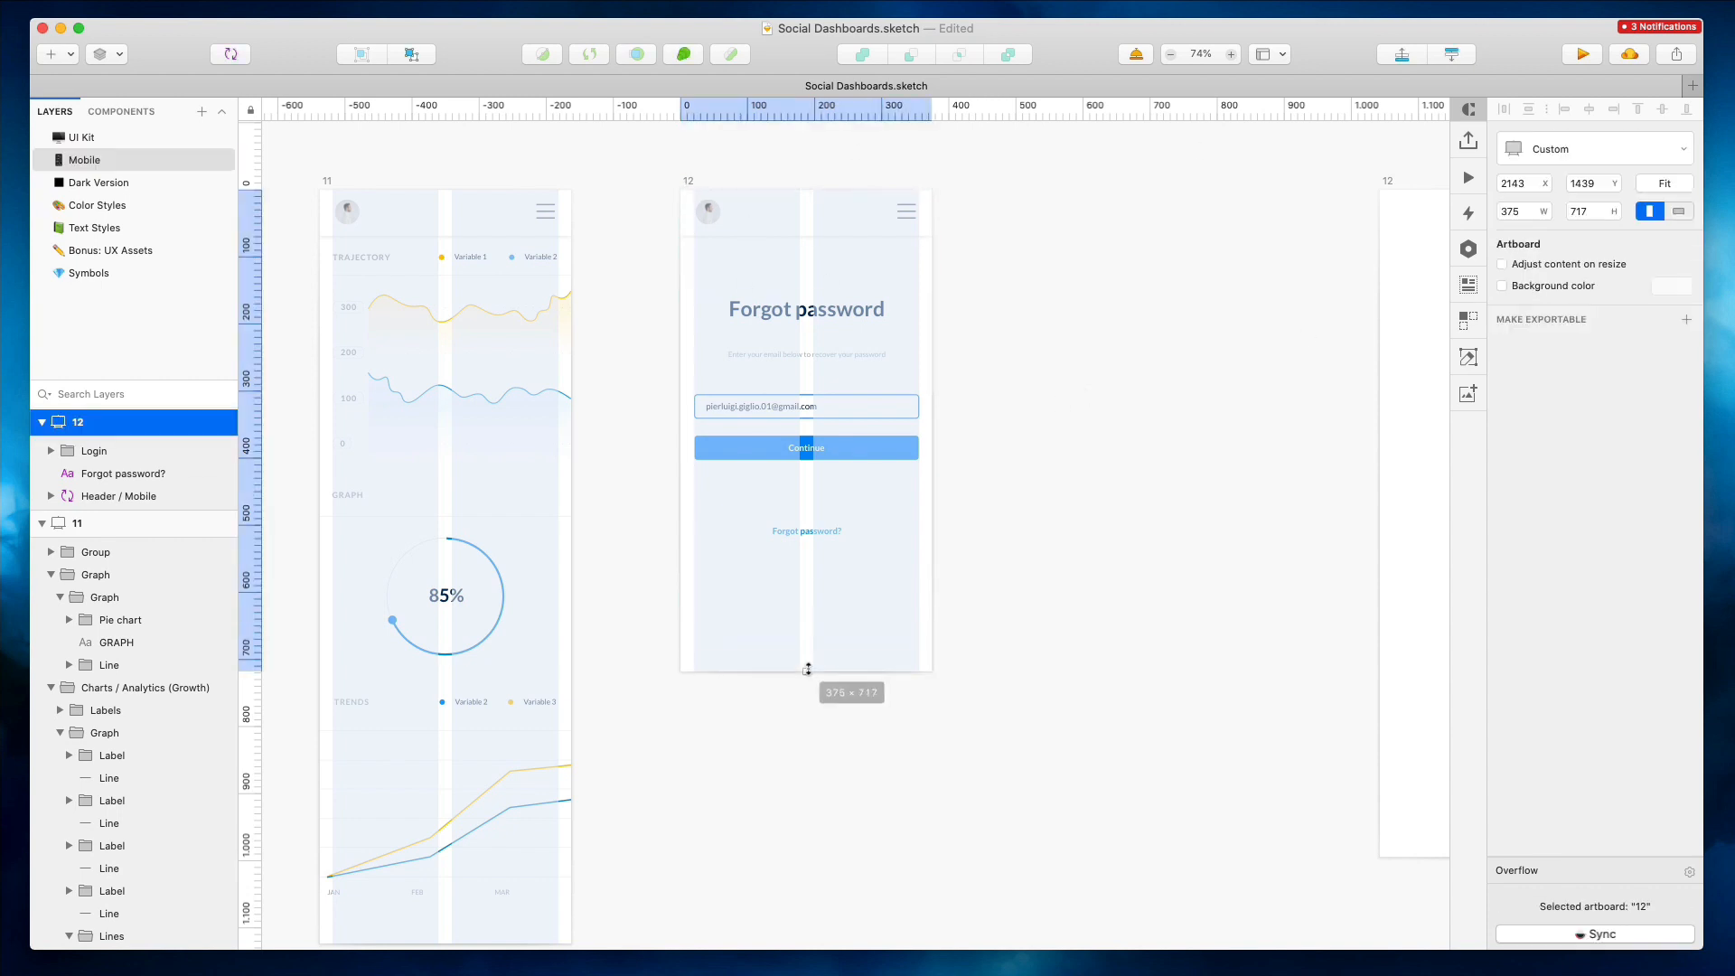
click(945, 615)
Delete the original desktop Forgot password artboard
scroll(945, 614, right, 3)
scroll(945, 613, down, 4)
click(1032, 369)
key(Delete)
Move the desktop artboards 13 to 20 up beside the mobile artboards, leaving space between them
scroll(1032, 371, down, 5)
scroll(1030, 367, right, 5)
scroll(1030, 367, down, 2)
scroll(1030, 367, left, 2)
scroll(1030, 367, up, 1)
drag(408, 194, 674, 464)
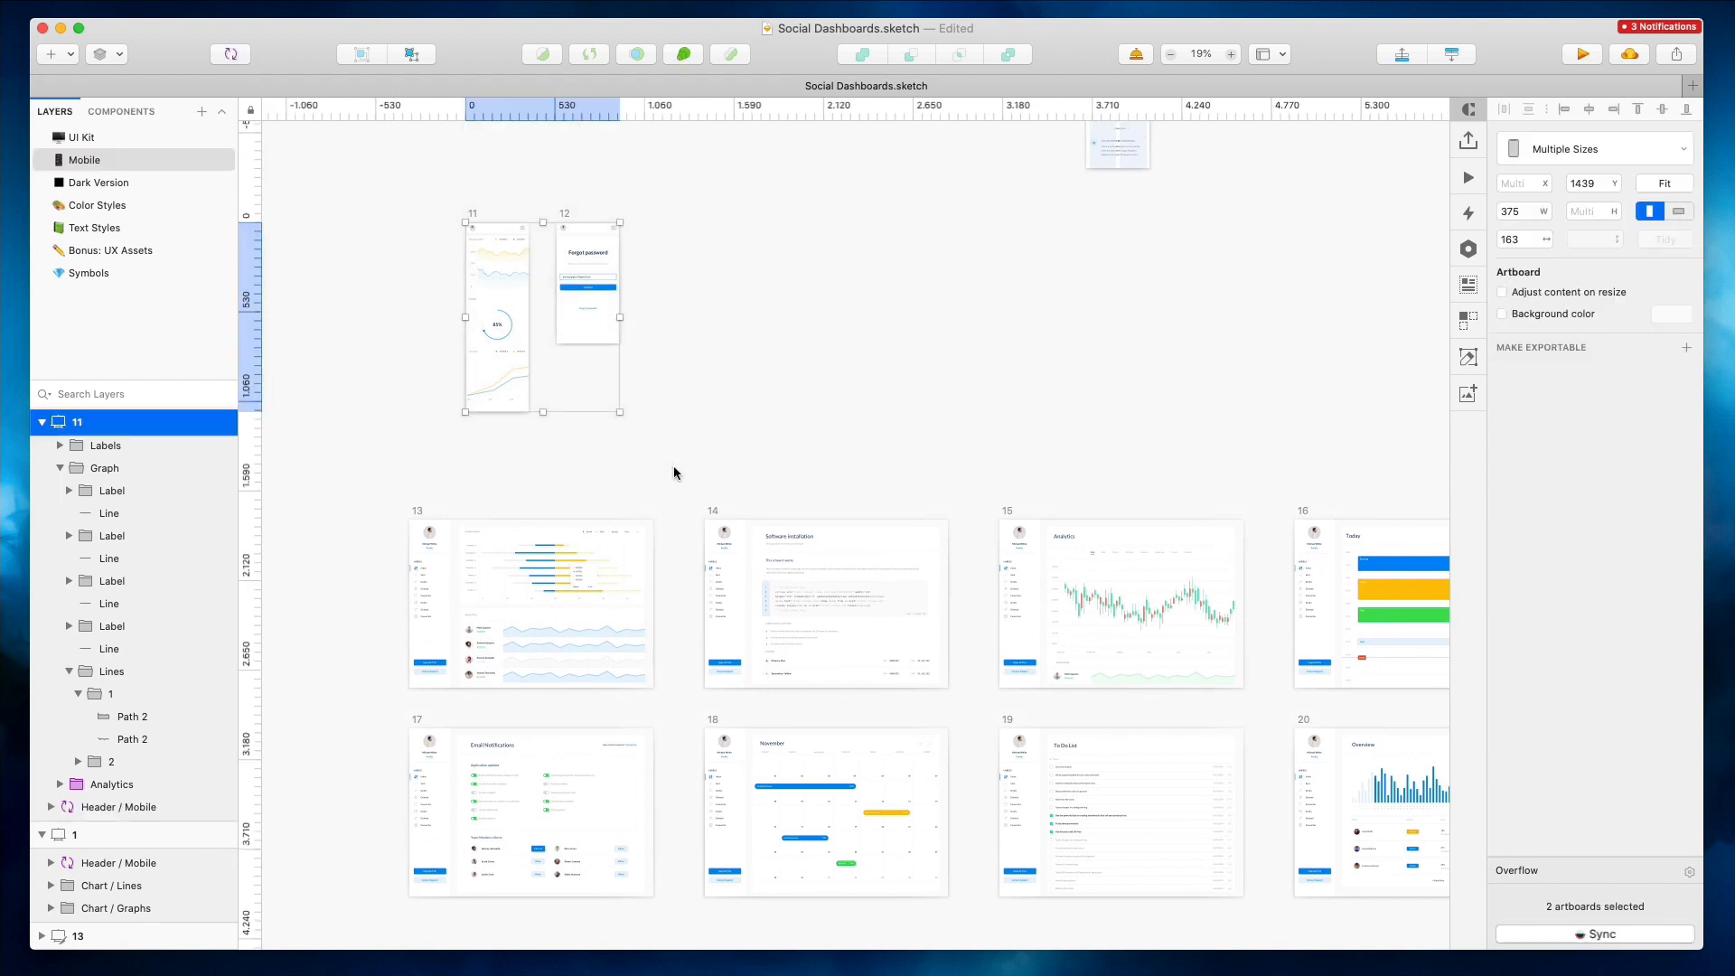
scroll(670, 465, down, 2)
scroll(671, 464, right, 1)
drag(327, 397, 1560, 892)
scroll(696, 543, left, 4)
drag(435, 554, 750, 256)
scroll(621, 199, up, 5)
scroll(622, 199, up, 3)
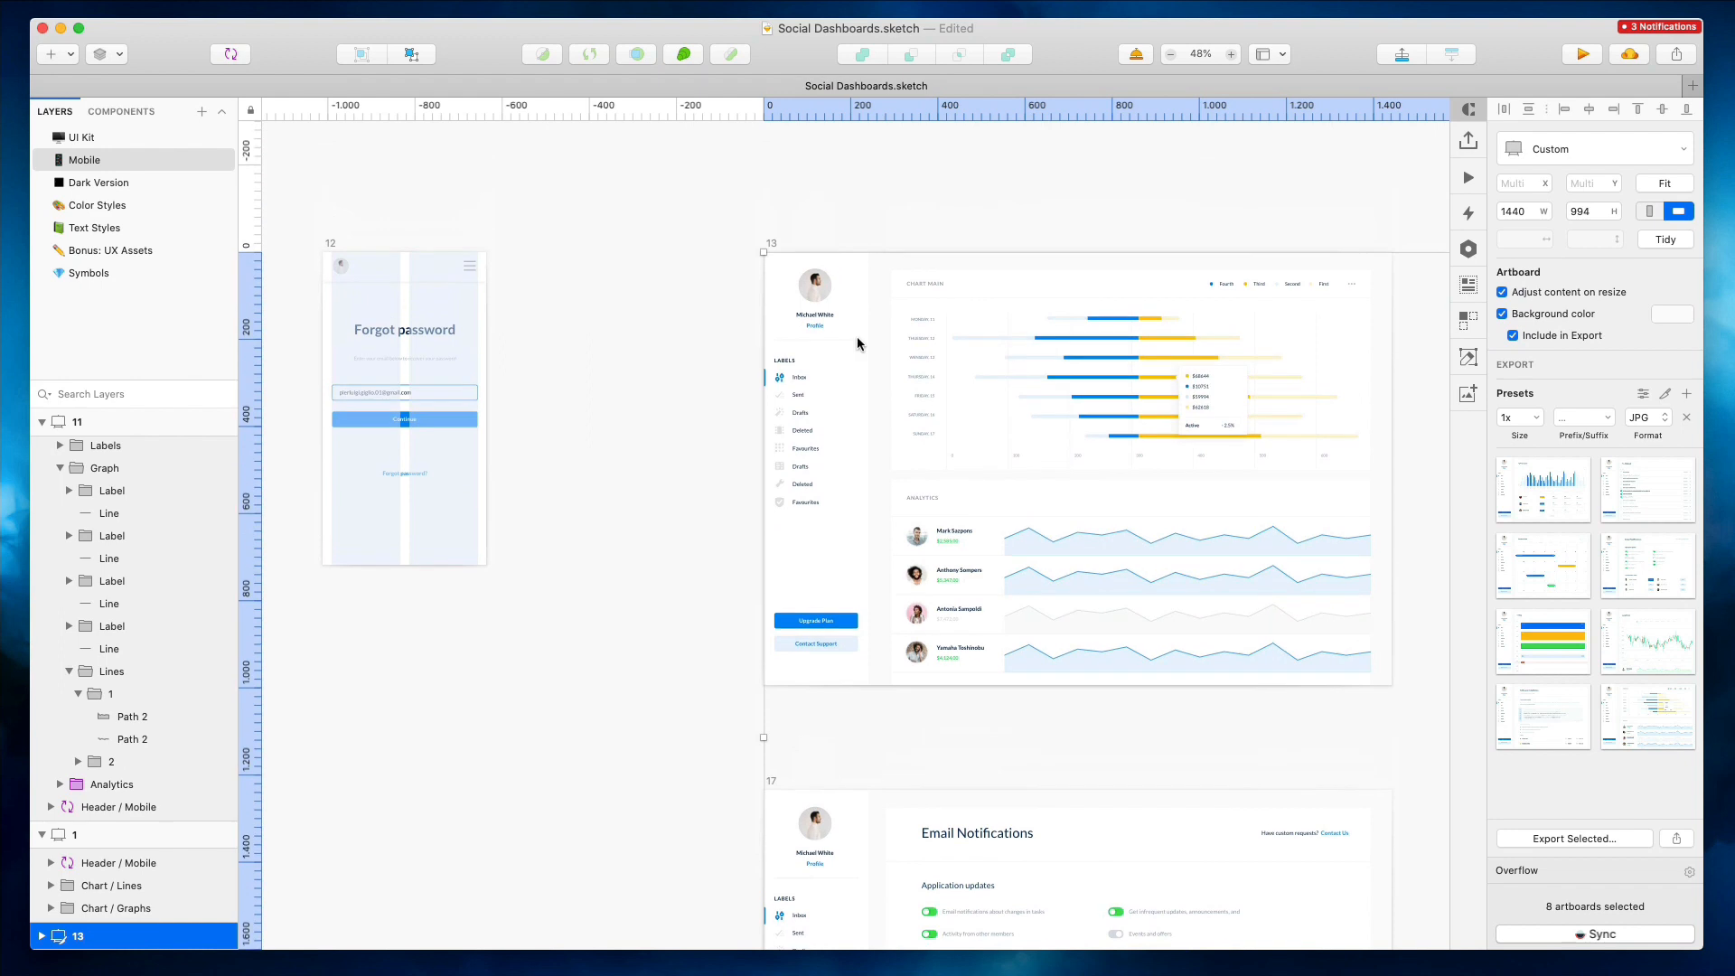
drag(858, 344, 1172, 421)
Duplicate artboard 12 beside the original and lengthen the copy
click(378, 237)
scroll(377, 237, left, 4)
click(513, 246)
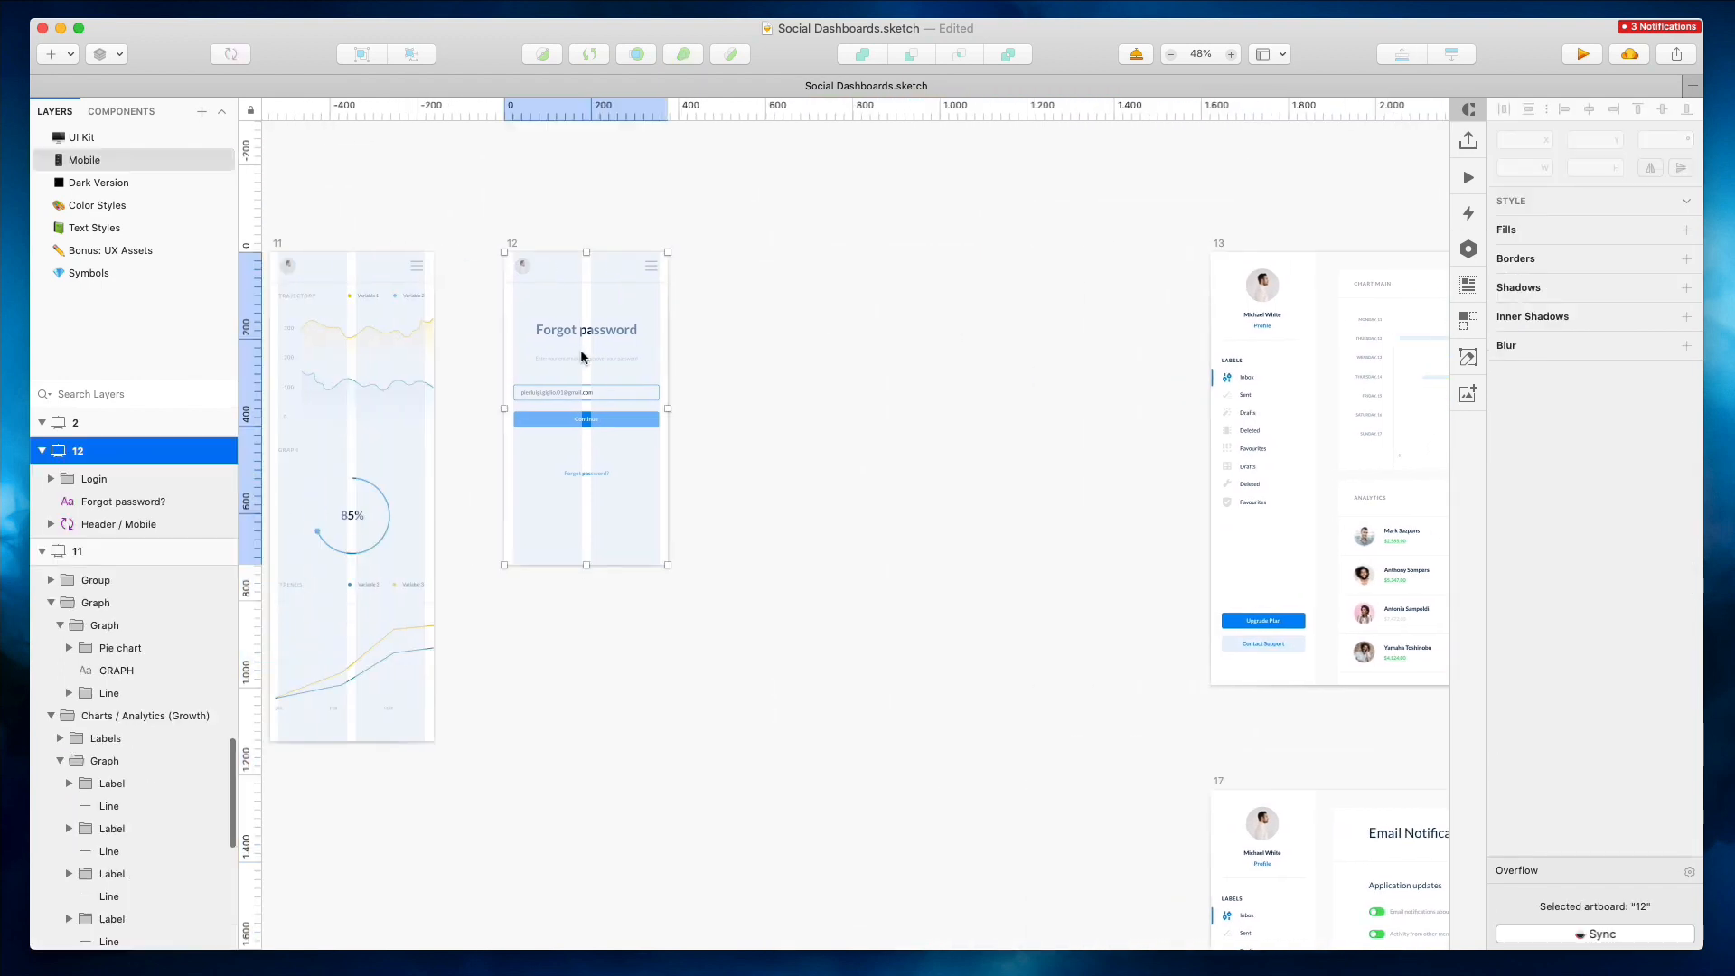
alt+drag(581, 357, 817, 356)
drag(831, 565, 833, 869)
click(1078, 564)
Detach the stacked bar chart on desktop artboard 13 from its symbol
scroll(1111, 451, right, 3)
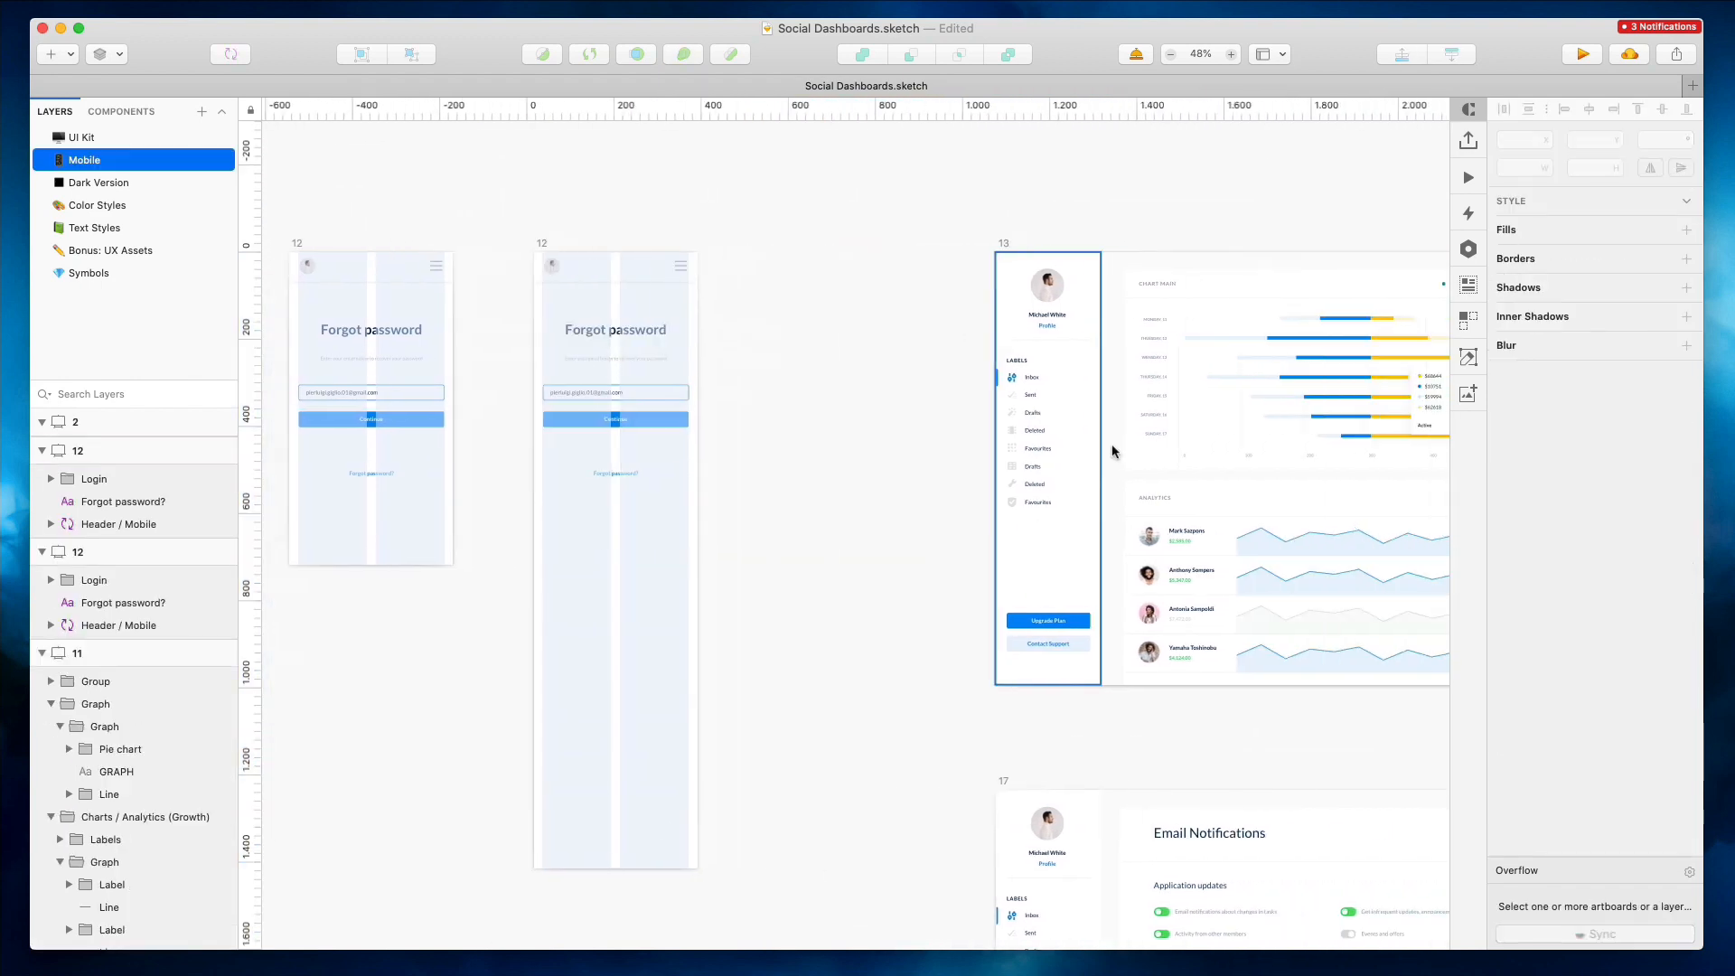
scroll(1270, 320, up, 6)
double_click(1026, 343)
click(332, 150)
right_click(880, 307)
click(935, 849)
Narrow the stacked bar chart's graphic to a width of 862
double_click(1075, 302)
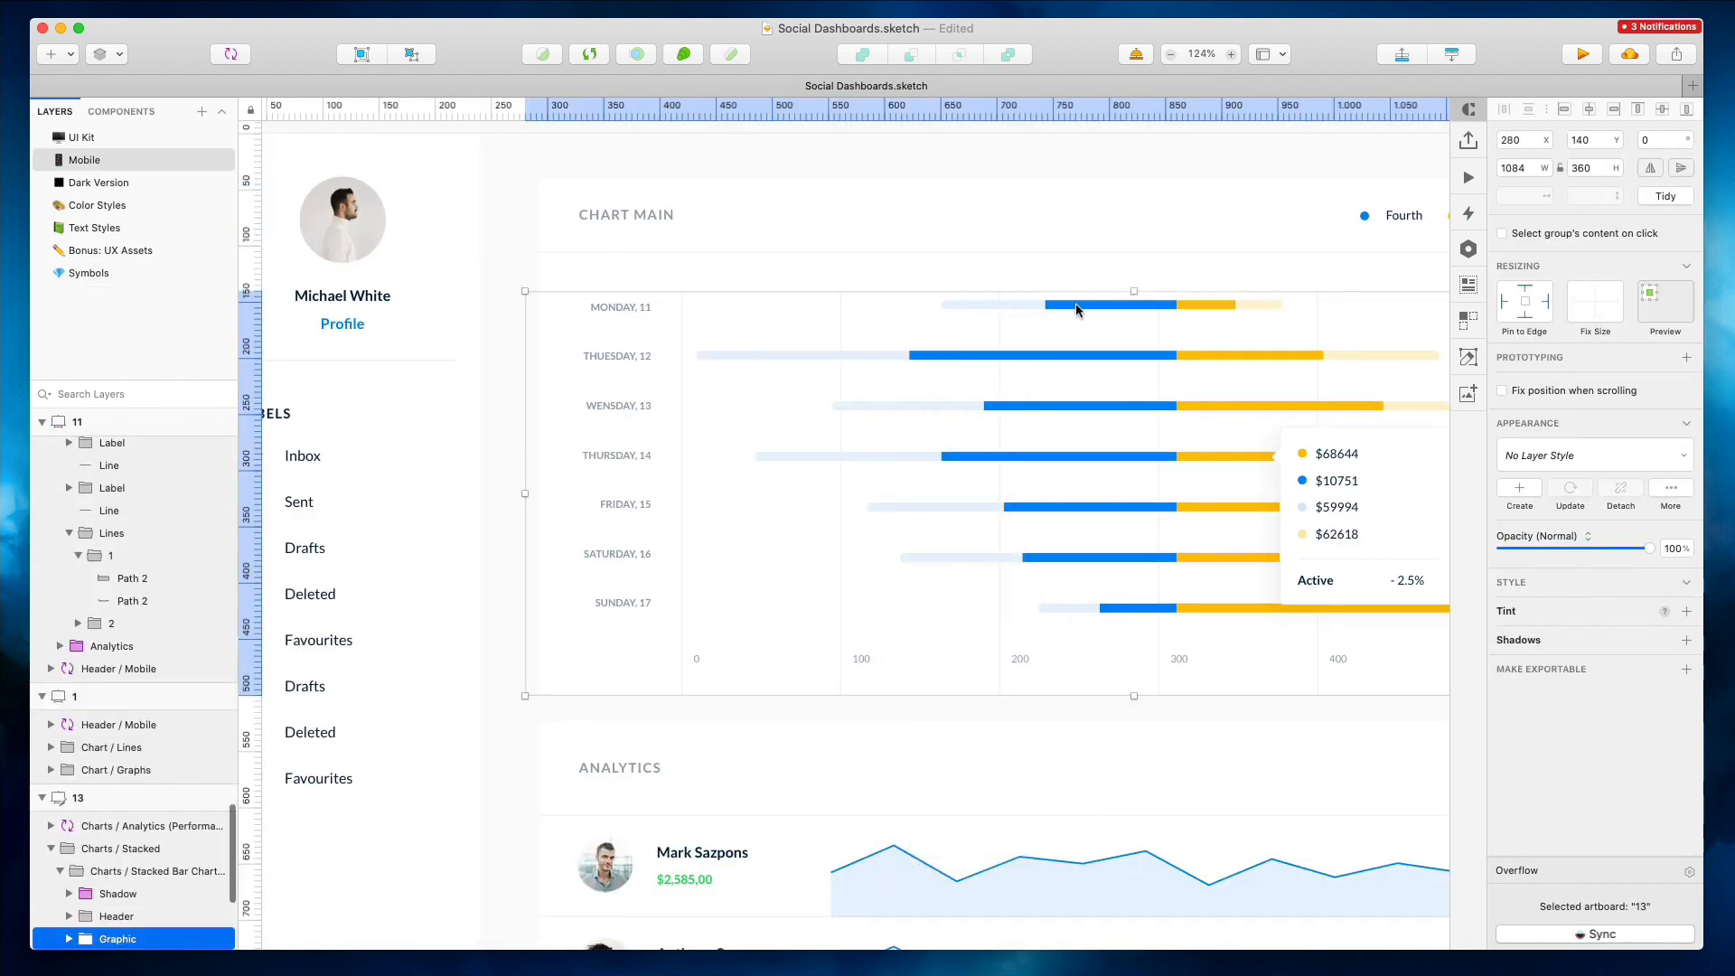
drag(521, 501, 689, 482)
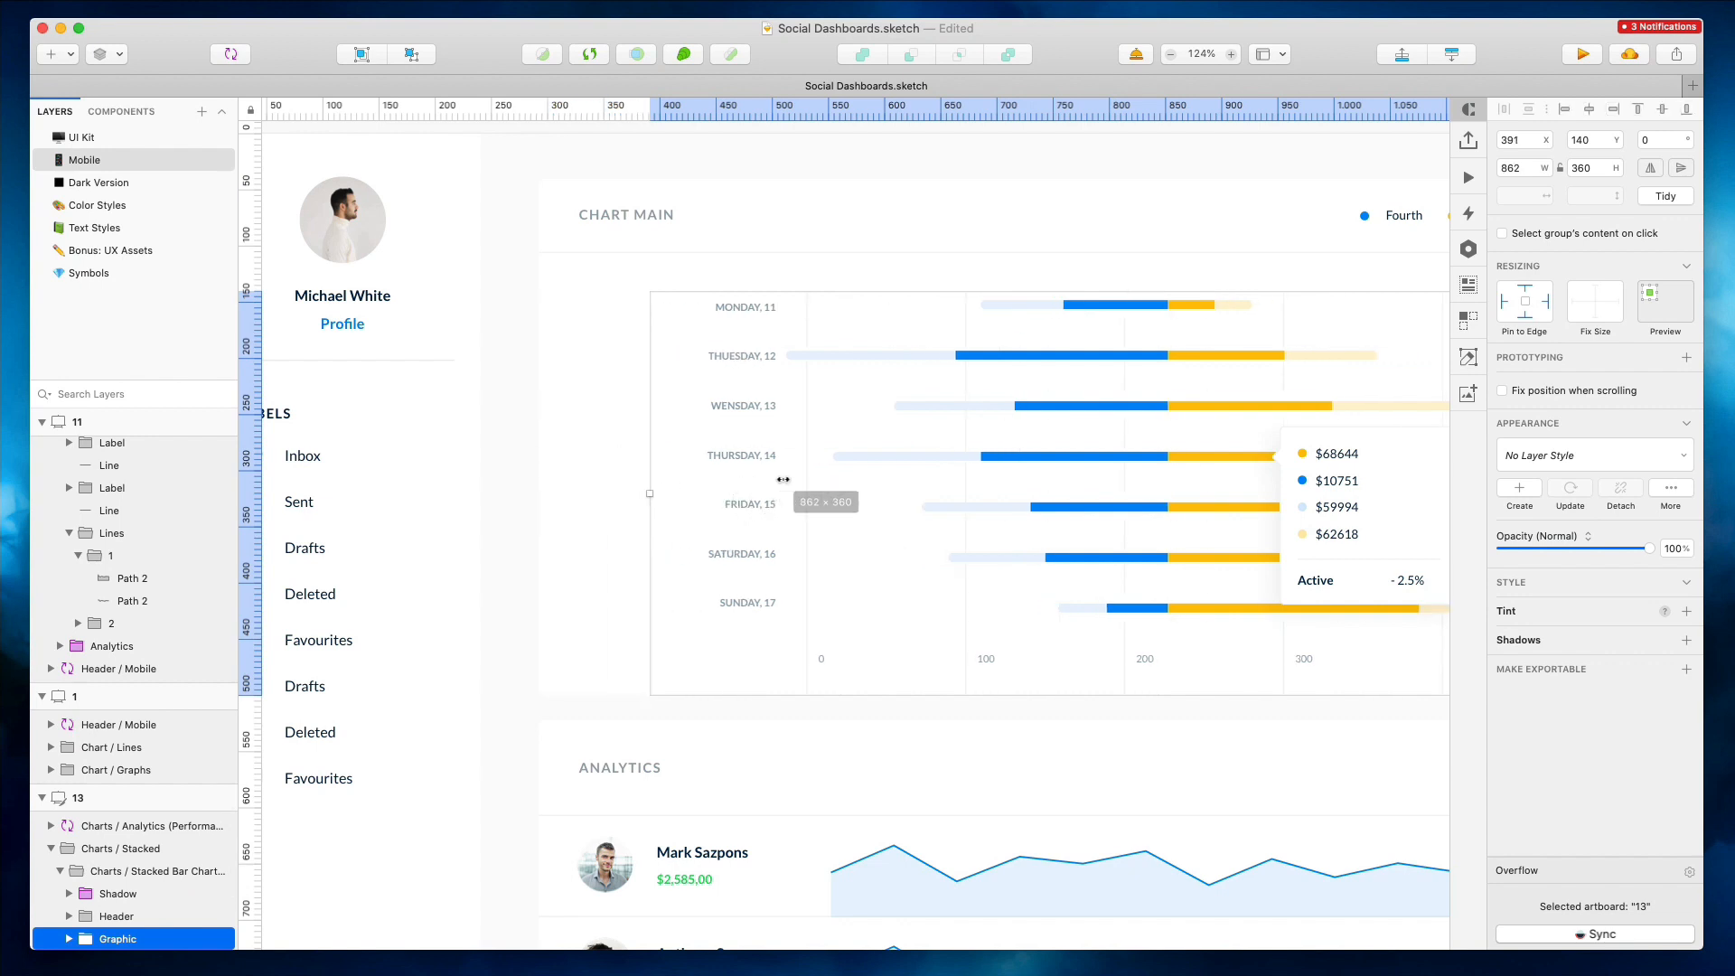
Shrink the chart's bar shapes horizontally so the bars become shorter and fit the narrower chart
scroll(773, 452, right, 5)
double_click(768, 362)
drag(538, 455, 713, 452)
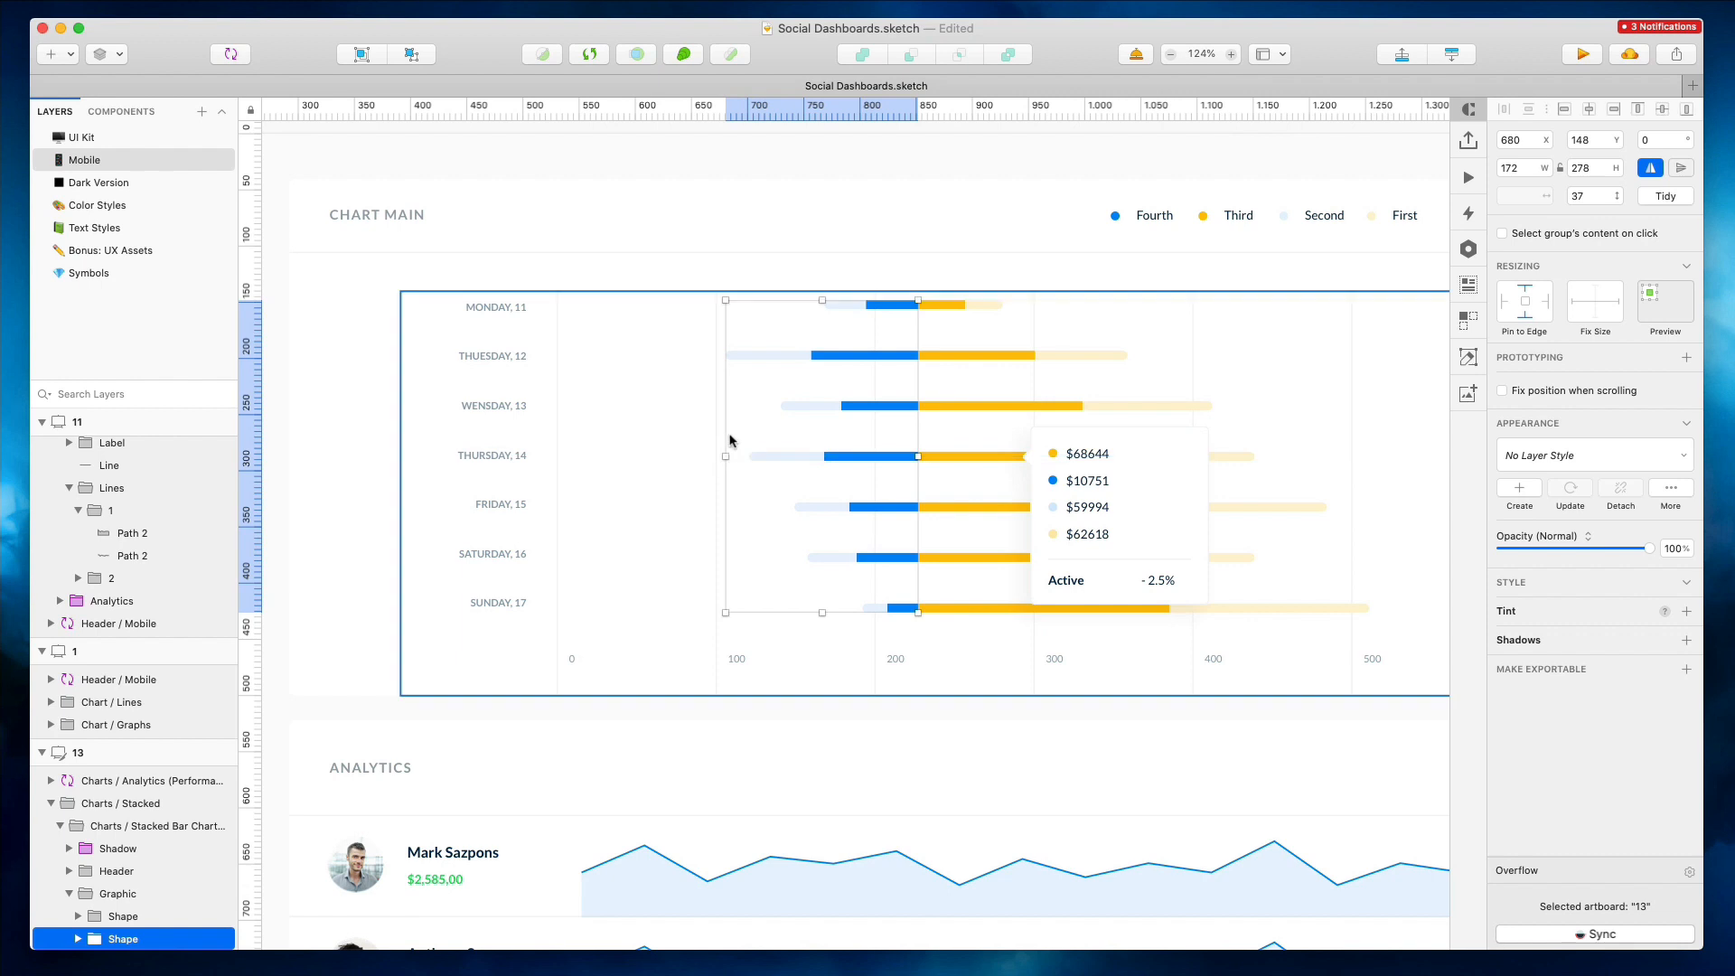
click(995, 410)
drag(1366, 456, 1149, 455)
shift+click(844, 366)
drag(863, 361, 663, 375)
drag(930, 456, 908, 456)
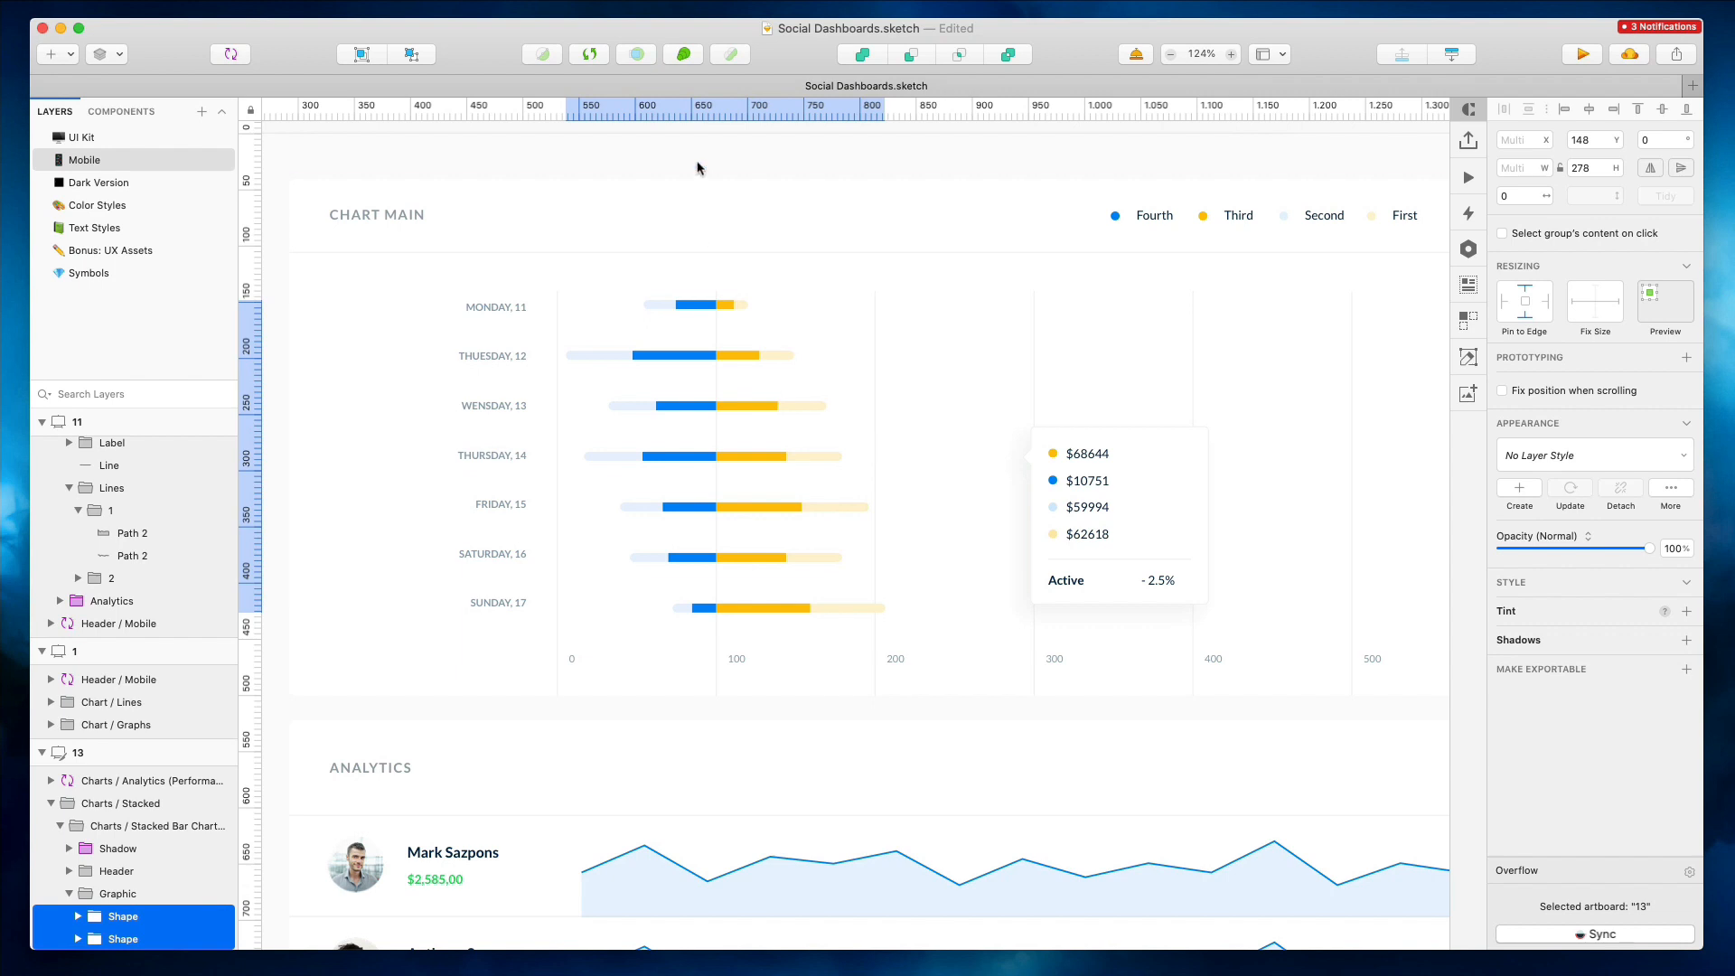
Move the chart's tooltip bubble left next to the shortened bars
click(281, 277)
drag(431, 372, 431, 373)
click(845, 165)
double_click(1093, 483)
drag(1093, 488, 812, 483)
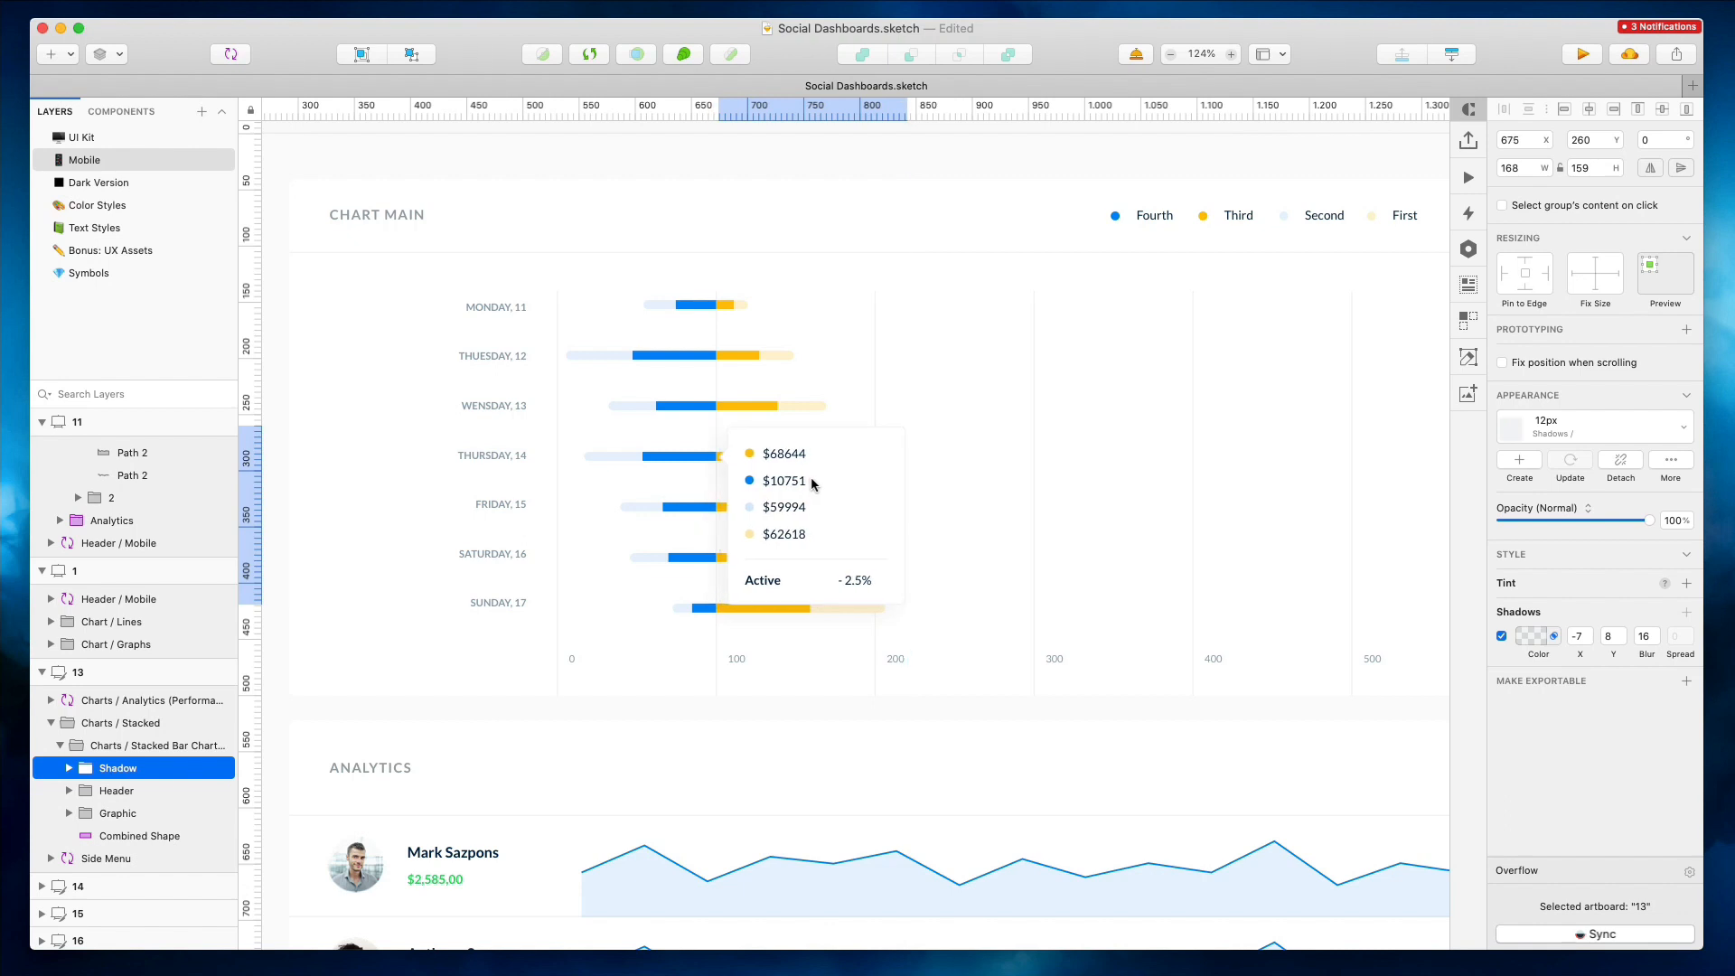
drag(733, 459, 733, 459)
Select the chart's day labels, grid and bars and shift them left together
drag(275, 279, 1042, 622)
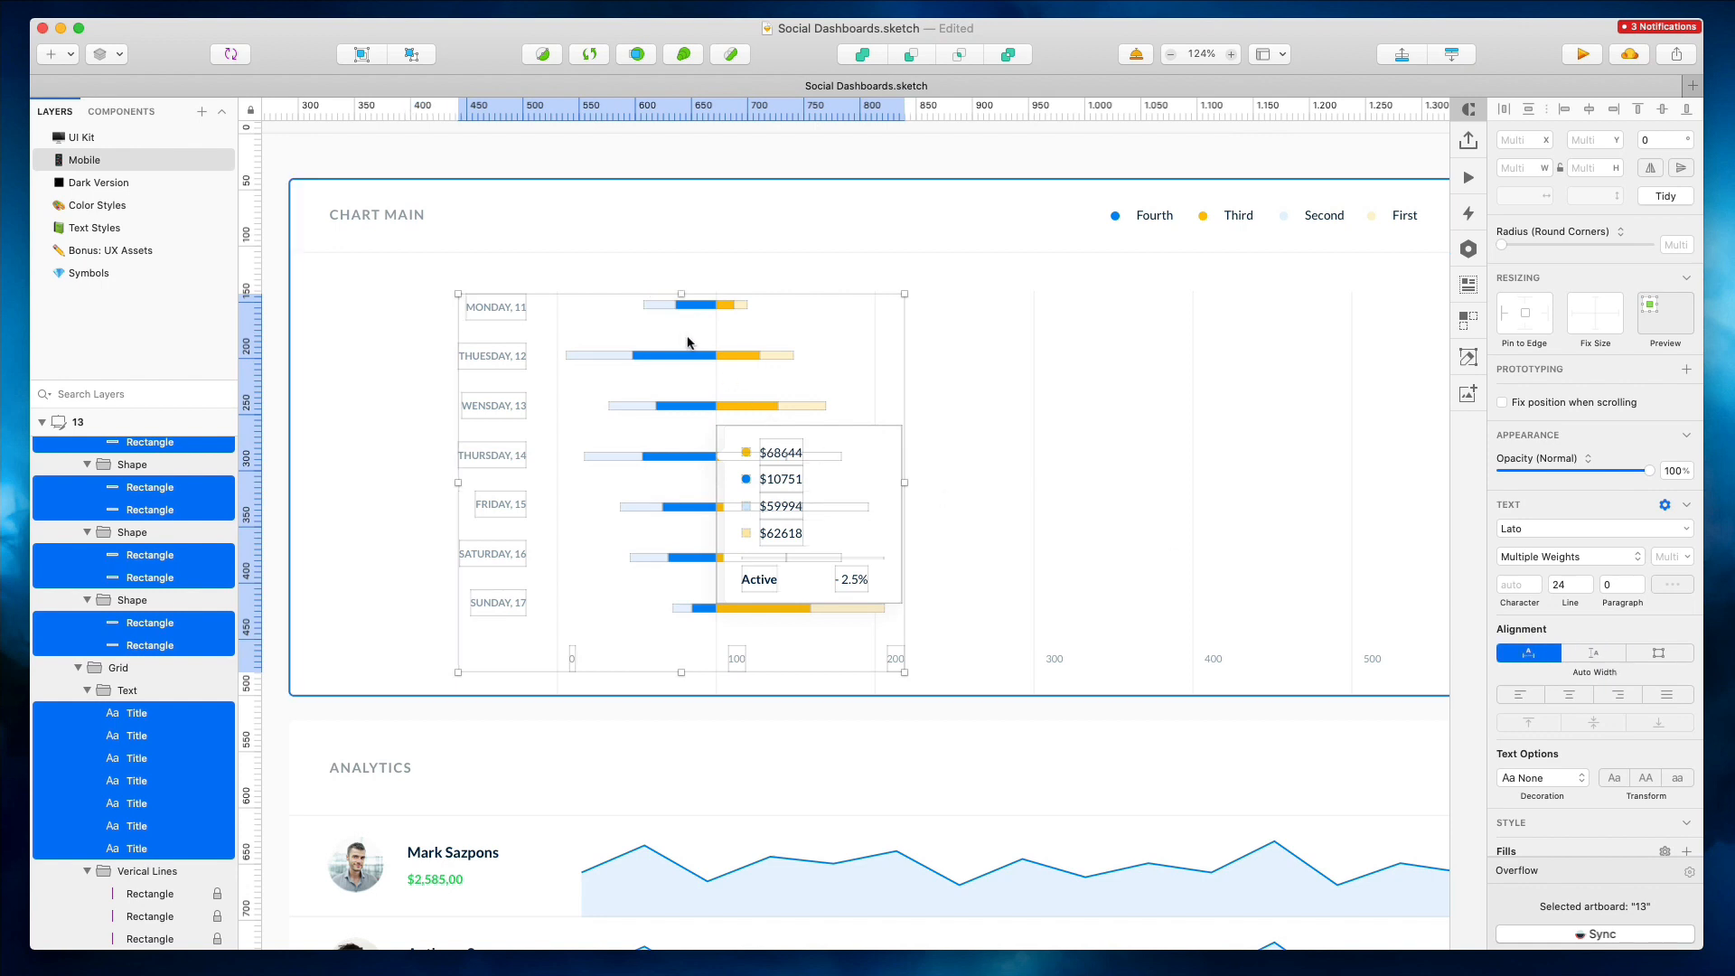
click(1528, 653)
drag(801, 506, 667, 477)
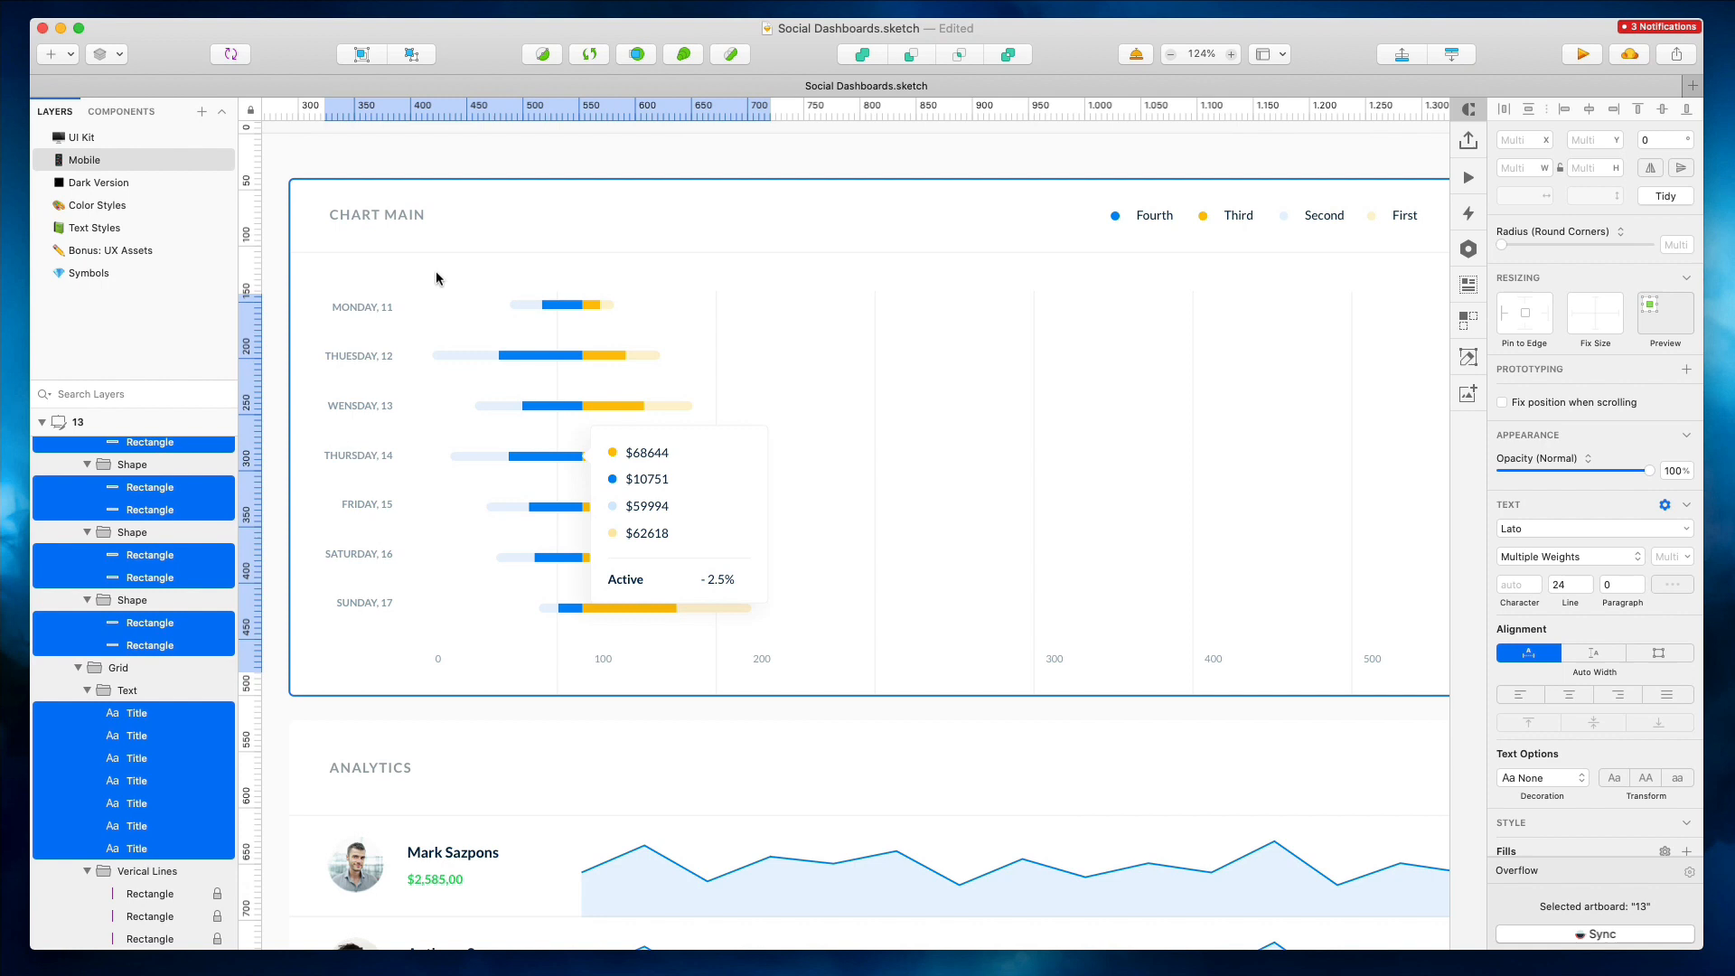
Move the chart legend left, next to the CHART MAIN title
click(388, 223)
shift+click(581, 217)
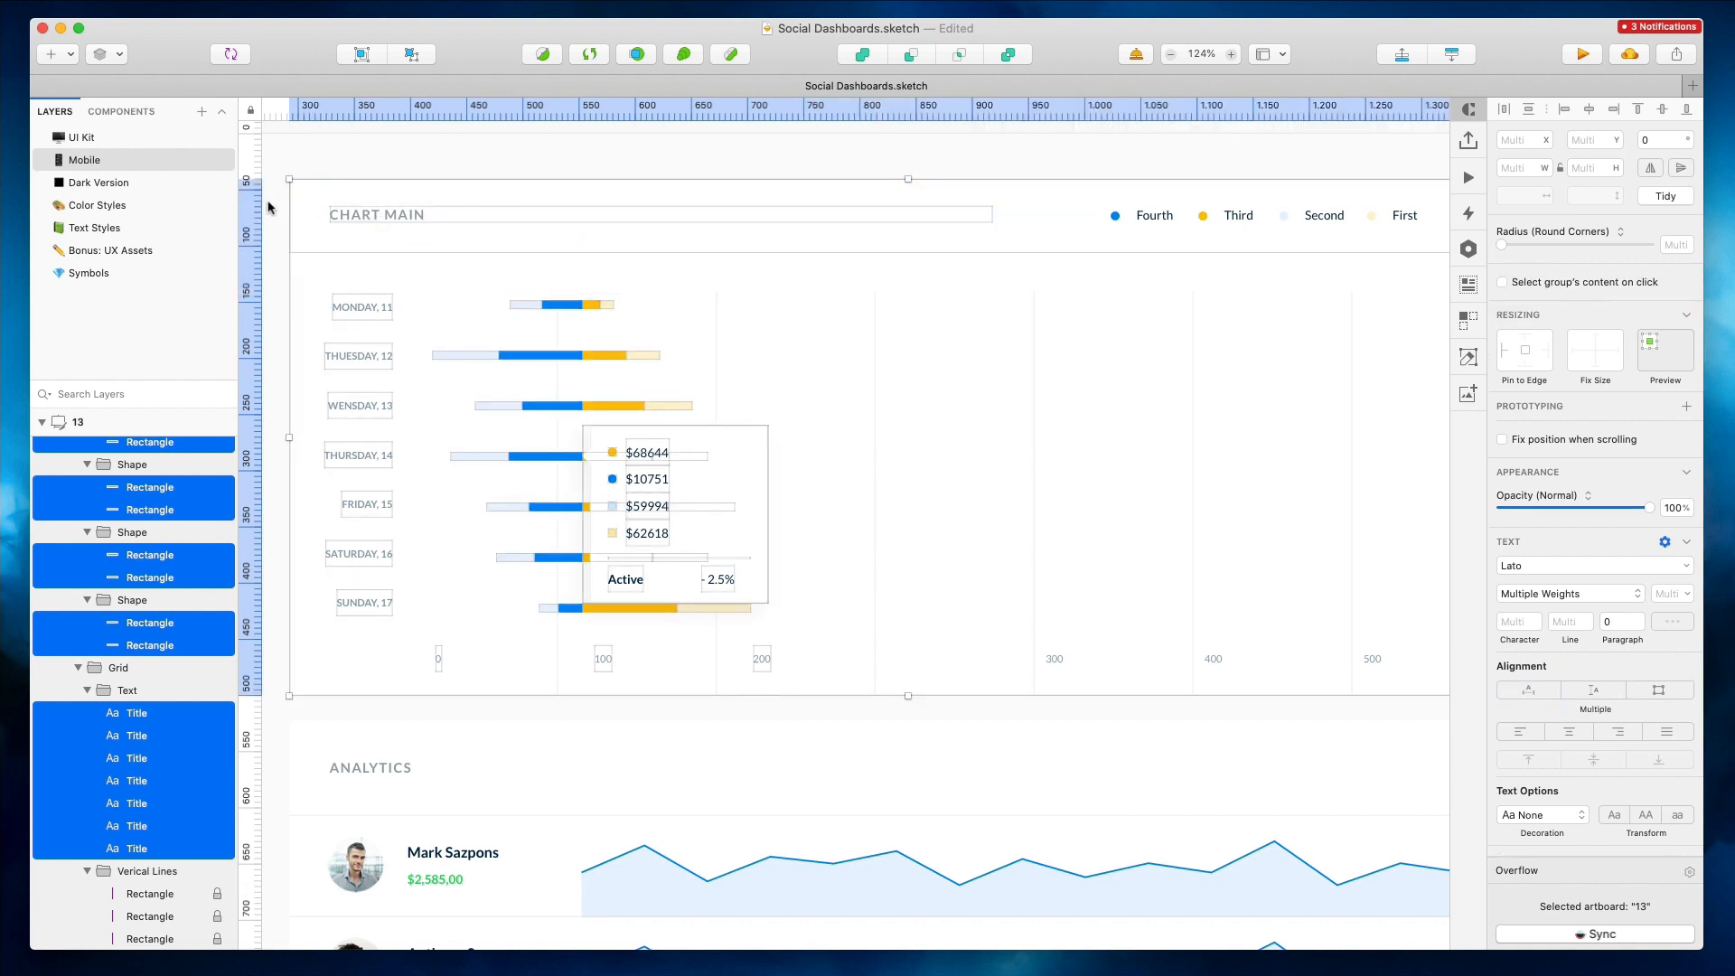
drag(261, 273, 260, 236)
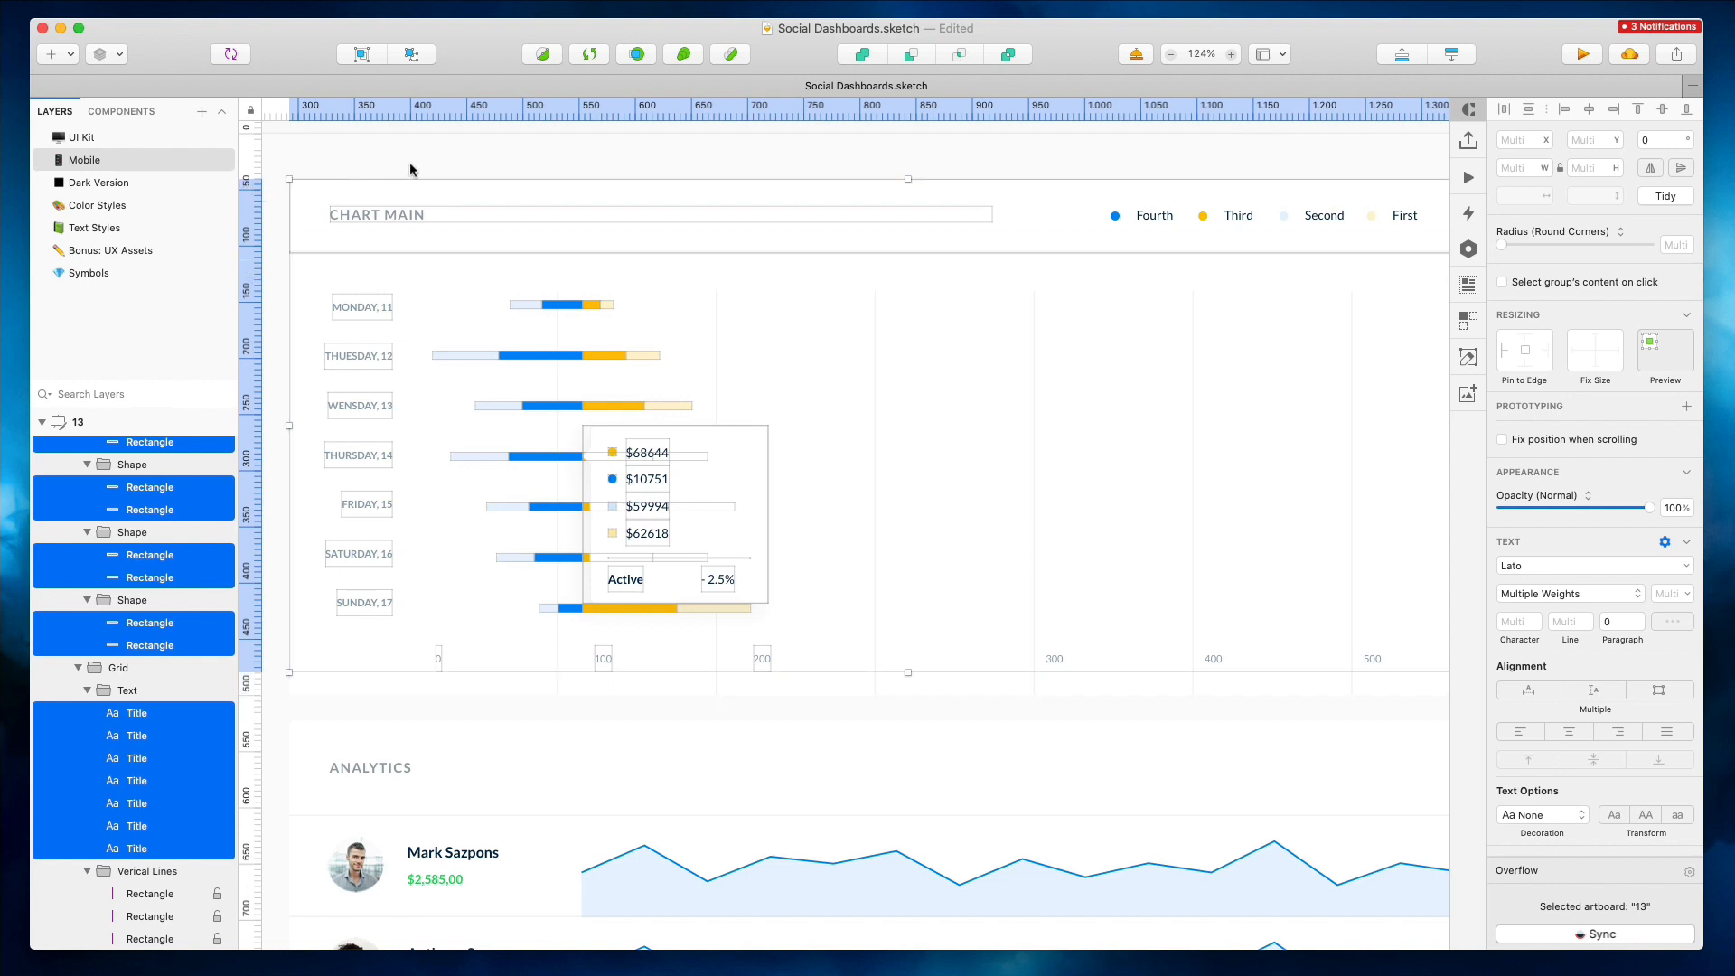
click(699, 184)
click(768, 215)
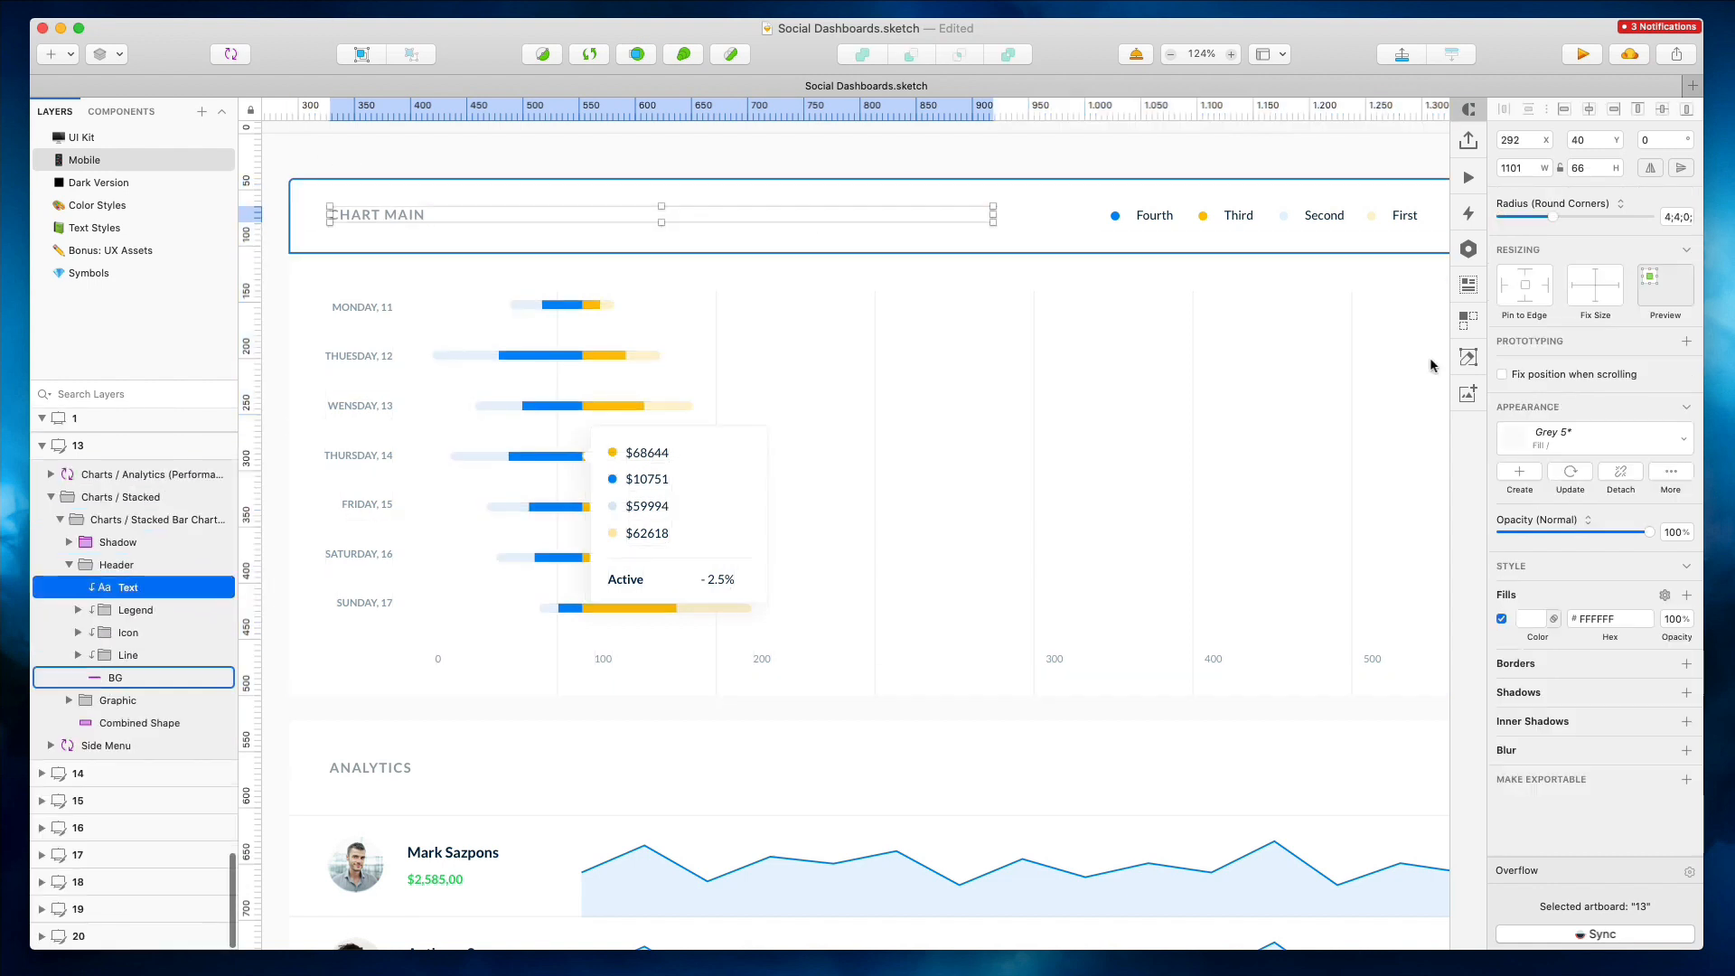
click(1528, 664)
drag(1204, 216, 630, 204)
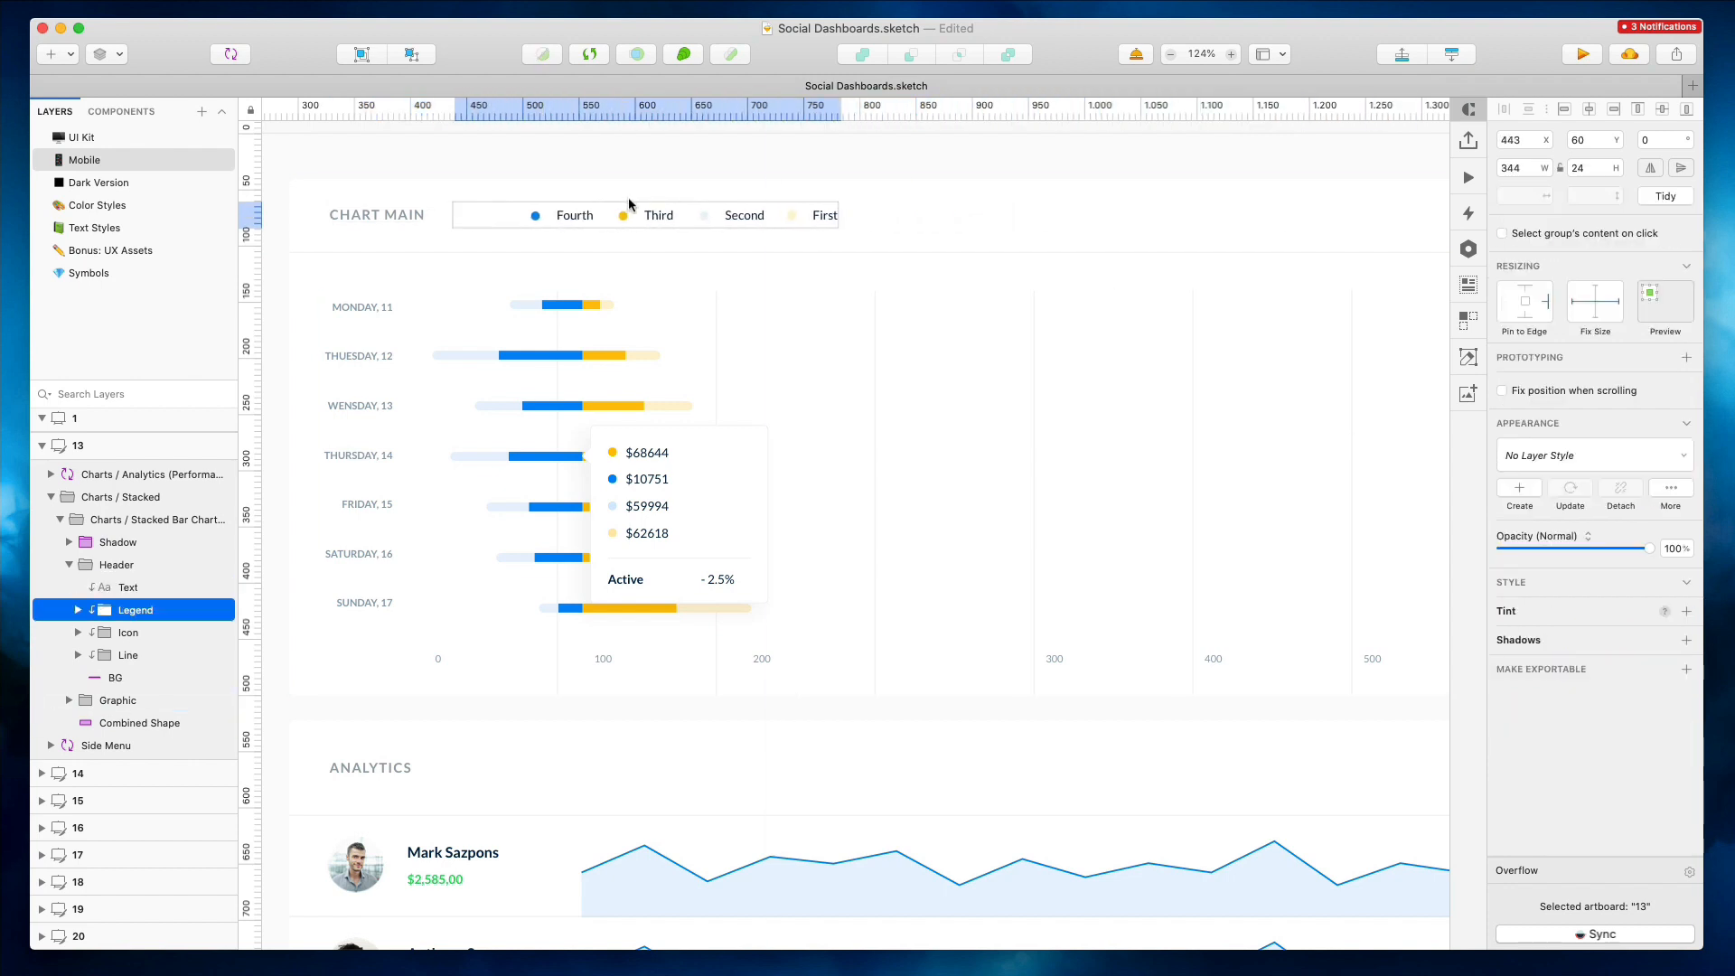
Try grouping the chart's contents together and undo the grouping
super+click(492, 216)
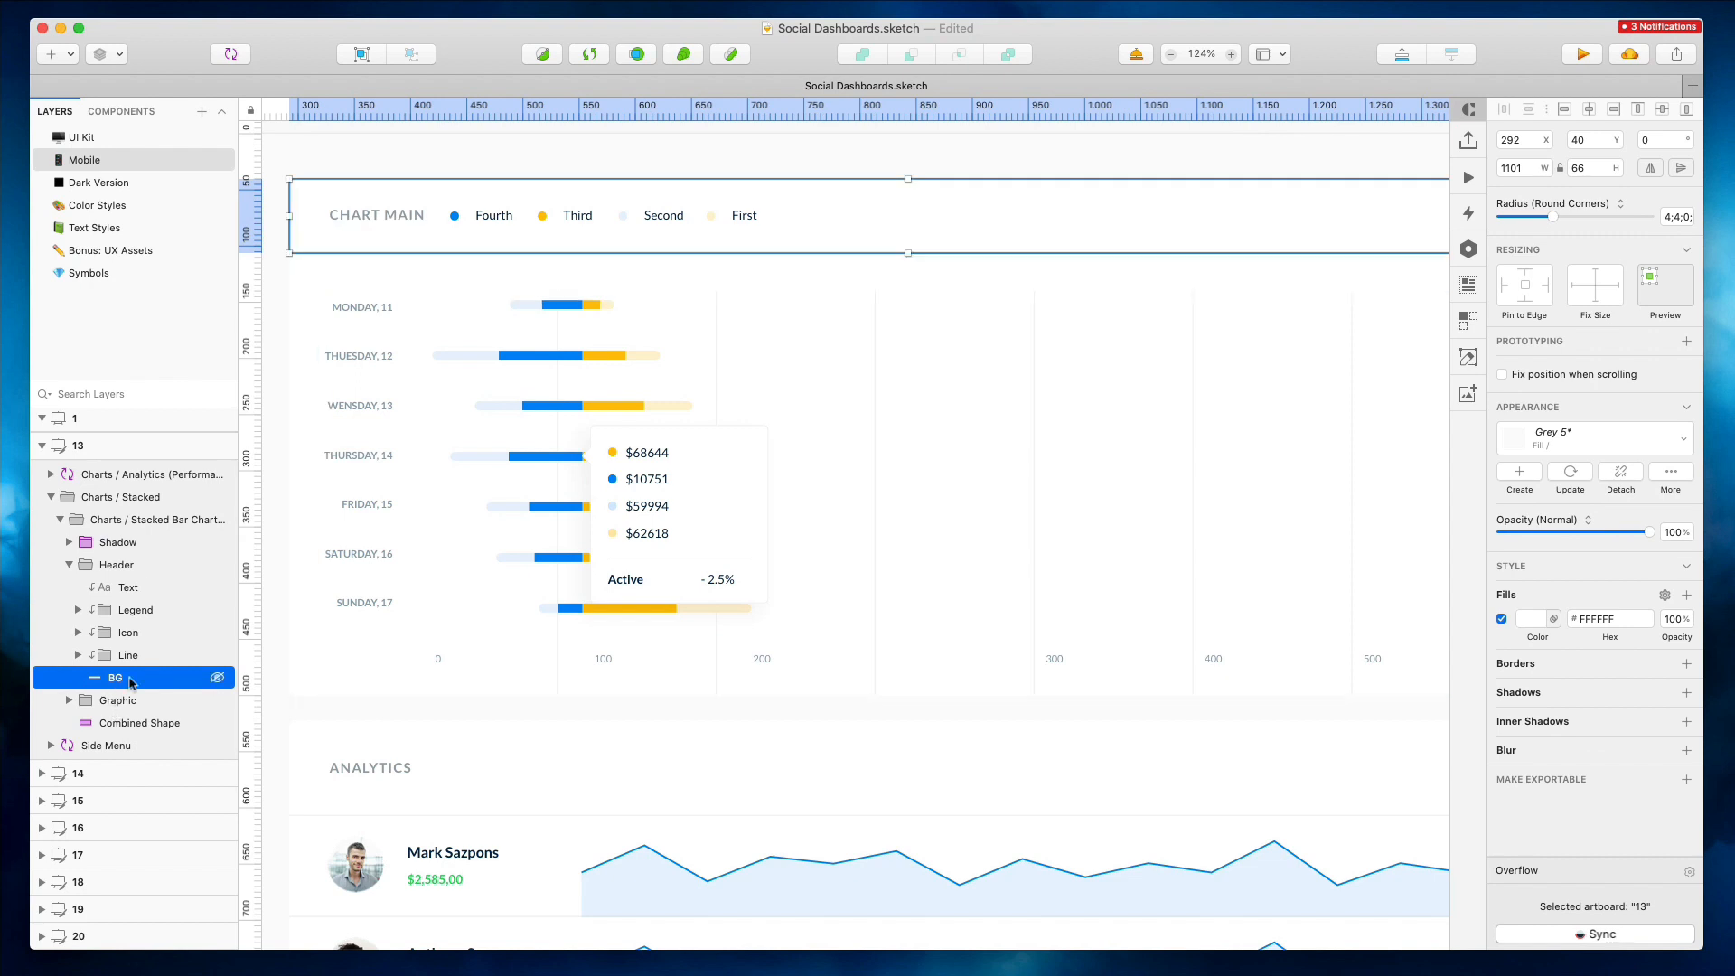
click(467, 151)
drag(279, 171, 798, 689)
drag(834, 148, 854, 318)
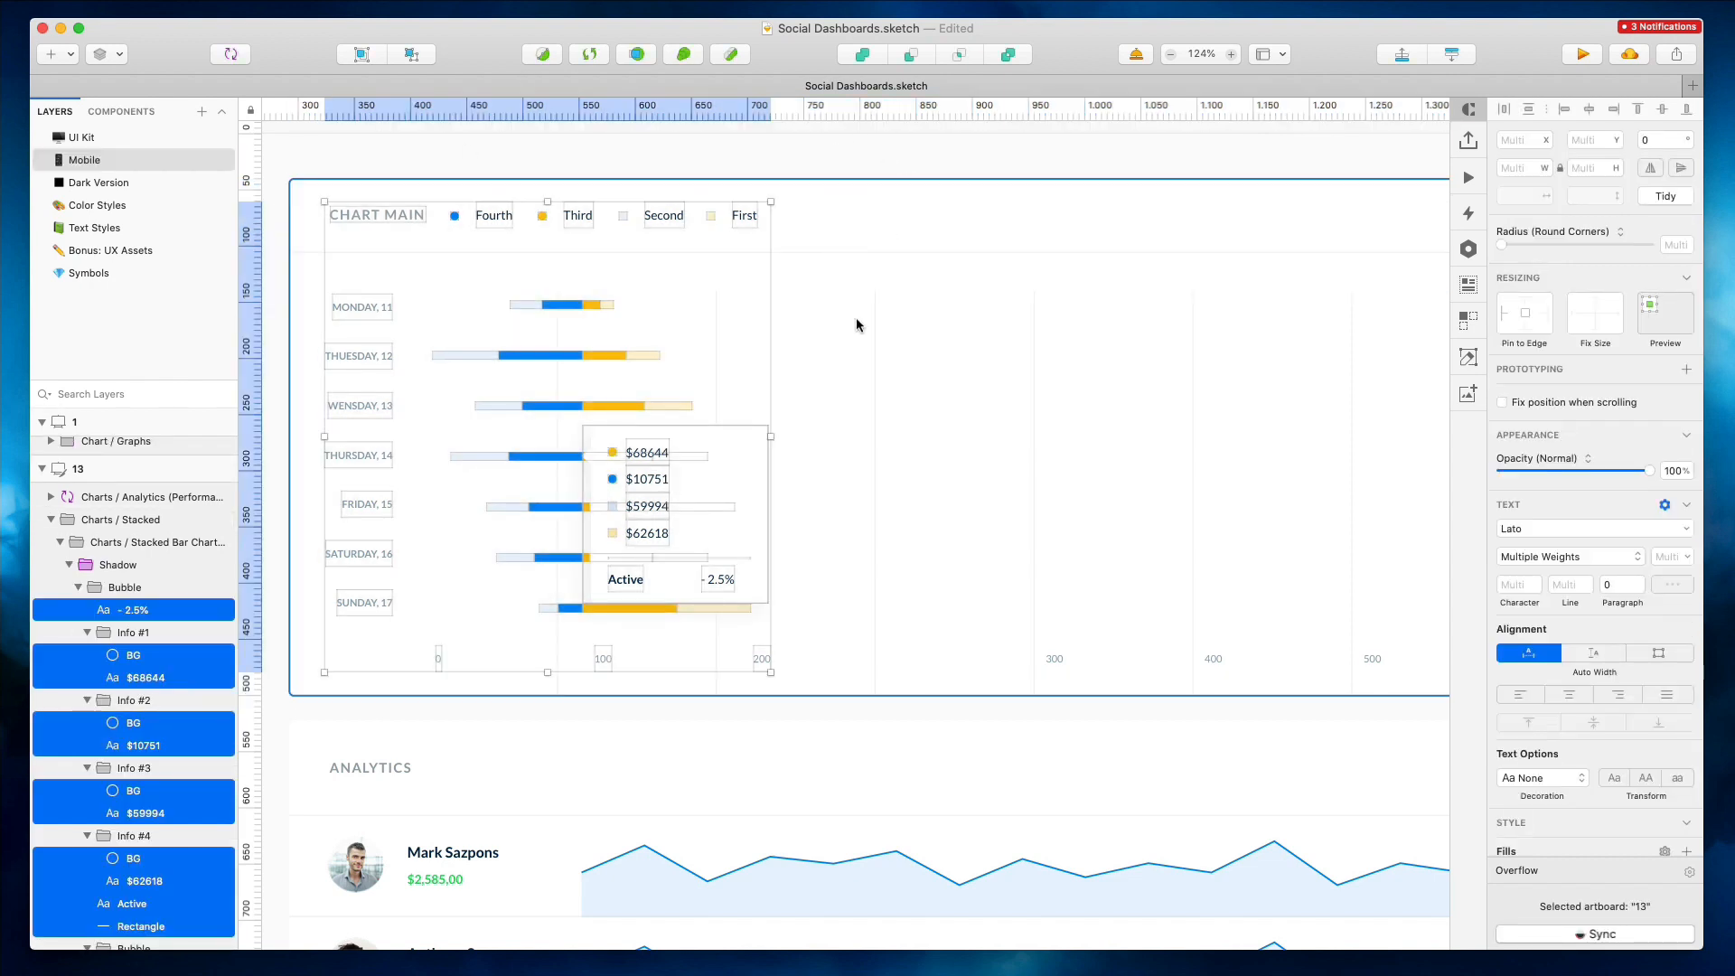
key(super+g)
scroll(702, 174, left, 10)
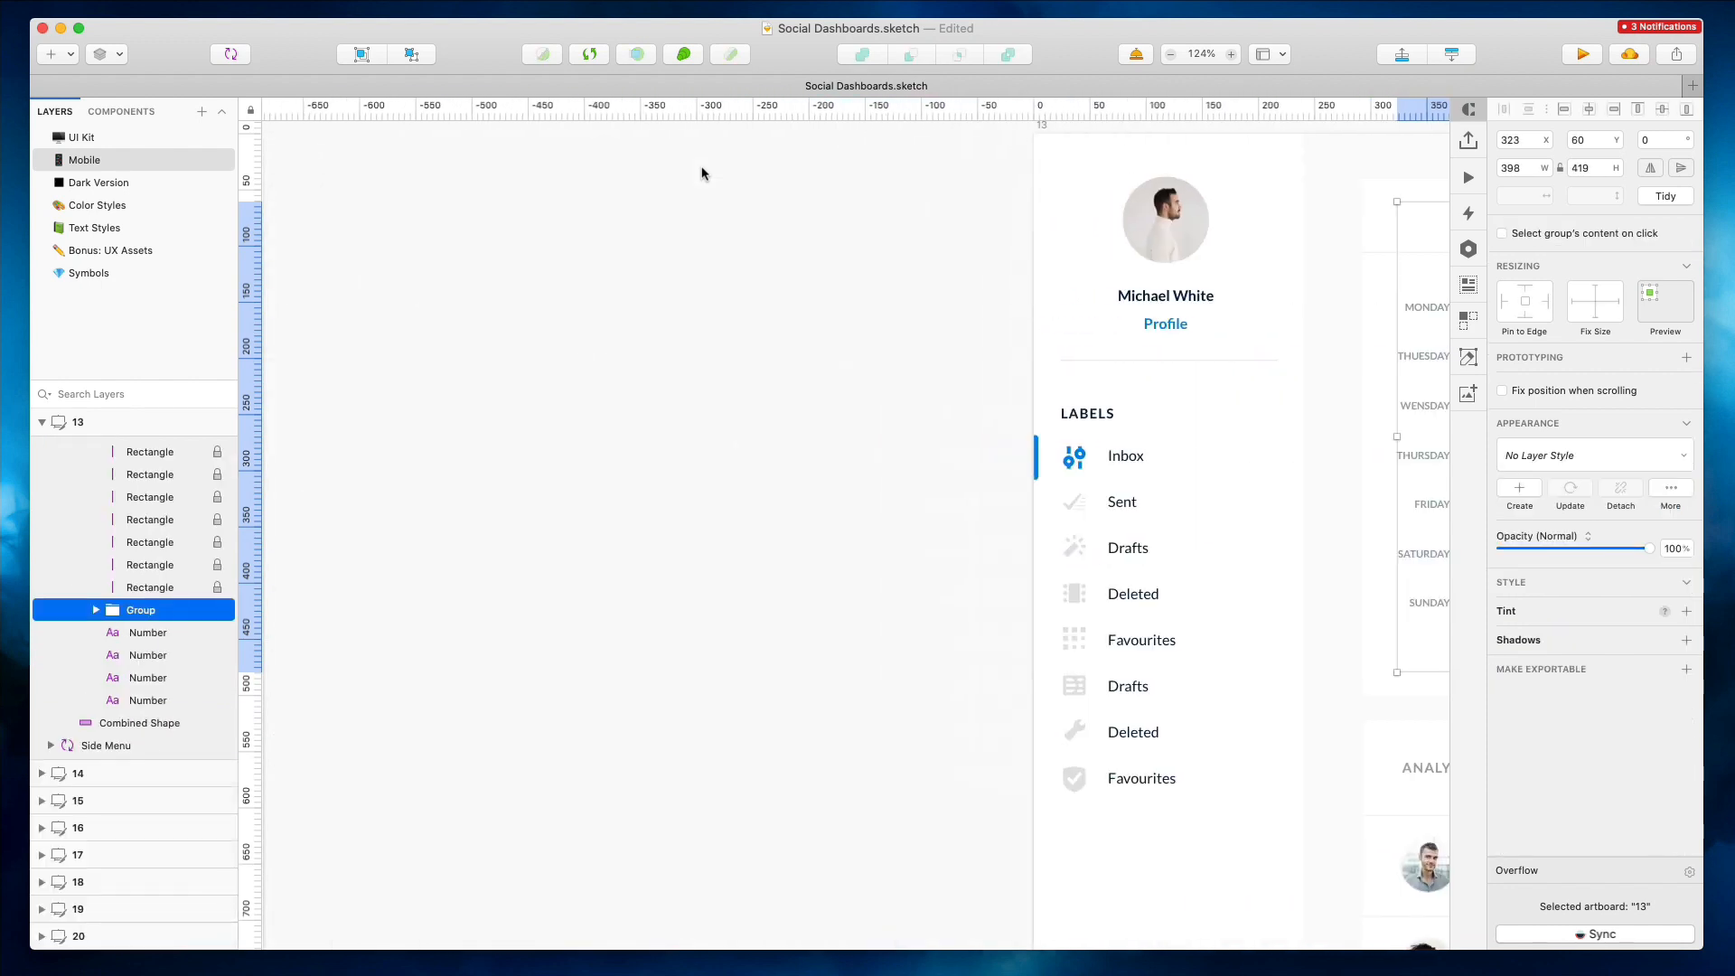
scroll(702, 173, down, 5)
drag(1110, 274, 1054, 247)
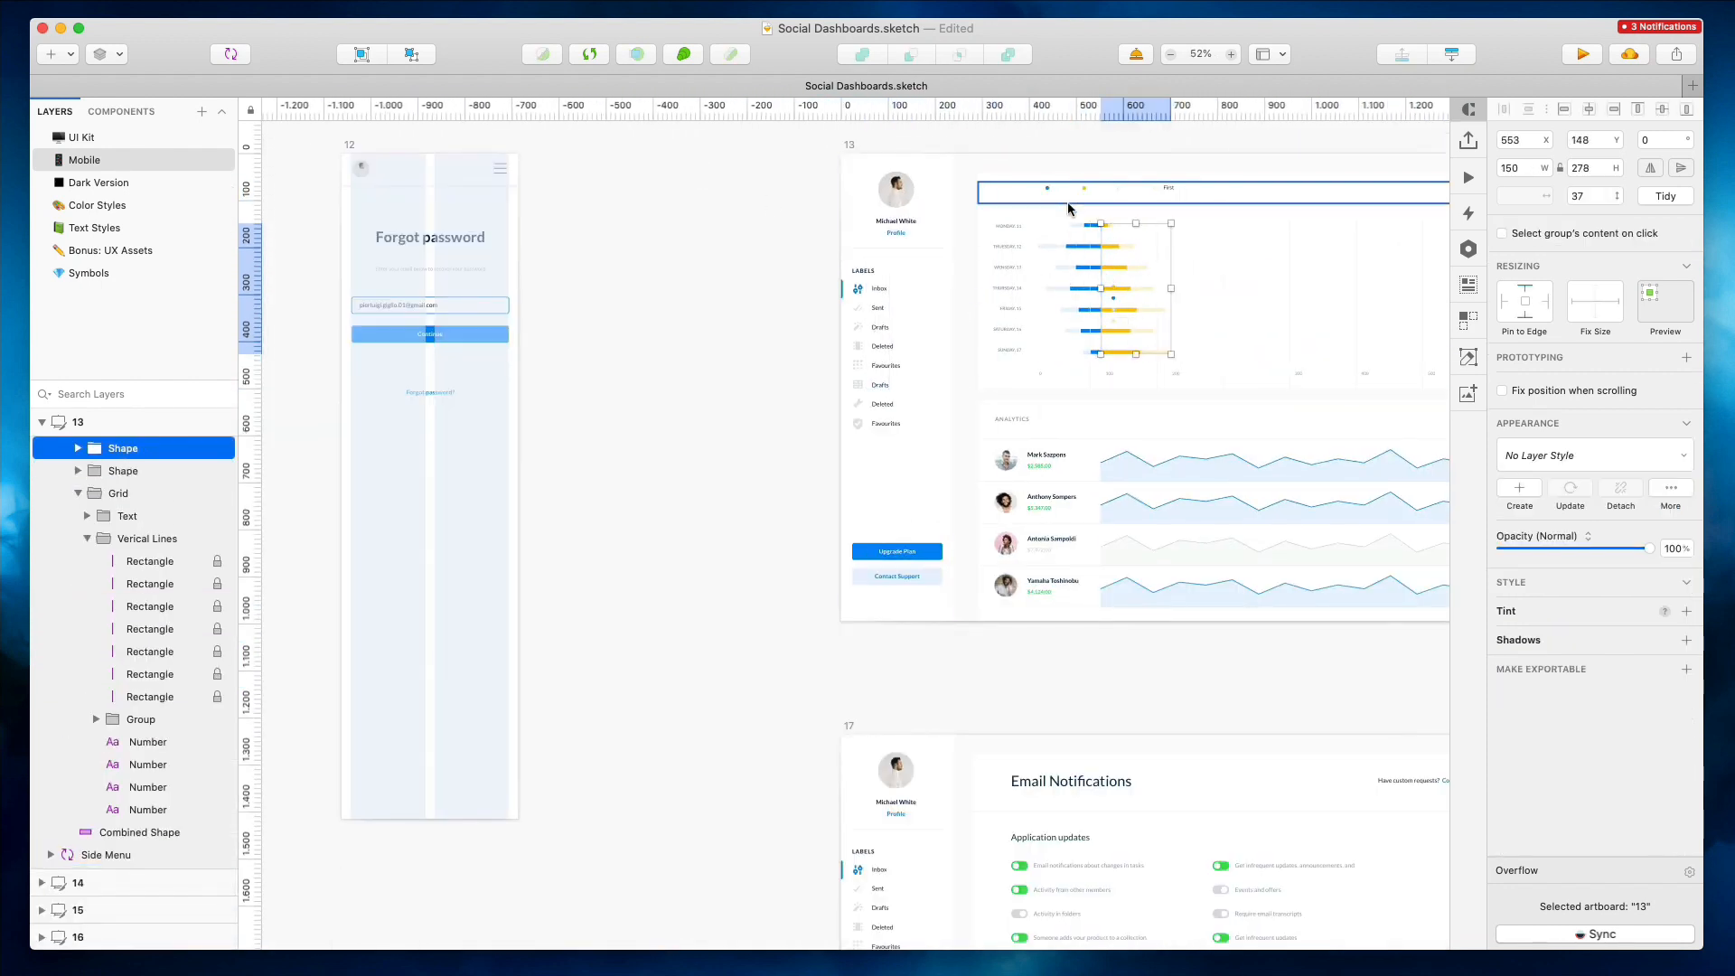
double_click(1071, 211)
key(super+z)
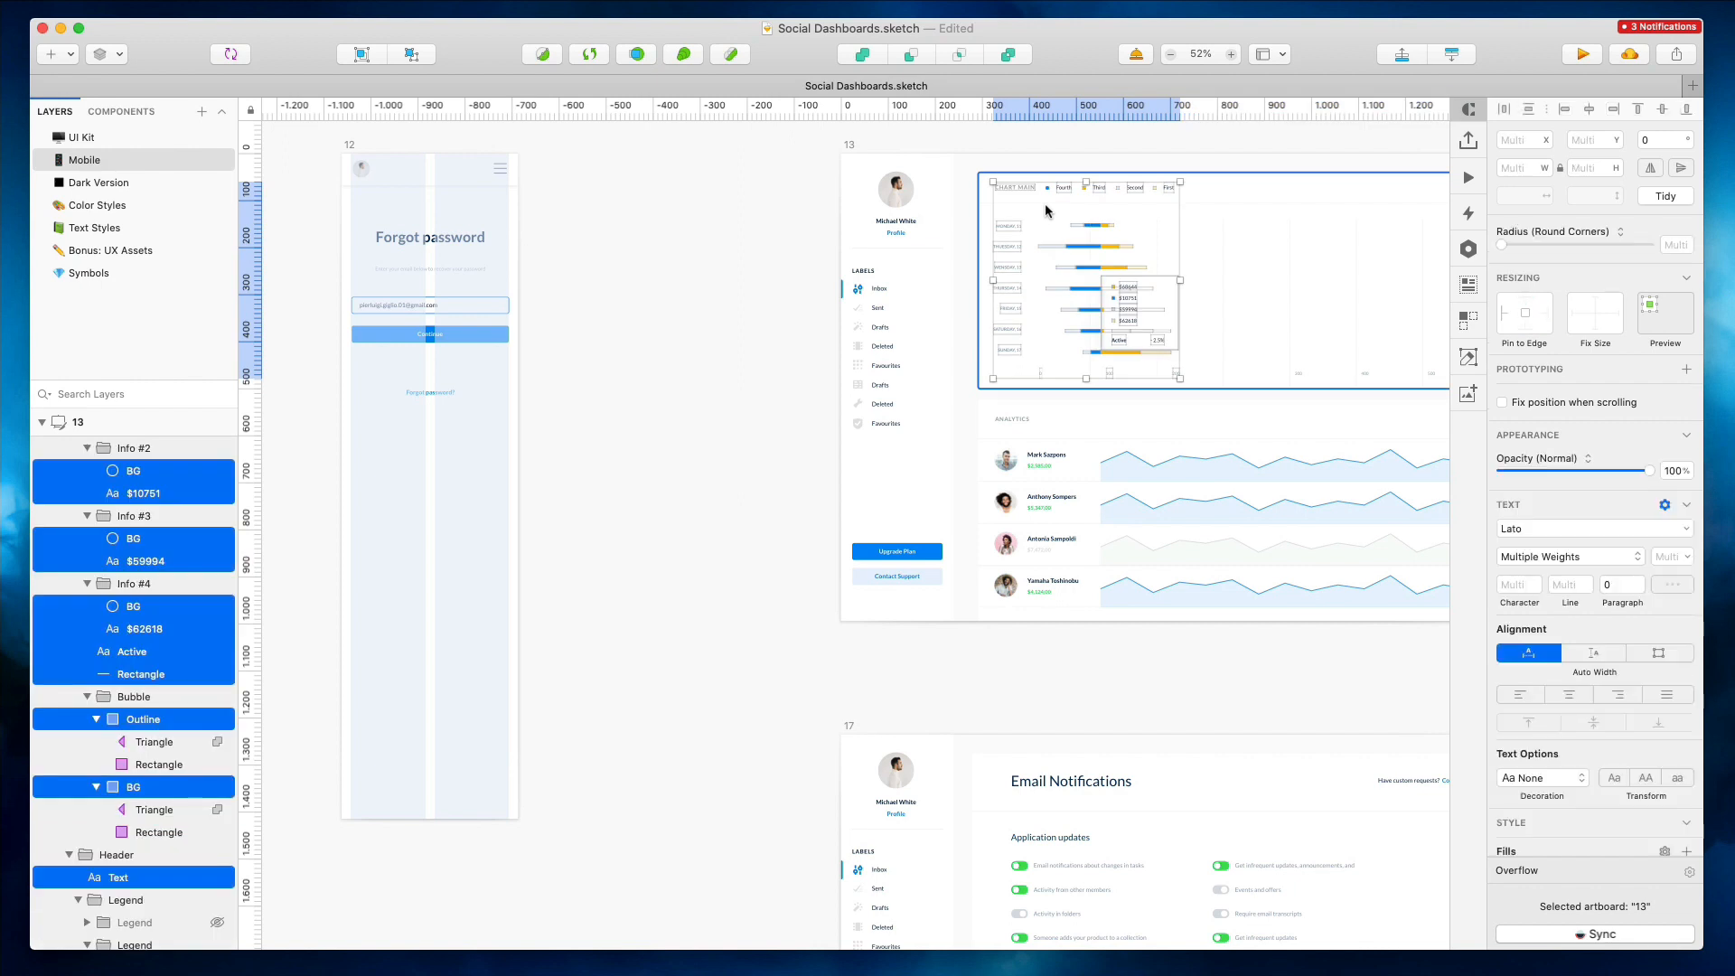
key(super+g)
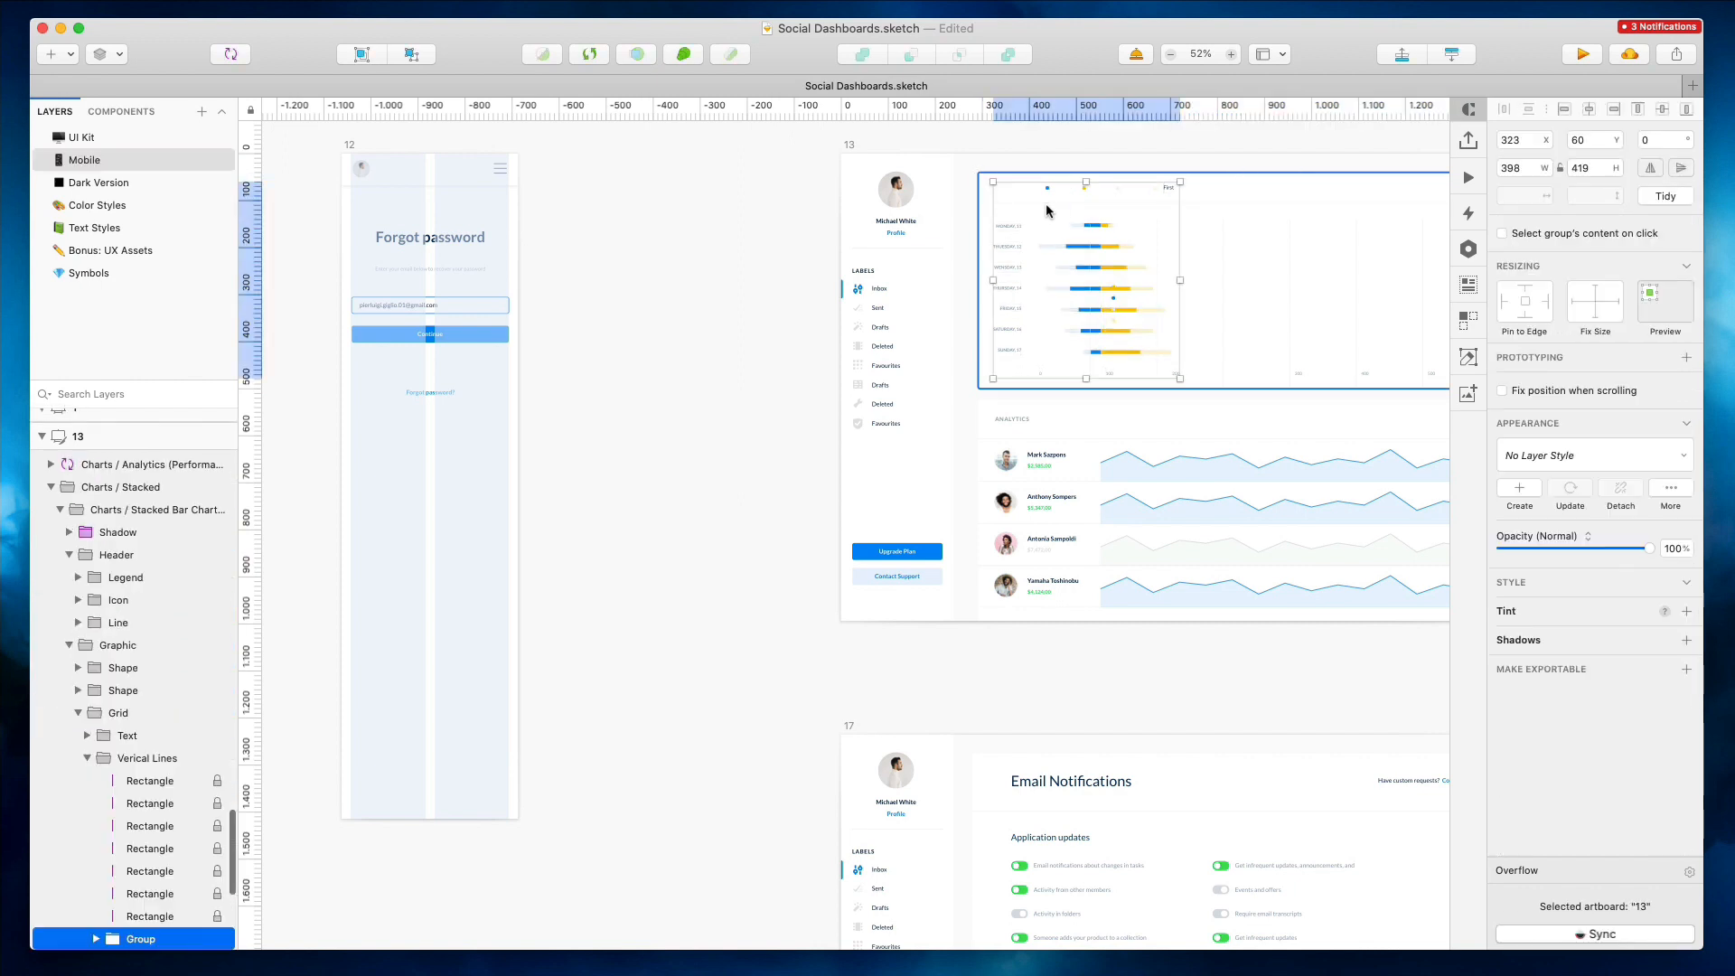
key(super+z)
Delete the icon and line layers from the chart header
scroll(104, 560, down, 1)
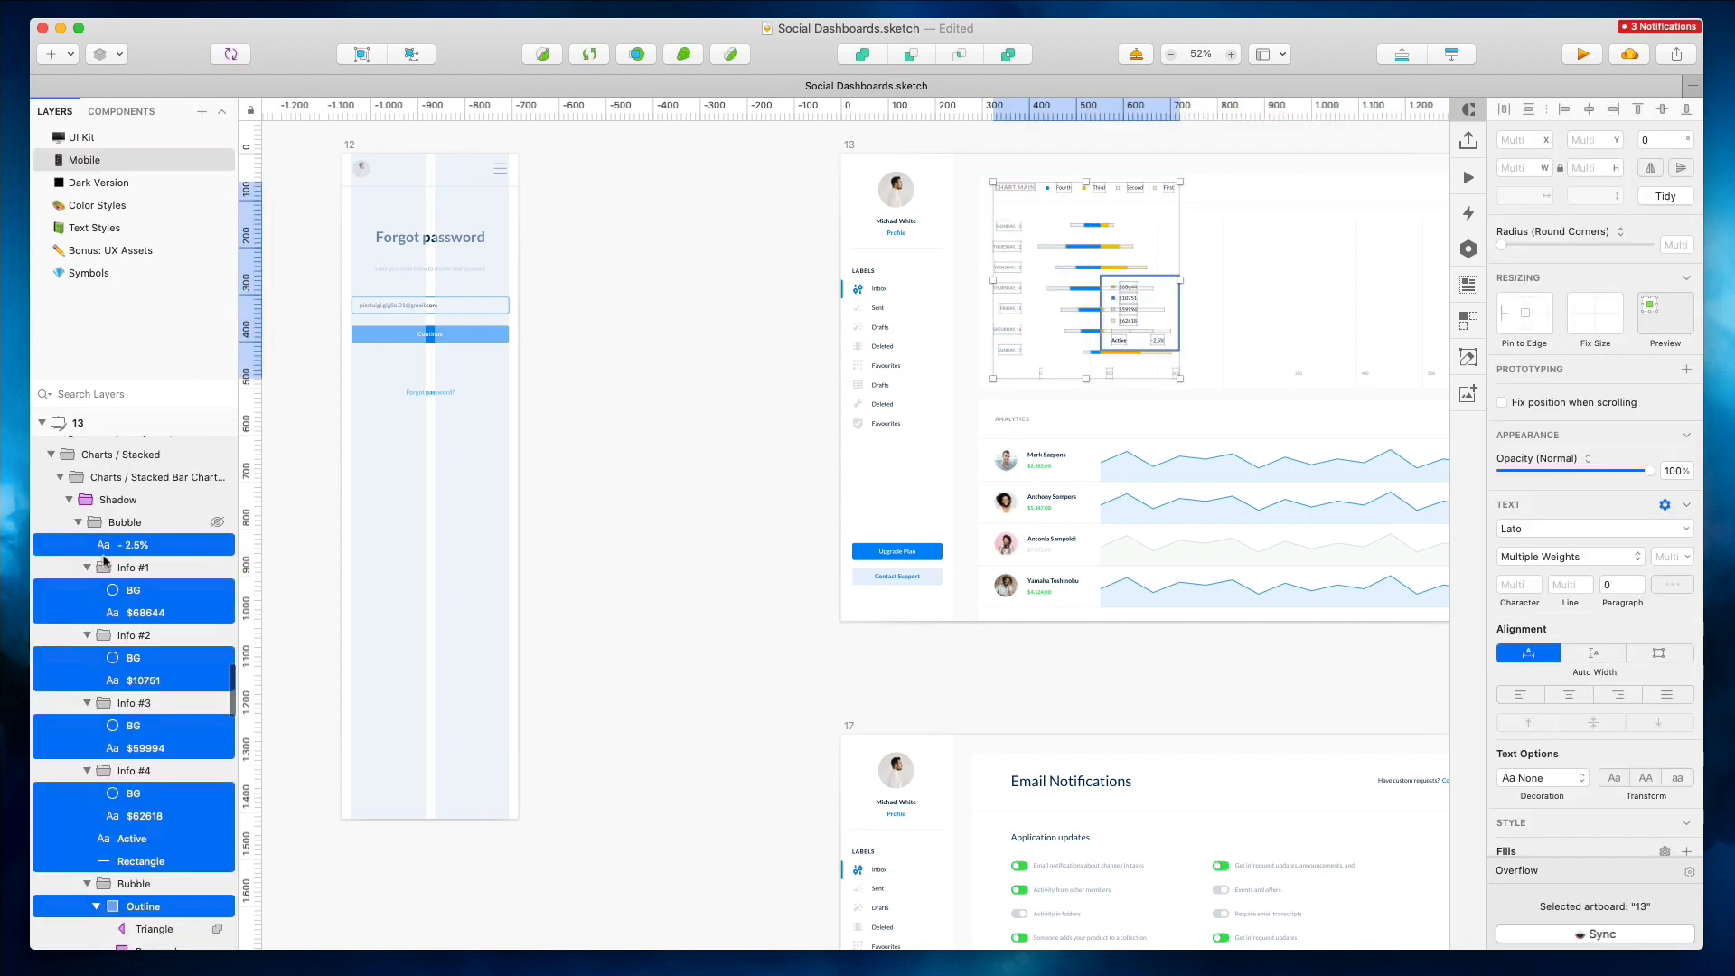
click(163, 522)
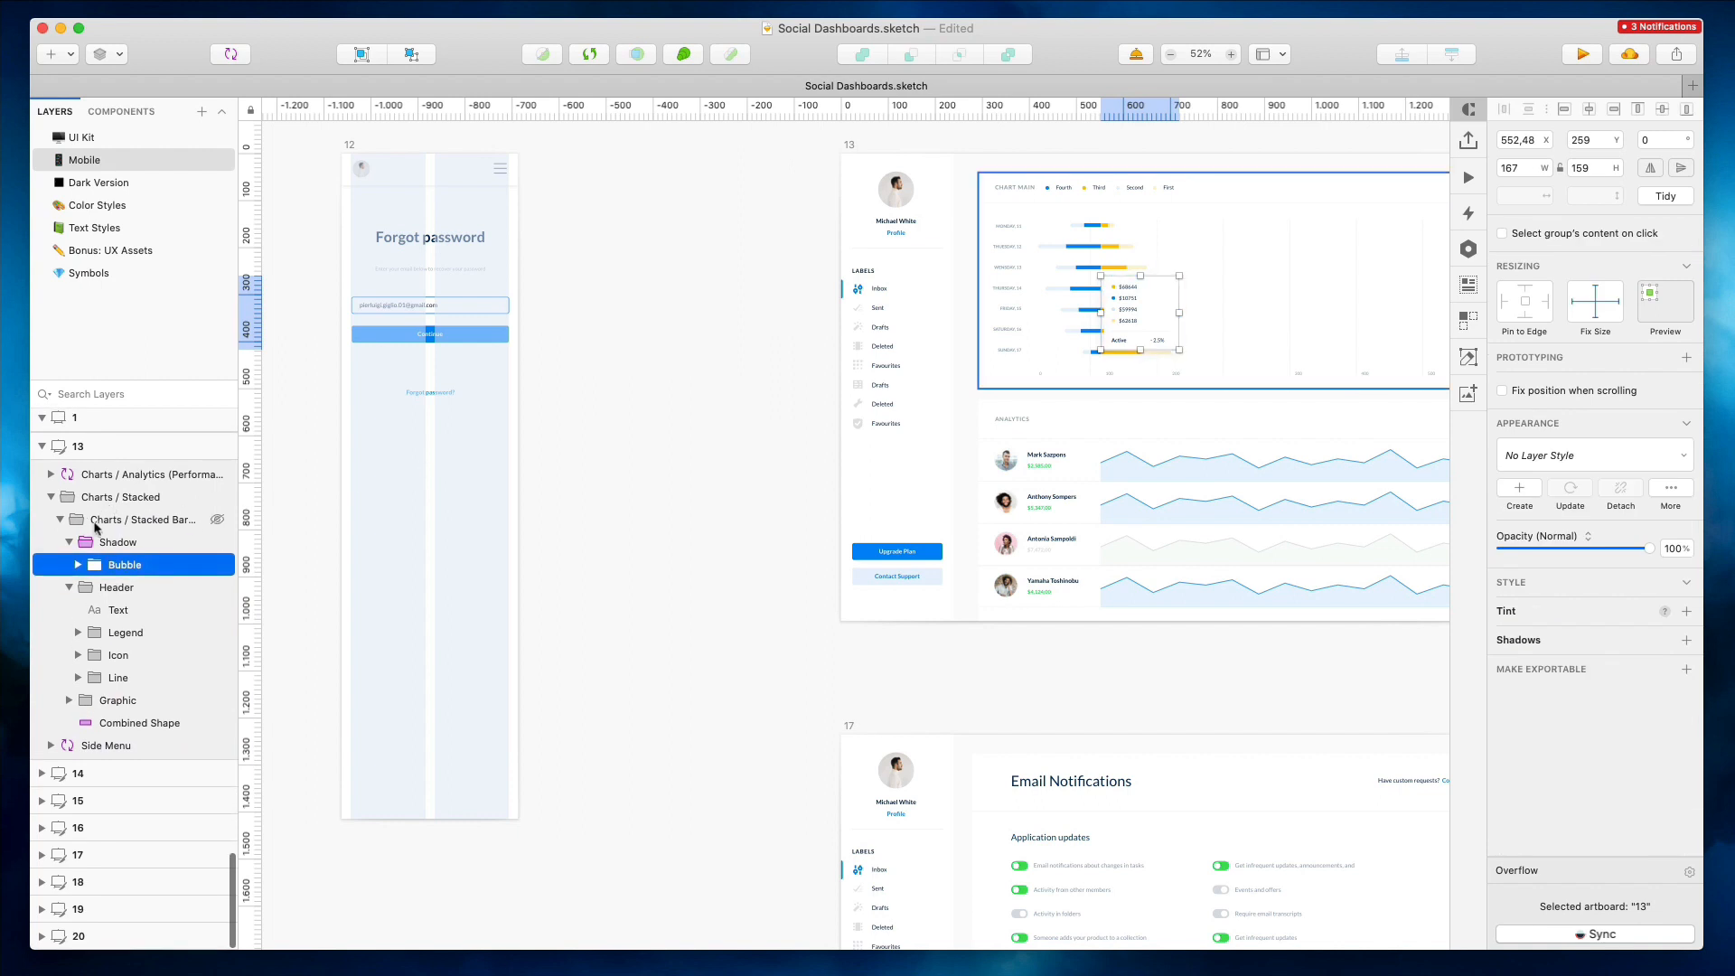
click(96, 522)
scroll(1260, 394, right, 5)
drag(1260, 387, 1282, 388)
drag(1265, 211, 1265, 212)
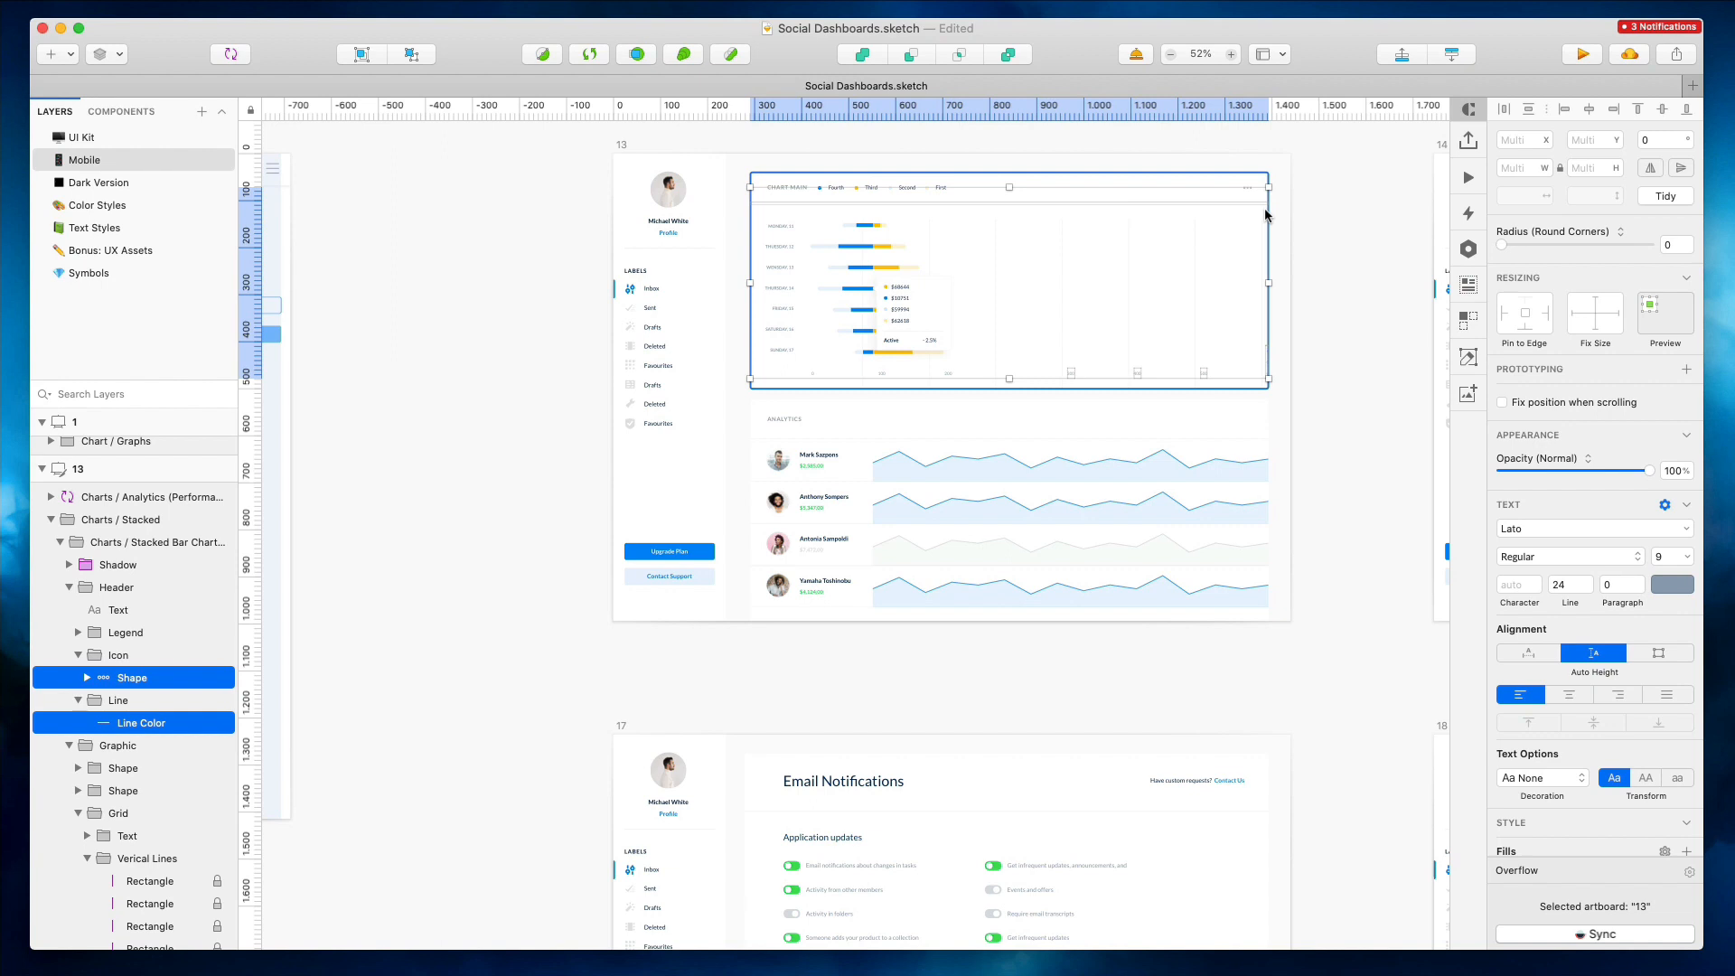
key(Delete)
key(super+z)
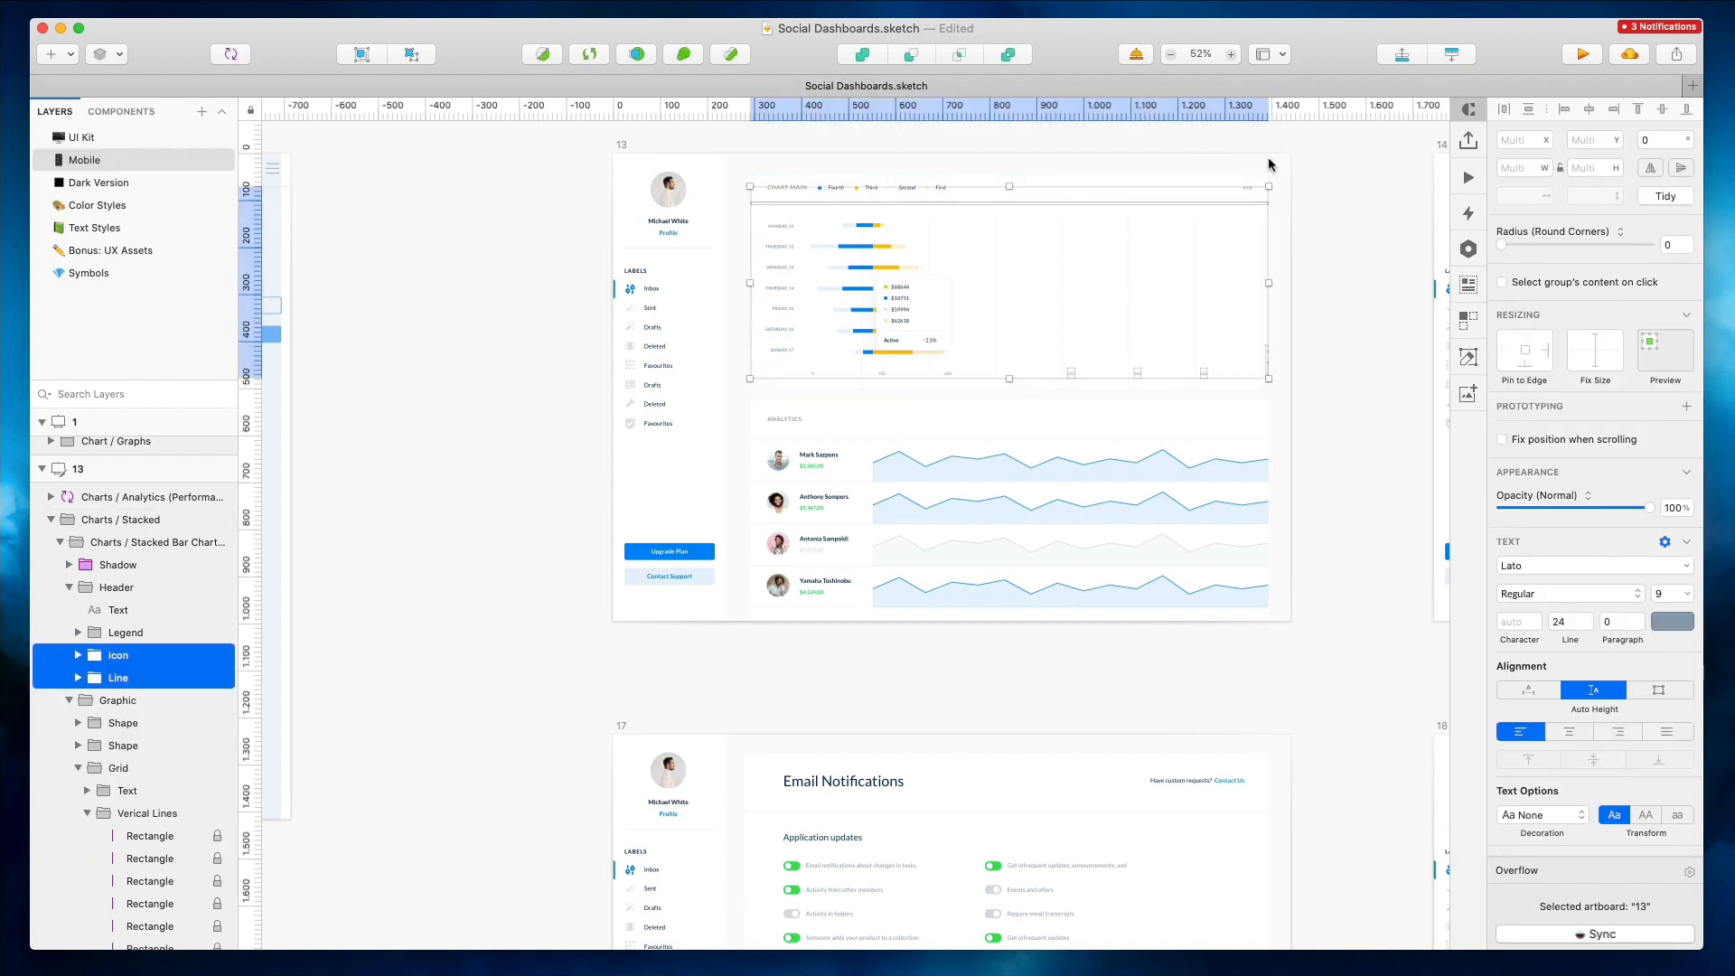
key(Delete)
scroll(783, 189, left, 5)
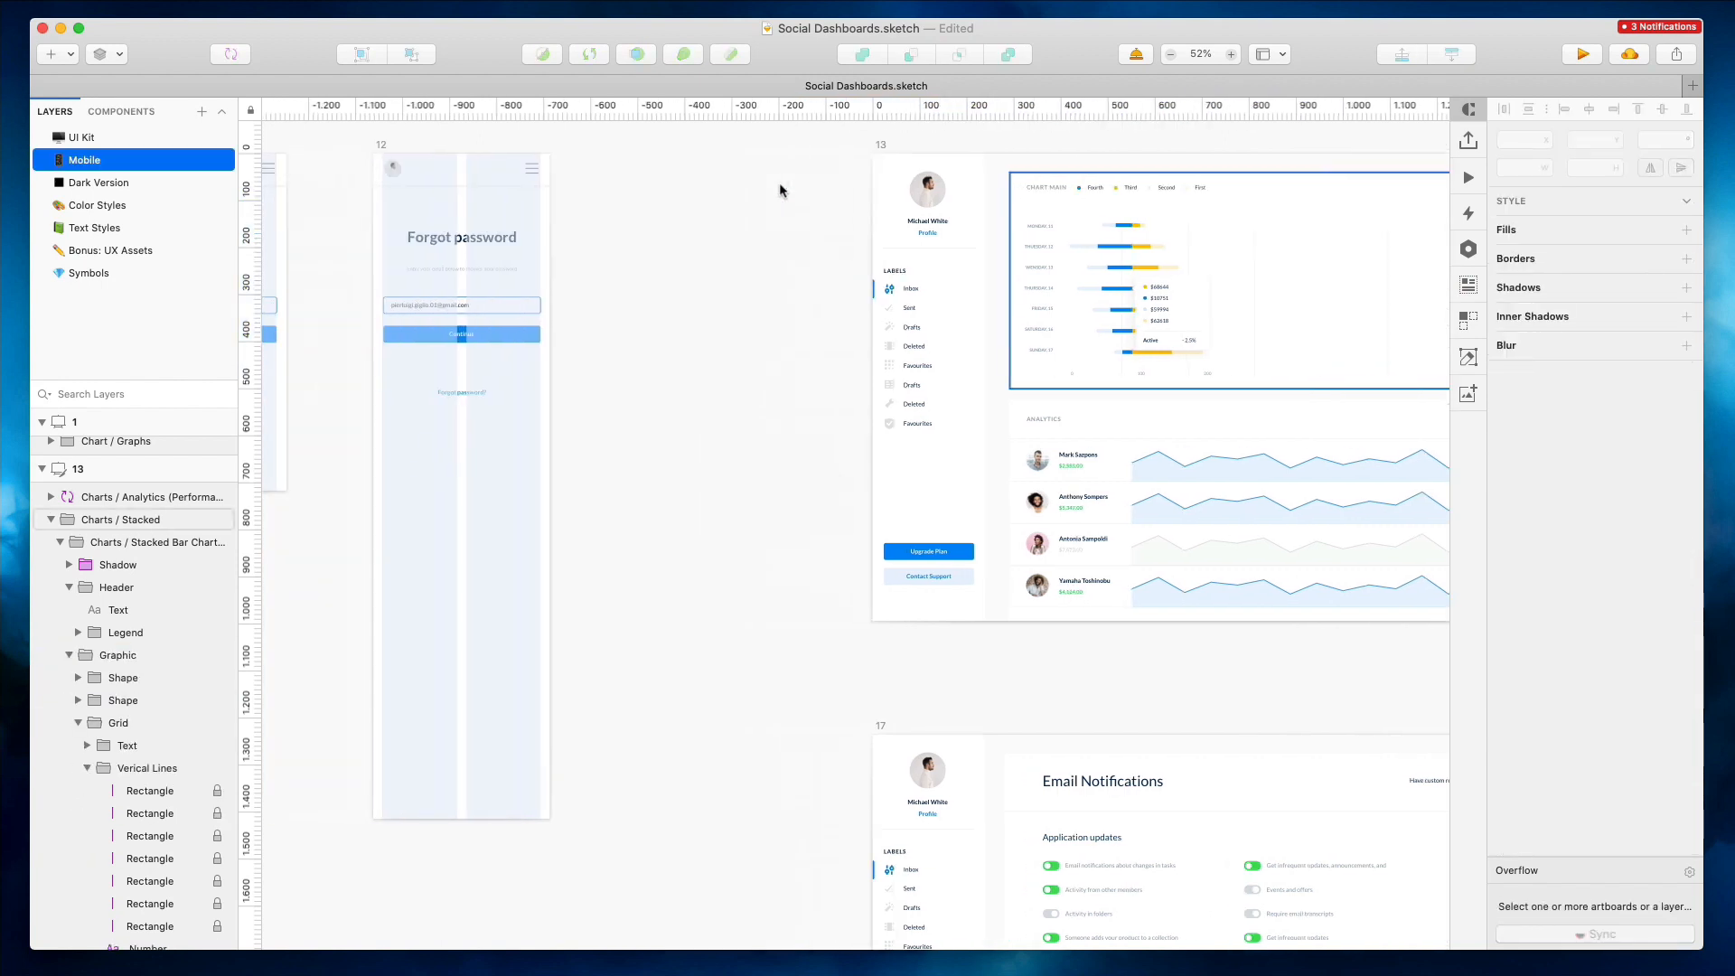
drag(385, 207, 670, 413)
key(Delete)
drag(1118, 211, 488, 263)
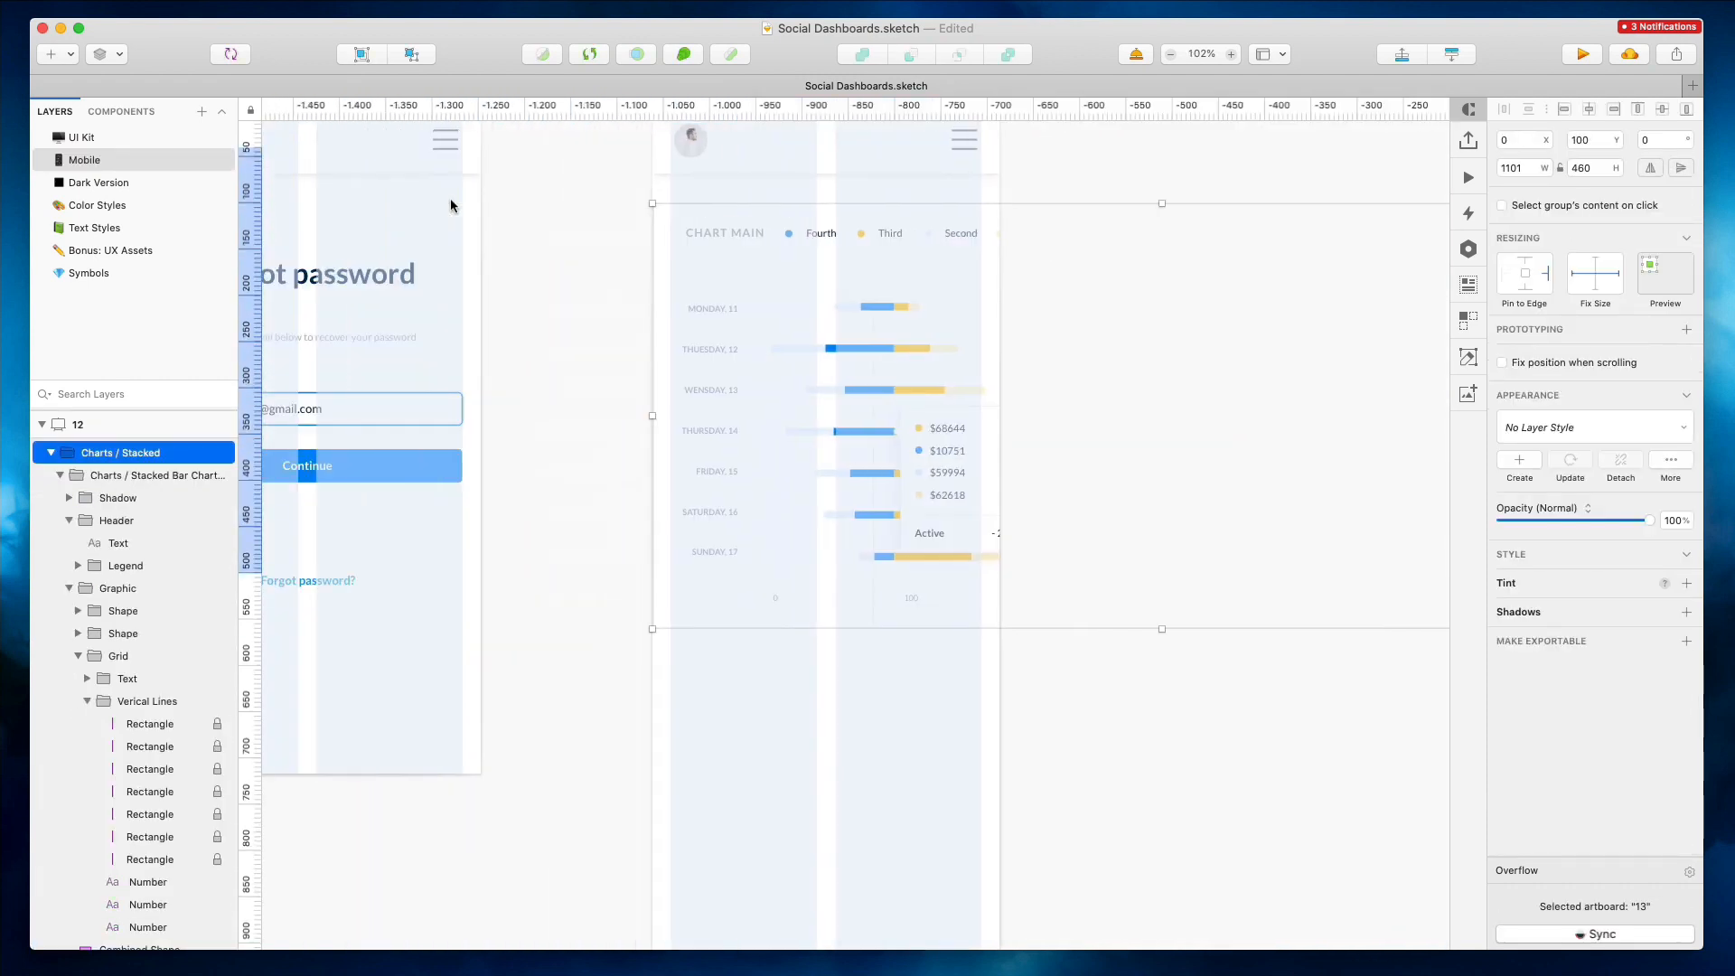
key(super+z)
key(super+z)
click(1254, 148)
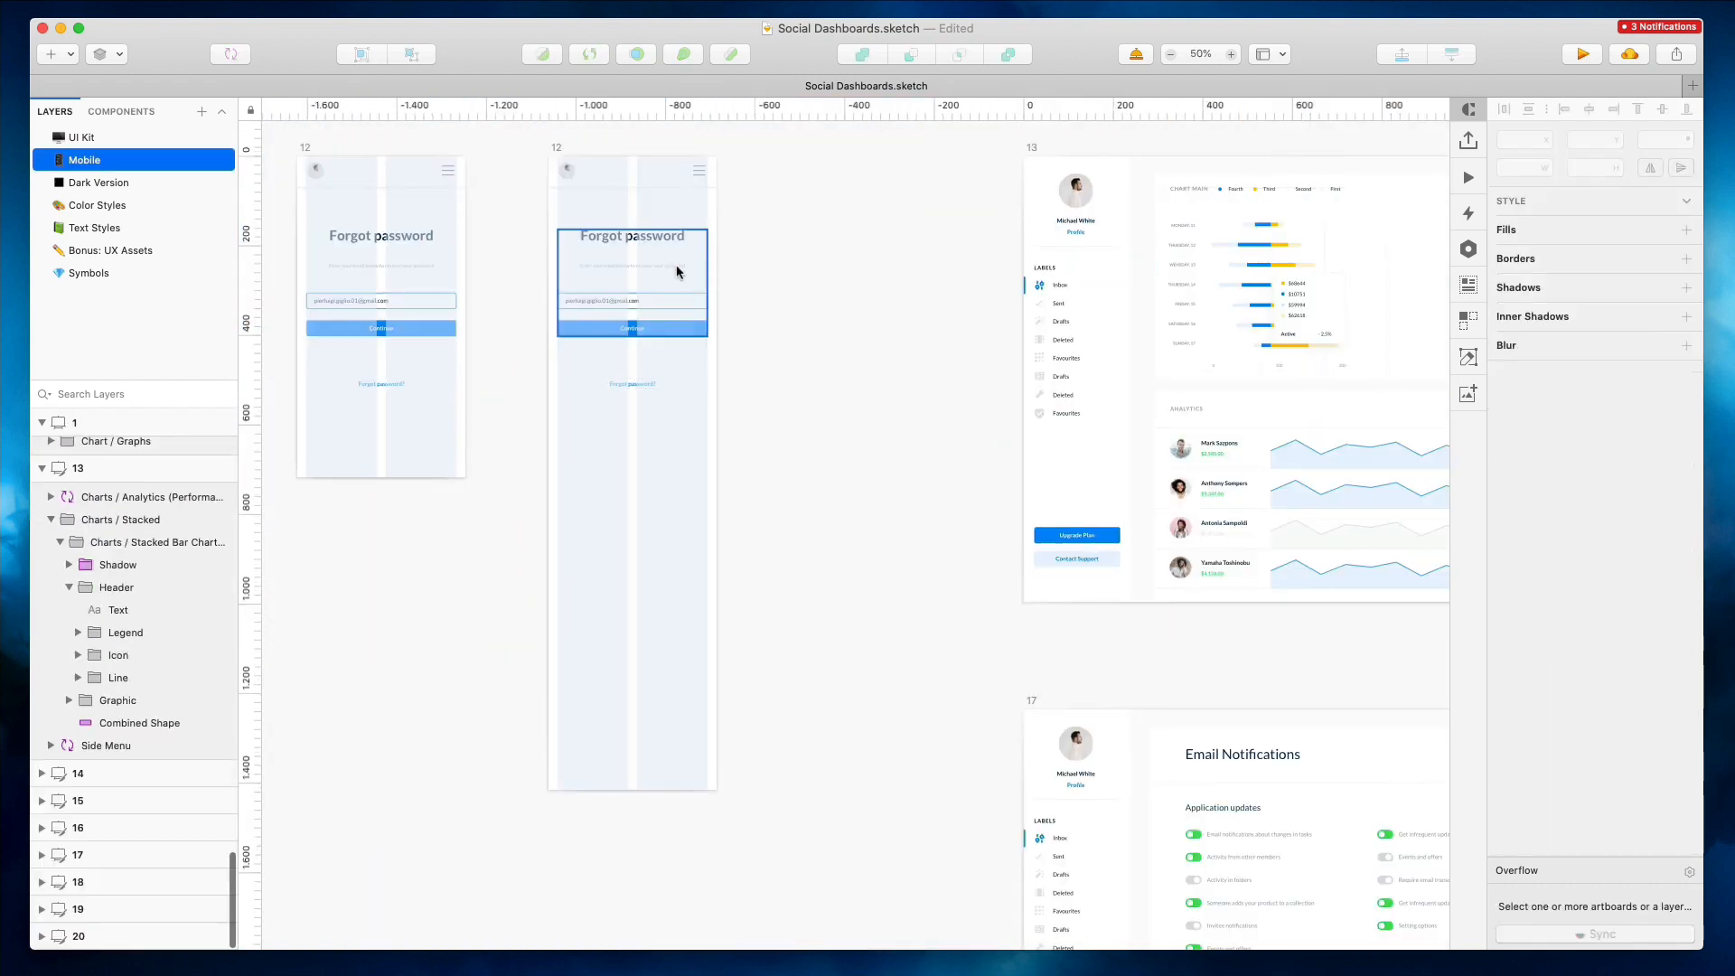
Delete the Forgot password title and login form from the duplicated artboard 12
click(676, 268)
key(Delete)
click(641, 386)
key(Delete)
Move the stacked bar chart into the duplicated mobile artboard and position it below the header
drag(1394, 263, 701, 299)
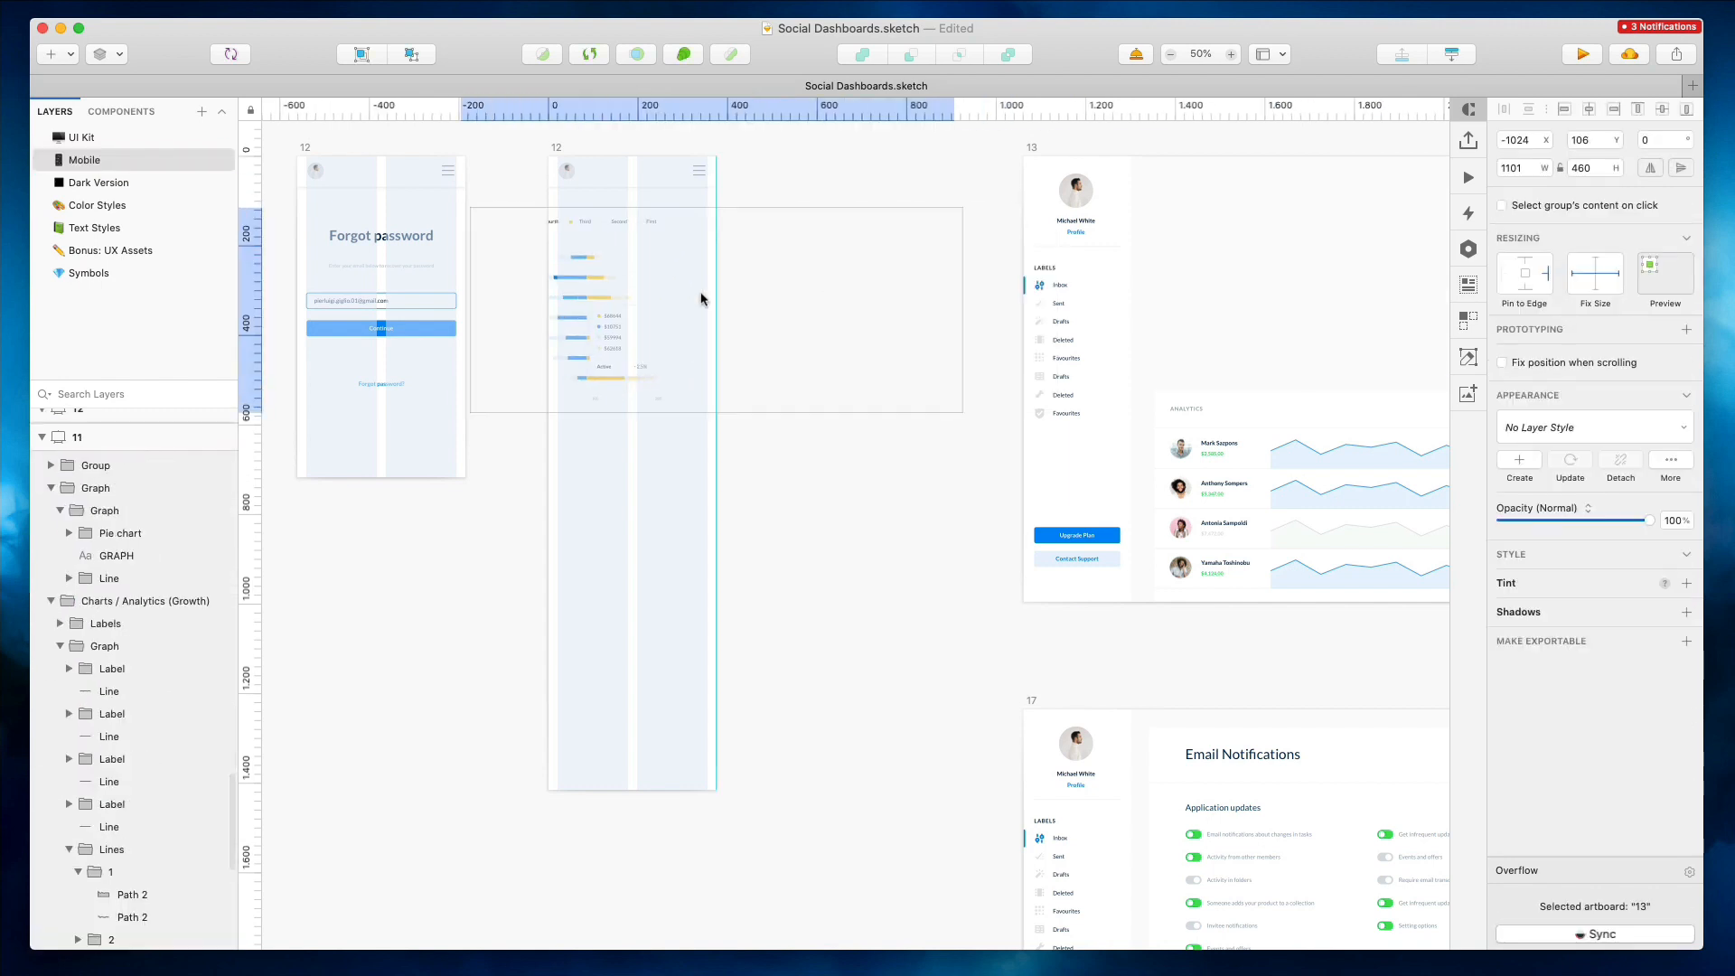
scroll(625, 260, up, 5)
scroll(627, 262, left, 2)
drag(602, 393, 814, 352)
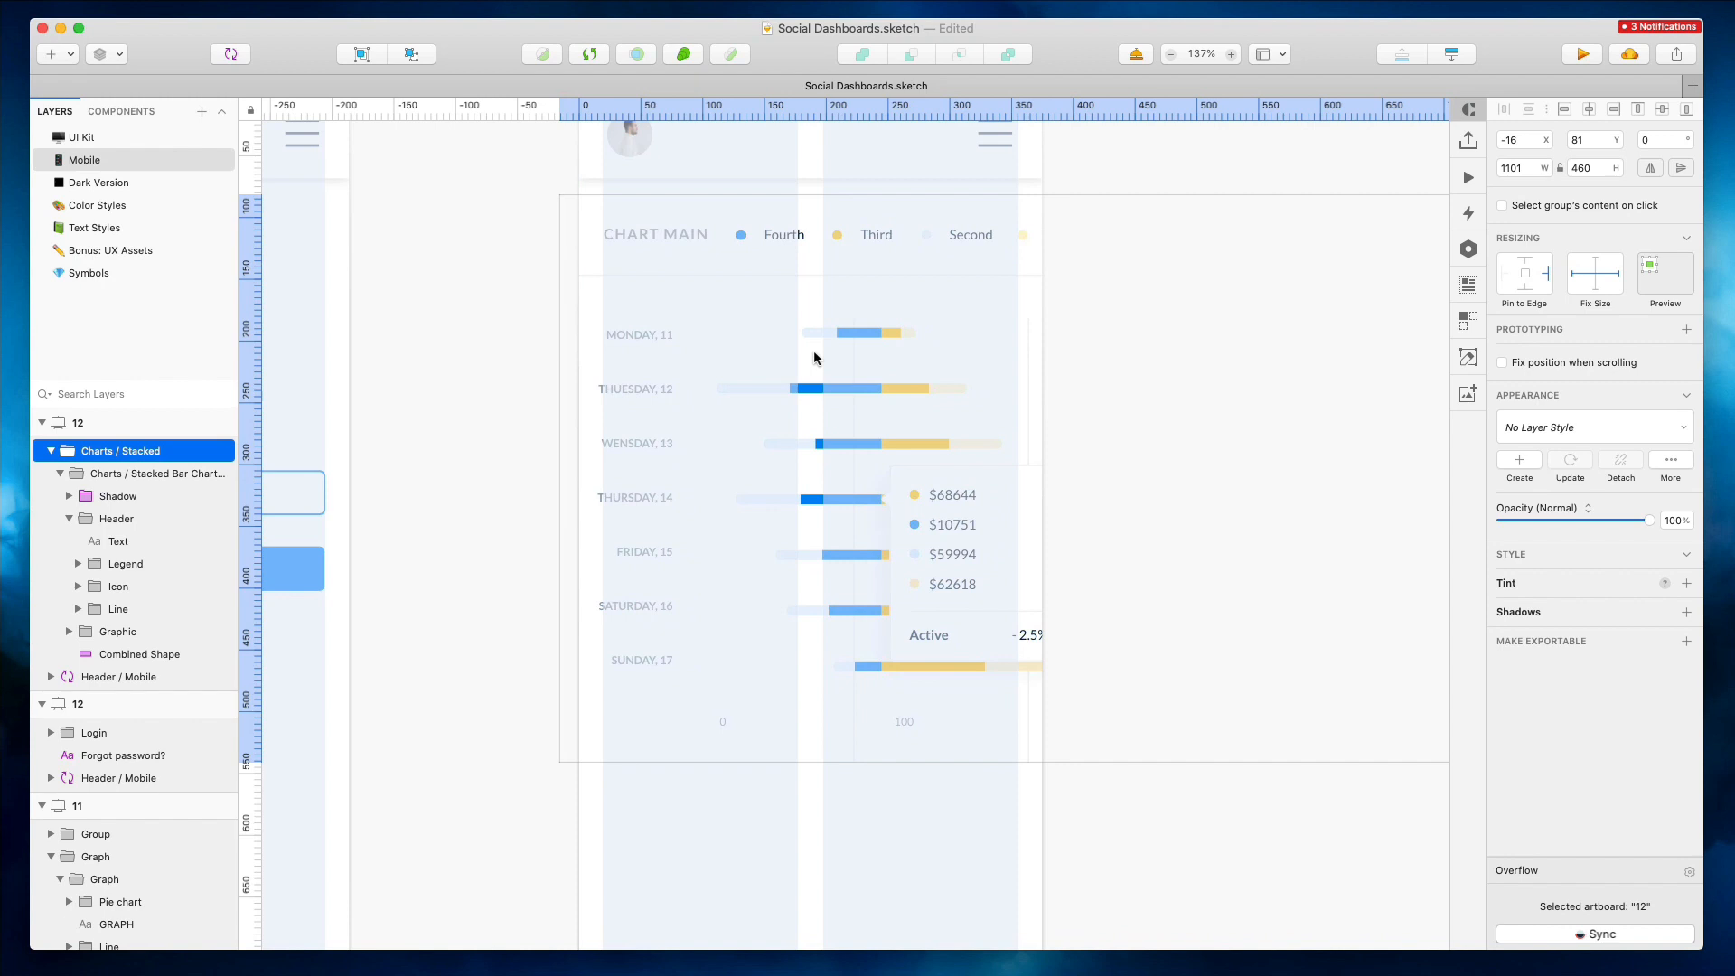
key(Left)
key(shift+Up)
key(Up)
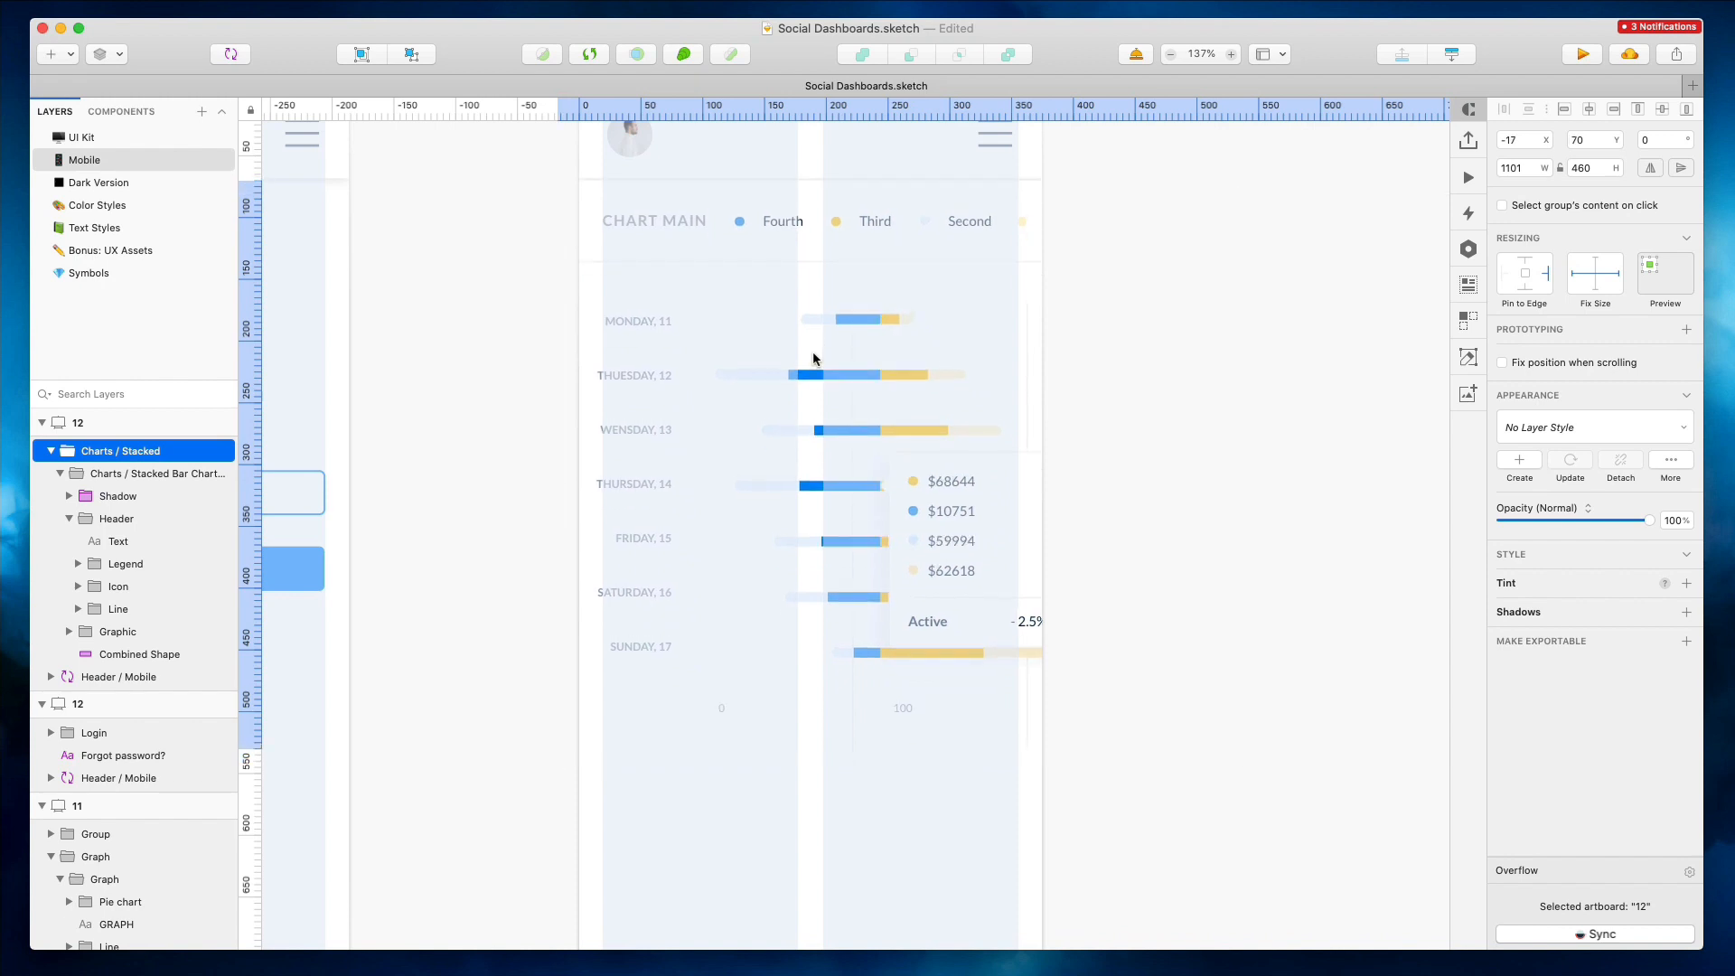
Send the chart behind the mobile header and nudge it up two pixels
click(1449, 54)
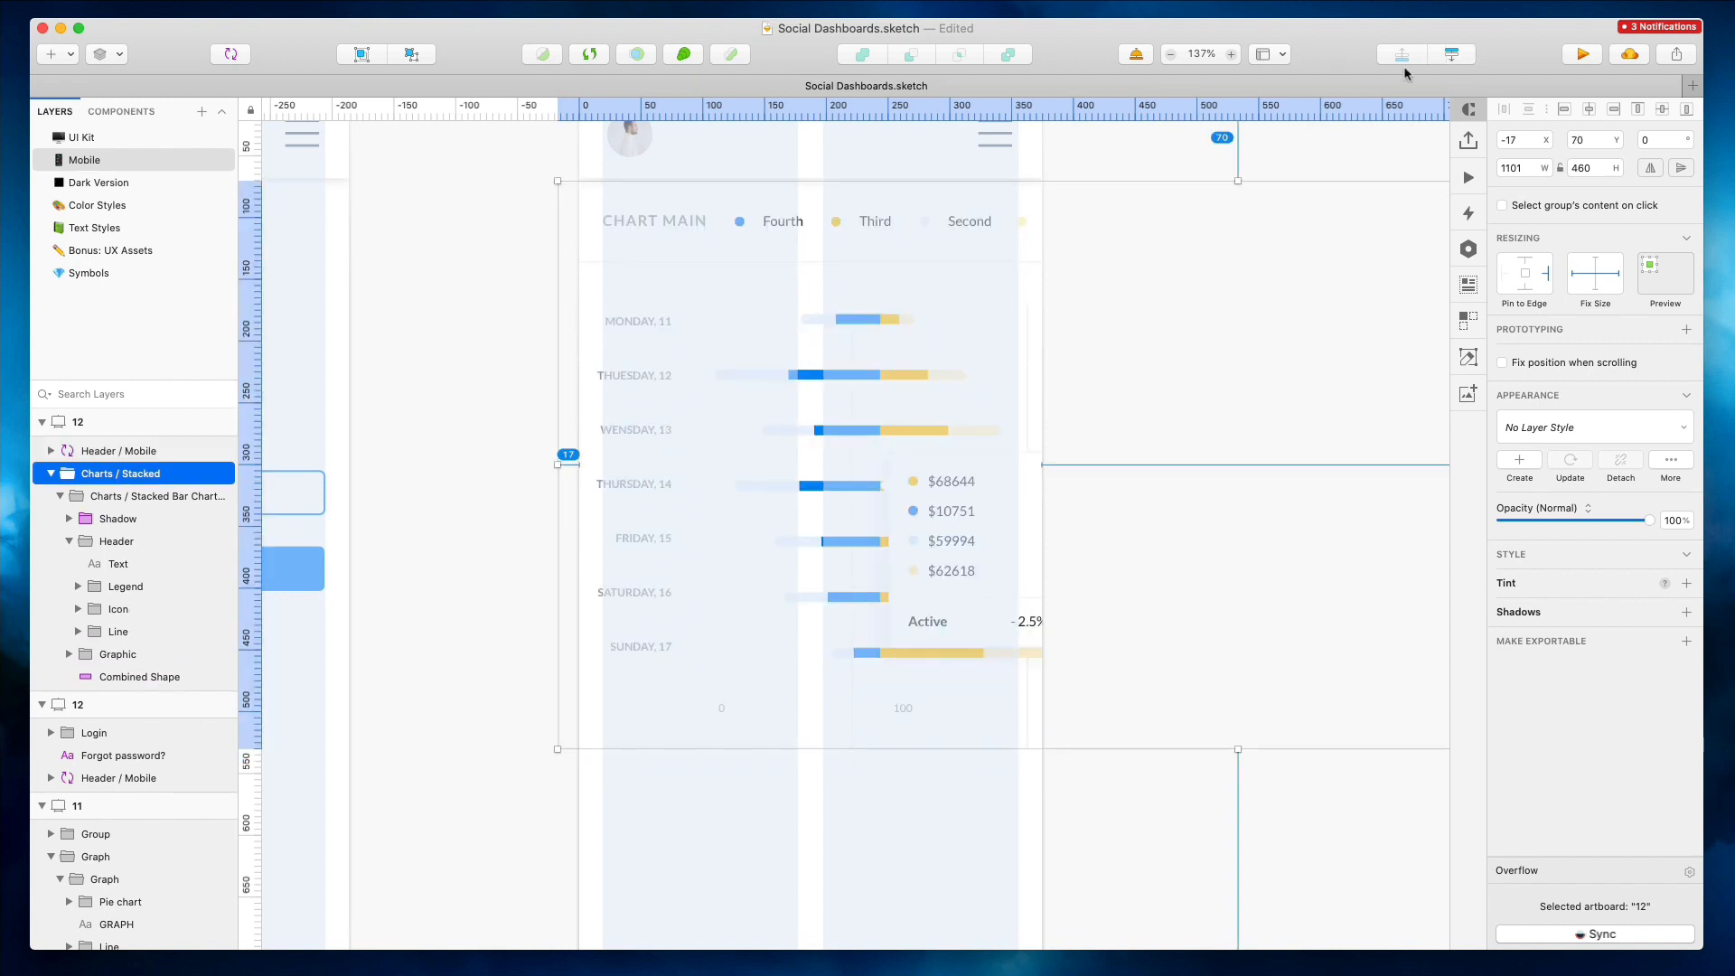
key(Up)
key(Up)
Shift the chart's bars and tooltip slightly left within the mobile artboard
click(501, 268)
drag(536, 299, 658, 695)
drag(638, 838, 666, 739)
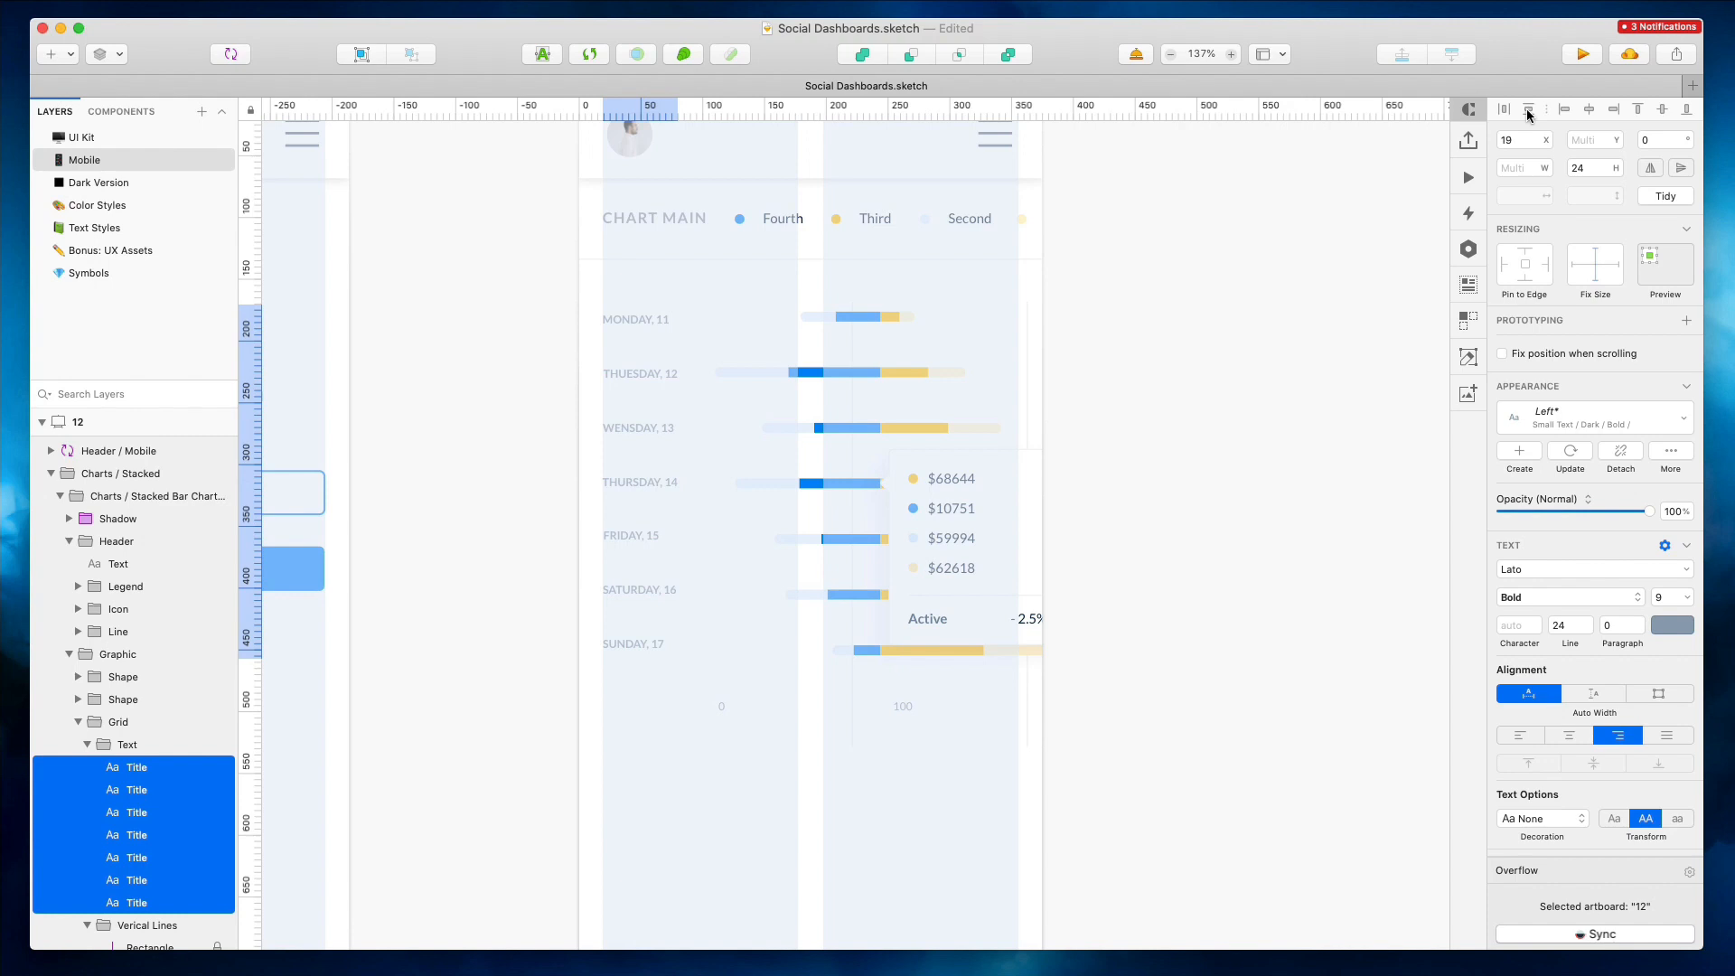
click(840, 355)
shift+click(911, 380)
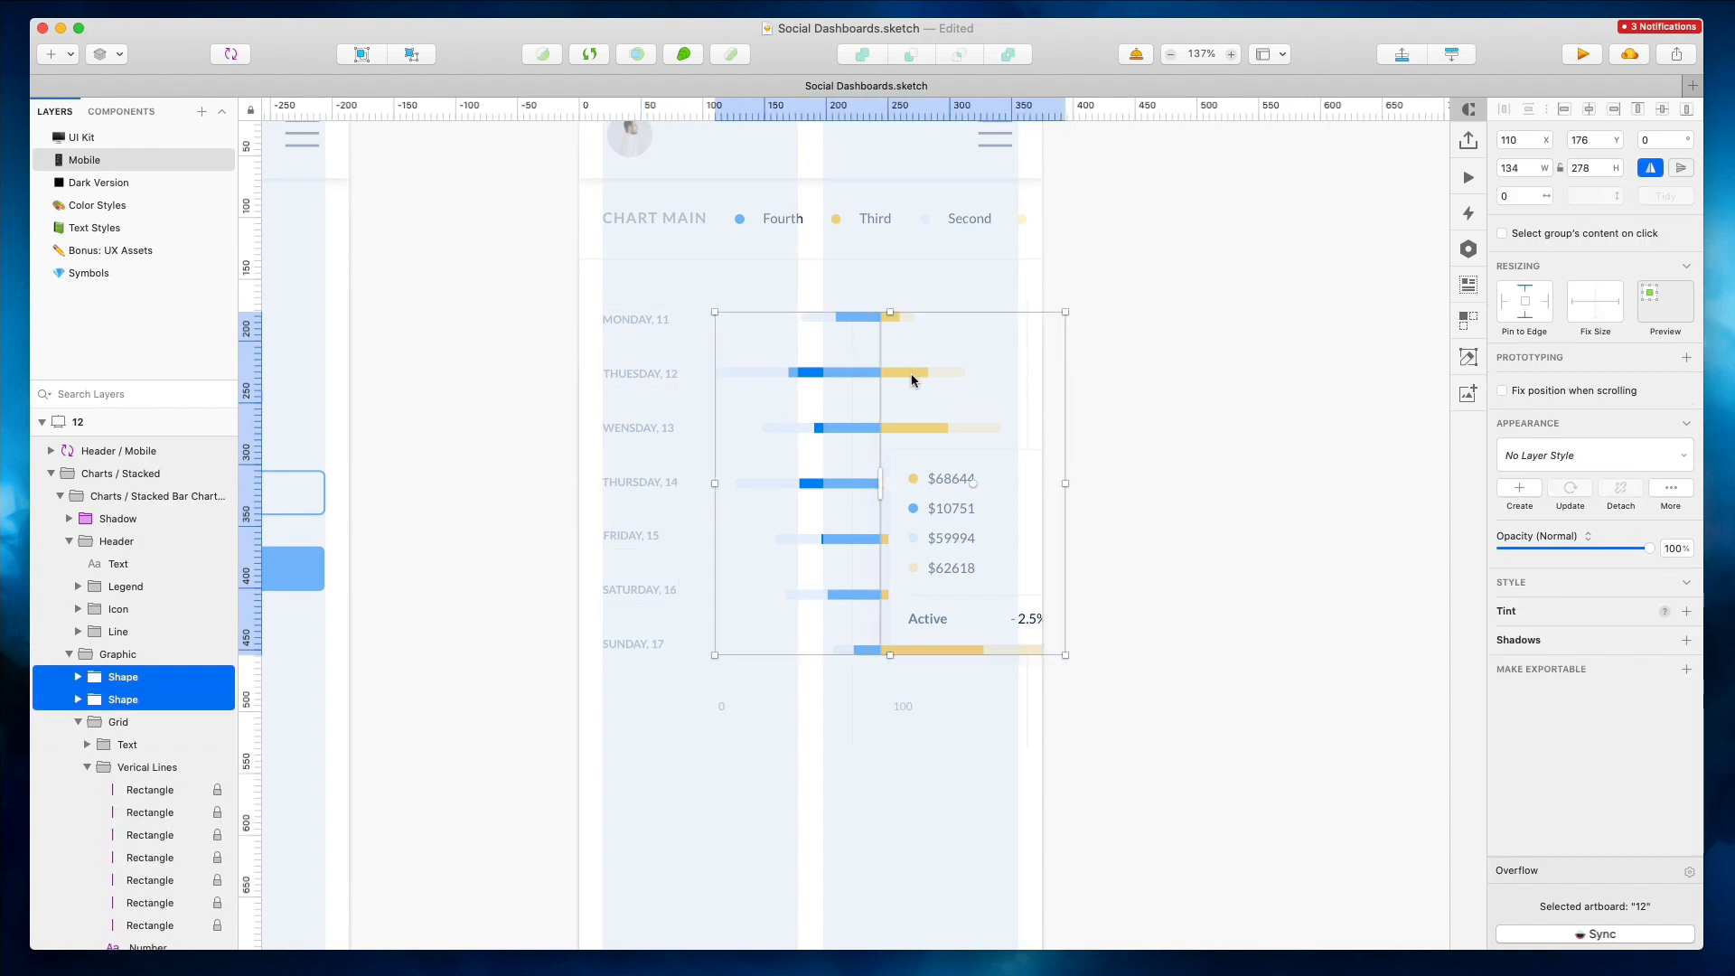
drag(927, 490, 905, 495)
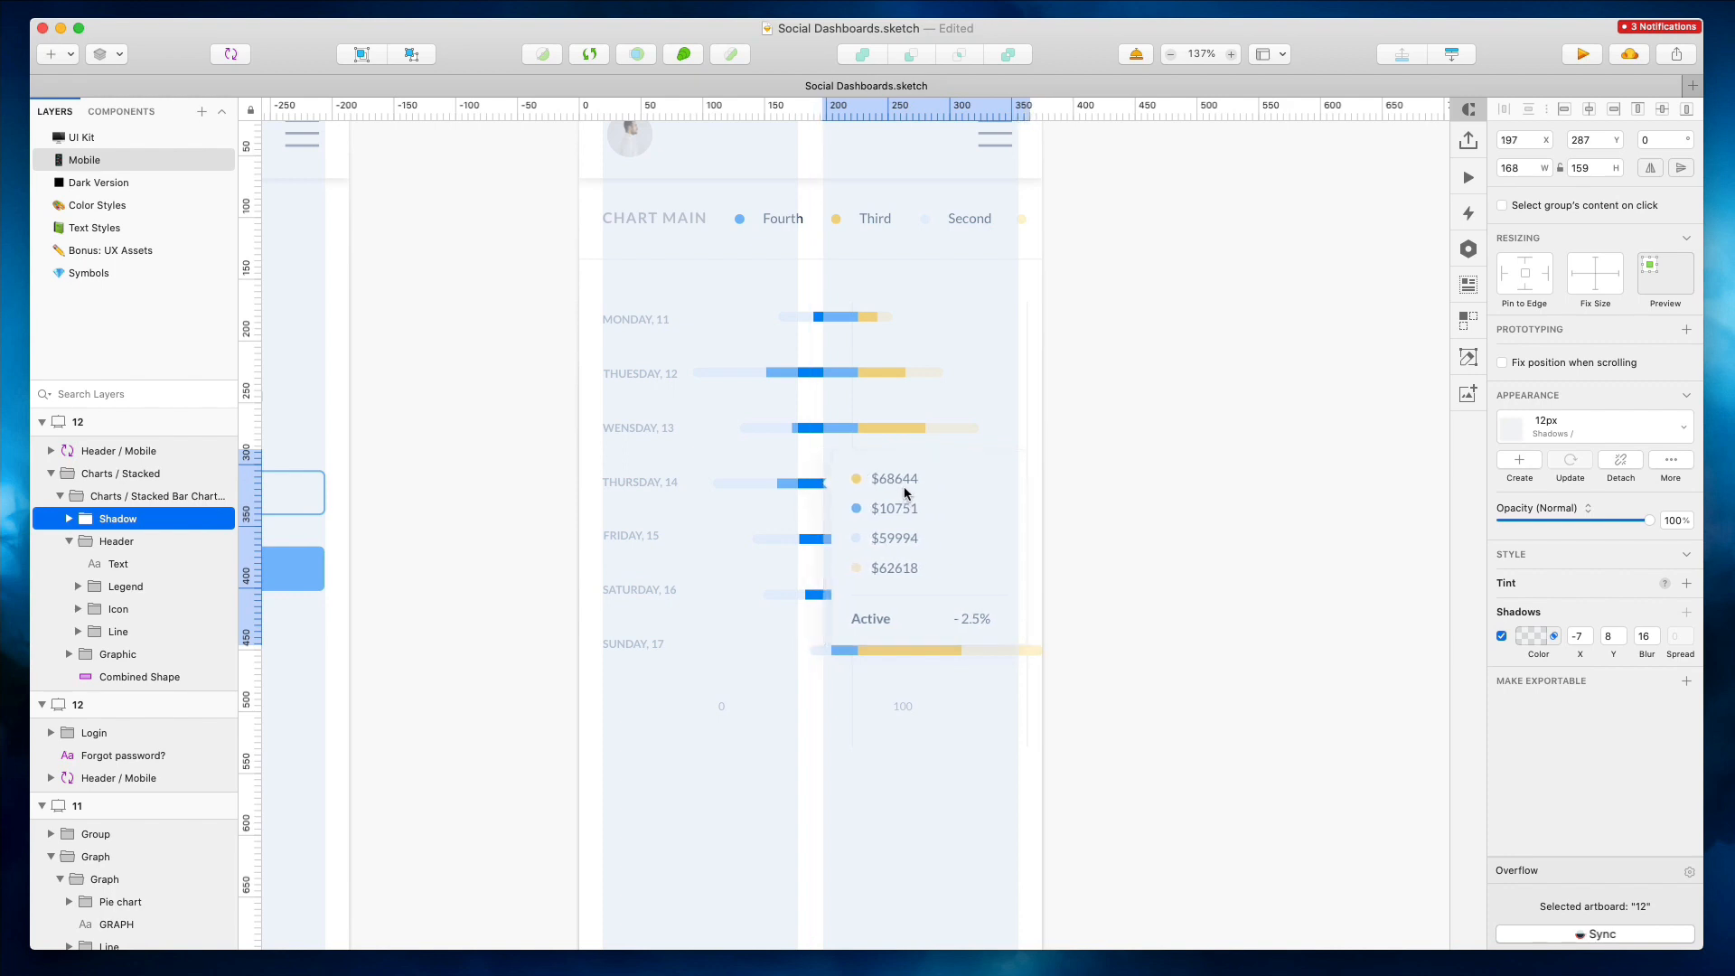
click(1118, 380)
Detach the desktop Analytics card from its symbol
scroll(1118, 379, down, 2)
scroll(1116, 382, right, 4)
scroll(1117, 382, right, 15)
scroll(1116, 382, down, 5)
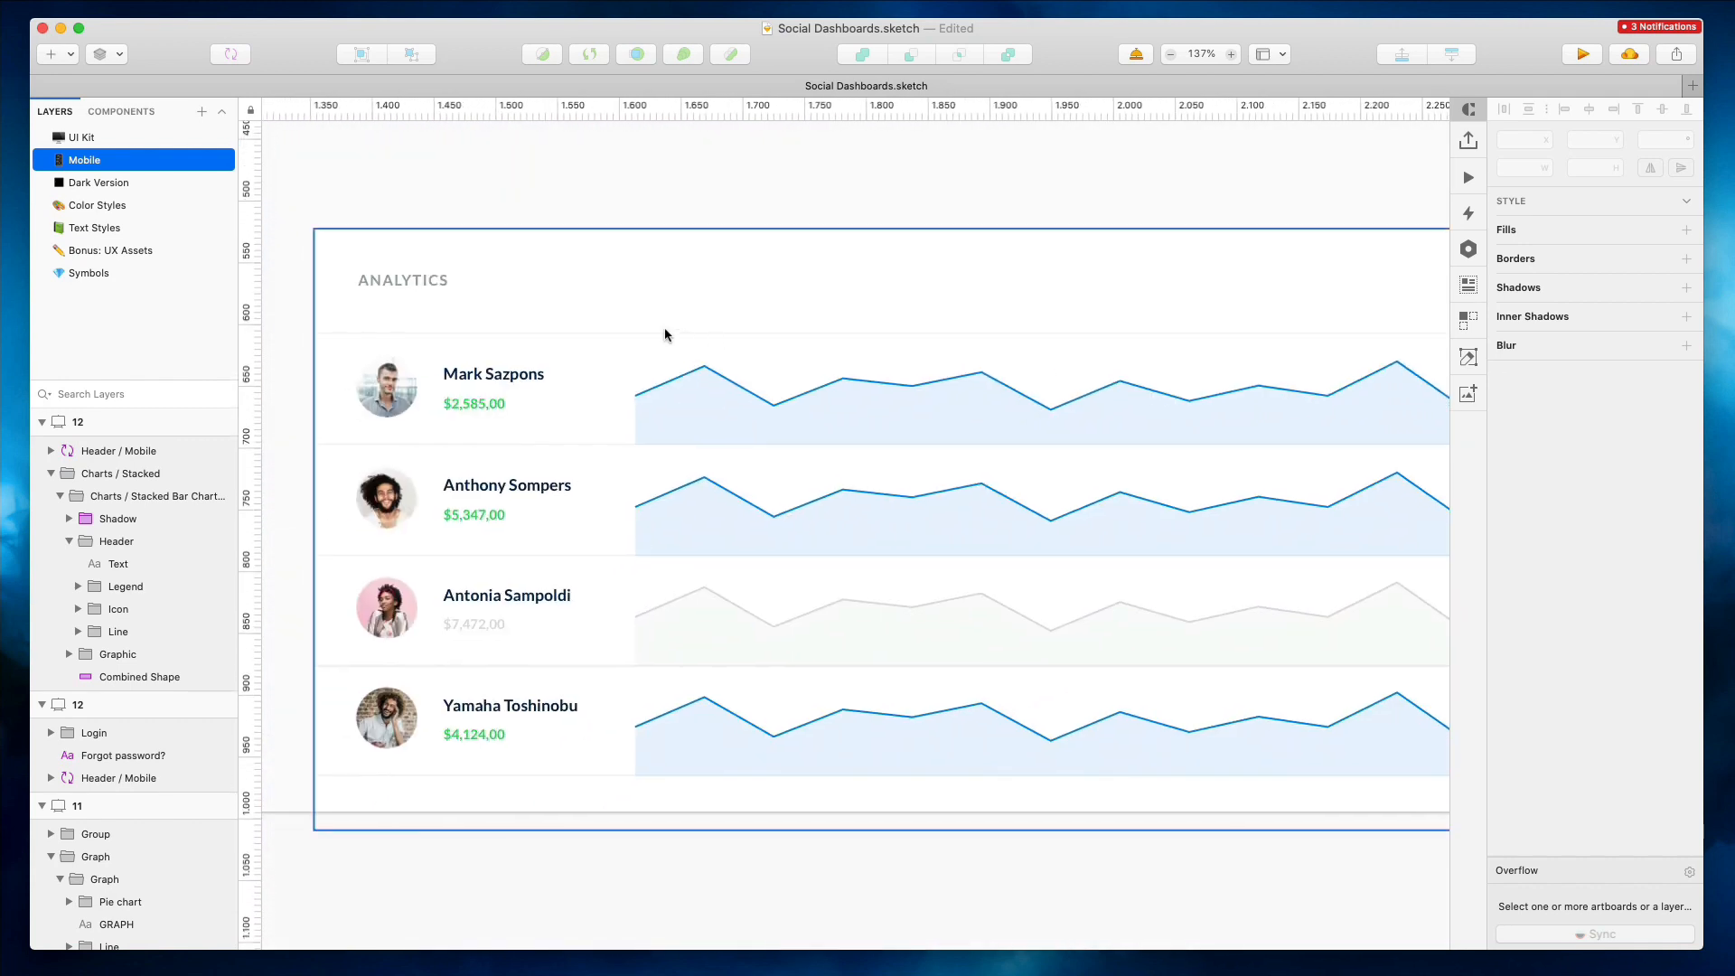
double_click(676, 398)
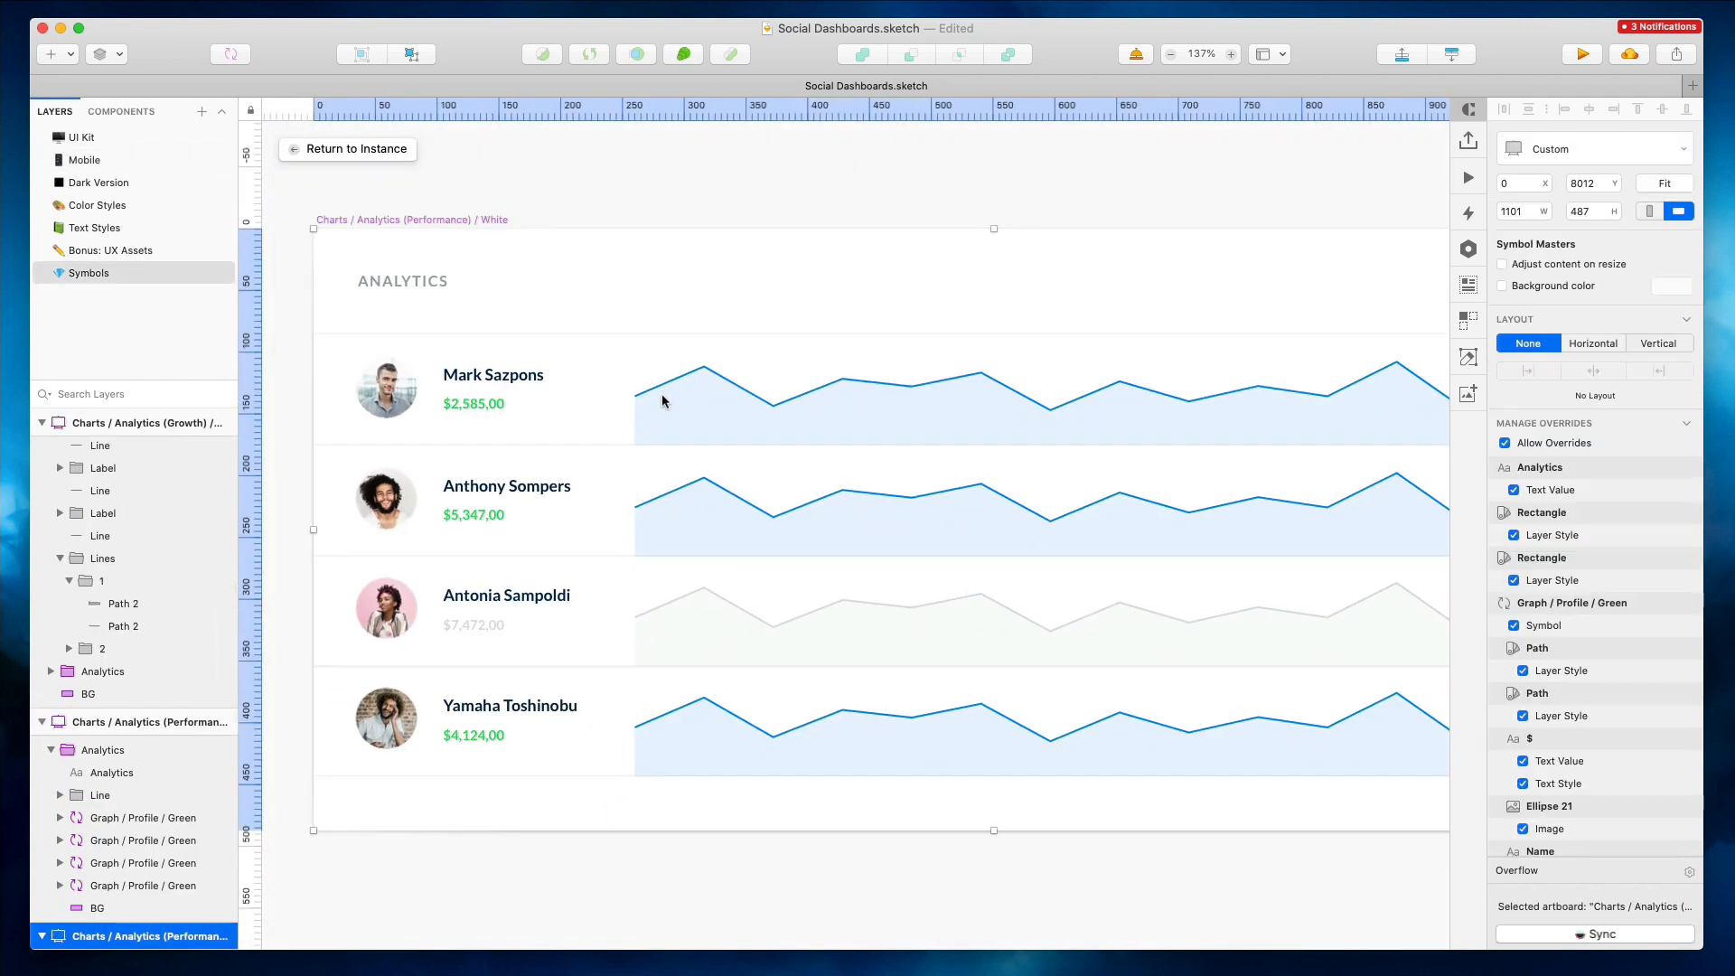
click(352, 149)
right_click(999, 384)
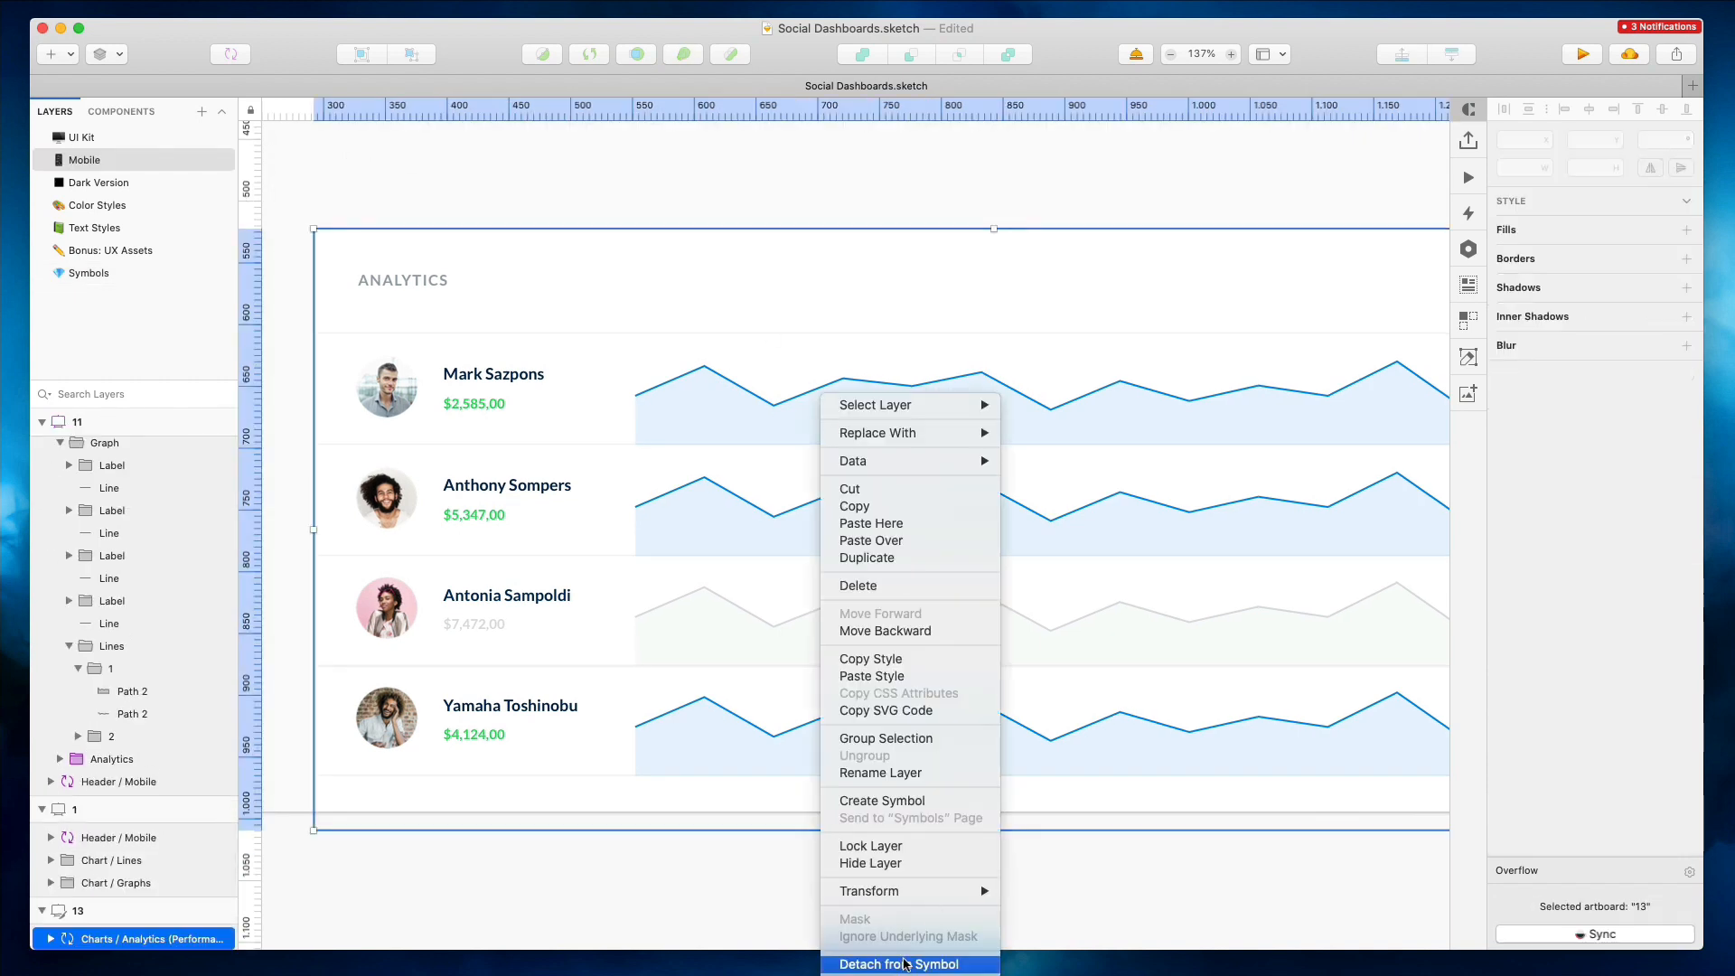
click(1039, 962)
Detach the four Graph / Profile / Green rows inside the Analytics card from their symbols
super+click(482, 390)
shift+click(132, 872)
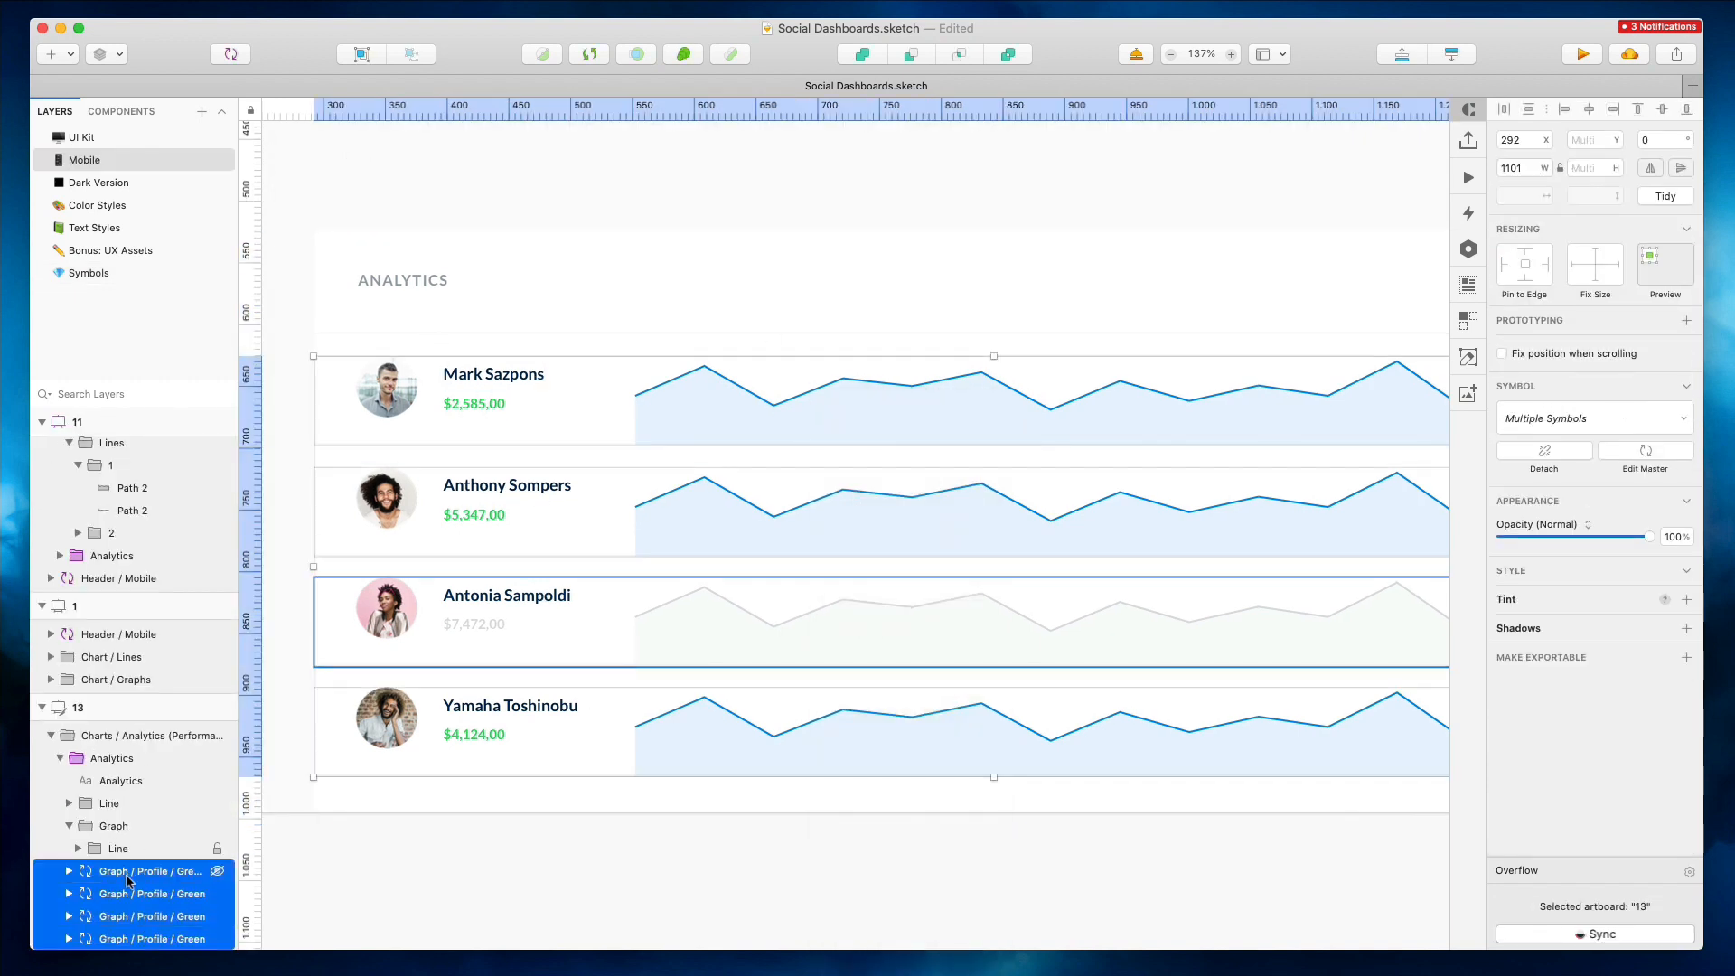
right_click(125, 893)
click(194, 970)
Move the Analytics card into the mobile artboard below the stacked bar chart and nudge it down
scroll(600, 448, down, 5)
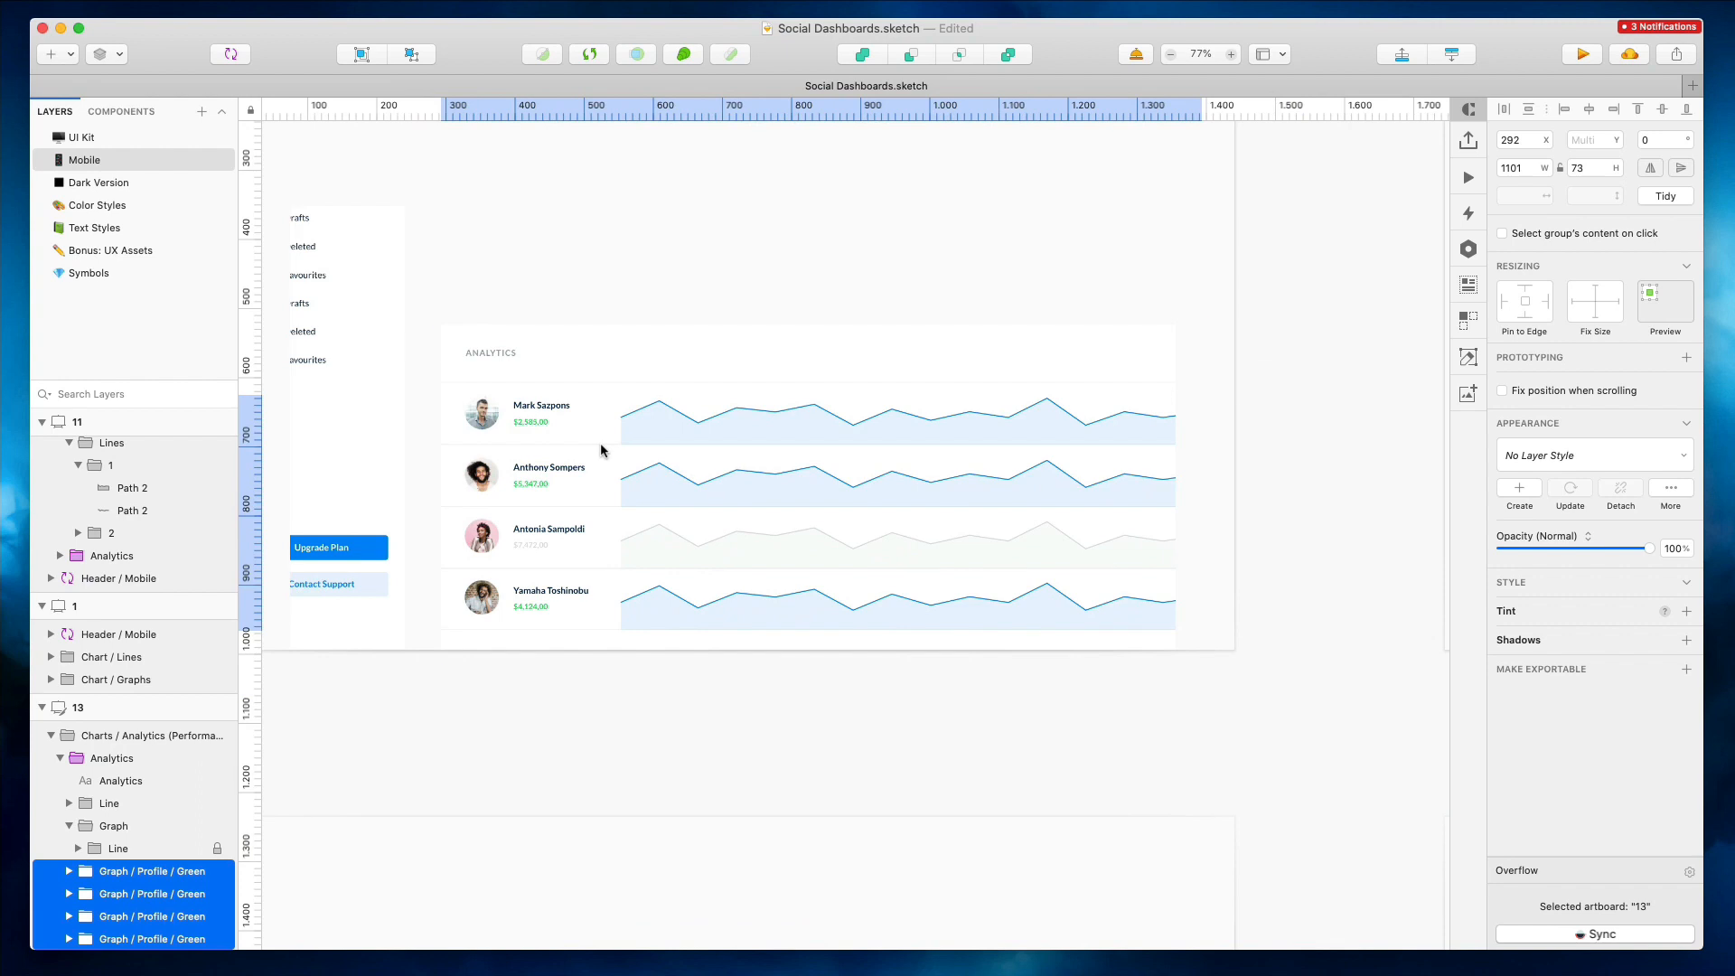
click(598, 235)
scroll(607, 239, left, 7)
drag(1199, 430, 388, 438)
scroll(331, 341, up, 5)
scroll(331, 341, left, 5)
key(shift+Down)
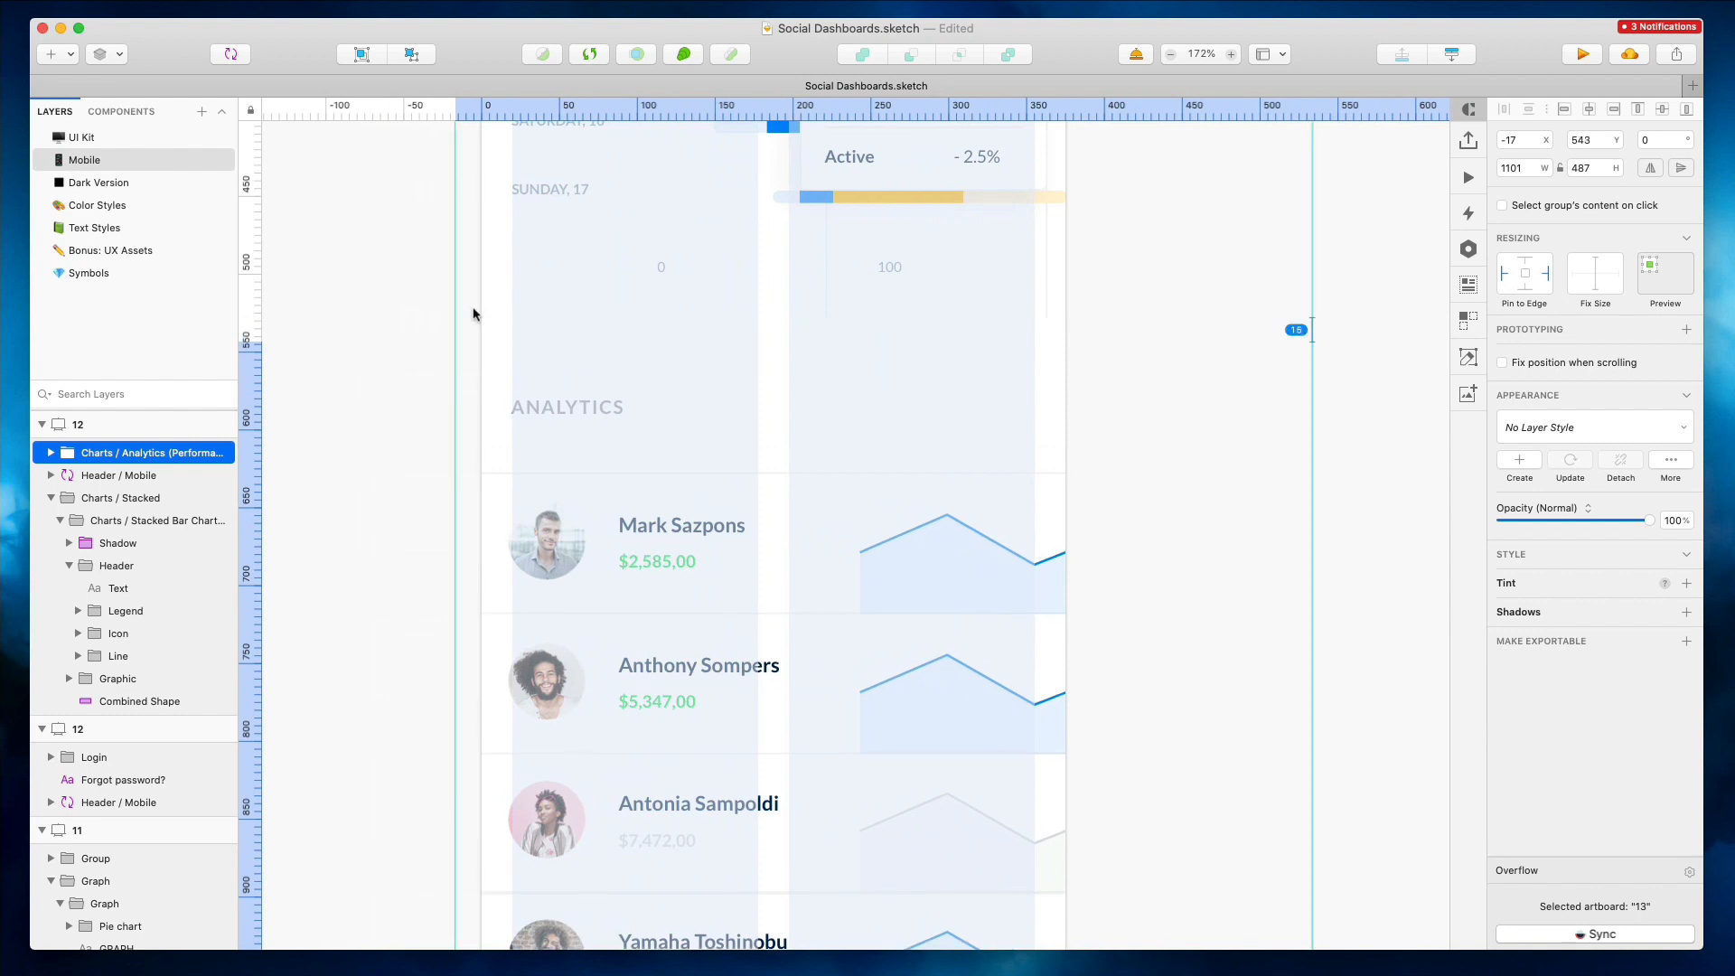
Set the font size of the four names in the Analytics rows to 12
scroll(726, 361, down, 5)
scroll(726, 361, up, 1)
super+click(742, 436)
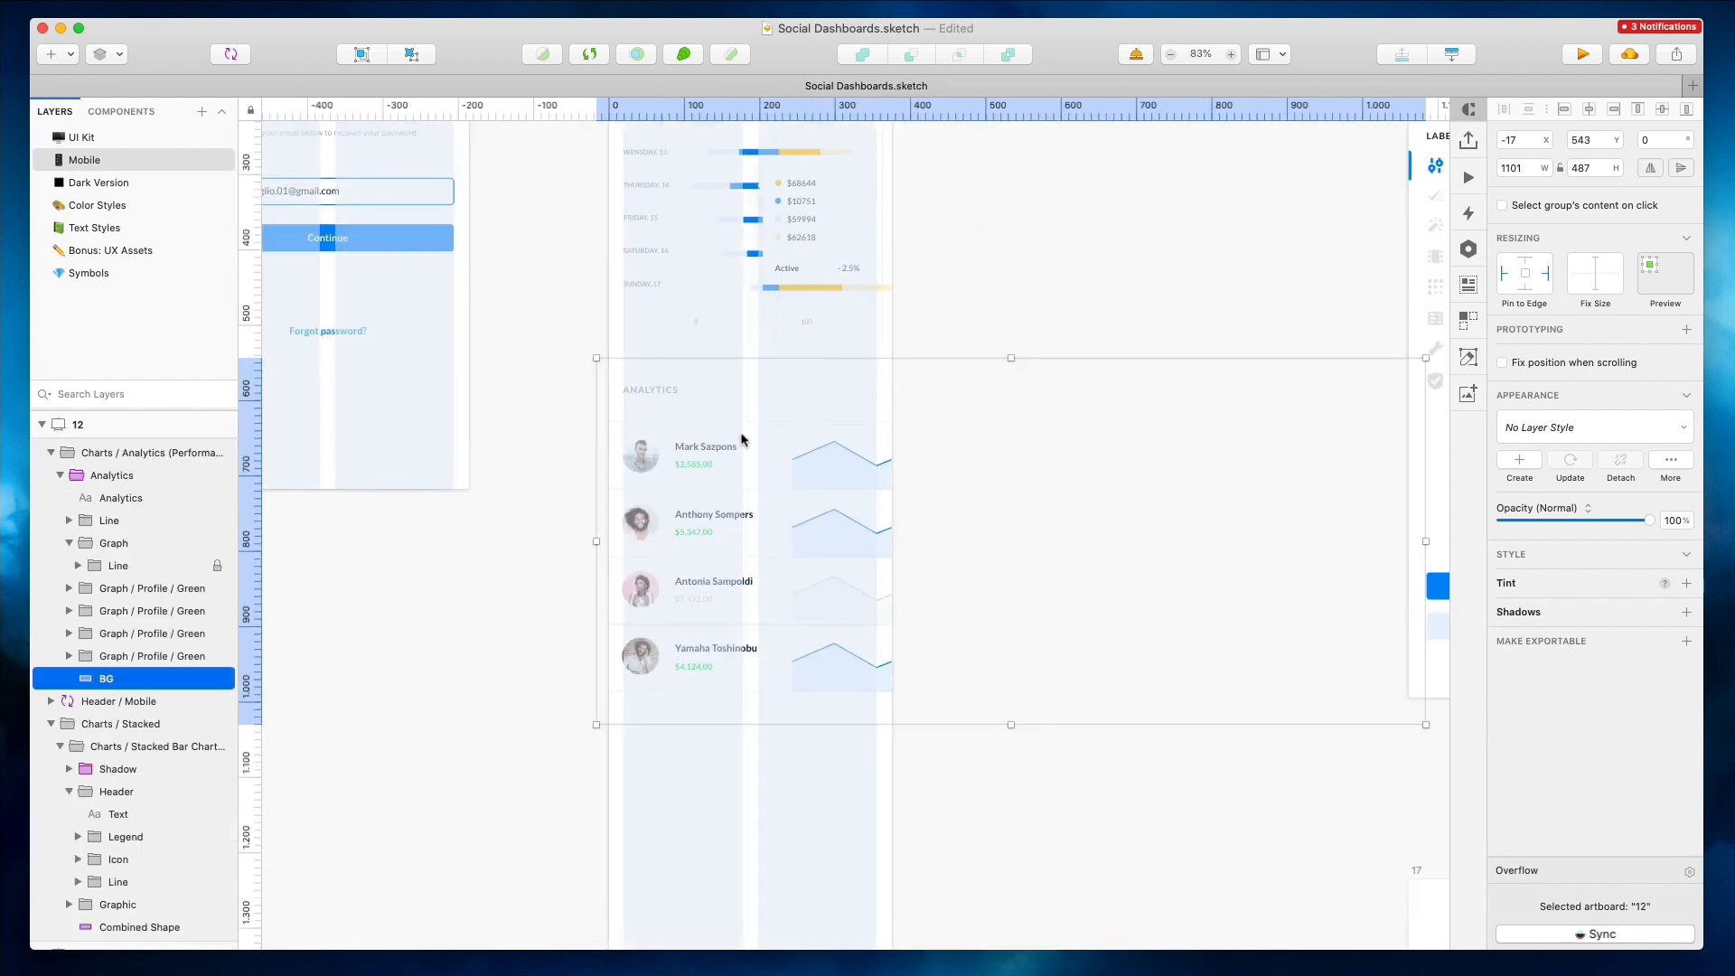
super+click(690, 453)
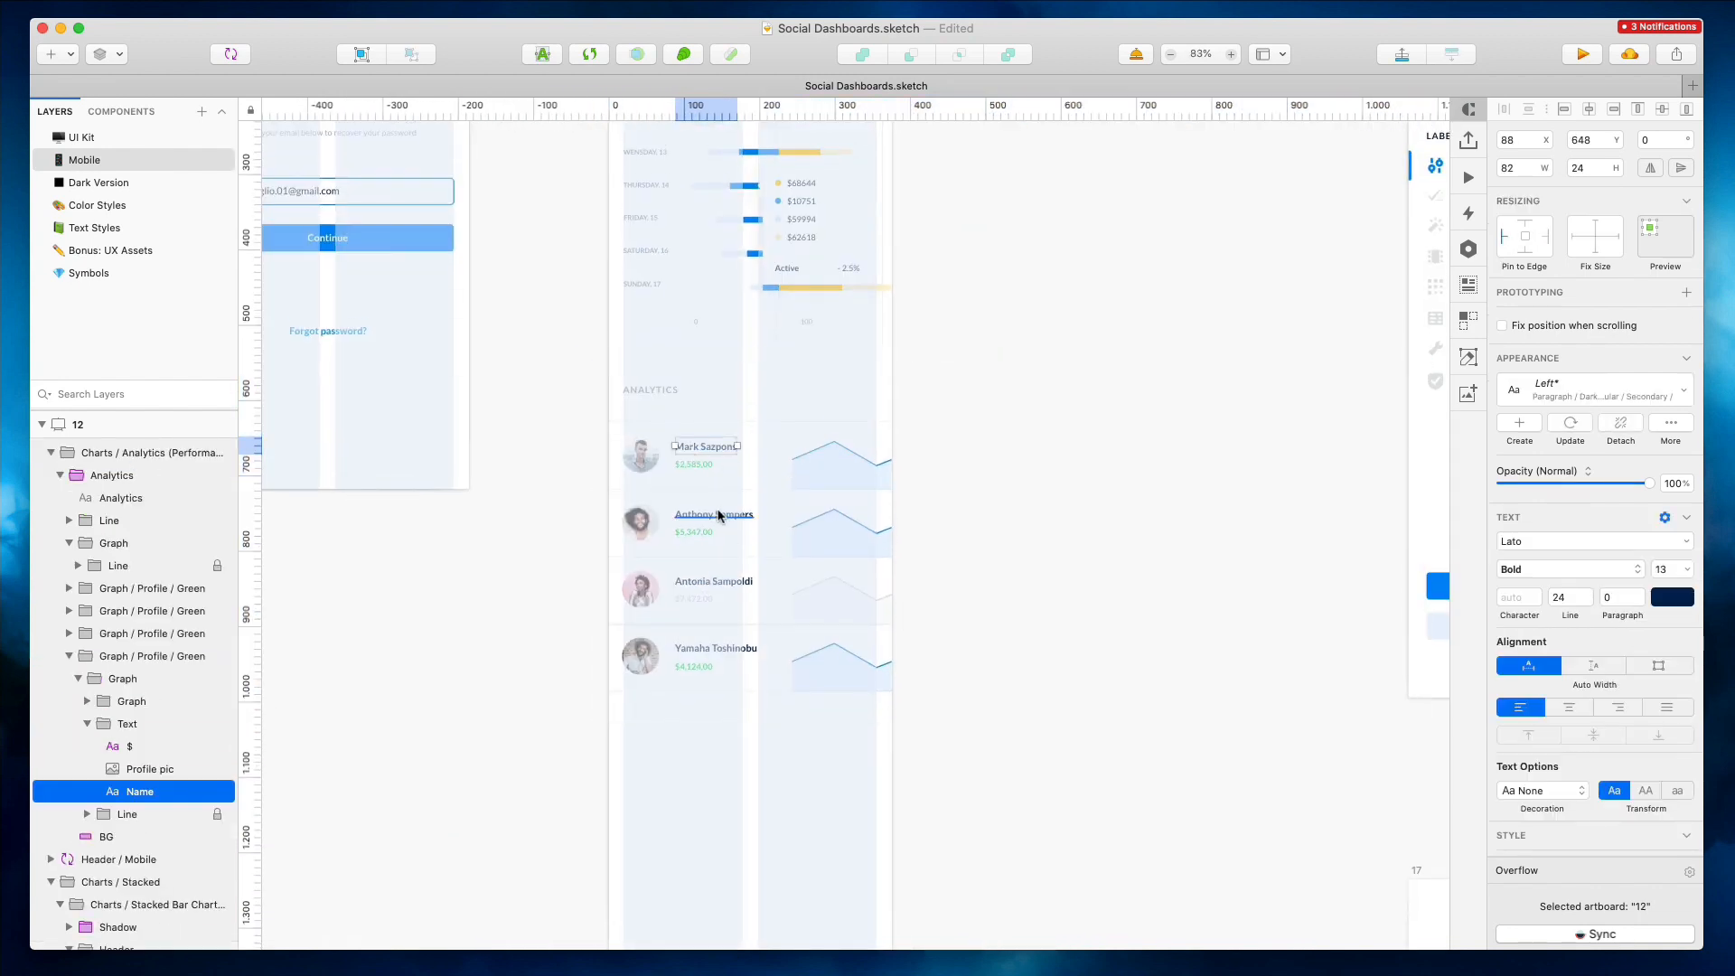
shift+super+click(693, 464)
shift+super+click(700, 516)
shift+super+click(700, 534)
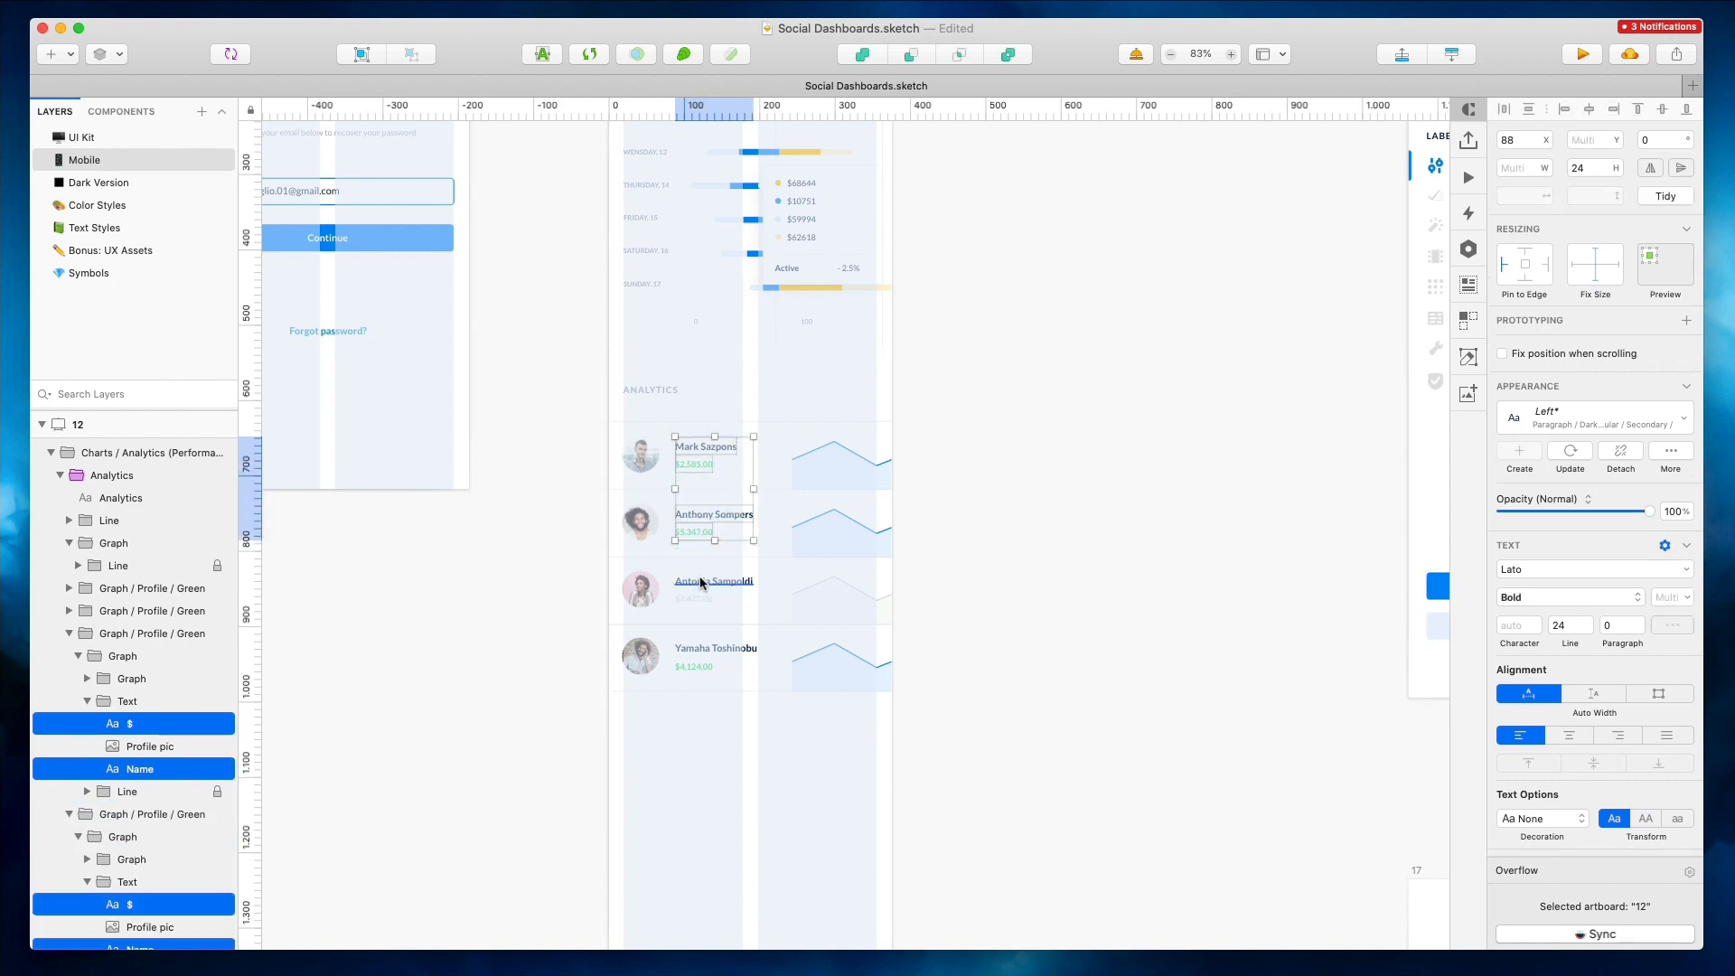
shift+super+click(700, 582)
shift+super+click(693, 598)
shift+super+click(693, 648)
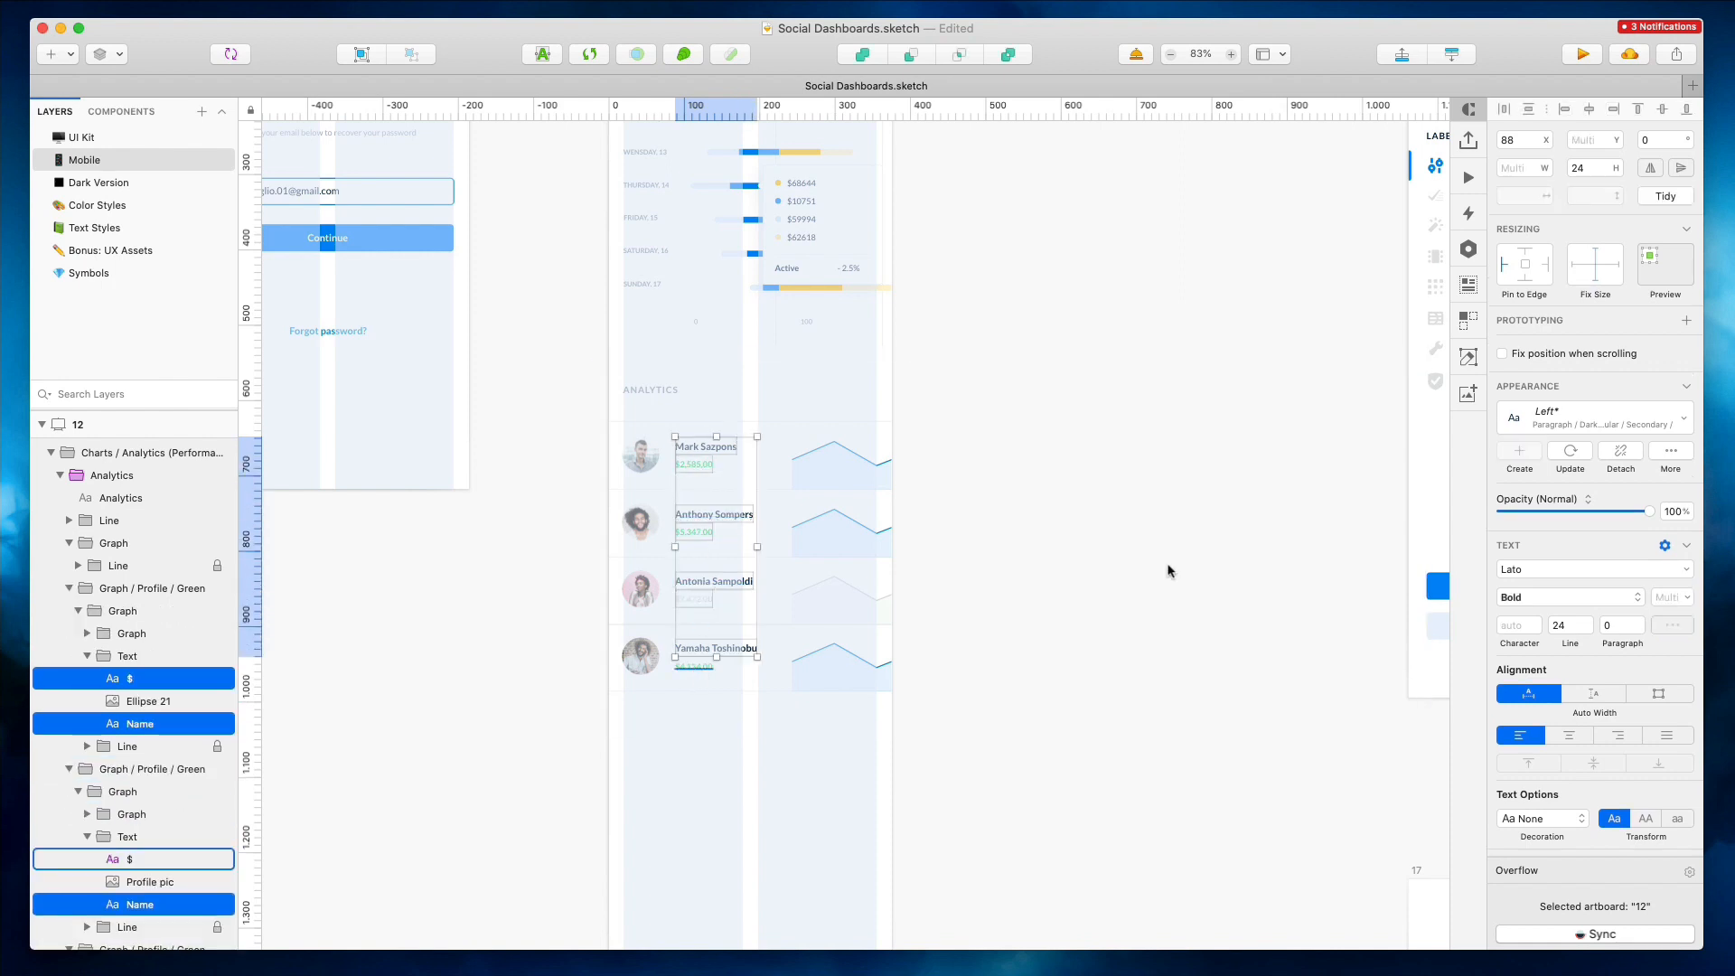
click(951, 499)
super+click(694, 450)
shift+super+click(712, 518)
shift+super+click(718, 583)
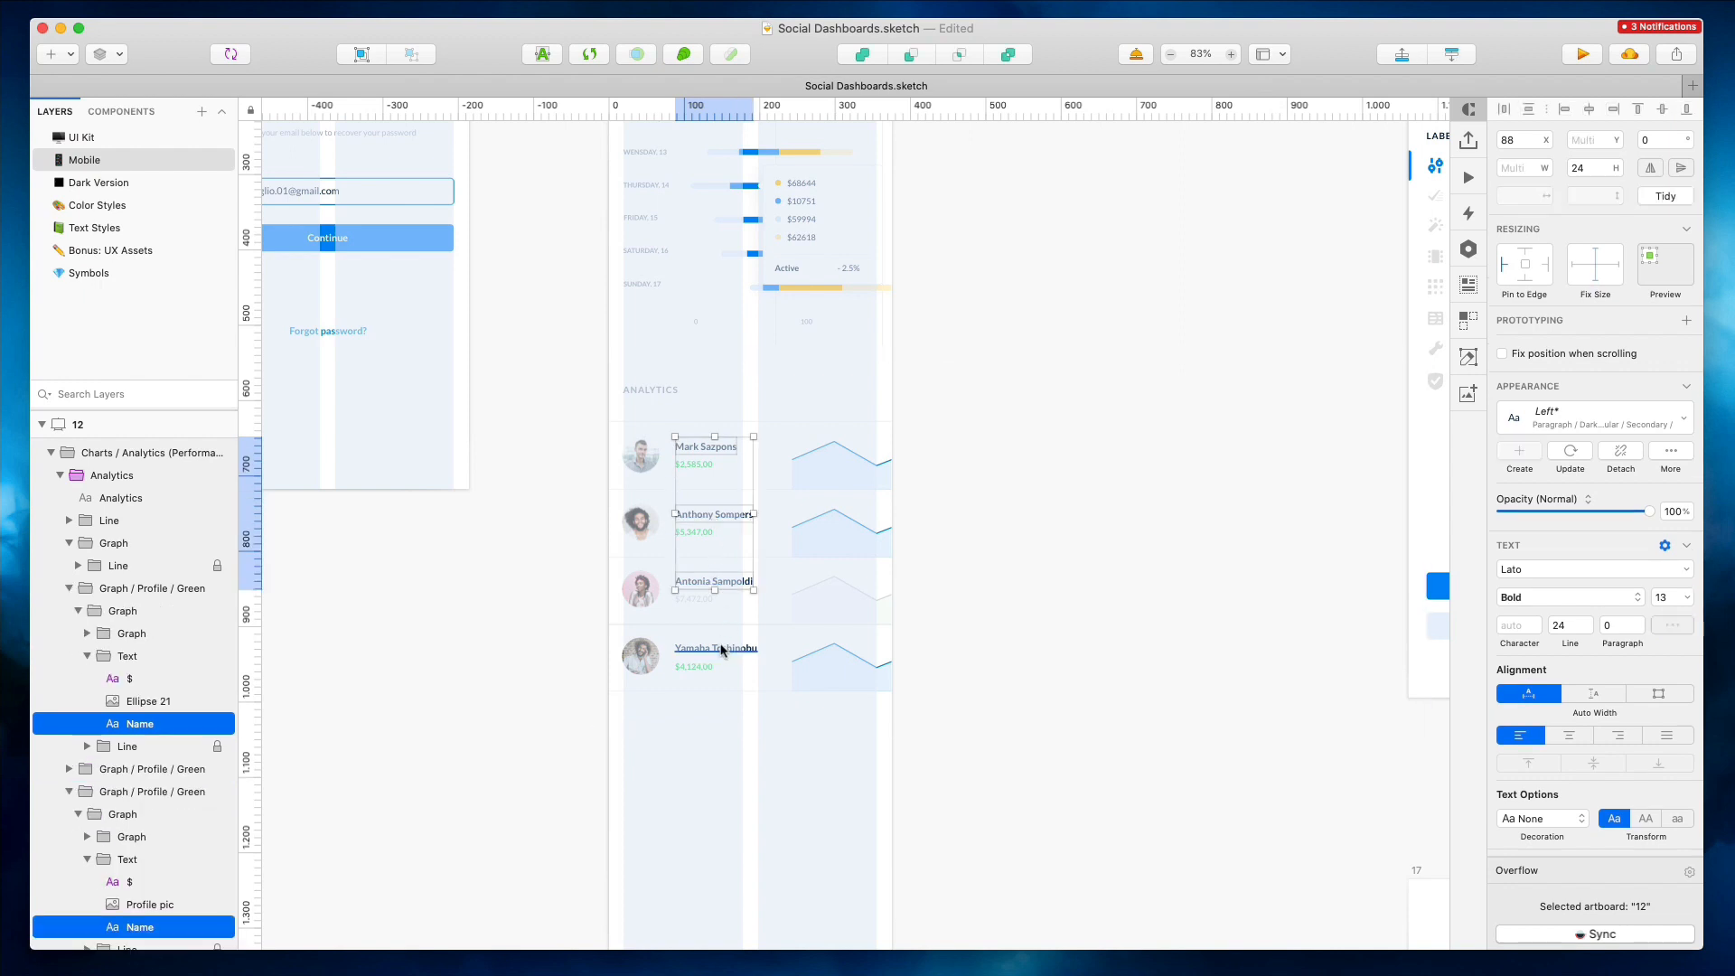
shift+super+click(721, 649)
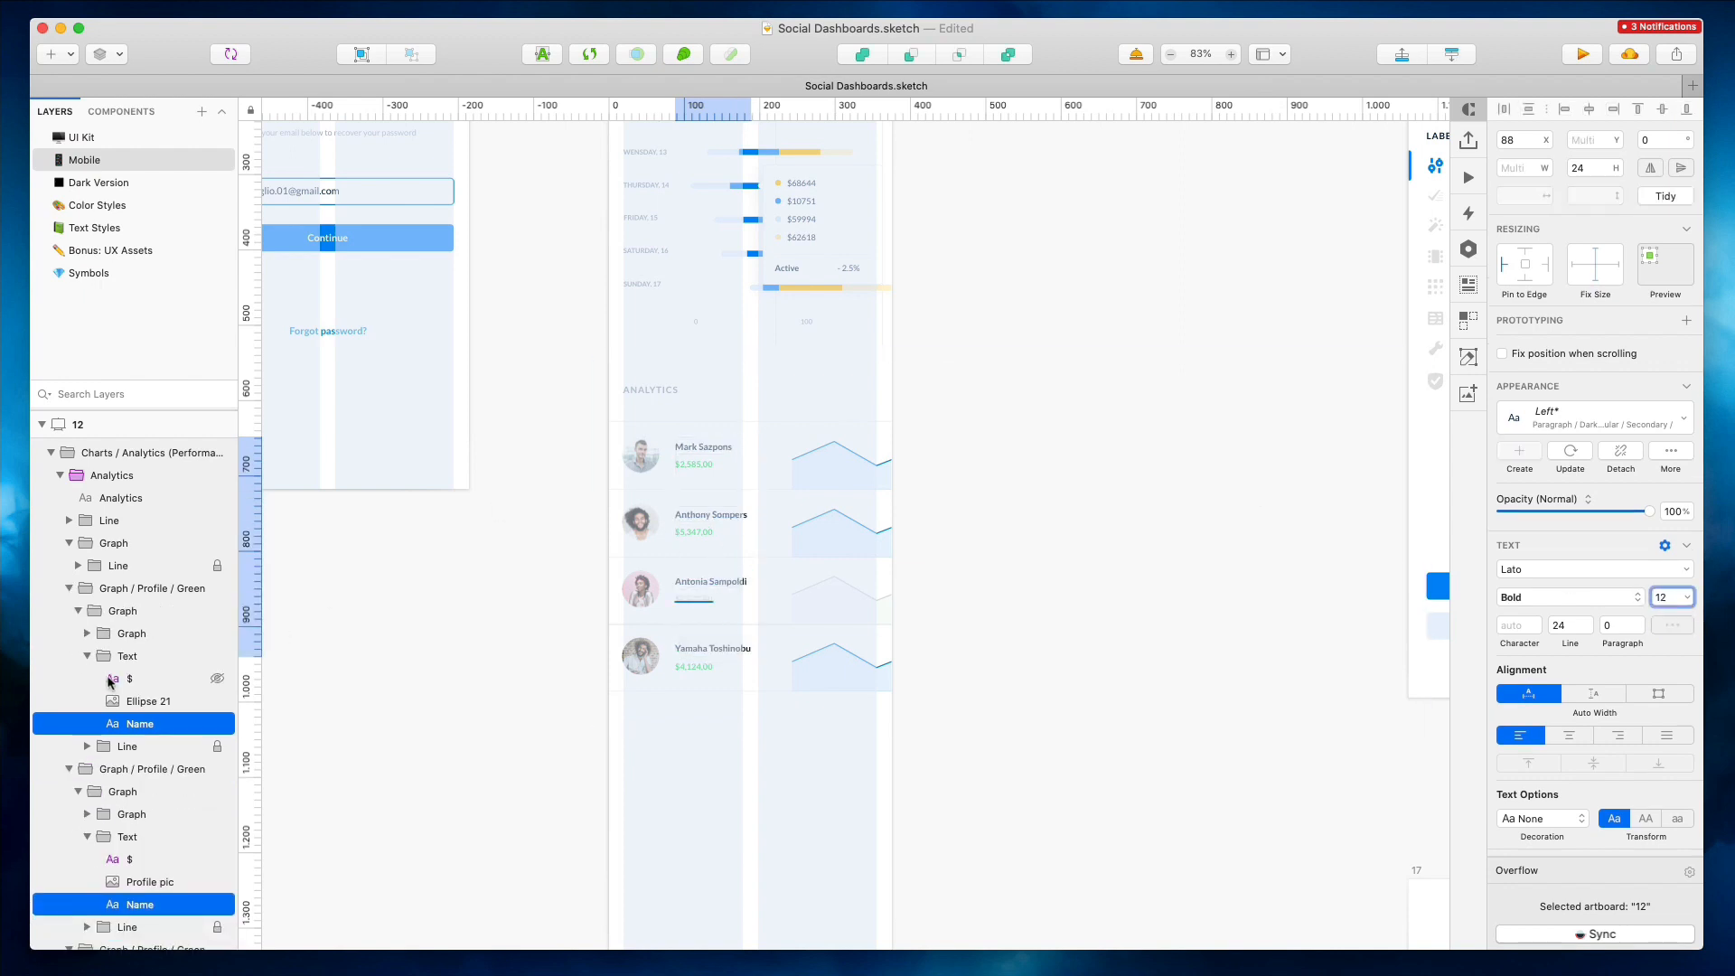
Select the four profile pictures in the Analytics rows to edit their width
click(694, 463)
shift+click(694, 531)
click(640, 452)
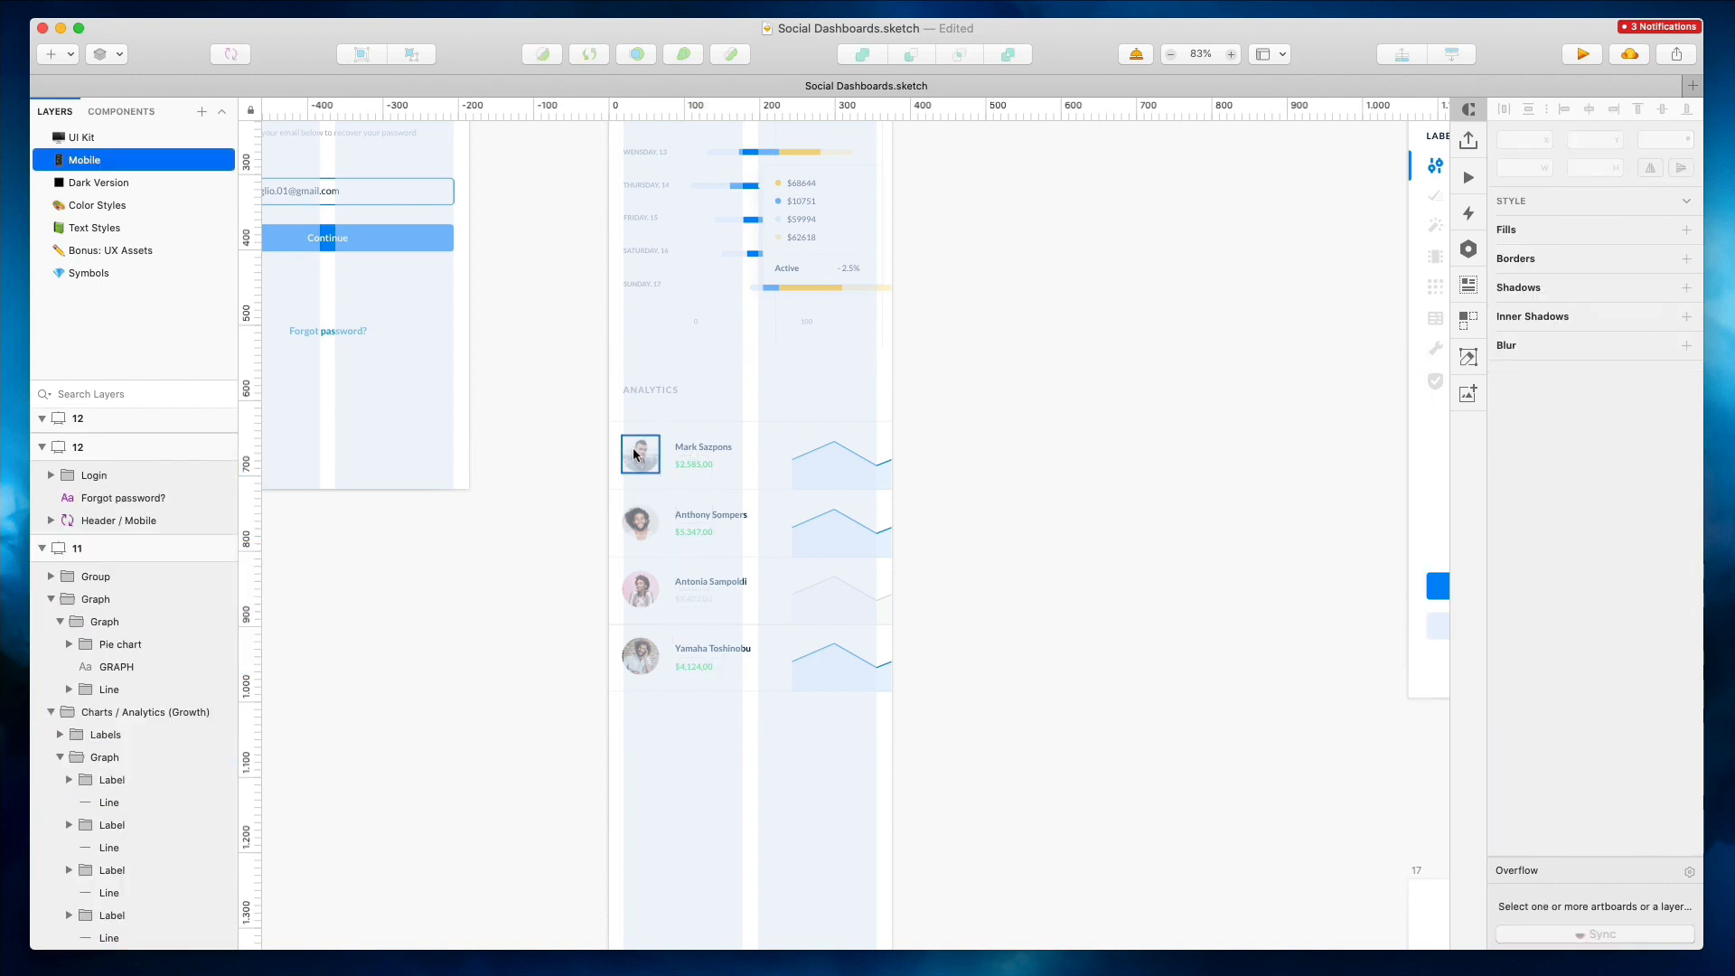
shift+click(642, 529)
shift+click(641, 590)
shift+click(637, 648)
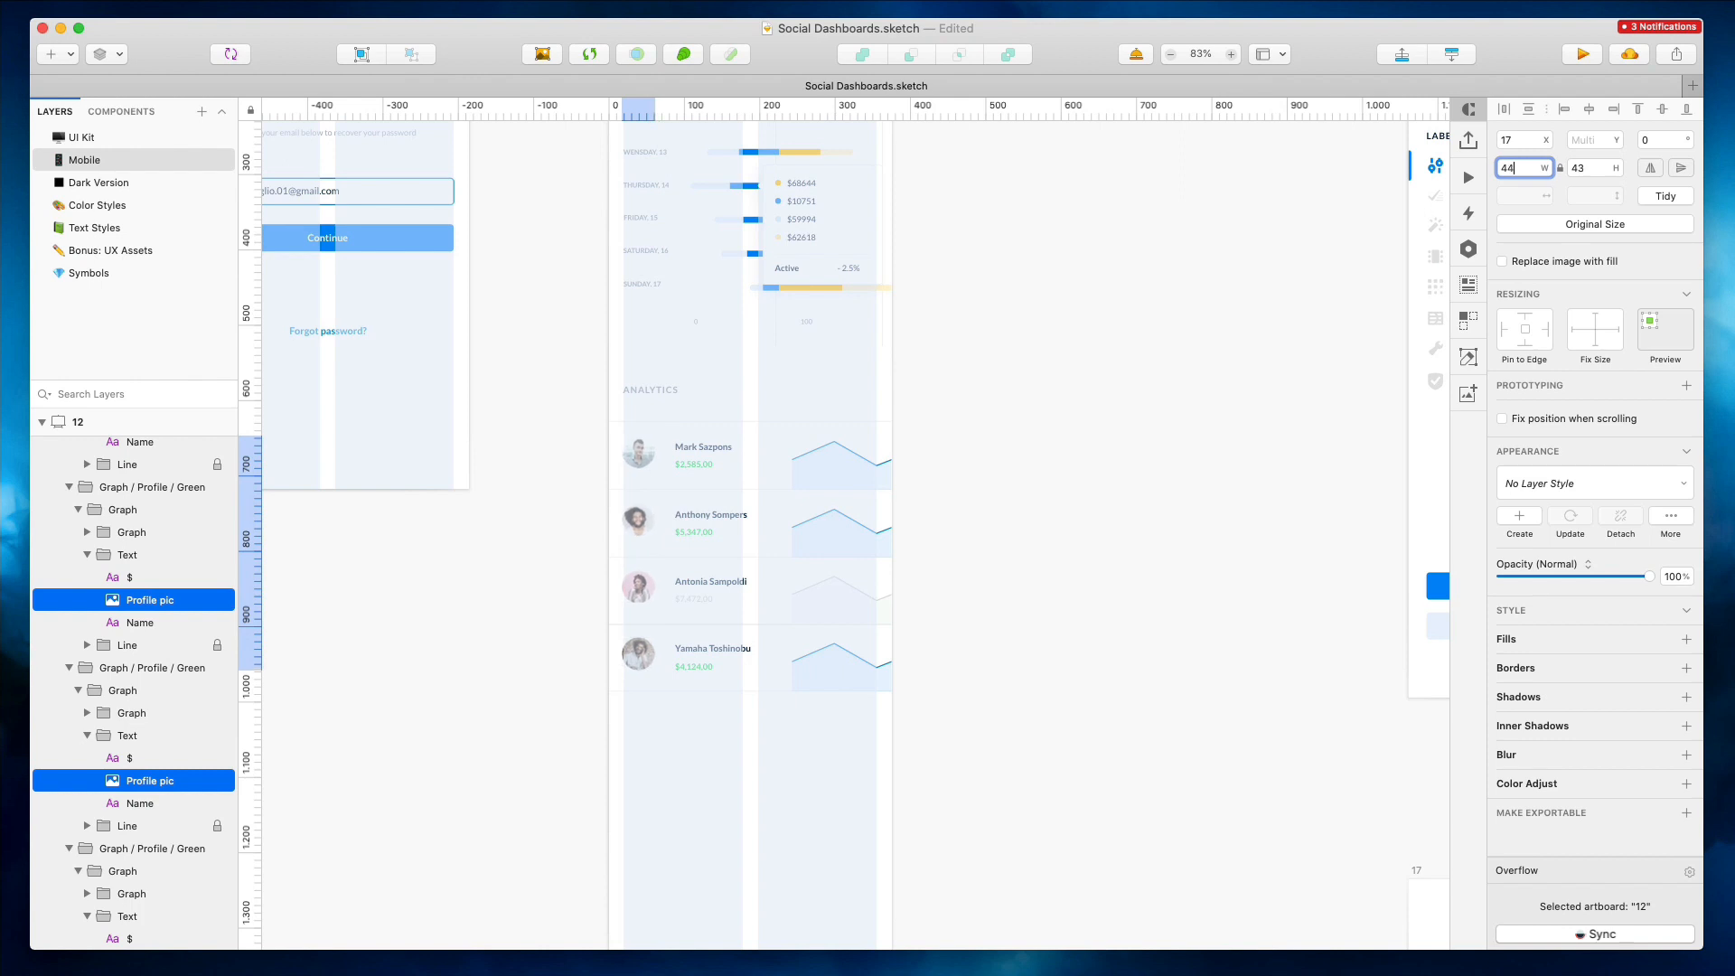
Shift the names and amounts of all four Analytics rows to the left
click(703, 450)
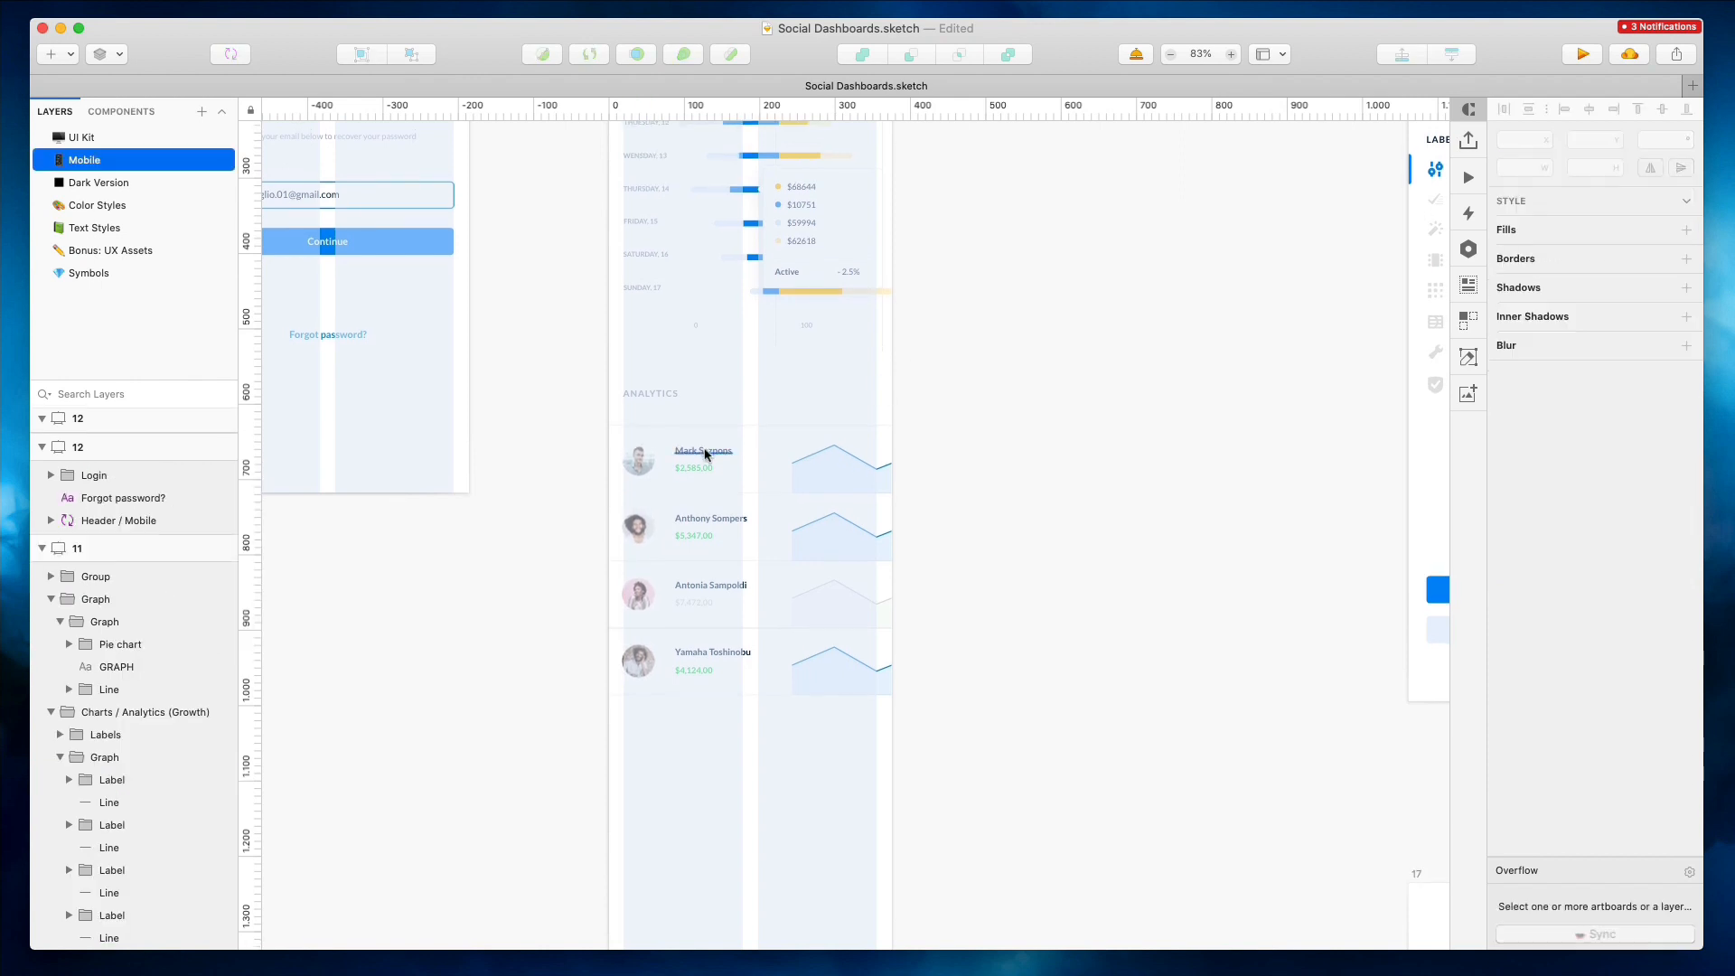
shift+click(695, 469)
shift+click(705, 519)
shift+click(694, 535)
shift+click(693, 587)
shift+click(696, 602)
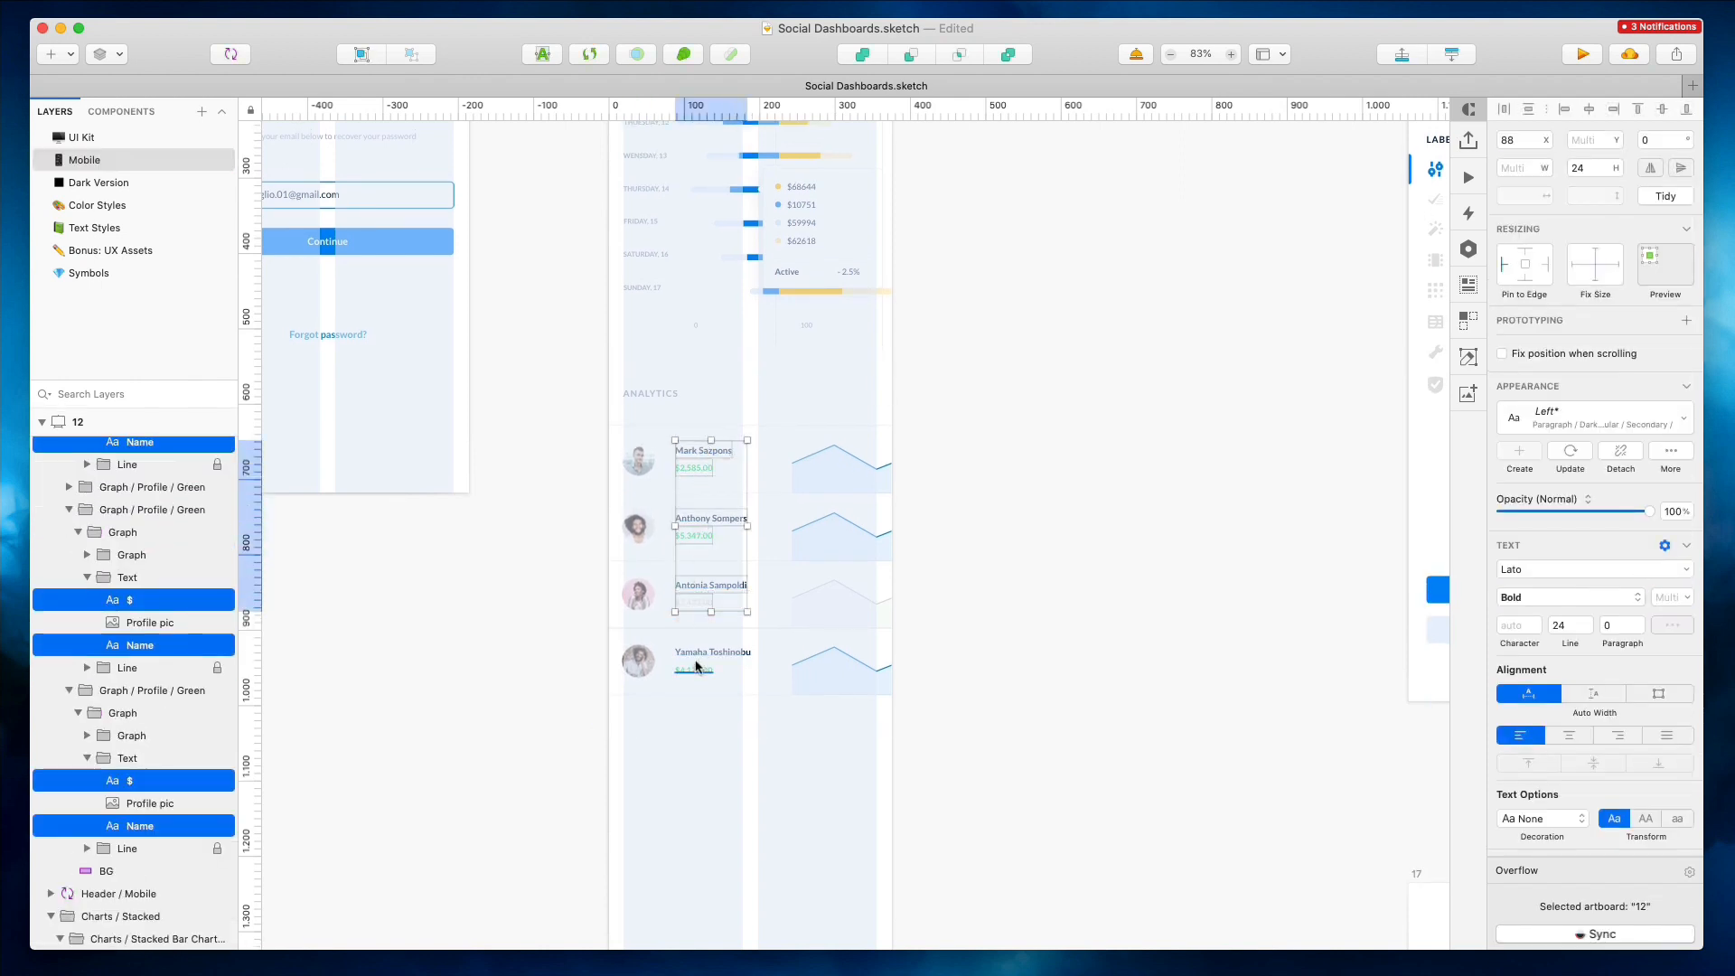
shift+click(695, 654)
shift+click(692, 671)
scroll(691, 672, up, 1)
key(shift+Left)
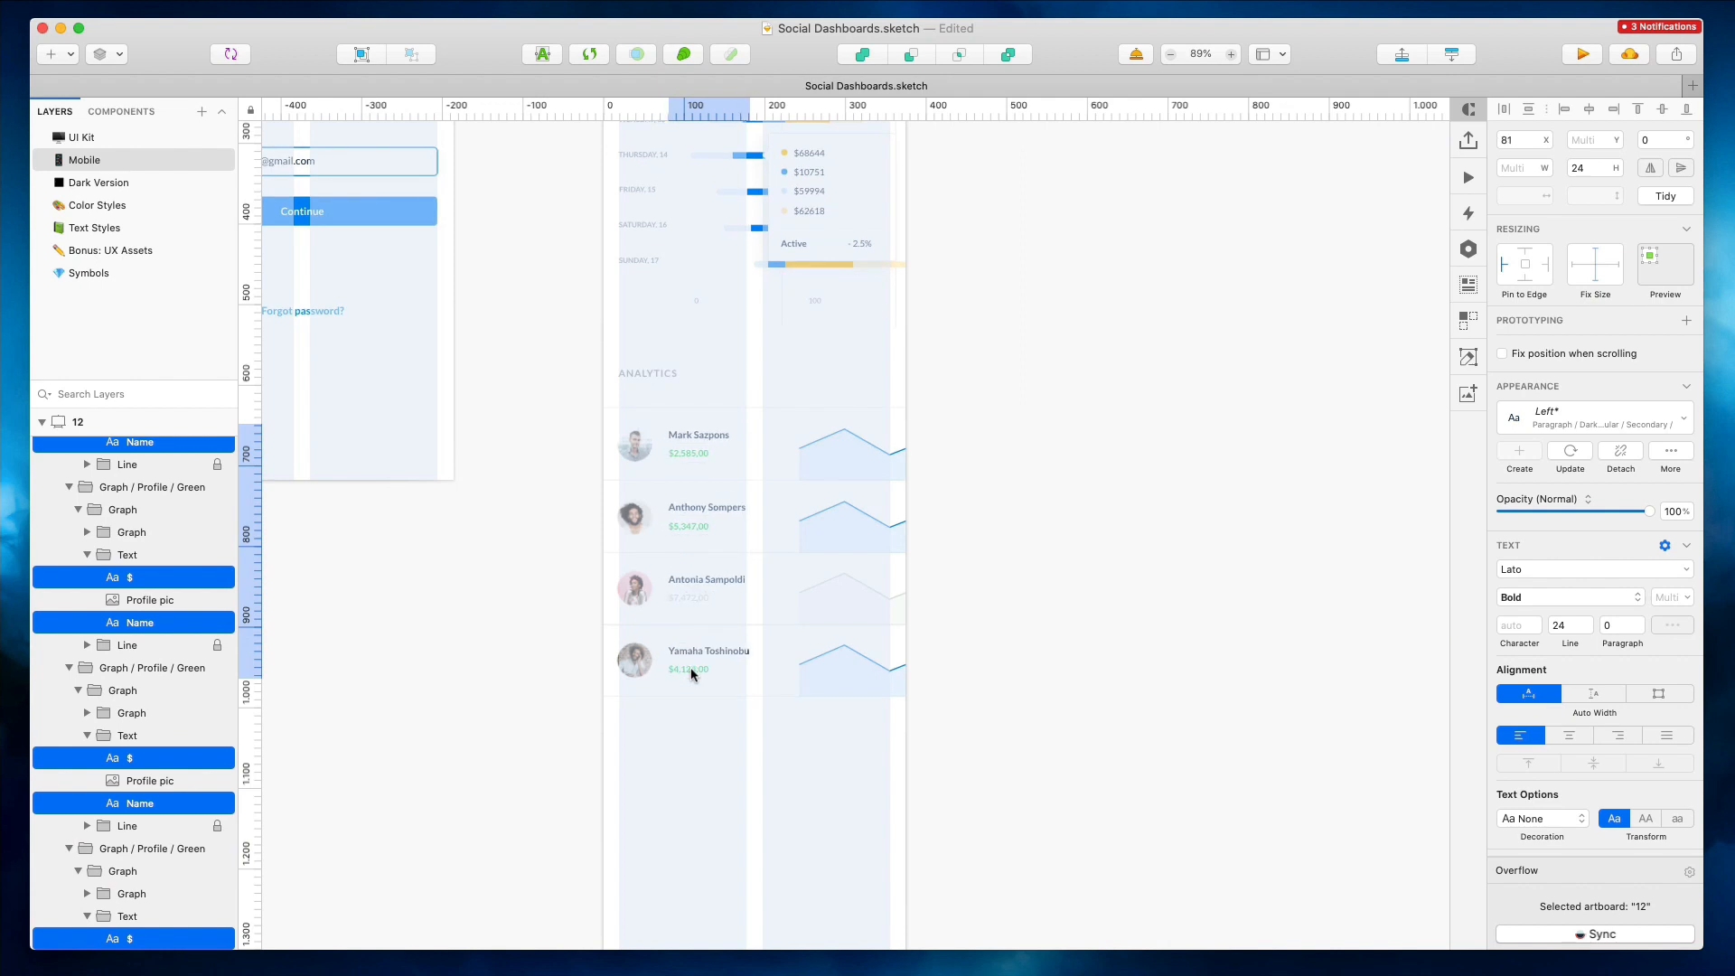
Move the four line graphs left beside the names and narrow them to 332 px wide
click(825, 449)
drag(924, 427, 813, 689)
drag(867, 444, 811, 444)
drag(1424, 561, 1009, 543)
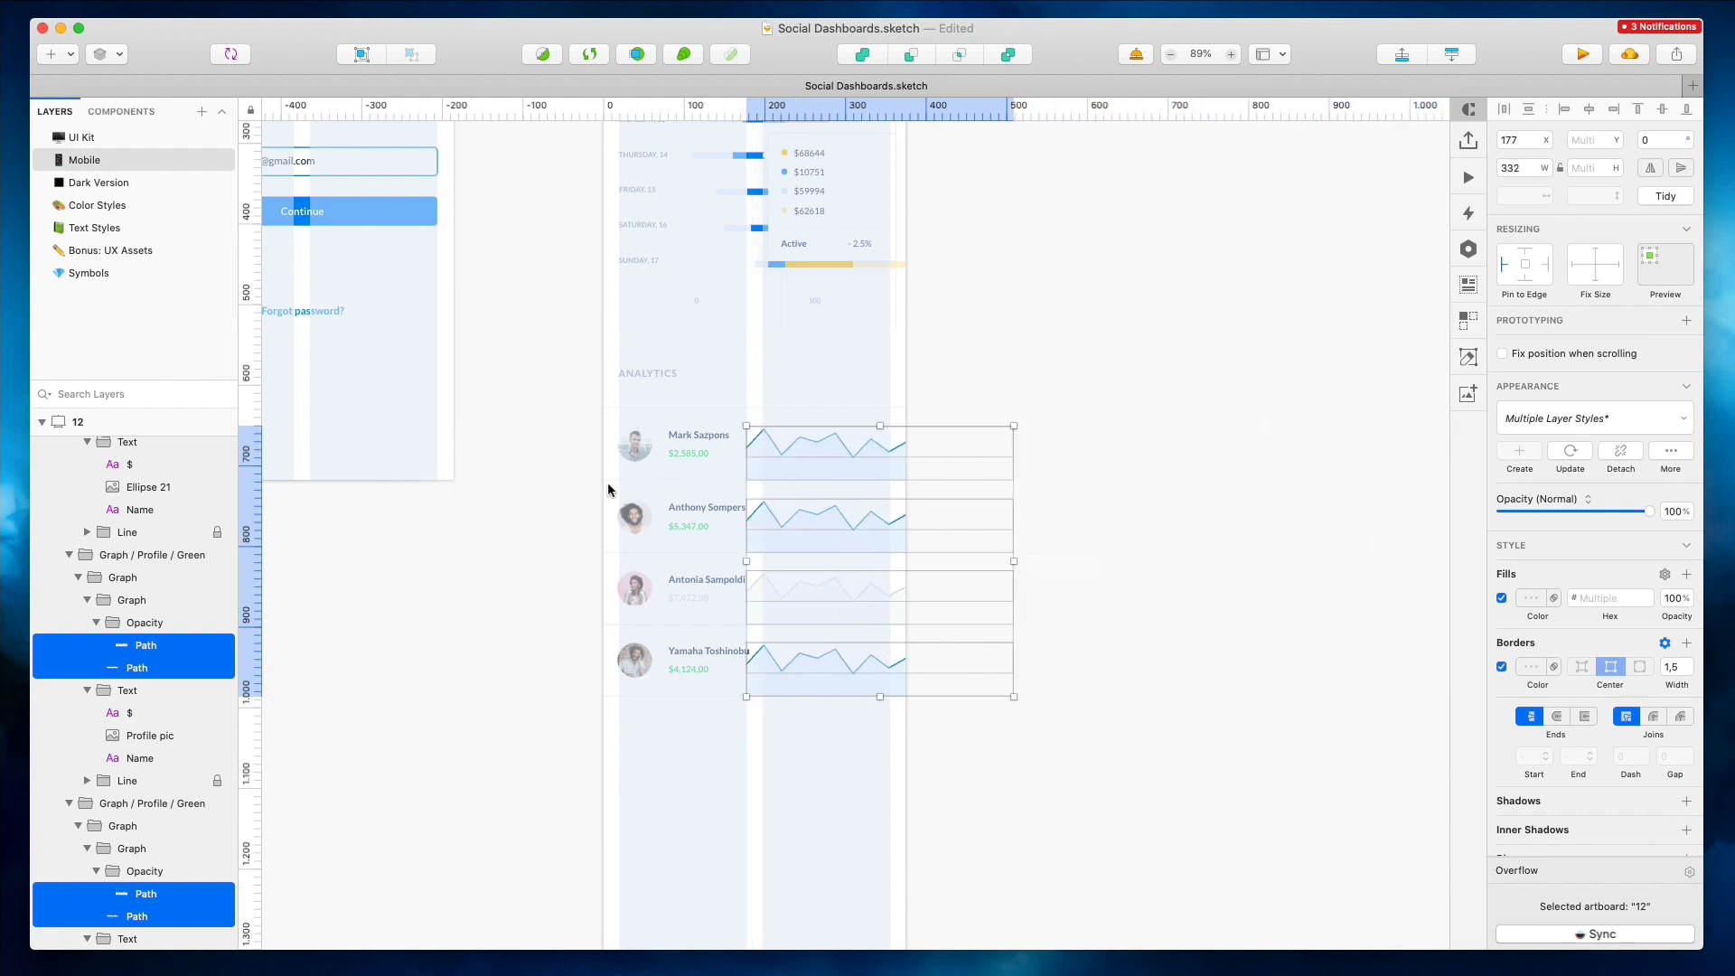
Shorten the Analytics card and move it up beneath the stacked bar chart
click(556, 389)
click(616, 433)
mouse_move(1030, 729)
mouse_down()
mouse_move(1029, 670)
mouse_move(1031, 695)
mouse_up()
click(1026, 295)
drag(688, 437, 687, 410)
Check the spacing between the stacked bar chart and the Analytics card
scroll(669, 257, up, 5)
scroll(669, 256, up, 4)
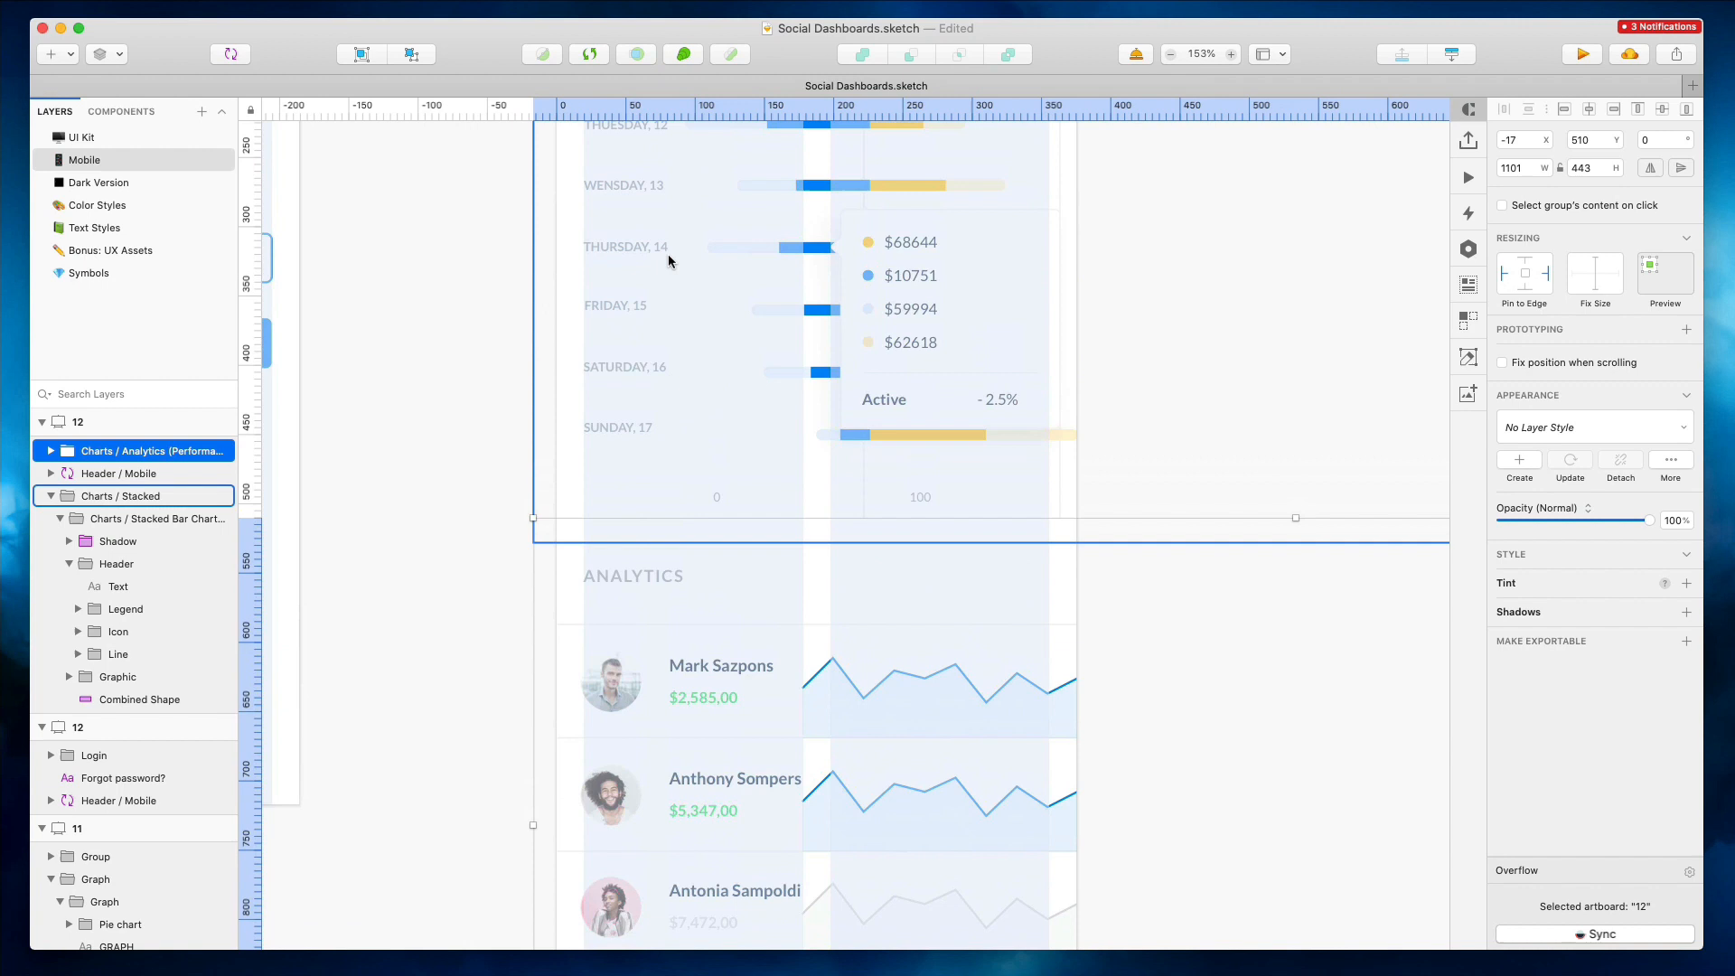
scroll(668, 257, up, 3)
click(861, 676)
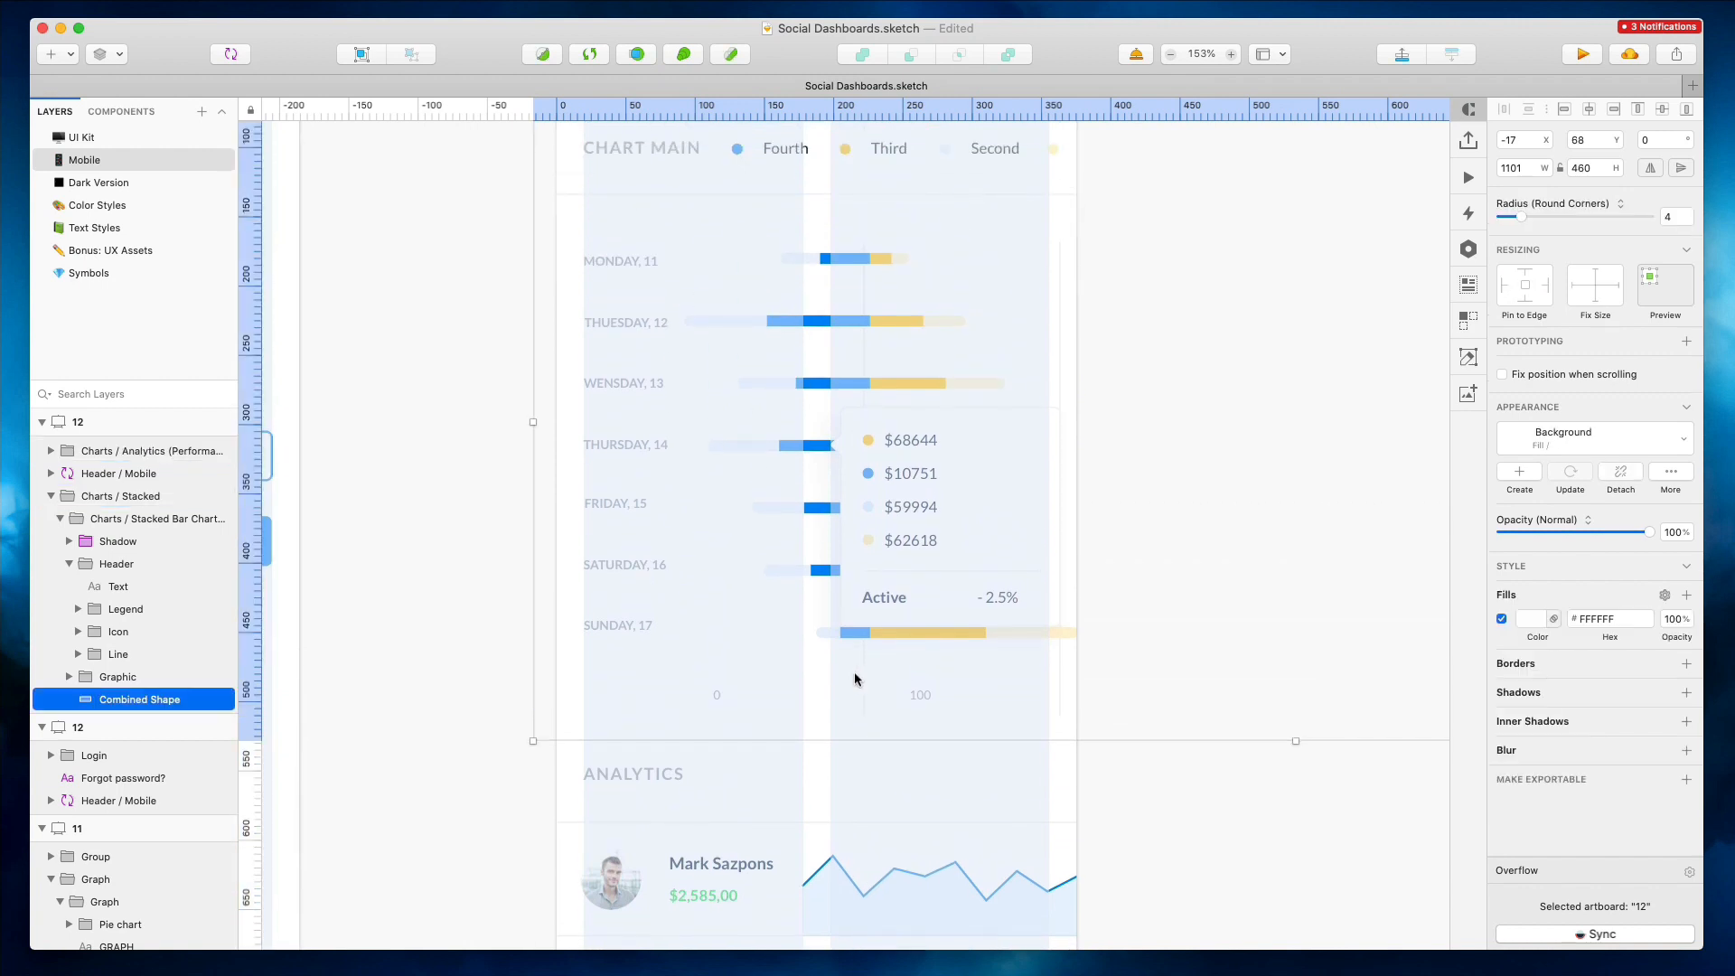
key(Escape)
drag(473, 677, 643, 723)
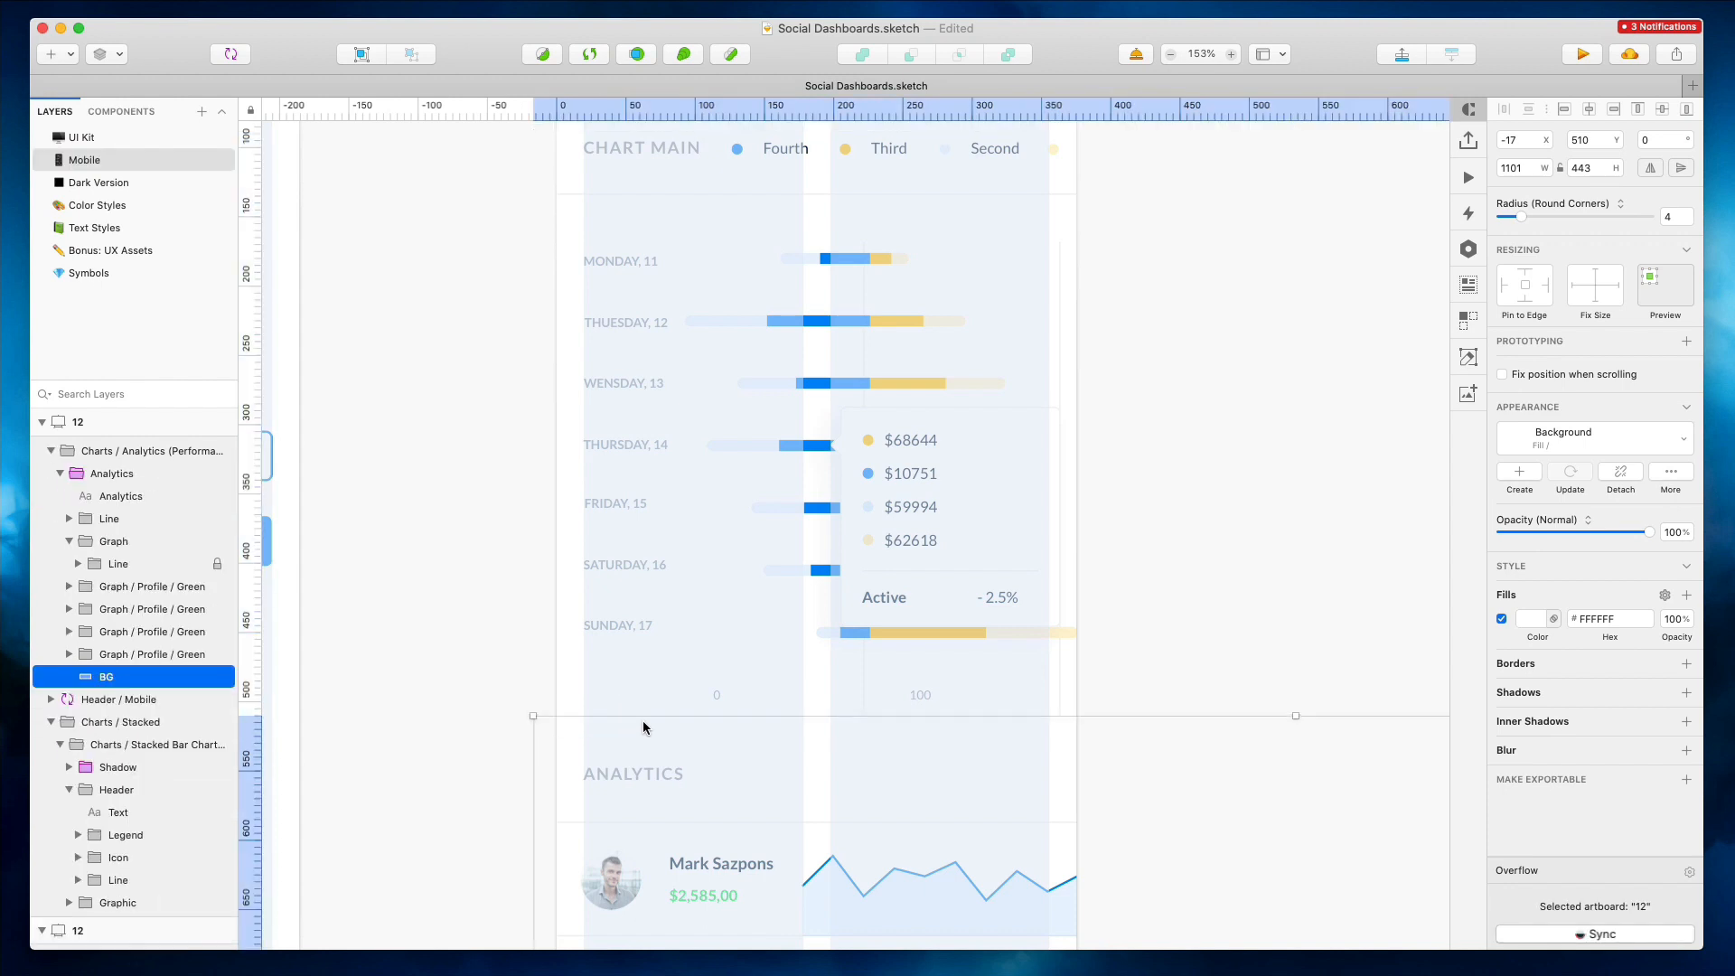
scroll(647, 719, down, 5)
click(752, 594)
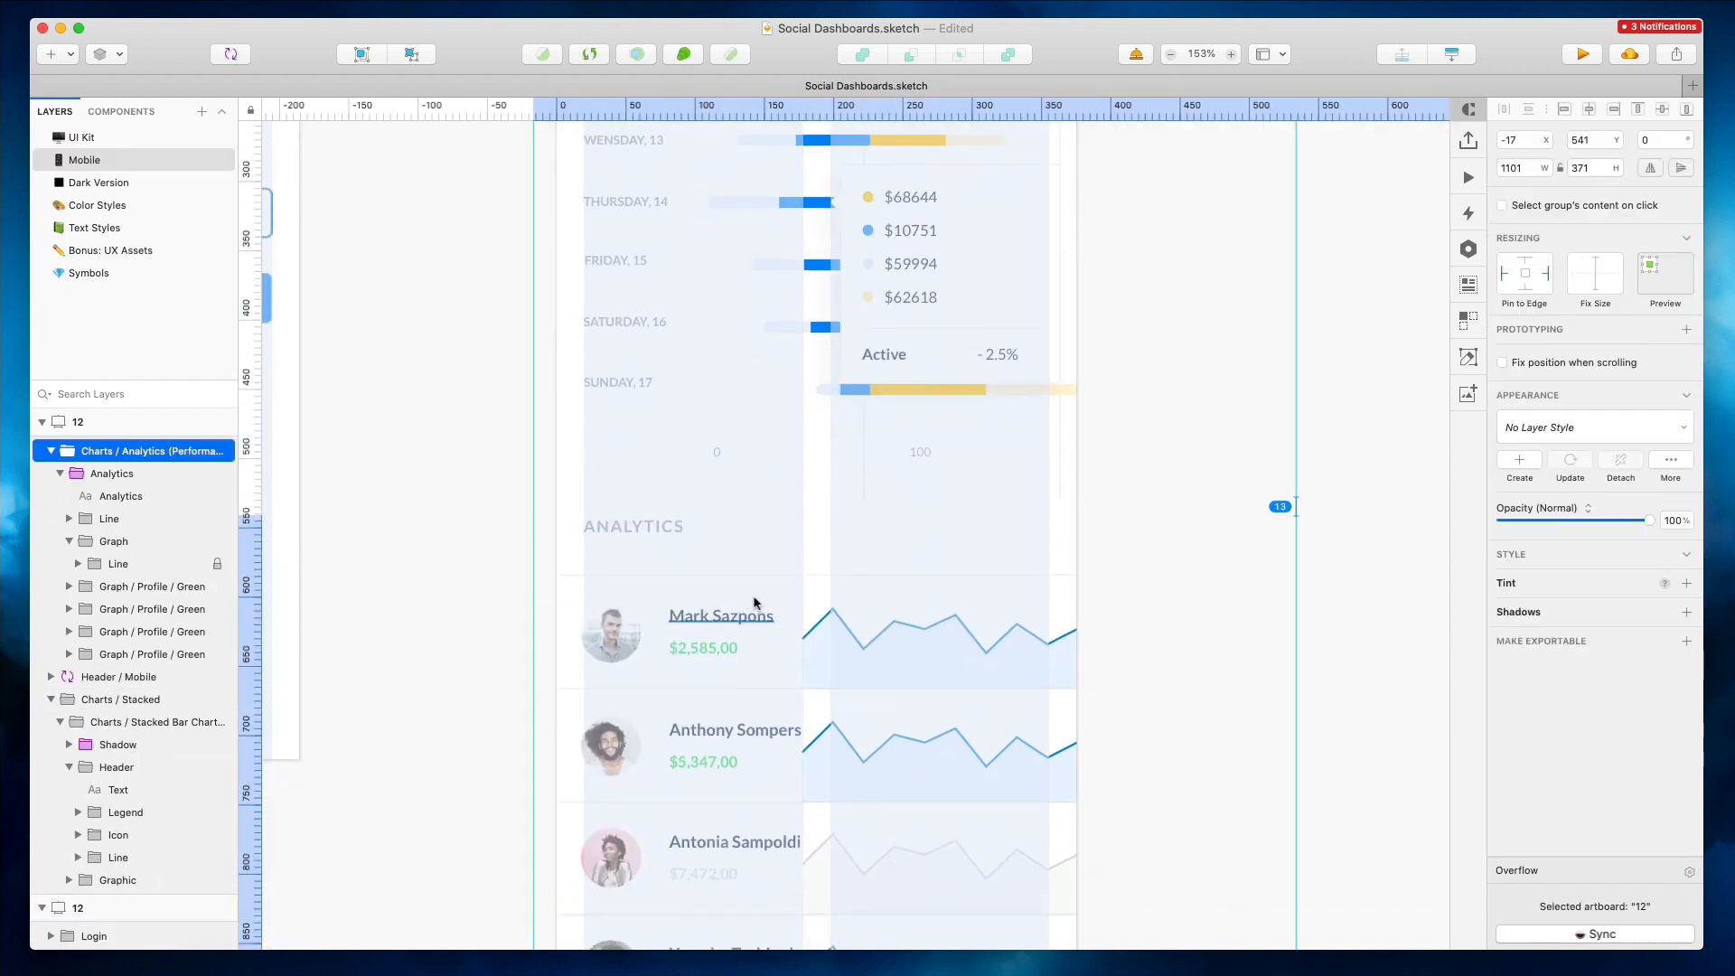
super+scroll(754, 603, down, 5)
click(998, 367)
scroll(998, 367, left, 2)
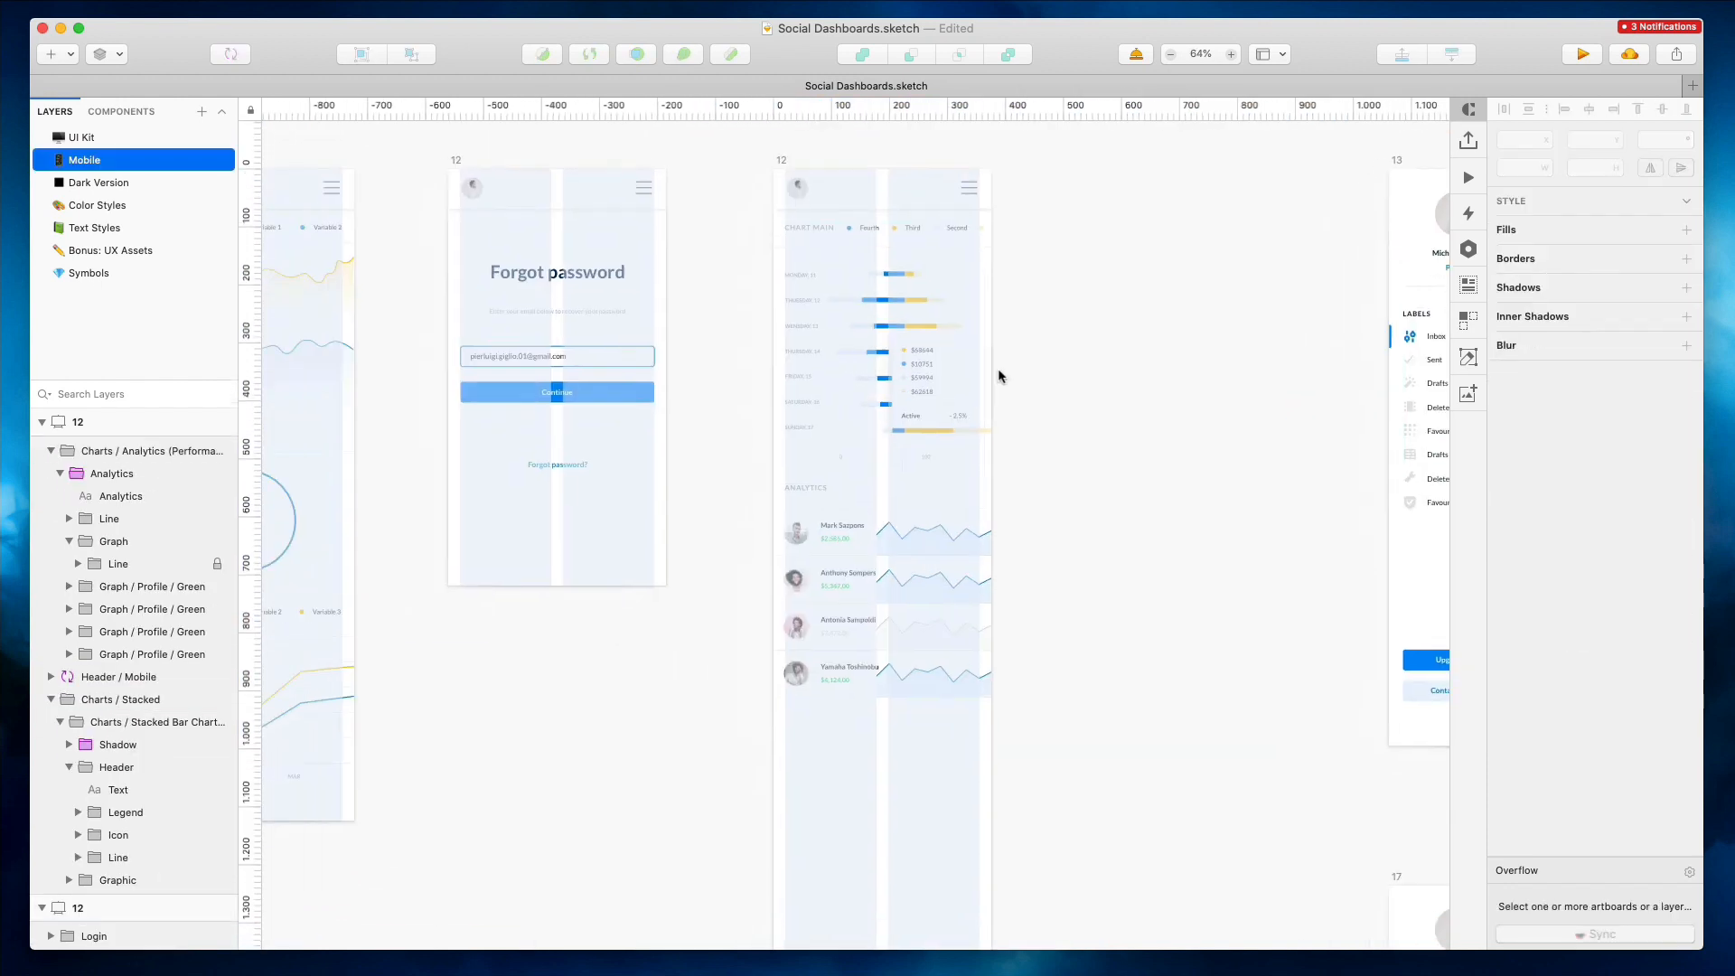
Shorten the mobile artboard's height to fit its content and rename the artboard 13
click(782, 165)
scroll(1135, 314, down, 3)
click(880, 868)
scroll(880, 867, up, 2)
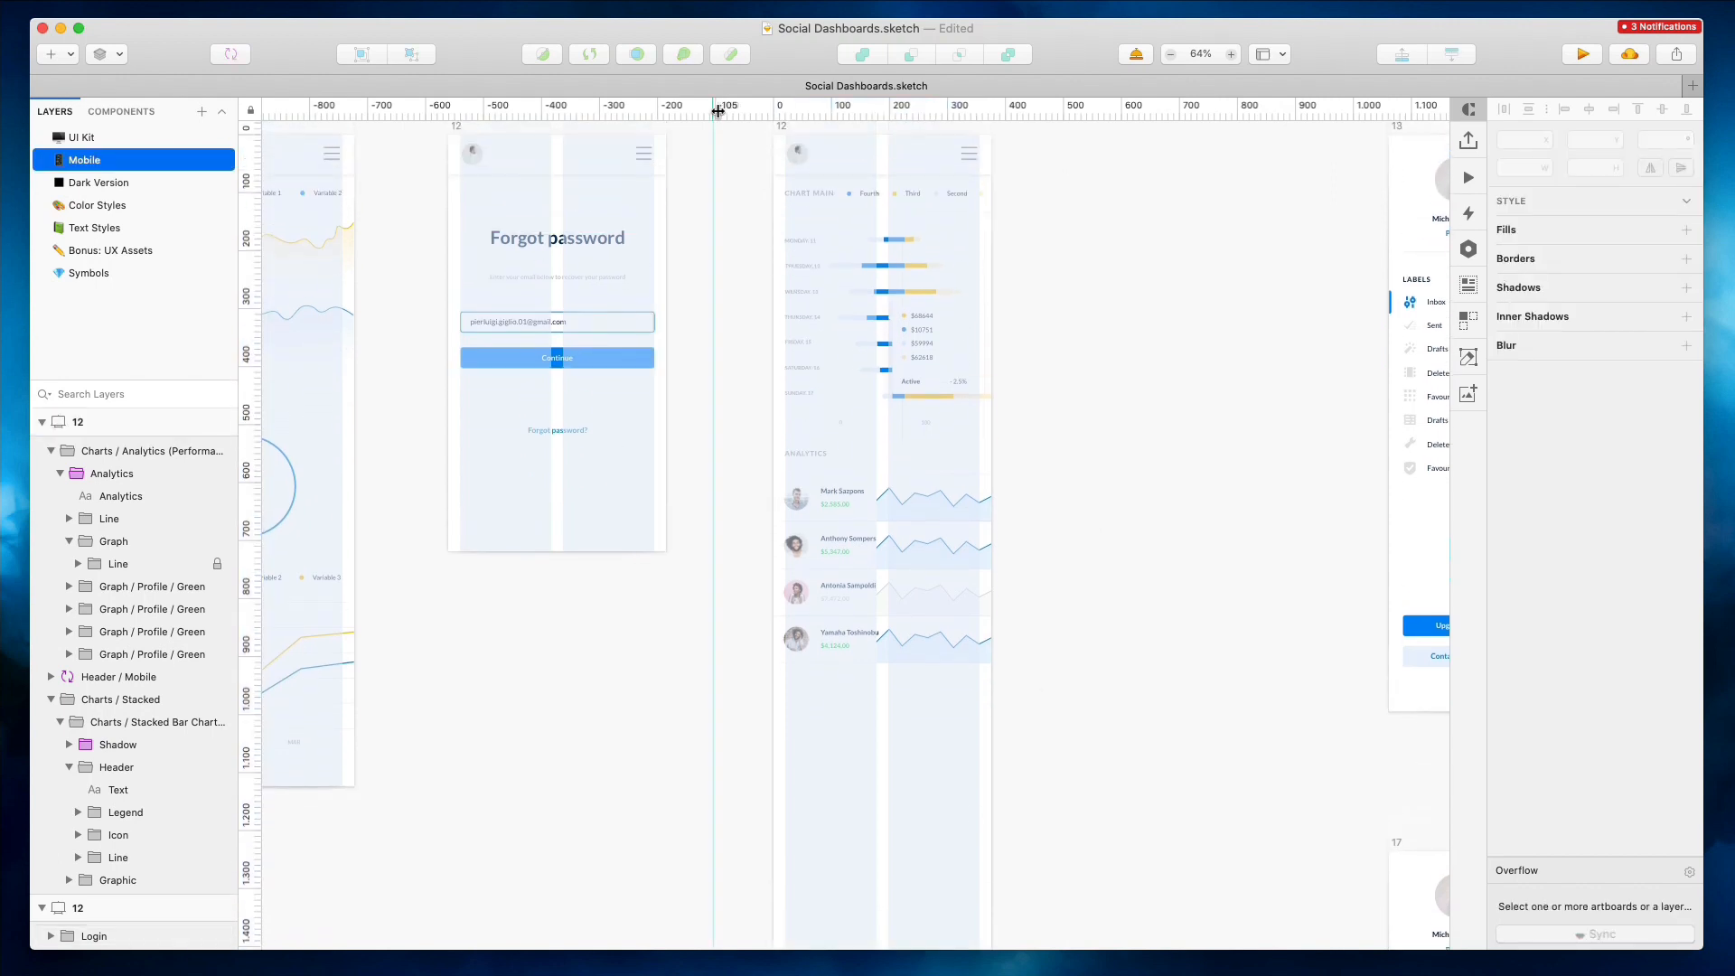
scroll(766, 138, up, 1)
click(778, 146)
scroll(1115, 221, down, 3)
drag(881, 860, 871, 590)
scroll(870, 598, up, 3)
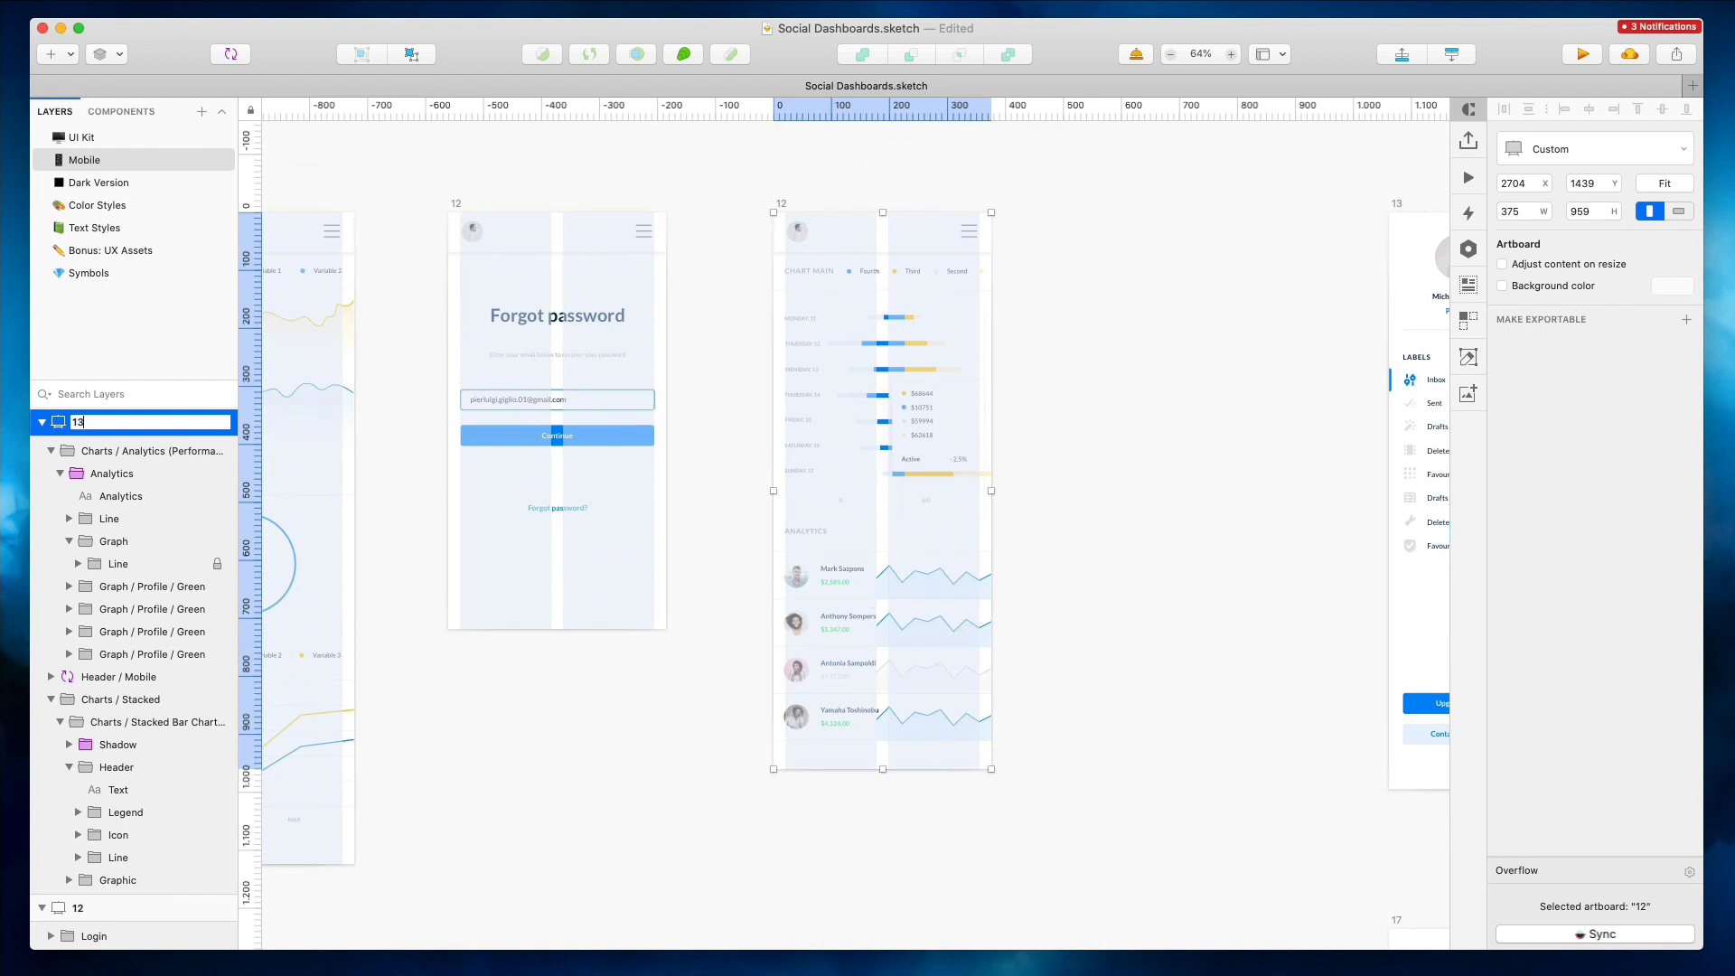
click(1192, 413)
Delete the desktop sidebar artboard 13
scroll(1191, 411, right, 10)
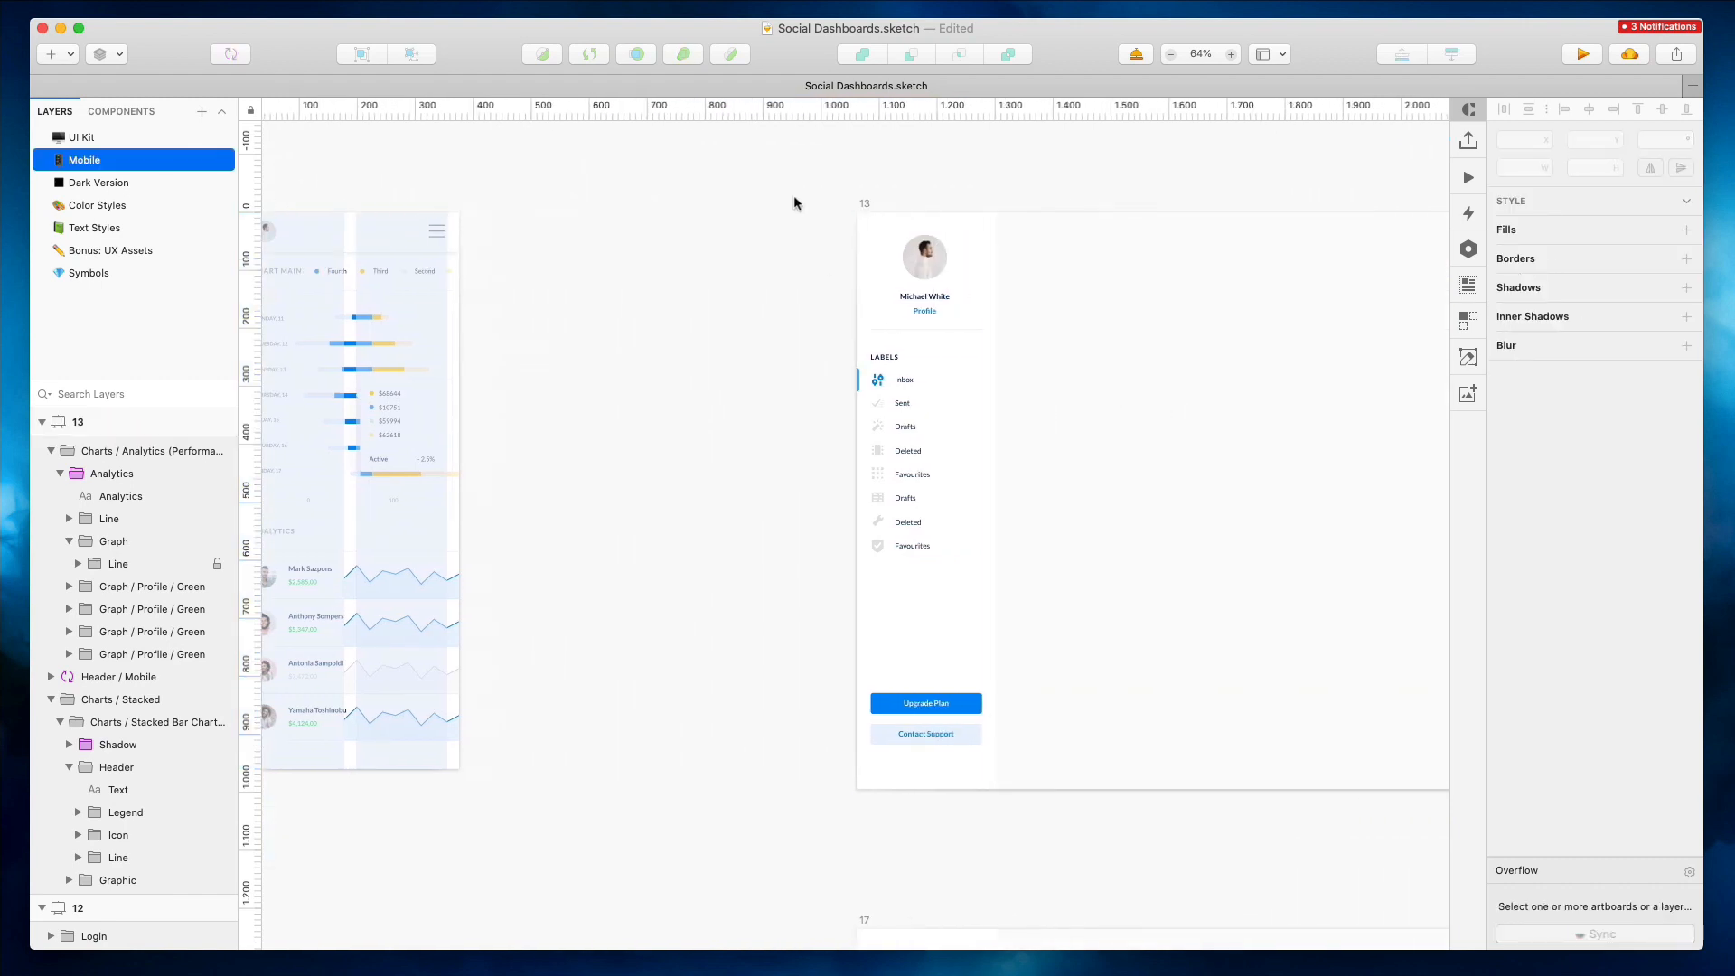
click(866, 206)
key(Delete)
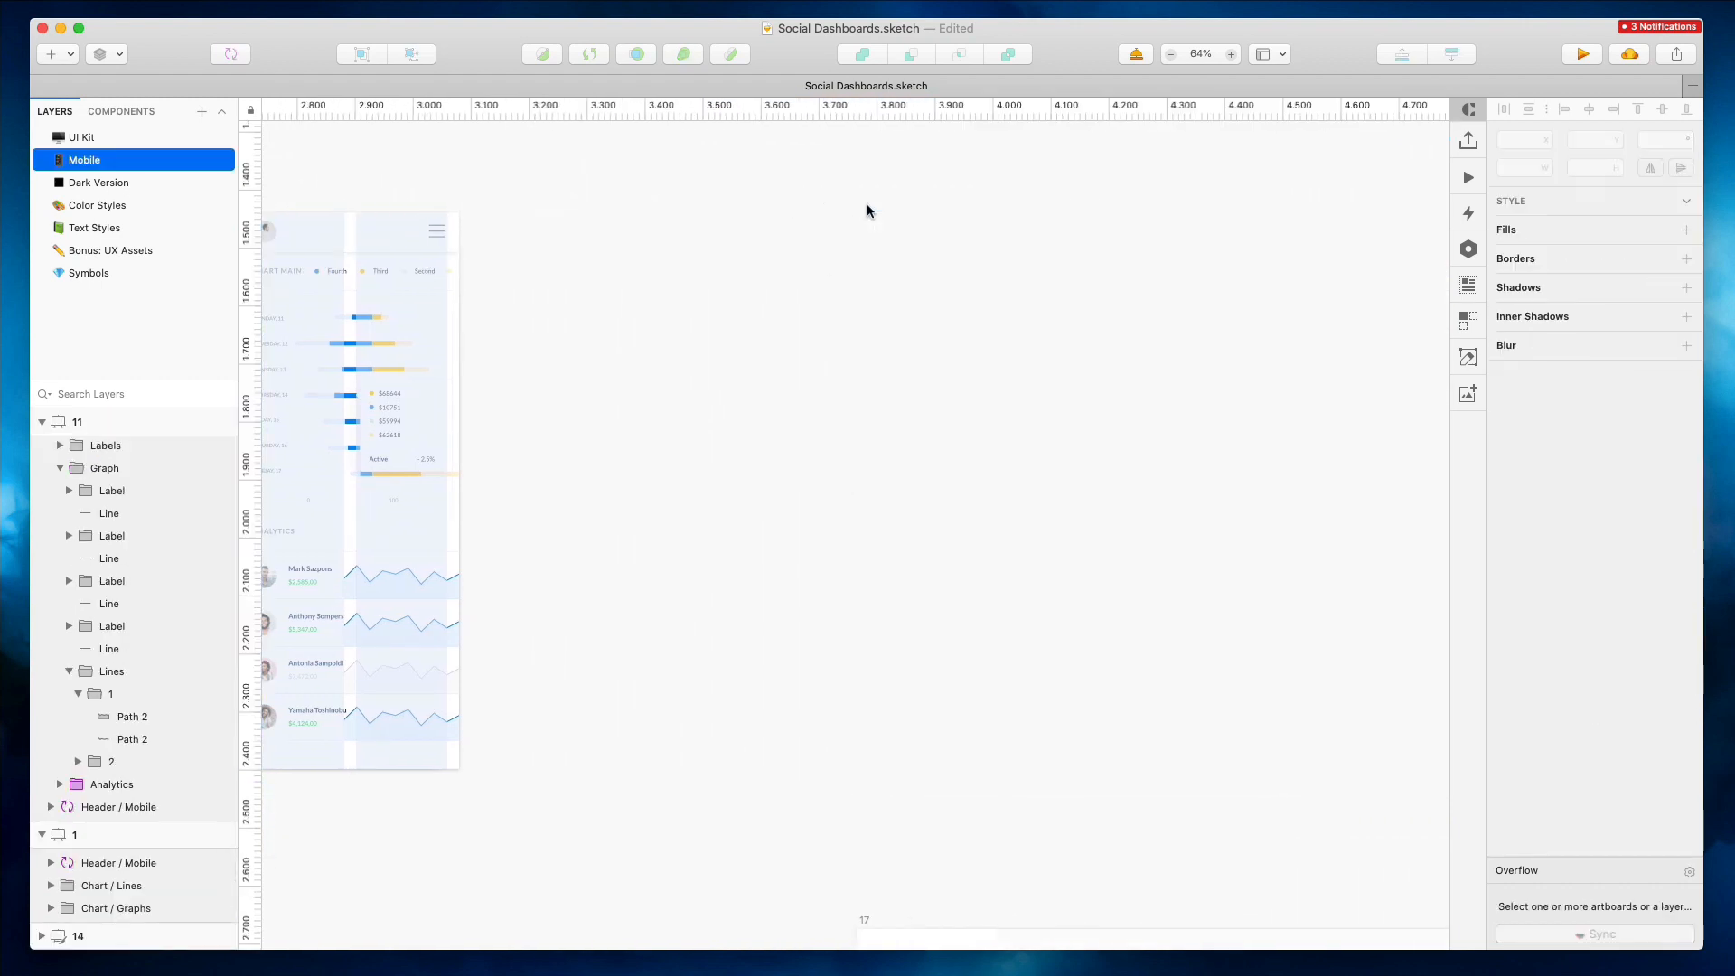
Drag the Software installation content out of artboard 14 and narrow it to 864 px wide
scroll(866, 207, down, 5)
drag(1102, 254, 799, 253)
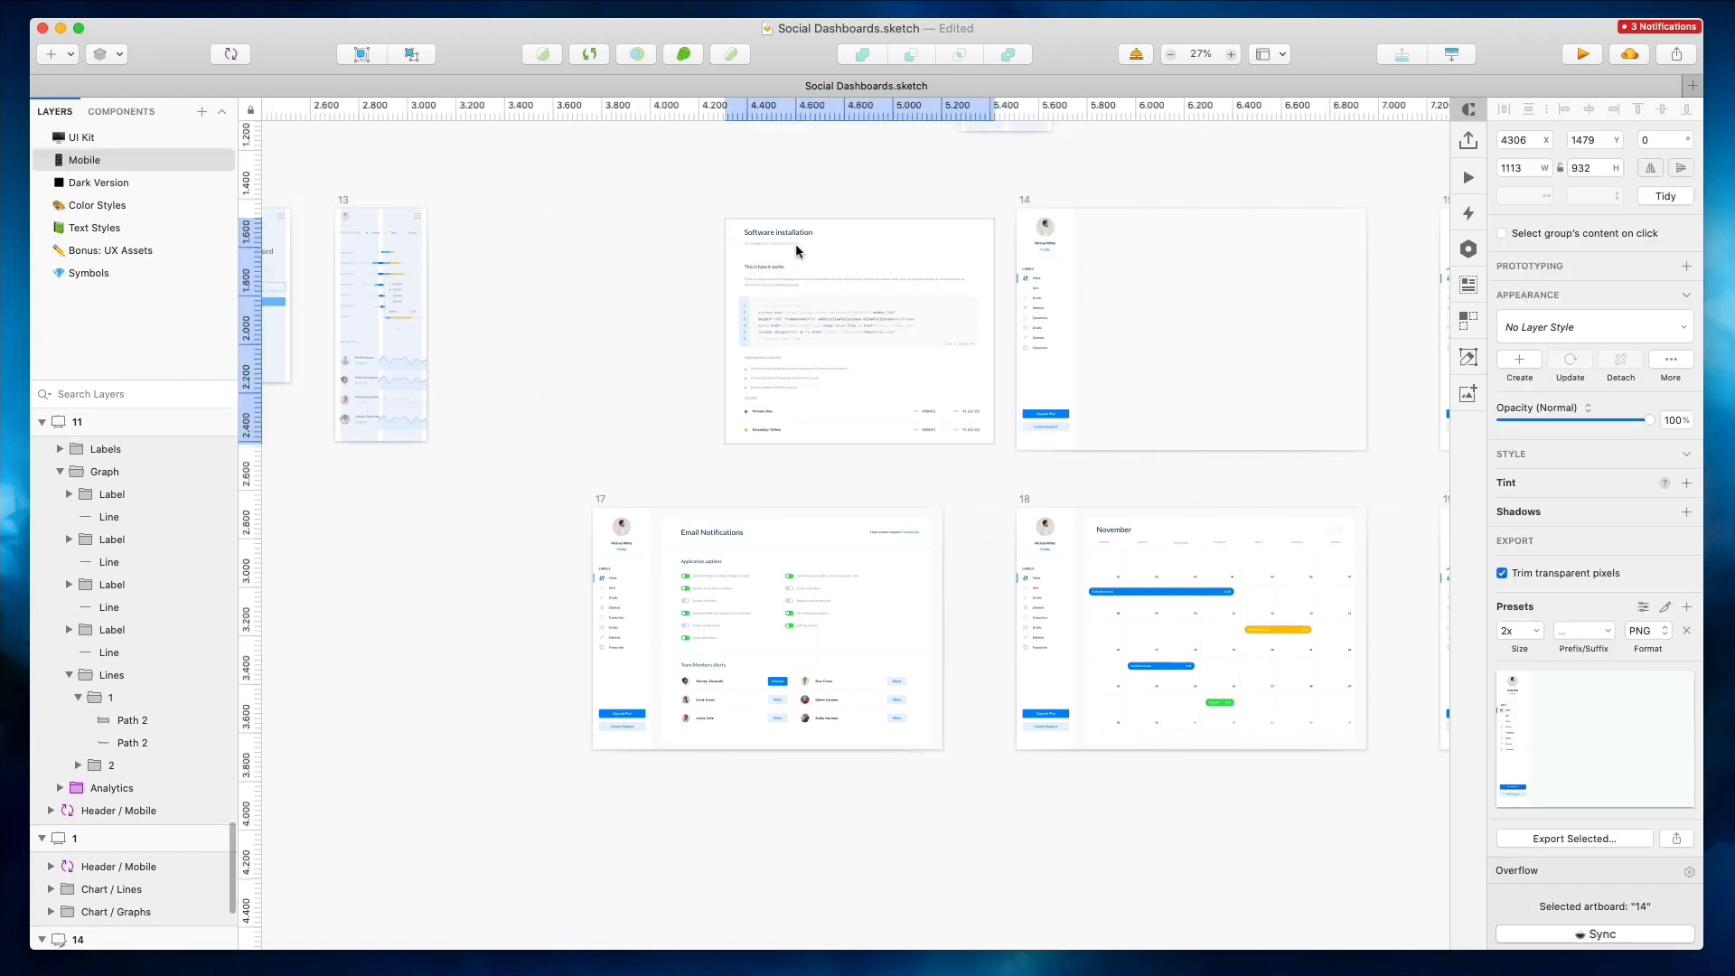
drag(994, 330, 837, 322)
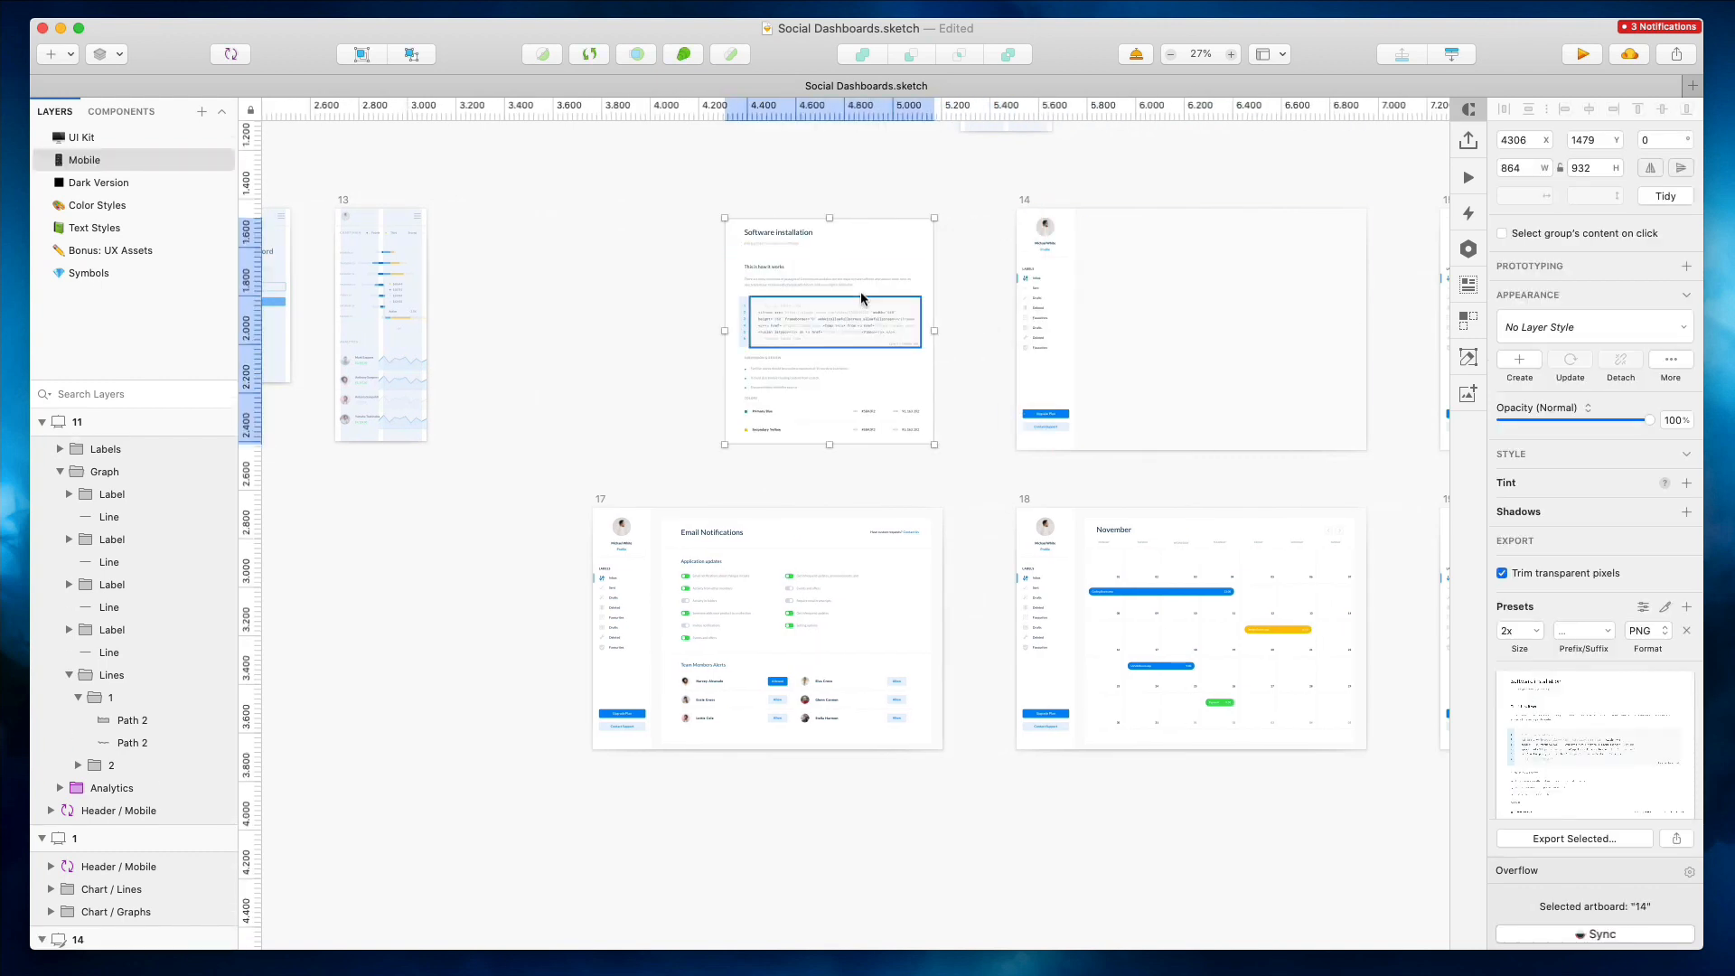
Delete the overflowing code tokens from the lines of the code block
scroll(860, 291, up, 5)
super+click(841, 363)
shift+super+click(912, 349)
shift+super+click(786, 349)
key(BackSpace)
shift+super+click(781, 404)
shift+super+click(841, 392)
key(BackSpace)
drag(1135, 317, 795, 448)
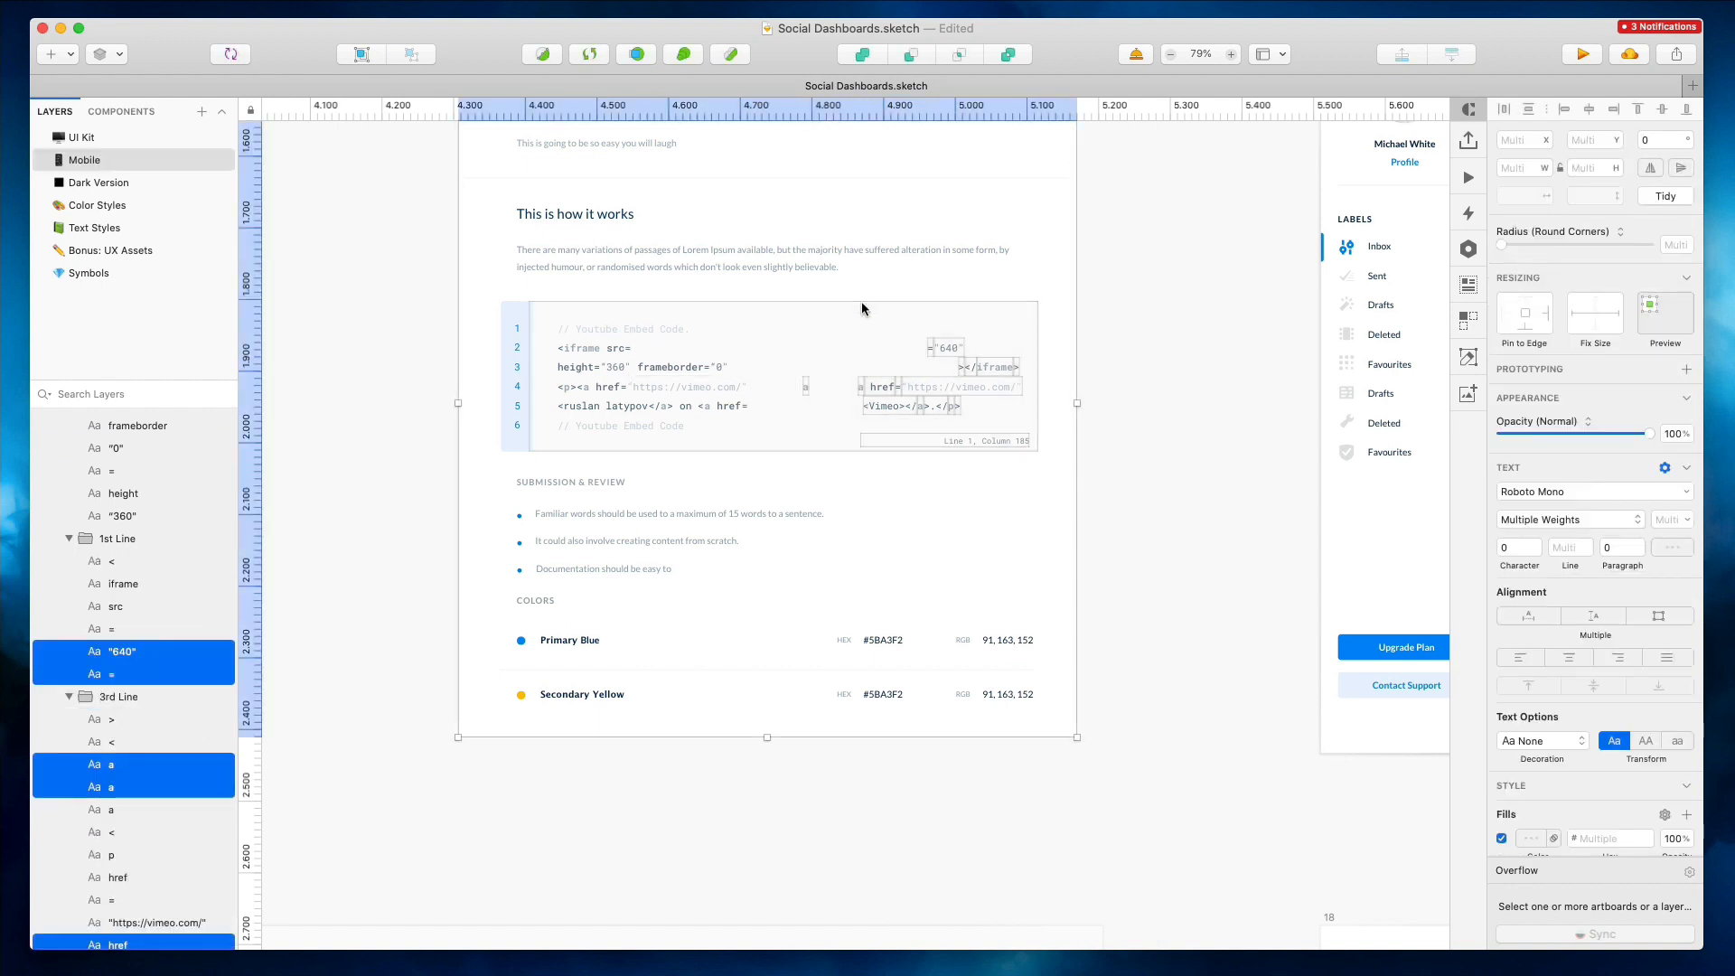
key(BackSpace)
Narrow the intro paragraph and cut its text to end with a period after 'suffered'
scroll(859, 306, down, 2)
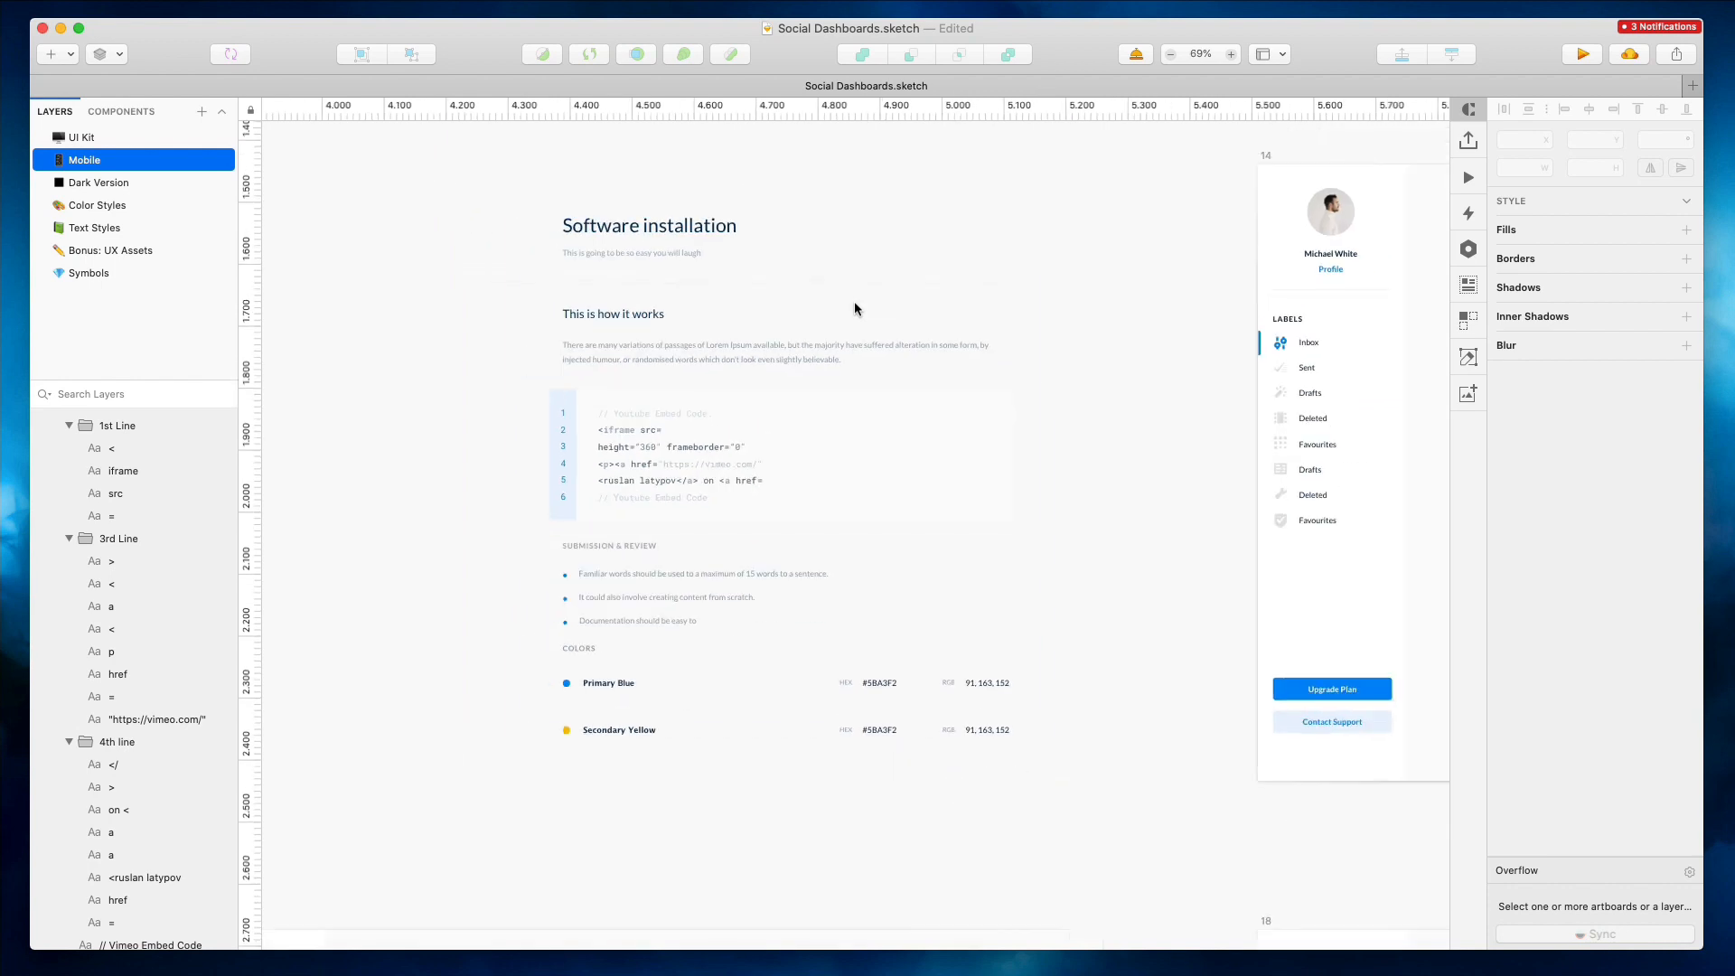
click(837, 349)
drag(992, 352, 796, 561)
double_click(709, 358)
text(.)
click(433, 353)
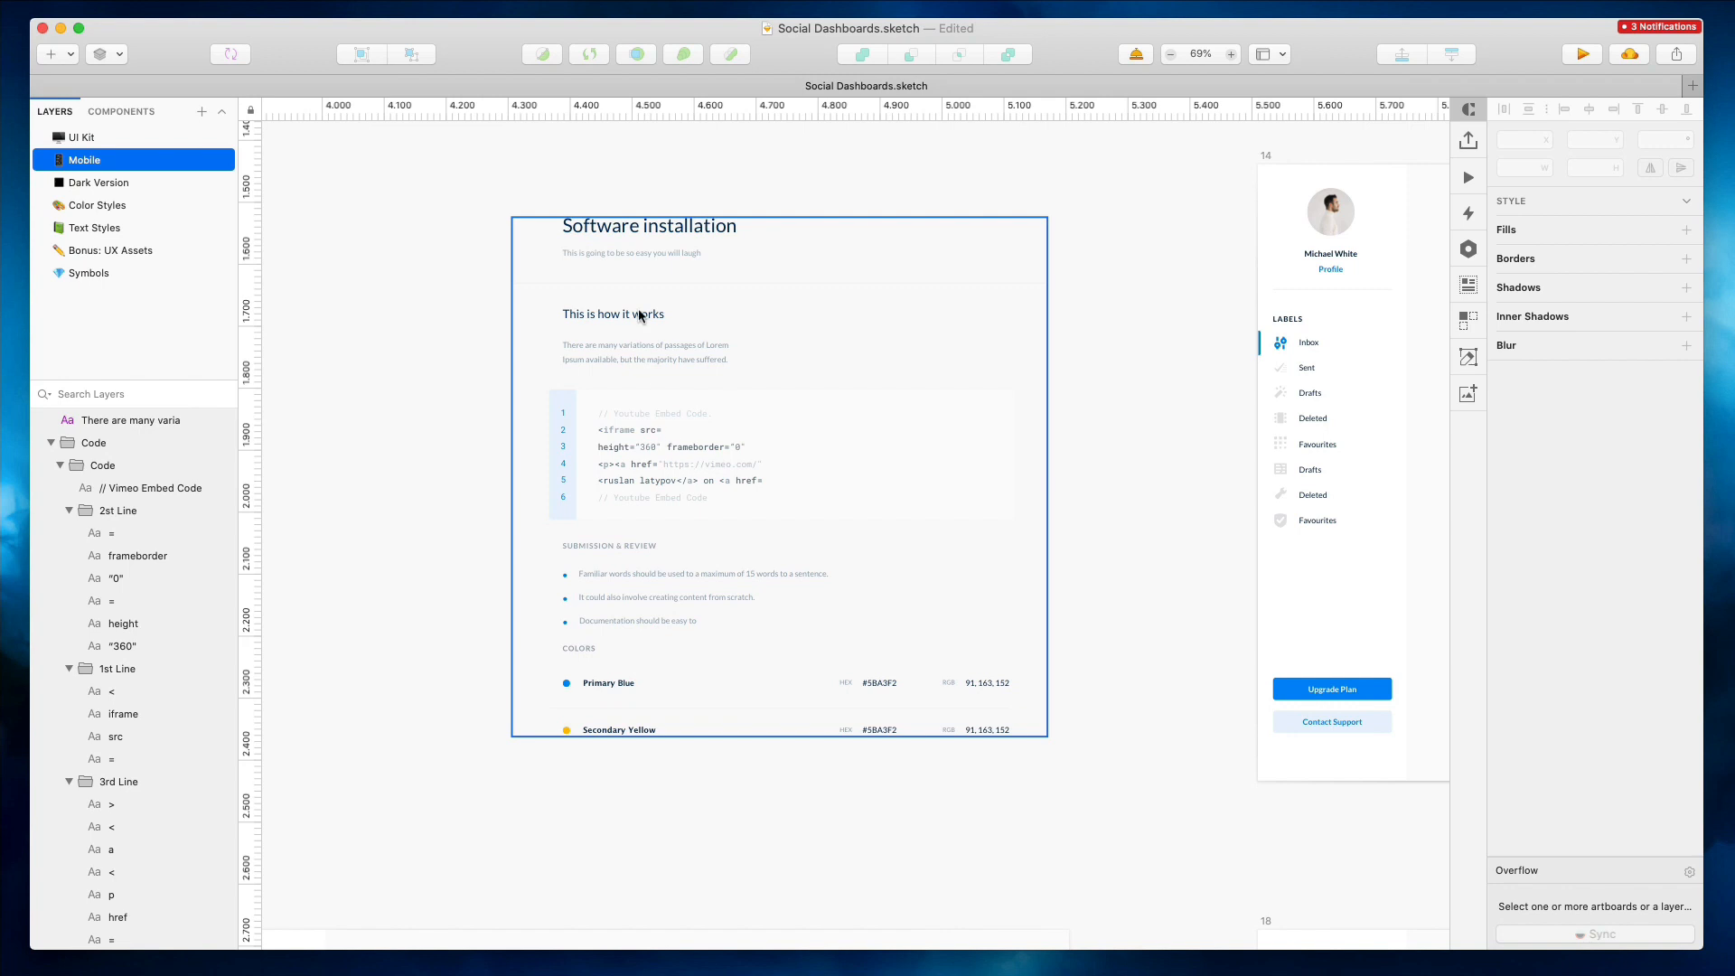
Reduce the Software installation title's font size to 21
click(630, 231)
key(shift+Down)
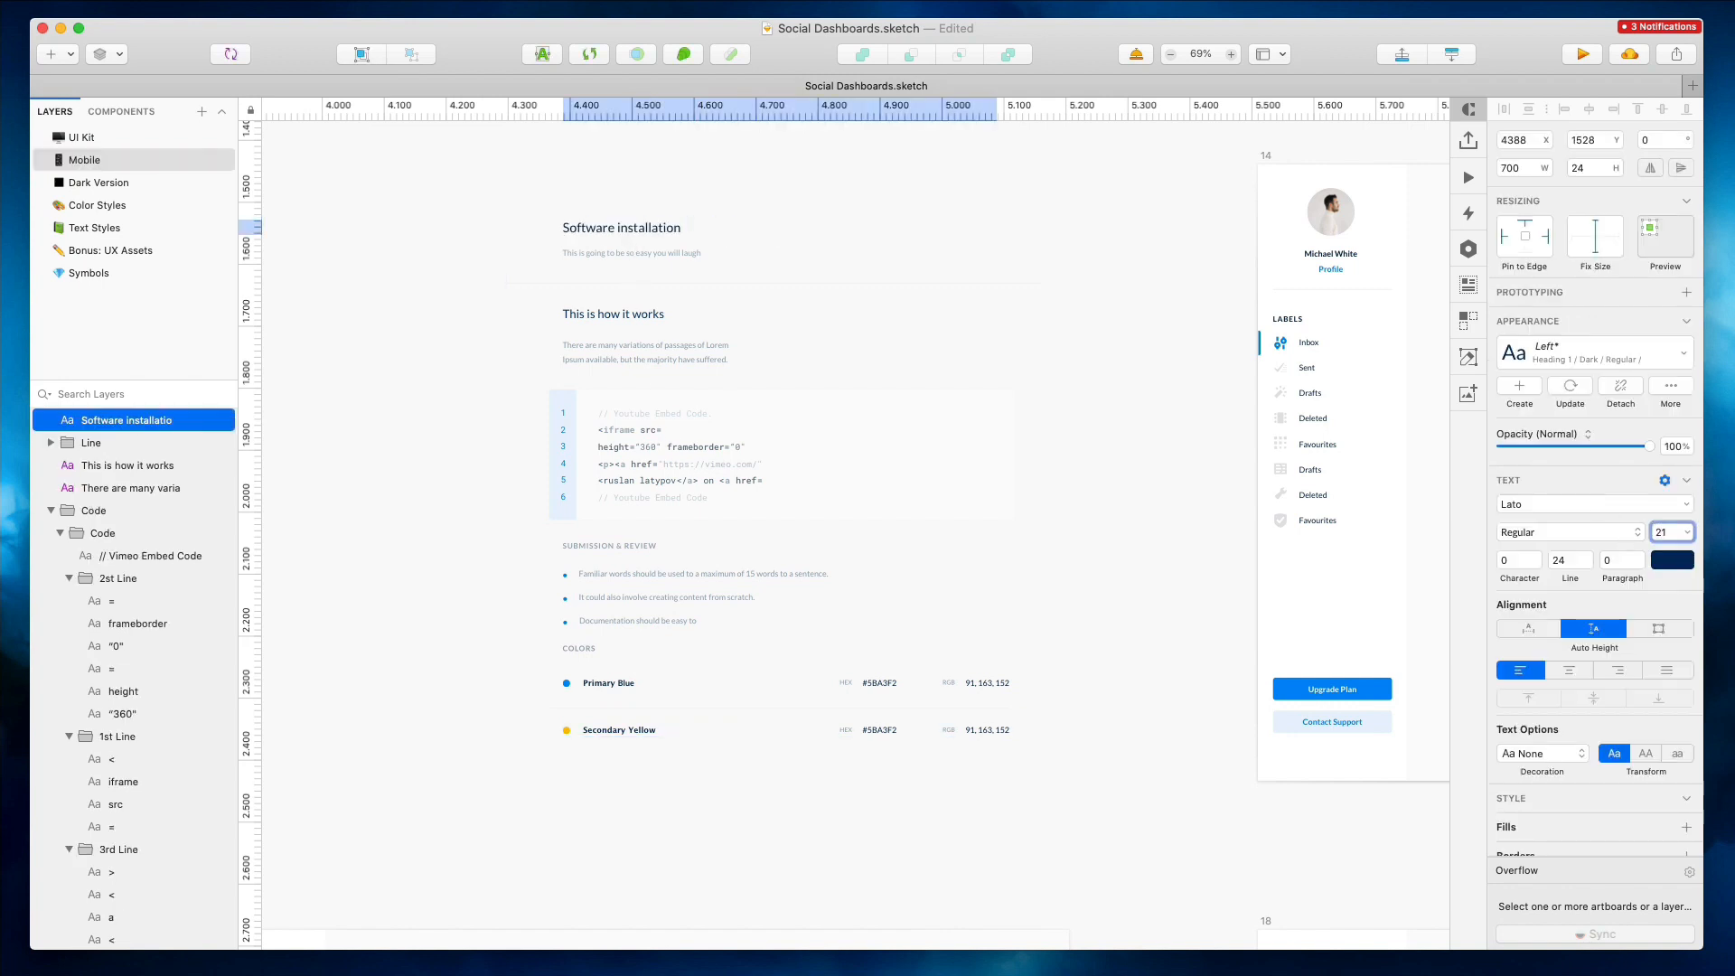
Set the subtitle text to auto width and nudge it up three pixels
click(645, 255)
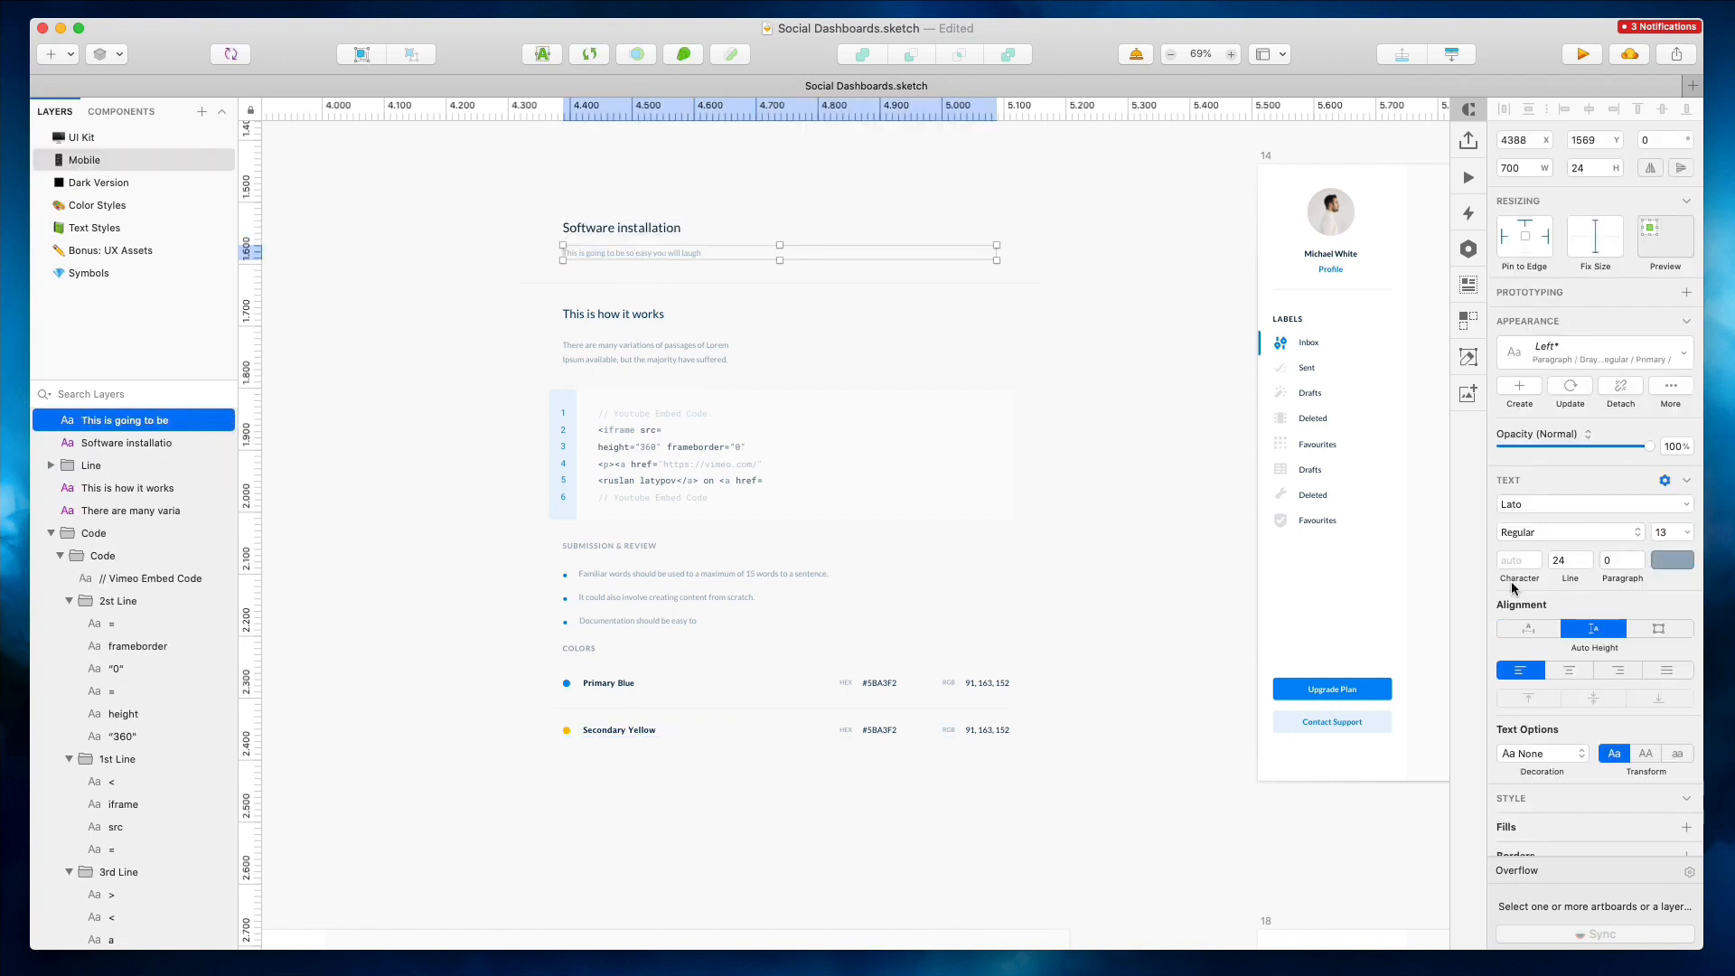
click(1528, 628)
key(Up)
key(Up)
key(Up)
key(Up)
key(Up)
key(Up)
key(Up)
key(Up)
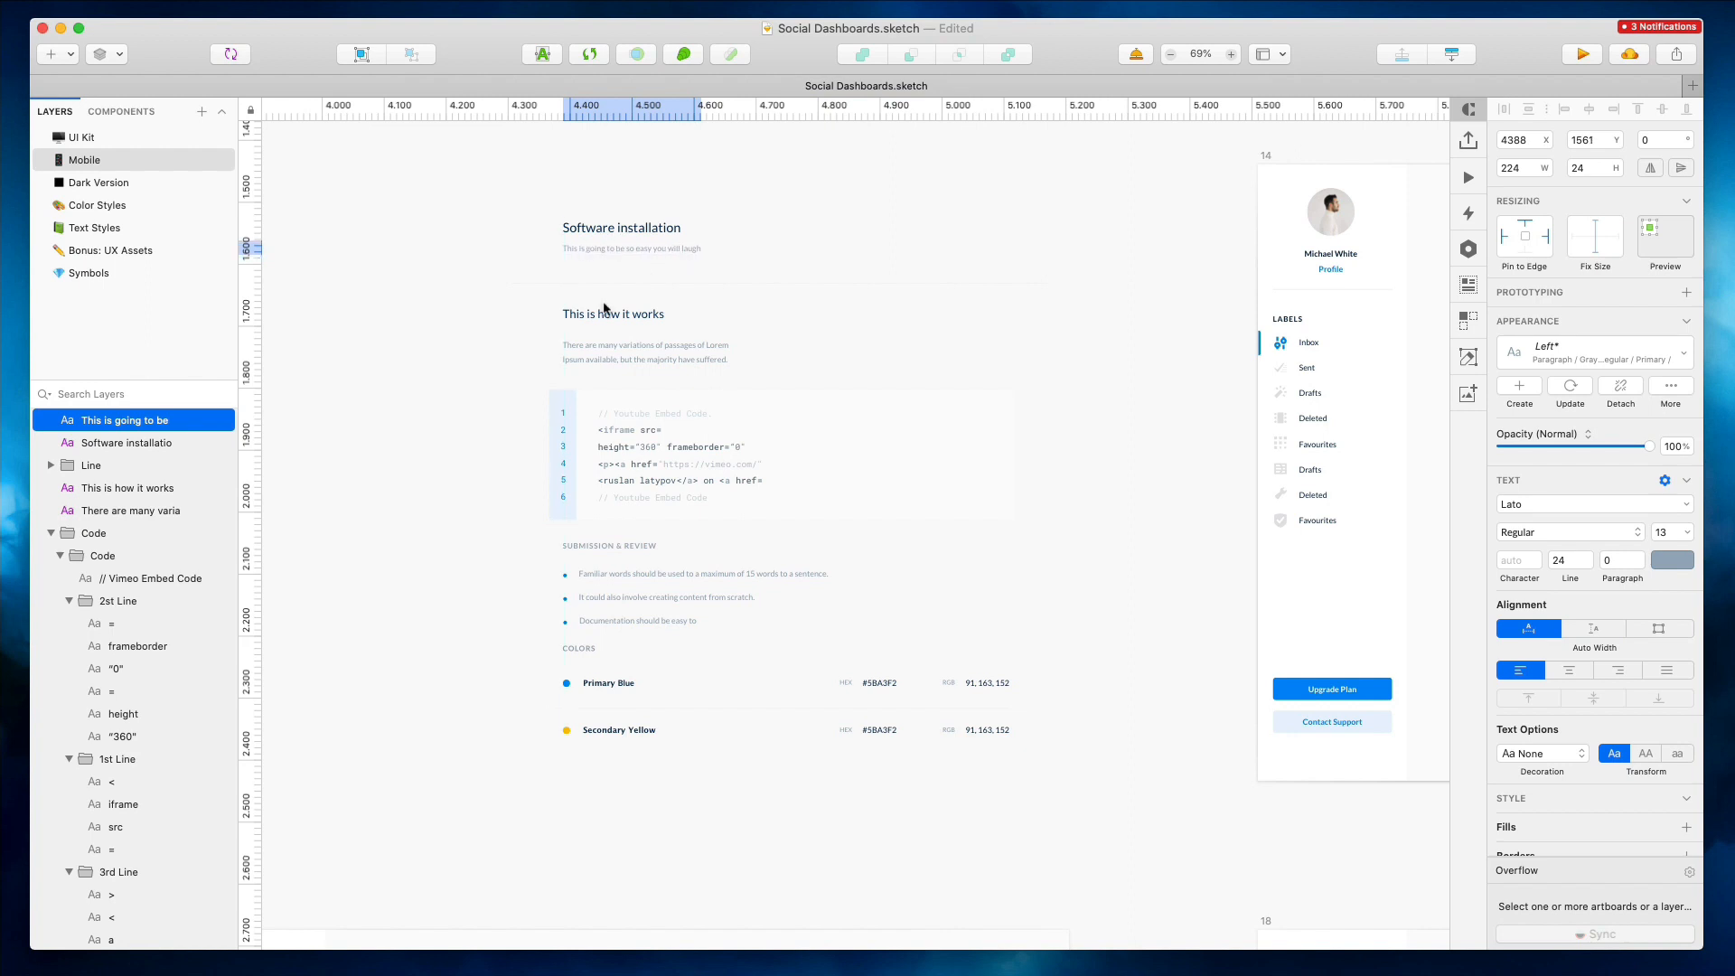
Move the 'This is how it works' heading down and set it to auto width
click(589, 316)
key(shift+Down)
key(Down)
key(Down)
key(Down)
key(Down)
key(Down)
click(1528, 628)
click(1667, 533)
click(1667, 534)
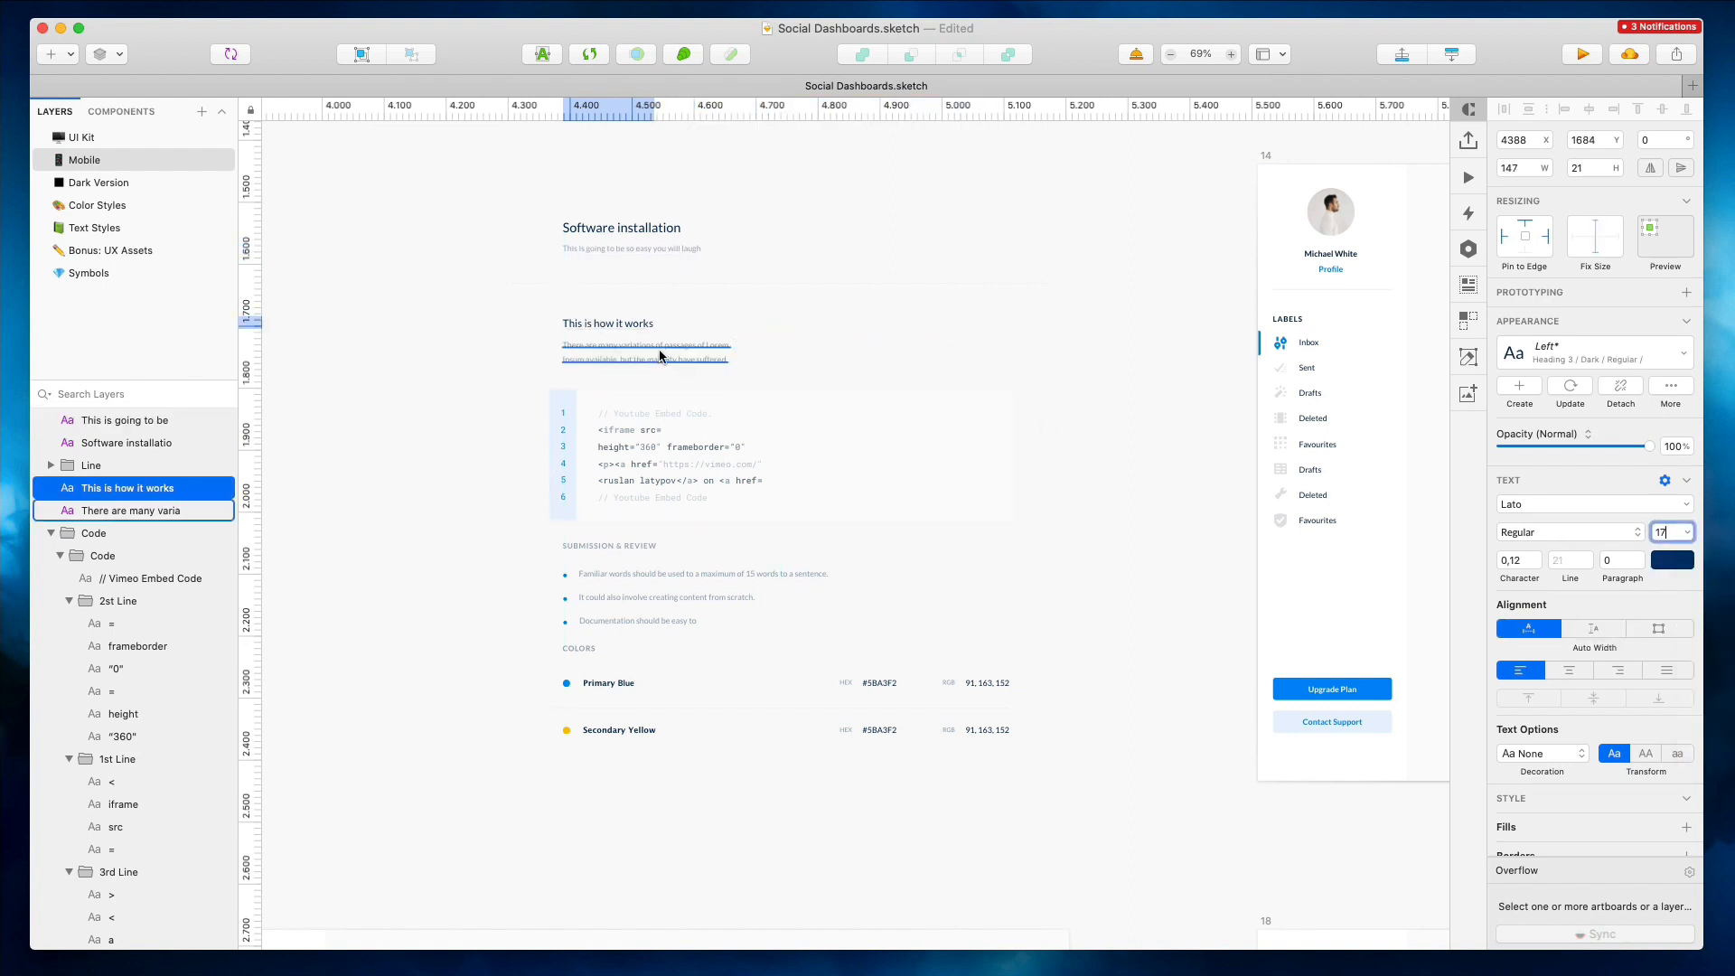
Scale the code block's text layers to 81% from the left
click(657, 353)
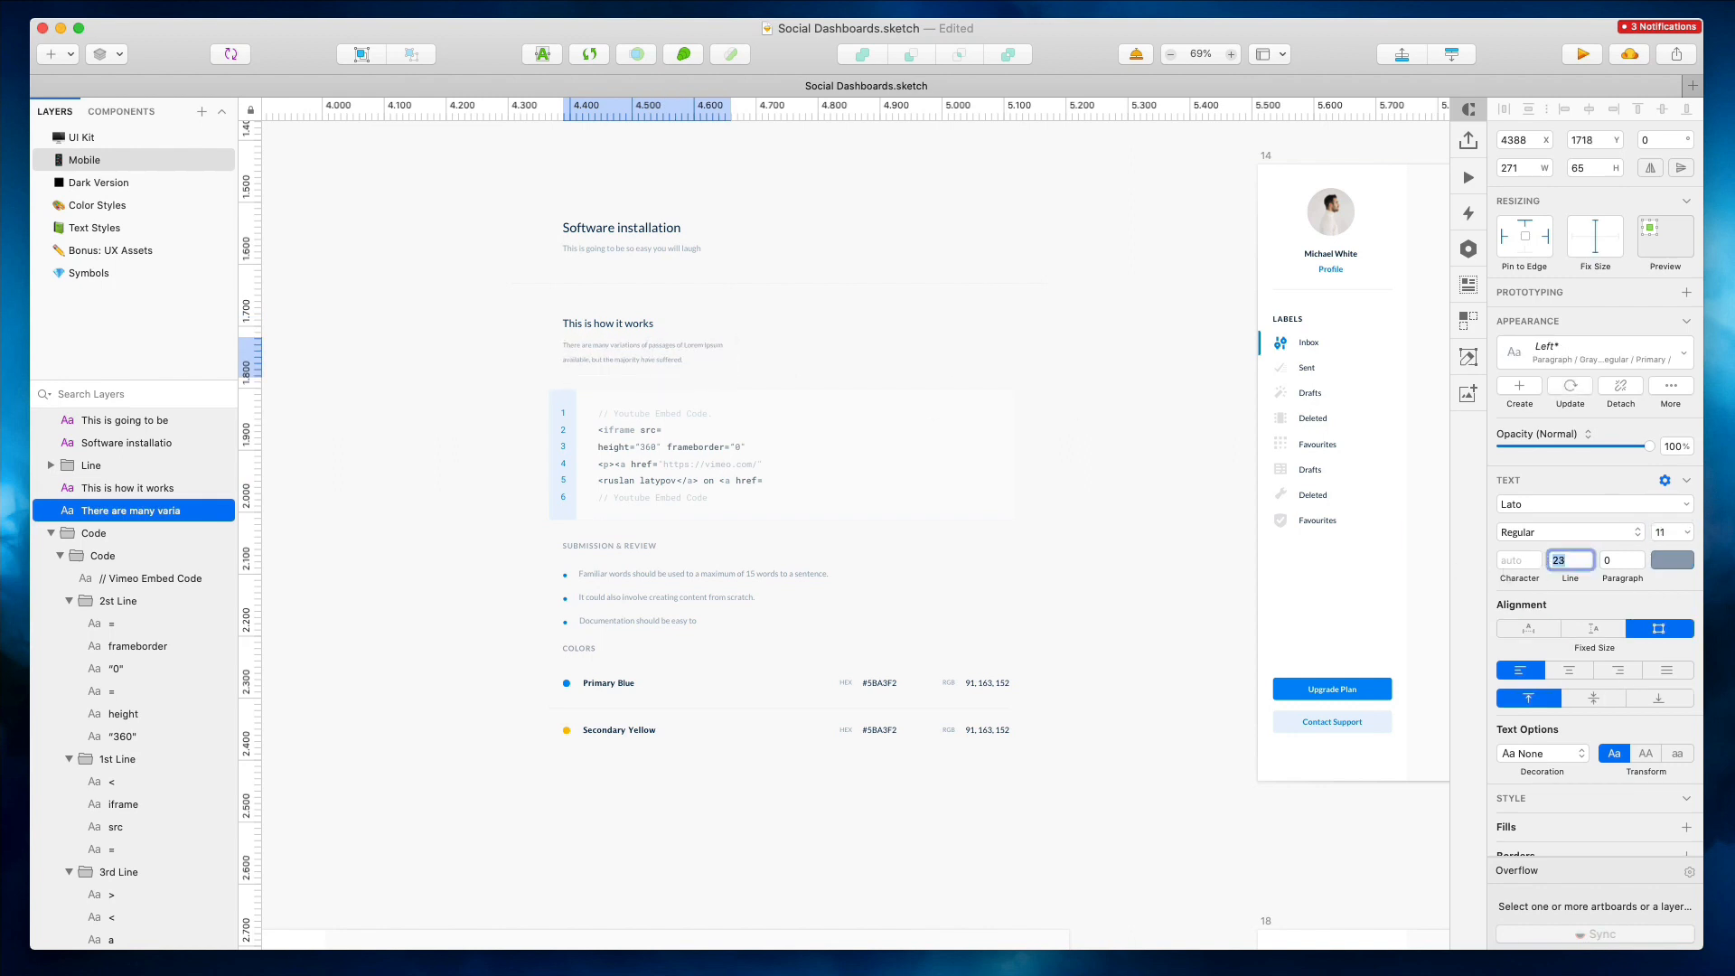
drag(492, 406, 761, 506)
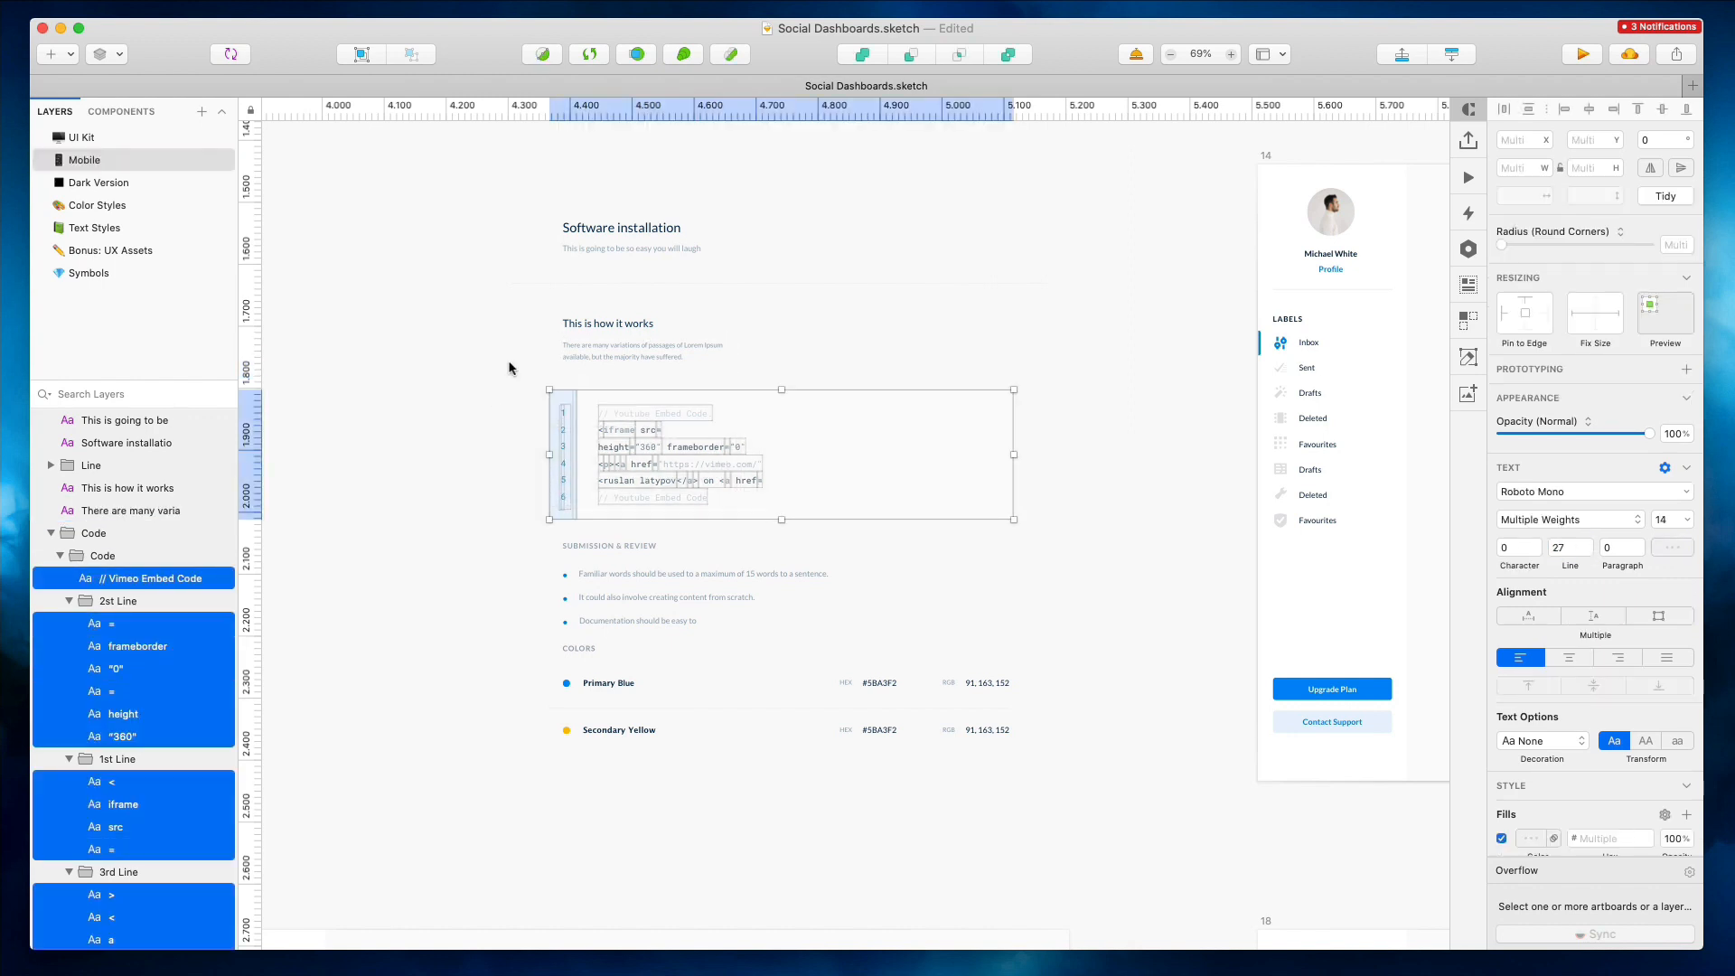
shift+click(645, 412)
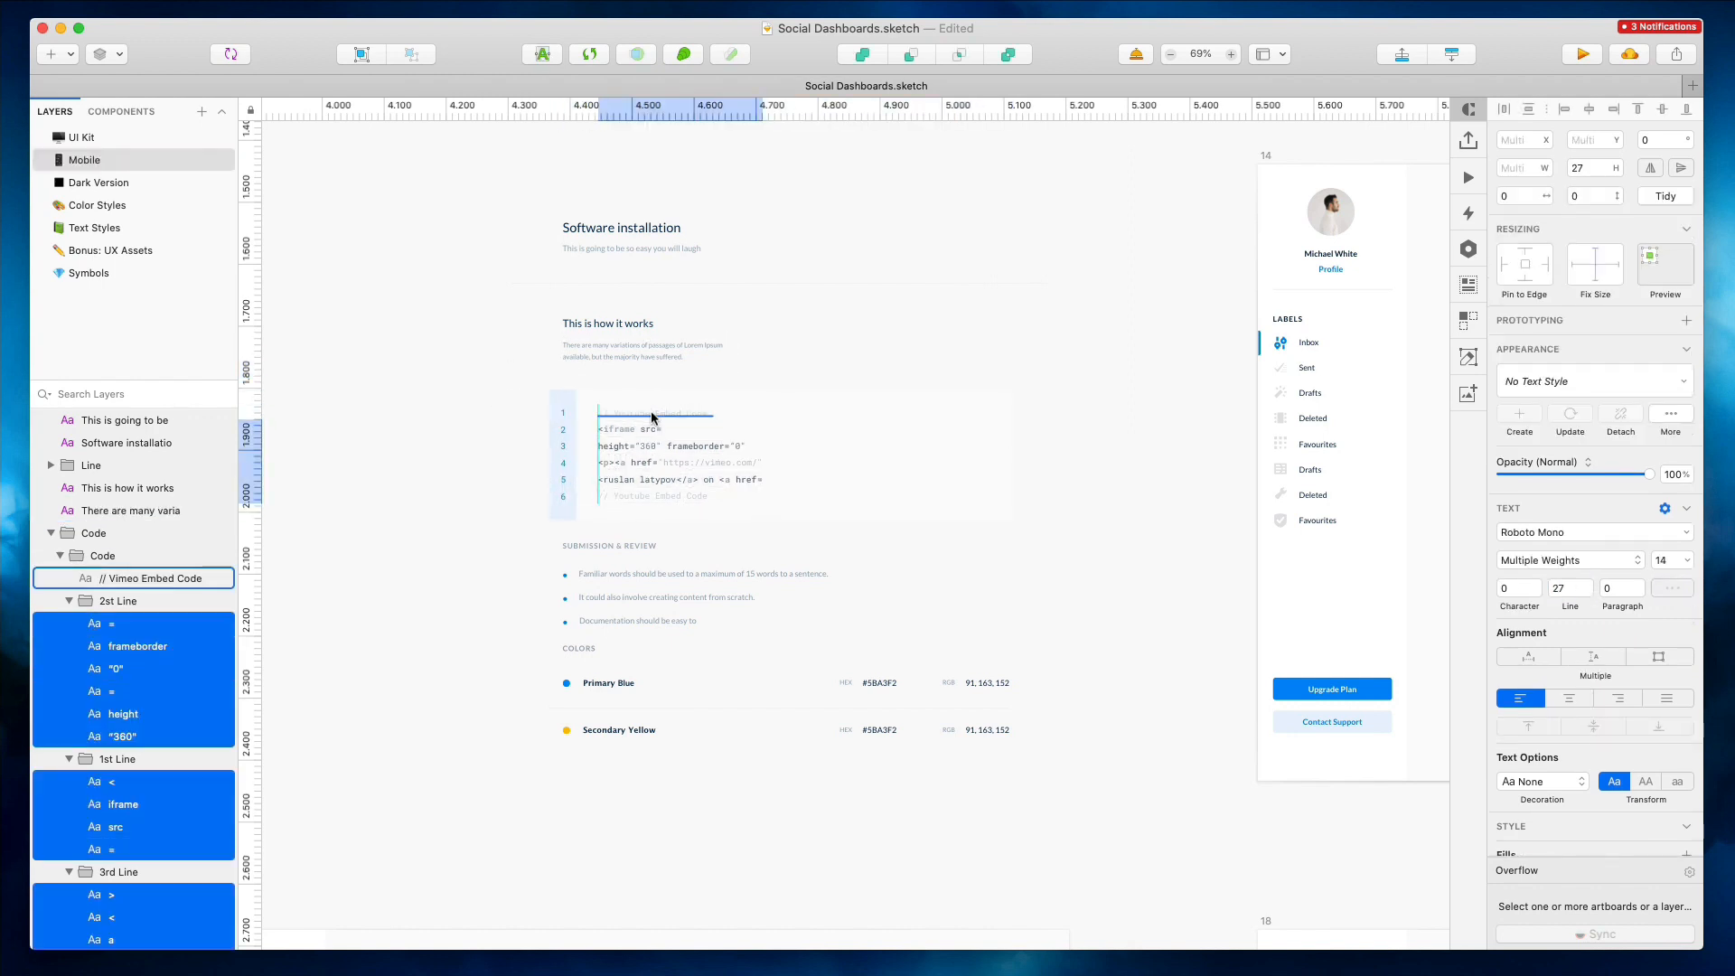
click(482, 398)
drag(437, 391, 800, 522)
key(super+k)
key(shift+Down)
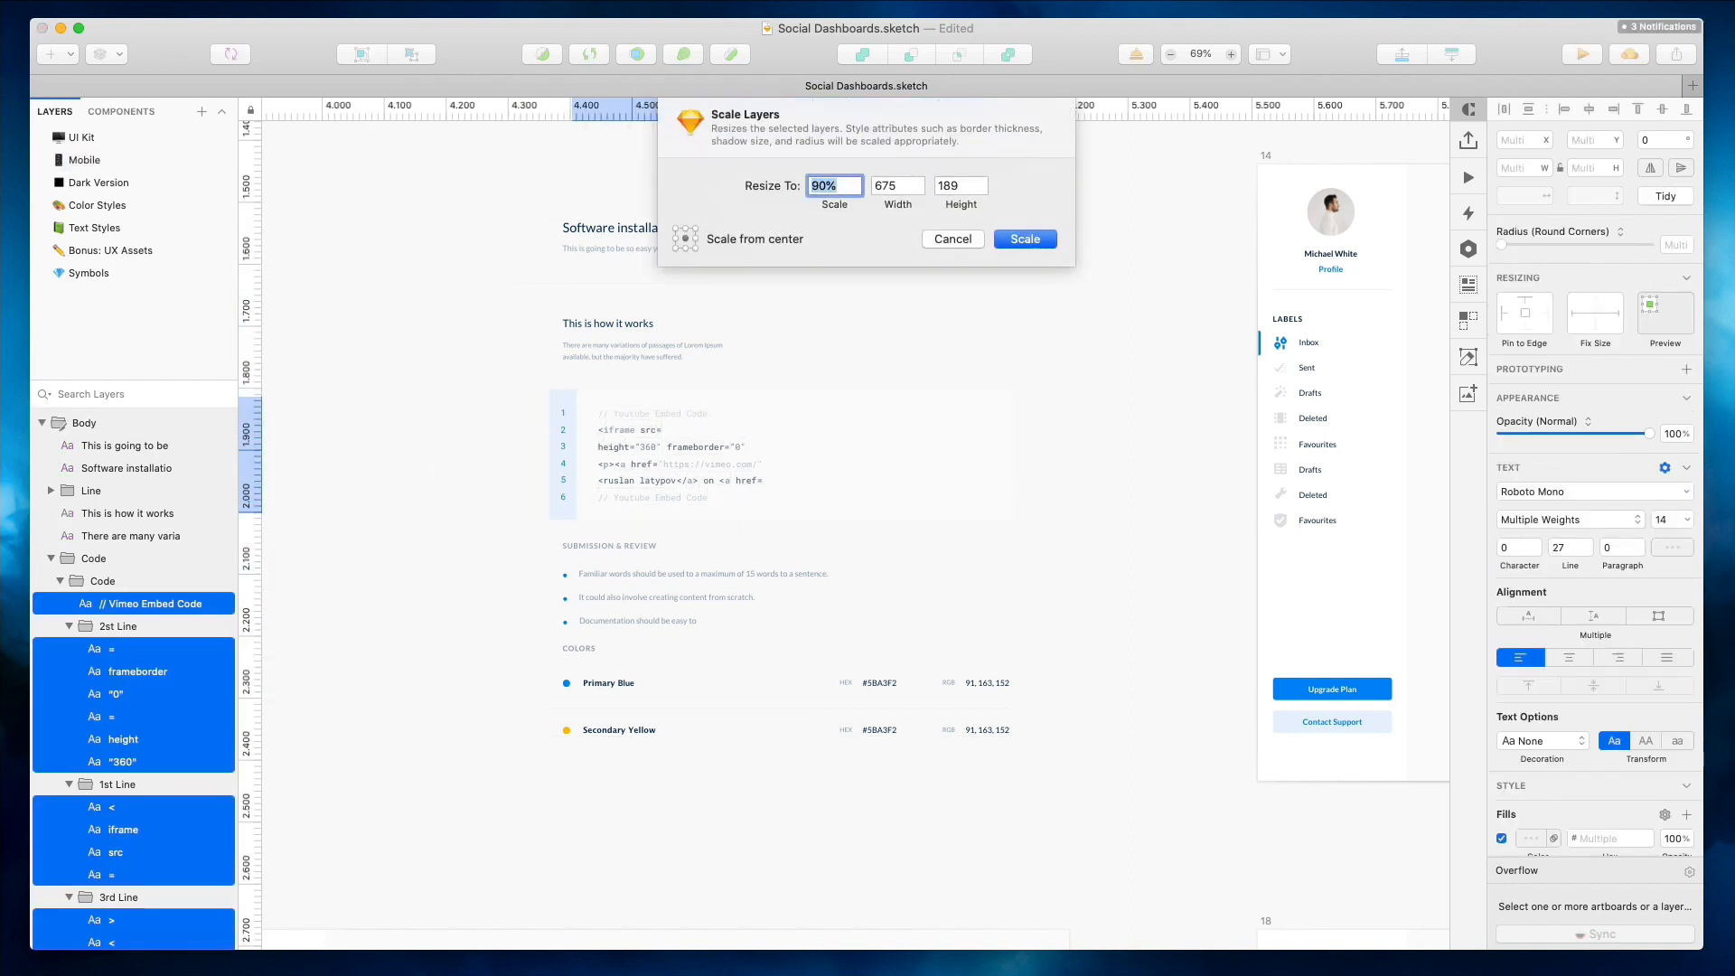
click(677, 241)
key(shift+Down)
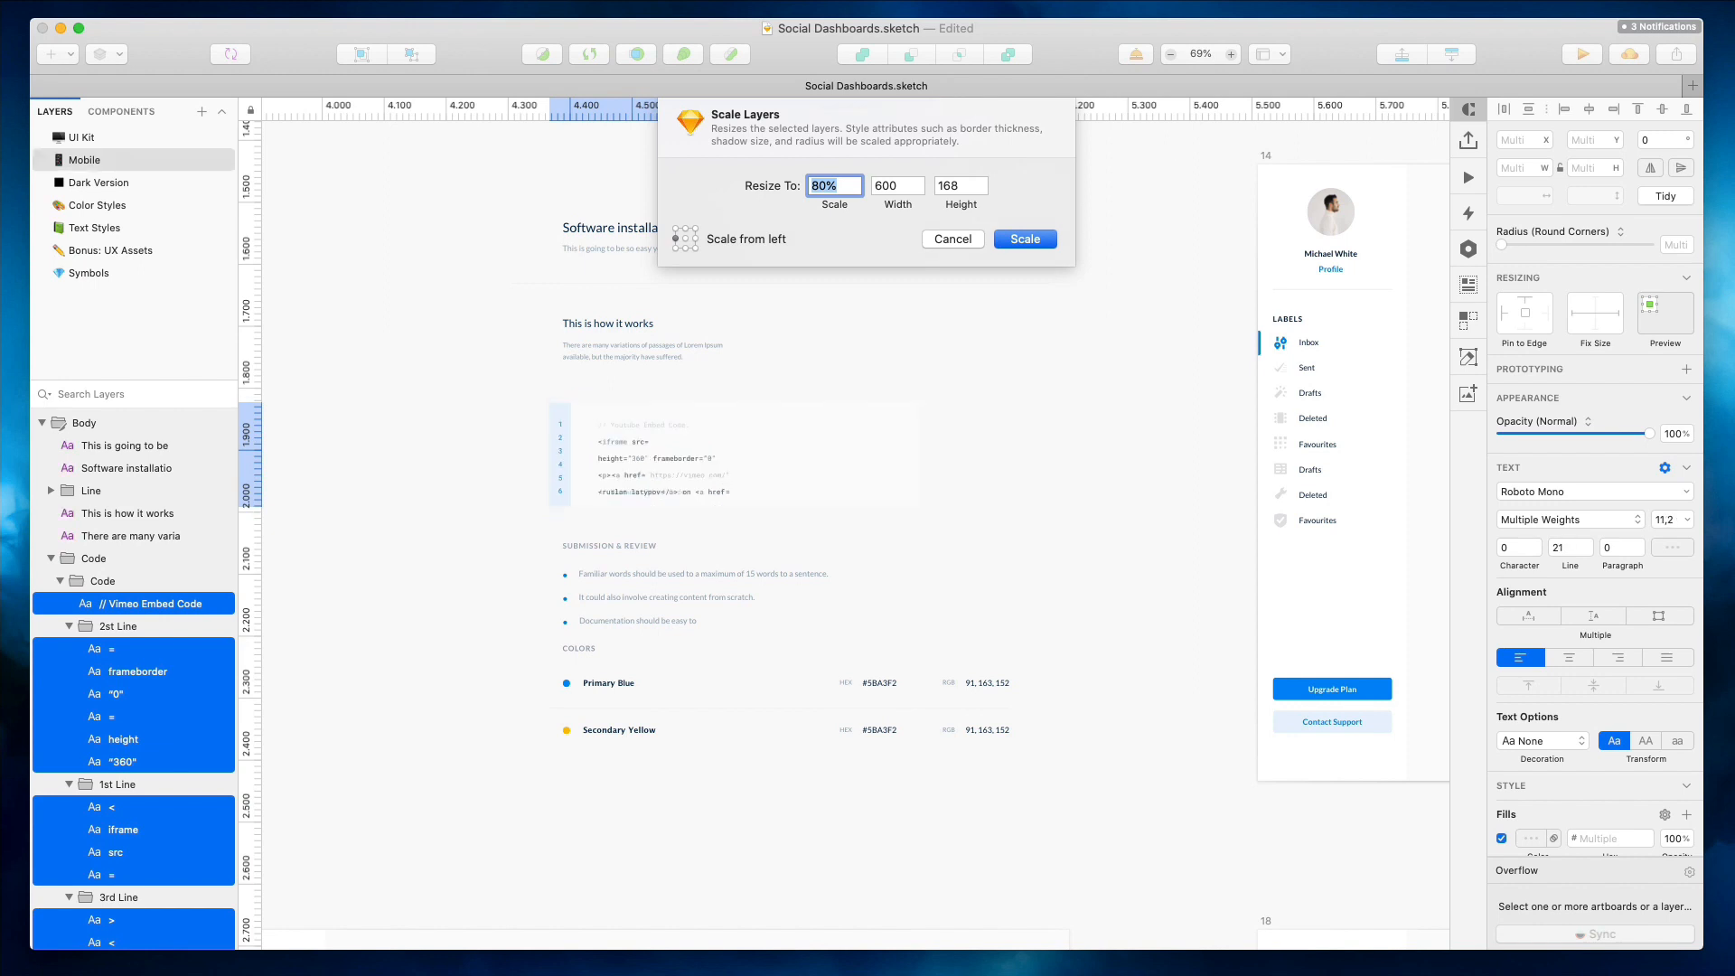
key(Up)
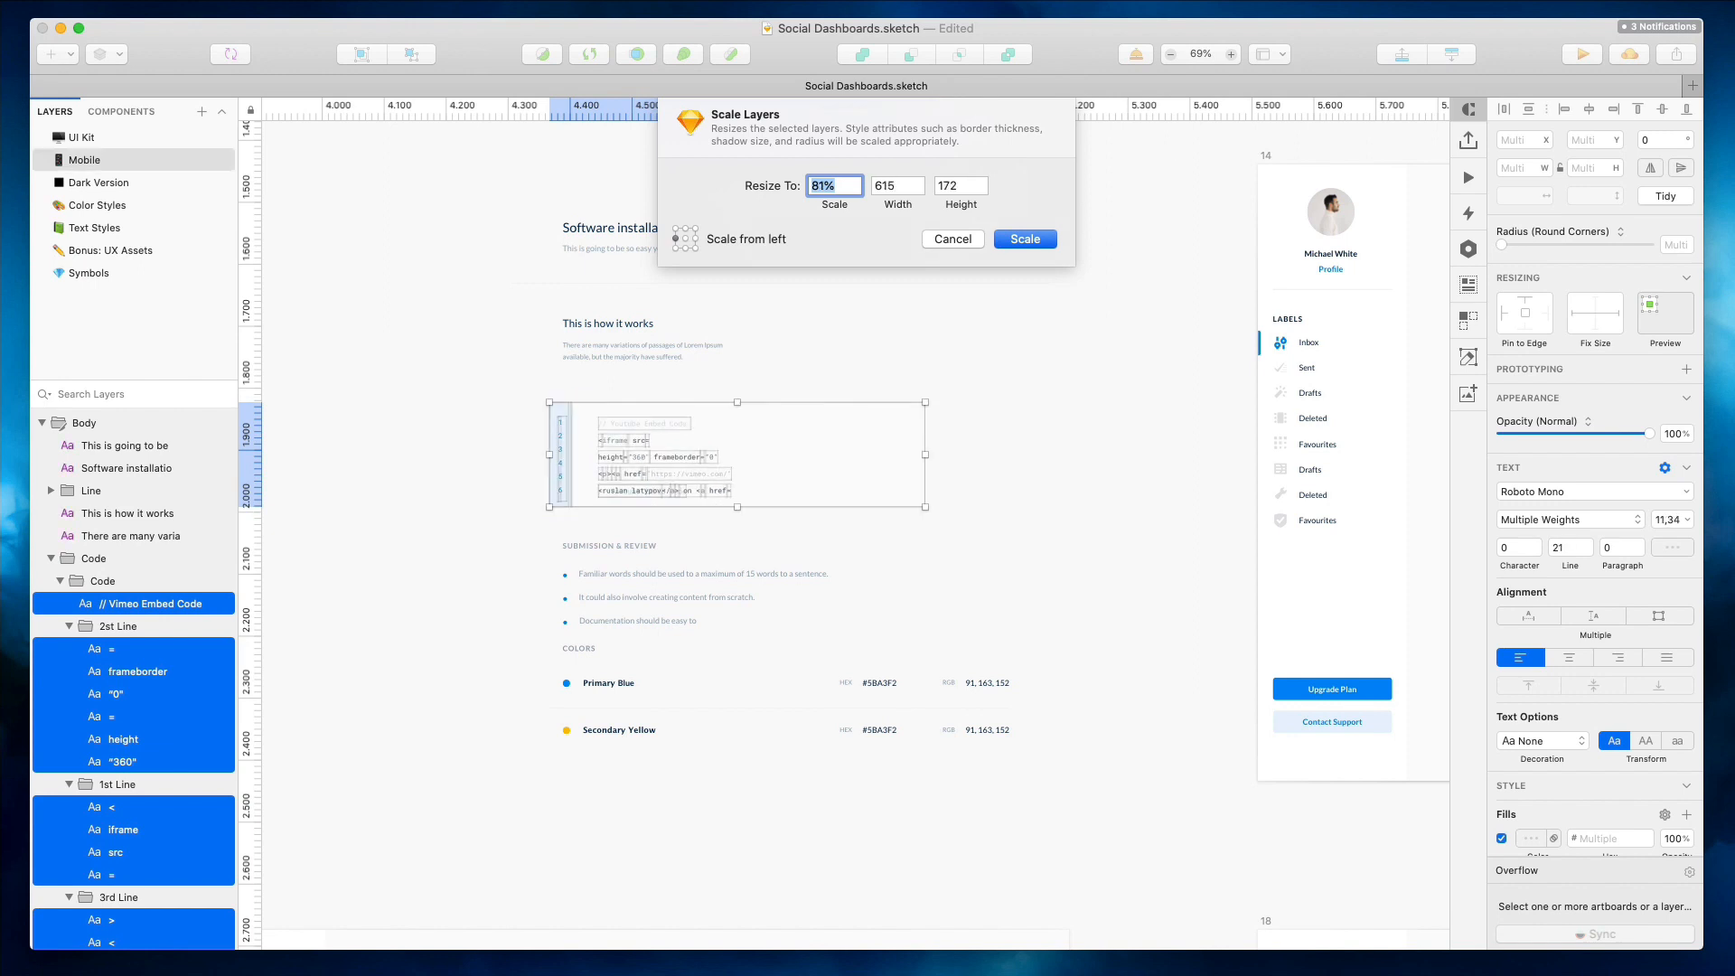
key(Return)
Move the RGB label and value of both color rows 20 pixels left
click(662, 305)
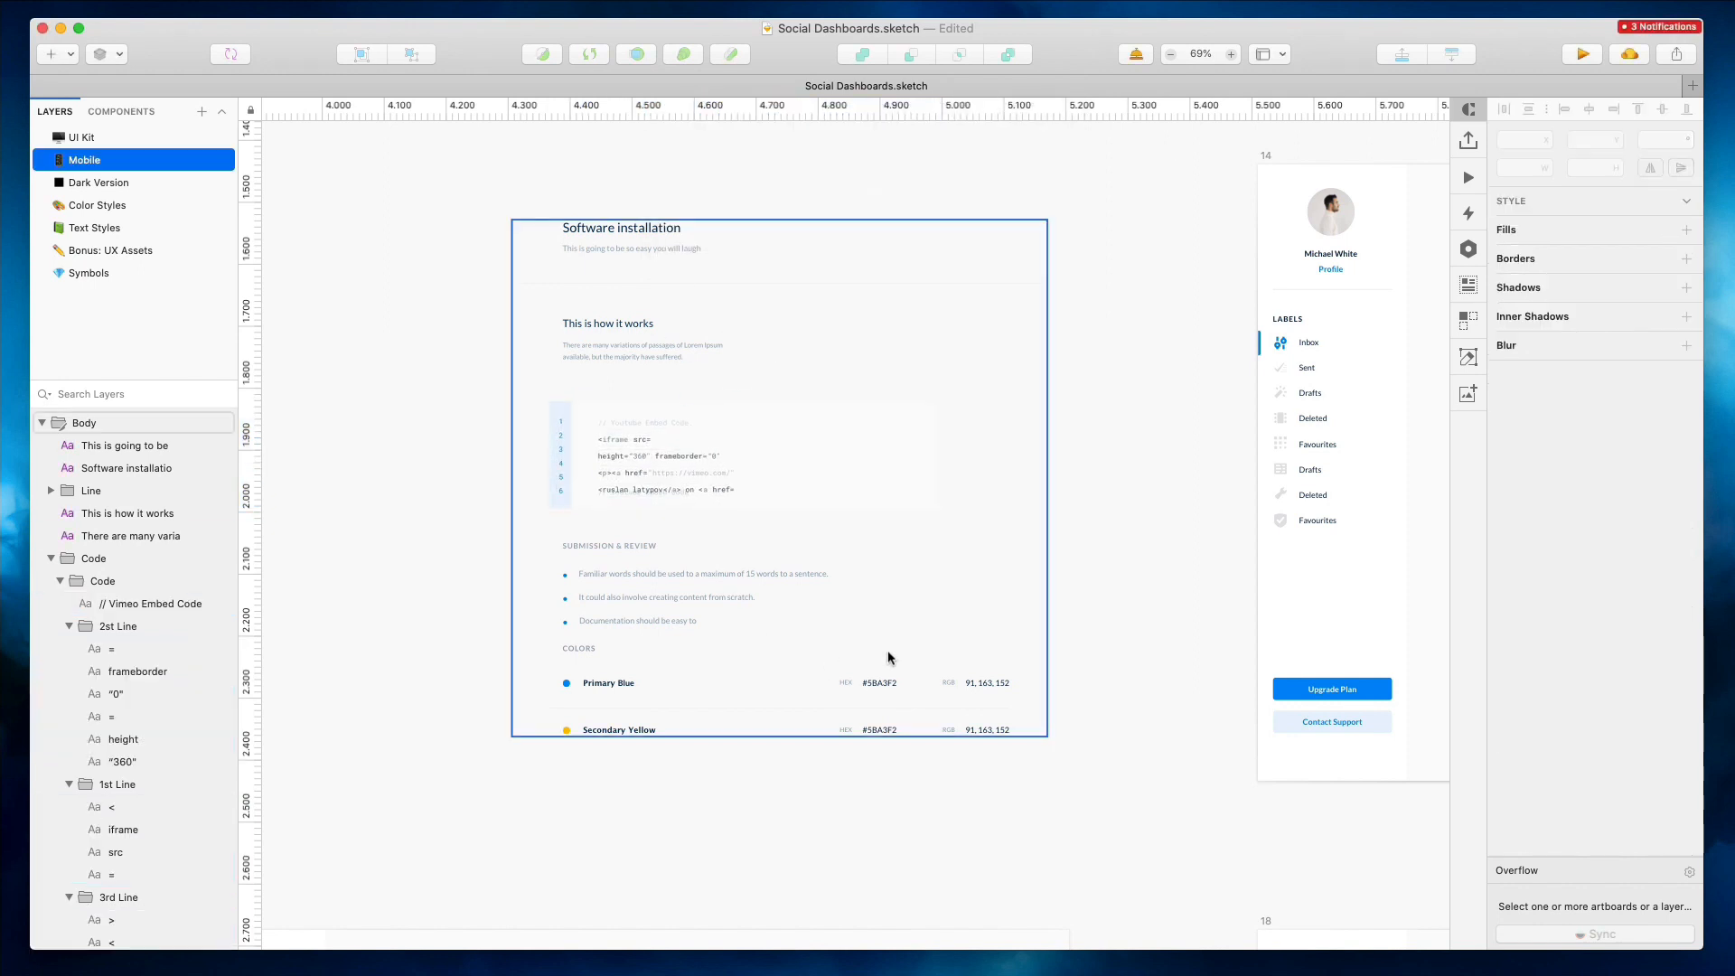
drag(1076, 795, 827, 666)
drag(992, 713, 814, 682)
drag(890, 776, 961, 727)
key(shift+Left)
key(shift+Left)
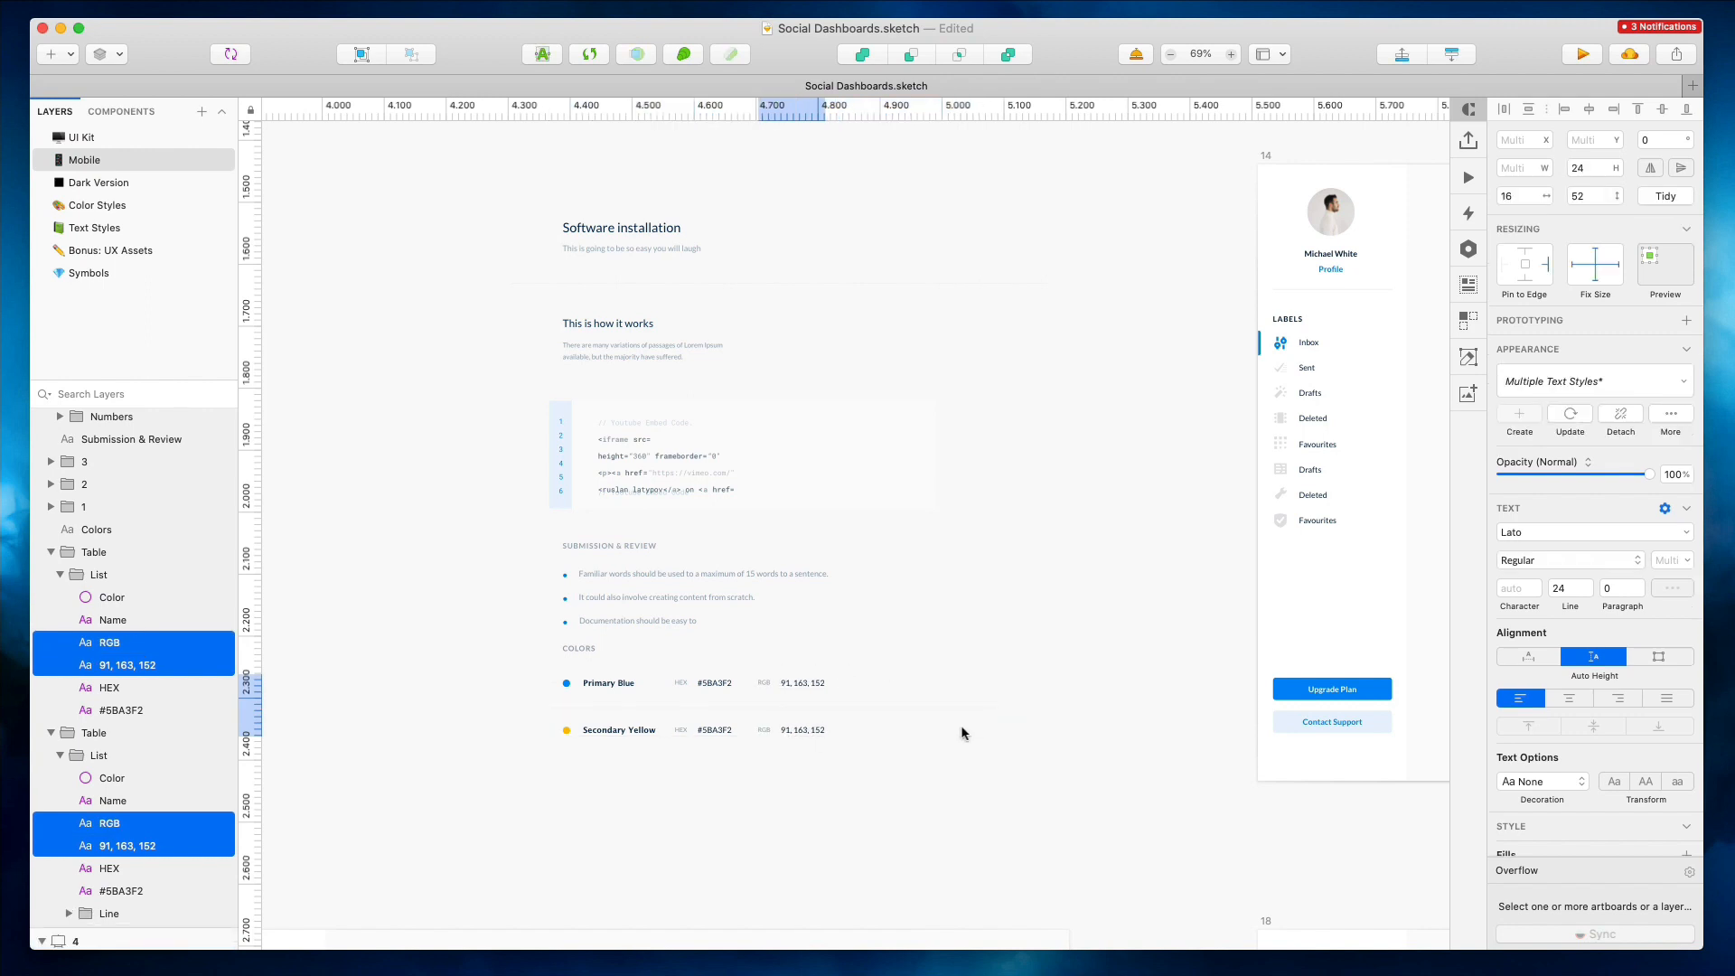
Set the Primary Blue and Secondary Yellow names to font size 11 with auto width
click(607, 683)
shift+click(619, 729)
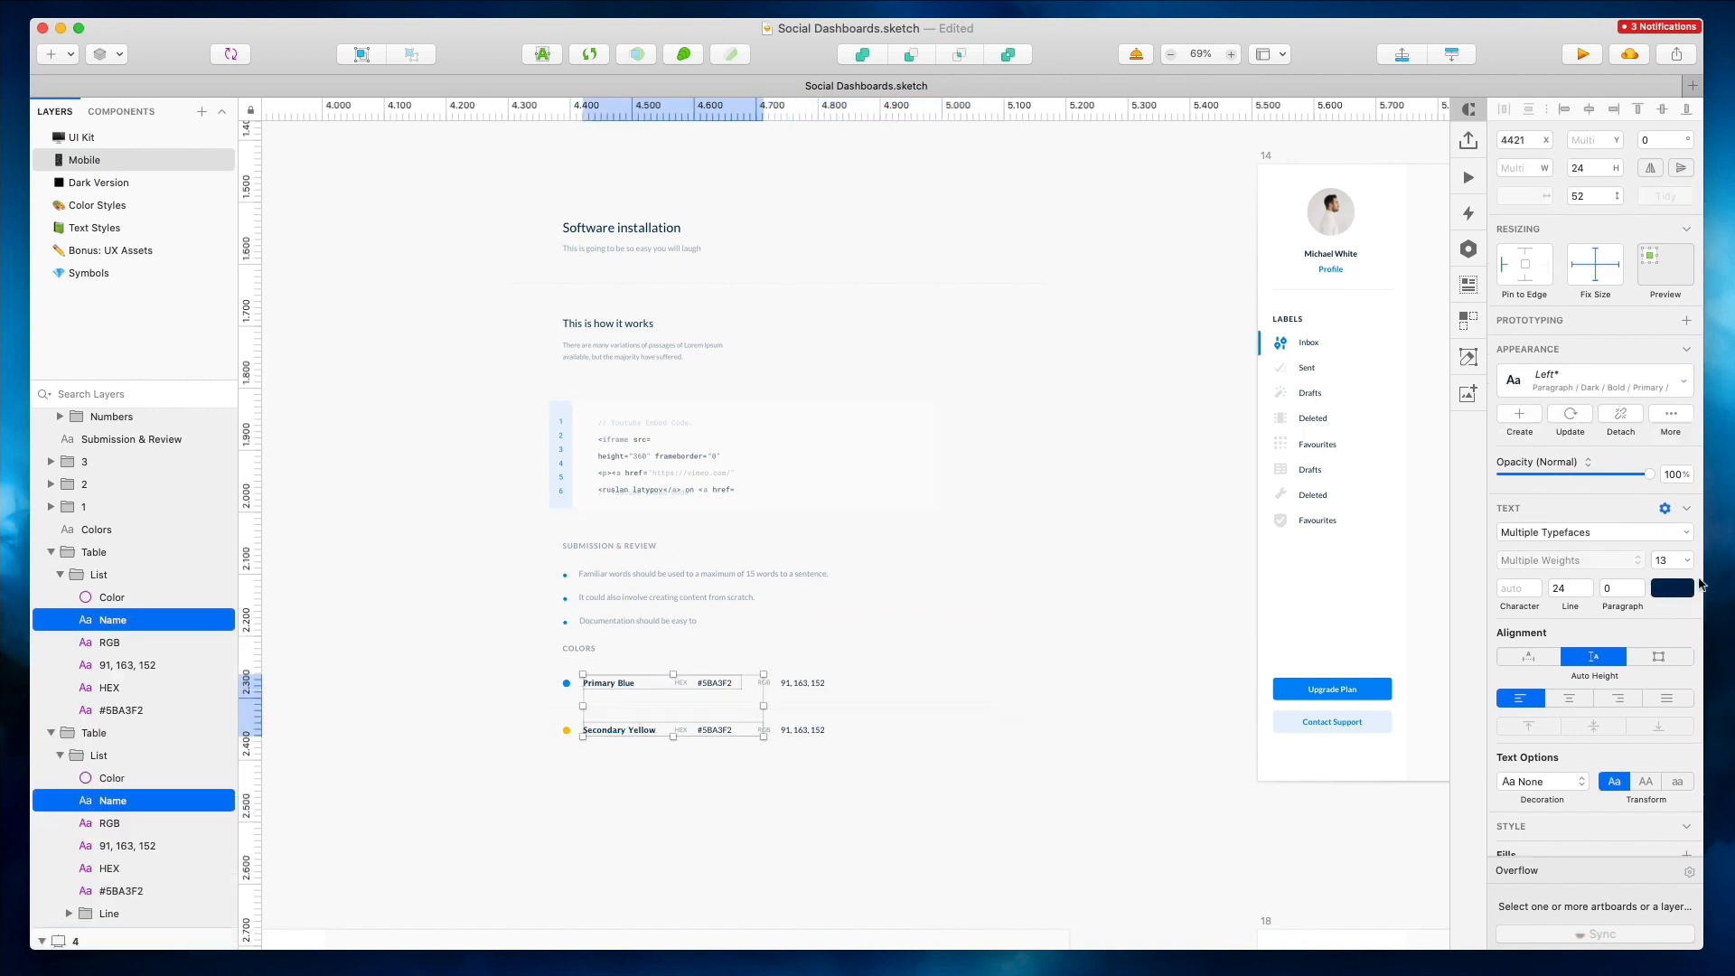
text(11)
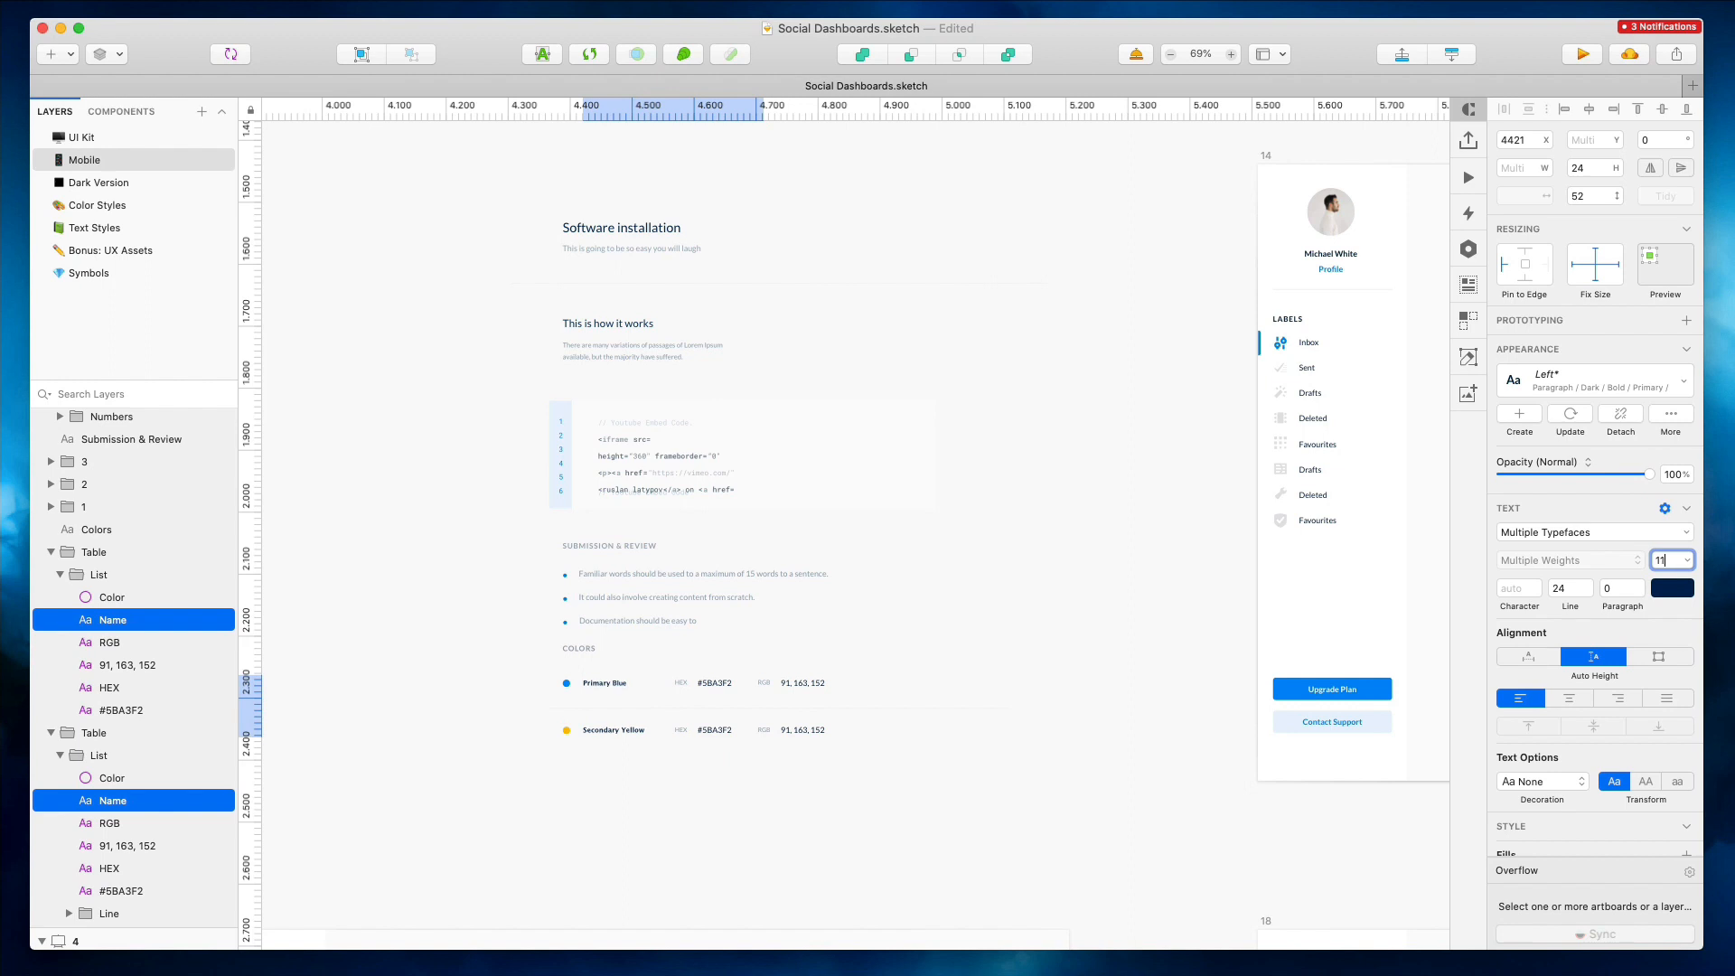
click(1535, 655)
Shift the HEX and RGB columns of both color rows slightly right
click(704, 748)
drag(886, 773, 753, 670)
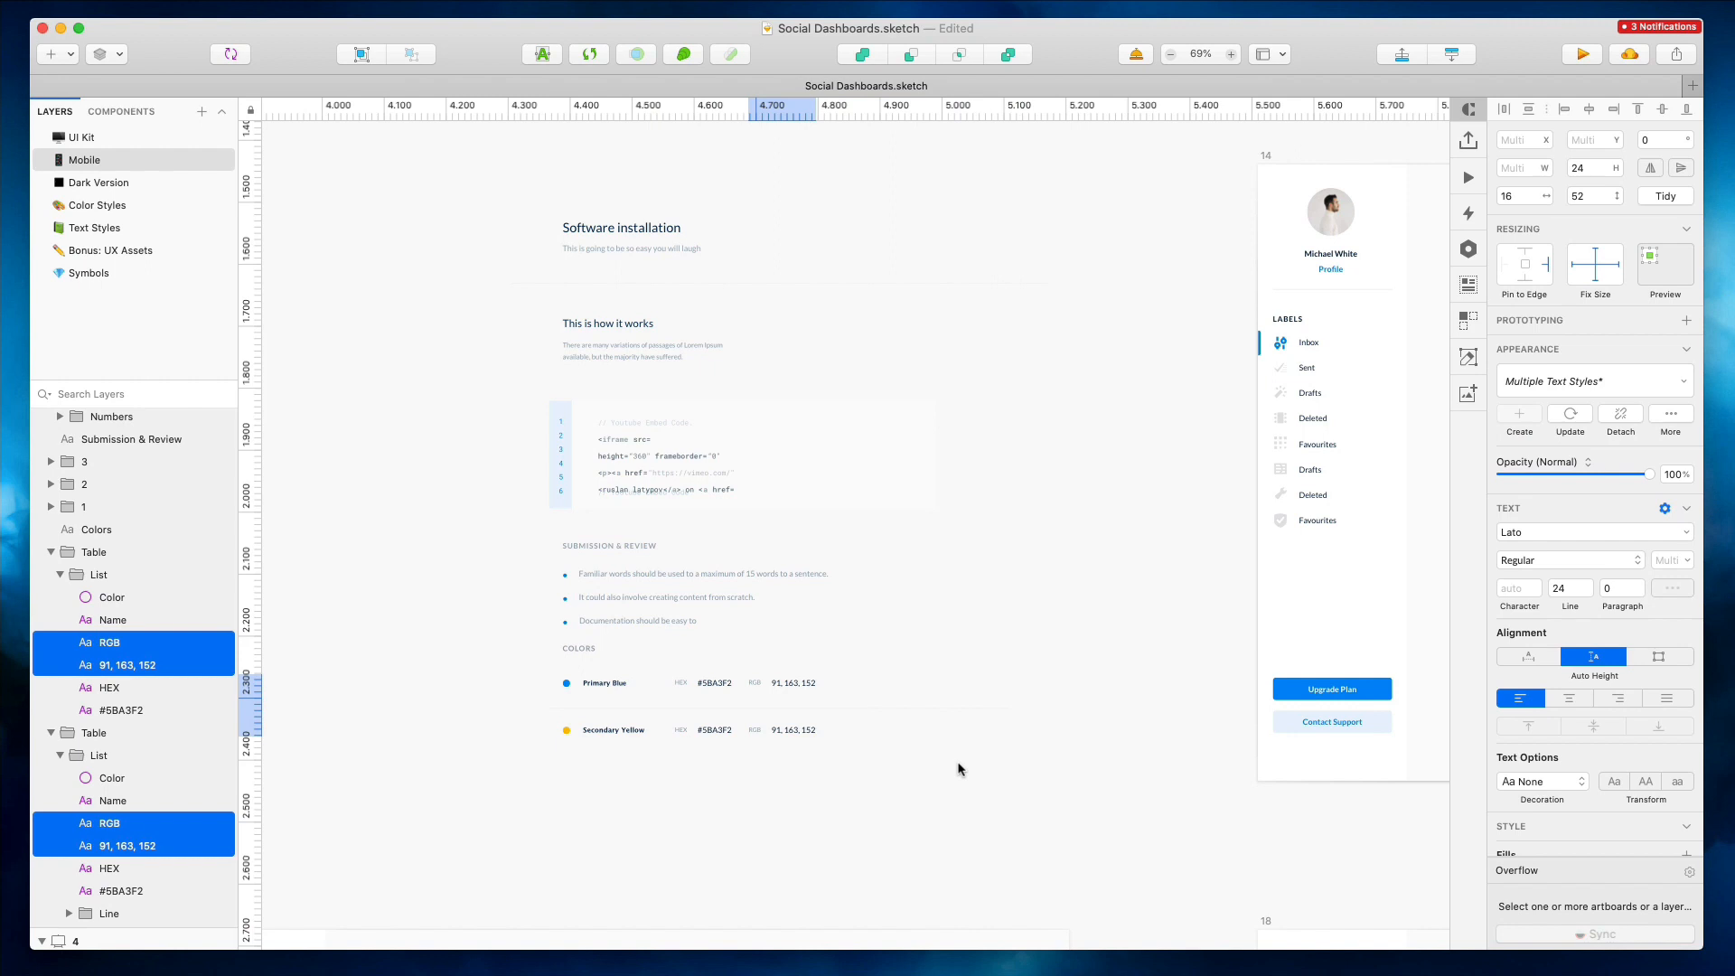
drag(1012, 766, 549, 643)
drag(1088, 772, 916, 642)
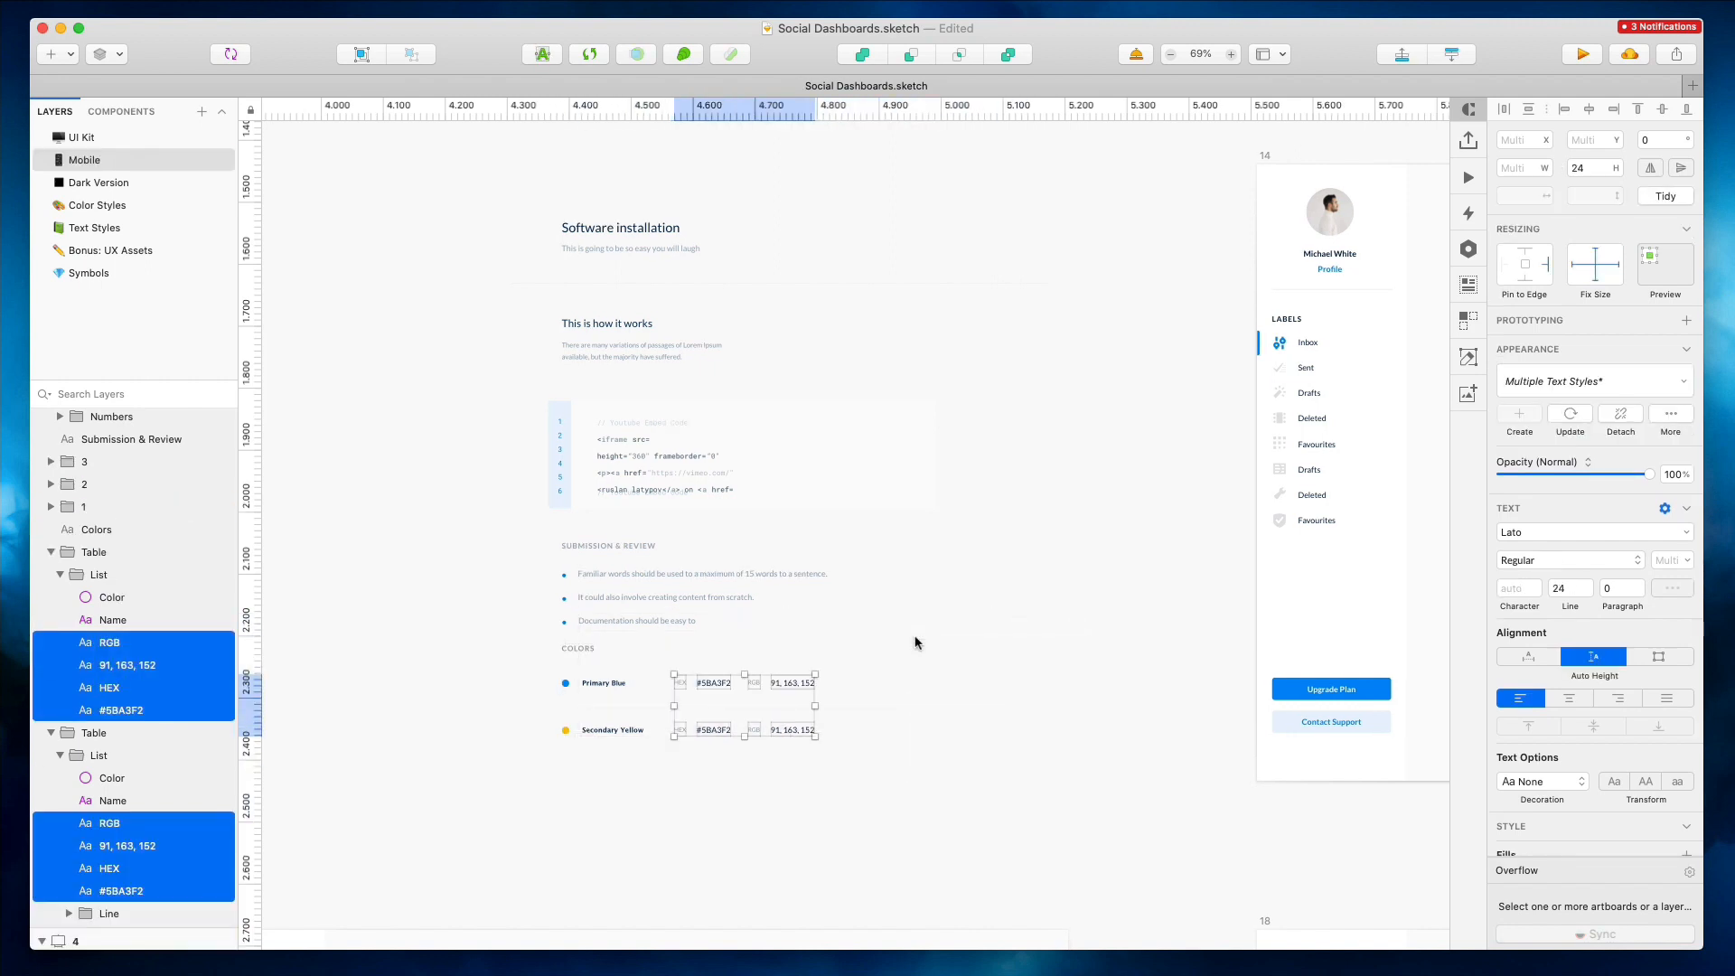
scroll(1043, 421, down, 5)
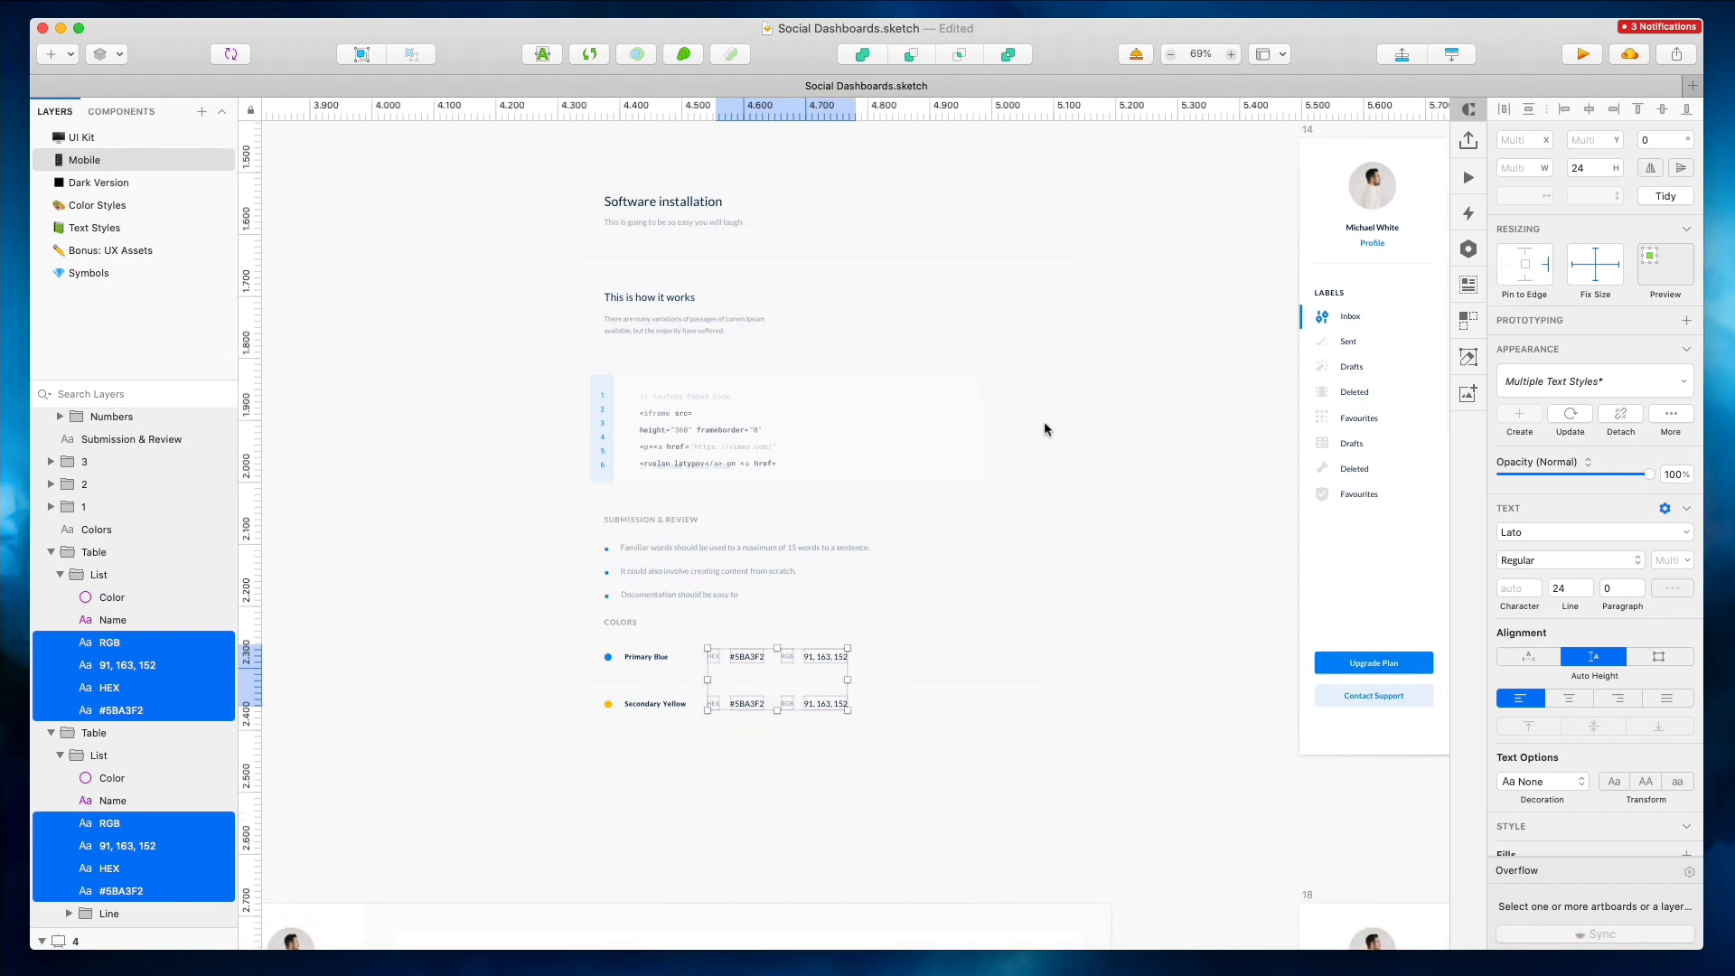
Duplicate the mobile chart artboard
click(475, 284)
key(super+d)
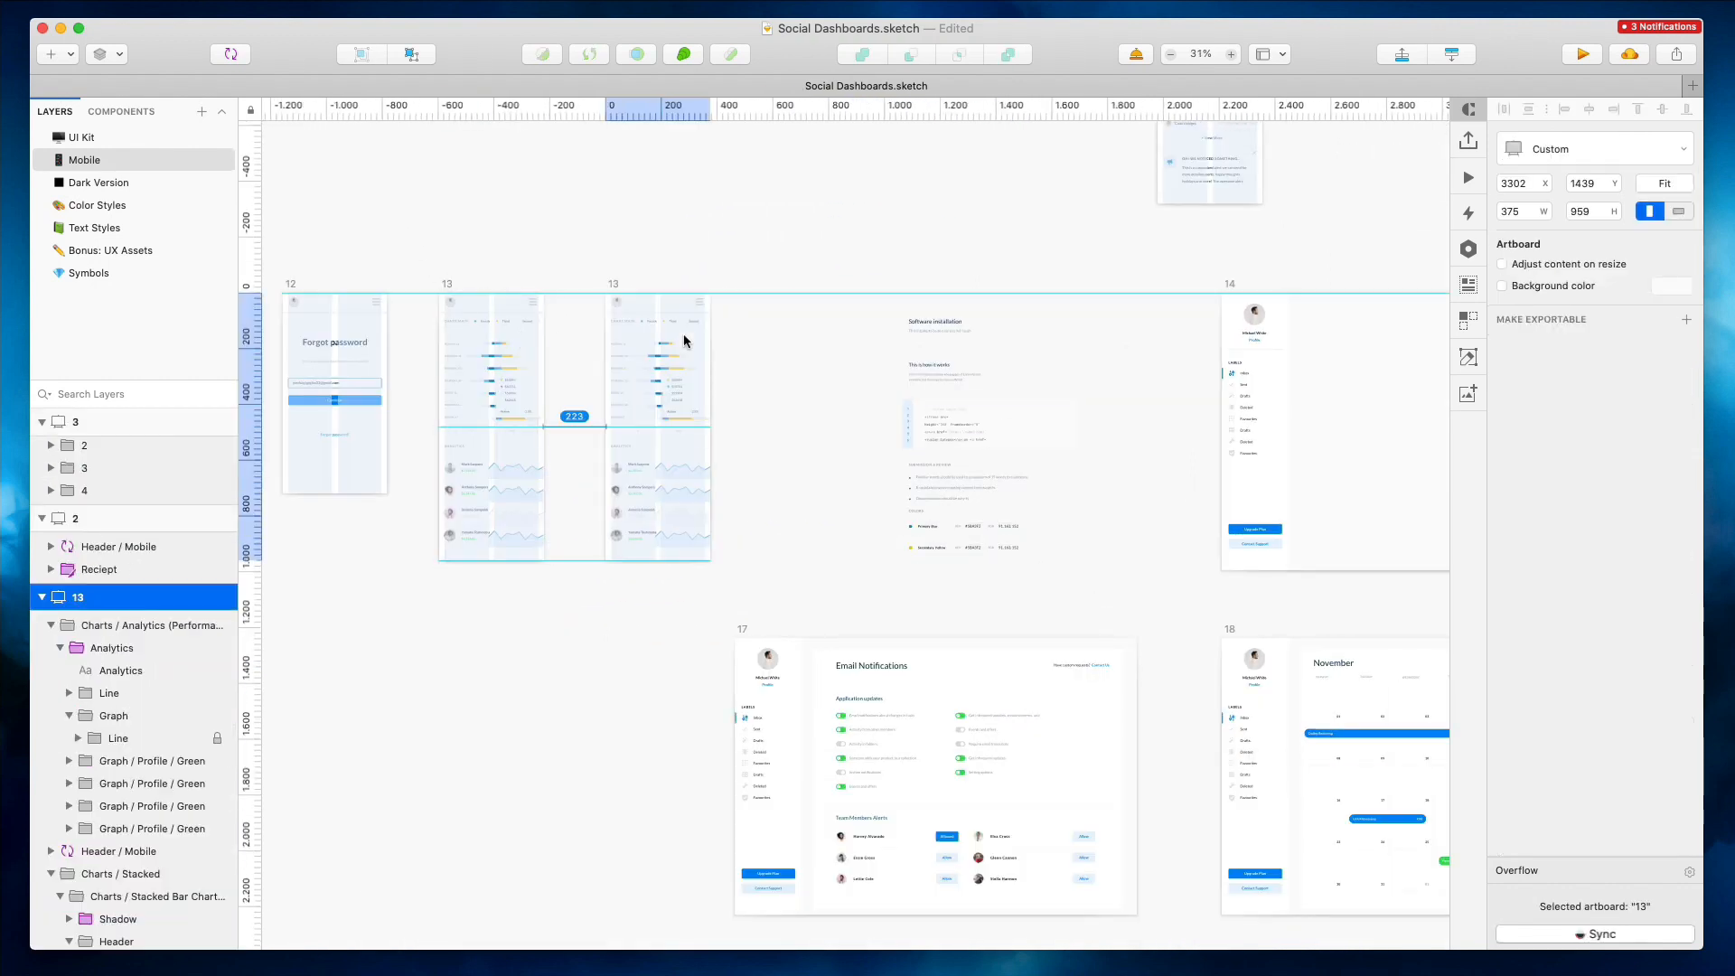
drag(673, 562, 688, 650)
Move the Software installation title, subtitle and divider line down 7 pixels
click(908, 354)
scroll(949, 329, up, 5)
drag(755, 256, 944, 363)
drag(854, 310, 855, 320)
drag(756, 260, 938, 384)
drag(851, 331, 851, 343)
key(shift+Down)
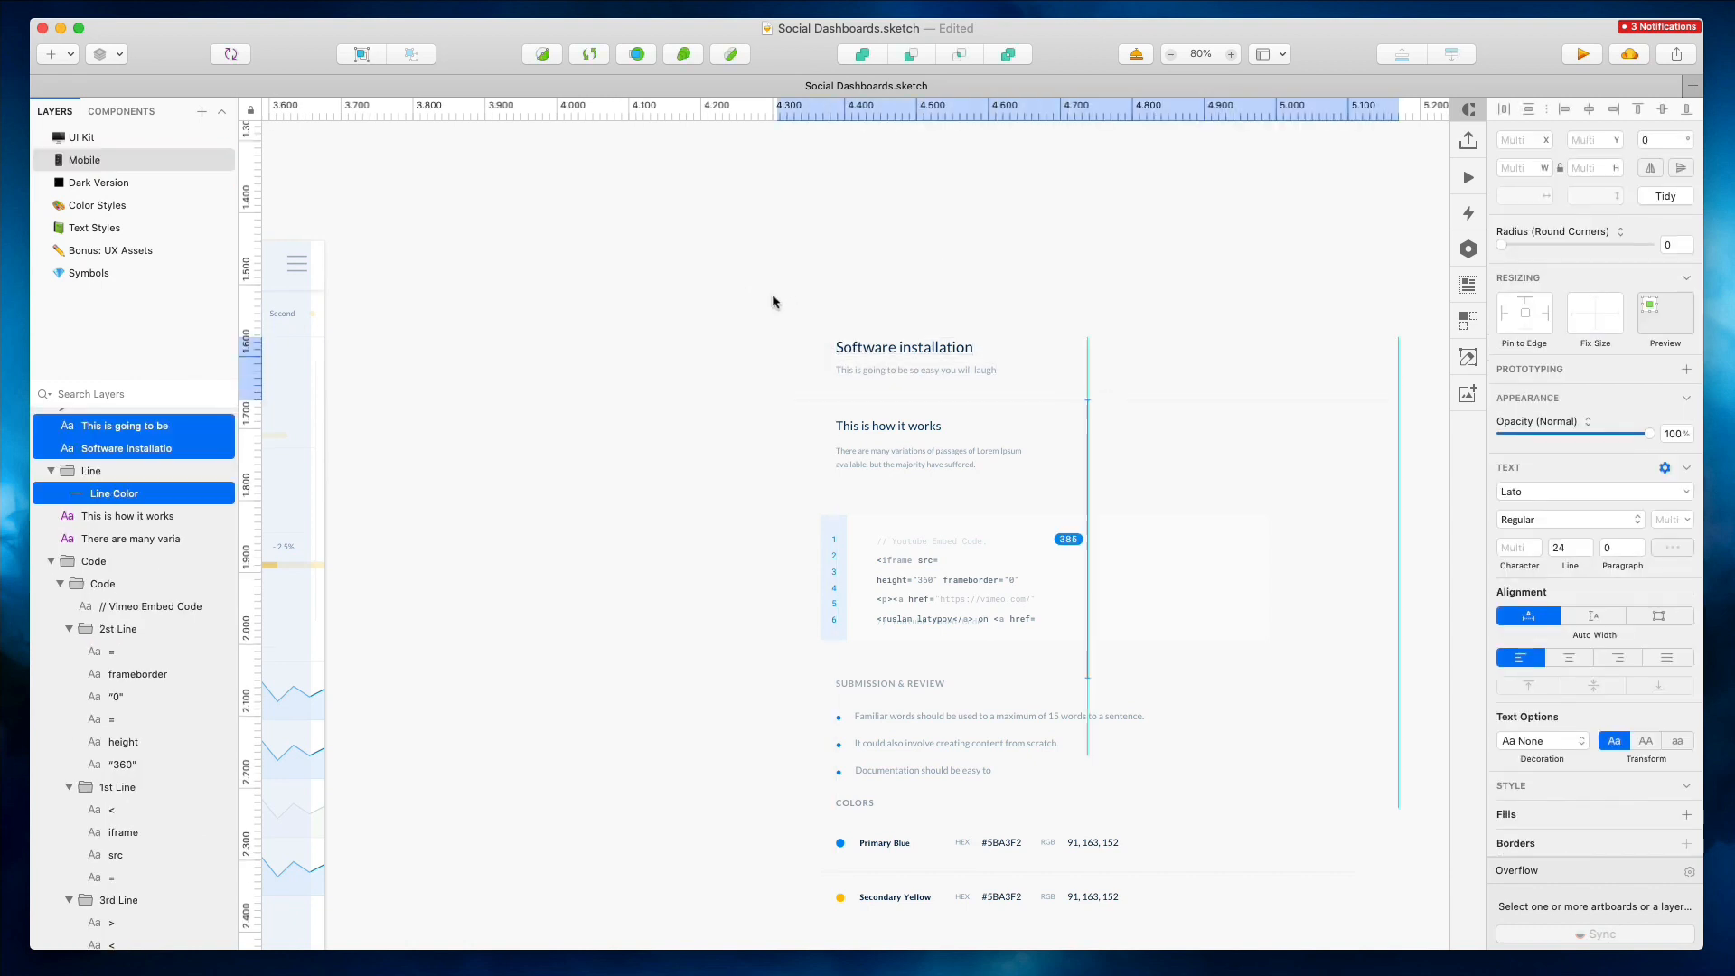
key(Up)
key(Up)
key(Up)
key(Up)
key(Up)
key(Up)
key(Up)
Move the 'This is how it works' heading and intro paragraph down 29 pixels
click(1026, 495)
drag(772, 293, 1025, 495)
key(shift+Down)
key(shift+Down)
key(shift+Down)
key(Up)
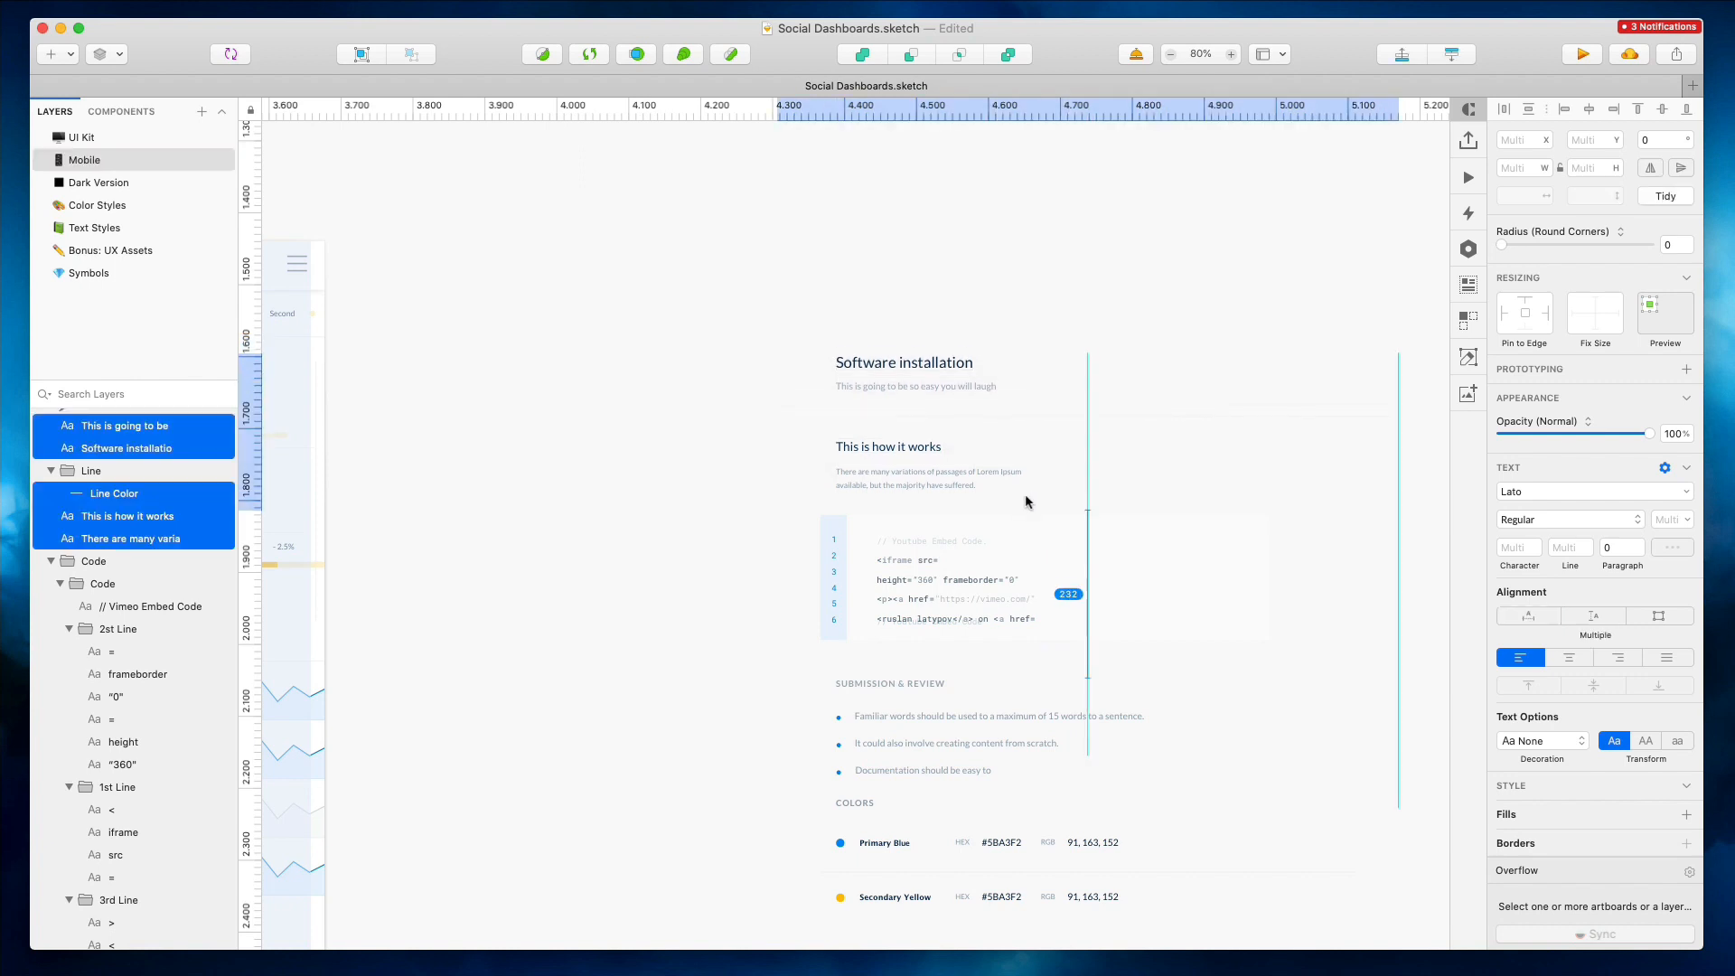
Delete an overlapping token from the last line of the code block
click(930, 477)
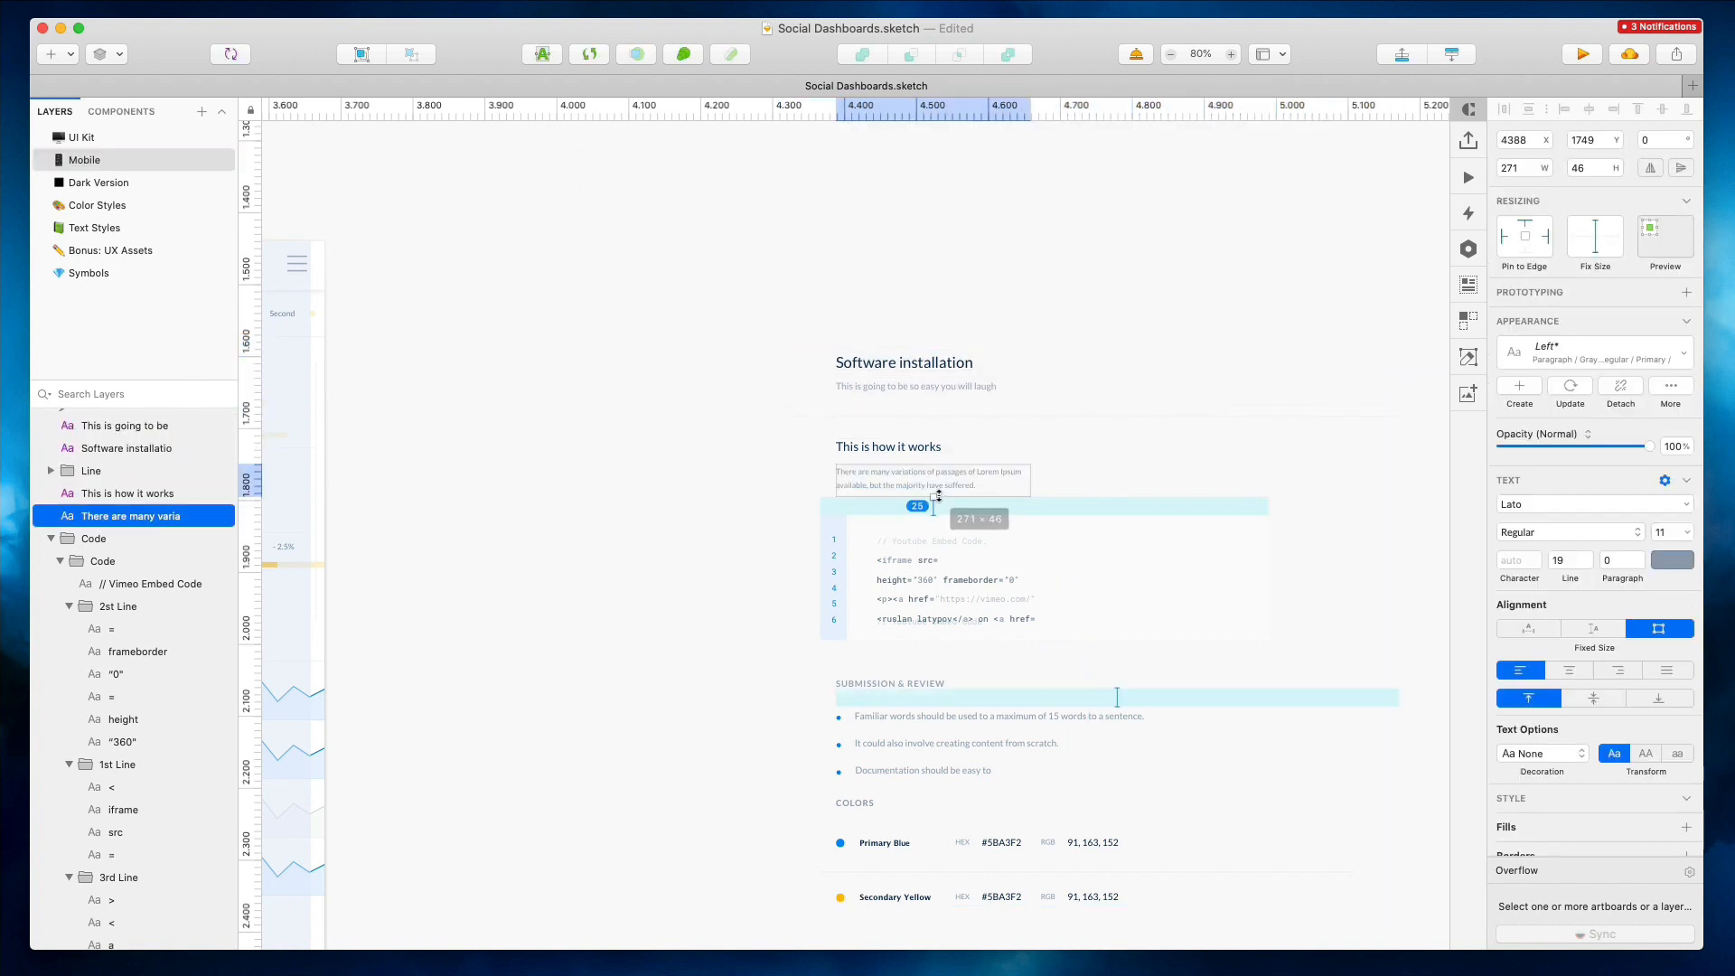
drag(779, 529, 865, 517)
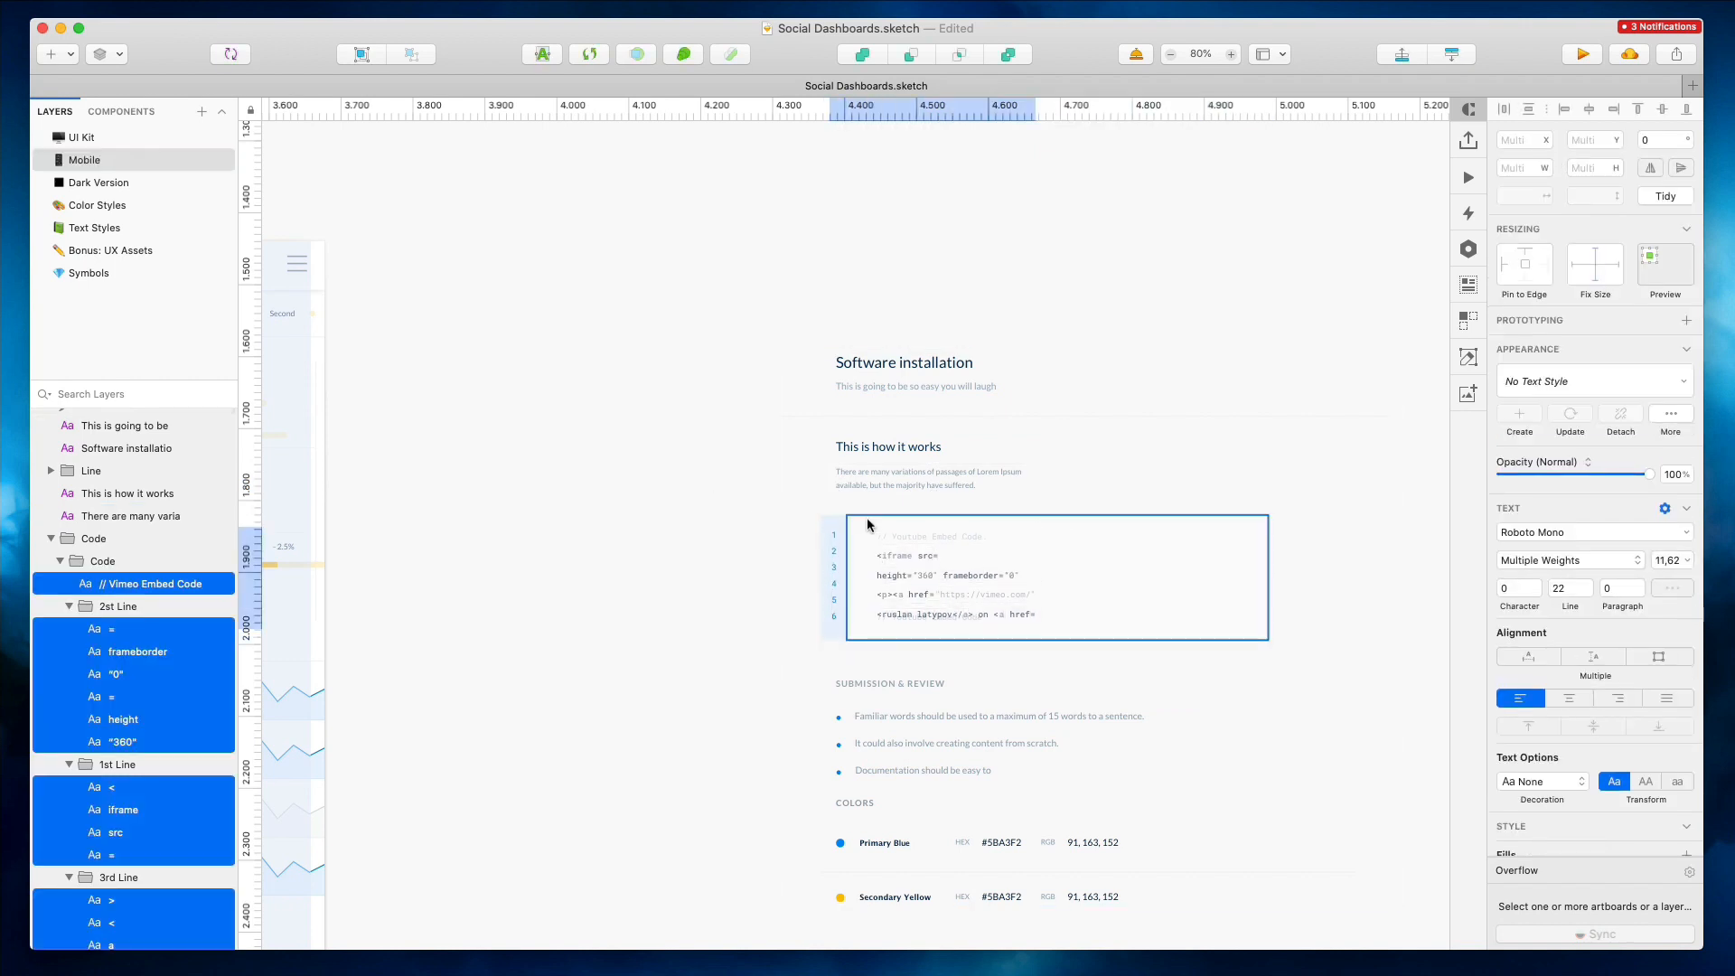
click(910, 623)
click(912, 620)
key(Delete)
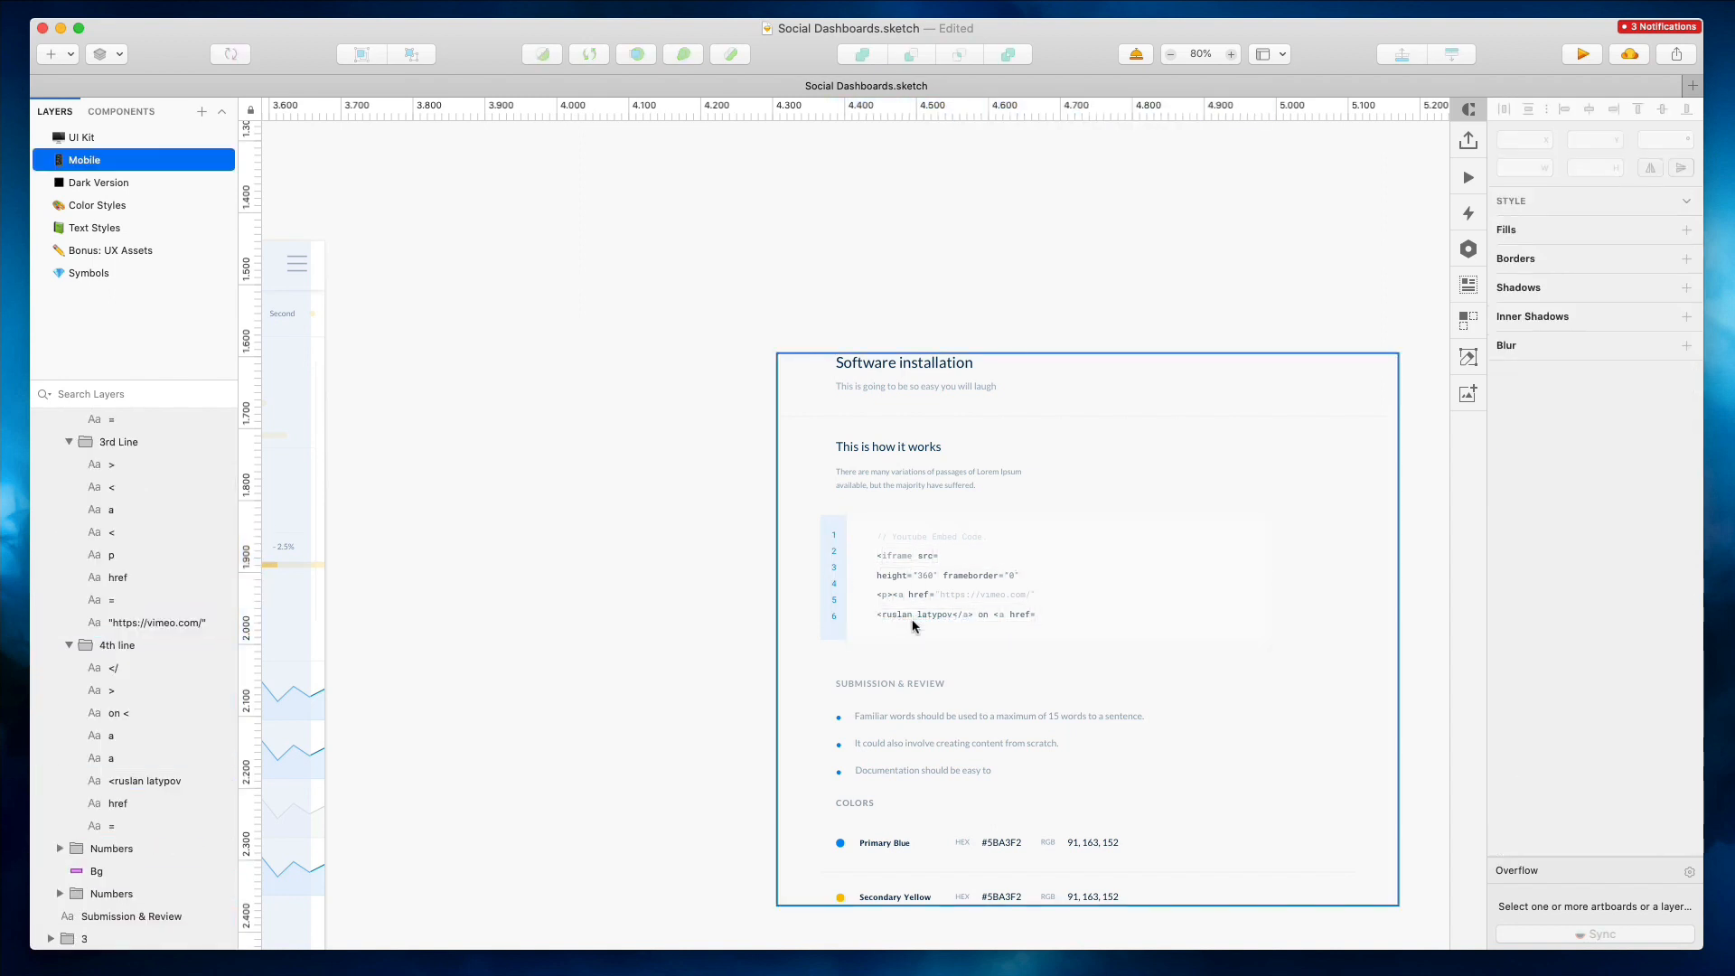
Narrow the code block background to about 267 pixels wide
click(1097, 572)
drag(1268, 576, 1049, 574)
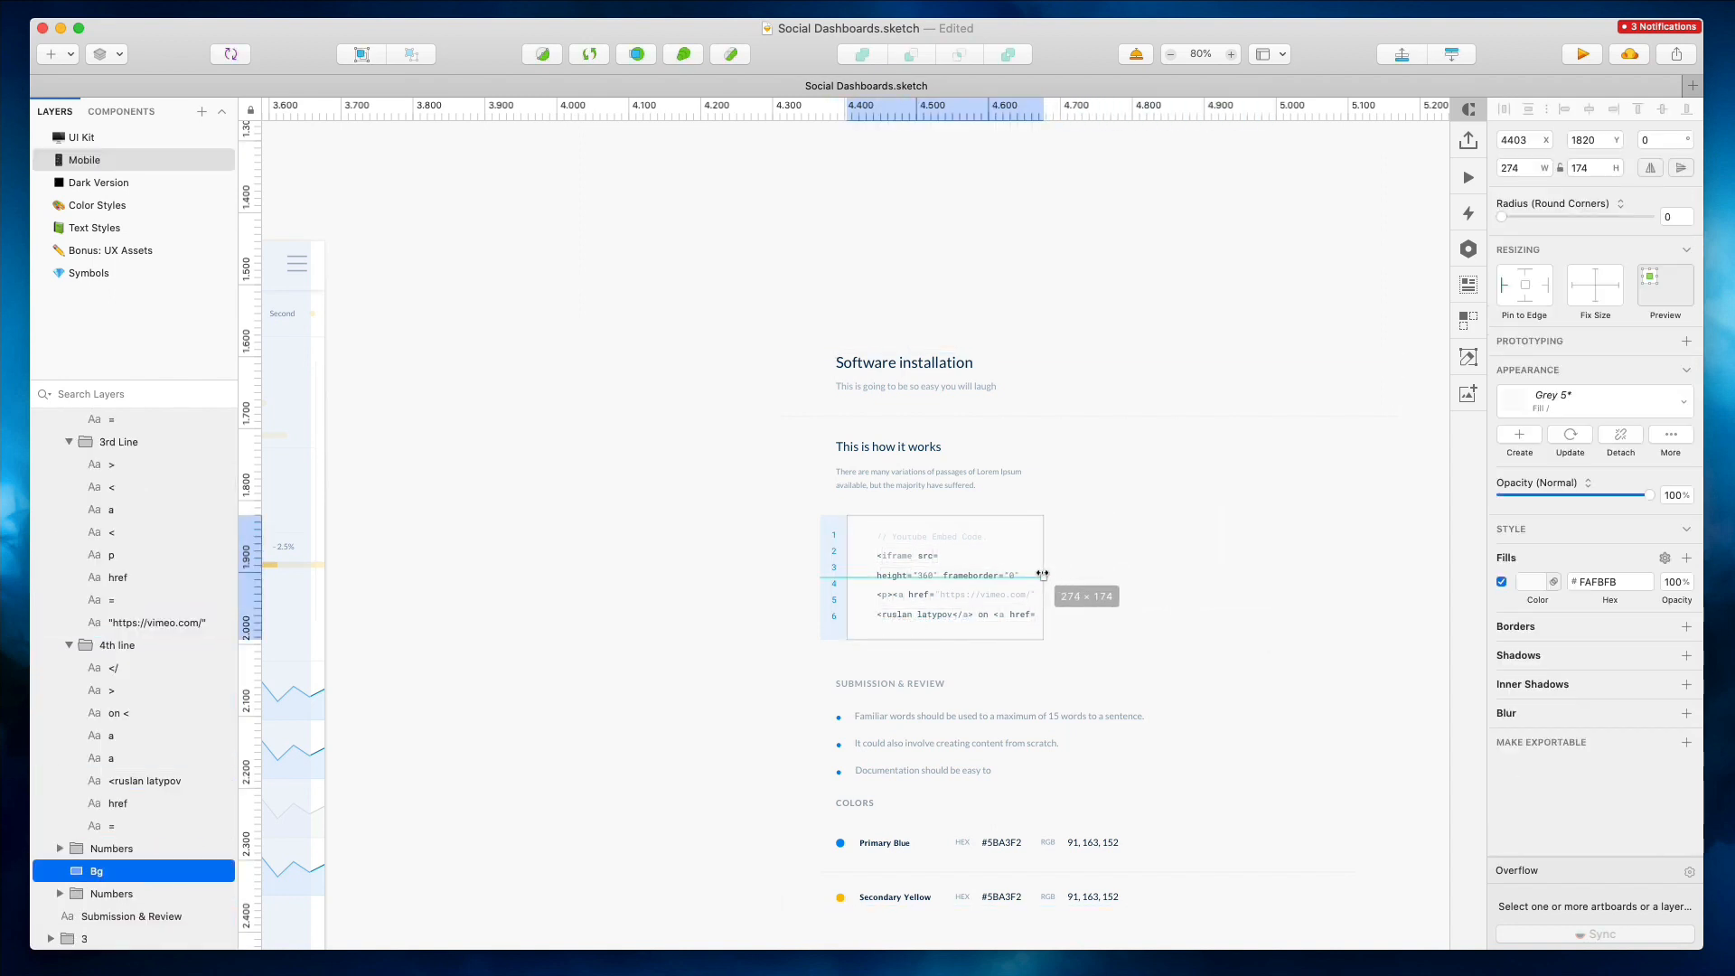
drag(1122, 520, 873, 622)
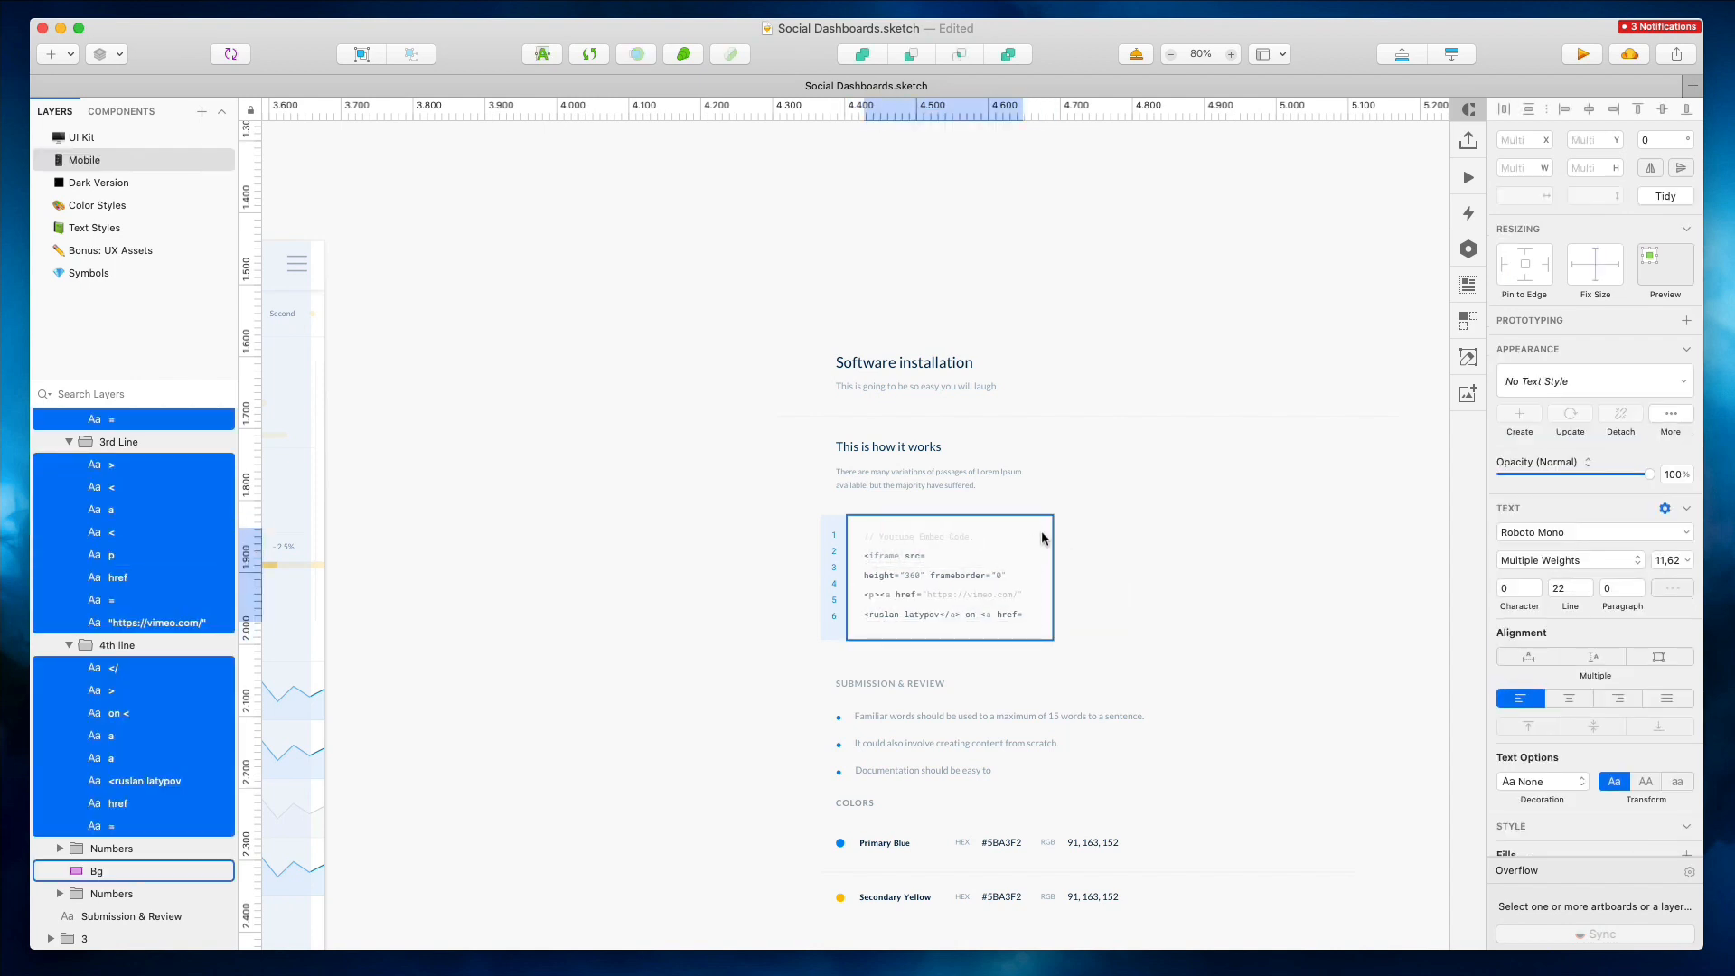
click(1050, 577)
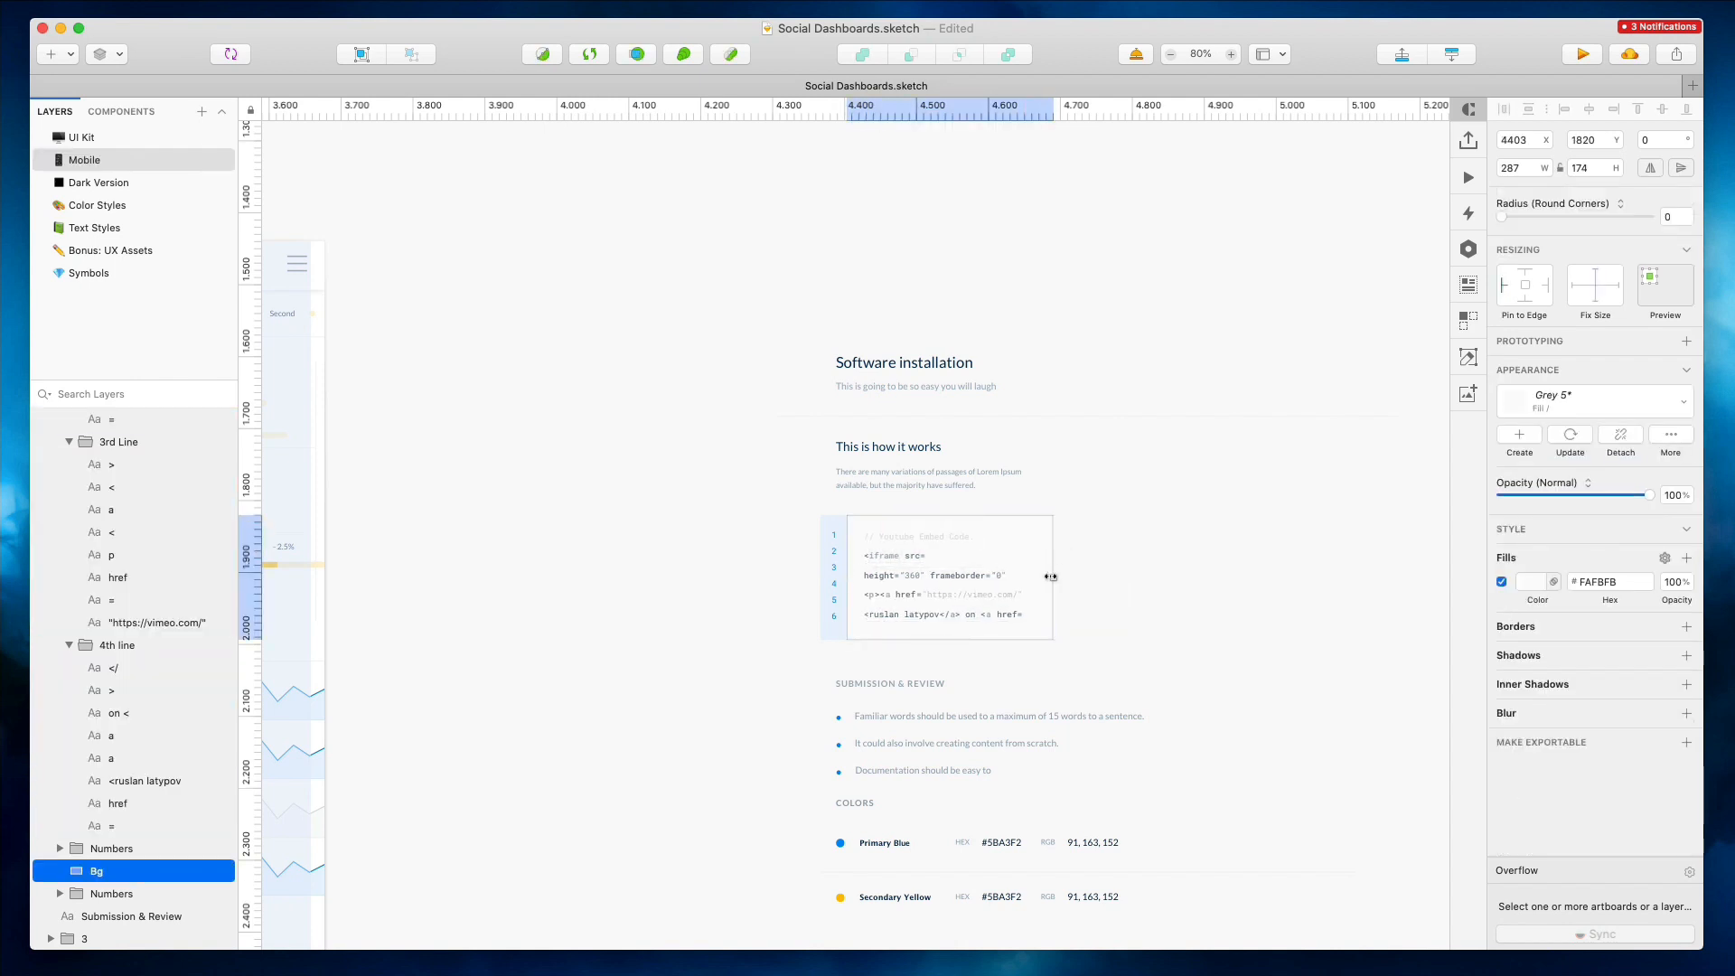
Narrow the first bullet point's text box to fit the mobile width
click(1075, 714)
drag(1358, 715, 1159, 713)
click(958, 743)
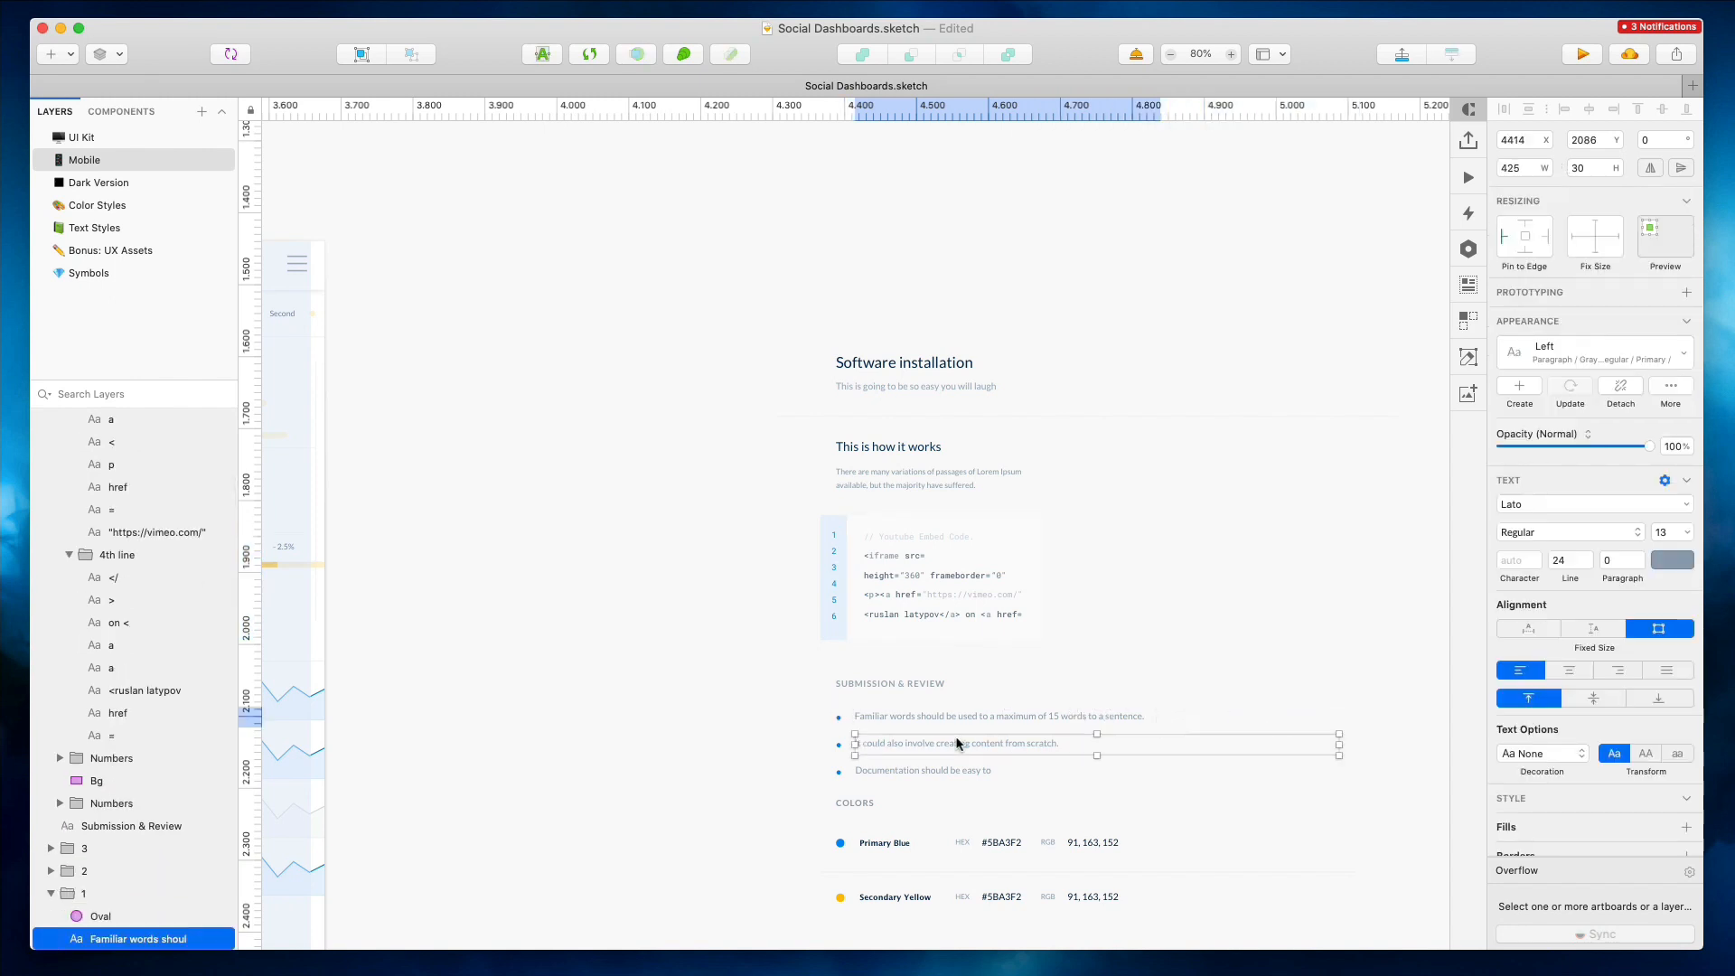
shift+click(958, 769)
click(1533, 660)
key(Escape)
Halve the divider line's width to 432 pixels
drag(1185, 309, 1301, 612)
text(/2)
key(Return)
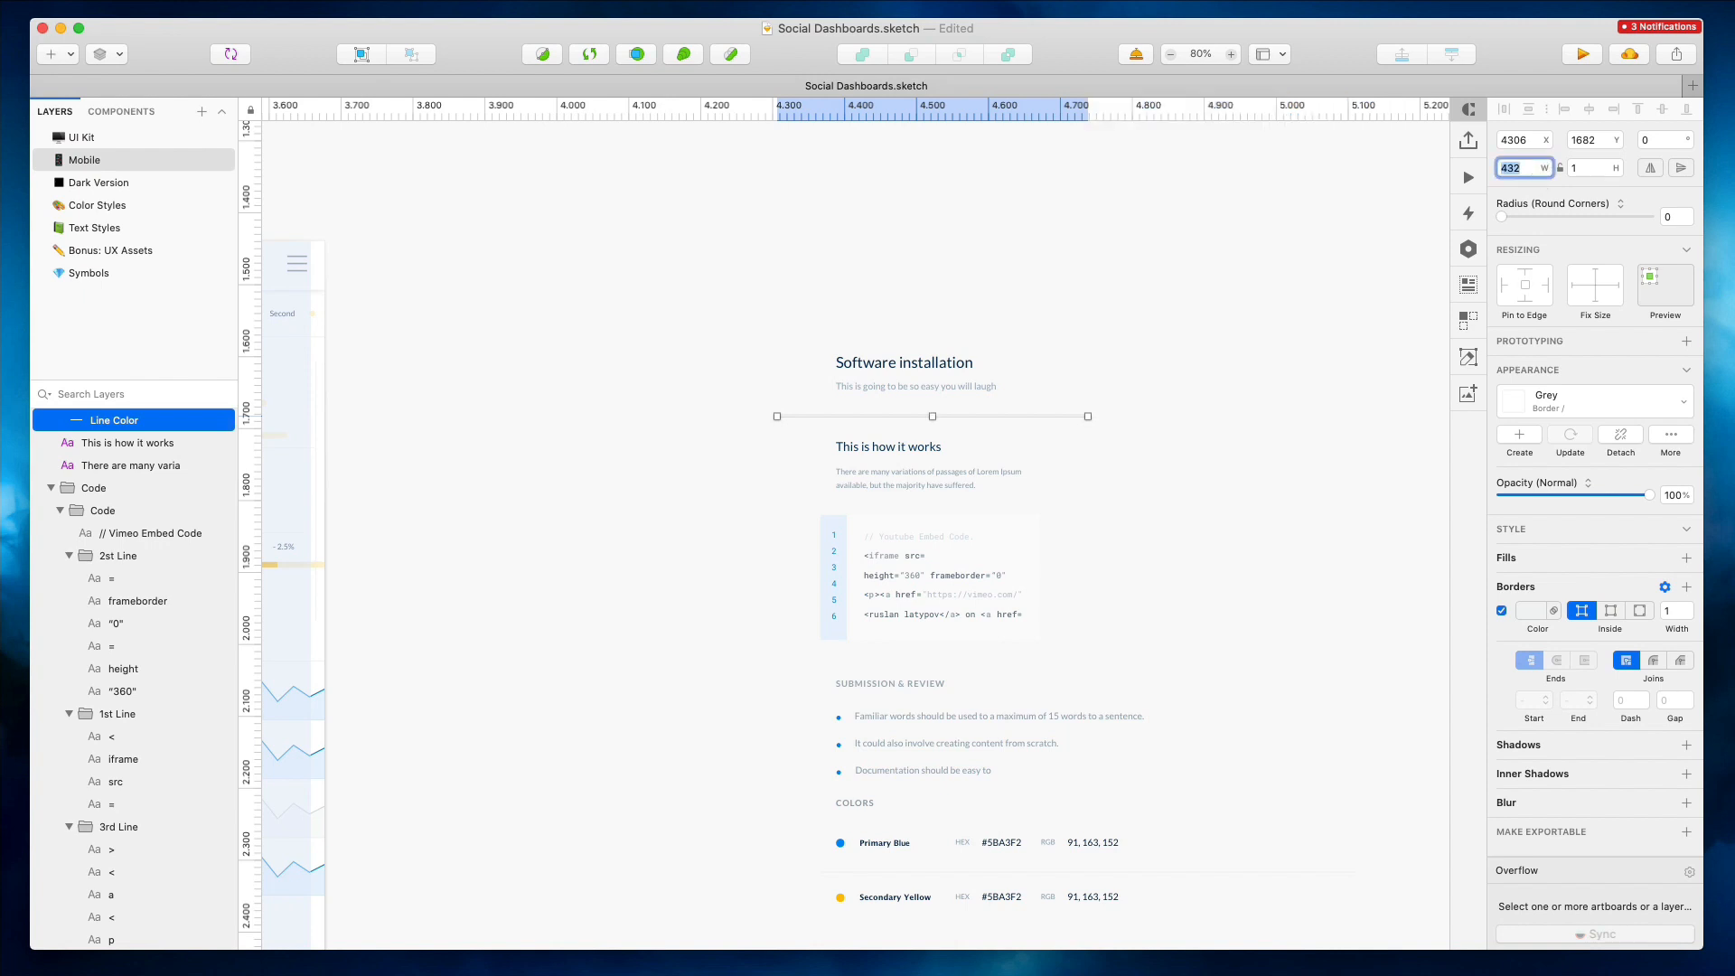
Delete the chart content from the duplicated mobile artboard
click(866, 278)
scroll(865, 278, down, 1)
scroll(866, 279, left, 5)
scroll(866, 279, down, 4)
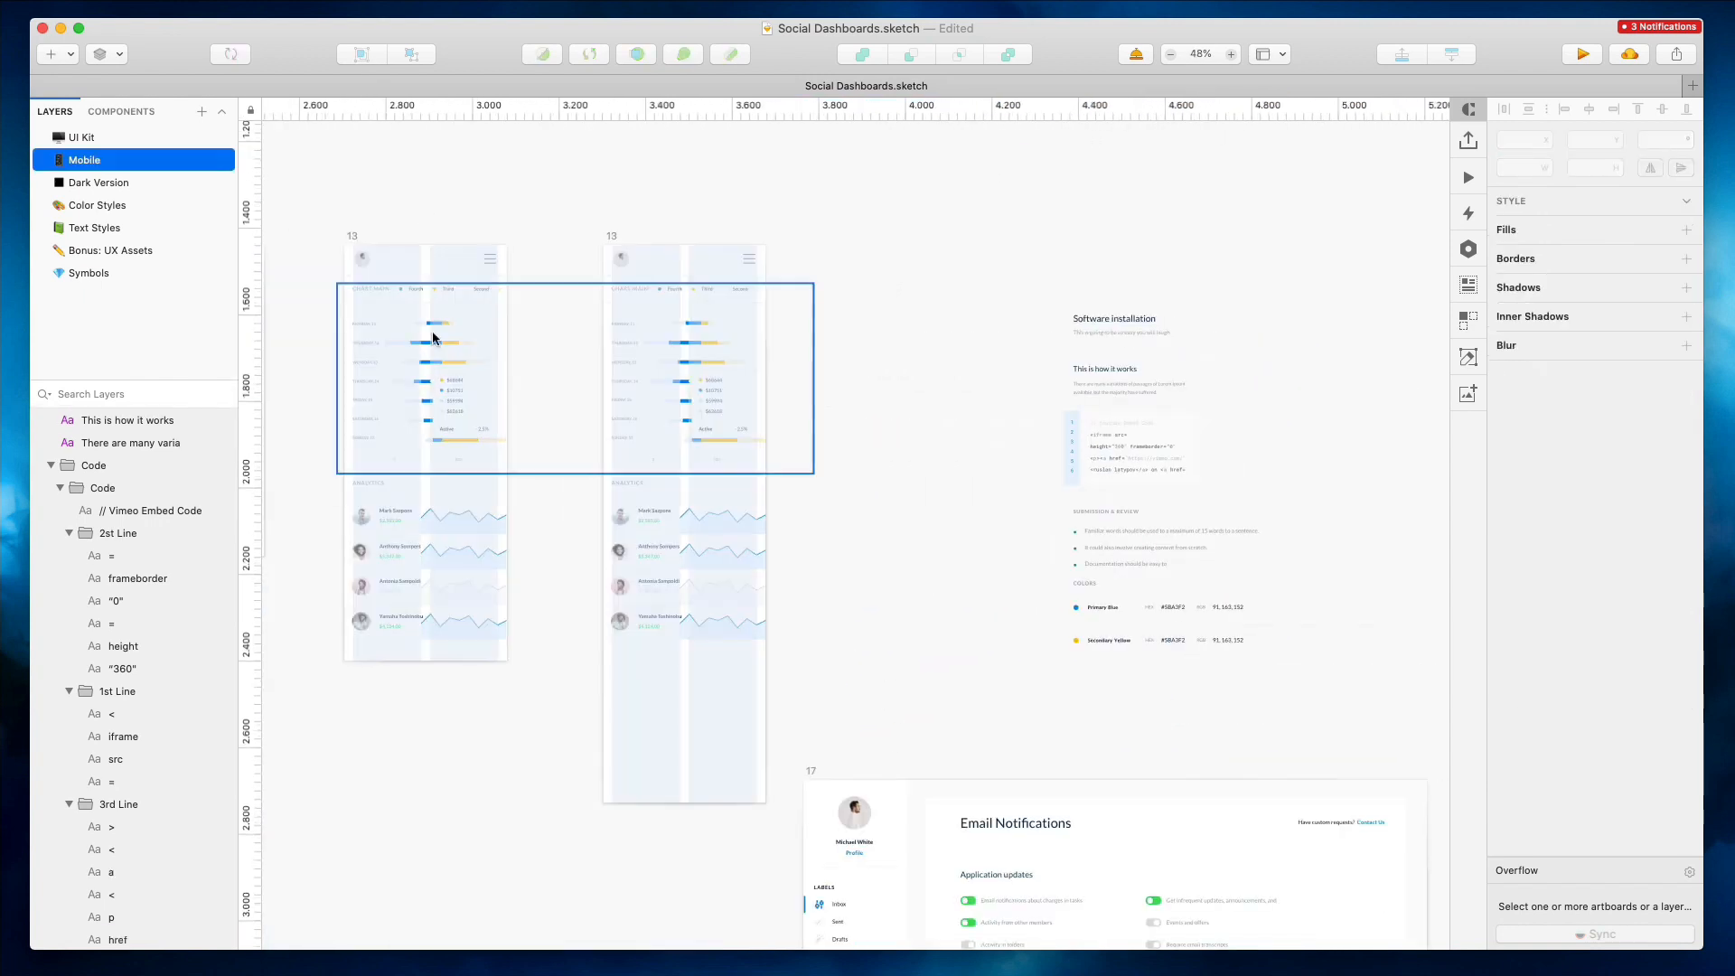
drag(592, 298, 847, 681)
key(Delete)
Move the Software installation content into the duplicated mobile artboard and nudge it into place
drag(951, 275, 1302, 695)
drag(1115, 426, 655, 390)
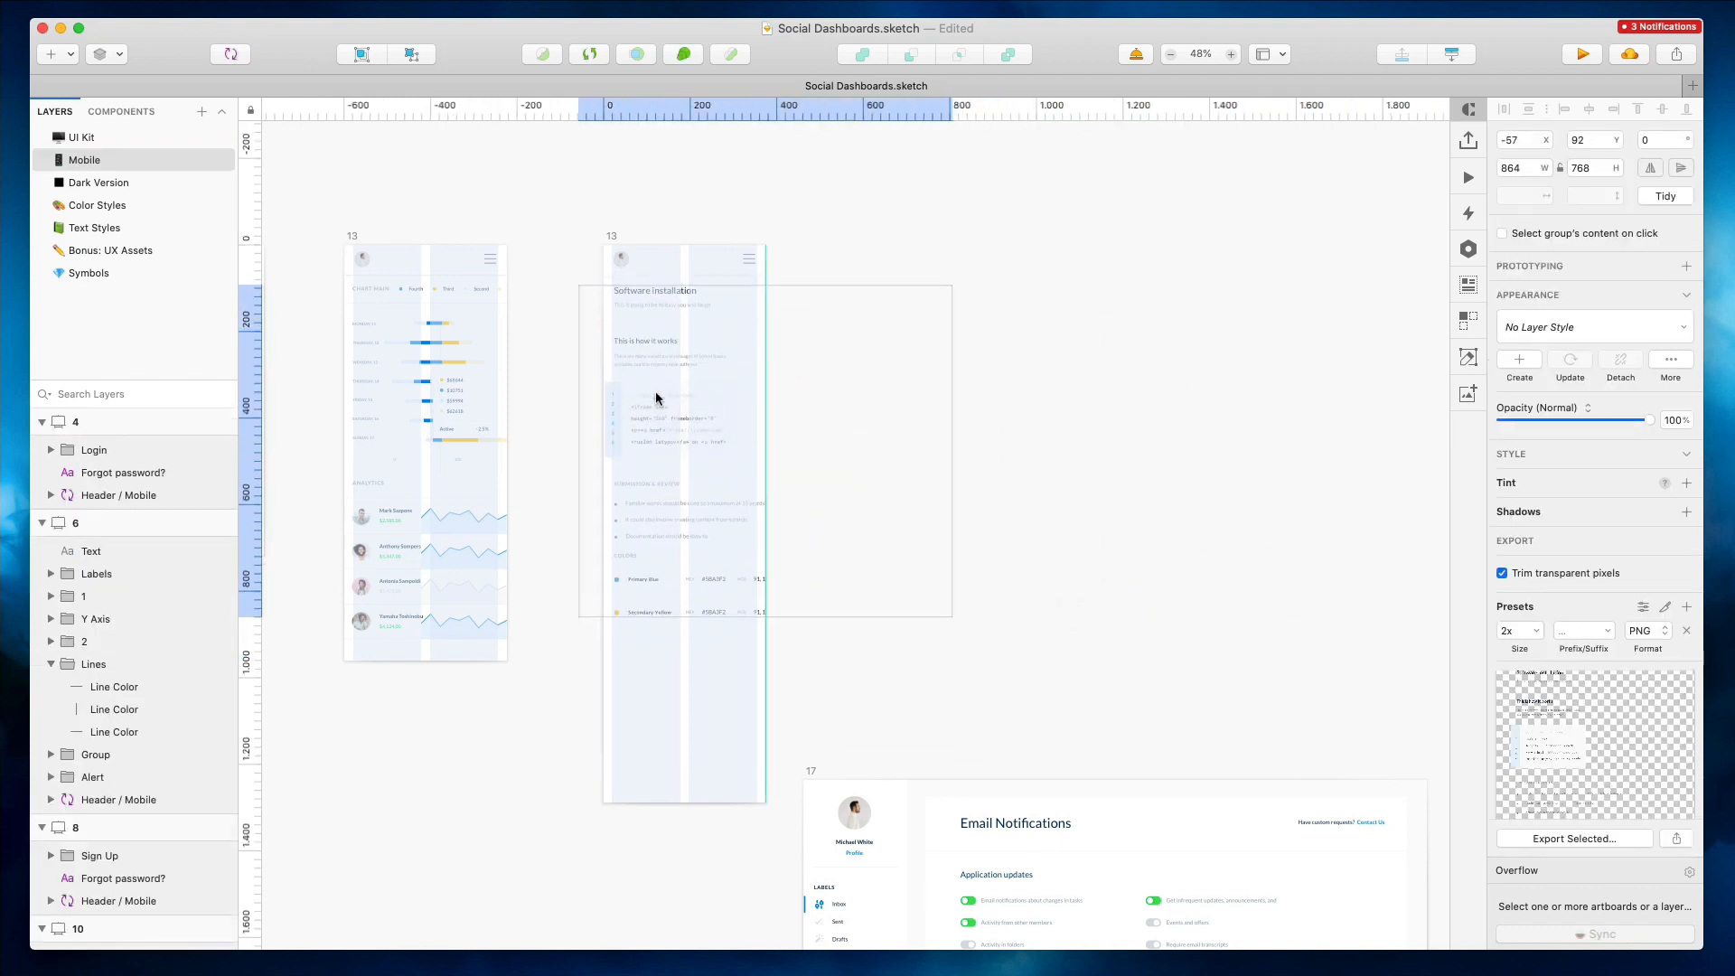
scroll(611, 303, up, 3)
scroll(610, 304, up, 5)
drag(708, 305, 699, 310)
scroll(842, 404, down, 5)
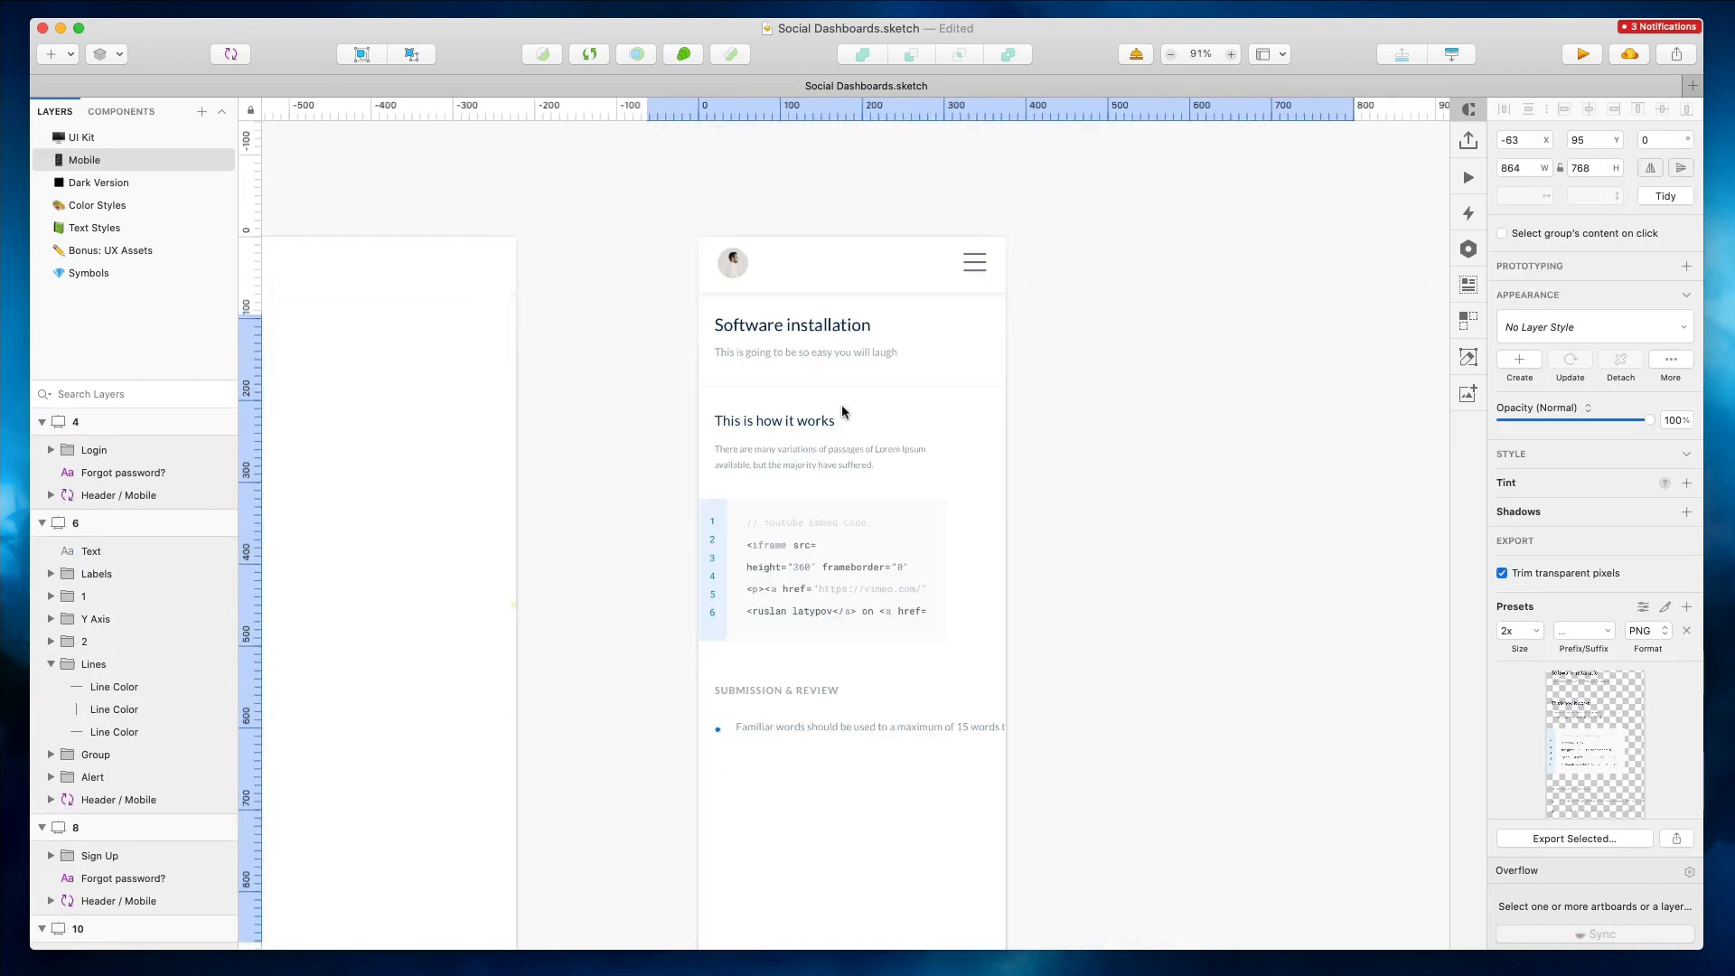
key(Down)
key(Down)
Group the code block layers and move the group 16 pixels right
drag(620, 481, 915, 632)
drag(663, 492, 991, 635)
key(super+g)
key(shift+Right)
key(Right)
key(Right)
key(Right)
key(Right)
key(Right)
key(Right)
key(Right)
key(Right)
key(Right)
key(Right)
key(Right)
key(Right)
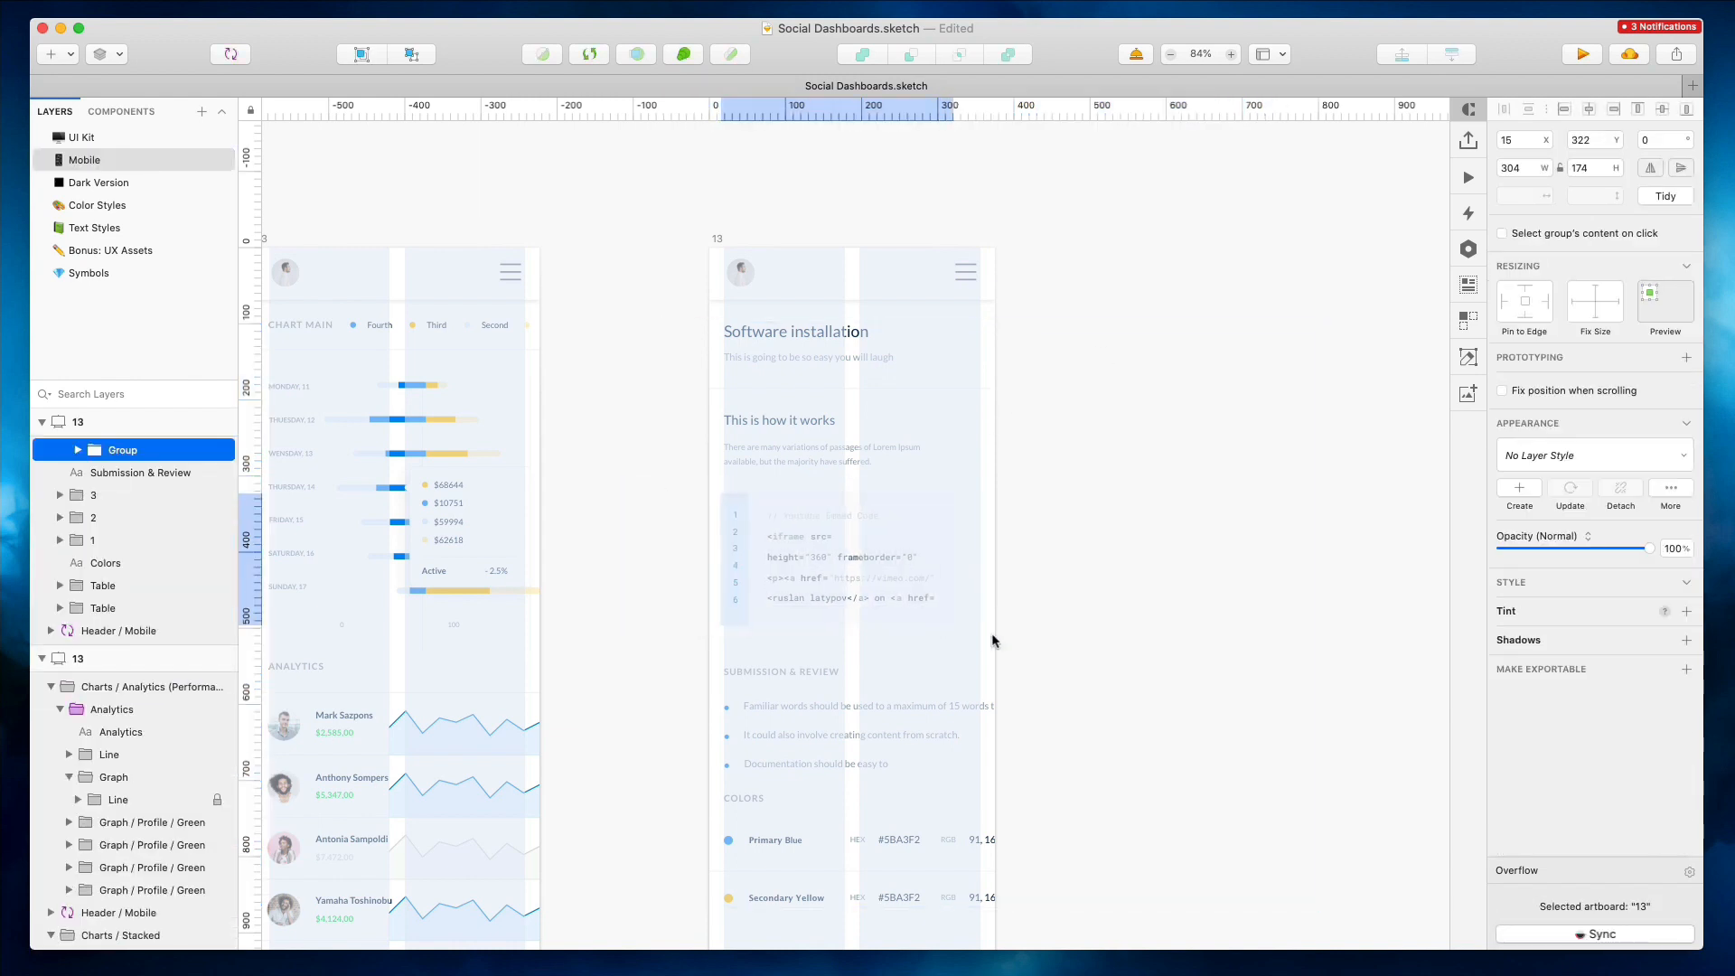
Move the RGB columns of both color rows 30 pixels left
scroll(990, 633, down, 5)
double_click(975, 503)
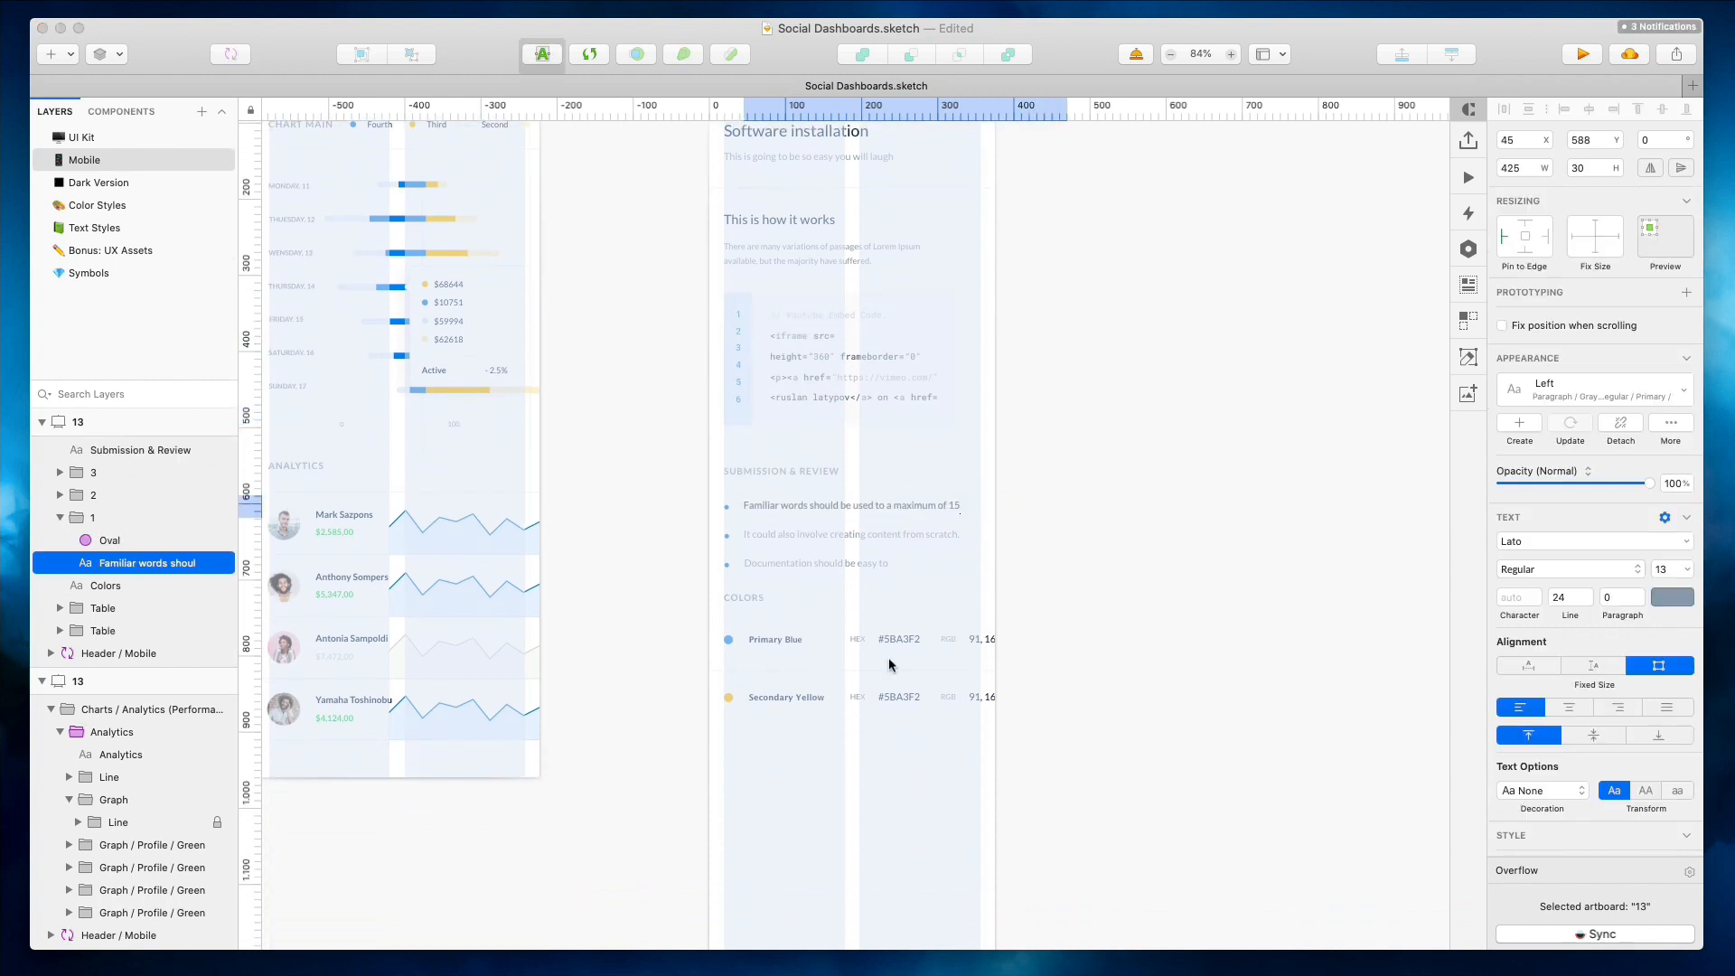
drag(844, 609, 1027, 740)
key(shift+Left)
key(shift+Left)
key(shift+Left)
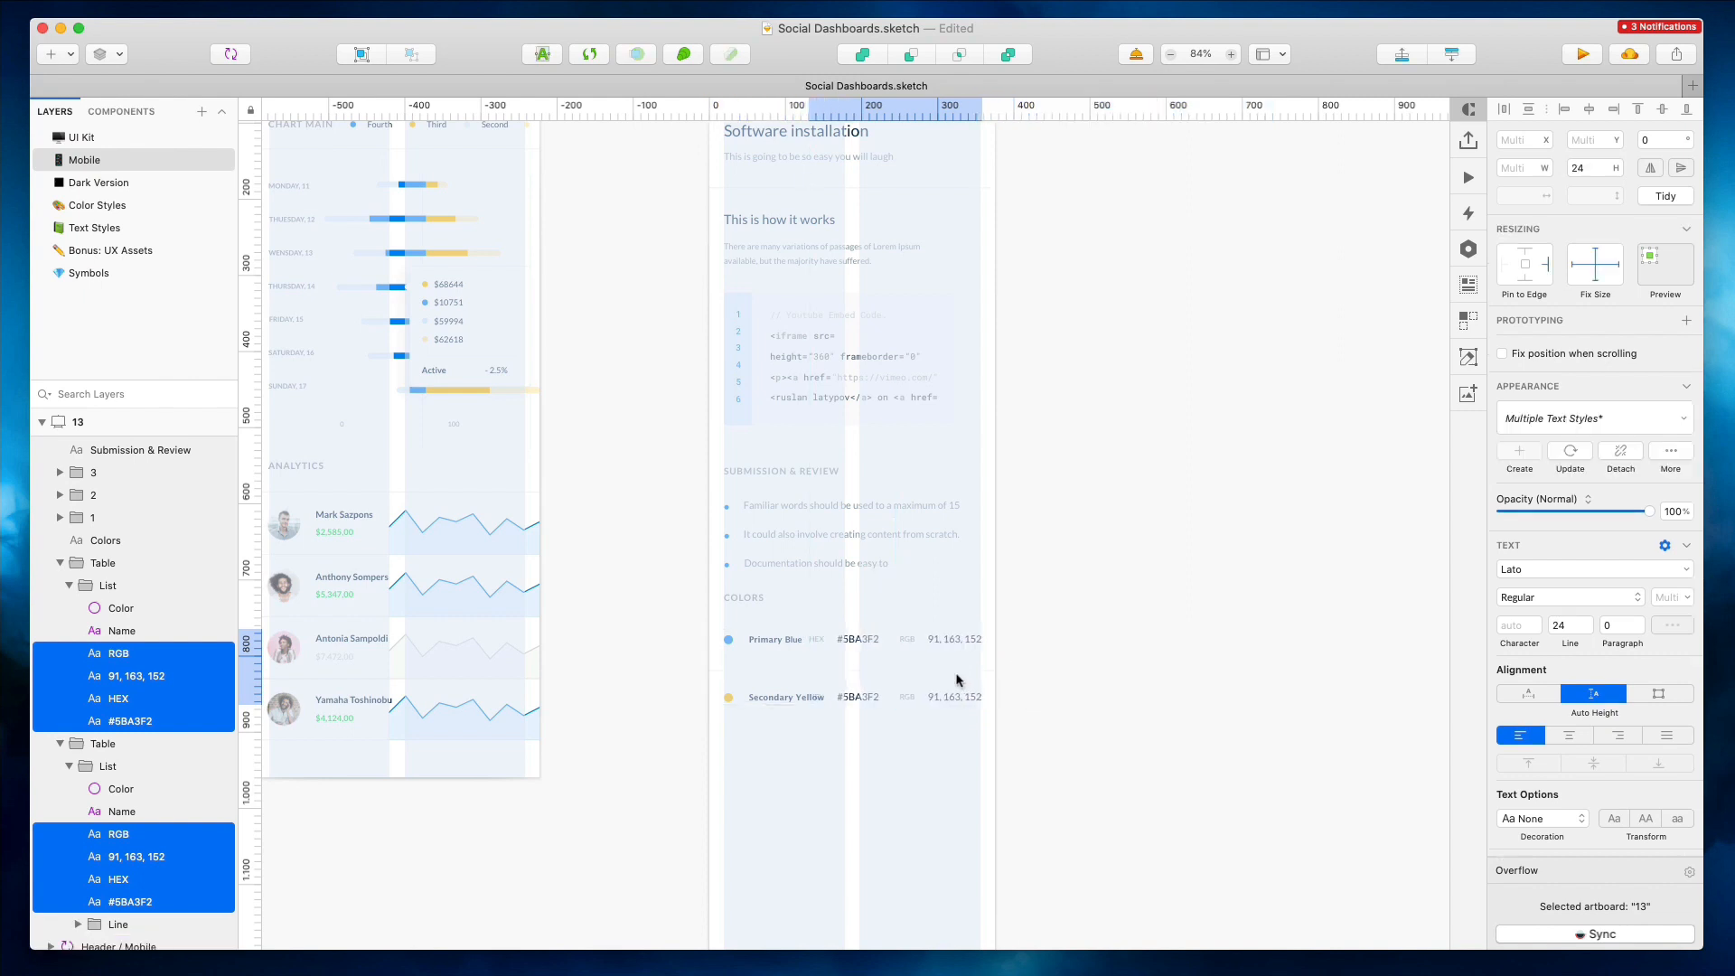
Delete the HEX label and value from both color rows
click(1117, 621)
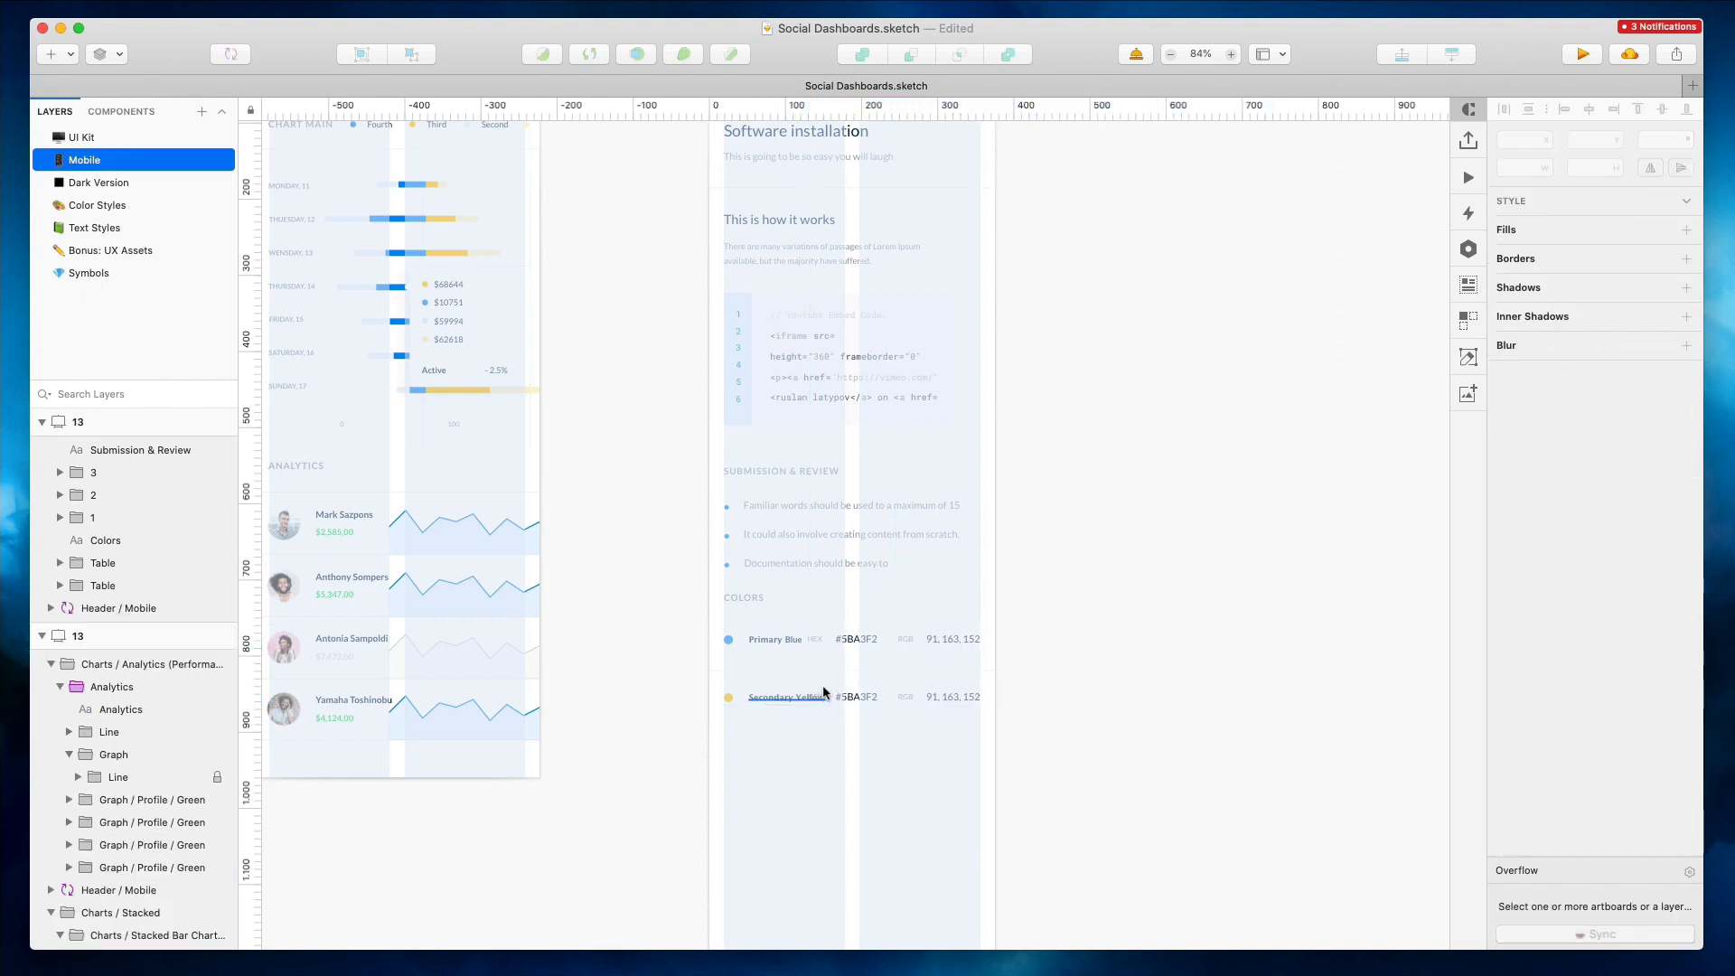
drag(822, 636, 811, 626)
drag(771, 737, 776, 652)
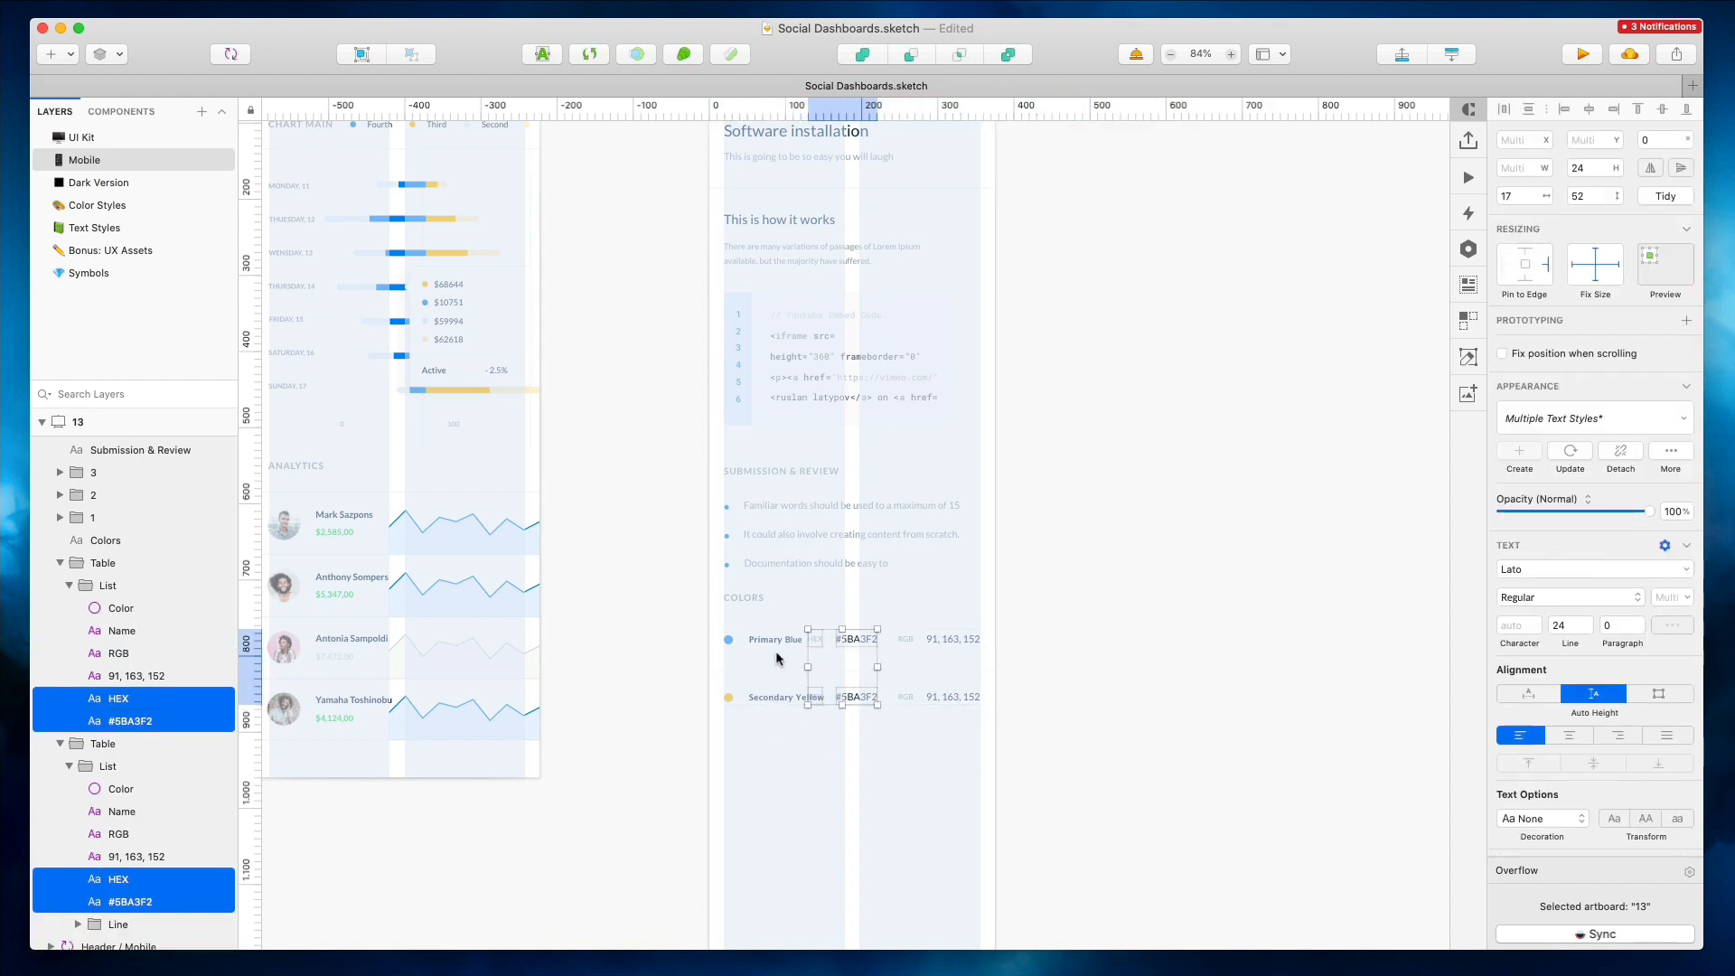
key(Delete)
scroll(1016, 708, down, 3)
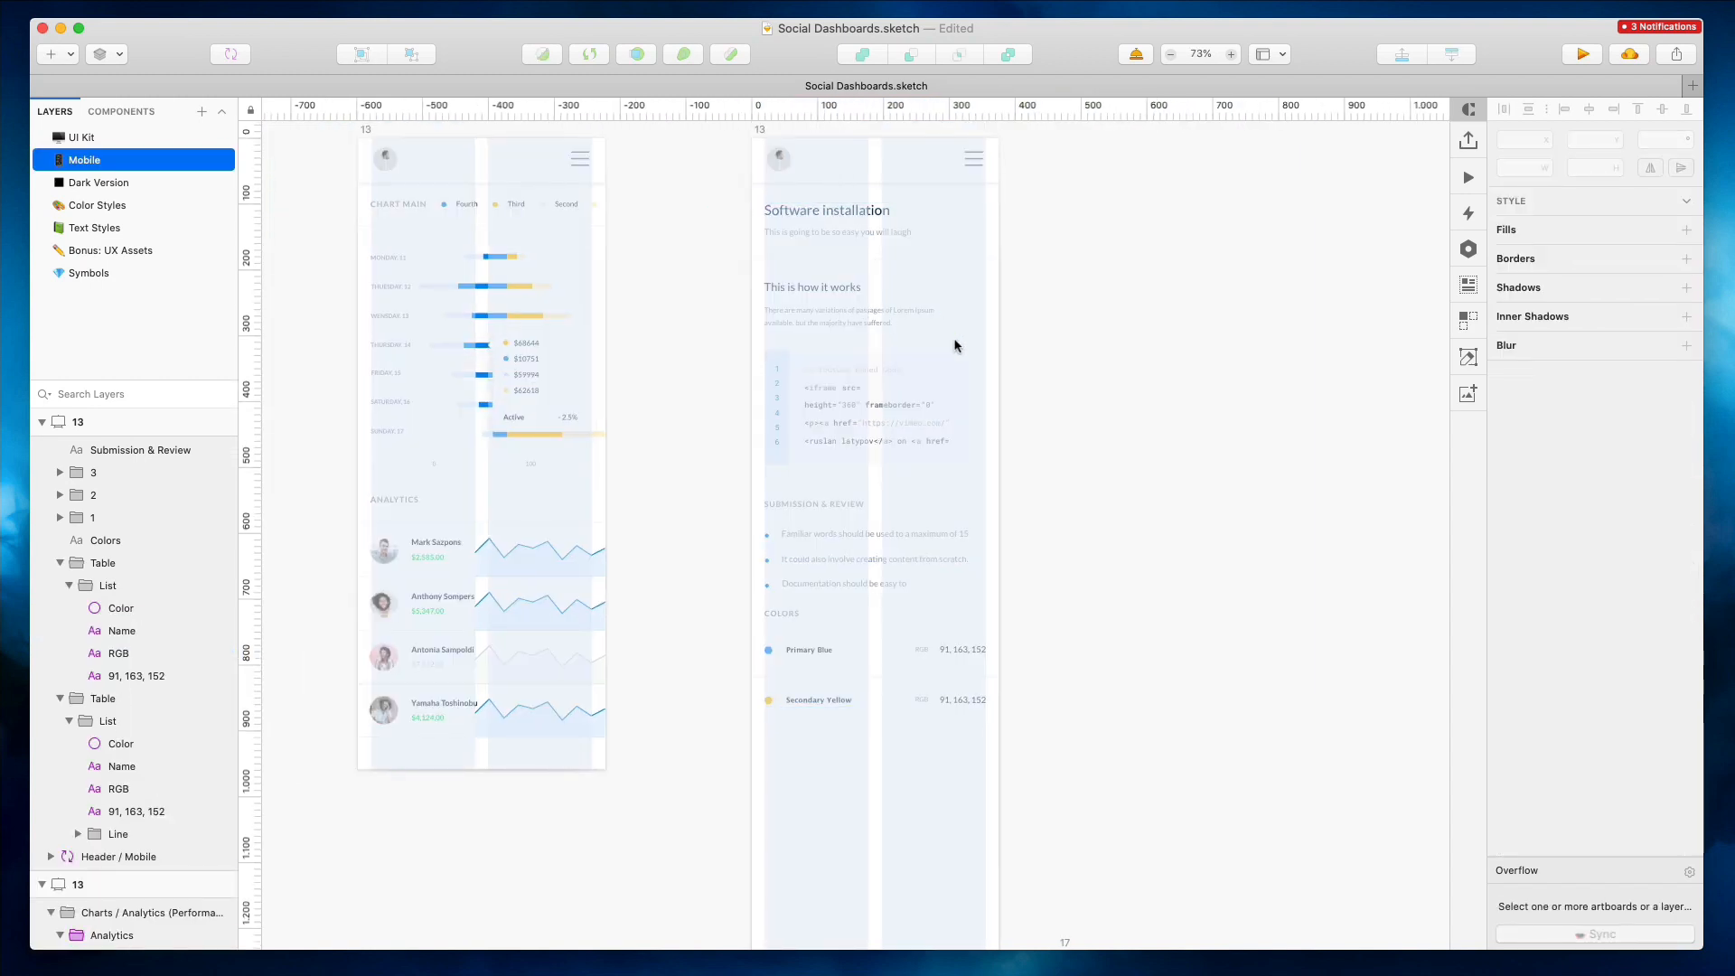
click(963, 403)
drag(964, 405, 986, 401)
click(959, 328)
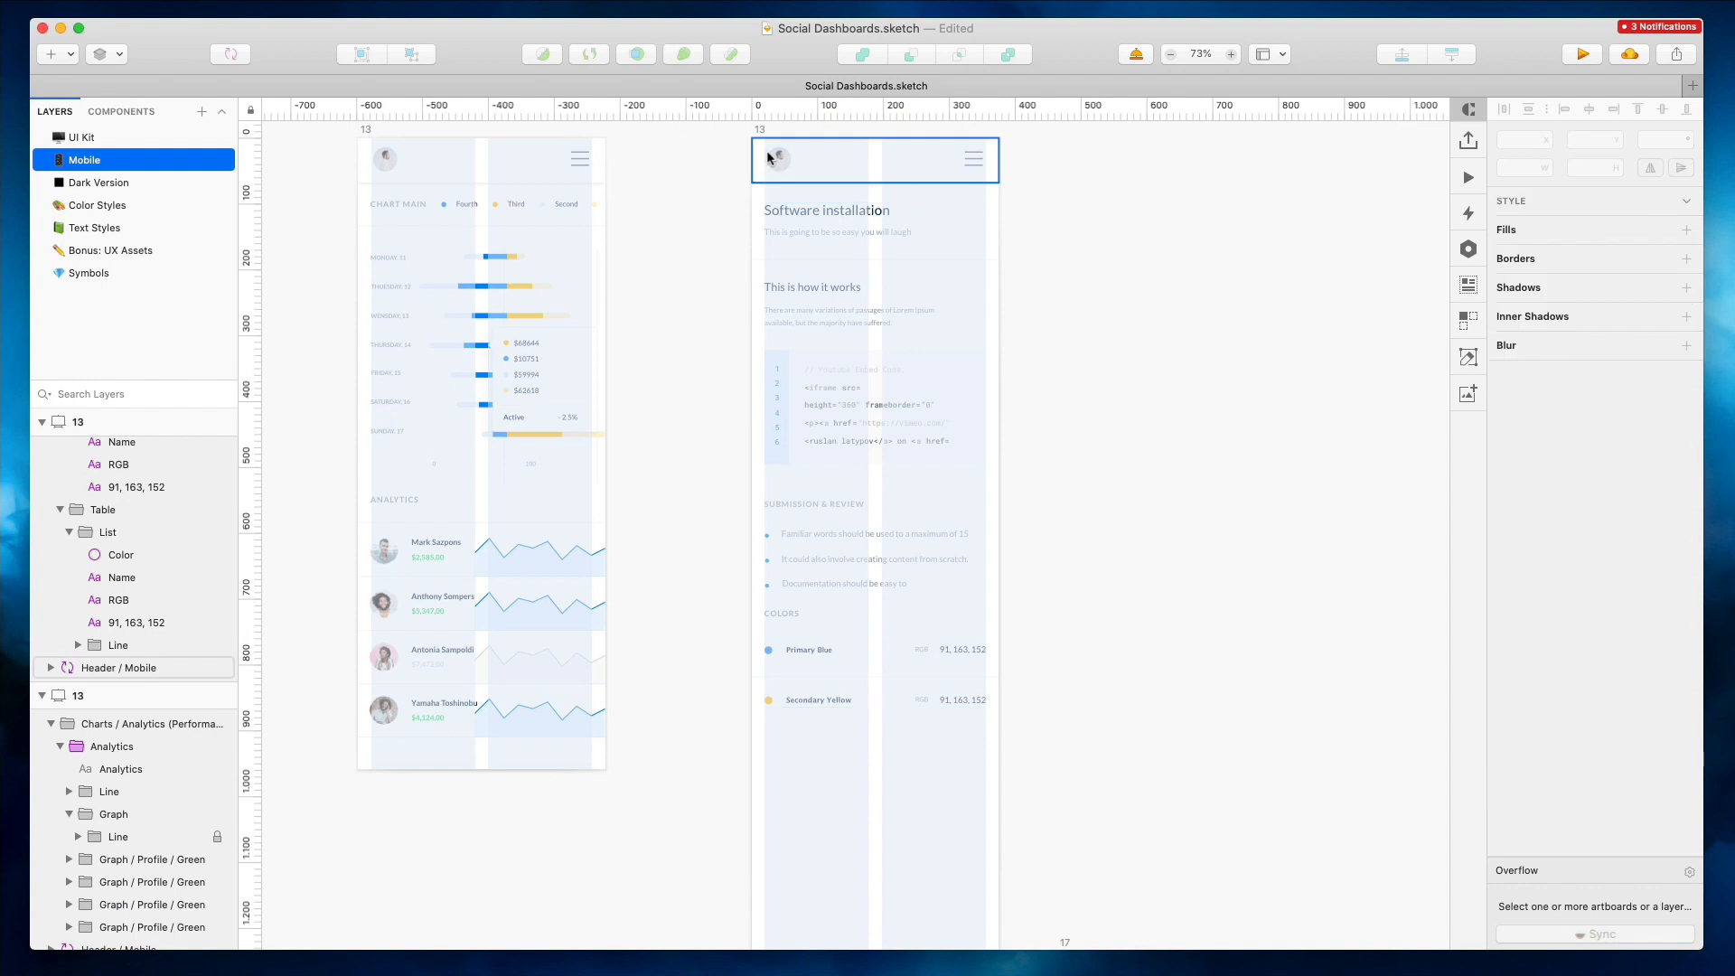
Delete the divider line under the header in the Software installation mobile artboard and shorten the artboard to 899 px high
click(964, 261)
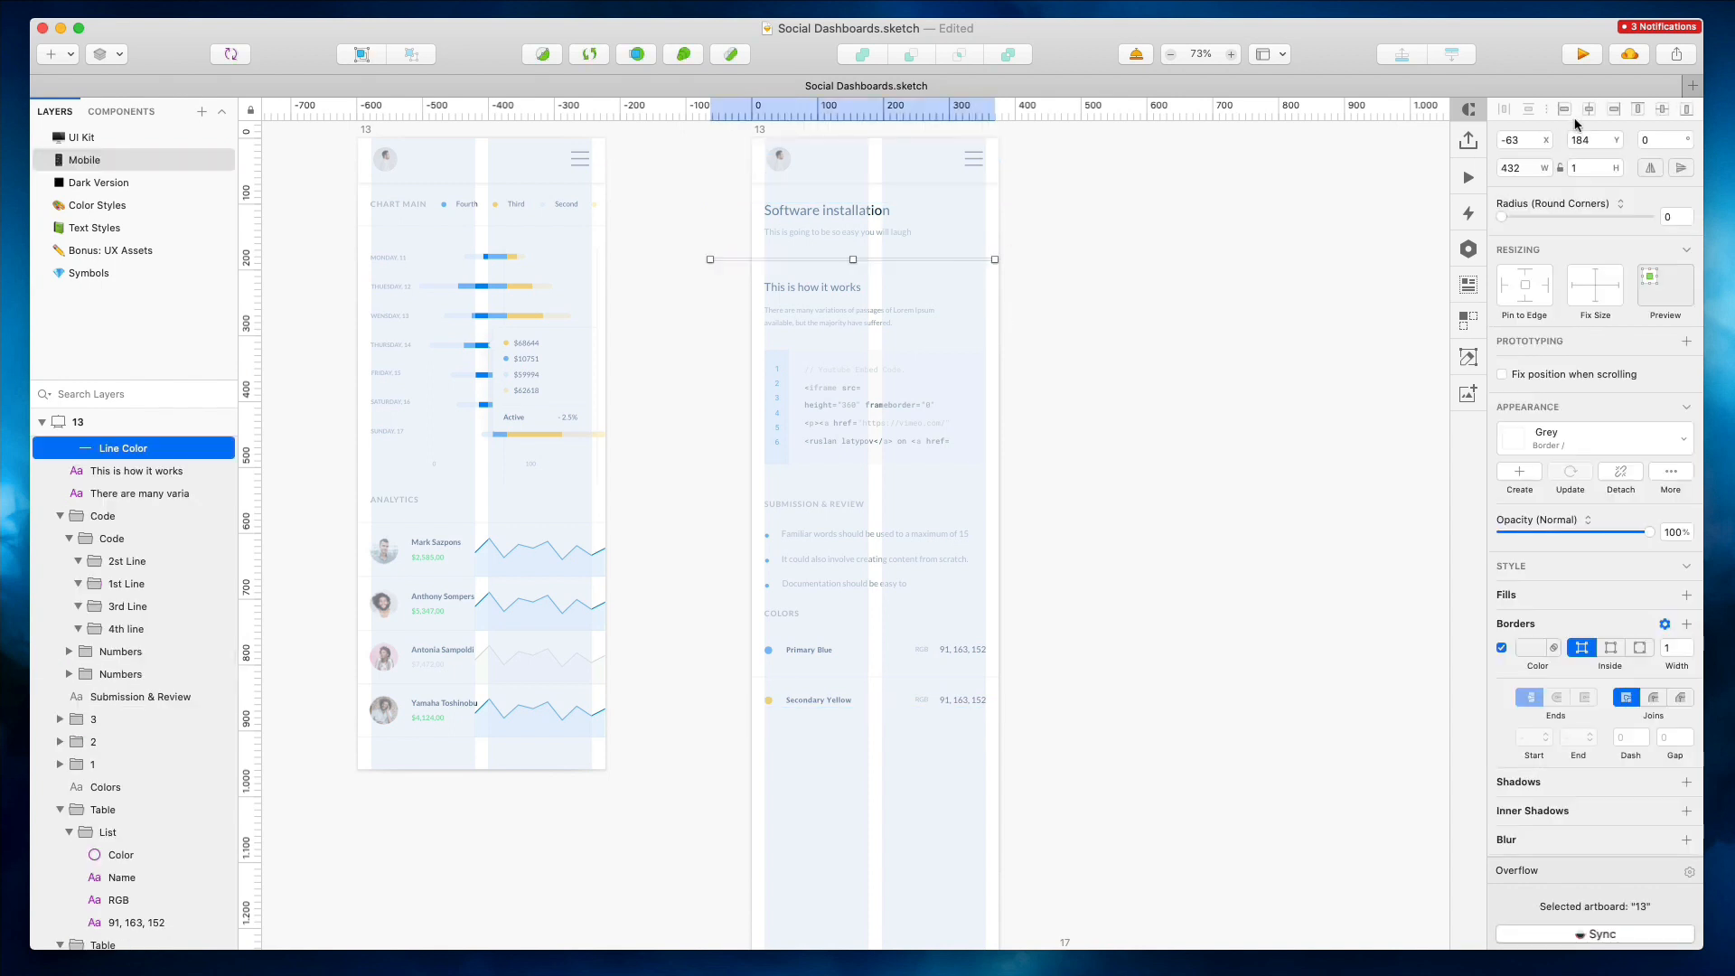
key(Delete)
scroll(771, 136, up, 1)
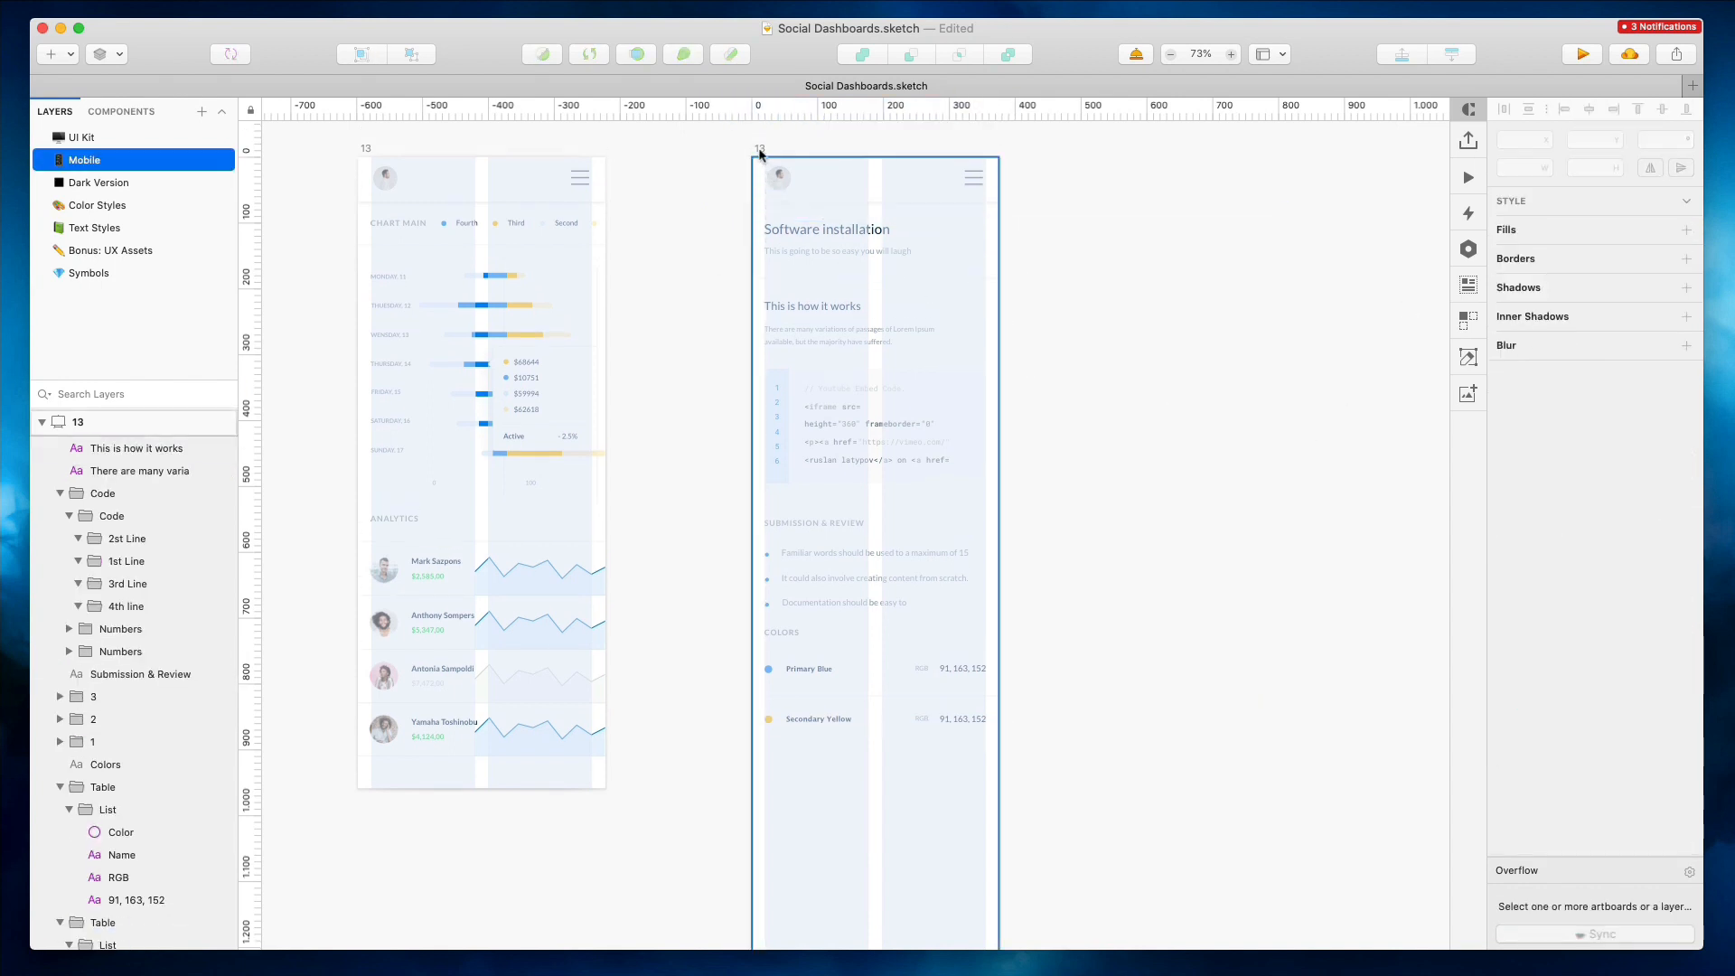
click(758, 149)
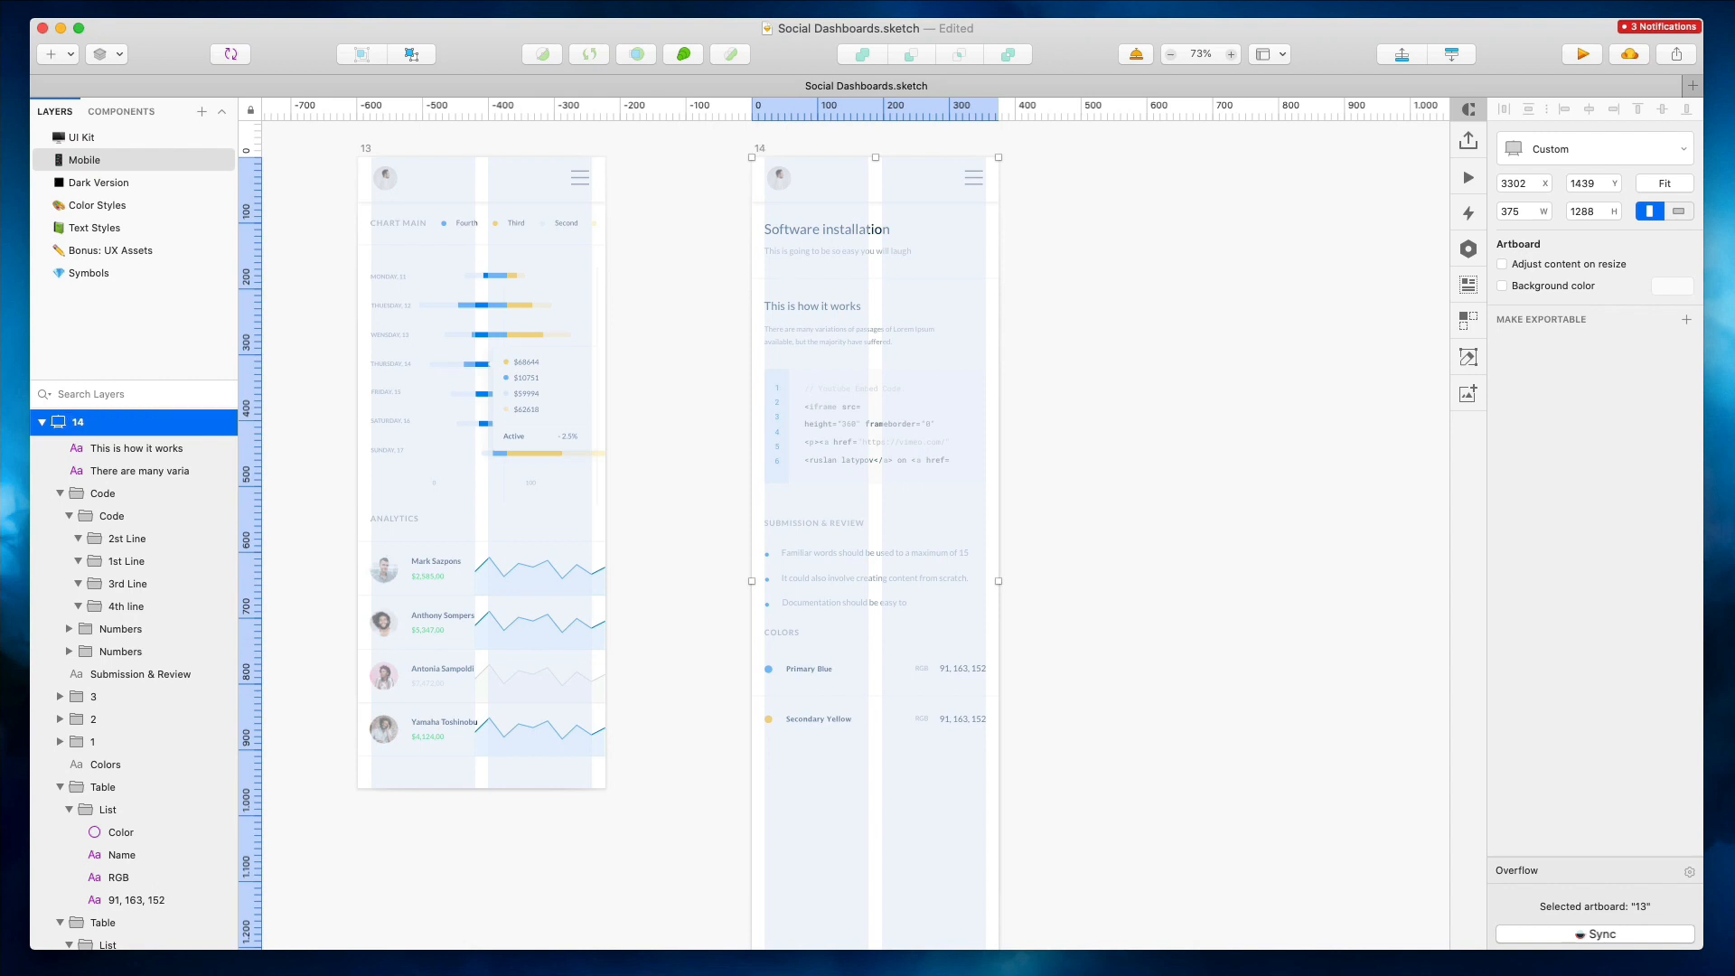
scroll(1145, 401, down, 5)
drag(874, 684, 866, 429)
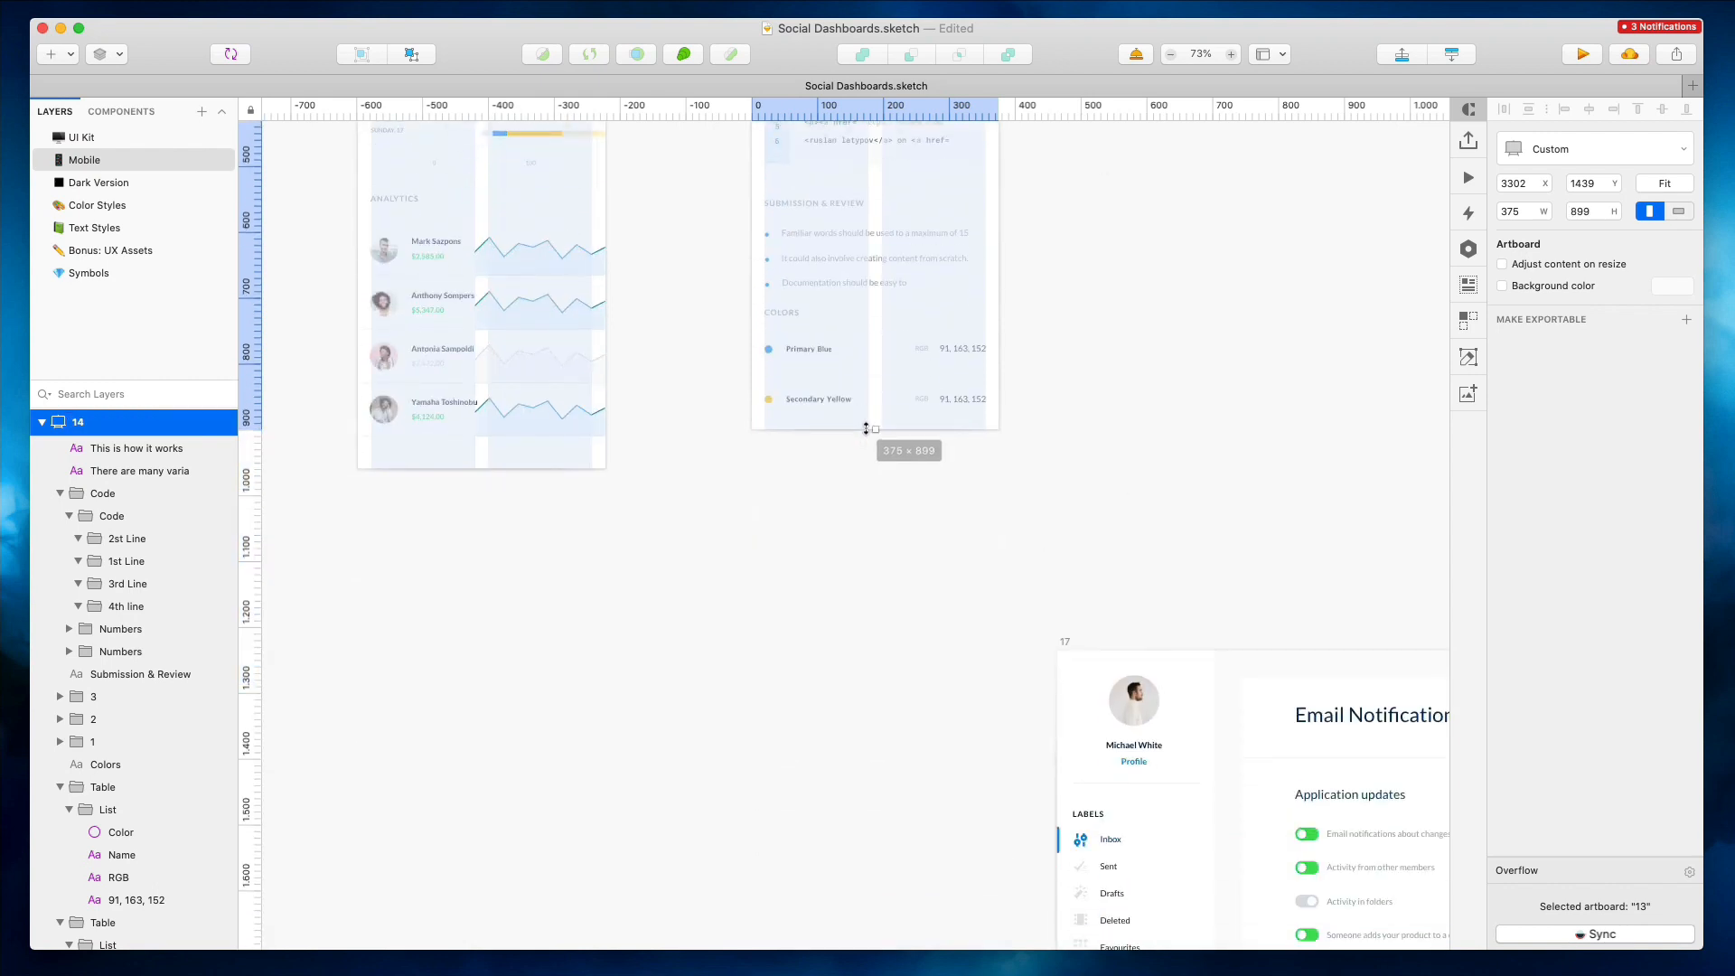
Move the Email Notifications desktop artboard up into the row beside the mobile artboards
click(1152, 384)
scroll(1152, 384, down, 5)
scroll(1152, 384, up, 2)
scroll(1152, 384, right, 9)
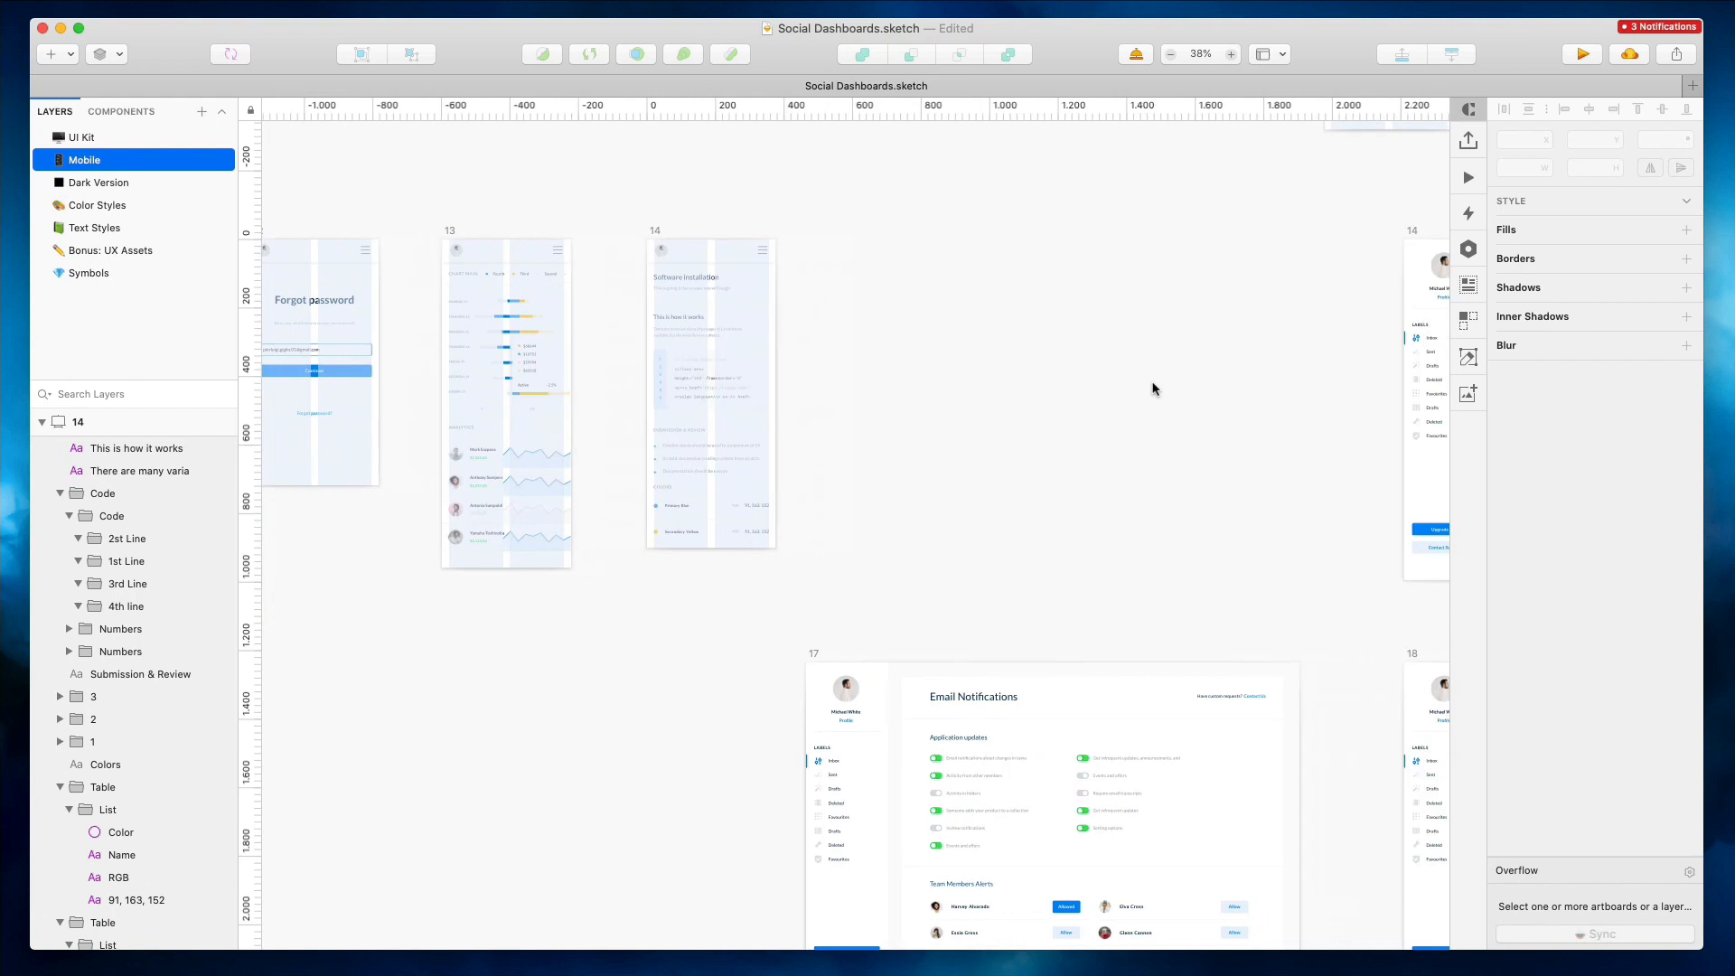
click(1086, 237)
key(Delete)
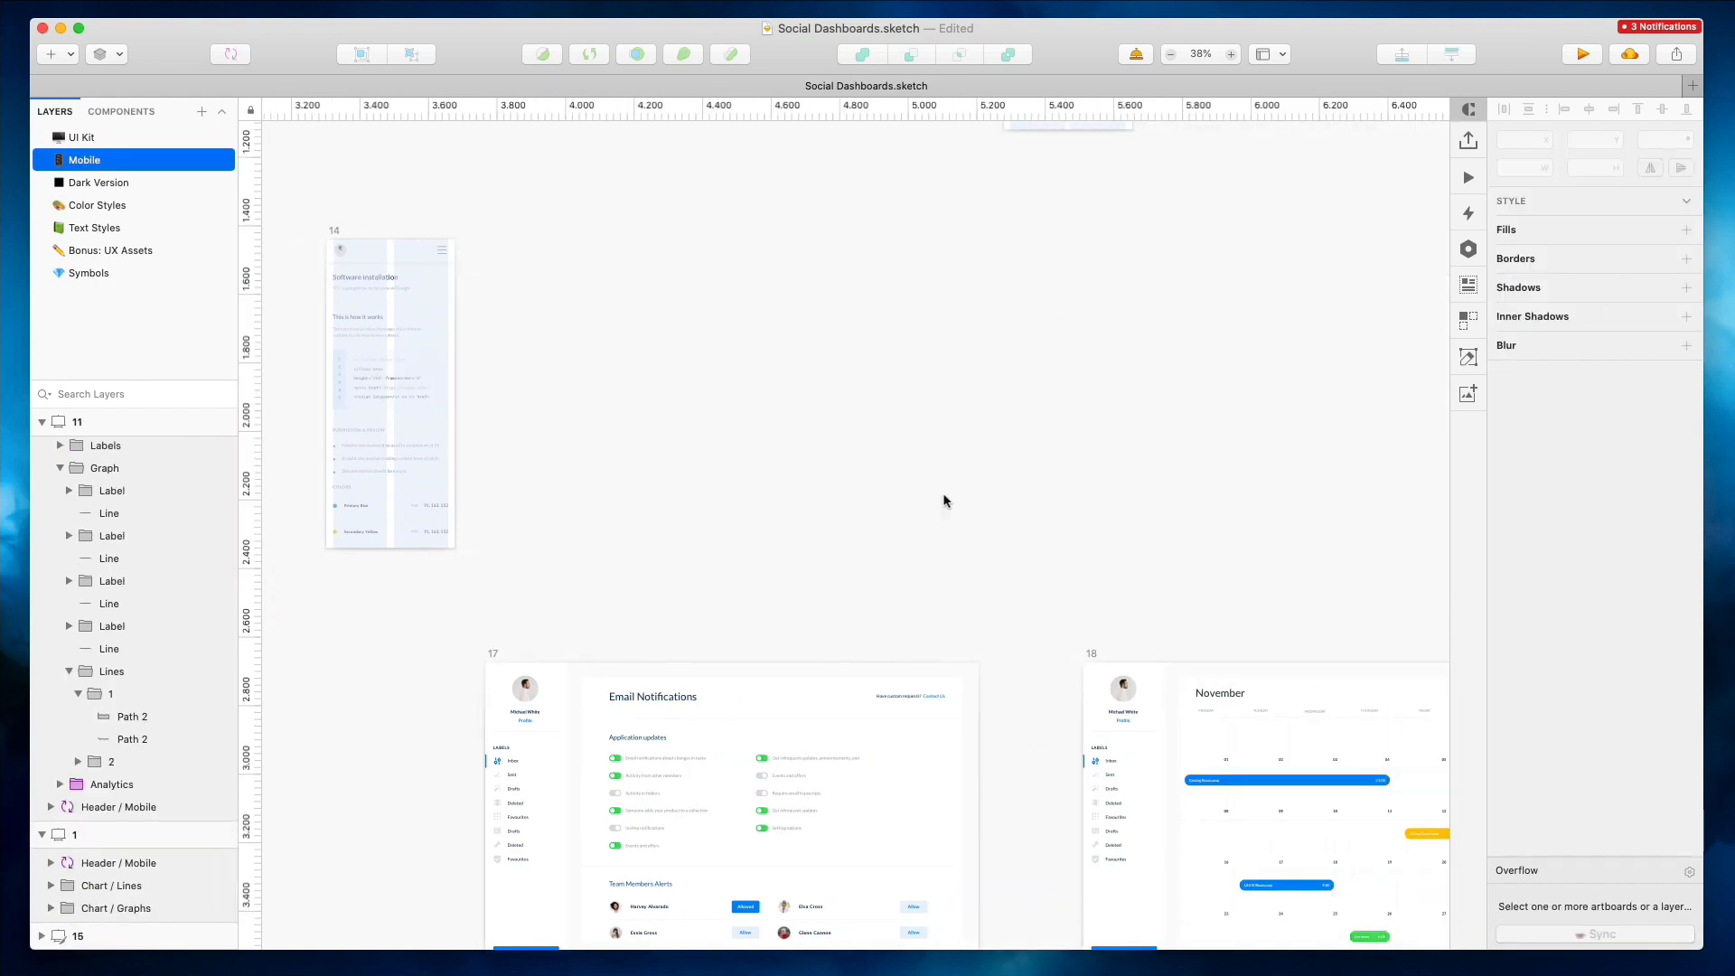
scroll(943, 501, down, 2)
scroll(943, 500, left, 1)
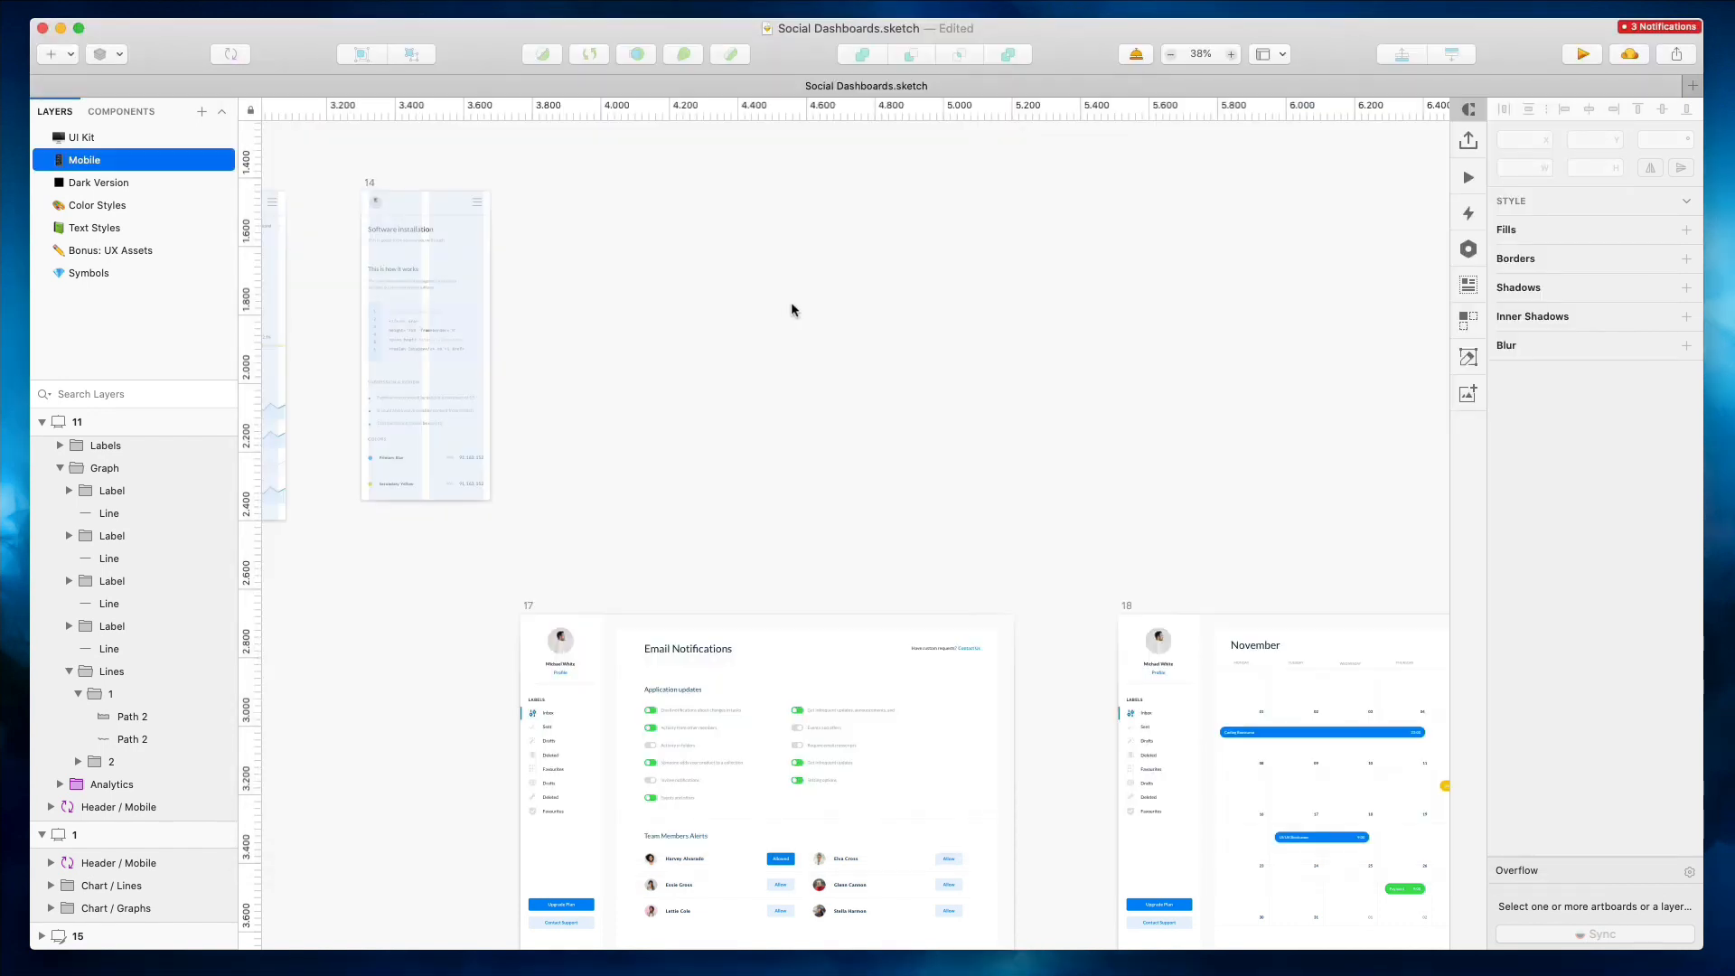
scroll(789, 305, down, 2)
scroll(790, 305, left, 2)
click(610, 521)
drag(748, 621, 906, 332)
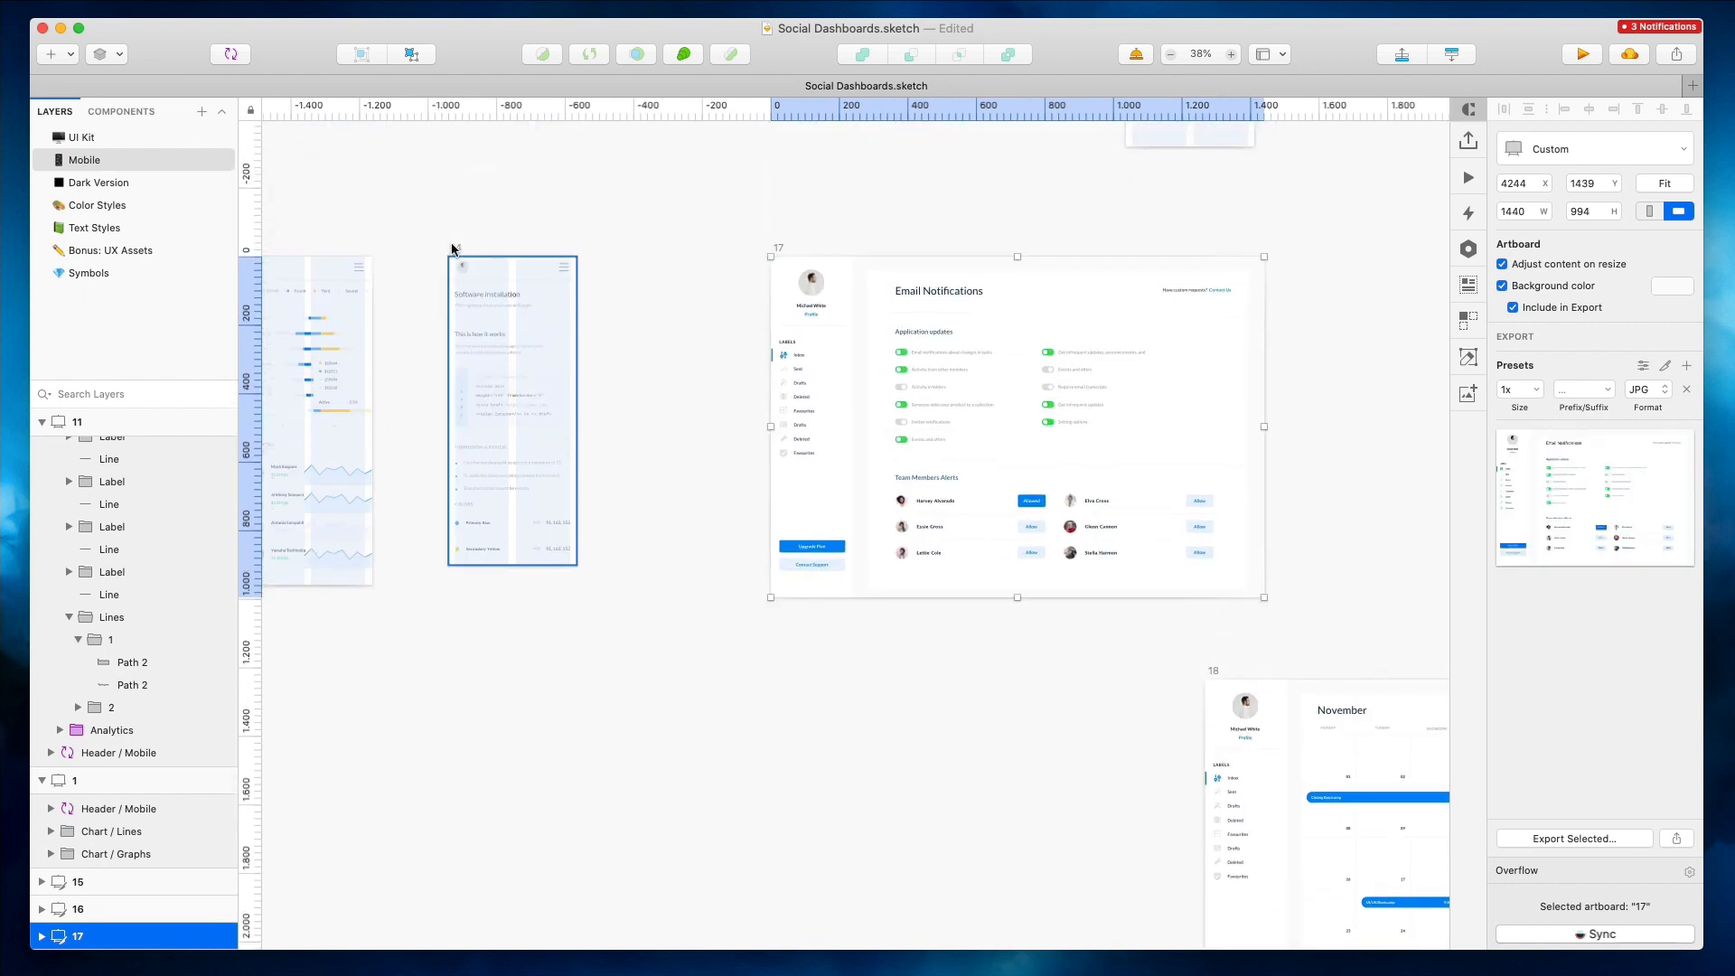
Ungroup the Application updates section and delete its right column of toggle lines
click(456, 246)
scroll(459, 215, left, 3)
scroll(459, 215, up, 2)
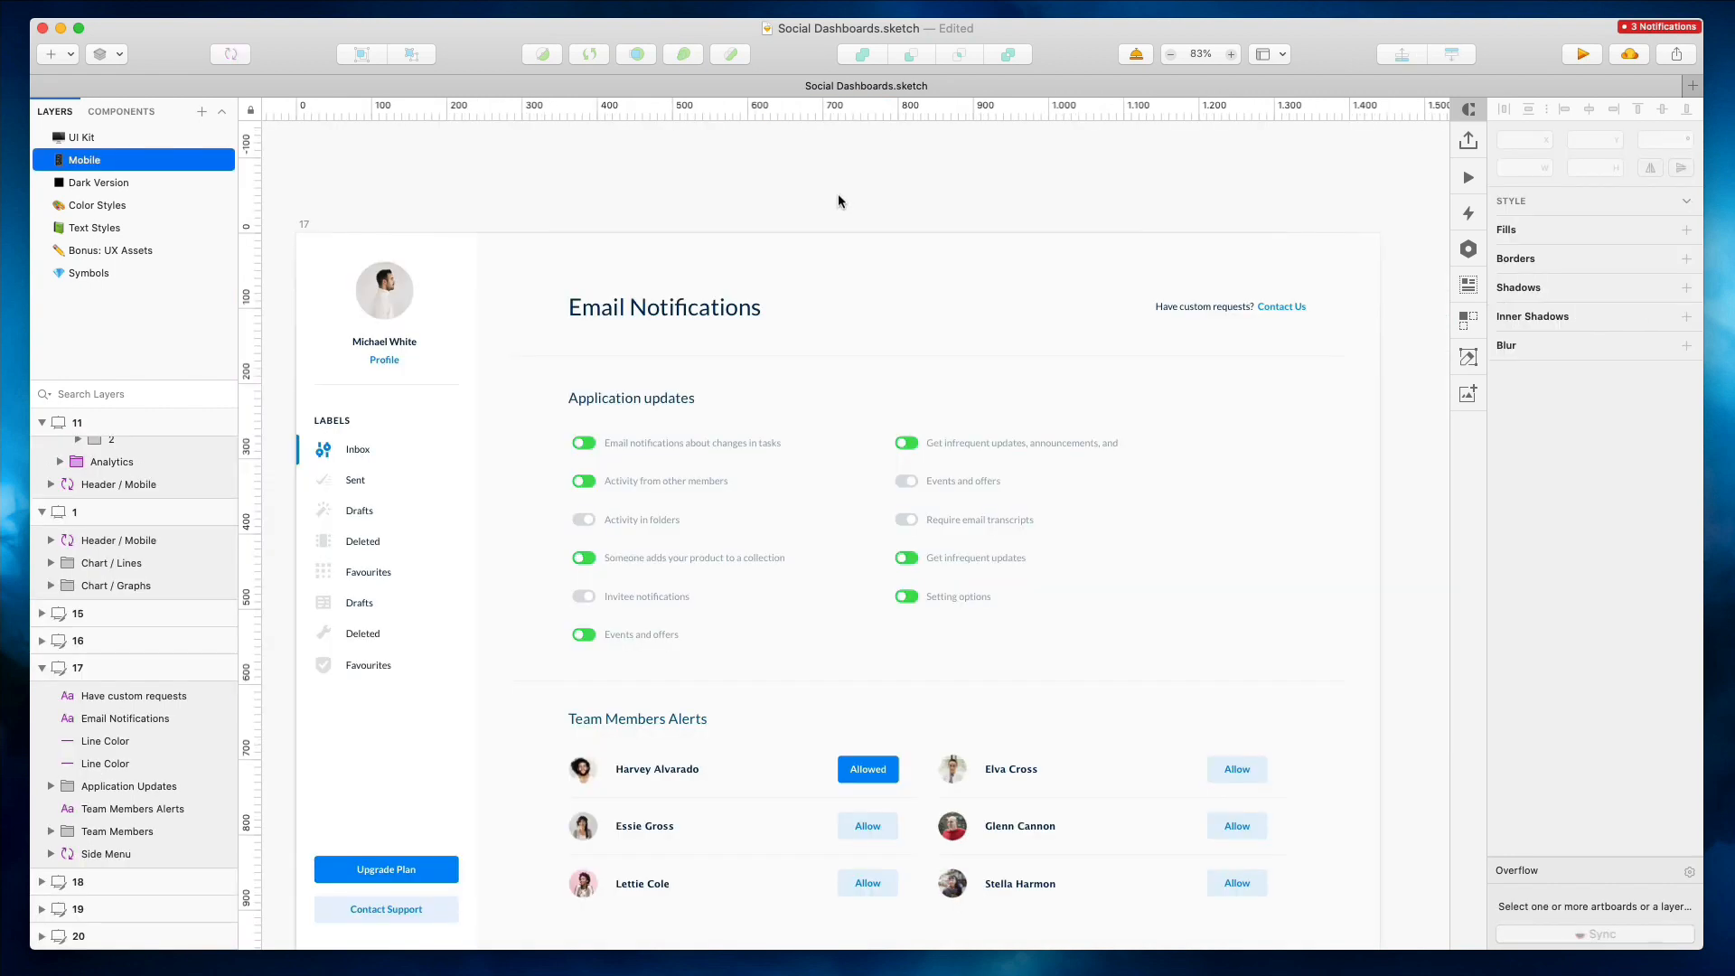
scroll(837, 193, left, 3)
scroll(838, 199, left, 5)
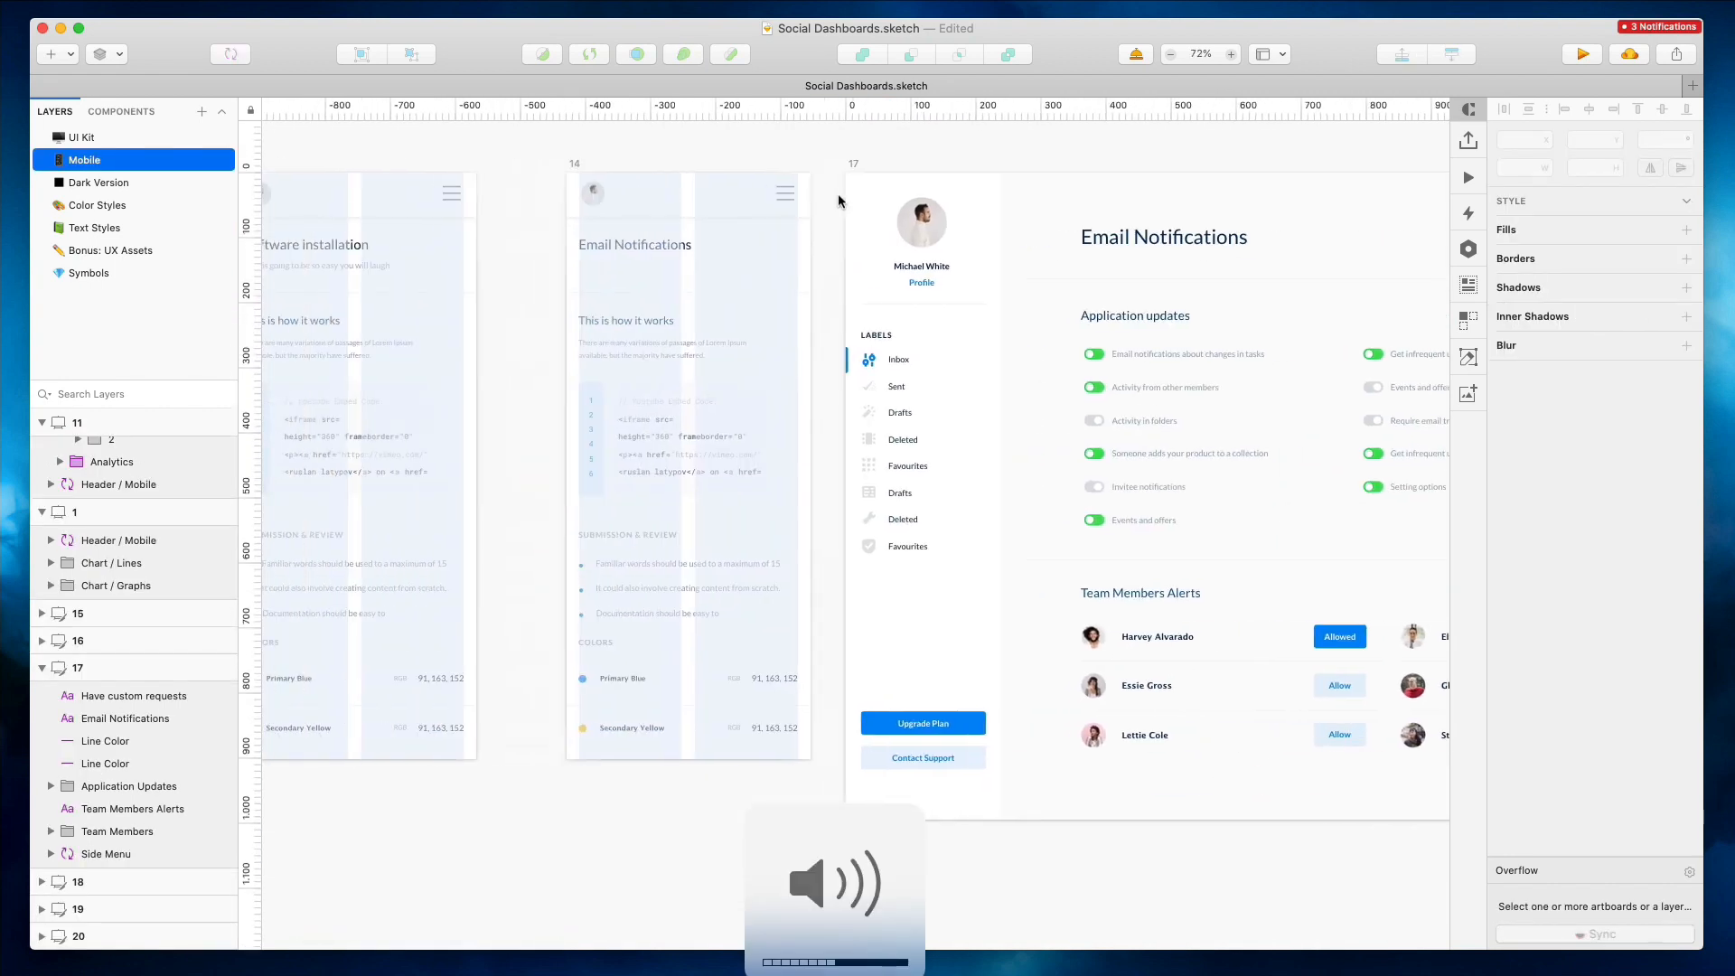
scroll(1091, 322, right, 3)
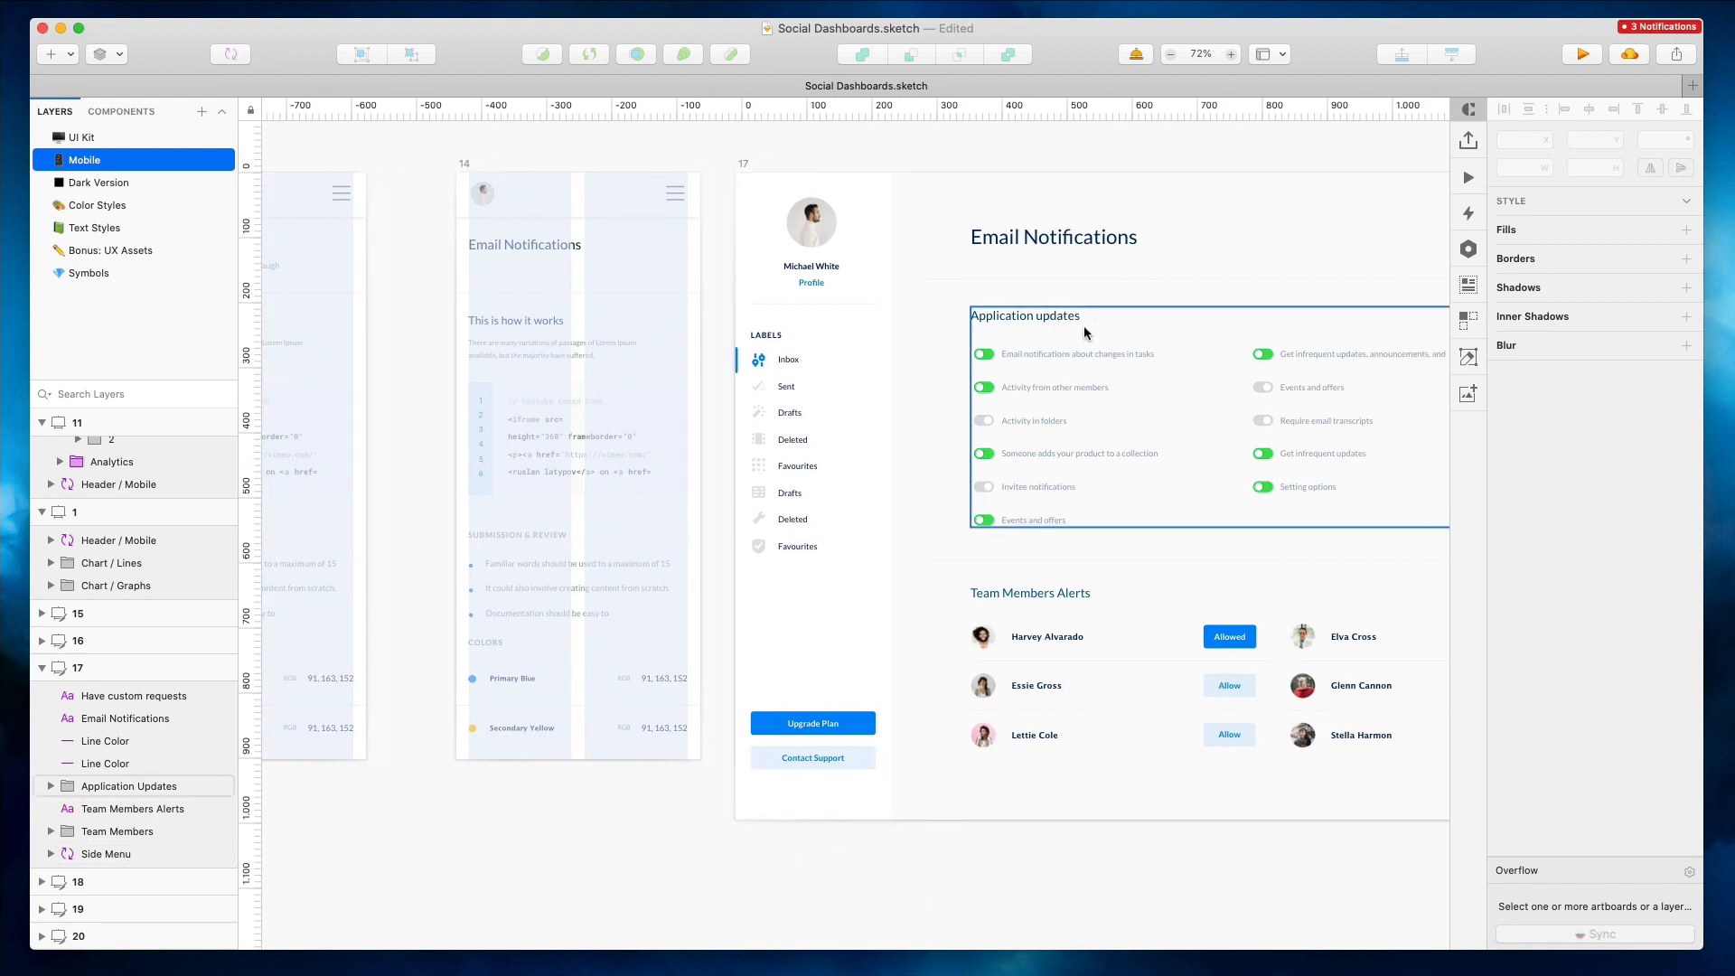
click(1083, 325)
key(super+shift+g)
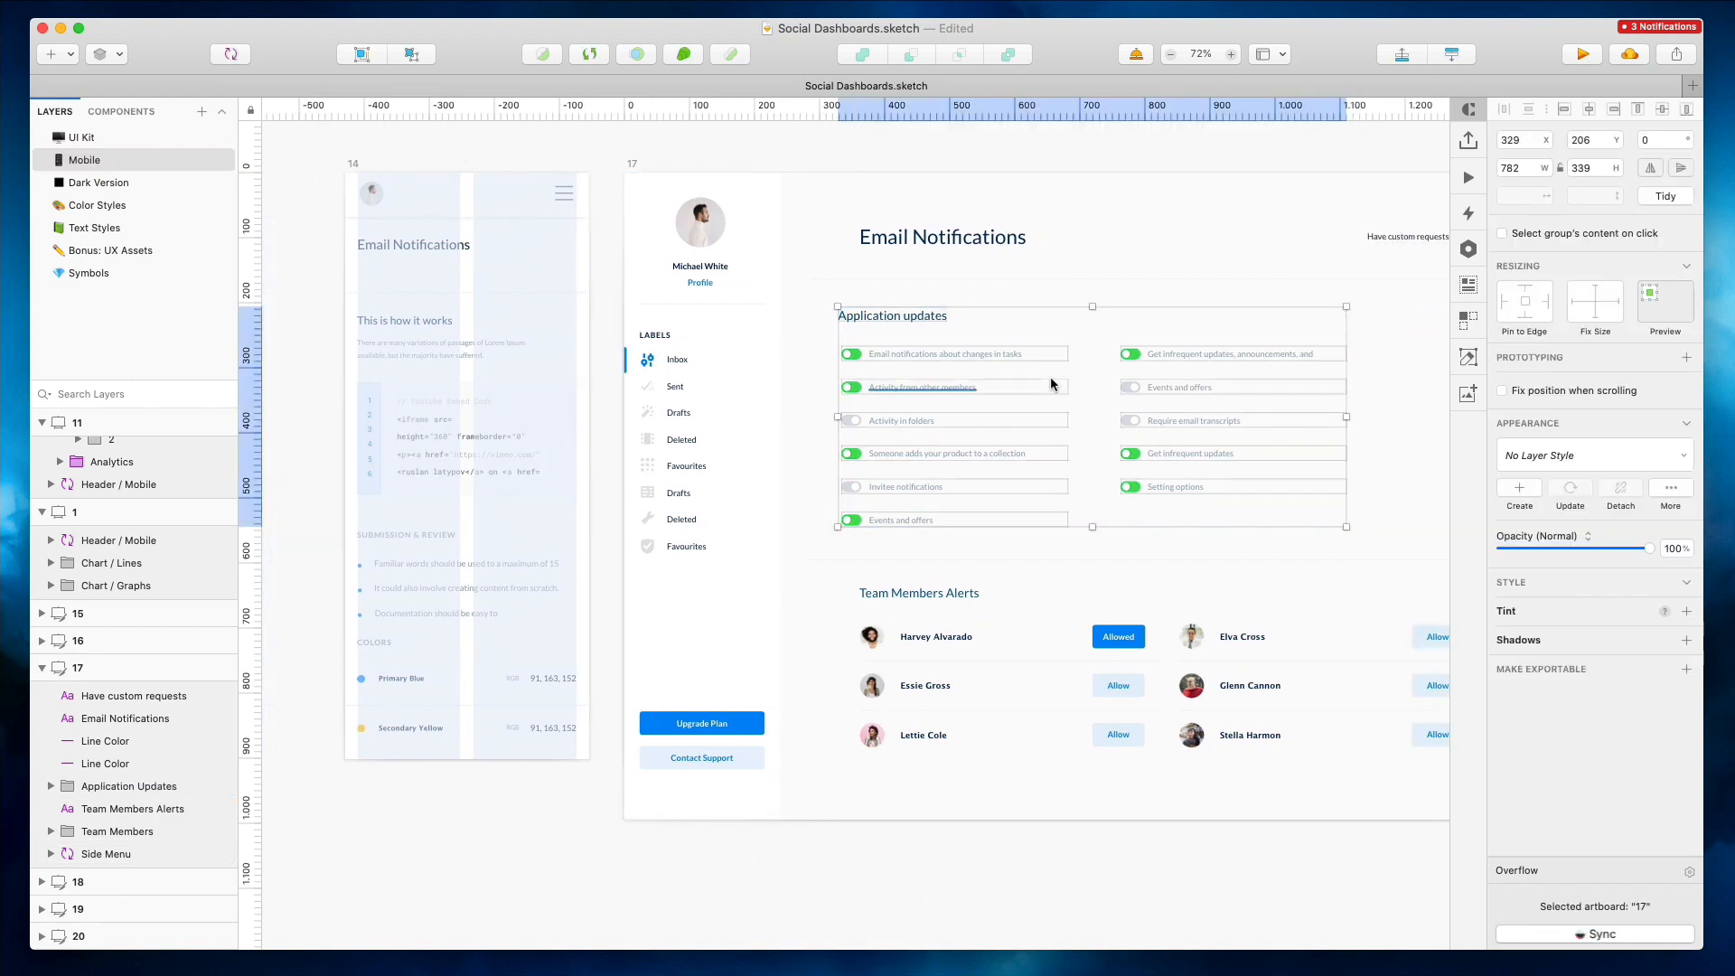
click(1125, 326)
scroll(1123, 327, up, 5)
drag(1106, 335, 1226, 580)
key(Delete)
drag(894, 666, 689, 378)
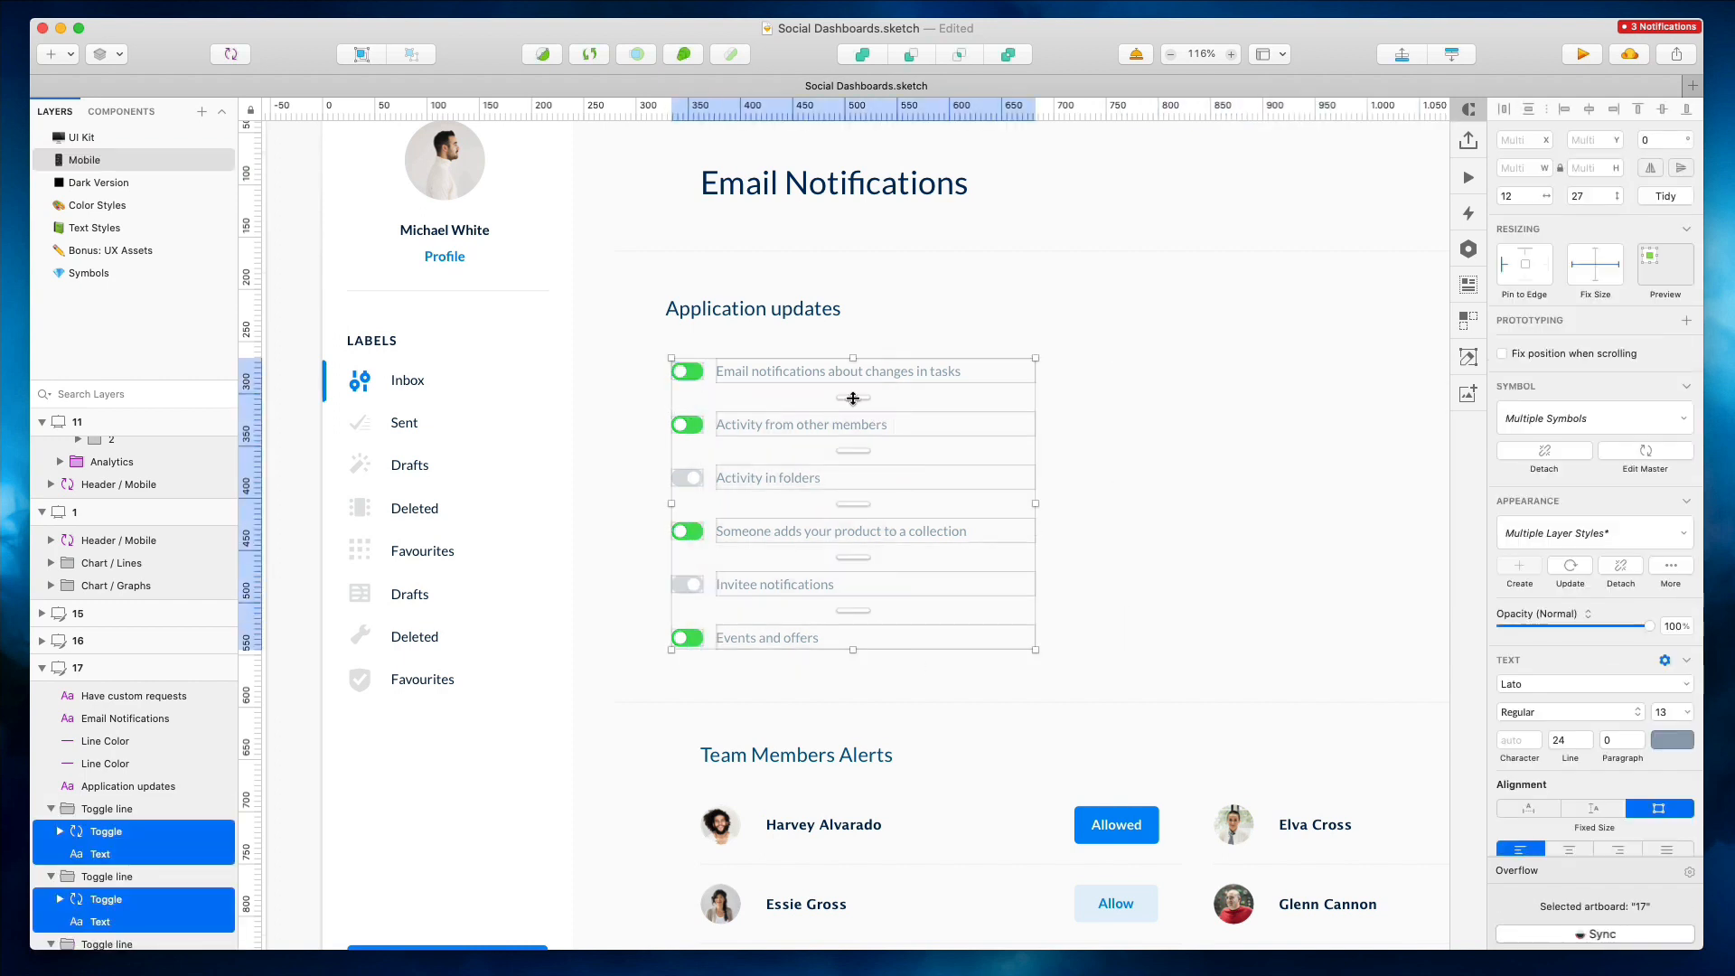
click(1050, 305)
scroll(1050, 306, down, 5)
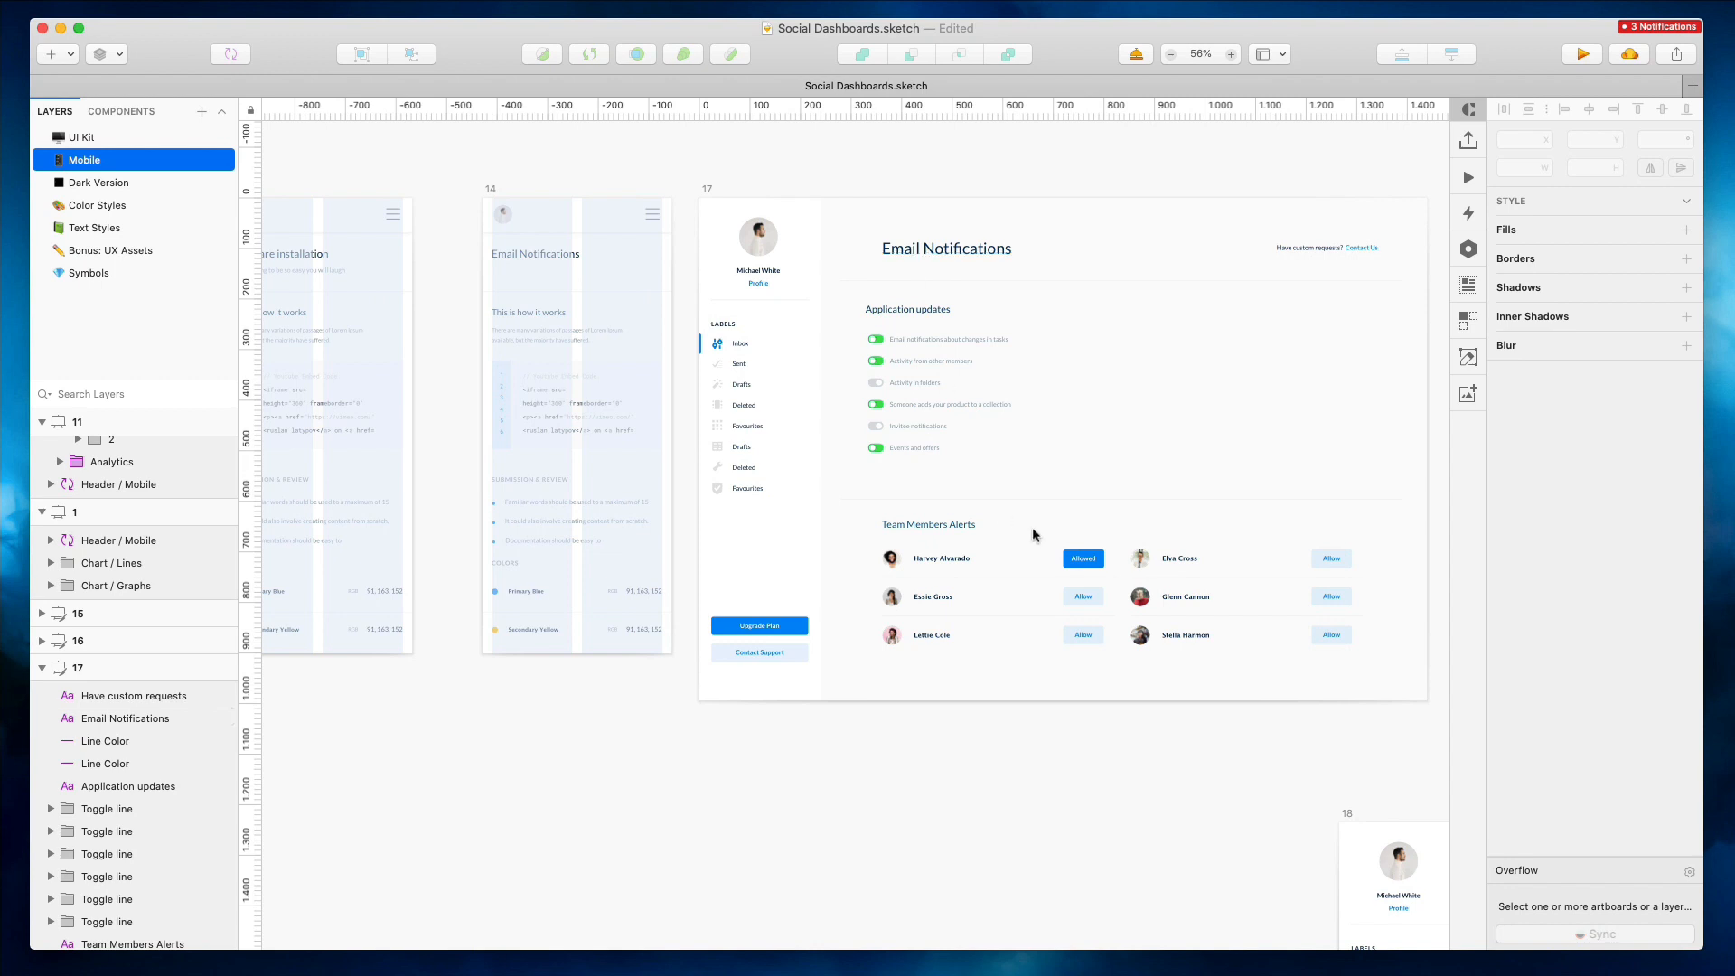
Scale all six Team Members Alerts allow buttons down to 80%
super+click(1099, 558)
shift+super+click(1092, 599)
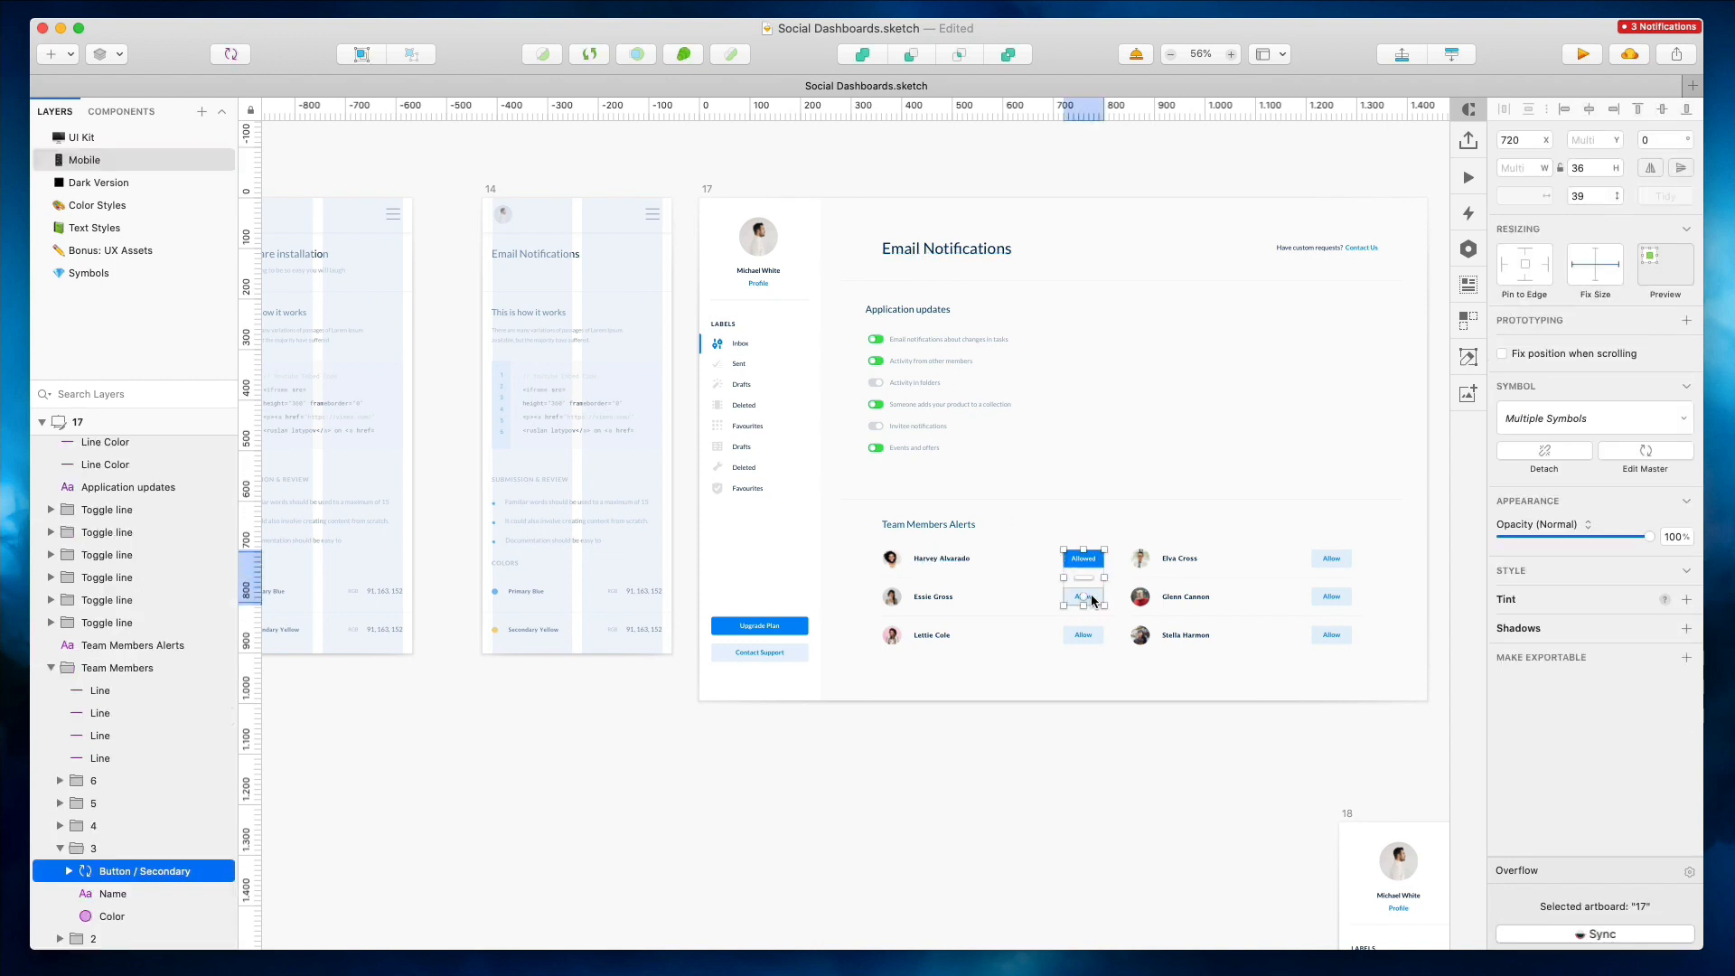
shift+super+click(1096, 635)
shift+super+click(1326, 559)
shift+super+click(1326, 595)
shift+super+click(1334, 632)
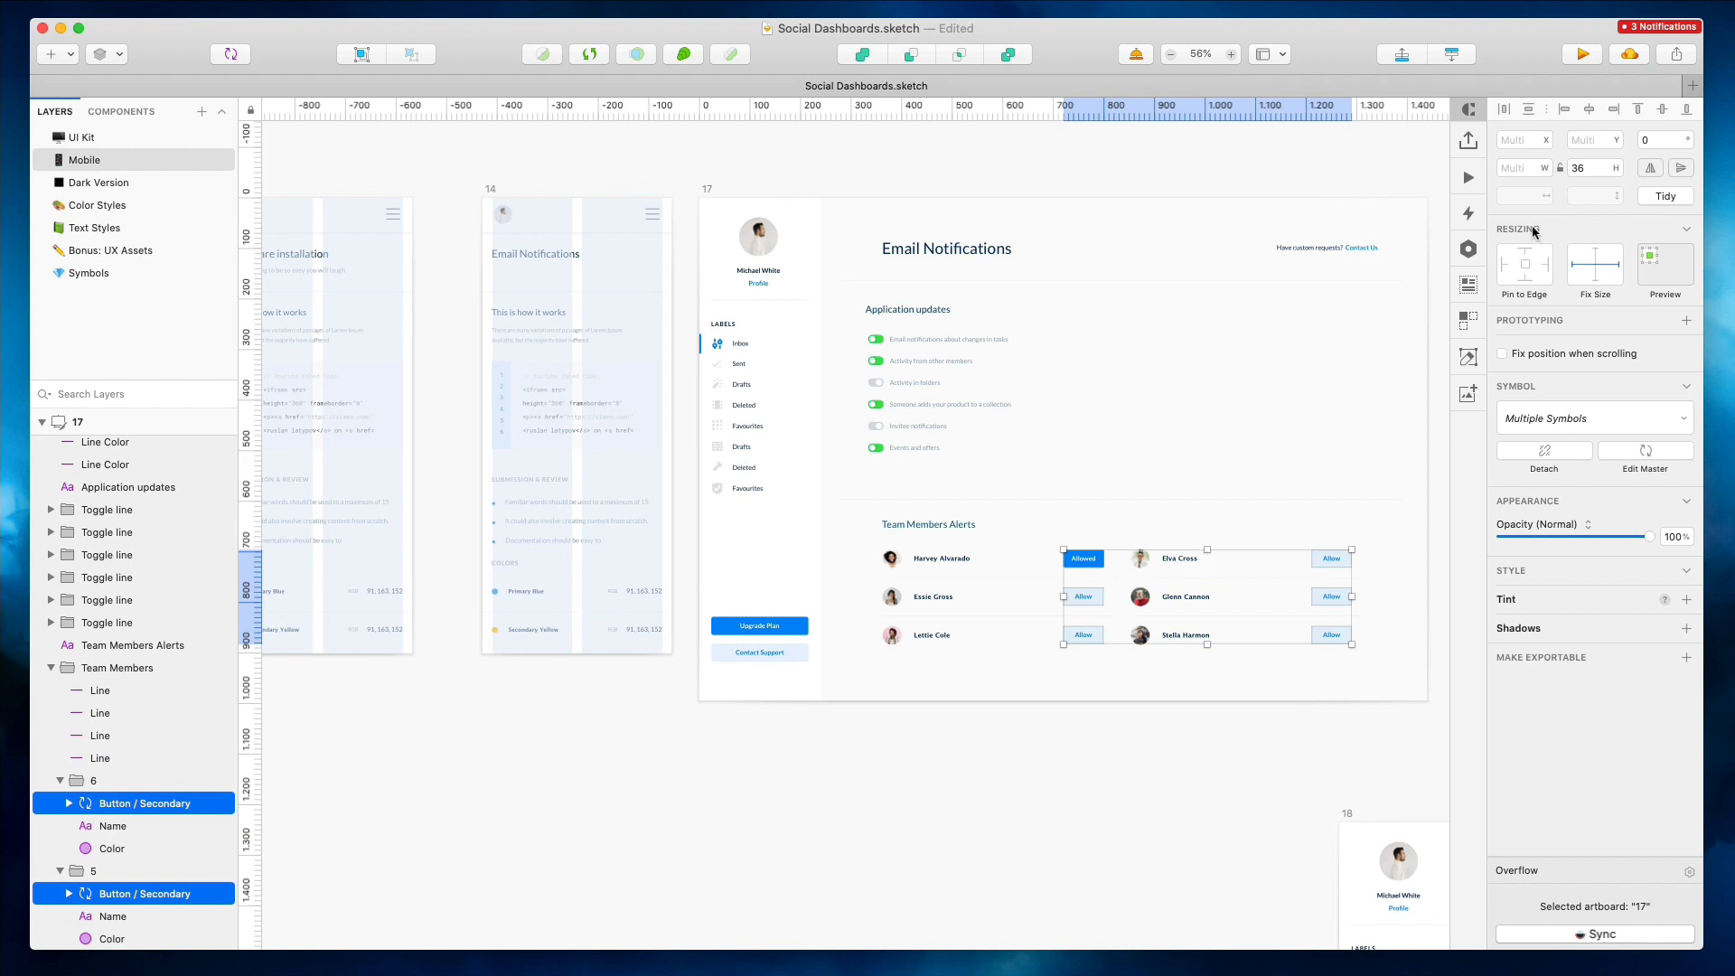
key(super+k)
text(80)
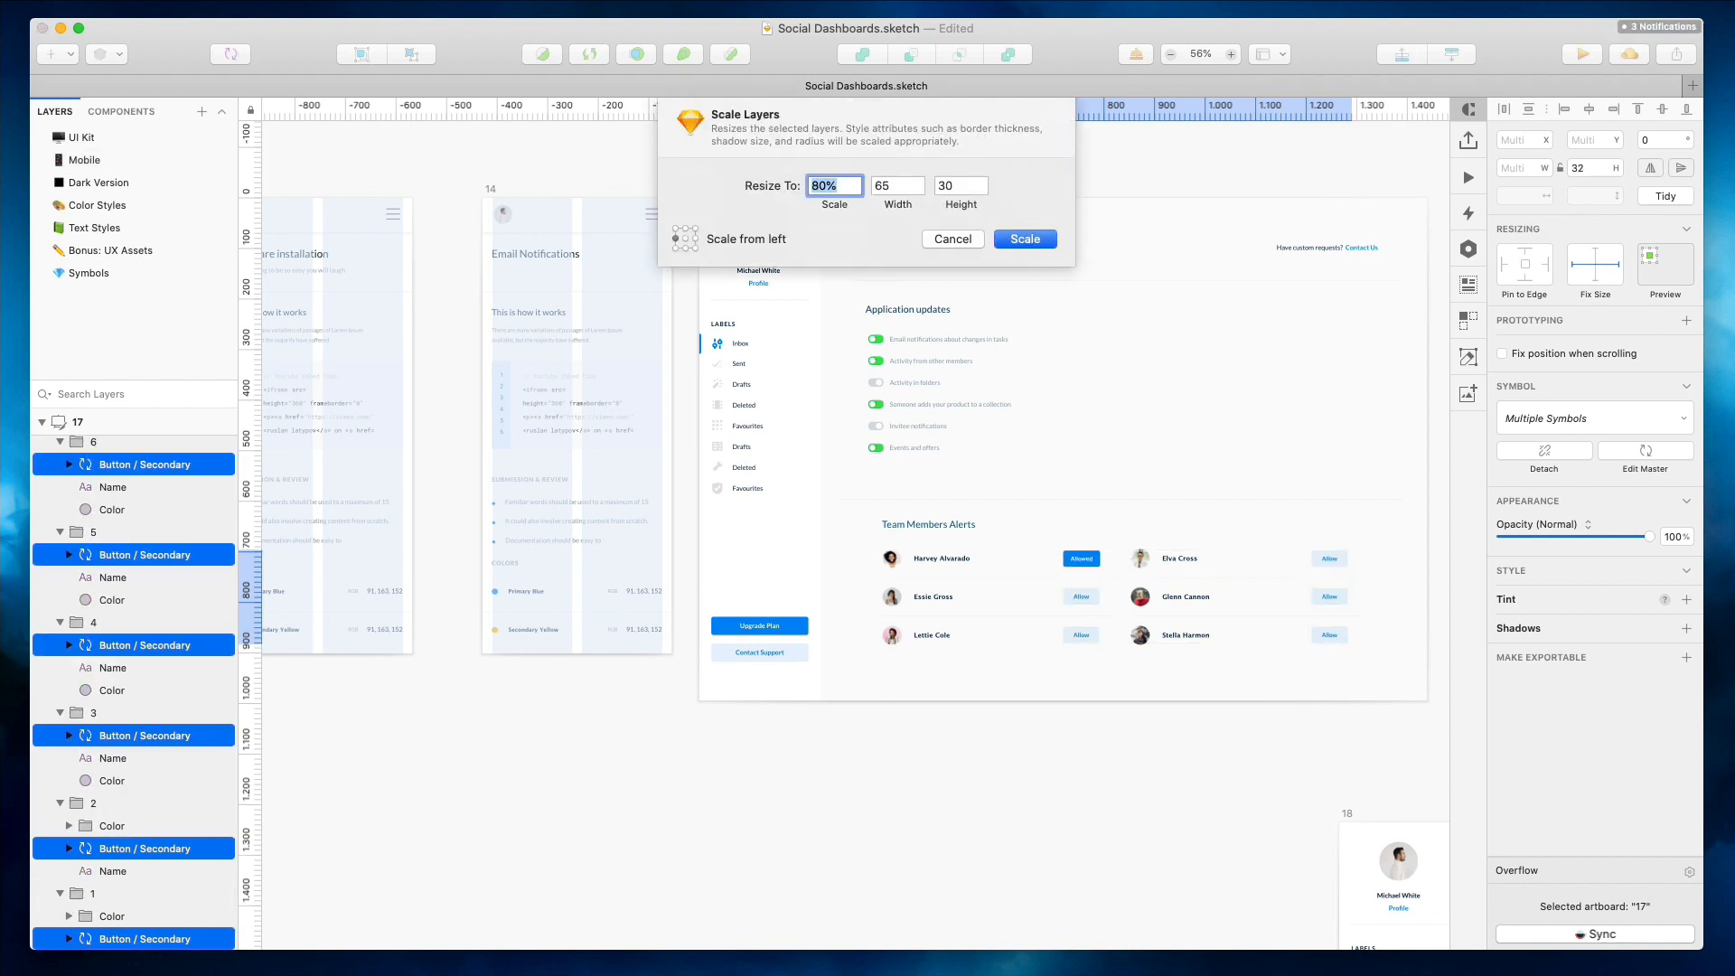
key(Return)
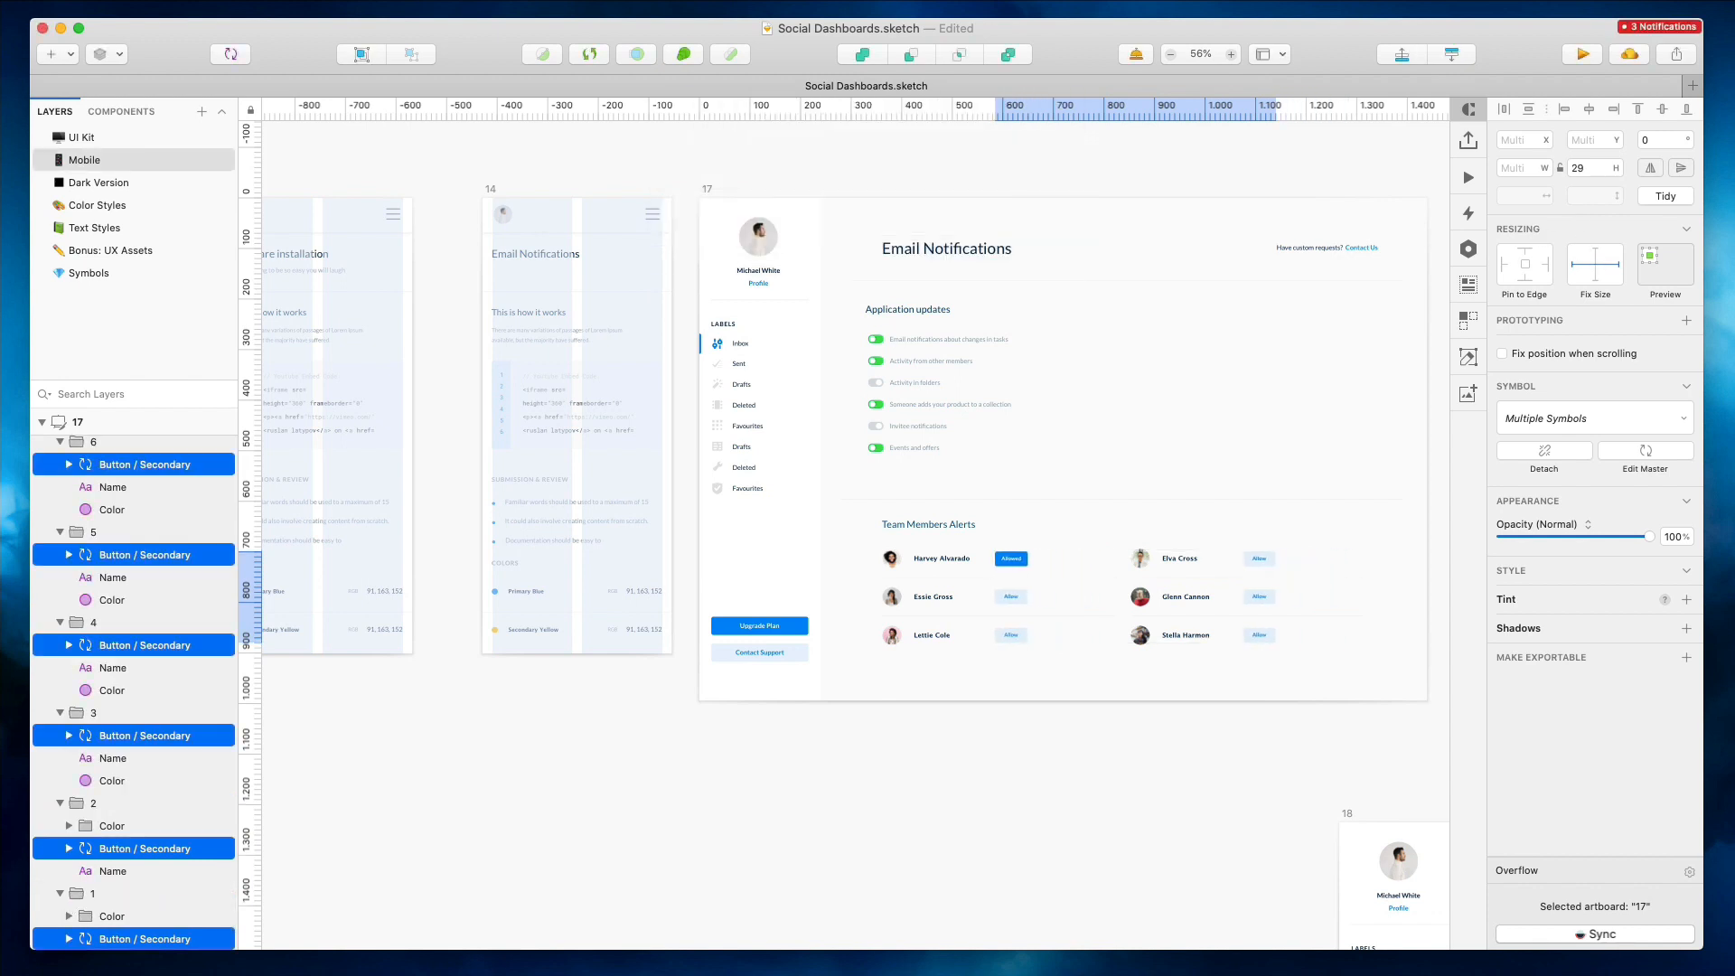
Shorten the team member divider lines to about 273 px wide
scroll(1150, 508, up, 3)
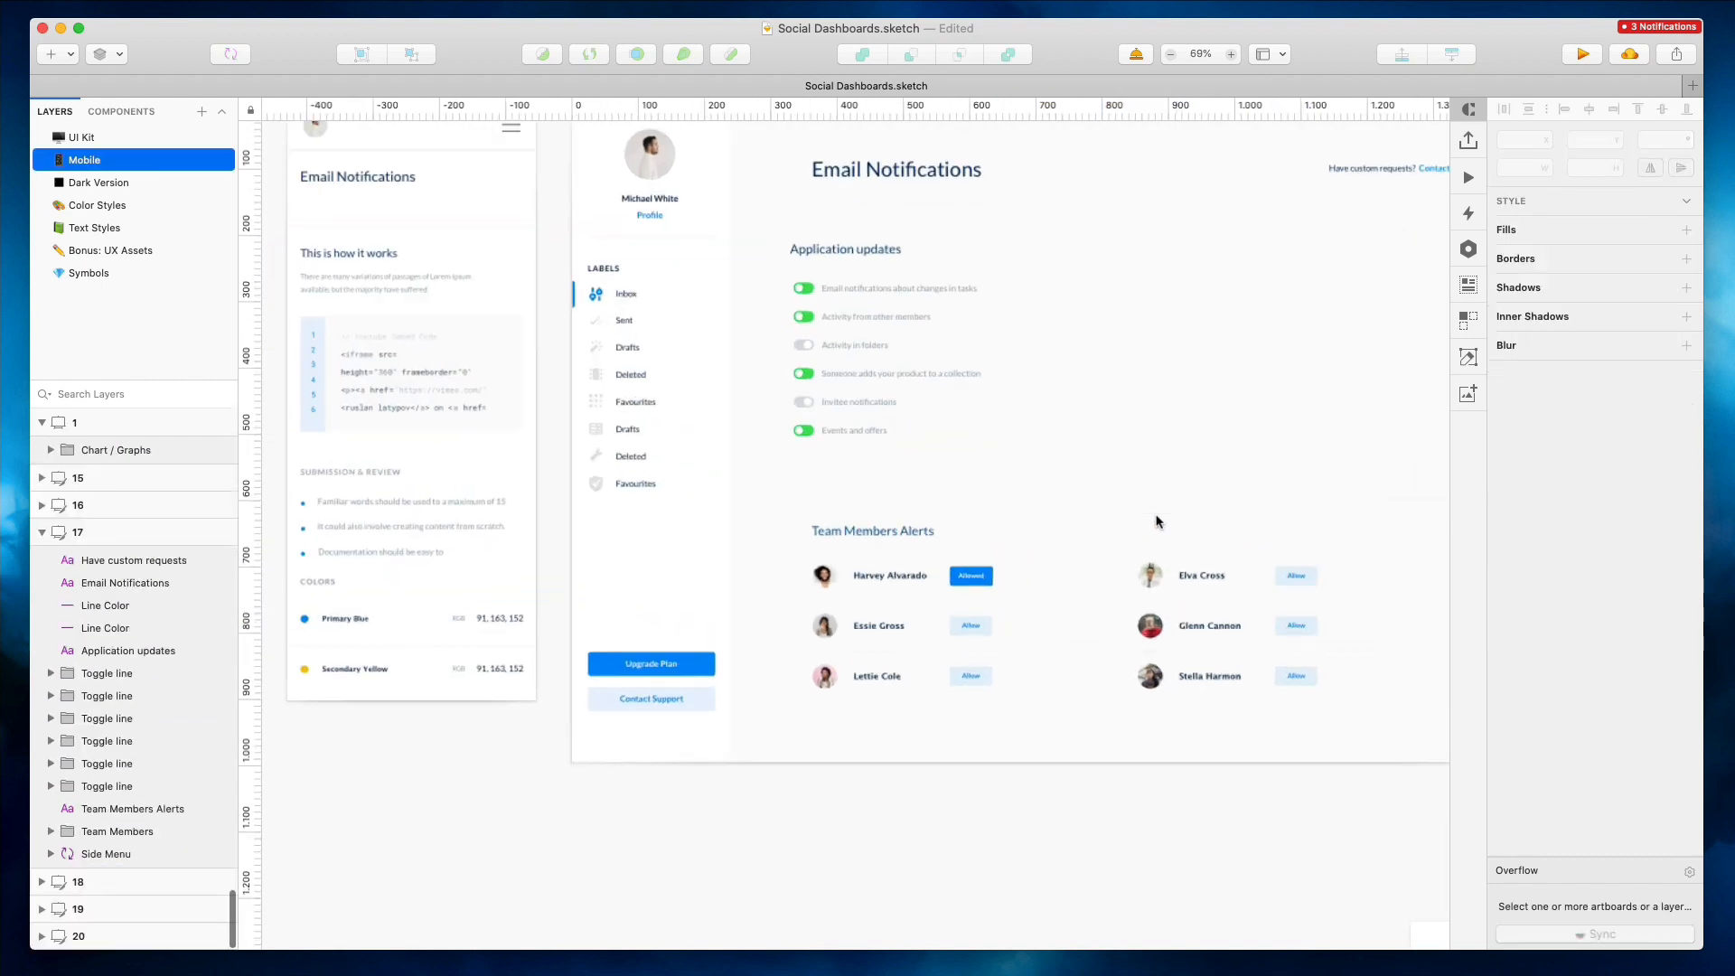
click(913, 530)
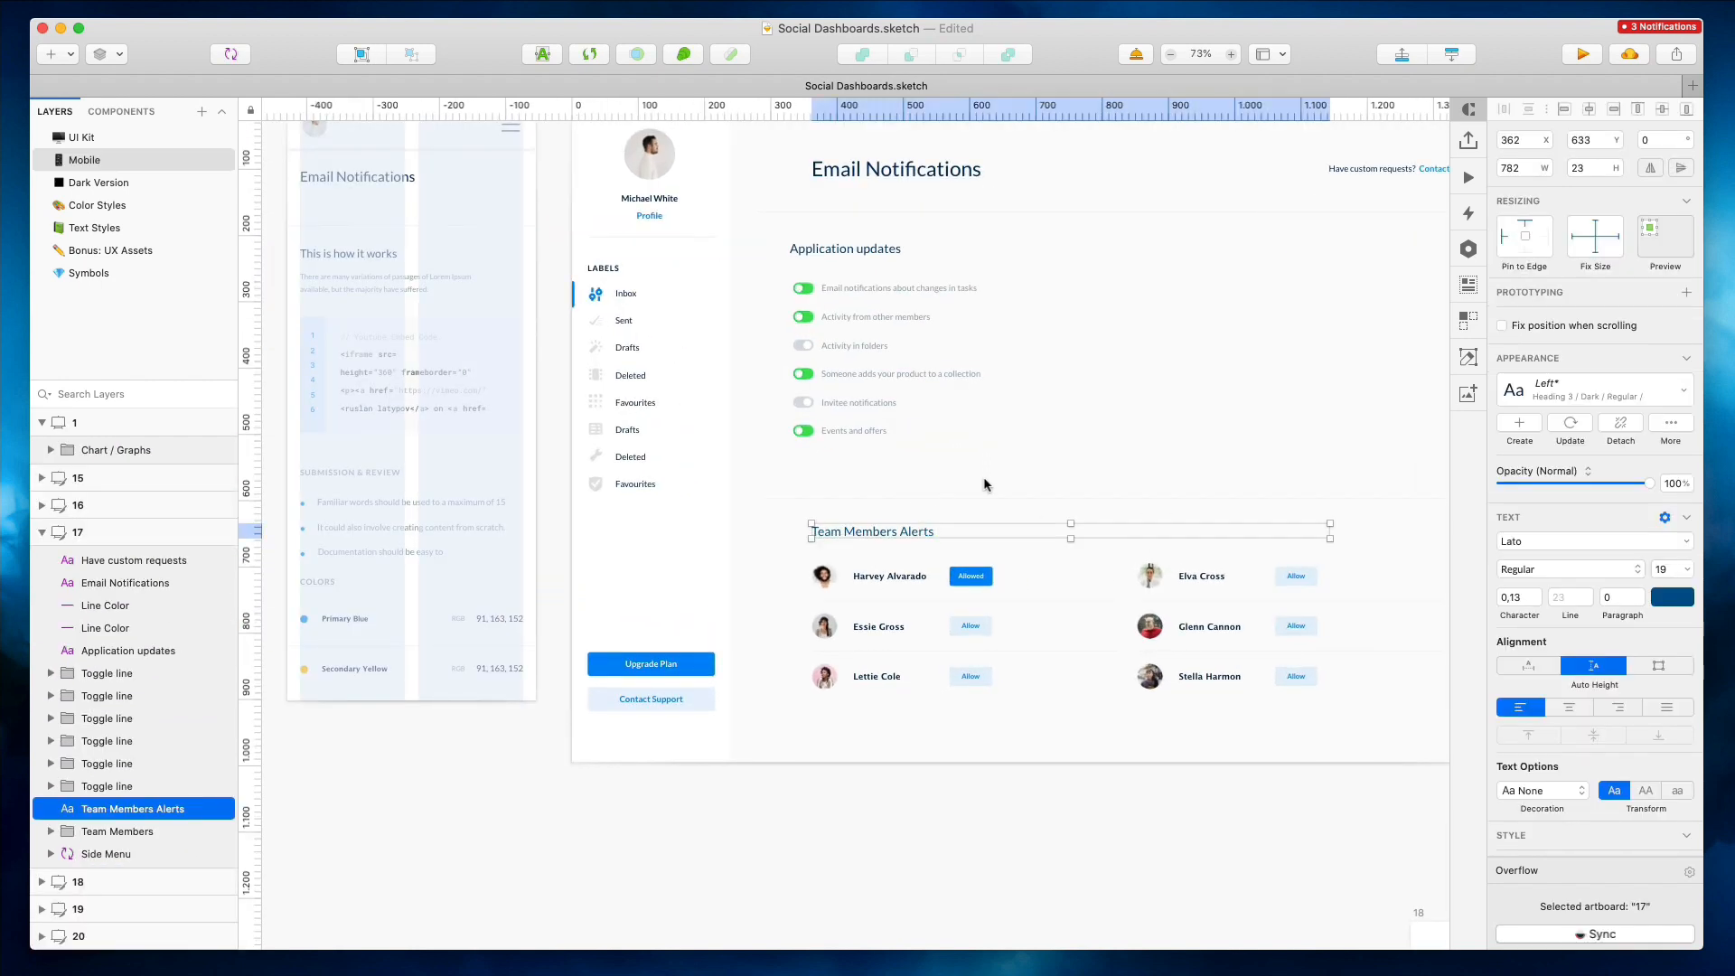
click(1270, 585)
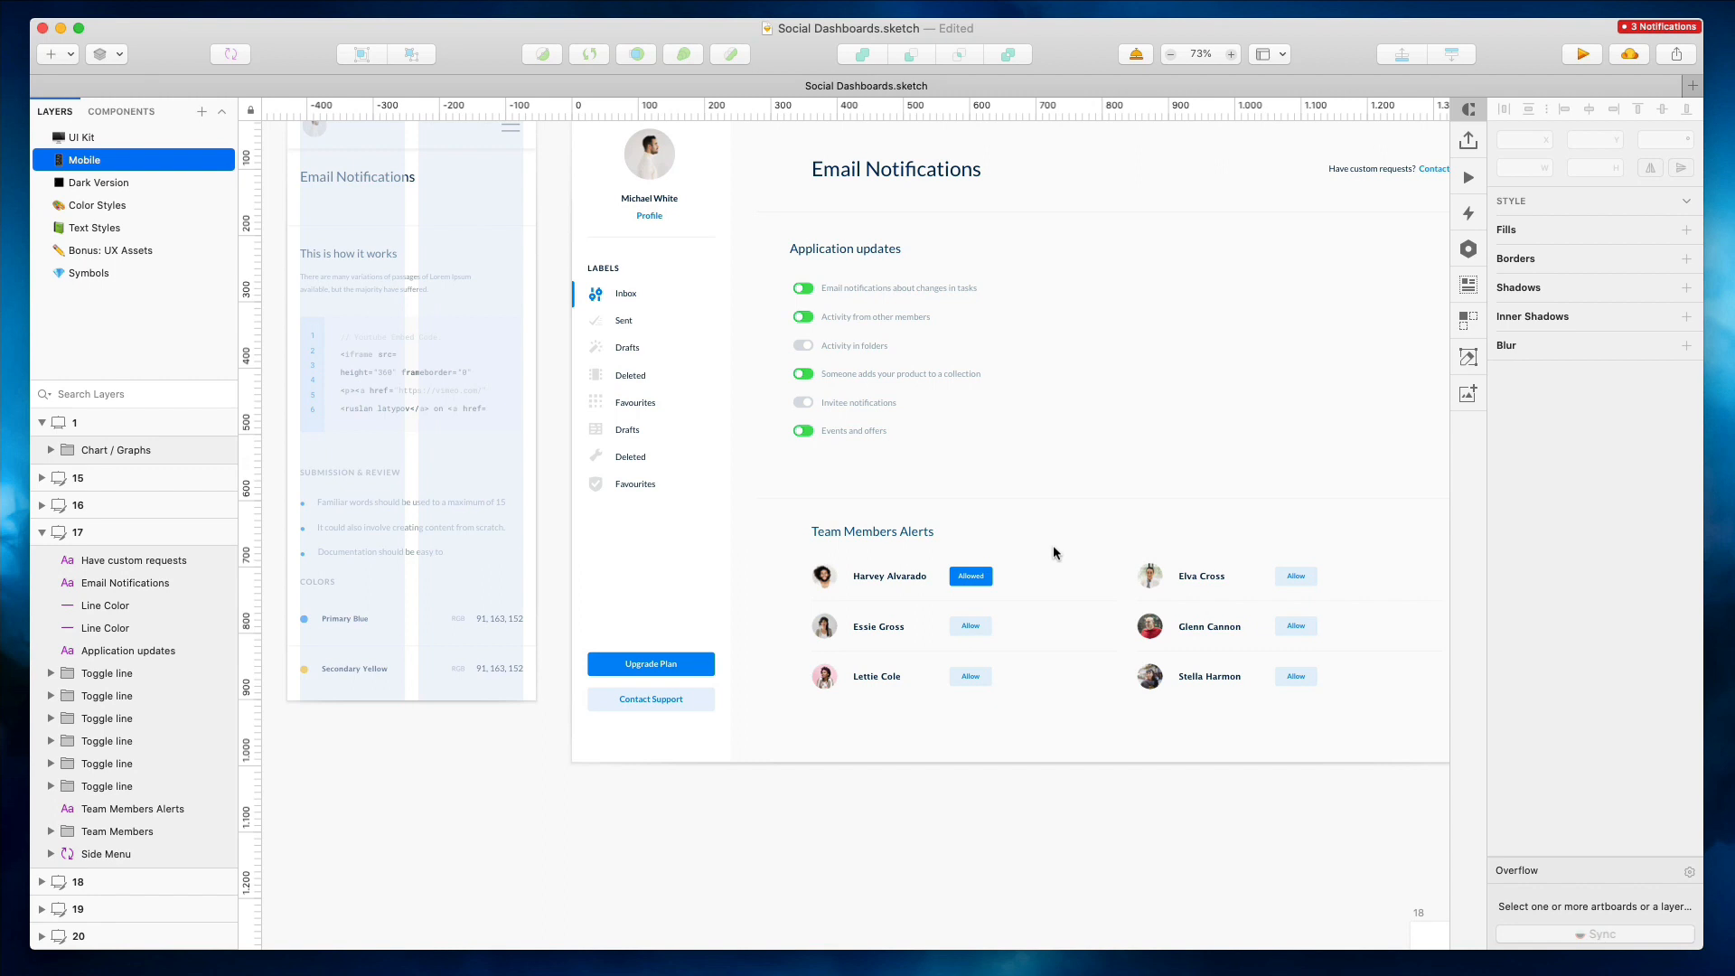
drag(1056, 554, 1090, 730)
drag(1118, 625, 993, 614)
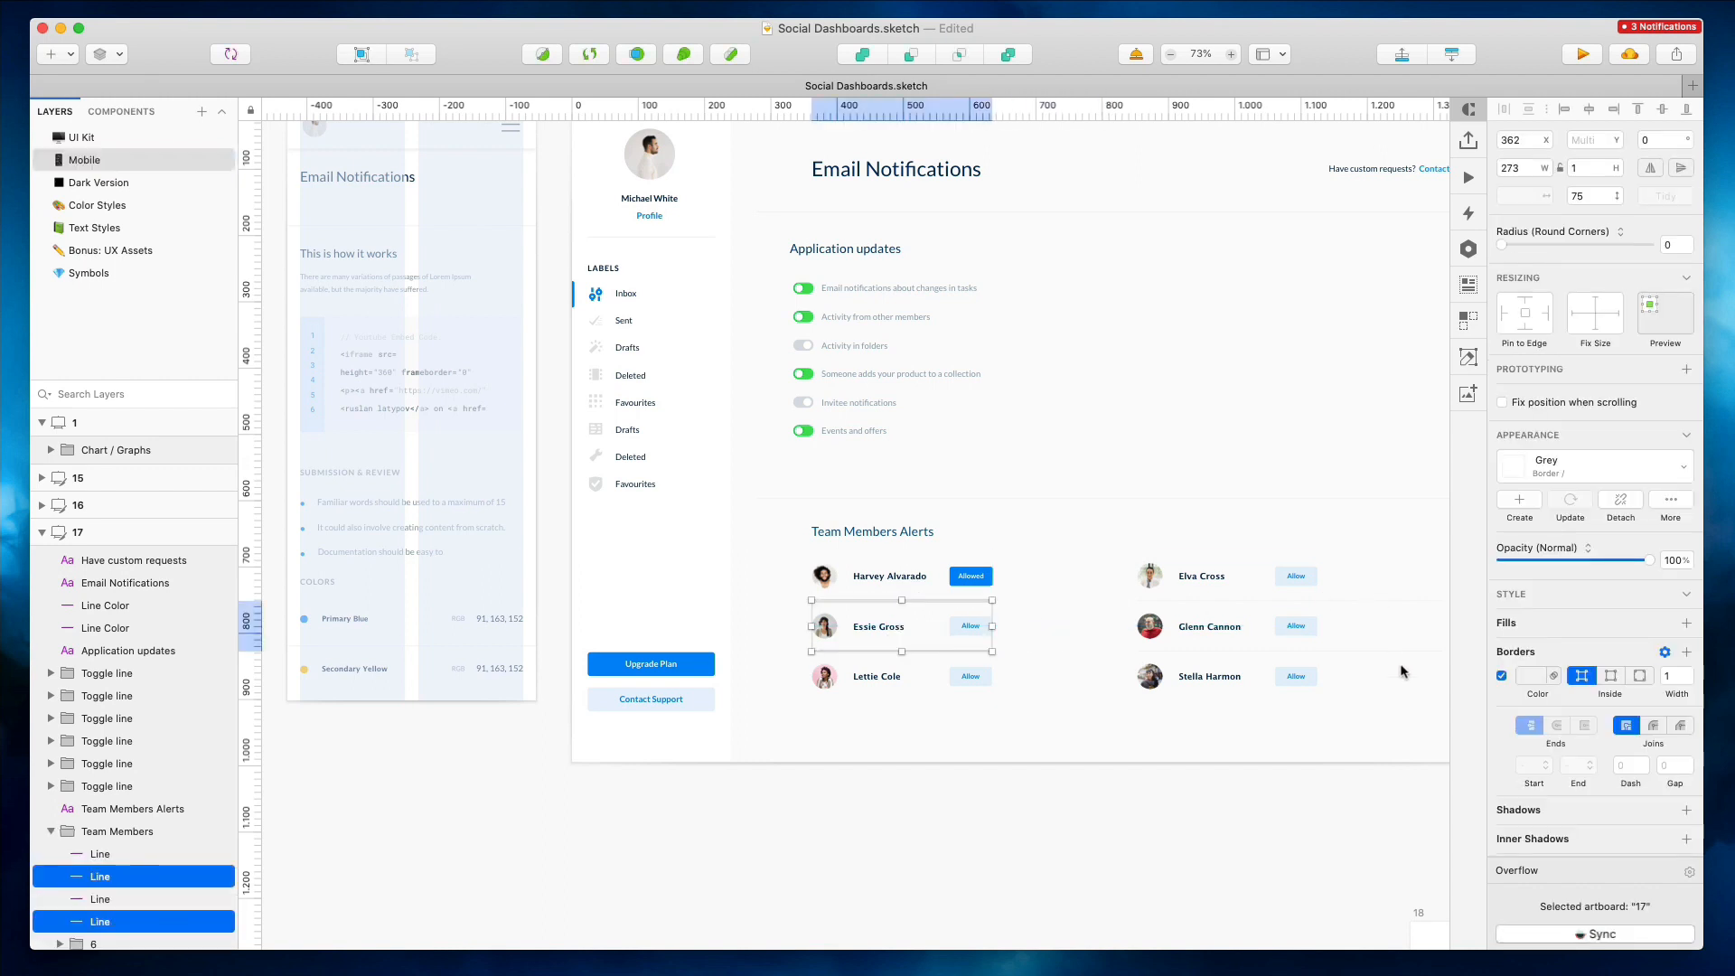
key(shift+Tab)
scroll(1373, 651, right, 2)
click(1272, 594)
Move the Team Members Alerts title and member list up closer to Application updates
drag(698, 560, 950, 791)
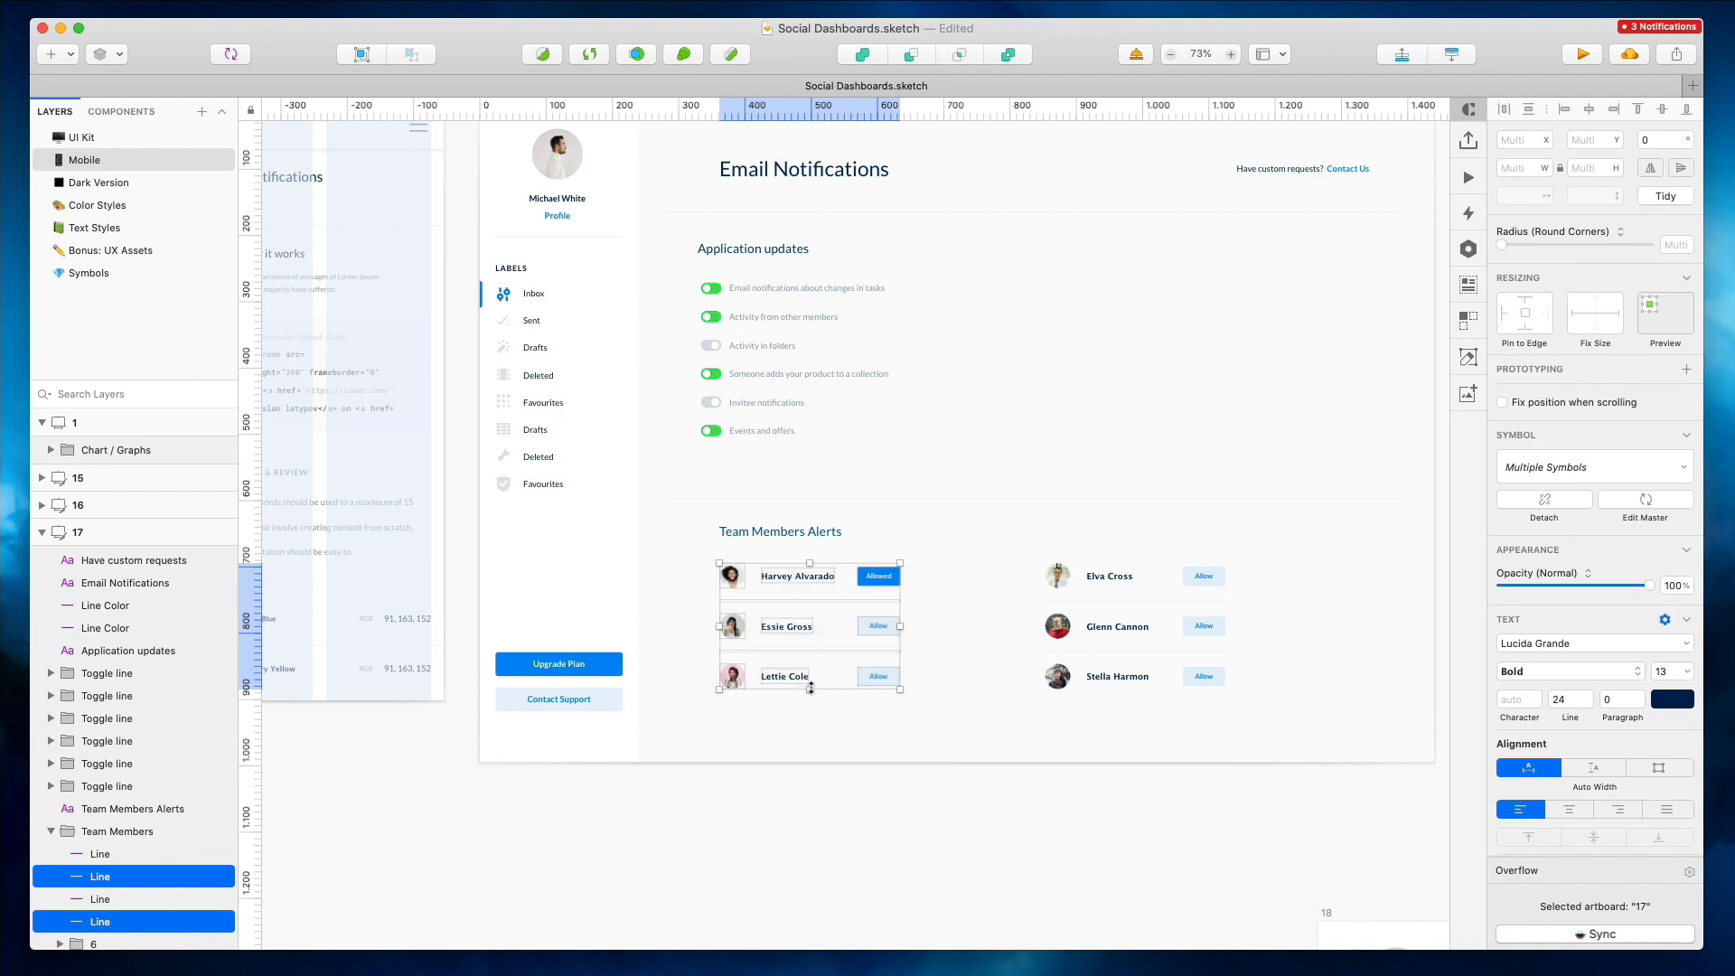
drag(1008, 551, 1287, 747)
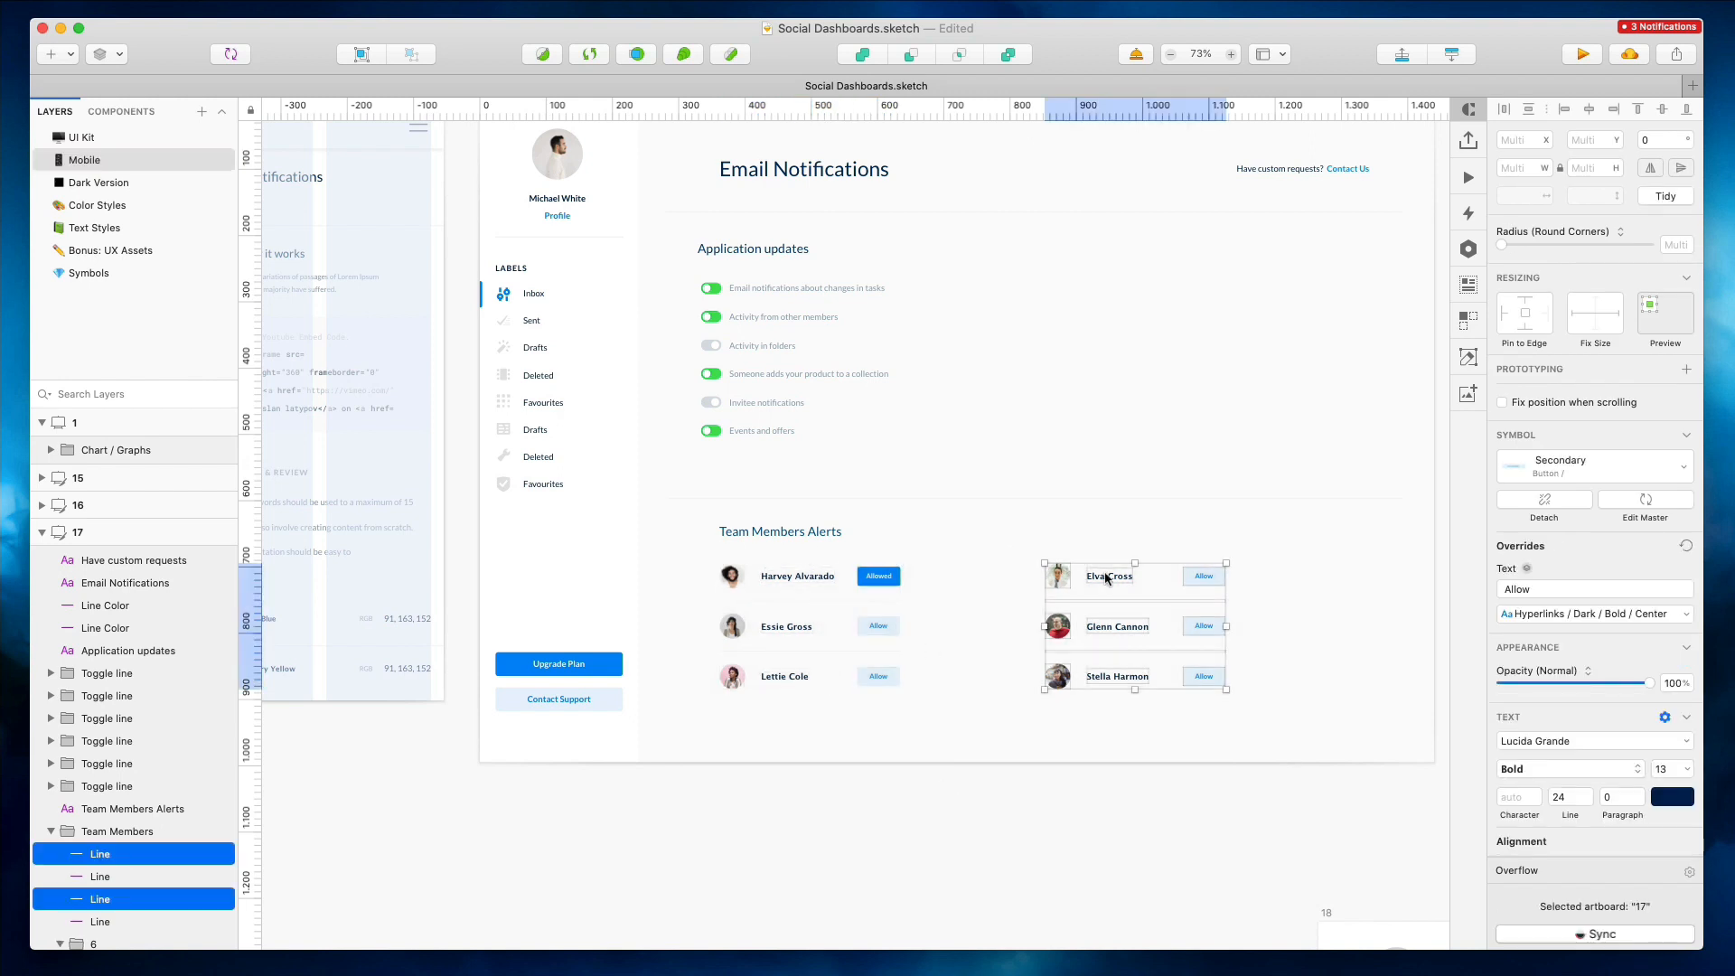
drag(745, 497, 748, 457)
drag(785, 512, 931, 746)
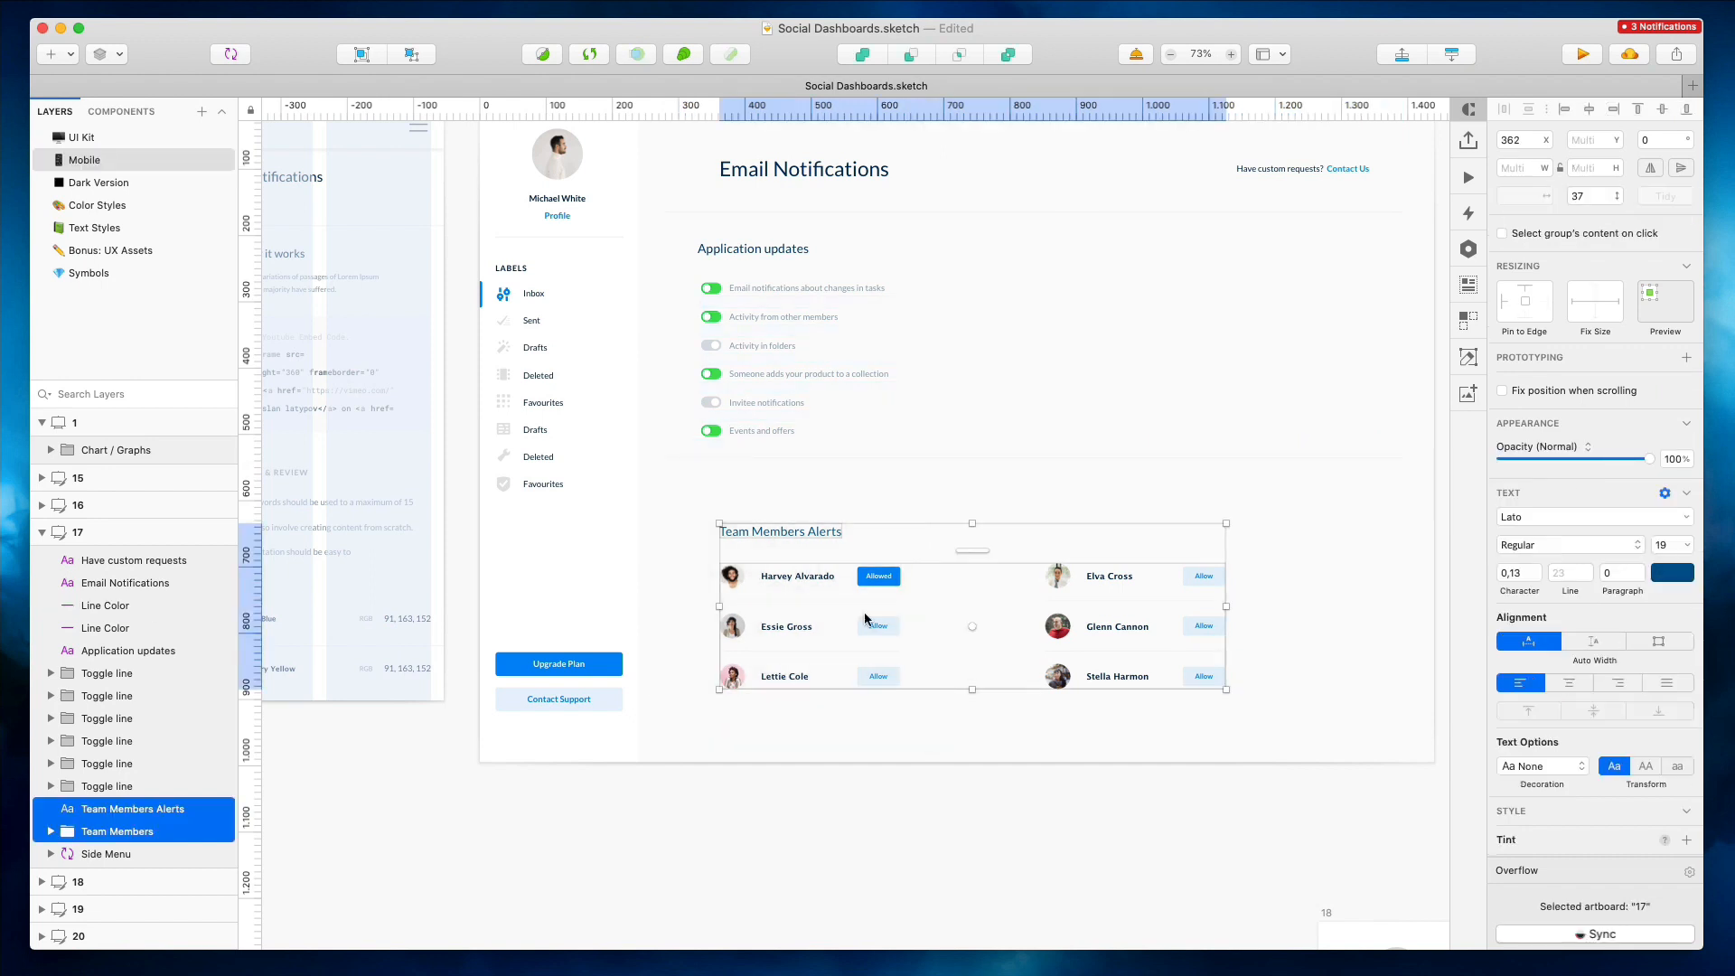
drag(864, 623, 848, 567)
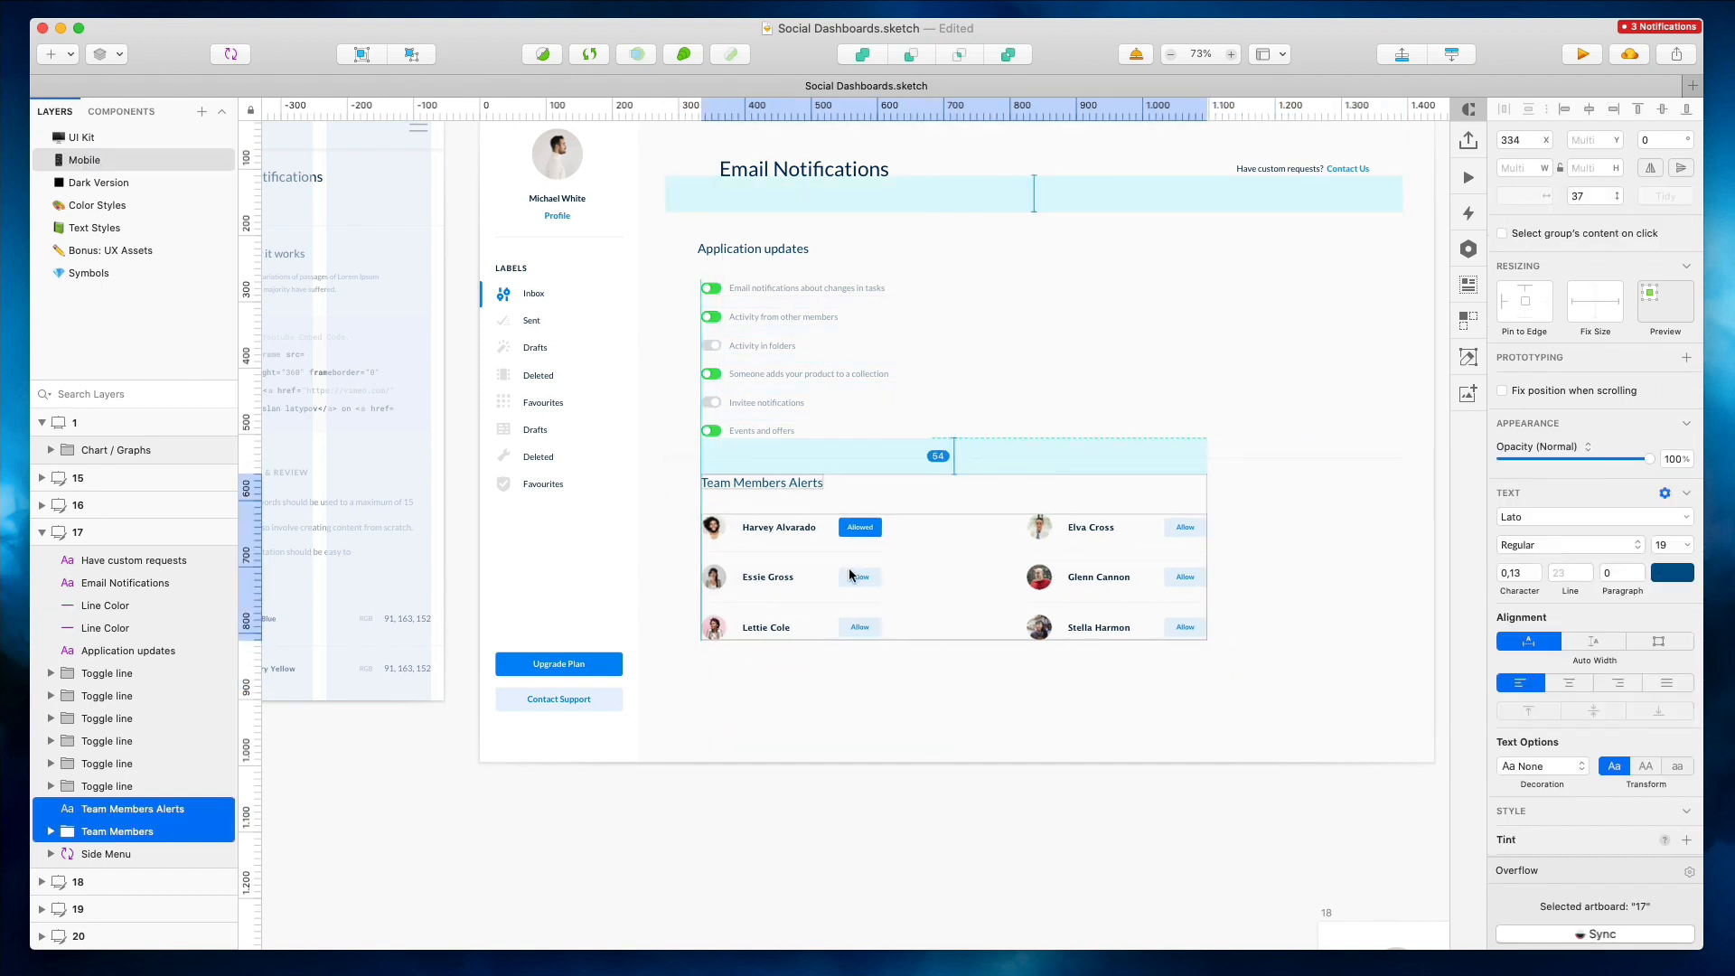
click(980, 627)
click(795, 601)
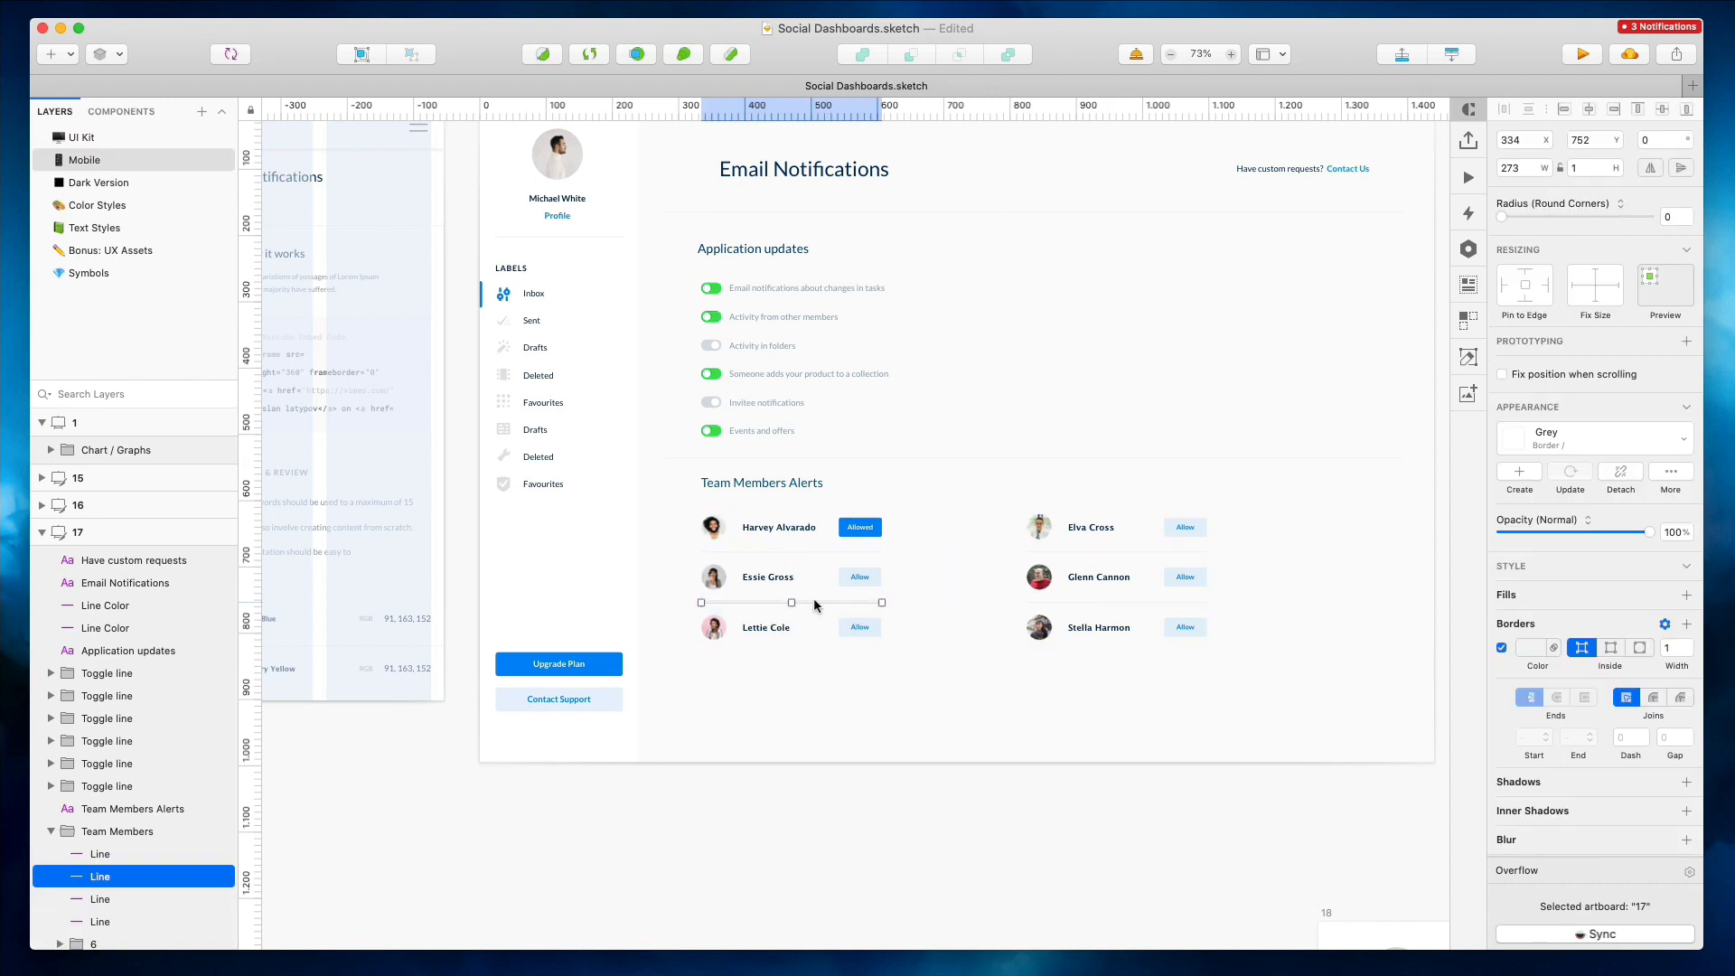
key(super+z)
key(super+z)
key(super+shift+z)
key(super+shift+z)
click(817, 597)
drag(817, 599, 817, 653)
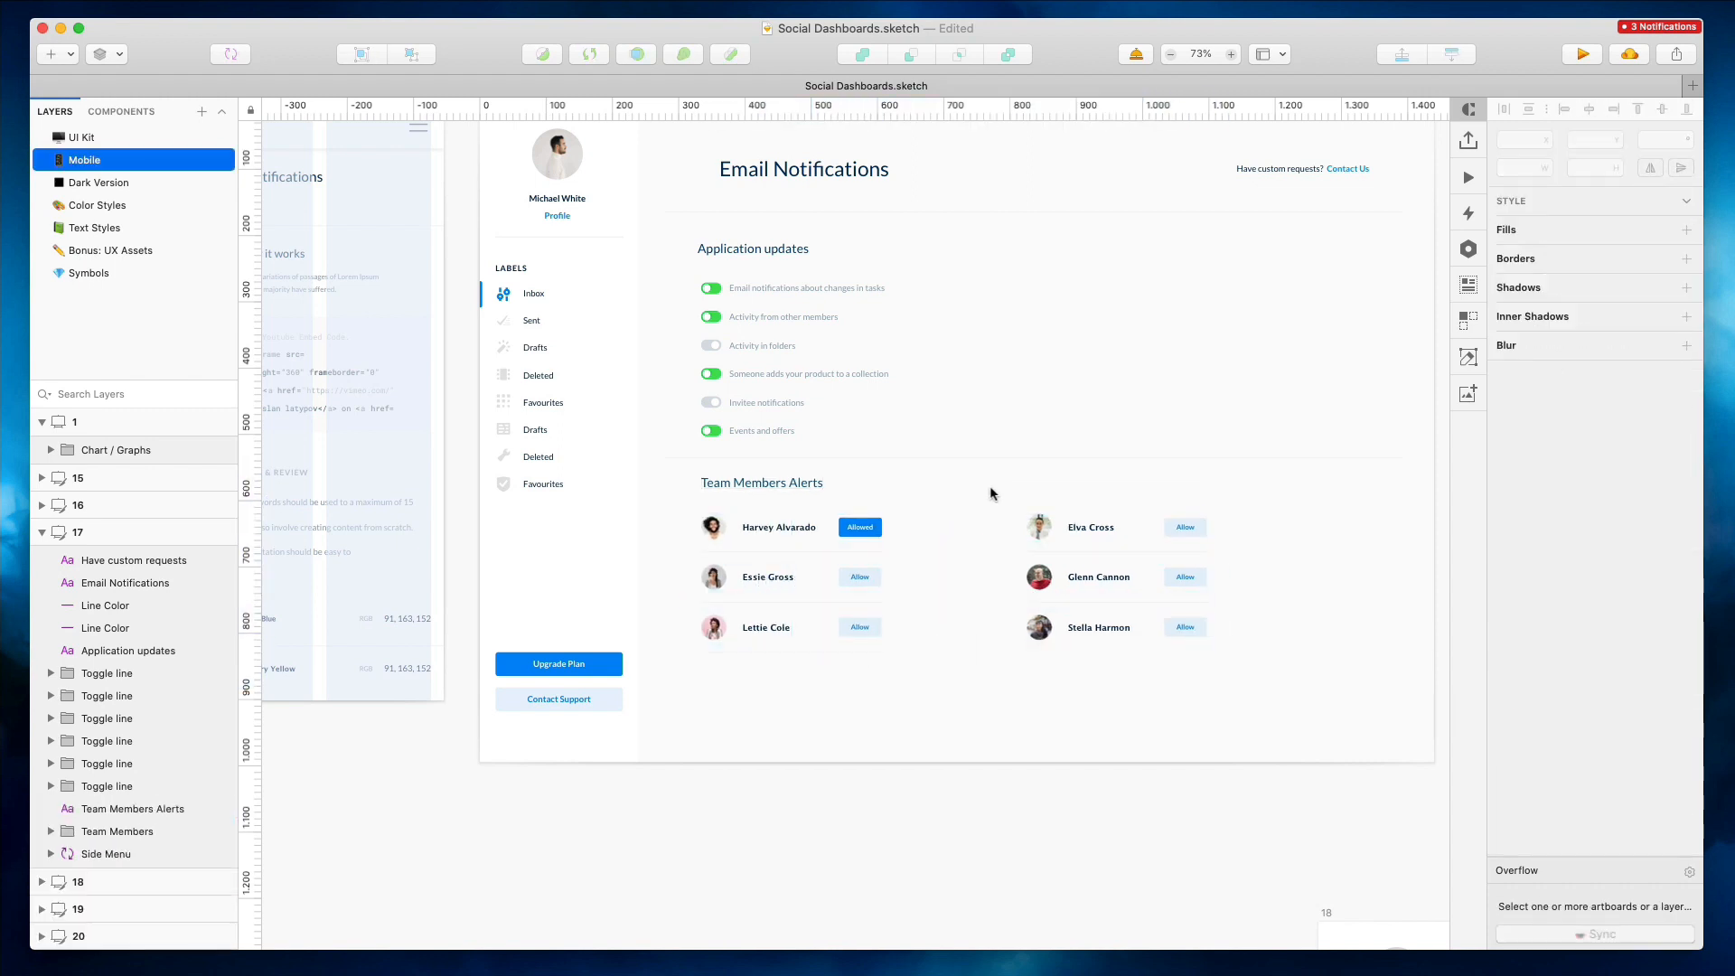
Move the right column of team members below the left column to form a single list
drag(989, 485, 1255, 685)
drag(1089, 534, 766, 671)
scroll(766, 671, down, 1)
drag(687, 502, 919, 865)
scroll(791, 779, down, 1)
scroll(791, 779, up, 1)
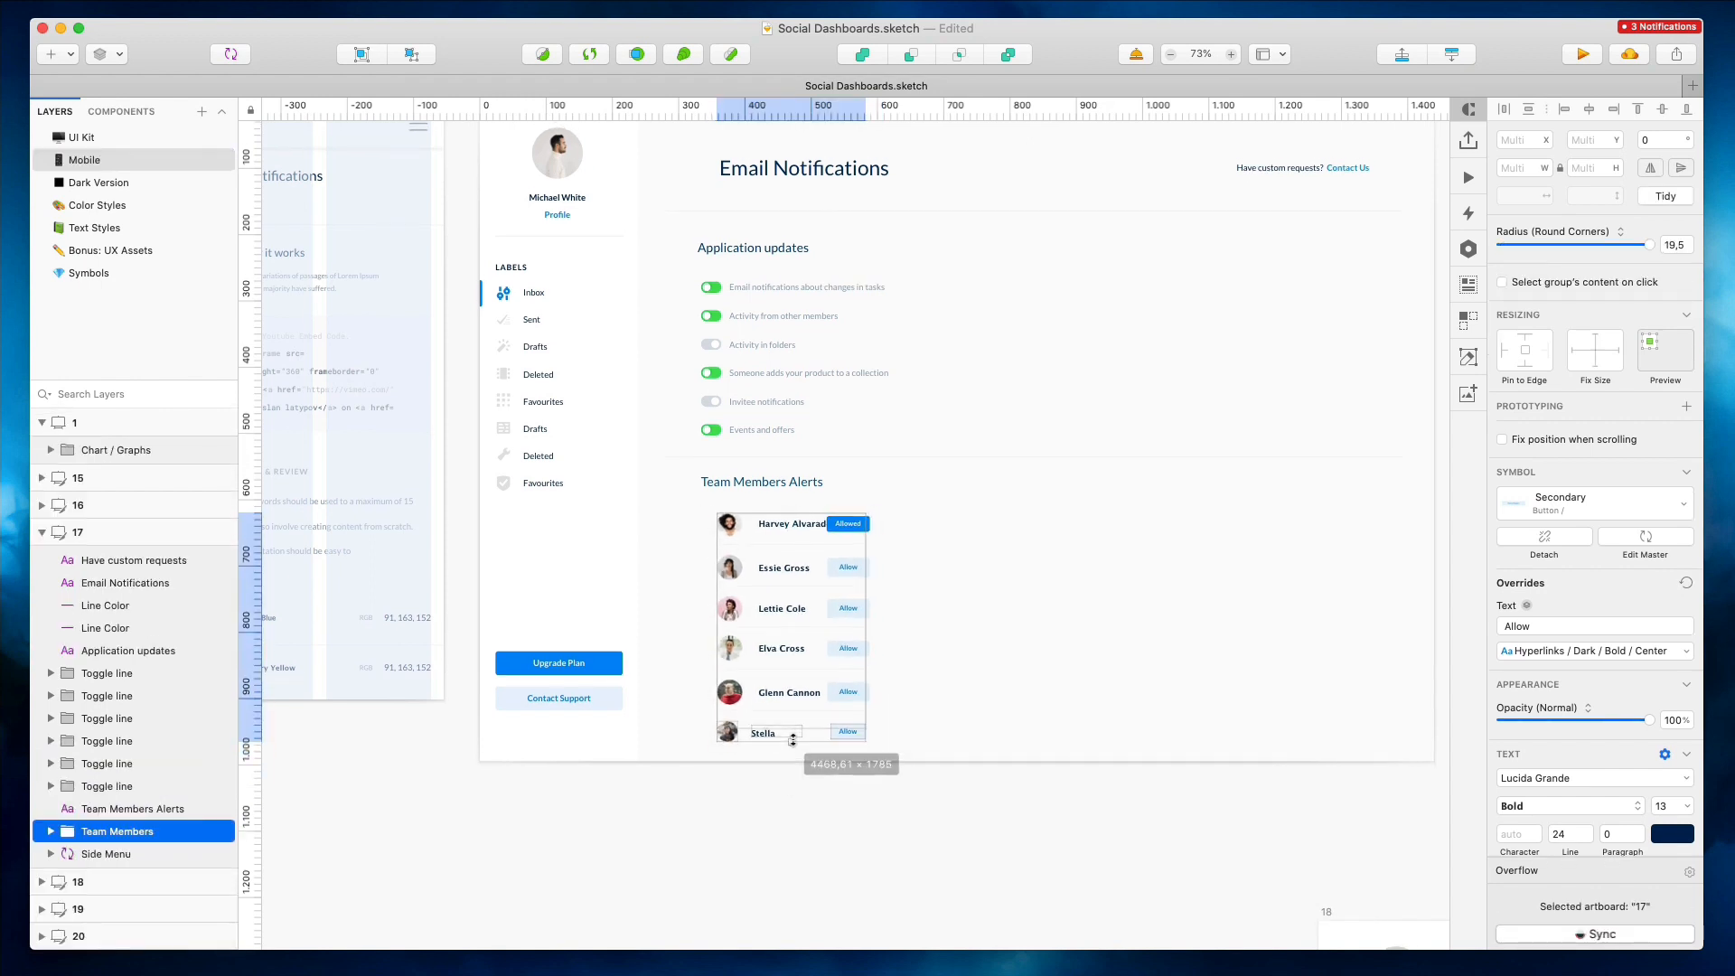
scroll(1388, 429, down, 1)
Delete the leftover code and text body from the Email Notifications mobile artboard, keeping its title, line and header
click(1389, 429)
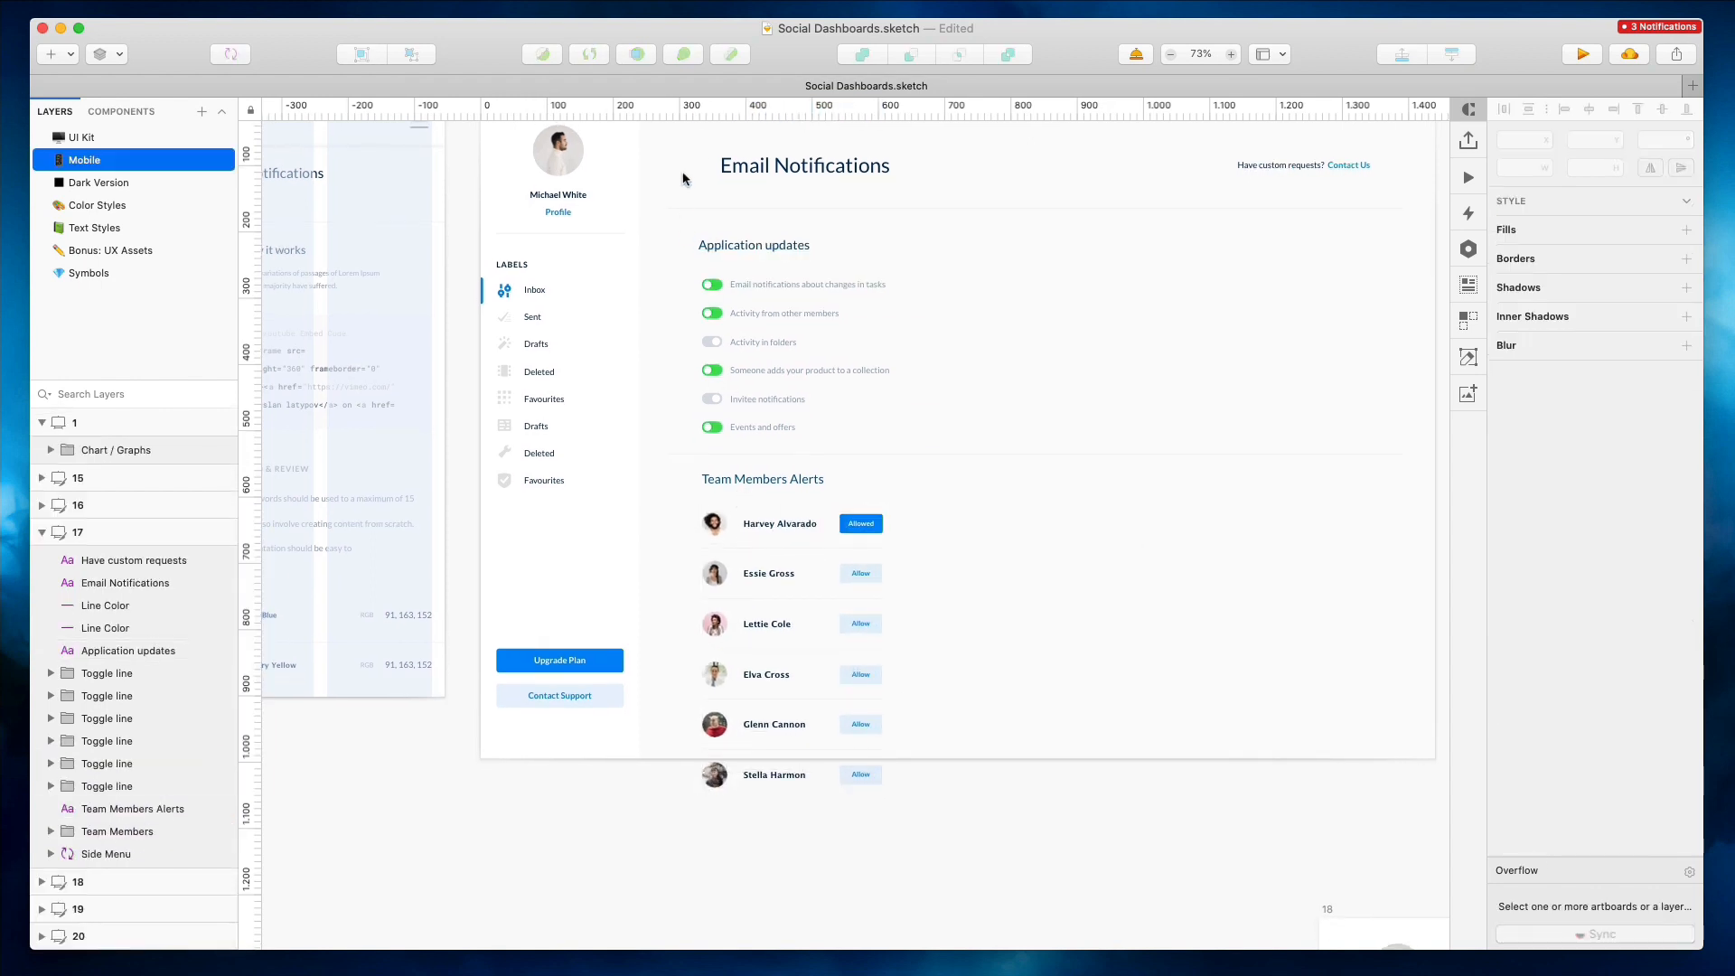
drag(677, 224, 952, 805)
scroll(645, 322, left, 10)
scroll(645, 321, up, 3)
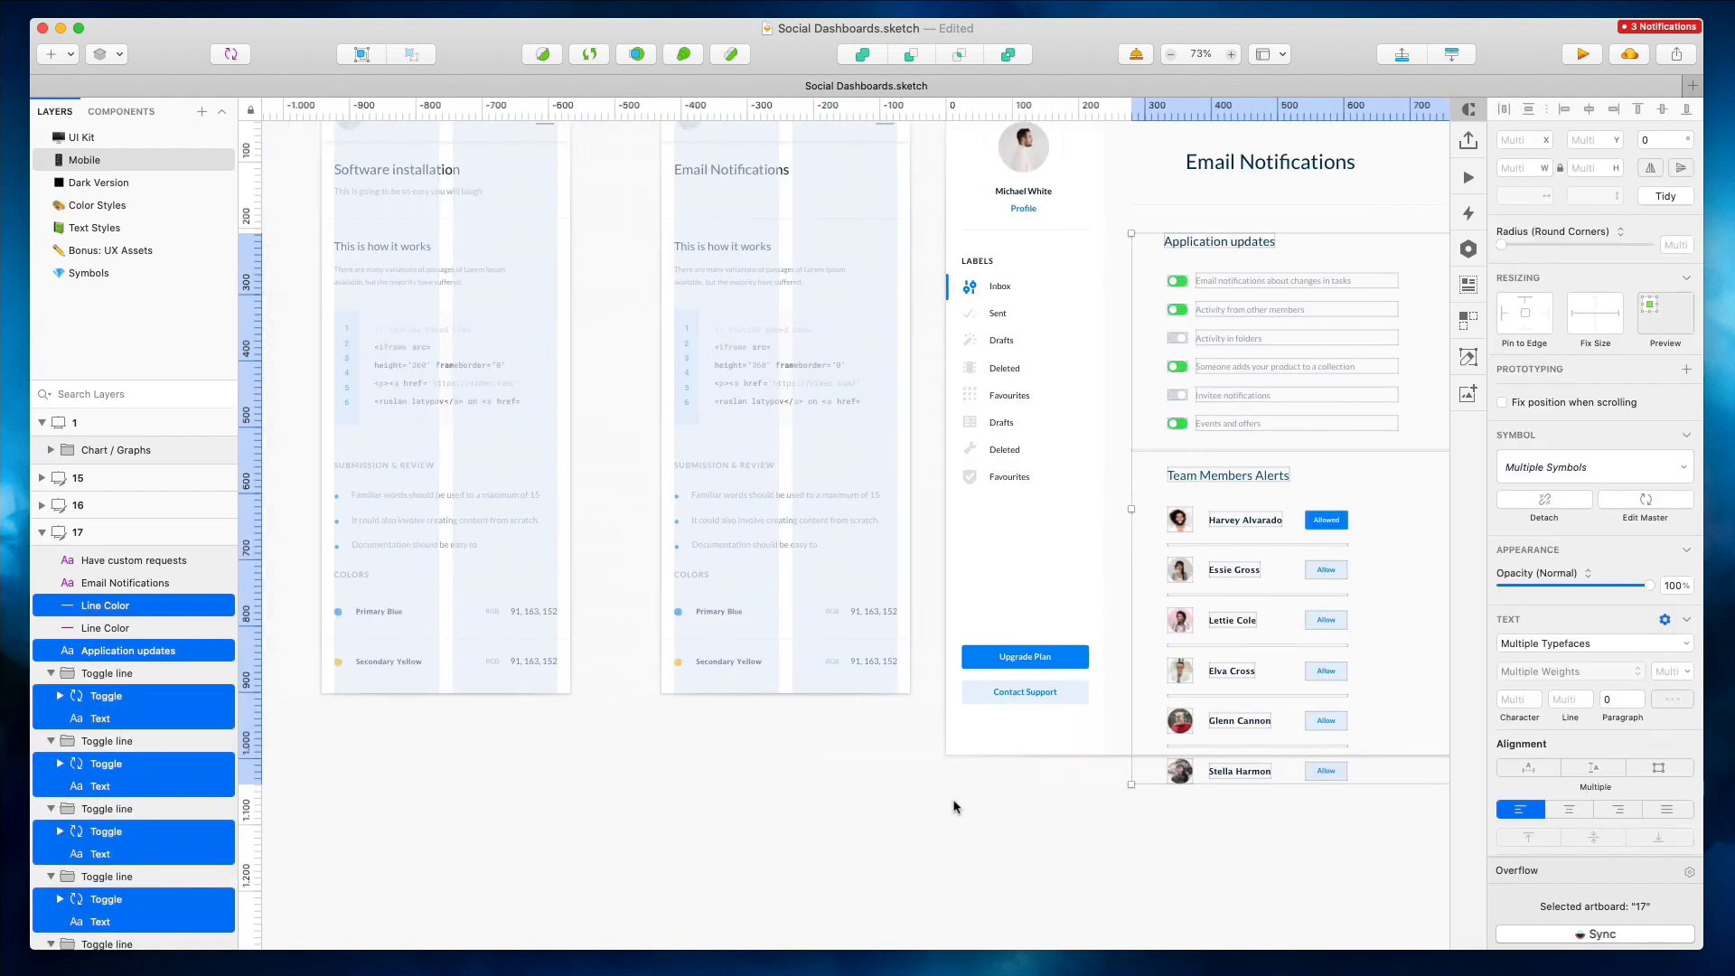
drag(643, 315, 878, 825)
click(676, 338)
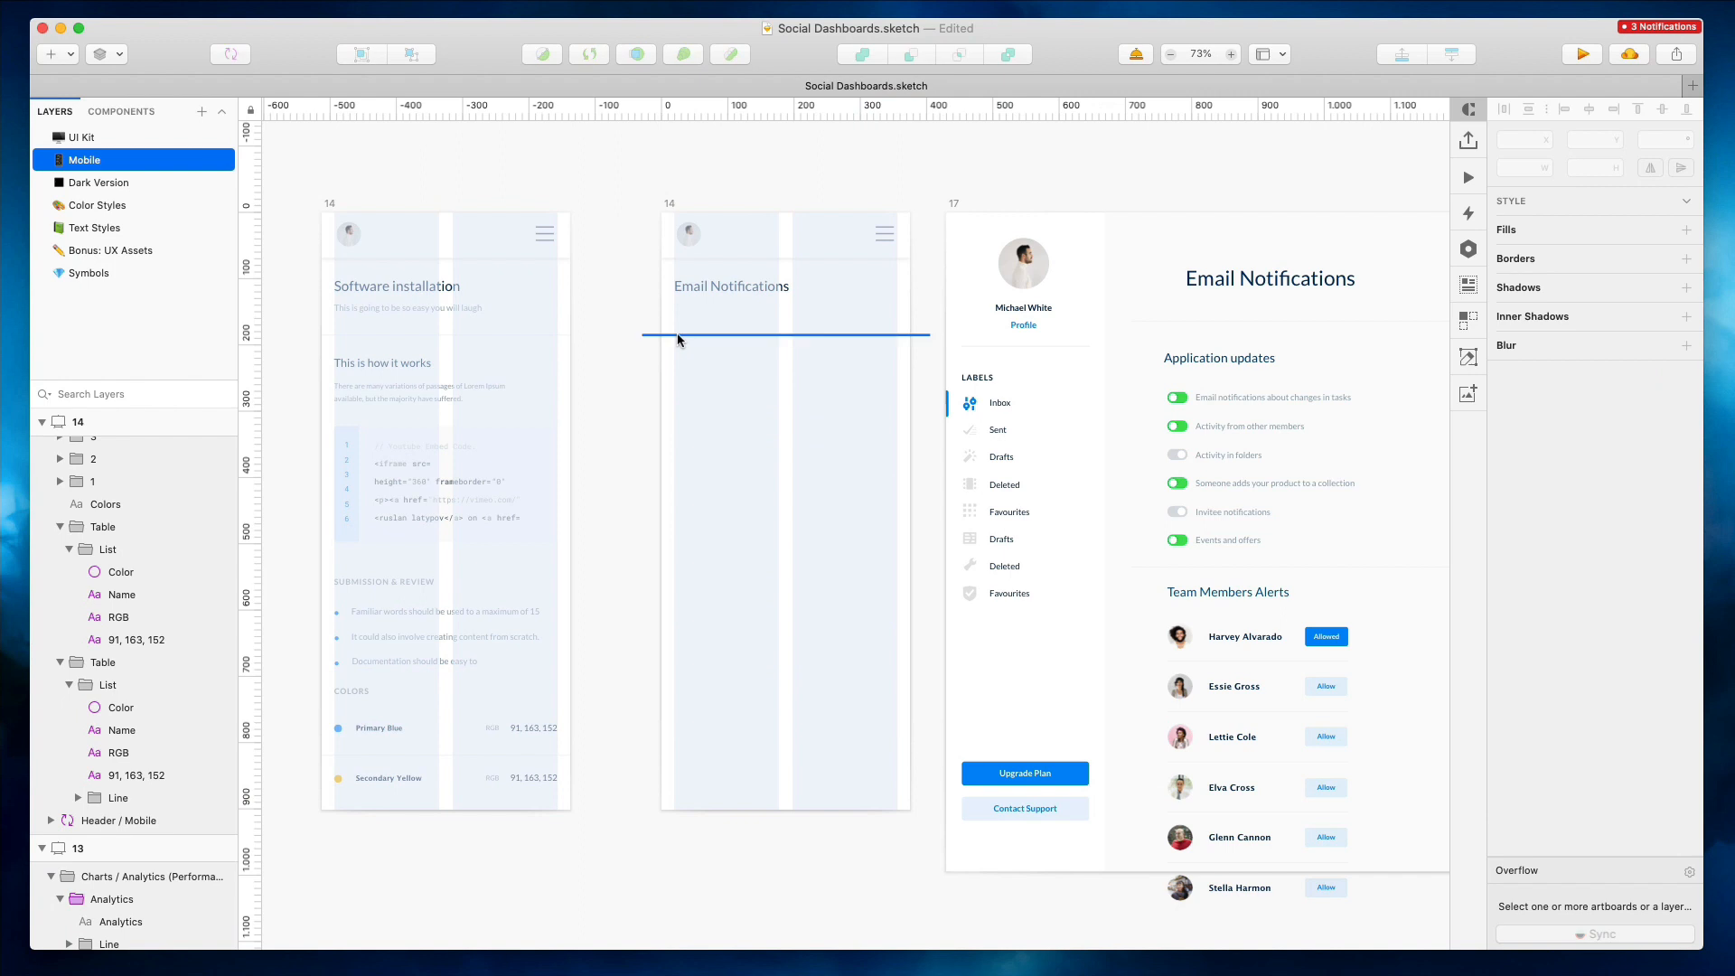
click(697, 291)
click(665, 293)
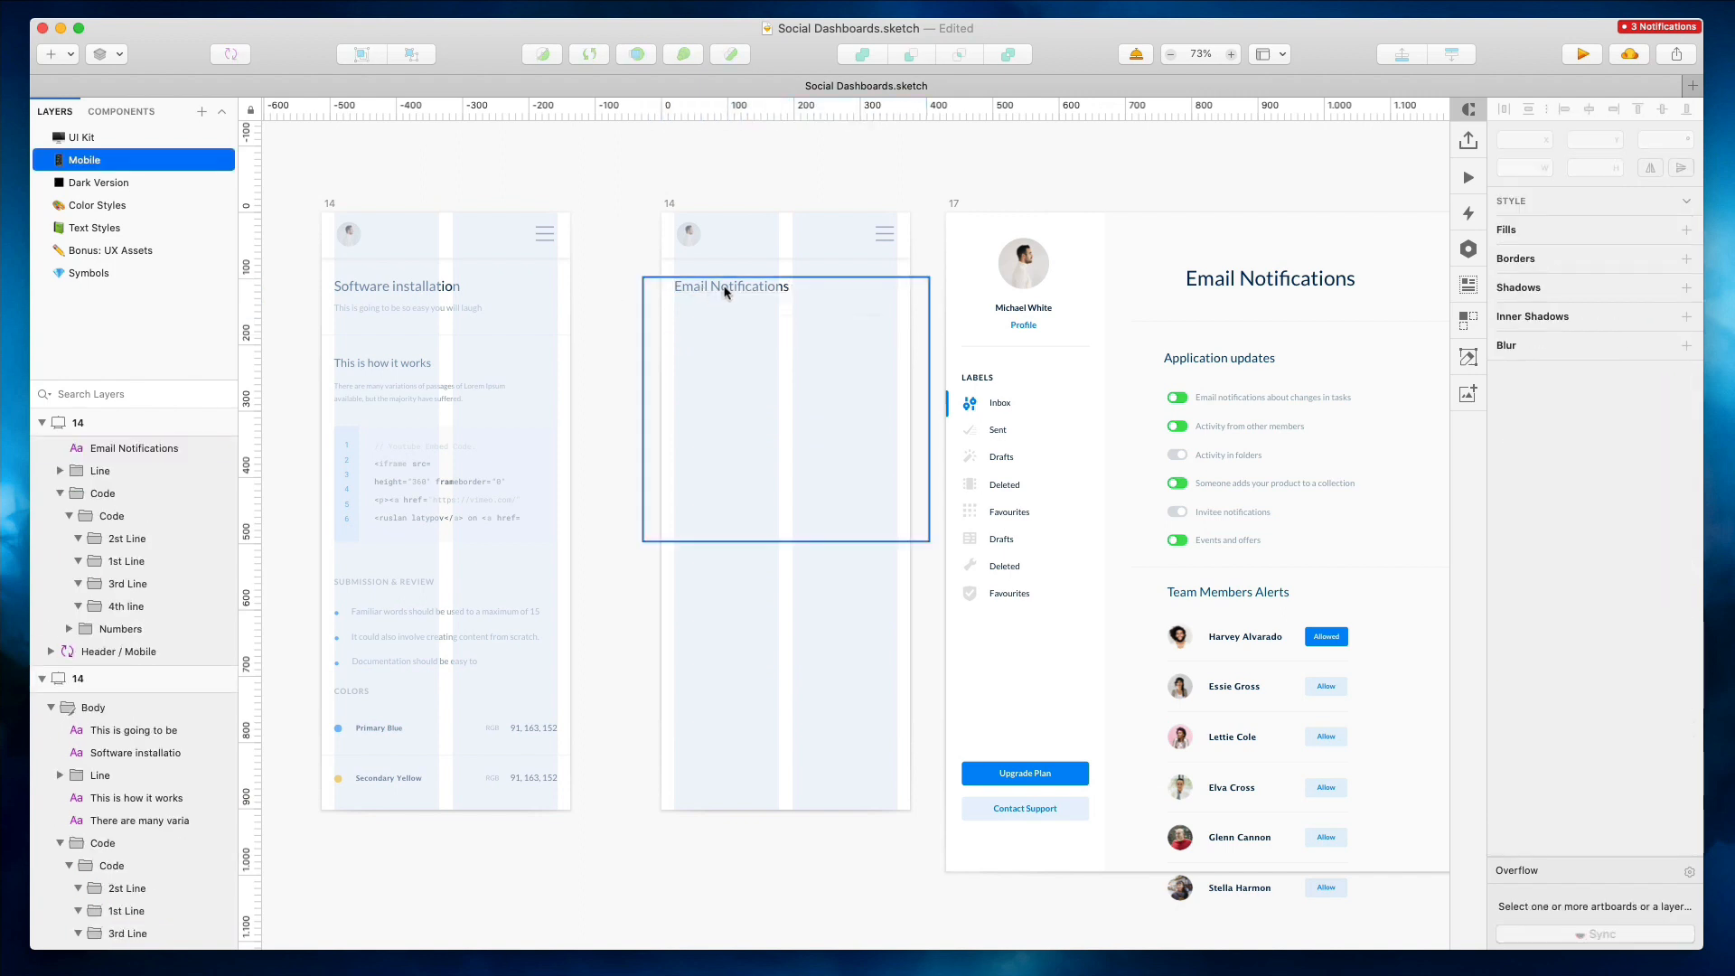
click(722, 288)
key(super+shift+g)
drag(618, 345, 898, 609)
key(Delete)
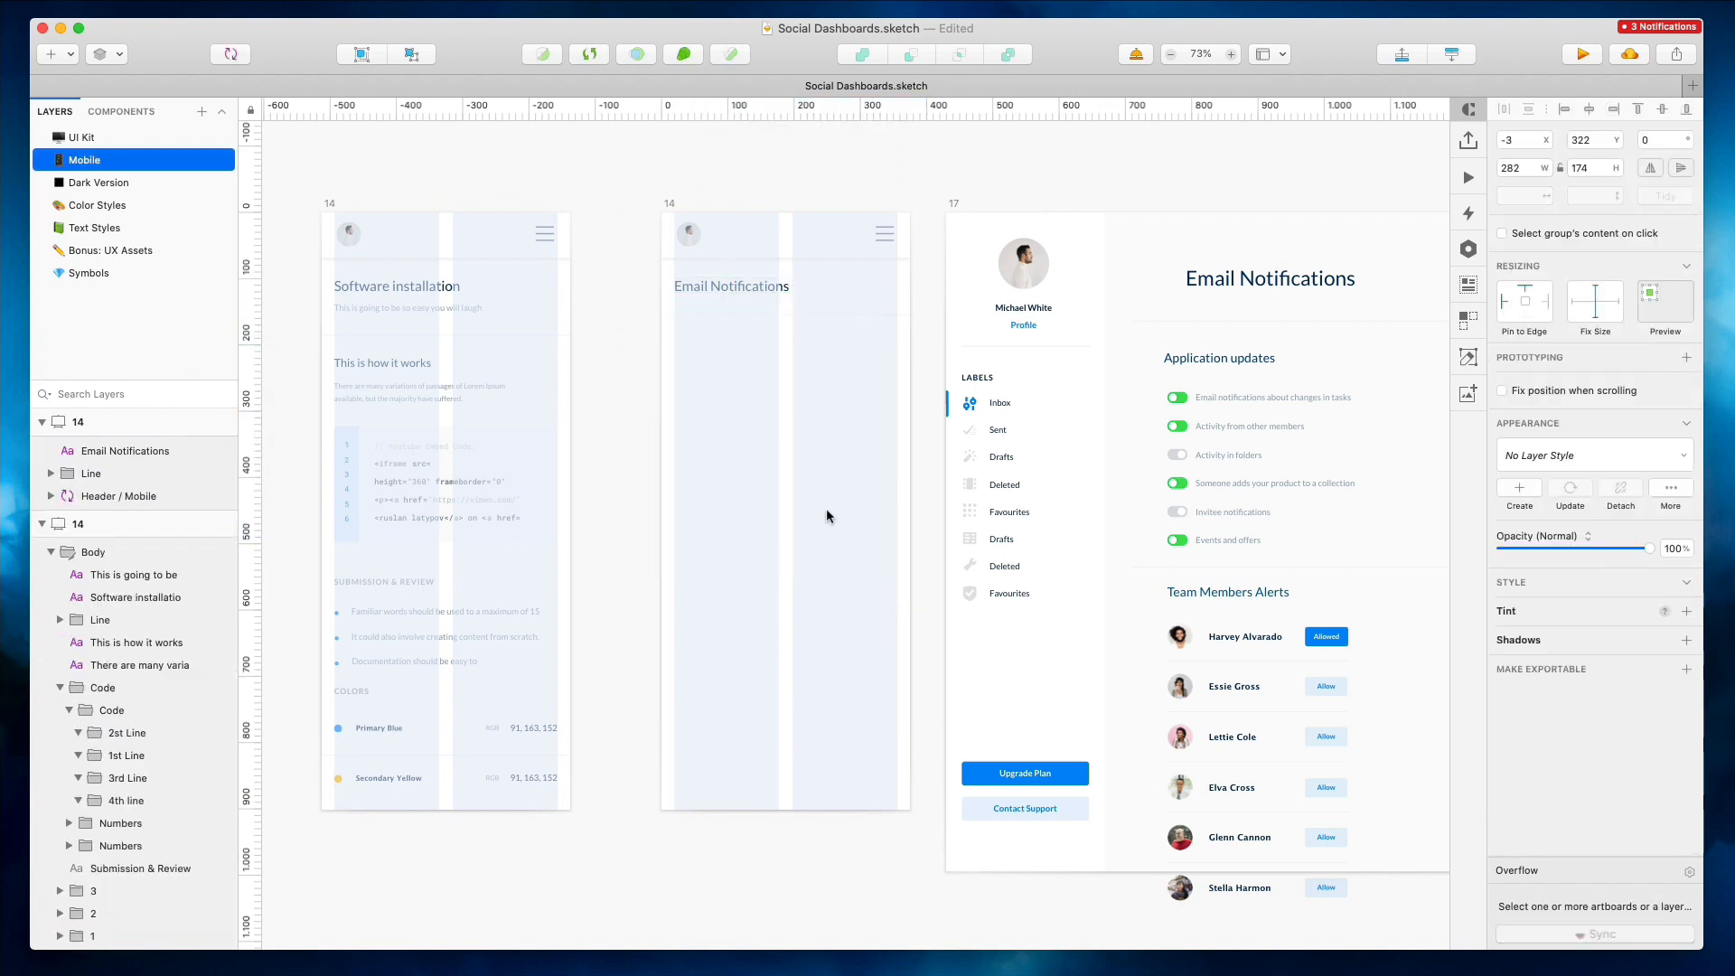
click(768, 316)
click(668, 204)
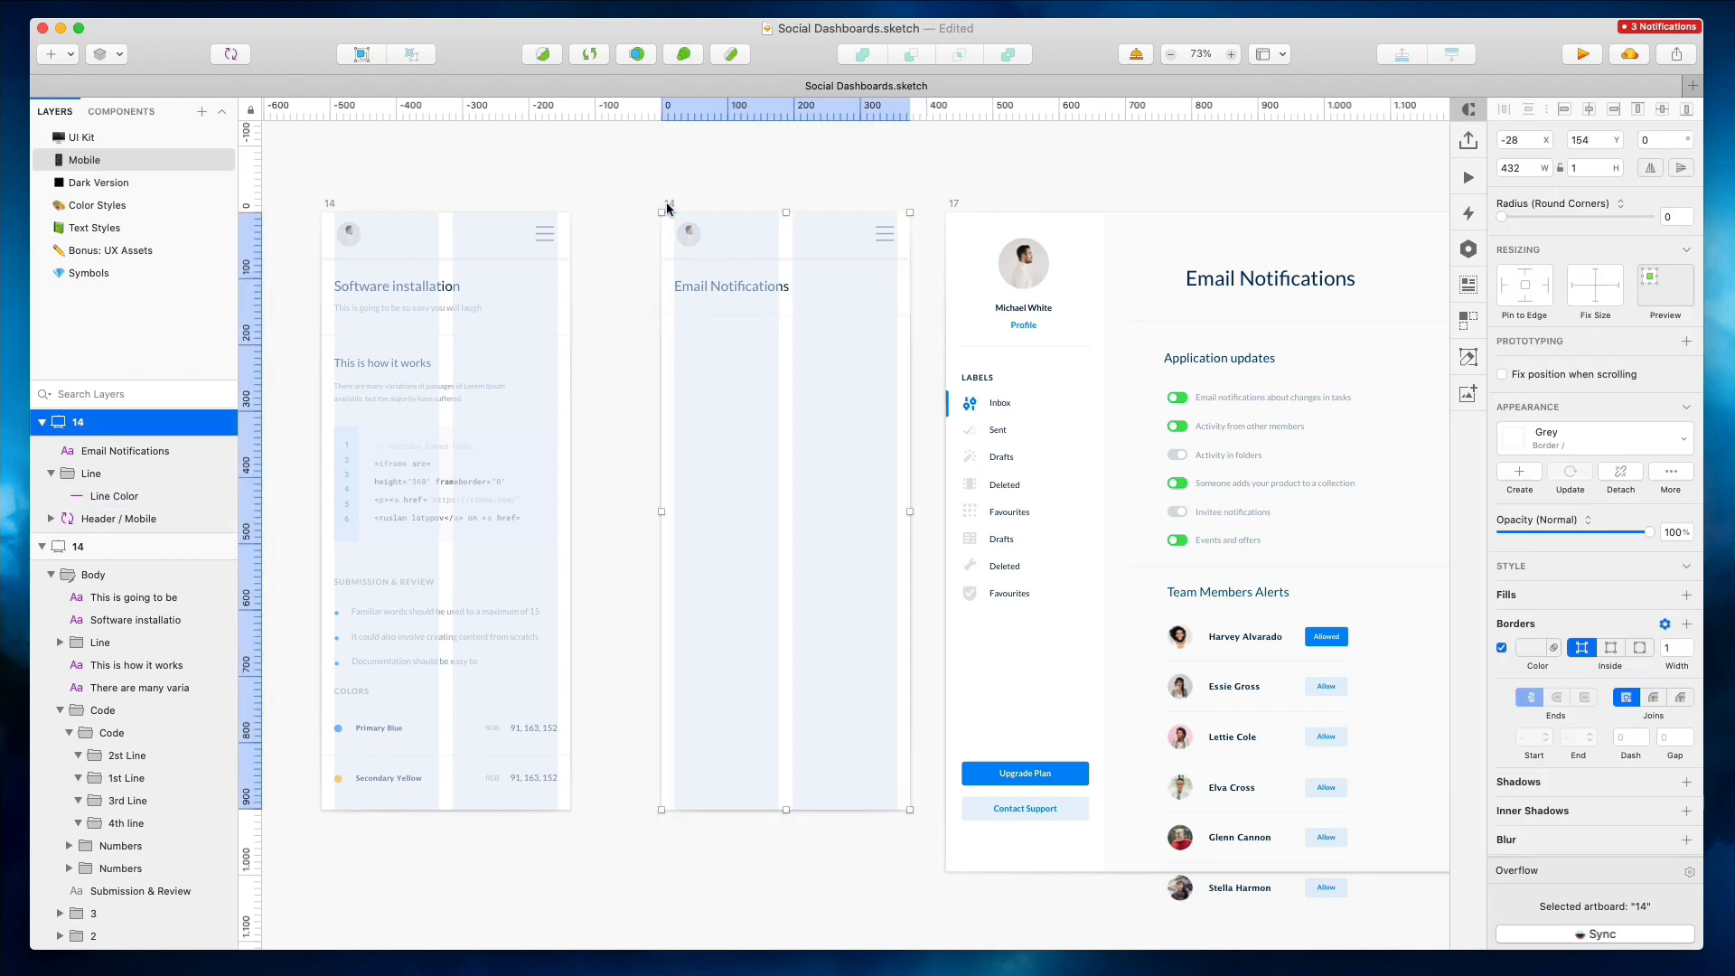
key(super+v)
drag(460, 373, 689, 465)
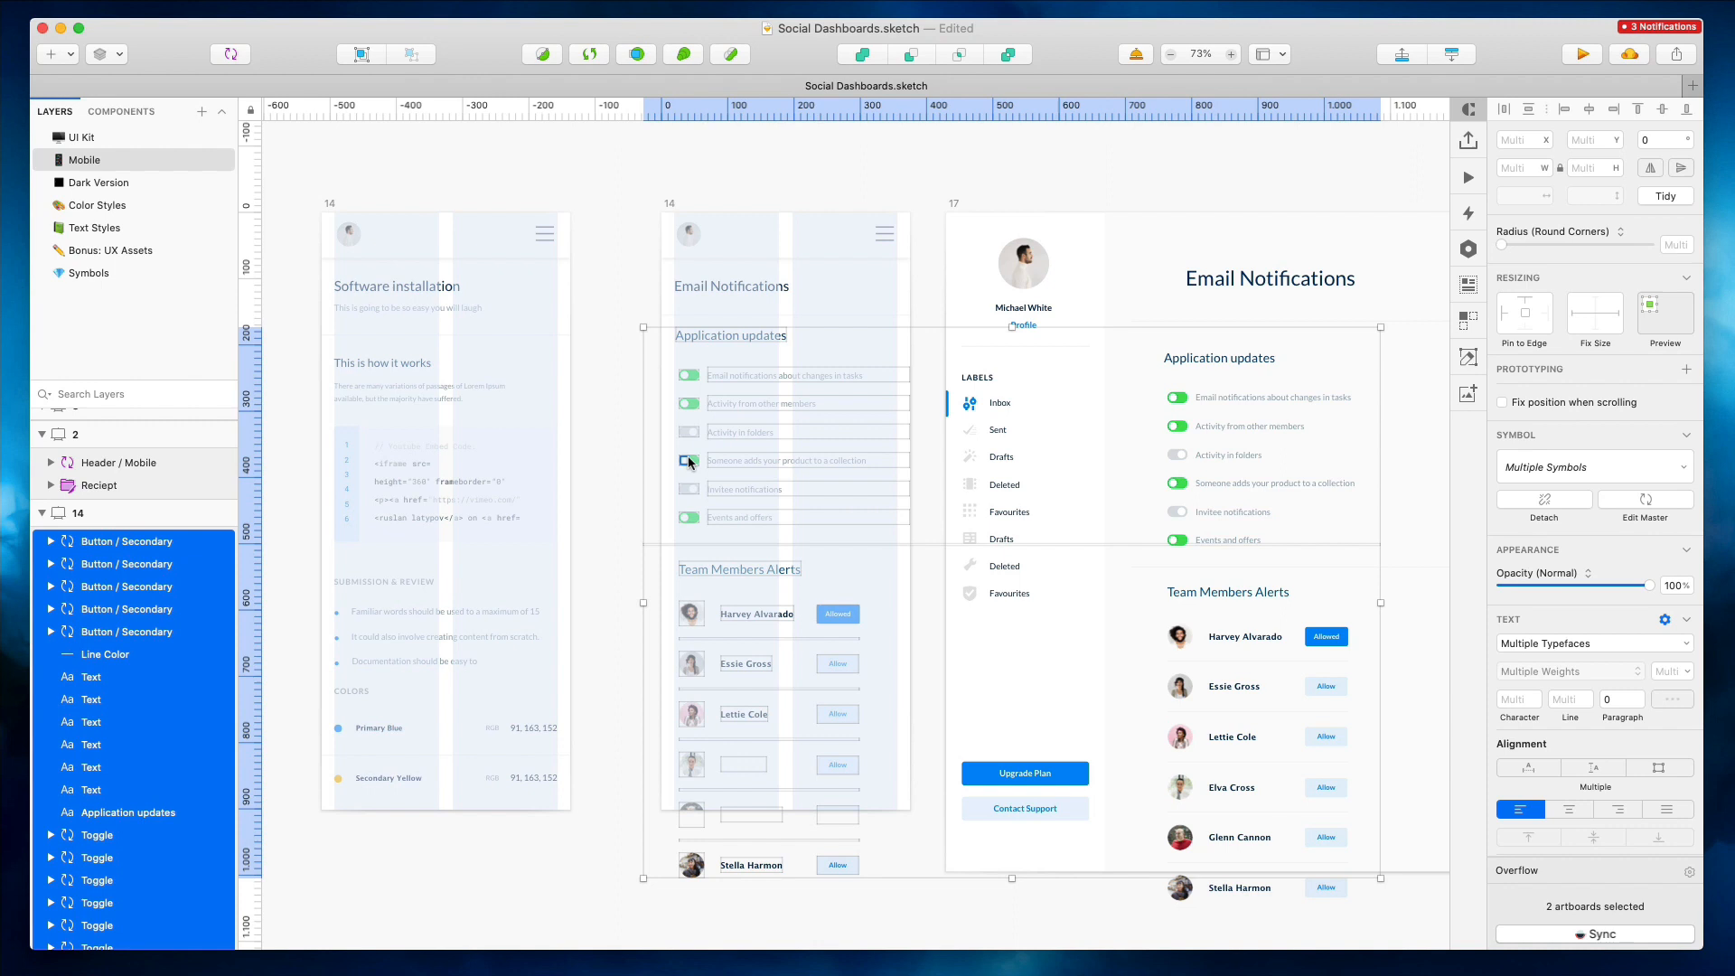
key(super+z)
click(819, 800)
key(super+z)
key(super+z)
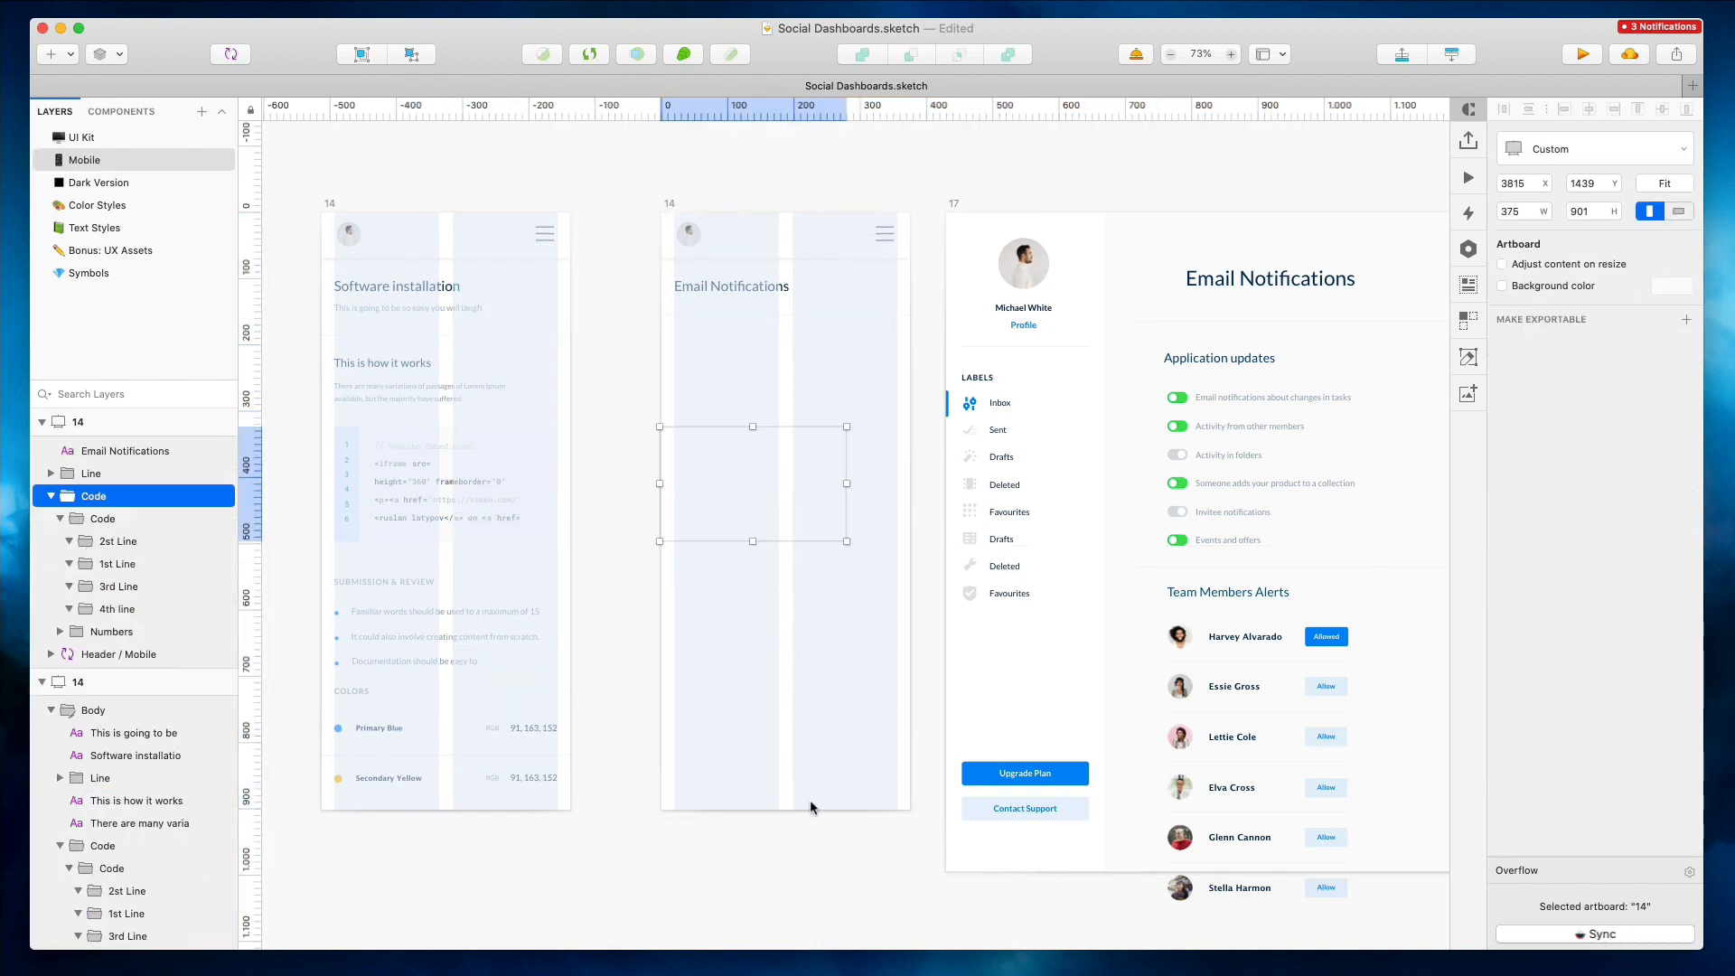
key(Delete)
Extend the Email Notifications mobile artboard's height downward
click(669, 206)
scroll(743, 633, down, 4)
drag(784, 642, 783, 968)
scroll(631, 608, up, 4)
Paste the desktop Application updates and Team Members Alerts content into the mobile artboard and position it below the title
click(669, 547)
key(super+v)
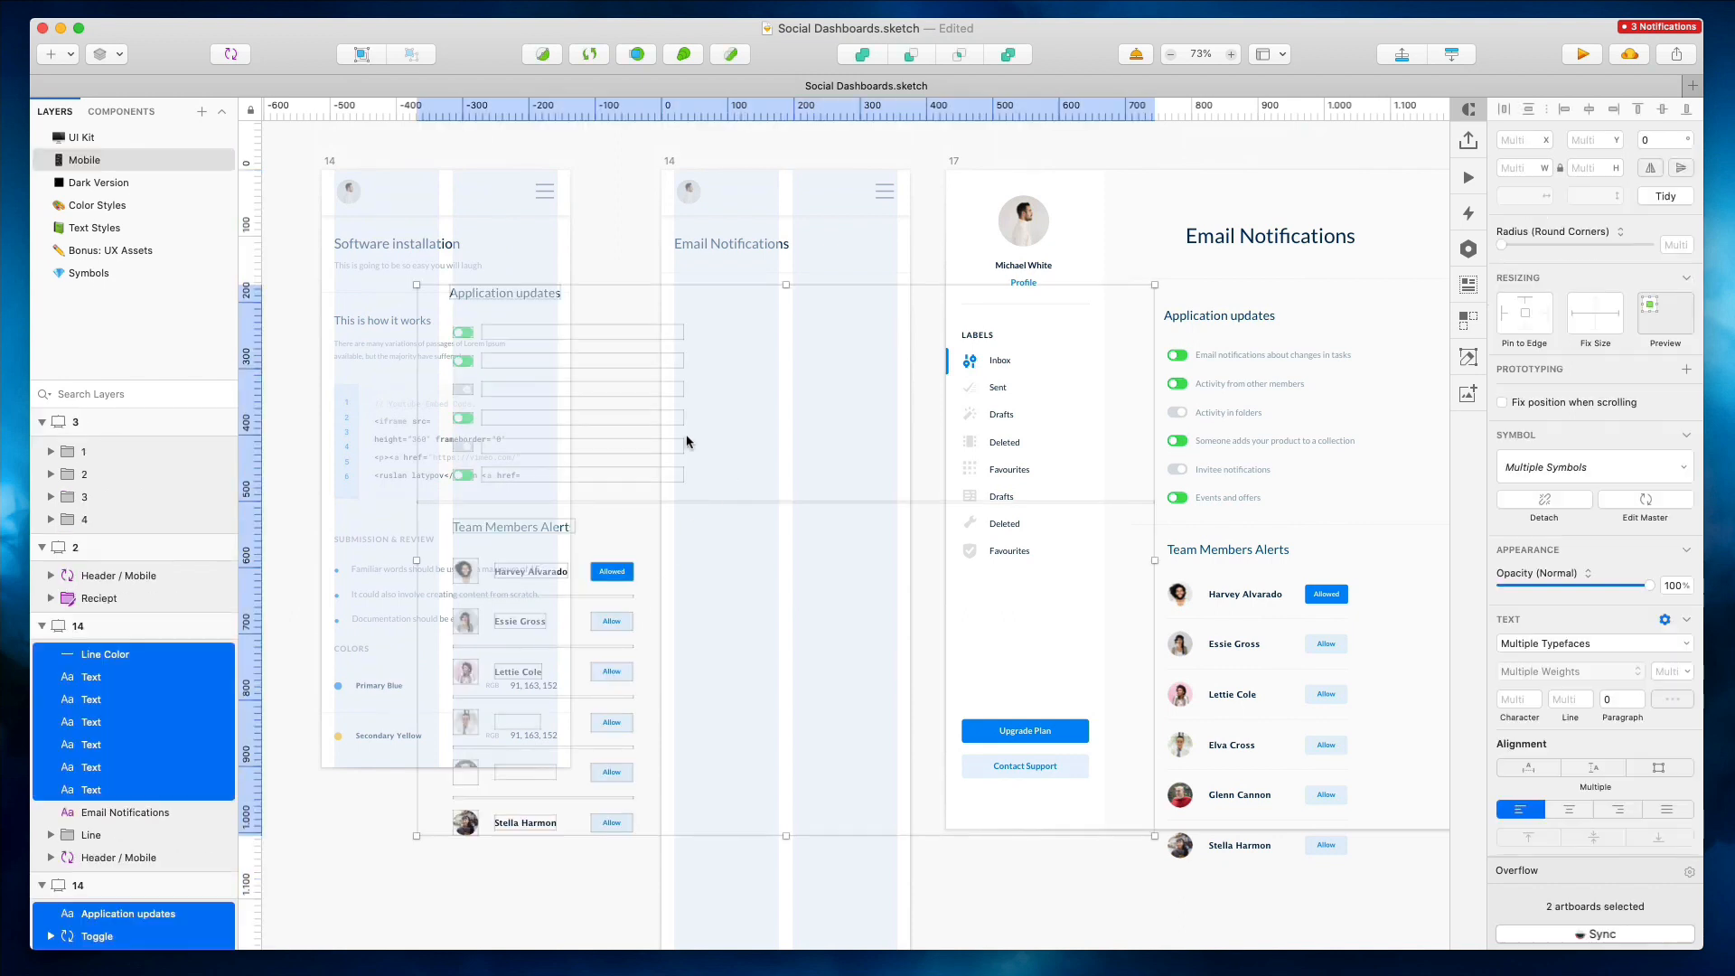
drag(476, 390, 691, 394)
key(Down)
key(Down)
key(Down)
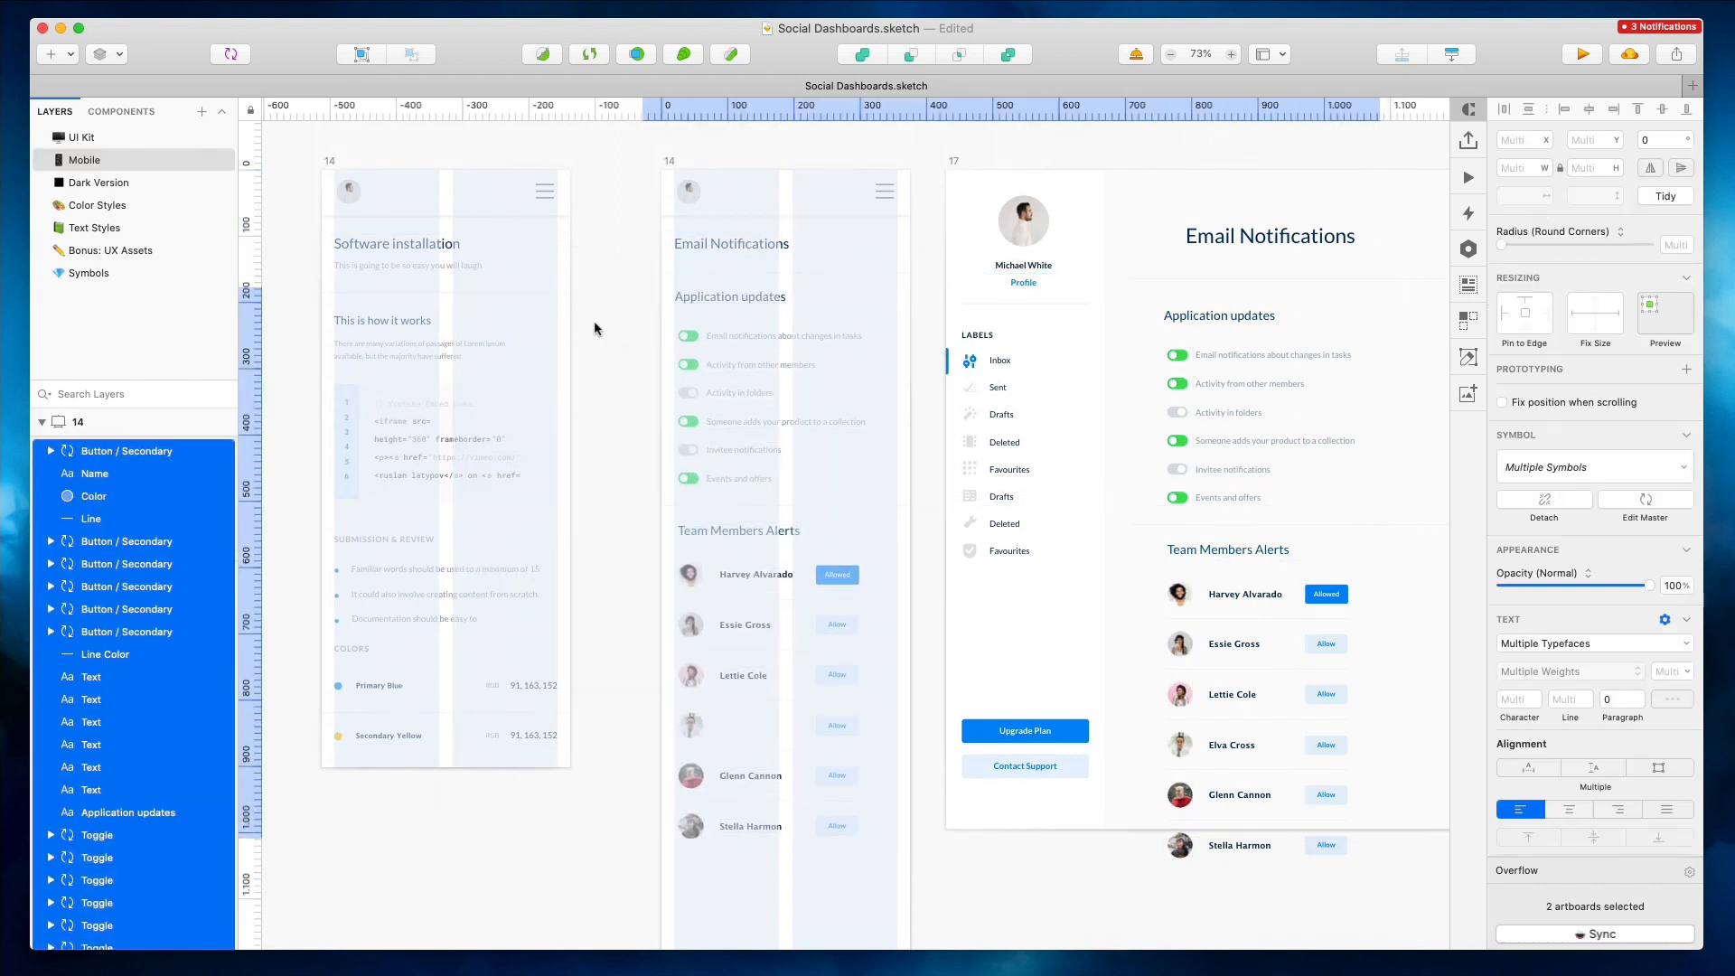
key(Down)
key(Down)
key(Escape)
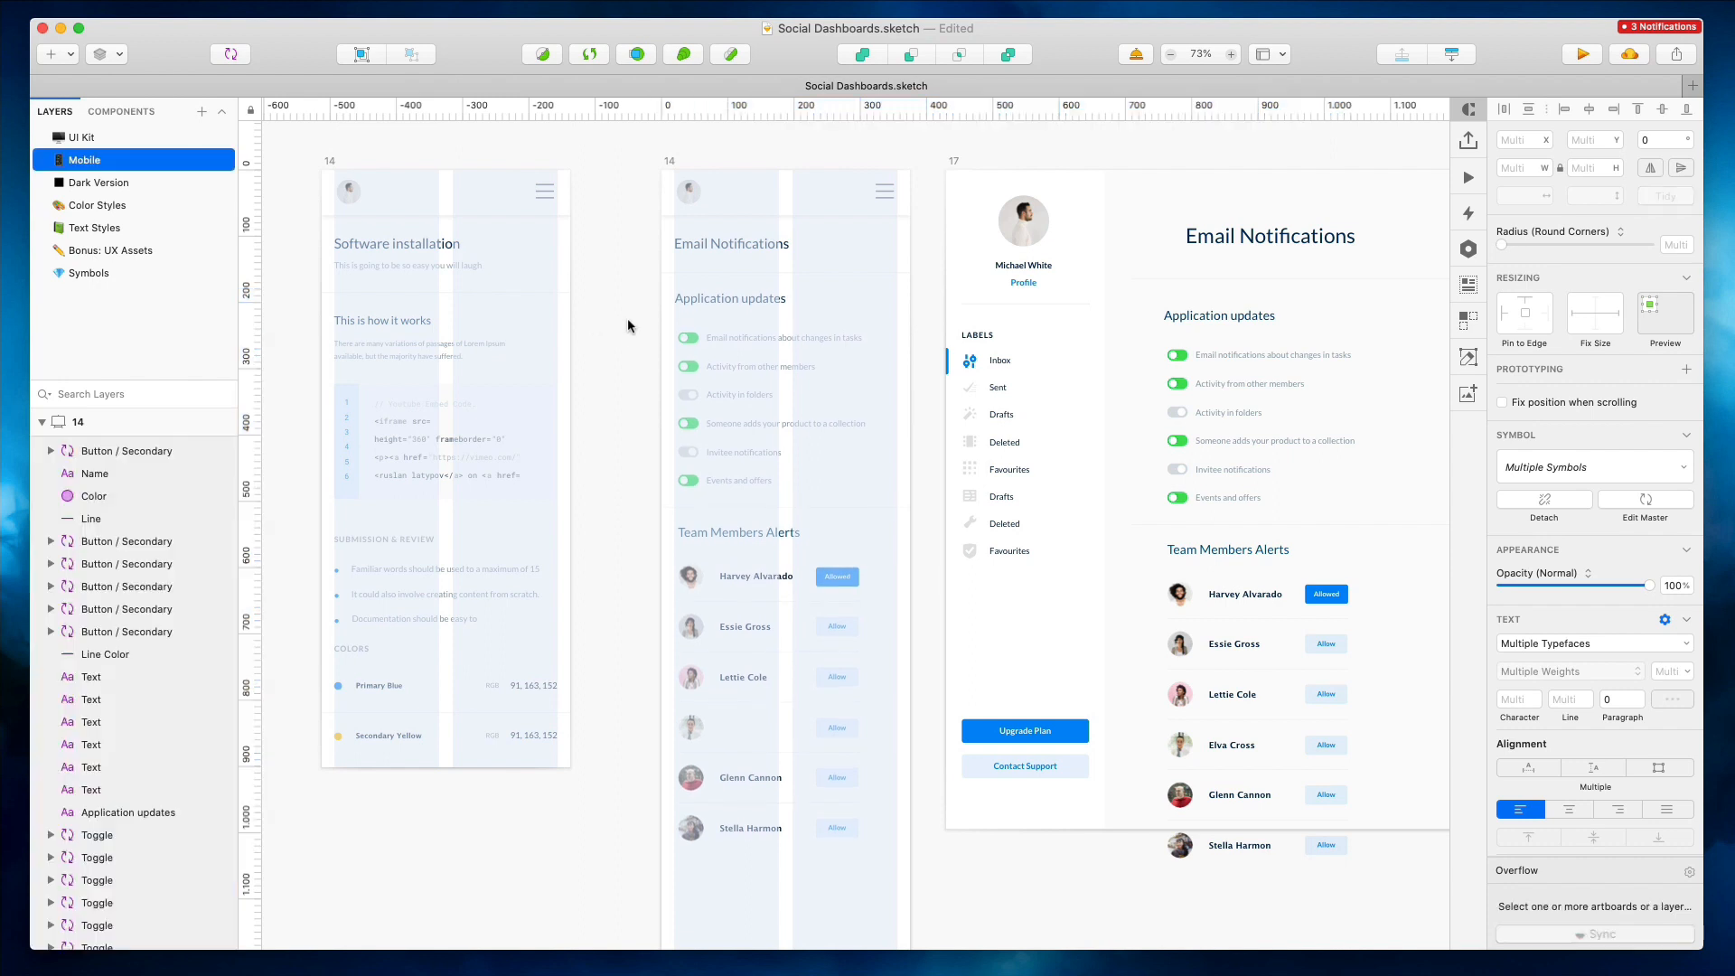
Nudge the Team Members Alerts section left to align with the artboard margin
drag(837, 837, 863, 886)
drag(657, 531, 668, 533)
key(Left)
key(Left)
key(Left)
key(Left)
key(Left)
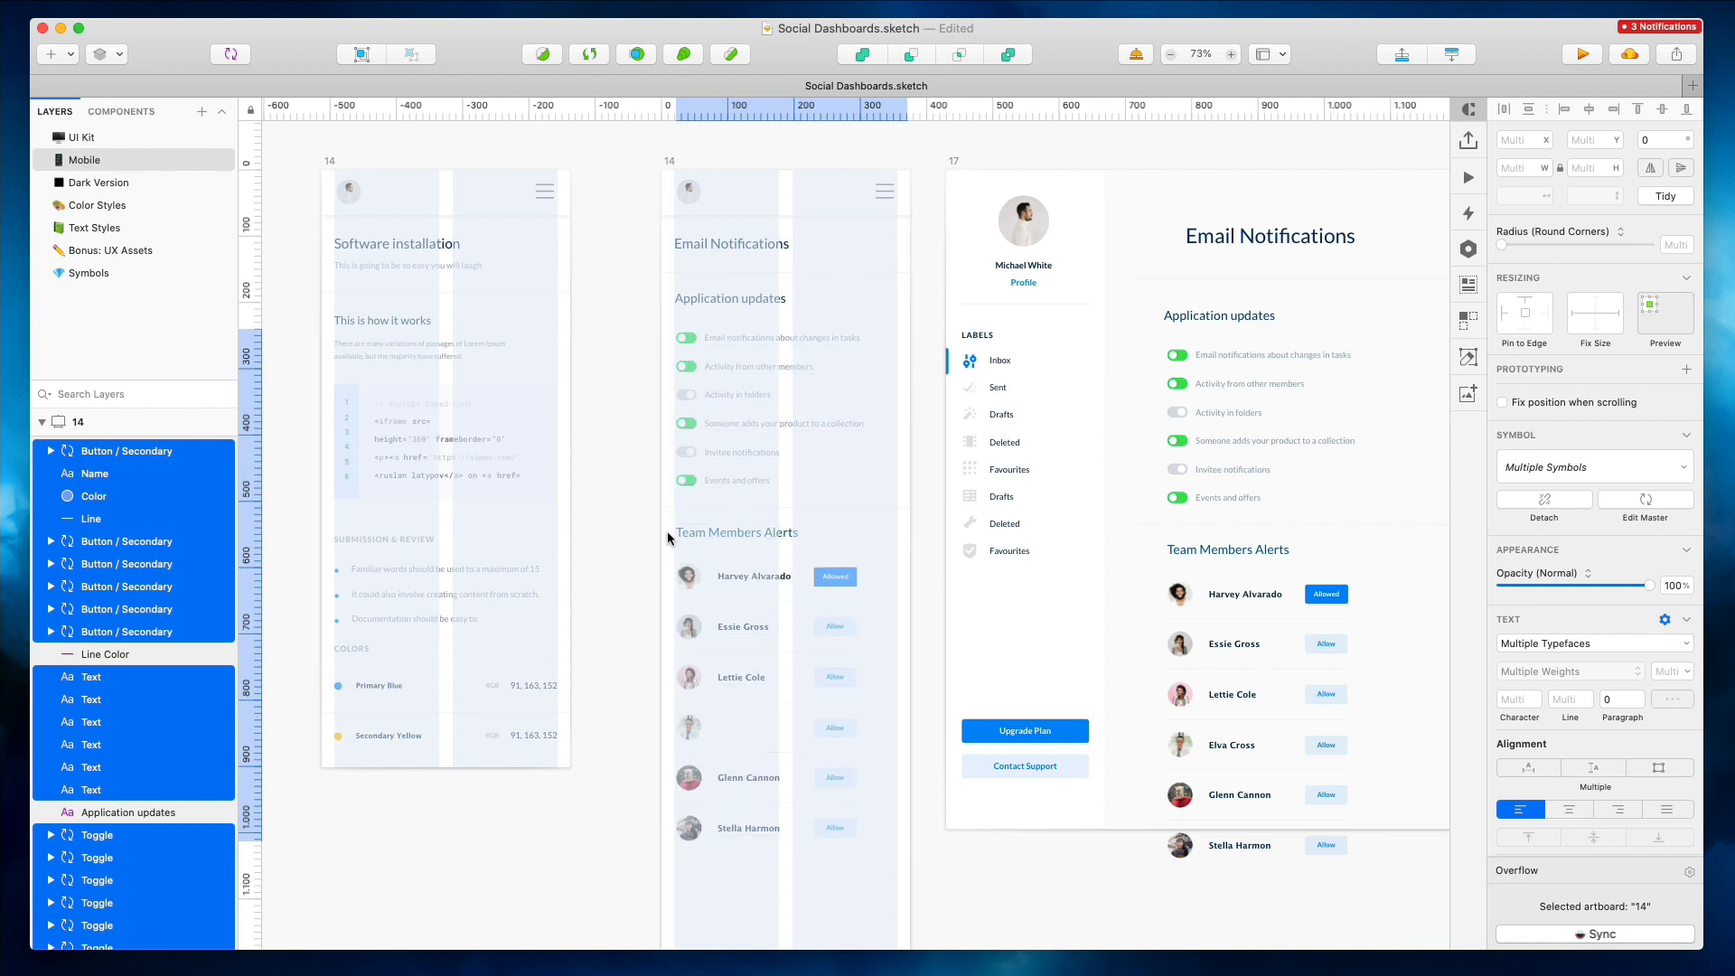
Move the column of Allow buttons to the right edge of the mobile artboard
drag(876, 553, 823, 913)
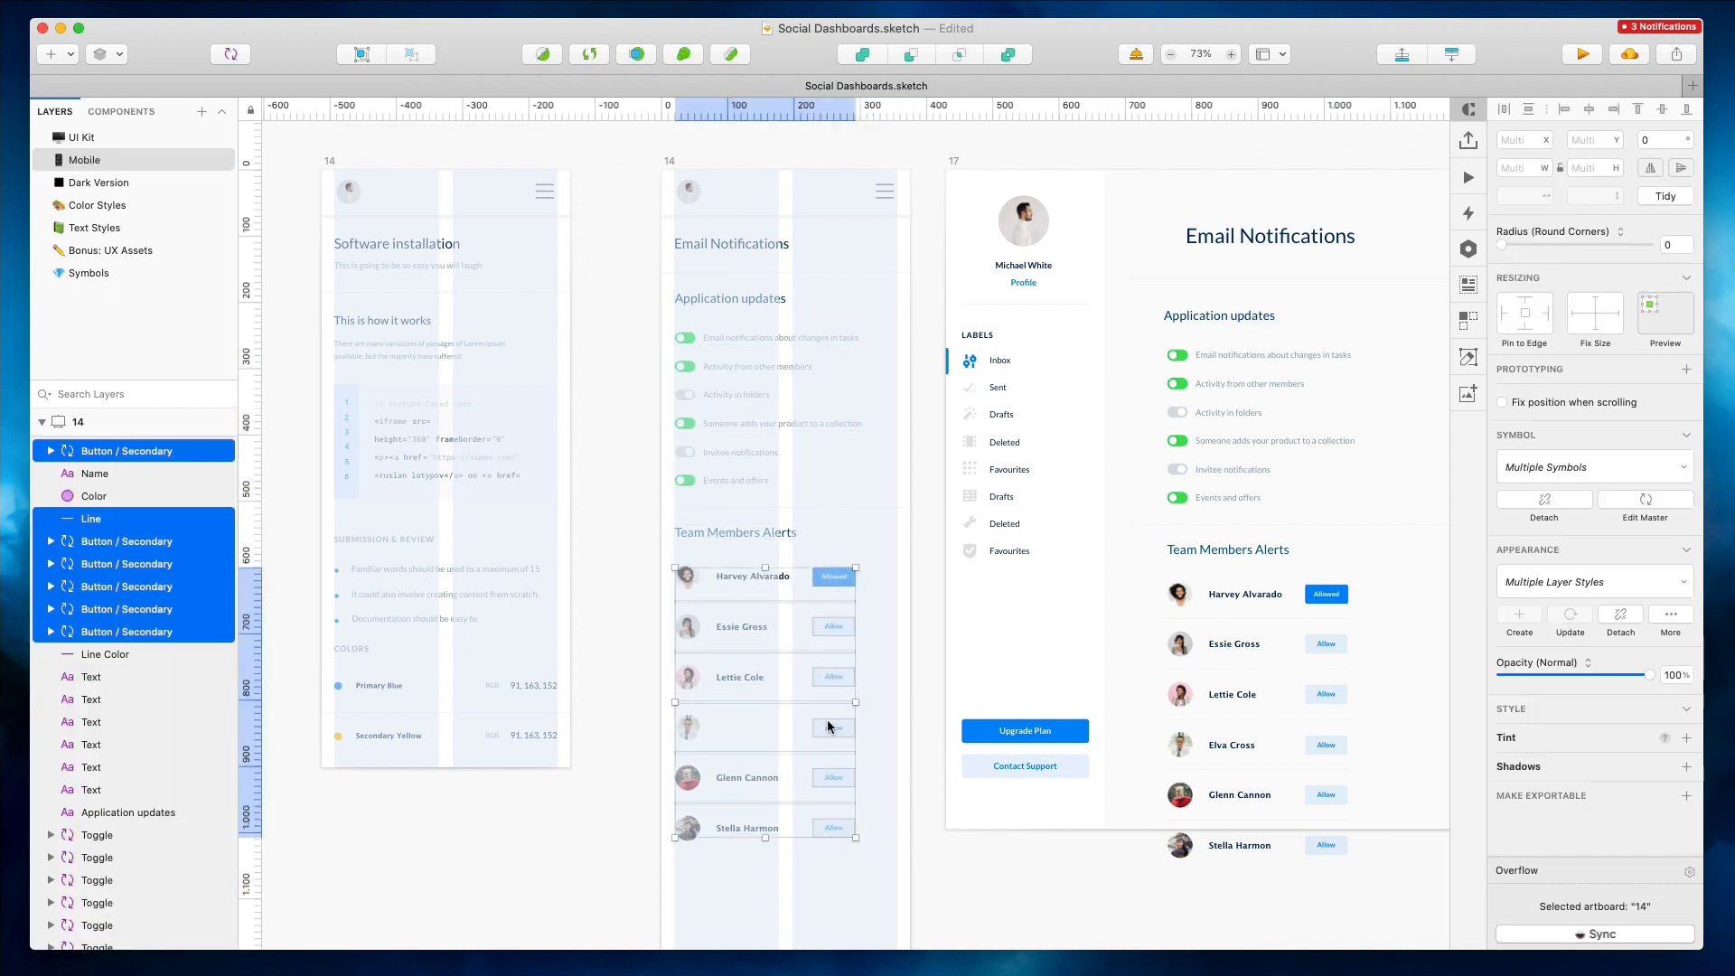
drag(809, 654, 833, 866)
drag(856, 701, 898, 700)
click(864, 506)
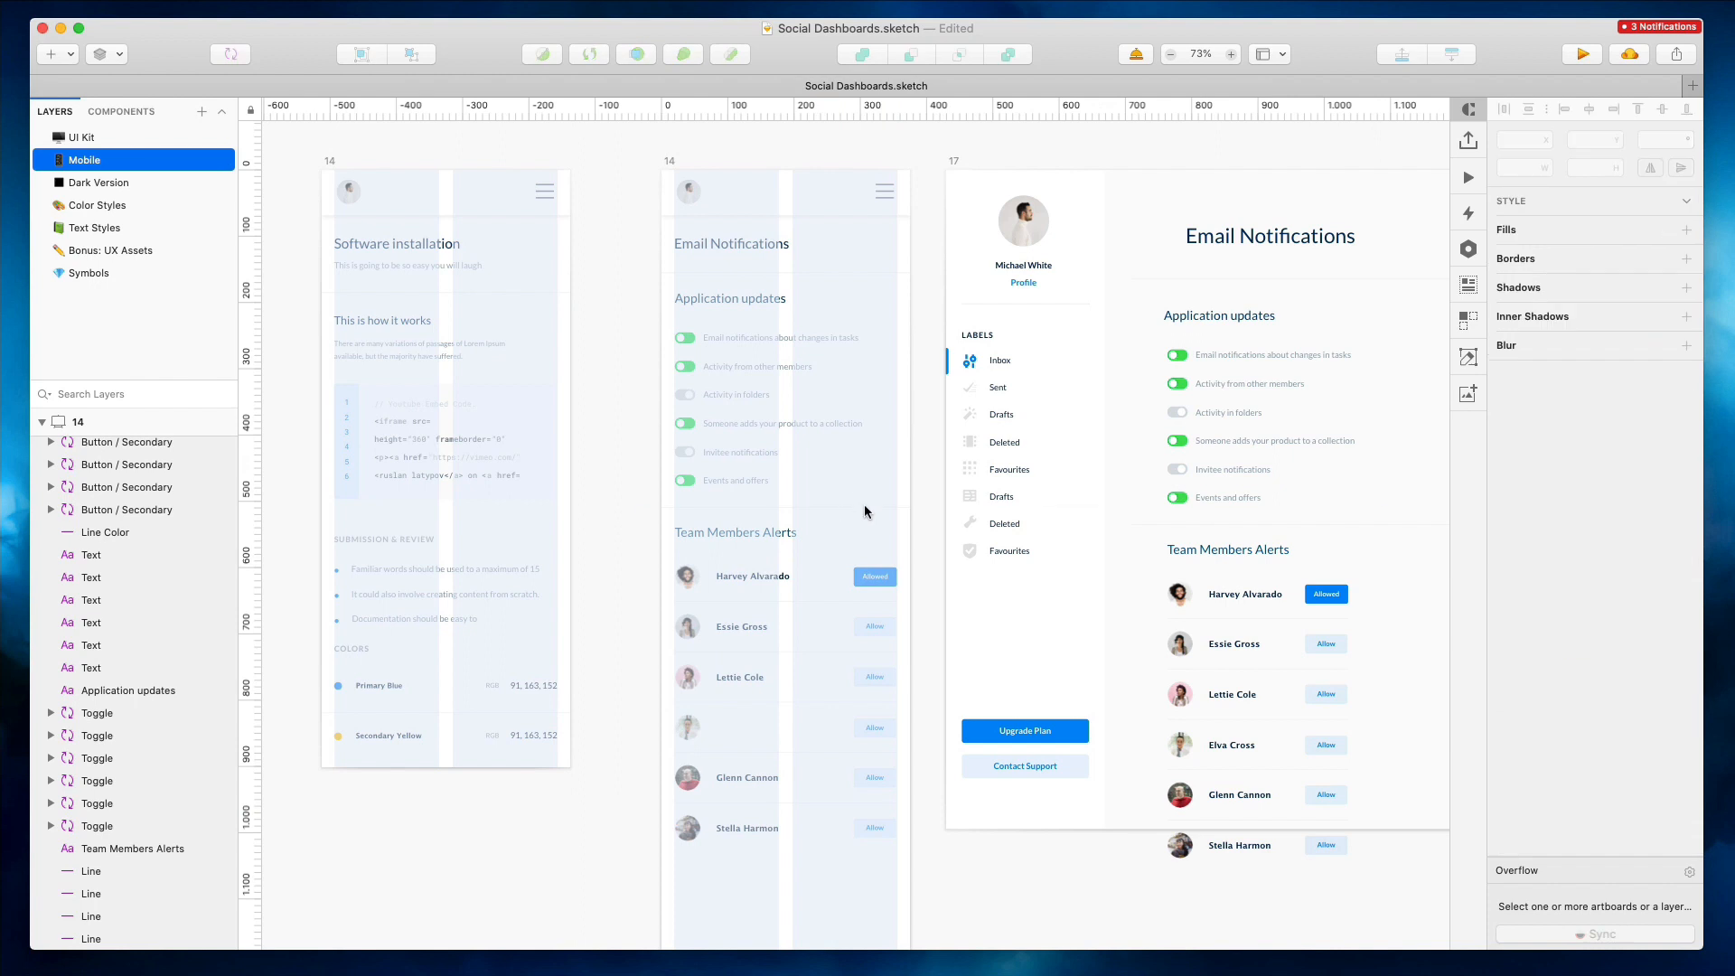
Select the divider line and shift the Team Members Alerts title and member list down below it
drag(1377, 506, 910, 505)
scroll(910, 505, up, 10)
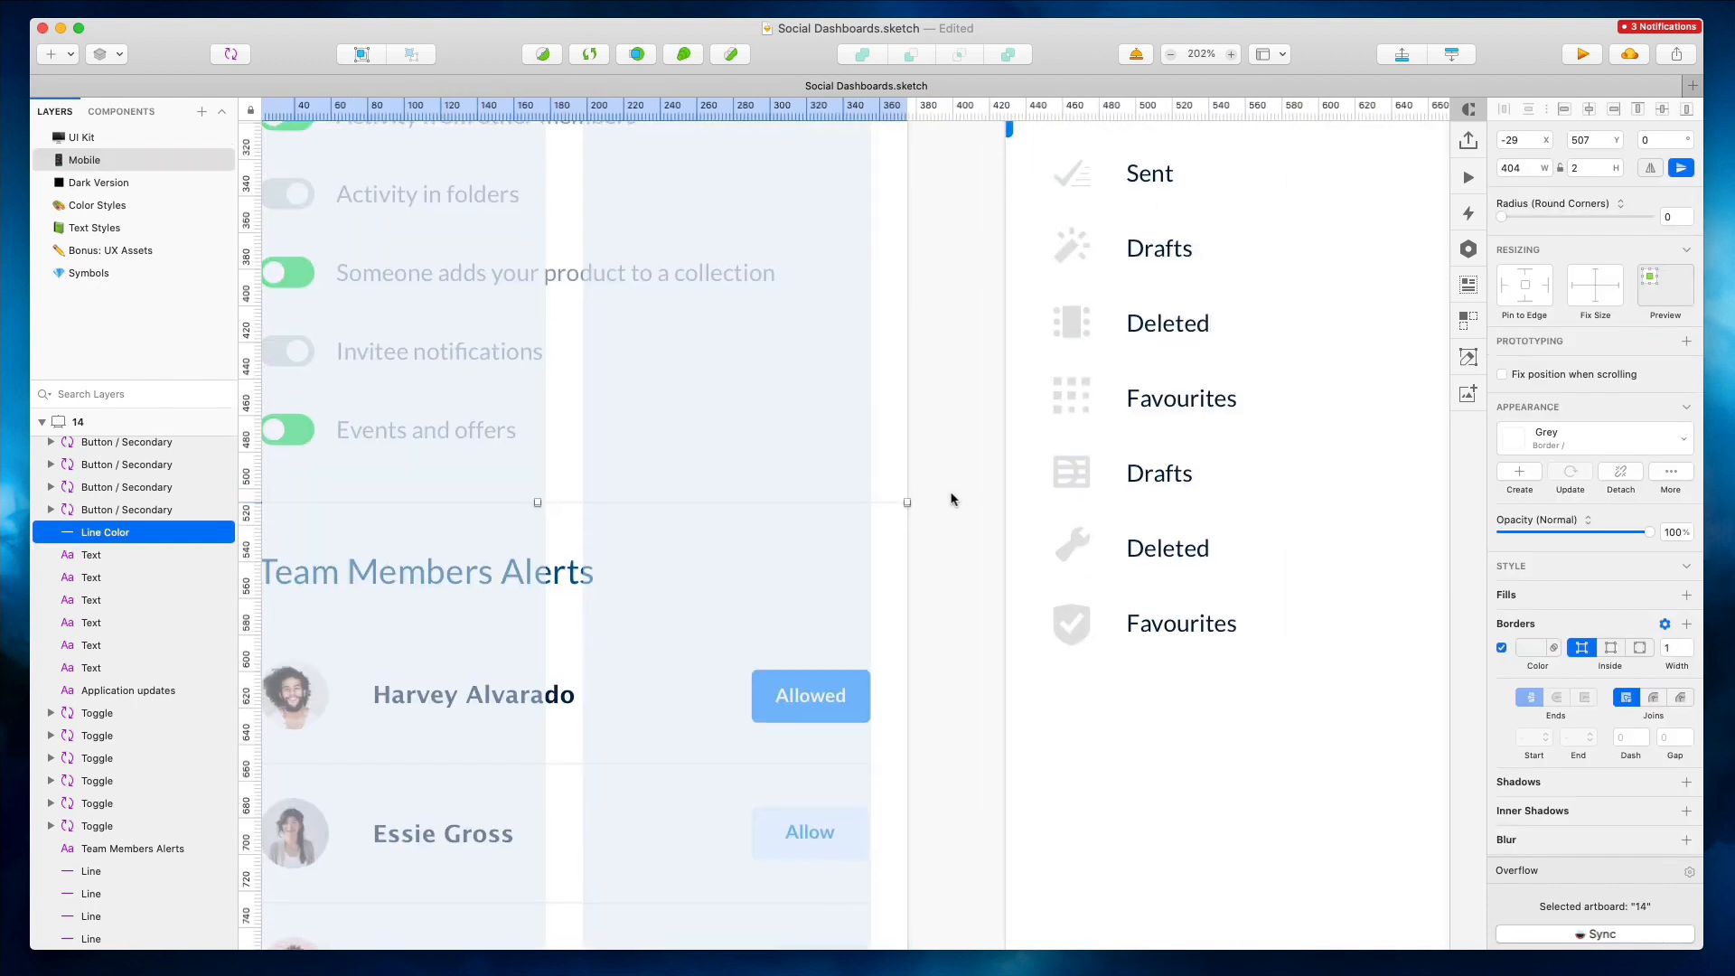
click(952, 499)
scroll(952, 500, down, 10)
drag(626, 507, 921, 933)
key(Down)
key(Down)
key(Down)
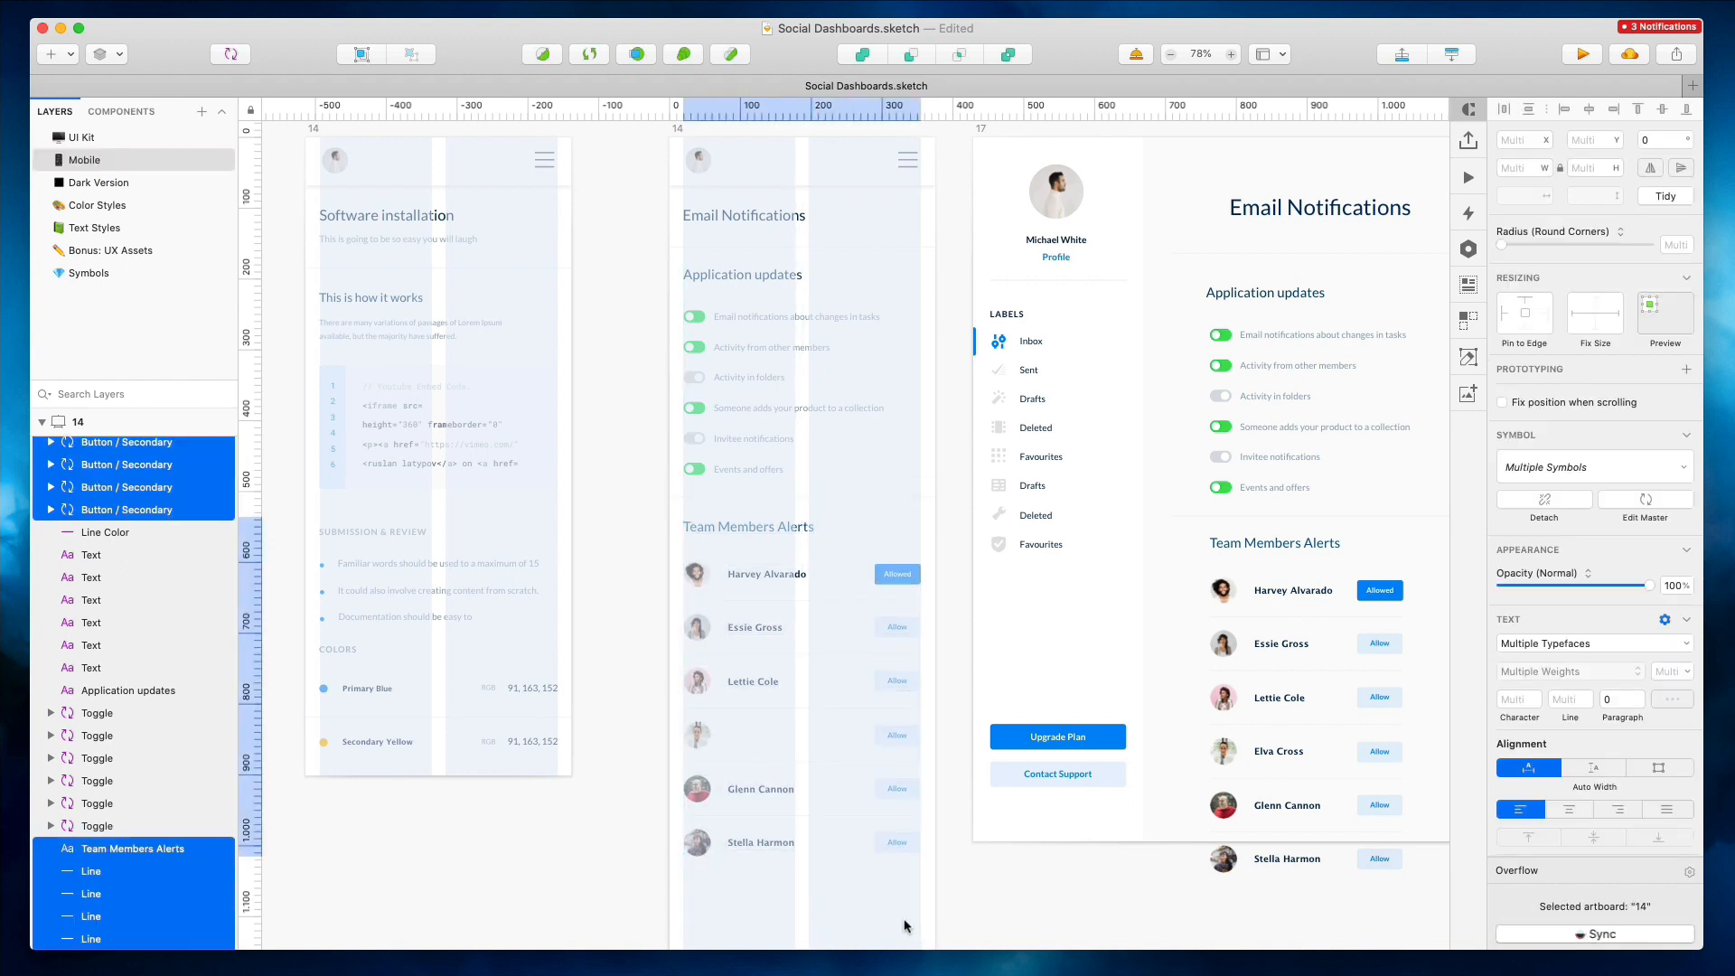
Nudge the Team Members Alerts section down further to even its spacing from the divider
click(708, 503)
click(725, 527)
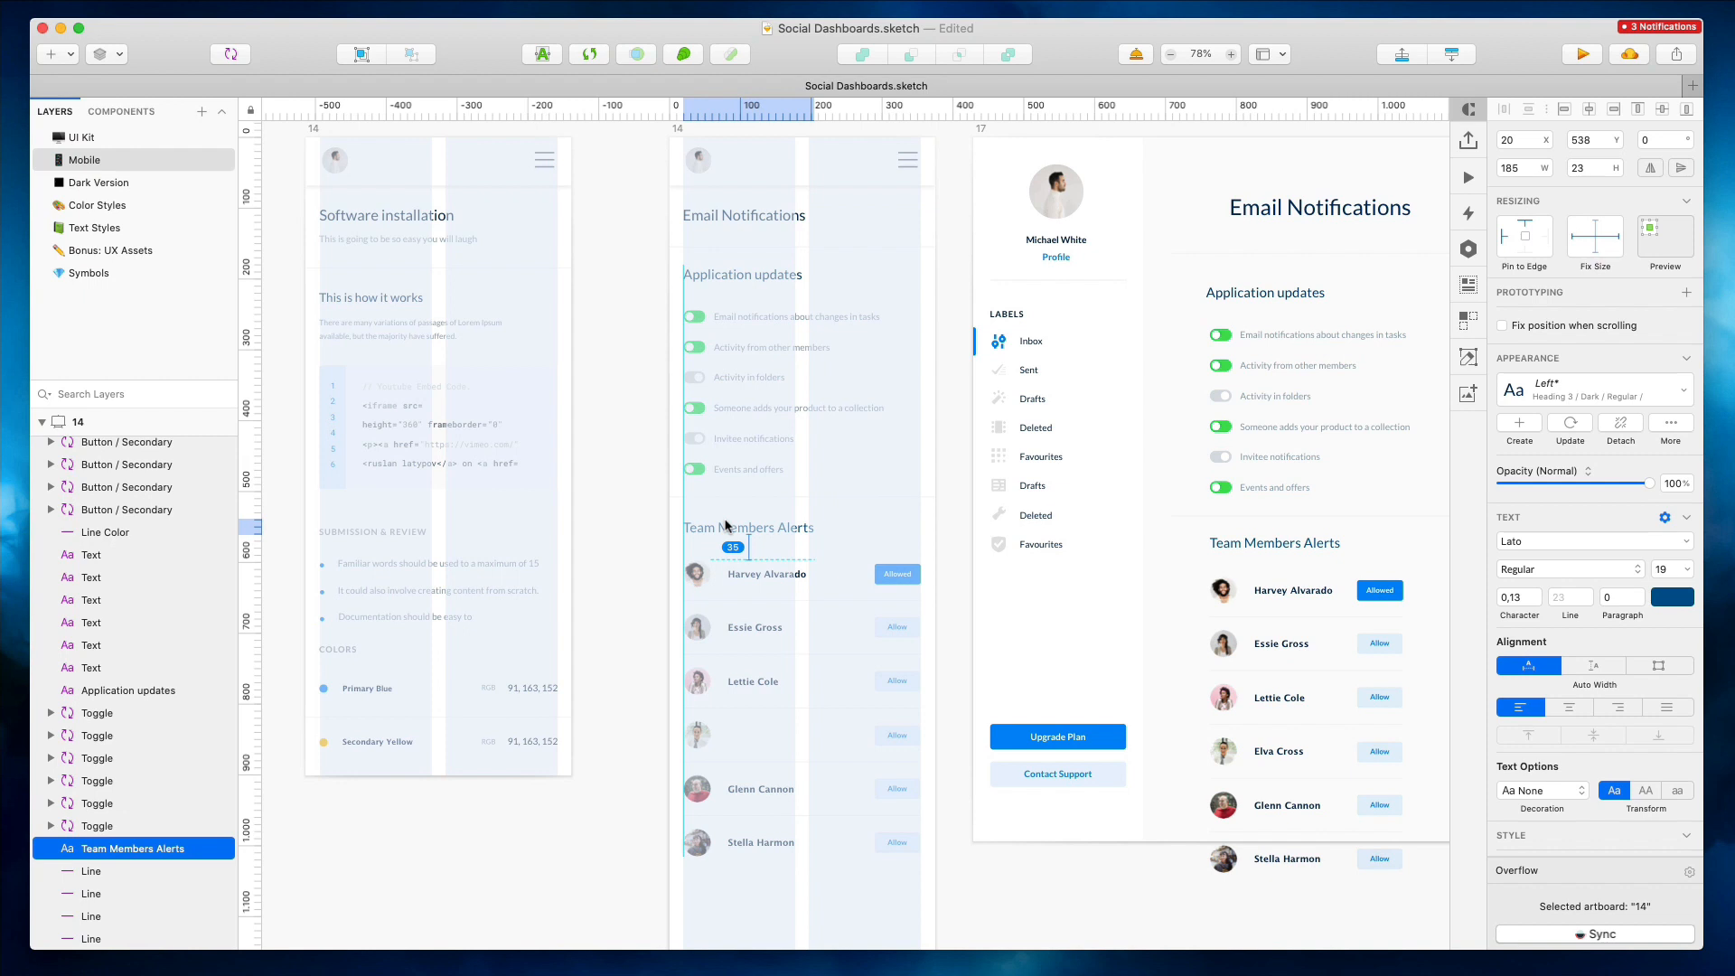
scroll(724, 520, left, 2)
click(726, 482)
drag(732, 481, 1035, 874)
key(Down)
key(Down)
click(1036, 875)
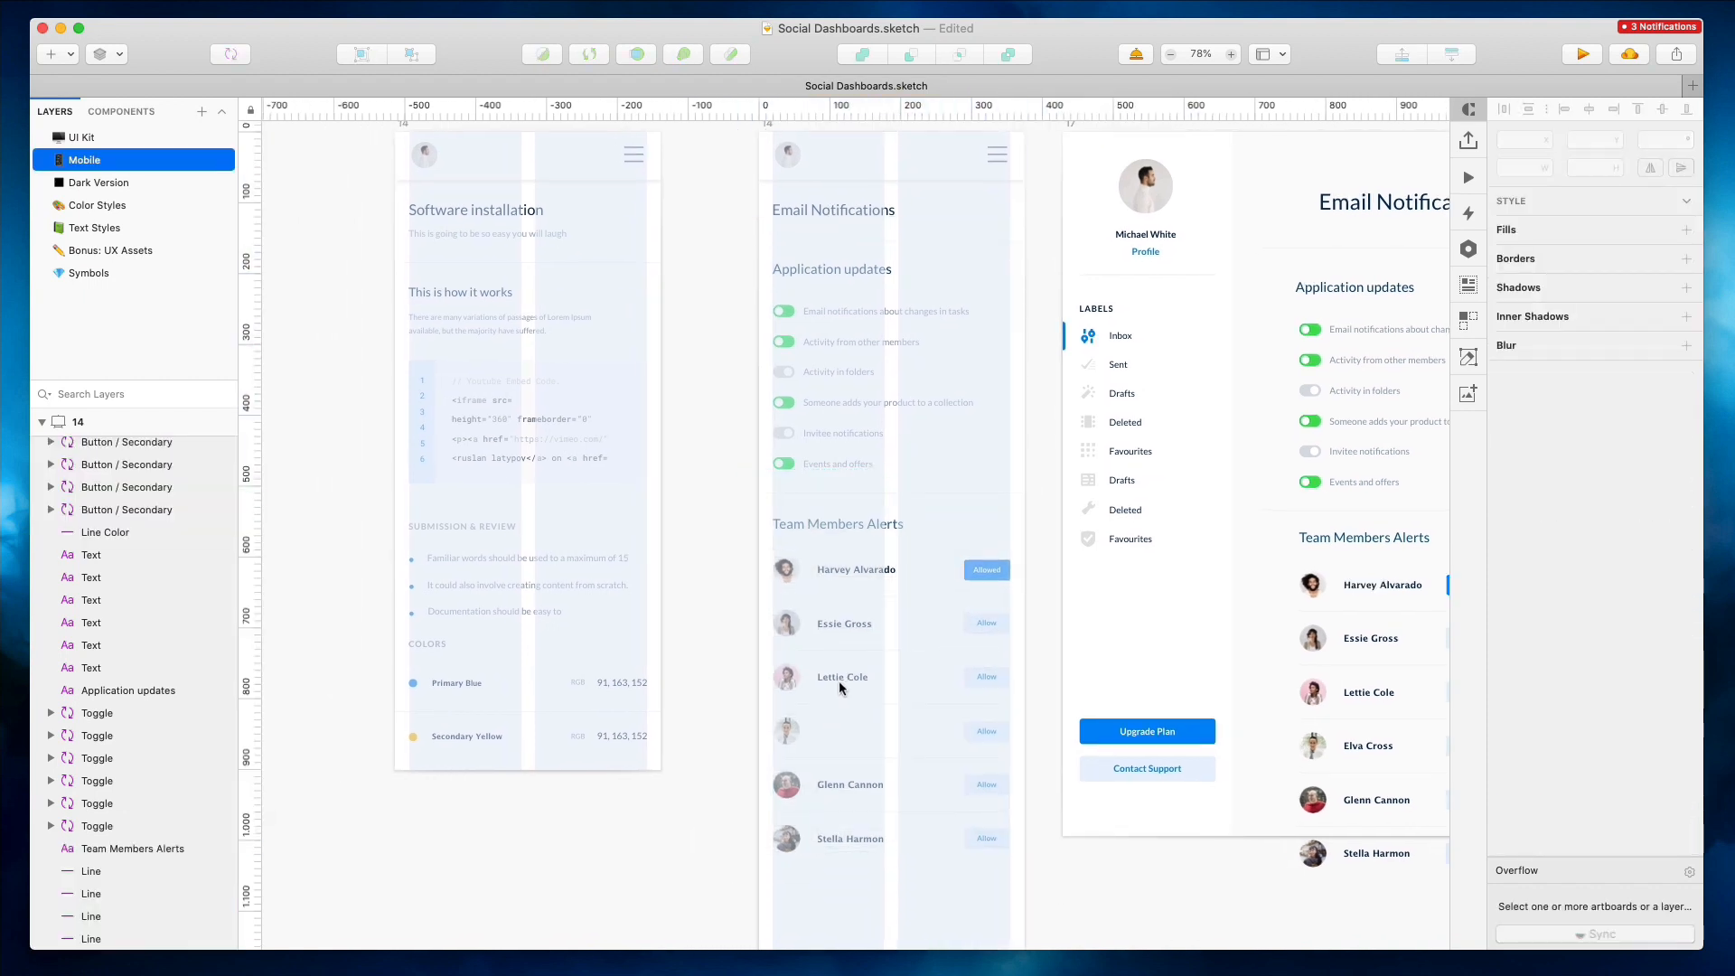
click(846, 677)
click(845, 738)
drag(730, 706, 904, 748)
scroll(148, 798, down, 2)
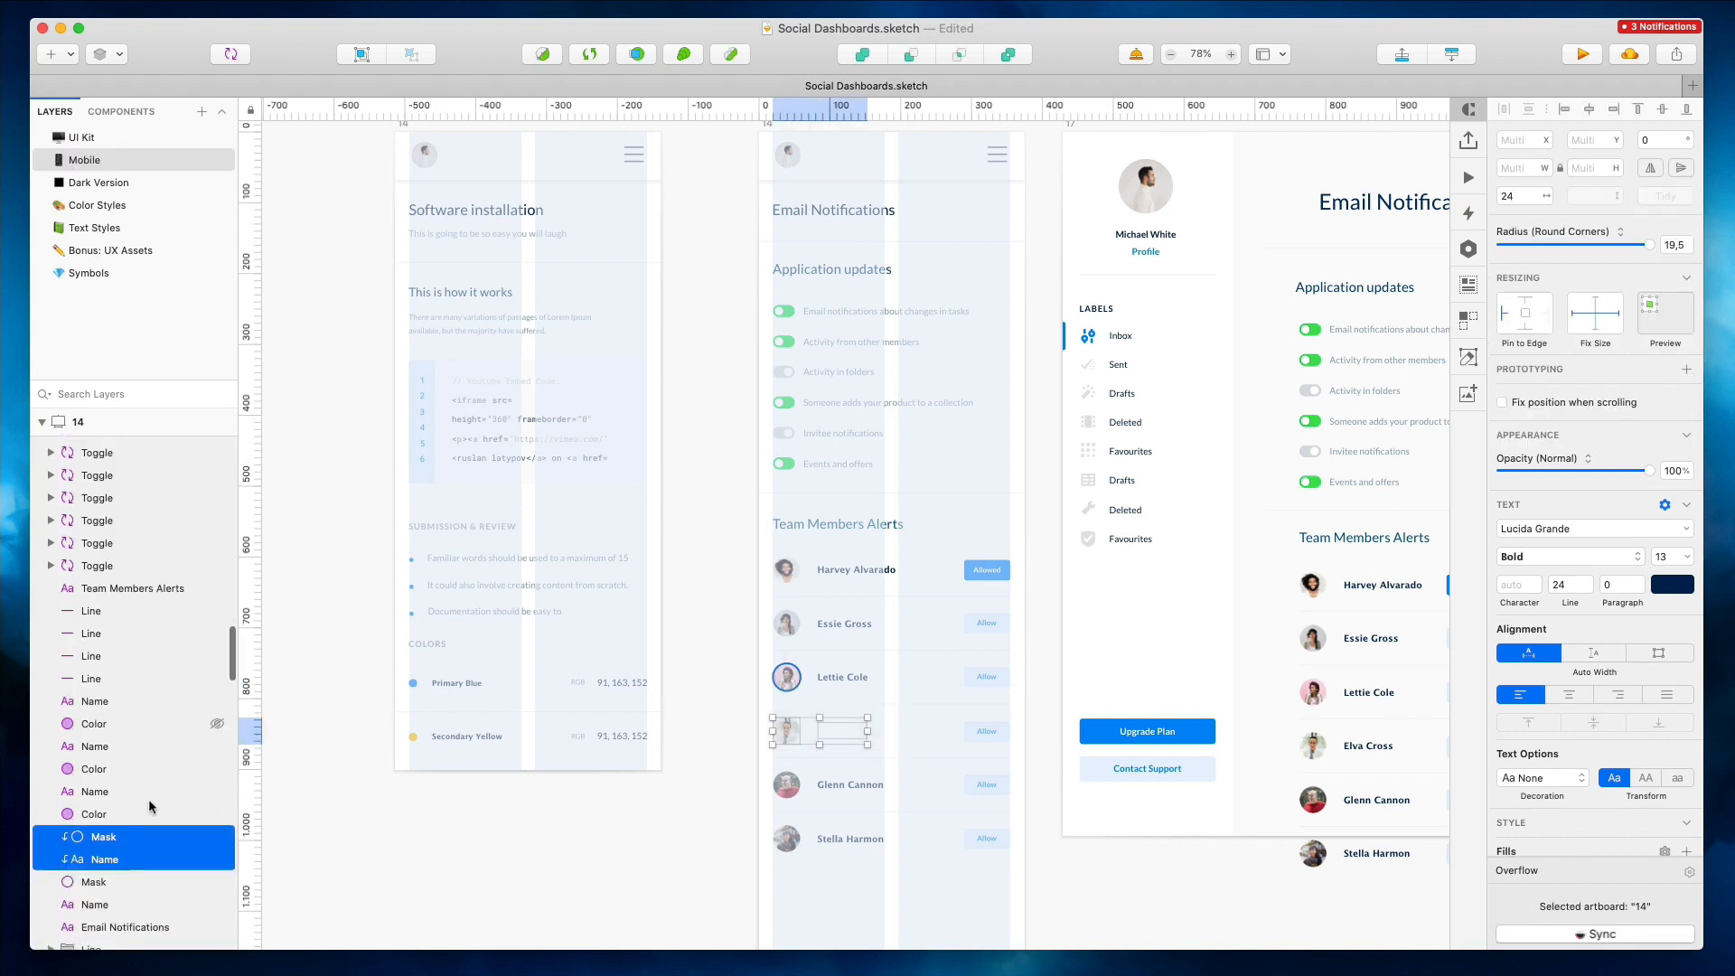
right_click(128, 834)
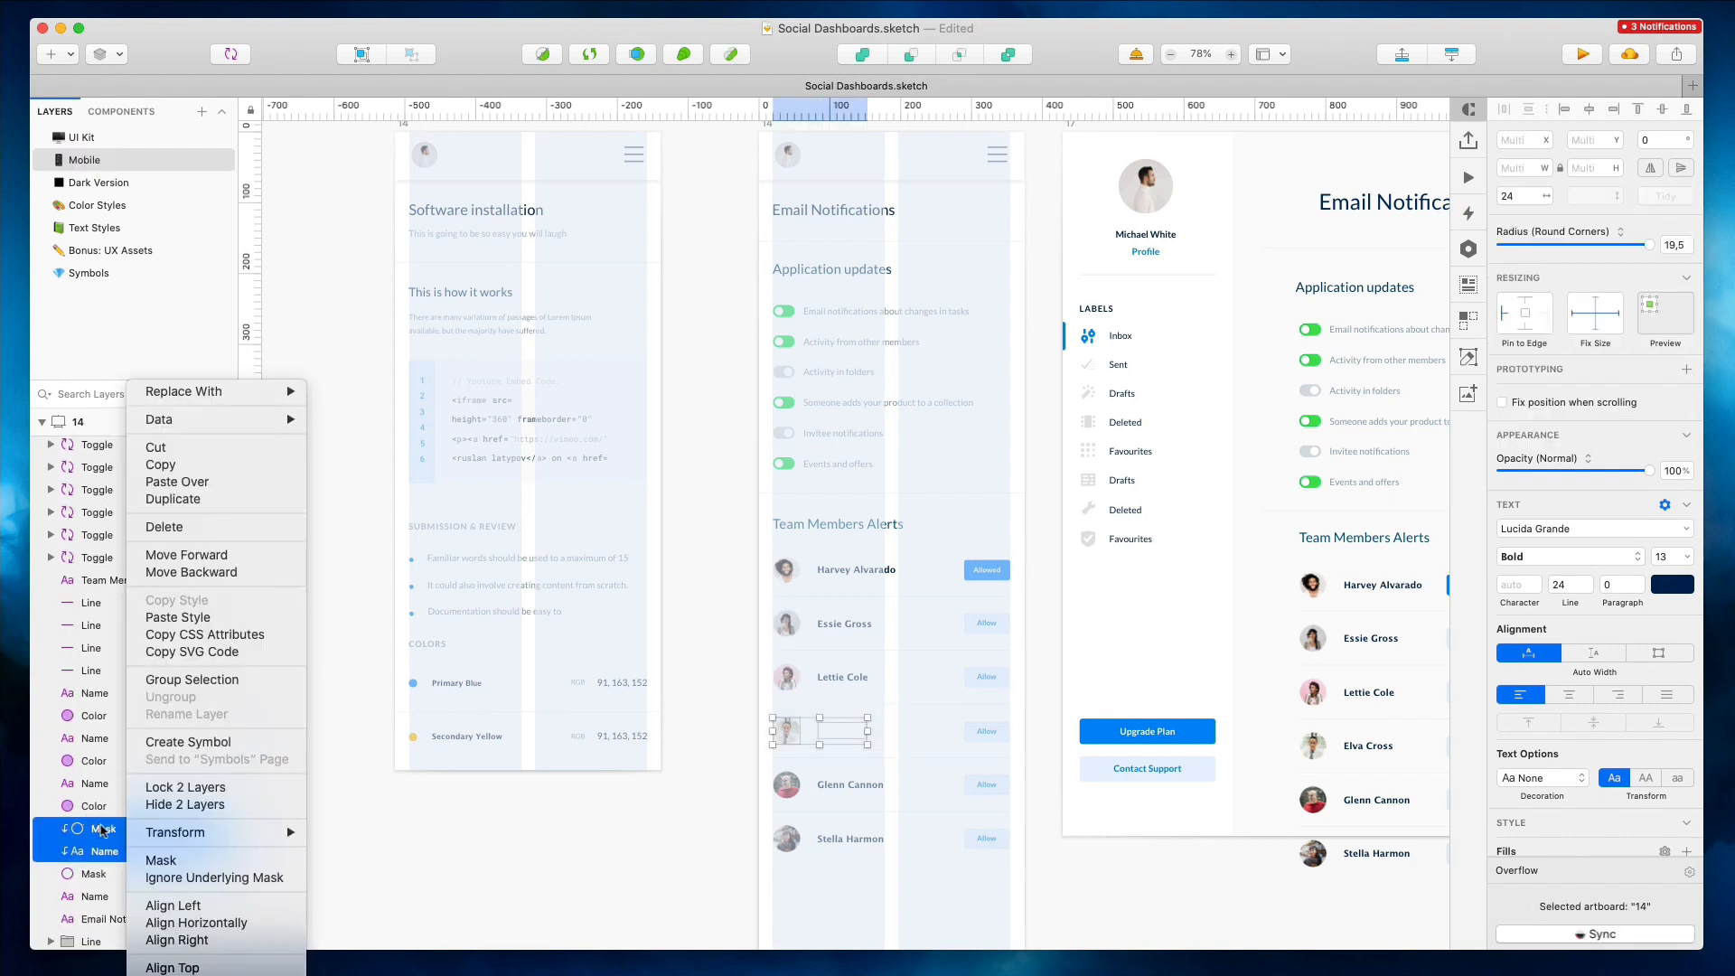
click(248, 875)
Shorten the Email Notifications mobile artboard to fit its content
click(736, 578)
scroll(736, 577, down, 3)
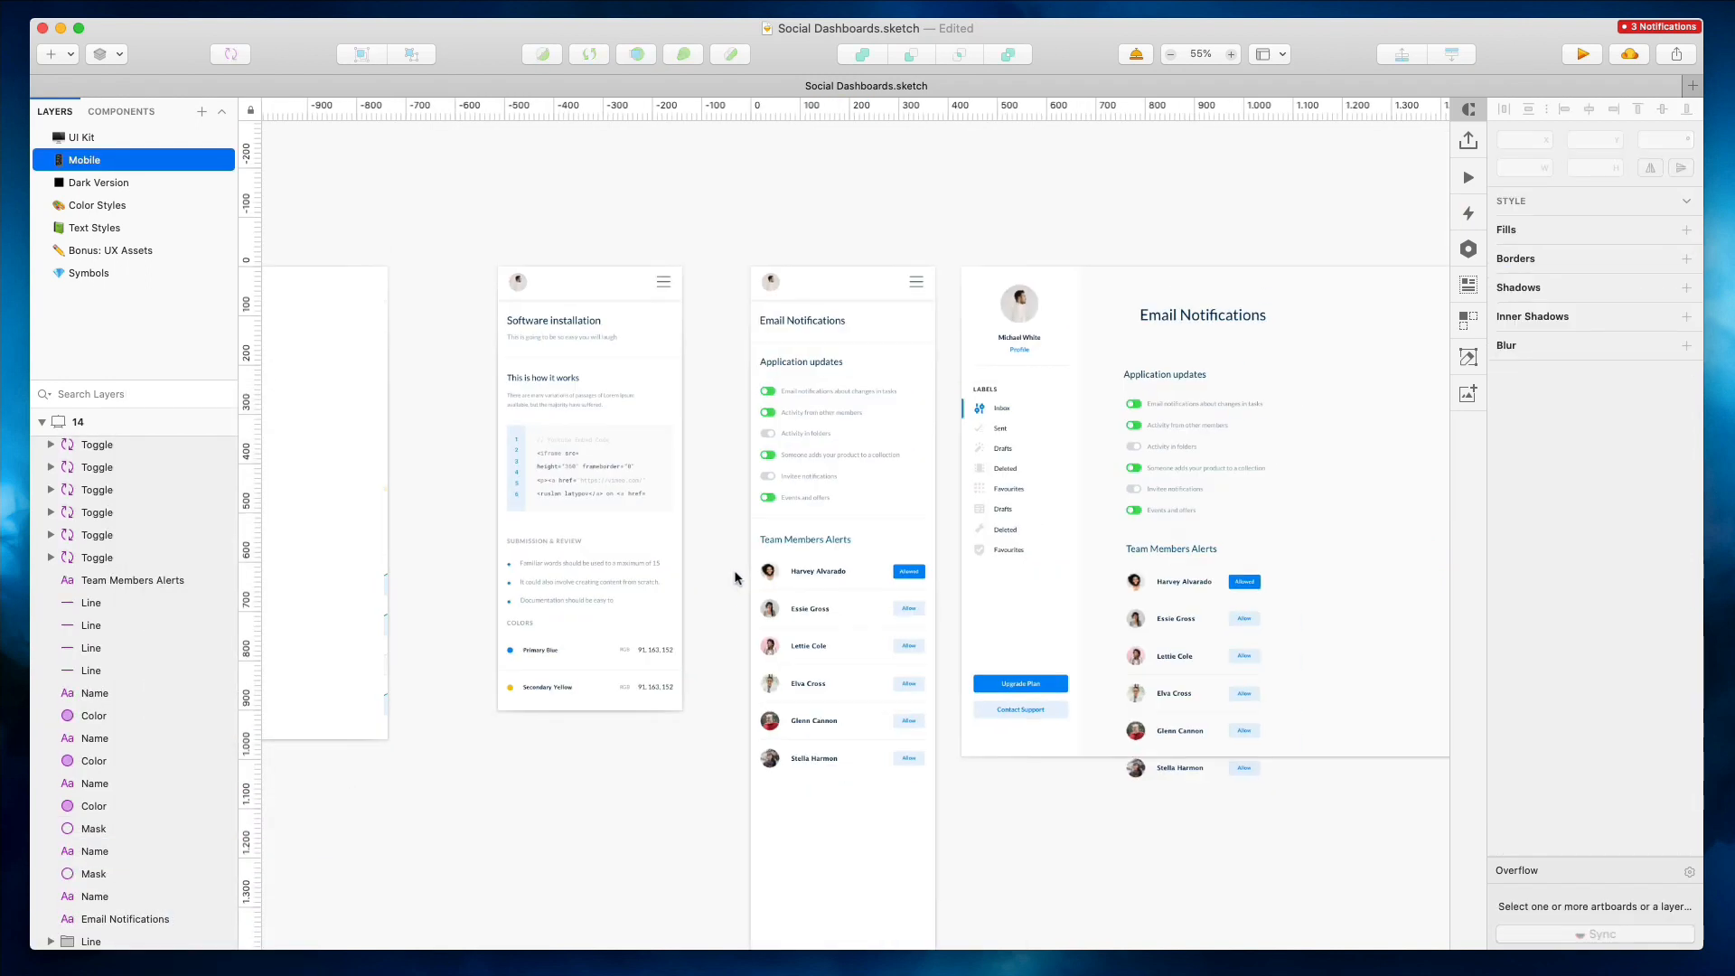
click(755, 256)
click(649, 325)
scroll(871, 663, down, 5)
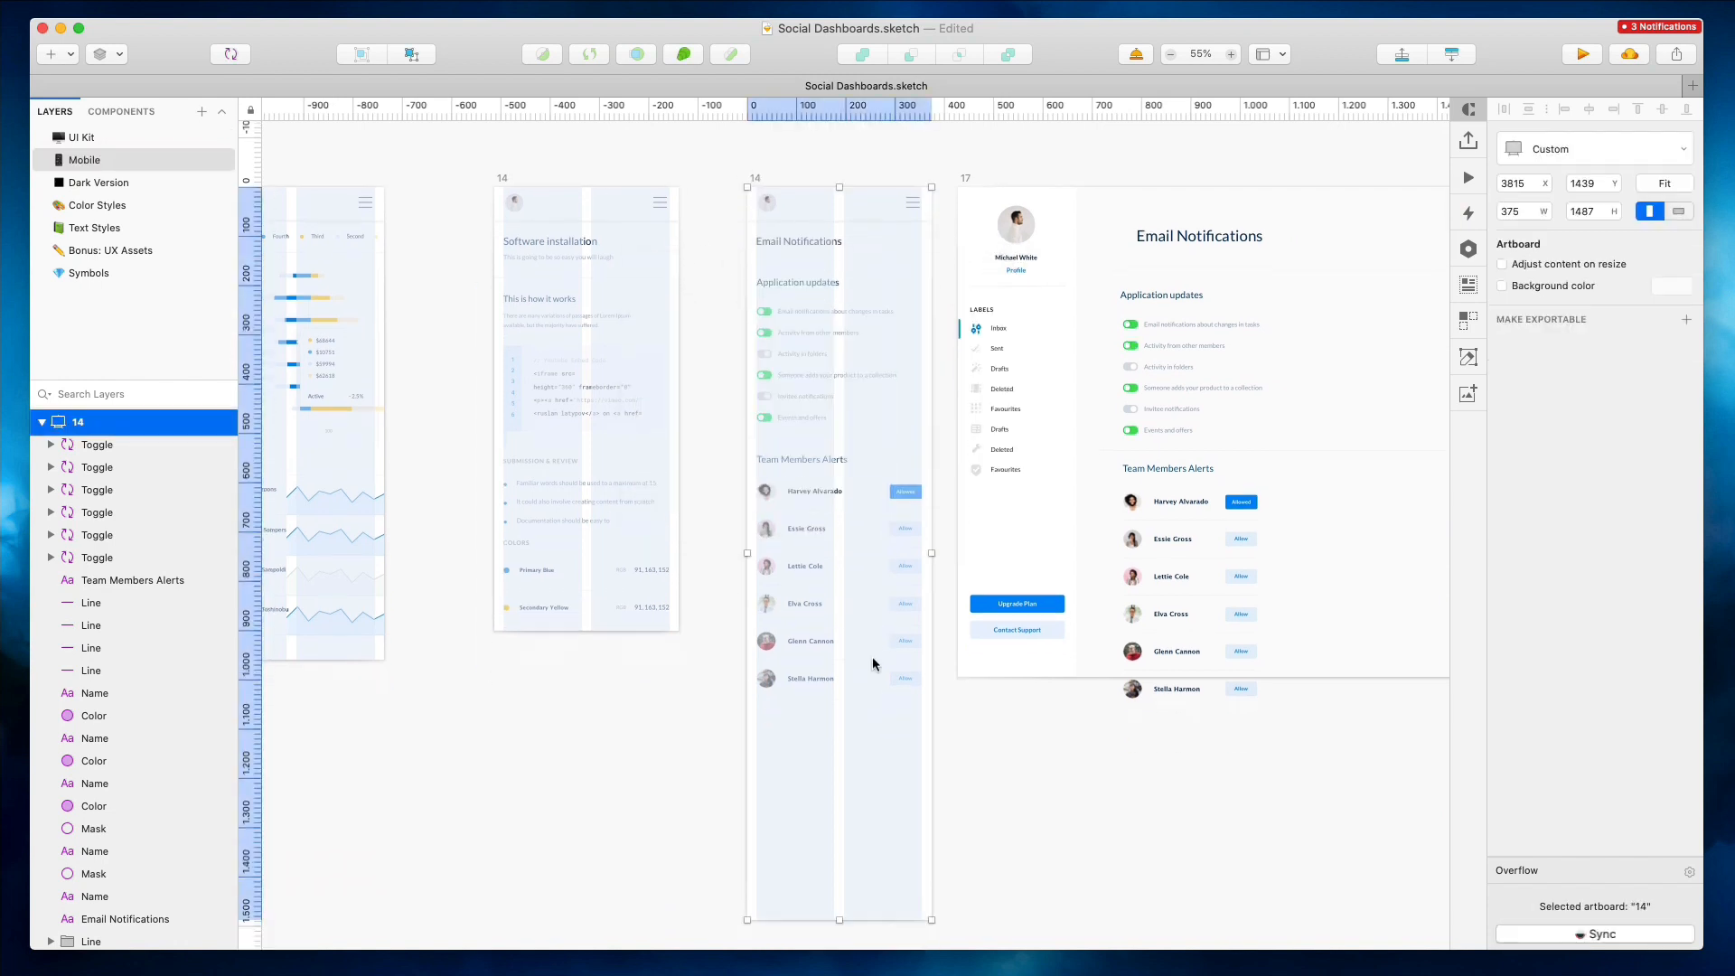
drag(839, 720, 832, 497)
Delete the desktop Email Notifications artboard
scroll(832, 497, up, 5)
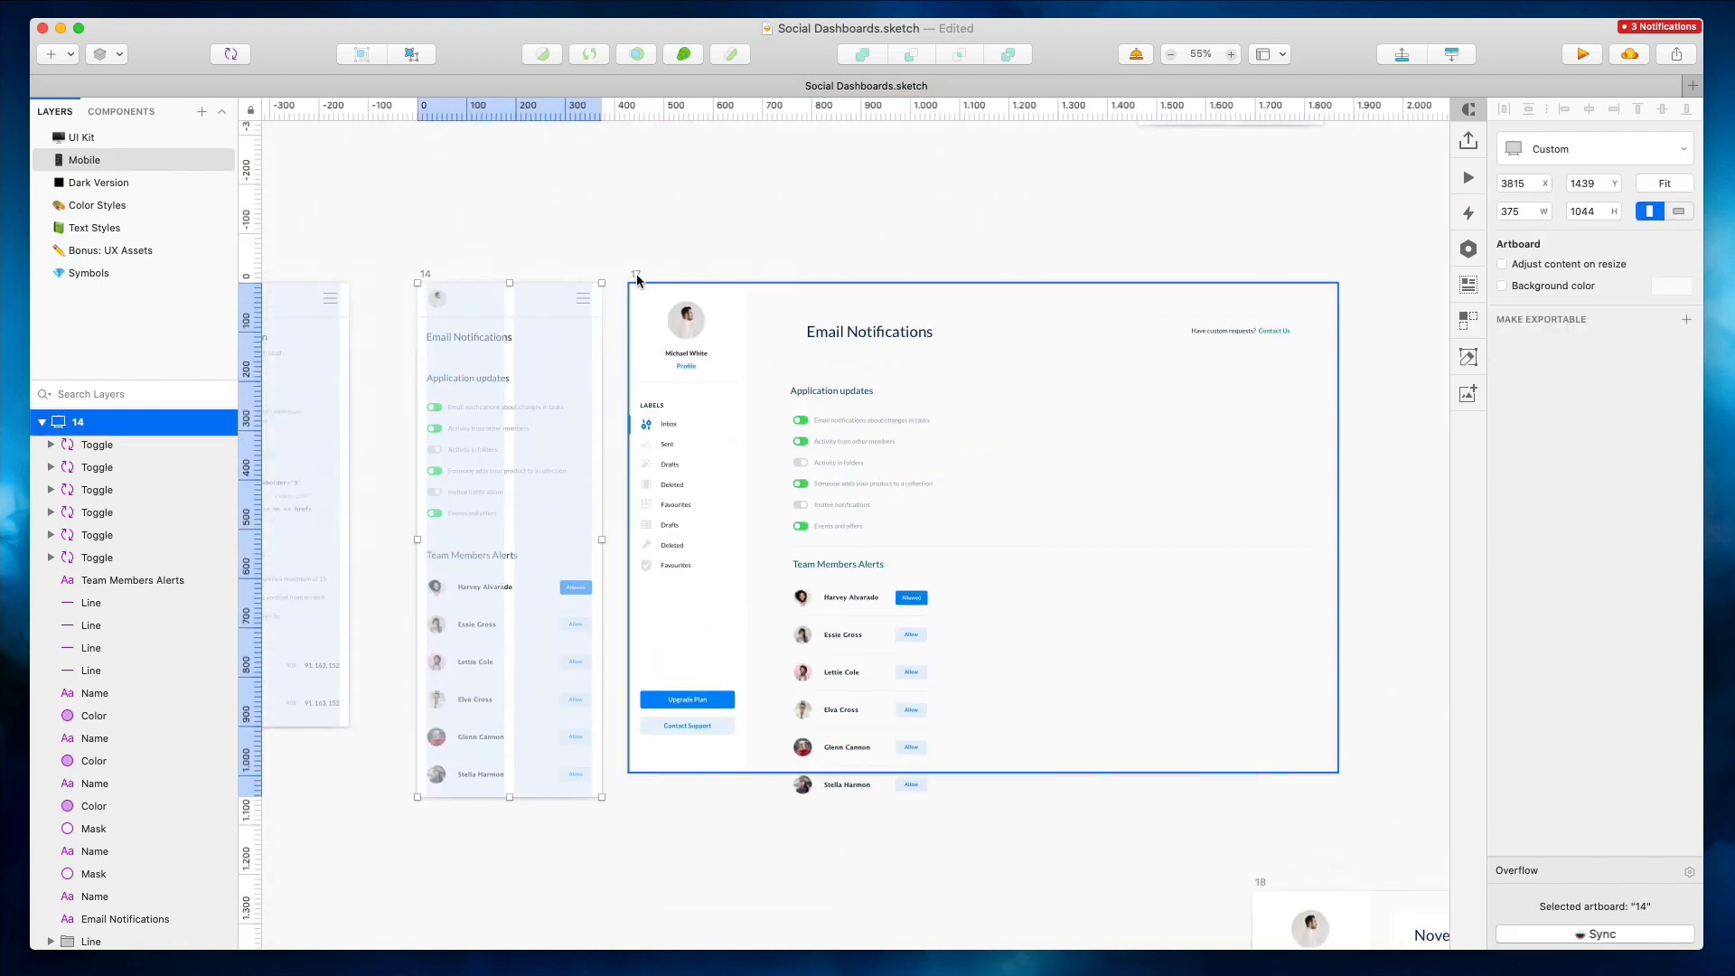
click(636, 283)
key(Delete)
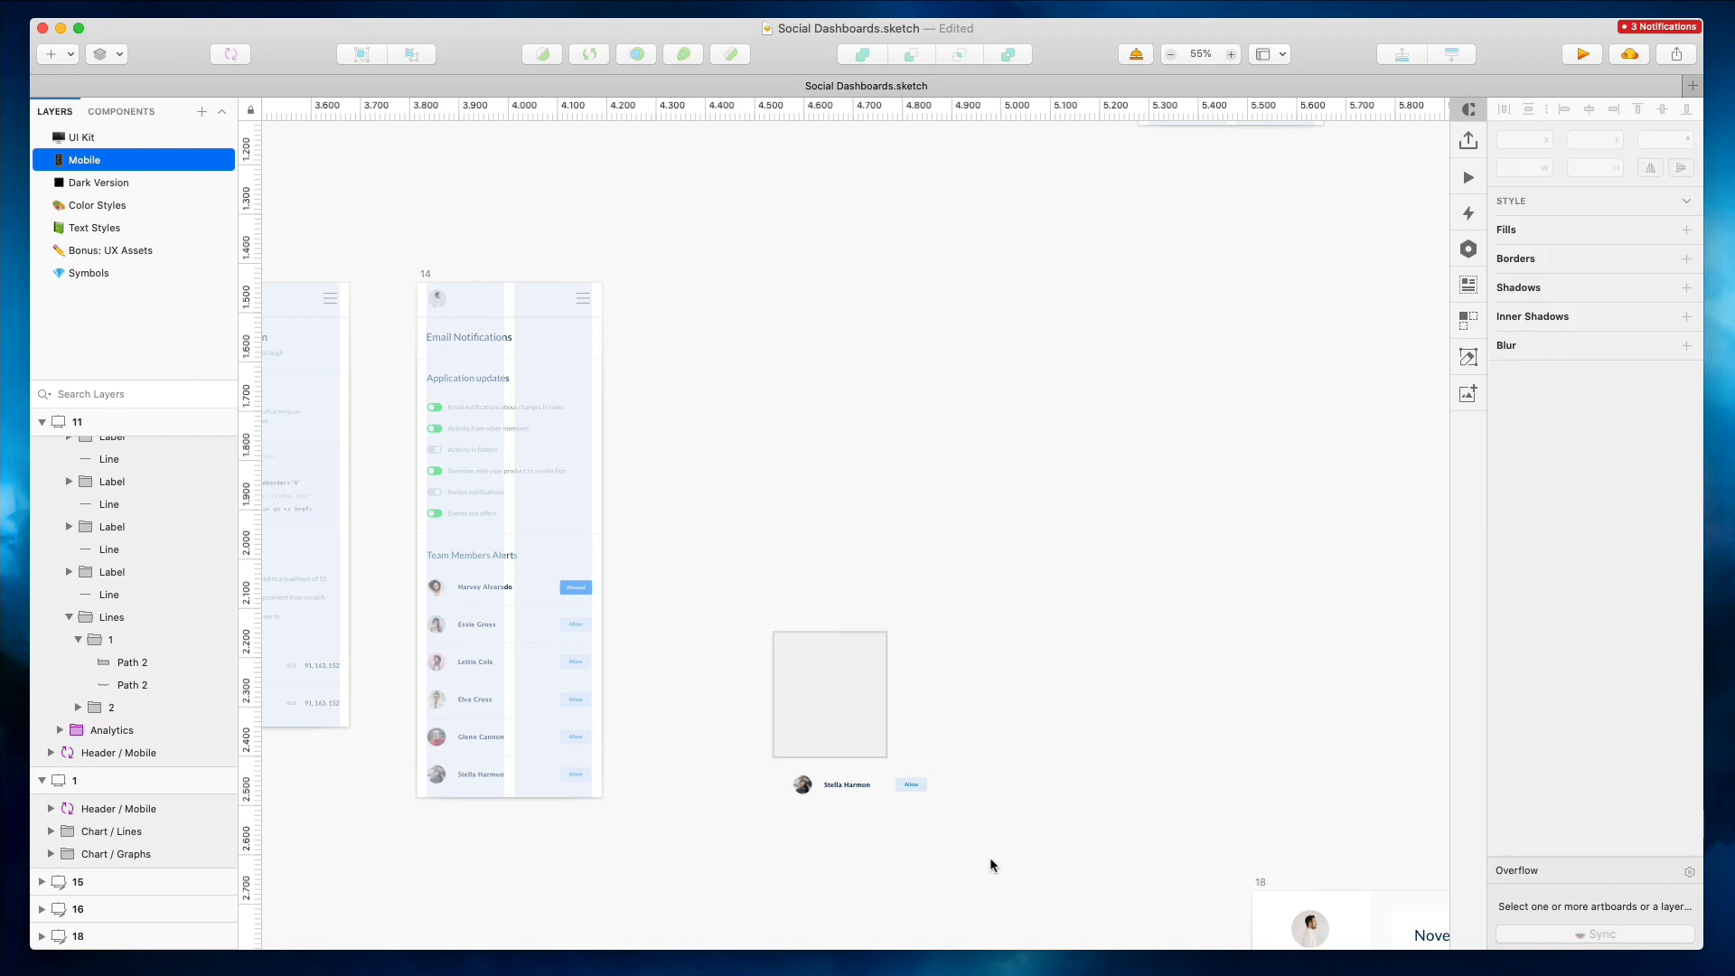
Rename the Email Notifications mobile artboard to 15 and duplicate it beside itself
scroll(768, 486, down, 6)
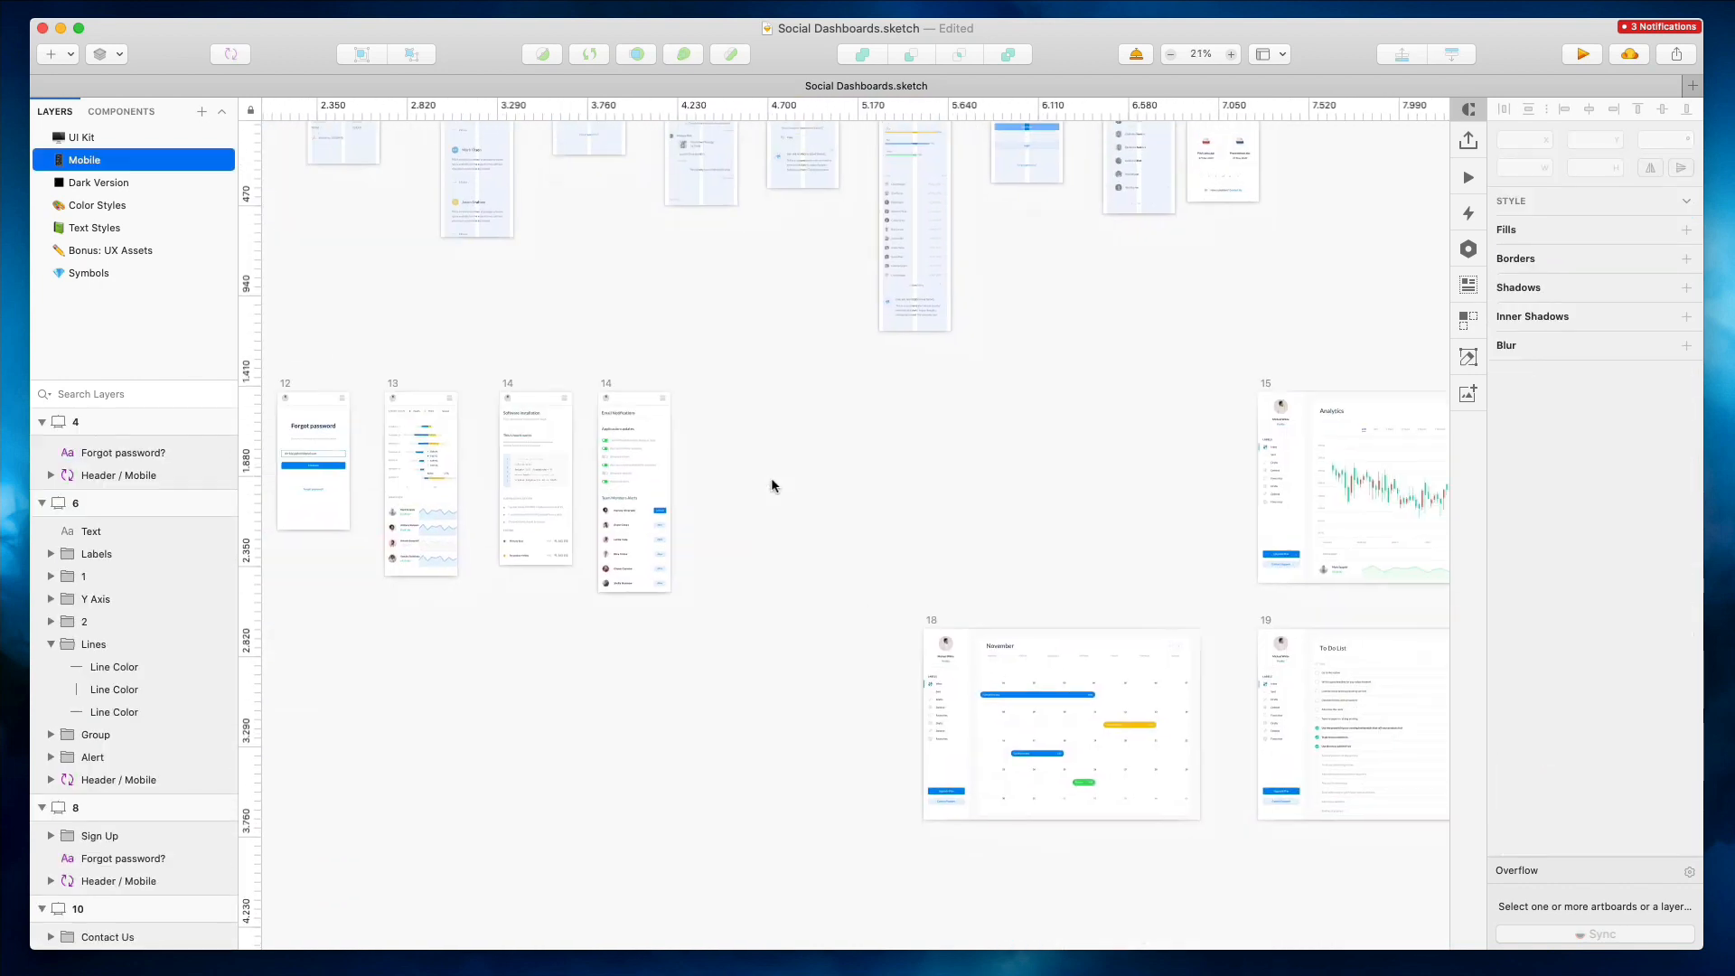
double_click(607, 385)
drag(592, 377, 746, 430)
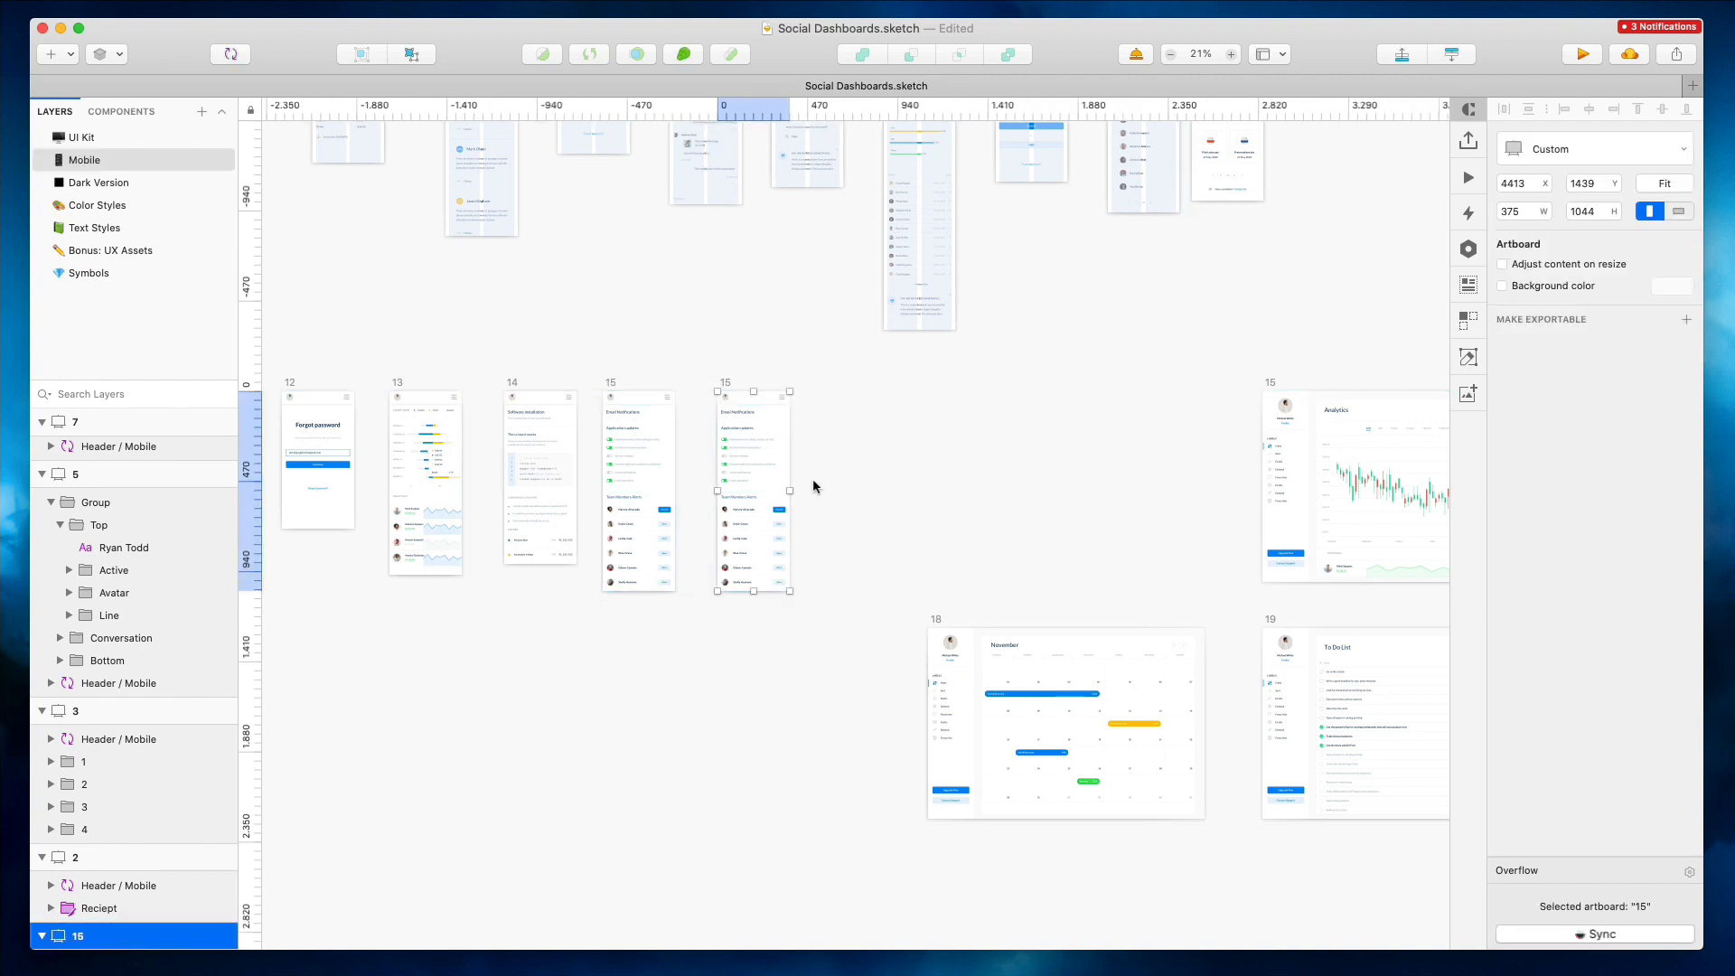
Move the November calendar artboard up next to the duplicated mobile artboard
scroll(815, 488, up, 5)
drag(1041, 768, 1005, 208)
click(1075, 178)
scroll(1096, 217, right, 3)
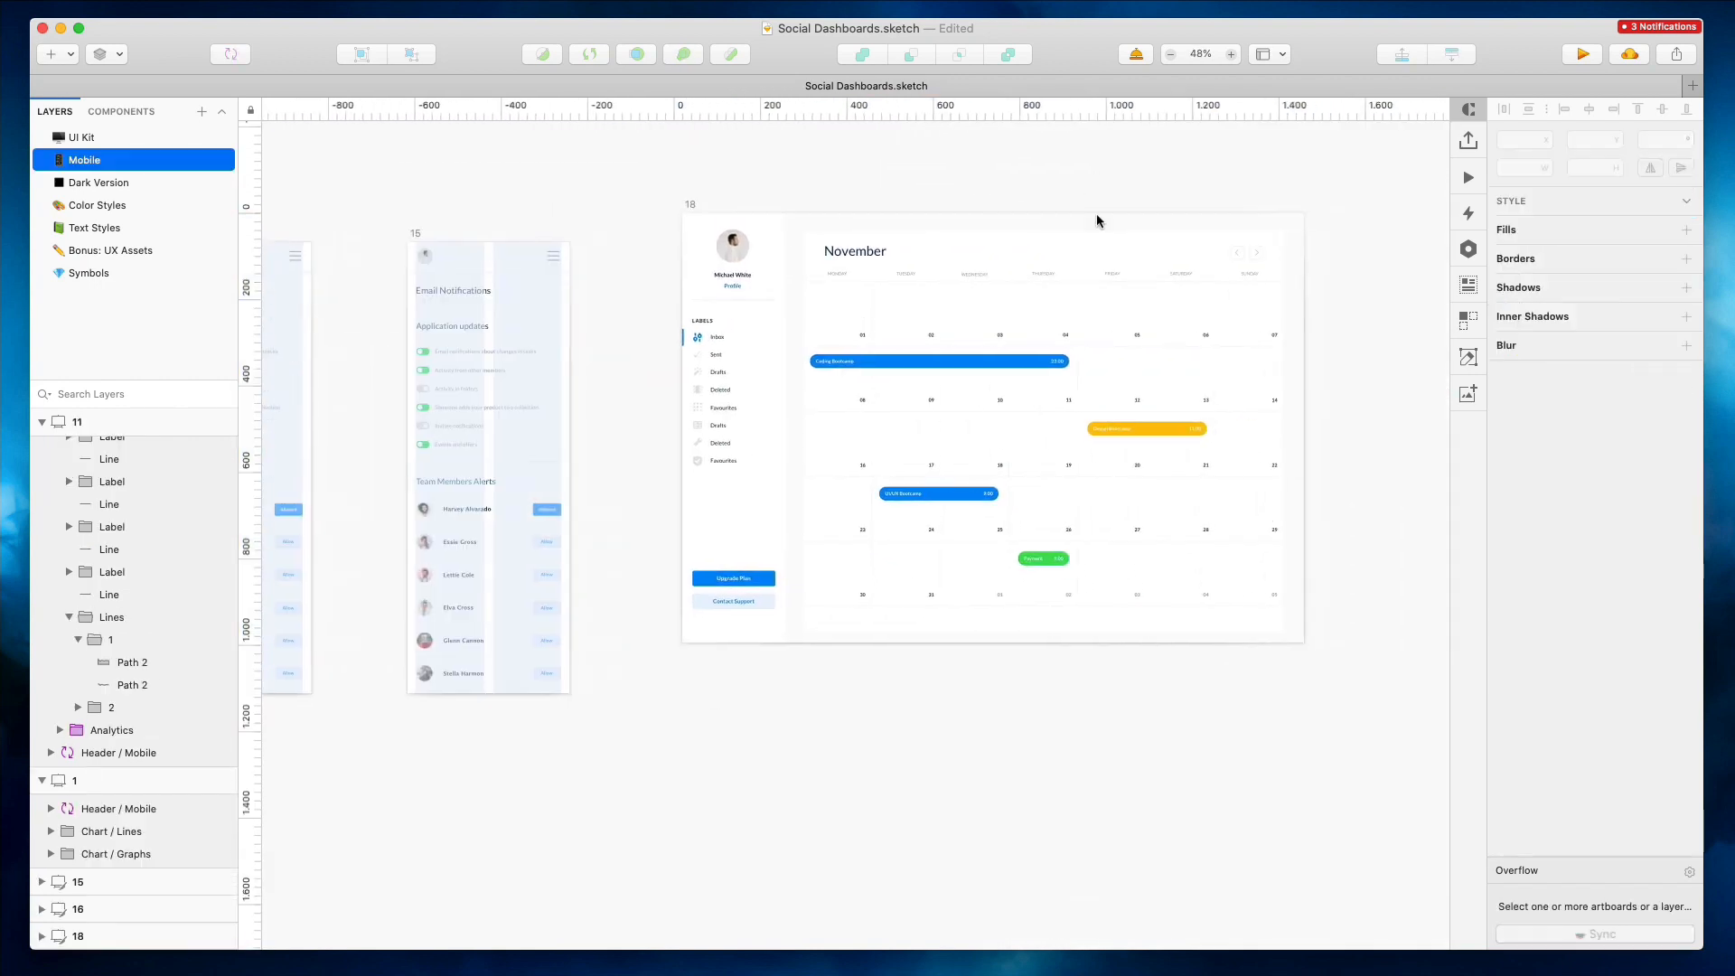
Relabel the Coding Bootcamp event as 1 and the yellow event as 2 in the calendar
click(1258, 426)
drag(1265, 436, 963, 422)
scroll(881, 278, up, 5)
super+click(865, 390)
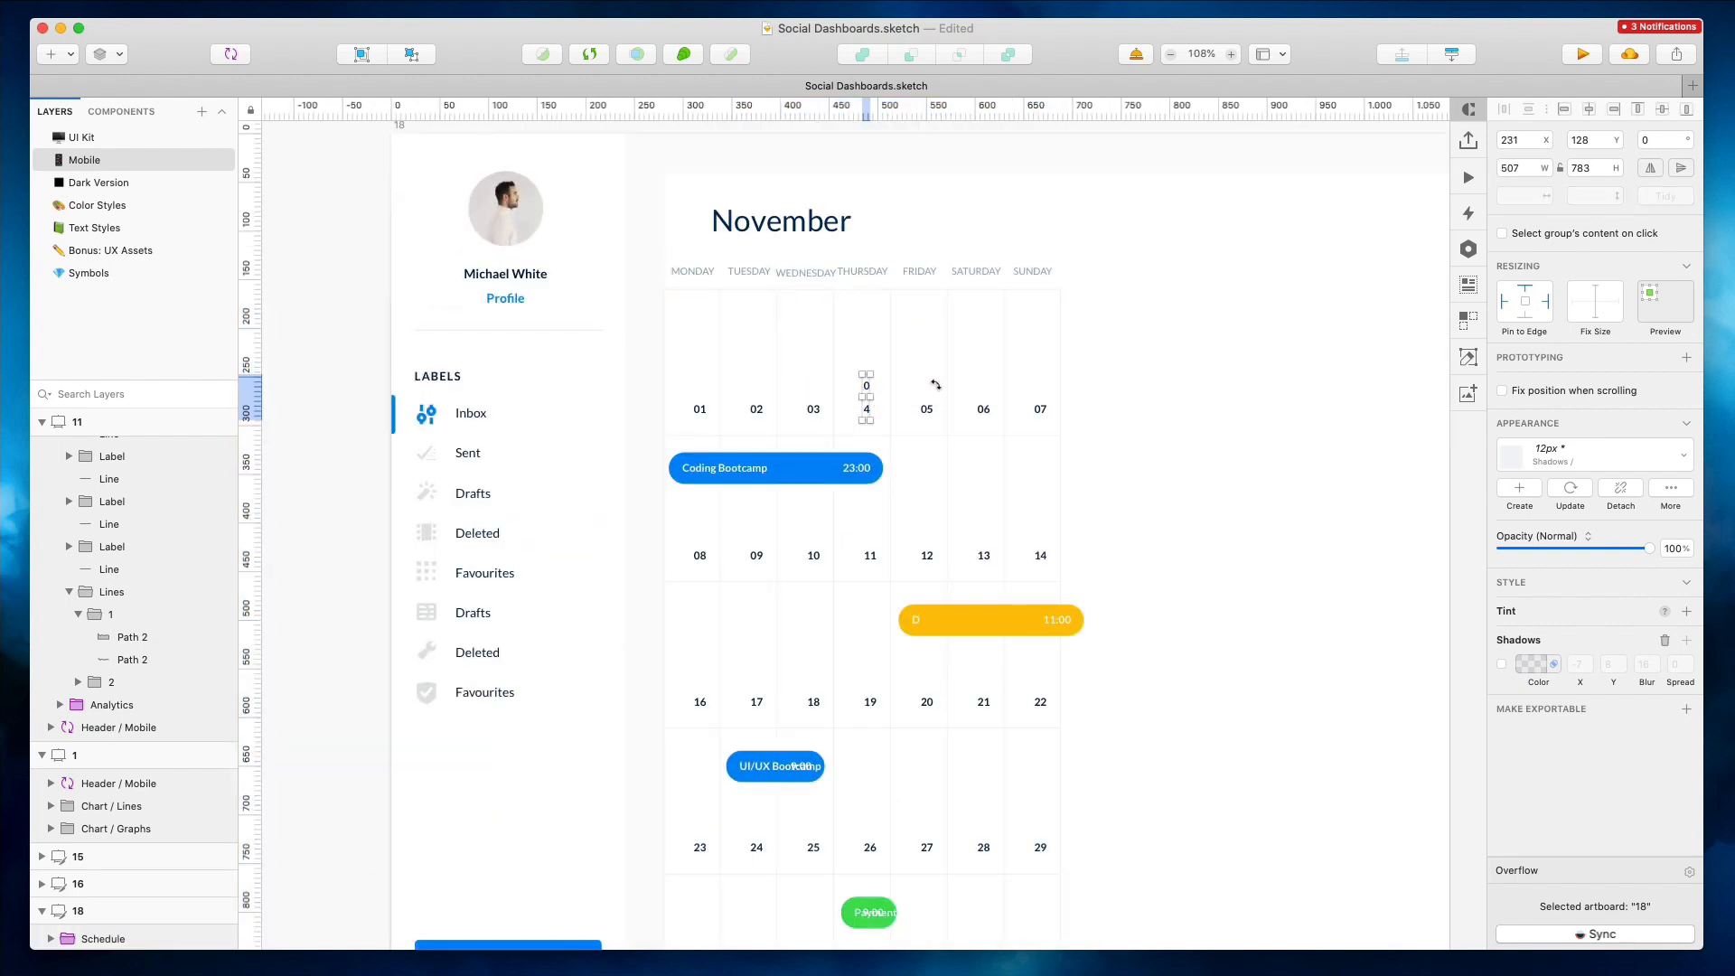
click(1527, 667)
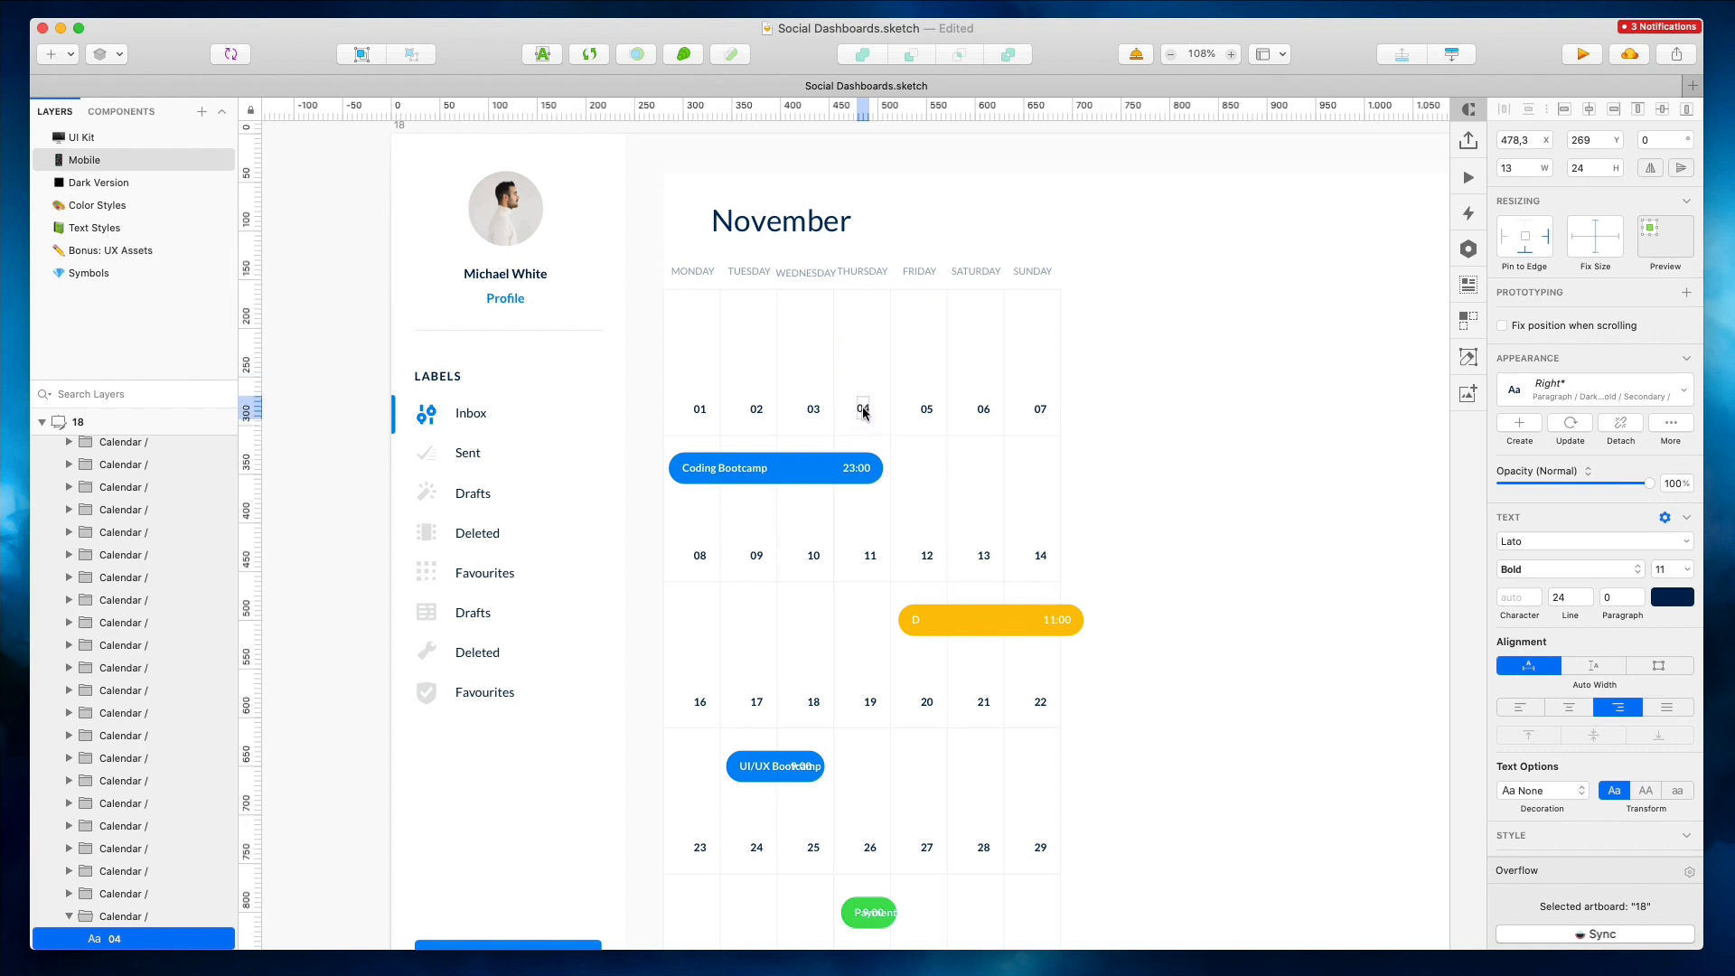
super+double_click(738, 475)
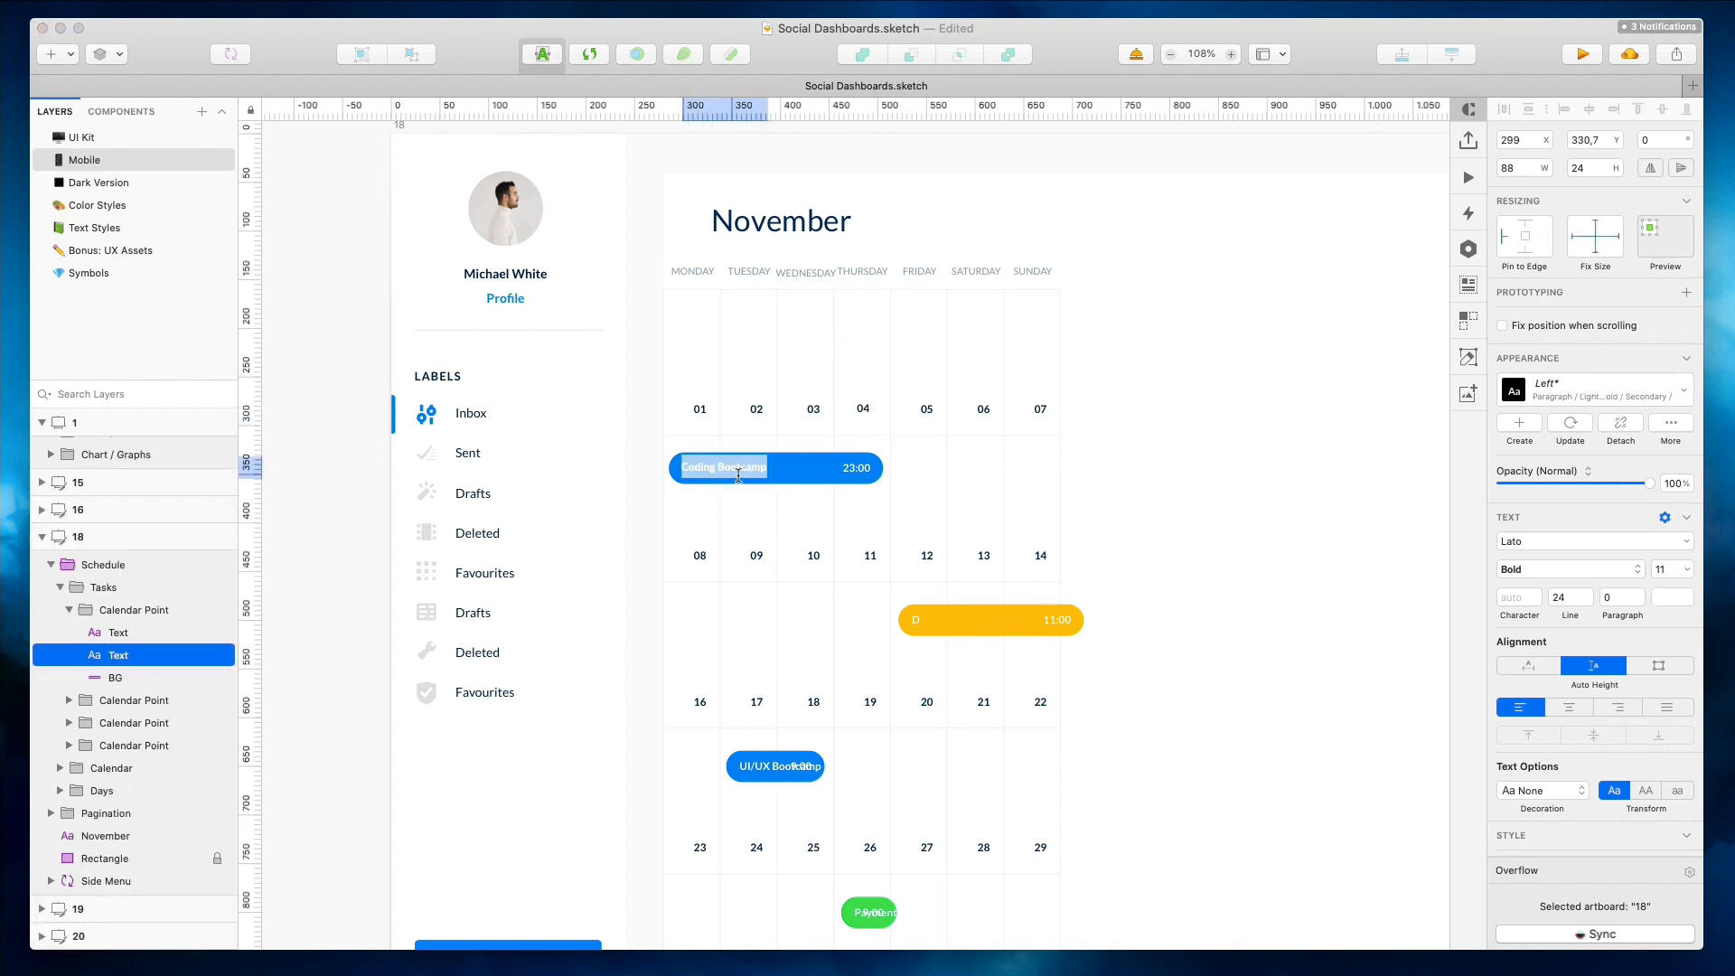
super+double_click(916, 622)
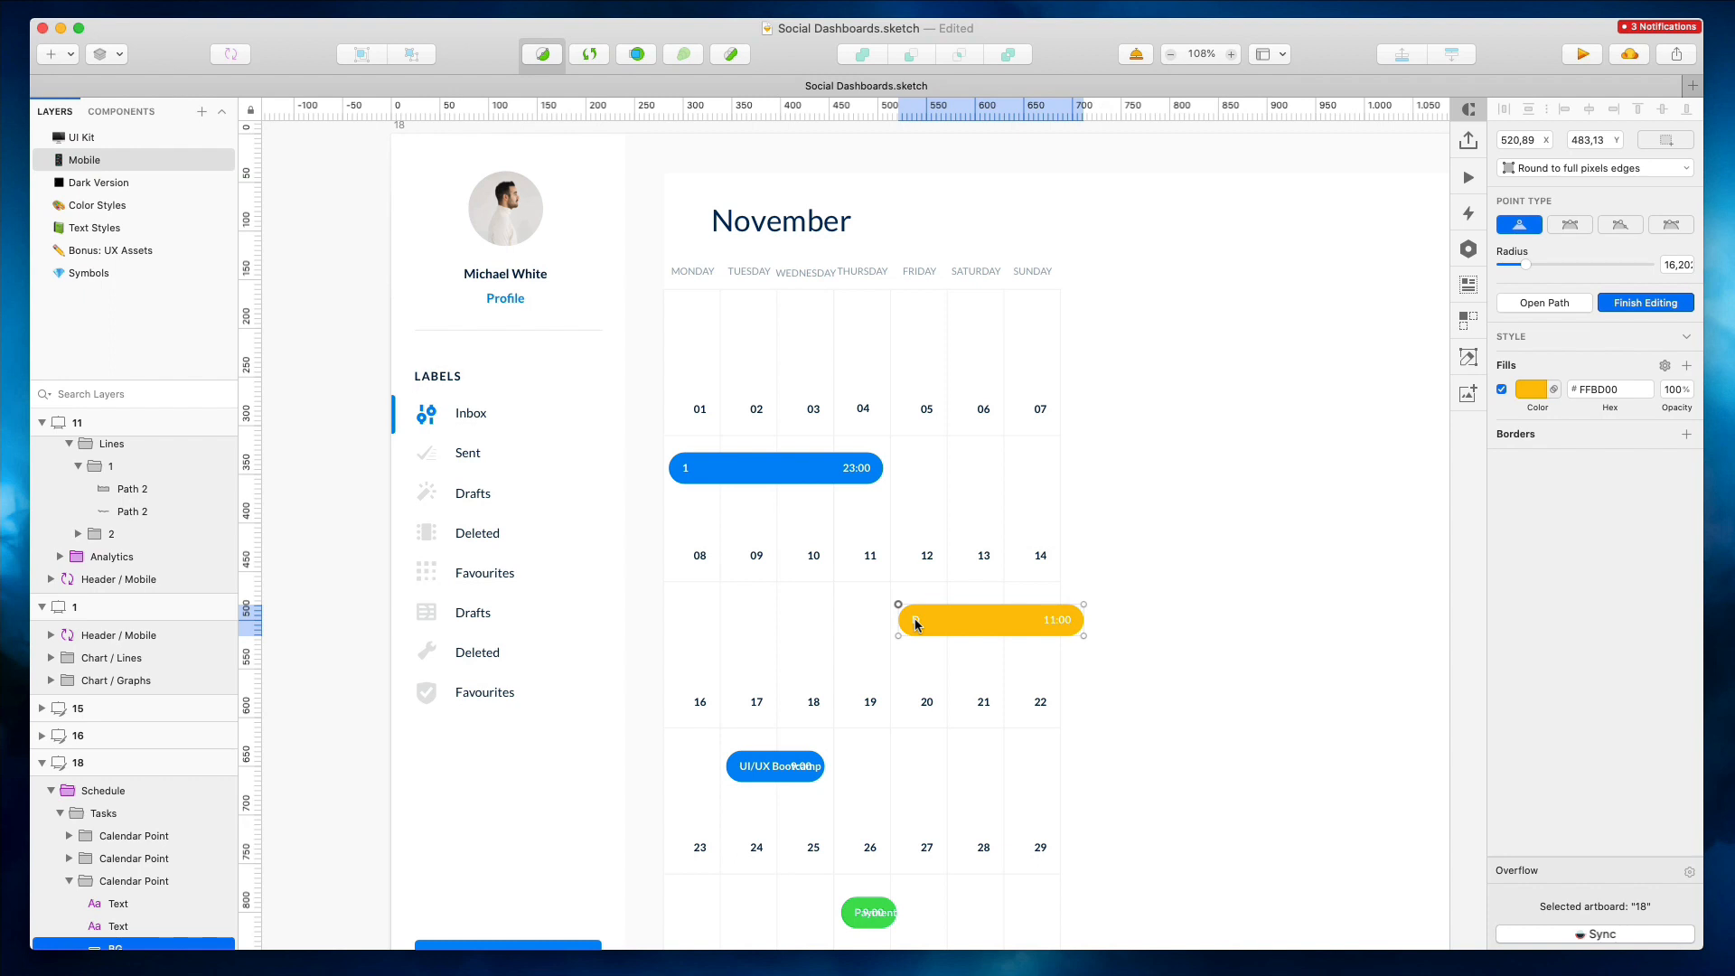
key(Escape)
scroll(135, 813, down, 2)
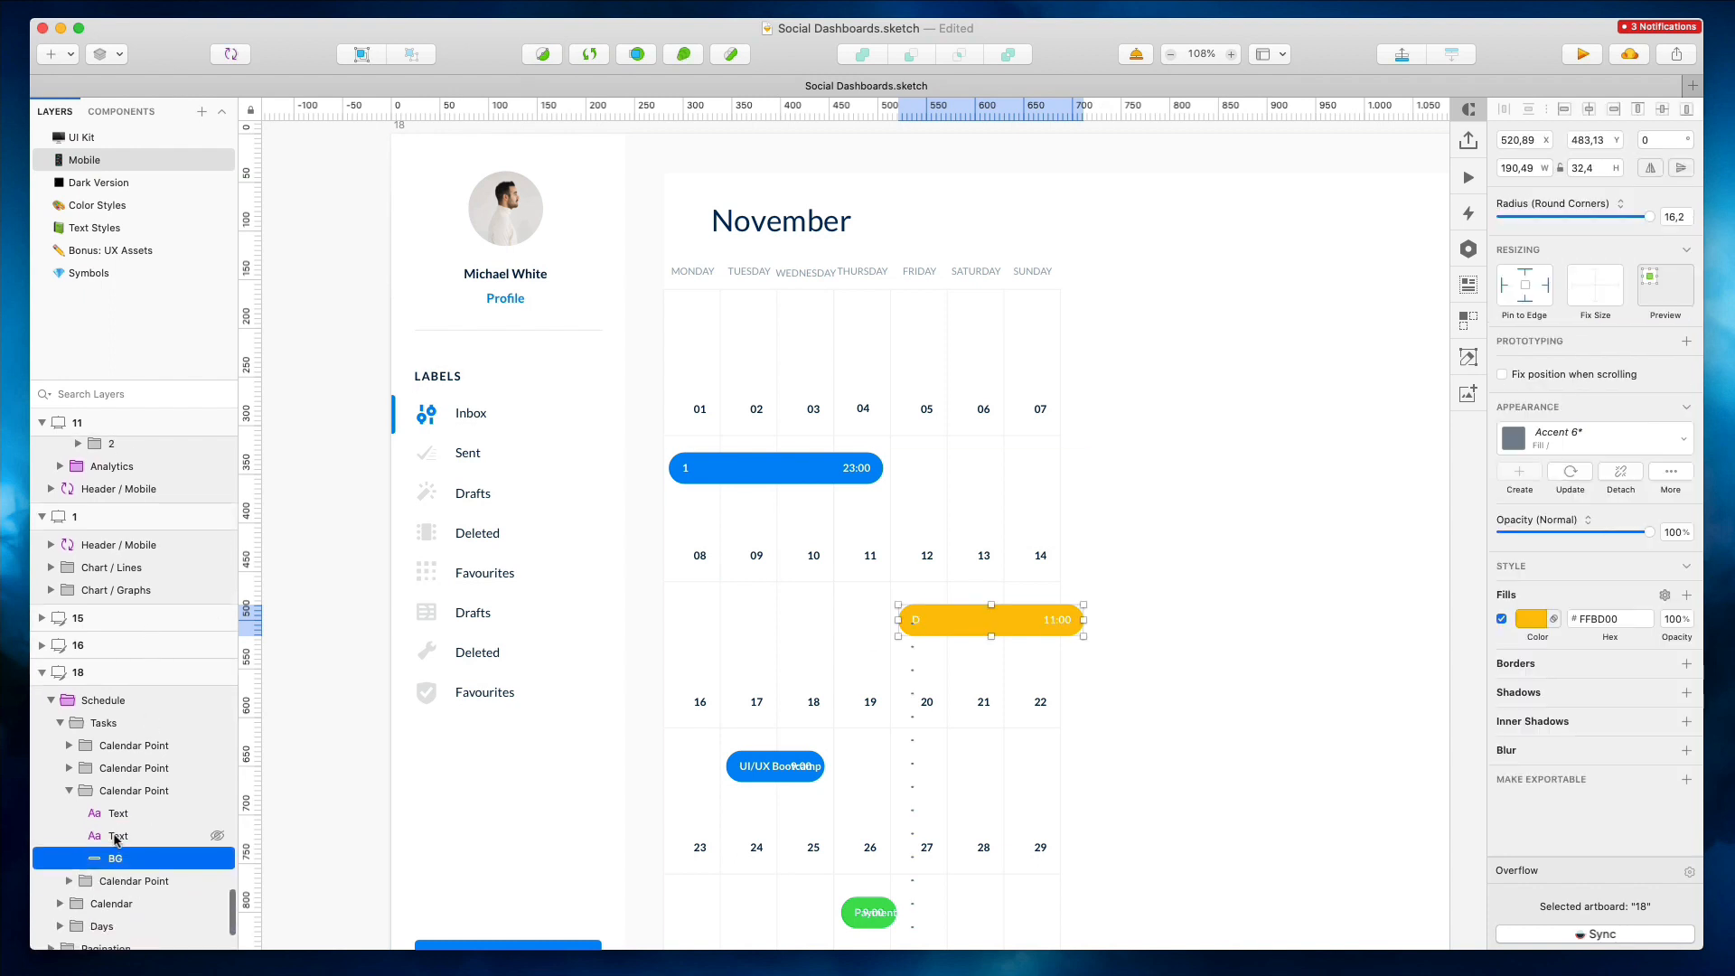
click(115, 837)
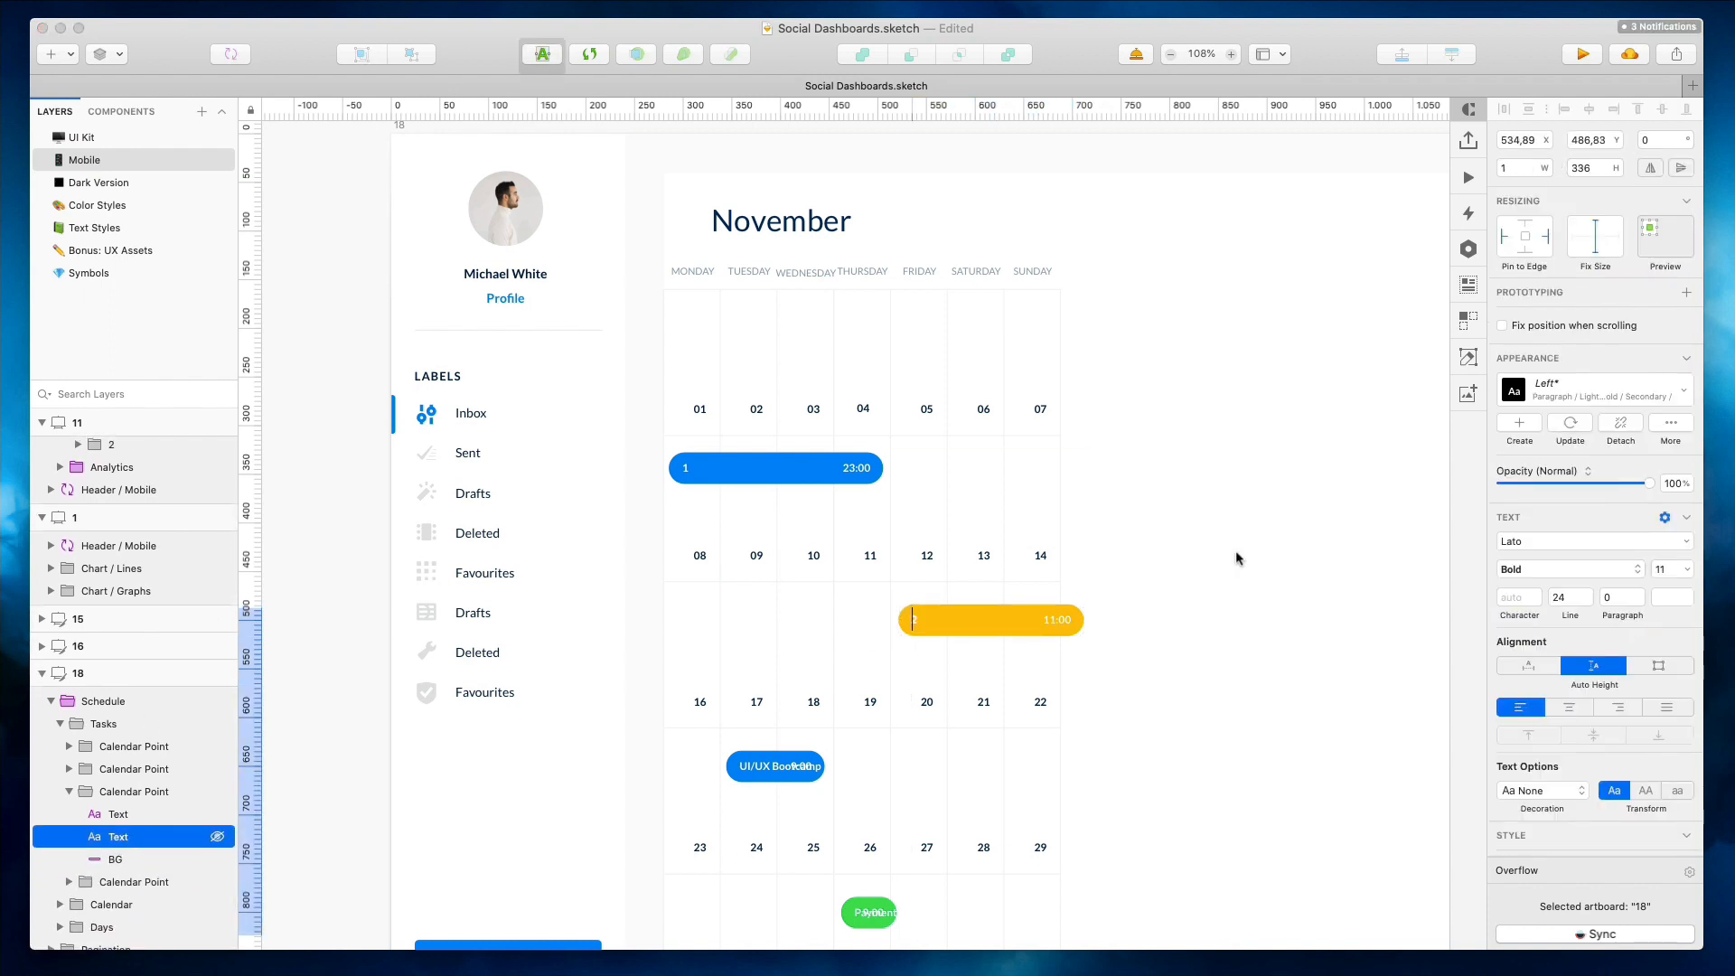
Relabel the UI/UX Bootcamp event as 3 and the Payment event as 4
scroll(1236, 558, down, 5)
double_click(767, 562)
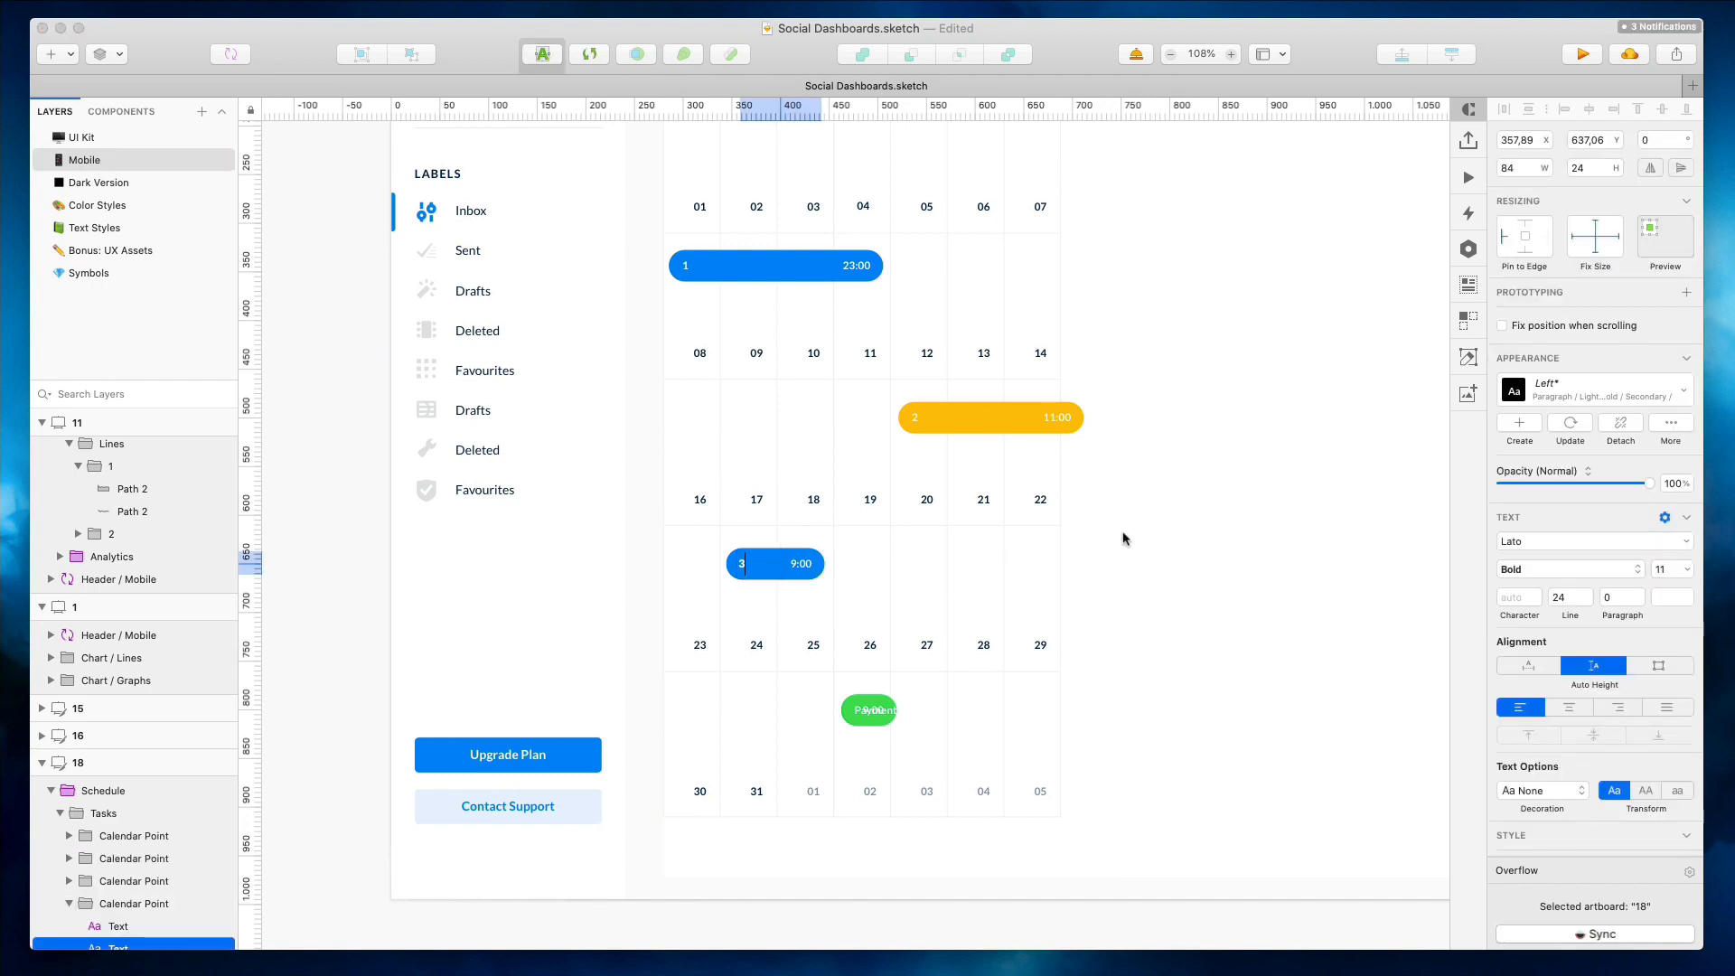
click(954, 700)
double_click(857, 711)
text(4)
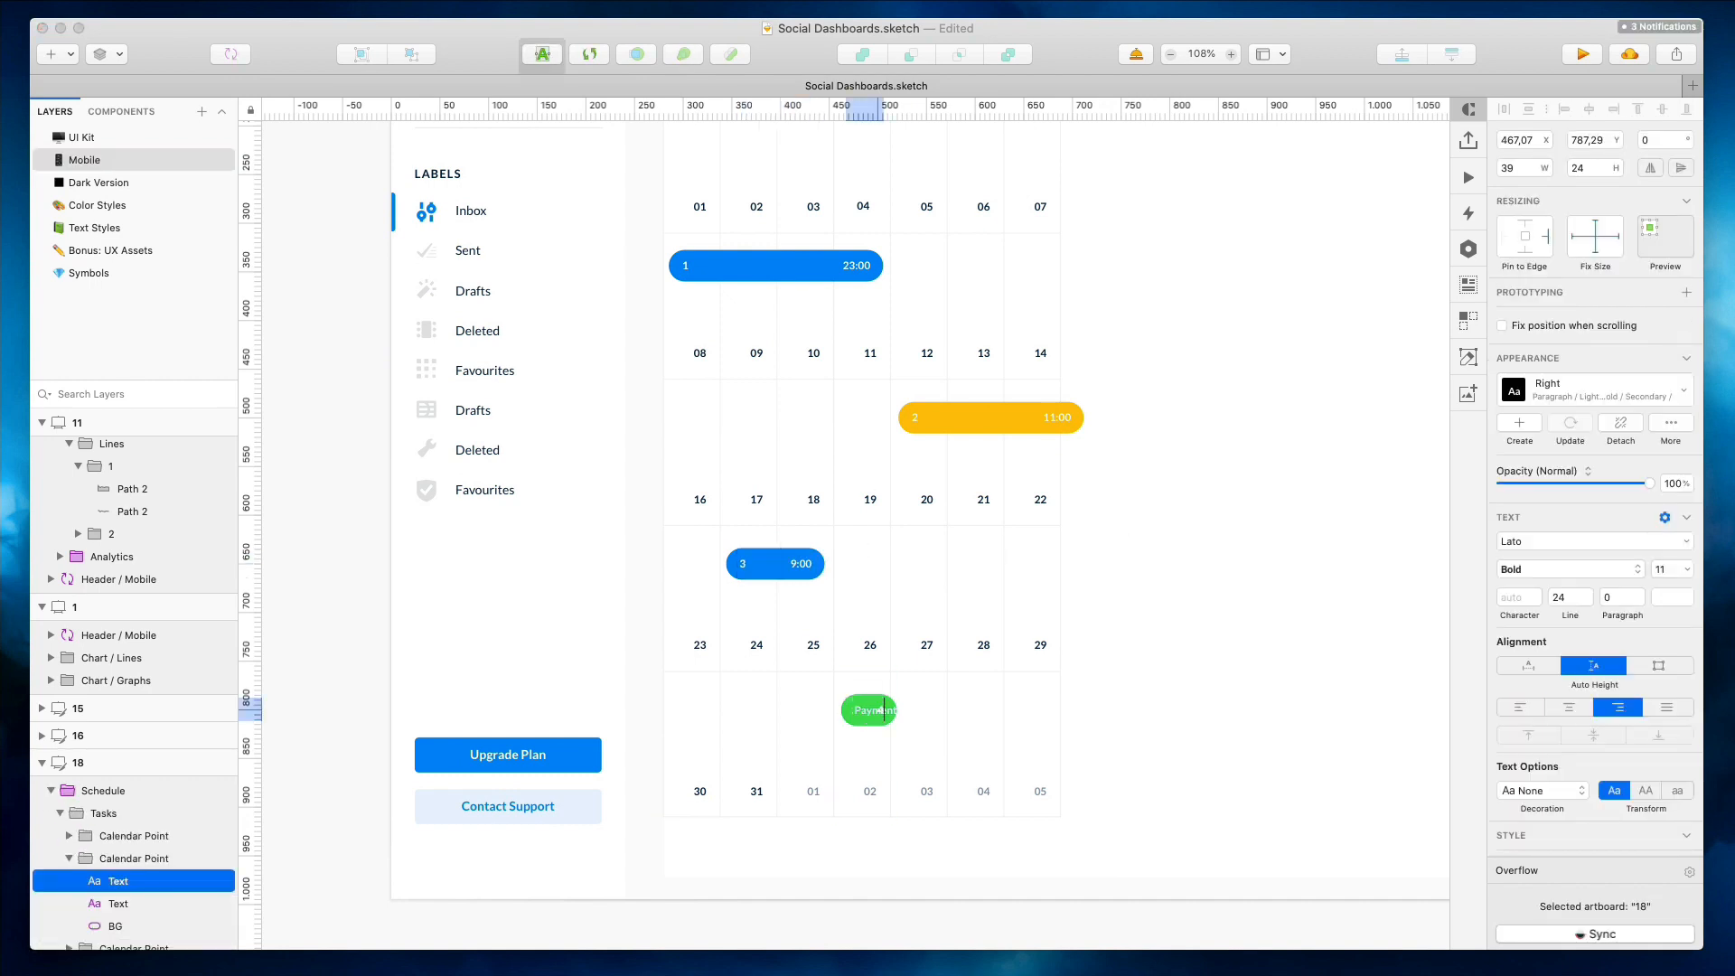
click(979, 669)
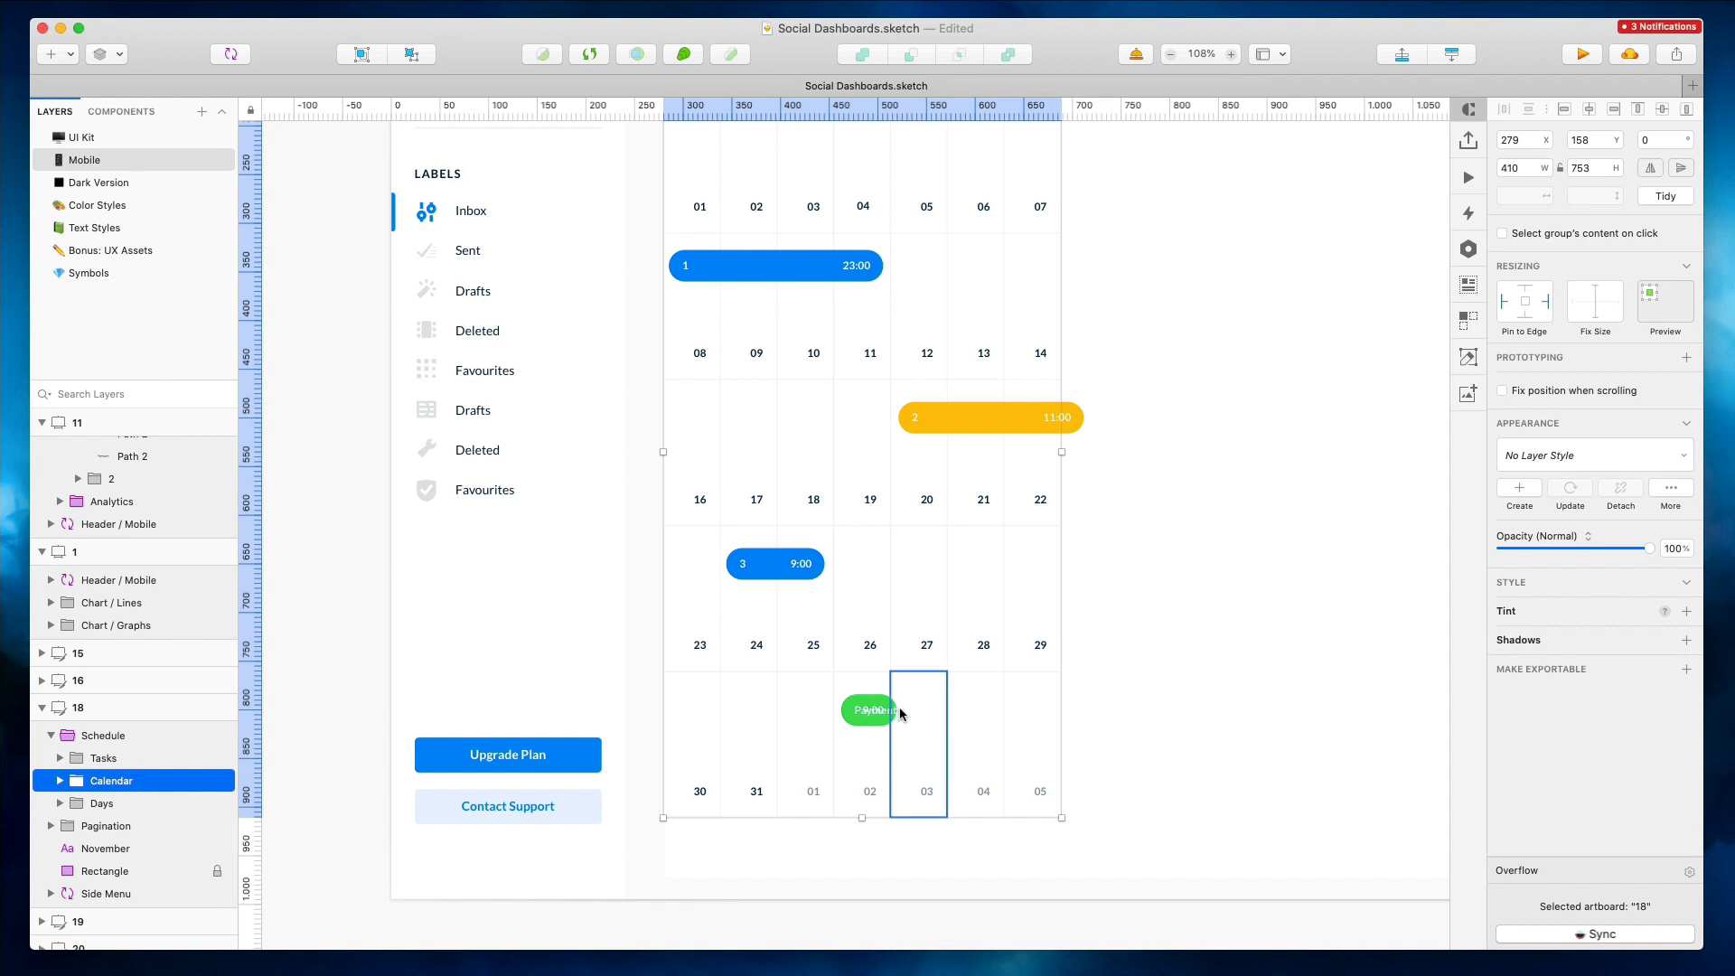
super+double_click(893, 709)
text(4)
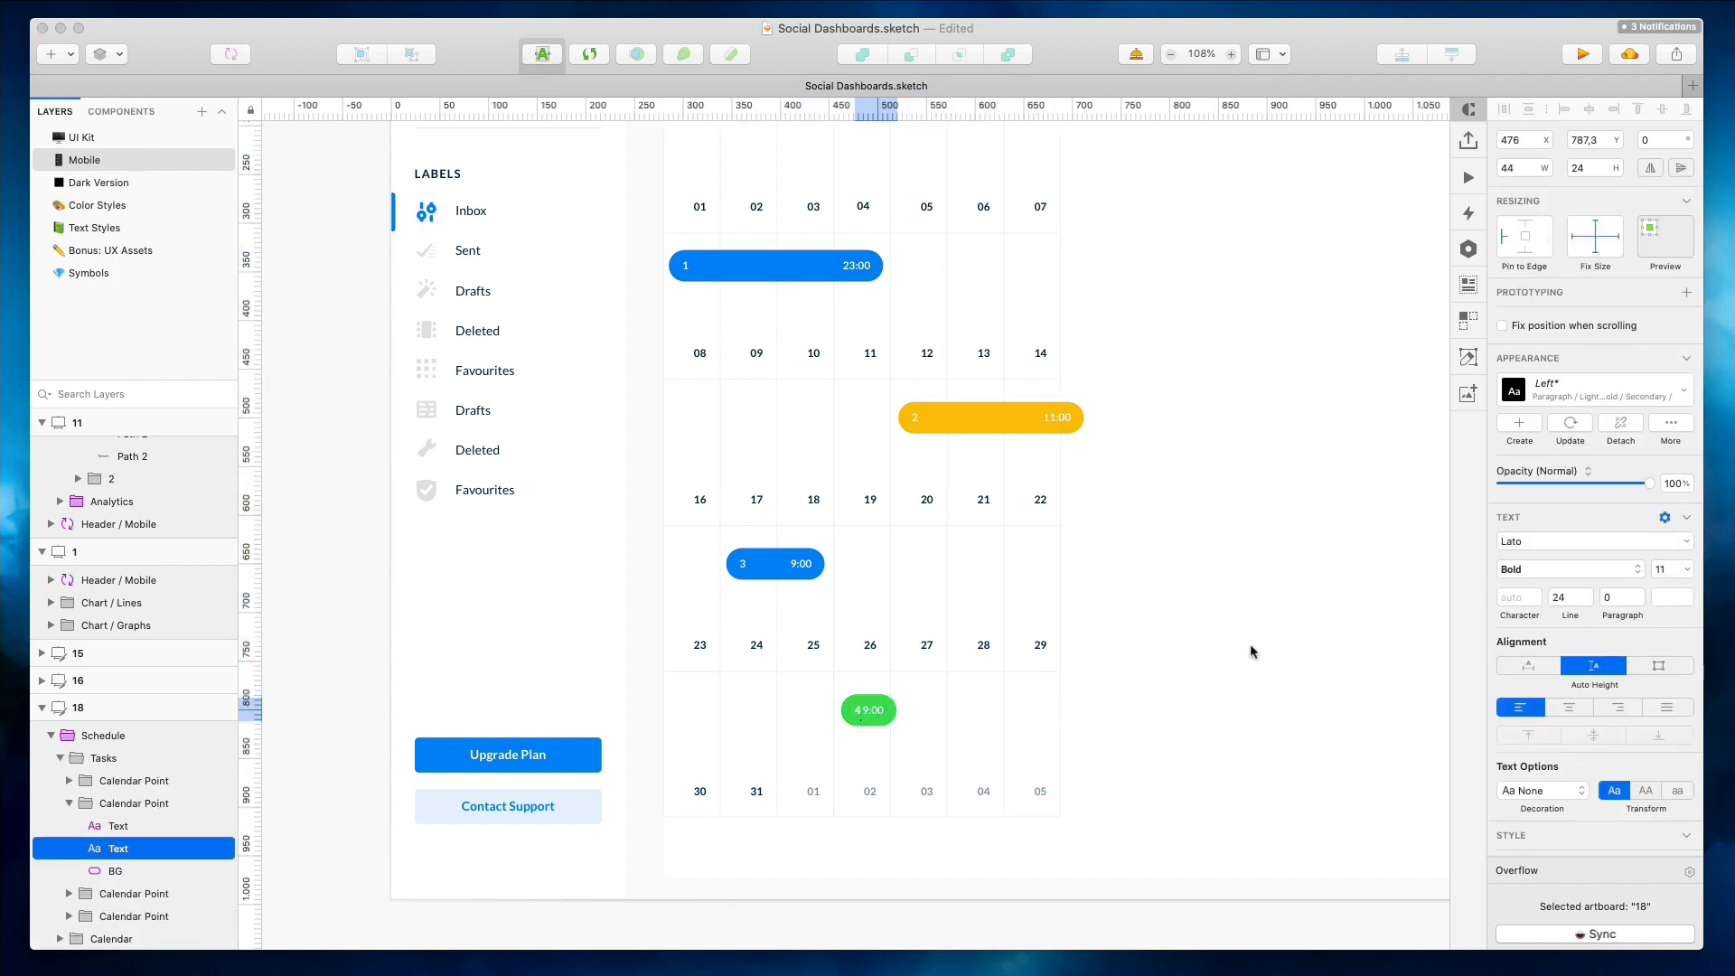
click(1252, 650)
Shrink the calendar schedule's width and height to fit the mobile layout
click(980, 627)
drag(865, 819, 879, 503)
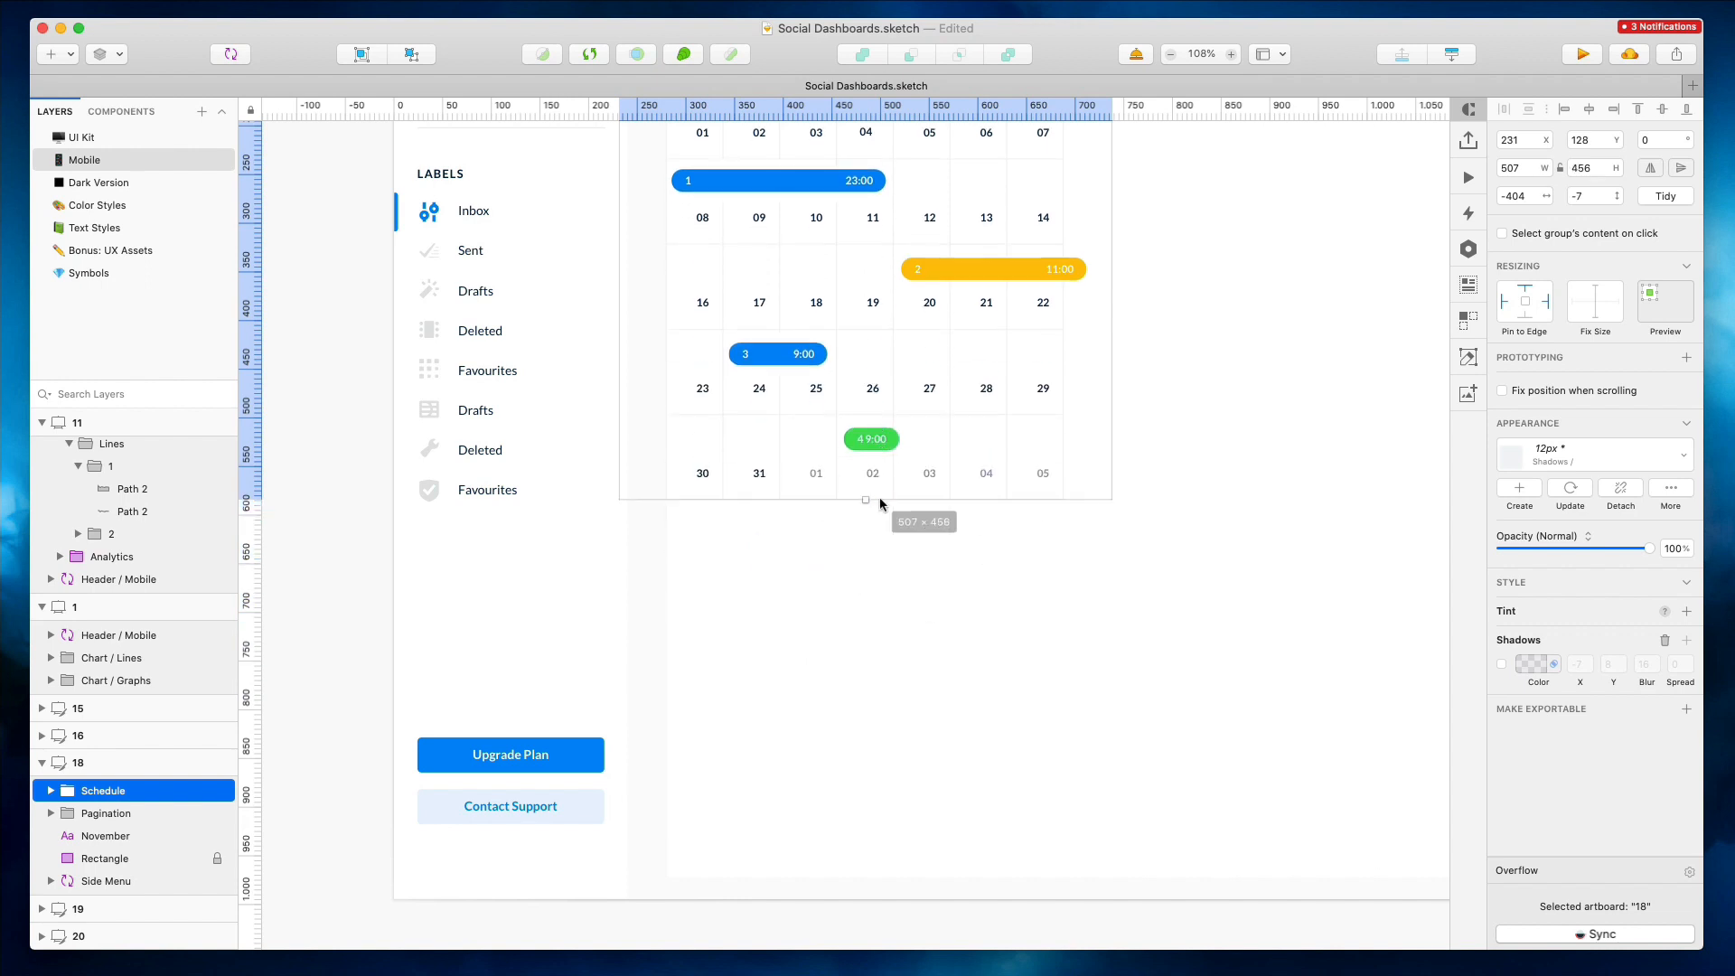
scroll(881, 504, up, 3)
drag(1114, 504, 1001, 496)
super+click(964, 503)
shift+super+click(766, 585)
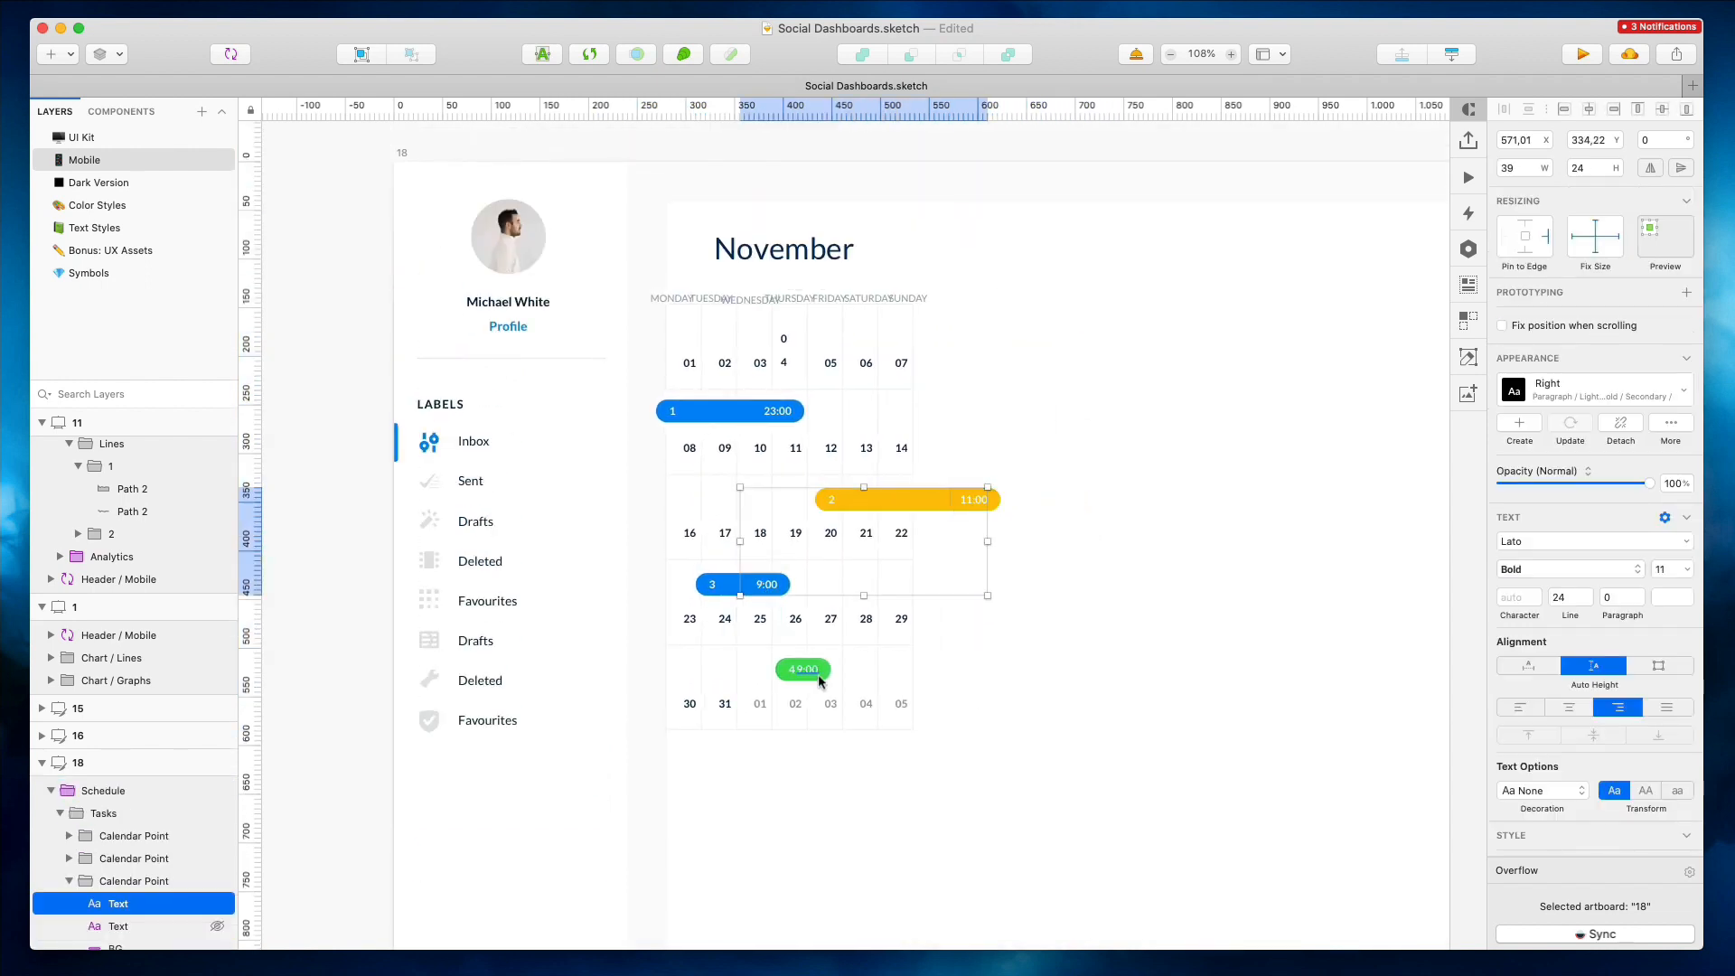
Delete the time labels from the calendar event bars
shift+super+click(813, 671)
shift+super+click(780, 413)
key(Delete)
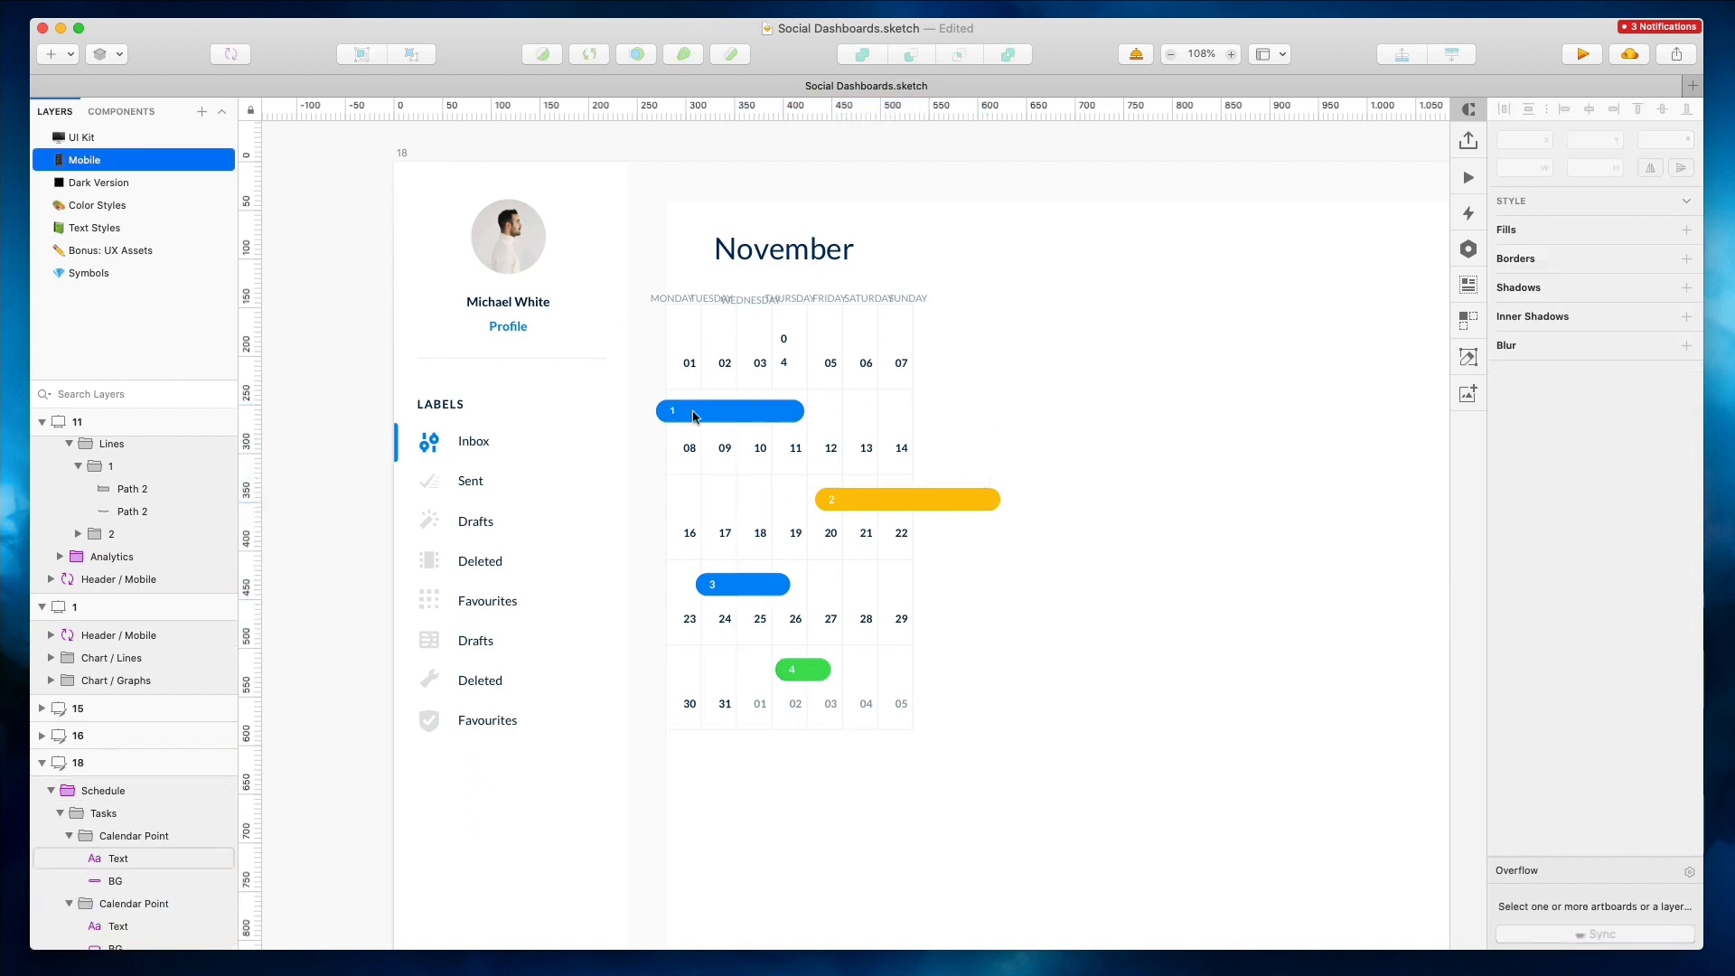
Delete the number labels from the four calendar event bars
super+click(673, 411)
shift+super+click(830, 499)
shift+super+click(712, 585)
shift+super+click(794, 672)
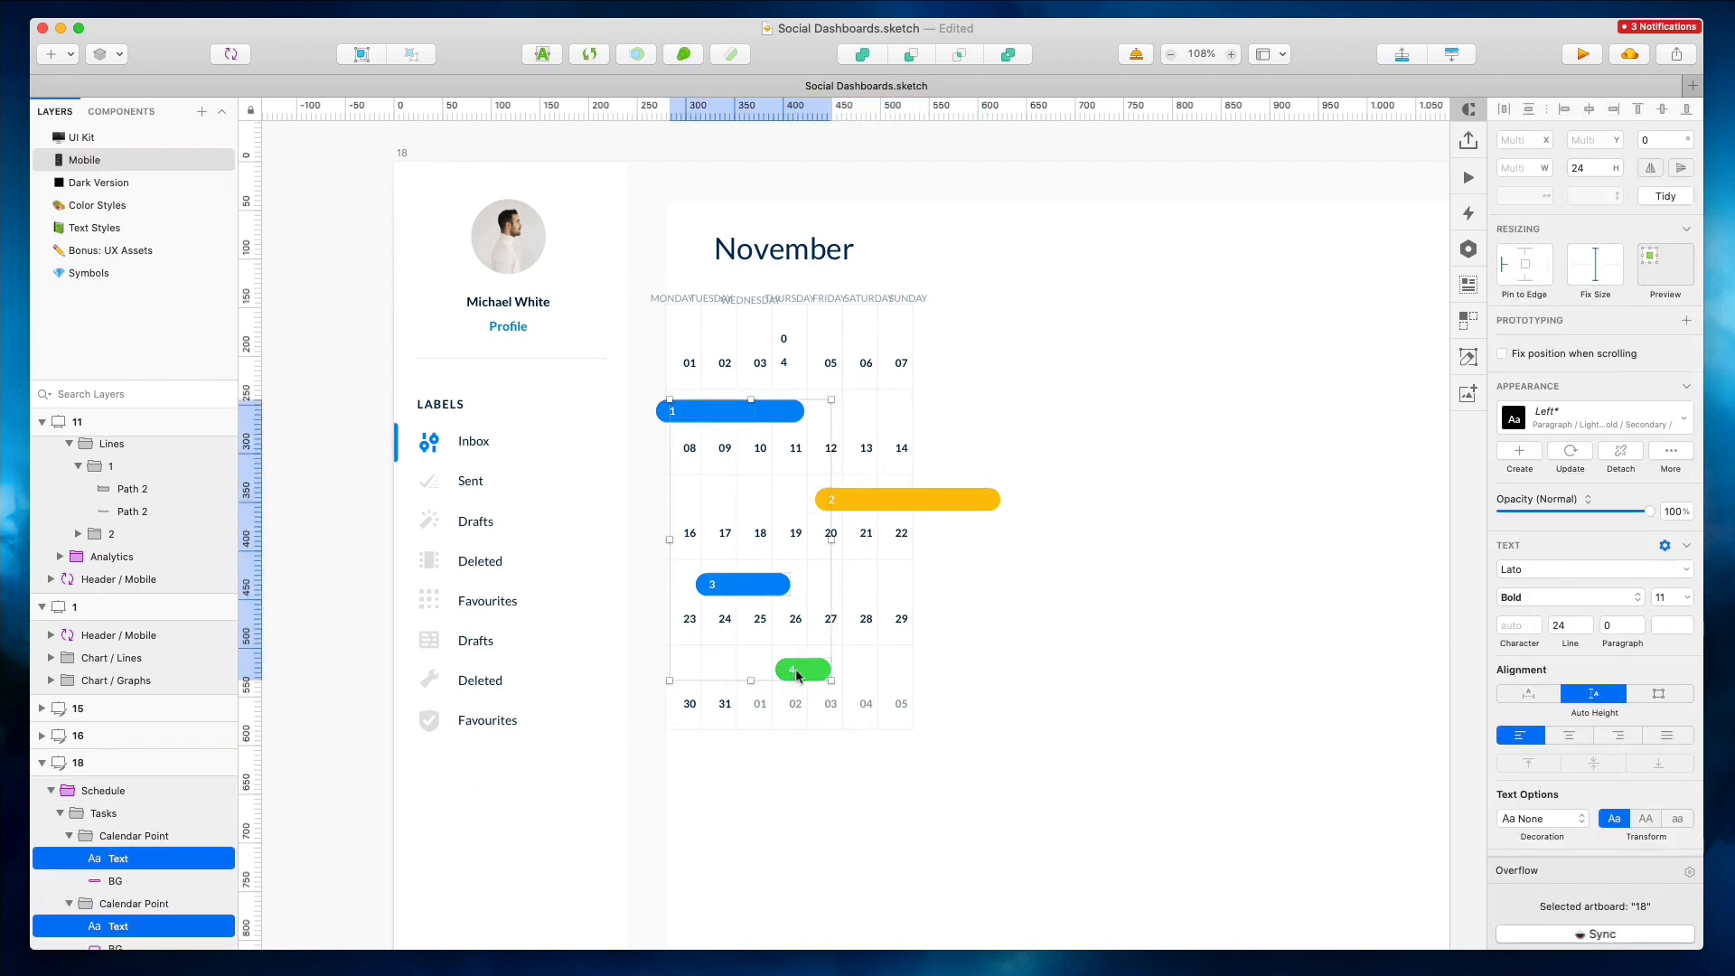
key(Delete)
Shrink the four event bars to 7 × 7 dots and shift them right into their day cells
super+click(676, 411)
shift+super+click(741, 583)
shift+super+click(845, 499)
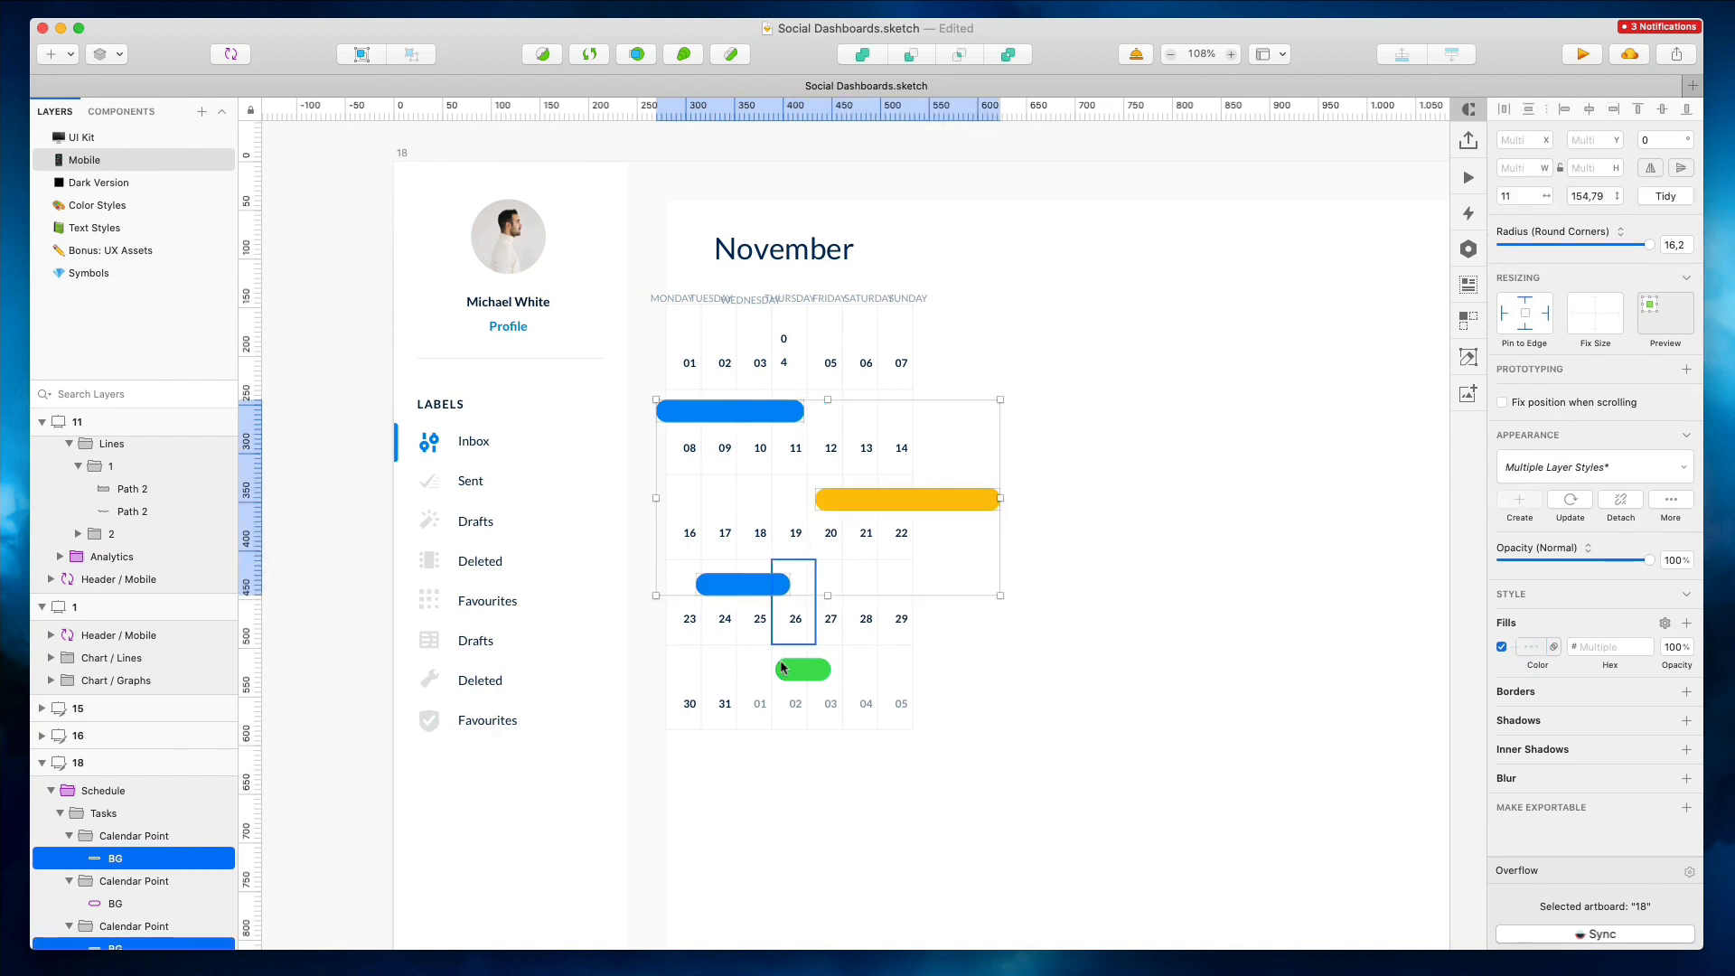
shift+super+click(802, 670)
text(5)
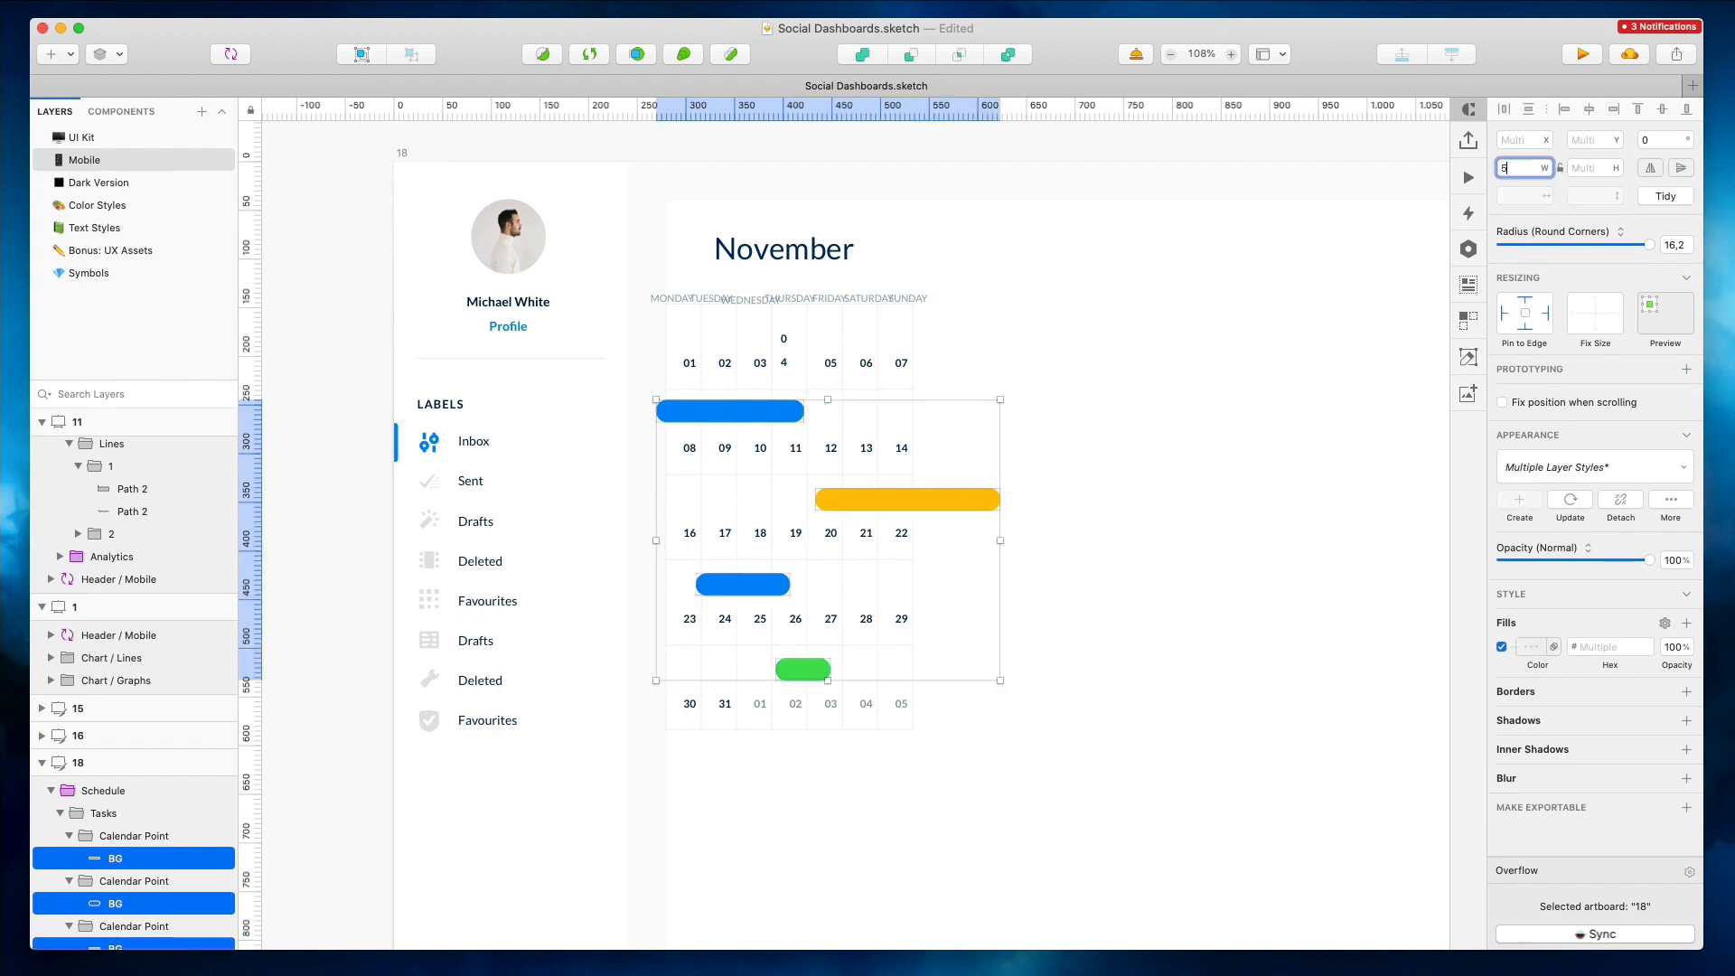
key(Tab)
text(4)
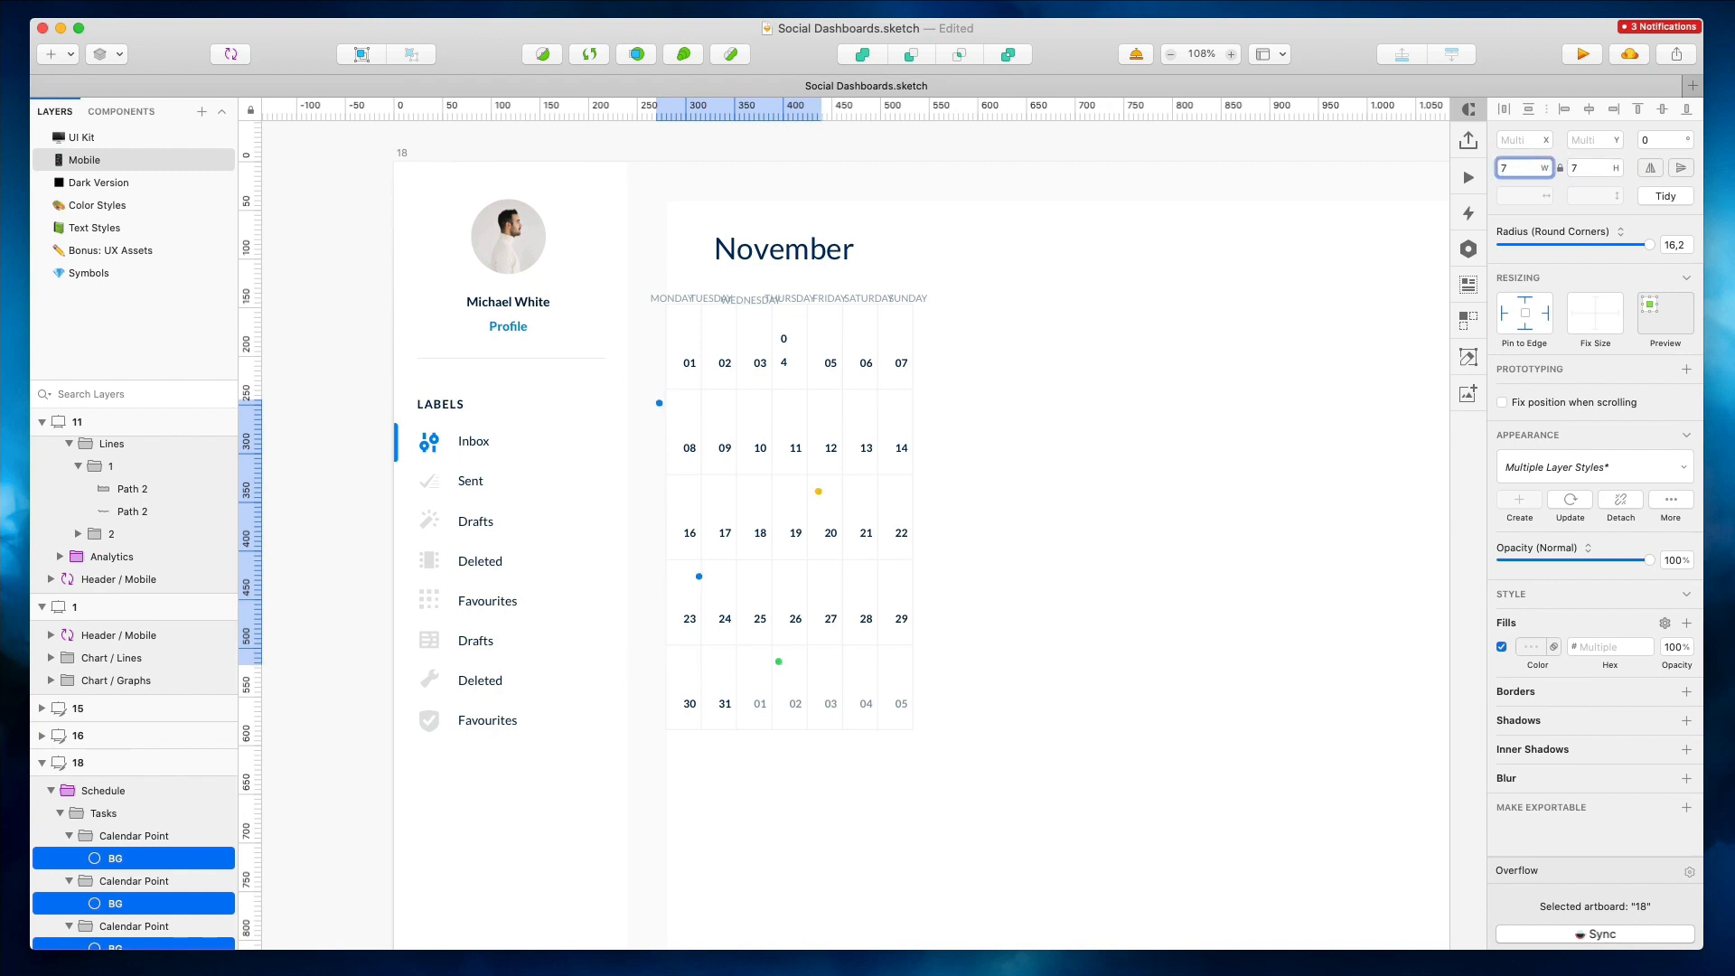
key(shift+Right)
key(shift+Right)
key(shift+Right)
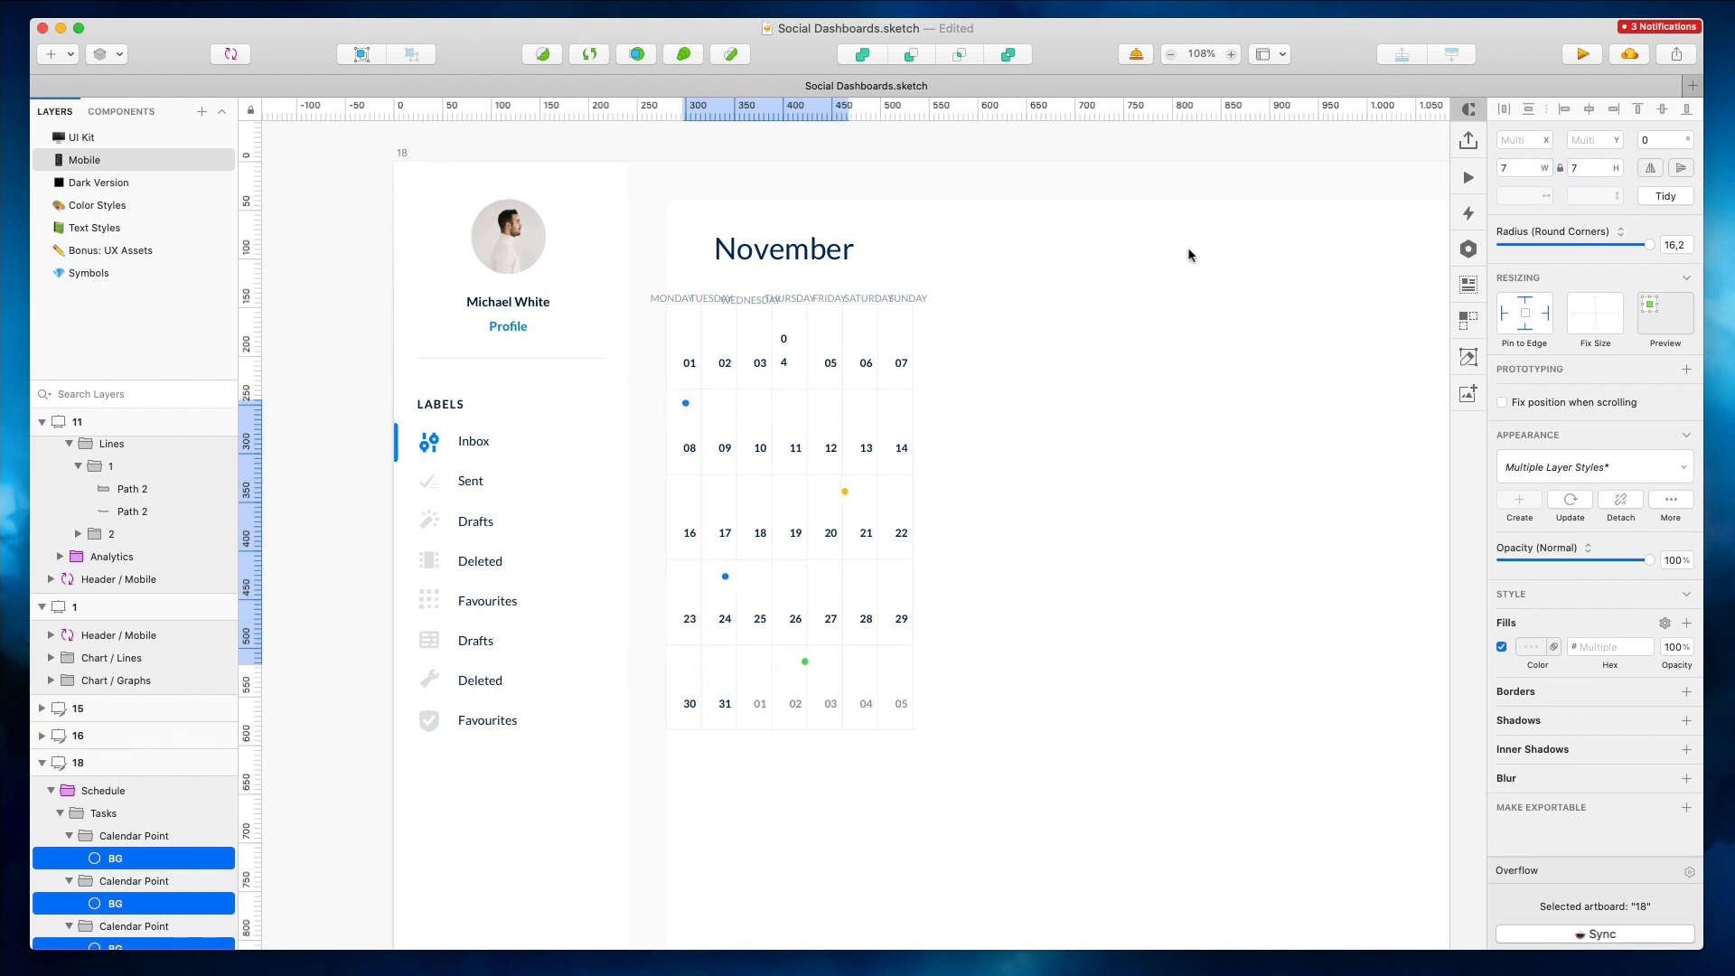
Compress the calendar grid rows to shorten the schedule's height
super+click(783, 350)
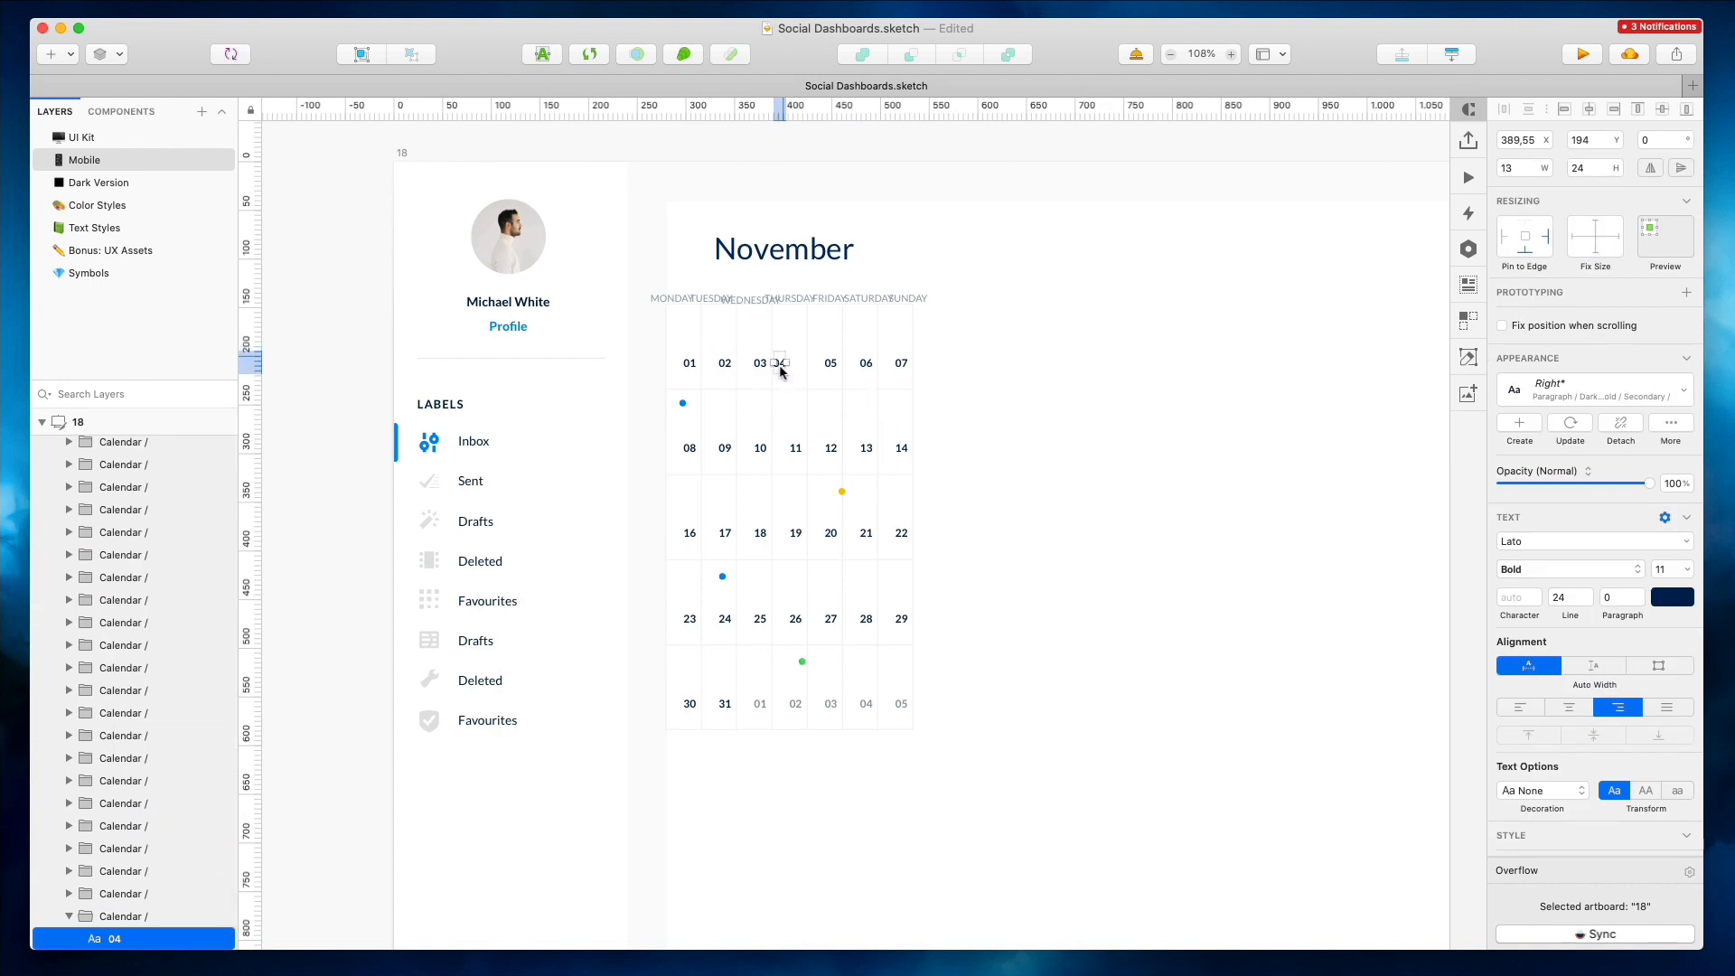
super+click(840, 490)
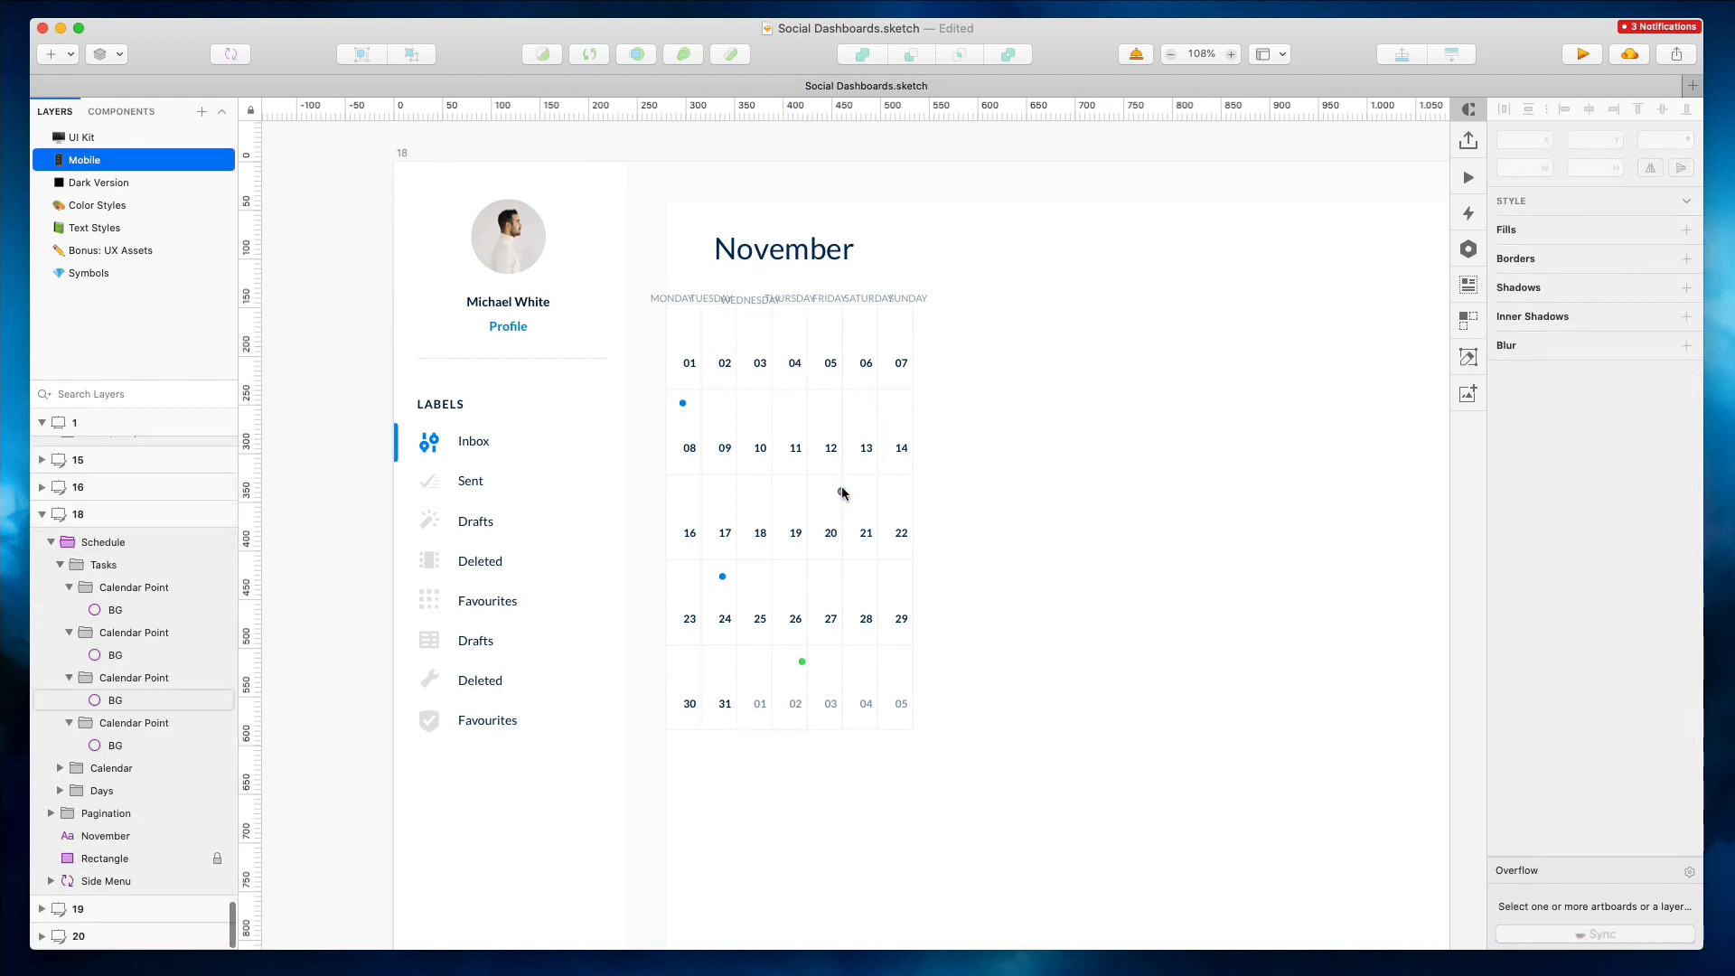
click(785, 723)
drag(788, 730, 789, 586)
drag(826, 374, 825, 406)
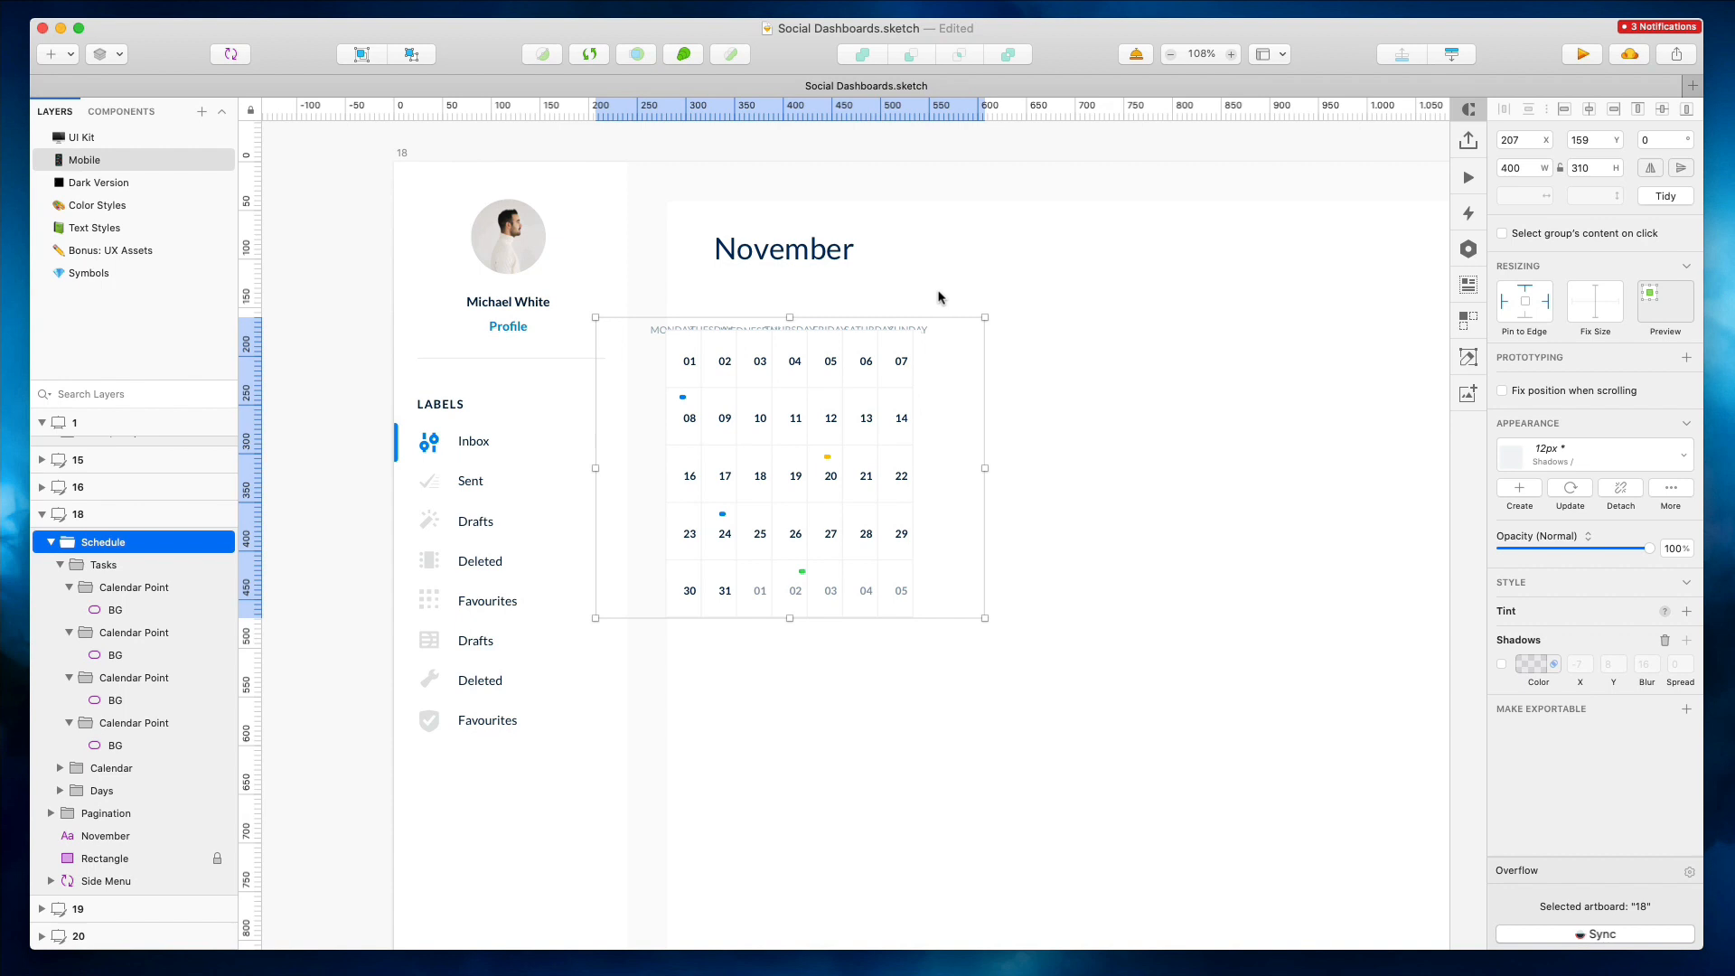
Move the weekday labels up closer to the calendar grid
click(889, 311)
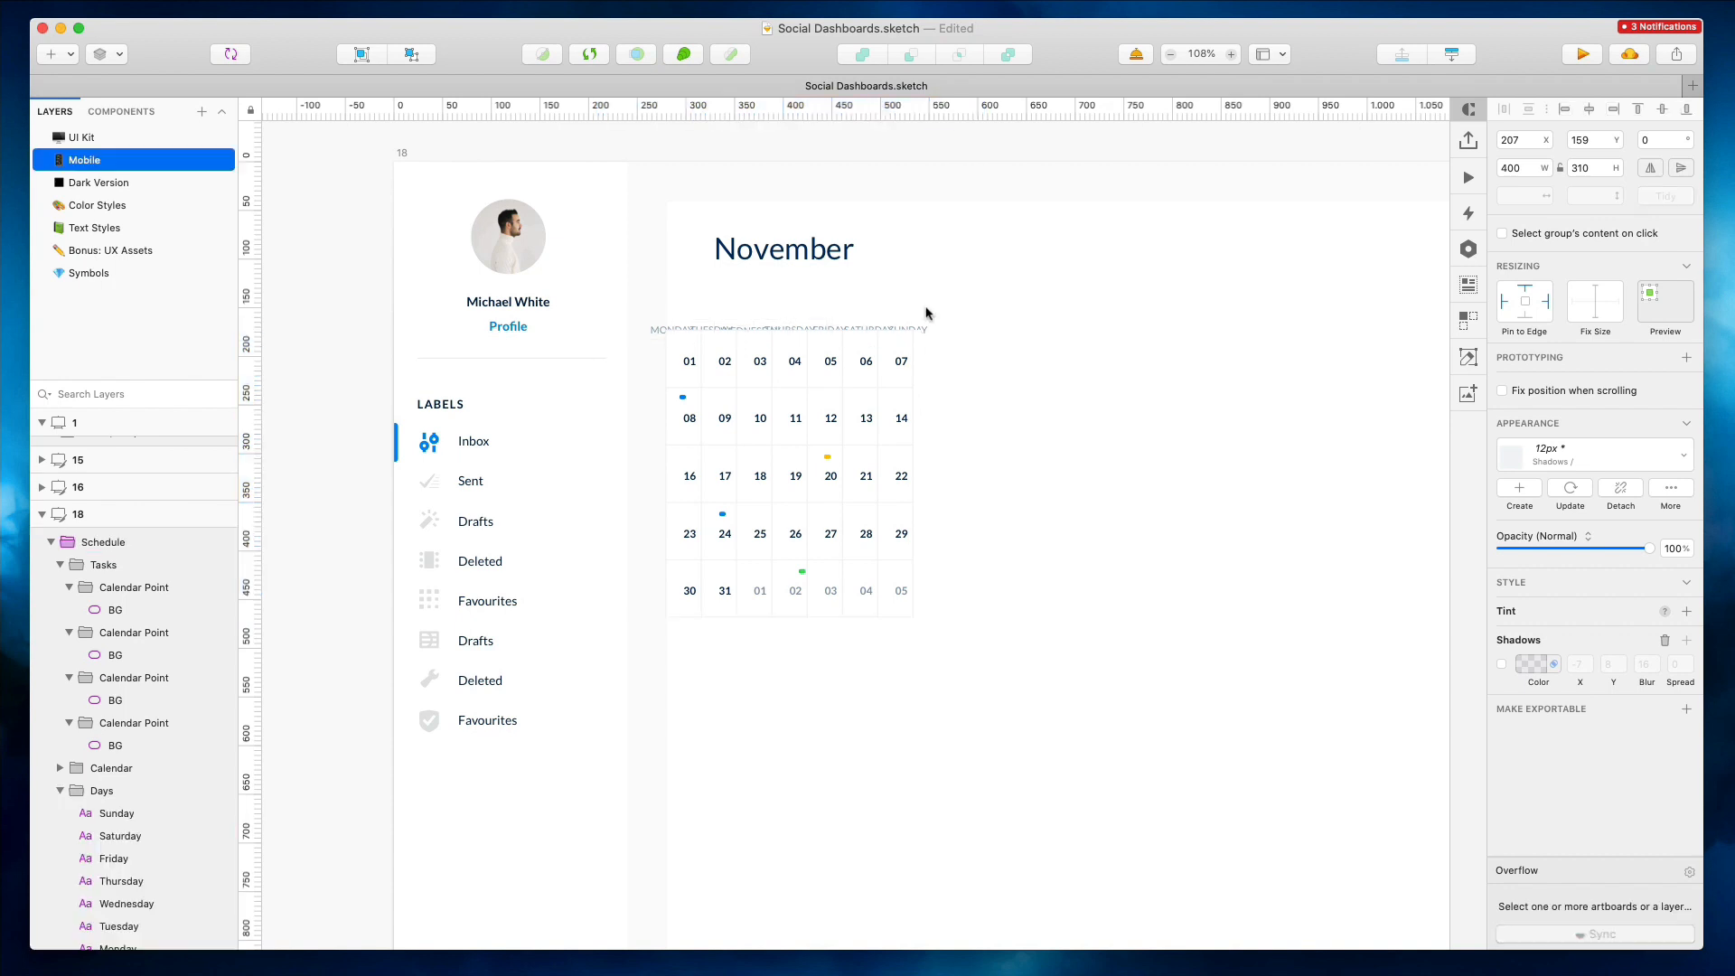
drag(949, 305, 676, 322)
key(shift+Up)
key(shift+Up)
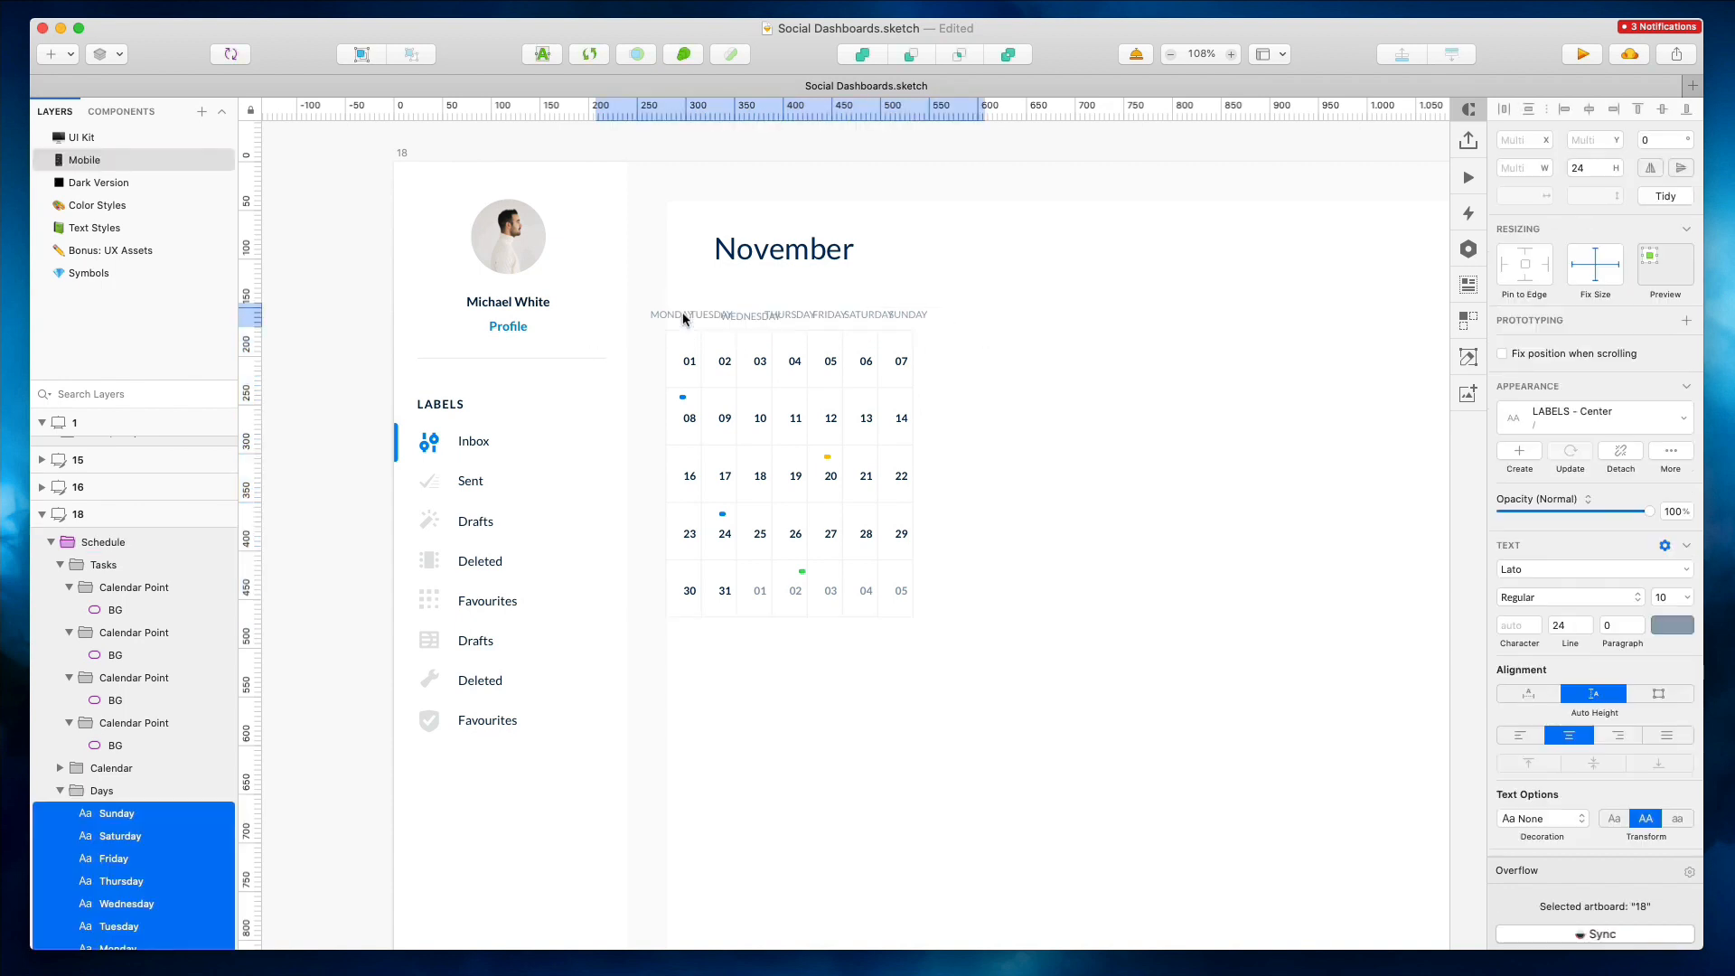
key(Escape)
super+click(661, 305)
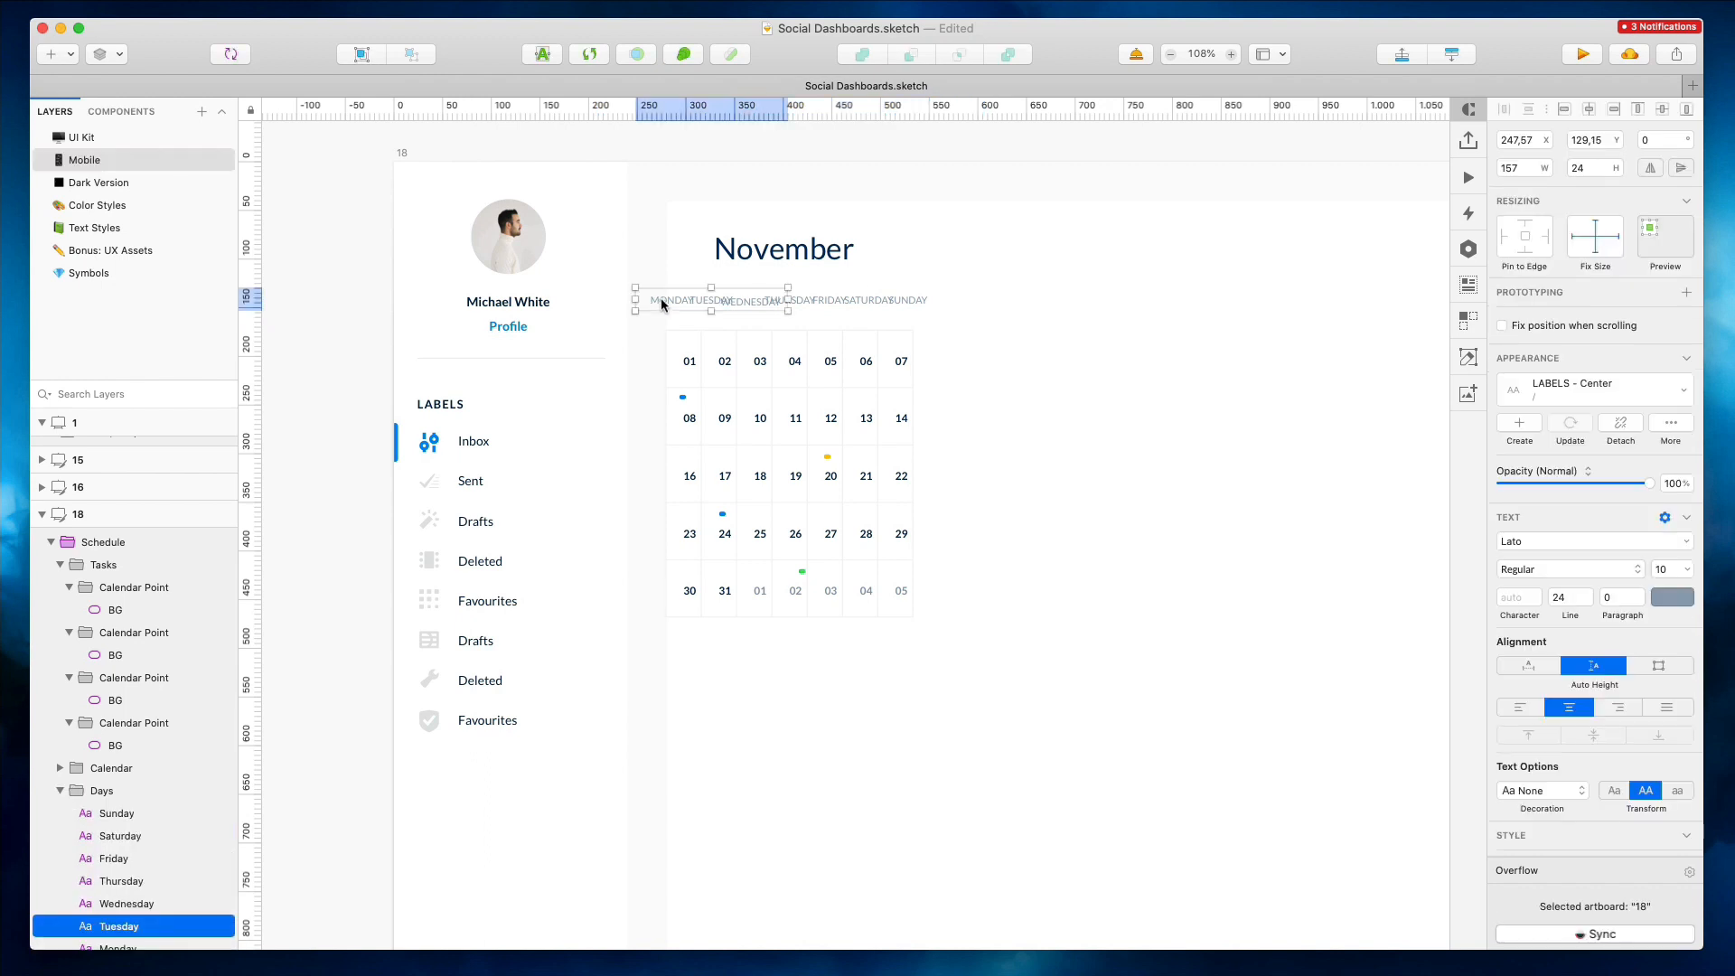
key(super+a)
key(Escape)
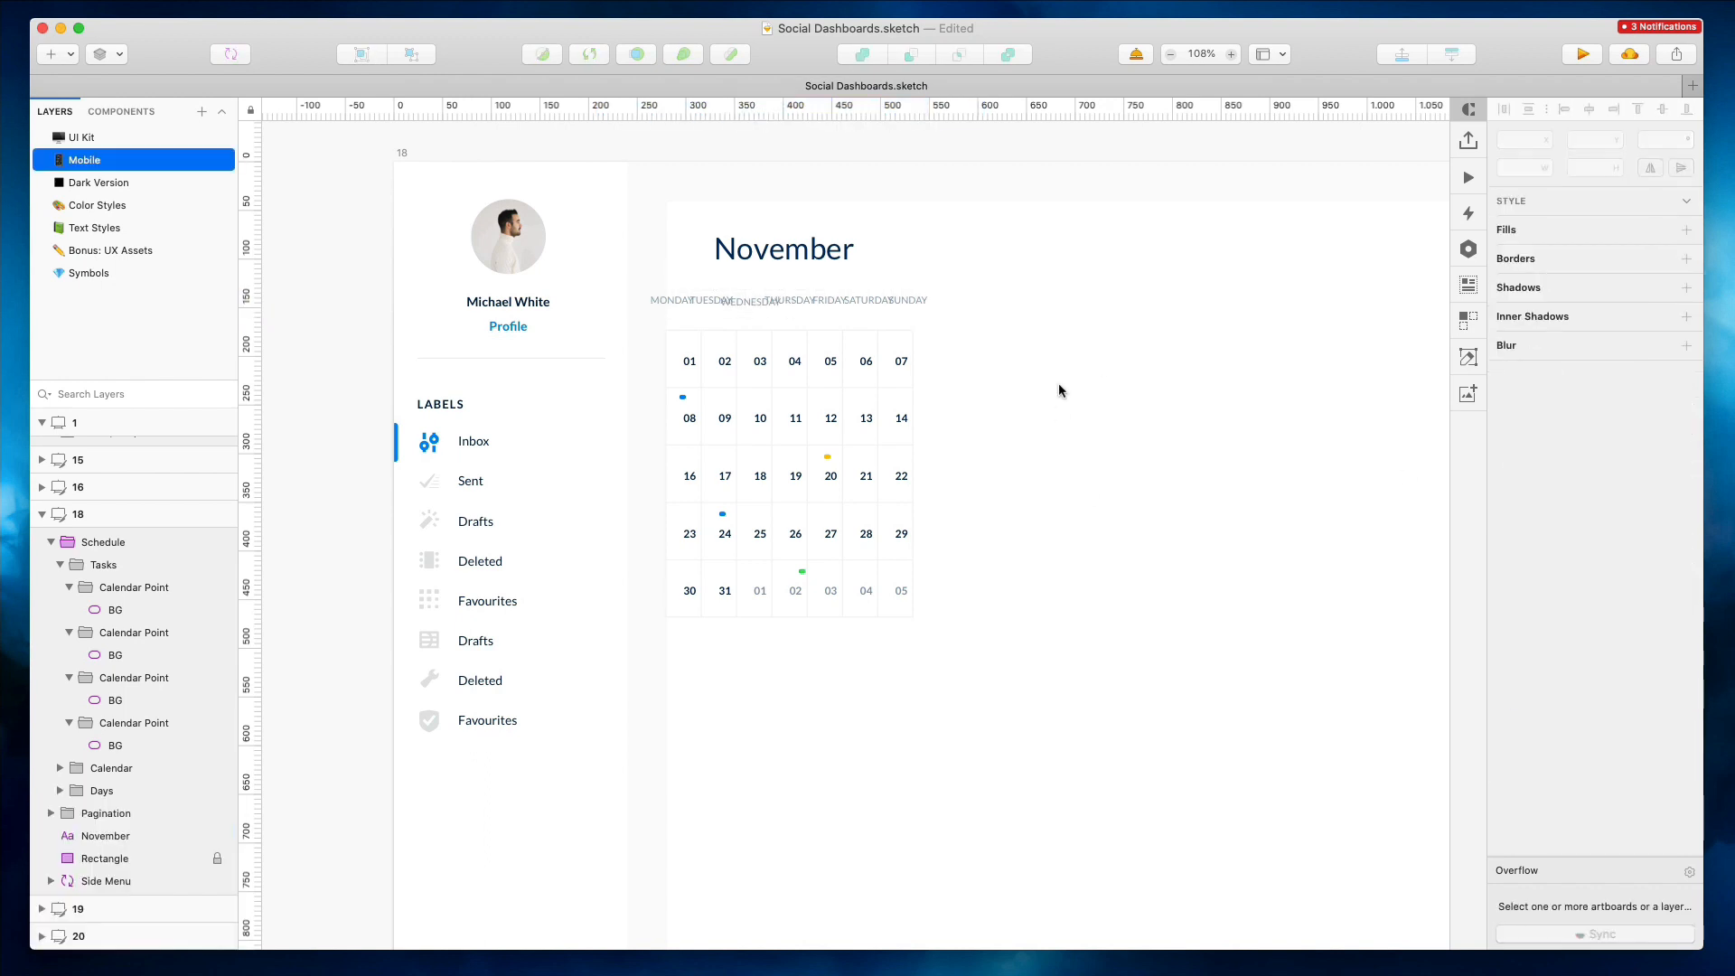
Rename the Monday and Tuesday labels to MON and TUE
super+click(669, 299)
key(Return)
text(Mon)
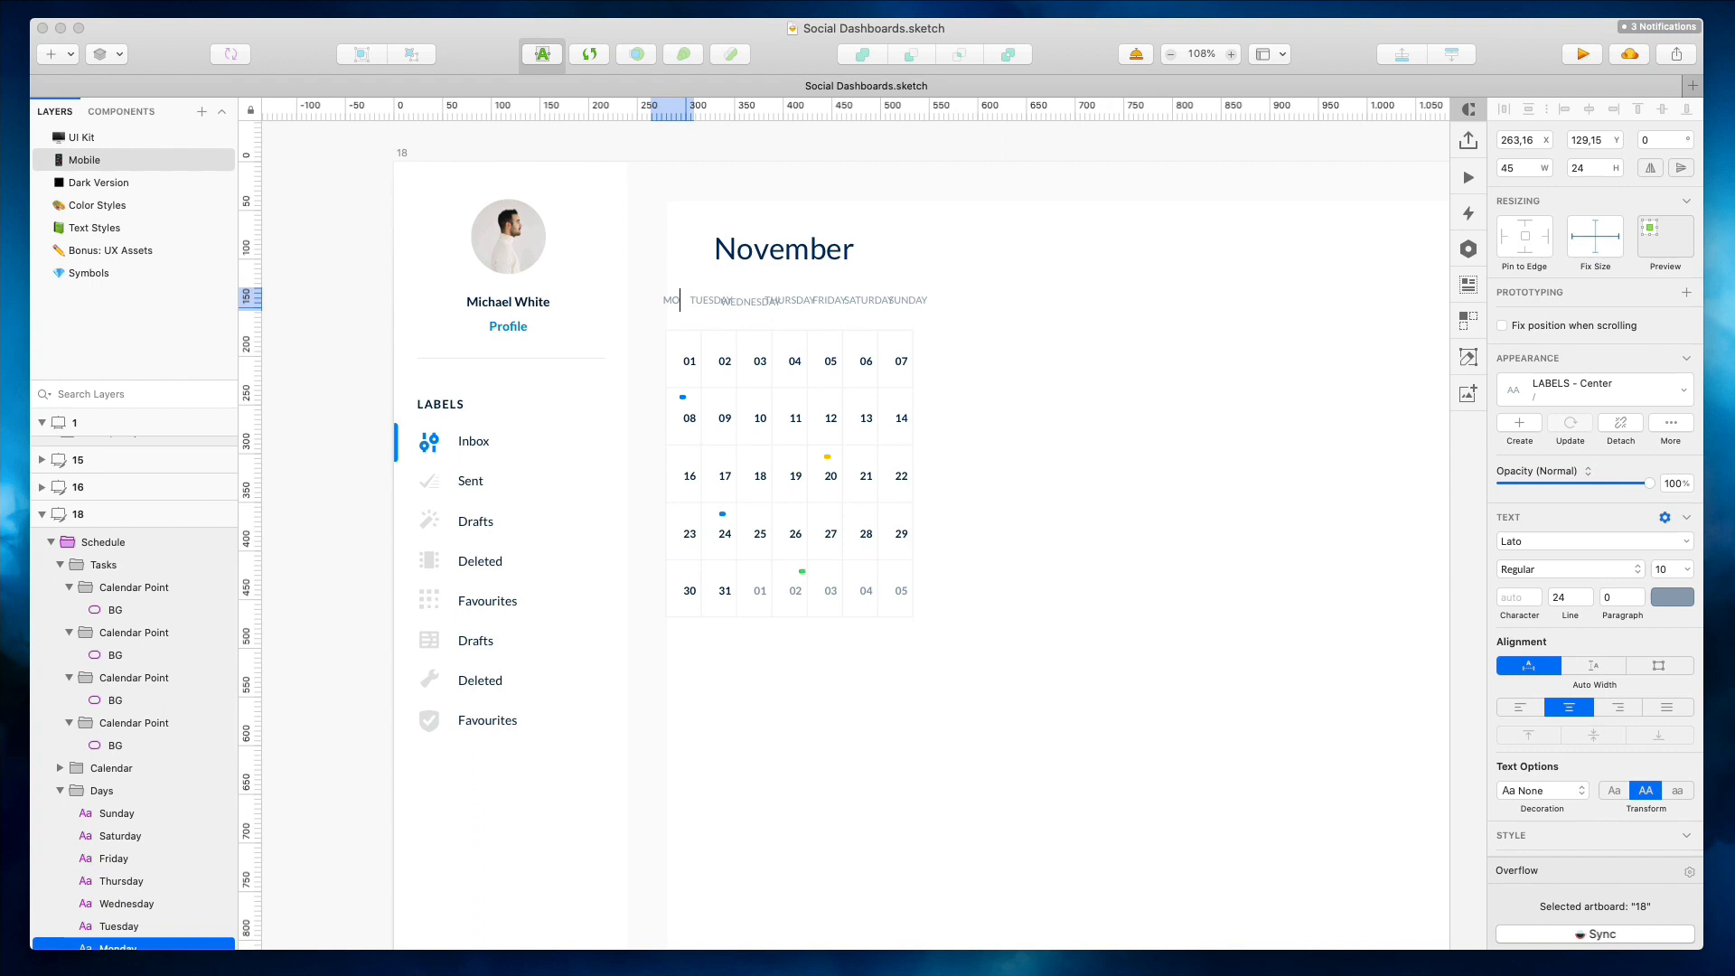
click(702, 302)
super+click(702, 306)
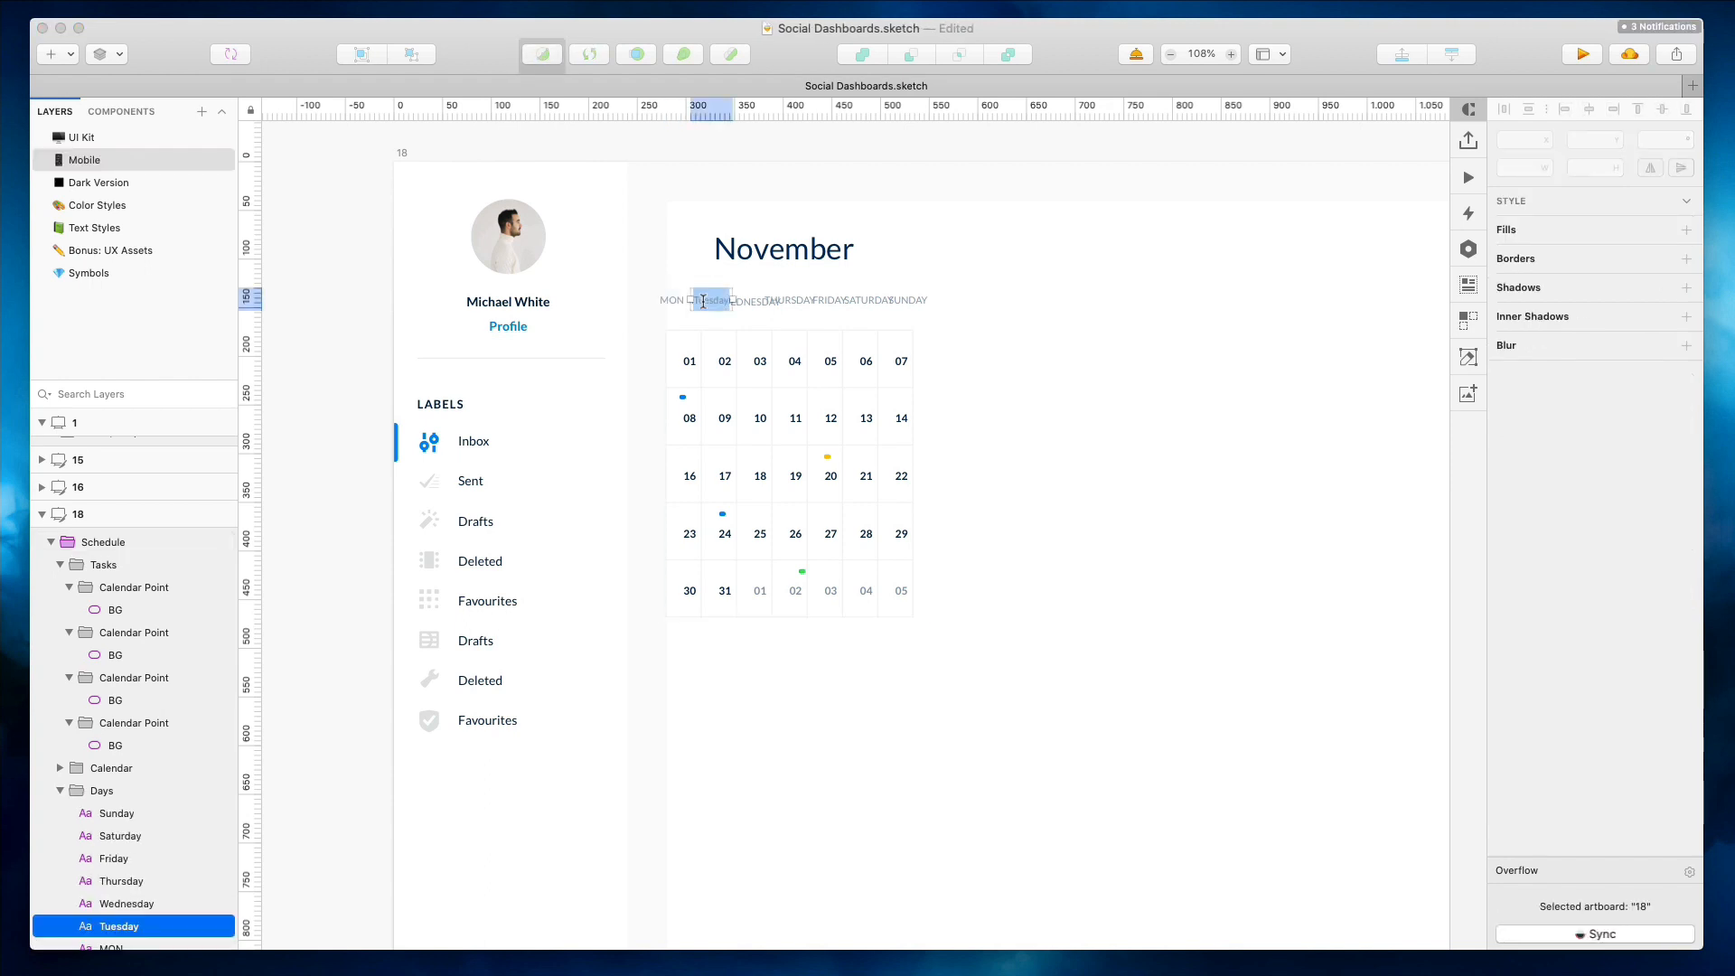
key(Return)
click(1013, 254)
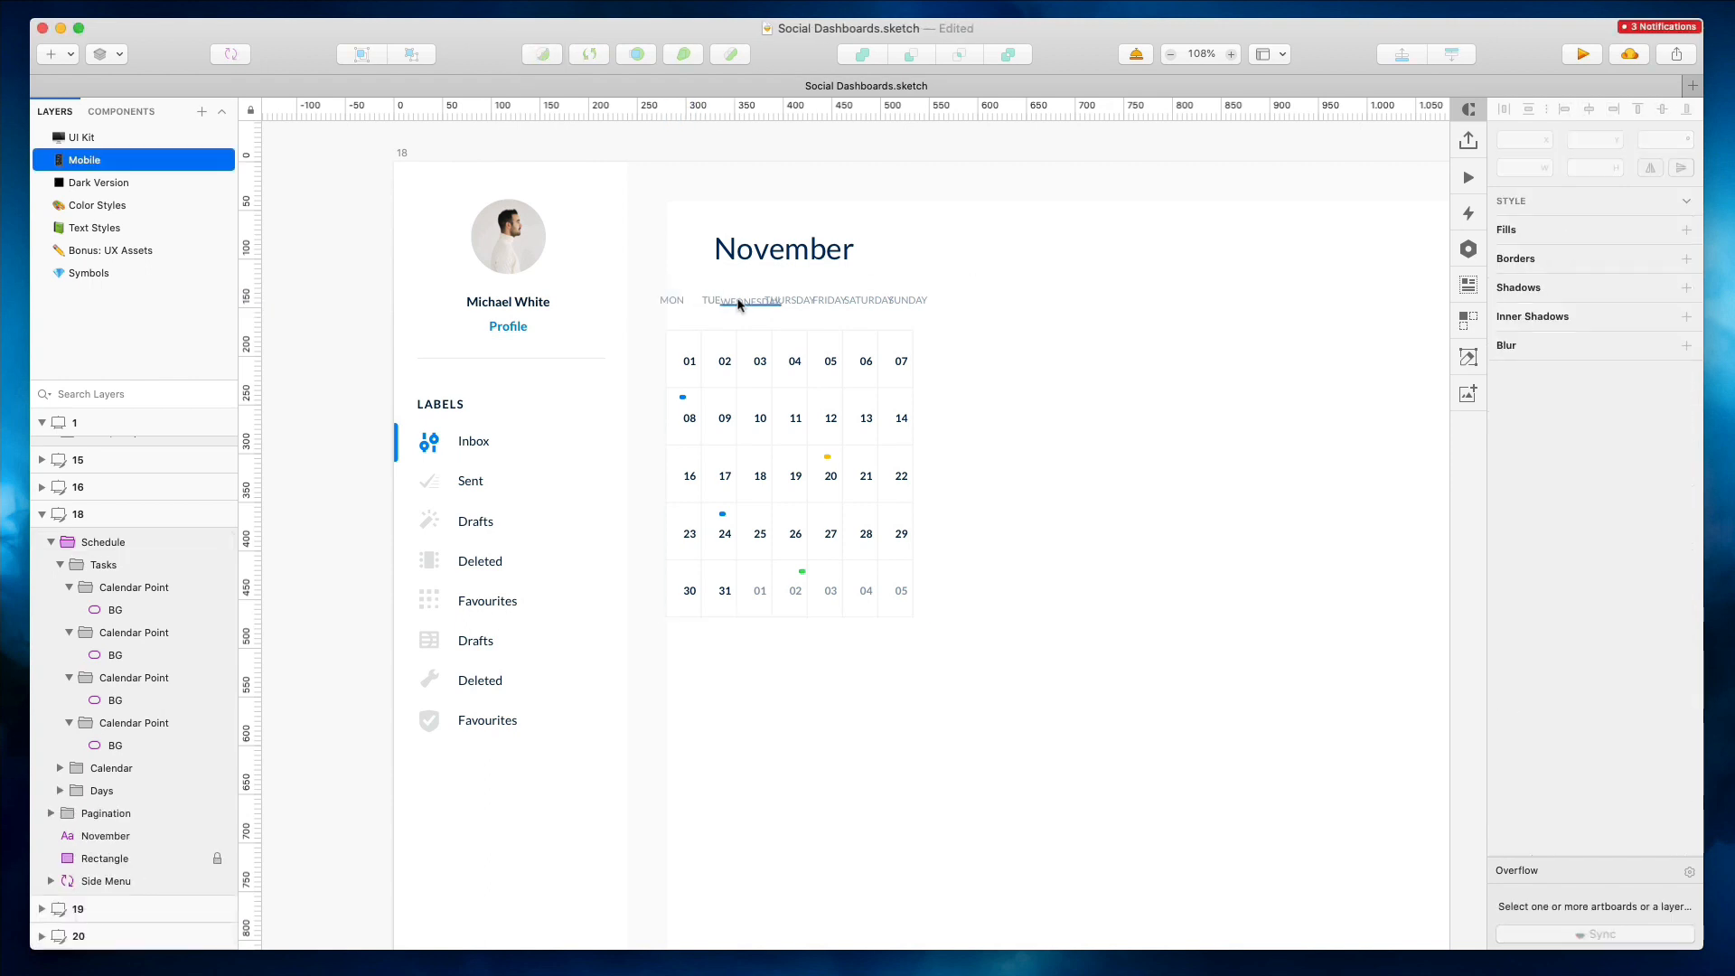
Rename the Wednesday, Thursday and Friday labels to WED, THU and FRI
super+double_click(740, 303)
text(WED)
click(805, 292)
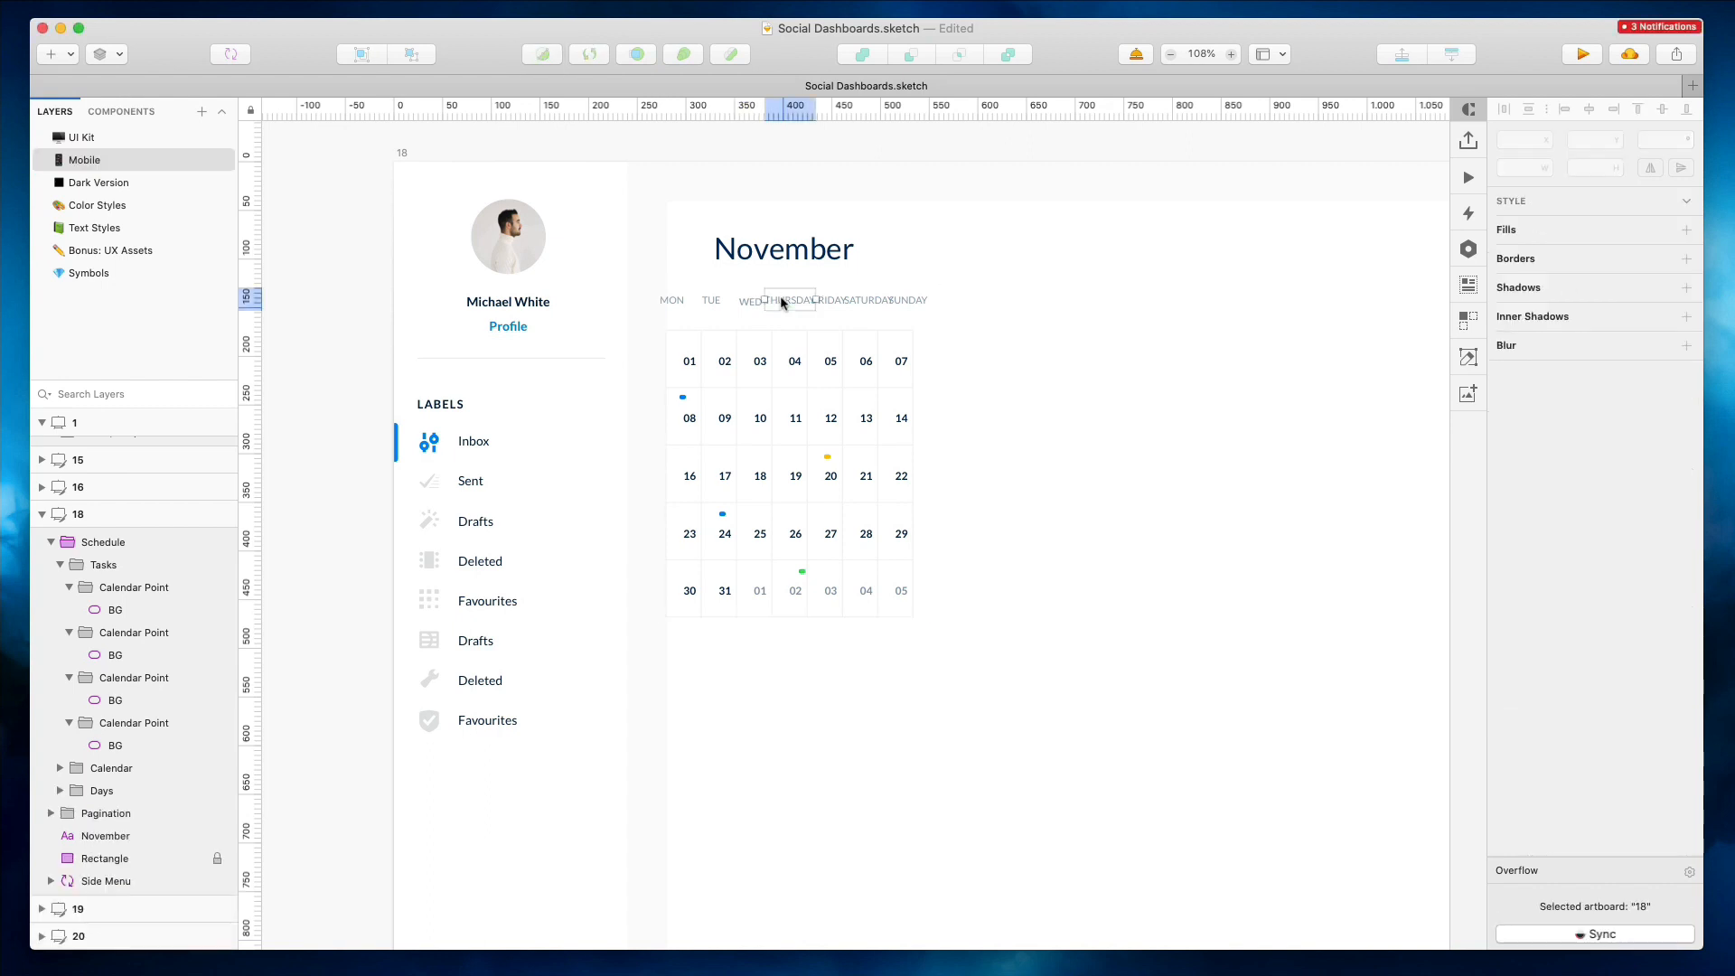
super+double_click(779, 298)
text(THU)
click(824, 301)
super+double_click(824, 298)
text(FRI)
Rename the Saturday and Sunday labels to SAT and SUN
super+double_click(863, 301)
text(SAT)
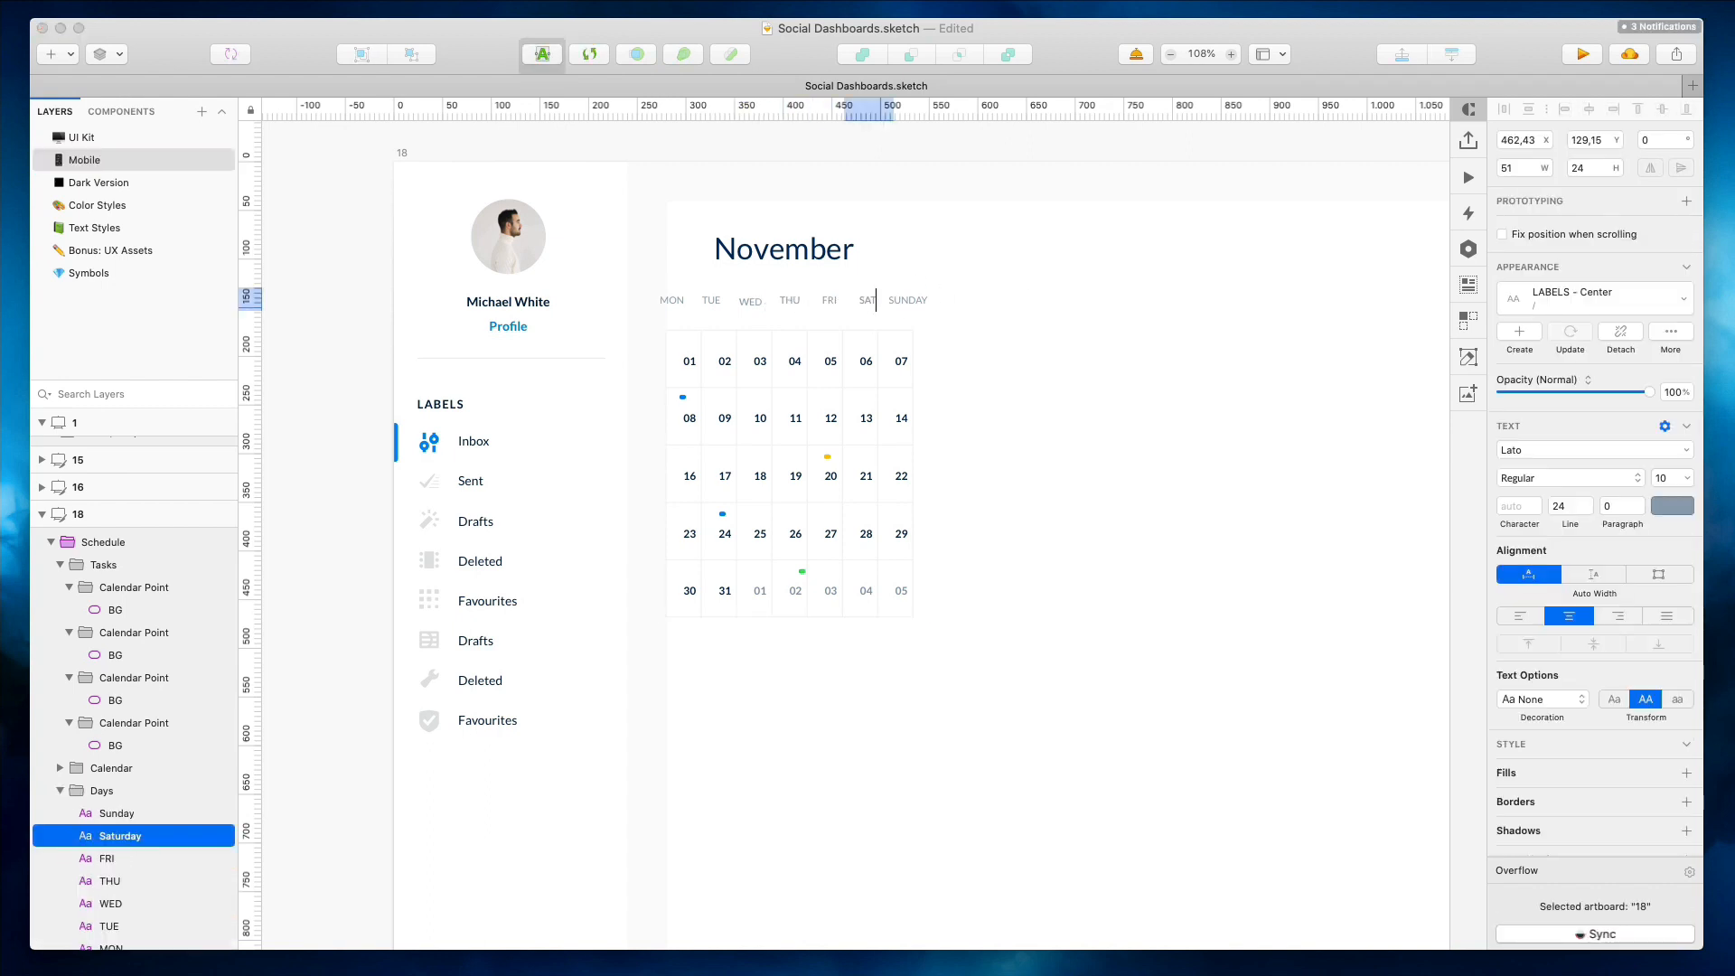
click(895, 300)
super+double_click(897, 301)
text(SUN)
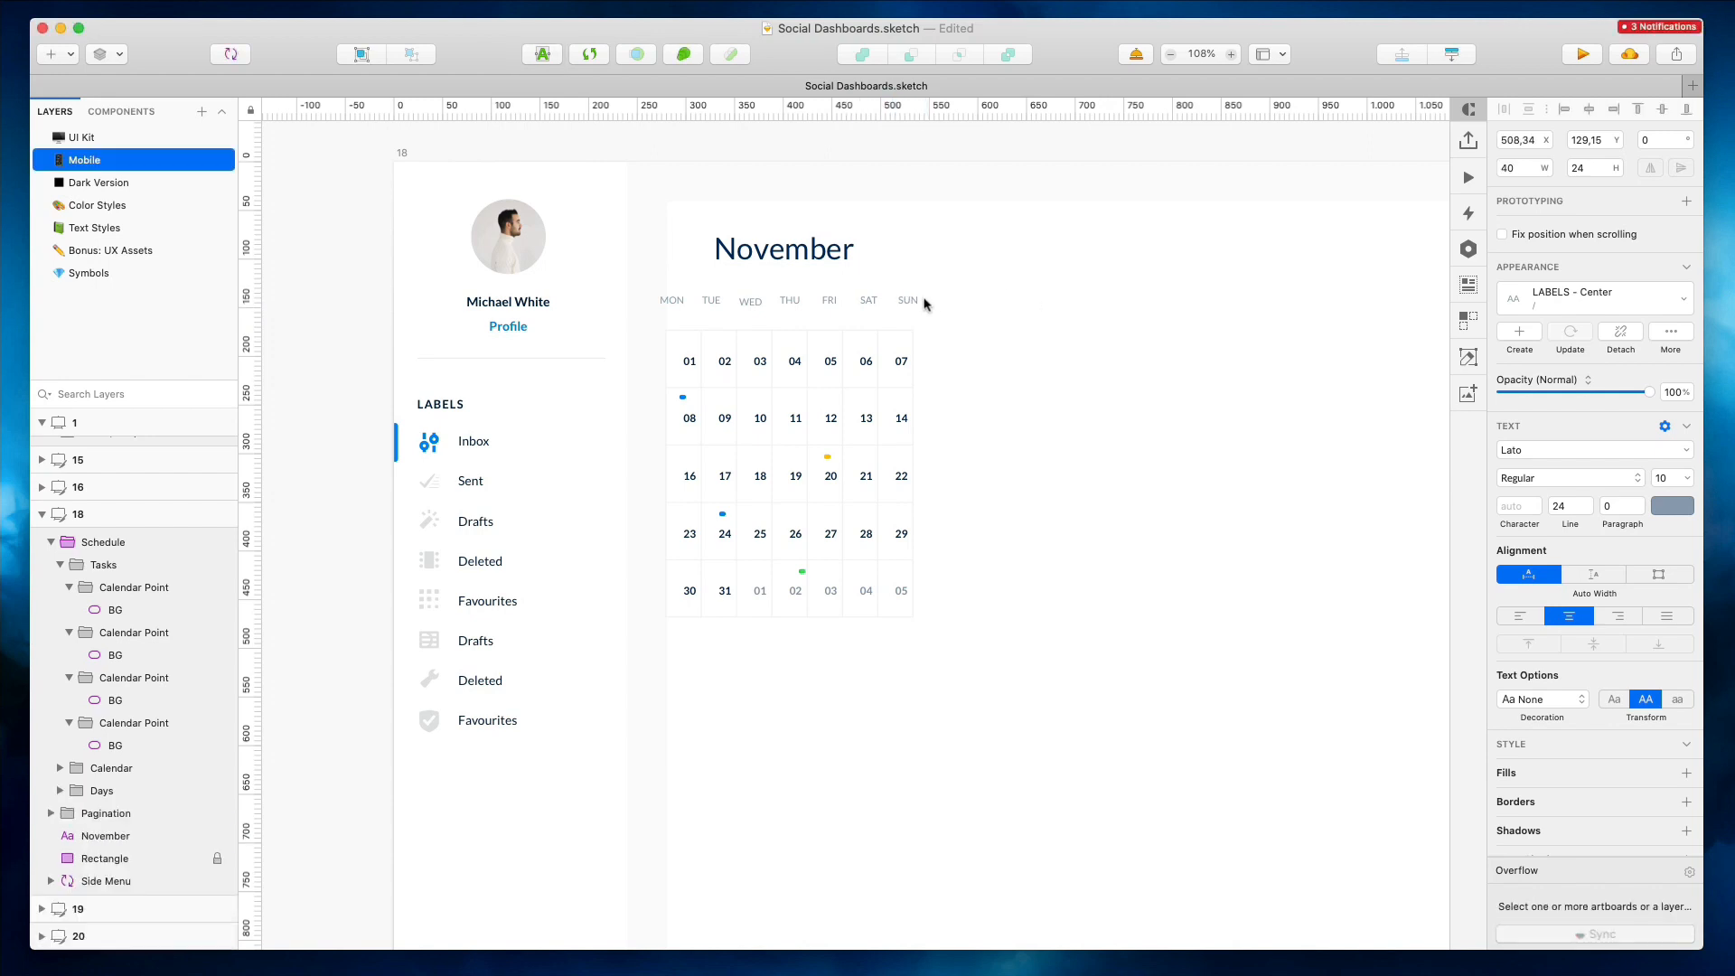
Nudge the individual weekday labels horizontally to center them over their day columns
click(896, 300)
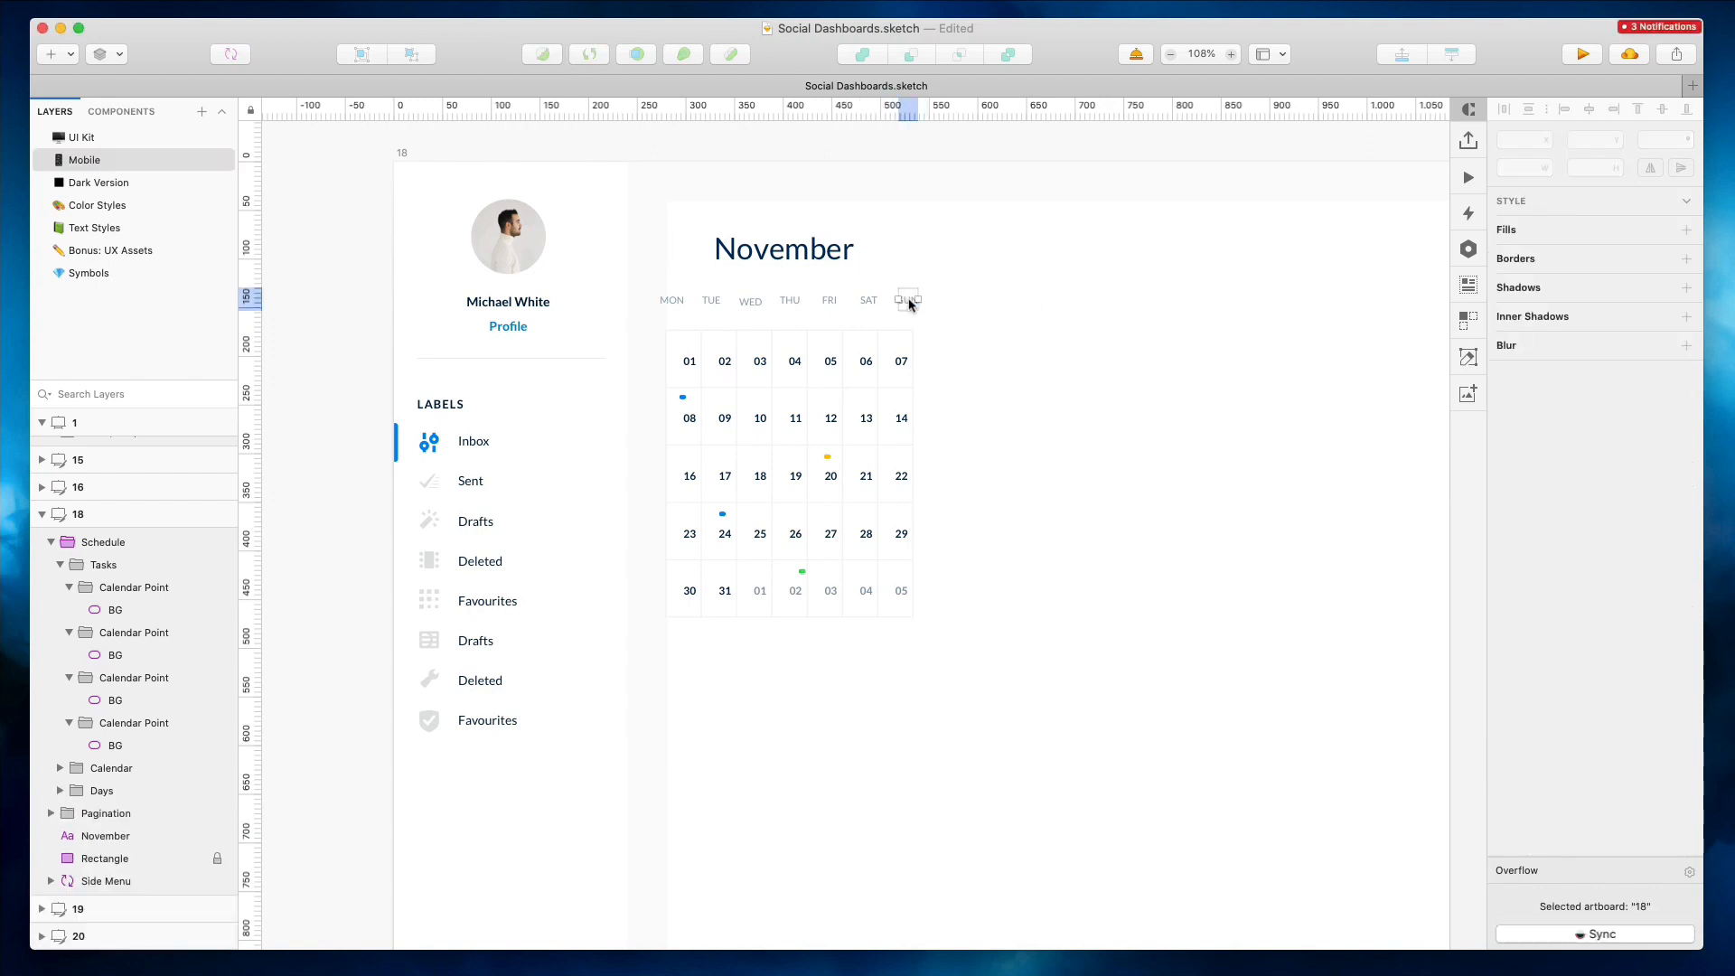
click(858, 301)
key(Right)
key(Right)
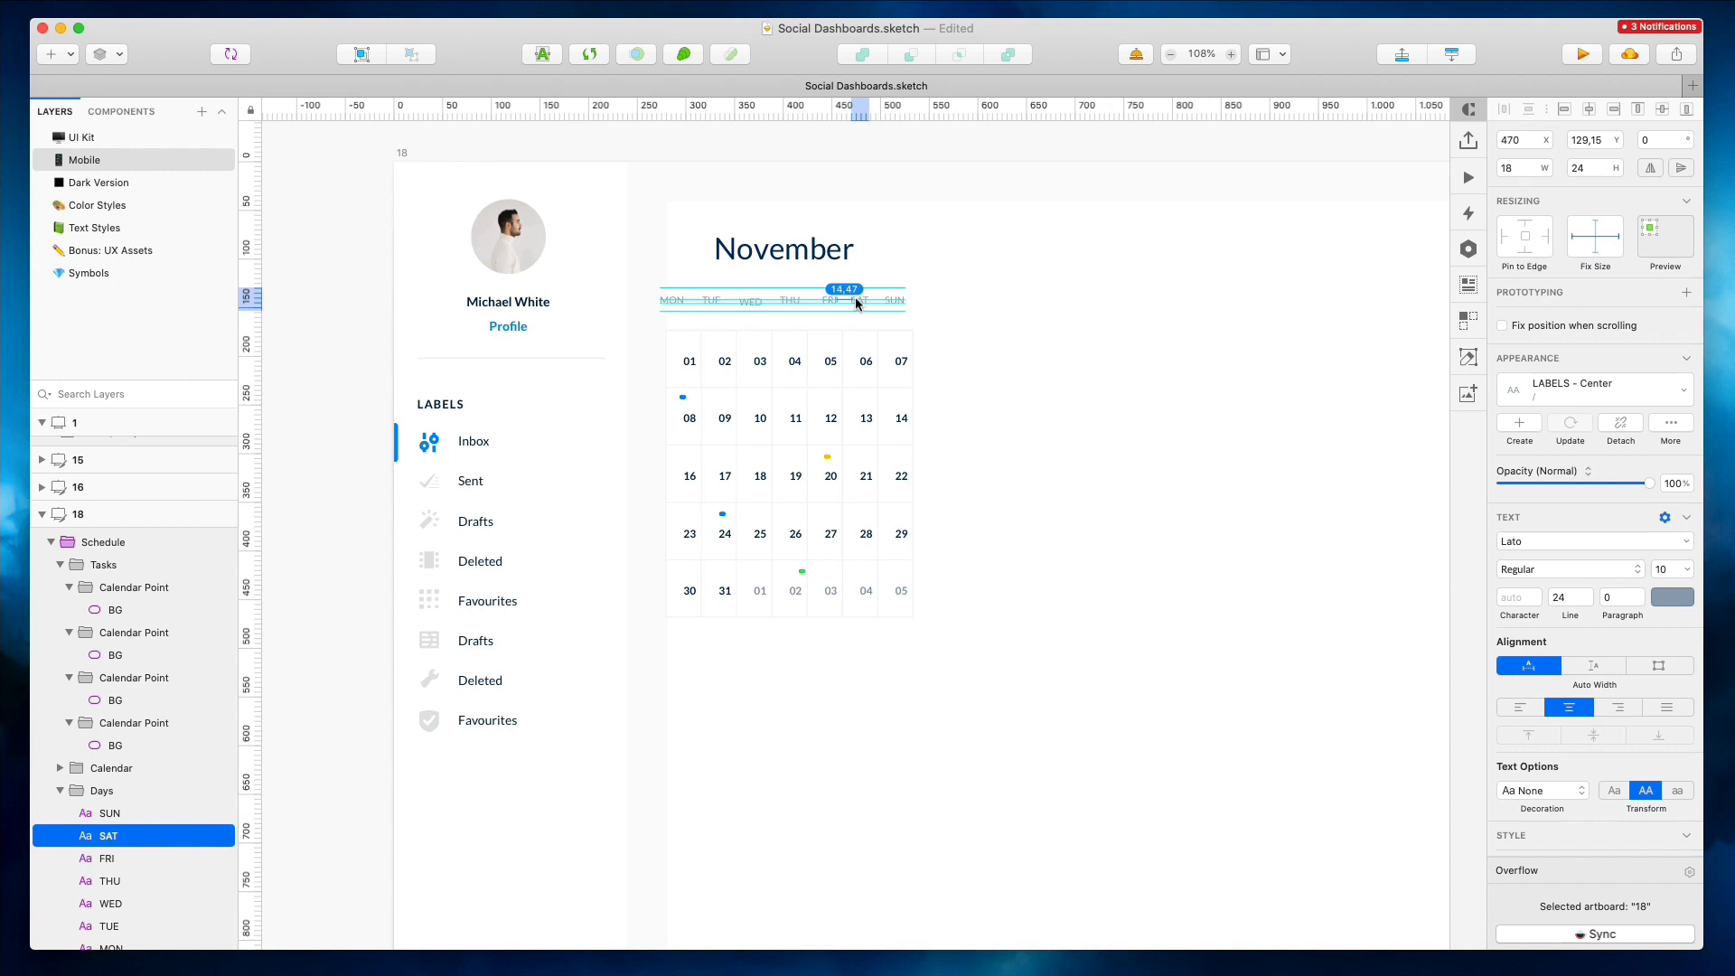
click(827, 300)
key(Left)
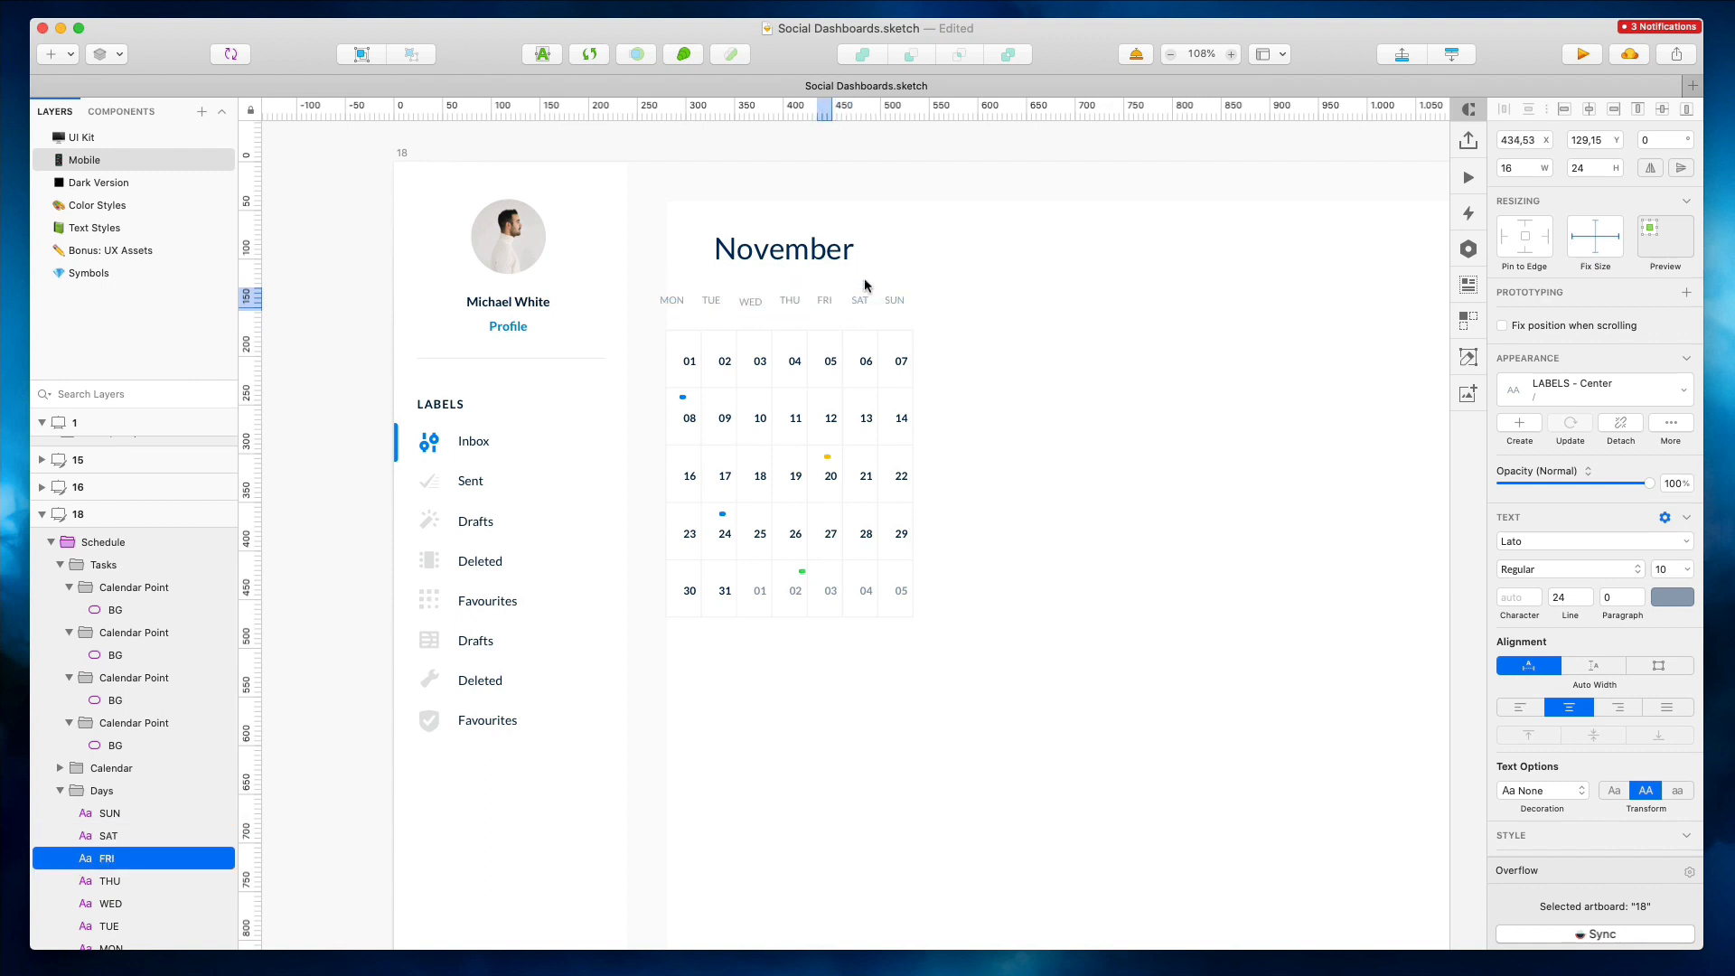
click(789, 300)
click(753, 302)
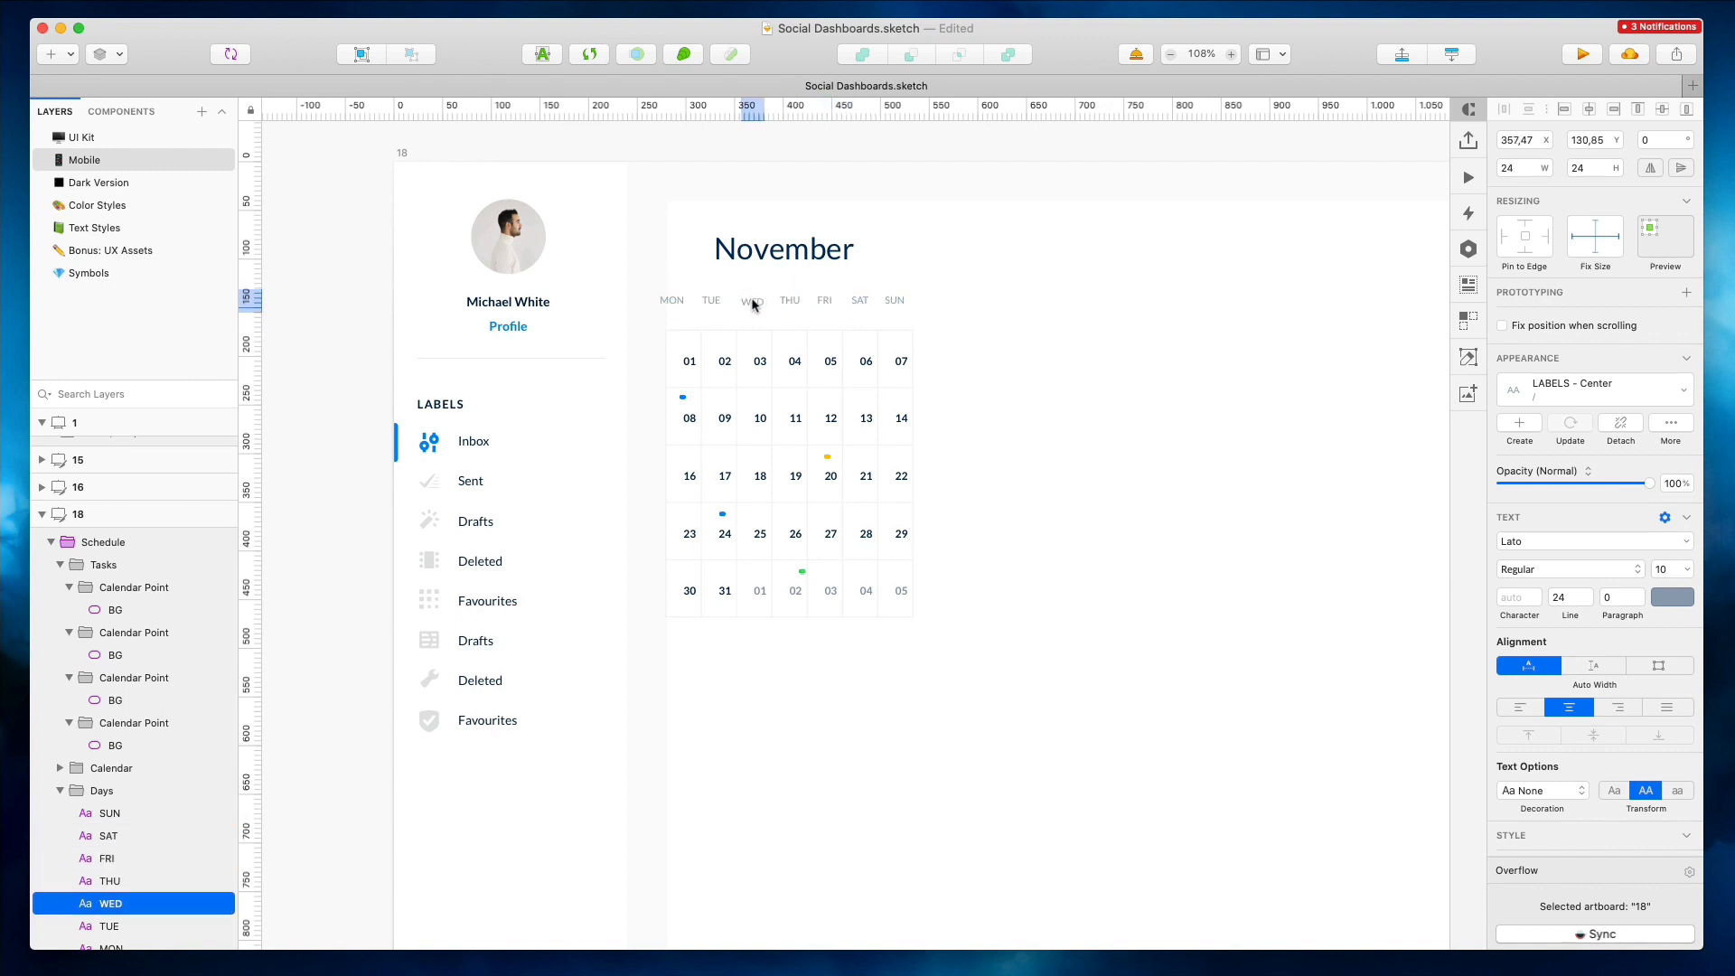
click(699, 301)
drag(704, 301, 710, 301)
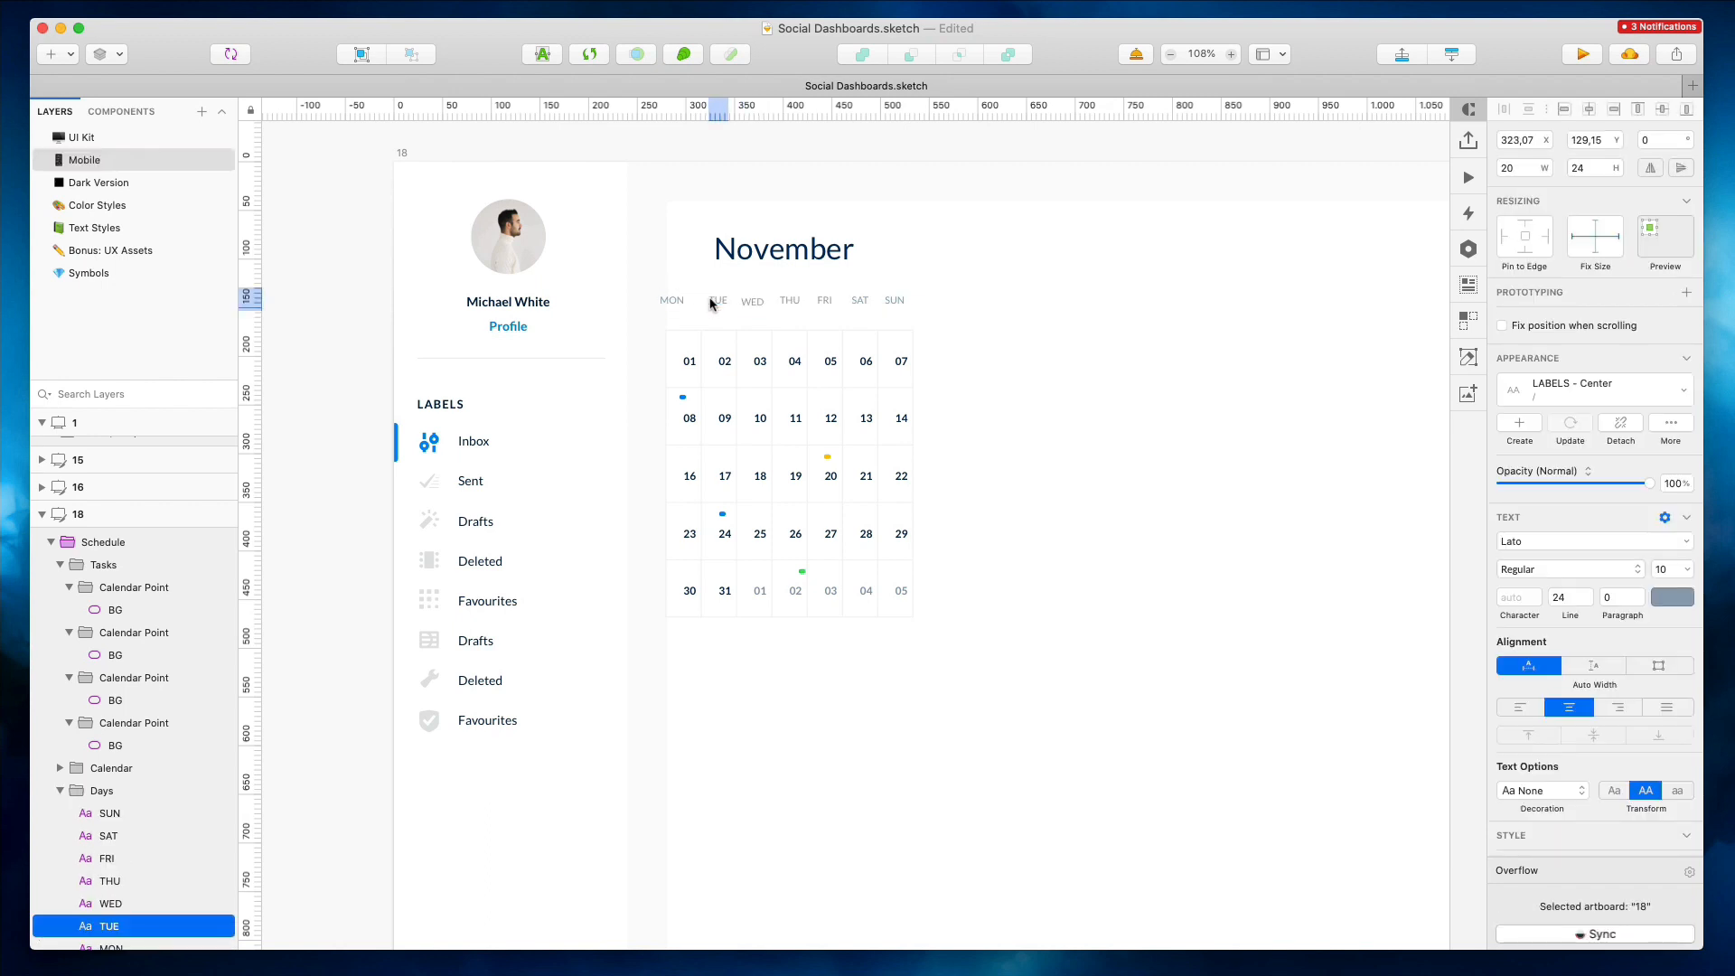
click(678, 303)
key(Right)
key(Right)
key(Right)
key(Right)
key(Right)
key(Right)
key(Right)
key(Right)
key(Right)
key(Right)
key(Right)
key(Right)
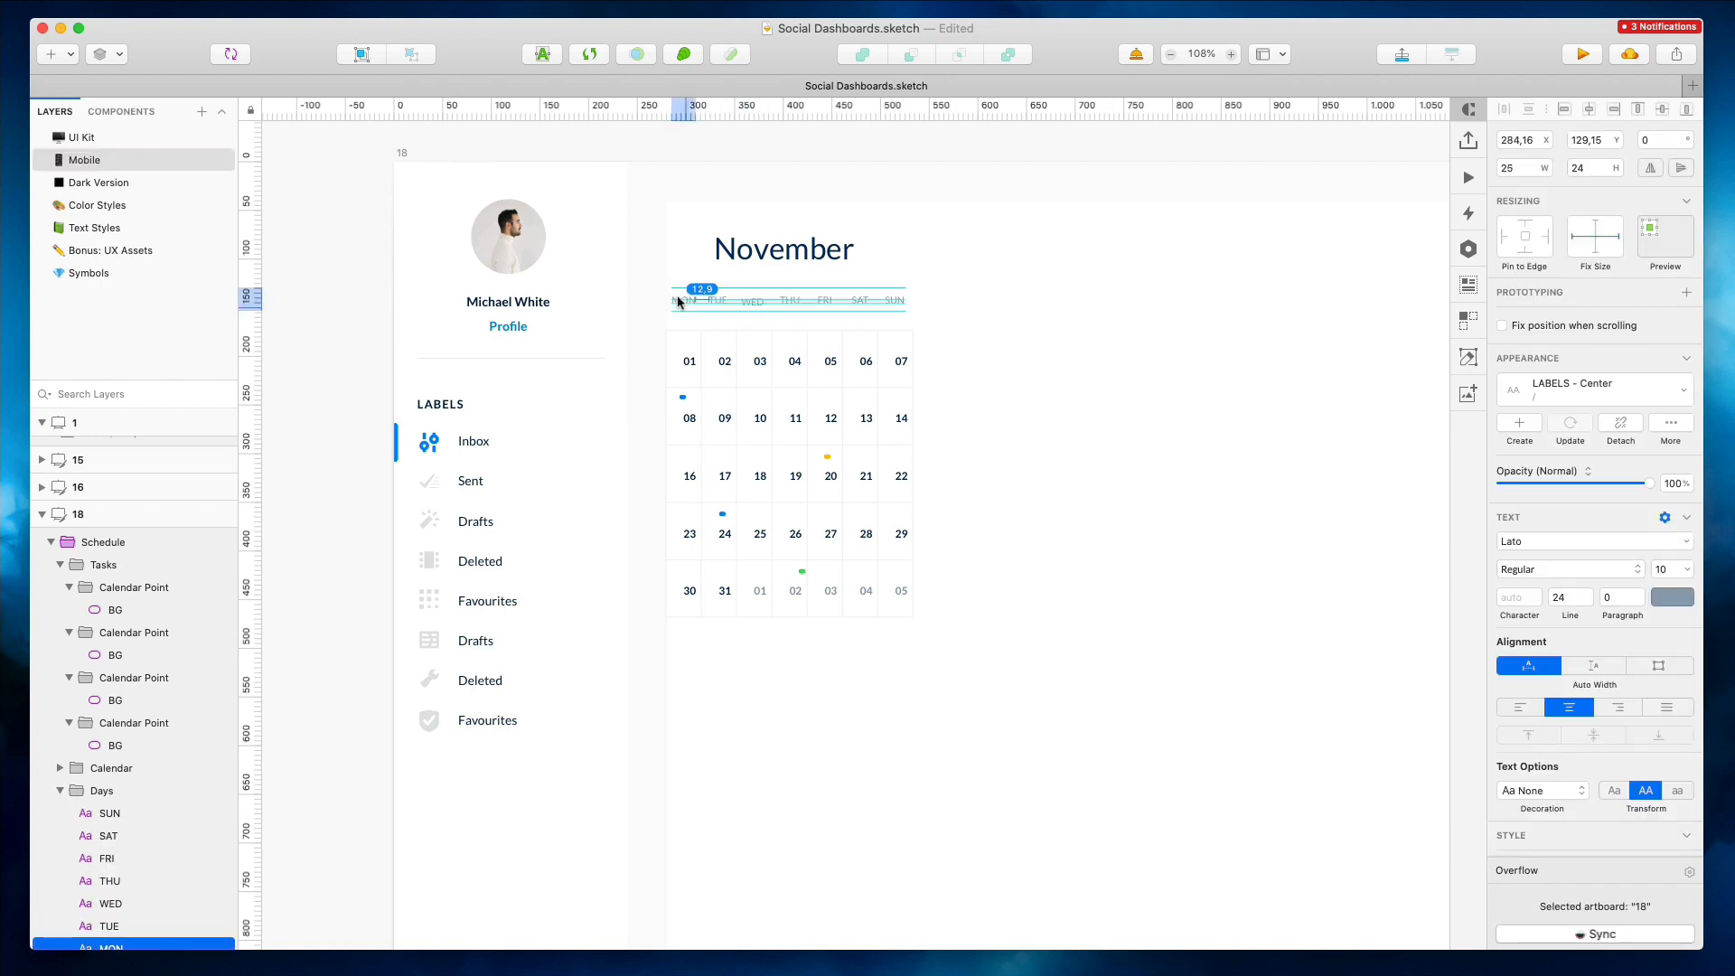
Move all weekday labels down 20 px
key(super+a)
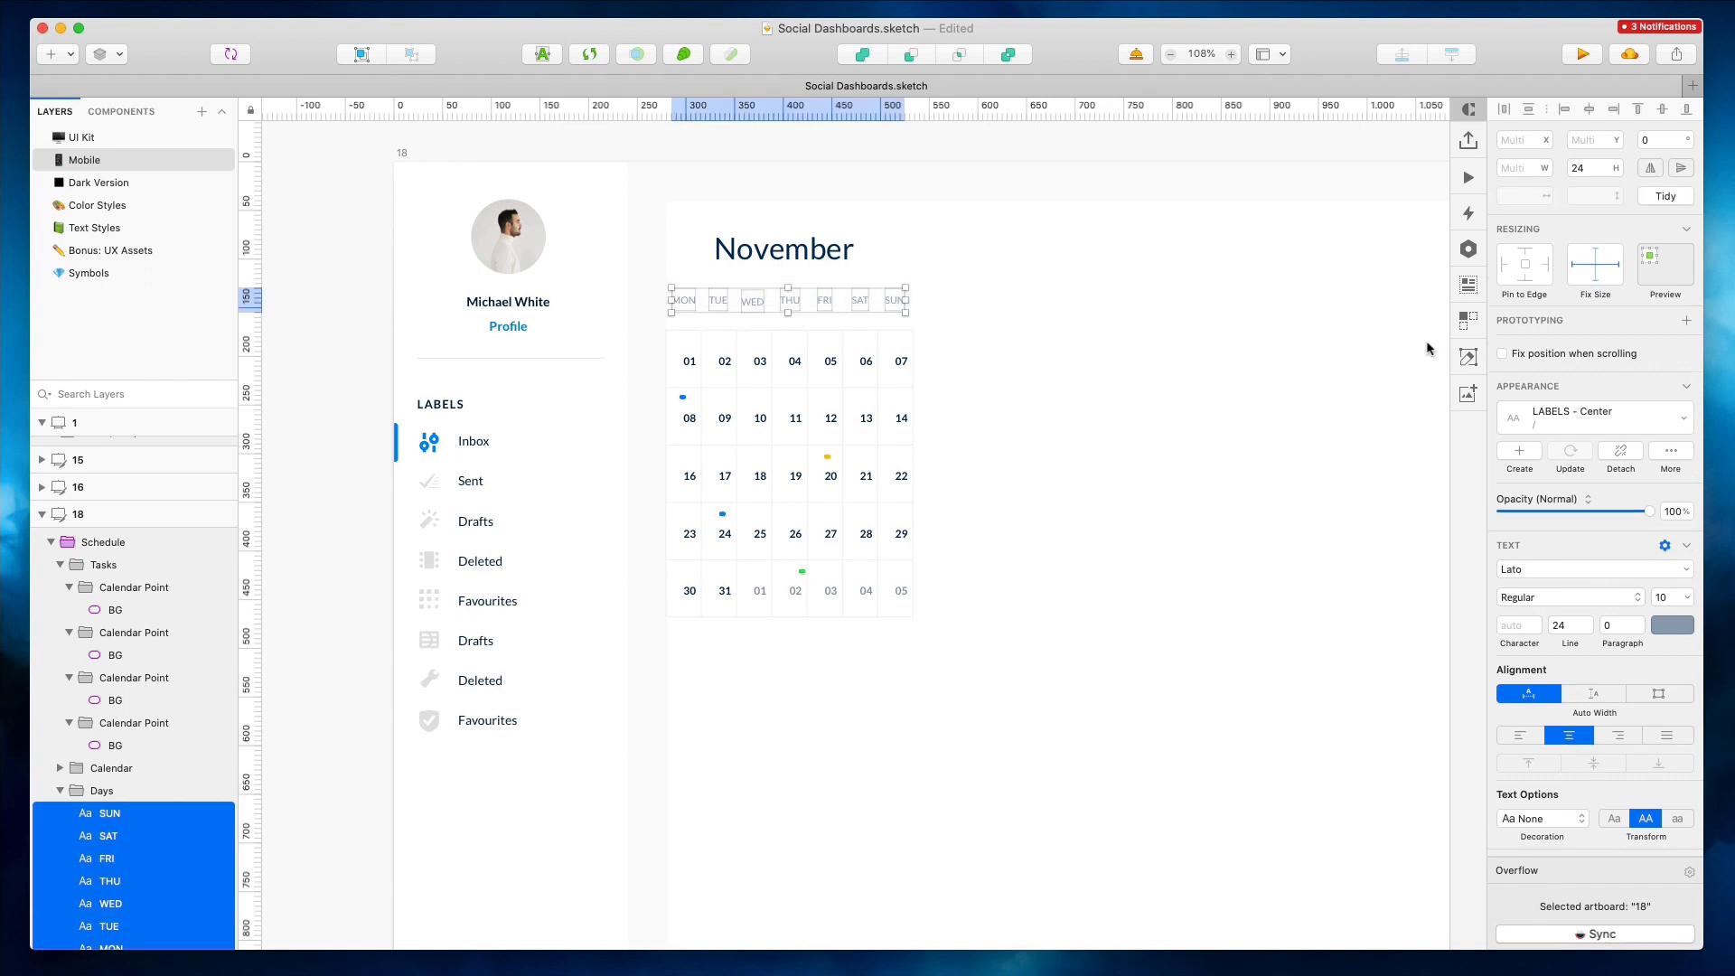
key(shift+Down)
key(shift+Down)
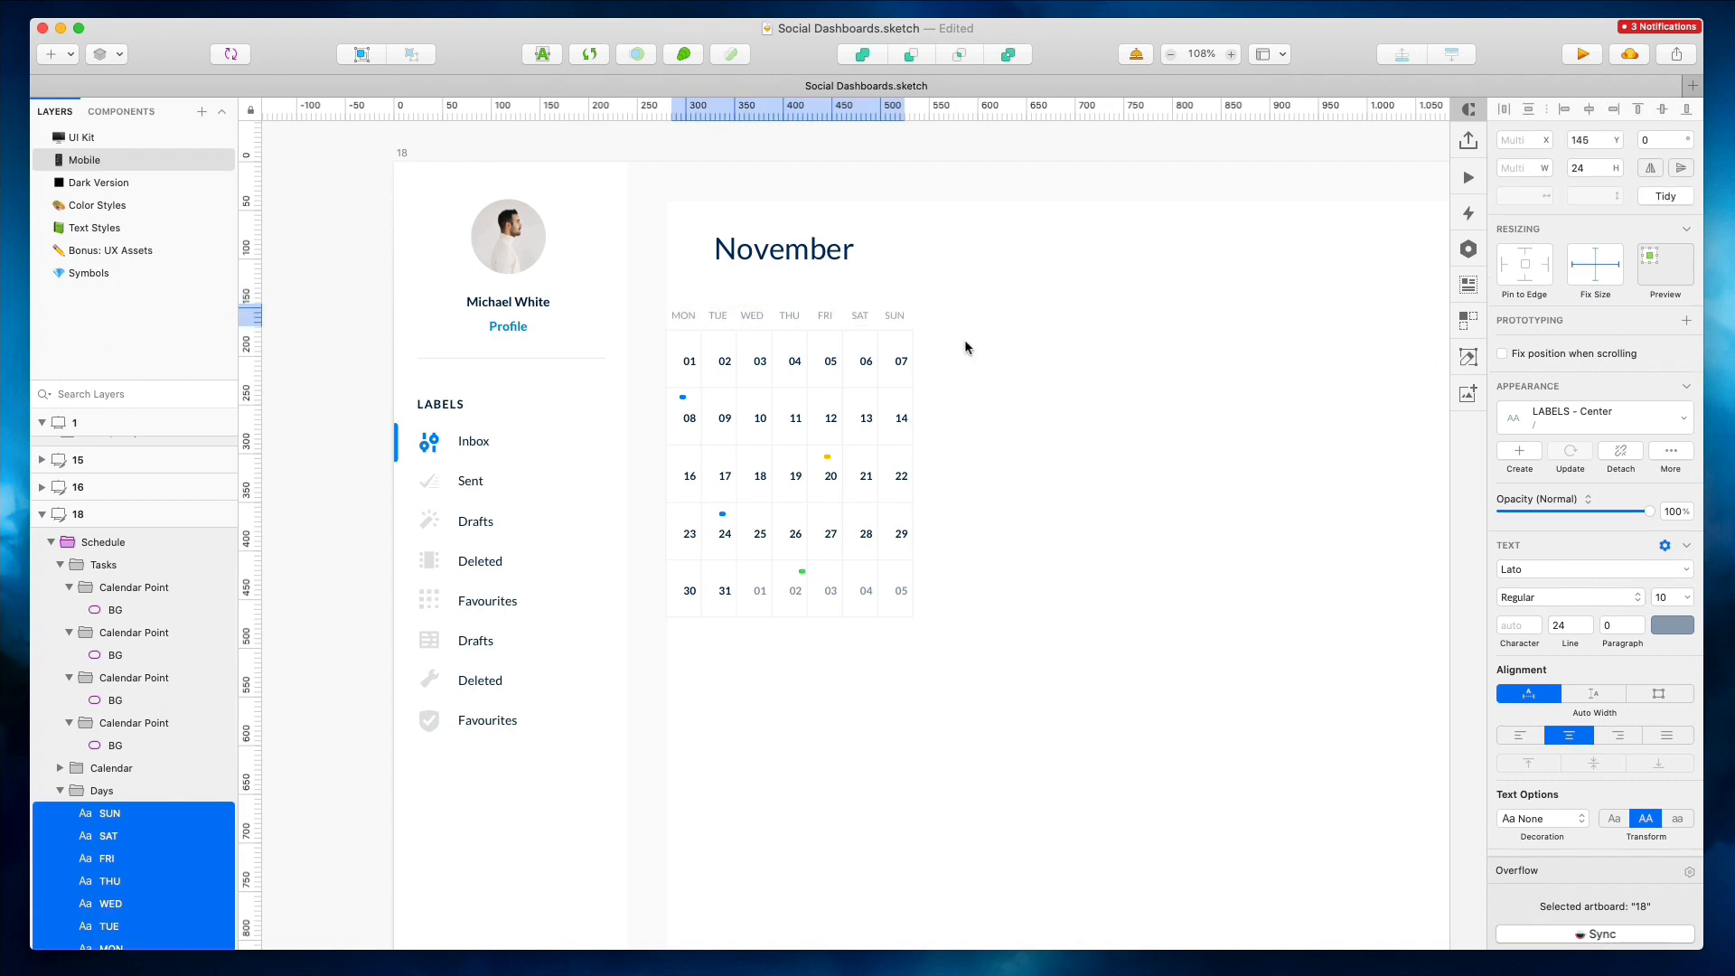
click(947, 313)
Reset the four event dots to 7 × 7 px circles
click(683, 398)
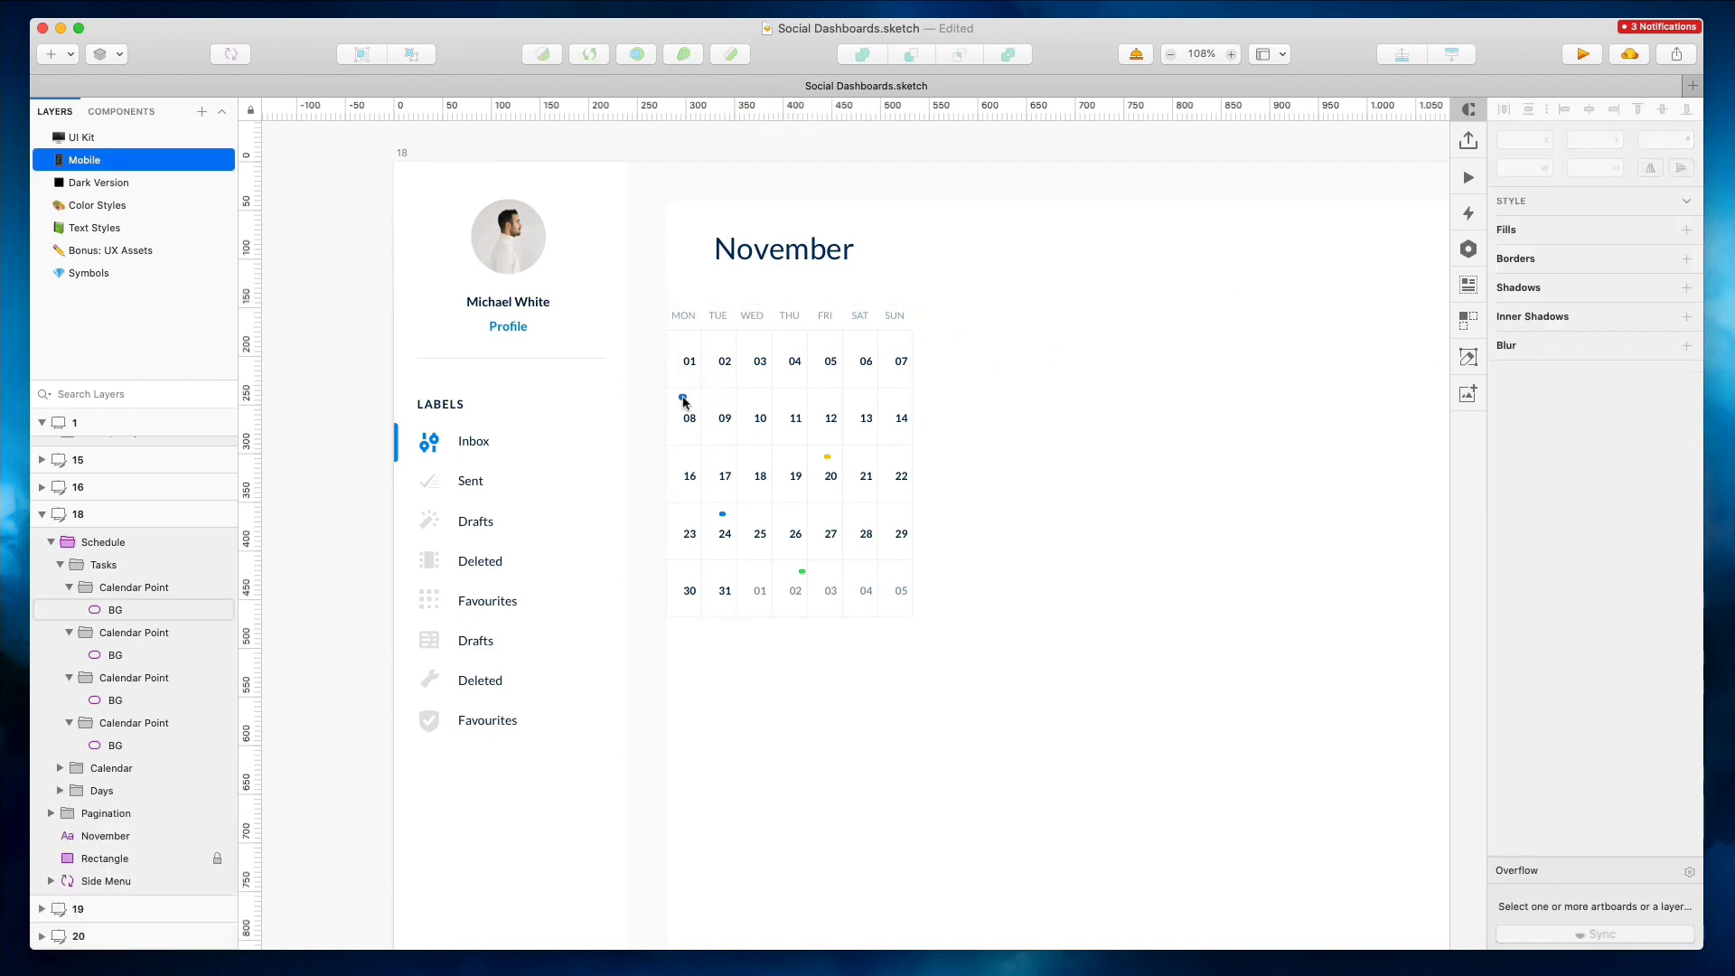
shift+click(826, 455)
shift+click(722, 513)
shift+click(802, 572)
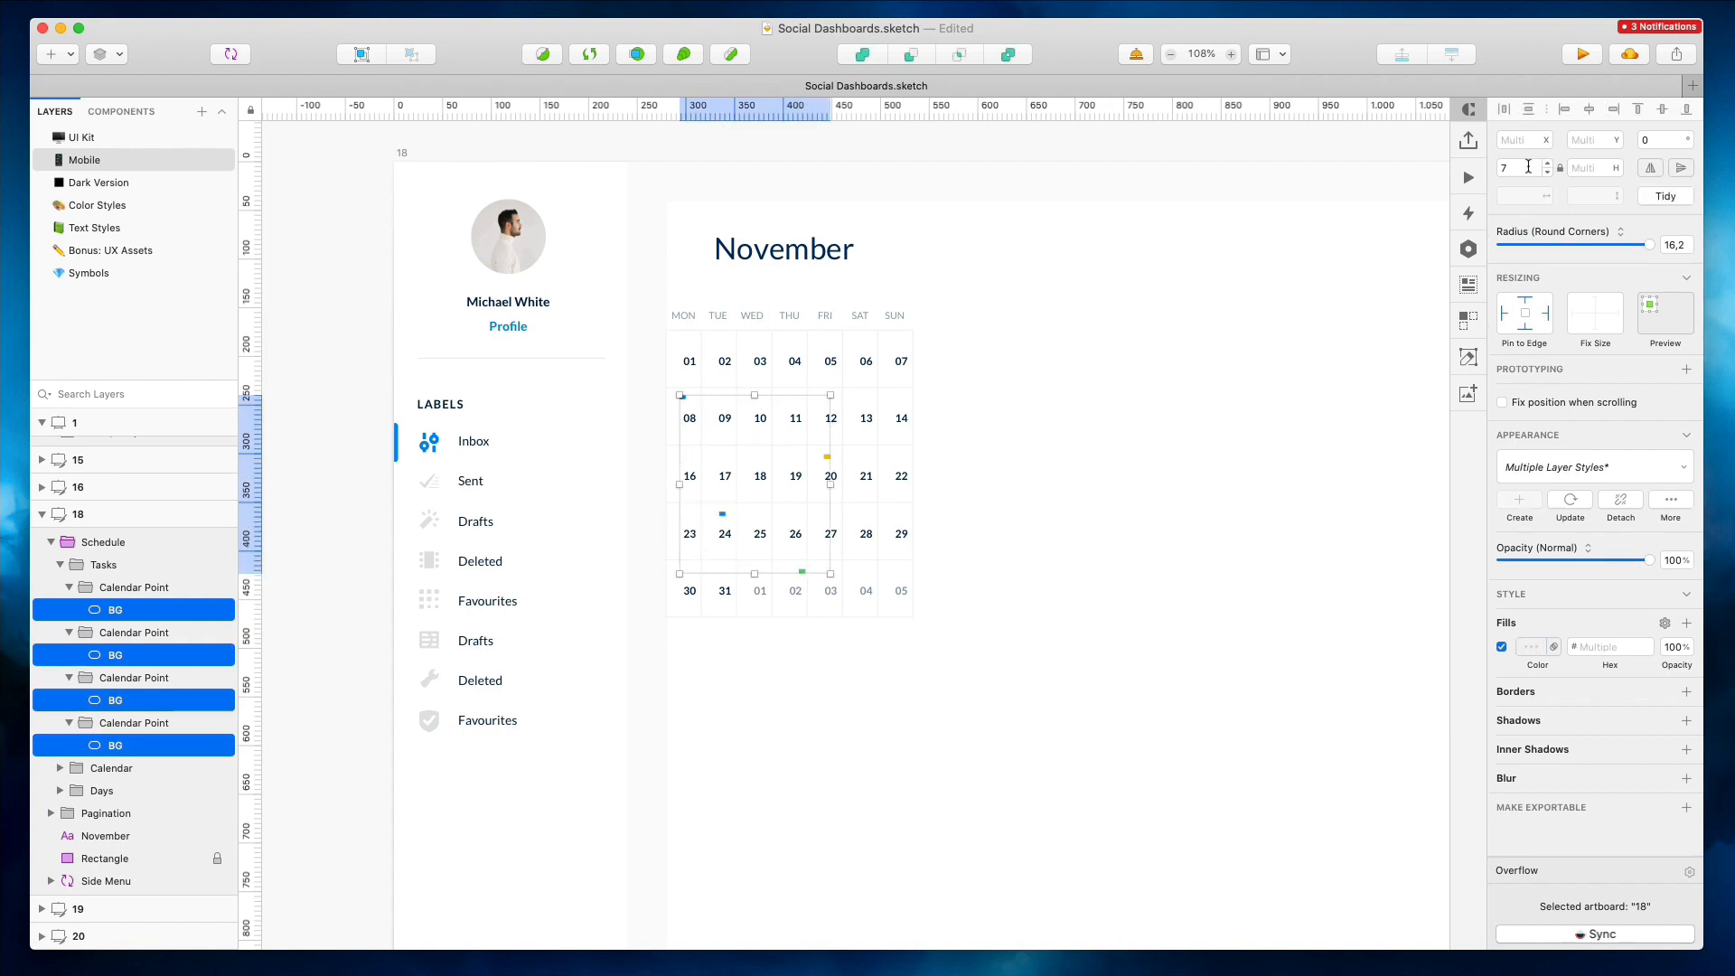
click(1587, 168)
text(9)
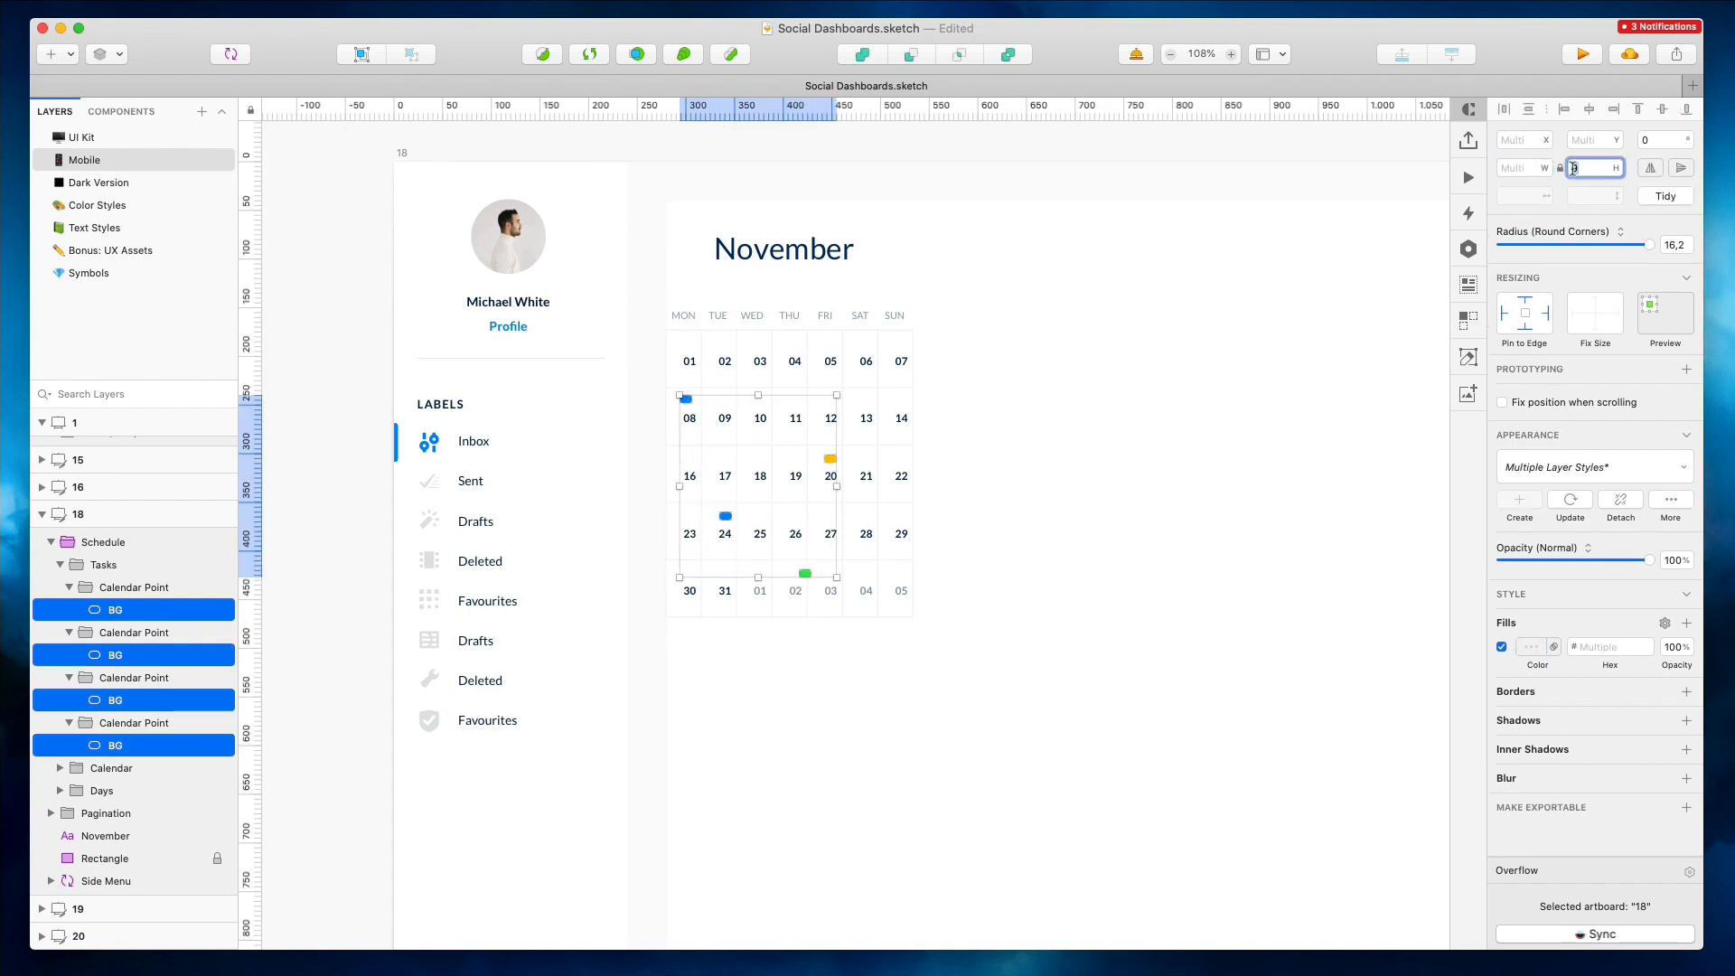
key(shift+Tab)
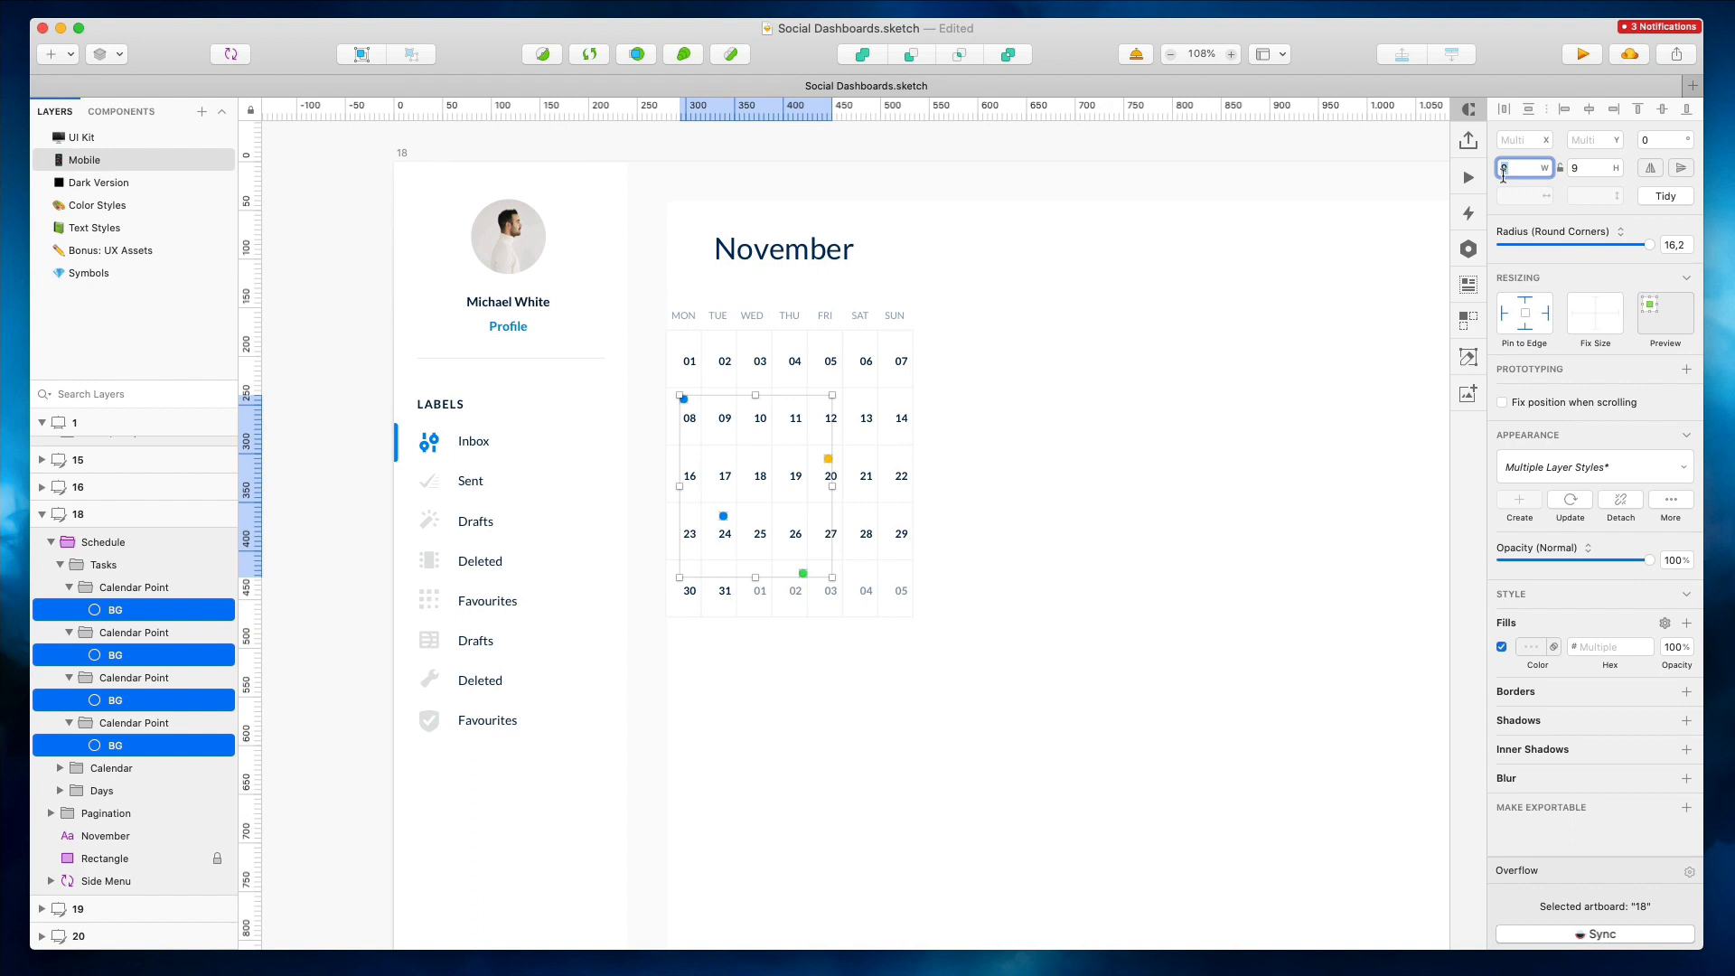
text(7)
key(Tab)
text(7)
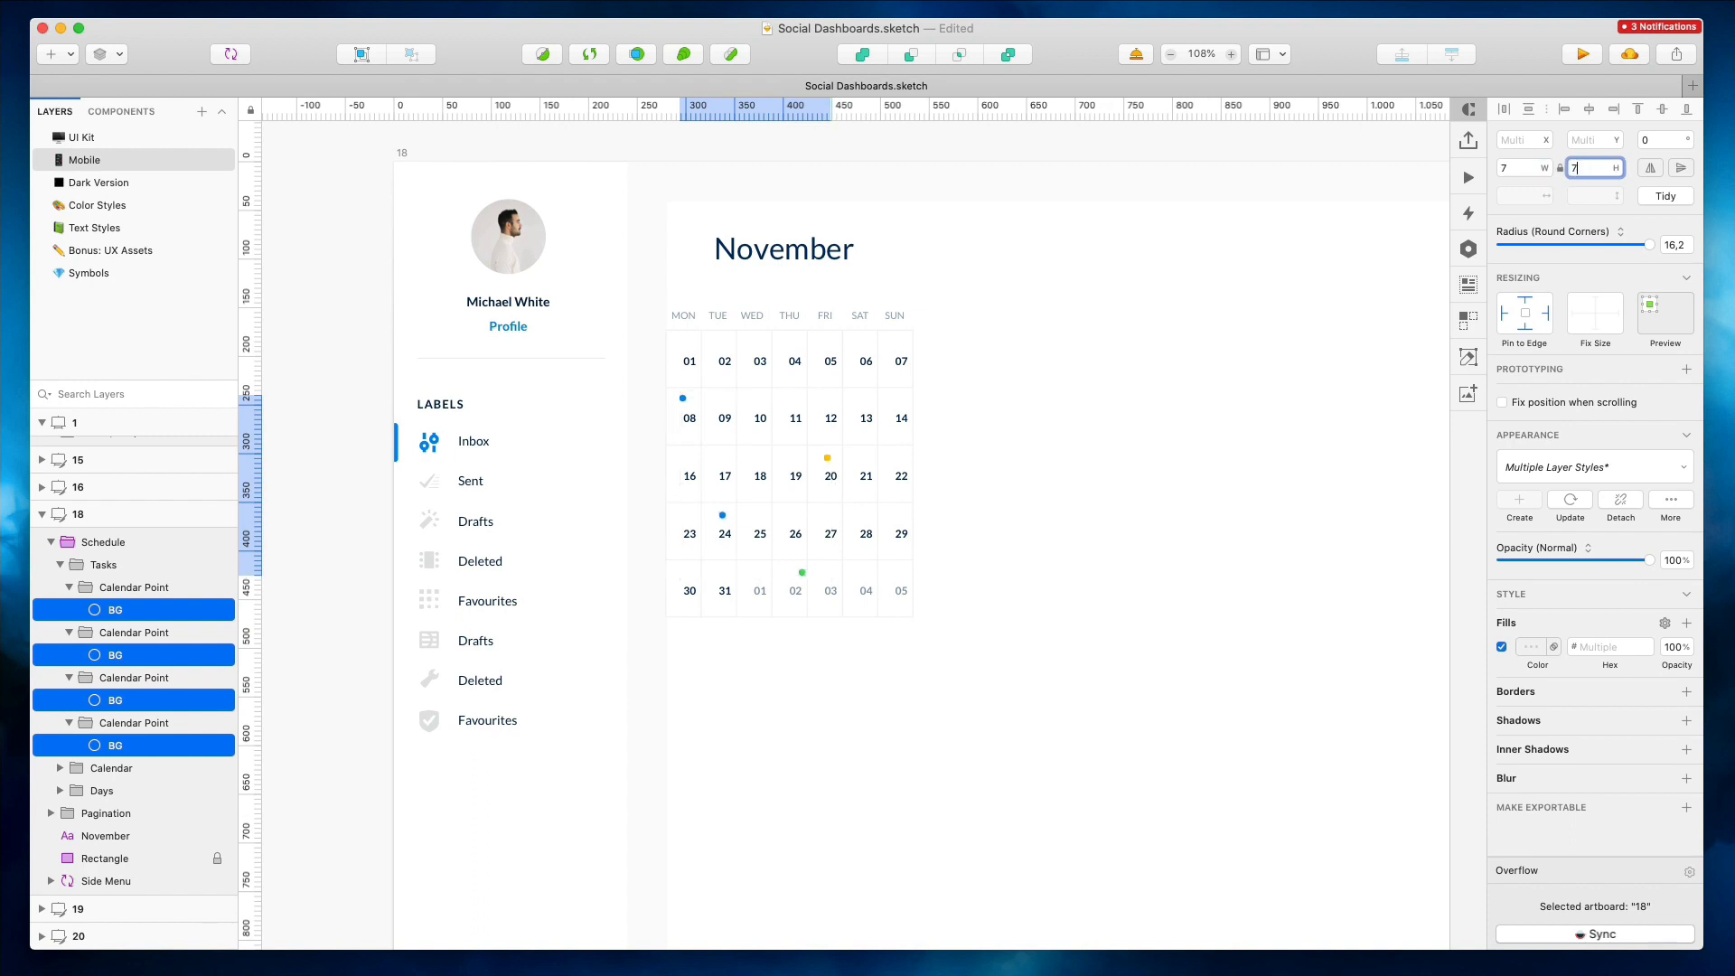
Delete the email notification content below the title in mobile artboard 15
click(1089, 308)
scroll(925, 334, down, 3)
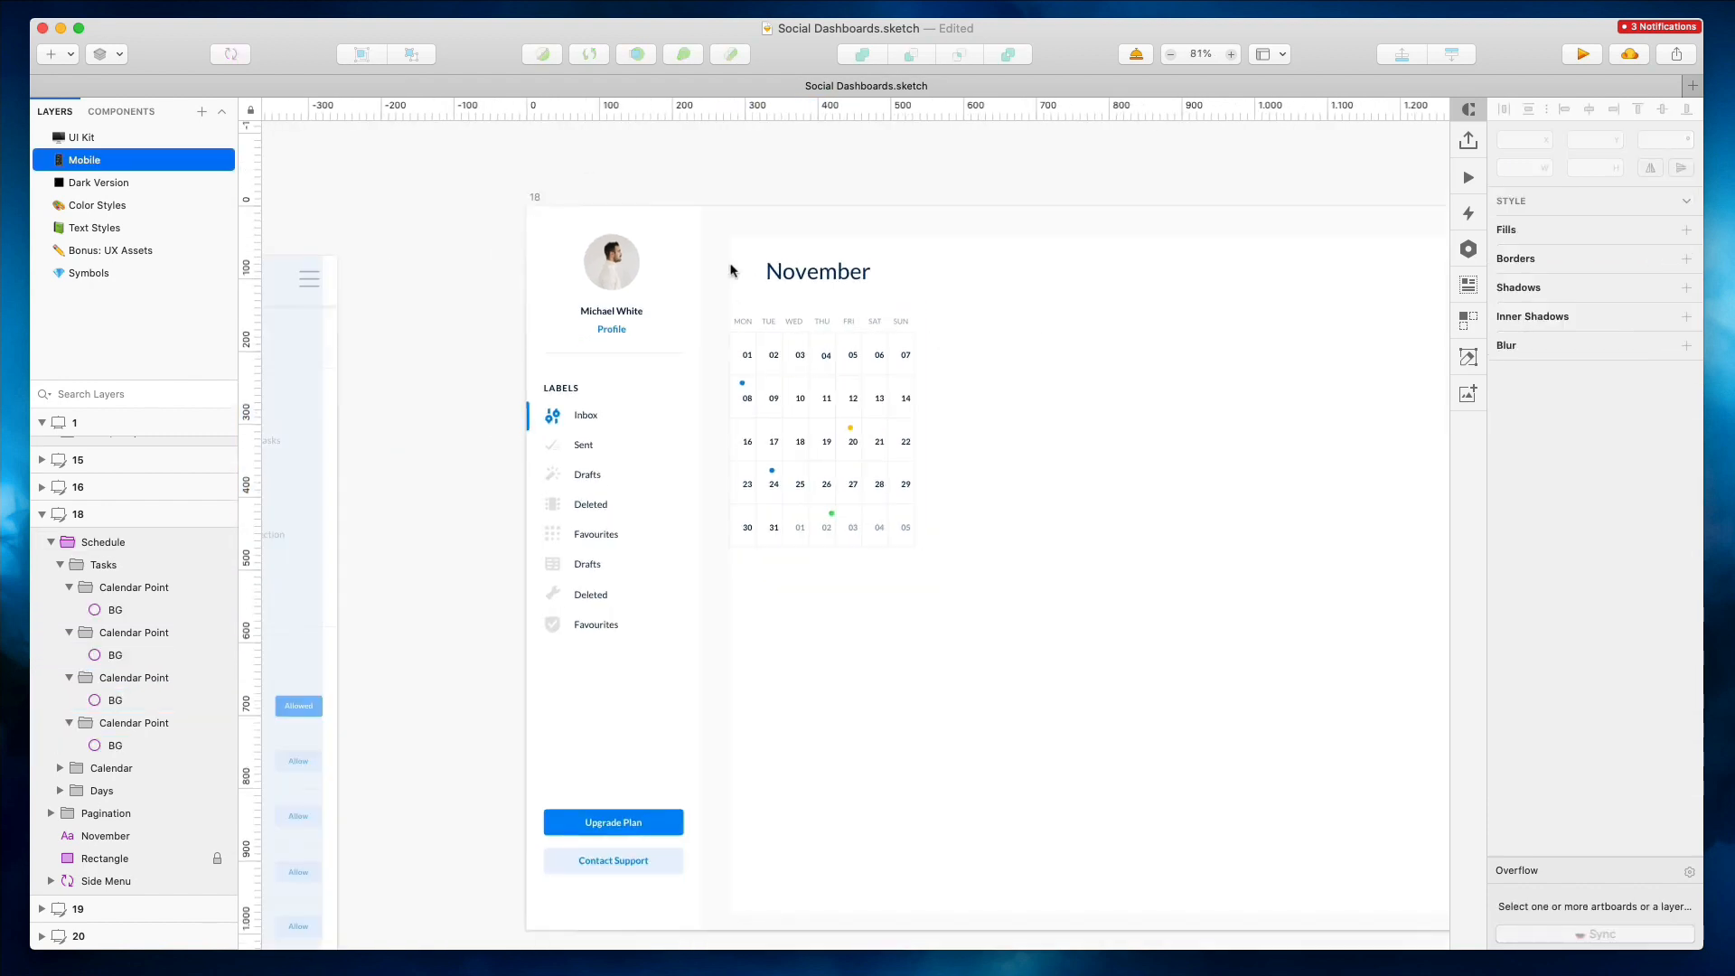
drag(729, 265, 938, 531)
scroll(940, 533, left, 5)
click(1151, 575)
drag(308, 363, 622, 948)
key(Delete)
scroll(598, 595, down, 4)
scroll(598, 595, left, 2)
scroll(596, 593, up, 3)
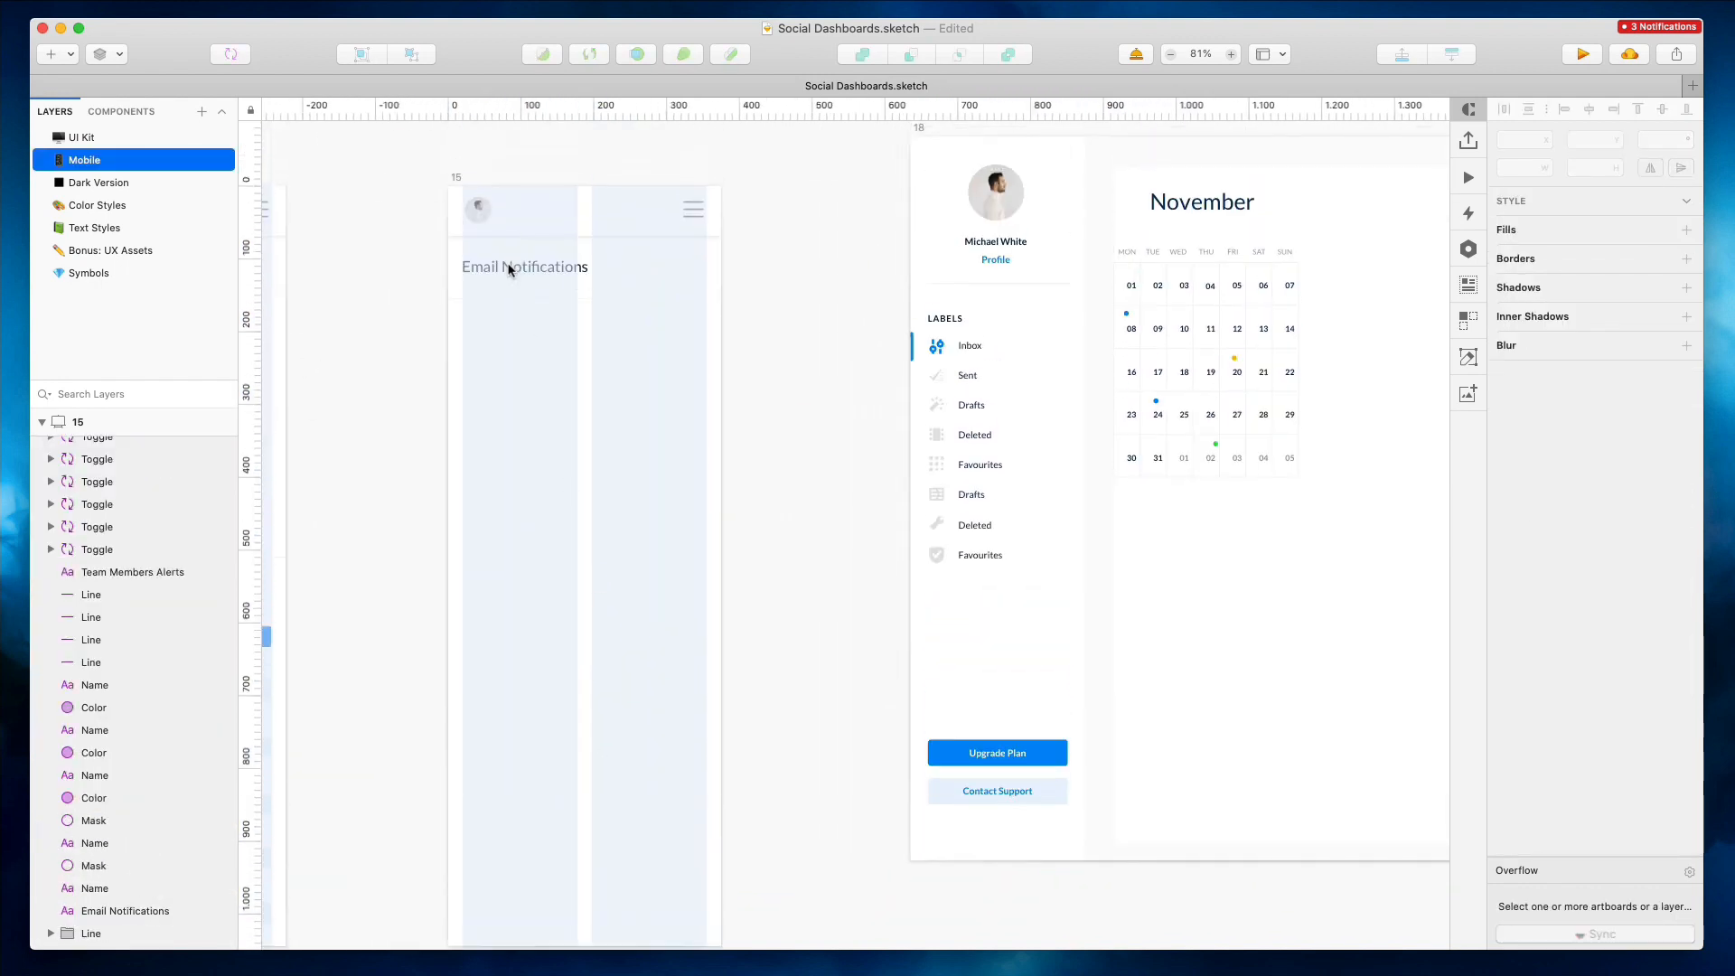
Retitle the mobile page November and move the calendar schedule beneath it, stretched to the artboard width
double_click(509, 268)
text(November)
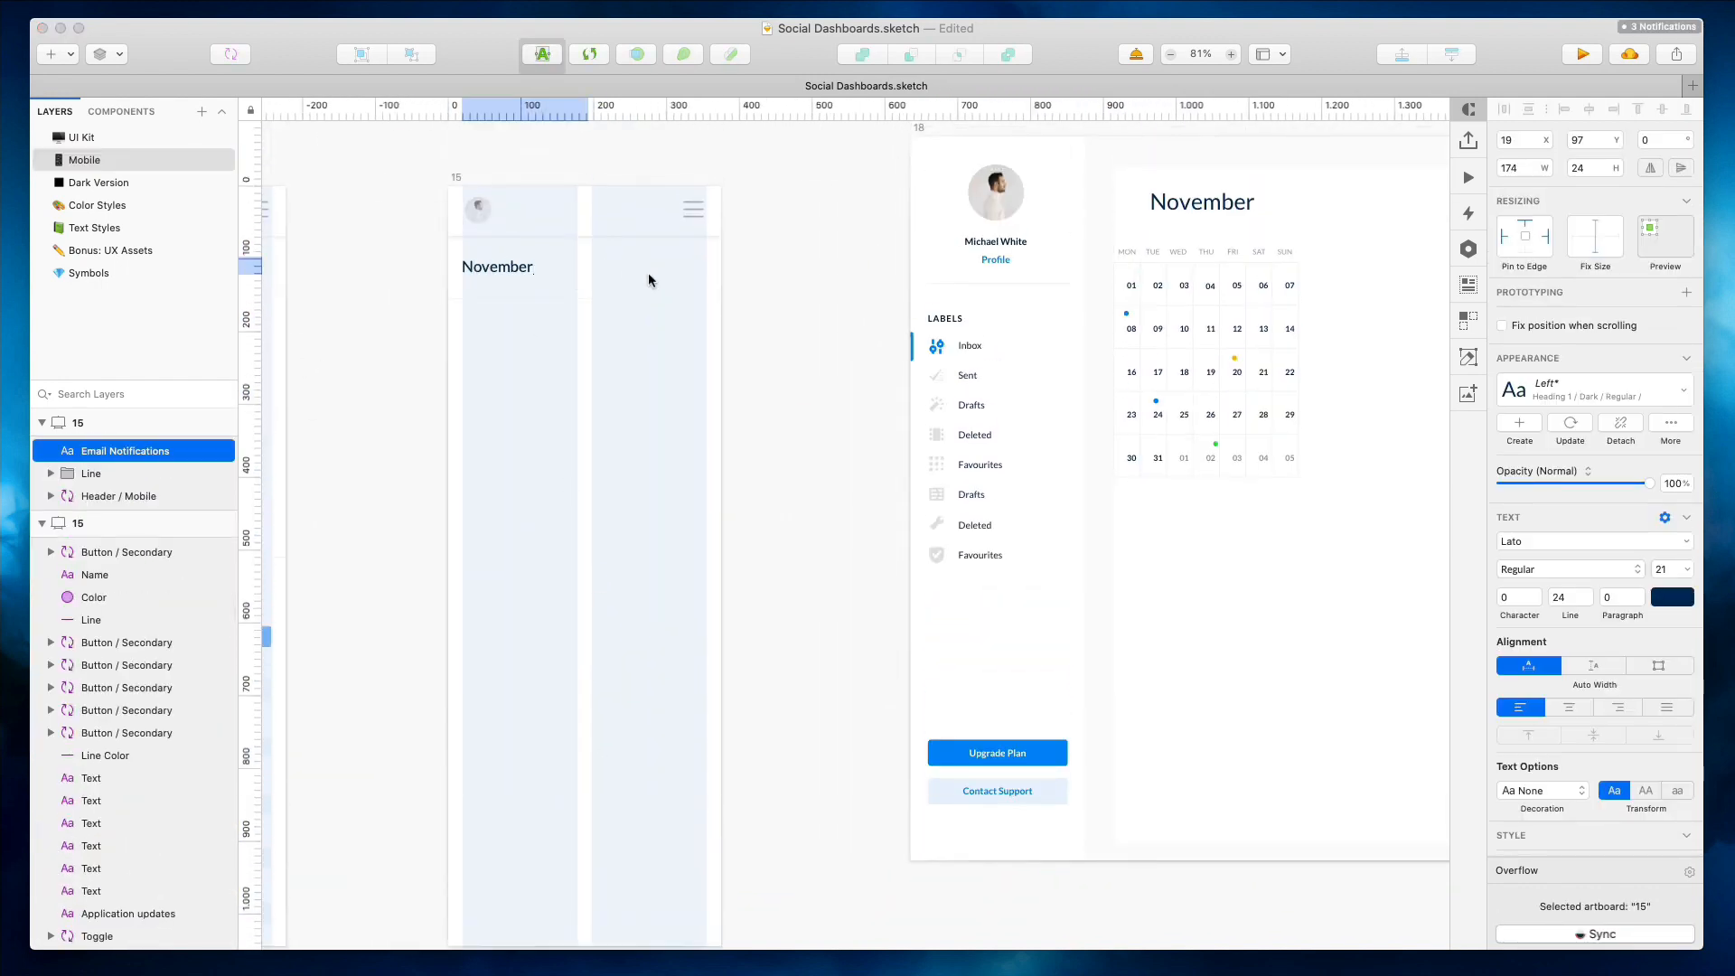
drag(1211, 263, 546, 324)
drag(640, 540, 721, 564)
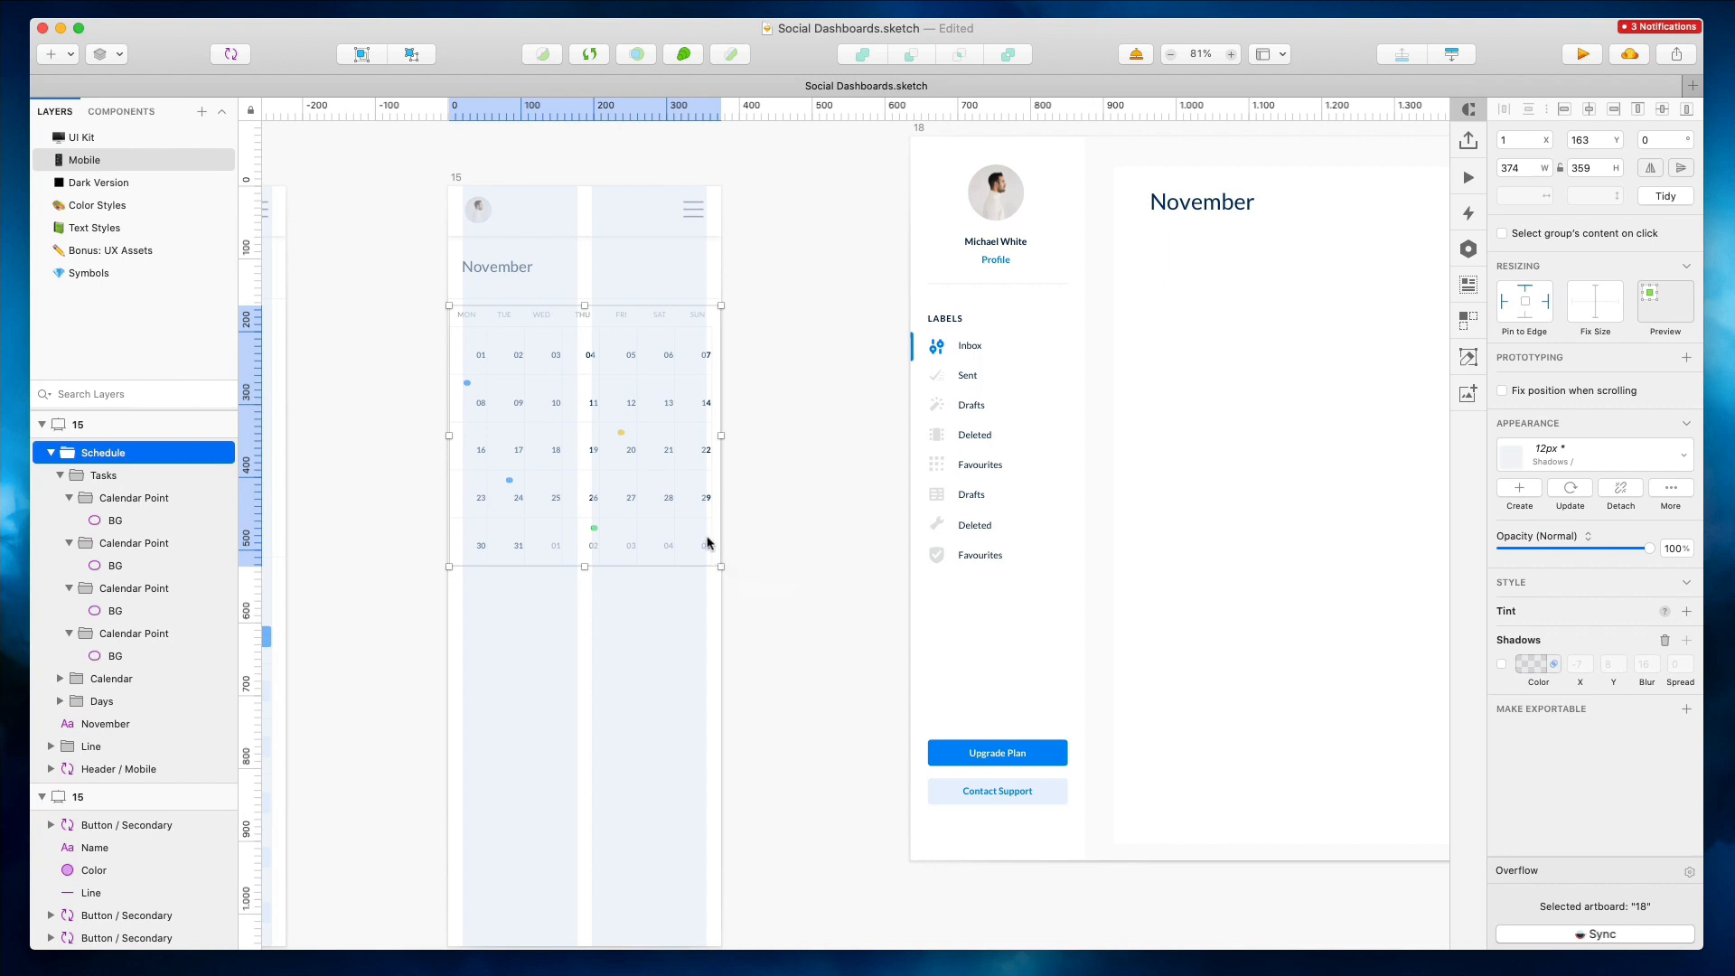
Inspect the mobile calendar's cells, dots and layers up close
scroll(707, 542, up, 5)
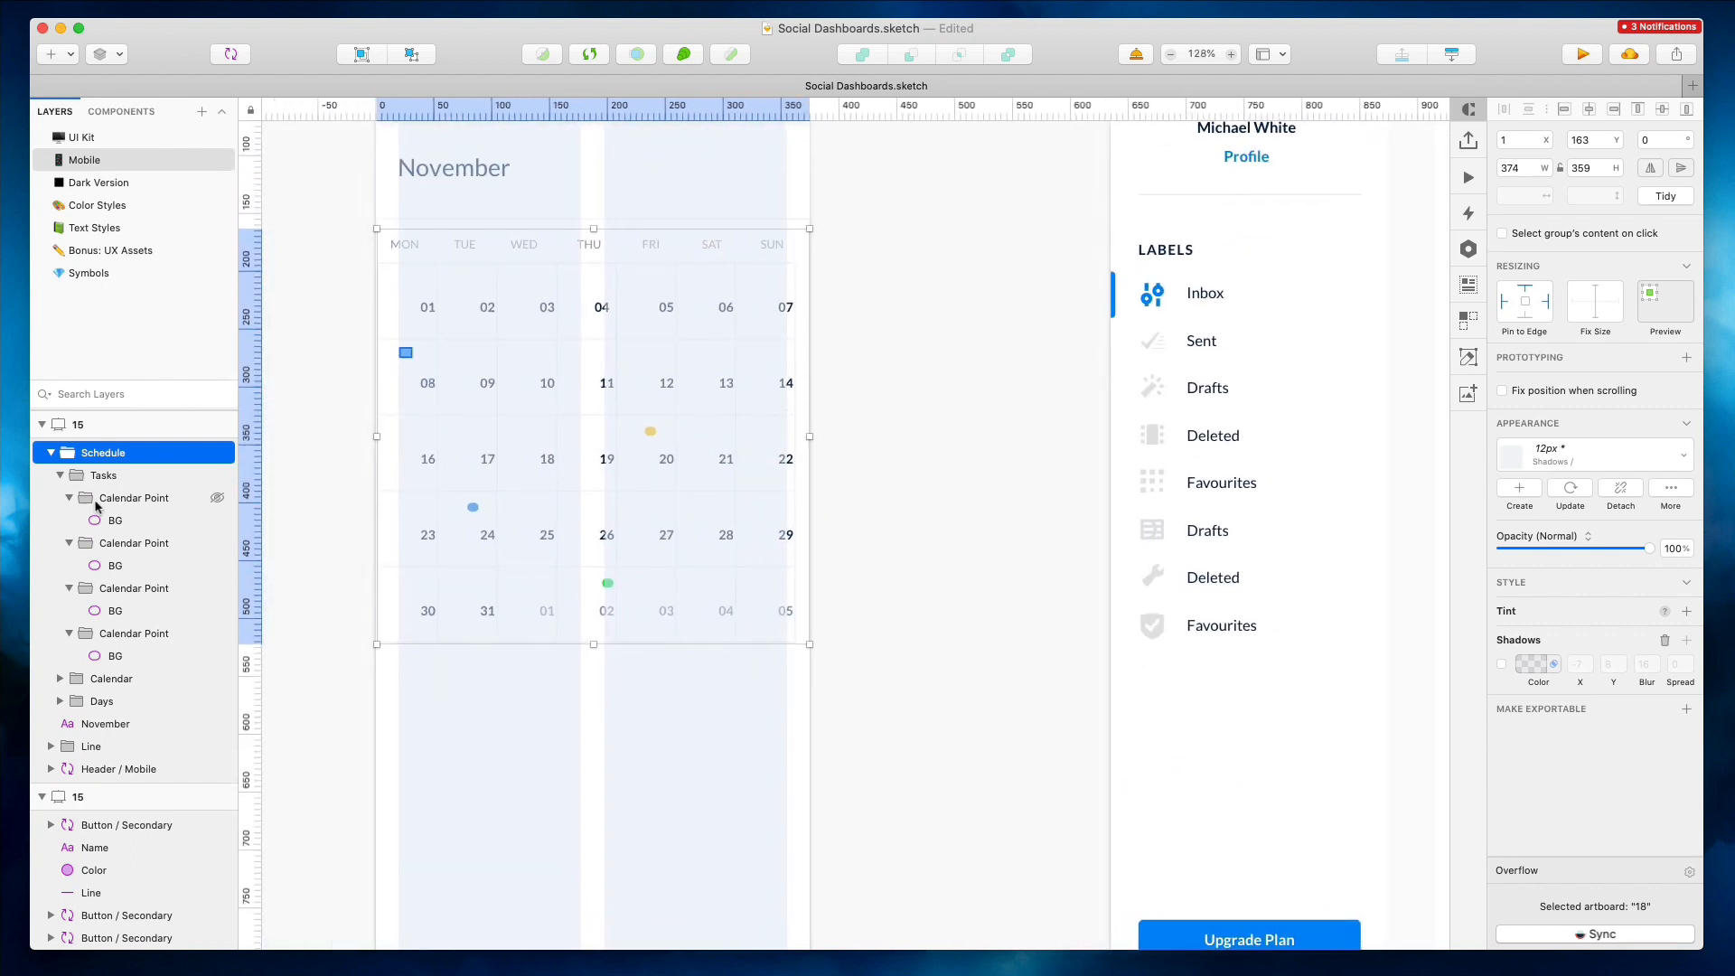
click(91, 746)
super+click(445, 600)
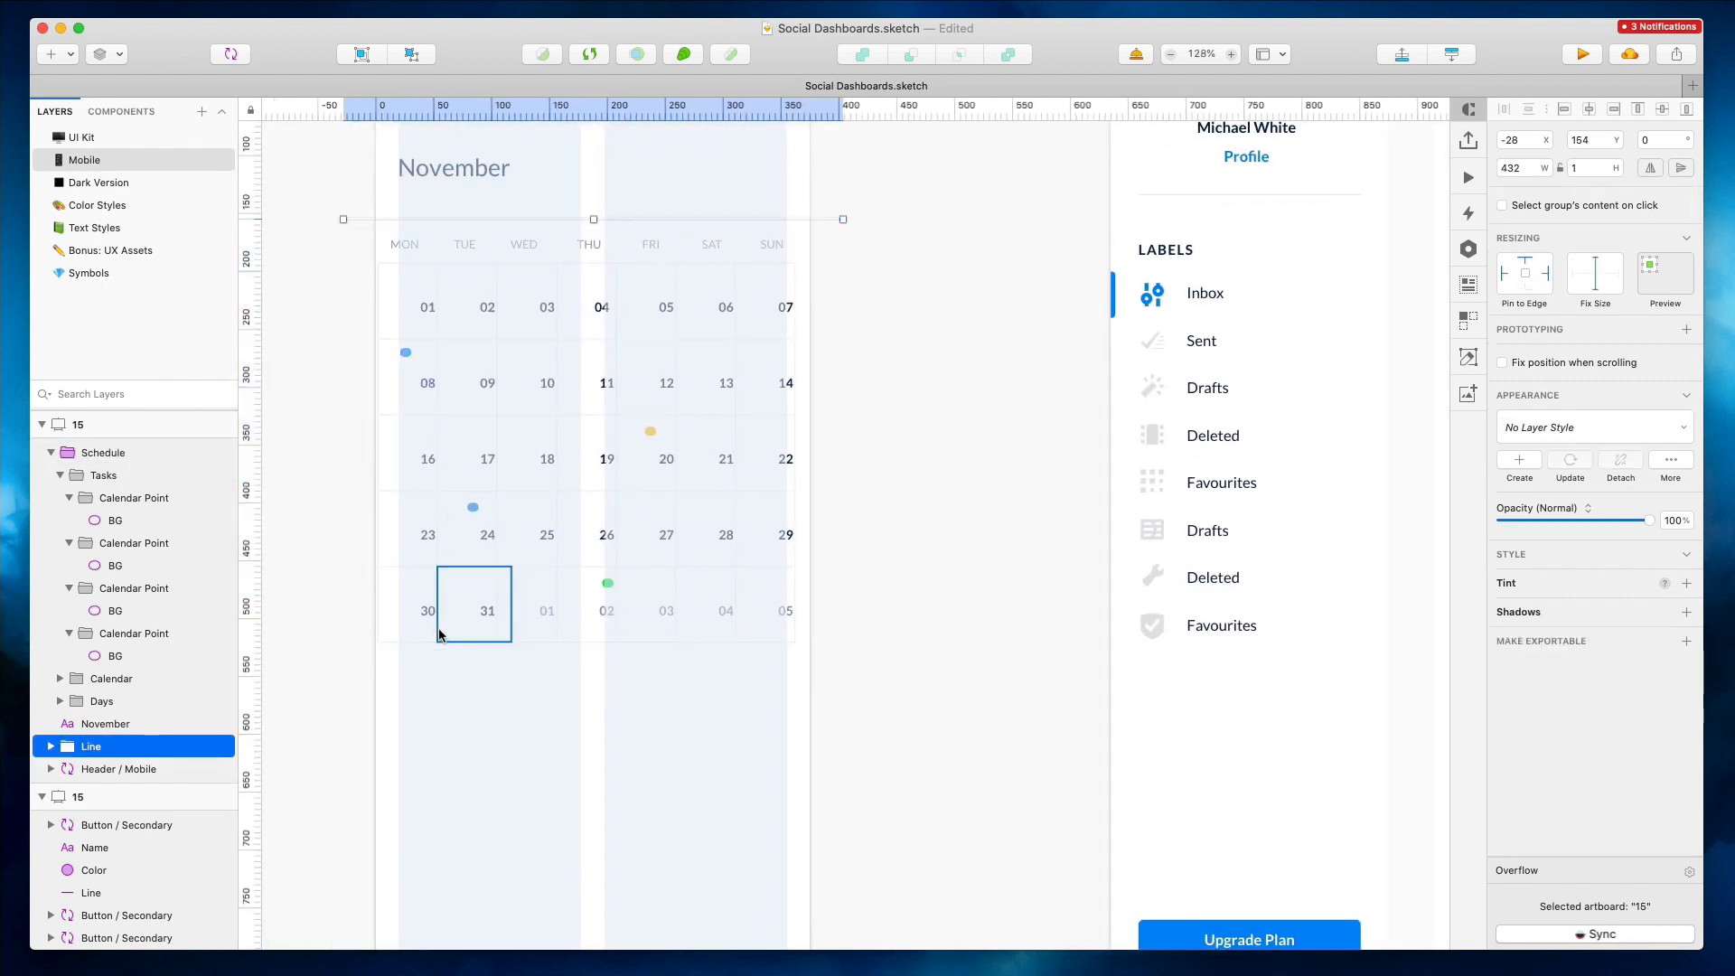
drag(356, 562, 374, 526)
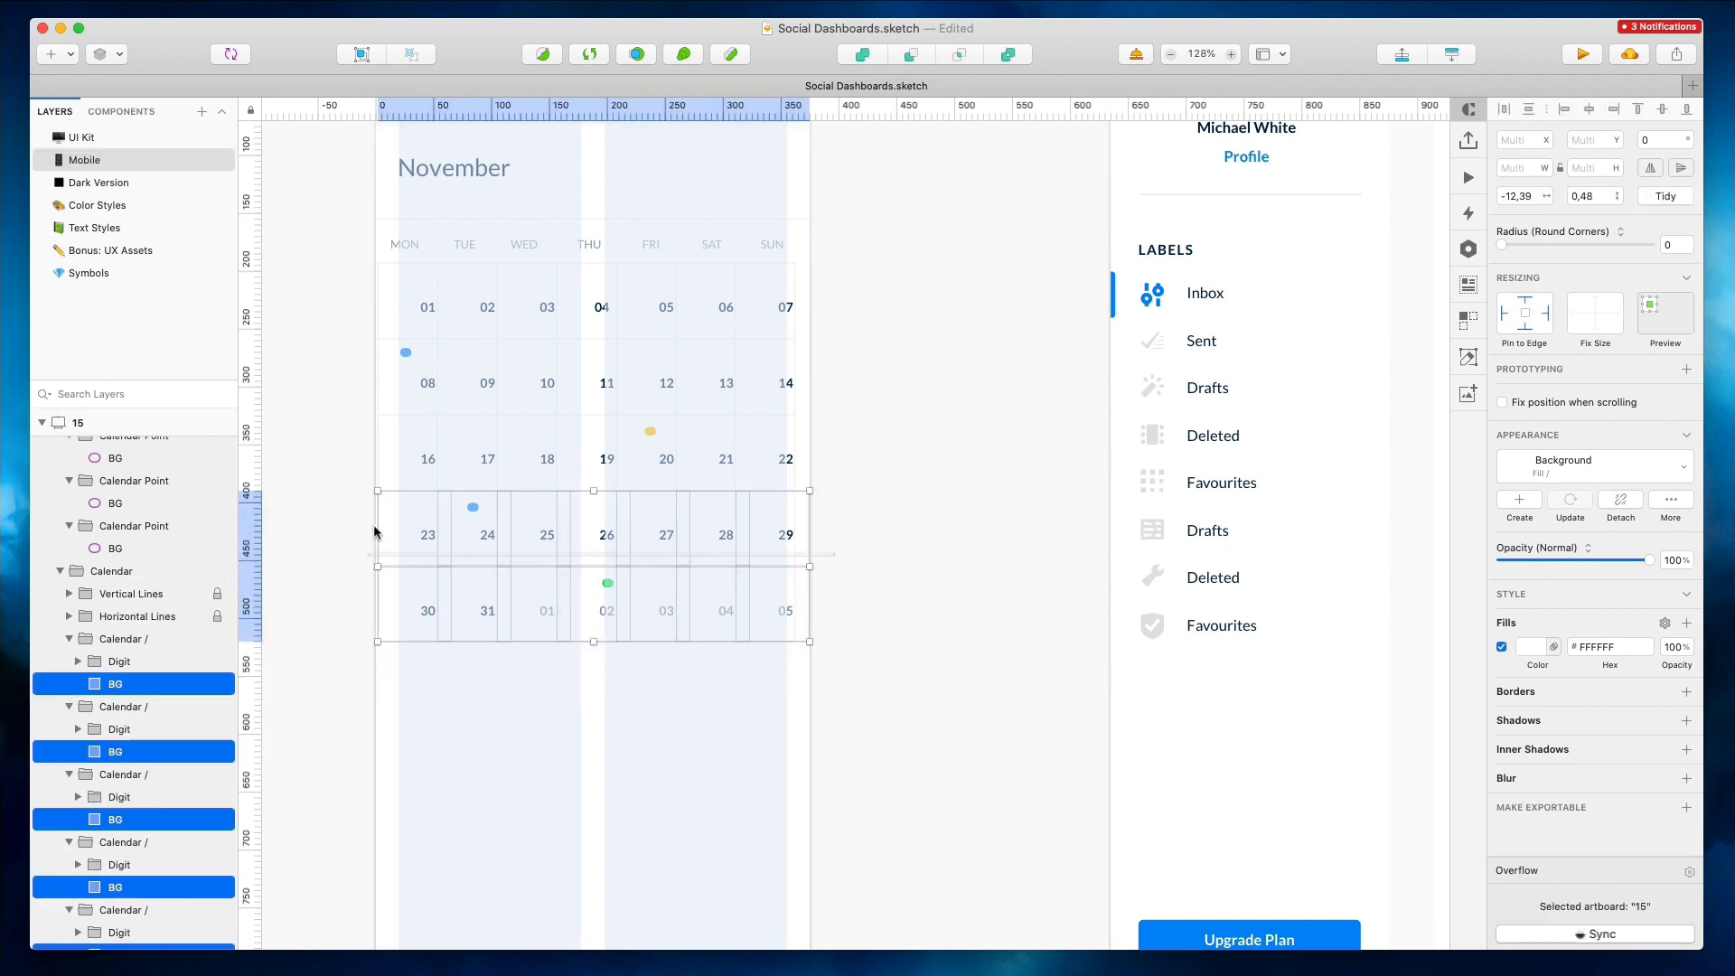
drag(540, 433, 357, 331)
scroll(414, 298, up, 5)
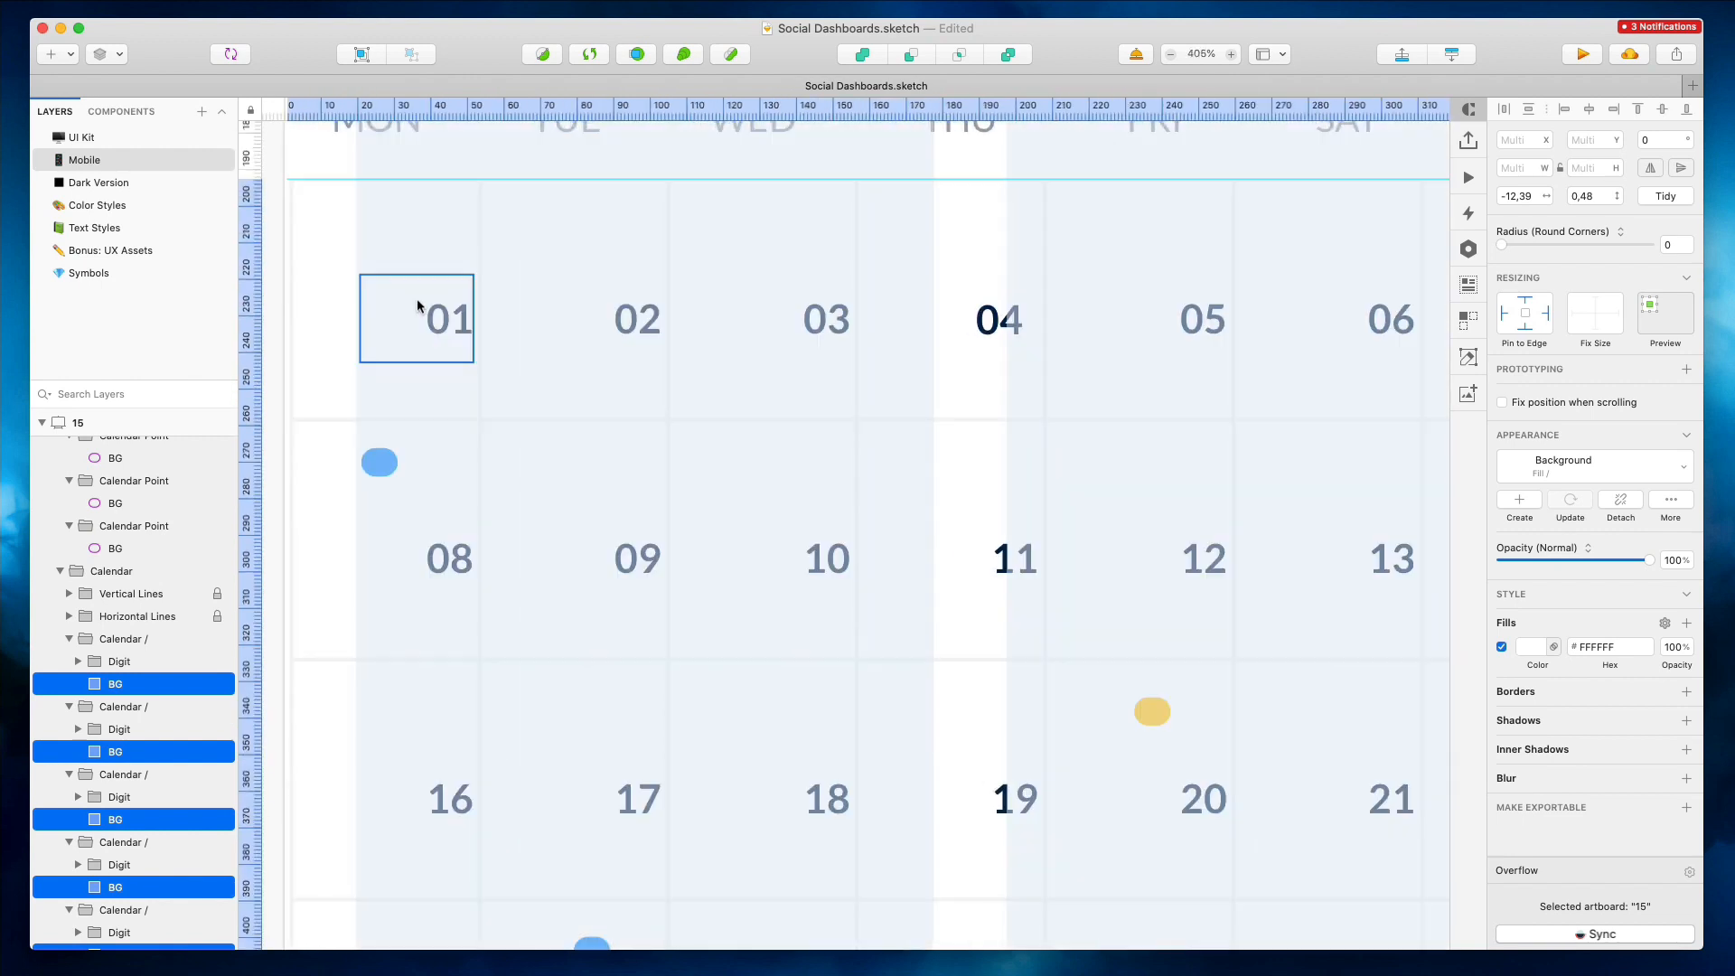
key(Escape)
scroll(416, 303, down, 5)
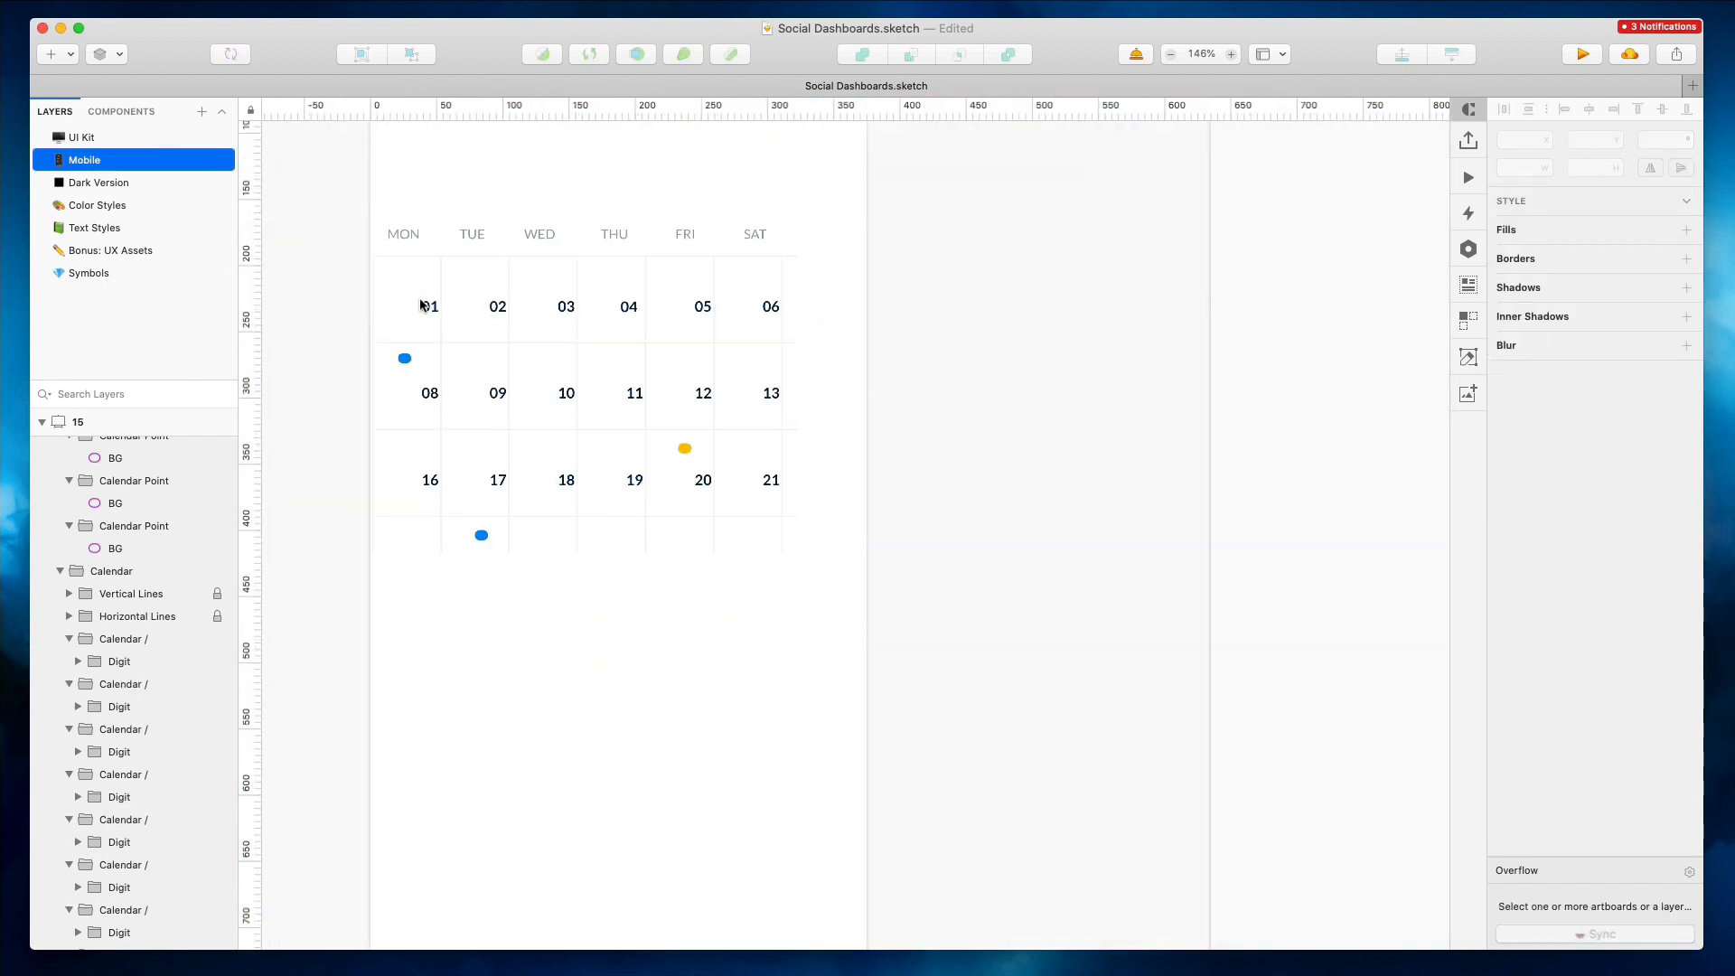
Stretch the calendar's vertical and horizontal grid lines to the full artboard width of 376 px
right_click(821, 260)
mouse_move(911, 264)
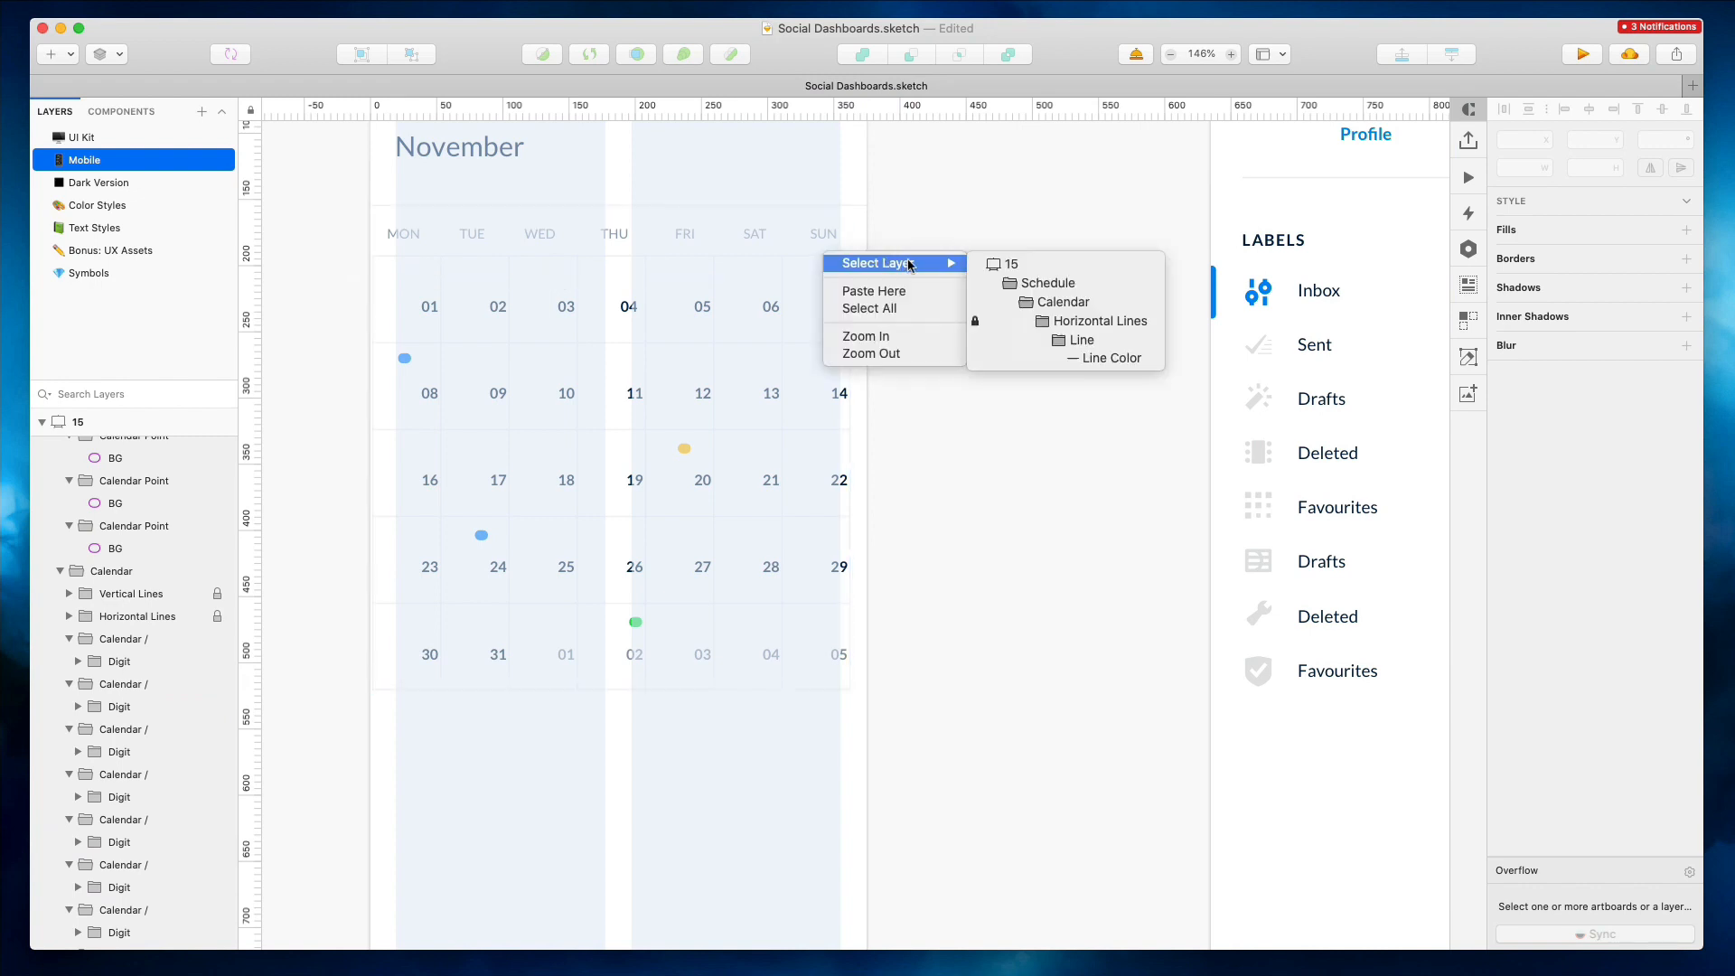
click(1112, 358)
scroll(134, 591, up, 2)
click(70, 552)
shift+click(117, 531)
click(217, 530)
click(217, 553)
drag(851, 473, 865, 472)
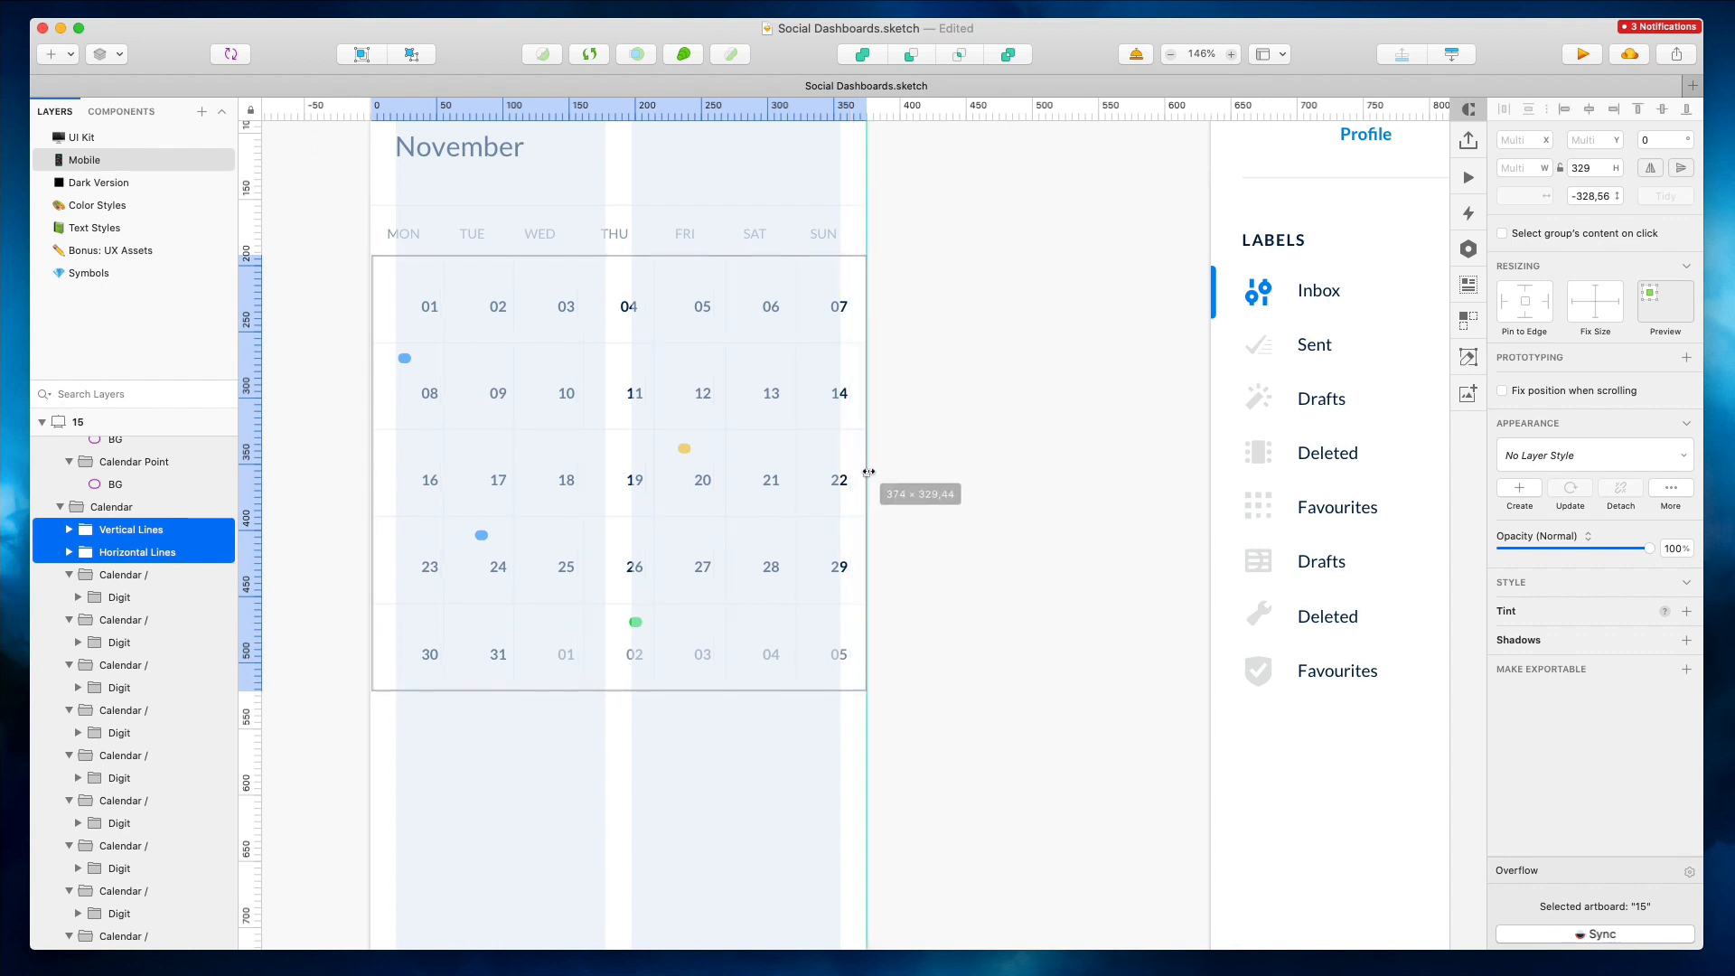
drag(376, 480, 369, 471)
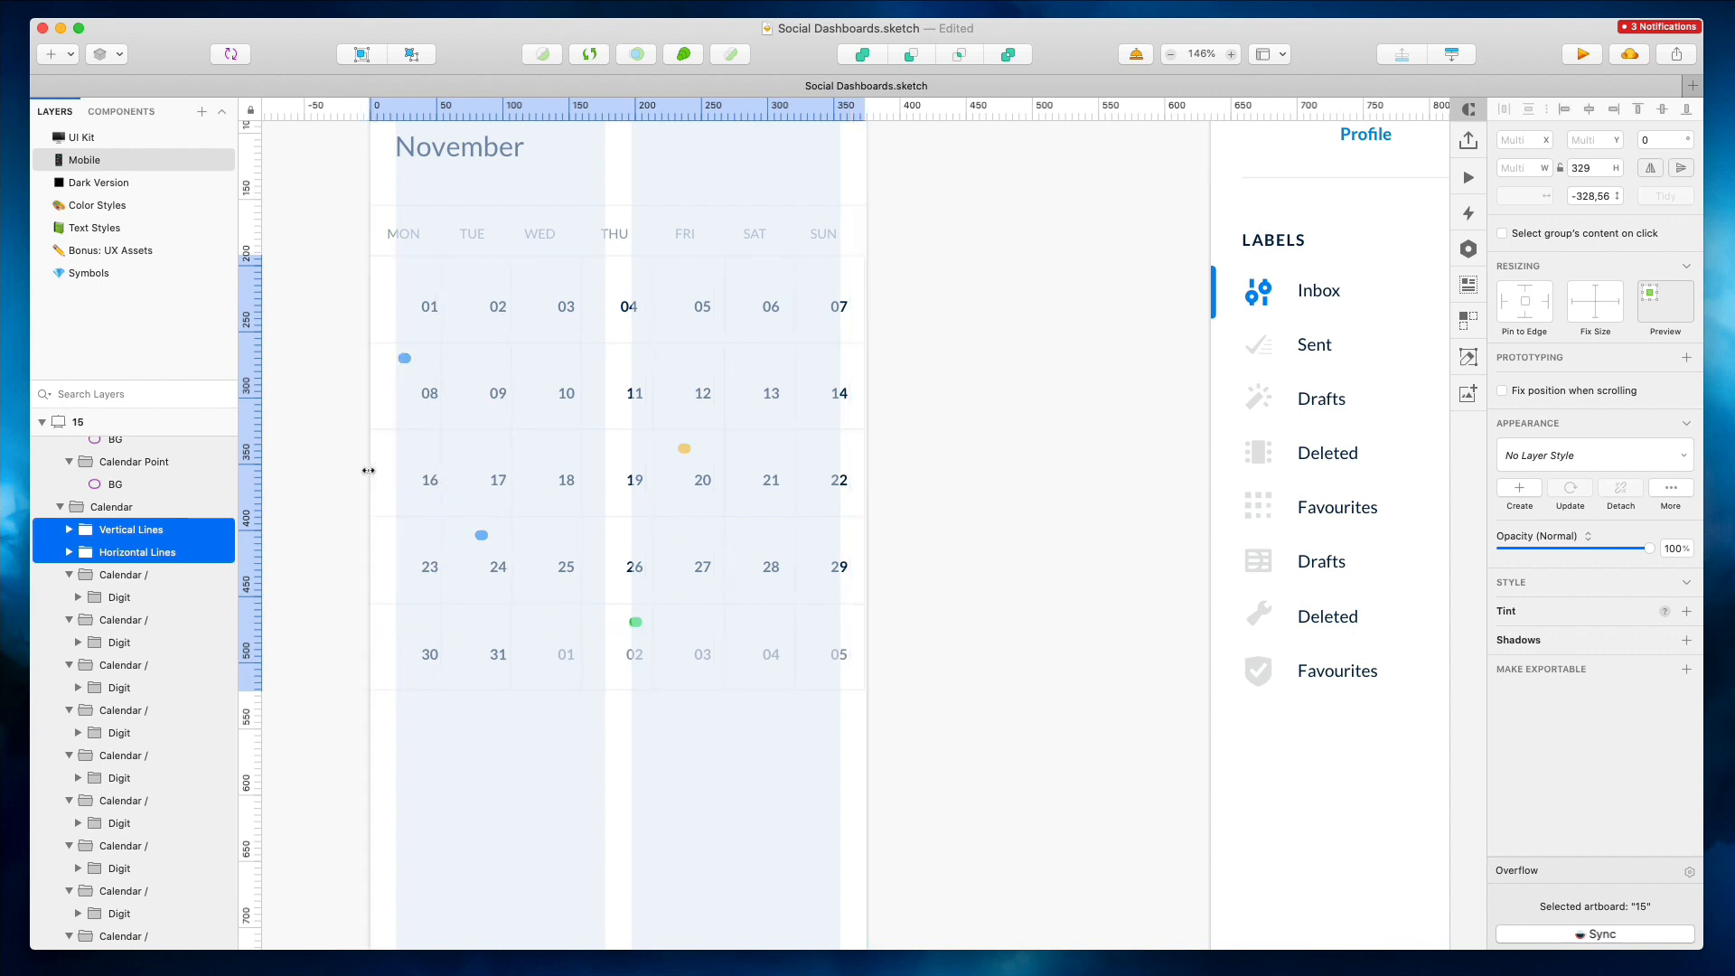
drag(865, 479, 869, 473)
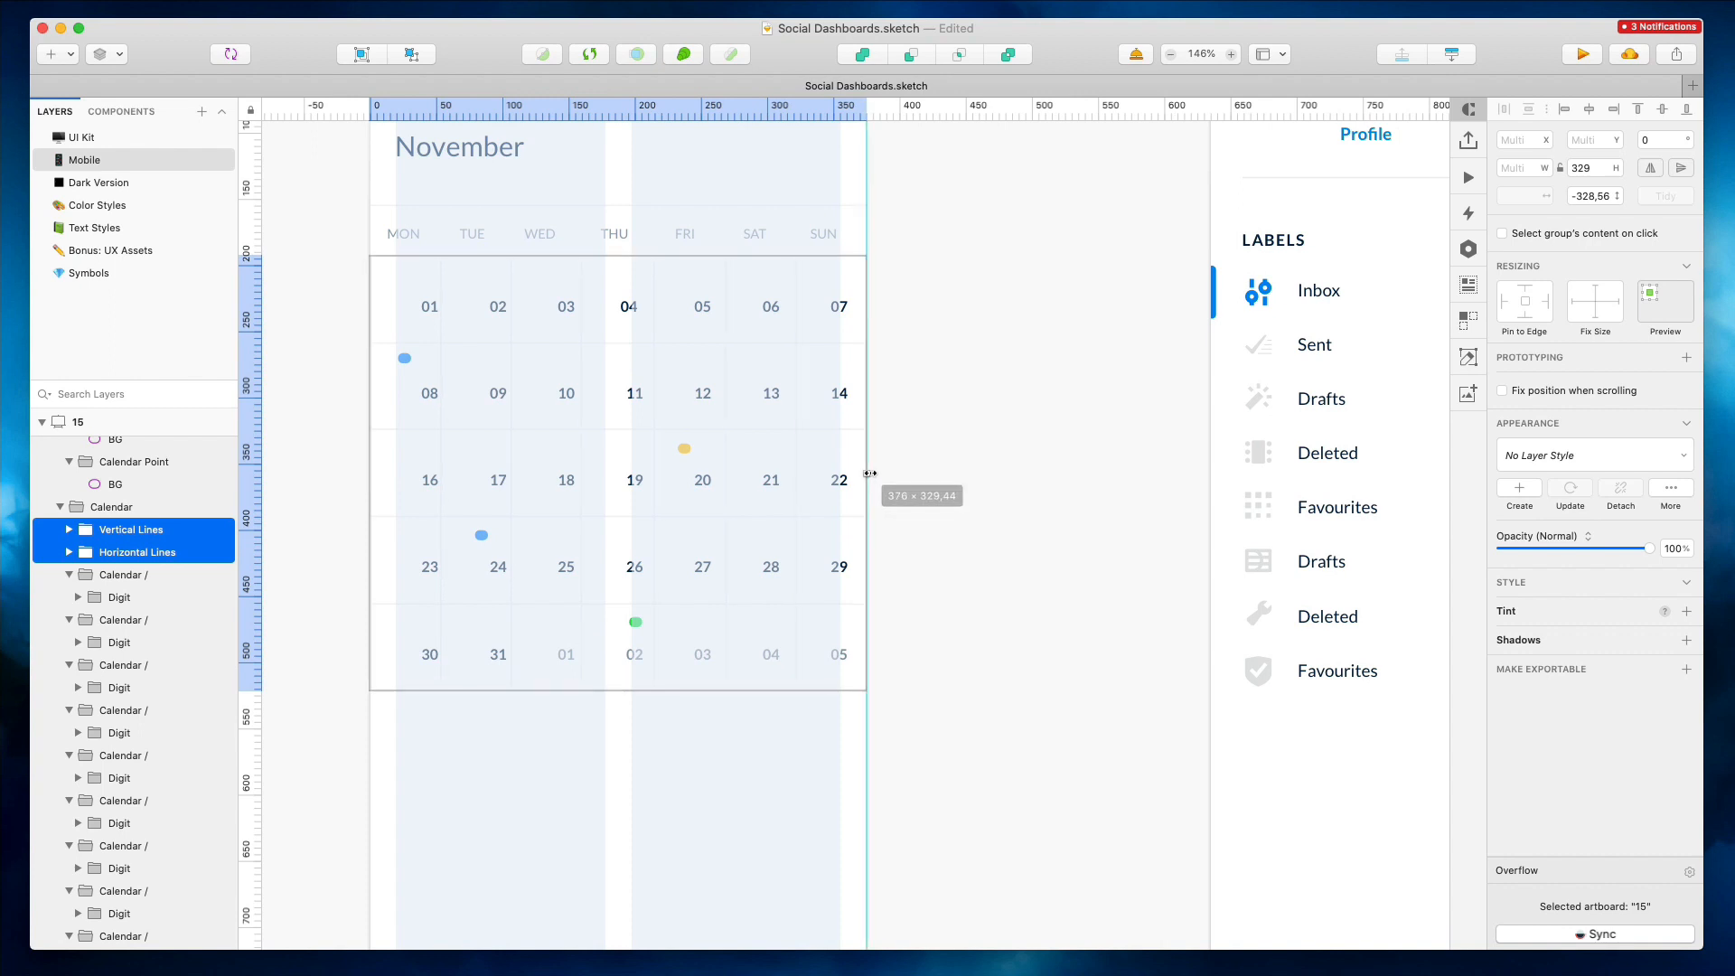
click(904, 459)
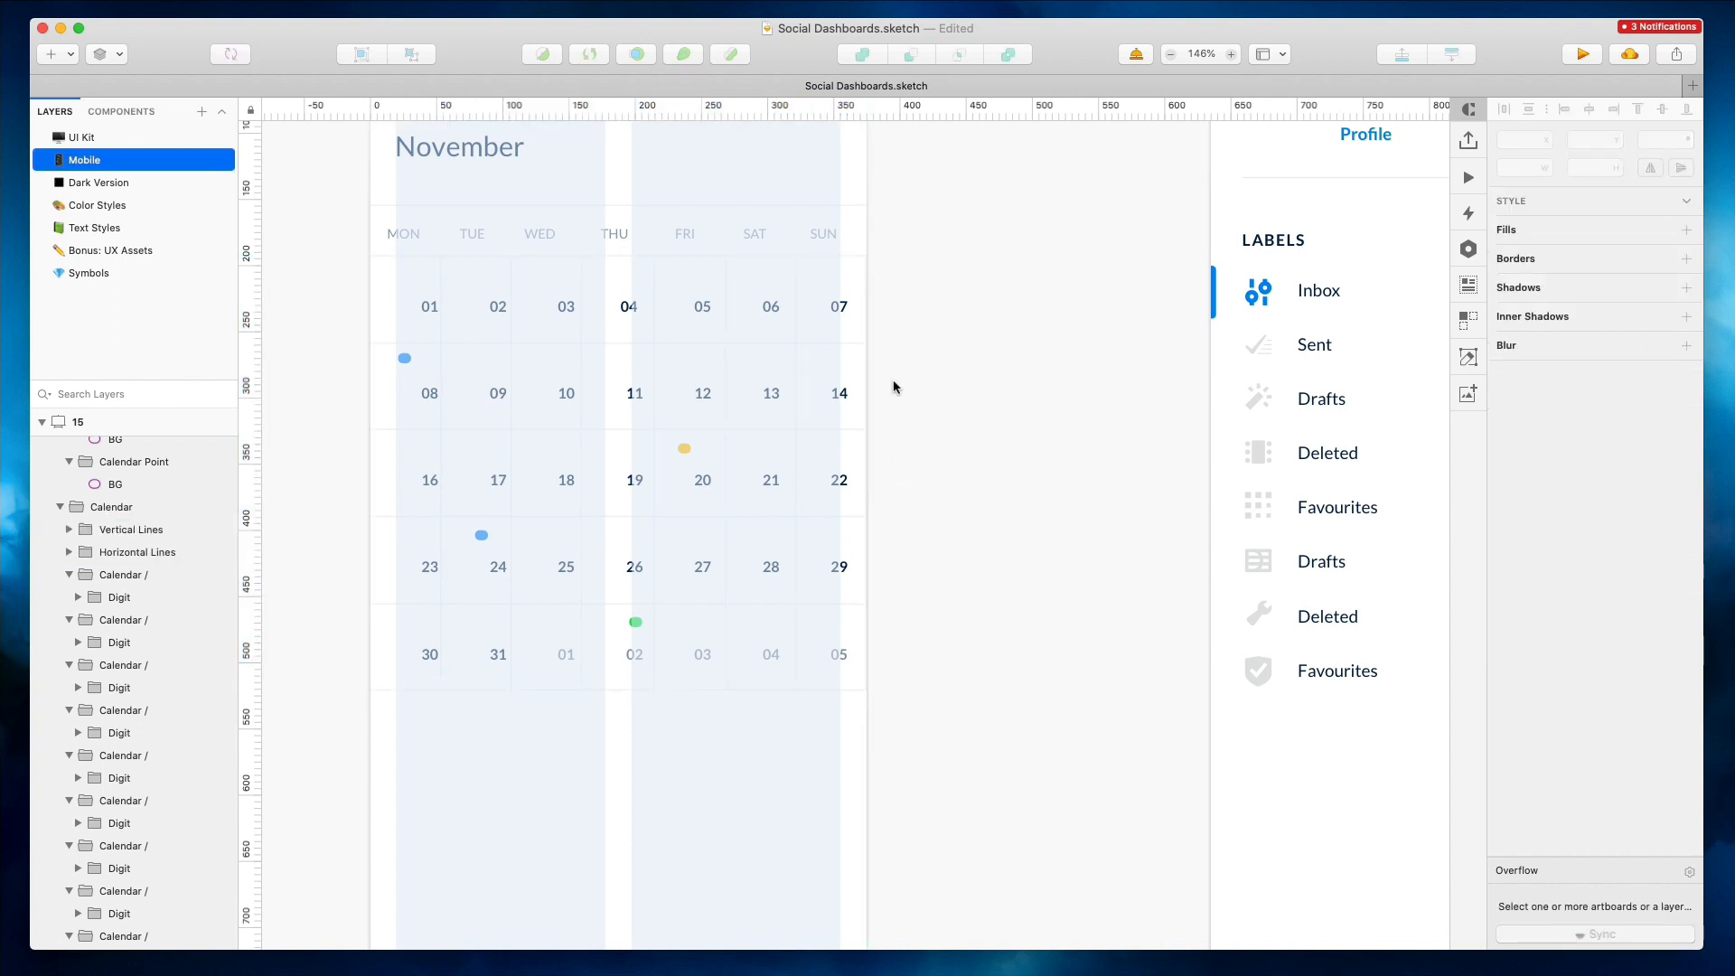
Delete the stray line at the calendar's right edge and lock the vertical and horizontal grid line layers
super+click(864, 303)
key(Delete)
click(70, 530)
click(133, 532)
shift+click(136, 552)
right_click(136, 552)
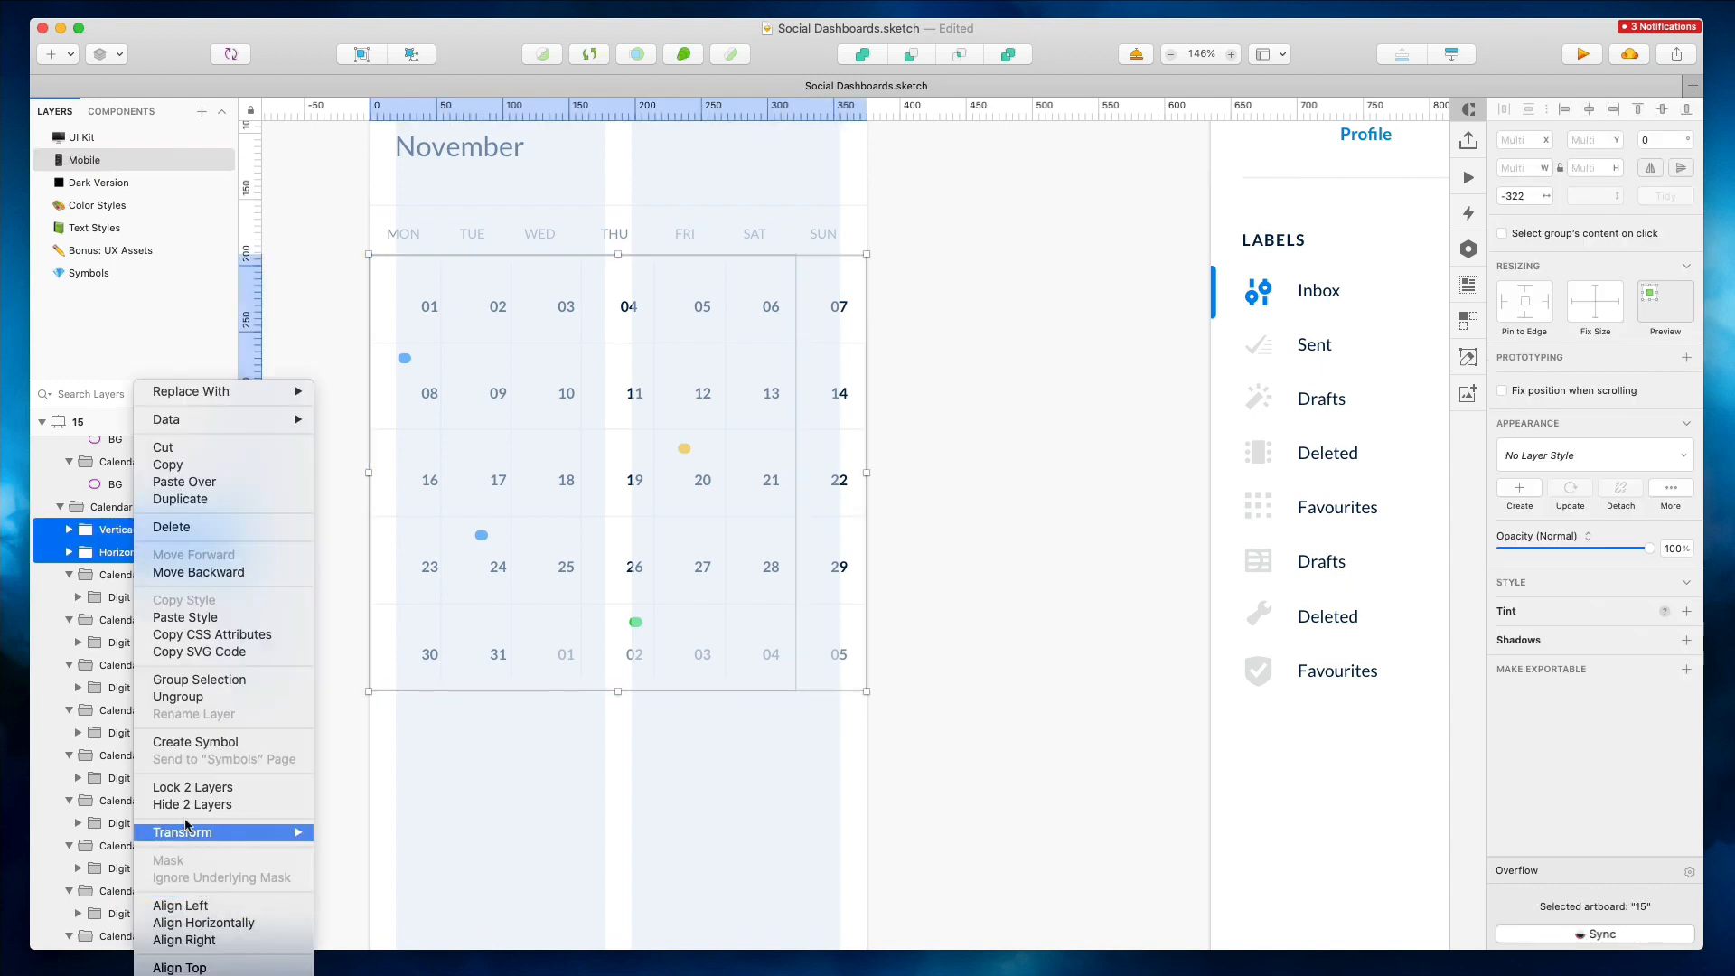
click(193, 788)
Make the four event dots in the mobile calendar 7 × 7 px
click(480, 536)
shift+click(403, 358)
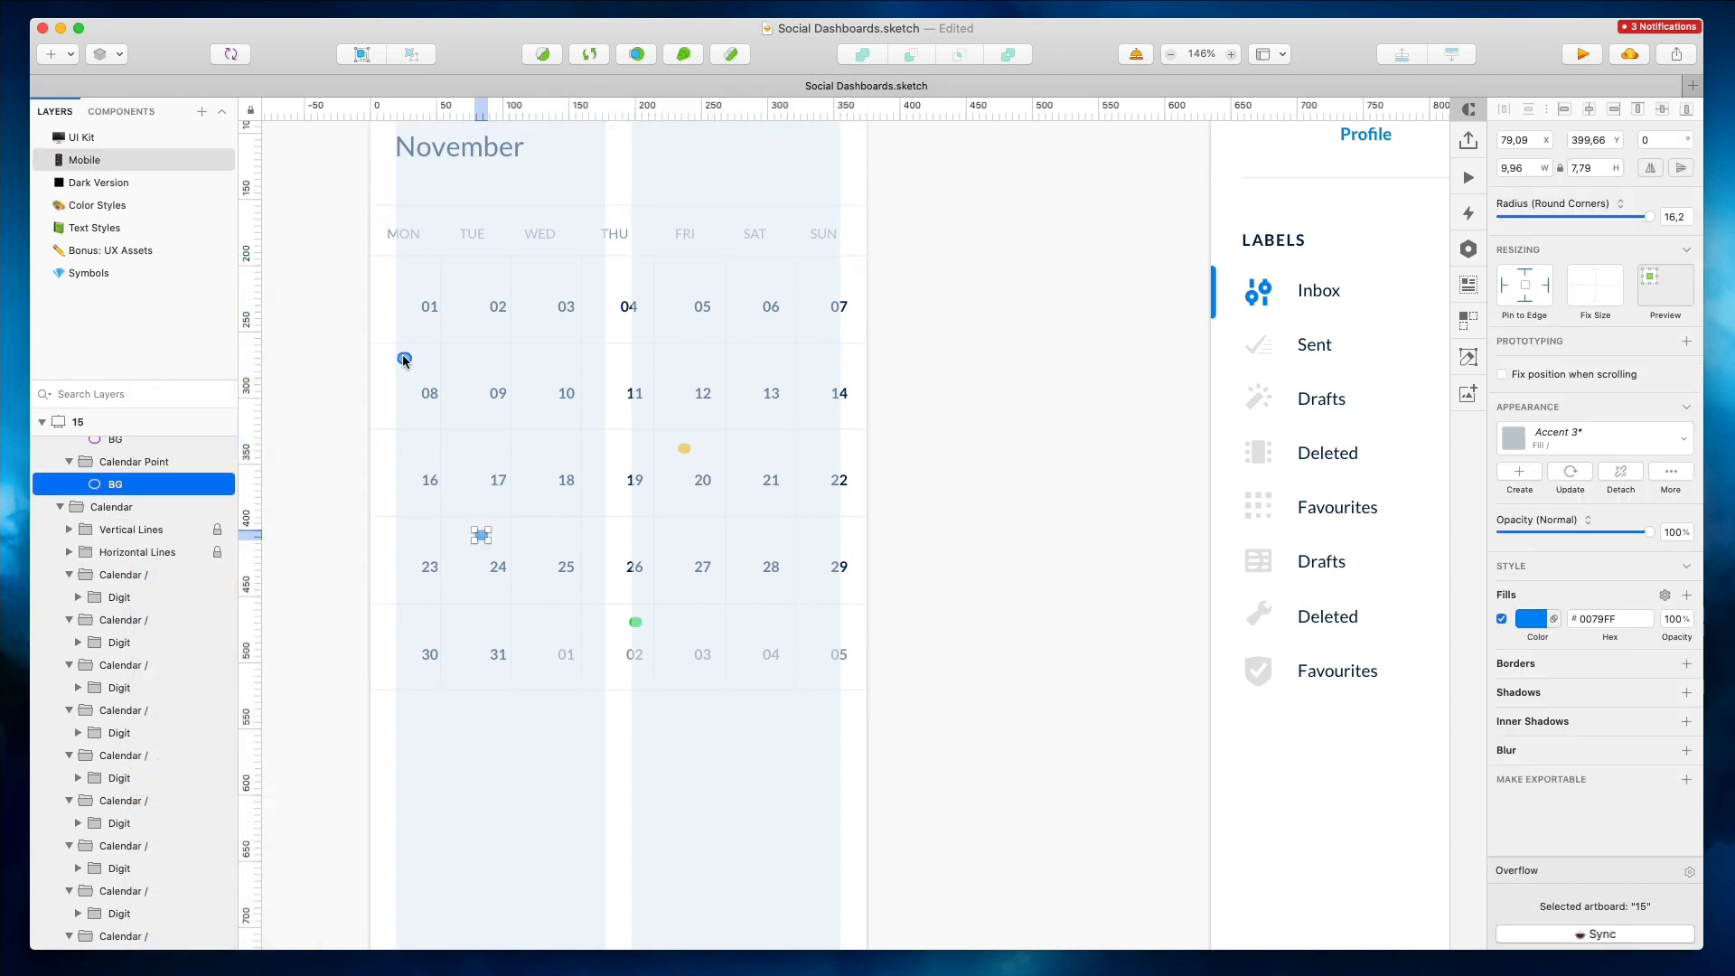
shift+click(684, 449)
shift+click(635, 621)
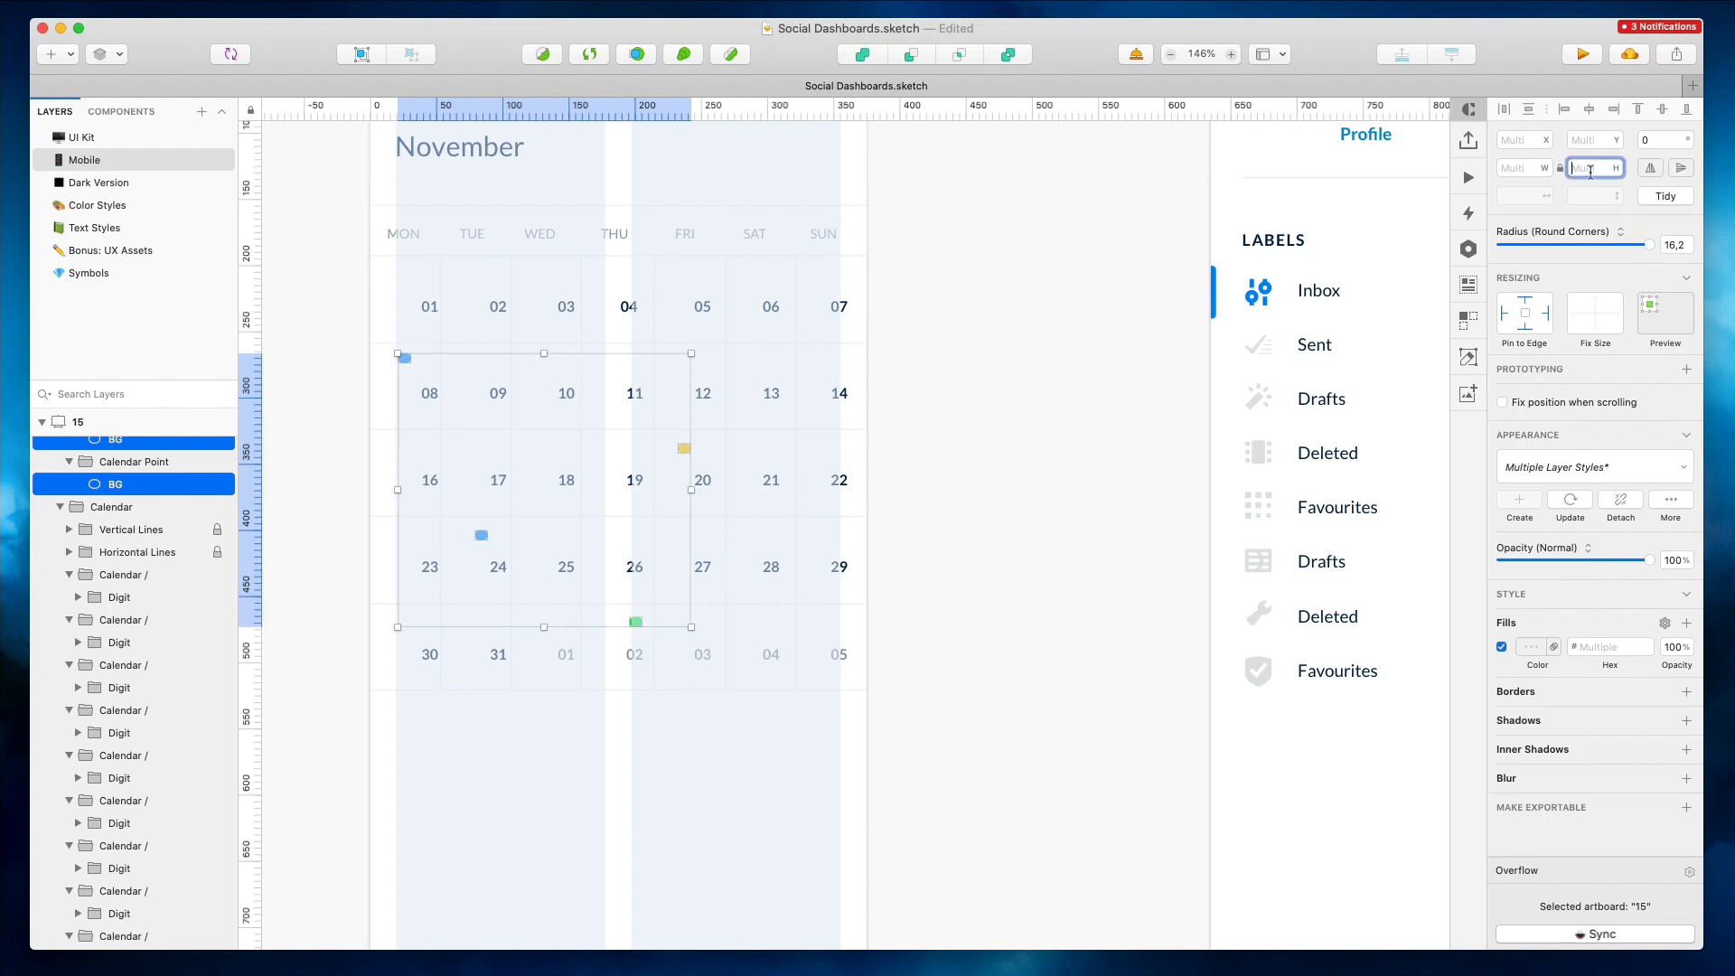
click(1523, 169)
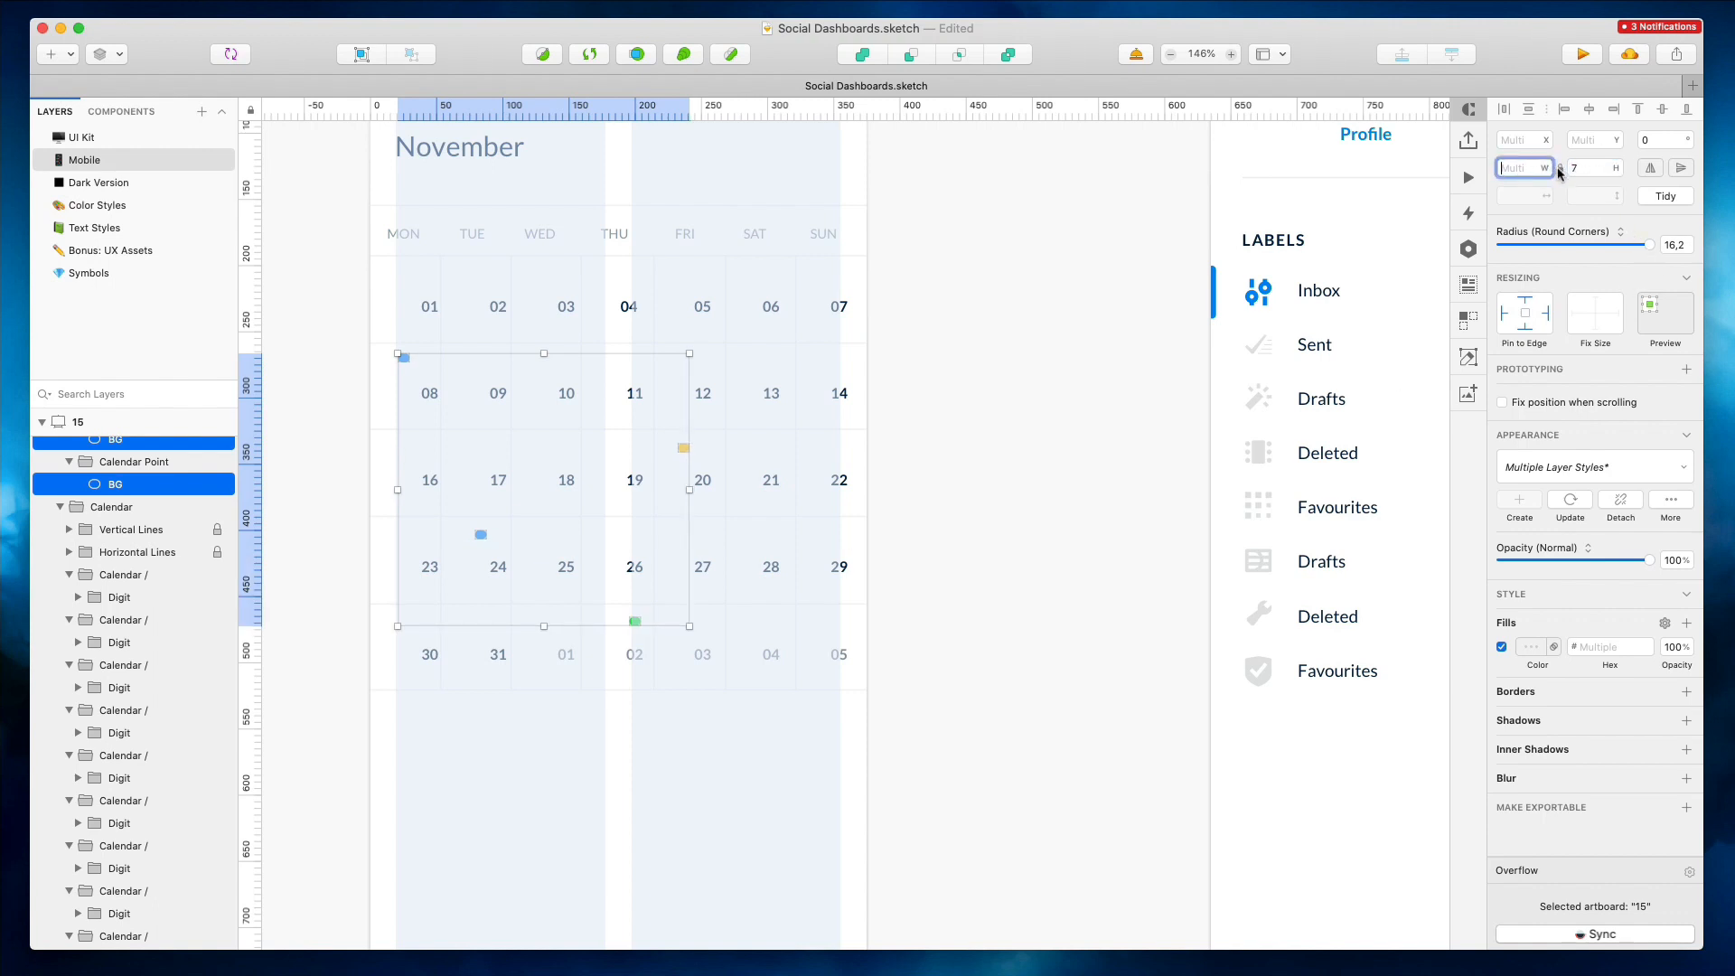
text(7)
key(Return)
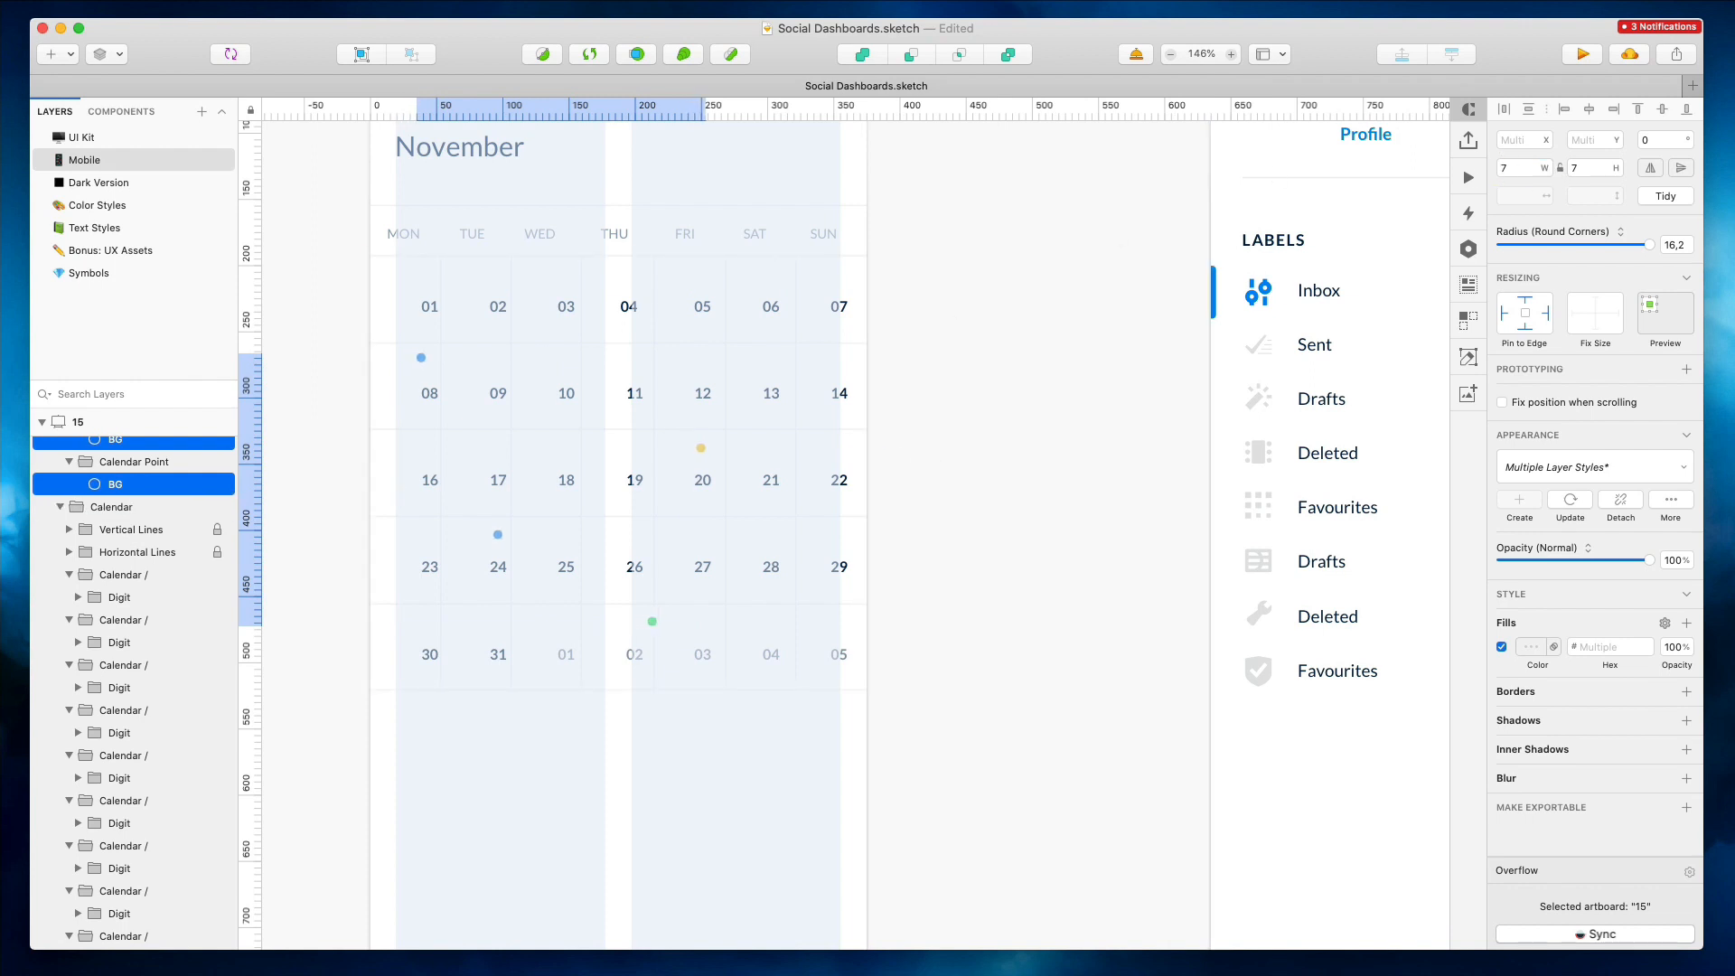
Nudge the yellow, blue and green event dots into place within their date cells
click(702, 449)
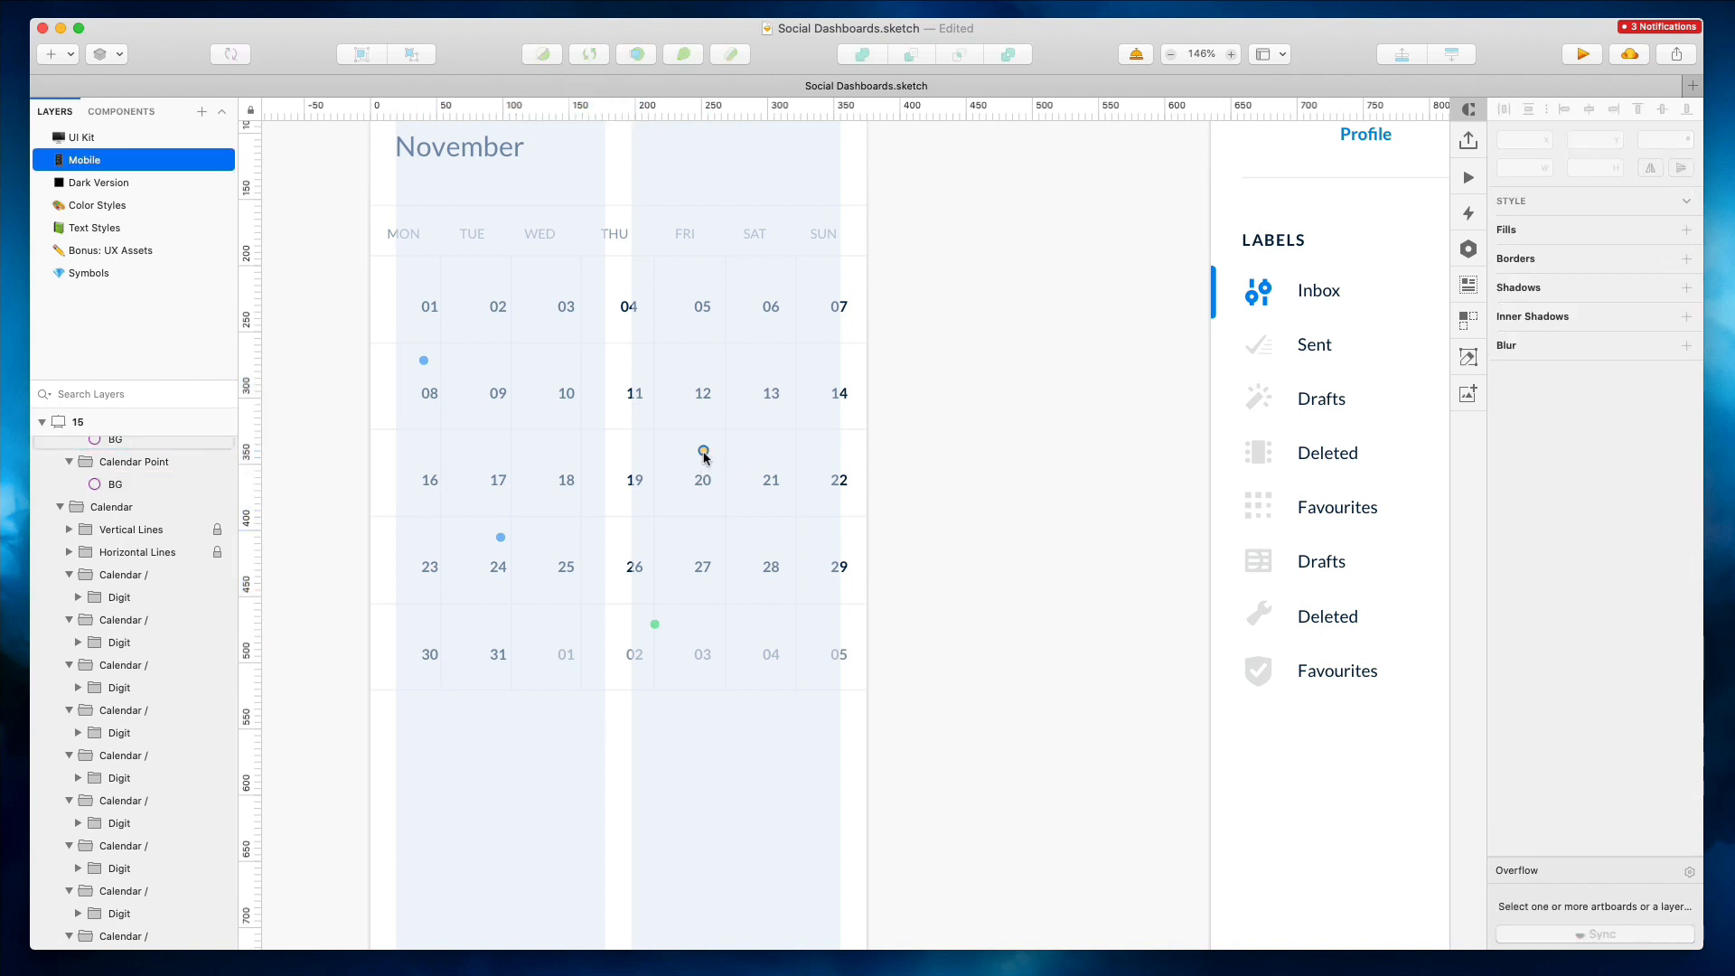
click(500, 537)
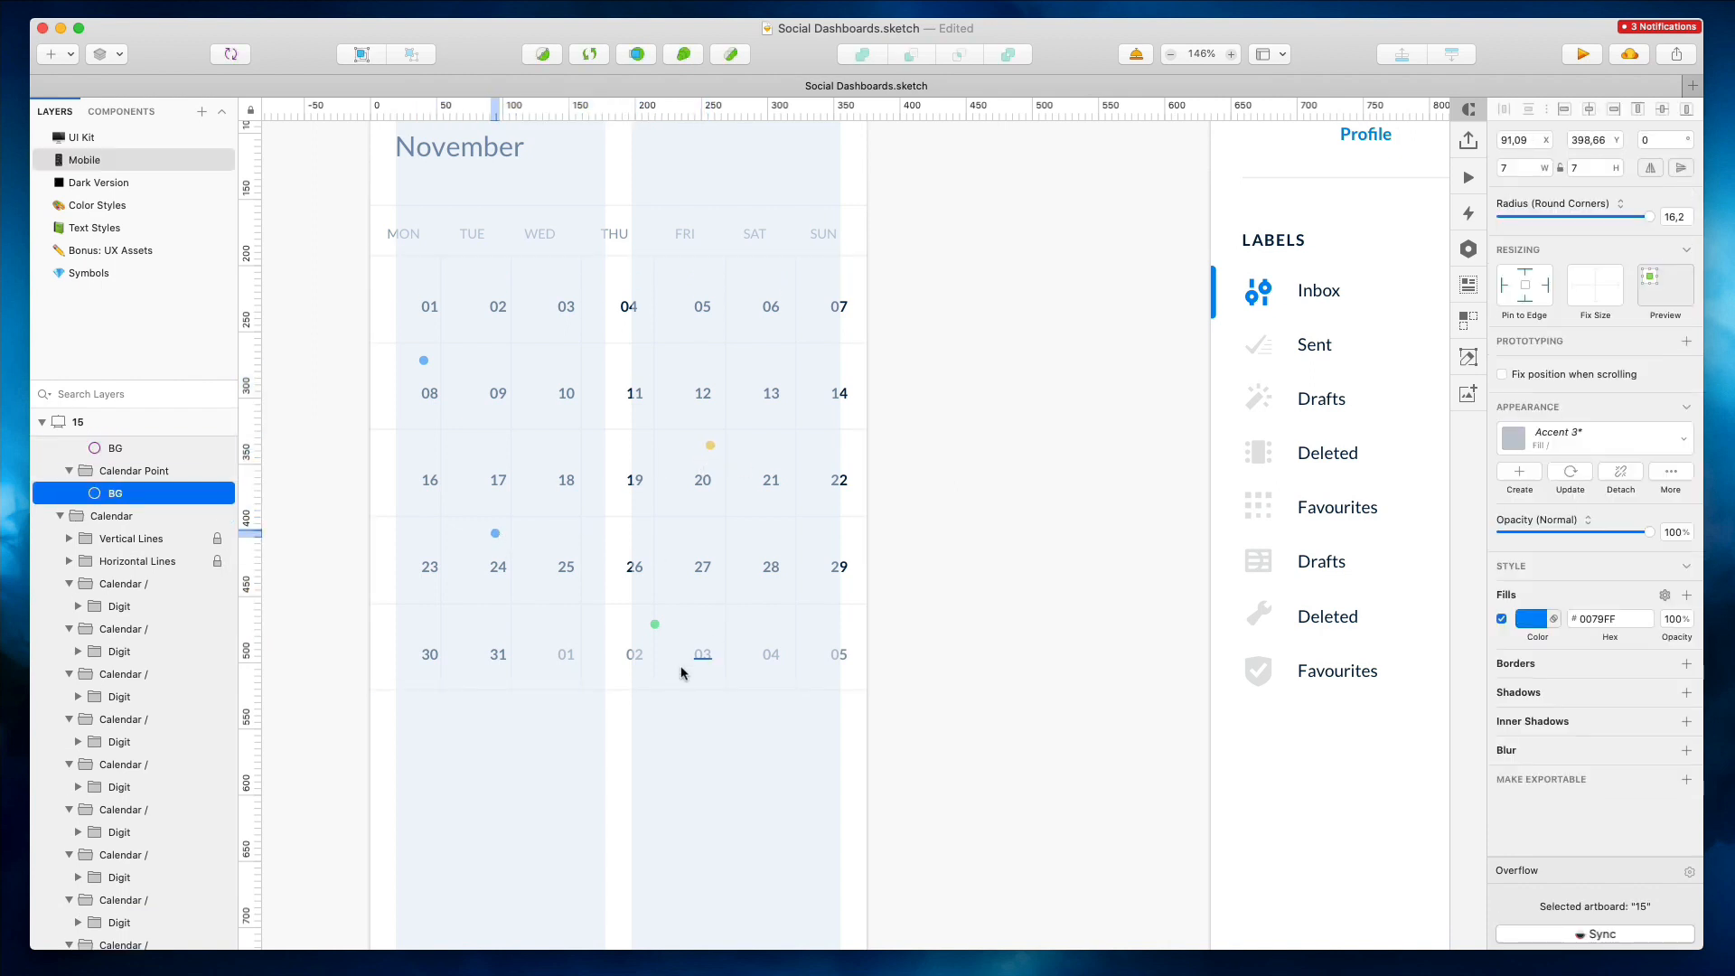
drag(654, 624, 657, 623)
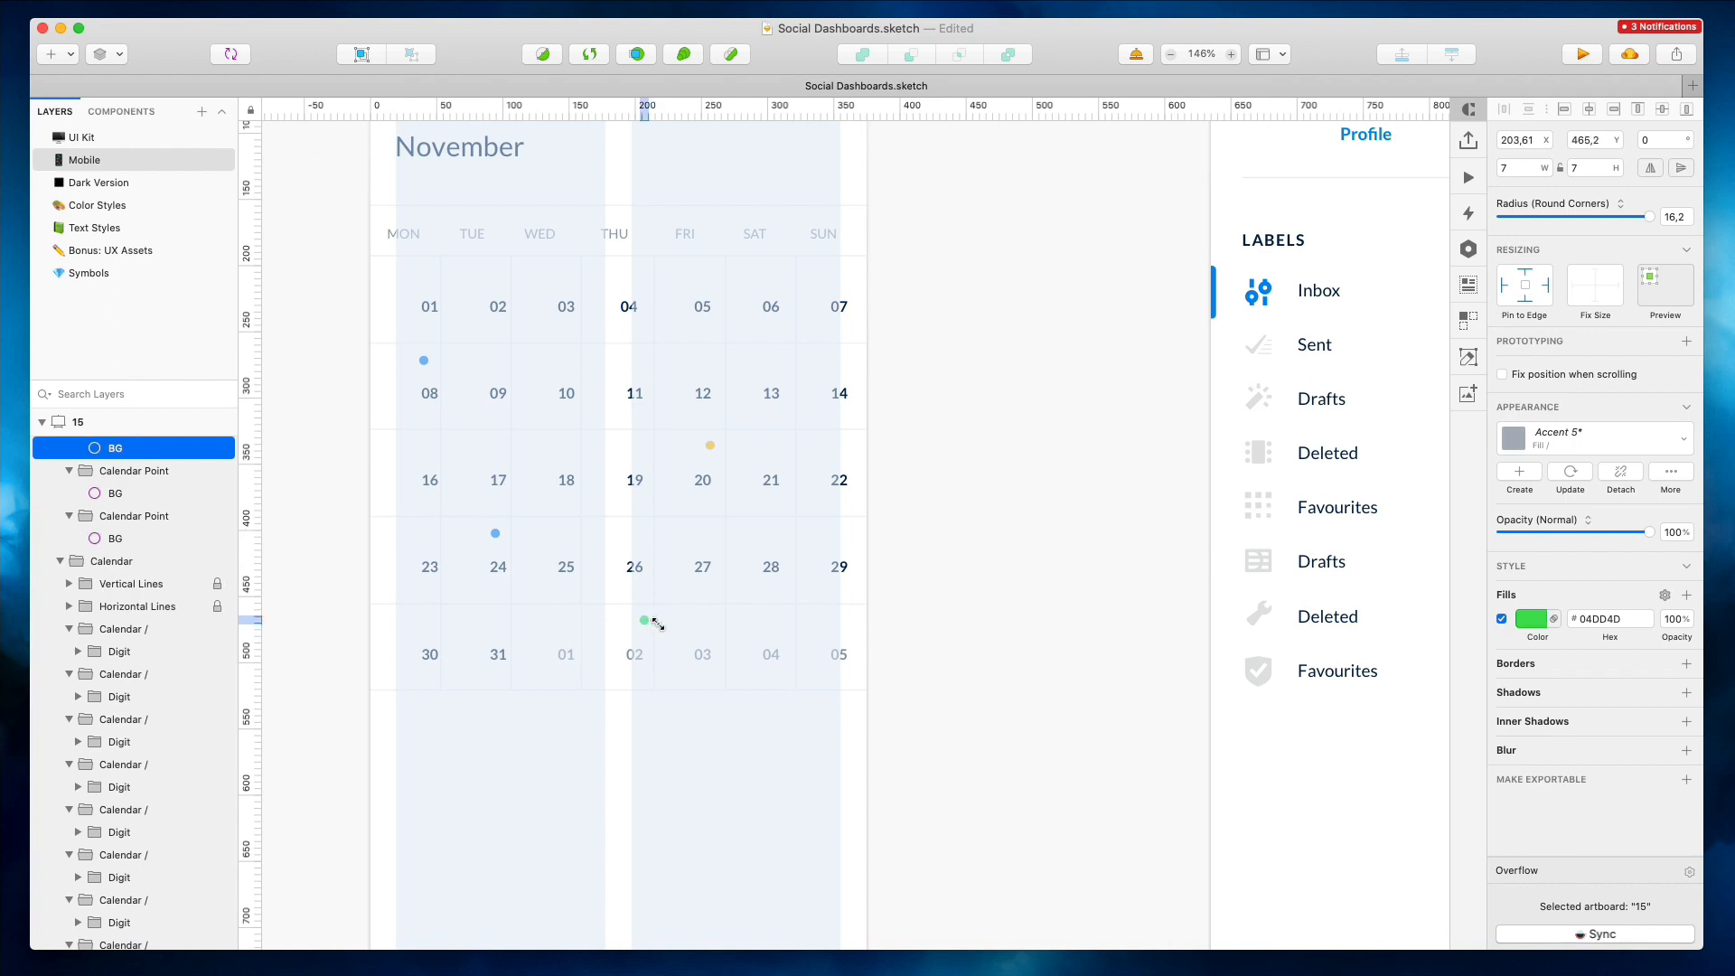
Select the date numbers across all rows of the mobile calendar
click(414, 654)
shift+click(496, 654)
shift+click(632, 654)
shift+click(700, 655)
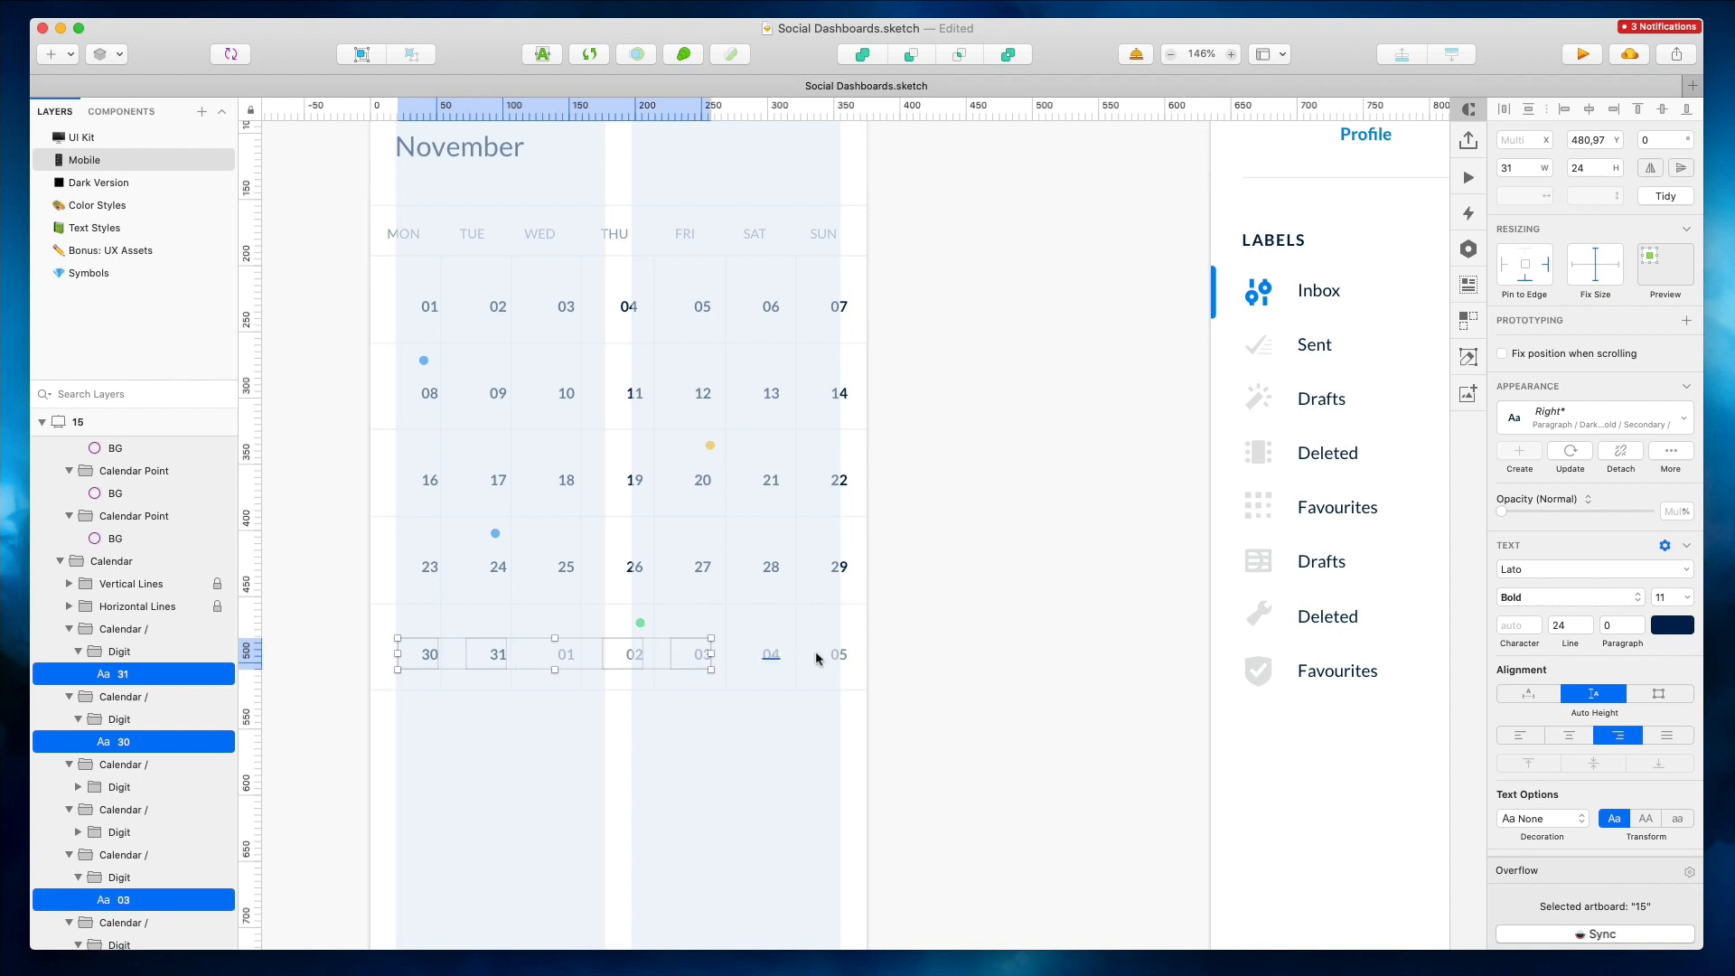
shift+click(815, 651)
shift+click(837, 650)
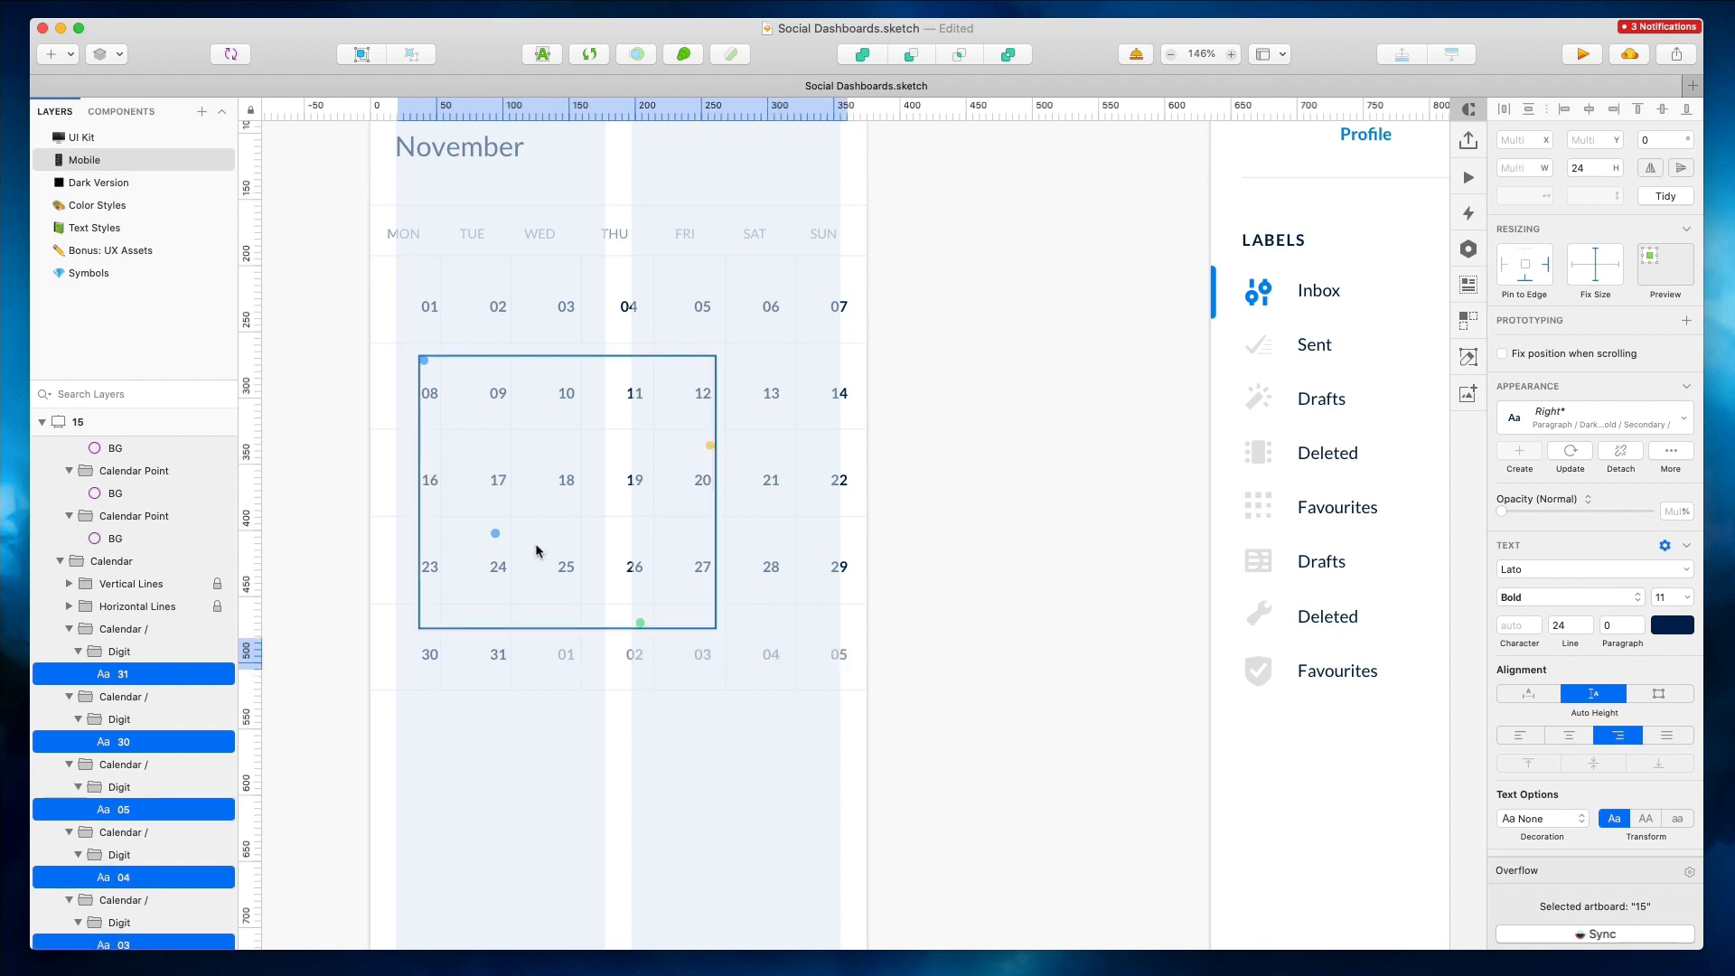
shift+click(426, 567)
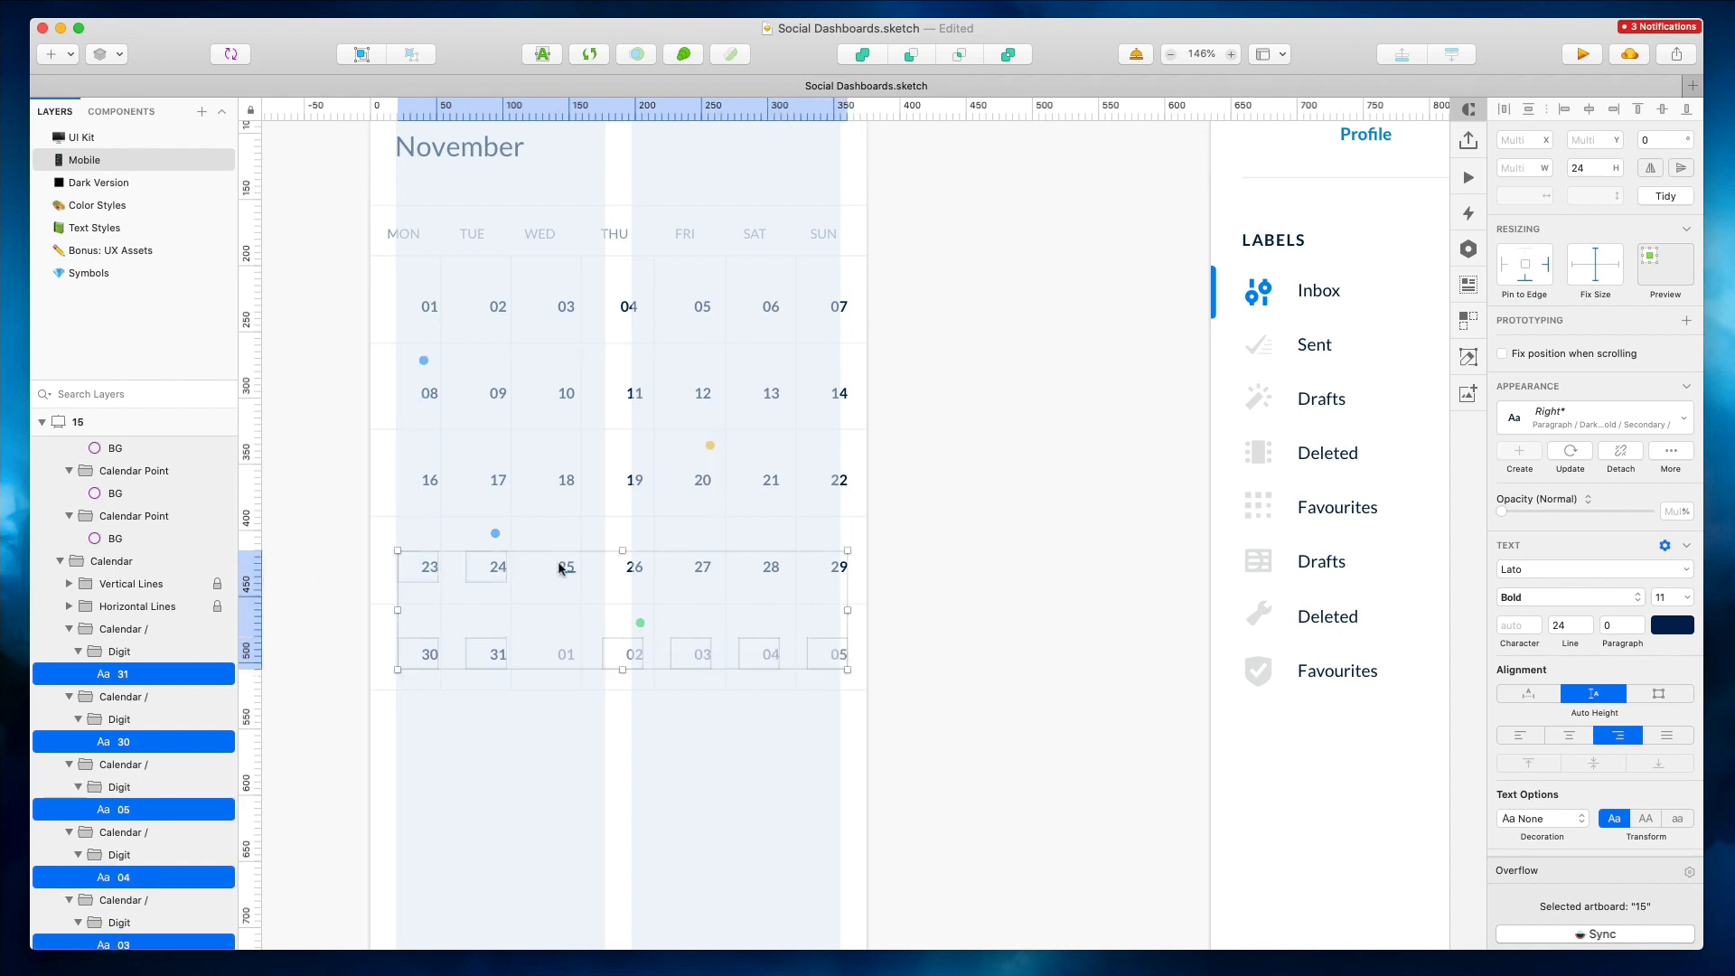
shift+click(635, 567)
shift+click(702, 567)
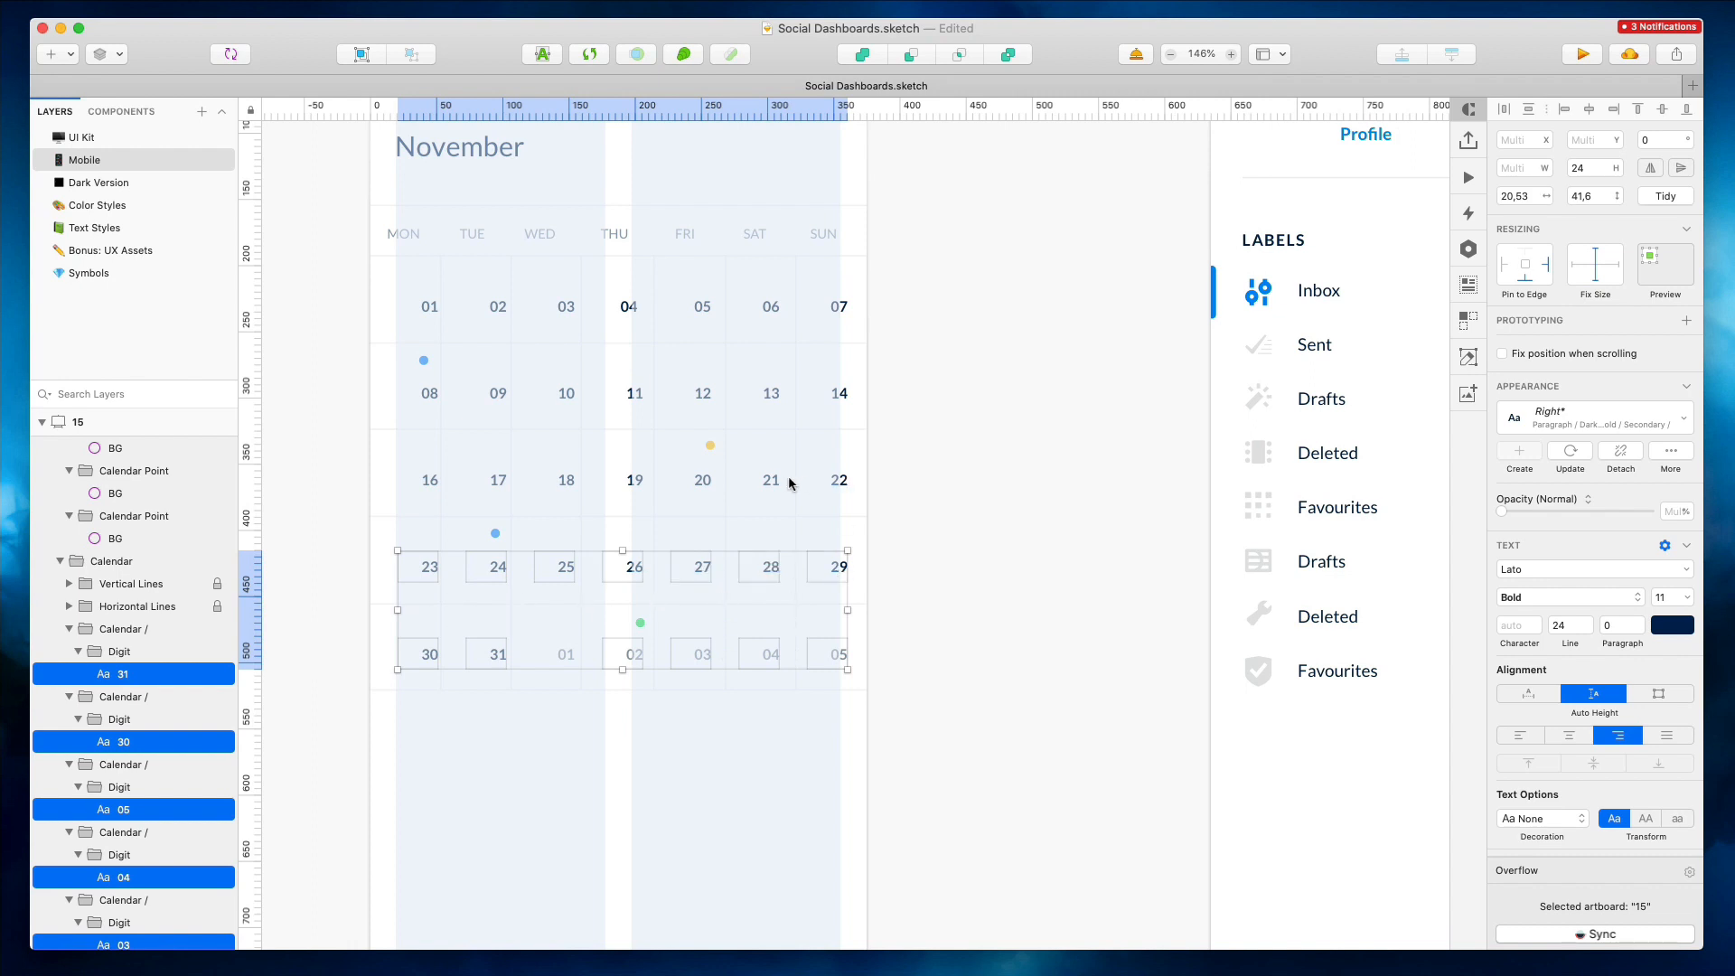
shift+click(838, 480)
shift+click(772, 480)
shift+click(495, 484)
shift+click(430, 480)
shift+click(431, 393)
shift+click(650, 395)
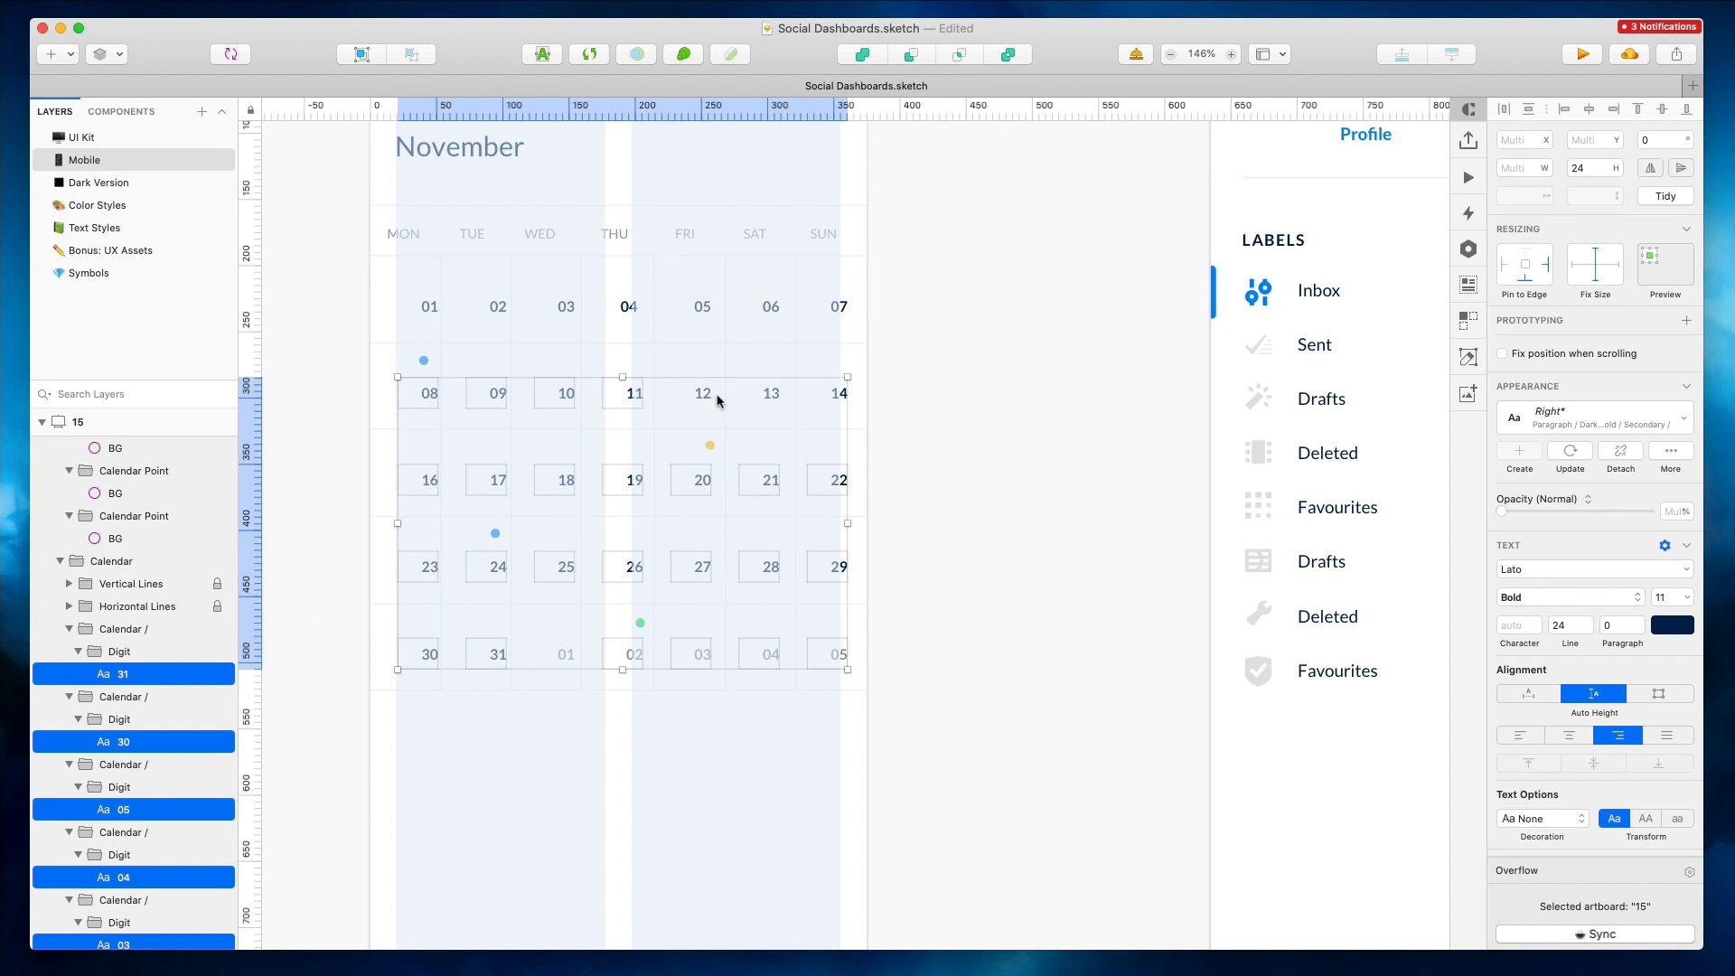
shift+click(843, 310)
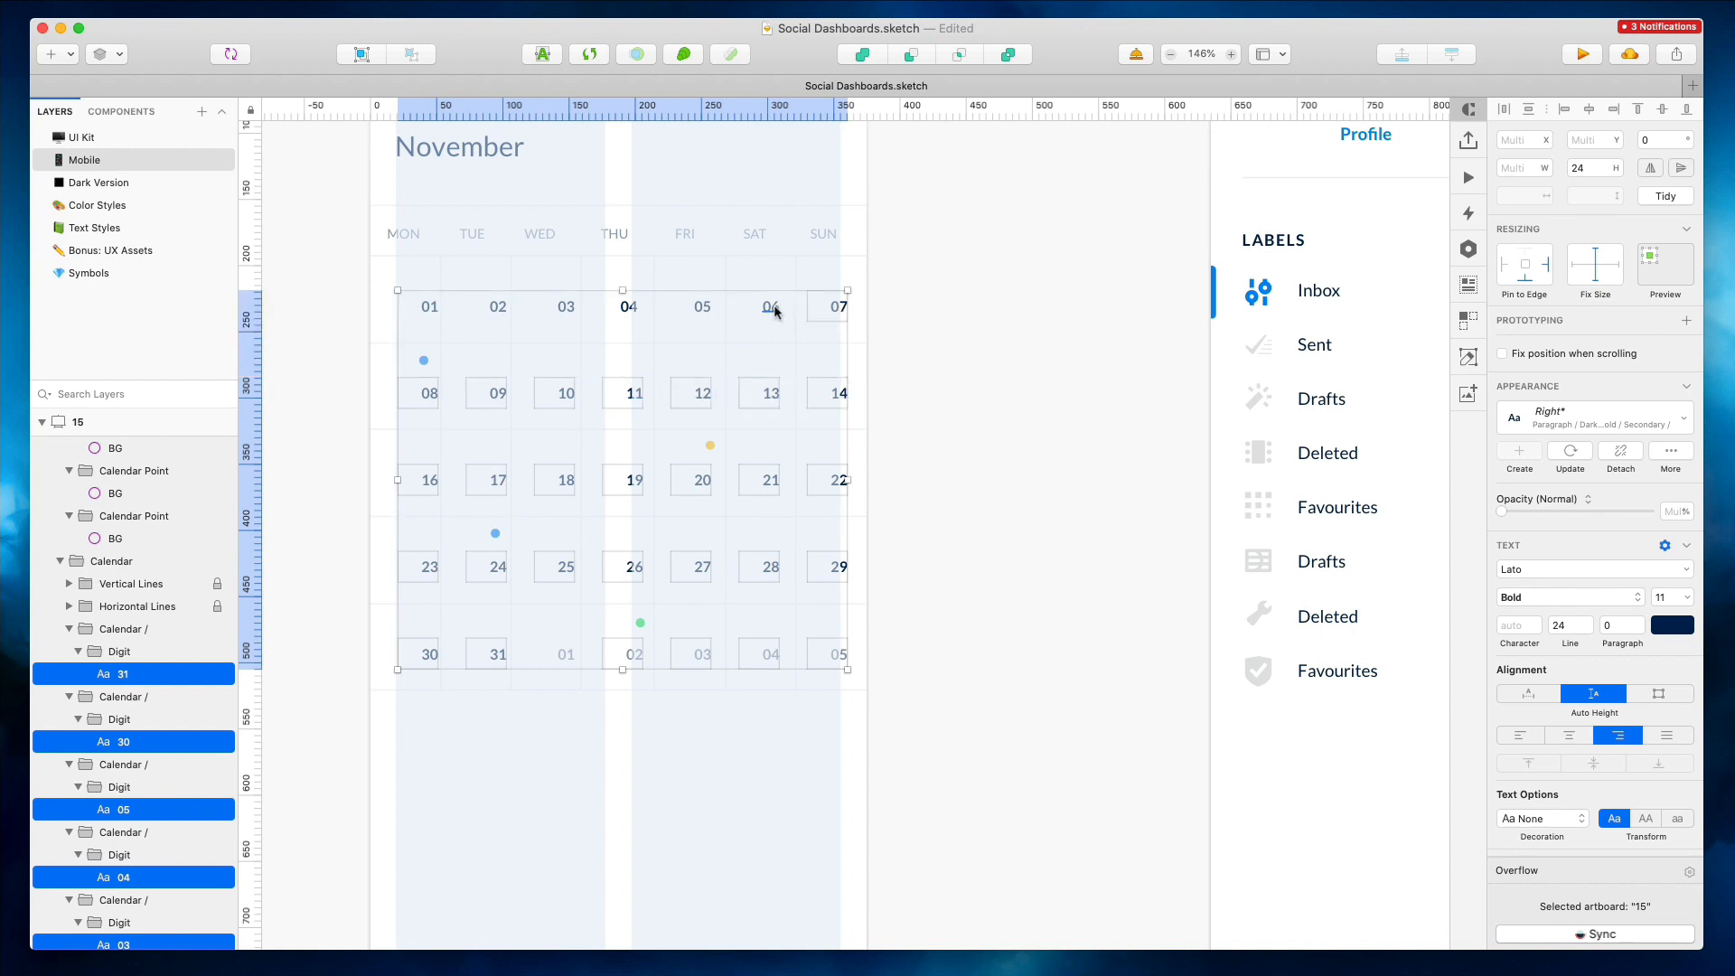
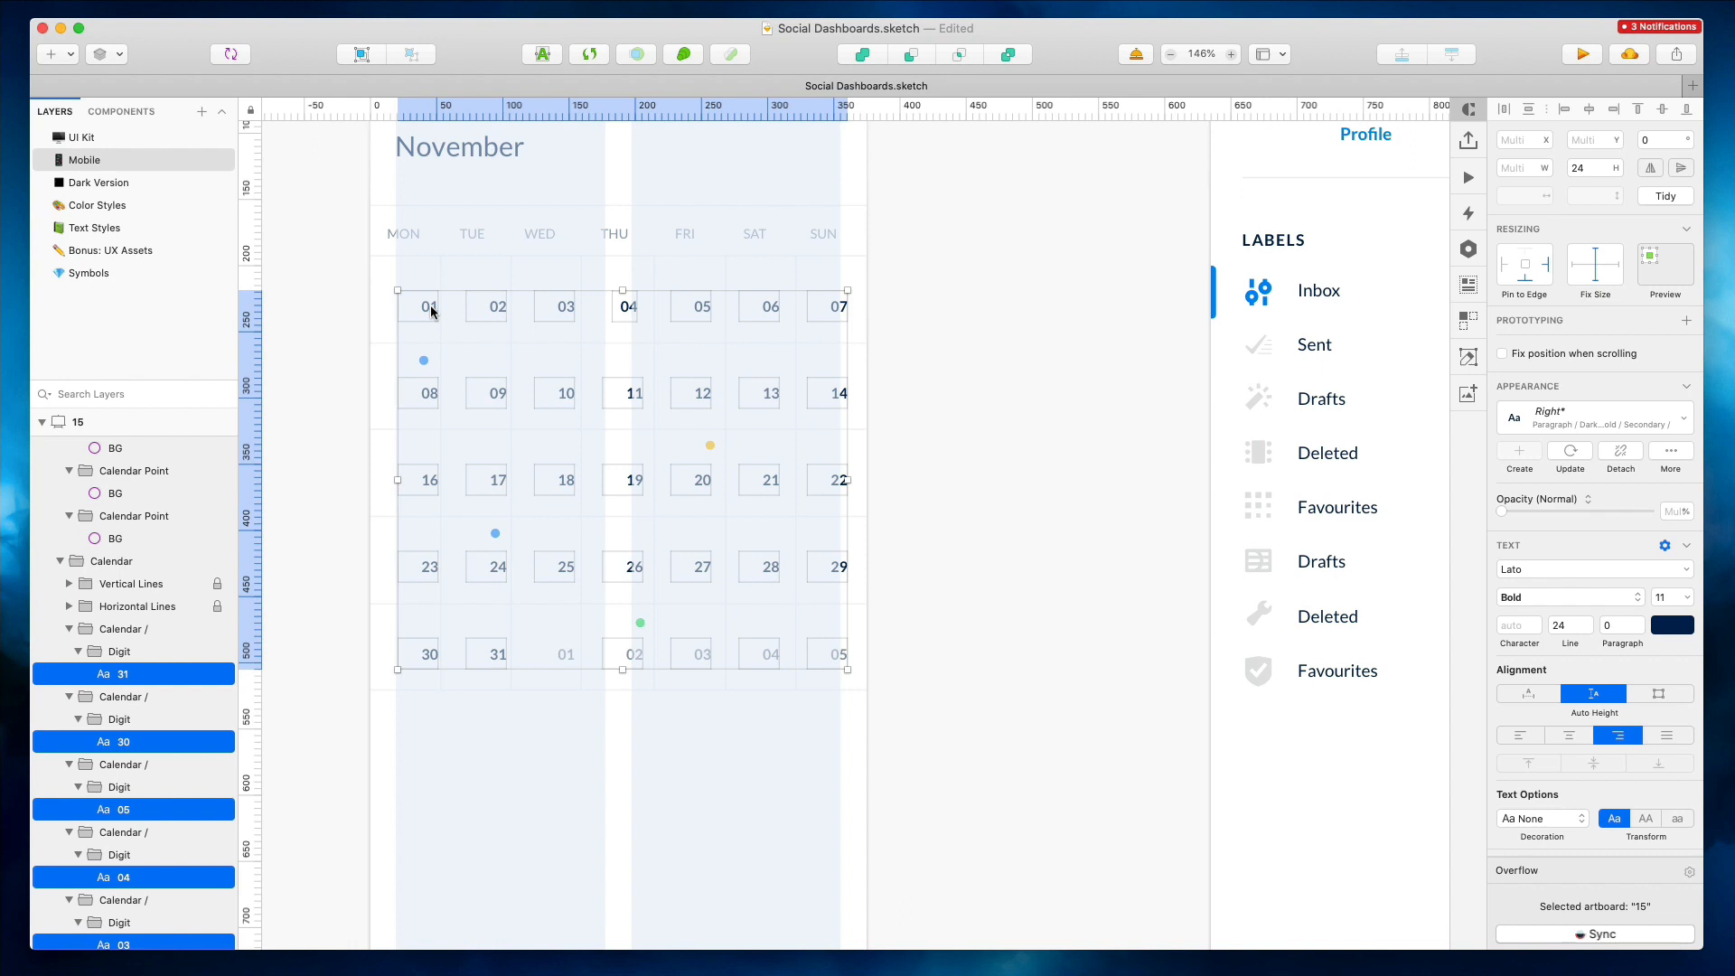
Tidy the spacing of the selected date numbers in the mobile calendar
click(1665, 196)
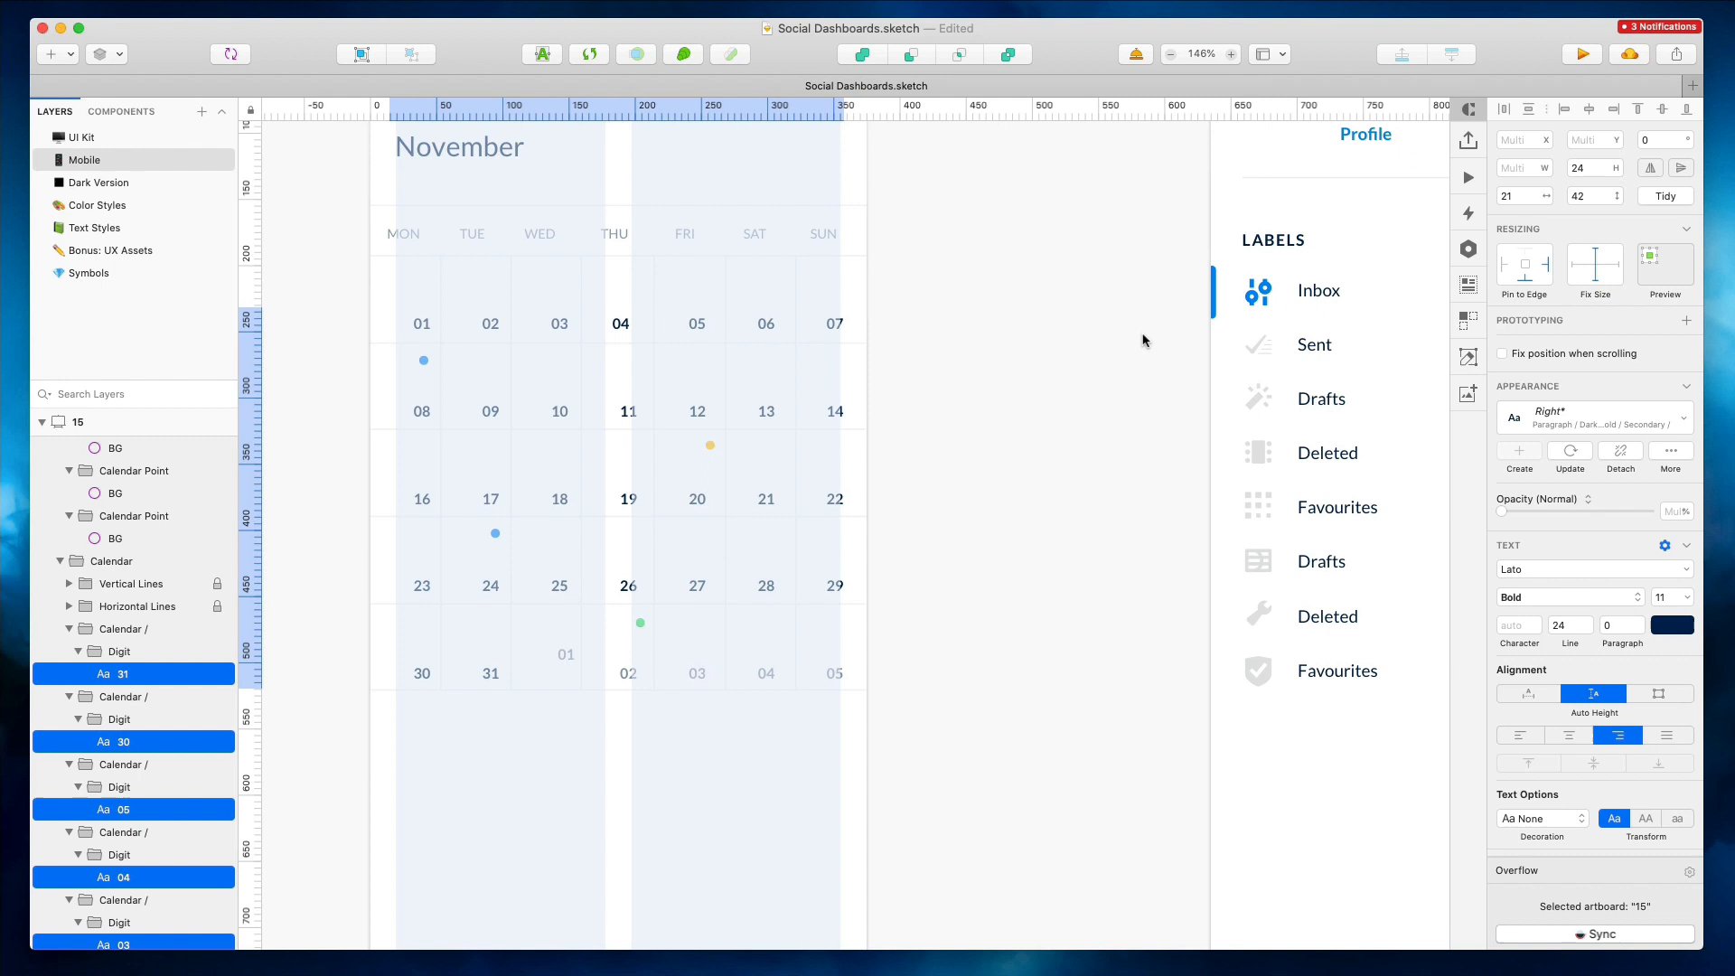
key(Left)
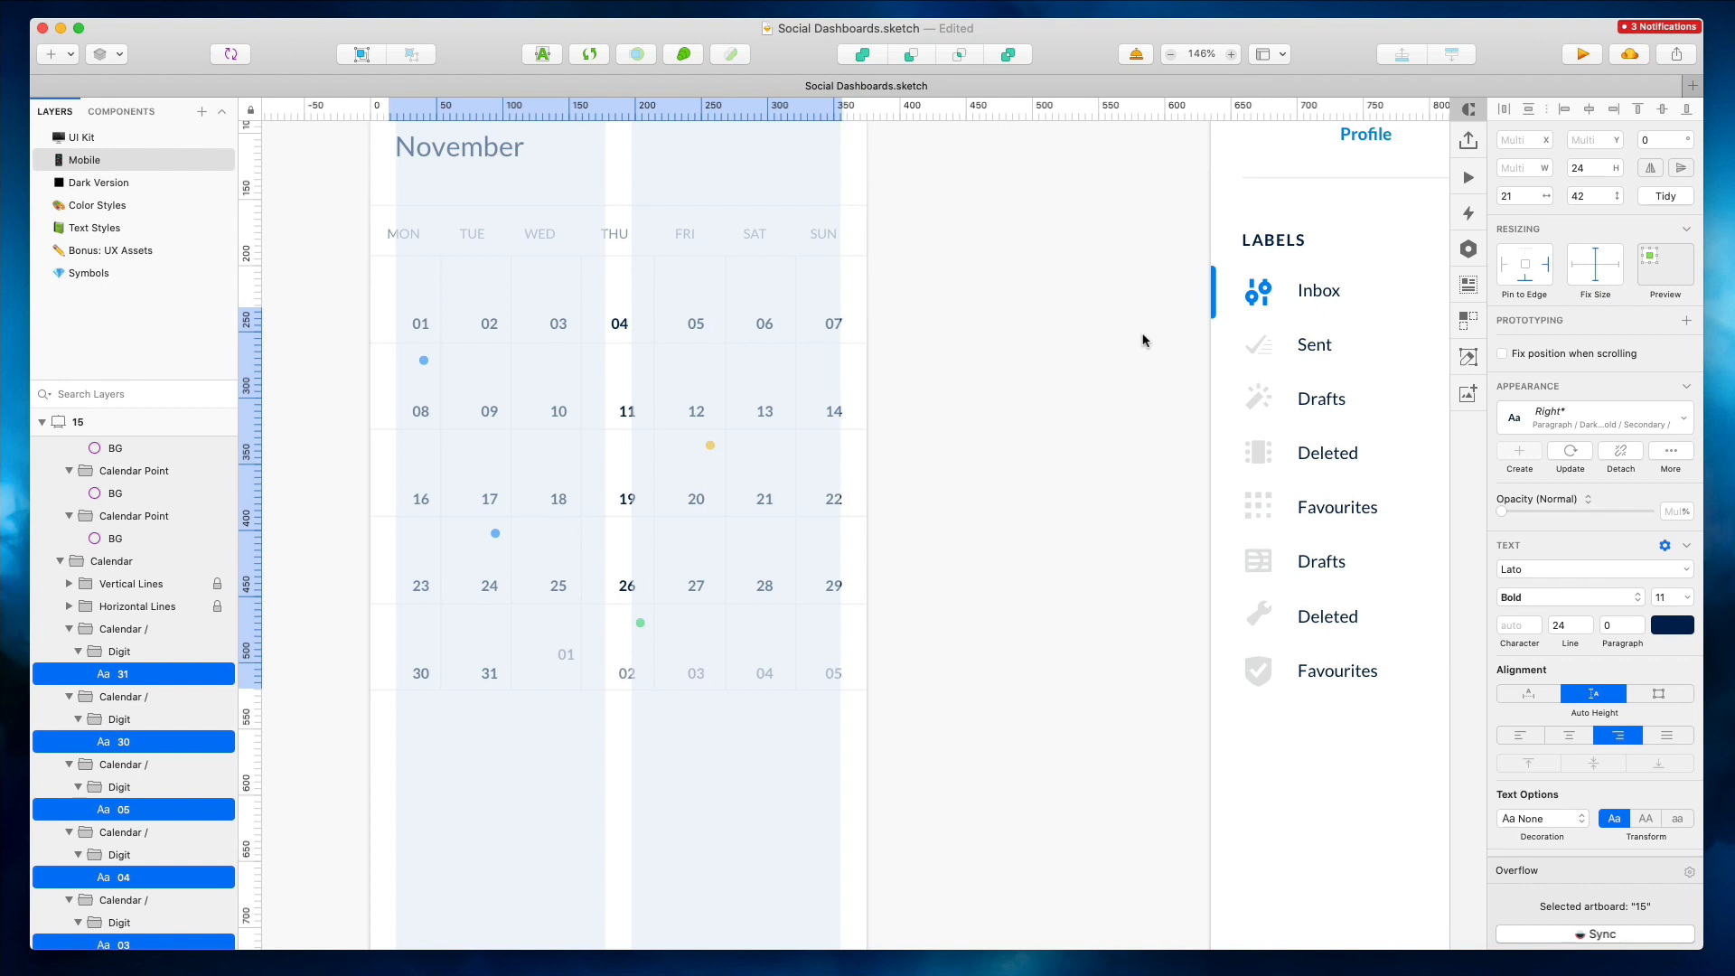
Select the Sunday column's date numbers and nudge them right to center them in their cells
click(857, 334)
super+click(835, 327)
shift+super+click(835, 416)
shift+super+click(836, 504)
shift+super+click(837, 590)
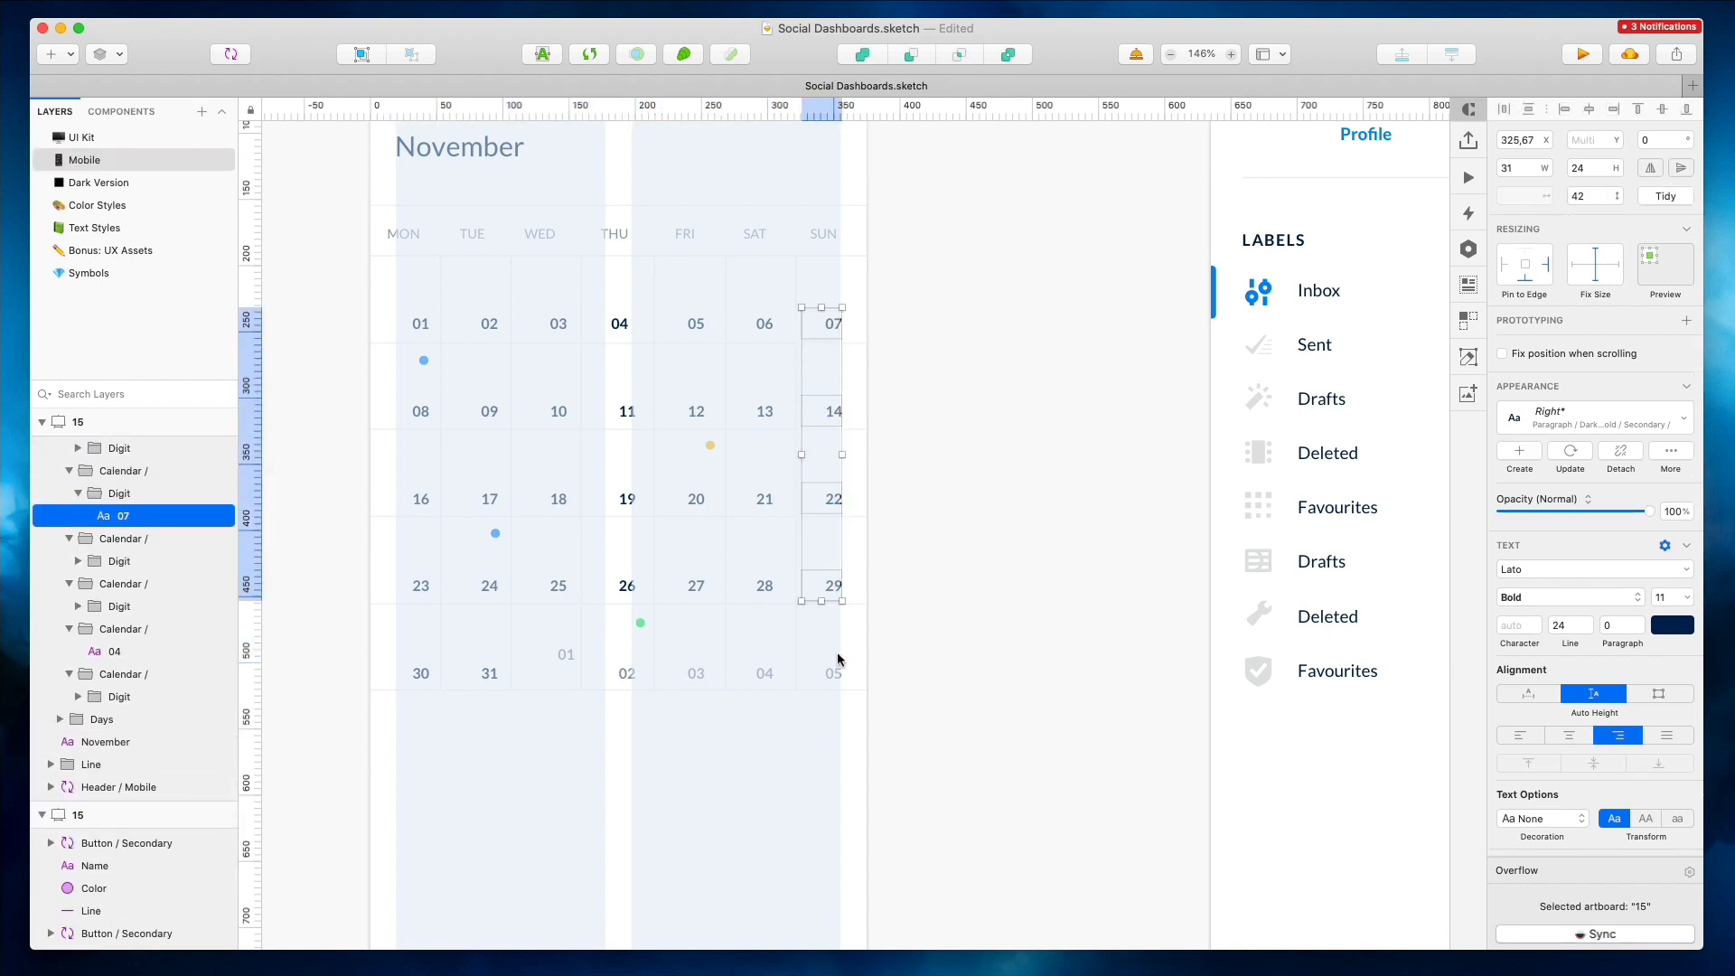
shift+super+click(838, 659)
key(shift+Right)
key(shift+Right)
key(Left)
key(Left)
key(Left)
key(Left)
key(Left)
key(Left)
key(Left)
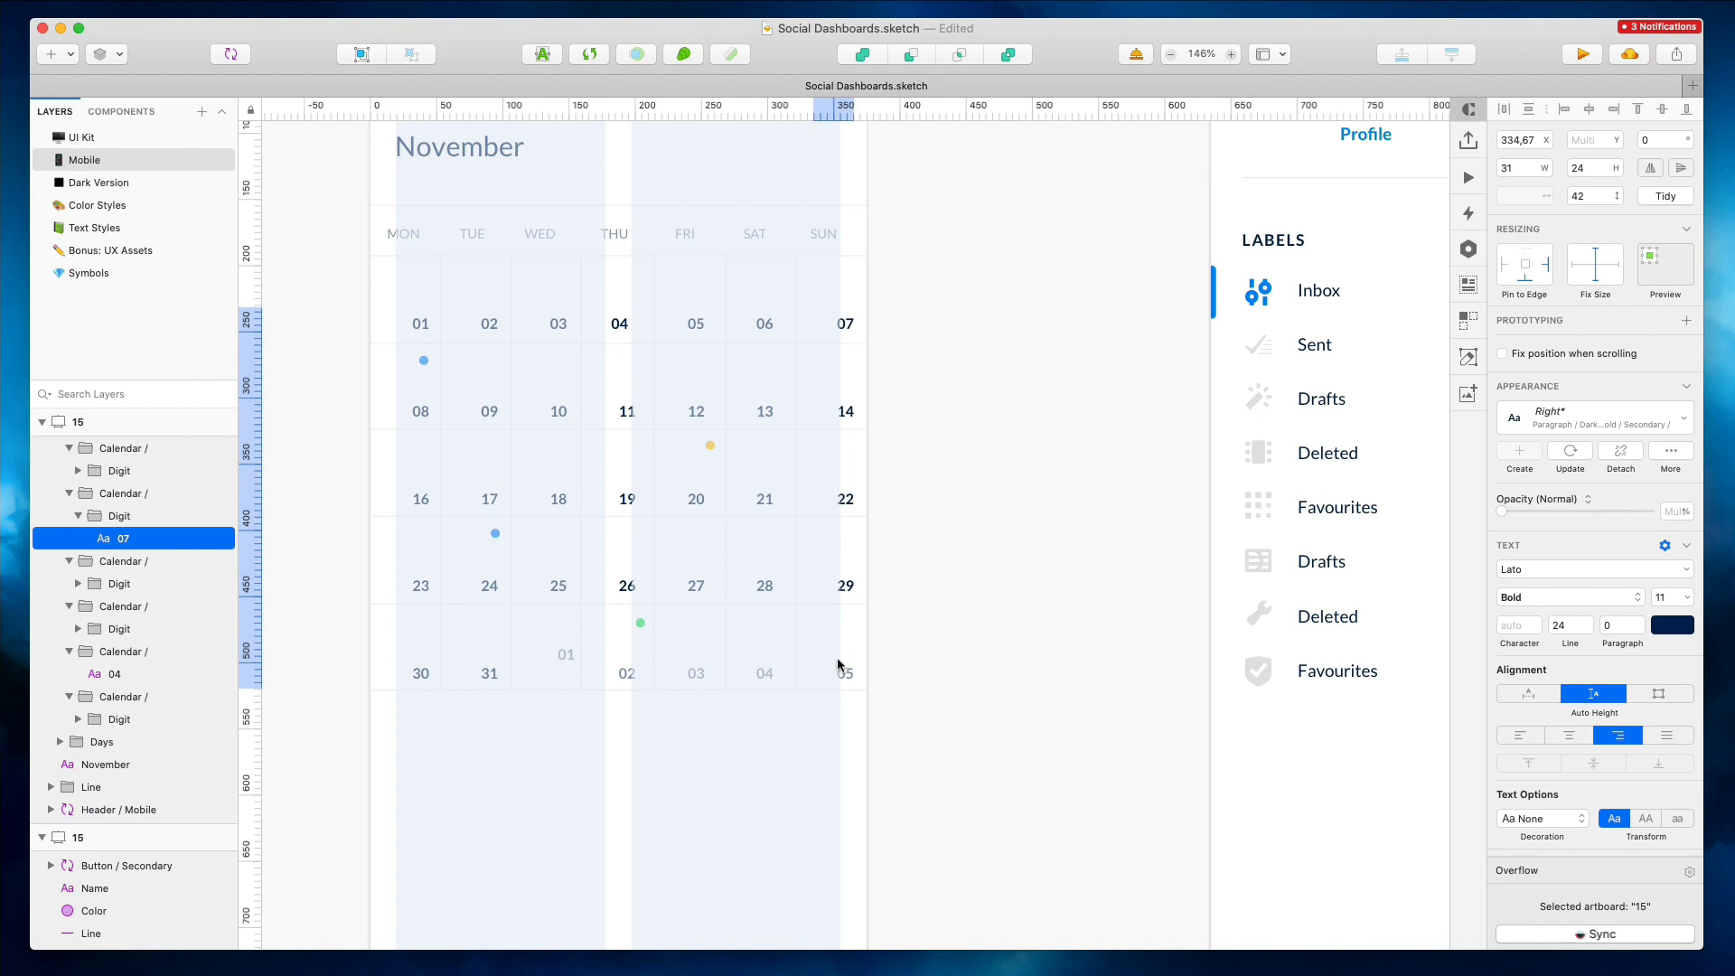
key(Right)
Nudge the Saturday and Friday columns' date numbers right to center them in their cells
drag(765, 706, 759, 311)
key(shift+Right)
key(shift+Left)
key(Right)
key(Right)
key(Right)
key(Right)
key(Right)
key(Right)
key(Right)
key(Right)
key(Right)
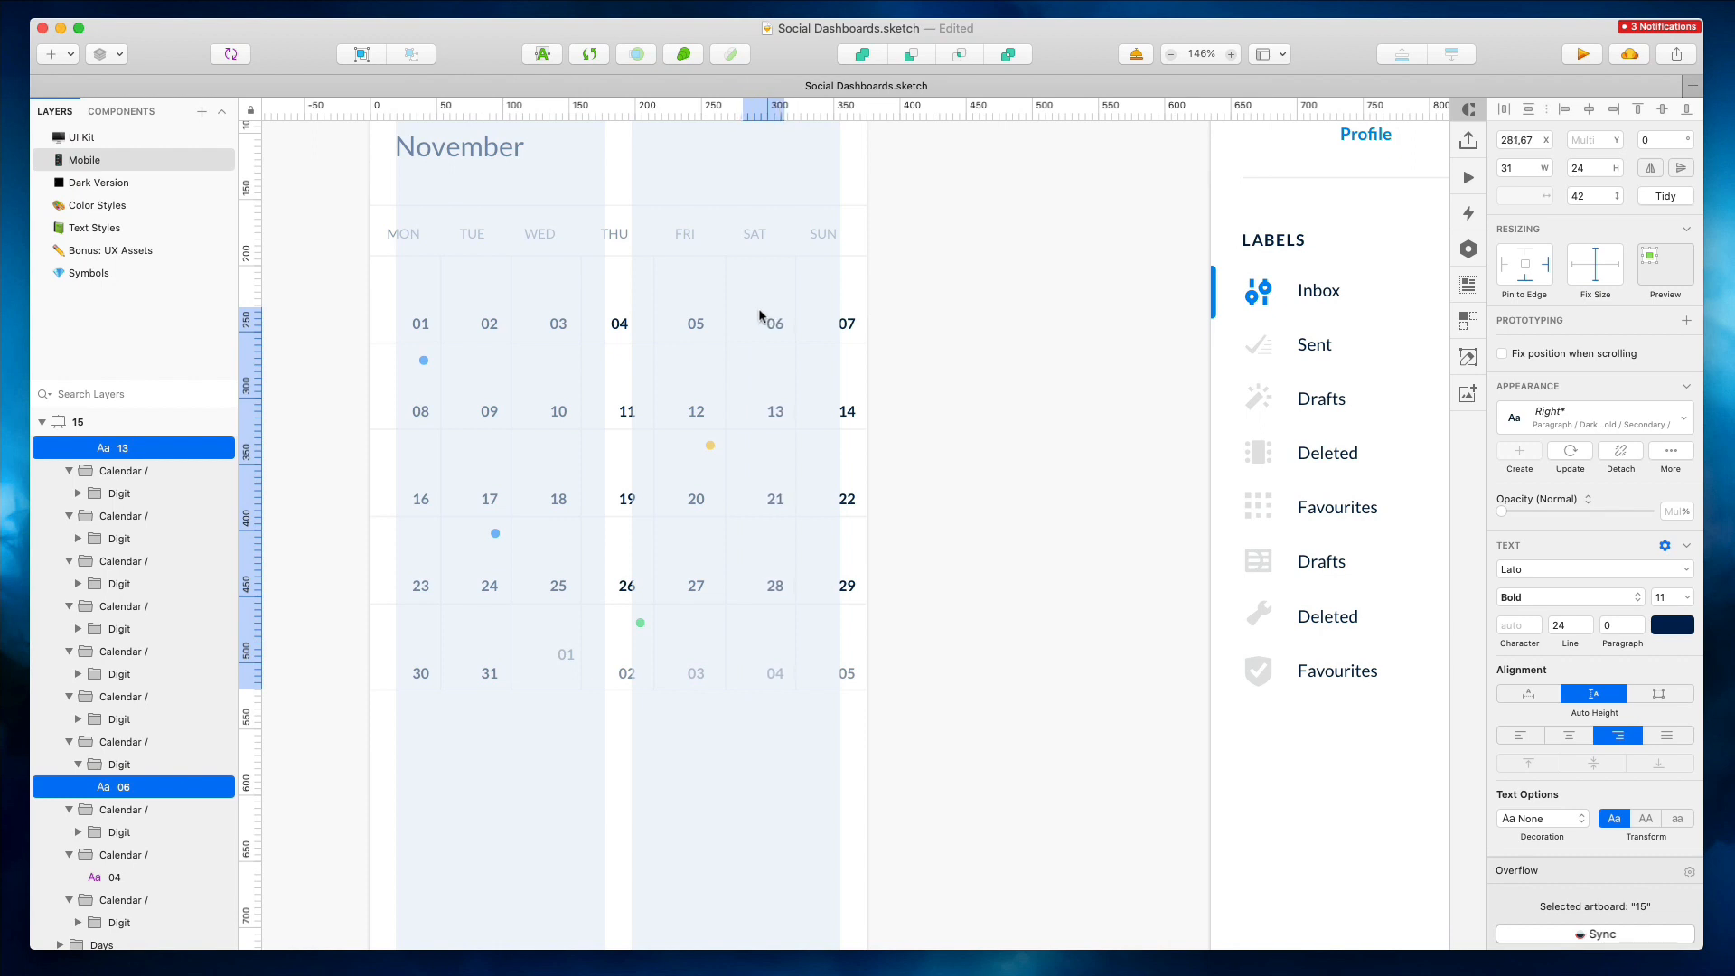
drag(676, 303, 695, 687)
key(Right)
key(Right)
key(Right)
key(Right)
Nudge the Thursday column's date numbers right and adjust the alignment of the bottom-row dates
key(Right)
key(Right)
key(Right)
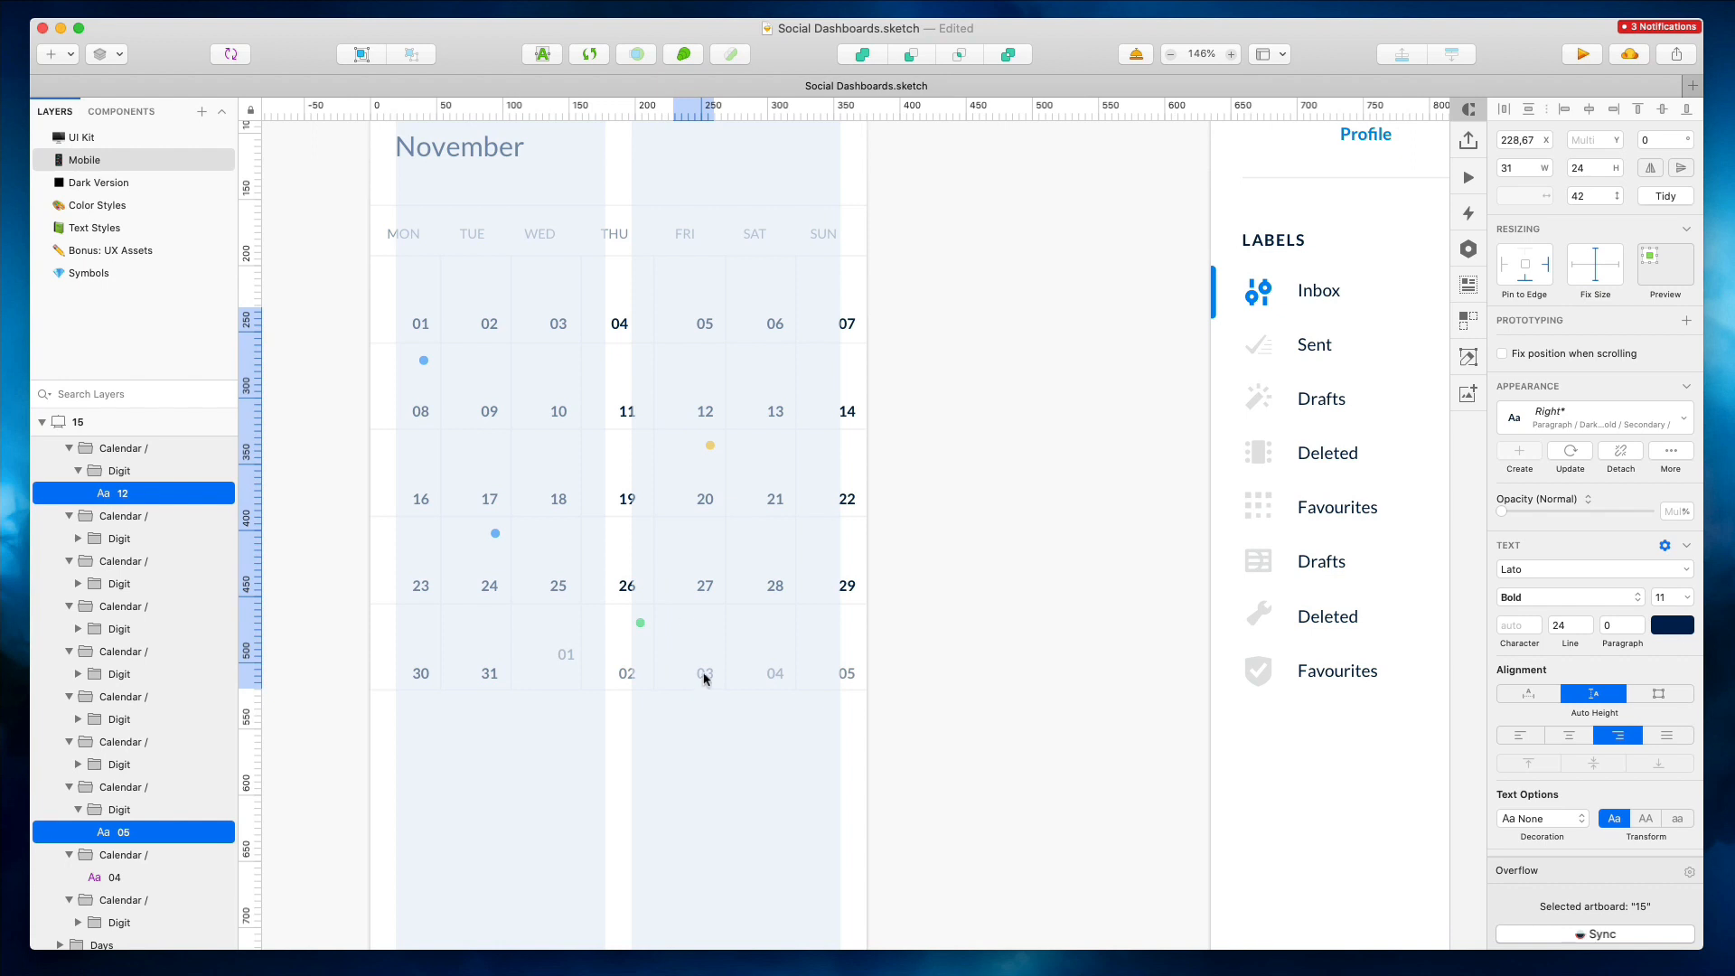
drag(610, 302, 573, 312)
key(Right)
key(Right)
key(Right)
key(Right)
key(Right)
click(1607, 111)
drag(562, 654, 568, 673)
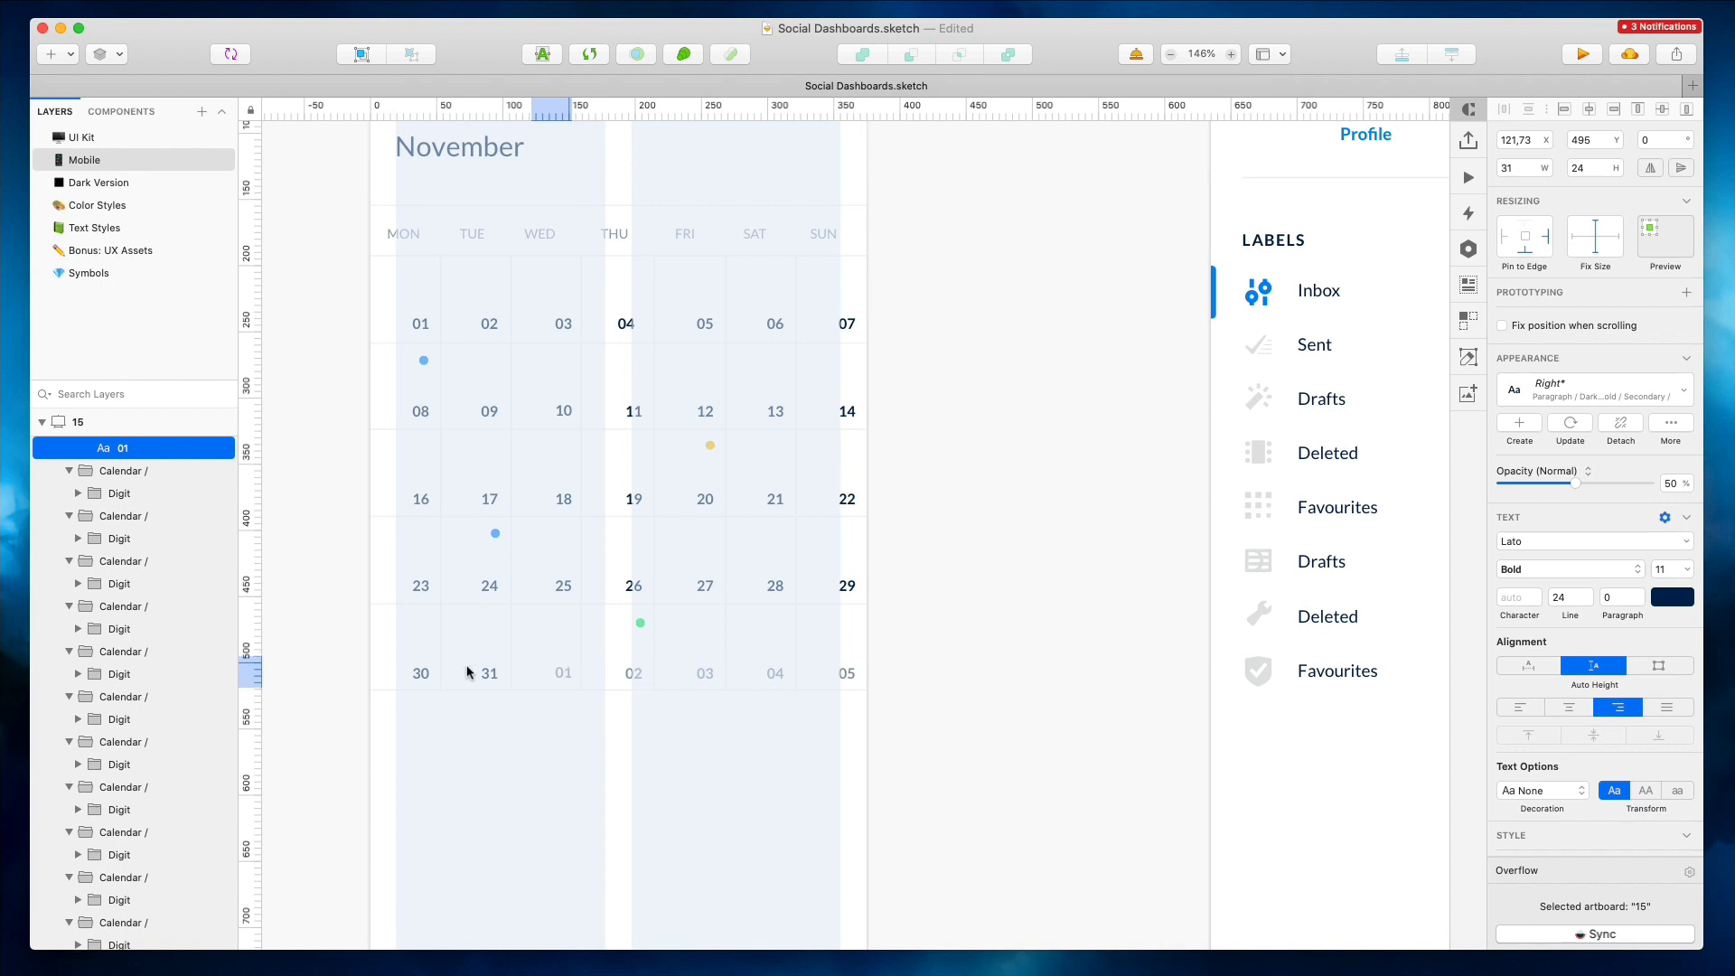
drag(381, 648, 983, 712)
drag(379, 569, 858, 599)
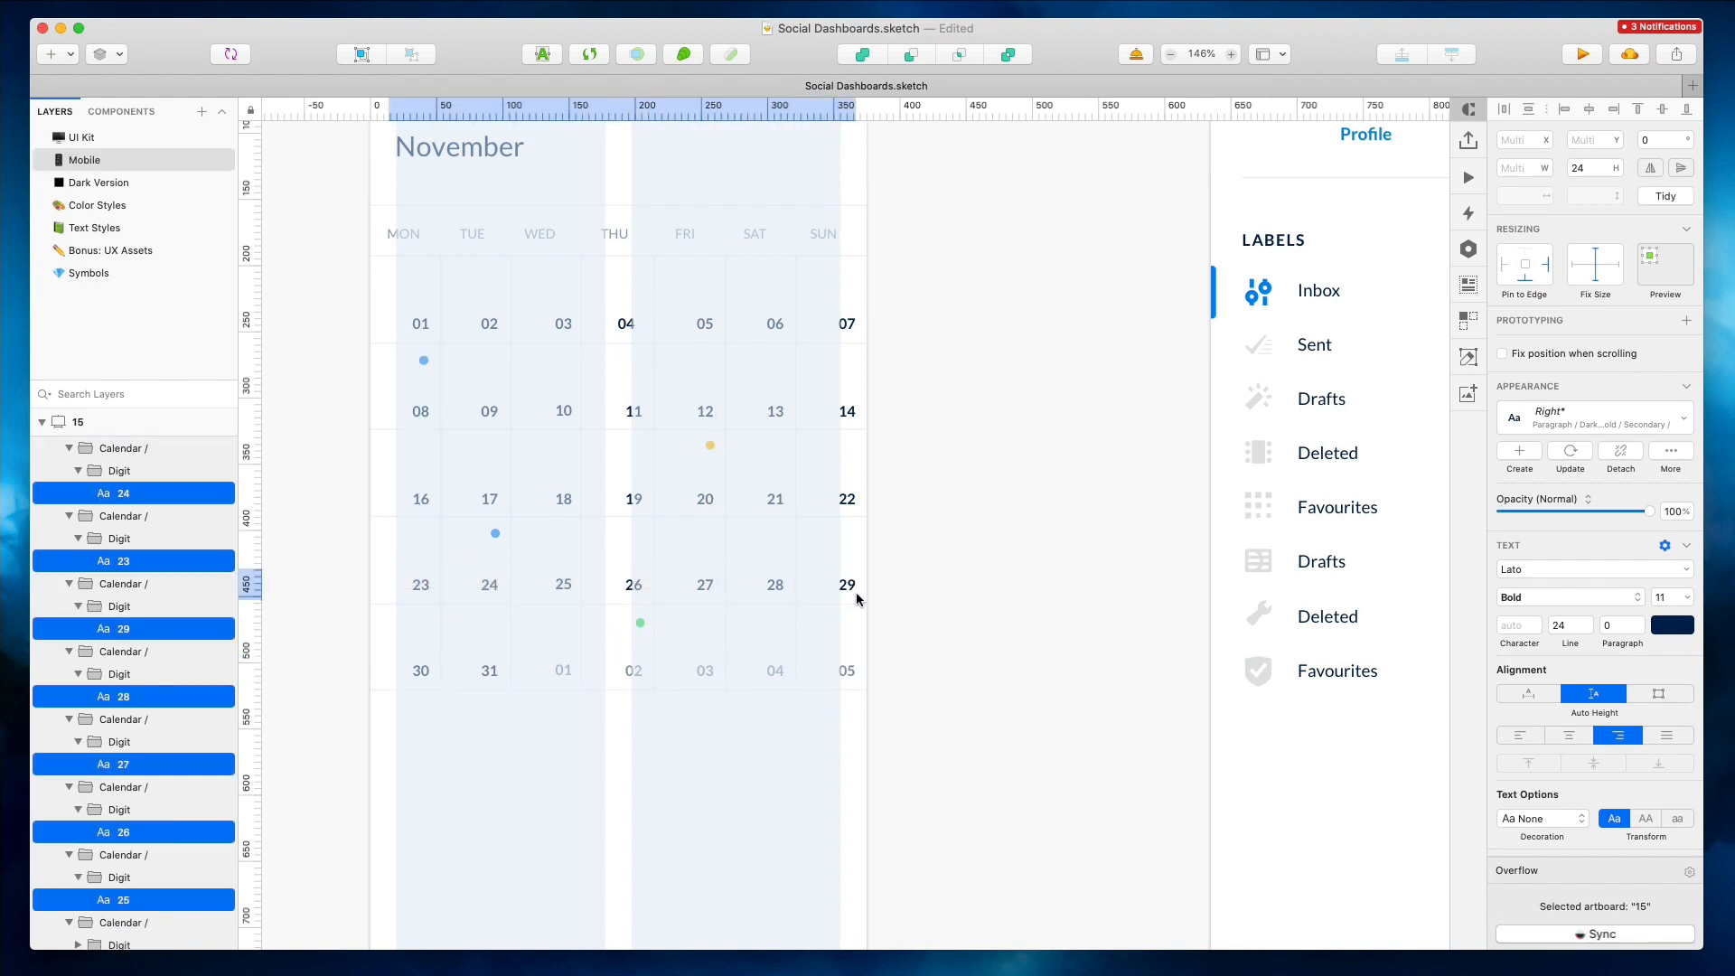
click(930, 531)
Nudge the weekday labels of the mobile calendar up 2 px
scroll(931, 531, down, 5)
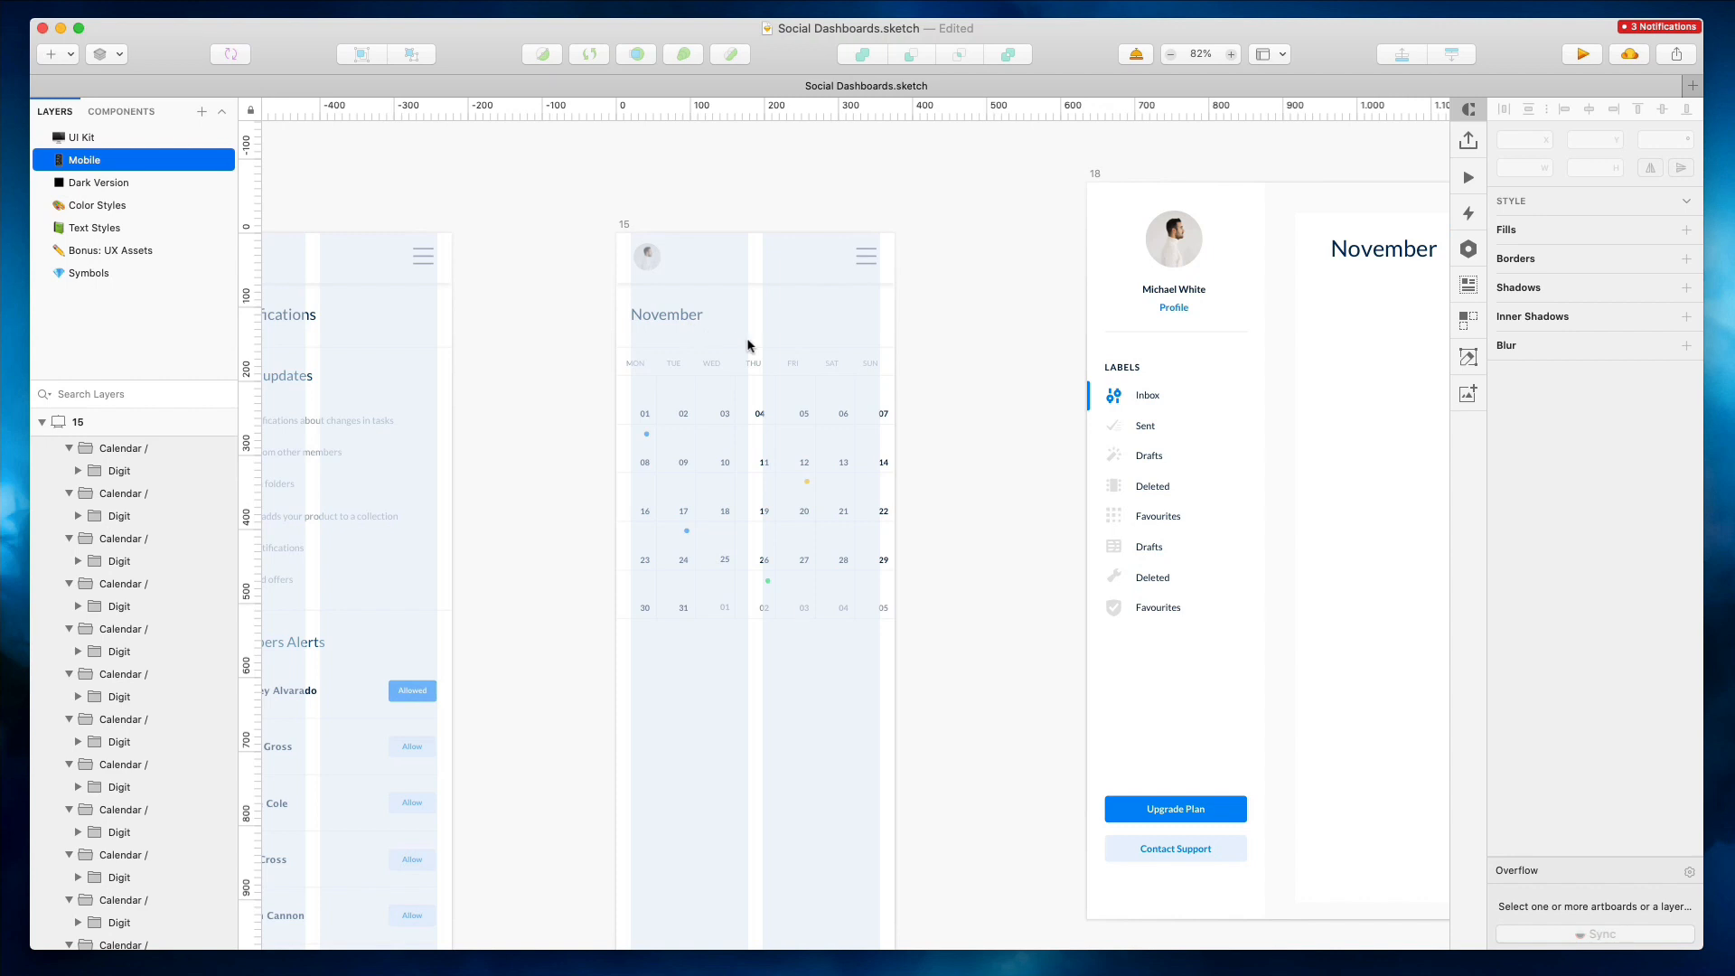
drag(817, 372, 878, 369)
key(Up)
key(Up)
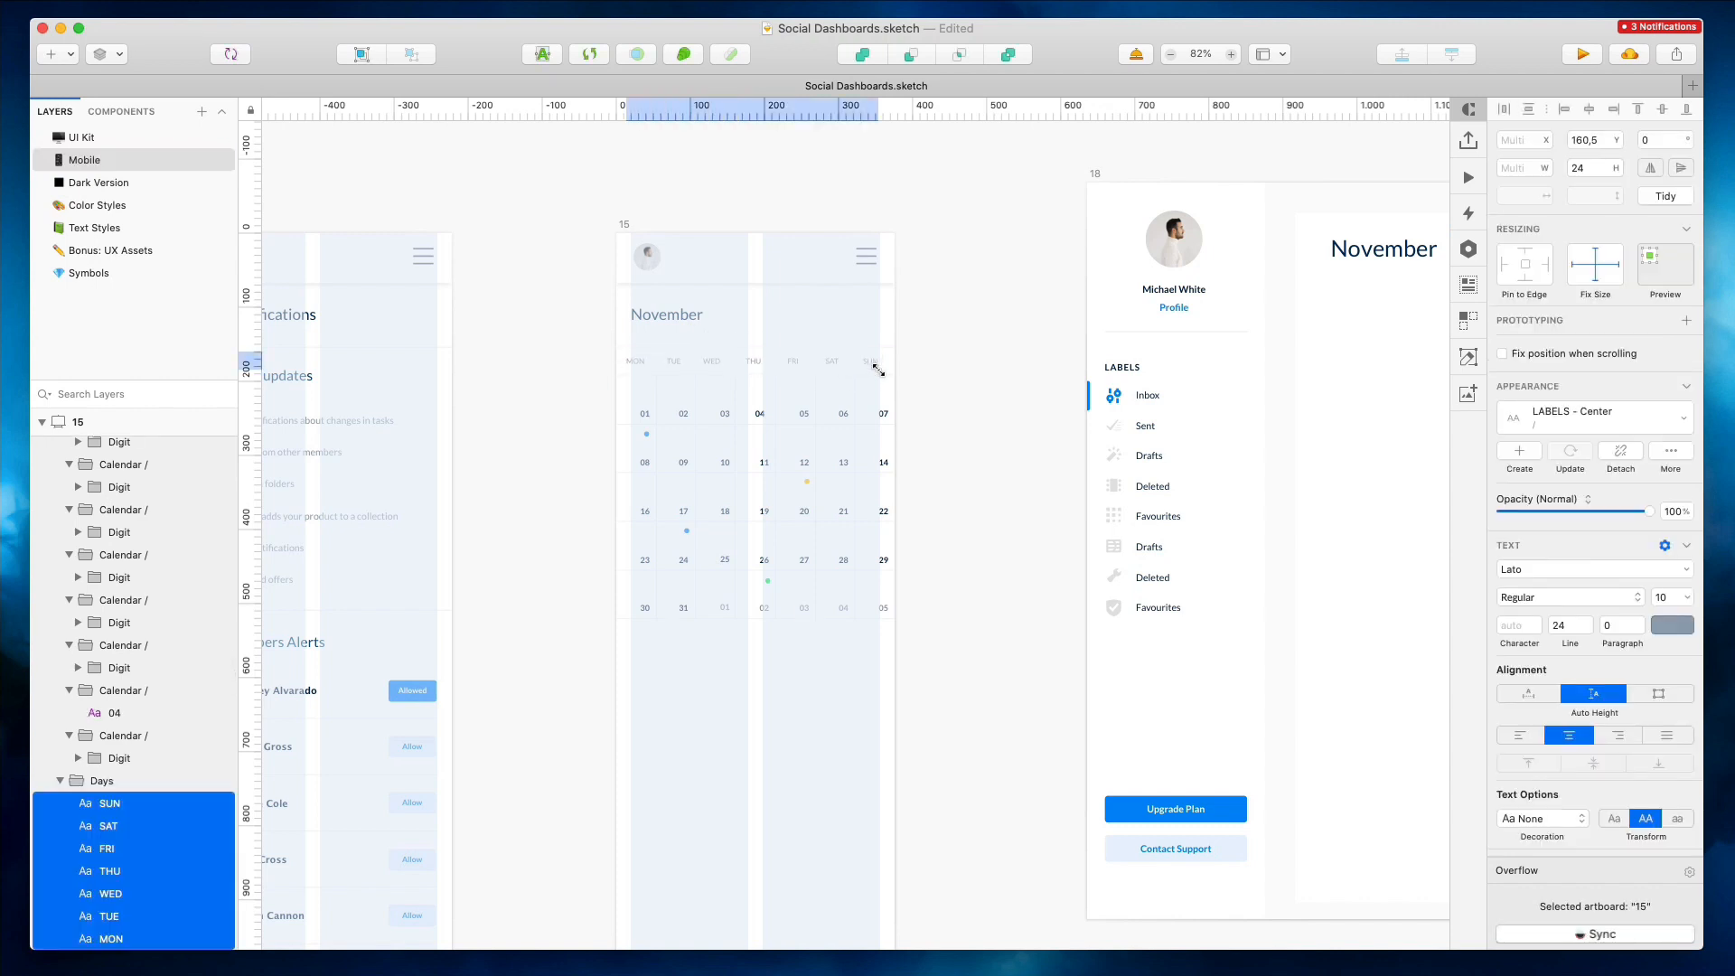
click(1021, 408)
Delete the desktop November calendar artboard 18
scroll(1021, 409, right, 5)
scroll(1021, 409, down, 5)
click(865, 295)
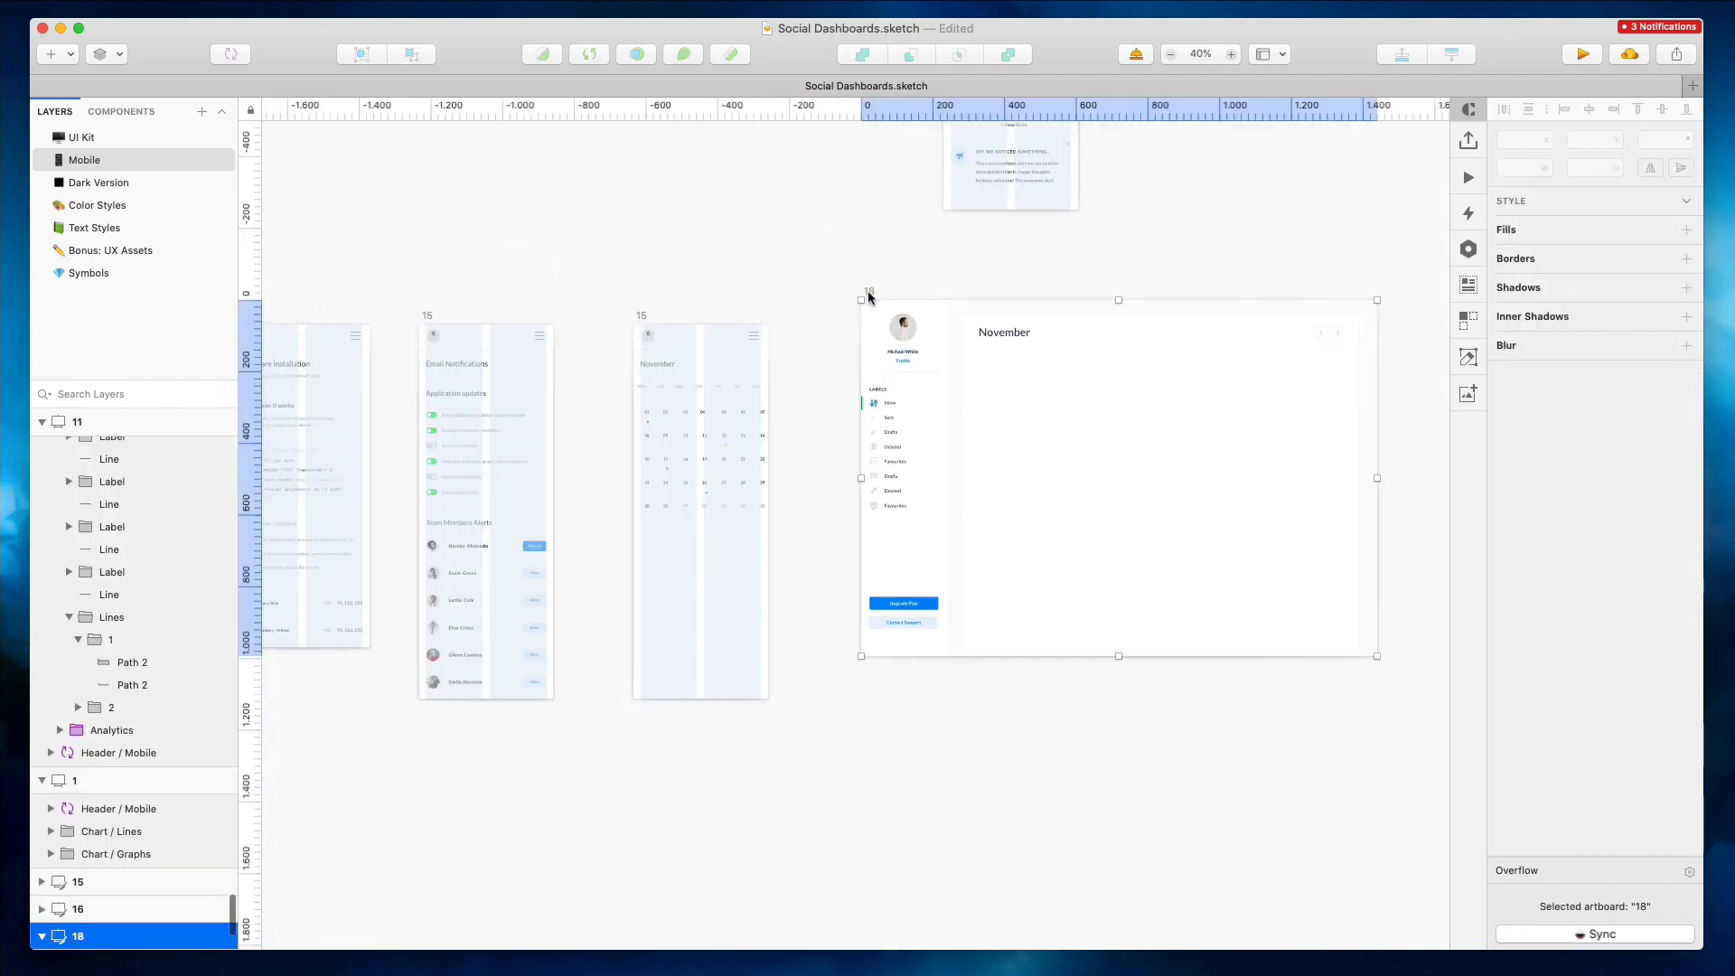
key(Delete)
Shorten the mobile calendar artboard's height by about 100 px
click(692, 697)
drag(700, 698, 705, 630)
click(855, 480)
Move the desktop Analytics artboard next to the mobile artboards
scroll(855, 480, down, 5)
scroll(854, 481, right, 10)
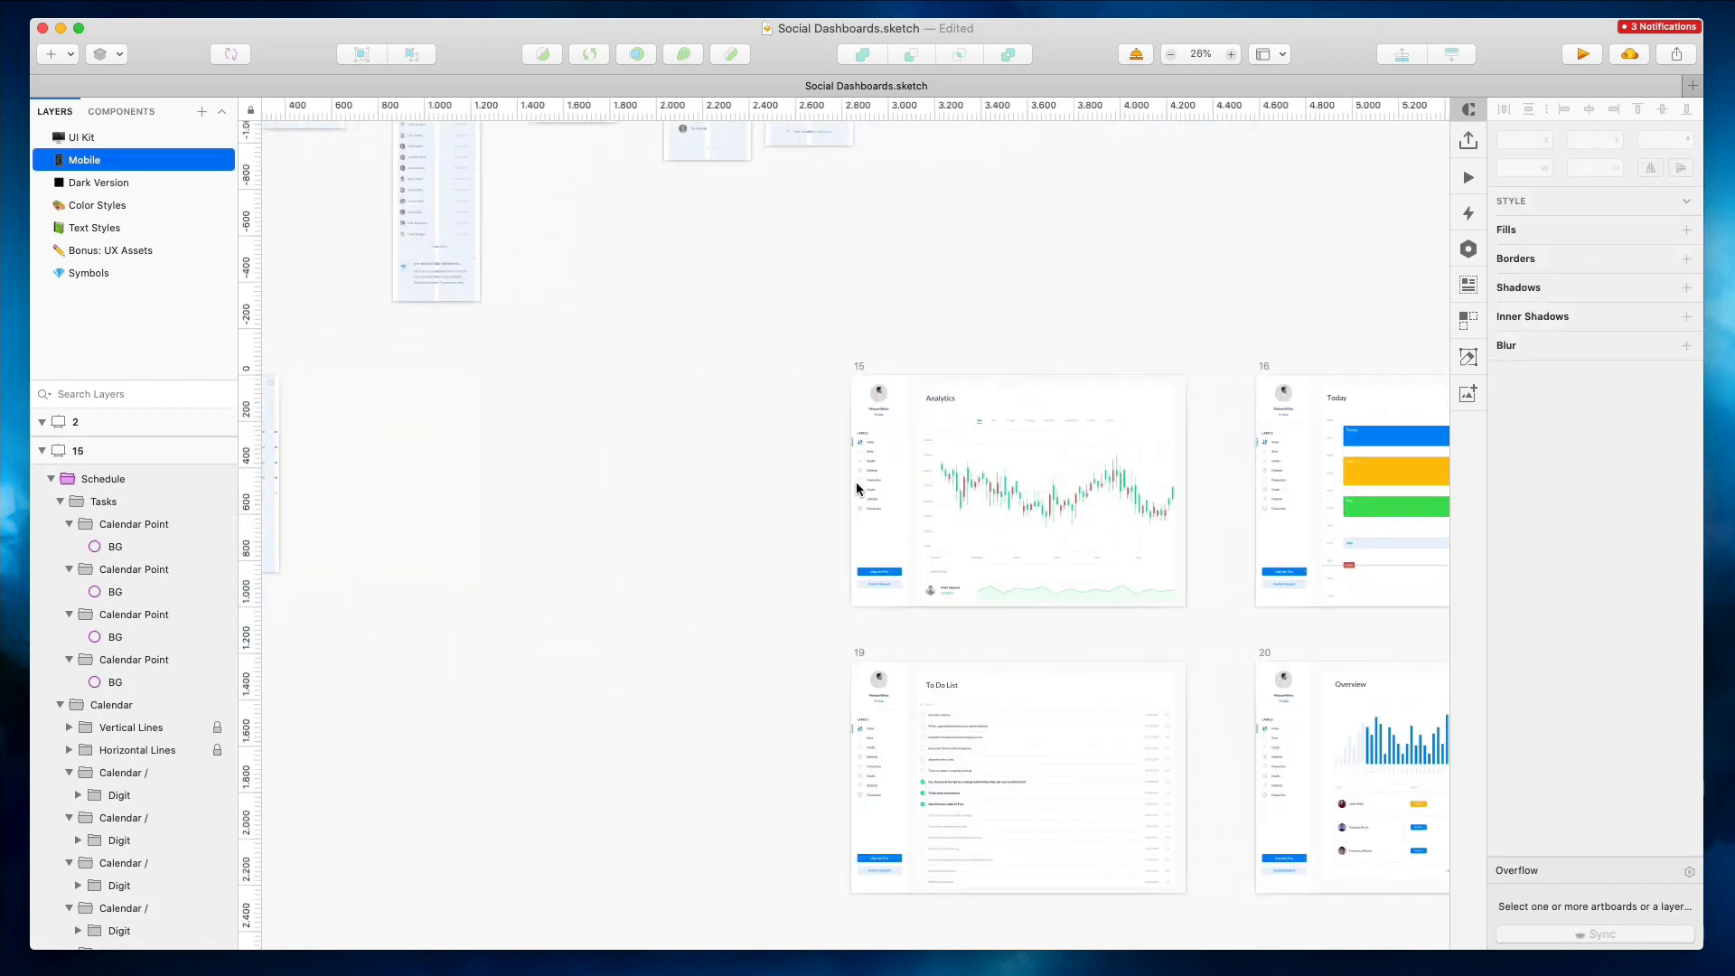
click(855, 369)
drag(1007, 439, 674, 462)
Pan and zoom across the canvas to survey the artboards around the Analytics page
scroll(674, 463, left, 10)
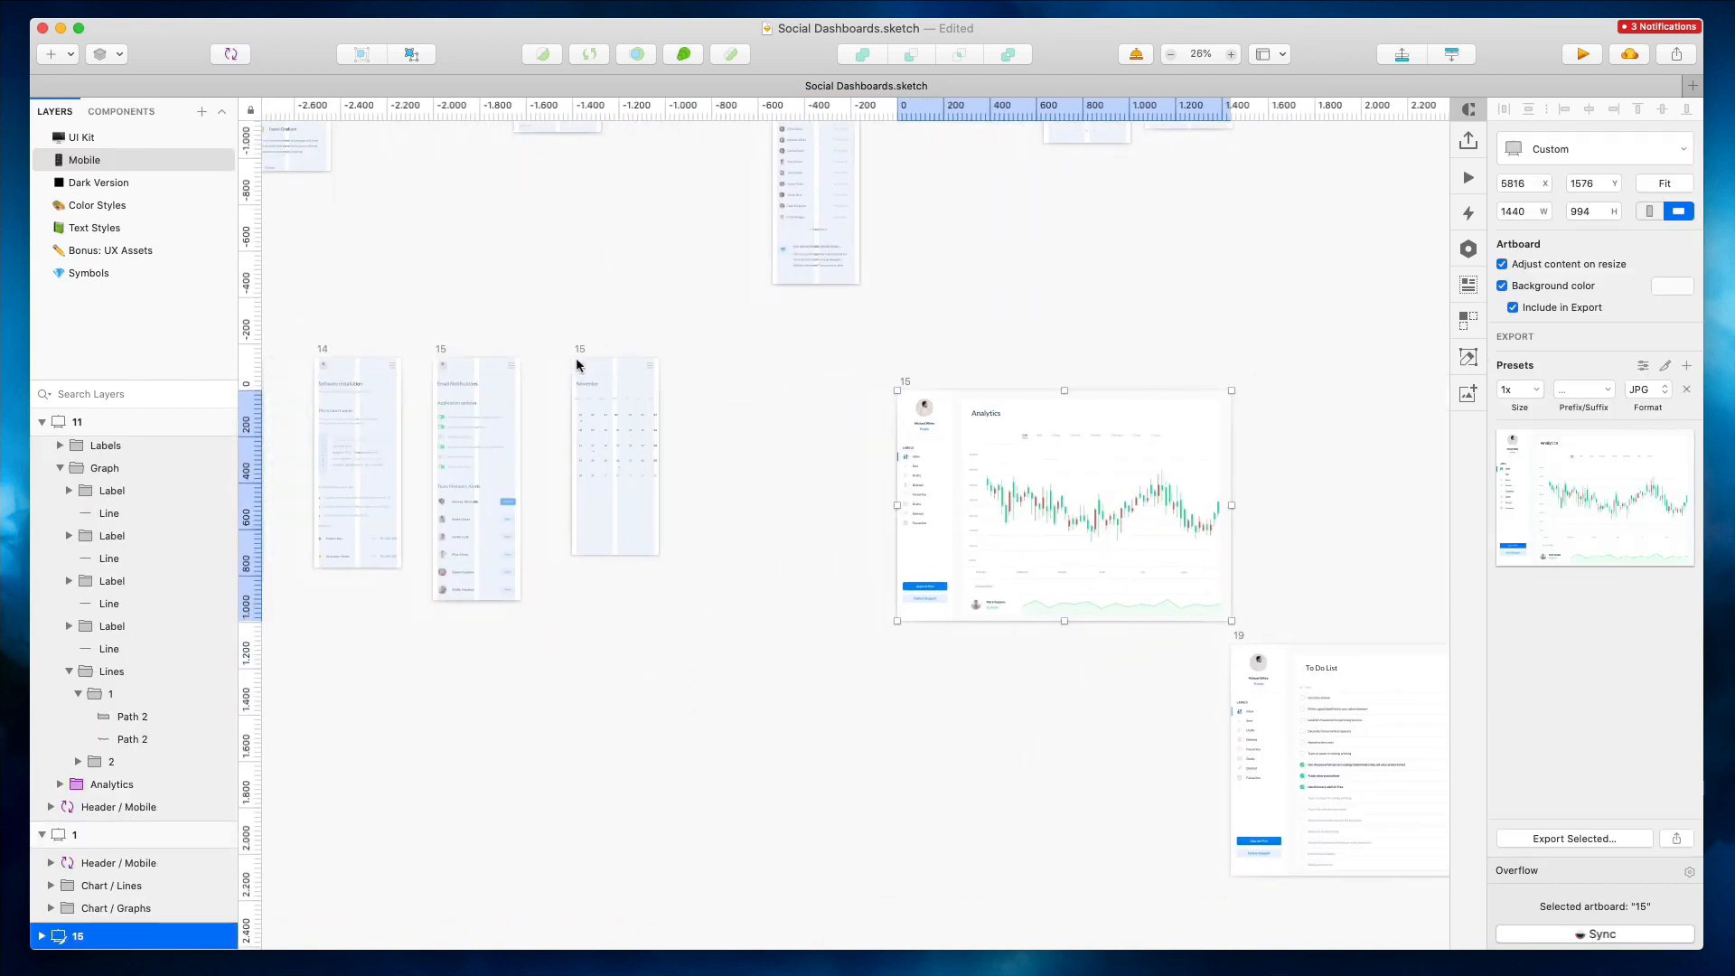
scroll(577, 364, left, 5)
scroll(577, 364, up, 5)
scroll(577, 364, right, 10)
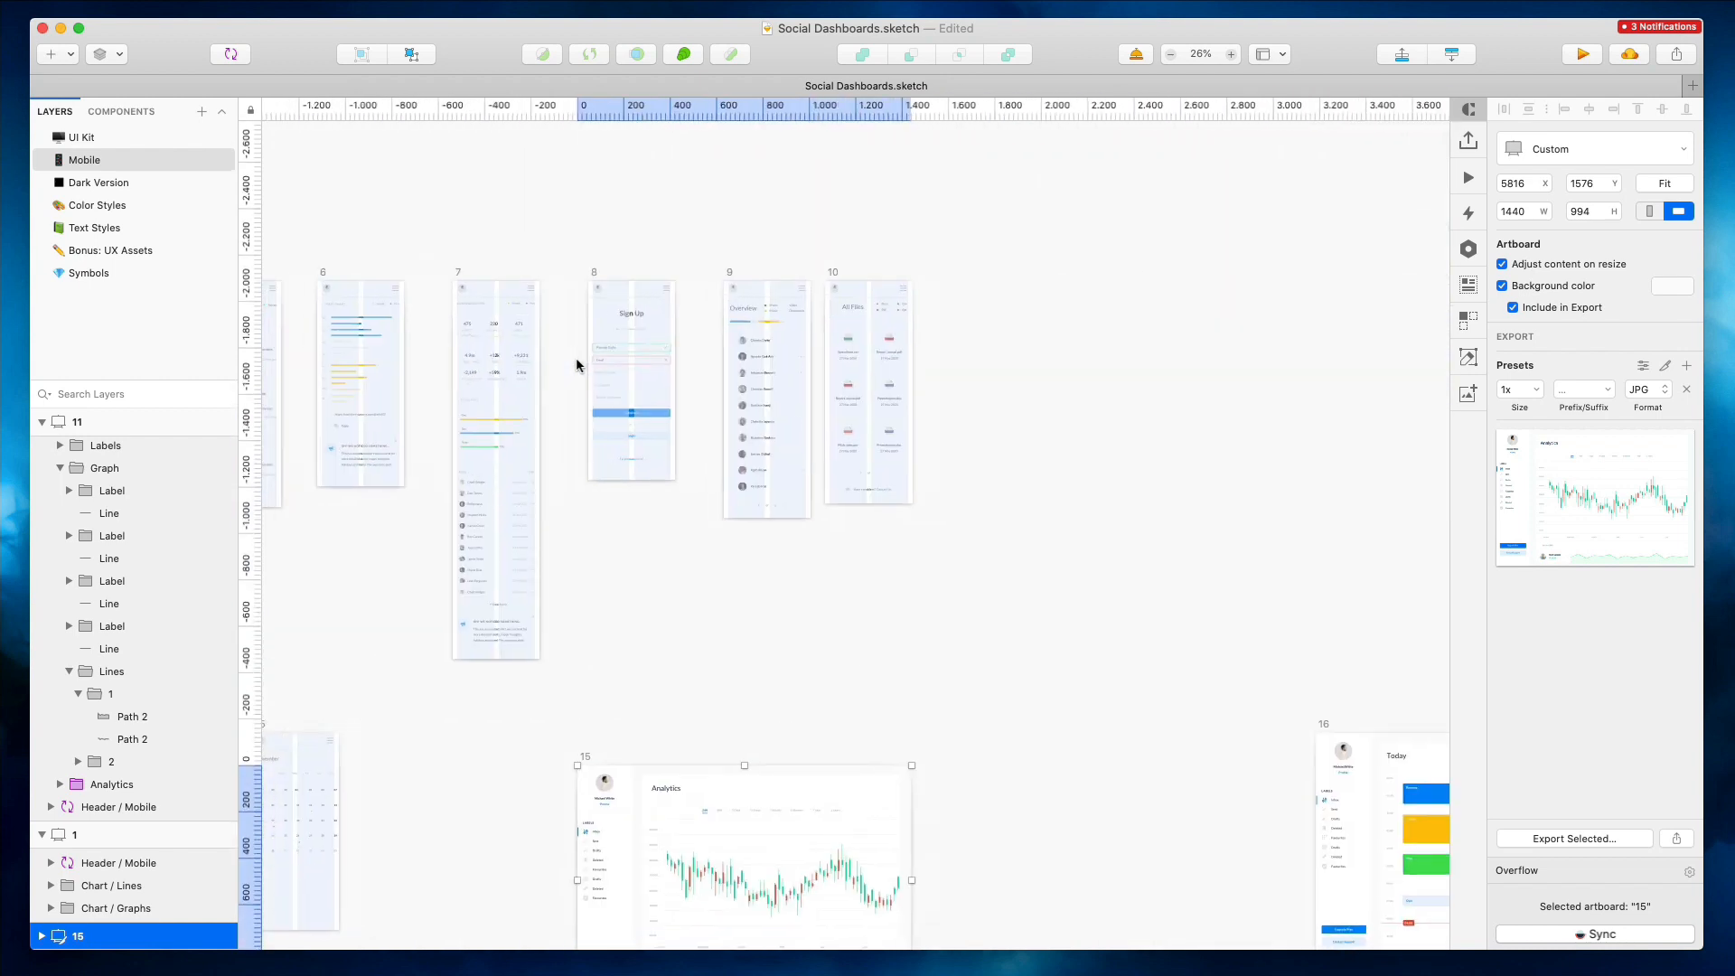
scroll(576, 364, left, 5)
scroll(577, 364, left, 5)
scroll(576, 364, down, 5)
scroll(1030, 395, down, 3)
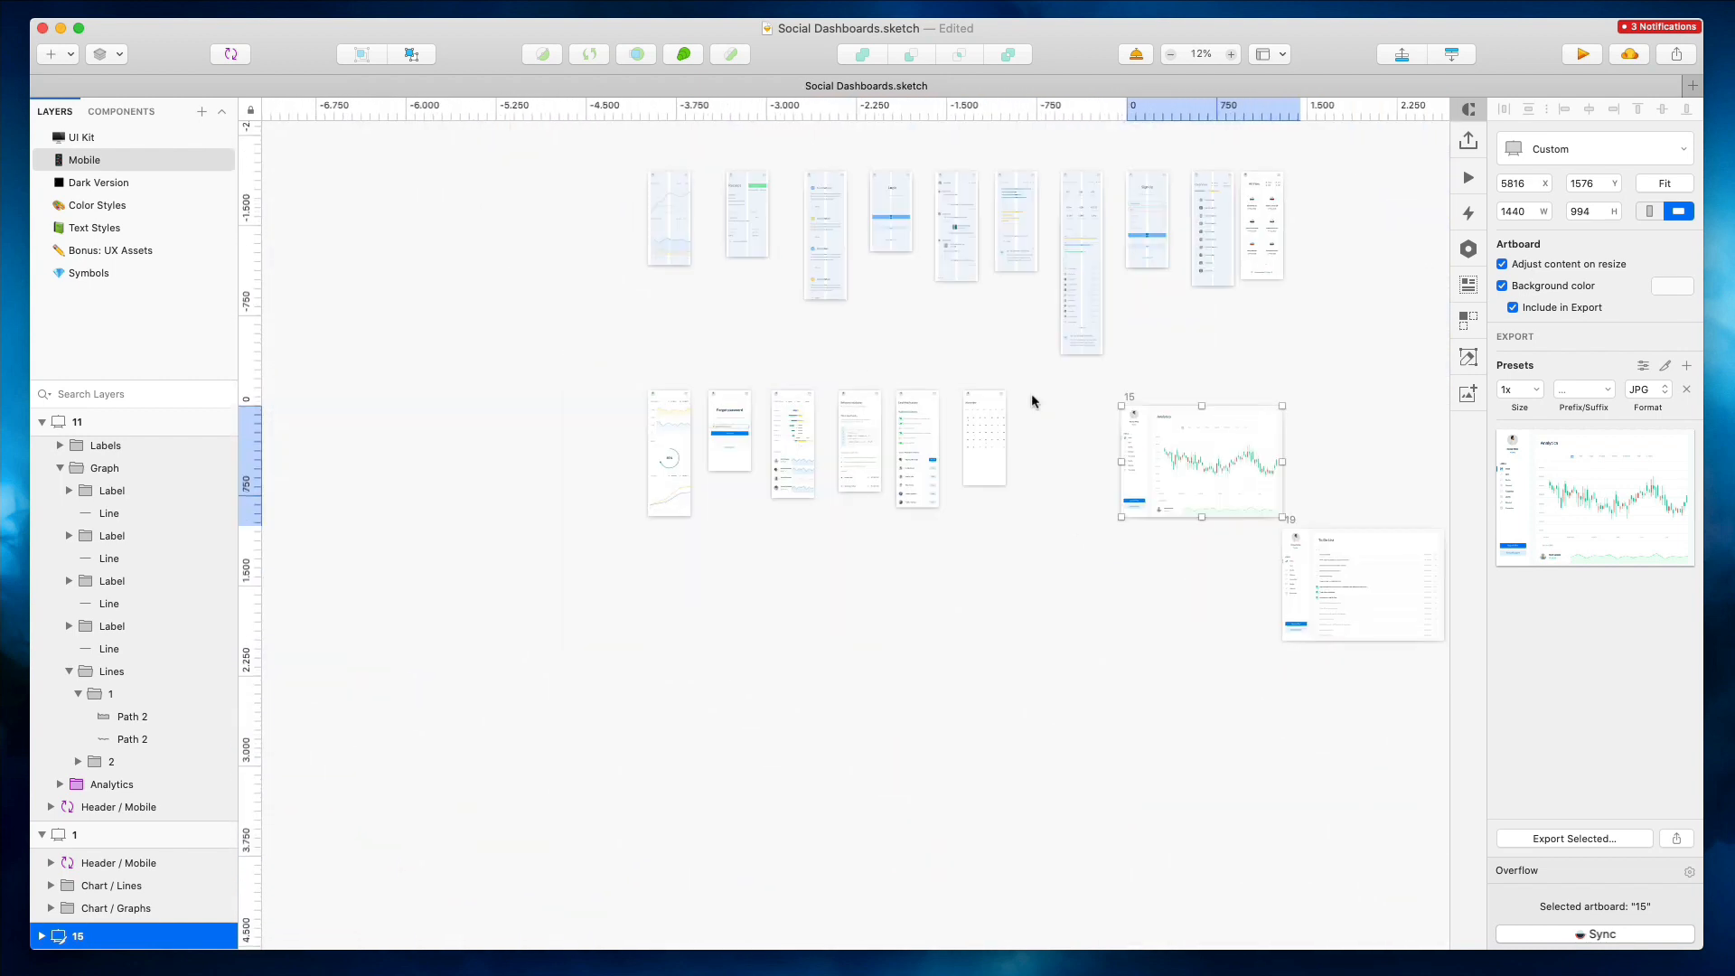
scroll(1021, 396, up, 5)
scroll(1156, 465, up, 4)
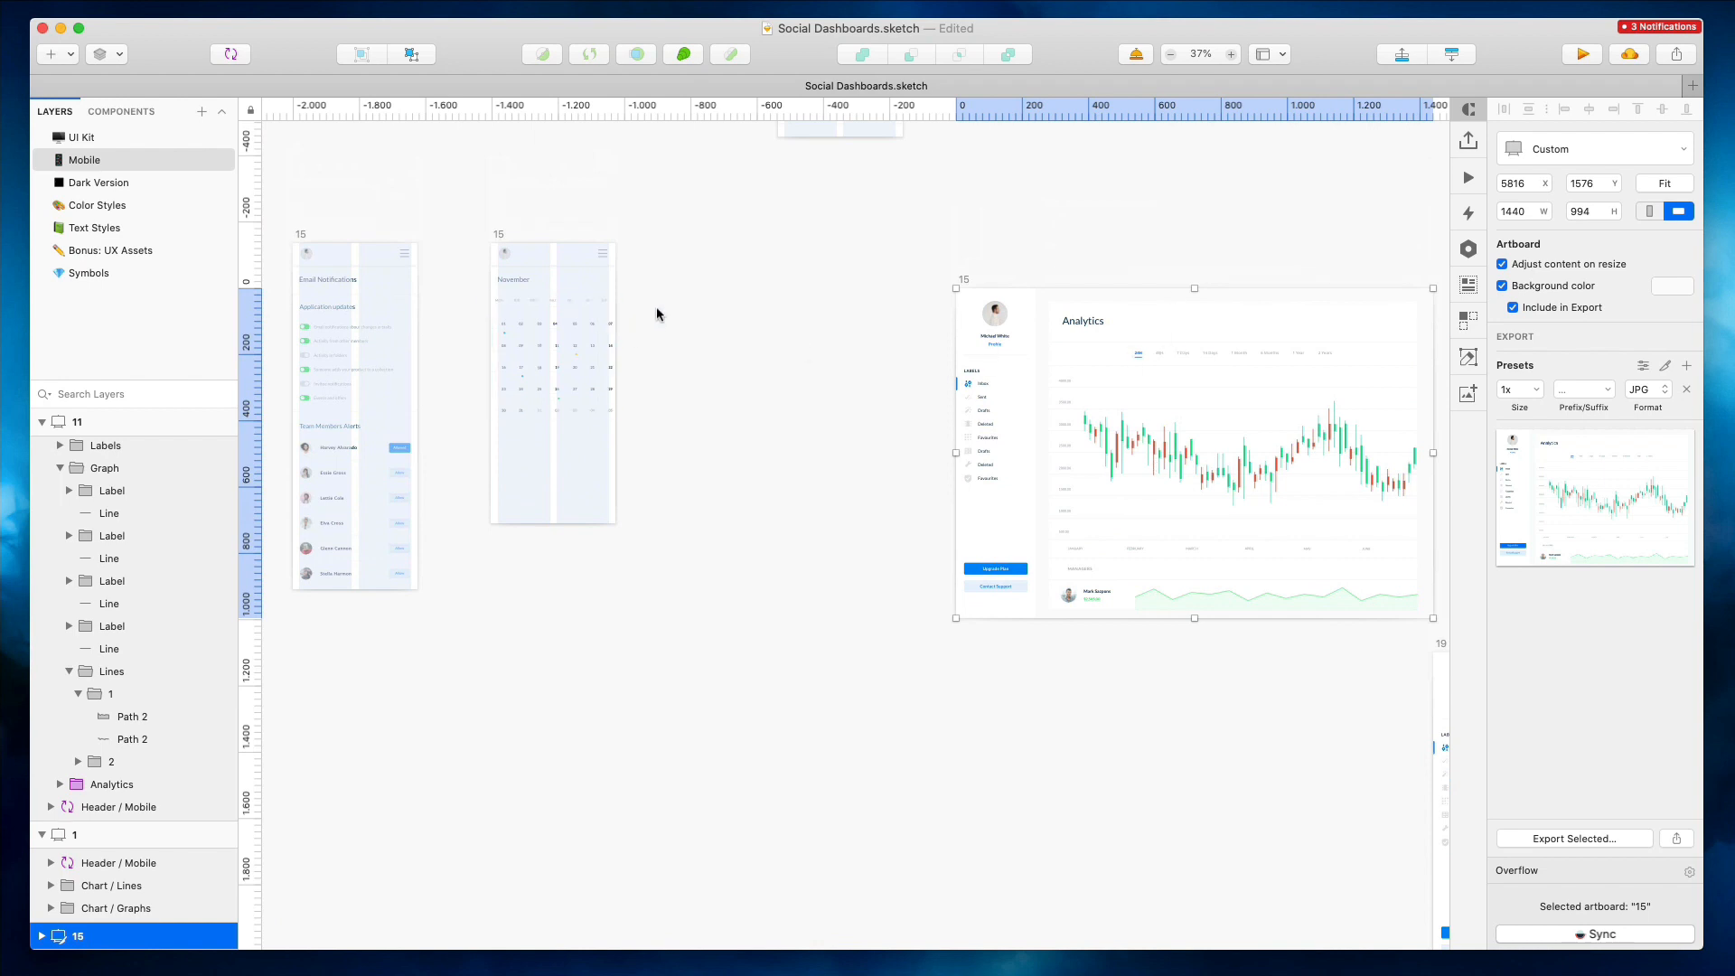
scroll(656, 313, up, 2)
Copy the candlestick chart and the manager profile graph from the Analytics artboard
click(1219, 479)
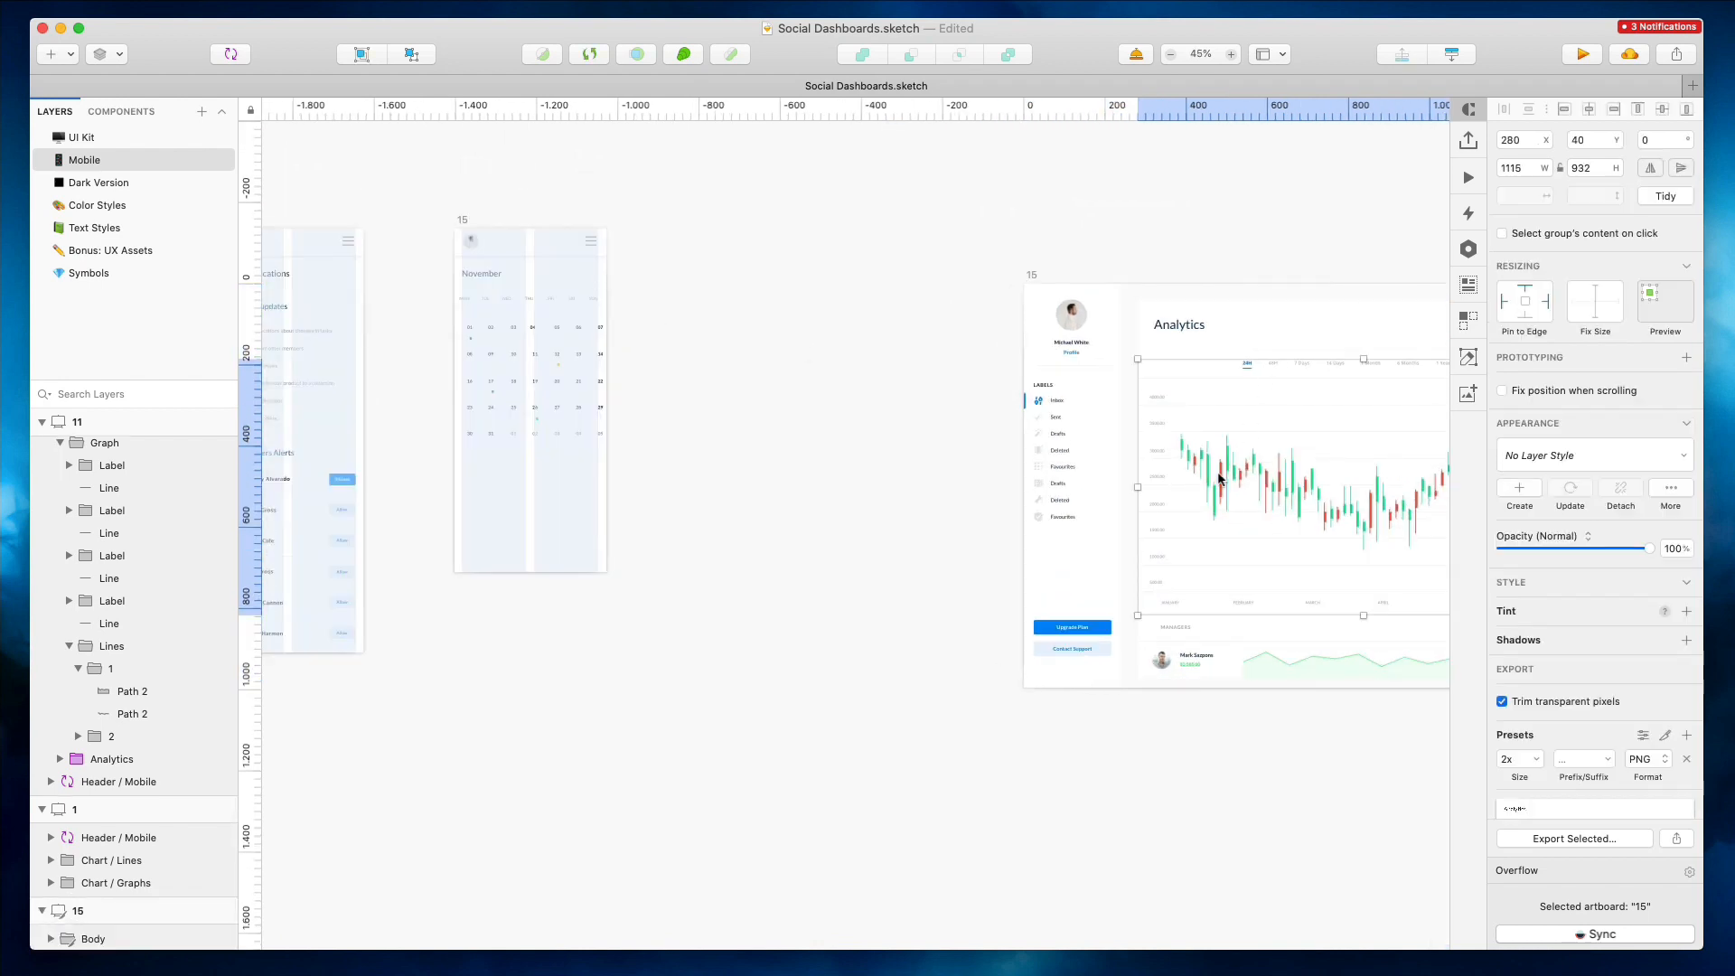
shift+click(1193, 655)
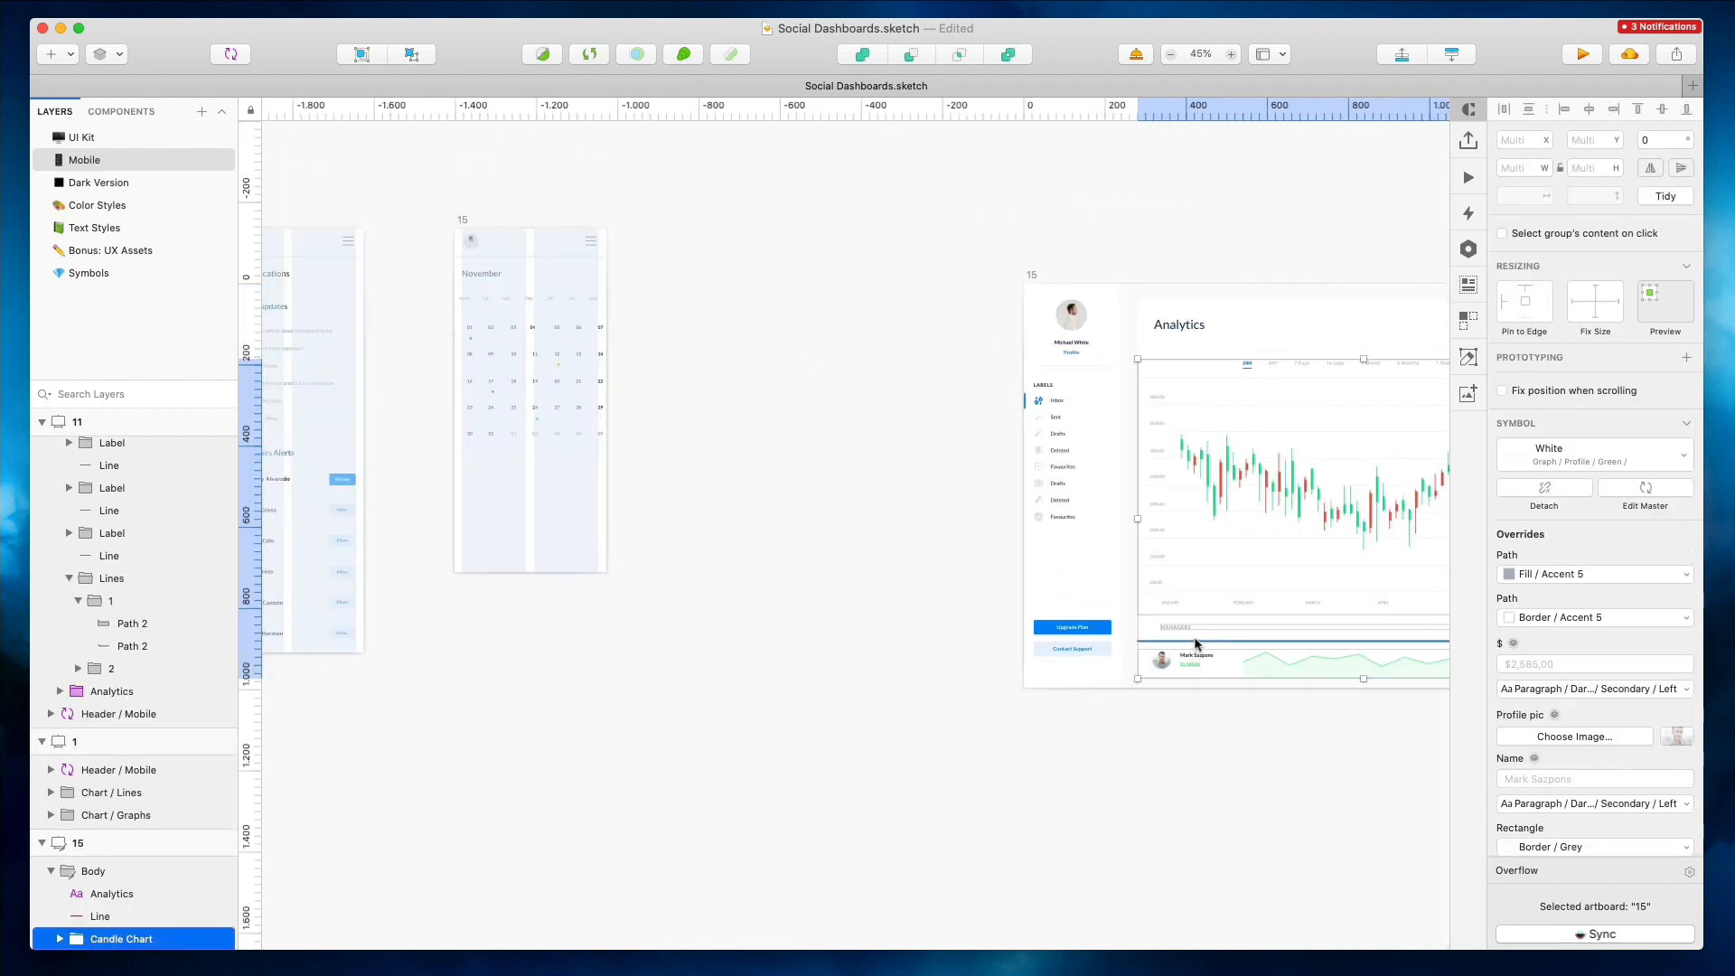
Delete the calendar grid and dates from the mobile calendar artboard
scroll(545, 274, up, 7)
drag(779, 707, 295, 264)
drag(305, 323, 802, 695)
key(Delete)
Paste the chart and manager graph into the mobile artboard and position them below the November heading
scroll(479, 217, down, 4)
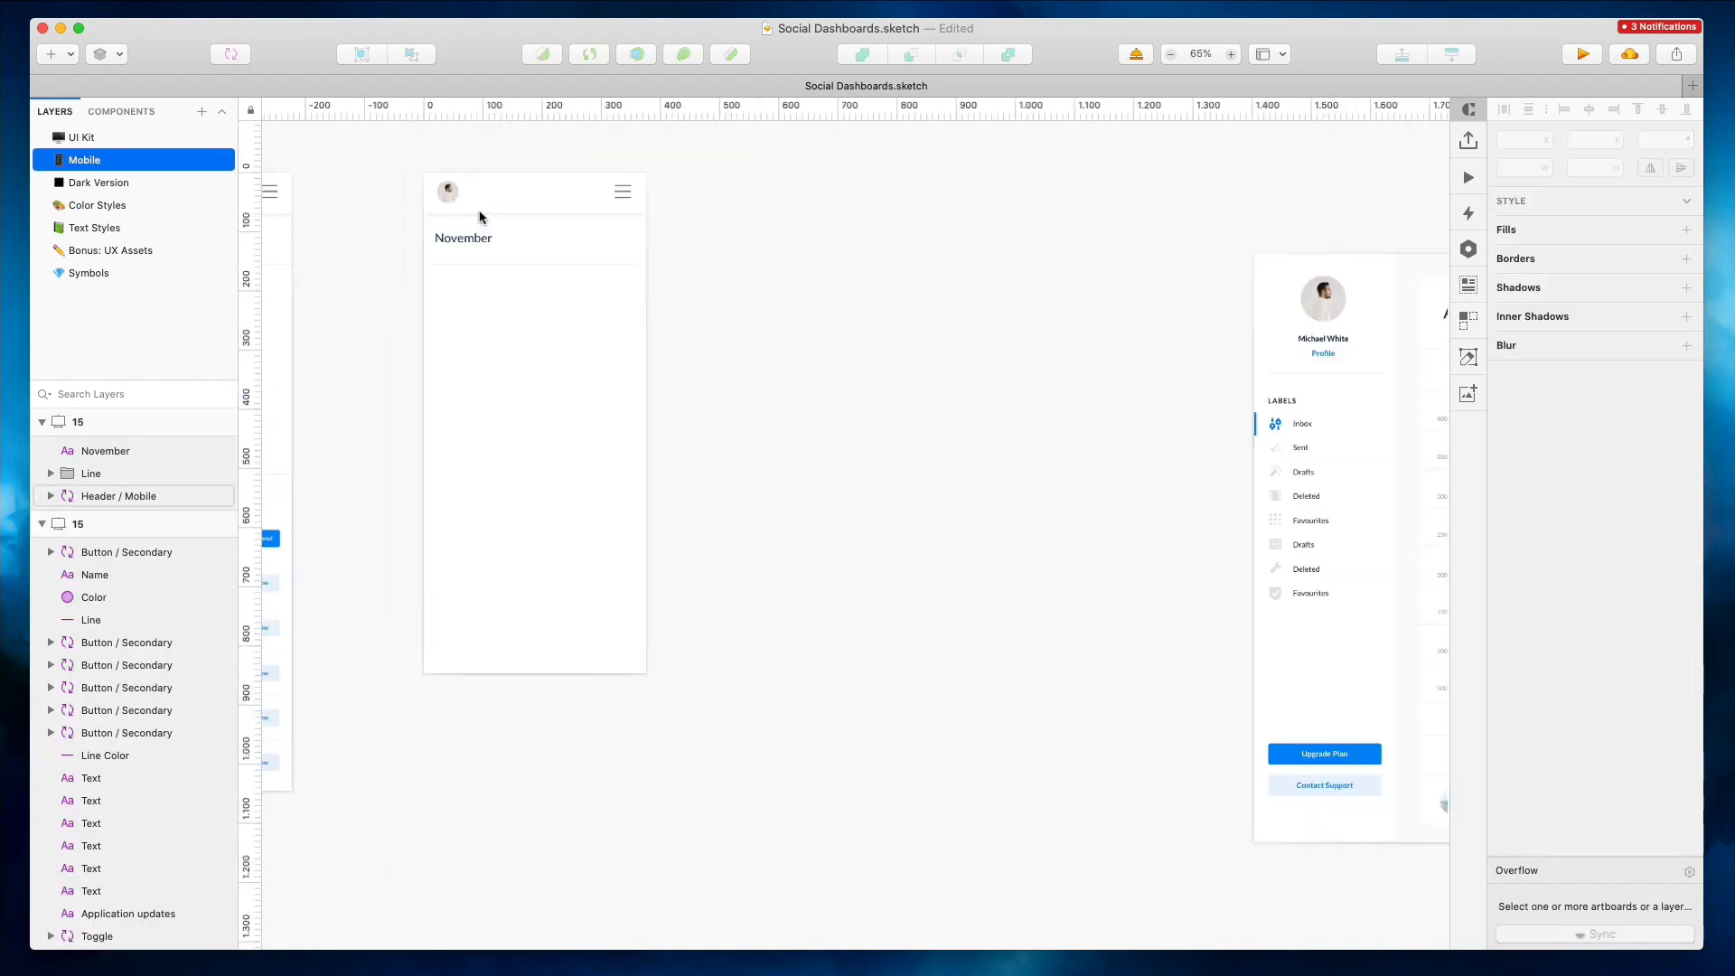
key(super+v)
drag(789, 416, 624, 409)
drag(488, 380, 548, 379)
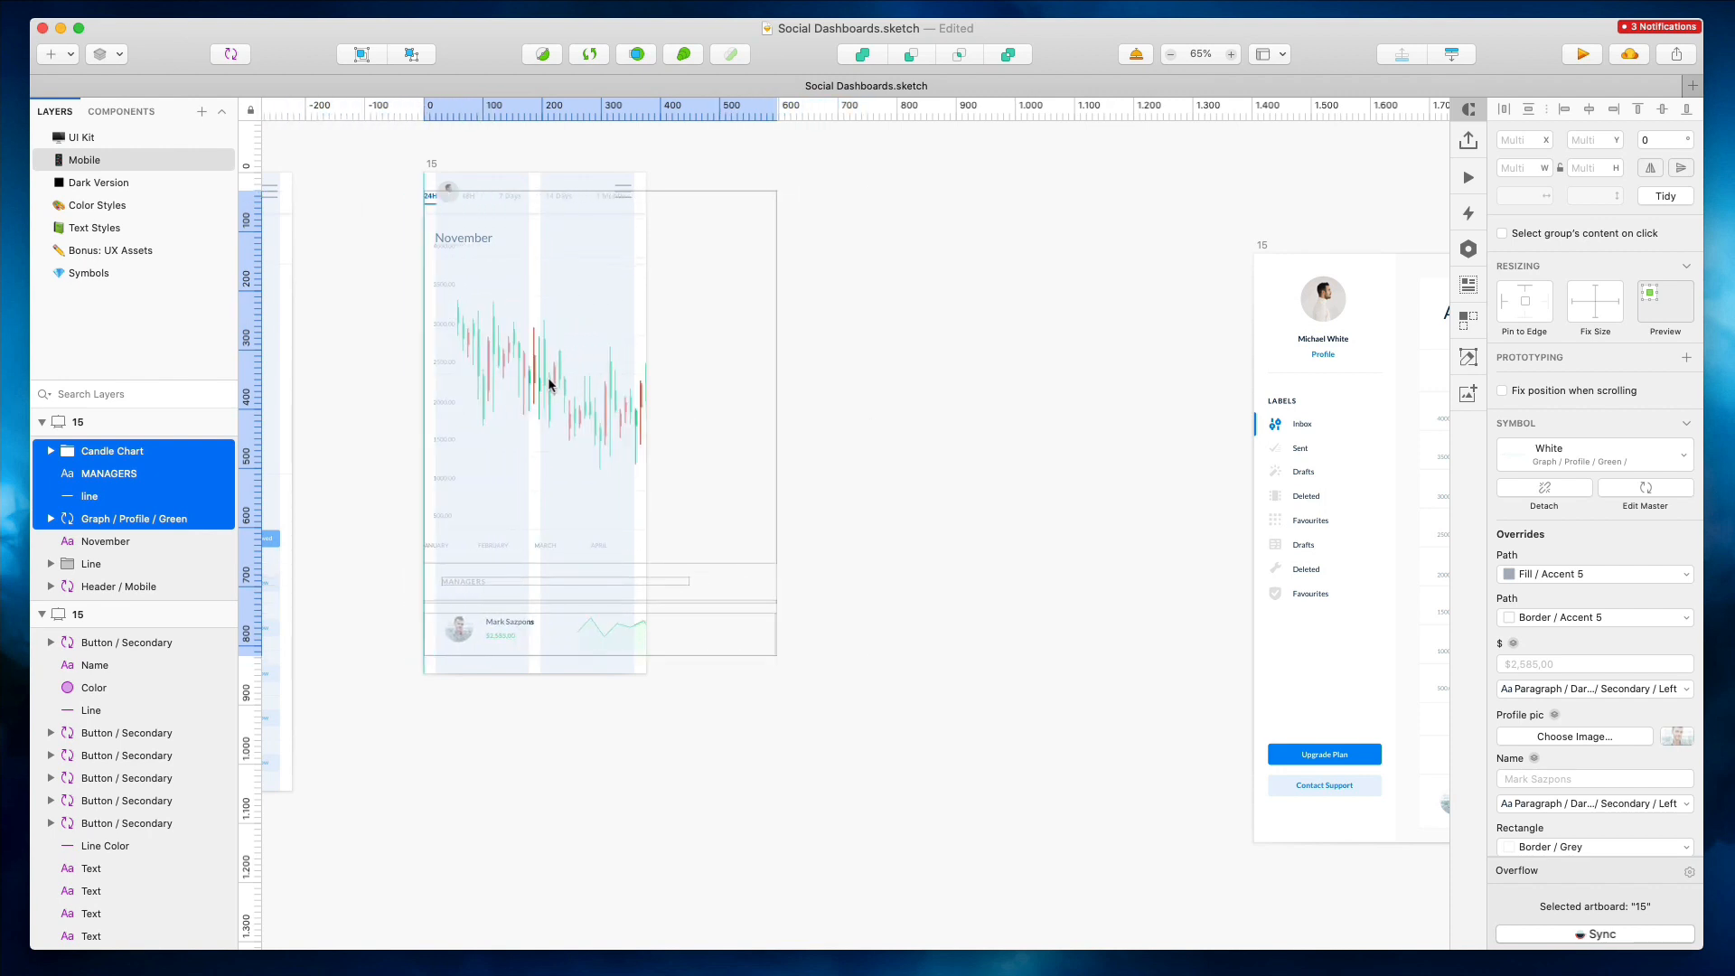
drag(600, 190, 603, 360)
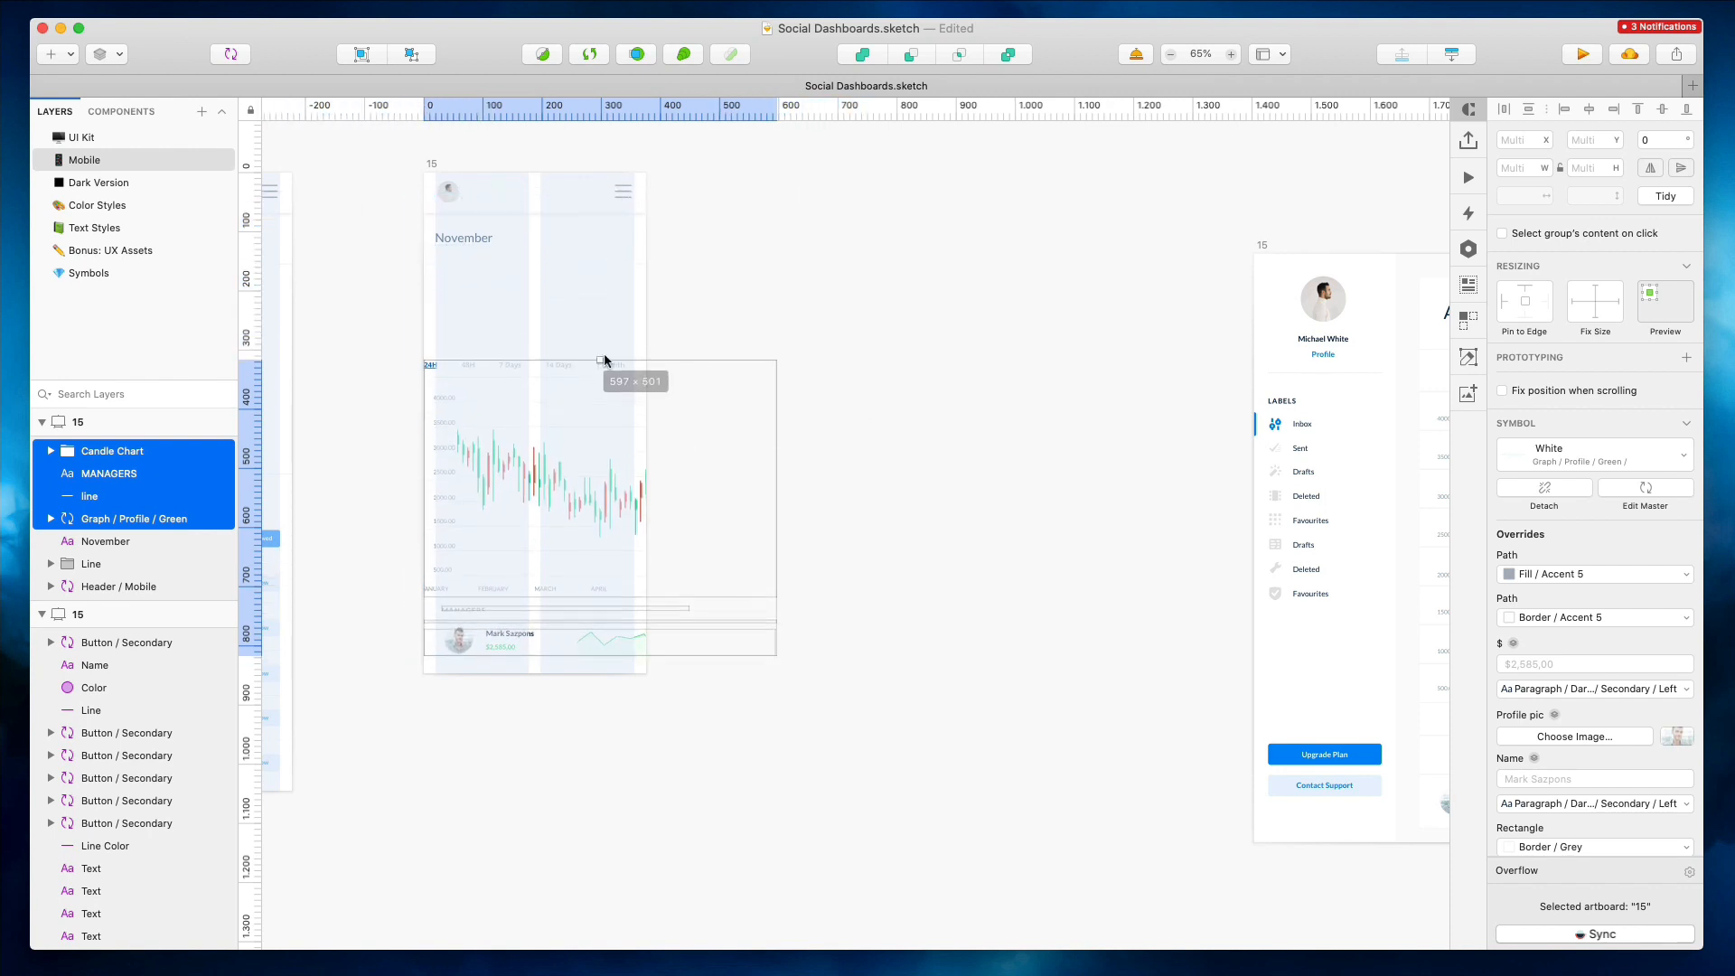
click(500, 613)
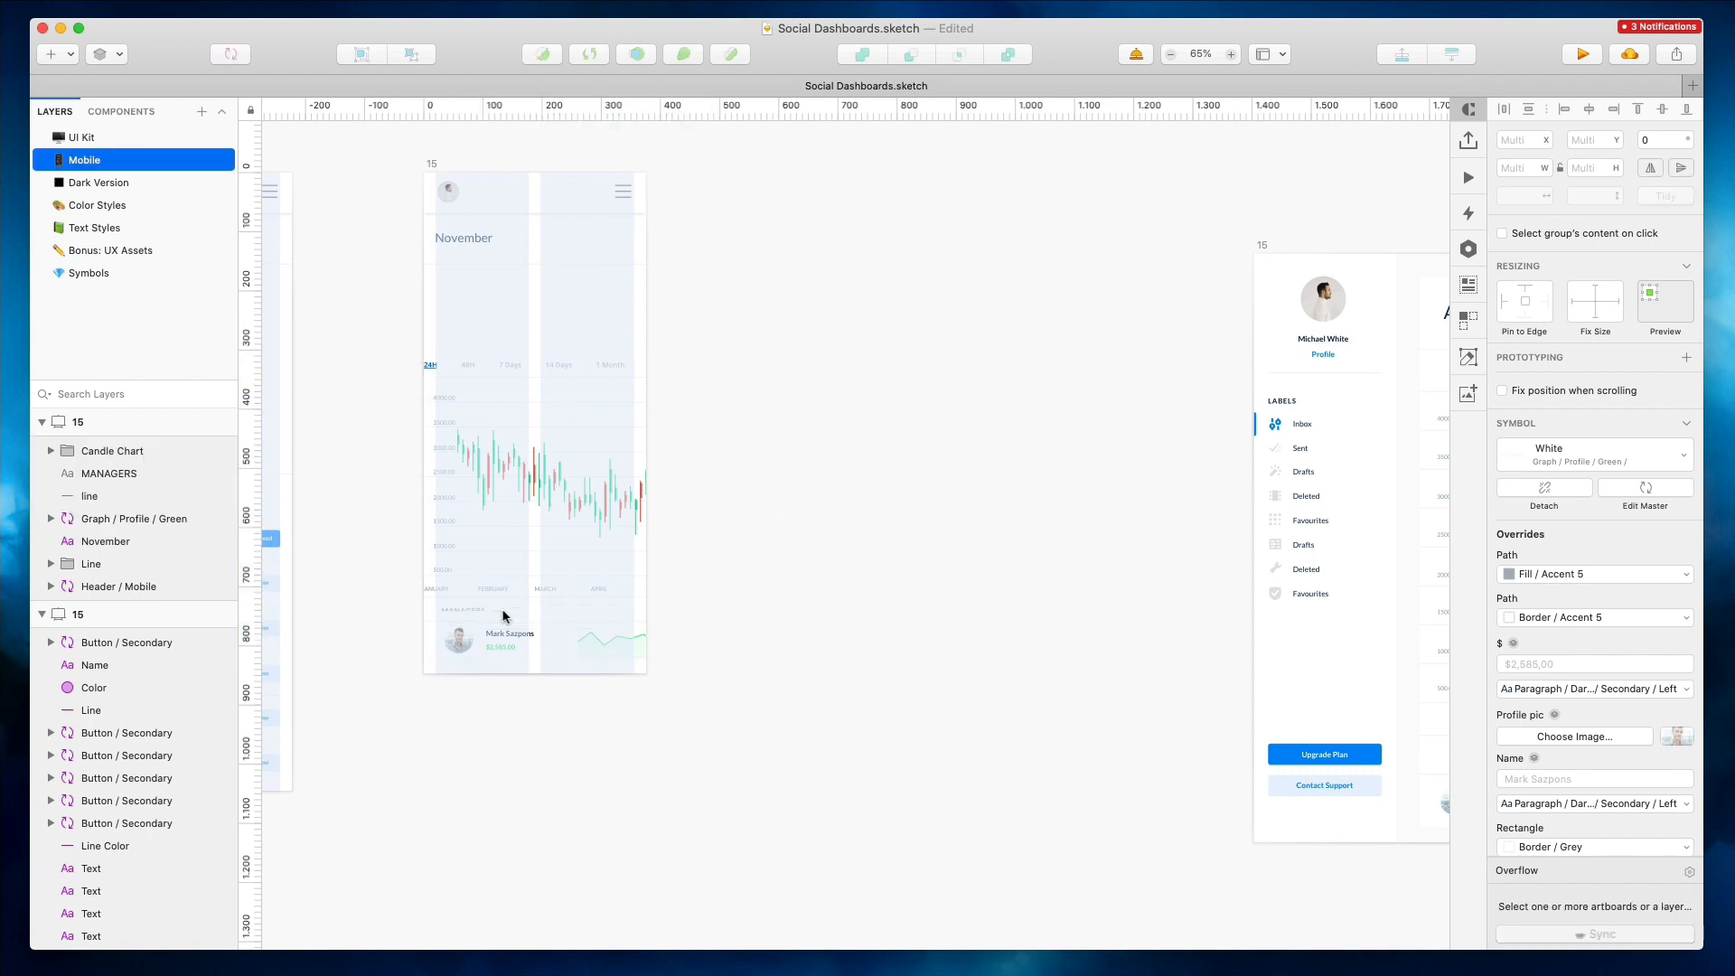
Save the document
scroll(514, 294, left, 2)
key(super+s)
scroll(514, 299, up, 5)
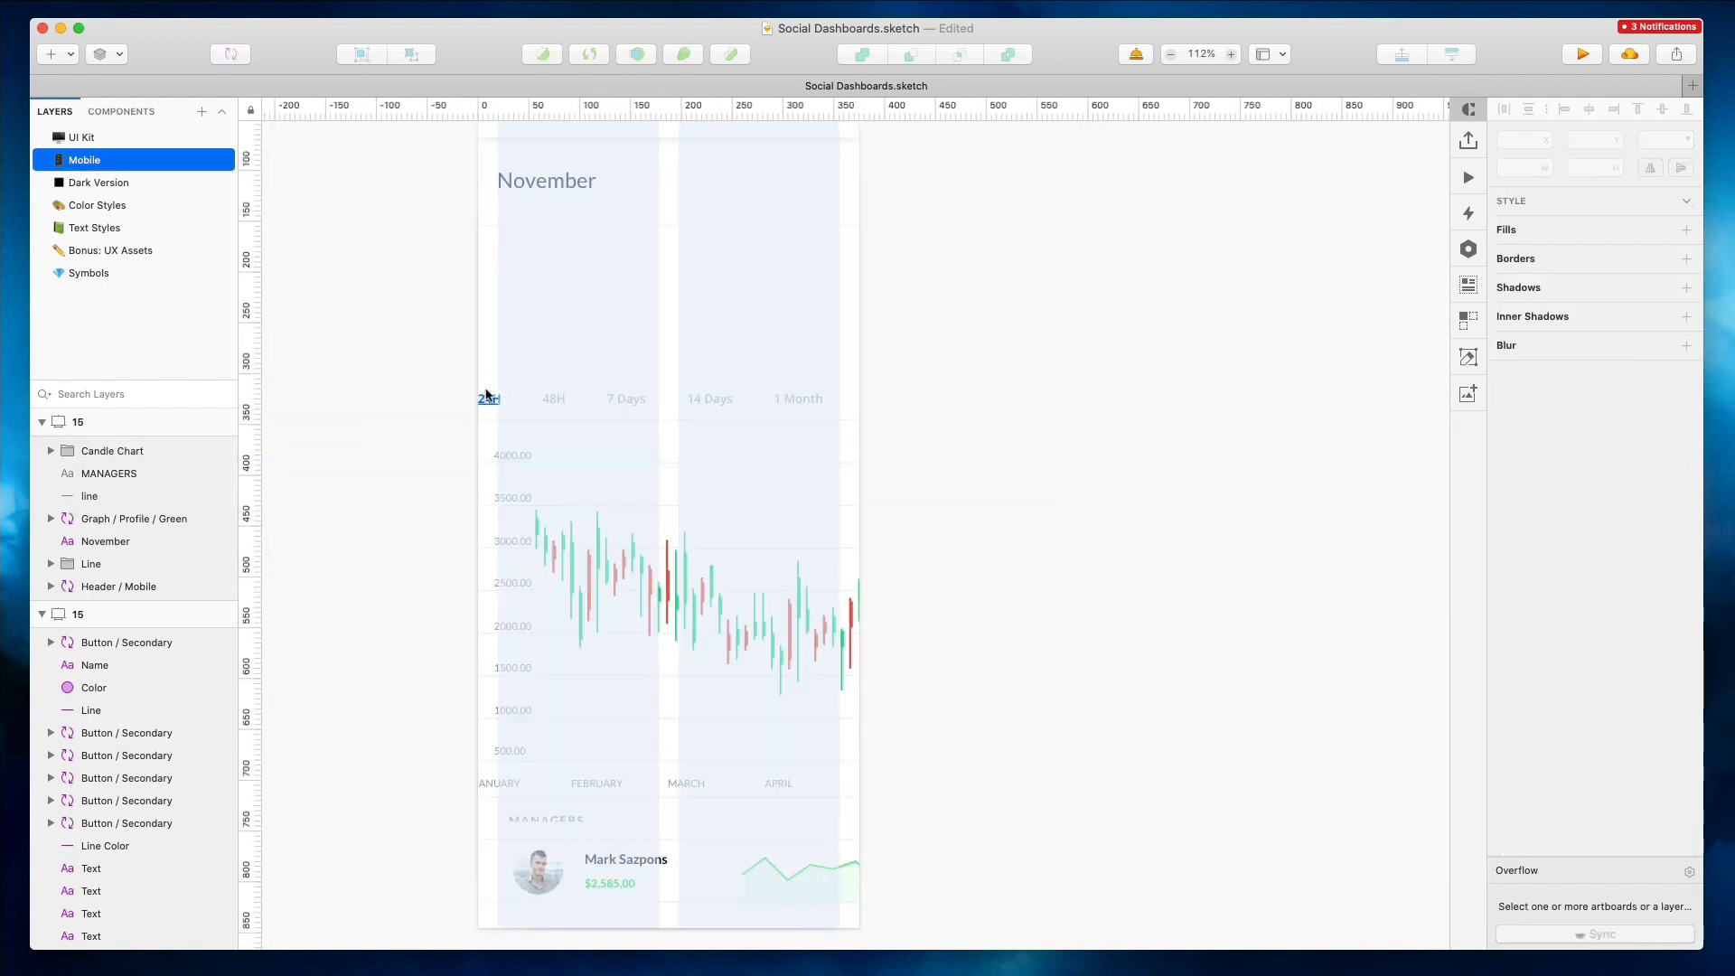
Reposition the chart's time filter tabs to the artboard's left margin
double_click(495, 397)
drag(496, 397, 517, 401)
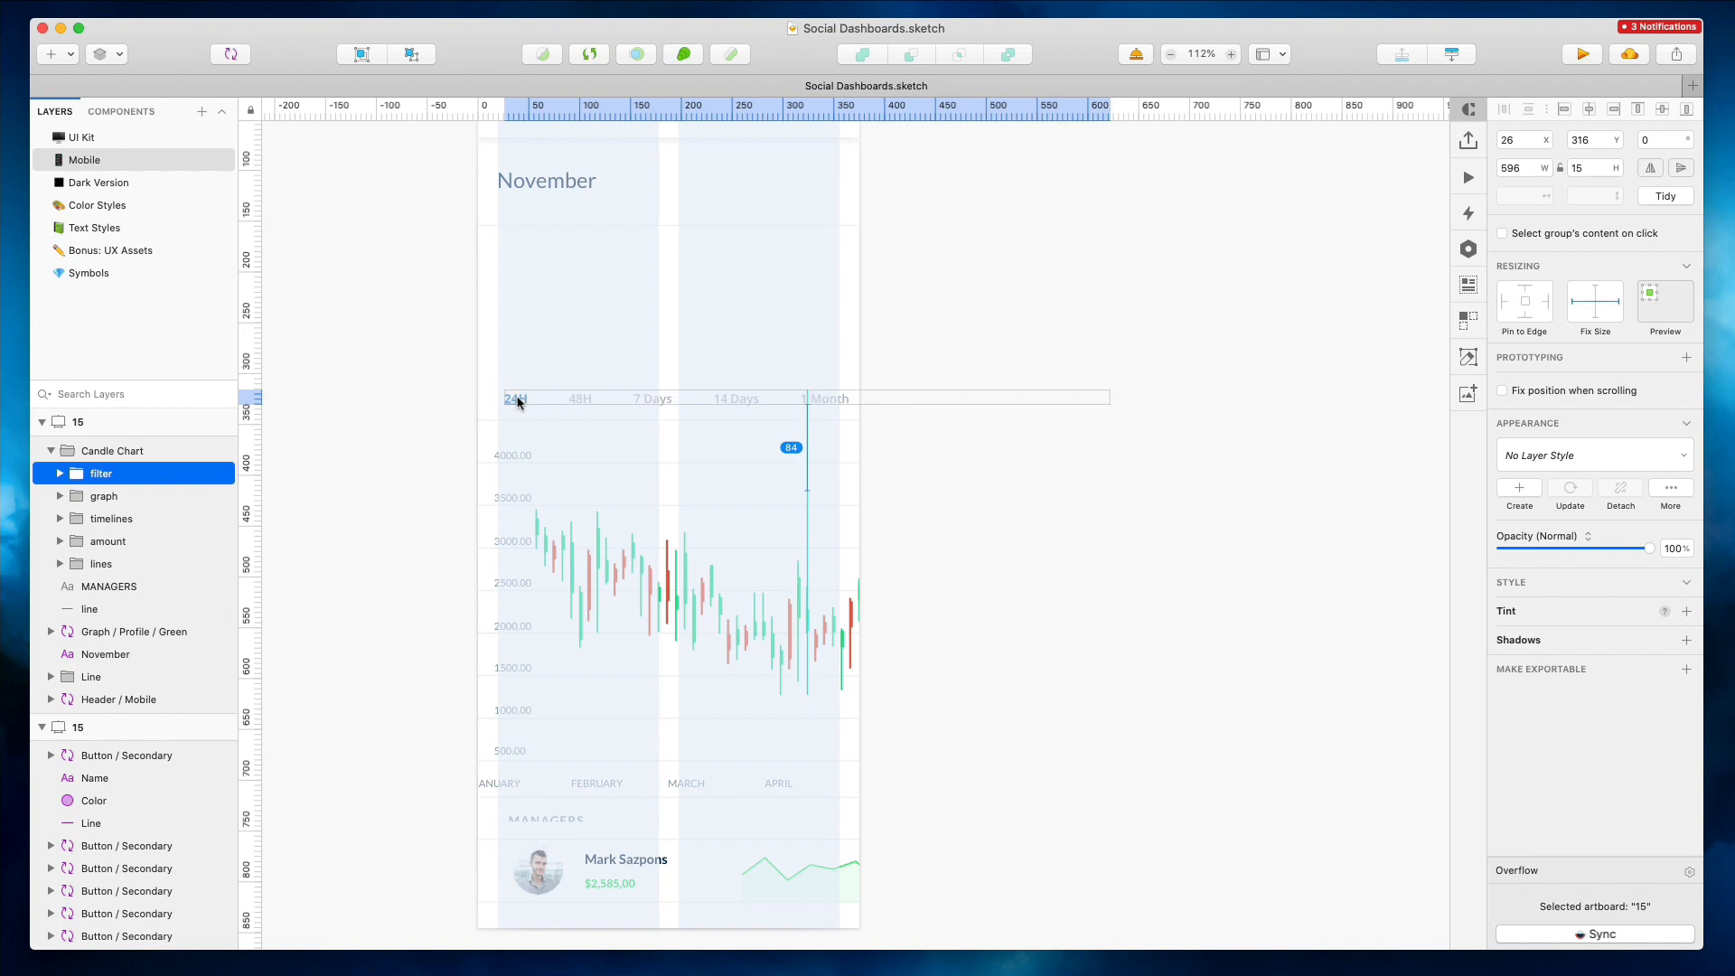
key(Up)
Shift the chart's amount axis labels right inside the mobile artboard
drag(464, 361, 485, 681)
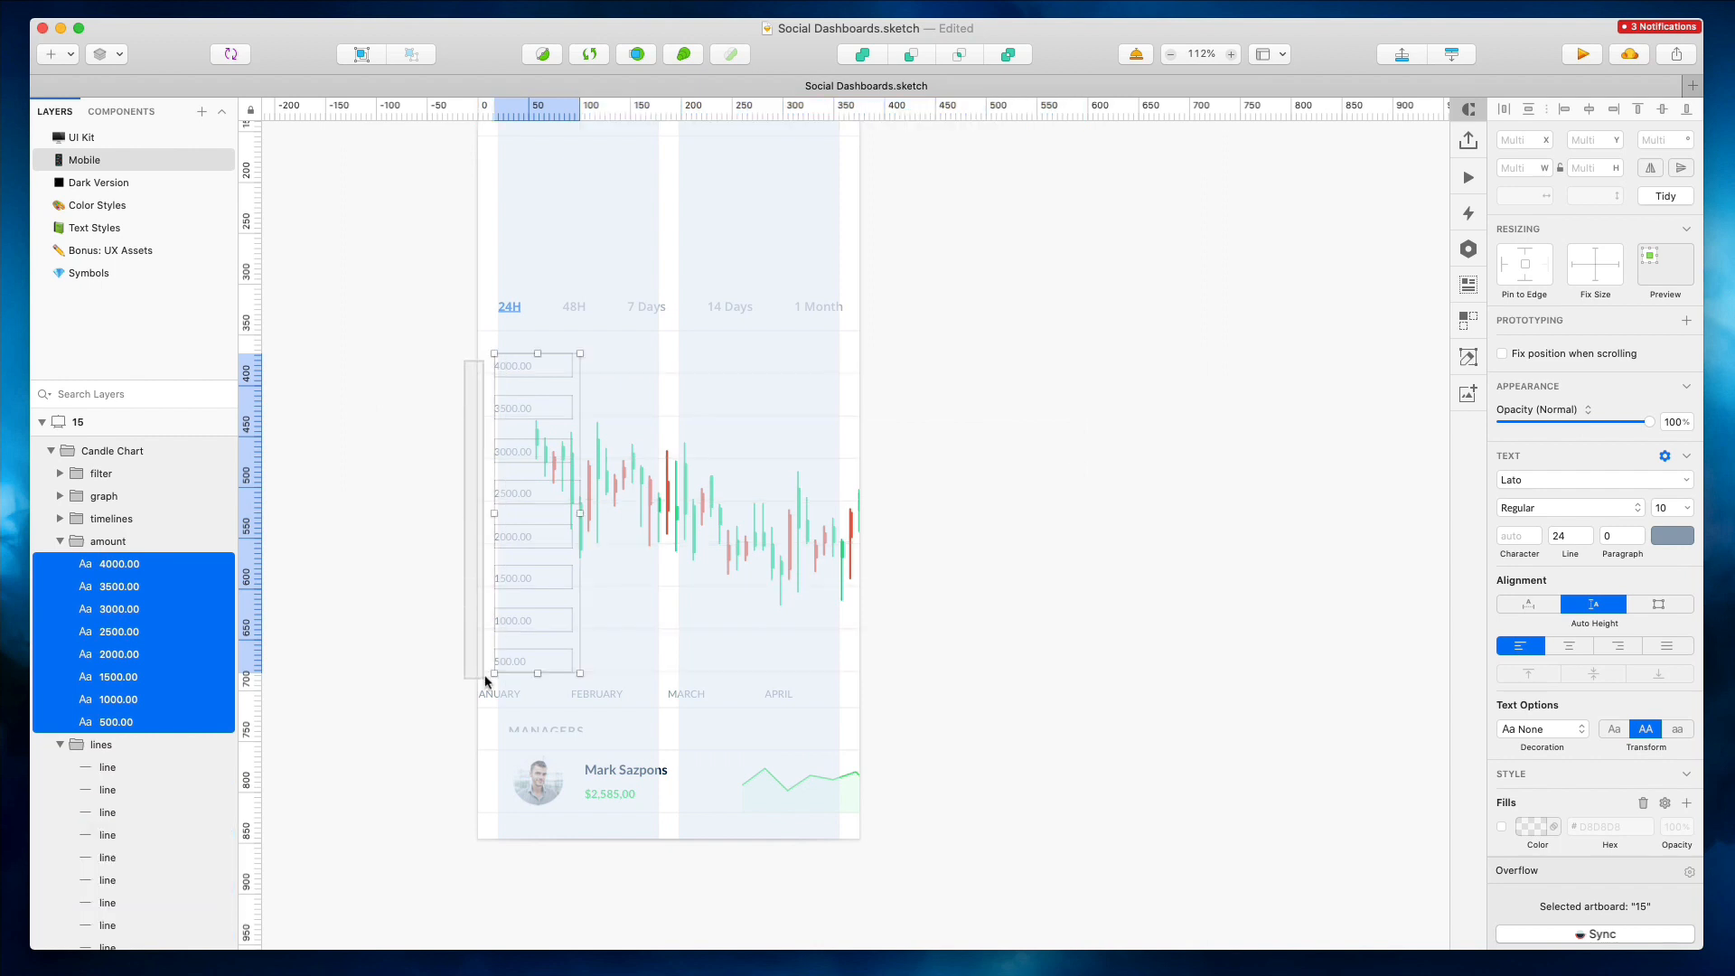
drag(659, 490, 672, 488)
key(Right)
Select the month labels below the chart and nudge them up 3 px
drag(769, 707, 796, 698)
key(Up)
key(Up)
key(Up)
key(Up)
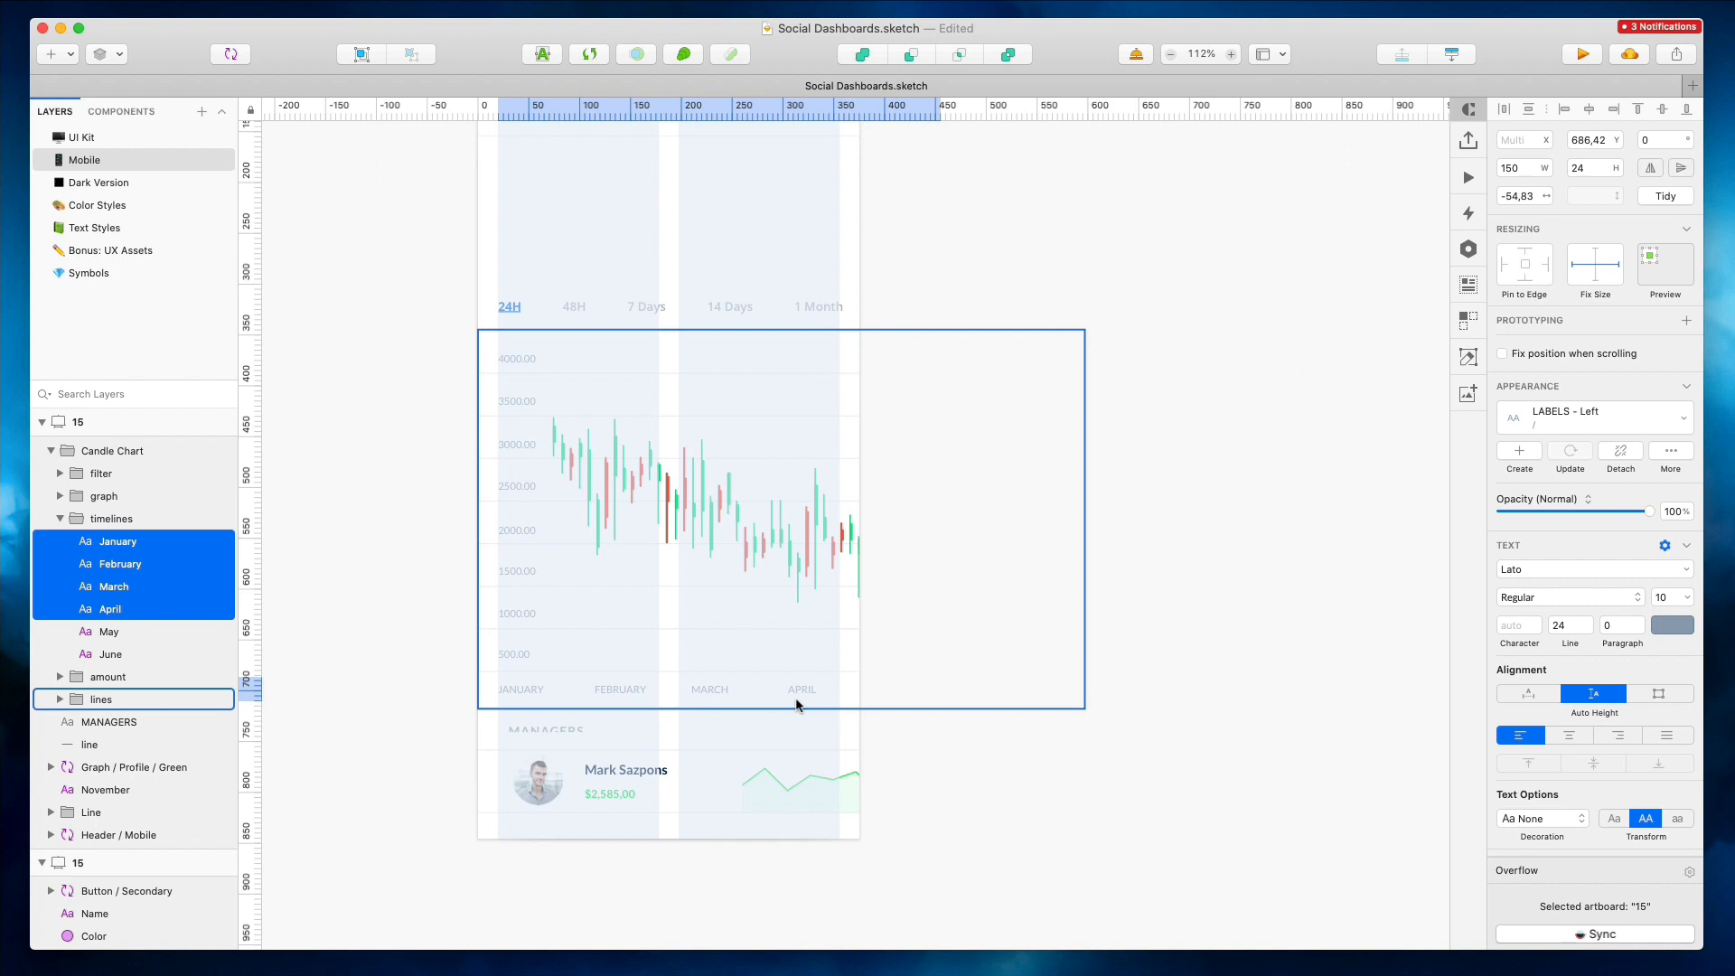
Distribute the January to April month labels evenly across the chart's width
click(1026, 739)
click(688, 698)
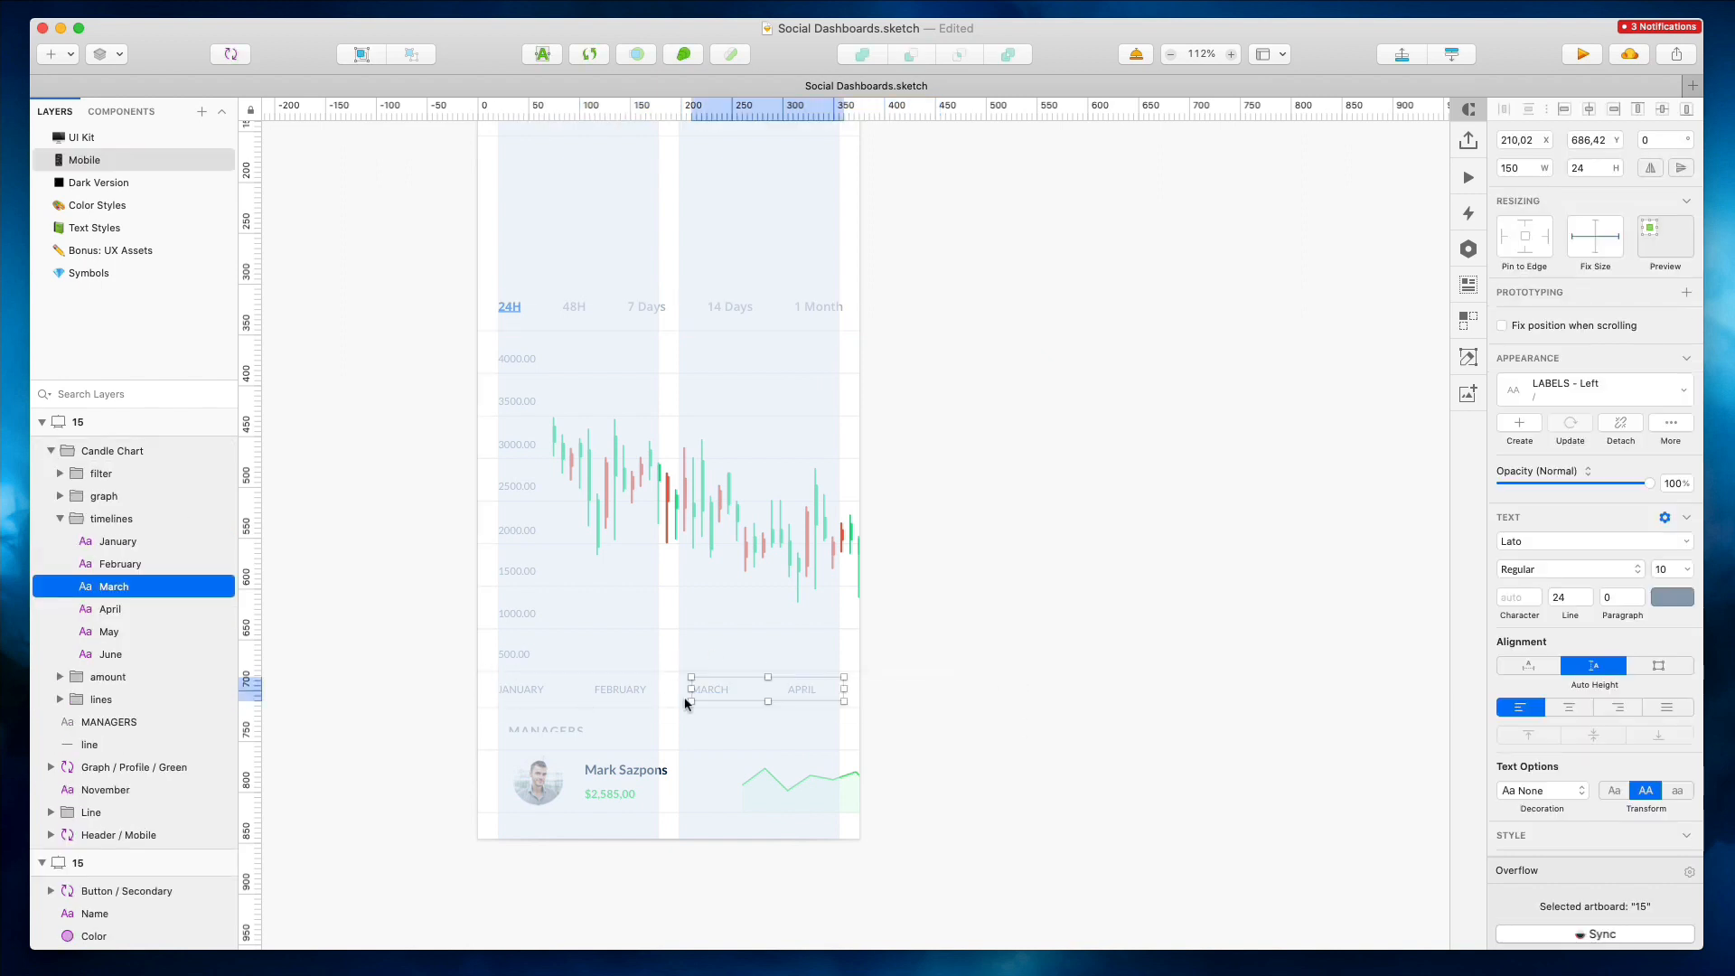
drag(465, 679, 807, 698)
click(1525, 697)
click(793, 689)
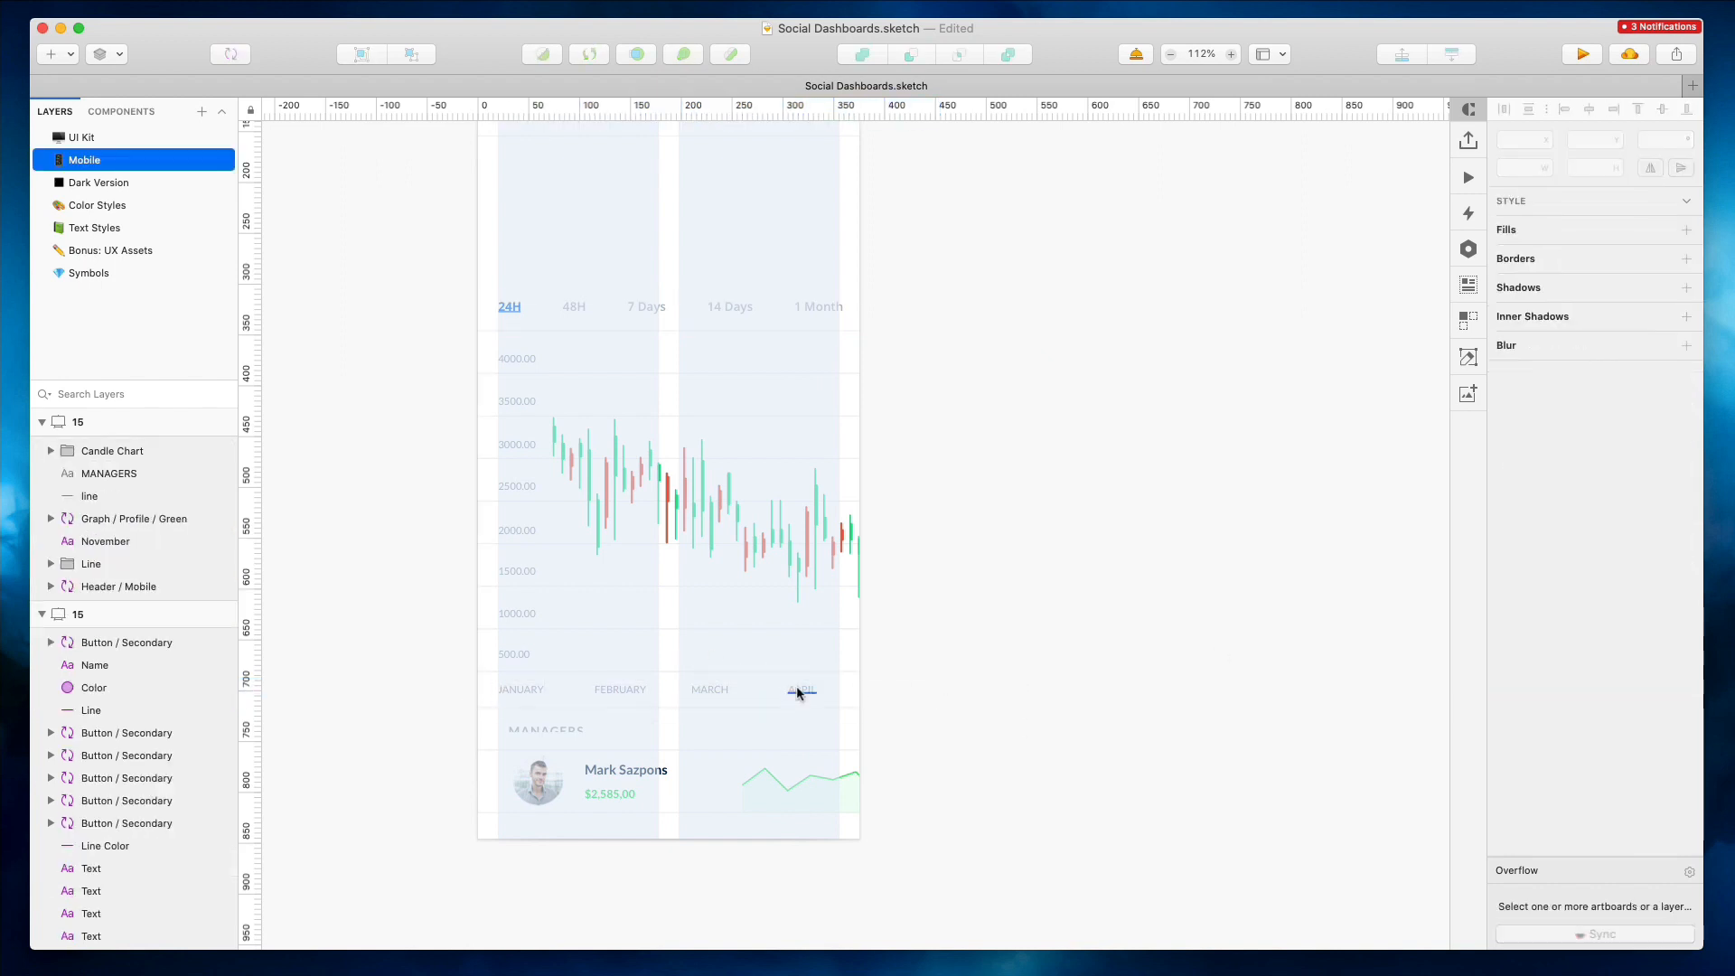
click(820, 690)
shift+click(720, 691)
shift+click(620, 689)
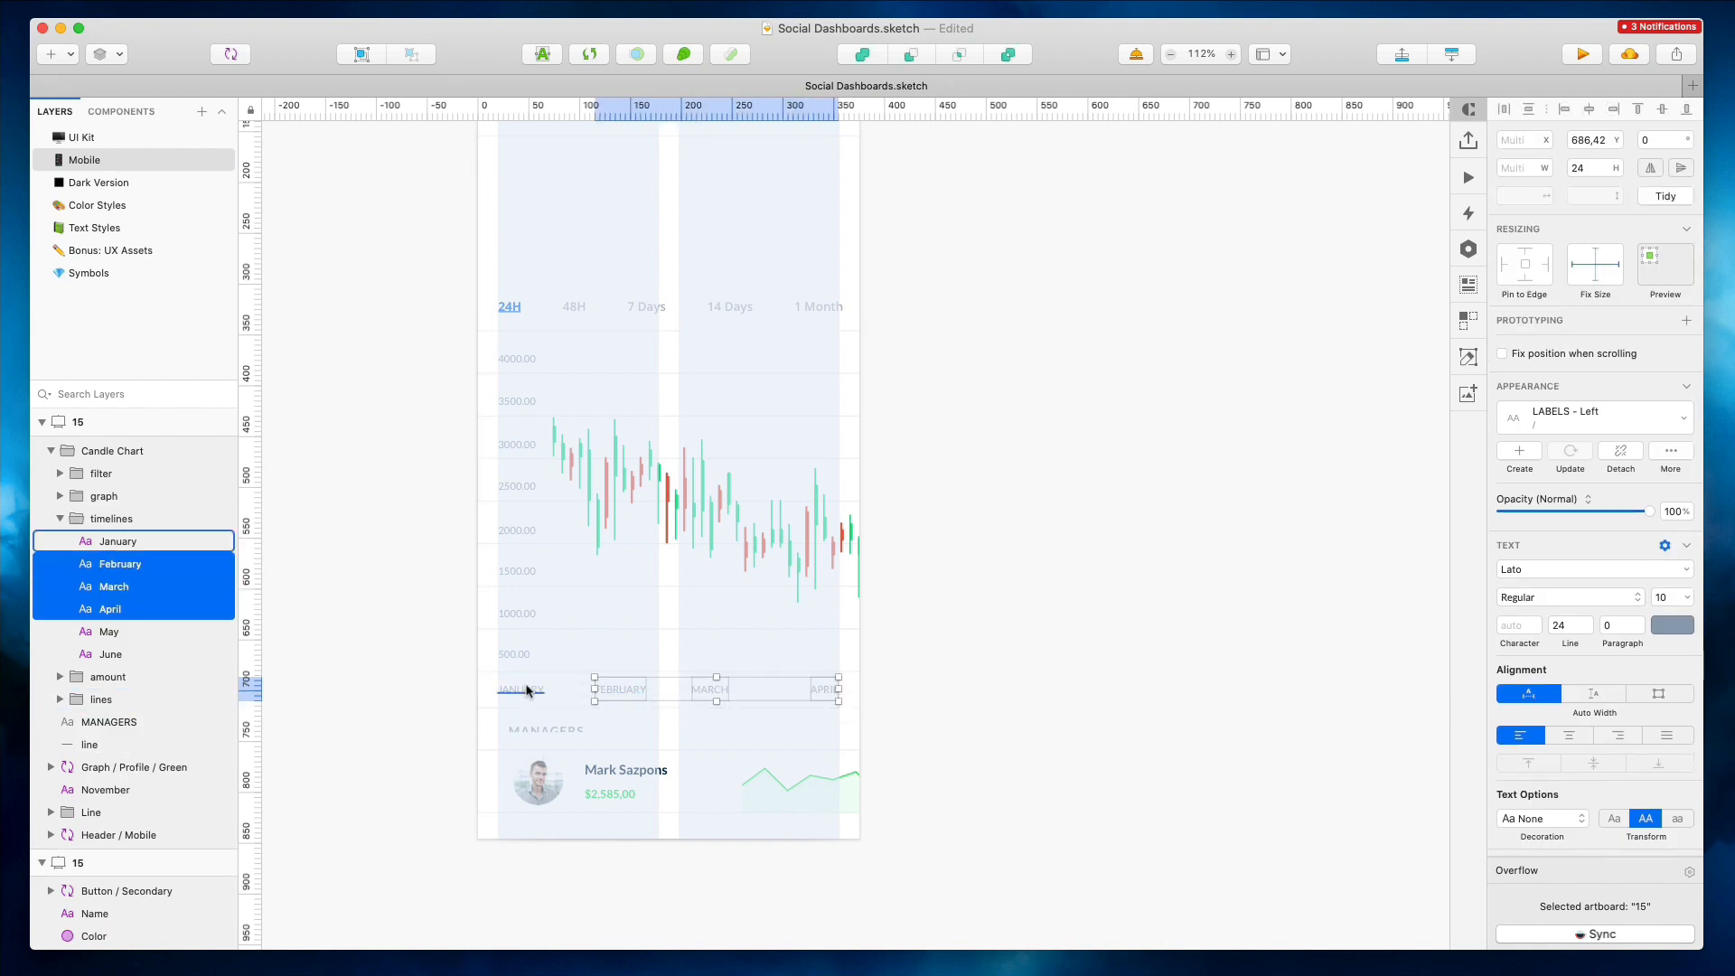
shift+click(521, 690)
click(1402, 55)
Set the MANAGERS heading to auto width
click(1002, 191)
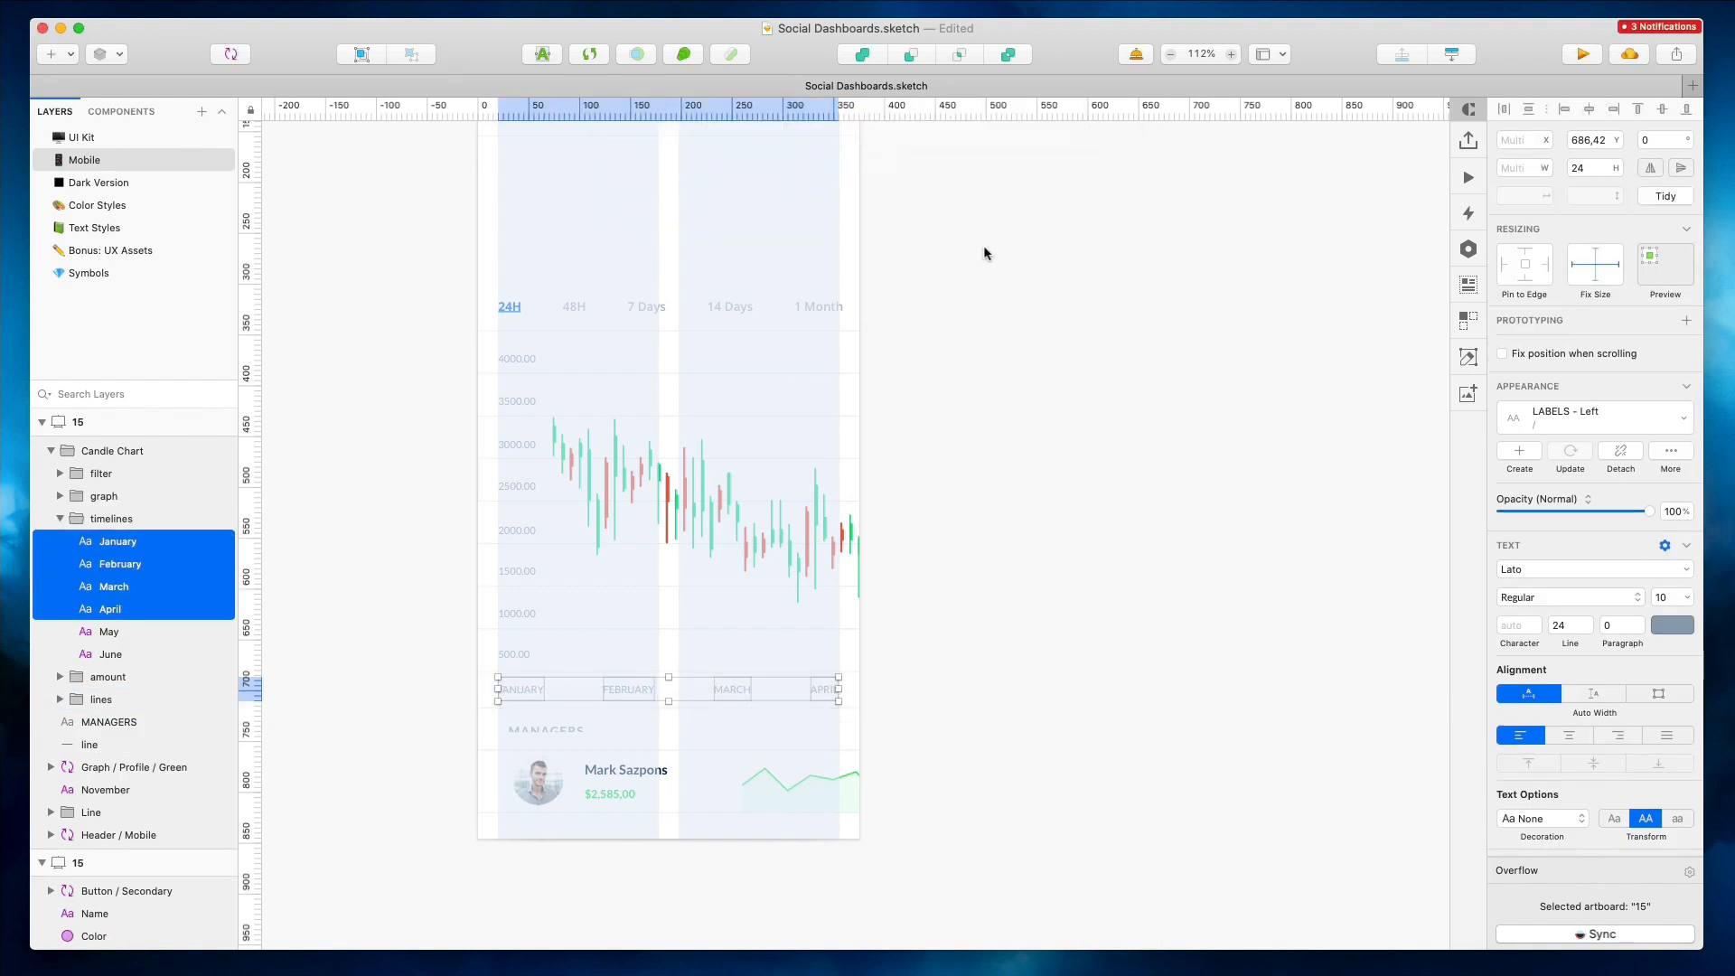
click(746, 727)
click(1527, 665)
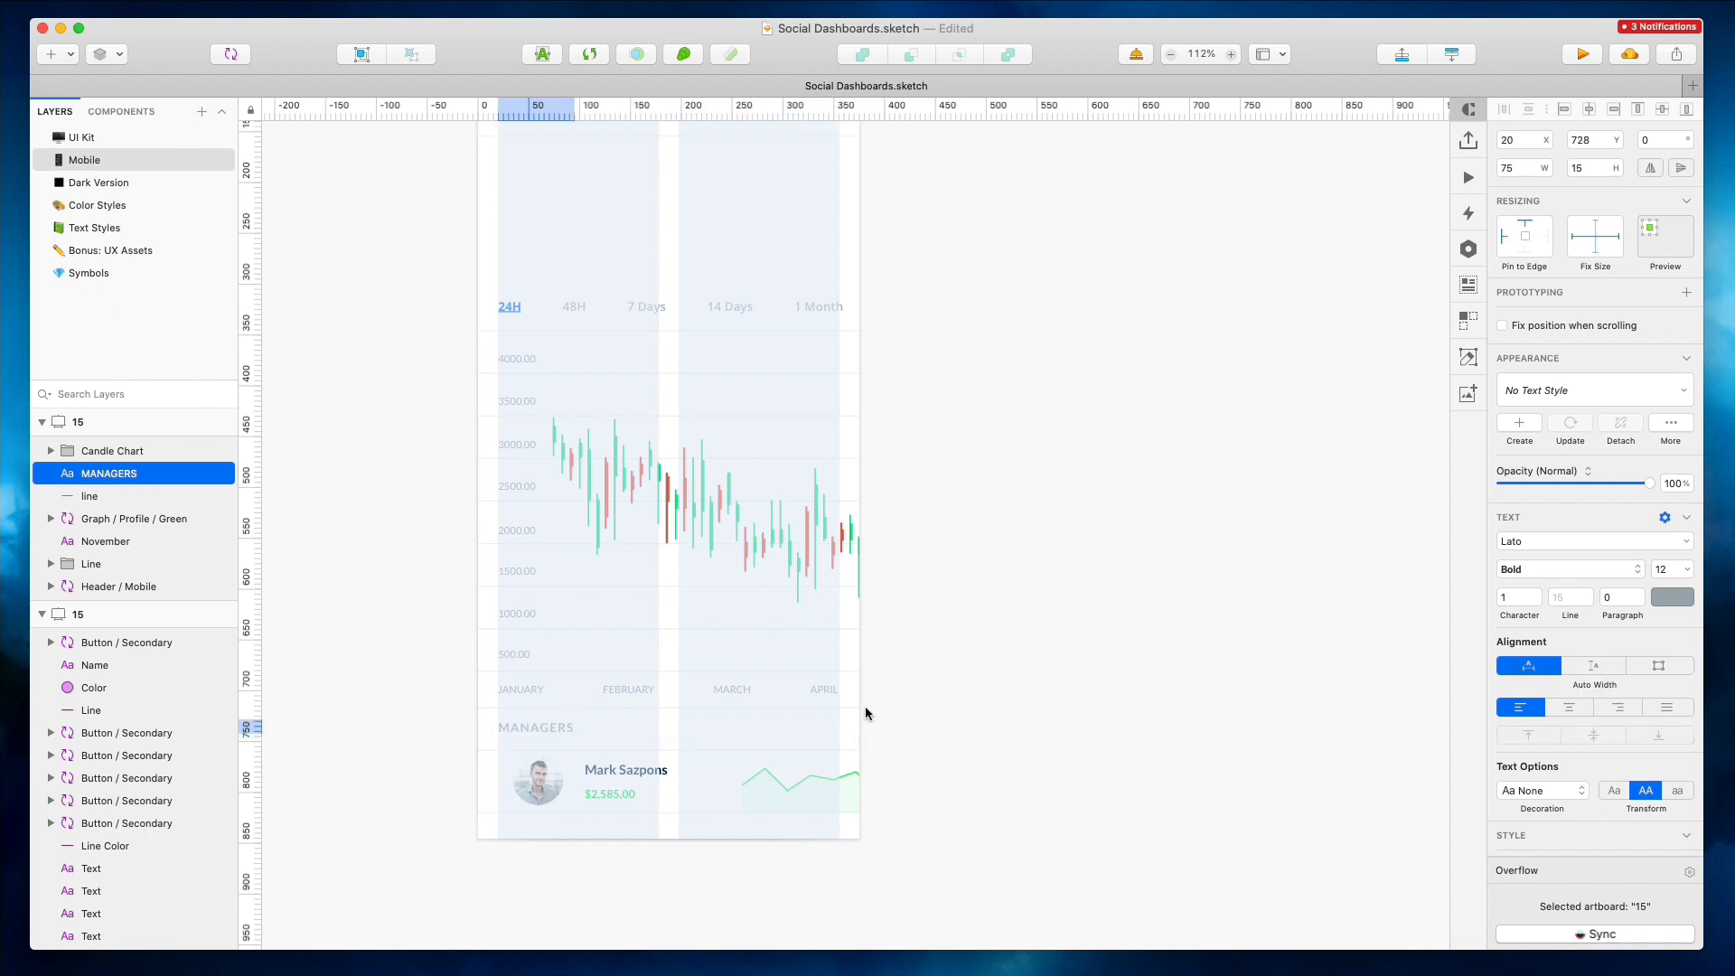
Detach the manager profile graph from its symbol
click(531, 770)
right_click(542, 768)
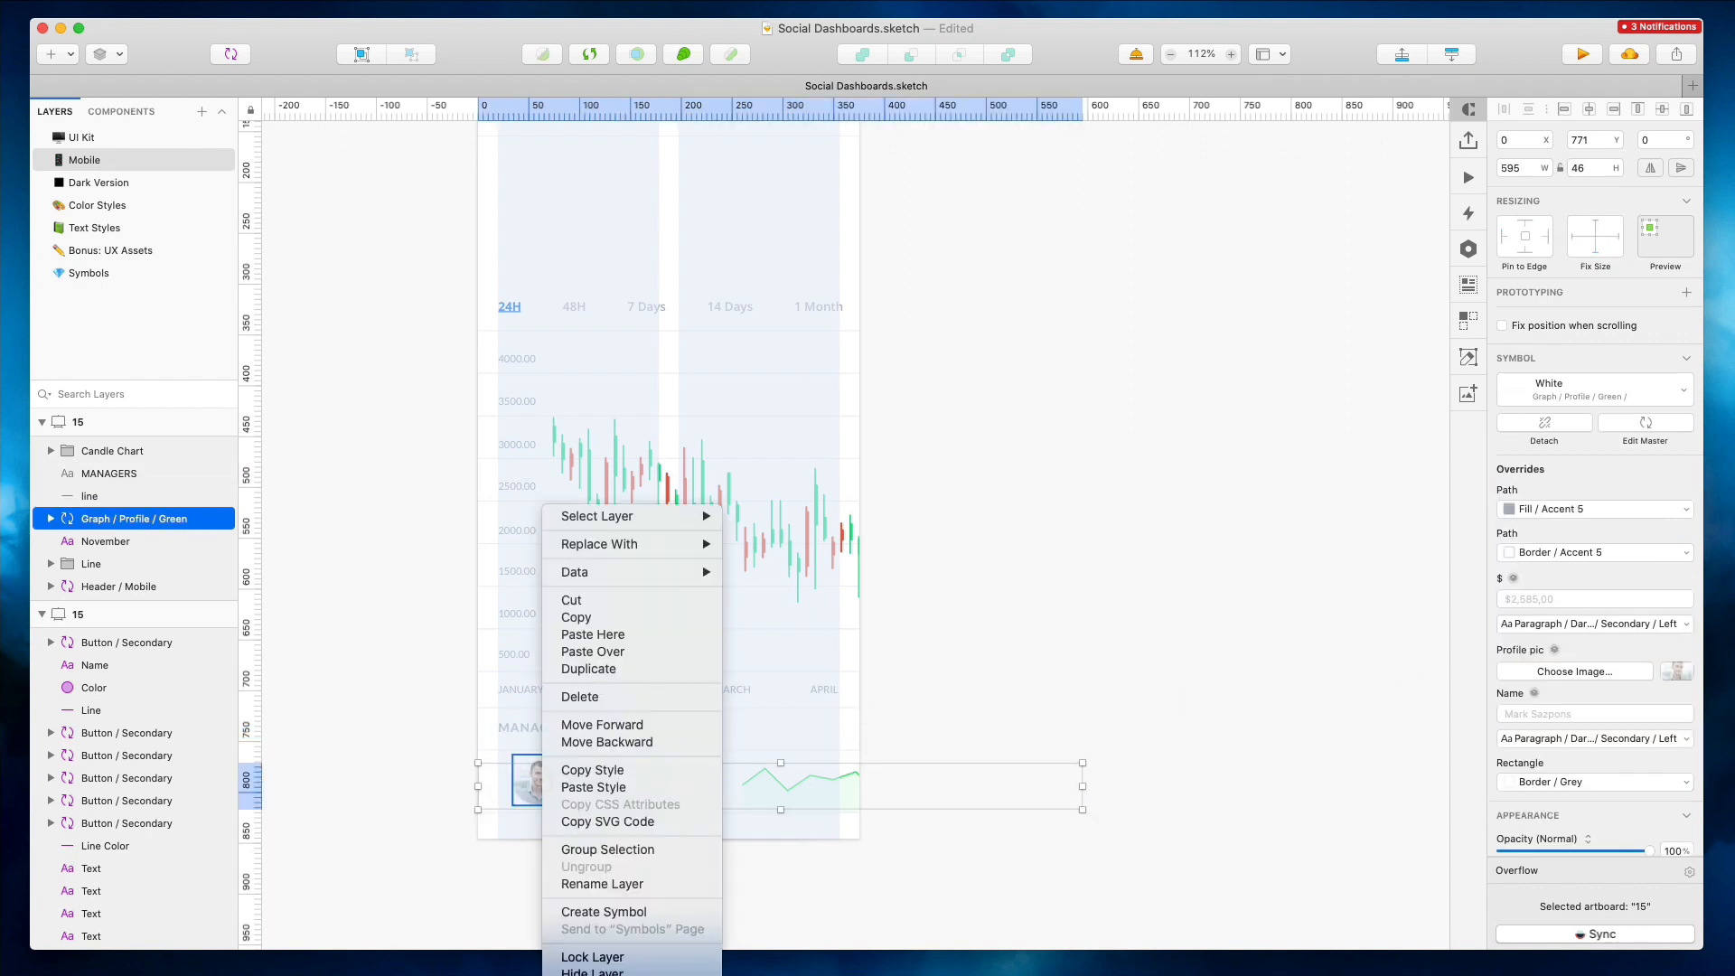
click(596, 975)
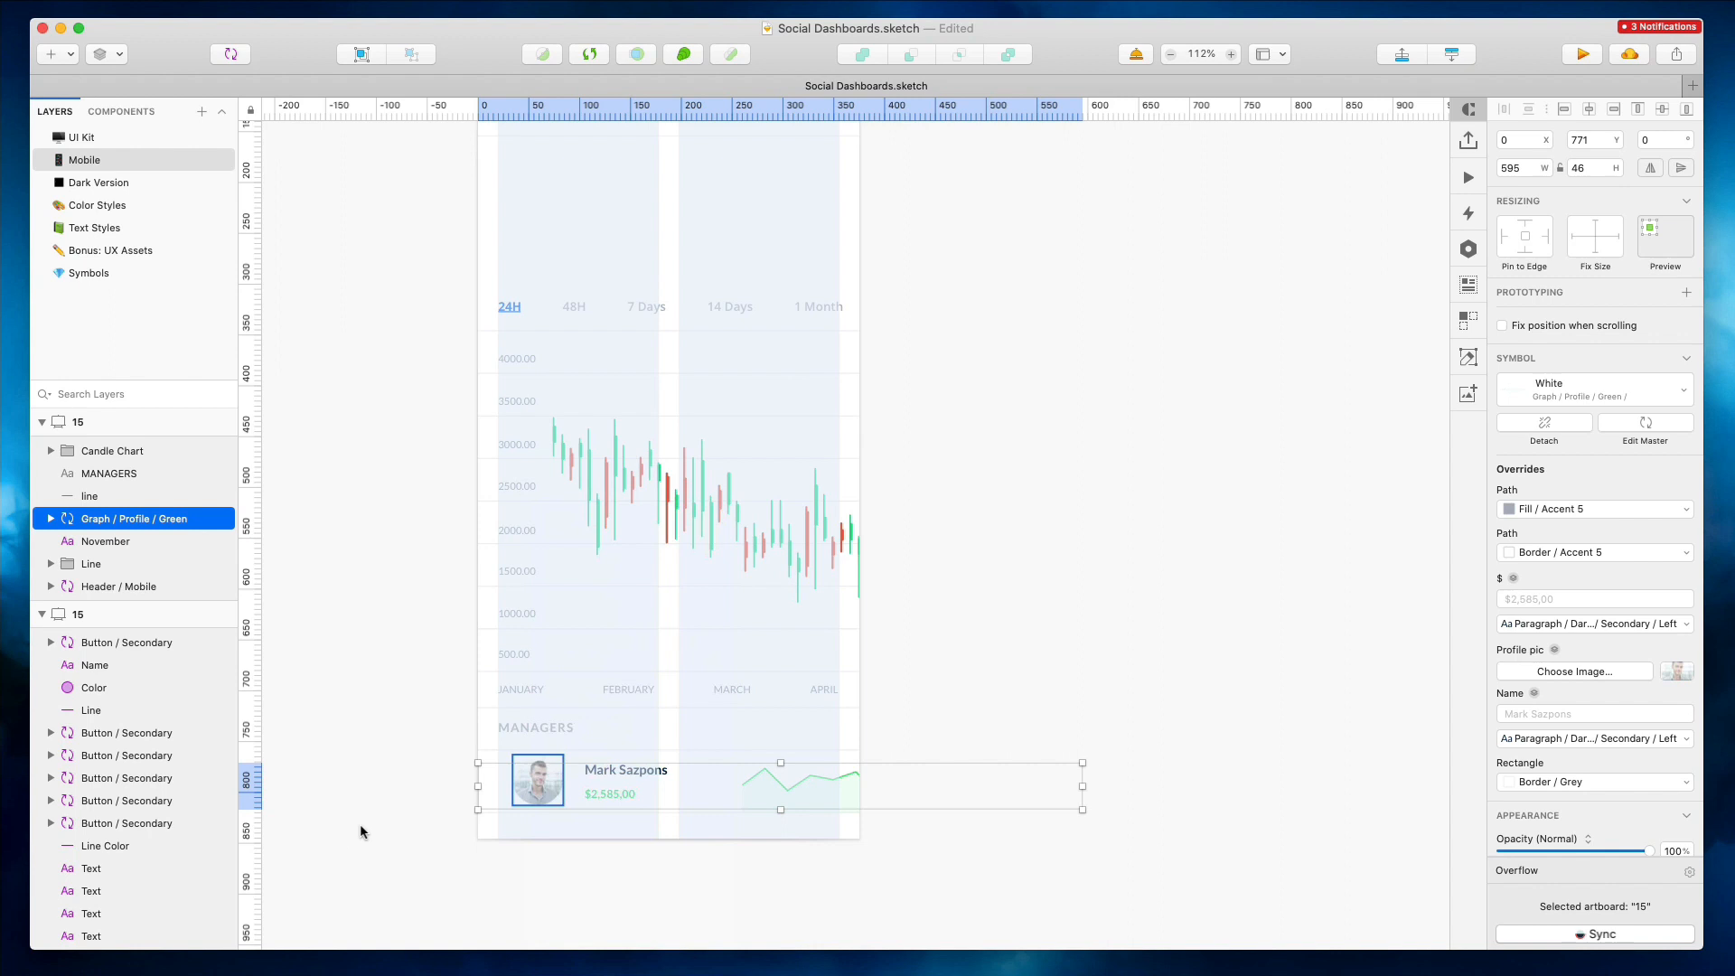
Move the manager's name and amount text left so they sit beside the profile picture
double_click(540, 773)
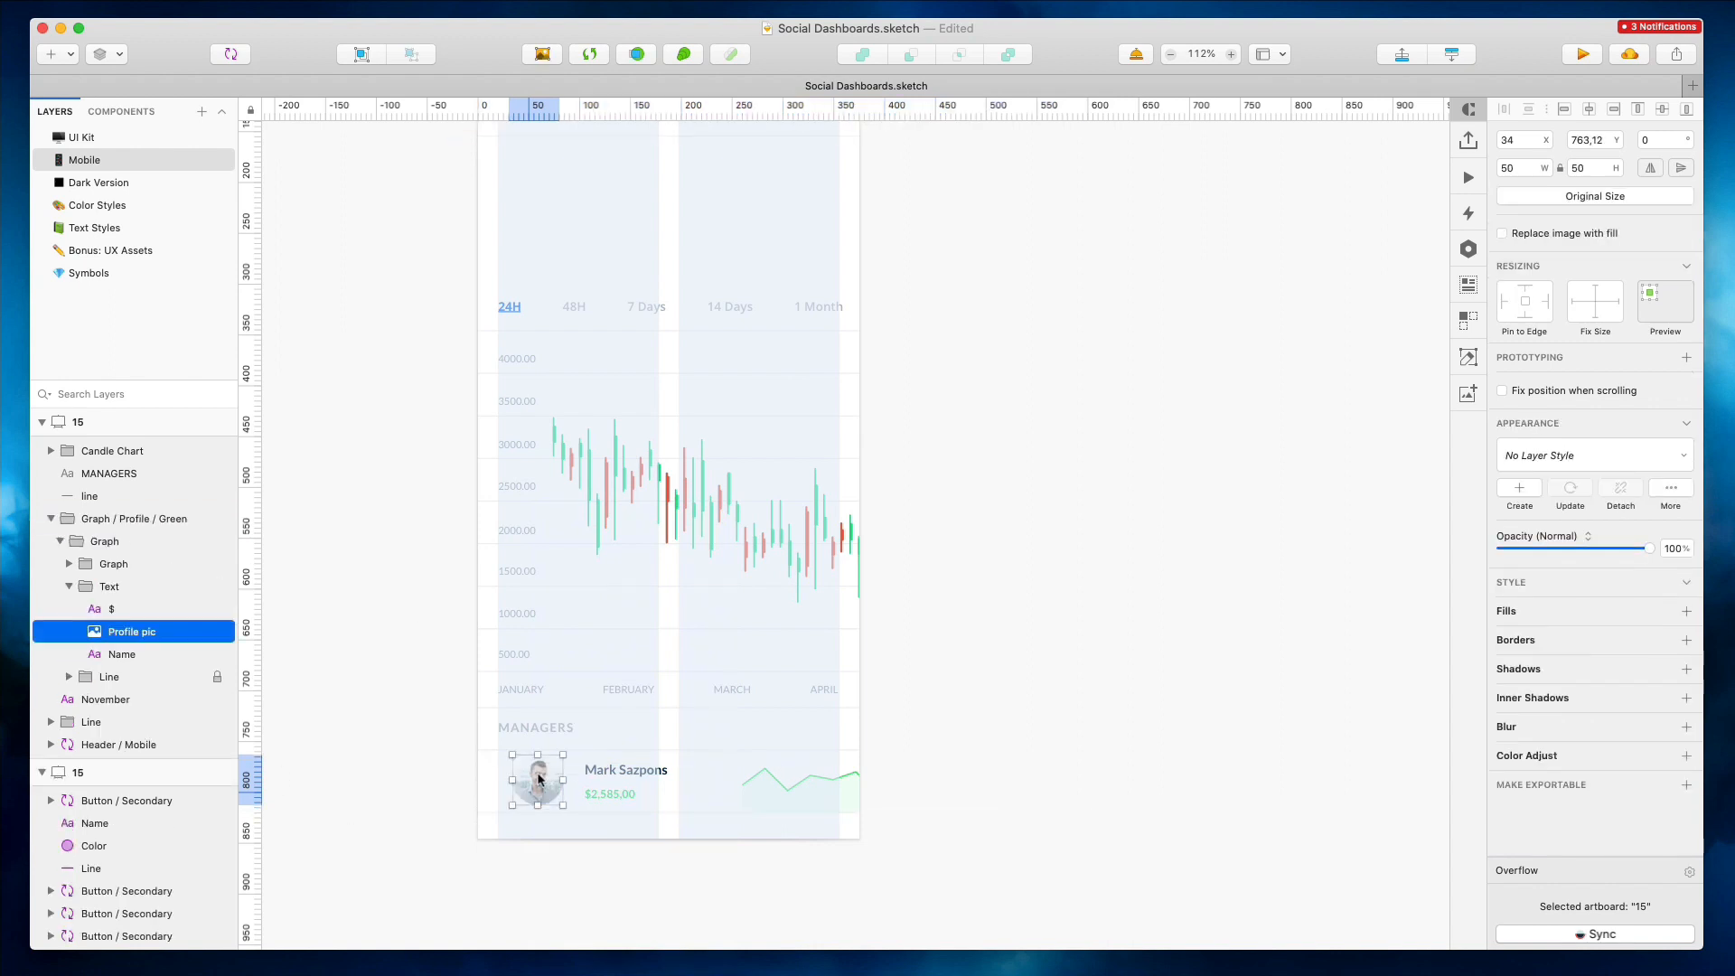
click(596, 771)
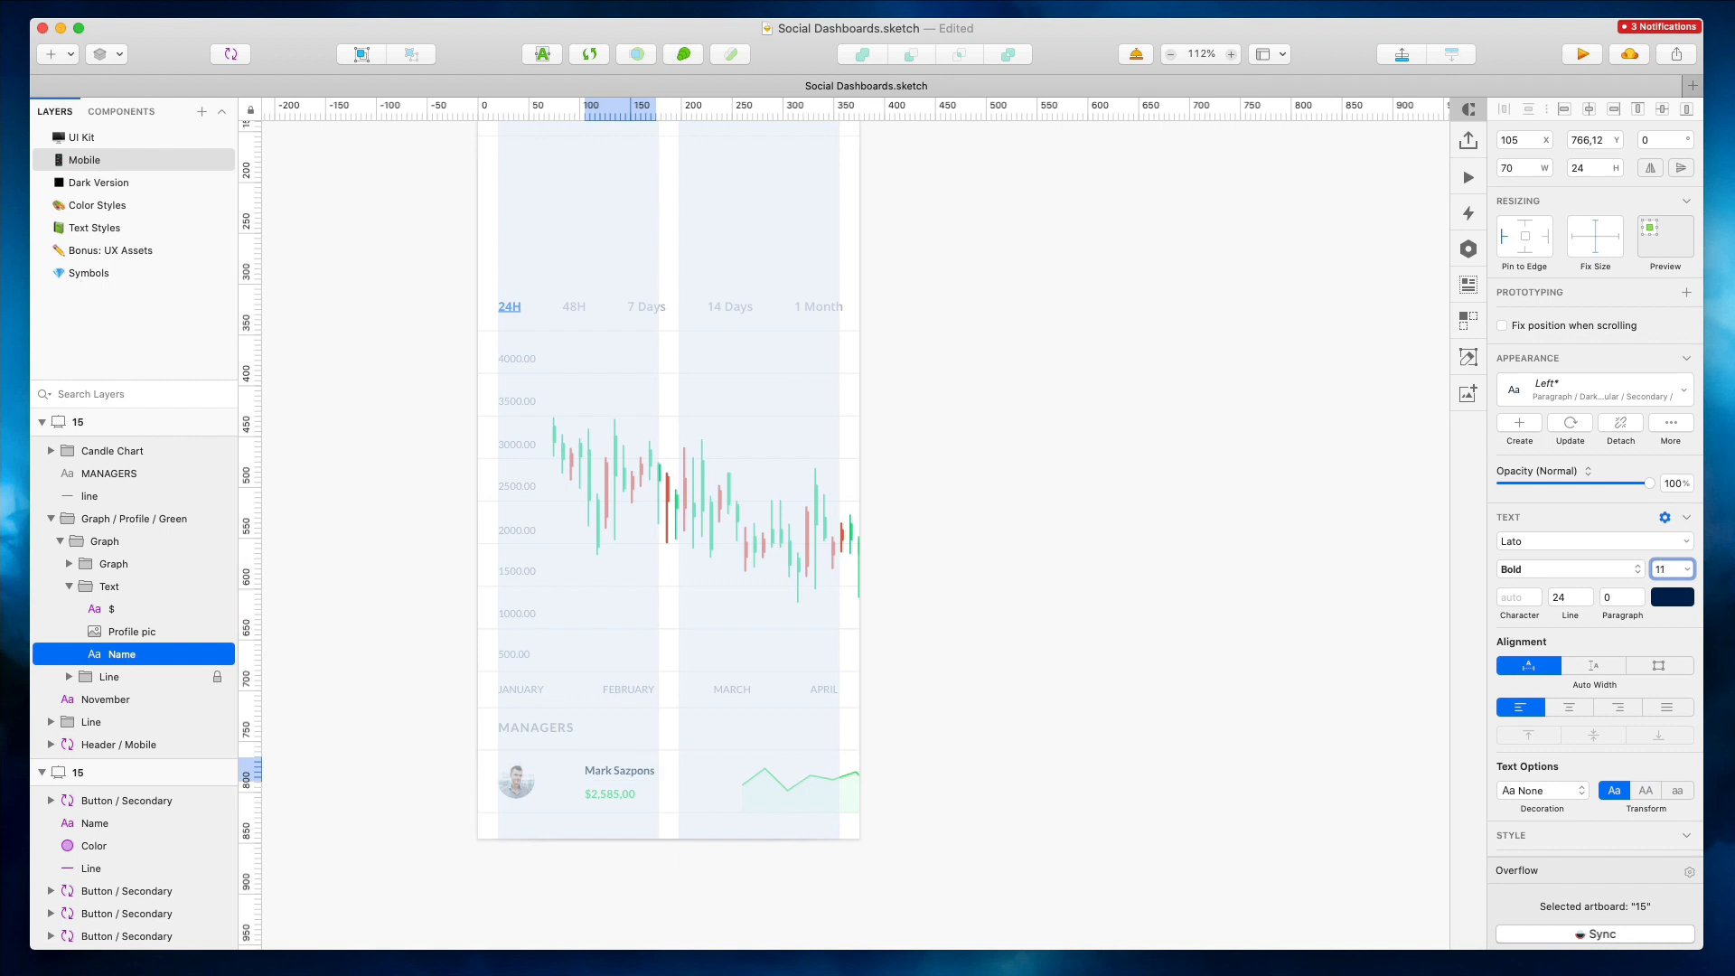
shift+click(625, 792)
drag(631, 771, 596, 769)
Shift the manager line graph left and shorten it so it ends at the artboard's right edge
drag(814, 788, 757, 787)
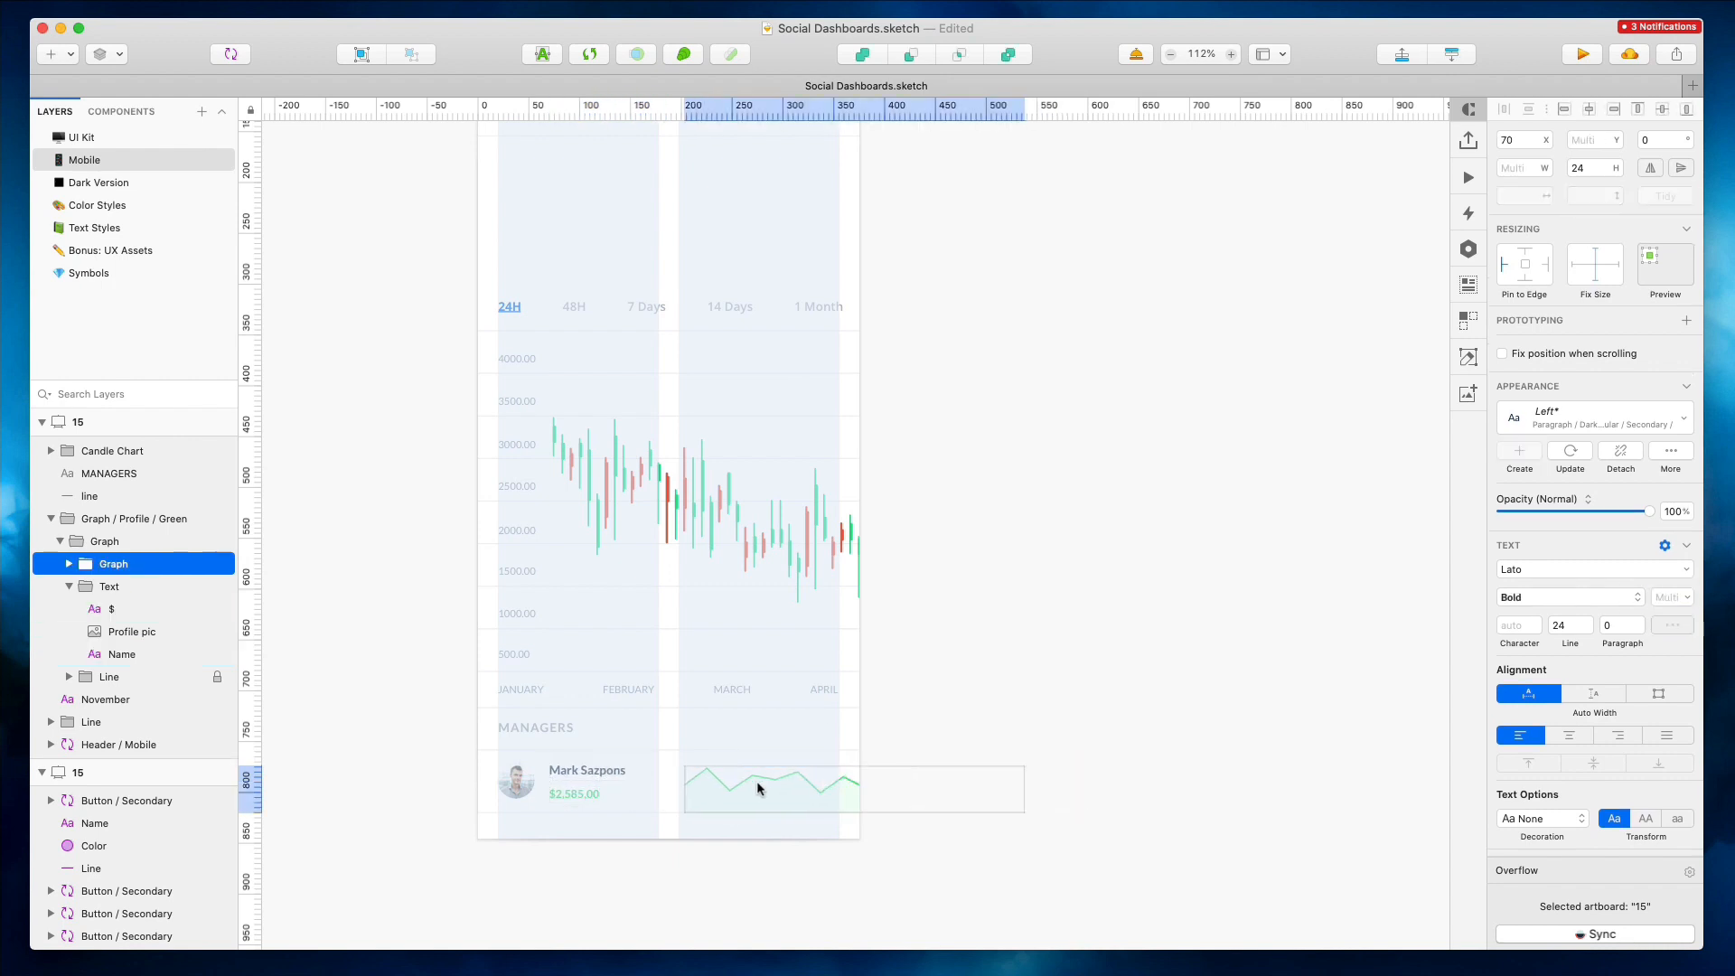
drag(998, 787, 874, 786)
click(911, 770)
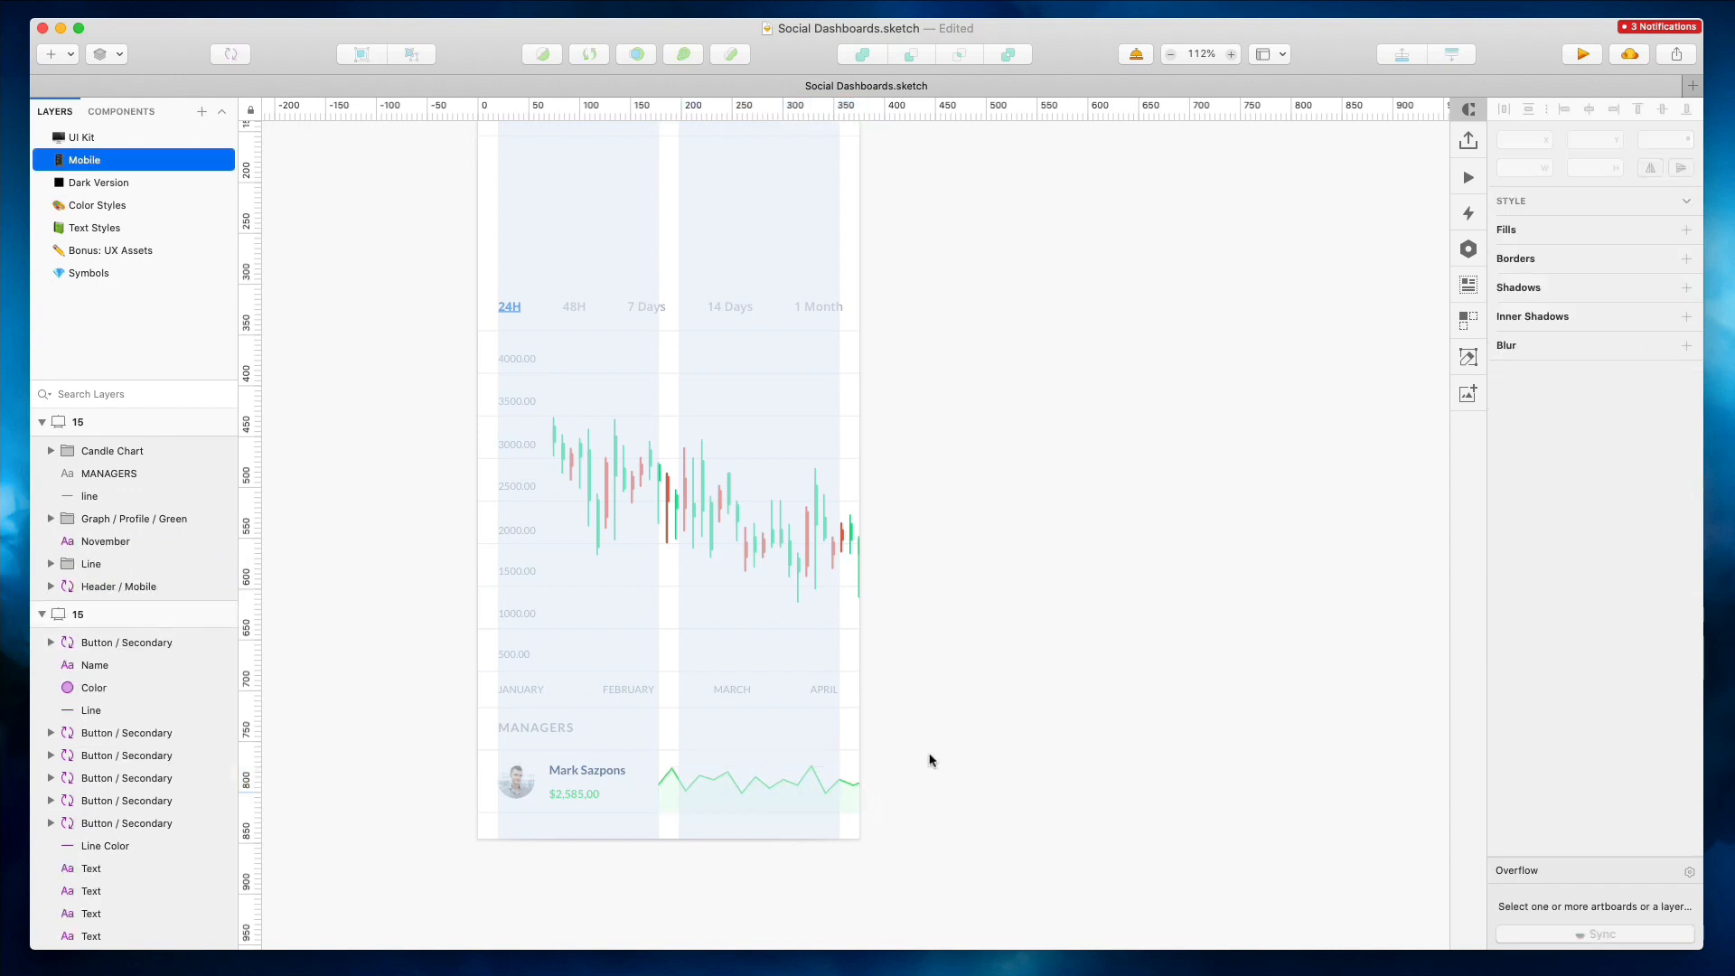
Select the candle chart, MANAGERS heading, divider line and manager row and move them up together
click(542, 730)
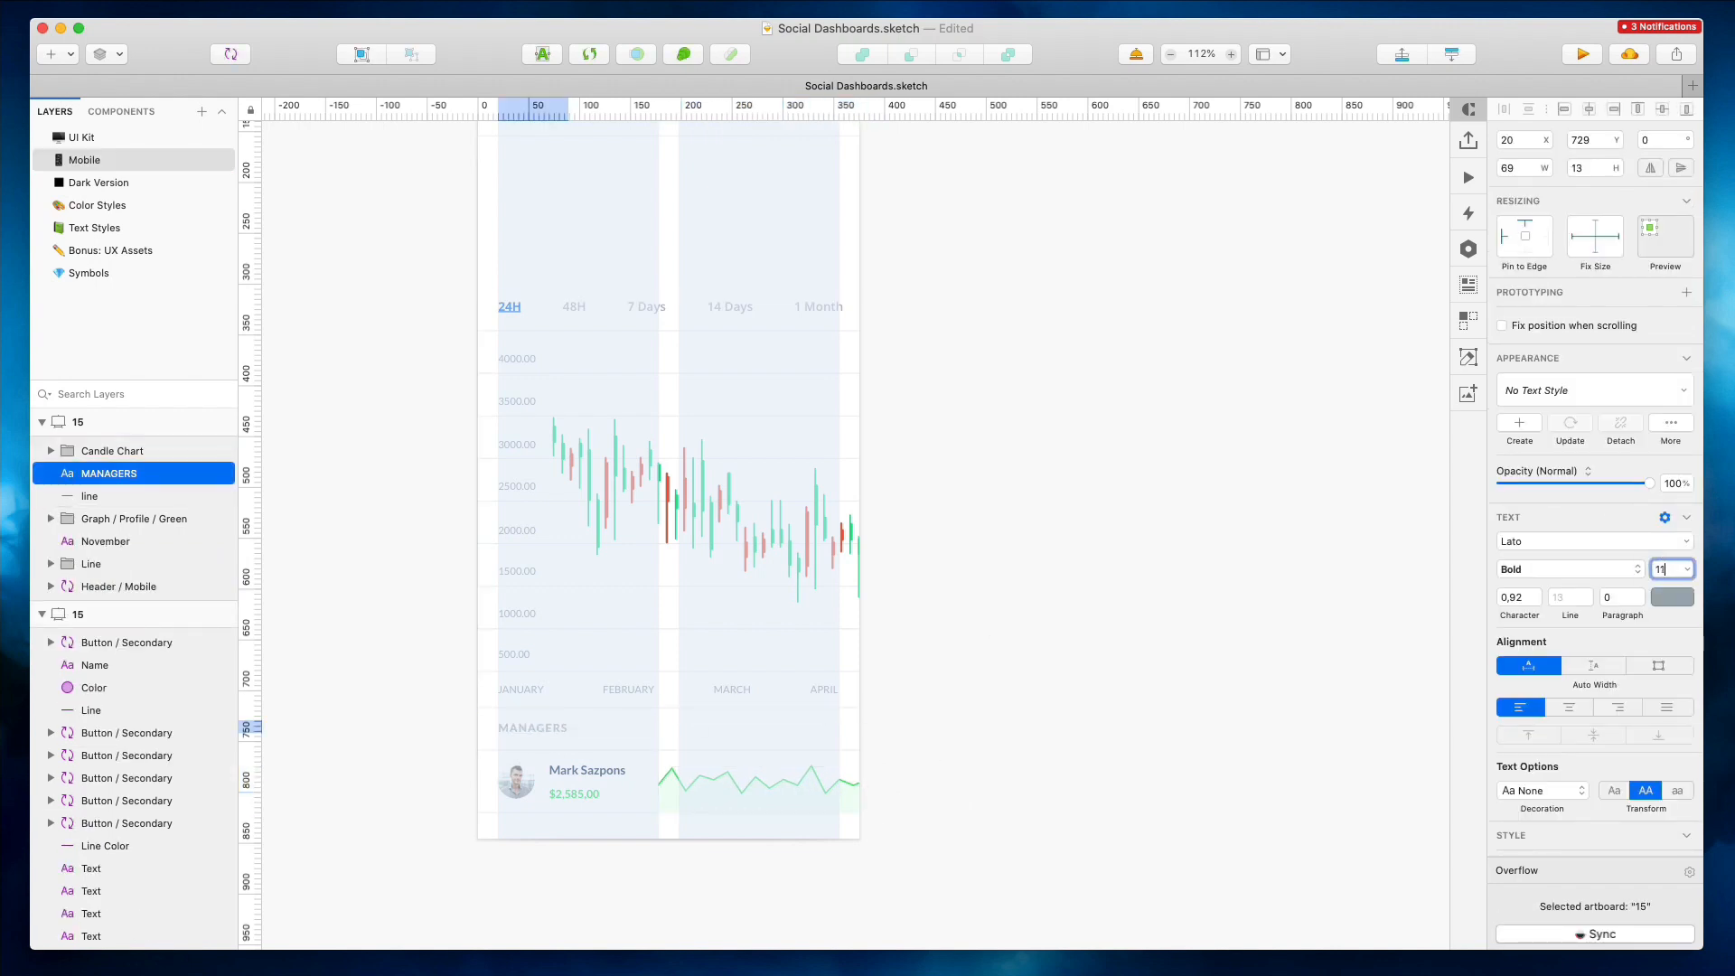
scroll(960, 515, down, 3)
drag(507, 310, 988, 859)
drag(769, 391, 769, 362)
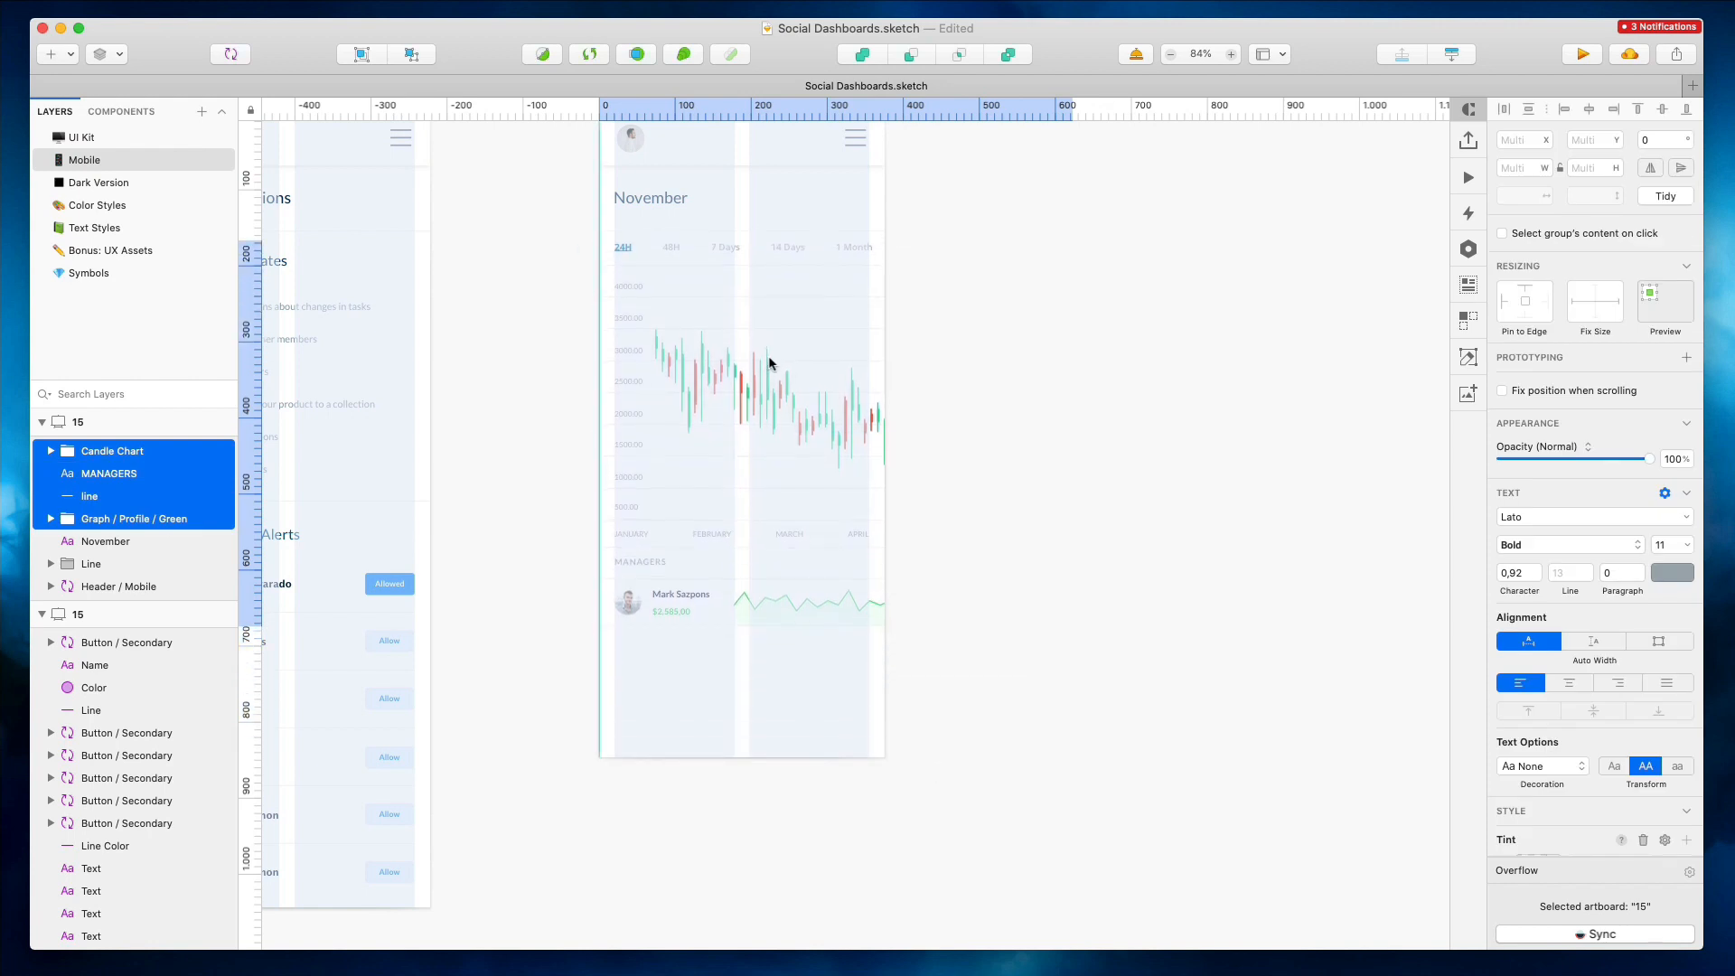
click(1172, 344)
scroll(829, 495, up, 2)
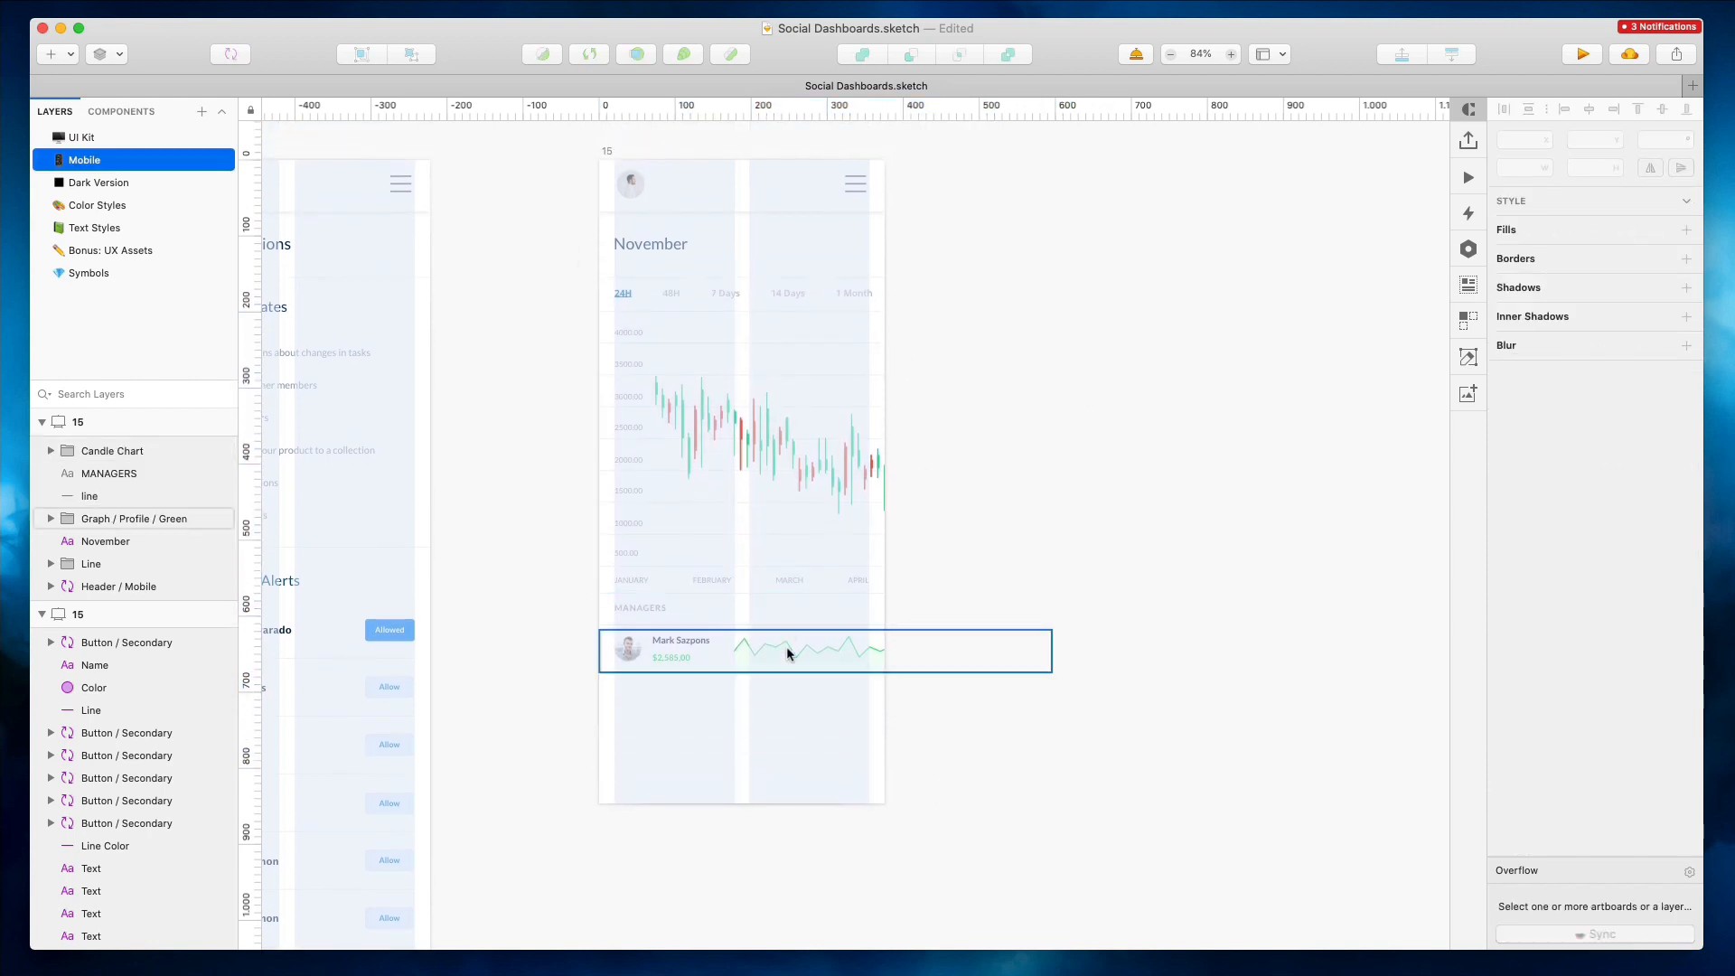
Replace the mobile chart screen's November title with the Analytics title from the desktop page
click(600, 151)
scroll(609, 154, down, 5)
scroll(1296, 262, right, 1)
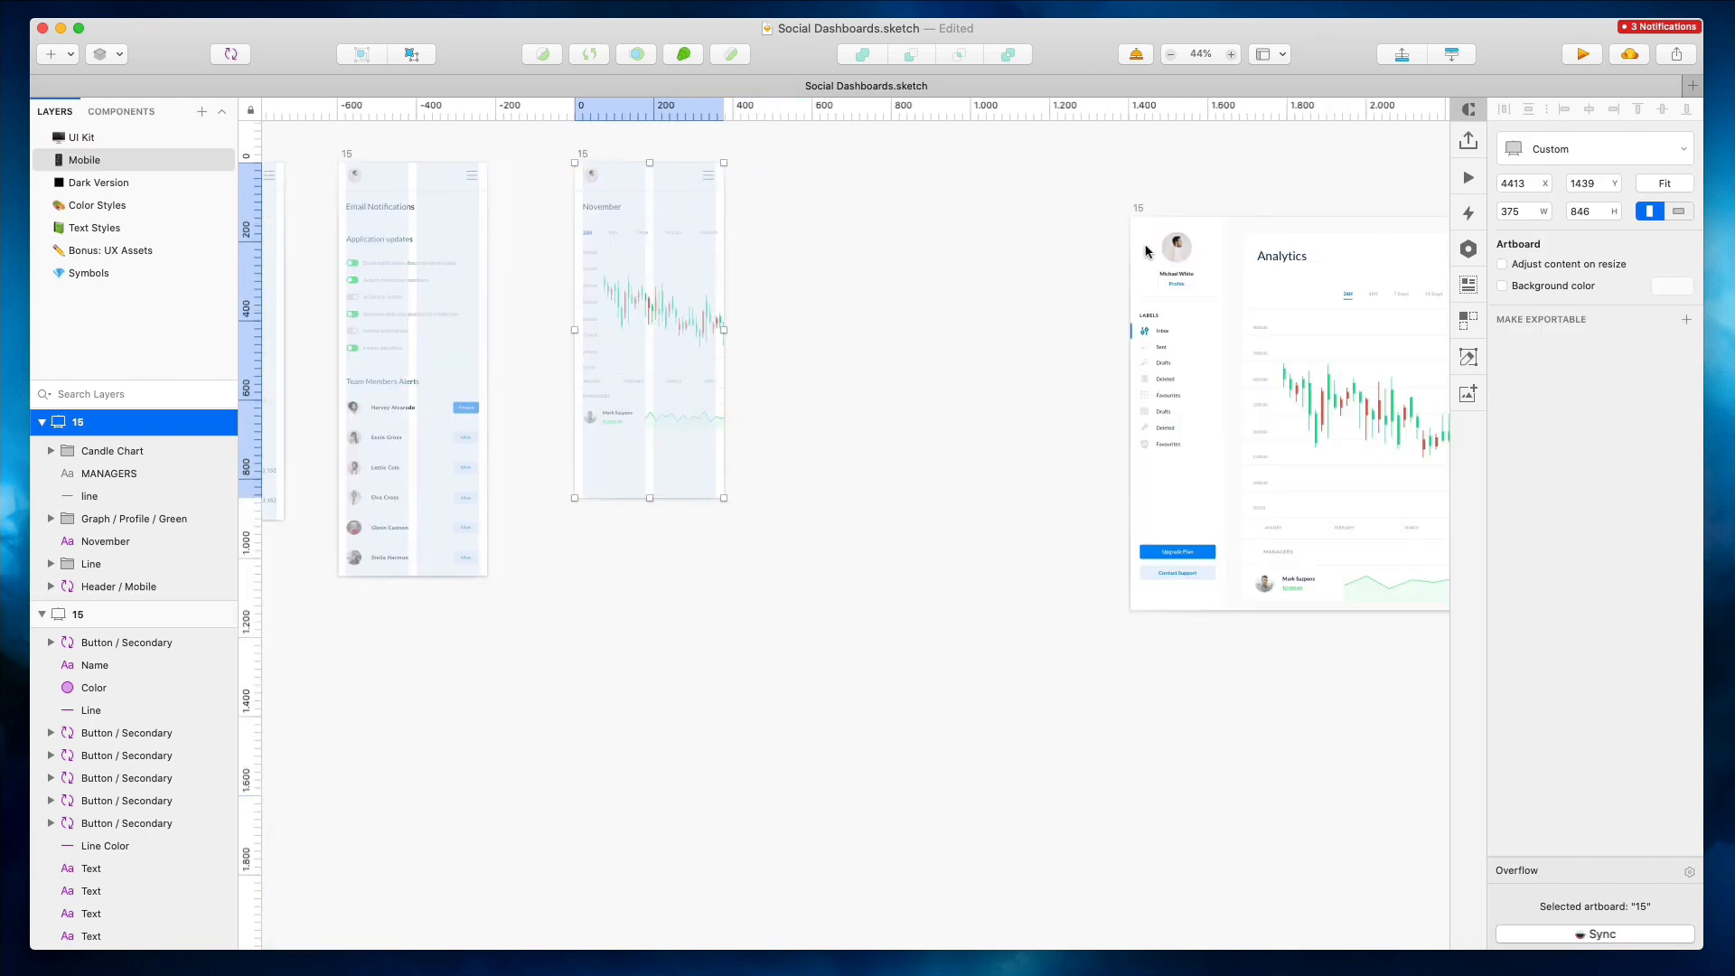
double_click(1294, 260)
key(super+c)
double_click(599, 202)
key(super+v)
click(810, 170)
scroll(810, 169, left, 1)
scroll(810, 174, left, 5)
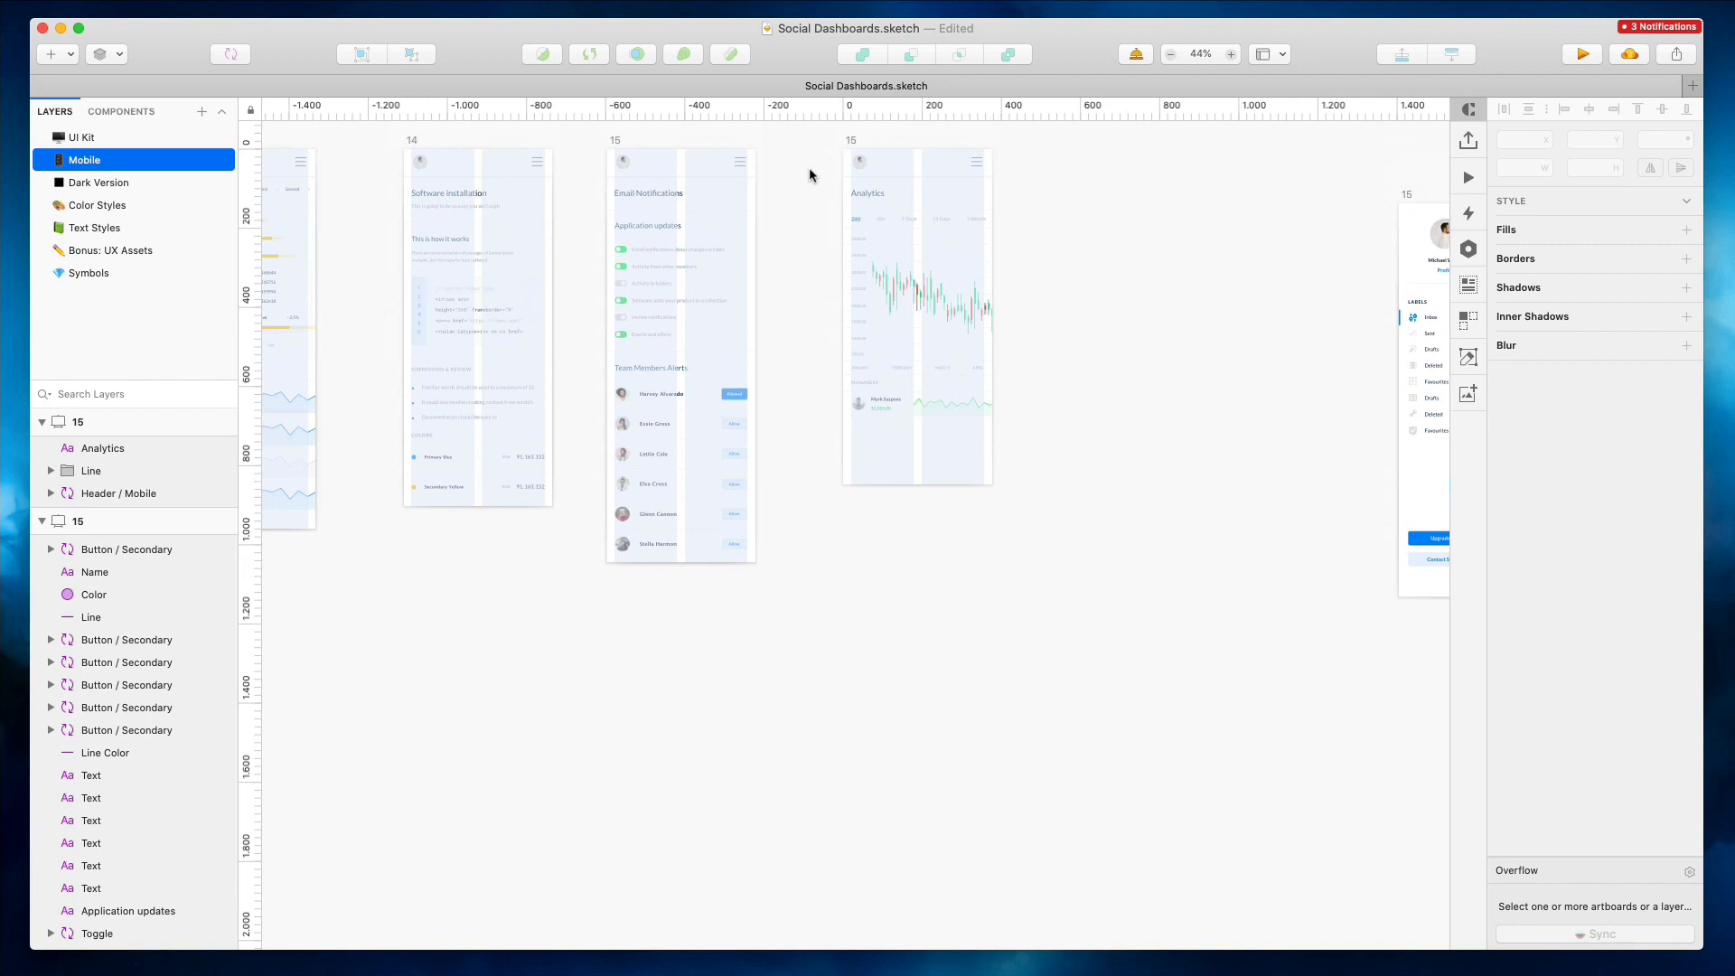
scroll(810, 175, up, 2)
scroll(810, 174, right, 8)
click(484, 185)
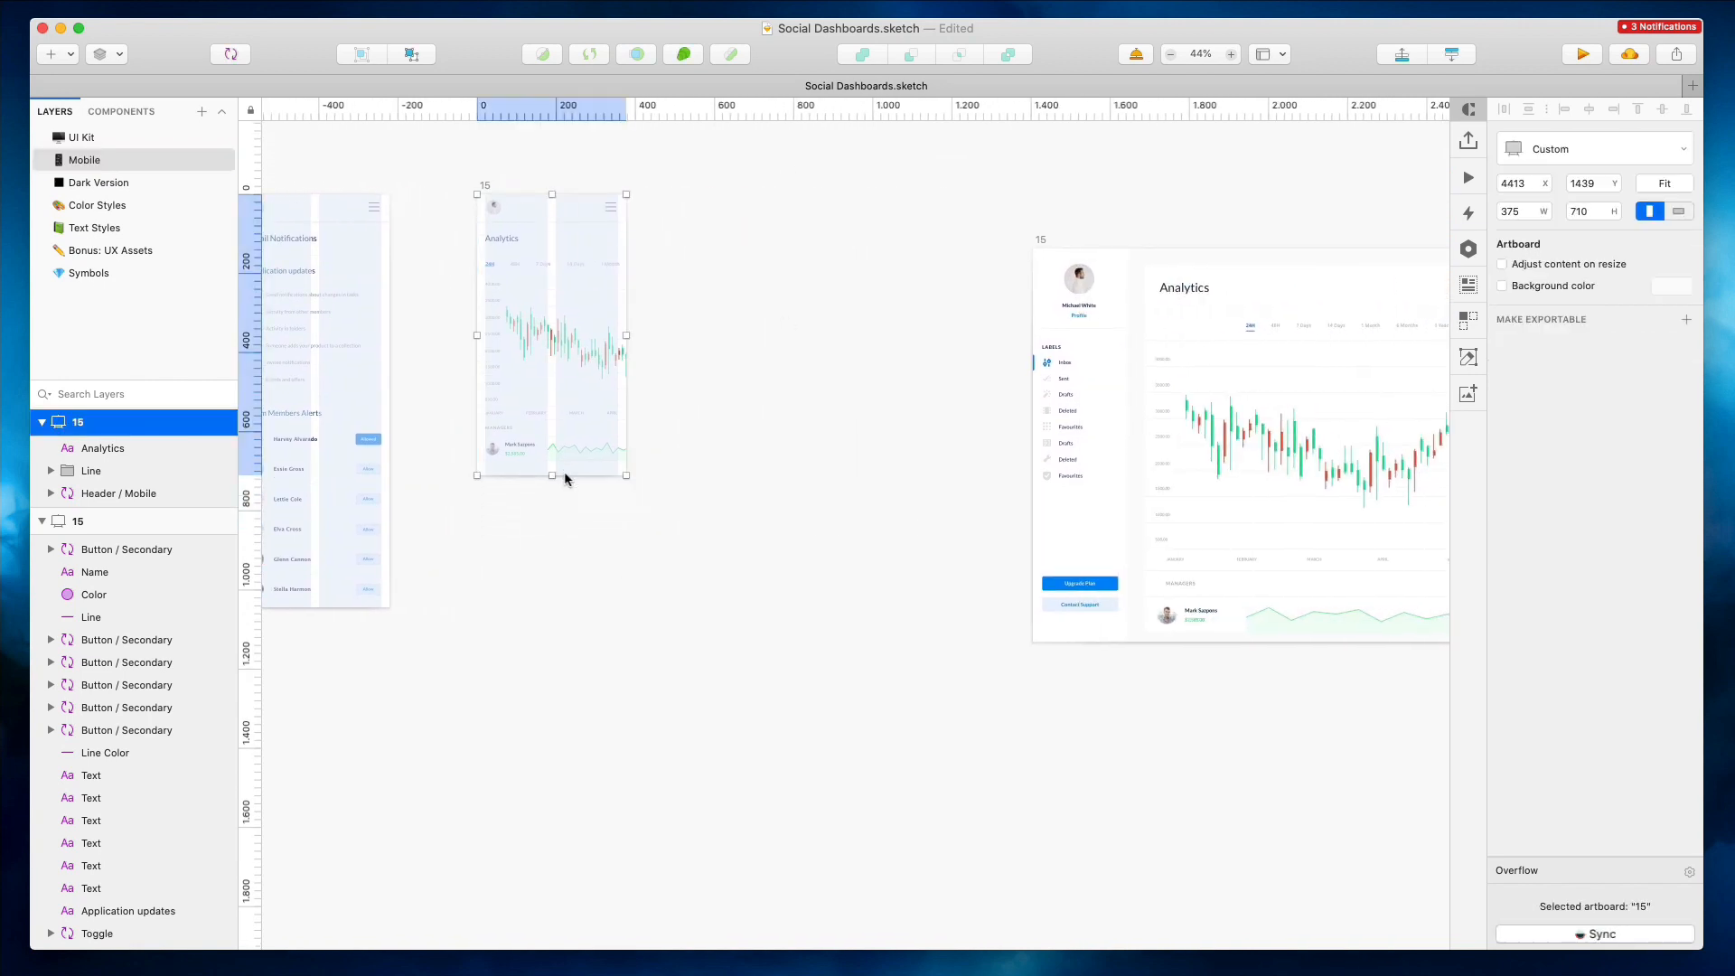
click(747, 364)
scroll(746, 364, left, 3)
scroll(746, 363, right, 6)
scroll(747, 364, up, 3)
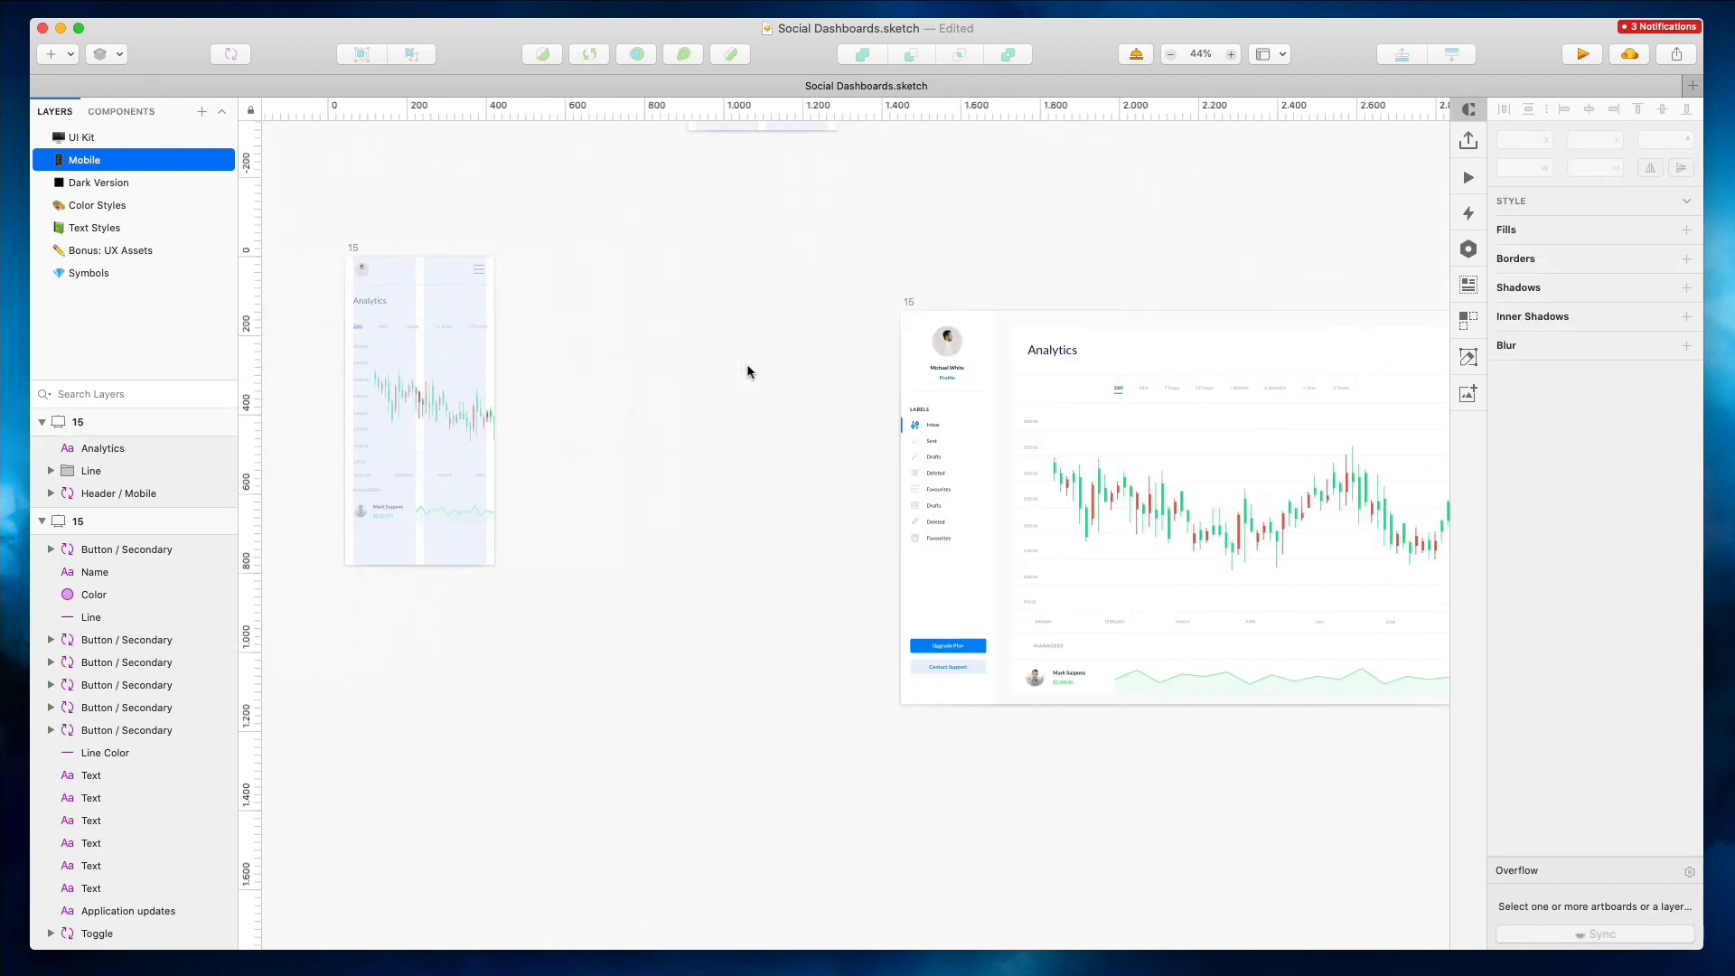
scroll(746, 364, down, 3)
click(744, 317)
key(Delete)
scroll(744, 321, right, 20)
scroll(744, 322, down, 2)
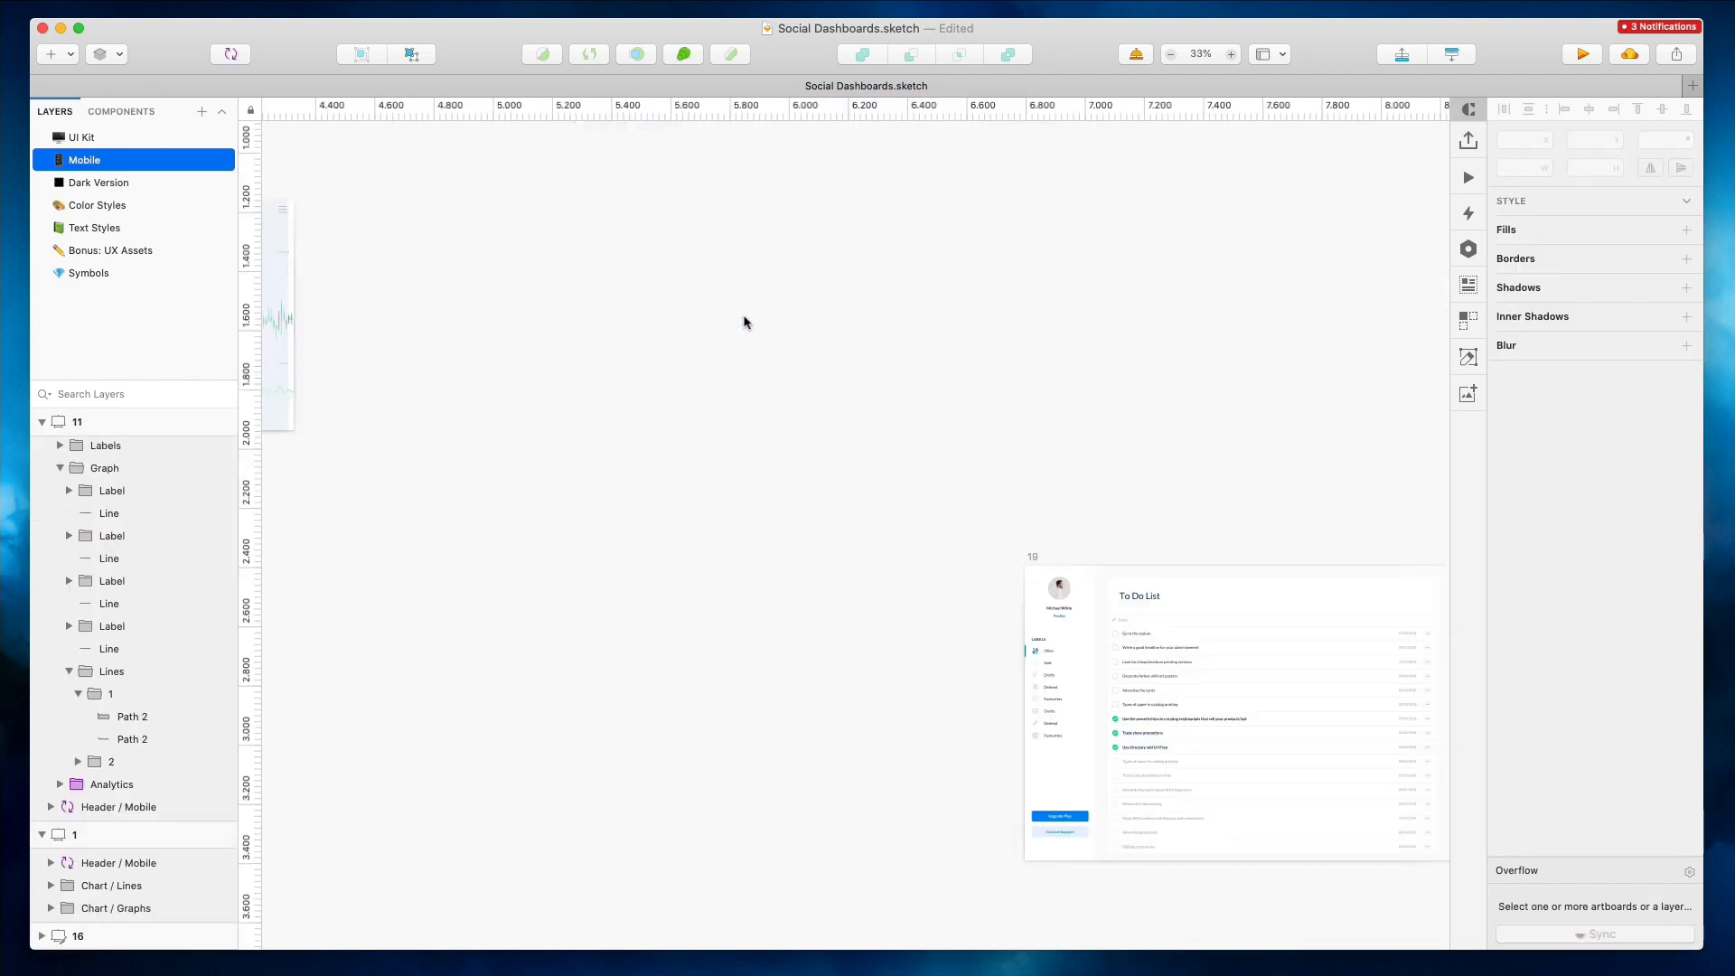
scroll(744, 322, up, 2)
Select the four event blocks in the desktop Today calendar and shift them to the right
drag(687, 264, 5, 277)
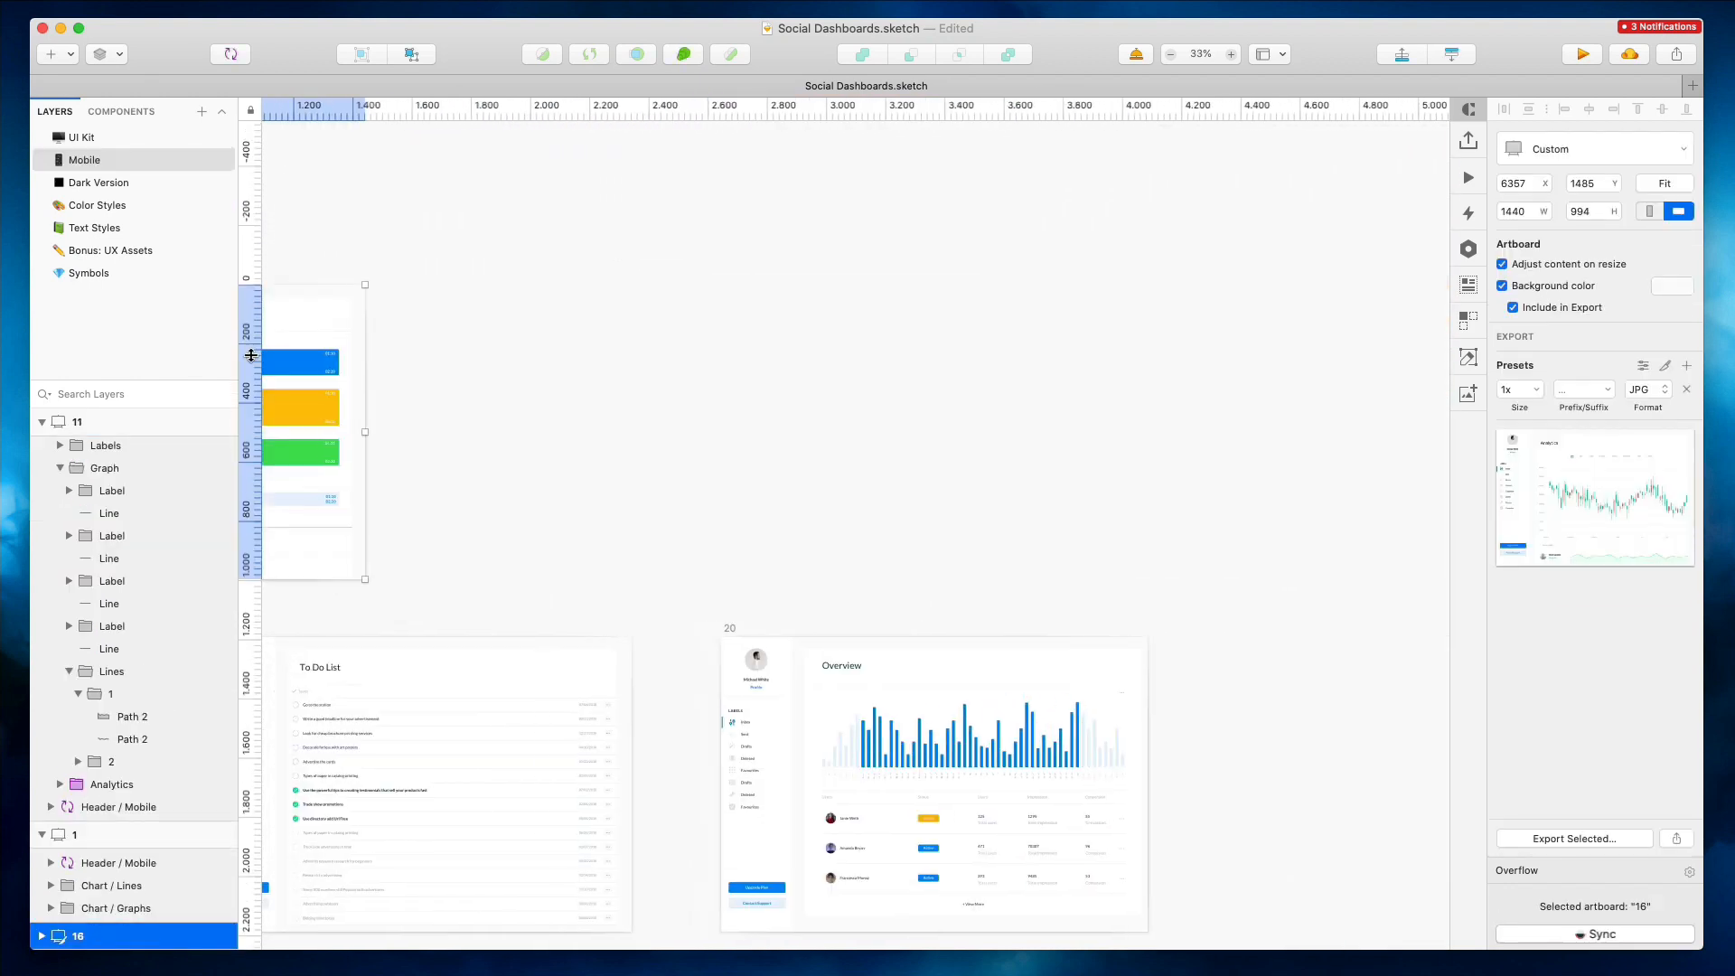
scroll(443, 352, left, 20)
click(1127, 375)
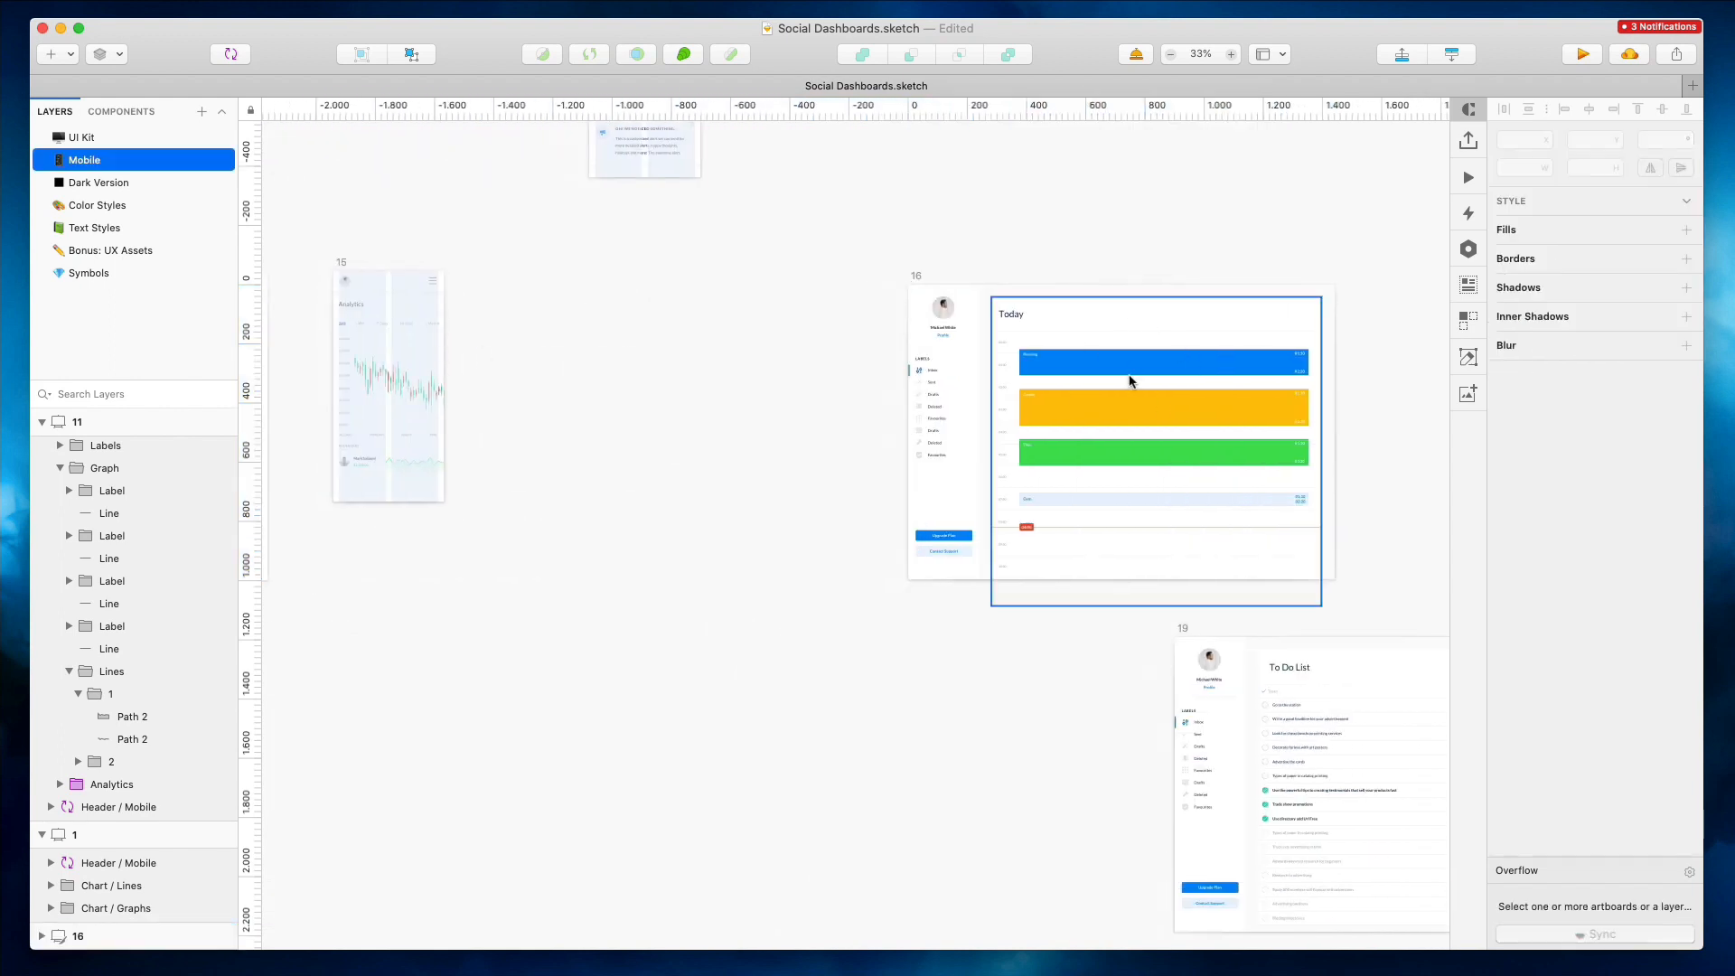
drag(1316, 452, 1092, 454)
scroll(1054, 364, up, 10)
super+click(964, 360)
shift+click(993, 528)
shift+click(976, 619)
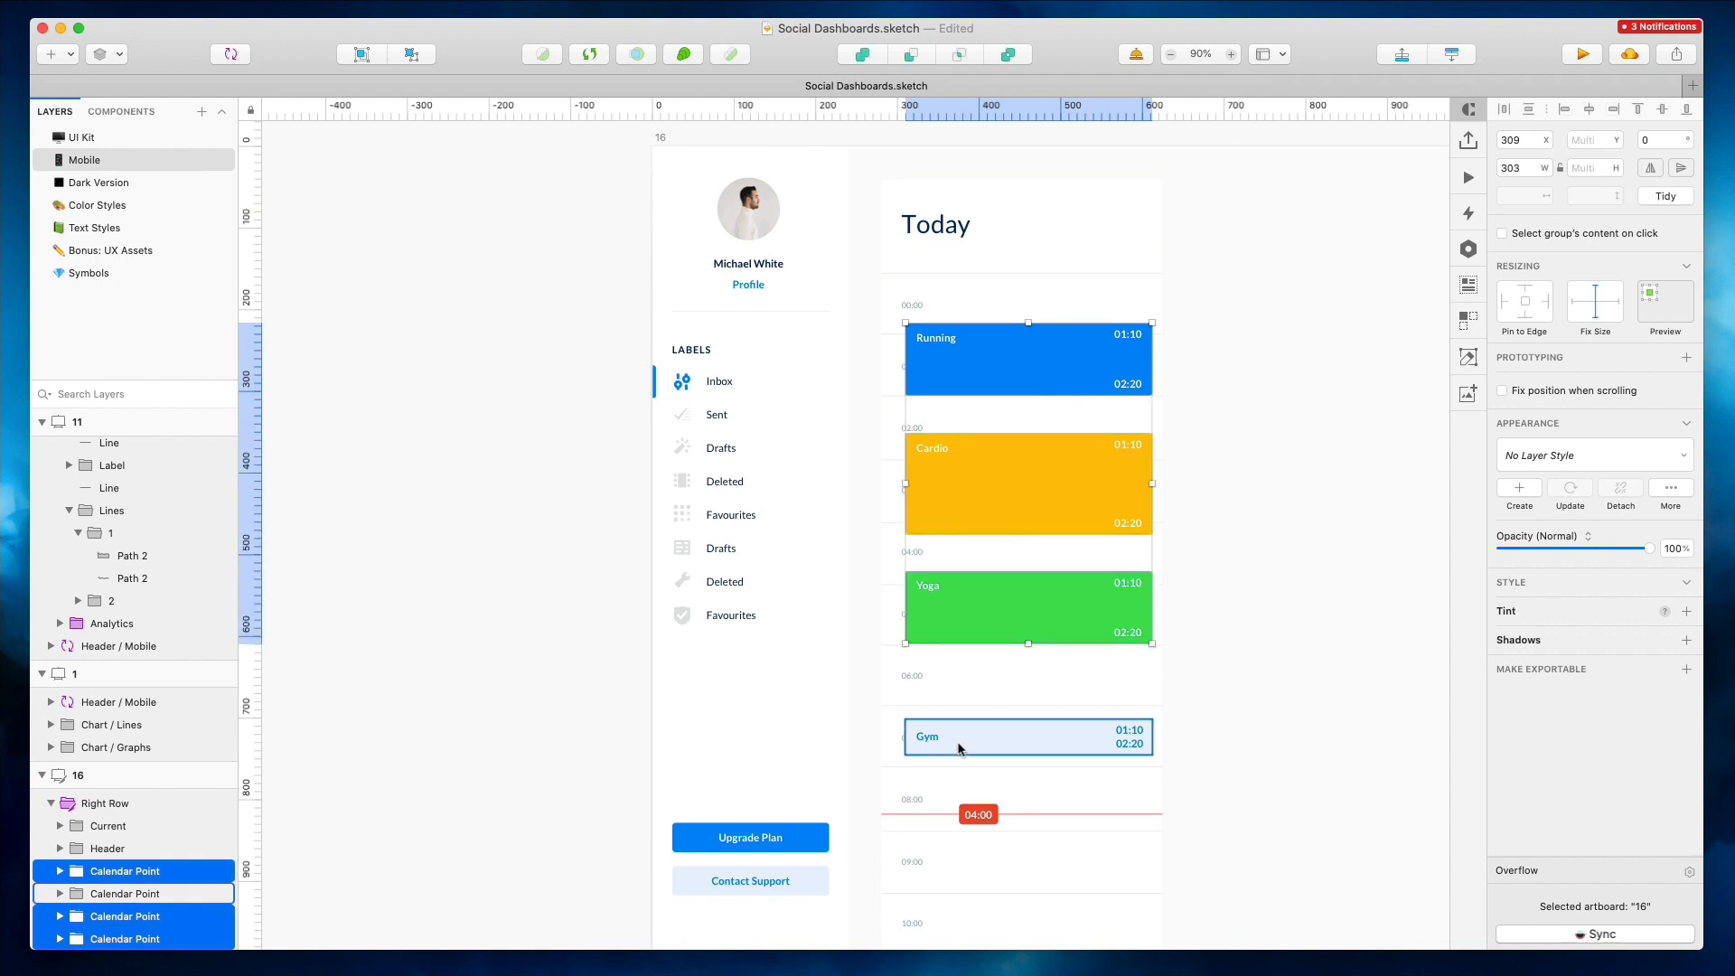
shift+click(955, 741)
drag(951, 741, 980, 740)
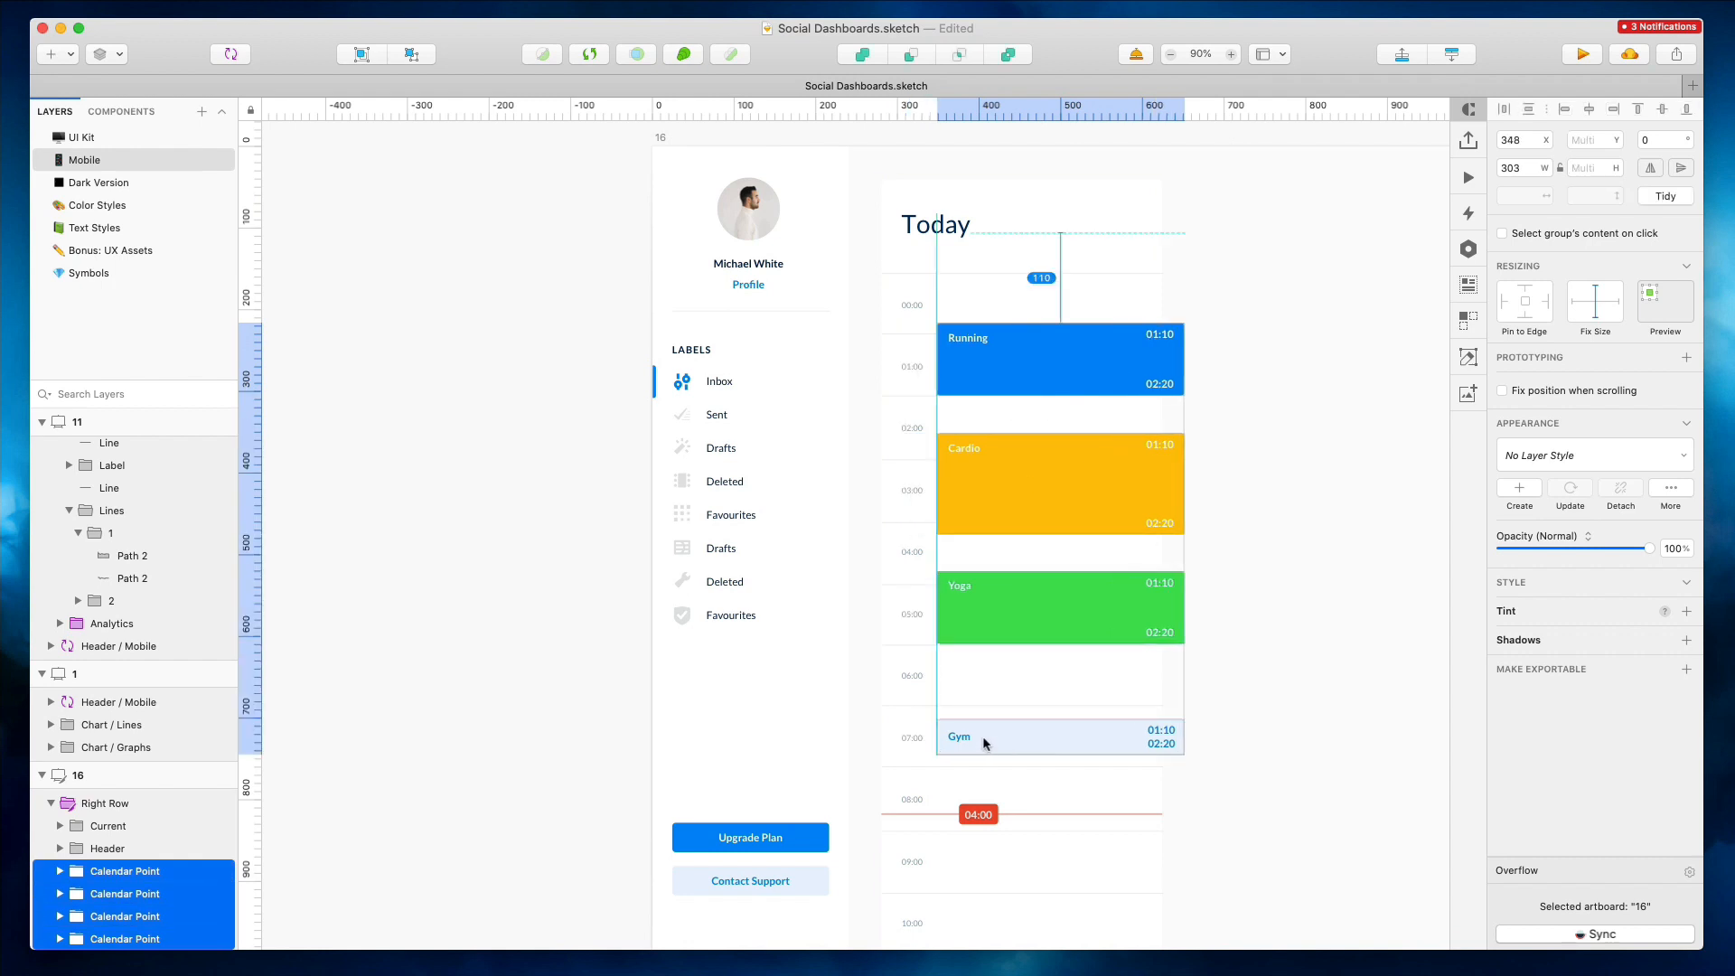
double_click(1152, 339)
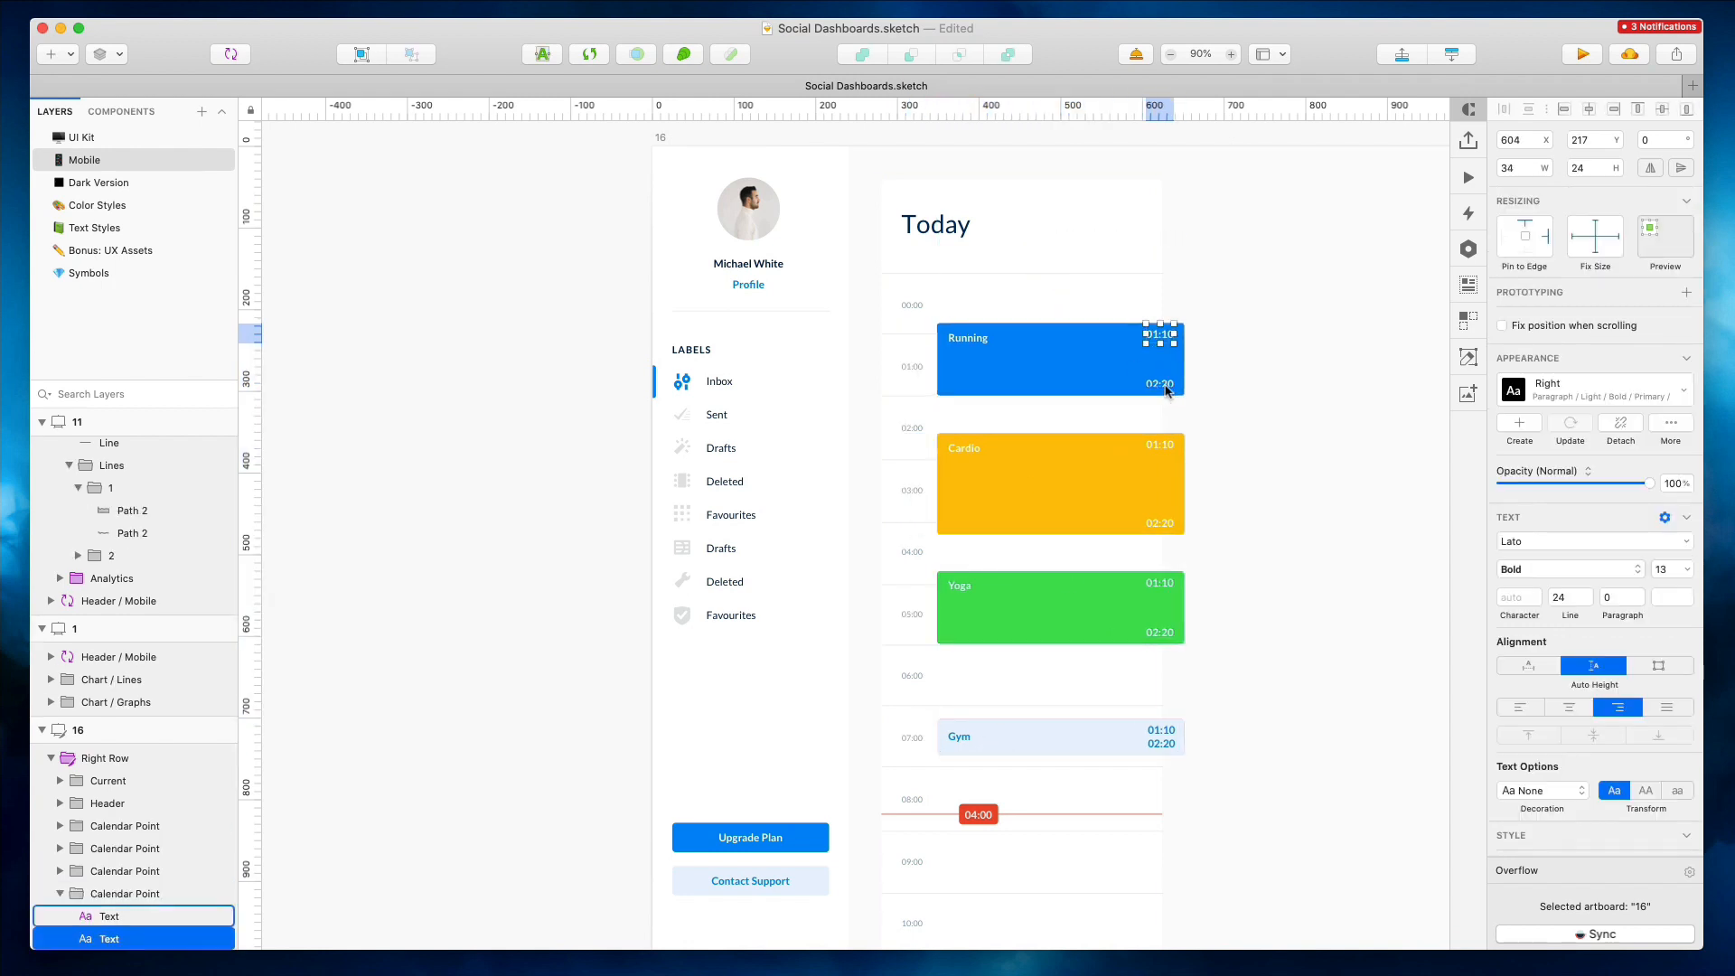
shift+click(1159, 446)
click(1278, 433)
scroll(1267, 432, down, 3)
scroll(1250, 430, left, 8)
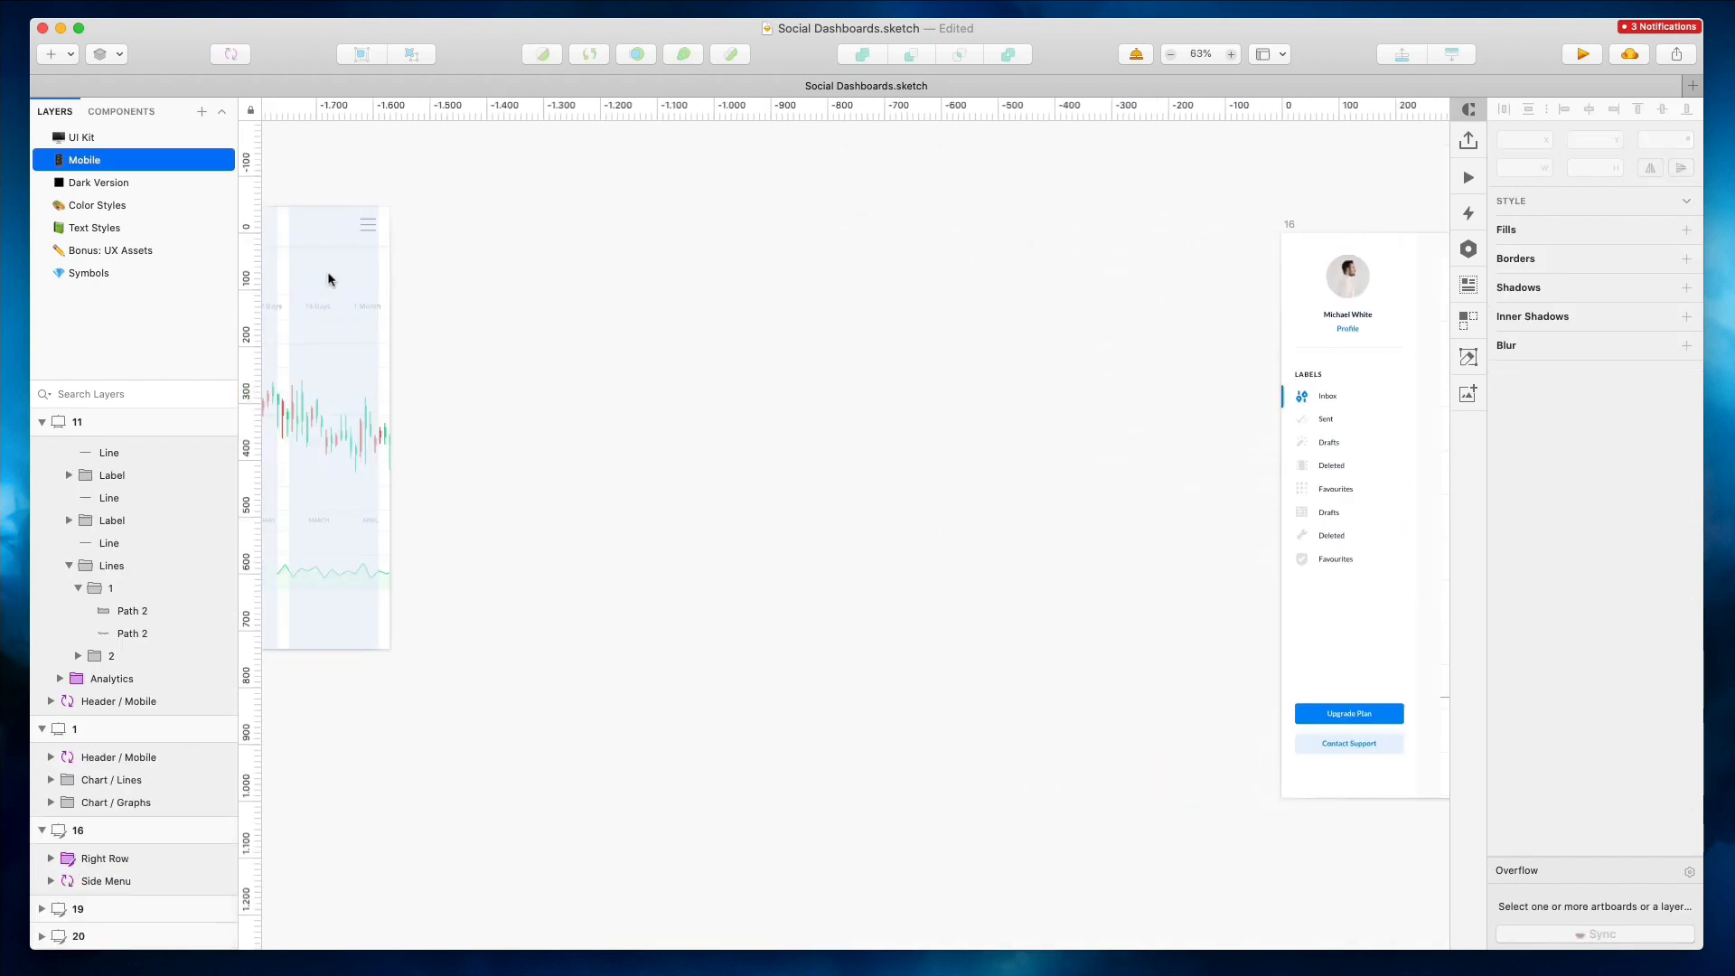
Duplicate the Analytics mobile artboard and place the copy beside the original
click(387, 199)
drag(524, 259, 767, 263)
scroll(813, 257, right, 4)
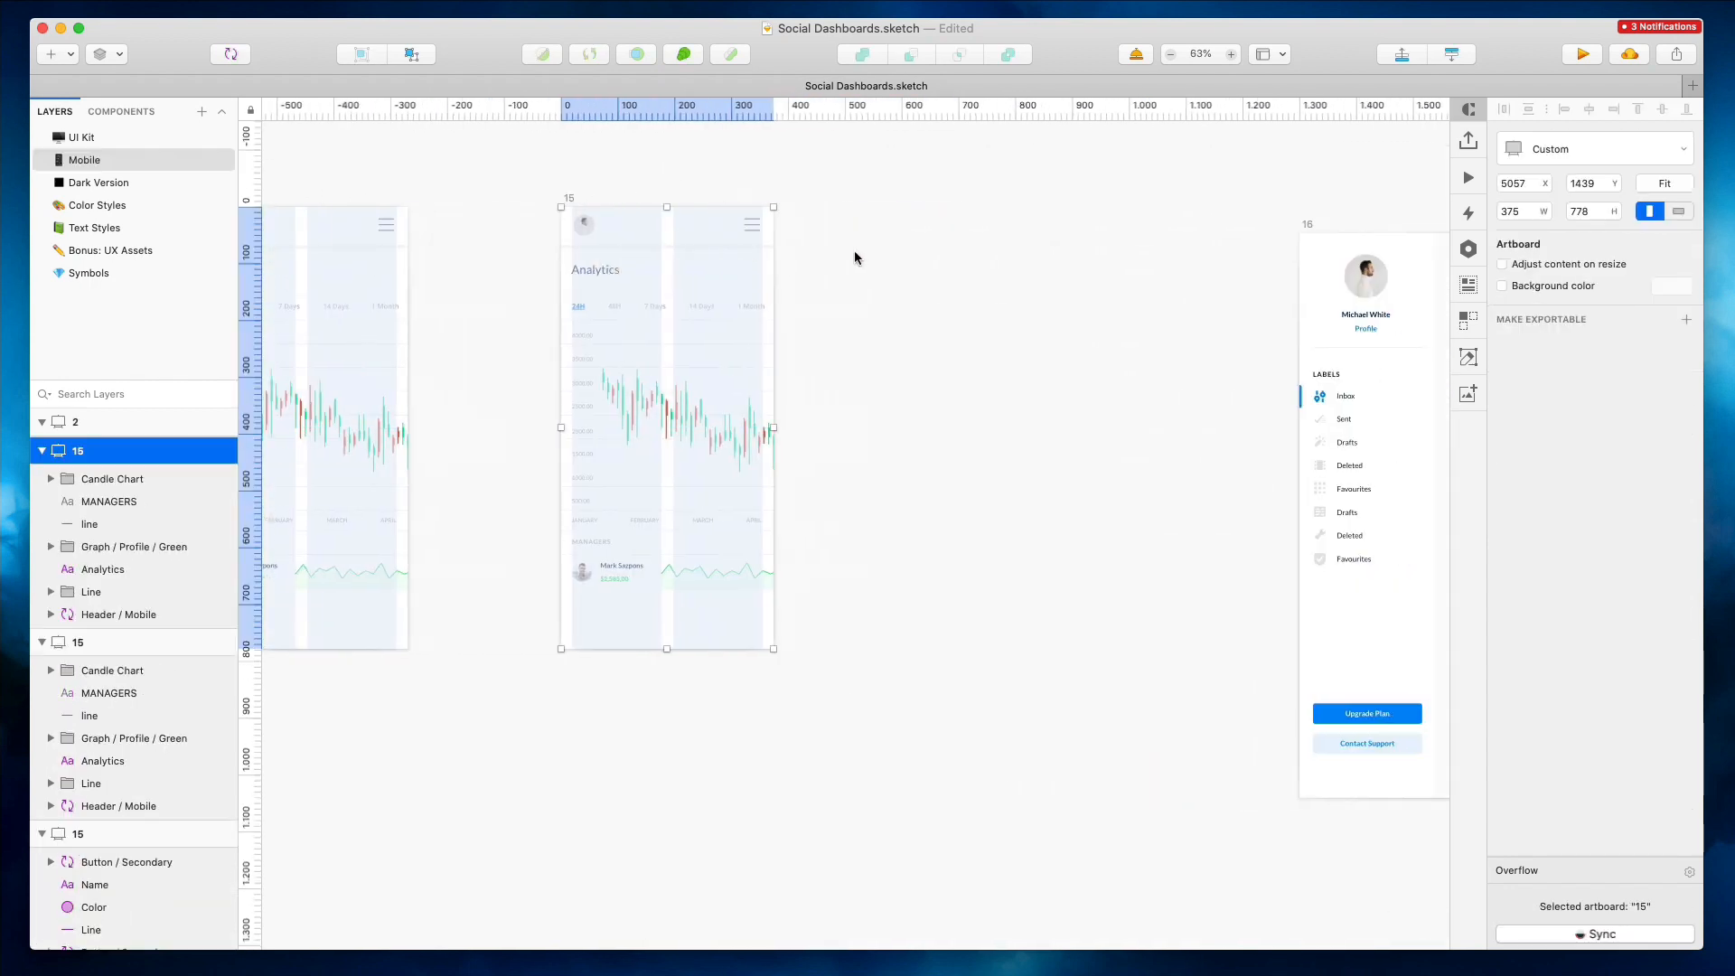
Move the desktop Today calendar artboard next to the duplicated mobile artboard
click(854, 252)
scroll(556, 316, right, 5)
click(1073, 226)
drag(1375, 343, 1029, 306)
scroll(659, 253, down, 2)
scroll(660, 257, up, 4)
scroll(714, 254, down, 3)
scroll(723, 253, left, 2)
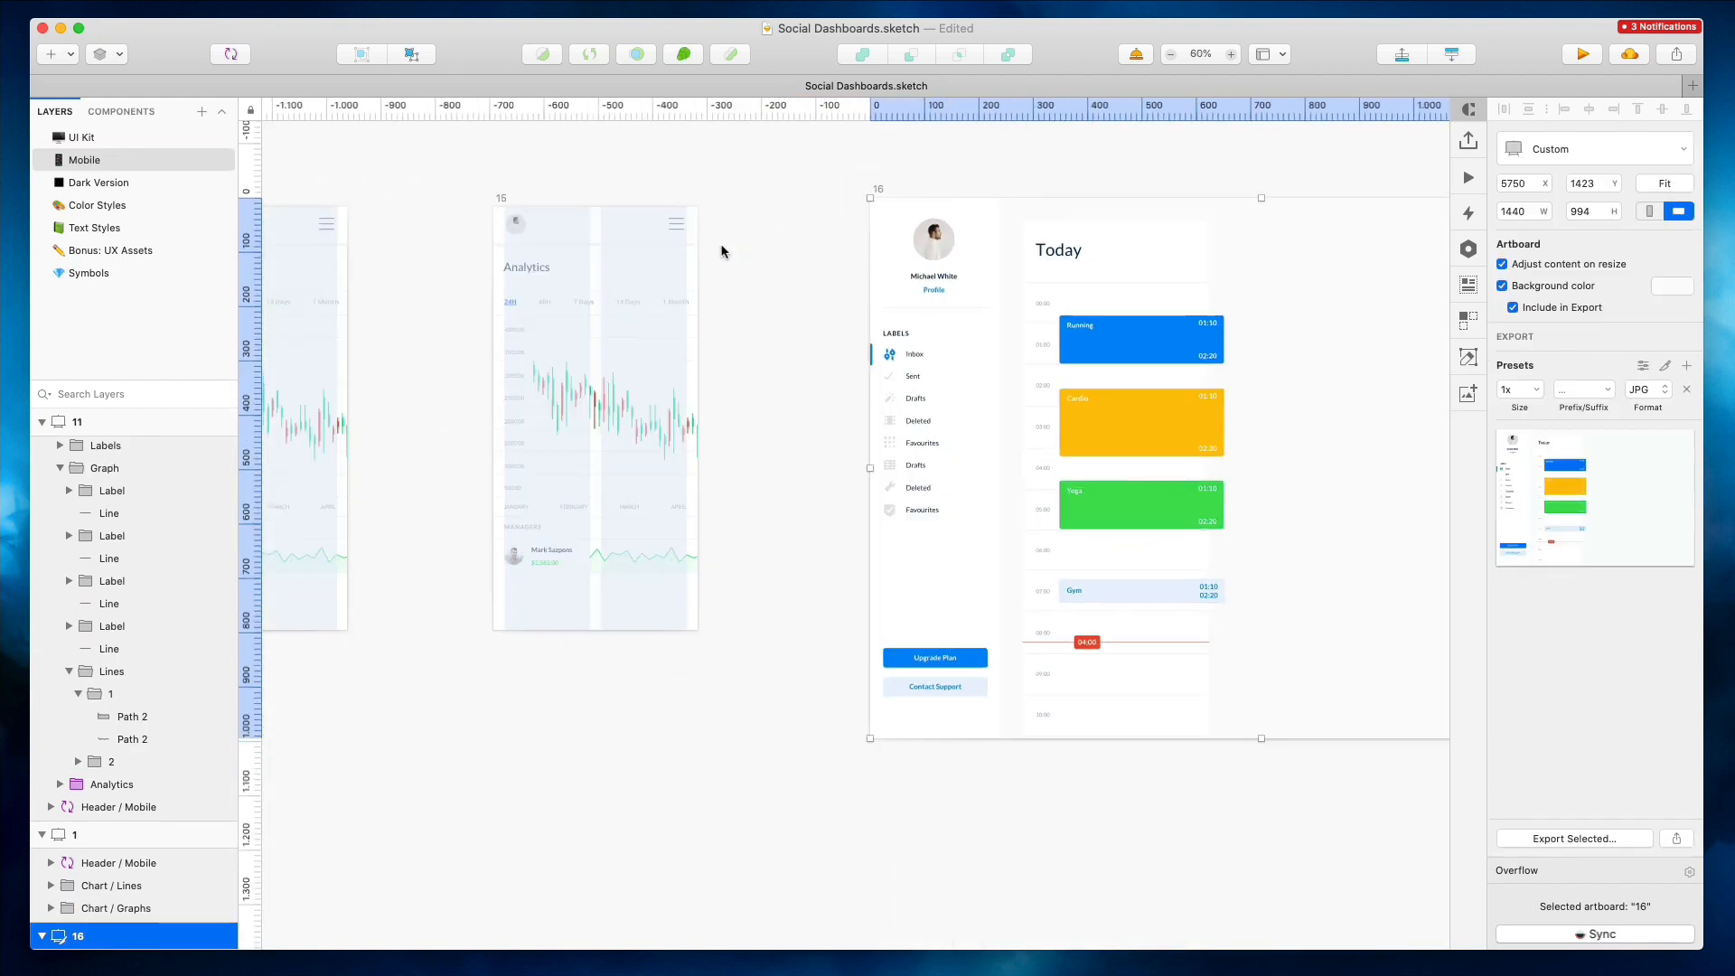
Change the duplicated mobile artboard's title to Today
click(728, 253)
super+click(1071, 253)
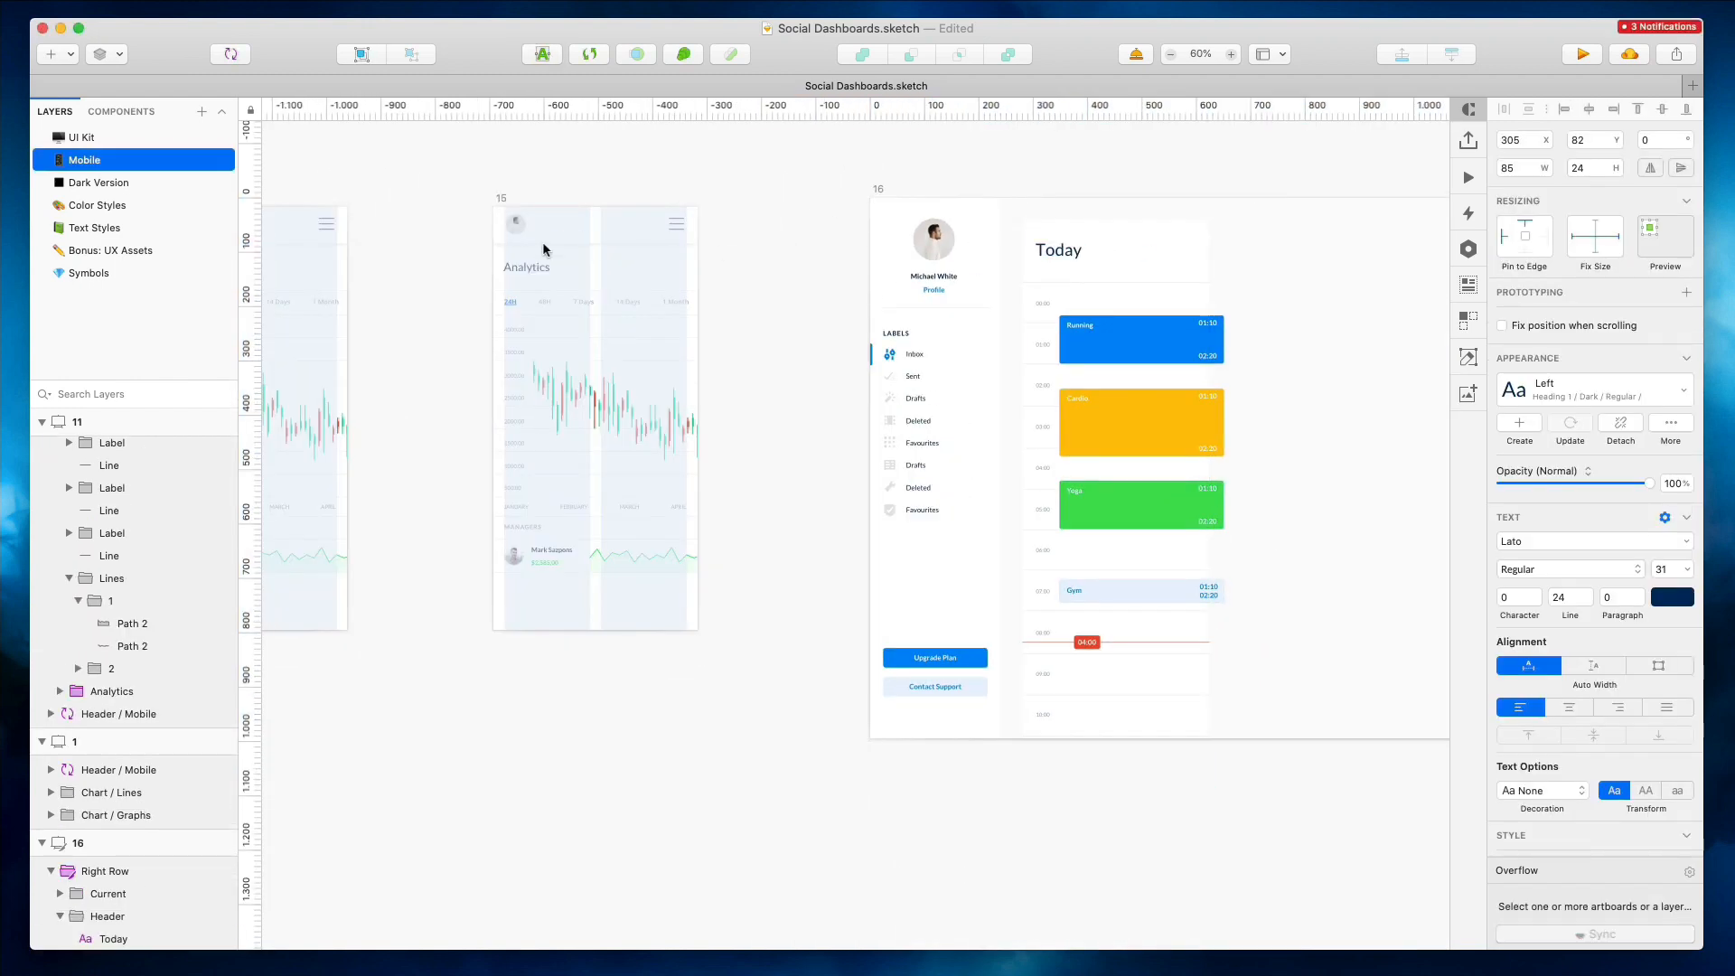
double_click(529, 266)
text(Today)
Delete the chart, month labels and manager row from the duplicated mobile artboard
click(730, 236)
drag(485, 302, 709, 638)
key(Delete)
click(1147, 290)
drag(1146, 290, 622, 365)
drag(1147, 356, 1146, 303)
drag(1060, 231, 1100, 288)
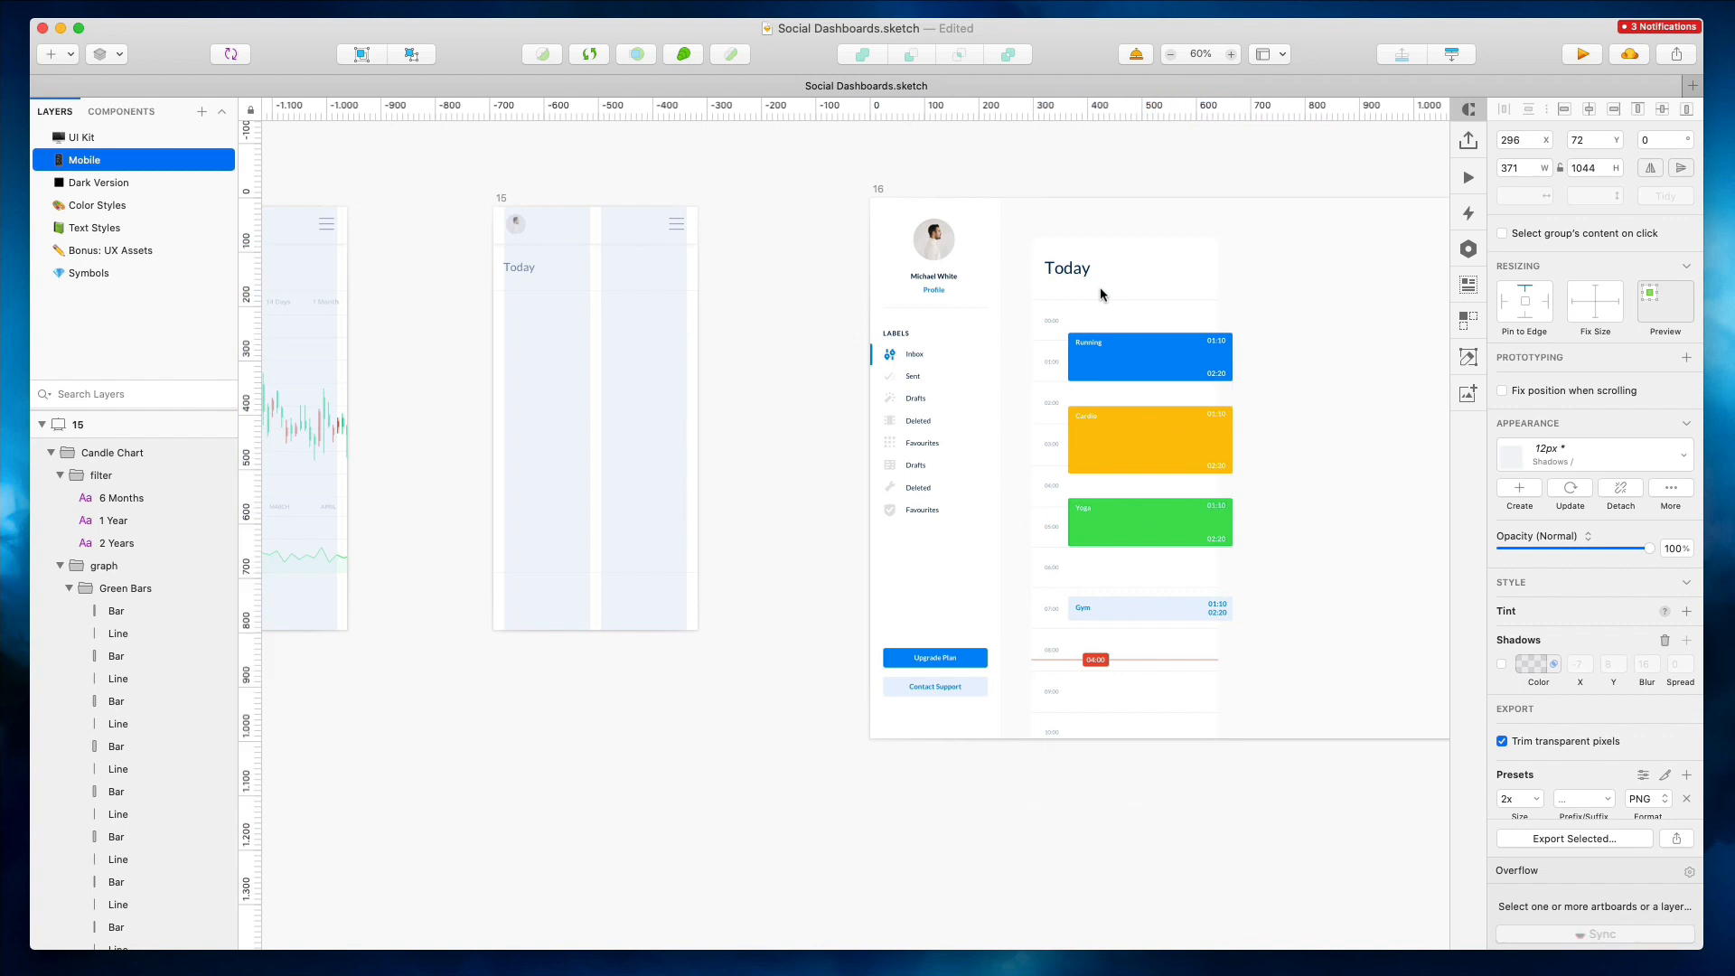
key(Delete)
Move the calendar's event column from the desktop page into the mobile Today artboard and nudge it left
drag(1169, 371, 618, 365)
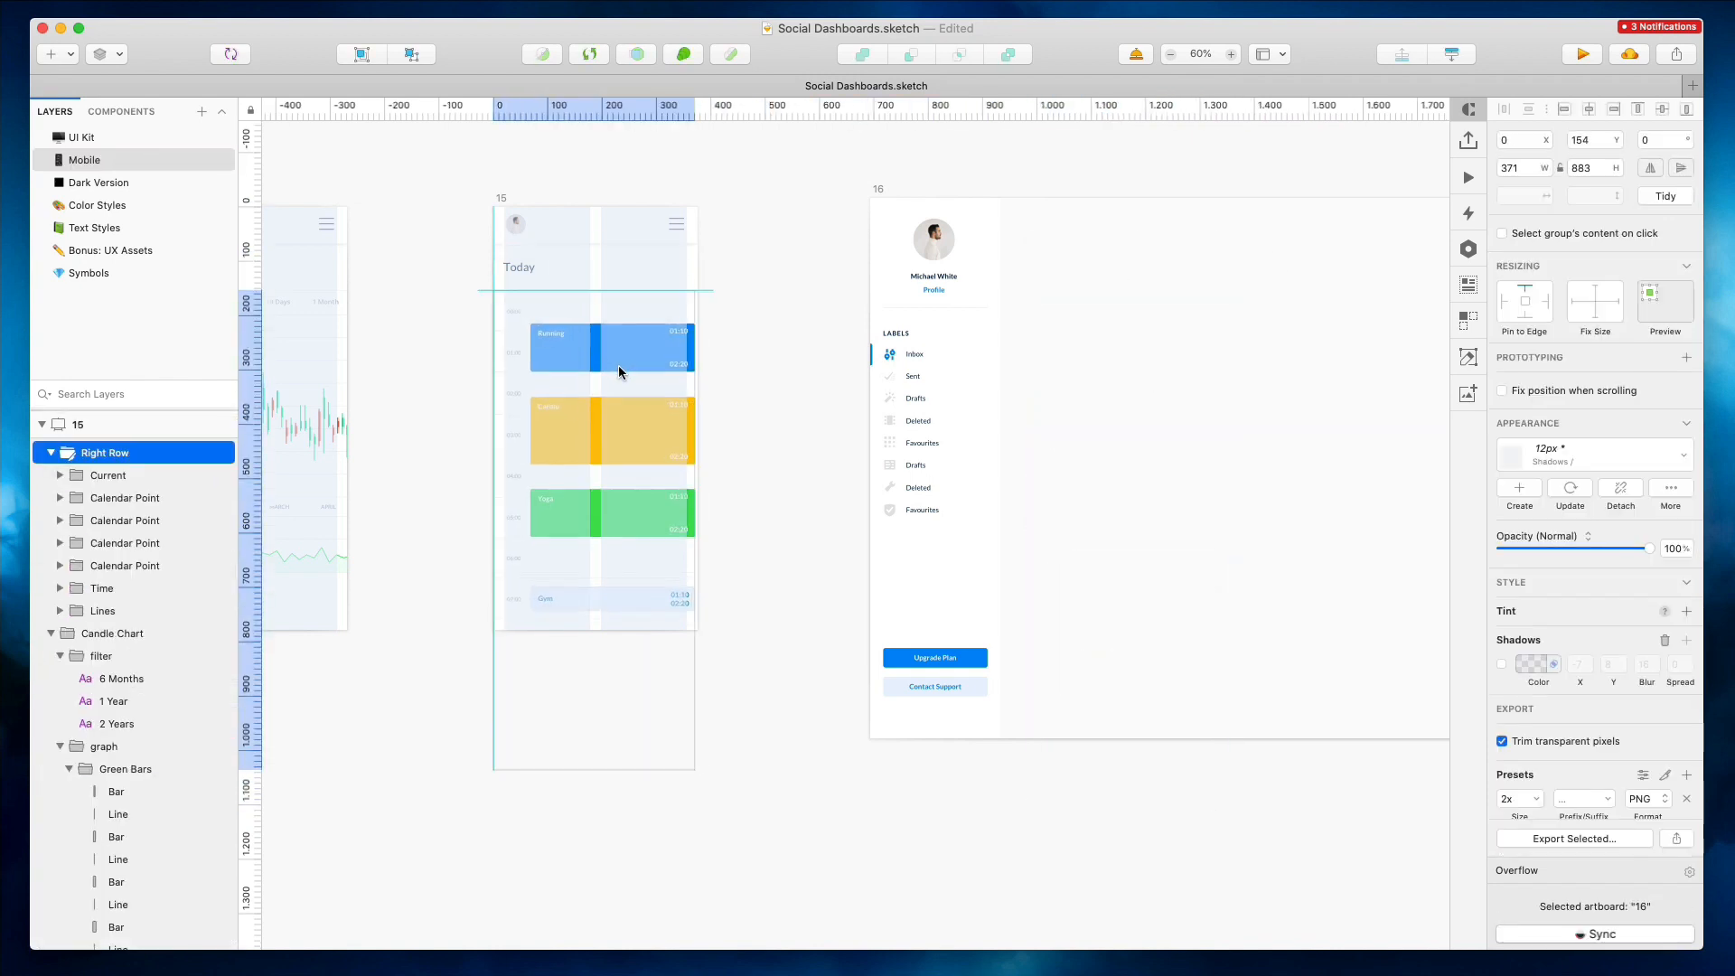
key(super+2)
key(Left)
key(Left)
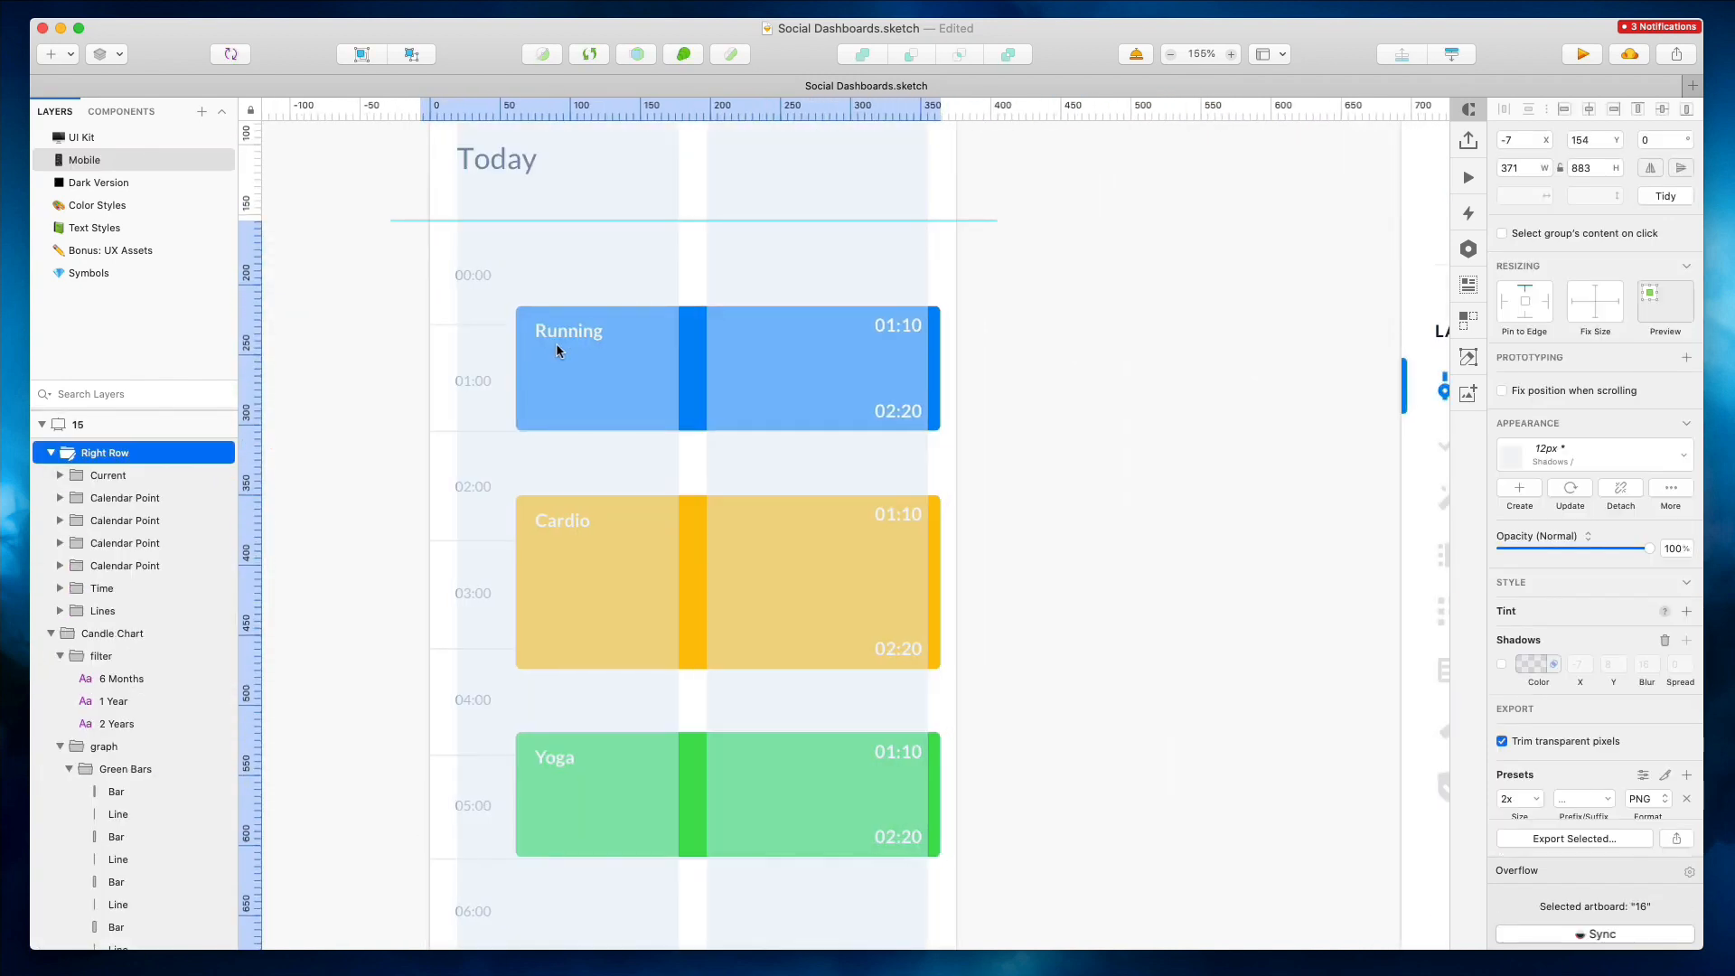
Select all four event blocks in the mobile calendar and narrow them slightly from the right edge
double_click(852, 349)
key(super+0)
shift+click(851, 508)
shift+click(845, 637)
shift+click(838, 790)
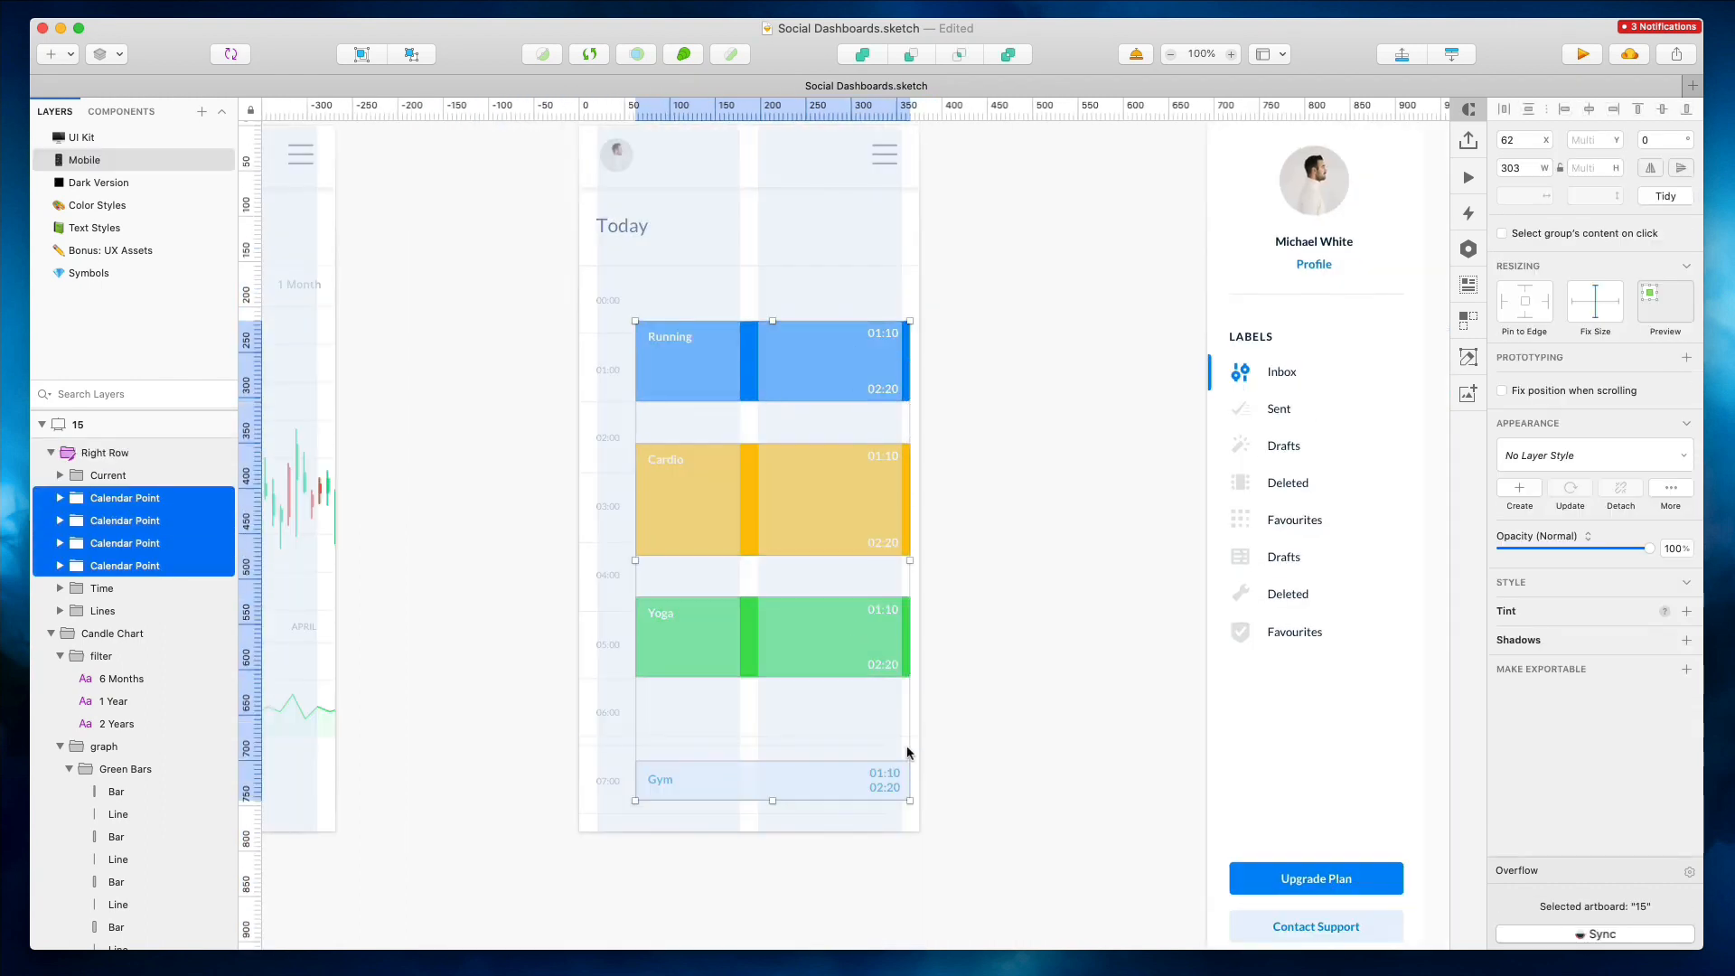
drag(911, 561, 901, 562)
click(954, 530)
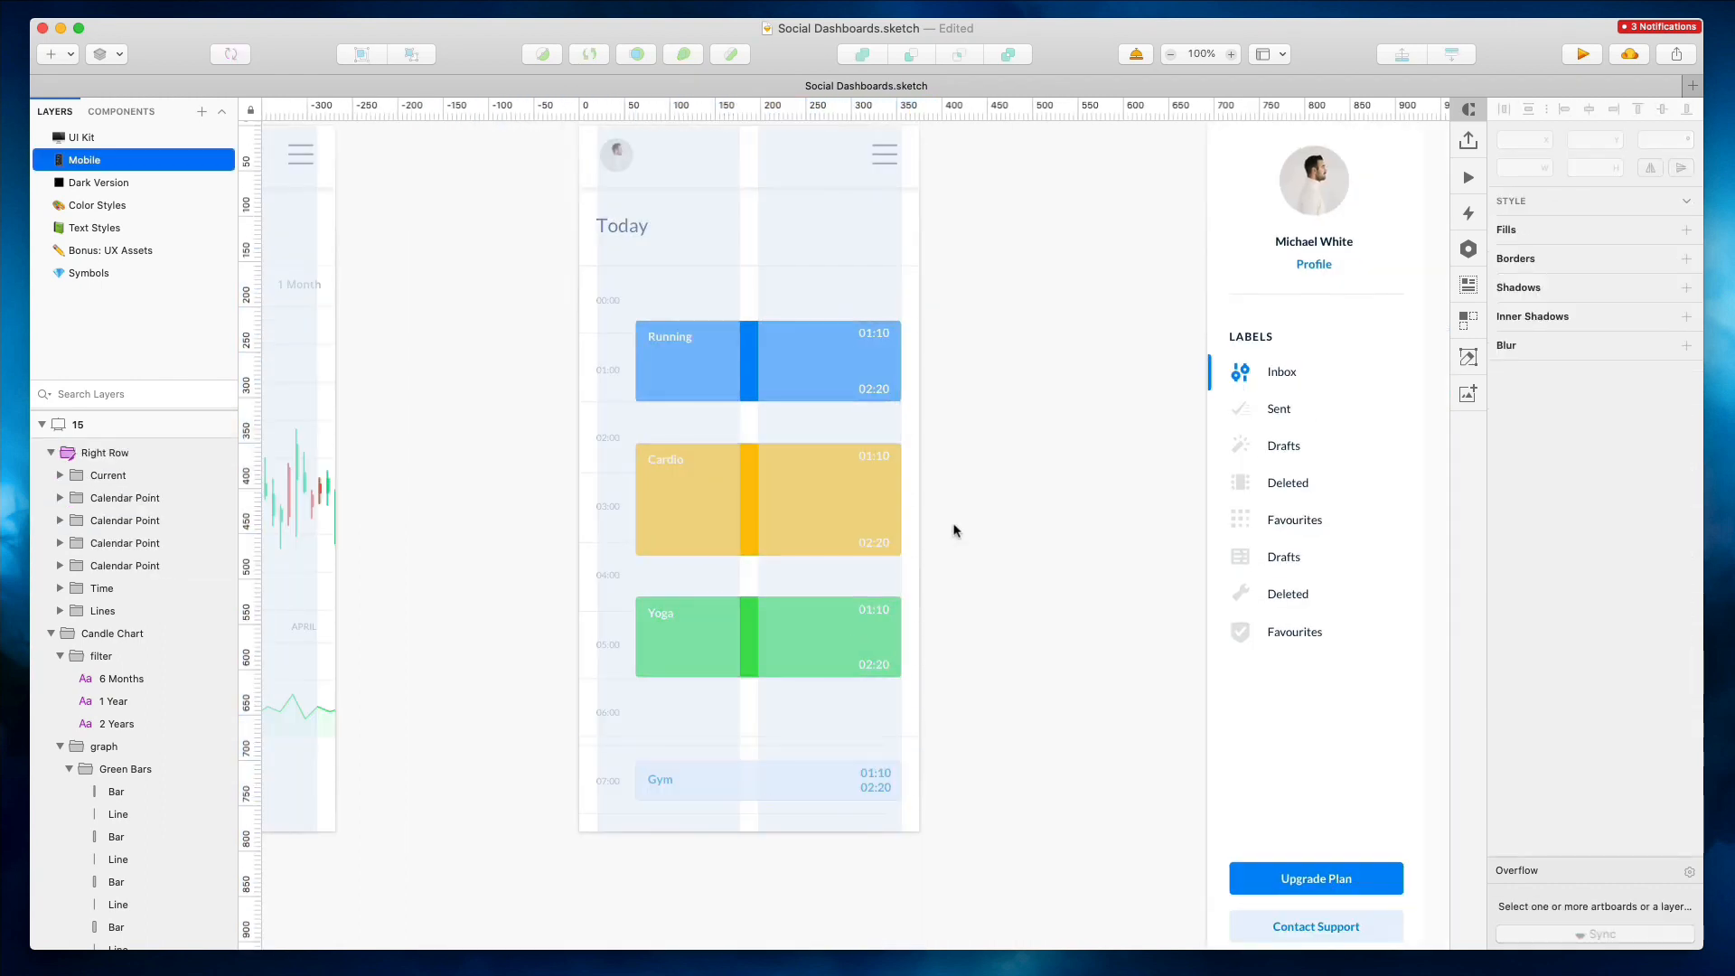
Shorten the Running, Cardio and Yoga event blocks by pulling their bottom edges up
scroll(954, 530, down, 2)
click(809, 360)
scroll(779, 636, down, 5)
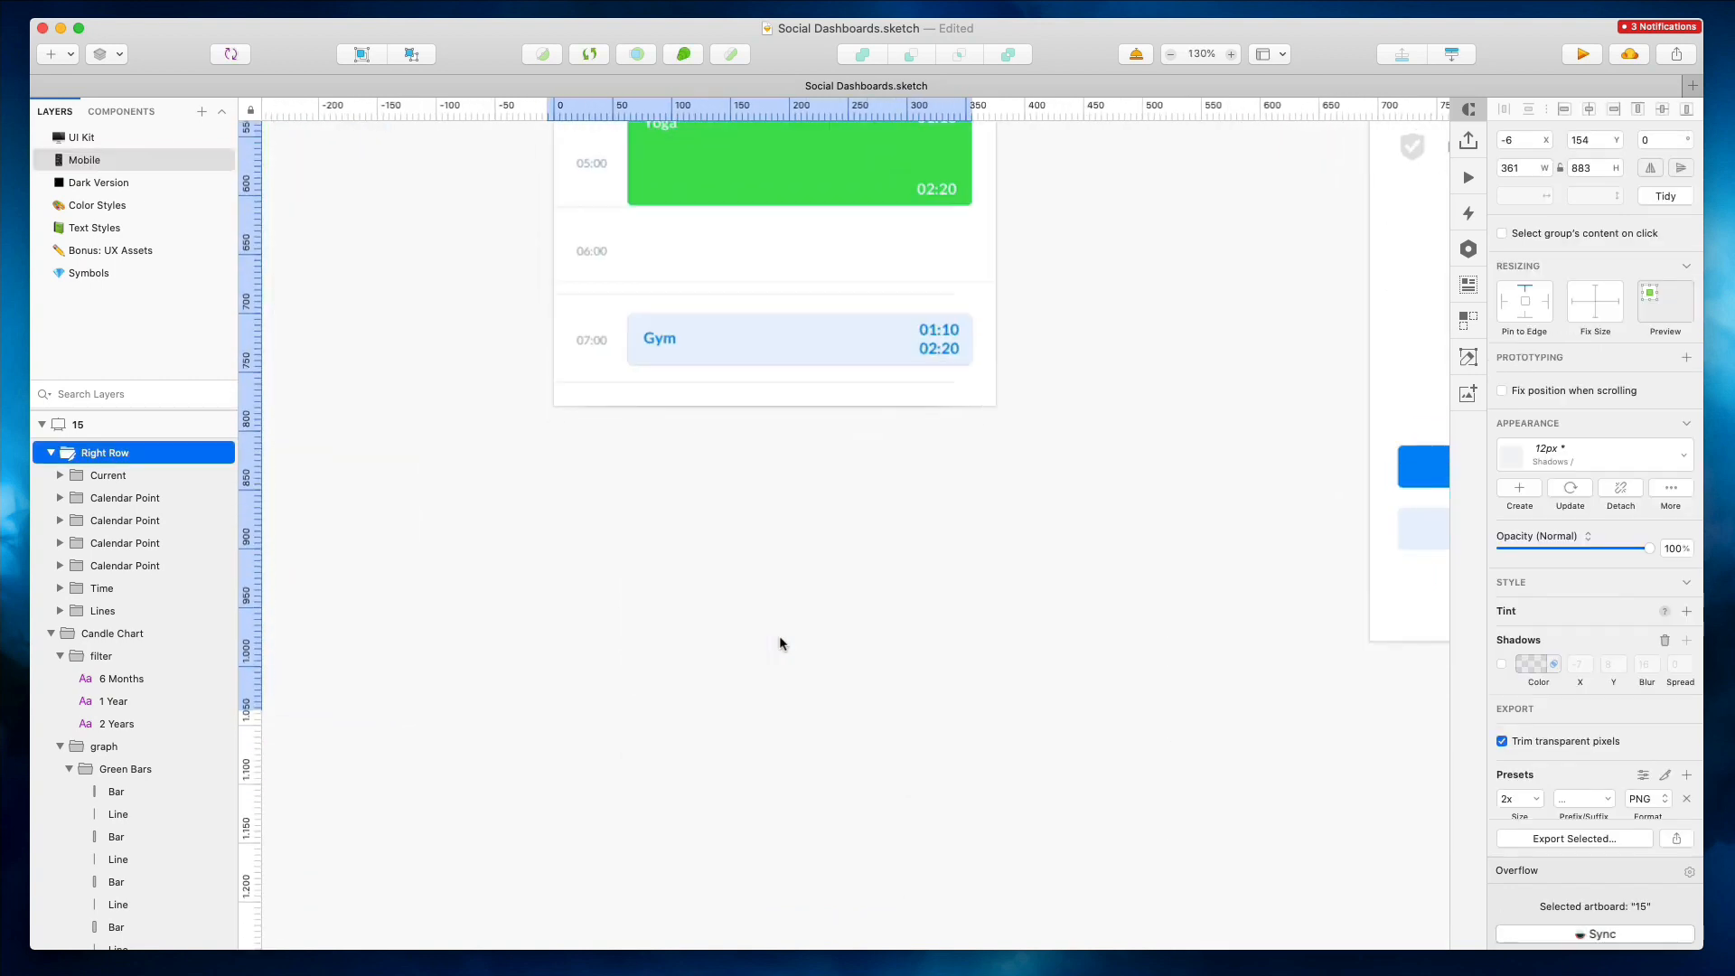
scroll(779, 636, down, 3)
drag(772, 675, 771, 588)
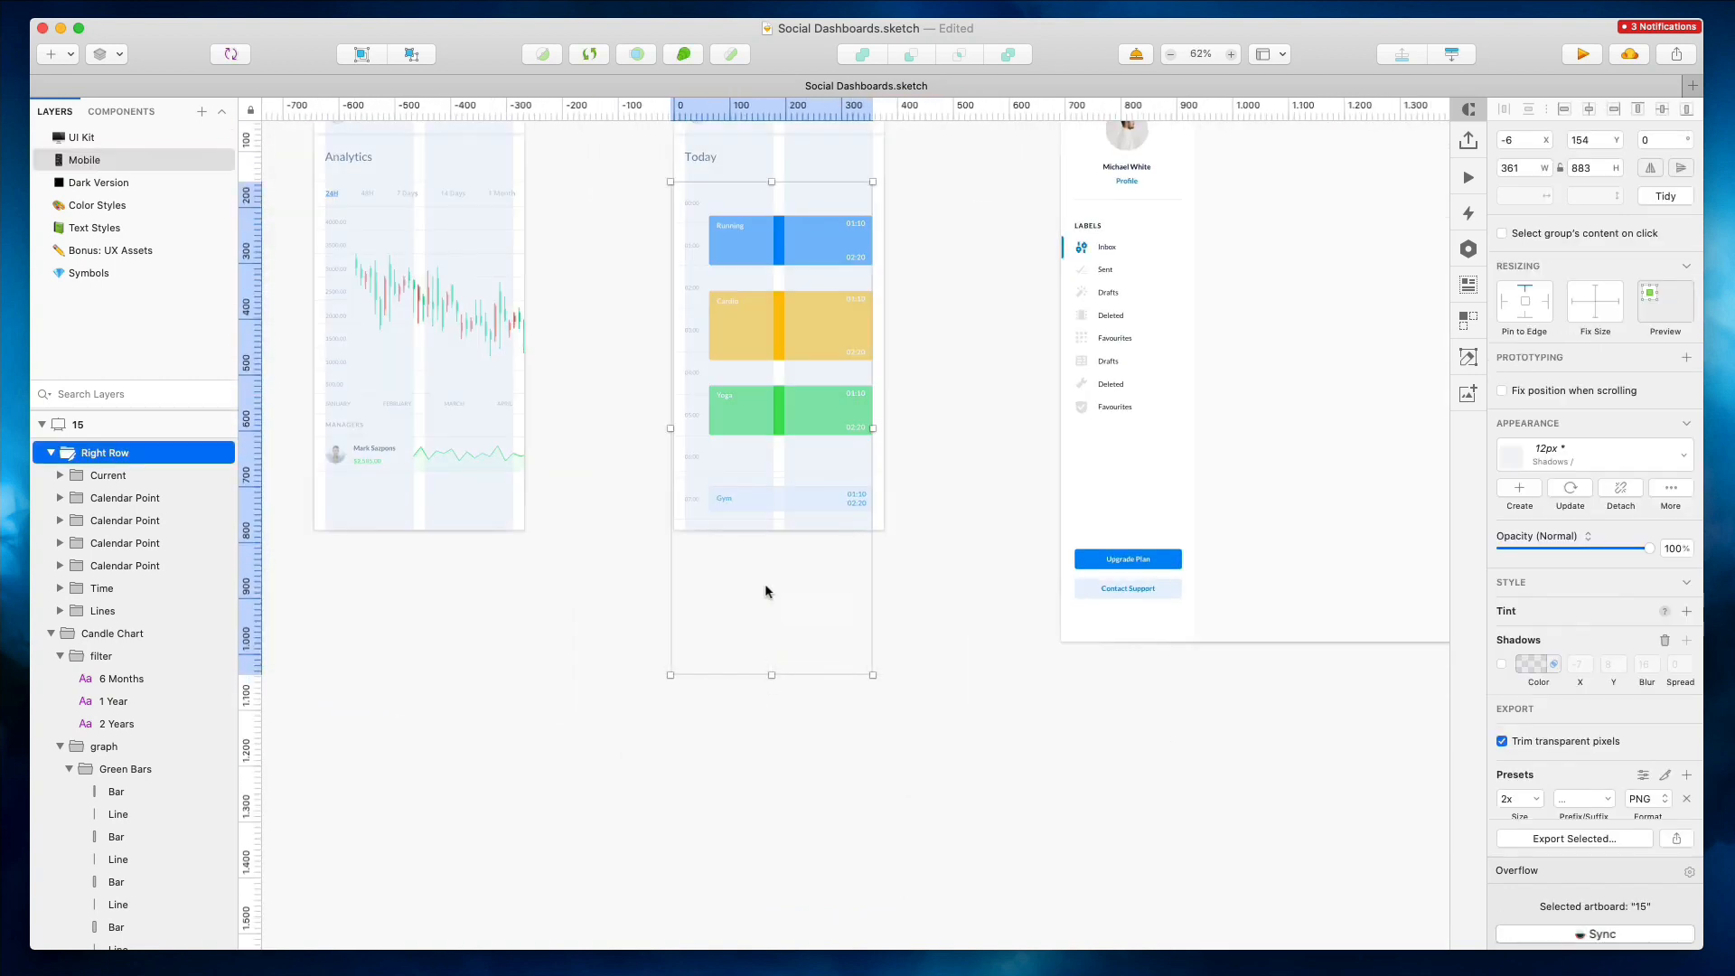
click(842, 266)
drag(791, 264, 790, 248)
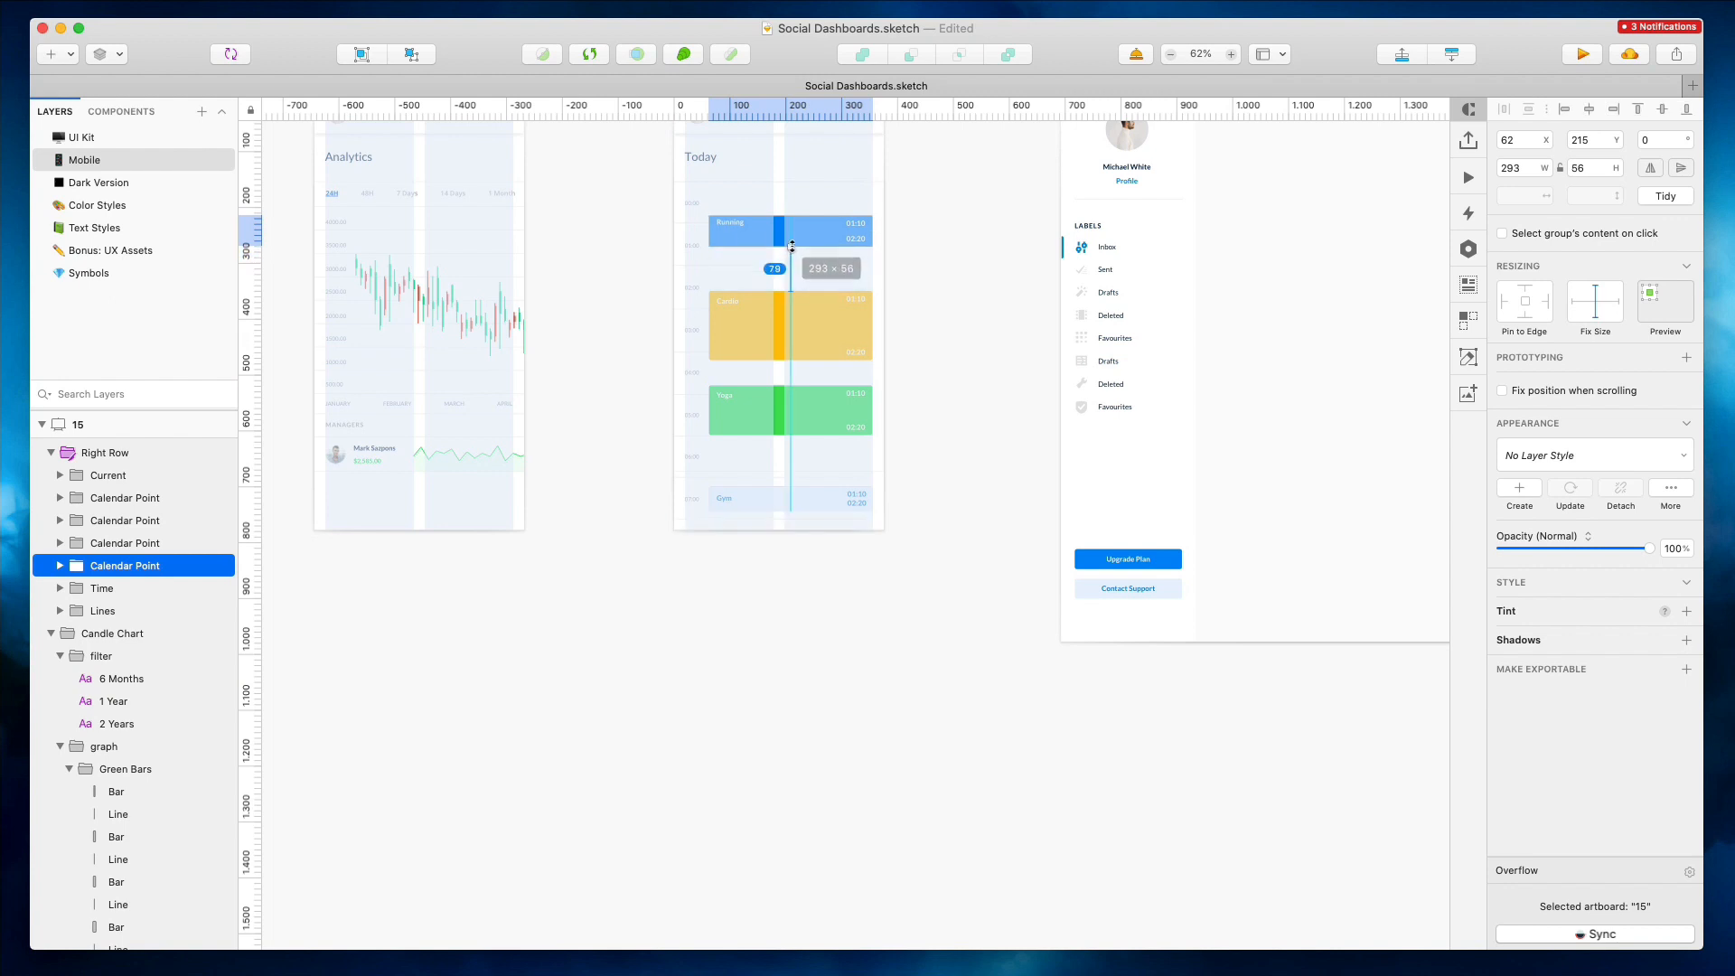
click(782, 333)
drag(790, 360, 792, 334)
super+click(782, 422)
drag(783, 435, 792, 414)
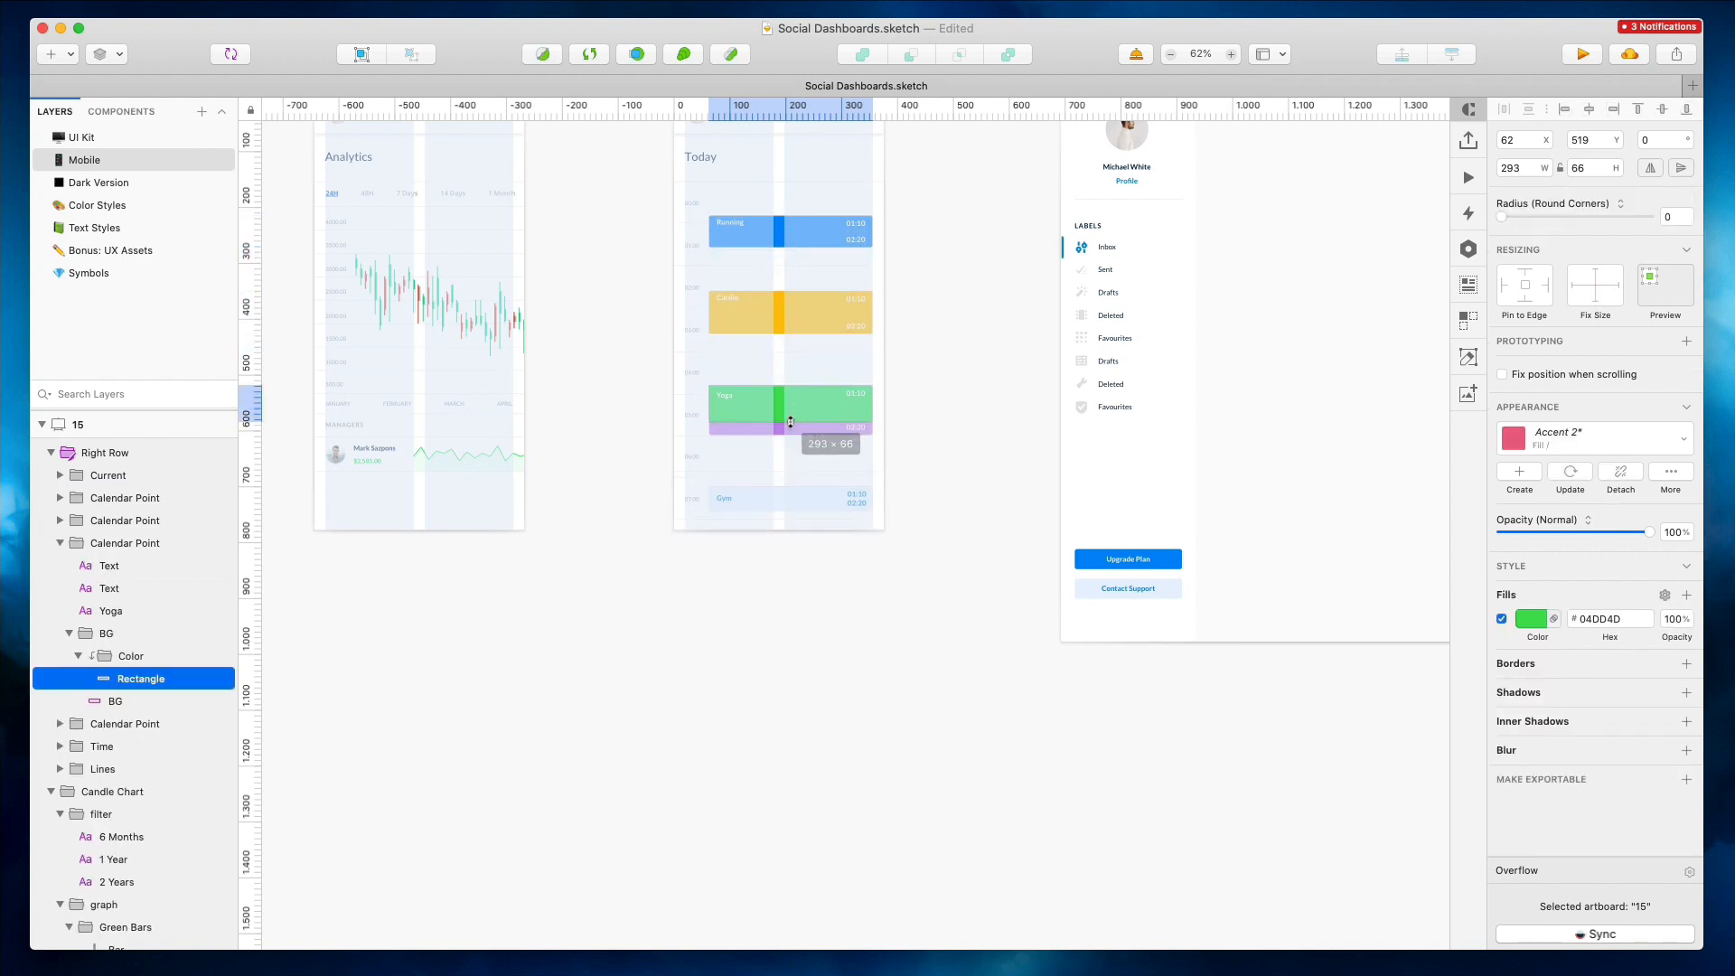
Extend the mobile Today artboard downward to fit the whole event column
click(923, 388)
scroll(917, 386, up, 3)
click(714, 135)
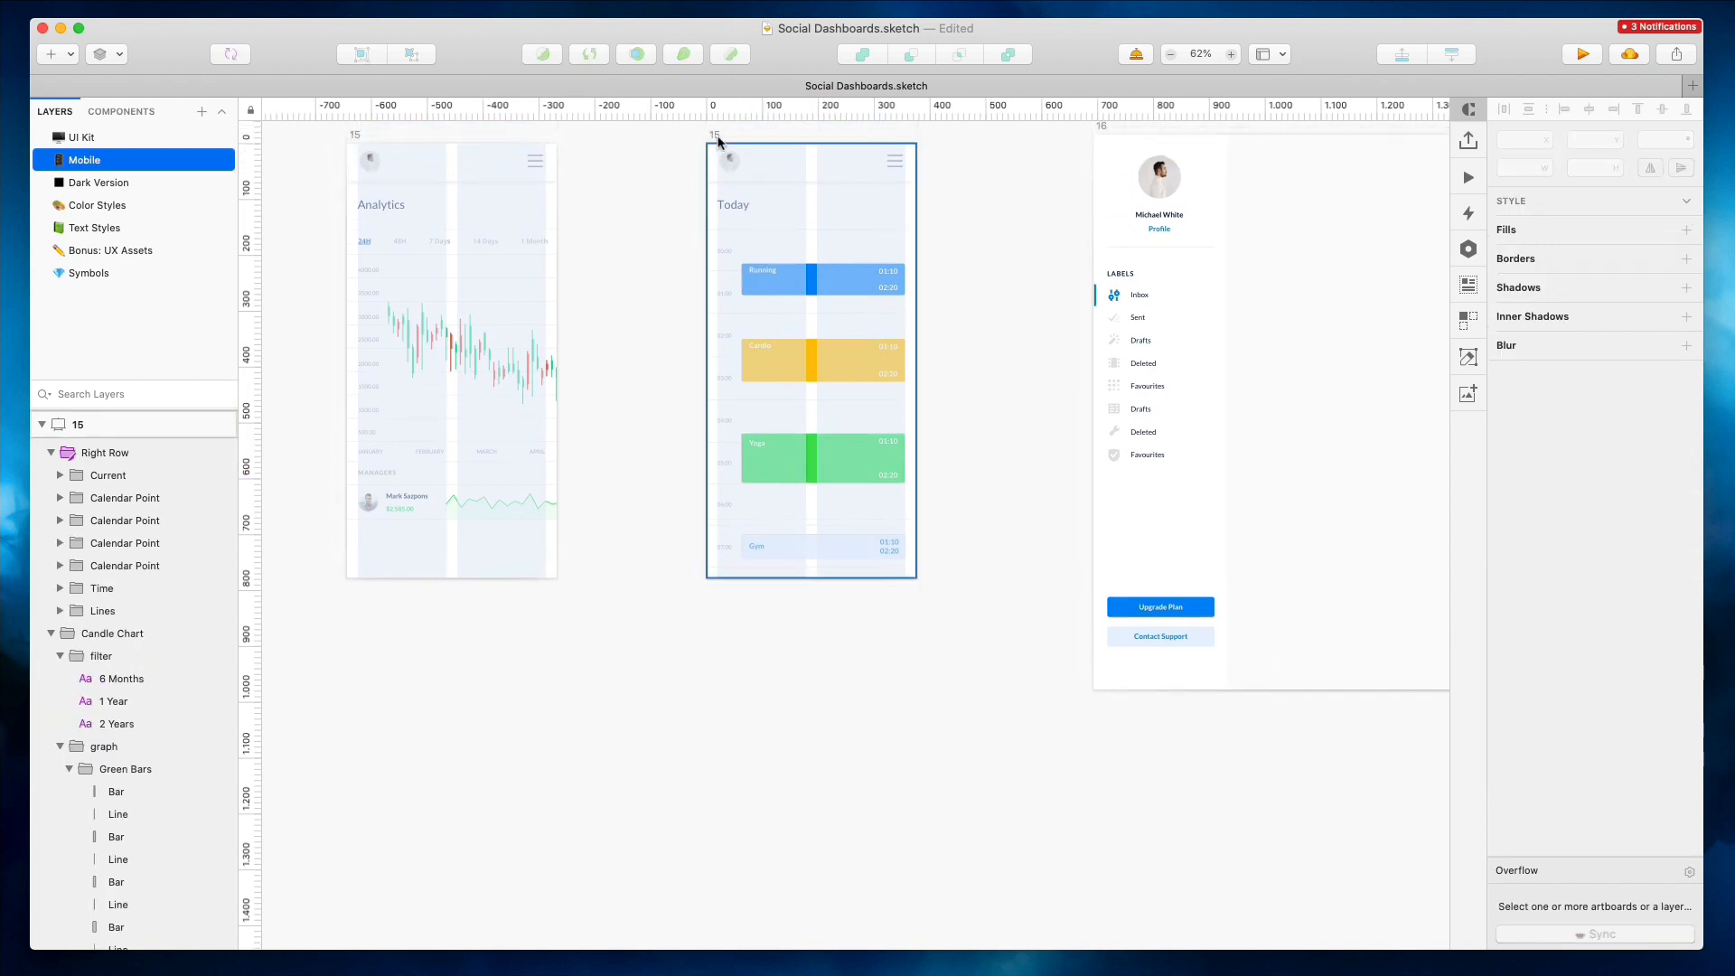
drag(822, 578, 845, 735)
Examine the leftover Candle Chart layers inside the mobile Today artboard
scroll(875, 325, up, 4)
click(878, 307)
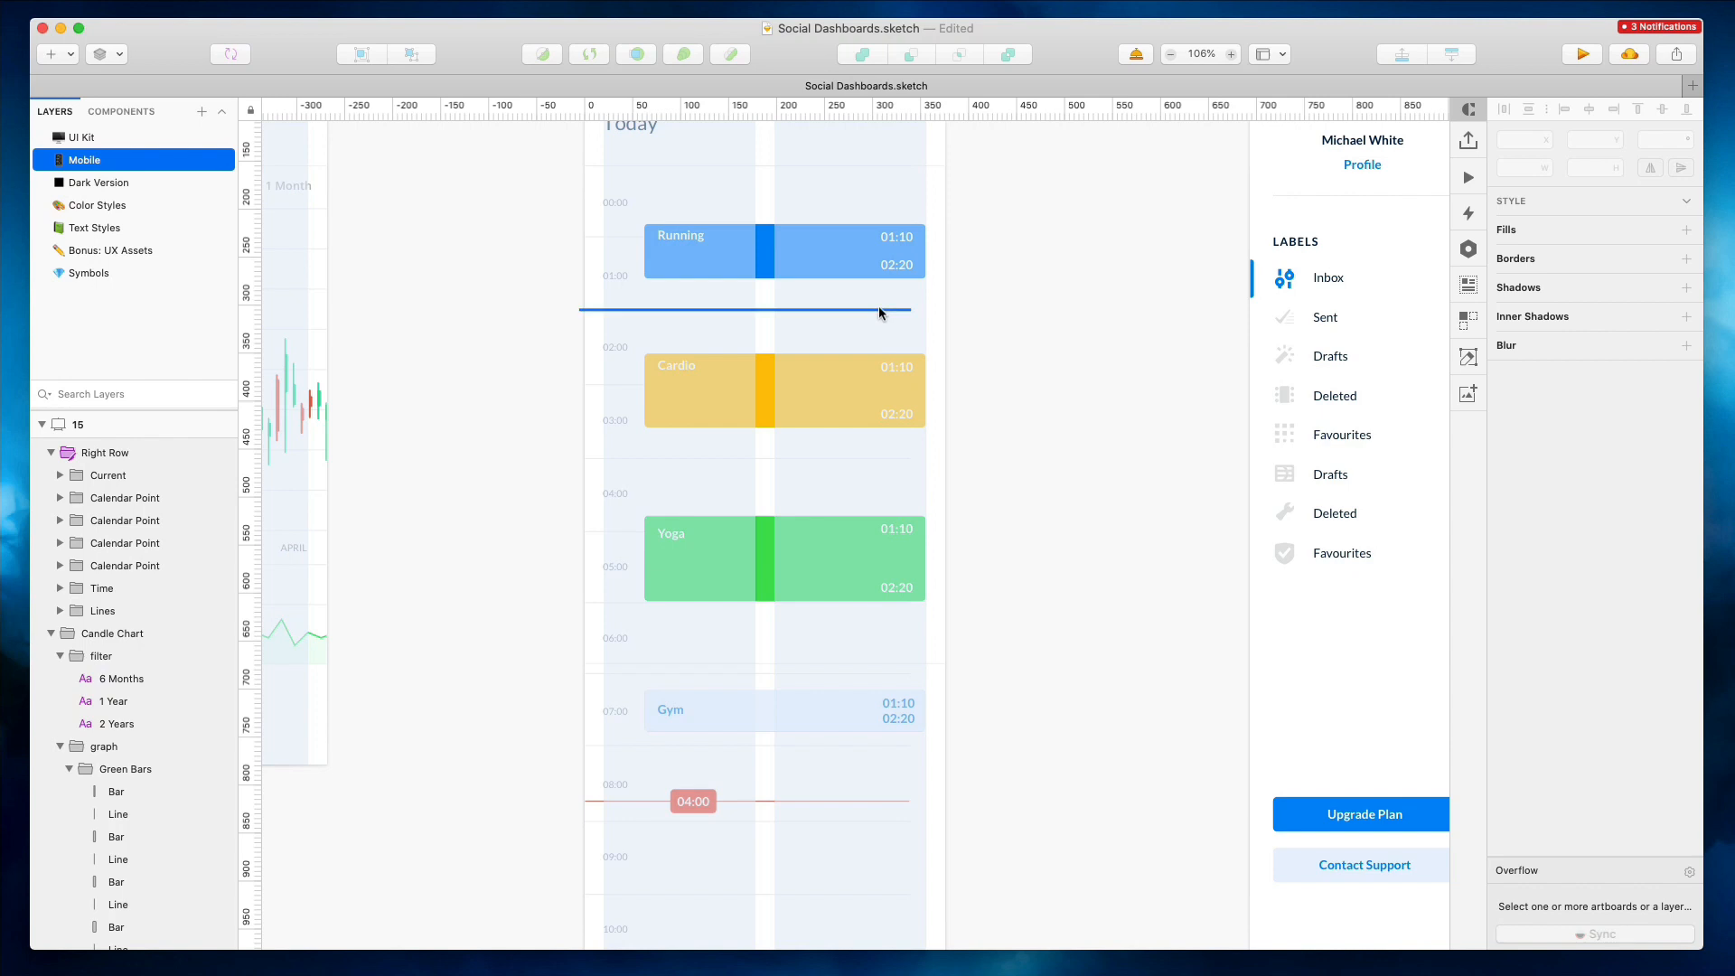
shift+click(126, 633)
click(123, 635)
shift+click(108, 882)
drag(909, 564, 943, 564)
click(1029, 407)
scroll(1028, 406, down, 3)
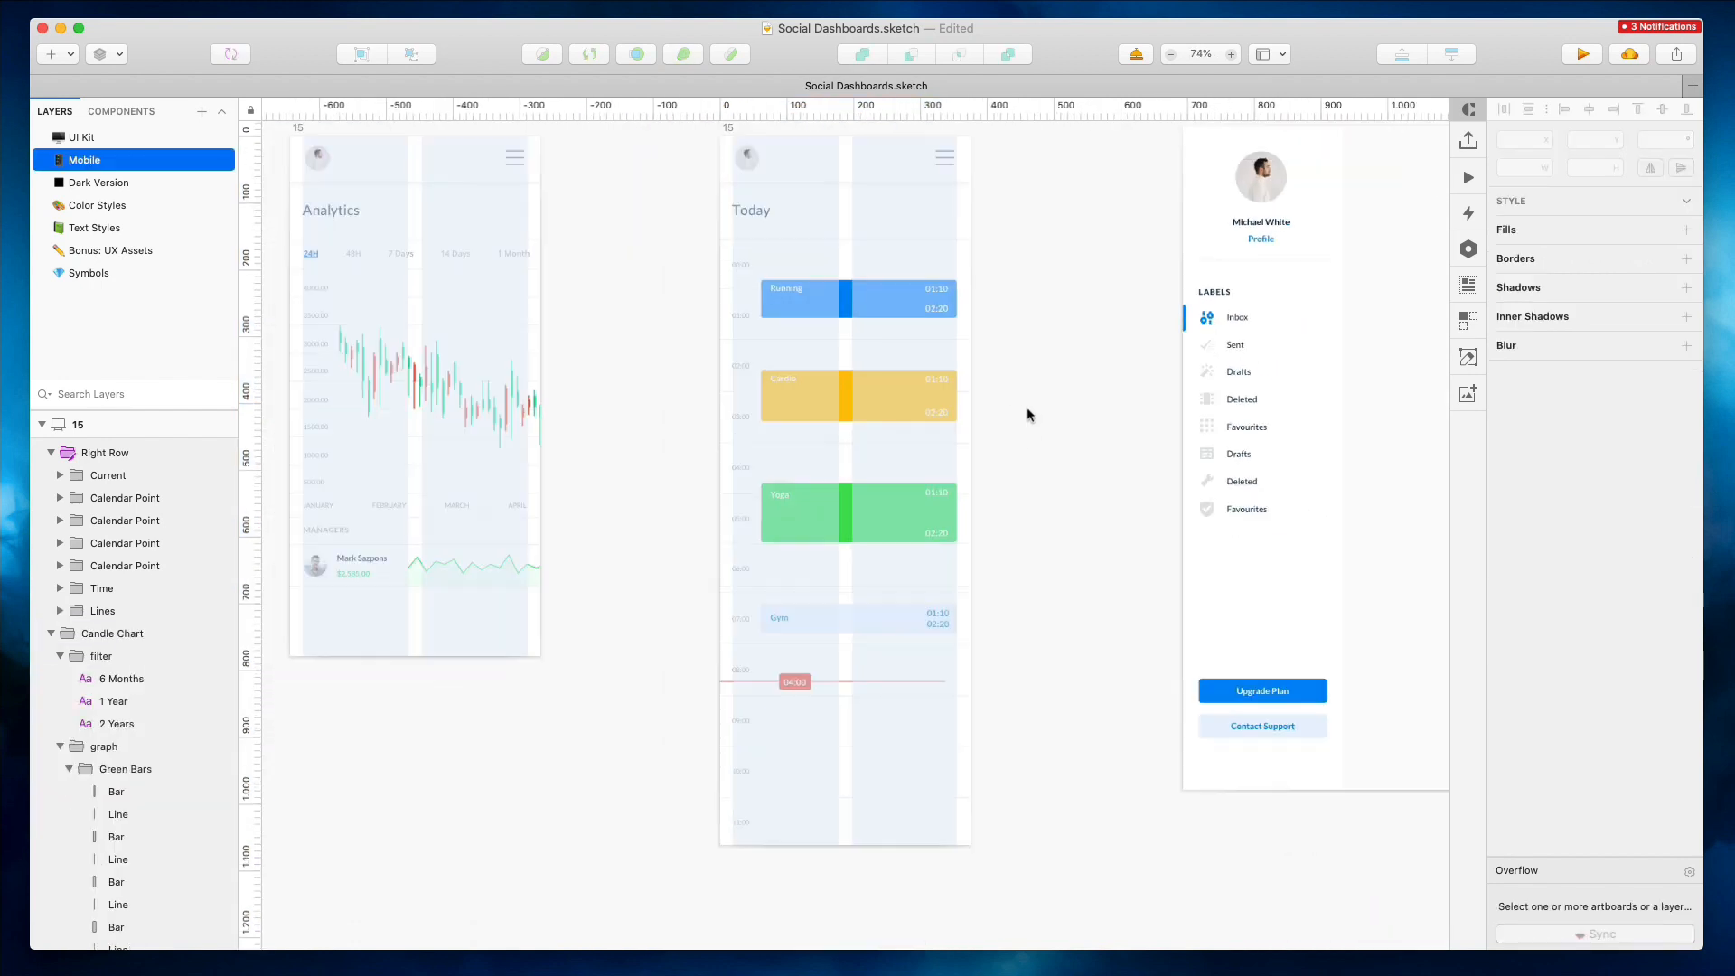
Delete the desktop Today calendar artboard
scroll(1026, 406, right, 3)
scroll(826, 371, down, 3)
click(925, 208)
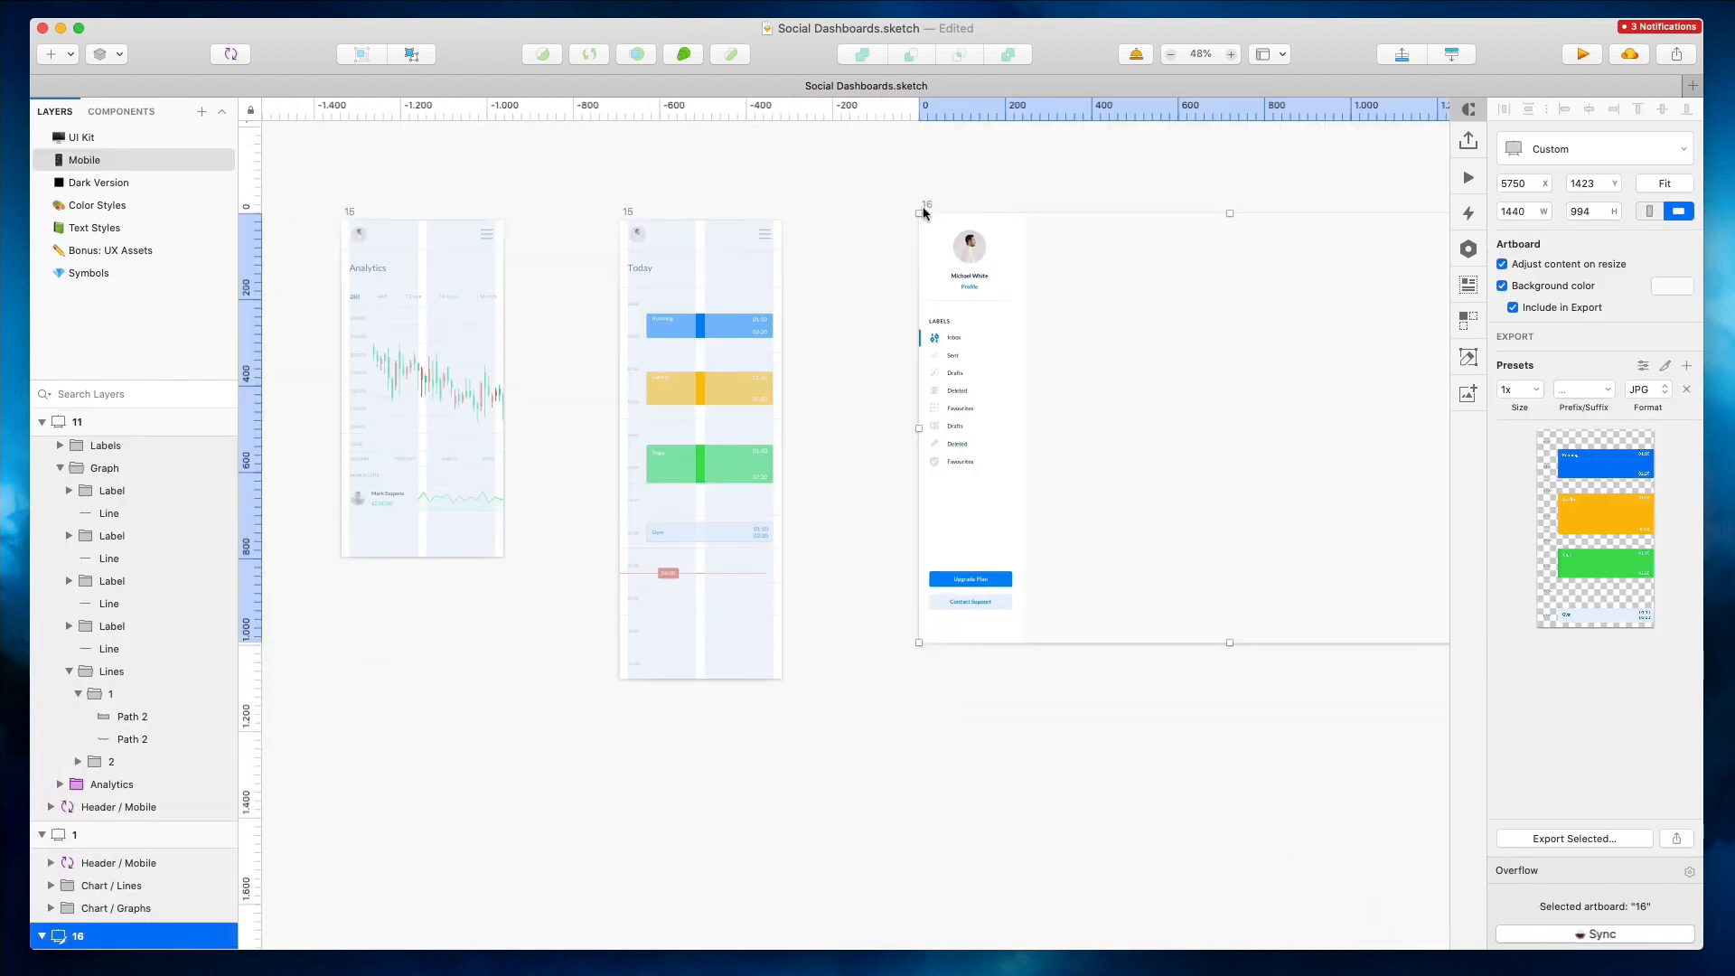
key(Delete)
Move the To Do List desktop artboard up beside the mobile artboards
scroll(924, 212, down, 2)
scroll(924, 214, down, 4)
drag(941, 436, 744, 264)
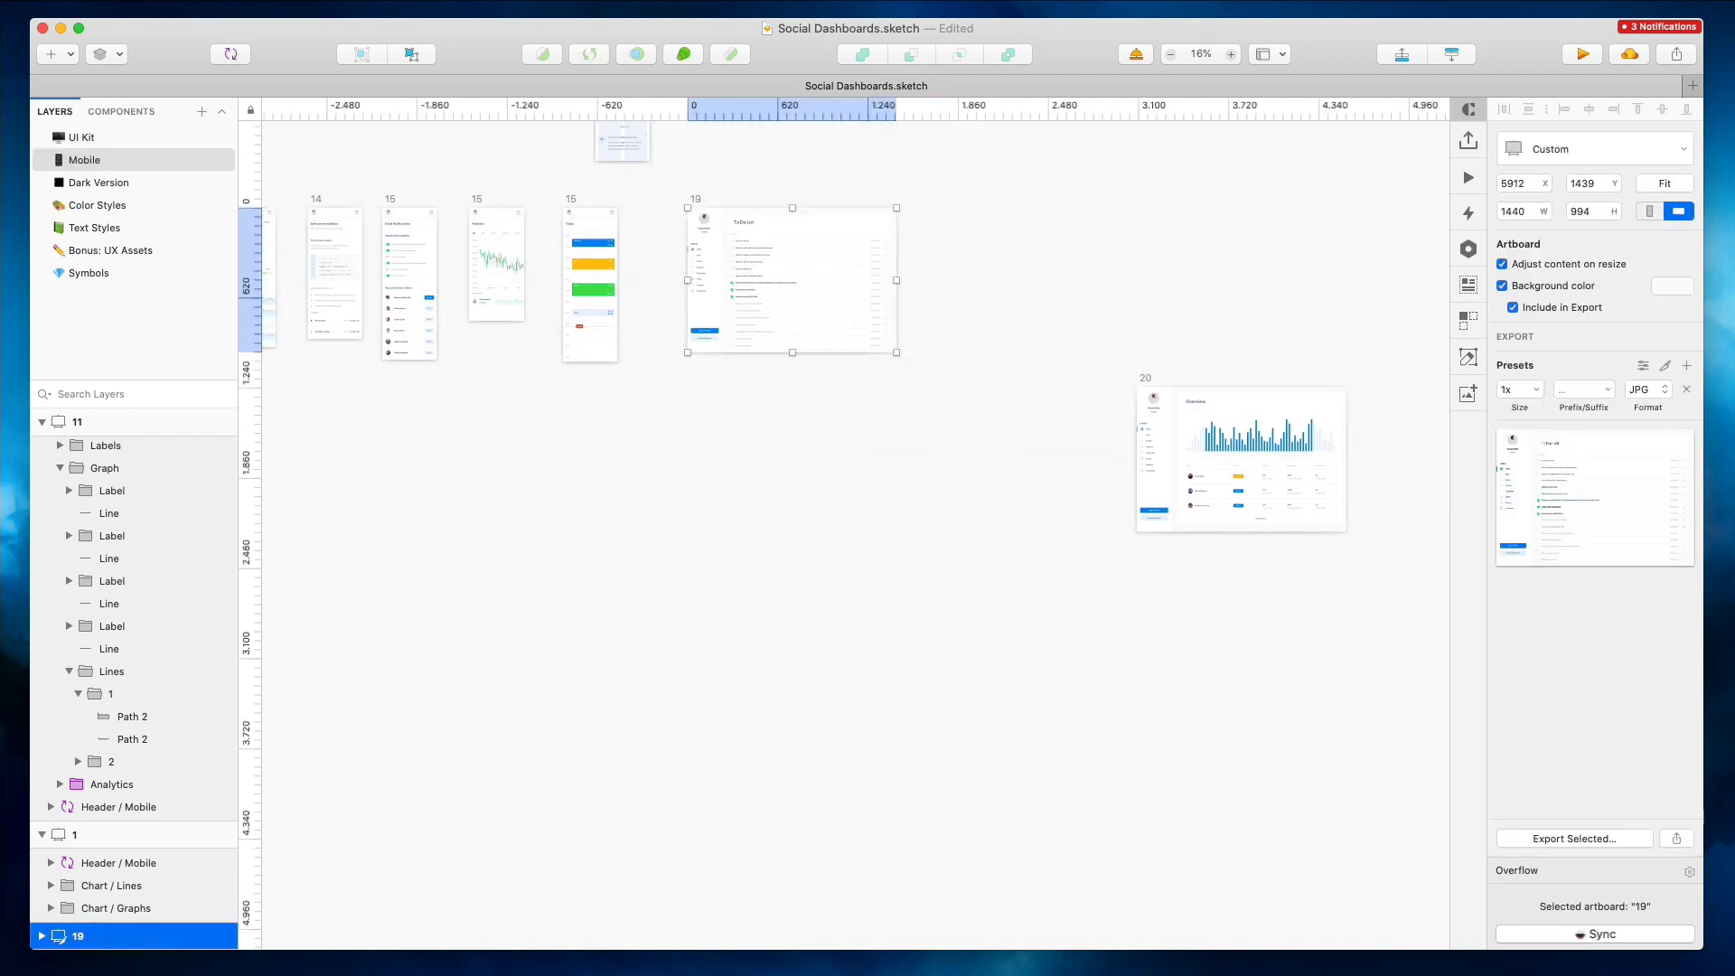
Duplicate the mobile Today artboard beside it as the base for a mobile To Do List screen
scroll(583, 232, up, 6)
scroll(582, 233, right, 2)
scroll(583, 233, down, 2)
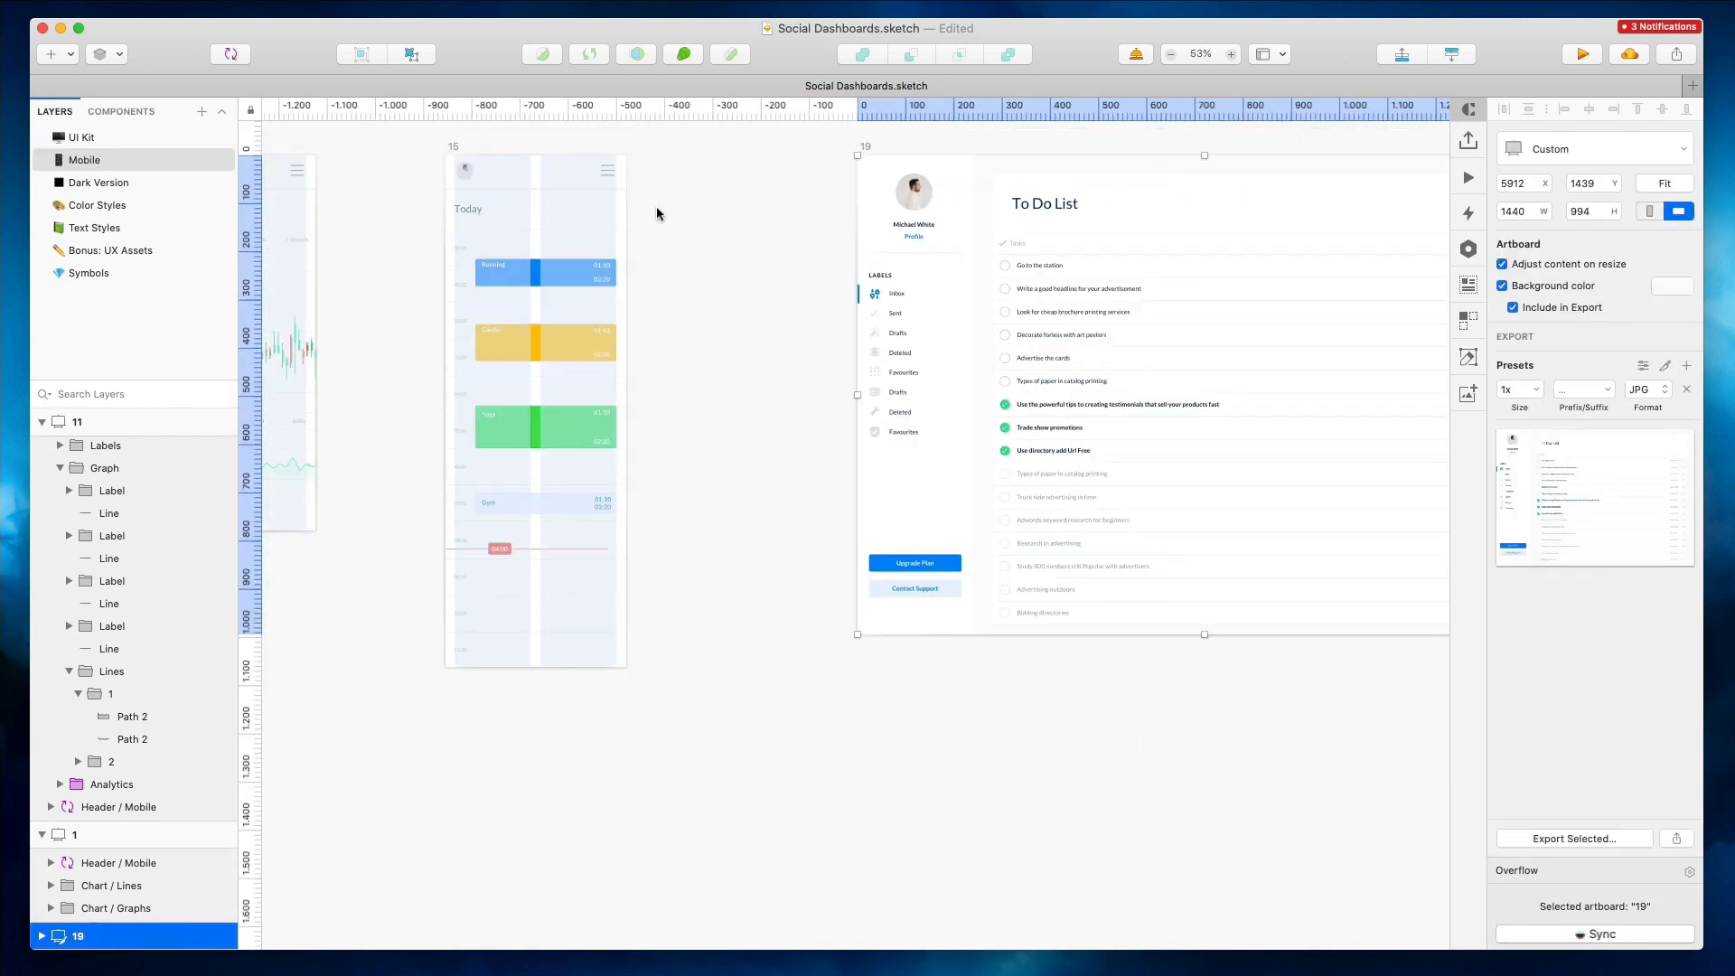
drag(890, 195, 1033, 194)
drag(535, 186, 814, 199)
scroll(815, 199, right, 3)
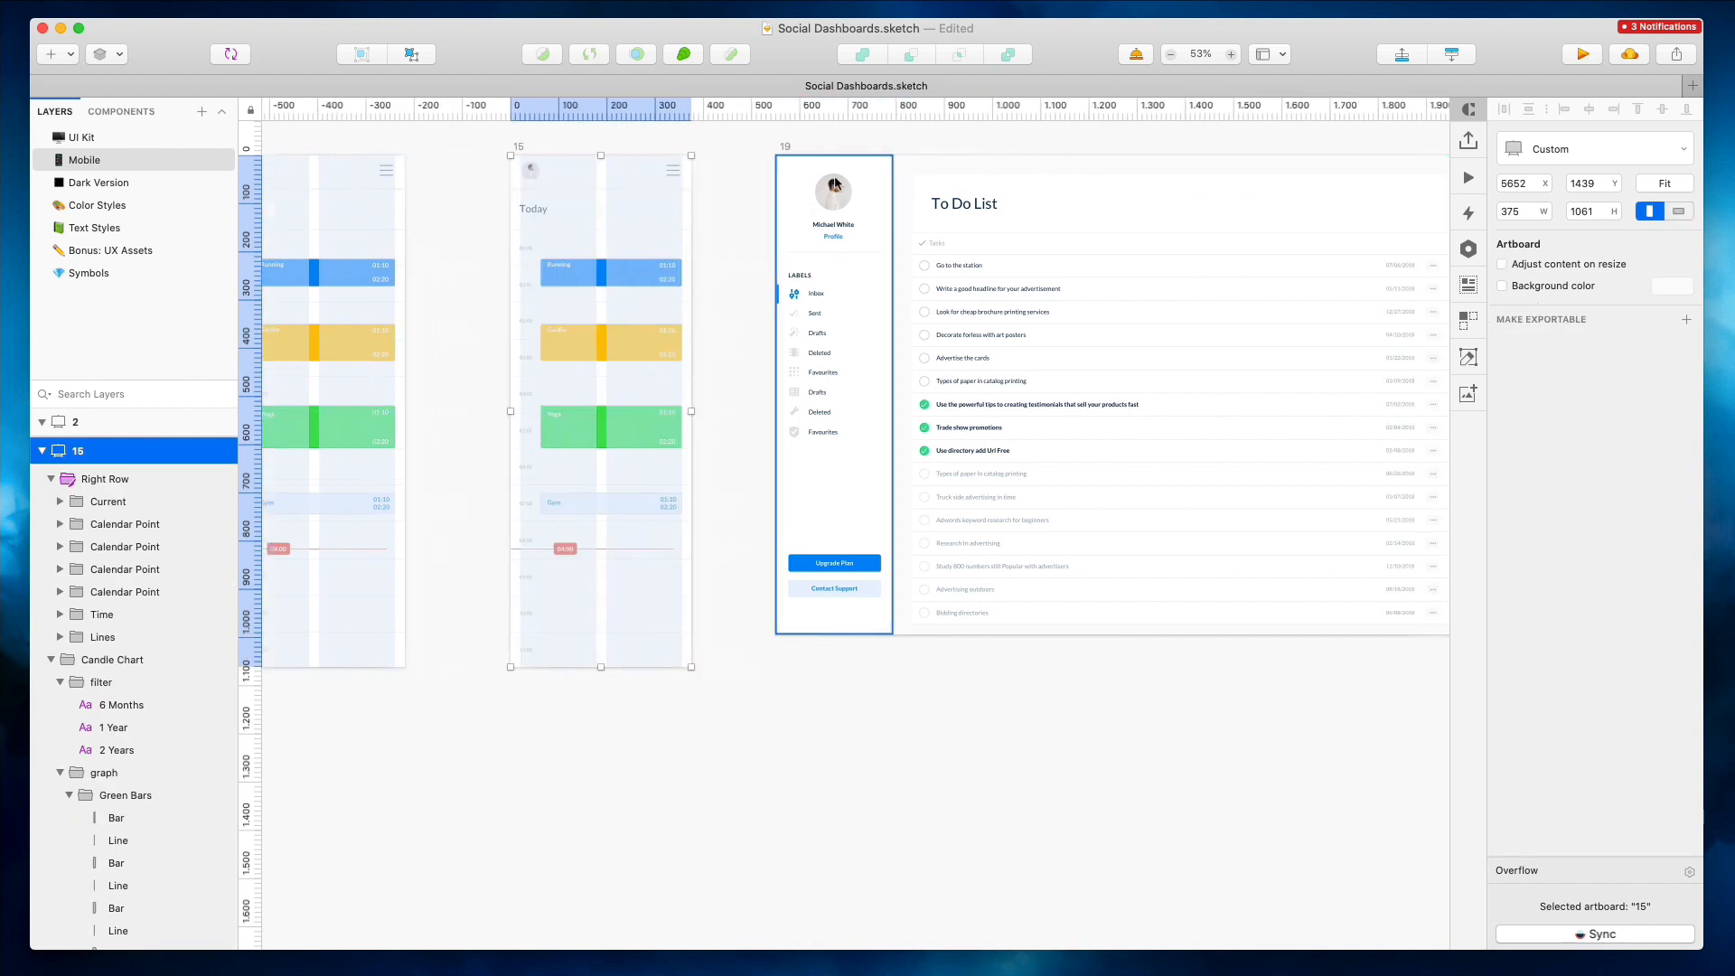
Replace the duplicated artboard's Today title with the To Do List heading
click(940, 140)
double_click(964, 213)
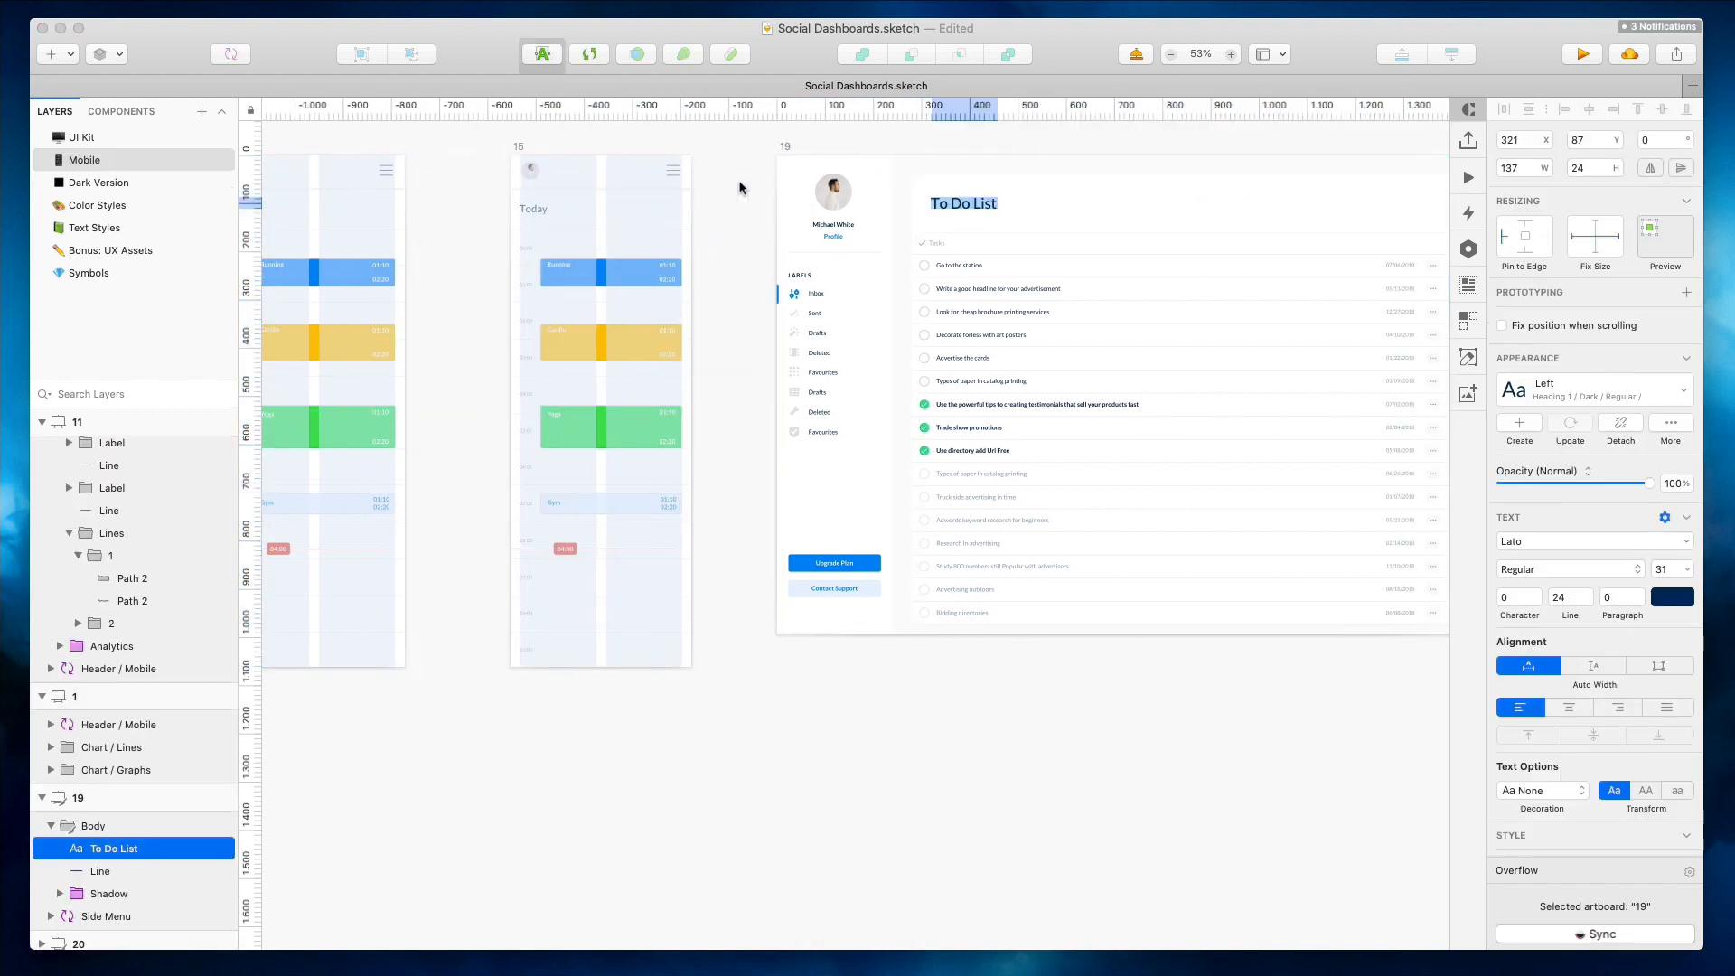
double_click(533, 209)
click(743, 202)
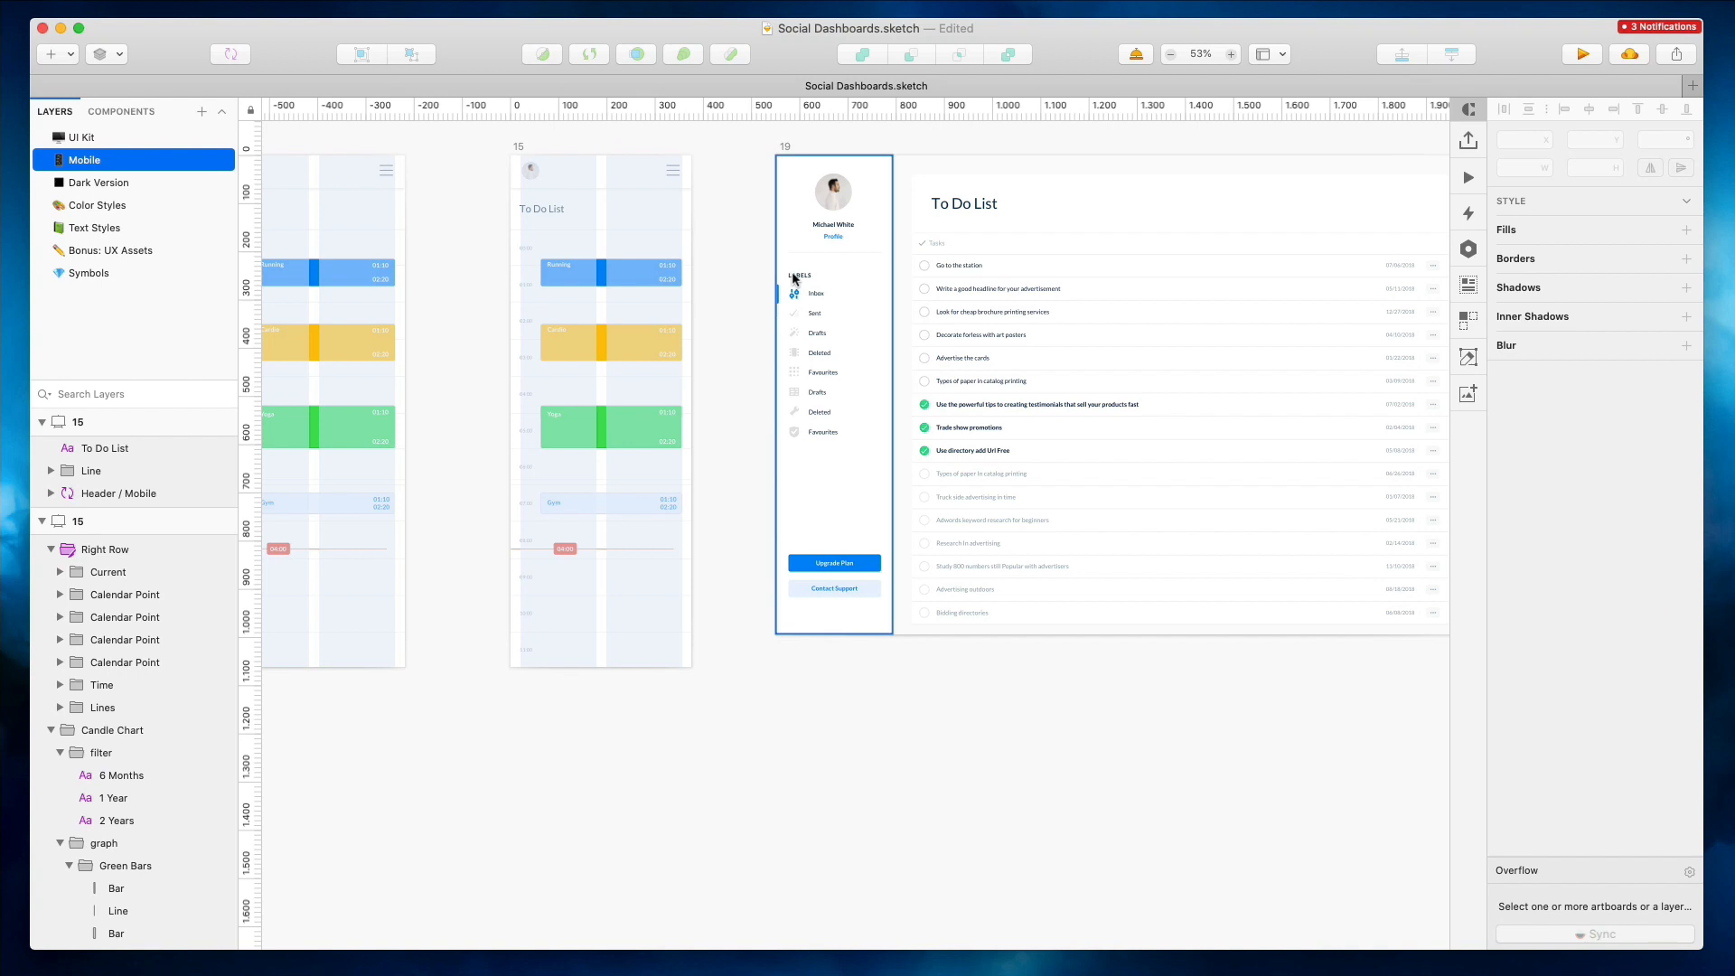
Select the task text layers in the desktop To Do List body and set them to auto width
click(1035, 298)
scroll(1039, 302, right, 2)
drag(1356, 399, 1048, 404)
double_click(983, 405)
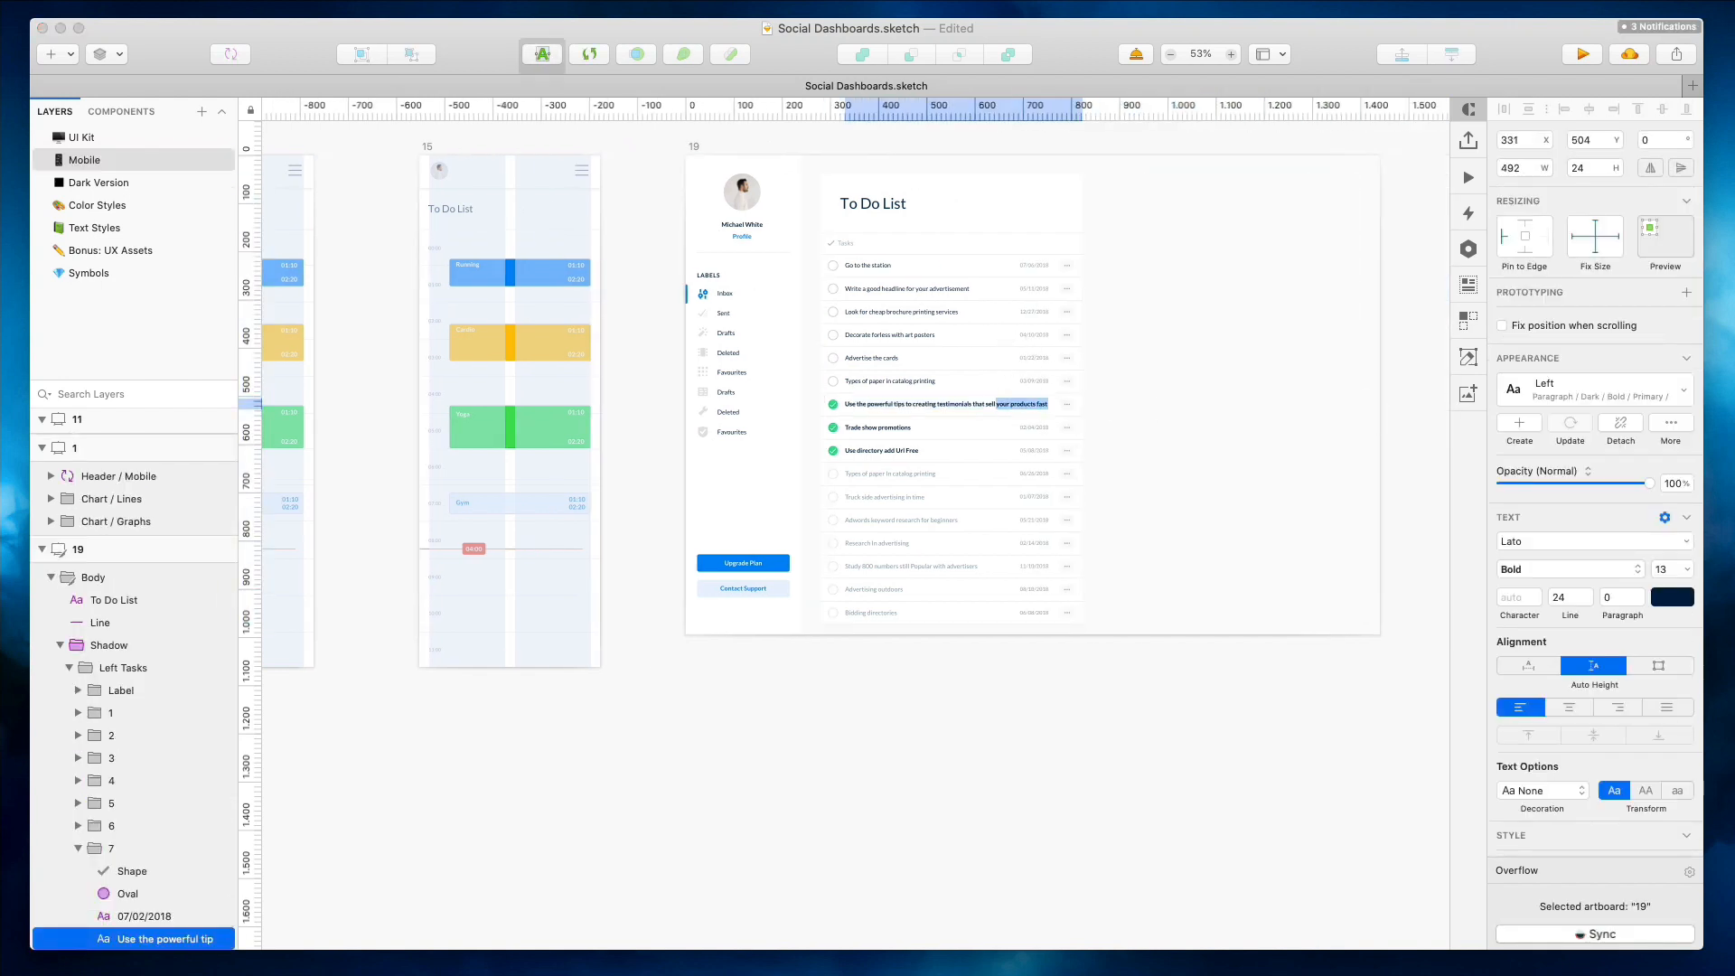
click(1046, 347)
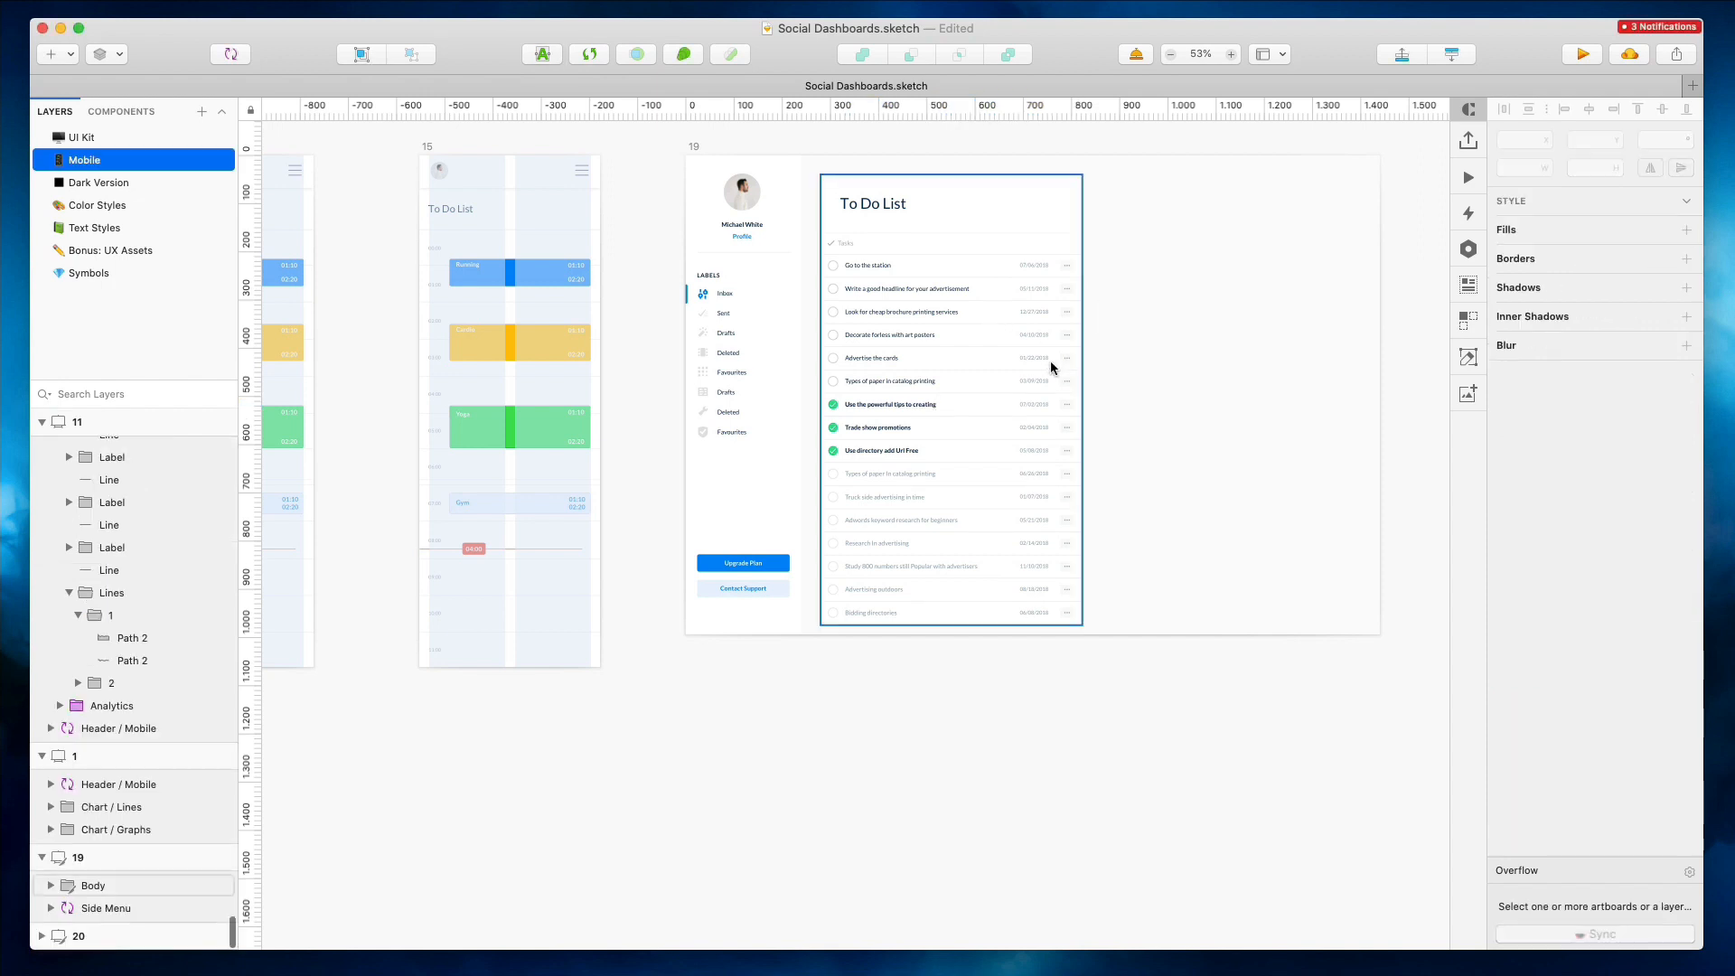
super+click(931, 291)
drag(1045, 667, 851, 237)
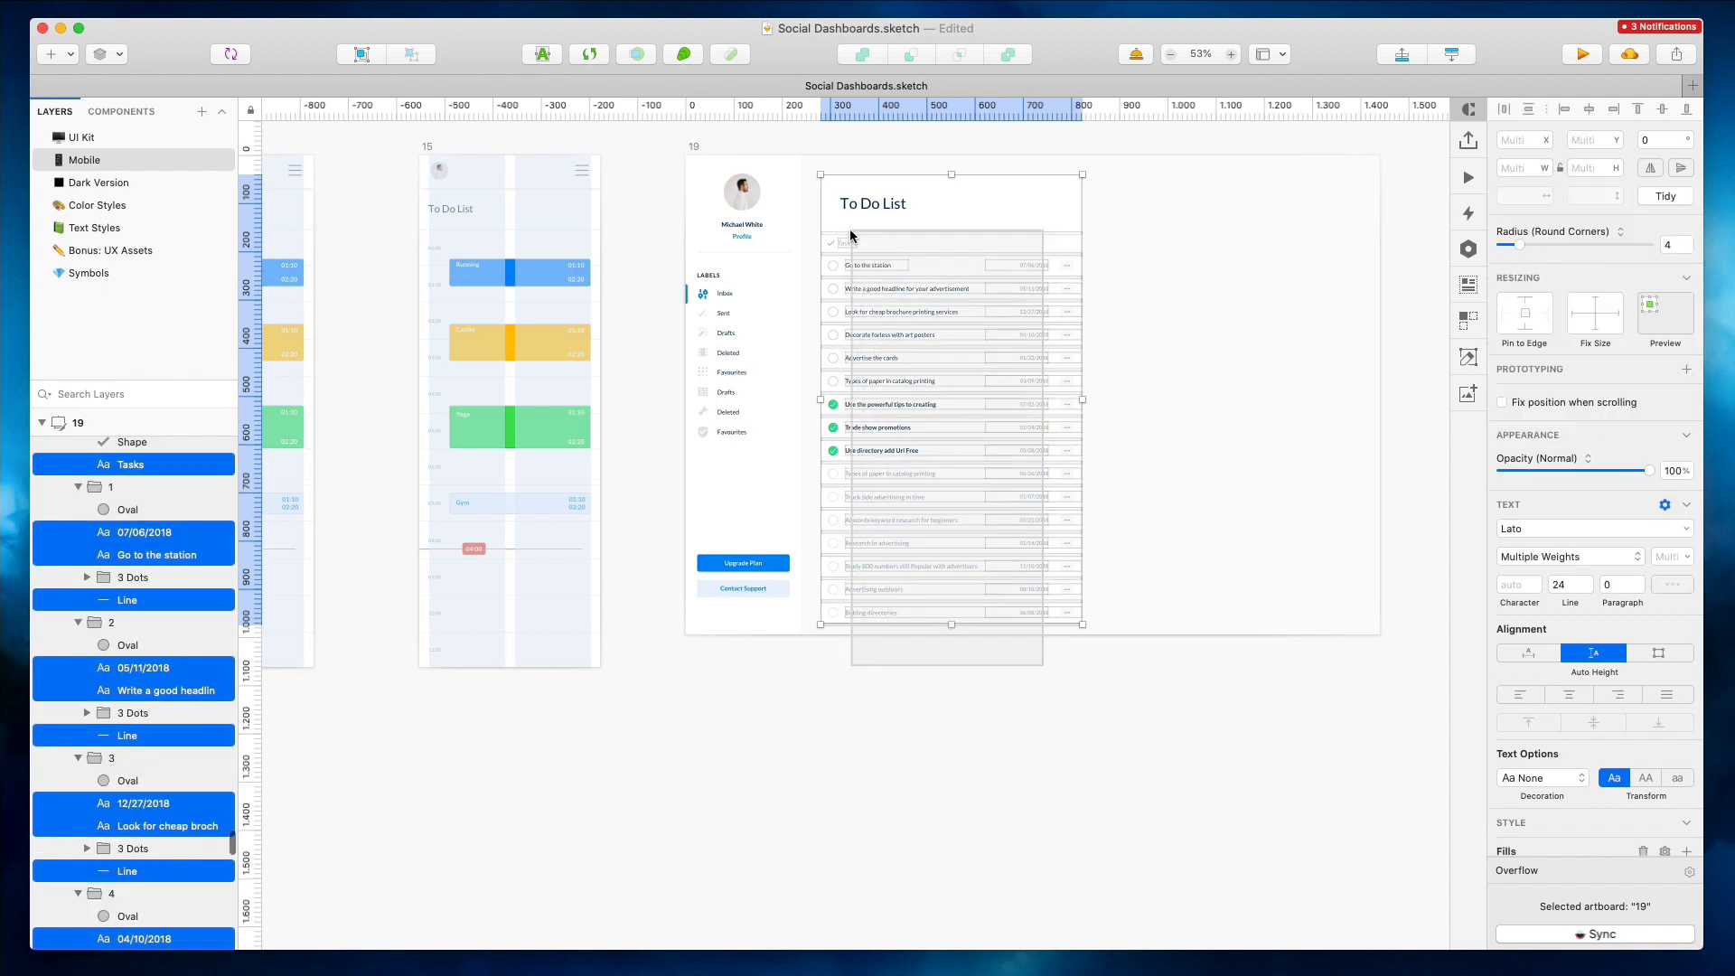
click(1528, 652)
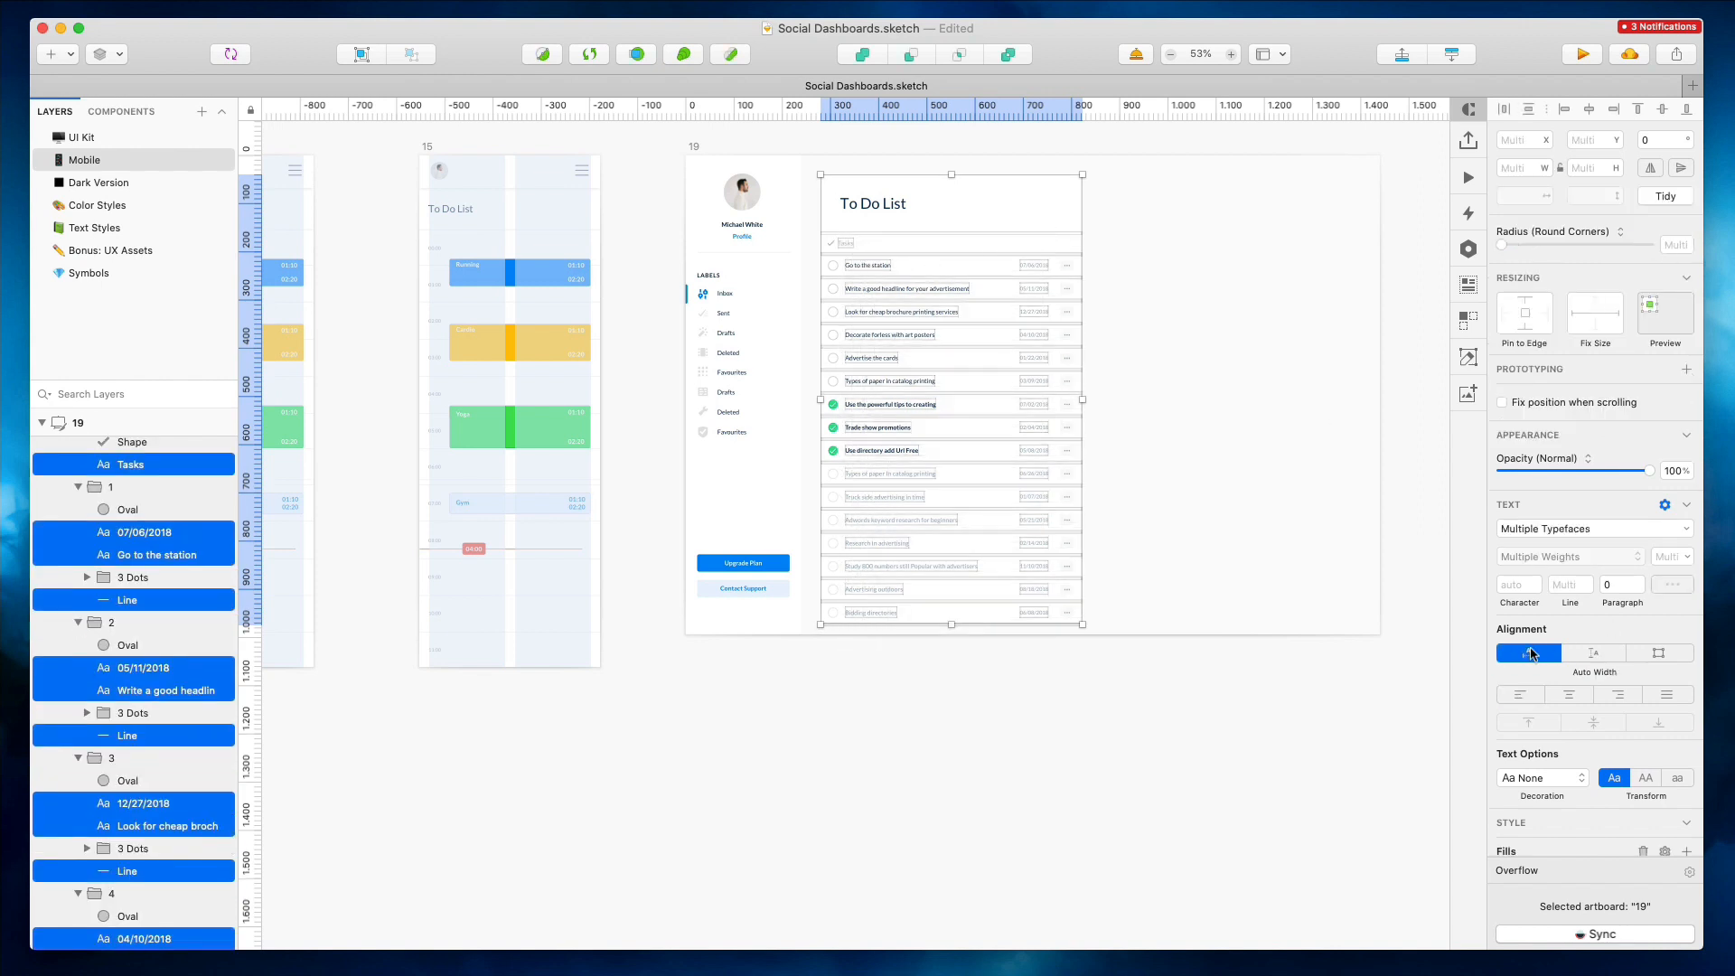
click(1135, 306)
Narrow the desktop To Do List body group to 367 px wide
click(1012, 318)
drag(1082, 399, 1021, 401)
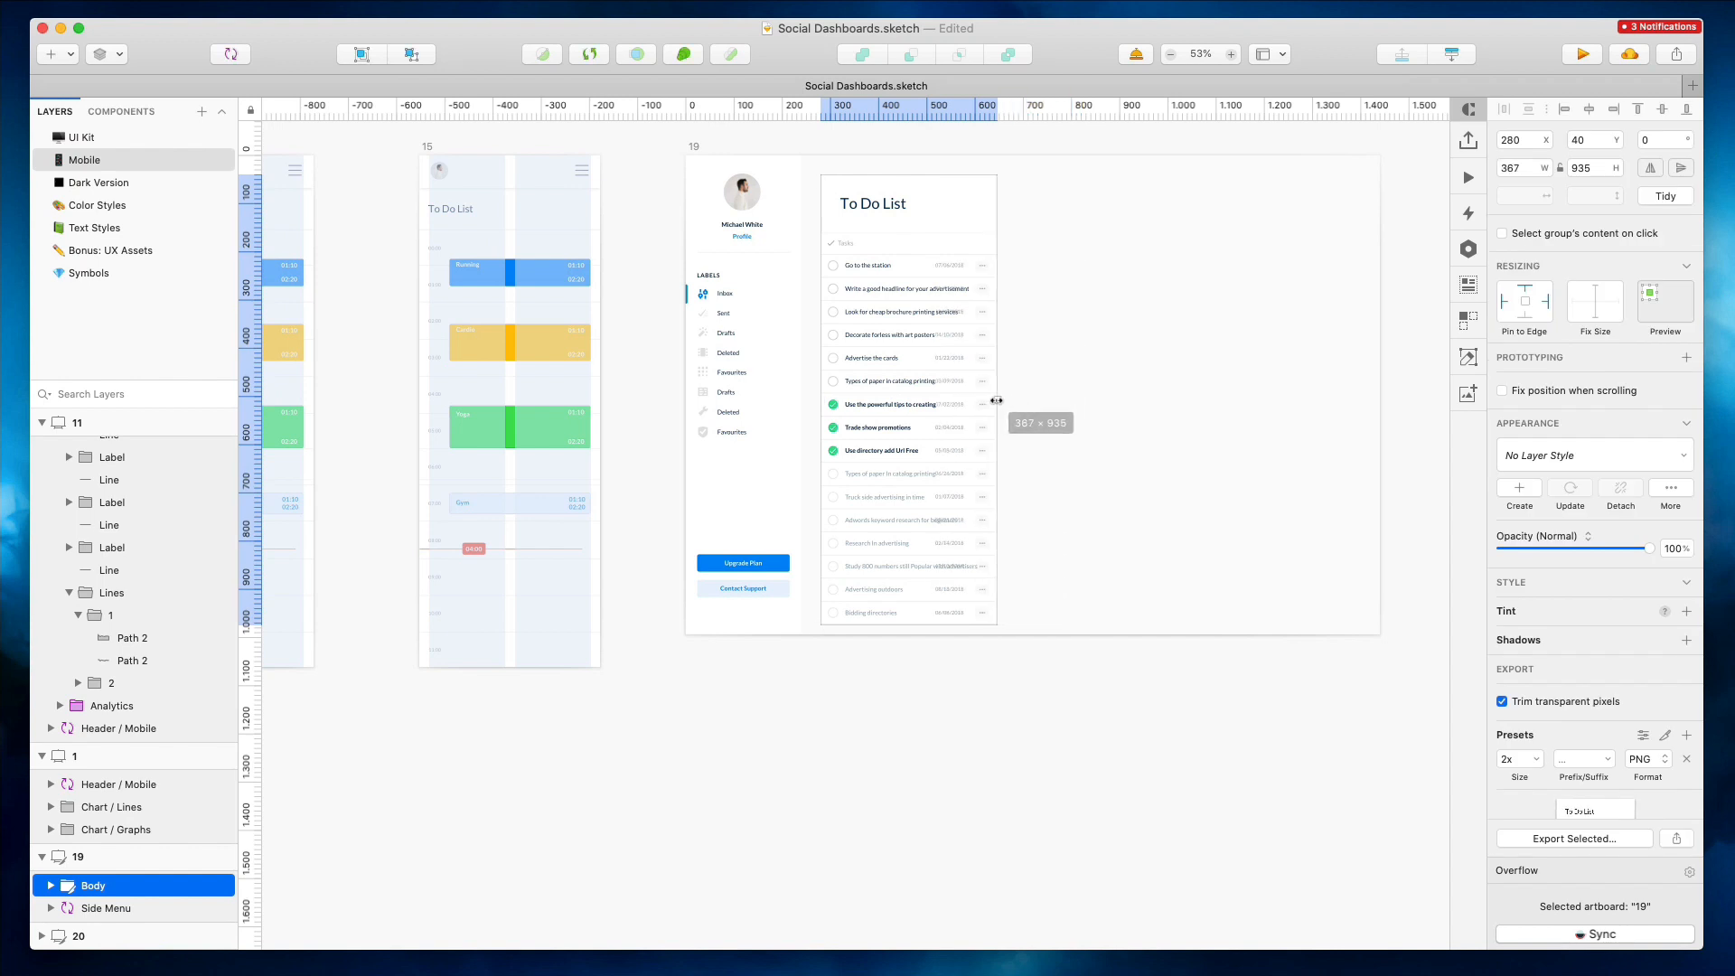
click(407, 245)
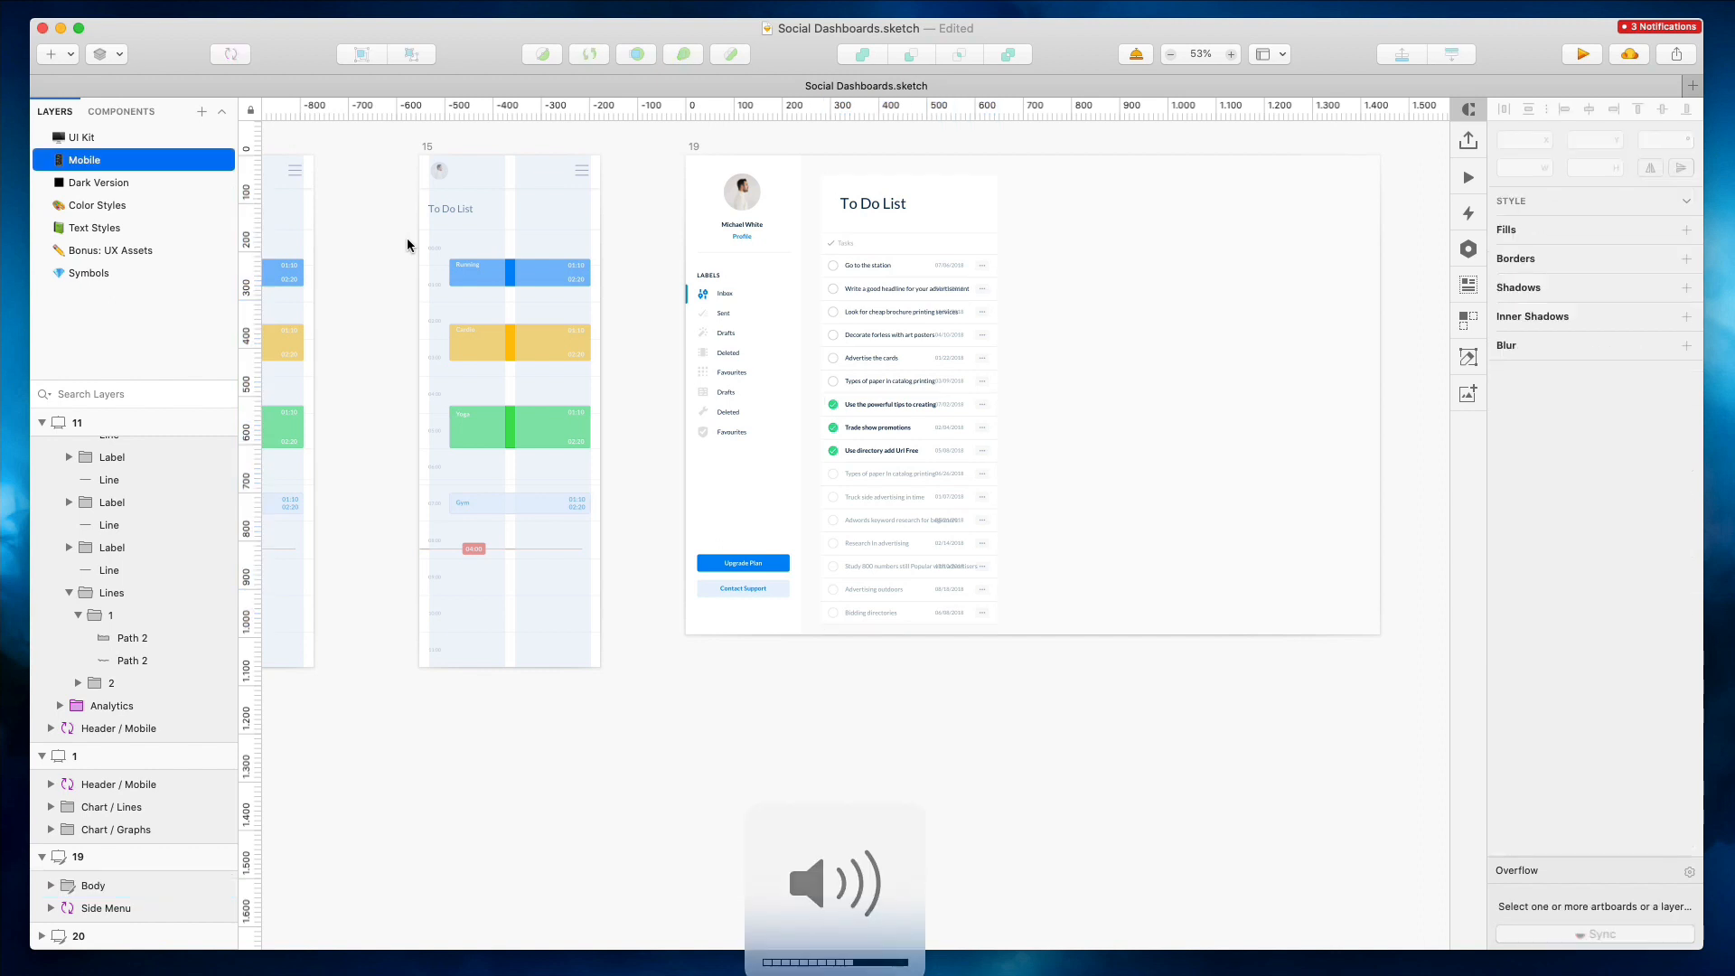
Delete the Right Row event column from the mobile To Do List artboard
click(431, 239)
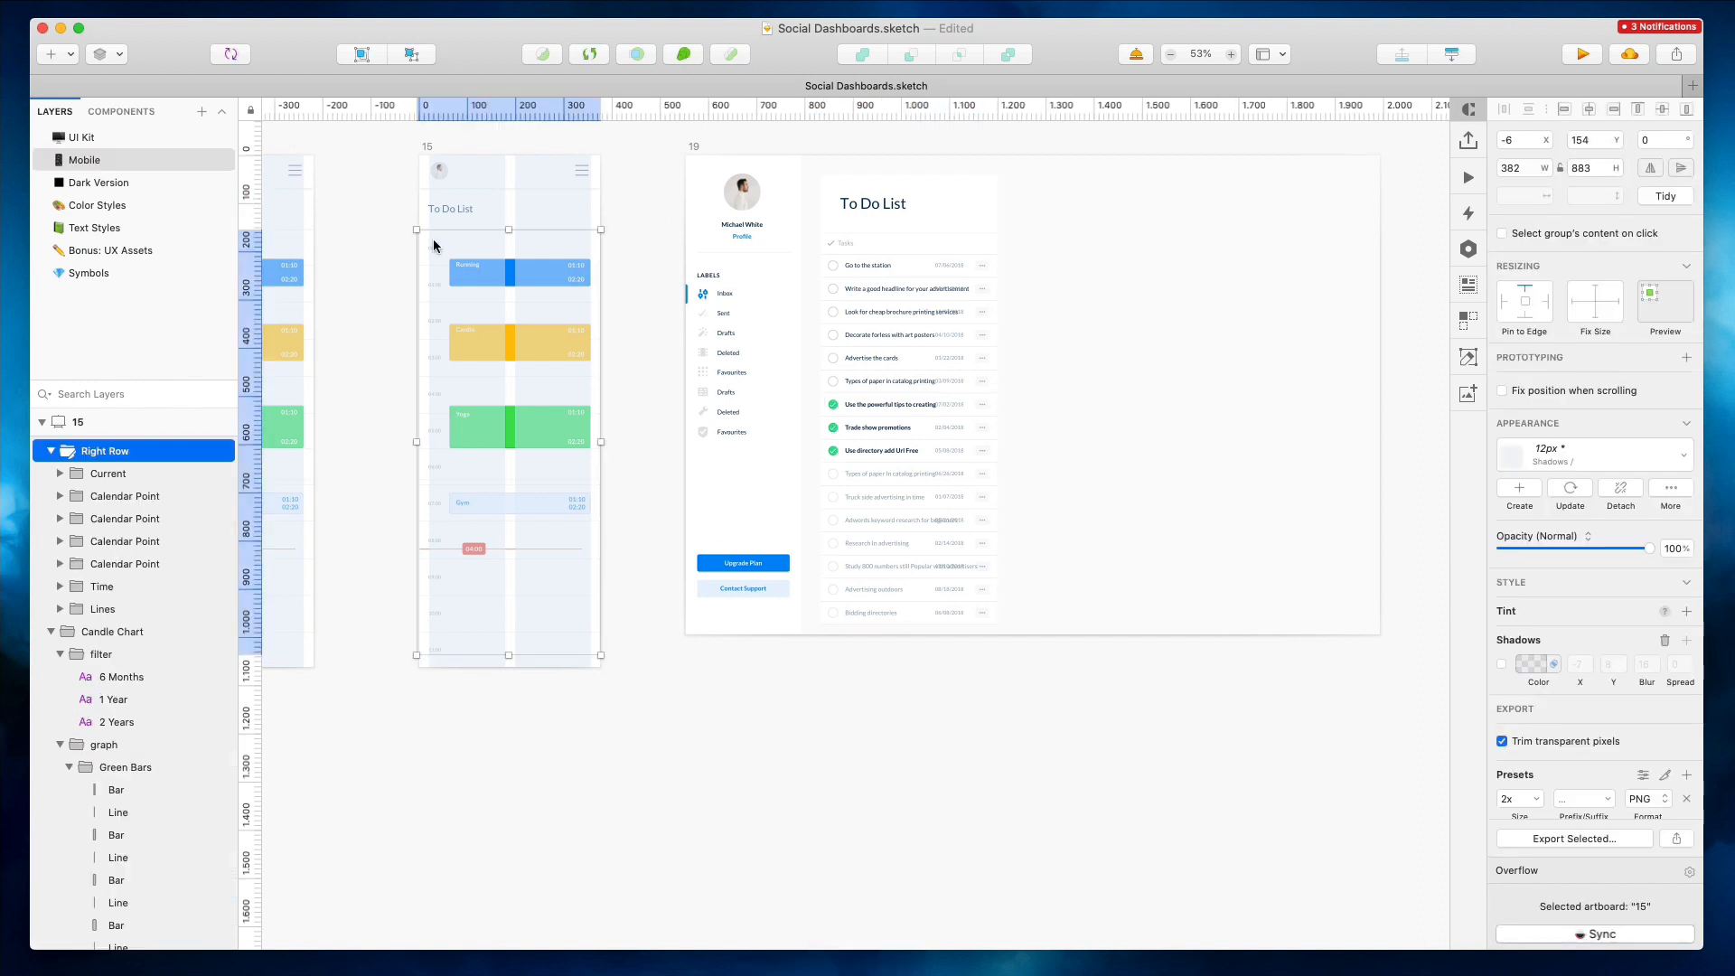
key(BackSpace)
Copy the desktop To Do List body into the mobile artboard and delete its duplicate title
drag(892, 333, 475, 290)
super+click(467, 260)
shift+super+click(550, 246)
key(BackSpace)
Nudge the copied task list into place under the mobile To Do List title
scroll(442, 232, up, 8)
key(Left)
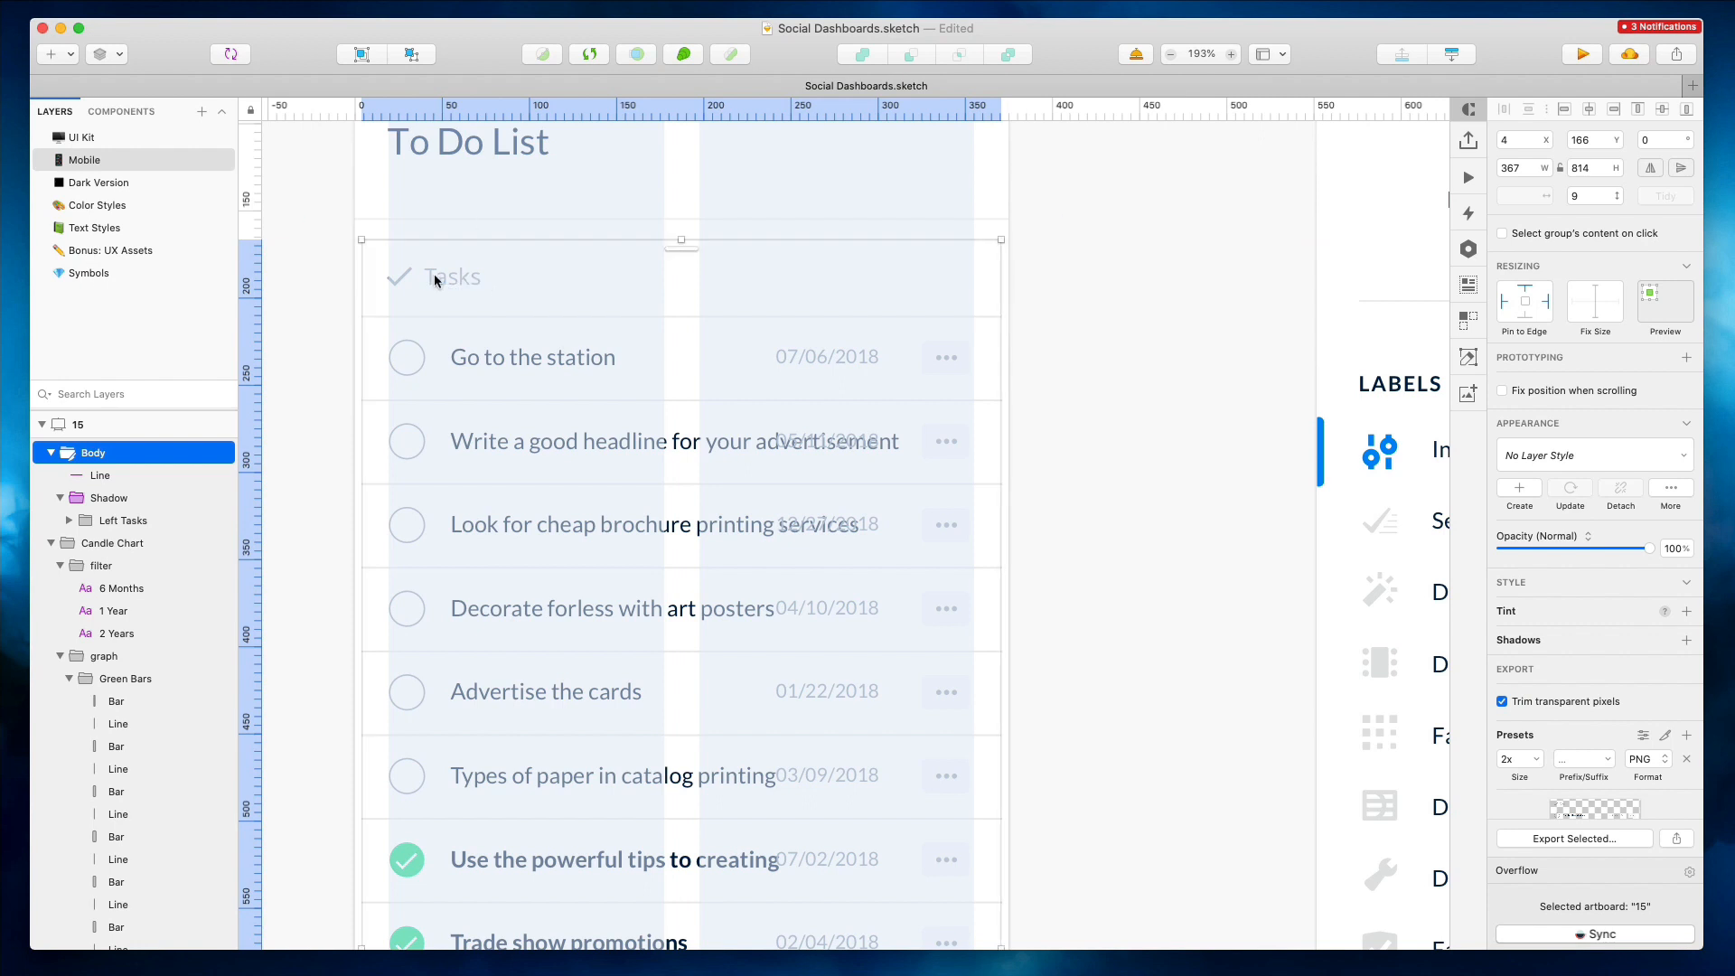
key(shift+Up)
key(Up)
key(Up)
click(340, 258)
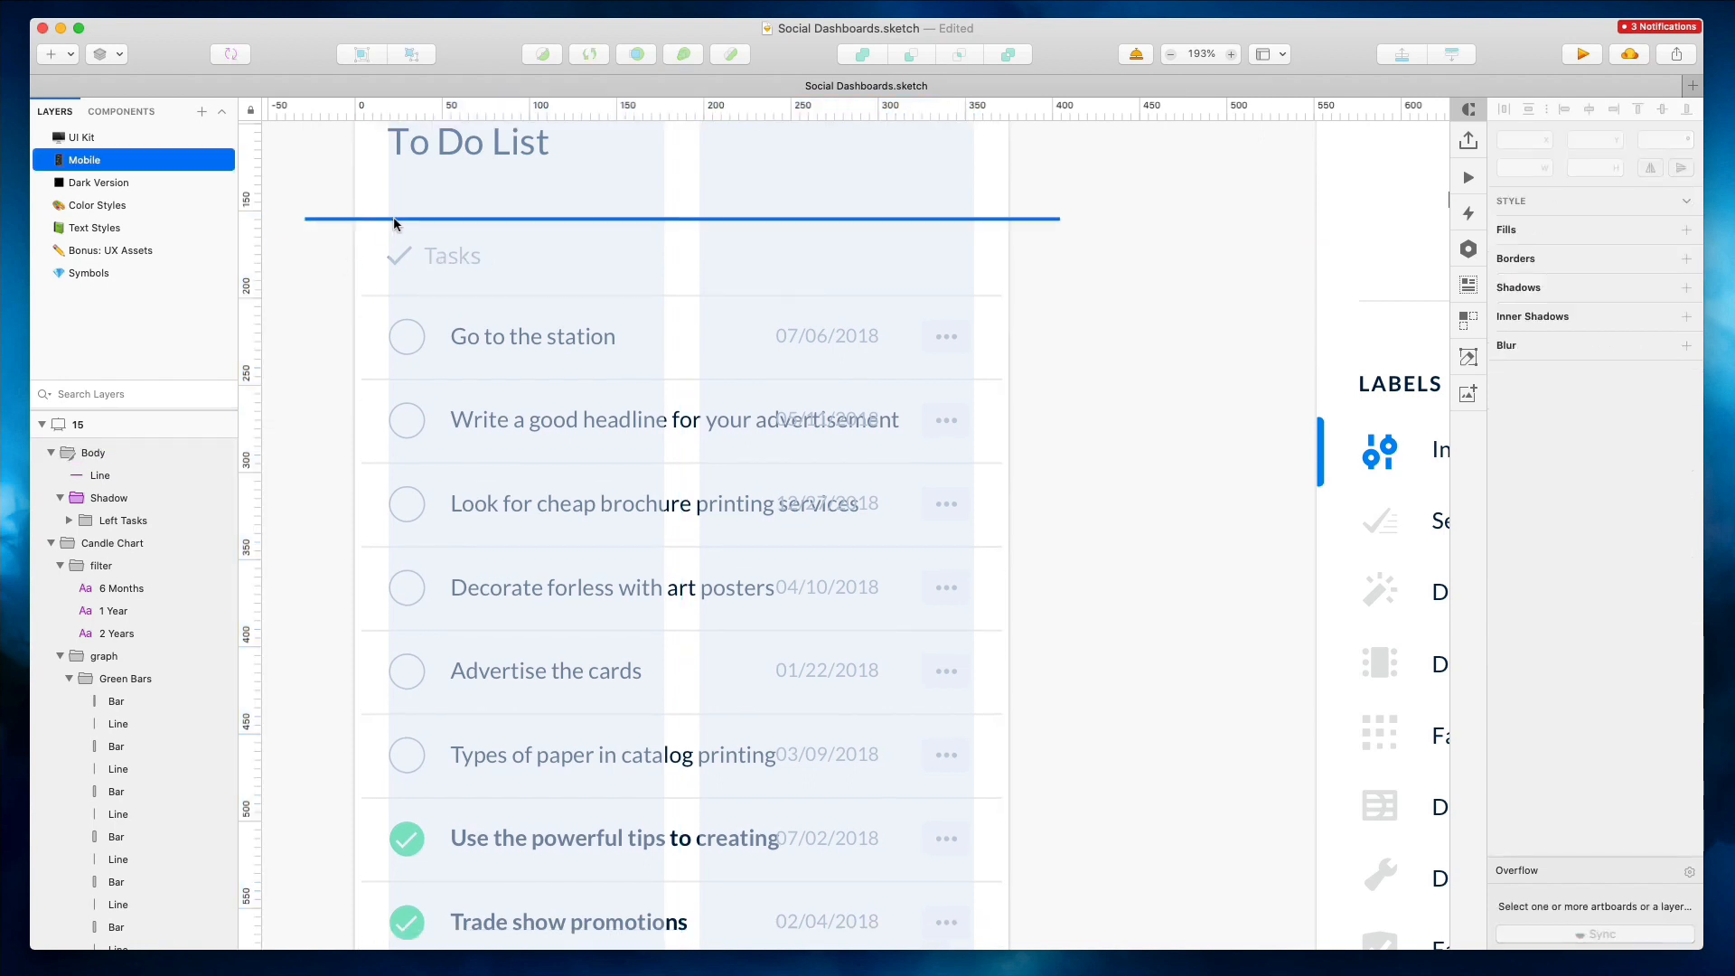
Delete the extra divider line above the Tasks header in the mobile list
super+click(395, 220)
click(348, 249)
super+click(400, 220)
key(Delete)
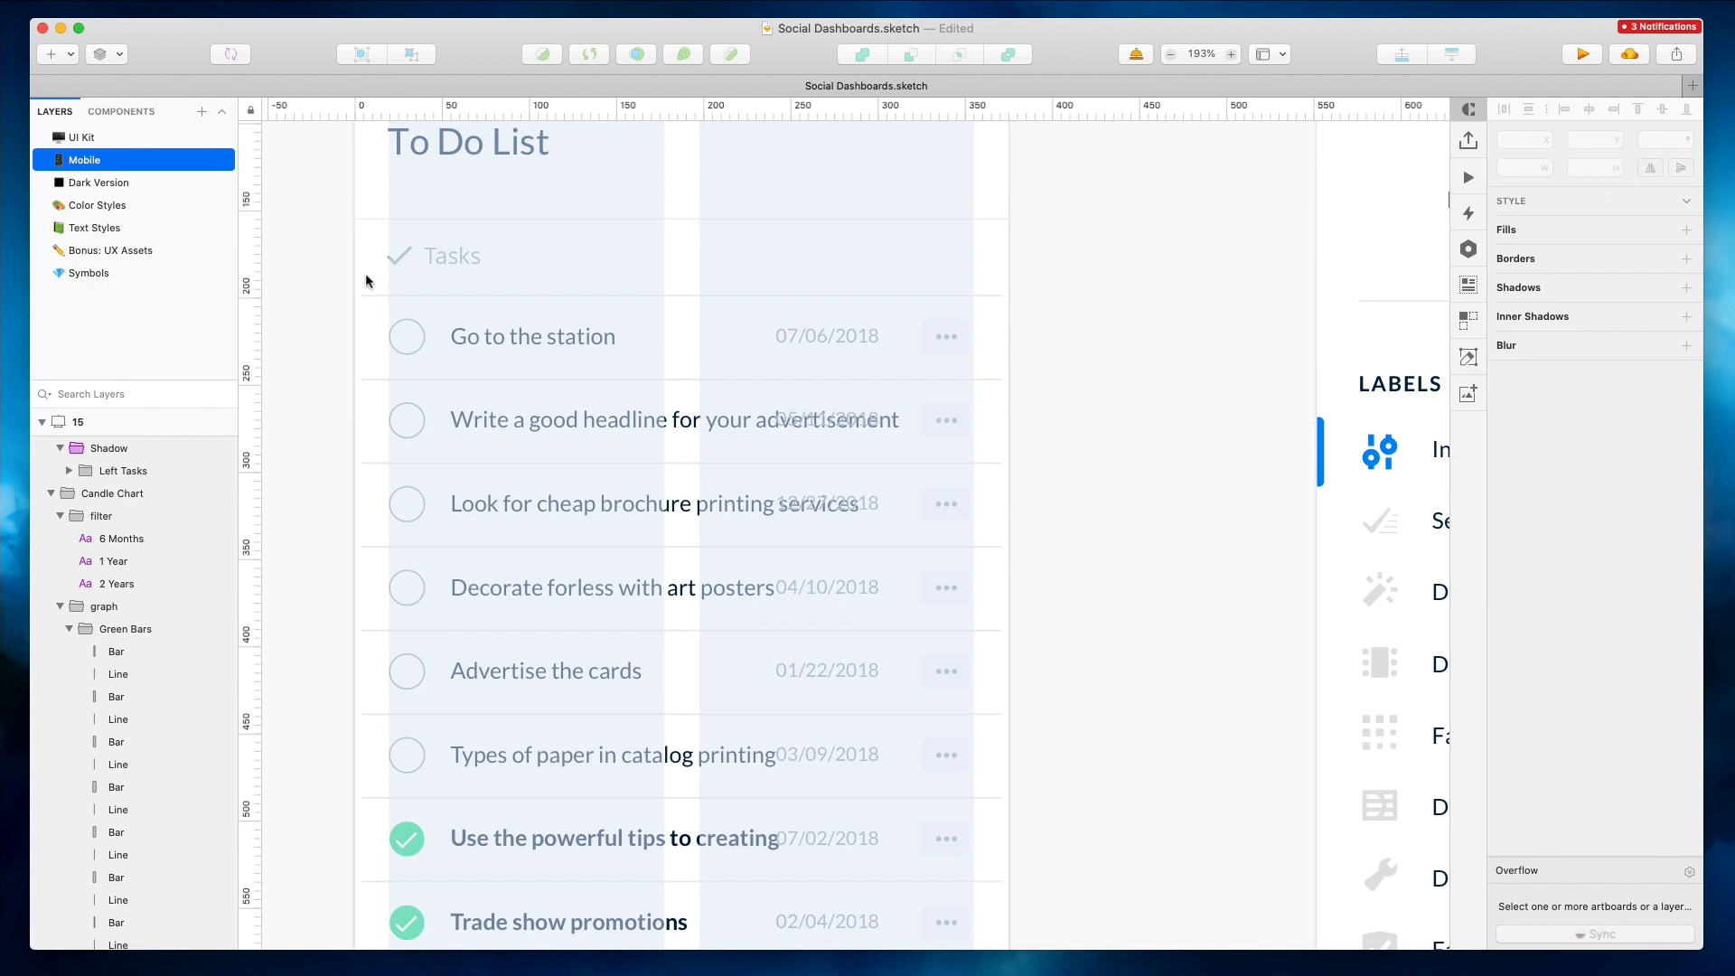
Examine the task row divider lines across the mobile task list
scroll(367, 273, down, 5)
drag(437, 219, 471, 941)
scroll(531, 796, down, 4)
drag(824, 415, 828, 414)
scroll(827, 413, up, 4)
scroll(827, 413, up, 2)
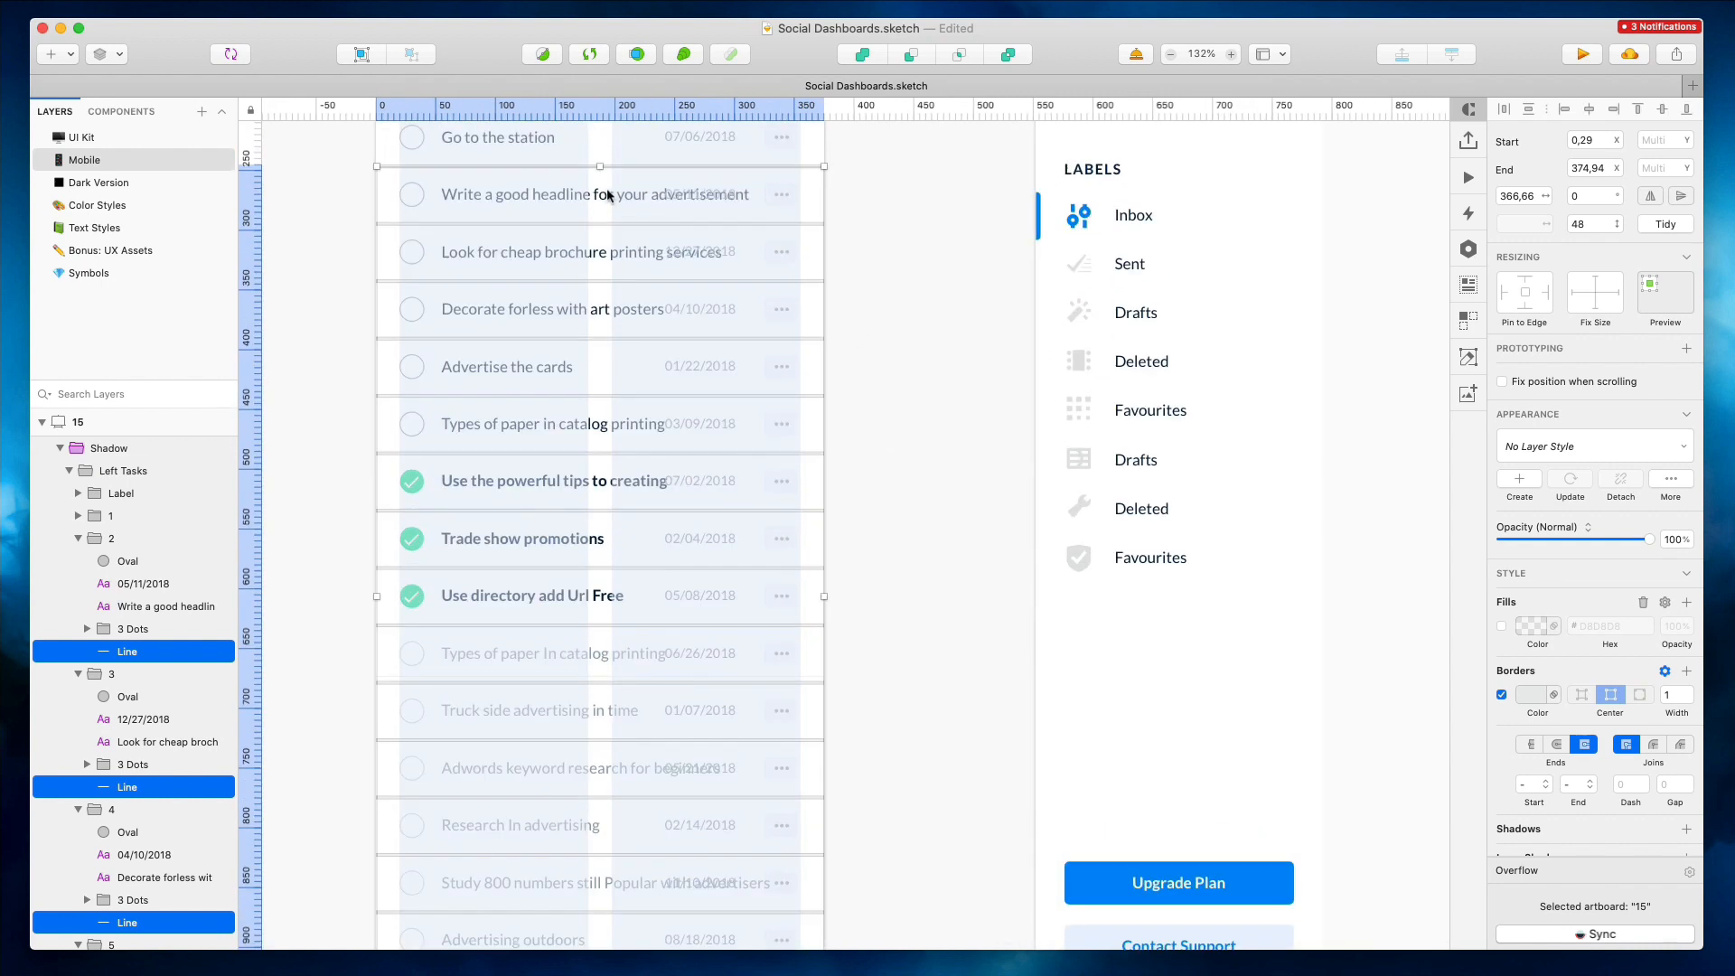
click(829, 413)
Shorten the first task labels to "Write a good headline" and "Look for cheap brochure"
double_click(594, 194)
key(BackSpace)
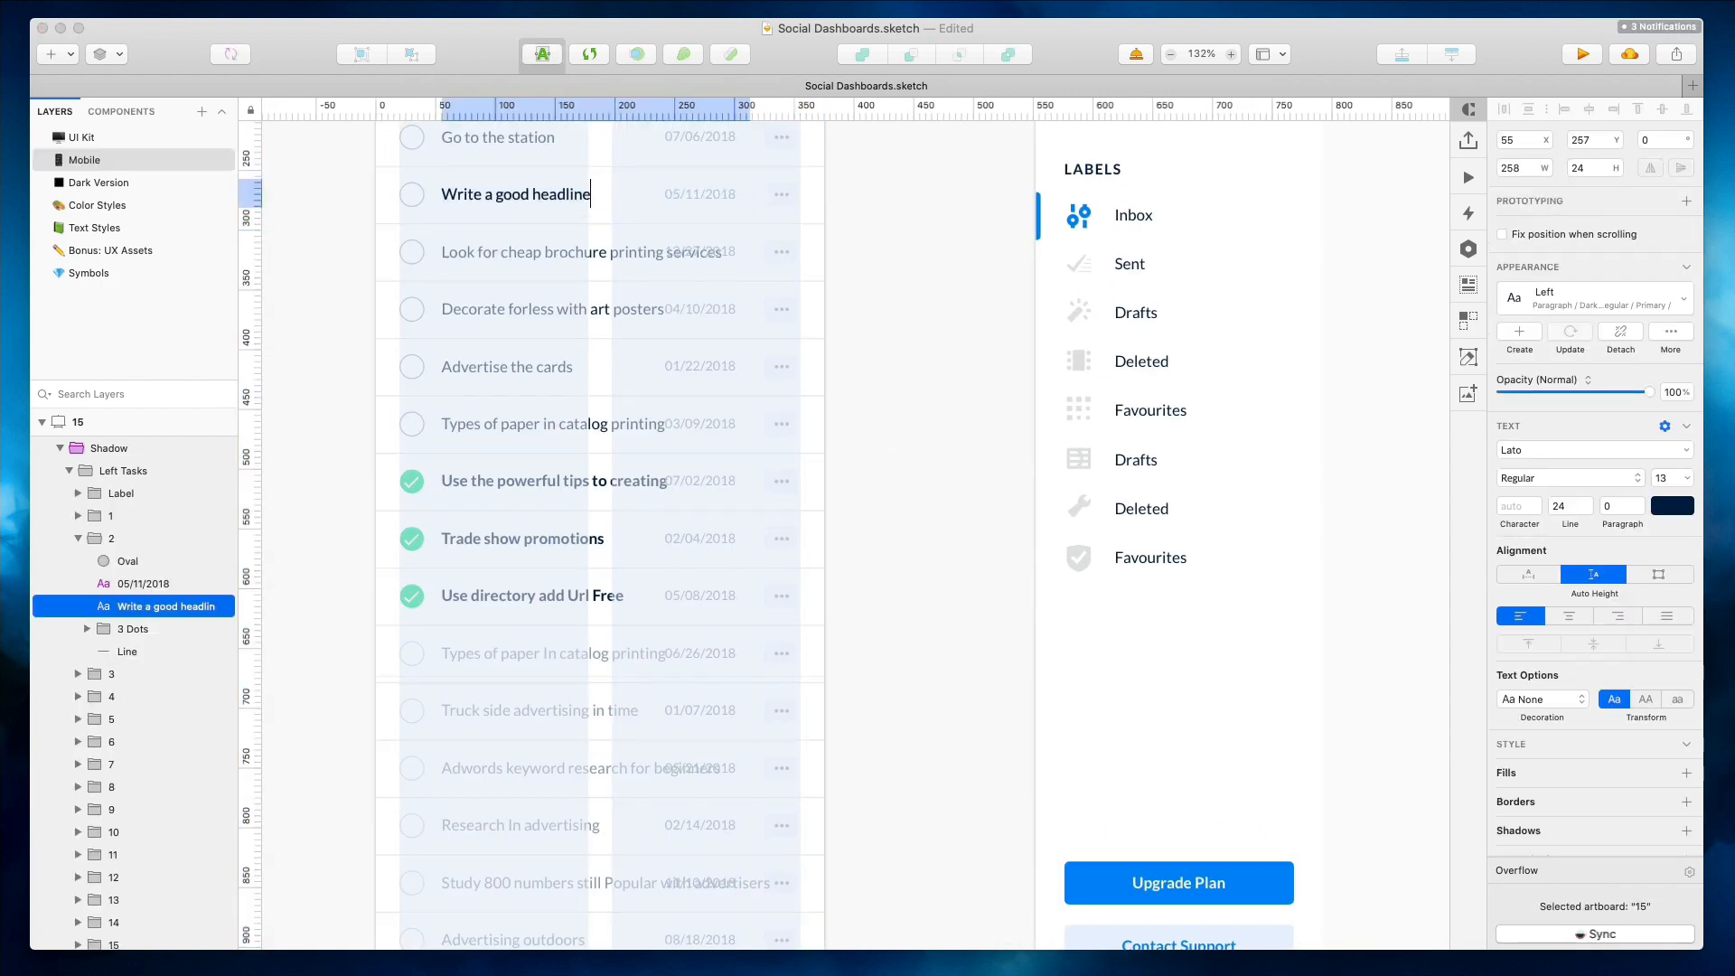
click(863, 251)
double_click(594, 258)
key(Right)
key(alt+shift+Left)
key(alt+shift+Left)
key(BackSpace)
key(BackSpace)
click(898, 254)
Shorten the labels to "Decorate forless with art" and "Types of paper in catalog"
double_click(595, 310)
key(Right)
key(alt+shift+Left)
key(BackSpace)
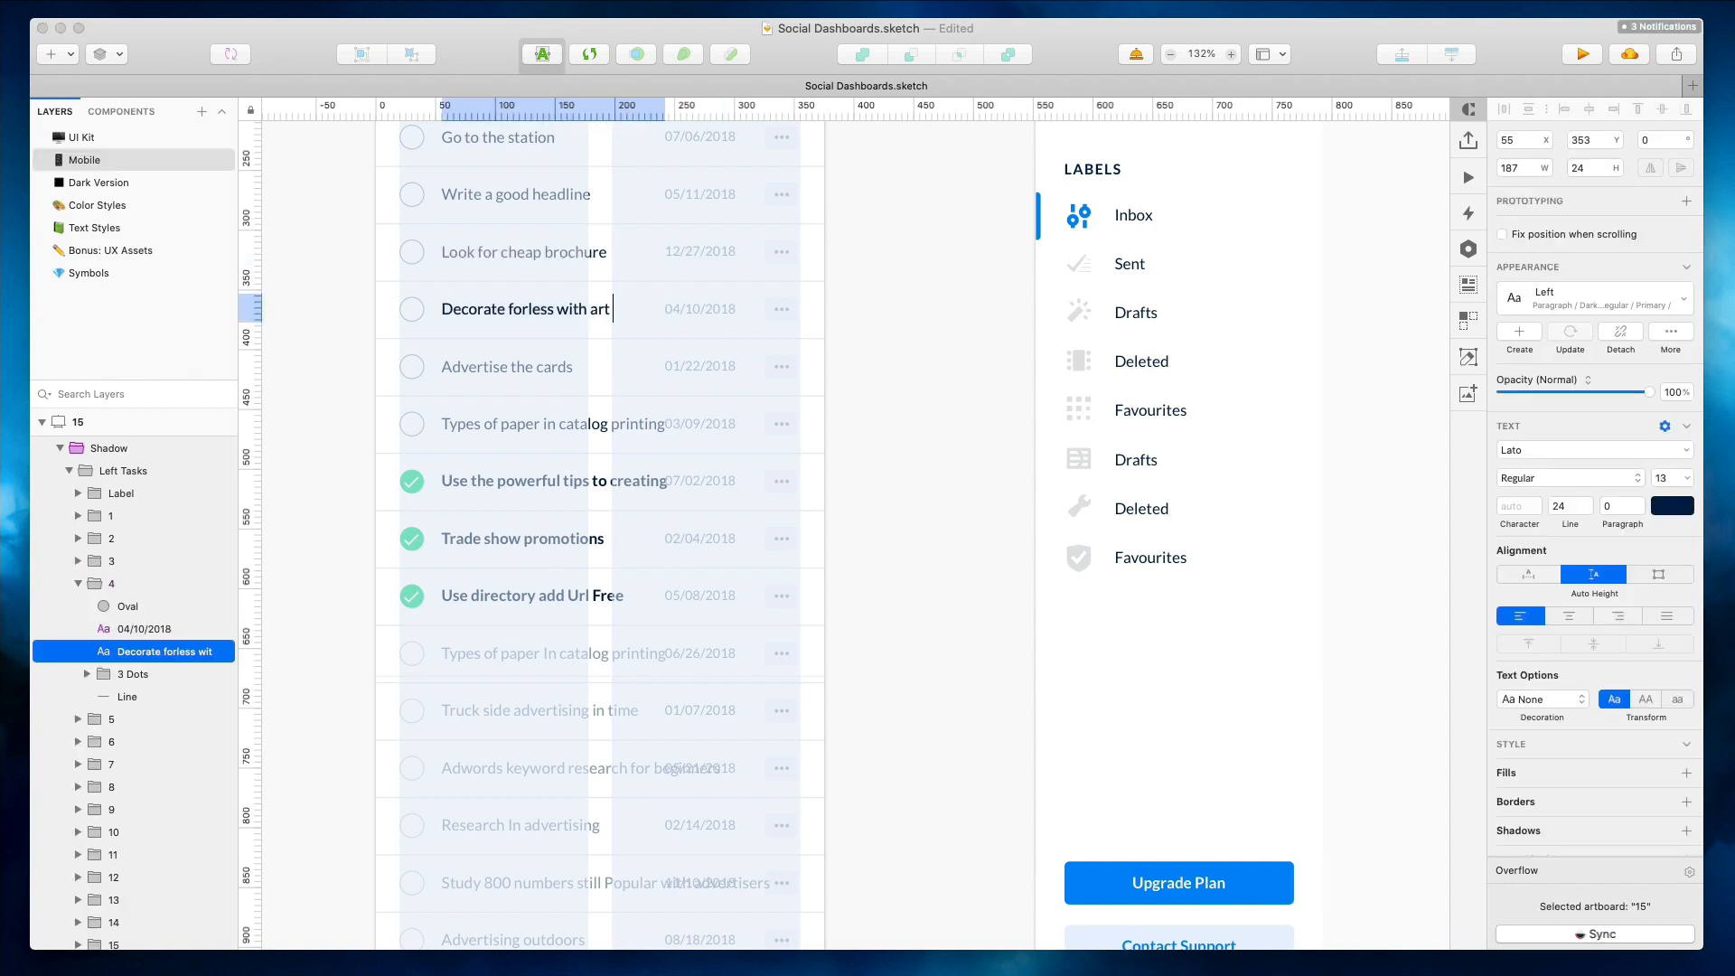
click(924, 552)
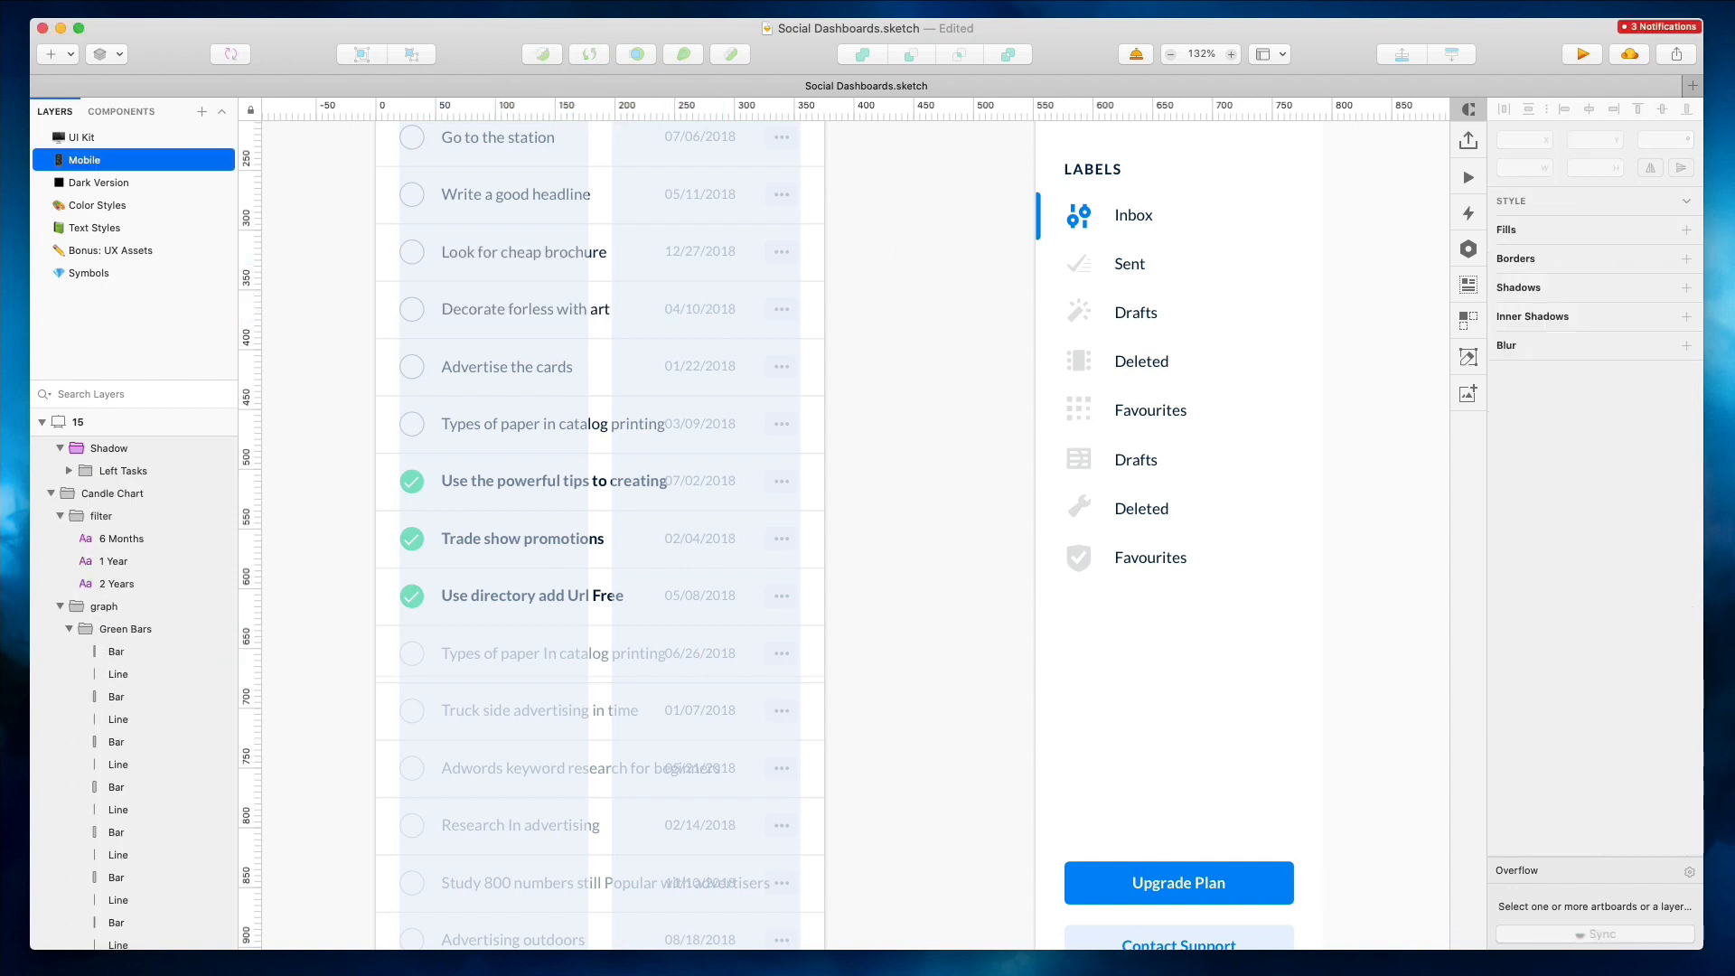
double_click(668, 417)
key(Right)
key(alt+shift+Left)
key(BackSpace)
Shorten the labels to "Use the powerful tips" and the lower "Types of paper in catalog"
click(604, 473)
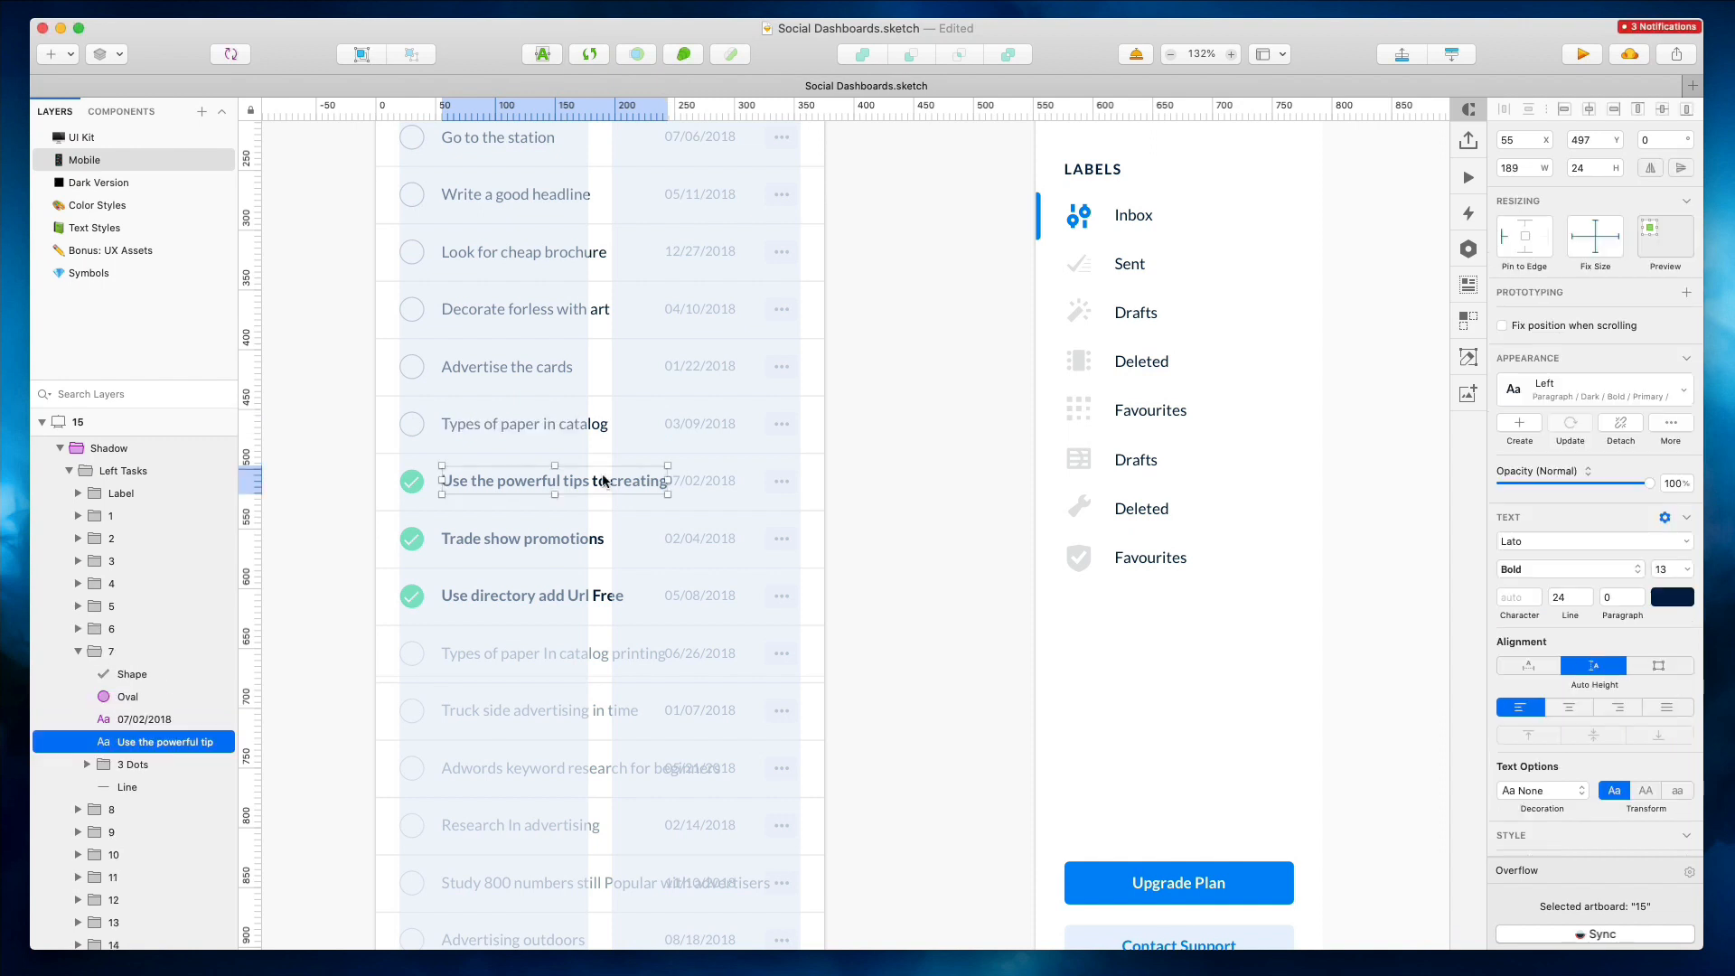
double_click(603, 473)
key(Right)
key(alt+shift+Left)
key(BackSpace)
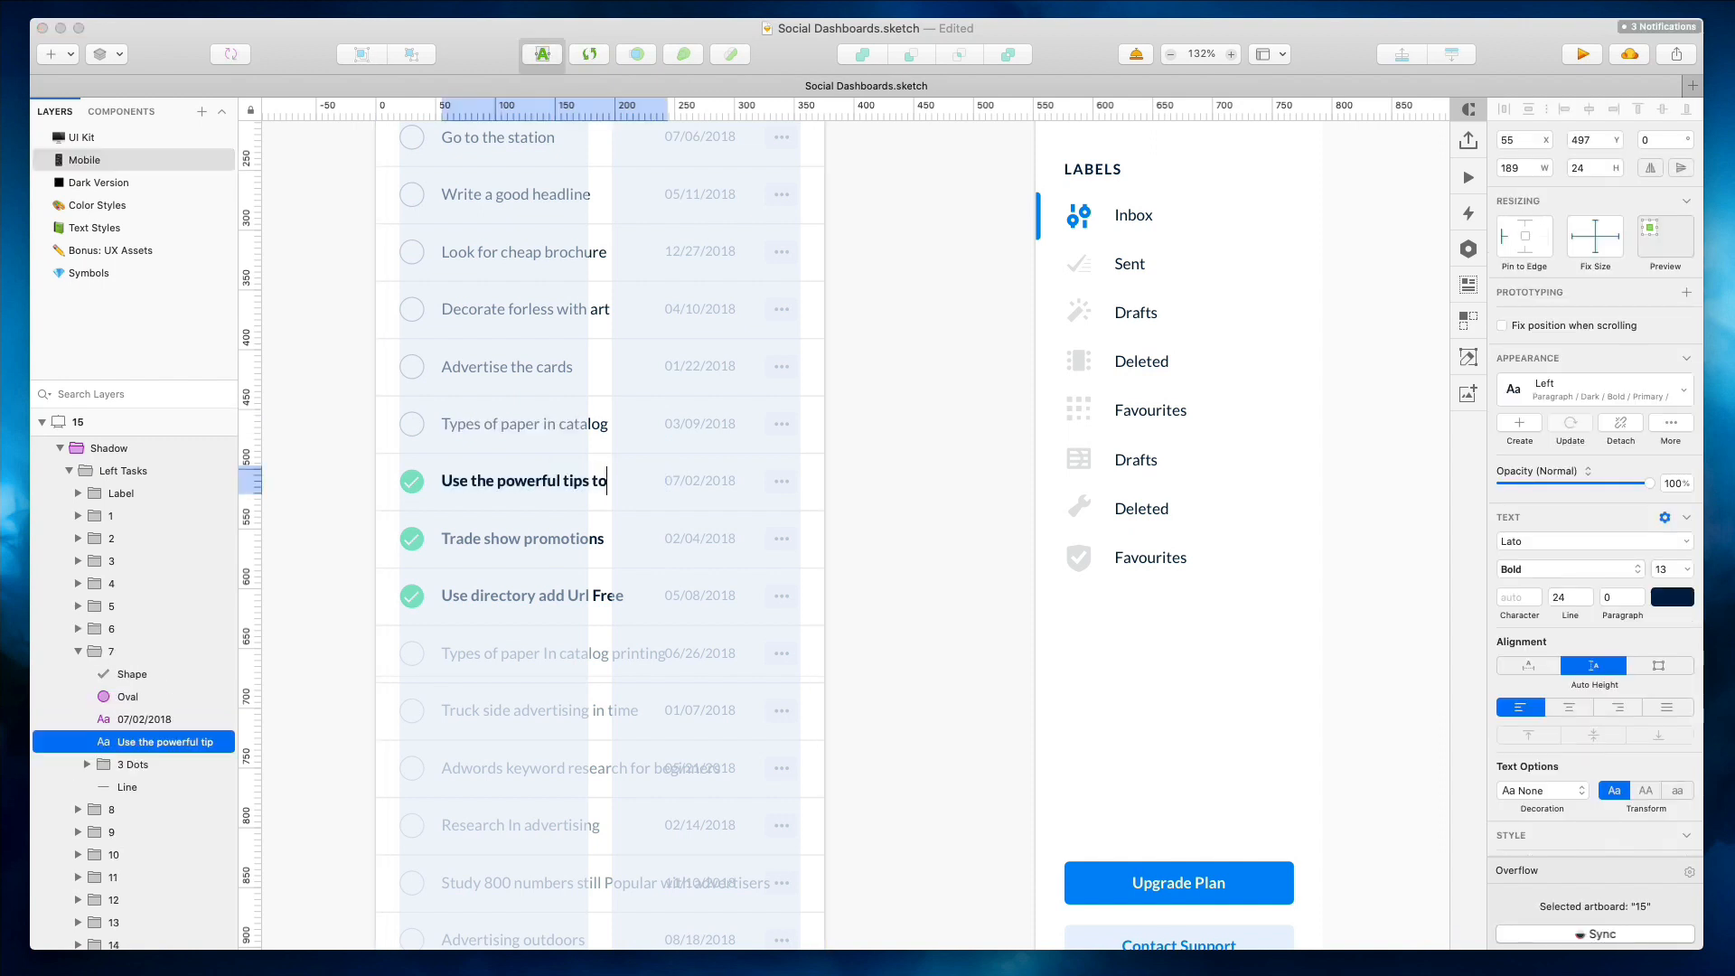
click(629, 600)
double_click(603, 648)
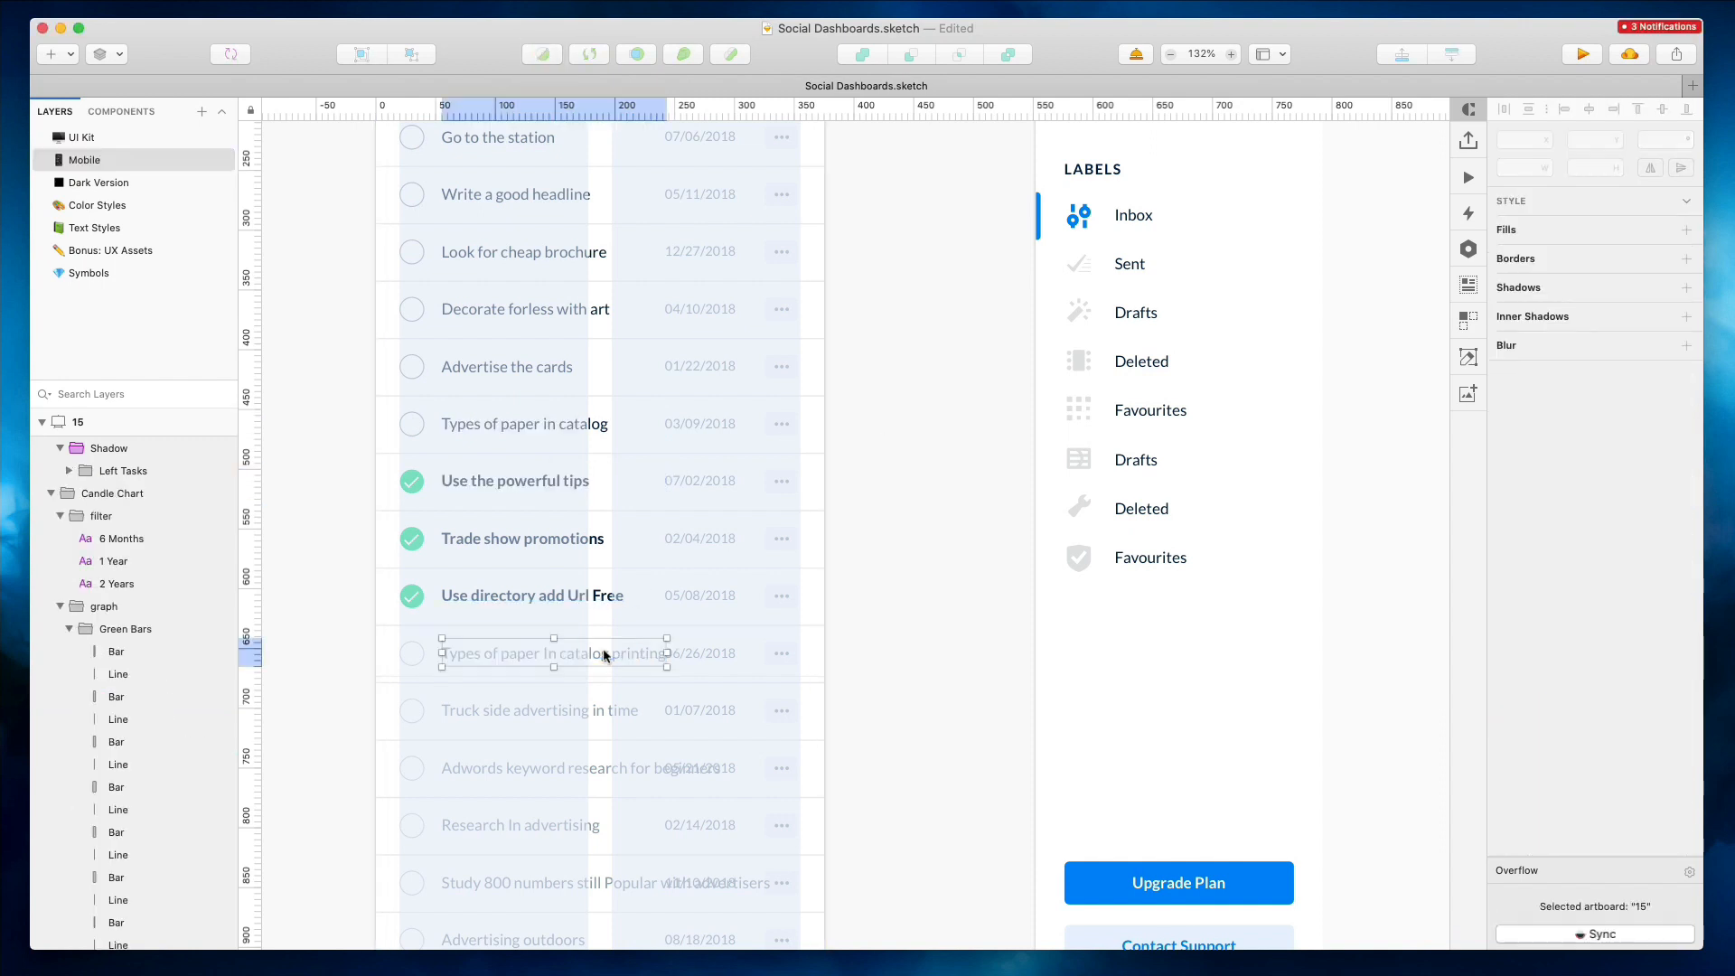
key(Right)
key(alt+shift+Left)
key(BackSpace)
click(969, 614)
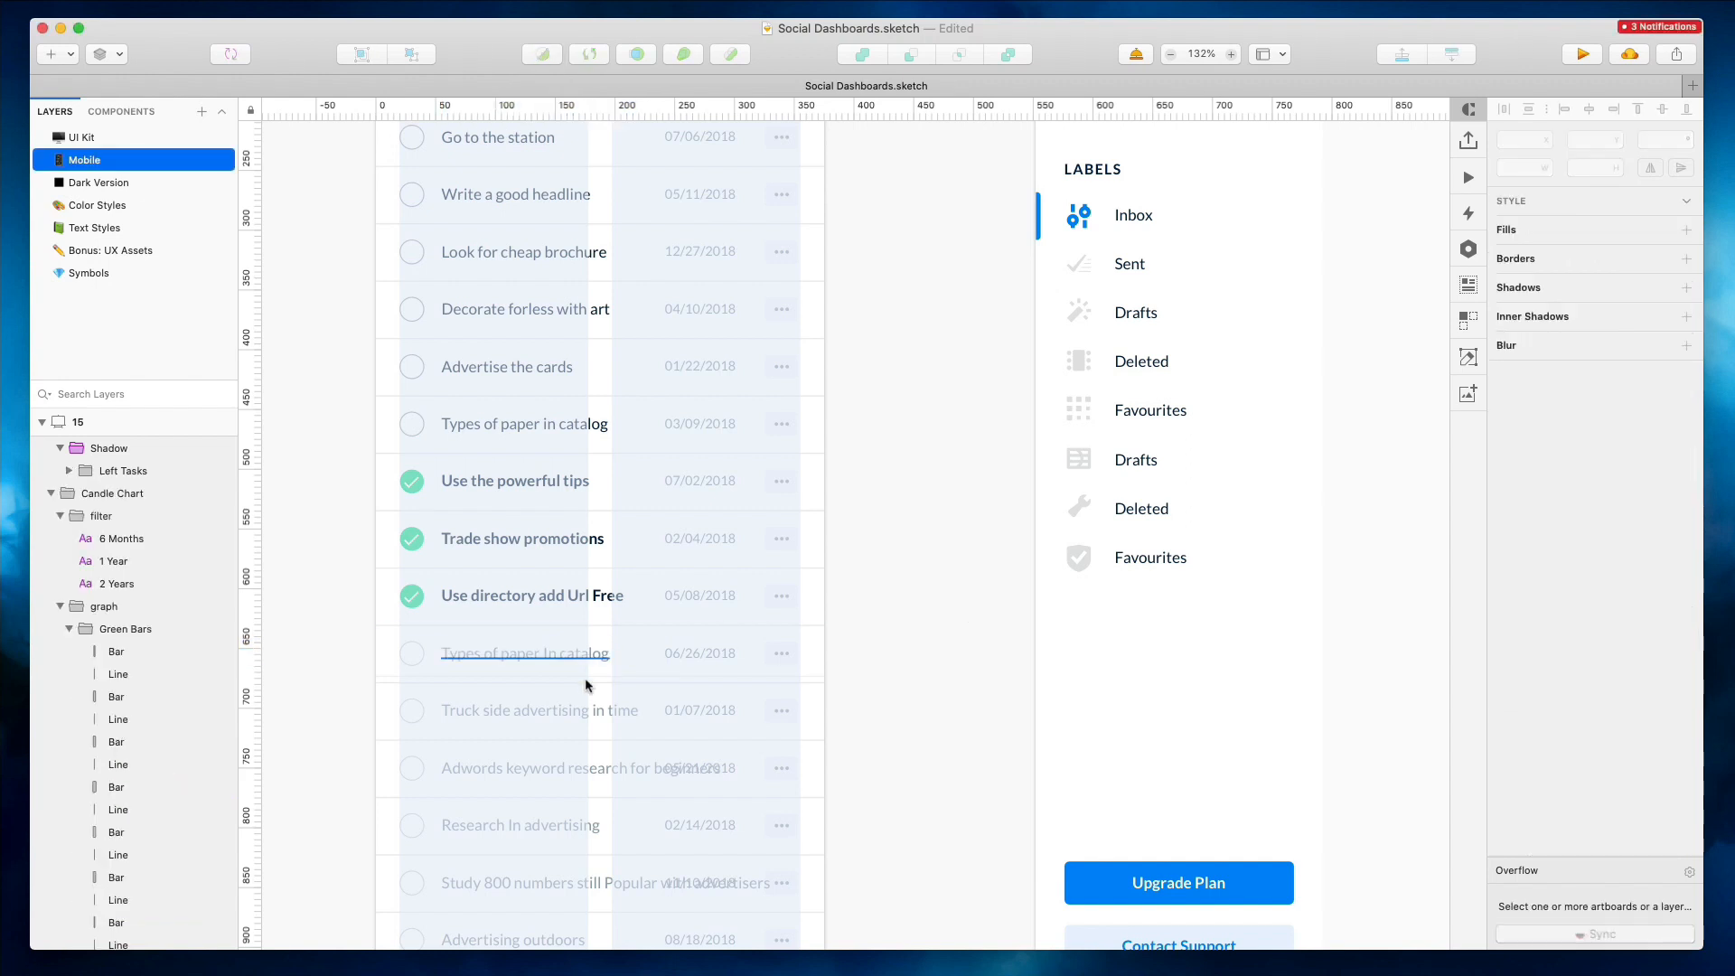
Shorten the labels to "Adwords keyword research" and "Study 800 numbers still Popular"
double_click(587, 764)
key(Right)
key(alt+shift+Left)
click(866, 675)
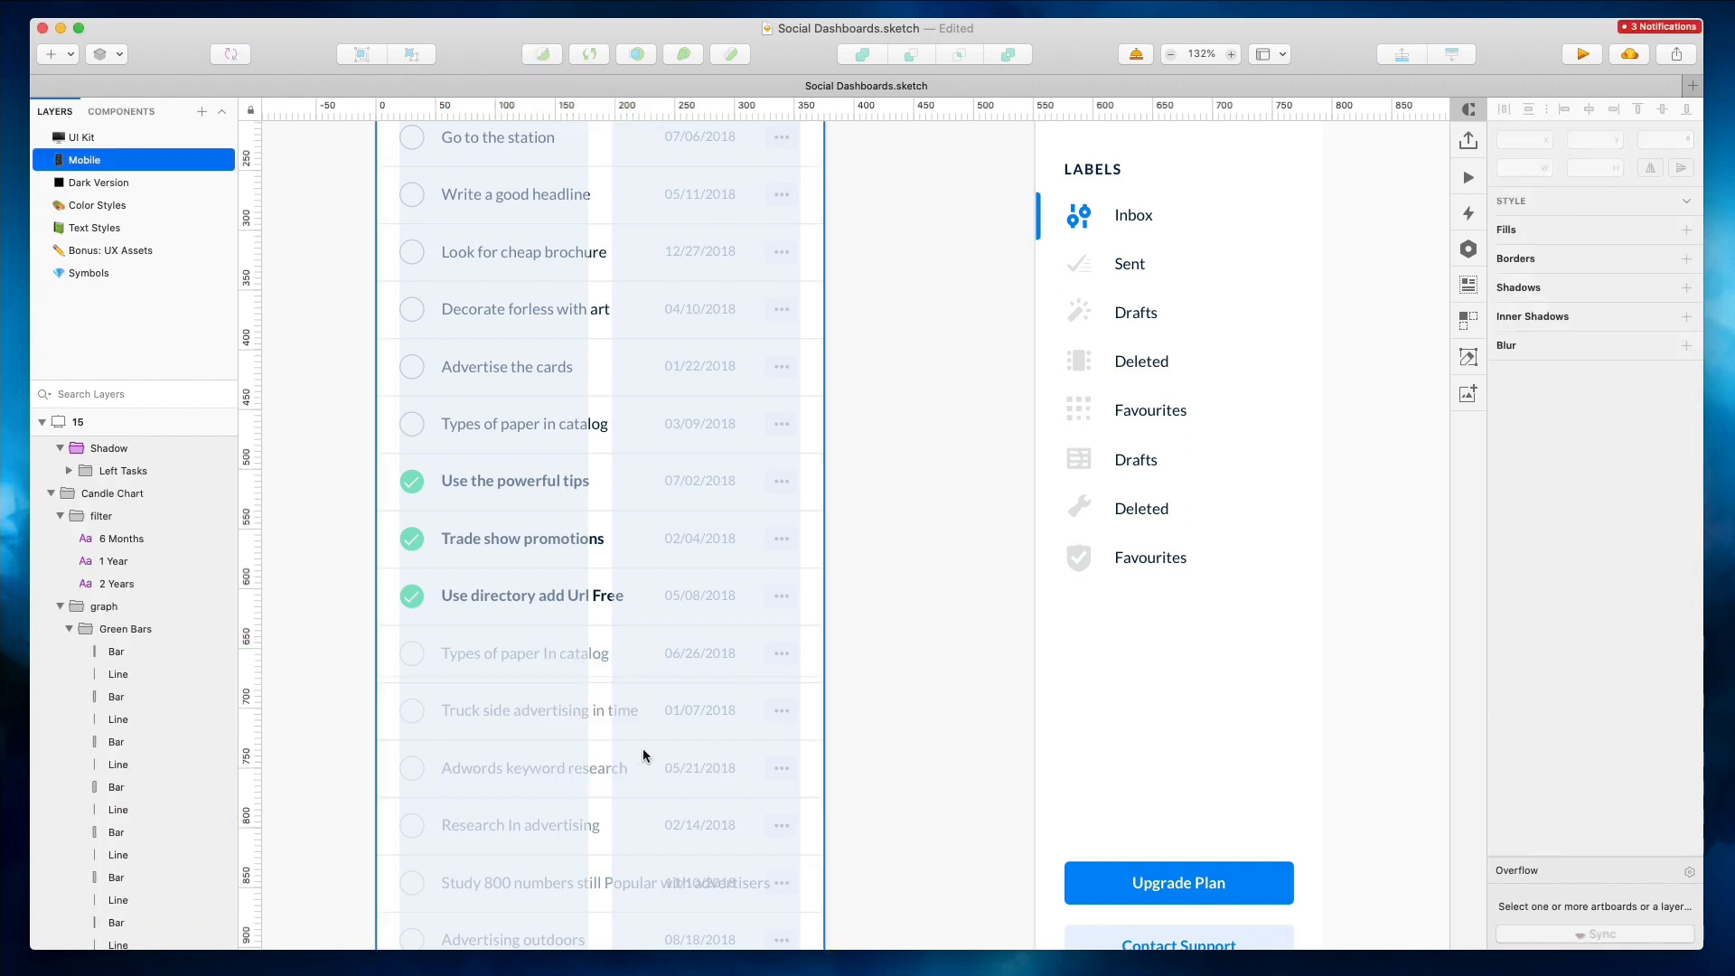
scroll(643, 746, down, 5)
double_click(554, 677)
key(Right)
key(alt+shift+Left)
key(alt+shift+Left)
key(BackSpace)
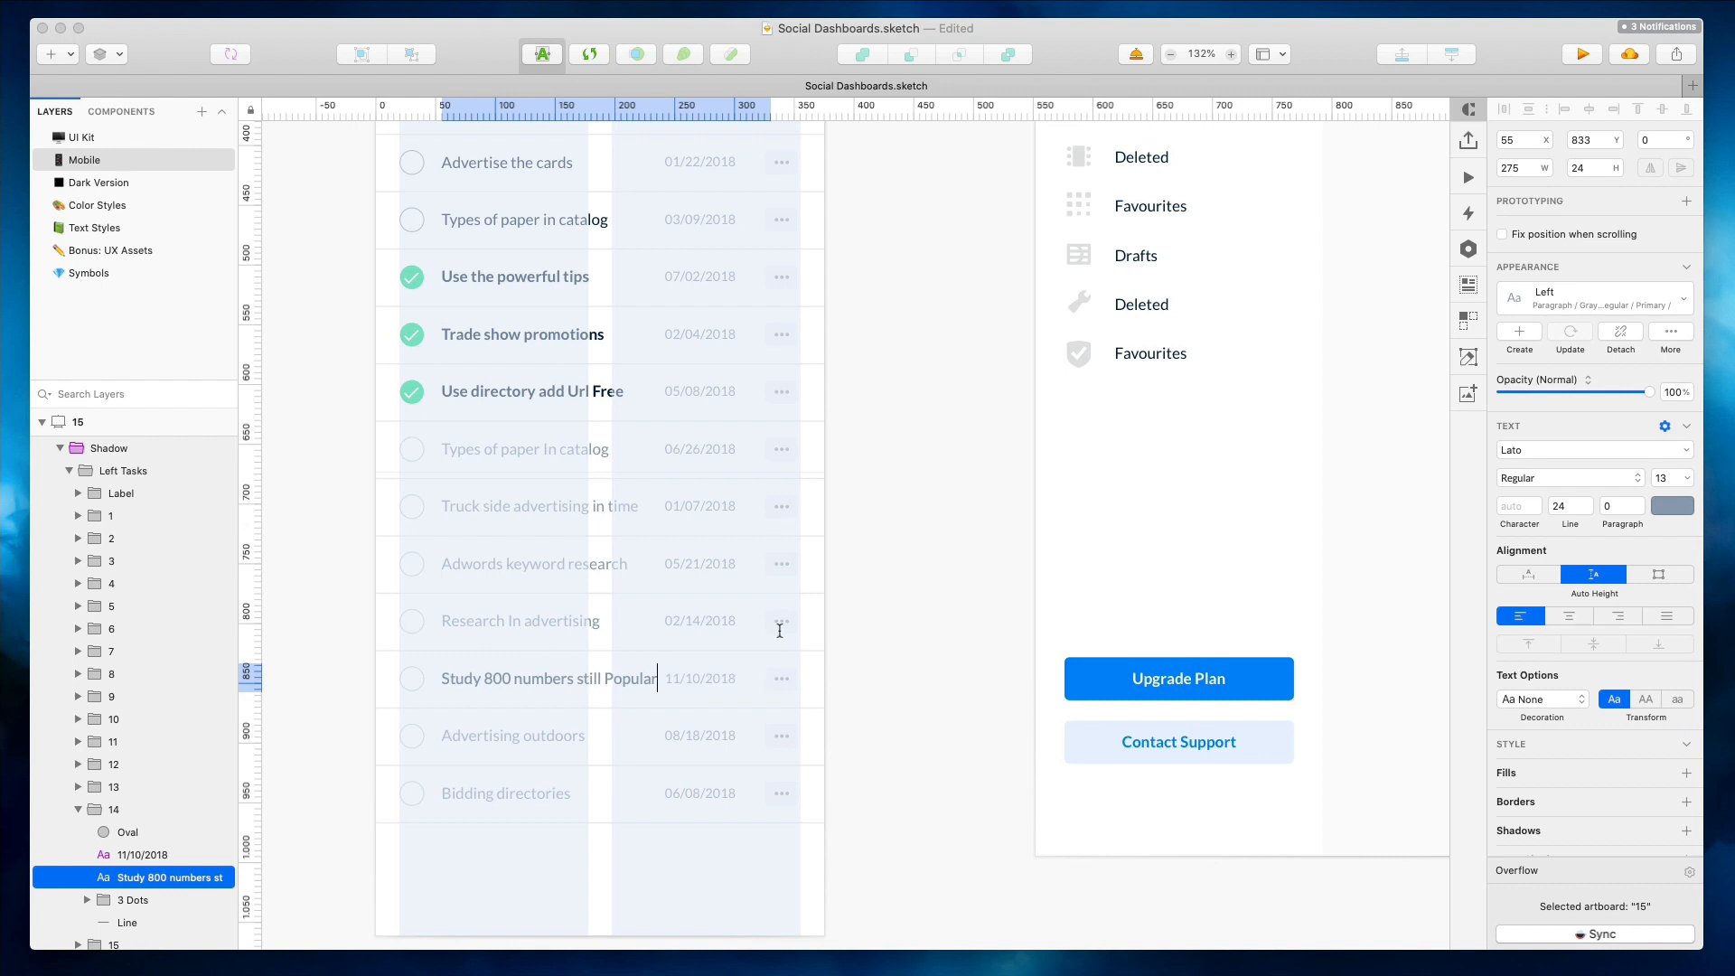
click(937, 538)
Shorten the mobile To Do List artboard to 1010 px tall
scroll(937, 539, down, 5)
scroll(930, 506, up, 3)
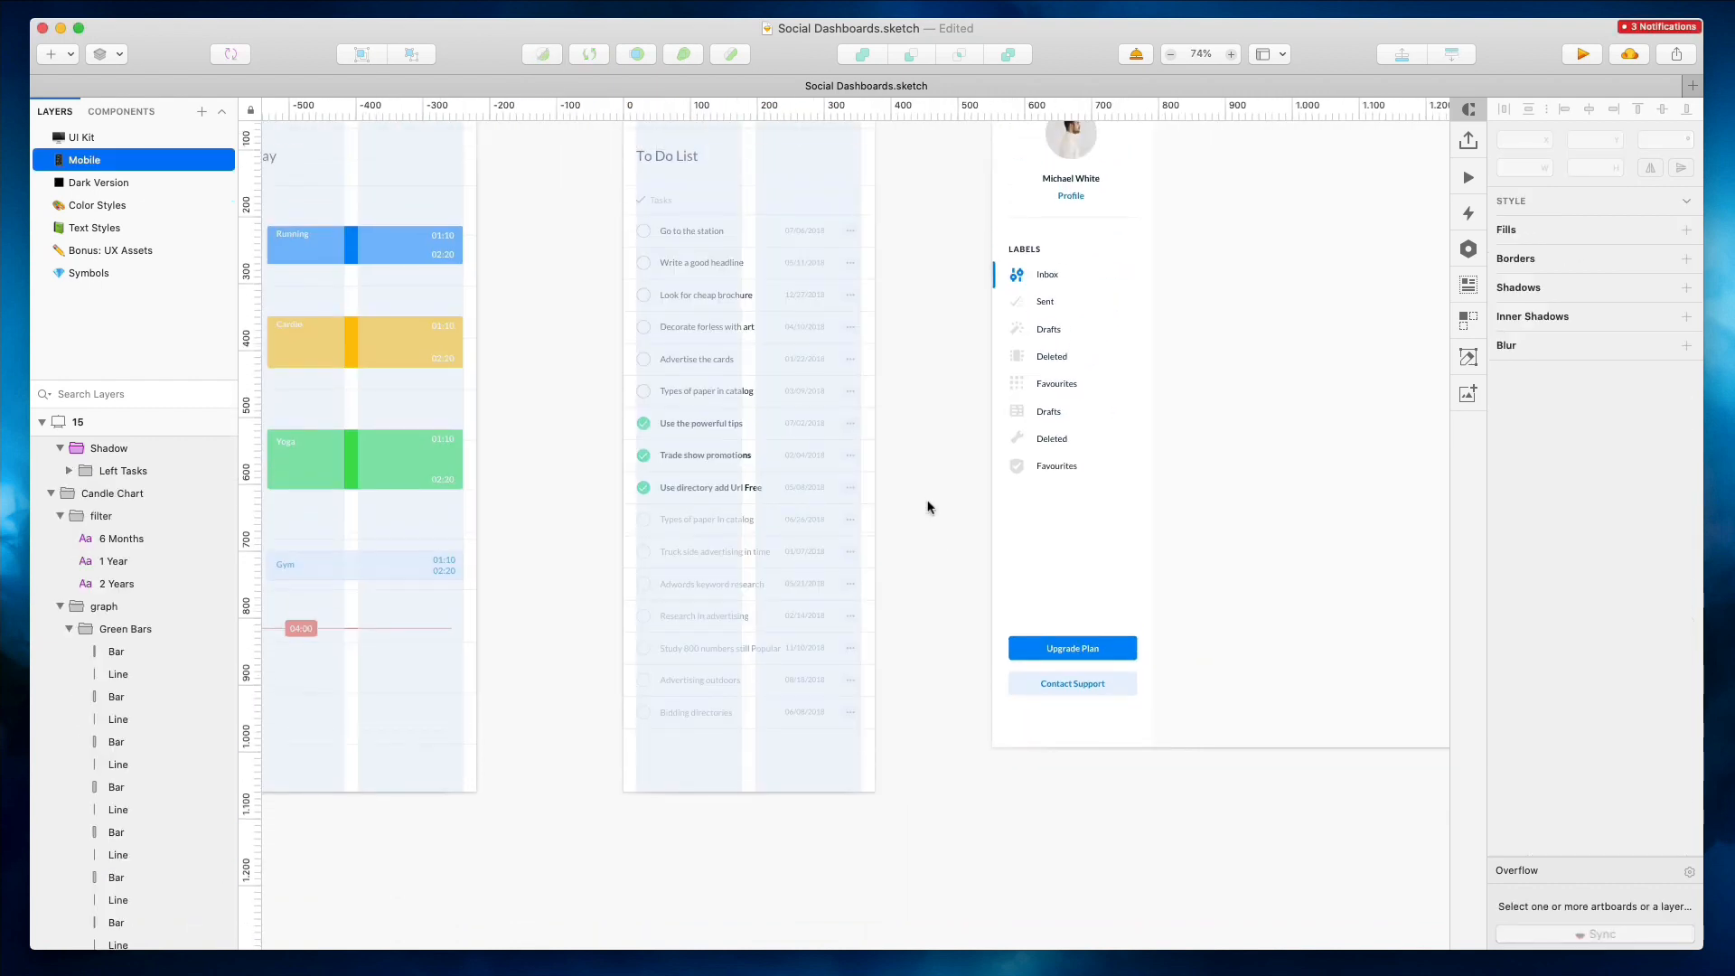
click(637, 186)
drag(752, 892, 751, 848)
scroll(732, 720, down, 6)
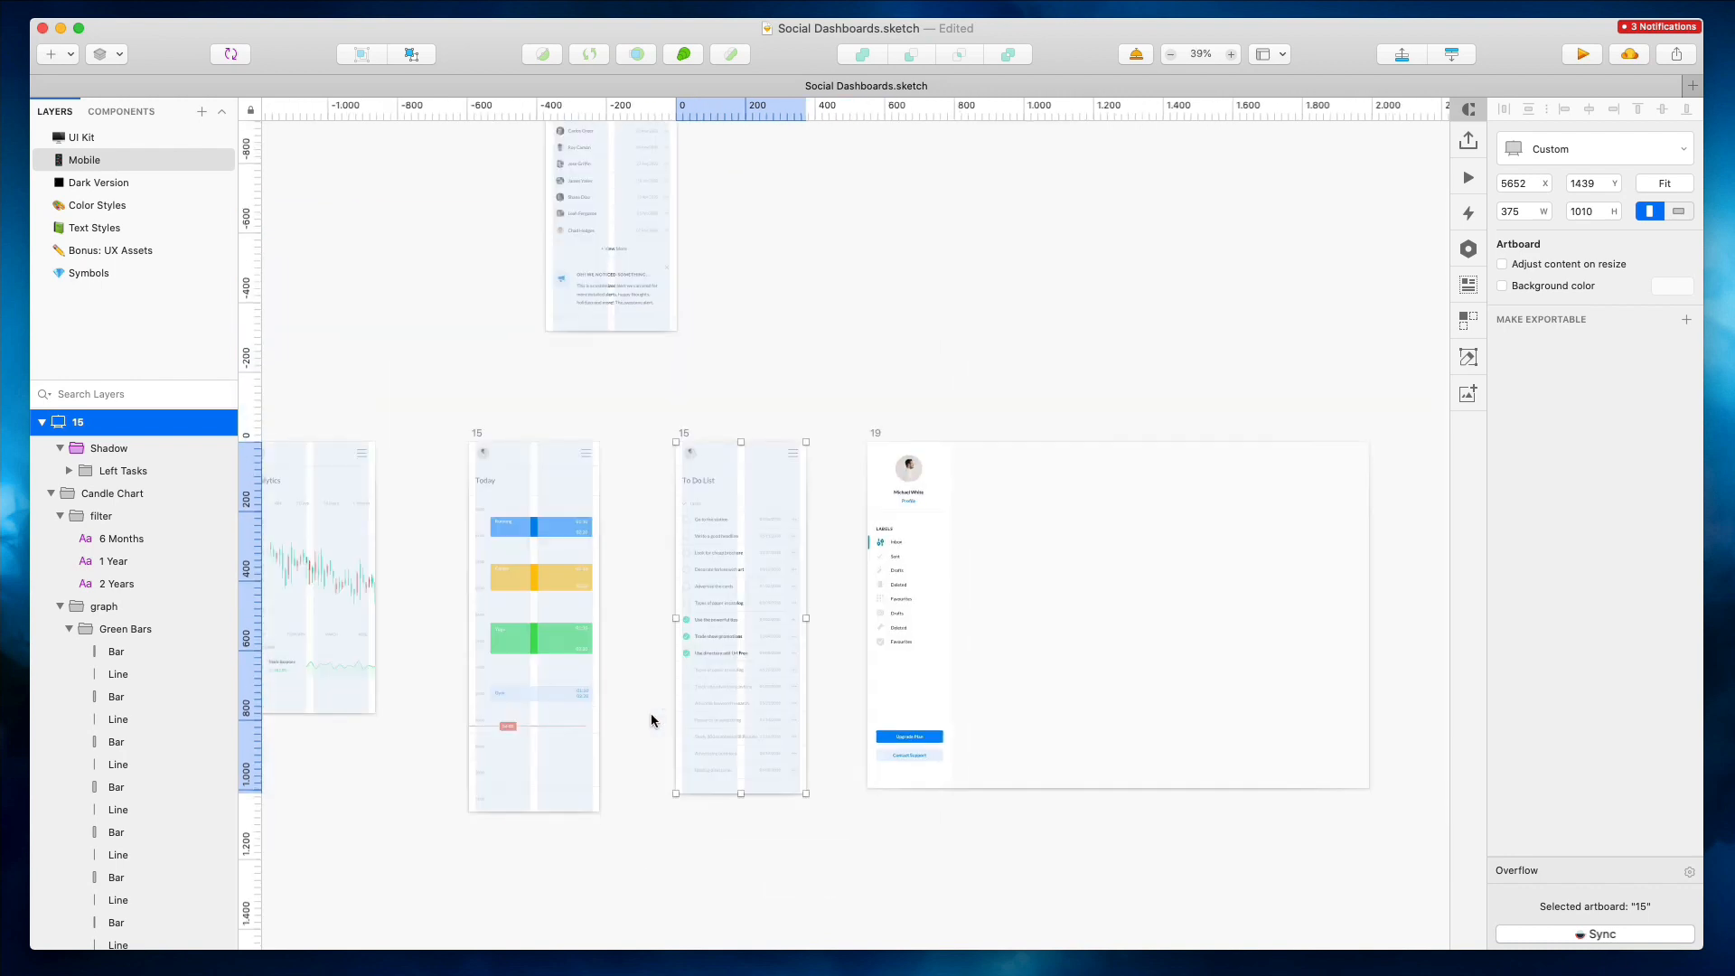
Delete the desktop To Do List artboard
click(591, 589)
click(642, 187)
key(Delete)
Move the Overview desktop artboard up beside the mobile artboards
scroll(641, 187, right, 8)
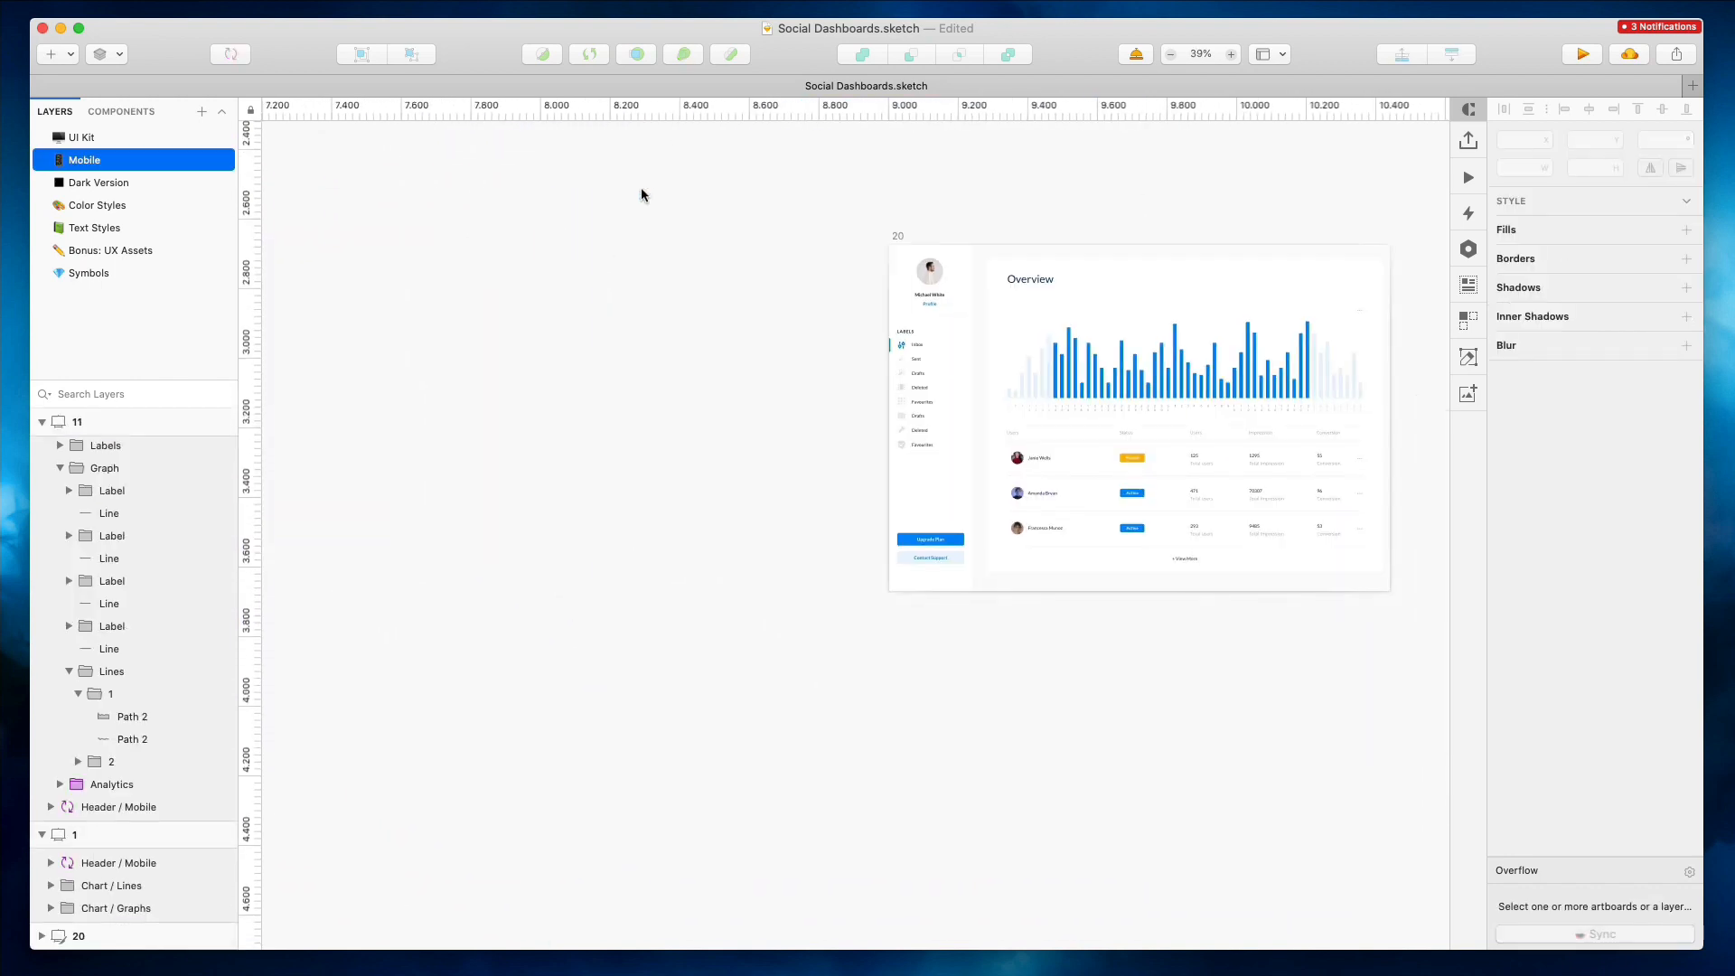
click(892, 238)
scroll(892, 238, right, 6)
scroll(388, 159, up, 5)
scroll(389, 159, left, 10)
drag(1220, 504, 1070, 244)
Duplicate the mobile To Do List artboard and remove the task list body from the copy
click(519, 175)
drag(553, 244, 767, 249)
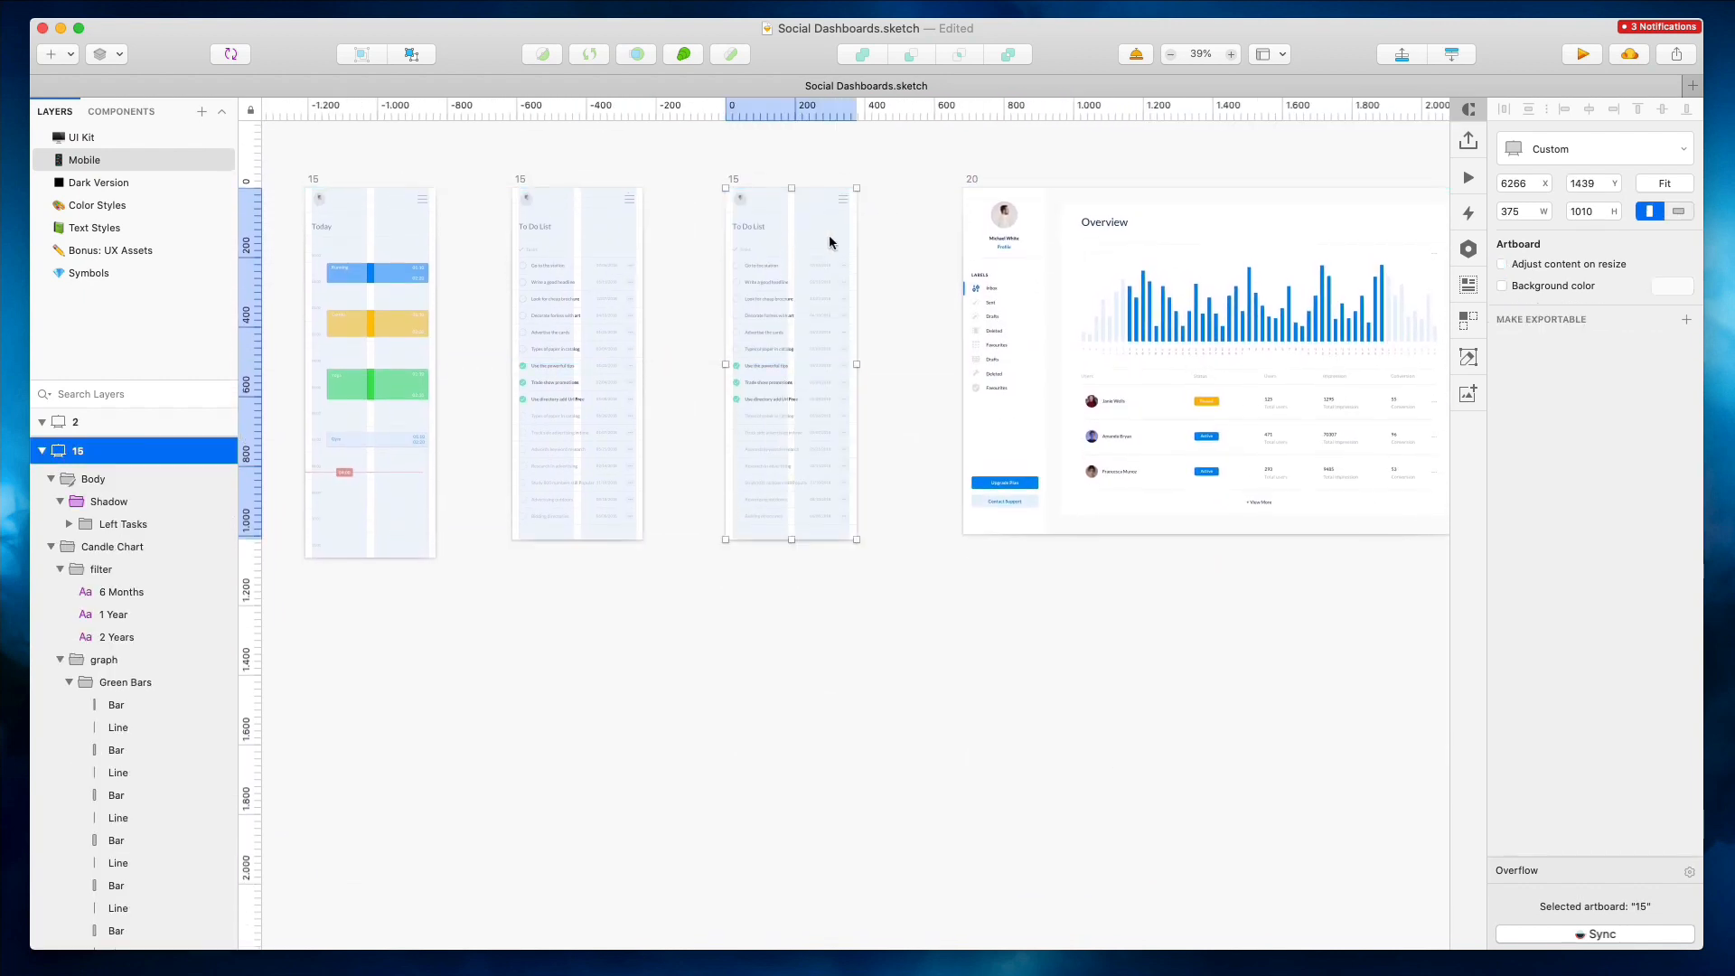
click(901, 222)
scroll(912, 226, up, 5)
scroll(913, 226, down, 3)
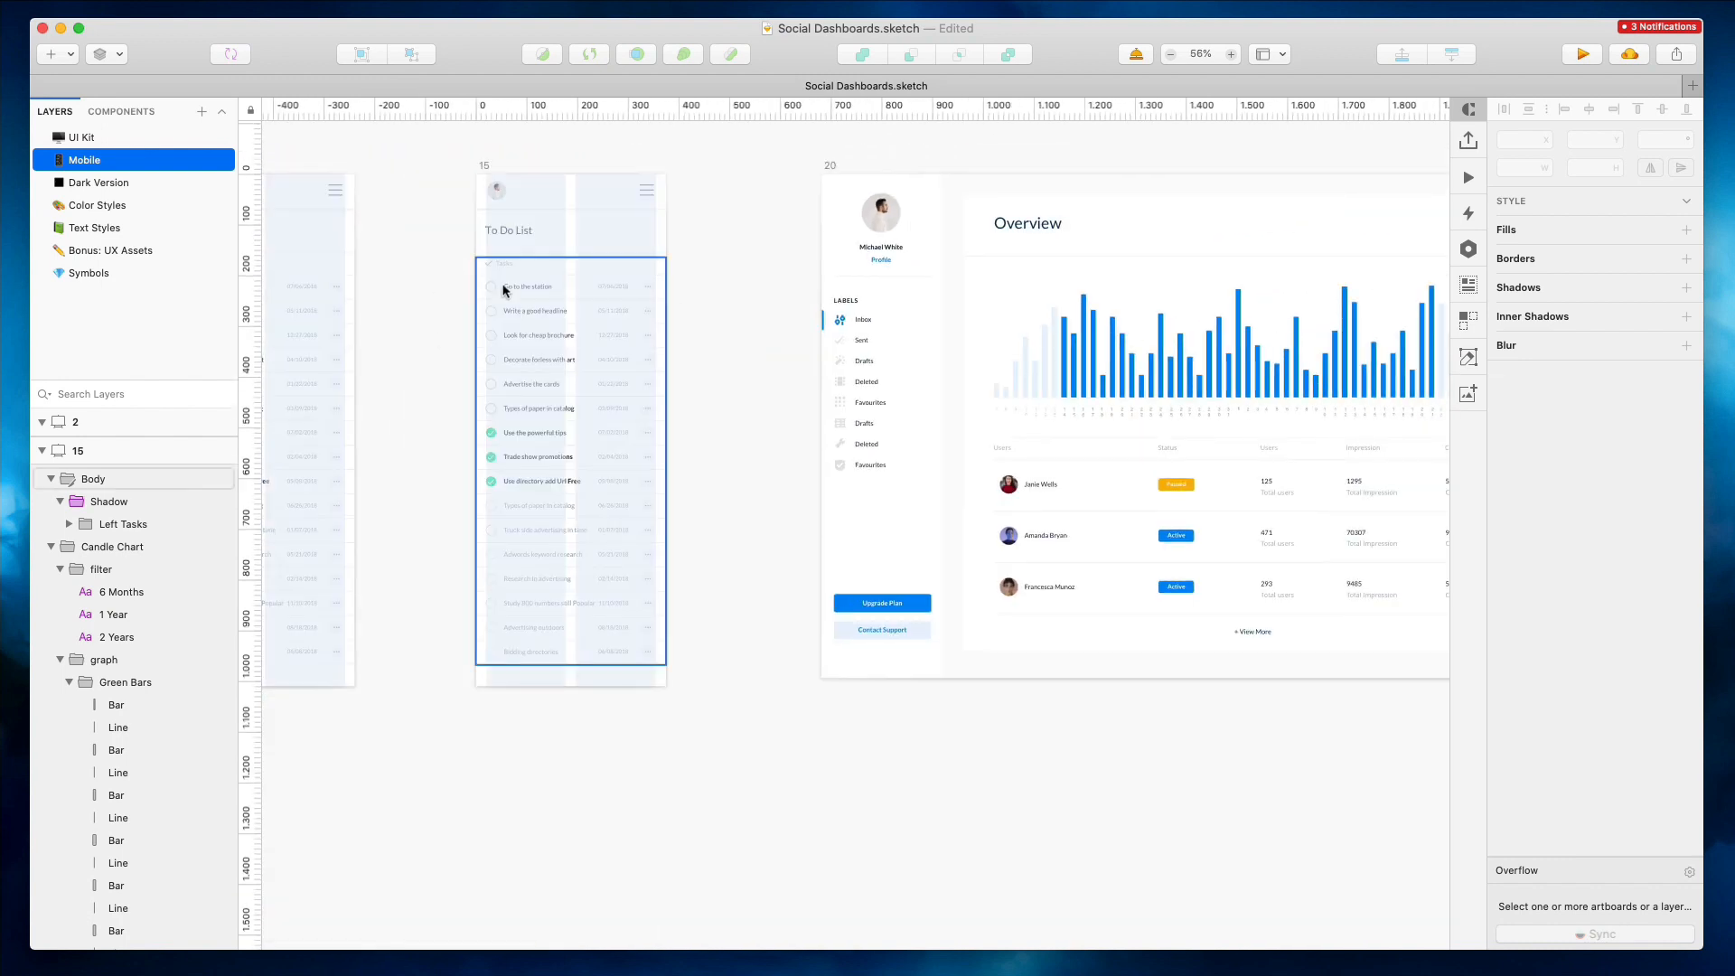
click(508, 290)
key(Delete)
Delete the Overview heading from the Overview artboard's performance panel
click(1205, 357)
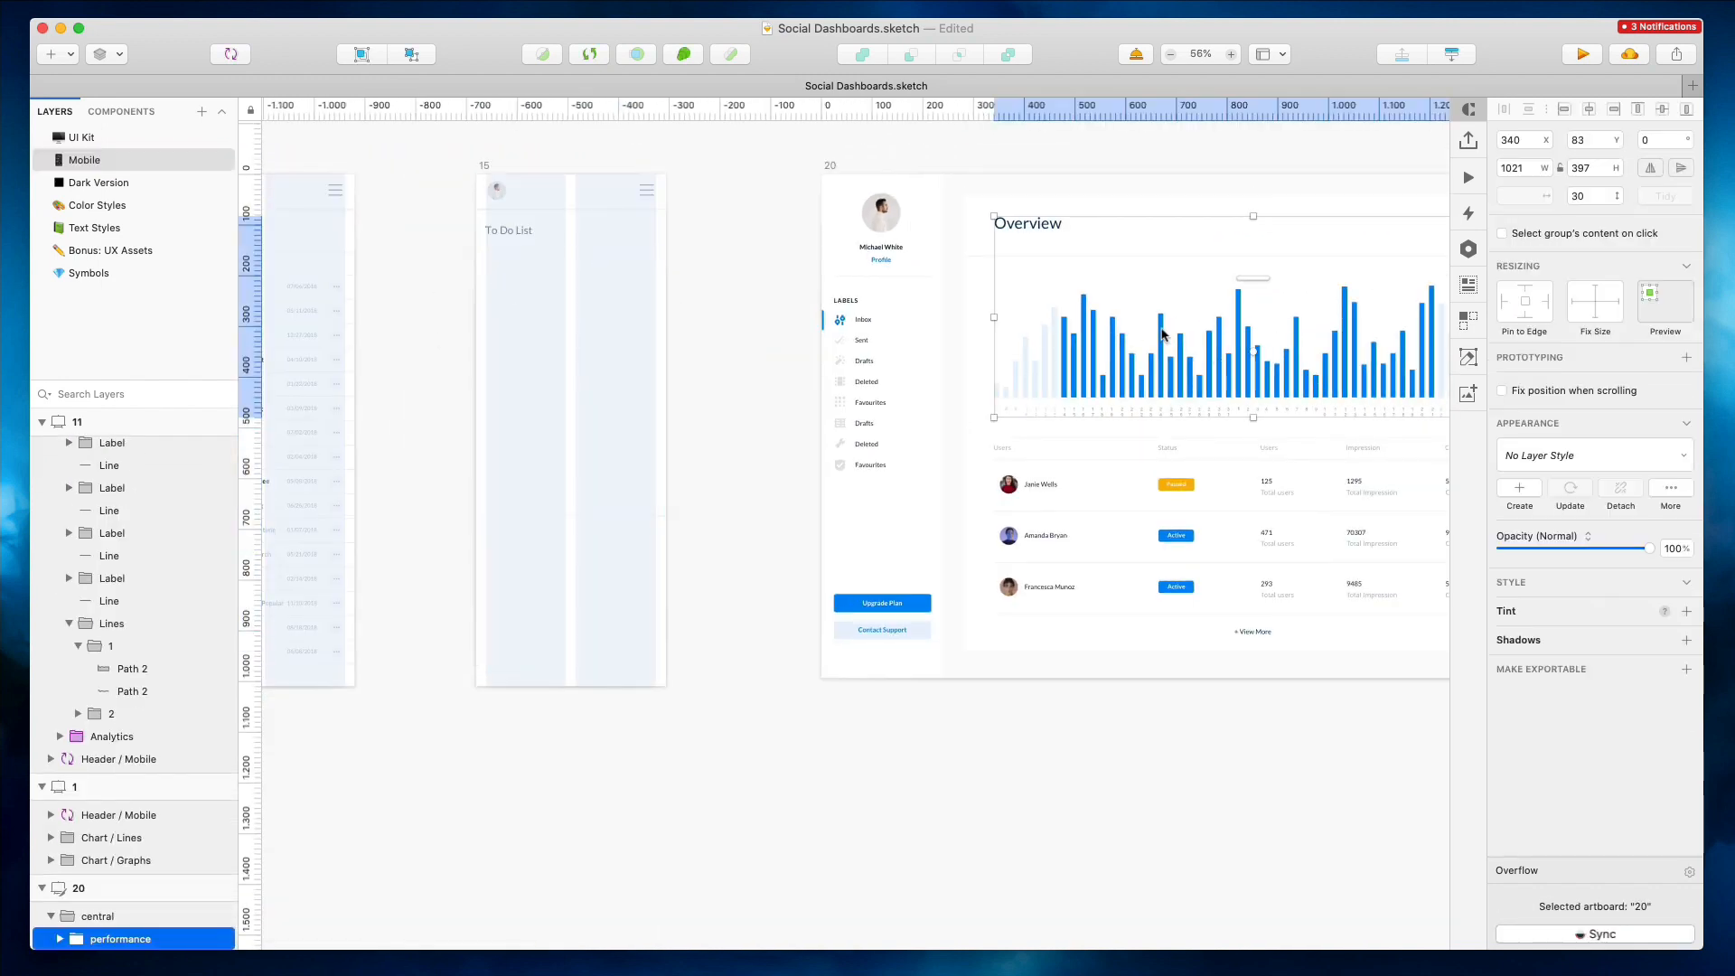
shift+super+click(1029, 229)
click(1098, 158)
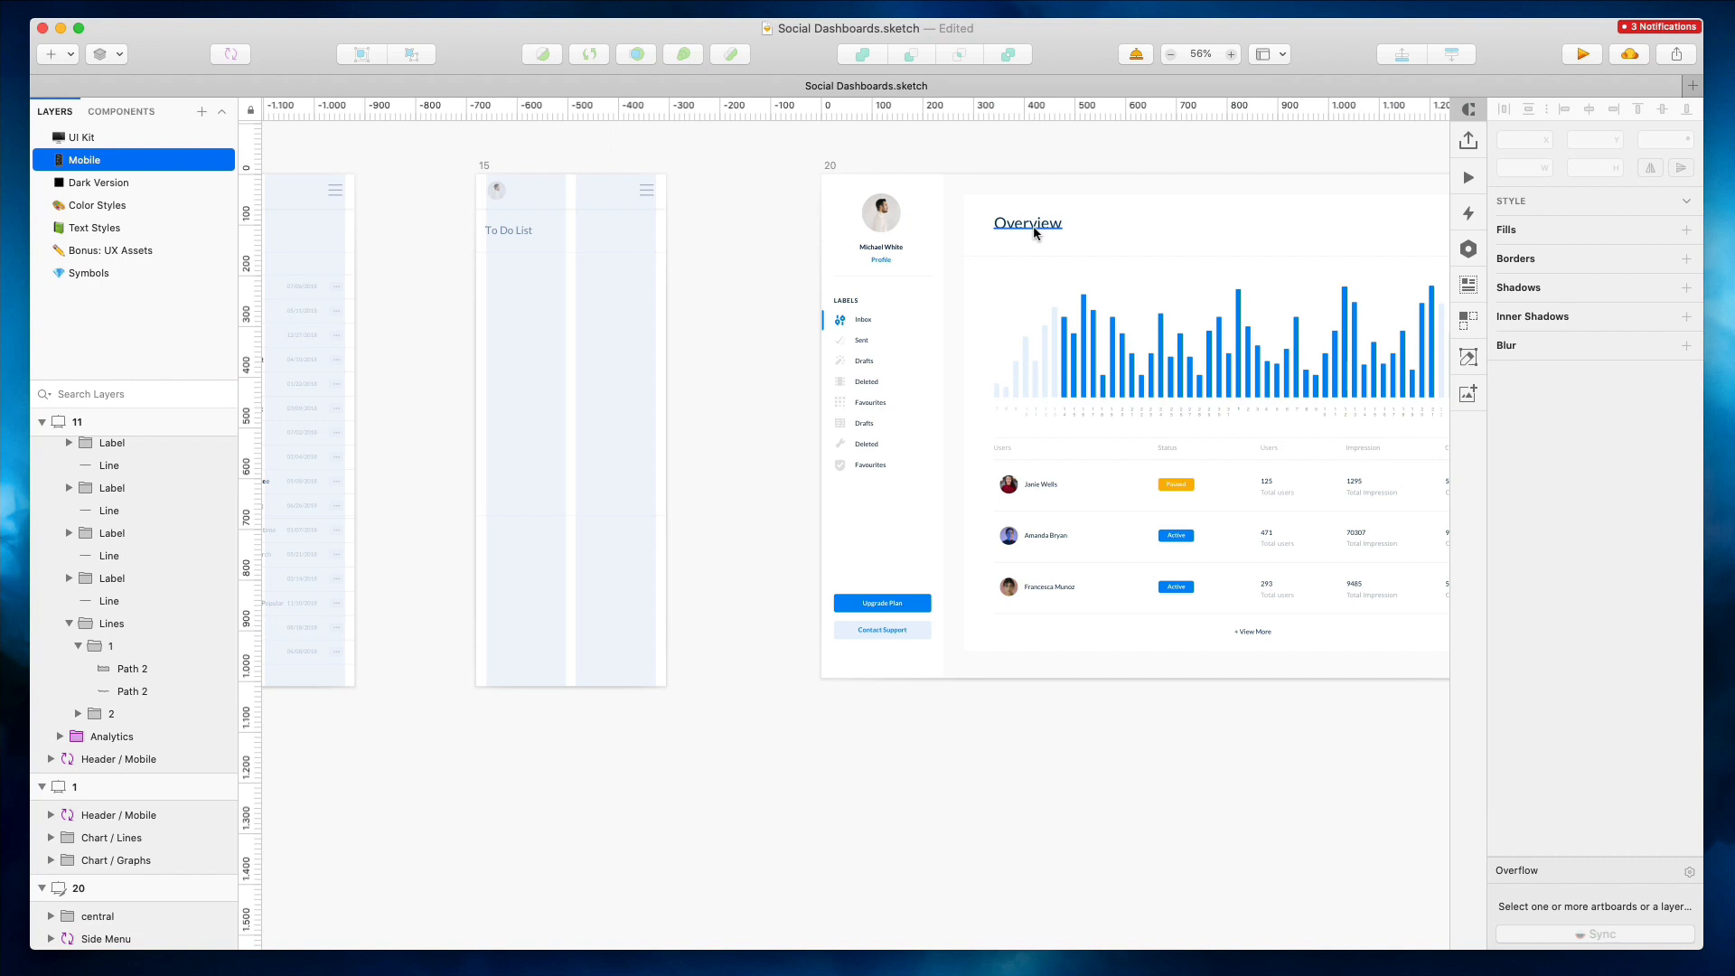
super+click(1020, 228)
key(Delete)
super+click(992, 226)
key(Delete)
Copy the Overview bar chart into the duplicated mobile artboard
scroll(992, 226, right, 3)
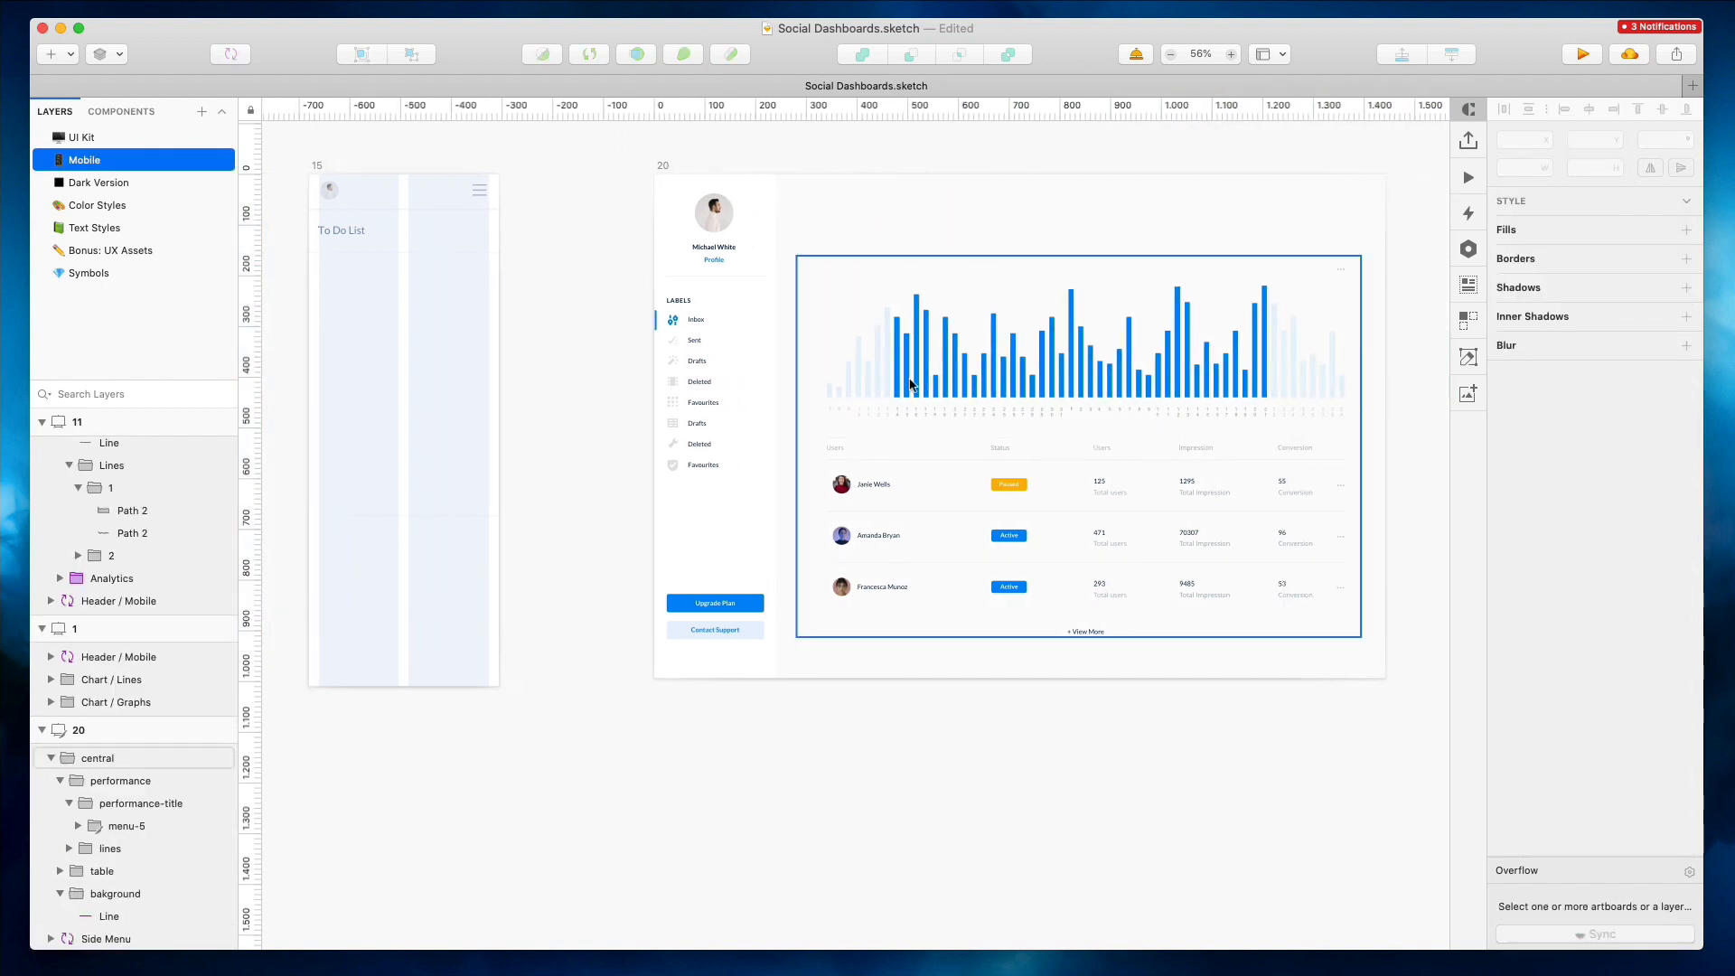
double_click(910, 381)
scroll(643, 256, left, 5)
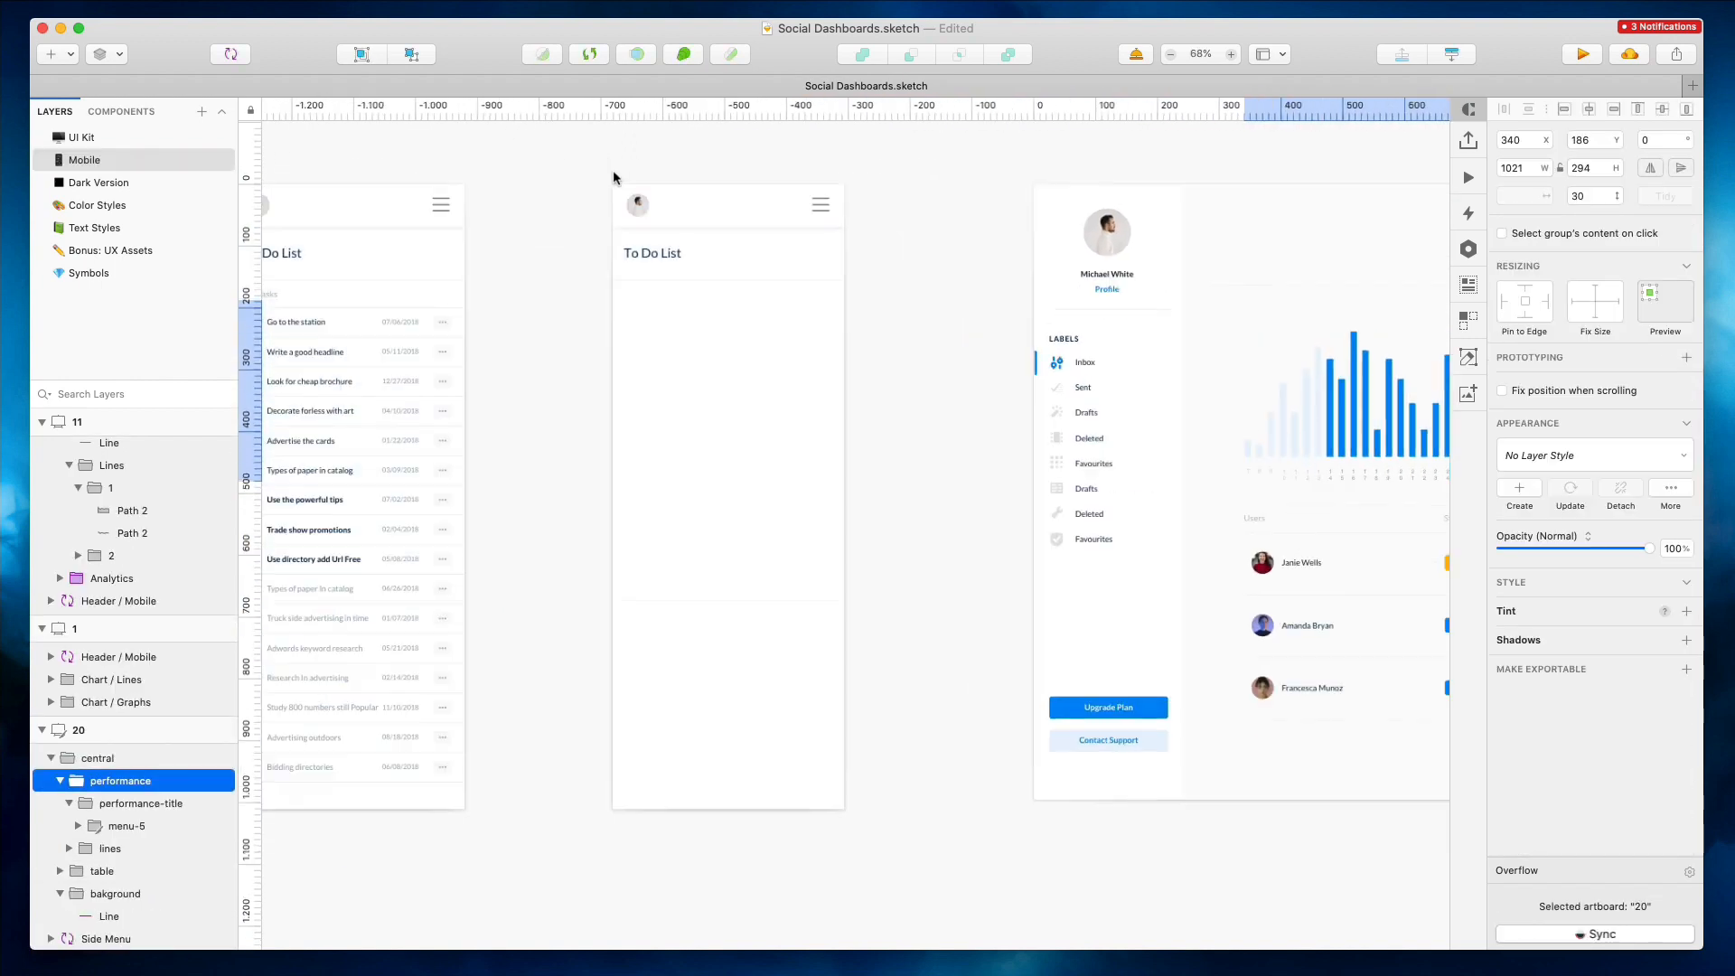
click(618, 176)
key(super+v)
Resize the pasted bar chart to about 577 × 152 and move it up under the title
drag(659, 533, 702, 393)
drag(1252, 373, 981, 374)
drag(800, 291, 801, 327)
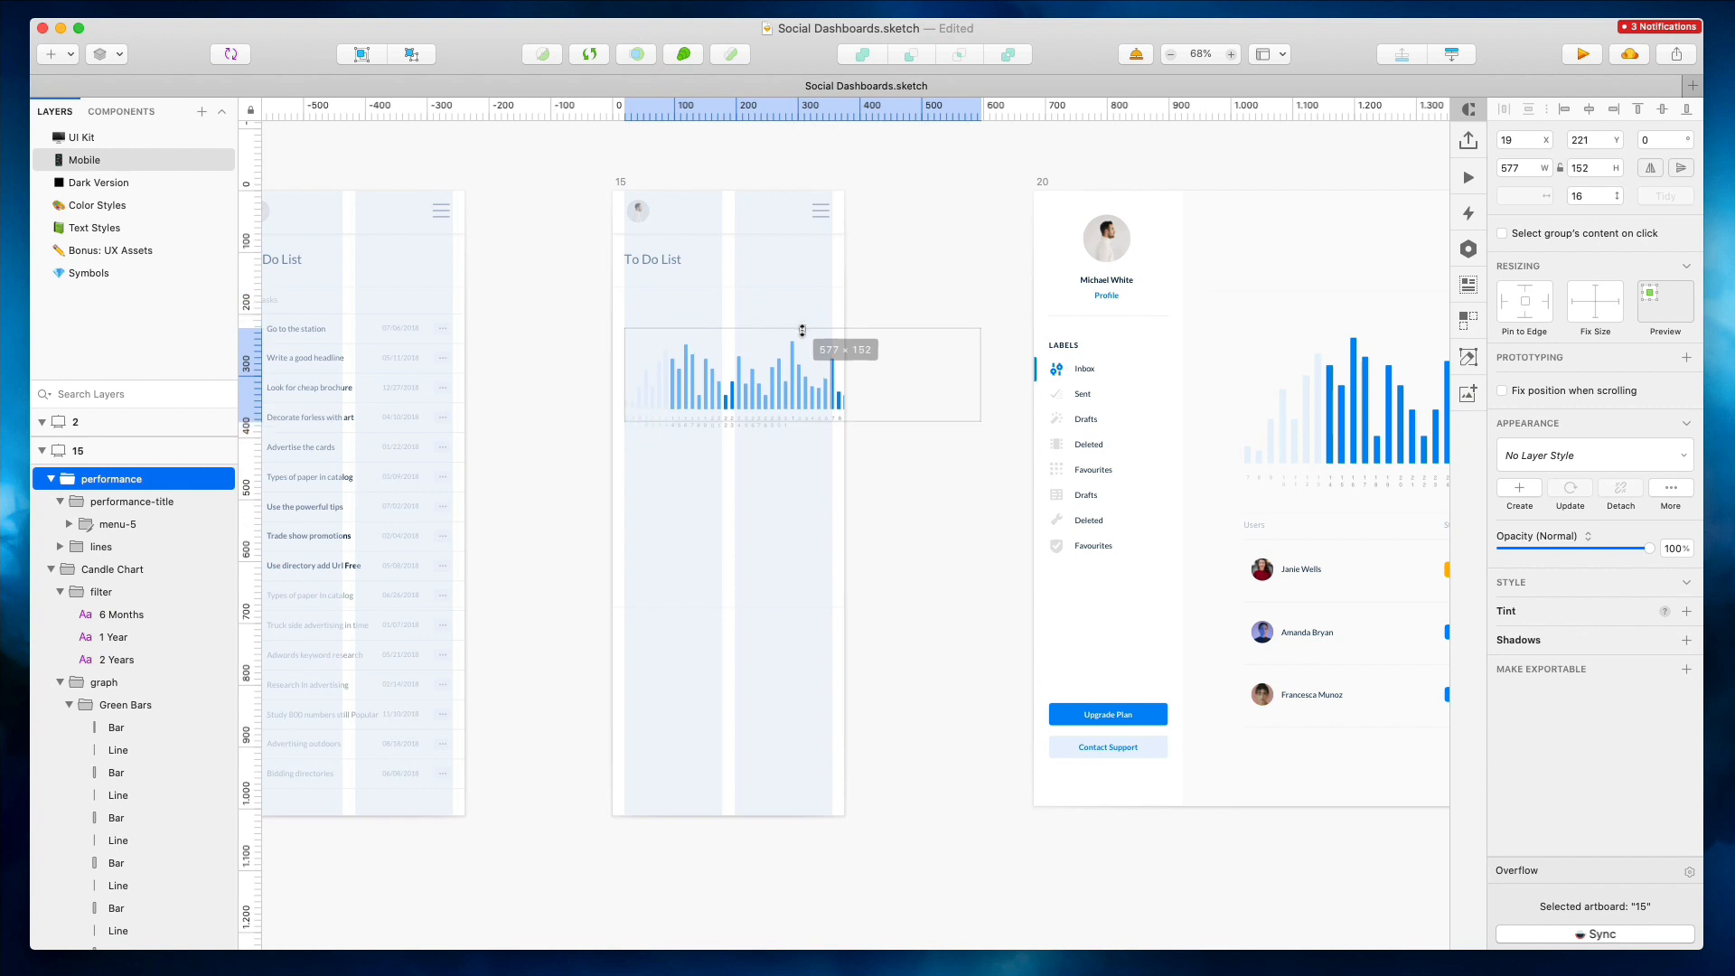
scroll(688, 355, up, 4)
drag(693, 407, 694, 353)
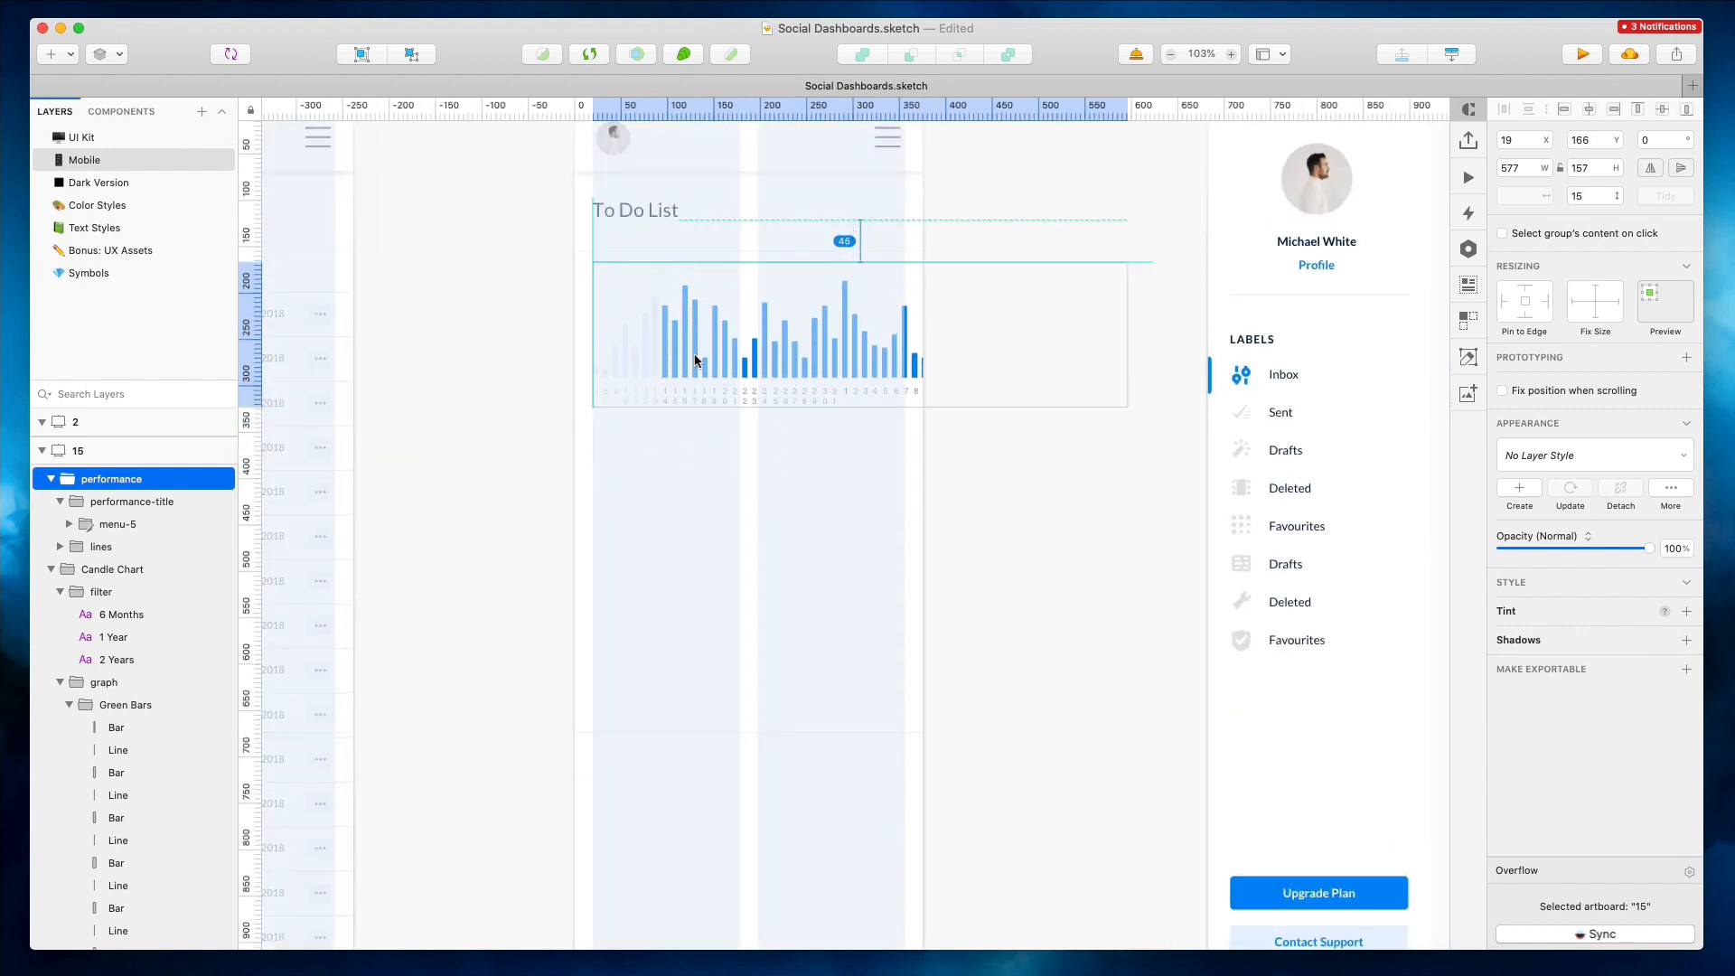
Enlarge the pasted bar chart in the mobile artboard to about 755 × 201
scroll(695, 358, up, 3)
scroll(690, 361, down, 5)
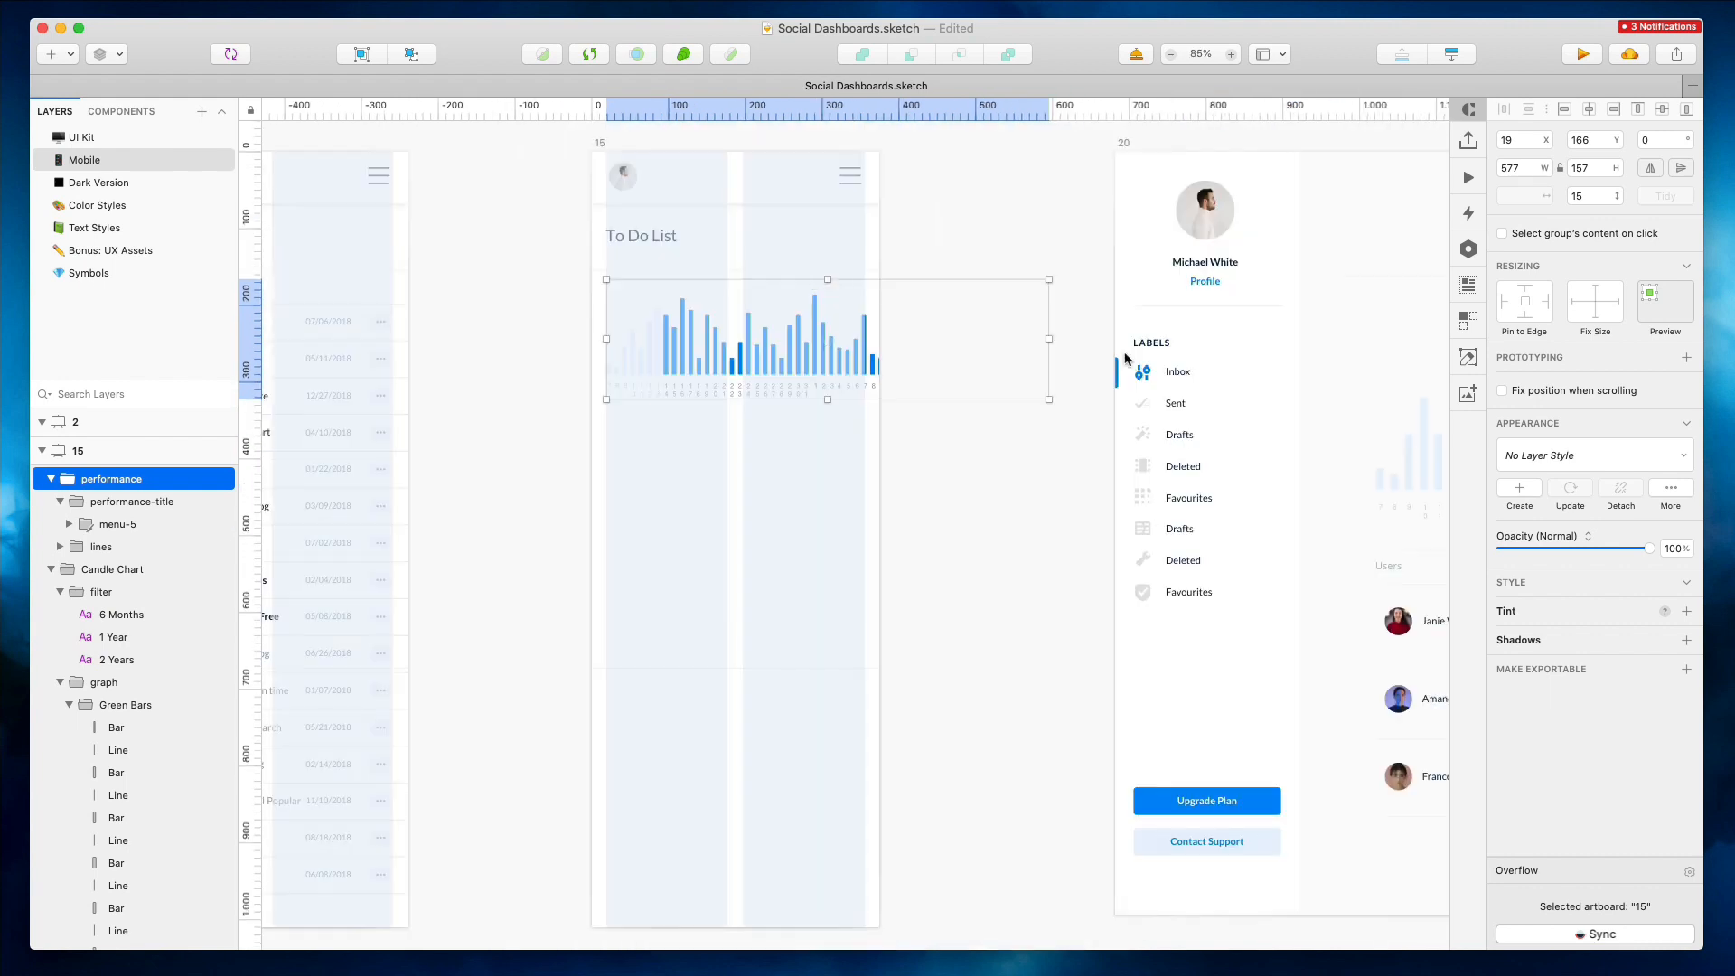
drag(1046, 339, 1184, 339)
drag(896, 427, 897, 431)
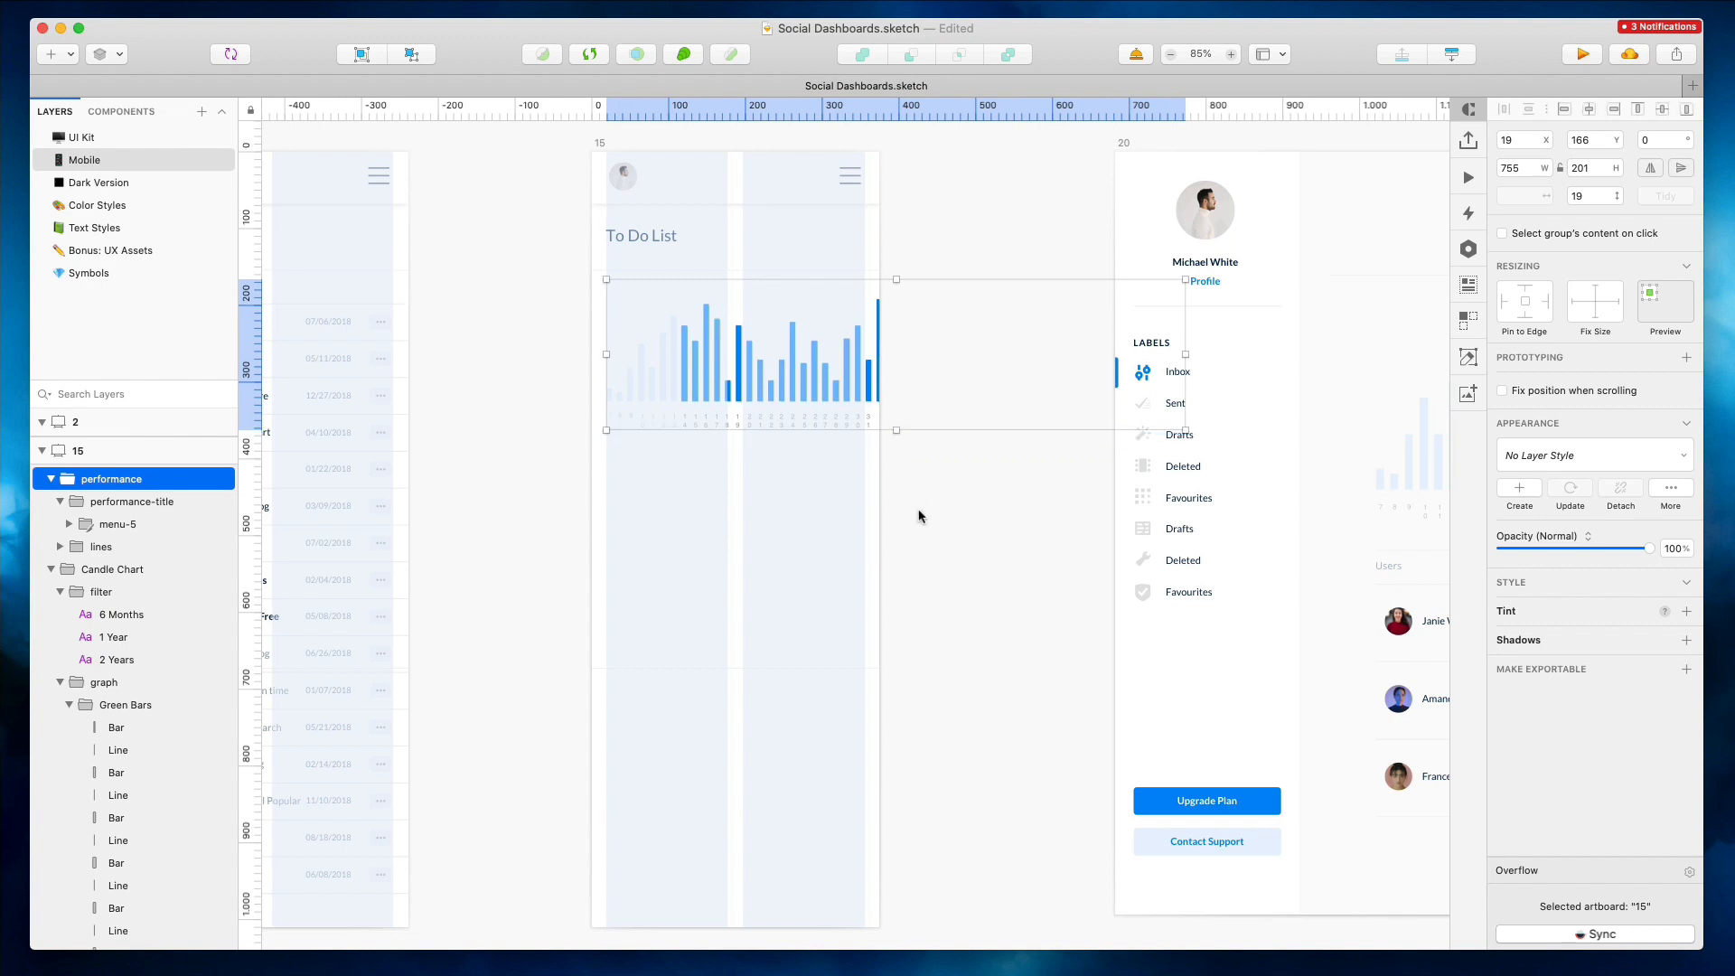
click(920, 507)
Delete the bar chart and the title area from the desktop Overview panel, keeping the users table
scroll(972, 520, down, 3)
scroll(980, 519, right, 6)
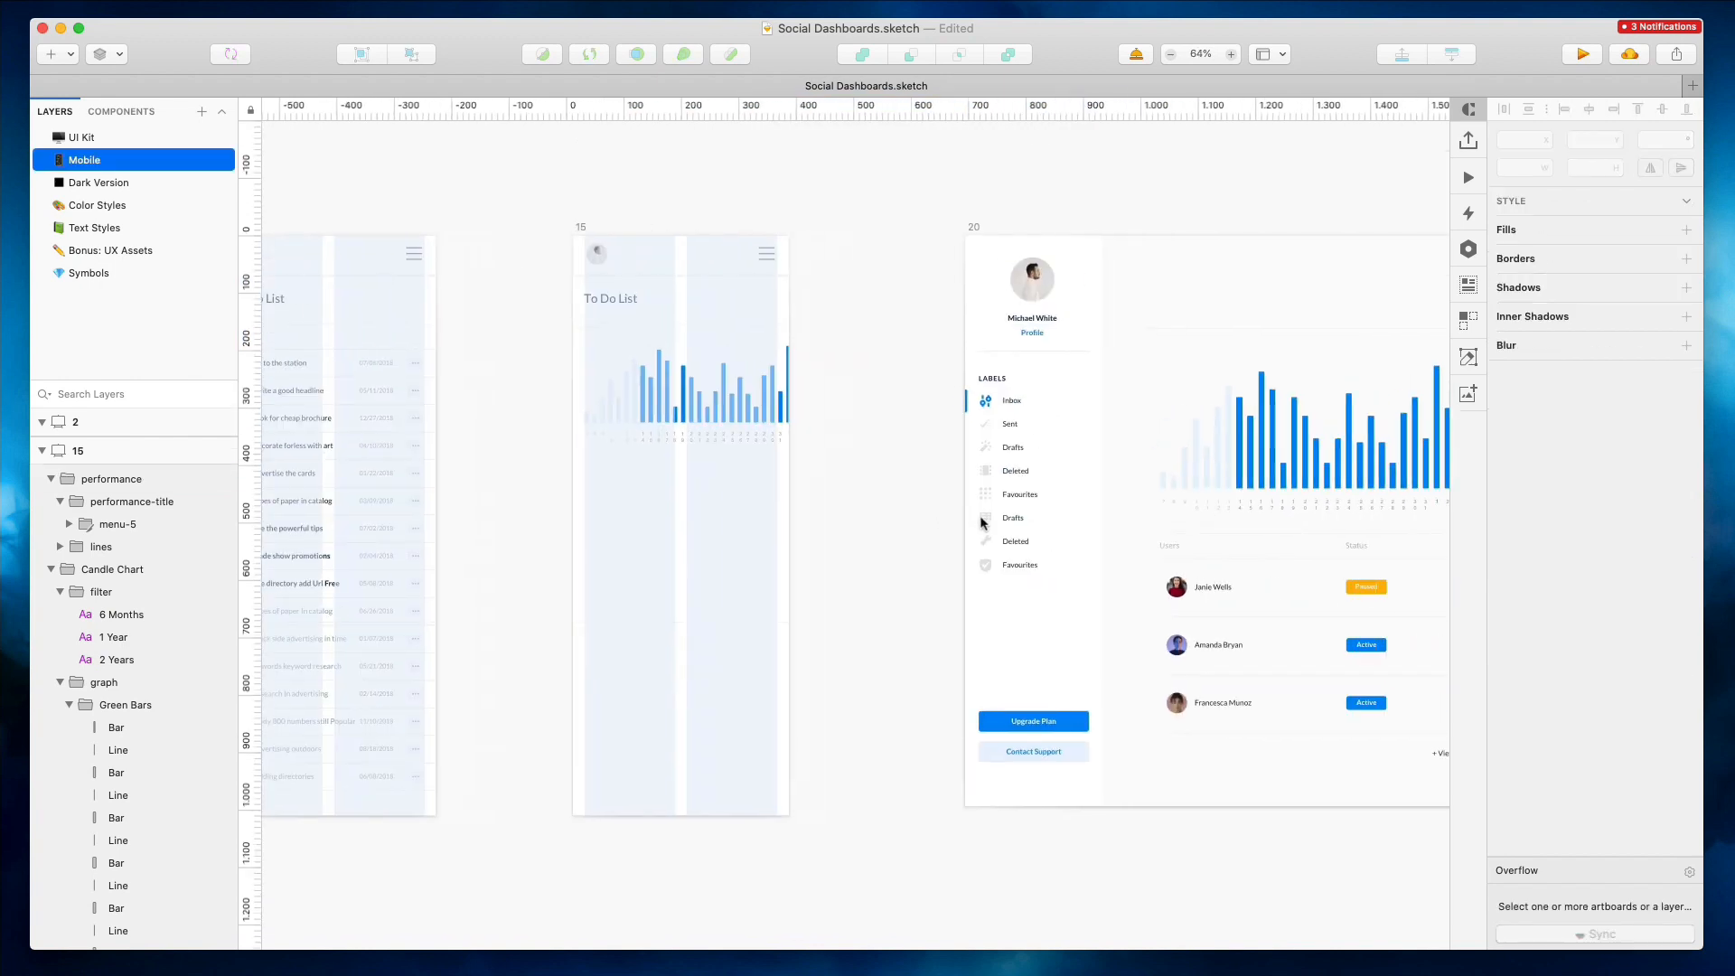
scroll(1028, 470, down, 2)
drag(1102, 596, 1086, 623)
click(1059, 664)
click(1102, 561)
drag(1241, 430, 1244, 434)
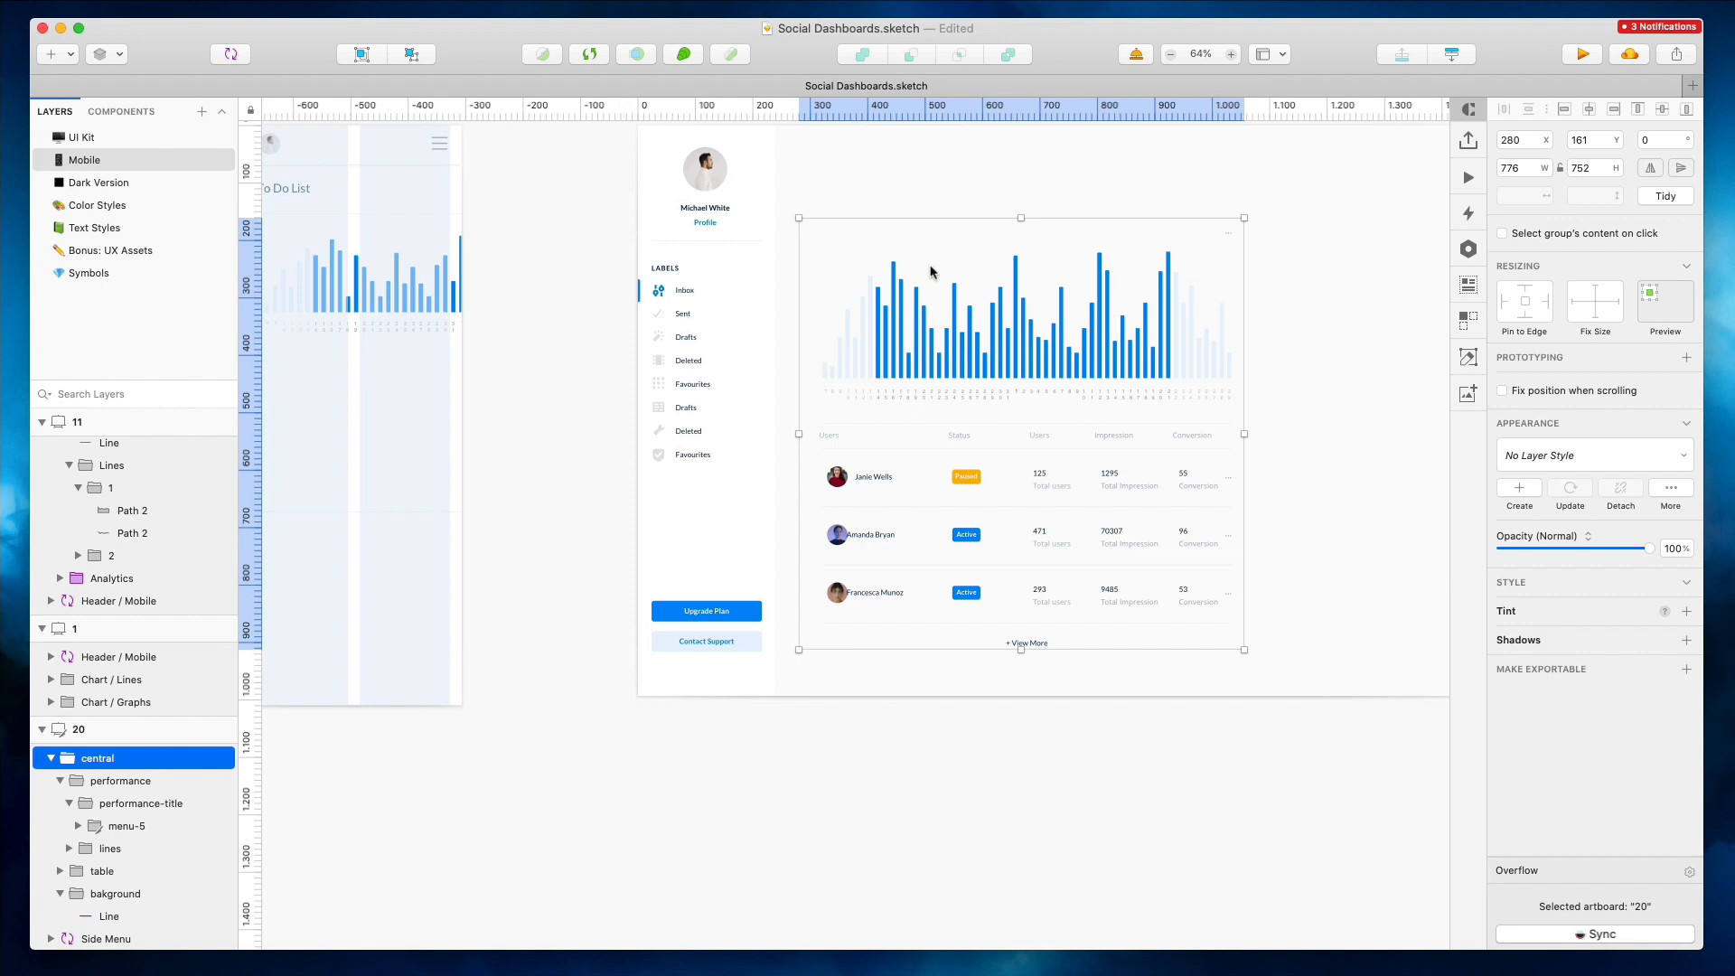
key(Escape)
double_click(927, 325)
key(Delete)
drag(809, 169, 1287, 312)
key(Delete)
Tighten the Overview table by moving the Status, Users and Impression columns closer together
click(937, 448)
drag(938, 389, 941, 602)
key(shift+Left)
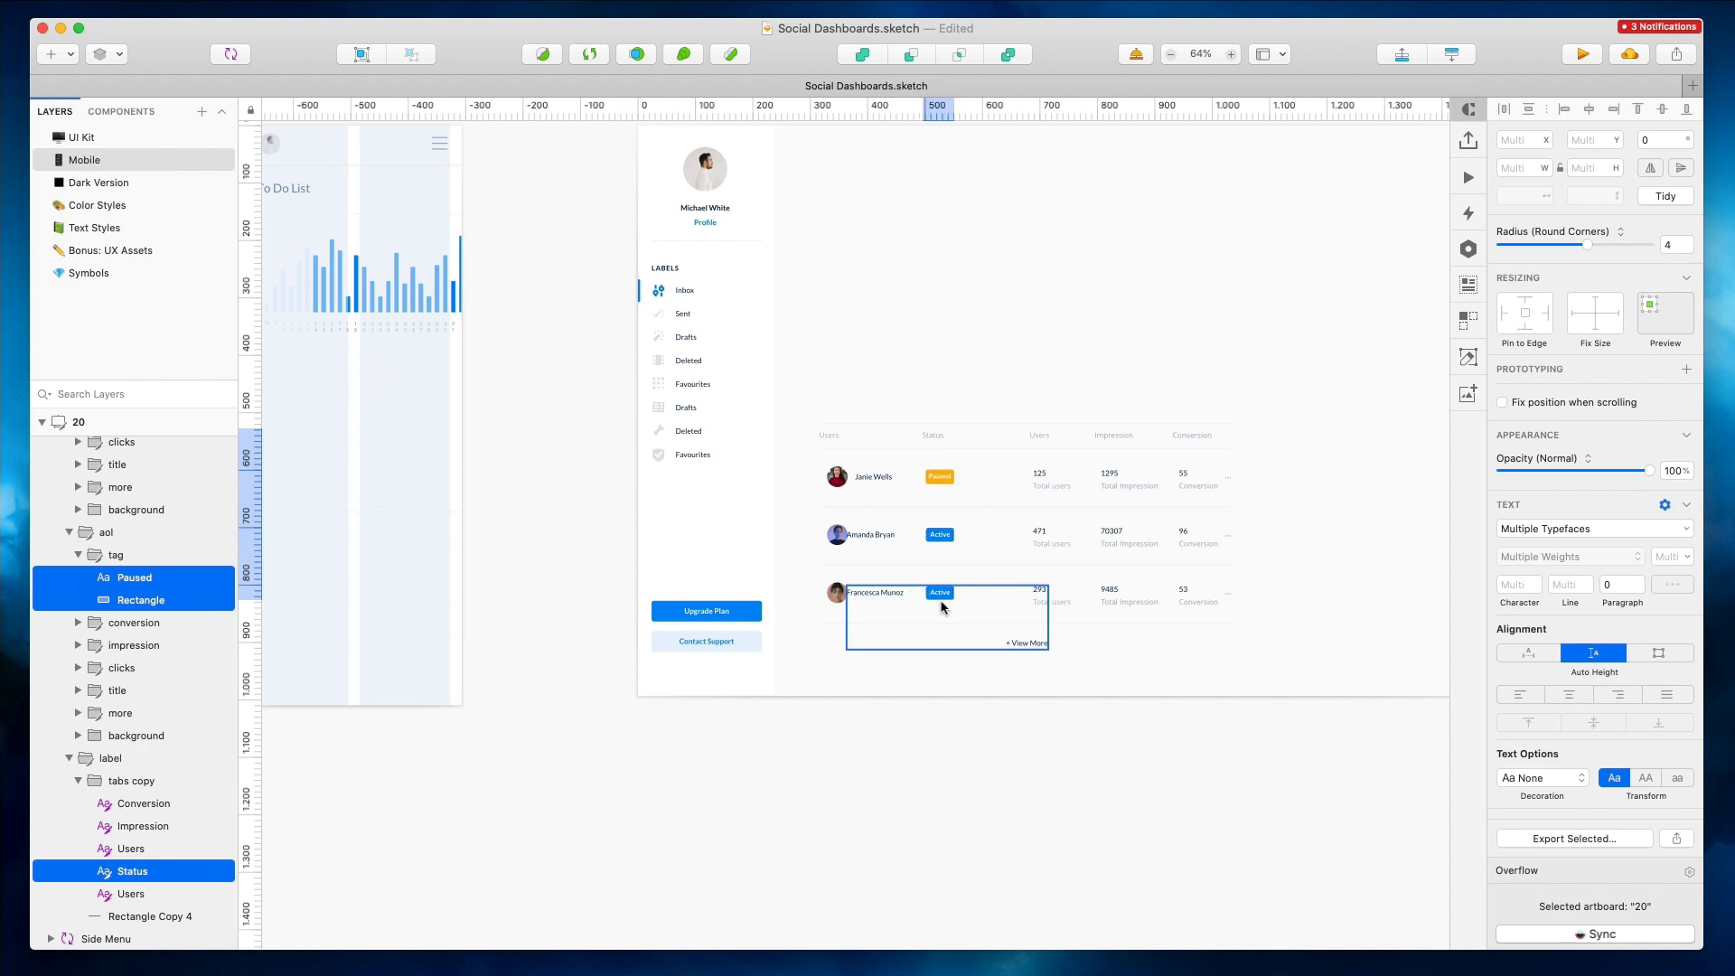
drag(1007, 379, 1011, 589)
key(shift+Left)
key(shift+Left)
key(shift+Left)
key(shift+Left)
key(shift+Left)
key(shift+Left)
key(shift+Left)
key(shift+Left)
key(shift+Left)
key(shift+Left)
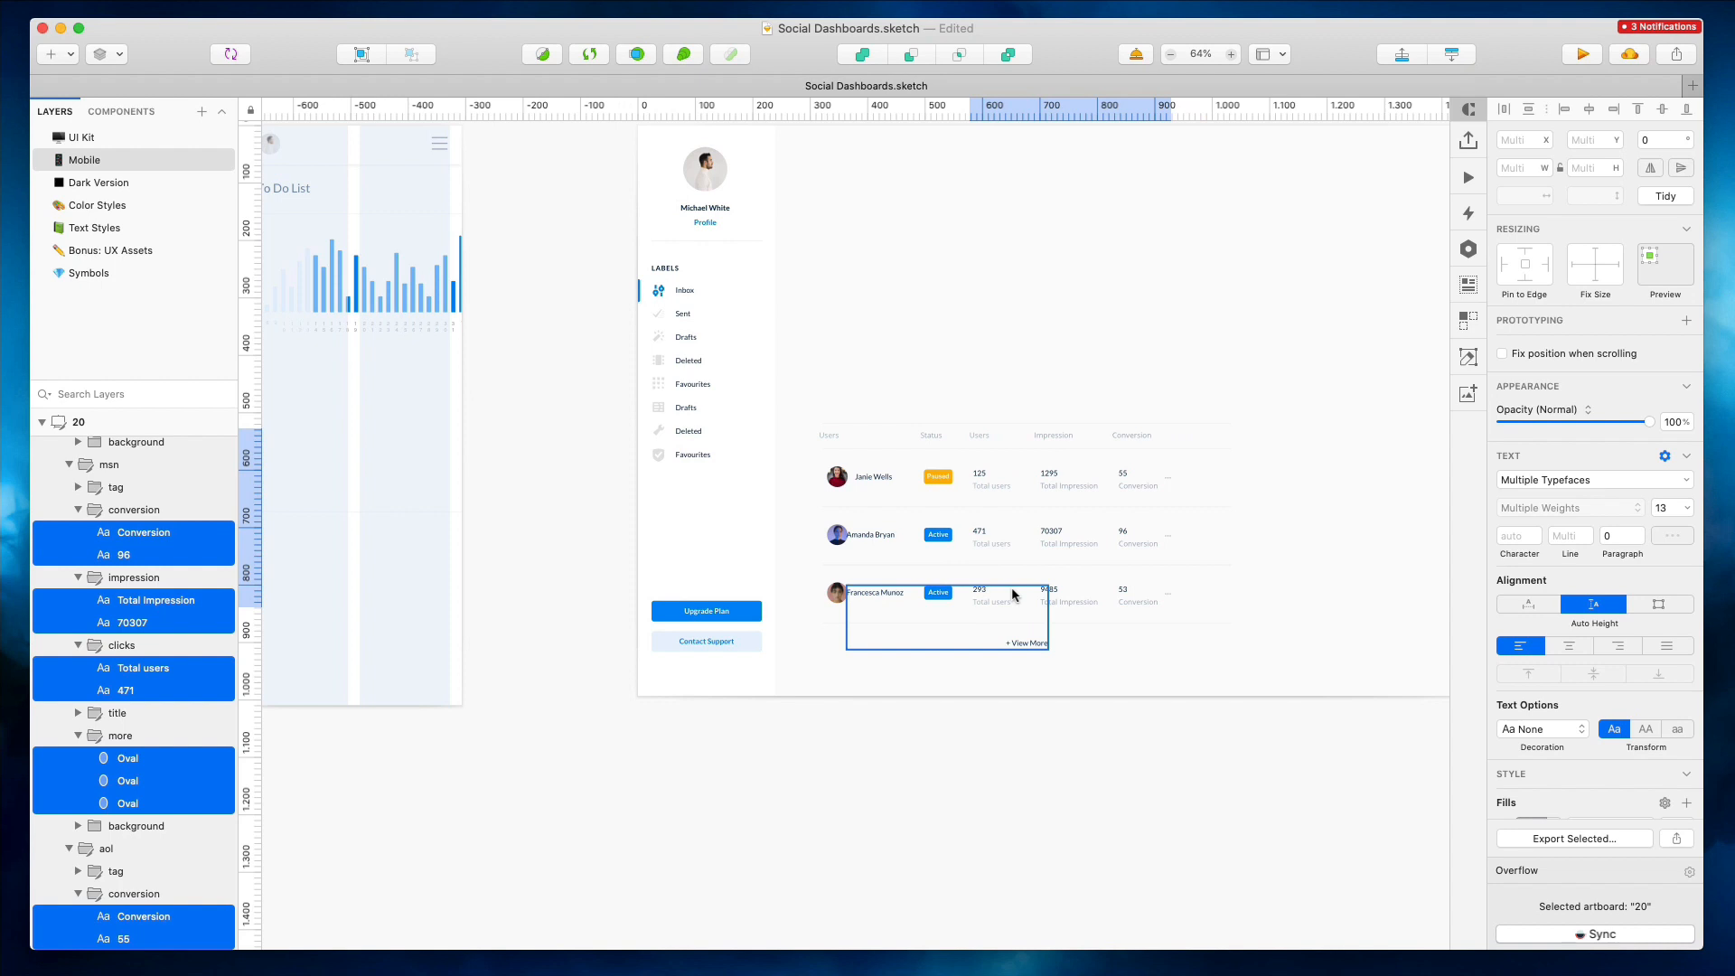
scroll(1011, 594, up, 3)
drag(1054, 322, 1041, 577)
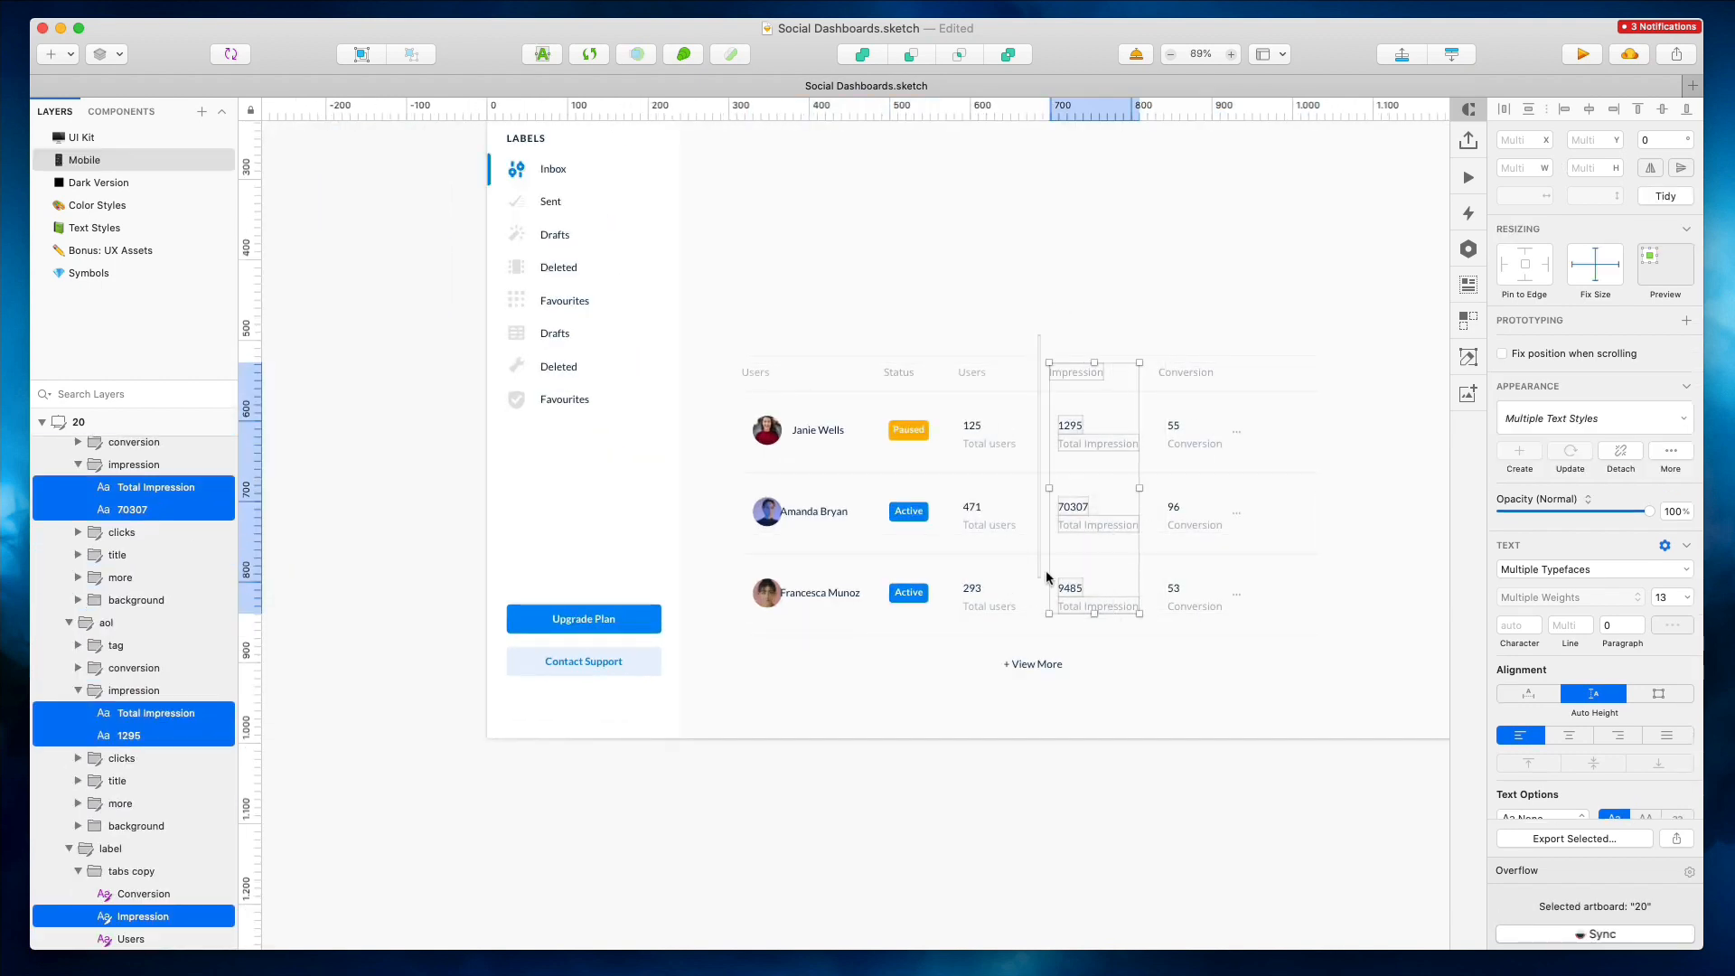
click(1561, 111)
click(1087, 295)
drag(988, 488, 998, 604)
drag(1026, 334, 1037, 565)
key(Right)
key(Right)
key(Right)
key(Right)
key(Right)
key(Right)
Realign the user avatars and name labels in the table rows slightly to the left
super+click(815, 429)
shift+super+click(808, 512)
shift+super+click(802, 595)
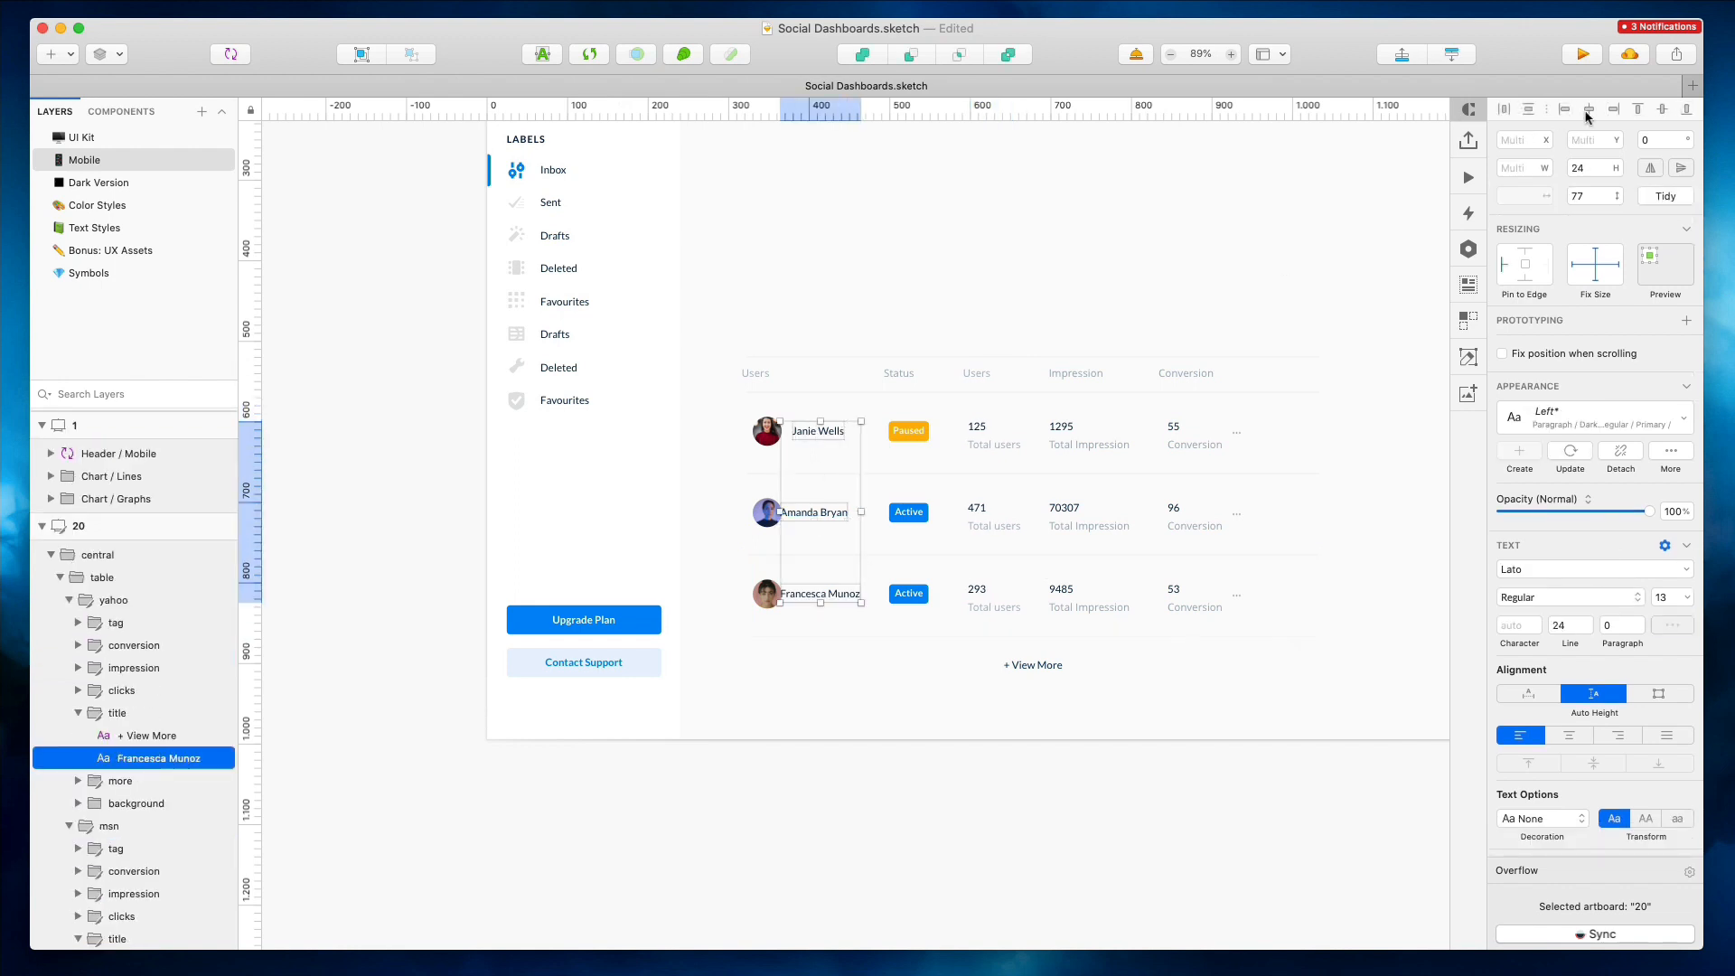
key(shift+Right)
shift+super+click(769, 432)
shift+super+click(768, 515)
shift+super+click(778, 595)
super+click(765, 597)
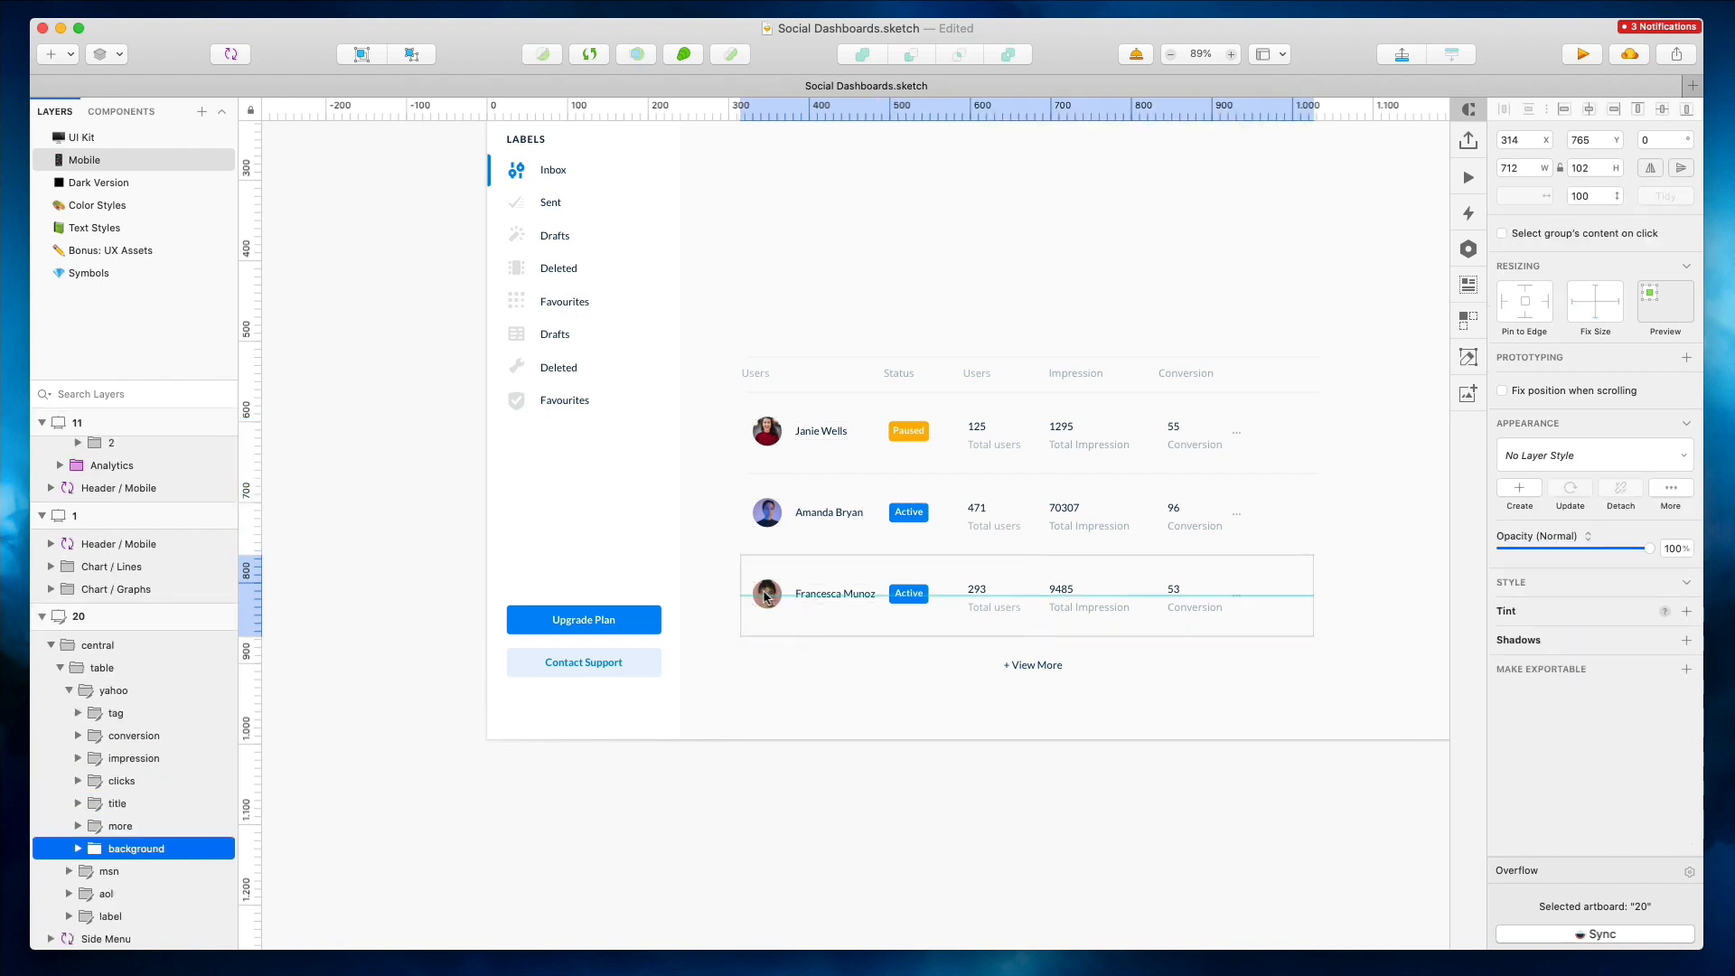
super+click(765, 583)
shift+super+click(813, 593)
shift+super+click(820, 515)
shift+super+click(771, 512)
shift+super+click(770, 431)
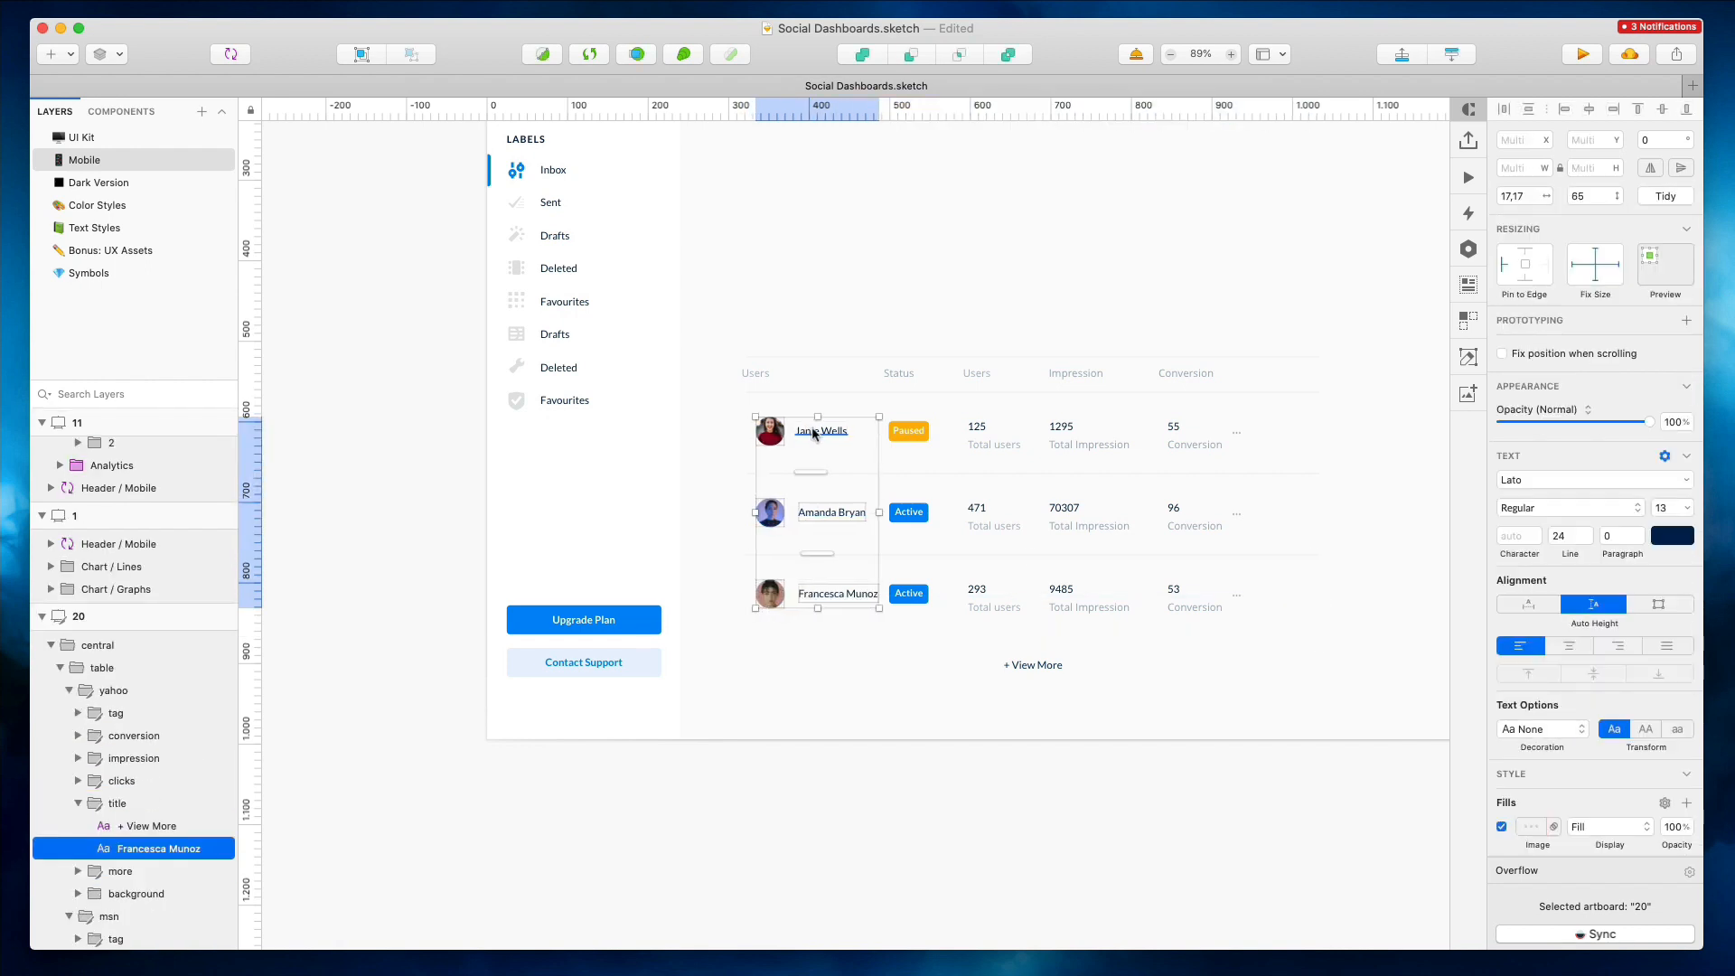
drag(828, 433, 820, 434)
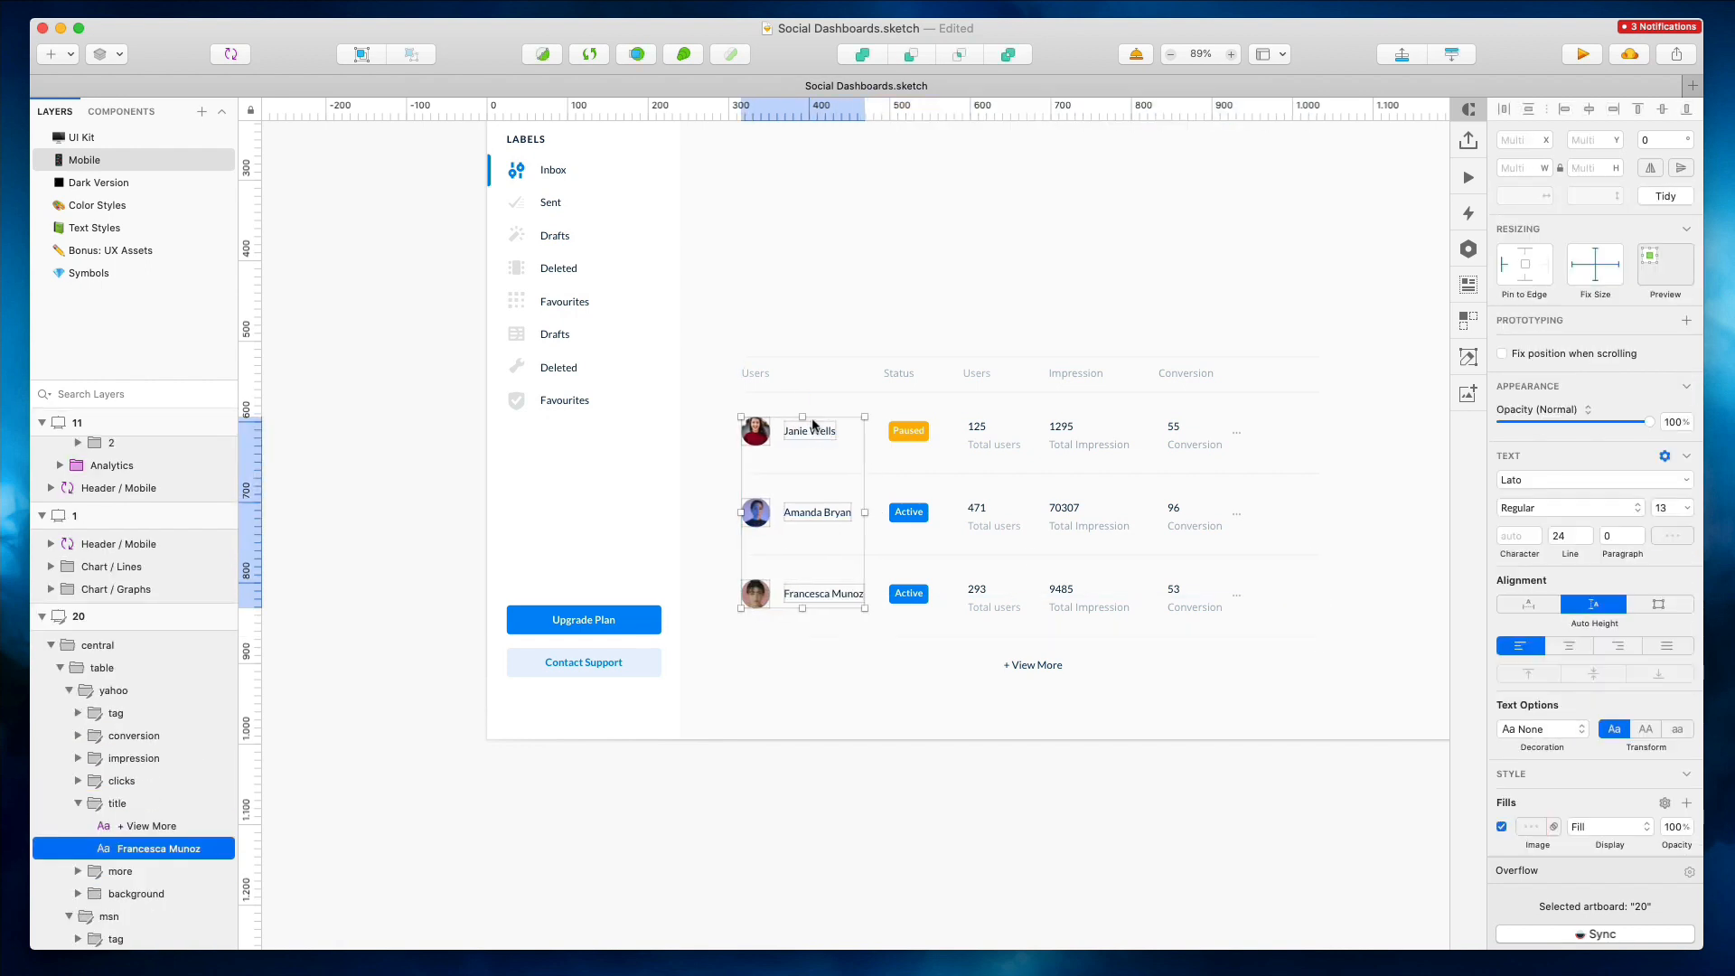
click(886, 328)
scroll(887, 328, right, 1)
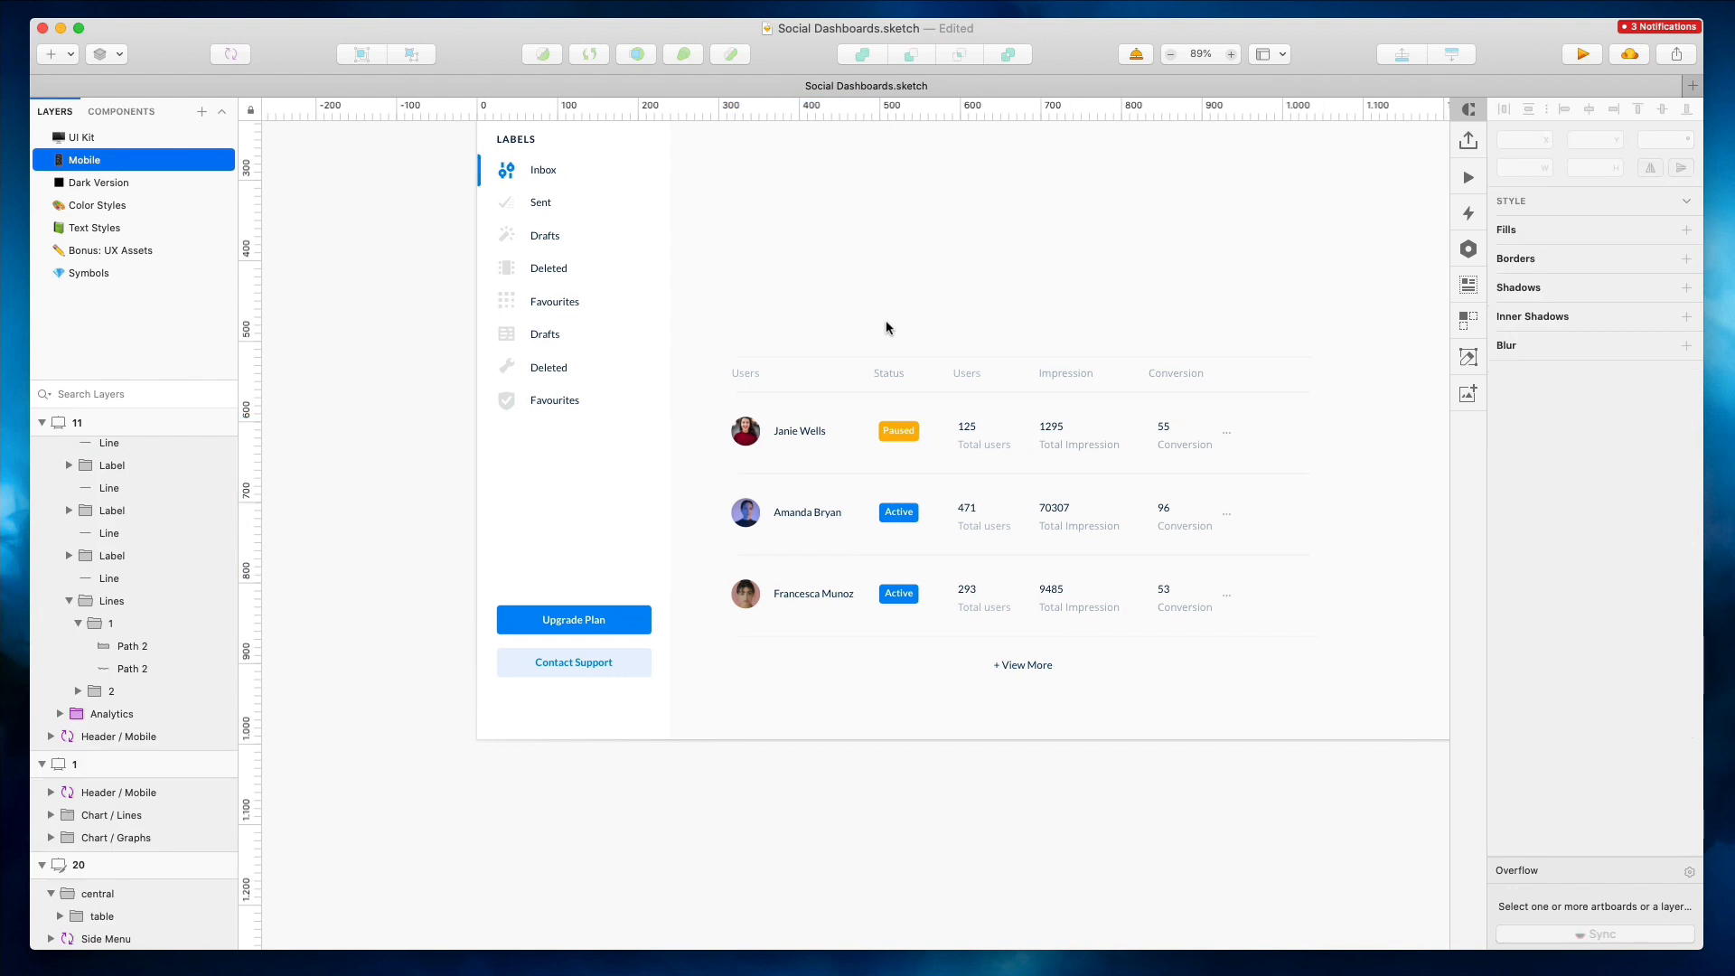
Copy the Overview users table into the mobile artboard below the bar chart
scroll(964, 483, down, 5)
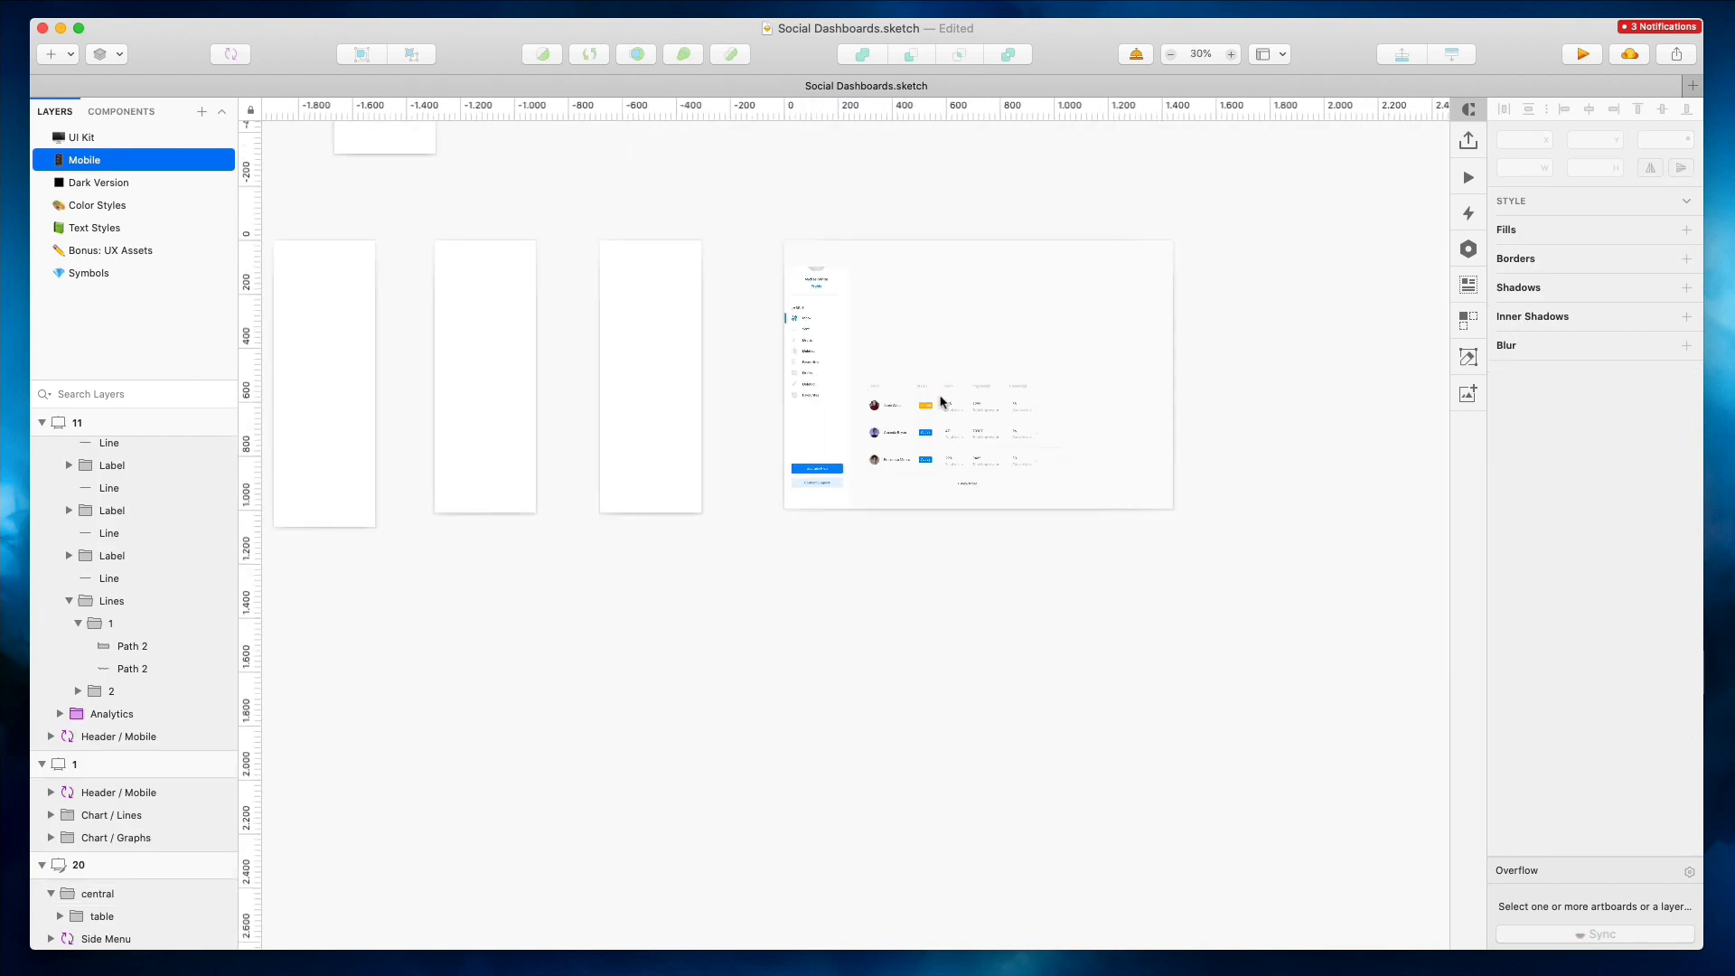
click(967, 485)
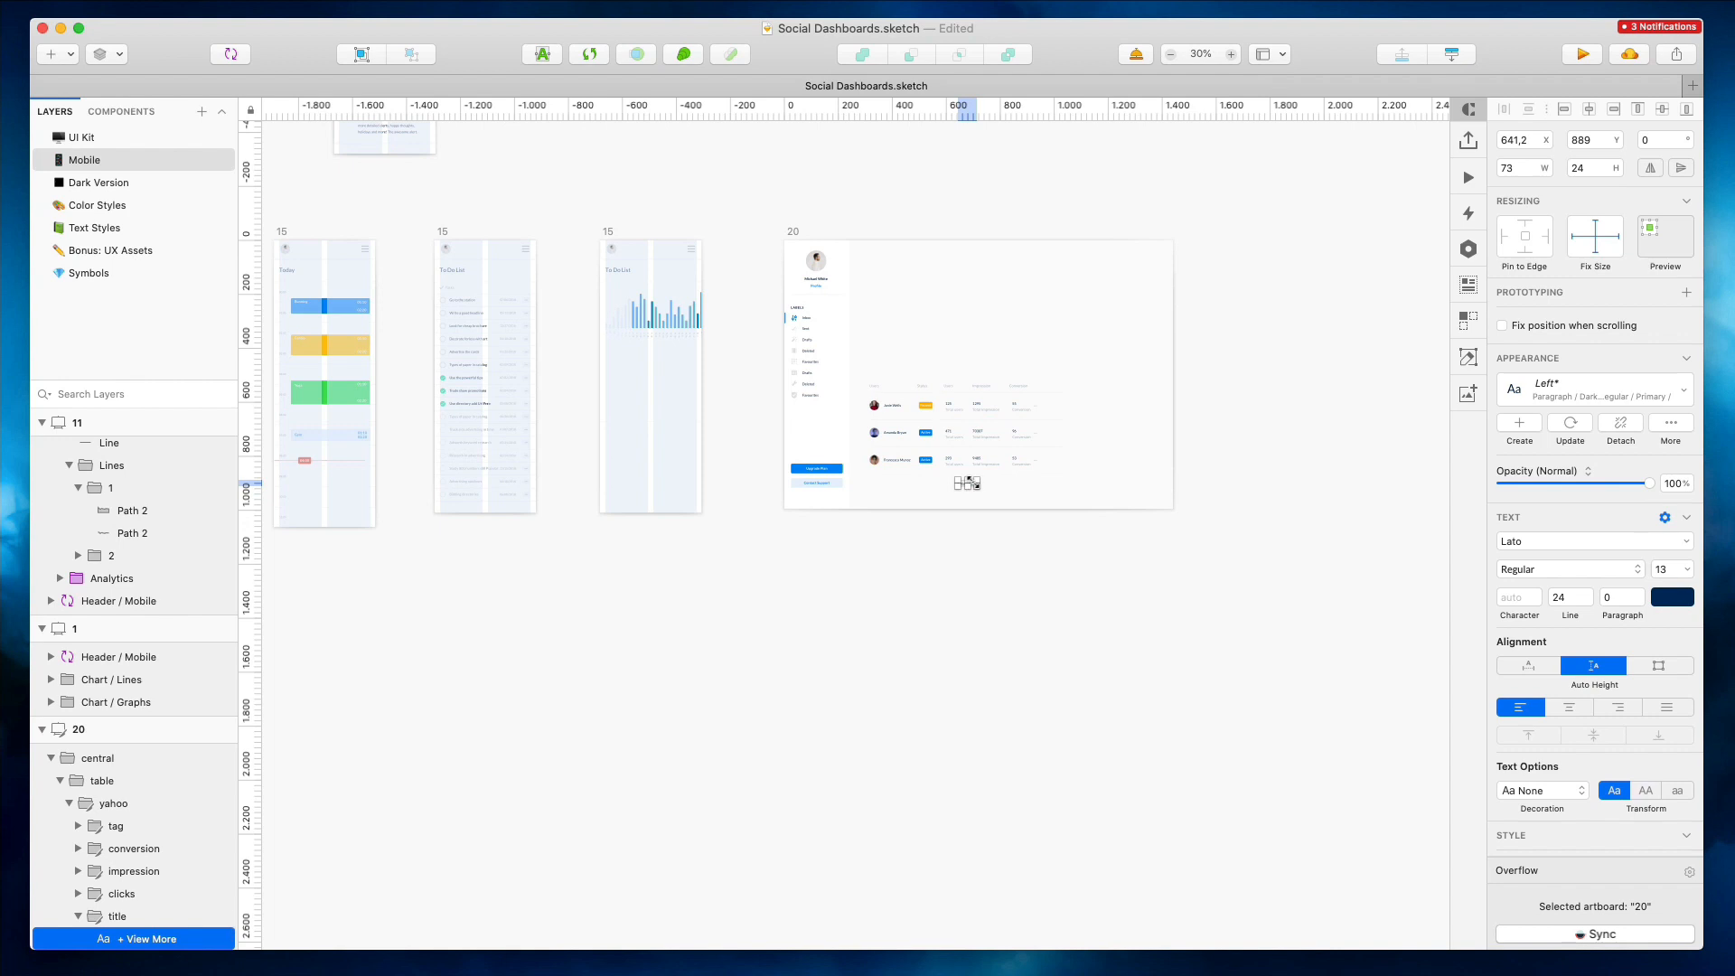
click(956, 328)
scroll(921, 358, up, 4)
click(986, 467)
drag(1041, 440, 447, 411)
scroll(1040, 471, left, 2)
scroll(361, 384, up, 5)
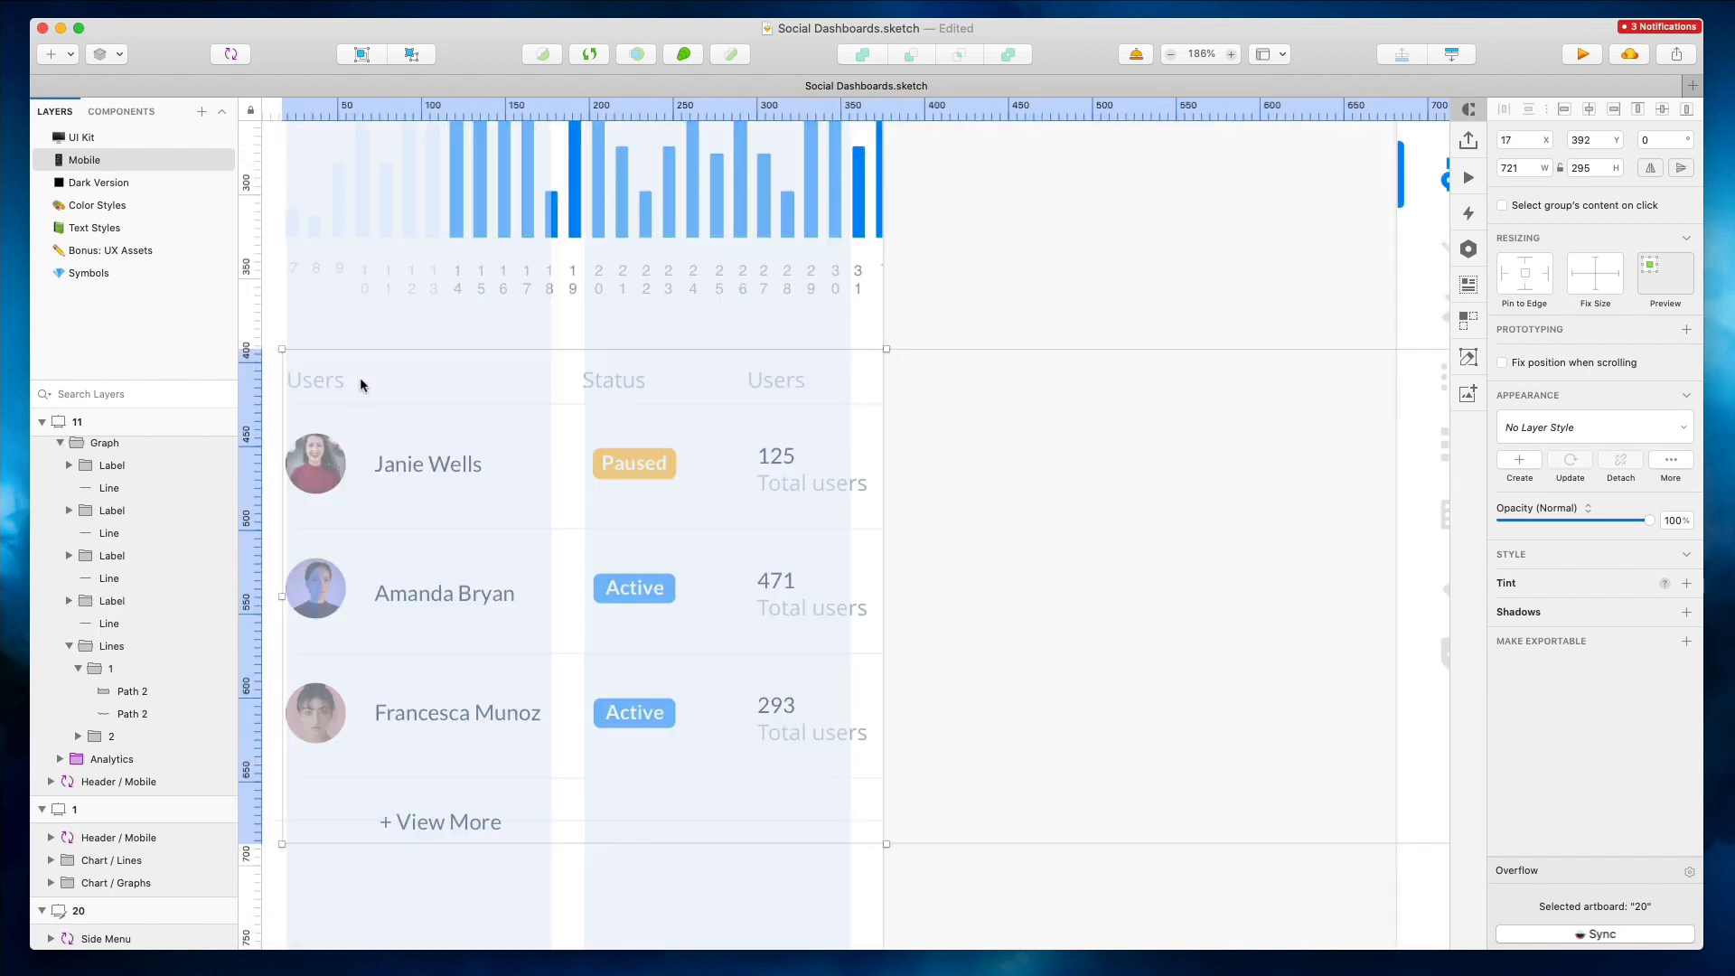
scroll(598, 358, left, 4)
key(Right)
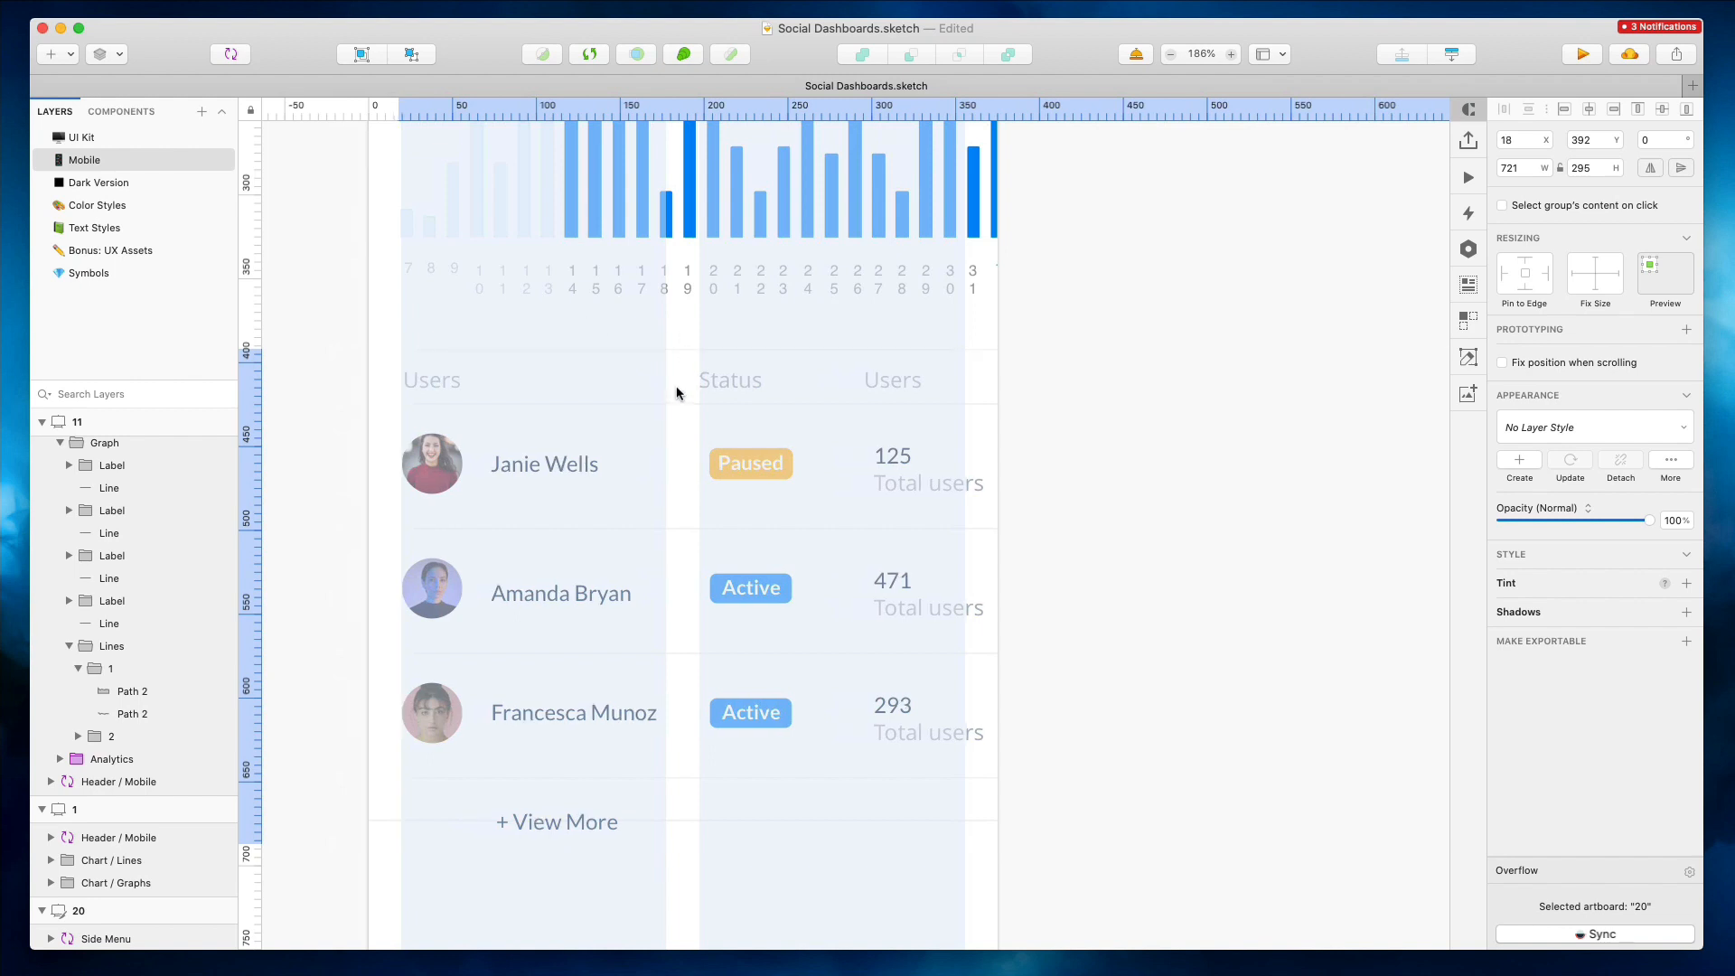
Group the table's row dividers, narrow them to 382 wide, and ungroup them again
drag(698, 822, 676, 386)
drag(698, 829, 699, 829)
key(cmd+g)
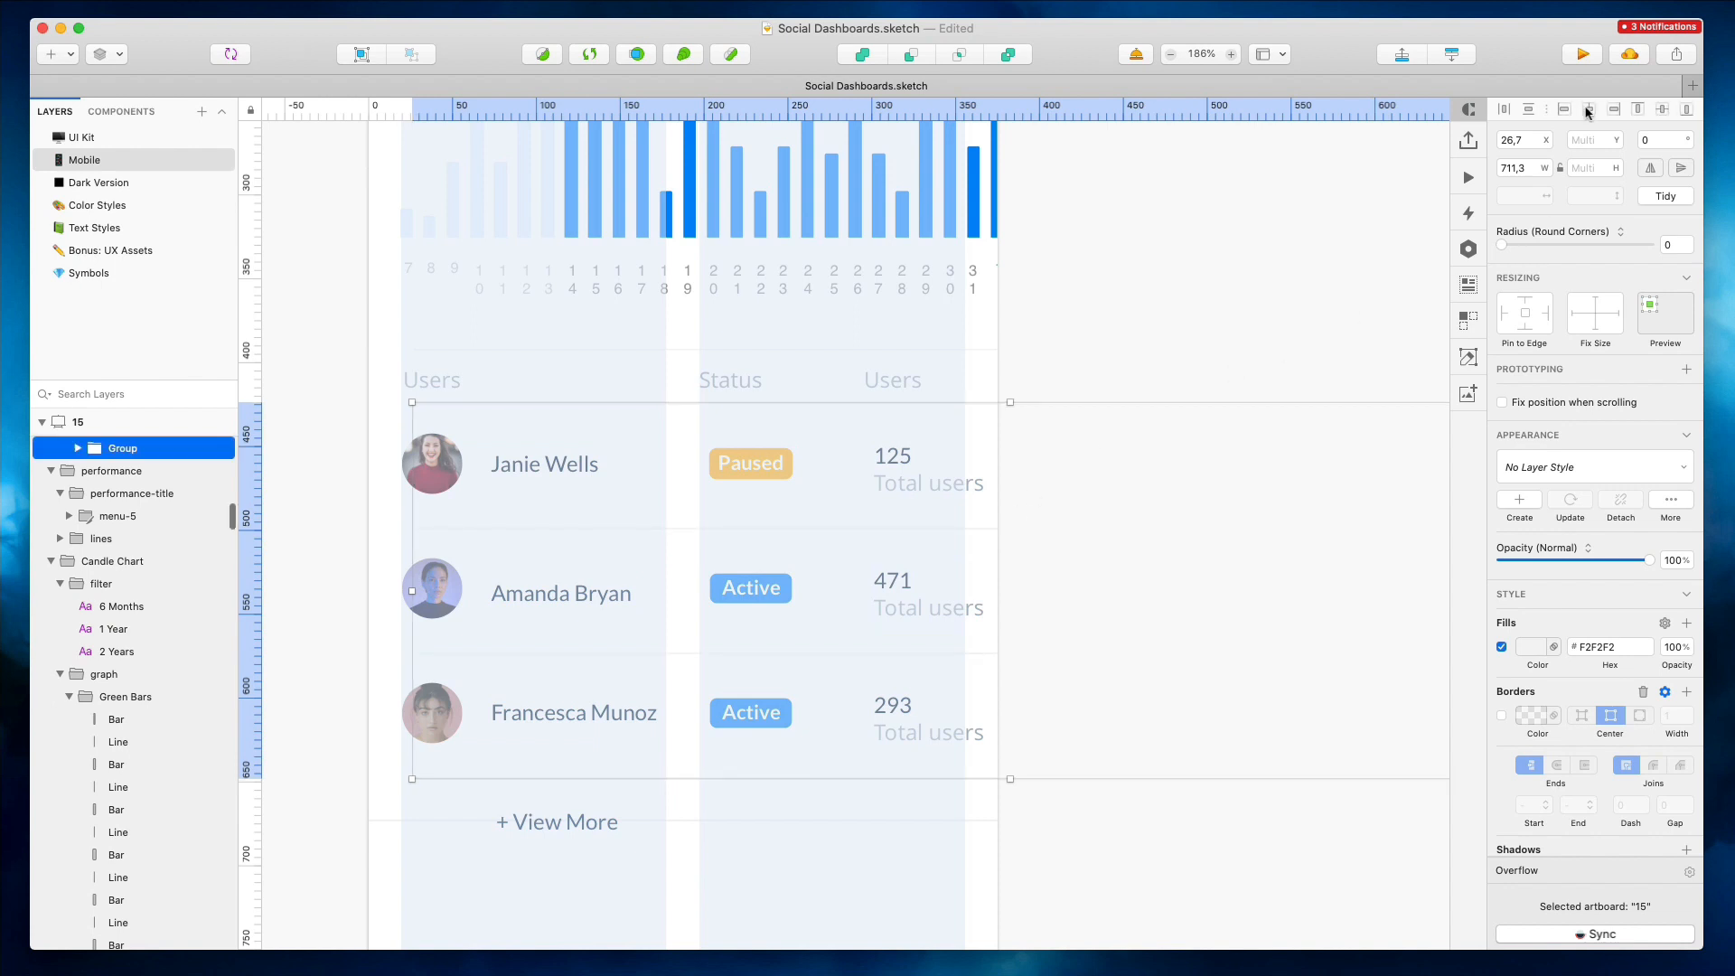
drag(1277, 589, 1003, 589)
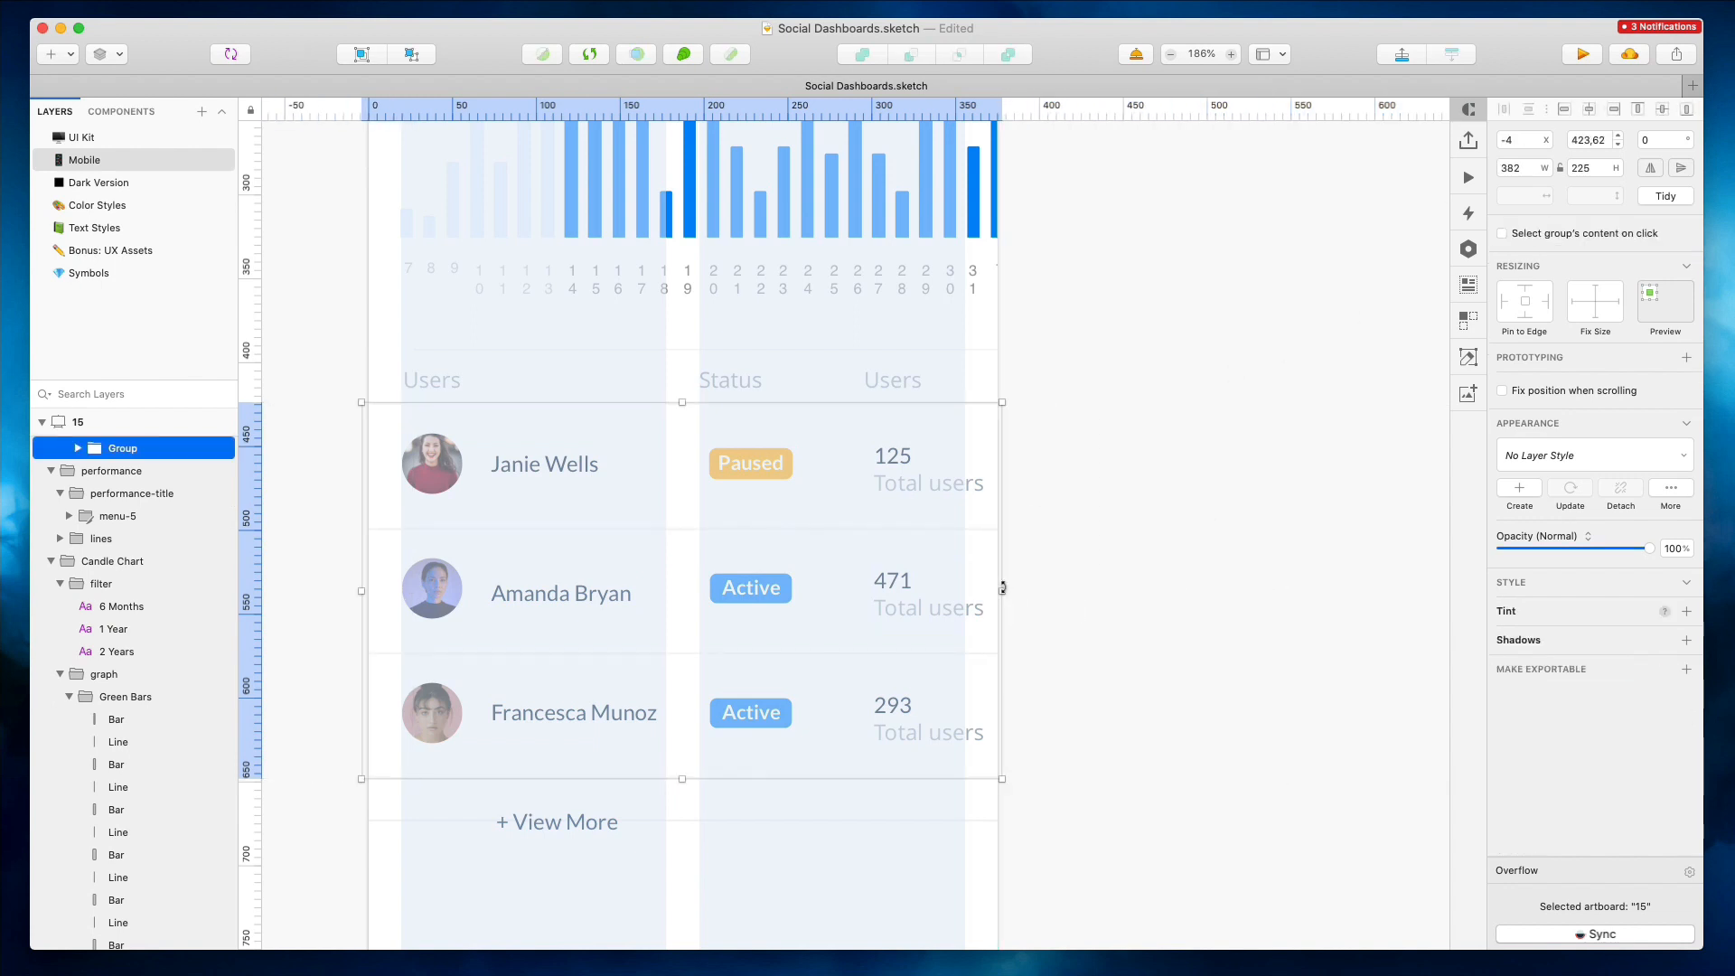
key(super+shift+g)
Move the Paused and Active status tags left in the mobile table
scroll(650, 390, down, 3)
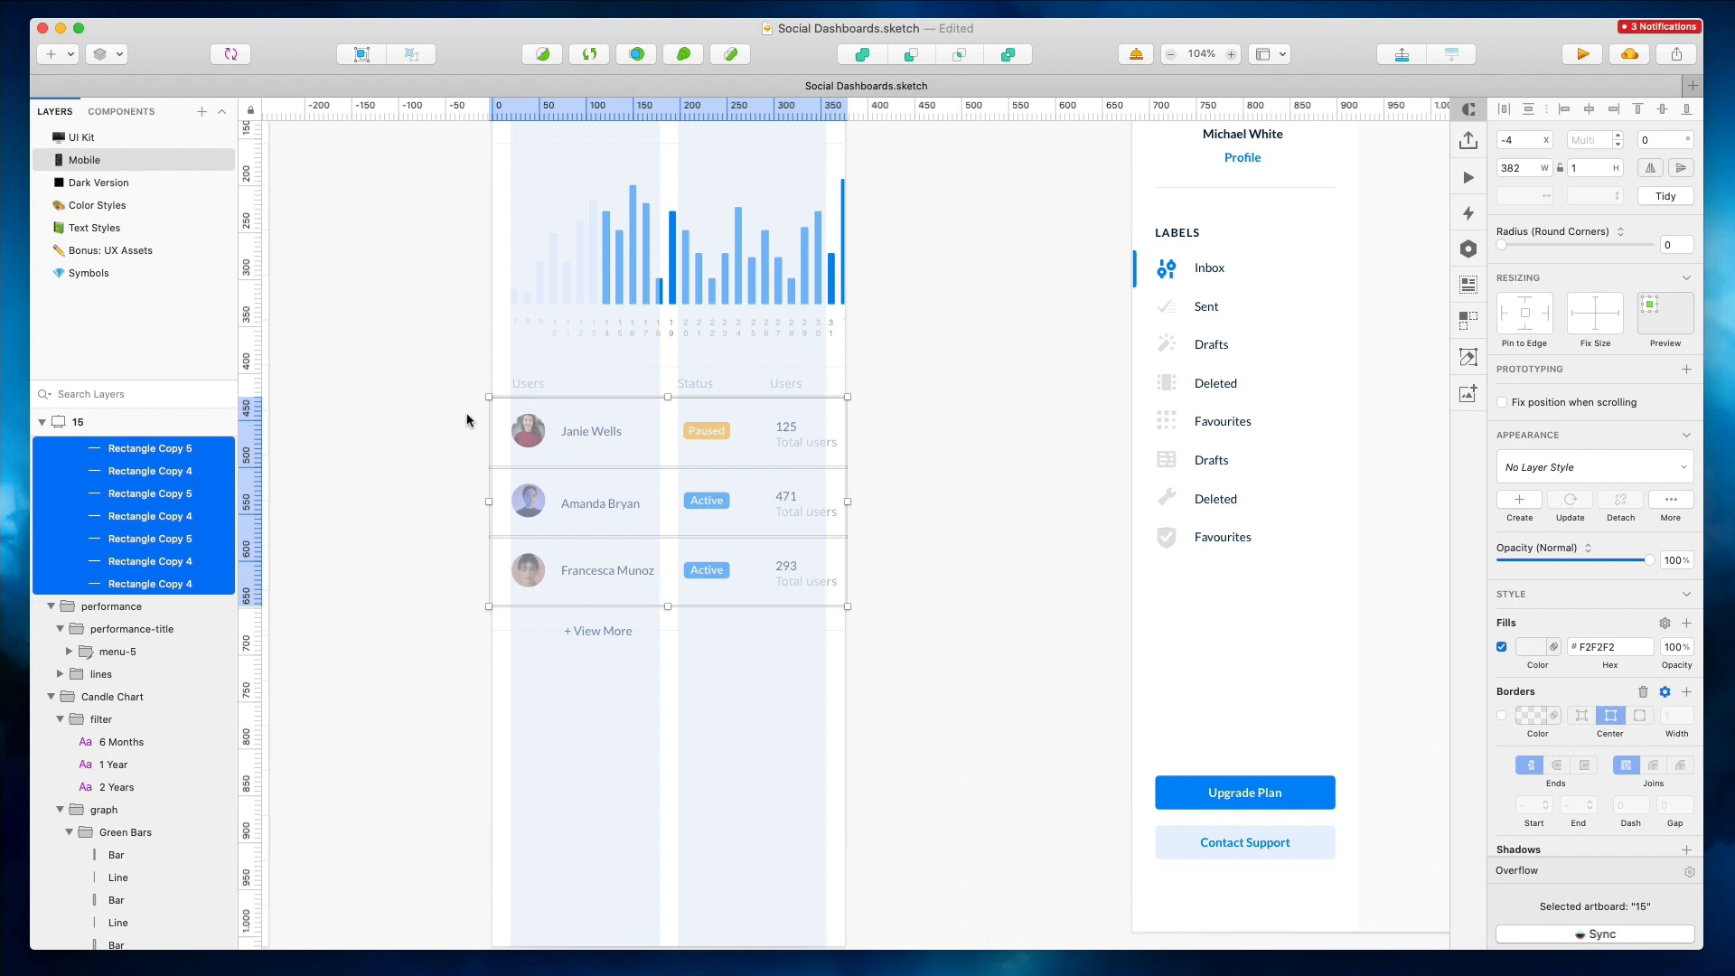
drag(470, 398, 844, 643)
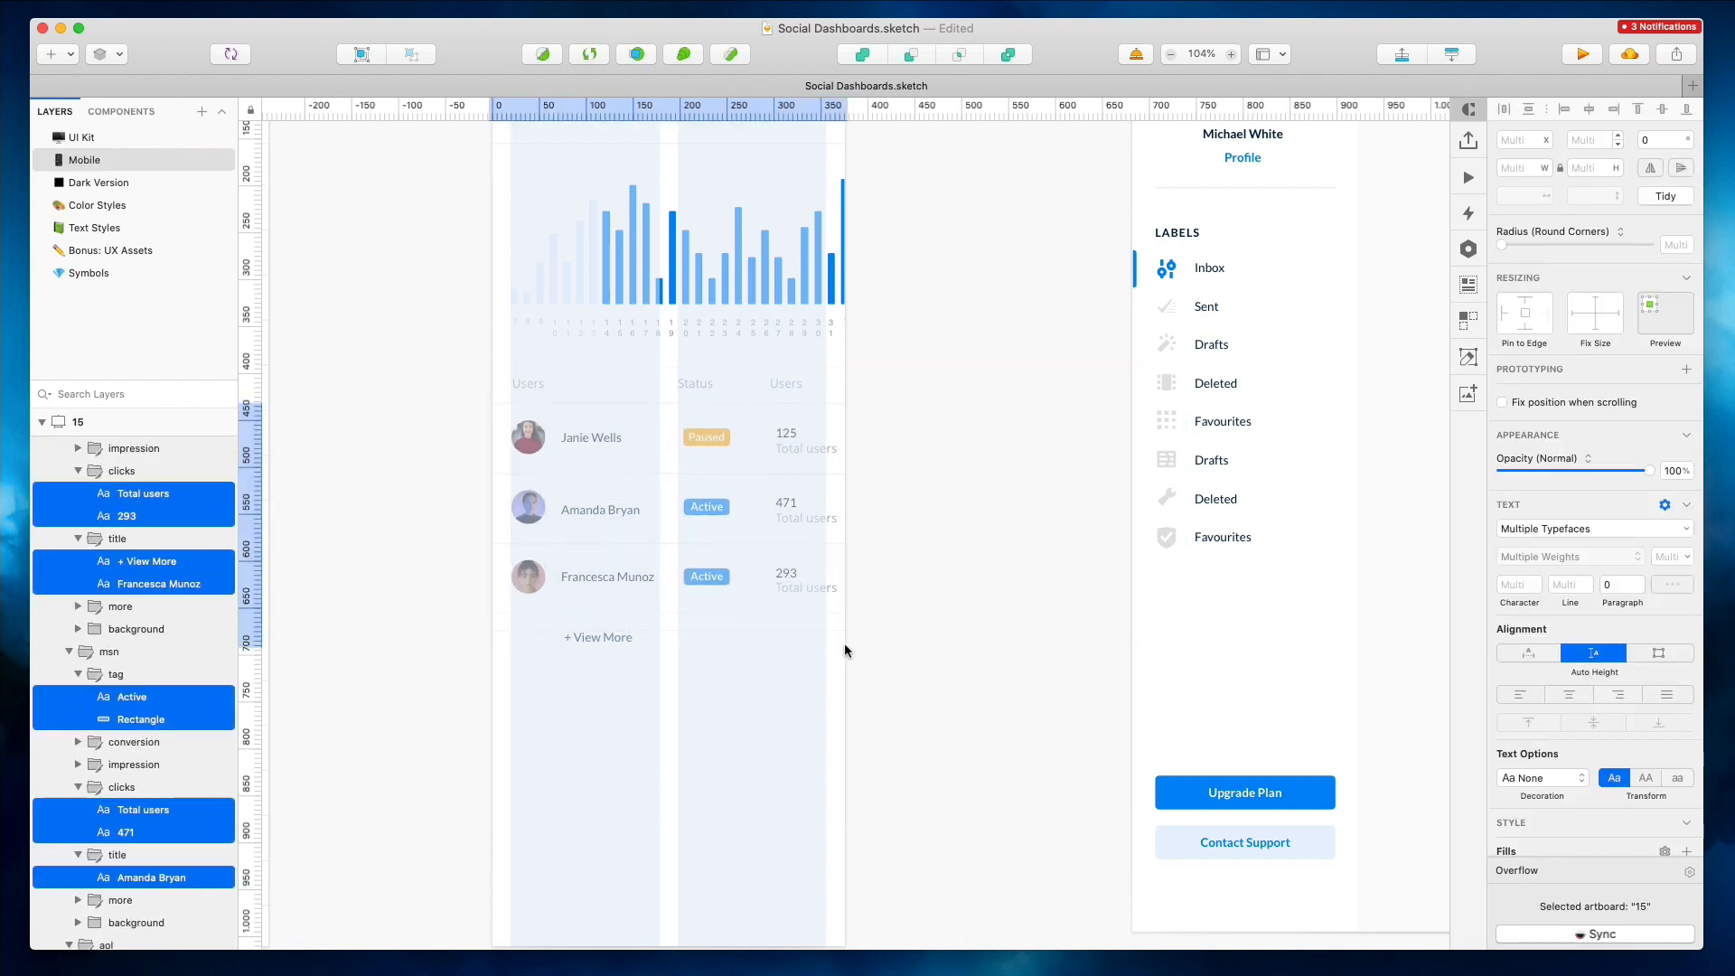
click(679, 435)
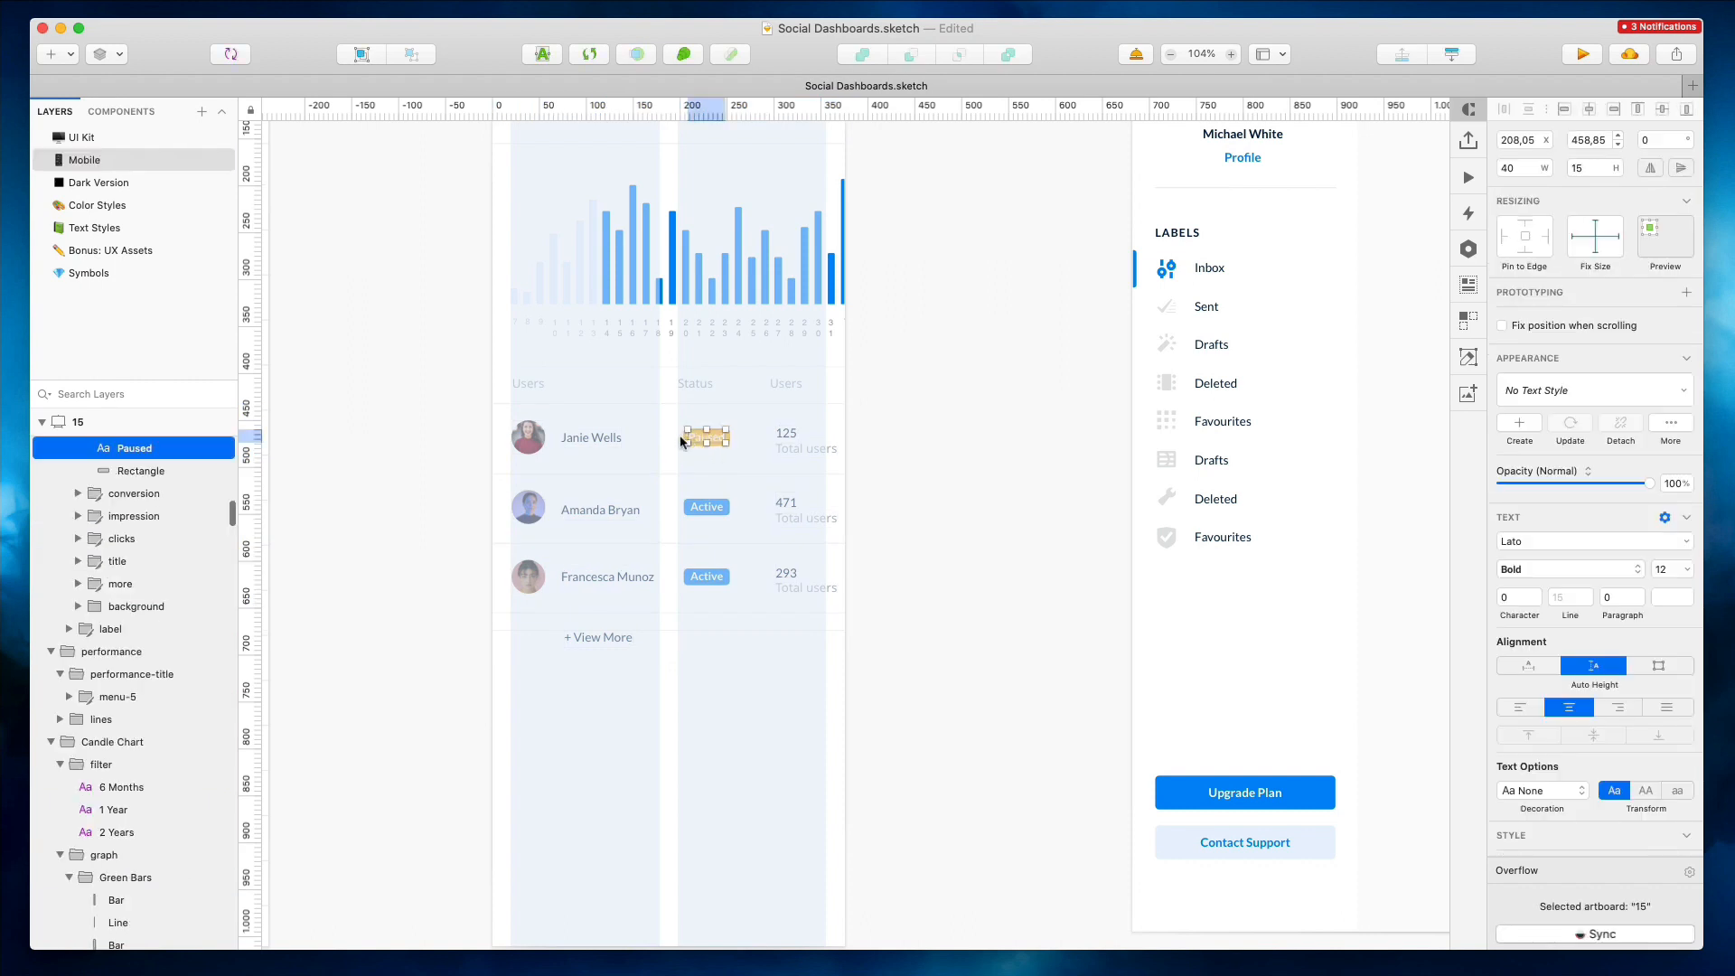
scroll(681, 432, up, 5)
click(688, 437)
shift+click(692, 641)
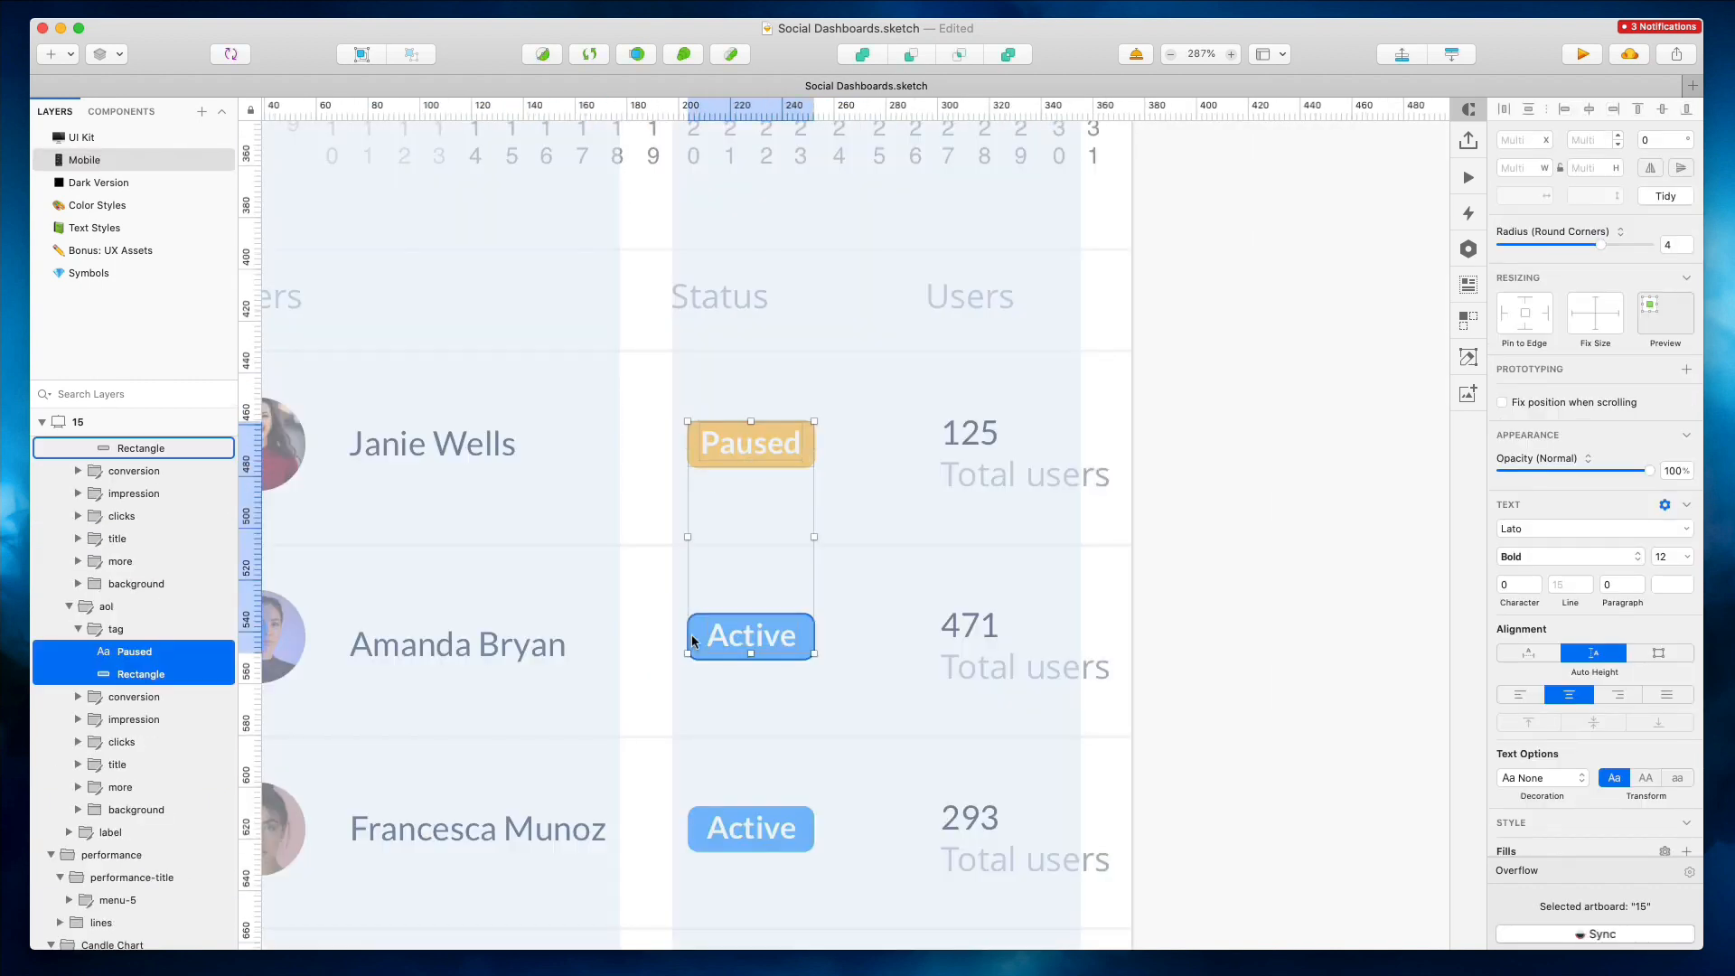
shift+click(701, 825)
drag(747, 829, 734, 830)
key(Left)
Nudge the Users column numbers and labels left in the mobile table
click(976, 436)
shift+click(972, 480)
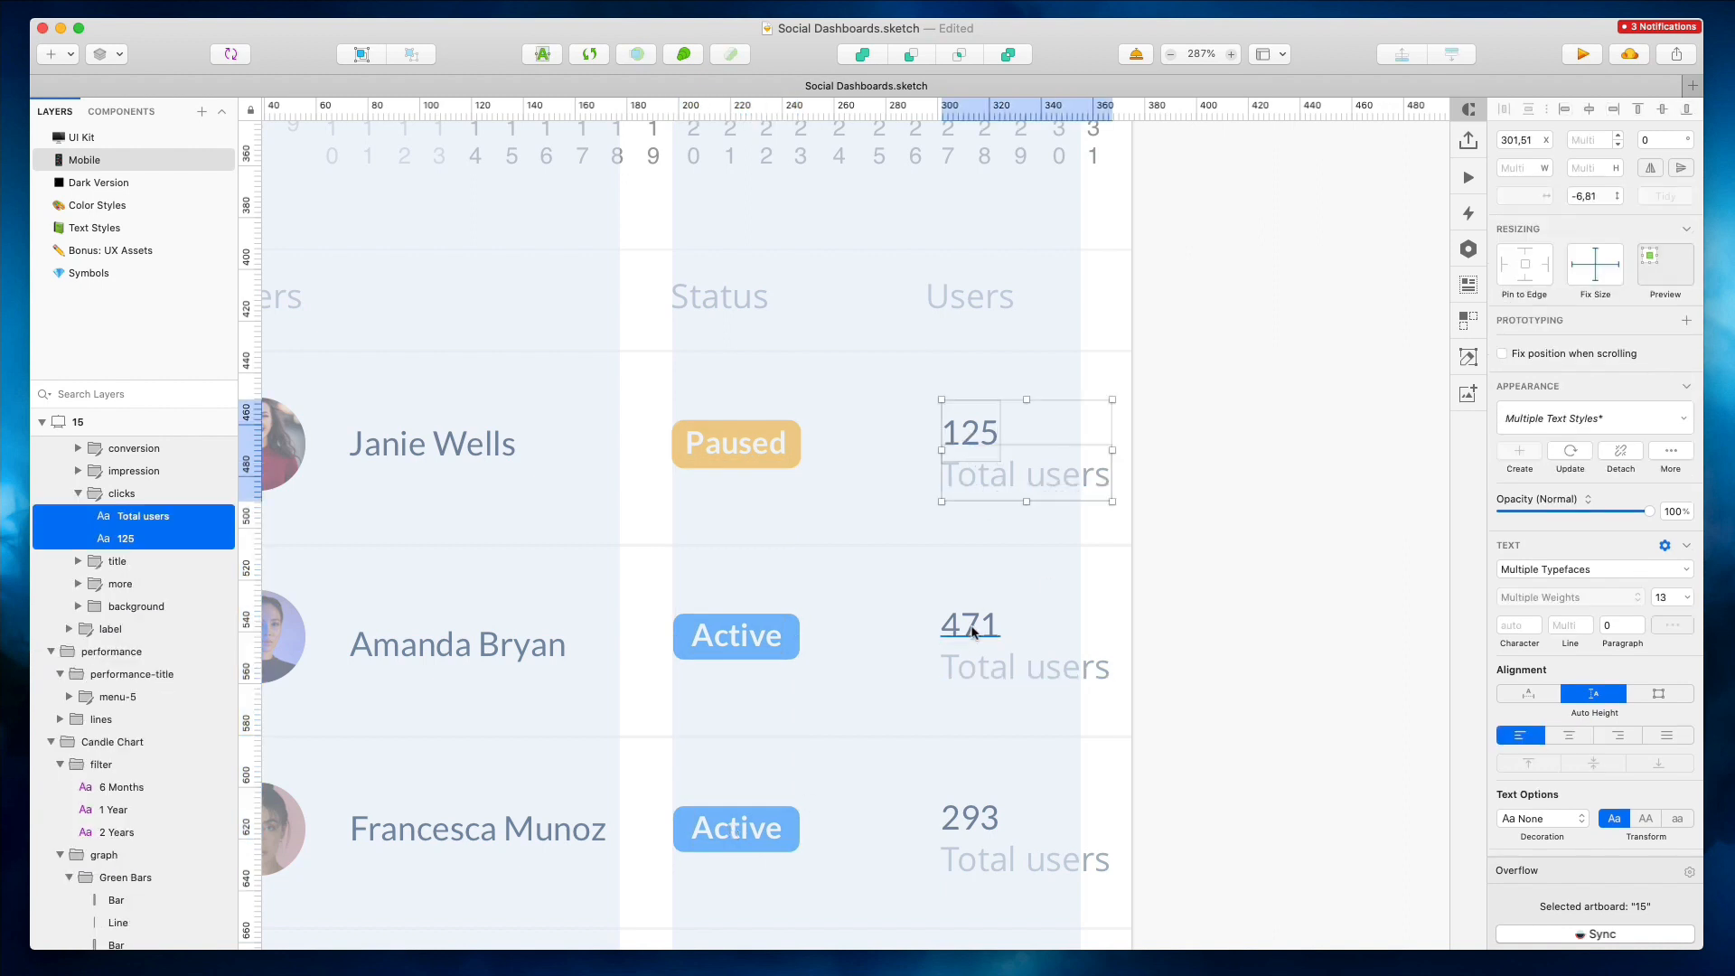
shift+click(971, 627)
shift+click(982, 672)
shift+click(973, 817)
shift+click(969, 861)
key(Left)
key(Left)
key(Left)
key(Left)
key(Left)
key(Left)
key(Left)
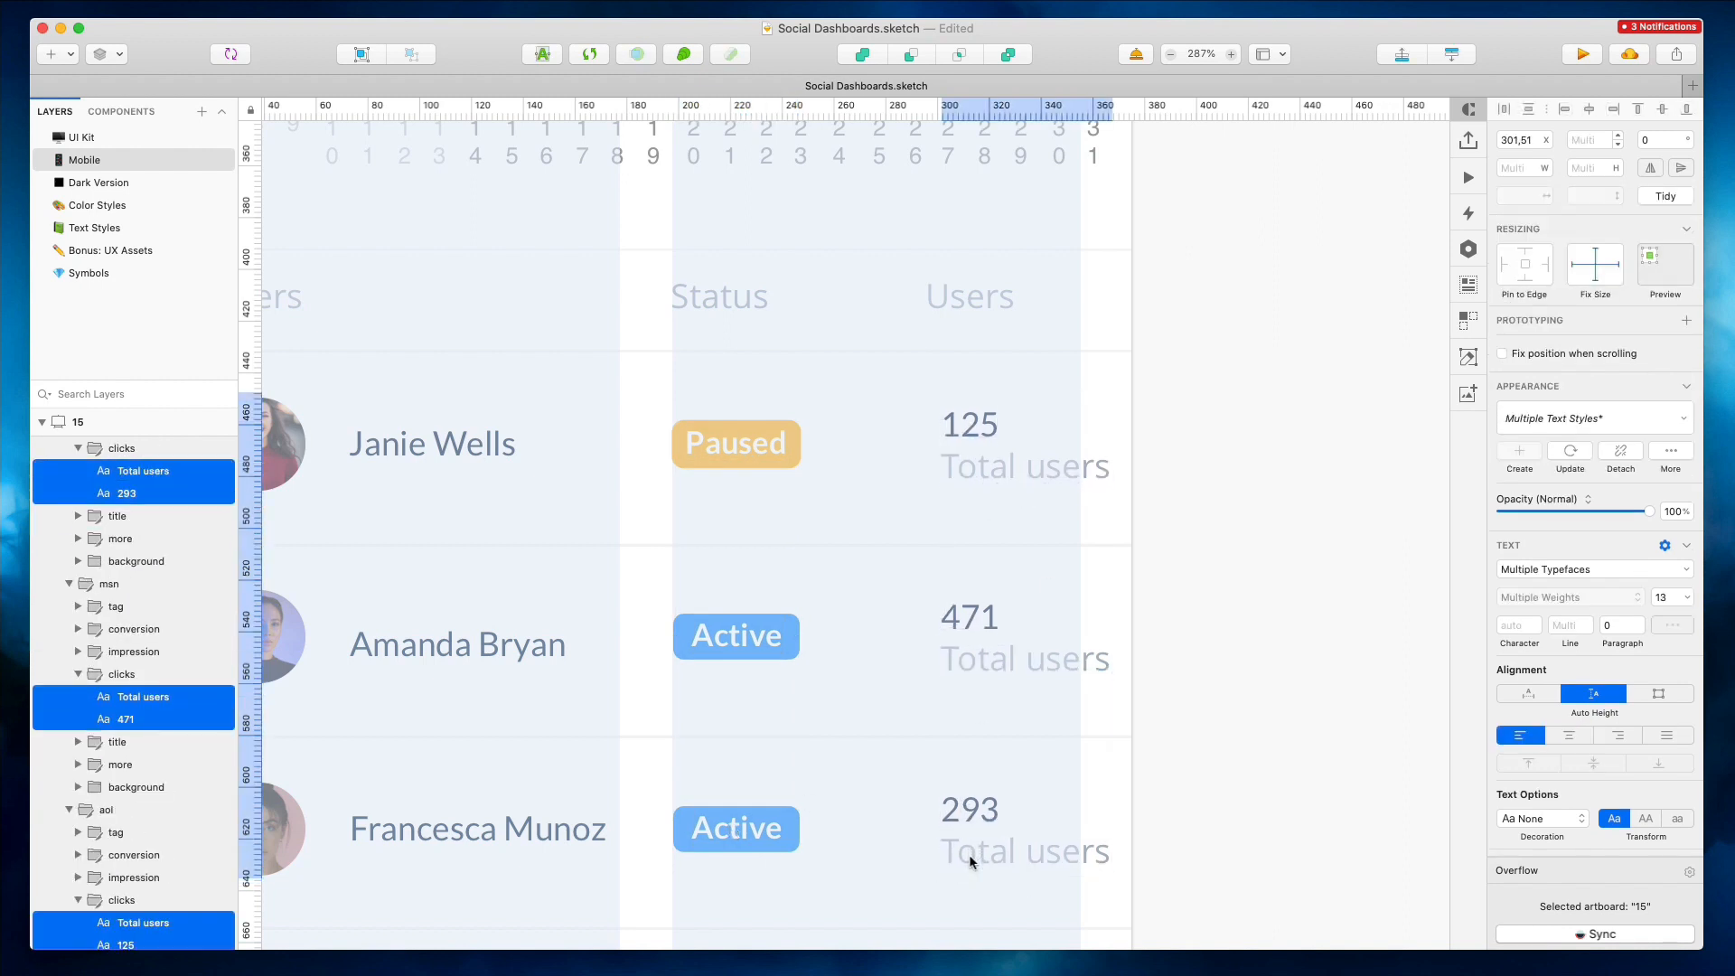
key(Right)
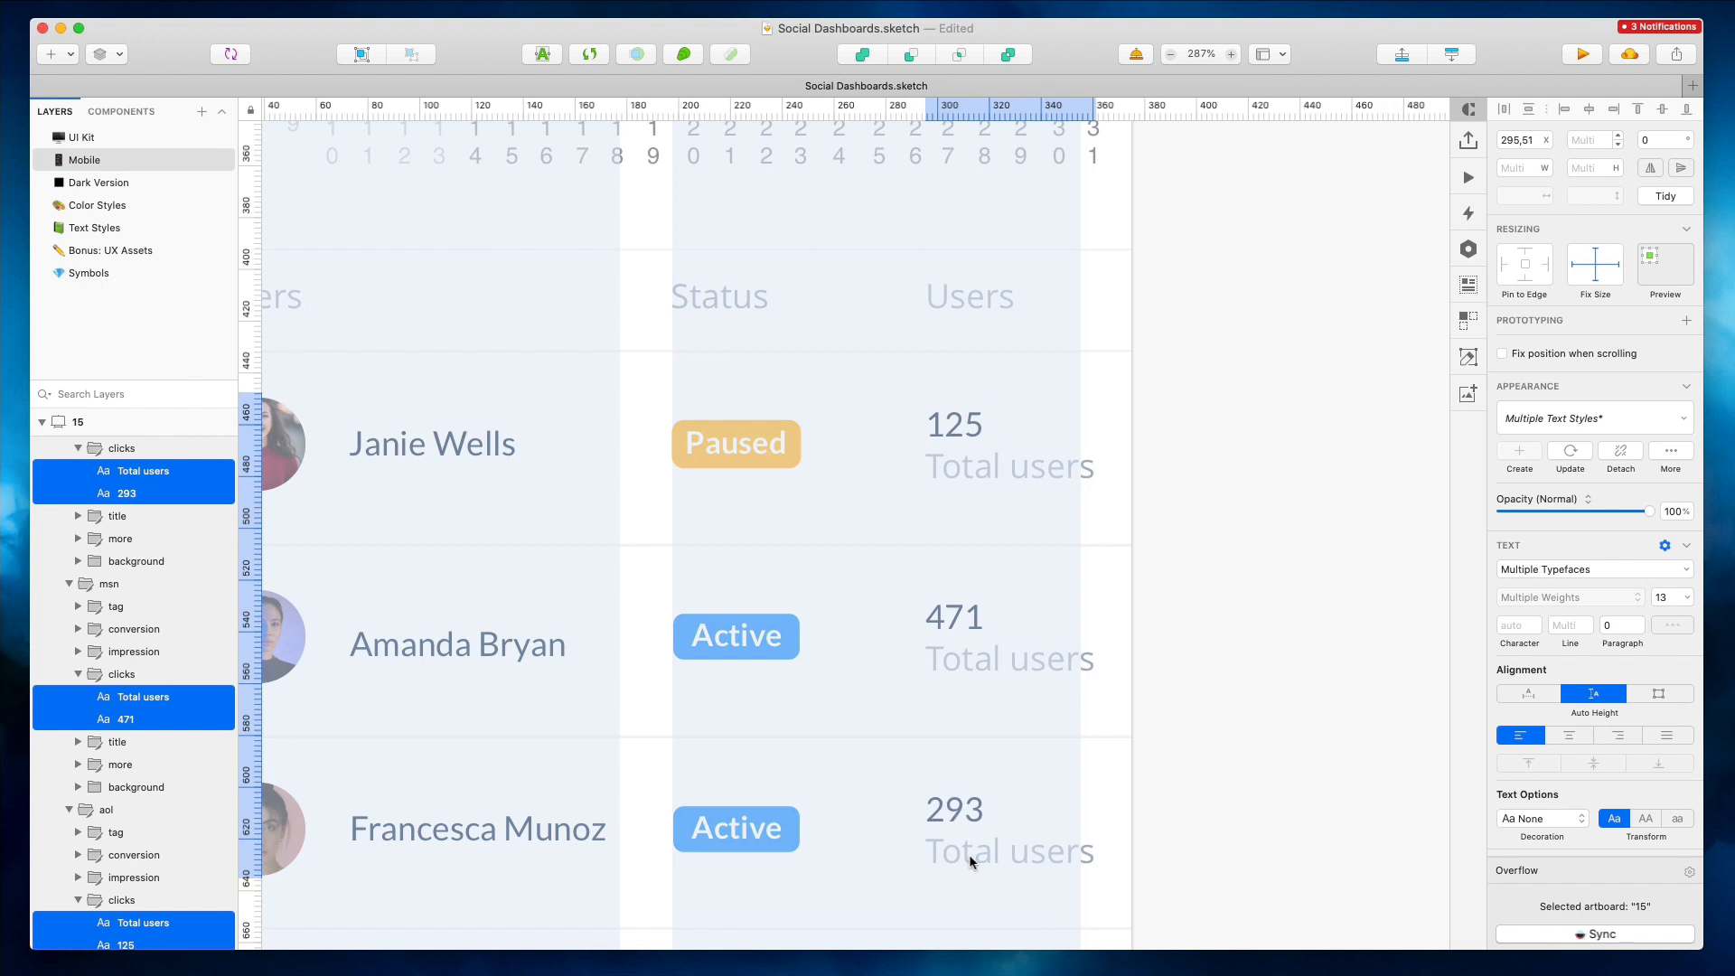
Shift the whole Users column further left so it fits the mobile width
click(991, 471)
shift+click(999, 661)
shift+click(1005, 844)
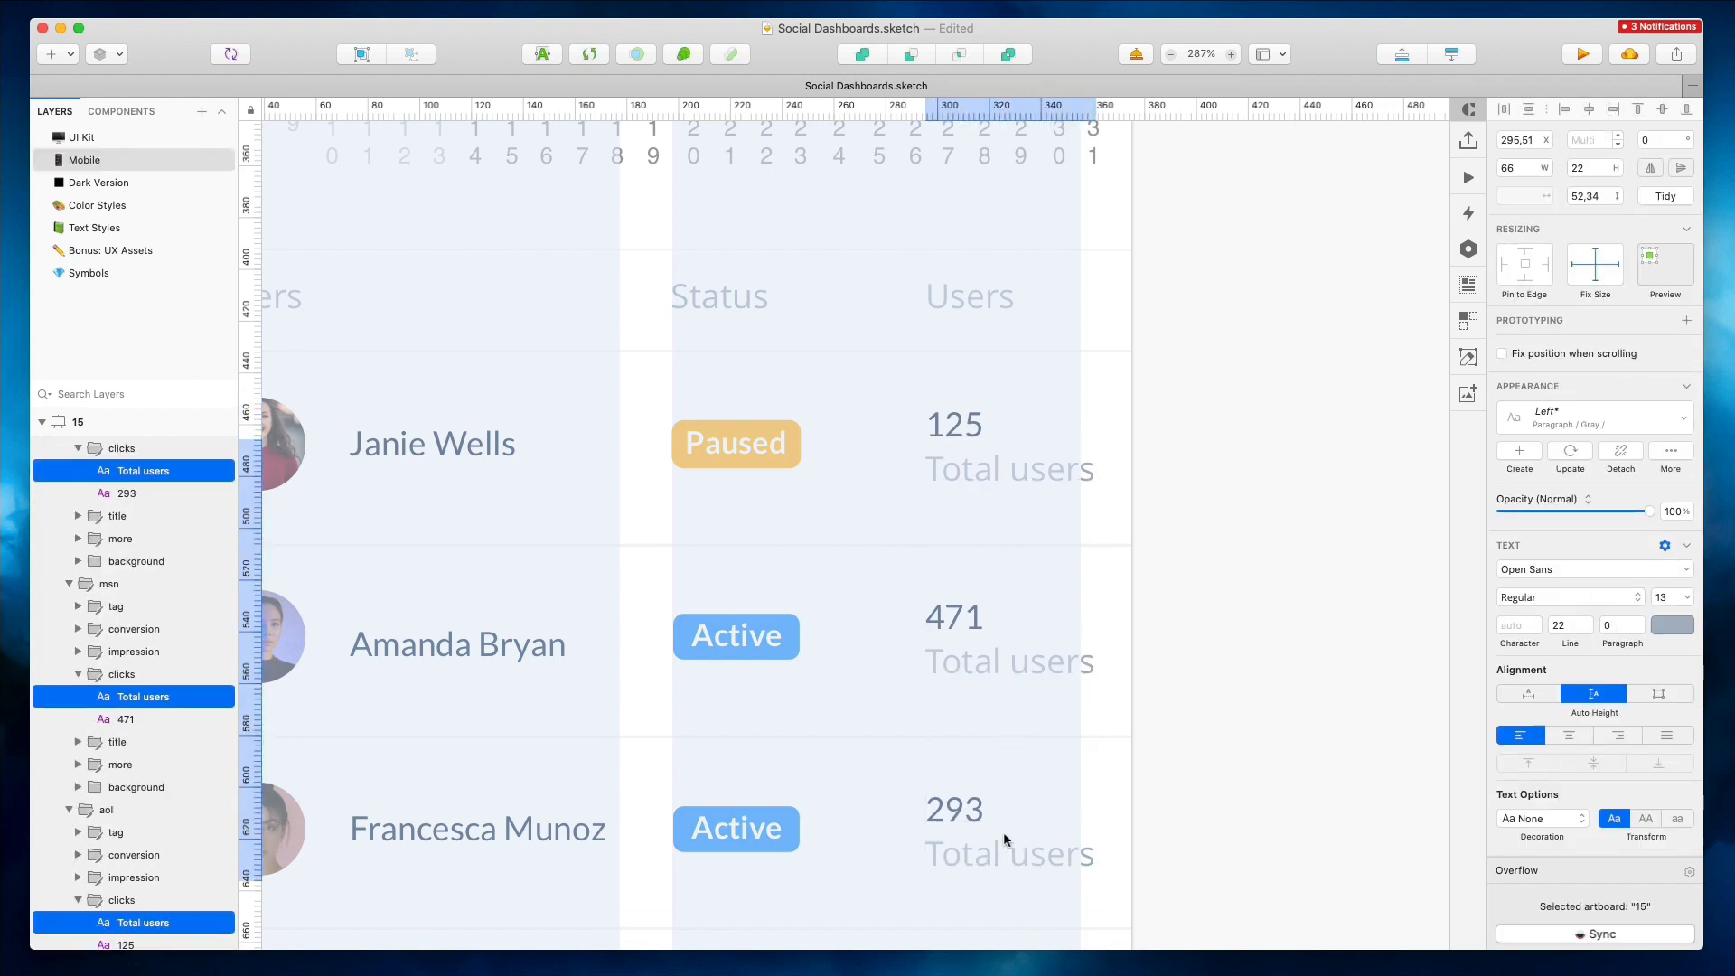
click(960, 804)
shift+click(956, 618)
shift+click(958, 423)
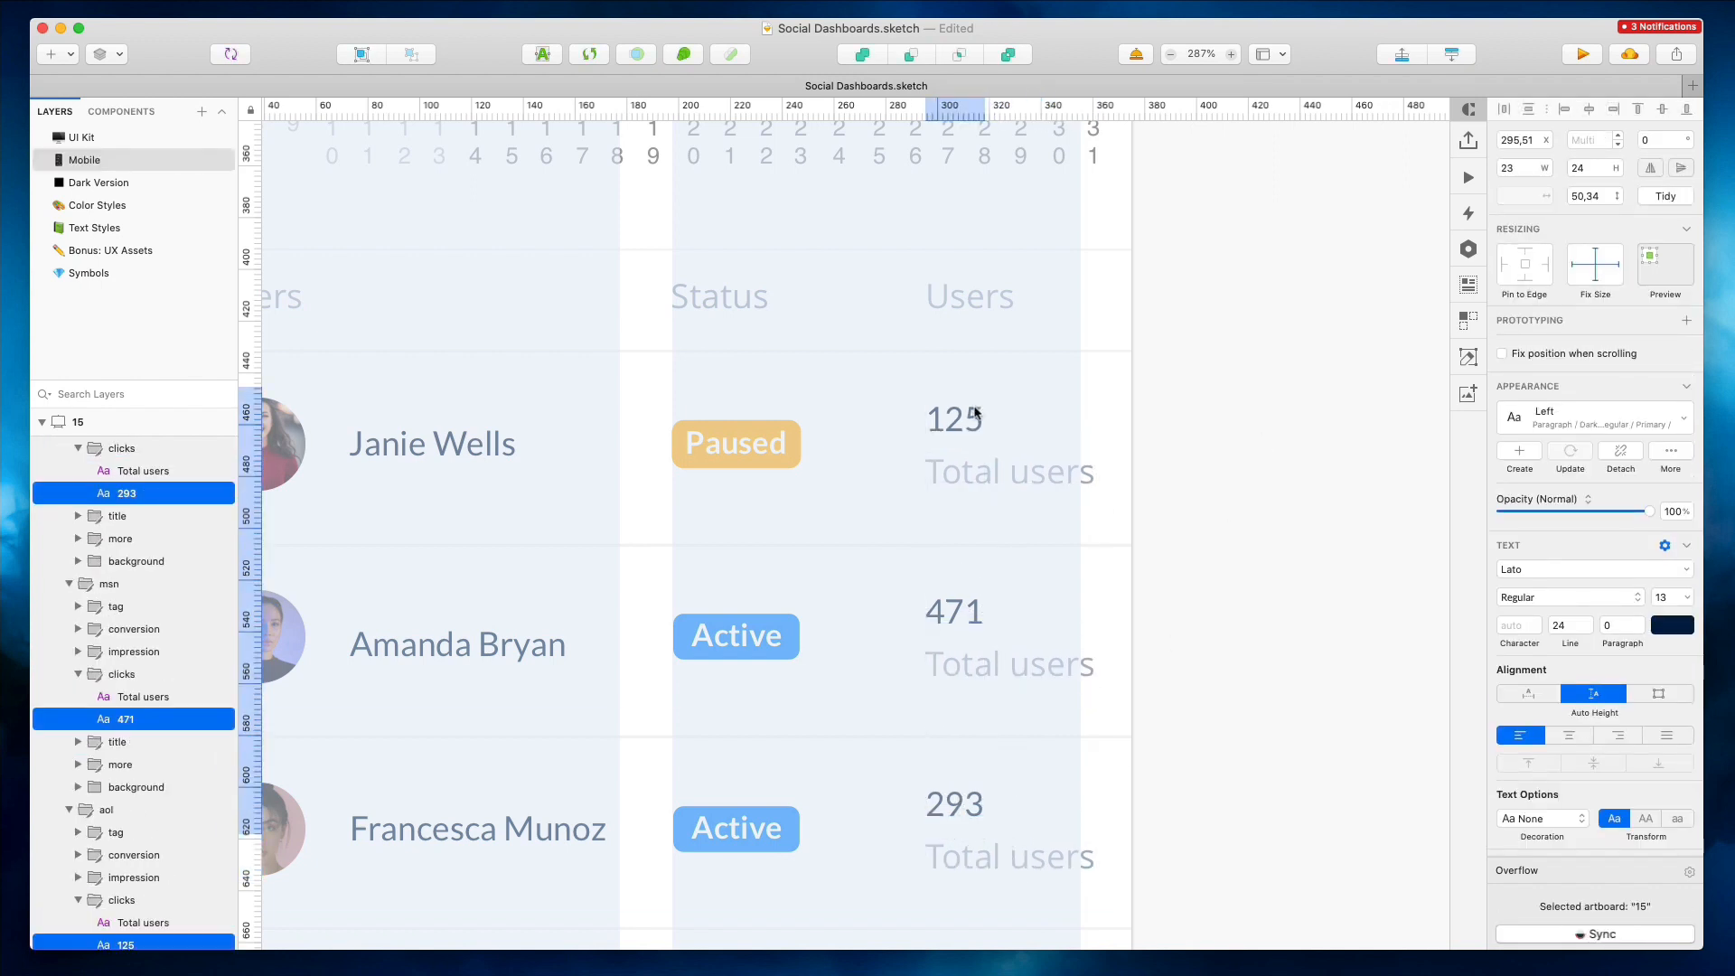
scroll(972, 407, down, 5)
shift+click(1000, 437)
shift+click(994, 523)
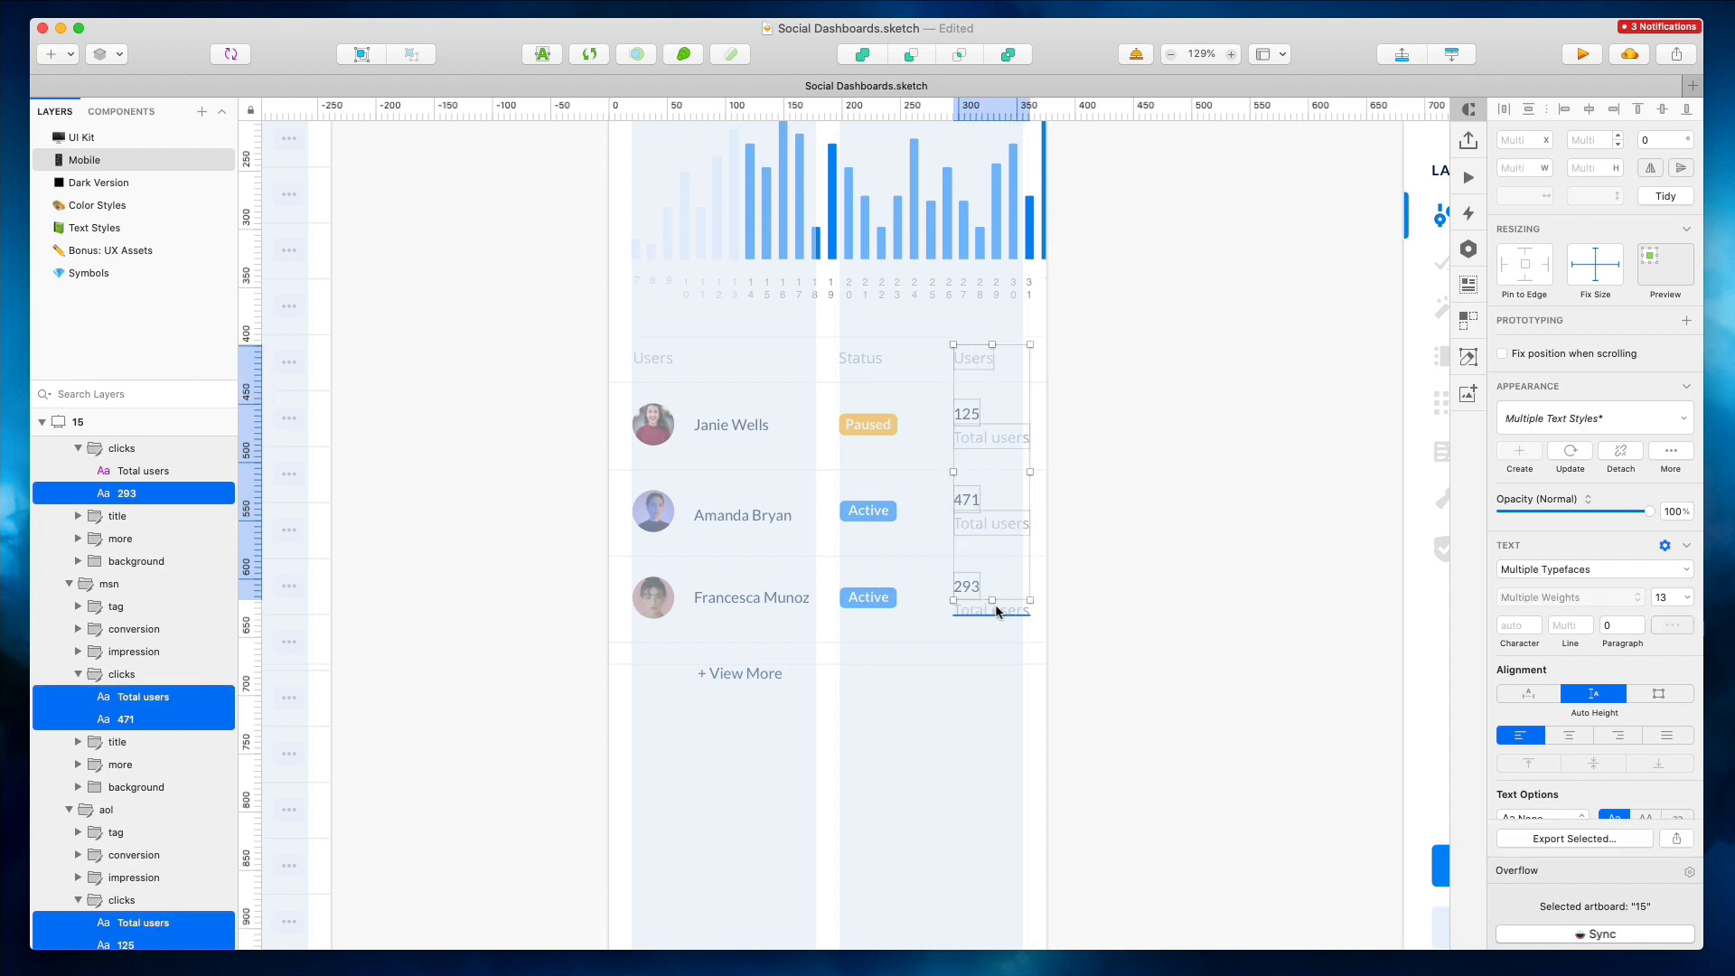
shift+click(994, 606)
key(Left)
key(Left)
key(Left)
key(Left)
key(Left)
key(Left)
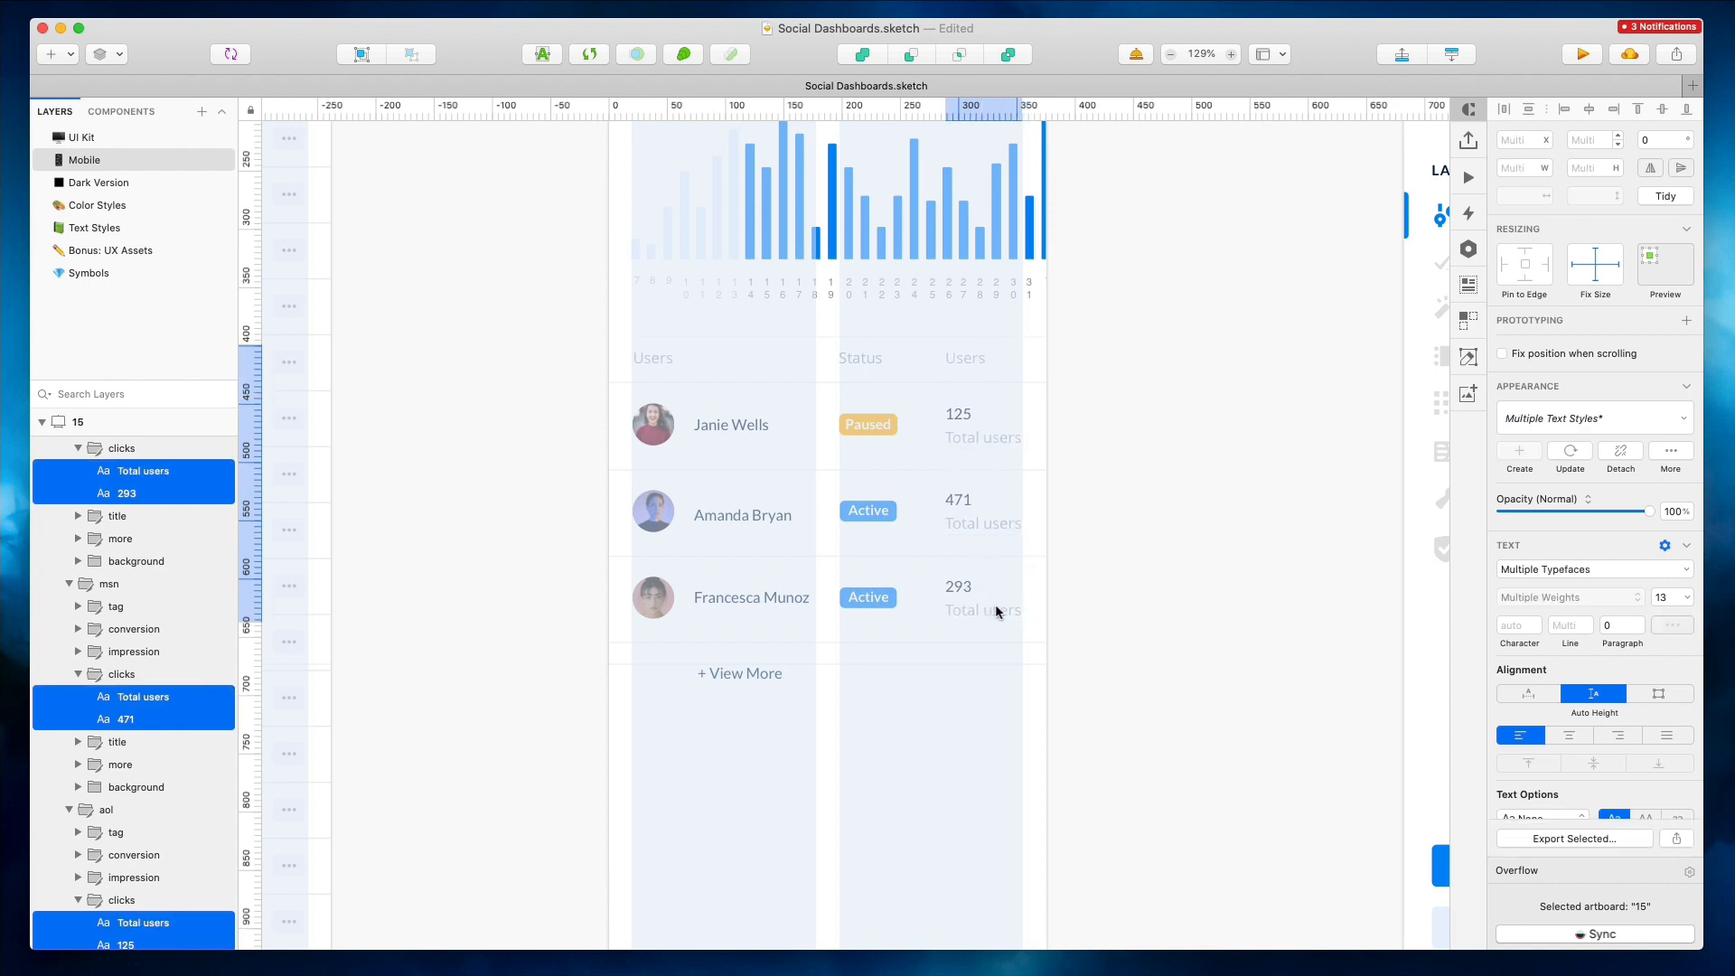
Select the View More text and the table's central group to inspect their layers in the mobile artboard
click(1096, 412)
click(727, 674)
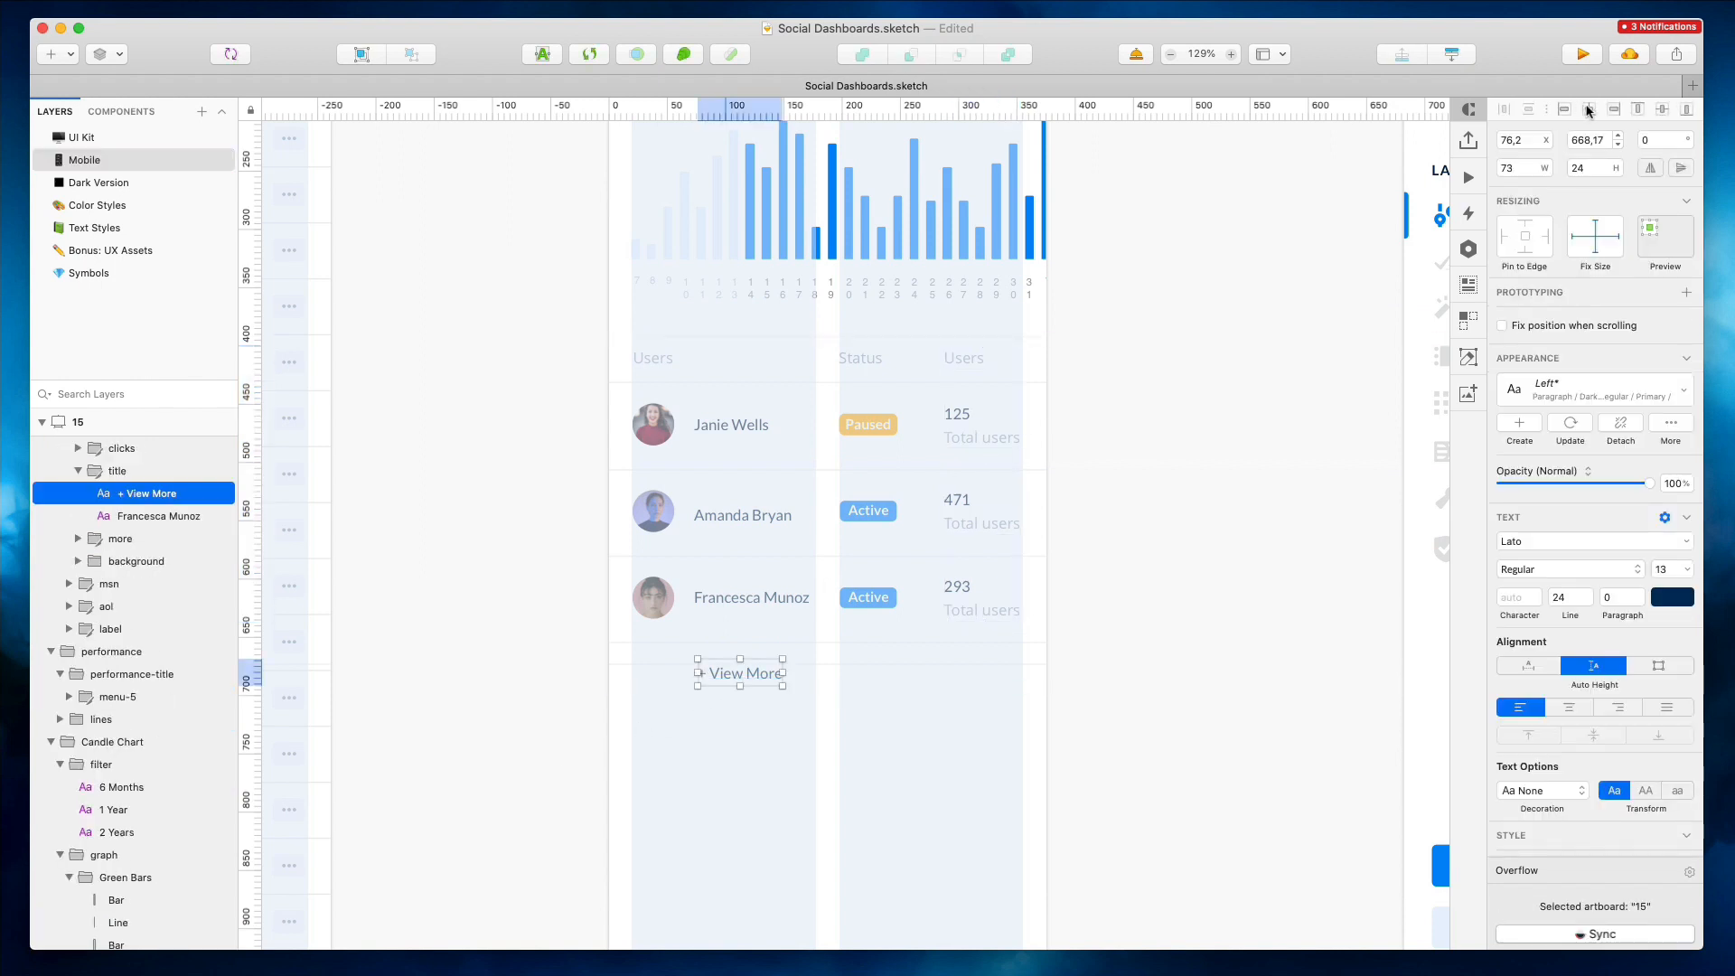
key(Escape)
right_click(701, 666)
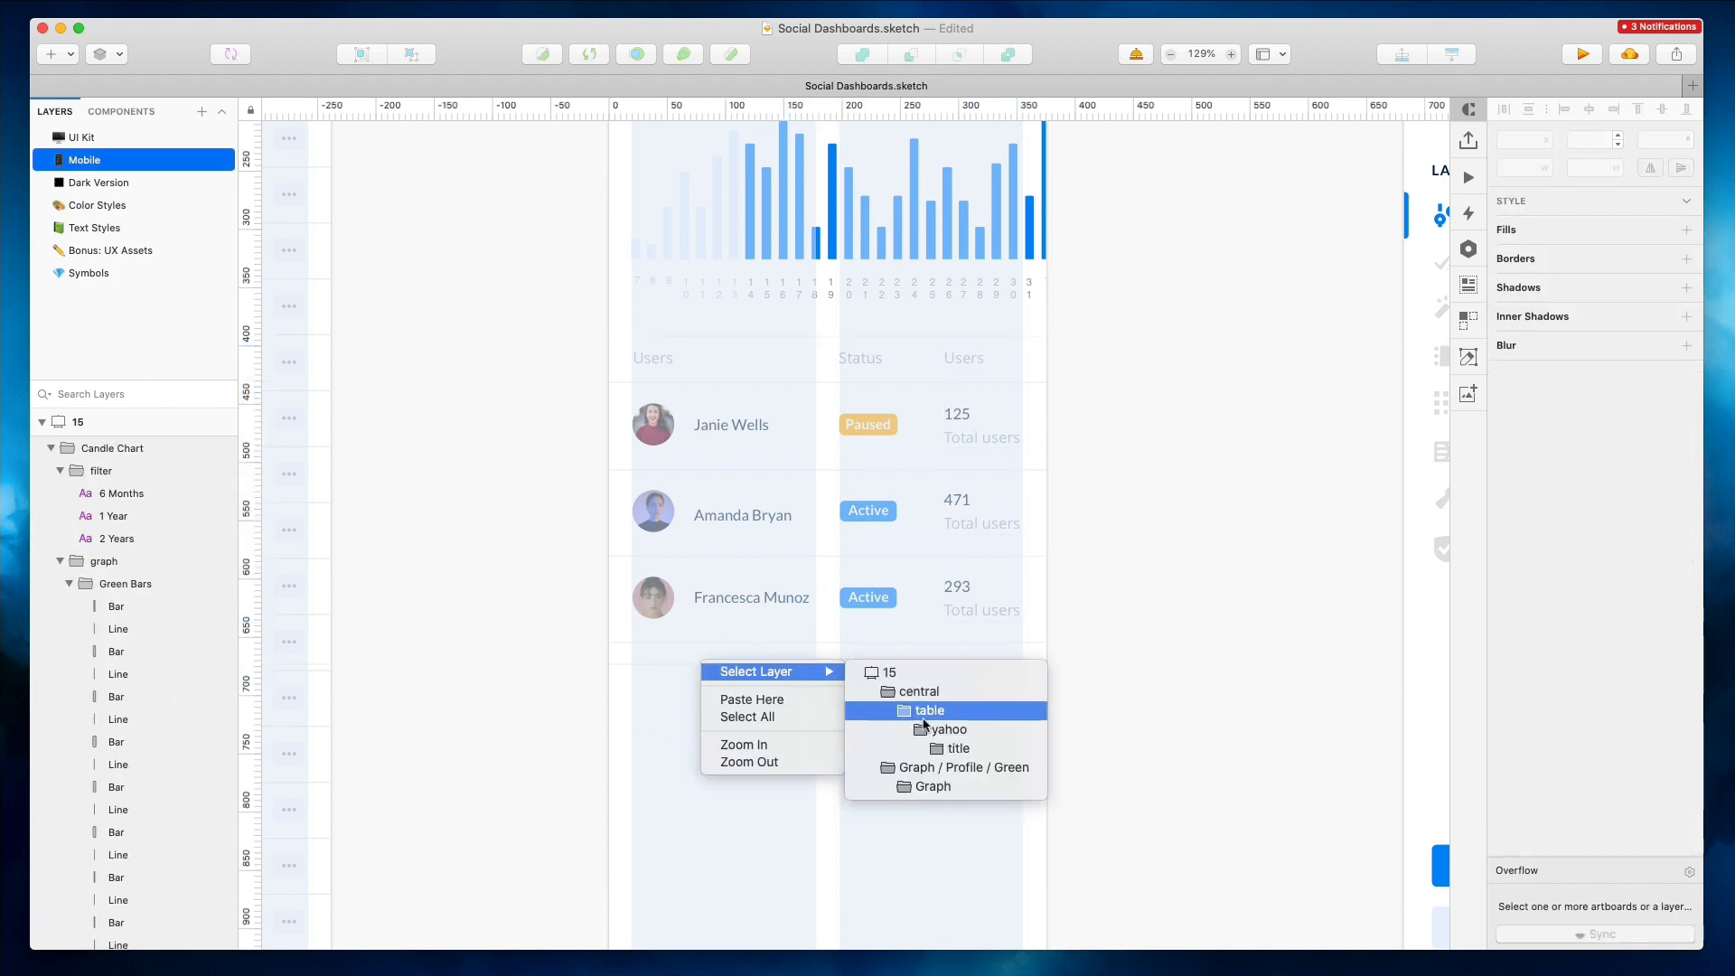
click(691, 759)
drag(575, 651, 621, 658)
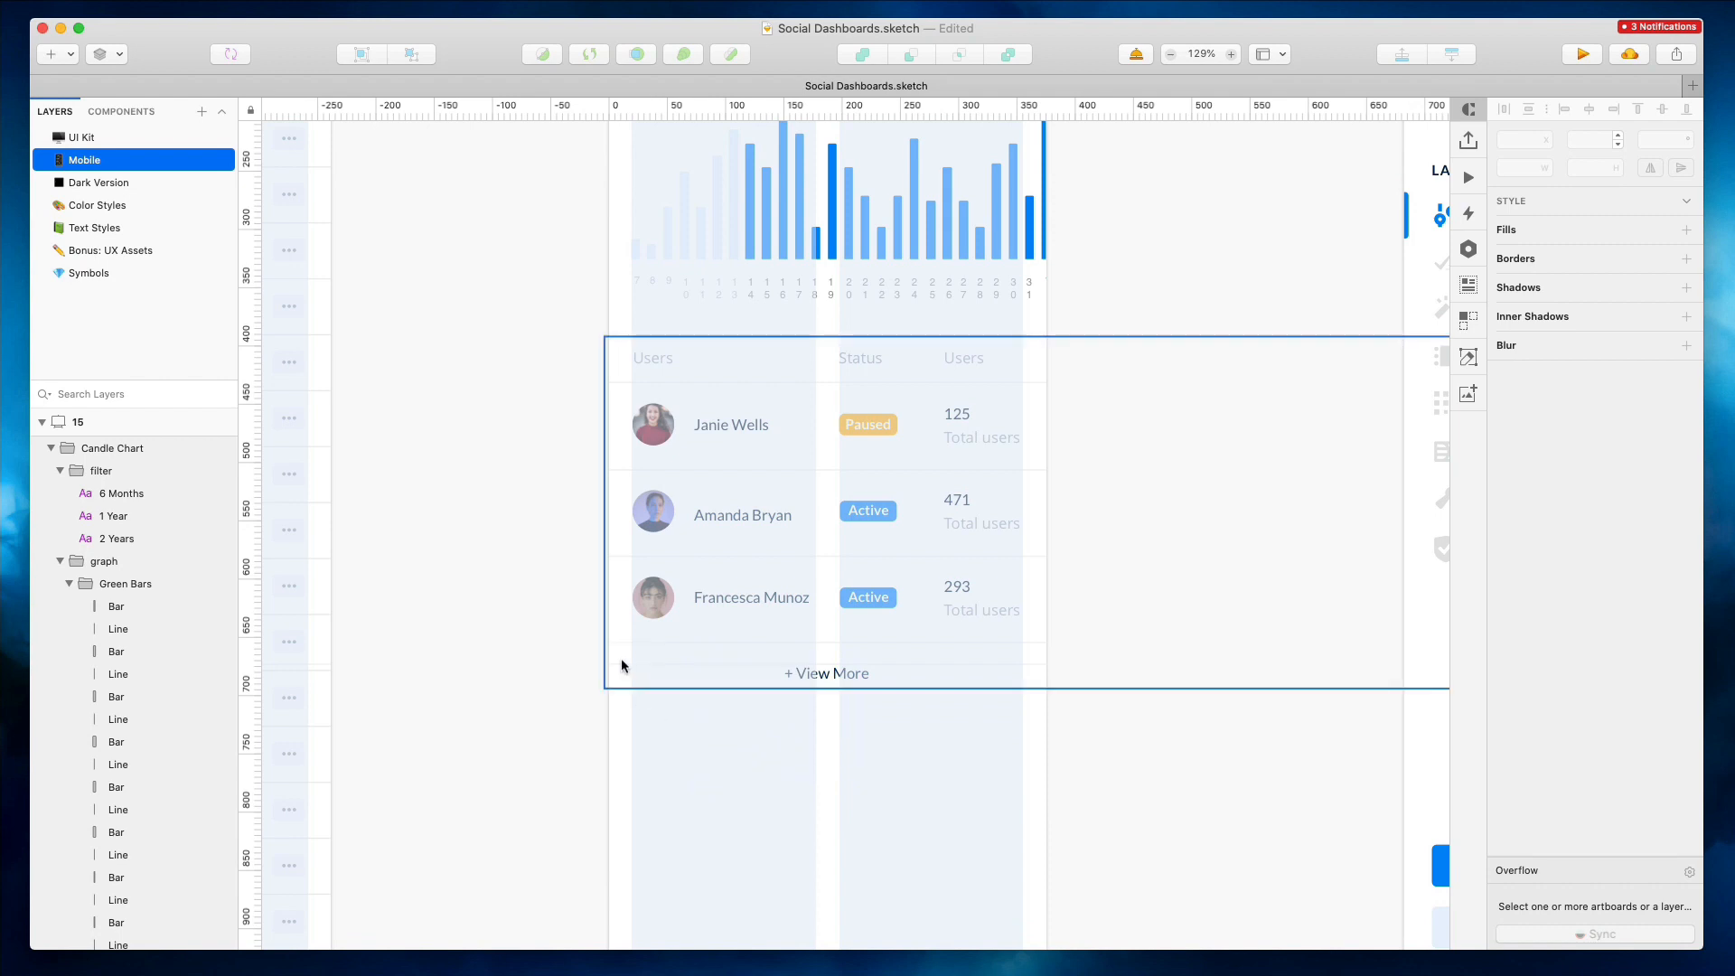
right_click(621, 658)
mouse_move(723, 533)
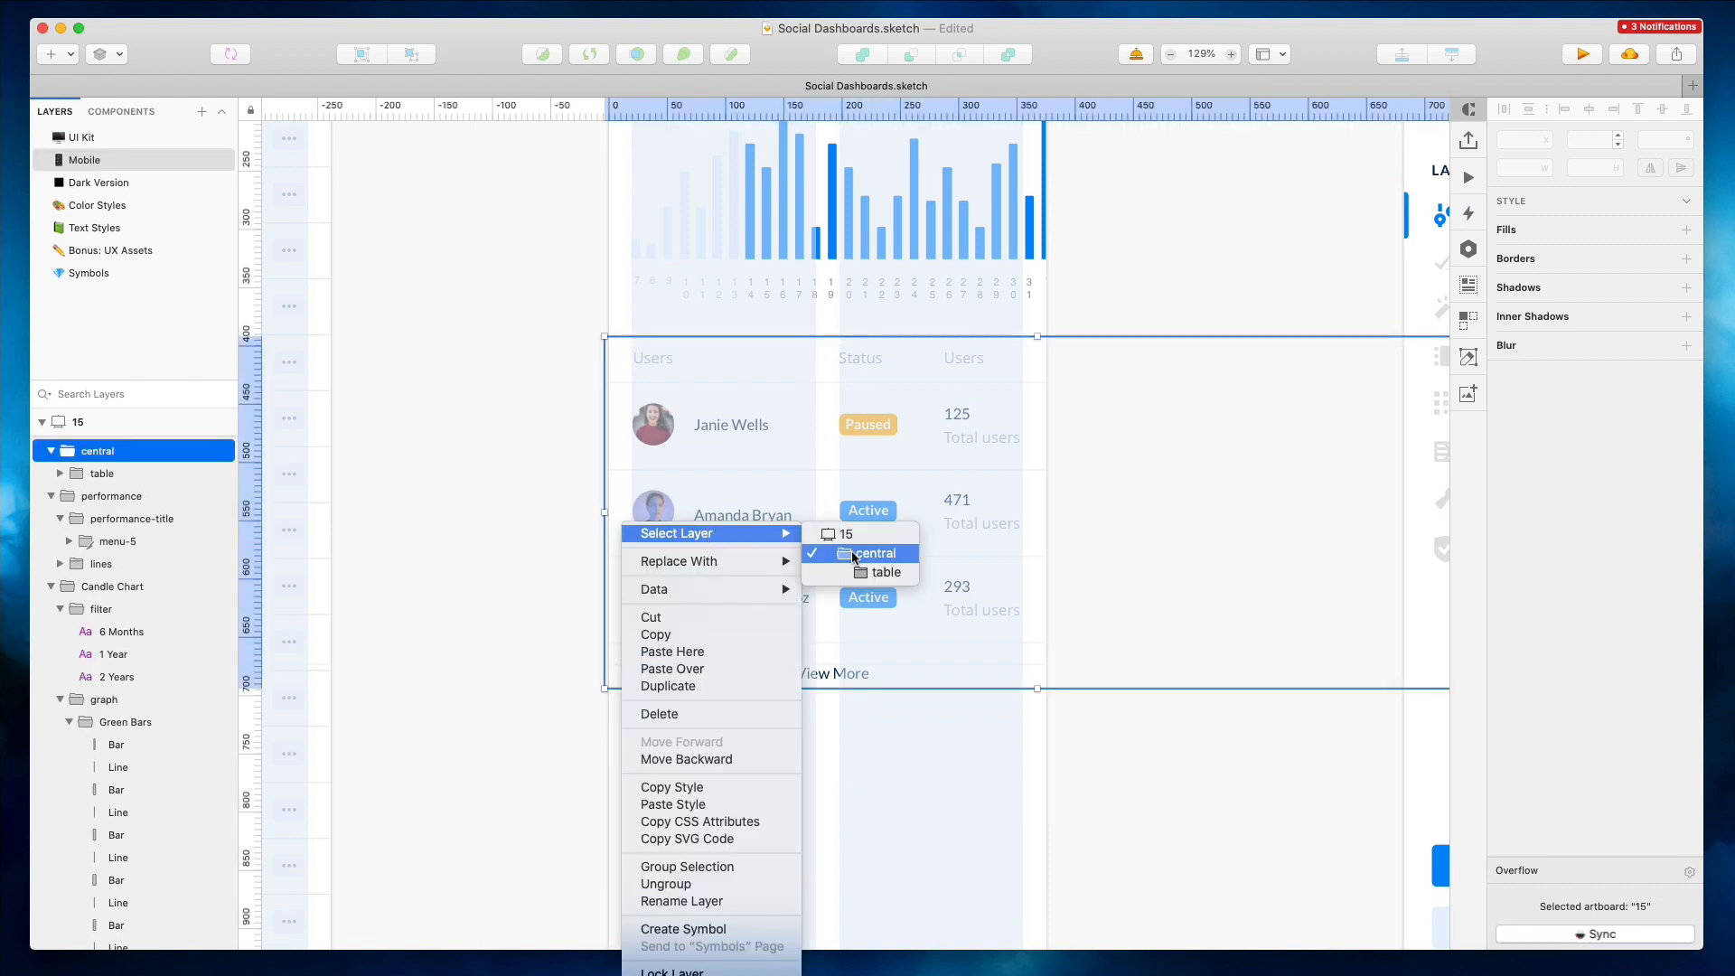
click(852, 558)
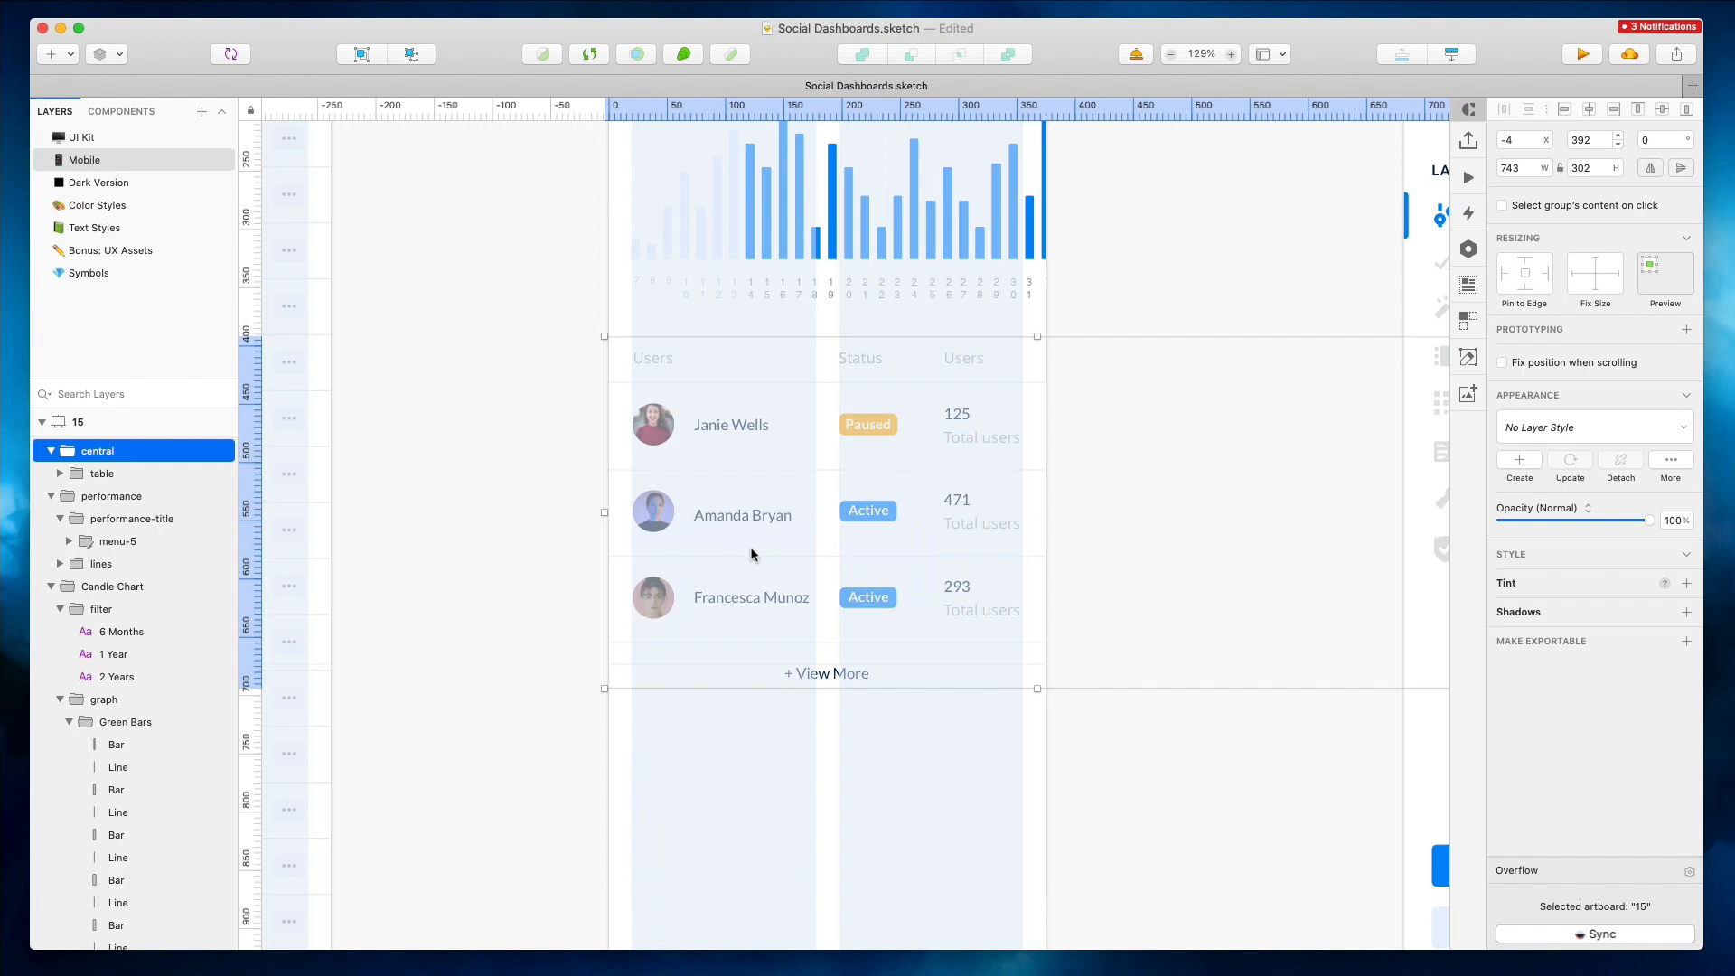
click(94, 473)
click(63, 474)
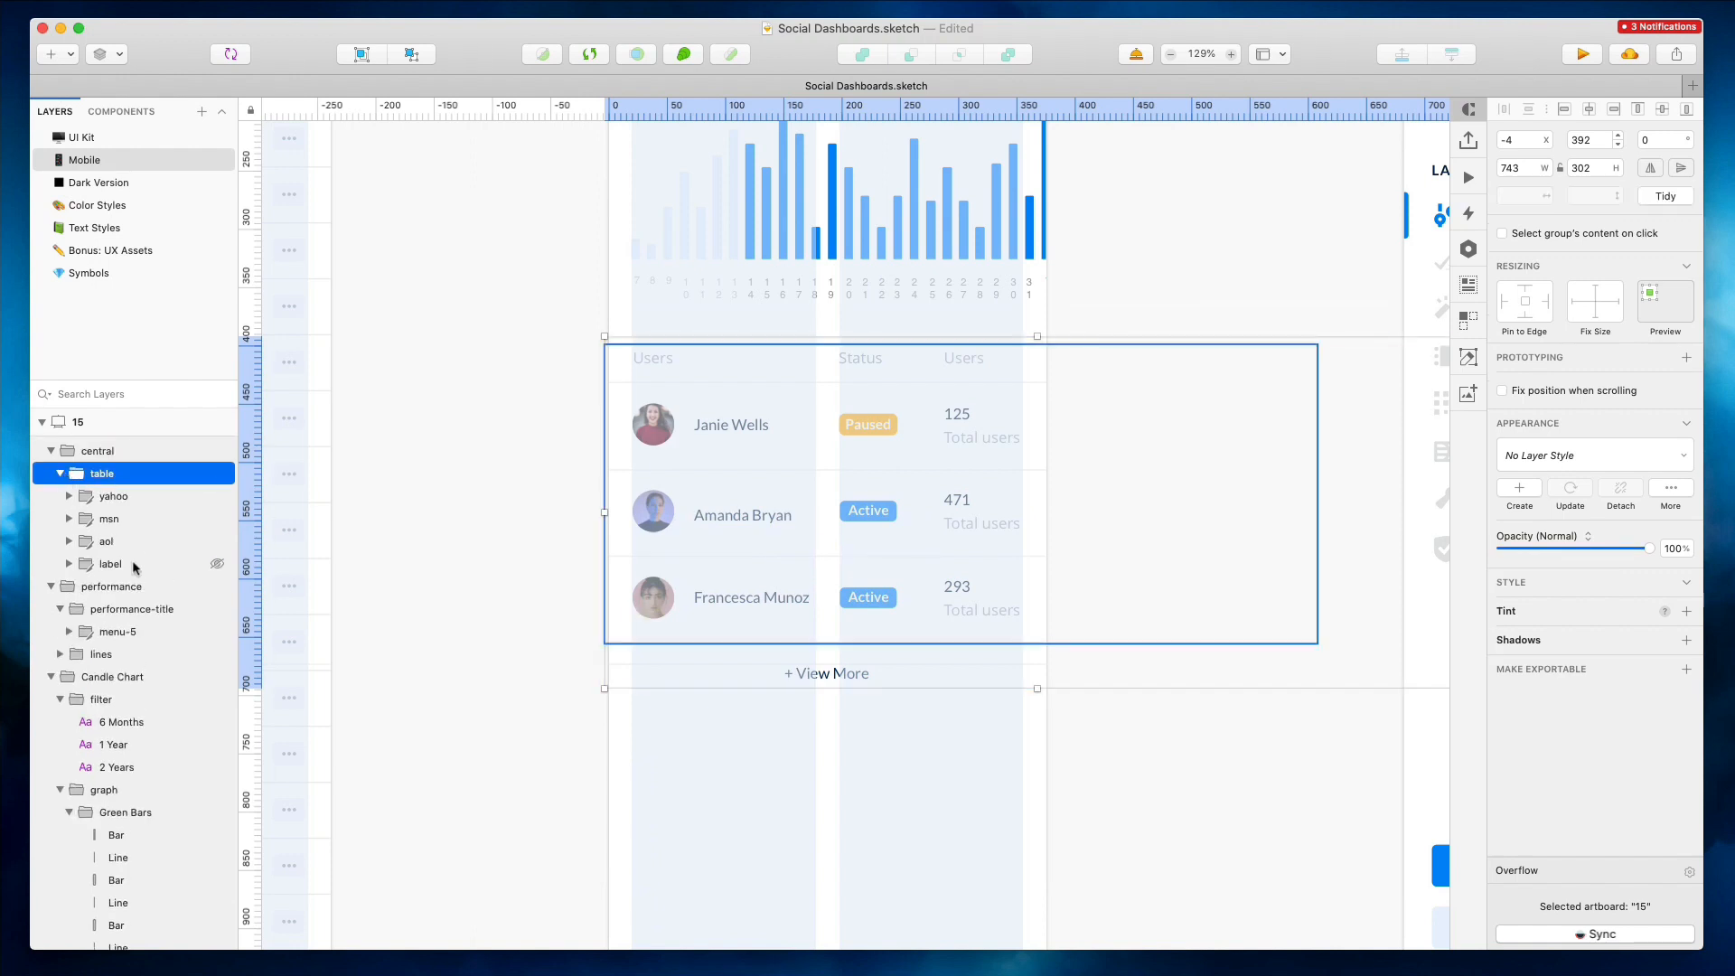
click(516, 413)
Shorten artboard 15 to about 746 px tall to fit its content, and delete artboard 20
scroll(514, 411, down, 5)
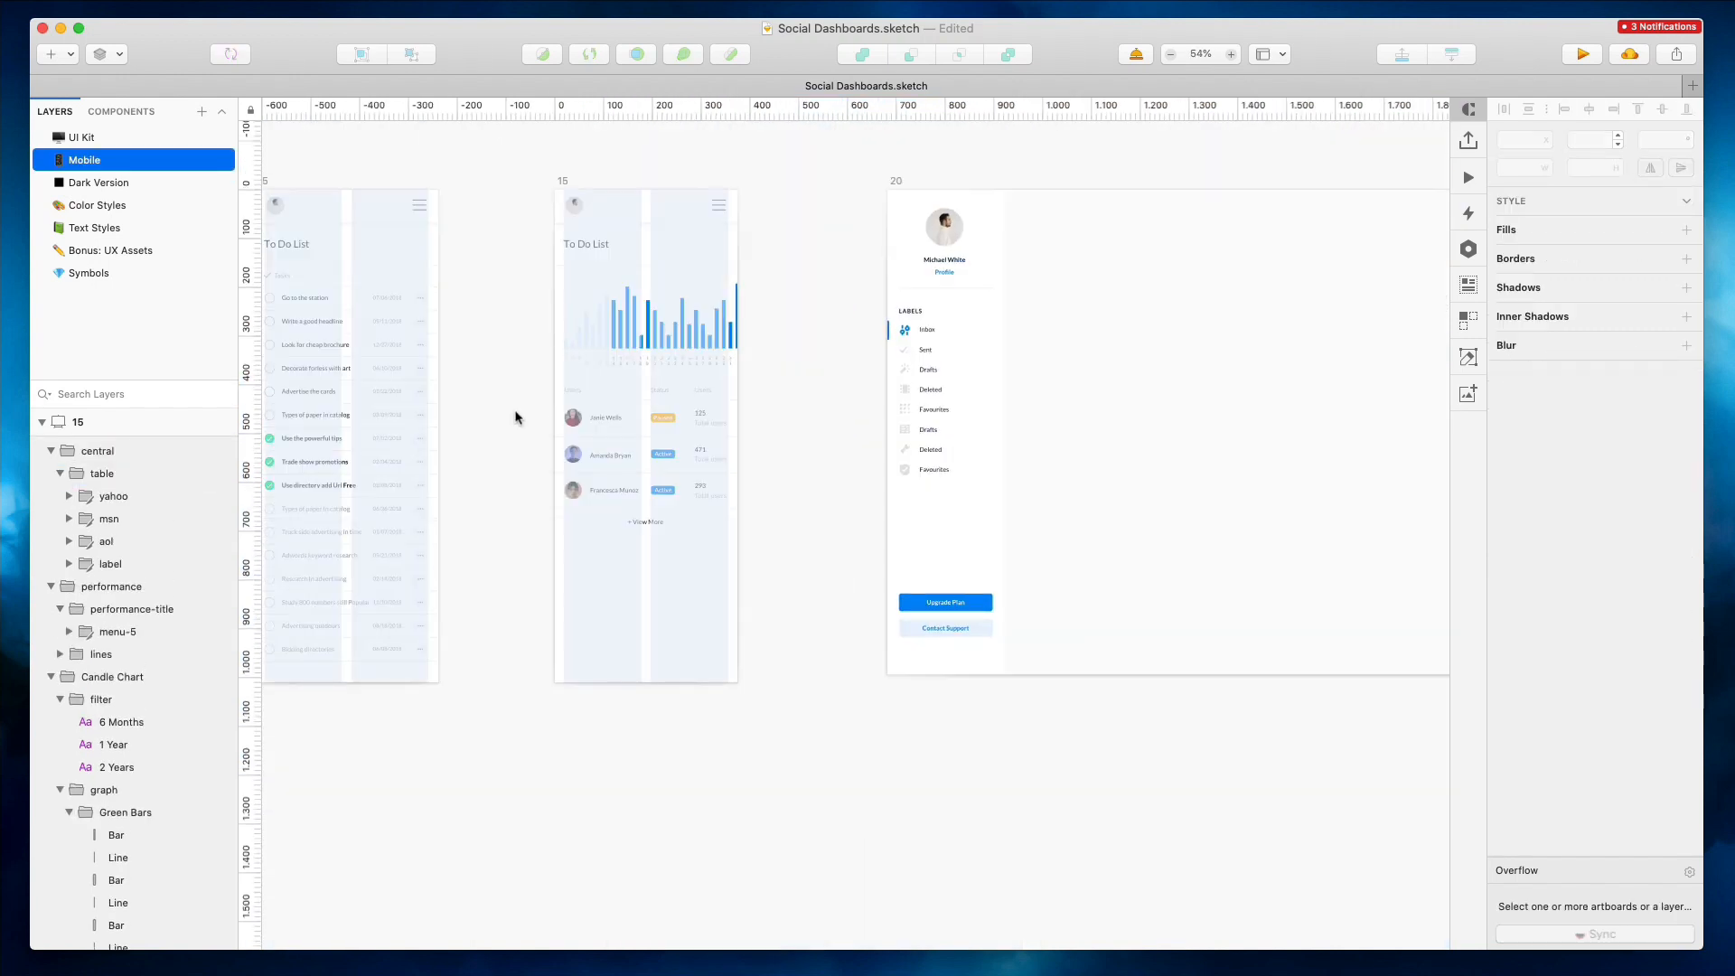
click(562, 183)
drag(646, 682, 655, 557)
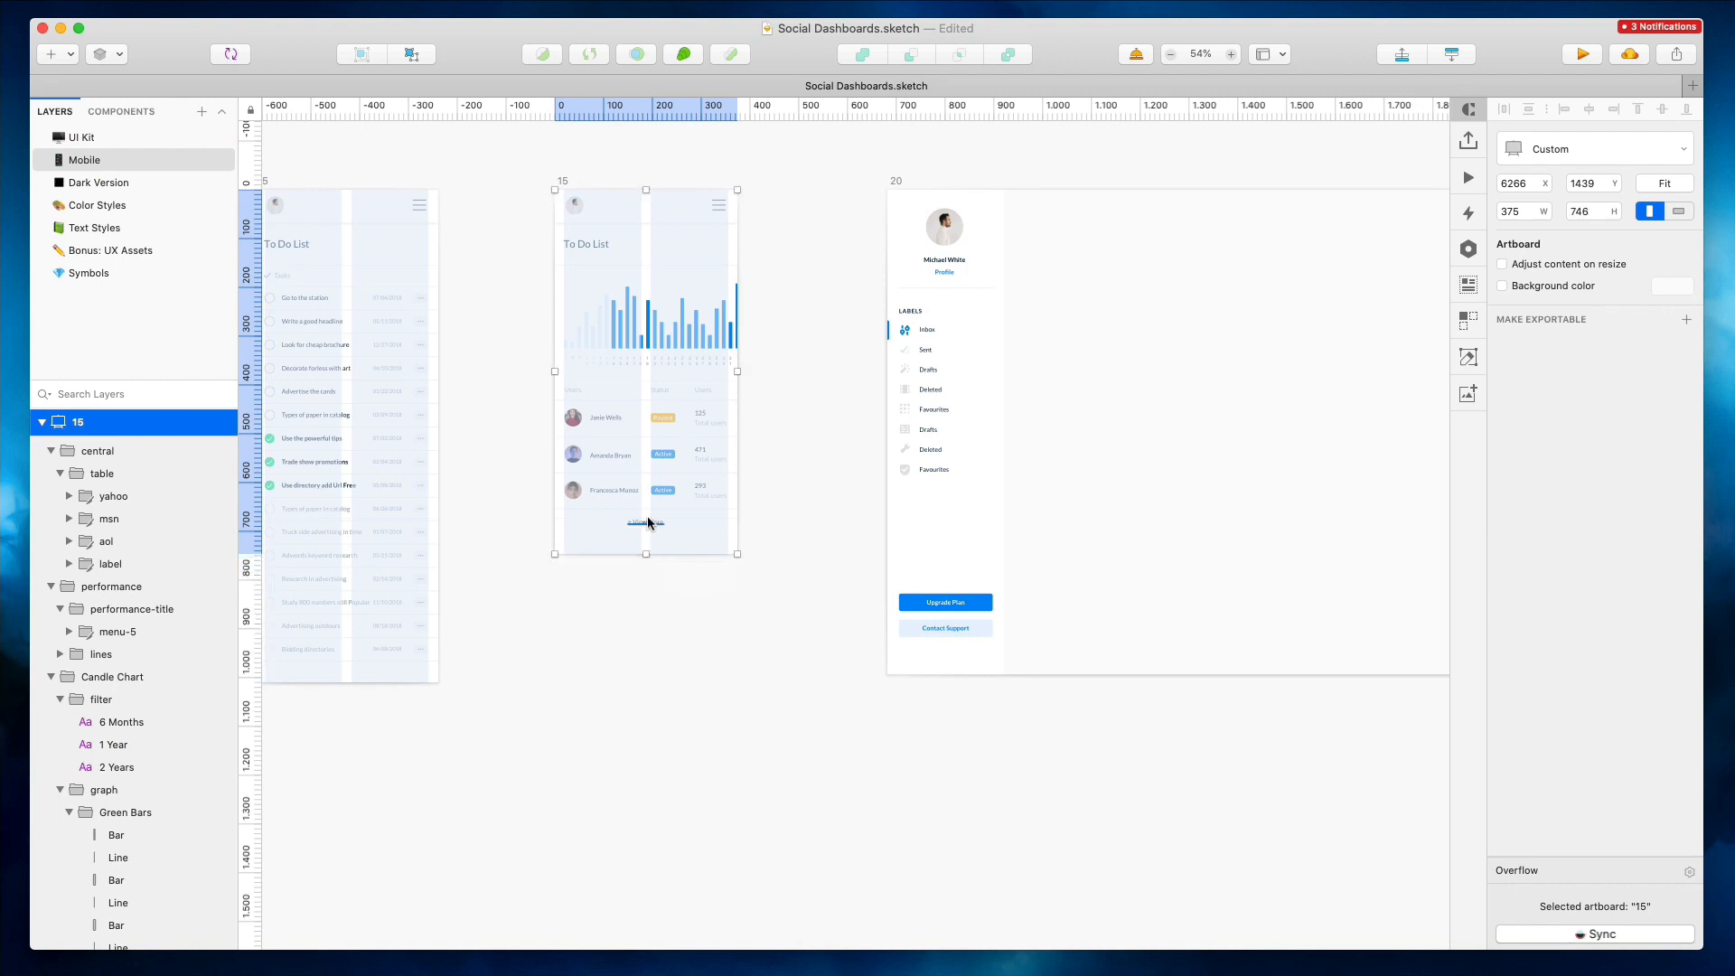
click(648, 522)
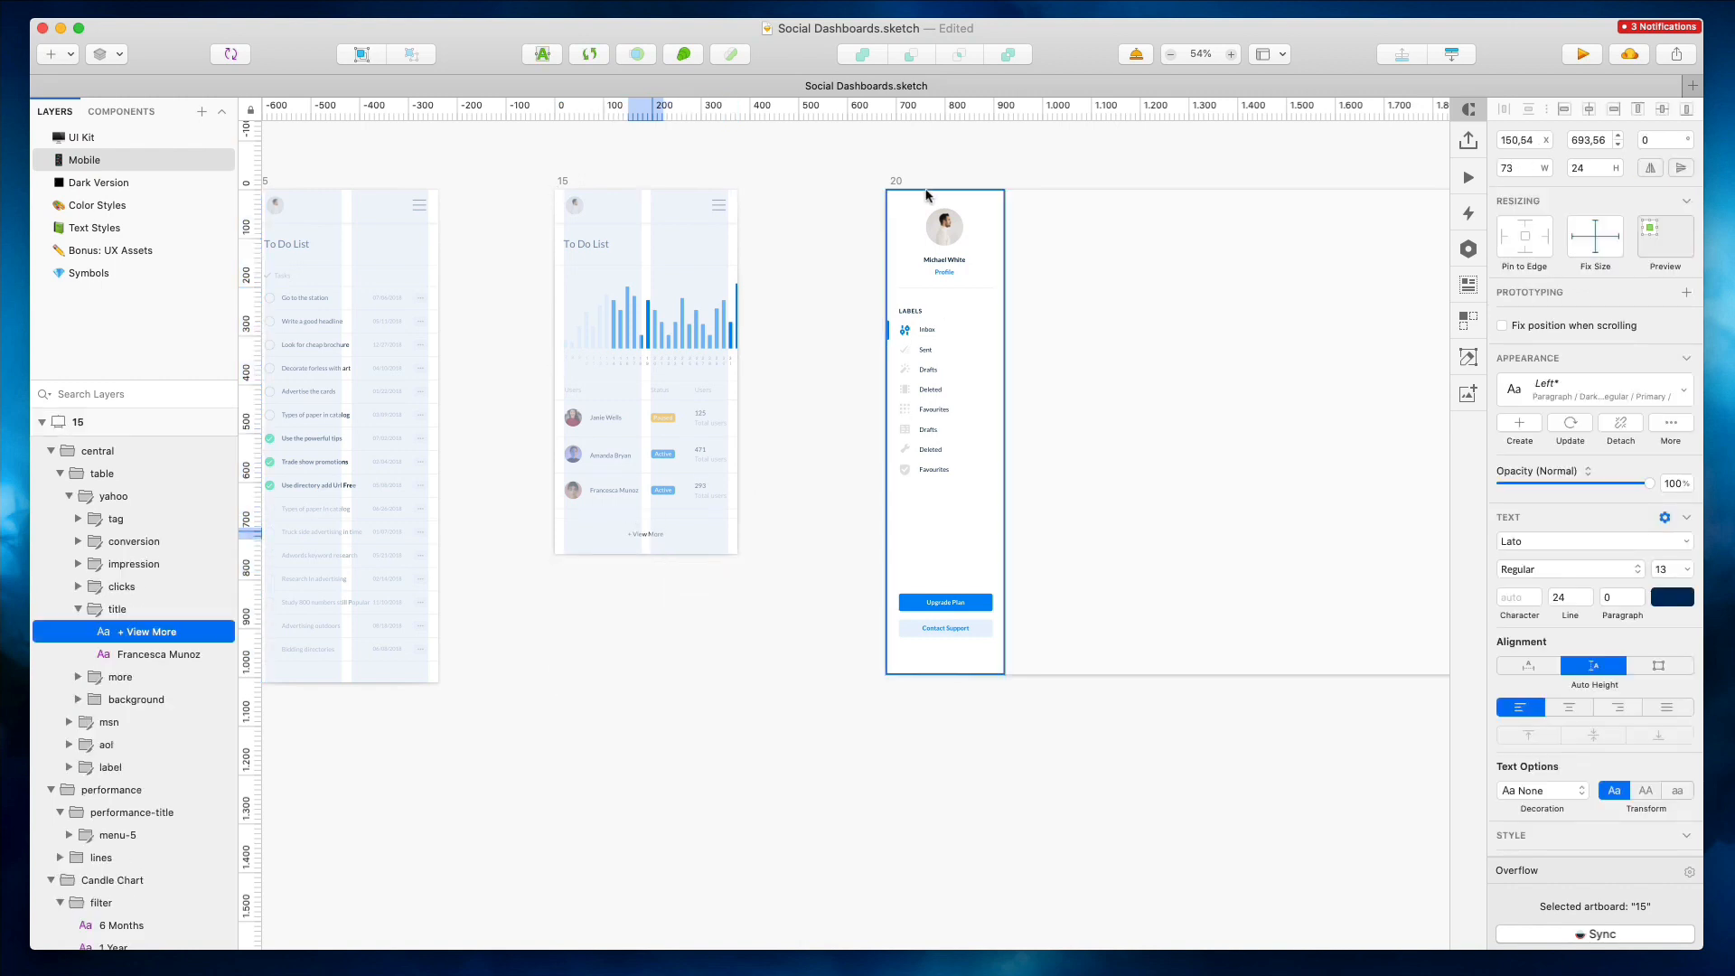
click(894, 179)
key(Delete)
Select the top row of mobile artboards and distribute them evenly horizontally
scroll(892, 181, down, 5)
scroll(891, 185, down, 3)
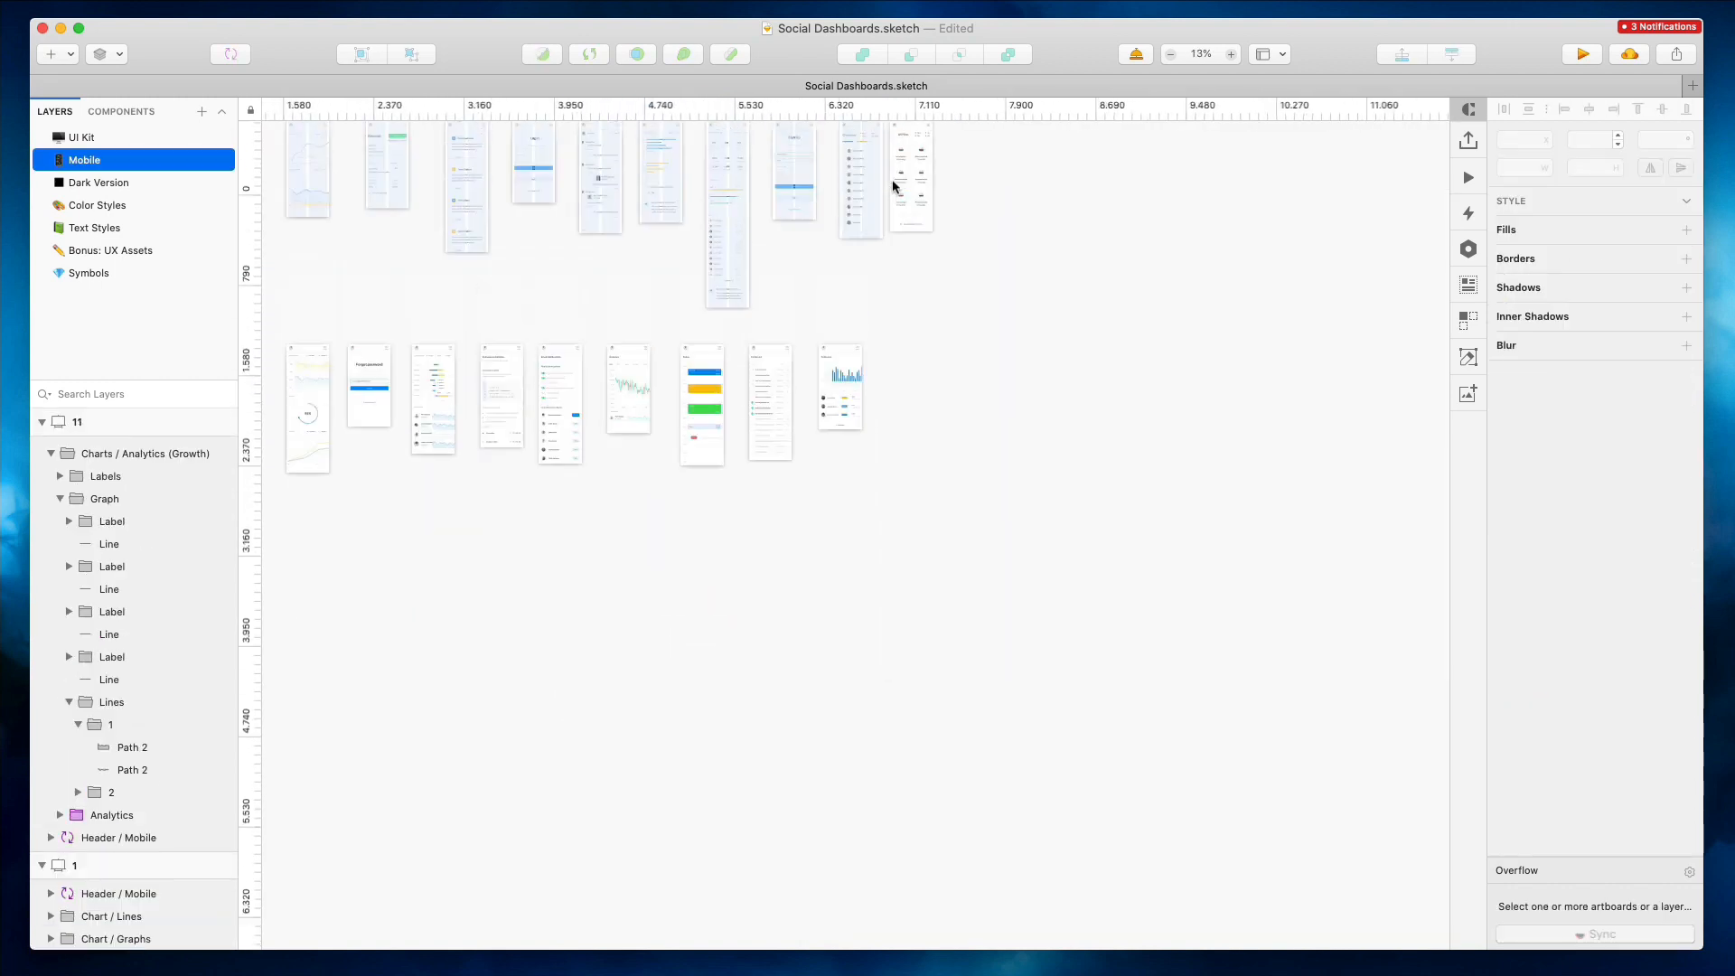
scroll(484, 323, up, 5)
scroll(484, 323, right, 3)
scroll(483, 323, down, 5)
drag(290, 206, 1091, 481)
key(XF86AudioLowerVolume)
key(XF86AudioLowerVolume)
key(XF86AudioLowerVolume)
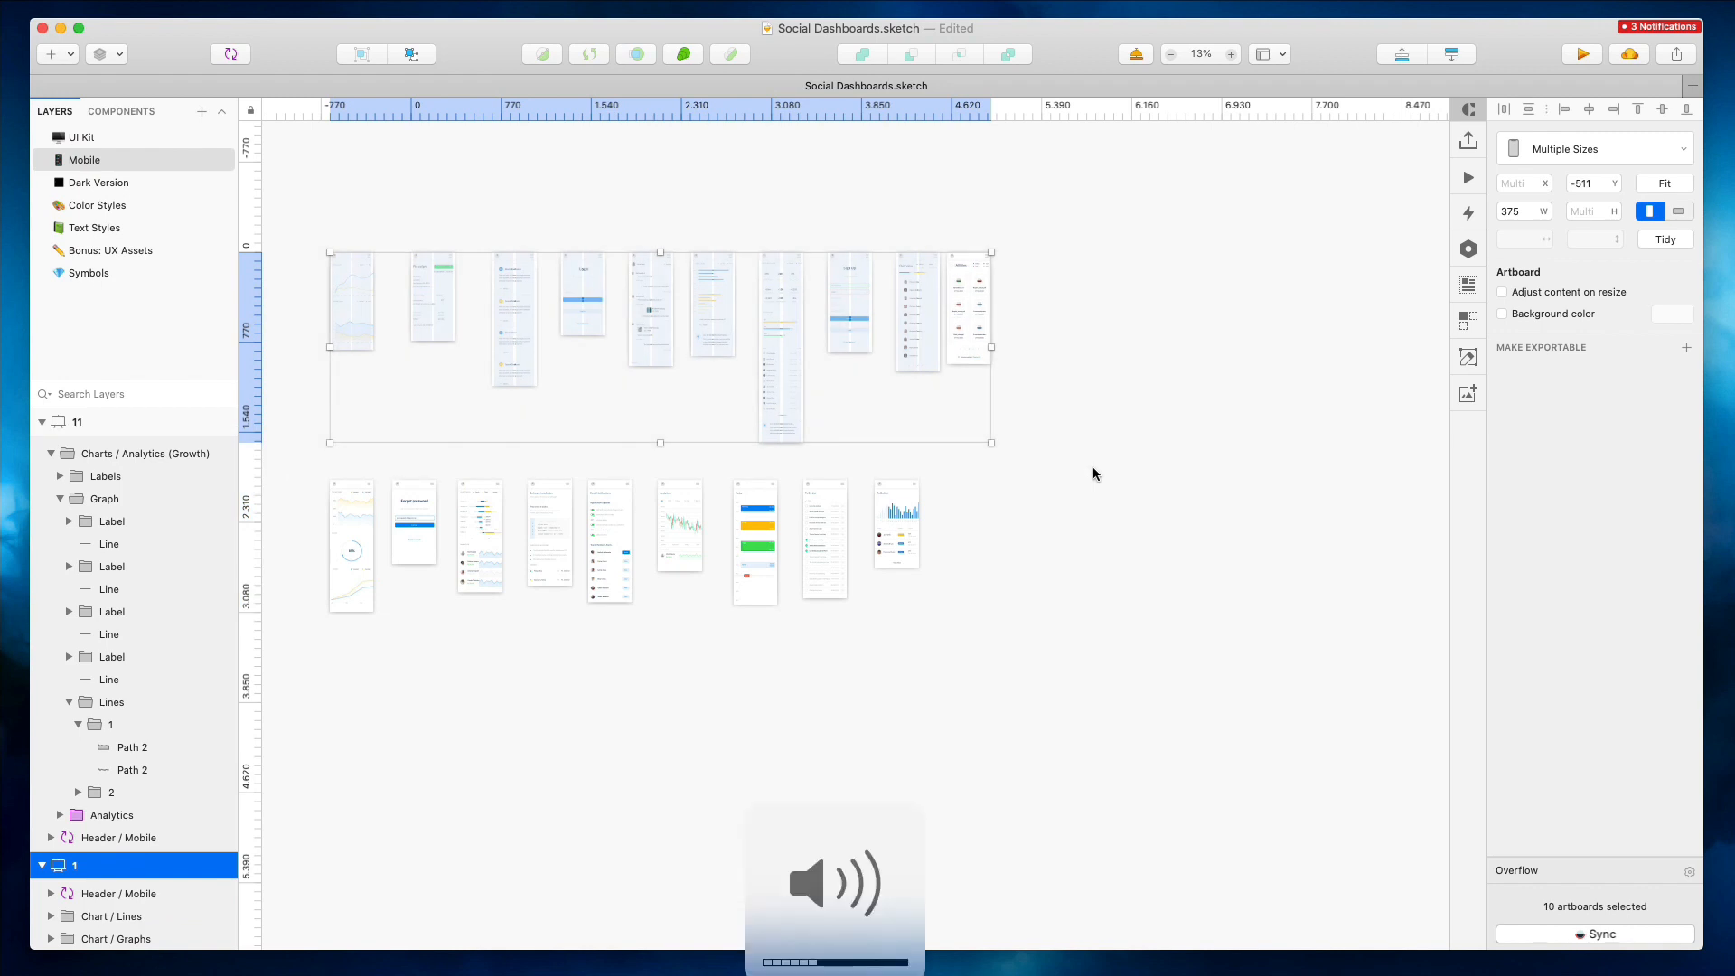
click(1505, 109)
click(1009, 192)
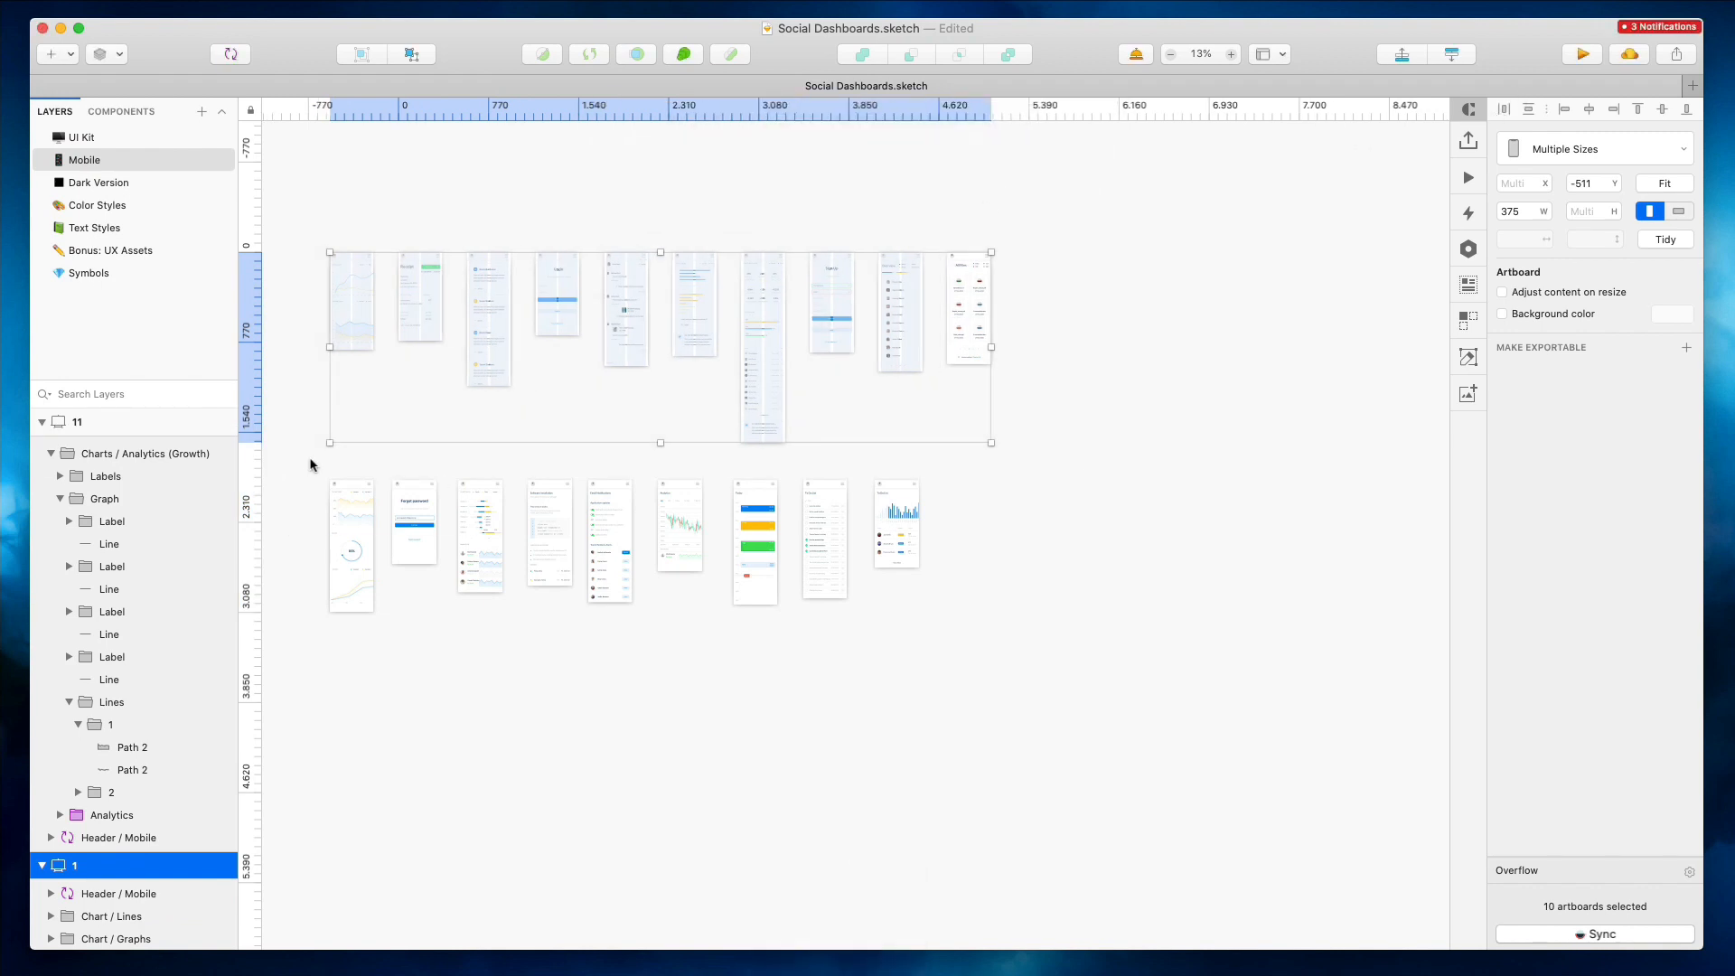
Select the second row of mobile artboards and distribute them evenly horizontally
drag(898, 517, 971, 516)
drag(1079, 462, 245, 689)
click(1505, 108)
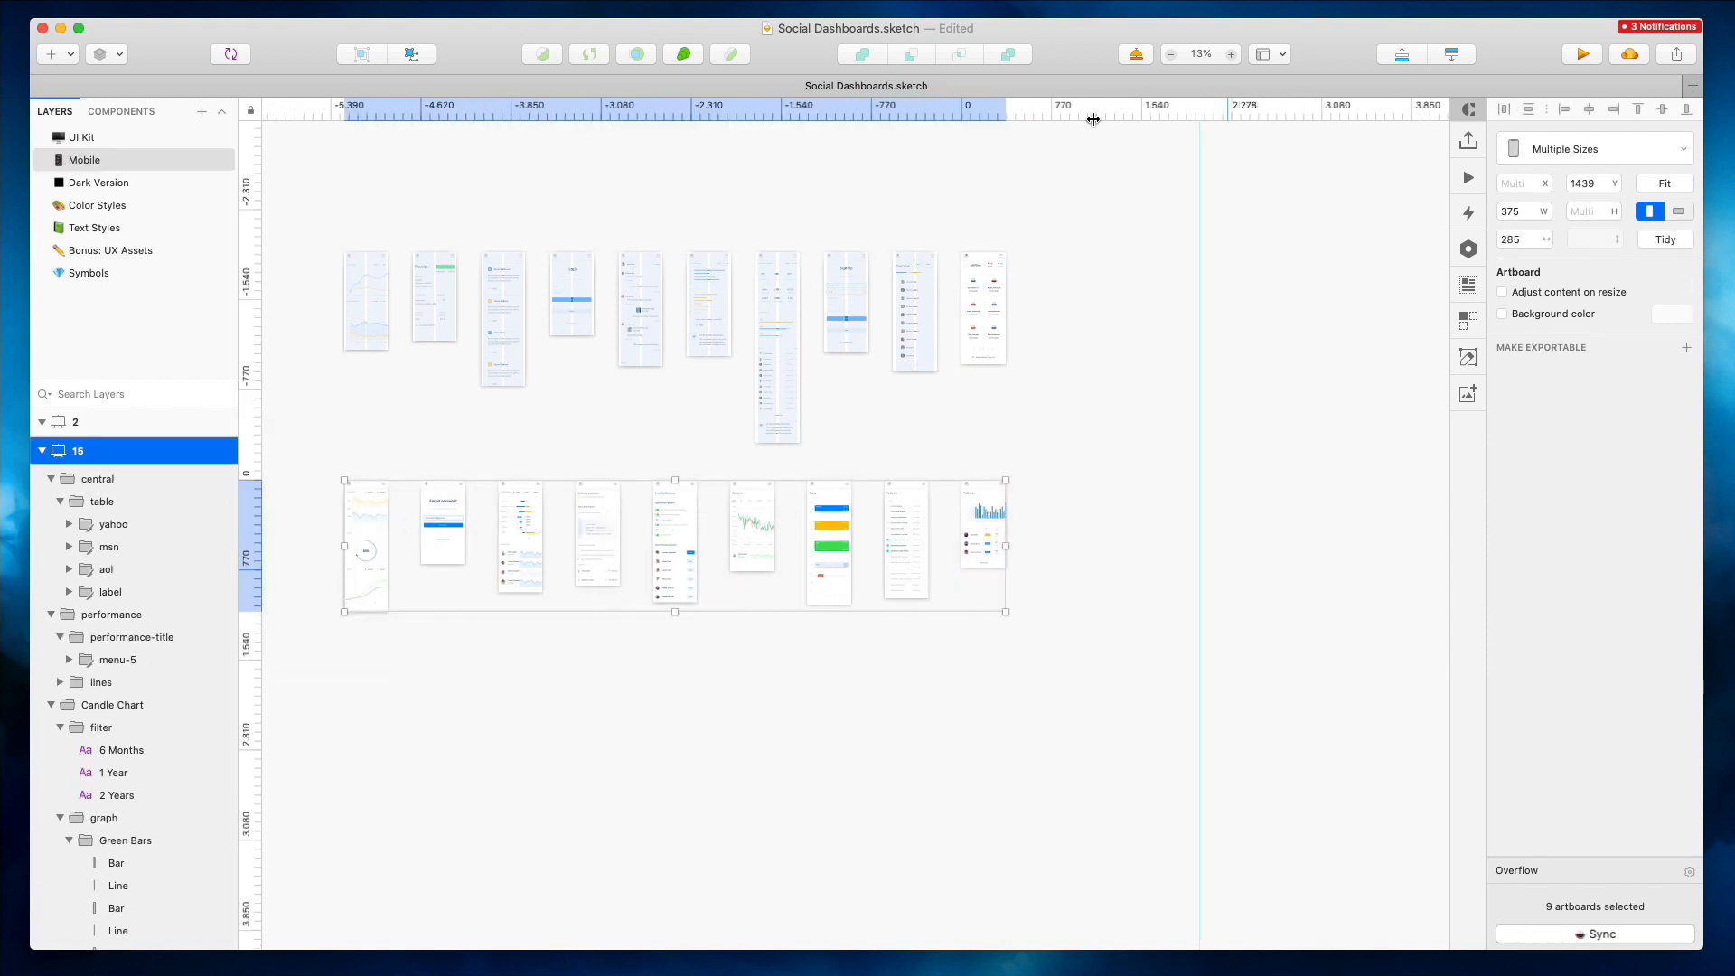
click(1026, 356)
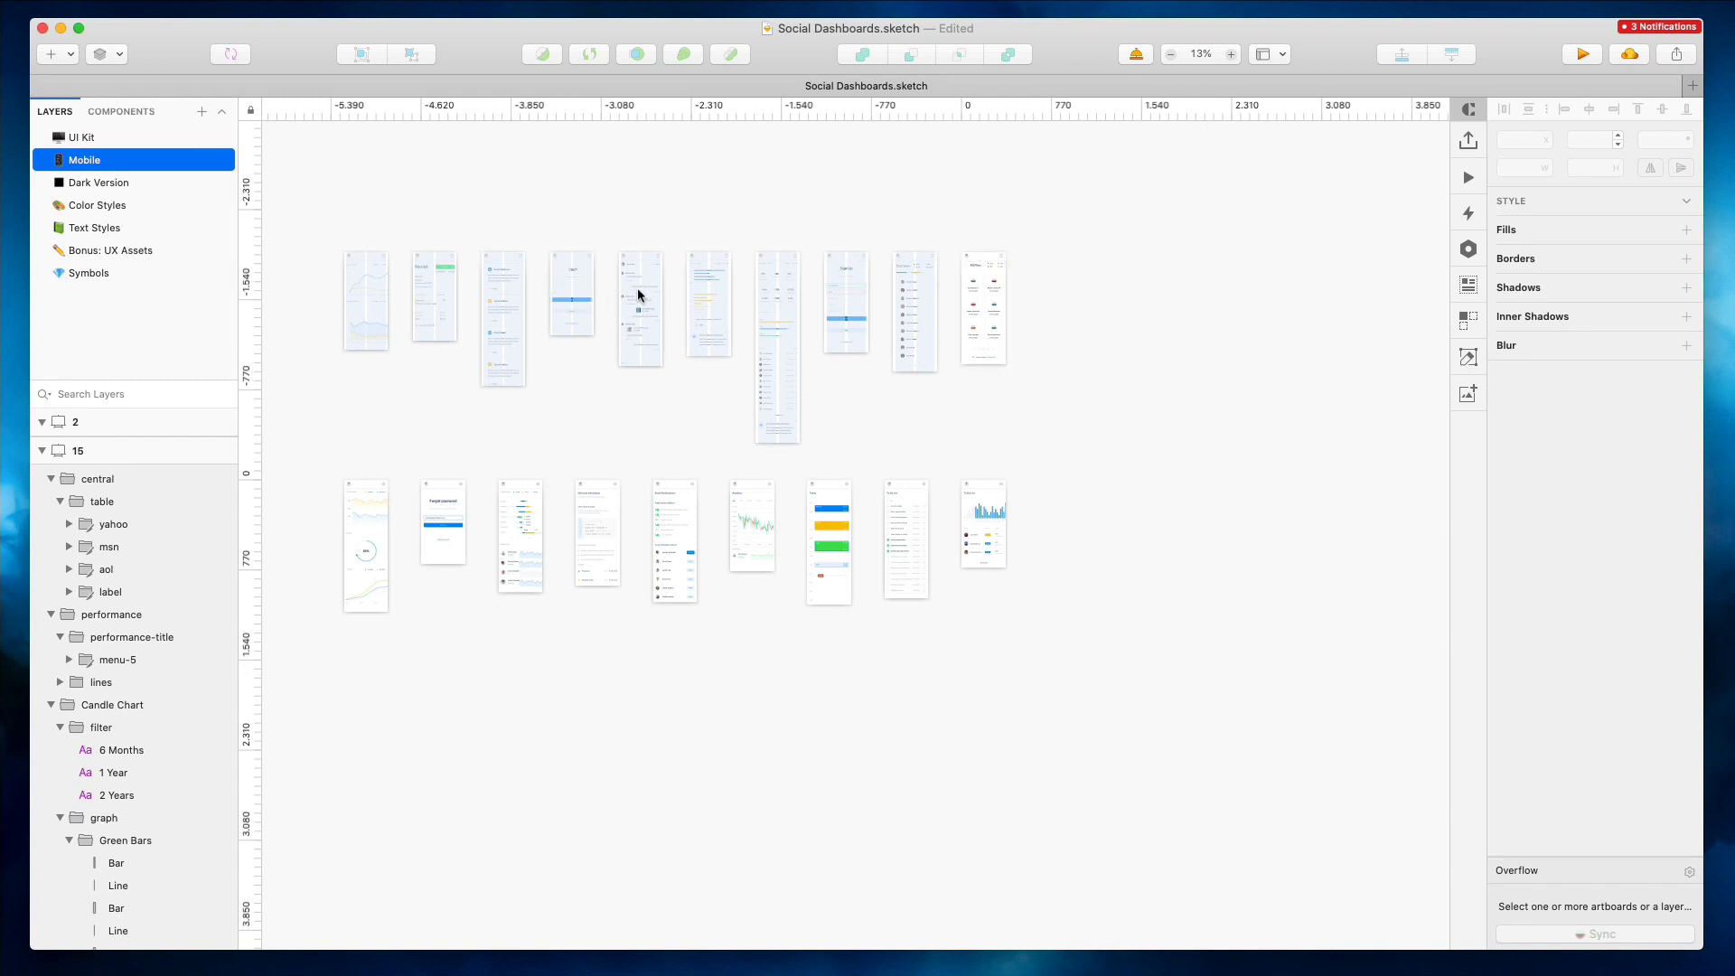
Browse the desktop dashboard artboards on the UI Kit page and compare them with the mobile page
scroll(638, 294, up, 2)
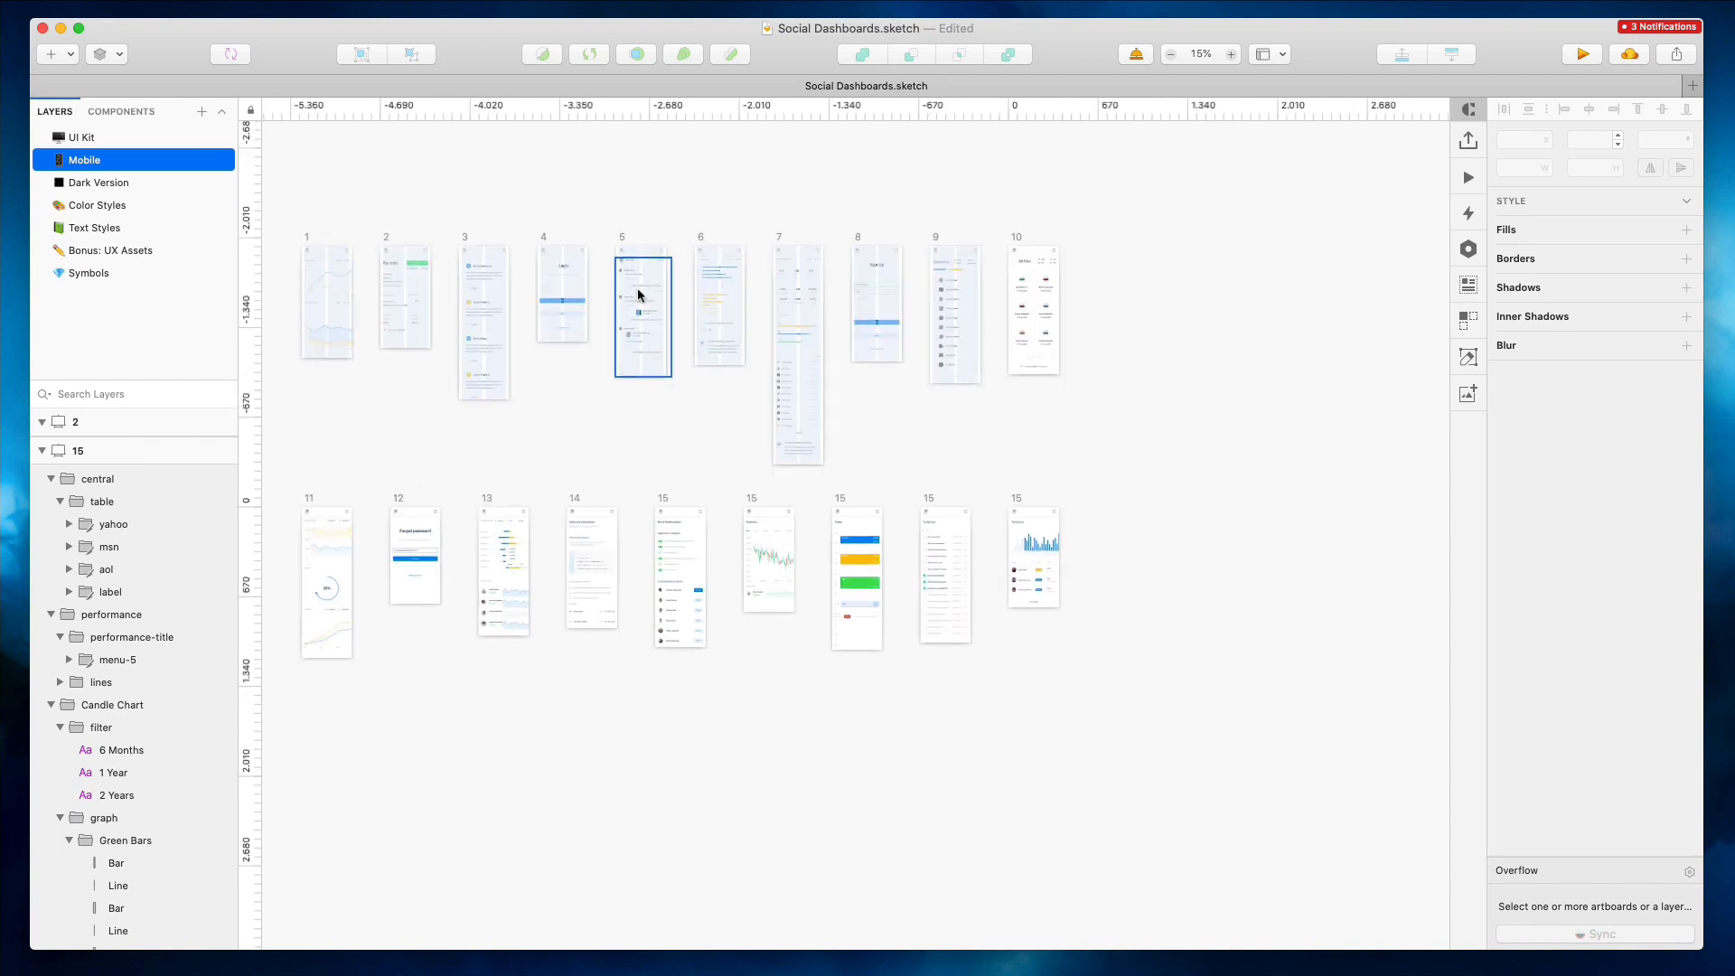
scroll(638, 294, down, 5)
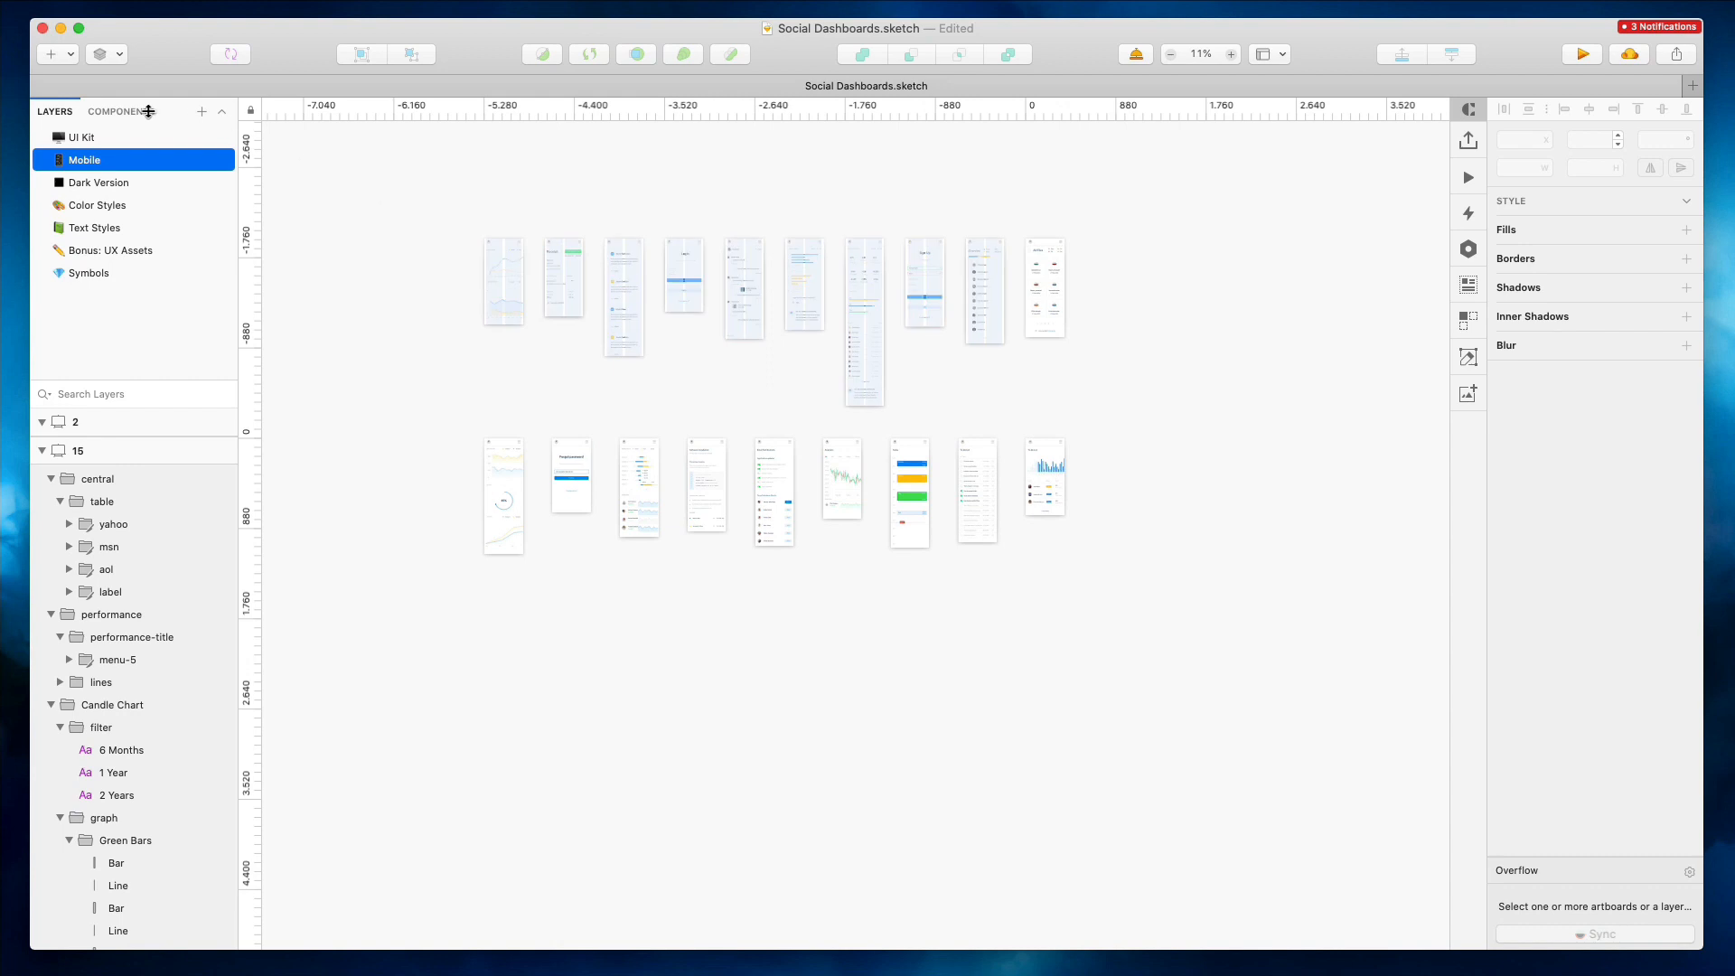
click(94, 137)
scroll(734, 268, down, 5)
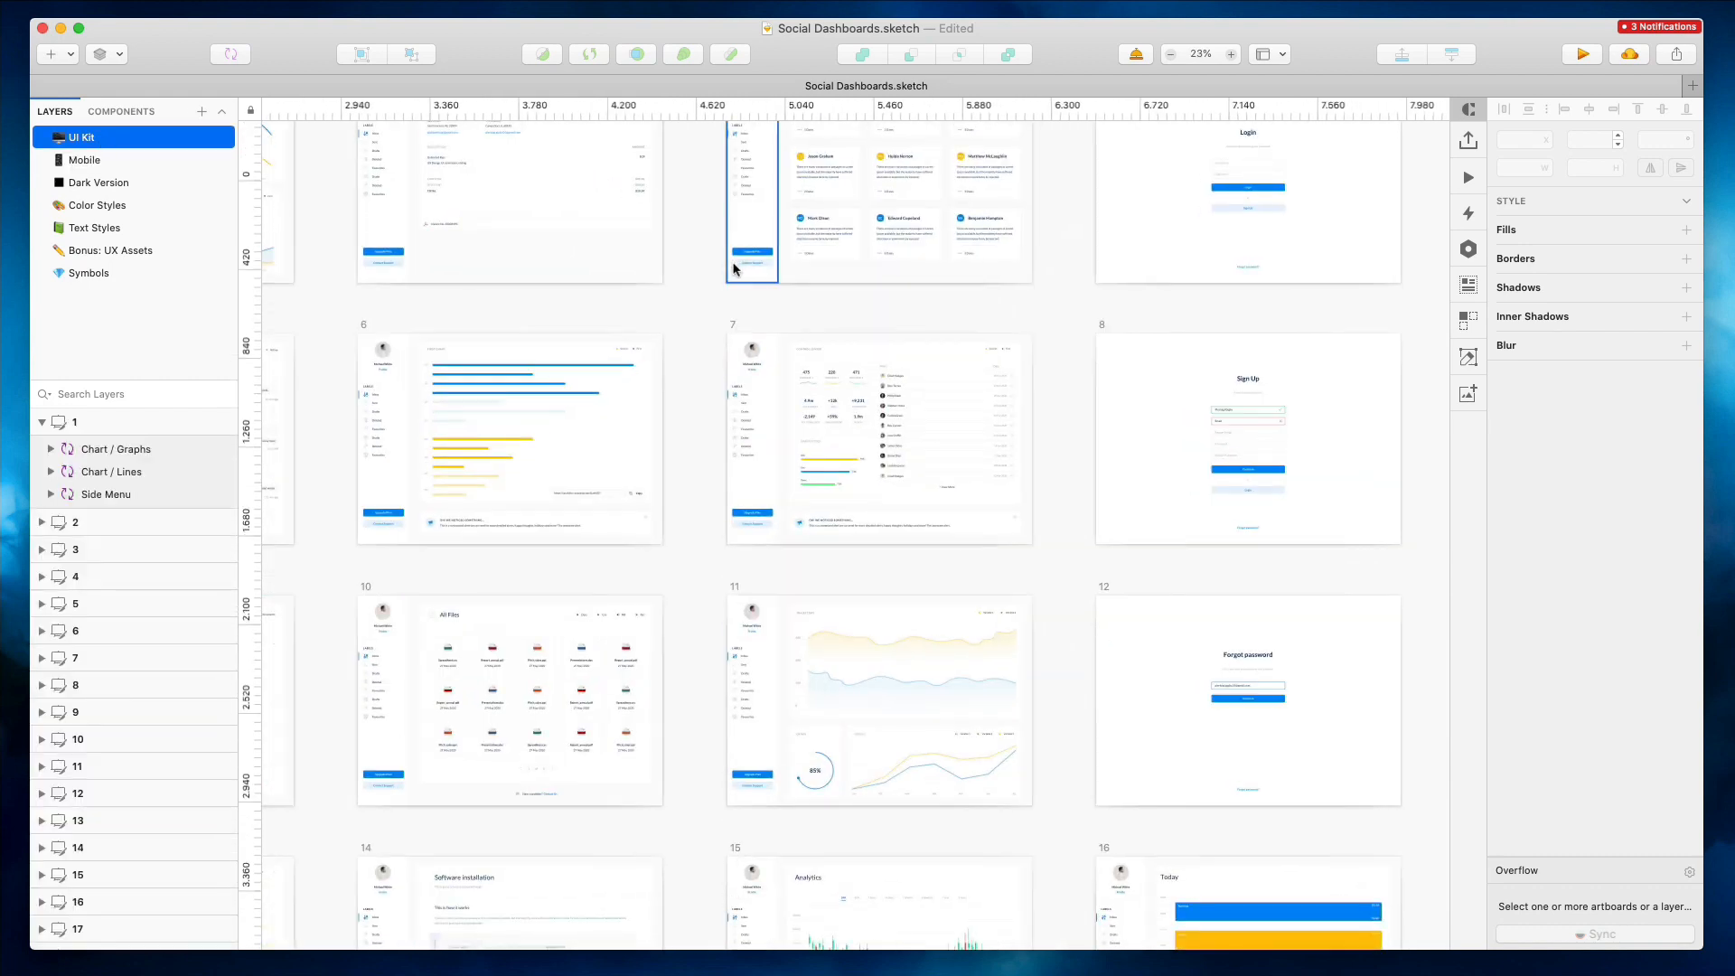
scroll(733, 267, up, 1)
scroll(734, 267, left, 3)
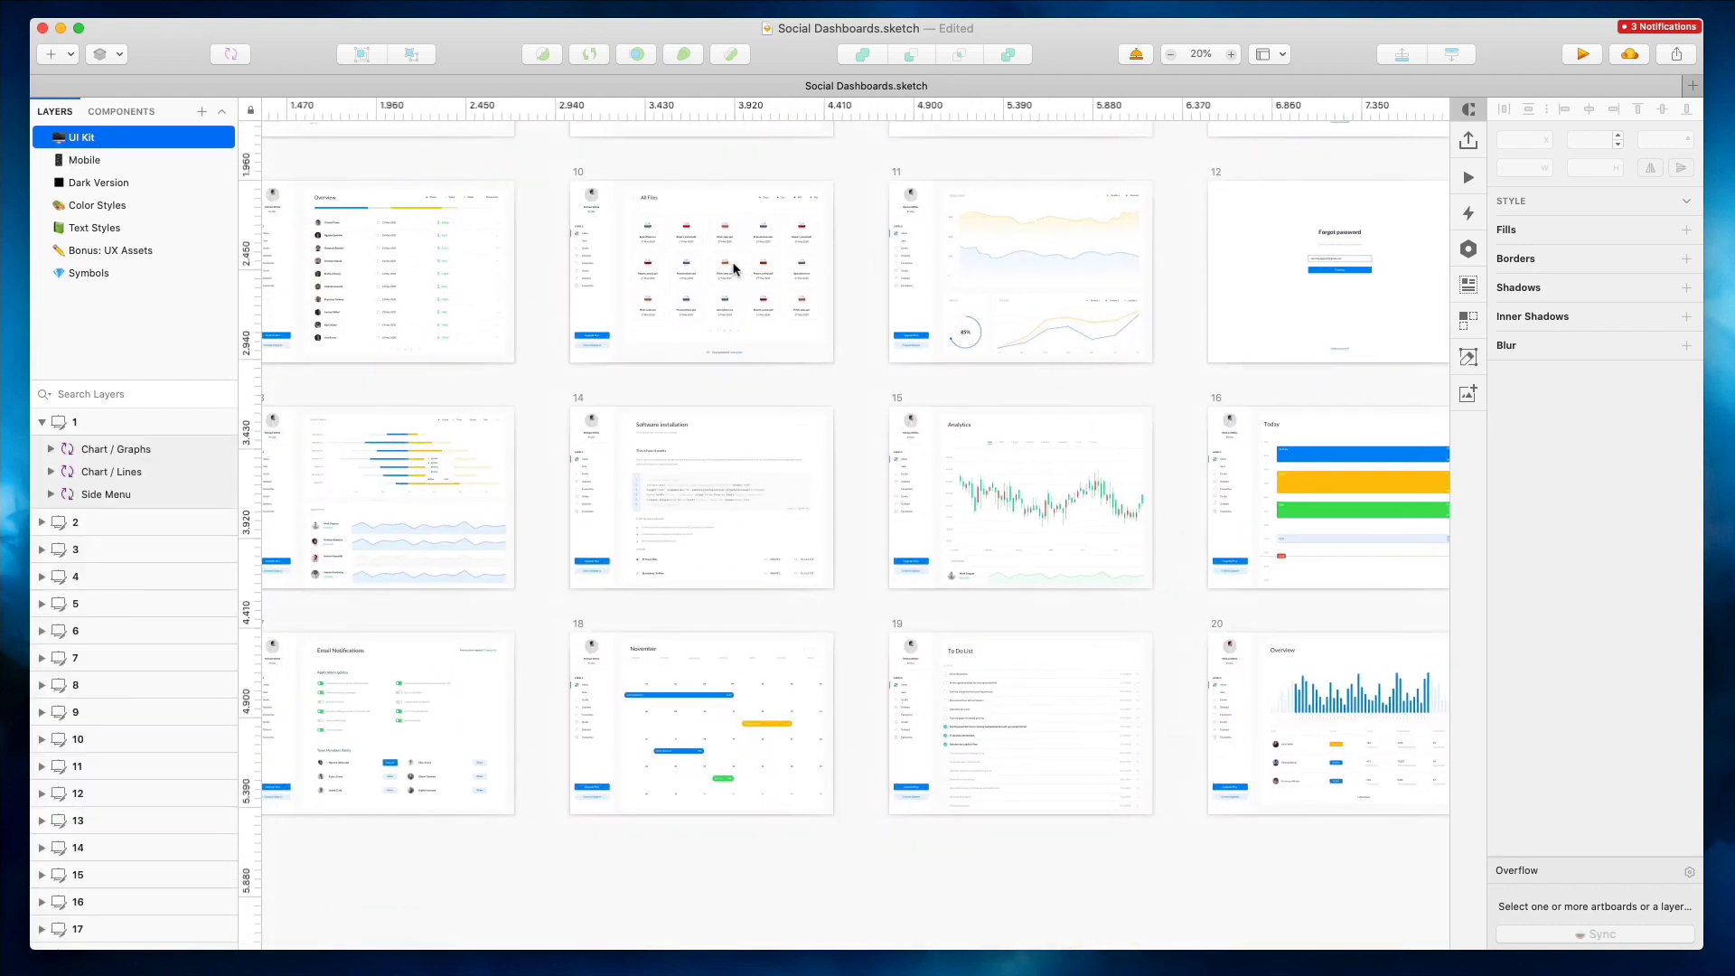
scroll(614, 261, up, 1)
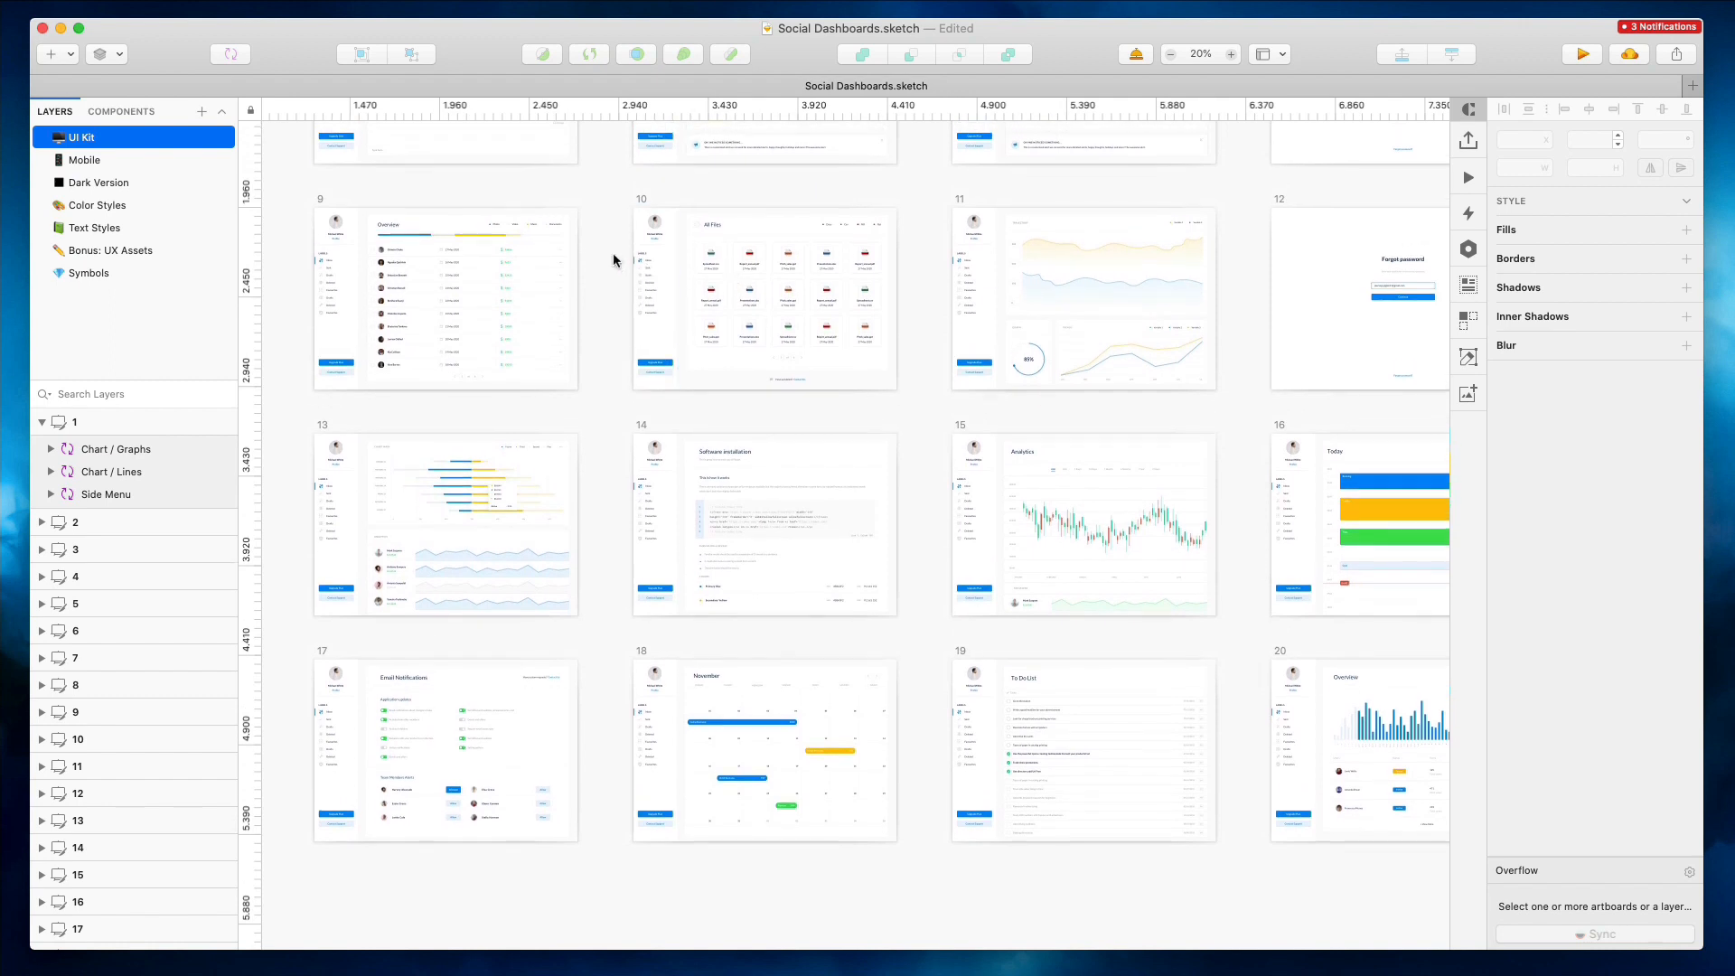
scroll(613, 257, up, 3)
scroll(612, 257, right, 2)
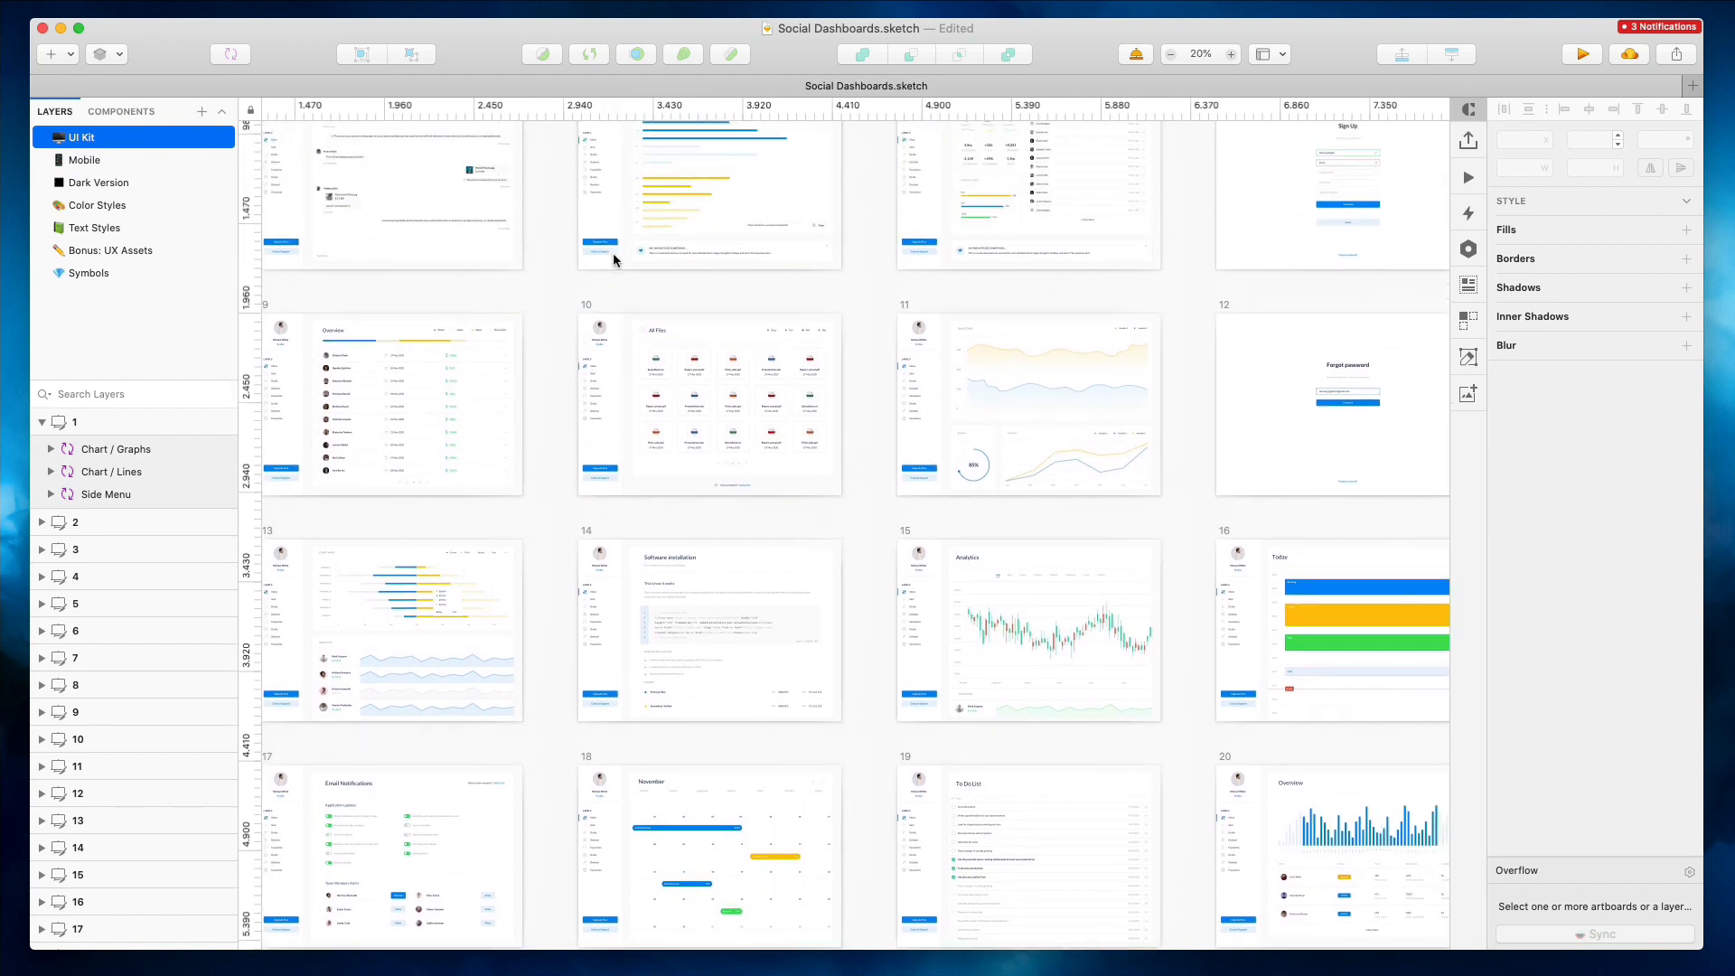
scroll(613, 257, up, 8)
scroll(613, 259, up, 3)
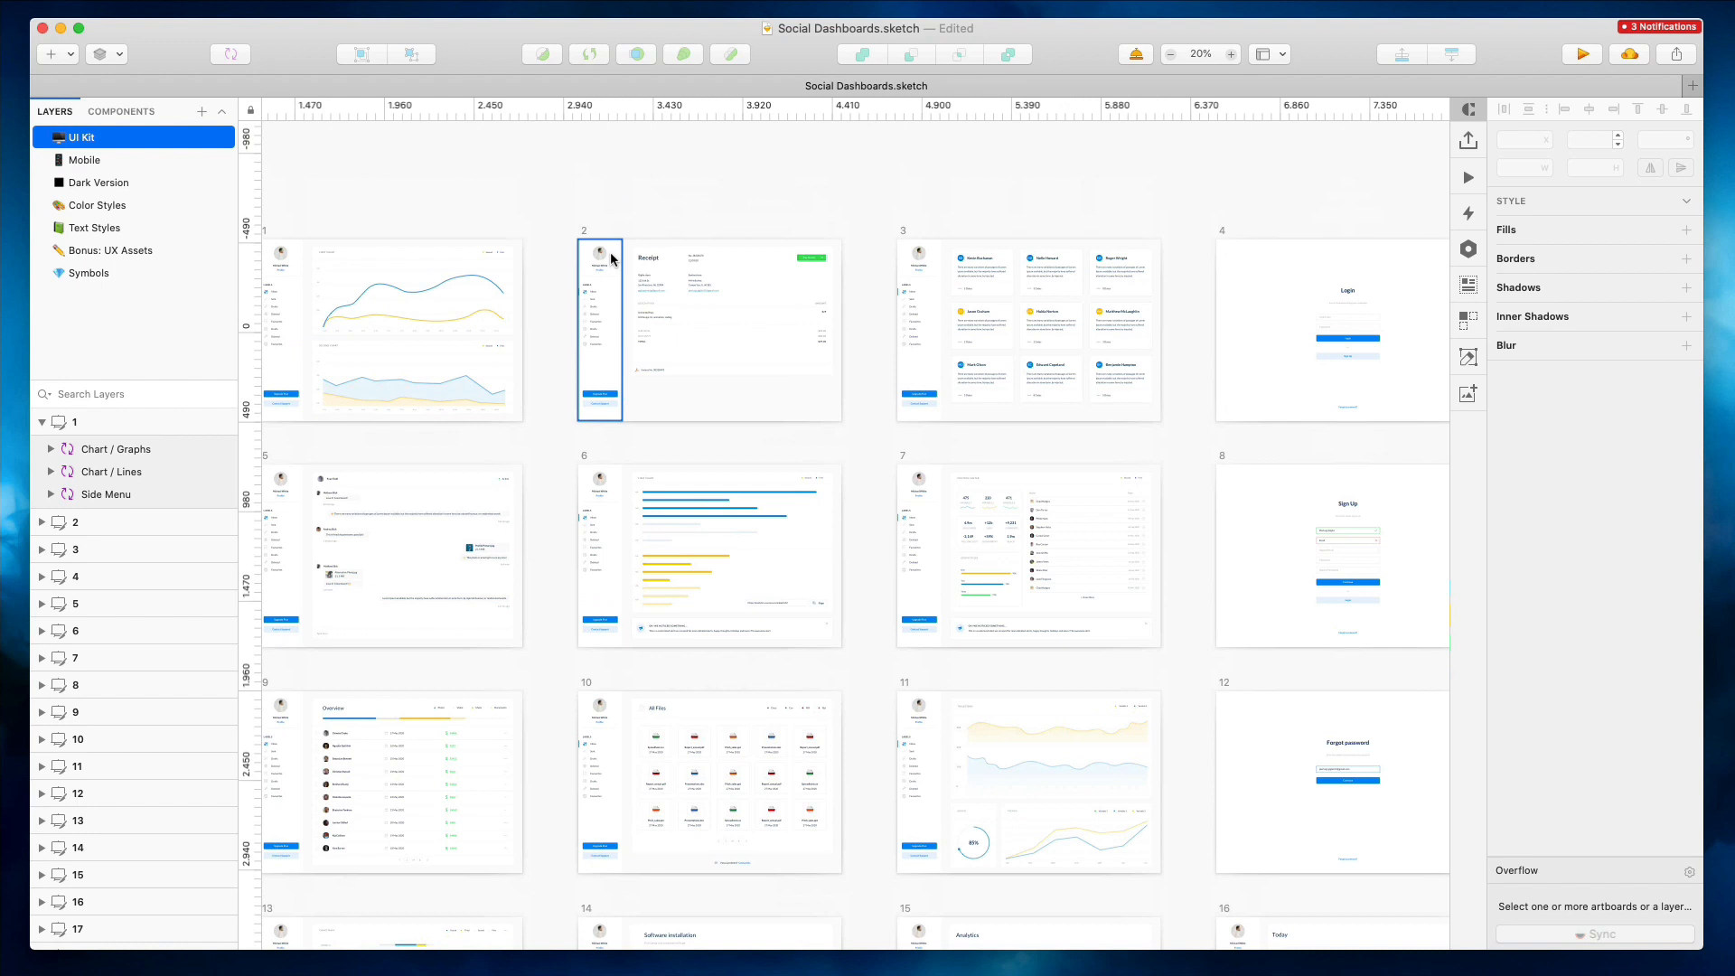
scroll(611, 259, left, 2)
scroll(612, 259, down, 1)
scroll(612, 260, up, 2)
scroll(612, 260, down, 5)
drag(470, 200, 1169, 833)
click(1170, 496)
scroll(797, 371, down, 2)
scroll(797, 372, up, 5)
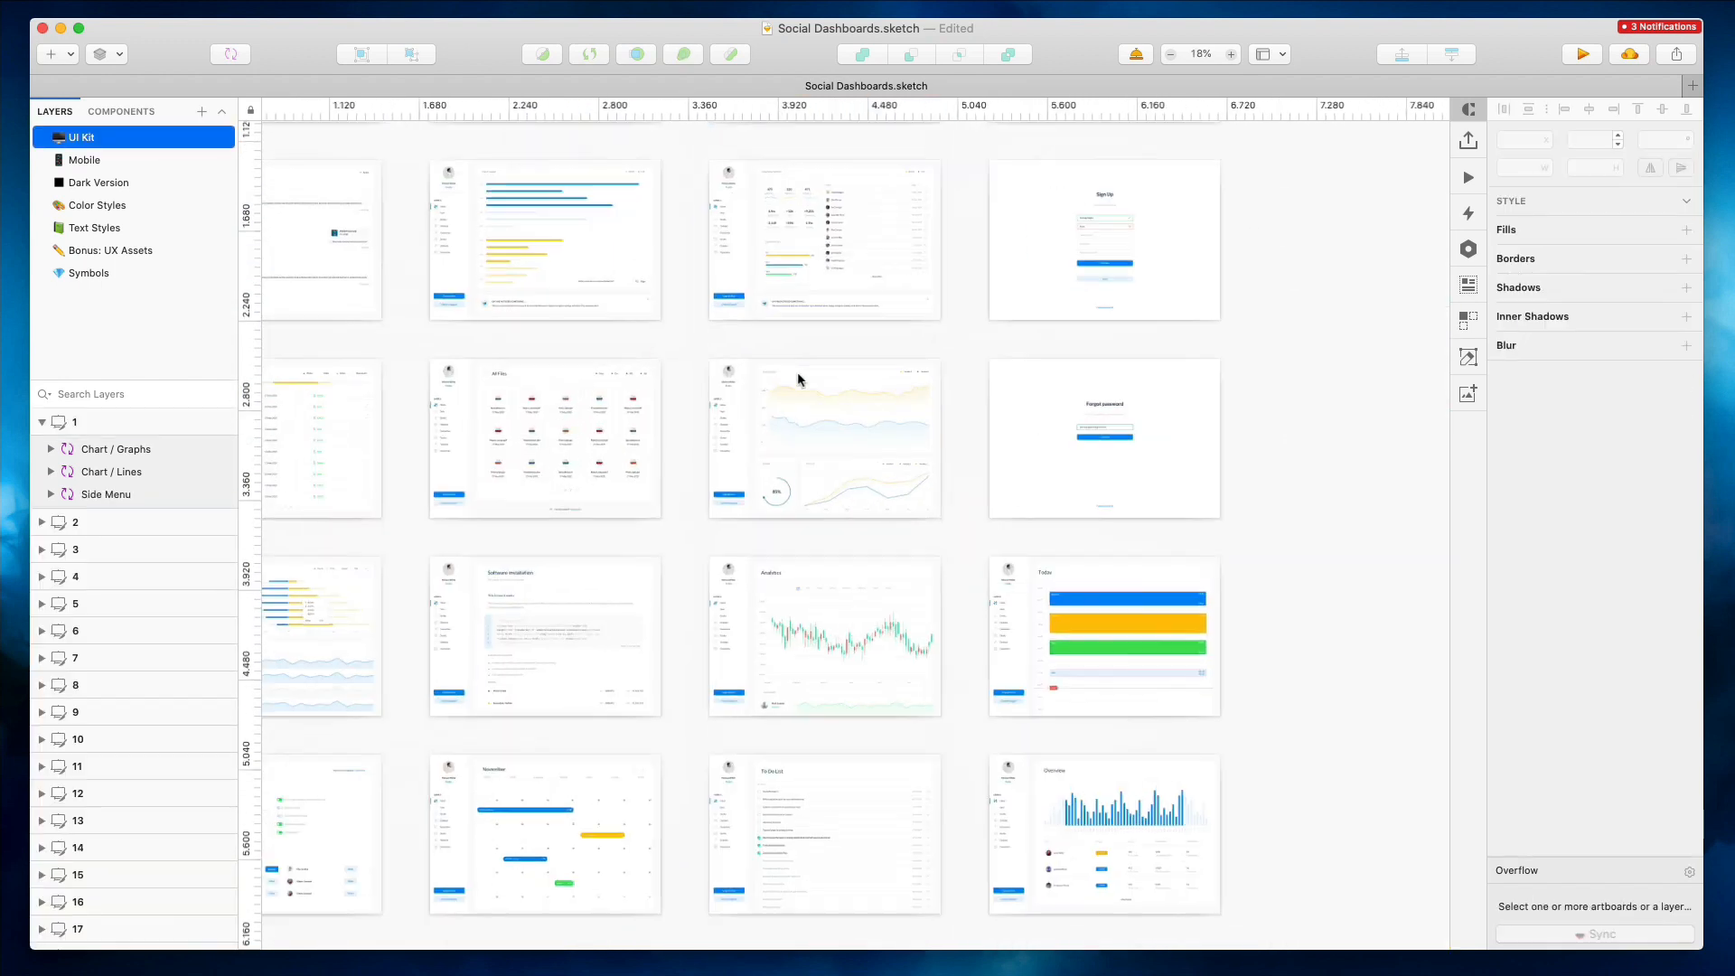
scroll(797, 371, down, 1)
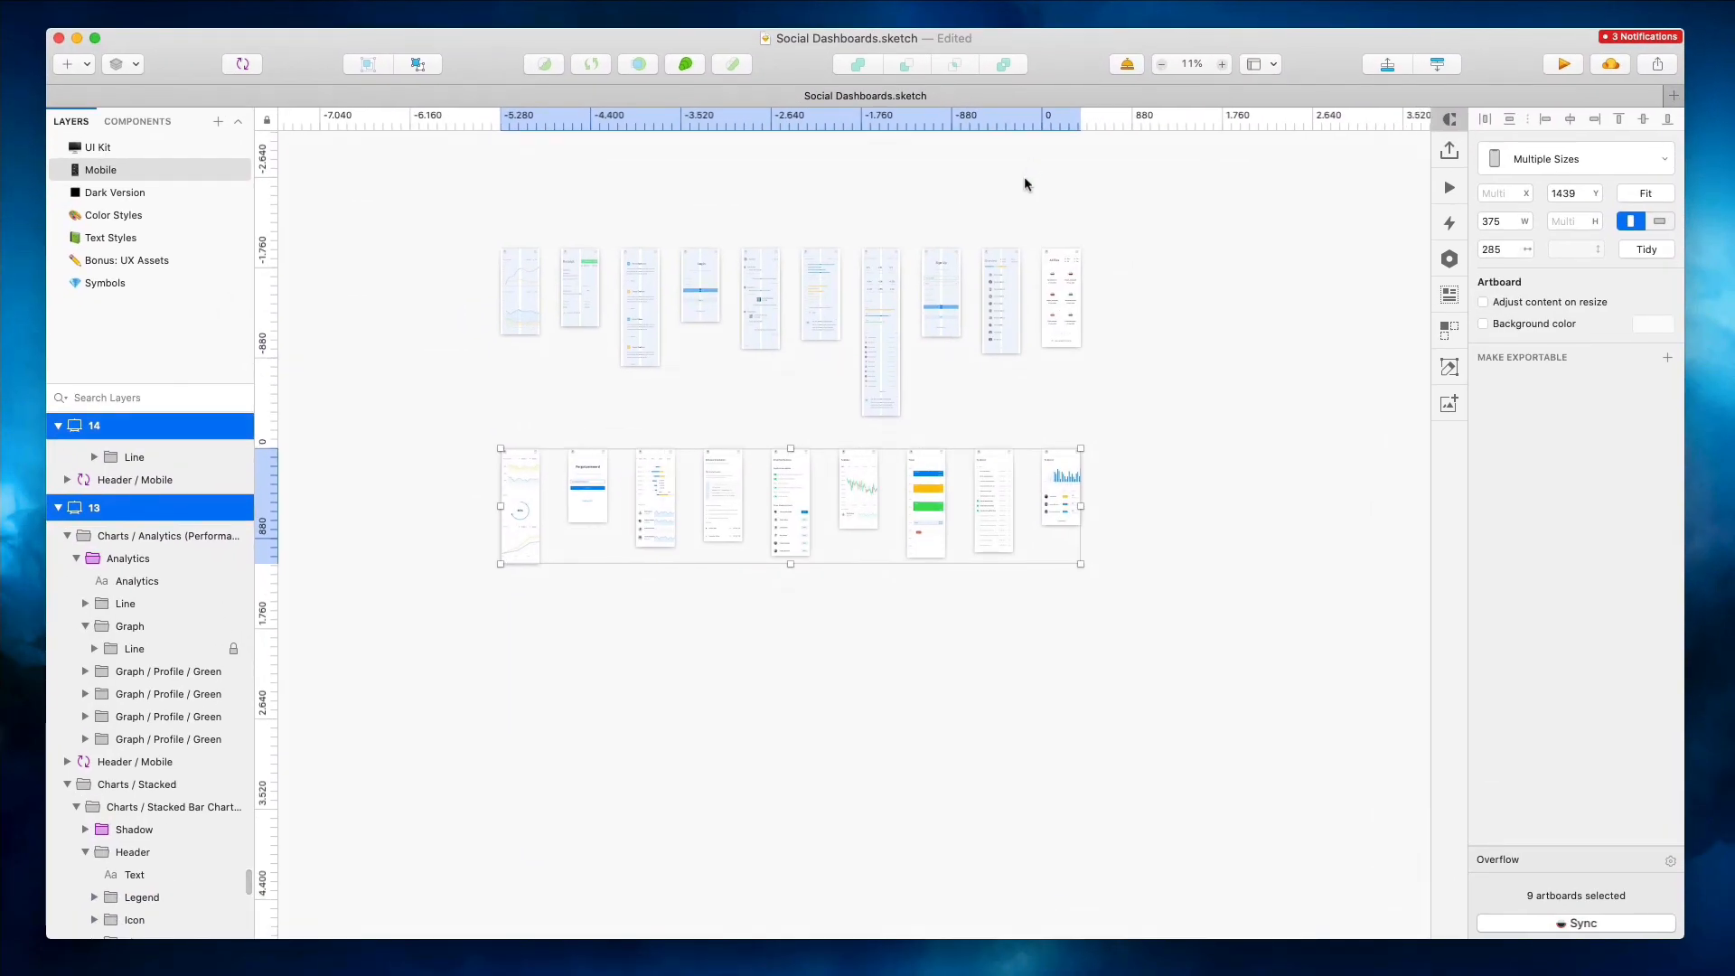
click(1173, 438)
scroll(706, 384, up, 1)
scroll(706, 385, down, 2)
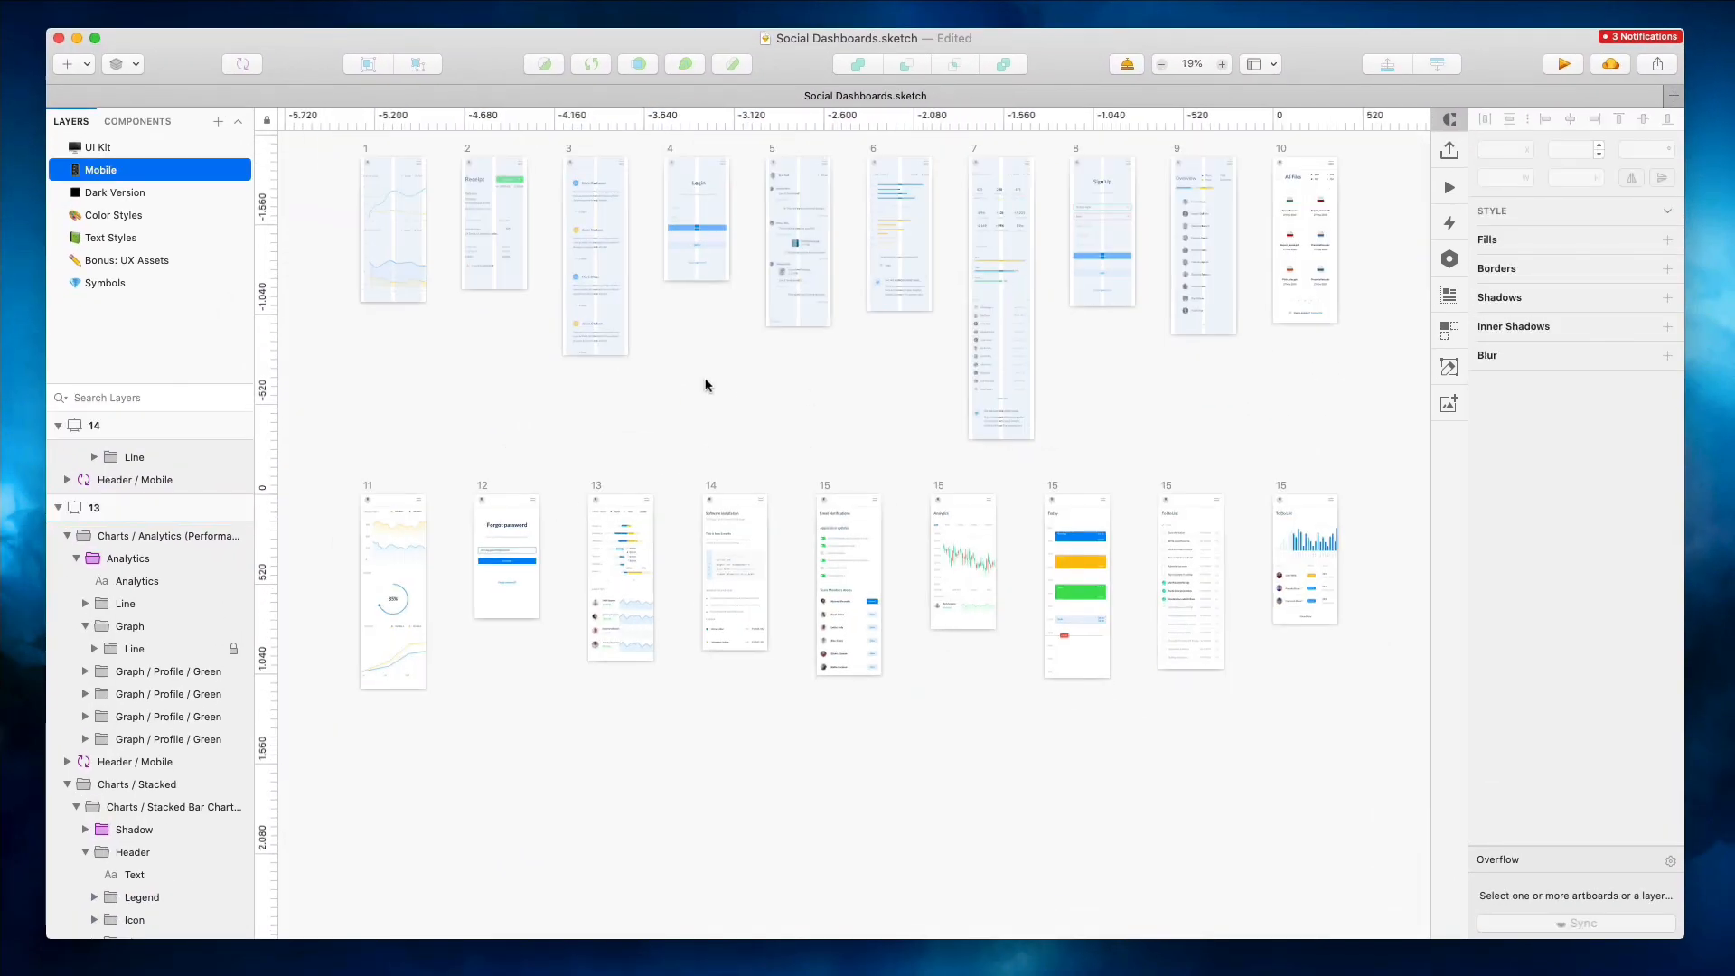
Capture a screenshot of the desktop artboard grid on the UI Kit page and paste it onto the Mobile page
click(154, 153)
scroll(709, 425, down, 3)
scroll(705, 427, down, 1)
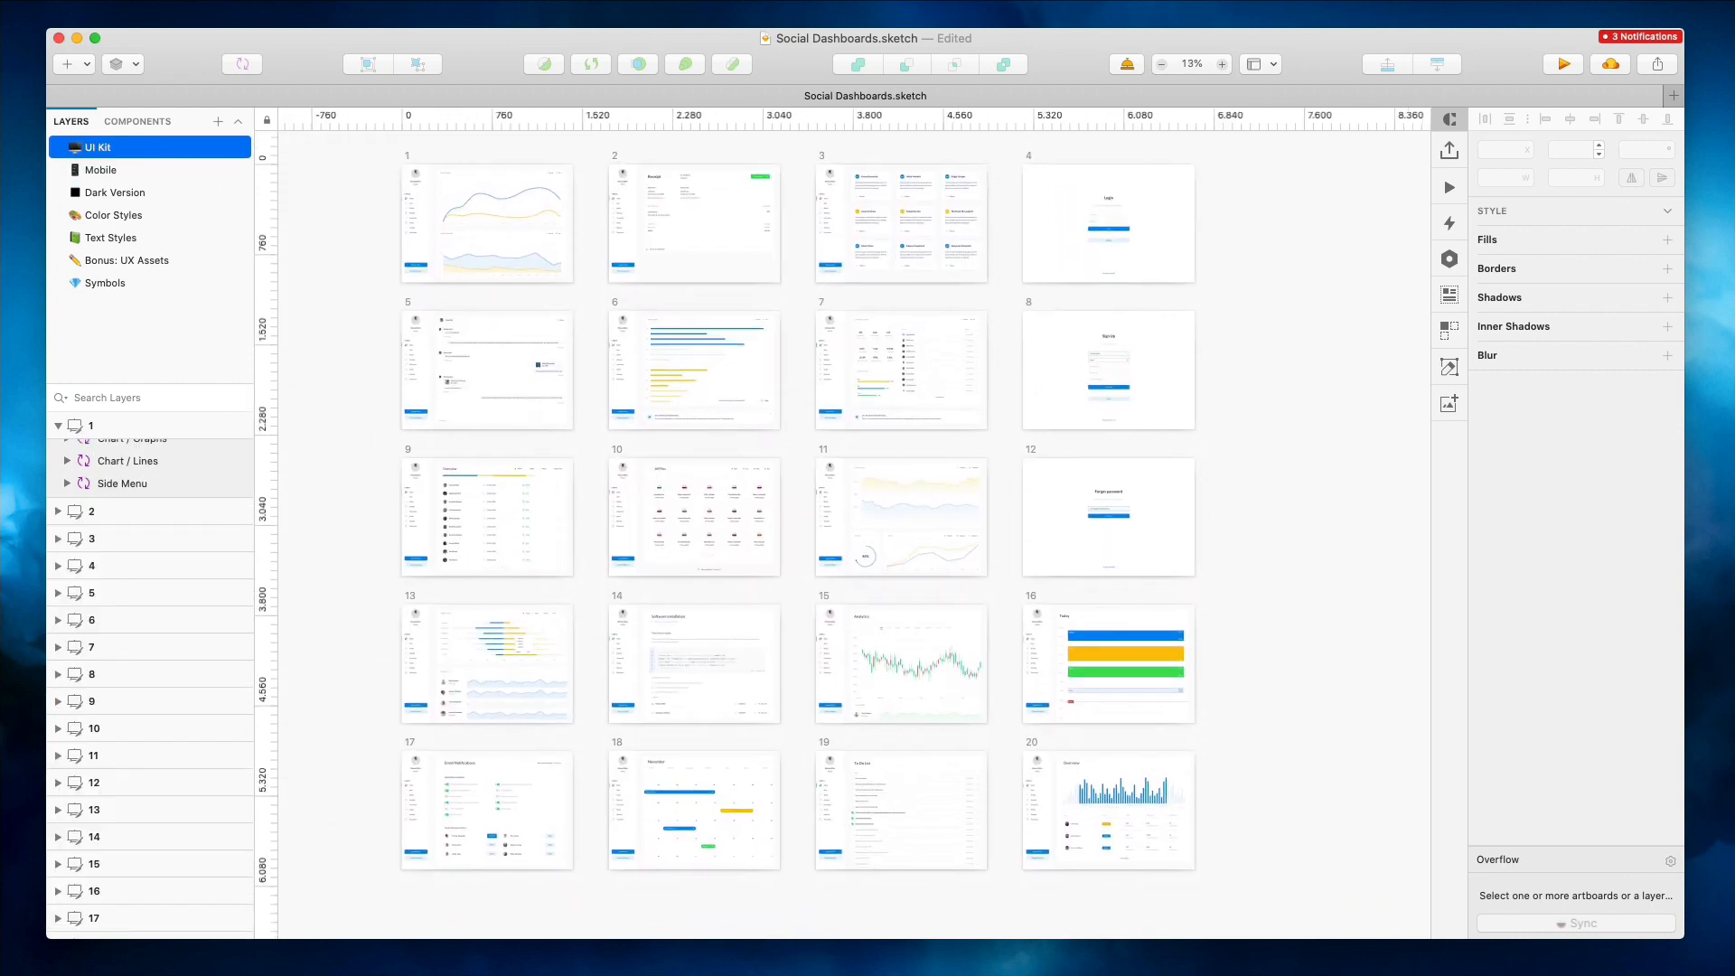
key(super+shift+5)
drag(687, 326, 856, 407)
drag(1733, 538, 1244, 886)
key(Escape)
click(151, 176)
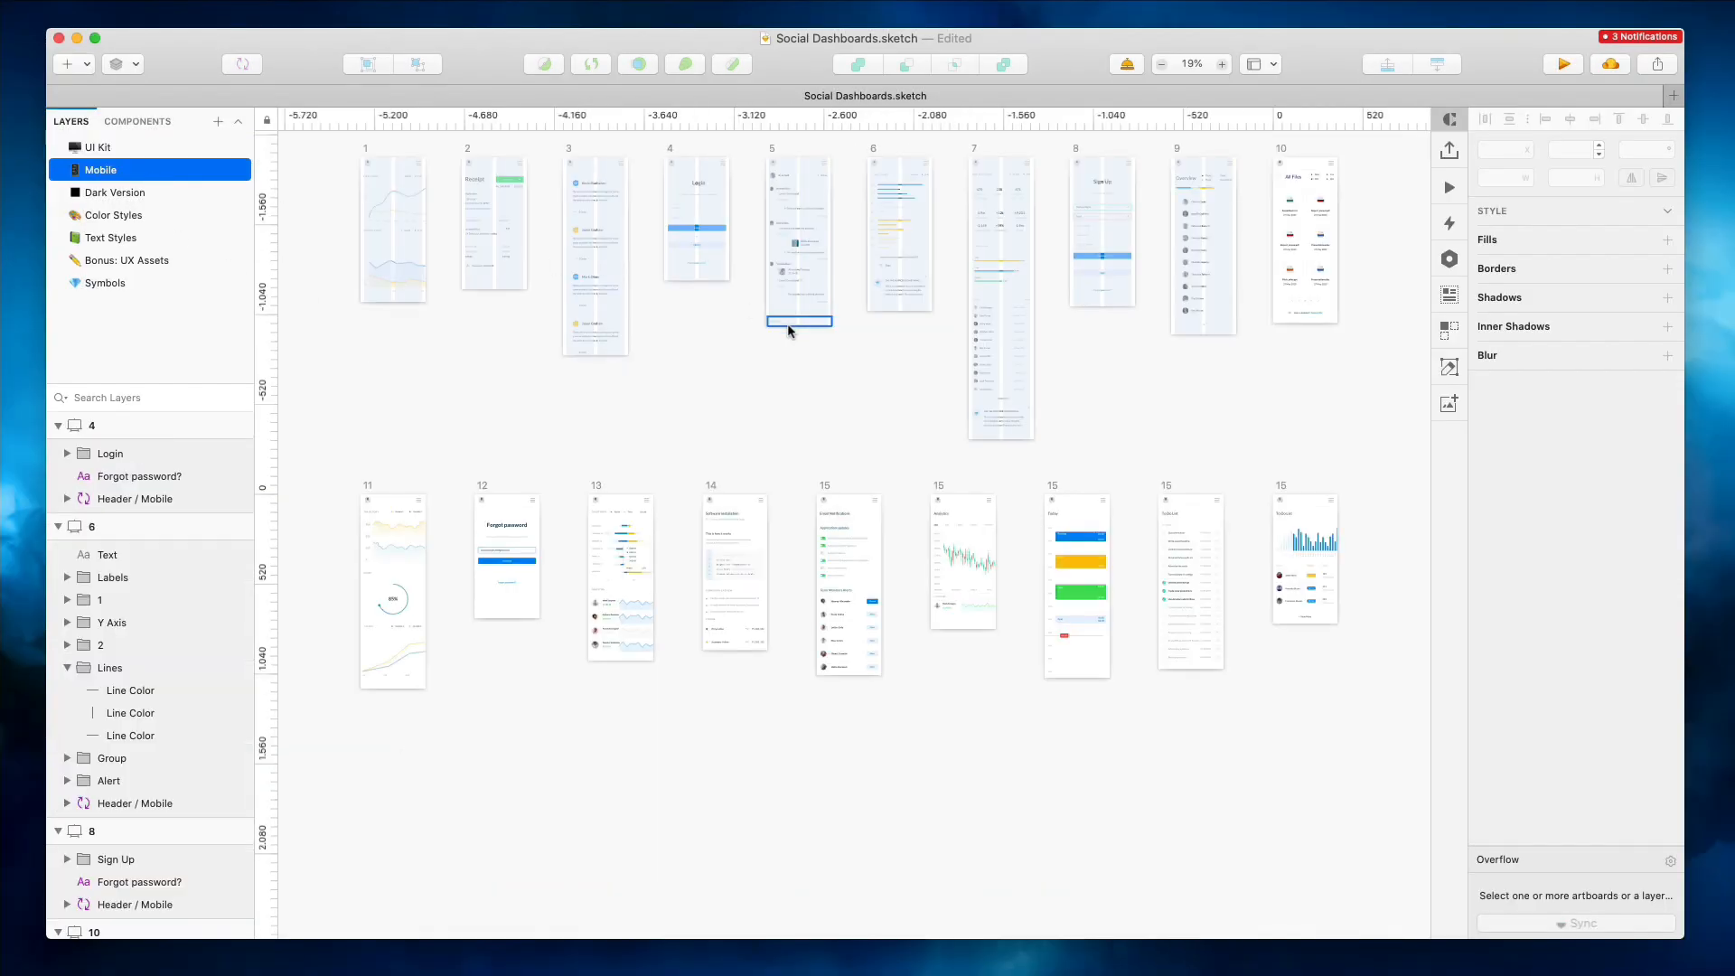
key(super+v)
Move the pasted screenshot beside the mobile artboards and scale it up to about 3533 × 3062
drag(1299, 531, 1382, 381)
scroll(1347, 372, up, 3)
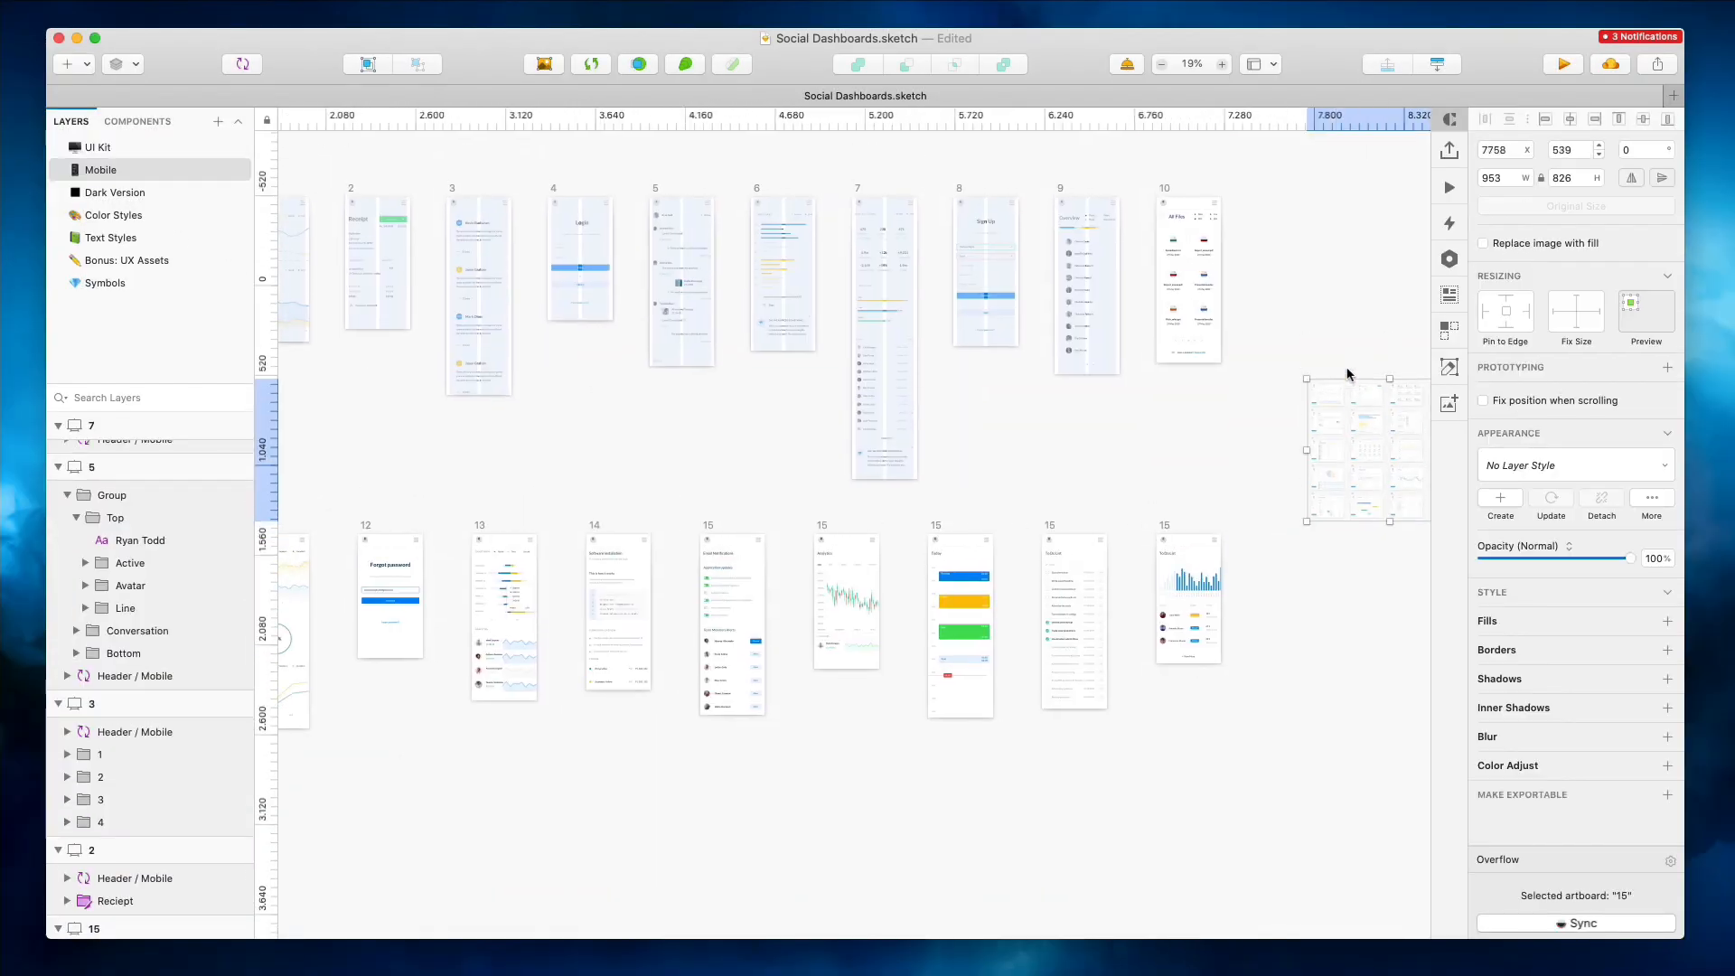
drag(1391, 562, 1391, 750)
drag(1267, 555, 1568, 558)
Examine the mobile artboards alongside the desktop reference image
scroll(1247, 546, right, 3)
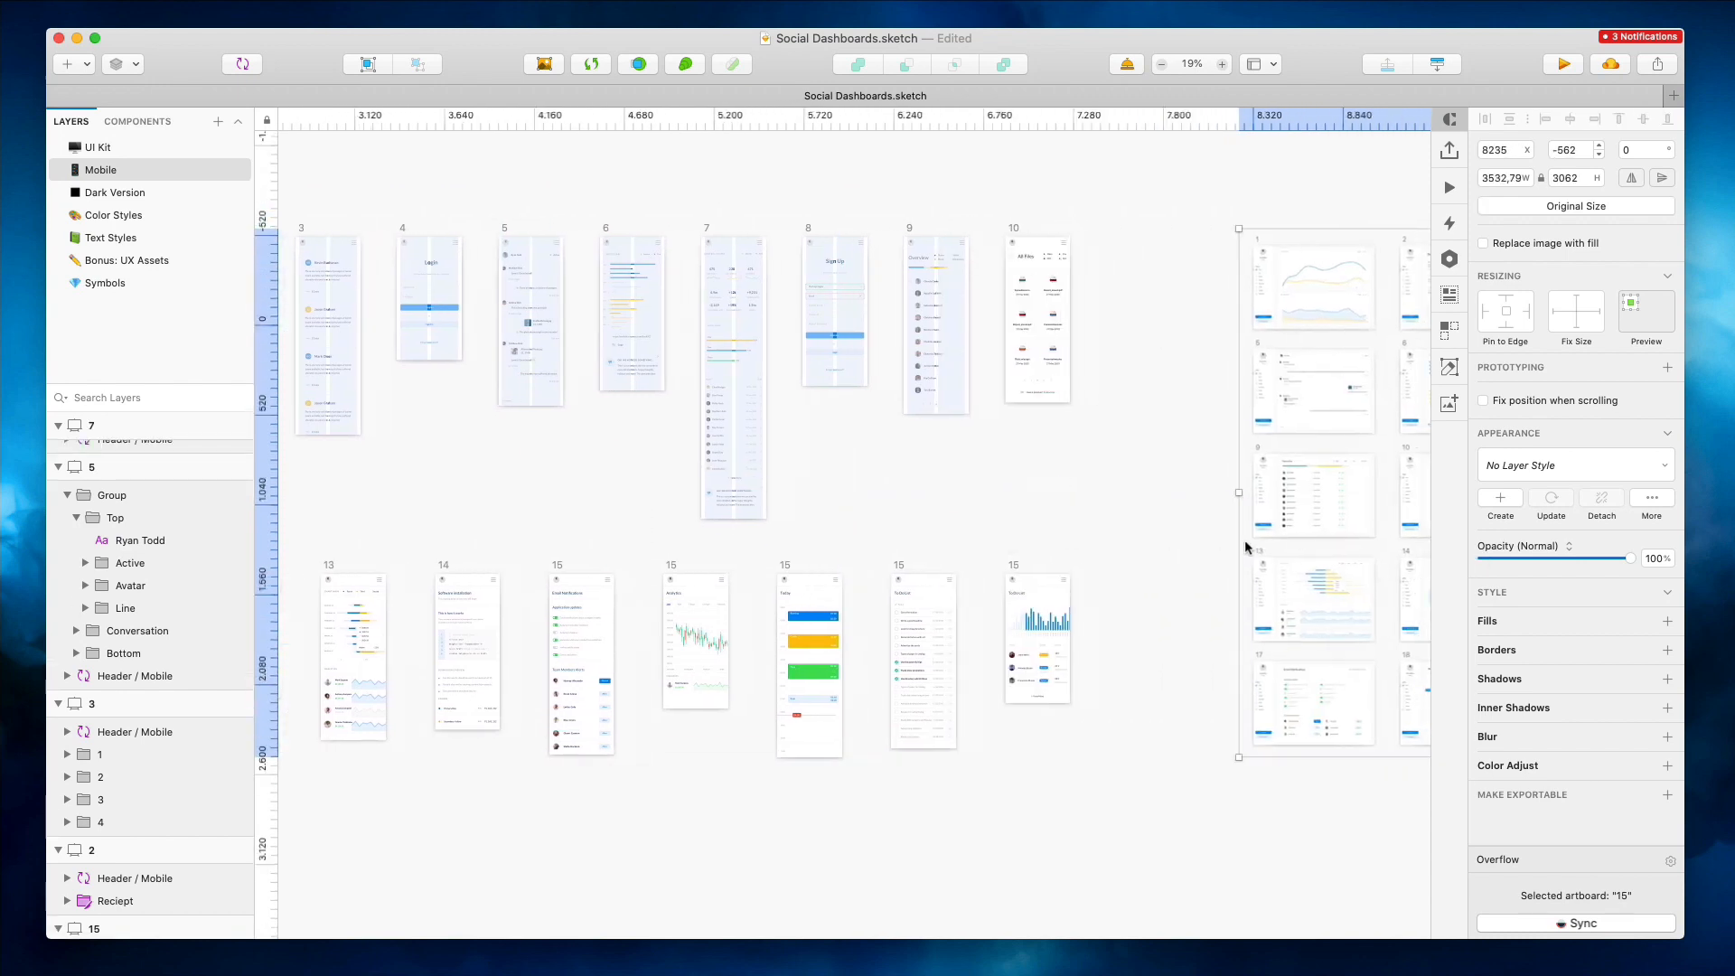
scroll(1239, 540, down, 3)
scroll(1238, 540, up, 2)
scroll(1236, 539, right, 3)
scroll(1236, 540, down, 2)
scroll(1237, 540, right, 3)
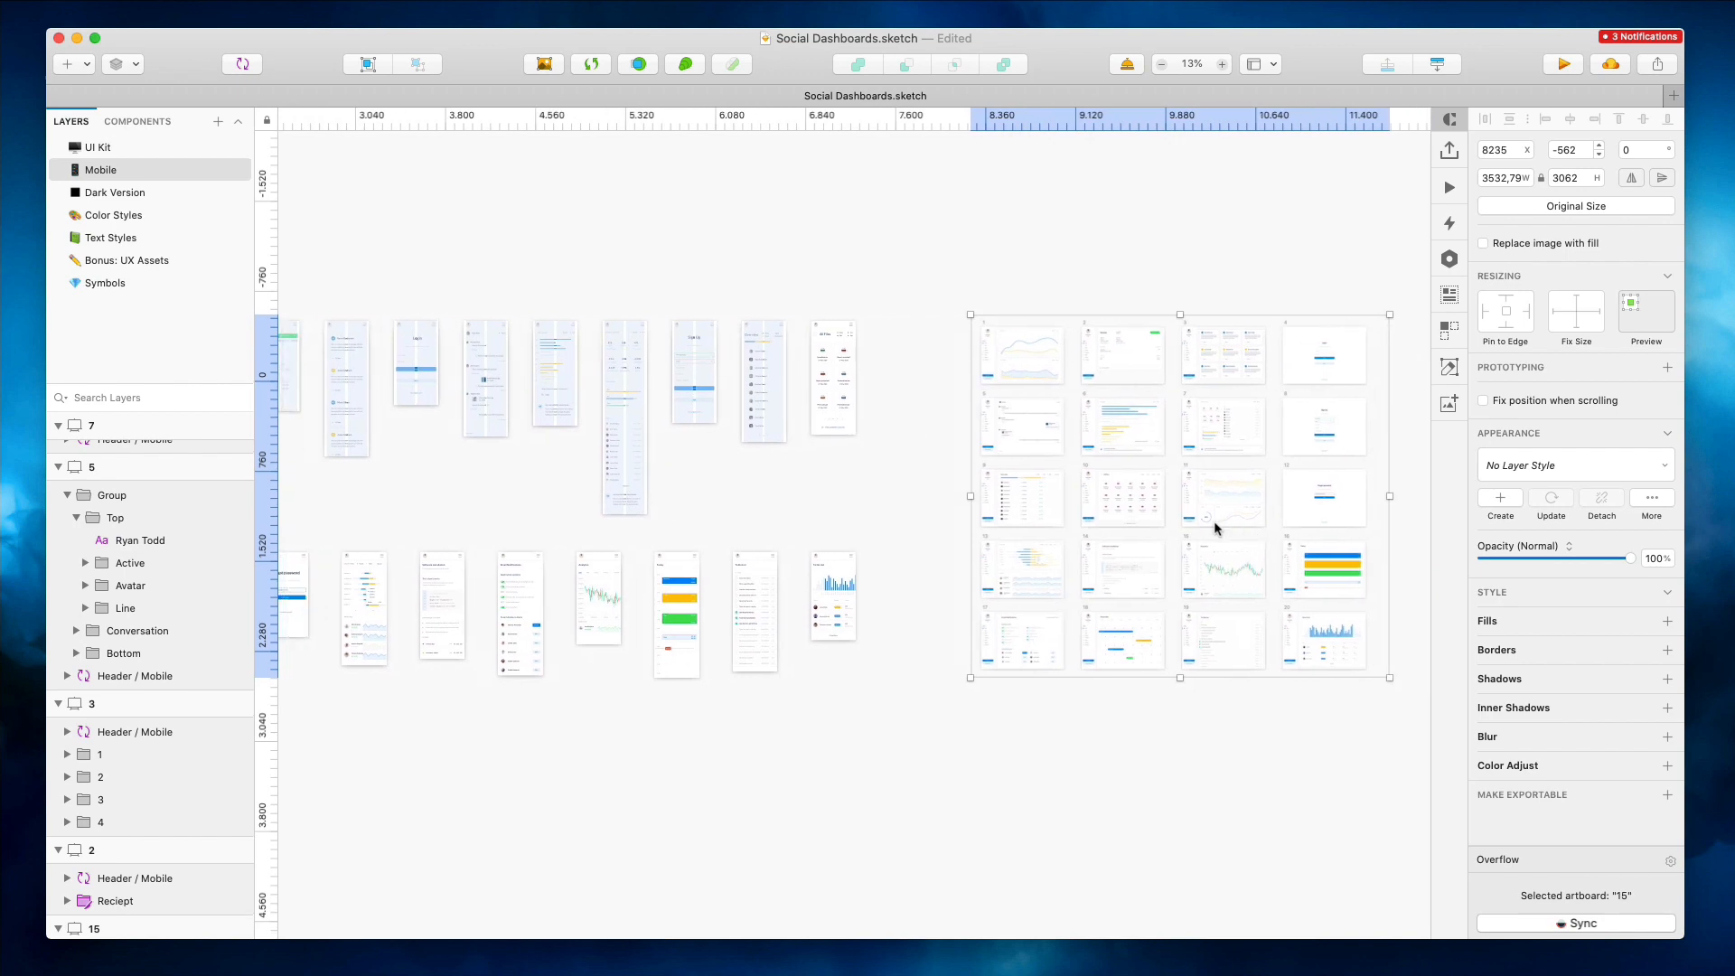
scroll(1213, 522, down, 1)
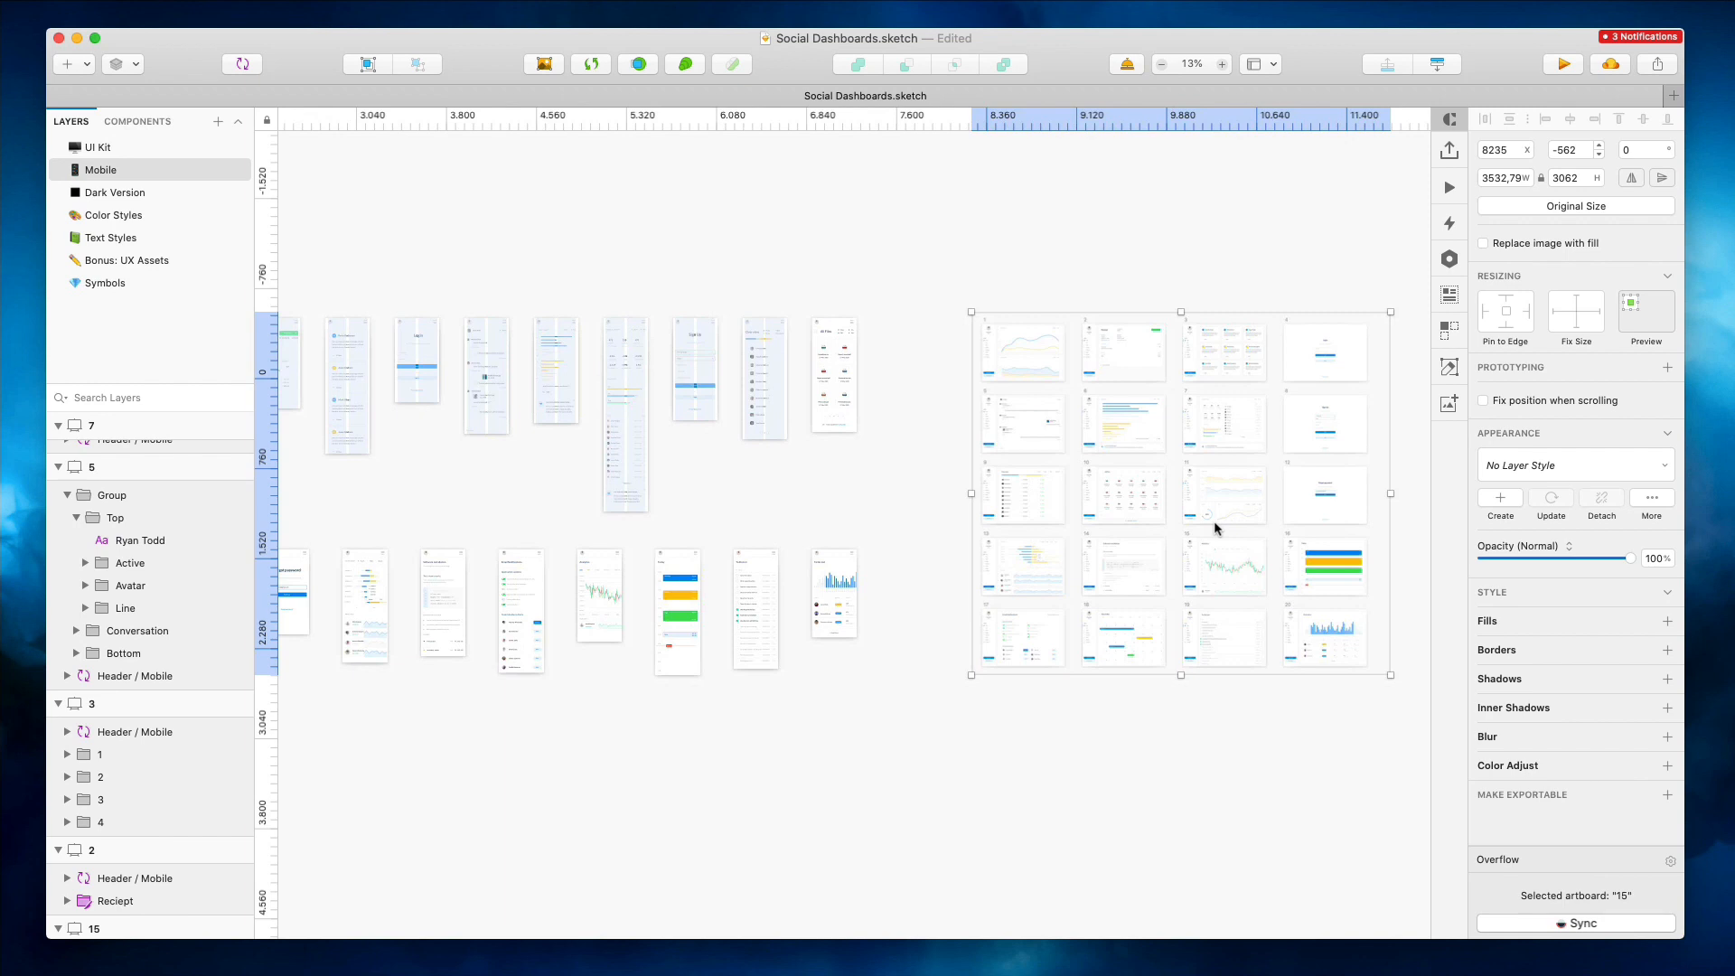
scroll(1212, 521, left, 1)
scroll(1212, 521, down, 1)
scroll(1213, 521, down, 5)
scroll(1213, 521, left, 1)
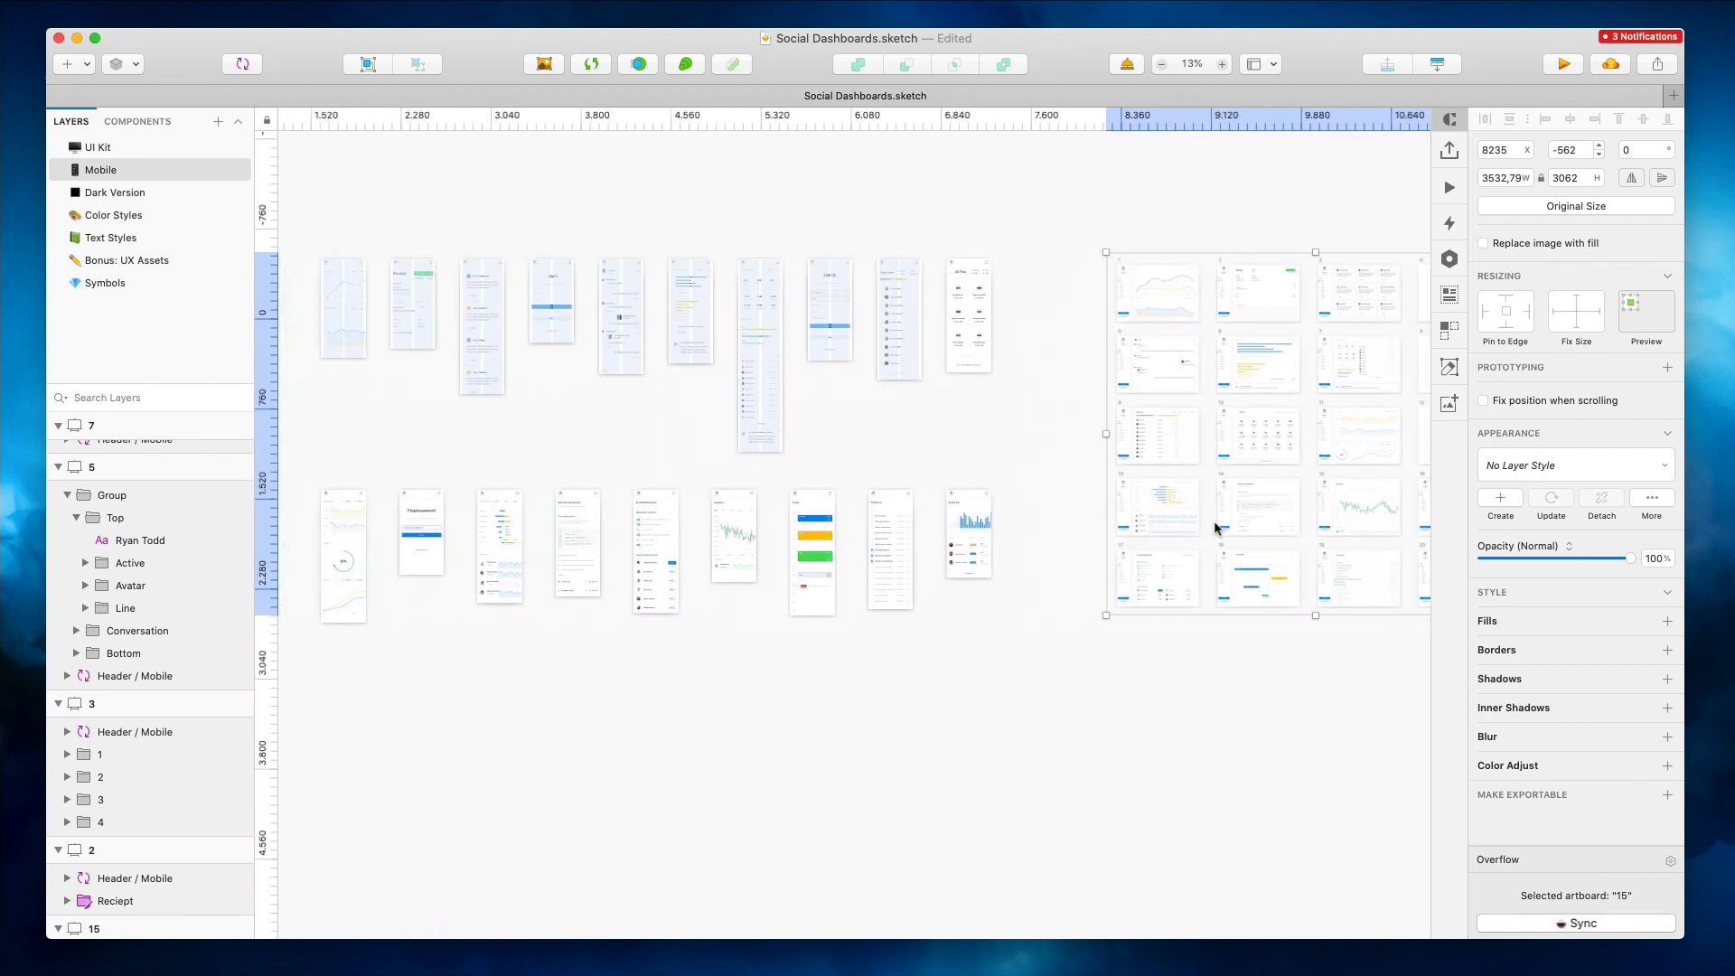
scroll(1214, 528, left, 5)
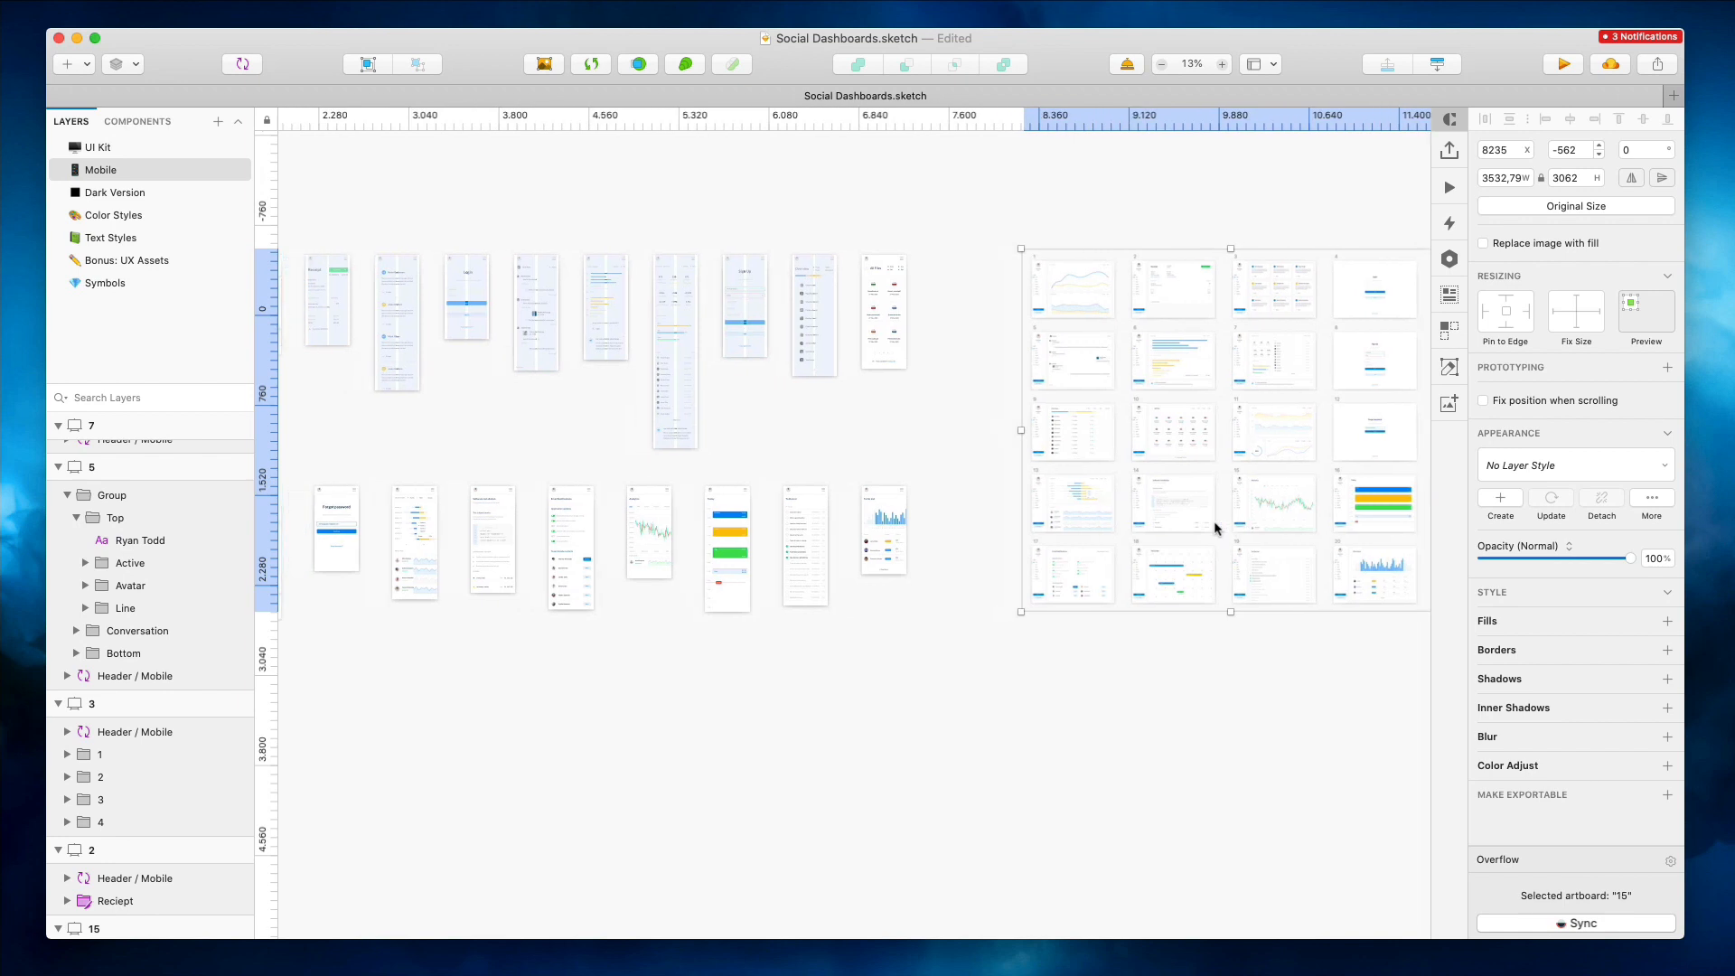
scroll(1104, 495, left, 1)
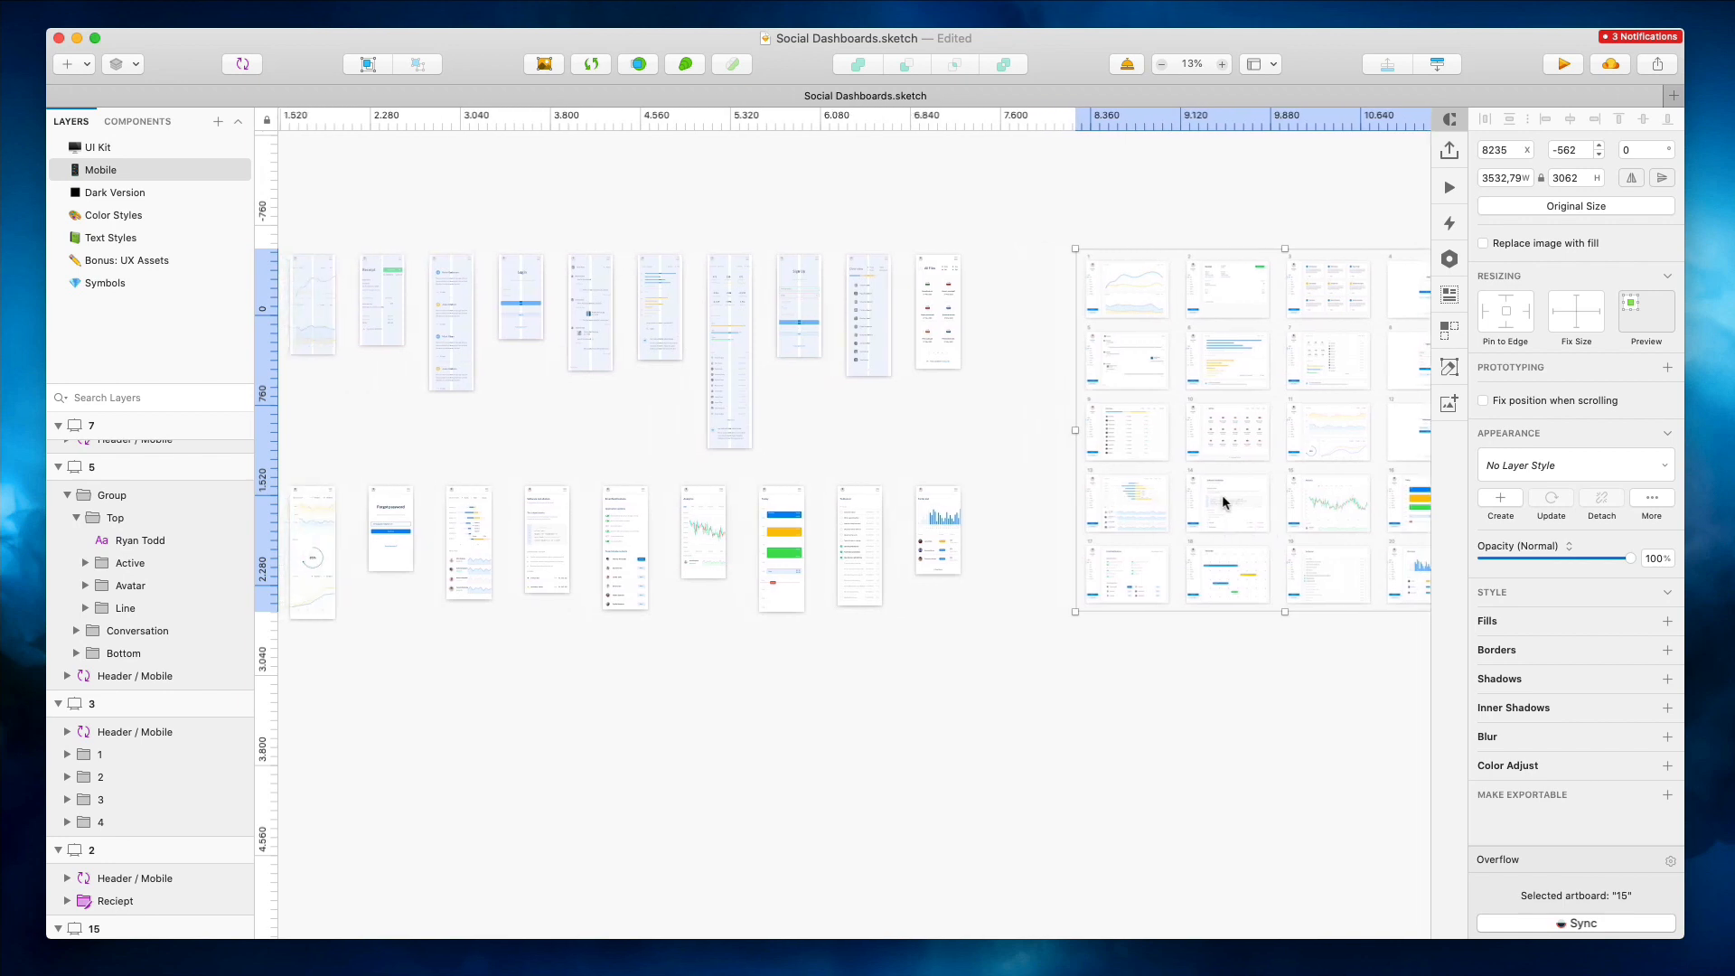
scroll(1321, 504, right, 3)
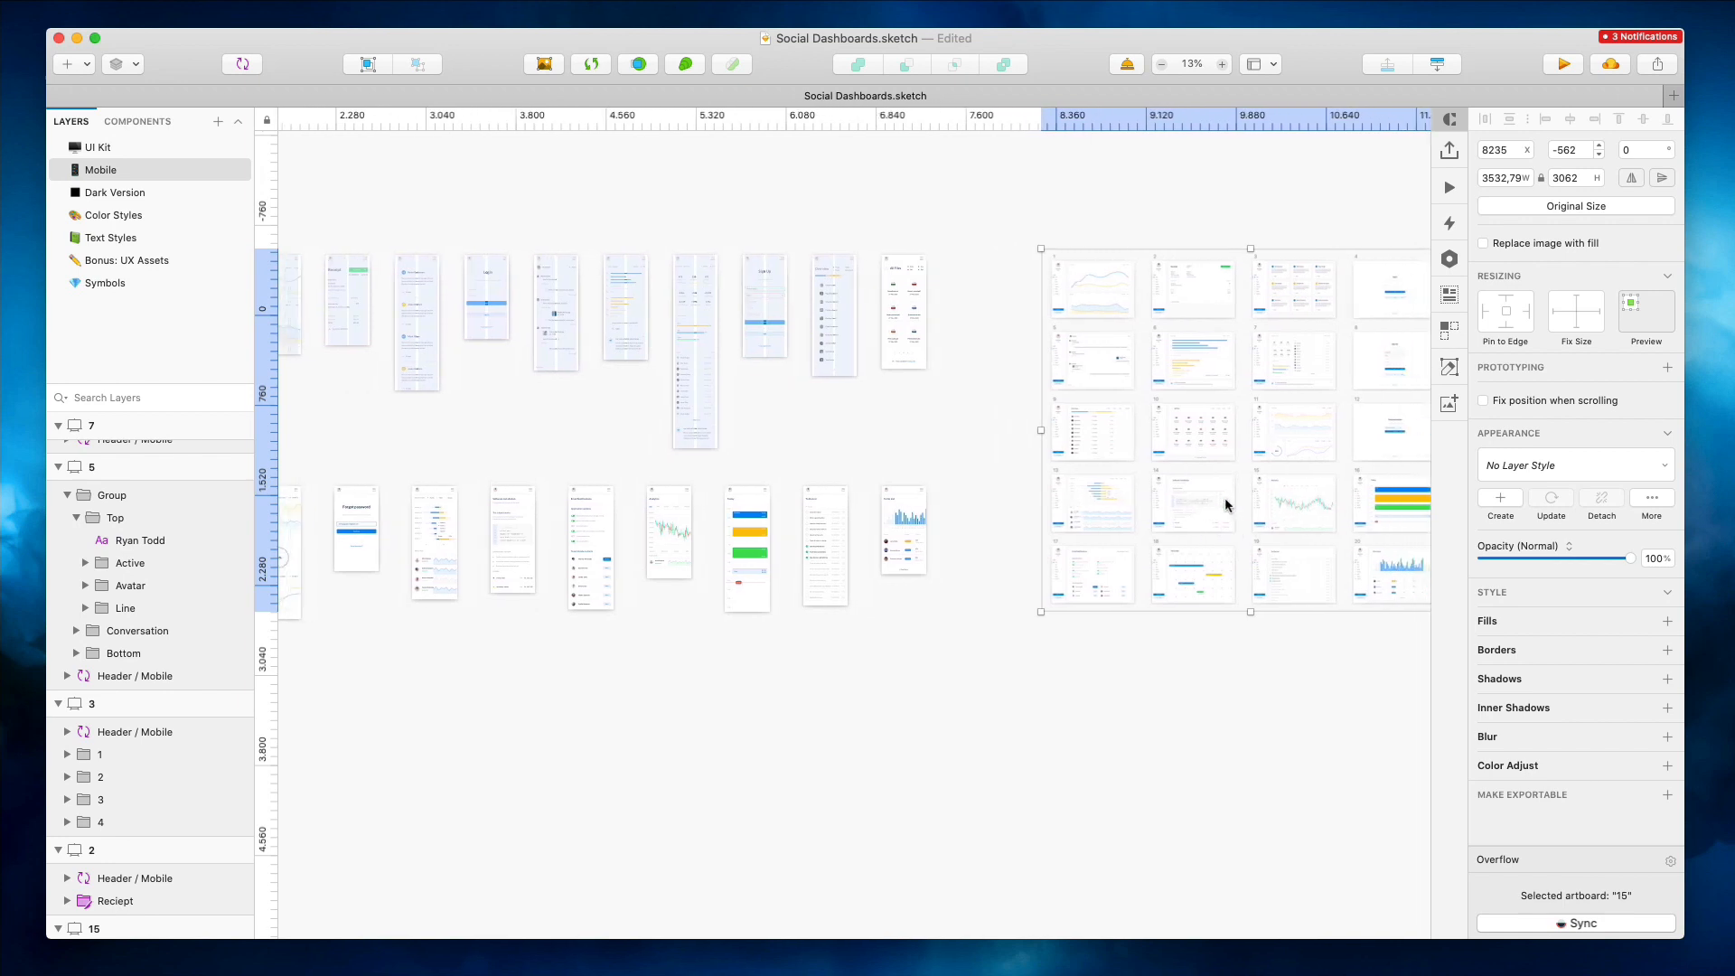
scroll(1287, 506, right, 6)
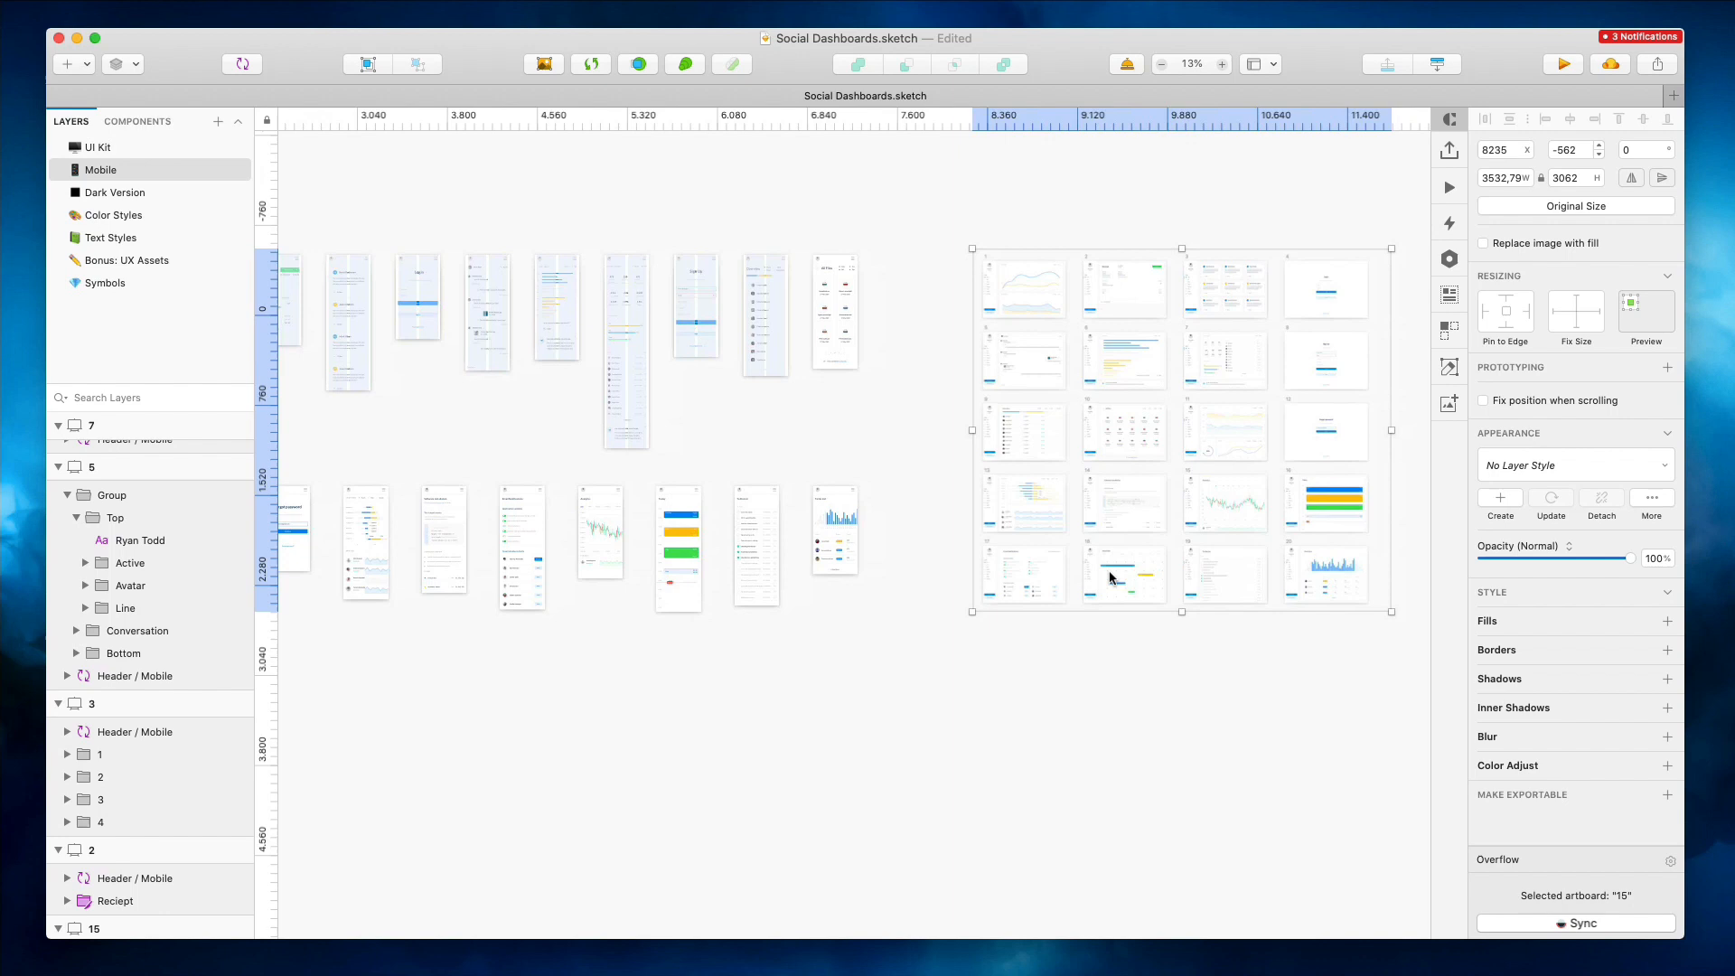
Zoom into the lower row of mobile artboards and select three of them
scroll(1315, 579, left, 4)
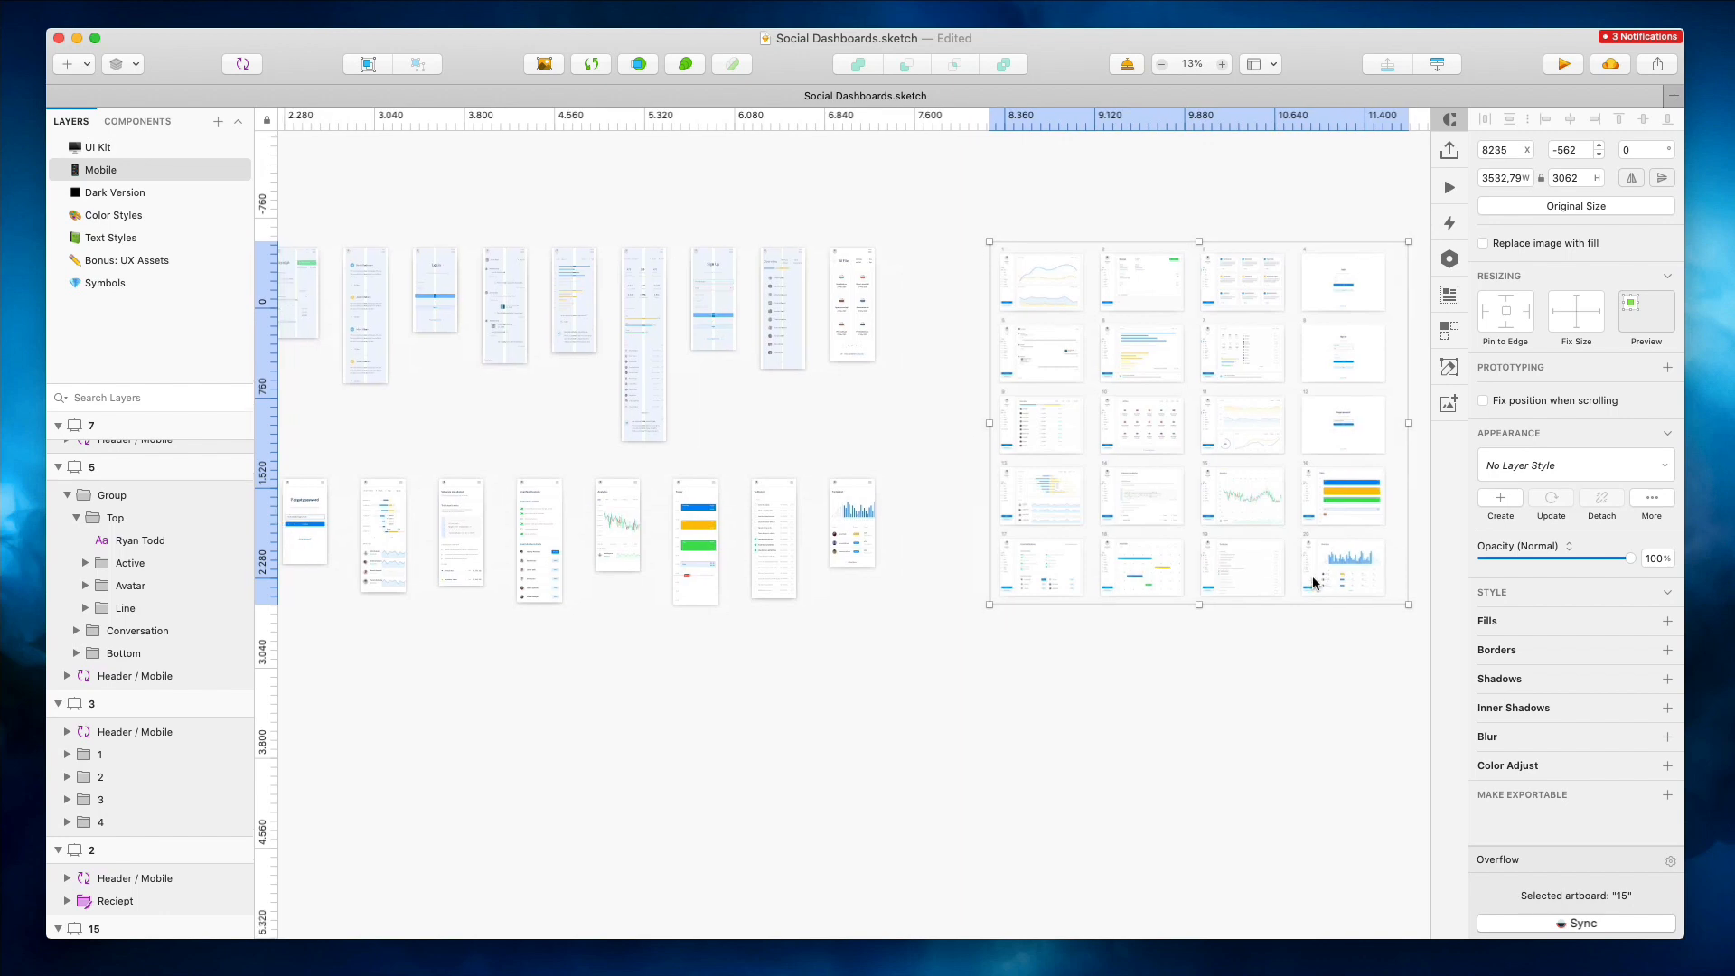
scroll(1175, 579, down, 1)
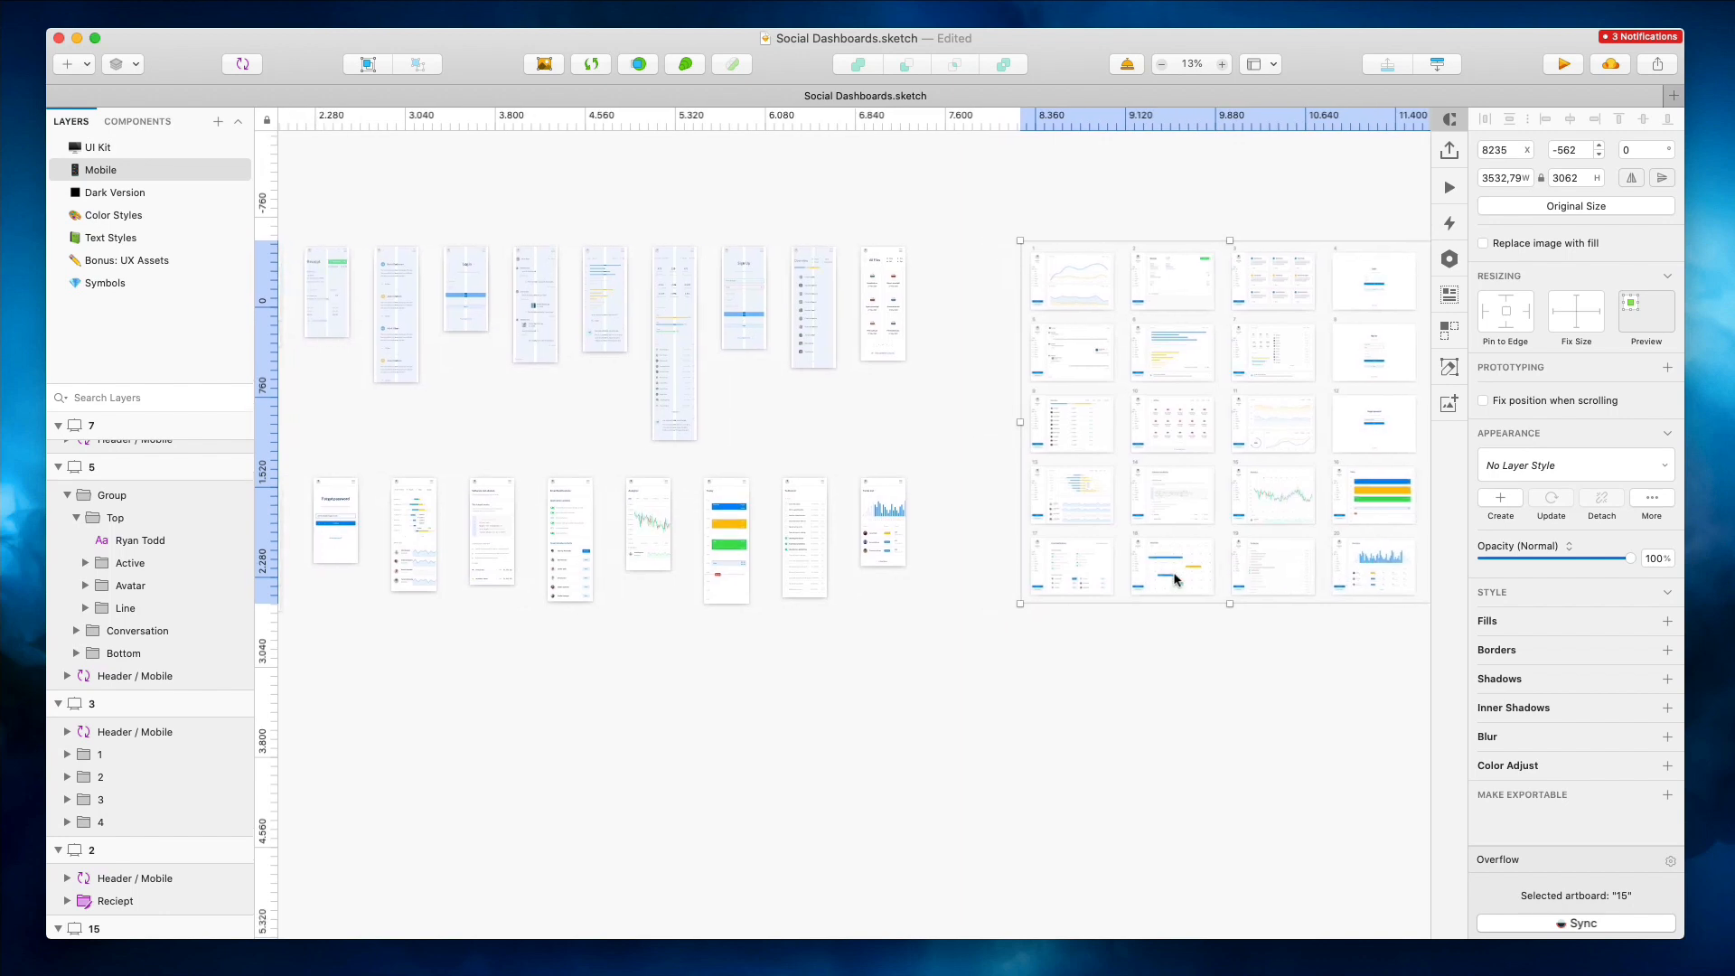
scroll(1175, 580, left, 1)
scroll(1175, 579, left, 10)
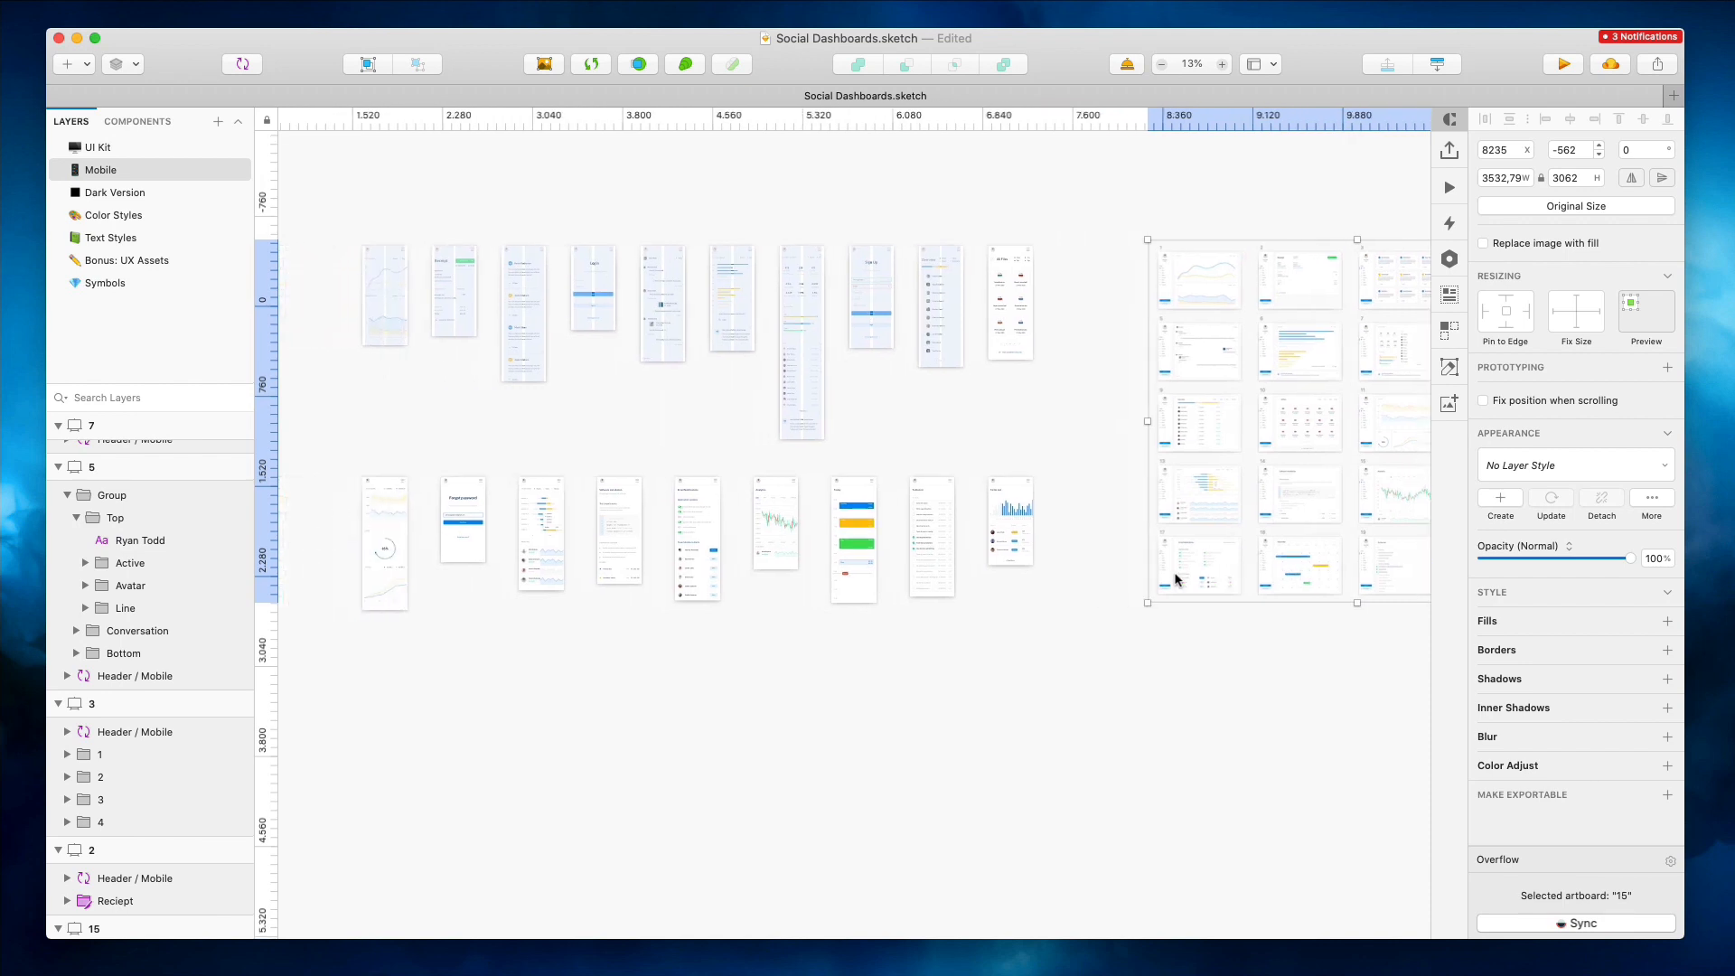
scroll(858, 513, up, 5)
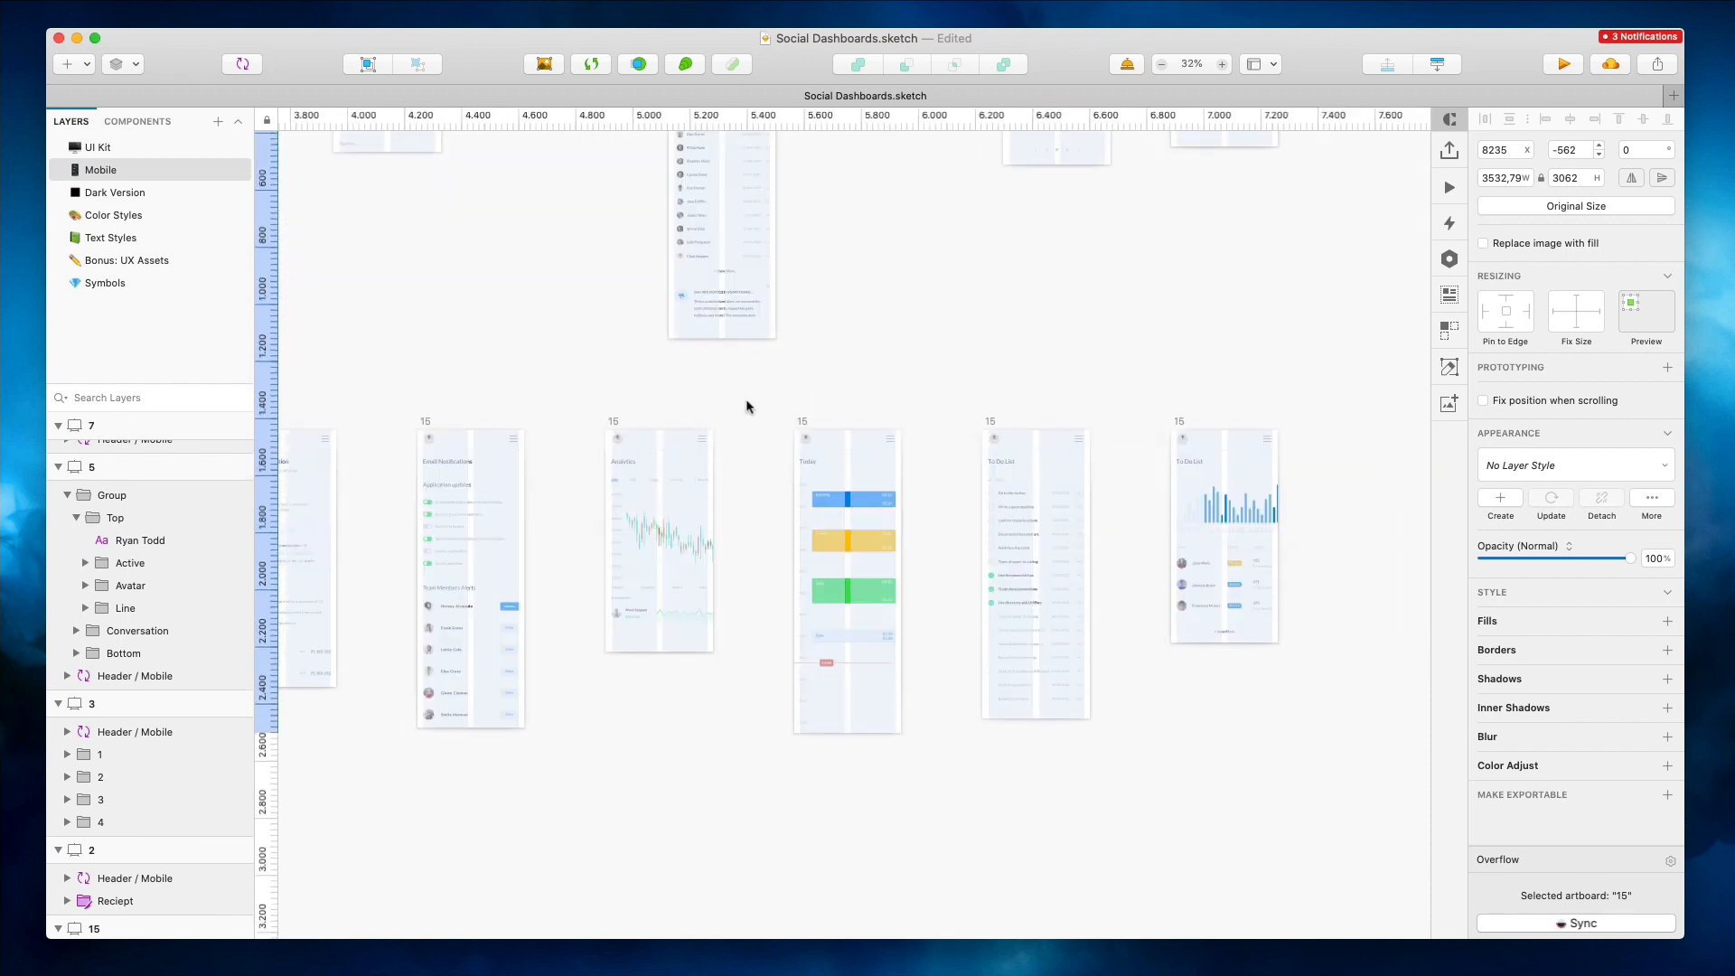
drag(746, 406, 1389, 811)
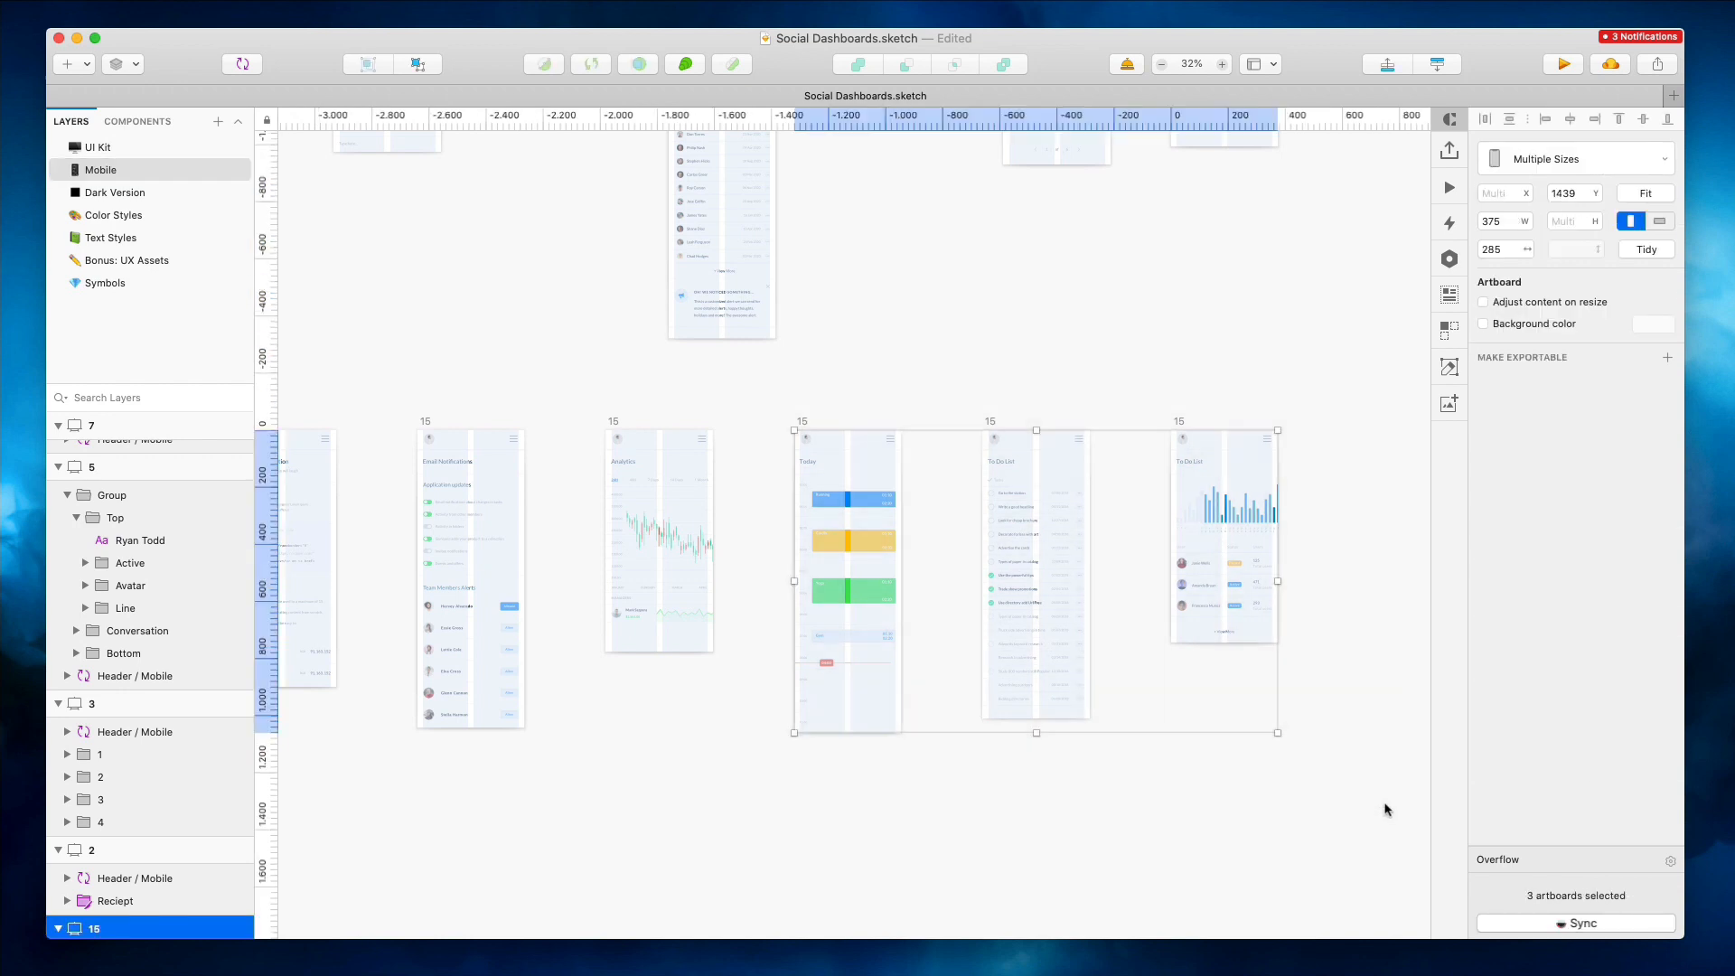
Undo the recent edits repeatedly, stepping back through the conversion of desktop artboards into mobile layouts
key(super+z)
key(super+z)
key(super+z)
key(super+z)
key(super+z)
key(super+z)
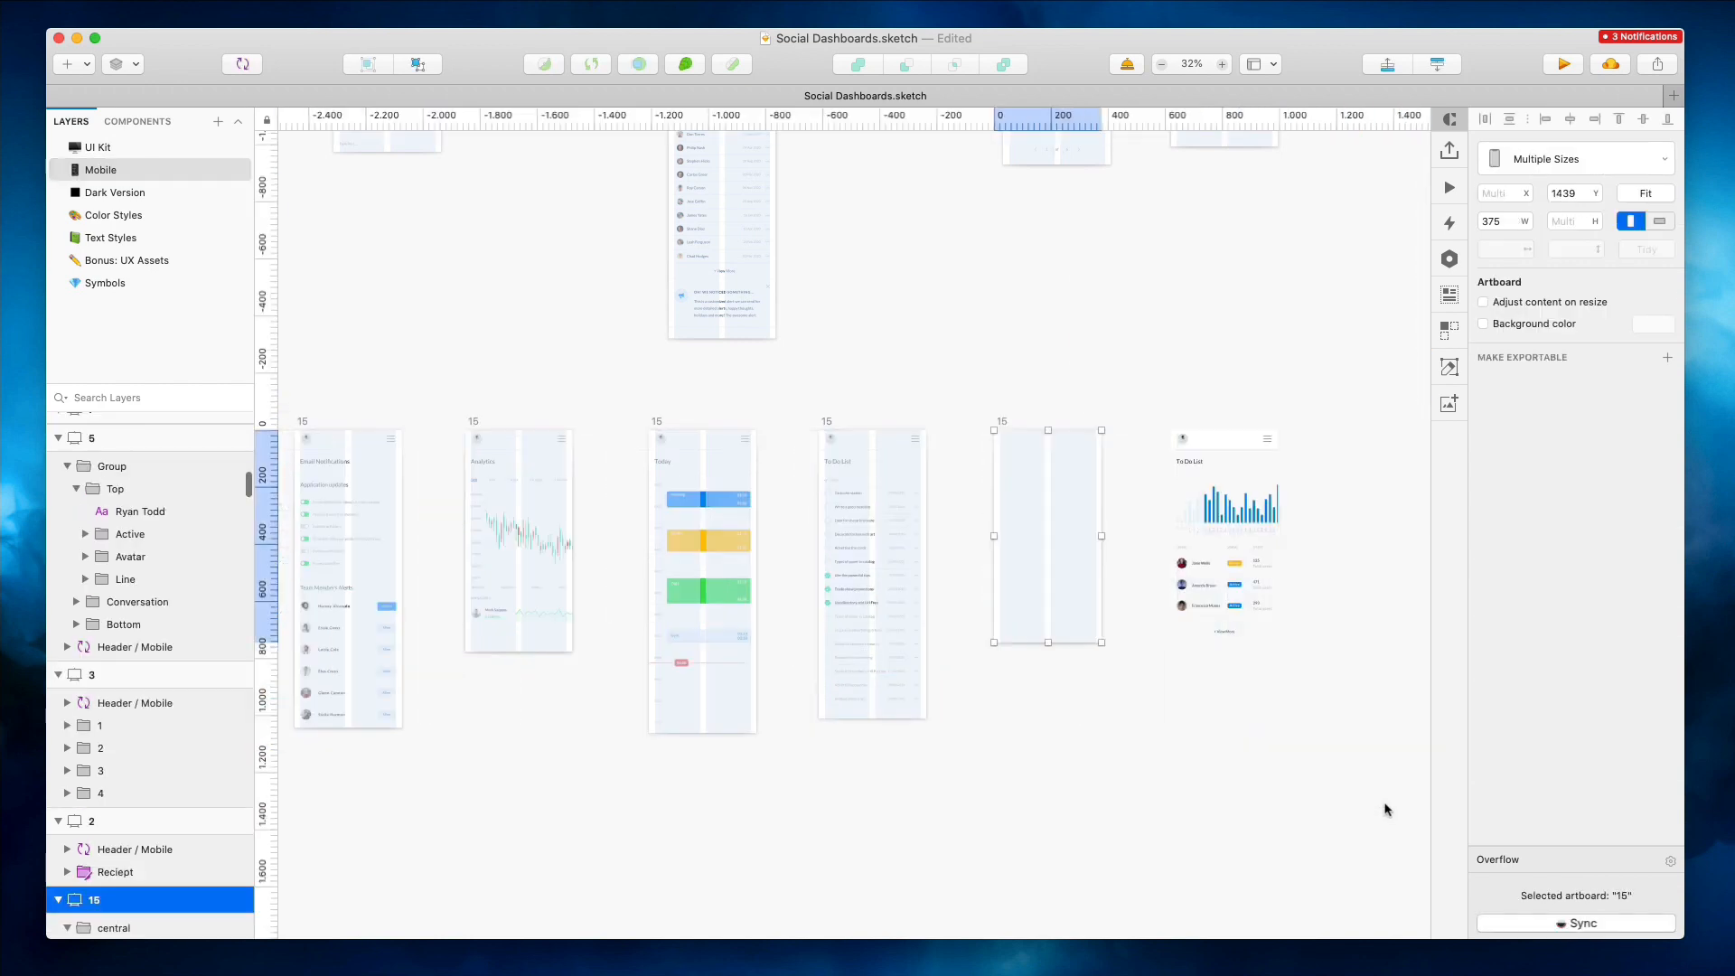
key(super+z)
key(super+z)
key(super+z)
key(super+z)
key(super+z)
key(super+z)
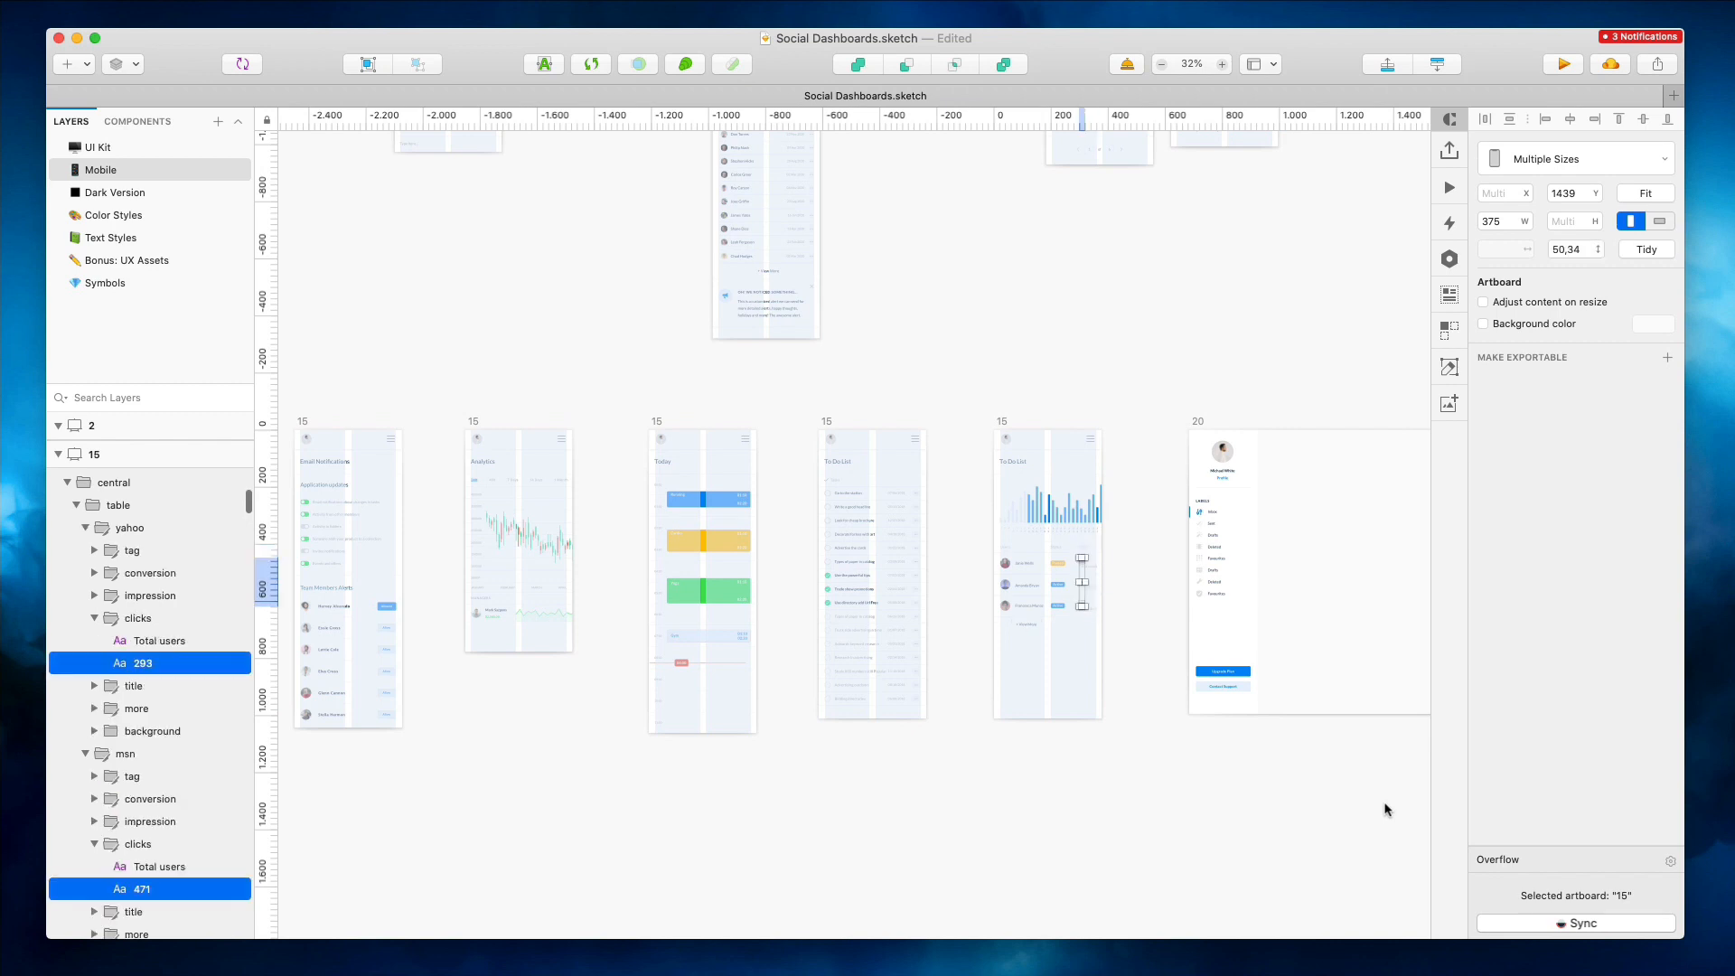
key(super+z)
key(super+z)
key(super+z)
key(super+z)
key(super+z)
key(super+z)
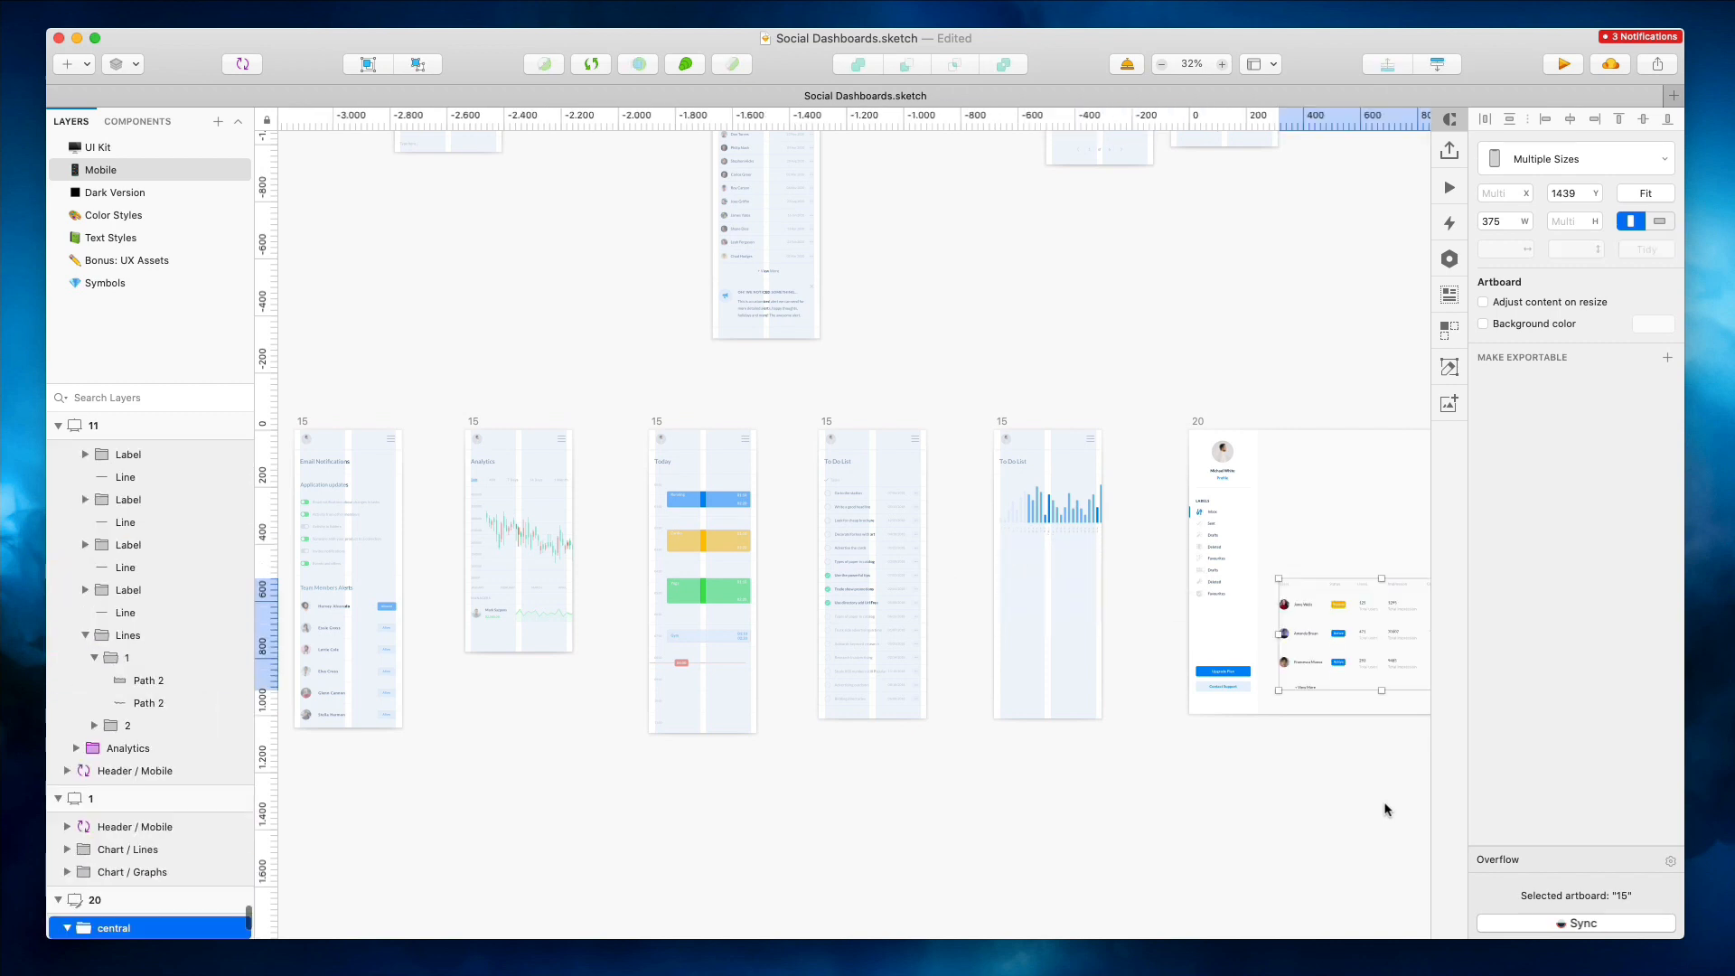
key(super+z)
key(super+z)
key(super+z)
key(super+z)
key(super+z)
key(super+z)
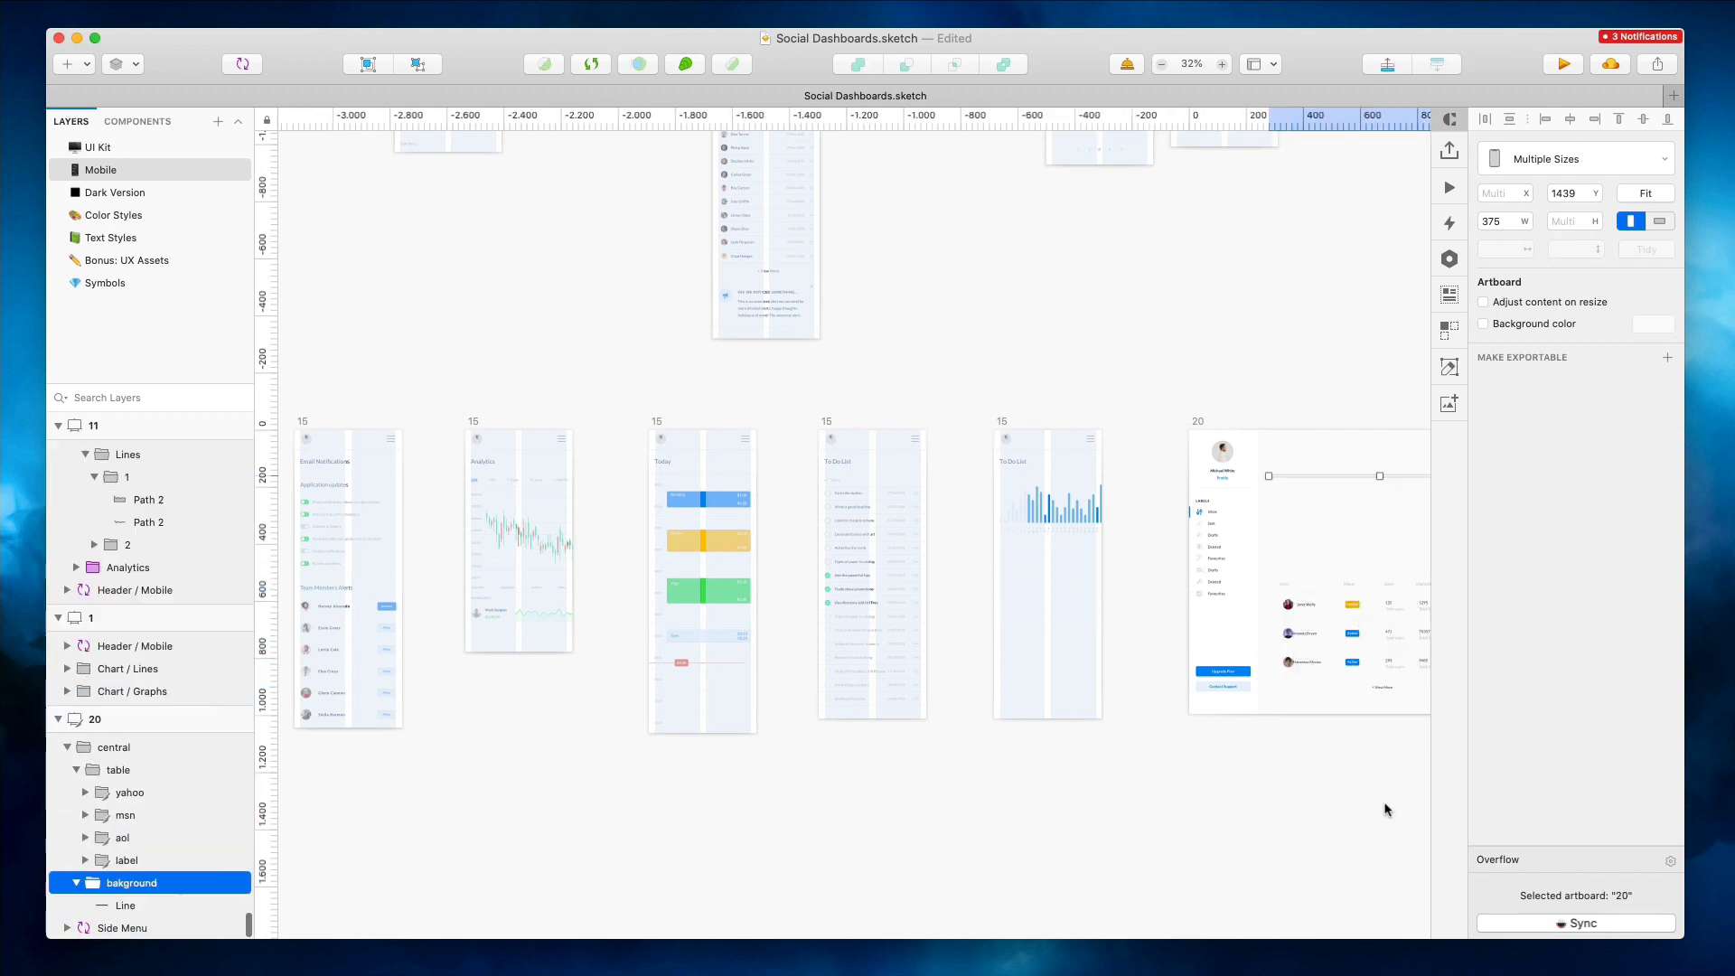
key(super+z)
key(super+z)
key(super+z)
key(super+z)
key(super+z)
key(super+z)
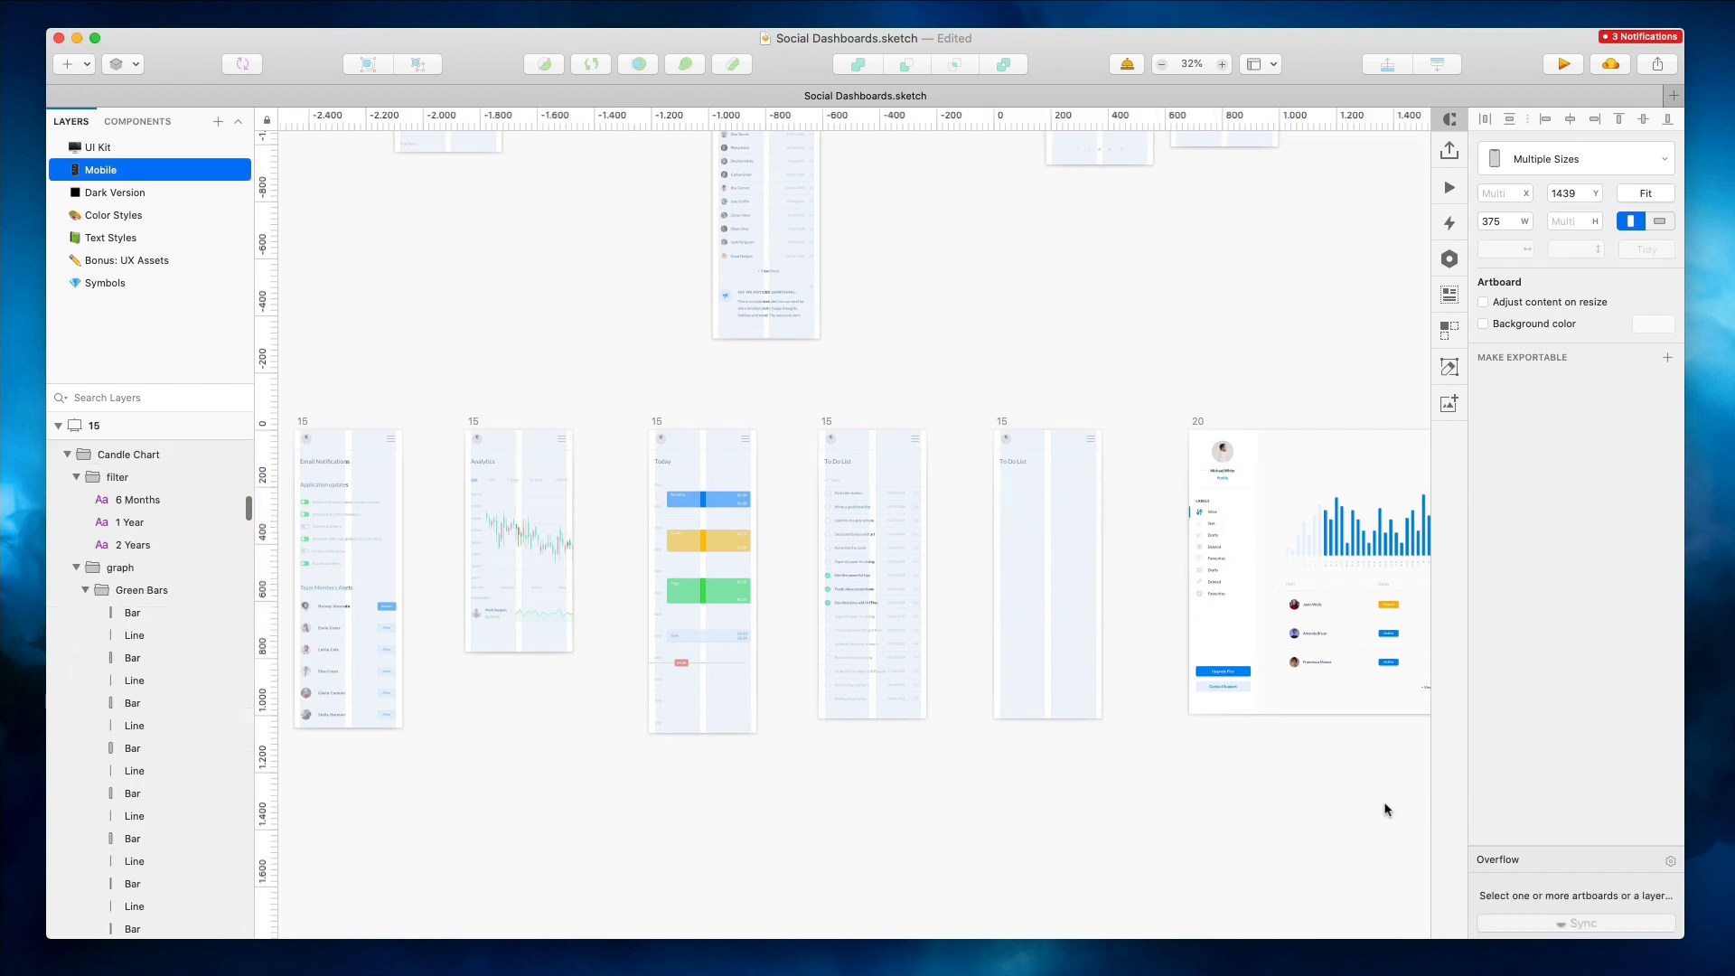
key(super+z)
key(super+z)
key(super+z)
key(super+z)
key(super+z)
key(super+z)
key(super+z)
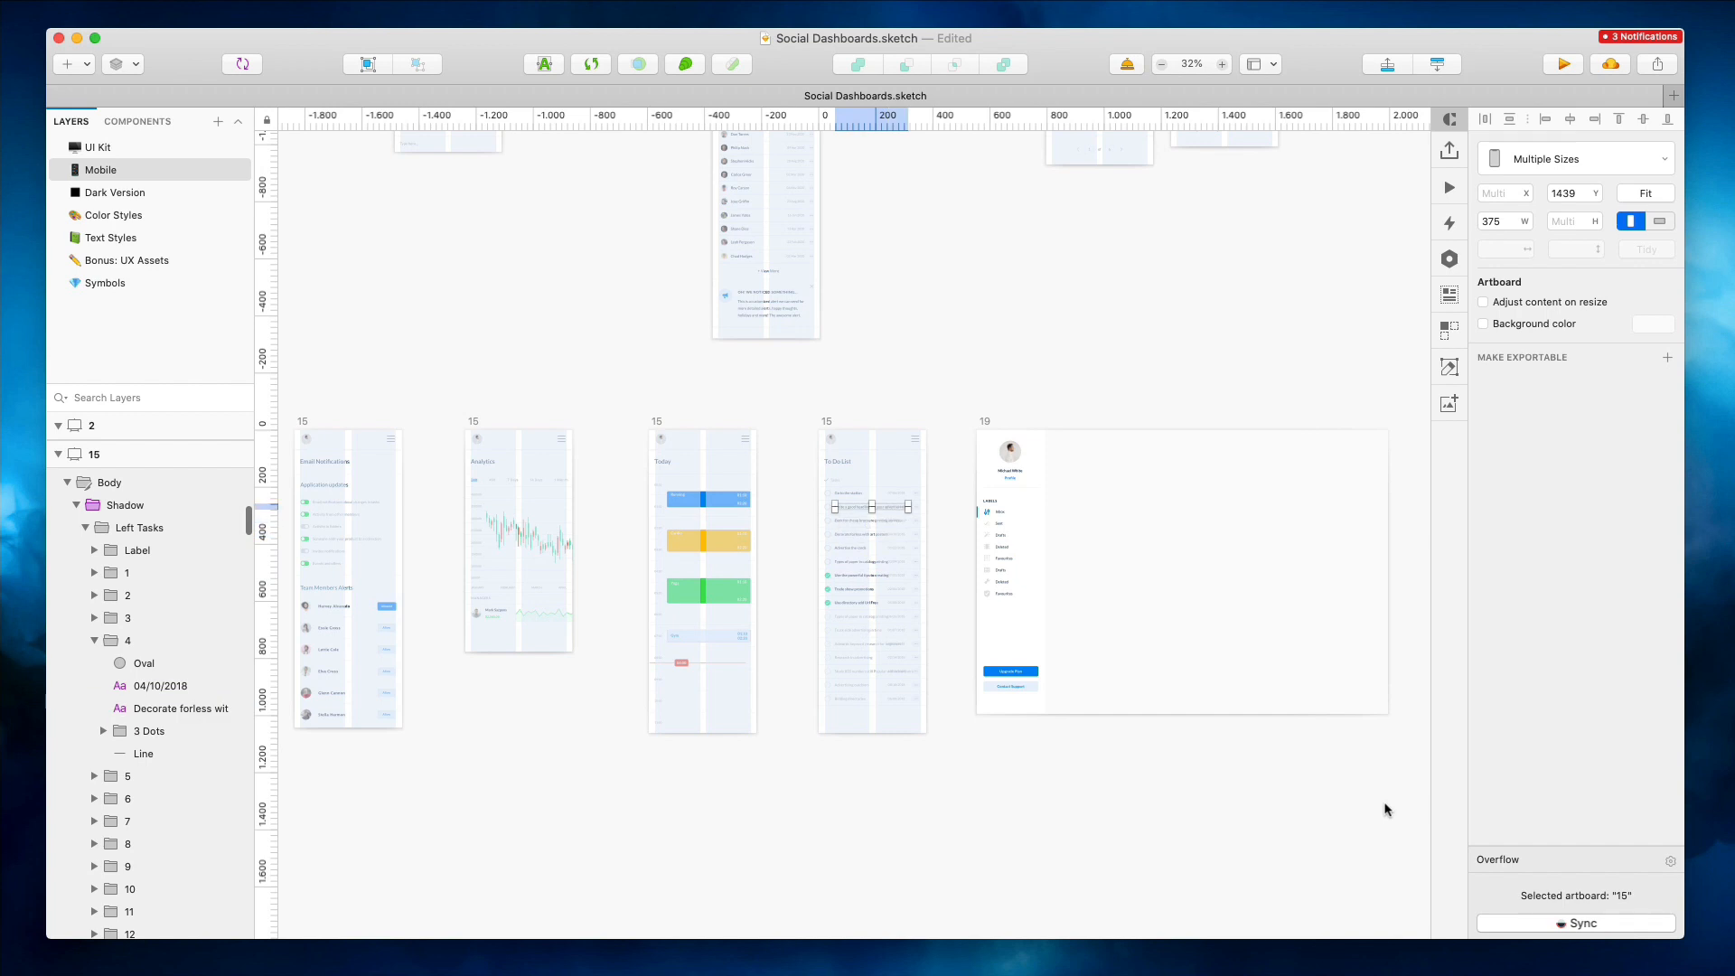
key(super+z)
key(super+z)
key(super+z)
key(super+z)
key(super+z)
key(super+z)
key(super+z)
key(super+z)
key(super+z)
key(super+z)
key(super+z)
key(super+z)
key(super+z)
key(super+z)
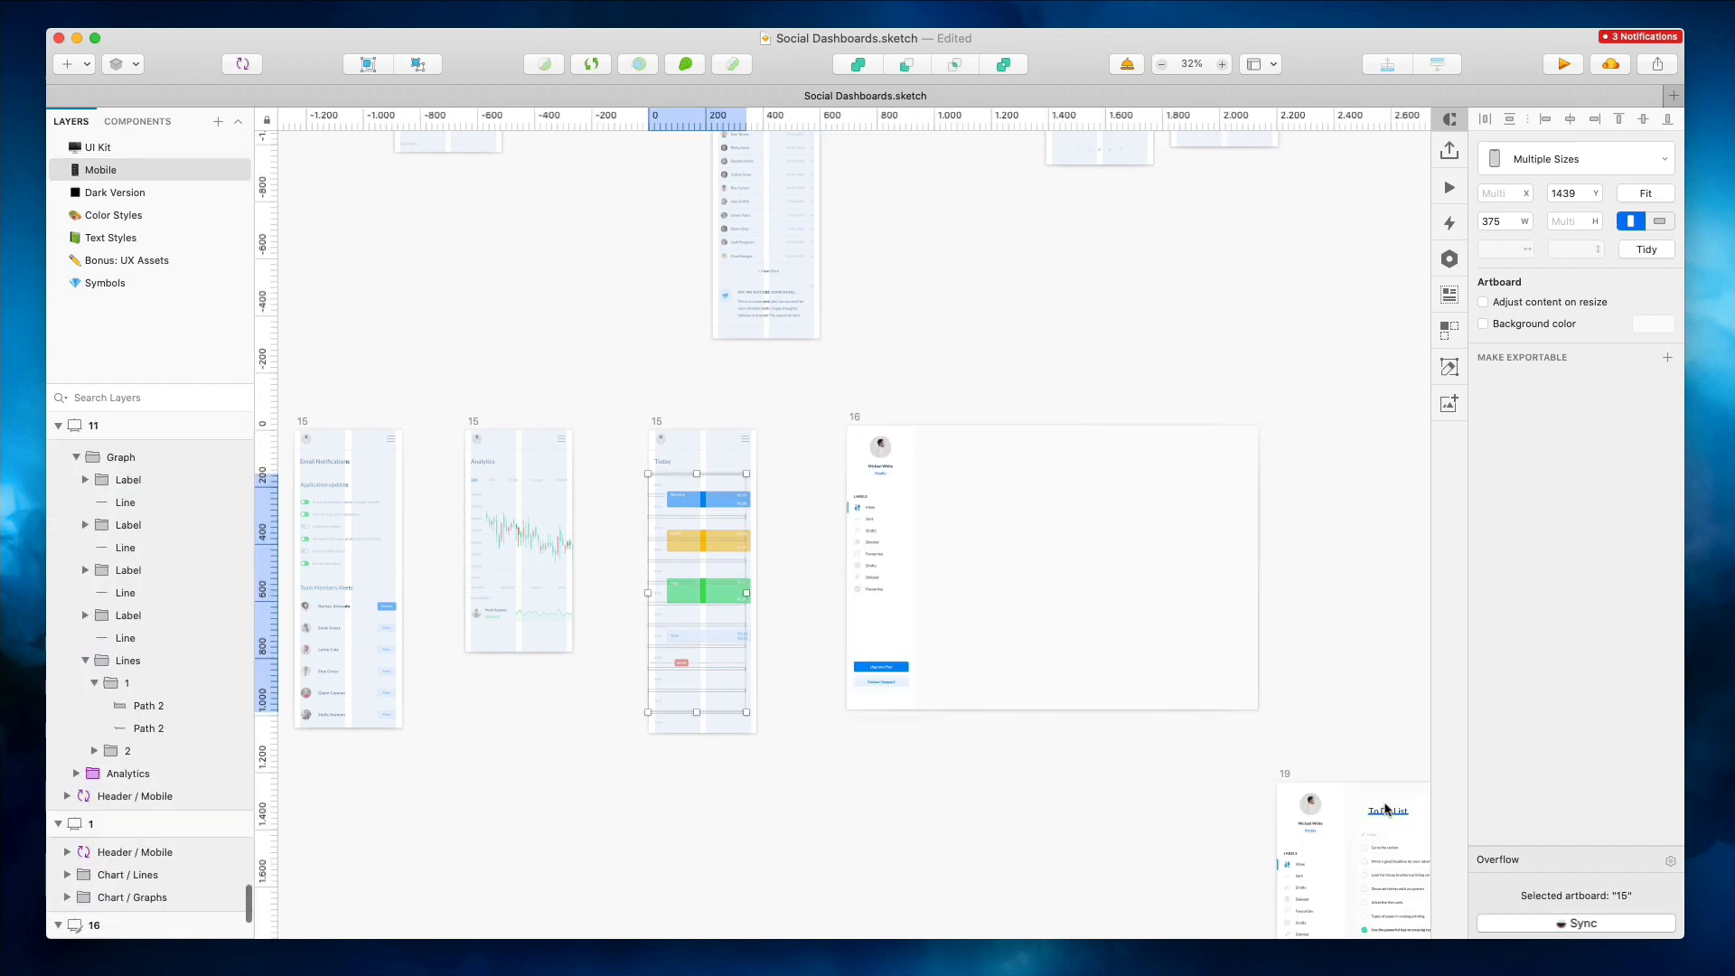
key(super+z)
key(super+z)
key(super+z)
key(super+z)
key(super+z)
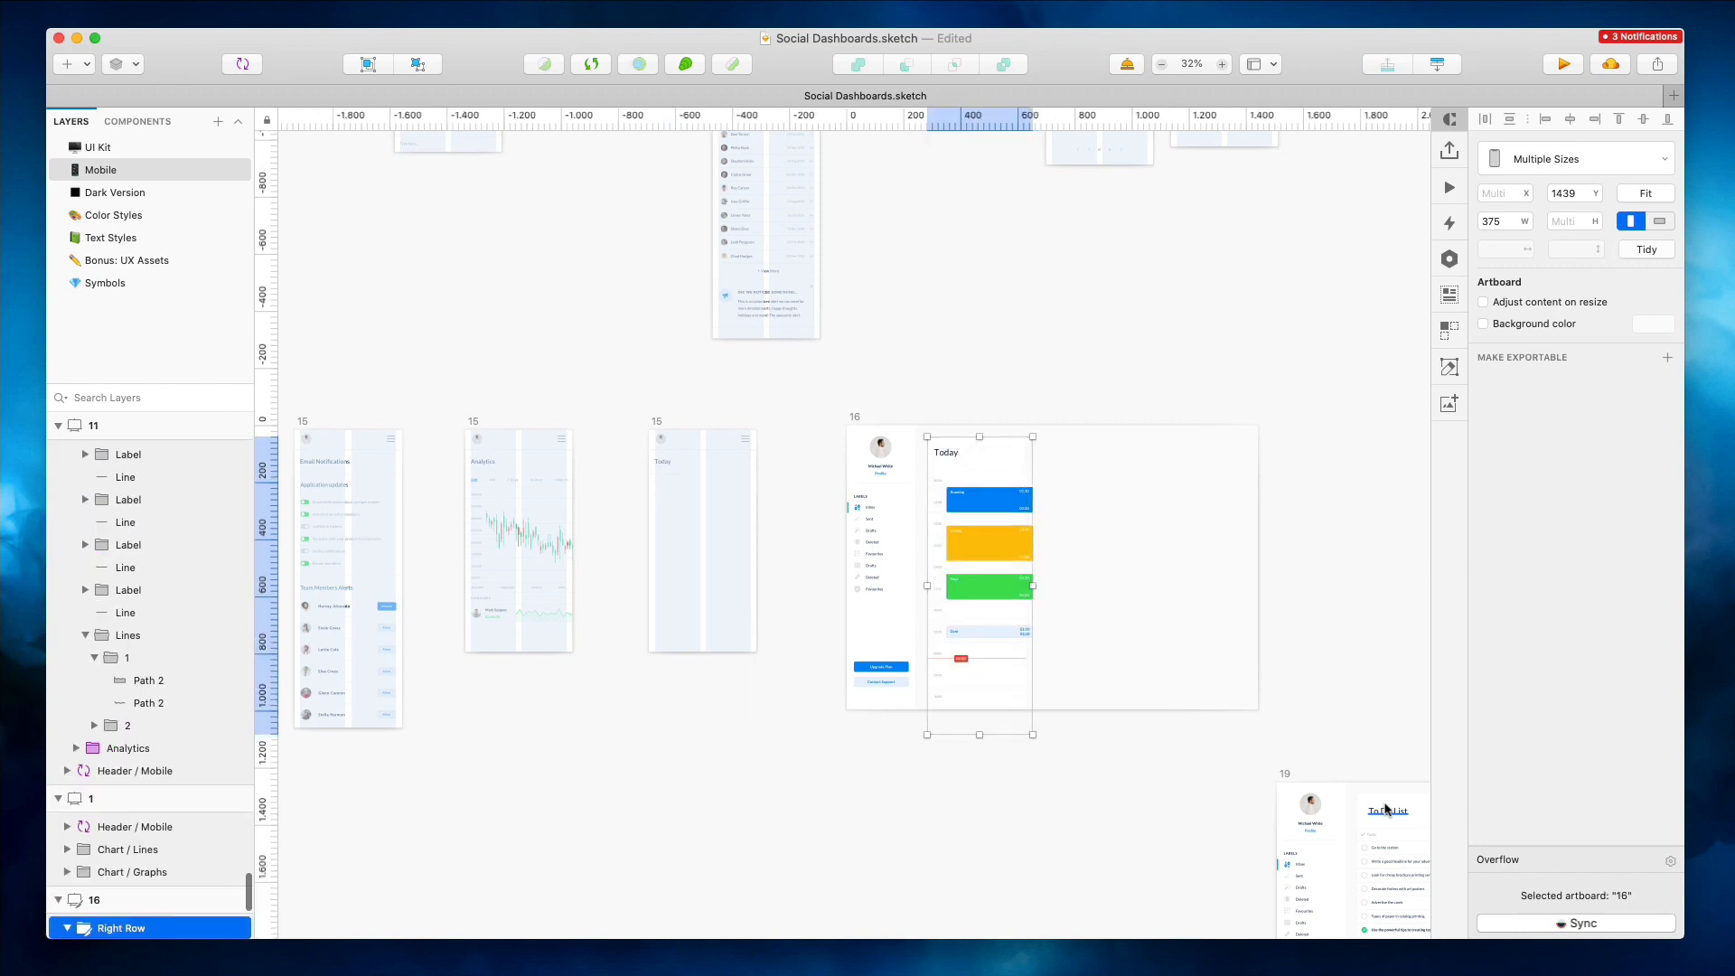
key(super+z)
key(super+z)
key(super+z)
key(super+z)
key(super+z)
key(super+z)
key(super+z)
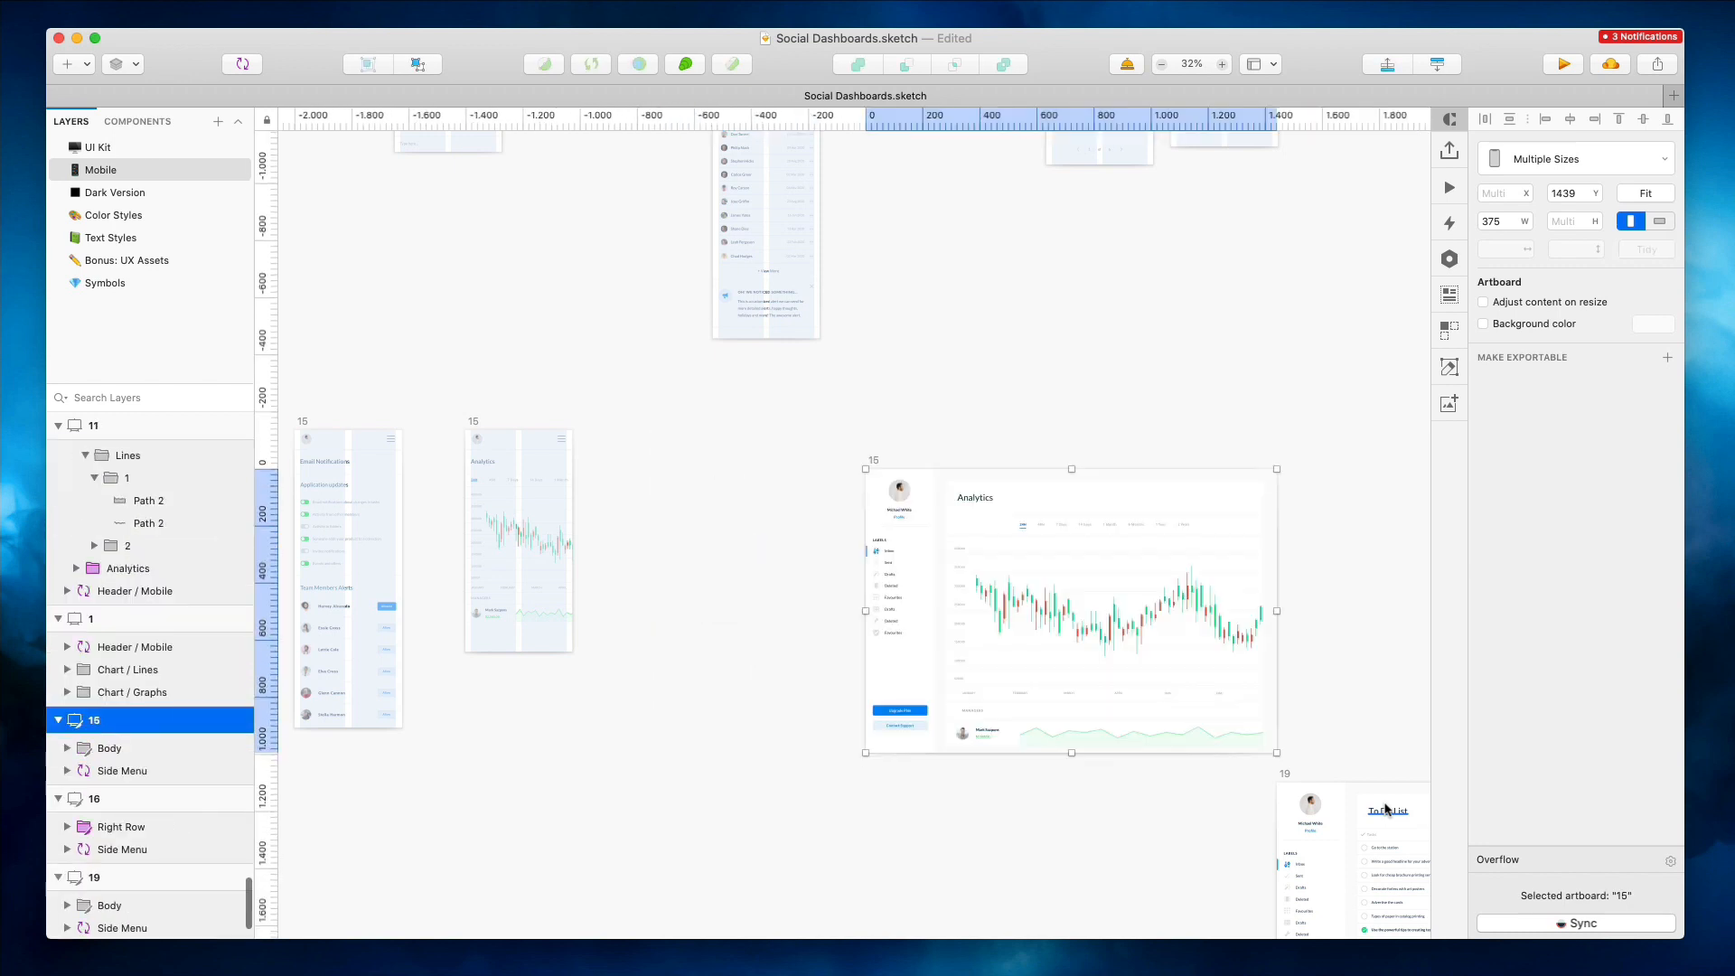
key(super+z)
key(super+z)
key(super+z)
key(super+z)
key(super+z)
key(super+z)
key(super+z)
key(super+z)
key(super+z)
key(super+z)
key(super+z)
key(super+z)
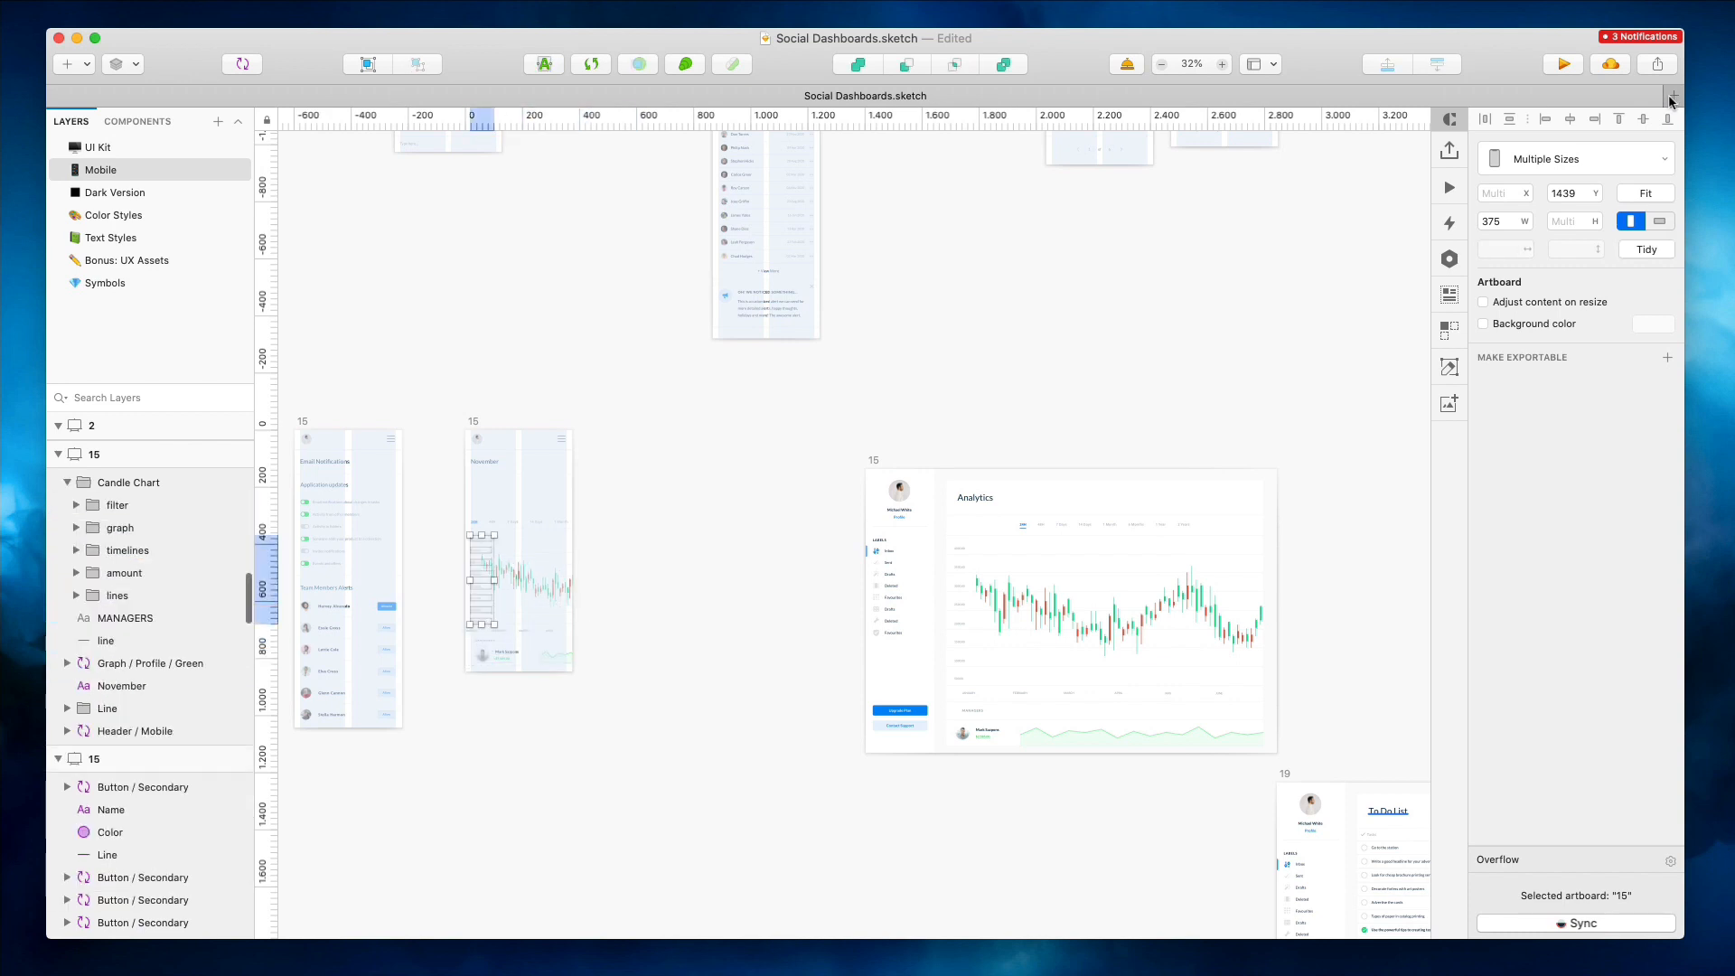
key(super+z)
key(super+z)
key(super+z)
key(super+z)
key(super+z)
key(super+z)
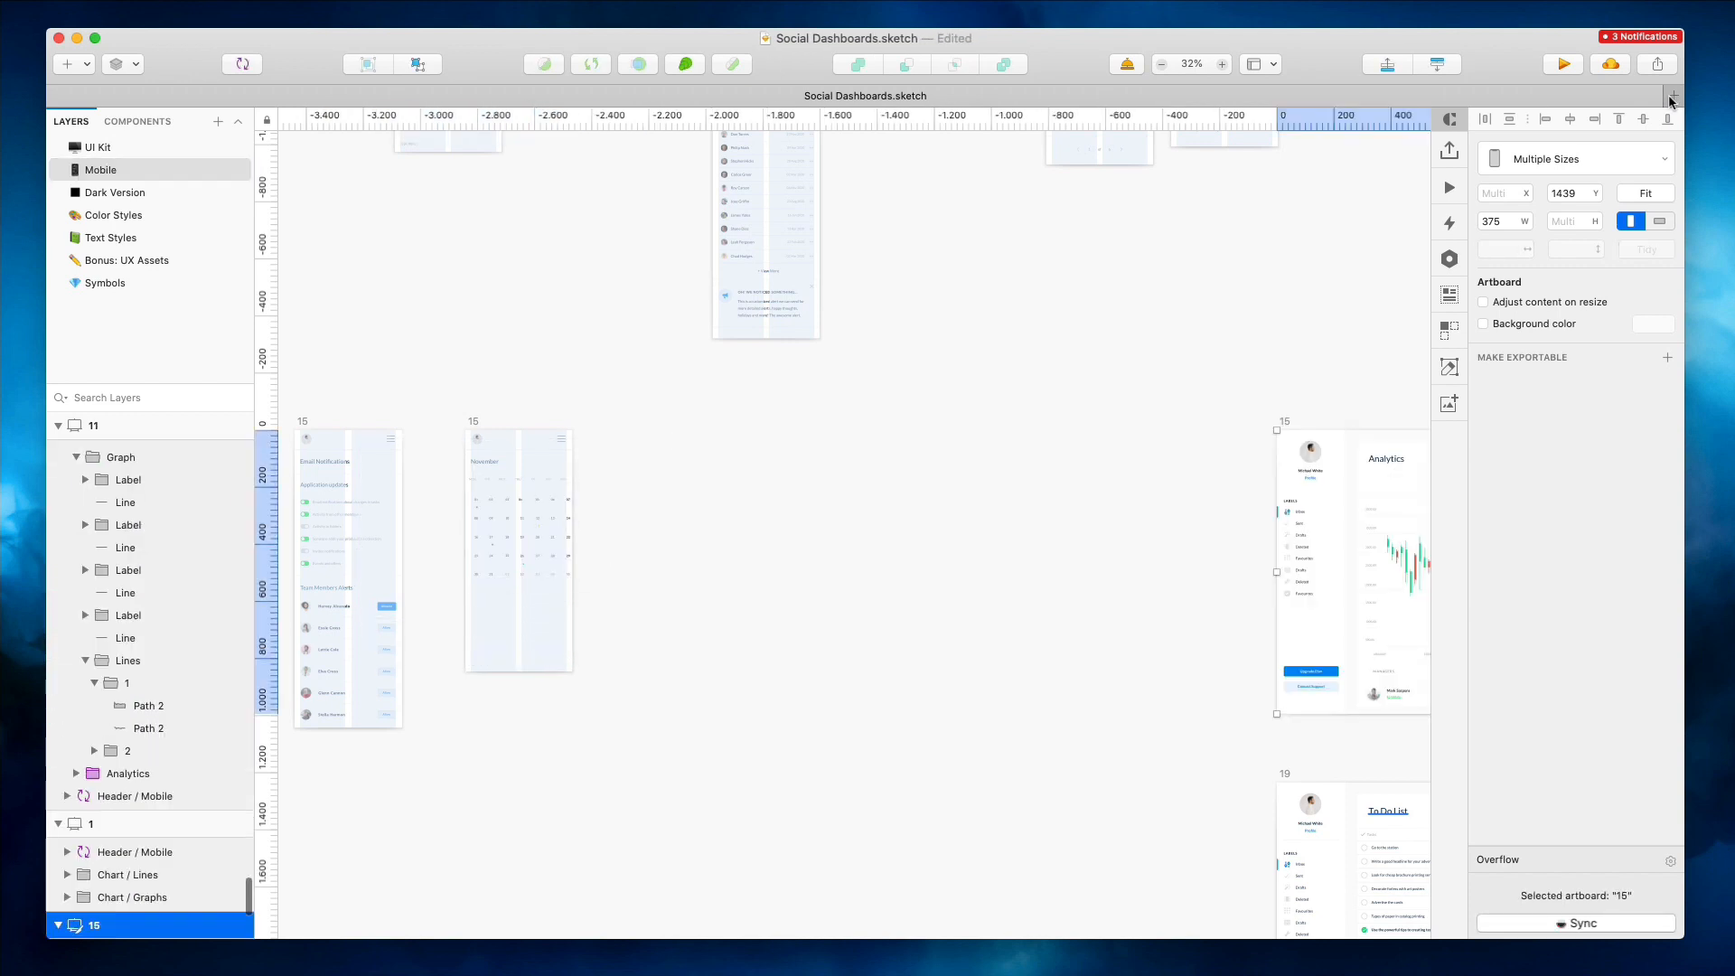
key(super+z)
key(super+z)
key(super+z)
key(super+z)
key(super+z)
key(super+z)
key(super+z)
key(super+z)
key(super+z)
key(super+z)
key(super+z)
key(super+z)
key(super+z)
key(super+z)
key(super+z)
key(super+z)
Create a new blank document and switch back to the Social Dashboards file
key(super+n)
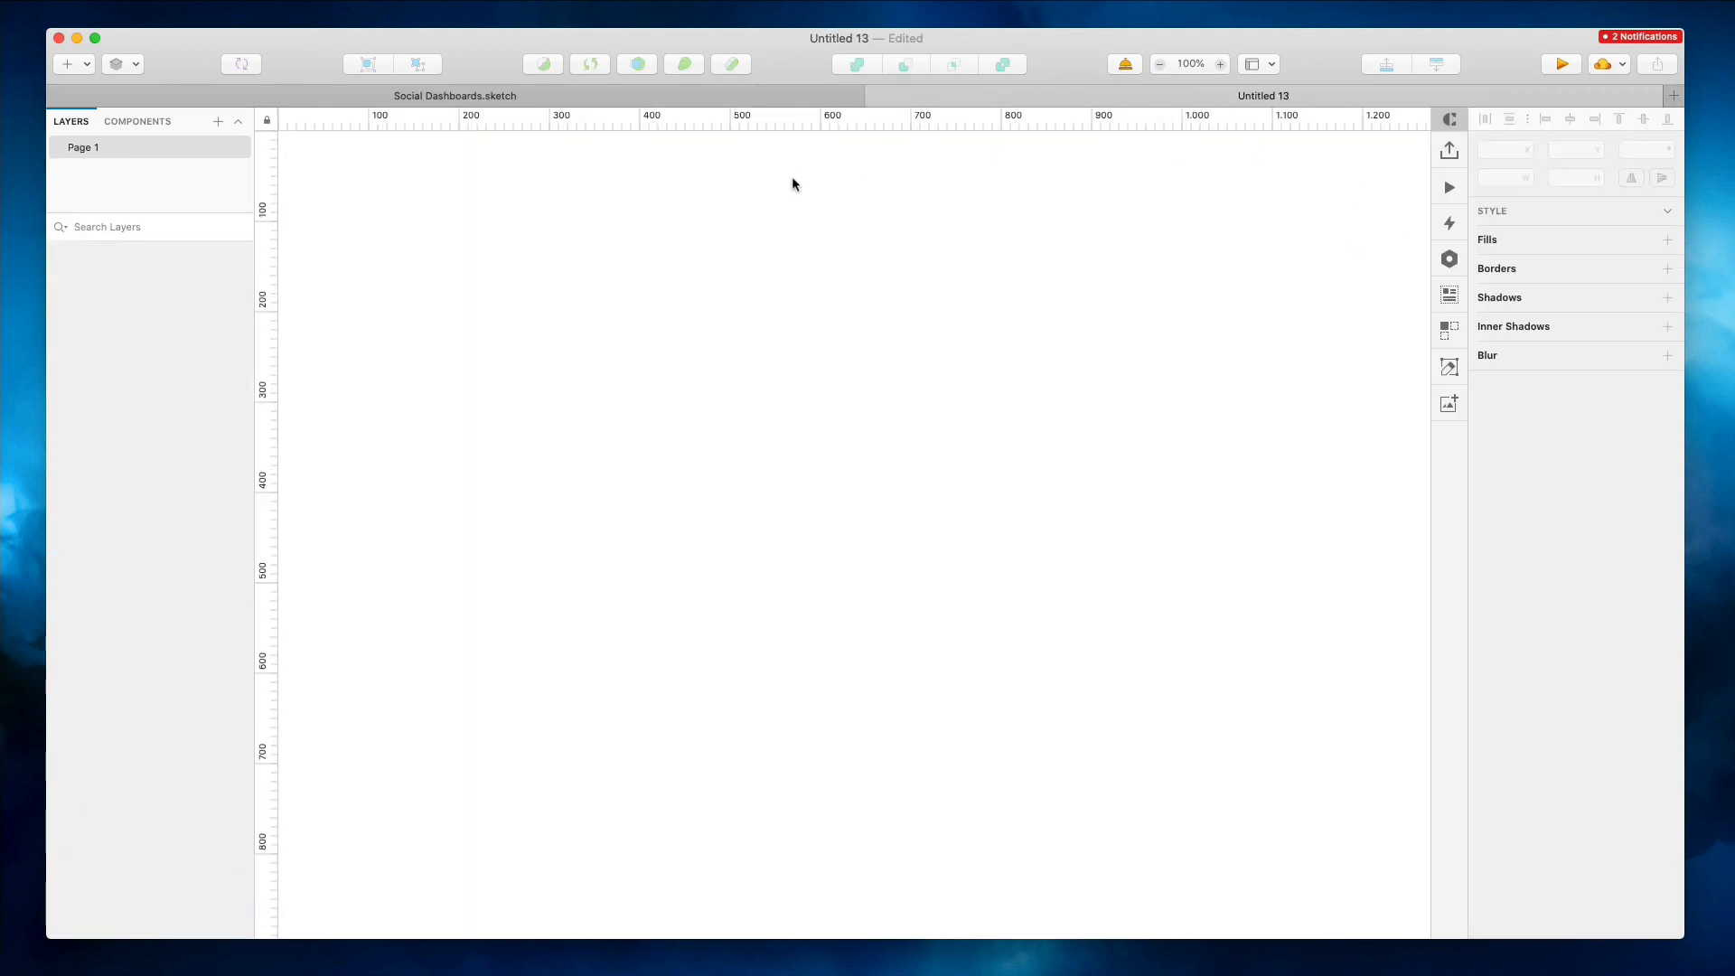
click(654, 94)
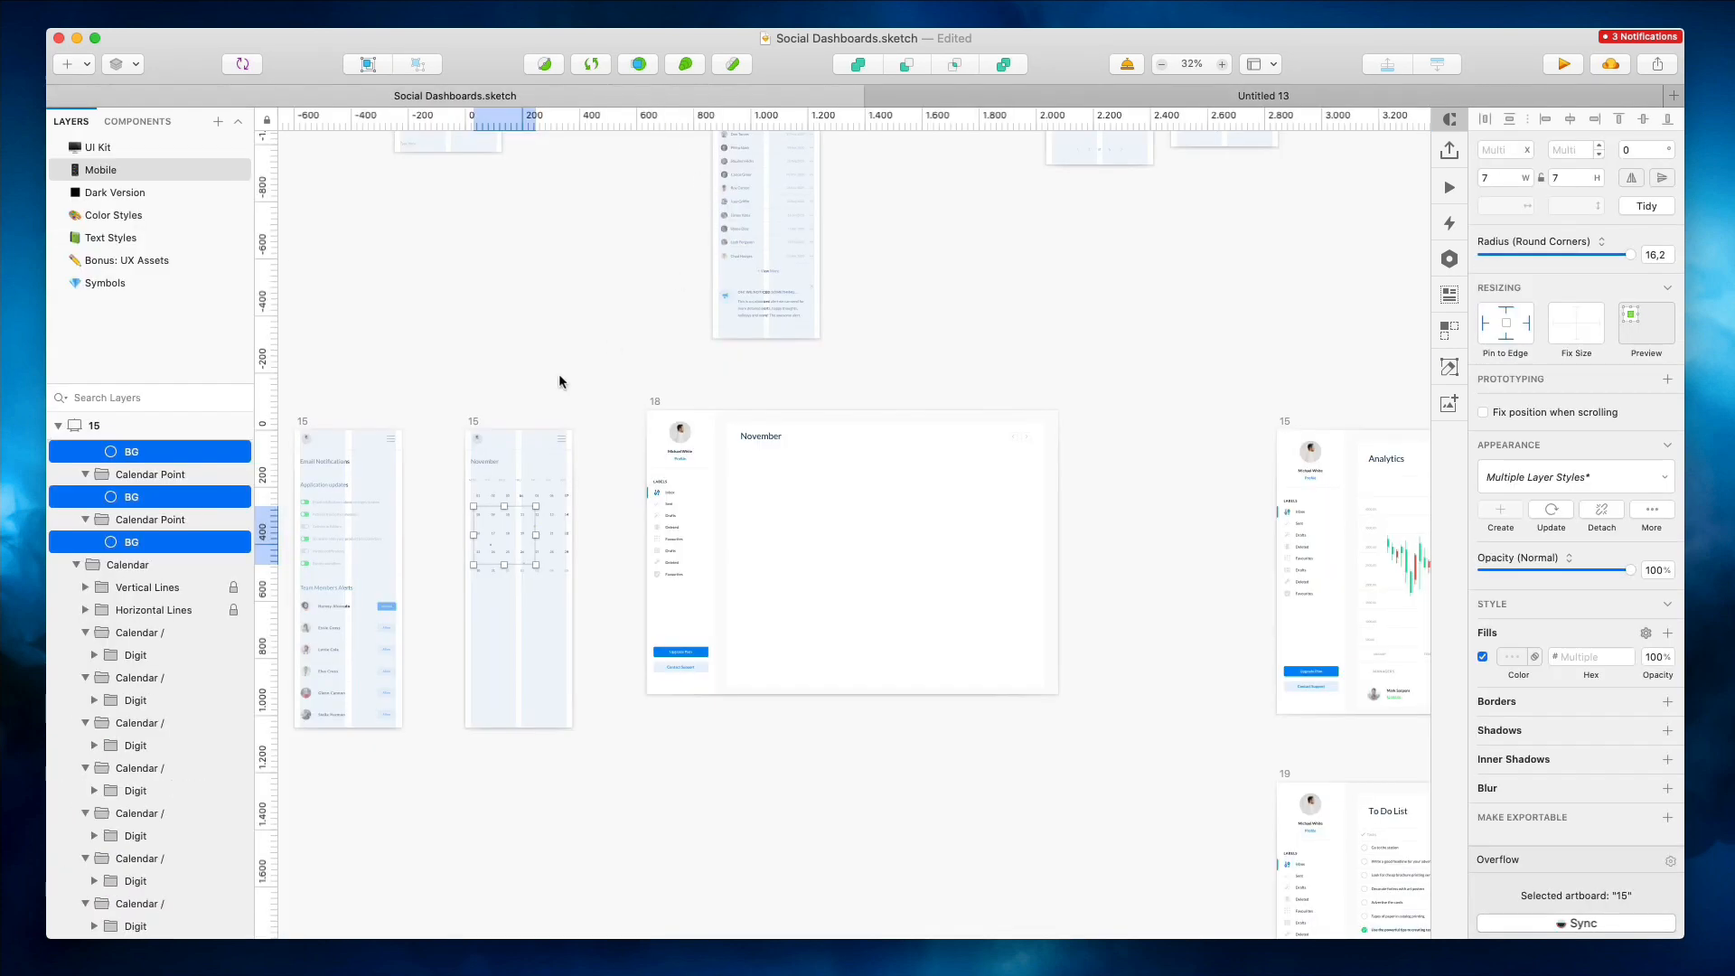
Undo further edits to the calendar mobile artboard's date digits and calendar points
key(super+z)
key(super+z)
key(super+z)
key(super+z)
key(super+z)
key(super+z)
key(super+z)
key(super+z)
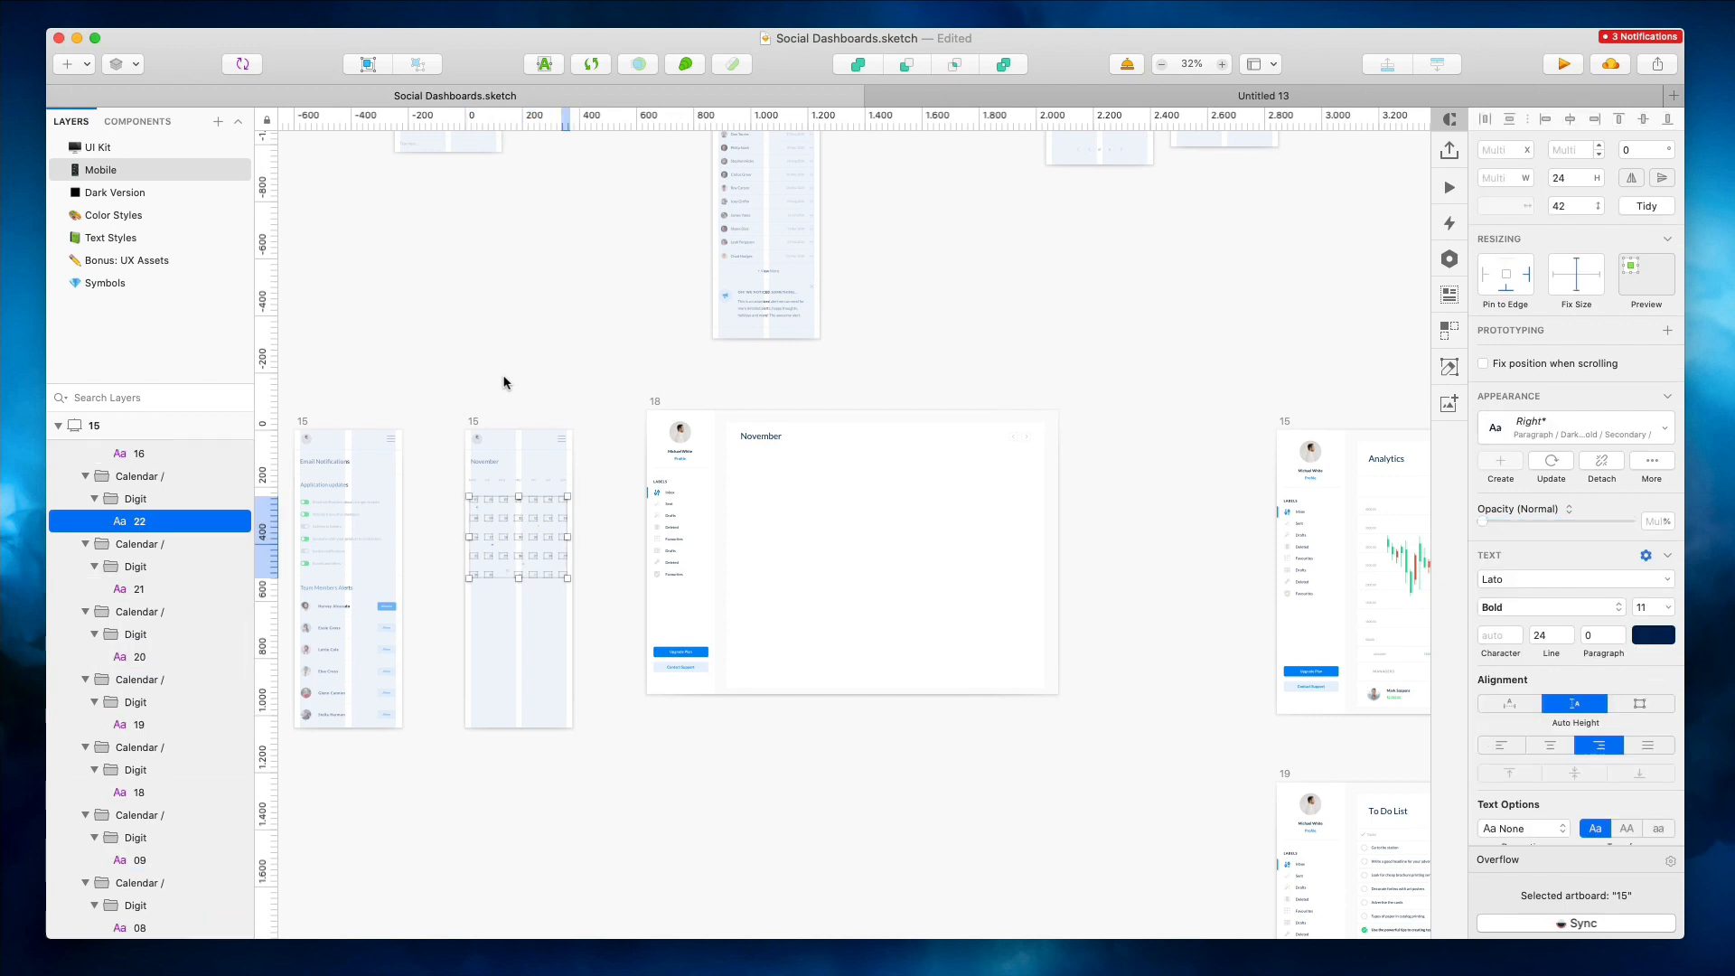
key(super+z)
key(super+z)
key(super+z)
key(super+z)
key(super+z)
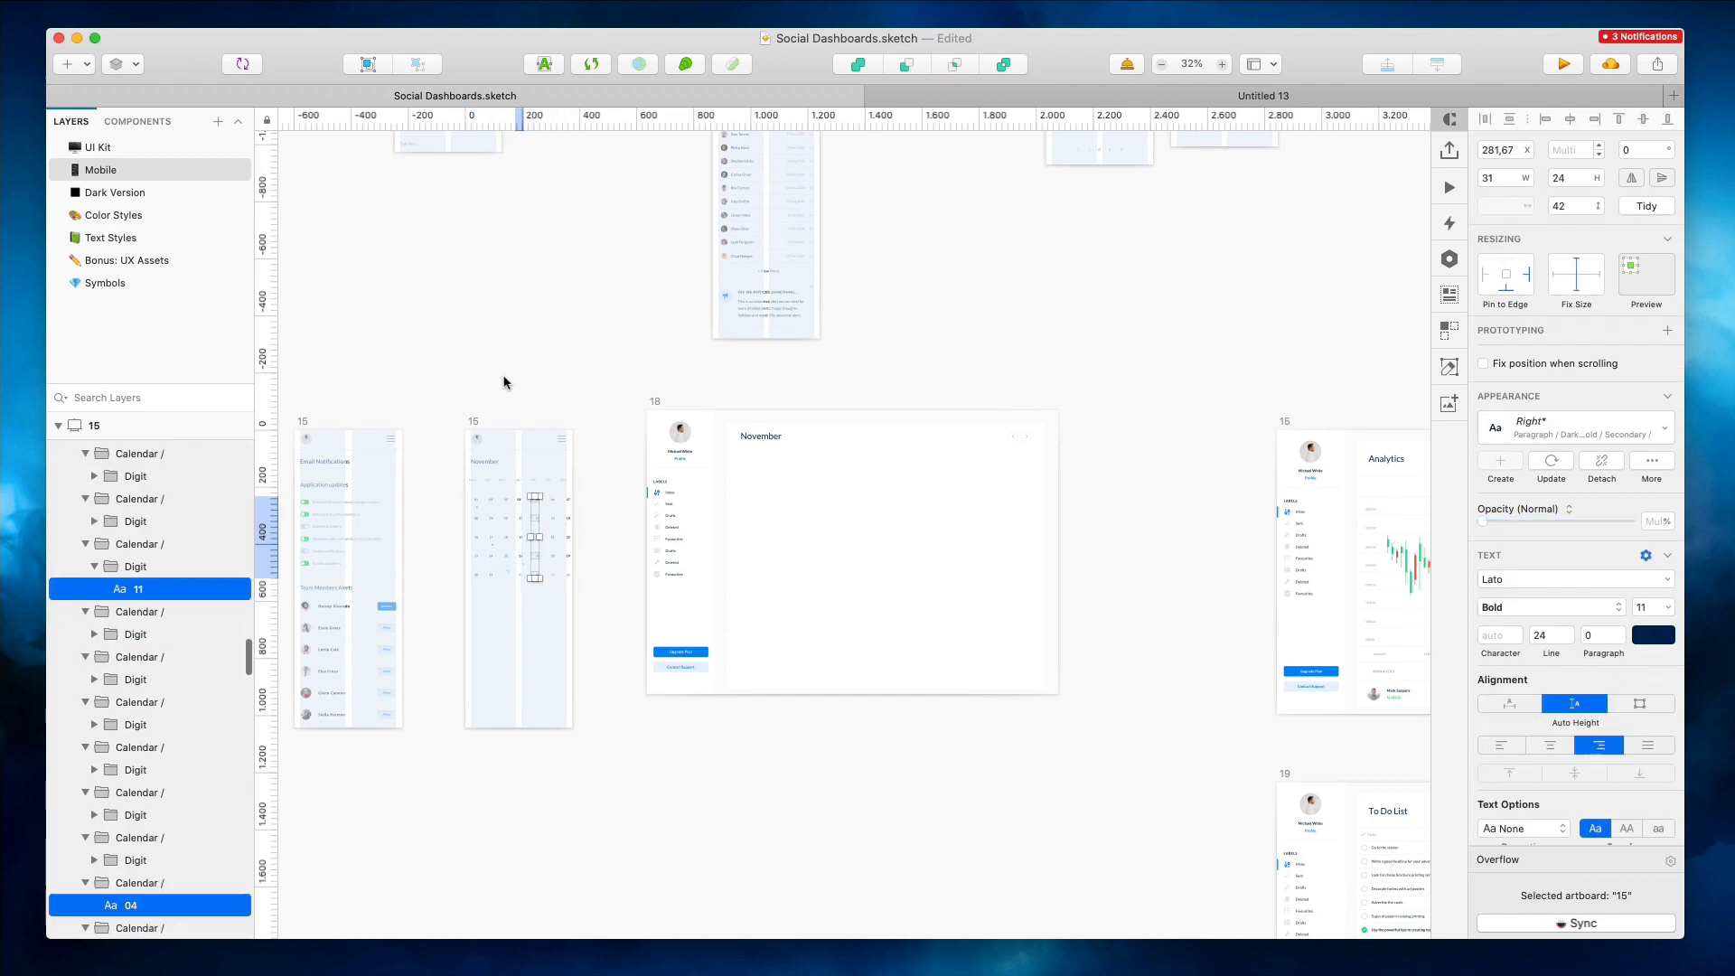
key(super+z)
key(super+z)
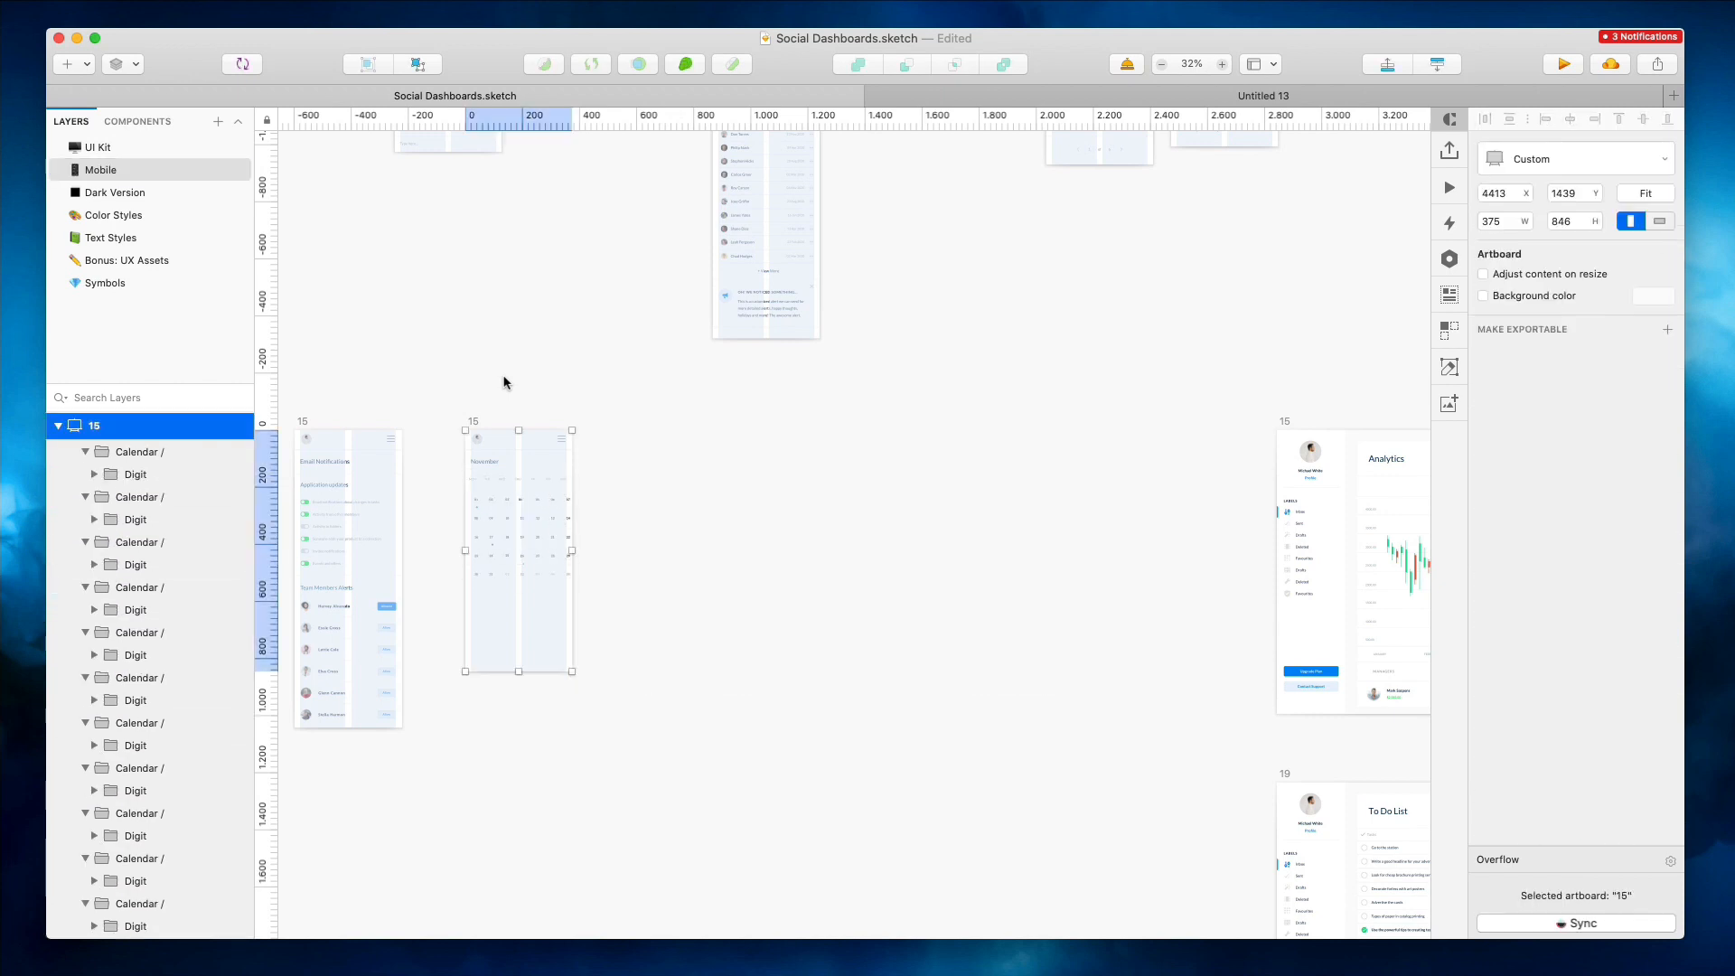
Compare the new document's artboards with the Social Dashboards file by switching between the two documents
click(1078, 98)
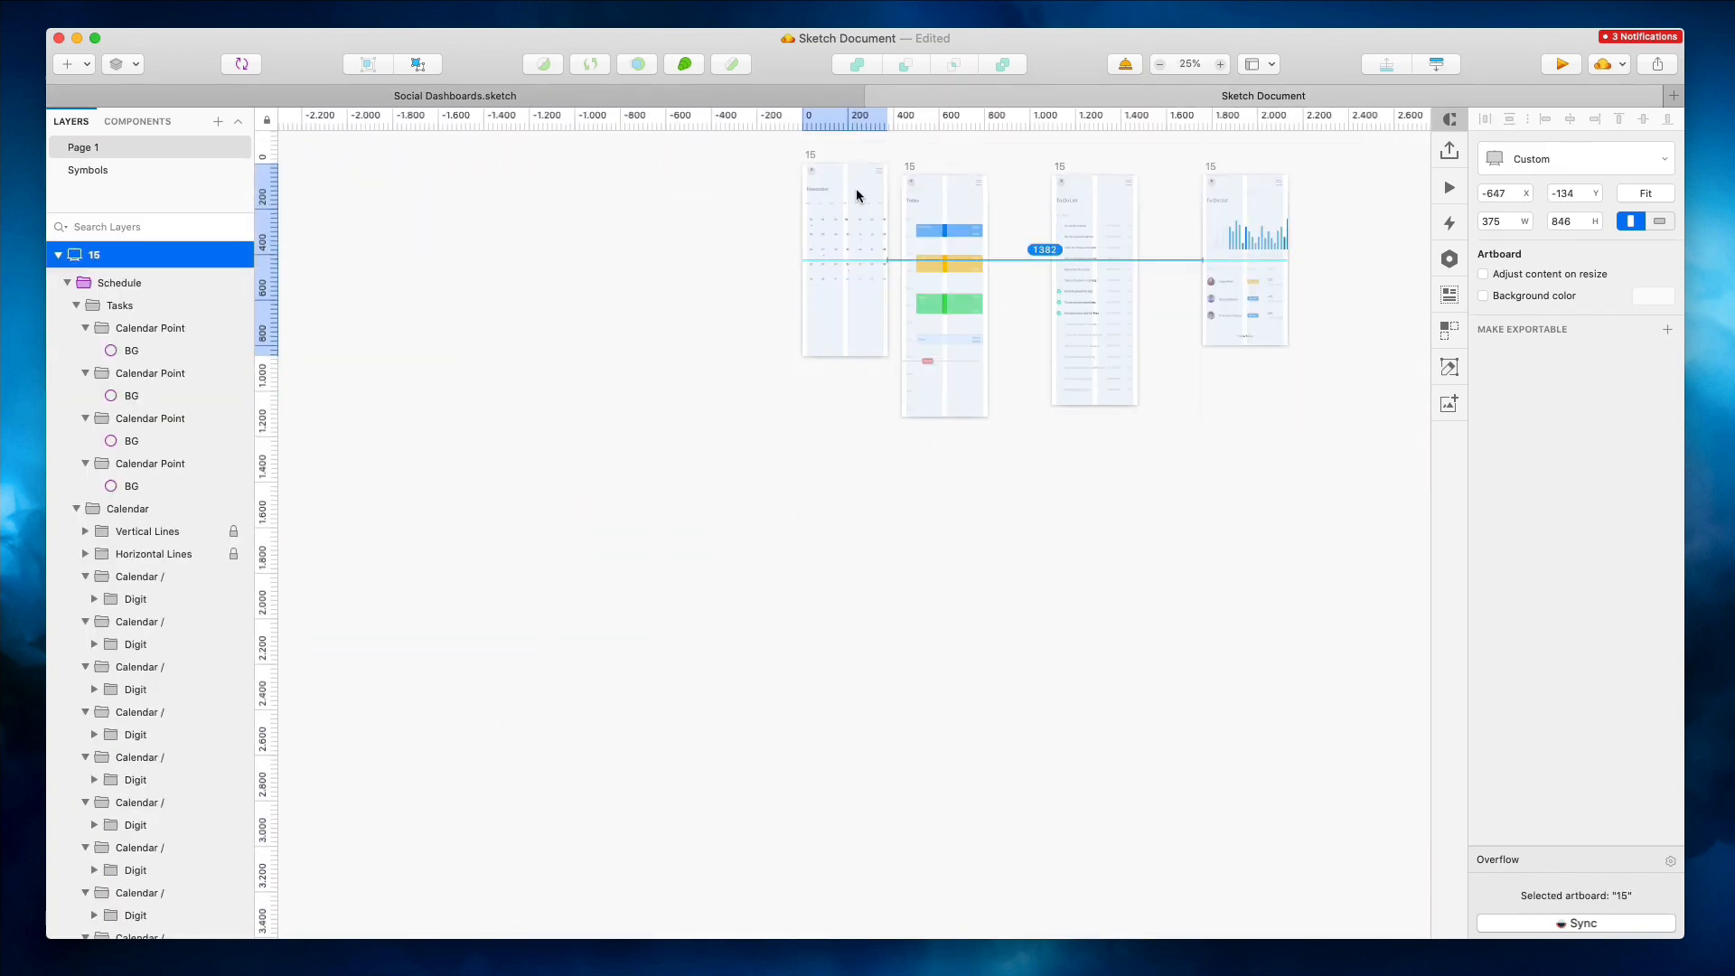
click(709, 98)
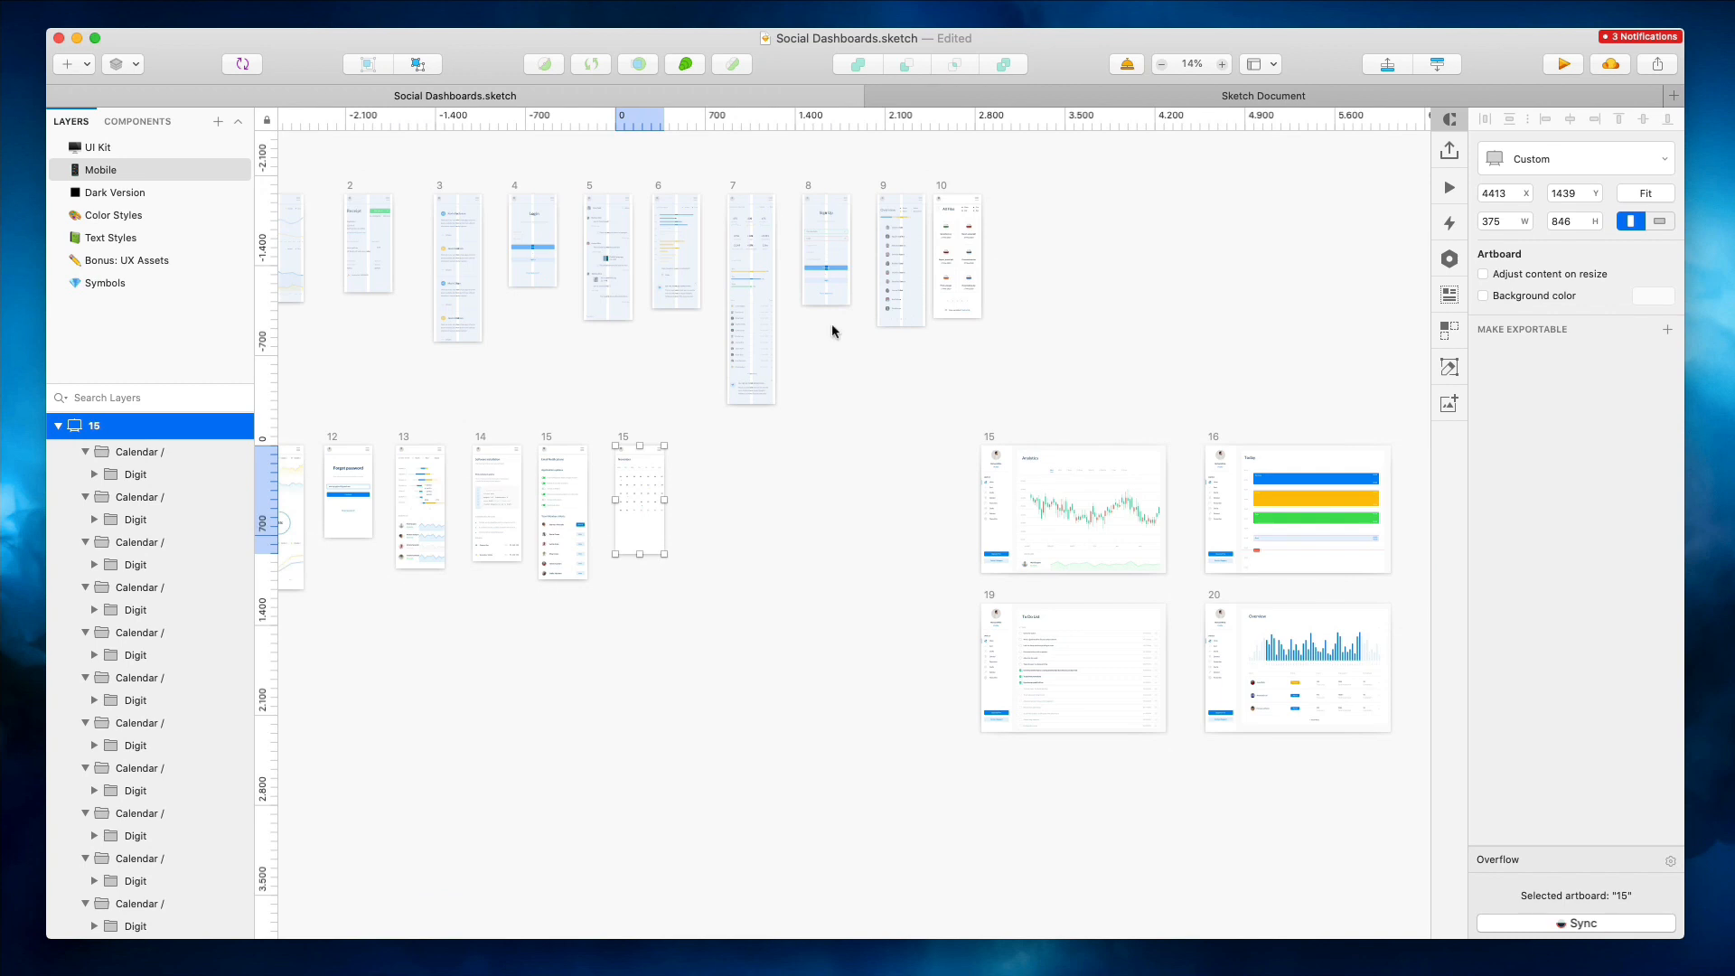
click(1191, 97)
mouse_move(677, 149)
mouse_down()
mouse_move(1301, 475)
mouse_move(1352, 523)
mouse_up()
click(746, 95)
Undo the remaining edits, stepping the analytics, tasks, to-do and performance artboards back toward their desktop forms
key(super+z)
key(super+z)
key(super+z)
key(super+z)
key(super+z)
key(super+z)
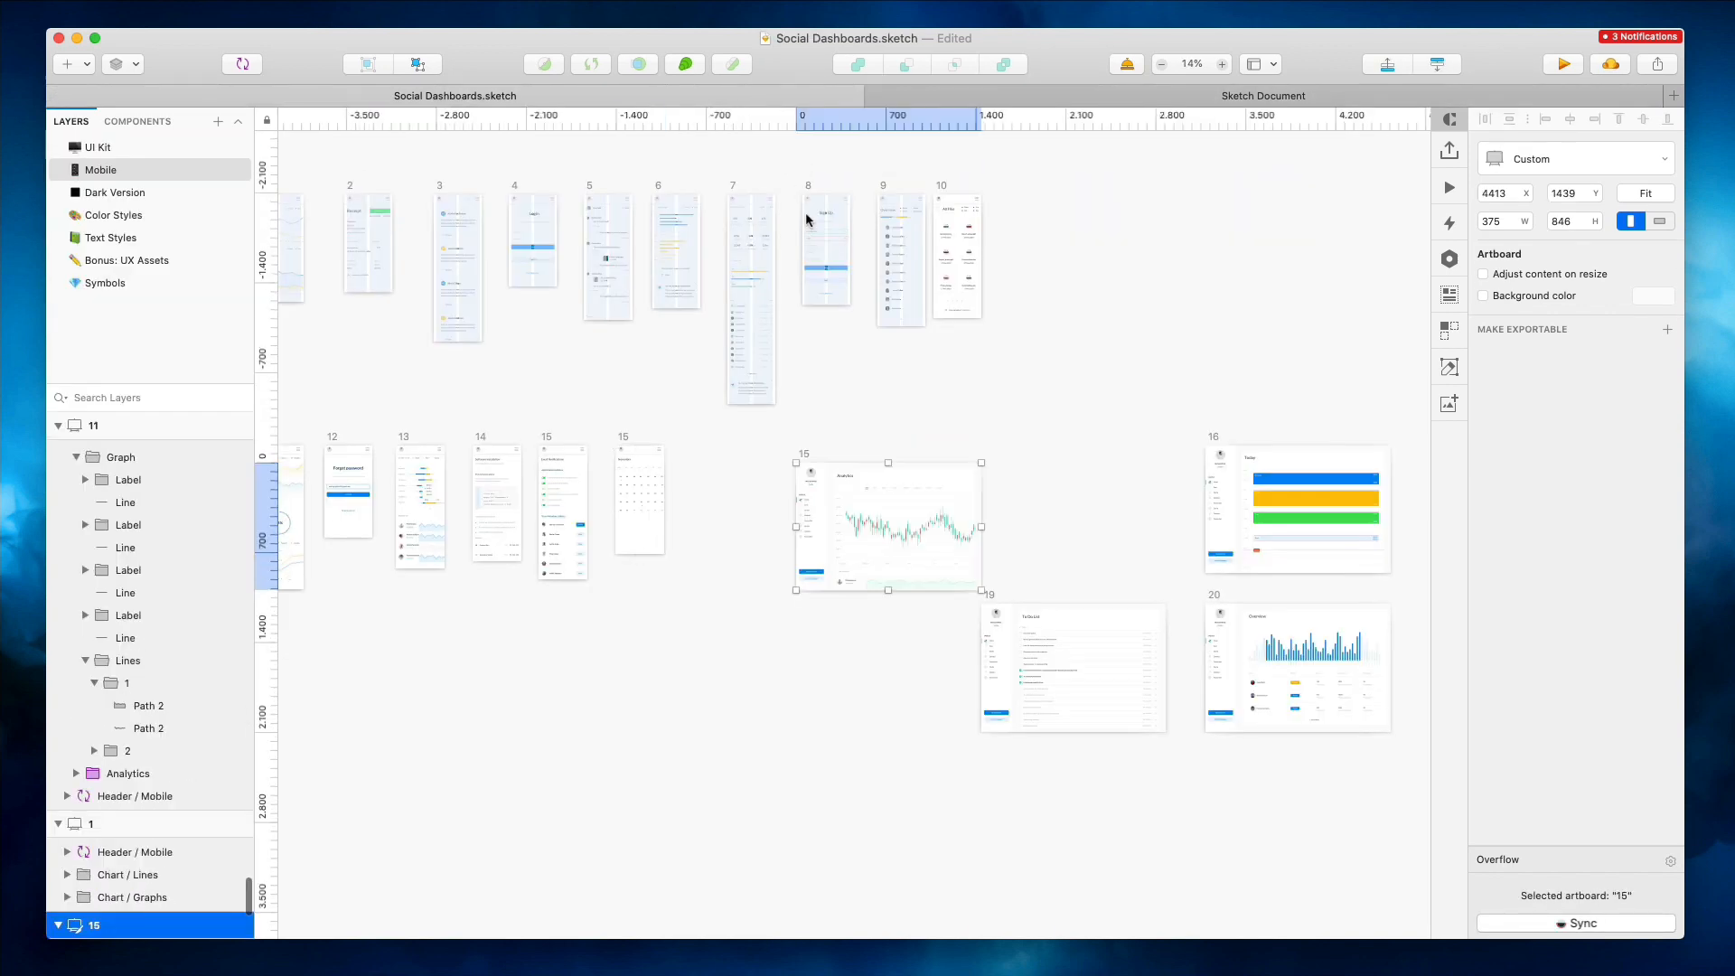
key(super+z)
key(super+z)
key(super+z)
key(super+z)
key(super+z)
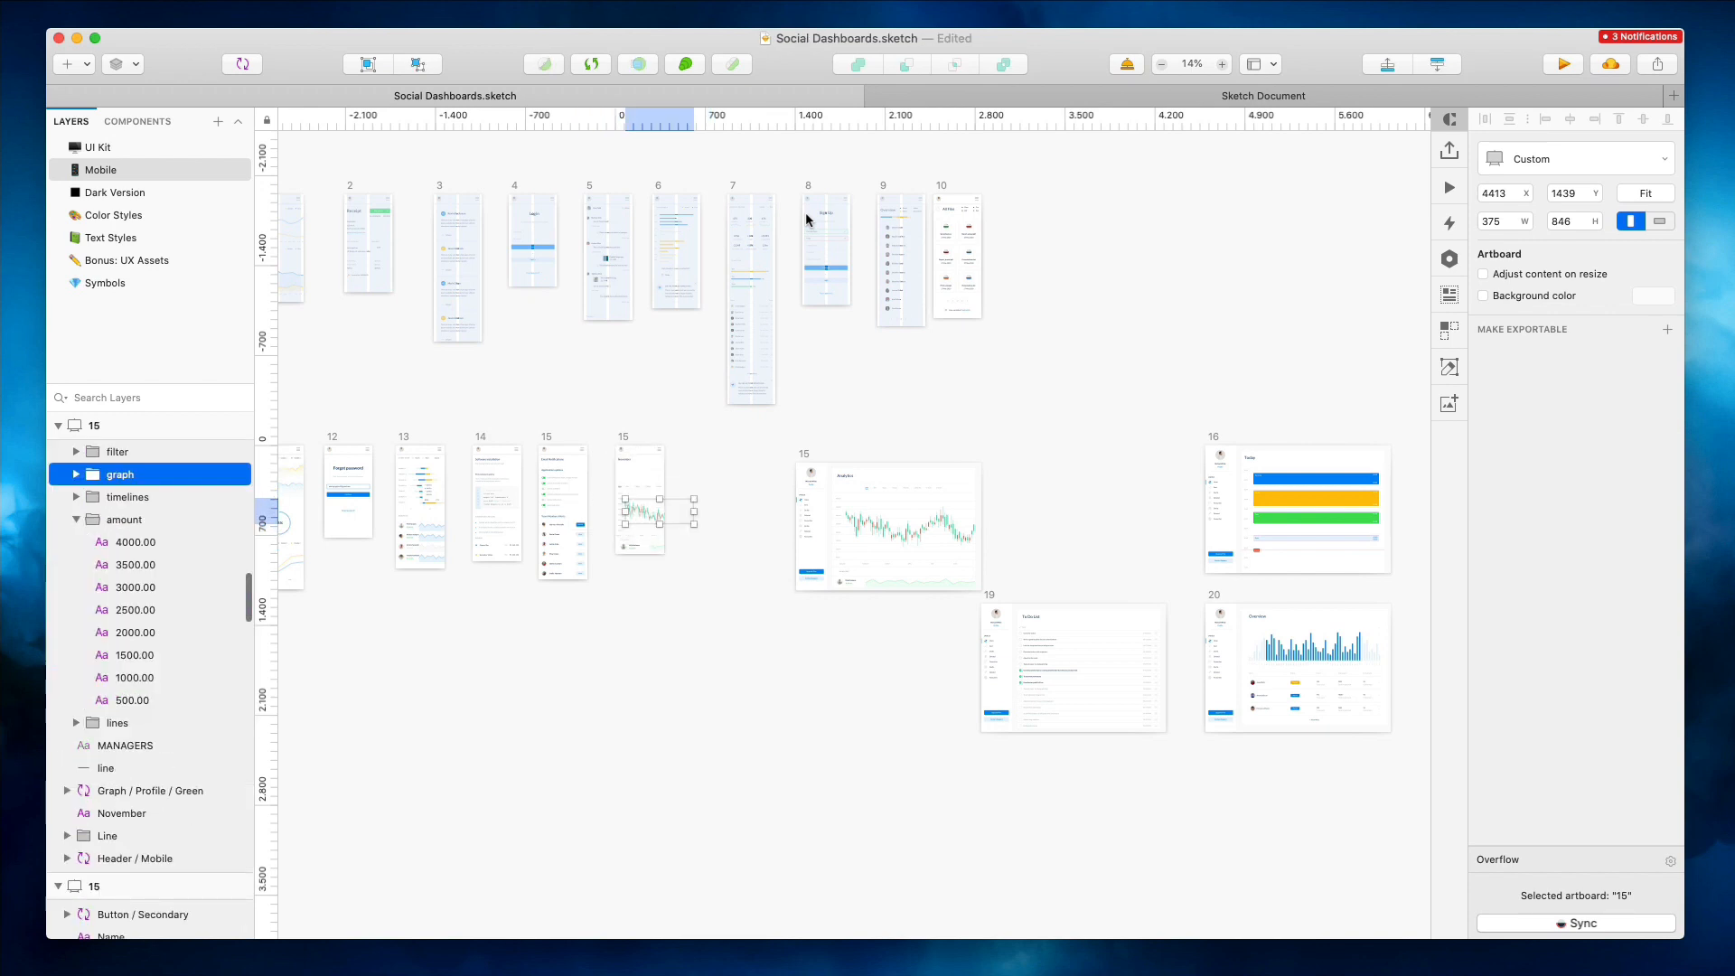
key(super+z)
key(super+z)
key(super+z)
key(super+z)
key(super+z)
key(super+z)
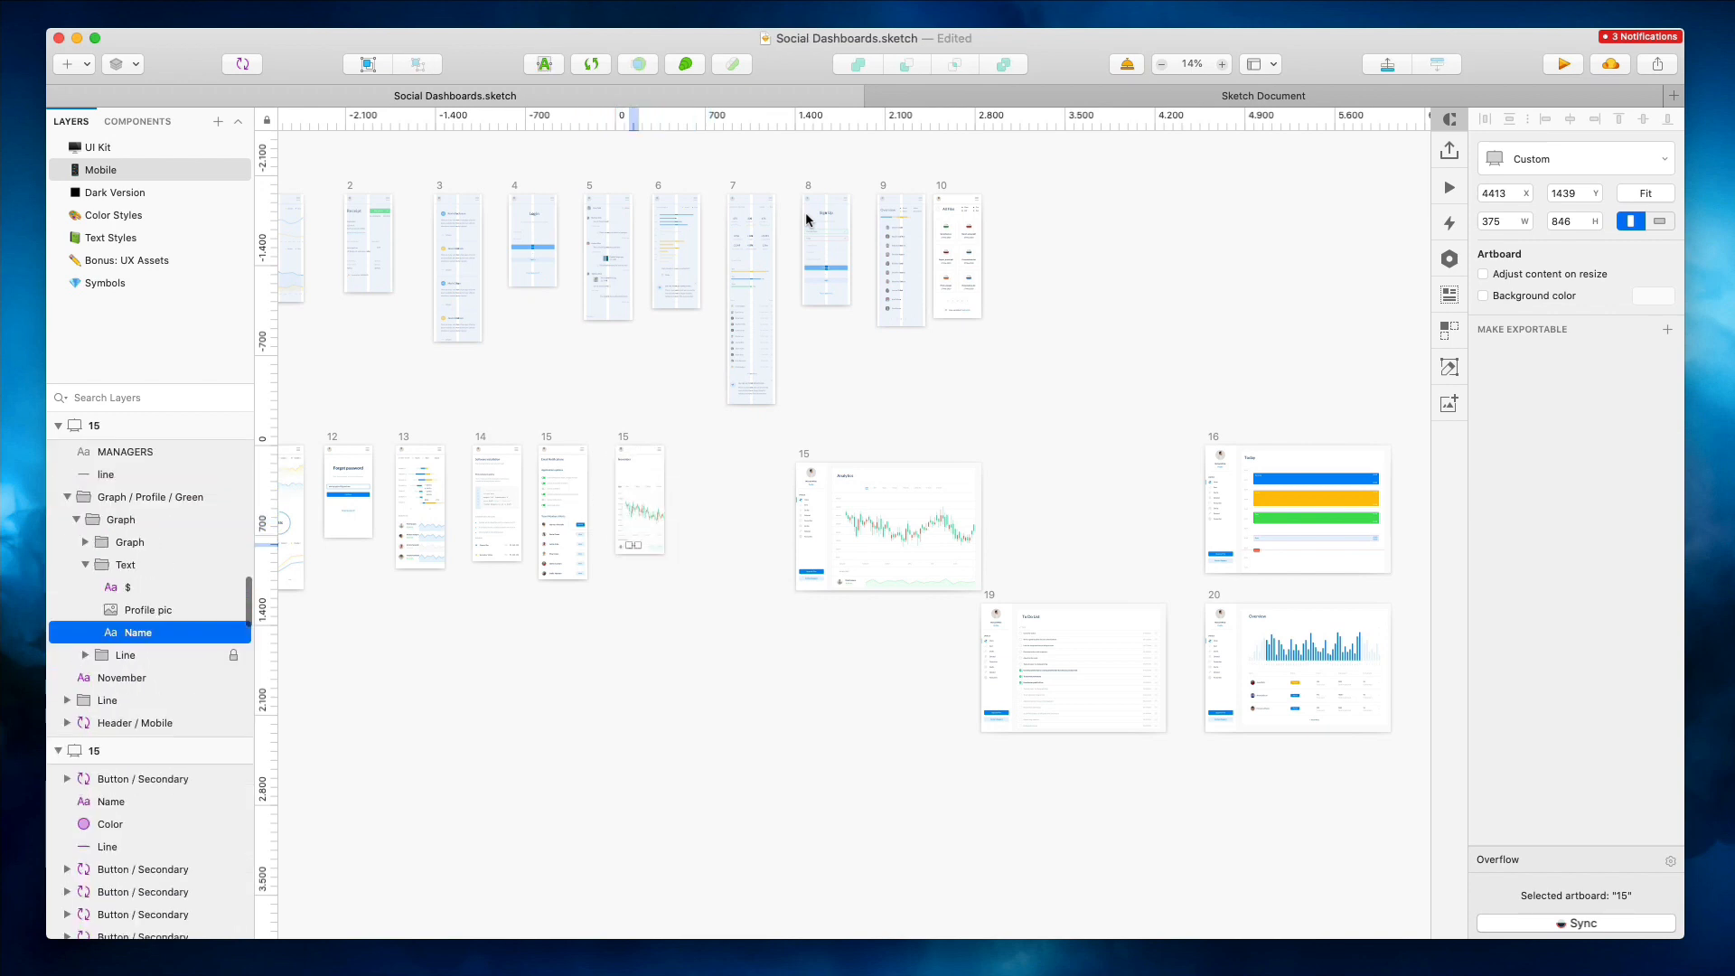
key(super+z)
key(super+z)
key(super+z)
key(super+z)
key(super+z)
key(super+z)
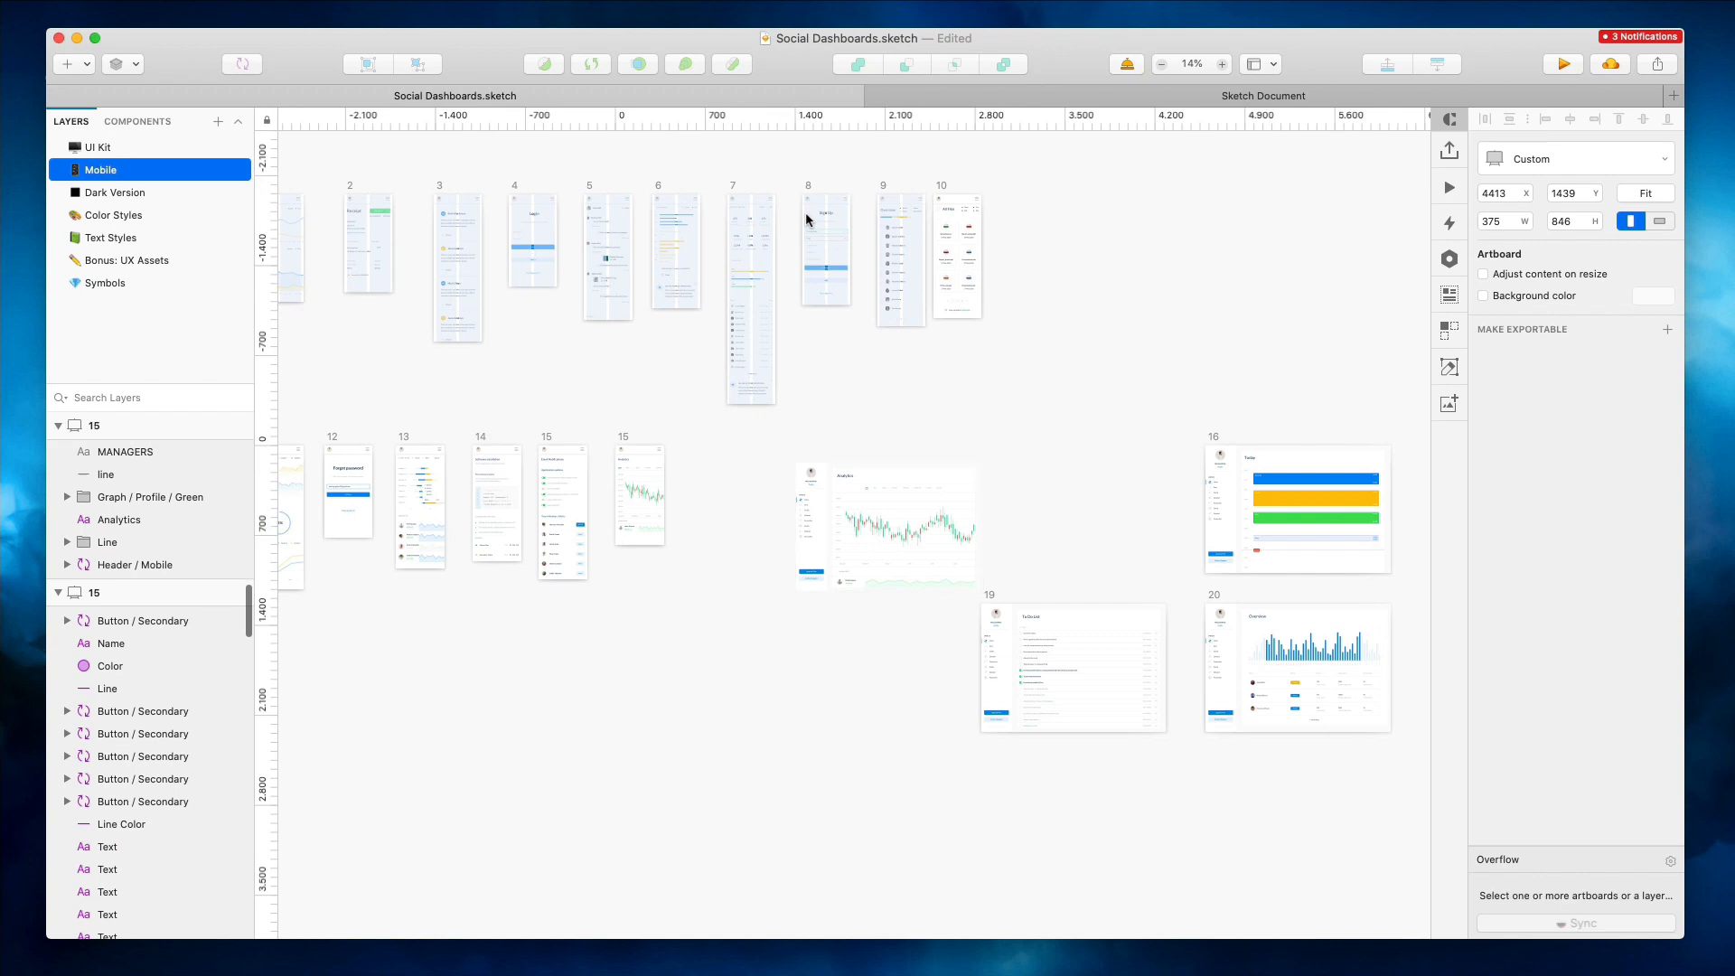
key(super+z)
key(super+z)
key(super+z)
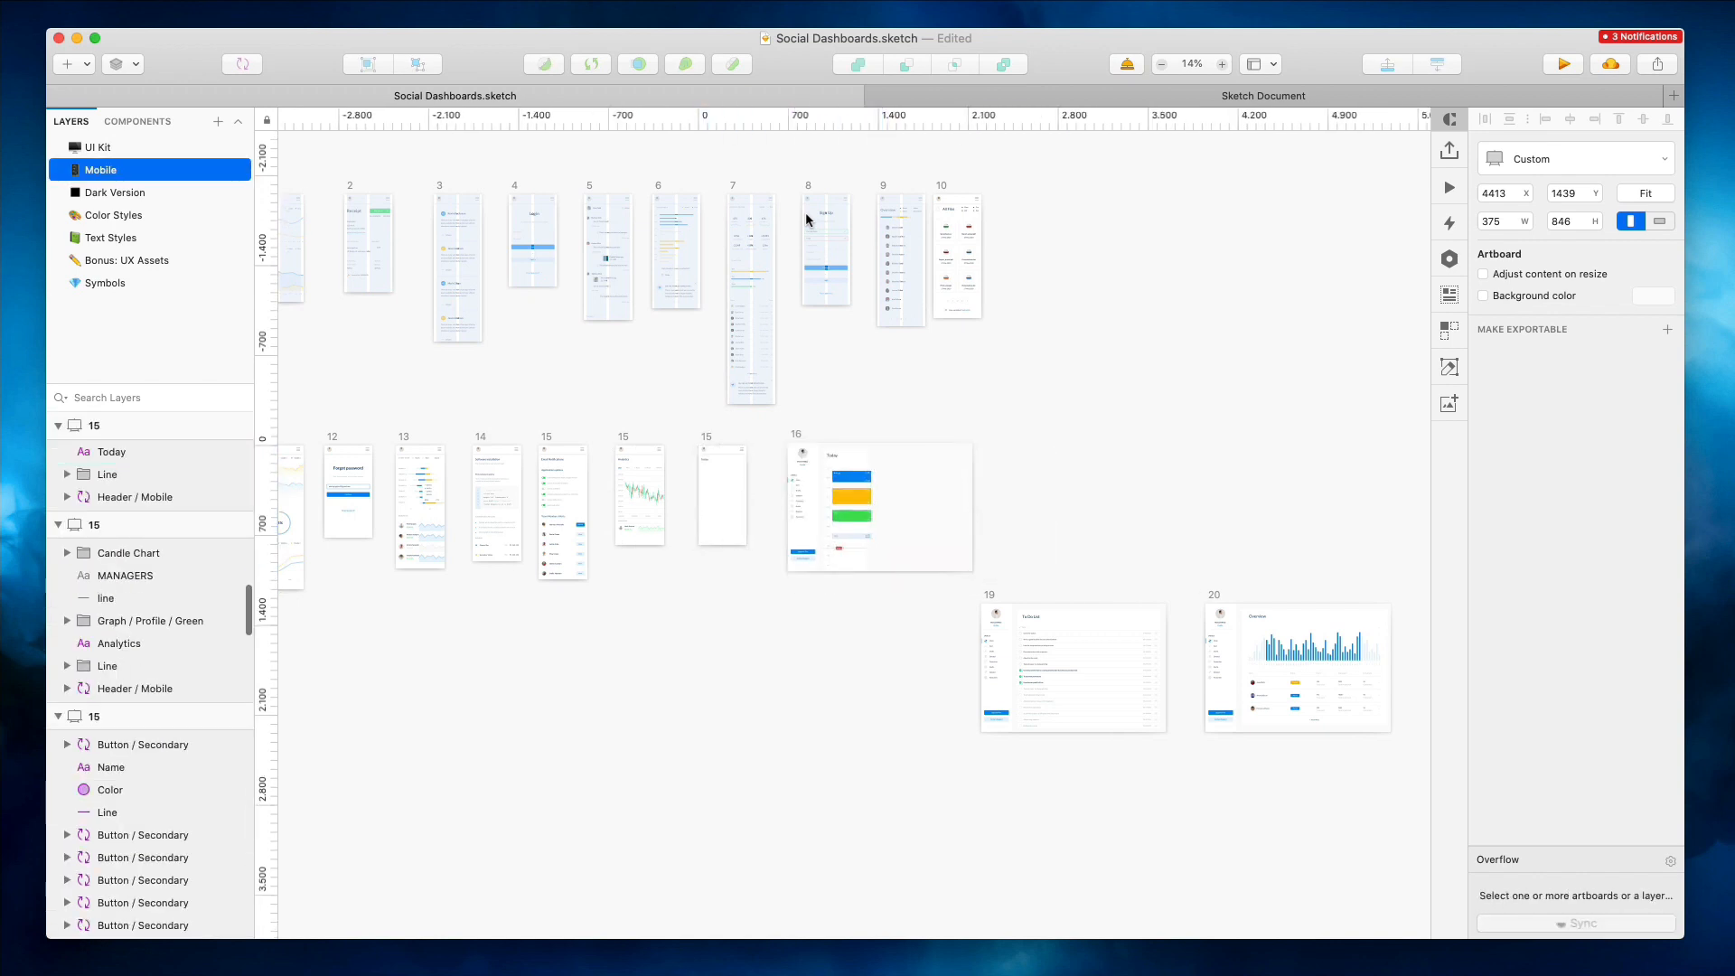
key(super+z)
key(super+z)
key(super+z)
key(super+z)
key(super+z)
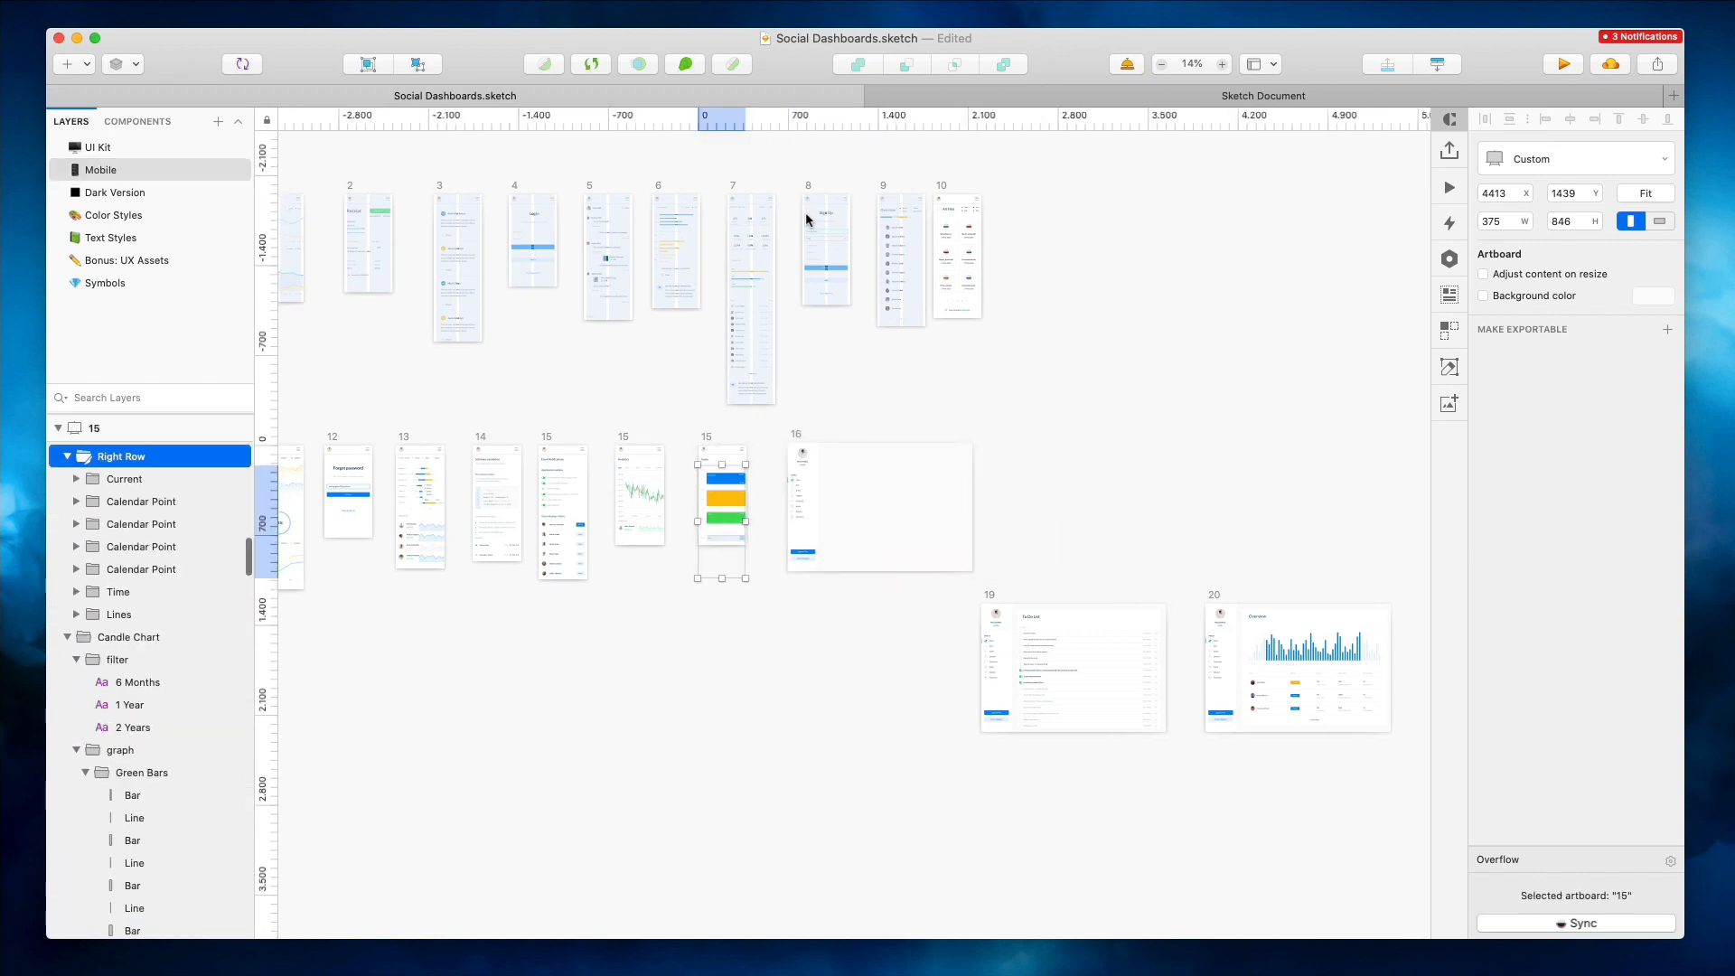
key(super+z)
key(super+z)
key(super+z)
key(super+z)
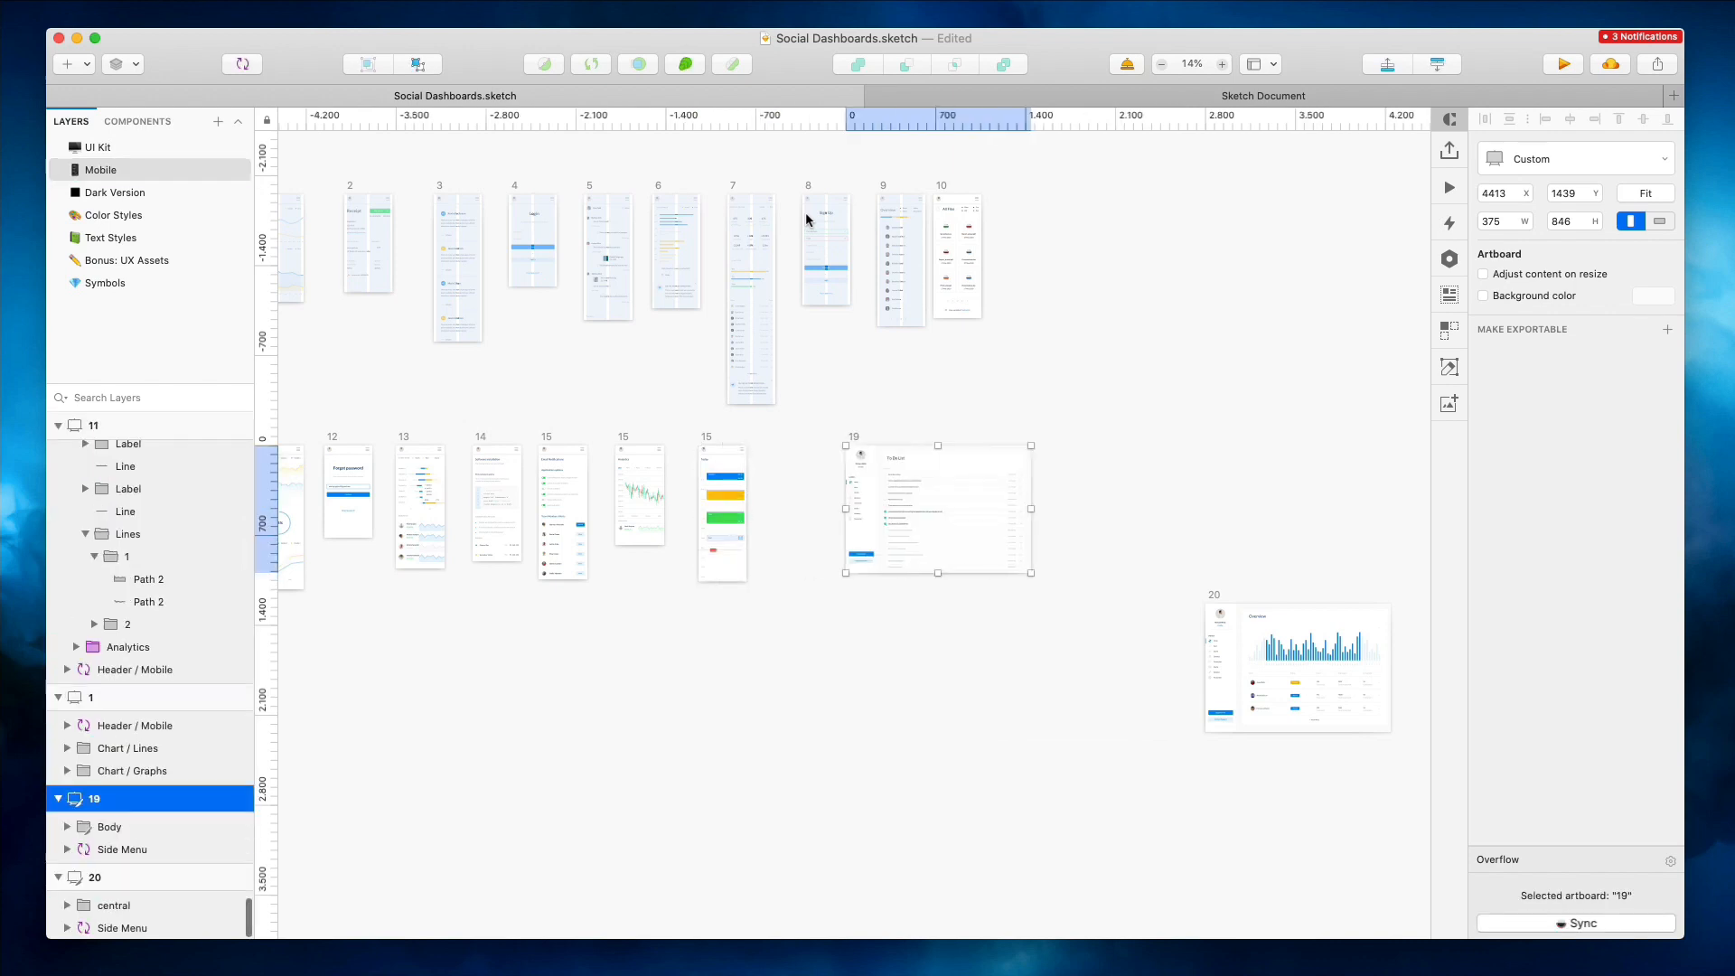
key(super+z)
key(super+z)
key(super+z)
key(super+z)
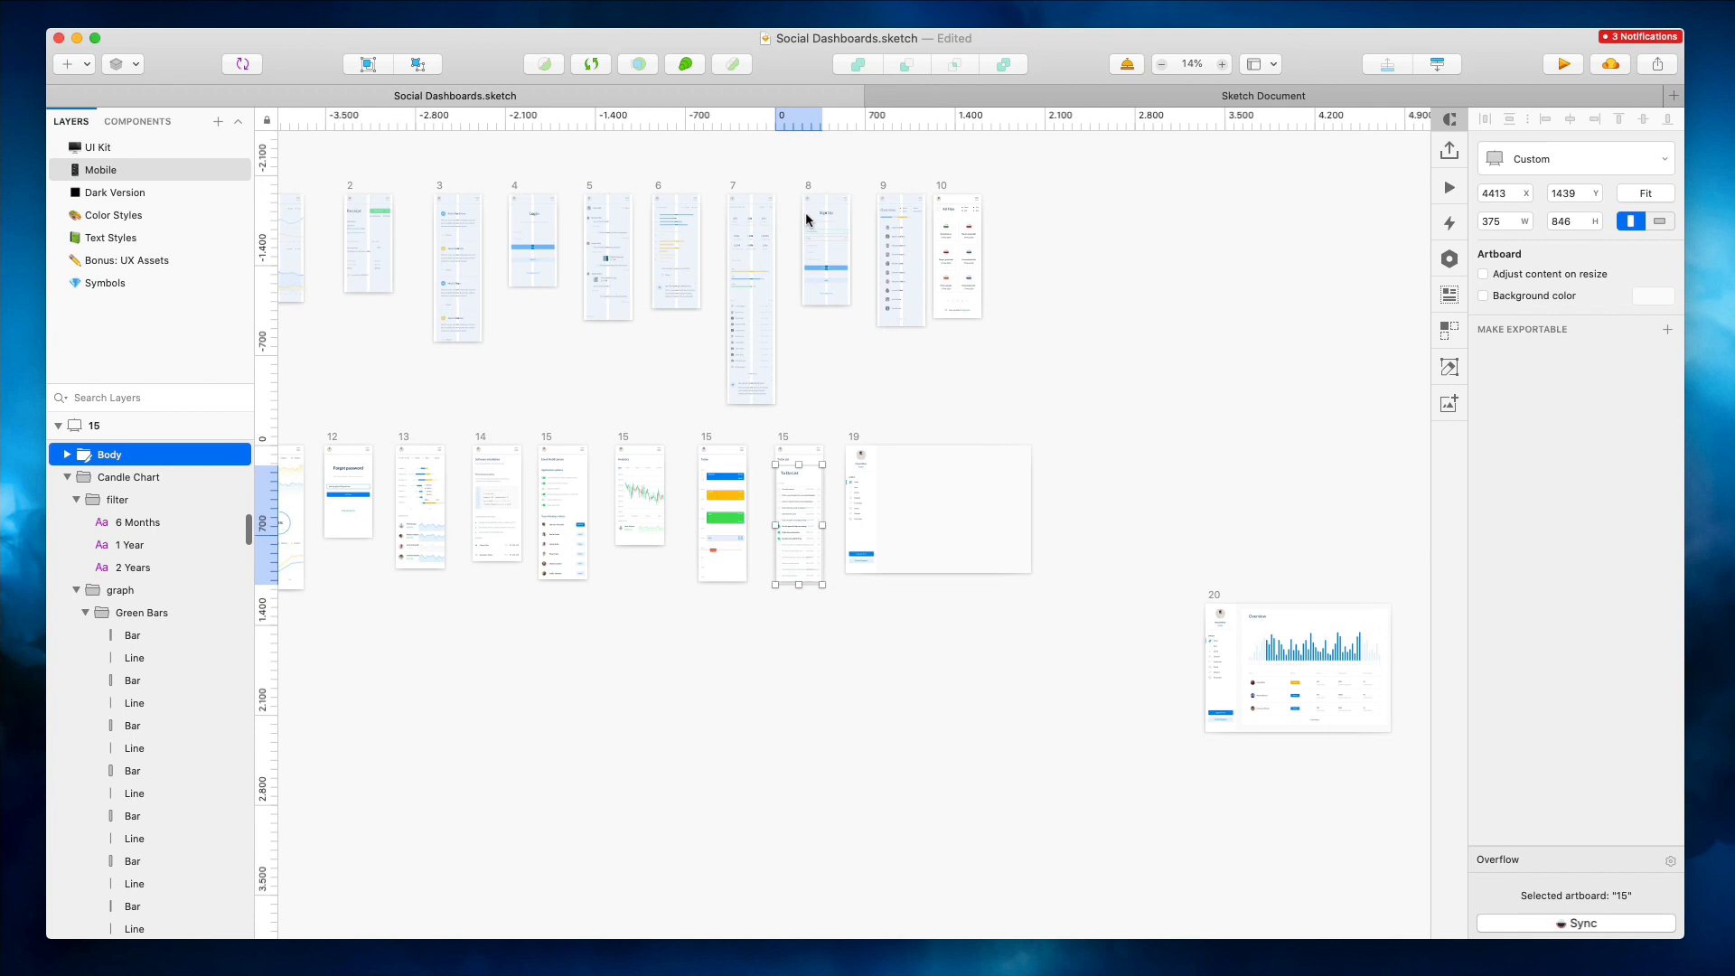
key(super+z)
key(super+z)
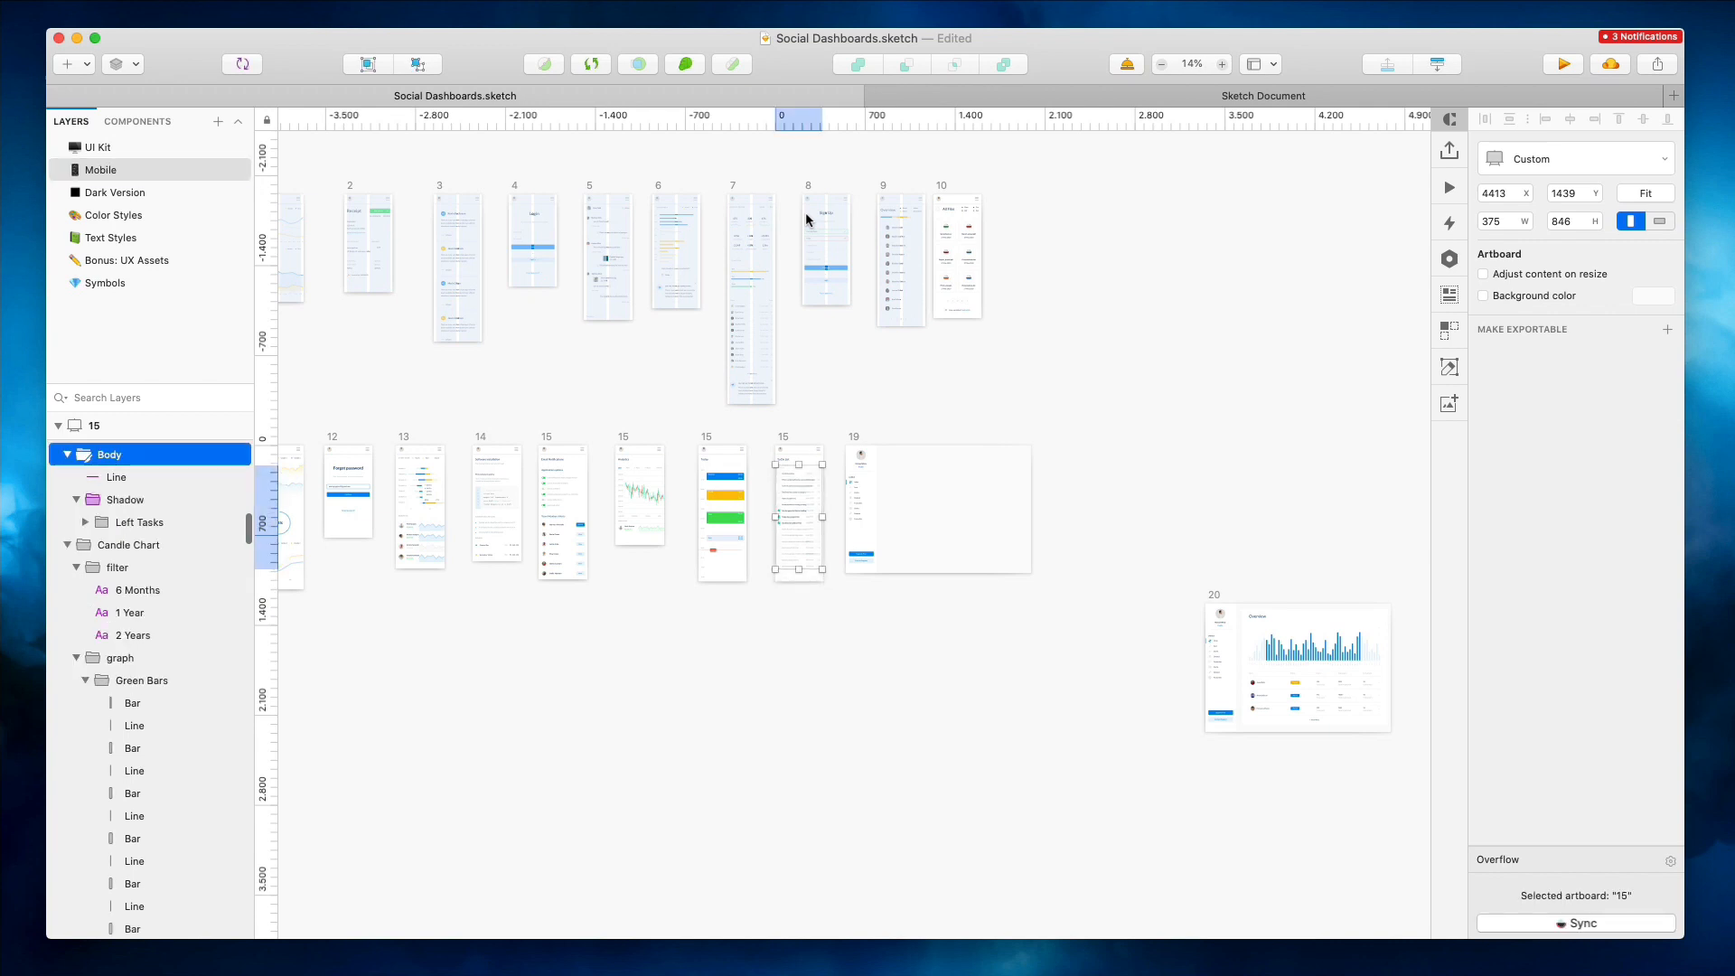
key(super+z)
key(super+z)
key(super+z)
key(super+z)
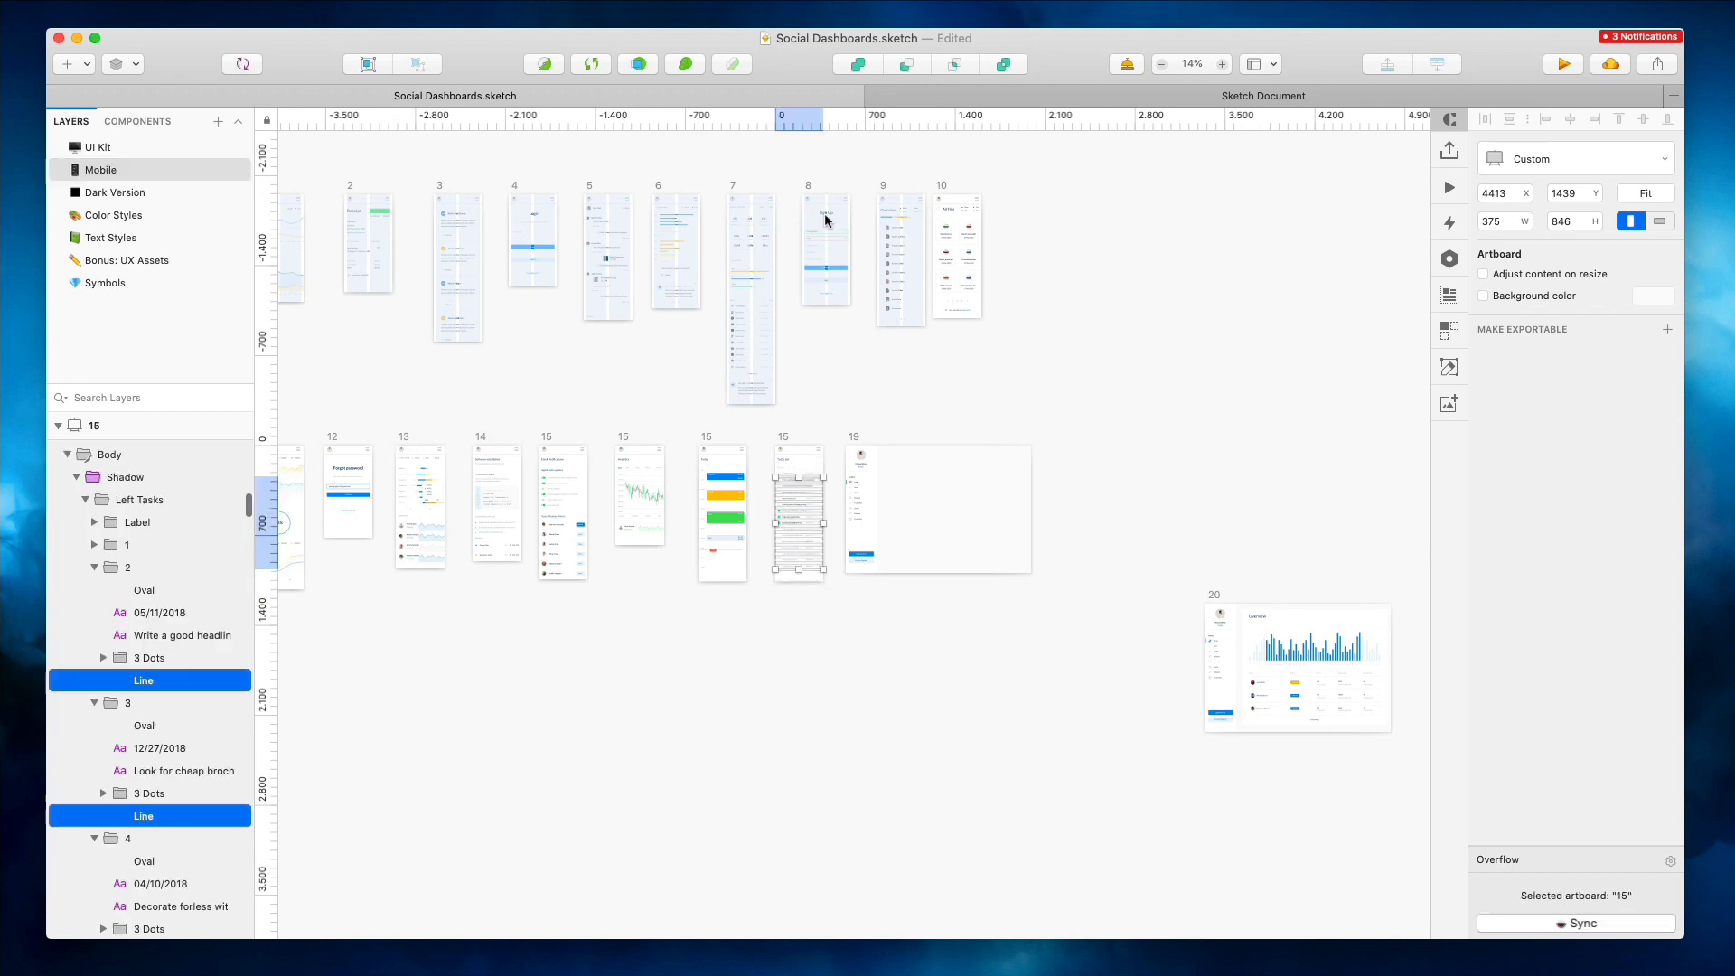
key(super+z)
key(super+z)
key(super+z)
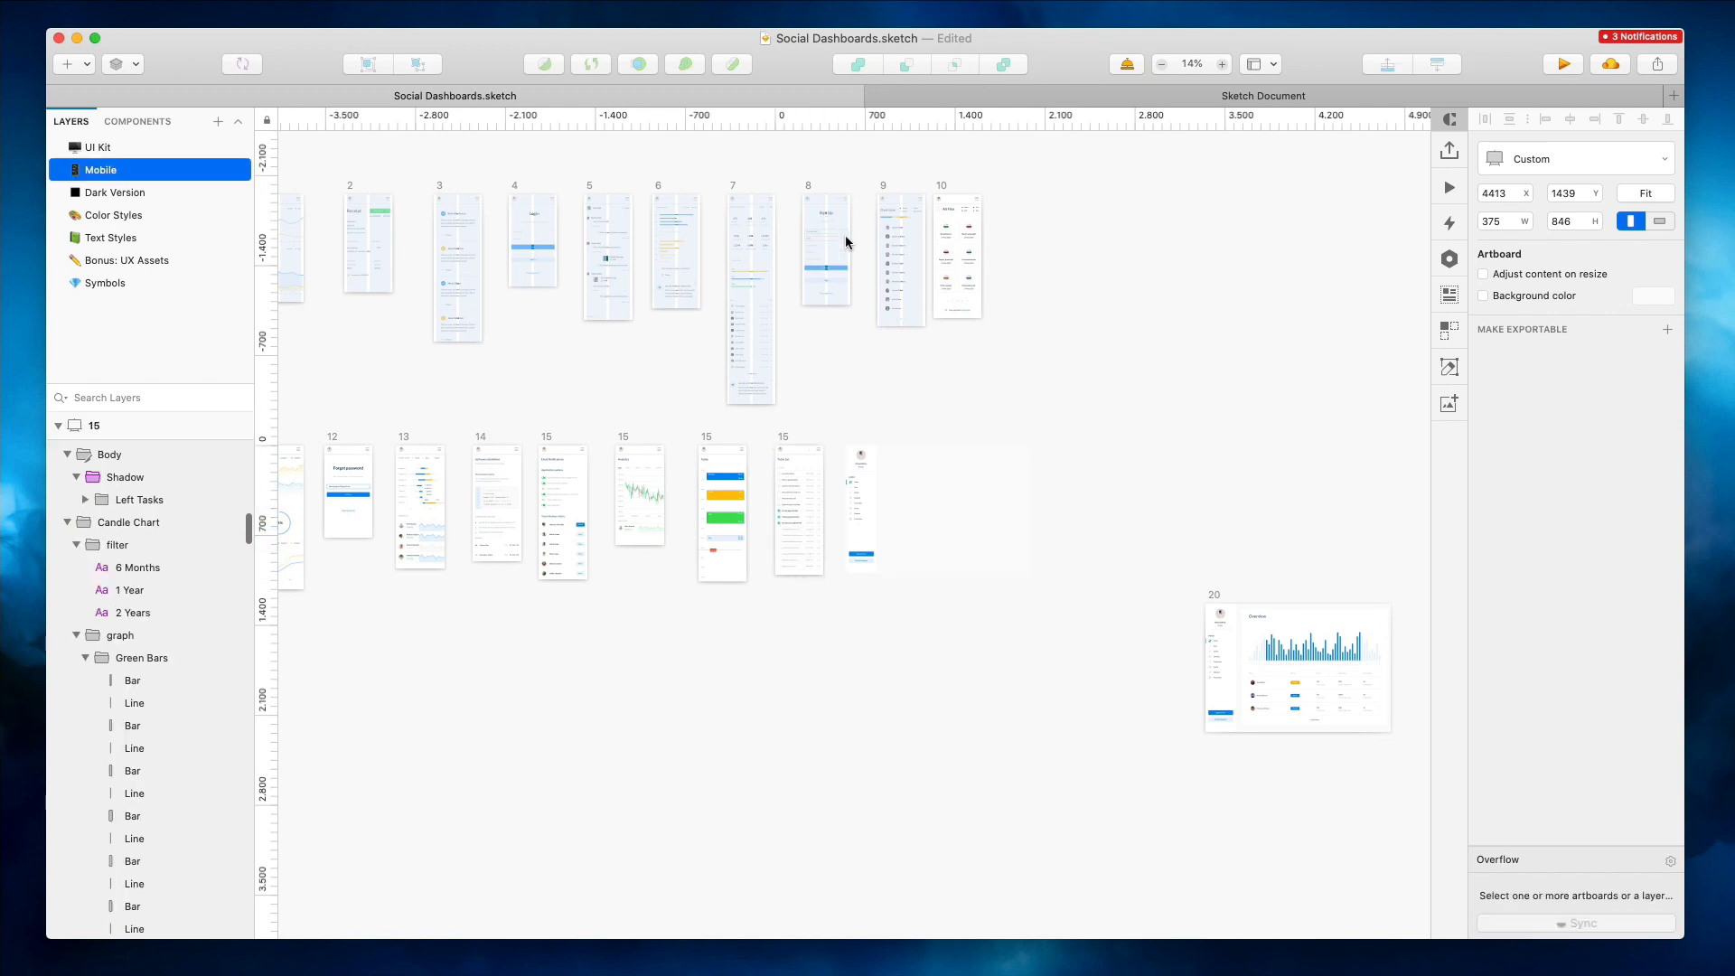
key(super+z)
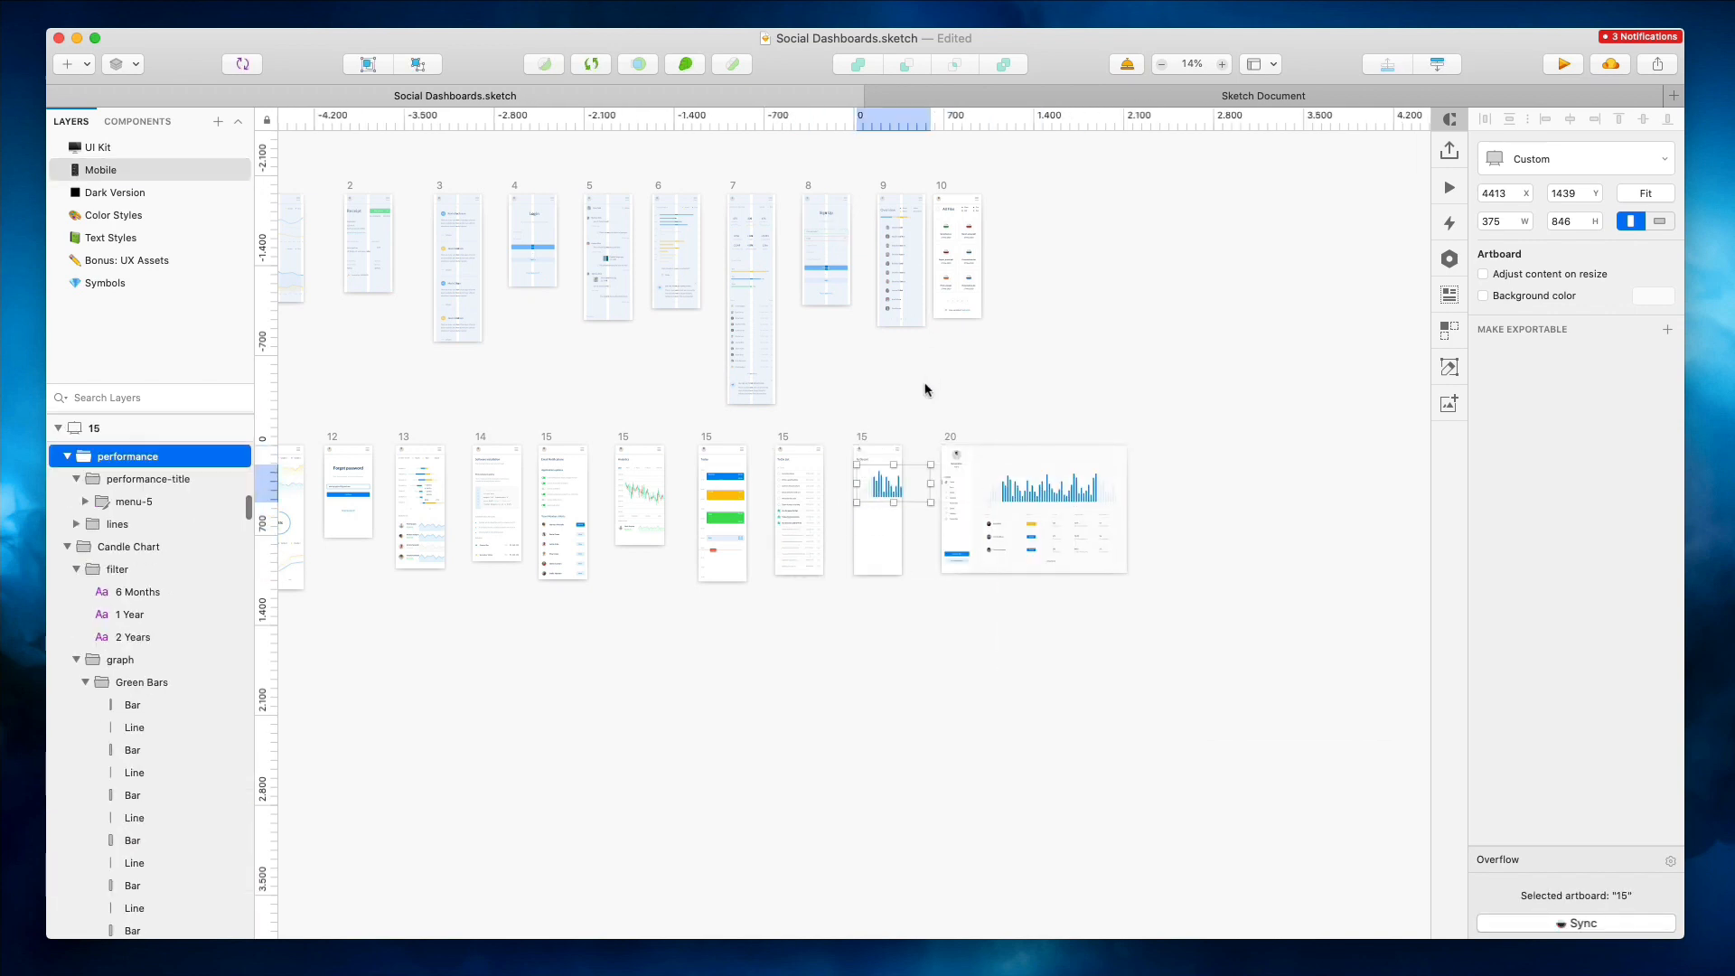
Keep undoing edits in the Social Dashboards file, removing the last duplicated artboards from the second row
key(super+z)
key(super+z)
key(super+z)
key(super+z)
key(super+z)
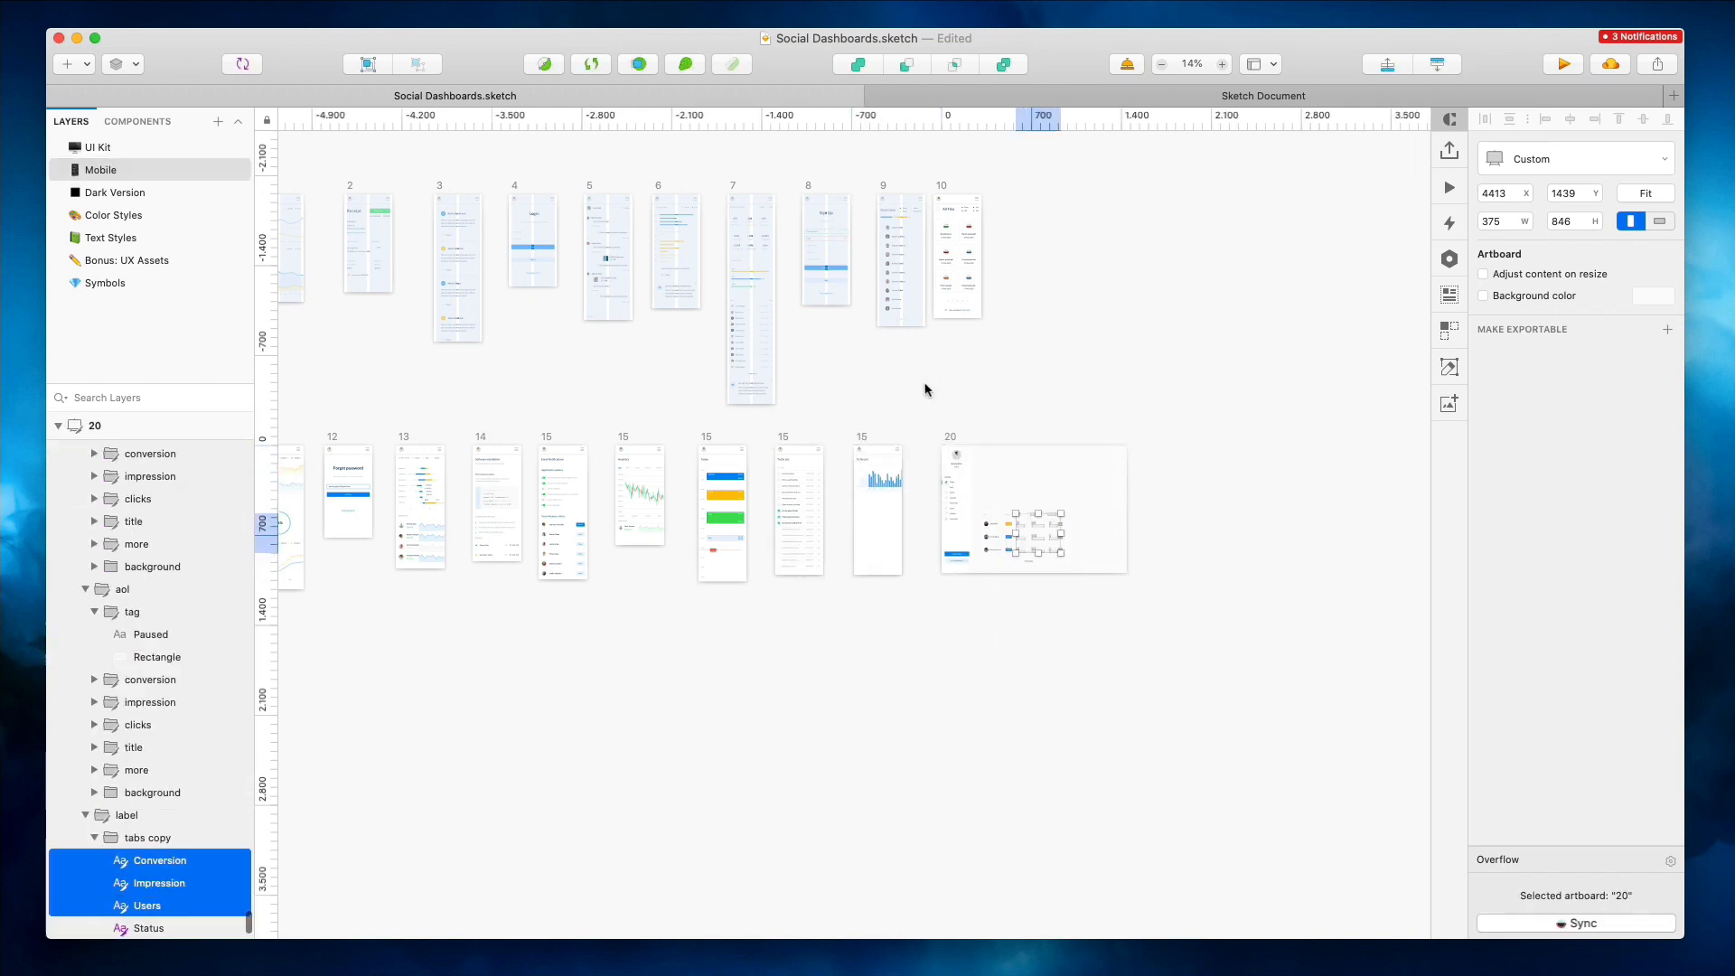
key(super+z)
key(super+z)
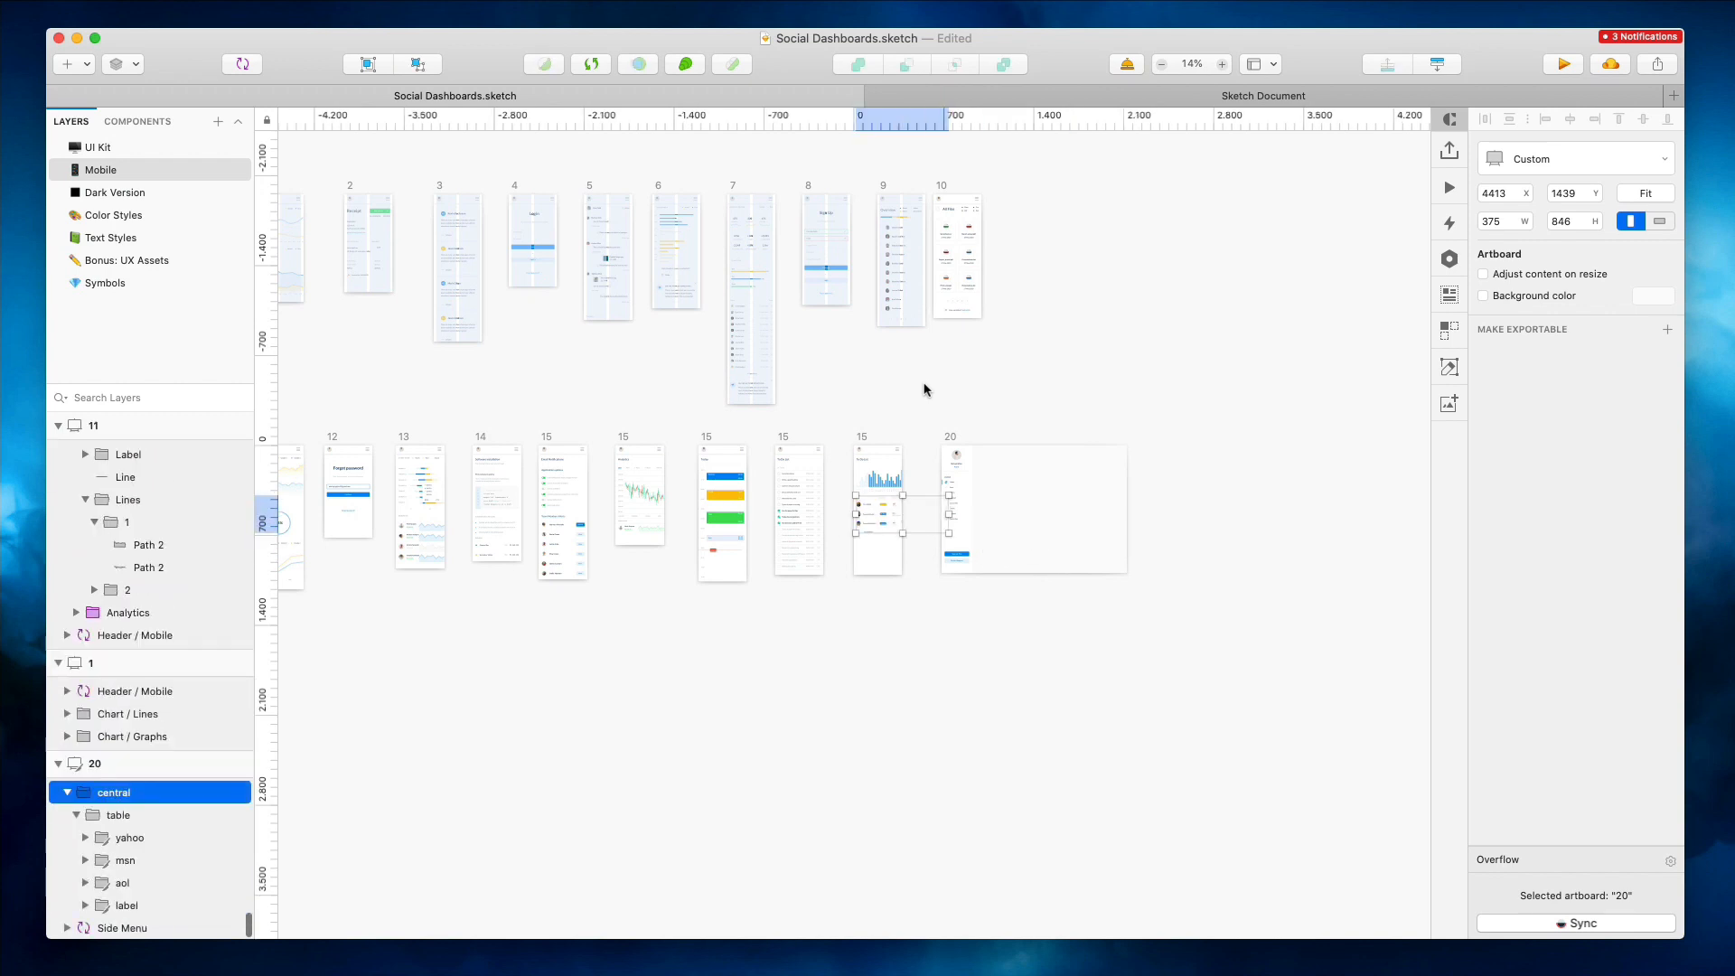
key(super+z)
key(super+z)
key(super+z)
key(super+z)
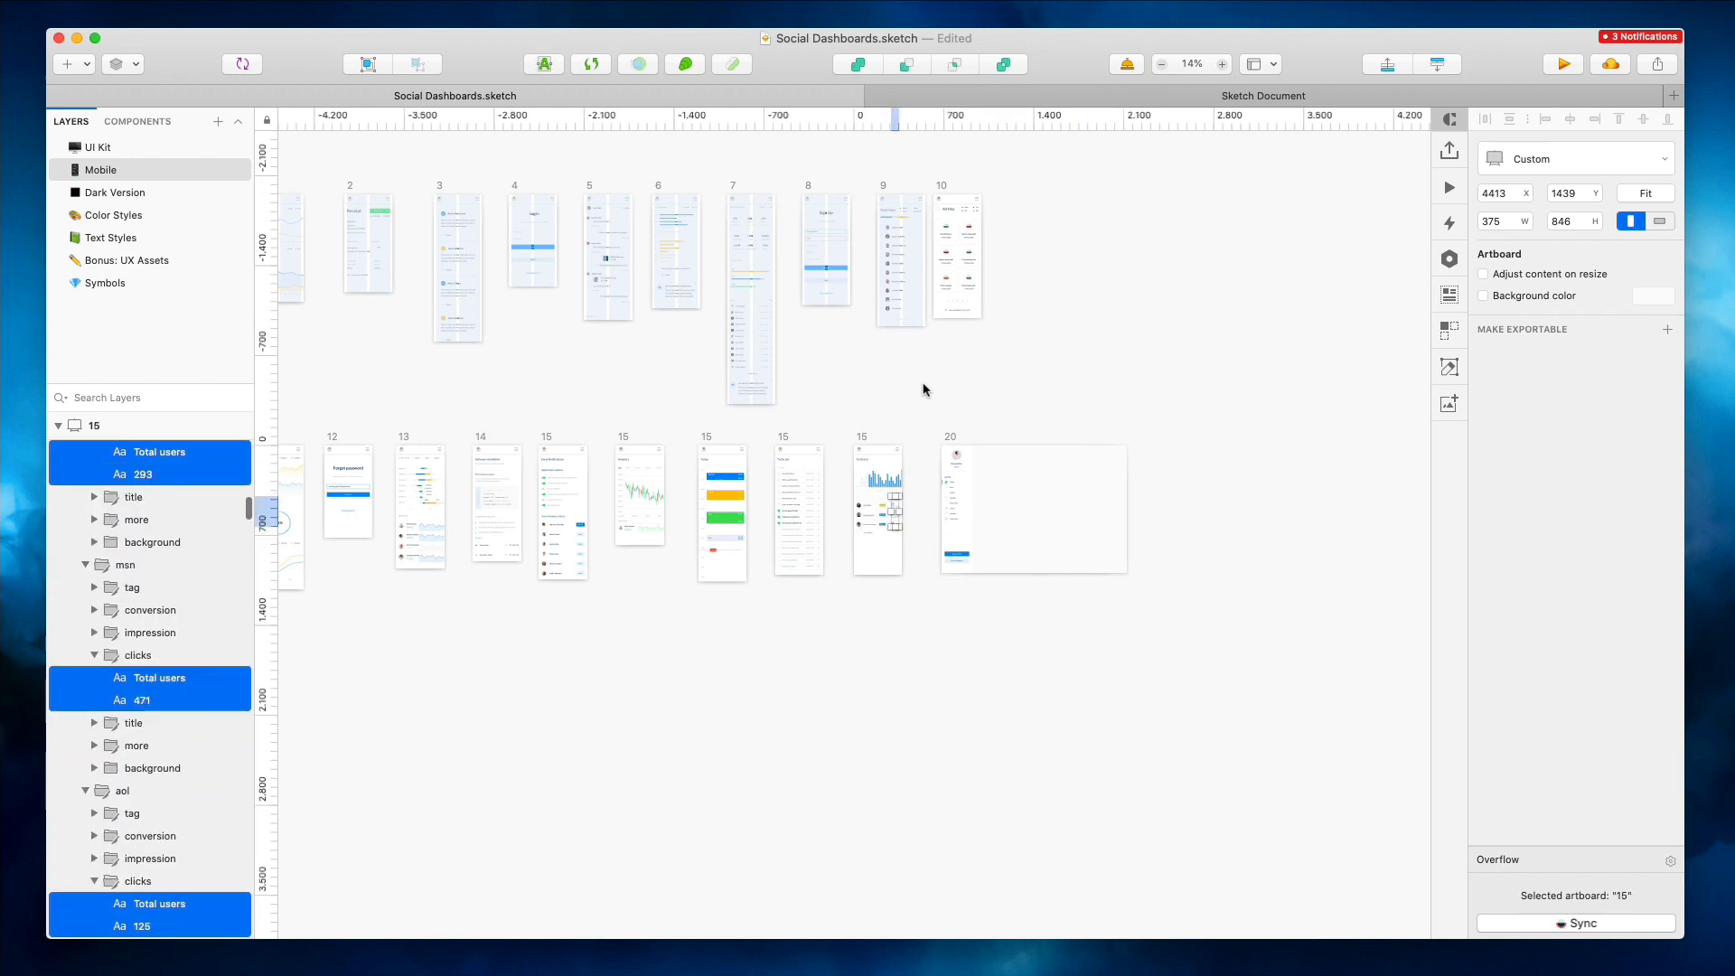
key(super+z)
key(super+z)
key(super+z)
key(super+z)
key(super+z)
key(super+z)
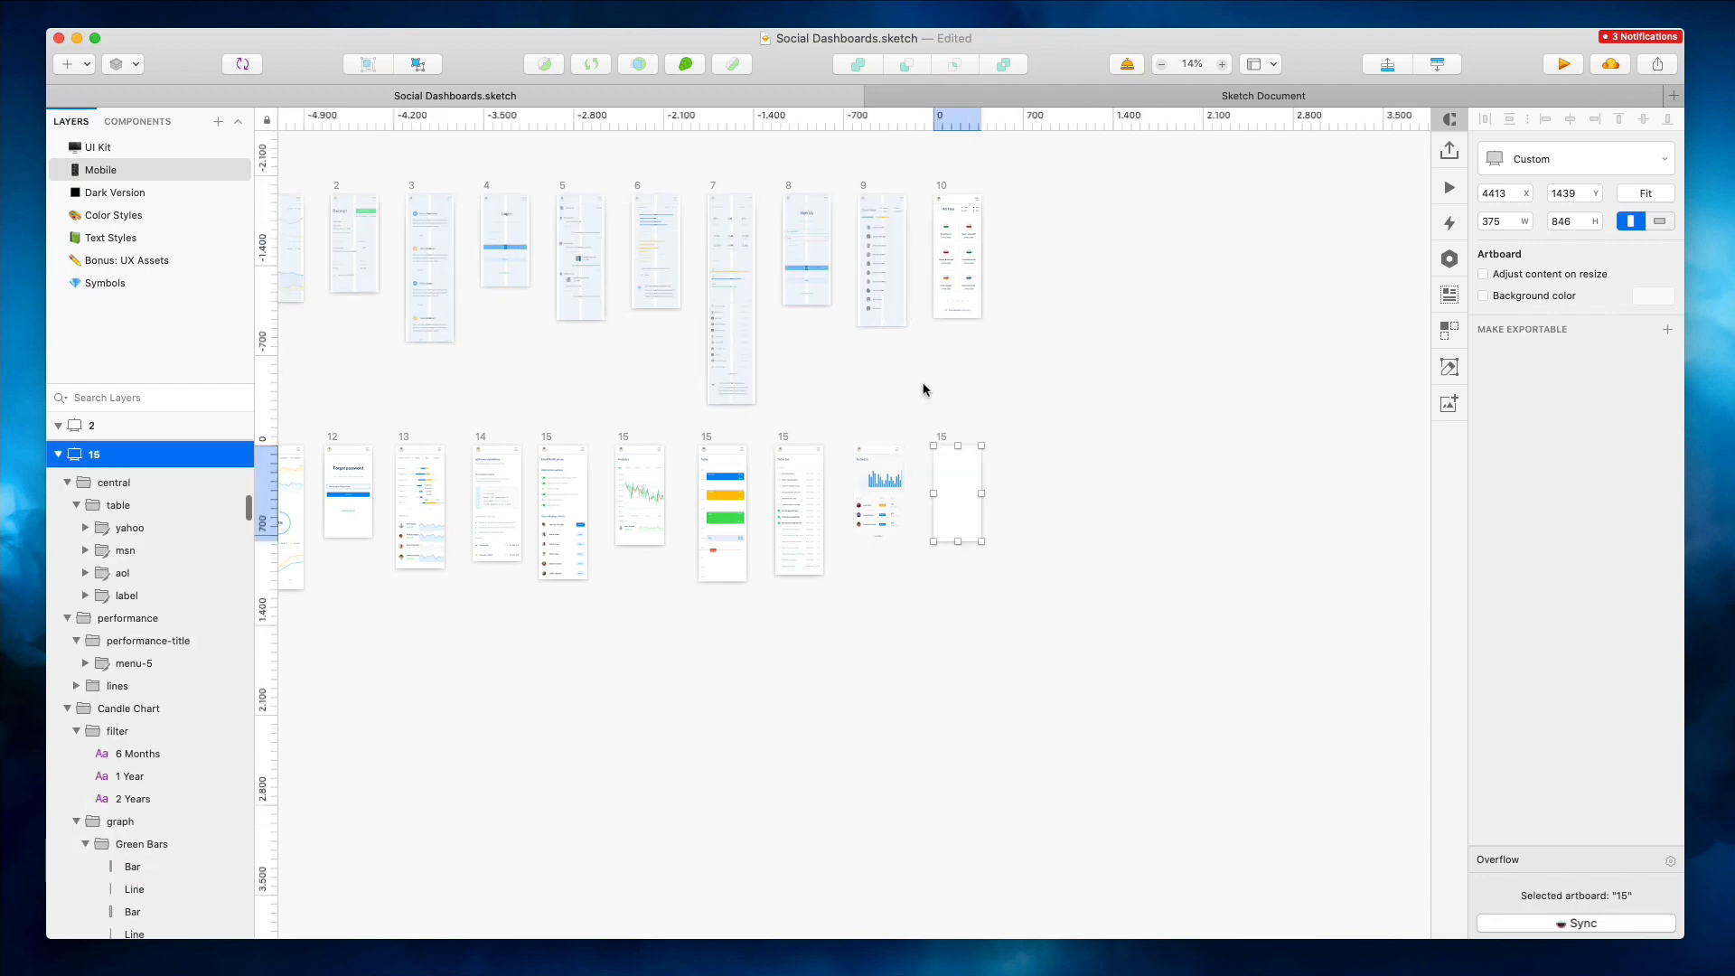
key(super+z)
key(super+z)
key(super+z)
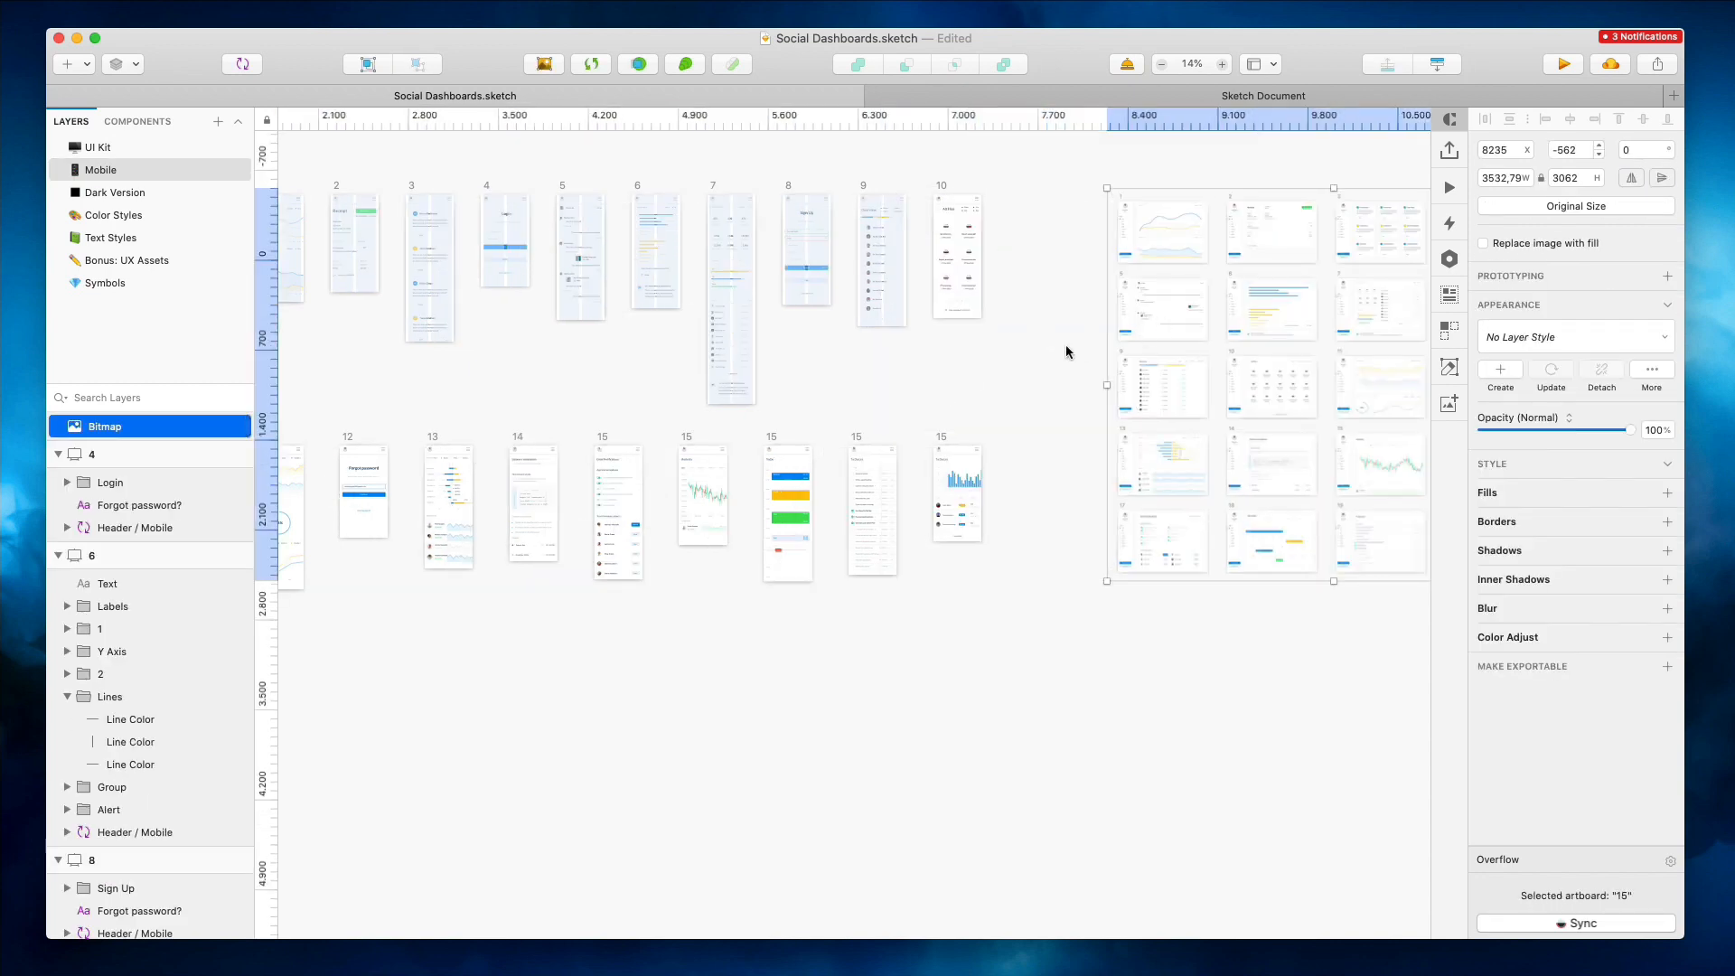
key(super+z)
key(super+z)
Take the four selected mobile artboards from the new document and paste them into the Social Dashboards file
click(1079, 104)
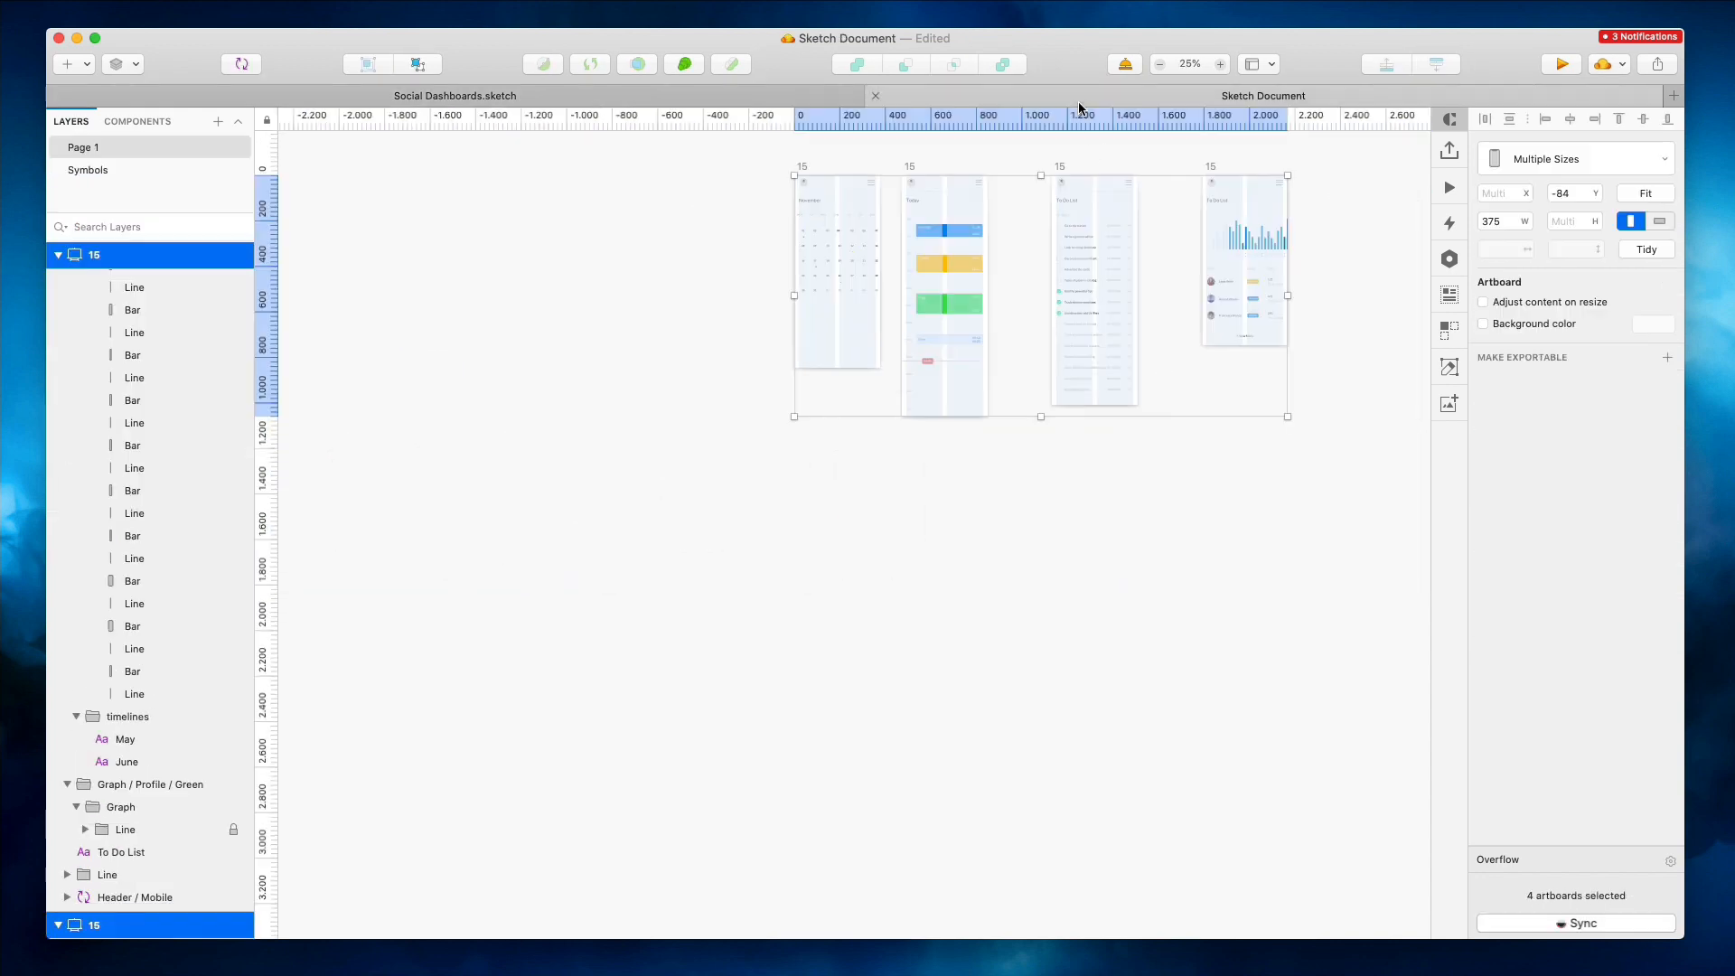
click(837, 159)
click(801, 171)
click(659, 90)
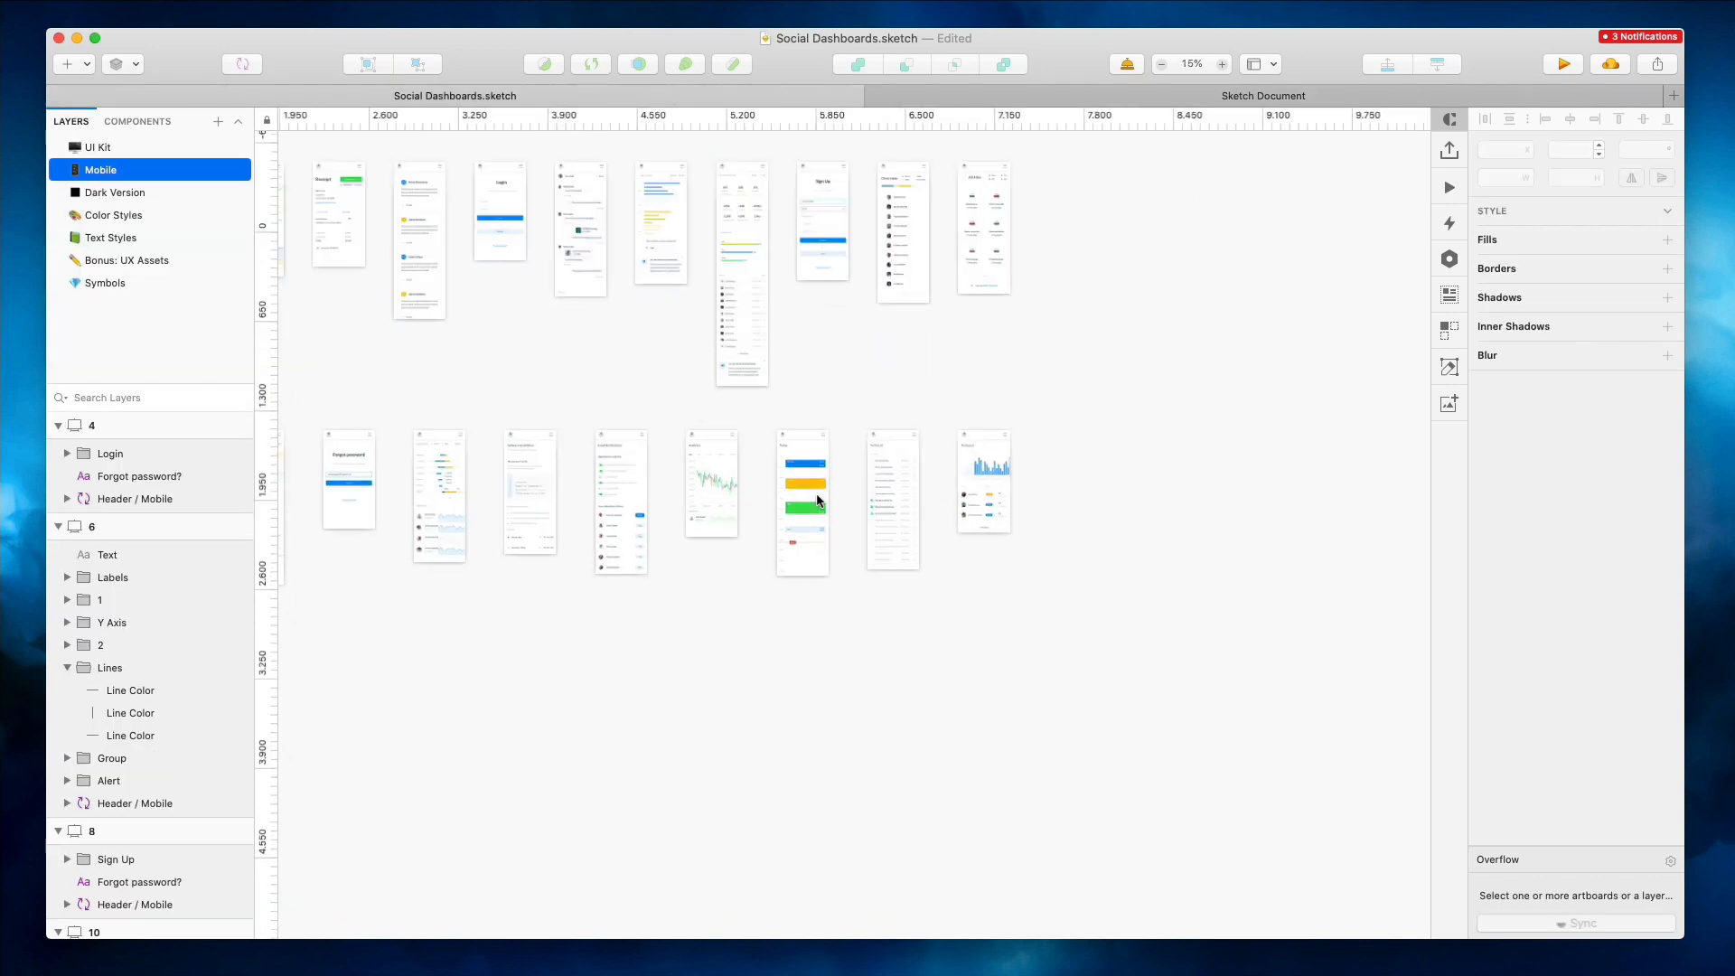
key(super+v)
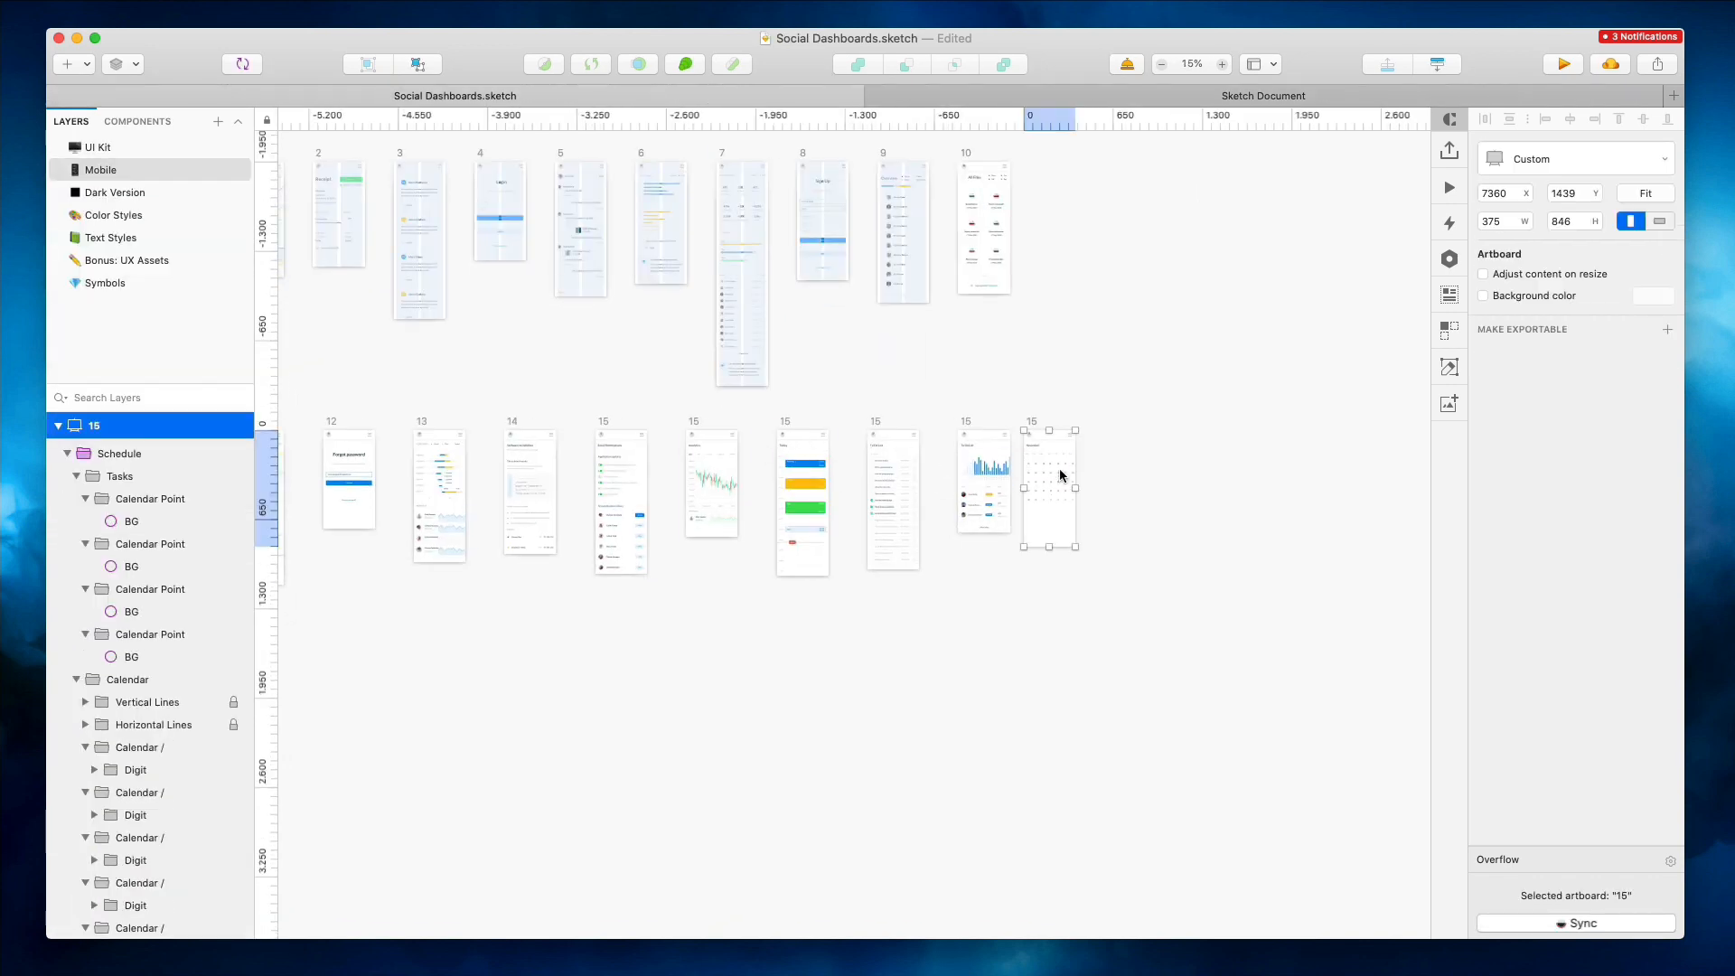
Move the pasted calendar artboard into the second row, shifting the neighbouring artboards aside to make room
drag(1045, 444, 697, 620)
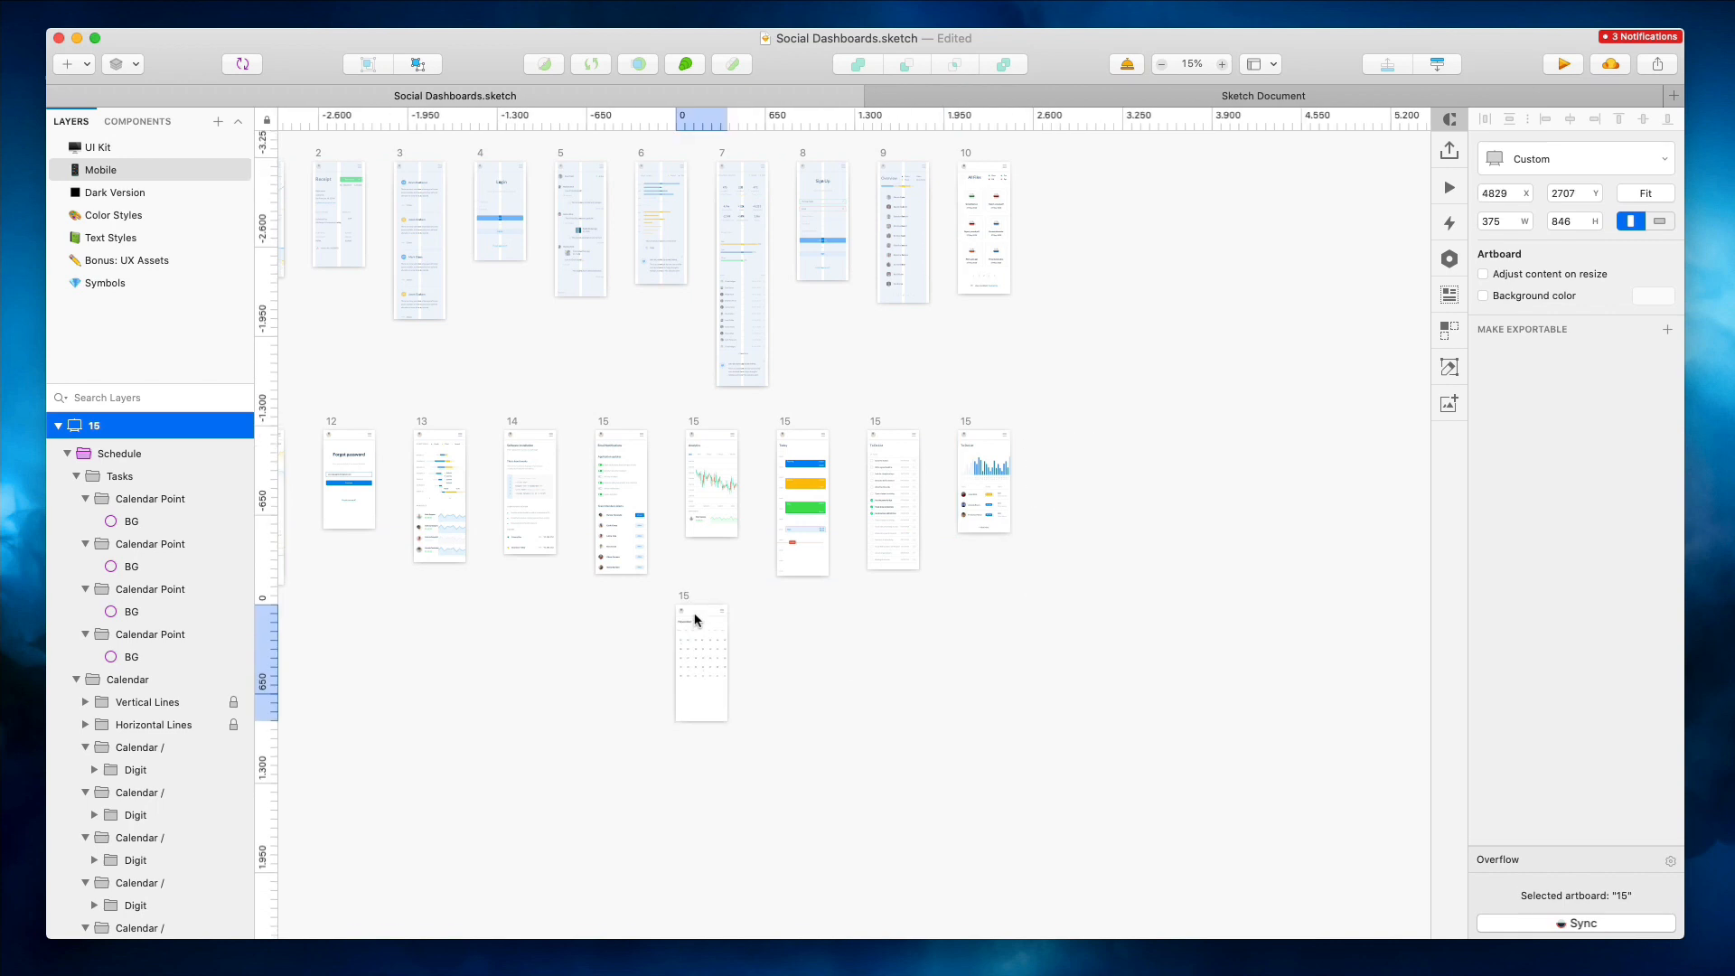
drag(676, 415, 1026, 599)
drag(739, 480, 788, 481)
click(742, 381)
click(725, 408)
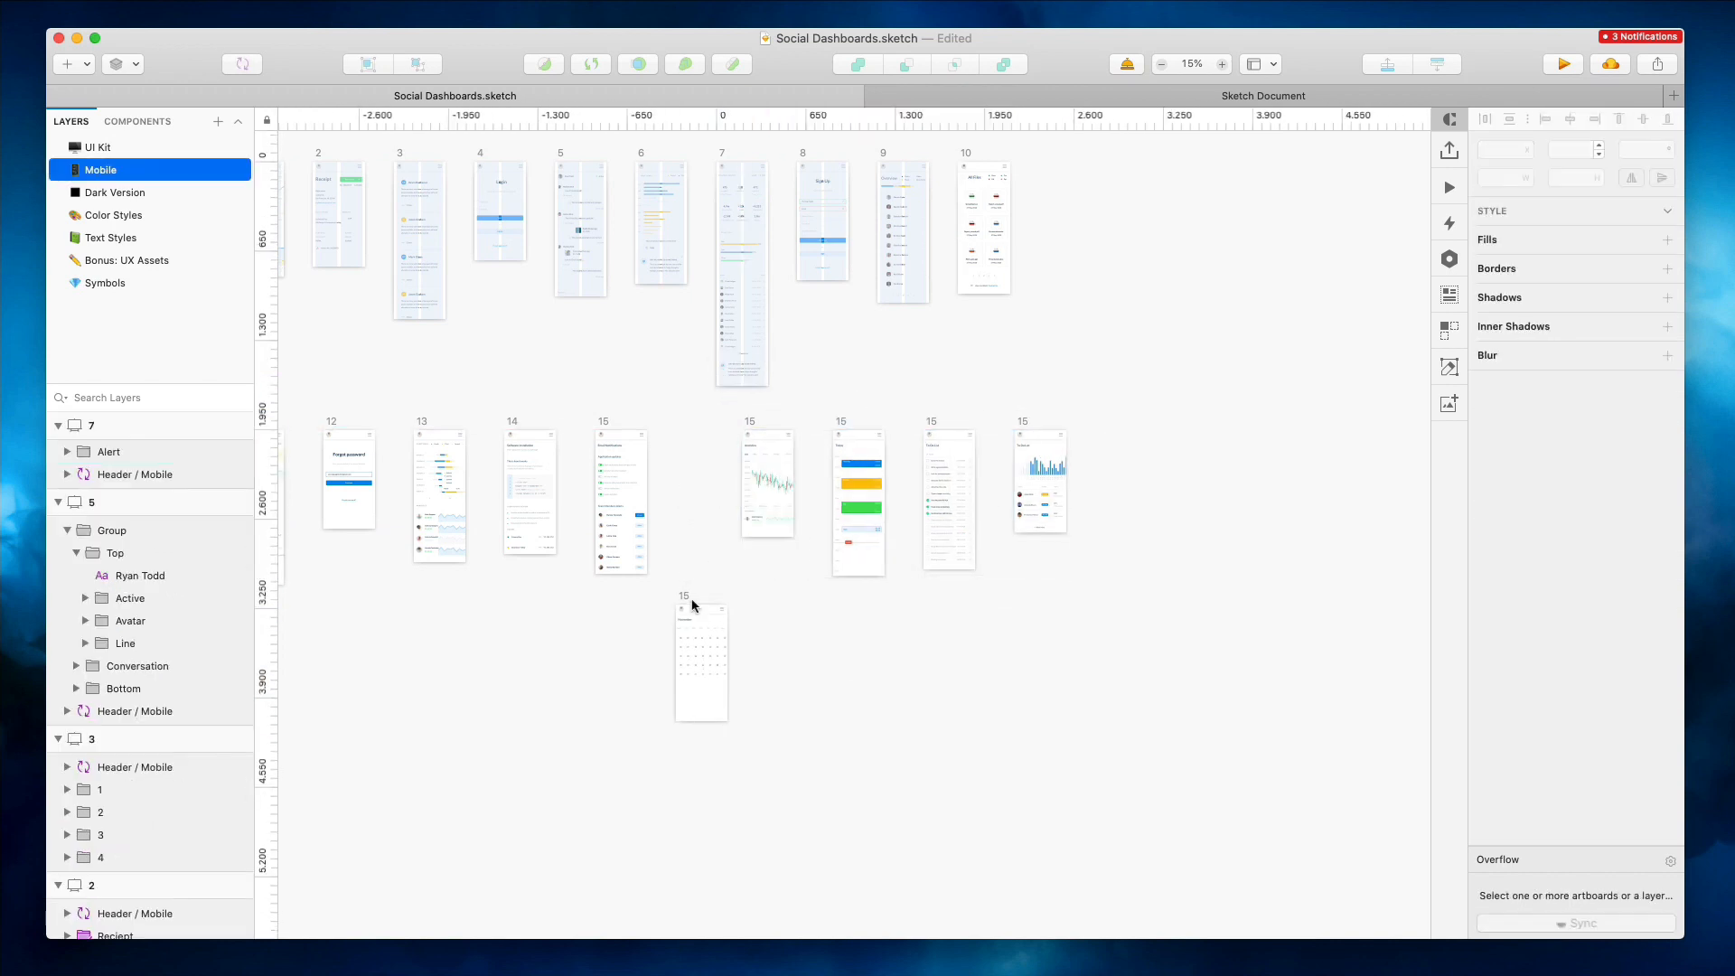
drag(703, 625, 696, 455)
scroll(697, 456, left, 6)
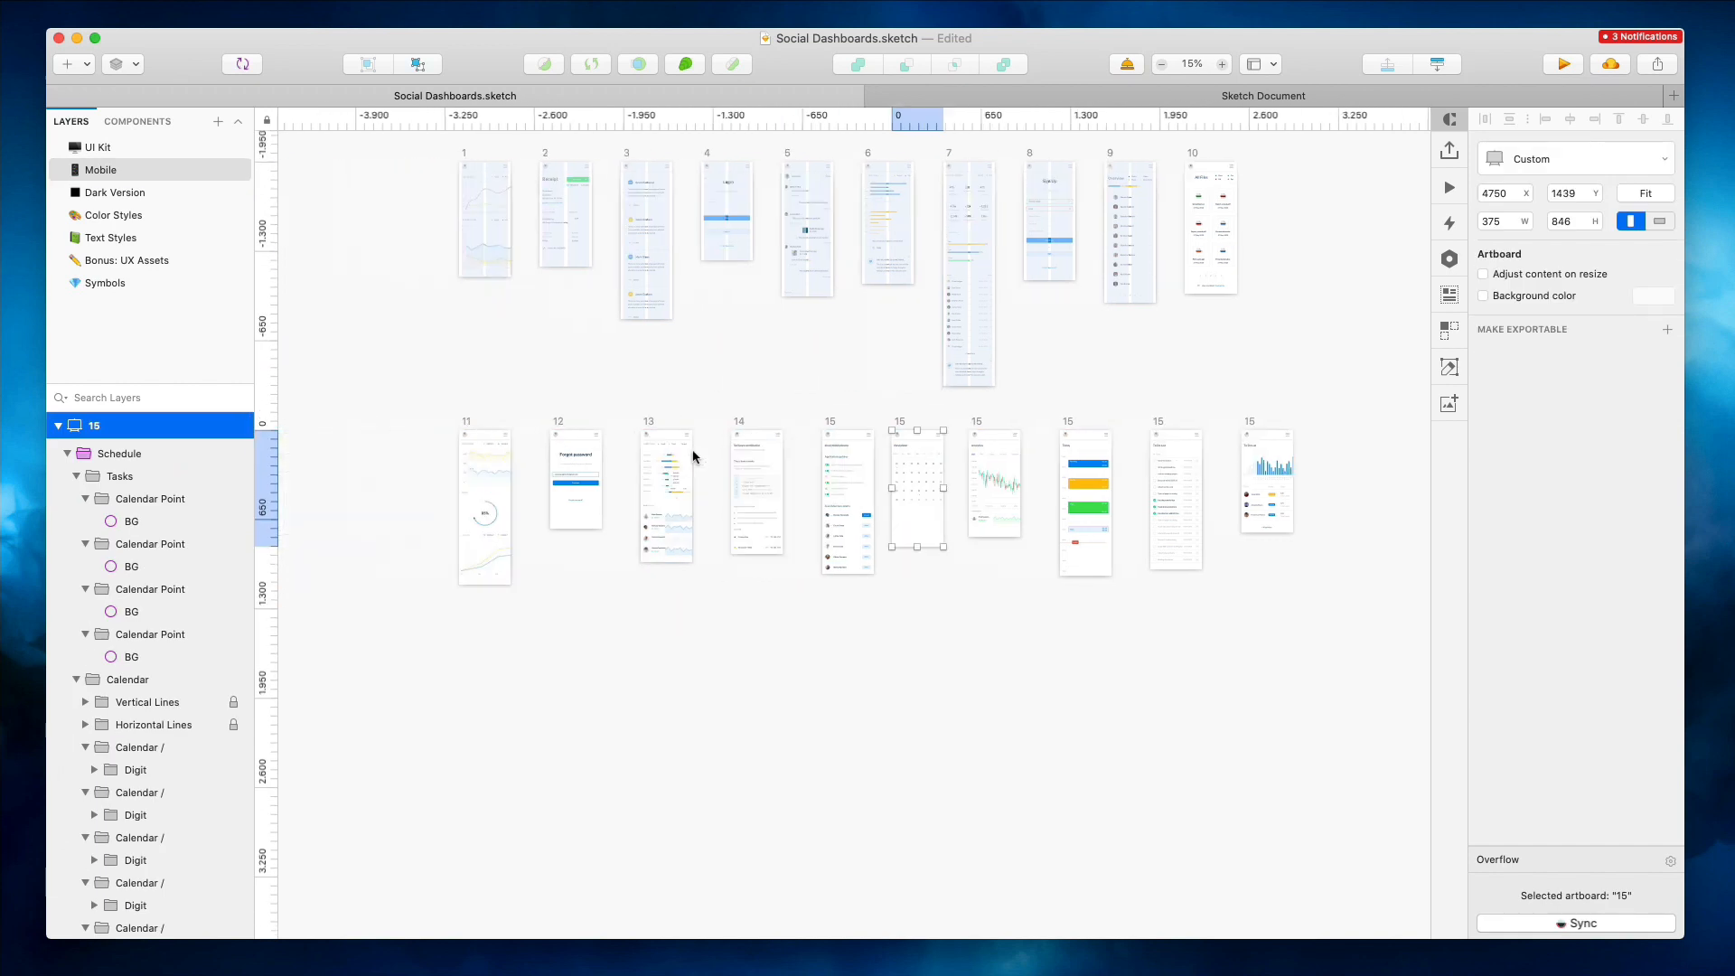
Select all ten second-row artboards and align them into an even row
click(1211, 427)
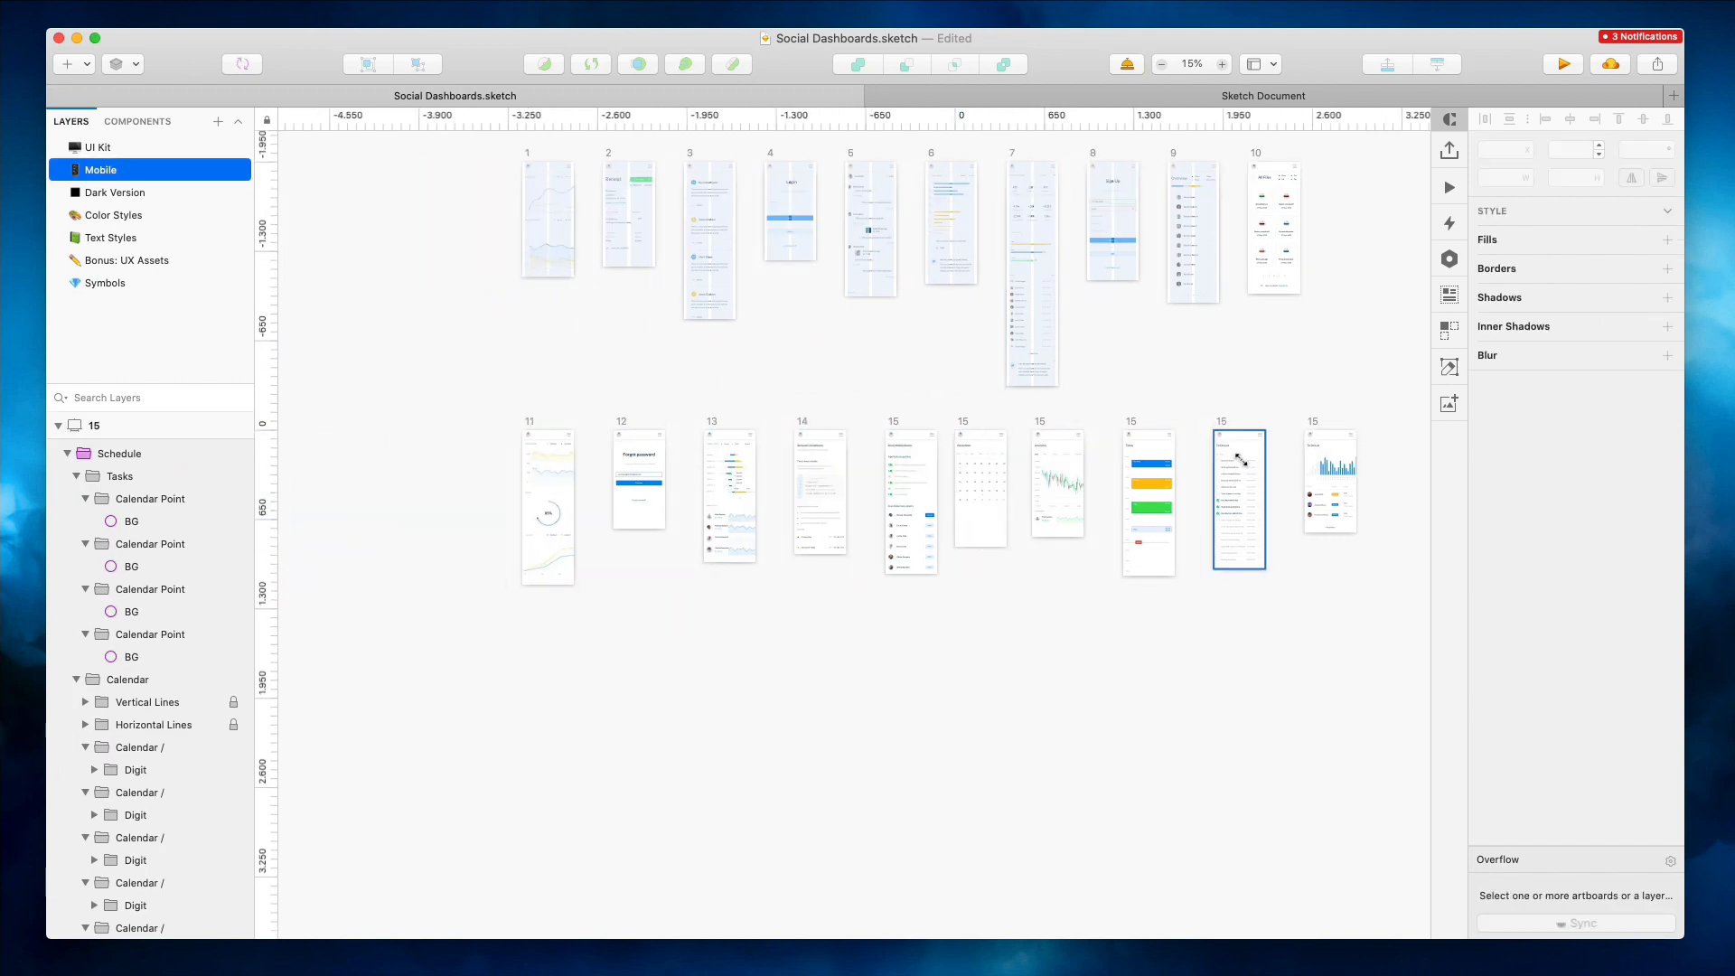
drag(1241, 460, 1207, 460)
drag(1337, 459, 433, 623)
click(1484, 121)
click(1115, 198)
scroll(1013, 236, up, 3)
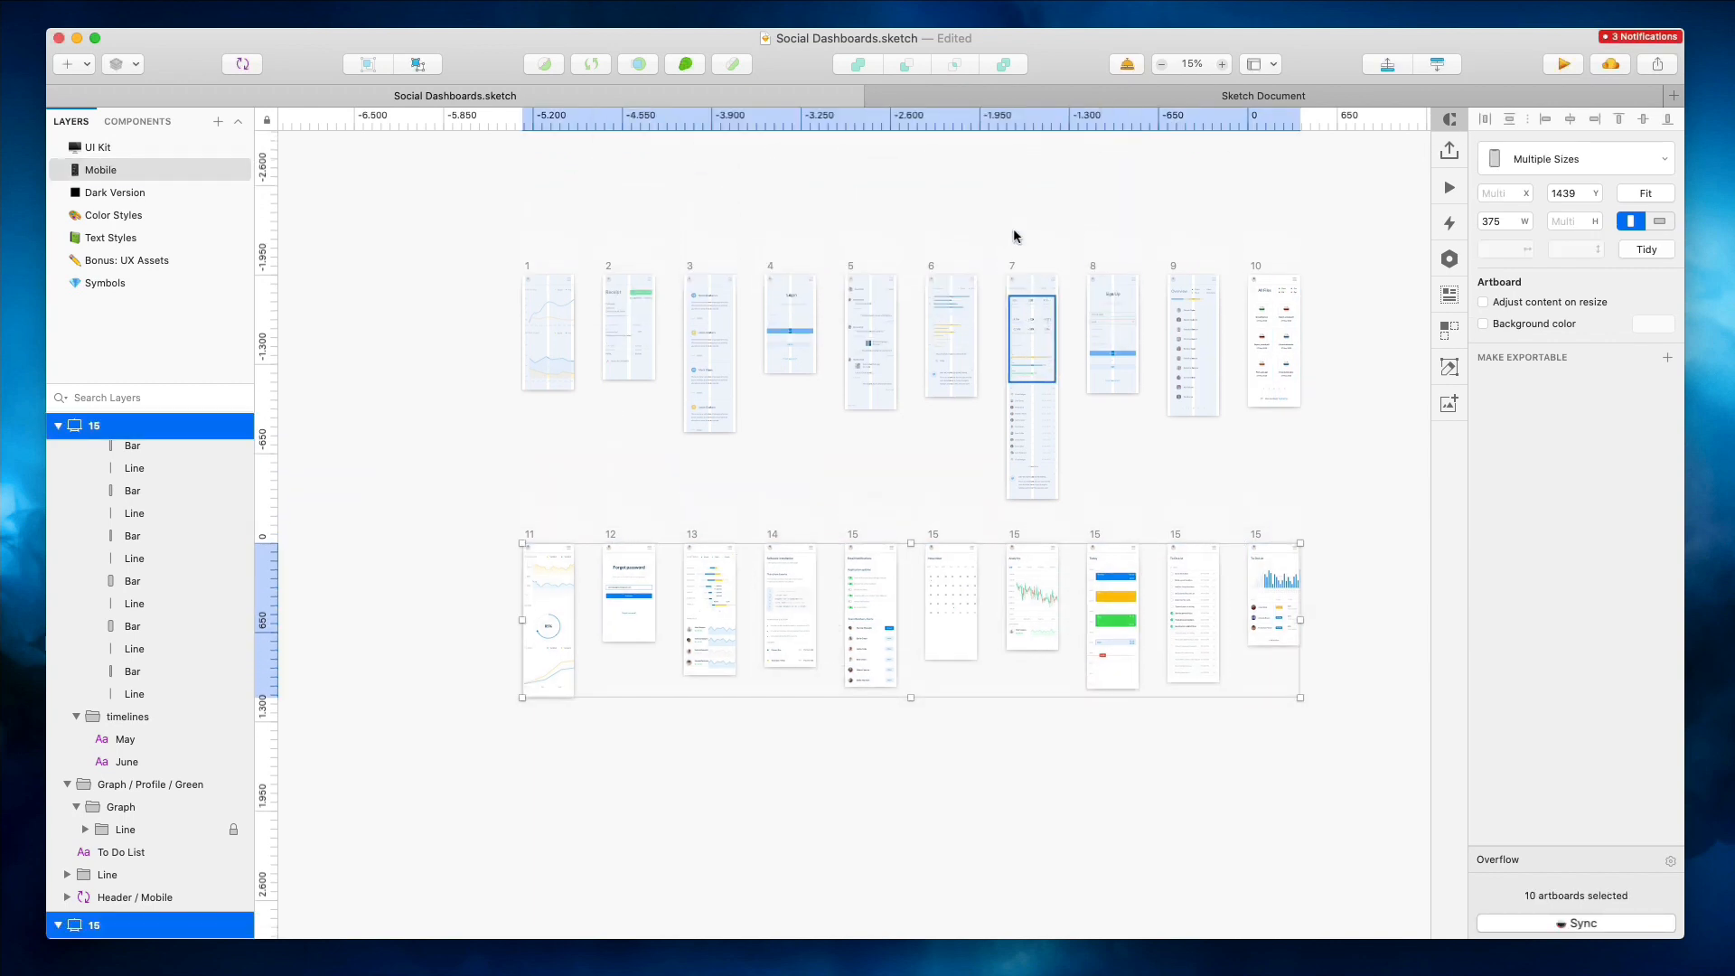
Rename the ten second-row artboards with an ascending number sequence starting from 11
click(0, 0)
mouse_move(9, 270)
click(99, 315)
key(super+r)
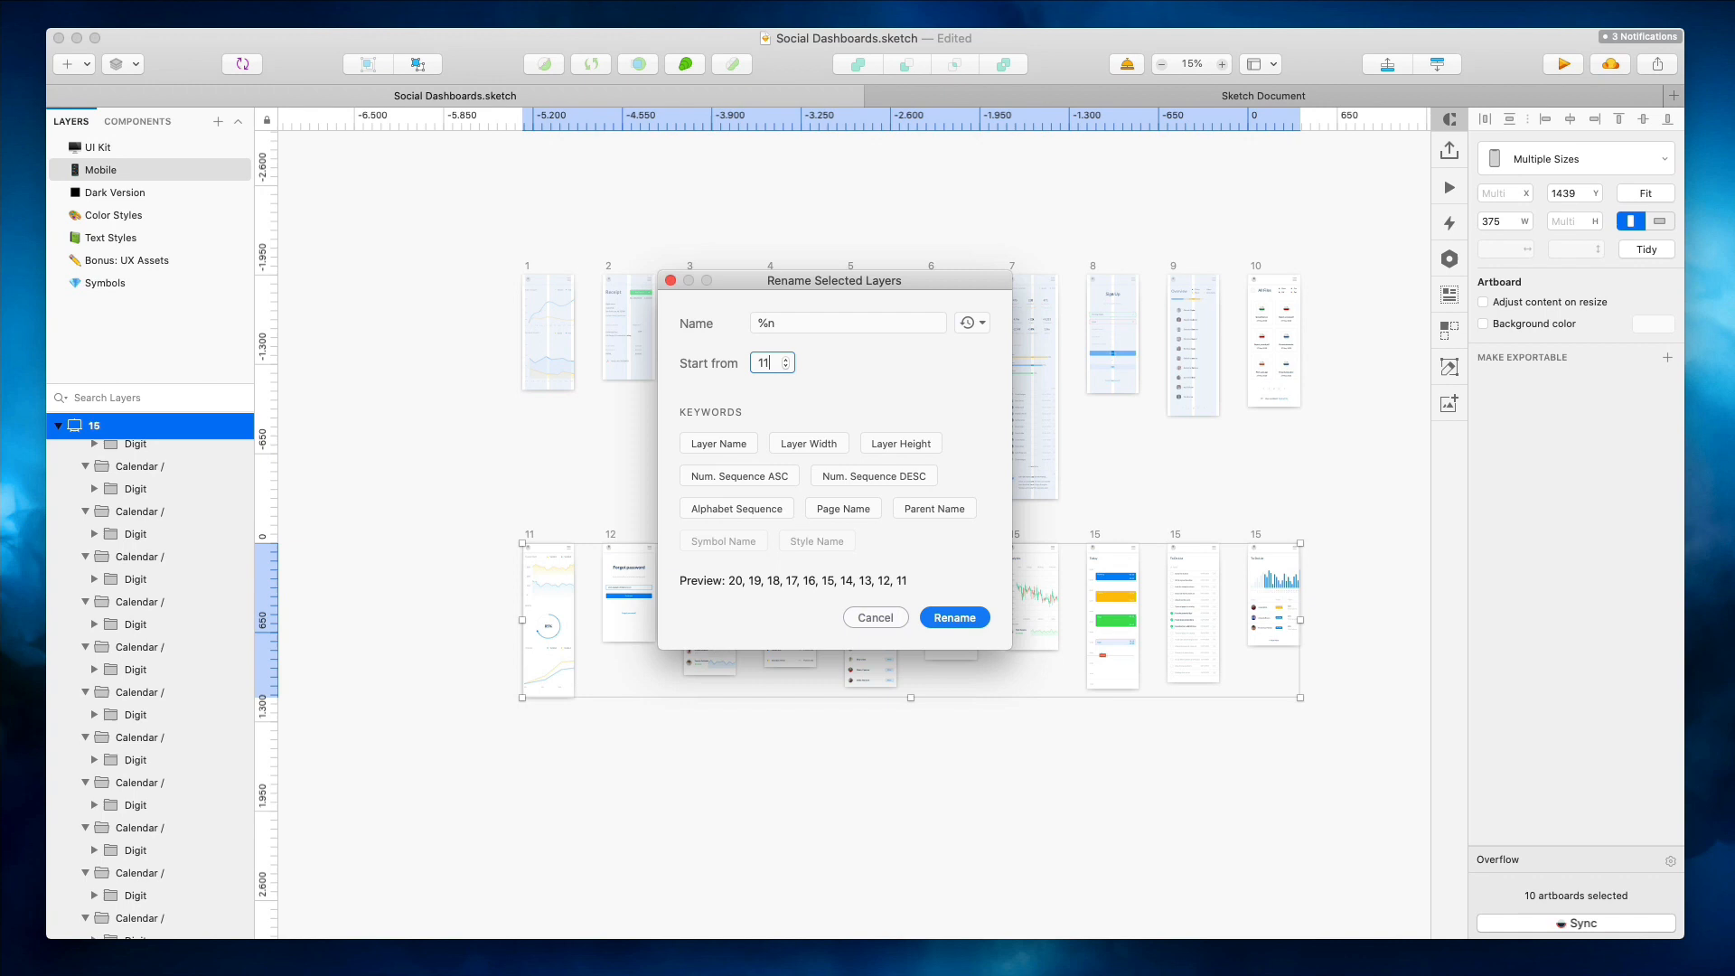
key(Return)
click(749, 469)
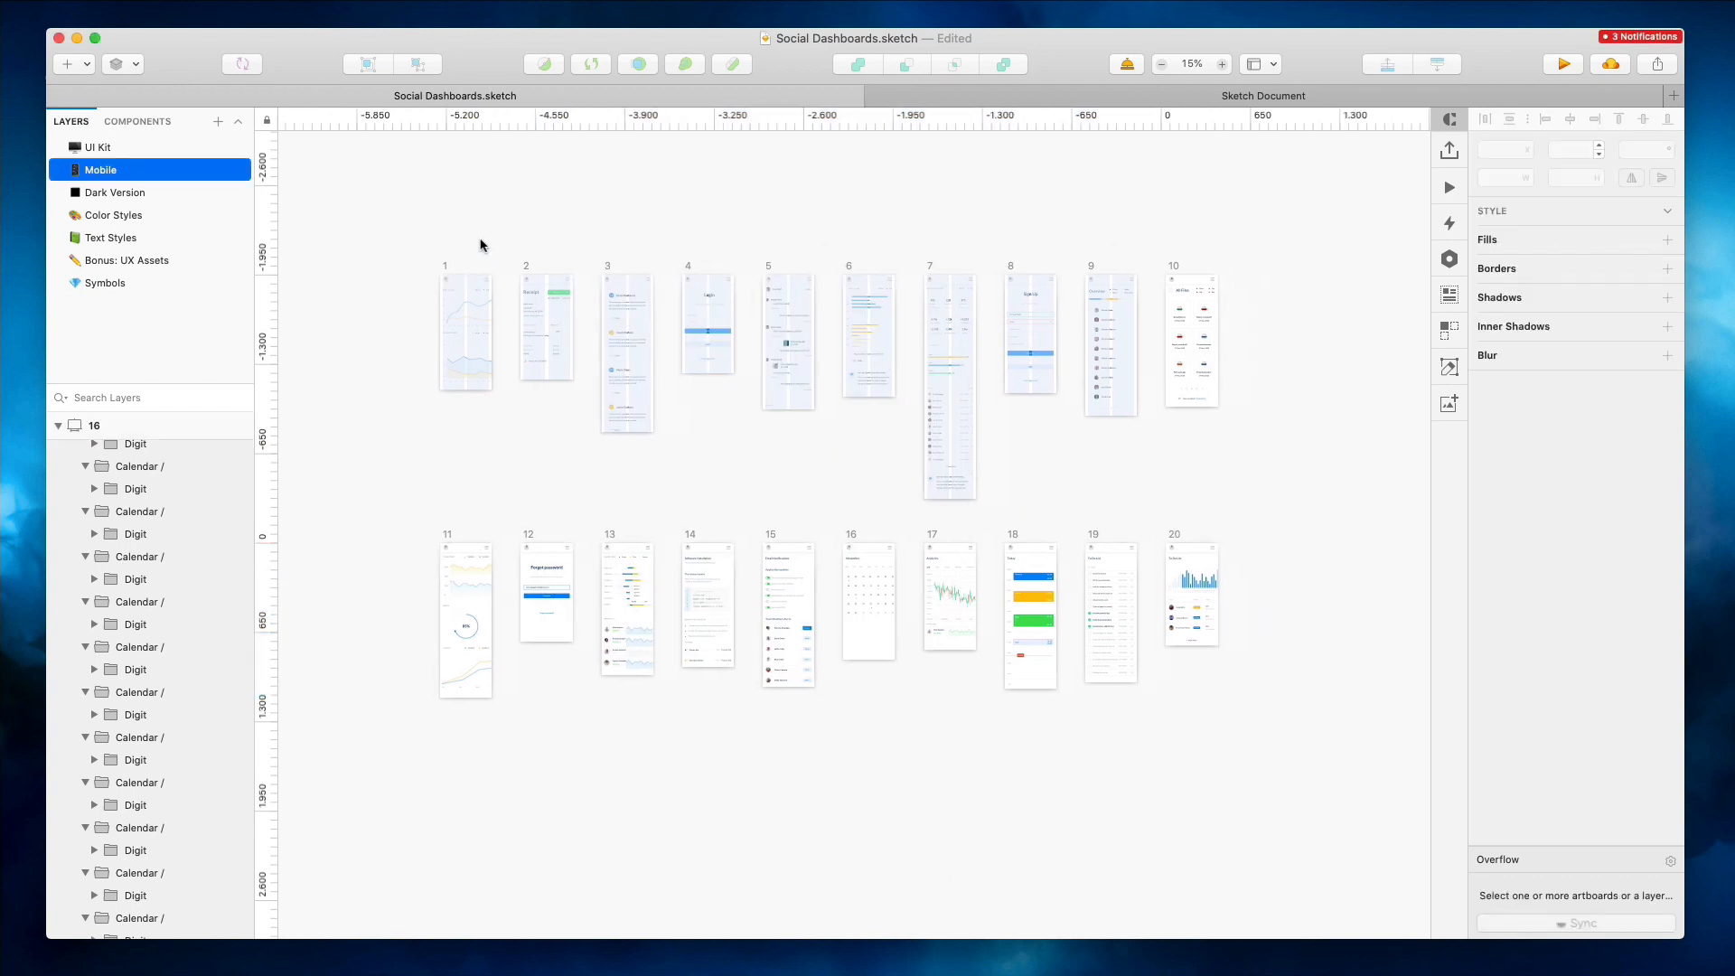
Zoom in on the first artboards and inspect their chart and receipt layers
scroll(621, 338, up, 5)
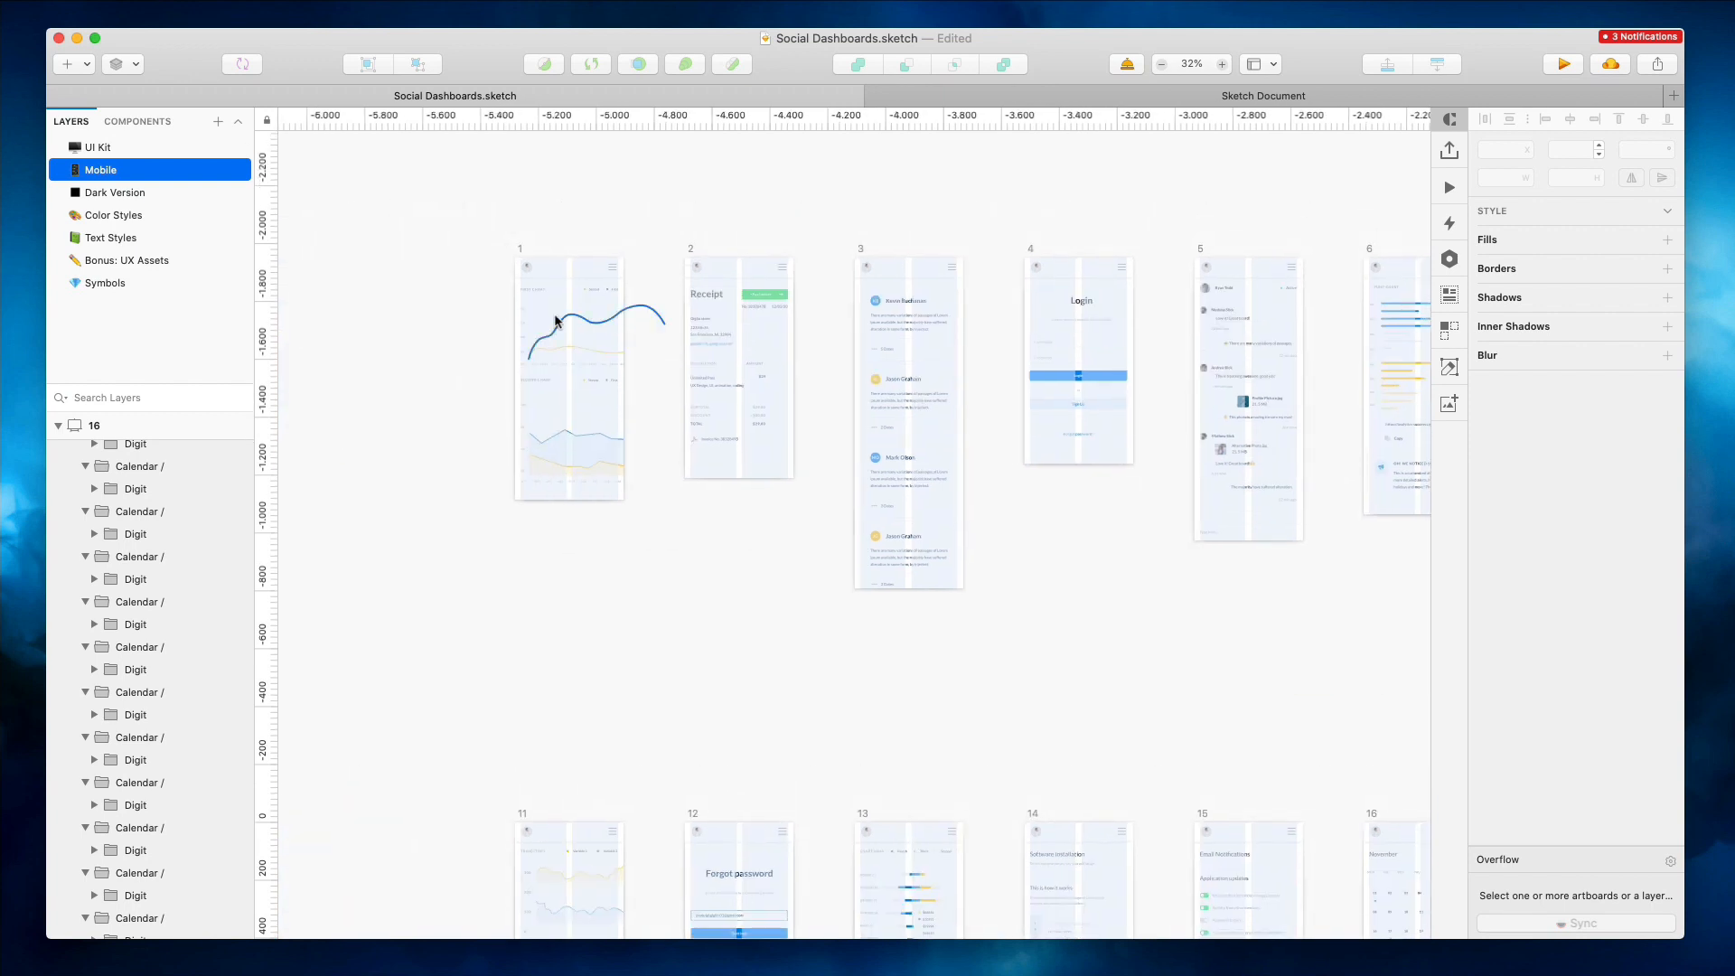
scroll(560, 321, up, 10)
click(496, 240)
scroll(184, 672, down, 1)
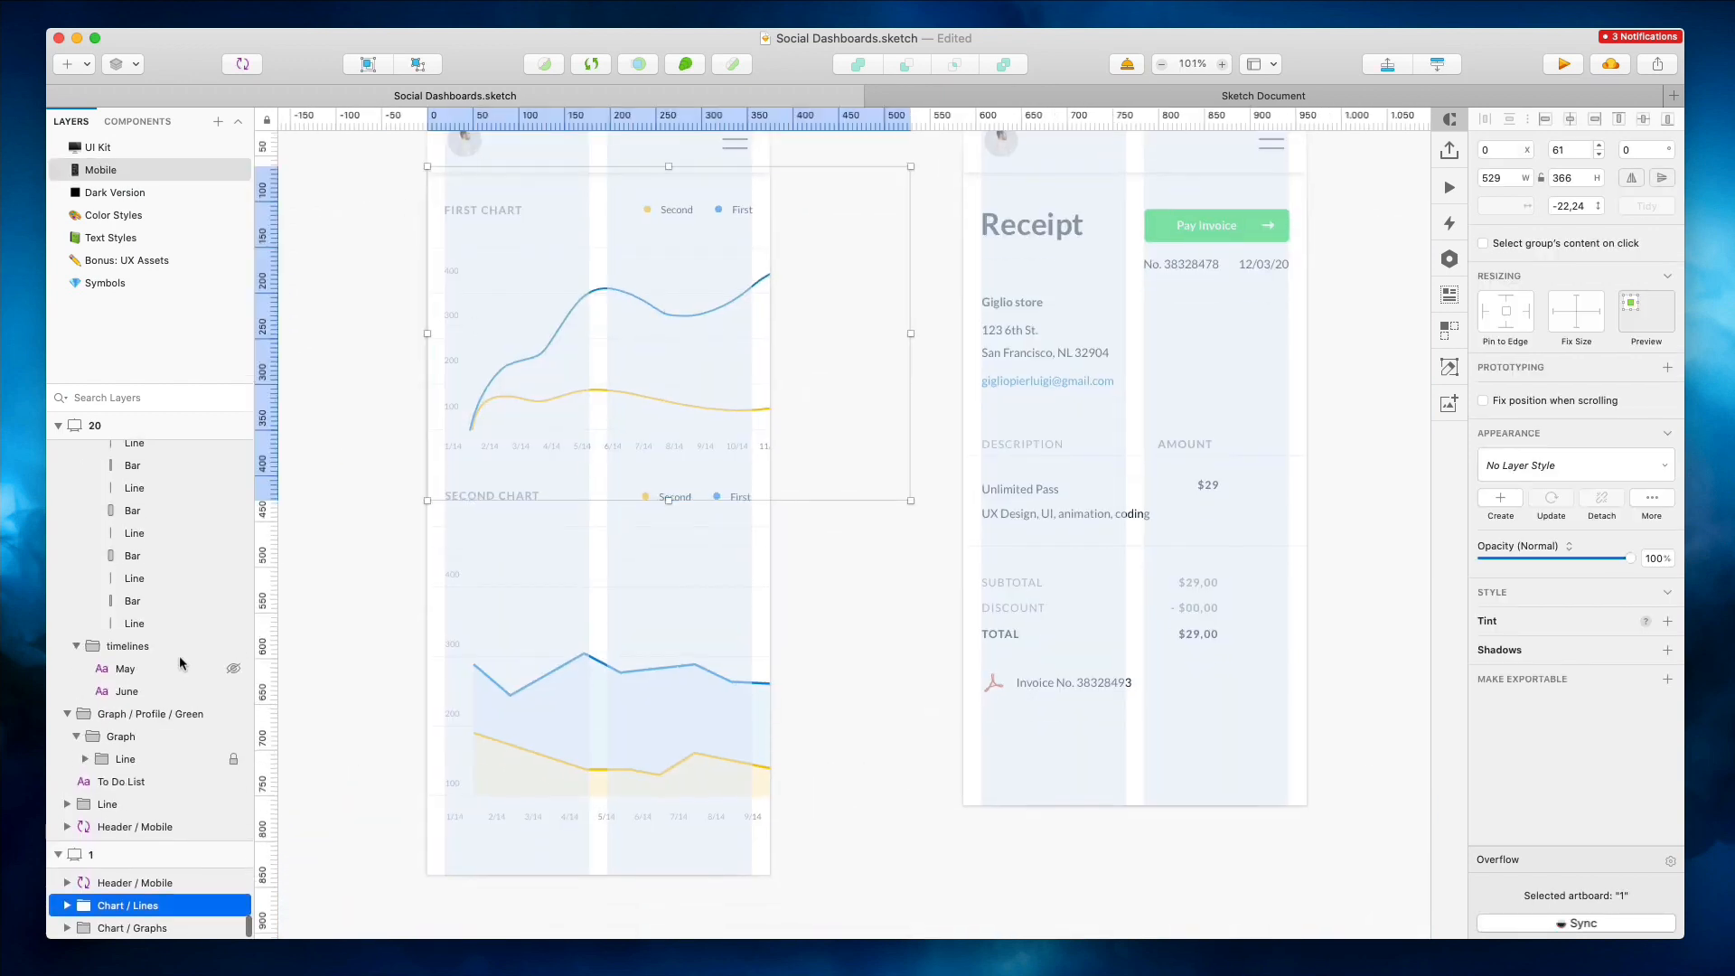
scroll(82, 888, down, 5)
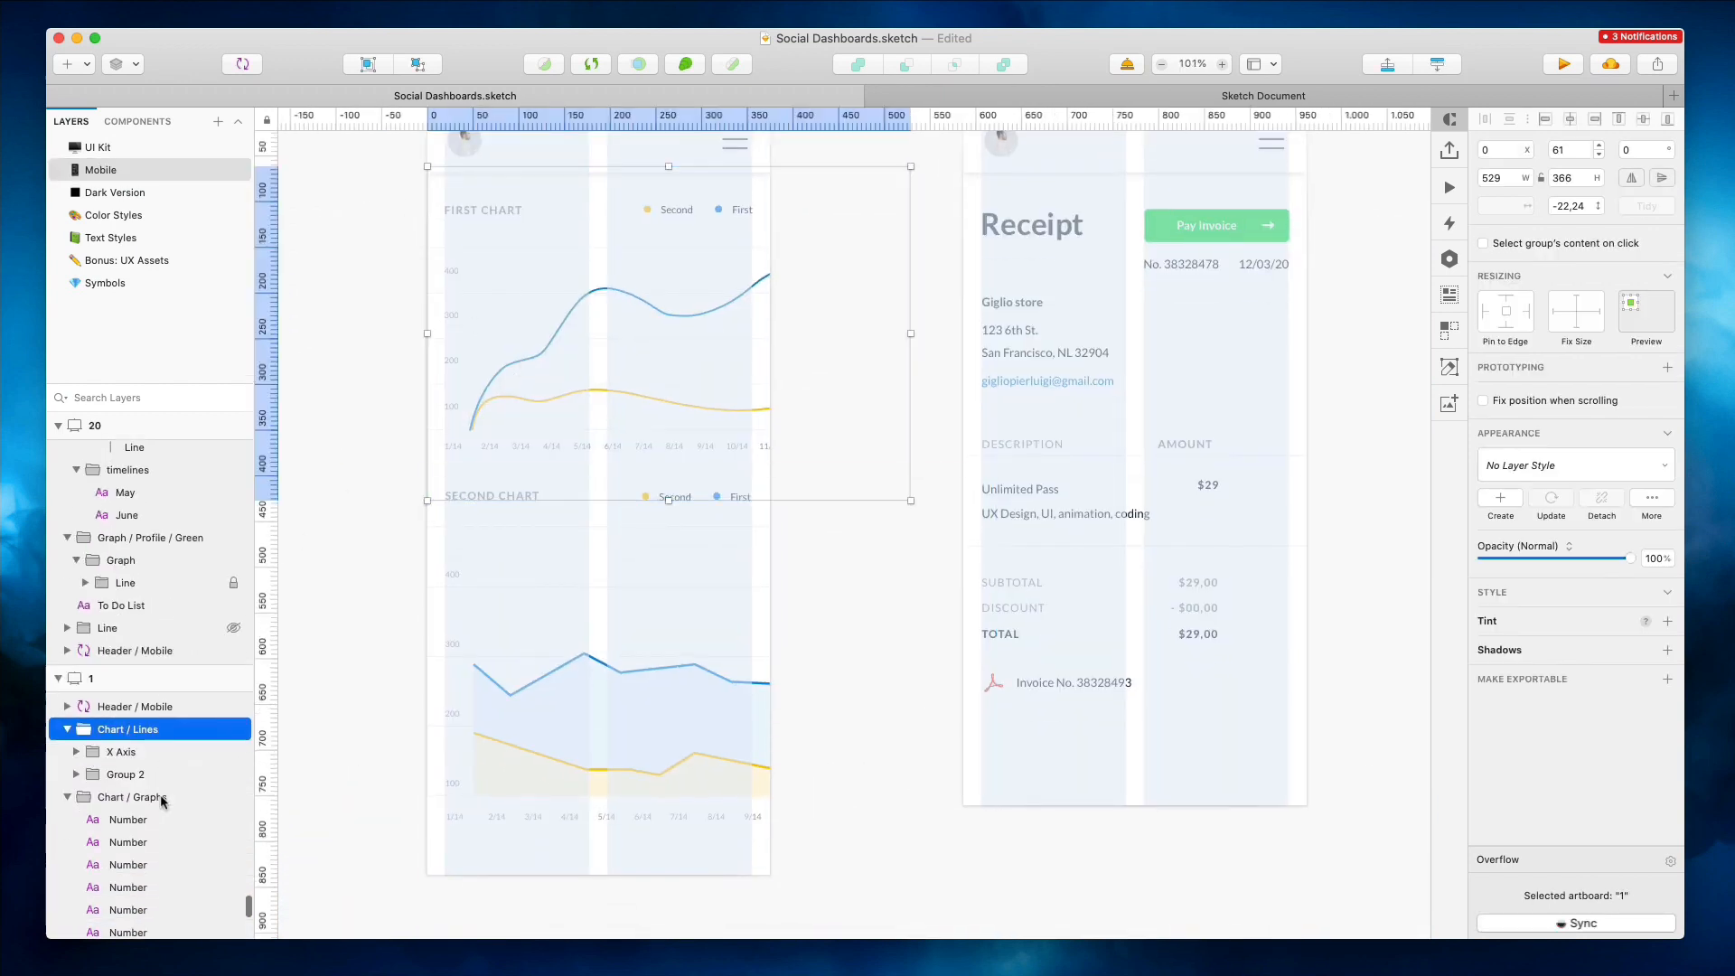
click(131, 729)
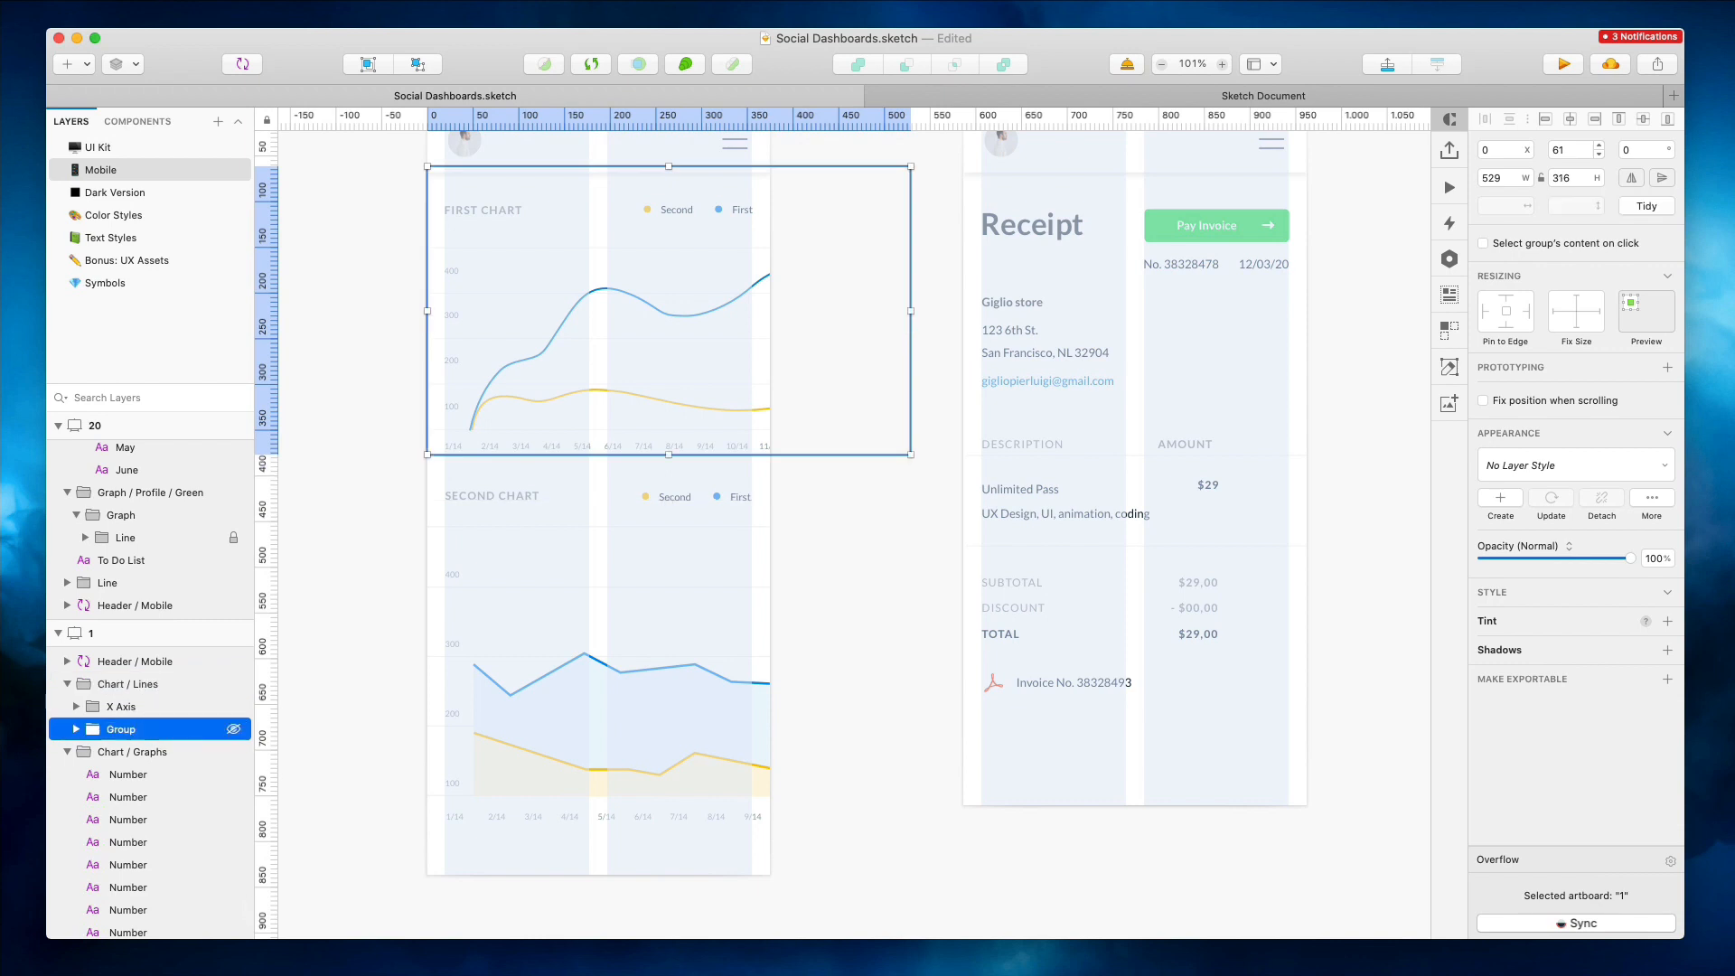
click(884, 545)
scroll(886, 547, right, 6)
scroll(885, 546, up, 3)
click(810, 372)
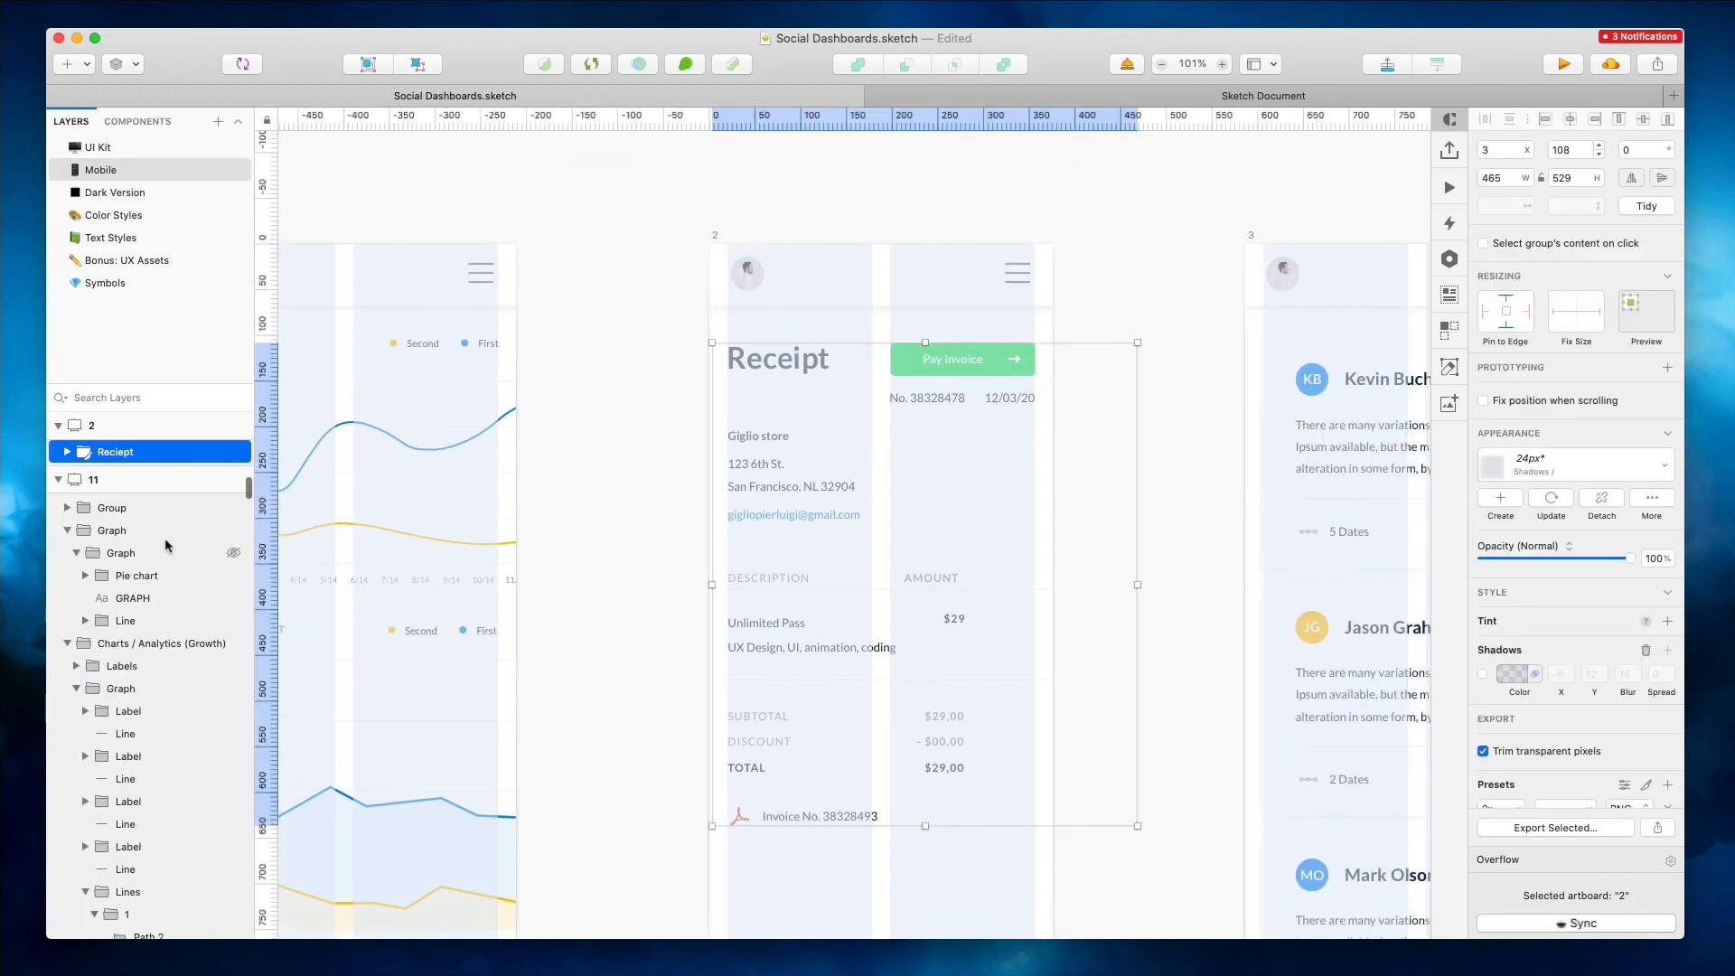
scroll(165, 544, up, 3)
click(67, 582)
click(67, 582)
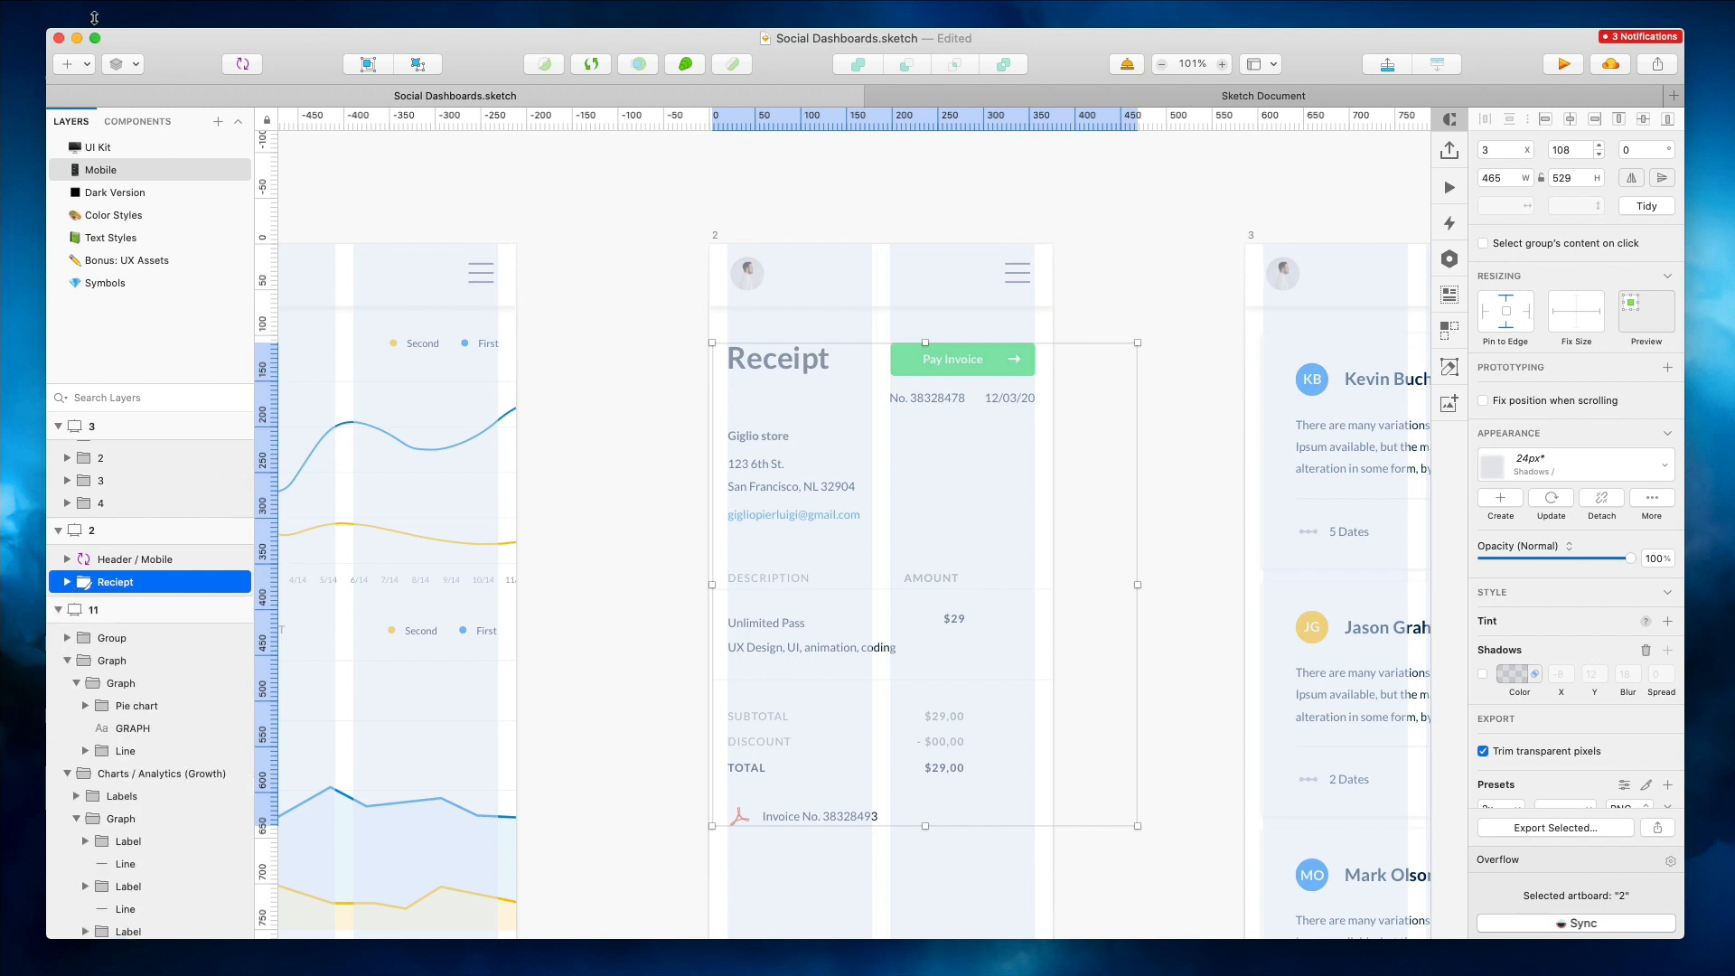
Collapse all groups in the layer list
click(479, 389)
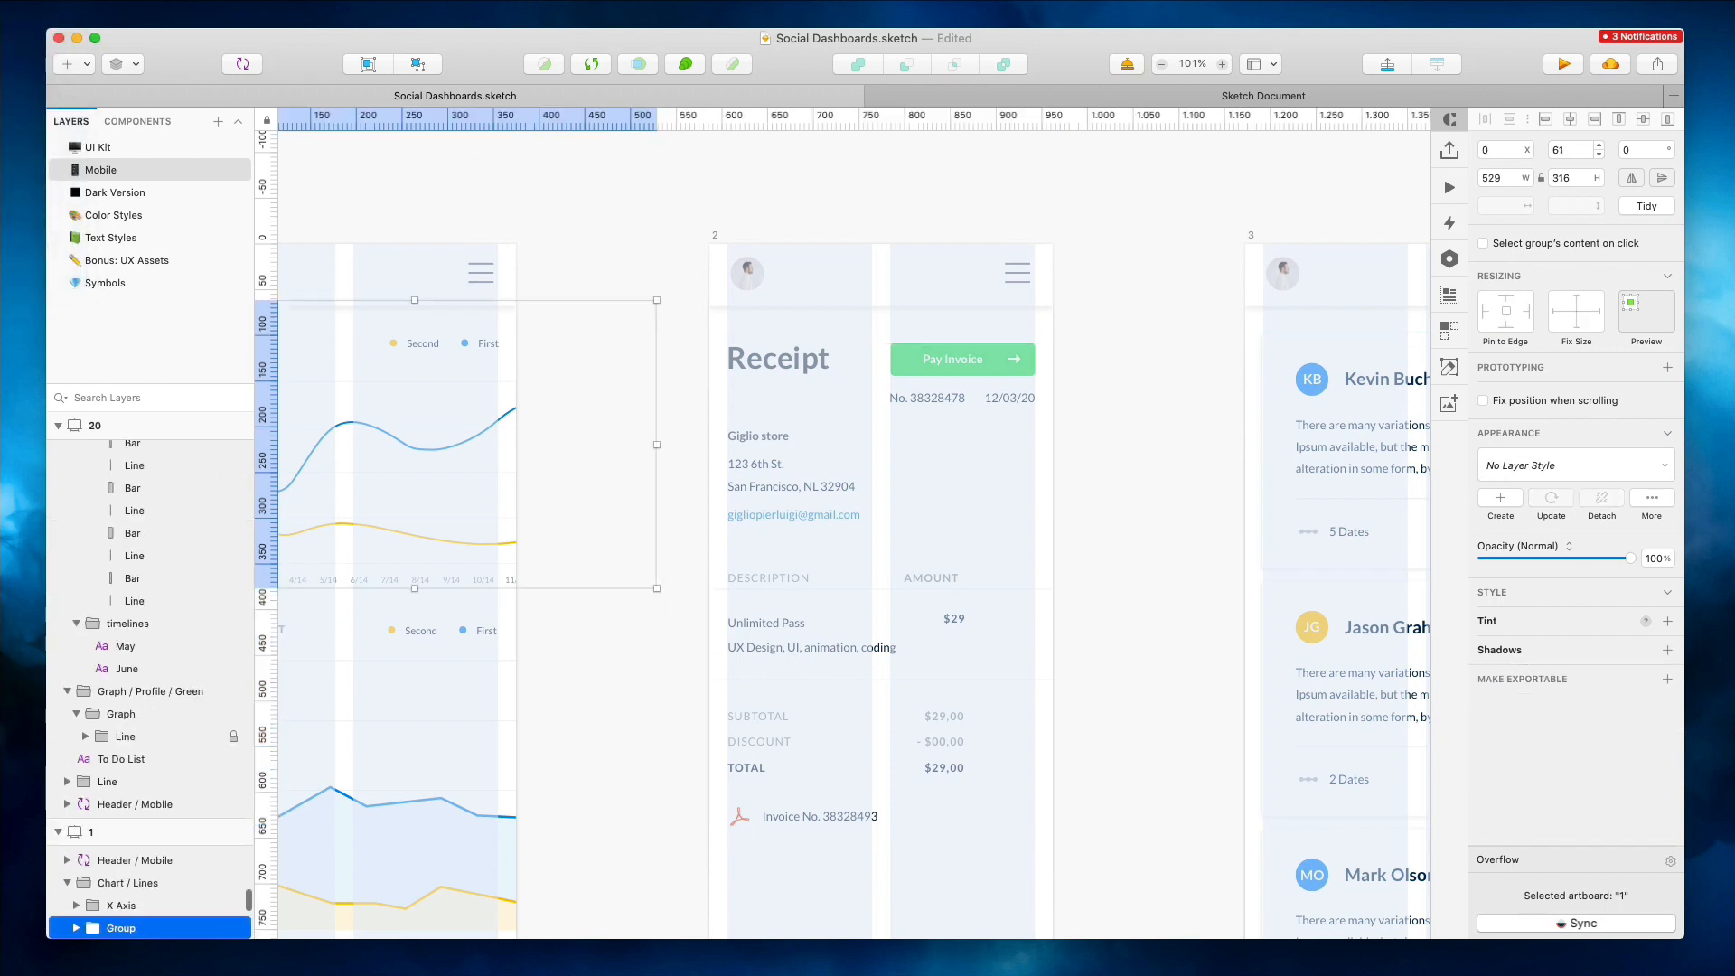
mouse_move(19, 146)
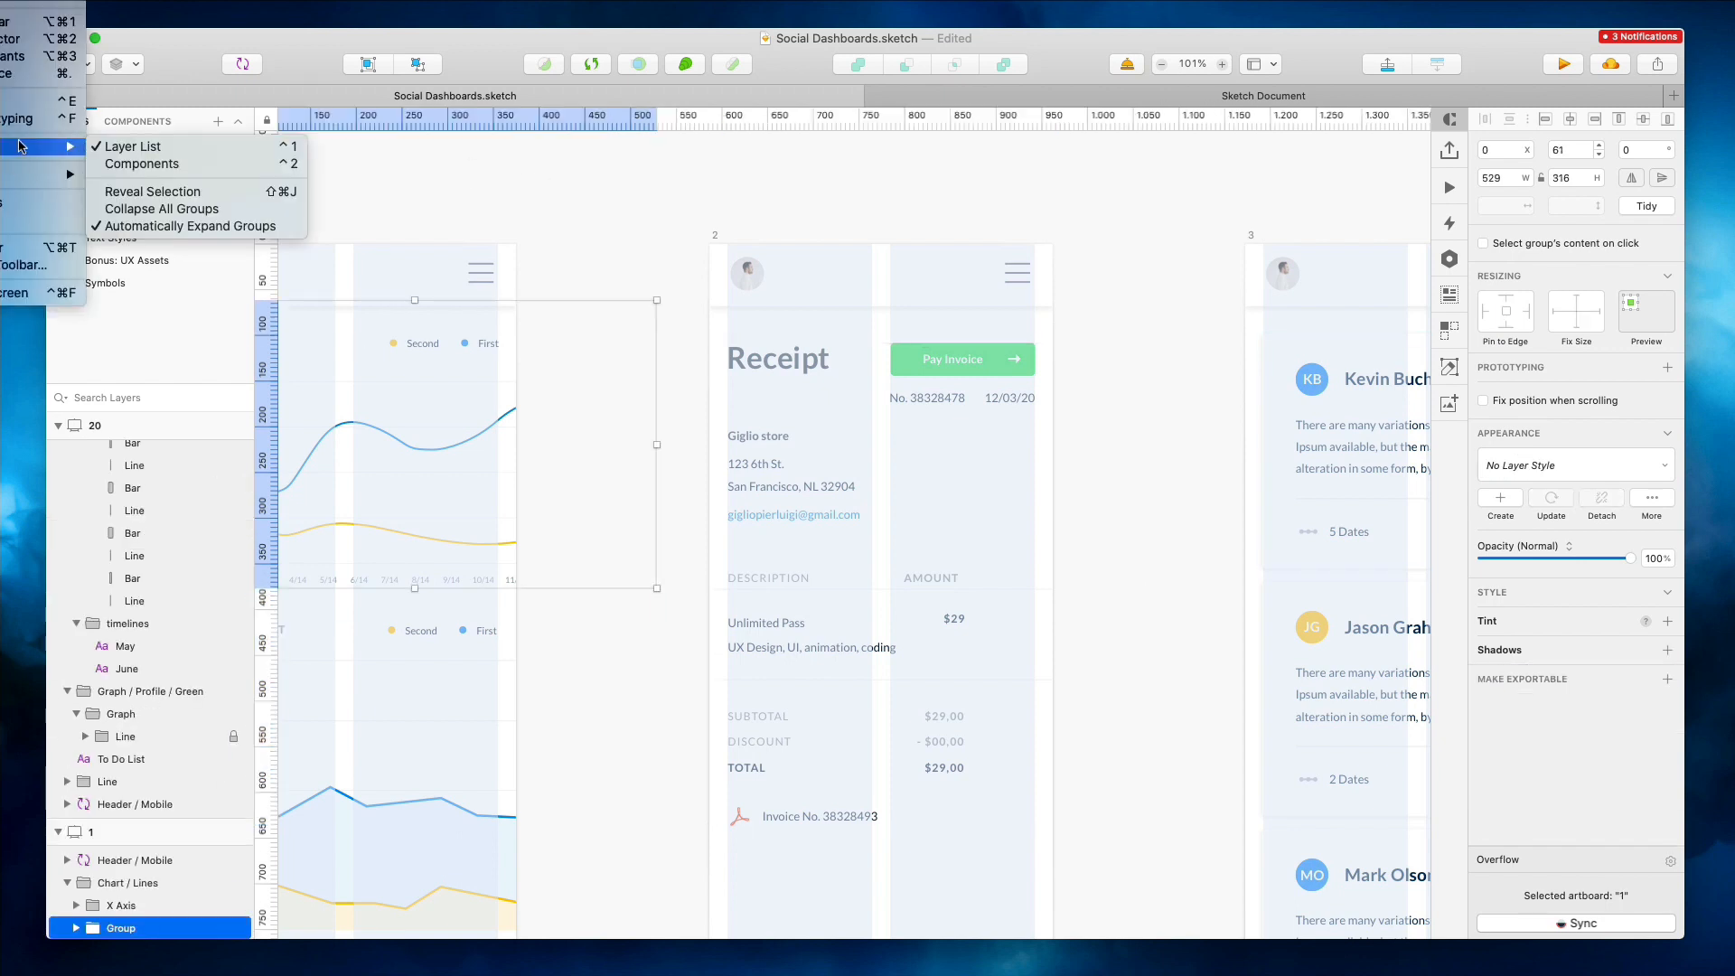
click(163, 209)
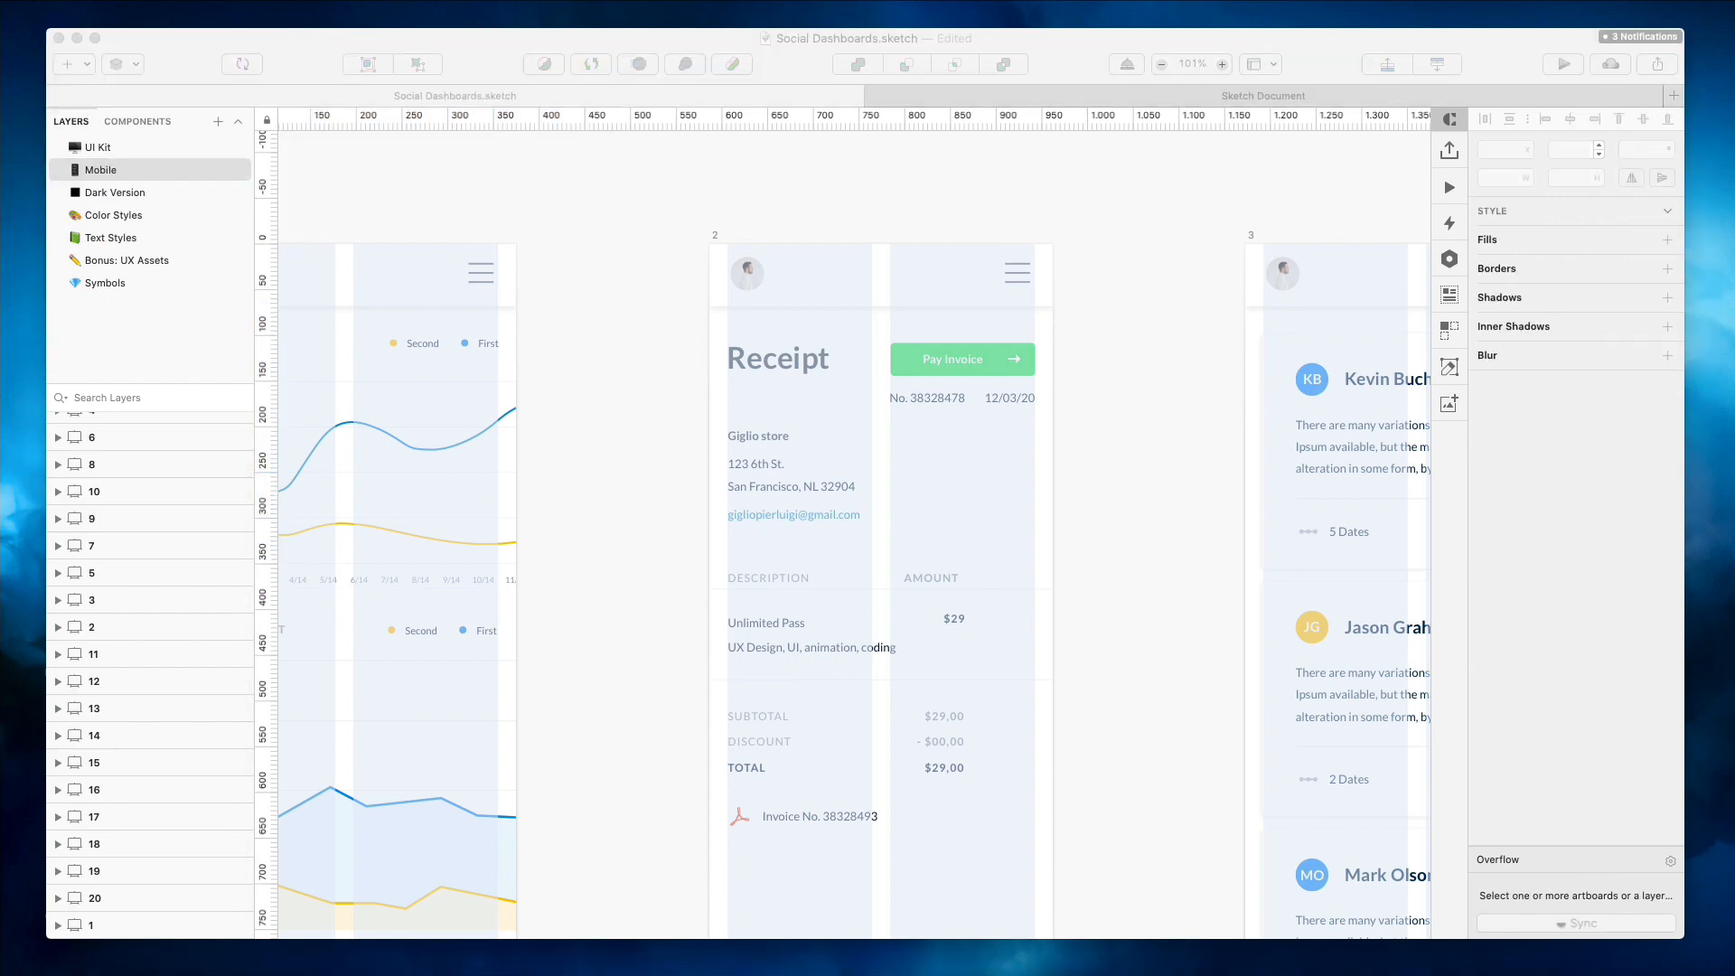